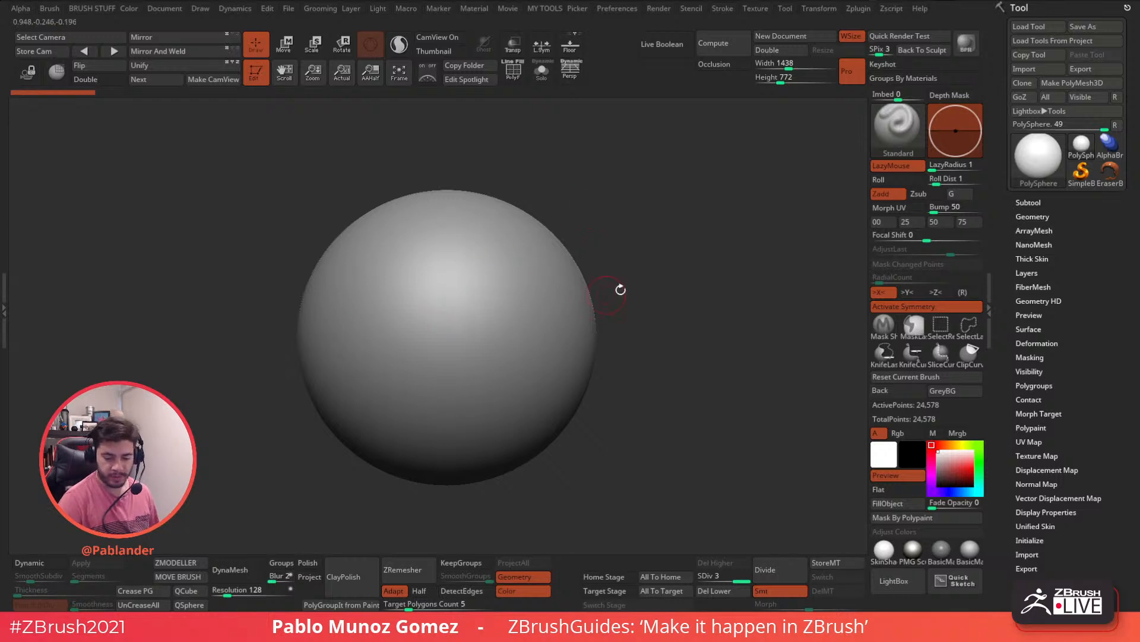
# Step: Lower the PolySphere to subdivision level 1 and delete its higher subdivision levels
pyautogui.click(1043, 205)
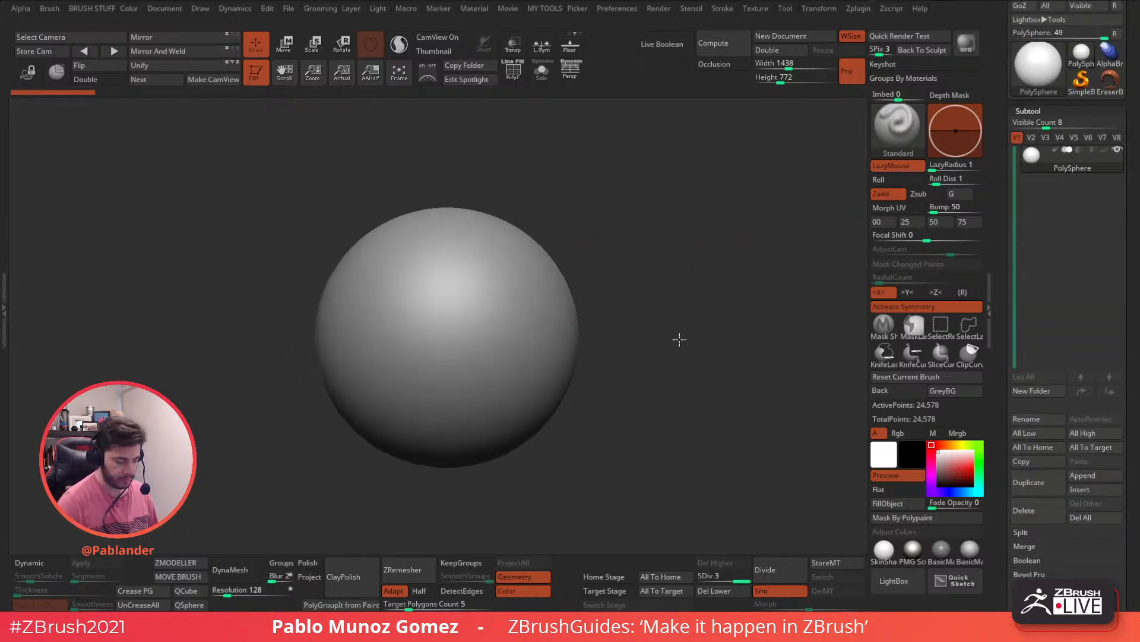
pyautogui.click(514, 73)
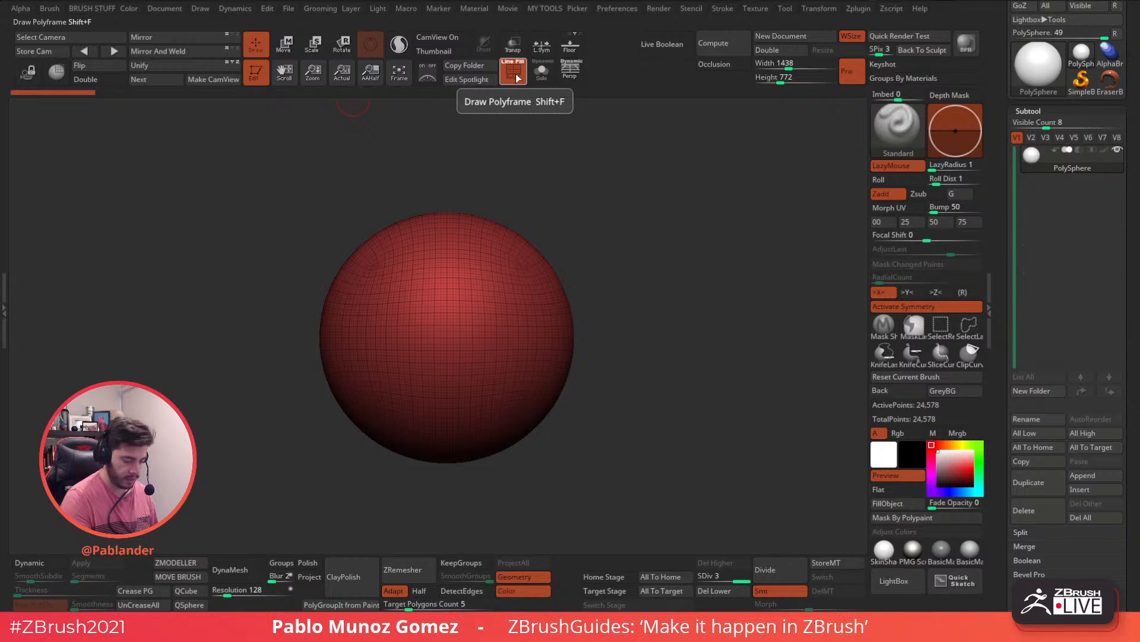
pyautogui.click(515, 75)
pyautogui.hotkey('shift', 'd')
pyautogui.hotkey('shift', 'd')
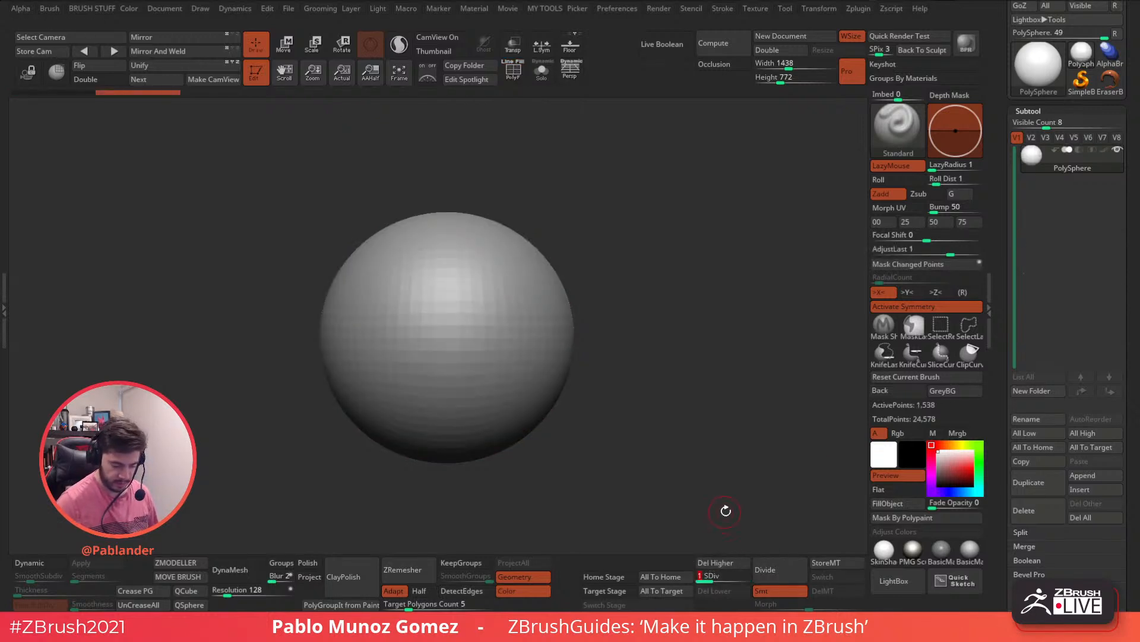
pyautogui.click(735, 562)
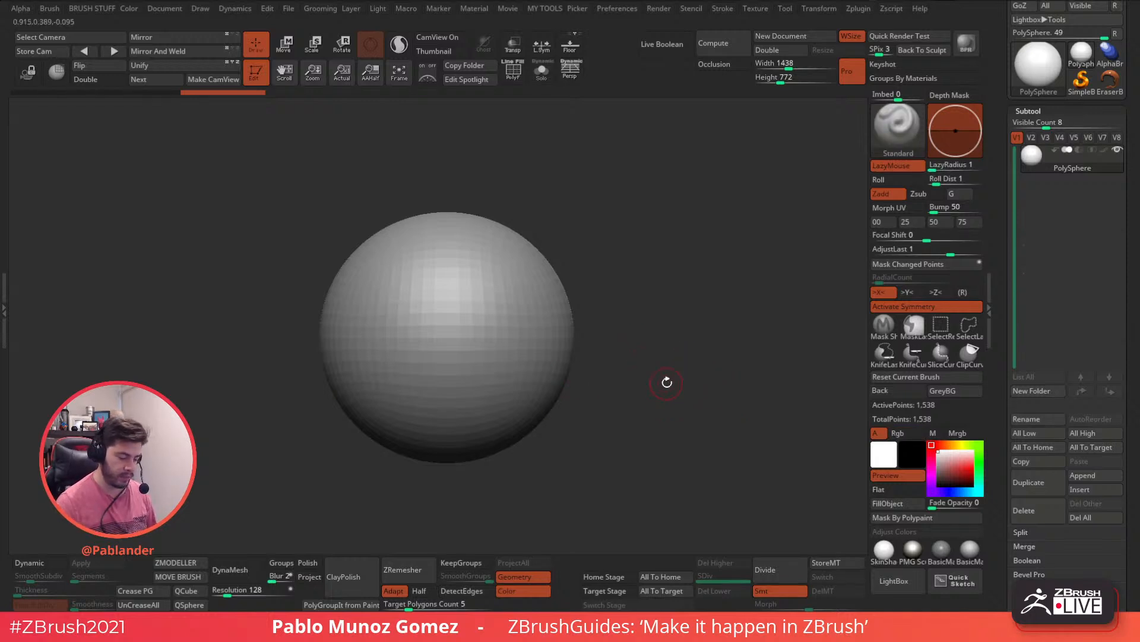
pyautogui.moveTo(667, 374)
pyautogui.mouseDown()
pyautogui.moveTo(695, 372)
pyautogui.moveTo(684, 365)
pyautogui.mouseUp()
pyautogui.press('w')
pyautogui.keyDown('shift'); pyautogui.moveTo(618, 249); pyautogui.dragTo(668, 248); pyautogui.keyUp('shift')
pyautogui.moveTo(503, 314); pyautogui.dragTo(462, 317)
pyautogui.moveTo(502, 351); pyautogui.dragTo(511, 341)
pyautogui.hotkey('ctrl', 'z')
pyautogui.hotkey('ctrl', 'z')
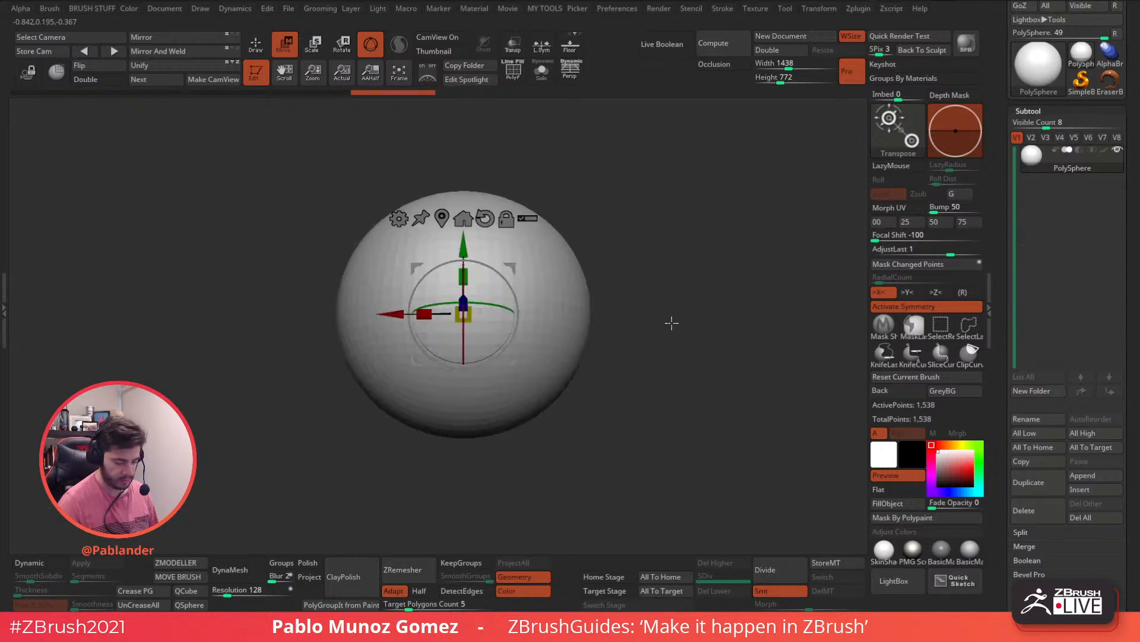
# Step: Scale the sphere slightly narrower along the X axis
pyautogui.moveTo(424, 314); pyautogui.dragTo(426, 313)
pyautogui.press('q')
pyautogui.moveTo(611, 320)
pyautogui.keyDown('alt'); pyautogui.mouseDown()
pyautogui.moveTo(613, 294)
pyautogui.moveTo(649, 301)
pyautogui.moveTo(634, 301)
pyautogui.moveTo(639, 273)
pyautogui.moveTo(621, 304)
pyautogui.mouseUp(); pyautogui.keyUp('alt')
pyautogui.keyDown('alt'); pyautogui.moveTo(636, 382); pyautogui.dragTo(636, 346); pyautogui.keyUp('alt')
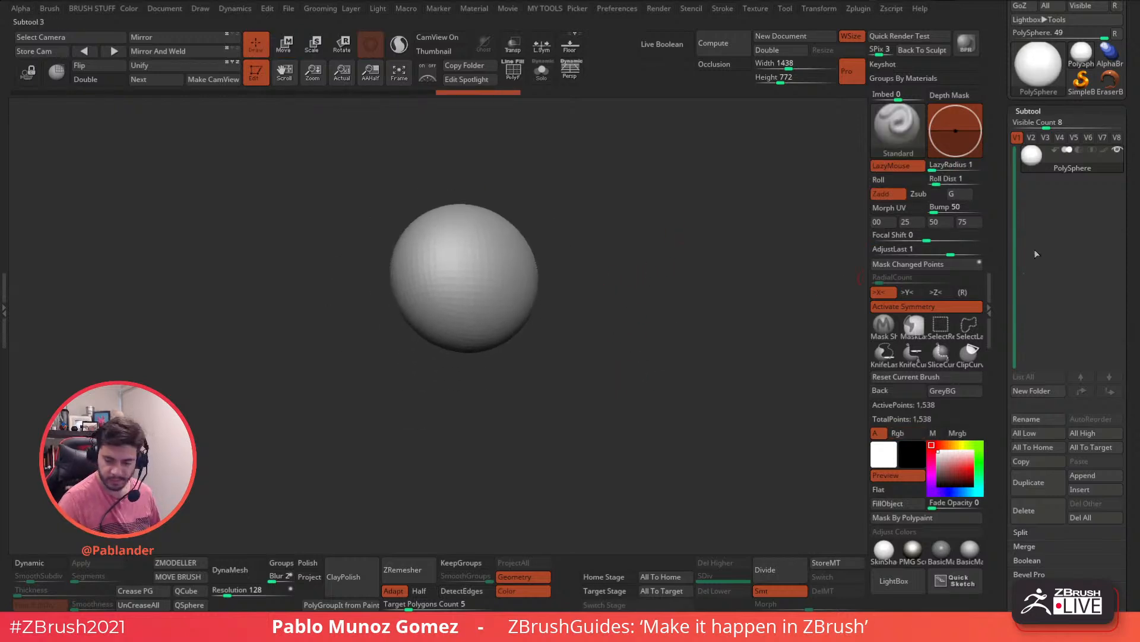
# Step: Append a Cylinder3D subtool, shrink it and place it beneath the sphere, off-center on one side
pyautogui.click(1096, 476)
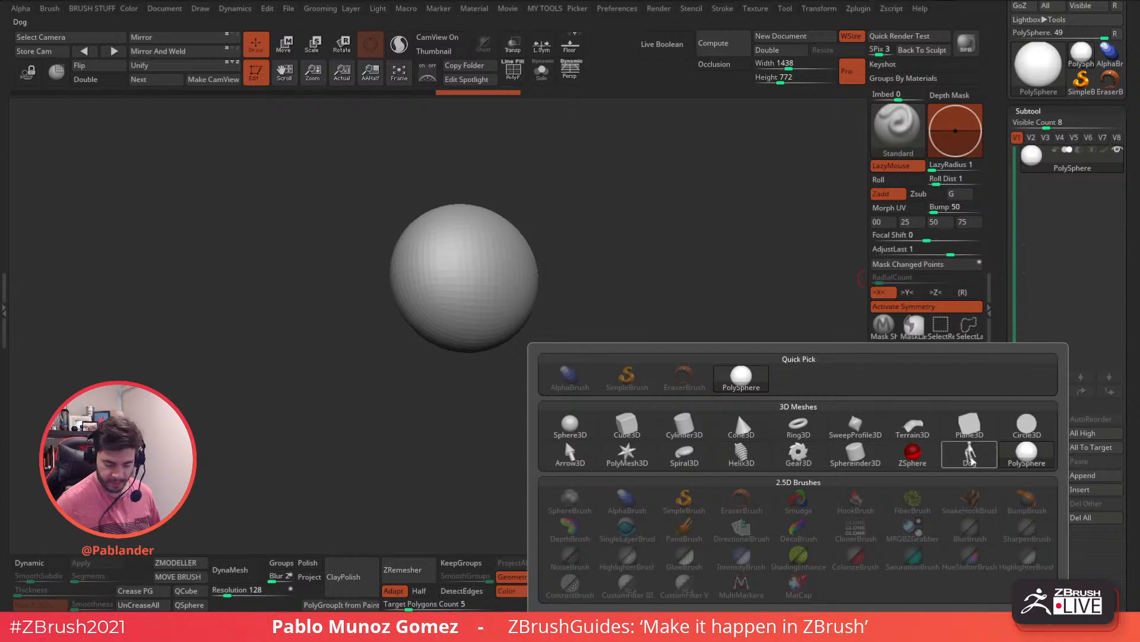
pyautogui.click(685, 430)
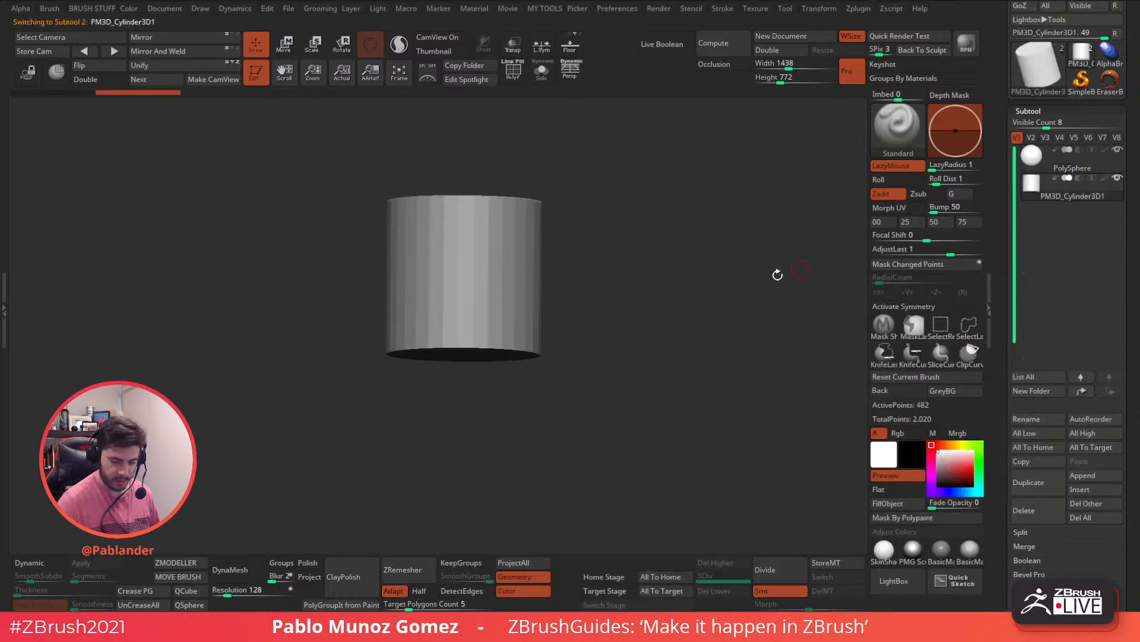
pyautogui.click(286, 45)
pyautogui.moveTo(464, 240); pyautogui.dragTo(464, 207)
pyautogui.moveTo(464, 277); pyautogui.dragTo(393, 433)
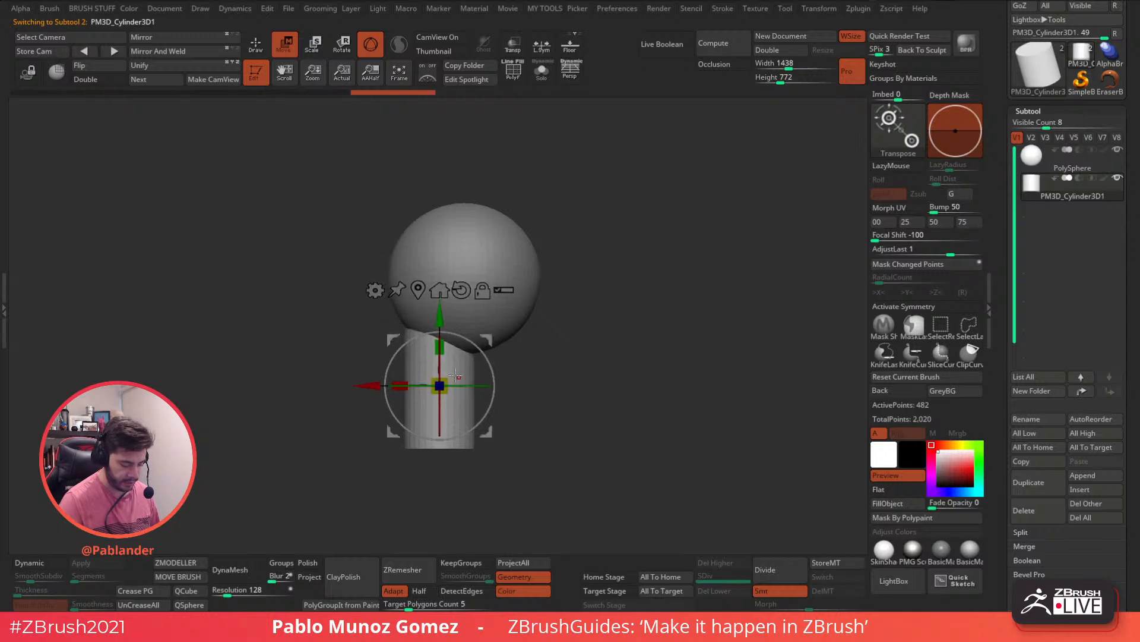
pyautogui.moveTo(444, 350); pyautogui.dragTo(444, 265)
# Step: Stretch and thin the cylinder into a long, narrow leg reaching up into the sphere's underside
pyautogui.keyDown('alt'); pyautogui.moveTo(561, 357); pyautogui.dragTo(644, 249); pyautogui.keyUp('alt')
pyautogui.moveTo(514, 327); pyautogui.dragTo(504, 343)
pyautogui.moveTo(560, 281); pyautogui.dragTo(552, 305)
pyautogui.moveTo(509, 351); pyautogui.dragTo(508, 353)
pyautogui.moveTo(553, 305); pyautogui.dragTo(596, 326)
pyautogui.moveTo(557, 303); pyautogui.dragTo(557, 310)
pyautogui.keyDown('alt'); pyautogui.moveTo(648, 279); pyautogui.dragTo(590, 273); pyautogui.keyUp('alt')
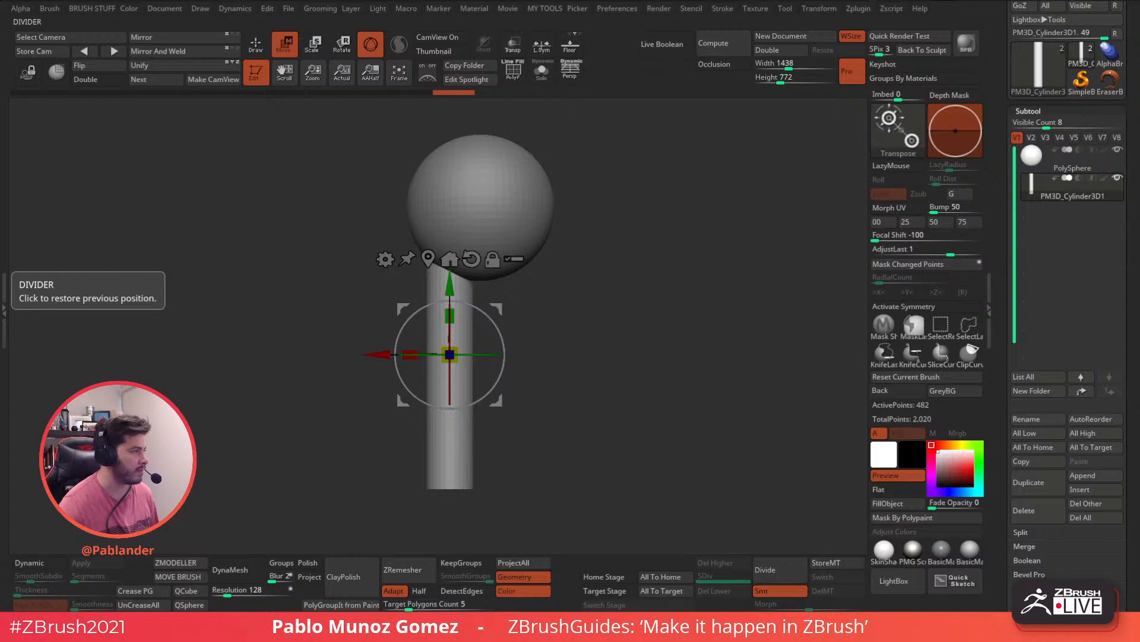
# Step: Fine-tune the leg cylinder's size and position, and mirror and weld it to make the opposite leg
pyautogui.moveTo(497, 308); pyautogui.dragTo(498, 312)
pyautogui.moveTo(456, 353); pyautogui.dragTo(460, 350)
pyautogui.moveTo(495, 312); pyautogui.dragTo(490, 307)
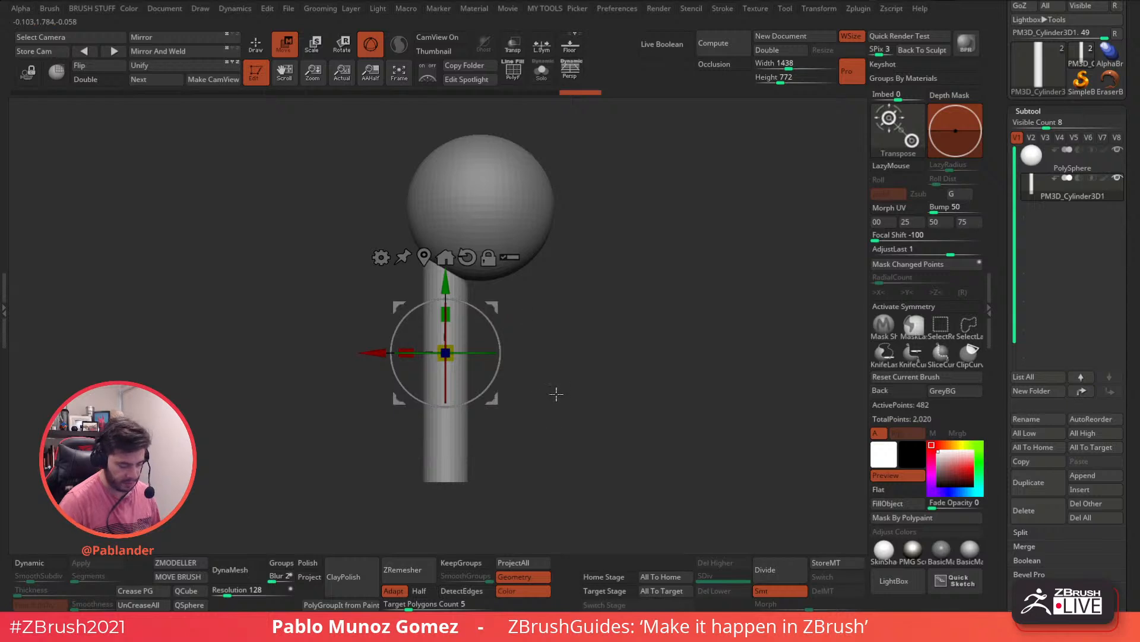
pyautogui.moveTo(494, 398); pyautogui.dragTo(495, 399)
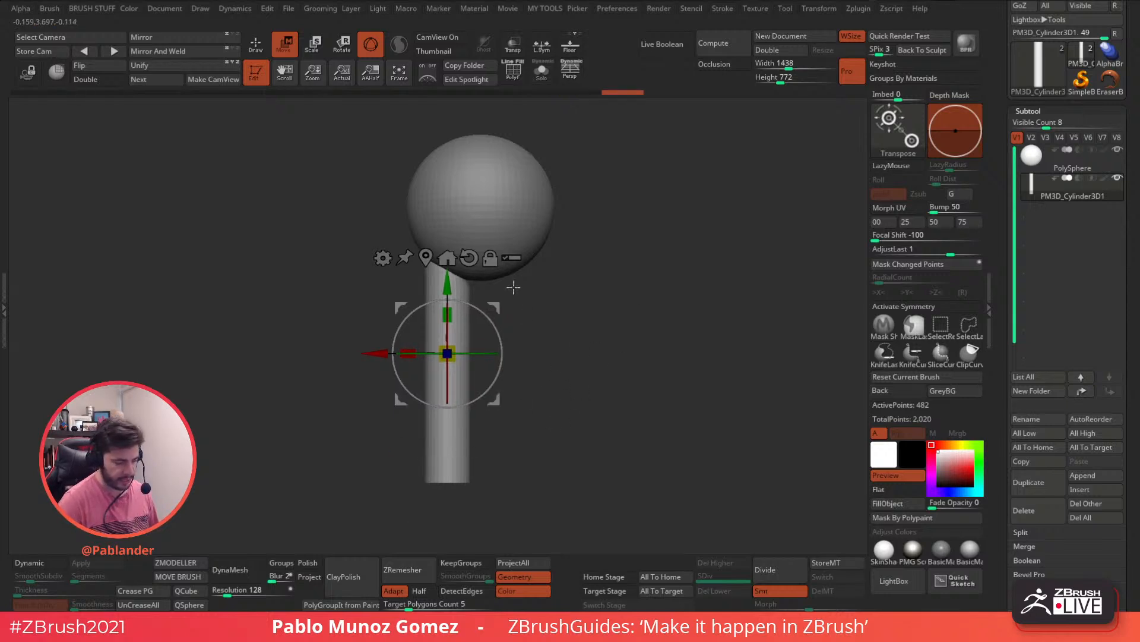
pyautogui.press('q')
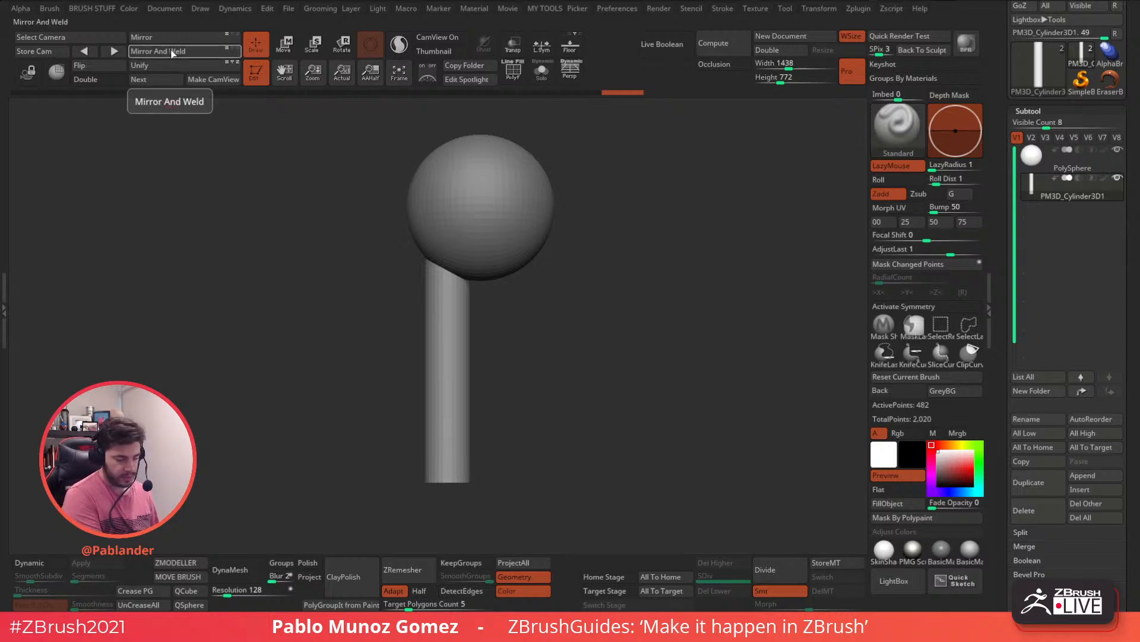
pyautogui.click(171, 52)
pyautogui.moveTo(632, 332)
pyautogui.mouseDown()
pyautogui.moveTo(677, 331)
pyautogui.moveTo(631, 334)
pyautogui.mouseUp()
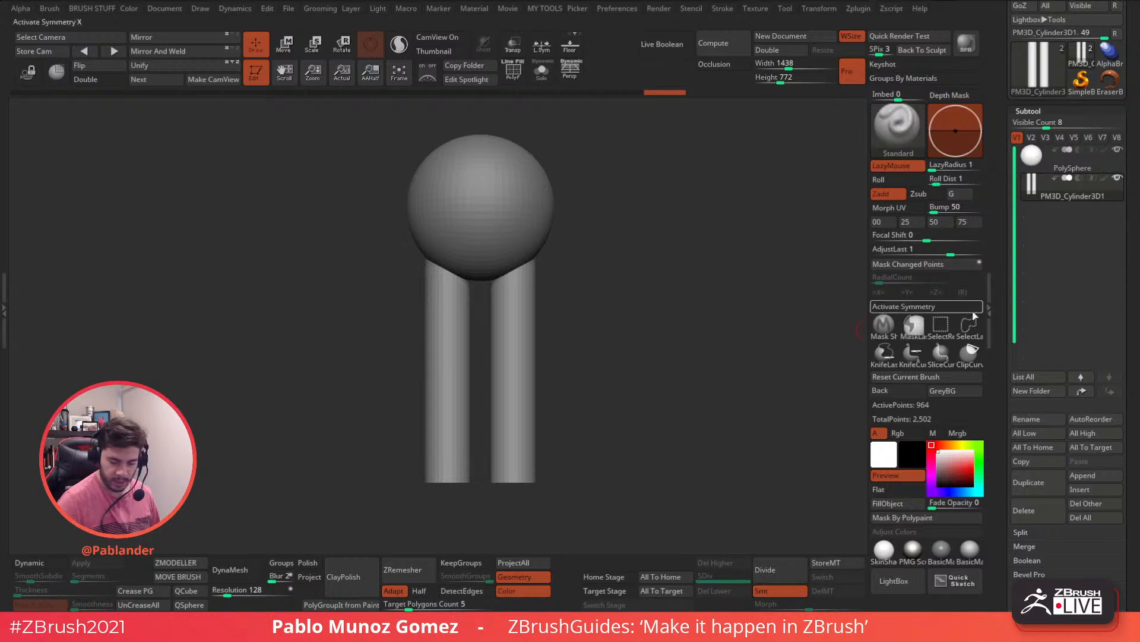
# Step: Append another Cylinder3D subtool, scale it into a tall, narrow column and isolate it with Solo
pyautogui.click(1083, 475)
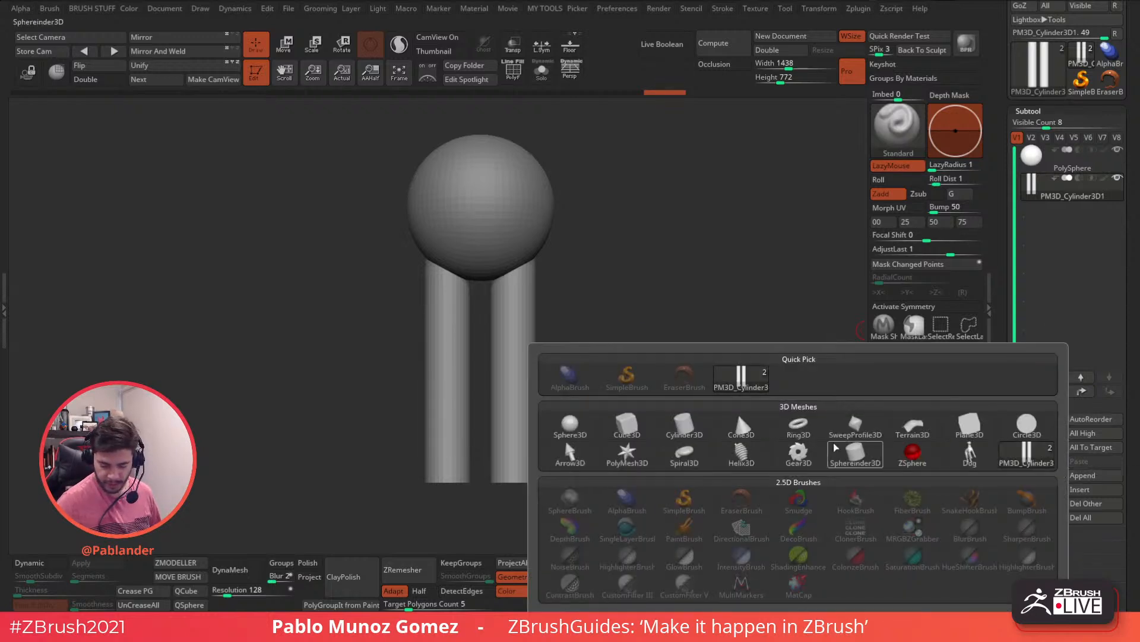
pyautogui.click(685, 453)
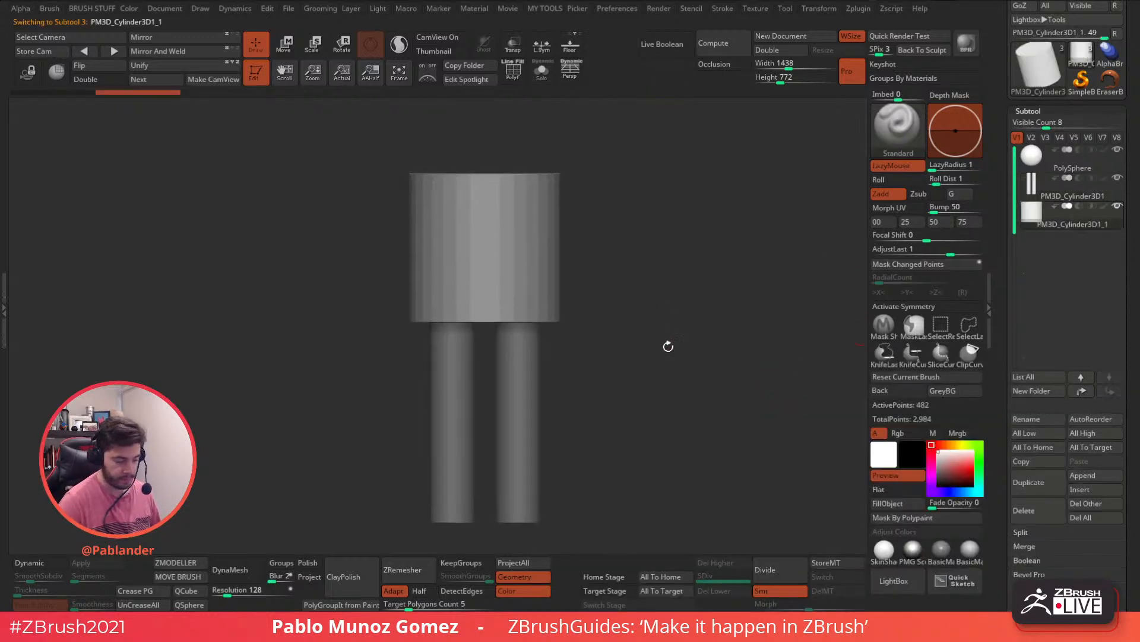
pyautogui.click(285, 44)
pyautogui.moveTo(484, 209); pyautogui.dragTo(497, 128)
pyautogui.moveTo(490, 240); pyautogui.dragTo(432, 234)
pyautogui.hotkey('ctrl', 'z')
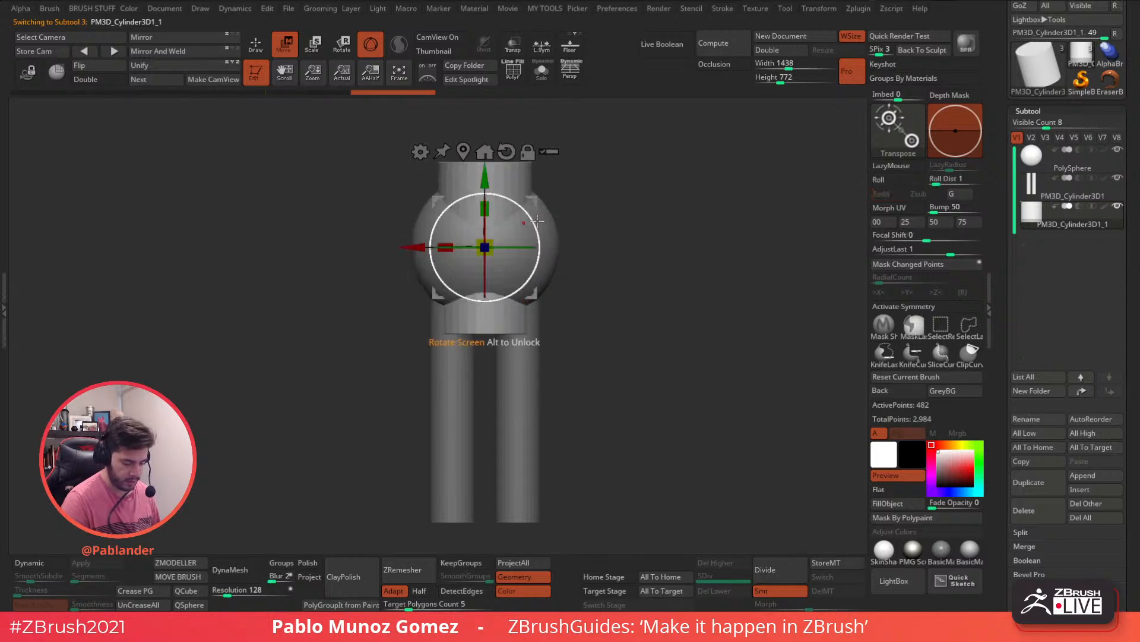
pyautogui.hotkey('ctrl', 'z')
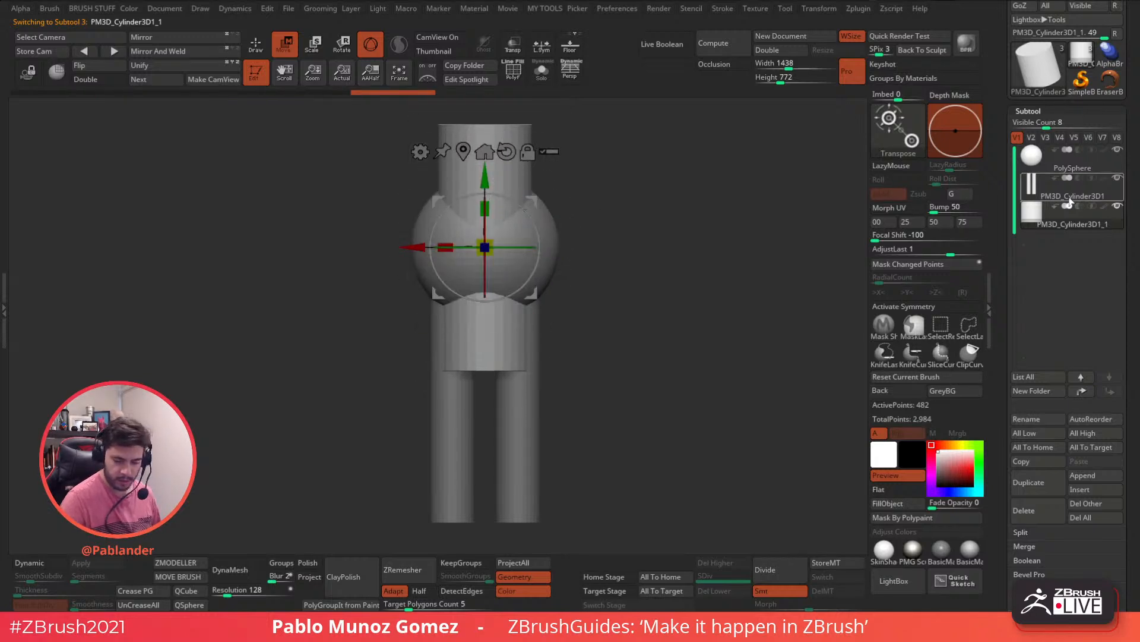
pyautogui.click(537, 73)
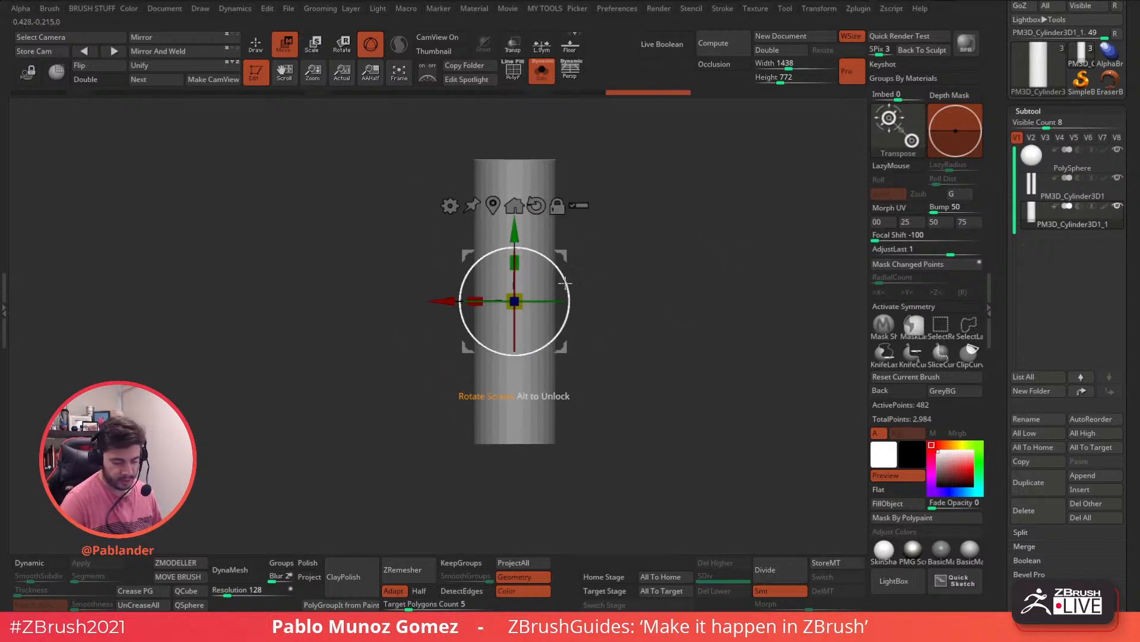
# Step: Add the Taper deformer to the new cylinder and narrow its lower end
pyautogui.click(473, 204)
pyautogui.click(450, 206)
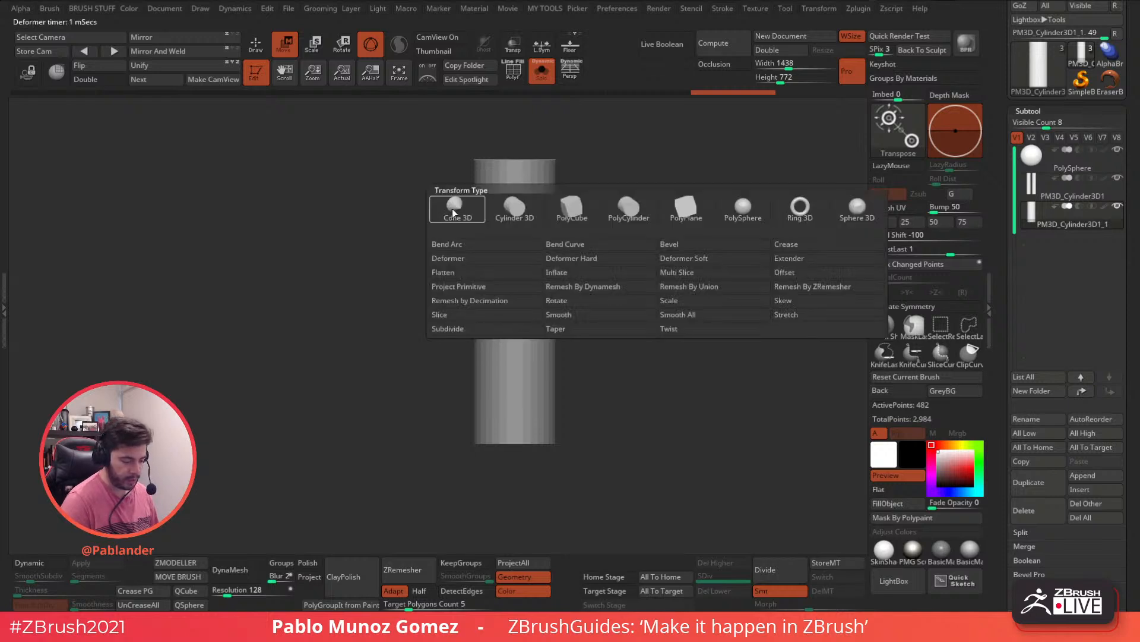
pyautogui.click(571, 328)
pyautogui.keyDown('alt'); pyautogui.moveTo(637, 392); pyautogui.dragTo(629, 377); pyautogui.keyUp('alt')
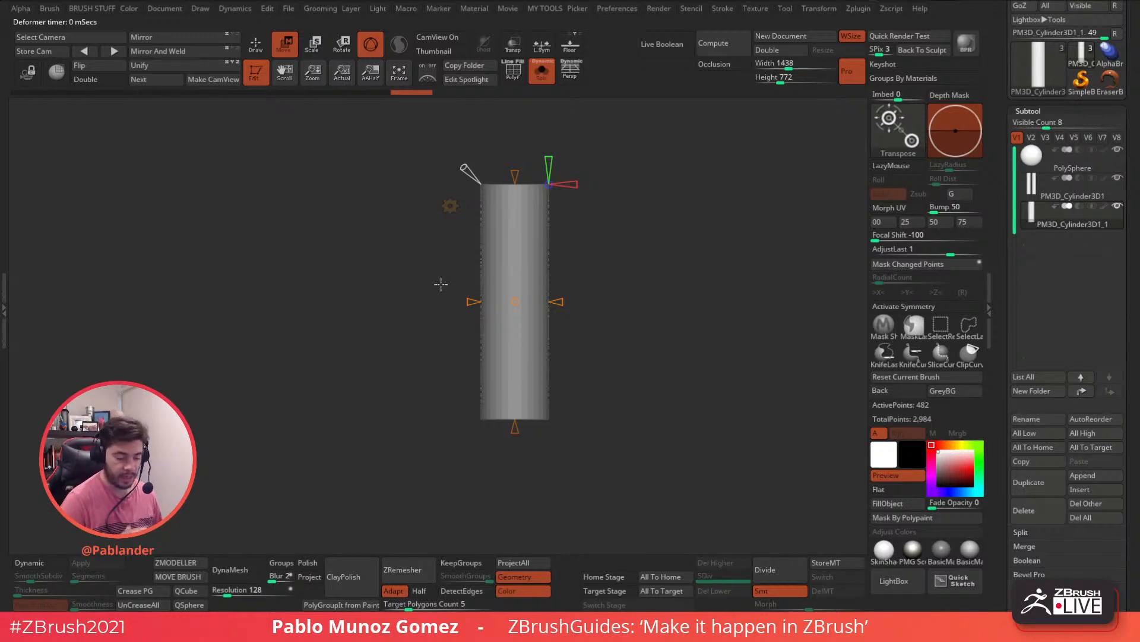
pyautogui.moveTo(515, 428); pyautogui.dragTo(517, 385)
pyautogui.keyDown('alt'); pyautogui.moveTo(598, 308); pyautogui.dragTo(606, 298); pyautogui.keyUp('alt')
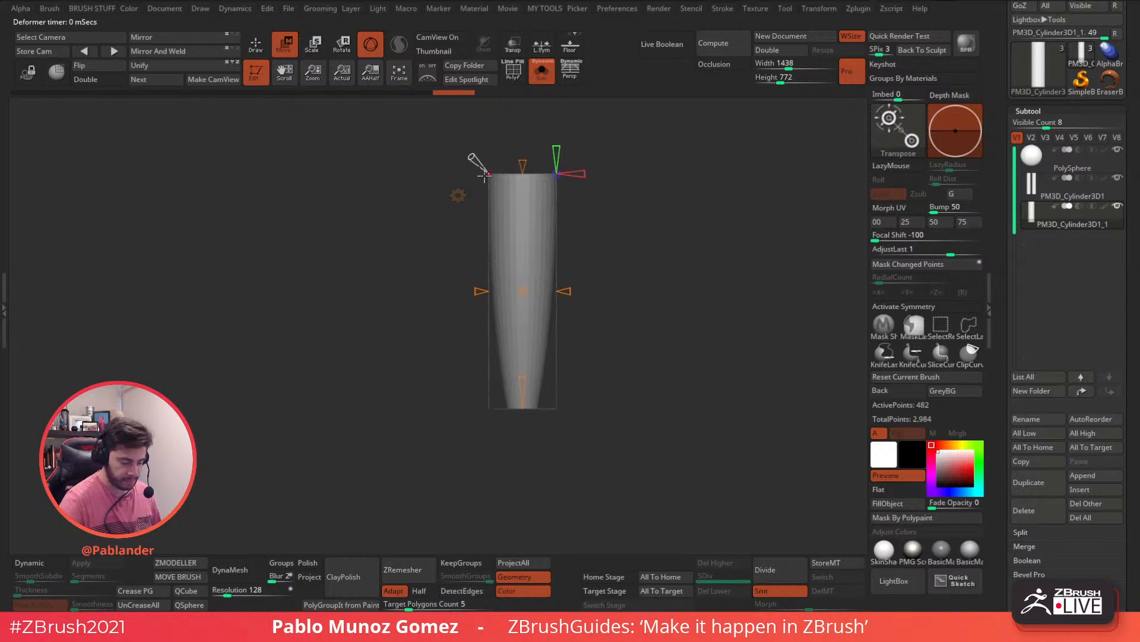
# Step: Adjust the lower end's taper and set its exponent to about 0.768 so the narrowing concentrates near the tip
pyautogui.moveTo(473, 158); pyautogui.dragTo(469, 152)
pyautogui.moveTo(523, 379); pyautogui.dragTo(523, 382)
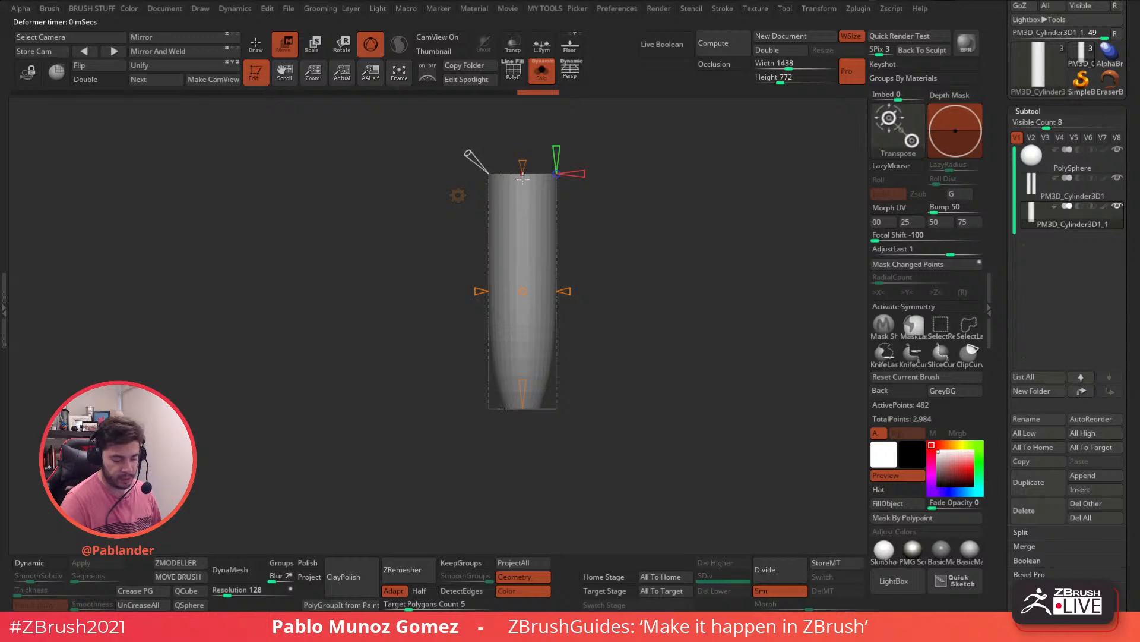
pyautogui.moveTo(469, 152)
pyautogui.moveTo(467, 151); pyautogui.dragTo(449, 177)
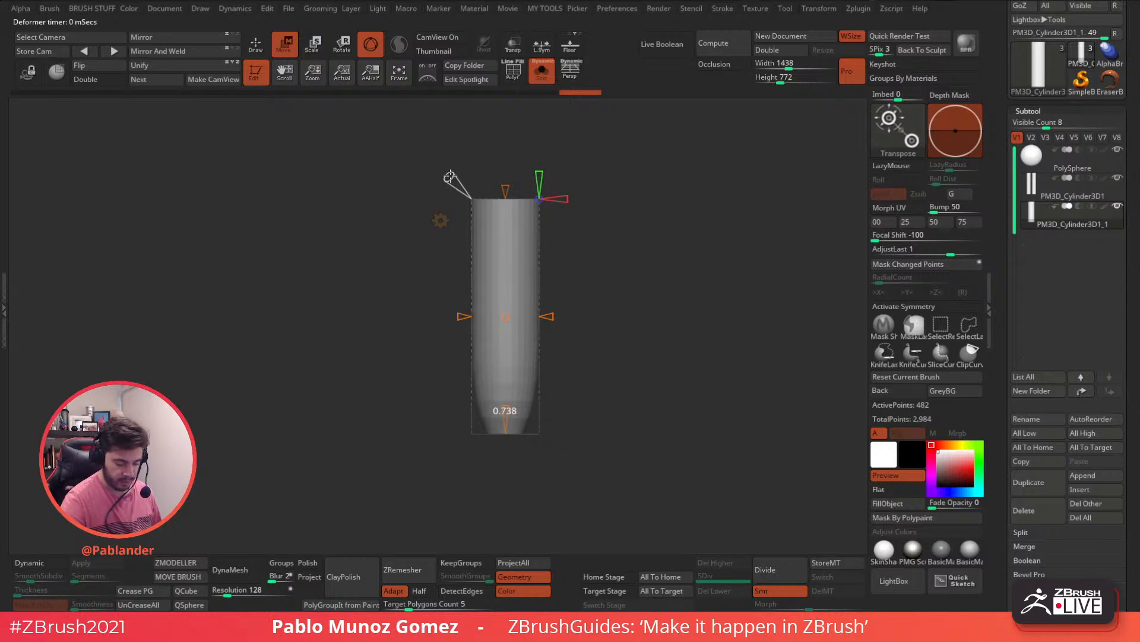
pyautogui.moveTo(448, 176); pyautogui.dragTo(448, 175)
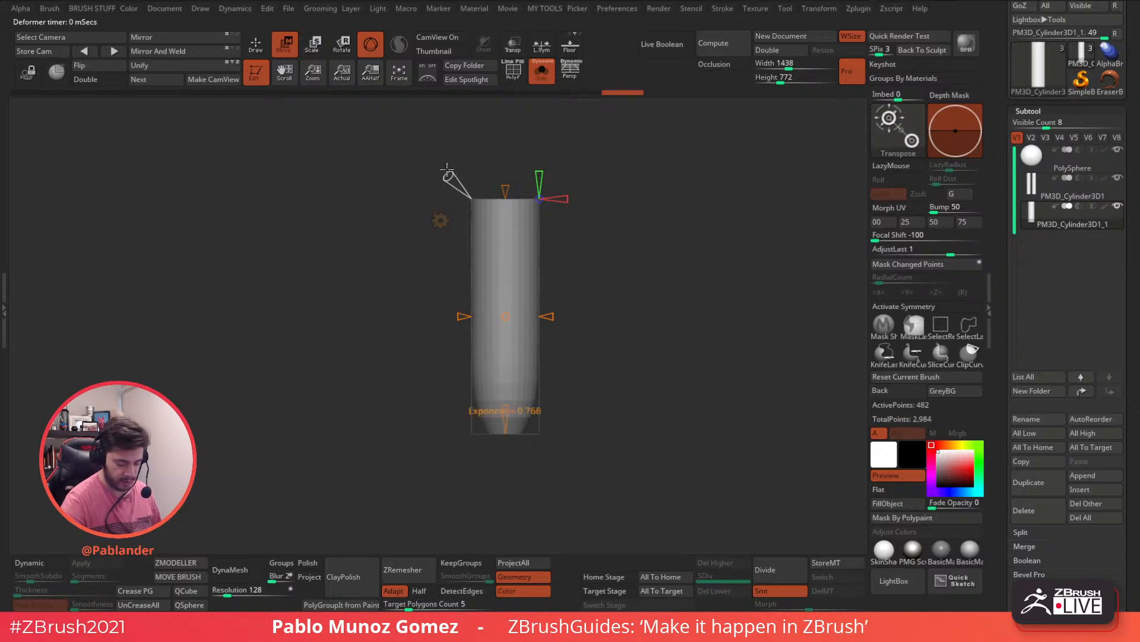
# Step: Refine the taper's exponent and amount at the cylinder's lower end, and accept the deformation
pyautogui.click(441, 220)
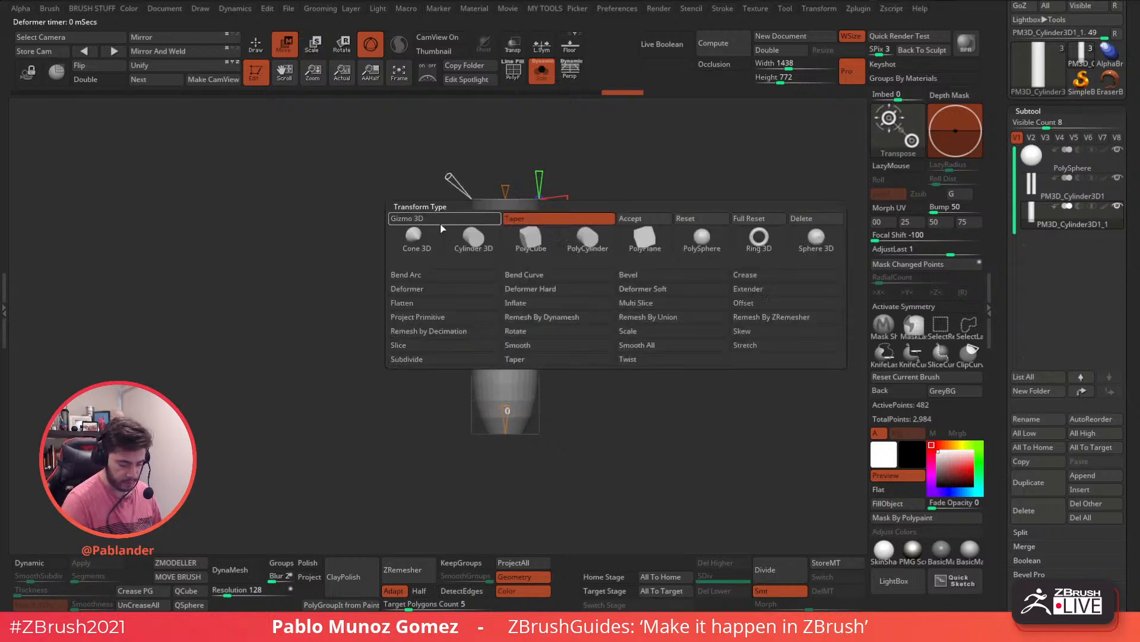
pyautogui.click(642, 219)
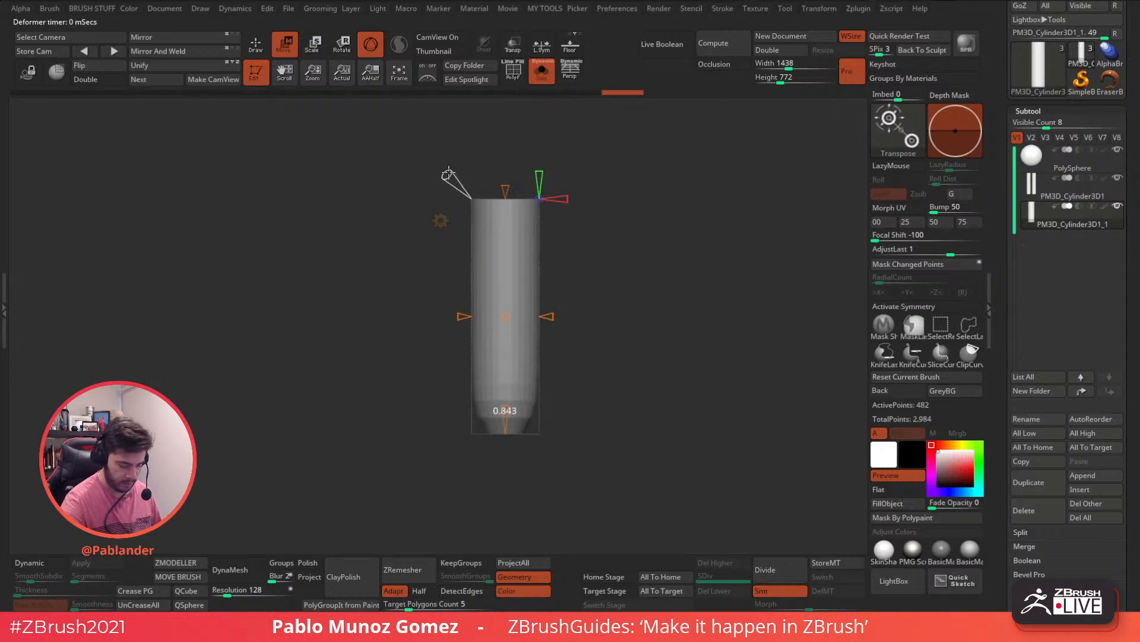
pyautogui.moveTo(448, 173); pyautogui.dragTo(448, 172)
pyautogui.moveTo(504, 400); pyautogui.dragTo(504, 398)
pyautogui.moveTo(448, 174); pyautogui.dragTo(450, 178)
pyautogui.click(440, 221)
pyautogui.click(649, 225)
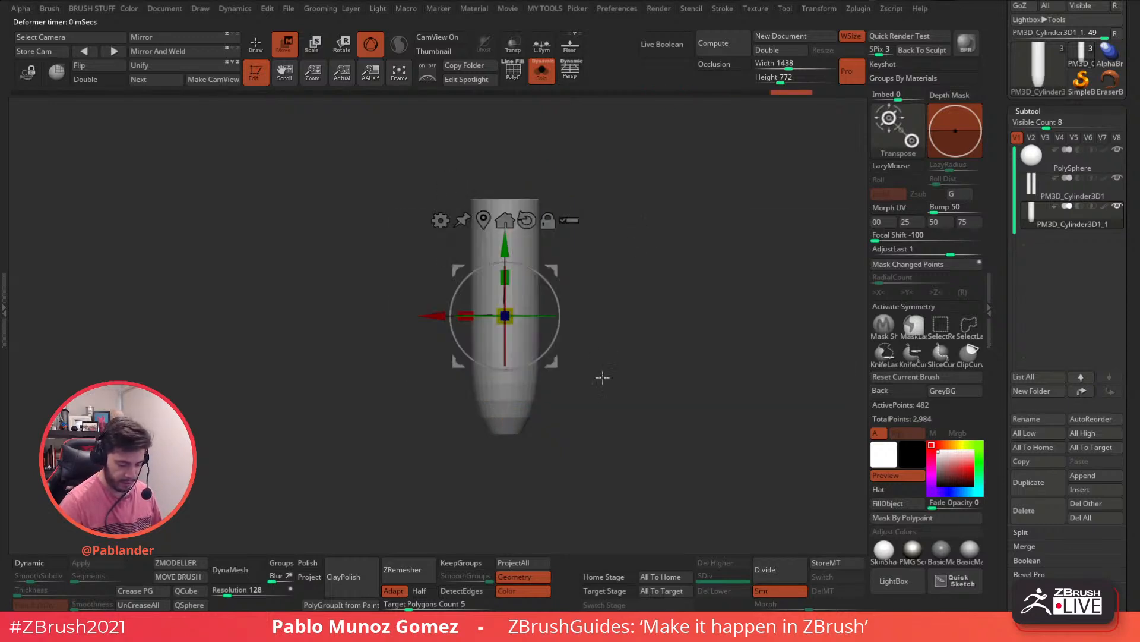
# Step: Return to Draw mode and display the tapered cylinder's polyframe with wireframe lines but no polygroup fill
pyautogui.click(255, 44)
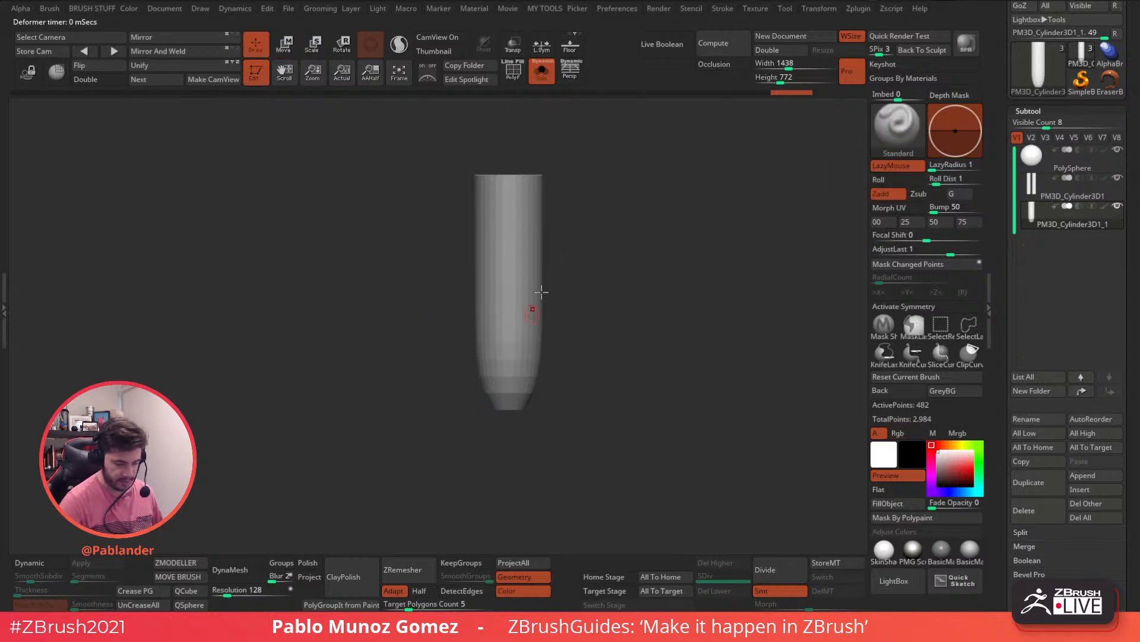
pyautogui.click(513, 74)
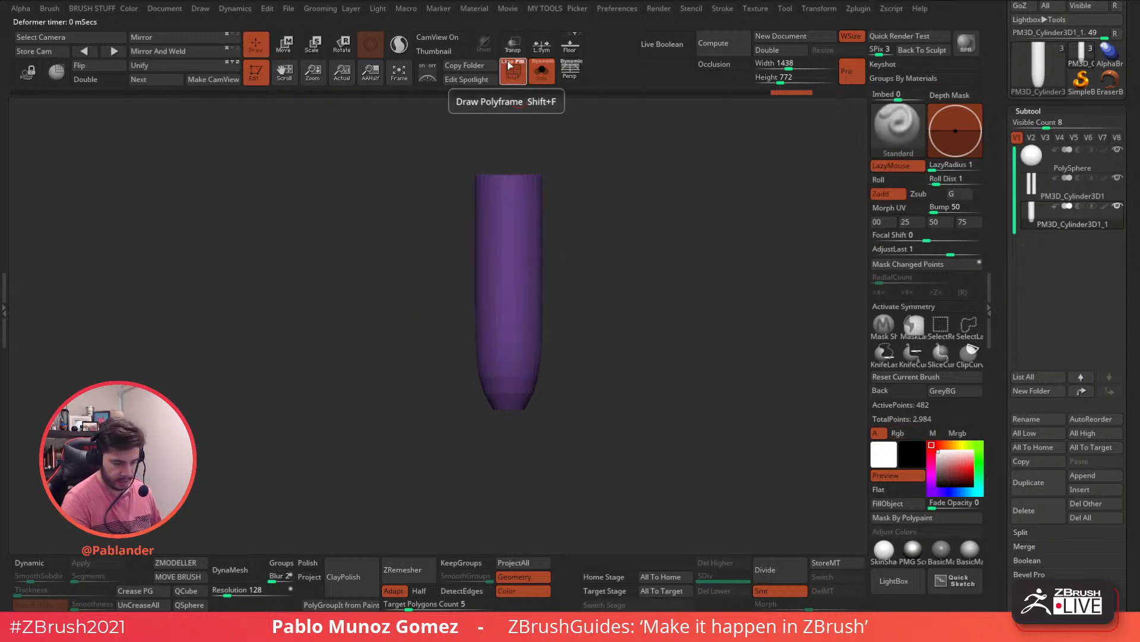
pyautogui.click(508, 61)
pyautogui.click(520, 62)
pyautogui.click(516, 74)
pyautogui.click(517, 76)
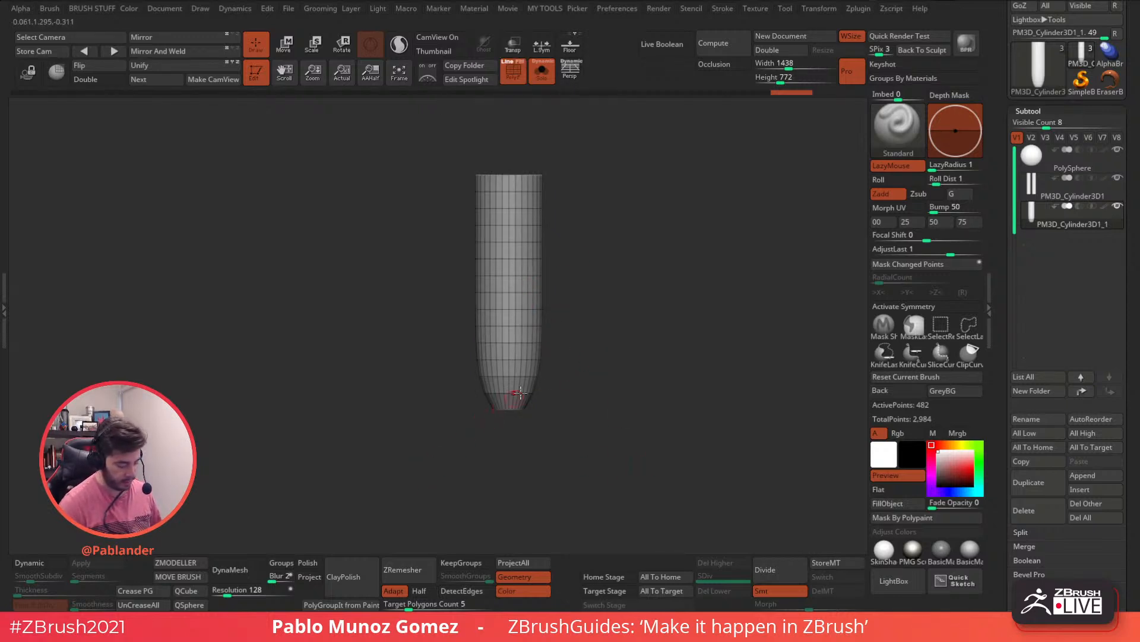
pyautogui.keyDown('alt'); pyautogui.moveTo(643, 368); pyautogui.dragTo(637, 400); pyautogui.keyUp('alt')
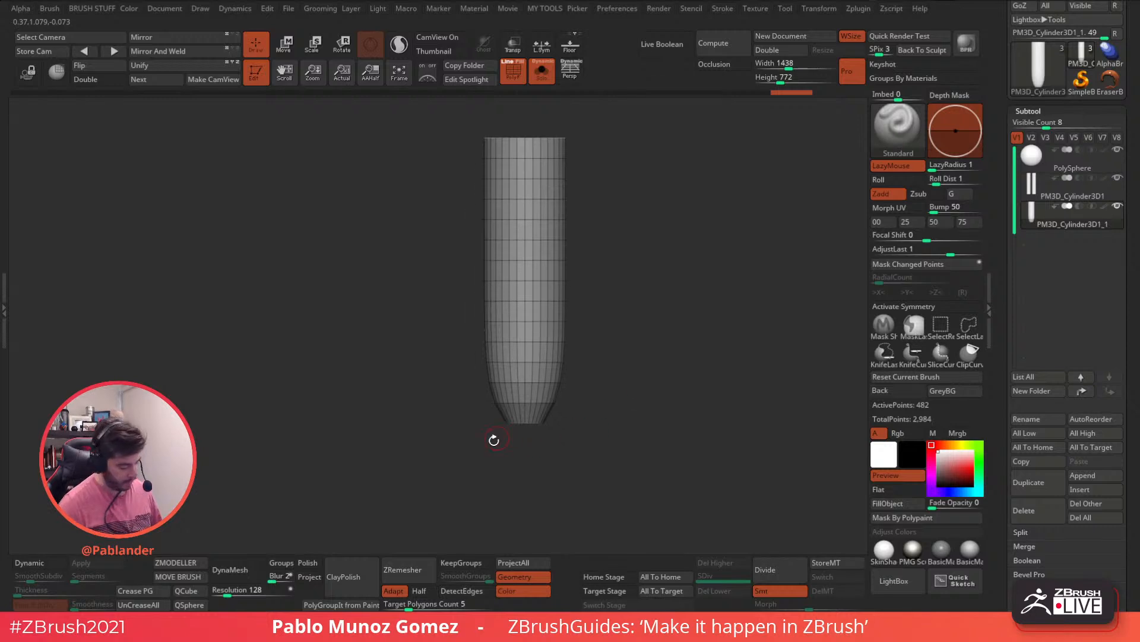
# Step: Mask the whole cylinder except its lower tip and center the gizmo on the unmasked area
pyautogui.keyDown('ctrl'); pyautogui.moveTo(463, 467); pyautogui.dragTo(594, 405); pyautogui.keyUp('ctrl')
pyautogui.keyDown('ctrl'); pyautogui.click(594, 421); pyautogui.keyUp('ctrl')
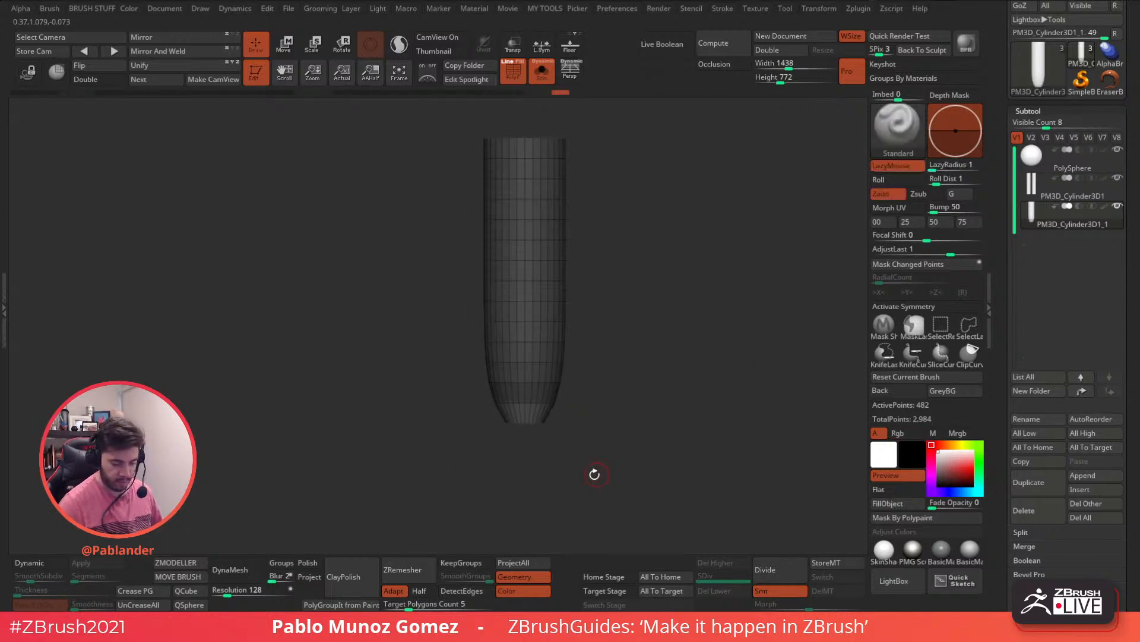
pyautogui.press('w')
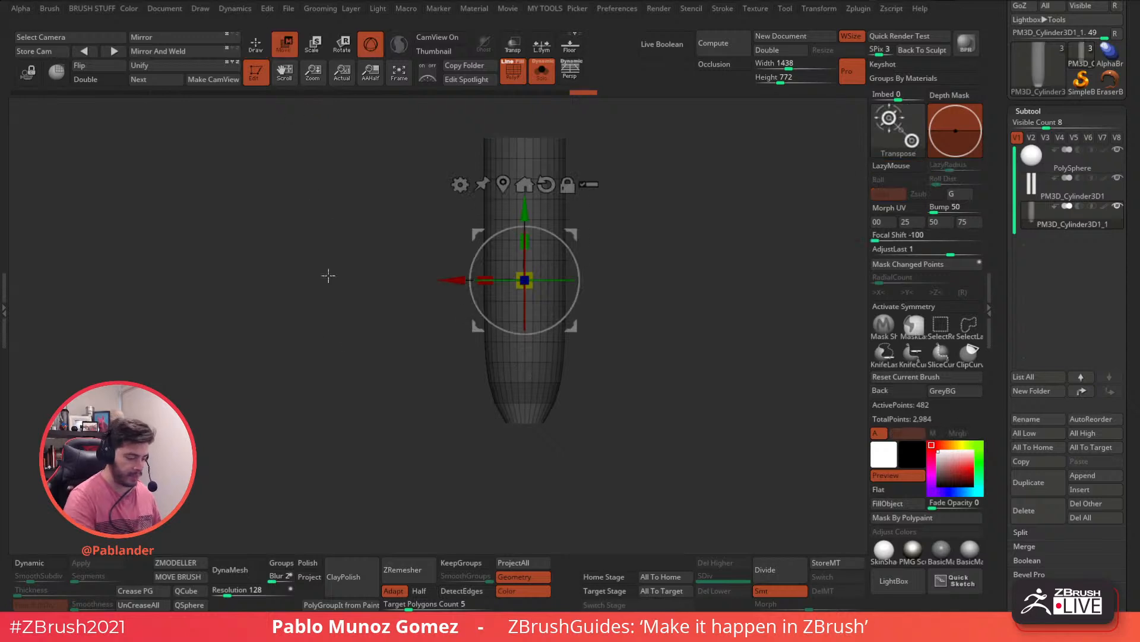
pyautogui.click(503, 182)
# Step: Reshape the unmasked tip with the gizmo, shortening it into a flatter, blunter end
pyautogui.moveTo(539, 352)
pyautogui.mouseDown()
pyautogui.moveTo(539, 301)
pyautogui.moveTo(539, 354)
pyautogui.mouseUp()
pyautogui.keyDown('alt'); pyautogui.moveTo(630, 374); pyautogui.dragTo(622, 425); pyautogui.keyUp('alt')
pyautogui.moveTo(528, 315); pyautogui.dragTo(533, 303)
pyautogui.moveTo(672, 350)
pyautogui.mouseDown()
pyautogui.moveTo(672, 301)
pyautogui.moveTo(634, 319)
pyautogui.mouseUp()
pyautogui.moveTo(532, 299); pyautogui.dragTo(532, 298)
pyautogui.moveTo(660, 325)
pyautogui.mouseDown()
pyautogui.moveTo(657, 377)
pyautogui.moveTo(657, 361)
pyautogui.mouseUp()
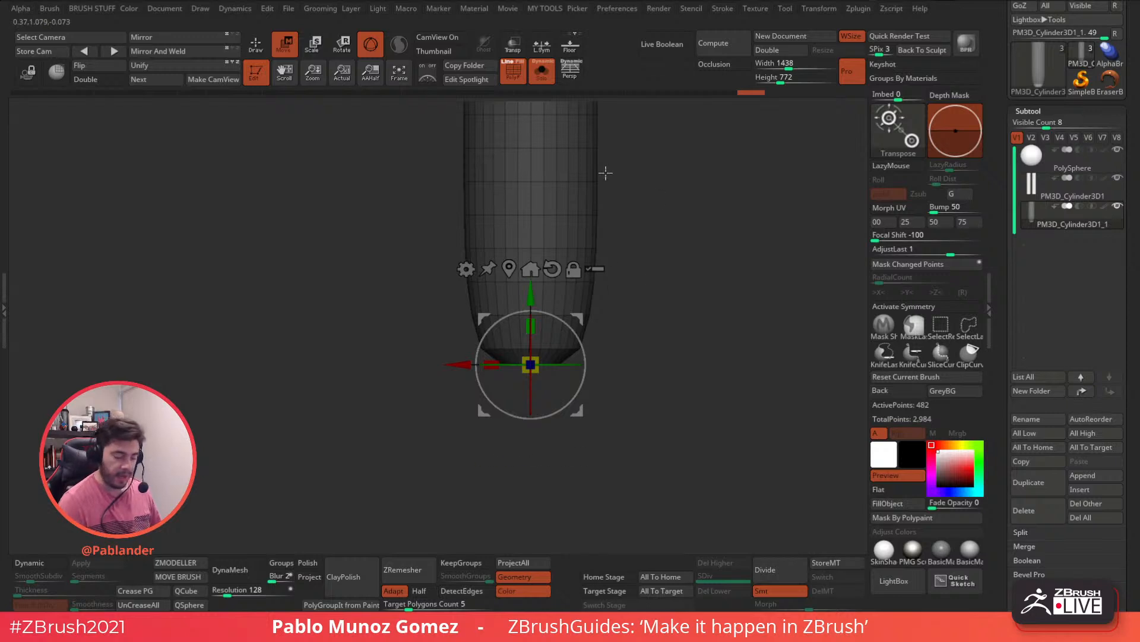
# Step: Extrude the unmasked tip of the cylinder downward into a narrow stub and clear the mask
pyautogui.moveTo(649, 282)
pyautogui.mouseDown()
pyautogui.moveTo(647, 257)
pyautogui.moveTo(656, 261)
pyautogui.mouseUp()
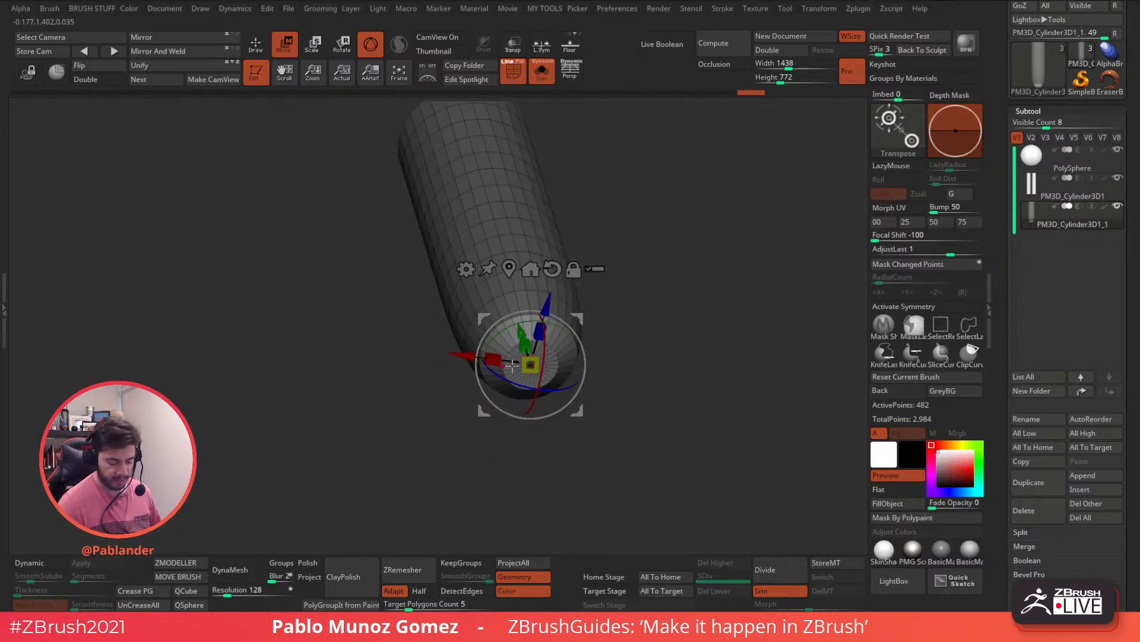
pyautogui.moveTo(533, 476); pyautogui.dragTo(530, 435)
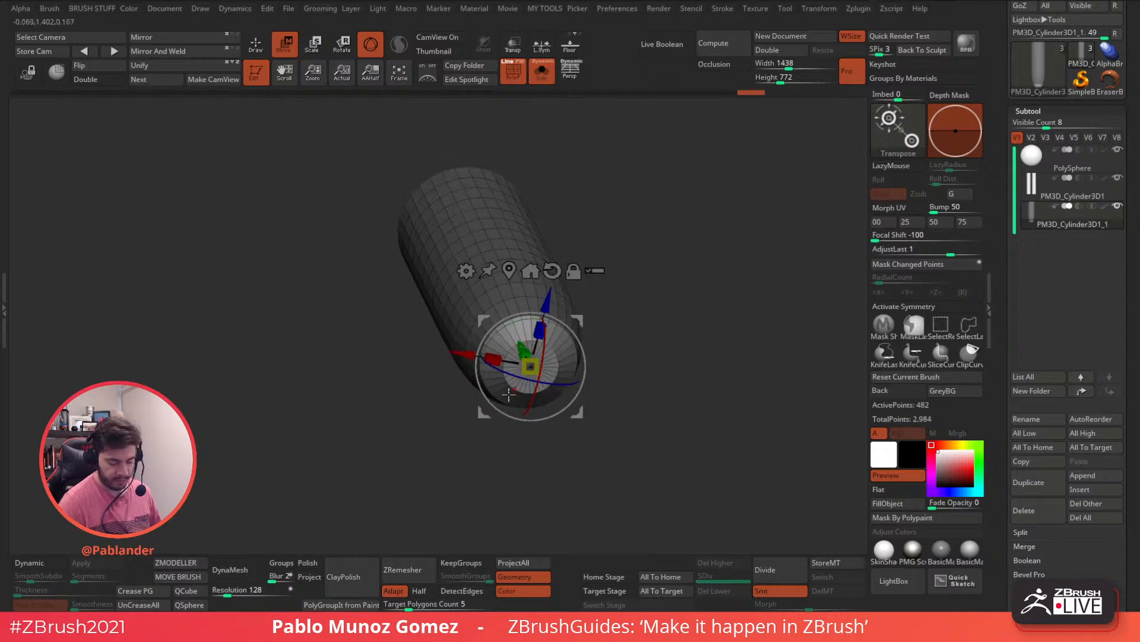
pyautogui.moveTo(610, 326); pyautogui.dragTo(647, 281)
pyautogui.keyDown('alt'); pyautogui.moveTo(687, 378); pyautogui.dragTo(668, 346); pyautogui.keyUp('alt')
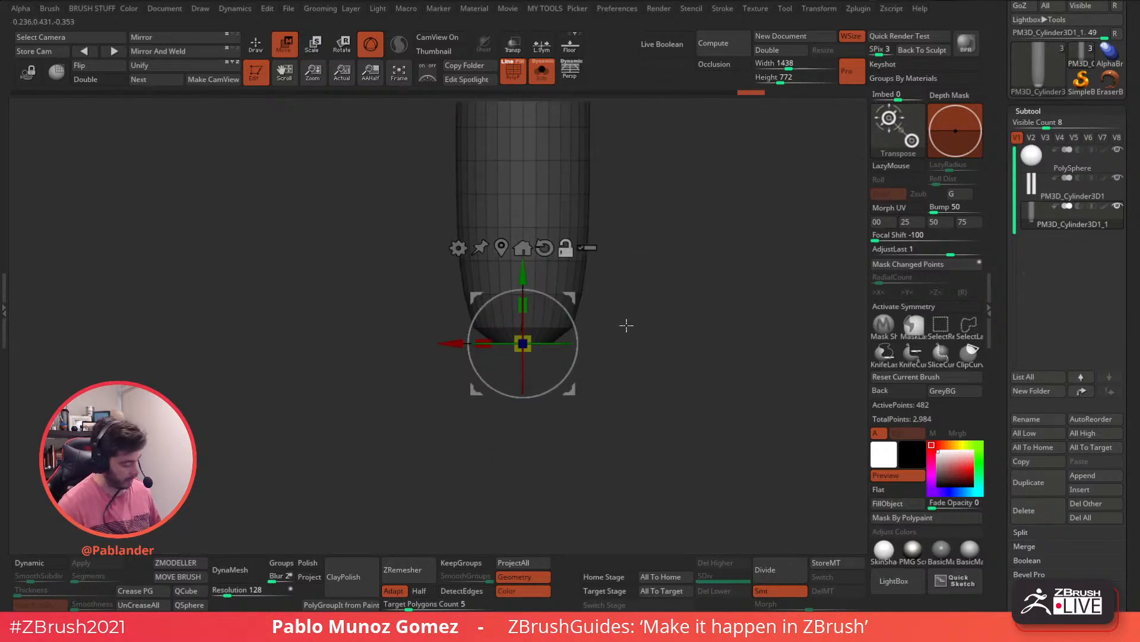
pyautogui.moveTo(533, 275)
pyautogui.keyDown('ctrl'); pyautogui.mouseDown()
pyautogui.moveTo(530, 344)
pyautogui.moveTo(529, 284)
pyautogui.moveTo(524, 309)
pyautogui.moveTo(523, 293)
pyautogui.mouseUp(); pyautogui.keyUp('ctrl')
pyautogui.press('q')
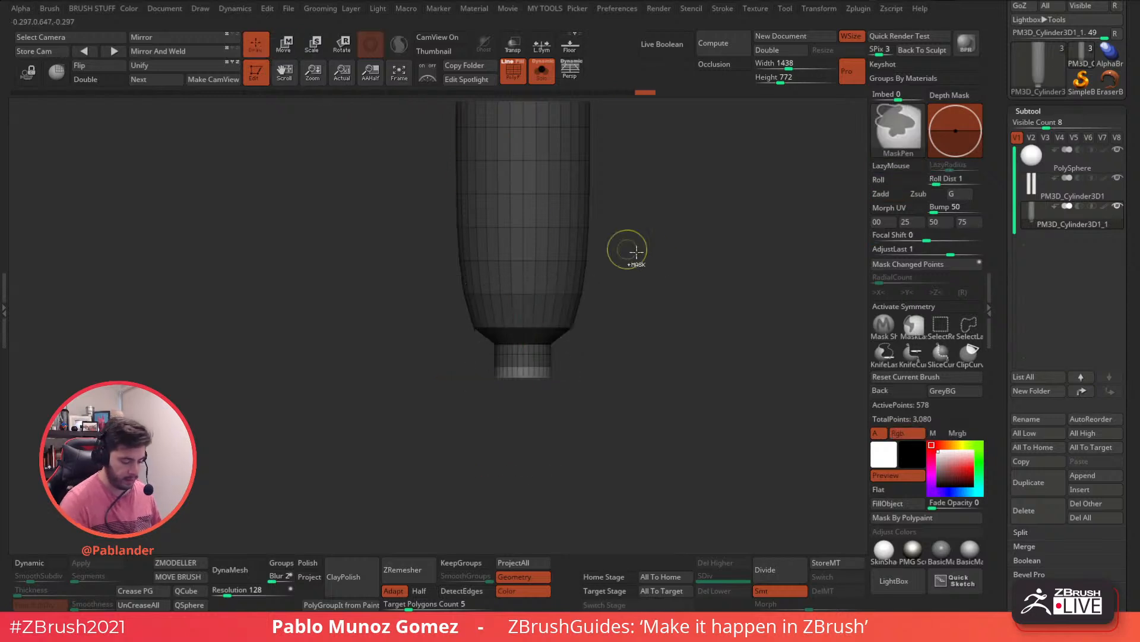
pyautogui.keyDown('ctrl'); pyautogui.click(664, 324); pyautogui.keyUp('ctrl')
# Step: Mask the whole cylinder except a band of the end stub and center the gizmo on the unmasked area
pyautogui.keyDown('ctrl'); pyautogui.moveTo(648, 385); pyautogui.dragTo(556, 368, button='right'); pyautogui.keyUp('ctrl')
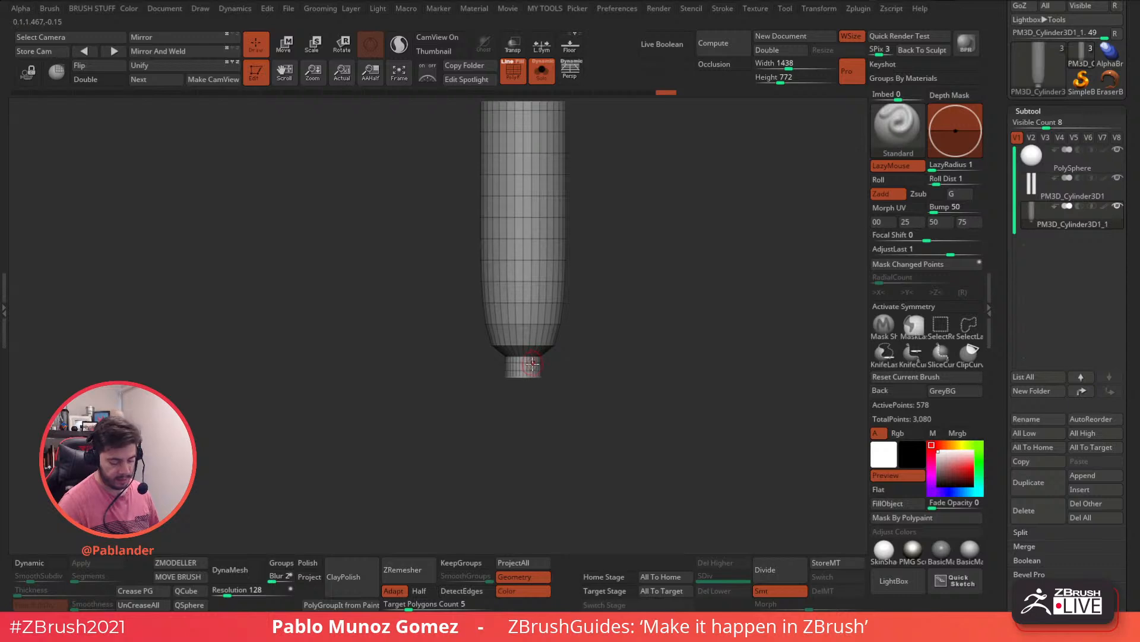
pyautogui.keyDown('ctrl'); pyautogui.moveTo(557, 367); pyautogui.dragTo(546, 386, button='right'); pyautogui.keyUp('ctrl')
pyautogui.moveTo(492, 356)
pyautogui.keyDown('ctrl'); pyautogui.mouseDown()
pyautogui.moveTo(588, 375)
pyautogui.moveTo(542, 359)
pyautogui.mouseUp(); pyautogui.keyUp('ctrl')
pyautogui.keyDown('ctrl'); pyautogui.click(591, 377); pyautogui.keyUp('ctrl')
pyautogui.click(286, 46)
pyautogui.click(510, 295)
# Step: Remask all but the stub's lower end, scale that end slightly to round off the stub, and clear the mask
pyautogui.keyDown('ctrl'); pyautogui.moveTo(617, 340); pyautogui.dragTo(620, 351); pyautogui.keyUp('ctrl')
pyautogui.keyDown('ctrl'); pyautogui.moveTo(615, 388); pyautogui.dragTo(463, 423); pyautogui.keyUp('ctrl')
pyautogui.keyDown('ctrl'); pyautogui.click(472, 453); pyautogui.keyUp('ctrl')
pyautogui.moveTo(536, 362); pyautogui.dragTo(538, 359)
pyautogui.press('q')
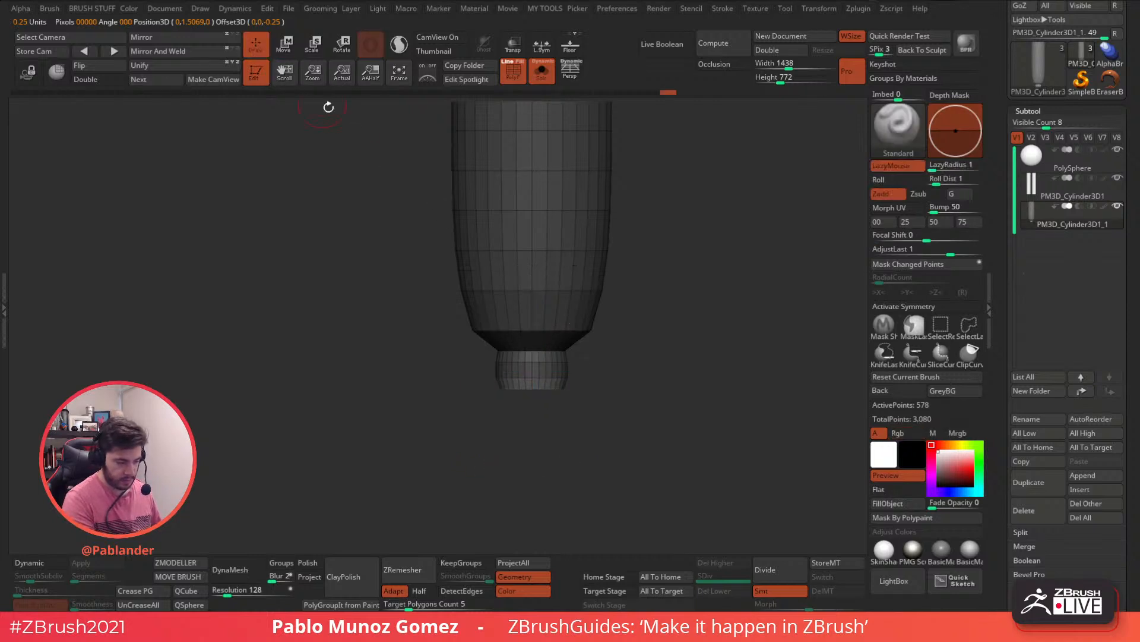
pyautogui.moveTo(642, 335)
pyautogui.keyDown('ctrl'); pyautogui.mouseDown()
pyautogui.moveTo(647, 374)
pyautogui.moveTo(610, 329)
pyautogui.moveTo(604, 361)
pyautogui.moveTo(683, 359)
pyautogui.moveTo(636, 367)
pyautogui.moveTo(626, 354)
pyautogui.moveTo(612, 383)
pyautogui.moveTo(607, 341)
pyautogui.mouseUp(); pyautogui.keyUp('ctrl')
# Step: Show the polyframe with polygroup fill and give the end stub its own polygroup
pyautogui.click(521, 63)
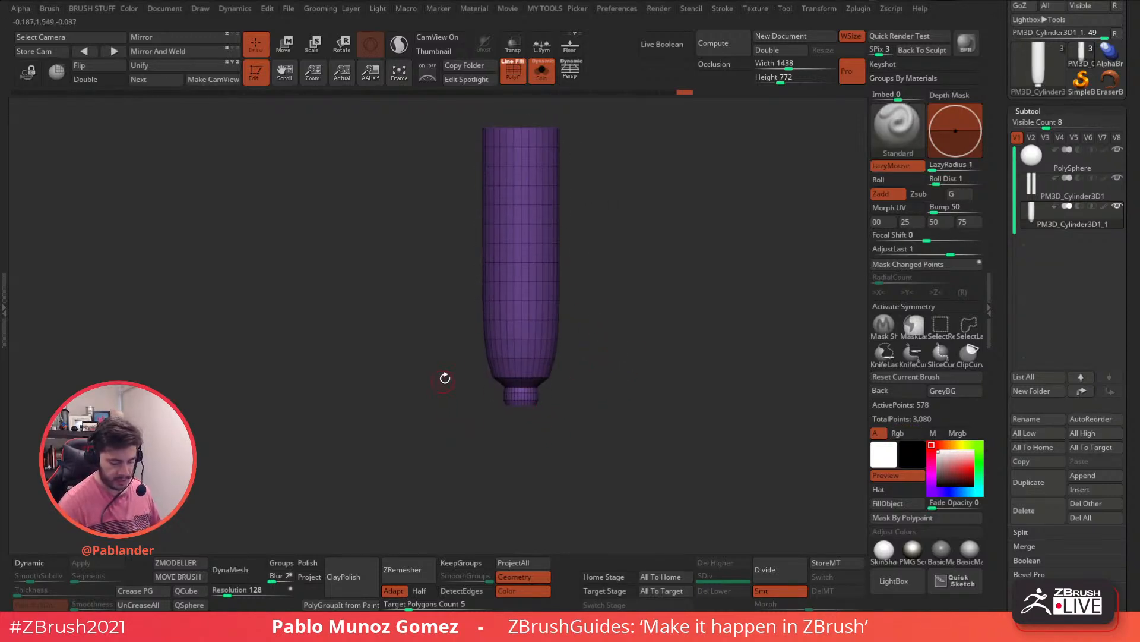
pyautogui.moveTo(477, 439)
pyautogui.keyDown('ctrl'); pyautogui.keyDown('shift'); pyautogui.mouseDown()
pyautogui.moveTo(480, 426)
pyautogui.moveTo(566, 378)
pyautogui.mouseUp(); pyautogui.keyUp('shift'); pyautogui.keyUp('ctrl')
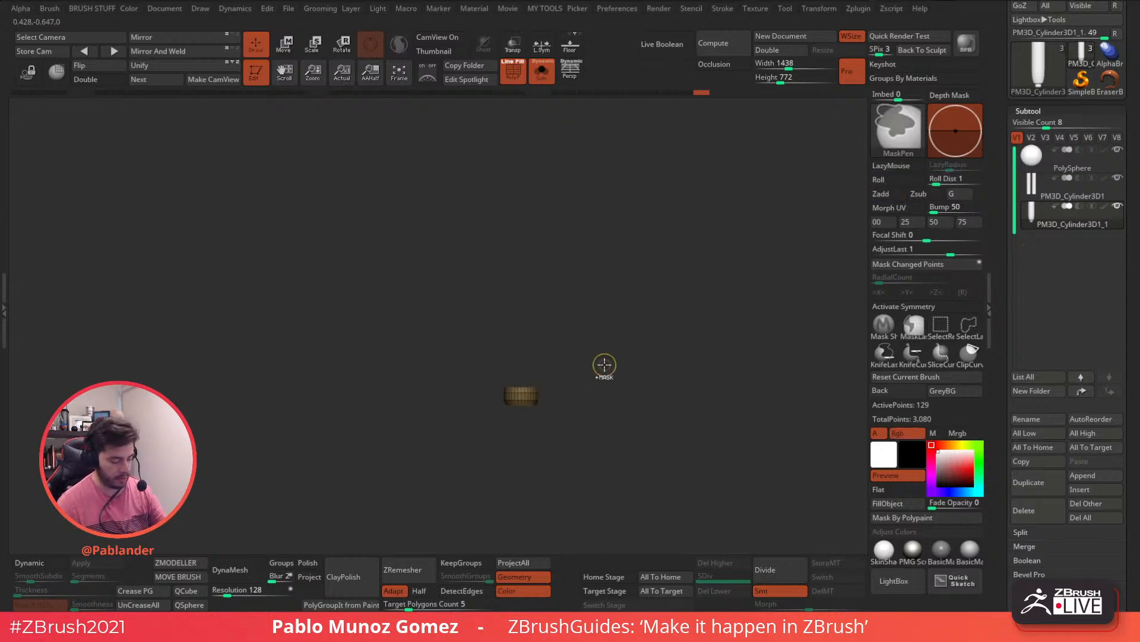
pyautogui.keyDown('ctrl'); pyautogui.keyDown('shift'); pyautogui.click(621, 373); pyautogui.keyUp('shift'); pyautogui.keyUp('ctrl')
# Step: Switch to Move mode and center the gizmo on the whole cylinder
pyautogui.moveTo(592, 397); pyautogui.dragTo(586, 438)
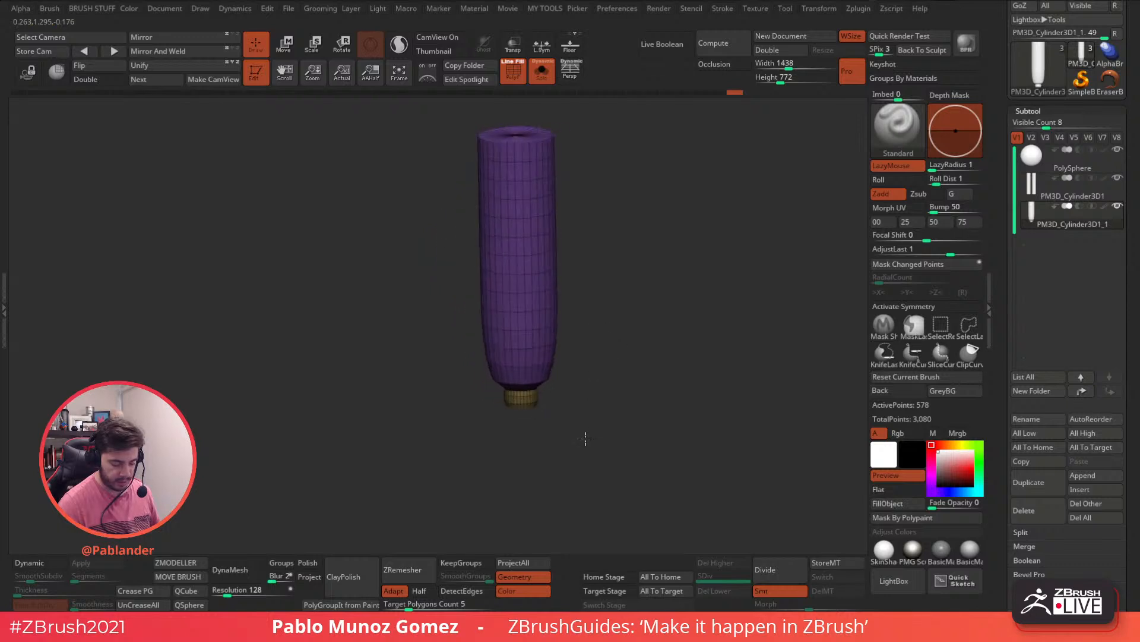
pyautogui.keyDown('shift'); pyautogui.moveTo(607, 354); pyautogui.dragTo(286, 519); pyautogui.keyUp('shift')
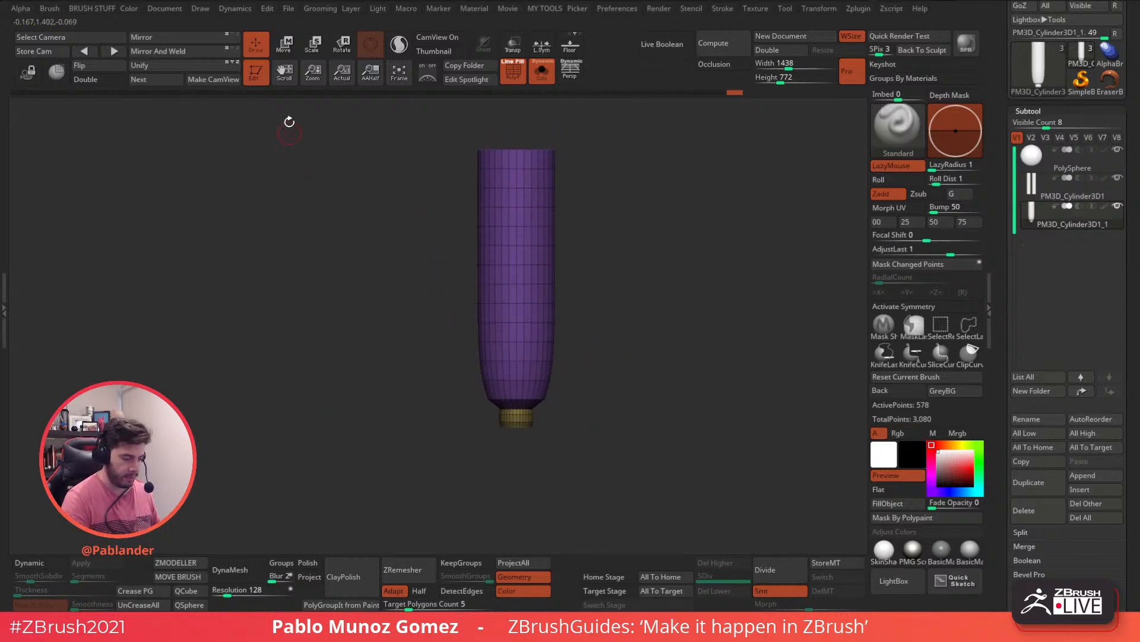
pyautogui.click(285, 44)
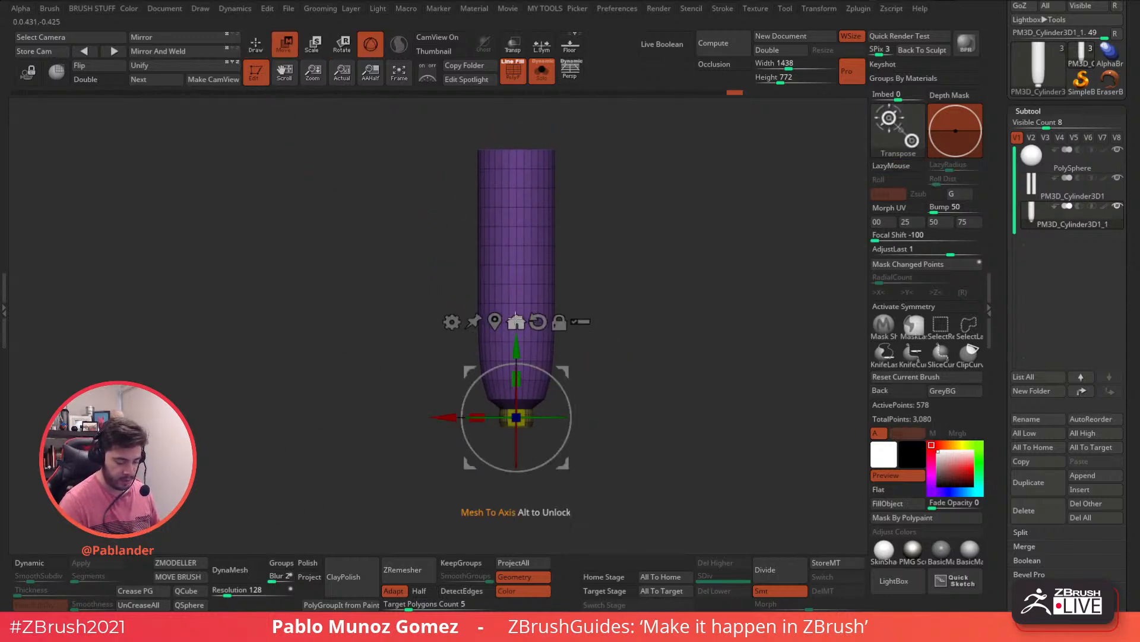
pyautogui.click(494, 321)
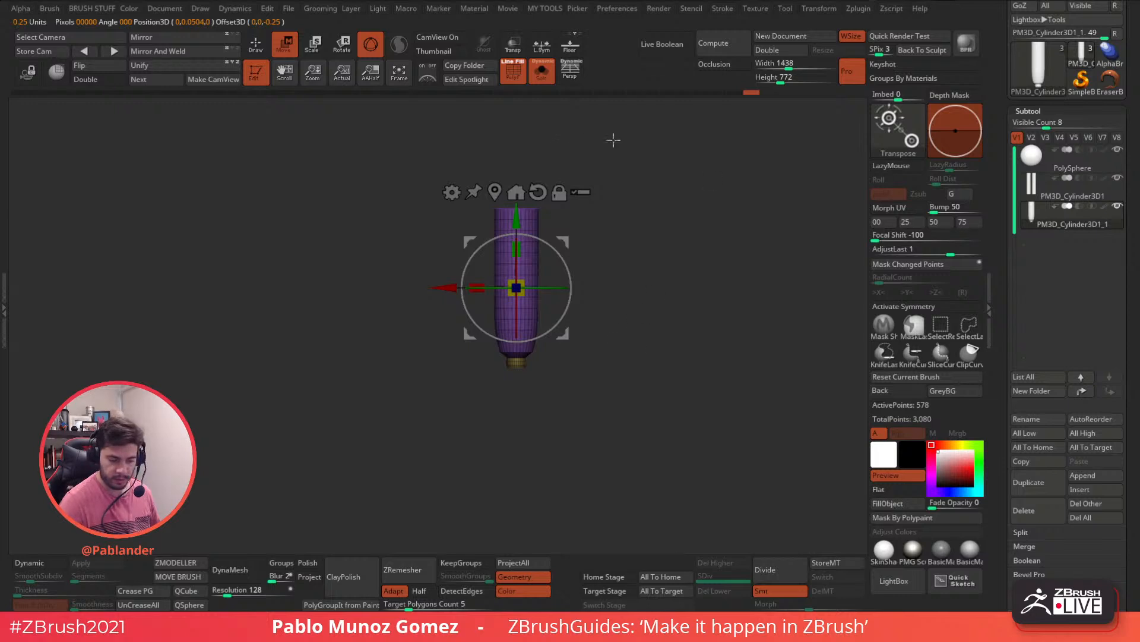
# Step: Show all subtools and rotate and move the cylinder into a diagonal arm position beside the sphere
pyautogui.click(541, 72)
pyautogui.moveTo(590, 259); pyautogui.dragTo(514, 275)
pyautogui.moveTo(526, 304); pyautogui.dragTo(463, 315)
pyautogui.moveTo(515, 358); pyautogui.dragTo(506, 357)
pyautogui.keyDown('ctrl'); pyautogui.moveTo(633, 311); pyautogui.dragTo(590, 367, button='right'); pyautogui.keyUp('ctrl')
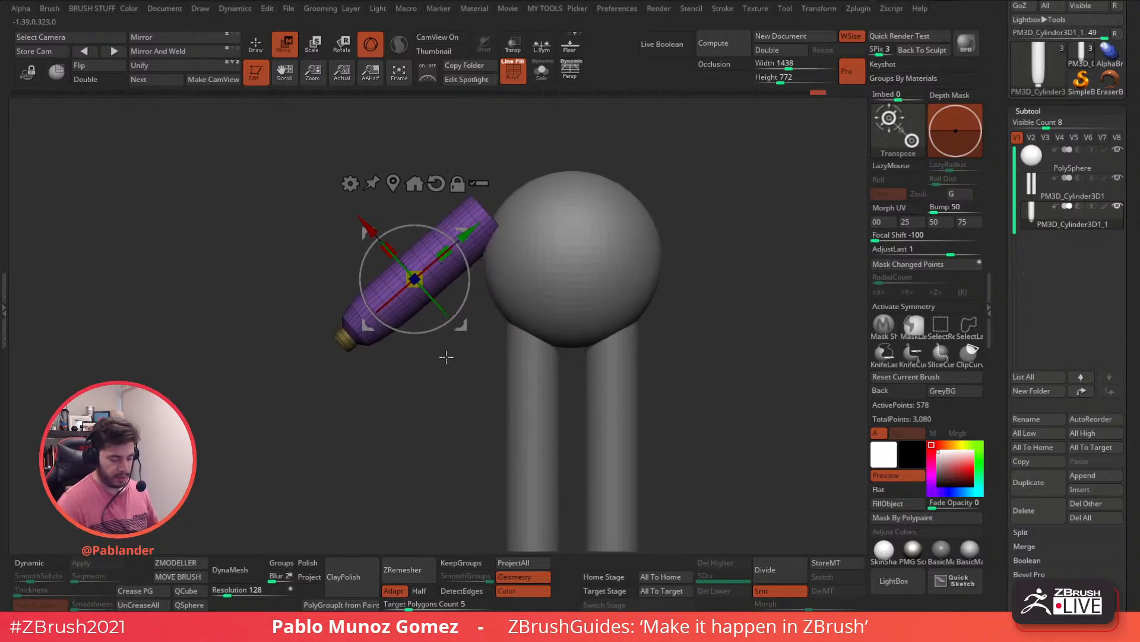
# Step: Bend the arm downward into a curve with the Bend Arc deformer and accept the deformation
pyautogui.click(351, 184)
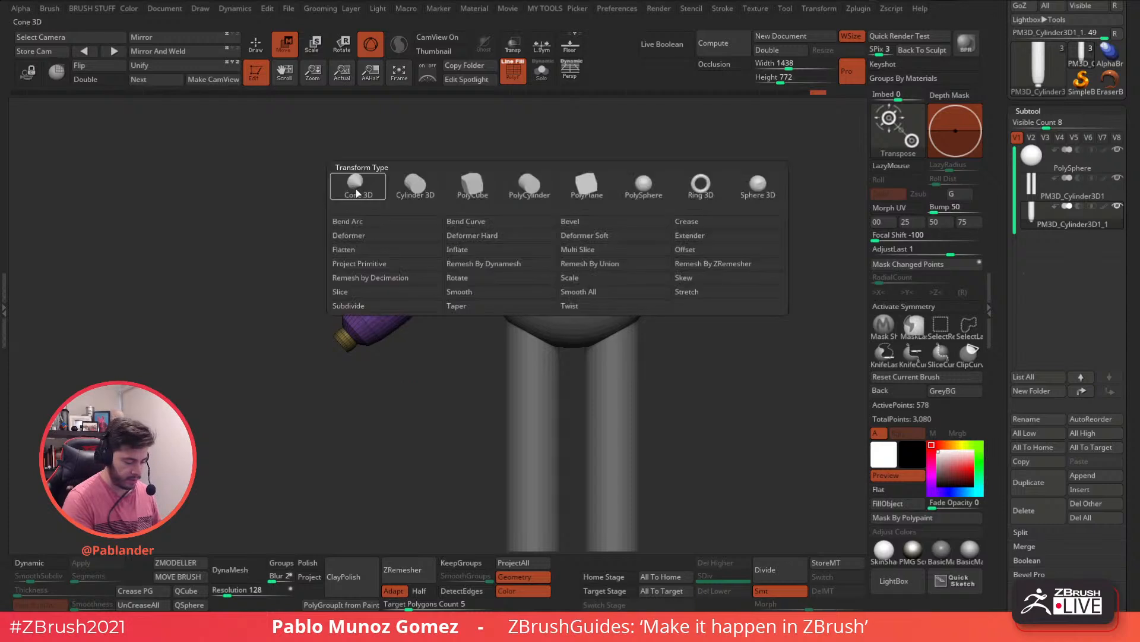
pyautogui.click(400, 221)
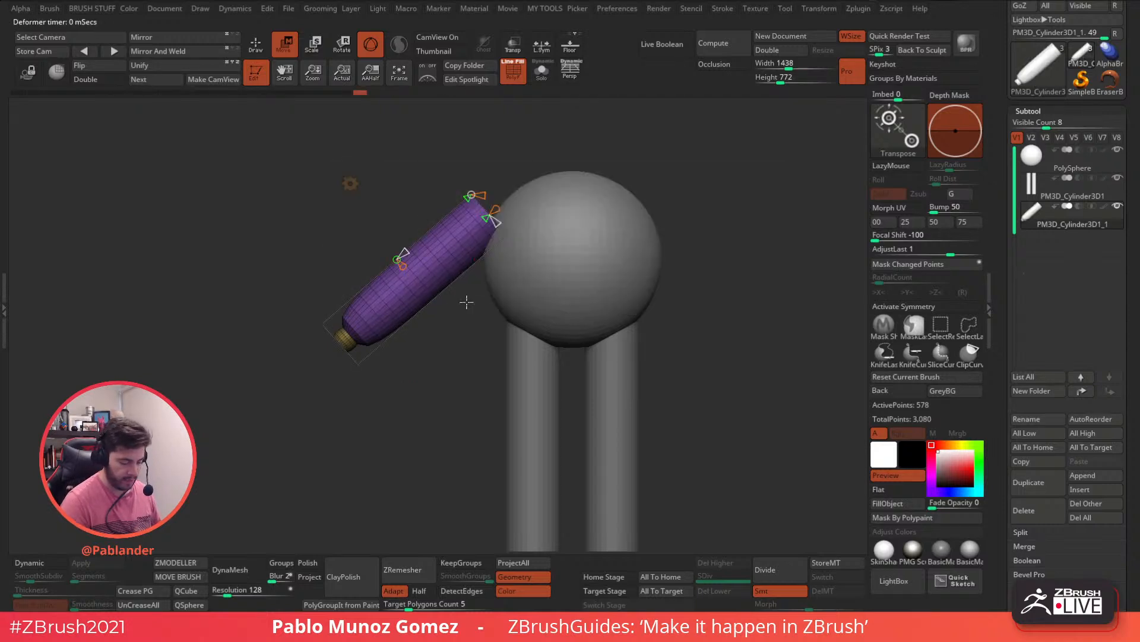
pyautogui.moveTo(401, 260); pyautogui.dragTo(434, 294)
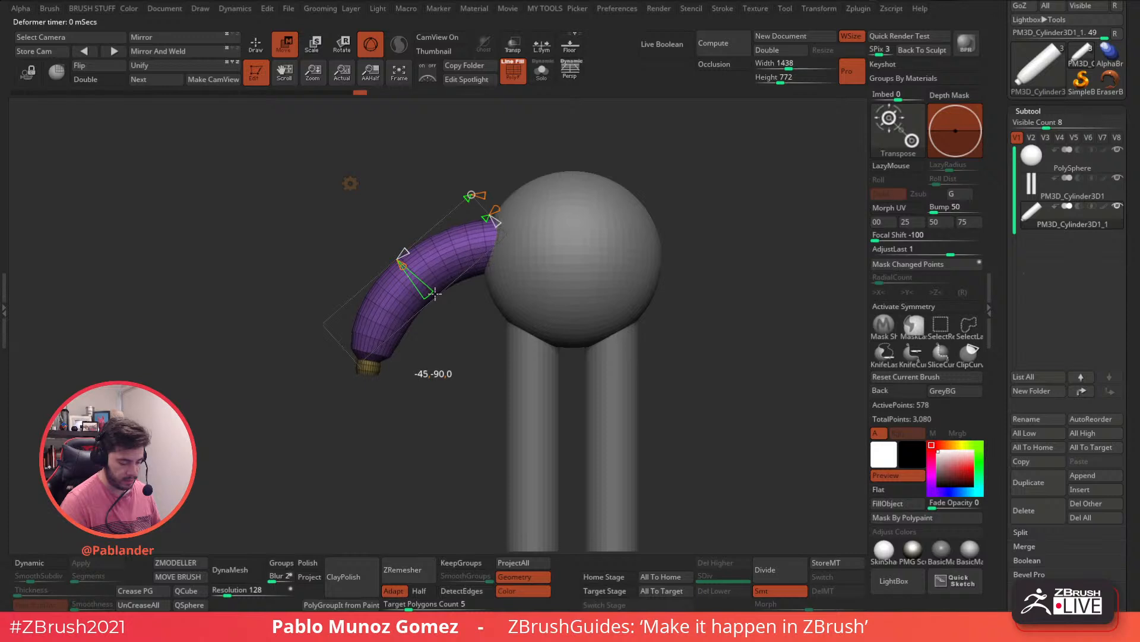
pyautogui.moveTo(434, 294); pyautogui.dragTo(480, 336)
pyautogui.click(350, 183)
pyautogui.click(549, 183)
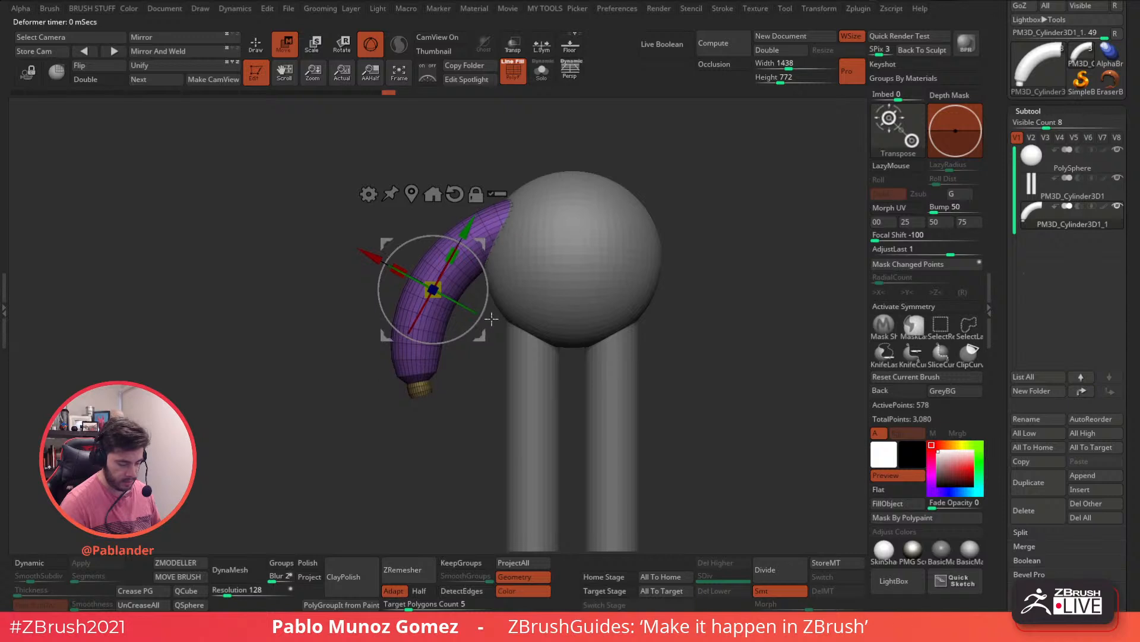
# Step: Adjust the curved arm's position and rotation so its upper end meets the side of the sphere
pyautogui.keyDown('shift'); pyautogui.moveTo(677, 275); pyautogui.dragTo(736, 279); pyautogui.keyUp('shift')
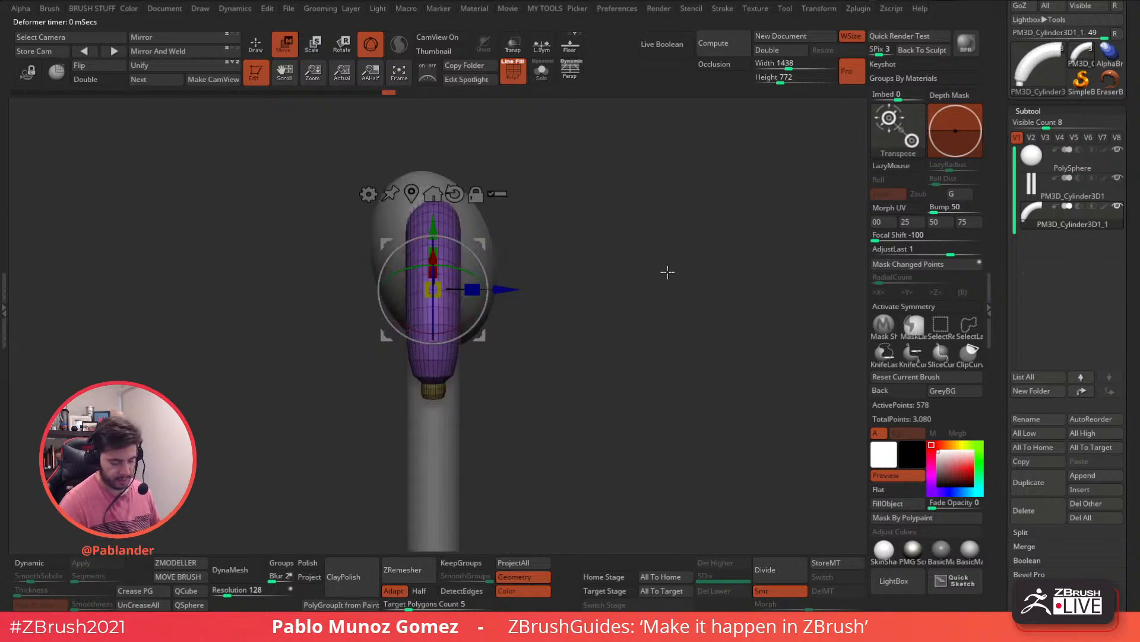
pyautogui.moveTo(470, 319); pyautogui.dragTo(480, 308)
pyautogui.moveTo(460, 264); pyautogui.dragTo(573, 307)
pyautogui.keyDown('alt'); pyautogui.moveTo(611, 356); pyautogui.dragTo(669, 358); pyautogui.keyUp('alt')
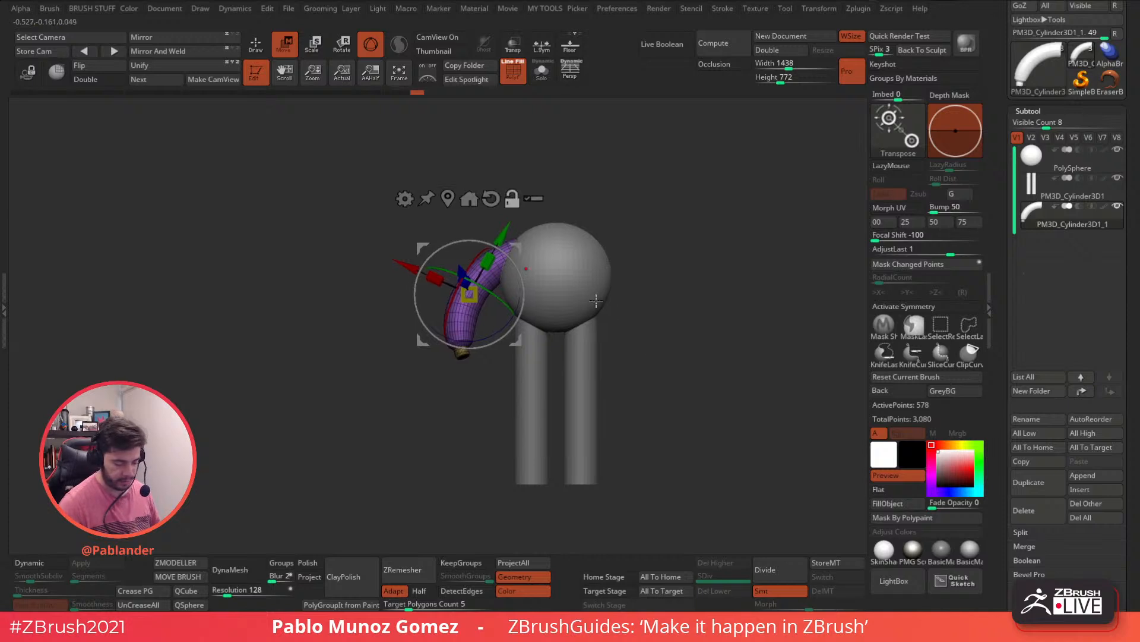
pyautogui.moveTo(517, 338); pyautogui.dragTo(517, 334)
pyautogui.moveTo(516, 257); pyautogui.dragTo(518, 260)
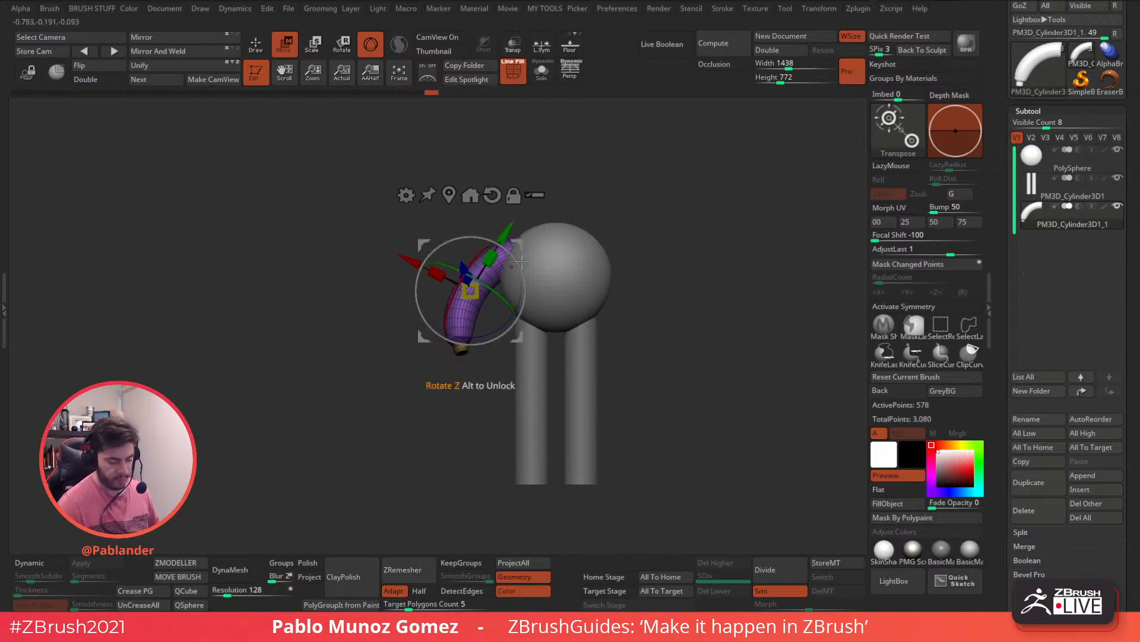
pyautogui.keyDown('alt'); pyautogui.moveTo(690, 349); pyautogui.dragTo(654, 359); pyautogui.keyUp('alt')
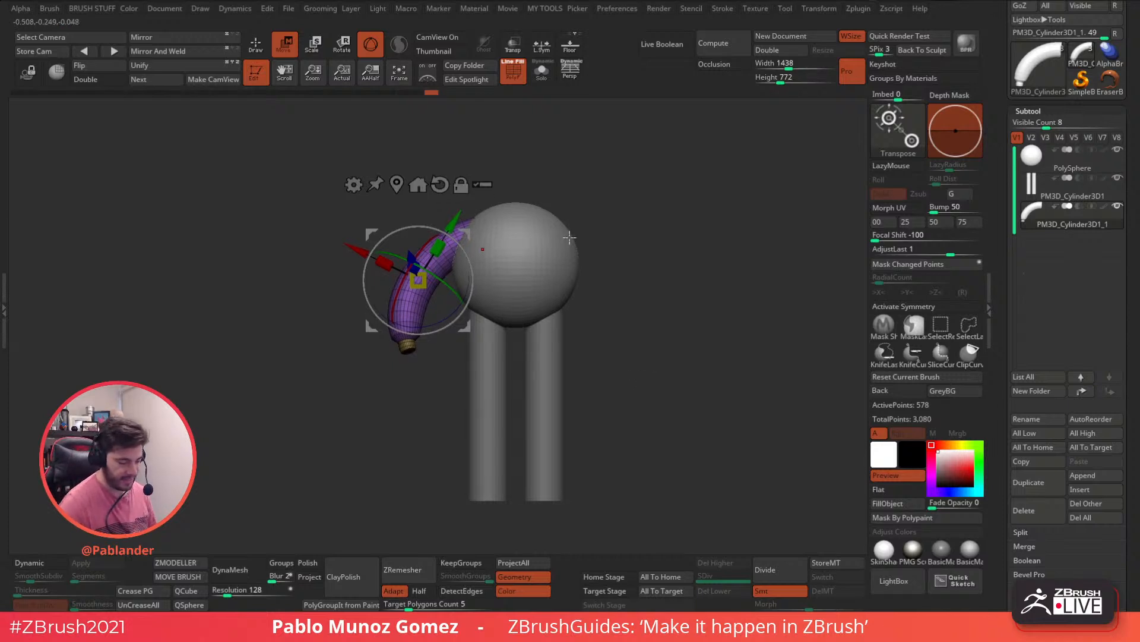
# Step: Turn off the polyframe display on the curved arm and keep it in Move mode
pyautogui.press('q')
pyautogui.moveTo(632, 279)
pyautogui.keyDown('alt'); pyautogui.mouseDown()
pyautogui.moveTo(637, 309)
pyautogui.moveTo(692, 351)
pyautogui.moveTo(675, 313)
pyautogui.mouseUp(); pyautogui.keyUp('alt')
pyautogui.press('w')
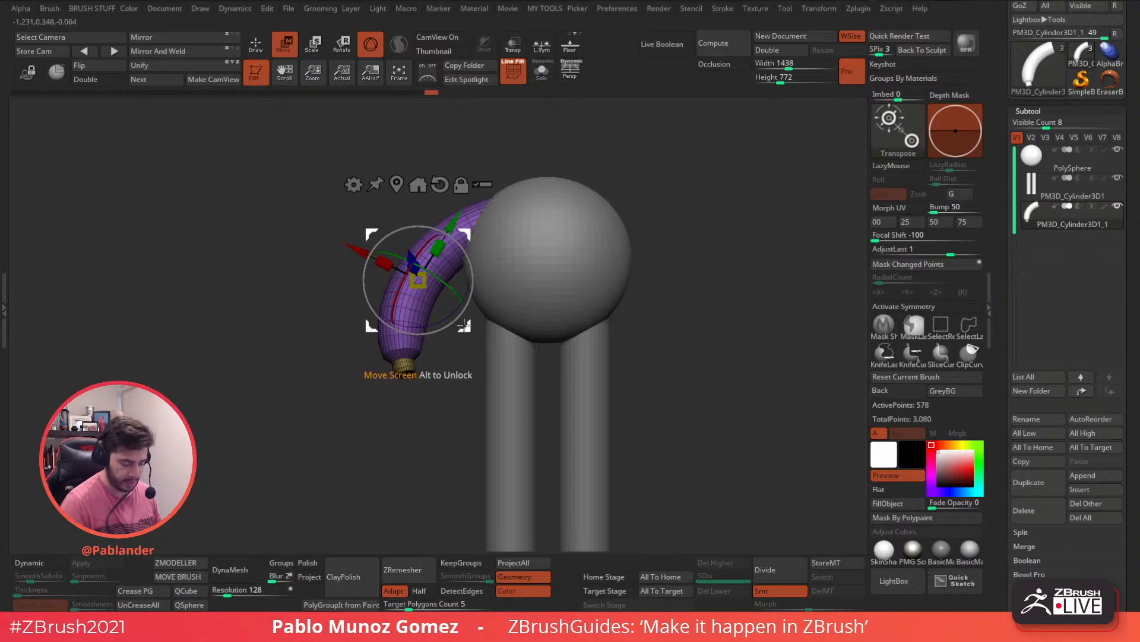
pyautogui.hotkey('shift', 'f')
pyautogui.moveTo(539, 371); pyautogui.dragTo(527, 294)
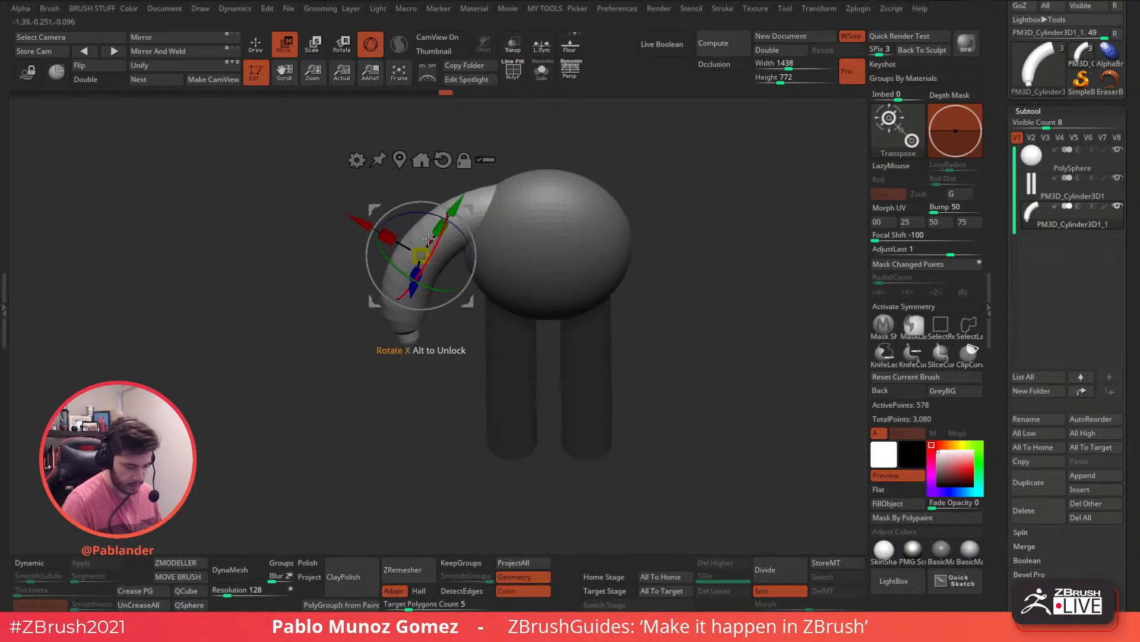
# Step: Return to Draw mode and mirror and weld the arm to the opposite side of the sphere
pyautogui.click(256, 45)
pyautogui.keyDown('shift'); pyautogui.moveTo(630, 326); pyautogui.dragTo(671, 308); pyautogui.keyUp('shift')
pyautogui.keyDown('alt'); pyautogui.moveTo(686, 393); pyautogui.dragTo(620, 368); pyautogui.keyUp('alt')
pyautogui.click(169, 52)
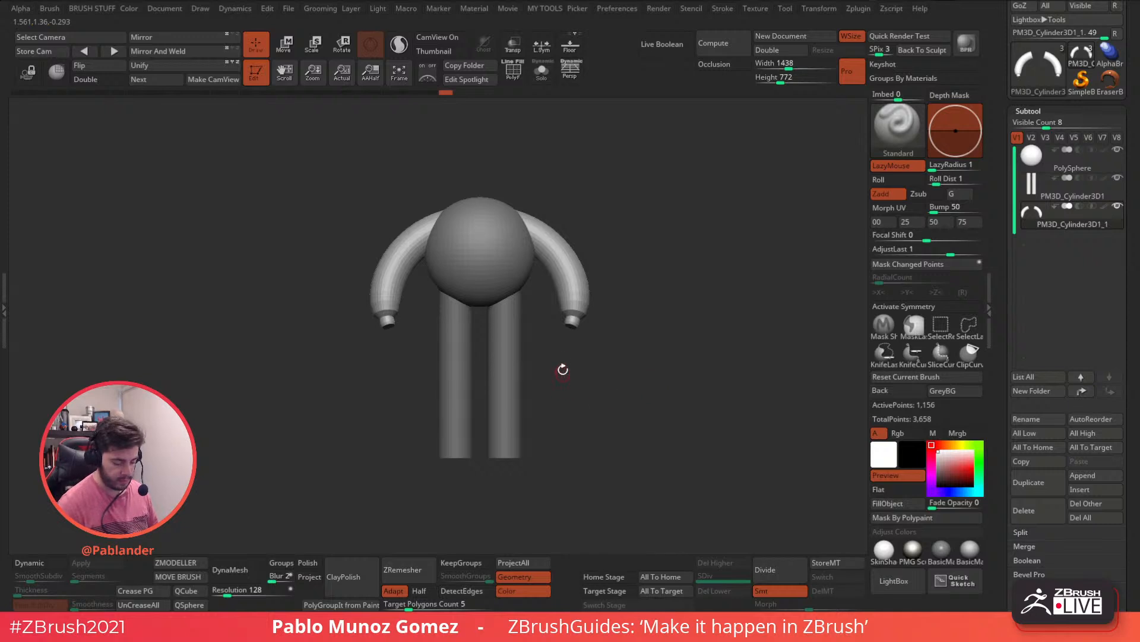
# Step: Select the legs subtool, delete the leg on the viewer's right, and show all subtools again
pyautogui.keyDown('alt'); pyautogui.moveTo(382, 342); pyautogui.dragTo(433, 300); pyautogui.keyUp('alt')
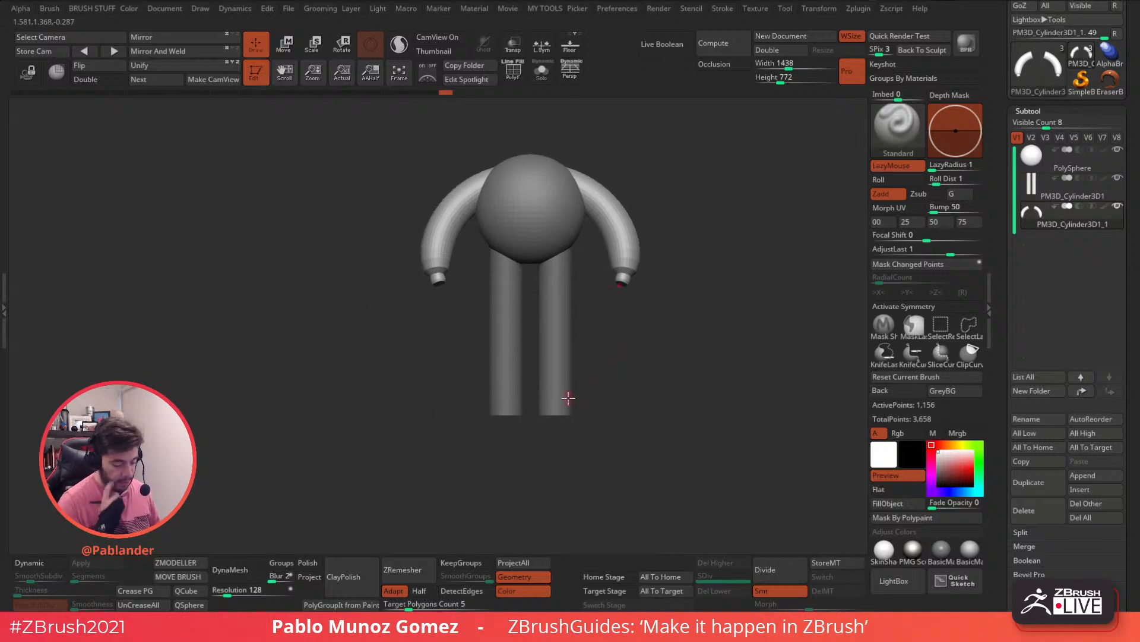
pyautogui.keyDown('alt'); pyautogui.moveTo(634, 372); pyautogui.dragTo(594, 354); pyautogui.keyUp('alt')
pyautogui.keyDown('alt'); pyautogui.click(533, 343); pyautogui.keyUp('alt')
pyautogui.click(541, 73)
pyautogui.keyDown('ctrl'); pyautogui.keyDown('shift'); pyautogui.moveTo(613, 163); pyautogui.dragTo(500, 445); pyautogui.keyUp('shift'); pyautogui.keyUp('ctrl')
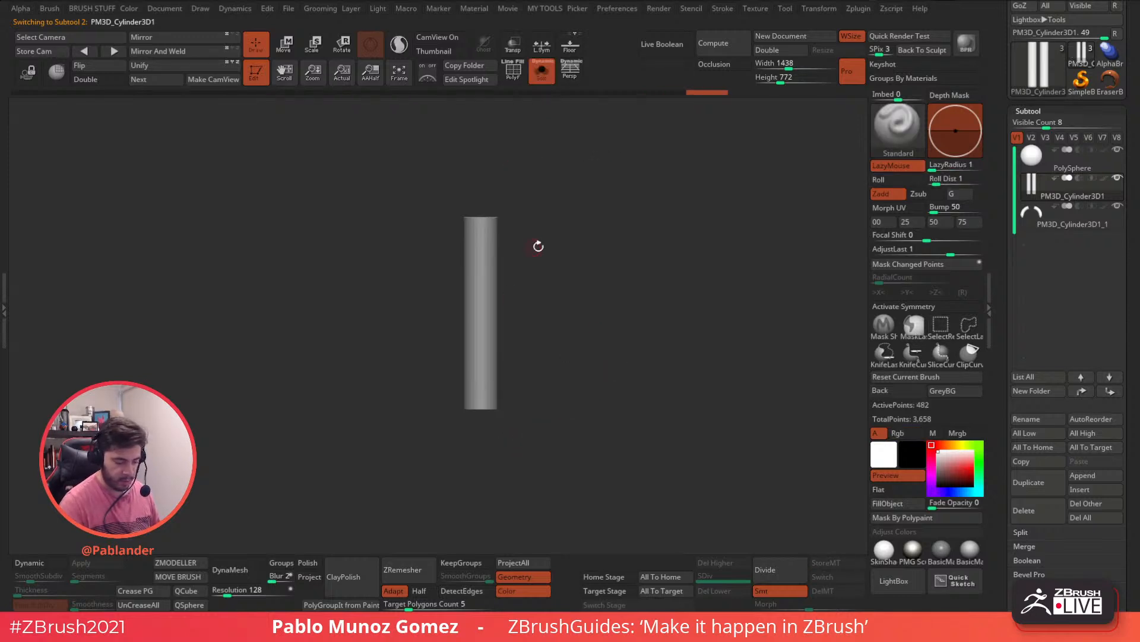
pyautogui.press('`')
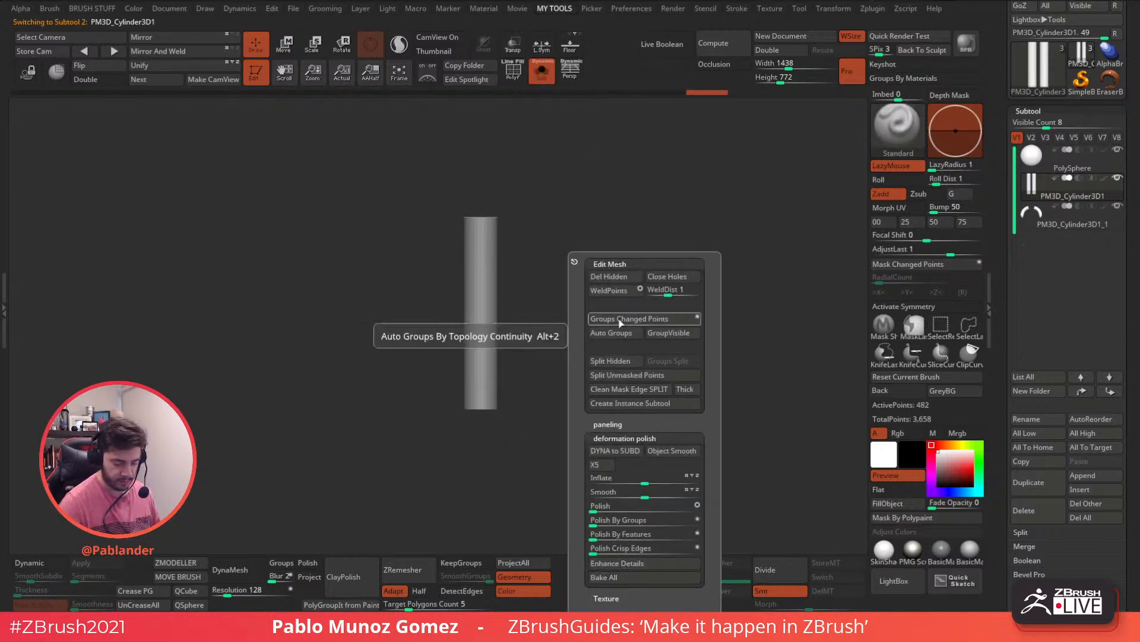
pyautogui.click(609, 276)
pyautogui.click(542, 72)
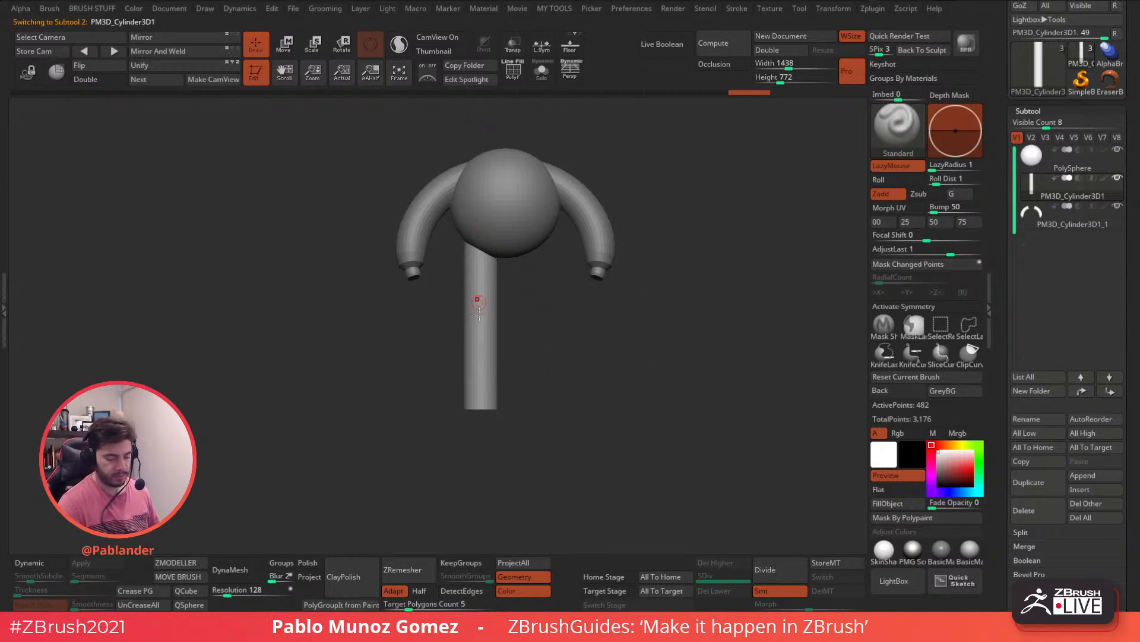
# Step: Apply a Taper deformer to the remaining leg and narrow its lower end by about -0.41
pyautogui.moveTo(530, 278); pyautogui.dragTo(560, 389)
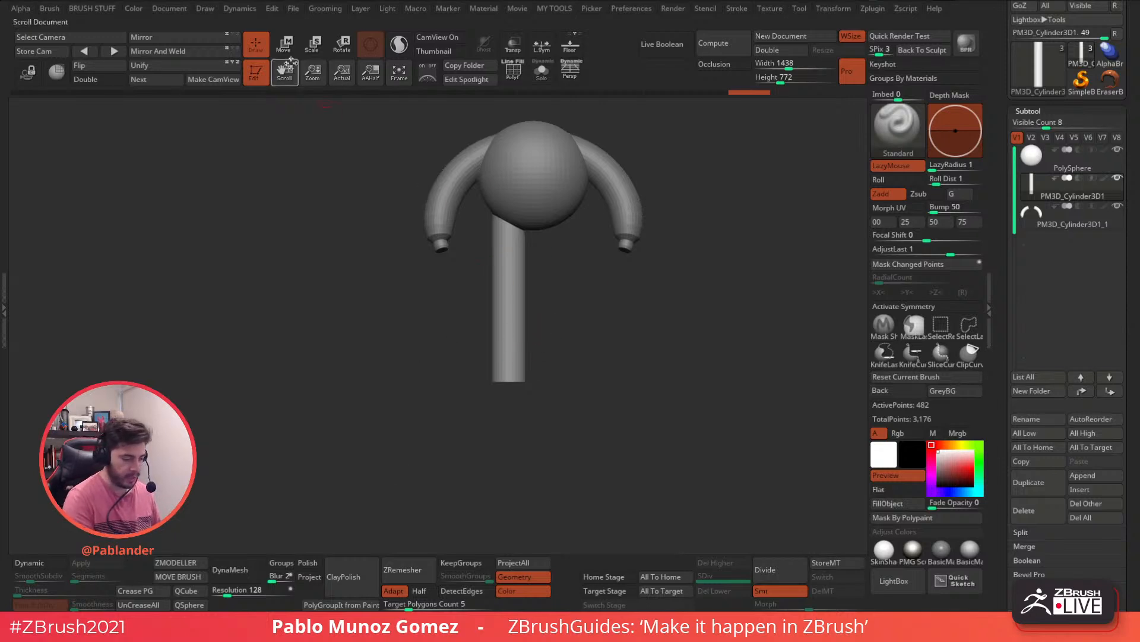
pyautogui.press('w')
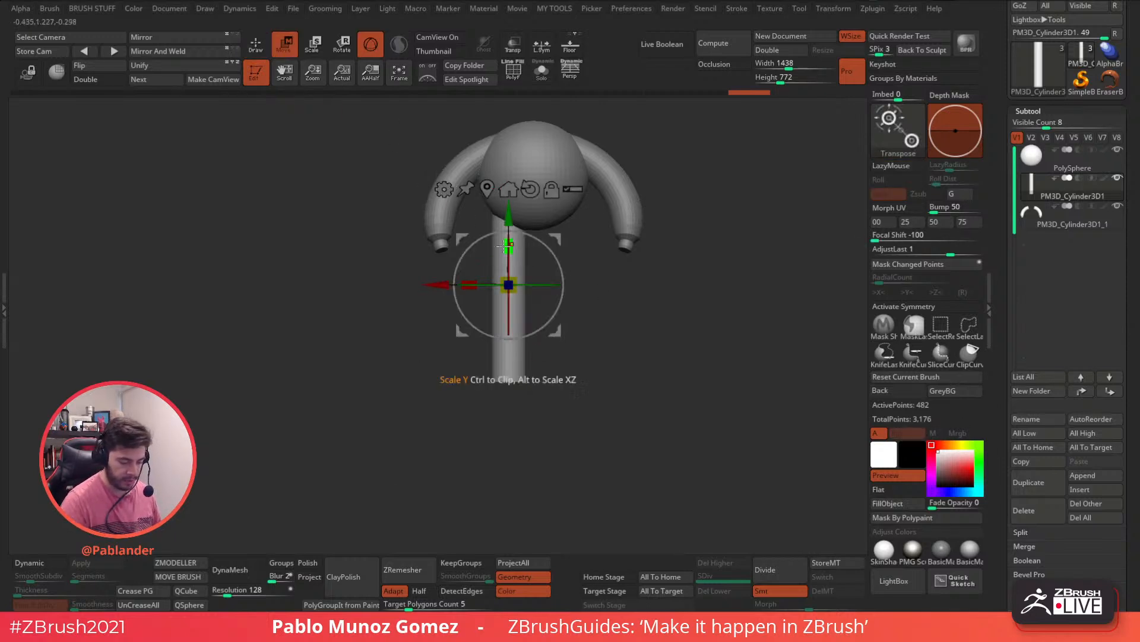
pyautogui.click(444, 190)
pyautogui.click(598, 314)
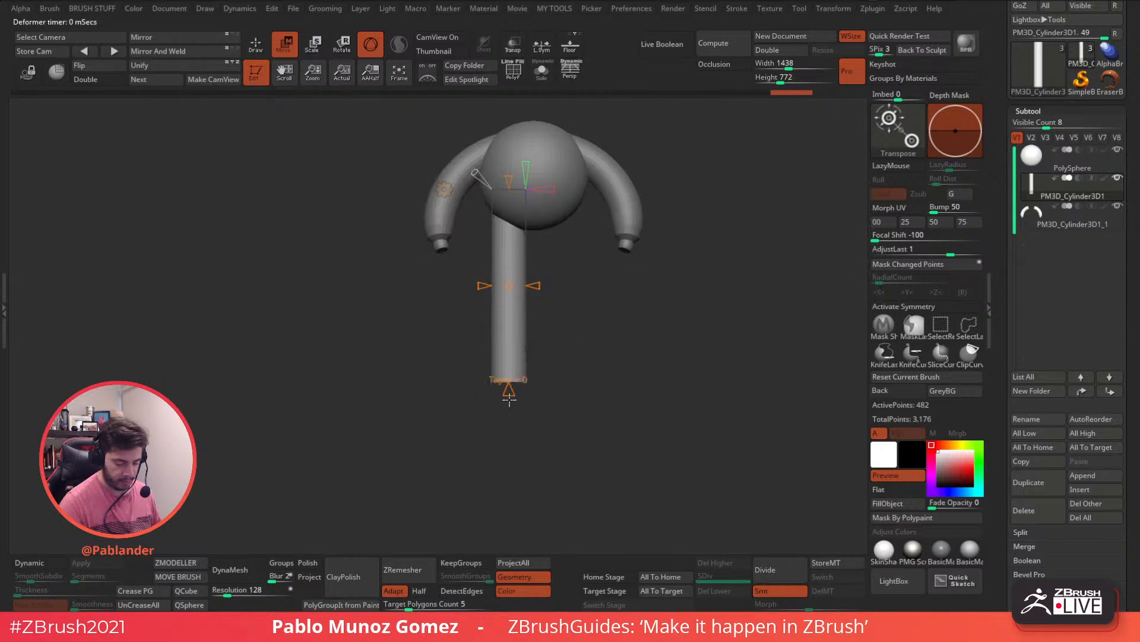
pyautogui.moveTo(514, 367); pyautogui.dragTo(515, 353)
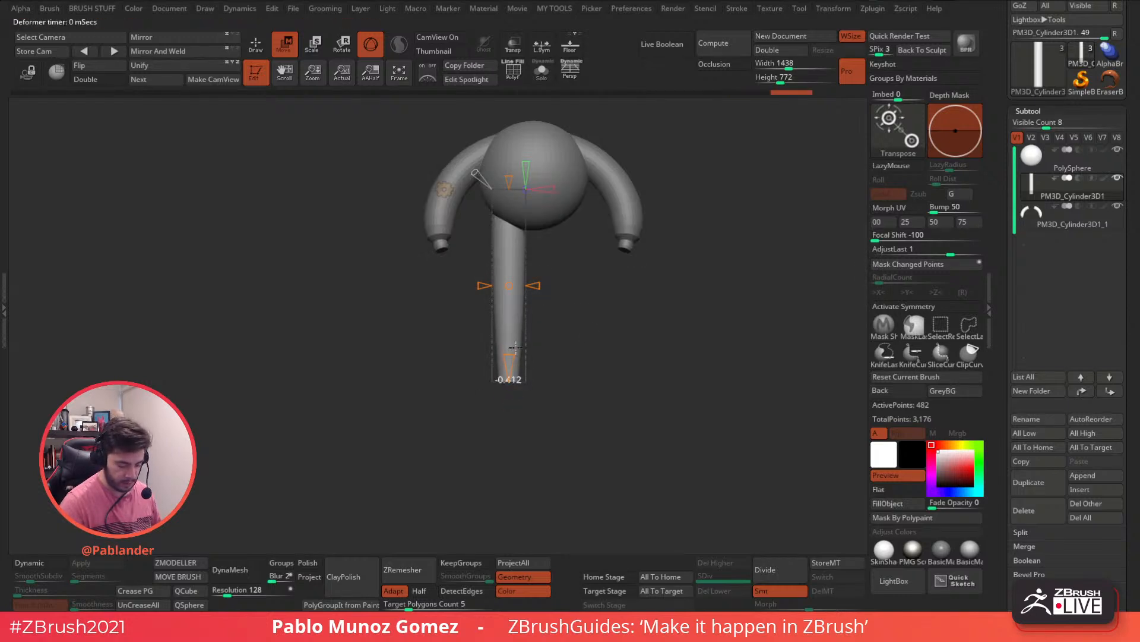
pyautogui.moveTo(514, 349); pyautogui.dragTo(515, 349)
# Step: Adjust the taper's exponent so only the leg's bottom end narrows, accept the deformation, and return to Draw mode
pyautogui.moveTo(480, 171); pyautogui.dragTo(469, 156)
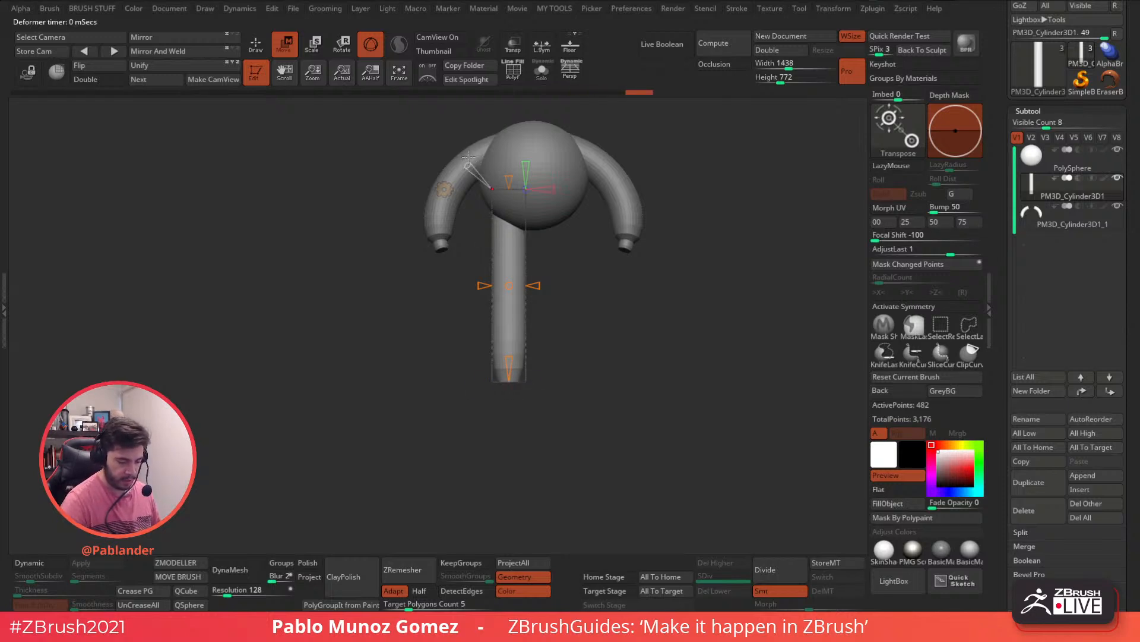
pyautogui.click(444, 189)
pyautogui.click(653, 195)
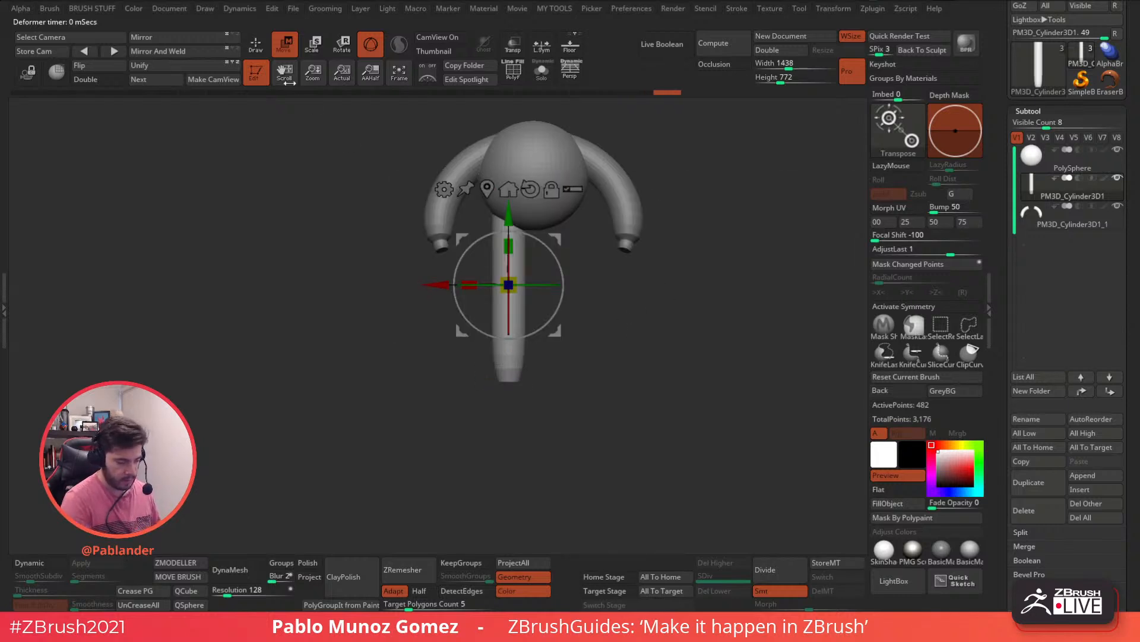
pyautogui.press('q')
pyautogui.moveTo(563, 307)
pyautogui.mouseDown()
pyautogui.moveTo(690, 364)
pyautogui.moveTo(601, 376)
pyautogui.moveTo(593, 352)
pyautogui.mouseUp()
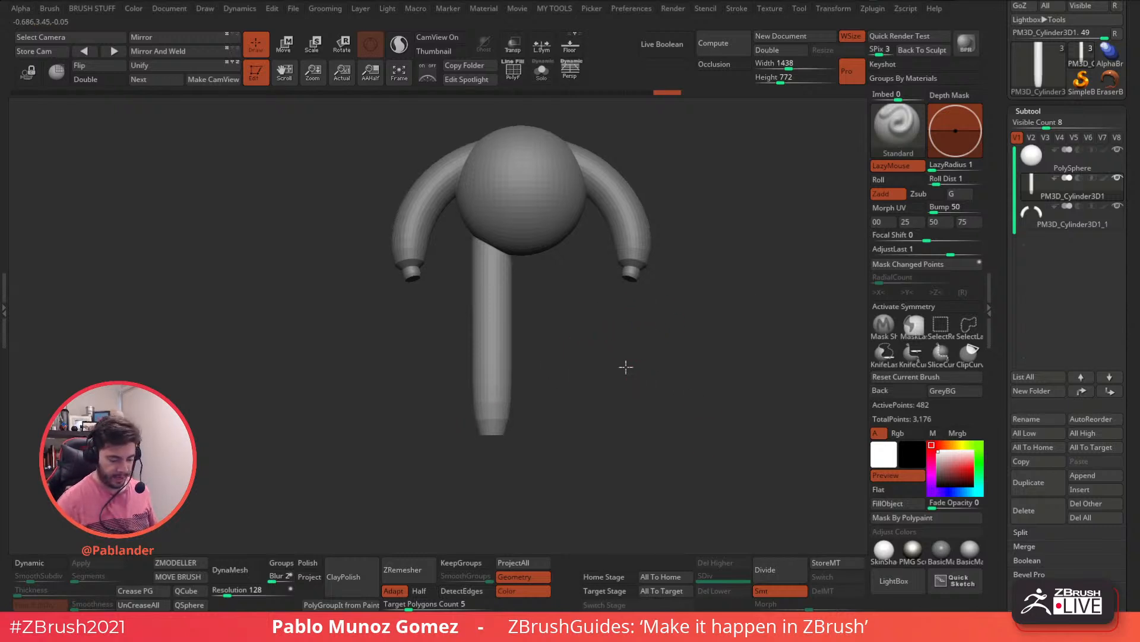
# Step: Duplicate the leg subtool and shorten the copy along its length into a small cylinder
pyautogui.moveTo(628, 369); pyautogui.dragTo(541, 415)
pyautogui.moveTo(635, 339); pyautogui.dragTo(433, 432)
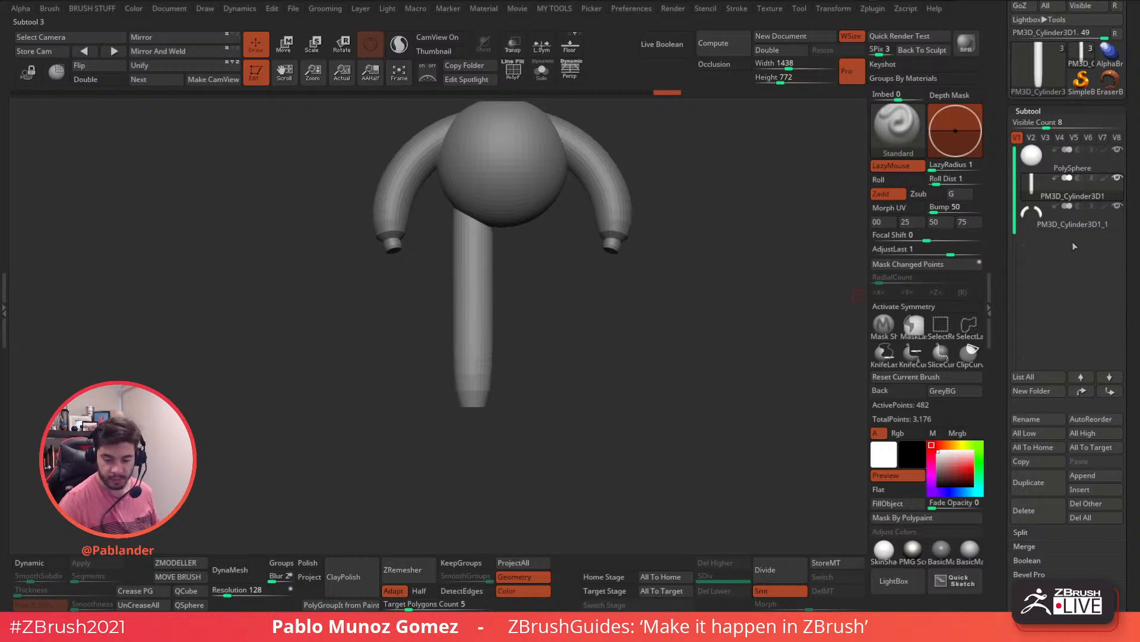
pyautogui.click(1039, 481)
pyautogui.press('w')
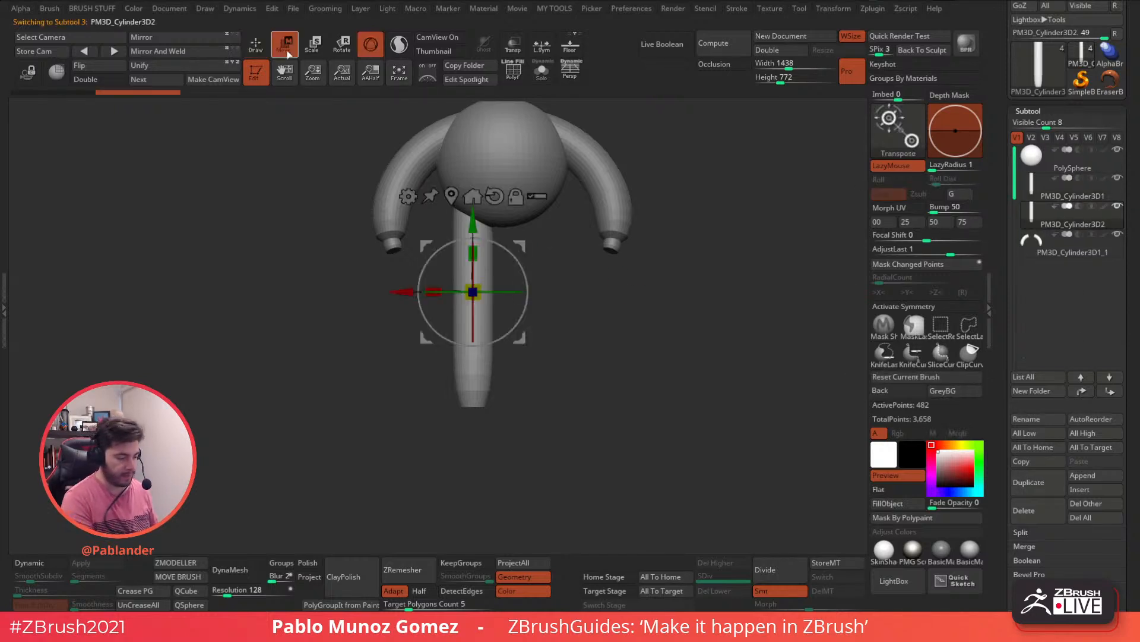
pyautogui.keyDown('alt'); pyautogui.moveTo(565, 257); pyautogui.dragTo(584, 244); pyautogui.keyUp('alt')
pyautogui.moveTo(496, 212); pyautogui.dragTo(493, 317)
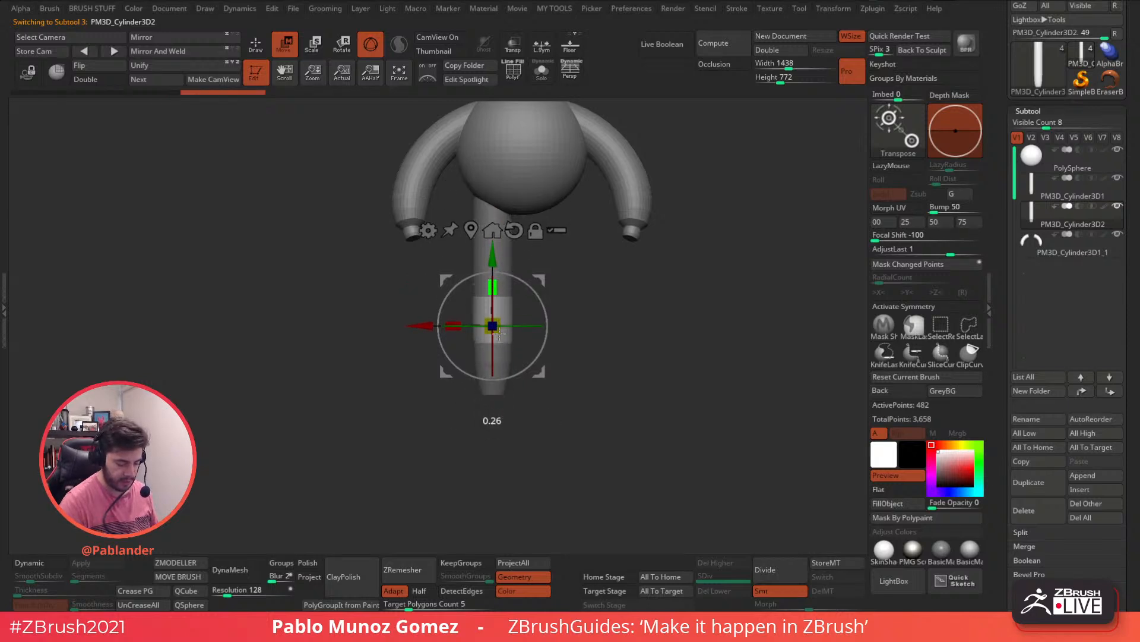
# Step: Move the short cylinder down to the leg's lower end and scale it uniformly to fit over it
pyautogui.moveTo(492, 255); pyautogui.dragTo(491, 311)
pyautogui.moveTo(492, 381); pyautogui.dragTo(499, 344)
pyautogui.keyDown('alt'); pyautogui.moveTo(591, 342); pyautogui.dragTo(584, 303); pyautogui.keyUp('alt')
pyautogui.moveTo(495, 361); pyautogui.dragTo(492, 365)
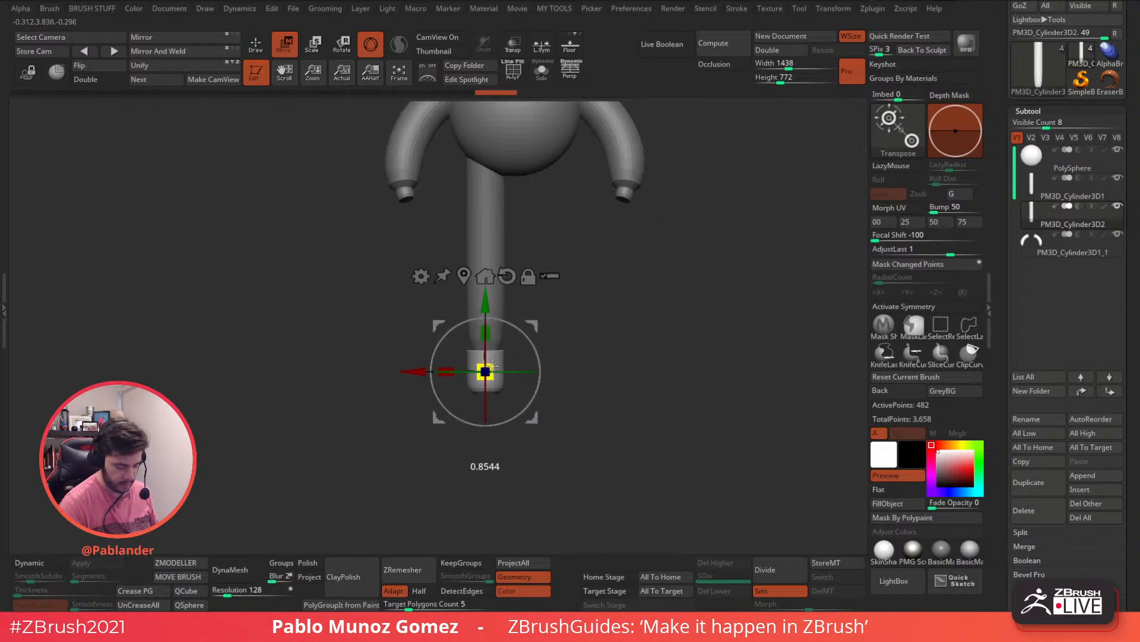
# Step: Fine-tune the ankle cylinder's height and vertical position from the side and front, and return to Draw mode
pyautogui.moveTo(558, 325); pyautogui.dragTo(618, 321)
pyautogui.moveTo(486, 333); pyautogui.dragTo(492, 329)
pyautogui.moveTo(487, 304); pyautogui.dragTo(487, 307)
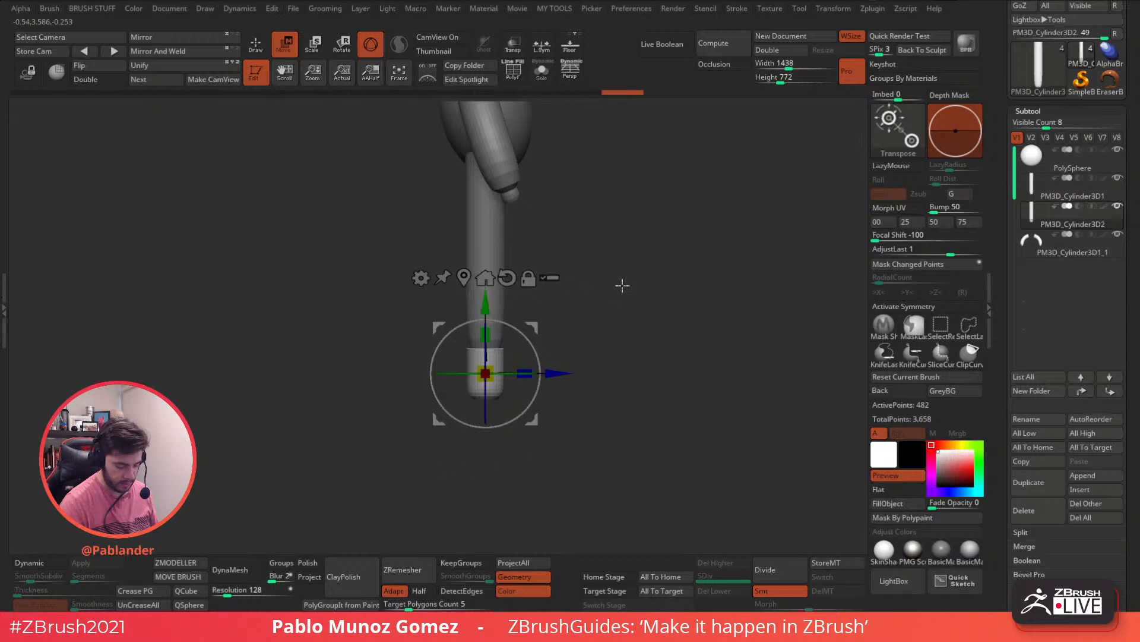
pyautogui.keyDown('shift'); pyautogui.moveTo(608, 283); pyautogui.dragTo(570, 292); pyautogui.keyUp('shift')
pyautogui.moveTo(488, 333); pyautogui.dragTo(488, 335)
pyautogui.moveTo(487, 305); pyautogui.dragTo(487, 303)
pyautogui.click(266, 50)
pyautogui.keyDown('alt'); pyautogui.moveTo(599, 366); pyautogui.dragTo(598, 389); pyautogui.keyUp('alt')
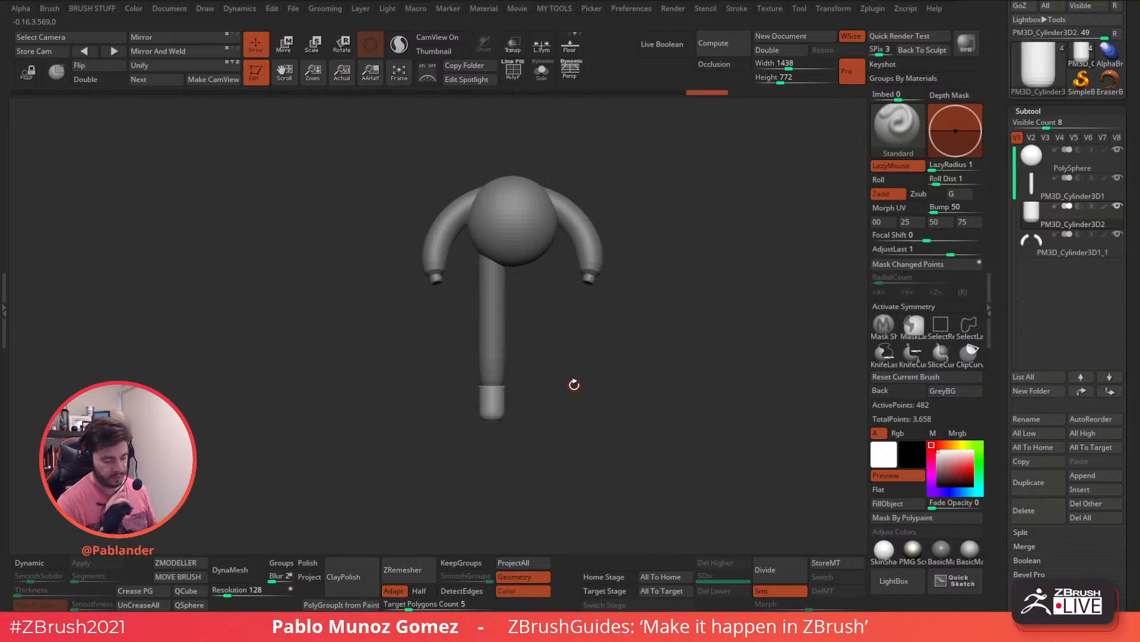
# Step: Nudge the ankle cylinder up slightly along the leg, and make the long leg cylinder the active subtool in Draw mode
pyautogui.keyDown('alt'); pyautogui.moveTo(575, 351); pyautogui.dragTo(556, 369); pyautogui.keyUp('alt')
pyautogui.keyDown('alt'); pyautogui.moveTo(550, 308); pyautogui.dragTo(560, 357); pyautogui.keyUp('alt')
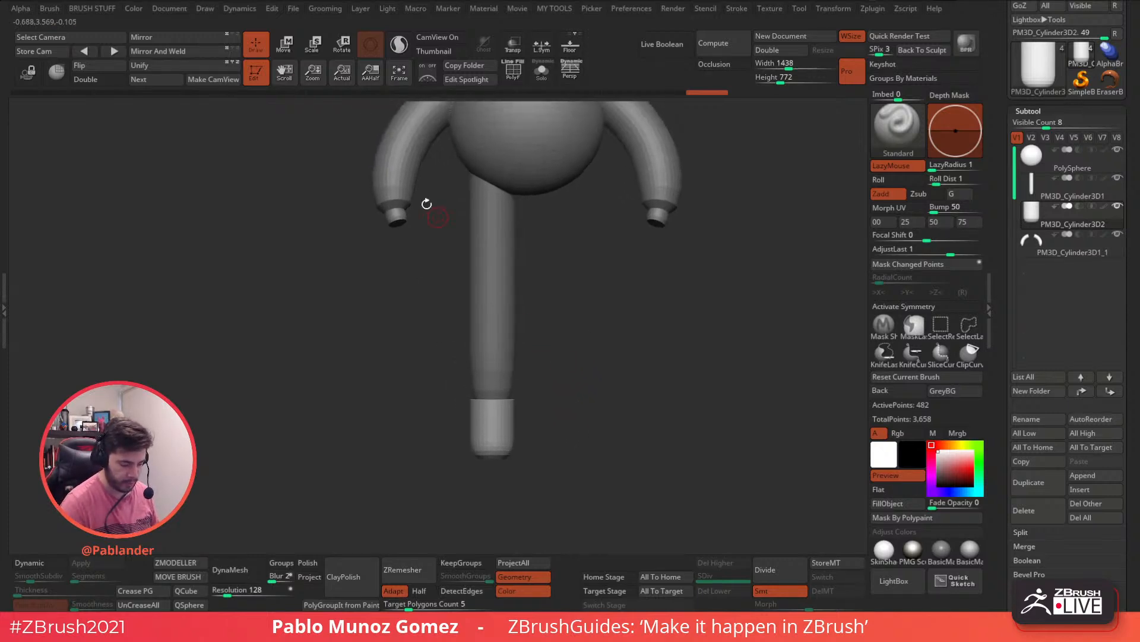
pyautogui.click(290, 50)
pyautogui.moveTo(492, 351); pyautogui.dragTo(492, 344)
pyautogui.press('q')
pyautogui.keyDown('alt'); pyautogui.click(502, 300); pyautogui.keyUp('alt')
pyautogui.keyDown('alt'); pyautogui.moveTo(443, 160); pyautogui.dragTo(407, 225); pyautogui.keyUp('alt')
pyautogui.press('w')
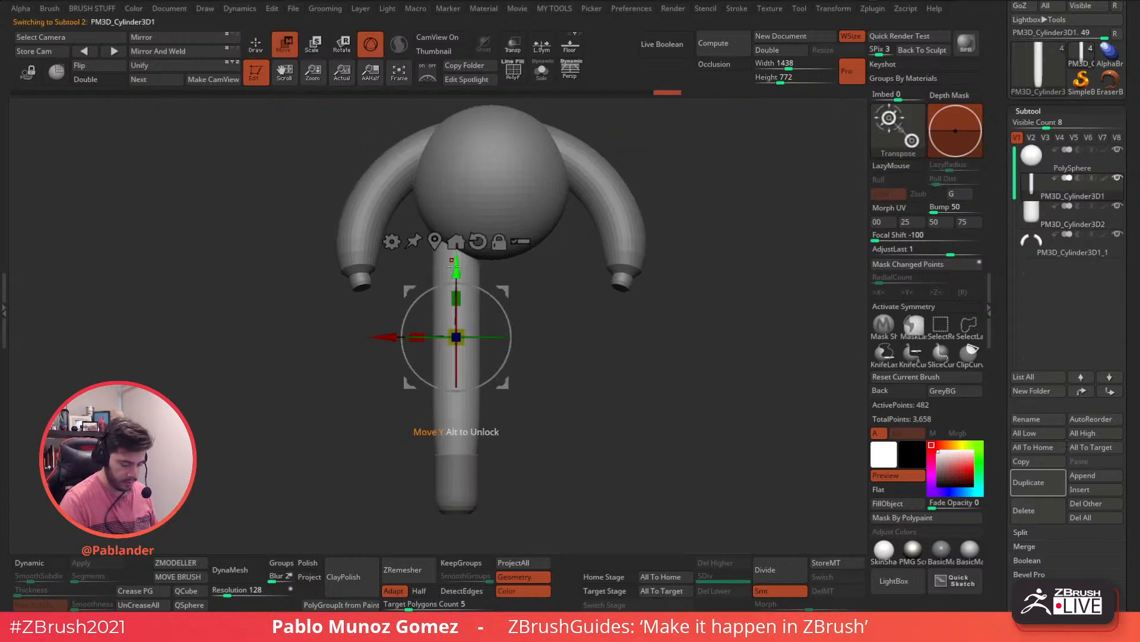
pyautogui.press('q')
pyautogui.moveTo(507, 359)
pyautogui.mouseDown()
pyautogui.moveTo(502, 412)
pyautogui.moveTo(570, 367)
pyautogui.moveTo(527, 417)
pyautogui.mouseUp()
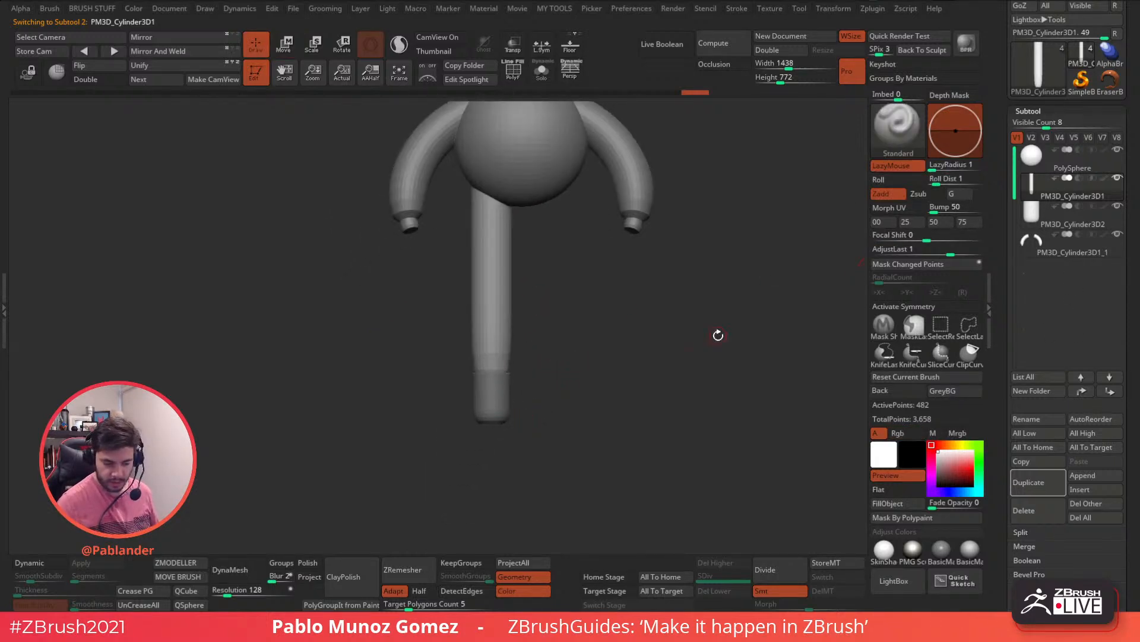
# Step: Append a Sphere3D subtool, shrink it, and place it at the bottom of the leg as a foot
pyautogui.keyDown('ctrl'); pyautogui.moveTo(739, 326); pyautogui.dragTo(656, 344, button='right'); pyautogui.keyUp('ctrl')
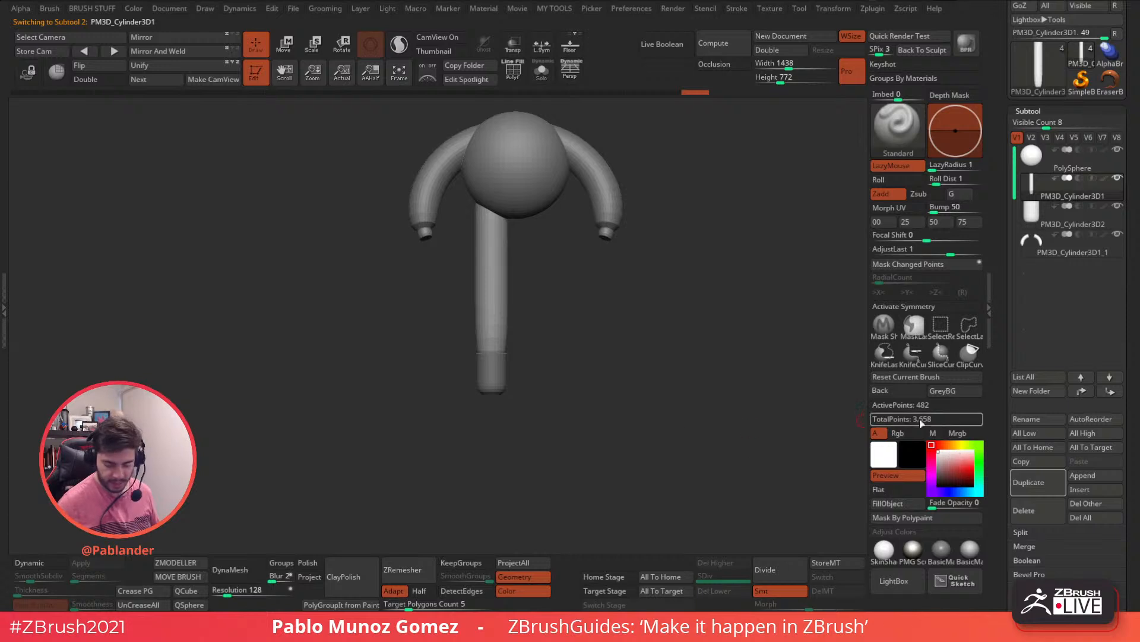
pyautogui.click(1096, 474)
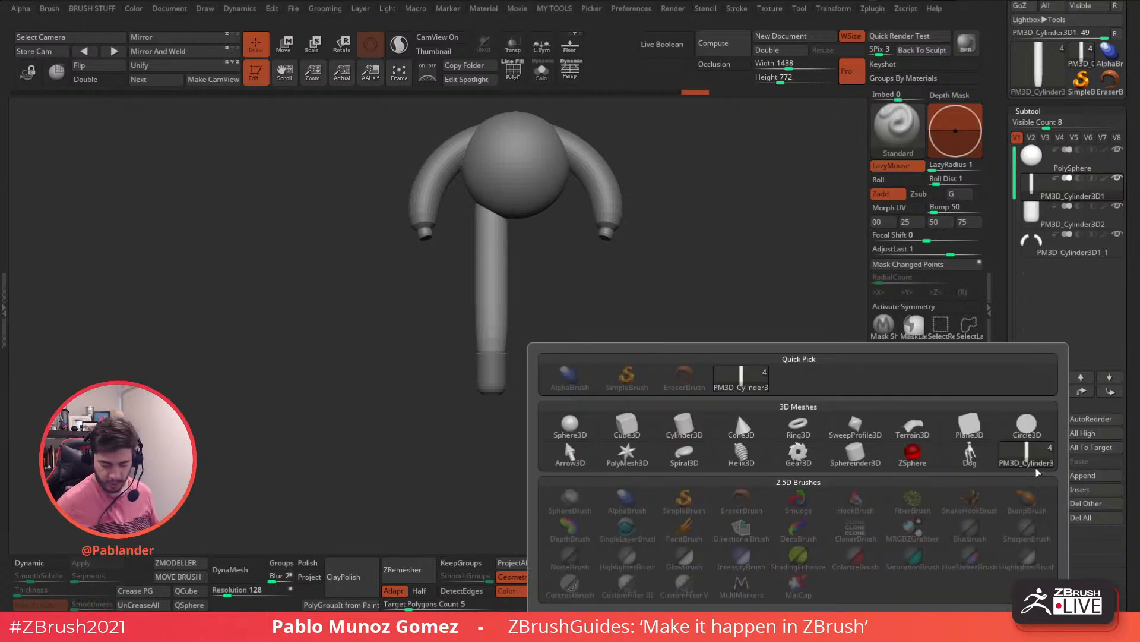
pyautogui.click(570, 423)
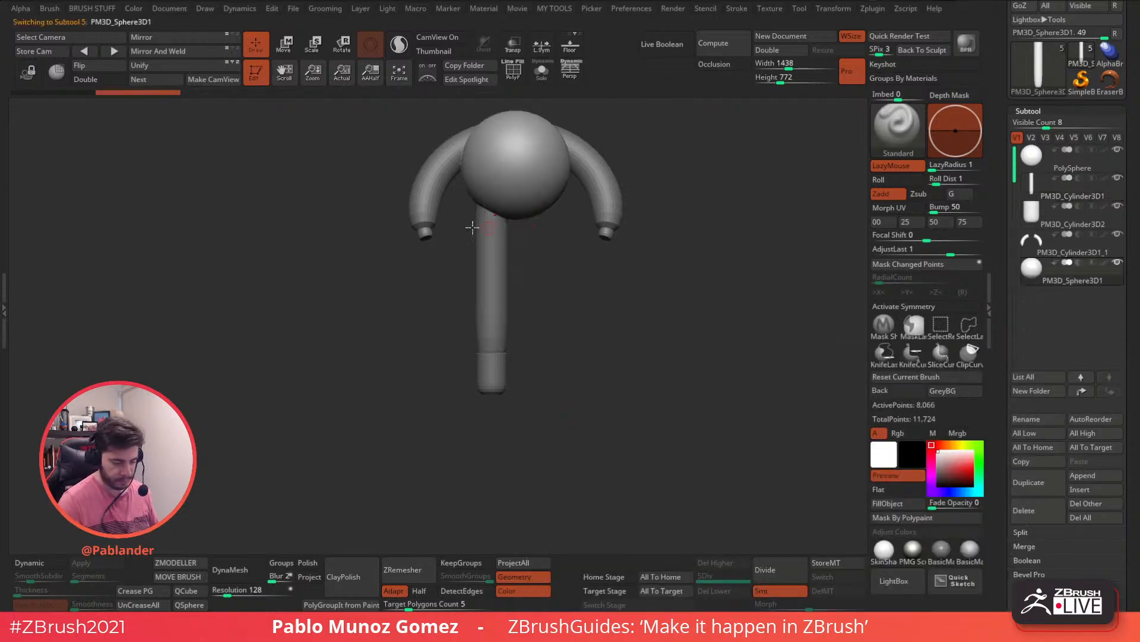
pyautogui.press('w')
pyautogui.moveTo(563, 120); pyautogui.dragTo(542, 355)
pyautogui.moveTo(499, 395); pyautogui.dragTo(487, 414)
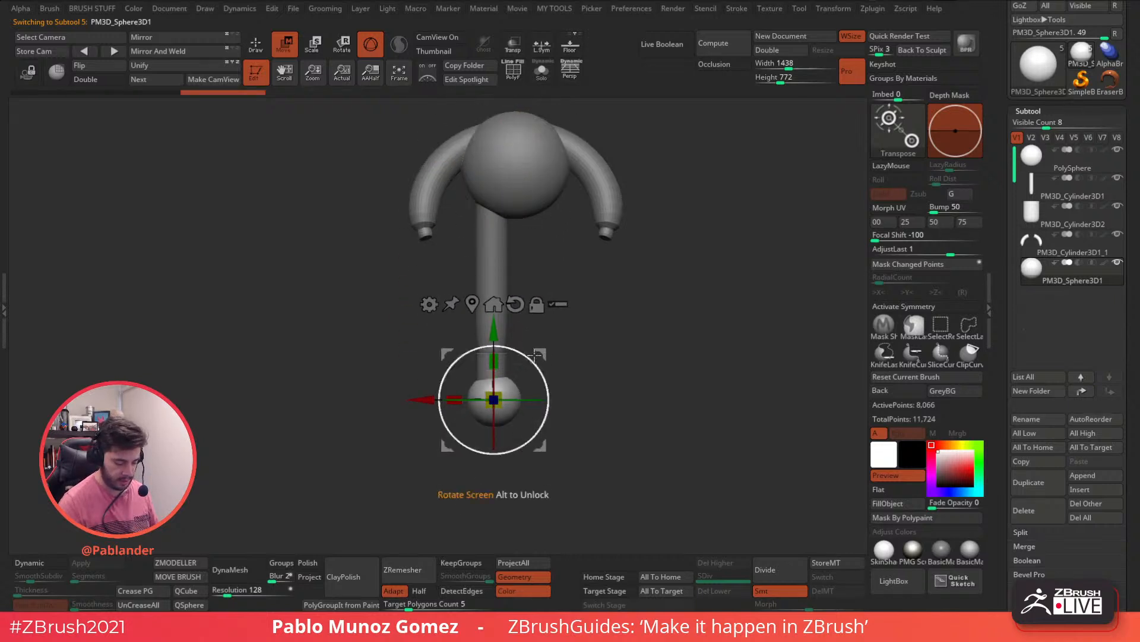
# Step: In side view, move the foot sphere slightly forward of the ankle and adjust its position along Z
pyautogui.moveTo(600, 349); pyautogui.dragTo(591, 367)
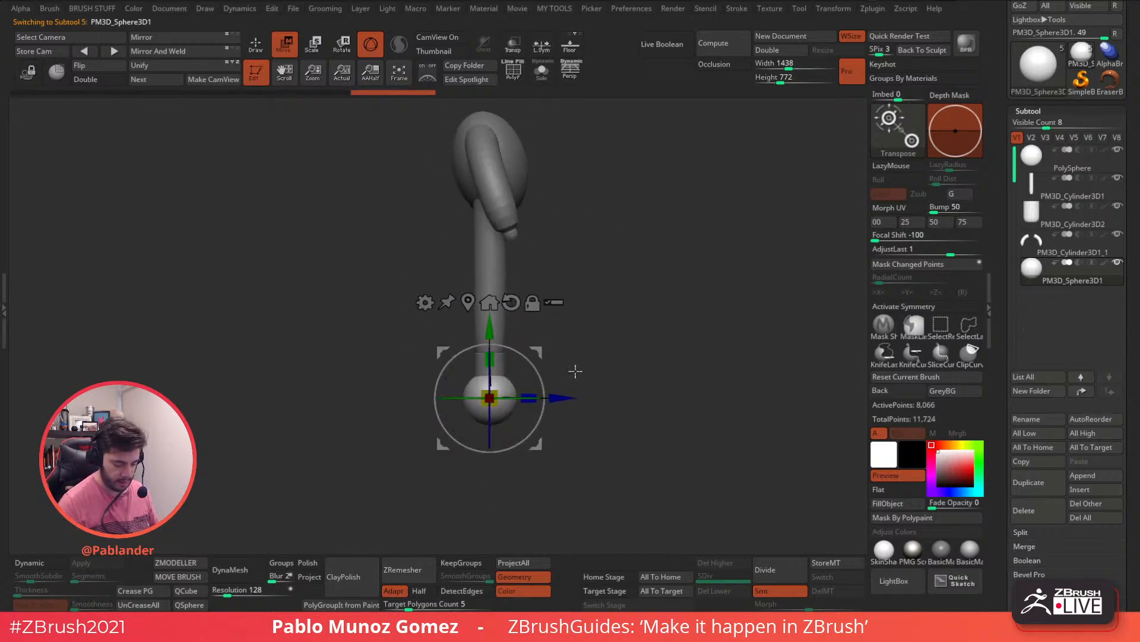
pyautogui.moveTo(540, 437); pyautogui.dragTo(551, 430)
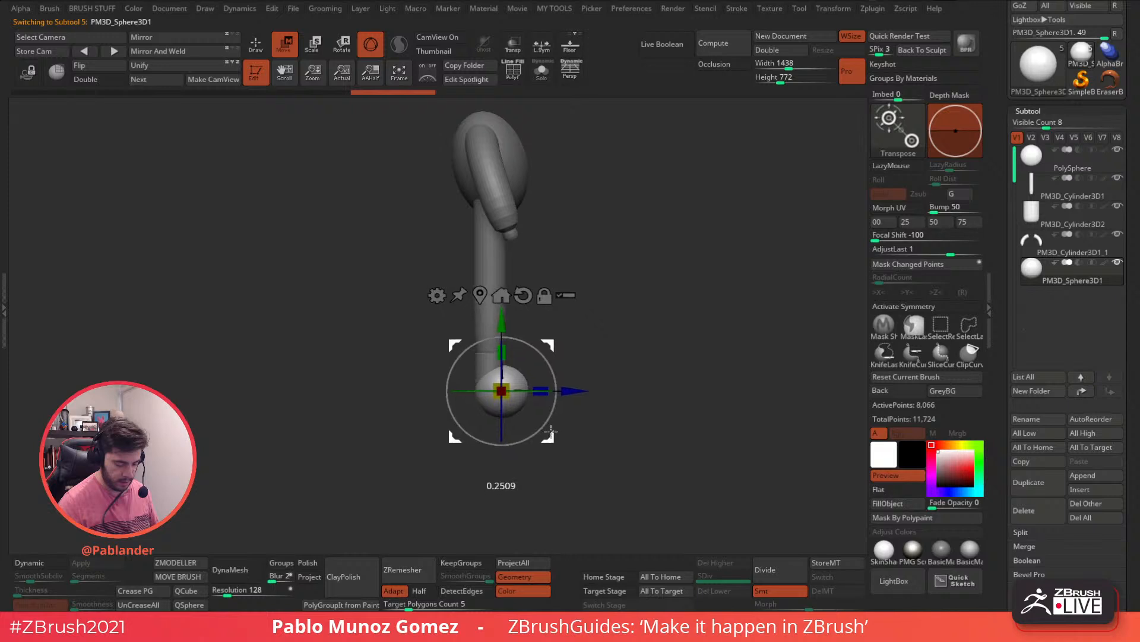
pyautogui.keyDown('alt'); pyautogui.moveTo(574, 391); pyautogui.dragTo(677, 401); pyautogui.keyUp('alt')
pyautogui.click(539, 254)
pyautogui.moveTo(556, 397)
pyautogui.mouseDown()
pyautogui.moveTo(574, 413)
pyautogui.moveTo(562, 397)
pyautogui.mouseUp()
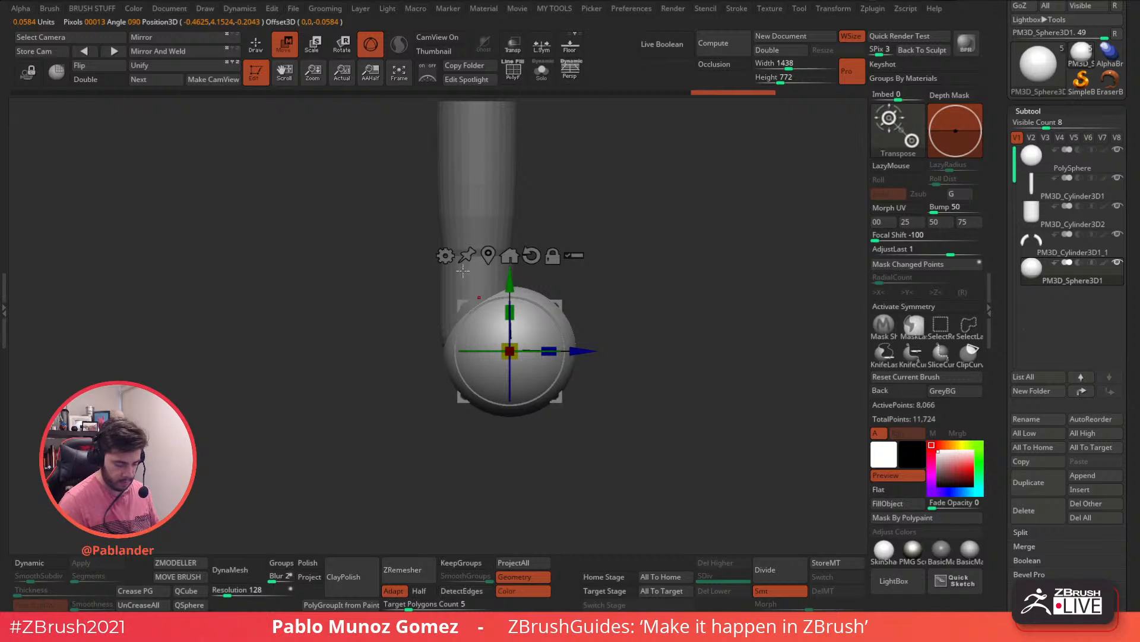
# Step: Apply a Flatten deformer to the foot sphere, raise its underside to about mid-height, and accept the result
pyautogui.click(446, 257)
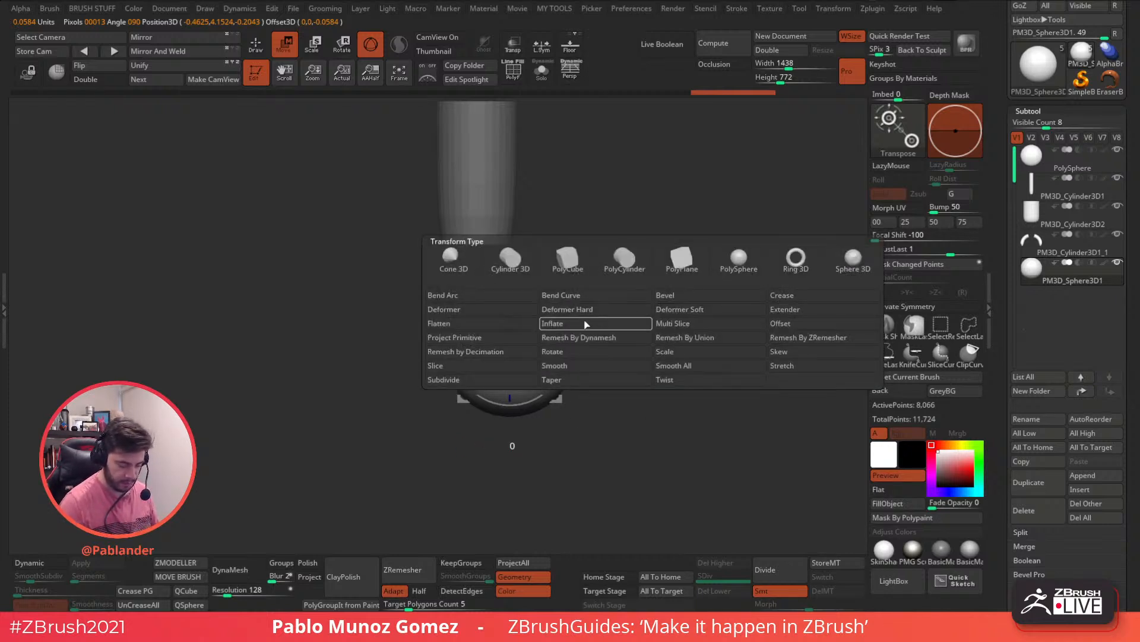
pyautogui.click(510, 323)
pyautogui.moveTo(514, 428); pyautogui.dragTo(520, 339)
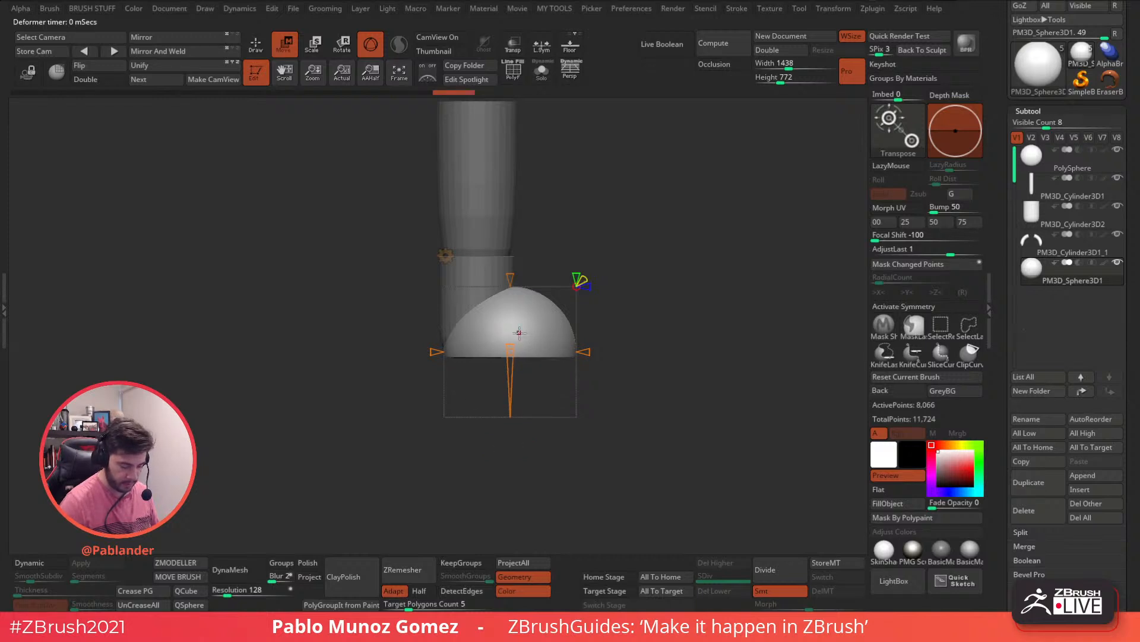
pyautogui.click(446, 255)
pyautogui.click(613, 332)
# Step: Adjust the half-dome foot's front-to-back scale and position so it lines up under the ankle
pyautogui.moveTo(672, 378); pyautogui.dragTo(610, 383)
pyautogui.moveTo(562, 349); pyautogui.dragTo(657, 288)
pyautogui.moveTo(556, 355); pyautogui.dragTo(563, 354)
pyautogui.moveTo(568, 311); pyautogui.dragTo(569, 310)
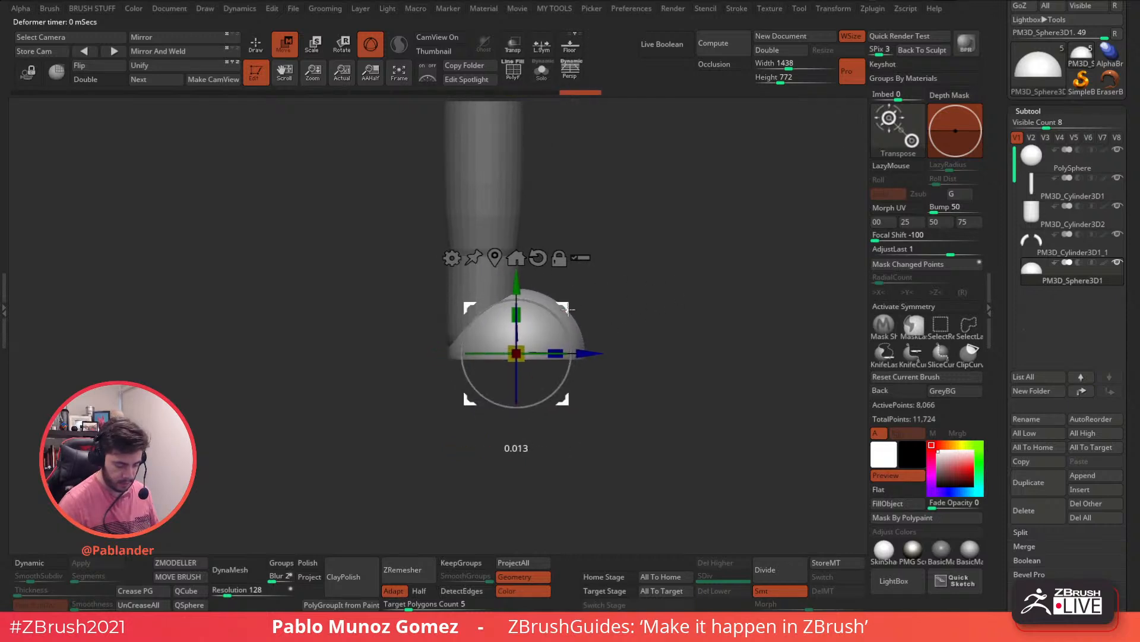
pyautogui.press('q')
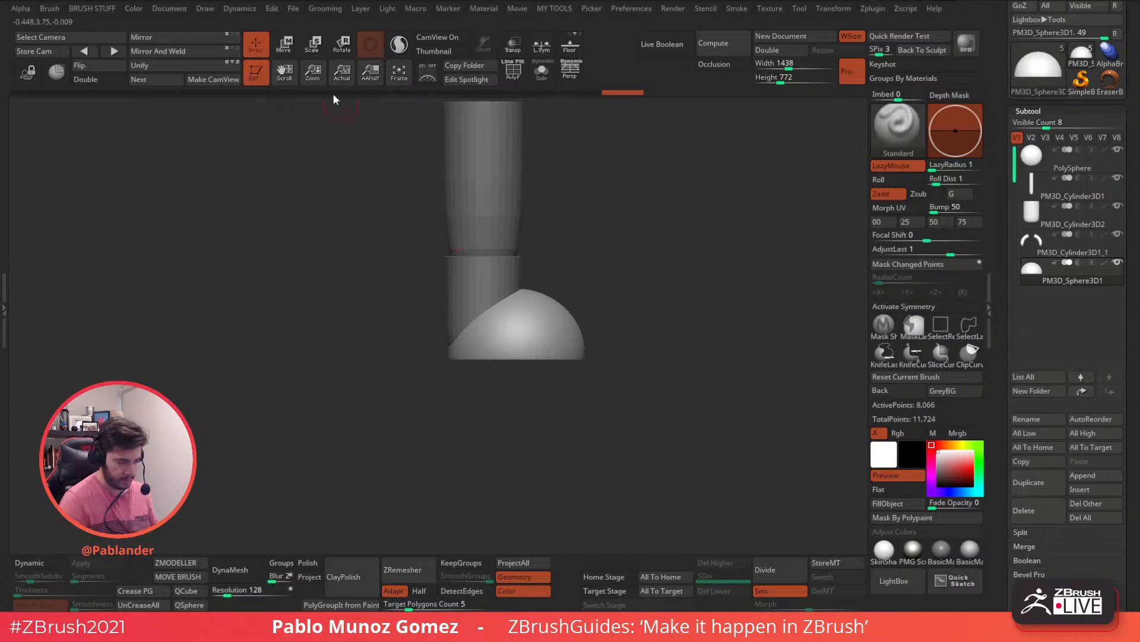
pyautogui.press('w')
pyautogui.moveTo(555, 353); pyautogui.dragTo(551, 350)
pyautogui.moveTo(689, 313); pyautogui.dragTo(620, 371)
pyautogui.moveTo(520, 448); pyautogui.dragTo(640, 390)
# Step: Isolate the foot with Solo, apply a Deformer Soft lattice, and view it from above
pyautogui.click(542, 70)
pyautogui.moveTo(565, 158); pyautogui.dragTo(589, 309)
pyautogui.keyDown('alt'); pyautogui.moveTo(647, 331); pyautogui.dragTo(643, 269); pyautogui.keyUp('alt')
pyautogui.moveTo(643, 268); pyautogui.dragTo(643, 300)
pyautogui.click(435, 225)
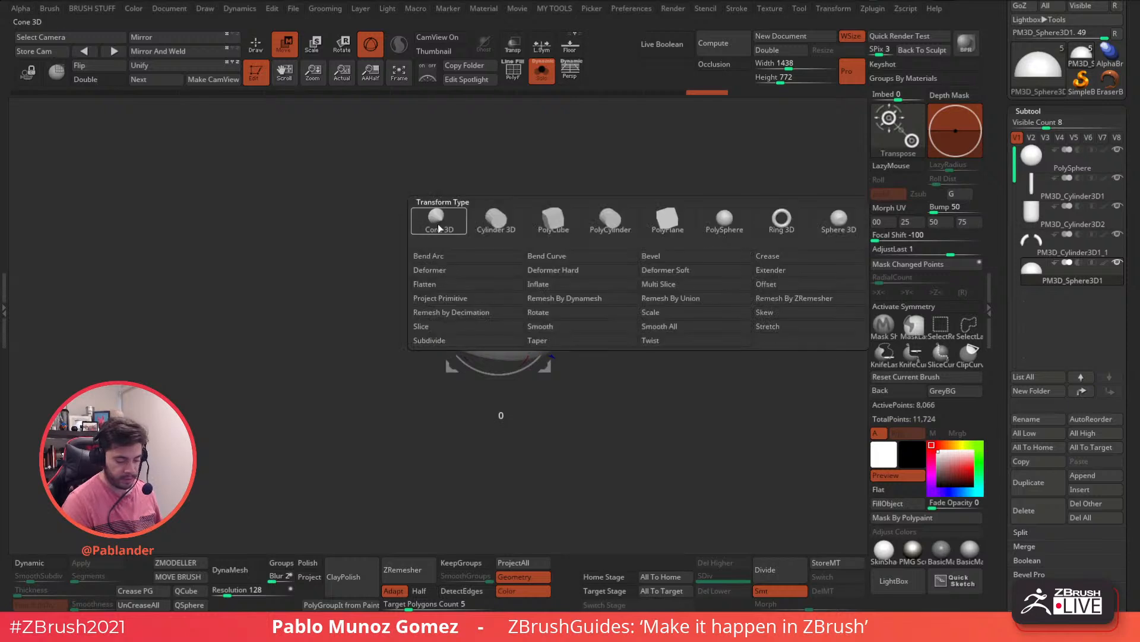
pyautogui.click(677, 271)
pyautogui.moveTo(666, 238); pyautogui.dragTo(551, 220)
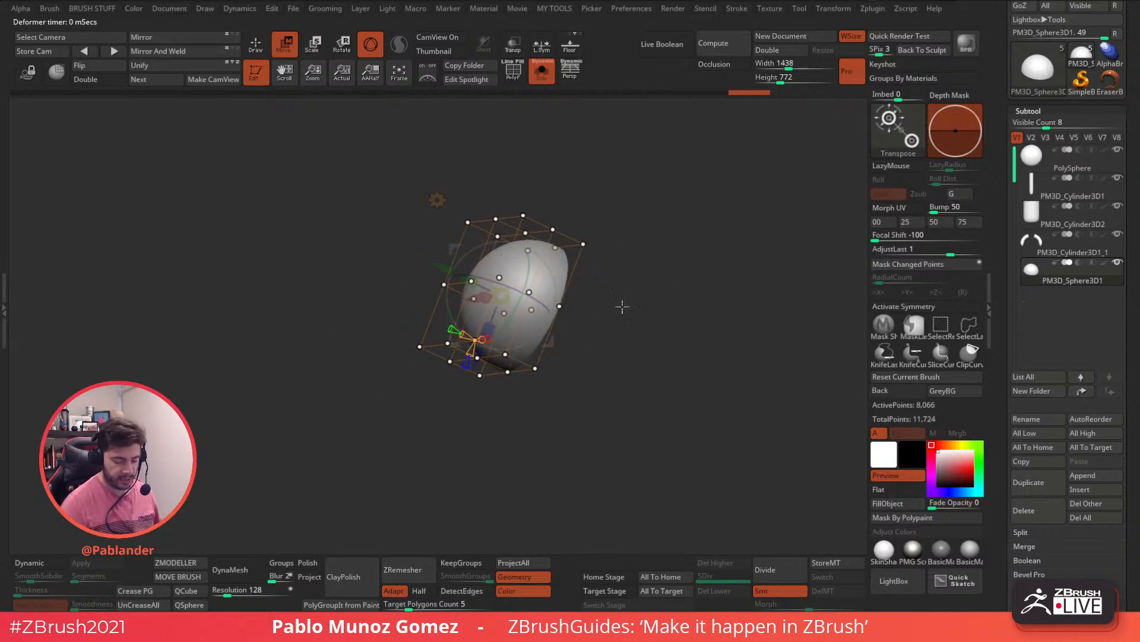
pyautogui.moveTo(592, 316); pyautogui.dragTo(688, 337)
pyautogui.moveTo(629, 310); pyautogui.dragTo(637, 309)
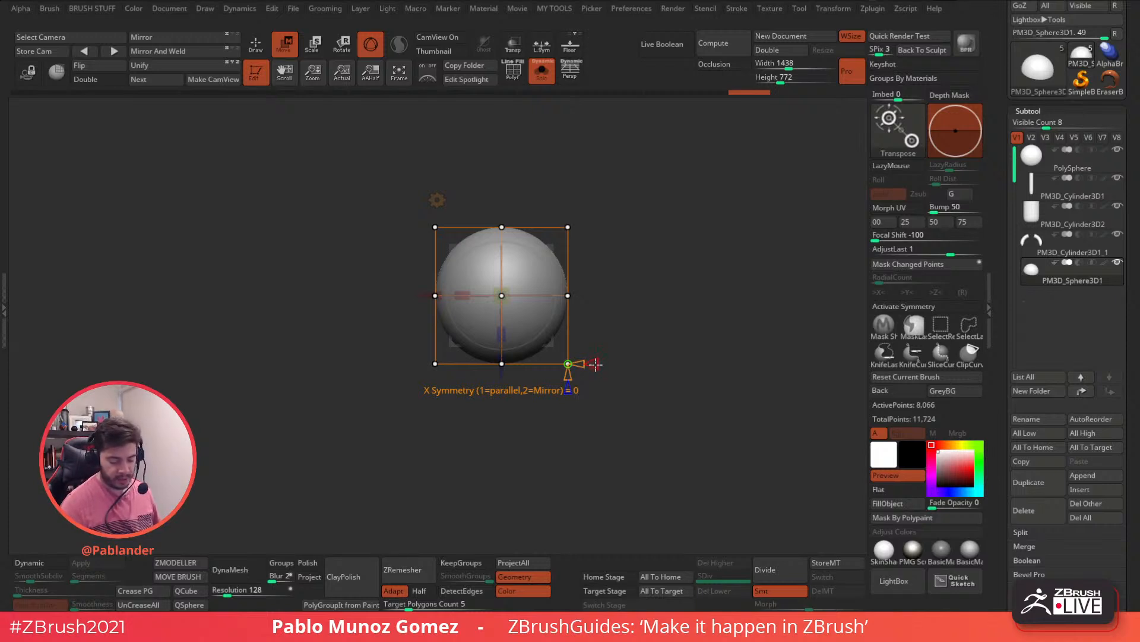
# Step: Set the lattice's X Symmetry to 2 (Mirror), select only one side's points, and move them inward to narrow the foot
pyautogui.moveTo(596, 363); pyautogui.dragTo(617, 365)
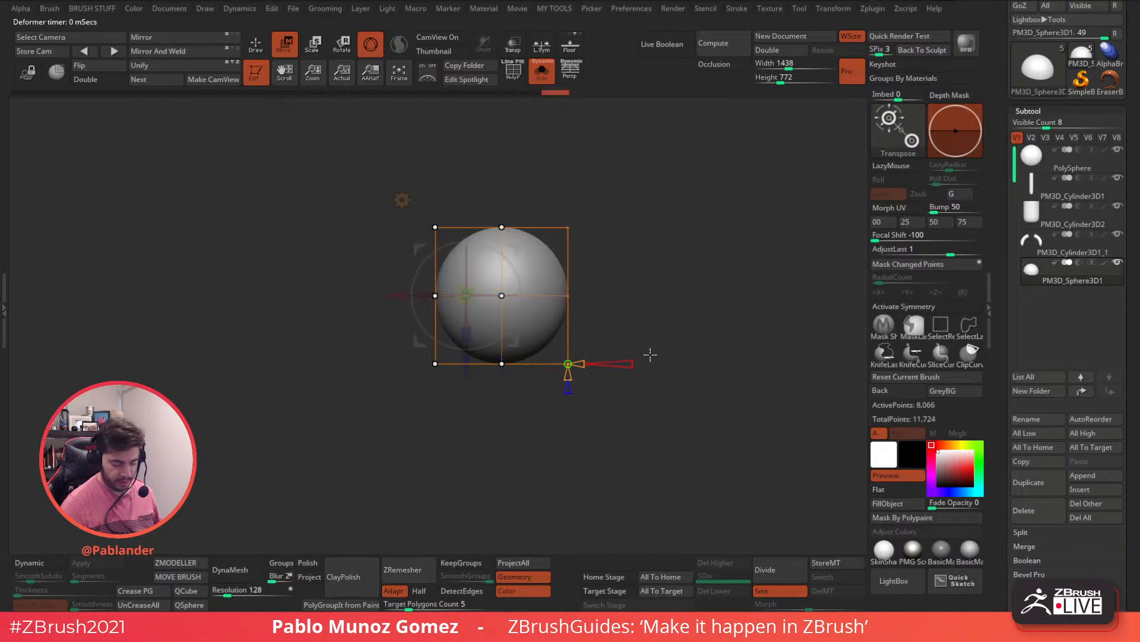
pyautogui.keyDown('ctrl'); pyautogui.moveTo(365, 152); pyautogui.dragTo(457, 461); pyautogui.keyUp('ctrl')
pyautogui.keyDown('ctrl'); pyautogui.moveTo(374, 153); pyautogui.dragTo(463, 447); pyautogui.keyUp('ctrl')
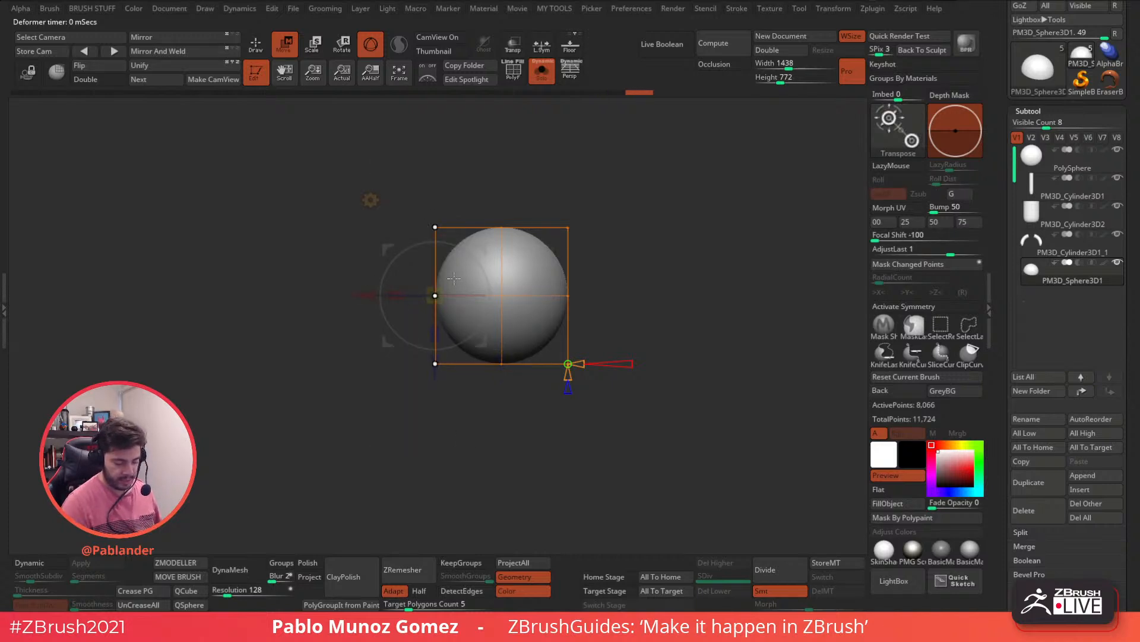
pyautogui.moveTo(369, 295)
pyautogui.mouseDown()
pyautogui.moveTo(336, 295)
pyautogui.moveTo(384, 305)
pyautogui.mouseUp()
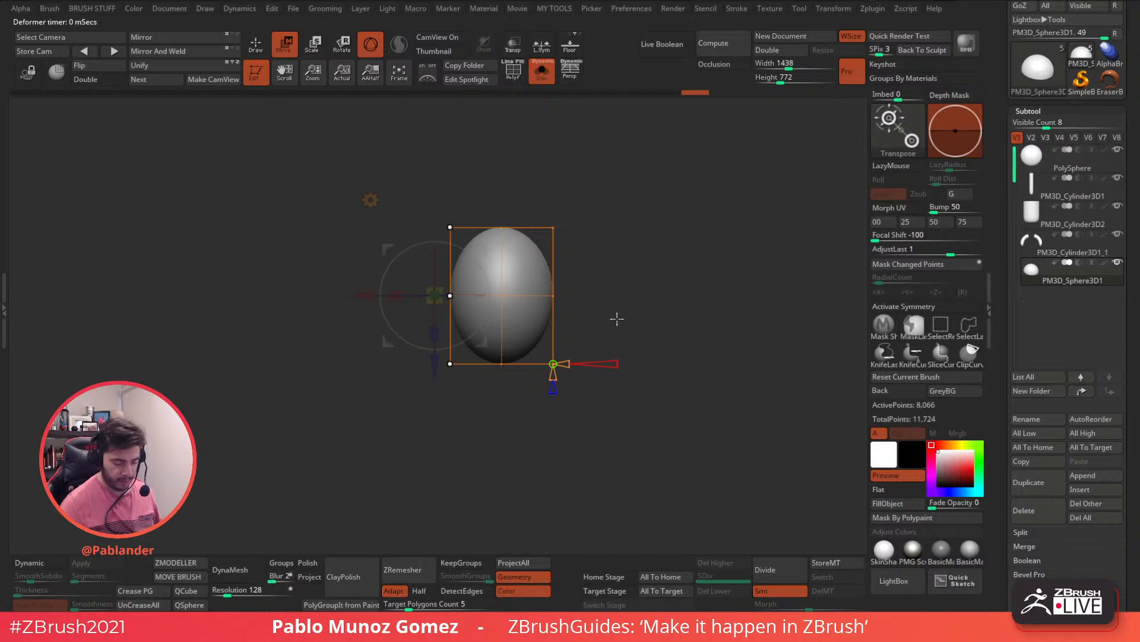
# Step: From the front view, move the selected side lattice points slightly outward to widen the foot
pyautogui.keyDown('shift'); pyautogui.moveTo(642, 354); pyautogui.dragTo(648, 265); pyautogui.keyUp('shift')
pyautogui.keyDown('alt'); pyautogui.moveTo(503, 357); pyautogui.dragTo(502, 391); pyautogui.keyUp('alt')
pyautogui.moveTo(363, 295); pyautogui.dragTo(359, 295)
# Step: Select only the lower side points of the foot's lattice and shift them slightly along X with mirroring
pyautogui.moveTo(400, 392)
pyautogui.keyDown('ctrl'); pyautogui.mouseDown()
pyautogui.moveTo(381, 443)
pyautogui.moveTo(471, 329)
pyautogui.mouseUp(); pyautogui.keyUp('ctrl')
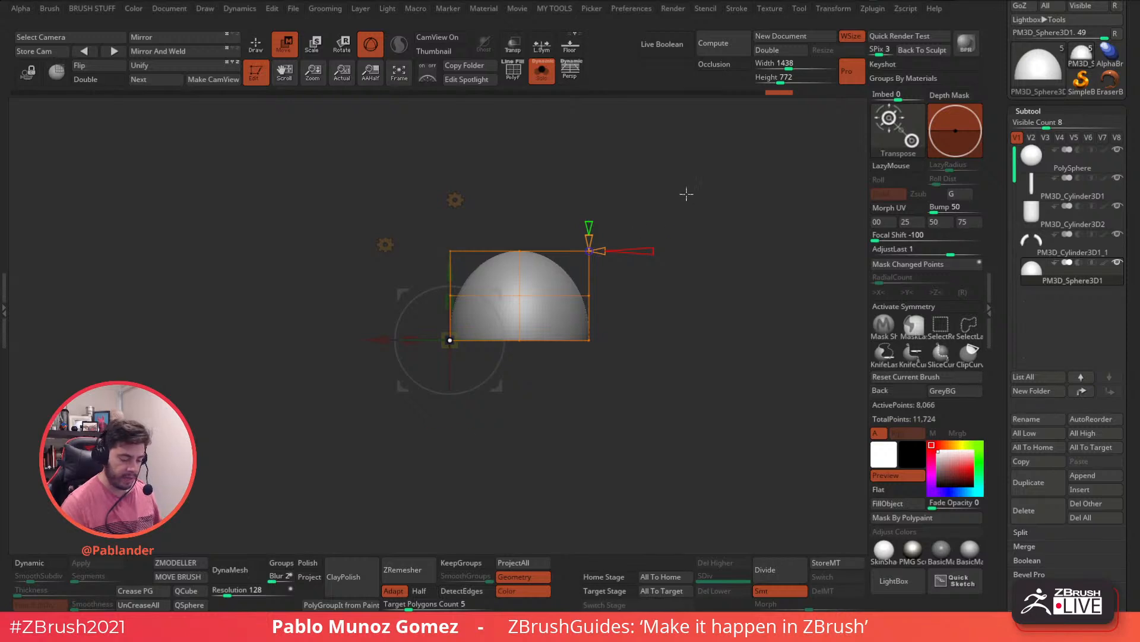
pyautogui.moveTo(701, 156)
pyautogui.keyDown('ctrl'); pyautogui.mouseDown()
pyautogui.moveTo(529, 414)
pyautogui.moveTo(505, 417)
pyautogui.mouseUp(); pyautogui.keyUp('ctrl')
pyautogui.keyDown('ctrl'); pyautogui.moveTo(692, 173); pyautogui.dragTo(509, 415); pyautogui.keyUp('ctrl')
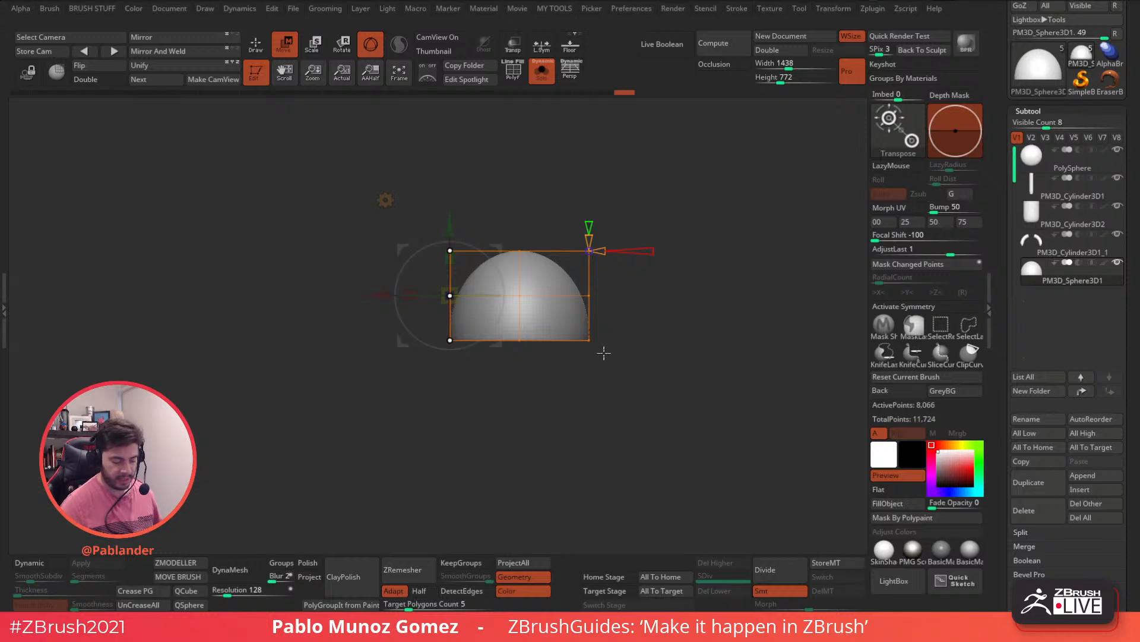
pyautogui.keyDown('ctrl'); pyautogui.moveTo(380, 444); pyautogui.dragTo(474, 319); pyautogui.keyUp('ctrl')
pyautogui.moveTo(568, 395); pyautogui.dragTo(611, 390)
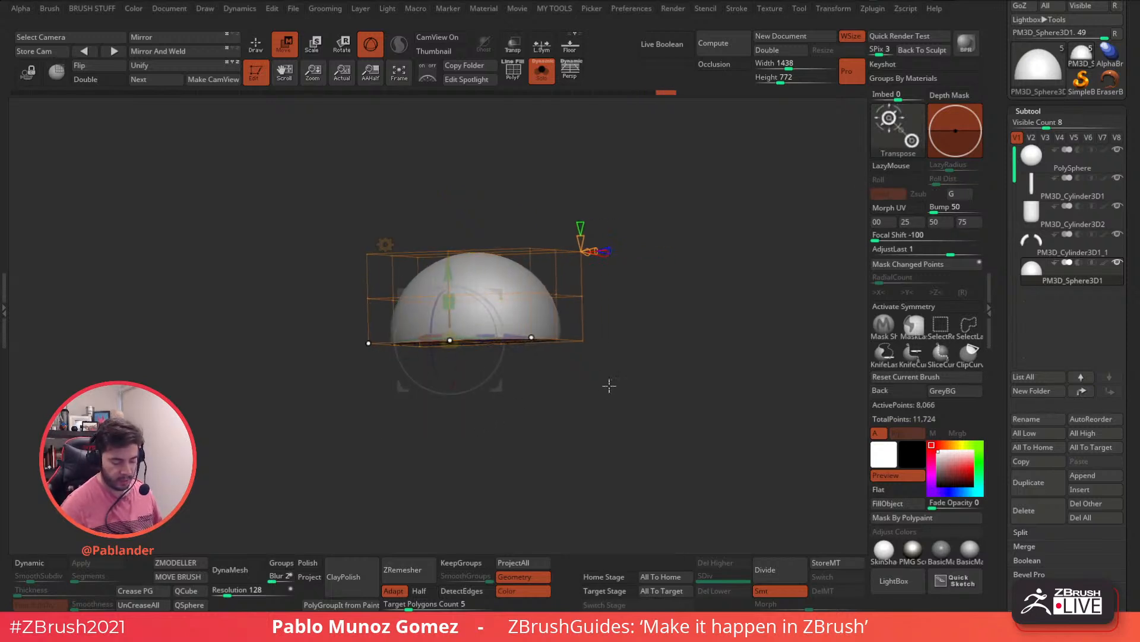
pyautogui.keyDown('shift'); pyautogui.moveTo(543, 438); pyautogui.dragTo(484, 432); pyautogui.keyUp('shift')
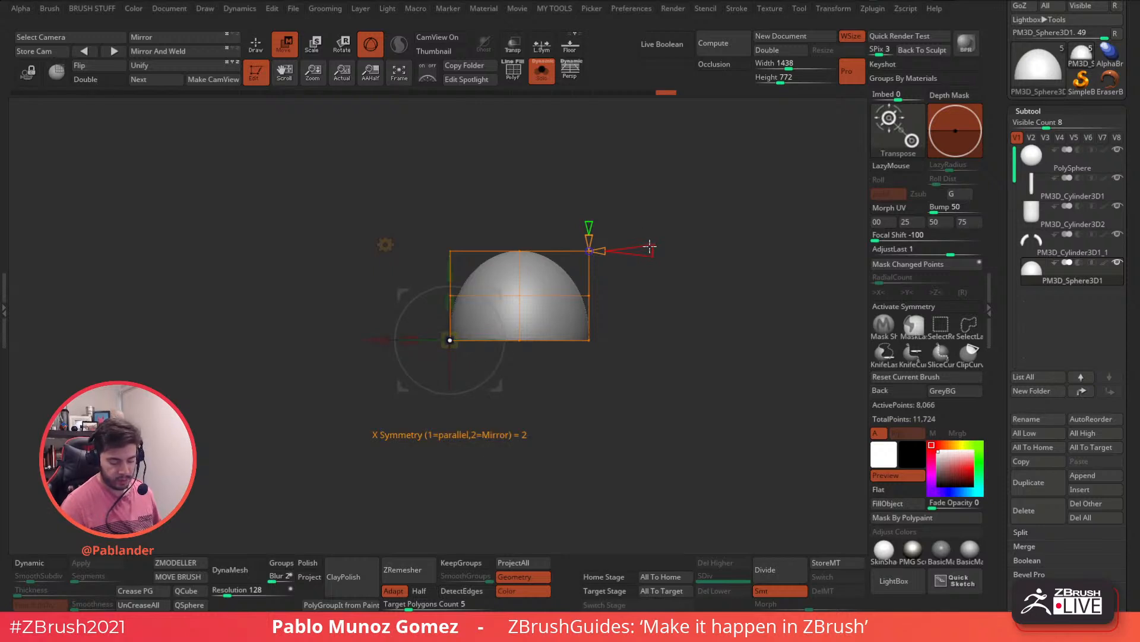
pyautogui.moveTo(375, 340); pyautogui.dragTo(383, 342)
# Step: In side view, select the front and middle lattice points of the foot, leaving out the heel column
pyautogui.moveTo(657, 295); pyautogui.dragTo(686, 288)
pyautogui.keyDown('ctrl'); pyautogui.moveTo(607, 212); pyautogui.dragTo(520, 277); pyautogui.keyUp('ctrl')
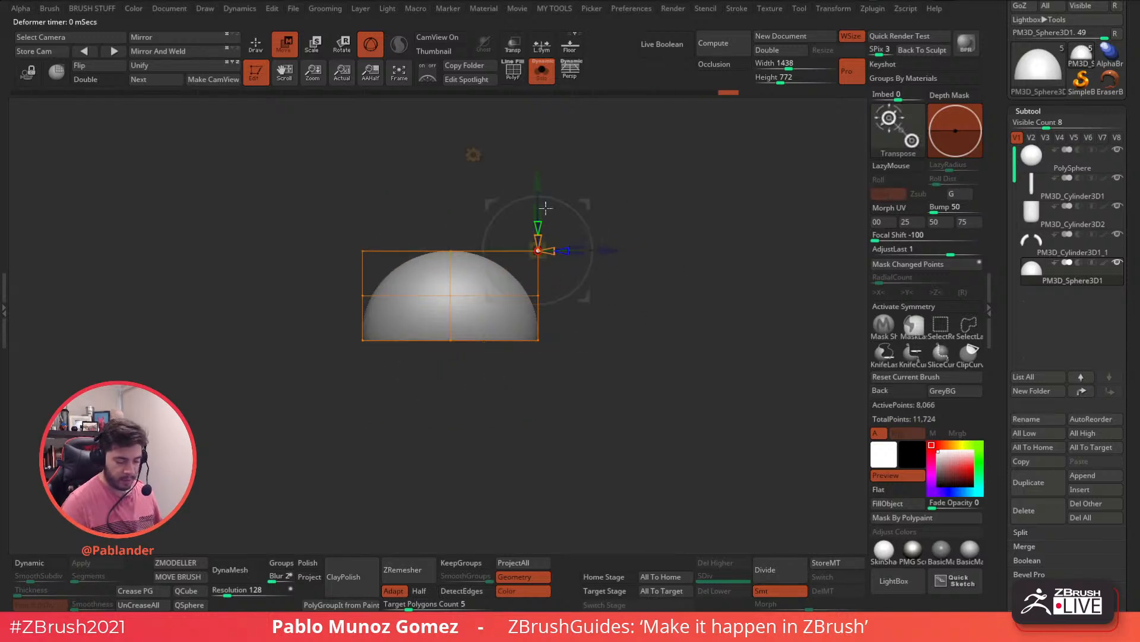
pyautogui.press('ctrl')
pyautogui.keyDown('ctrl'); pyautogui.click(387, 380); pyautogui.keyUp('ctrl')
pyautogui.keyDown('ctrl'); pyautogui.moveTo(351, 433); pyautogui.dragTo(395, 189); pyautogui.keyUp('ctrl')
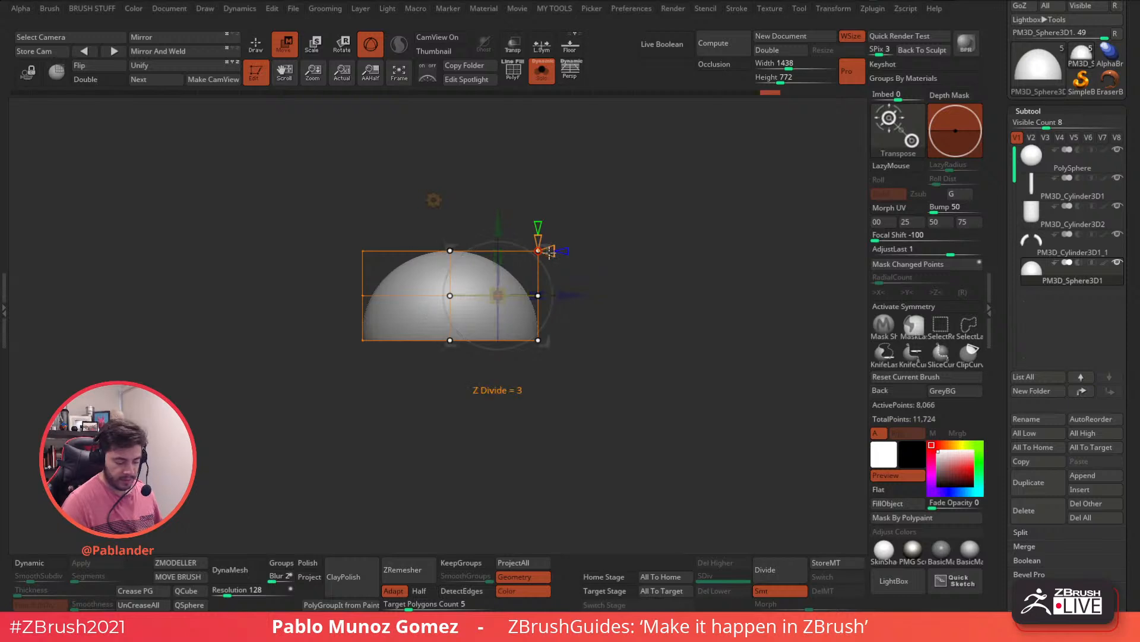
# Step: Set the foot lattice's X Divide to 4, select only the lower outer side points, and move them slightly outward along X
pyautogui.moveTo(655, 269); pyautogui.dragTo(644, 306)
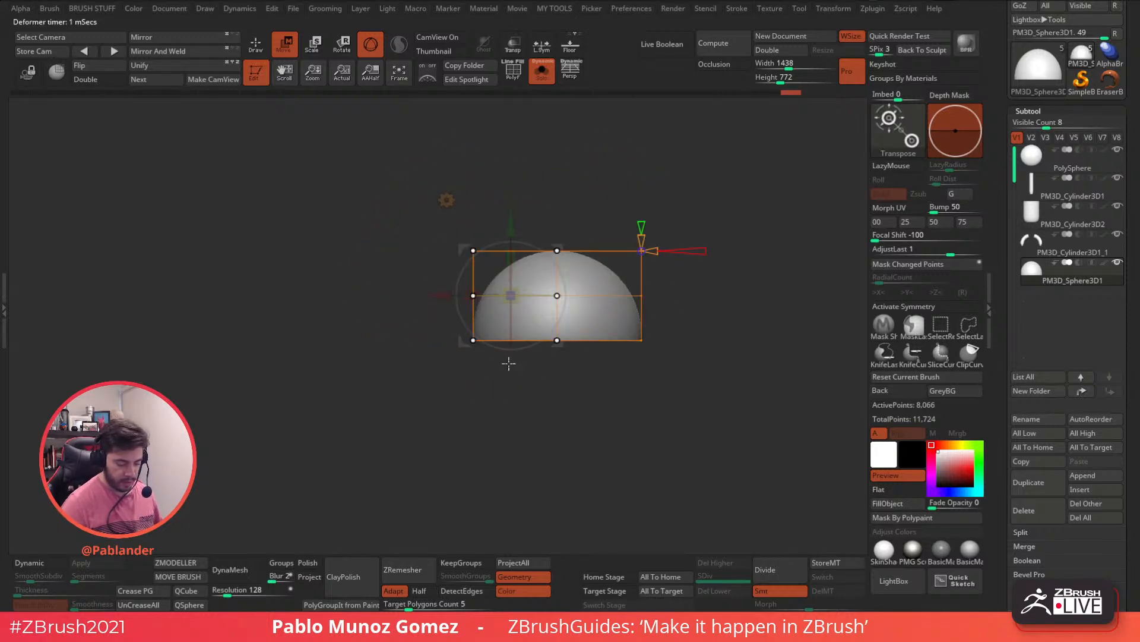
pyautogui.moveTo(653, 250); pyautogui.dragTo(658, 250)
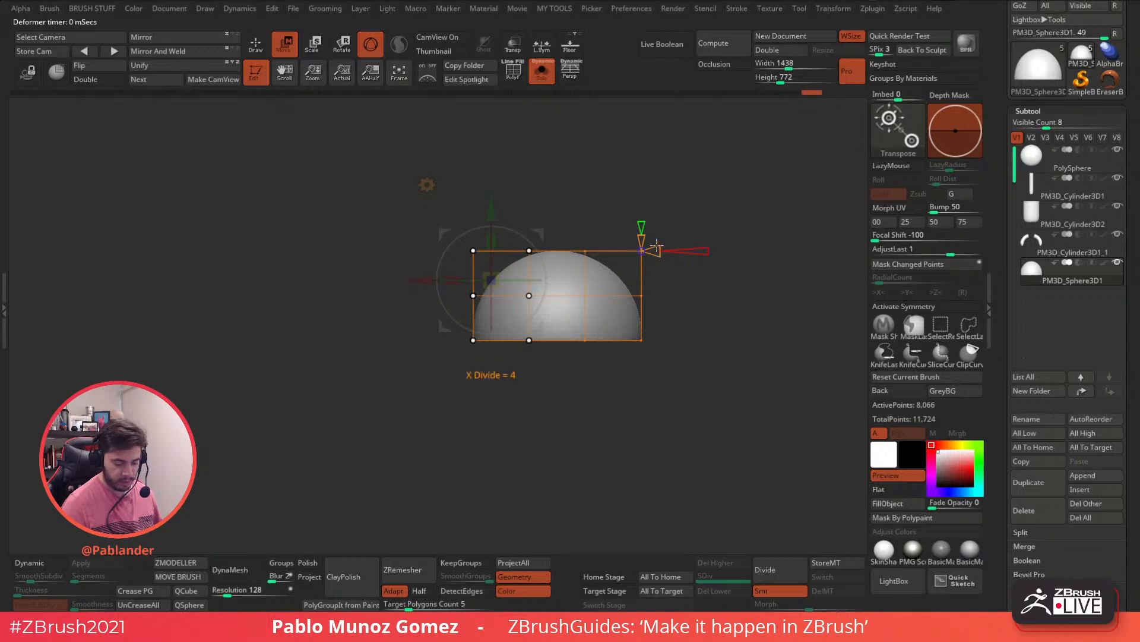
pyautogui.keyDown('ctrl'); pyautogui.click(474, 402); pyautogui.keyUp('ctrl')
pyautogui.keyDown('ctrl'); pyautogui.moveTo(423, 438); pyautogui.dragTo(499, 278); pyautogui.keyUp('ctrl')
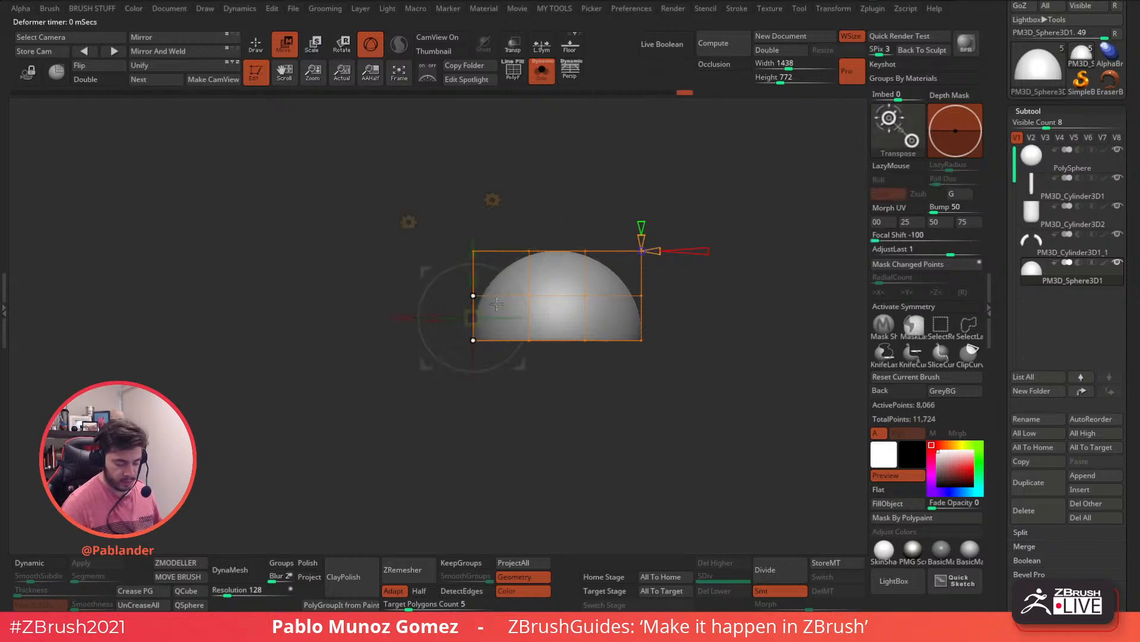
pyautogui.moveTo(423, 316); pyautogui.dragTo(418, 315)
# Step: In side view, select only the upper front lattice points of the foot and shift them slightly forward
pyautogui.moveTo(609, 386); pyautogui.dragTo(644, 386)
pyautogui.keyDown('ctrl'); pyautogui.moveTo(625, 202); pyautogui.dragTo(550, 271); pyautogui.keyUp('ctrl')
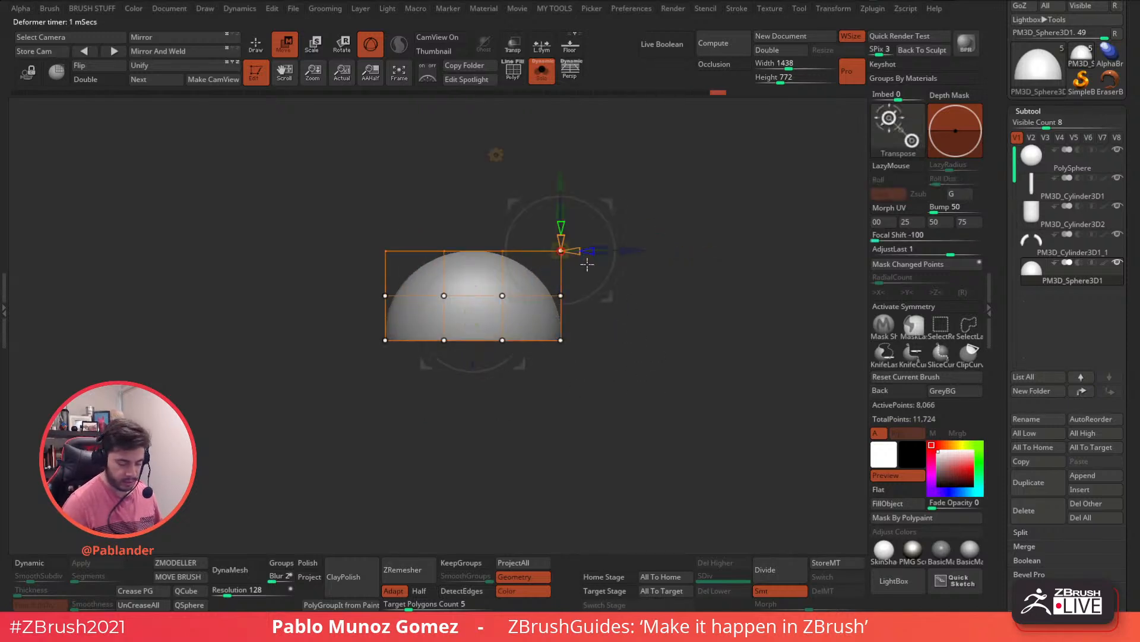
pyautogui.keyDown('ctrl'); pyautogui.moveTo(665, 190); pyautogui.dragTo(542, 268); pyautogui.keyUp('ctrl')
pyautogui.keyDown('ctrl'); pyautogui.moveTo(636, 204); pyautogui.dragTo(542, 274); pyautogui.keyUp('ctrl')
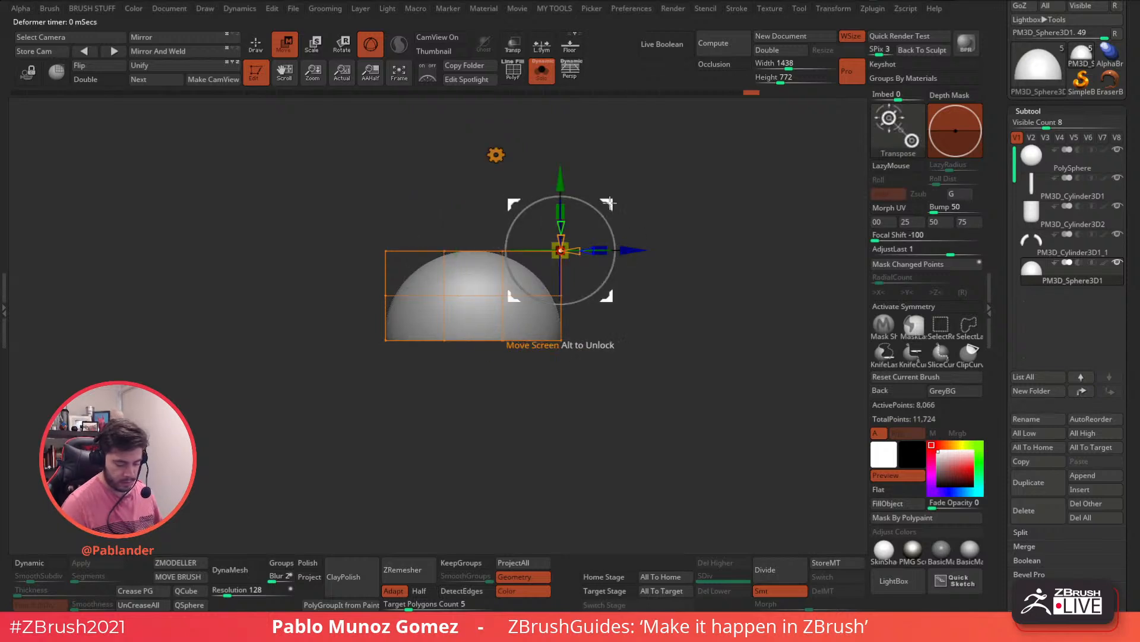
pyautogui.moveTo(619, 202)
pyautogui.mouseDown()
pyautogui.moveTo(629, 196)
pyautogui.moveTo(619, 201)
pyautogui.moveTo(634, 209)
pyautogui.mouseUp()
# Step: Accept the lattice deformation on the foot and turn off Solo to bring back the rest of the character
pyautogui.keyDown('shift'); pyautogui.moveTo(662, 324); pyautogui.dragTo(596, 326); pyautogui.keyUp('shift')
pyautogui.click(455, 177)
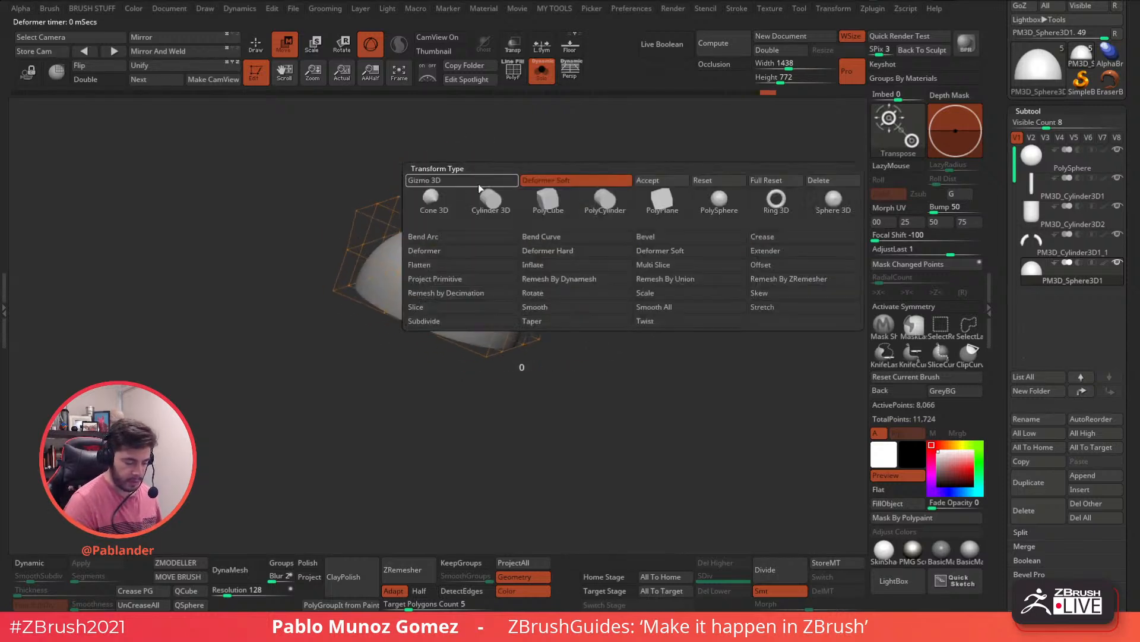
pyautogui.click(661, 181)
pyautogui.keyDown('shift'); pyautogui.moveTo(648, 297); pyautogui.dragTo(638, 279); pyautogui.keyUp('shift')
pyautogui.click(542, 76)
pyautogui.keyDown('alt'); pyautogui.moveTo(620, 231); pyautogui.dragTo(651, 271); pyautogui.keyUp('alt')
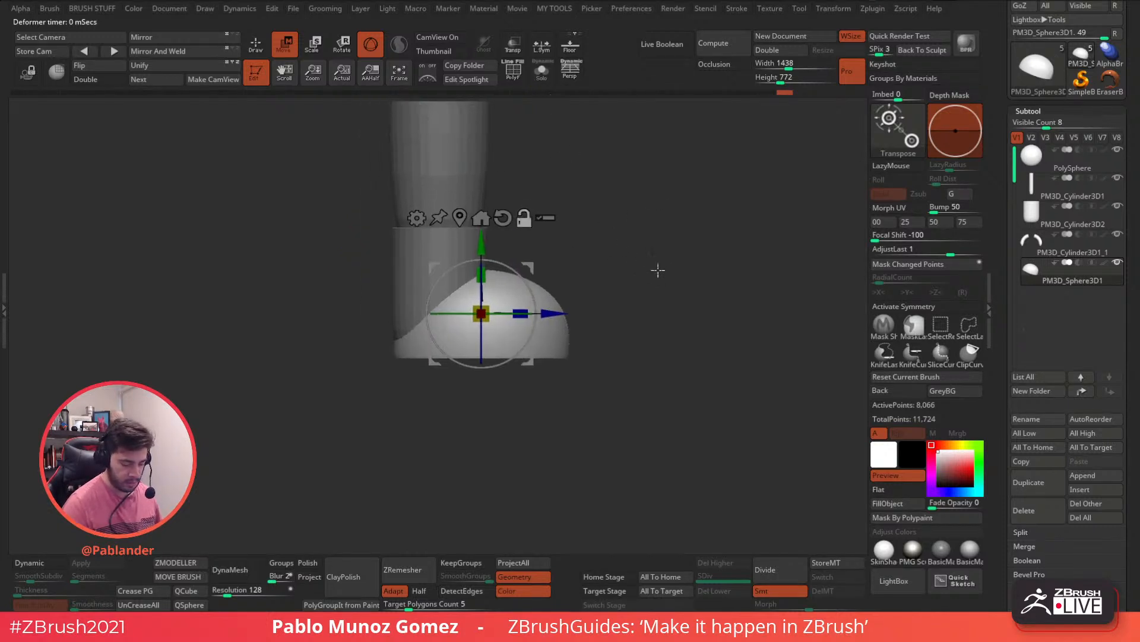
# Step: Shift the foot into line with the ankle in side view and scale it down slightly along X and Y from the front
pyautogui.moveTo(528, 269); pyautogui.dragTo(527, 273)
pyautogui.keyDown('shift'); pyautogui.moveTo(633, 255); pyautogui.dragTo(600, 251); pyautogui.keyUp('shift')
pyautogui.moveTo(442, 316); pyautogui.dragTo(454, 309)
pyautogui.moveTo(483, 277); pyautogui.dragTo(484, 279)
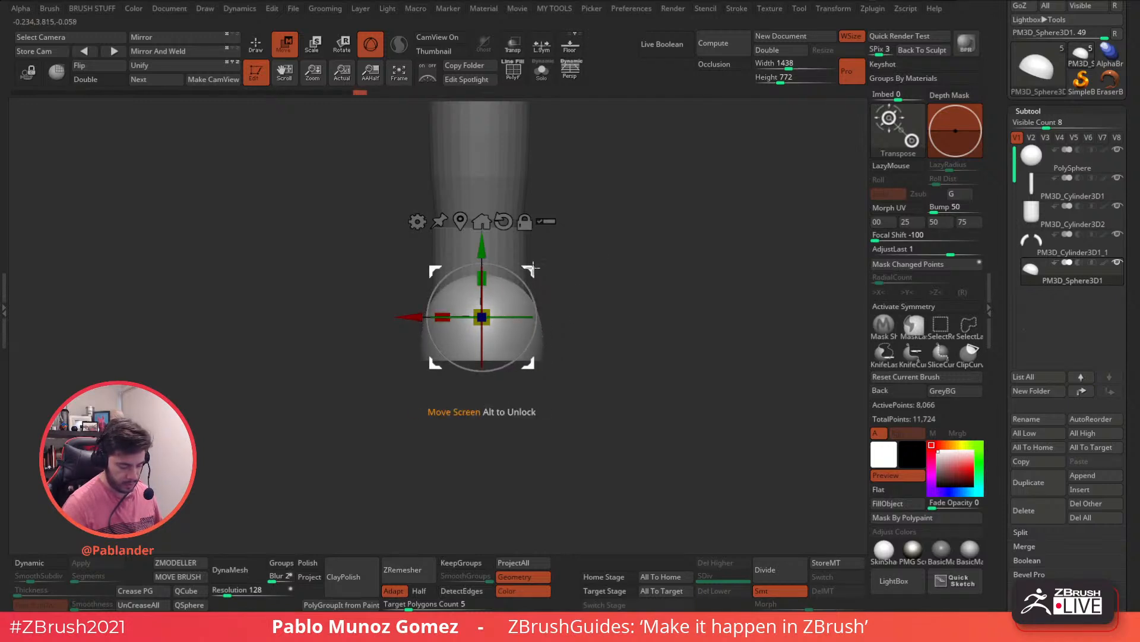
# Step: Nudge the foot into place beneath the ankle cuff from several angles and fine-tune its height and position
pyautogui.moveTo(573, 265); pyautogui.dragTo(587, 245)
pyautogui.moveTo(548, 284); pyautogui.dragTo(586, 273)
pyautogui.keyDown('alt'); pyautogui.moveTo(634, 313); pyautogui.dragTo(600, 300); pyautogui.keyUp('alt')
pyautogui.moveTo(600, 300); pyautogui.dragTo(639, 346)
pyautogui.moveTo(542, 309); pyautogui.dragTo(647, 320)
pyautogui.moveTo(546, 309); pyautogui.dragTo(550, 305)
pyautogui.keyDown('alt'); pyautogui.moveTo(663, 265); pyautogui.dragTo(640, 293); pyautogui.keyUp('alt')
pyautogui.moveTo(585, 336); pyautogui.dragTo(613, 364)
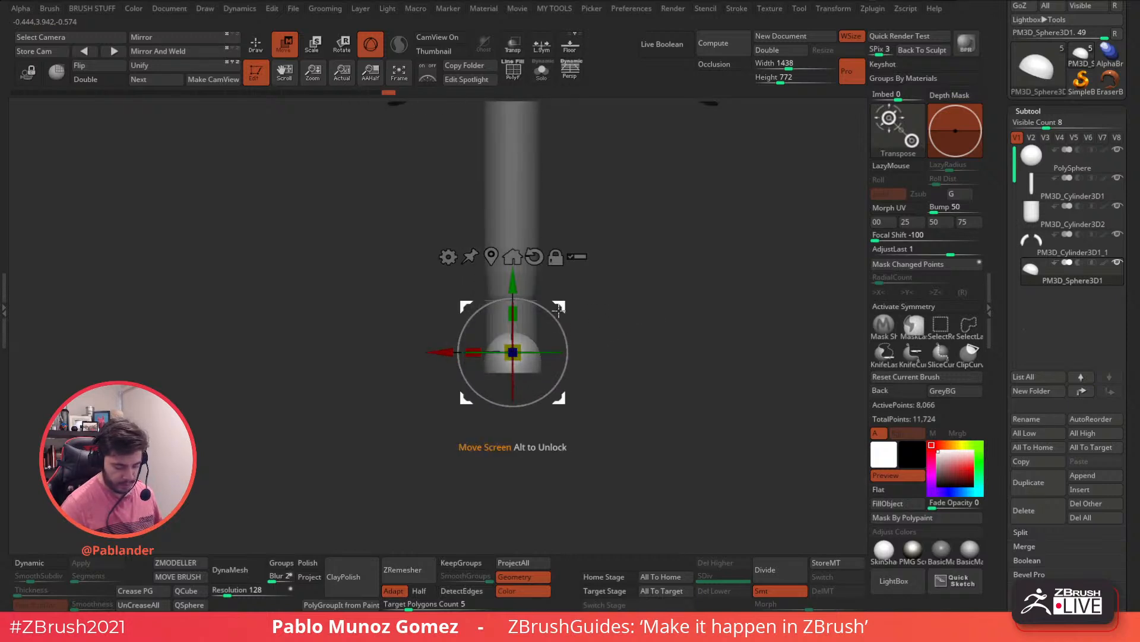
pyautogui.keyDown('shift'); pyautogui.moveTo(570, 312); pyautogui.dragTo(664, 331); pyautogui.keyUp('shift')
pyautogui.moveTo(514, 311); pyautogui.dragTo(515, 316)
pyautogui.moveTo(551, 349); pyautogui.dragTo(553, 347)
pyautogui.moveTo(559, 398); pyautogui.dragTo(559, 397)
# Step: Check the foot from below, scale it slightly along Z in side view, and shift it under the leg
pyautogui.click(258, 50)
pyautogui.keyDown('alt'); pyautogui.moveTo(579, 330); pyautogui.dragTo(618, 328); pyautogui.keyUp('alt')
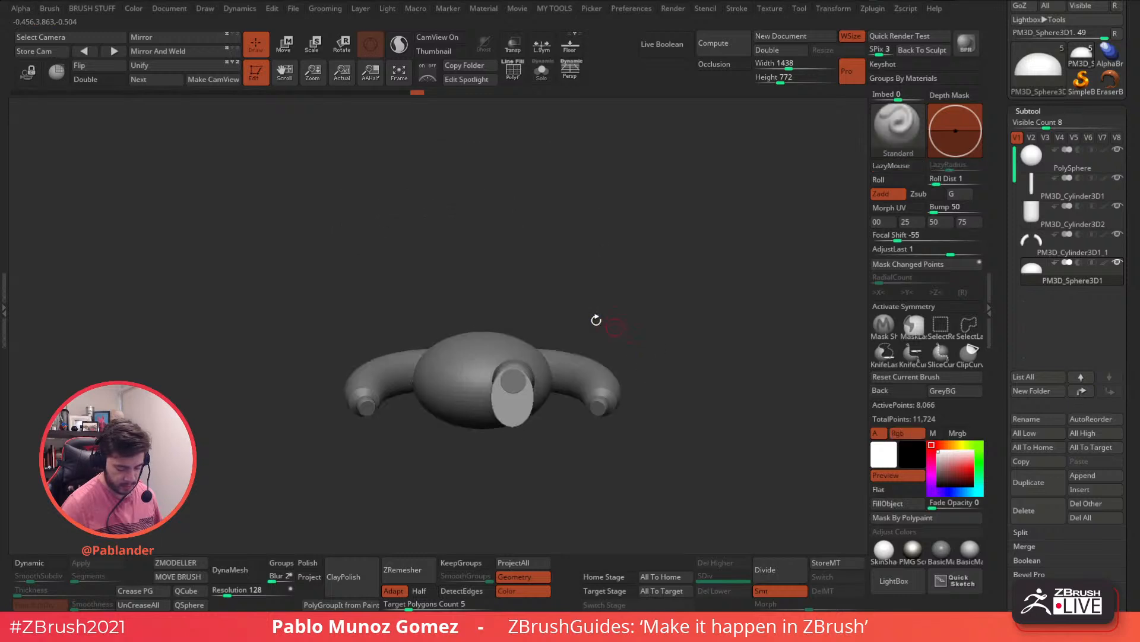
pyautogui.click(285, 45)
pyautogui.keyDown('alt'); pyautogui.moveTo(599, 282); pyautogui.dragTo(637, 294); pyautogui.keyUp('alt')
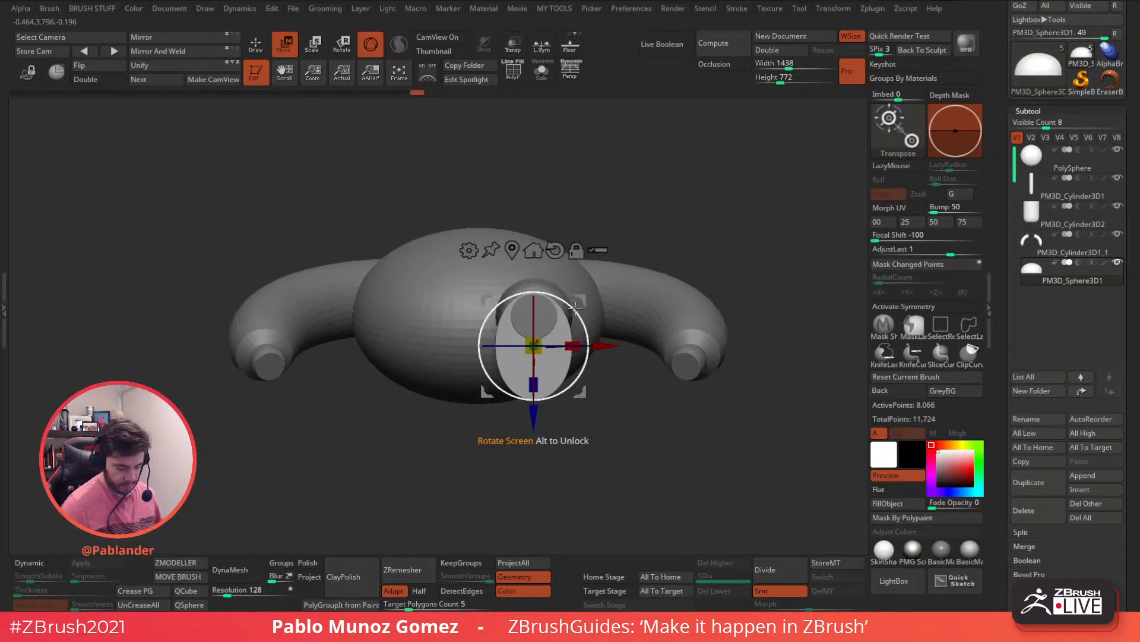
pyautogui.moveTo(584, 274); pyautogui.dragTo(575, 356)
pyautogui.moveTo(560, 353); pyautogui.dragTo(584, 318, button='right')
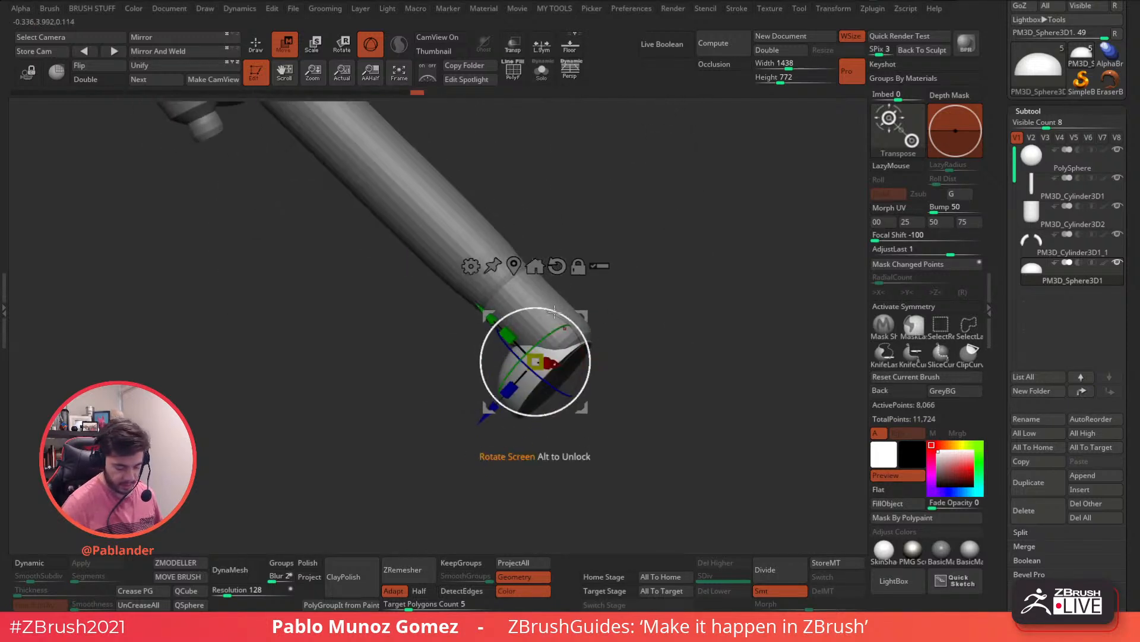
pyautogui.keyDown('shift'); pyautogui.moveTo(575, 247); pyautogui.dragTo(614, 286, button='right'); pyautogui.keyUp('shift')
pyautogui.moveTo(536, 290); pyautogui.dragTo(537, 292)
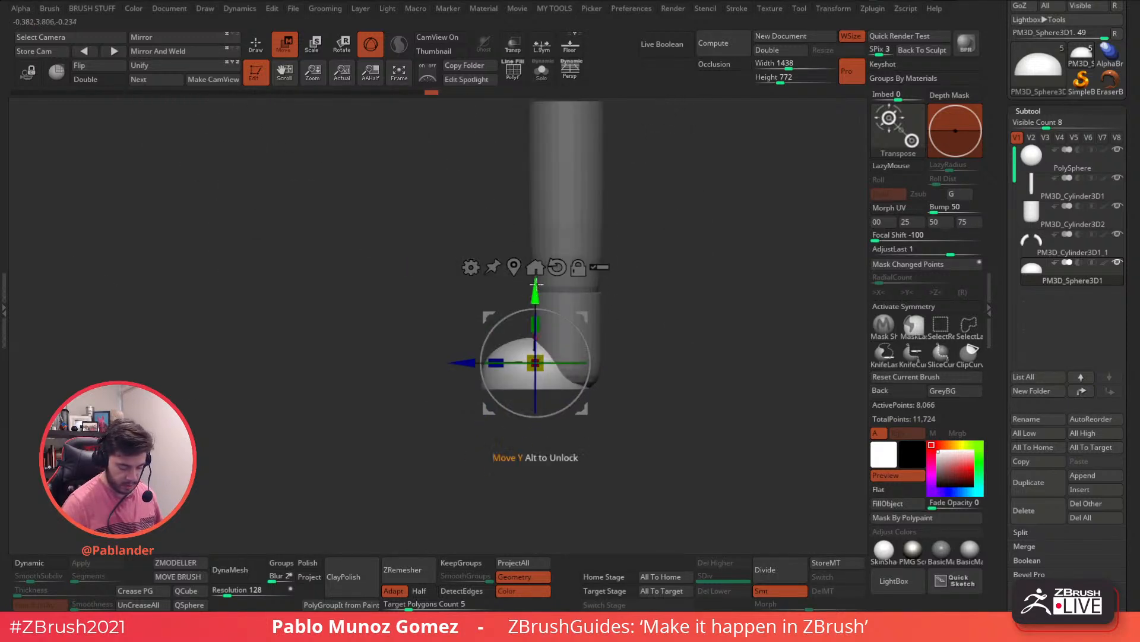
pyautogui.moveTo(496, 362); pyautogui.dragTo(503, 354)
pyautogui.moveTo(584, 316); pyautogui.dragTo(588, 316)
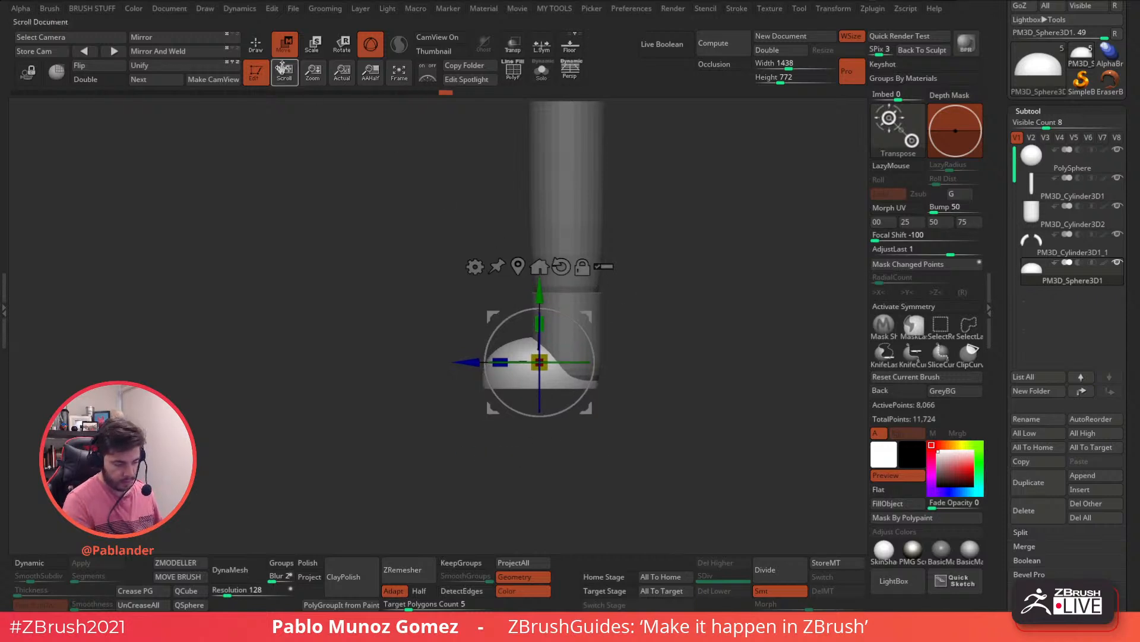
pyautogui.click(257, 46)
# Step: Append a Sphere3D subtool for the head and make it active with the Move gizmo
pyautogui.keyDown('ctrl'); pyautogui.moveTo(527, 229); pyautogui.dragTo(535, 303, button='right'); pyautogui.keyUp('ctrl')
pyautogui.moveTo(534, 303); pyautogui.dragTo(608, 321, button='right')
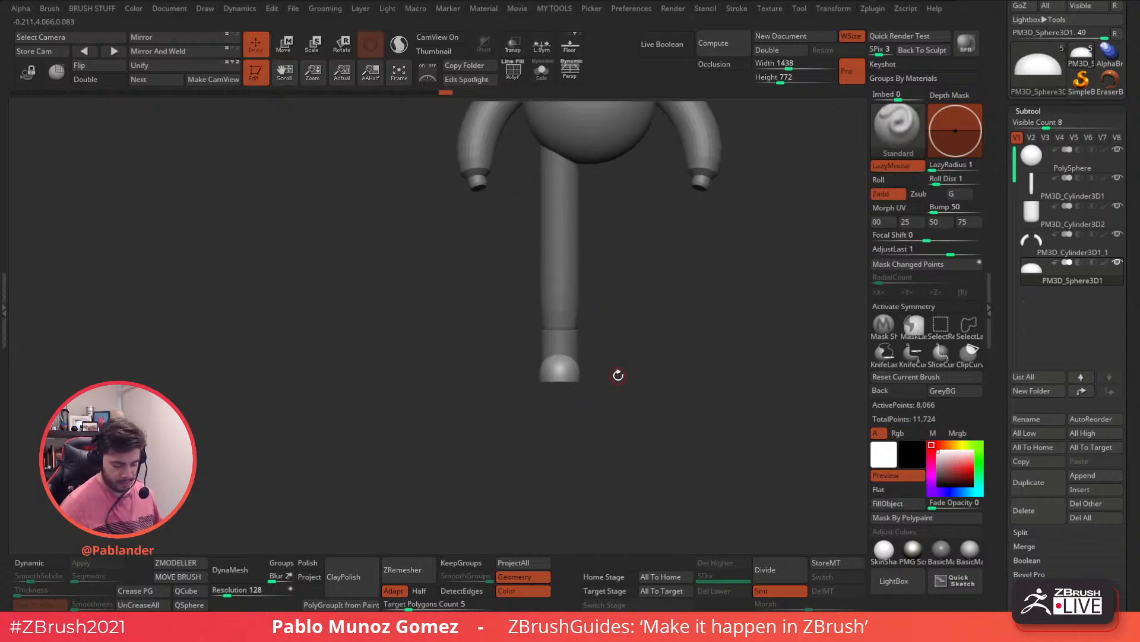
pyautogui.keyDown('ctrl'); pyautogui.moveTo(624, 375); pyautogui.dragTo(583, 365, button='right'); pyautogui.keyUp('ctrl')
pyautogui.moveTo(583, 365); pyautogui.dragTo(571, 388, button='right')
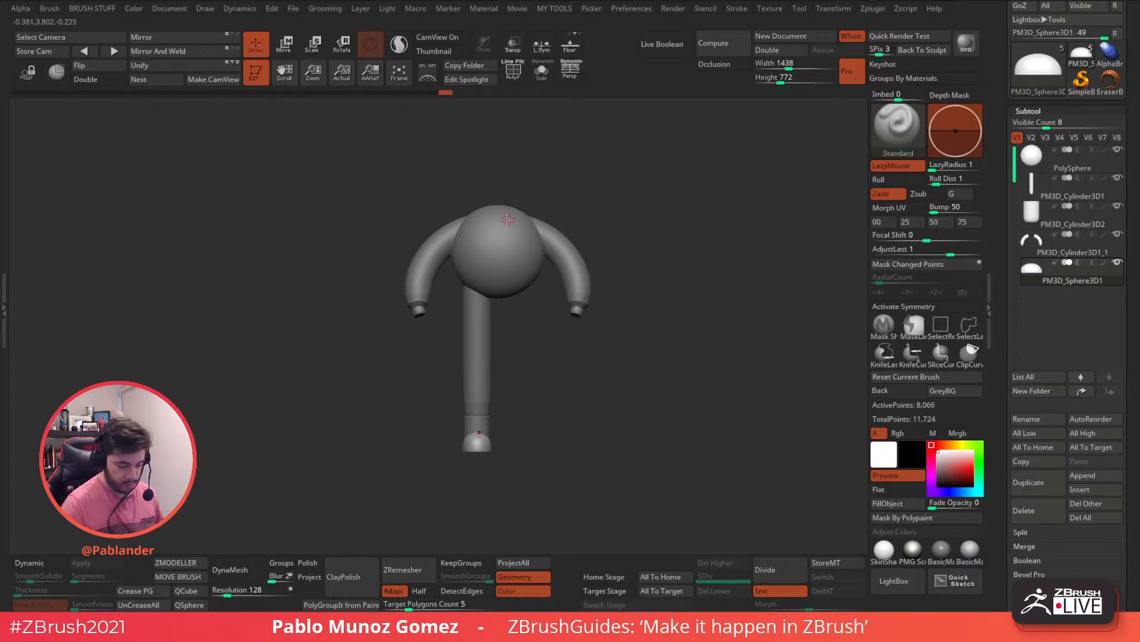
pyautogui.click(1096, 476)
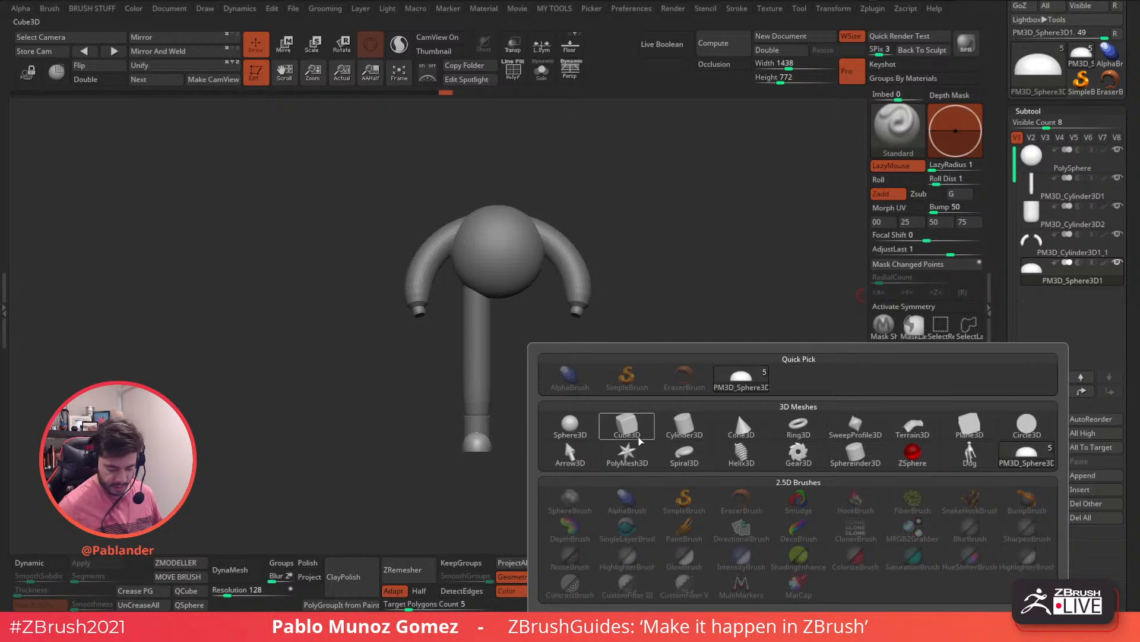
pyautogui.click(589, 429)
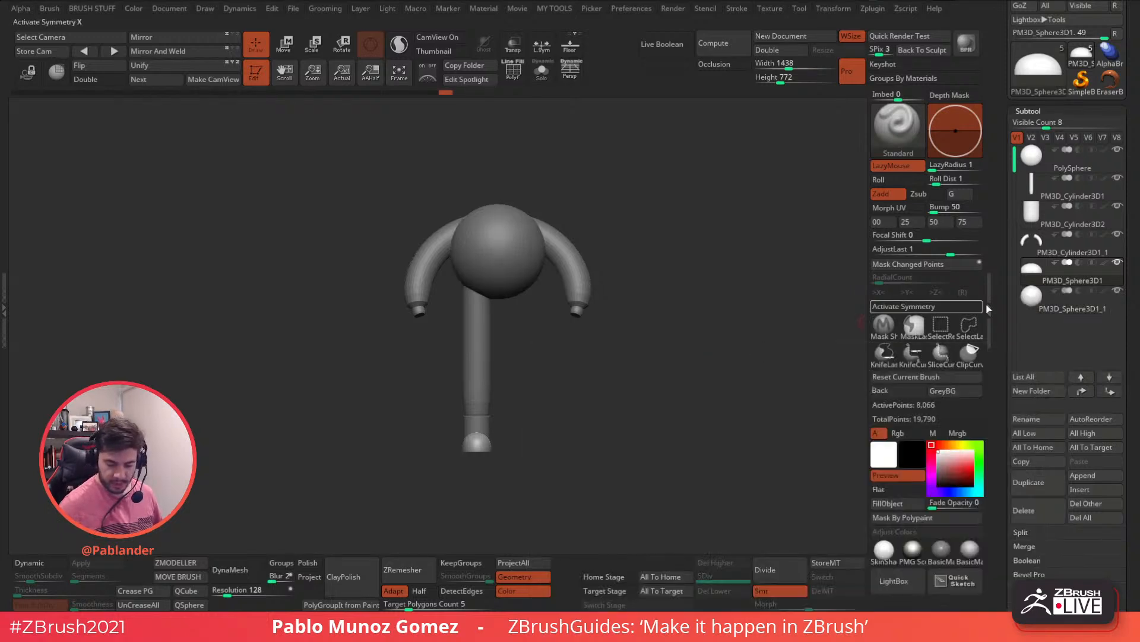
pyautogui.click(1057, 303)
pyautogui.press('w')
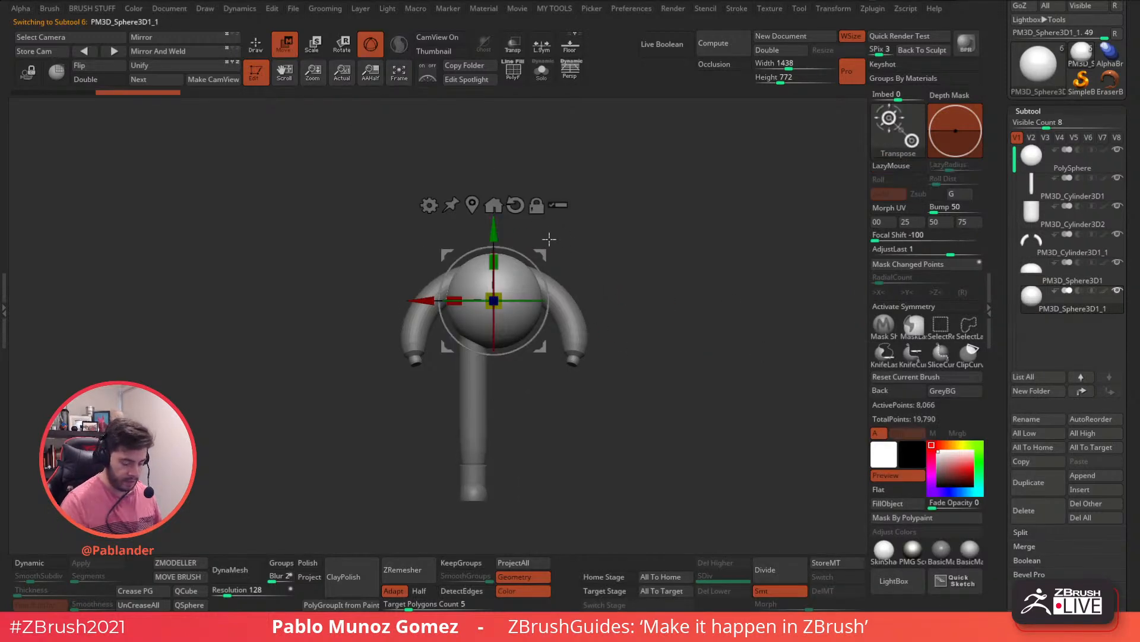
# Step: Move the new sphere straight up above the body and scale it down uniformly to head size
pyautogui.keyDown('alt'); pyautogui.moveTo(561, 262); pyautogui.dragTo(565, 277); pyautogui.keyUp('alt')
pyautogui.moveTo(501, 252); pyautogui.dragTo(502, 137)
pyautogui.moveTo(502, 207)
pyautogui.mouseDown()
pyautogui.moveTo(499, 226)
pyautogui.moveTo(510, 203)
pyautogui.mouseUp()
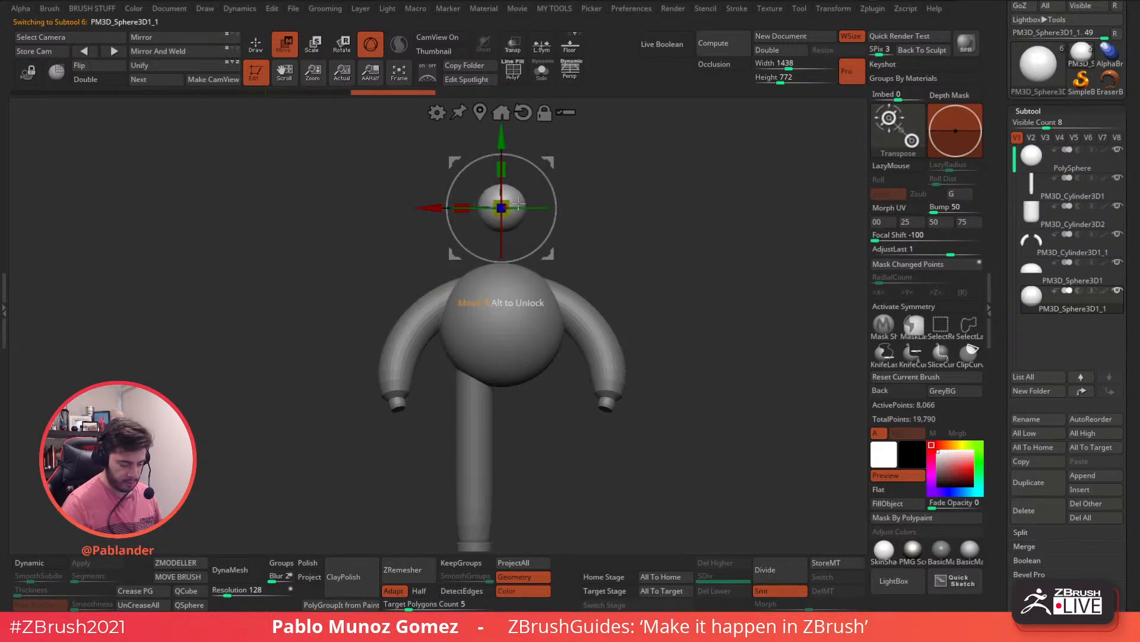
pyautogui.moveTo(591, 180)
pyautogui.mouseDown()
pyautogui.moveTo(593, 211)
pyautogui.moveTo(606, 160)
pyautogui.mouseUp()
# Step: Mask the upper half of the head sphere and extrude its lower half downward to form a capsule
pyautogui.moveTo(410, 291)
pyautogui.keyDown('ctrl'); pyautogui.mouseDown()
pyautogui.moveTo(598, 202)
pyautogui.moveTo(577, 217)
pyautogui.mouseUp(); pyautogui.keyUp('ctrl')
pyautogui.keyDown('ctrl'); pyautogui.click(603, 239); pyautogui.keyUp('ctrl')
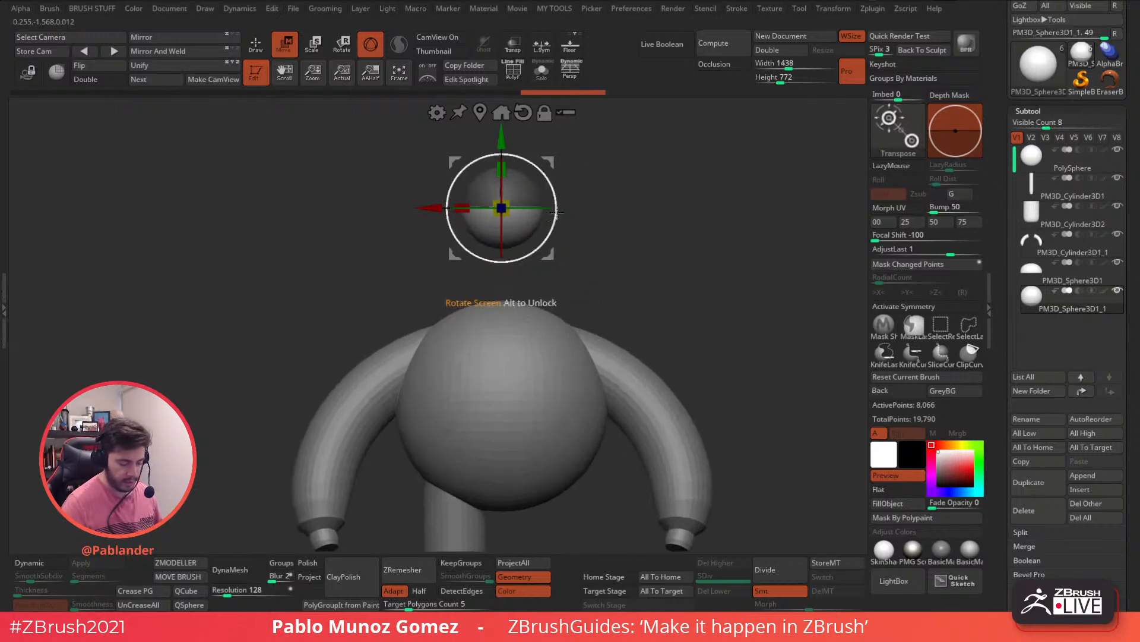
pyautogui.keyDown('ctrl'); pyautogui.moveTo(508, 145); pyautogui.dragTo(506, 211); pyautogui.keyUp('ctrl')
# Step: Position the capsule head so its base sinks into the top of the body, using the side and front views
pyautogui.click(261, 46)
pyautogui.moveTo(619, 265)
pyautogui.keyDown('alt'); pyautogui.mouseDown()
pyautogui.moveTo(590, 232)
pyautogui.moveTo(461, 191)
pyautogui.mouseUp(); pyautogui.keyUp('alt')
pyautogui.press('w')
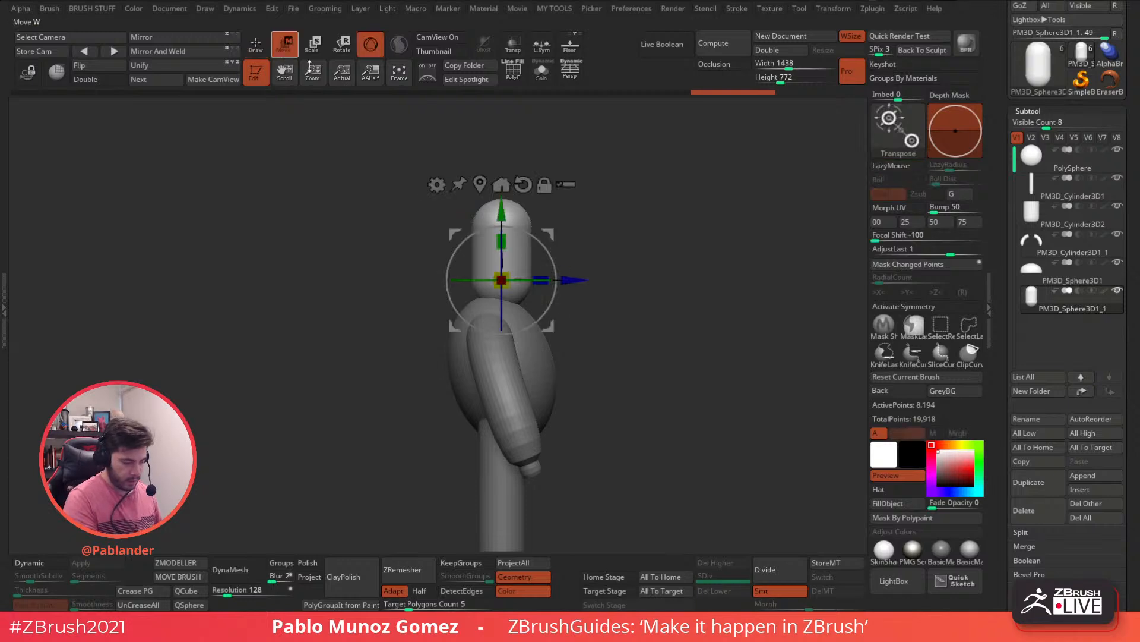
pyautogui.moveTo(552, 254)
pyautogui.mouseDown()
pyautogui.moveTo(550, 232)
pyautogui.moveTo(546, 275)
pyautogui.moveTo(572, 250)
pyautogui.mouseUp()
pyautogui.moveTo(508, 315); pyautogui.dragTo(508, 318)
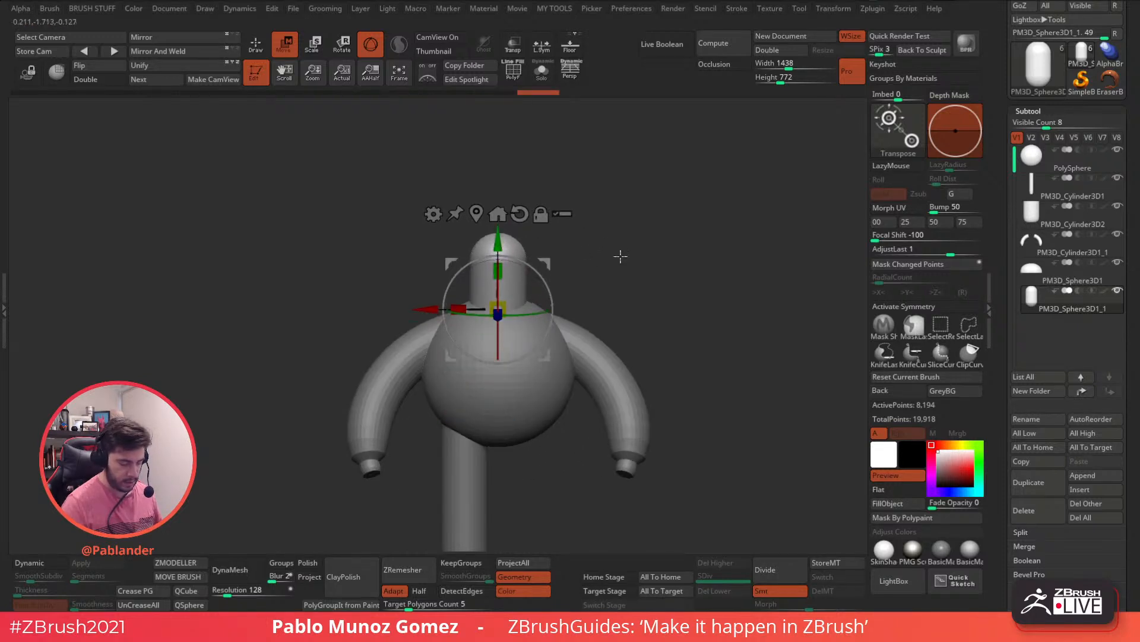
pyautogui.keyDown('alt'); pyautogui.moveTo(616, 252); pyautogui.dragTo(566, 217); pyautogui.keyUp('alt')
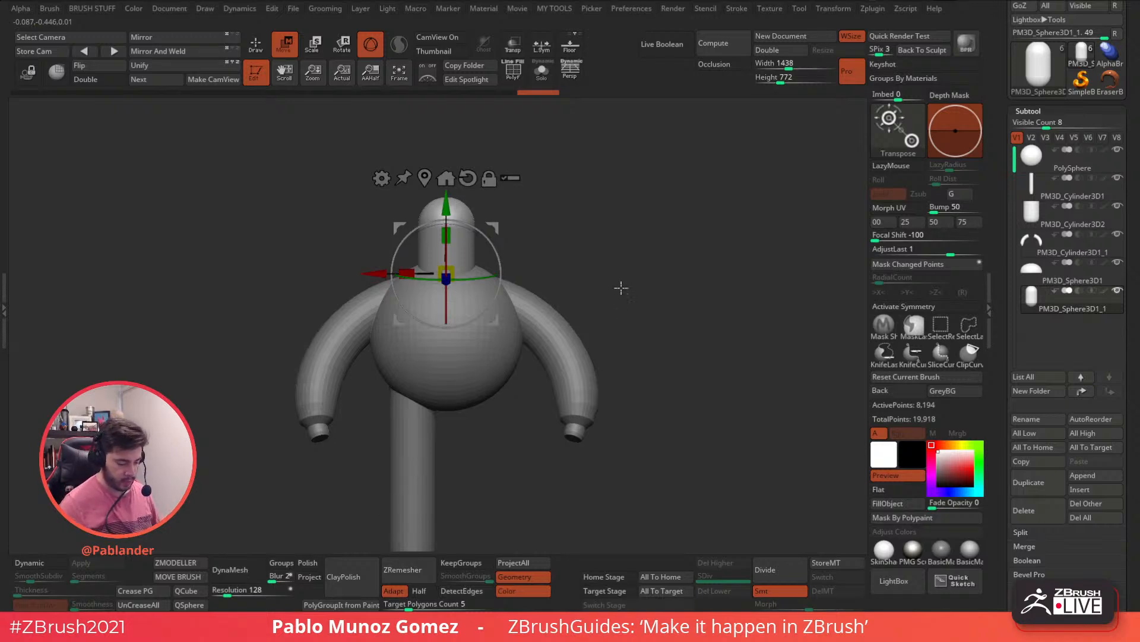
pyautogui.keyDown('alt'); pyautogui.moveTo(620, 280); pyautogui.dragTo(655, 258); pyautogui.keyUp('alt')
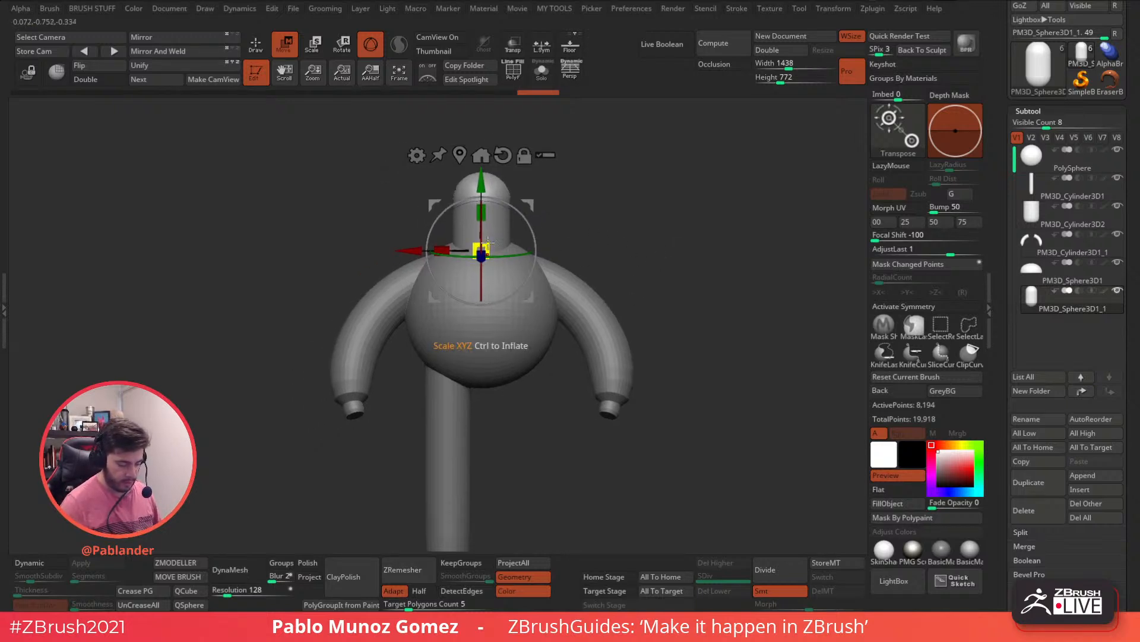
# Step: Choose the Clay brush and convert the capsule head to DynaMesh at resolution 128, checking its wireframe
pyautogui.press('q')
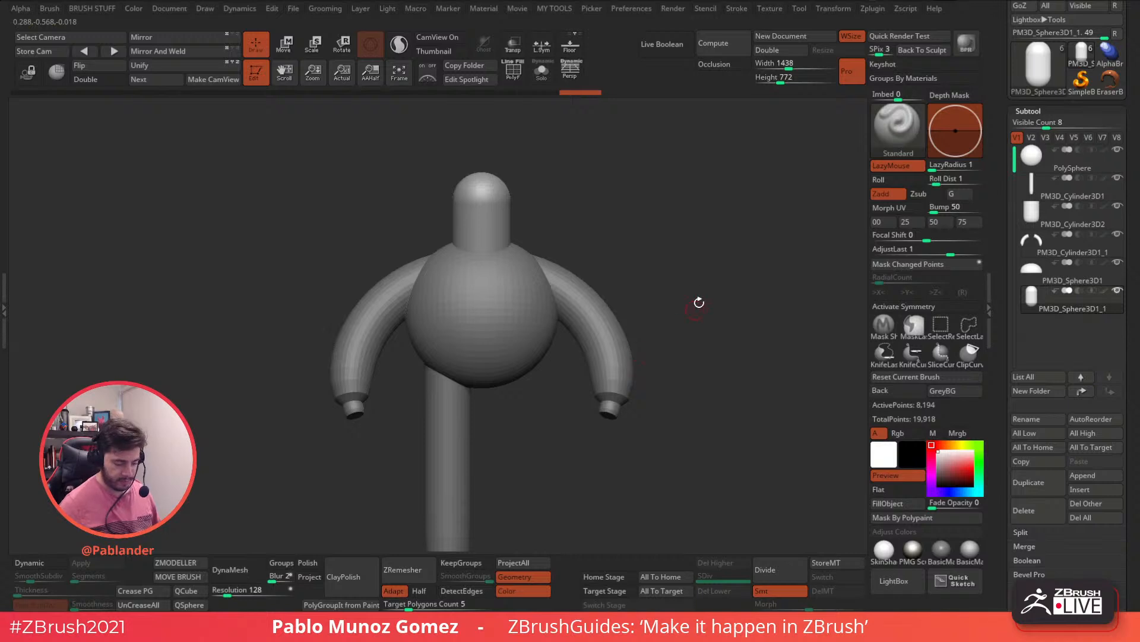
pyautogui.press('b')
pyautogui.press('c')
pyautogui.press('l')
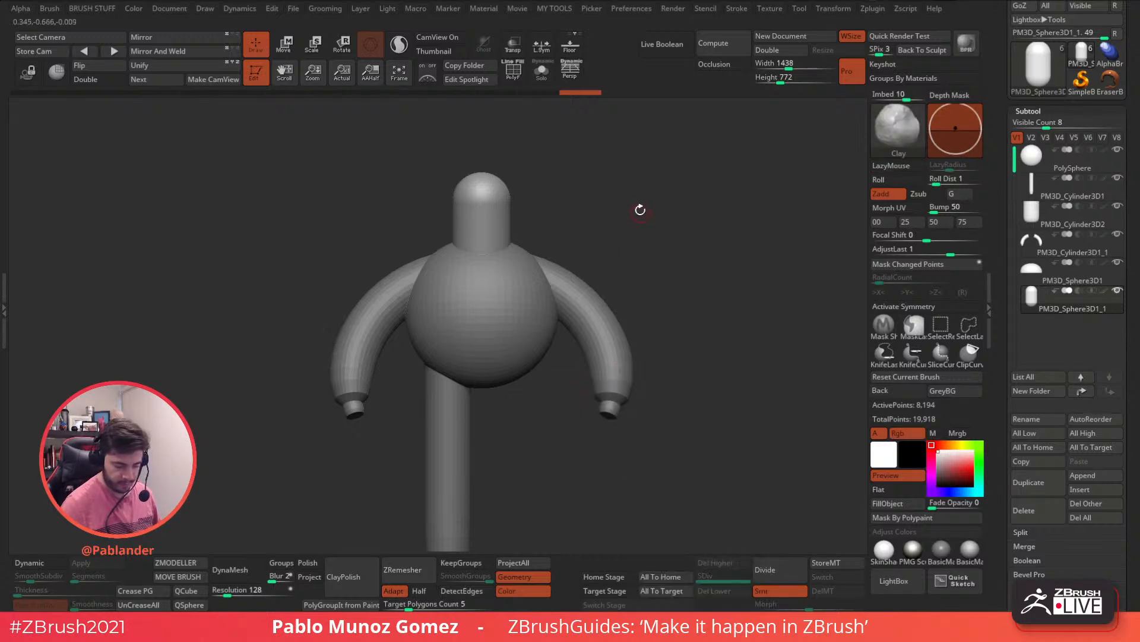
pyautogui.click(230, 575)
pyautogui.keyDown('ctrl'); pyautogui.moveTo(485, 199); pyautogui.dragTo(518, 282, button='right'); pyautogui.keyUp('ctrl')
pyautogui.click(513, 69)
pyautogui.click(514, 70)
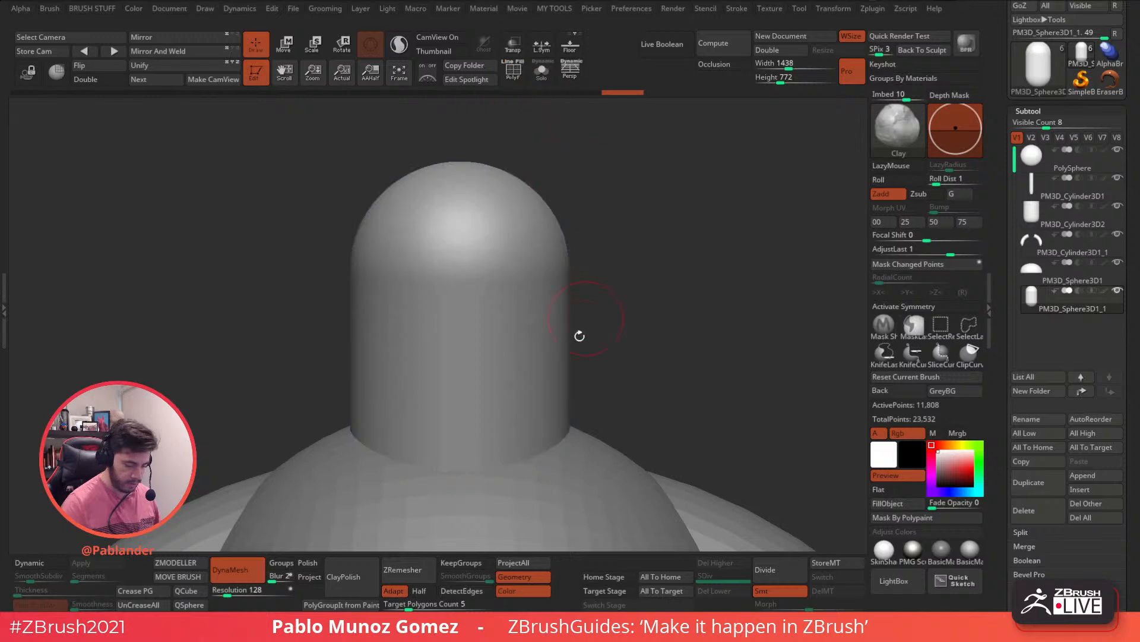
# Step: Try sculpting a round eye socket and eyeball into the front of the head with Clay and ClayBuildup, and smooth it
pyautogui.keyDown('ctrl'); pyautogui.moveTo(586, 318); pyautogui.dragTo(558, 312, button='right'); pyautogui.keyUp('ctrl')
pyautogui.press('space')
pyautogui.moveTo(625, 213); pyautogui.dragTo(639, 213)
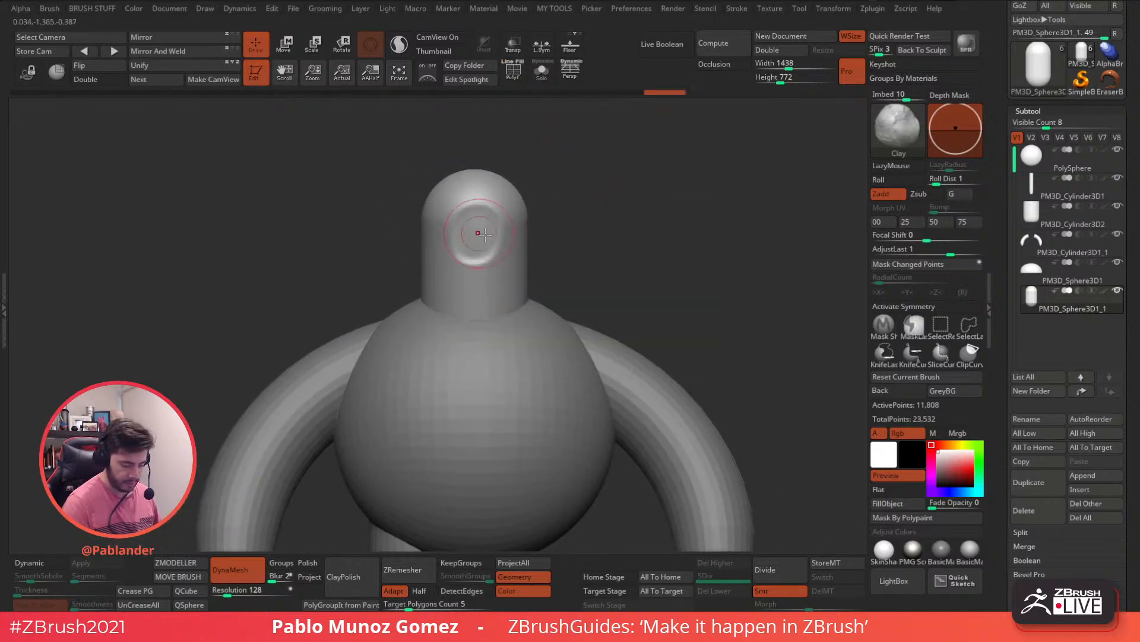
pyautogui.press('b')
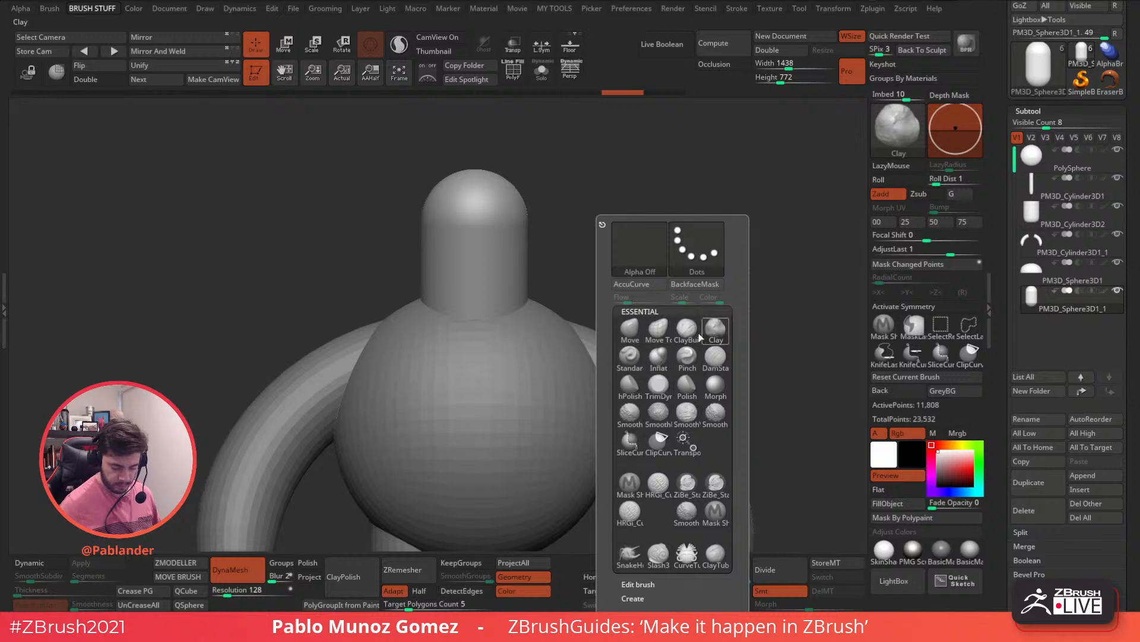
pyautogui.press('c')
pyautogui.press('b')
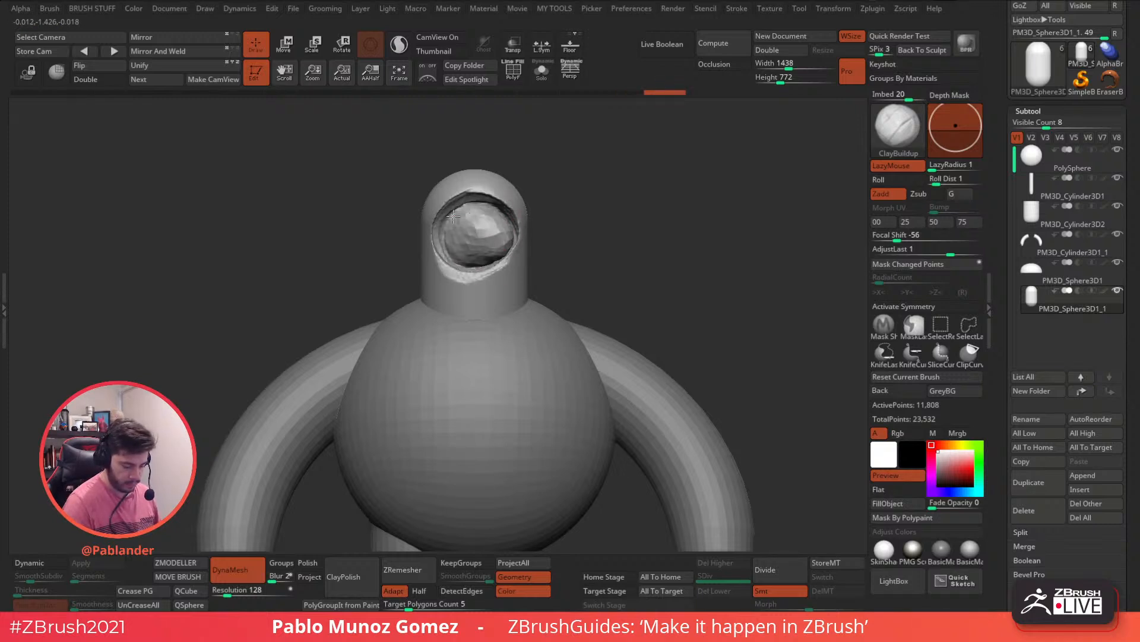
pyautogui.press('shift')
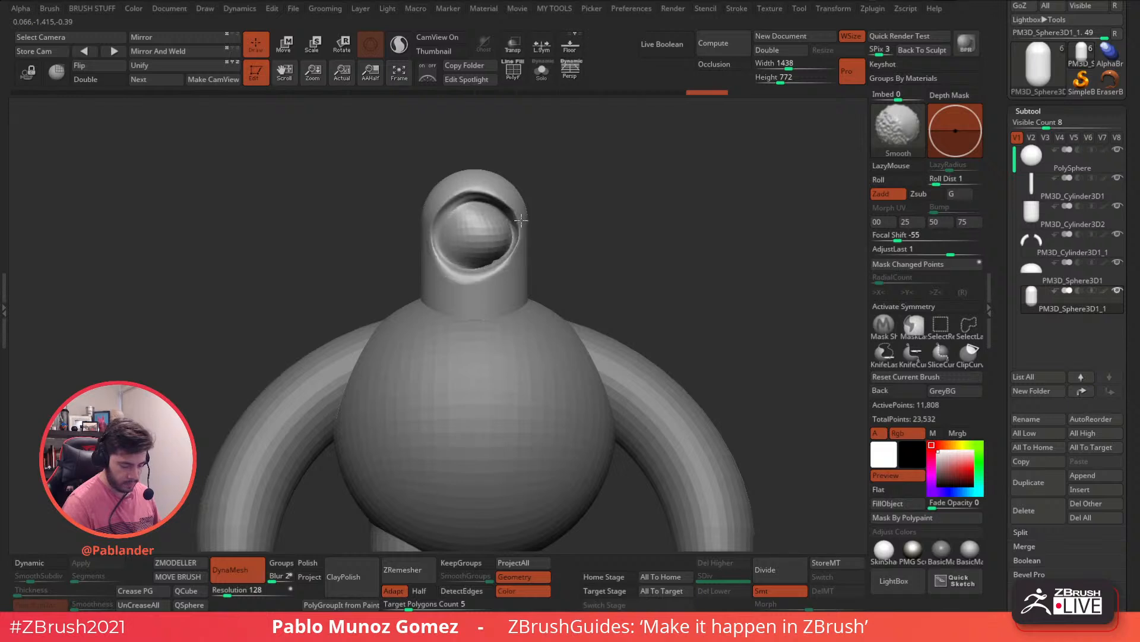
# Step: Undo the eye-socket sculpting on the capsule head
pyautogui.moveTo(614, 283)
pyautogui.keyDown('alt'); pyautogui.mouseDown()
pyautogui.moveTo(543, 198)
pyautogui.moveTo(599, 216)
pyautogui.moveTo(561, 224)
pyautogui.moveTo(502, 278)
pyautogui.mouseUp(); pyautogui.keyUp('alt')
pyautogui.hotkey('ctrl', 'z')
pyautogui.hotkey('ctrl', 'z')
pyautogui.hotkey('ctrl', 'z')
pyautogui.keyDown('alt'); pyautogui.moveTo(527, 340); pyautogui.dragTo(585, 306); pyautogui.keyUp('alt')
pyautogui.keyDown('alt'); pyautogui.moveTo(530, 203); pyautogui.dragTo(550, 215, button='right'); pyautogui.keyUp('alt')
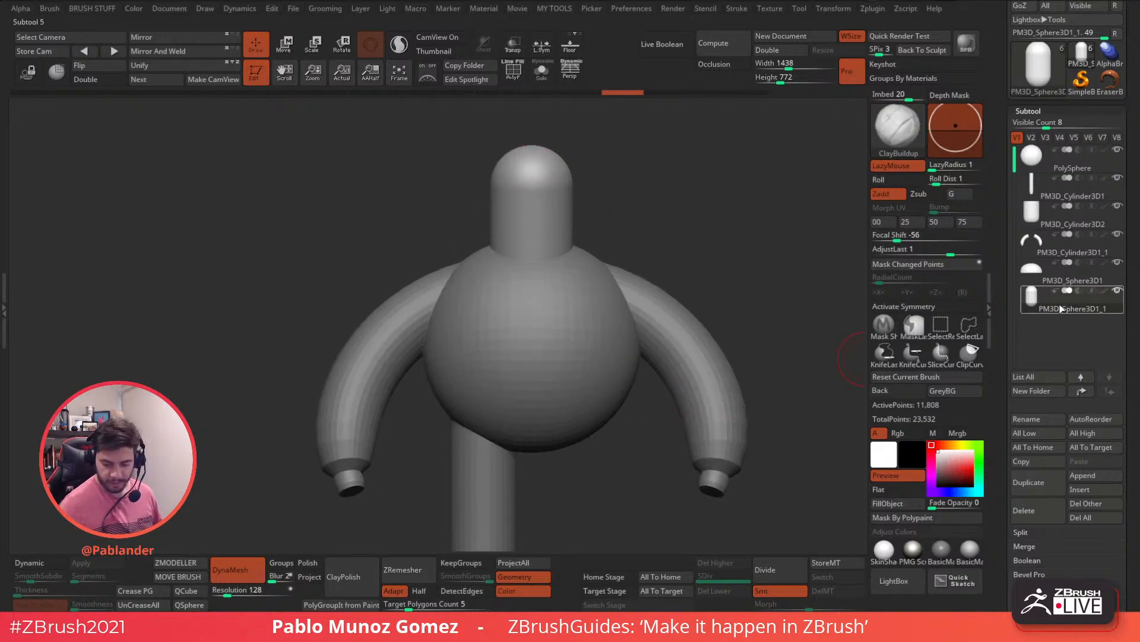
# Step: Append another Sphere3D subtool and place it, scaled down, over the capsule head above the body
pyautogui.click(1101, 476)
pyautogui.click(625, 454)
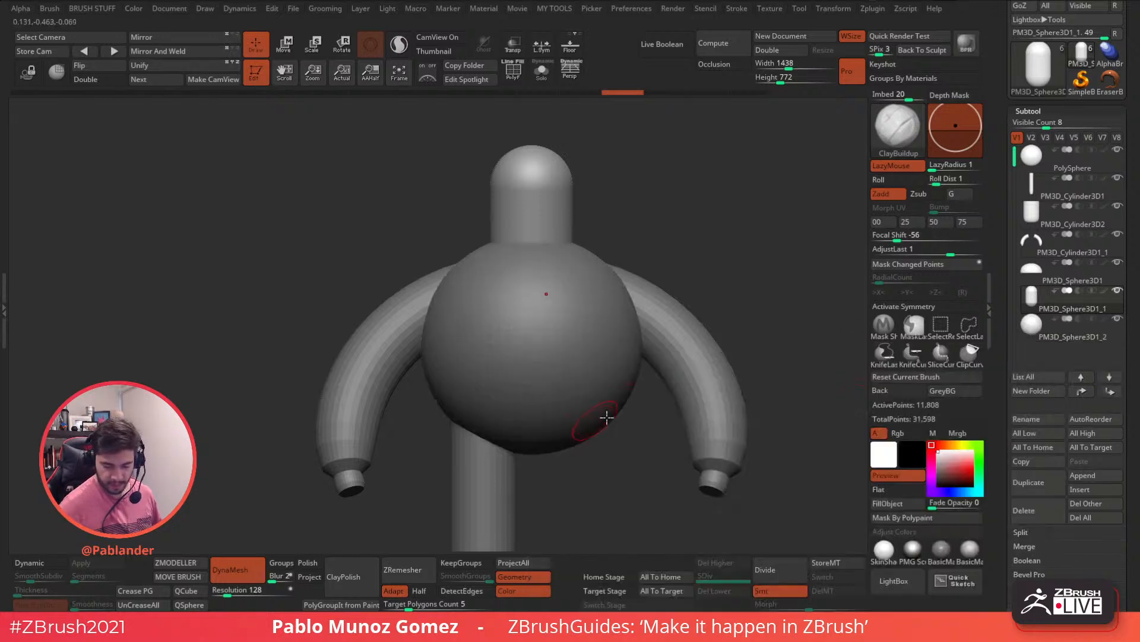
pyautogui.press('w')
pyautogui.moveTo(531, 345); pyautogui.dragTo(519, 369)
pyautogui.moveTo(531, 275); pyautogui.dragTo(531, 147)
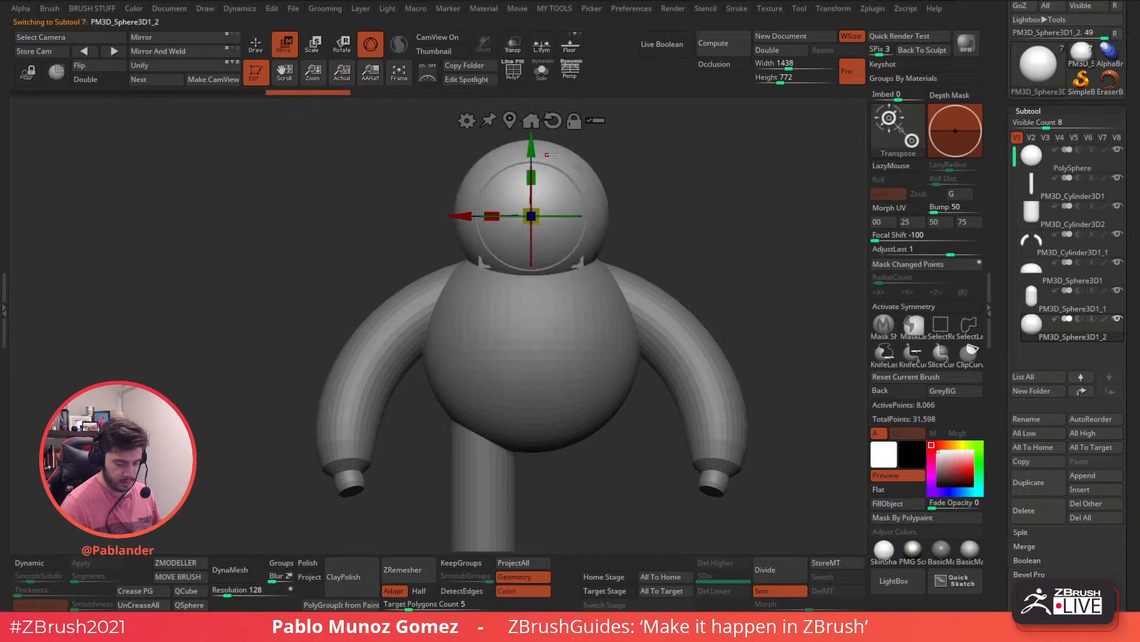
# Step: Scale the new sphere down and move it toward the front of the capsule head as an eyeball, working from the side
pyautogui.keyDown('shift'); pyautogui.moveTo(630, 169); pyautogui.dragTo(688, 170); pyautogui.keyUp('shift')
pyautogui.moveTo(537, 208); pyautogui.dragTo(527, 231)
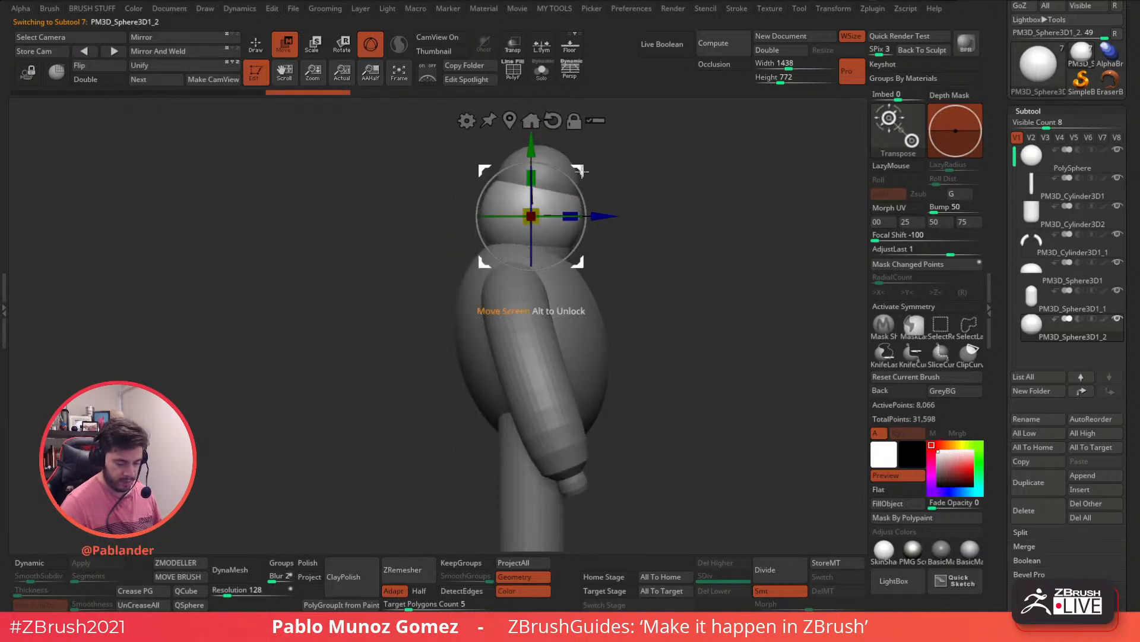
pyautogui.moveTo(484, 261); pyautogui.dragTo(500, 247)
pyautogui.moveTo(553, 195); pyautogui.dragTo(551, 205)
pyautogui.moveTo(605, 158); pyautogui.dragTo(617, 211)
# Step: Turn on transparency, reset the gizmo orientation, and fit the eyeball sphere into the upper front of the capsule head
pyautogui.click(512, 44)
pyautogui.moveTo(538, 240); pyautogui.dragTo(539, 239)
pyautogui.moveTo(534, 171)
pyautogui.mouseDown()
pyautogui.moveTo(534, 155)
pyautogui.moveTo(581, 181)
pyautogui.moveTo(533, 155)
pyautogui.mouseUp()
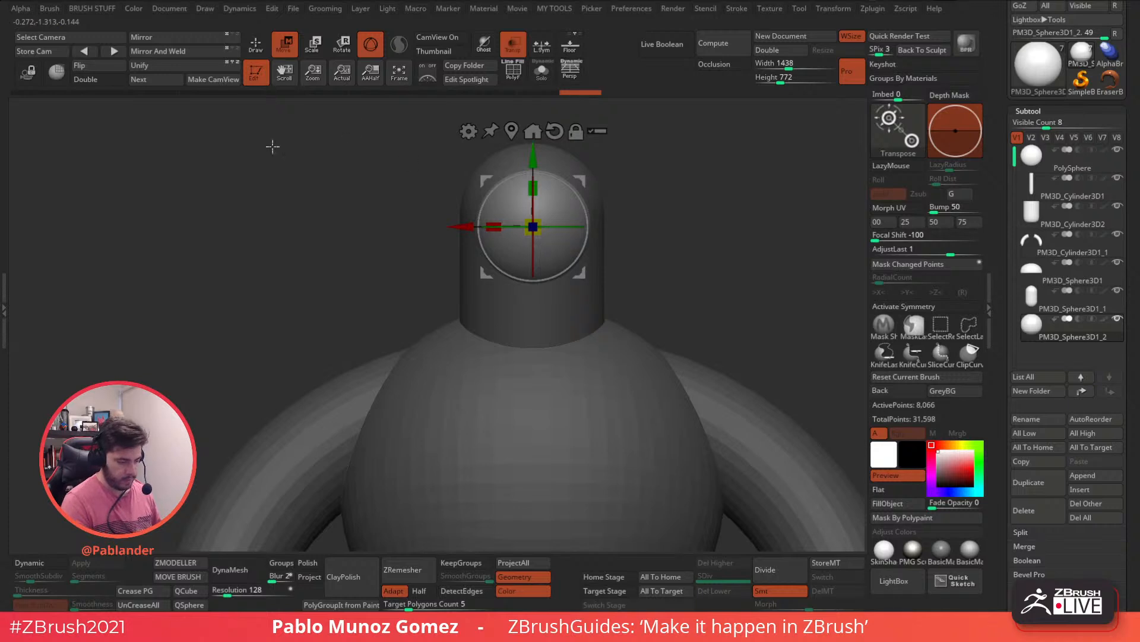
pyautogui.click(555, 130)
pyautogui.moveTo(535, 417); pyautogui.dragTo(581, 152)
pyautogui.moveTo(648, 199); pyautogui.dragTo(728, 208)
pyautogui.moveTo(581, 266); pyautogui.dragTo(609, 271)
pyautogui.keyDown('shift'); pyautogui.moveTo(681, 255); pyautogui.dragTo(615, 261); pyautogui.keyUp('shift')
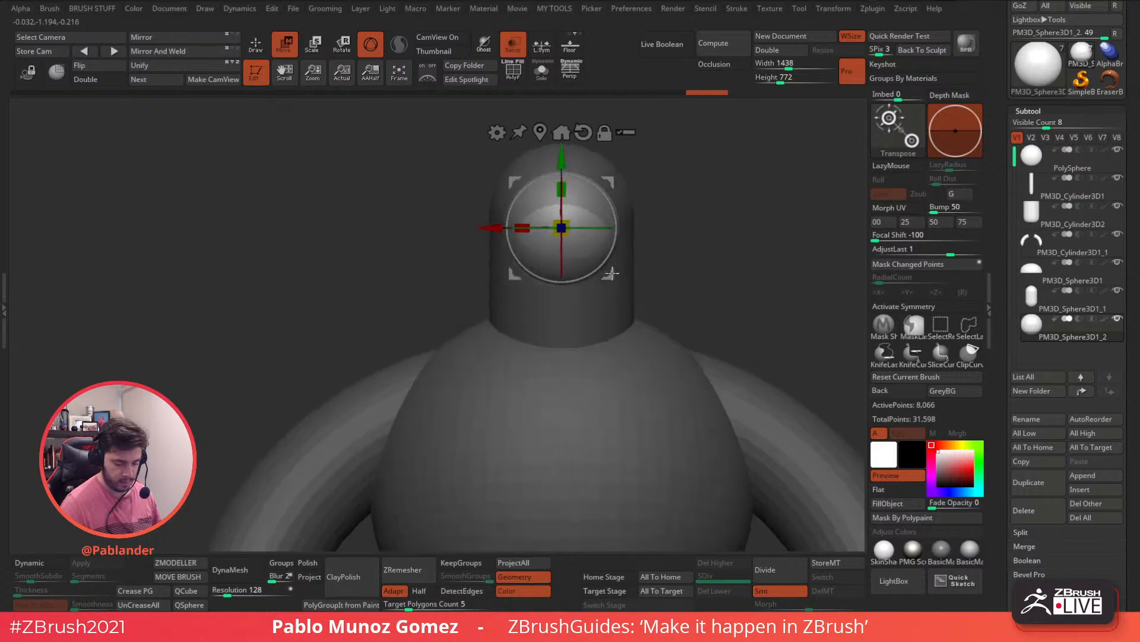
pyautogui.moveTo(703, 230); pyautogui.dragTo(629, 262)
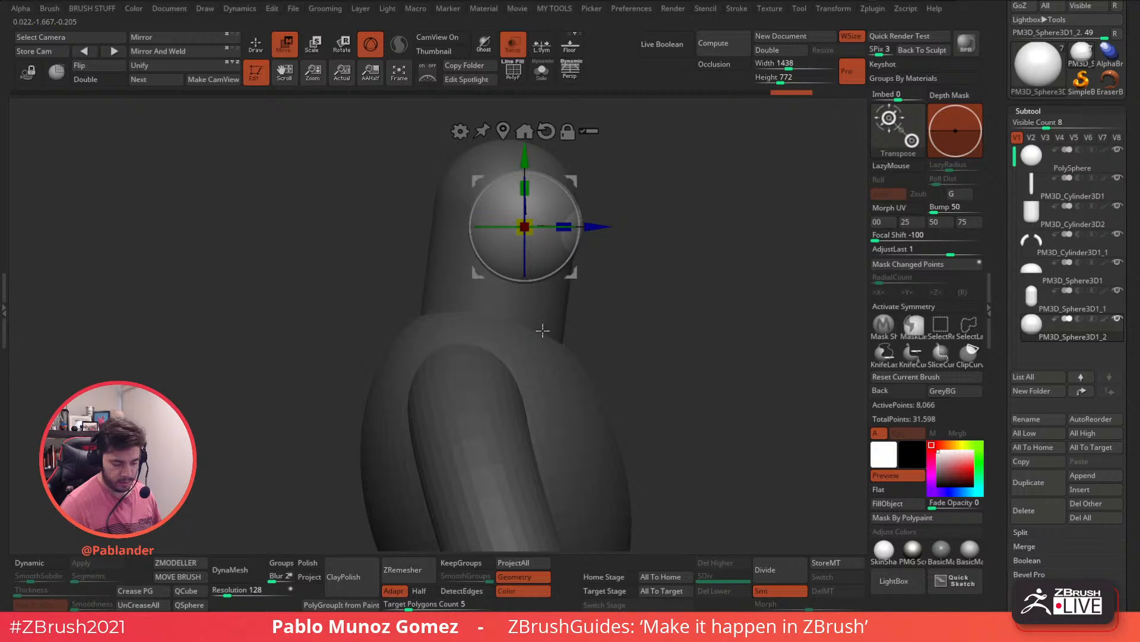
# Step: Return to Draw mode, turn off transparency, and make the capsule head the active subtool
pyautogui.click(256, 49)
pyautogui.click(513, 47)
pyautogui.moveTo(683, 319)
pyautogui.mouseDown()
pyautogui.moveTo(642, 318)
pyautogui.moveTo(624, 299)
pyautogui.mouseUp()
pyautogui.keyDown('alt'); pyautogui.click(566, 284); pyautogui.keyUp('alt')
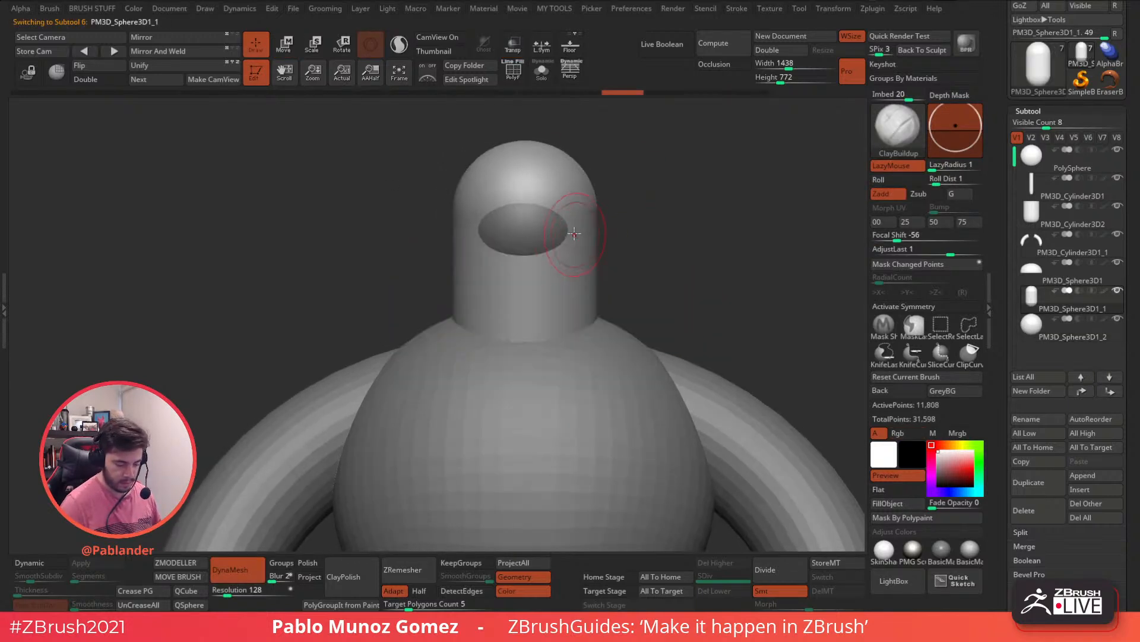
# Step: Try carving an eye socket around the eyeball with ClayBuildup, and undo it
pyautogui.moveTo(516, 256)
pyautogui.keyDown('alt'); pyautogui.mouseDown()
pyautogui.moveTo(528, 205)
pyautogui.moveTo(502, 205)
pyautogui.moveTo(505, 263)
pyautogui.moveTo(490, 261)
pyautogui.moveTo(540, 265)
pyautogui.mouseUp(); pyautogui.keyUp('alt')
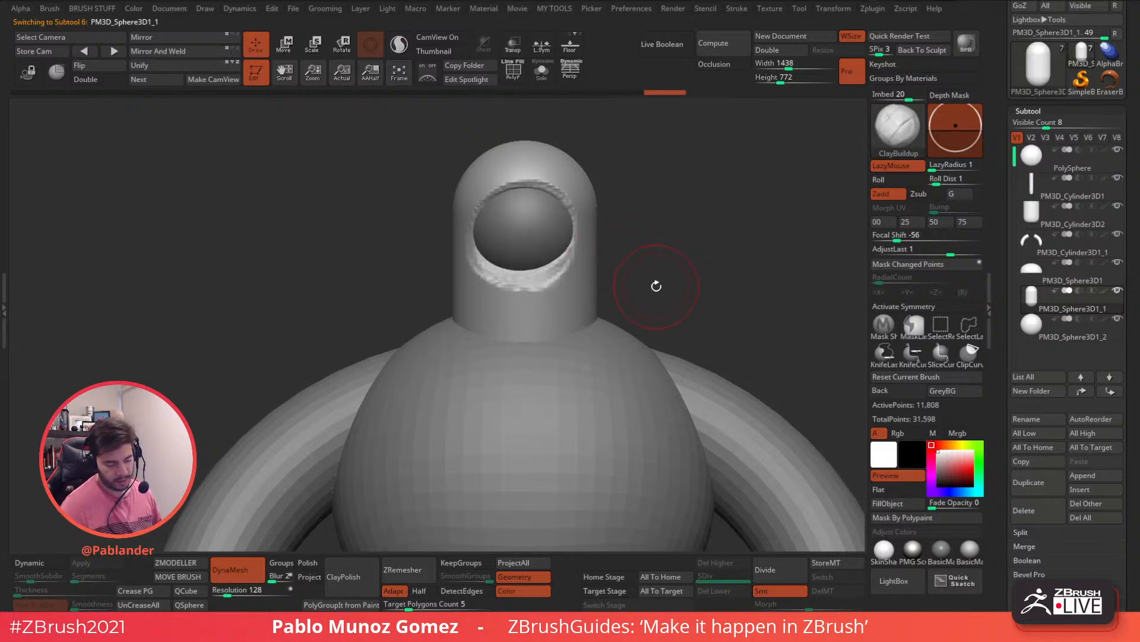
pyautogui.hotkey('ctrl', 'z')
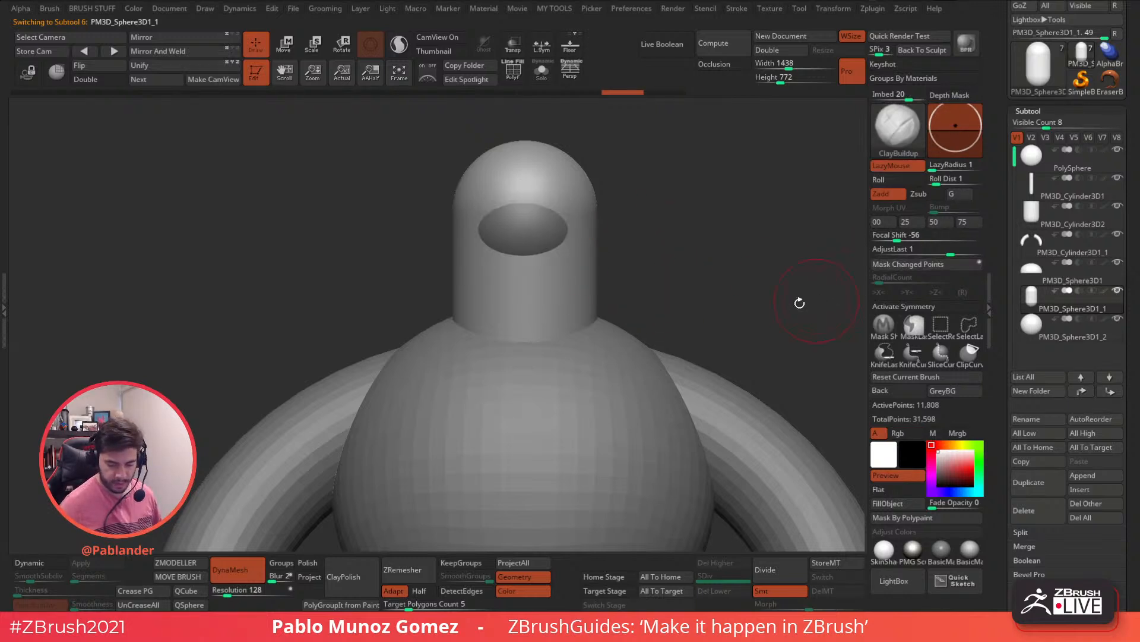
# Step: Activate X symmetry and carve an eye socket into the head around the eyeball with the Clay brush
pyautogui.click(944, 308)
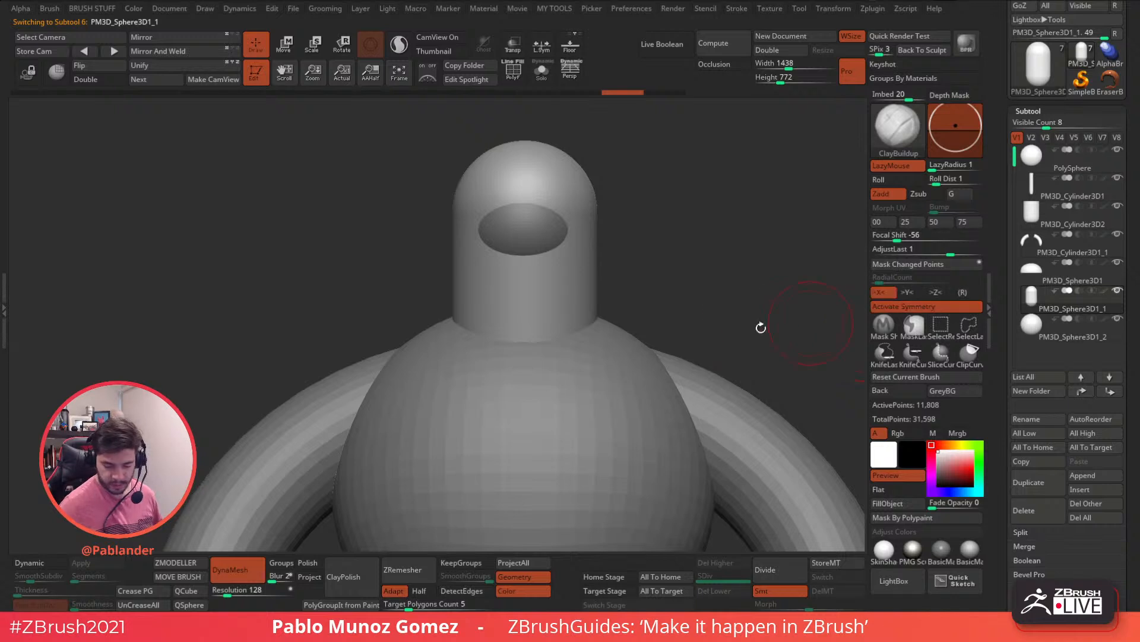
pyautogui.press('b')
pyautogui.click(638, 333)
pyautogui.moveTo(521, 235)
pyautogui.keyDown('alt'); pyautogui.mouseDown()
pyautogui.moveTo(537, 243)
pyautogui.moveTo(527, 239)
pyautogui.moveTo(530, 214)
pyautogui.moveTo(552, 242)
pyautogui.moveTo(524, 251)
pyautogui.moveTo(546, 216)
pyautogui.moveTo(561, 243)
pyautogui.mouseUp(); pyautogui.keyUp('alt')
pyautogui.moveTo(551, 199)
pyautogui.keyDown('alt'); pyautogui.mouseDown()
pyautogui.moveTo(536, 201)
pyautogui.moveTo(557, 225)
pyautogui.moveTo(555, 255)
pyautogui.moveTo(561, 242)
pyautogui.moveTo(530, 196)
pyautogui.mouseUp(); pyautogui.keyUp('alt')
# Step: Smooth the rim of the eye socket and the surrounding surface of the capsule head
pyautogui.moveTo(530, 261)
pyautogui.keyDown('shift'); pyautogui.mouseDown()
pyautogui.moveTo(558, 248)
pyautogui.moveTo(566, 225)
pyautogui.mouseUp(); pyautogui.keyUp('shift')
pyautogui.moveTo(560, 214)
pyautogui.mouseDown(button='right')
pyautogui.moveTo(626, 232)
pyautogui.moveTo(616, 244)
pyautogui.mouseUp(button='right')
pyautogui.keyDown('shift'); pyautogui.moveTo(570, 210); pyautogui.dragTo(553, 283); pyautogui.keyUp('shift')
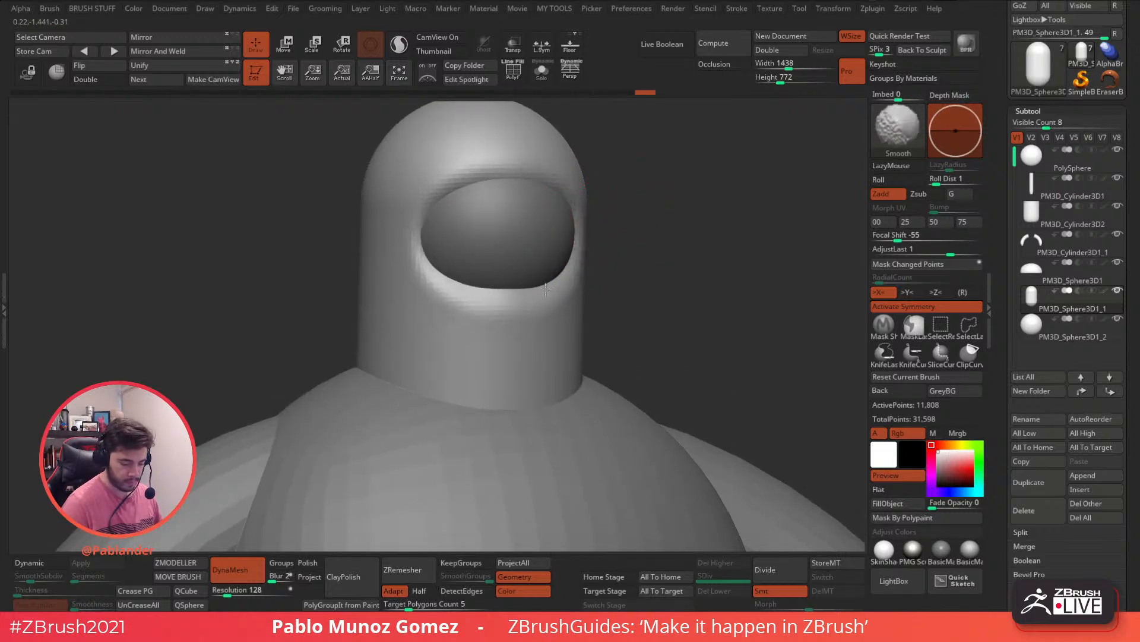
pyautogui.moveTo(596, 264); pyautogui.dragTo(641, 264, button='right')
pyautogui.keyDown('shift'); pyautogui.moveTo(586, 329); pyautogui.dragTo(586, 309); pyautogui.keyUp('shift')
pyautogui.moveTo(633, 316)
pyautogui.keyDown('ctrl'); pyautogui.mouseDown(button='right')
pyautogui.moveTo(583, 191)
pyautogui.moveTo(593, 224)
pyautogui.mouseUp(button='right'); pyautogui.keyUp('ctrl')
pyautogui.keyDown('shift'); pyautogui.moveTo(632, 302); pyautogui.dragTo(641, 289); pyautogui.keyUp('shift')
pyautogui.moveTo(680, 303)
pyautogui.keyDown('ctrl'); pyautogui.mouseDown(button='right')
pyautogui.moveTo(660, 208)
pyautogui.moveTo(683, 238)
pyautogui.mouseUp(button='right'); pyautogui.keyUp('ctrl')
# Step: Select the PolySphere body and duplicate it as a new subtool
pyautogui.keyDown('alt'); pyautogui.moveTo(743, 321); pyautogui.dragTo(625, 268, button='right'); pyautogui.keyUp('alt')
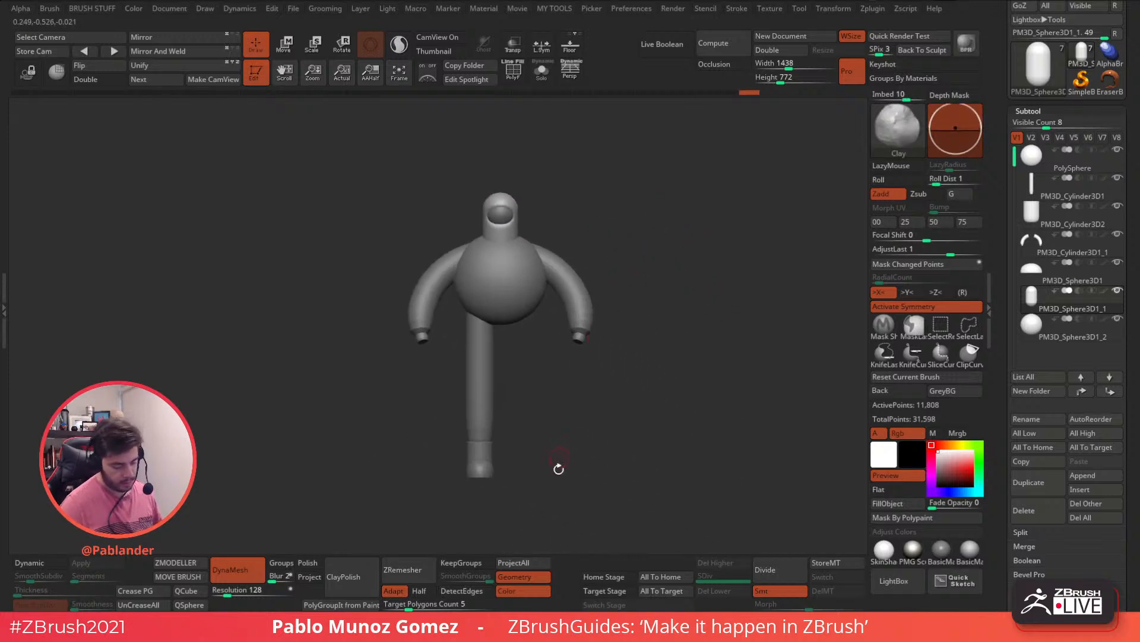
pyautogui.moveTo(560, 480); pyautogui.dragTo(595, 410, button='right')
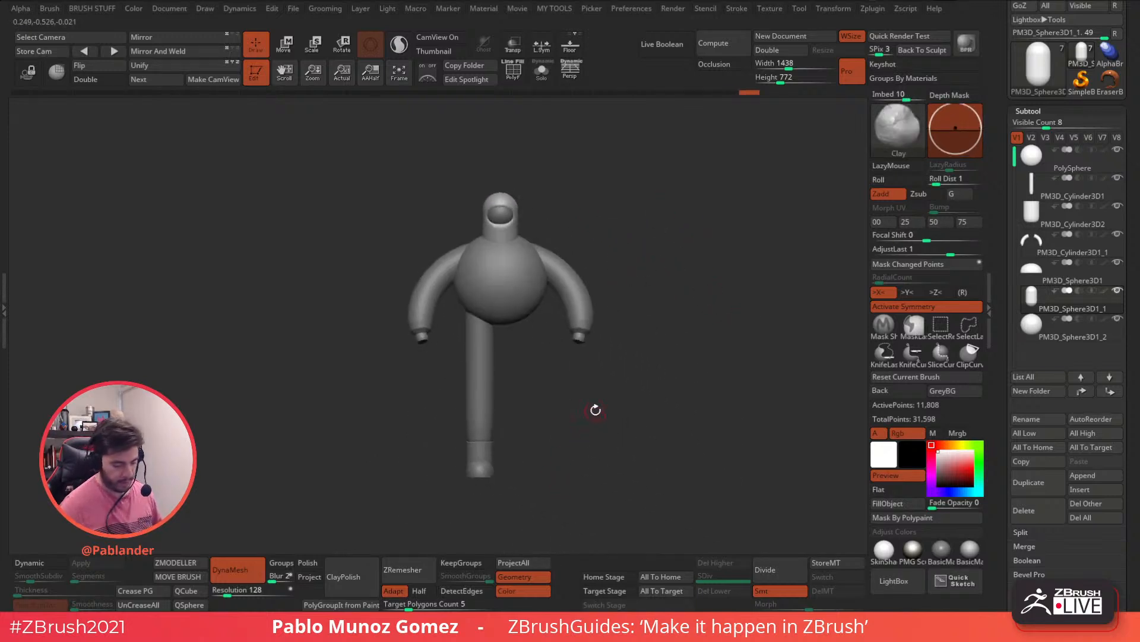
pyautogui.keyDown('alt'); pyautogui.click(532, 290); pyautogui.keyUp('alt')
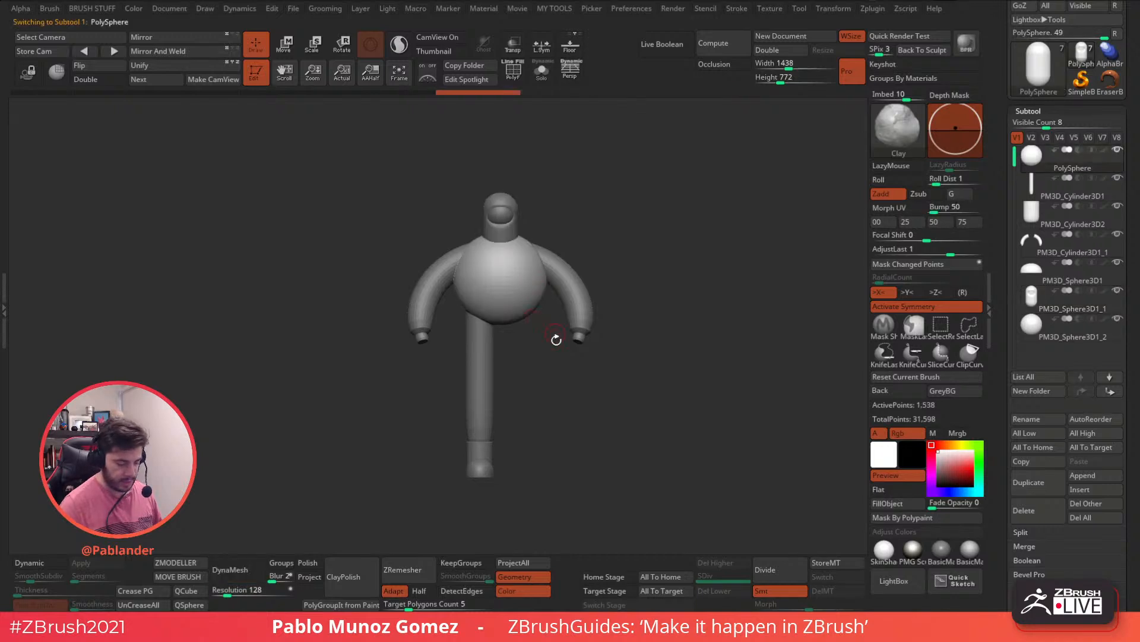
pyautogui.keyDown('ctrl'); pyautogui.moveTo(537, 313); pyautogui.dragTo(609, 384, button='right'); pyautogui.keyUp('ctrl')
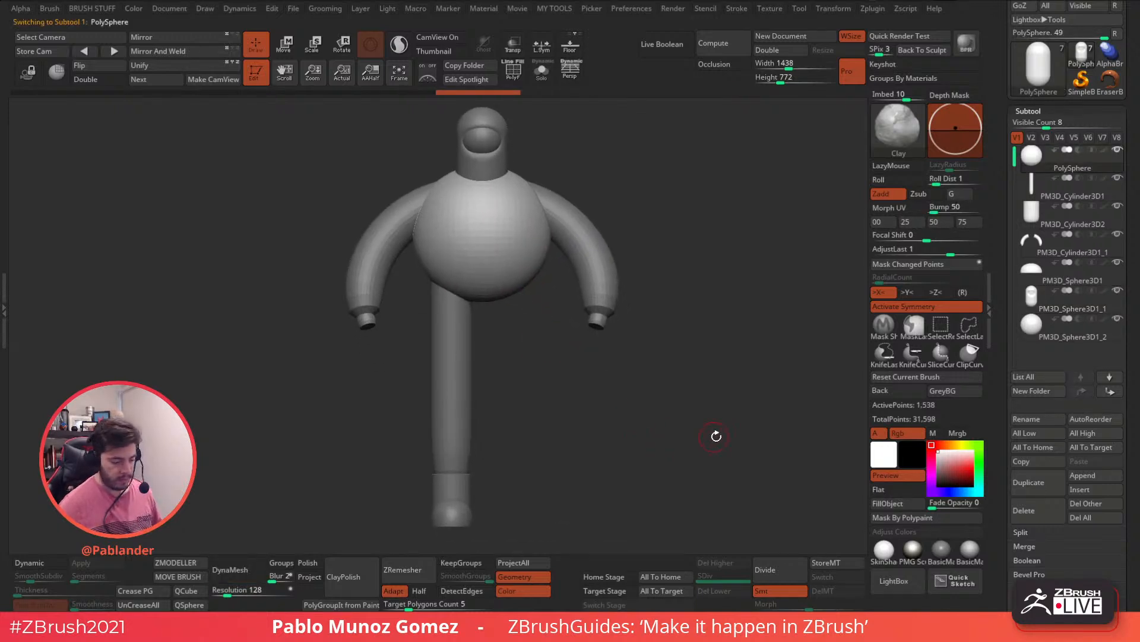
pyautogui.click(1037, 483)
# Step: Display the duplicated body sphere's wireframe and scale the copy up to about 1.04, then return to Draw mode
pyautogui.keyDown('alt'); pyautogui.moveTo(598, 265); pyautogui.dragTo(607, 291, button='right'); pyautogui.keyUp('alt')
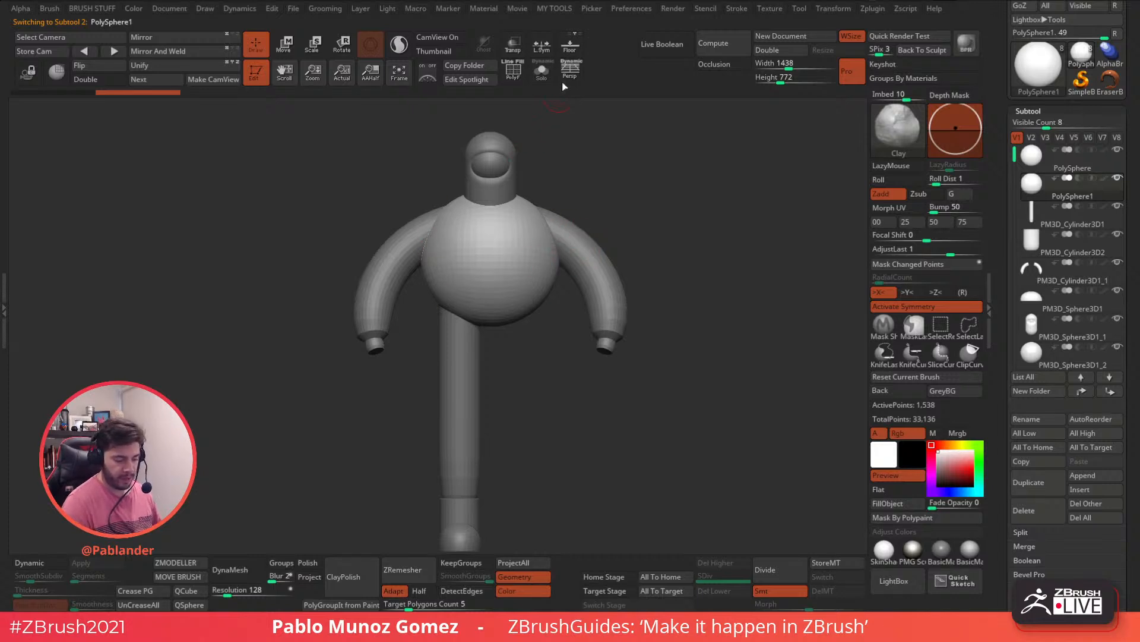
pyautogui.keyDown('alt'); pyautogui.moveTo(577, 394); pyautogui.dragTo(538, 371, button='right'); pyautogui.keyUp('alt')
pyautogui.keyDown('alt'); pyautogui.moveTo(544, 126); pyautogui.dragTo(562, 132); pyautogui.keyUp('alt')
pyautogui.click(515, 76)
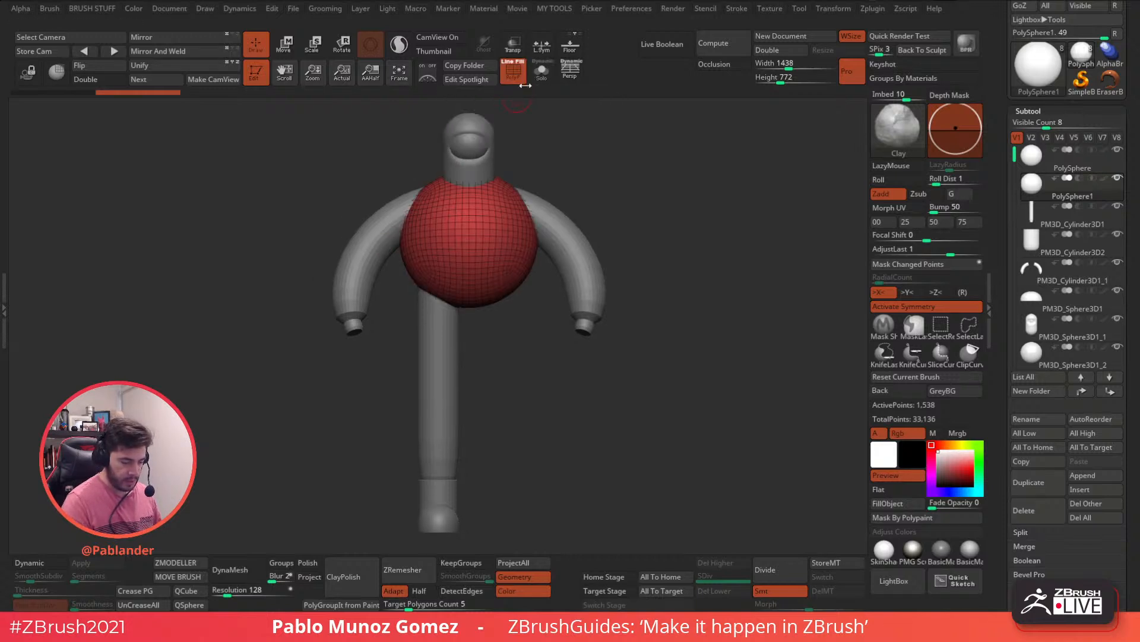
pyautogui.click(286, 46)
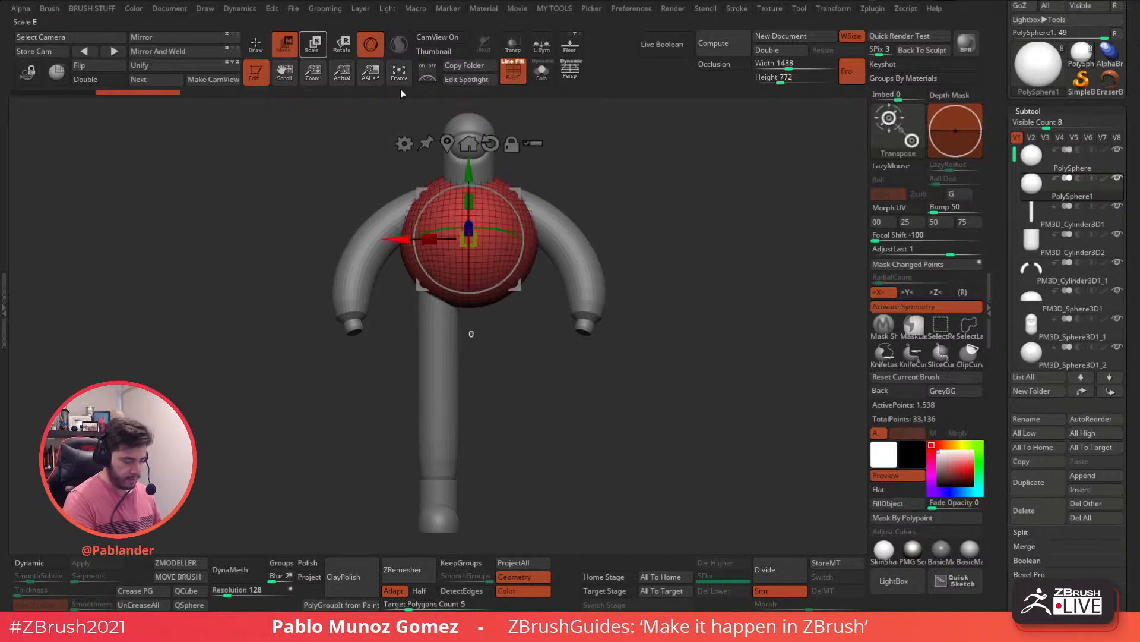
pyautogui.keyDown('shift'); pyautogui.moveTo(572, 172); pyautogui.dragTo(626, 184); pyautogui.keyUp('shift')
pyautogui.moveTo(469, 239); pyautogui.dragTo(478, 229)
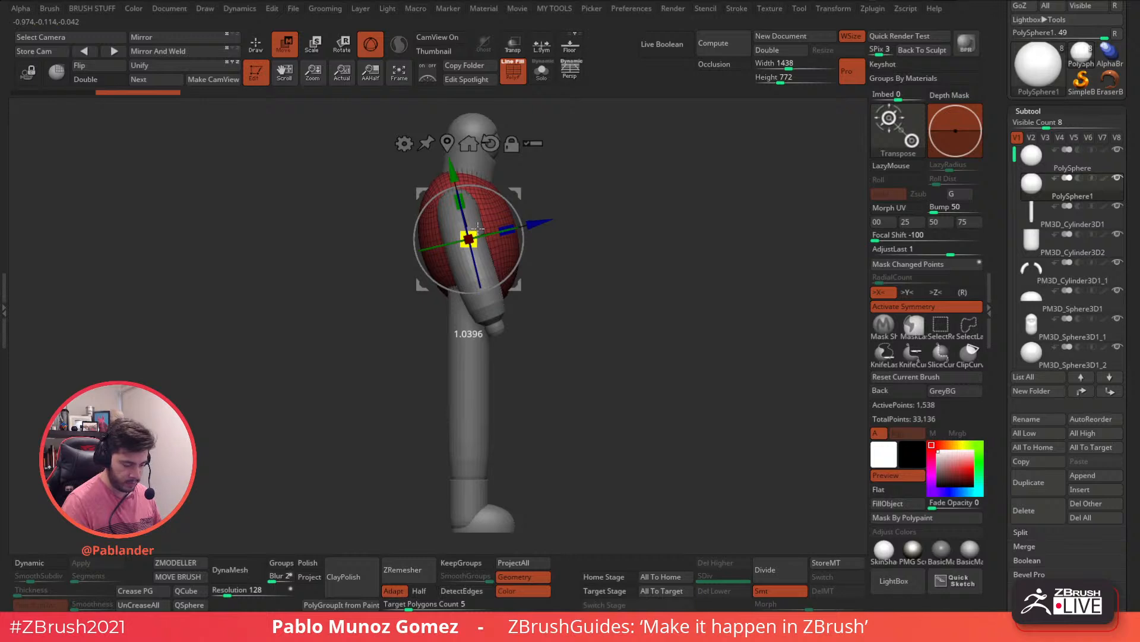
pyautogui.press('q')
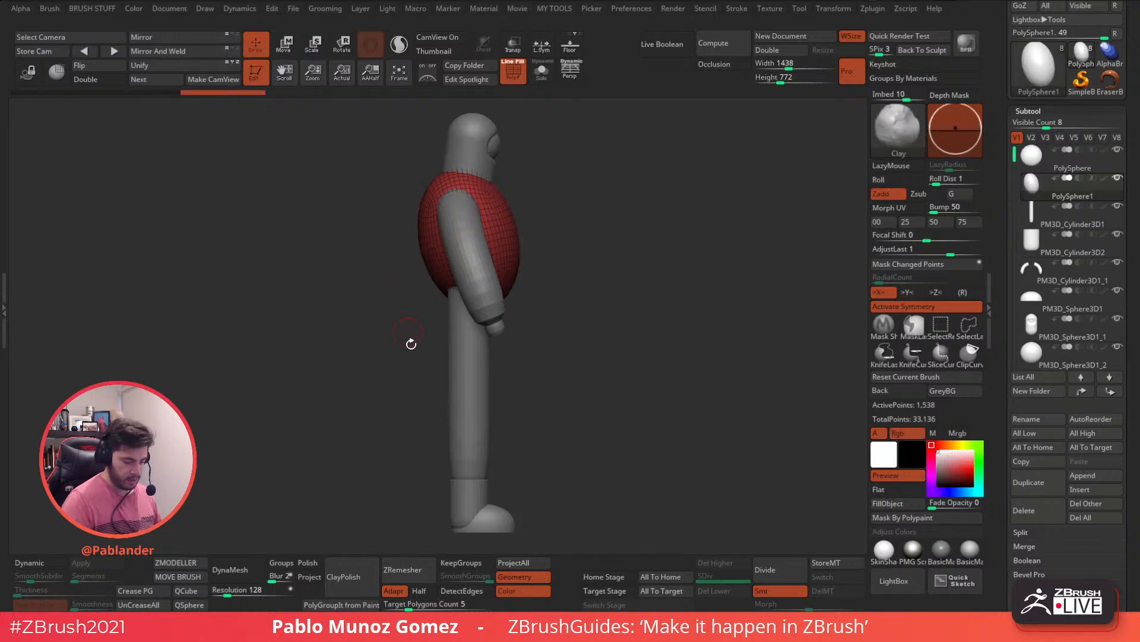
# Step: Cut off the lower part of the duplicated sphere with a horizontal KnifeCurve stroke from the side view
pyautogui.click(913, 352)
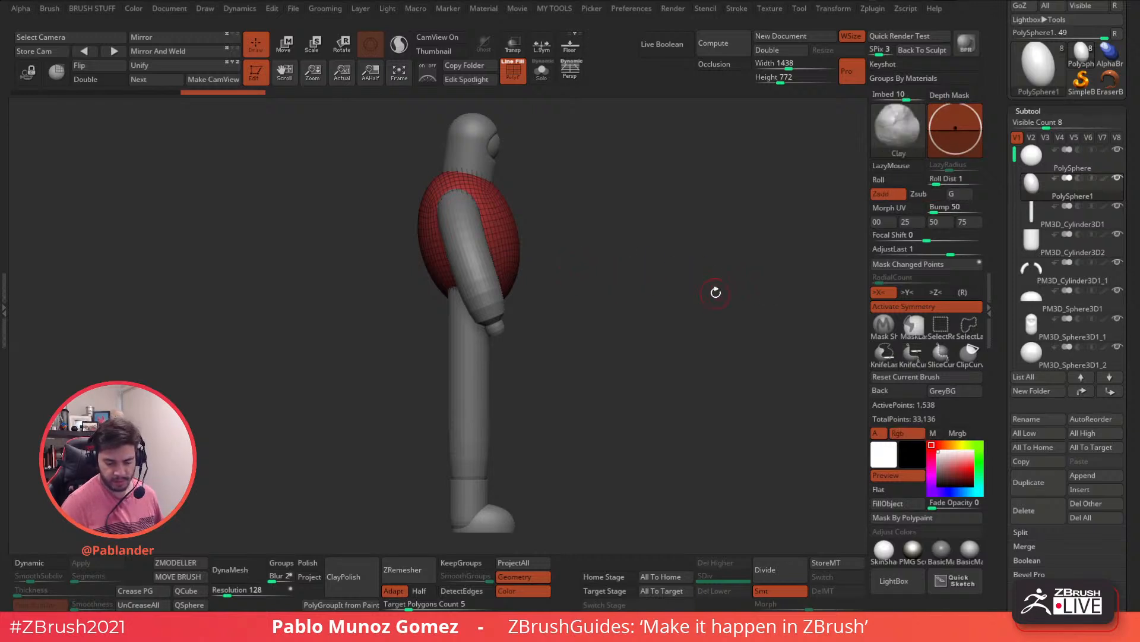
pyautogui.hotkey('ctrl', 'shift')
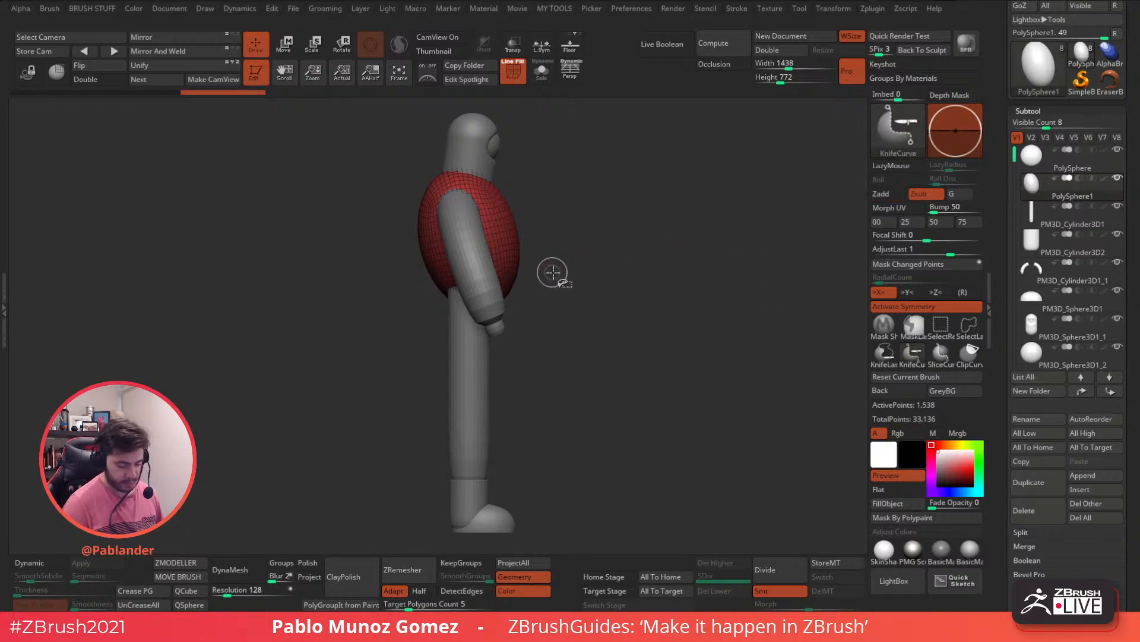
pyautogui.moveTo(576, 272)
pyautogui.keyDown('ctrl'); pyautogui.keyDown('shift'); pyautogui.mouseDown()
pyautogui.moveTo(331, 291)
pyautogui.moveTo(336, 257)
pyautogui.moveTo(335, 272)
pyautogui.mouseUp(); pyautogui.keyUp('shift'); pyautogui.keyUp('ctrl')
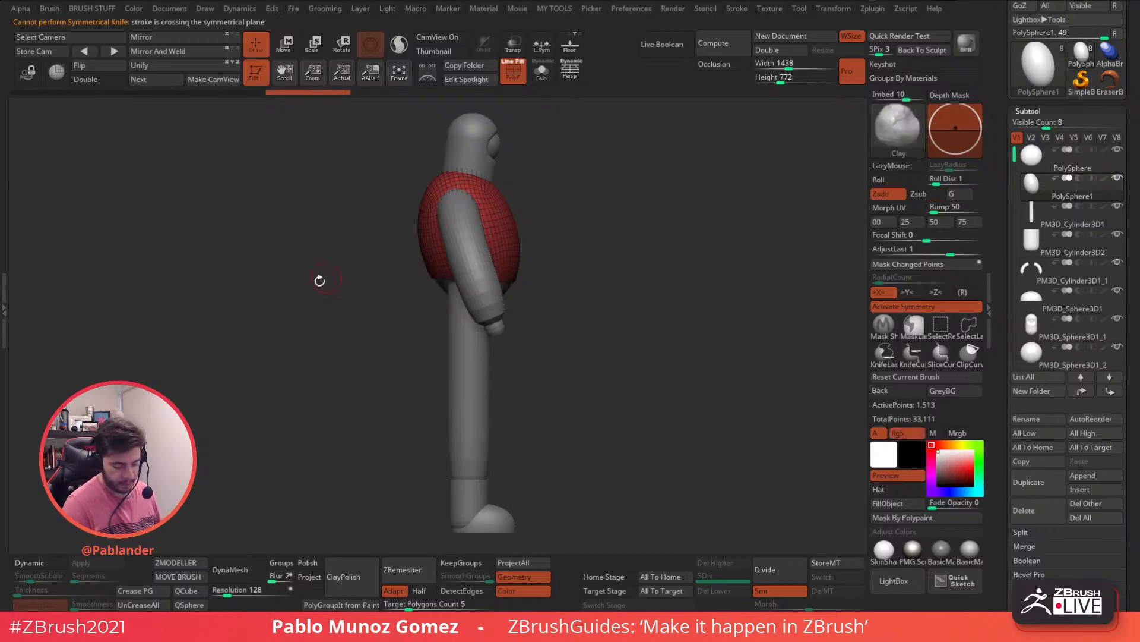
# Step: Isolate the cut sphere with Solo and inspect the flat cap on its underside
pyautogui.moveTo(603, 201)
pyautogui.mouseDown()
pyautogui.moveTo(616, 198)
pyautogui.moveTo(619, 247)
pyautogui.mouseUp()
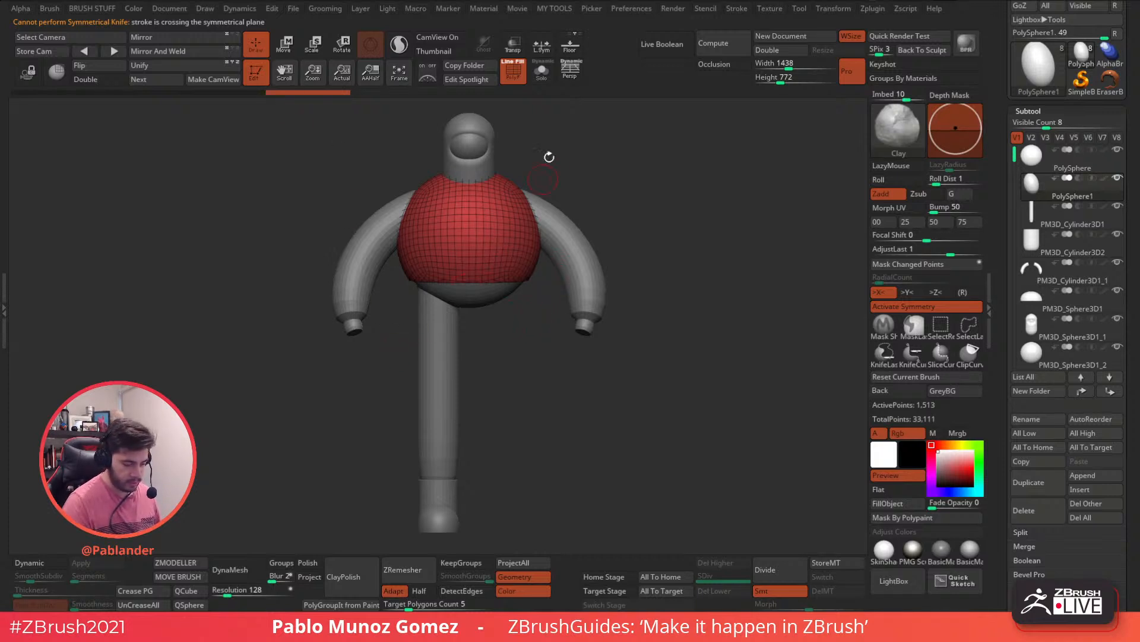
pyautogui.click(540, 73)
pyautogui.moveTo(545, 128); pyautogui.dragTo(571, 326)
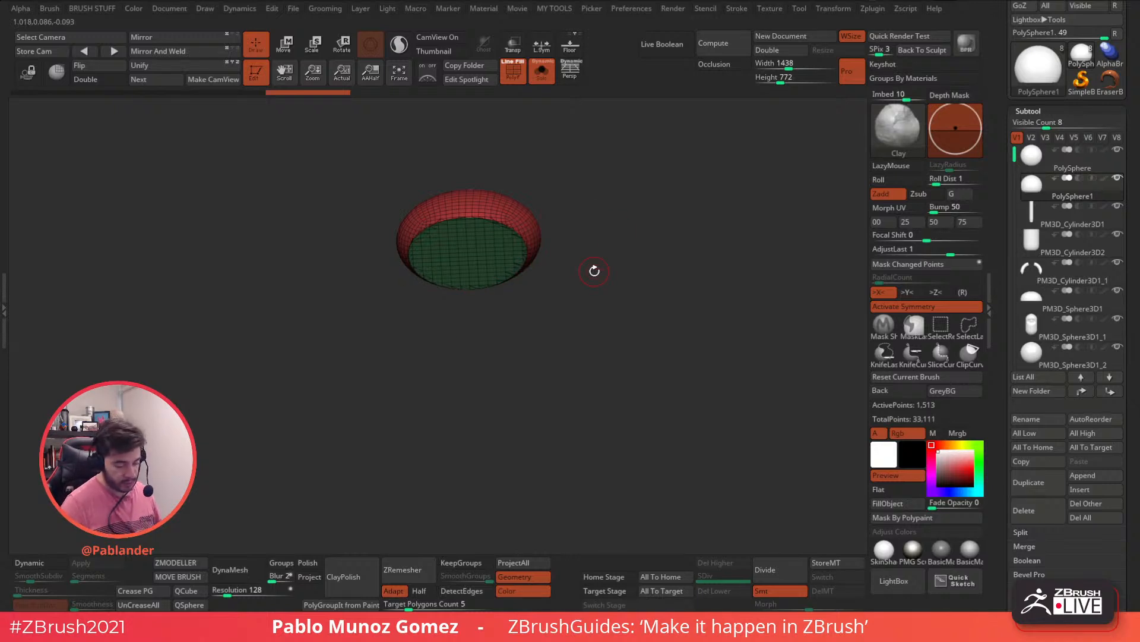
pyautogui.moveTo(594, 271); pyautogui.dragTo(591, 316)
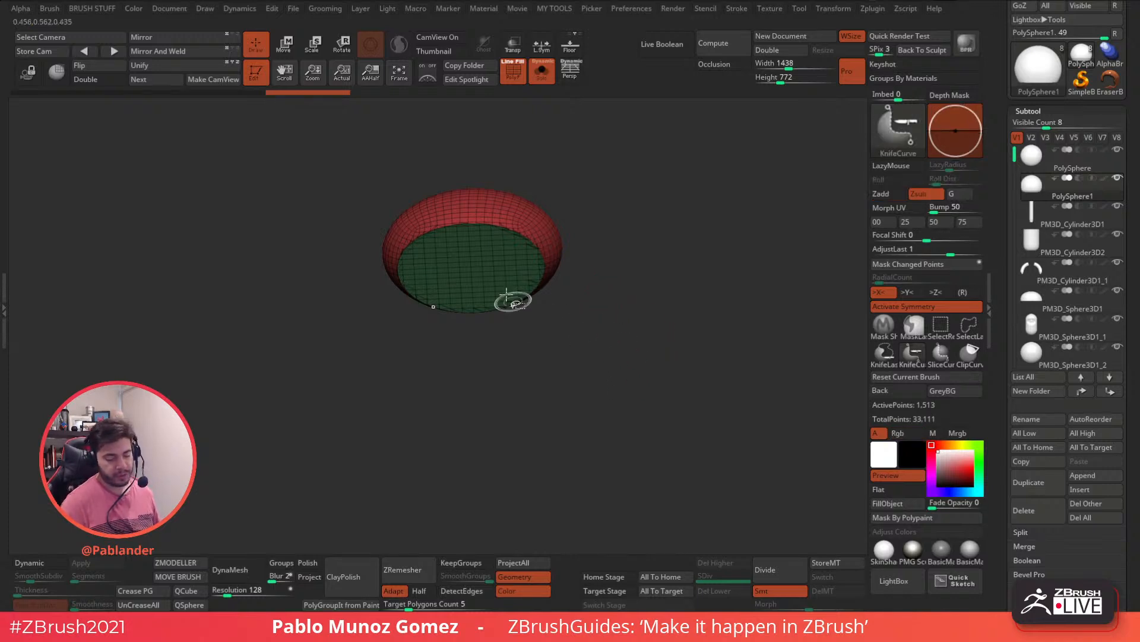
# Step: Isolate and mask the flat cap's polygroup, restore the full mesh, and invert the mask between cap and shell
pyautogui.keyDown('ctrl'); pyautogui.keyDown('shift'); pyautogui.click(476, 254); pyautogui.keyUp('shift'); pyautogui.keyUp('ctrl')
pyautogui.keyDown('ctrl'); pyautogui.click(671, 297); pyautogui.keyUp('ctrl')
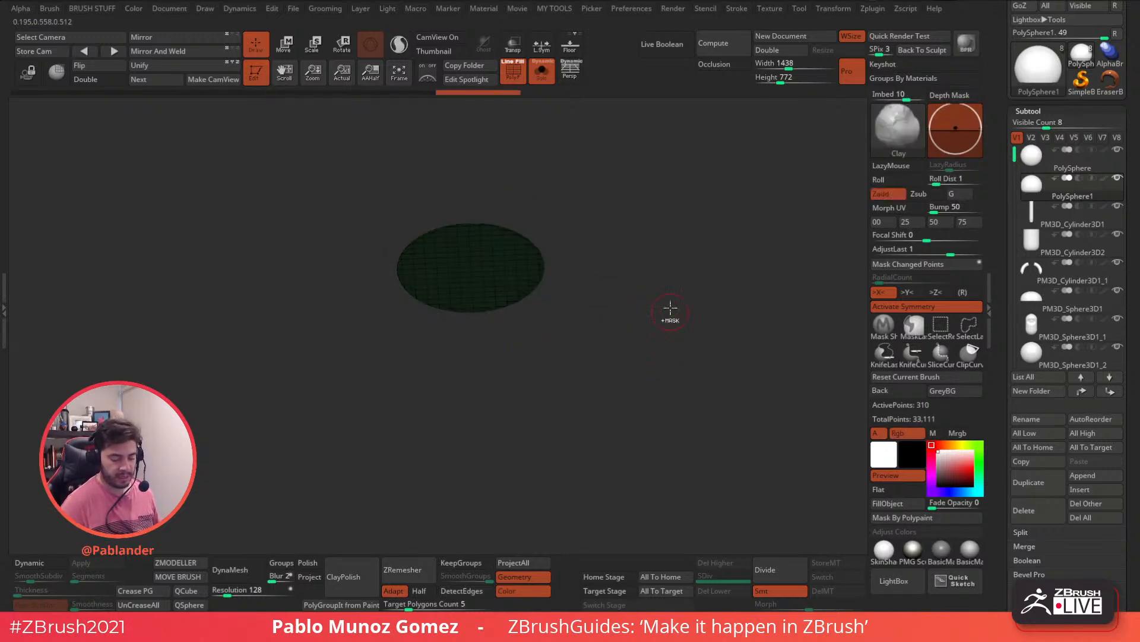
pyautogui.keyDown('ctrl'); pyautogui.keyDown('shift'); pyautogui.click(652, 347); pyautogui.keyUp('shift'); pyautogui.keyUp('ctrl')
pyautogui.keyDown('ctrl'); pyautogui.click(665, 281); pyautogui.keyUp('ctrl')
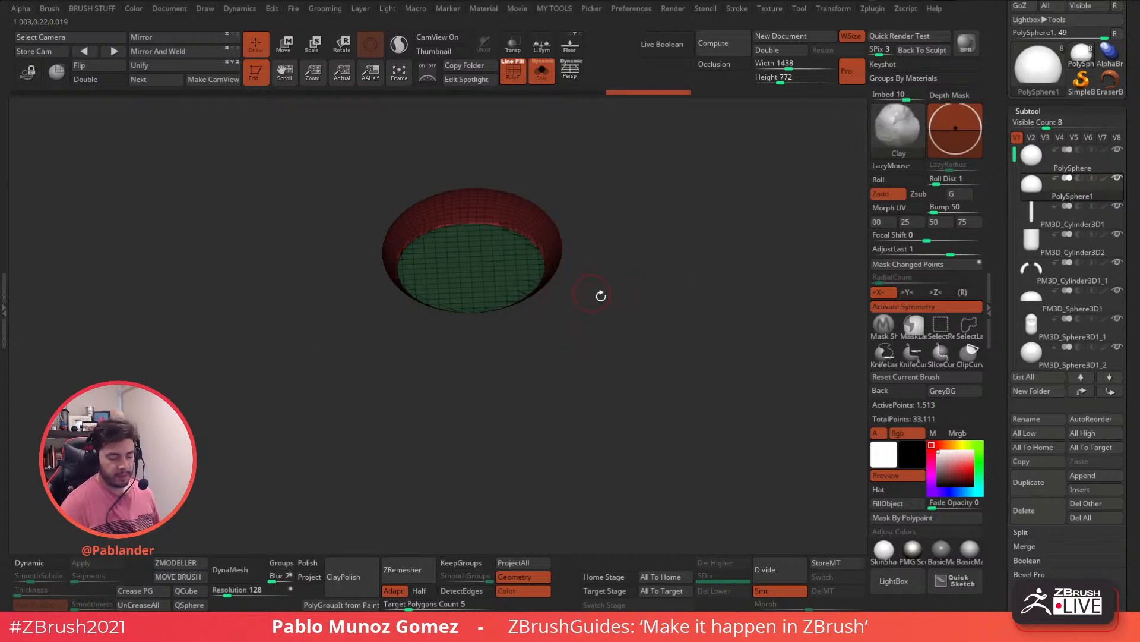
pyautogui.moveTo(590, 291); pyautogui.dragTo(507, 216)
pyautogui.keyDown('ctrl'); pyautogui.click(638, 243); pyautogui.keyUp('ctrl')
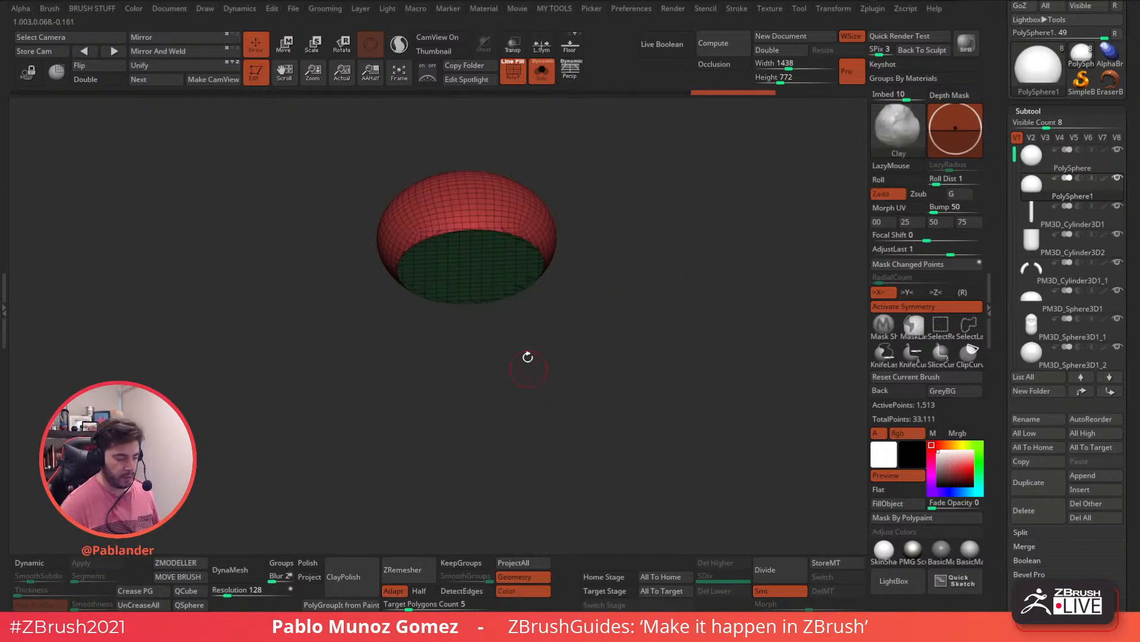
# Step: Activate the Move gizmo and mask everything except the flat cap's polygroup, checking the mask from several angles
pyautogui.click(284, 44)
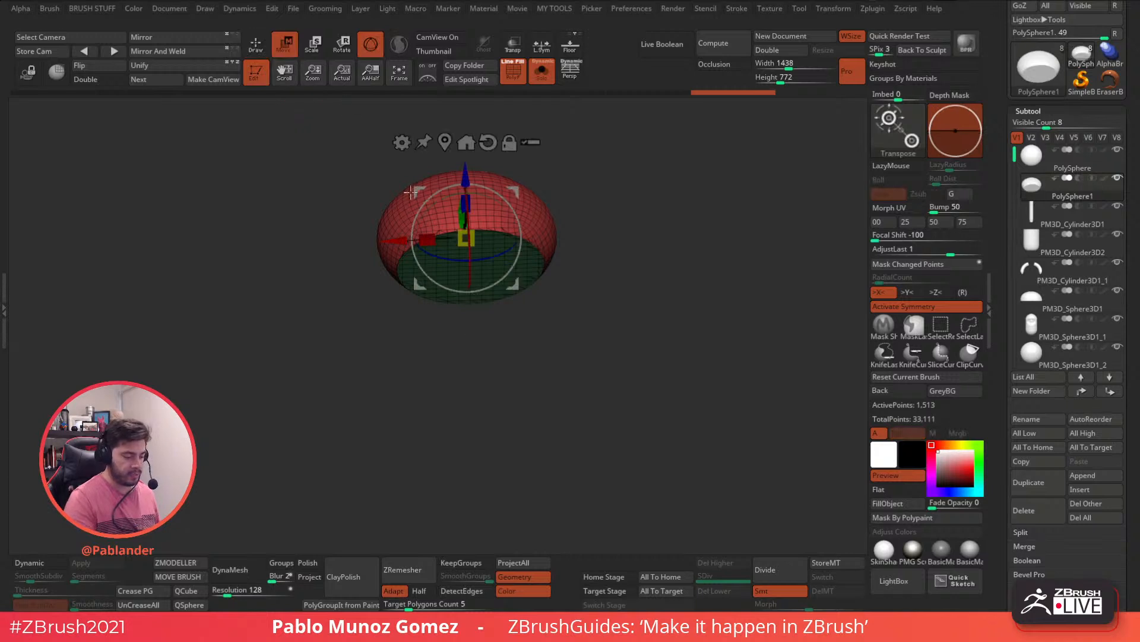
pyautogui.click(530, 263)
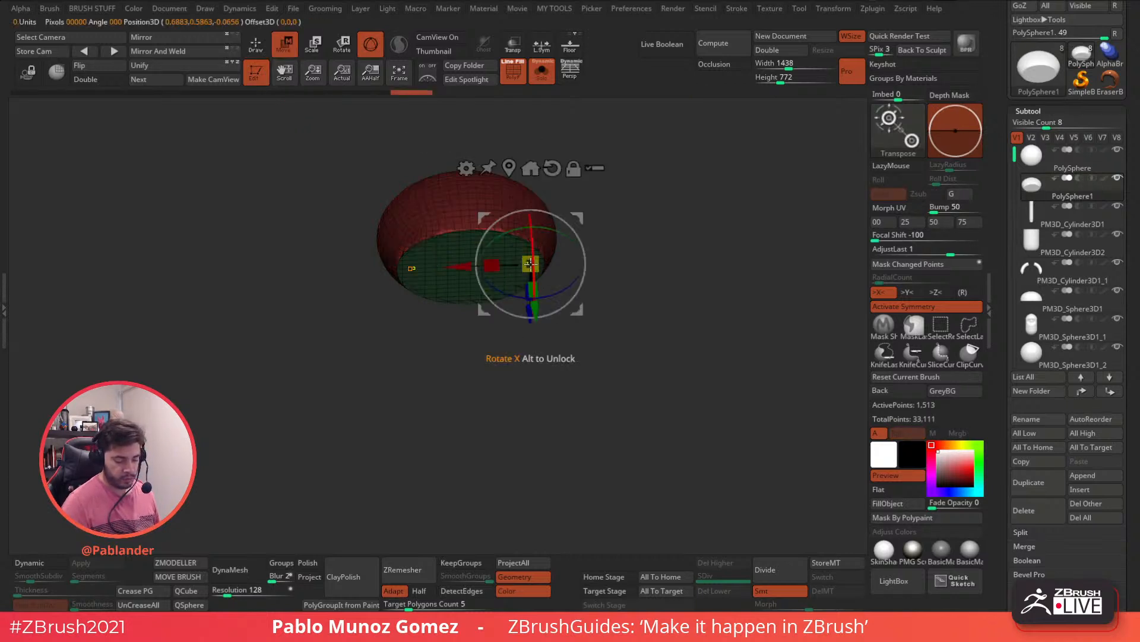
pyautogui.moveTo(532, 314)
pyautogui.mouseDown()
pyautogui.moveTo(637, 273)
pyautogui.moveTo(568, 265)
pyautogui.moveTo(552, 321)
pyautogui.mouseUp()
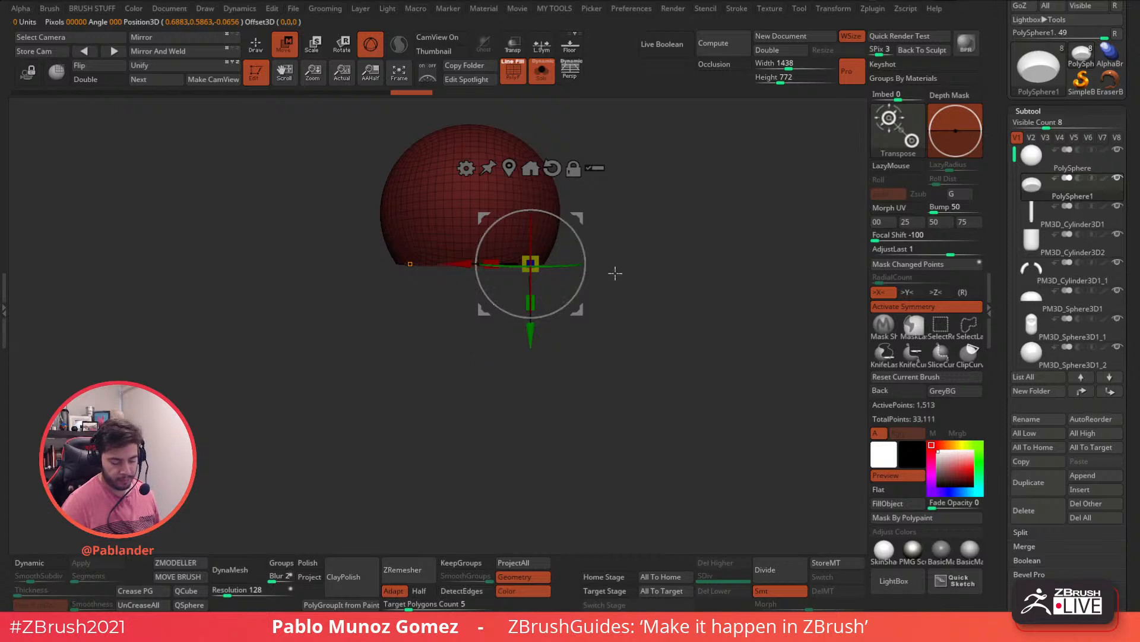
pyautogui.moveTo(619, 285); pyautogui.dragTo(679, 186)
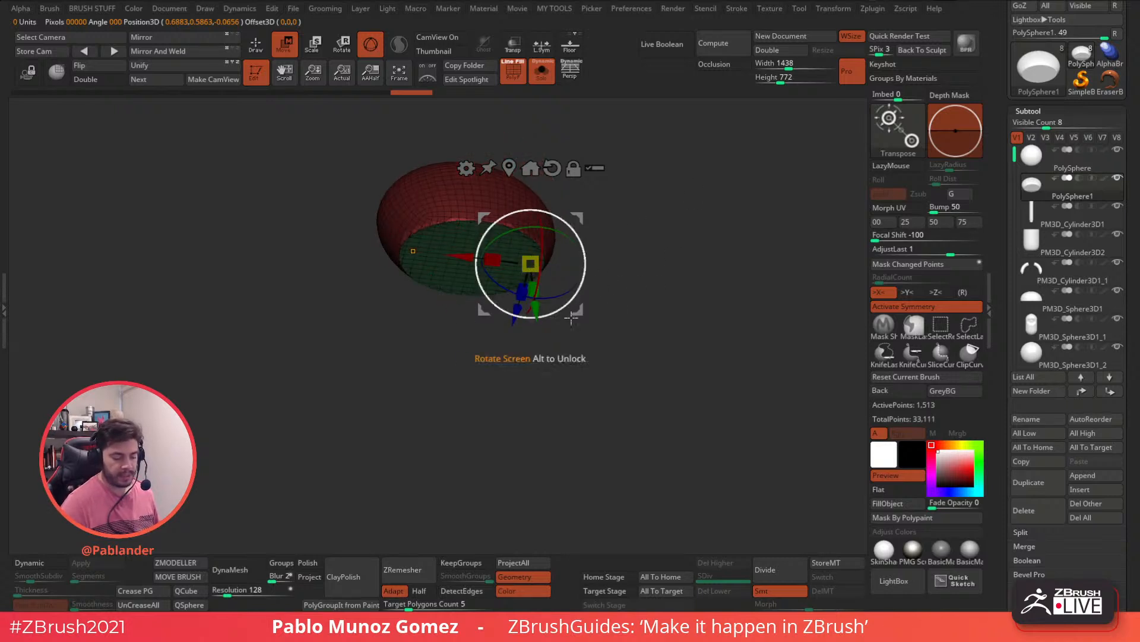
pyautogui.moveTo(659, 292); pyautogui.dragTo(622, 262)
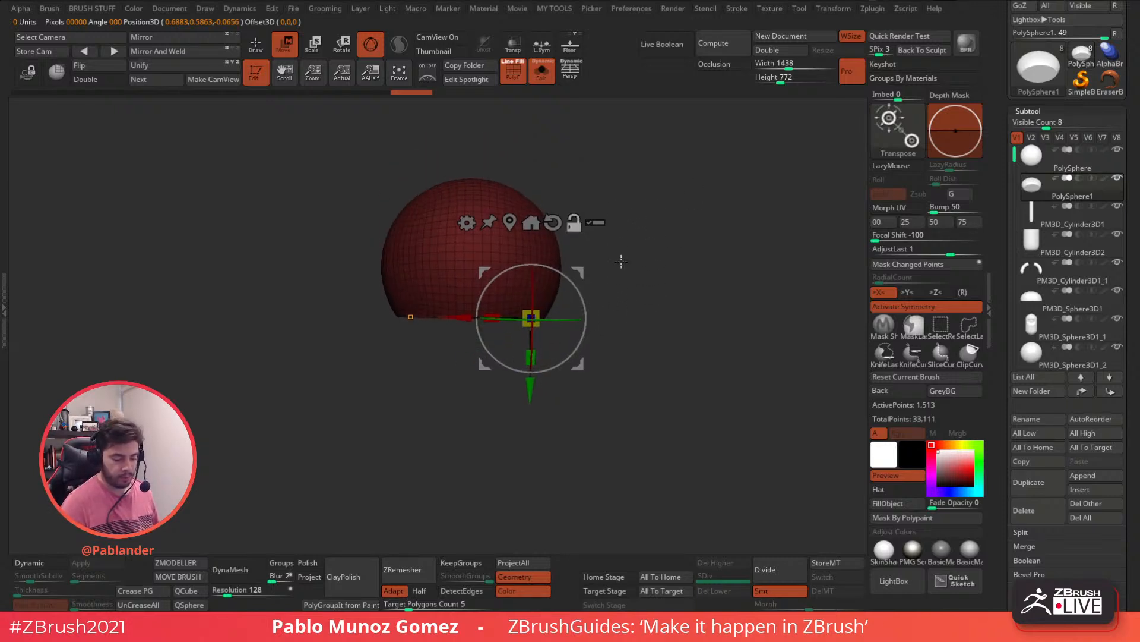
# Step: Switch the polygroup mask to the flat cap so that the rounded shell is left unmasked
pyautogui.keyDown('ctrl'); pyautogui.click(503, 197); pyautogui.keyUp('ctrl')
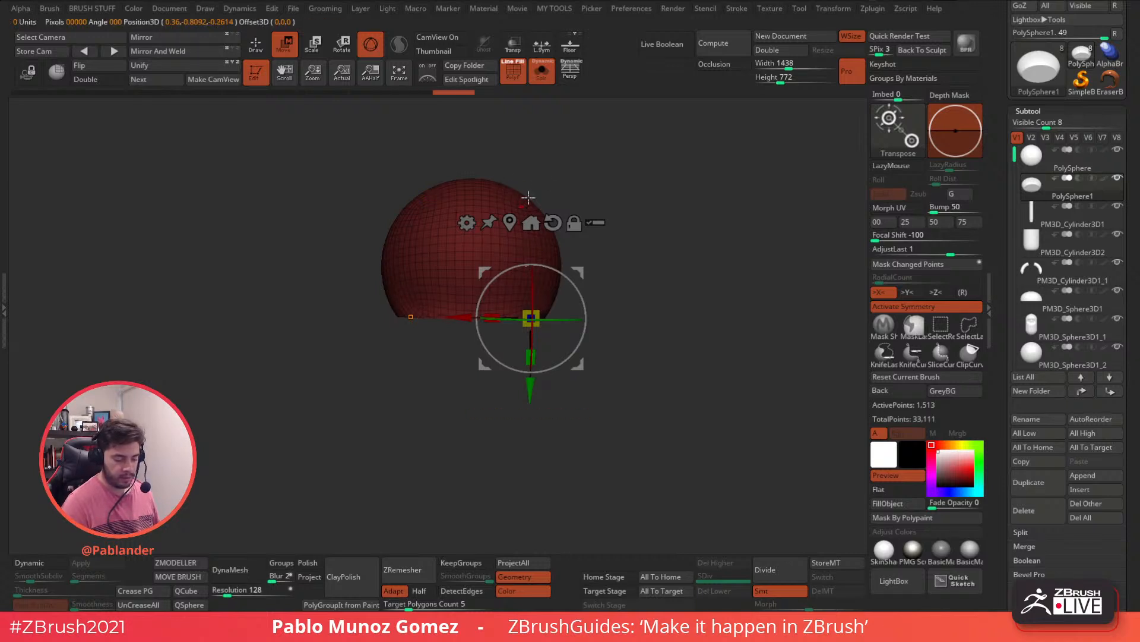
pyautogui.keyDown('ctrl'); pyautogui.click(560, 204); pyautogui.keyUp('ctrl')
pyautogui.click(486, 205)
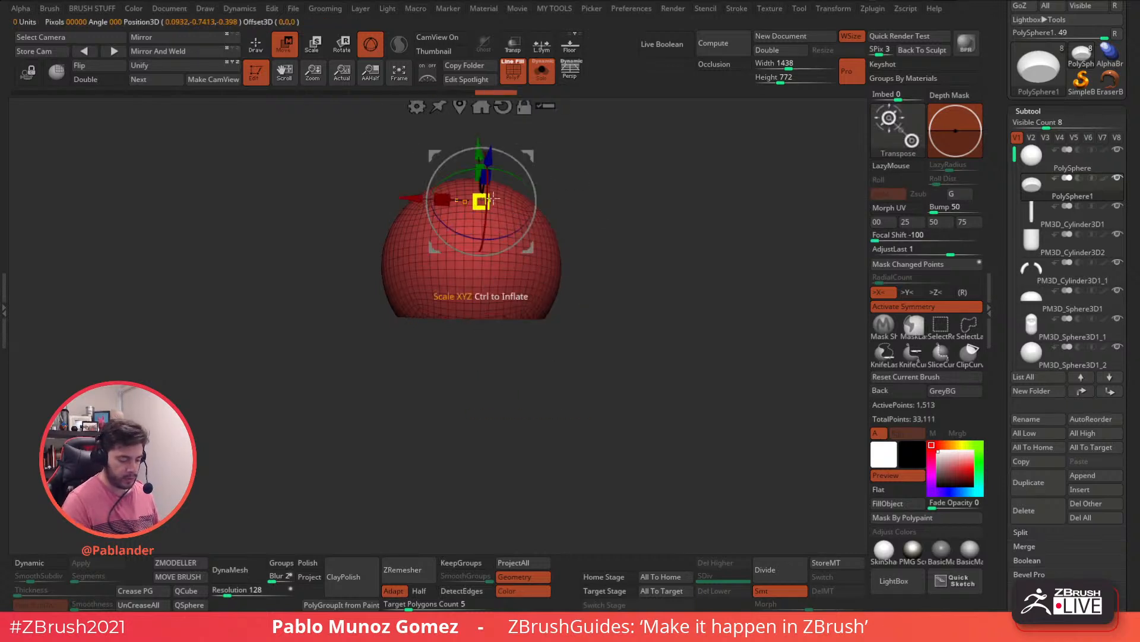
pyautogui.moveTo(615, 311)
pyautogui.mouseDown()
pyautogui.moveTo(609, 256)
pyautogui.moveTo(610, 297)
pyautogui.moveTo(631, 239)
pyautogui.moveTo(637, 311)
pyautogui.mouseUp()
pyautogui.click(465, 203)
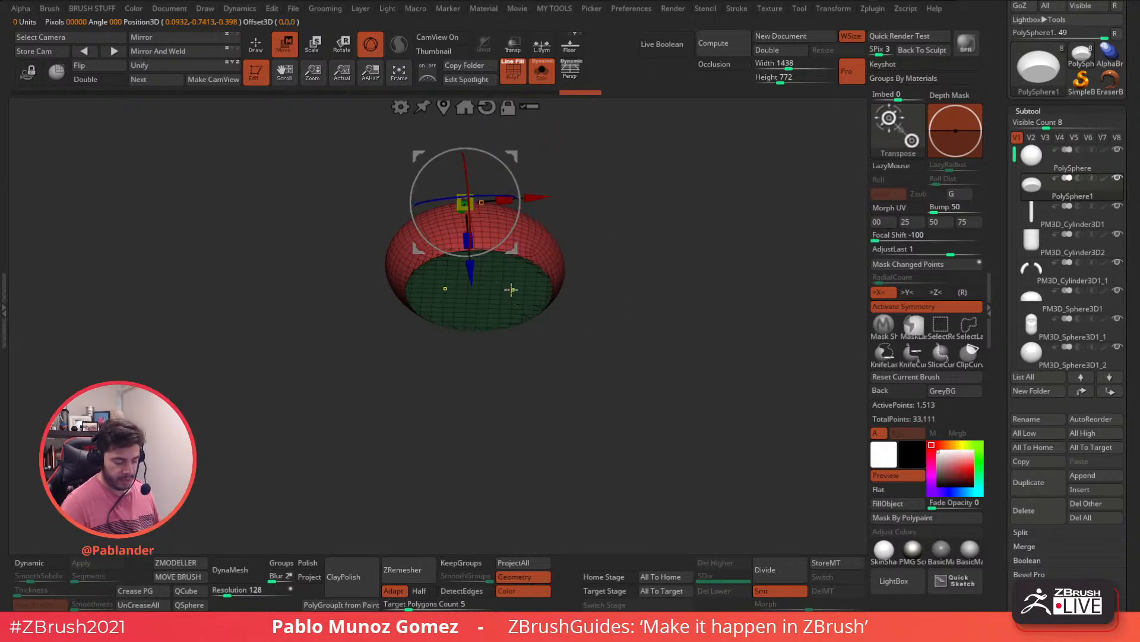
# Step: Place the Move gizmo on the unmasked flat cap and bring back the full character around the shell
pyautogui.keyDown('ctrl'); pyautogui.click(479, 291); pyautogui.keyUp('ctrl')
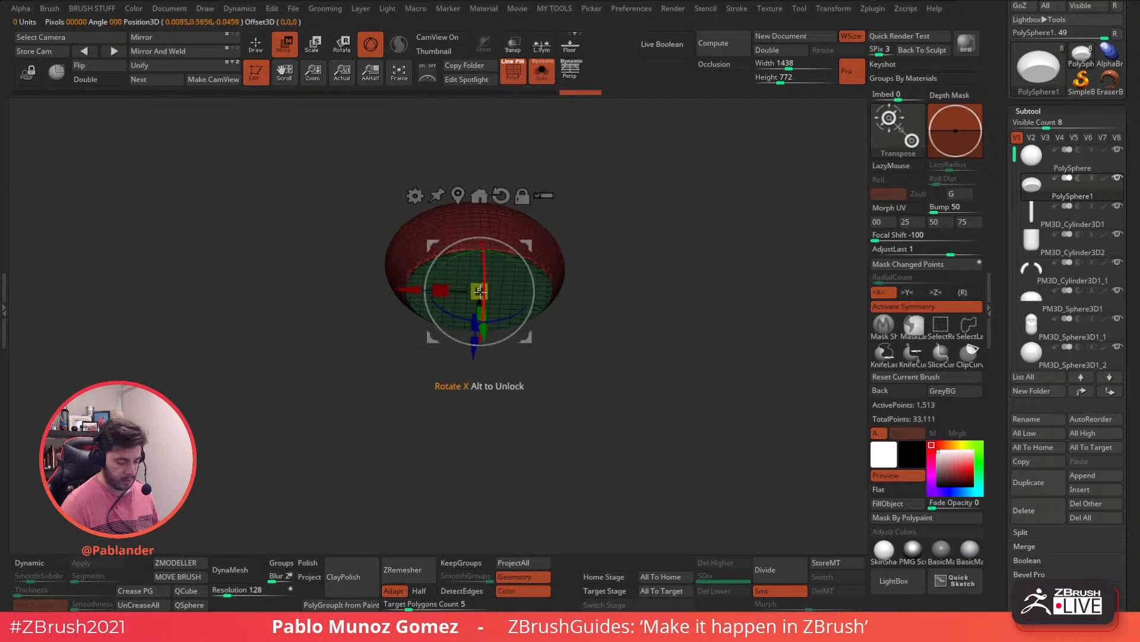
pyautogui.keyDown('shift'); pyautogui.moveTo(634, 259); pyautogui.dragTo(629, 325); pyautogui.keyUp('shift')
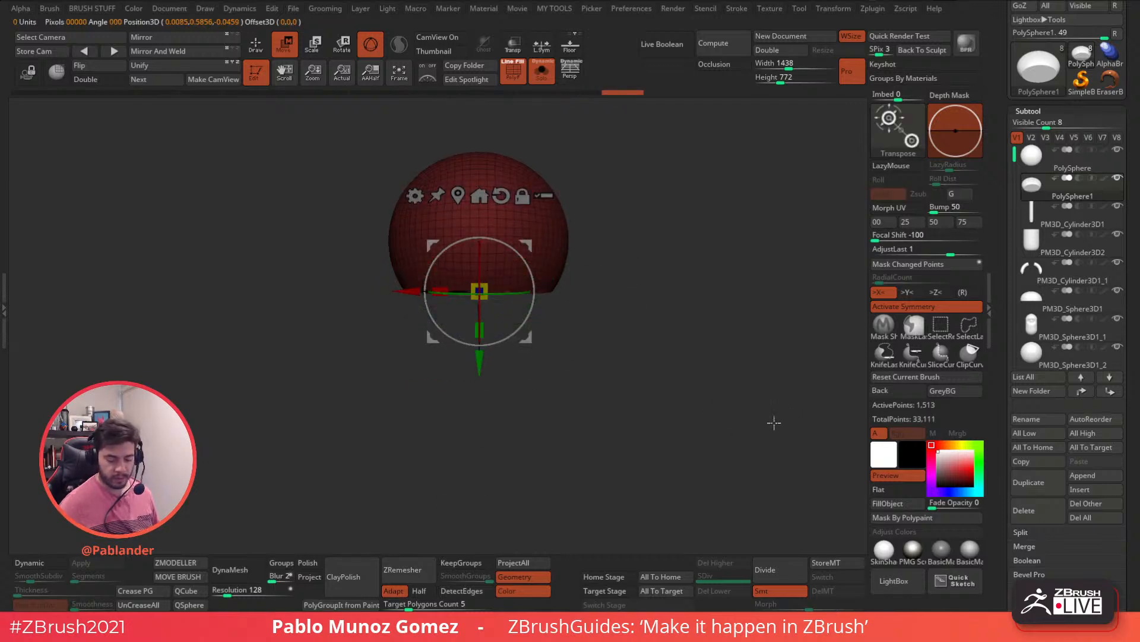
pyautogui.moveTo(526, 245); pyautogui.dragTo(533, 321)
pyautogui.hotkey('ctrl', 'z')
pyautogui.click(541, 70)
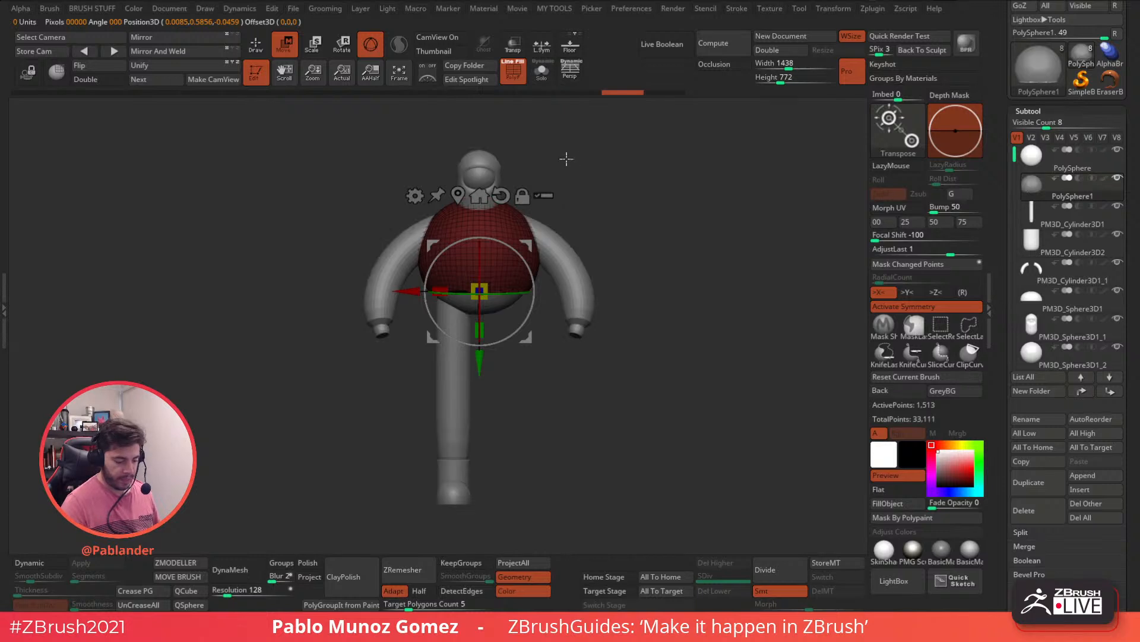
# Step: Move the flat cap down past the belly so that the clothing shell extends into a straight hem
pyautogui.keyDown('ctrl'); pyautogui.moveTo(557, 156); pyautogui.dragTo(598, 242, button='right'); pyautogui.keyUp('ctrl')
pyautogui.moveTo(486, 358); pyautogui.dragTo(488, 403)
pyautogui.moveTo(480, 335); pyautogui.dragTo(497, 326)
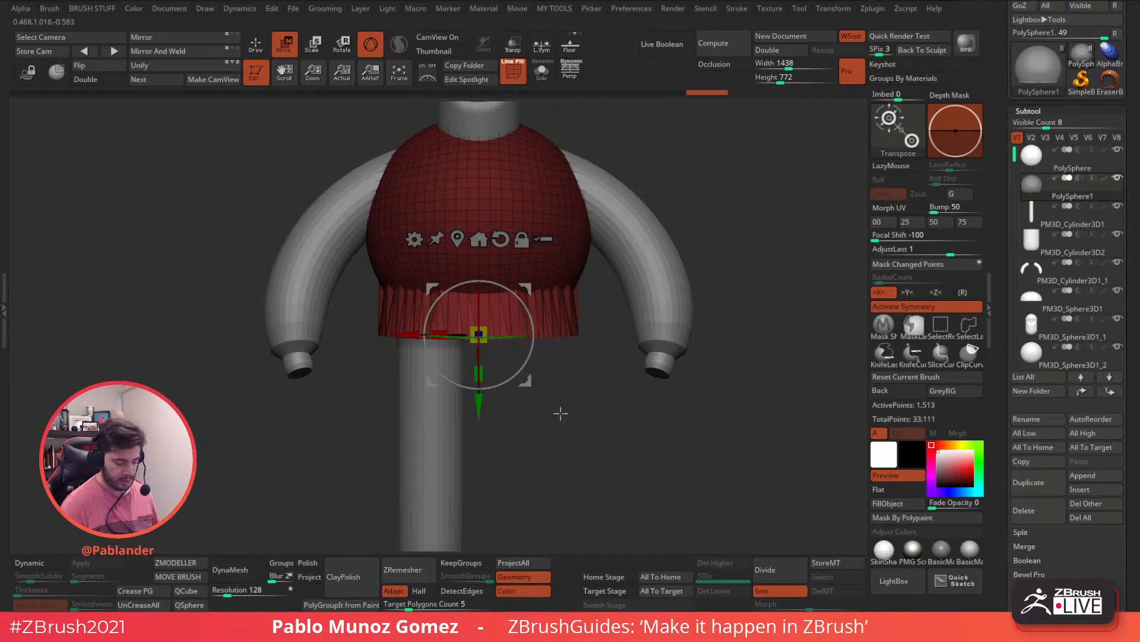
pyautogui.keyDown('ctrl'); pyautogui.moveTo(559, 416); pyautogui.dragTo(550, 384, button='right'); pyautogui.keyUp('ctrl')
pyautogui.moveTo(515, 422); pyautogui.dragTo(589, 405, button='right')
pyautogui.moveTo(542, 356)
pyautogui.mouseDown(button='right')
pyautogui.moveTo(590, 375)
pyautogui.moveTo(525, 369)
pyautogui.mouseUp(button='right')
pyautogui.moveTo(479, 400); pyautogui.dragTo(478, 405)
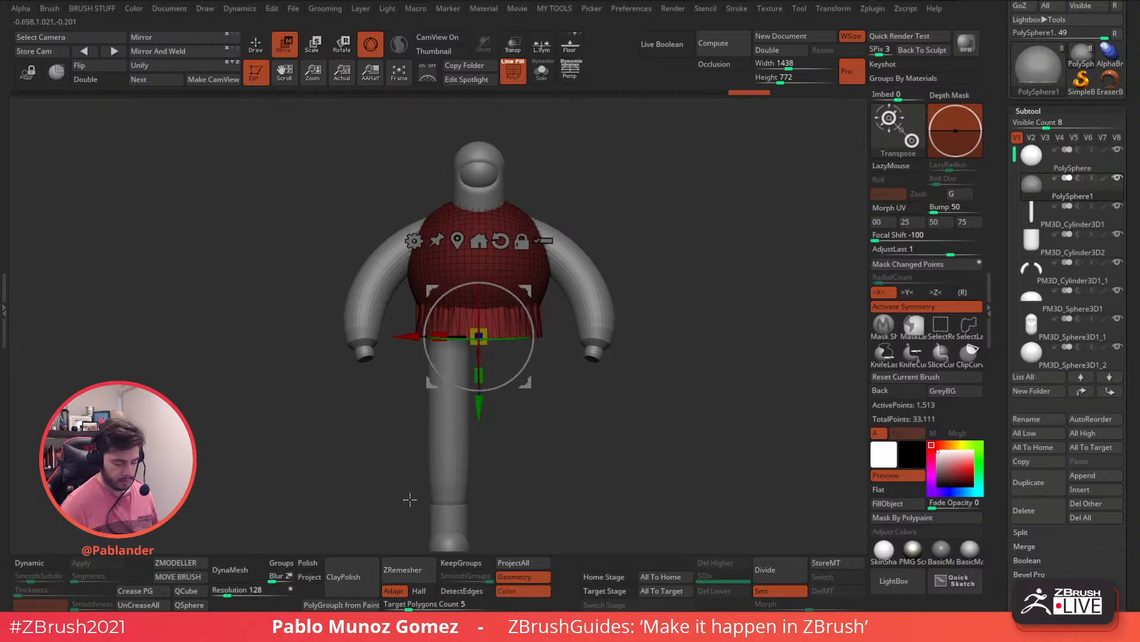
# Step: Clear the mask and smooth the stretched polygons of the shell's lower wall with an enlarged Smooth brush
pyautogui.press('q')
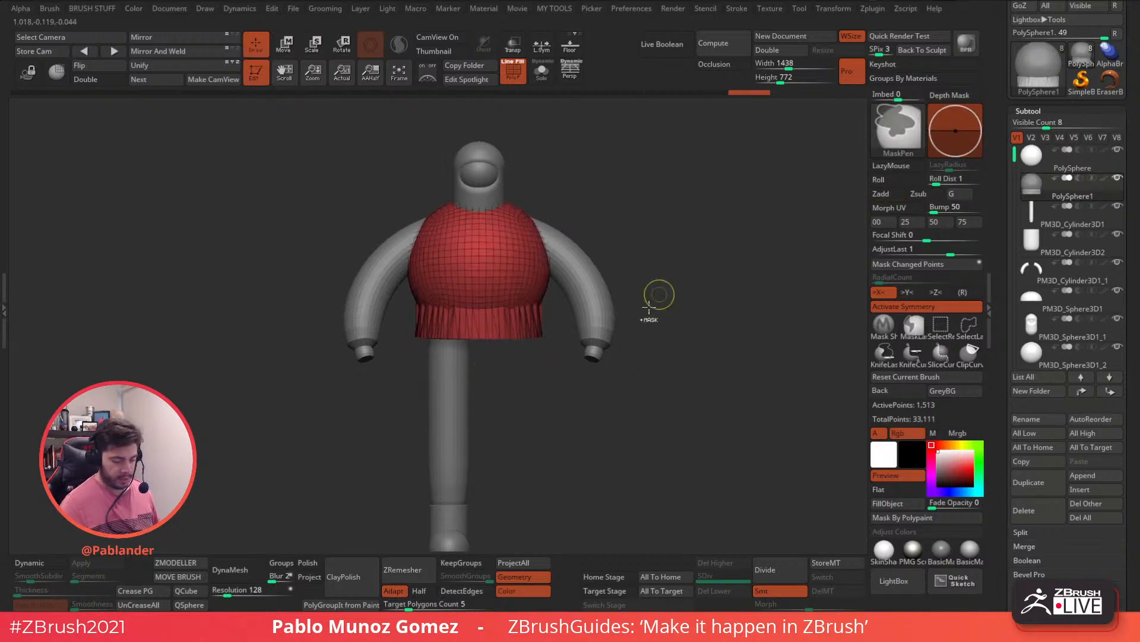
pyautogui.click(542, 337)
pyautogui.moveTo(501, 311)
pyautogui.keyDown('shift'); pyautogui.mouseDown()
pyautogui.moveTo(511, 309)
pyautogui.moveTo(481, 310)
pyautogui.mouseUp(); pyautogui.keyUp('shift')
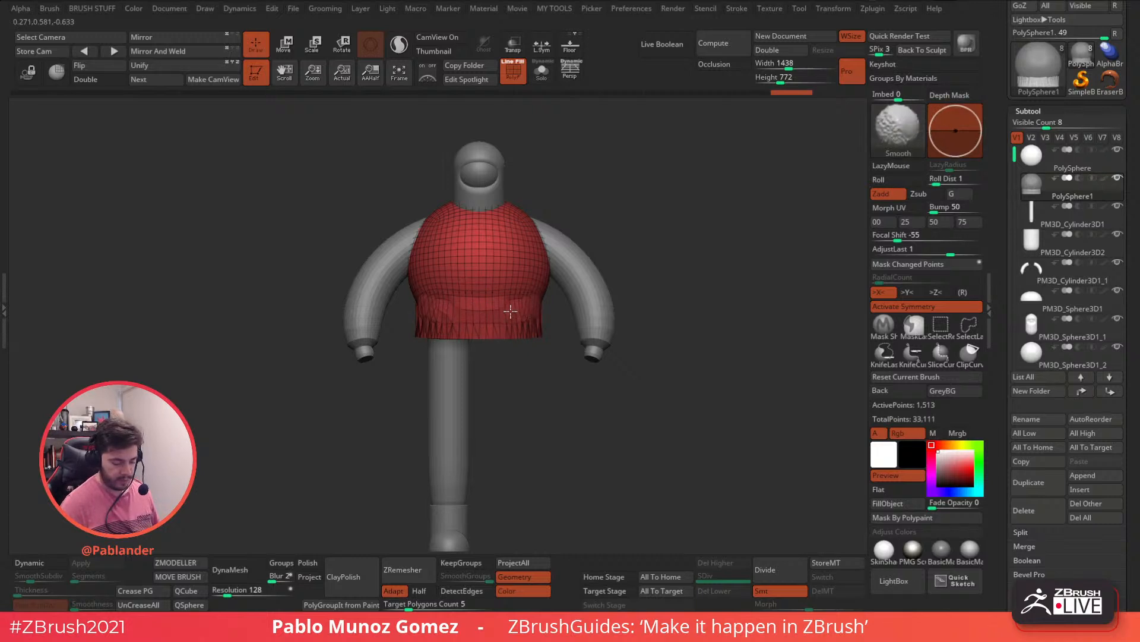
pyautogui.press('space')
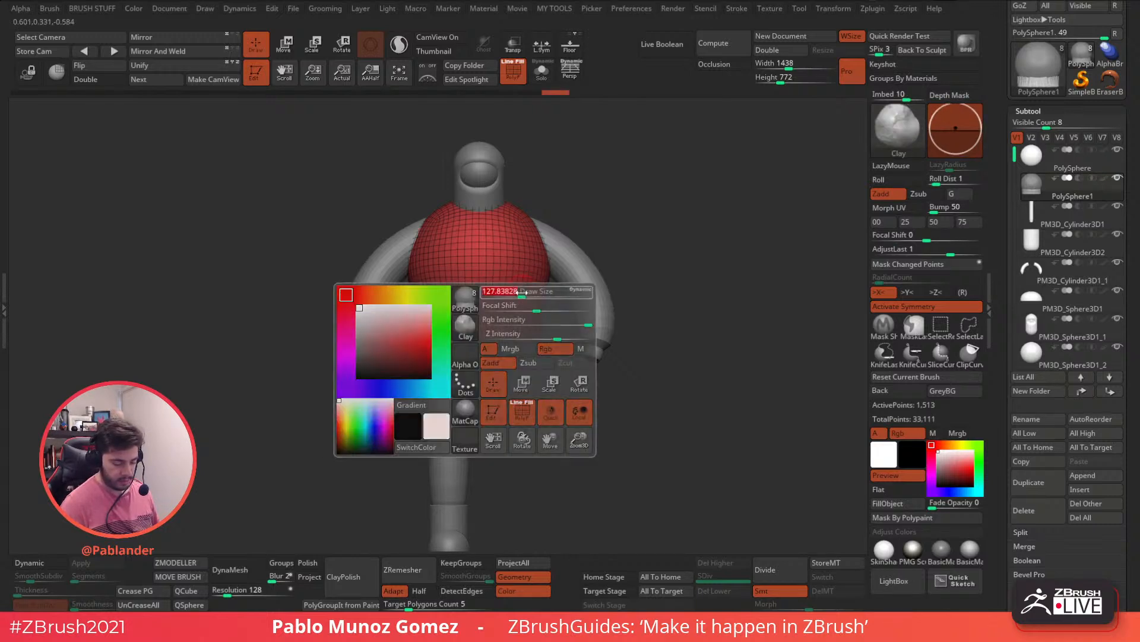
pyautogui.moveTo(507, 295)
pyautogui.keyDown('shift'); pyautogui.mouseDown()
pyautogui.moveTo(511, 316)
pyautogui.moveTo(484, 319)
pyautogui.mouseUp(); pyautogui.keyUp('shift')
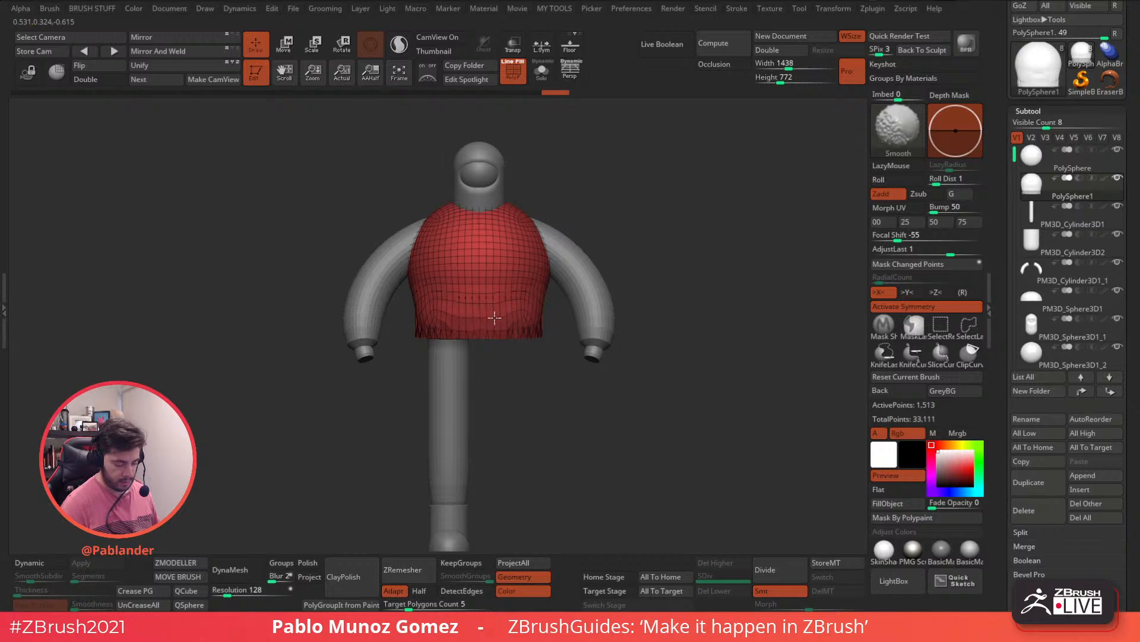
pyautogui.moveTo(556, 317); pyautogui.dragTo(579, 311)
pyautogui.moveTo(374, 317)
pyautogui.mouseDown()
pyautogui.moveTo(447, 313)
pyautogui.moveTo(400, 313)
pyautogui.moveTo(472, 297)
pyautogui.mouseUp()
pyautogui.moveTo(580, 284)
pyautogui.mouseDown()
pyautogui.moveTo(516, 290)
pyautogui.moveTo(497, 319)
pyautogui.mouseUp()
pyautogui.moveTo(647, 290); pyautogui.dragTo(621, 285)
pyautogui.keyDown('alt'); pyautogui.moveTo(619, 347); pyautogui.dragTo(612, 312); pyautogui.keyUp('alt')
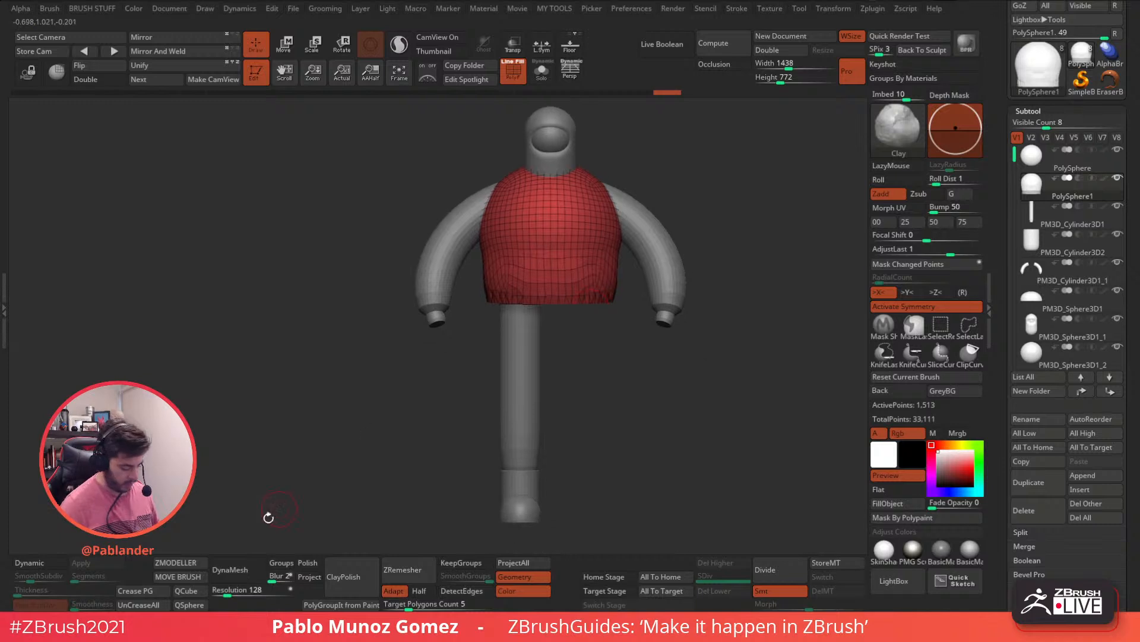
# Step: Remesh the clothing shell with DynaMesh at a resolution of 40
pyautogui.click(231, 591)
pyautogui.write('40')
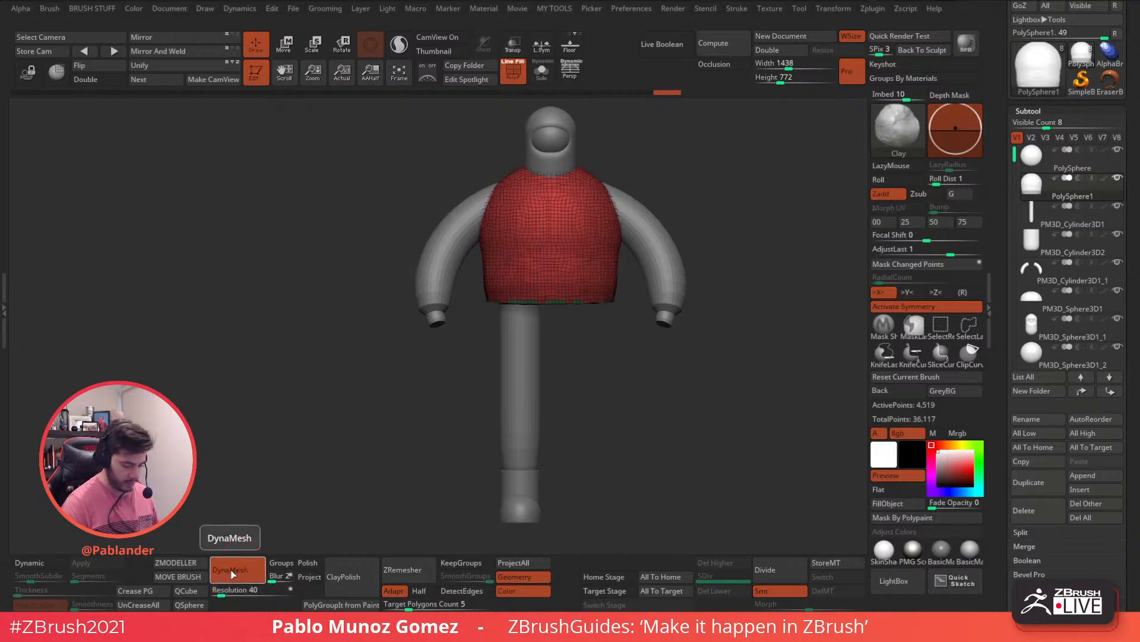
pyautogui.click(232, 572)
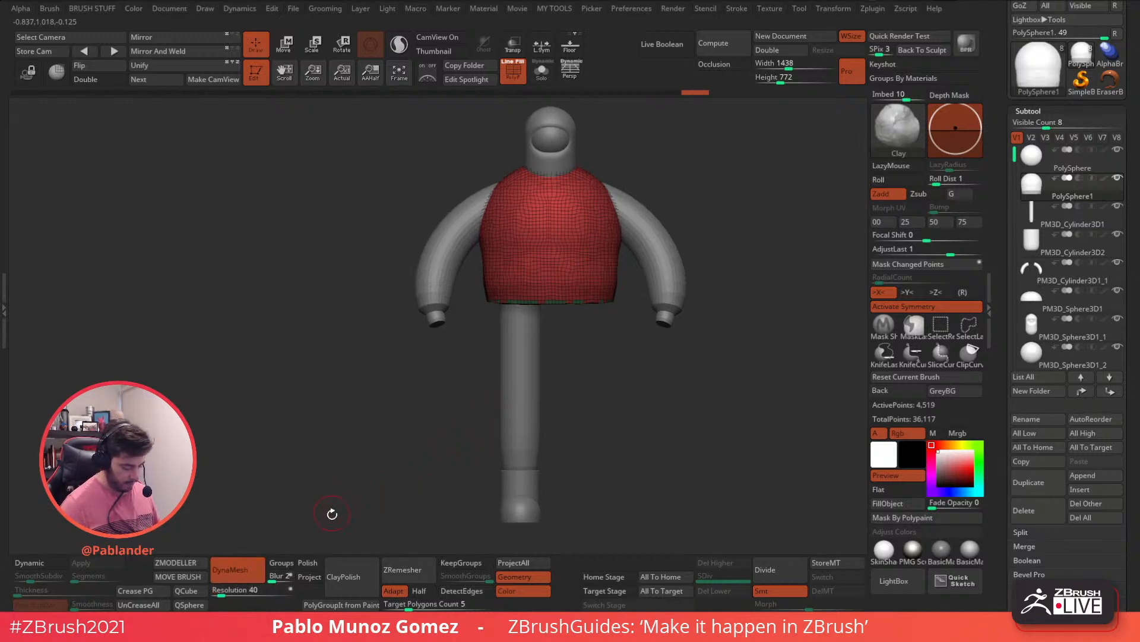
pyautogui.moveTo(593, 355)
pyautogui.mouseDown()
pyautogui.moveTo(580, 331)
pyautogui.moveTo(580, 255)
pyautogui.moveTo(580, 361)
pyautogui.mouseUp()
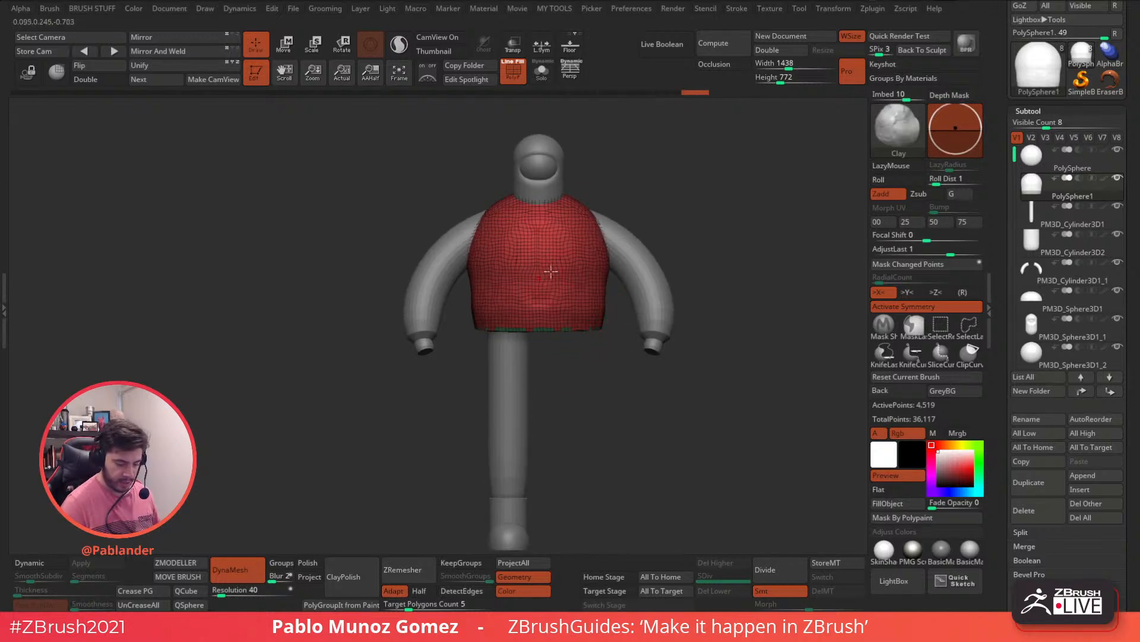
# Step: Try to carve an opening down the middle of the shell's front with the ClayBuildup brush
pyautogui.press('b')
pyautogui.press('c')
pyautogui.press('b')
pyautogui.moveTo(538, 244)
pyautogui.mouseDown()
pyautogui.moveTo(540, 295)
pyautogui.moveTo(538, 233)
pyautogui.mouseUp()
pyautogui.moveTo(522, 195); pyautogui.dragTo(526, 199)
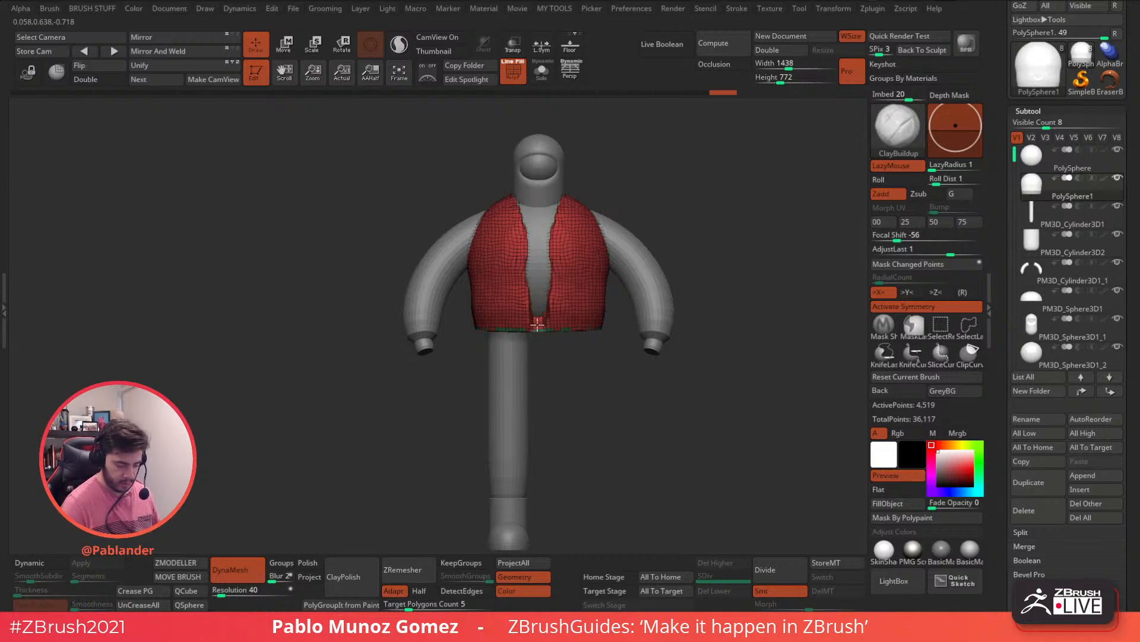
pyautogui.moveTo(534, 325); pyautogui.dragTo(540, 326, button='right')
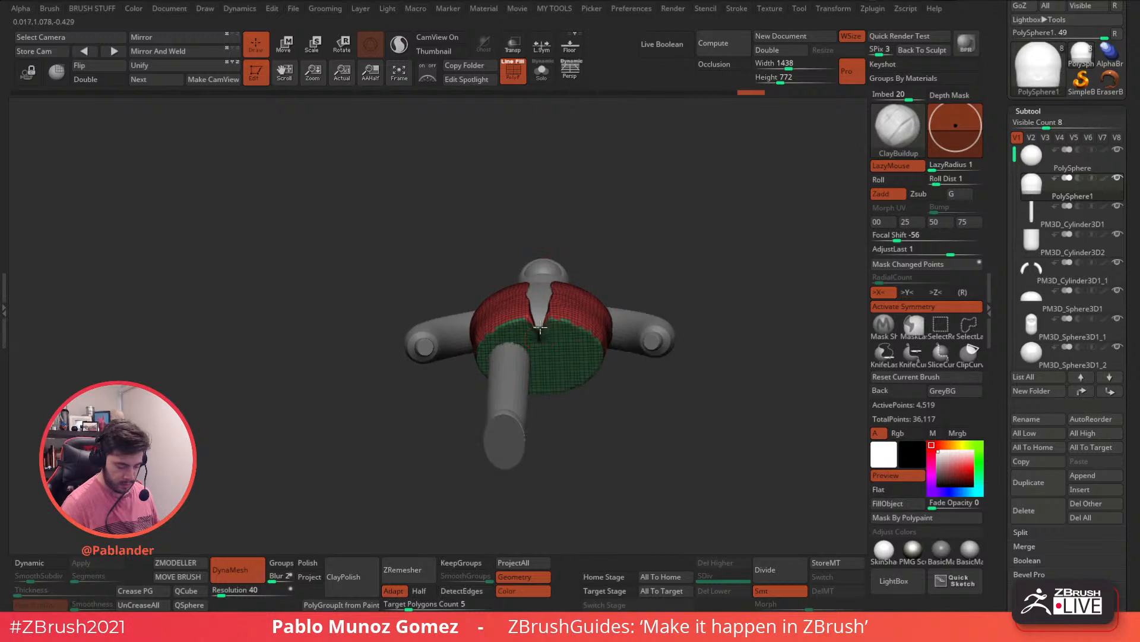
pyautogui.moveTo(531, 327); pyautogui.dragTo(527, 324)
pyautogui.moveTo(600, 256); pyautogui.dragTo(597, 364)
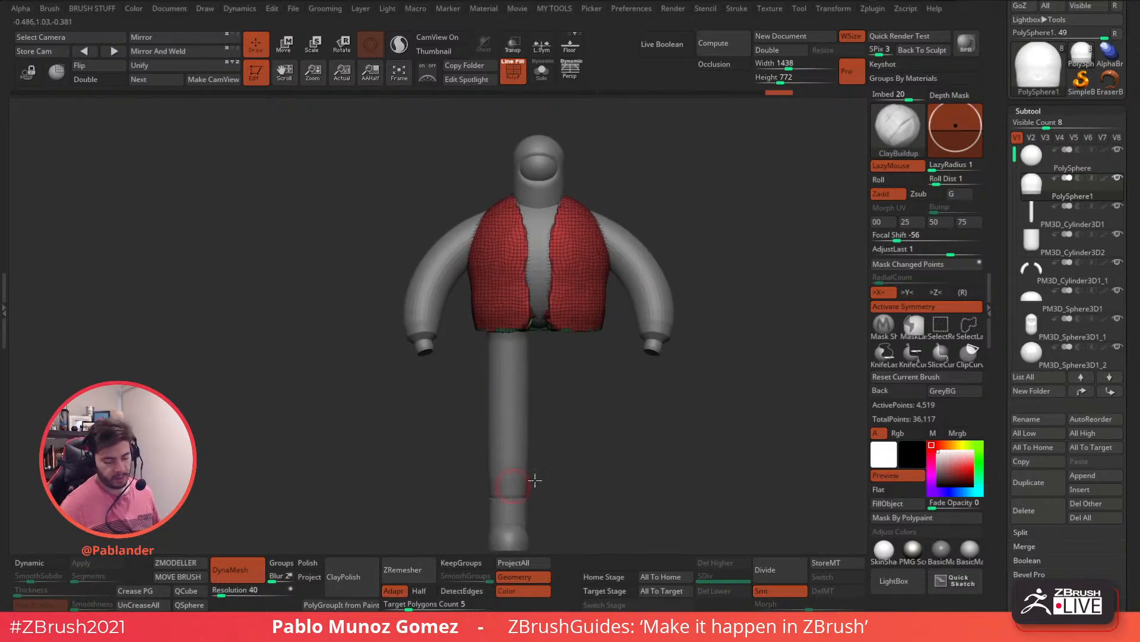
pyautogui.keyDown('ctrl'); pyautogui.moveTo(592, 424); pyautogui.dragTo(618, 408); pyautogui.keyUp('ctrl')
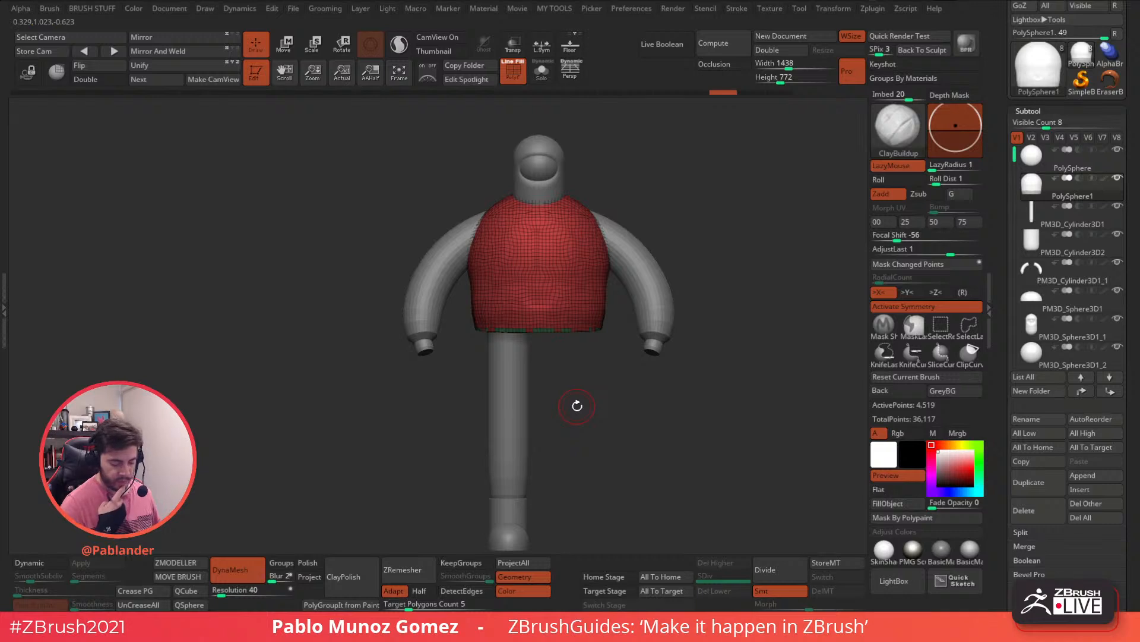
# Step: Polish the clothing shell by groups to clean up the edge between its wall and the flat cap
pyautogui.keyDown('alt'); pyautogui.moveTo(570, 349); pyautogui.dragTo(564, 355); pyautogui.keyUp('alt')
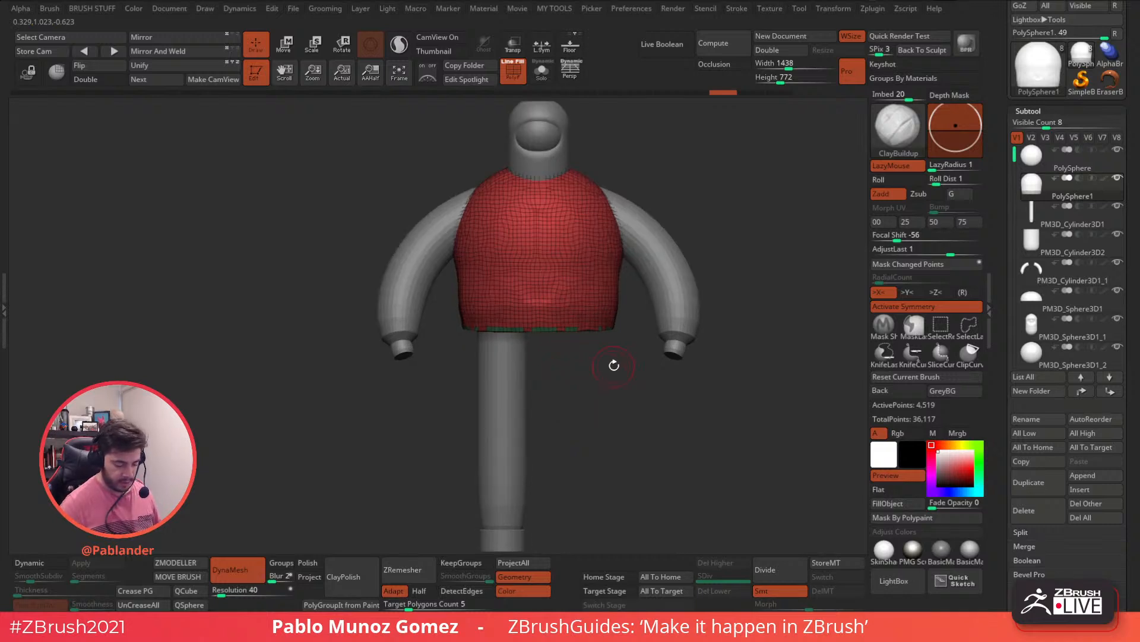
pyautogui.press('space')
pyautogui.moveTo(618, 392); pyautogui.dragTo(594, 318)
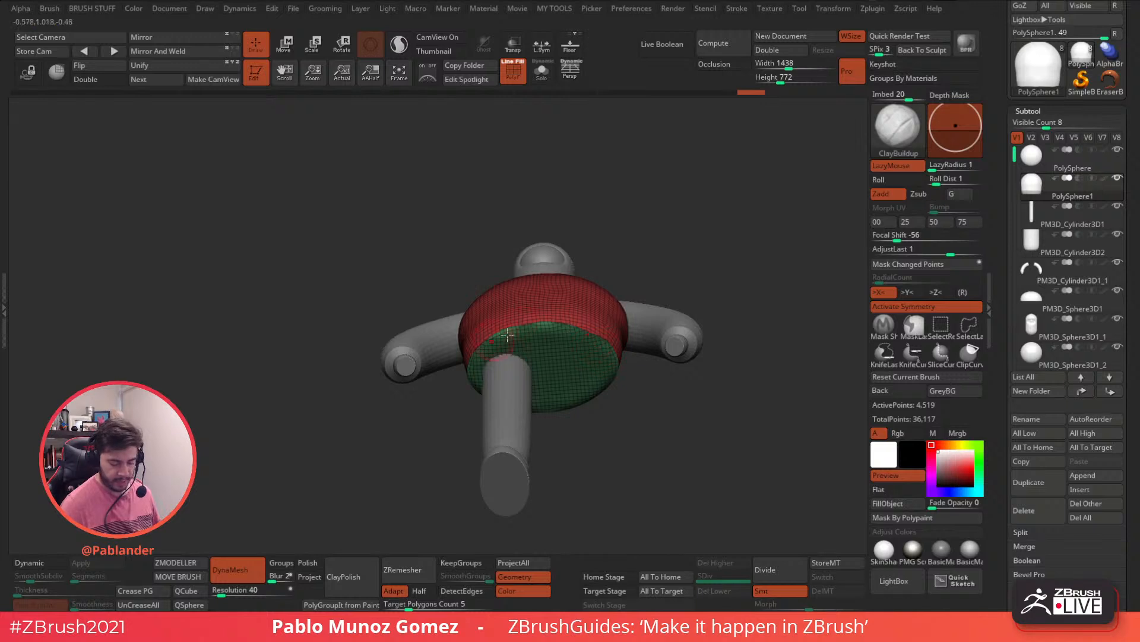
pyautogui.press('space')
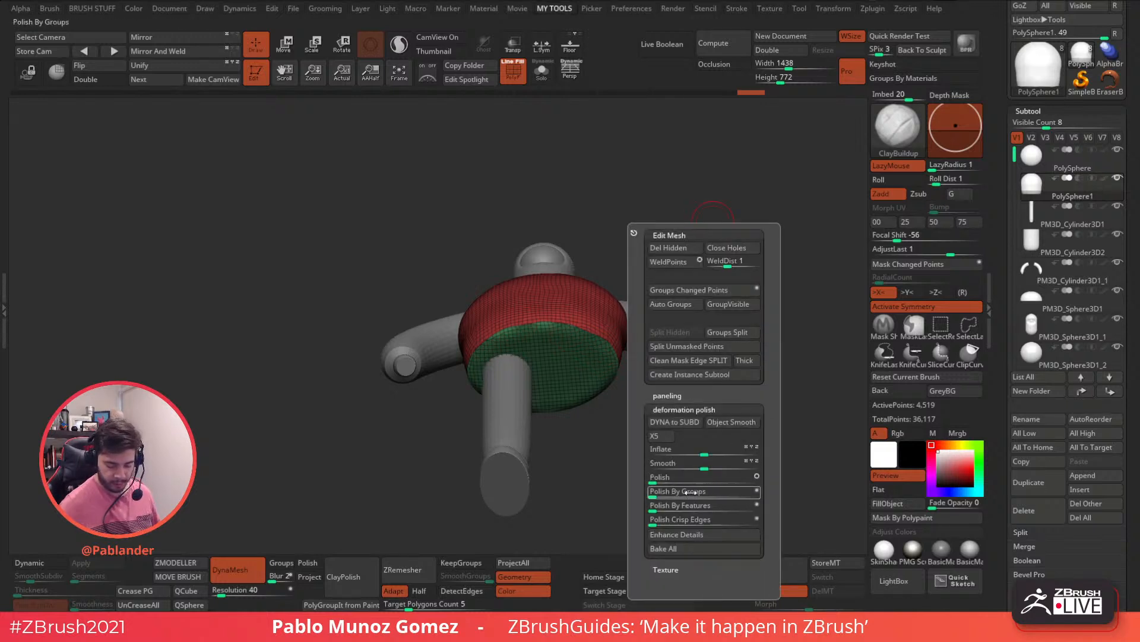
pyautogui.moveTo(690, 493); pyautogui.dragTo(726, 493)
pyautogui.moveTo(674, 252); pyautogui.dragTo(649, 368)
pyautogui.moveTo(633, 416); pyautogui.dragTo(611, 374)
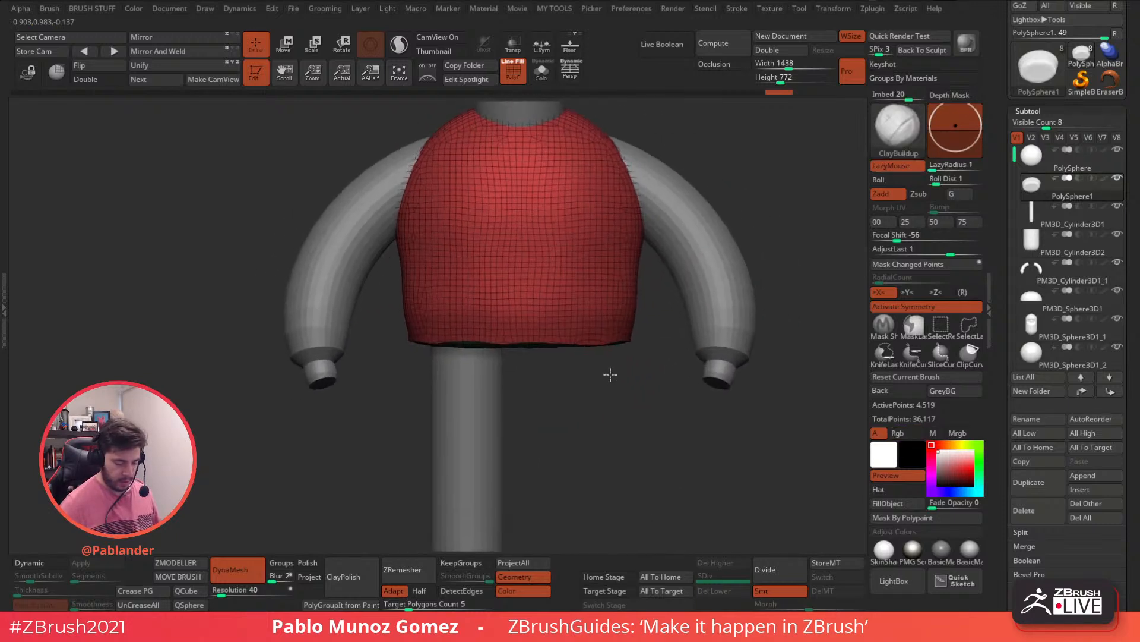
# Step: Hide the flat cap, delete its hidden faces, and check the open shell with double-sided display
pyautogui.keyDown('ctrl'); pyautogui.keyDown('shift'); pyautogui.click(582, 288); pyautogui.keyUp('shift'); pyautogui.keyUp('ctrl')
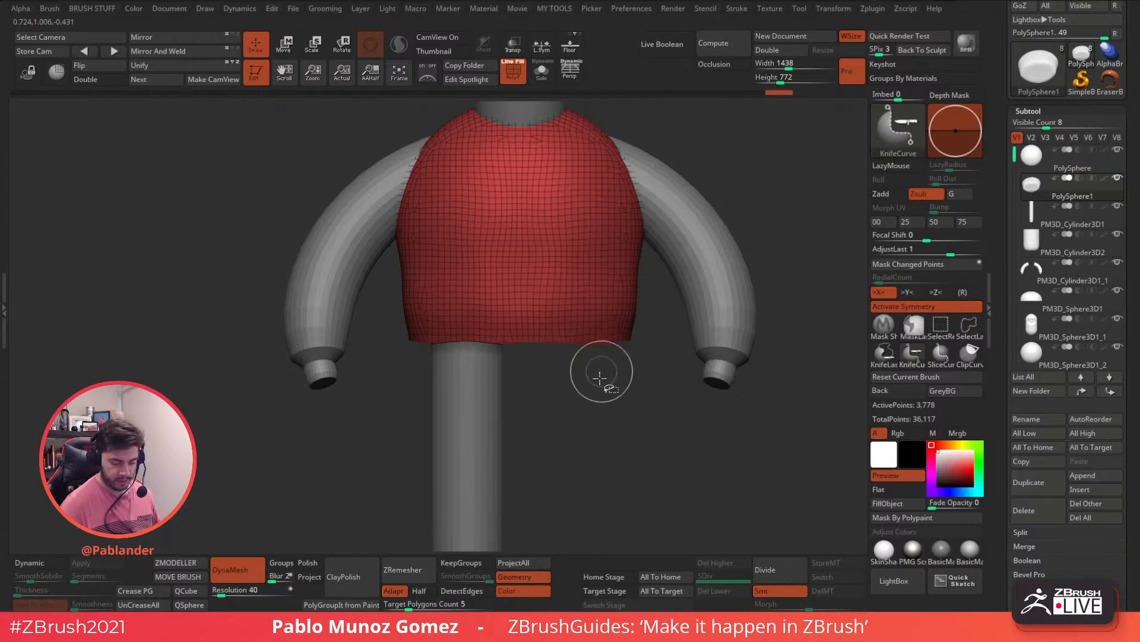
pyautogui.moveTo(751, 435); pyautogui.dragTo(737, 362)
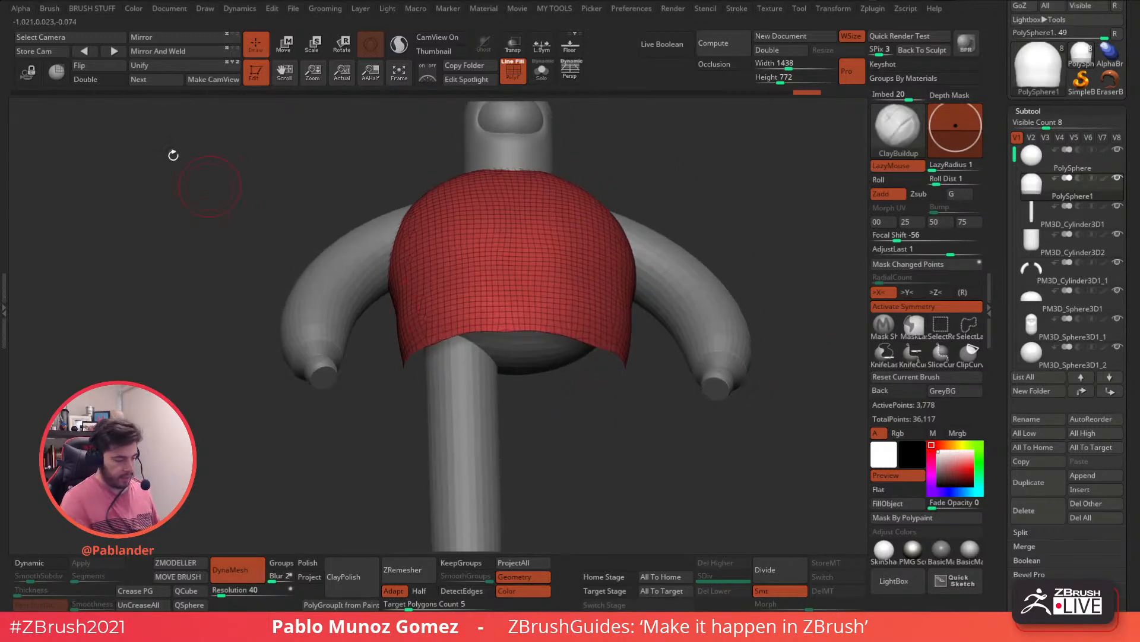
pyautogui.click(92, 81)
pyautogui.keyDown('alt'); pyautogui.moveTo(629, 384); pyautogui.dragTo(611, 323); pyautogui.keyUp('alt')
pyautogui.press('1')
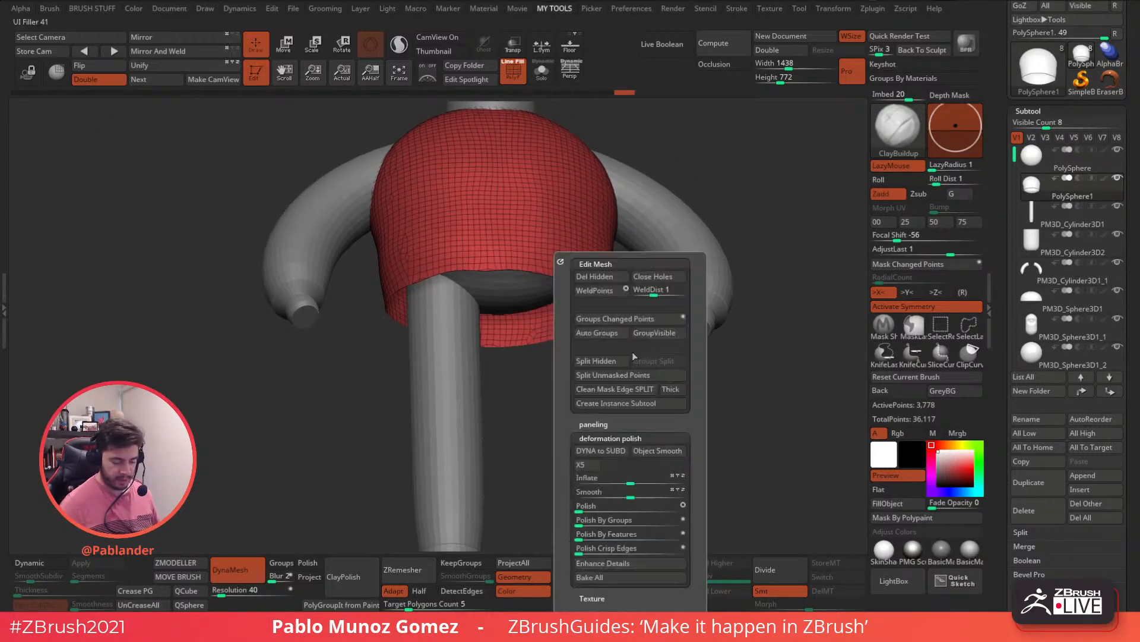
pyautogui.click(594, 276)
pyautogui.keyDown('shift'); pyautogui.moveTo(501, 378); pyautogui.dragTo(616, 274); pyautogui.keyUp('shift')
pyautogui.keyDown('alt'); pyautogui.moveTo(540, 89); pyautogui.dragTo(525, 211); pyautogui.keyUp('alt')
pyautogui.click(542, 71)
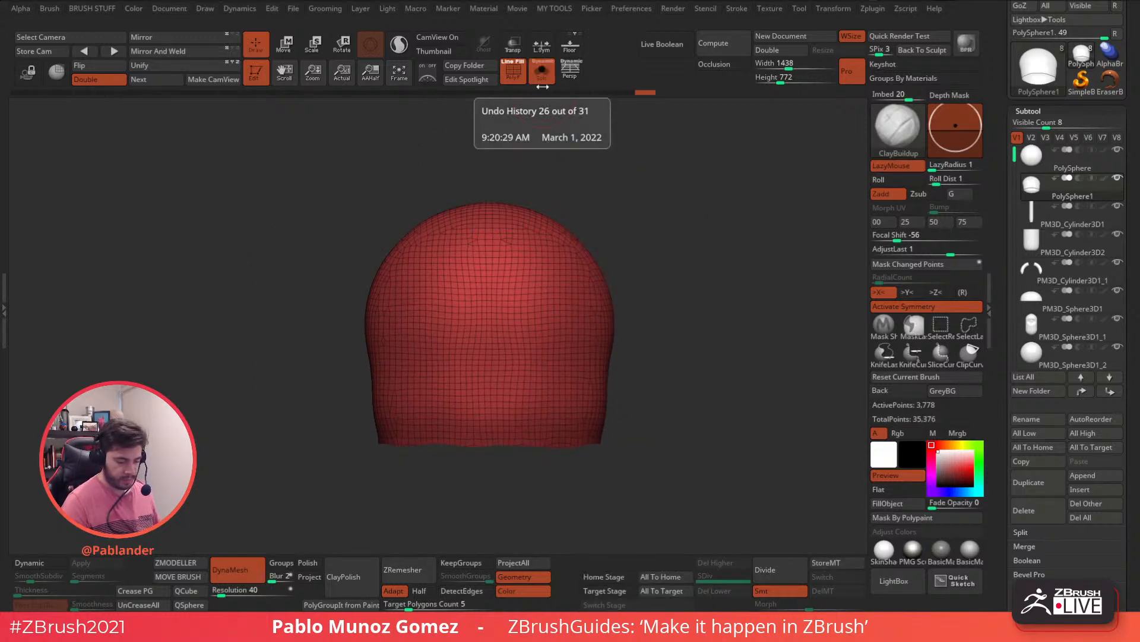
pyautogui.click(541, 72)
pyautogui.moveTo(611, 191); pyautogui.dragTo(629, 174)
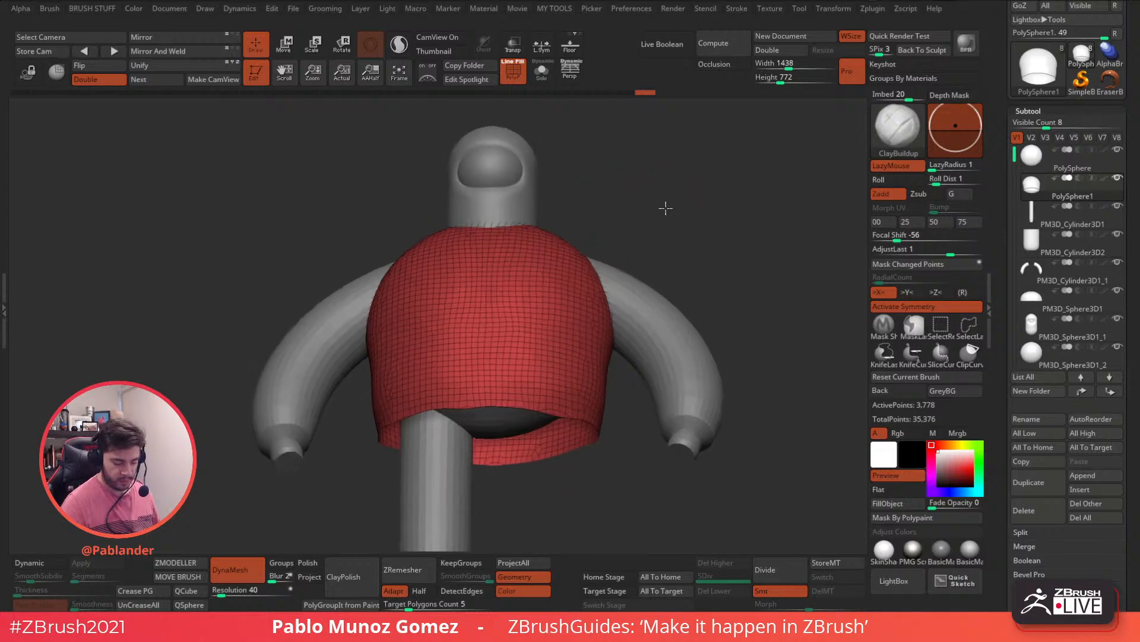
# Step: Undo the deletion and hiding of the flat cap and return the shell to single-sided display
pyautogui.press('m')
pyautogui.click(705, 222)
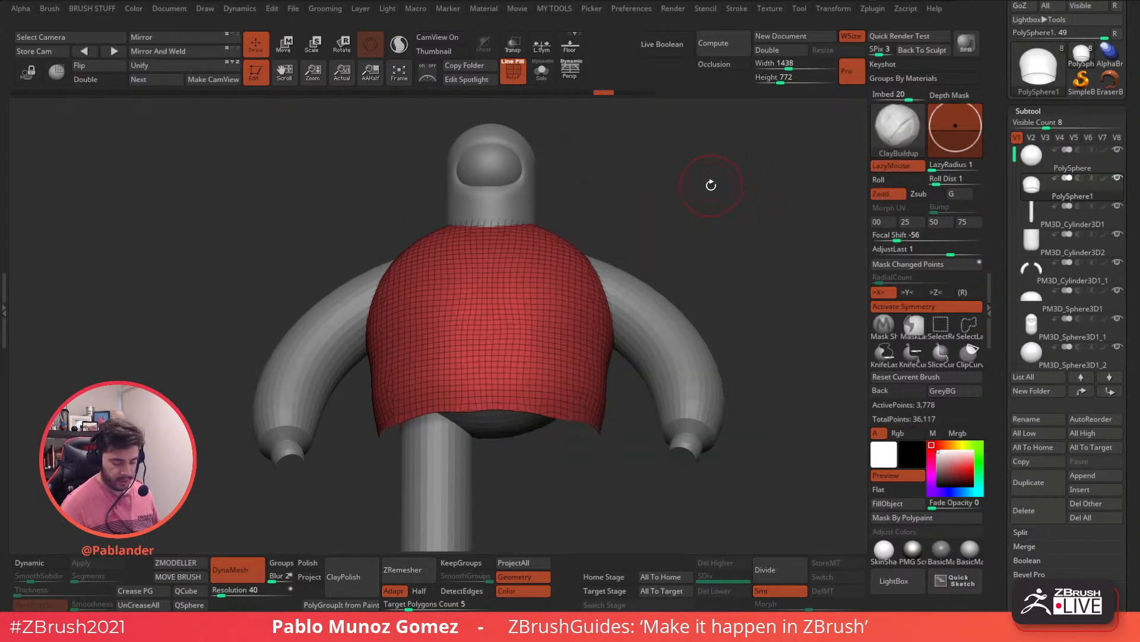
pyautogui.moveTo(689, 190); pyautogui.dragTo(687, 164)
pyautogui.moveTo(631, 228)
pyautogui.mouseDown()
pyautogui.moveTo(639, 209)
pyautogui.moveTo(614, 231)
pyautogui.mouseUp()
pyautogui.click(541, 71)
pyautogui.click(542, 73)
pyautogui.keyDown('shift'); pyautogui.moveTo(611, 179); pyautogui.dragTo(614, 201); pyautogui.keyUp('shift')
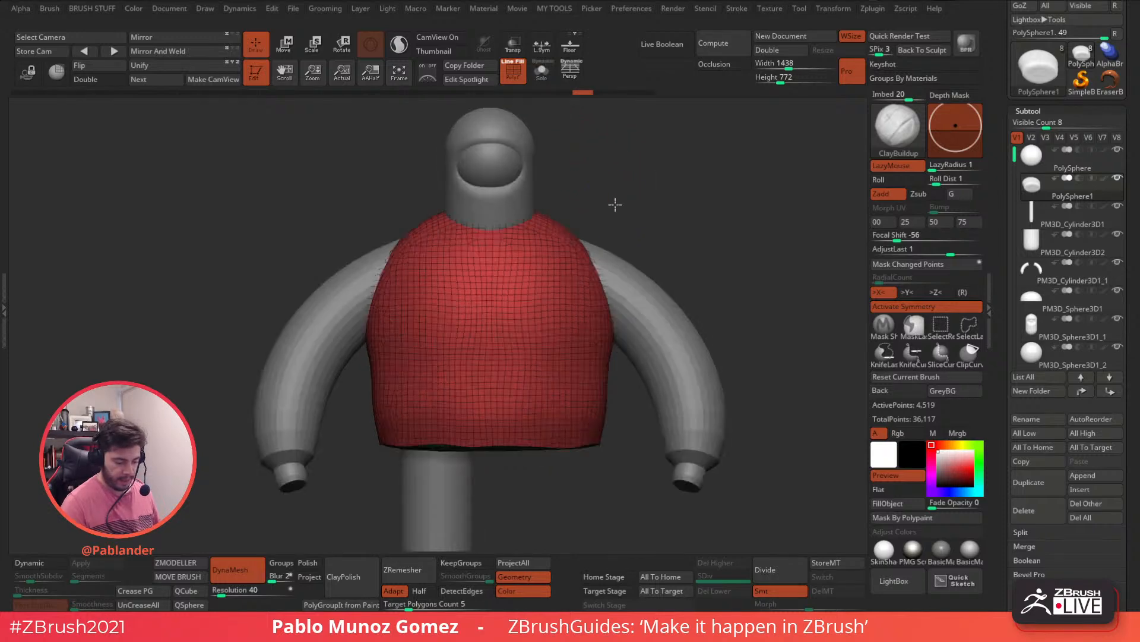
# Step: Cut a neckline into the clothing shell around the base of the neck with the KnifeLasso brush, undoing misplaced cuts
pyautogui.click(885, 356)
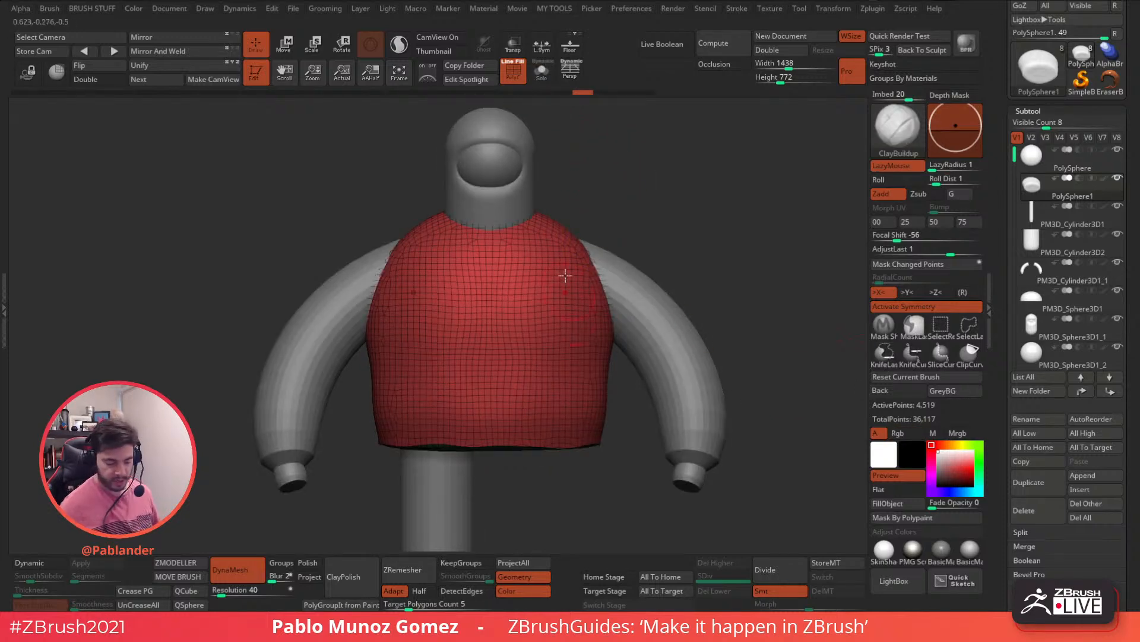
pyautogui.keyDown('ctrl'); pyautogui.keyDown('shift'); pyautogui.moveTo(438, 189); pyautogui.dragTo(496, 231); pyautogui.keyUp('shift'); pyautogui.keyUp('ctrl')
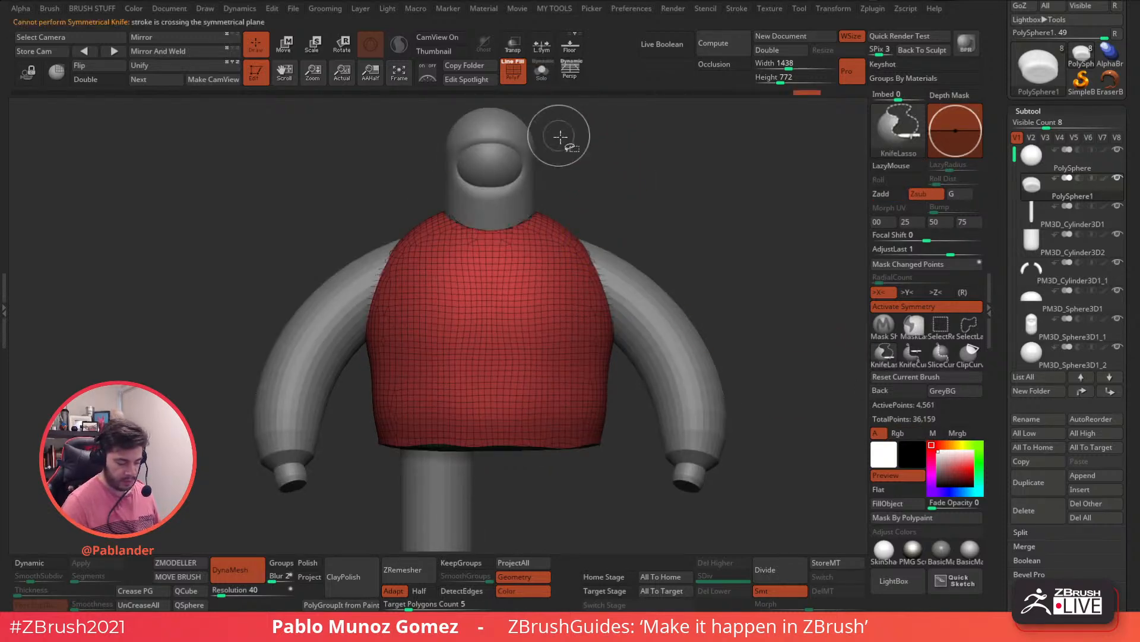
pyautogui.moveTo(438, 199)
pyautogui.keyDown('ctrl'); pyautogui.keyDown('shift'); pyautogui.mouseDown()
pyautogui.moveTo(442, 211)
pyautogui.moveTo(503, 230)
pyautogui.moveTo(538, 215)
pyautogui.moveTo(553, 179)
pyautogui.moveTo(756, 232)
pyautogui.moveTo(675, 245)
pyautogui.moveTo(661, 267)
pyautogui.moveTo(675, 287)
pyautogui.moveTo(715, 293)
pyautogui.moveTo(634, 255)
pyautogui.moveTo(488, 255)
pyautogui.moveTo(665, 193)
pyautogui.mouseUp(); pyautogui.keyUp('shift'); pyautogui.keyUp('ctrl')
pyautogui.hotkey('ctrl', 'z')
pyautogui.hotkey('ctrl', 'shift')
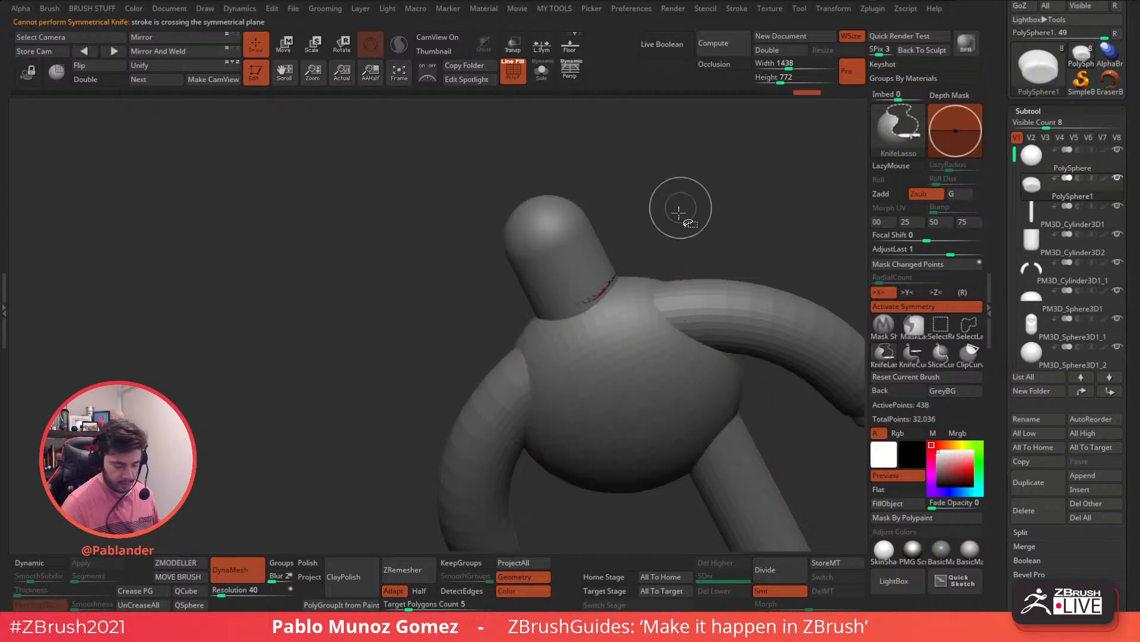
pyautogui.hotkey('ctrl', 'z')
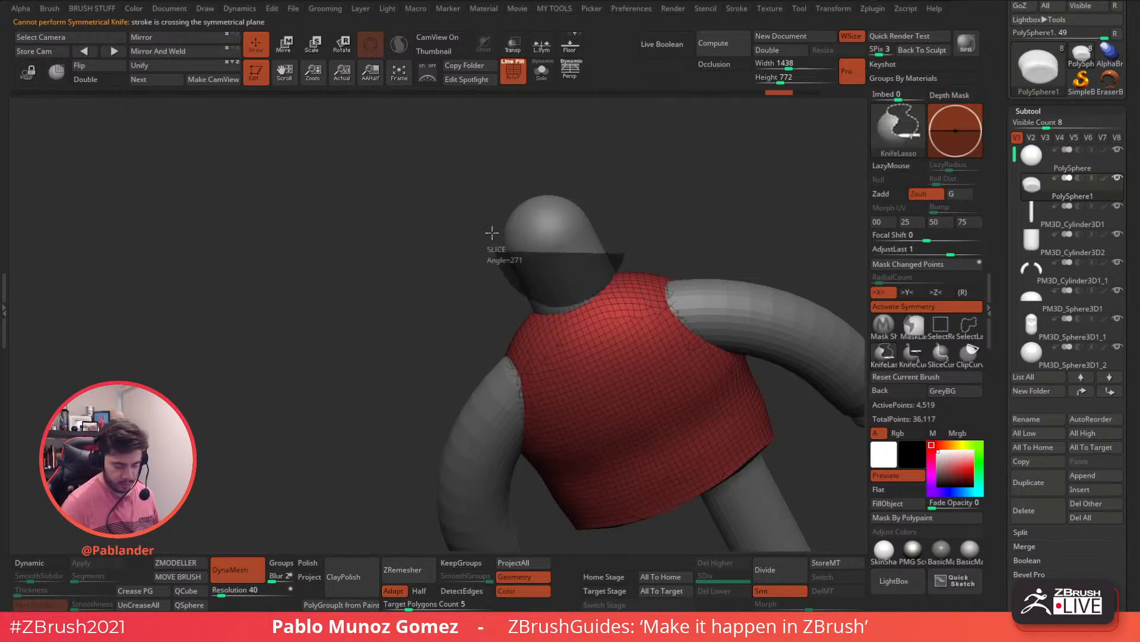
pyautogui.moveTo(643, 195); pyautogui.dragTo(676, 290)
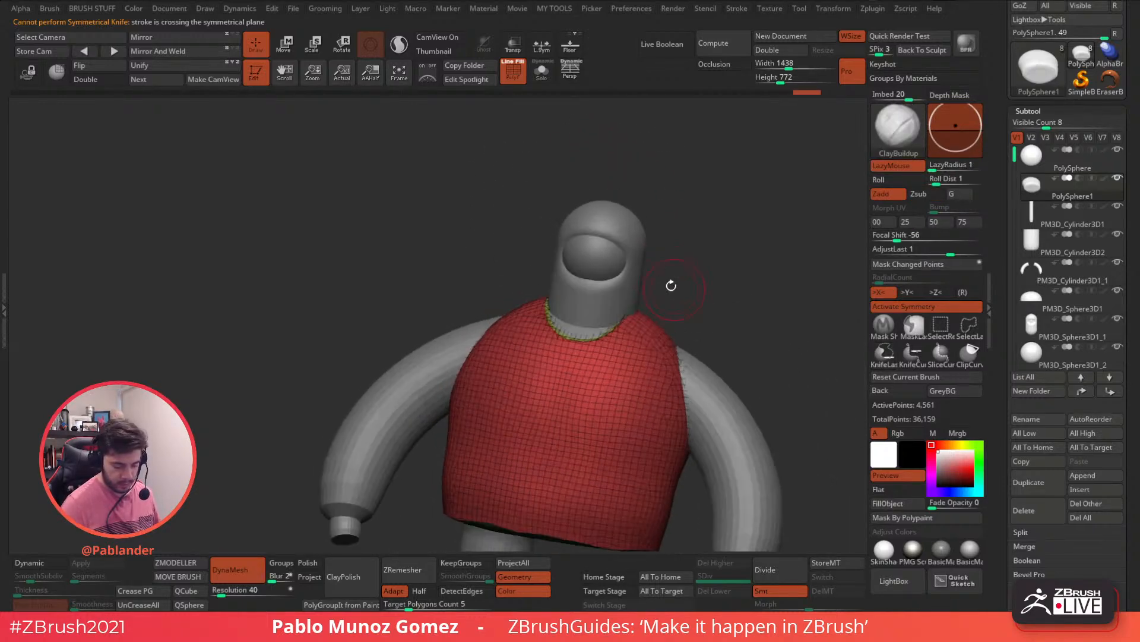
# Step: Mirror and weld the clothing shell so the neckline is symmetrical, and check the shell on its own
pyautogui.click(188, 54)
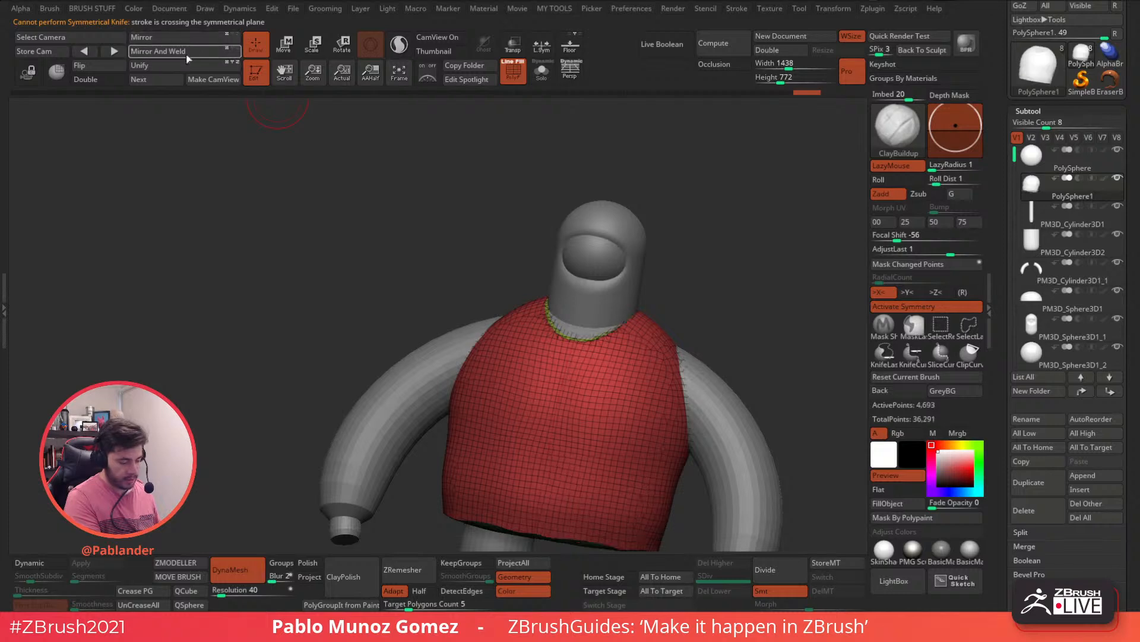
pyautogui.keyDown('shift'); pyautogui.moveTo(666, 290); pyautogui.dragTo(606, 262); pyautogui.keyUp('shift')
pyautogui.click(543, 80)
pyautogui.moveTo(612, 184); pyautogui.dragTo(630, 202)
pyautogui.click(542, 71)
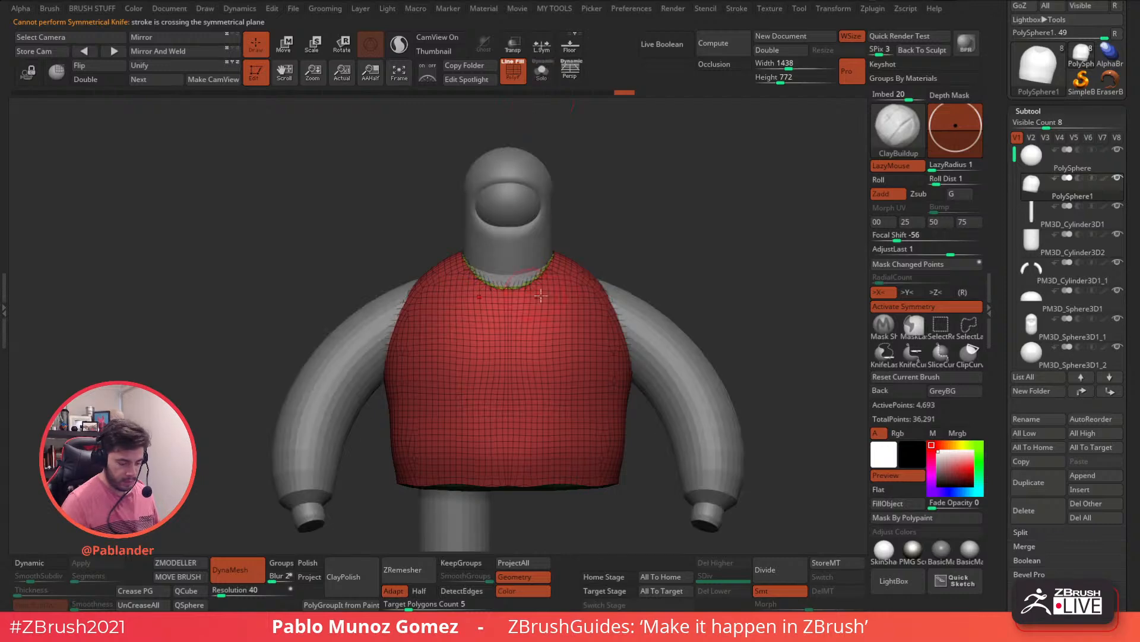
# Step: Isolate the clothing shell and cut a narrow strip down its front, starting at the neckline, with the KnifeLasso brush
pyautogui.keyDown('alt'); pyautogui.moveTo(558, 329); pyautogui.dragTo(556, 244, button='right'); pyautogui.keyUp('alt')
pyautogui.moveTo(536, 429); pyautogui.dragTo(511, 298)
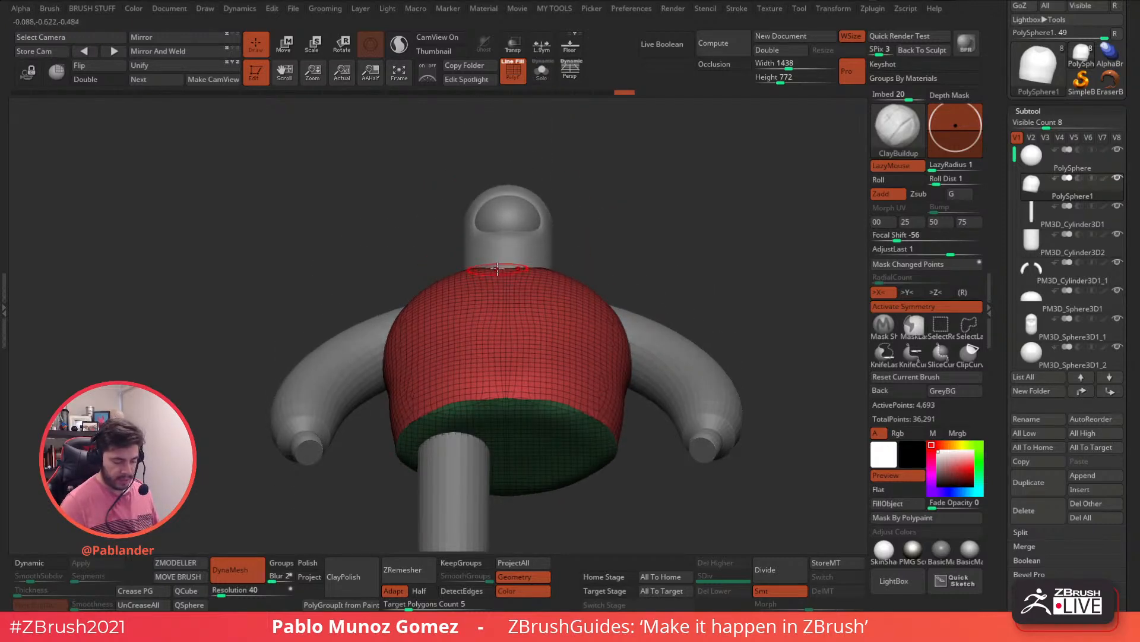
pyautogui.moveTo(510, 252); pyautogui.dragTo(534, 387, button='right')
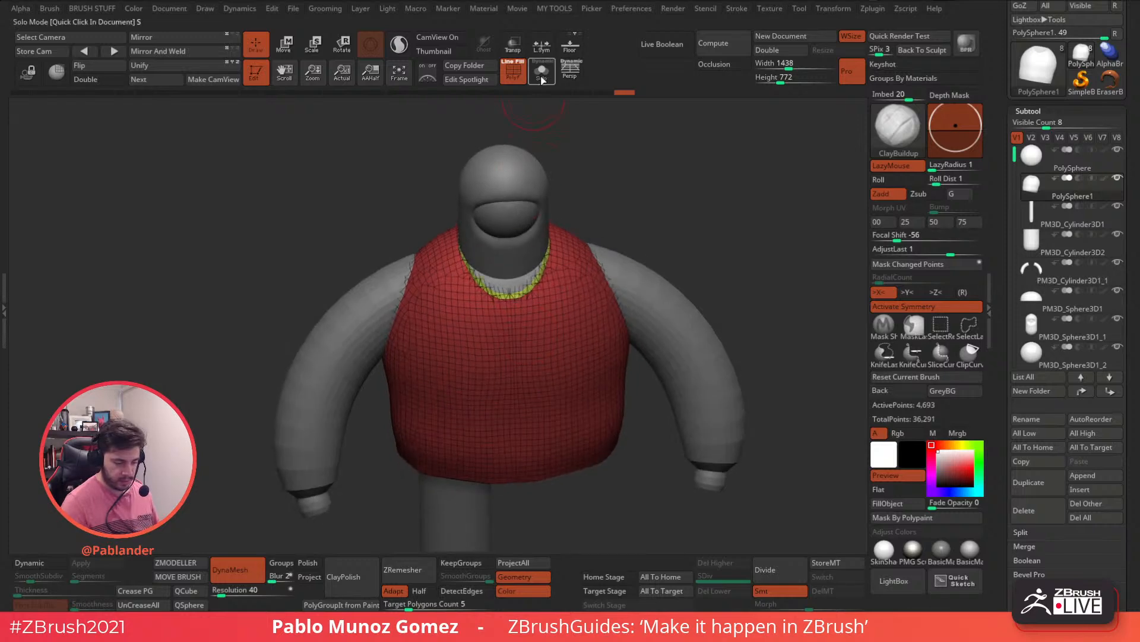
pyautogui.click(542, 72)
pyautogui.moveTo(555, 196); pyautogui.dragTo(562, 276, button='right')
pyautogui.keyDown('ctrl'); pyautogui.keyDown('shift'); pyautogui.moveTo(496, 333); pyautogui.dragTo(508, 289); pyautogui.keyUp('shift'); pyautogui.keyUp('ctrl')
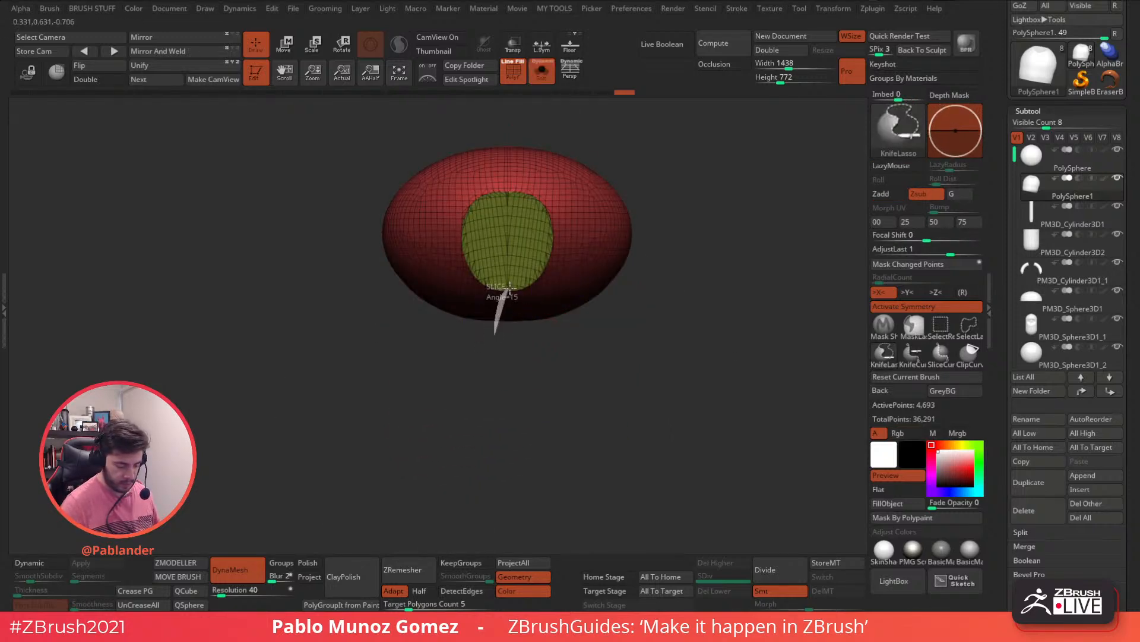
pyautogui.keyDown('ctrl'); pyautogui.keyDown('shift'); pyautogui.moveTo(517, 346); pyautogui.dragTo(517, 355); pyautogui.keyUp('shift'); pyautogui.keyUp('ctrl')
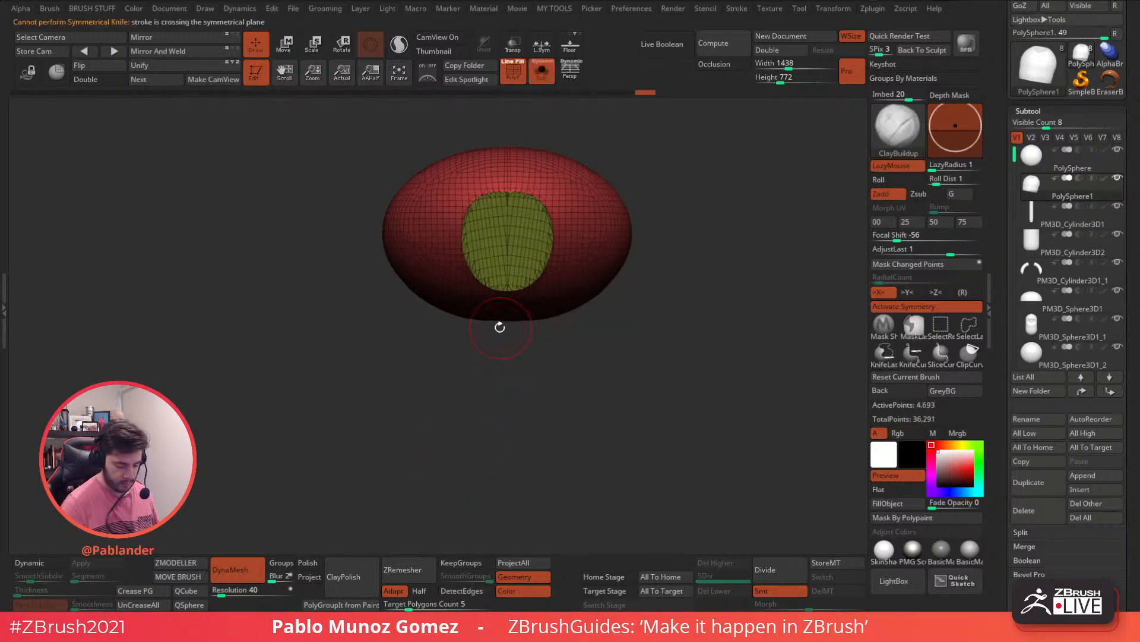
pyautogui.moveTo(495, 287)
pyautogui.keyDown('ctrl'); pyautogui.keyDown('shift'); pyautogui.mouseDown()
pyautogui.moveTo(529, 280)
pyautogui.moveTo(522, 323)
pyautogui.mouseUp(); pyautogui.keyUp('shift'); pyautogui.keyUp('ctrl')
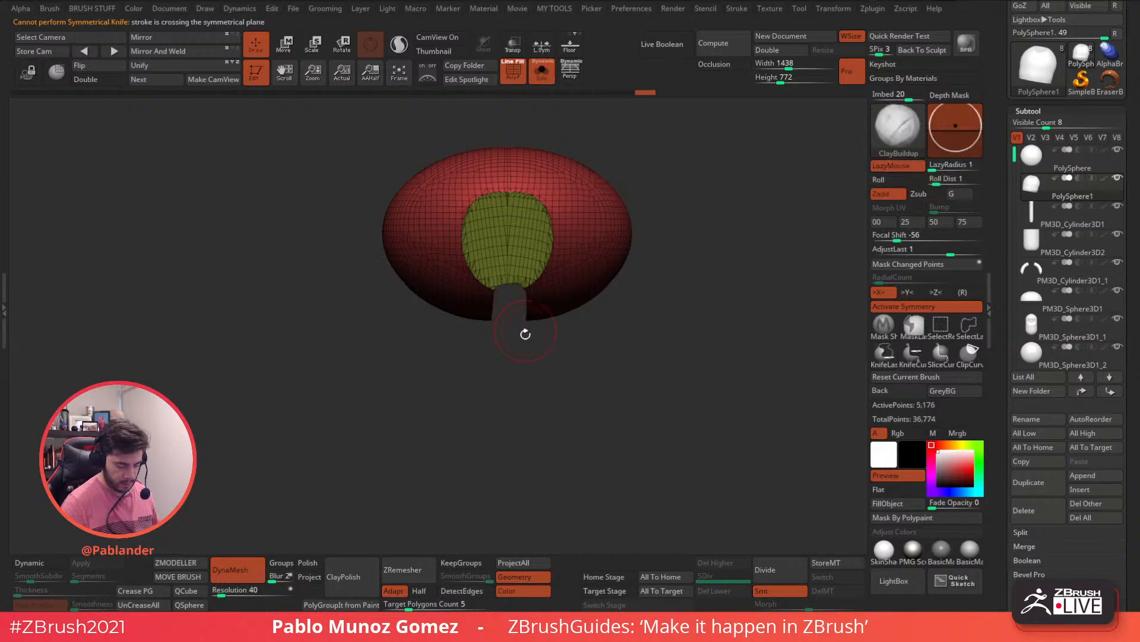
# Step: Isolate the clothing shell's red outer polygroup and turn on double-sided display to inspect the open front
pyautogui.moveTo(492, 369)
pyautogui.mouseDown()
pyautogui.moveTo(675, 272)
pyautogui.moveTo(671, 338)
pyautogui.moveTo(683, 321)
pyautogui.mouseUp()
pyautogui.moveTo(652, 401); pyautogui.dragTo(615, 326)
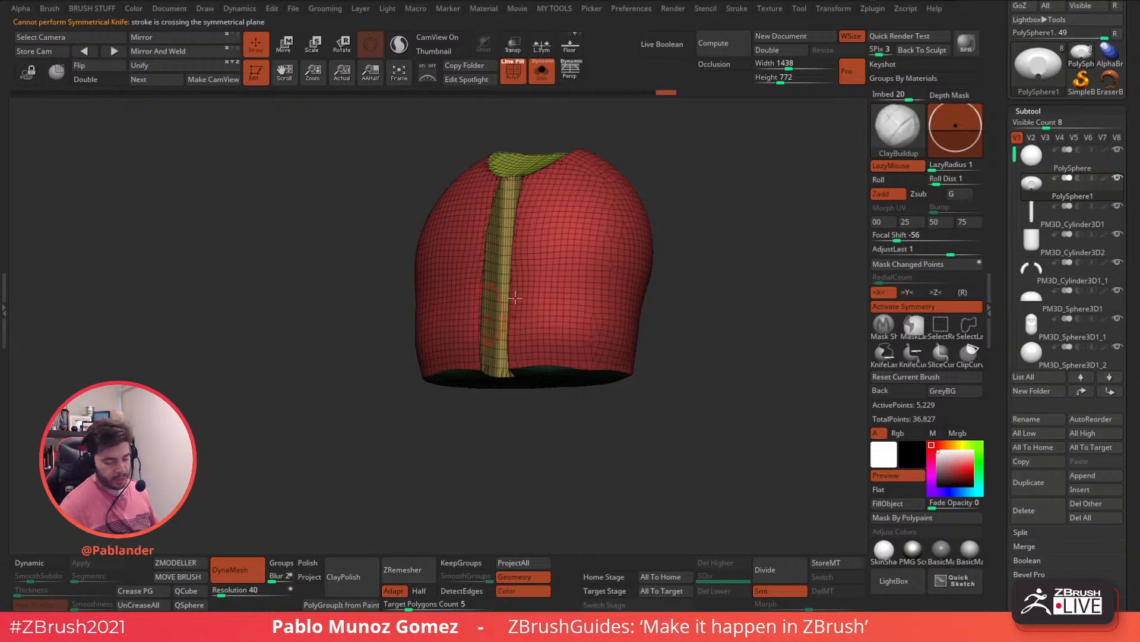
pyautogui.moveTo(692, 301); pyautogui.dragTo(565, 348)
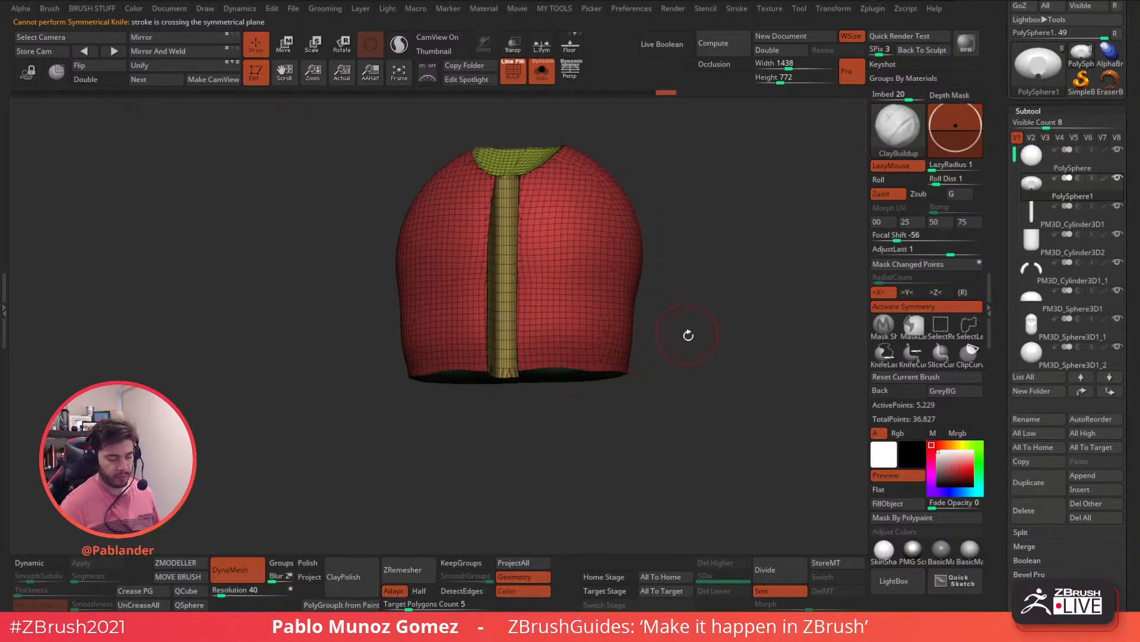
pyautogui.moveTo(653, 353)
pyautogui.mouseDown()
pyautogui.moveTo(576, 310)
pyautogui.moveTo(567, 353)
pyautogui.mouseUp()
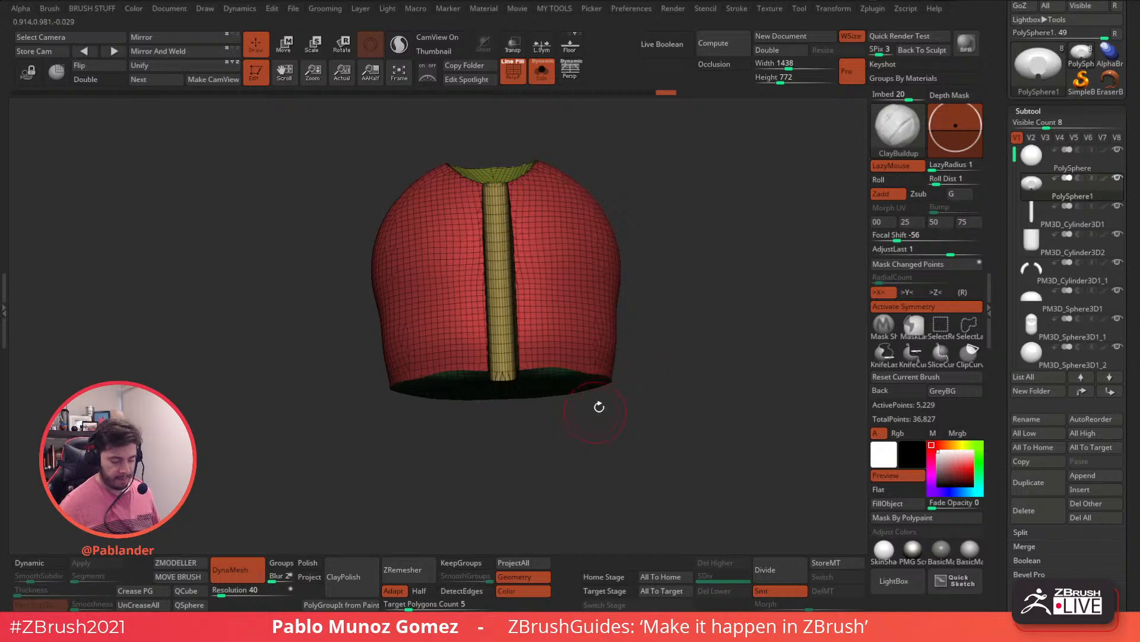
pyautogui.keyDown('ctrl'); pyautogui.keyDown('shift'); pyautogui.click(590, 275); pyautogui.keyUp('shift'); pyautogui.keyUp('ctrl')
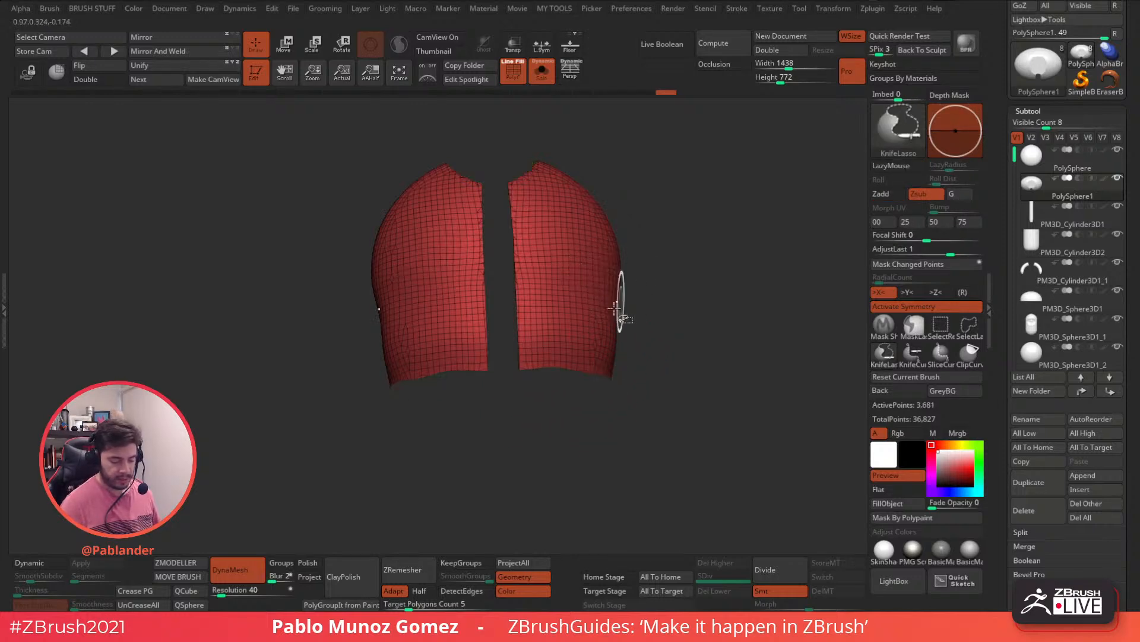
pyautogui.click(119, 79)
pyautogui.moveTo(701, 246); pyautogui.dragTo(571, 265)
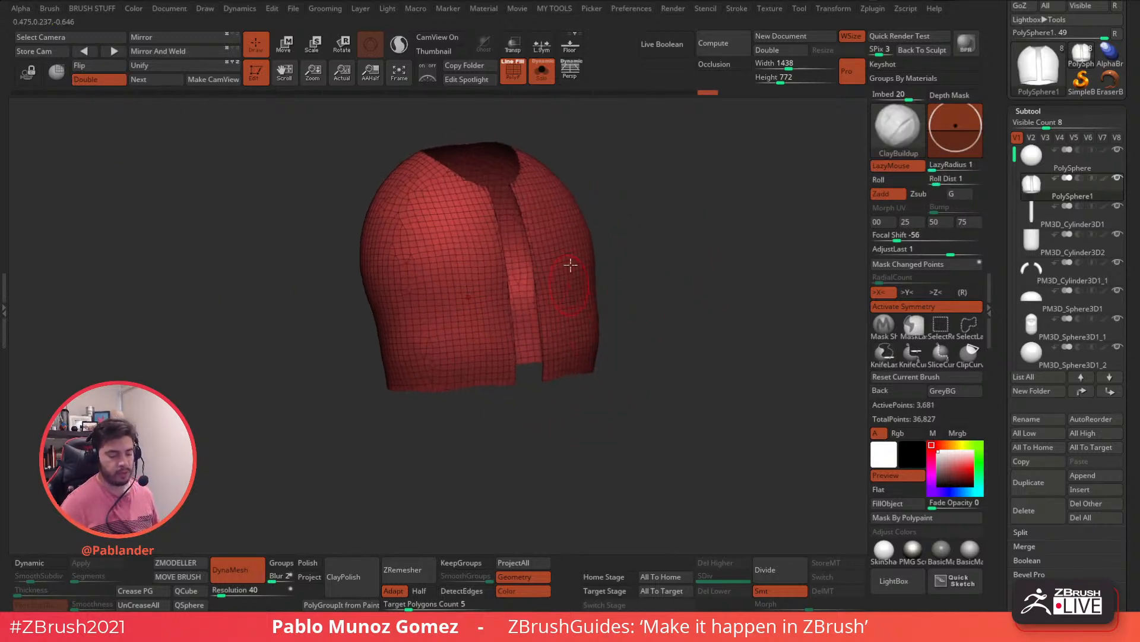
# Step: Show the whole character again, isolate the clothing shell's red outer polygroup, and delete the hidden faces
pyautogui.keyDown('ctrl'); pyautogui.keyDown('shift'); pyautogui.click(684, 282); pyautogui.keyUp('shift'); pyautogui.keyUp('ctrl')
pyautogui.click(542, 72)
pyautogui.moveTo(634, 263); pyautogui.dragTo(597, 330)
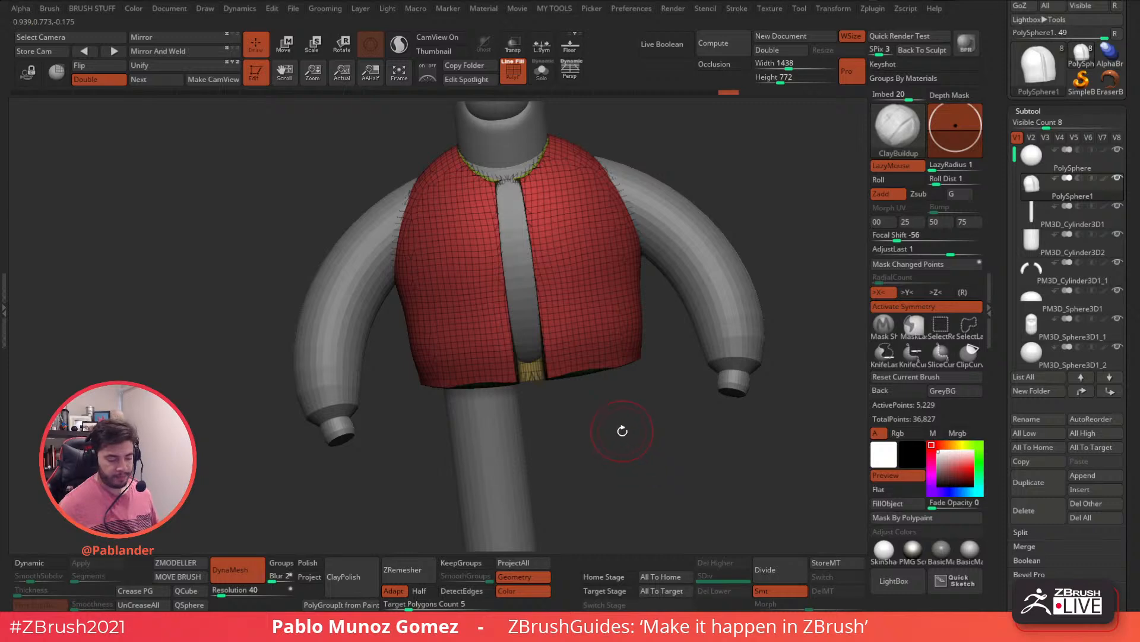
pyautogui.moveTo(622, 431); pyautogui.dragTo(636, 364)
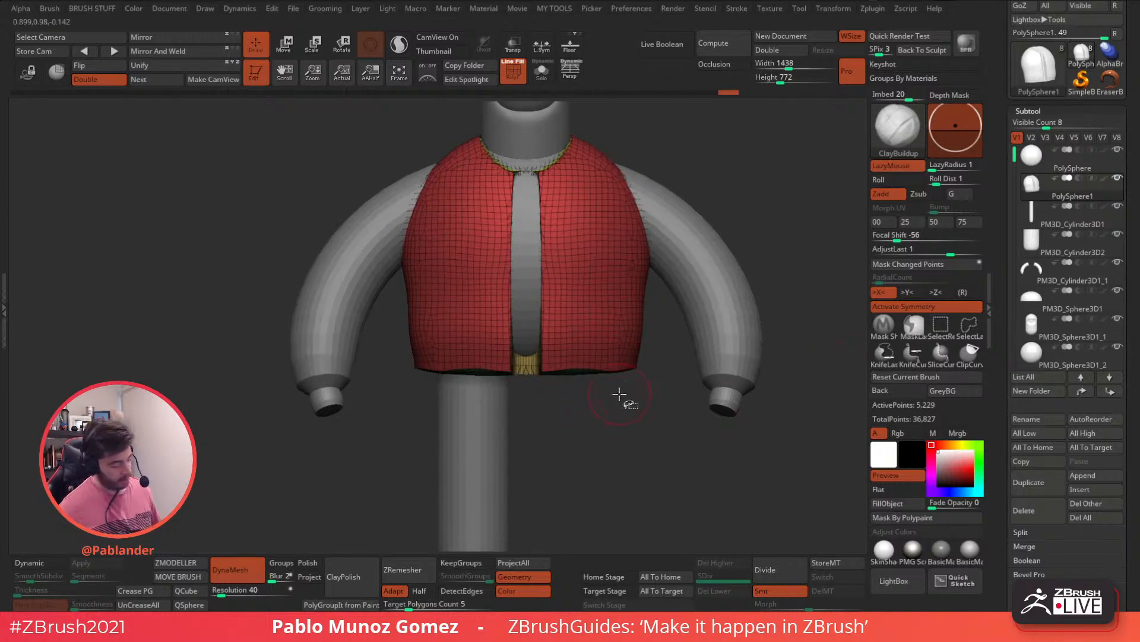
pyautogui.keyDown('ctrl'); pyautogui.keyDown('shift'); pyautogui.click(613, 250); pyautogui.keyUp('shift'); pyautogui.keyUp('ctrl')
pyautogui.press('c')
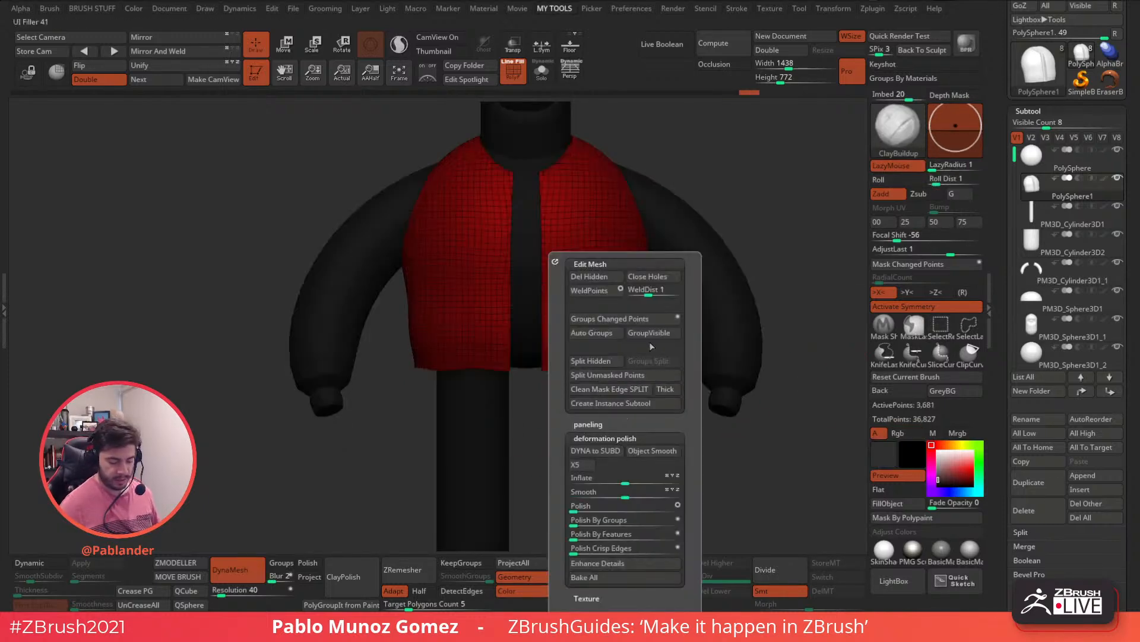
pyautogui.click(937, 450)
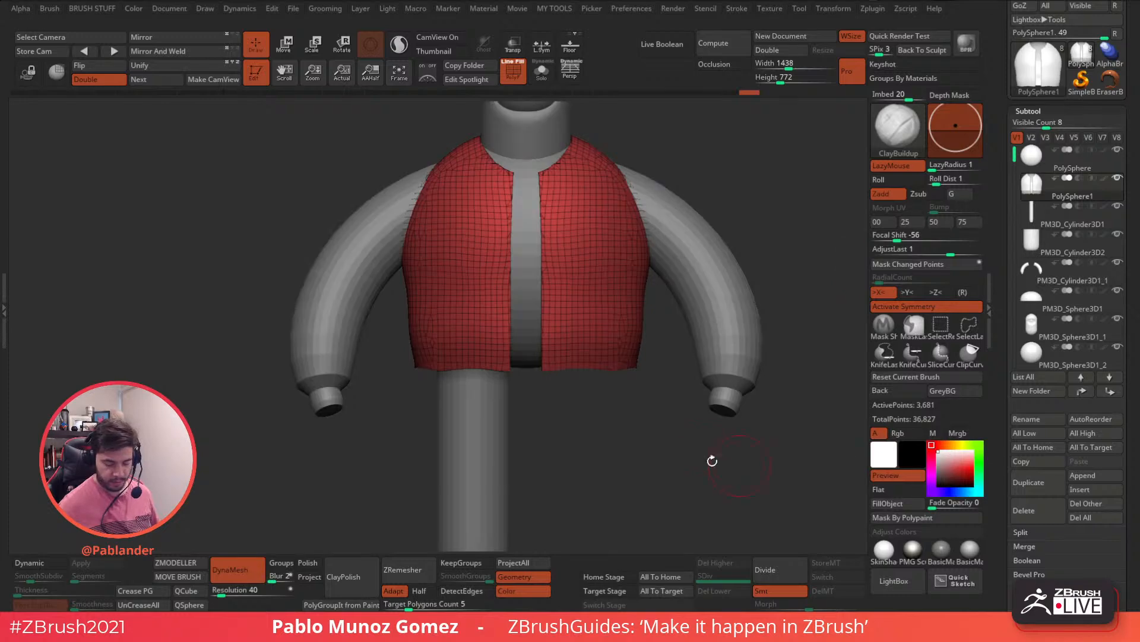
pyautogui.press('c')
pyautogui.click(592, 277)
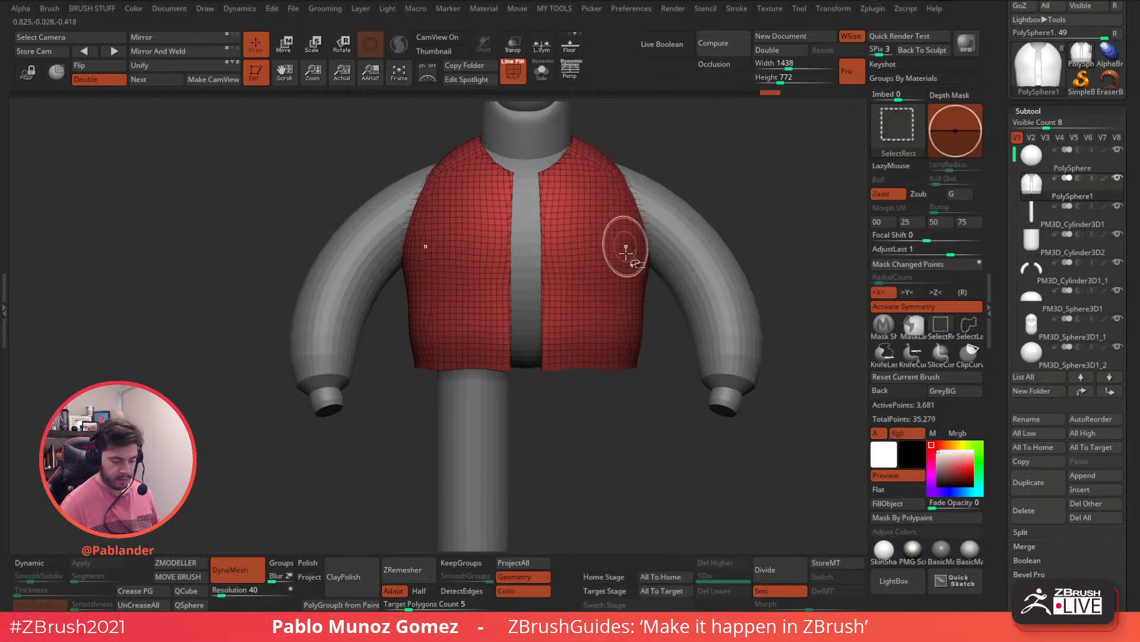
# Step: Retopologize the open clothing shell using ZRemesher with the Half option enabled
pyautogui.moveTo(622, 414); pyautogui.dragTo(560, 317)
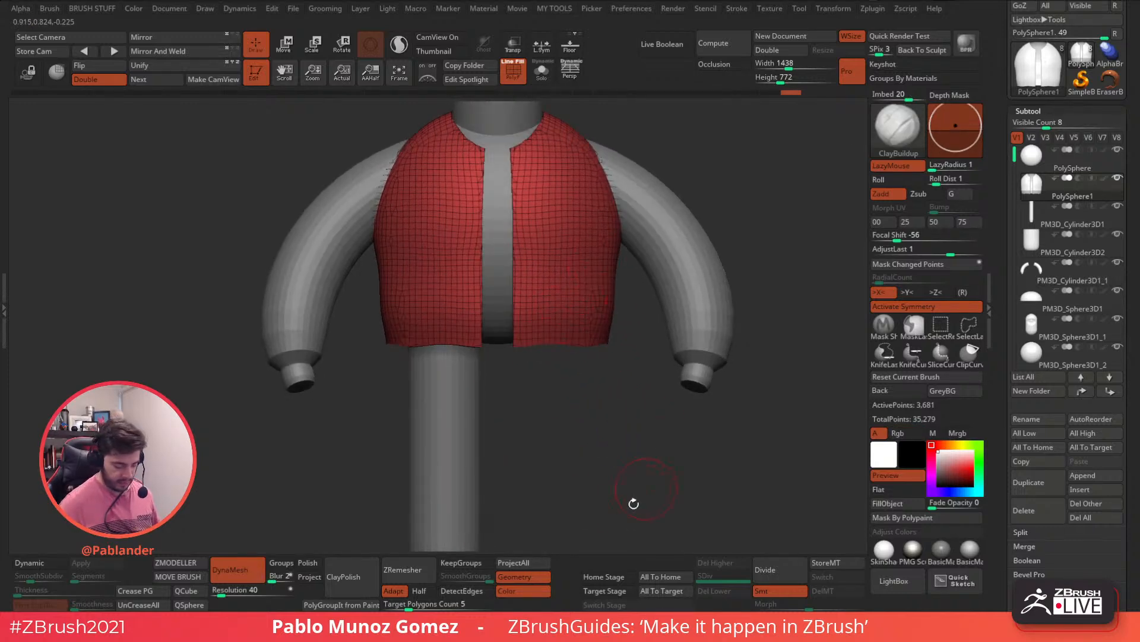
pyautogui.click(422, 591)
pyautogui.click(412, 567)
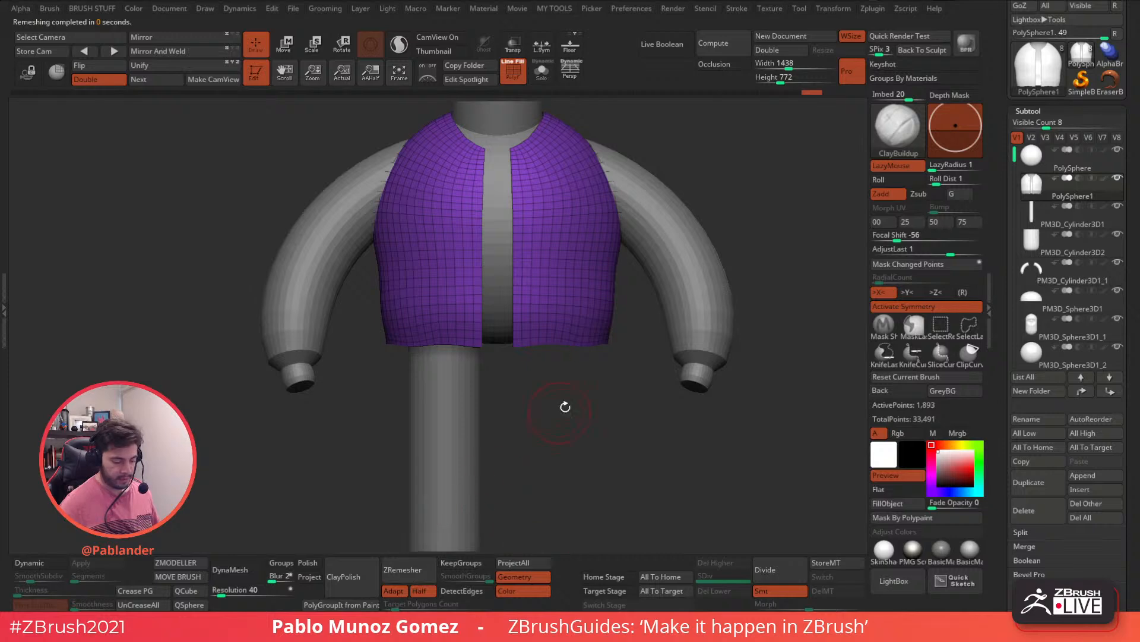
pyautogui.press('1')
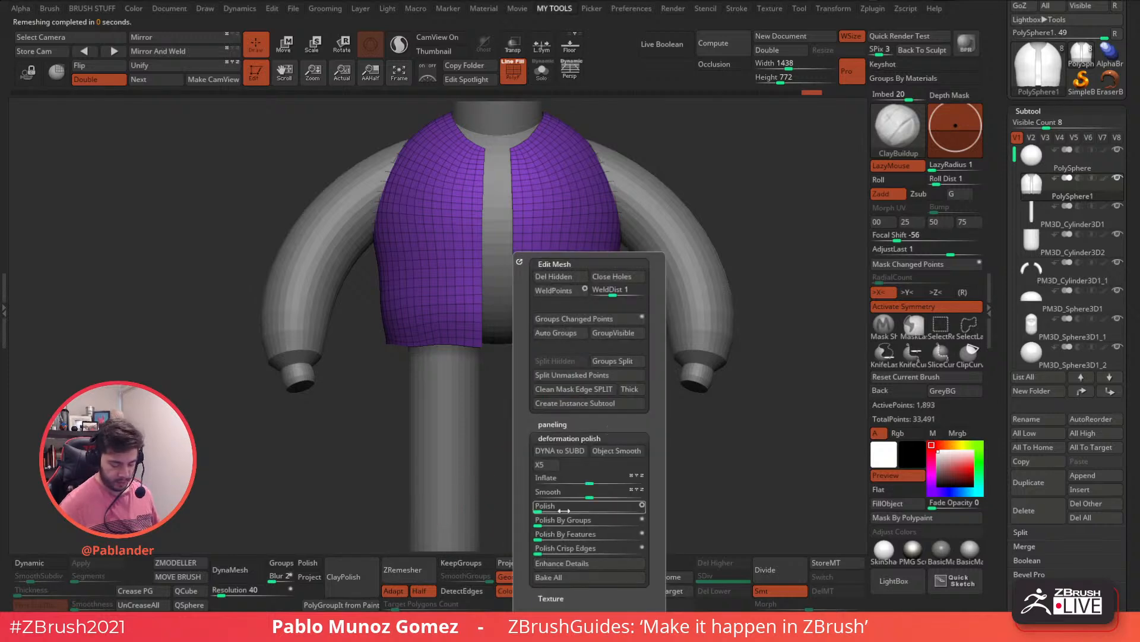
pyautogui.moveTo(543, 518); pyautogui.dragTo(557, 517)
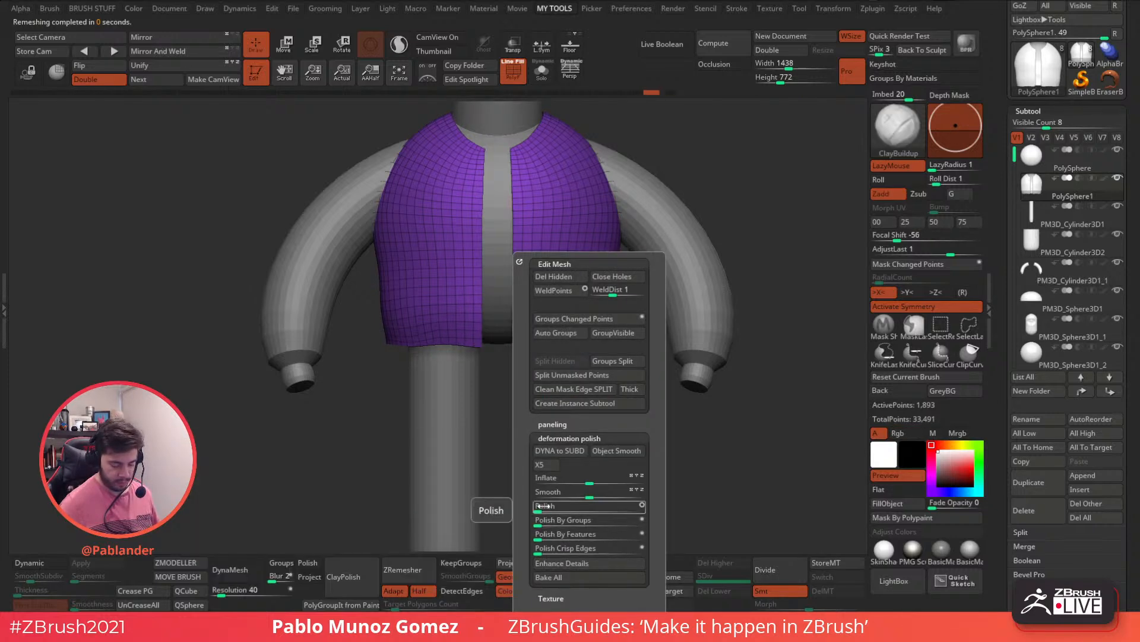
pyautogui.hotkey('ctrl', 'z')
# Step: Smooth the edges and corners of the open jacket shell slightly with Polish By Features
pyautogui.moveTo(583, 448); pyautogui.dragTo(573, 425)
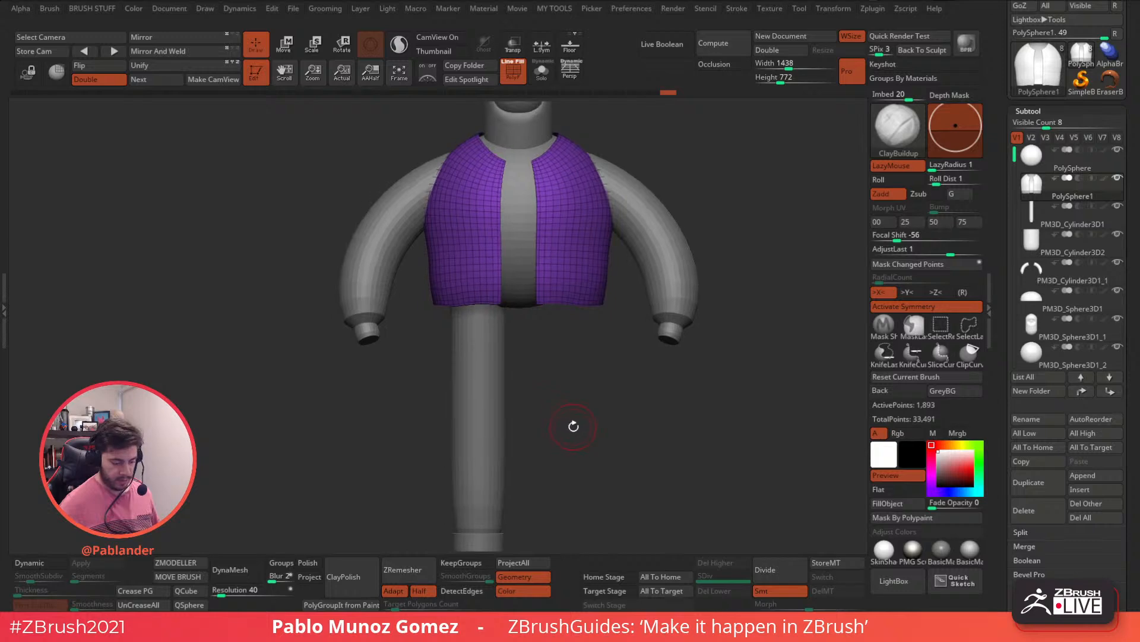
pyautogui.press('1')
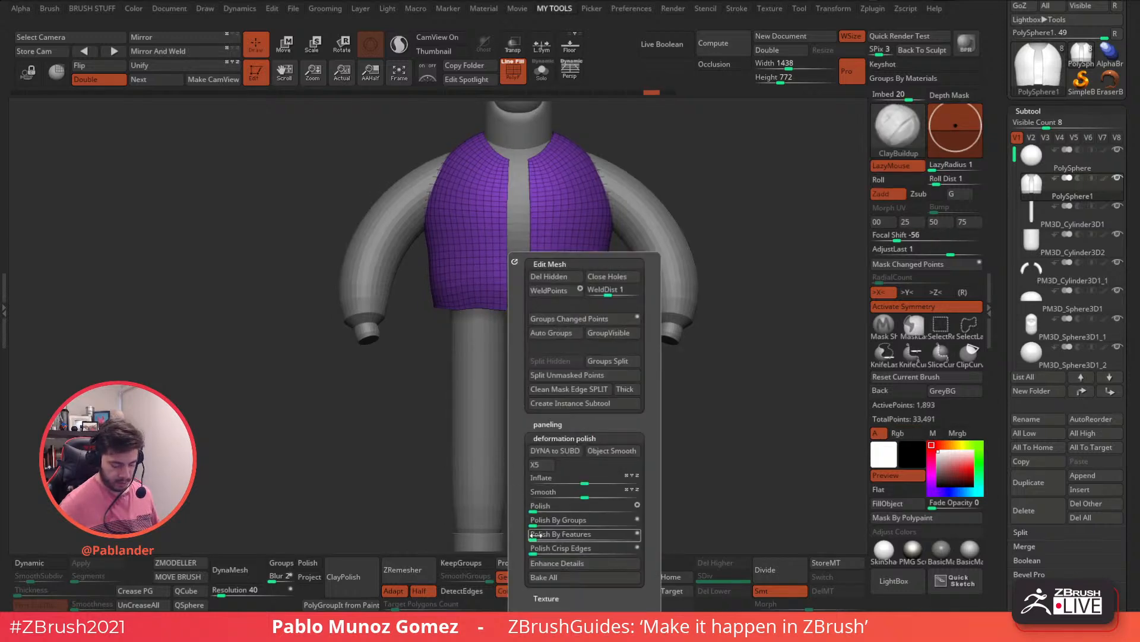
pyautogui.moveTo(535, 535); pyautogui.dragTo(541, 536)
pyautogui.moveTo(573, 380)
pyautogui.mouseDown()
pyautogui.moveTo(601, 394)
pyautogui.moveTo(584, 388)
pyautogui.mouseUp()
# Step: Adjust the jacket's hem at the front and side with the Move brush and smooth out its unevenness
pyautogui.press('2')
pyautogui.click(553, 328)
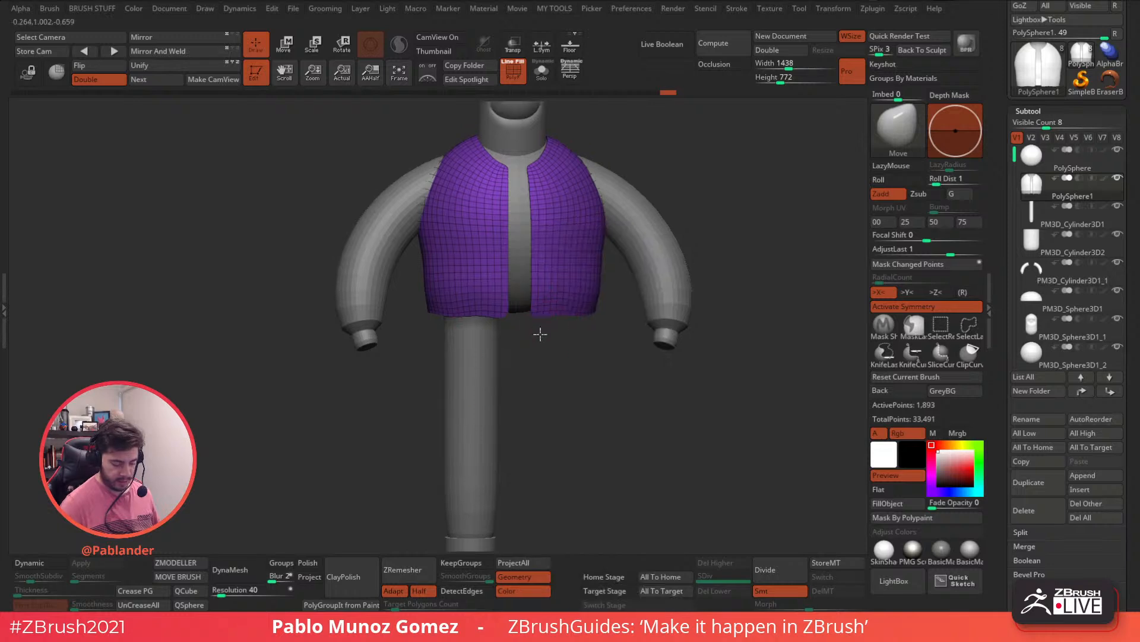
pyautogui.moveTo(540, 318); pyautogui.dragTo(557, 318)
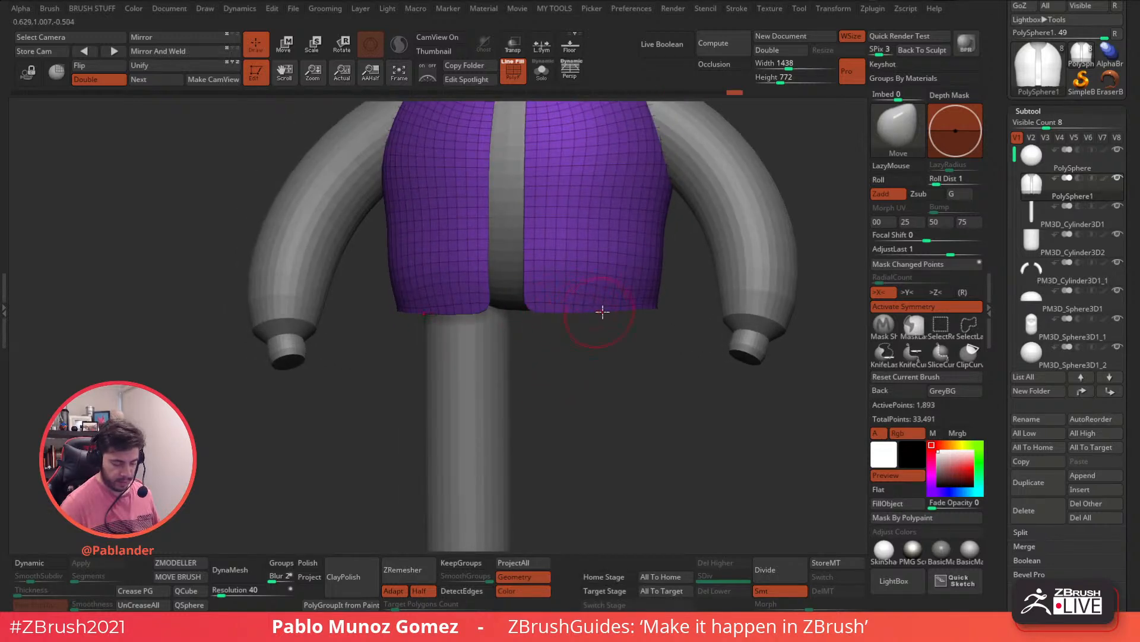
pyautogui.press('shift')
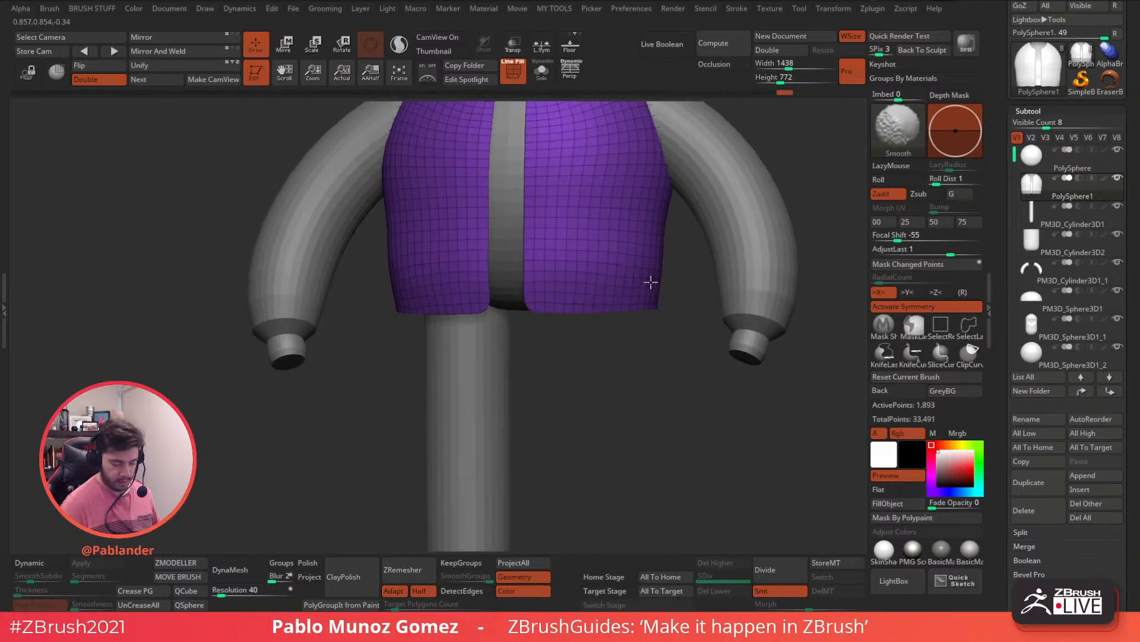
pyautogui.keyDown('shift'); pyautogui.moveTo(656, 285); pyautogui.dragTo(567, 278); pyautogui.keyUp('shift')
pyautogui.moveTo(677, 341); pyautogui.dragTo(560, 347)
pyautogui.keyDown('shift'); pyautogui.moveTo(700, 293); pyautogui.dragTo(777, 285); pyautogui.keyUp('shift')
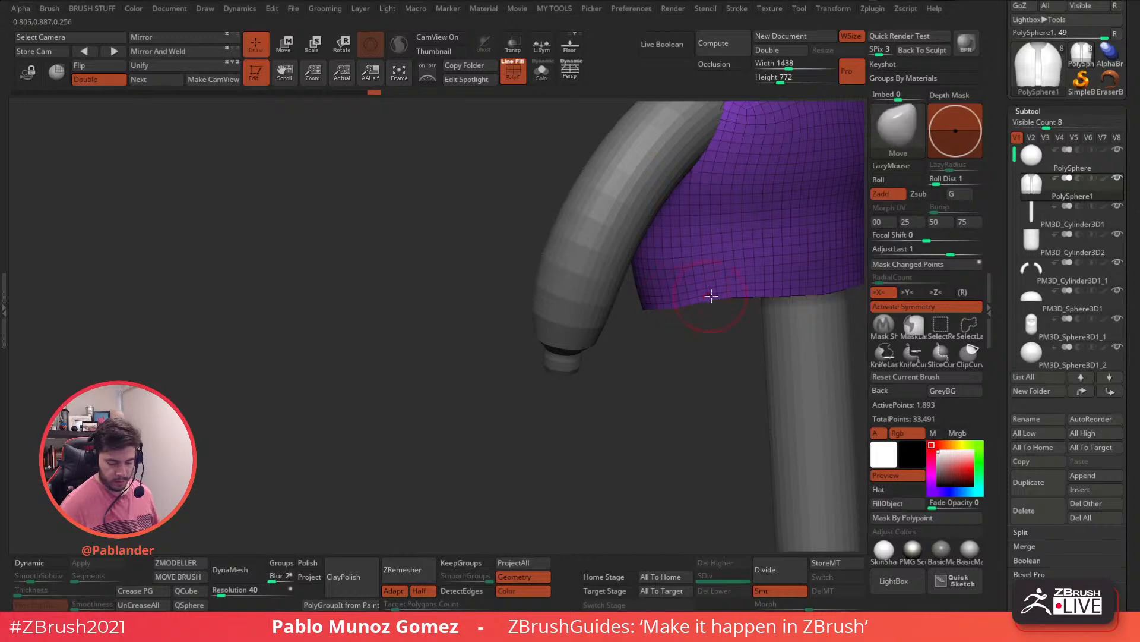
# Step: Examine the jacket's hem and fit from the back, from below and from the front
pyautogui.keyDown('alt'); pyautogui.moveTo(705, 343); pyautogui.dragTo(569, 369, button='right'); pyautogui.keyUp('alt')
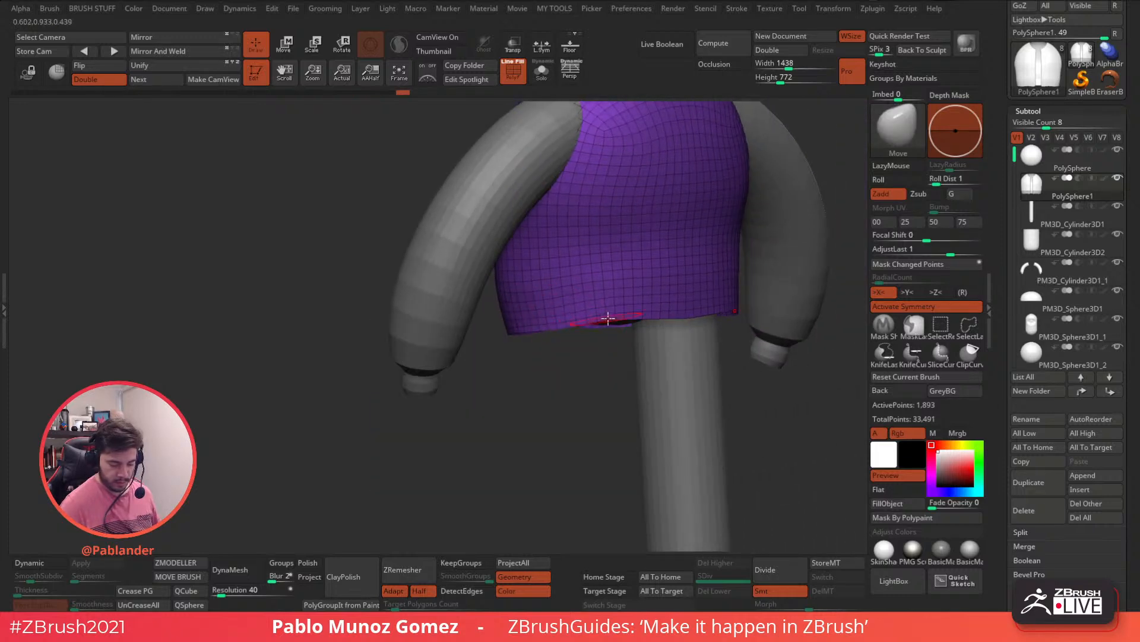
pyautogui.keyDown('alt'); pyautogui.moveTo(679, 285); pyautogui.dragTo(594, 356, button='right'); pyautogui.keyUp('alt')
pyautogui.moveTo(594, 356); pyautogui.dragTo(601, 348, button='right')
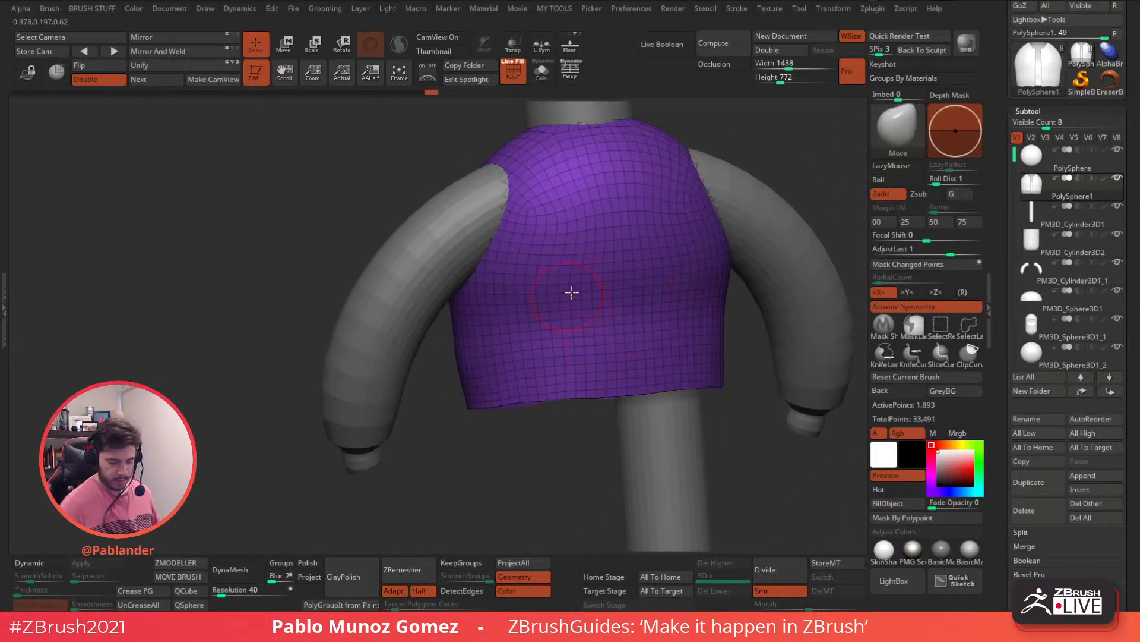
pyautogui.keyDown('shift'); pyautogui.moveTo(565, 295); pyautogui.dragTo(701, 285, button='right'); pyautogui.keyUp('shift')
pyautogui.keyDown('ctrl'); pyautogui.moveTo(683, 358); pyautogui.dragTo(631, 302, button='right'); pyautogui.keyUp('ctrl')
pyautogui.keyDown('alt'); pyautogui.moveTo(671, 321); pyautogui.dragTo(573, 292, button='right'); pyautogui.keyUp('alt')
pyautogui.moveTo(657, 395); pyautogui.dragTo(580, 423, button='right')
pyautogui.keyDown('alt'); pyautogui.moveTo(581, 423); pyautogui.dragTo(574, 356, button='right'); pyautogui.keyUp('alt')
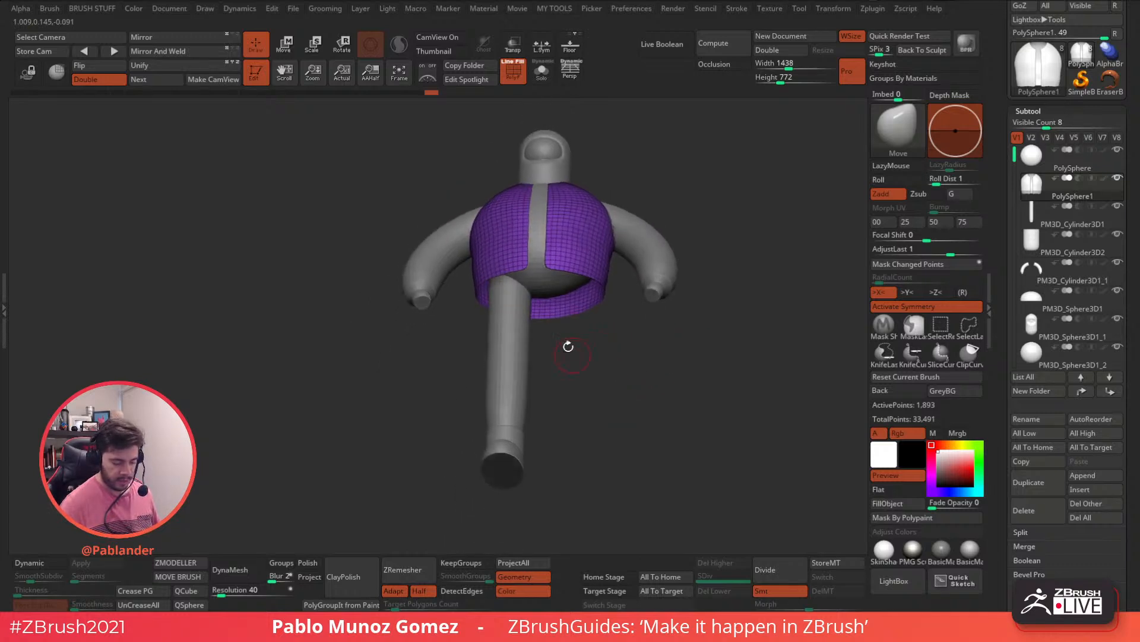
pyautogui.keyDown('shift'); pyautogui.moveTo(555, 297); pyautogui.dragTo(559, 333, button='right'); pyautogui.keyUp('shift')
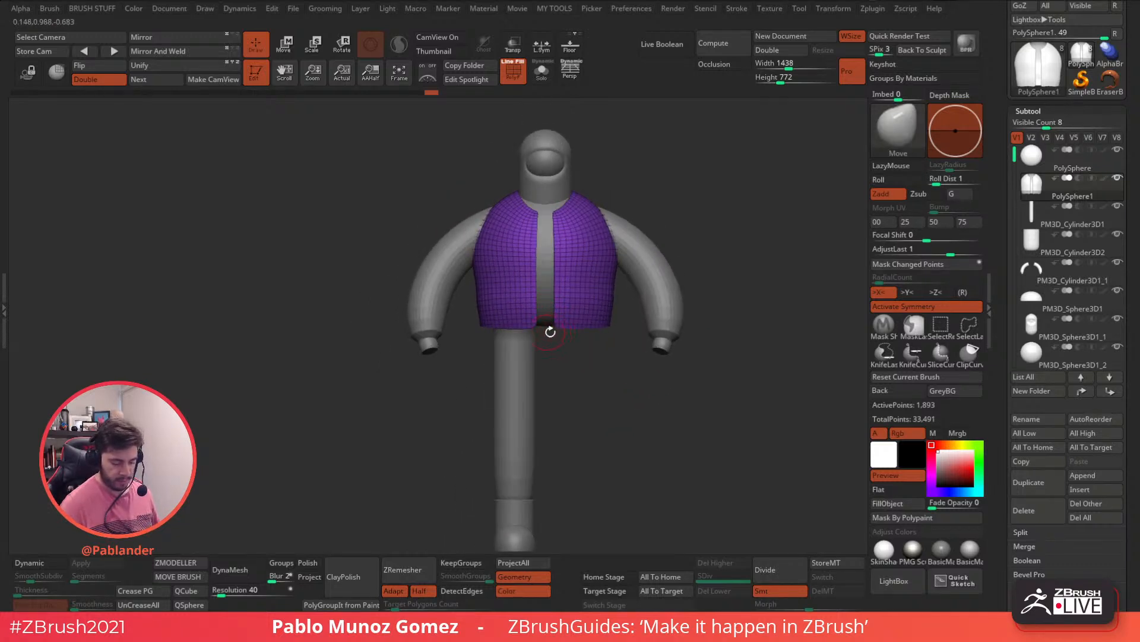
# Step: Raise the jacket's front hem above the belly with a larger Move brush, and hide the wireframe to check the silhouette
pyautogui.press('space')
pyautogui.moveTo(578, 322); pyautogui.dragTo(602, 323)
pyautogui.moveTo(532, 327)
pyautogui.mouseDown()
pyautogui.moveTo(533, 340)
pyautogui.moveTo(529, 303)
pyautogui.moveTo(479, 301)
pyautogui.mouseUp()
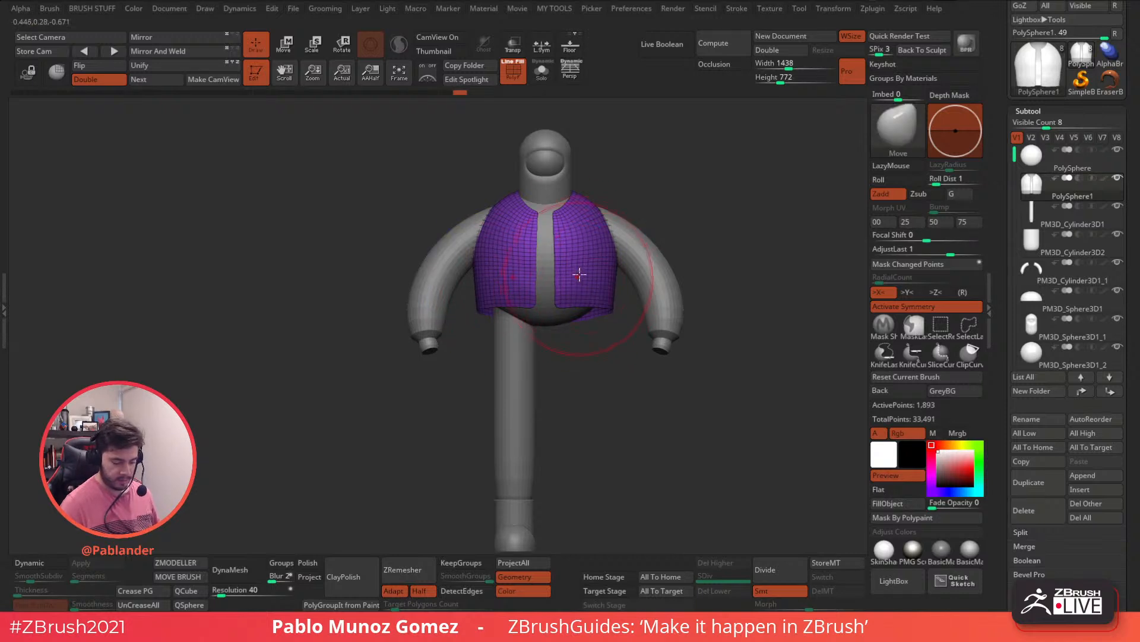
pyautogui.hotkey('shift', 'f')
pyautogui.moveTo(654, 255); pyautogui.dragTo(635, 340)
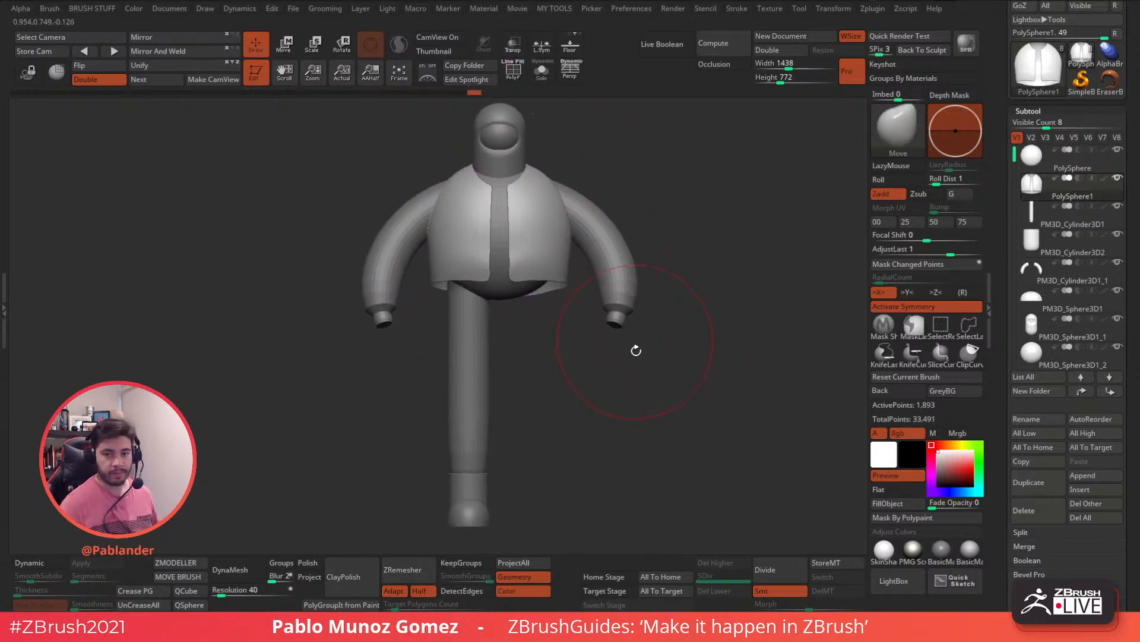
pyautogui.moveTo(626, 384)
pyautogui.mouseDown()
pyautogui.moveTo(635, 373)
pyautogui.moveTo(654, 382)
pyautogui.moveTo(620, 389)
pyautogui.mouseUp()
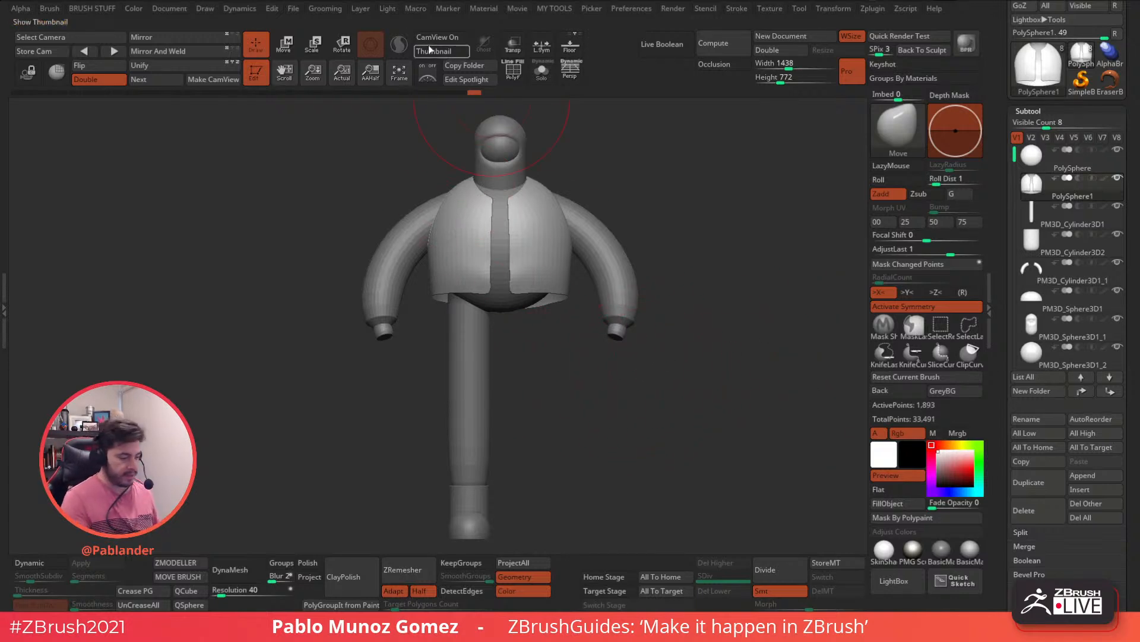
# Step: Add an eyeballs subtool with the Append Eyes macro and check it in Solo mode
pyautogui.click(416, 9)
pyautogui.click(455, 66)
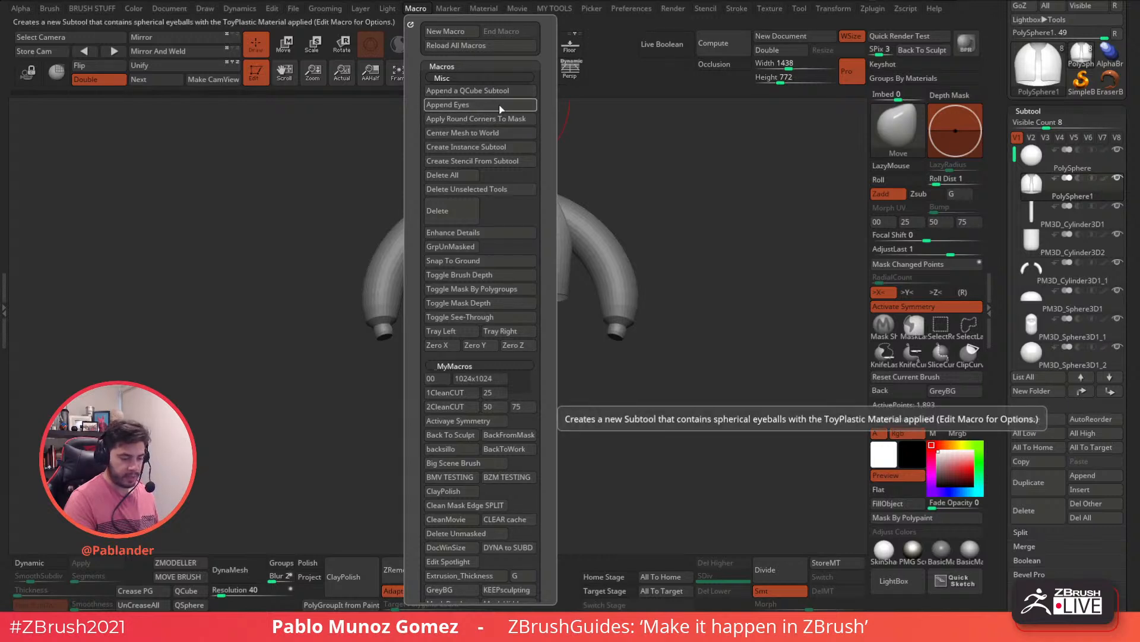
pyautogui.click(494, 105)
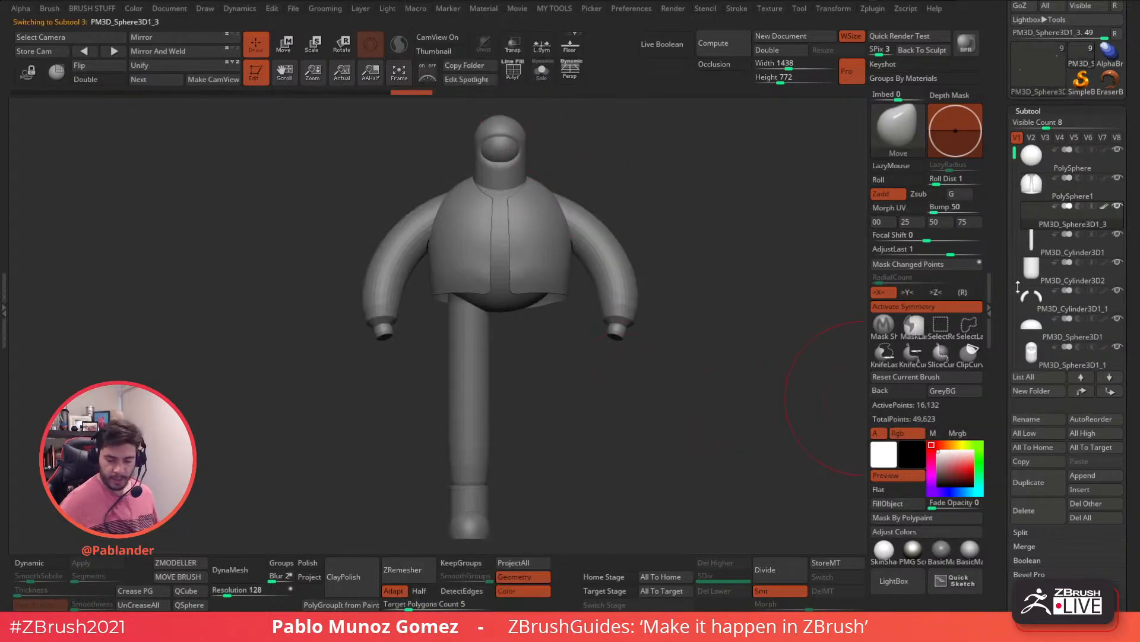
pyautogui.moveTo(1009, 163); pyautogui.dragTo(1014, 191)
pyautogui.keyDown('ctrl'); pyautogui.moveTo(797, 344); pyautogui.dragTo(642, 455, button='right'); pyautogui.keyUp('ctrl')
pyautogui.click(541, 73)
pyautogui.click(542, 75)
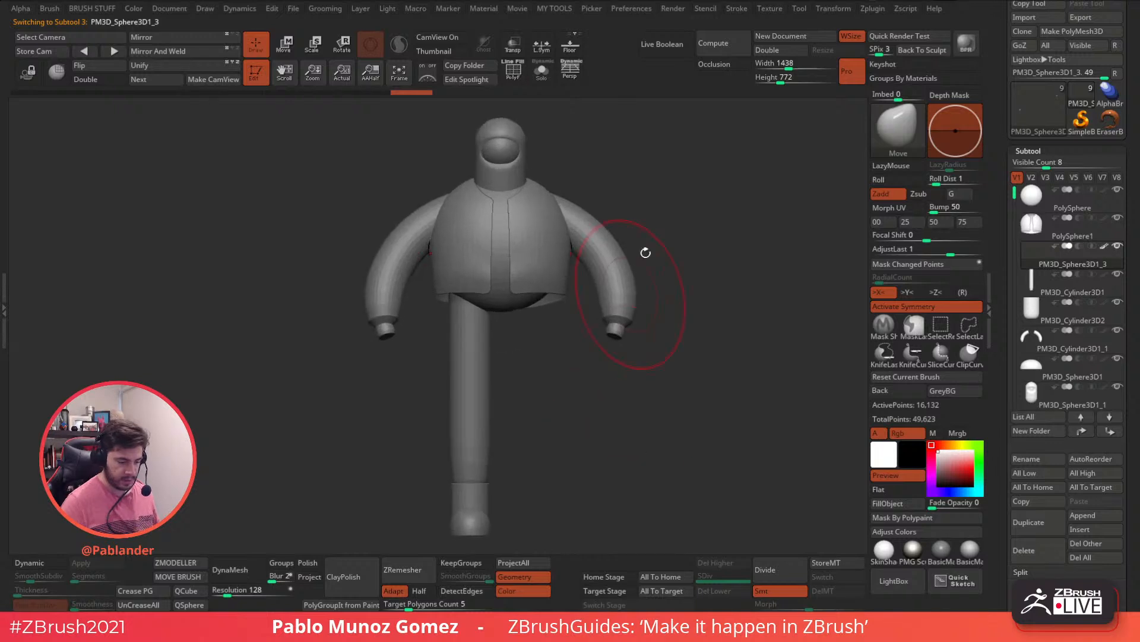
# Step: Turn on transparency and local symmetry, and move the eyeballs subtool up to the character's head
pyautogui.keyDown('alt'); pyautogui.moveTo(652, 241); pyautogui.dragTo(641, 317, button='right'); pyautogui.keyUp('alt')
pyautogui.click(513, 44)
pyautogui.press('space')
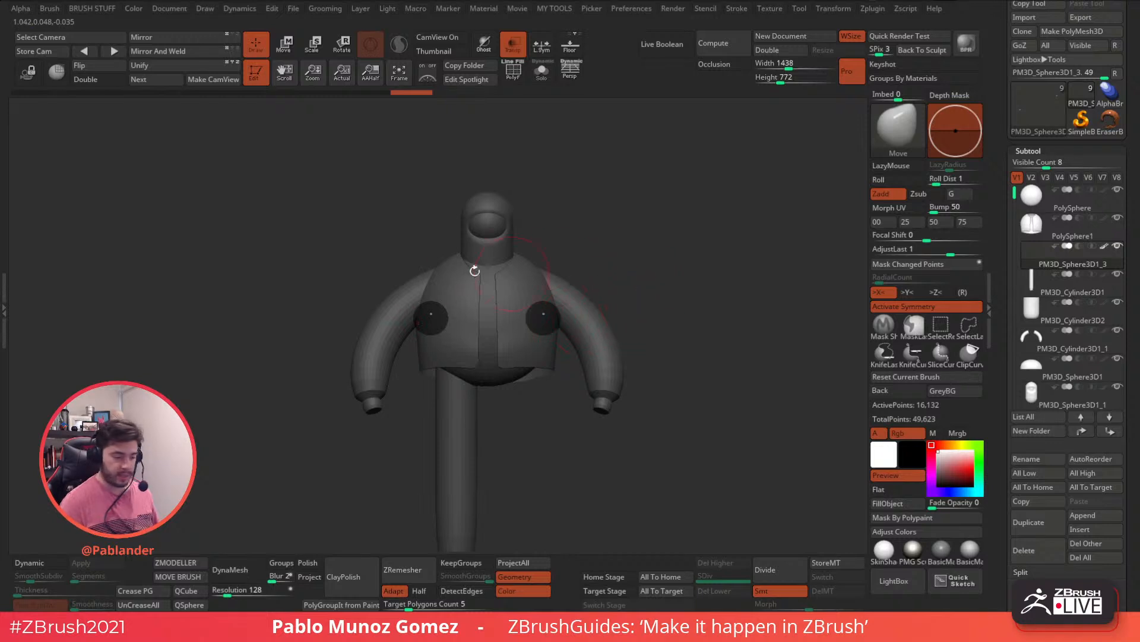
pyautogui.press('w')
pyautogui.click(544, 49)
pyautogui.moveTo(542, 317); pyautogui.dragTo(562, 176)
pyautogui.keyDown('ctrl'); pyautogui.moveTo(580, 176); pyautogui.dragTo(611, 372, button='right'); pyautogui.keyUp('ctrl')
# Step: Place the eyeballs within the face opening, adjusting their spacing from the front and their depth from the side
pyautogui.moveTo(512, 224); pyautogui.dragTo(499, 246)
pyautogui.moveTo(560, 178); pyautogui.dragTo(525, 179)
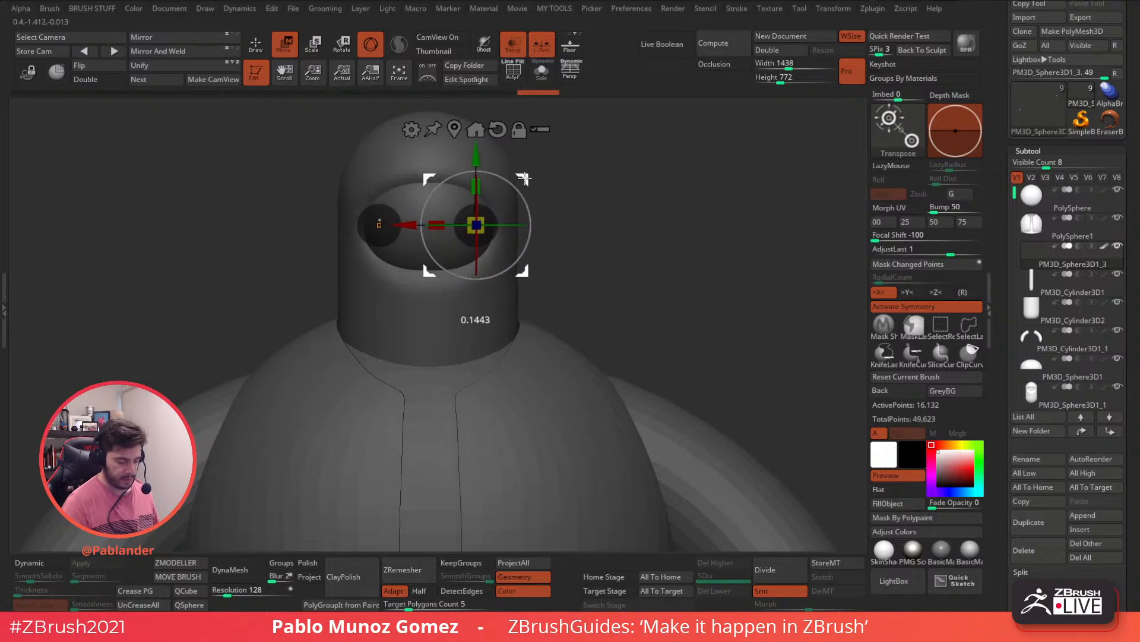
pyautogui.keyDown('shift'); pyautogui.moveTo(606, 190); pyautogui.dragTo(557, 199, button='right'); pyautogui.keyUp('shift')
pyautogui.moveTo(521, 180); pyautogui.dragTo(456, 176)
pyautogui.moveTo(409, 221); pyautogui.dragTo(408, 222)
pyautogui.moveTo(457, 175); pyautogui.dragTo(452, 174)
pyautogui.keyDown('shift'); pyautogui.moveTo(518, 181); pyautogui.dragTo(610, 220, button='right'); pyautogui.keyUp('shift')
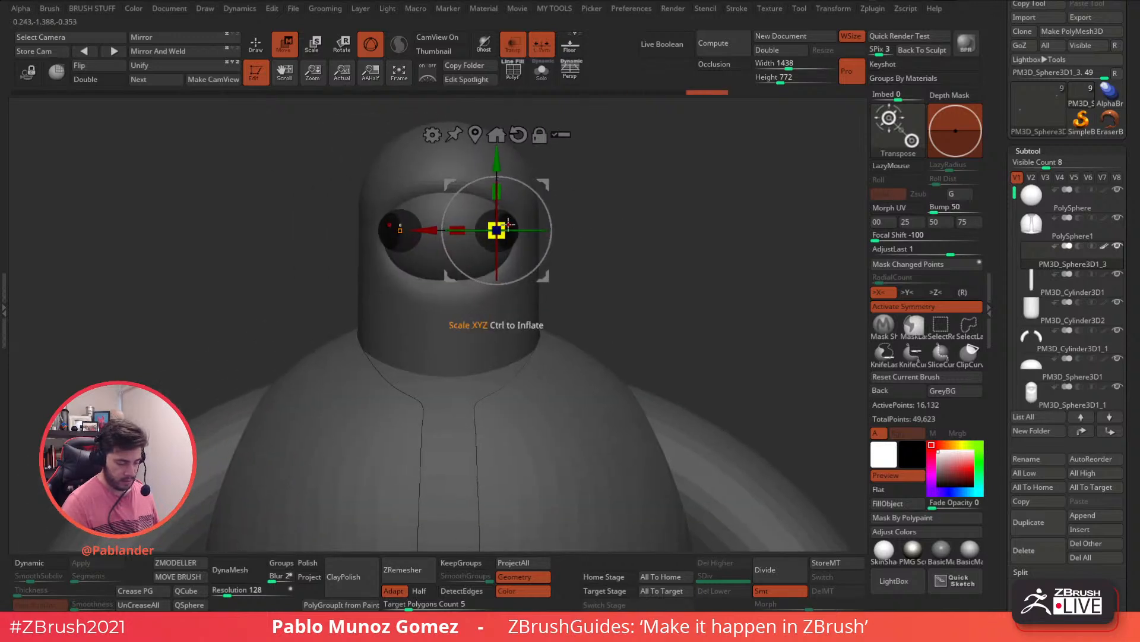
# Step: Refine the eyeballs' size and position in the face opening, and turn off transparency to judge how they emerge
pyautogui.moveTo(506, 223); pyautogui.dragTo(506, 232)
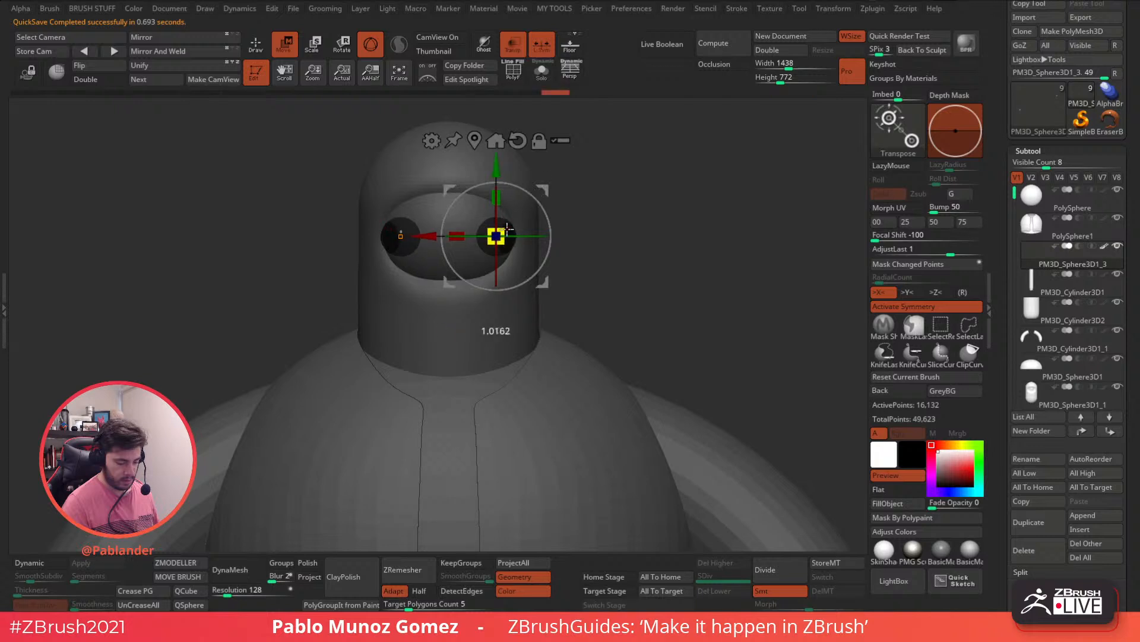
pyautogui.moveTo(603, 206); pyautogui.dragTo(511, 208, button='right')
pyautogui.moveTo(538, 192); pyautogui.dragTo(540, 192)
pyautogui.moveTo(541, 192); pyautogui.dragTo(593, 197, button='right')
pyautogui.click(259, 49)
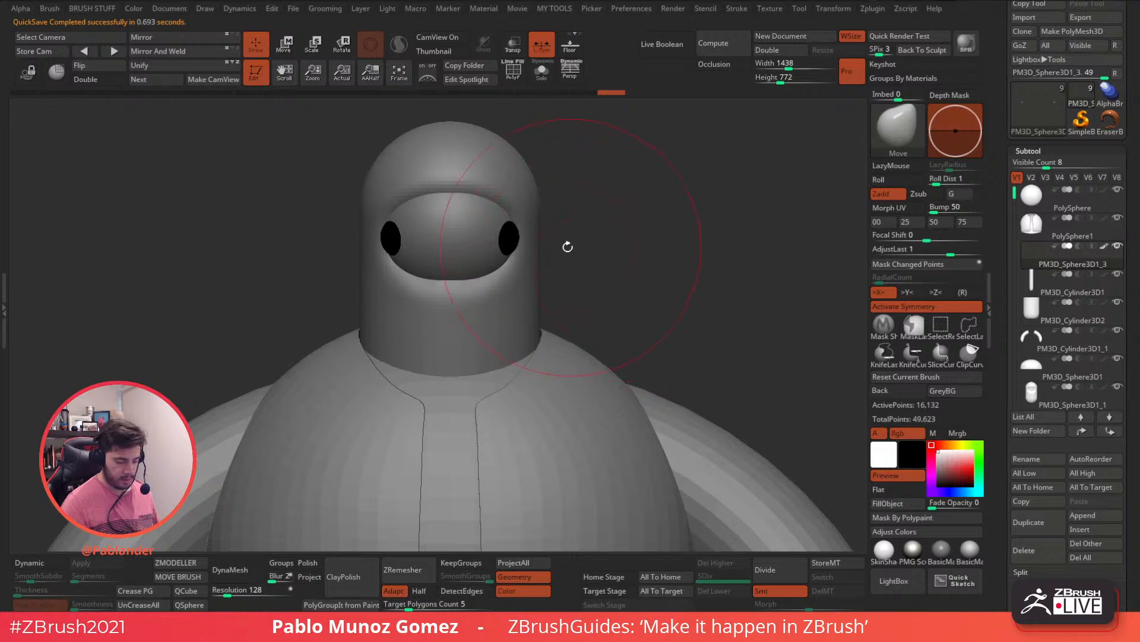
pyautogui.press('w')
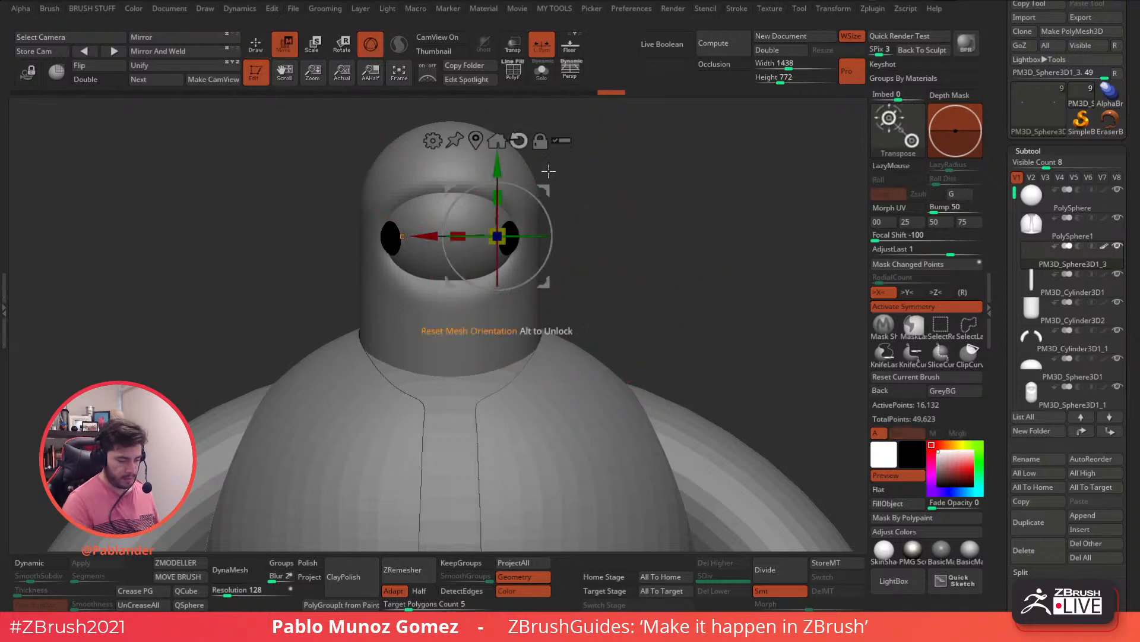
pyautogui.moveTo(551, 277); pyautogui.dragTo(538, 277)
pyautogui.moveTo(492, 169); pyautogui.dragTo(491, 171)
pyautogui.press('q')
# Step: Select the face sphere inside the hood, reduce the Move brush size and activate X symmetry
pyautogui.keyDown('alt'); pyautogui.click(477, 234); pyautogui.keyUp('alt')
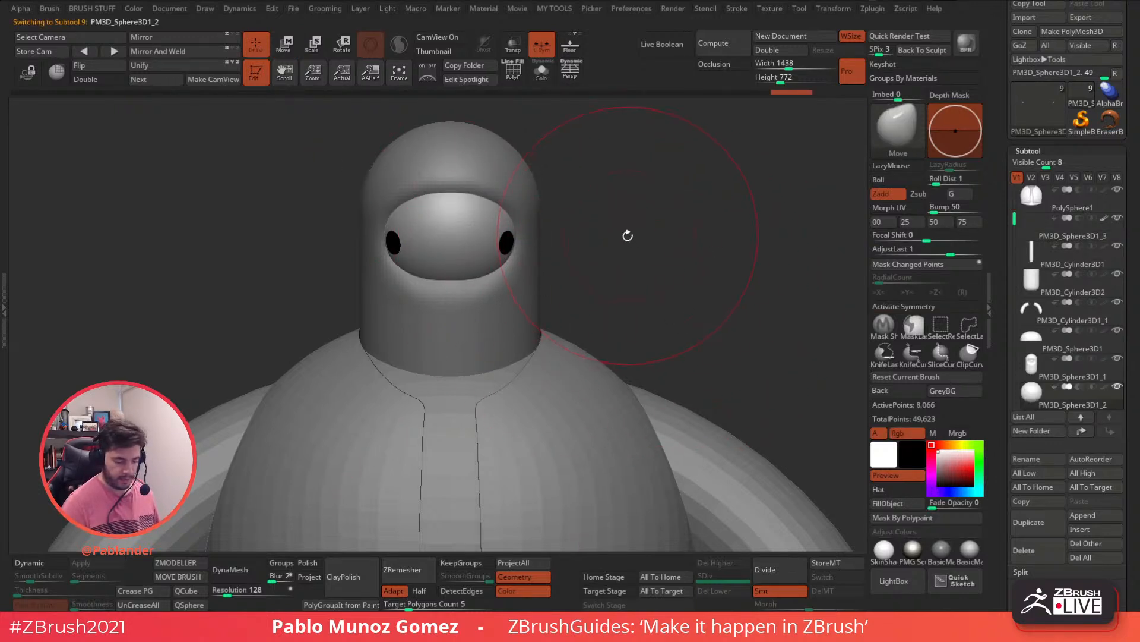
pyautogui.press('space')
pyautogui.moveTo(629, 237); pyautogui.dragTo(623, 237)
pyautogui.press('x')
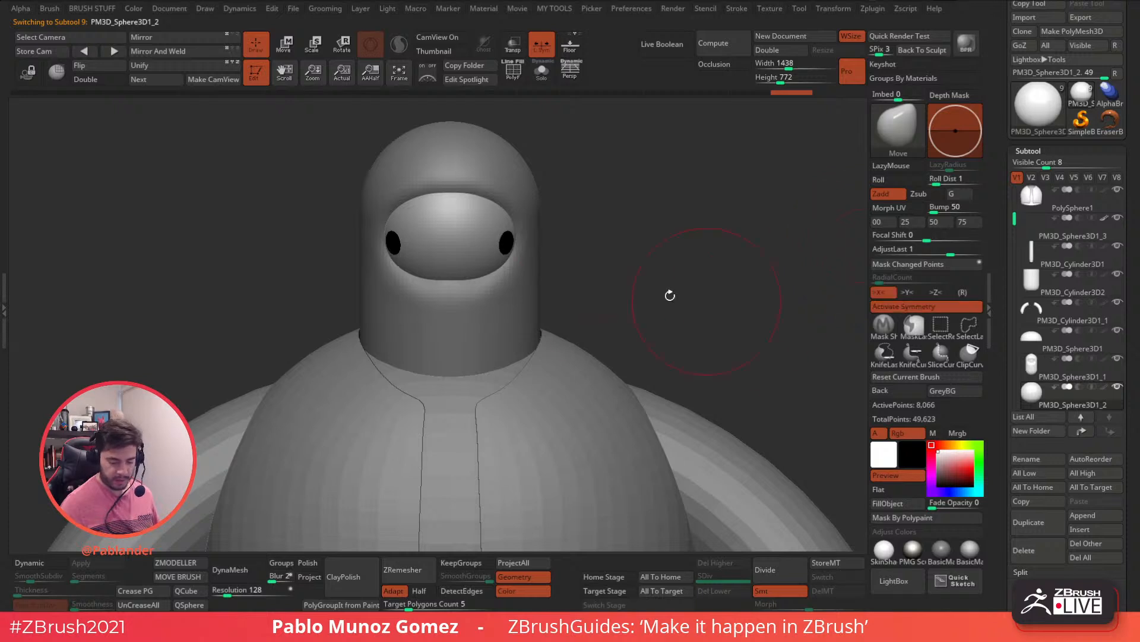
pyautogui.moveTo(506, 243)
pyautogui.mouseDown()
pyautogui.moveTo(524, 238)
pyautogui.moveTo(492, 236)
pyautogui.mouseUp()
pyautogui.hotkey('ctrl', 'z')
pyautogui.rightClick(523, 240)
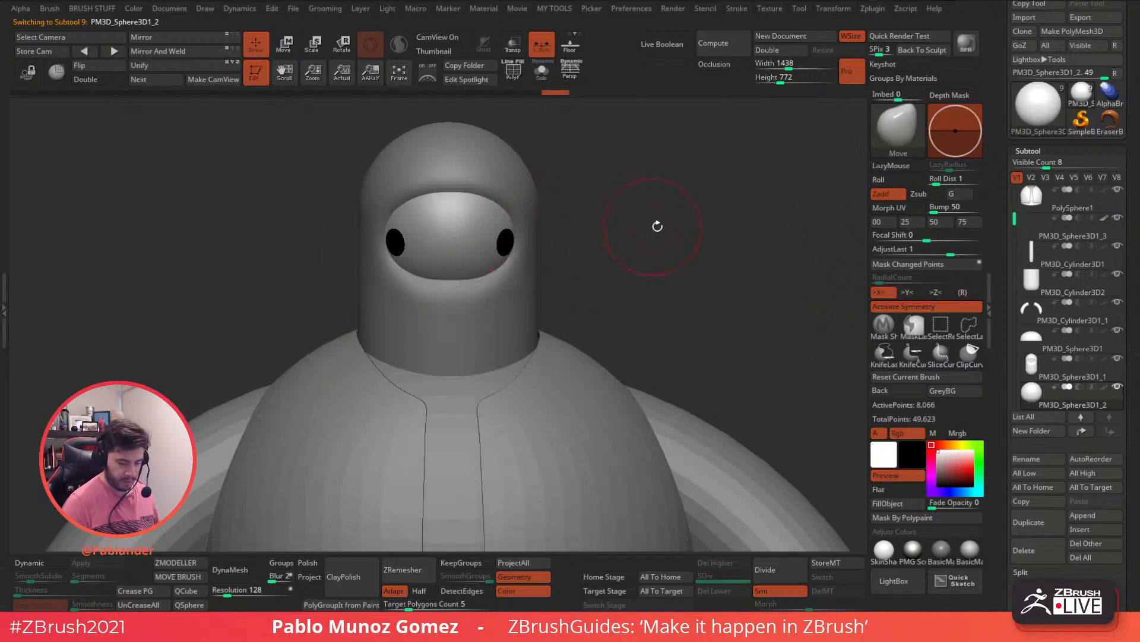
pyautogui.hotkey('ctrl', 'z')
# Step: Push in the face sphere's surface around both eyes with the Move brush to expose more of the eyeballs
pyautogui.press('b')
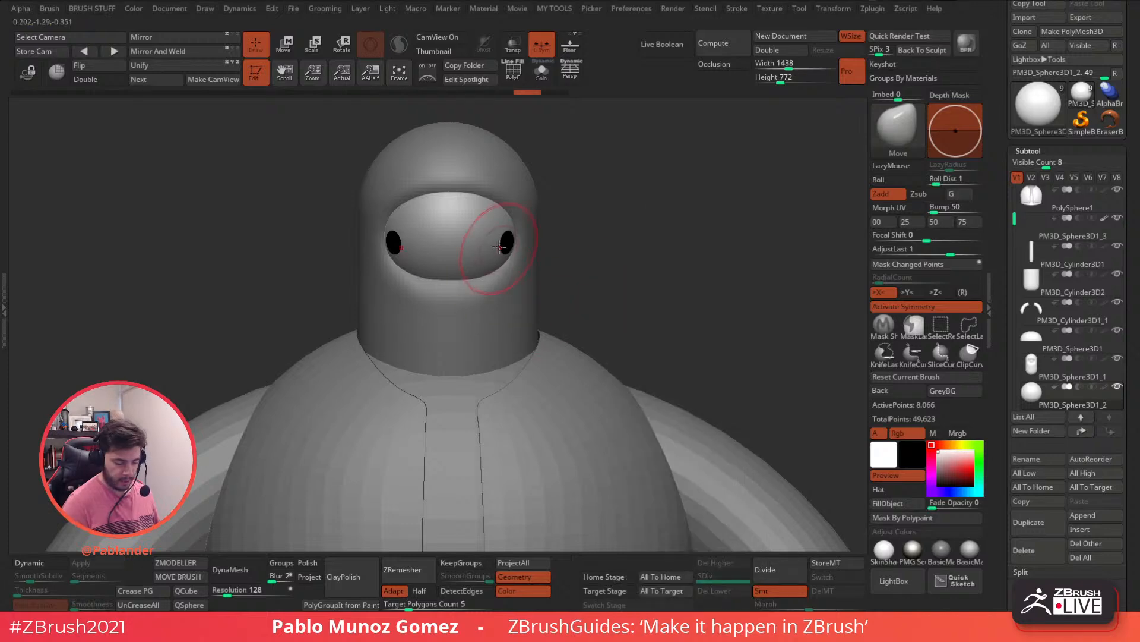
pyautogui.rightClick(502, 240)
pyautogui.moveTo(502, 241); pyautogui.dragTo(496, 241)
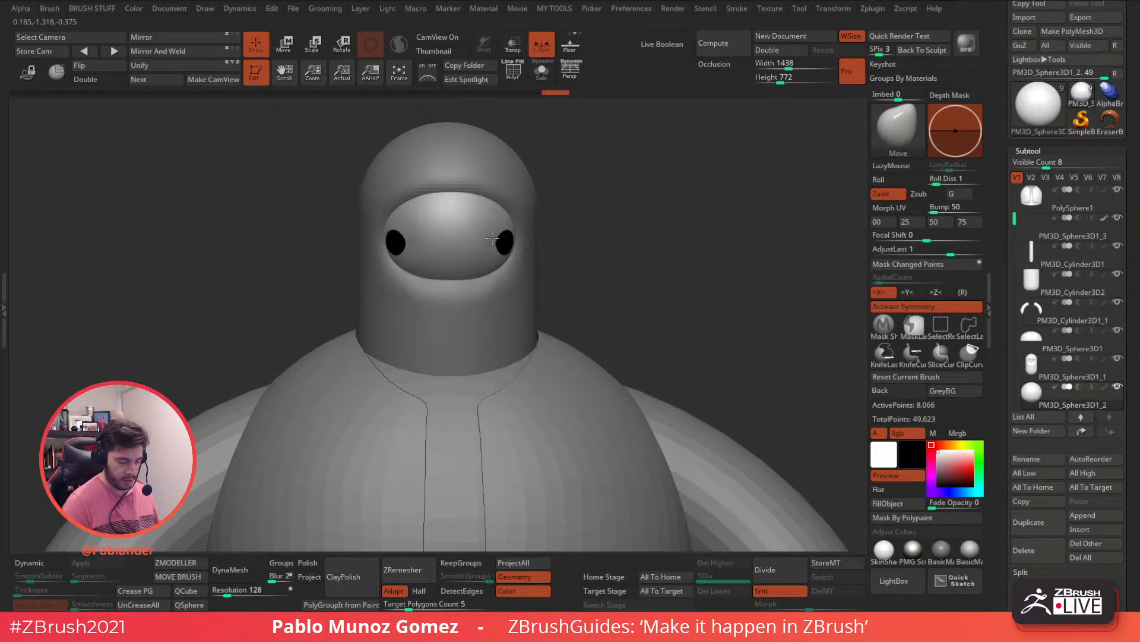
pyautogui.moveTo(488, 235); pyautogui.dragTo(504, 236)
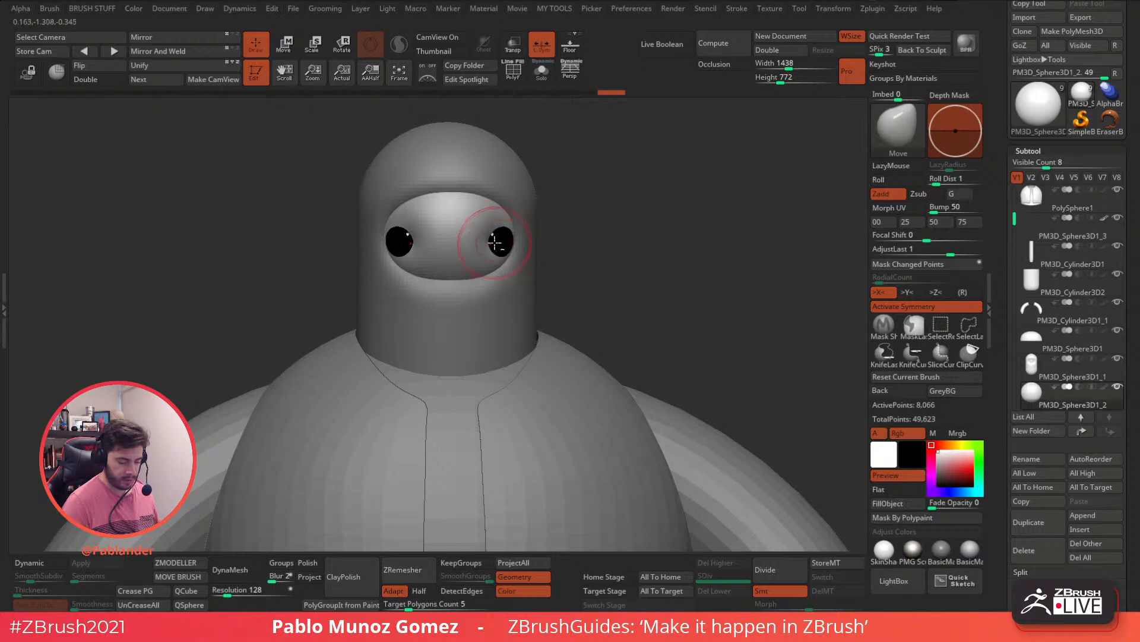
pyautogui.moveTo(492, 241); pyautogui.dragTo(492, 241, button='right')
pyautogui.moveTo(491, 241); pyautogui.dragTo(494, 239)
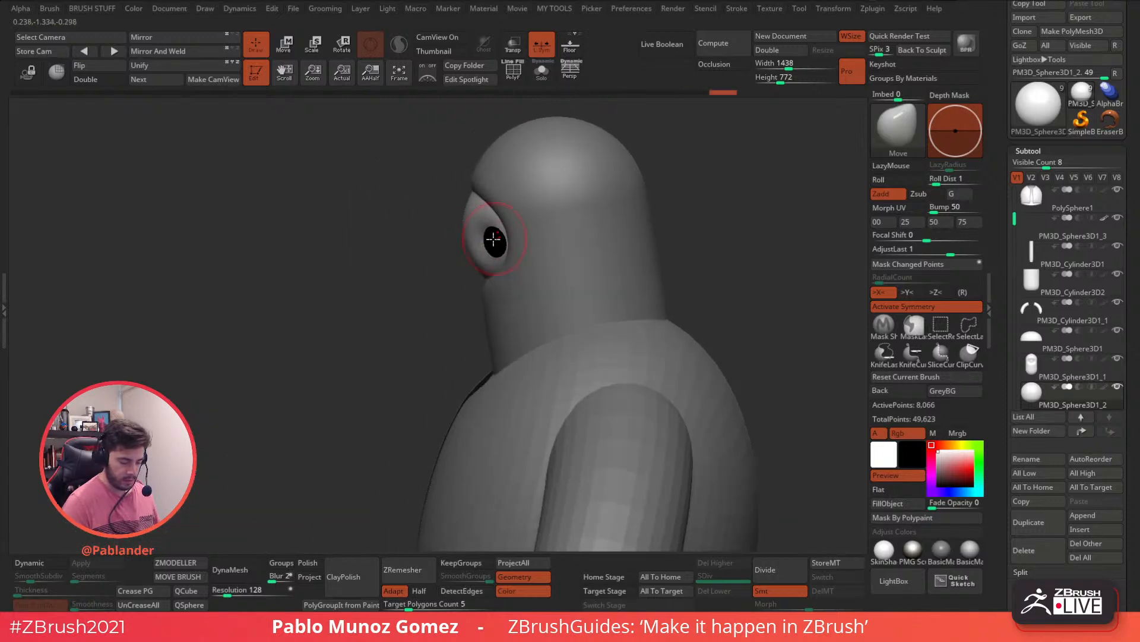
pyautogui.moveTo(492, 238); pyautogui.dragTo(511, 237, button='right')
pyautogui.moveTo(504, 253); pyautogui.dragTo(501, 251)
pyautogui.moveTo(488, 240); pyautogui.dragTo(504, 241, button='right')
# Step: Examine the eyes and face close up, and check the proportions of the whole character from the front
pyautogui.keyDown('alt'); pyautogui.click(476, 238); pyautogui.keyUp('alt')
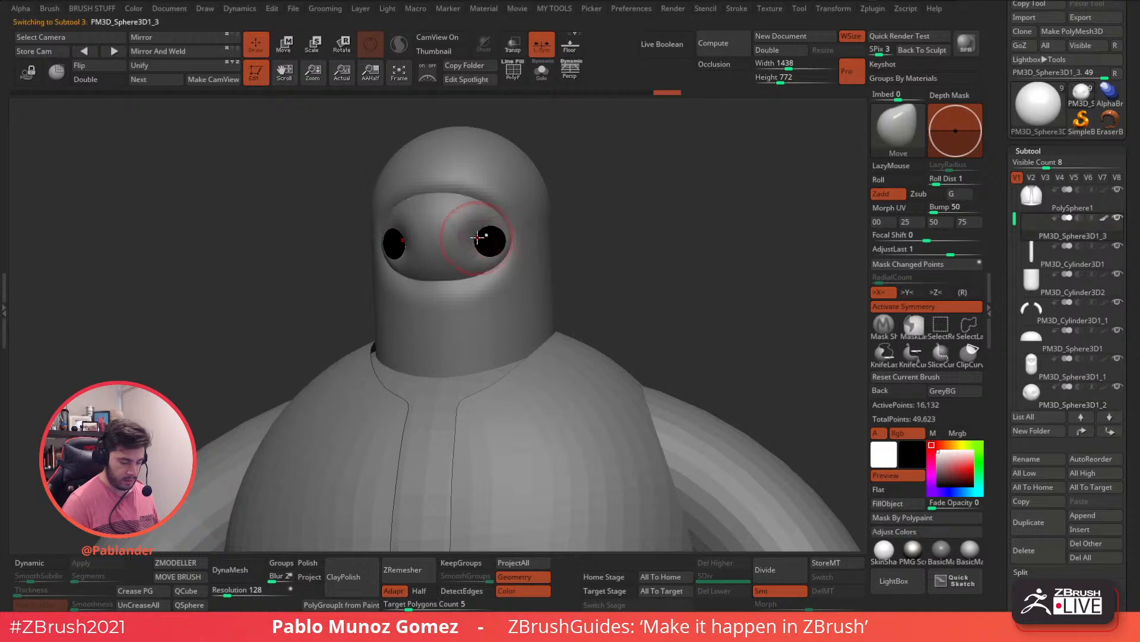
pyautogui.keyDown('alt'); pyautogui.click(481, 221); pyautogui.keyUp('alt')
pyautogui.moveTo(482, 222); pyautogui.dragTo(451, 260, button='right')
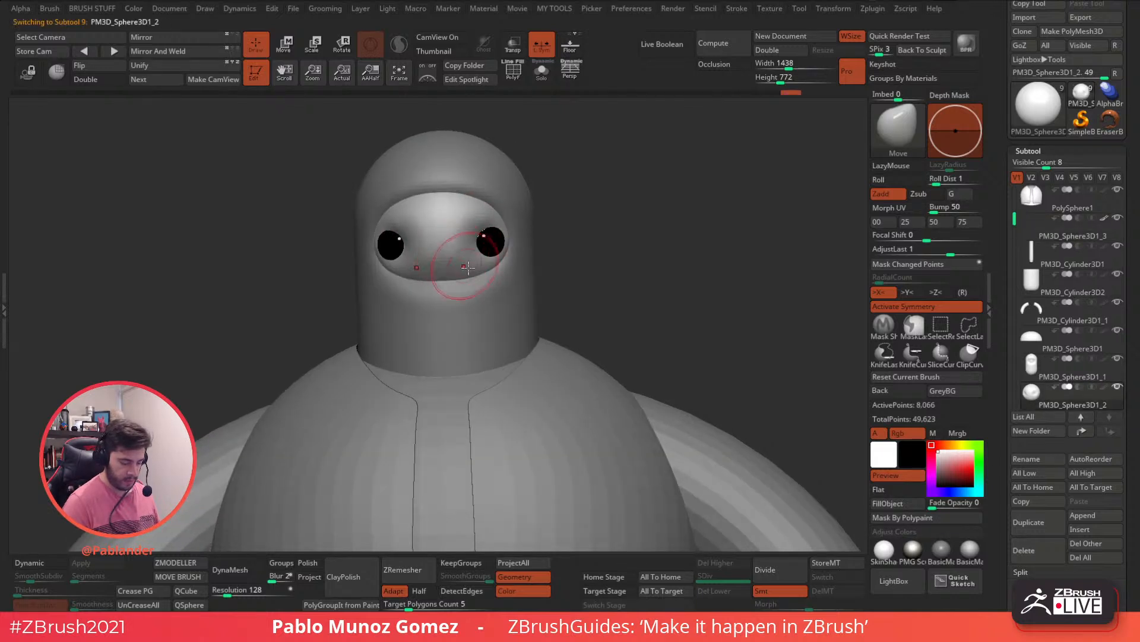
pyautogui.moveTo(528, 237); pyautogui.dragTo(575, 260, button='right')
pyautogui.moveTo(562, 234)
pyautogui.mouseDown()
pyautogui.moveTo(608, 224)
pyautogui.moveTo(563, 224)
pyautogui.moveTo(592, 247)
pyautogui.moveTo(469, 268)
pyautogui.mouseUp()
pyautogui.press('shift')
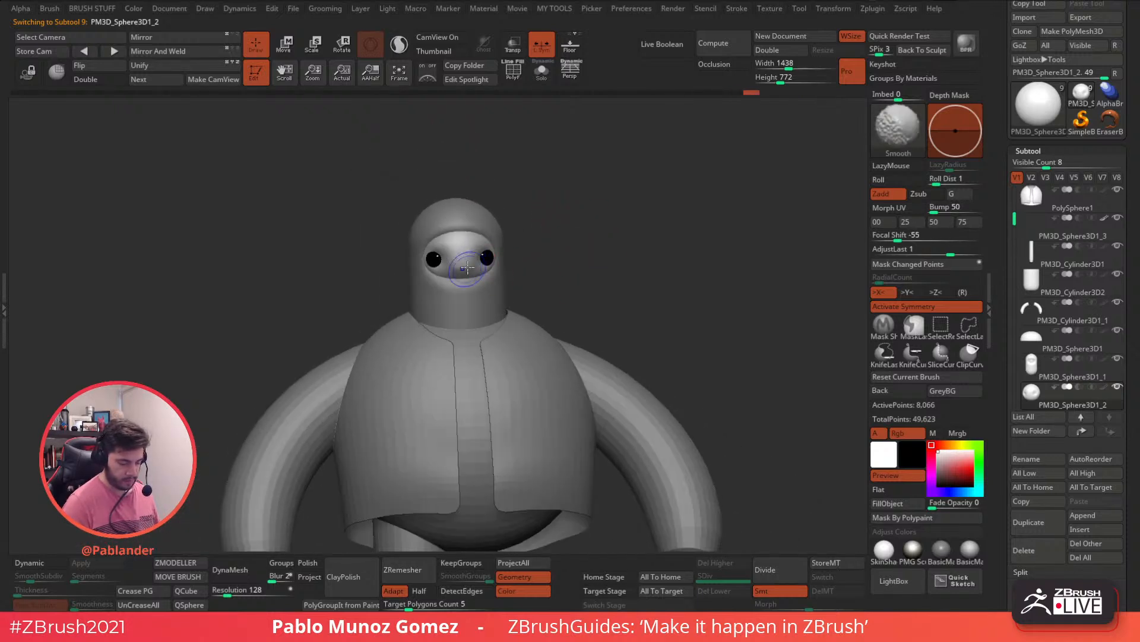
pyautogui.moveTo(594, 246)
pyautogui.mouseDown()
pyautogui.moveTo(606, 260)
pyautogui.moveTo(592, 189)
pyautogui.mouseUp()
pyautogui.moveTo(625, 380)
pyautogui.keyDown('alt'); pyautogui.mouseDown()
pyautogui.moveTo(630, 332)
pyautogui.moveTo(611, 369)
pyautogui.moveTo(616, 400)
pyautogui.moveTo(640, 400)
pyautogui.moveTo(594, 403)
pyautogui.moveTo(672, 351)
pyautogui.mouseUp(); pyautogui.keyUp('alt')
pyautogui.keyDown('alt'); pyautogui.moveTo(576, 370); pyautogui.dragTo(619, 352); pyautogui.keyUp('alt')
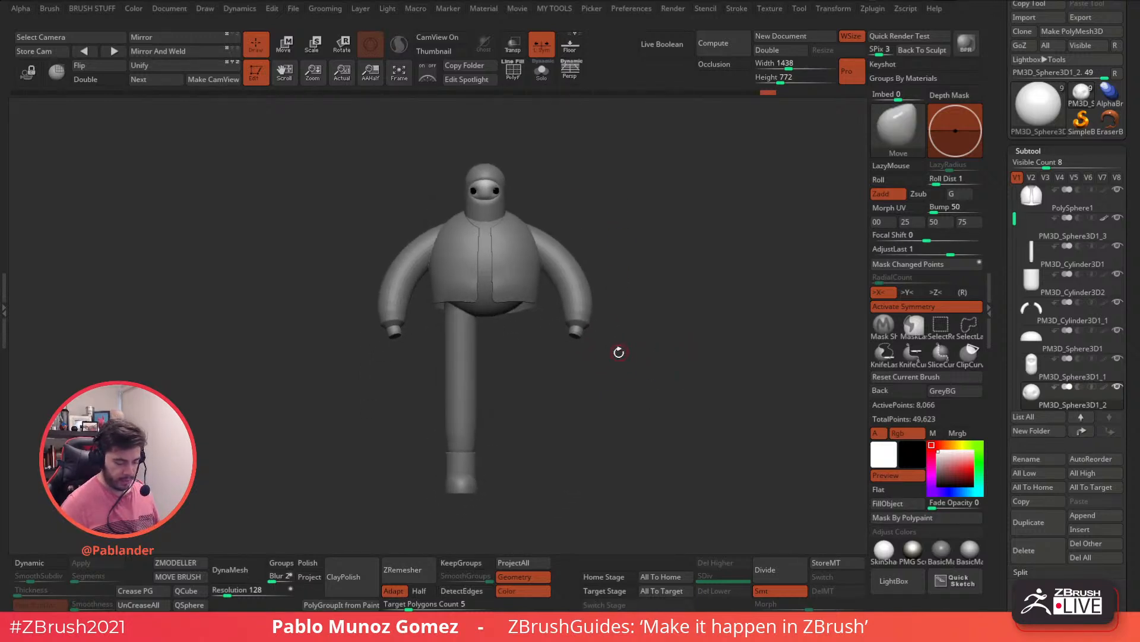
pyautogui.keyDown('alt'); pyautogui.moveTo(560, 429); pyautogui.dragTo(596, 389); pyautogui.keyUp('alt')
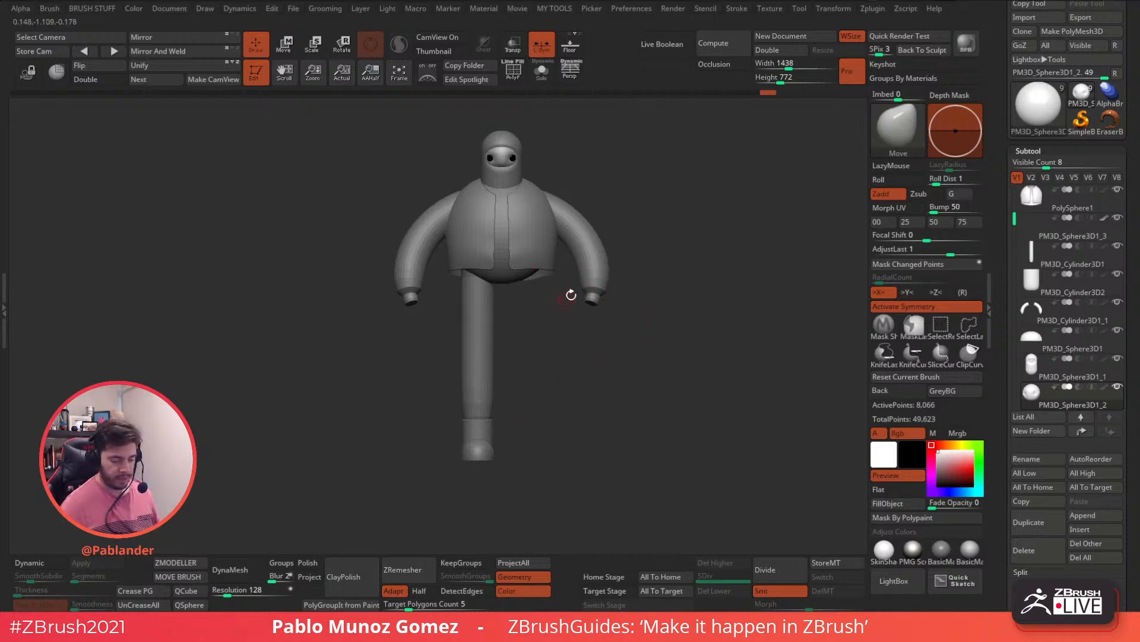
pyautogui.keyDown('alt'); pyautogui.moveTo(601, 319); pyautogui.dragTo(624, 358); pyautogui.keyUp('alt')
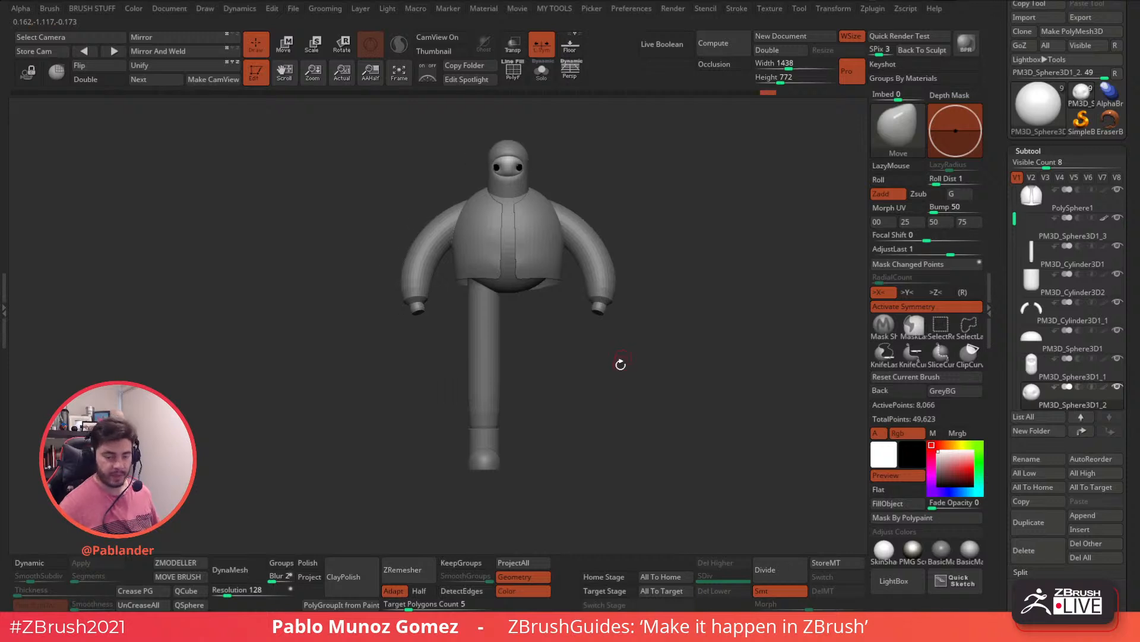
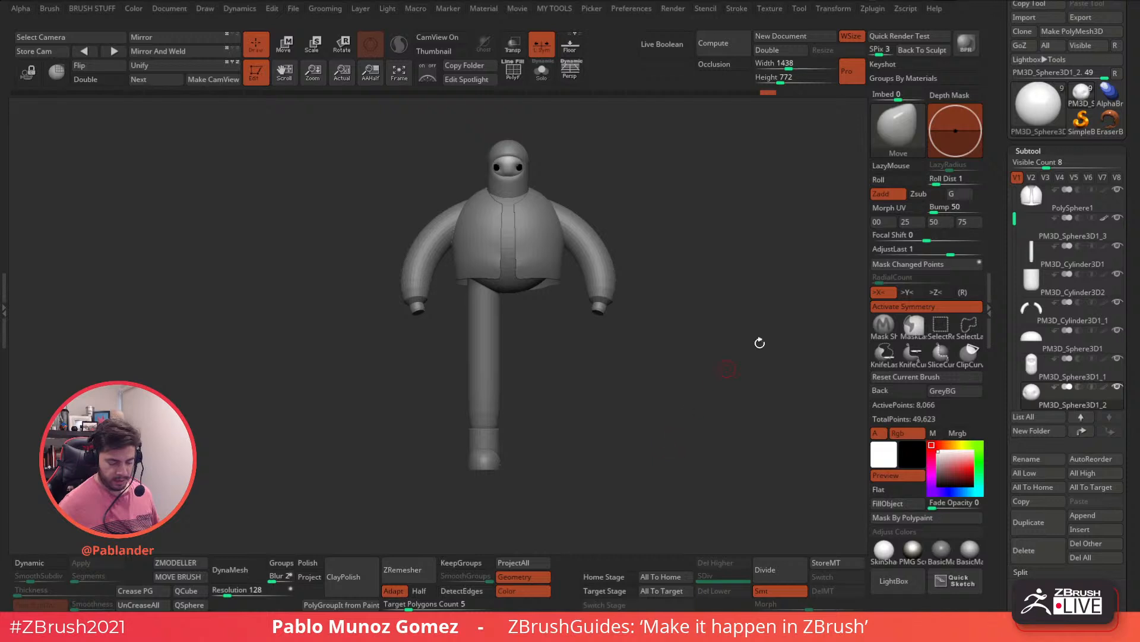
# Step: Load toon base.ztl from the LightBox tool library, close LightBox and undo the stray strokes on the model
pyautogui.press(',')
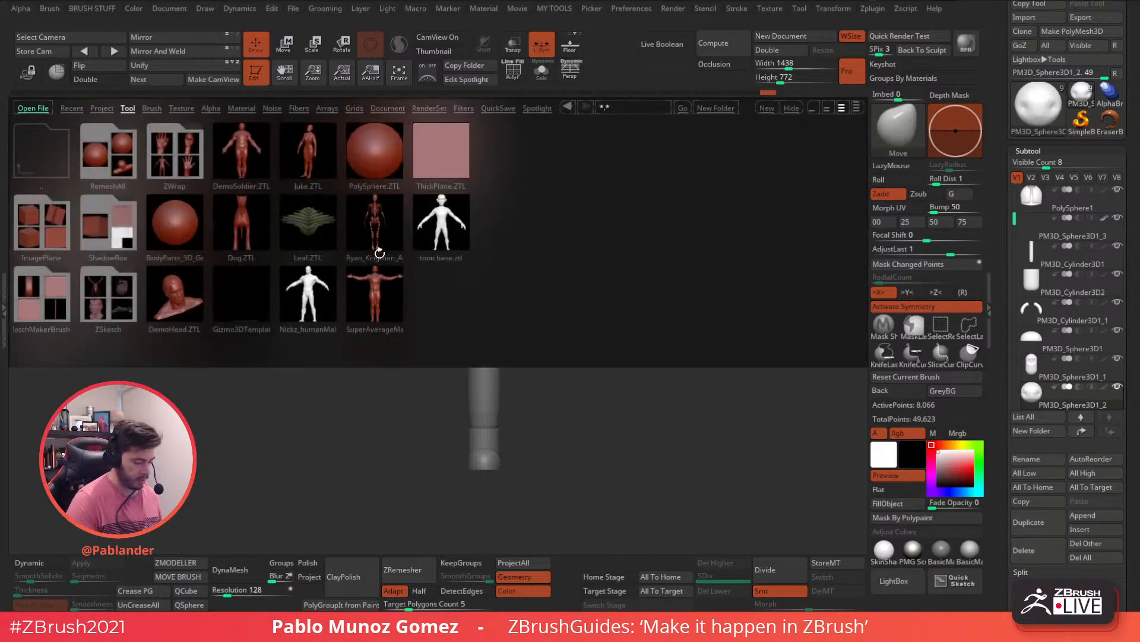
pyautogui.click(458, 236)
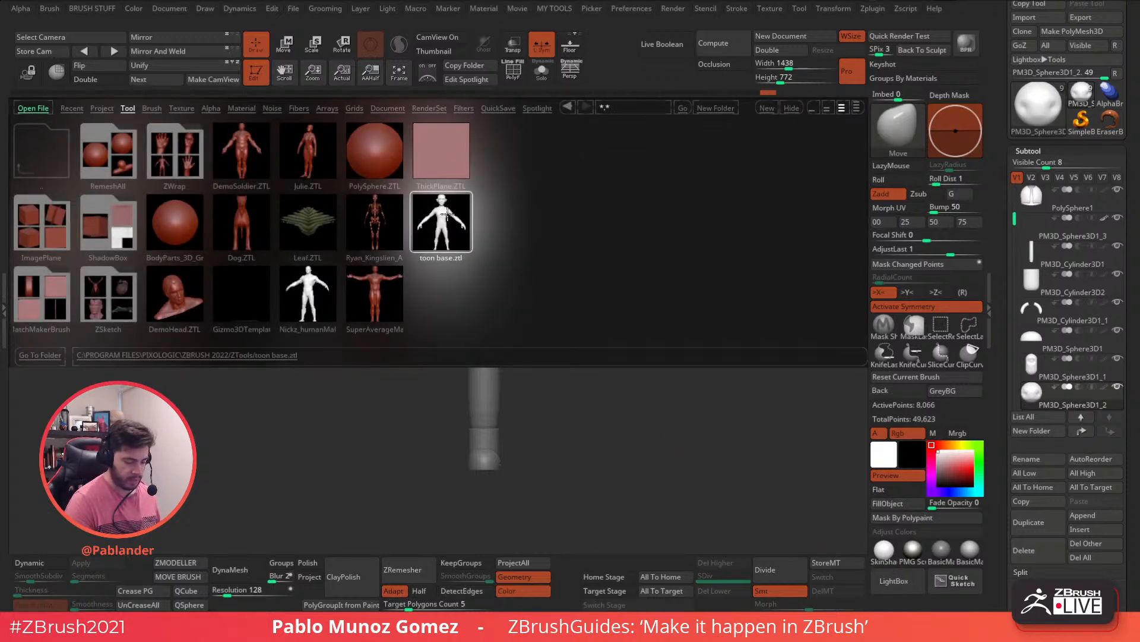
pyautogui.doubleClick(442, 217)
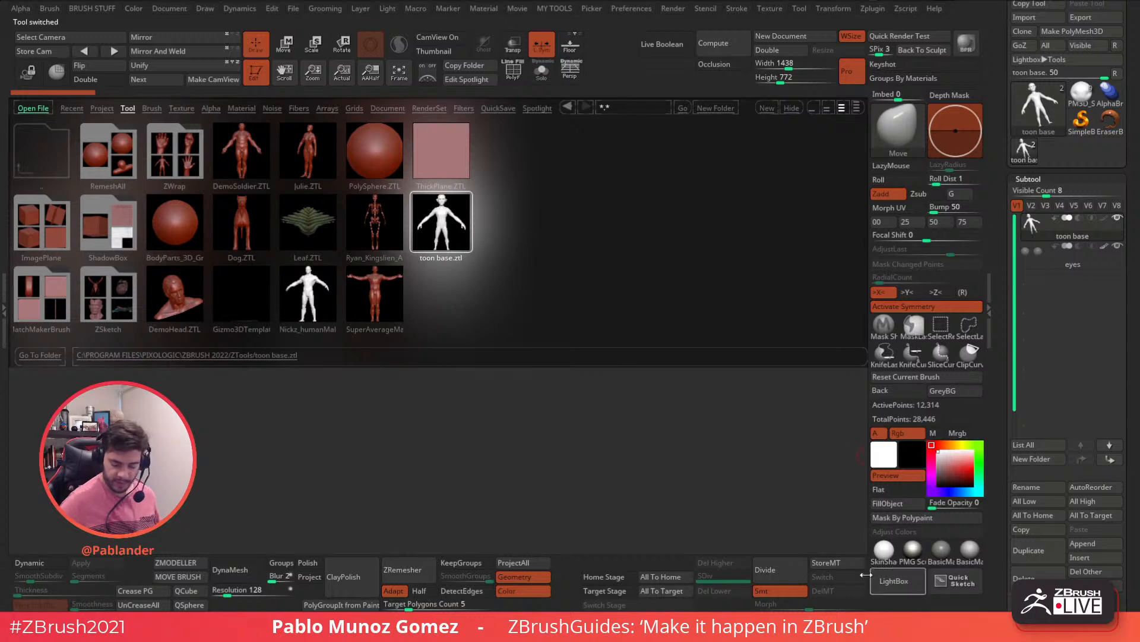
pyautogui.click(887, 576)
pyautogui.keyDown('alt'); pyautogui.moveTo(524, 241); pyautogui.dragTo(522, 319, button='right'); pyautogui.keyUp('alt')
pyautogui.moveTo(522, 174)
pyautogui.mouseDown()
pyautogui.moveTo(586, 178)
pyautogui.moveTo(544, 139)
pyautogui.mouseUp()
pyautogui.moveTo(544, 237); pyautogui.dragTo(603, 259)
pyautogui.hotkey('ctrl', 'z')
pyautogui.hotkey('ctrl', 'z')
pyautogui.hotkey('ctrl', 'z')
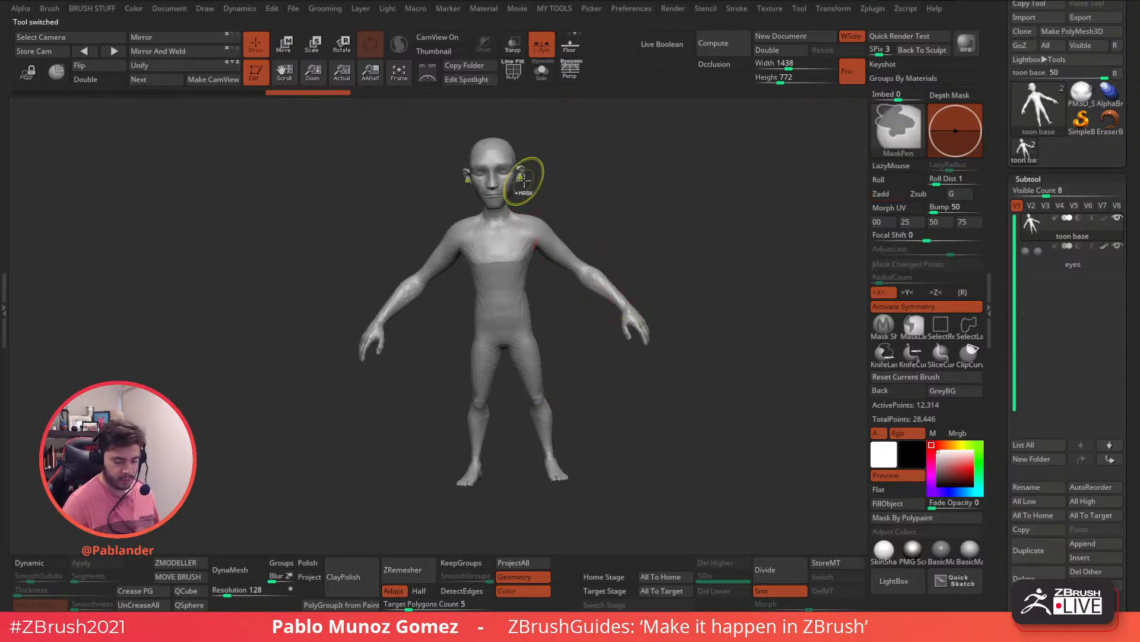
# Step: Isolate the toon base's hands with double-sided display on, and delete the hidden rest of the body
pyautogui.keyDown('alt'); pyautogui.moveTo(619, 280); pyautogui.dragTo(676, 206, button='right'); pyautogui.keyUp('alt')
pyautogui.moveTo(510, 113); pyautogui.dragTo(538, 369, button='right')
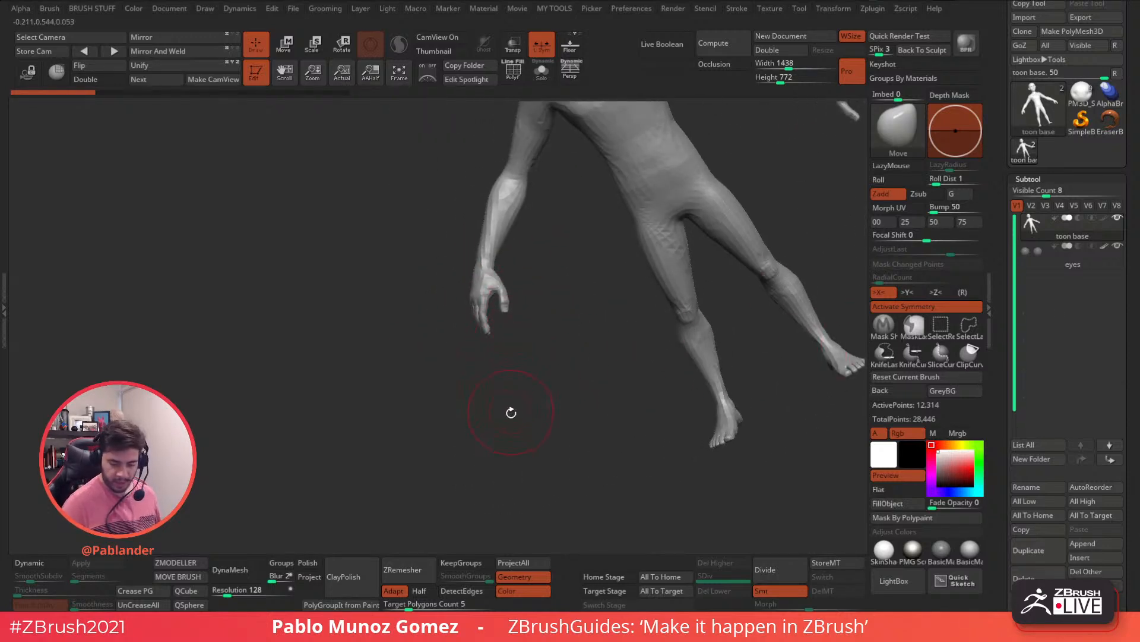
pyautogui.keyDown('ctrl'); pyautogui.keyDown('shift'); pyautogui.moveTo(444, 380); pyautogui.dragTo(538, 241); pyautogui.keyUp('shift'); pyautogui.keyUp('ctrl')
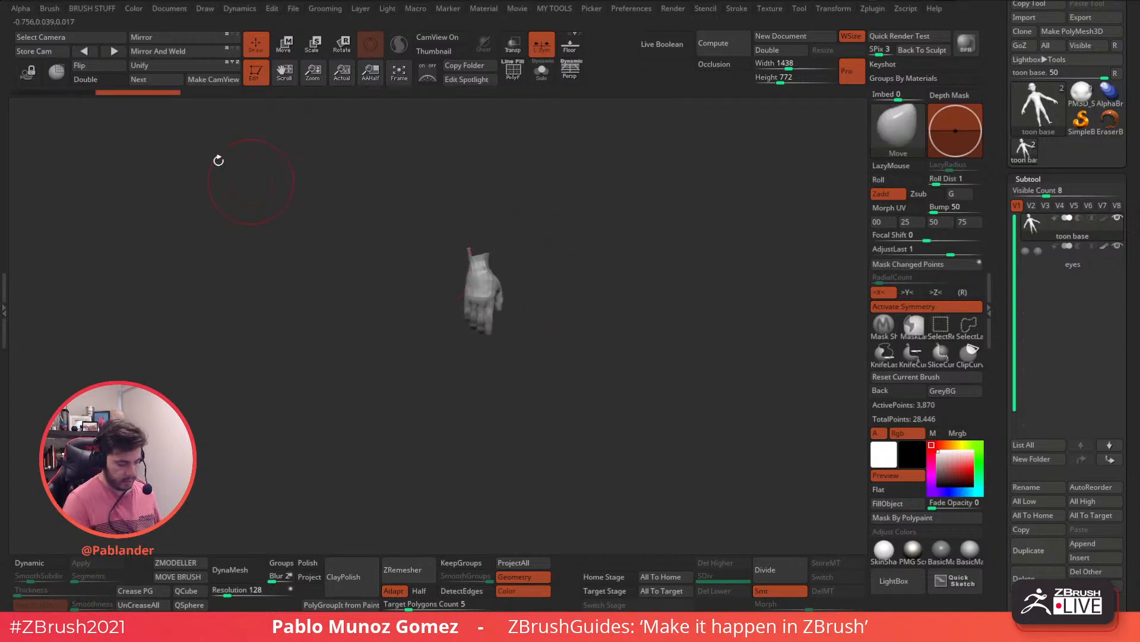
pyautogui.click(104, 82)
pyautogui.keyDown('ctrl'); pyautogui.keyDown('shift'); pyautogui.click(528, 247); pyautogui.keyUp('shift'); pyautogui.keyUp('ctrl')
pyautogui.moveTo(512, 244)
pyautogui.keyDown('ctrl'); pyautogui.keyDown('shift'); pyautogui.mouseDown()
pyautogui.moveTo(440, 366)
pyautogui.moveTo(526, 266)
pyautogui.moveTo(477, 246)
pyautogui.moveTo(507, 259)
pyautogui.moveTo(573, 376)
pyautogui.moveTo(591, 315)
pyautogui.moveTo(517, 301)
pyautogui.mouseUp(); pyautogui.keyUp('shift'); pyautogui.keyUp('ctrl')
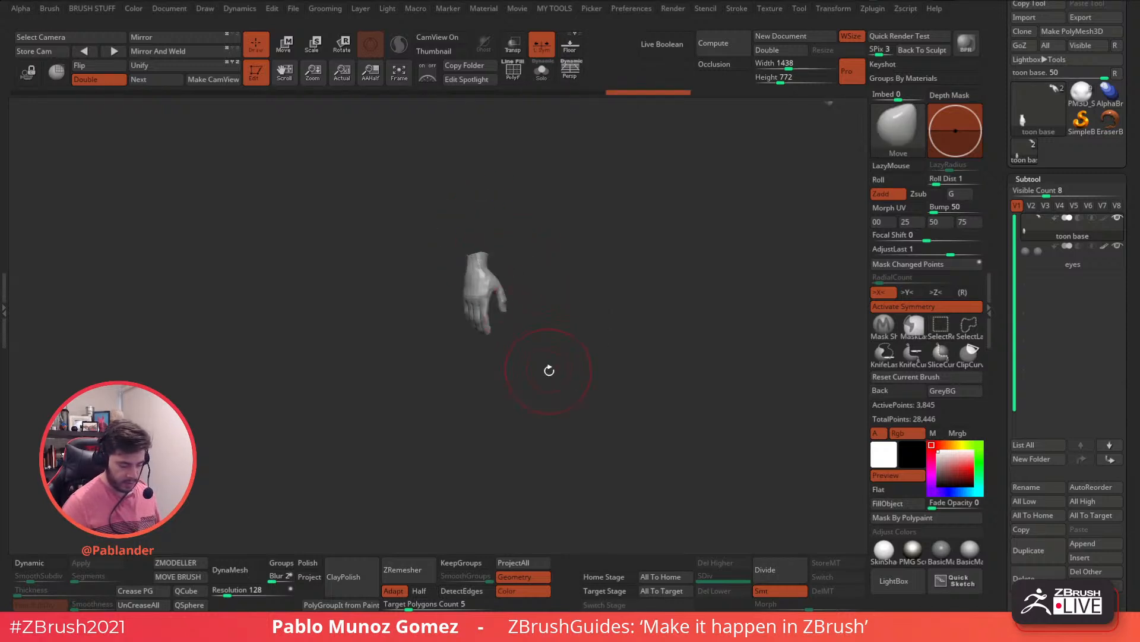
pyautogui.press('space')
pyautogui.click(542, 278)
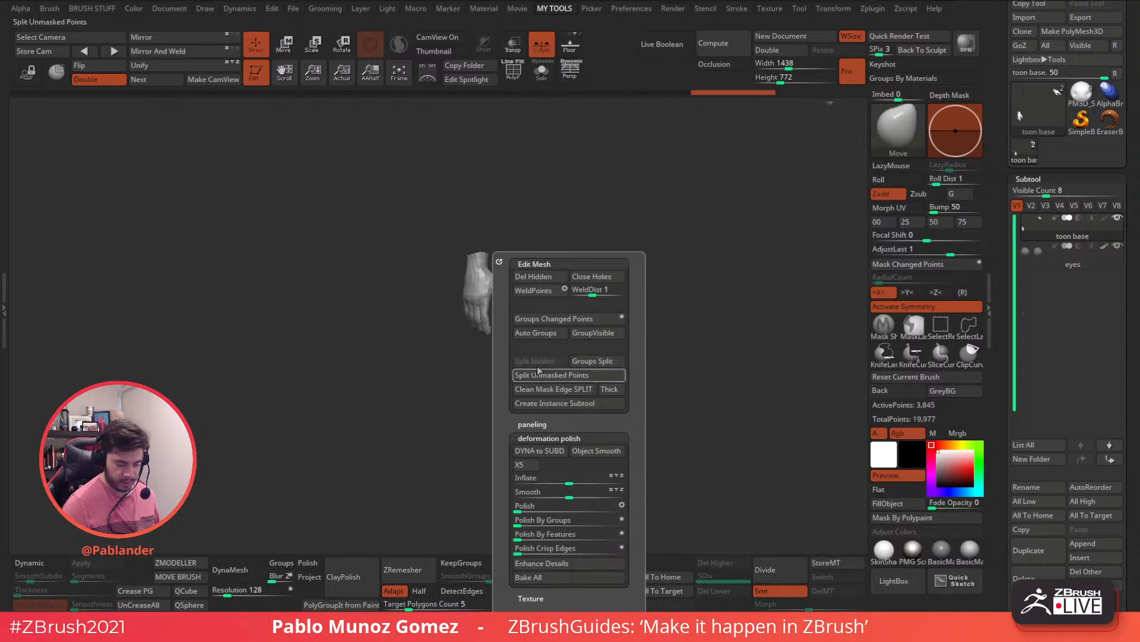
# Step: Deactivate symmetry, hide one of the two hands and delete the hidden geometry to keep a single hand
pyautogui.moveTo(804, 413); pyautogui.dragTo(654, 255)
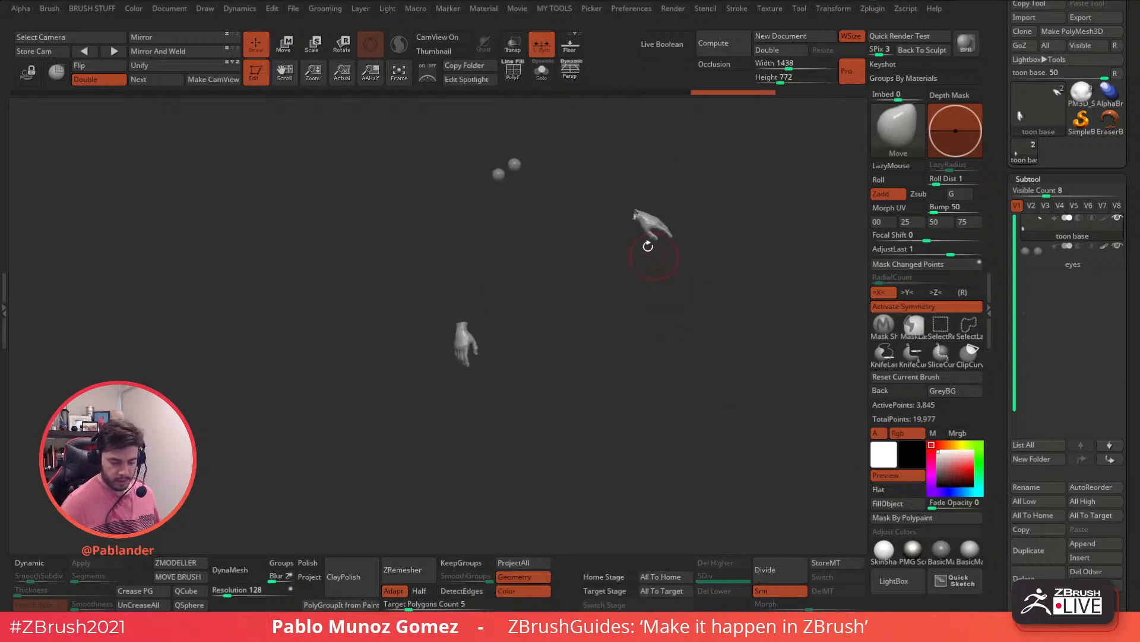
pyautogui.click(941, 309)
pyautogui.keyDown('ctrl'); pyautogui.keyDown('alt'); pyautogui.keyDown('shift'); pyautogui.moveTo(612, 167); pyautogui.dragTo(699, 268); pyautogui.keyUp('shift'); pyautogui.keyUp('alt'); pyautogui.keyUp('ctrl')
pyautogui.press('space')
pyautogui.click(680, 276)
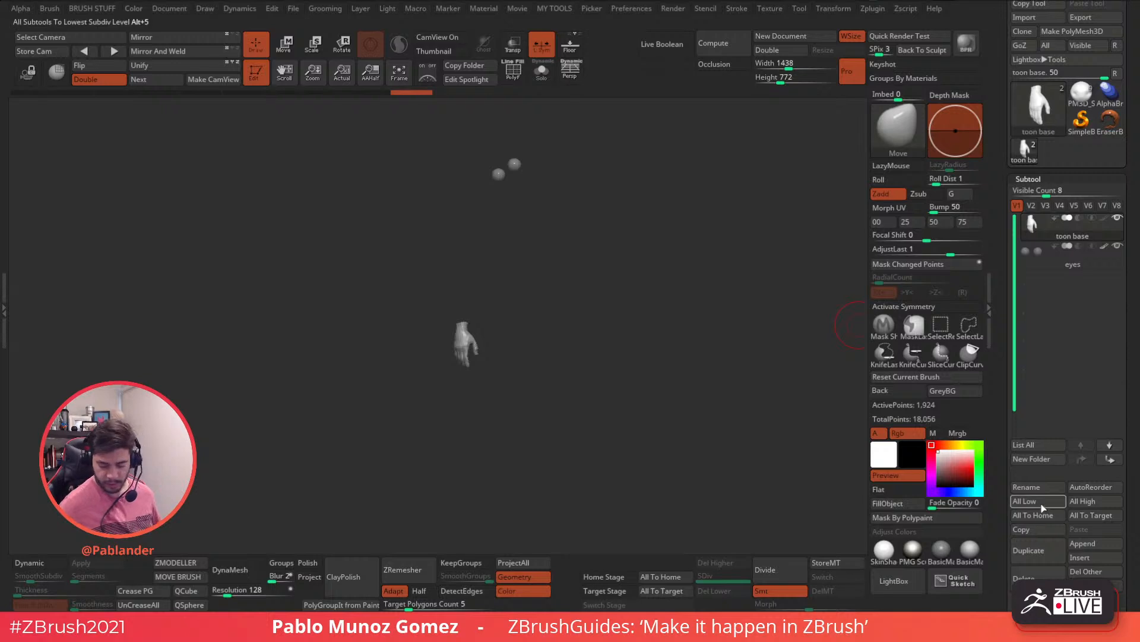
# Step: Copy the hand subtool, switch back to the character tool and paste the hand in as a new subtool
pyautogui.click(1032, 530)
pyautogui.click(1081, 94)
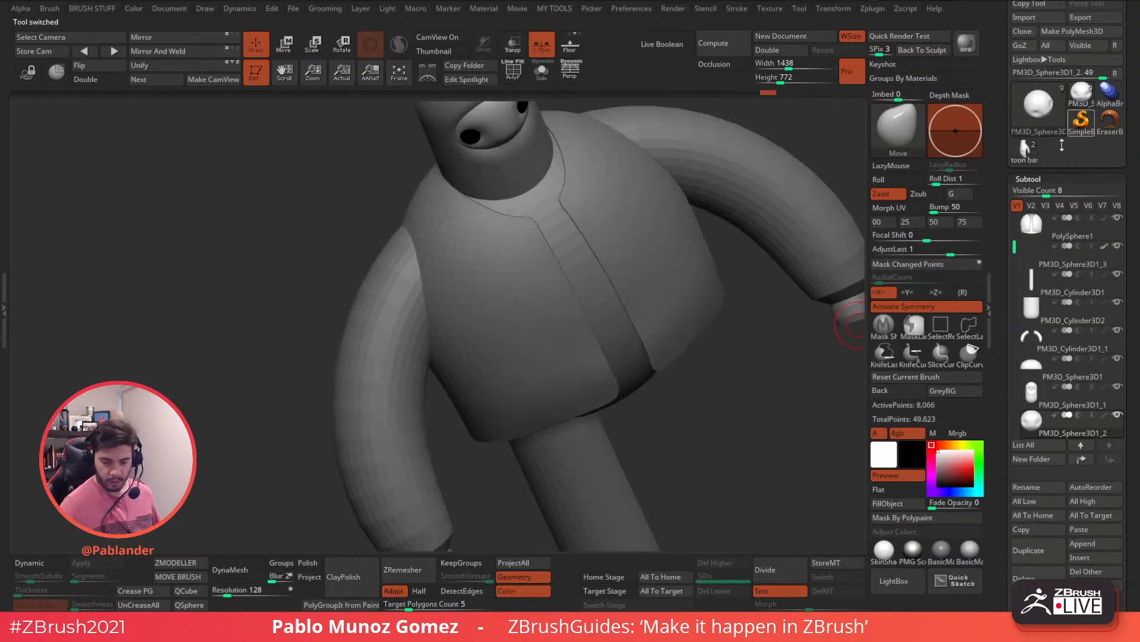
pyautogui.click(1092, 529)
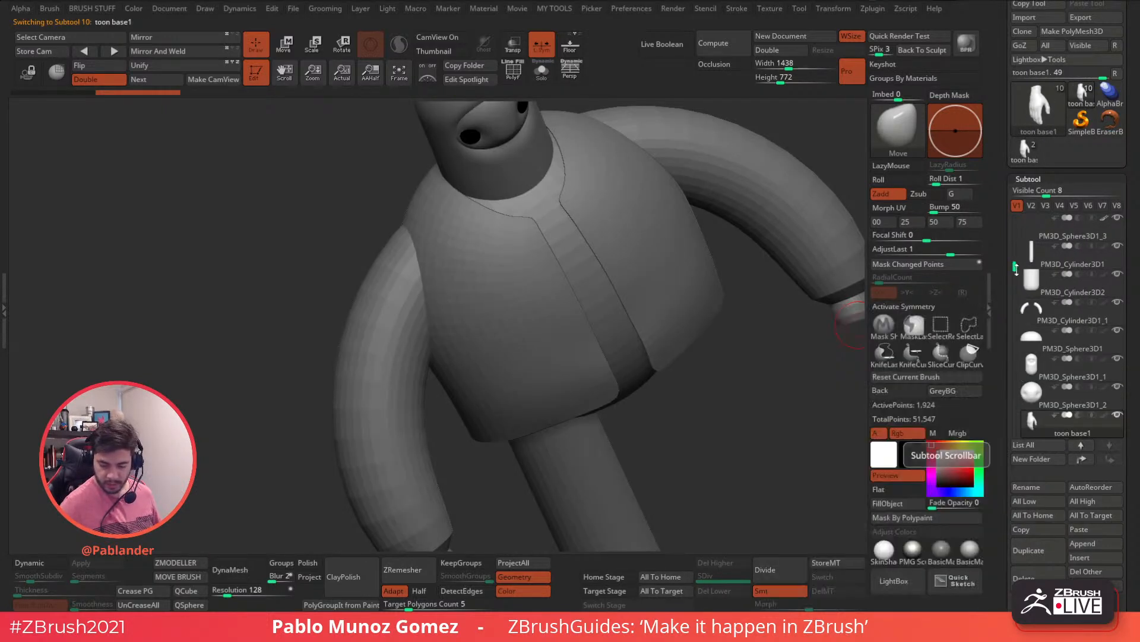
# Step: Move the pasted hand to the character's right sleeve cuff and scale it down to suit the wrist
pyautogui.keyDown('alt'); pyautogui.moveTo(713, 362); pyautogui.dragTo(622, 269); pyautogui.keyUp('alt')
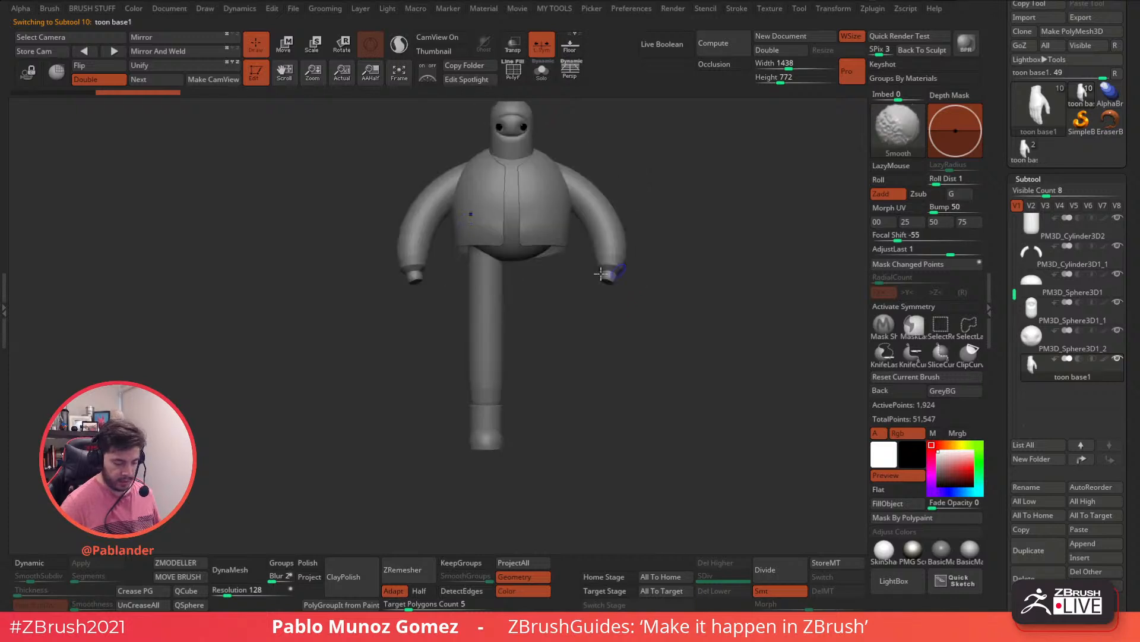
pyautogui.click(166, 72)
pyautogui.keyDown('alt'); pyautogui.moveTo(433, 231); pyautogui.dragTo(502, 314); pyautogui.keyUp('alt')
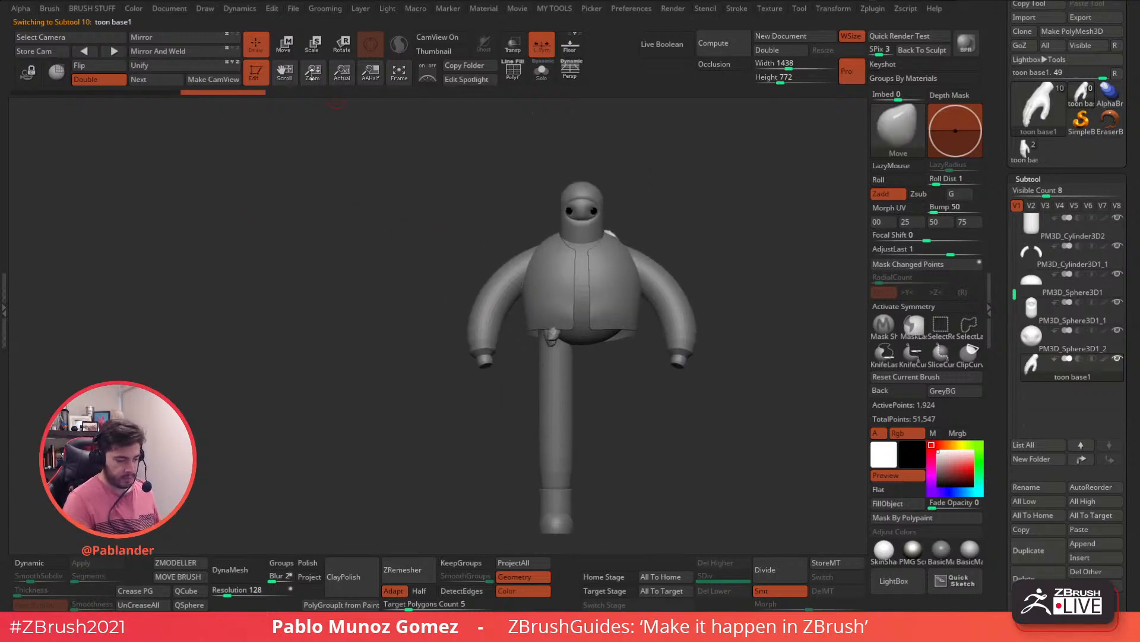
pyautogui.click(286, 45)
pyautogui.keyDown('alt'); pyautogui.moveTo(605, 363); pyautogui.dragTo(583, 252); pyautogui.keyUp('alt')
pyautogui.moveTo(628, 217); pyautogui.dragTo(545, 308)
pyautogui.keyDown('alt'); pyautogui.moveTo(502, 409); pyautogui.dragTo(503, 469); pyautogui.keyUp('alt')
pyautogui.keyDown('shift'); pyautogui.moveTo(504, 416); pyautogui.dragTo(599, 261); pyautogui.keyUp('shift')
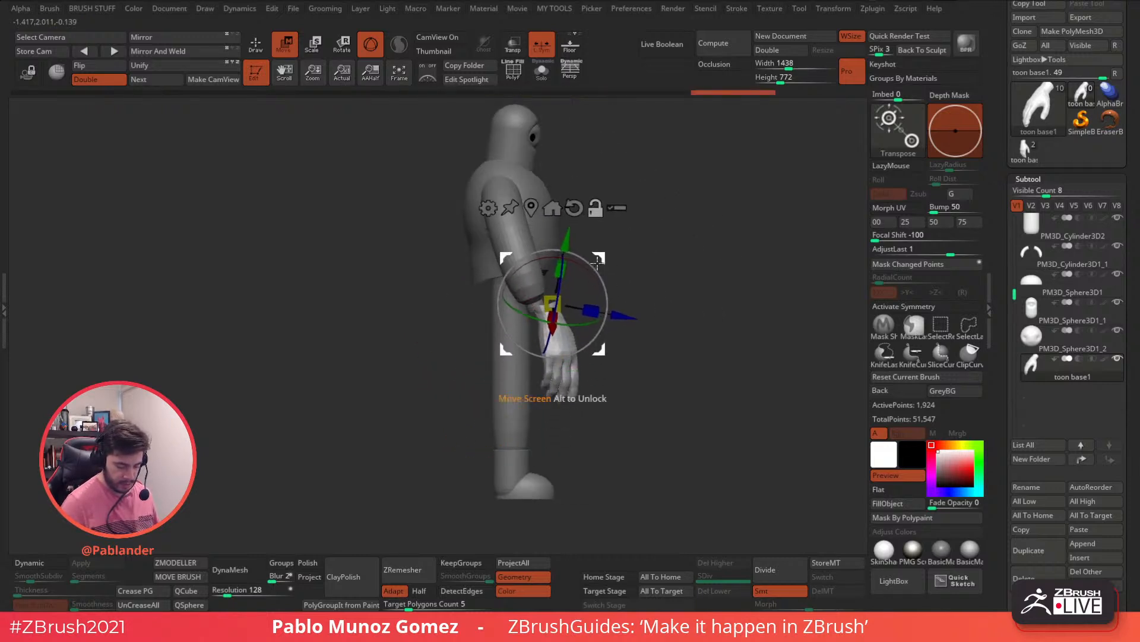
pyautogui.moveTo(553, 304); pyautogui.dragTo(588, 254)
pyautogui.moveTo(660, 278); pyautogui.dragTo(594, 274)
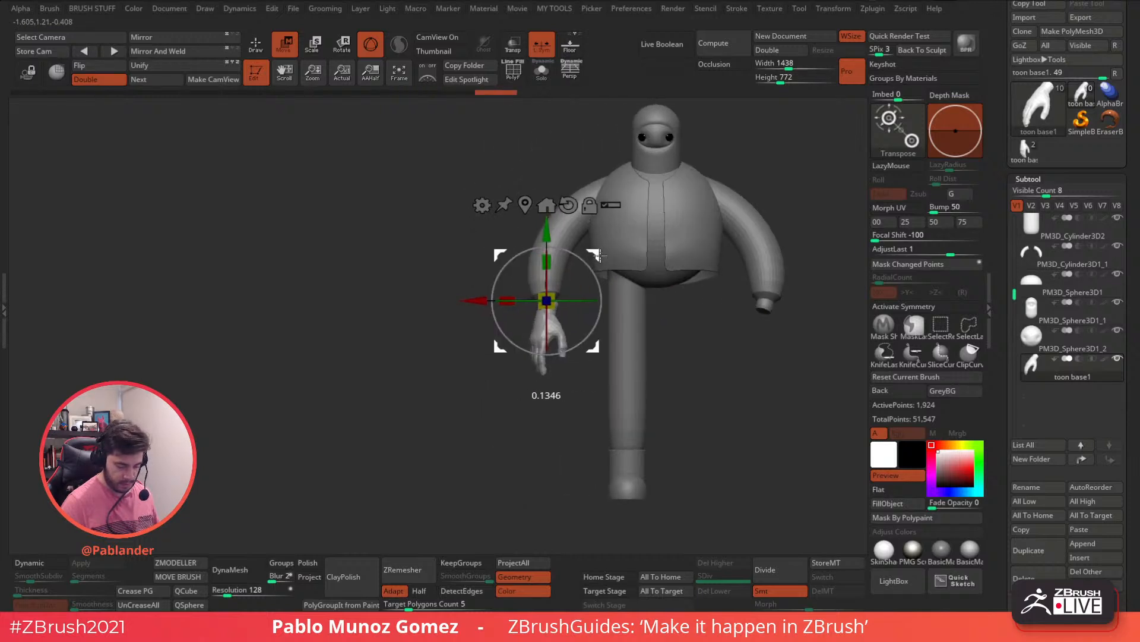
# Step: Rotate and nudge the hand so its wrist sits inside the cuff and follows the angle of the arm
pyautogui.keyDown('alt'); pyautogui.moveTo(664, 286); pyautogui.dragTo(601, 377); pyautogui.keyUp('alt')
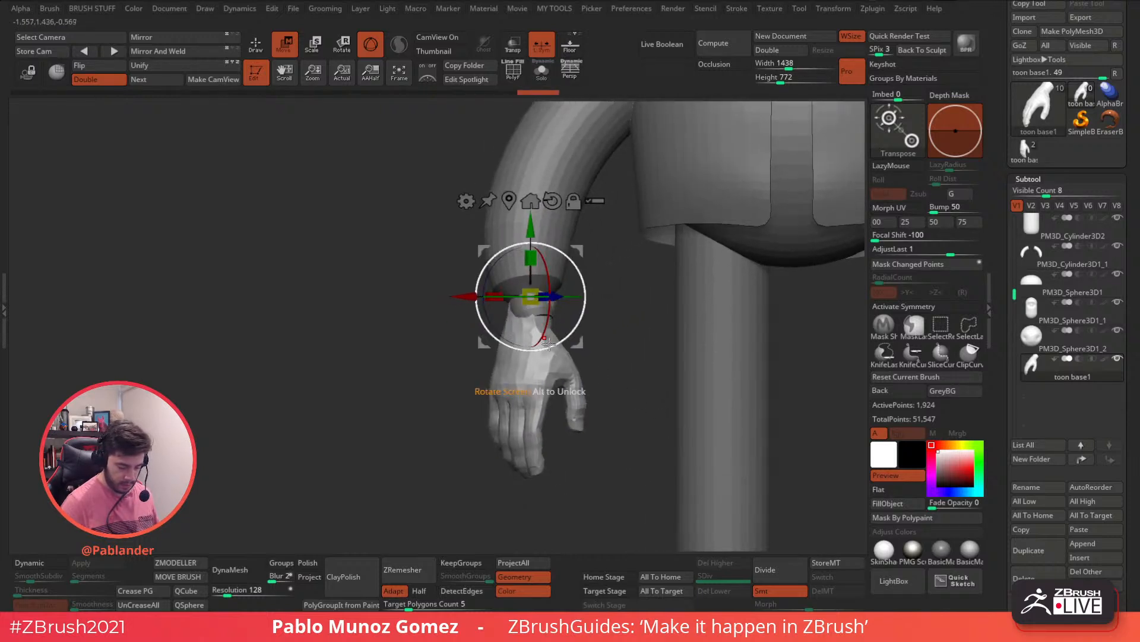
pyautogui.moveTo(548, 340); pyautogui.dragTo(568, 340)
pyautogui.moveTo(528, 308); pyautogui.dragTo(528, 307)
pyautogui.moveTo(583, 249); pyautogui.dragTo(595, 215)
pyautogui.moveTo(651, 238); pyautogui.dragTo(585, 249)
pyautogui.keyDown('alt'); pyautogui.moveTo(688, 300); pyautogui.dragTo(582, 434); pyautogui.keyUp('alt')
pyautogui.moveTo(511, 277); pyautogui.dragTo(509, 275)
pyautogui.moveTo(537, 348); pyautogui.dragTo(585, 380)
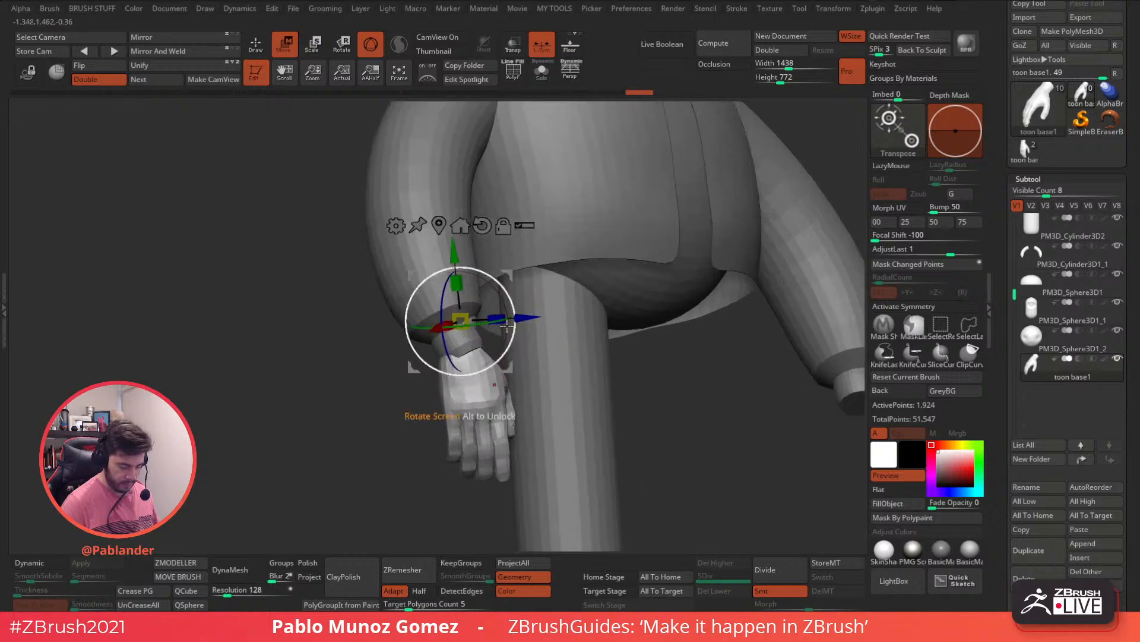
pyautogui.moveTo(468, 315); pyautogui.dragTo(583, 304)
pyautogui.moveTo(505, 343); pyautogui.dragTo(504, 347)
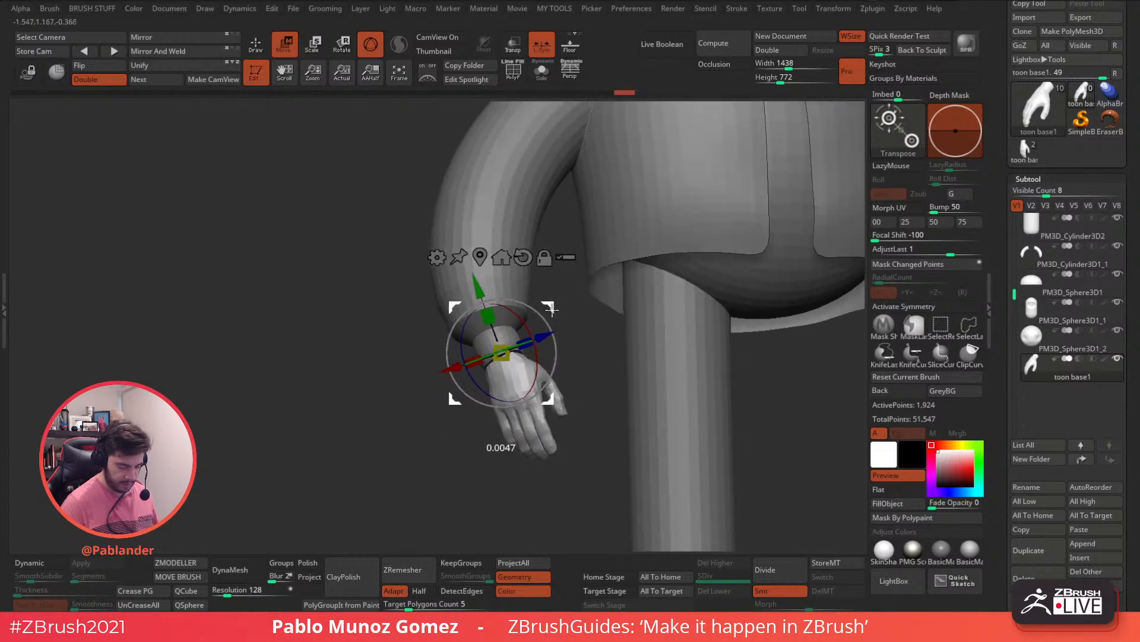
# Step: Fine-tune the hand's rotation at the wrist, judging it against the whole character
pyautogui.press('q')
pyautogui.moveTo(619, 388)
pyautogui.keyDown('alt'); pyautogui.mouseDown()
pyautogui.moveTo(597, 342)
pyautogui.moveTo(564, 366)
pyautogui.mouseUp(); pyautogui.keyUp('alt')
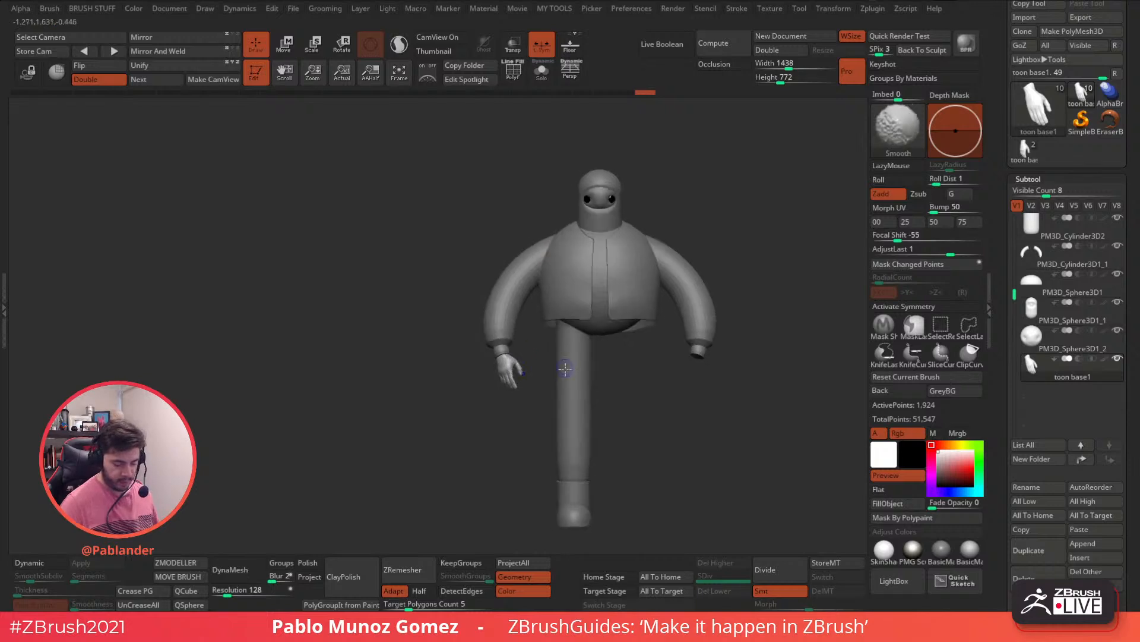
pyautogui.keyDown('alt'); pyautogui.moveTo(680, 425); pyautogui.dragTo(616, 431); pyautogui.keyUp('alt')
pyautogui.press('w')
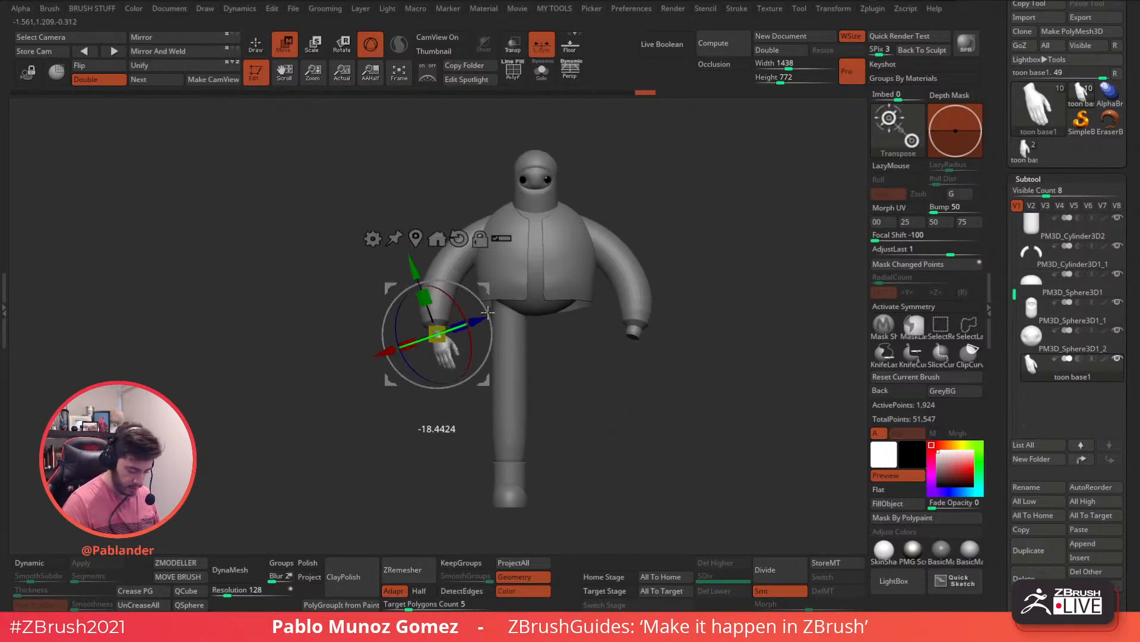
pyautogui.moveTo(488, 312)
pyautogui.mouseDown()
pyautogui.moveTo(498, 315)
pyautogui.moveTo(475, 325)
pyautogui.mouseUp()
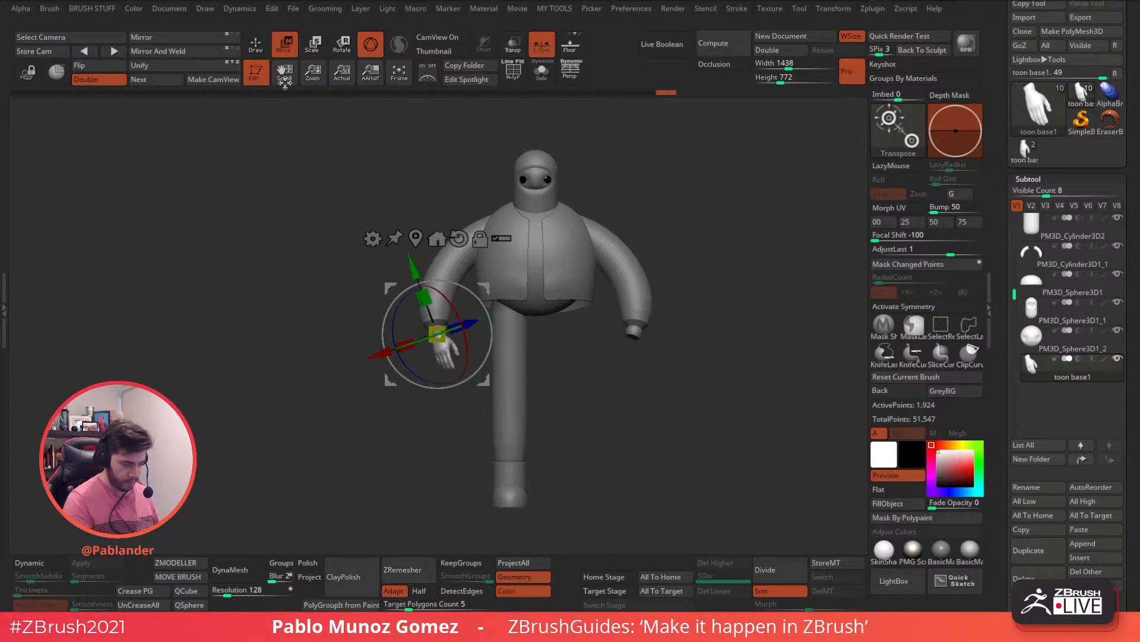
pyautogui.press('q')
pyautogui.moveTo(657, 427)
pyautogui.mouseDown()
pyautogui.moveTo(716, 372)
pyautogui.moveTo(558, 414)
pyautogui.mouseUp()
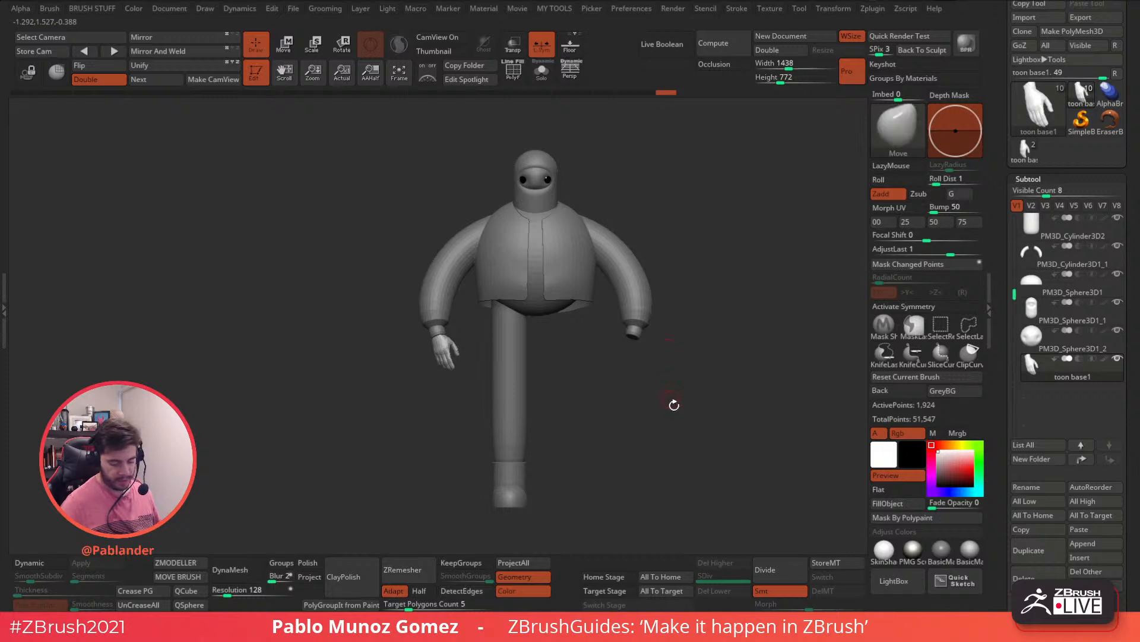
# Step: Turn off local symmetry and mirror and weld the hand across to the other arm
pyautogui.moveTo(670, 394); pyautogui.dragTo(623, 436)
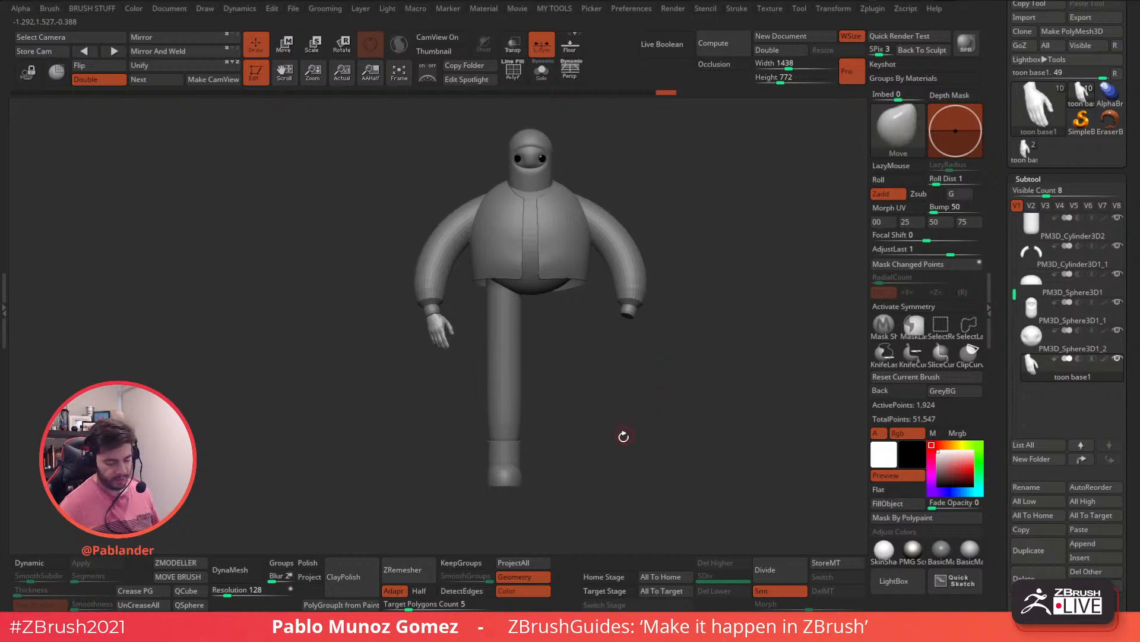
pyautogui.click(183, 52)
pyautogui.hotkey('ctrl', 'z')
pyautogui.click(541, 45)
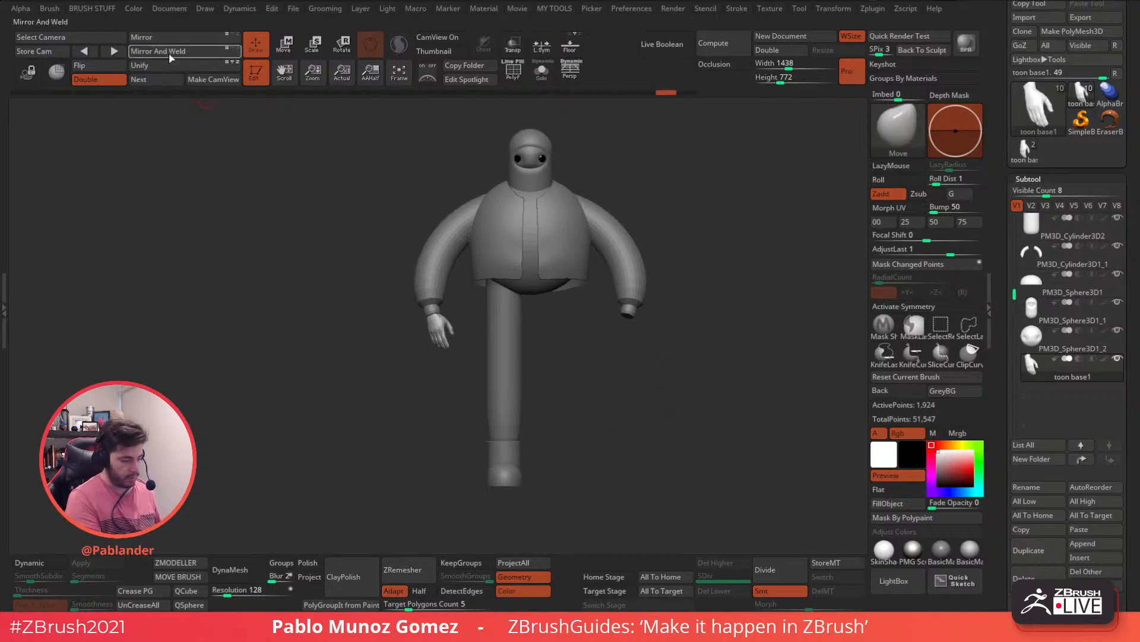
pyautogui.click(183, 52)
# Step: Mirror and weld the leg, the boot cylinder and the rounded foot across to the character's other side
pyautogui.keyDown('alt'); pyautogui.click(519, 374); pyautogui.keyUp('alt')
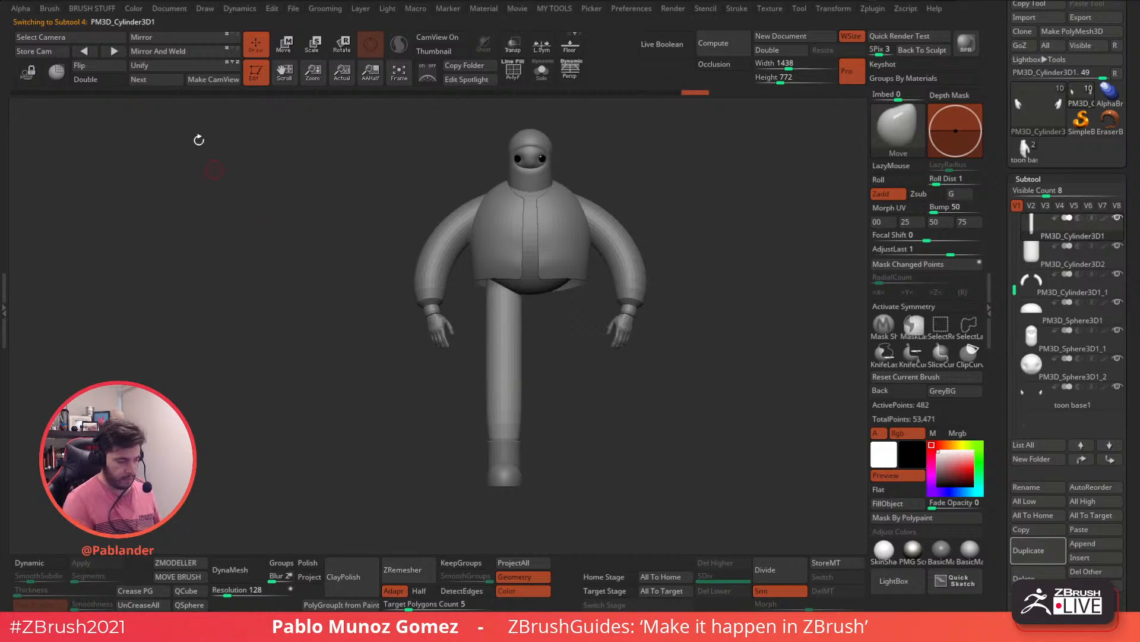
pyautogui.click(165, 53)
pyautogui.keyDown('alt'); pyautogui.click(491, 473); pyautogui.keyUp('alt')
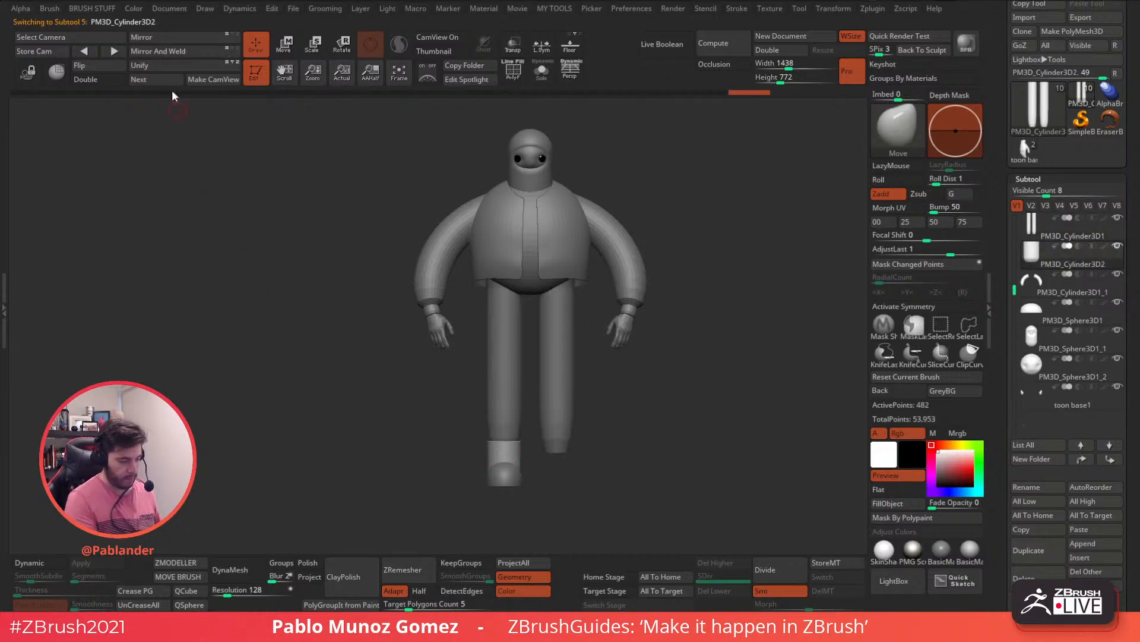
pyautogui.keyDown('alt'); pyautogui.moveTo(551, 455); pyautogui.dragTo(549, 413); pyautogui.keyUp('alt')
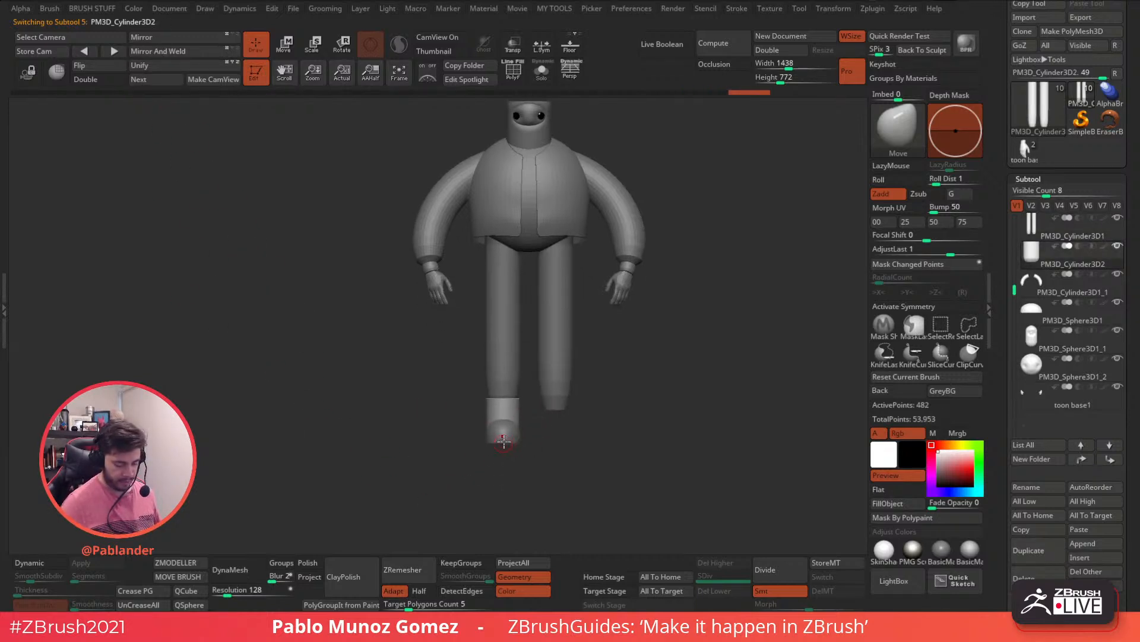
pyautogui.click(177, 52)
pyautogui.keyDown('alt'); pyautogui.click(497, 441); pyautogui.keyUp('alt')
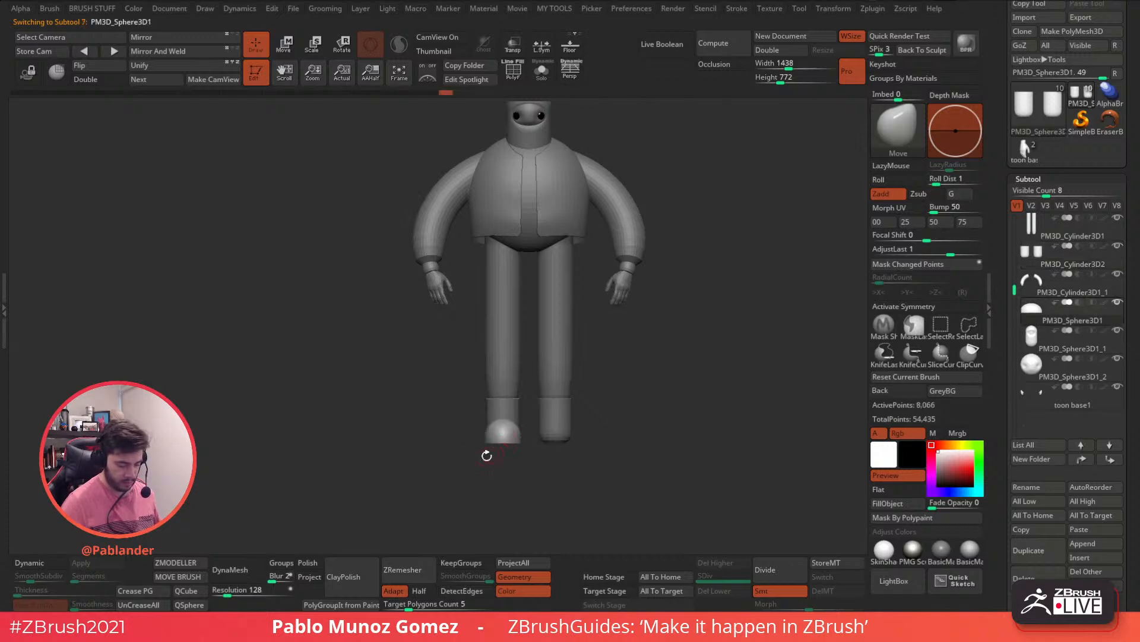
pyautogui.click(173, 53)
pyautogui.keyDown('alt'); pyautogui.moveTo(657, 383); pyautogui.dragTo(634, 417); pyautogui.keyUp('alt')
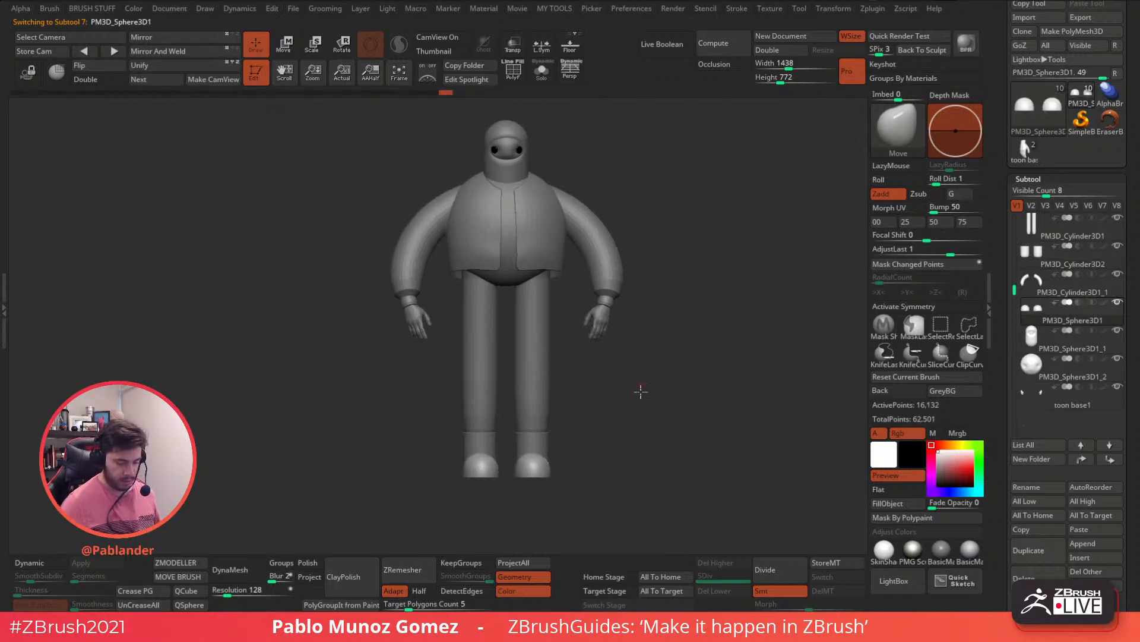
pyautogui.moveTo(577, 118)
pyautogui.mouseDown()
pyautogui.moveTo(631, 176)
pyautogui.moveTo(735, 191)
pyautogui.moveTo(591, 186)
pyautogui.moveTo(632, 183)
pyautogui.moveTo(626, 204)
pyautogui.mouseUp()
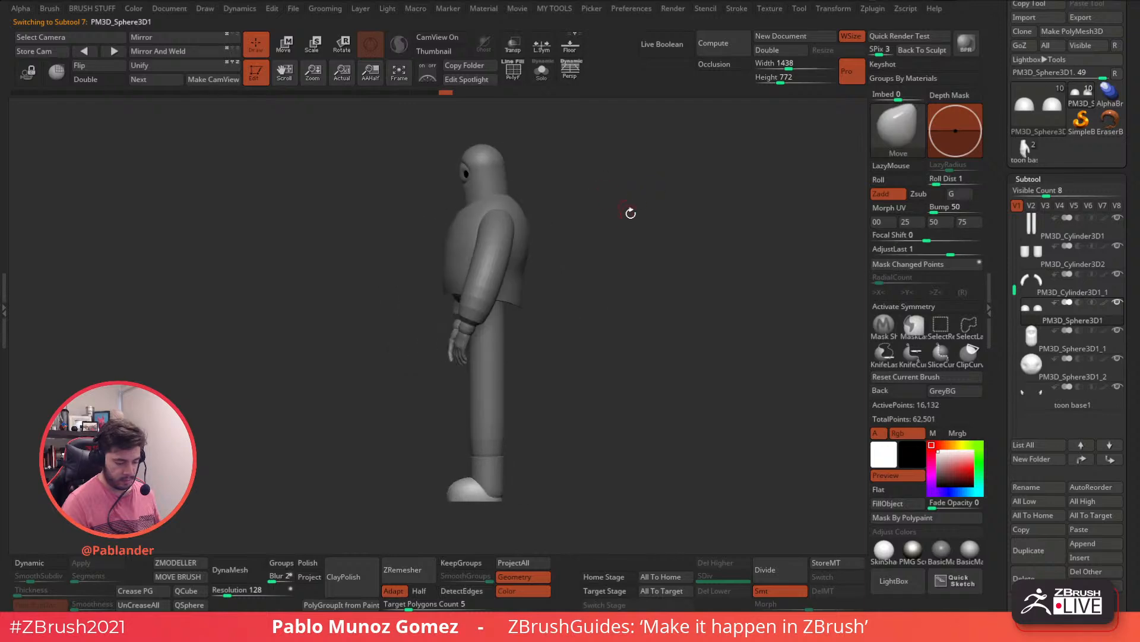
pyautogui.press('b')
pyautogui.click(603, 313)
pyautogui.click(651, 226)
pyautogui.press('space')
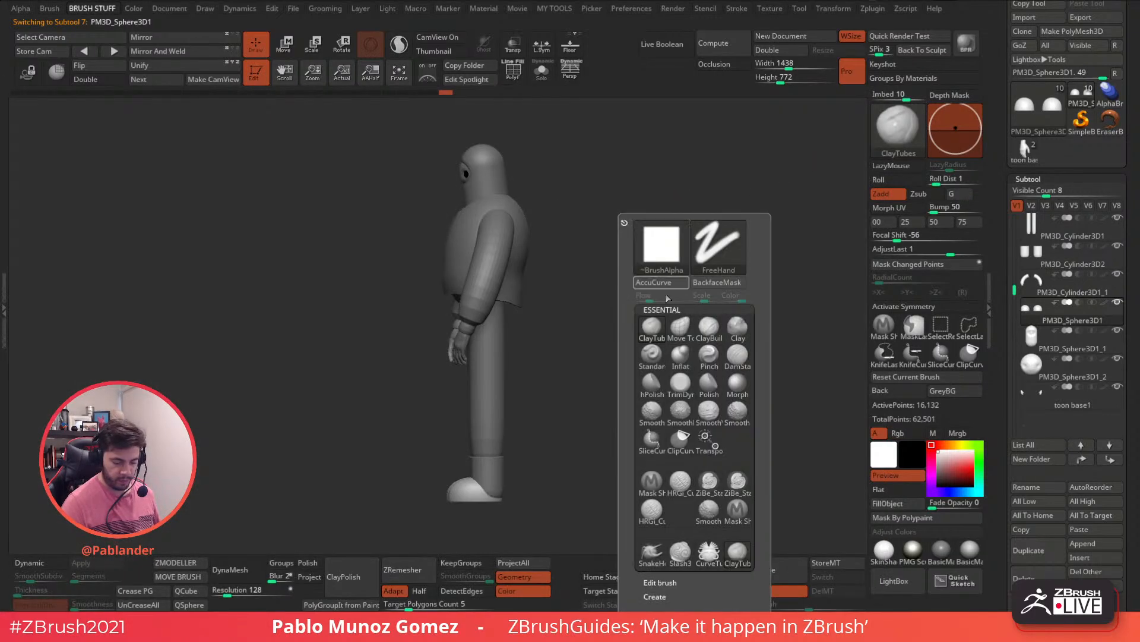
pyautogui.click(660, 326)
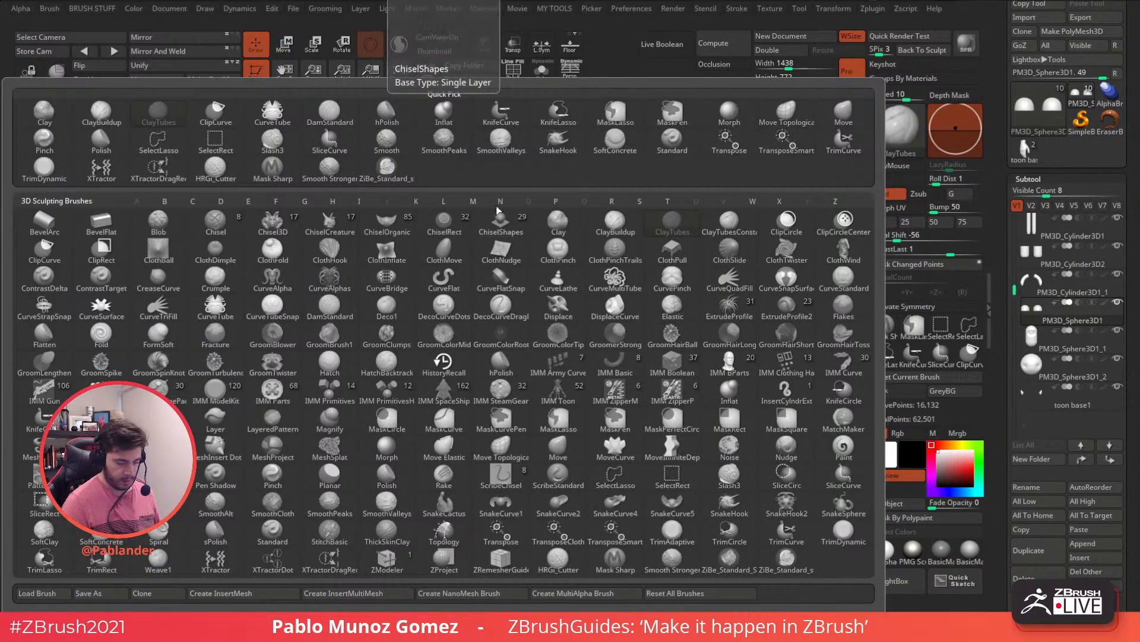
pyautogui.press('m')
pyautogui.press('v')
pyautogui.press('space')
# Step: Select the jacket body and reshape its sides and hem with the Move brush
pyautogui.keyDown('alt'); pyautogui.click(519, 277); pyautogui.keyUp('alt')
pyautogui.moveTo(519, 277)
pyautogui.mouseDown(button='right')
pyautogui.moveTo(574, 294)
pyautogui.moveTo(742, 295)
pyautogui.moveTo(693, 323)
pyautogui.moveTo(687, 371)
pyautogui.moveTo(639, 404)
pyautogui.mouseUp(button='right')
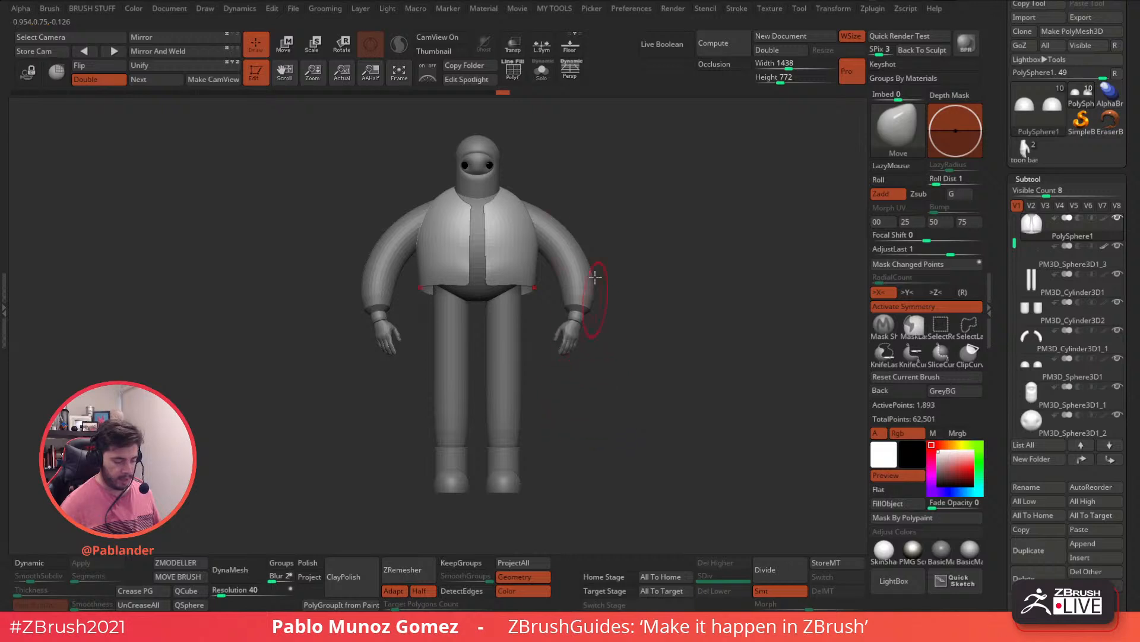
pyautogui.keyDown('alt'); pyautogui.moveTo(523, 217); pyautogui.dragTo(530, 264, button='right'); pyautogui.keyUp('alt')
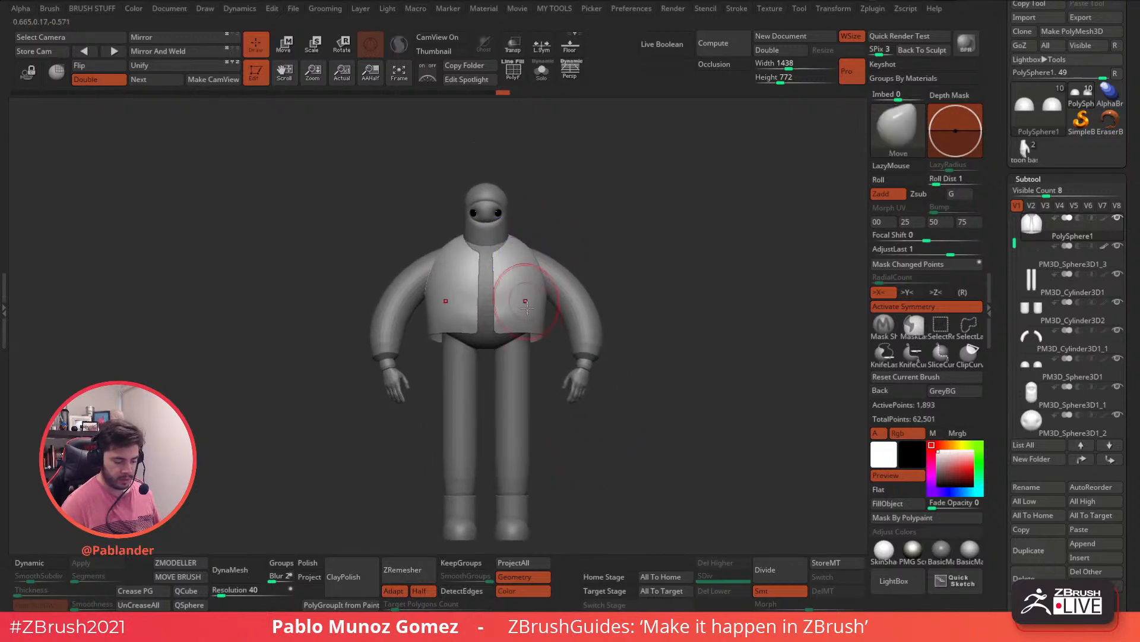
# Step: Append a Ring3D subtool for the collar and raise it from the chest to the neck
pyautogui.moveTo(1107, 405)
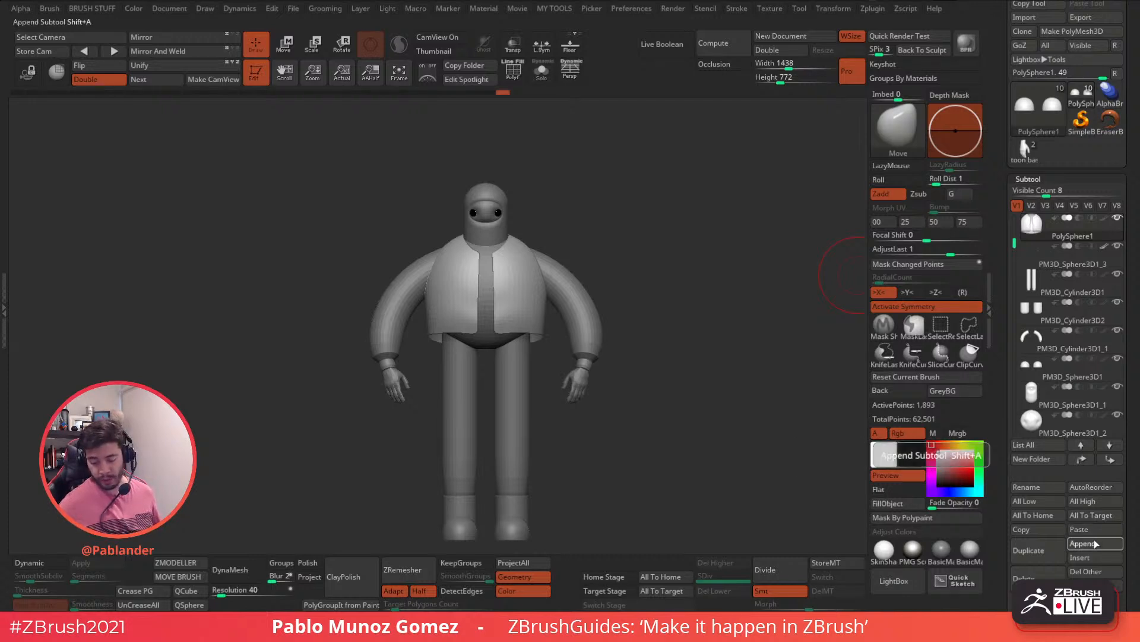
pyautogui.click(1093, 541)
pyautogui.click(798, 397)
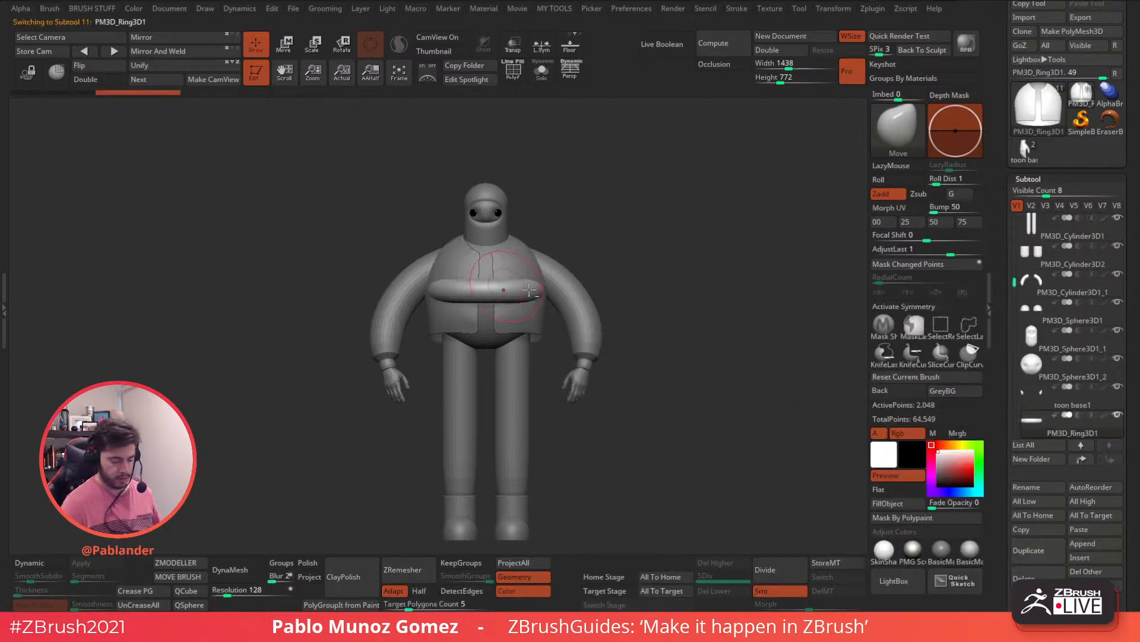
pyautogui.press('w')
pyautogui.moveTo(491, 278); pyautogui.dragTo(485, 230)
pyautogui.moveTo(486, 222); pyautogui.dragTo(485, 157)
# Step: Scale, tilt and position the ring so it wraps around the neck and rests on the jacket
pyautogui.keyDown('shift'); pyautogui.moveTo(568, 171); pyautogui.dragTo(603, 276); pyautogui.keyUp('shift')
pyautogui.moveTo(523, 186)
pyautogui.mouseDown()
pyautogui.moveTo(536, 203)
pyautogui.moveTo(467, 240)
pyautogui.moveTo(531, 194)
pyautogui.moveTo(525, 185)
pyautogui.moveTo(539, 198)
pyautogui.mouseUp()
pyautogui.moveTo(619, 194); pyautogui.dragTo(575, 204)
pyautogui.moveTo(547, 257); pyautogui.dragTo(540, 246)
pyautogui.moveTo(628, 218); pyautogui.dragTo(657, 206)
pyautogui.moveTo(561, 261); pyautogui.dragTo(555, 260)
pyautogui.moveTo(656, 232); pyautogui.dragTo(614, 235)
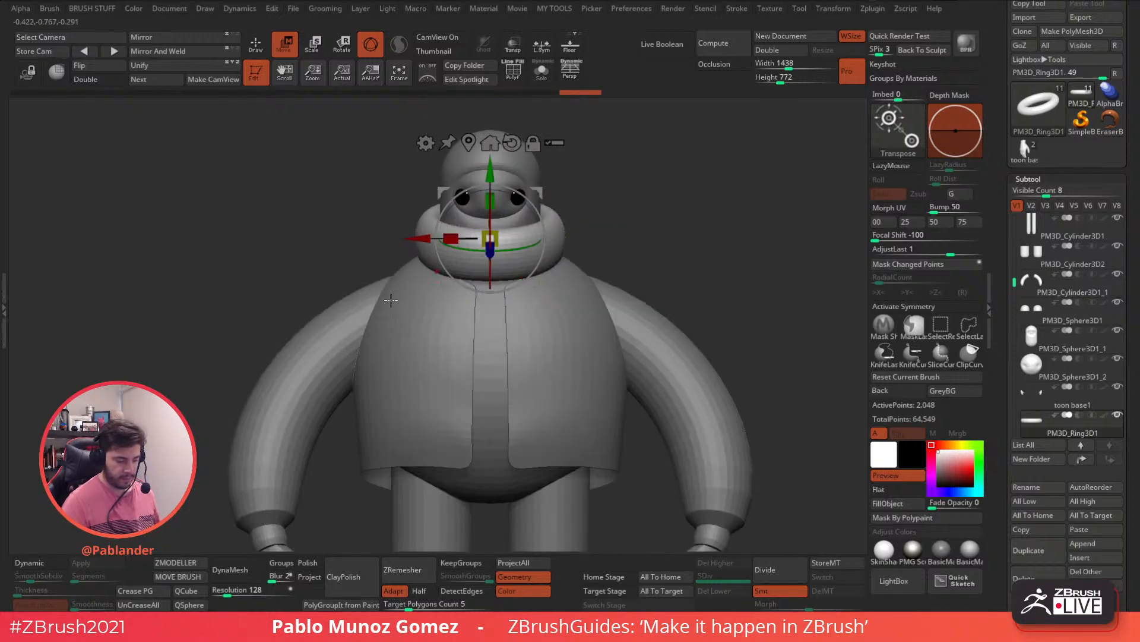
# Step: Activate symmetry and shape the ring collar with the Move brush to follow the neck and shoulders
pyautogui.press('q')
pyautogui.click(927, 307)
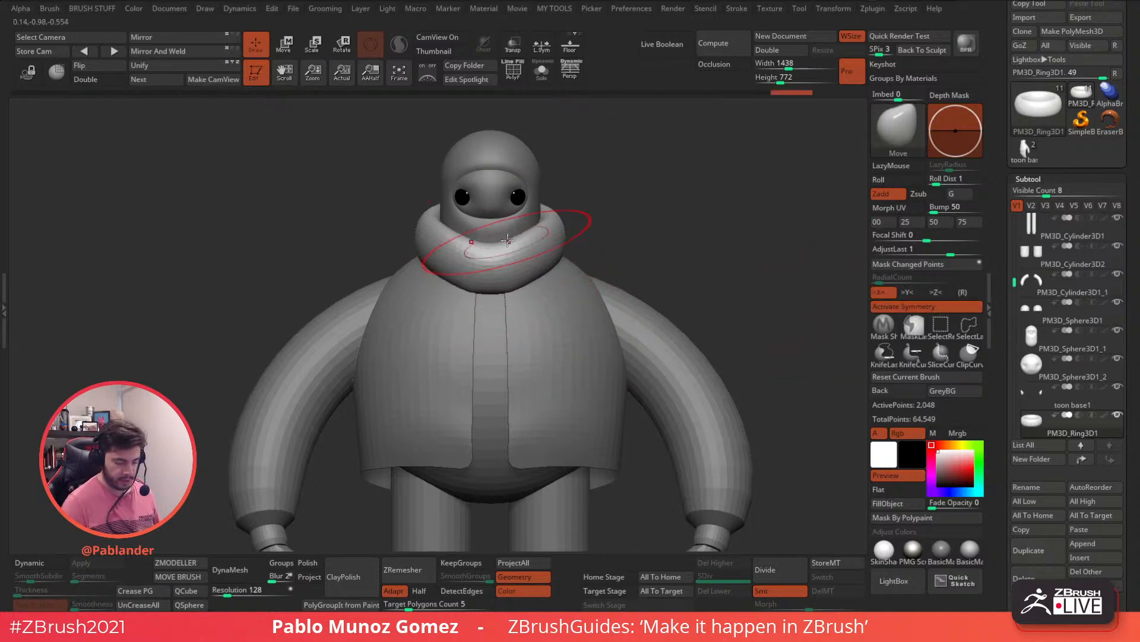
pyautogui.moveTo(547, 177)
pyautogui.mouseDown()
pyautogui.moveTo(490, 245)
pyautogui.moveTo(567, 261)
pyautogui.moveTo(576, 214)
pyautogui.moveTo(556, 277)
pyautogui.mouseUp()
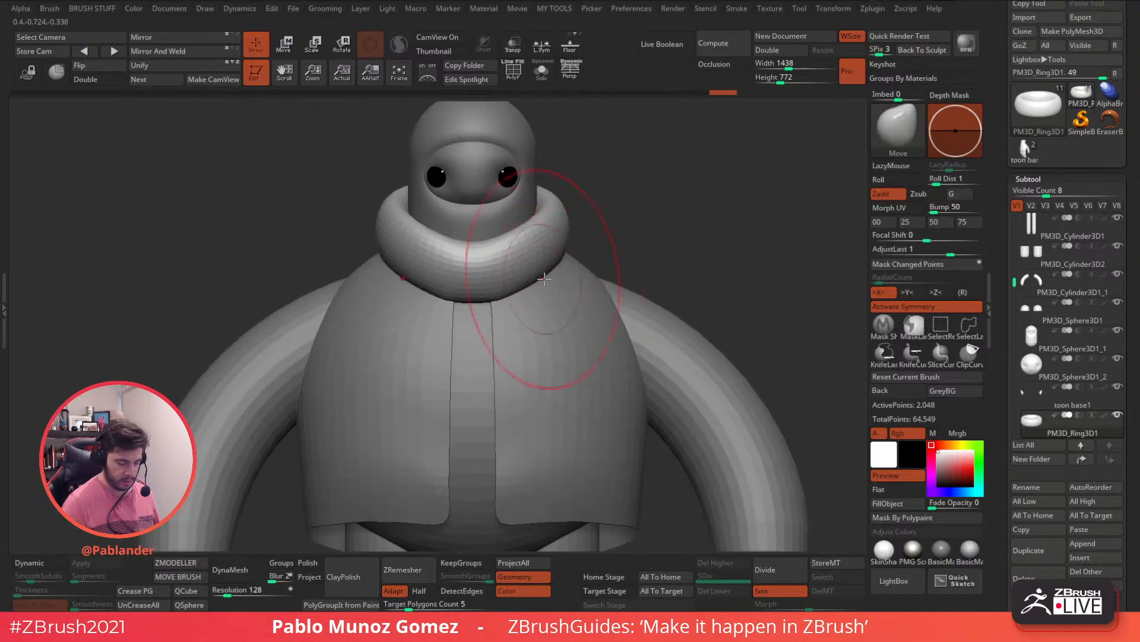
pyautogui.moveTo(564, 285); pyautogui.dragTo(526, 311)
pyautogui.moveTo(523, 351)
pyautogui.keyDown('shift'); pyautogui.mouseDown()
pyautogui.moveTo(522, 326)
pyautogui.moveTo(520, 351)
pyautogui.mouseUp(); pyautogui.keyUp('shift')
# Step: Turn on double-sided display, hide the collar's front centre section and delete it to open the collar
pyautogui.moveTo(464, 213)
pyautogui.keyDown('ctrl'); pyautogui.keyDown('shift'); pyautogui.mouseDown()
pyautogui.moveTo(486, 301)
pyautogui.moveTo(523, 332)
pyautogui.mouseUp(); pyautogui.keyUp('shift'); pyautogui.keyUp('ctrl')
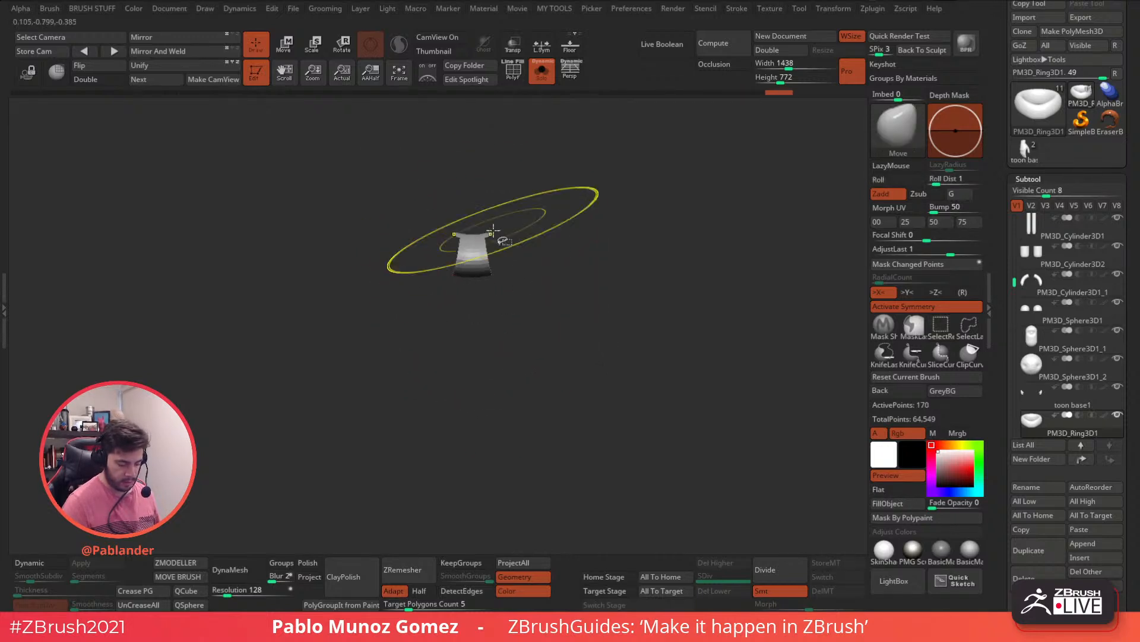
pyautogui.click(105, 82)
pyautogui.moveTo(567, 238); pyautogui.dragTo(582, 283)
pyautogui.keyDown('ctrl'); pyautogui.keyDown('shift'); pyautogui.moveTo(587, 285); pyautogui.dragTo(668, 241); pyautogui.keyUp('shift'); pyautogui.keyUp('ctrl')
pyautogui.click(542, 70)
pyautogui.press('1')
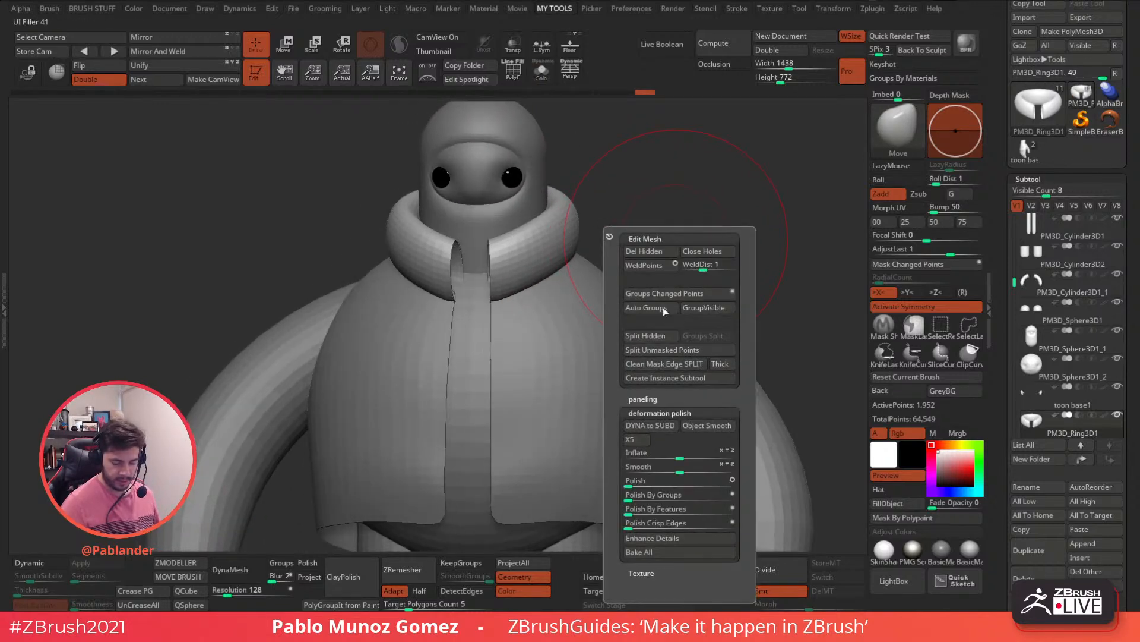
pyautogui.click(658, 252)
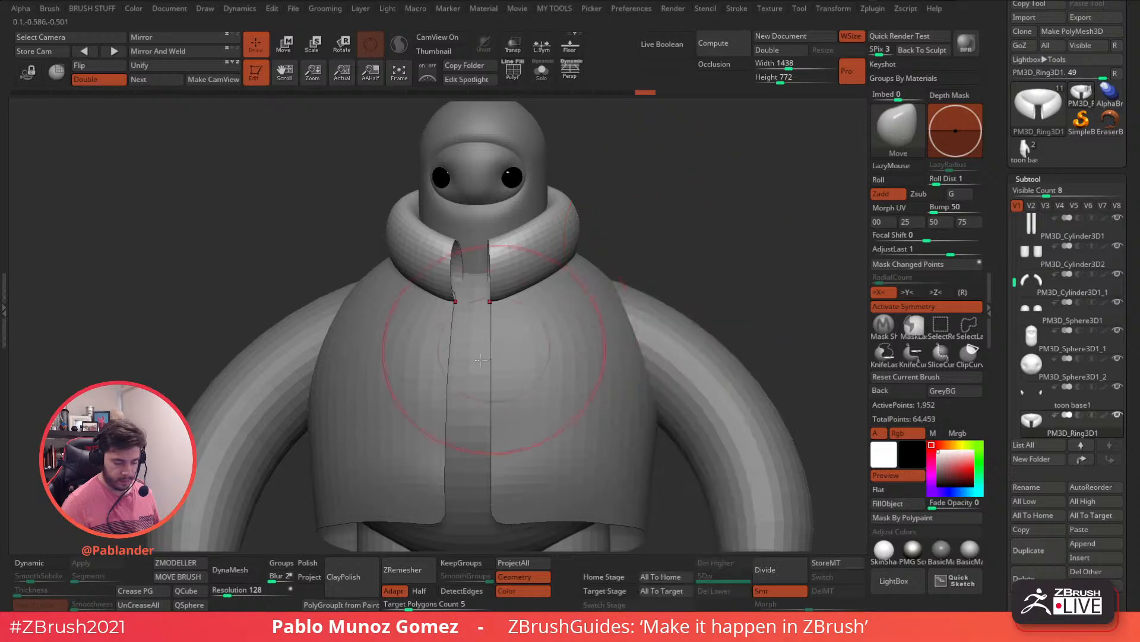
# Step: Close the open holes at both cut ends of the collar
pyautogui.press('1')
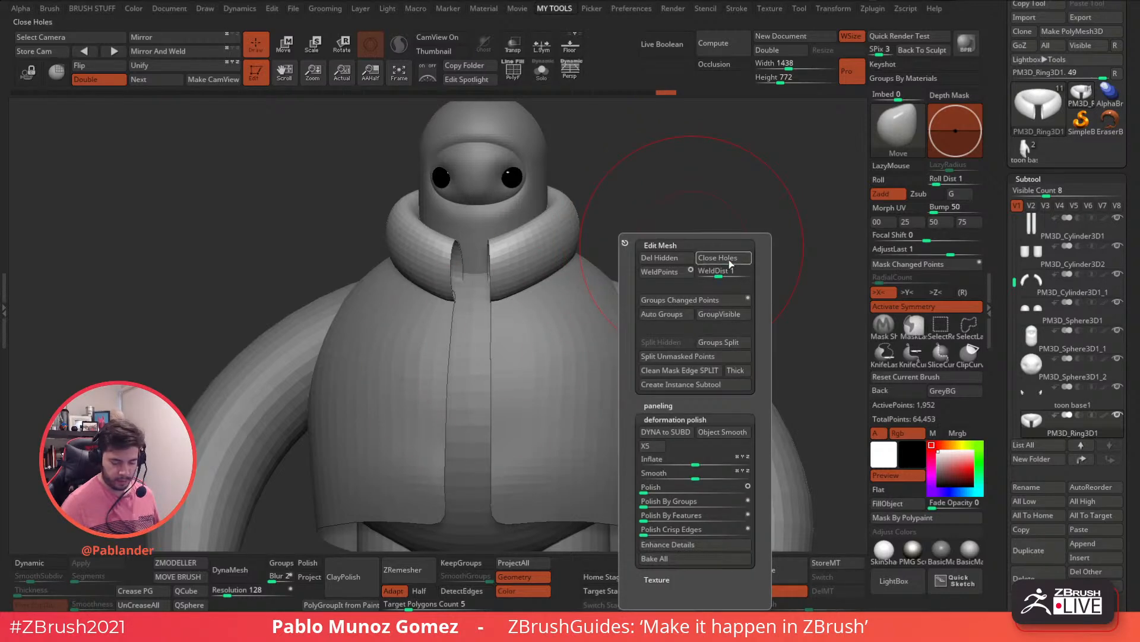
pyautogui.click(723, 258)
pyautogui.moveTo(623, 305); pyautogui.dragTo(649, 254)
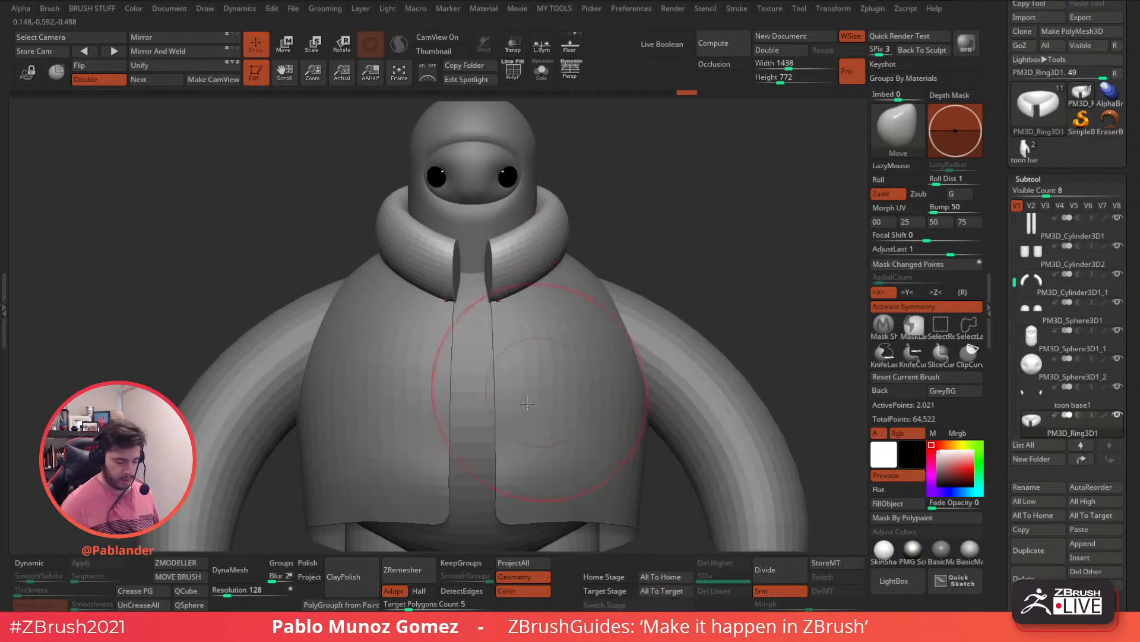
# Step: DynaMesh the collar at resolution 128 and smooth its surface and front ends
pyautogui.click(246, 572)
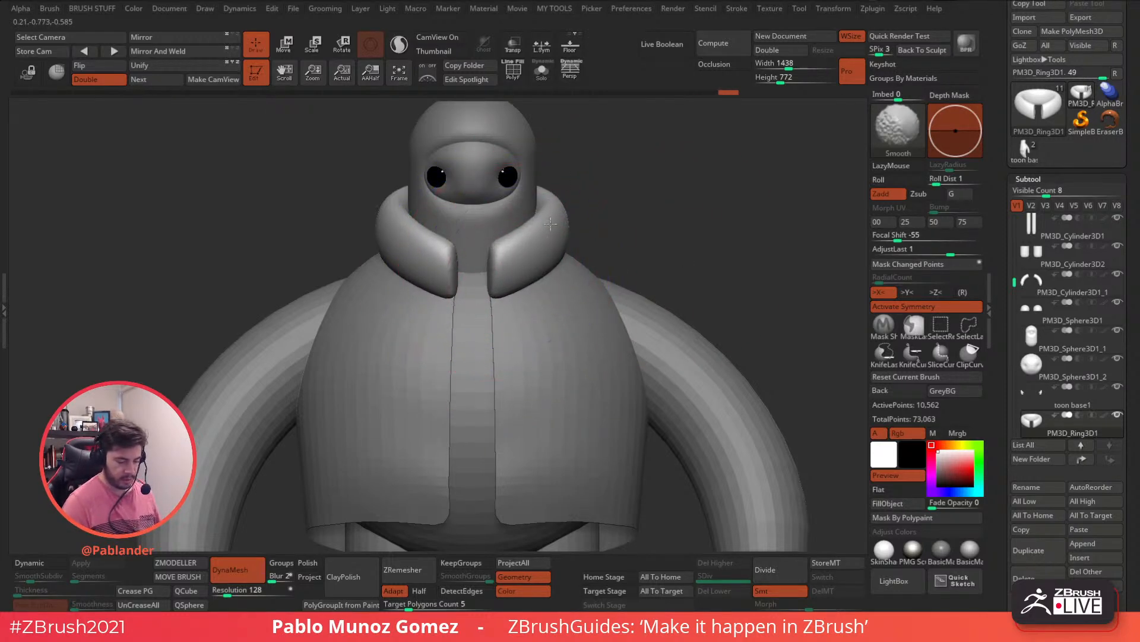
pyautogui.press('space')
pyautogui.moveTo(630, 226); pyautogui.dragTo(614, 226)
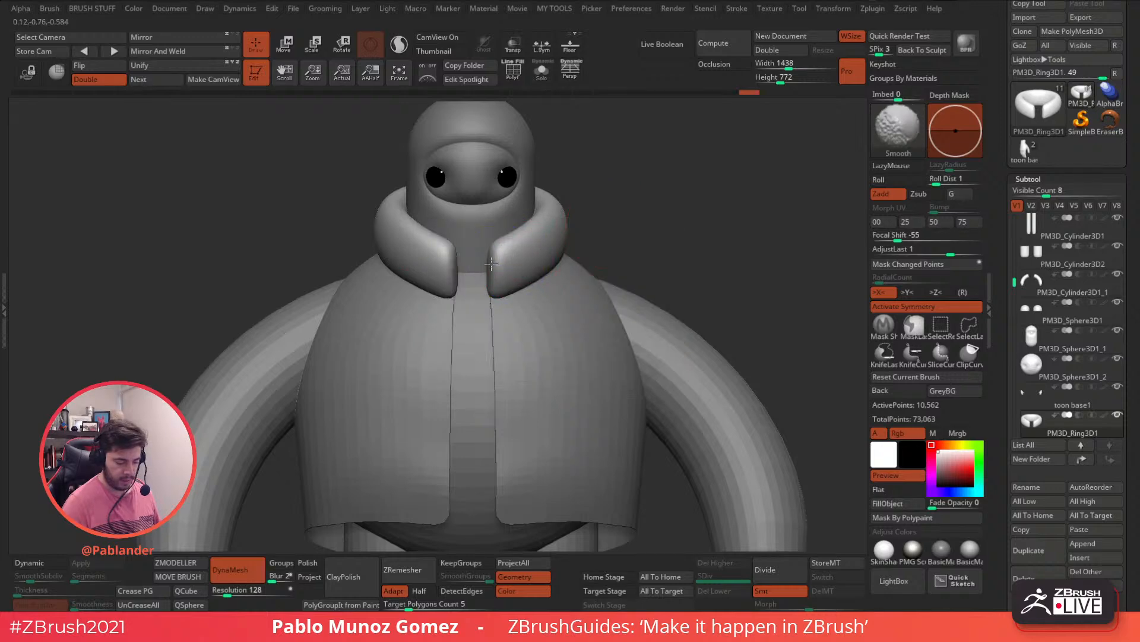
# Step: Pull the lower front tips of the collar slightly downward with the Move brush
pyautogui.moveTo(492, 299); pyautogui.dragTo(492, 305)
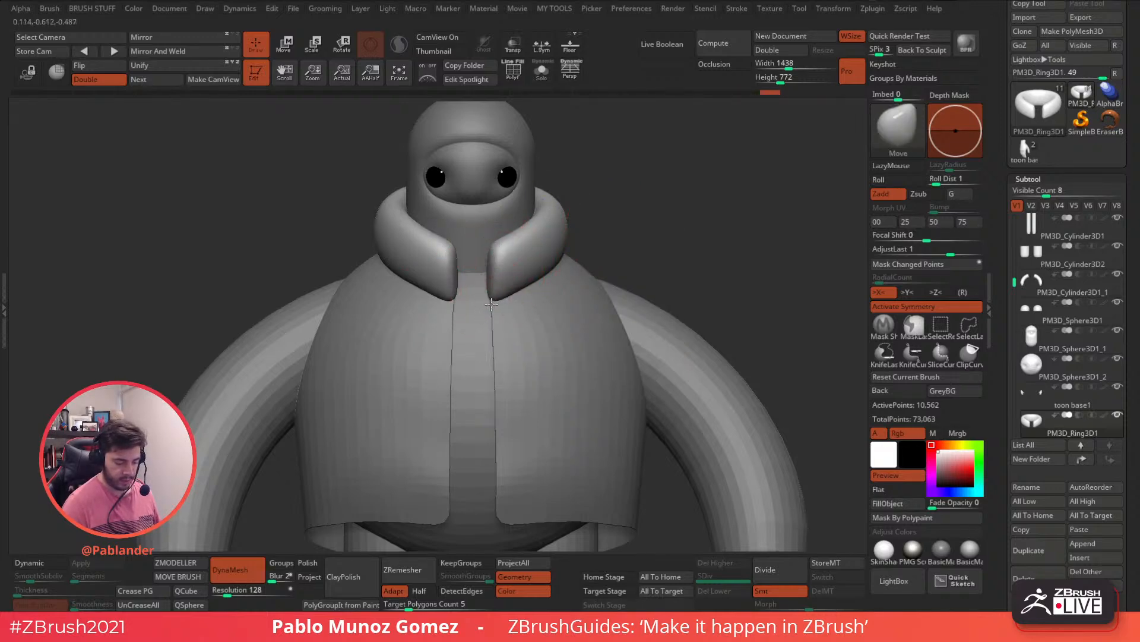
pyautogui.keyDown('ctrl'); pyautogui.moveTo(537, 315); pyautogui.dragTo(593, 307, button='right'); pyautogui.keyUp('ctrl')
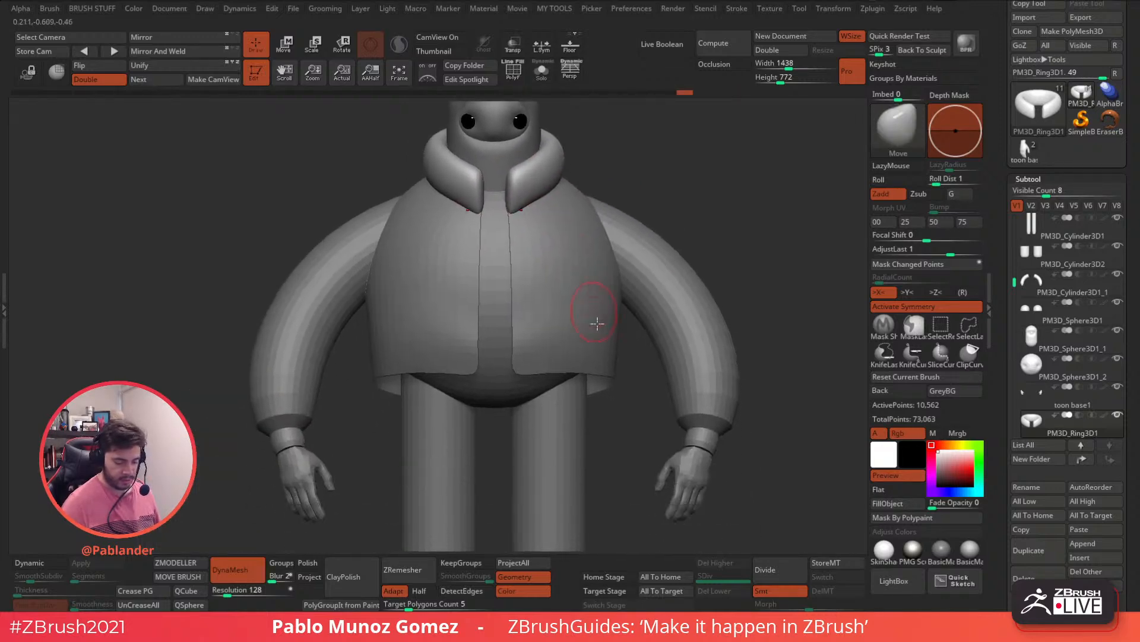
# Step: Make the jacket the active subtool and turn on Dynamic Subdivision for it
pyautogui.keyDown('alt'); pyautogui.click(608, 376); pyautogui.keyUp('alt')
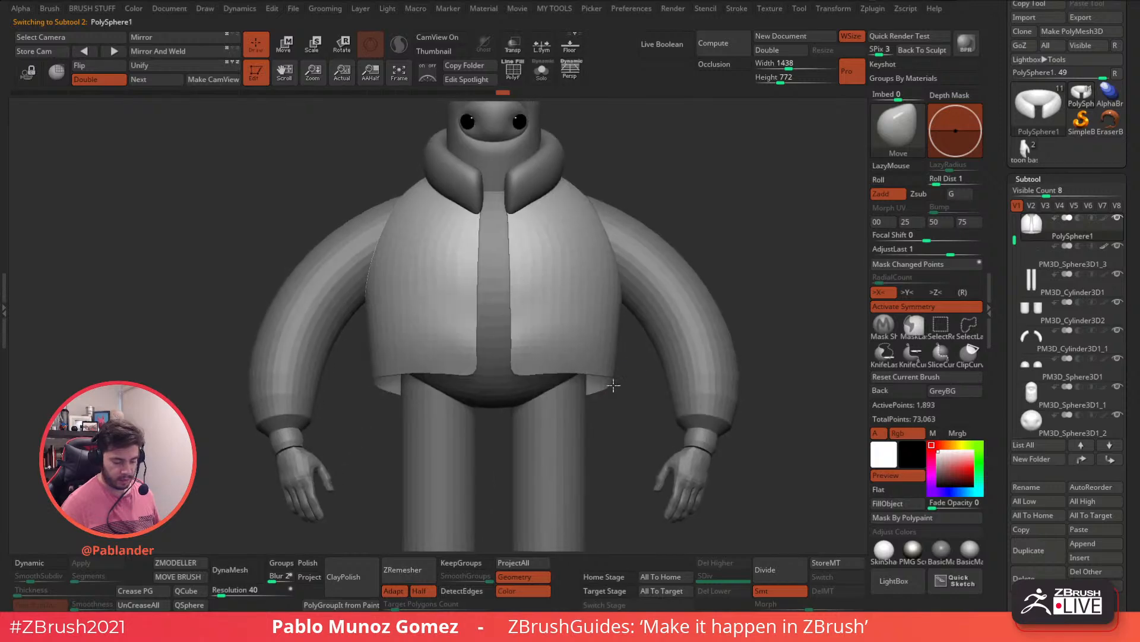
pyautogui.scroll(-10, 1009, 304)
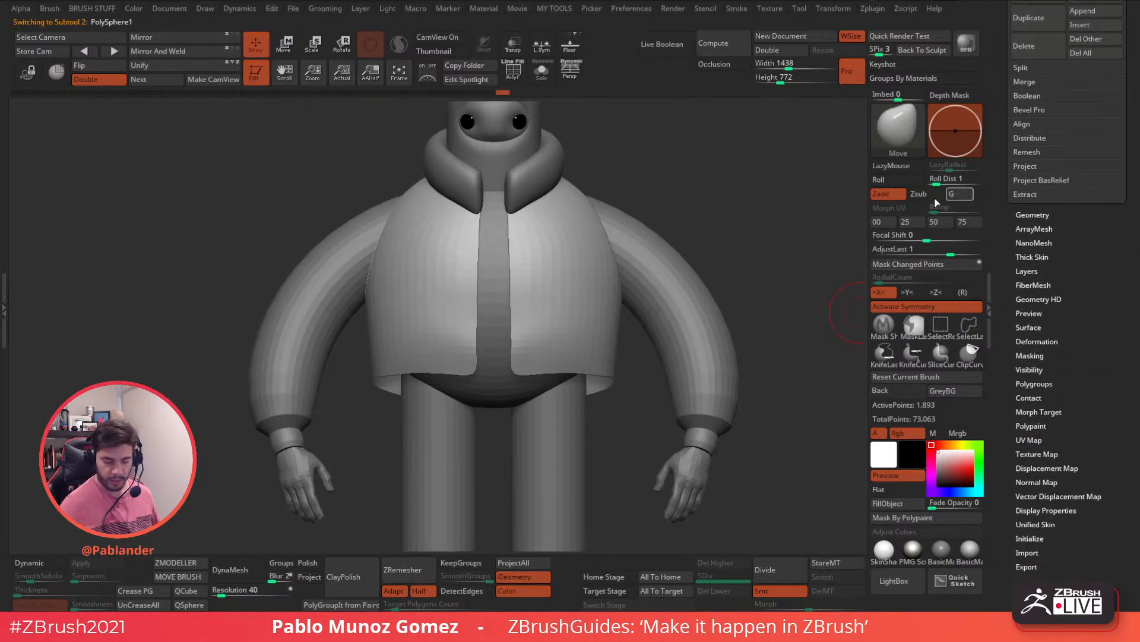
pyautogui.moveTo(756, 267); pyautogui.dragTo(706, 283)
pyautogui.click(1034, 215)
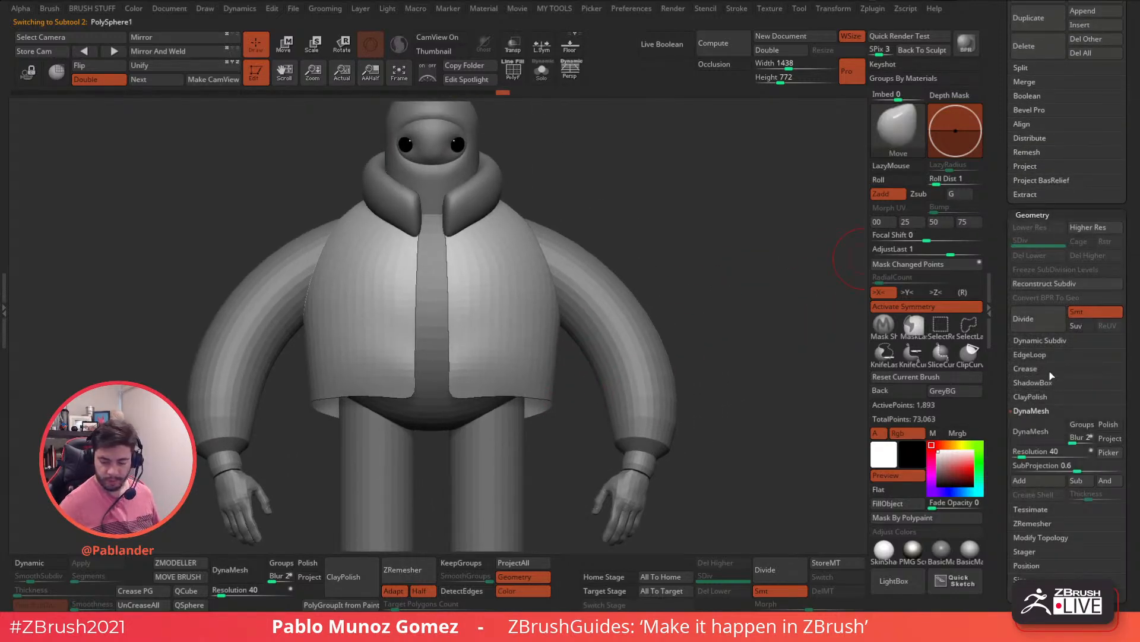
pyautogui.click(1040, 340)
pyautogui.click(1038, 354)
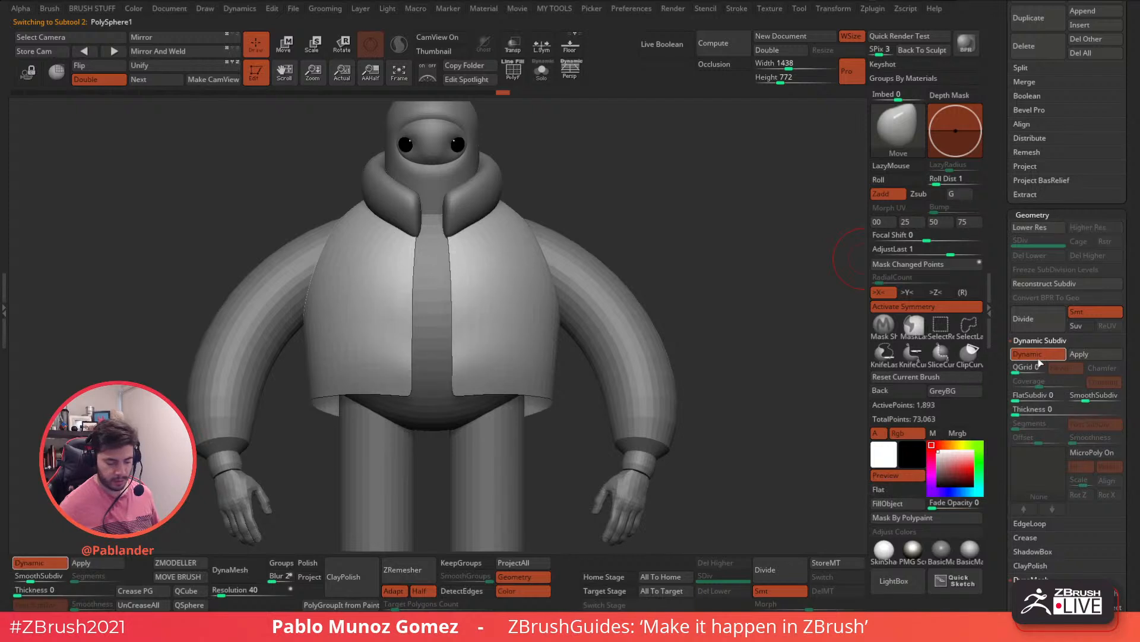
# Step: Give the jacket a dynamic thickness of 0.04249 and switch off Post SubDiv
pyautogui.scroll(-3, 1014, 402)
pyautogui.moveTo(1016, 304); pyautogui.dragTo(1074, 305)
pyautogui.click(1066, 306)
pyautogui.moveTo(718, 374); pyautogui.dragTo(731, 288)
pyautogui.click(1061, 307)
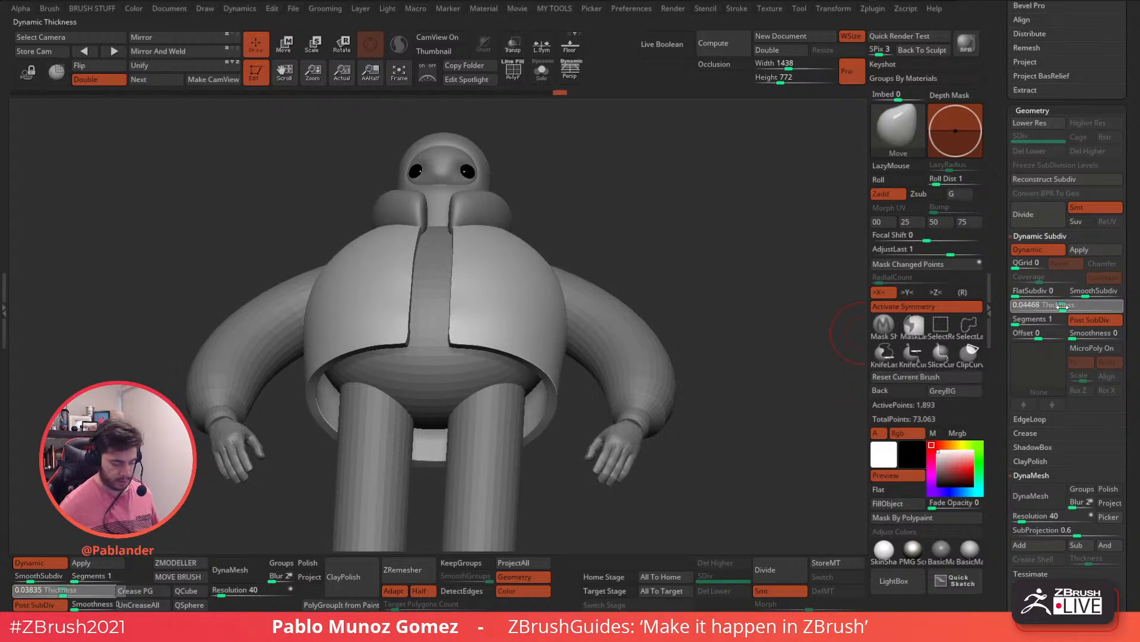
pyautogui.click(1061, 306)
pyautogui.moveTo(650, 249); pyautogui.dragTo(634, 256)
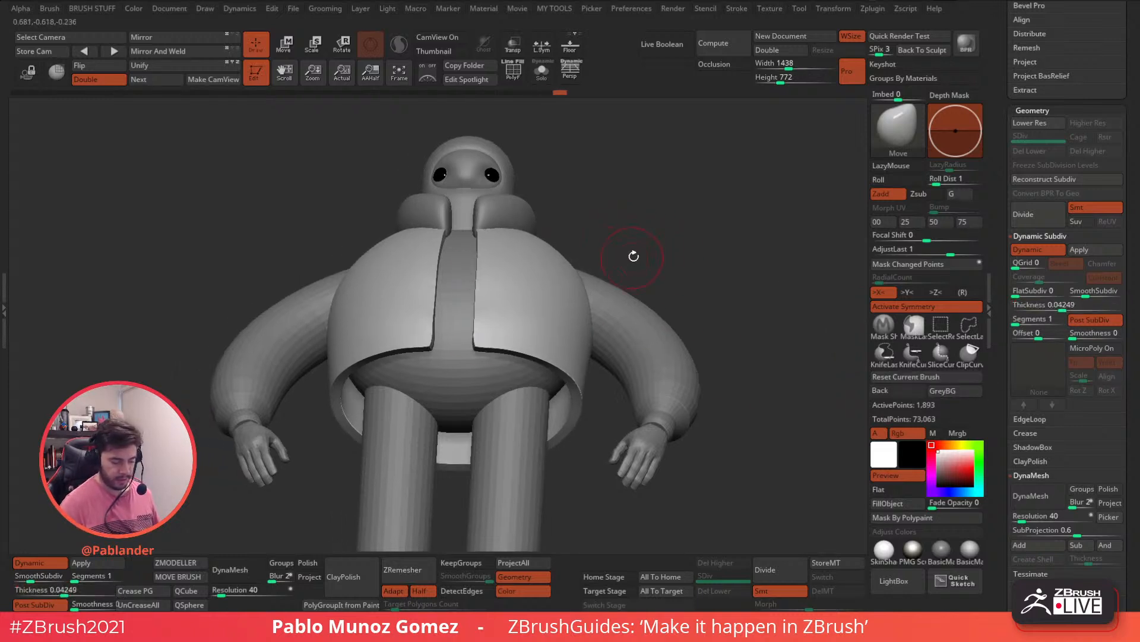
pyautogui.click(1097, 321)
# Step: Refine the jacket's front opening edges and the area under the collar tips with the Move brush
pyautogui.moveTo(506, 347)
pyautogui.mouseDown()
pyautogui.moveTo(544, 358)
pyautogui.moveTo(553, 349)
pyautogui.moveTo(467, 293)
pyautogui.mouseUp()
pyautogui.moveTo(504, 354)
pyautogui.mouseDown(button='right')
pyautogui.moveTo(491, 403)
pyautogui.moveTo(431, 344)
pyautogui.moveTo(490, 351)
pyautogui.mouseUp(button='right')
pyautogui.press('space')
pyautogui.keyDown('shift'); pyautogui.moveTo(499, 325); pyautogui.dragTo(508, 309); pyautogui.keyUp('shift')
pyautogui.moveTo(489, 303); pyautogui.dragTo(499, 376, button='right')
pyautogui.hotkey('ctrl', 'z')
pyautogui.hotkey('ctrl', 'shift', 'z')
pyautogui.moveTo(499, 375); pyautogui.dragTo(537, 282, button='right')
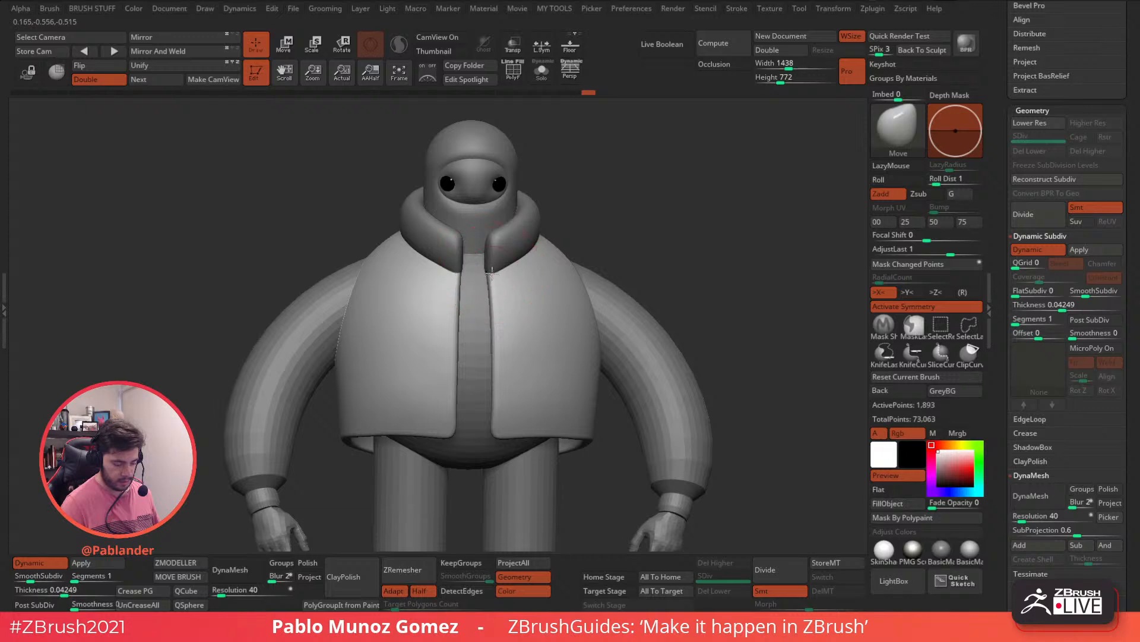
pyautogui.moveTo(491, 275); pyautogui.dragTo(489, 274)
pyautogui.moveTo(489, 275); pyautogui.dragTo(498, 275, button='right')
pyautogui.moveTo(497, 275); pyautogui.dragTo(496, 277)
# Step: Isolate the sleeves subtool, hide the character's left sleeve and delete it so only the right sleeve remains
pyautogui.keyDown('ctrl'); pyautogui.moveTo(587, 300); pyautogui.dragTo(581, 229, button='right'); pyautogui.keyUp('ctrl')
pyautogui.keyDown('shift'); pyautogui.moveTo(581, 229); pyautogui.dragTo(578, 252, button='right'); pyautogui.keyUp('shift')
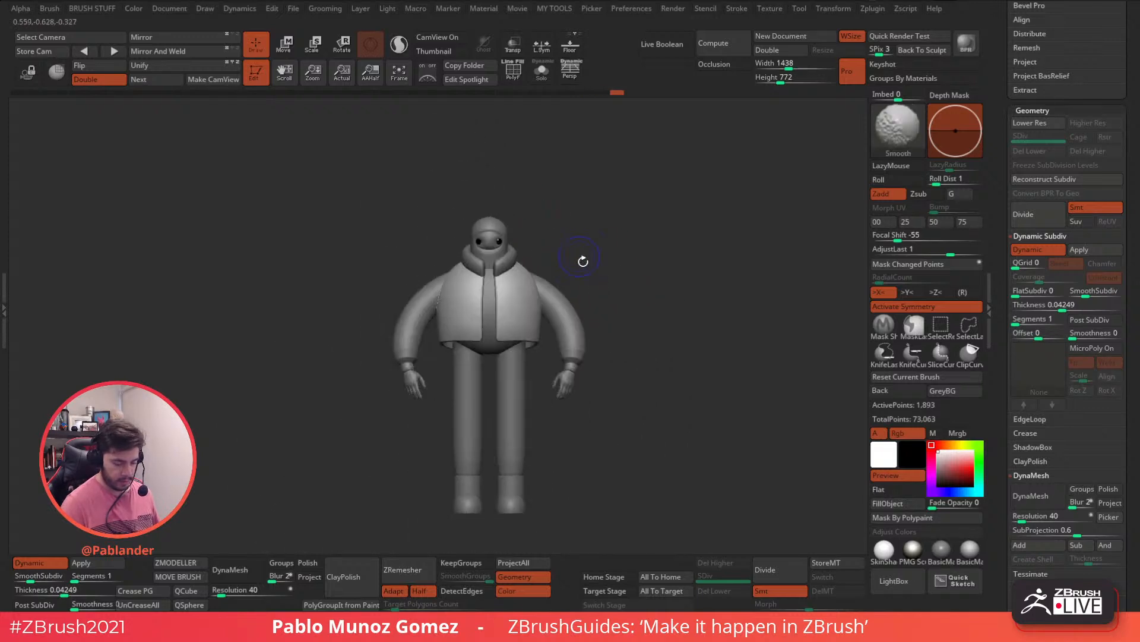
pyautogui.moveTo(606, 349)
pyautogui.mouseDown(button='right')
pyautogui.moveTo(549, 350)
pyautogui.moveTo(601, 356)
pyautogui.mouseUp(button='right')
pyautogui.keyDown('ctrl'); pyautogui.moveTo(676, 373); pyautogui.dragTo(652, 389, button='right'); pyautogui.keyUp('ctrl')
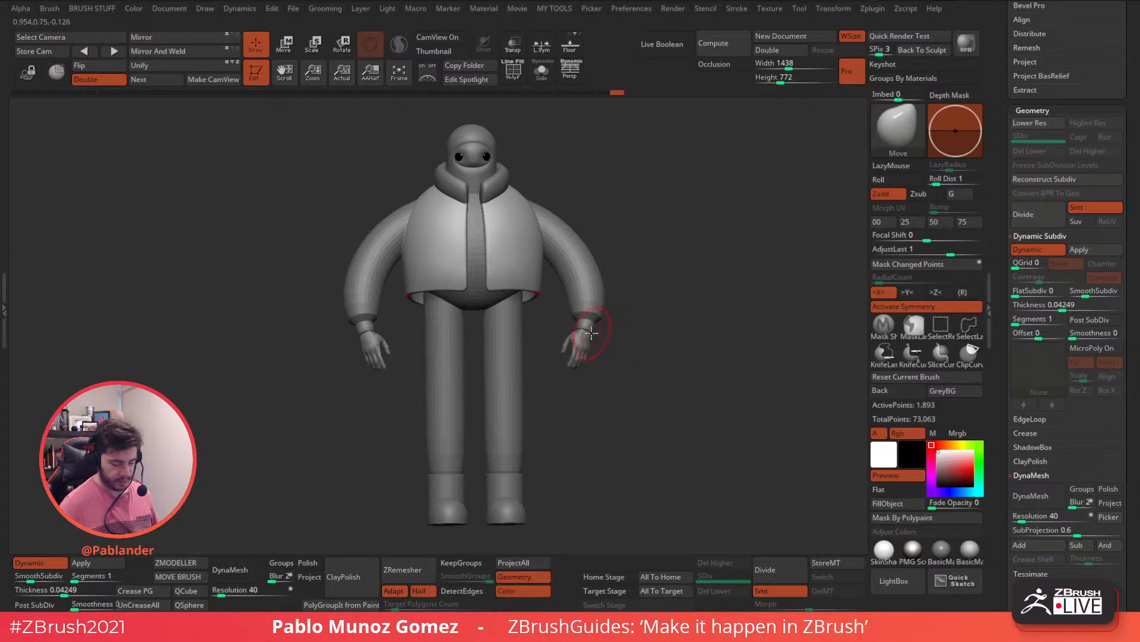
pyautogui.keyDown('alt'); pyautogui.click(369, 310); pyautogui.keyUp('alt')
pyautogui.moveTo(386, 361)
pyautogui.keyDown('alt'); pyautogui.mouseDown(button='right')
pyautogui.moveTo(453, 338)
pyautogui.moveTo(471, 349)
pyautogui.moveTo(496, 328)
pyautogui.moveTo(550, 340)
pyautogui.moveTo(478, 265)
pyautogui.moveTo(514, 359)
pyautogui.moveTo(511, 291)
pyautogui.mouseUp(button='right'); pyautogui.keyUp('alt')
pyautogui.click(540, 72)
pyautogui.keyDown('alt'); pyautogui.moveTo(511, 291); pyautogui.dragTo(539, 250, button='right'); pyautogui.keyUp('alt')
pyautogui.keyDown('ctrl'); pyautogui.keyDown('shift'); pyautogui.moveTo(502, 167); pyautogui.dragTo(671, 392); pyautogui.keyUp('shift'); pyautogui.keyUp('ctrl')
pyautogui.press('1')
pyautogui.click(655, 277)
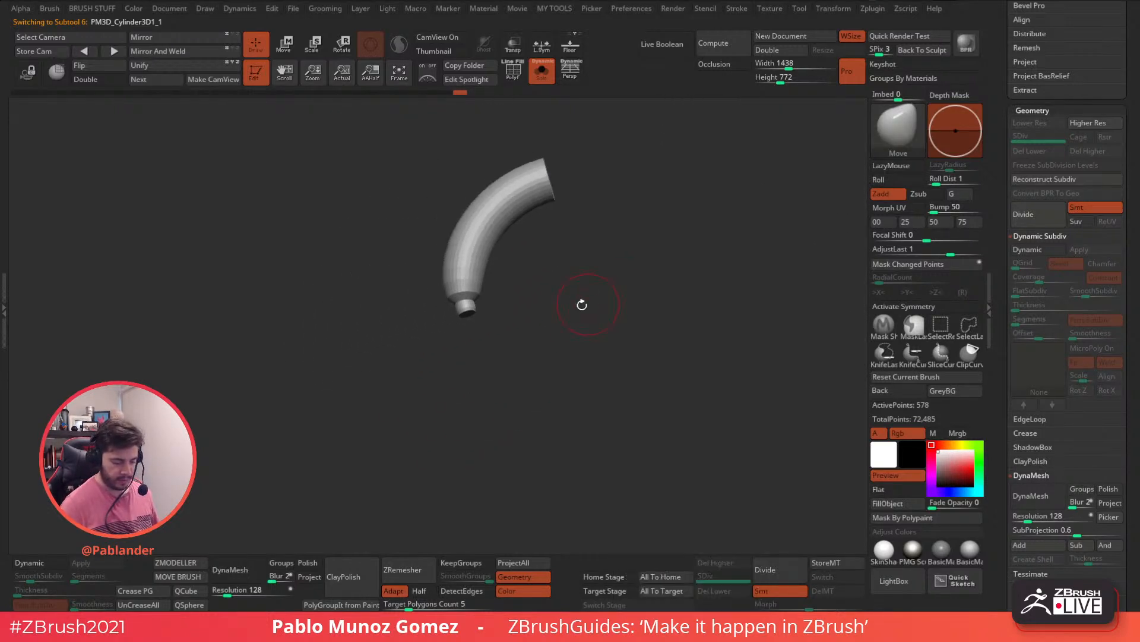
# Step: Display the polygroups and mask the whole sleeve except for its wrist cuff
pyautogui.keyDown('ctrl'); pyautogui.moveTo(483, 318); pyautogui.dragTo(499, 364, button='right'); pyautogui.keyUp('ctrl')
pyautogui.click(513, 82)
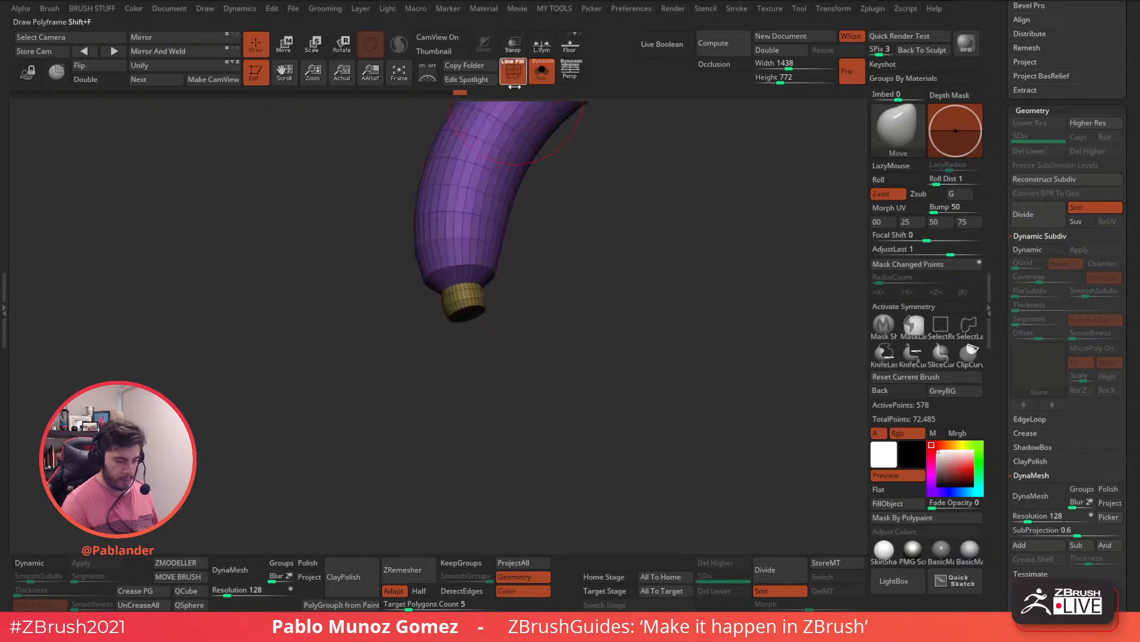
pyautogui.moveTo(556, 240); pyautogui.dragTo(517, 313, button='right')
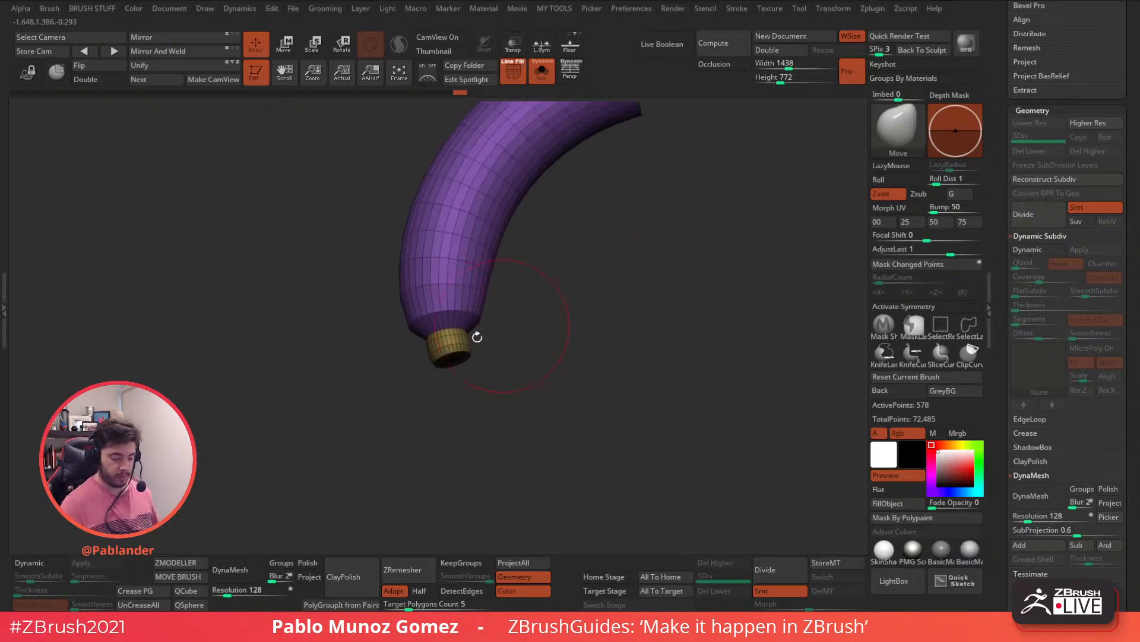
pyautogui.moveTo(571, 261); pyautogui.dragTo(467, 373, button='right')
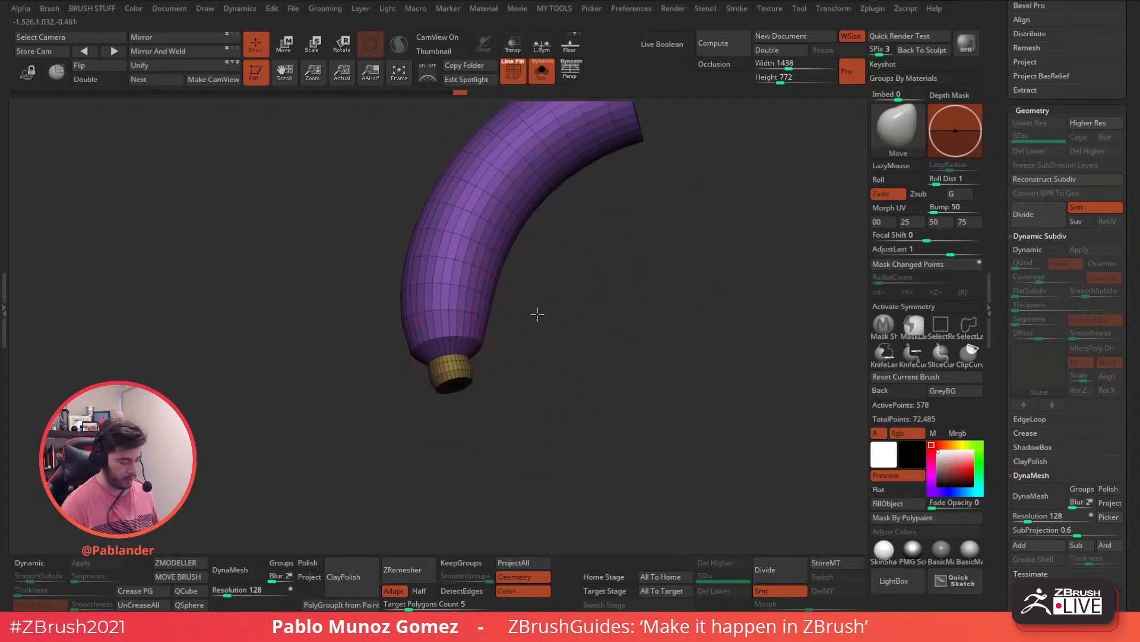
pyautogui.moveTo(539, 298); pyautogui.dragTo(438, 374, button='right')
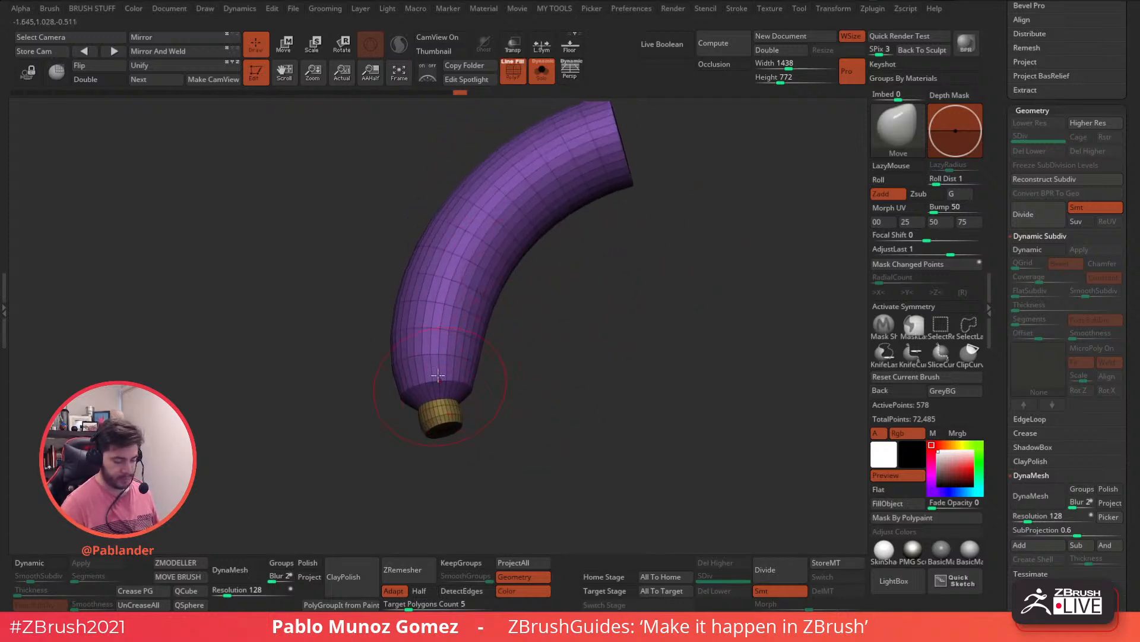
pyautogui.keyDown('ctrl'); pyautogui.keyDown('shift'); pyautogui.click(455, 421); pyautogui.keyUp('shift'); pyautogui.keyUp('ctrl')
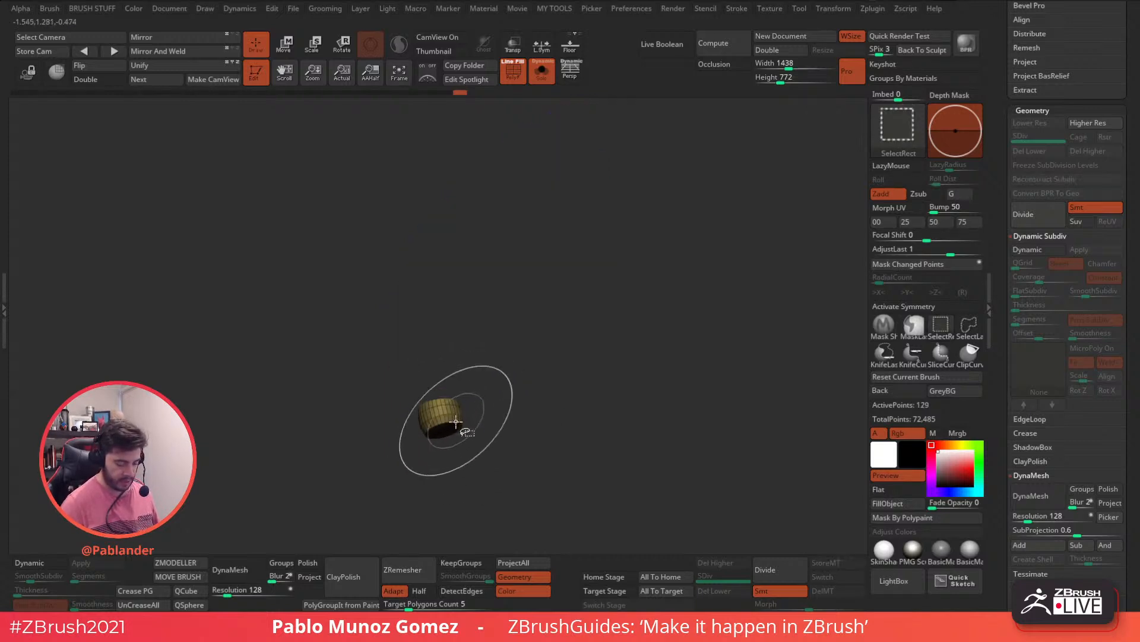
pyautogui.keyDown('ctrl'); pyautogui.keyDown('shift'); pyautogui.click(659, 360); pyautogui.keyUp('shift'); pyautogui.keyUp('ctrl')
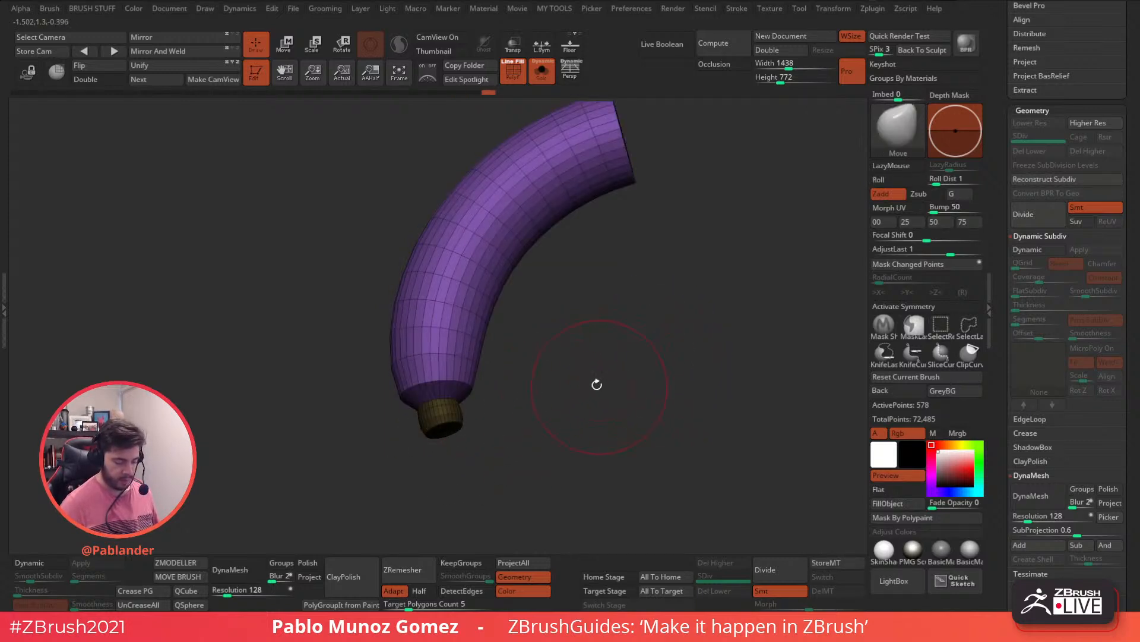
pyautogui.keyDown('ctrl'); pyautogui.click(572, 401); pyautogui.keyUp('ctrl')
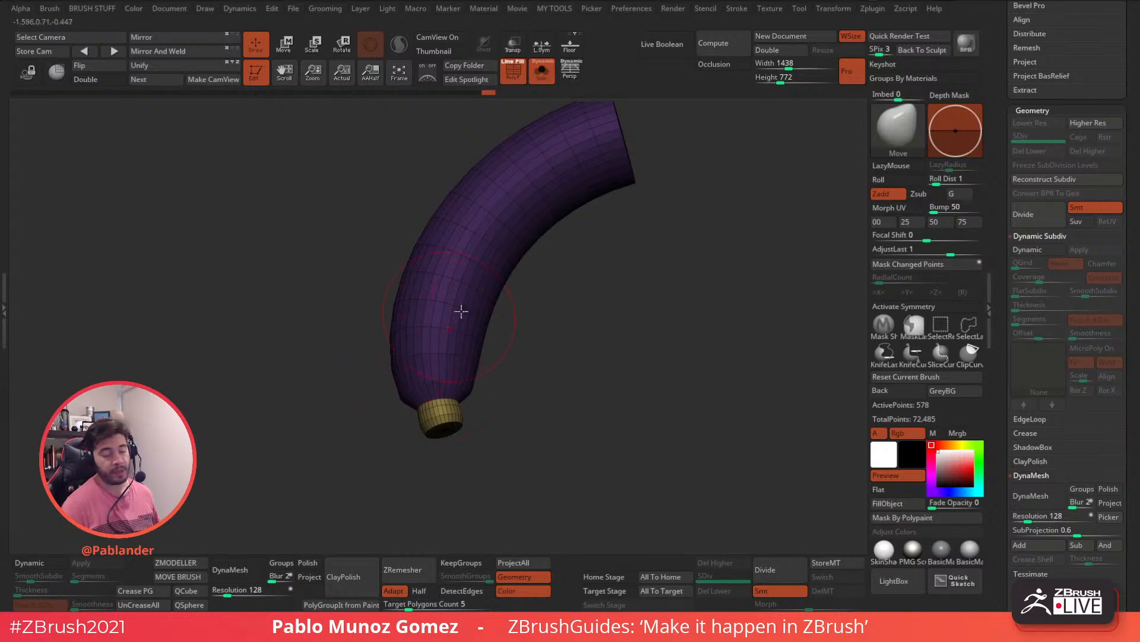
# Step: Centre the gizmo on the unmasked cuff, scale the cuff up, then clear the mask and show all subtools
pyautogui.press('w')
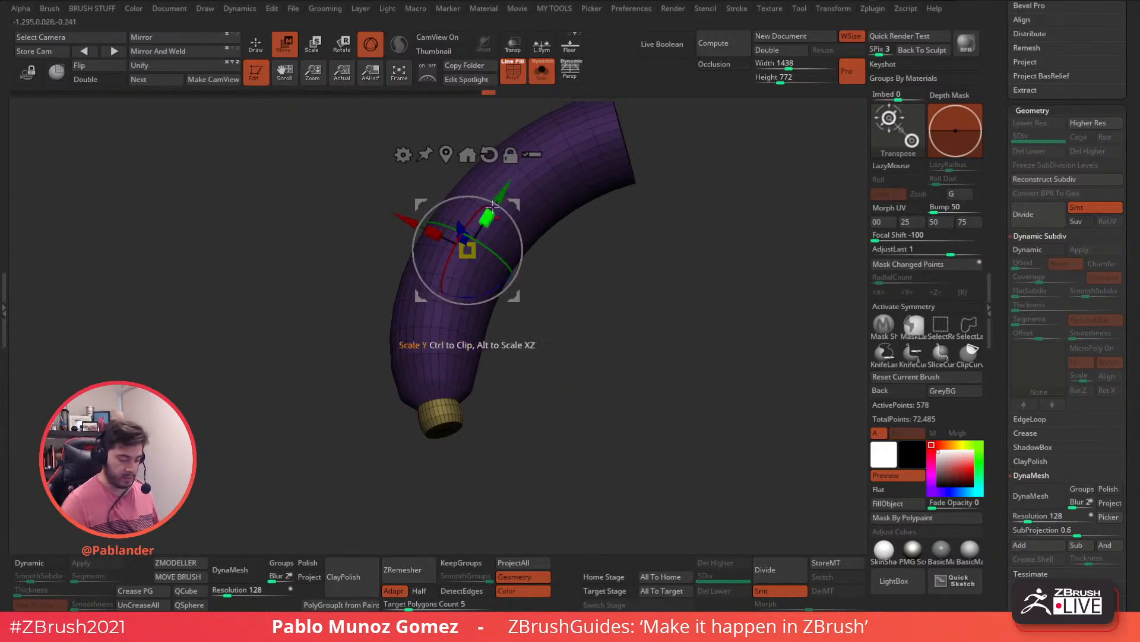
pyautogui.click(445, 155)
pyautogui.keyDown('alt'); pyautogui.click(463, 324); pyautogui.keyUp('alt')
pyautogui.keyDown('alt'); pyautogui.moveTo(547, 356); pyautogui.dragTo(560, 335); pyautogui.keyUp('alt')
pyautogui.moveTo(453, 397); pyautogui.dragTo(474, 407)
pyautogui.moveTo(544, 370); pyautogui.dragTo(597, 328)
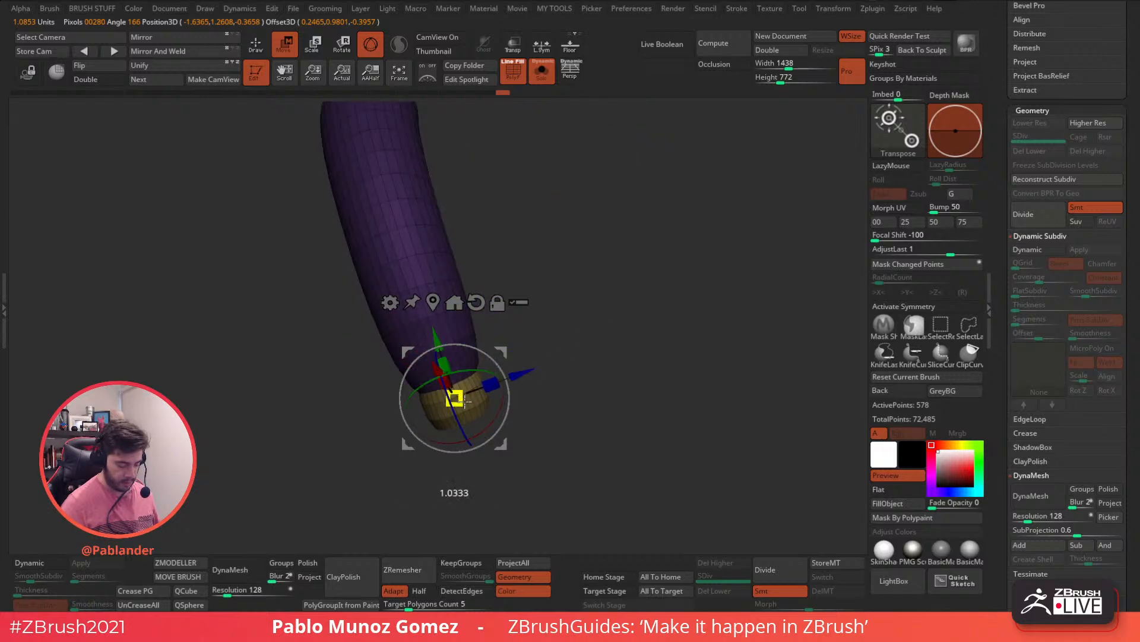
pyautogui.moveTo(465, 401); pyautogui.dragTo(467, 401)
pyautogui.moveTo(590, 331); pyautogui.dragTo(575, 326)
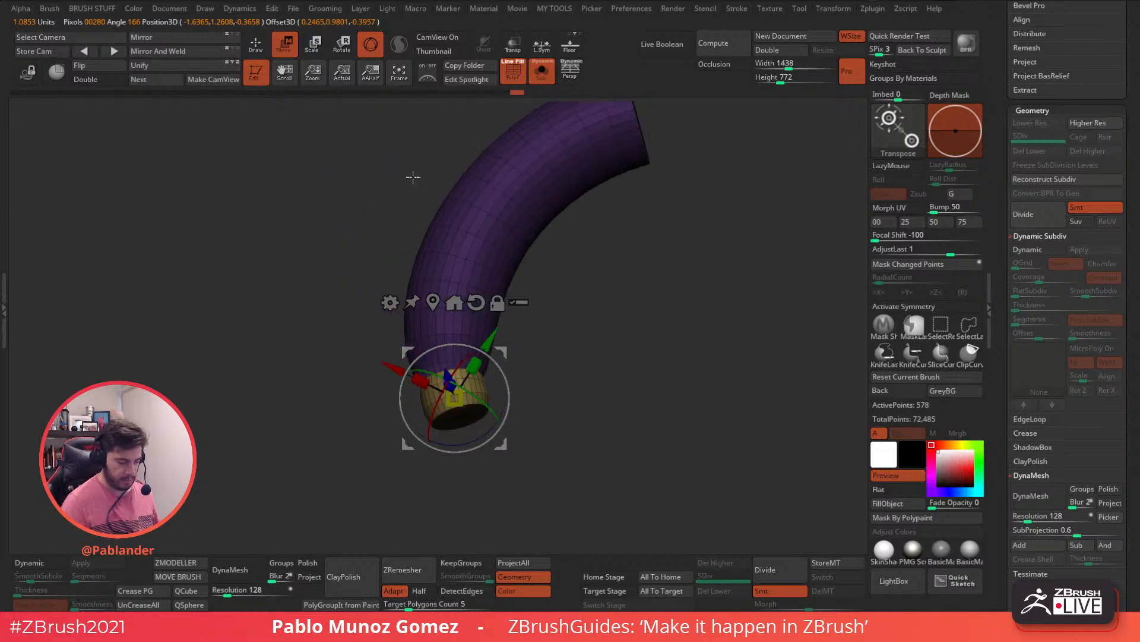
pyautogui.press('q')
pyautogui.keyDown('ctrl'); pyautogui.click(611, 355); pyautogui.keyUp('ctrl')
pyautogui.click(542, 72)
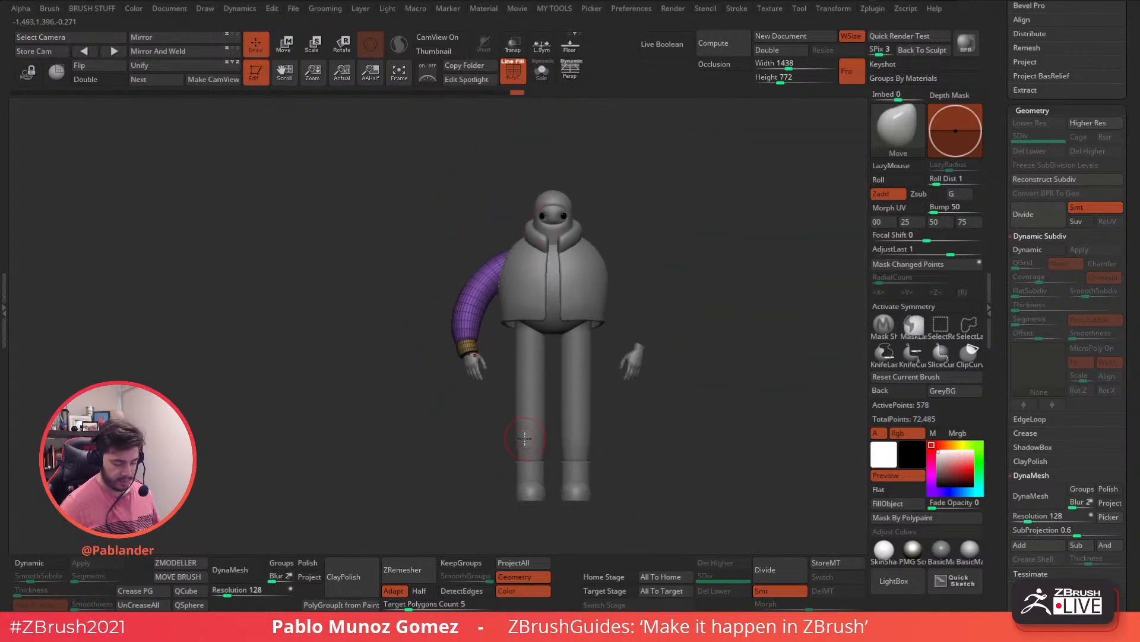
# Step: Select the hands, activate symmetry, and resize and reposition them to fit the enlarged cuff
pyautogui.keyDown('alt'); pyautogui.moveTo(511, 405); pyautogui.dragTo(515, 455); pyautogui.keyUp('alt')
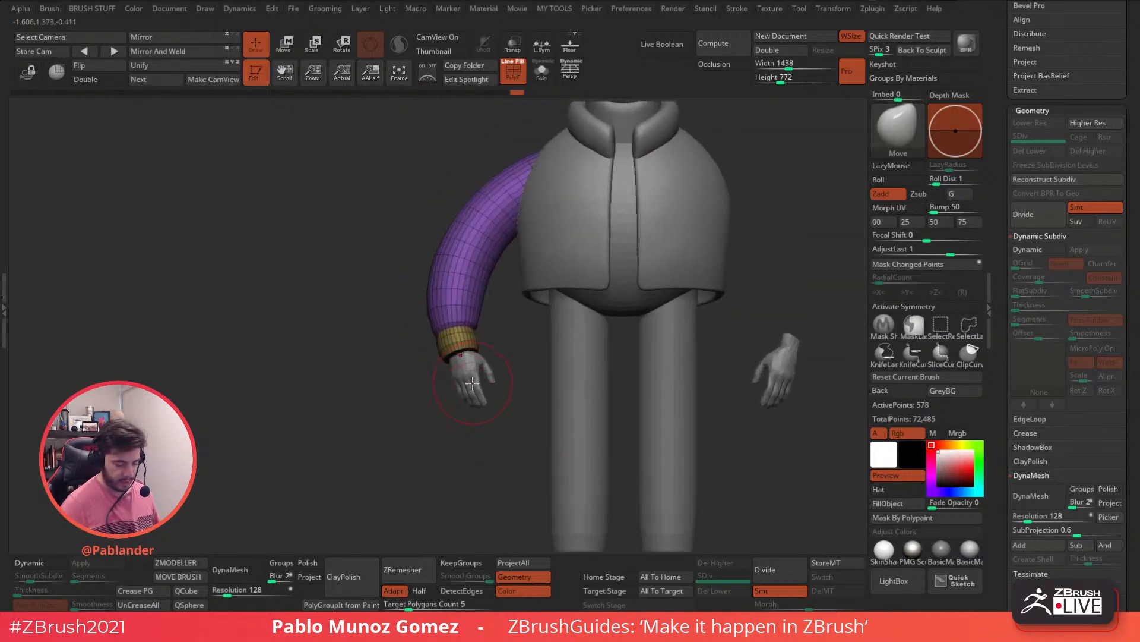
pyautogui.keyDown('alt'); pyautogui.click(453, 370); pyautogui.keyUp('alt')
pyautogui.click(286, 45)
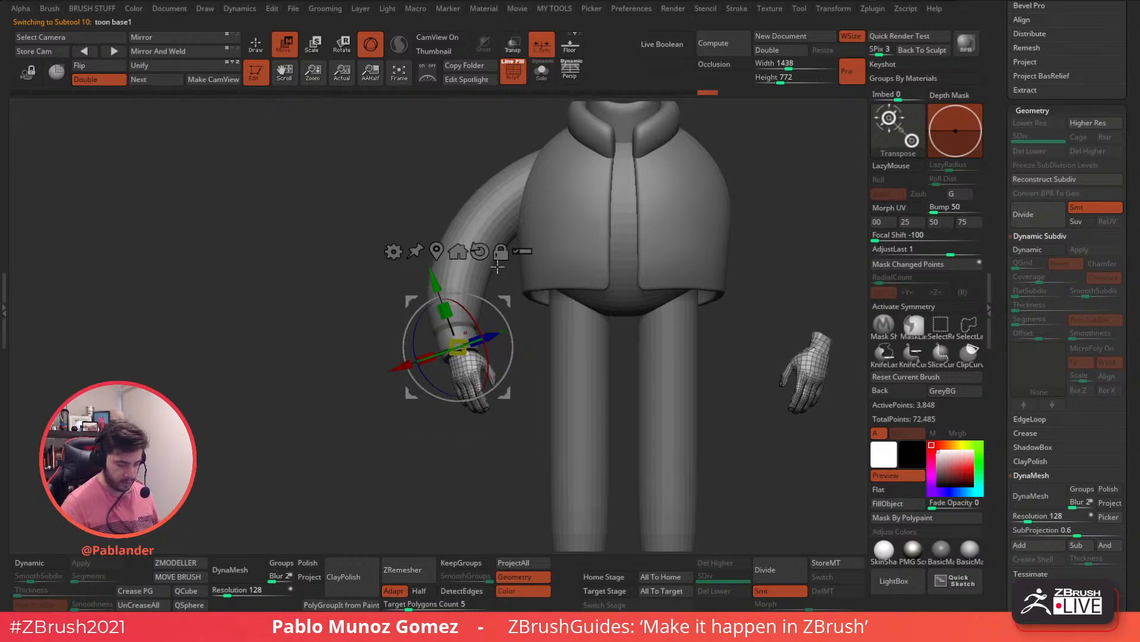
pyautogui.press('x')
pyautogui.moveTo(458, 347); pyautogui.dragTo(459, 299)
pyautogui.keyDown('alt'); pyautogui.moveTo(550, 386); pyautogui.dragTo(569, 411); pyautogui.keyUp('alt')
pyautogui.moveTo(465, 363); pyautogui.dragTo(467, 356)
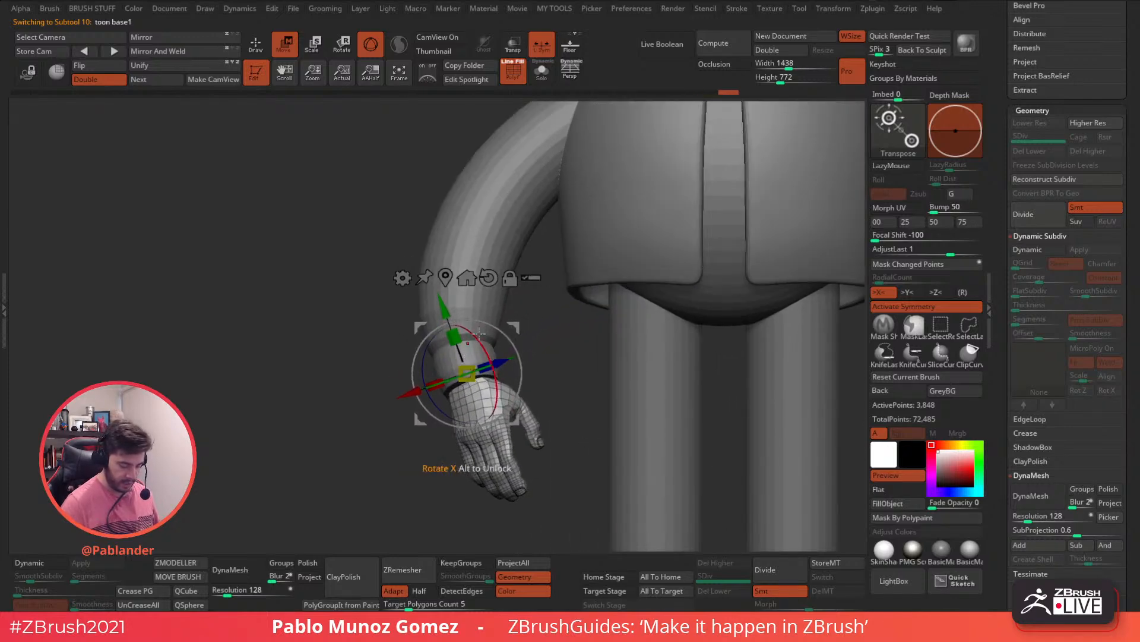
# Step: Rotate both hands slightly to line up with the wrists and turn off the polyframe display
pyautogui.moveTo(516, 328); pyautogui.dragTo(665, 303)
pyautogui.keyDown('alt'); pyautogui.moveTo(646, 363); pyautogui.dragTo(604, 294); pyautogui.keyUp('alt')
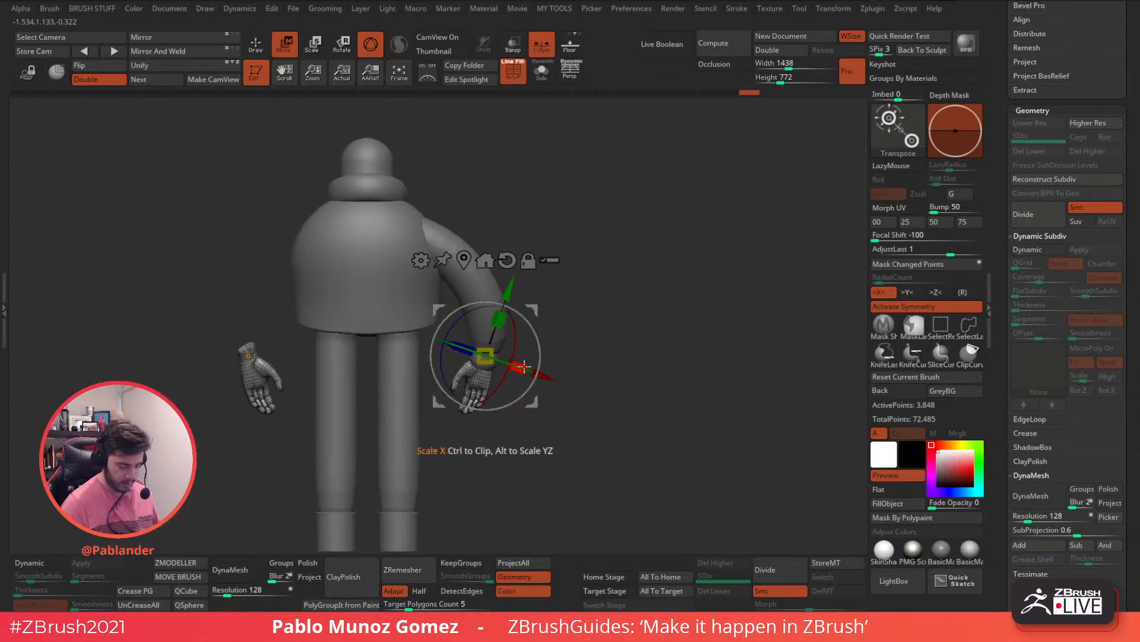
pyautogui.moveTo(545, 339); pyautogui.dragTo(466, 344, button='right')
pyautogui.moveTo(523, 361); pyautogui.dragTo(528, 359)
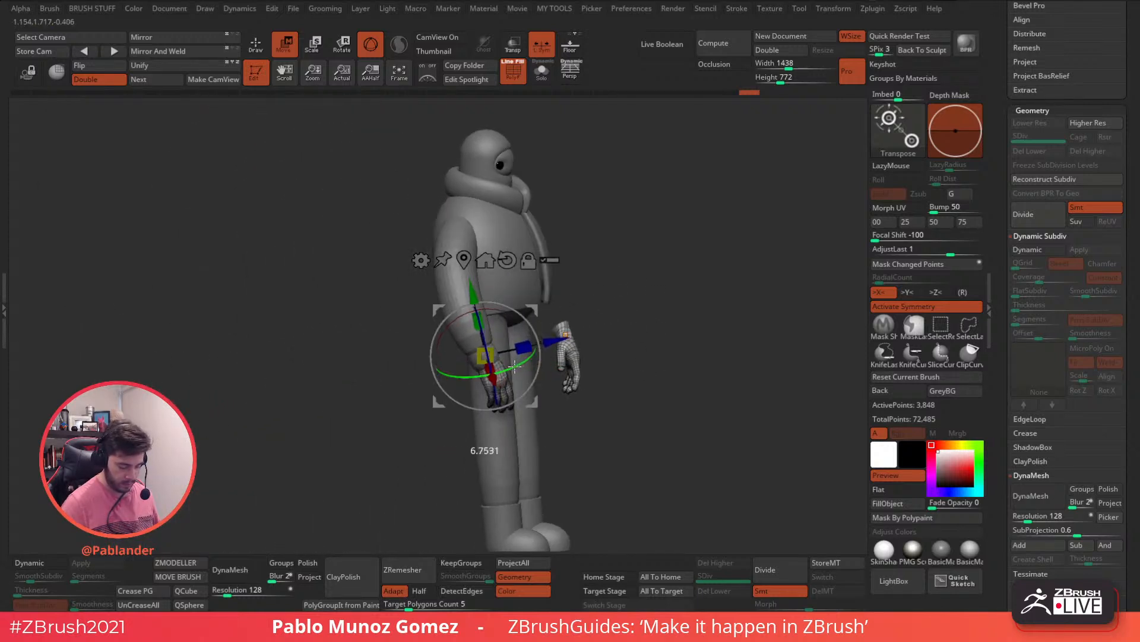
pyautogui.keyDown('shift'); pyautogui.moveTo(630, 315); pyautogui.dragTo(588, 302); pyautogui.keyUp('shift')
pyautogui.press('q')
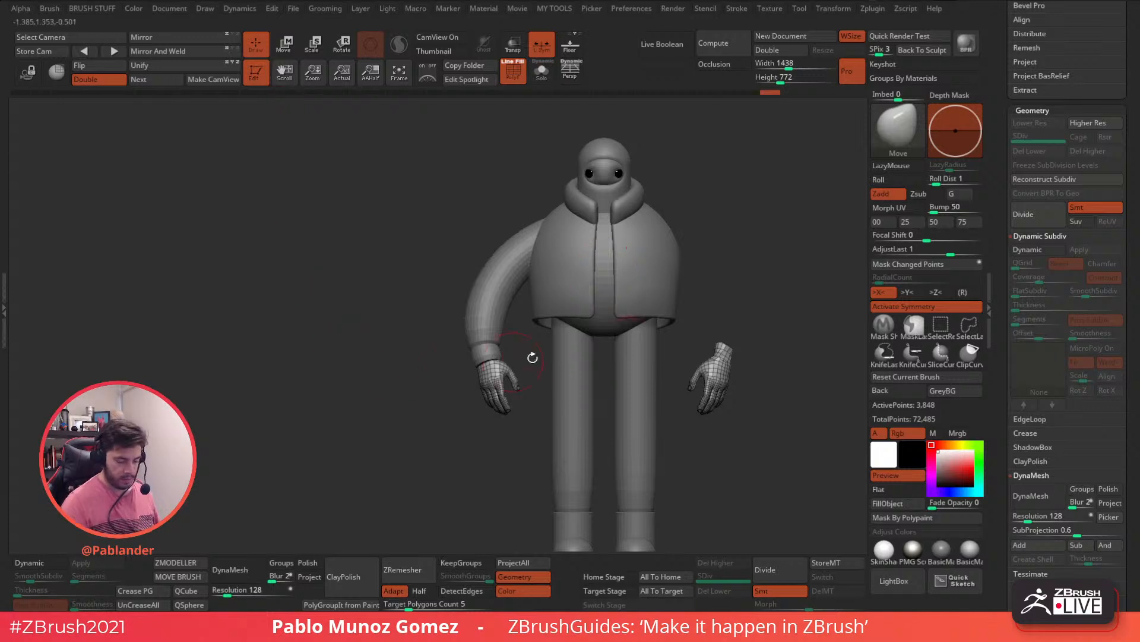
pyautogui.keyDown('alt'); pyautogui.moveTo(772, 325); pyautogui.dragTo(643, 307); pyautogui.keyUp('alt')
pyautogui.click(512, 74)
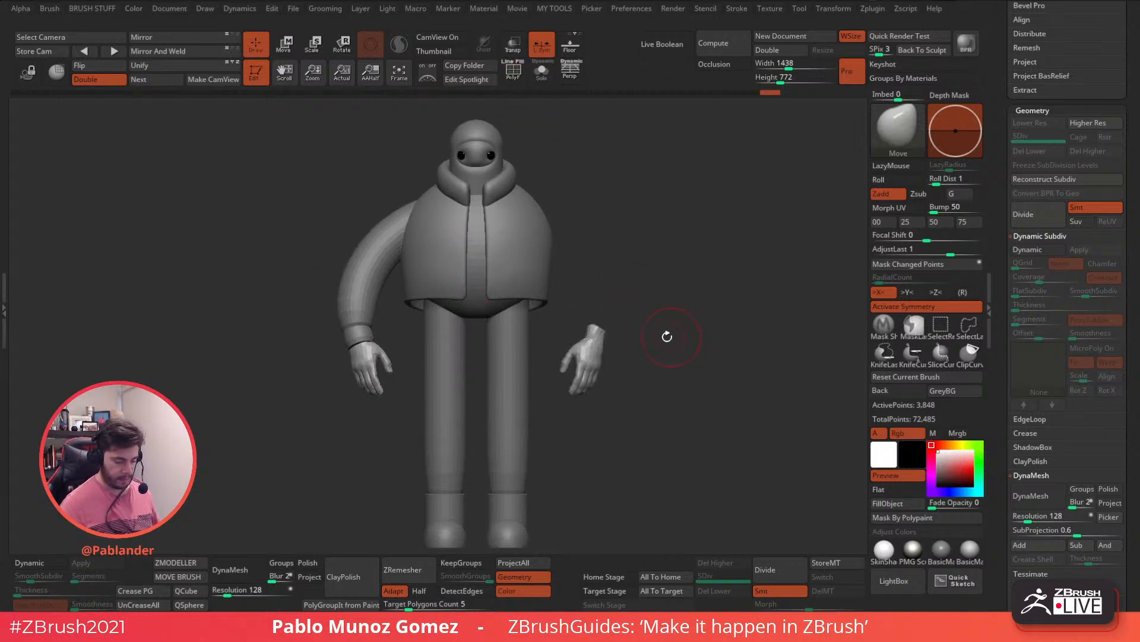
# Step: Turn off local symmetry, mirror and weld the sleeve to the opposite side, and enable perspective
pyautogui.keyDown('alt'); pyautogui.click(373, 311); pyautogui.keyUp('alt')
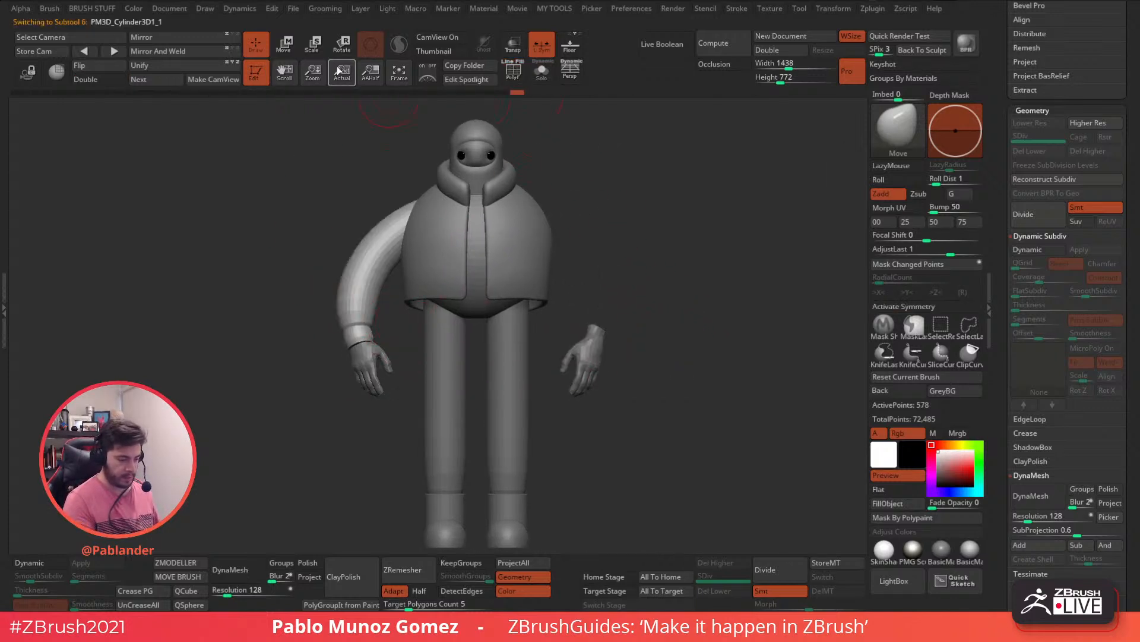
pyautogui.click(204, 56)
pyautogui.hotkey('ctrl', 'z')
pyautogui.click(538, 53)
pyautogui.click(180, 51)
pyautogui.moveTo(660, 370)
pyautogui.keyDown('alt'); pyautogui.mouseDown()
pyautogui.moveTo(627, 327)
pyautogui.moveTo(617, 270)
pyautogui.moveTo(649, 271)
pyautogui.moveTo(545, 296)
pyautogui.moveTo(638, 289)
pyautogui.mouseUp(); pyautogui.keyUp('alt')
pyautogui.click(572, 72)
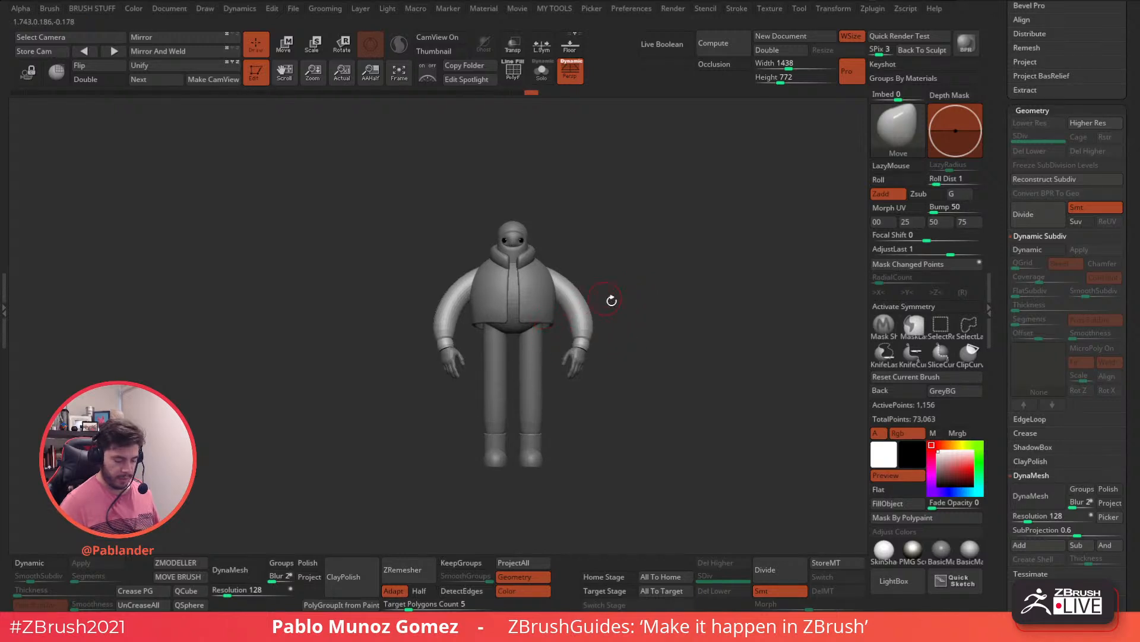
# Step: Isolate the body sphere under the jacket with symmetry active and duplicate it
pyautogui.keyDown('alt'); pyautogui.click(527, 326); pyautogui.keyUp('alt')
pyautogui.press('x')
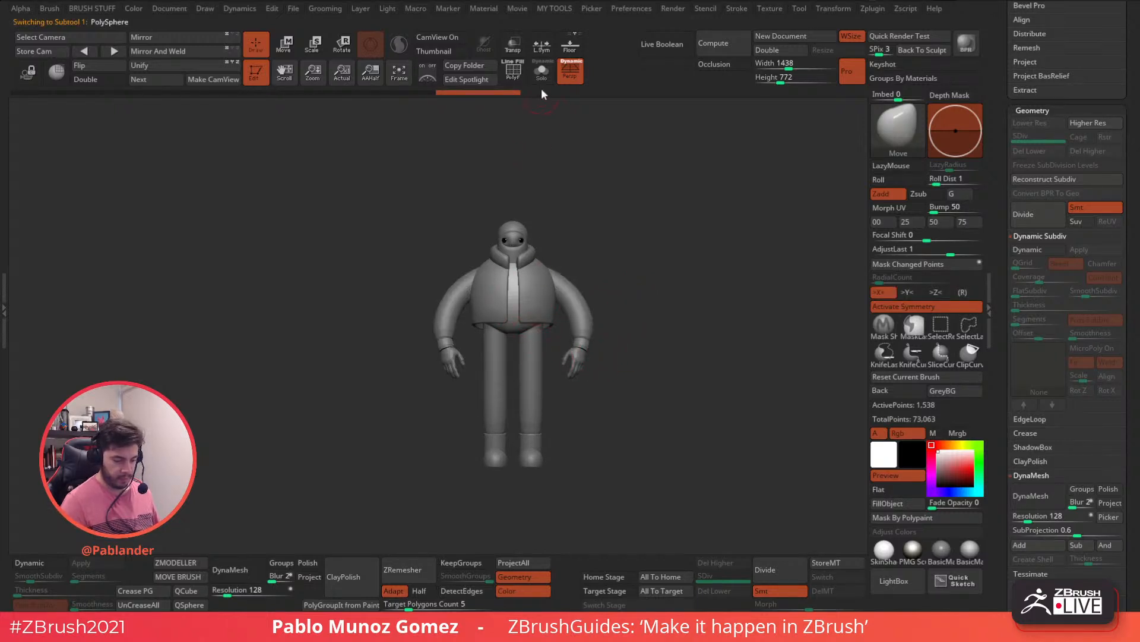
pyautogui.click(541, 70)
pyautogui.moveTo(996, 273); pyautogui.dragTo(1000, 366)
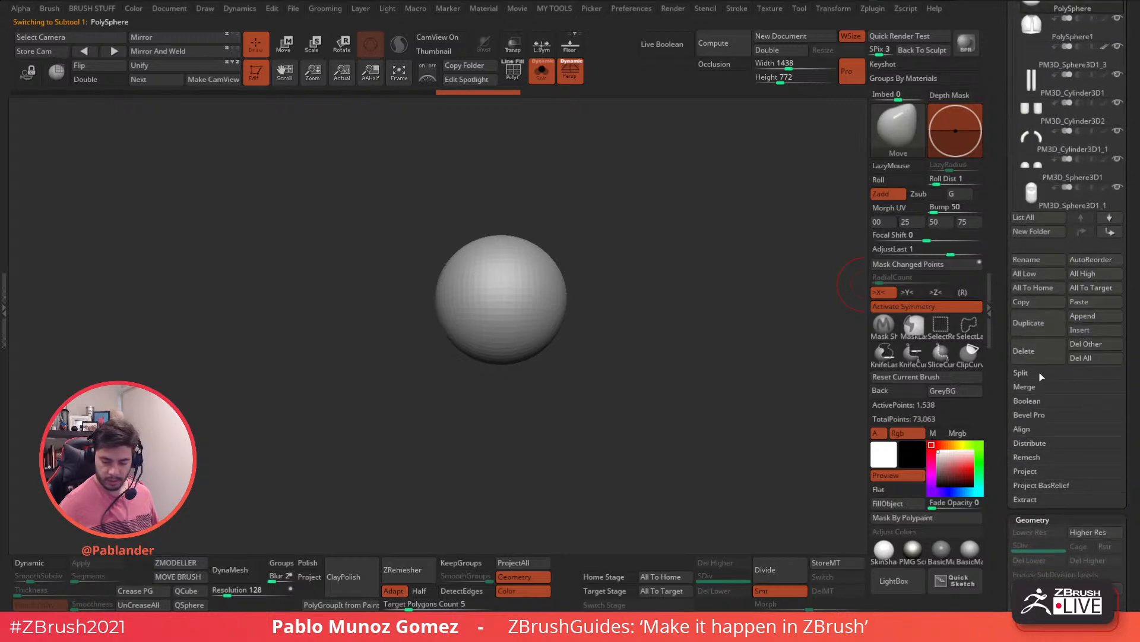
pyautogui.click(1028, 324)
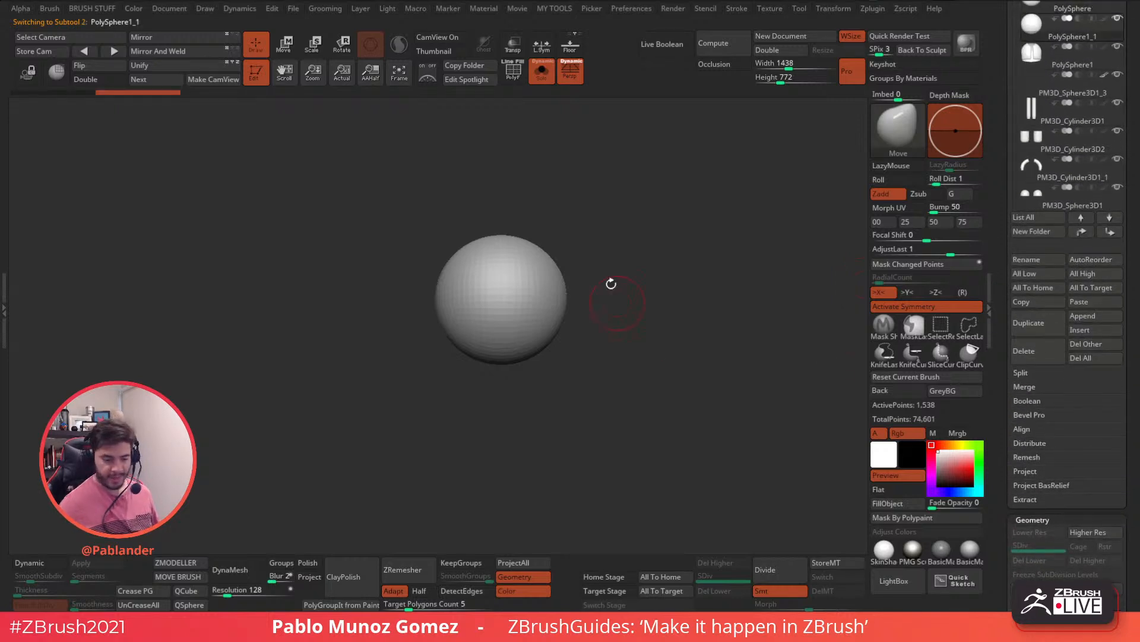
# Step: Cut away the upper half of the duplicated body sphere from the side with the Knife Curve, and show all subtools again
pyautogui.click(542, 70)
pyautogui.click(285, 48)
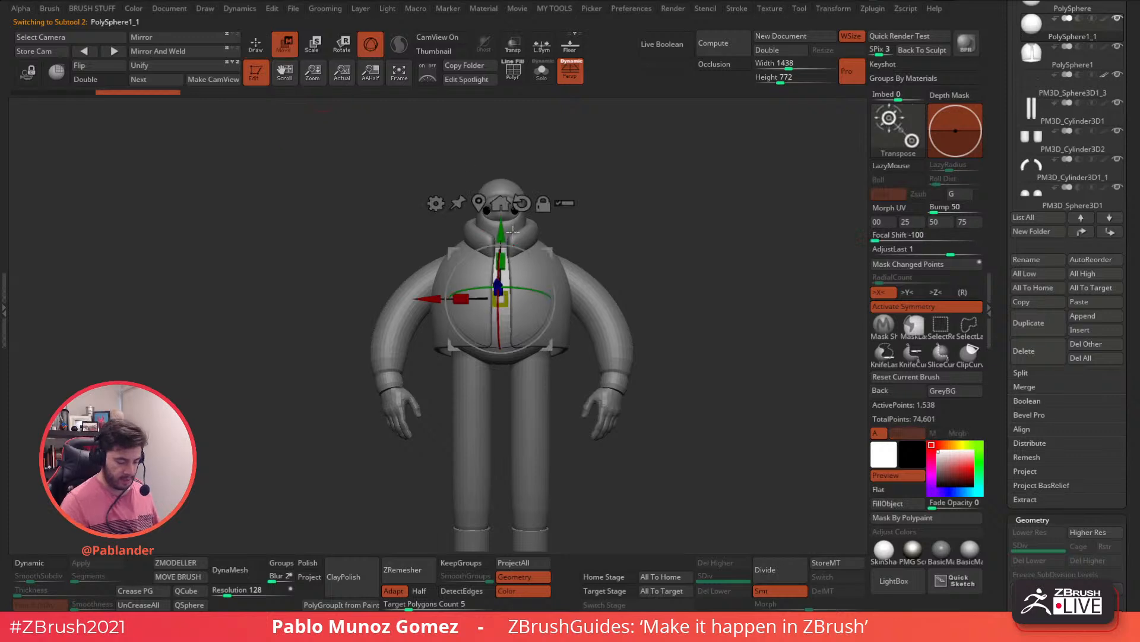
pyautogui.moveTo(467, 306); pyautogui.dragTo(465, 306)
pyautogui.moveTo(595, 253); pyautogui.dragTo(623, 256)
pyautogui.moveTo(628, 297); pyautogui.dragTo(699, 273)
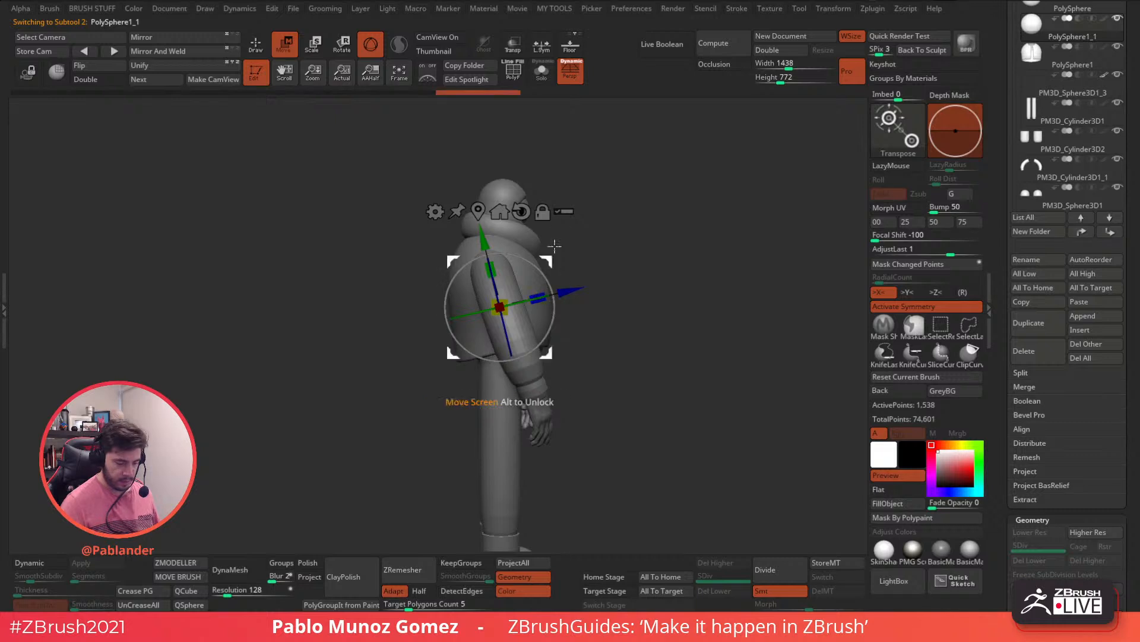
pyautogui.click(542, 71)
pyautogui.moveTo(637, 243); pyautogui.dragTo(640, 244)
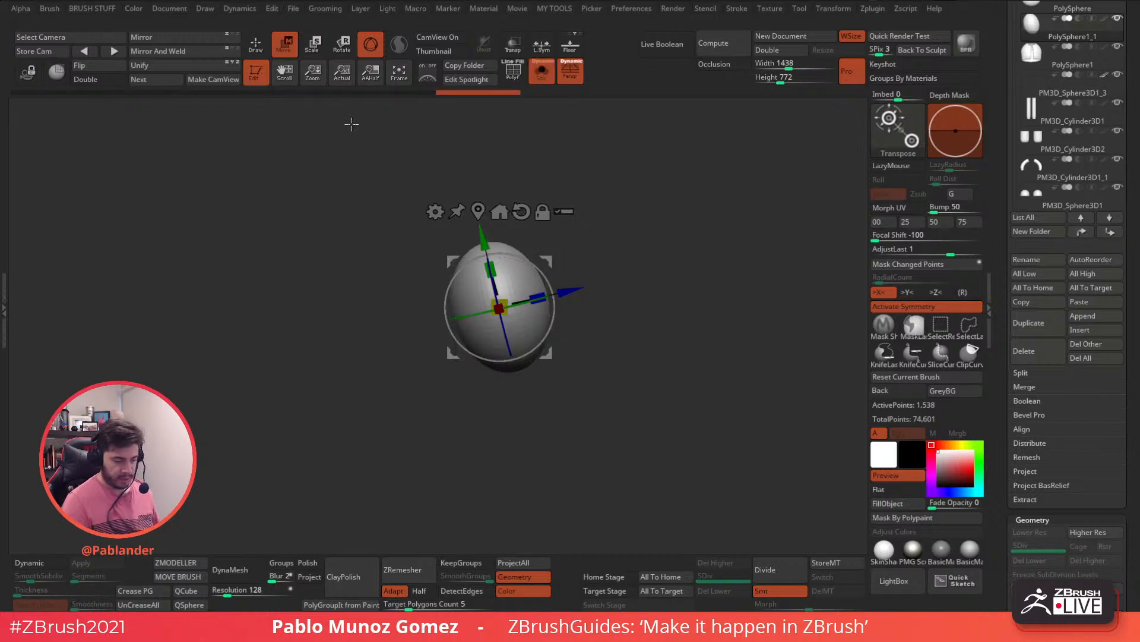
pyautogui.press('q')
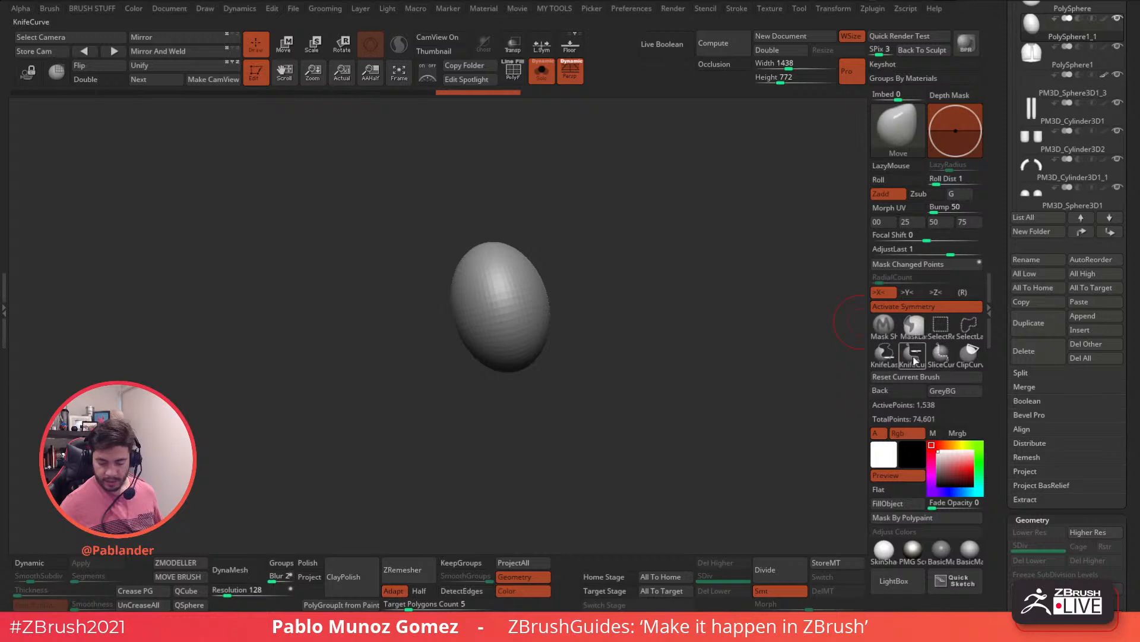
pyautogui.moveTo(583, 308)
pyautogui.keyDown('ctrl'); pyautogui.keyDown('shift'); pyautogui.mouseDown()
pyautogui.moveTo(420, 323)
pyautogui.moveTo(731, 257)
pyautogui.moveTo(548, 293)
pyautogui.moveTo(612, 319)
pyautogui.moveTo(614, 374)
pyautogui.moveTo(595, 361)
pyautogui.mouseUp(); pyautogui.keyUp('shift'); pyautogui.keyUp('ctrl')
pyautogui.press('space')
pyautogui.click(548, 79)
# Step: Inflate the remaining lower body half slightly so it sits just outside the inner body sphere
pyautogui.moveTo(593, 168); pyautogui.dragTo(621, 233)
pyautogui.keyDown('ctrl'); pyautogui.moveTo(560, 323); pyautogui.dragTo(518, 347, button='right'); pyautogui.keyUp('ctrl')
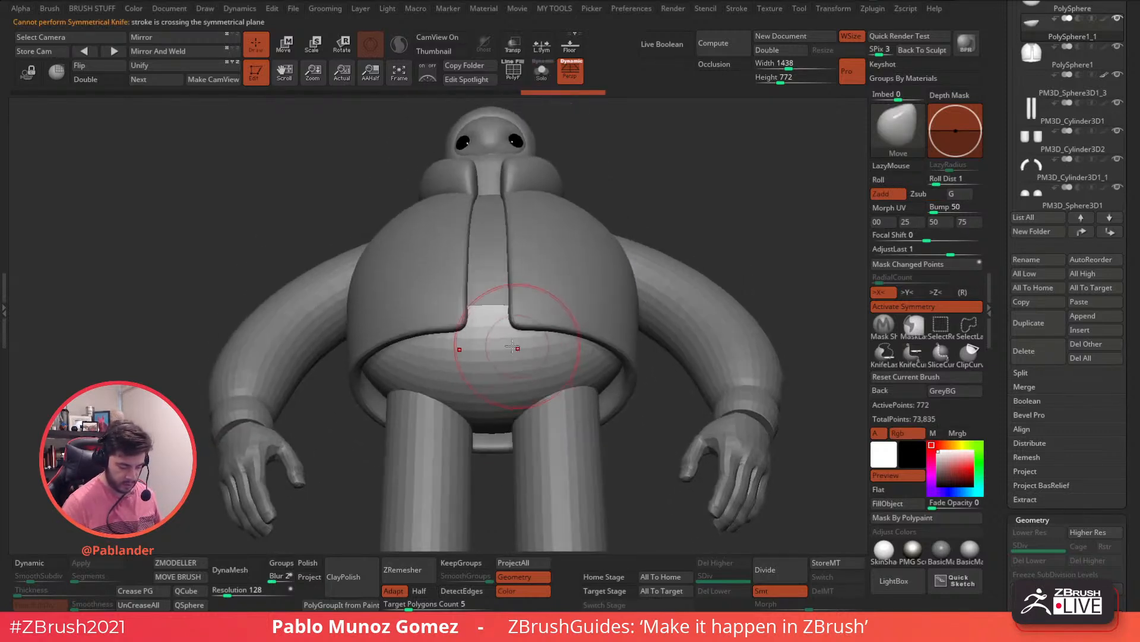
pyautogui.press('1')
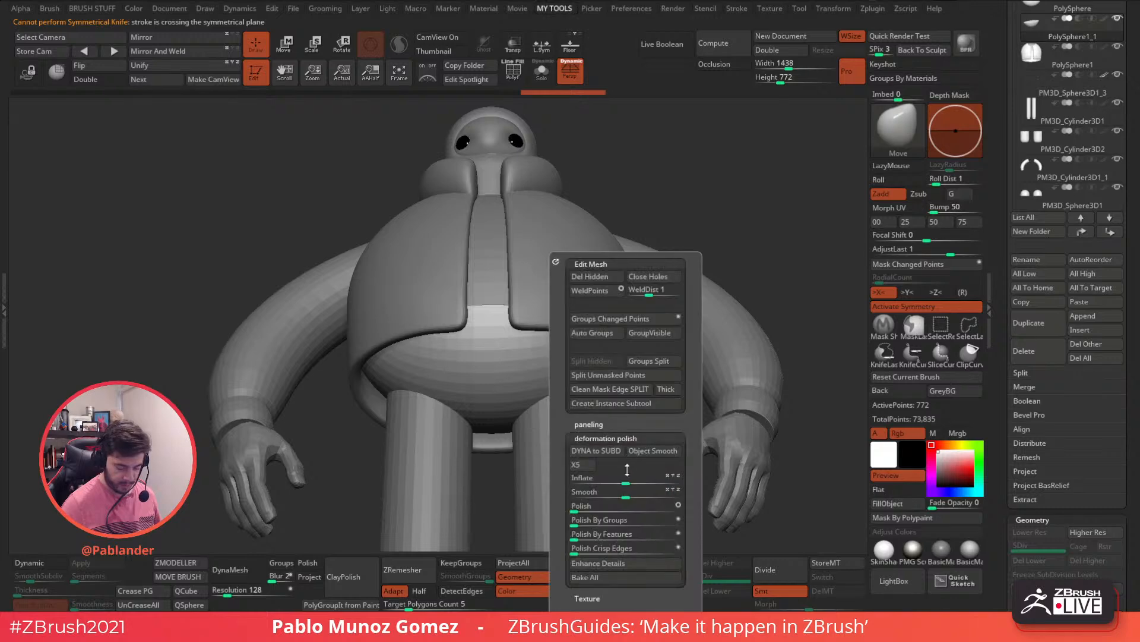
pyautogui.moveTo(628, 479); pyautogui.dragTo(638, 479)
pyautogui.moveTo(538, 374)
pyautogui.mouseDown(button='right')
pyautogui.moveTo(540, 415)
pyautogui.moveTo(537, 249)
pyautogui.mouseUp(button='right')
pyautogui.keyDown('alt'); pyautogui.moveTo(668, 512); pyautogui.dragTo(635, 401, button='right'); pyautogui.keyUp('alt')
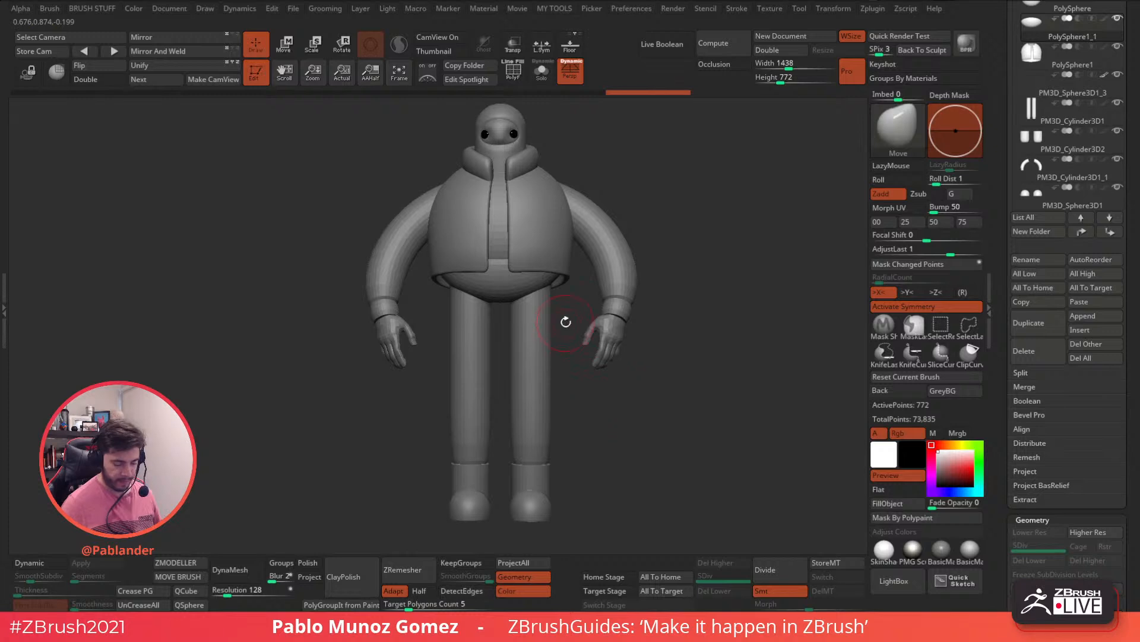
pyautogui.moveTo(679, 272); pyautogui.dragTo(670, 313, button='right')
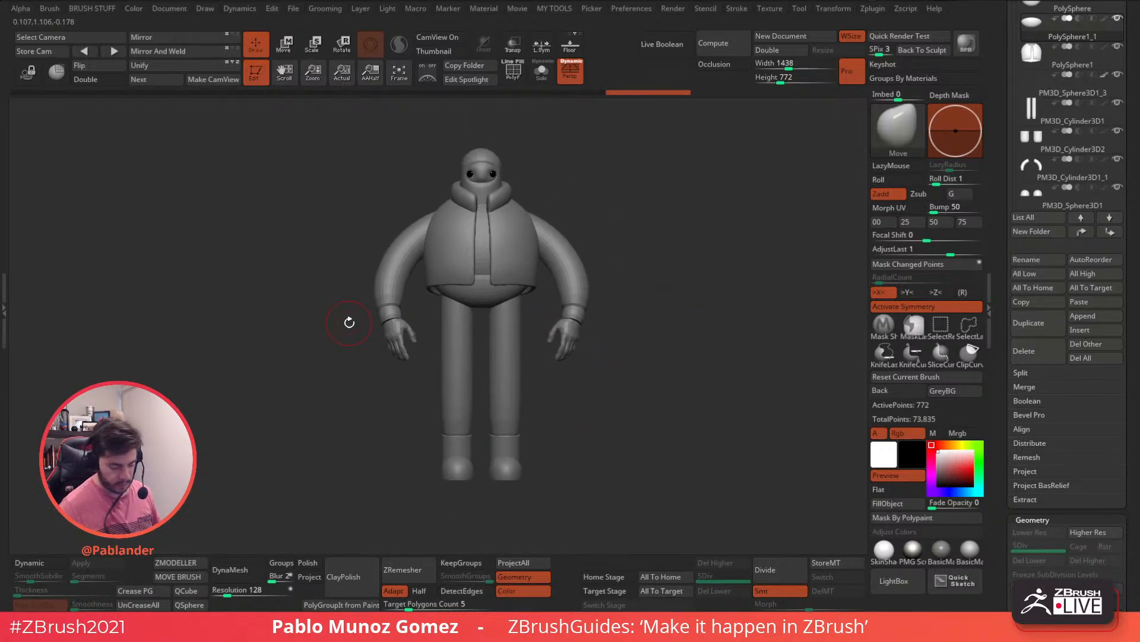
pyautogui.moveTo(632, 345)
pyautogui.mouseDown(button='right')
pyautogui.moveTo(637, 356)
pyautogui.moveTo(546, 361)
pyautogui.mouseUp(button='right')
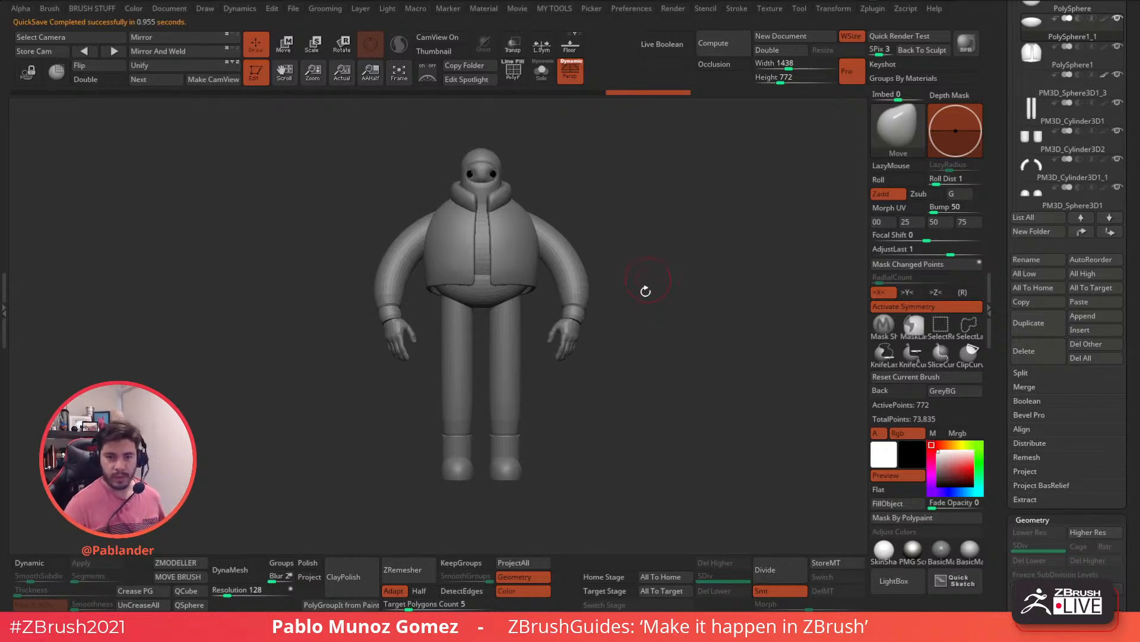
pyautogui.moveTo(660, 346); pyautogui.dragTo(608, 425)
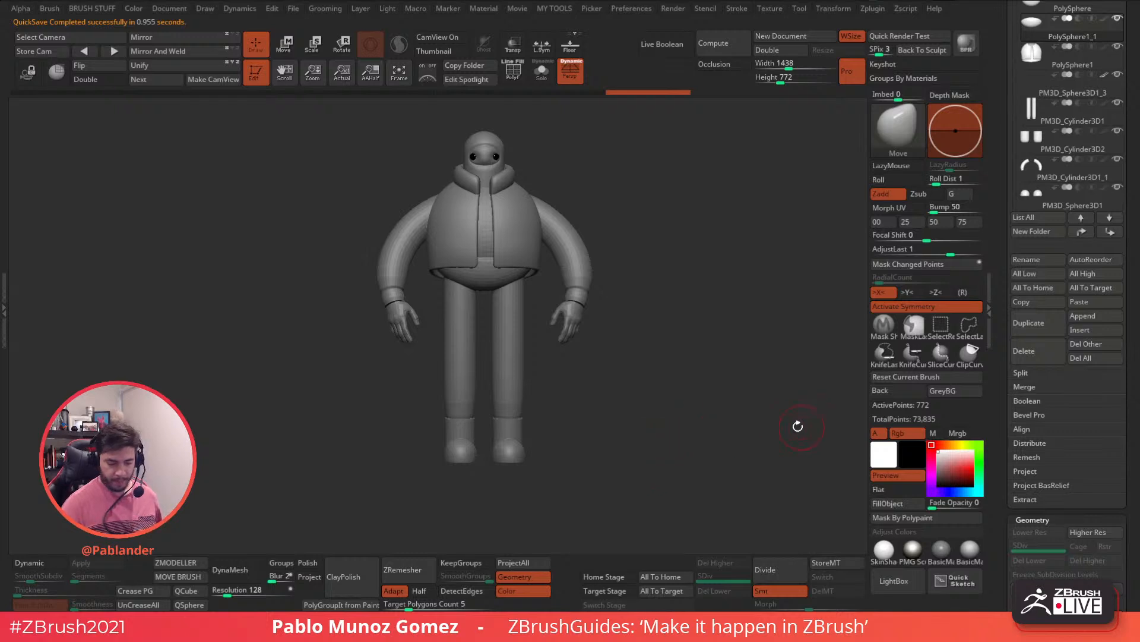
# Step: Select the sleeves, pick a bright red colour and fill them with it
pyautogui.keyDown('alt'); pyautogui.click(580, 276); pyautogui.keyUp('alt')
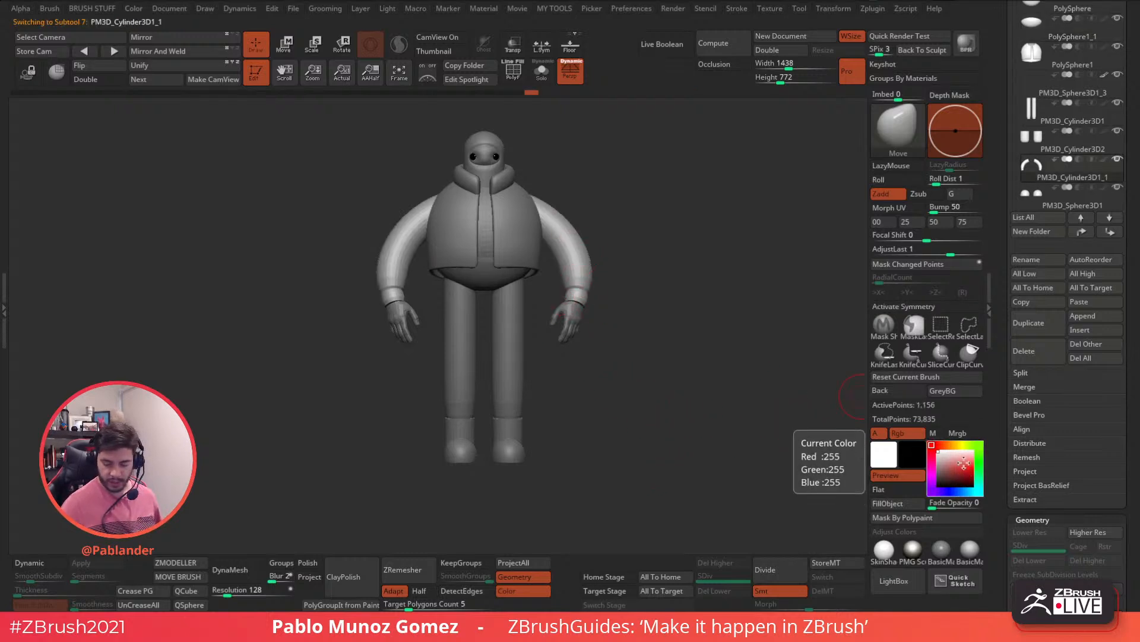
pyautogui.click(964, 462)
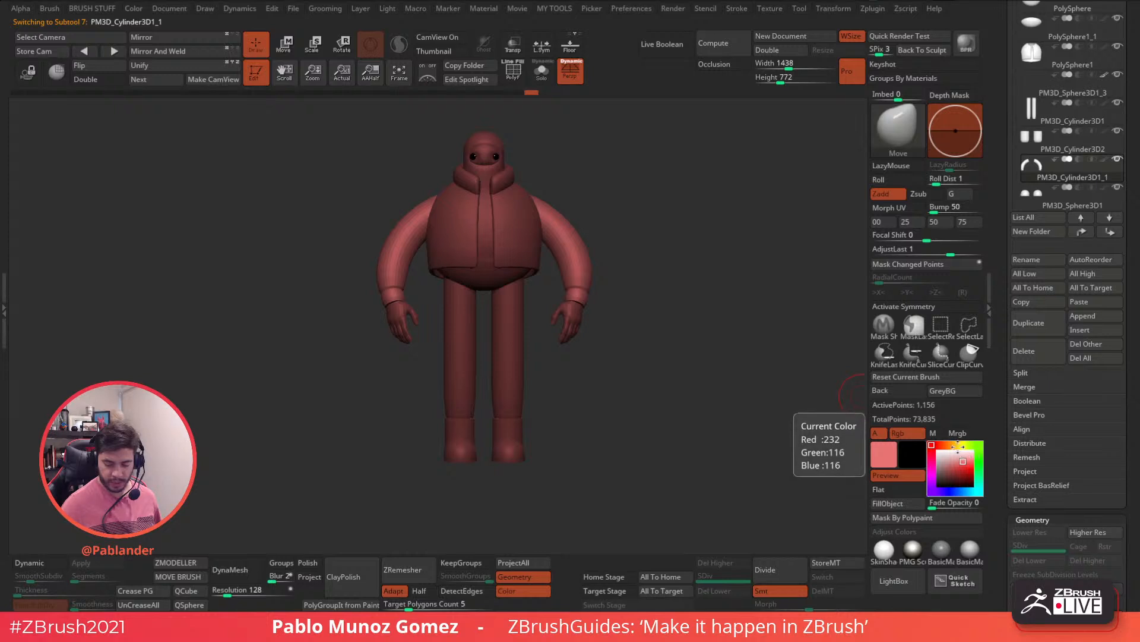
pyautogui.click(948, 445)
pyautogui.click(932, 445)
pyautogui.click(970, 467)
pyautogui.click(969, 461)
pyautogui.click(966, 458)
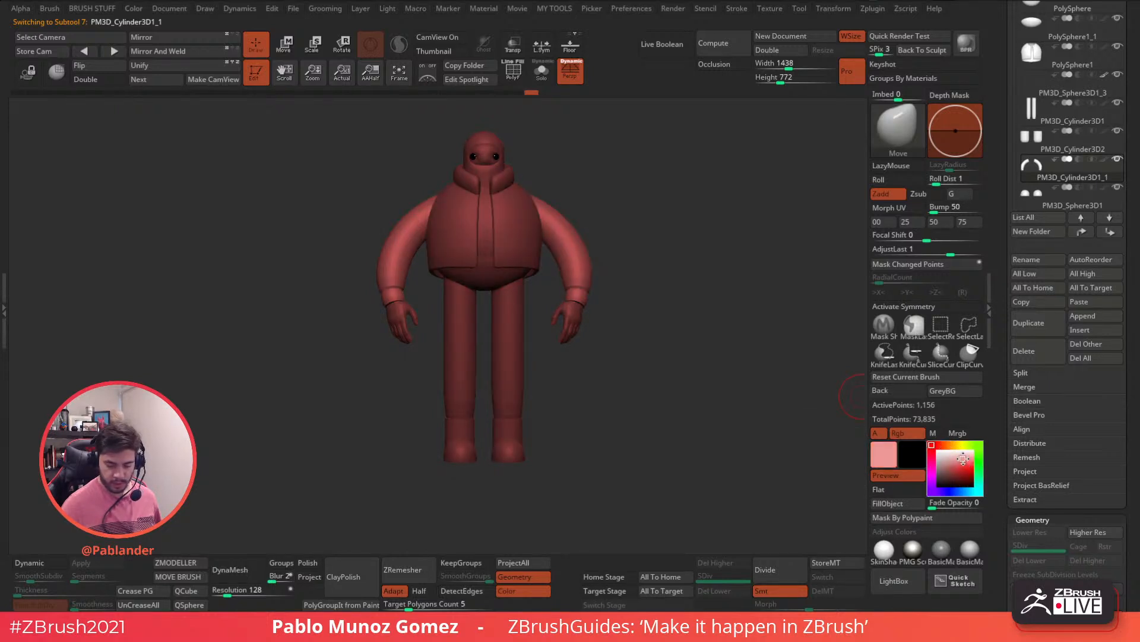
pyautogui.click(963, 455)
pyautogui.click(971, 465)
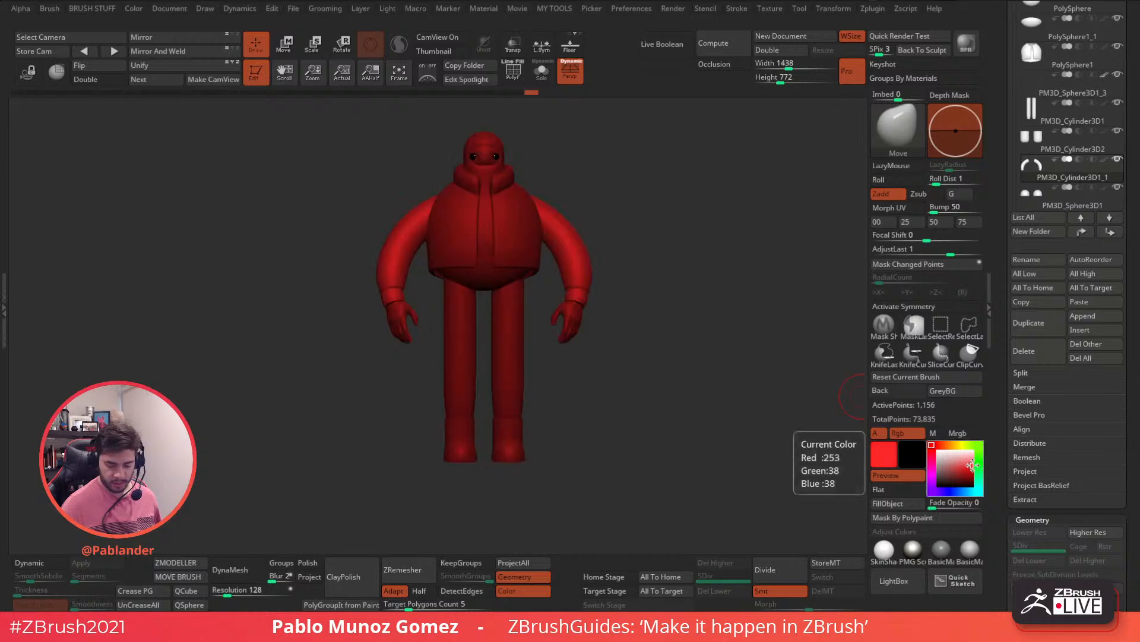
pyautogui.click(969, 463)
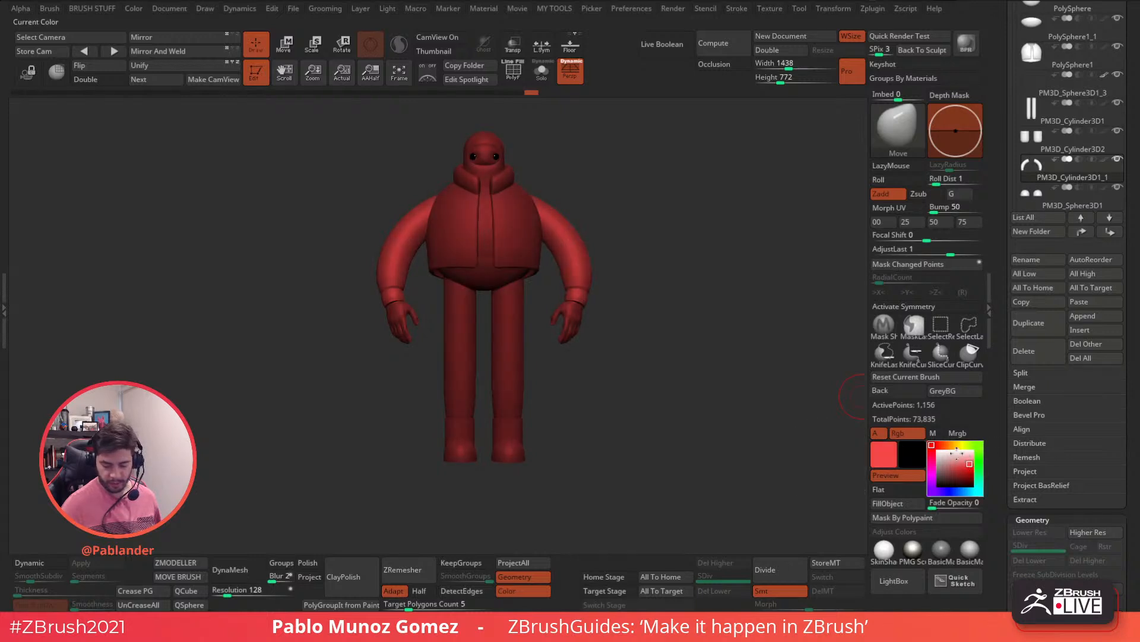
# Step: Fill the jacket torso and the collar with a matching red
pyautogui.keyDown('alt'); pyautogui.click(519, 233); pyautogui.keyUp('alt')
pyautogui.click(907, 504)
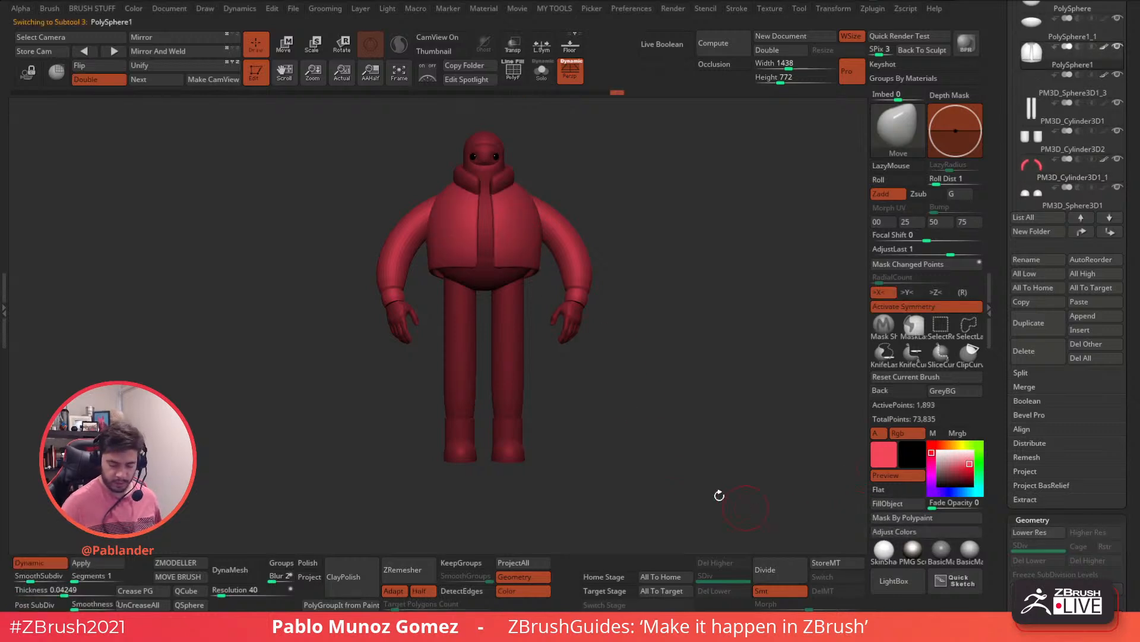
pyautogui.moveTo(509, 179); pyautogui.dragTo(512, 190)
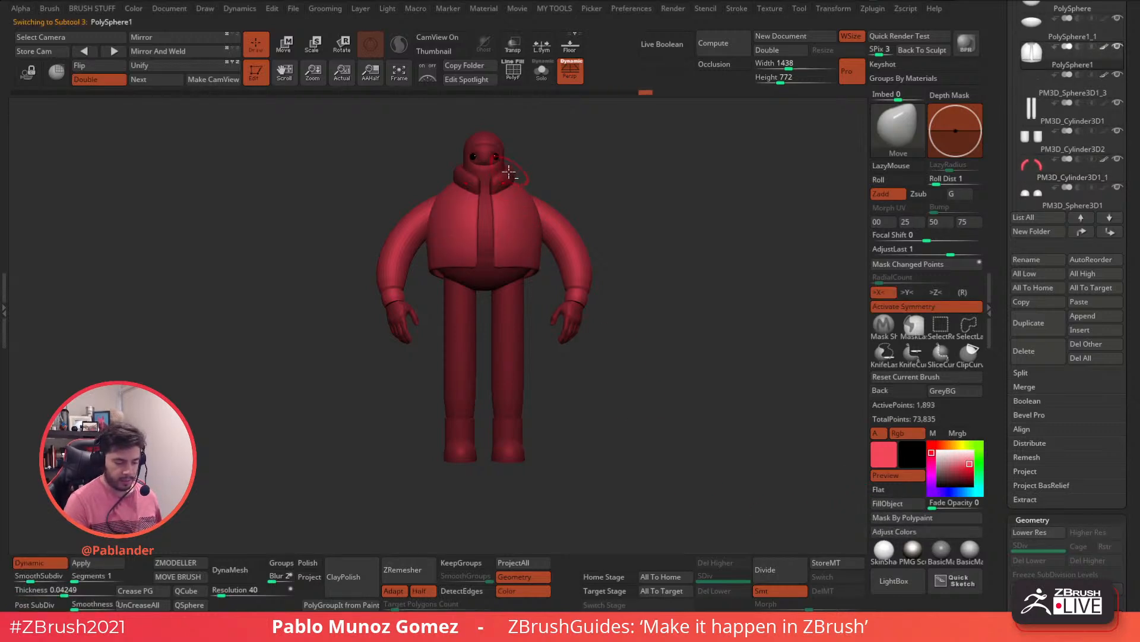
pyautogui.keyDown('alt'); pyautogui.click(504, 173); pyautogui.keyUp('alt')
pyautogui.click(900, 502)
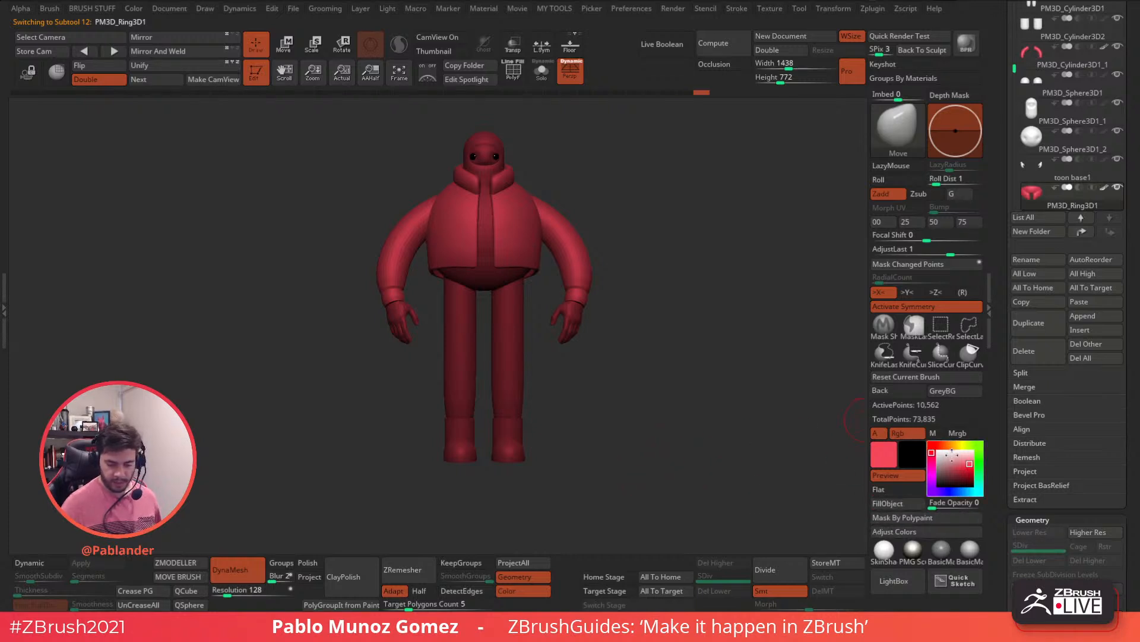
# Step: Choose a soft mint green and fill the inner body sphere and the hood with it
pyautogui.click(980, 472)
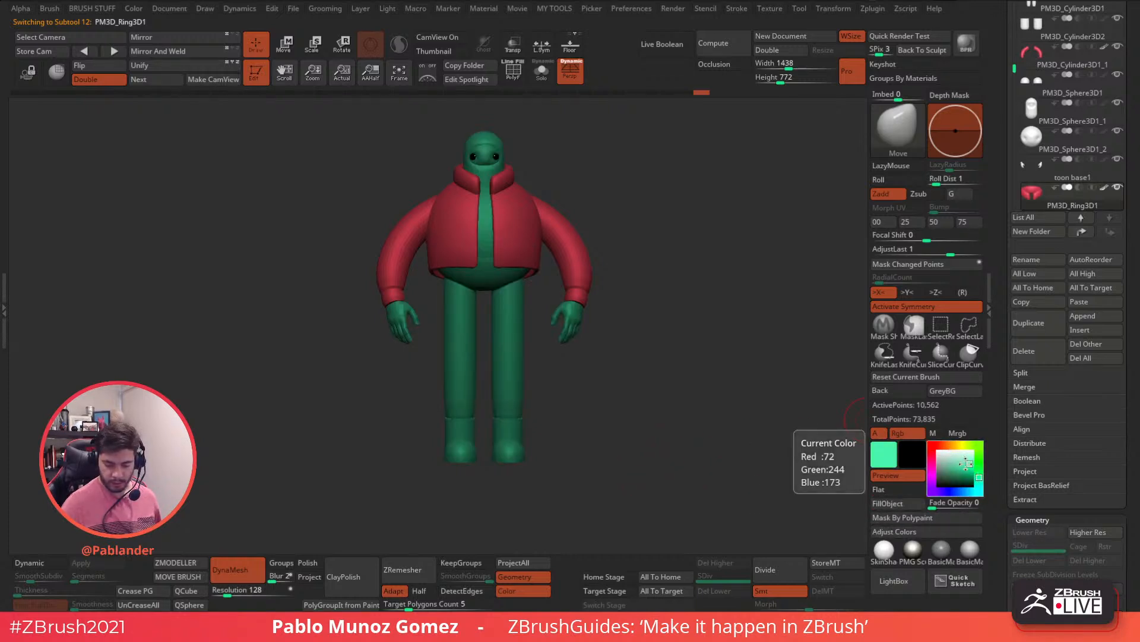
pyautogui.keyDown('alt'); pyautogui.click(486, 231); pyautogui.keyUp('alt')
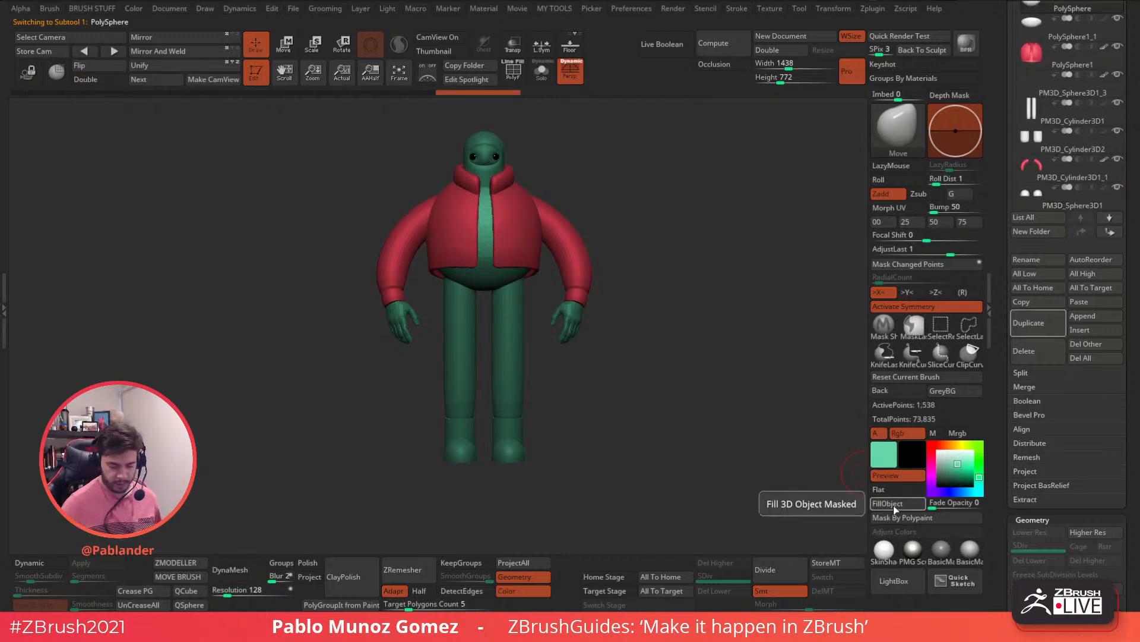
pyautogui.keyDown('alt'); pyautogui.click(491, 138); pyautogui.keyUp('alt')
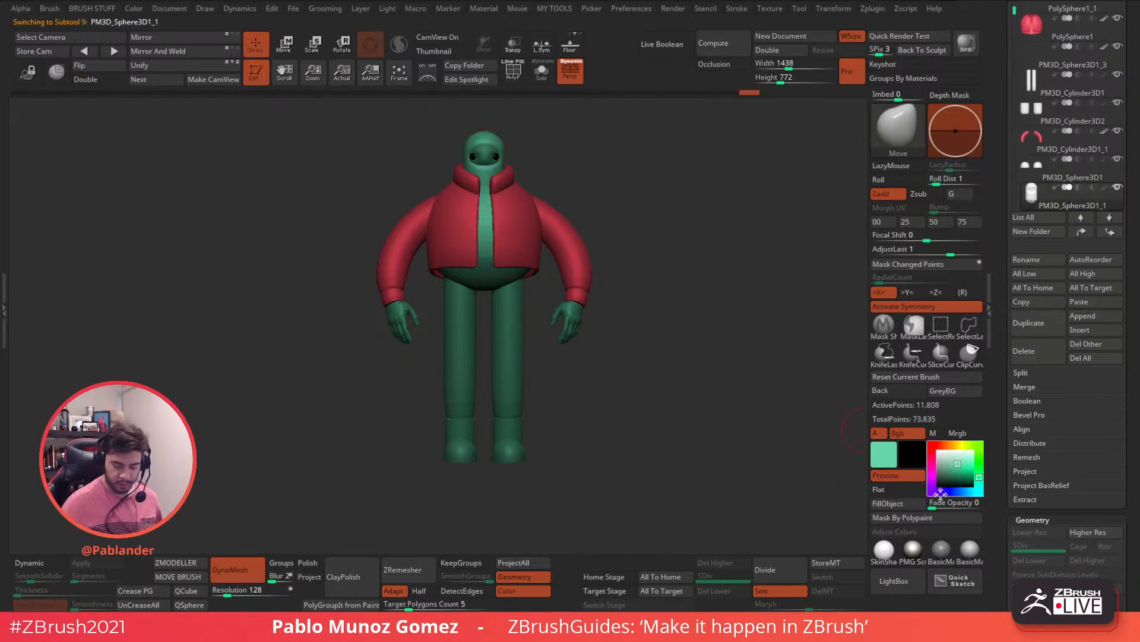
pyautogui.click(905, 502)
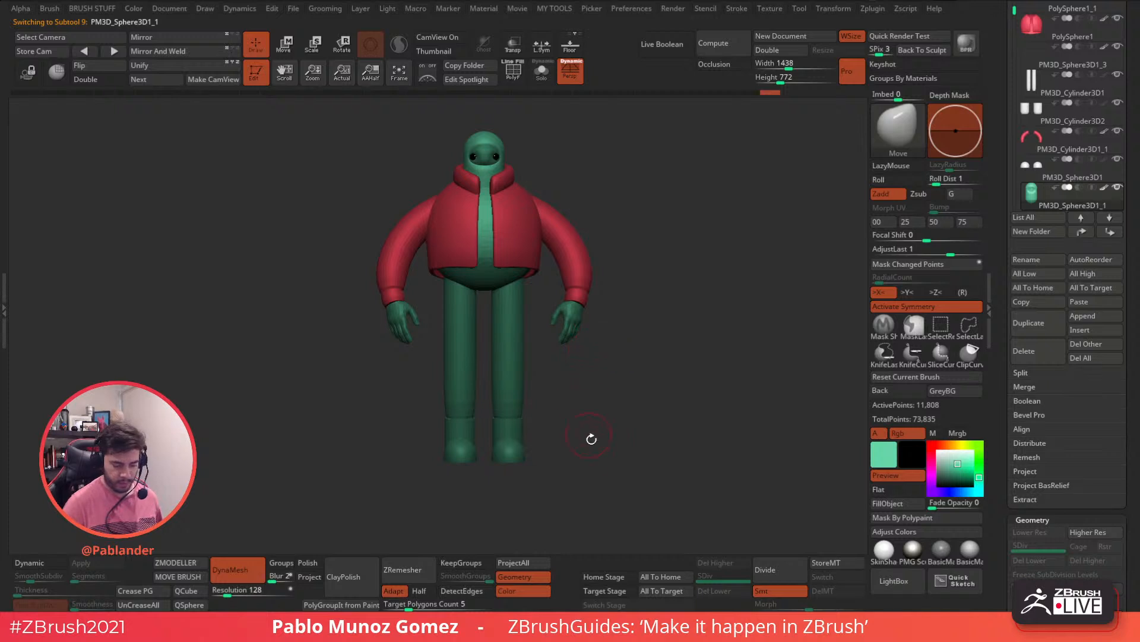
# Step: Fill the hands and the face sphere with a light warm grey of RGB 210, 209, 195
pyautogui.keyDown('alt'); pyautogui.click(569, 316); pyautogui.keyUp('alt')
pyautogui.moveTo(953, 444); pyautogui.dragTo(942, 459)
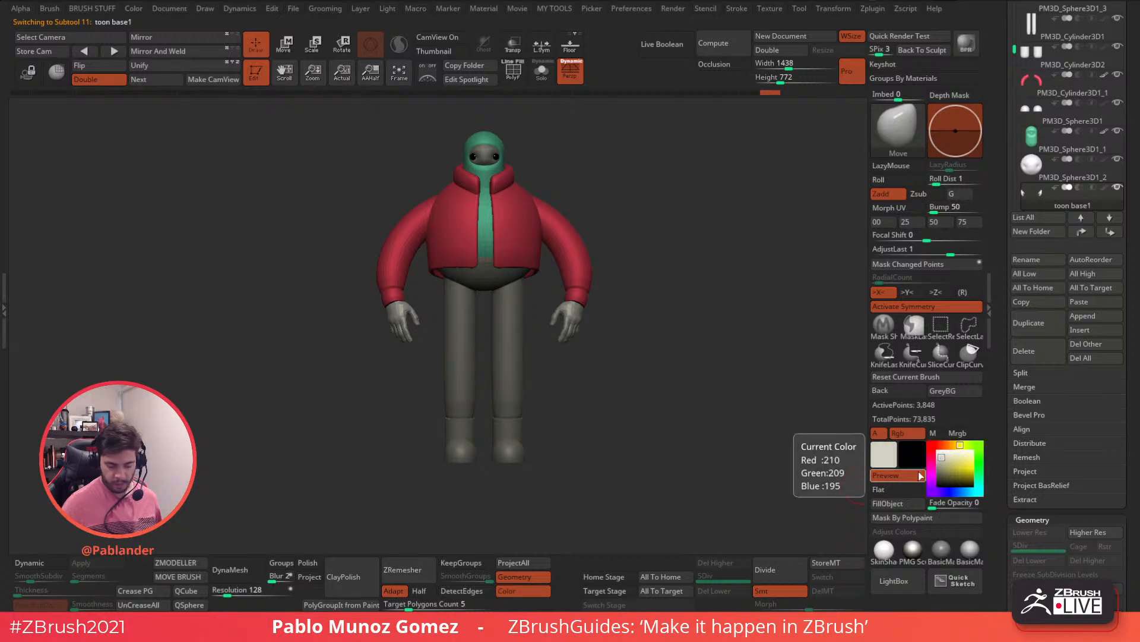
pyautogui.click(890, 503)
pyautogui.keyDown('alt'); pyautogui.click(484, 151); pyautogui.keyUp('alt')
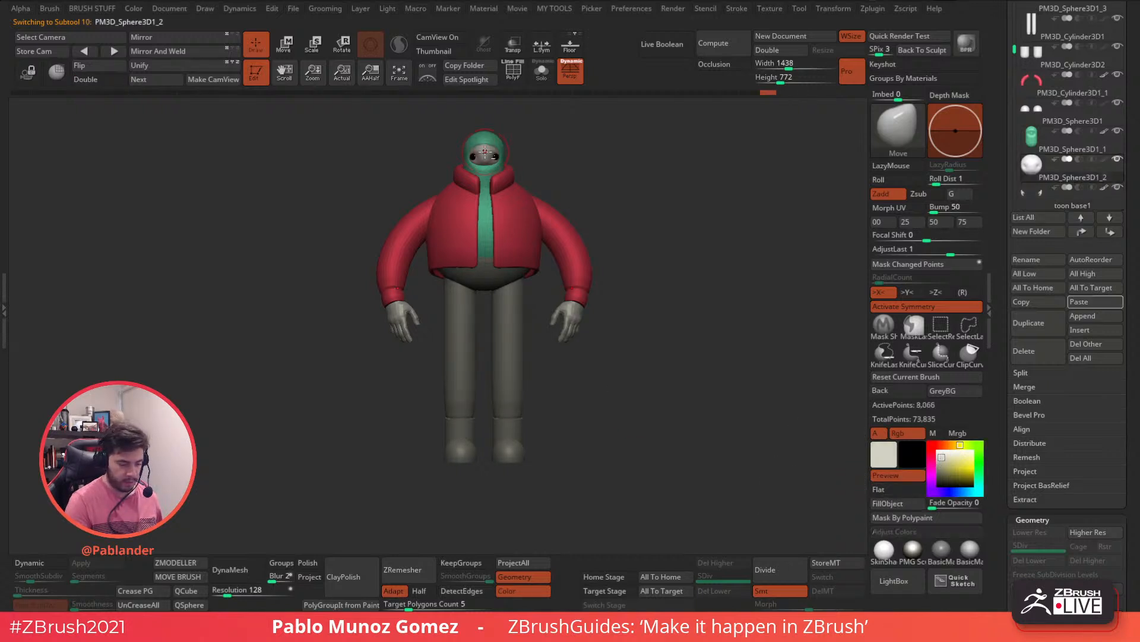
pyautogui.click(913, 505)
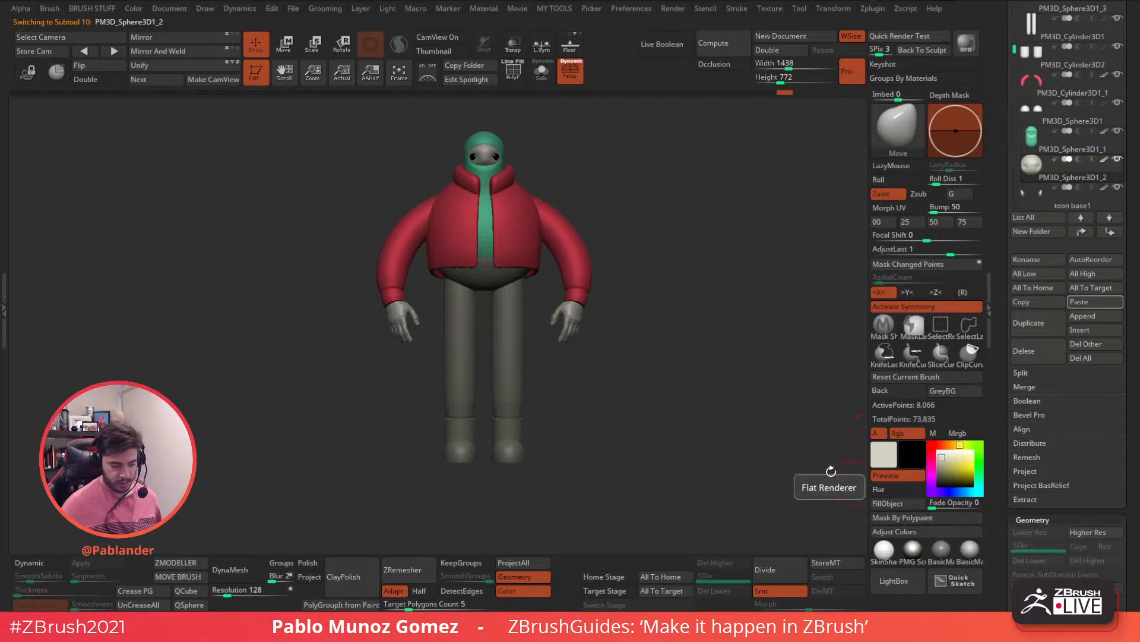
# Step: Select the lower body half beneath the jacket
pyautogui.keyDown('alt'); pyautogui.click(492, 284); pyautogui.keyUp('alt')
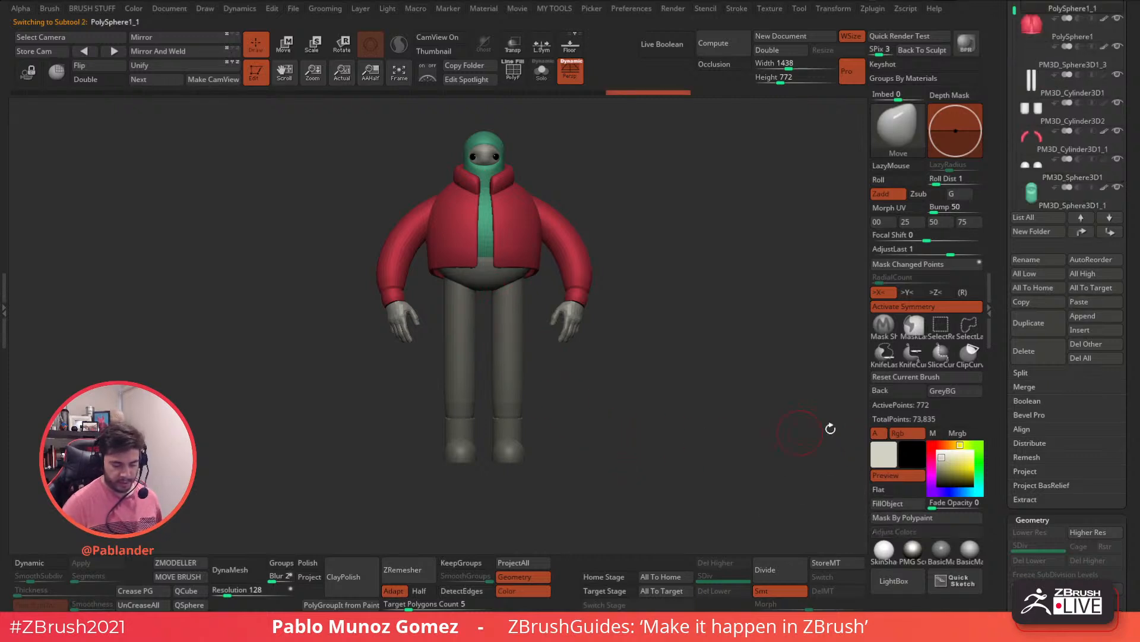
# Step: Pick a dark teal for the hips and fill the leg cylinders with a slightly lighter, muted teal
pyautogui.moveTo(949, 469); pyautogui.dragTo(979, 491)
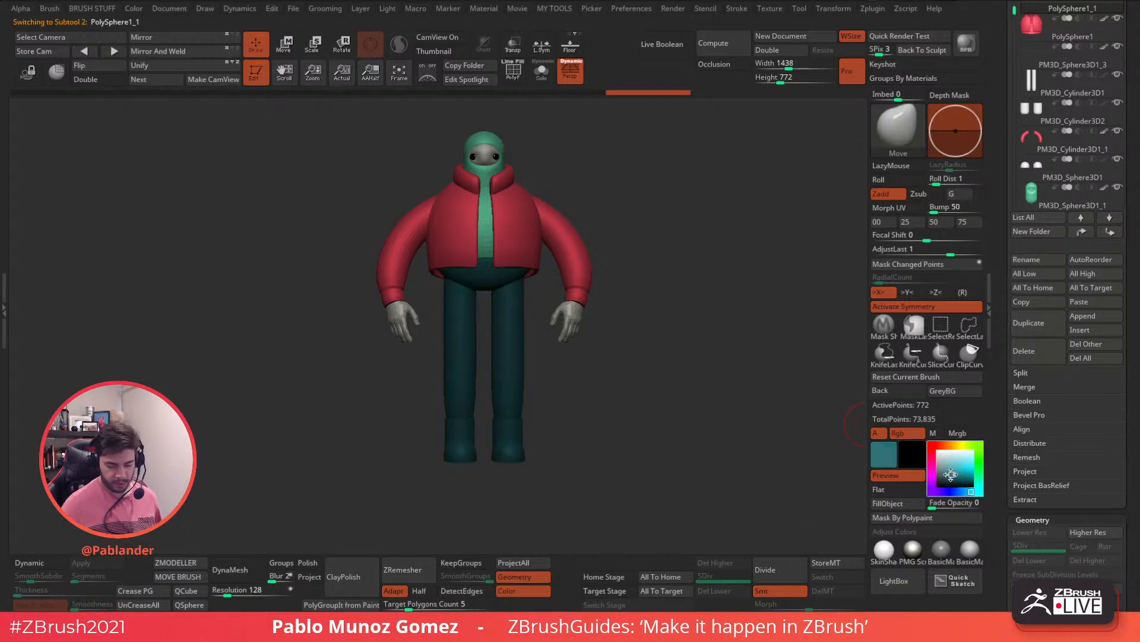
pyautogui.moveTo(951, 474); pyautogui.dragTo(948, 471)
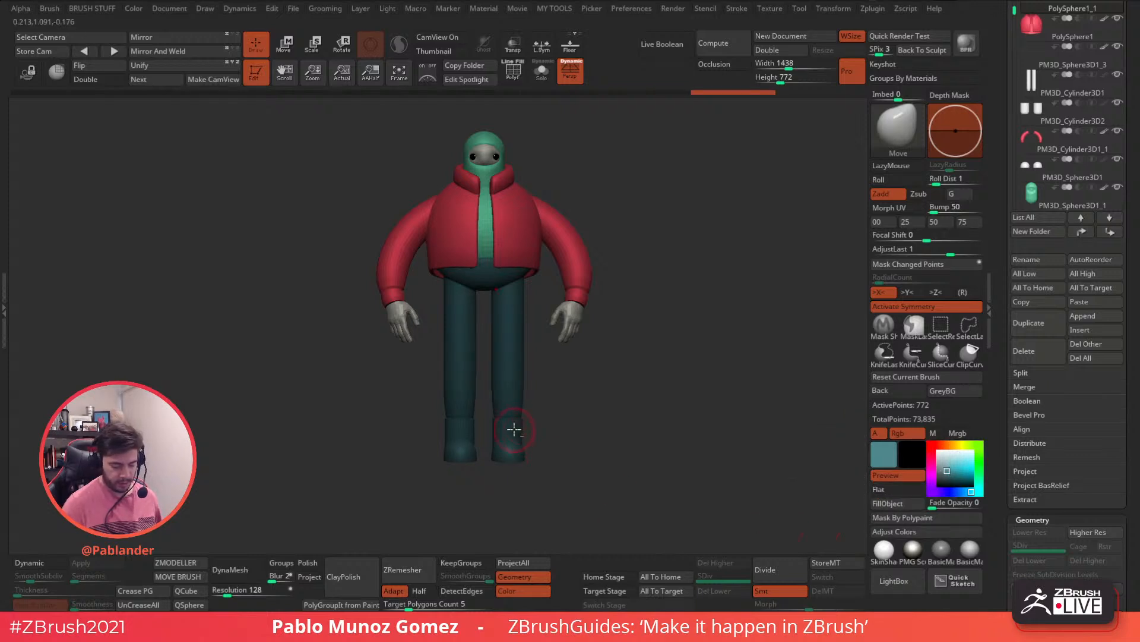
pyautogui.keyDown('alt'); pyautogui.click(517, 378); pyautogui.keyUp('alt')
pyautogui.click(905, 505)
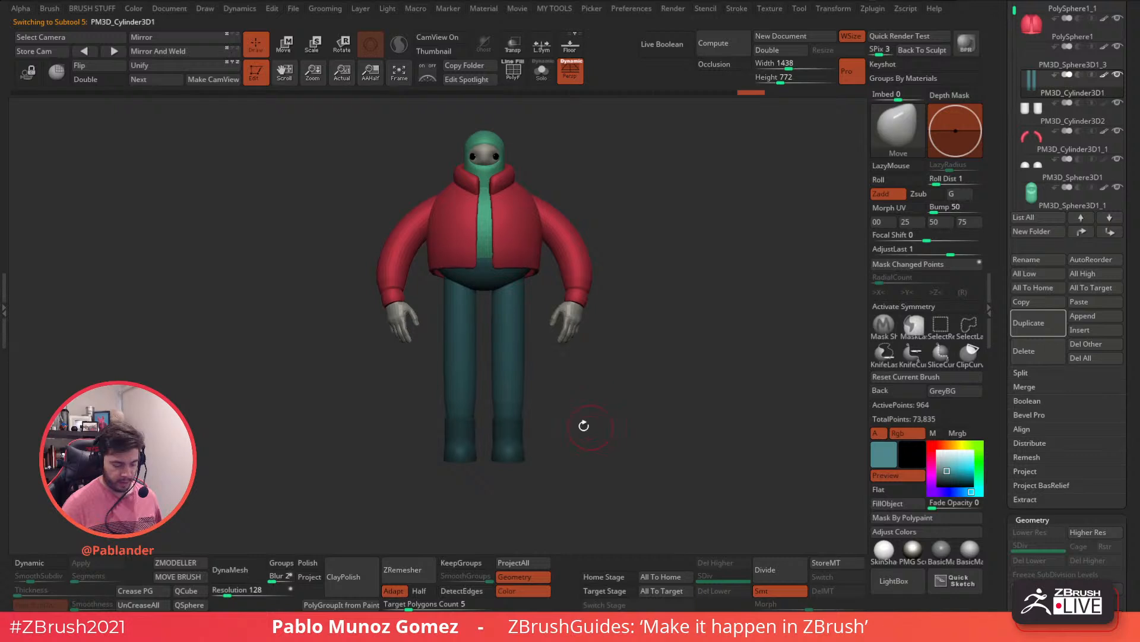
# Step: Fill the boot shafts and the feet with a very dark blue-grey, and reset the active color to white
pyautogui.moveTo(937, 472)
pyautogui.mouseDown()
pyautogui.moveTo(973, 445)
pyautogui.moveTo(974, 469)
pyautogui.moveTo(932, 478)
pyautogui.moveTo(947, 468)
pyautogui.moveTo(980, 486)
pyautogui.mouseUp()
pyautogui.click(980, 472)
pyautogui.moveTo(944, 469)
pyautogui.mouseDown()
pyautogui.moveTo(979, 476)
pyautogui.moveTo(982, 459)
pyautogui.mouseUp()
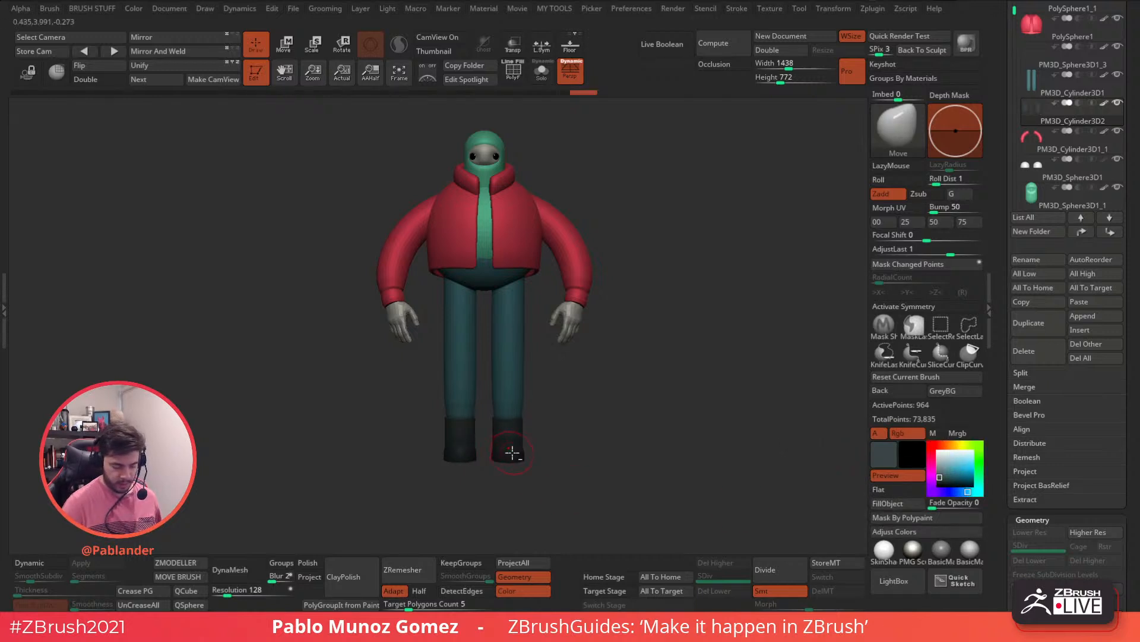
pyautogui.moveTo(588, 476); pyautogui.dragTo(528, 421)
pyautogui.keyDown('alt'); pyautogui.click(528, 421); pyautogui.keyUp('alt')
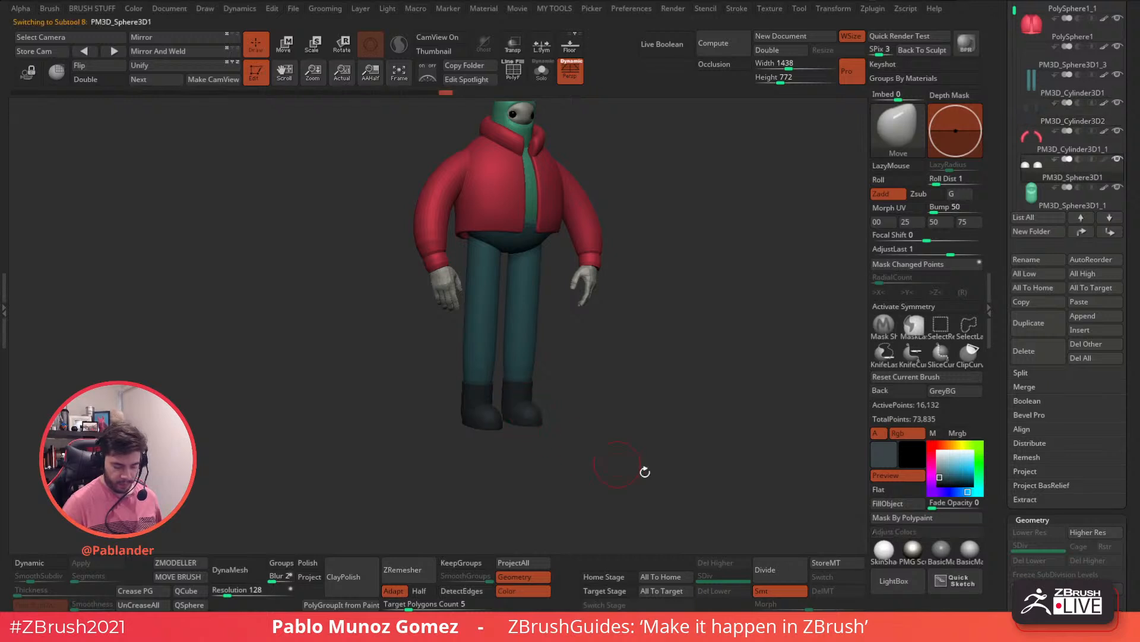
pyautogui.click(899, 504)
pyautogui.keyDown('shift'); pyautogui.moveTo(706, 441); pyautogui.dragTo(772, 466); pyautogui.keyUp('shift')
pyautogui.click(938, 451)
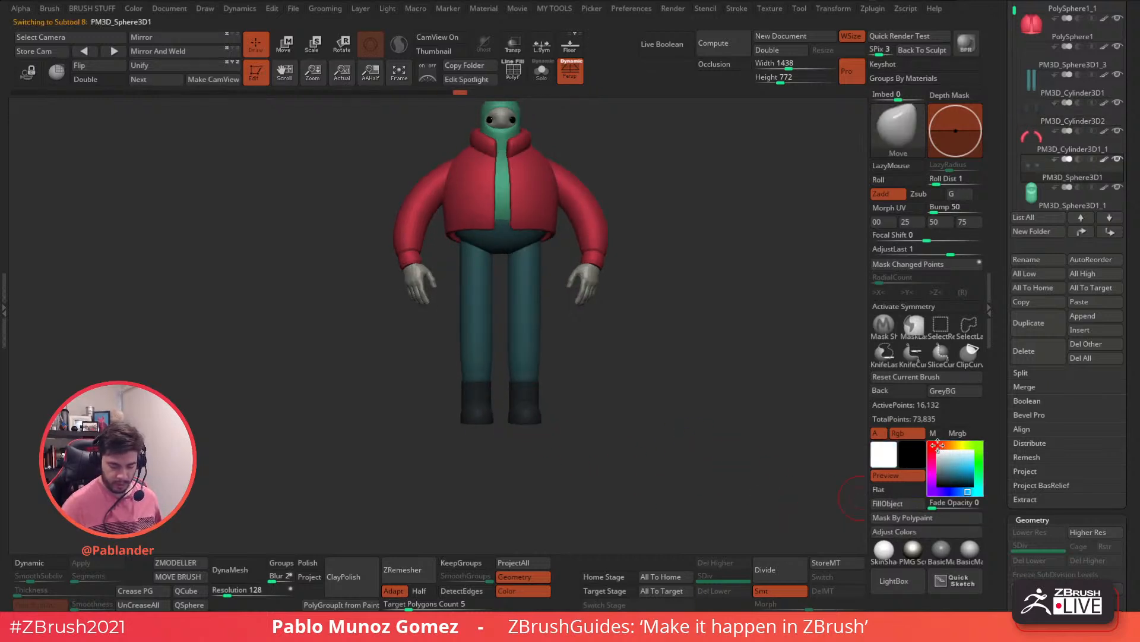
# Step: Turn on the silhouette thumbnail and enlarge it to a size of 512
pyautogui.keyDown('alt'); pyautogui.moveTo(682, 329); pyautogui.dragTo(590, 390); pyautogui.keyUp('alt')
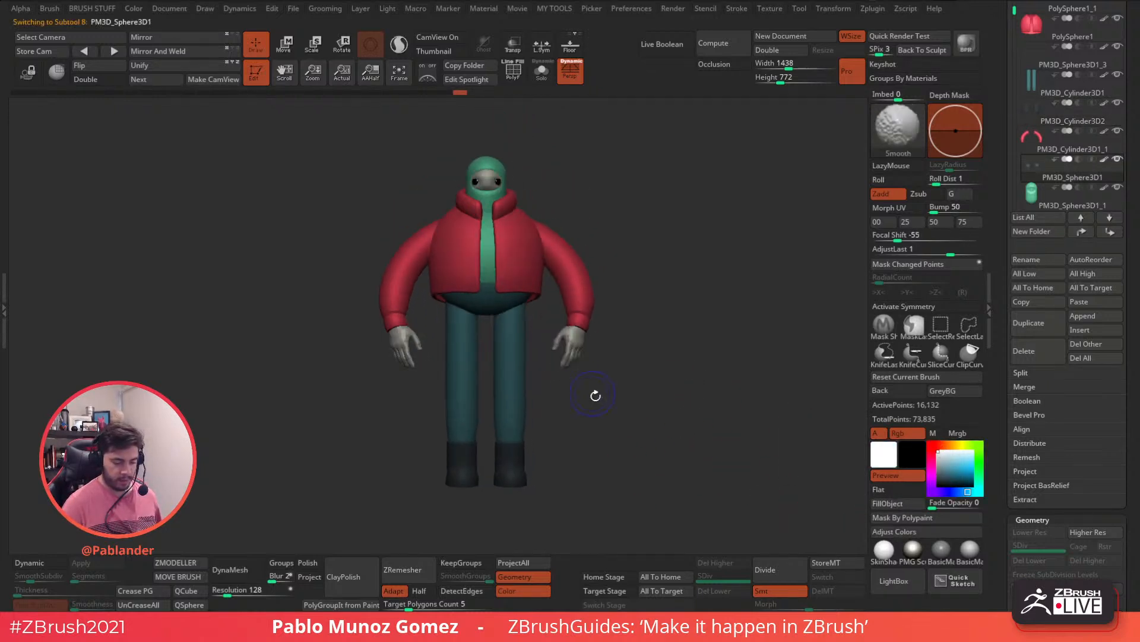
pyautogui.keyDown('alt'); pyautogui.moveTo(670, 436); pyautogui.dragTo(609, 331); pyautogui.keyUp('alt')
pyautogui.keyDown('alt'); pyautogui.moveTo(606, 414); pyautogui.dragTo(590, 306); pyautogui.keyUp('alt')
pyautogui.keyDown('alt'); pyautogui.moveTo(534, 376); pyautogui.dragTo(576, 294); pyautogui.keyUp('alt')
pyautogui.click(438, 52)
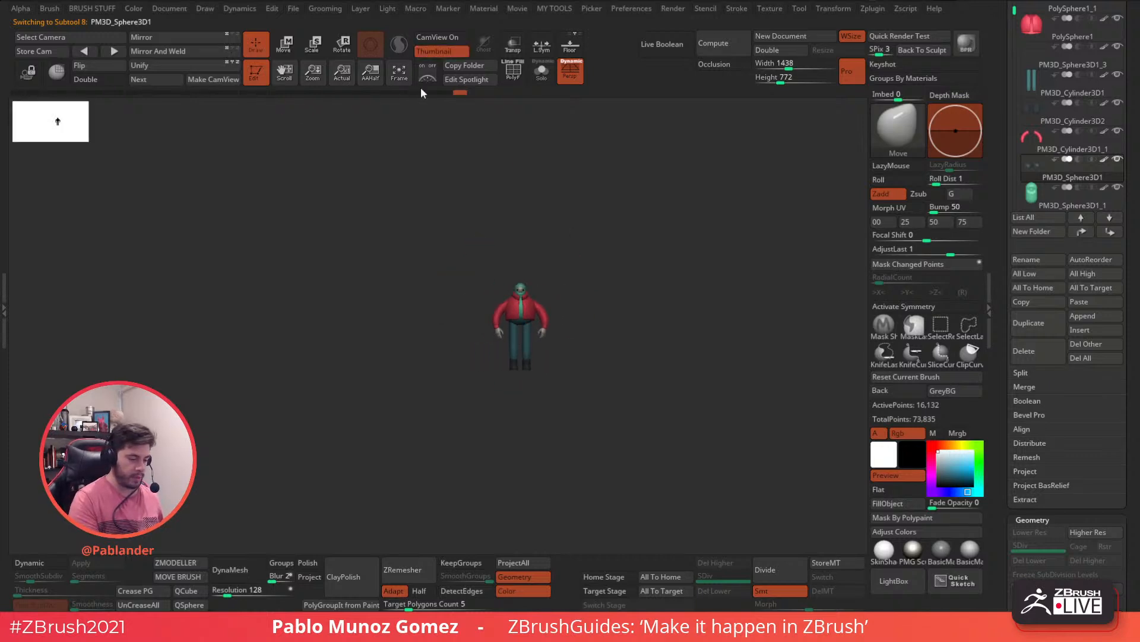
pyautogui.click(631, 8)
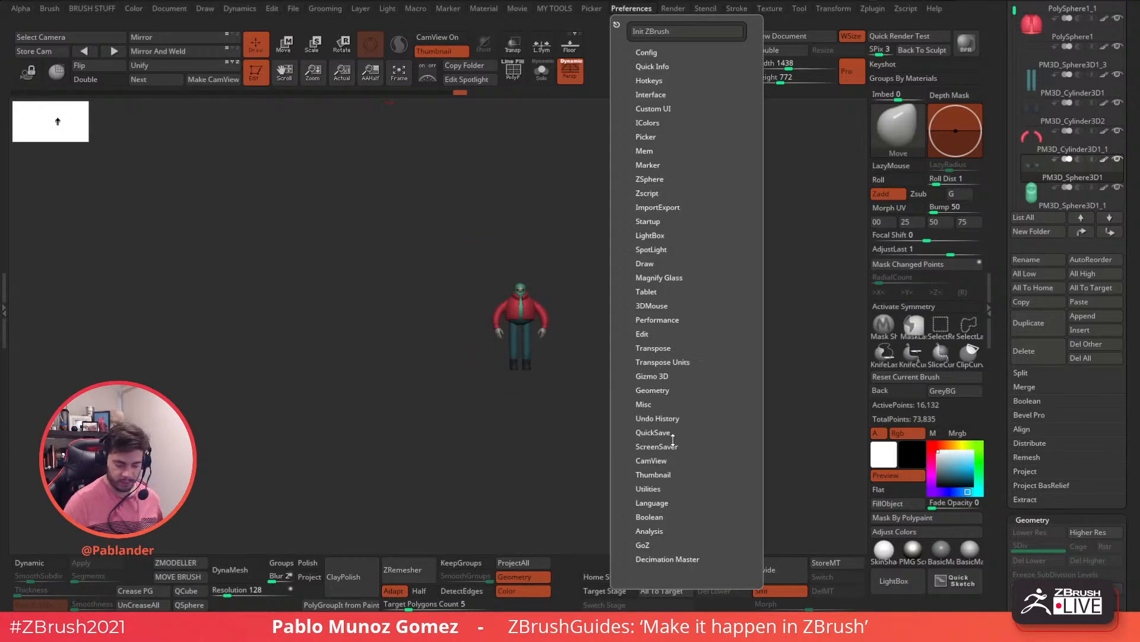
pyautogui.click(714, 473)
pyautogui.moveTo(676, 515); pyautogui.dragTo(916, 462)
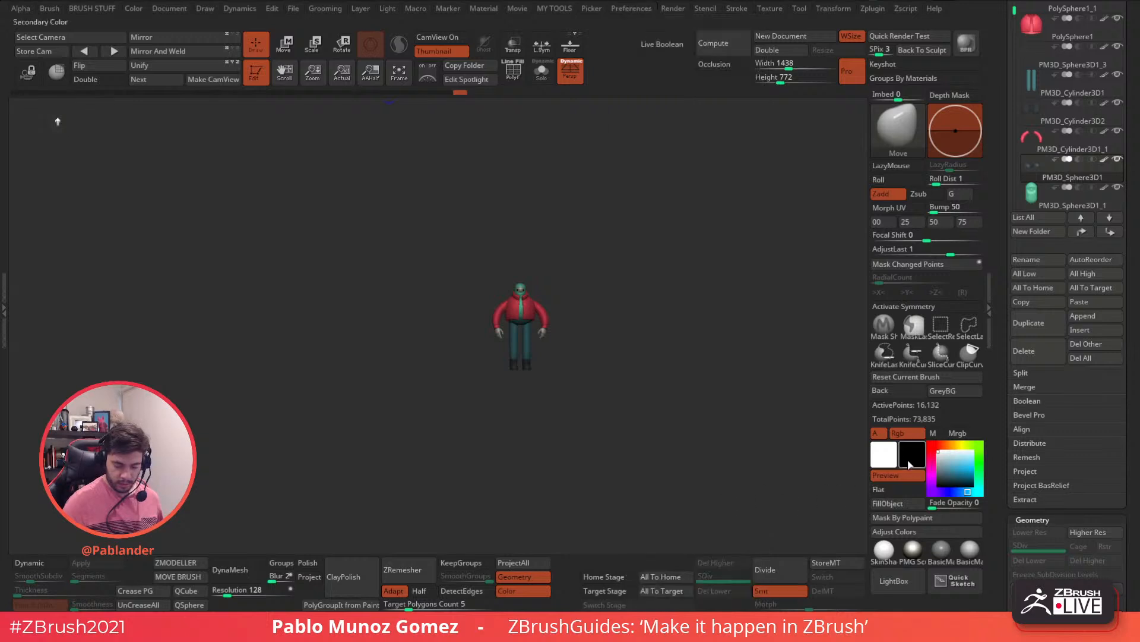
pyautogui.moveTo(59, 124); pyautogui.dragTo(278, 401)
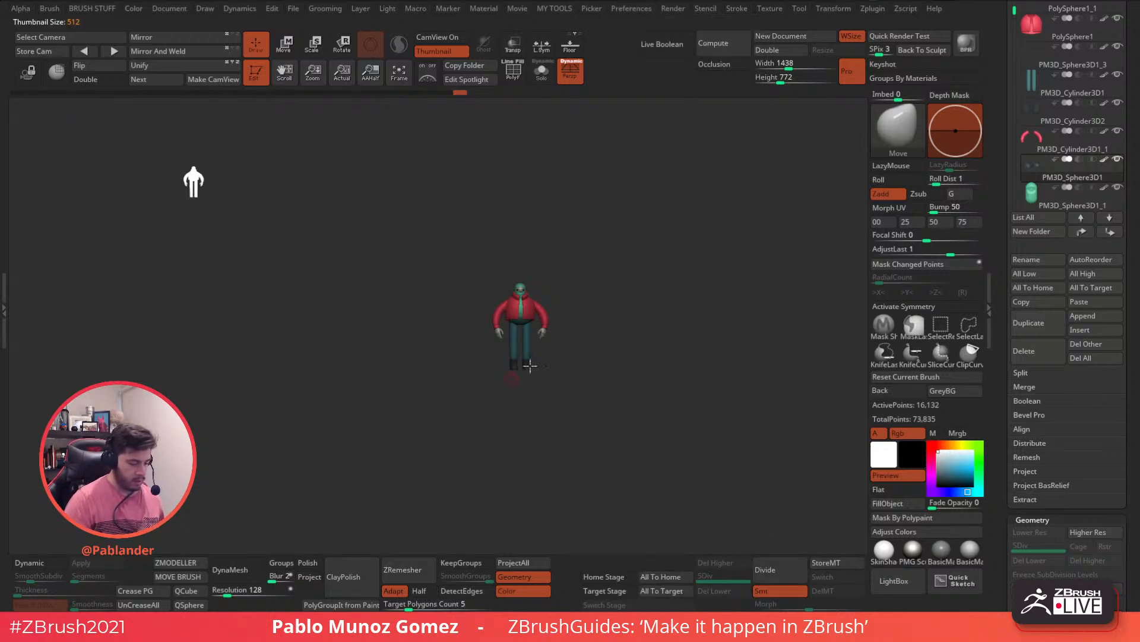
# Step: Examine the character's silhouette in the thumbnail from several angles and turn the thumbnail off
pyautogui.keyDown('alt'); pyautogui.moveTo(590, 236); pyautogui.dragTo(632, 427); pyautogui.keyUp('alt')
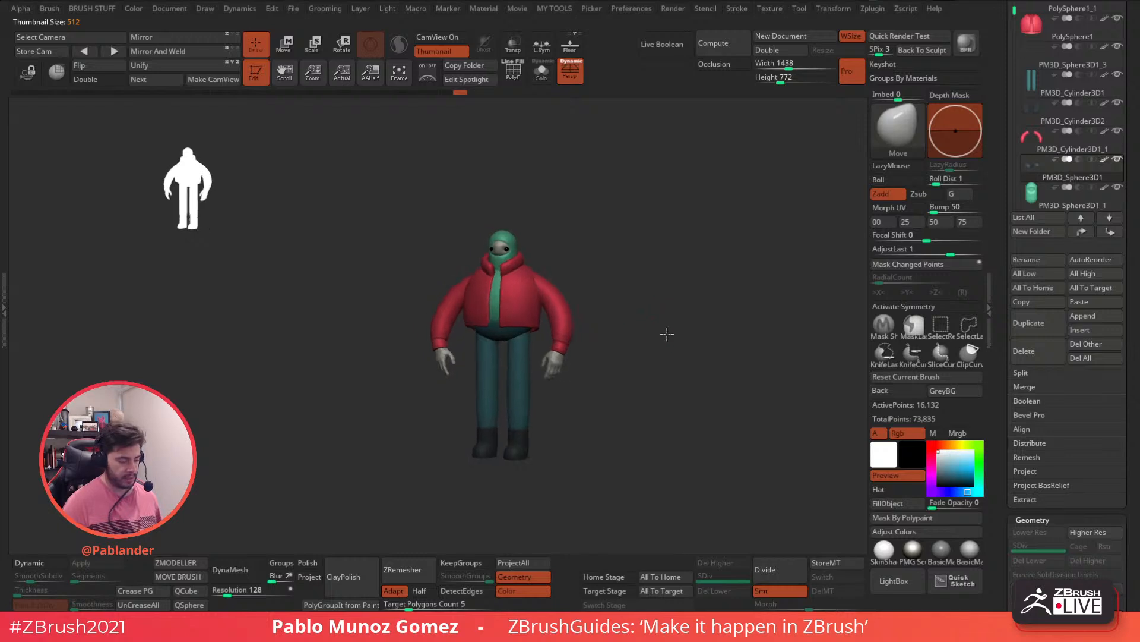
pyautogui.moveTo(667, 333); pyautogui.dragTo(269, 319)
pyautogui.moveTo(642, 243); pyautogui.dragTo(618, 272)
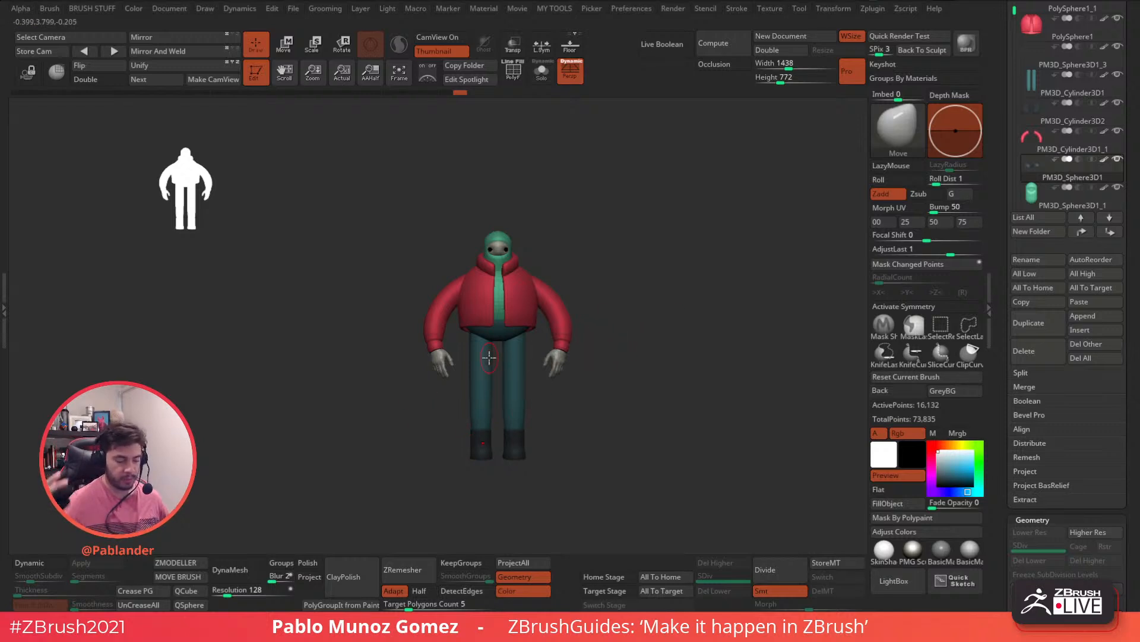
pyautogui.click(444, 51)
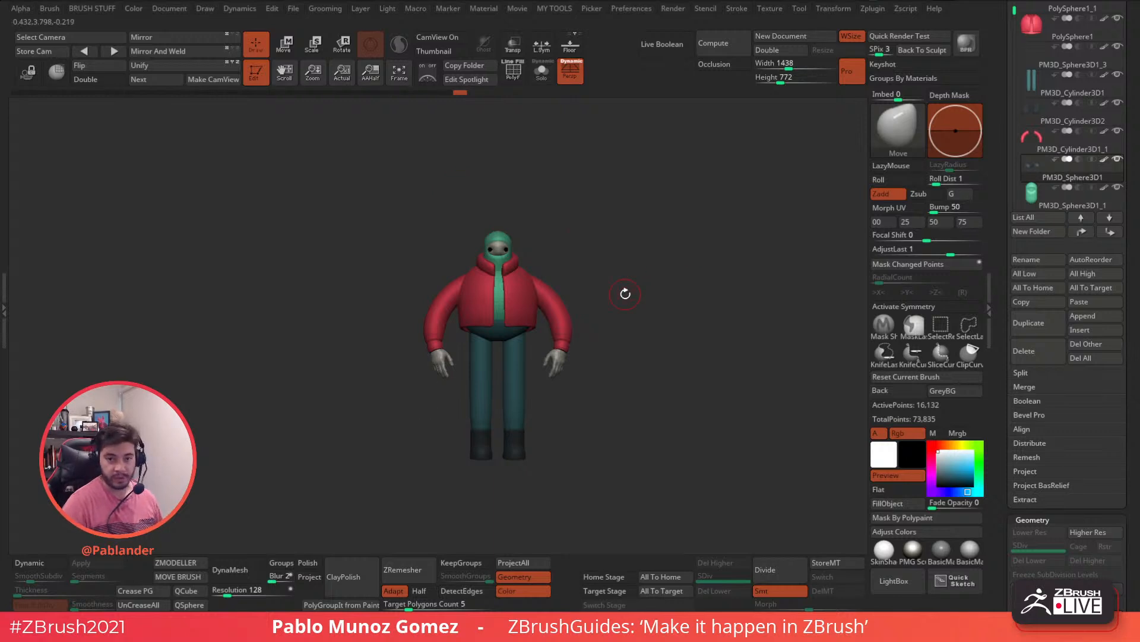
# Step: Make the sleeves the active subtool and activate X symmetry for them
pyautogui.moveTo(589, 309); pyautogui.dragTo(671, 359)
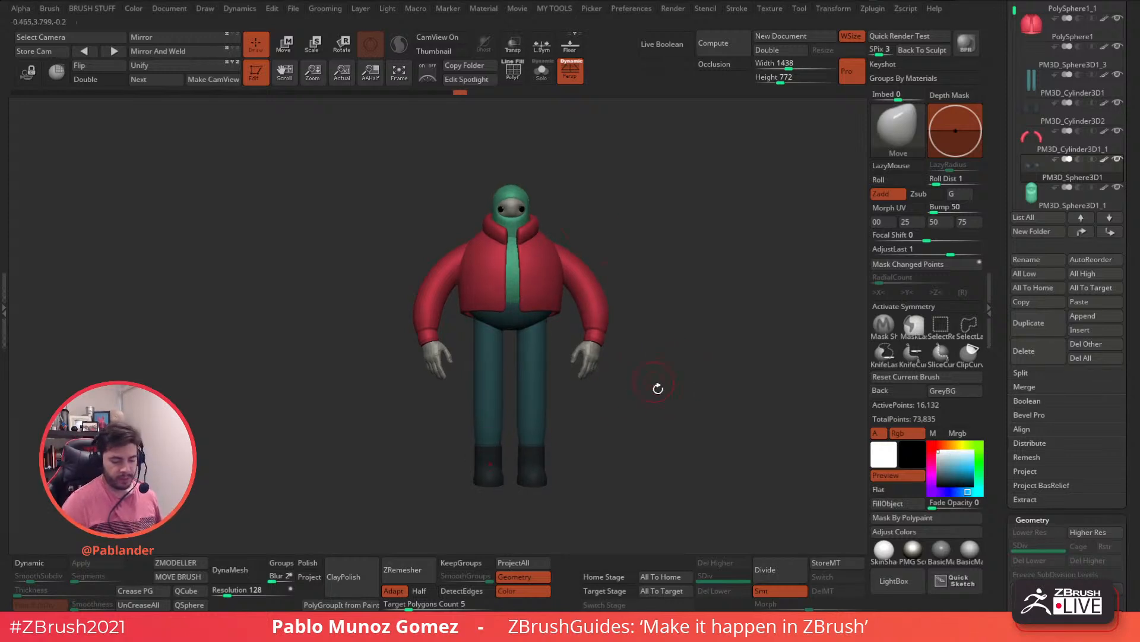
pyautogui.keyDown('alt'); pyautogui.click(603, 306); pyautogui.keyUp('alt')
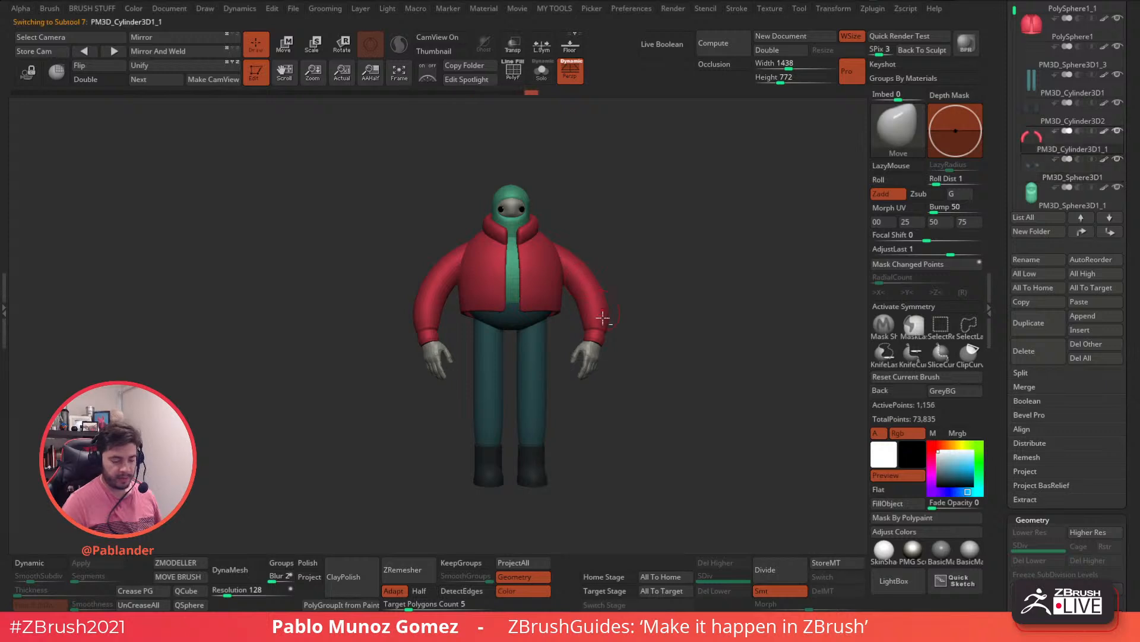
pyautogui.click(915, 306)
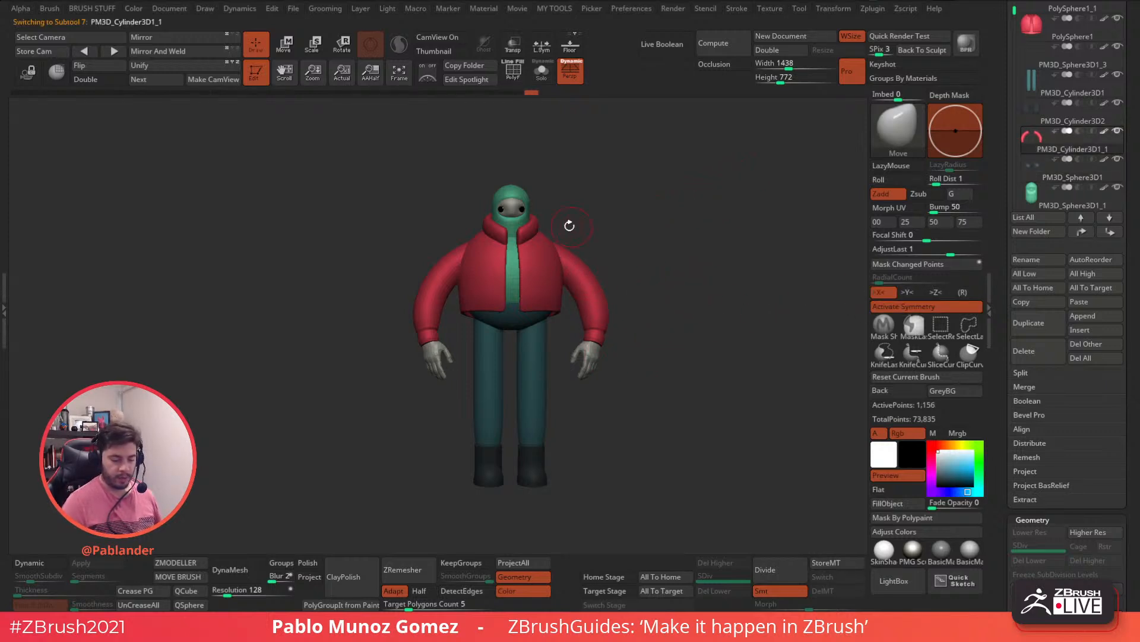
pyautogui.press('space')
# Step: Reshape the tops of the sleeves with the Move brush so they blend into the jacket's shoulders
pyautogui.moveTo(572, 226)
pyautogui.mouseDown()
pyautogui.moveTo(608, 226)
pyautogui.moveTo(605, 208)
pyautogui.moveTo(598, 201)
pyautogui.moveTo(548, 288)
pyautogui.mouseUp()
pyautogui.keyDown('alt'); pyautogui.moveTo(600, 188); pyautogui.dragTo(588, 289); pyautogui.keyUp('alt')
pyautogui.keyDown('alt'); pyautogui.click(592, 284); pyautogui.keyUp('alt')
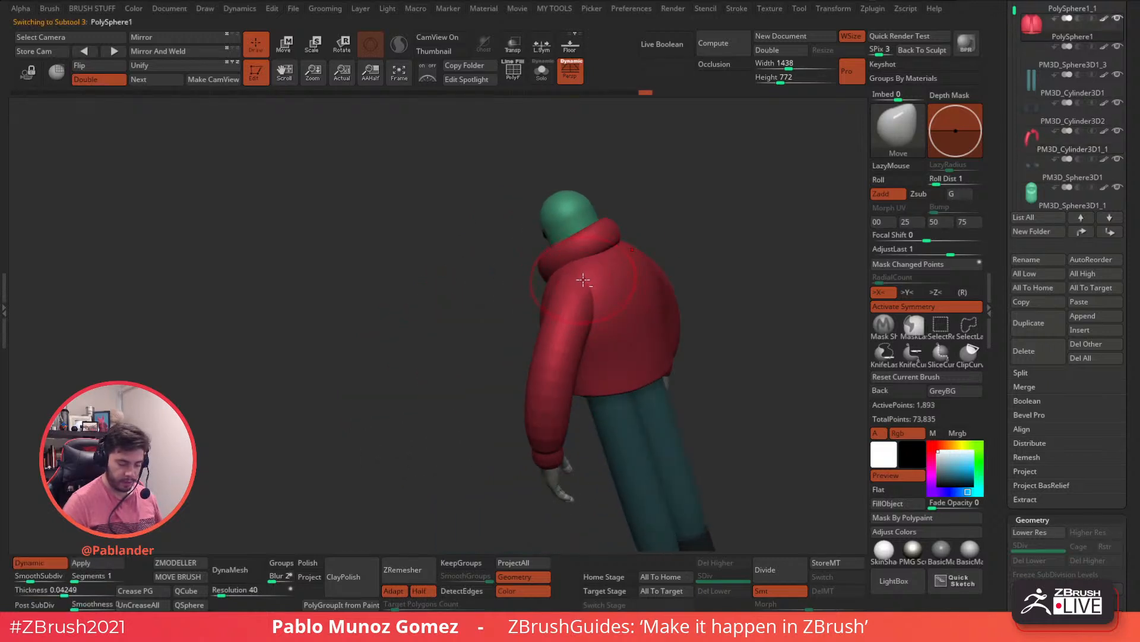
pyautogui.keyDown('alt'); pyautogui.click(583, 278); pyautogui.keyUp('alt')
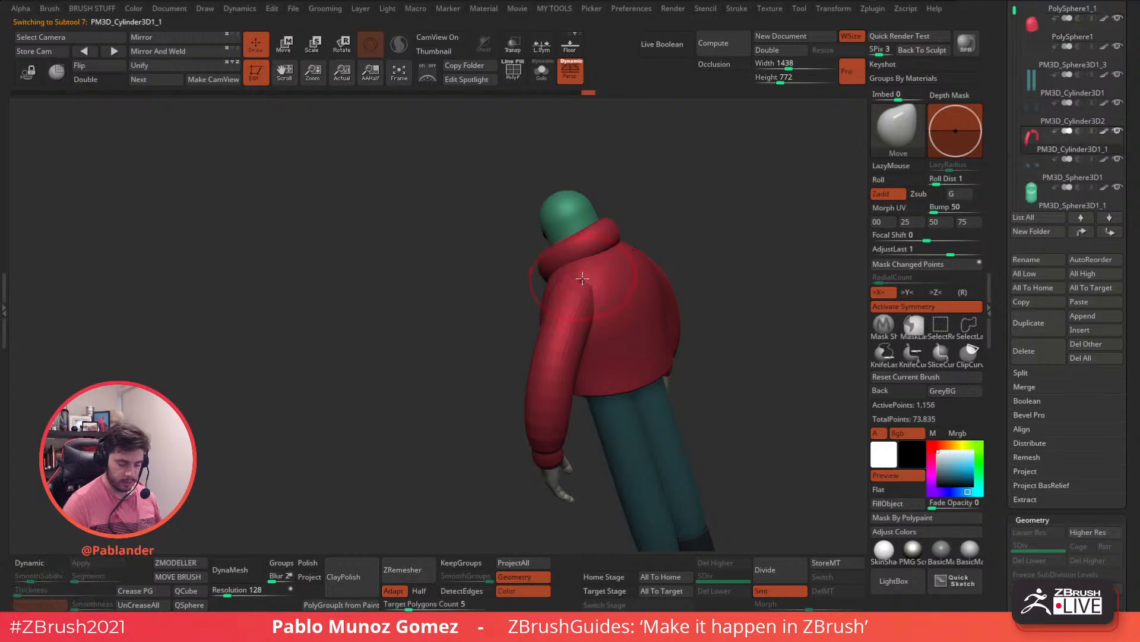
pyautogui.moveTo(598, 309); pyautogui.dragTo(588, 281)
pyautogui.moveTo(540, 285); pyautogui.dragTo(581, 278, button='right')
pyautogui.rightClick(595, 278)
pyautogui.moveTo(579, 277)
pyautogui.mouseDown()
pyautogui.moveTo(562, 273)
pyautogui.moveTo(587, 276)
pyautogui.mouseUp()
pyautogui.rightClick(577, 272)
pyautogui.moveTo(616, 288); pyautogui.dragTo(595, 300, button='right')
pyautogui.moveTo(594, 301); pyautogui.dragTo(606, 305)
pyautogui.keyDown('shift'); pyautogui.moveTo(609, 306); pyautogui.dragTo(700, 259, button='right'); pyautogui.keyUp('shift')
pyautogui.keyDown('shift'); pyautogui.moveTo(615, 282); pyautogui.dragTo(604, 273); pyautogui.keyUp('shift')
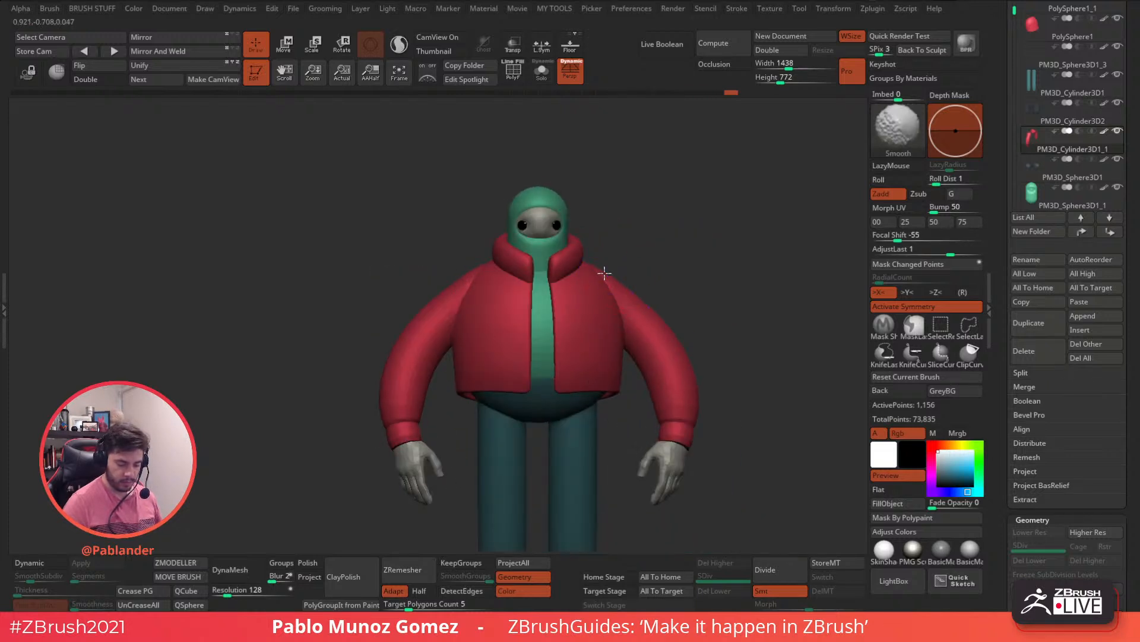
# Step: Adjust the sleeve ends and cuffs around the wrists with the Move brush
pyautogui.keyDown('ctrl'); pyautogui.moveTo(673, 307); pyautogui.dragTo(689, 278, button='right'); pyautogui.keyUp('ctrl')
pyautogui.keyDown('ctrl'); pyautogui.moveTo(581, 379); pyautogui.dragTo(600, 428, button='right'); pyautogui.keyUp('ctrl')
pyautogui.keyDown('alt'); pyautogui.moveTo(386, 369); pyautogui.dragTo(511, 357, button='right'); pyautogui.keyUp('alt')
pyautogui.moveTo(507, 348); pyautogui.dragTo(529, 333)
pyautogui.press('space')
pyautogui.moveTo(531, 333); pyautogui.dragTo(512, 346, button='right')
pyautogui.moveTo(515, 348); pyautogui.dragTo(478, 354)
pyautogui.moveTo(513, 350); pyautogui.dragTo(554, 350, button='right')
pyautogui.moveTo(518, 352); pyautogui.dragTo(517, 345)
pyautogui.moveTo(525, 333); pyautogui.dragTo(589, 329, button='right')
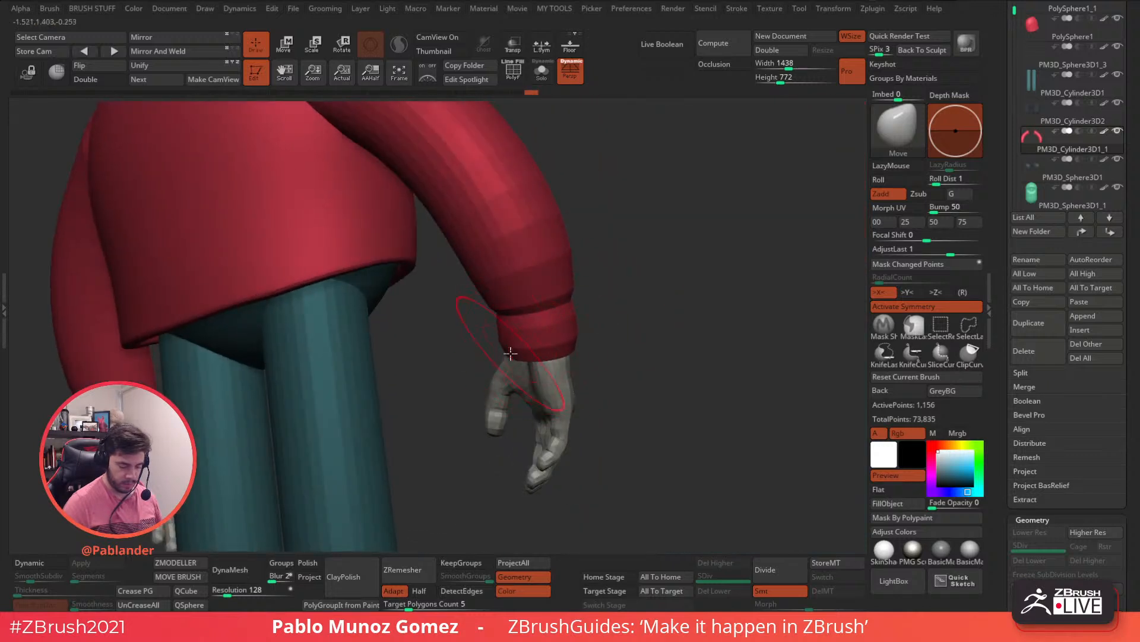
pyautogui.moveTo(594, 344); pyautogui.dragTo(600, 309)
pyautogui.moveTo(505, 360); pyautogui.dragTo(508, 350)
pyautogui.moveTo(581, 326); pyautogui.dragTo(573, 280)
pyautogui.moveTo(500, 376); pyautogui.dragTo(646, 338)
# Step: Reshape the hips under the jacket's back hem with the Move brush
pyautogui.moveTo(645, 338)
pyautogui.keyDown('alt'); pyautogui.mouseDown(button='right')
pyautogui.moveTo(589, 314)
pyautogui.moveTo(600, 311)
pyautogui.moveTo(534, 333)
pyautogui.moveTo(526, 293)
pyautogui.mouseUp(button='right'); pyautogui.keyUp('alt')
pyautogui.keyDown('alt'); pyautogui.click(590, 300); pyautogui.keyUp('alt')
pyautogui.moveTo(505, 321); pyautogui.dragTo(487, 324)
pyautogui.moveTo(541, 317); pyautogui.dragTo(533, 325, button='right')
pyautogui.moveTo(535, 325); pyautogui.dragTo(509, 329)
pyautogui.moveTo(509, 330); pyautogui.dragTo(533, 329, button='right')
pyautogui.moveTo(478, 345); pyautogui.dragTo(476, 350)
pyautogui.moveTo(475, 351); pyautogui.dragTo(503, 349, button='right')
pyautogui.moveTo(384, 335)
pyautogui.mouseDown()
pyautogui.moveTo(418, 331)
pyautogui.moveTo(412, 340)
pyautogui.mouseUp()
pyautogui.moveTo(463, 336)
pyautogui.mouseDown(button='right')
pyautogui.moveTo(441, 350)
pyautogui.moveTo(506, 326)
pyautogui.moveTo(491, 338)
pyautogui.moveTo(536, 109)
pyautogui.mouseUp(button='right')
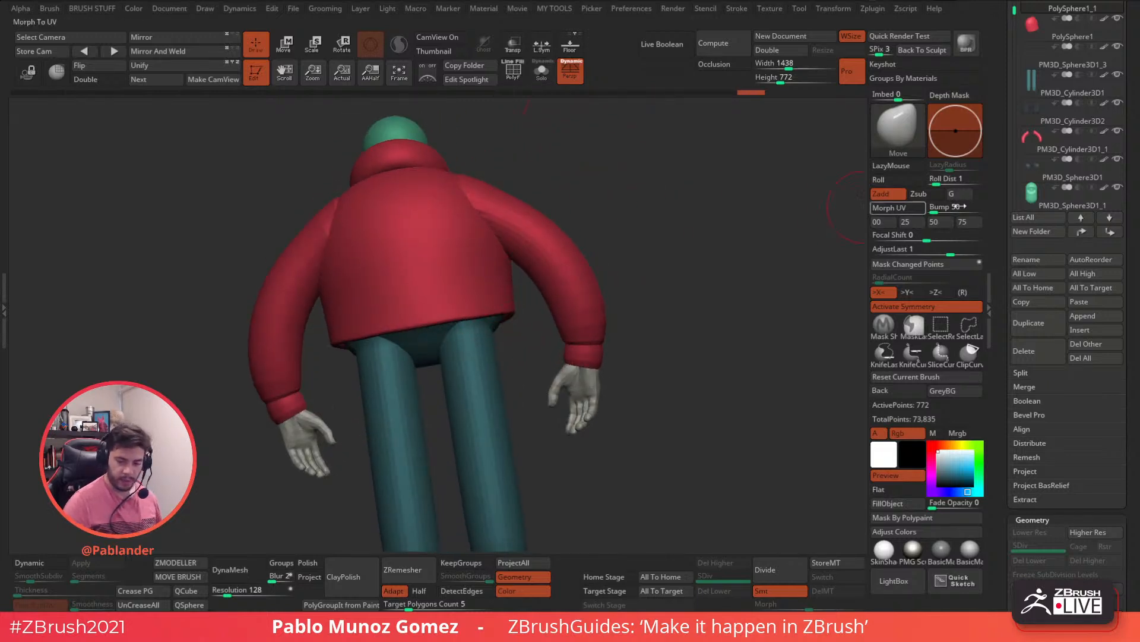
# Step: Set the Subtool list's visible count to 13 so that all parts are listed
pyautogui.moveTo(1004, 201); pyautogui.dragTo(1004, 333)
pyautogui.keyDown('shift'); pyautogui.moveTo(653, 341); pyautogui.dragTo(653, 373, button='right'); pyautogui.keyUp('shift')
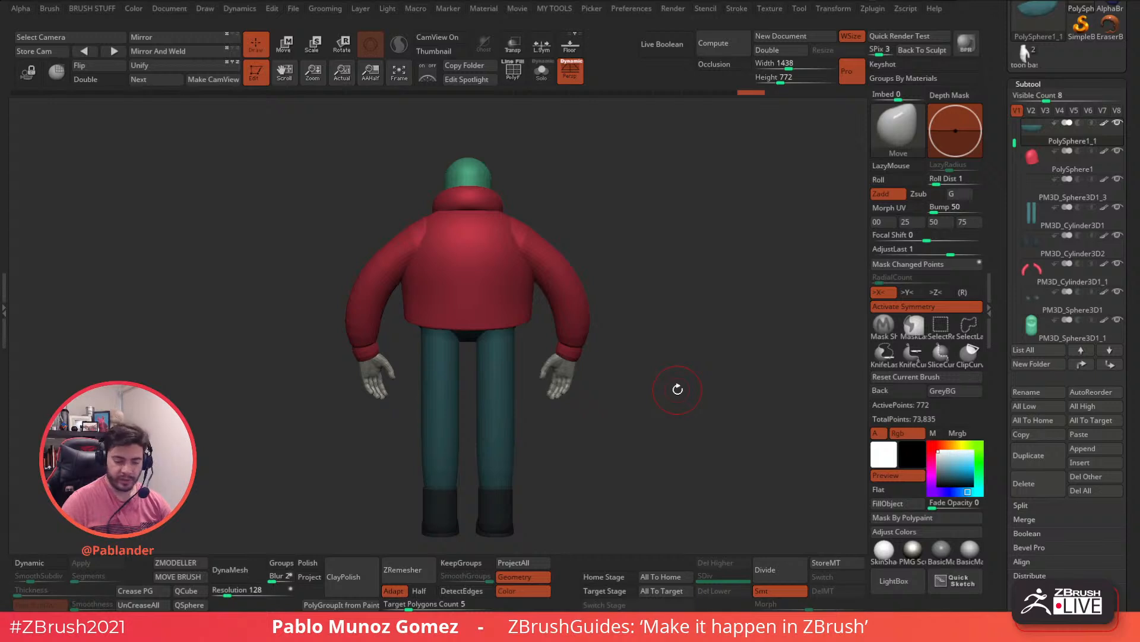
pyautogui.moveTo(609, 342); pyautogui.dragTo(633, 332)
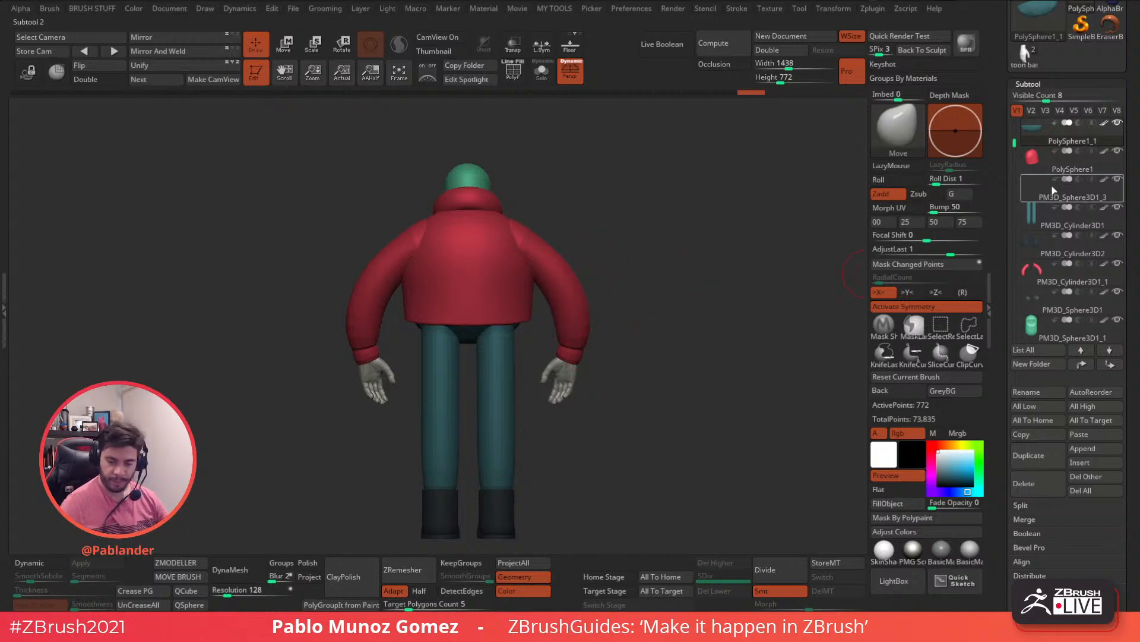
pyautogui.click(1045, 111)
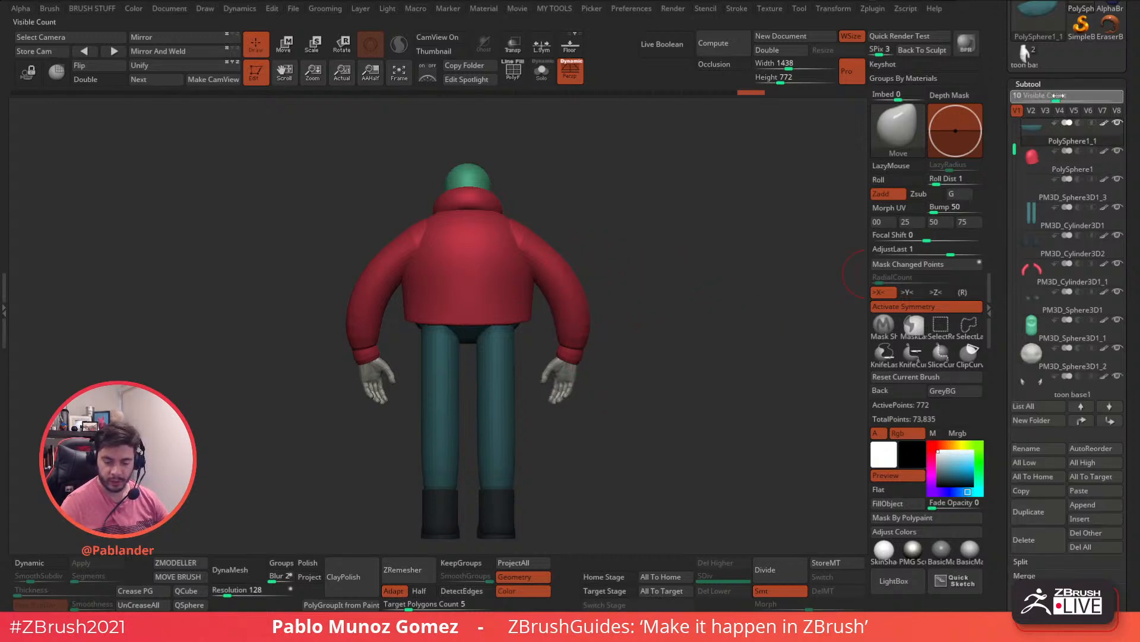
pyautogui.moveTo(1014, 154); pyautogui.dragTo(1015, 121)
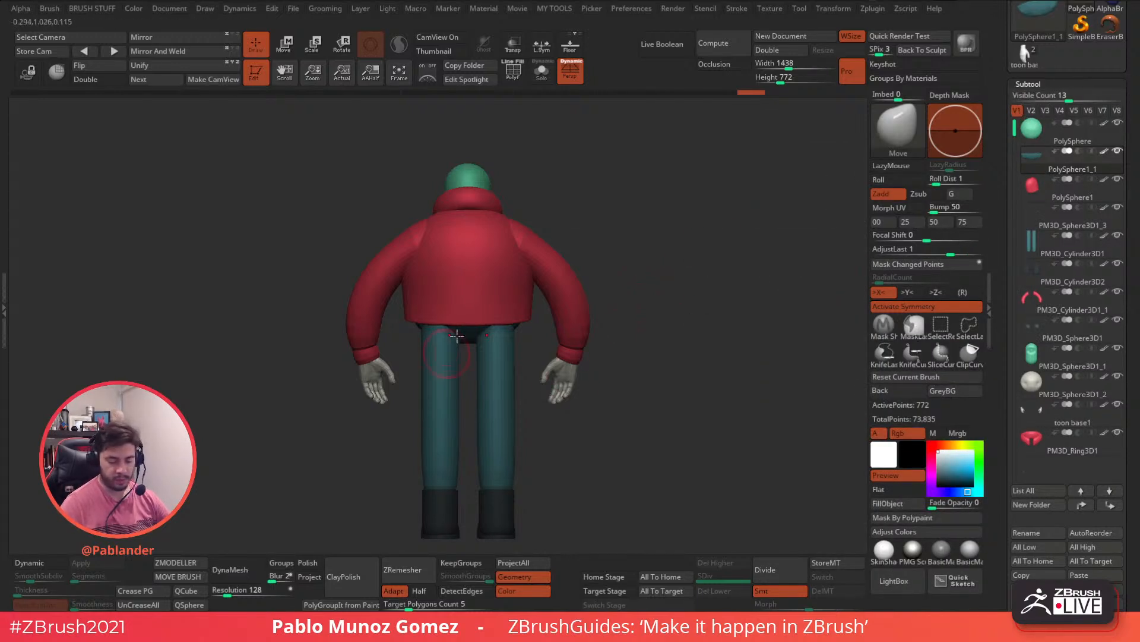
# Step: Set up visibility set V2 with all body parts shown and the jacket, sleeves and collar ring hidden
pyautogui.click(1031, 111)
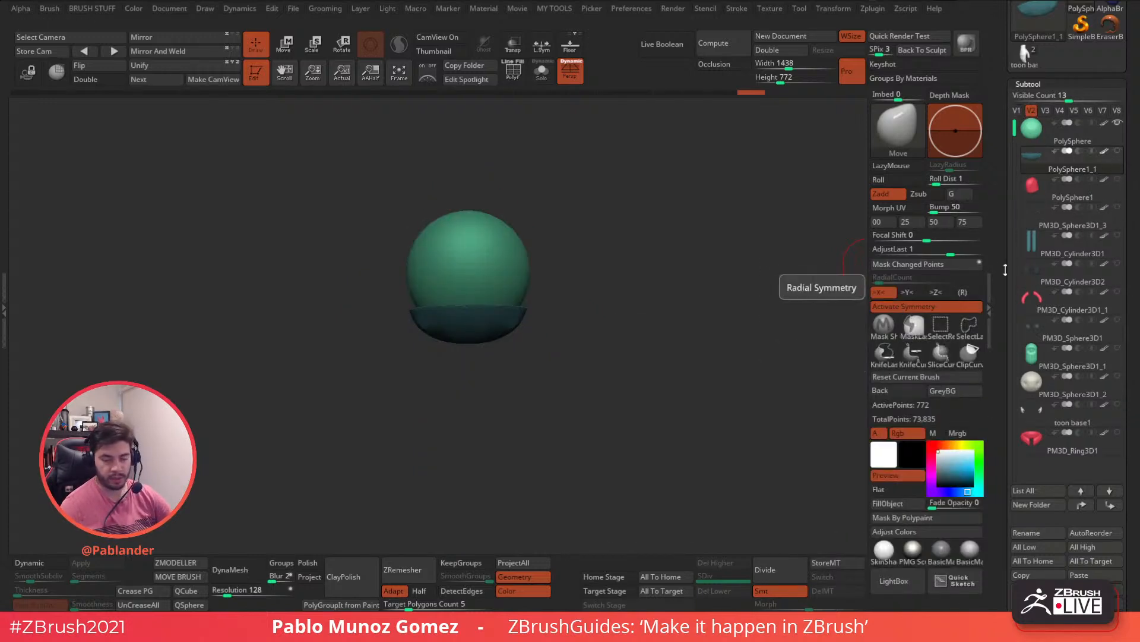
pyautogui.keyDown('shift'); pyautogui.click(1118, 151); pyautogui.keyUp('shift')
pyautogui.keyDown('shift'); pyautogui.click(1118, 151); pyautogui.keyUp('shift')
pyautogui.click(1118, 179)
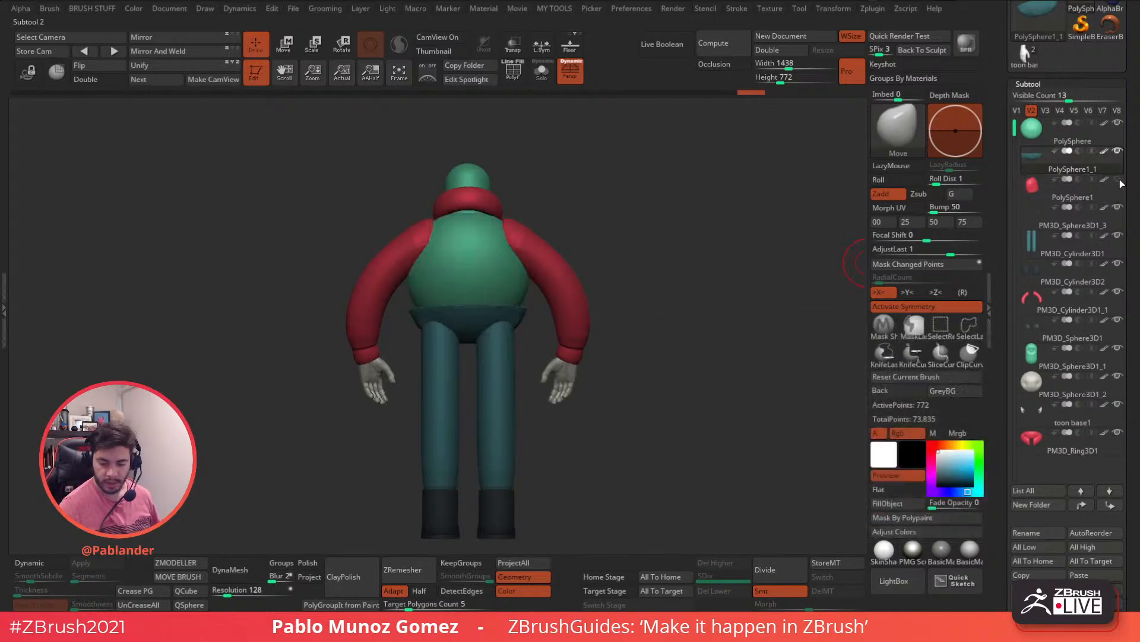
pyautogui.click(1118, 291)
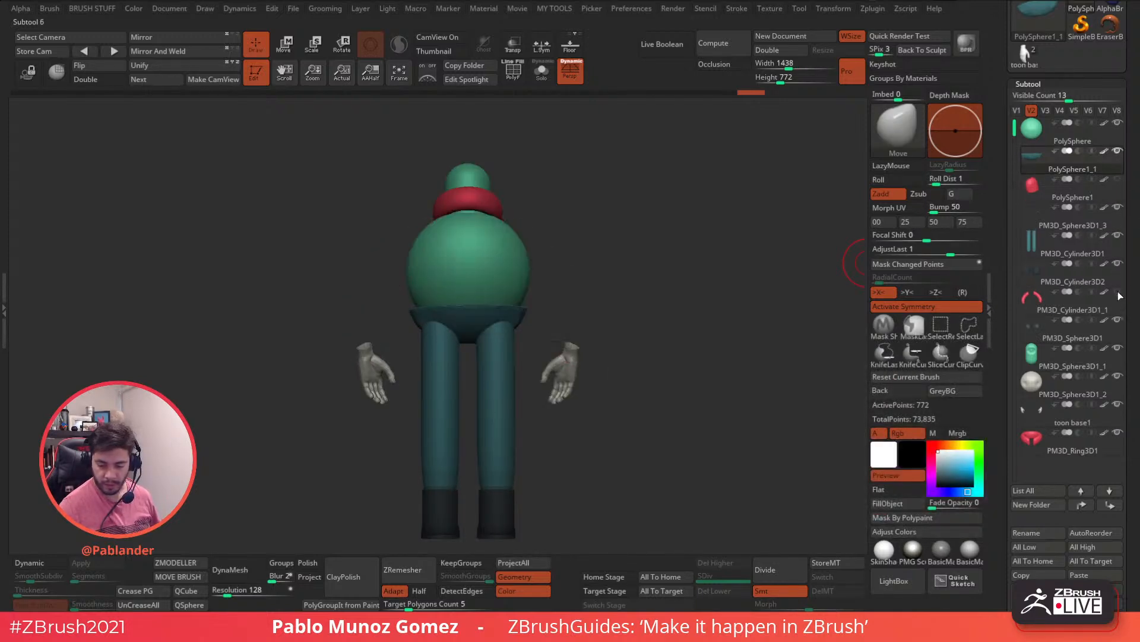
pyautogui.click(1118, 432)
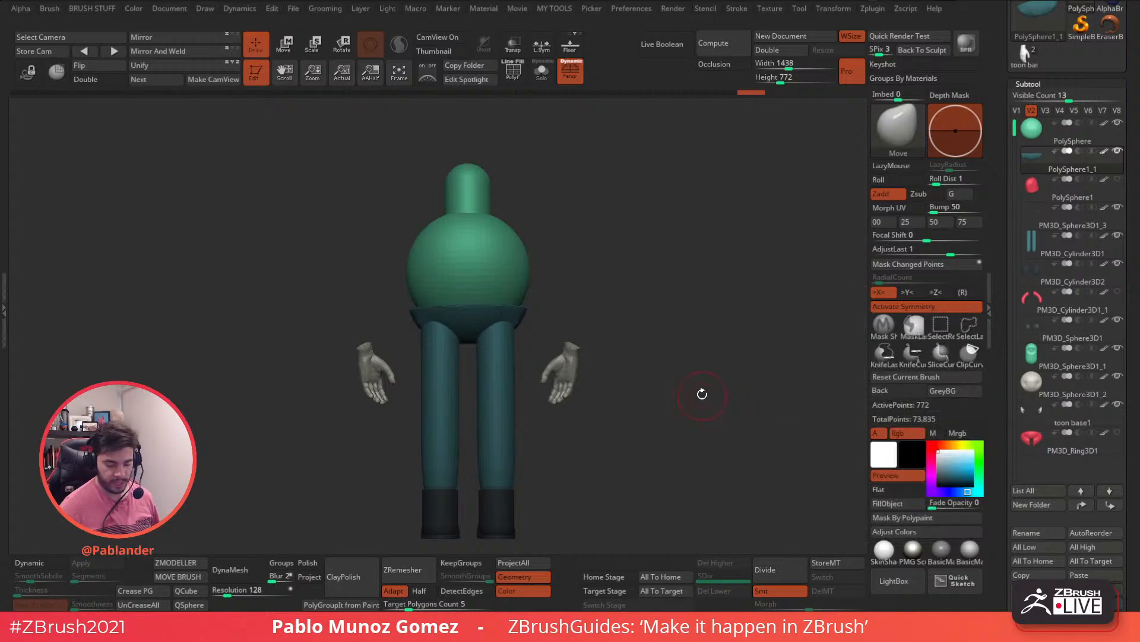
# Step: Compare the clothed visibility set V1 with the body-only set V2
pyautogui.keyDown('alt'); pyautogui.moveTo(692, 410); pyautogui.dragTo(690, 395); pyautogui.keyUp('alt')
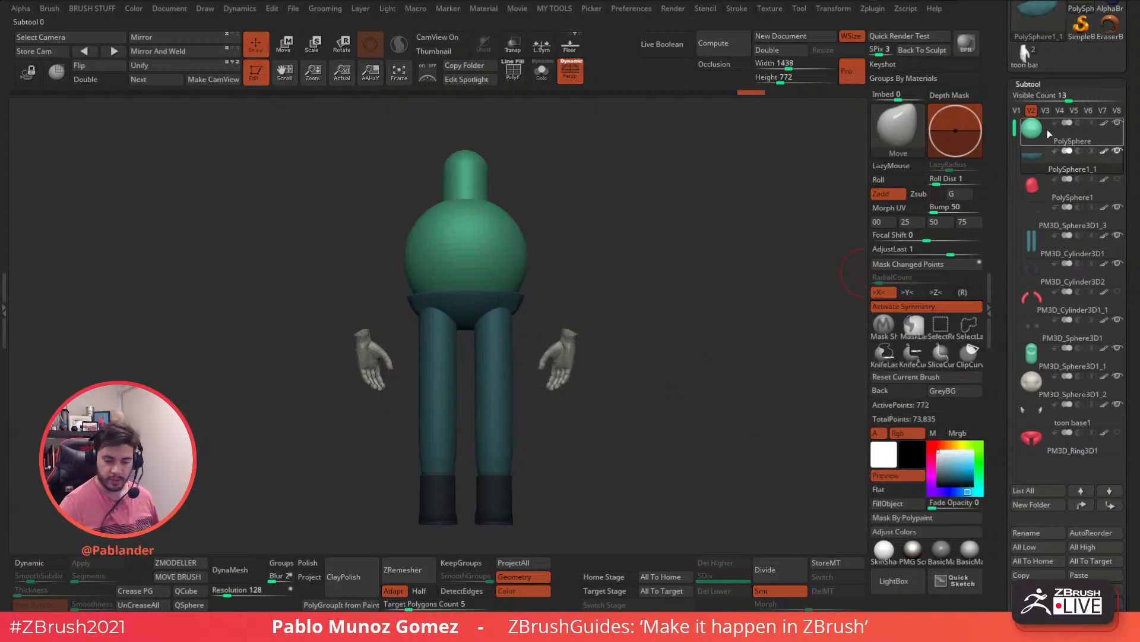
pyautogui.click(1019, 114)
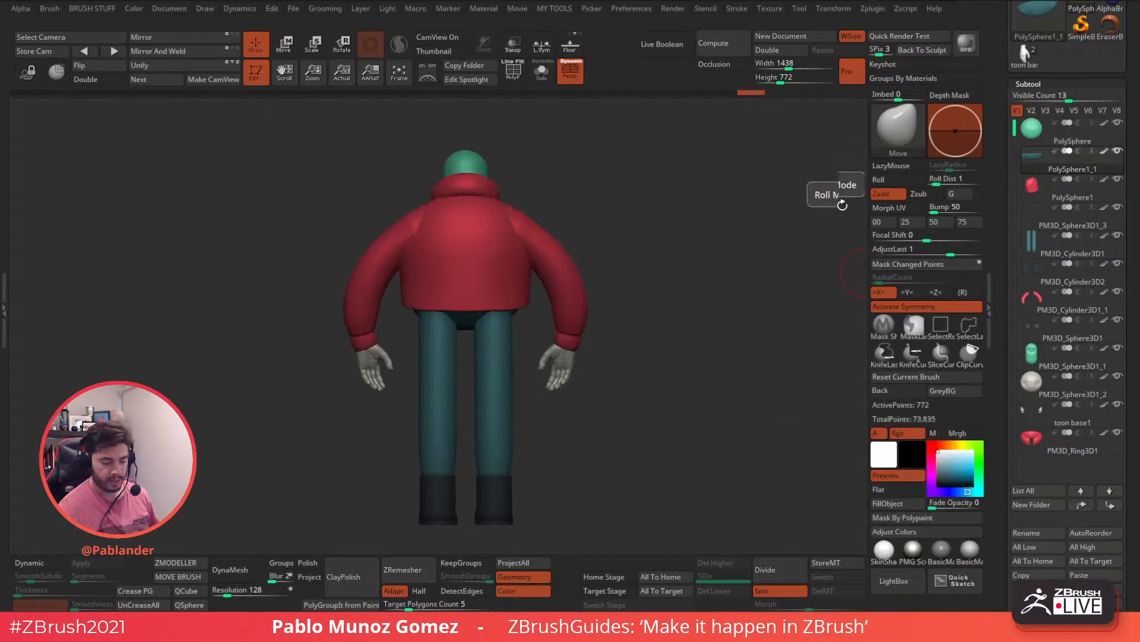
pyautogui.click(1032, 112)
pyautogui.moveTo(654, 313)
pyautogui.mouseDown()
pyautogui.moveTo(642, 326)
pyautogui.moveTo(664, 319)
pyautogui.moveTo(631, 315)
pyautogui.moveTo(668, 313)
pyautogui.mouseUp()
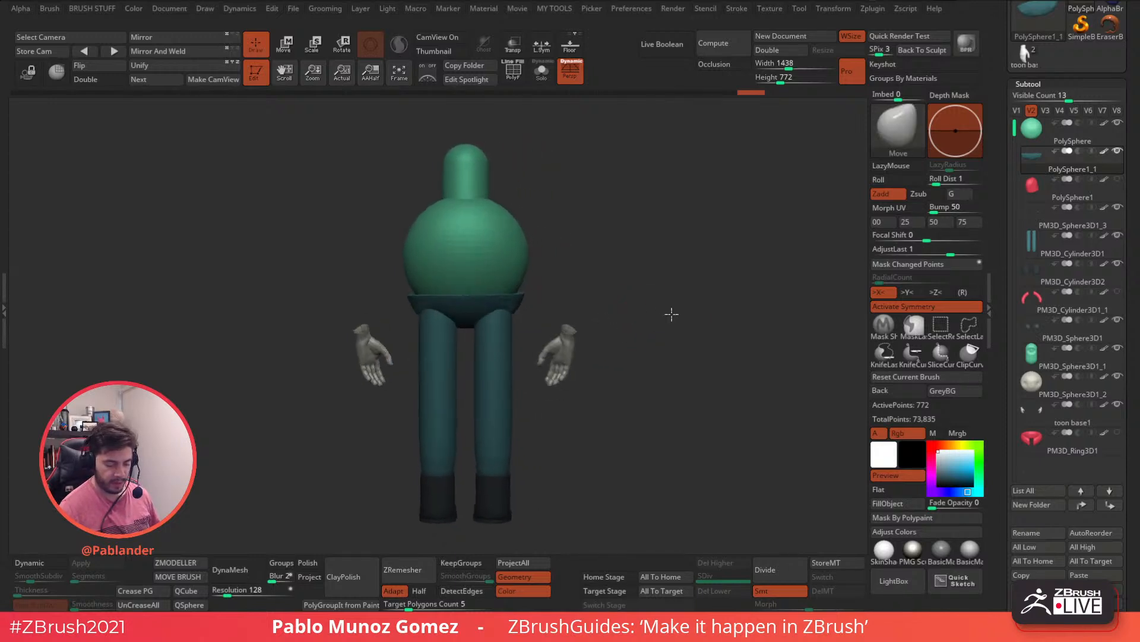
# Step: Set up visibility set V3 with only the hips and the leg cylinders shown
pyautogui.click(1047, 112)
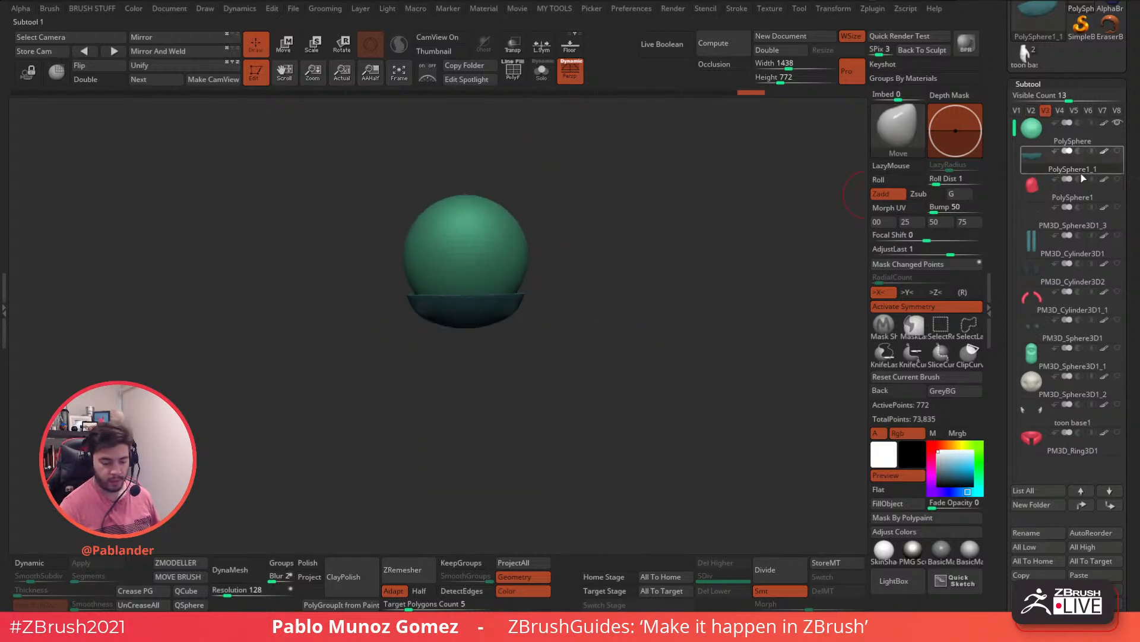
pyautogui.click(1117, 122)
pyautogui.click(1118, 236)
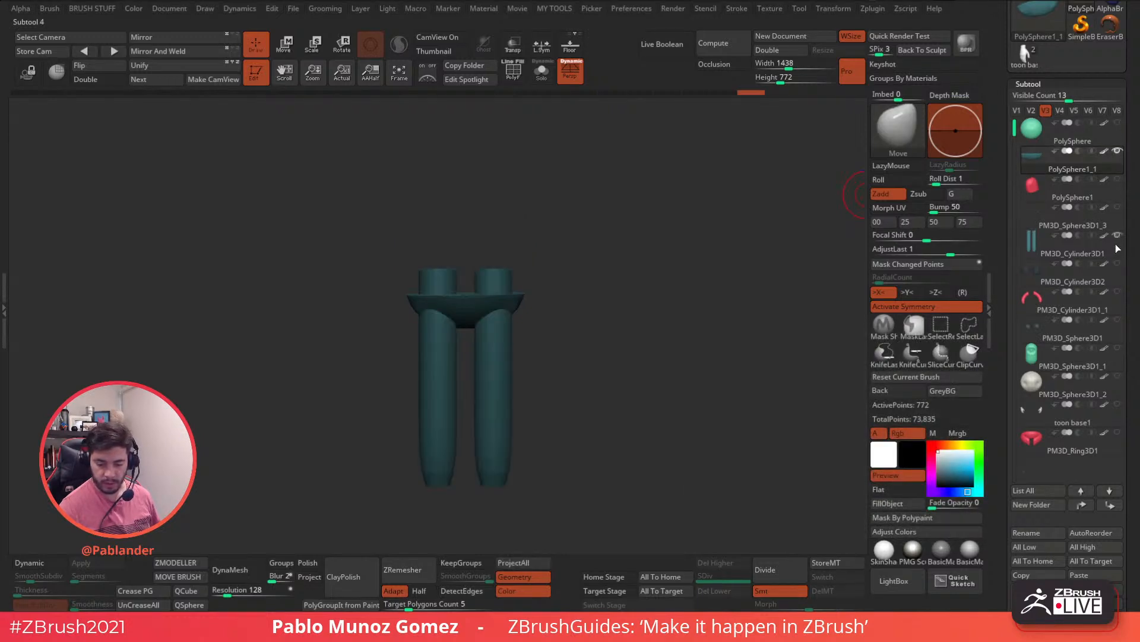
pyautogui.moveTo(718, 349); pyautogui.dragTo(728, 349)
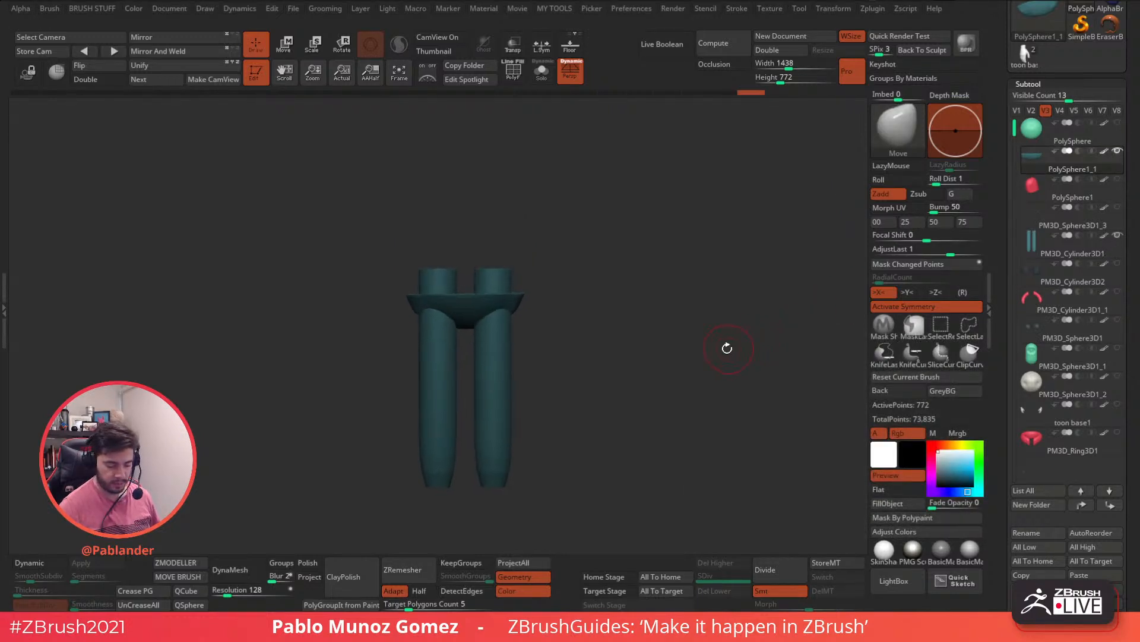
# Step: Compare the clothed visibility set V1 with the hips-and-legs set V3
pyautogui.click(1017, 111)
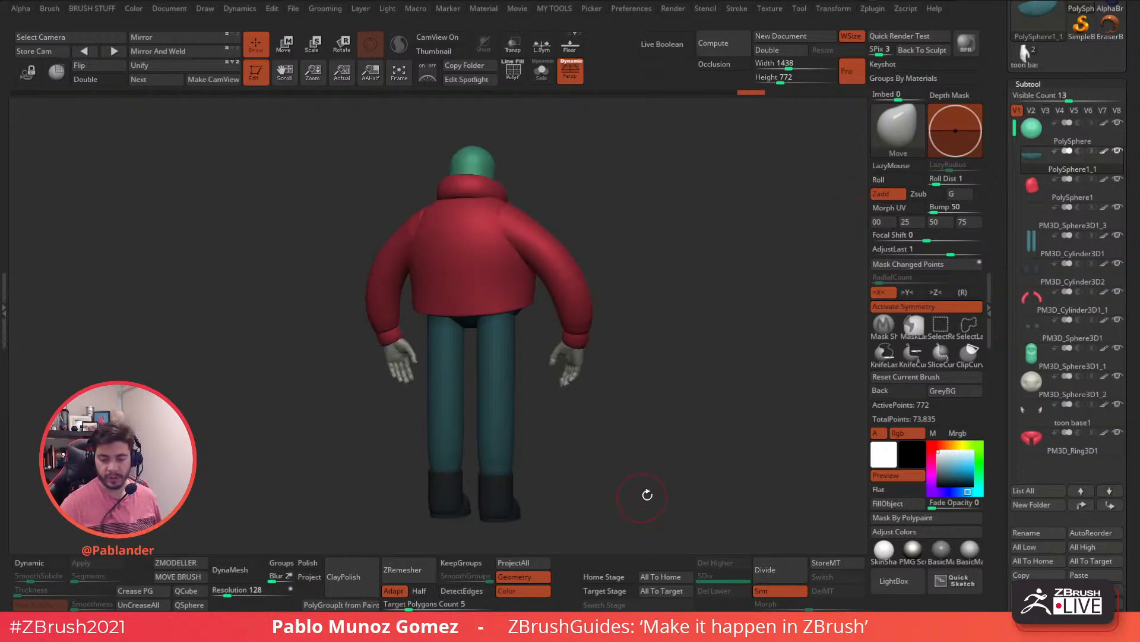
pyautogui.moveTo(716, 399); pyautogui.dragTo(680, 391)
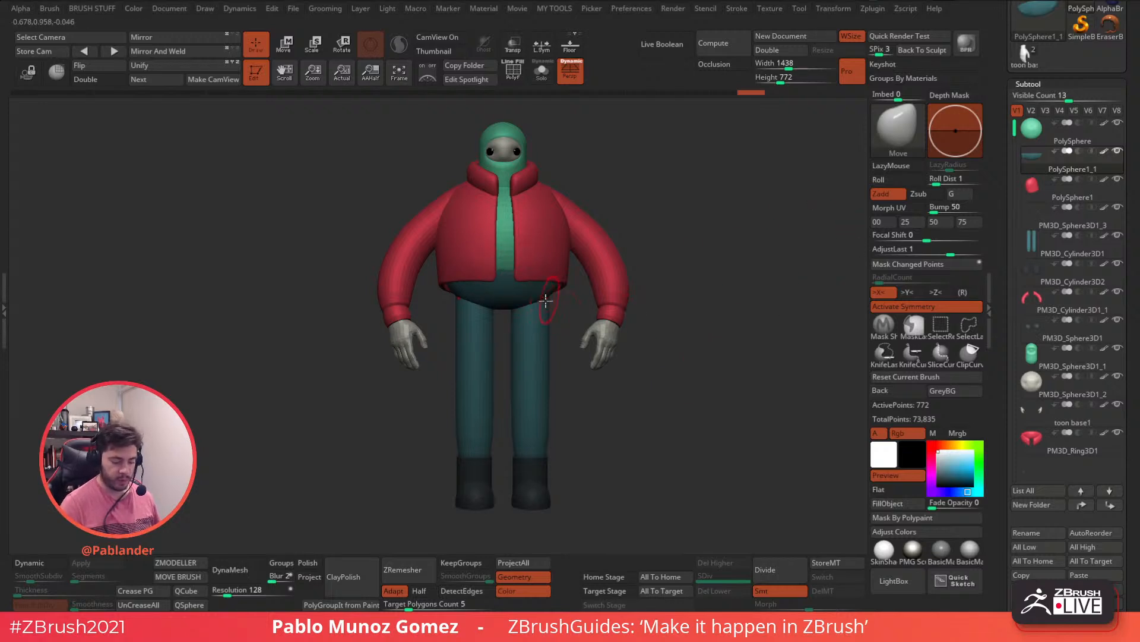
pyautogui.click(1045, 110)
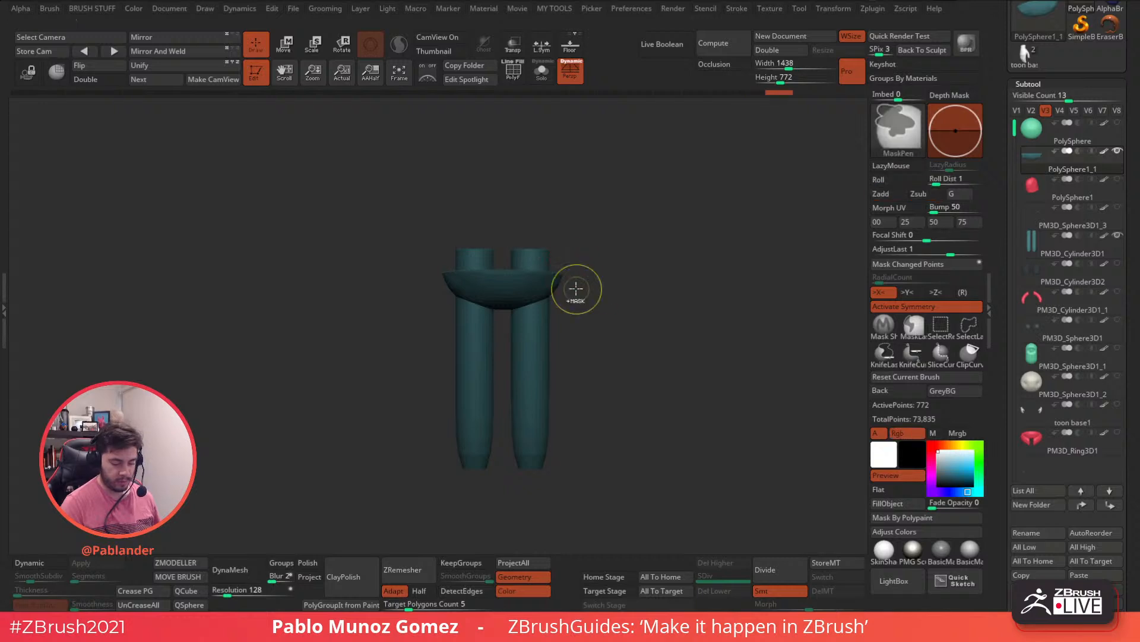
# Step: Mask off the rest of the leg cylinders and lower their top ends below the hip rim, then clear the mask
pyautogui.click(1035, 253)
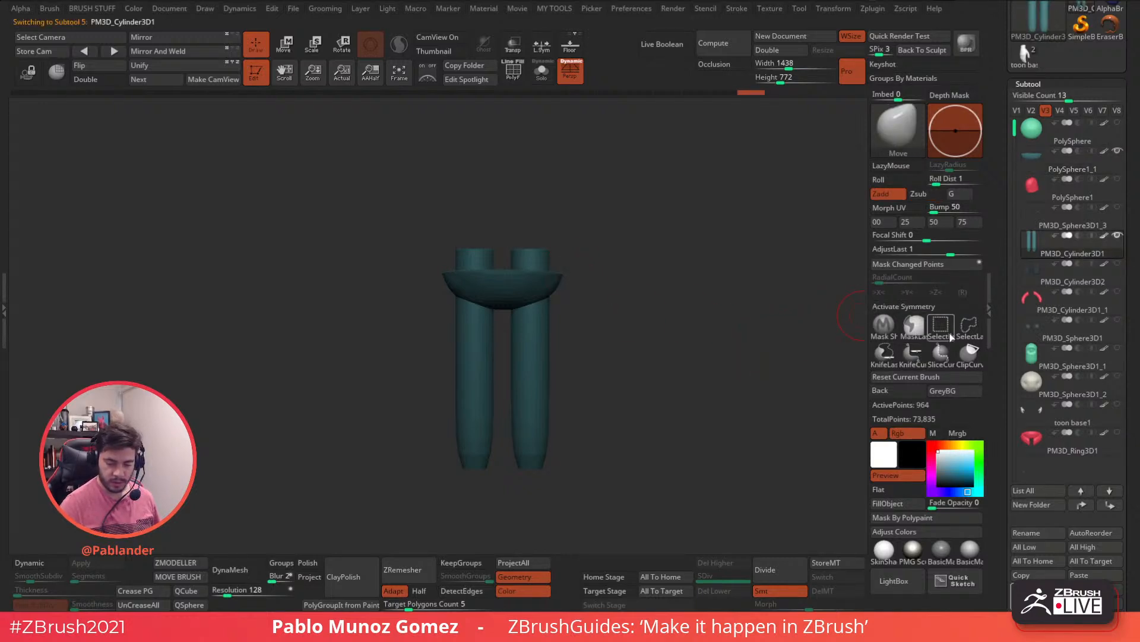
pyautogui.keyDown('ctrl'); pyautogui.keyDown('shift'); pyautogui.moveTo(433, 209); pyautogui.dragTo(588, 259); pyautogui.keyUp('shift'); pyautogui.keyUp('ctrl')
pyautogui.keyDown('ctrl'); pyautogui.keyDown('shift'); pyautogui.click(497, 248); pyautogui.keyUp('shift'); pyautogui.keyUp('ctrl')
pyautogui.keyDown('ctrl'); pyautogui.moveTo(422, 208); pyautogui.dragTo(597, 284); pyautogui.keyUp('ctrl')
pyautogui.press('w')
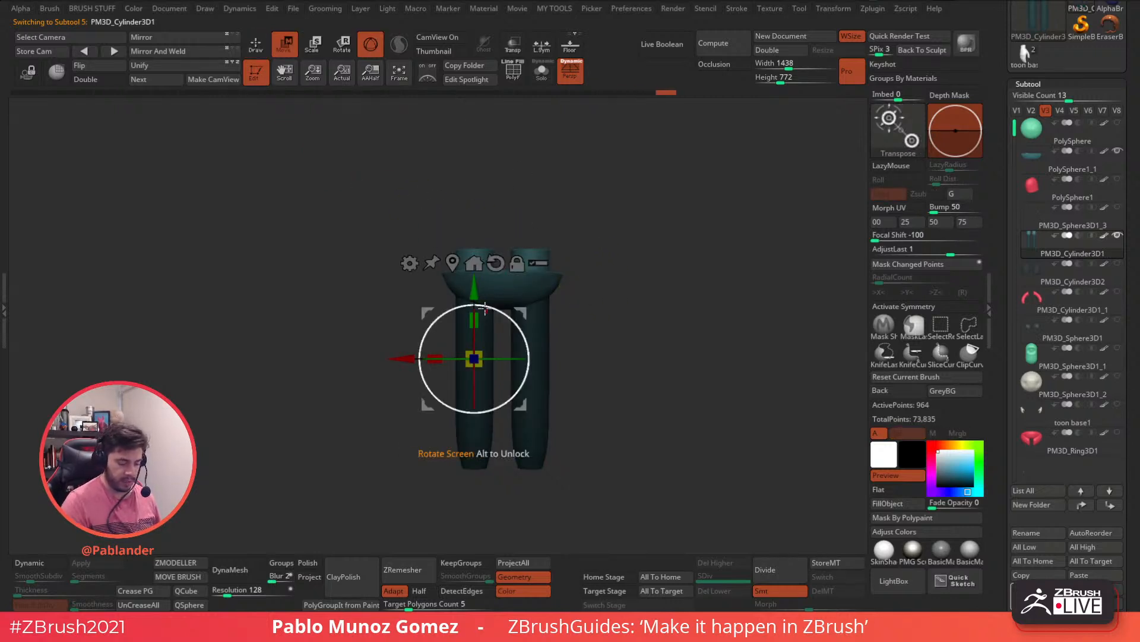
pyautogui.keyDown('alt'); pyautogui.moveTo(474, 291); pyautogui.dragTo(479, 266); pyautogui.keyUp('alt')
pyautogui.moveTo(547, 210); pyautogui.dragTo(588, 275)
pyautogui.moveTo(482, 221); pyautogui.dragTo(483, 225)
pyautogui.press('q')
pyautogui.moveTo(591, 285)
pyautogui.keyDown('ctrl'); pyautogui.mouseDown()
pyautogui.moveTo(613, 318)
pyautogui.moveTo(696, 301)
pyautogui.moveTo(631, 390)
pyautogui.moveTo(611, 298)
pyautogui.moveTo(647, 229)
pyautogui.moveTo(632, 323)
pyautogui.moveTo(621, 320)
pyautogui.mouseUp(); pyautogui.keyUp('ctrl')
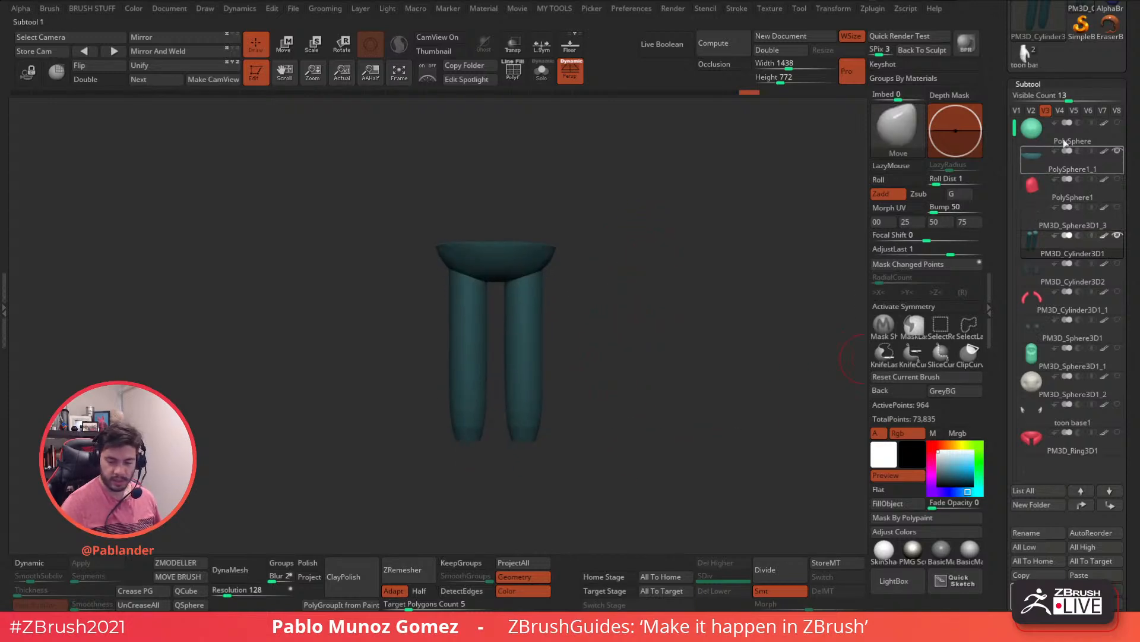
# Step: Show visibility set V2 and reshape the lower sides of the torso sphere to fit the hips with the symmetrical Move brush
pyautogui.click(1033, 112)
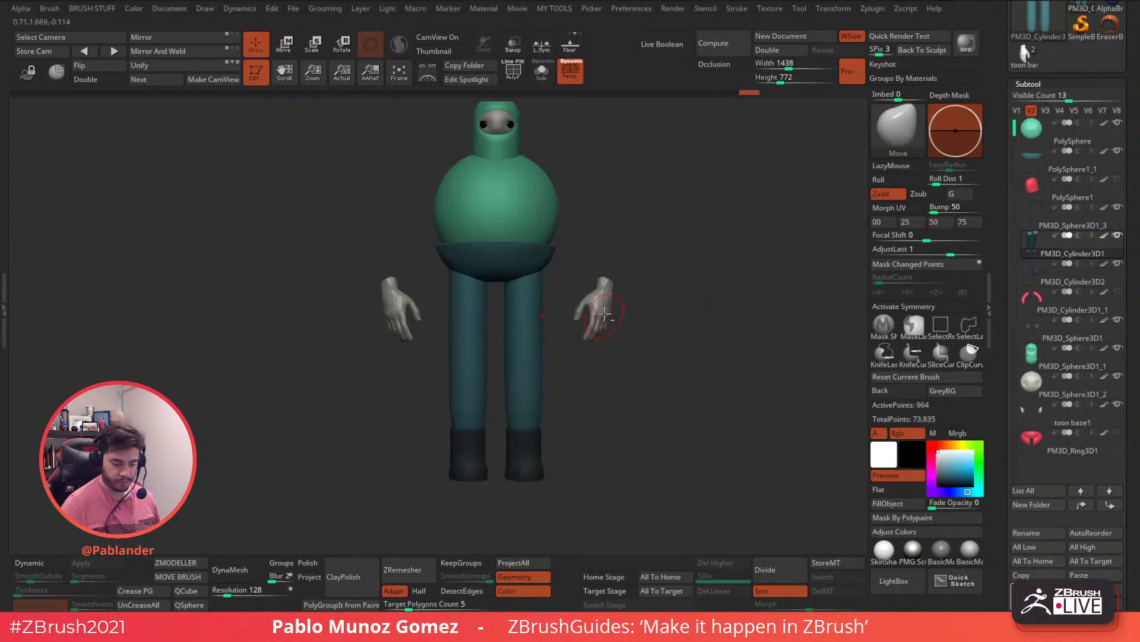
pyautogui.press('f')
pyautogui.keyDown('alt'); pyautogui.moveTo(576, 304); pyautogui.dragTo(563, 302); pyautogui.keyUp('alt')
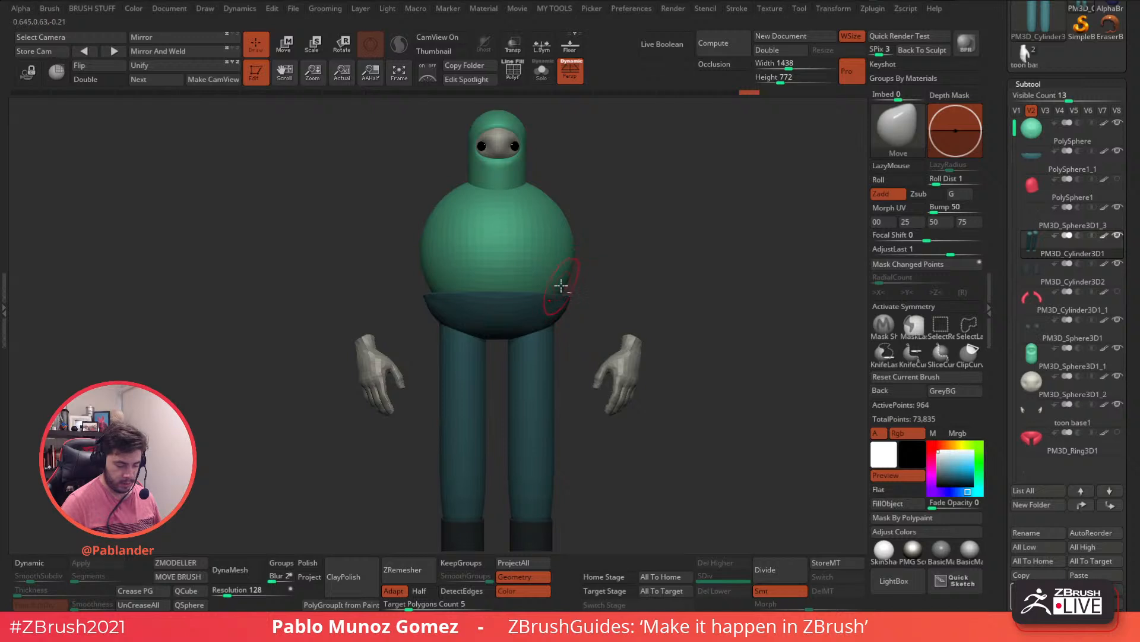
pyautogui.press('x')
pyautogui.keyDown('alt'); pyautogui.click(559, 290); pyautogui.keyUp('alt')
pyautogui.moveTo(561, 290); pyautogui.dragTo(567, 286)
pyautogui.moveTo(594, 288); pyautogui.dragTo(560, 287)
pyautogui.press('space')
pyautogui.moveTo(641, 280)
pyautogui.mouseDown()
pyautogui.moveTo(591, 275)
pyautogui.moveTo(667, 271)
pyautogui.moveTo(573, 255)
pyautogui.moveTo(661, 259)
pyautogui.moveTo(641, 254)
pyautogui.moveTo(578, 285)
pyautogui.mouseUp()
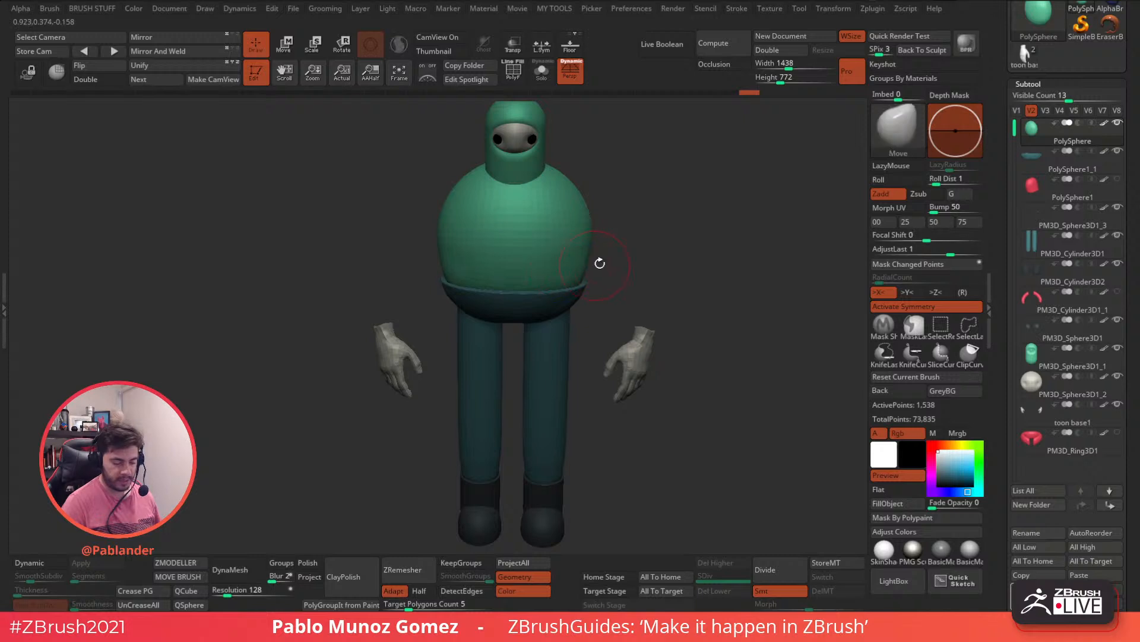
pyautogui.keyDown('shift'); pyautogui.moveTo(591, 256); pyautogui.dragTo(646, 262); pyautogui.keyUp('shift')
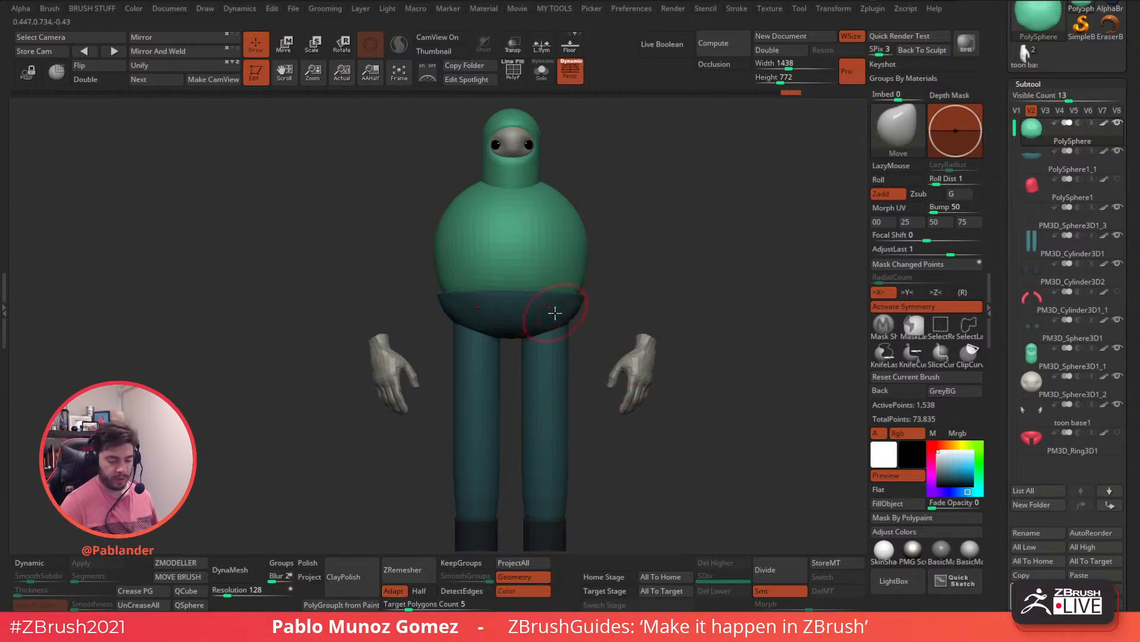
pyautogui.moveTo(654, 285); pyautogui.dragTo(630, 320)
pyautogui.moveTo(661, 421); pyautogui.dragTo(650, 428)
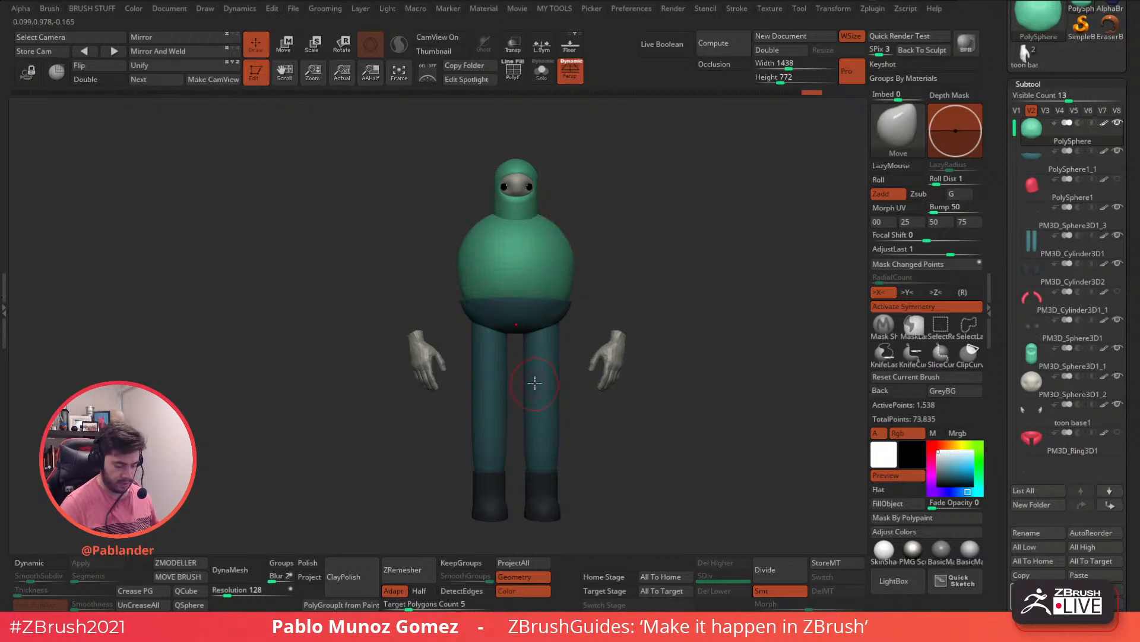
# Step: Place the leg cylinders directly below the hips in the subtool order and merge them into the hips subtool
pyautogui.keyDown('alt'); pyautogui.click(552, 322); pyautogui.keyUp('alt')
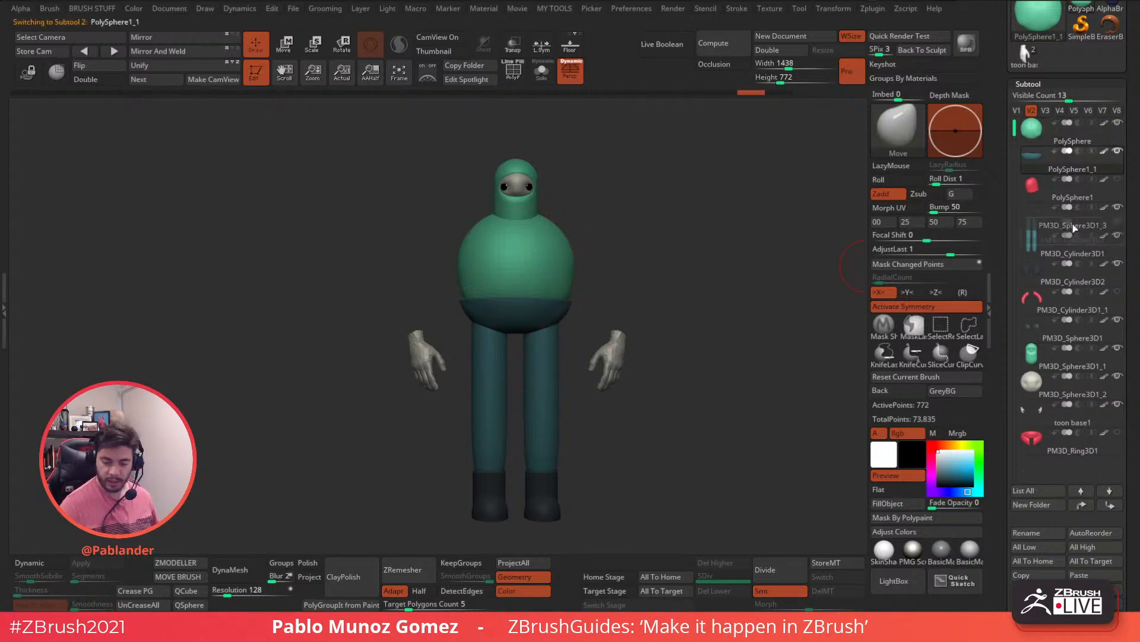
pyautogui.moveTo(1075, 237); pyautogui.dragTo(1087, 182)
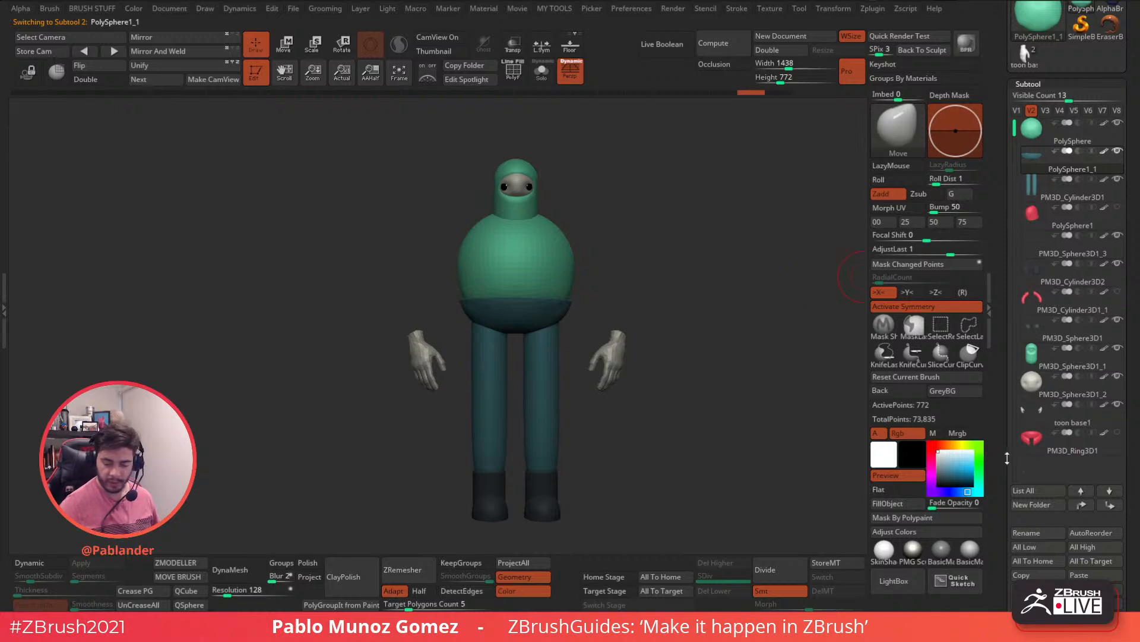
pyautogui.moveTo(1005, 458); pyautogui.dragTo(1006, 385)
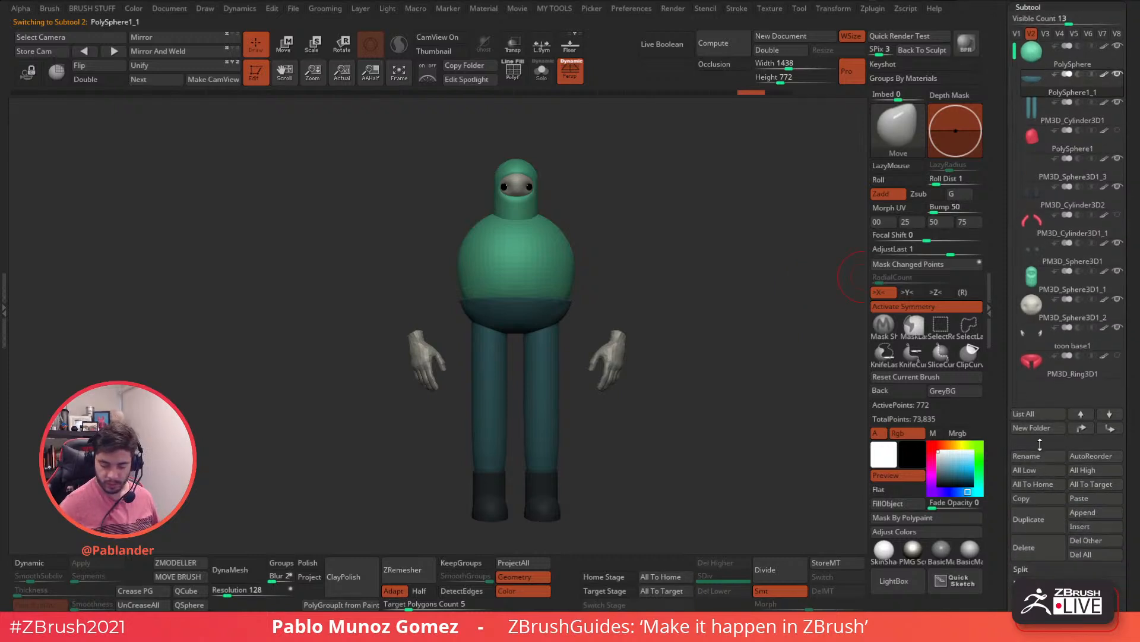
pyautogui.click(1027, 547)
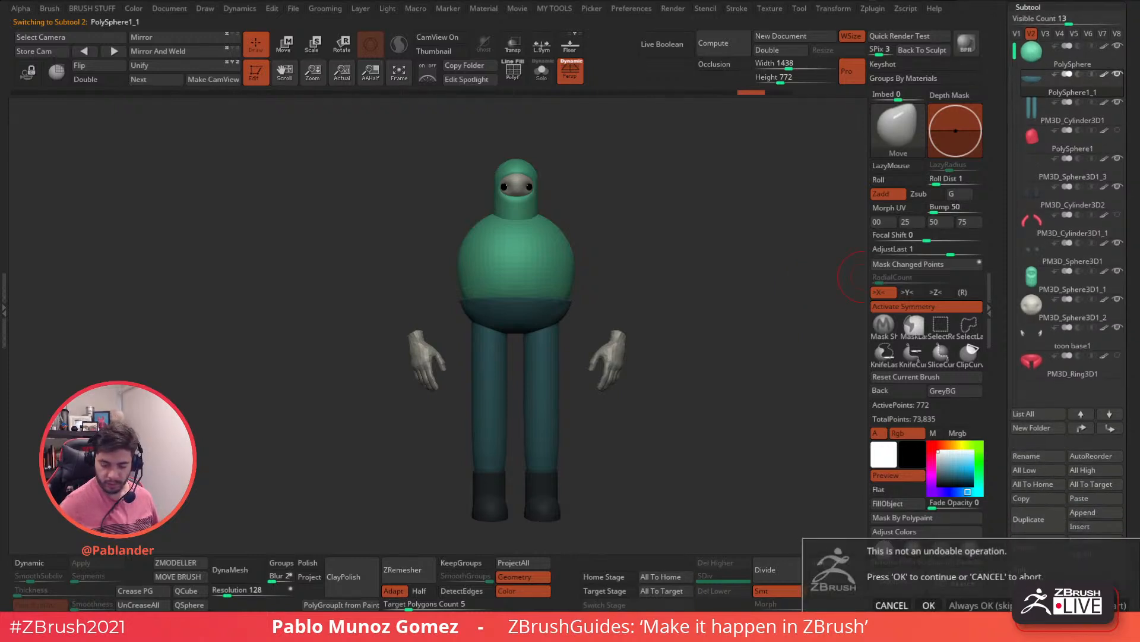
pyautogui.click(929, 604)
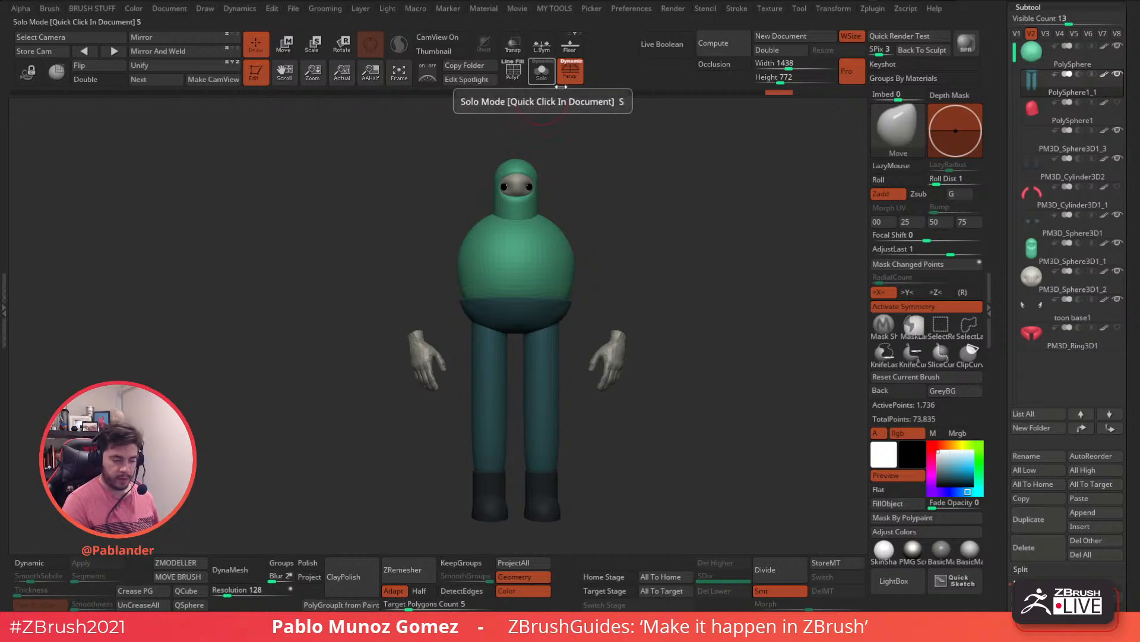
# Step: Show visibility set V1, isolate the merged hips and legs in Solo mode and display their polyframe
pyautogui.click(1017, 34)
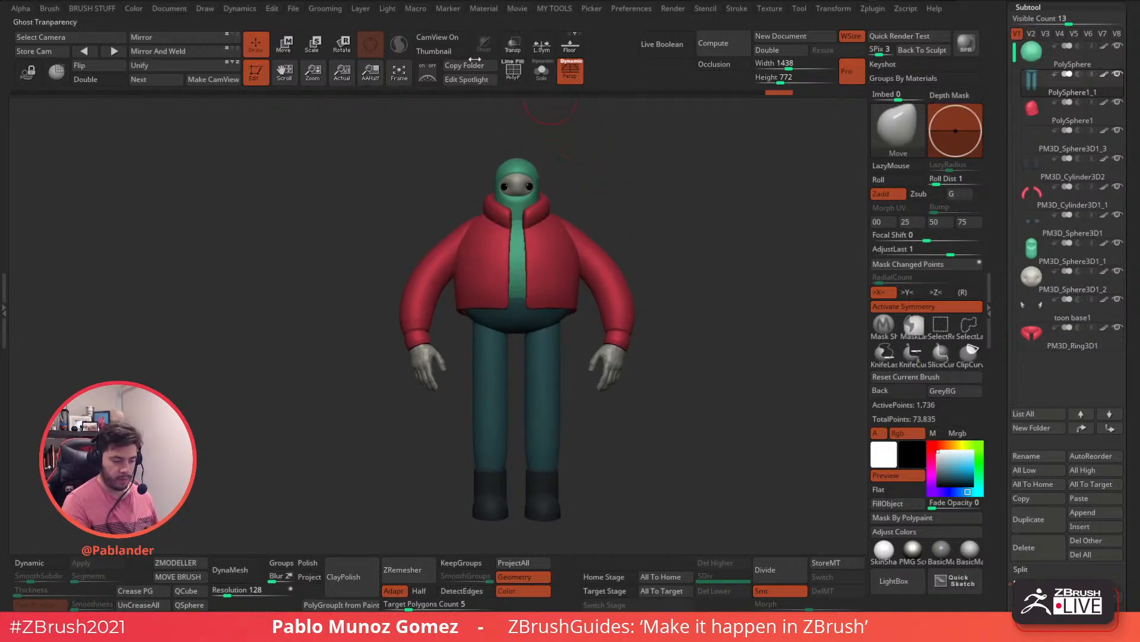
pyautogui.click(542, 71)
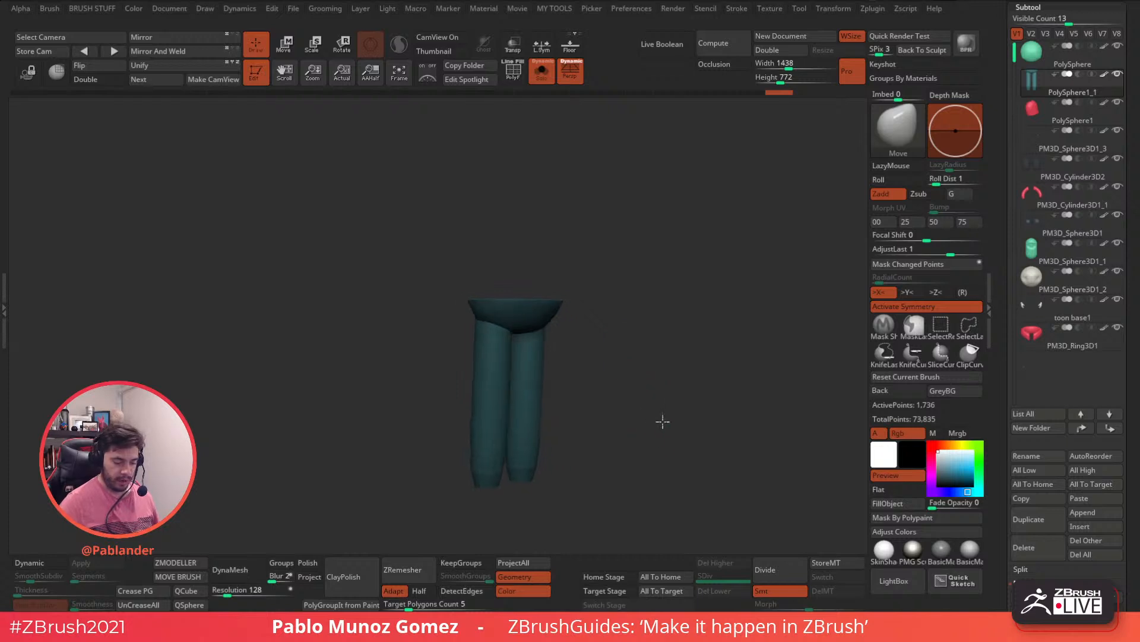
pyautogui.moveTo(621, 397); pyautogui.dragTo(585, 153)
pyautogui.hotkey('shift', 'f')
pyautogui.moveTo(611, 209); pyautogui.dragTo(631, 320)
pyautogui.moveTo(555, 255); pyautogui.dragTo(437, 408)
# Step: Try remeshing the merged hips and legs with DynaMesh at resolutions 128 and 48
pyautogui.click(234, 574)
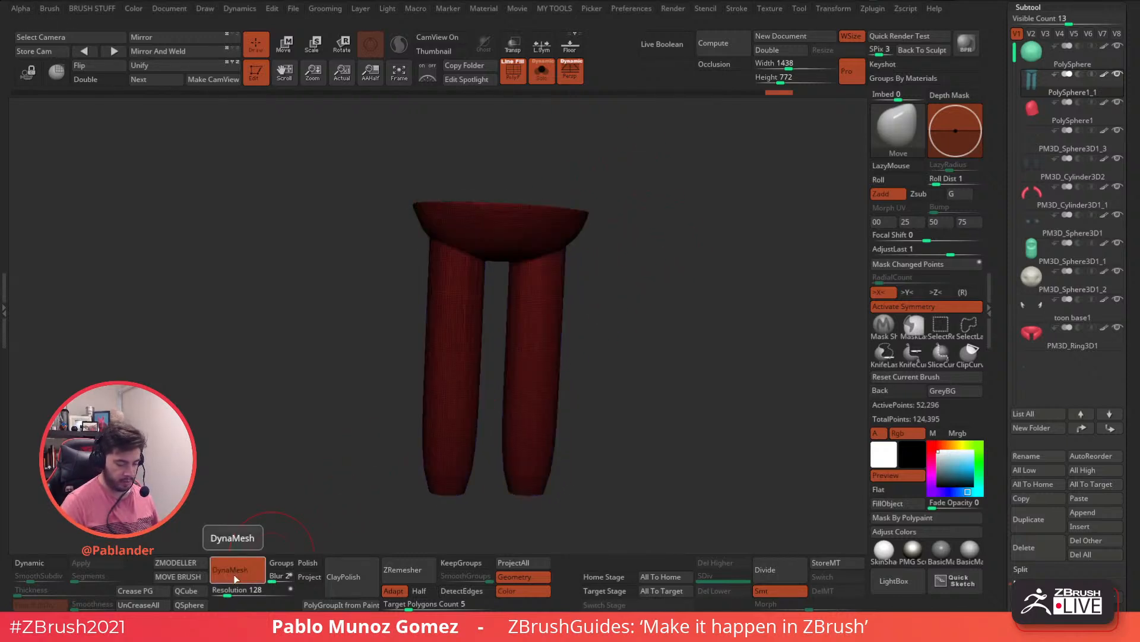
pyautogui.hotkey('ctrl', 'z')
pyautogui.click(222, 593)
pyautogui.click(233, 574)
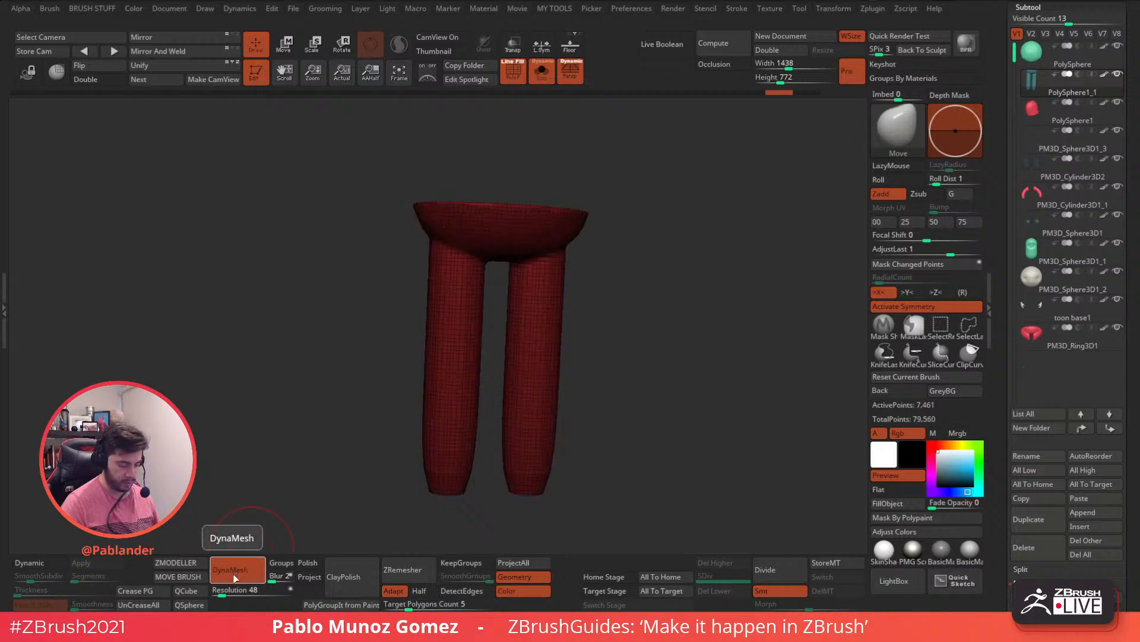
pyautogui.hotkey('ctrl', 'z')
# Step: Fuse the hips and legs with DynaMesh at resolution 72, then turn off the polyframe and Solo mode
pyautogui.click(221, 591)
pyautogui.click(221, 592)
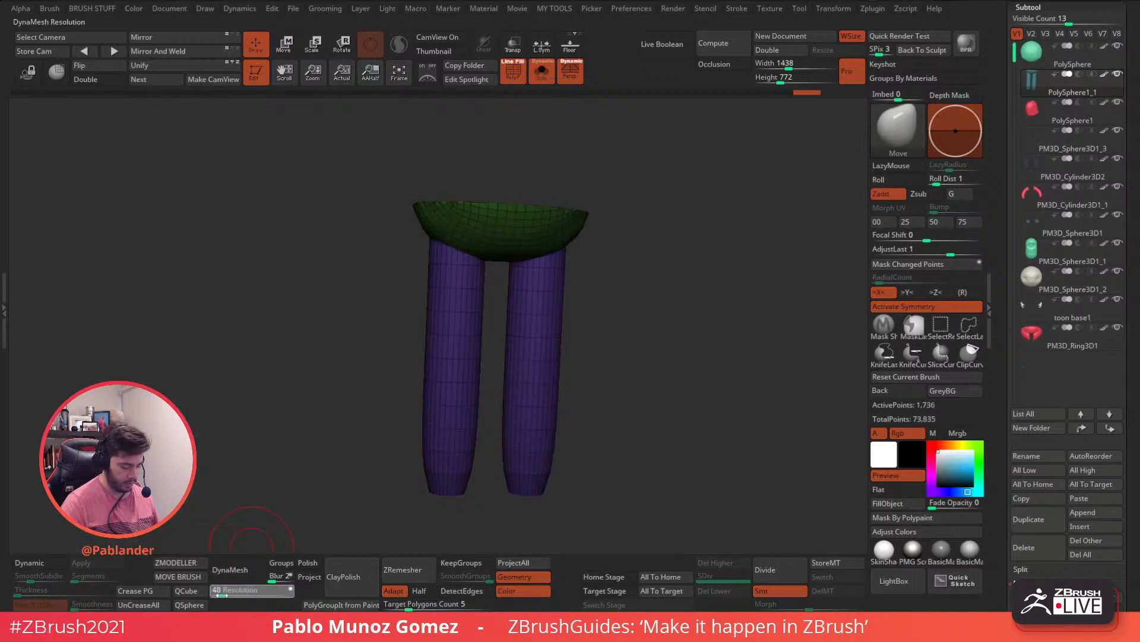
pyautogui.click(233, 572)
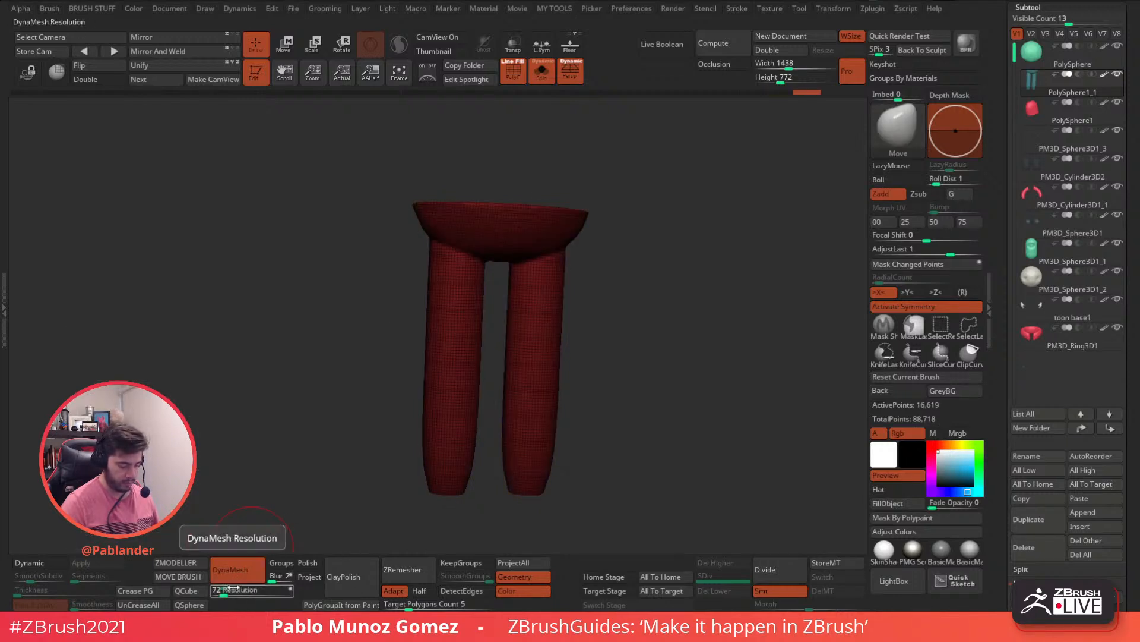
pyautogui.click(515, 76)
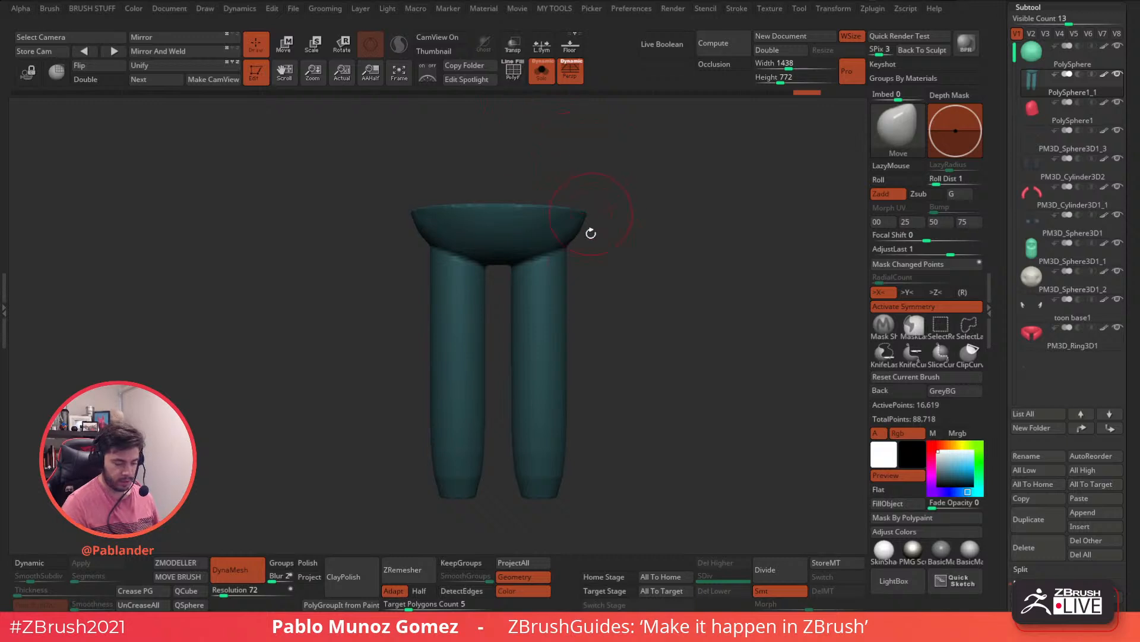
pyautogui.click(543, 74)
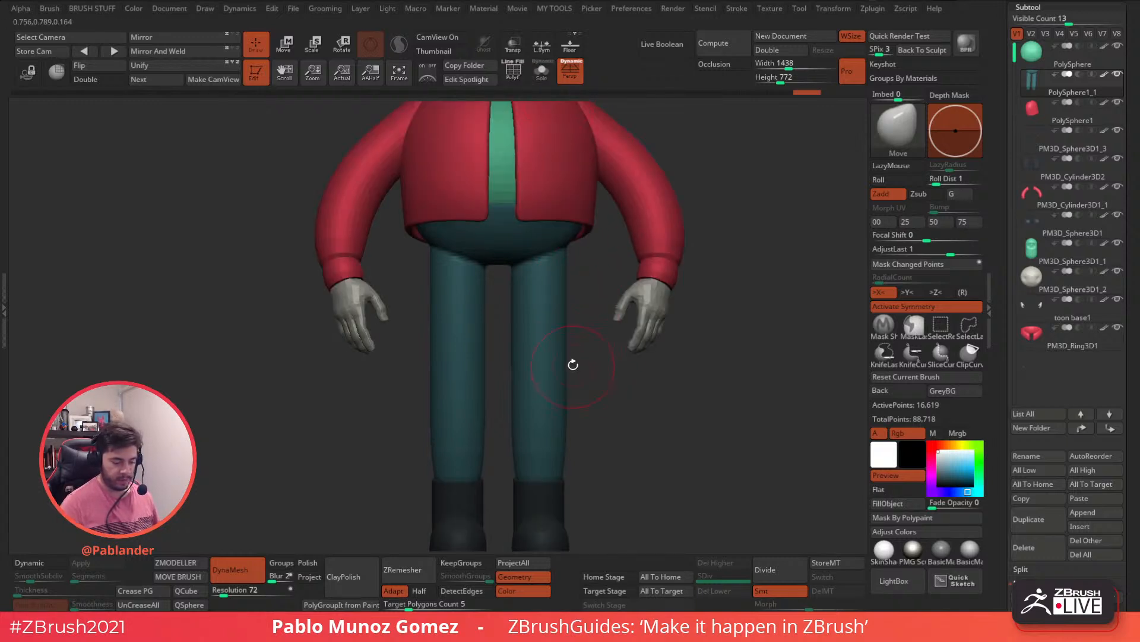
# Step: Smooth the seam between the hips and legs at the crotch and along the outer thighs
pyautogui.press('shift')
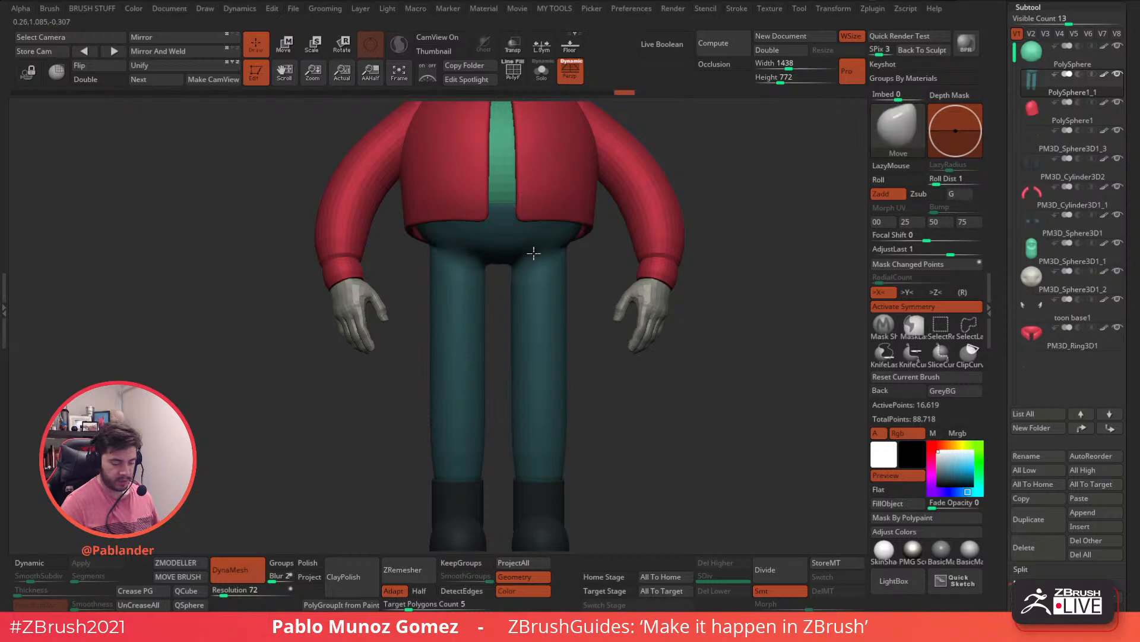
pyautogui.press('shift')
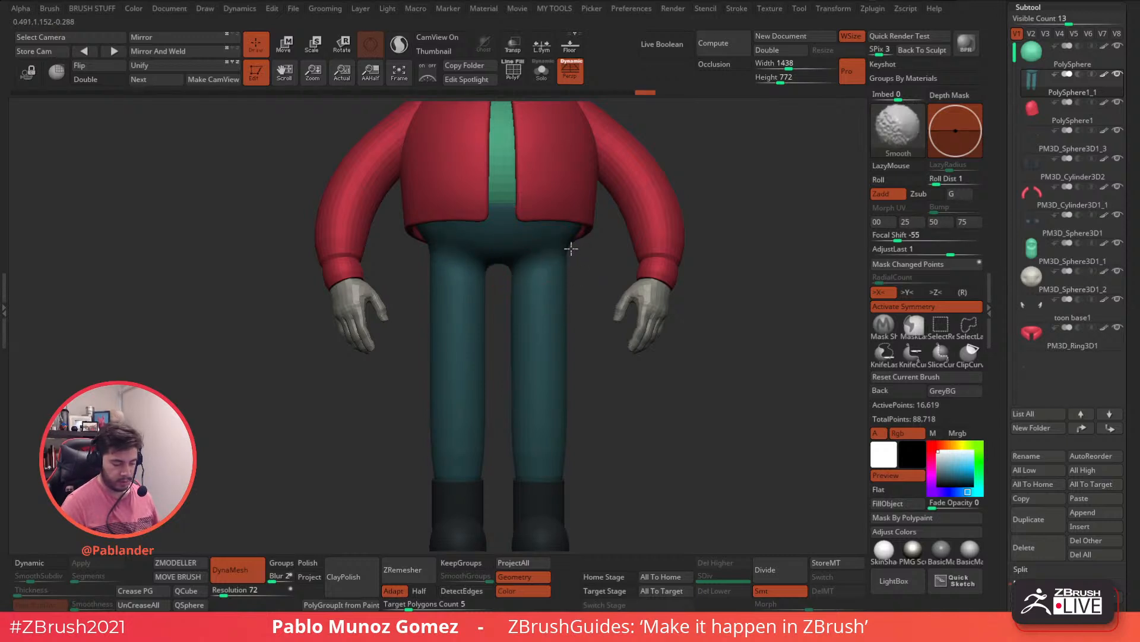
pyautogui.moveTo(569, 253); pyautogui.dragTo(567, 329)
pyautogui.press('f')
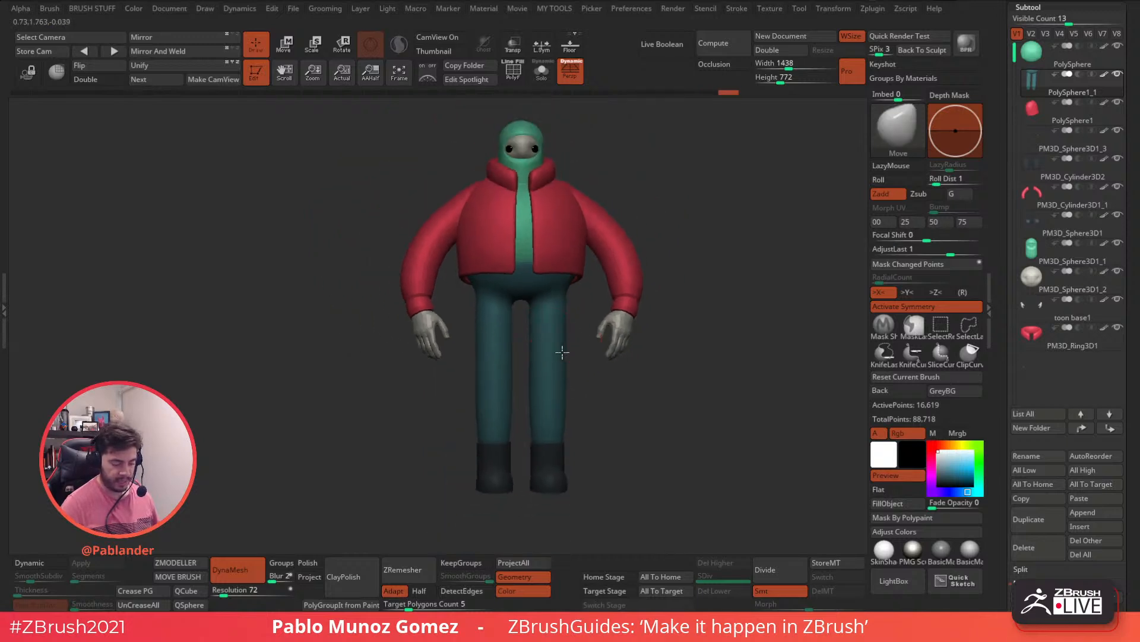
pyautogui.keyDown('shift'); pyautogui.moveTo(536, 321); pyautogui.dragTo(565, 415); pyautogui.keyUp('shift')
pyautogui.moveTo(545, 232)
pyautogui.mouseDown()
pyautogui.moveTo(515, 283)
pyautogui.moveTo(517, 267)
pyautogui.mouseUp()
pyautogui.moveTo(380, 264); pyautogui.dragTo(636, 278)
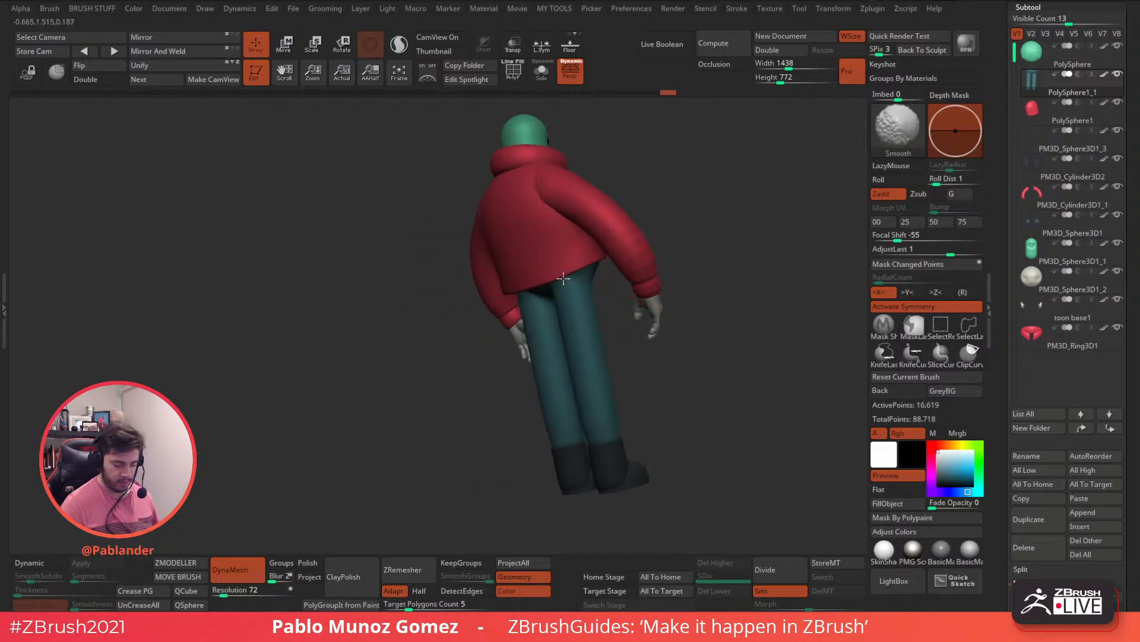
# Step: Isolate the pants in Solo mode and smooth the junction of the hips and legs at the back
pyautogui.click(542, 73)
pyautogui.moveTo(556, 205); pyautogui.dragTo(585, 255)
pyautogui.moveTo(559, 306)
pyautogui.keyDown('shift'); pyautogui.mouseDown()
pyautogui.moveTo(536, 272)
pyautogui.moveTo(595, 302)
pyautogui.mouseUp(); pyautogui.keyUp('shift')
pyautogui.hotkey('ctrl', 'z')
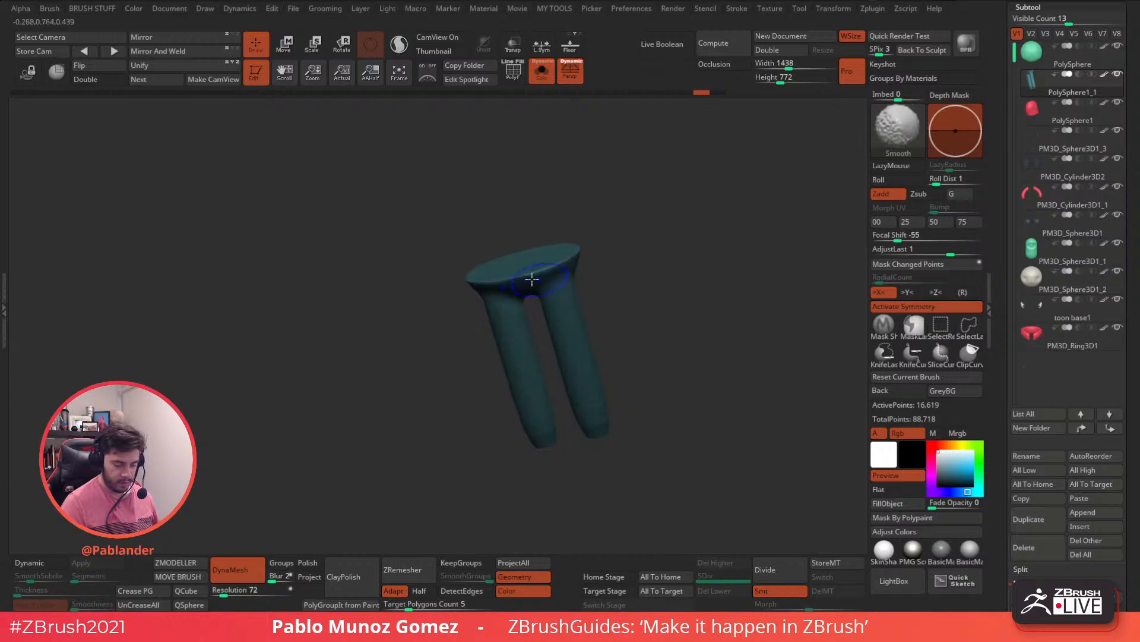
pyautogui.keyDown('shift'); pyautogui.moveTo(584, 248); pyautogui.dragTo(587, 246); pyautogui.keyUp('shift')
pyautogui.moveTo(636, 242)
pyautogui.mouseDown()
pyautogui.moveTo(611, 269)
pyautogui.moveTo(603, 261)
pyautogui.moveTo(626, 315)
pyautogui.mouseUp()
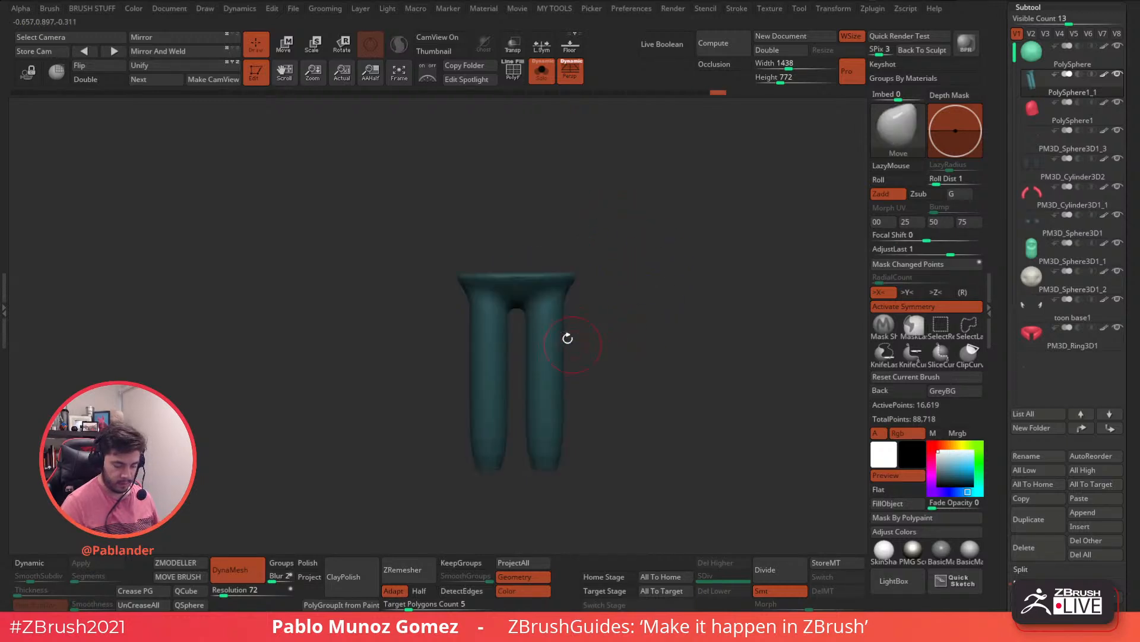
pyautogui.moveTo(550, 438); pyautogui.dragTo(550, 430)
pyautogui.moveTo(648, 325)
pyautogui.mouseDown()
pyautogui.moveTo(568, 306)
pyautogui.moveTo(560, 319)
pyautogui.moveTo(606, 297)
pyautogui.mouseUp()
# Step: Switch to the Clay brush, try a stroke across the back of the hips, undo it and turn off Rgb
pyautogui.press('b')
pyautogui.press('c')
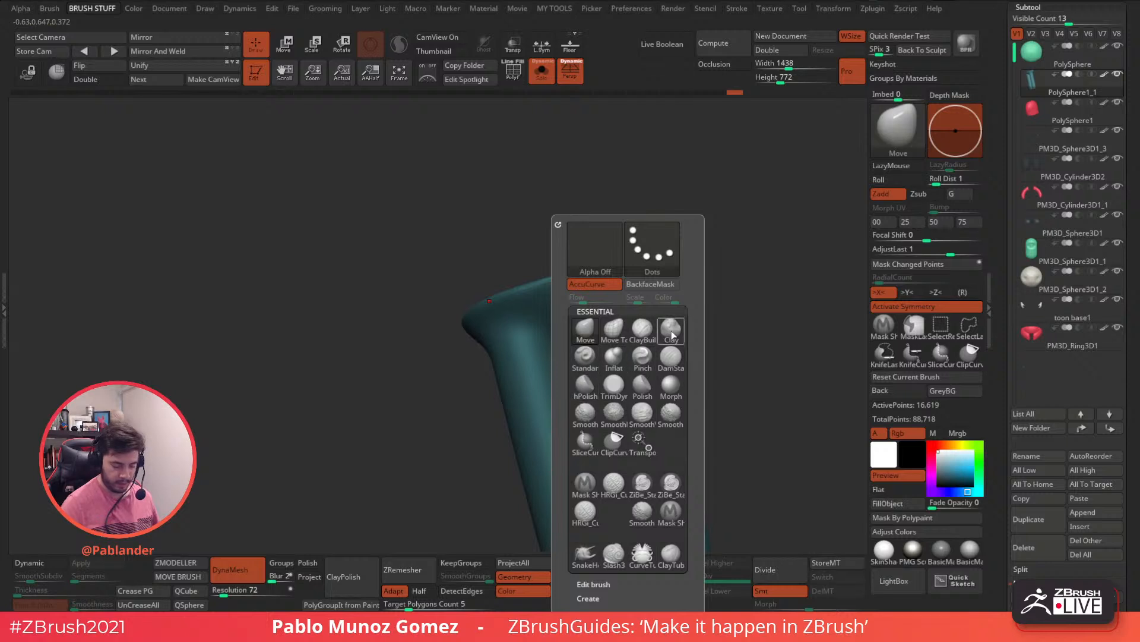
pyautogui.press('l')
pyautogui.moveTo(531, 302)
pyautogui.mouseDown()
pyautogui.moveTo(512, 326)
pyautogui.moveTo(521, 337)
pyautogui.moveTo(556, 304)
pyautogui.moveTo(510, 314)
pyautogui.moveTo(594, 318)
pyautogui.moveTo(623, 304)
pyautogui.moveTo(583, 300)
pyautogui.moveTo(623, 315)
pyautogui.mouseUp()
pyautogui.hotkey('ctrl', 'z')
pyautogui.hotkey('ctrl', 'z')
pyautogui.click(908, 434)
pyautogui.press('ctrl')
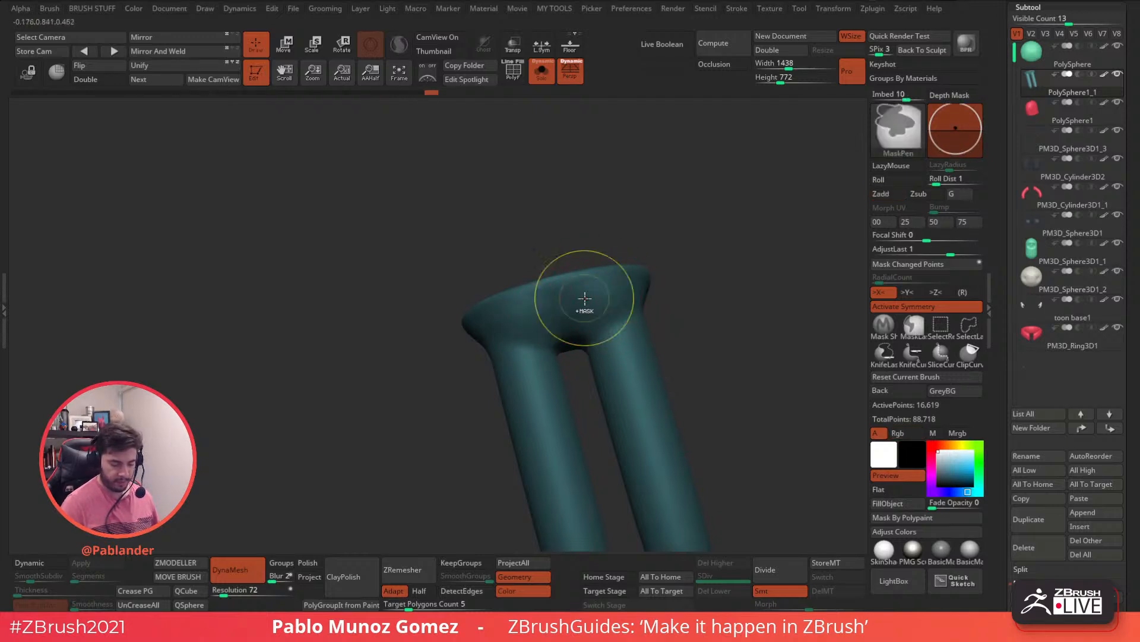
# Step: Add Clay strokes across the back of the isolated pants' hips, smooth them and leave Solo mode
pyautogui.moveTo(618, 319)
pyautogui.mouseDown()
pyautogui.moveTo(581, 308)
pyautogui.moveTo(602, 336)
pyautogui.moveTo(613, 300)
pyautogui.moveTo(628, 308)
pyautogui.mouseUp()
pyautogui.moveTo(542, 325); pyautogui.dragTo(513, 333)
pyautogui.moveTo(665, 267)
pyautogui.mouseDown()
pyautogui.moveTo(623, 288)
pyautogui.moveTo(626, 305)
pyautogui.mouseUp()
pyautogui.keyDown('shift'); pyautogui.moveTo(509, 325); pyautogui.dragTo(471, 331); pyautogui.keyUp('shift')
pyautogui.moveTo(624, 312)
pyautogui.keyDown('shift'); pyautogui.mouseDown()
pyautogui.moveTo(667, 300)
pyautogui.moveTo(575, 190)
pyautogui.mouseUp(); pyautogui.keyUp('shift')
pyautogui.hotkey('shift', 's')
pyautogui.keyDown('alt'); pyautogui.moveTo(597, 393); pyautogui.dragTo(628, 420); pyautogui.keyUp('alt')
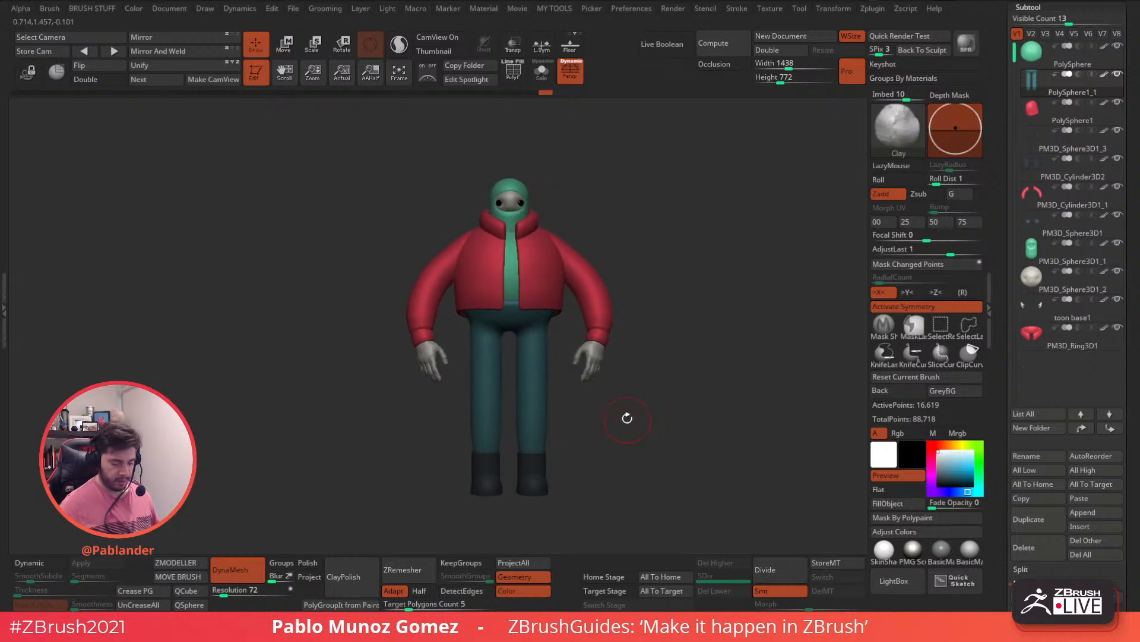
# Step: Select the boots and prepare them for Move brush sculpting with X symmetry active
pyautogui.keyDown('alt'); pyautogui.moveTo(554, 460); pyautogui.dragTo(608, 355); pyautogui.keyUp('alt')
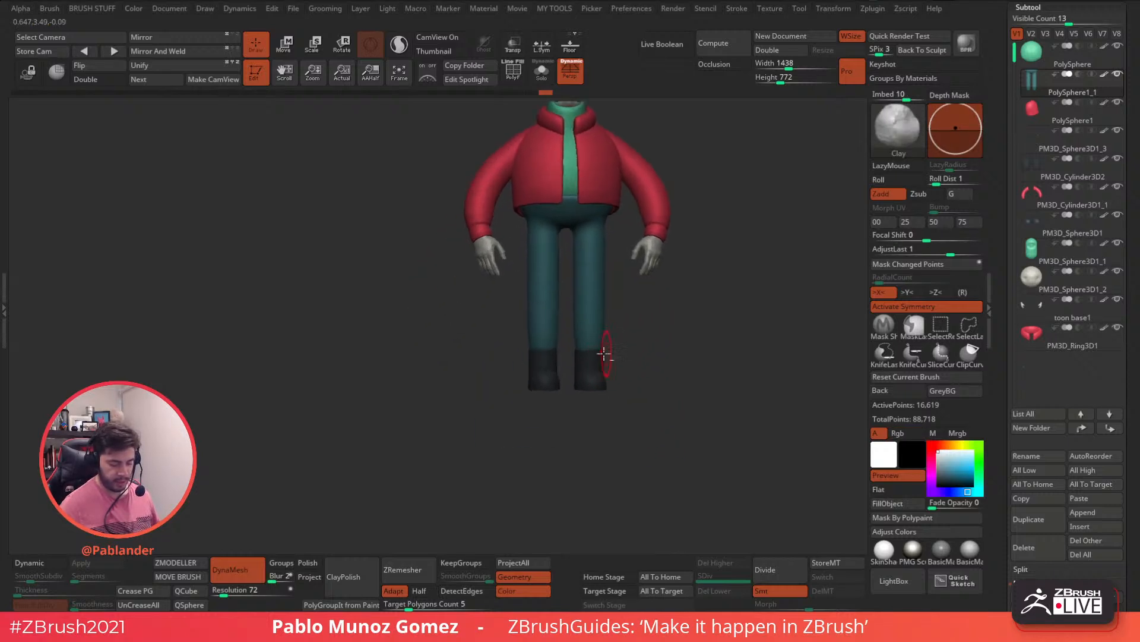
pyautogui.keyDown('ctrl'); pyautogui.moveTo(537, 378); pyautogui.dragTo(561, 481, button='right'); pyautogui.keyUp('ctrl')
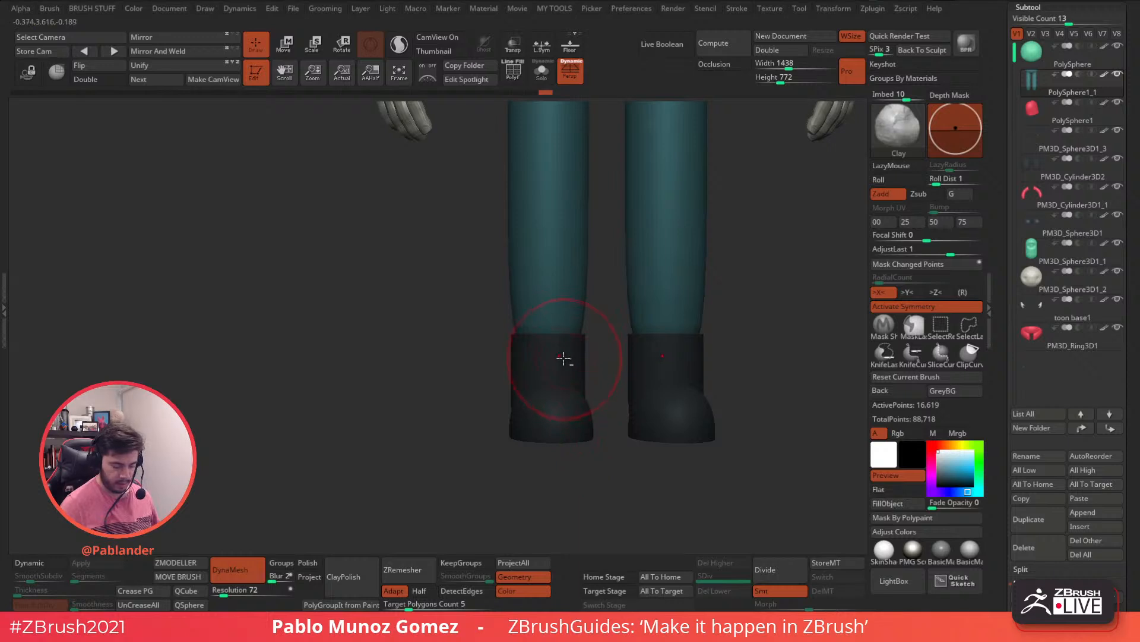
pyautogui.keyDown('alt'); pyautogui.moveTo(634, 363); pyautogui.dragTo(586, 381, button='right'); pyautogui.keyUp('alt')
pyautogui.keyDown('alt'); pyautogui.click(596, 372); pyautogui.keyUp('alt')
pyautogui.moveTo(684, 365); pyautogui.dragTo(682, 370)
pyautogui.keyDown('ctrl'); pyautogui.moveTo(682, 371); pyautogui.dragTo(698, 346, button='right'); pyautogui.keyUp('ctrl')
pyautogui.press('space')
pyautogui.click(709, 352)
pyautogui.moveTo(694, 369)
pyautogui.mouseDown()
pyautogui.moveTo(675, 358)
pyautogui.moveTo(666, 386)
pyautogui.moveTo(764, 357)
pyautogui.mouseUp()
pyautogui.press('x')
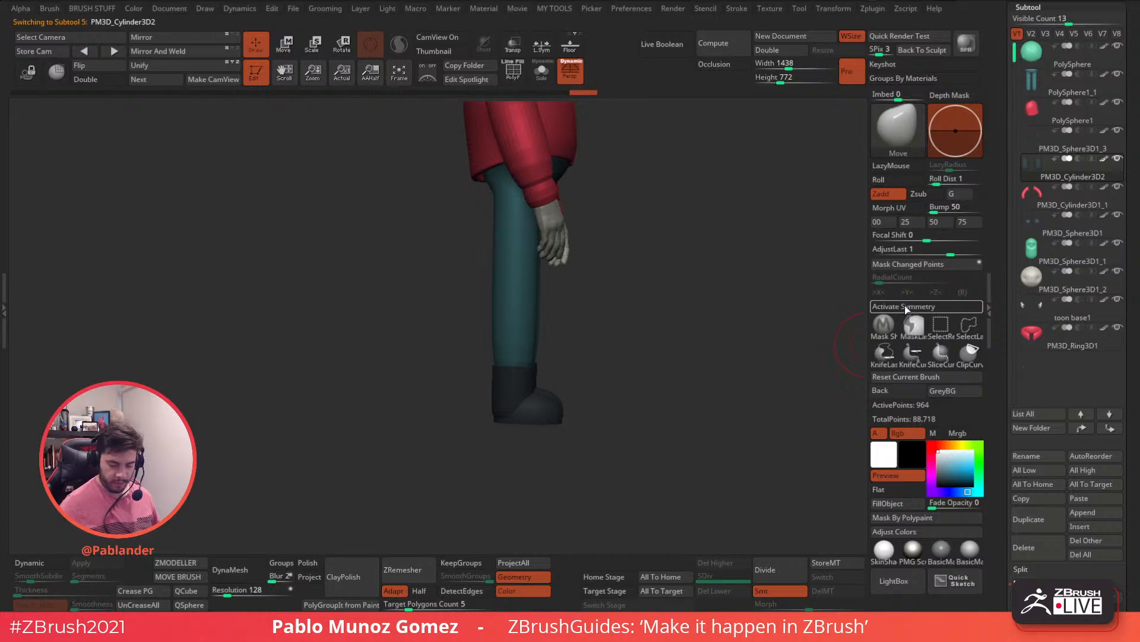
# Step: Turn on Dynamic Subdivision for the boots
pyautogui.keyDown('ctrl'); pyautogui.moveTo(635, 421); pyautogui.dragTo(650, 449, button='right'); pyautogui.keyUp('ctrl')
pyautogui.keyDown('alt'); pyautogui.moveTo(649, 449); pyautogui.dragTo(657, 403, button='right'); pyautogui.keyUp('alt')
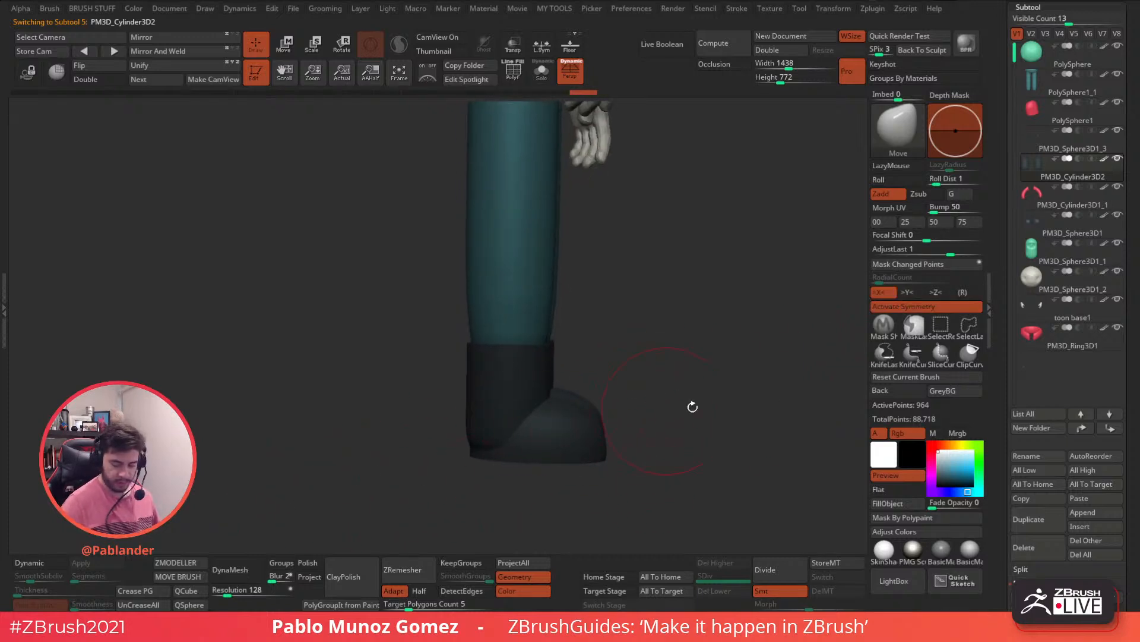
pyautogui.moveTo(996, 423); pyautogui.dragTo(996, 281)
pyautogui.moveTo(1005, 466); pyautogui.dragTo(1005, 349)
pyautogui.click(1044, 485)
pyautogui.moveTo(711, 428)
pyautogui.mouseDown()
pyautogui.moveTo(649, 445)
pyautogui.moveTo(700, 440)
pyautogui.moveTo(716, 422)
pyautogui.mouseUp()
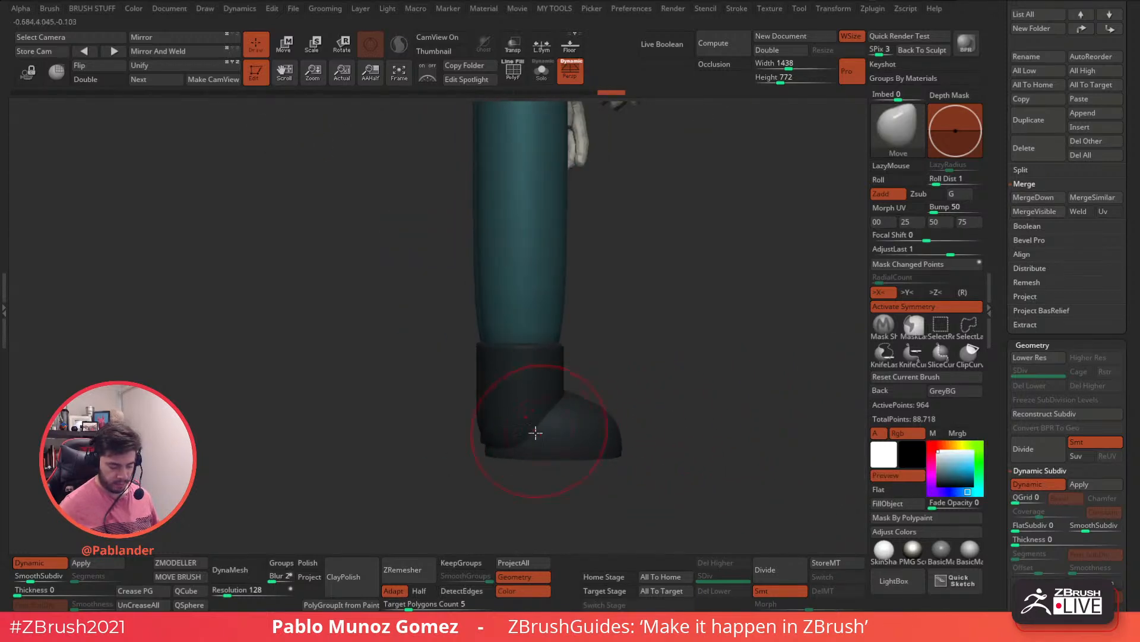
# Step: Shape the heels and soles of the boots with the Move brush, working from behind and below
pyautogui.moveTo(506, 449); pyautogui.dragTo(562, 434, button='right')
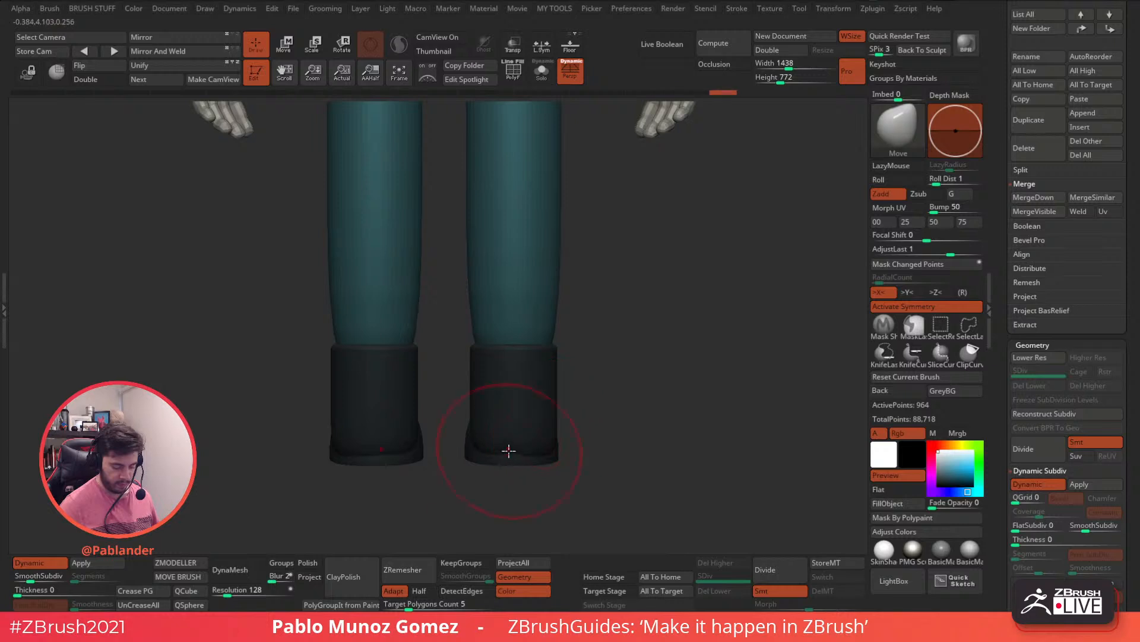
pyautogui.moveTo(542, 450)
pyautogui.mouseDown(button='right')
pyautogui.moveTo(542, 466)
pyautogui.moveTo(611, 382)
pyautogui.moveTo(633, 338)
pyautogui.moveTo(611, 337)
pyautogui.moveTo(639, 339)
pyautogui.moveTo(634, 348)
pyautogui.mouseUp(button='right')
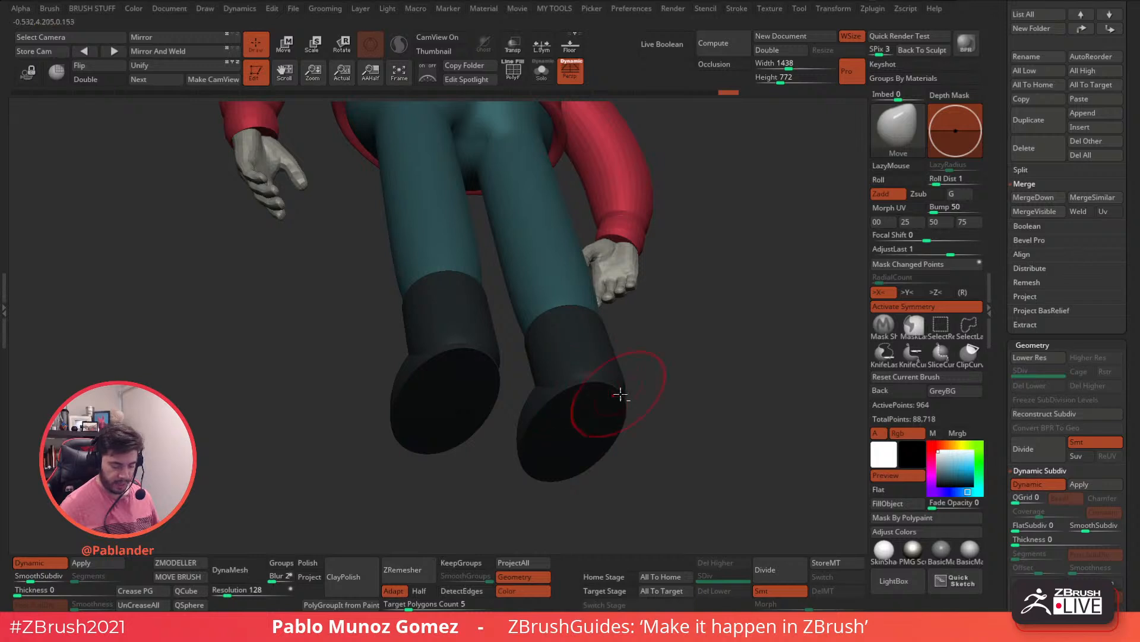
pyautogui.moveTo(610, 392); pyautogui.dragTo(635, 376, button='right')
pyautogui.moveTo(560, 207); pyautogui.dragTo(567, 373, button='right')
pyautogui.moveTo(550, 428); pyautogui.dragTo(561, 410)
pyautogui.moveTo(603, 356)
pyautogui.keyDown('shift'); pyautogui.mouseDown(button='right')
pyautogui.moveTo(514, 477)
pyautogui.moveTo(599, 243)
pyautogui.mouseUp(button='right'); pyautogui.keyUp('shift')
pyautogui.moveTo(535, 454); pyautogui.dragTo(545, 442)
pyautogui.moveTo(590, 411); pyautogui.dragTo(582, 409, button='right')
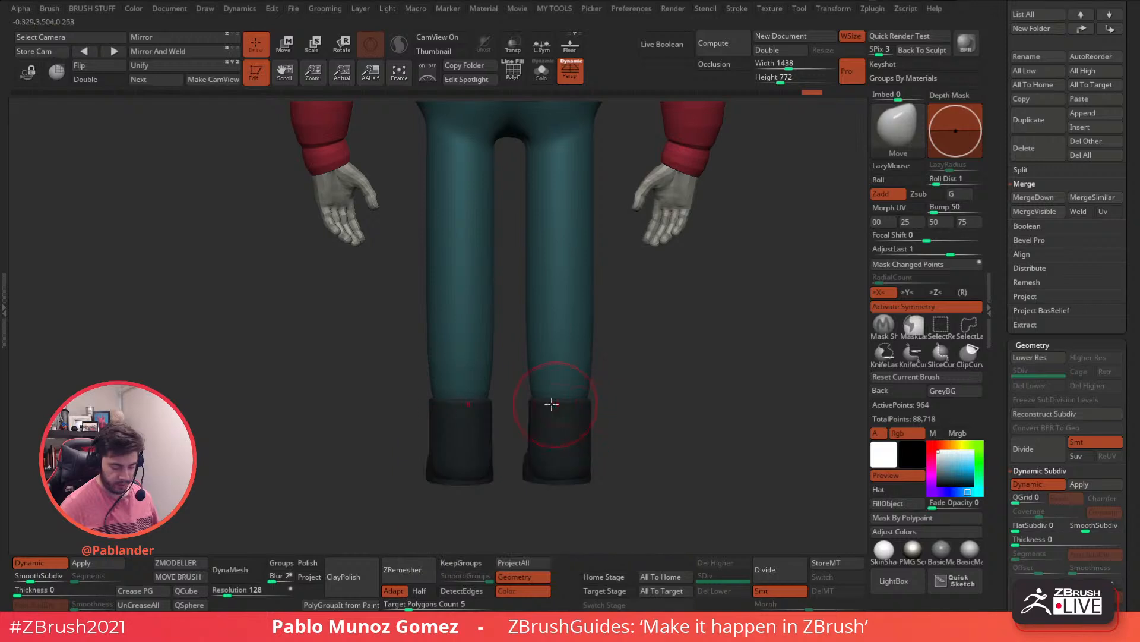
# Step: Try to flare the upper cuffs of the boots around the pant legs with the Move brush
pyautogui.moveTo(590, 406); pyautogui.dragTo(588, 403)
pyautogui.moveTo(633, 396)
pyautogui.mouseDown(button='right')
pyautogui.moveTo(598, 395)
pyautogui.moveTo(632, 405)
pyautogui.mouseUp(button='right')
pyautogui.moveTo(644, 401); pyautogui.dragTo(652, 400)
pyautogui.moveTo(653, 407)
pyautogui.keyDown('alt'); pyautogui.mouseDown(button='right')
pyautogui.moveTo(614, 358)
pyautogui.moveTo(618, 416)
pyautogui.mouseUp(button='right'); pyautogui.keyUp('alt')
pyautogui.moveTo(507, 392); pyautogui.dragTo(515, 399)
pyautogui.moveTo(514, 400)
pyautogui.mouseDown(button='right')
pyautogui.moveTo(585, 387)
pyautogui.moveTo(579, 397)
pyautogui.mouseUp(button='right')
pyautogui.moveTo(557, 385); pyautogui.dragTo(551, 392)
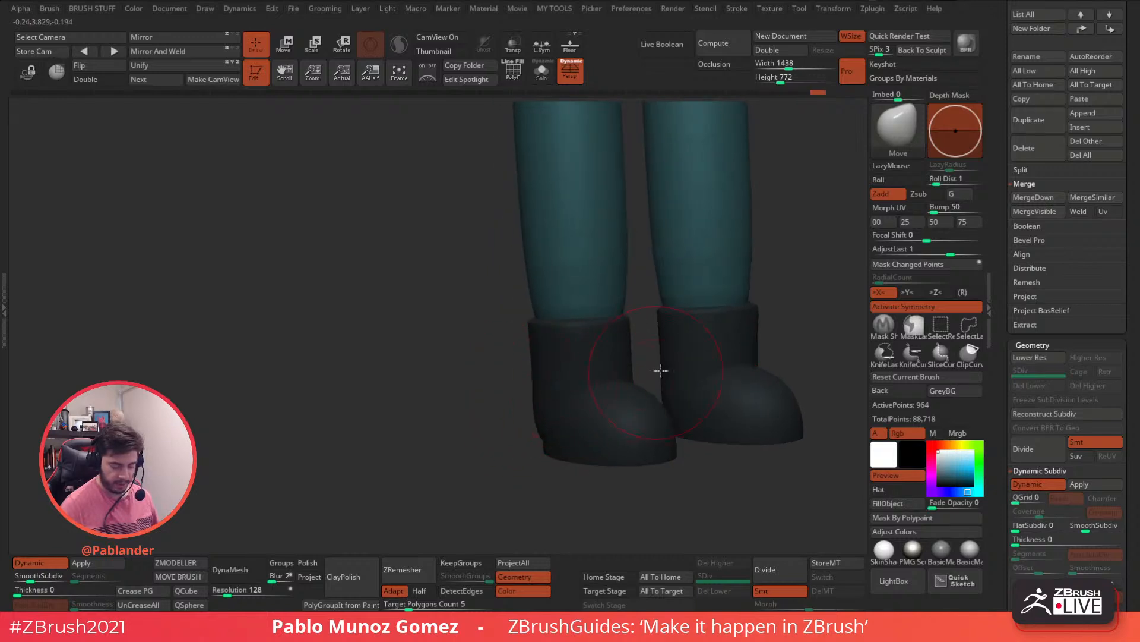
# Step: Try reshaping the toes and ankles of the boots and smoothing the area just above the heels
pyautogui.moveTo(652, 373); pyautogui.dragTo(650, 384, button='right')
pyautogui.moveTo(718, 355)
pyautogui.mouseDown(button='right')
pyautogui.moveTo(766, 379)
pyautogui.moveTo(720, 364)
pyautogui.moveTo(694, 414)
pyautogui.mouseUp(button='right')
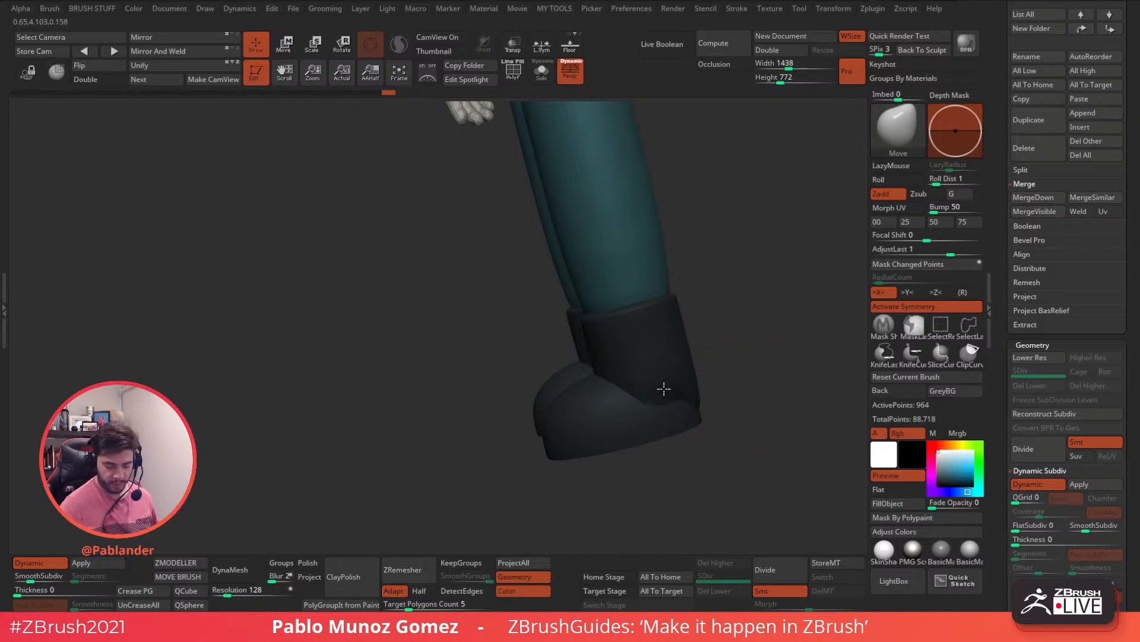
pyautogui.moveTo(653, 408)
pyautogui.mouseDown(button='right')
pyautogui.moveTo(721, 411)
pyautogui.moveTo(661, 378)
pyautogui.moveTo(618, 408)
pyautogui.mouseUp(button='right')
pyautogui.moveTo(566, 407); pyautogui.dragTo(561, 408)
pyautogui.moveTo(666, 379); pyautogui.dragTo(651, 388)
pyautogui.moveTo(682, 371); pyautogui.dragTo(693, 369, button='right')
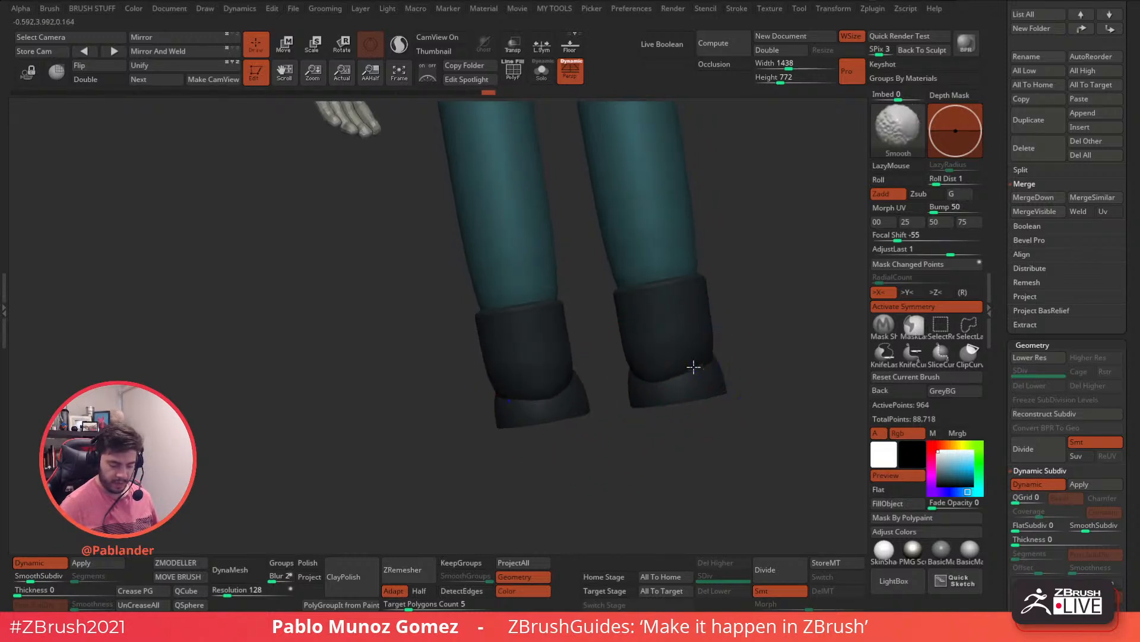
pyautogui.moveTo(715, 351)
pyautogui.keyDown('shift'); pyautogui.mouseDown()
pyautogui.moveTo(636, 383)
pyautogui.moveTo(692, 367)
pyautogui.mouseUp(); pyautogui.keyUp('shift')
pyautogui.moveTo(672, 372)
pyautogui.mouseDown(button='right')
pyautogui.moveTo(703, 359)
pyautogui.moveTo(743, 367)
pyautogui.mouseUp(button='right')
pyautogui.moveTo(749, 373); pyautogui.dragTo(737, 376)
pyautogui.keyDown('alt'); pyautogui.moveTo(737, 375); pyautogui.dragTo(598, 411, button='right'); pyautogui.keyUp('alt')
pyautogui.moveTo(712, 386)
pyautogui.mouseDown(button='right')
pyautogui.moveTo(729, 394)
pyautogui.moveTo(685, 373)
pyautogui.moveTo(720, 373)
pyautogui.mouseUp(button='right')
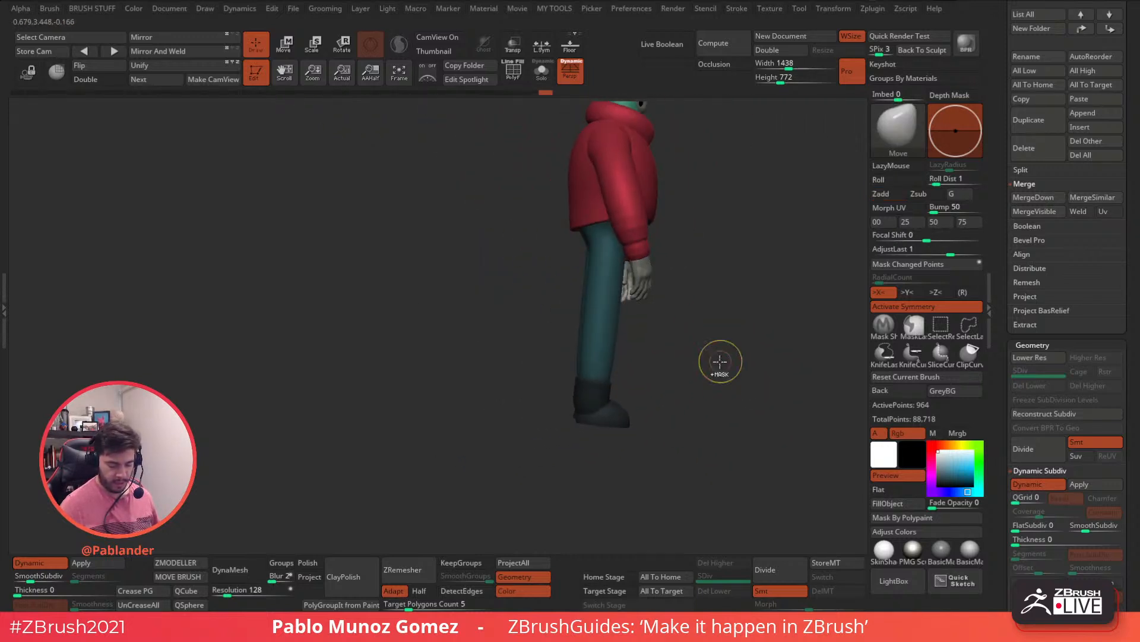
# Step: Step back through the undo history to discard the recent cuff, toe and ankle edits on the boots
pyautogui.hotkey('ctrl', 'z')
pyautogui.hotkey('ctrl', 'z')
pyautogui.hotkey('ctrl', 'z')
pyautogui.hotkey('ctrl', 'z')
pyautogui.hotkey('ctrl', 'z')
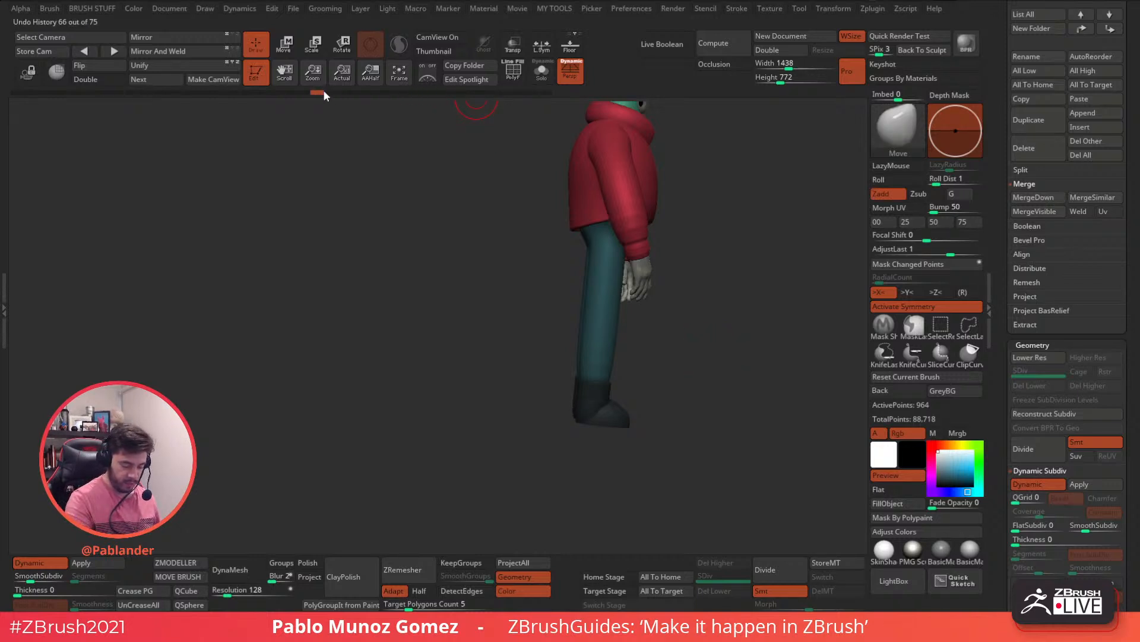
pyautogui.moveTo(326, 103); pyautogui.dragTo(502, 257, button='right')
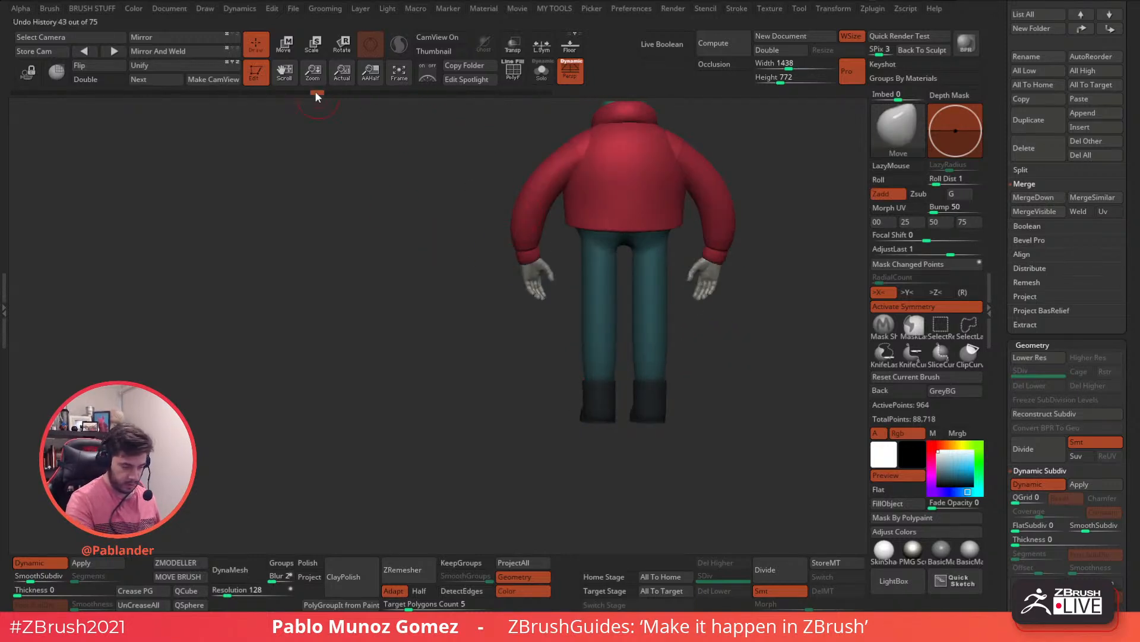
pyautogui.moveTo(245, 94); pyautogui.dragTo(289, 95)
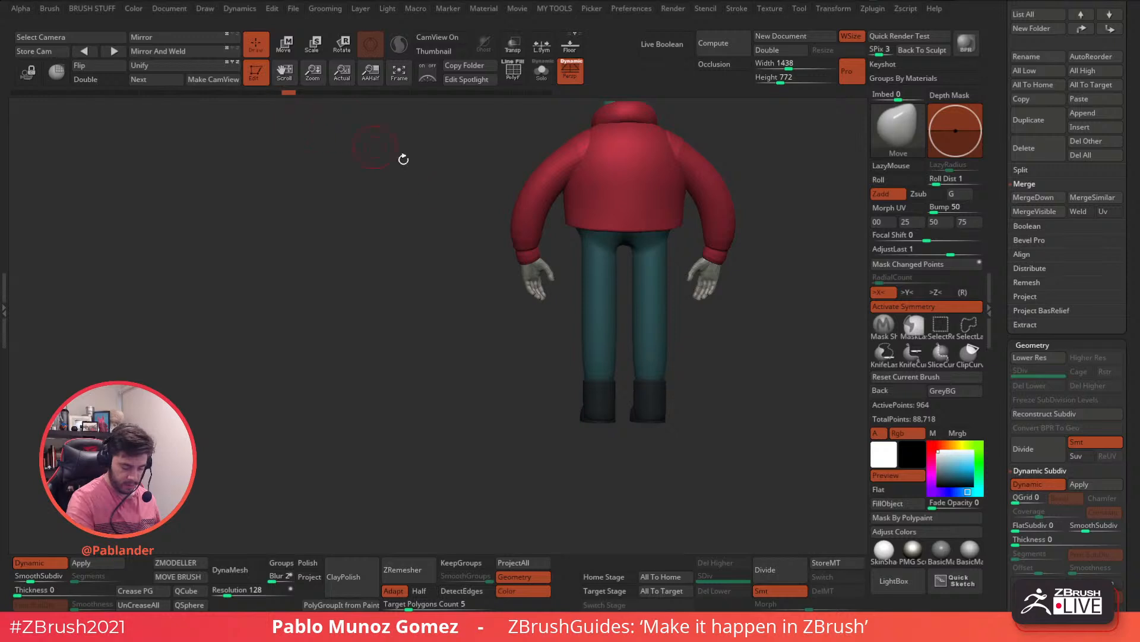
# Step: Adjust the heels and rear sole edges of both boots with the Move brush and smooth them
pyautogui.click(595, 449)
pyautogui.click(595, 497)
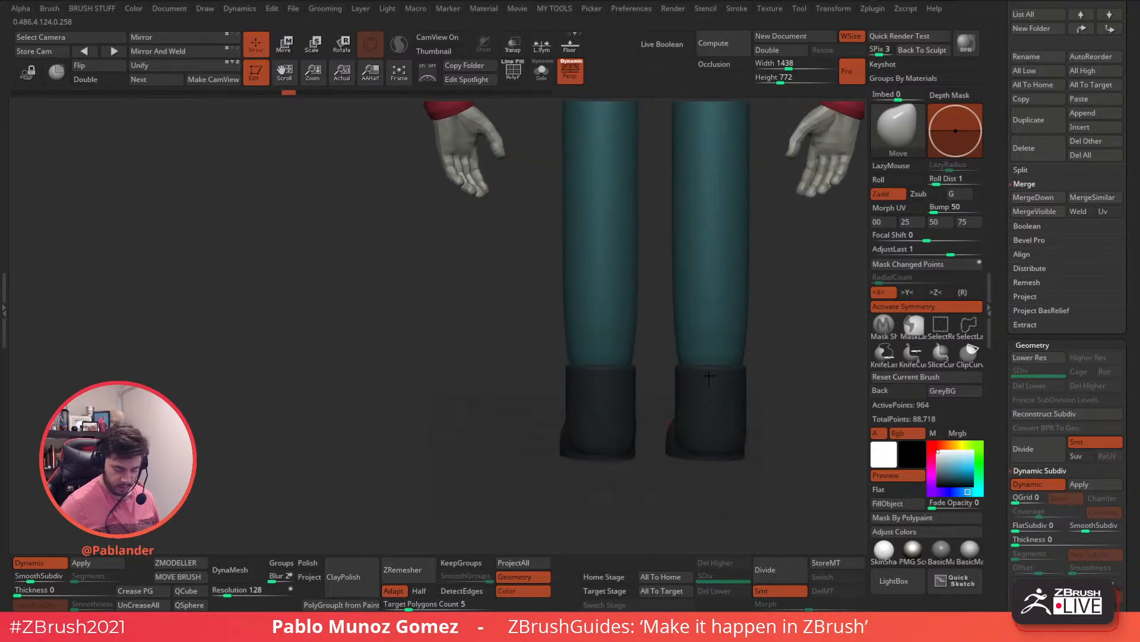
pyautogui.moveTo(654, 448); pyautogui.dragTo(603, 457, button='right')
pyautogui.moveTo(620, 462); pyautogui.dragTo(603, 455)
pyautogui.keyDown('shift'); pyautogui.moveTo(703, 440); pyautogui.dragTo(694, 445); pyautogui.keyUp('shift')
pyautogui.moveTo(684, 453); pyautogui.dragTo(681, 450)
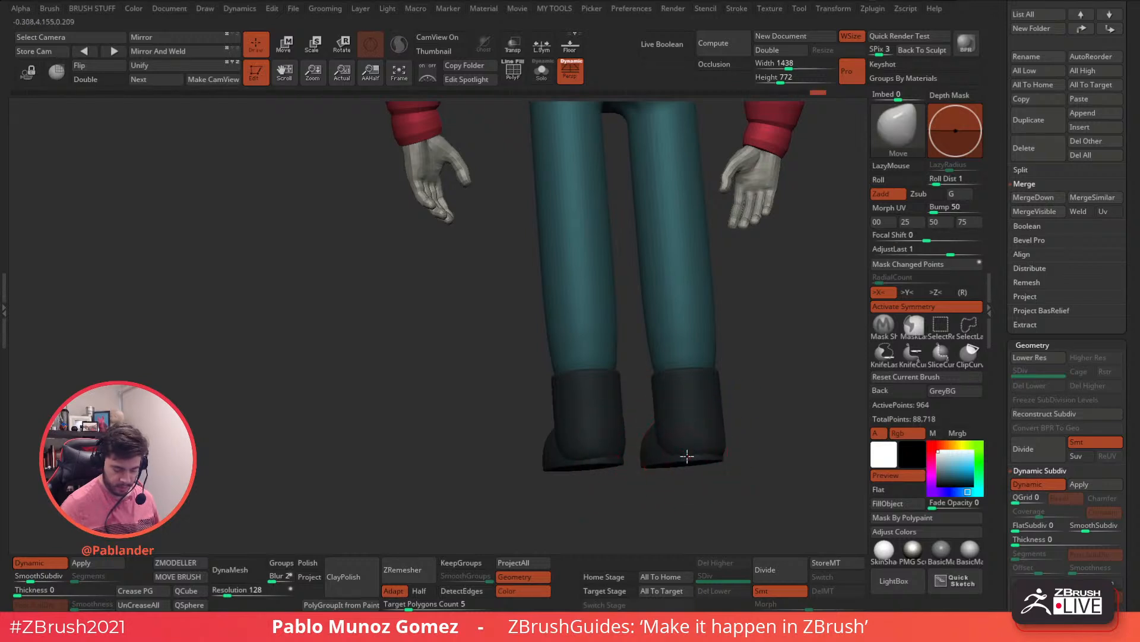
pyautogui.moveTo(707, 454)
pyautogui.mouseDown(button='right')
pyautogui.moveTo(728, 453)
pyautogui.moveTo(742, 392)
pyautogui.moveTo(654, 393)
pyautogui.moveTo(632, 429)
pyautogui.moveTo(678, 425)
pyautogui.moveTo(690, 362)
pyautogui.moveTo(617, 360)
pyautogui.moveTo(619, 400)
pyautogui.moveTo(659, 394)
pyautogui.moveTo(646, 371)
pyautogui.moveTo(642, 410)
pyautogui.moveTo(634, 401)
pyautogui.mouseUp(button='right')
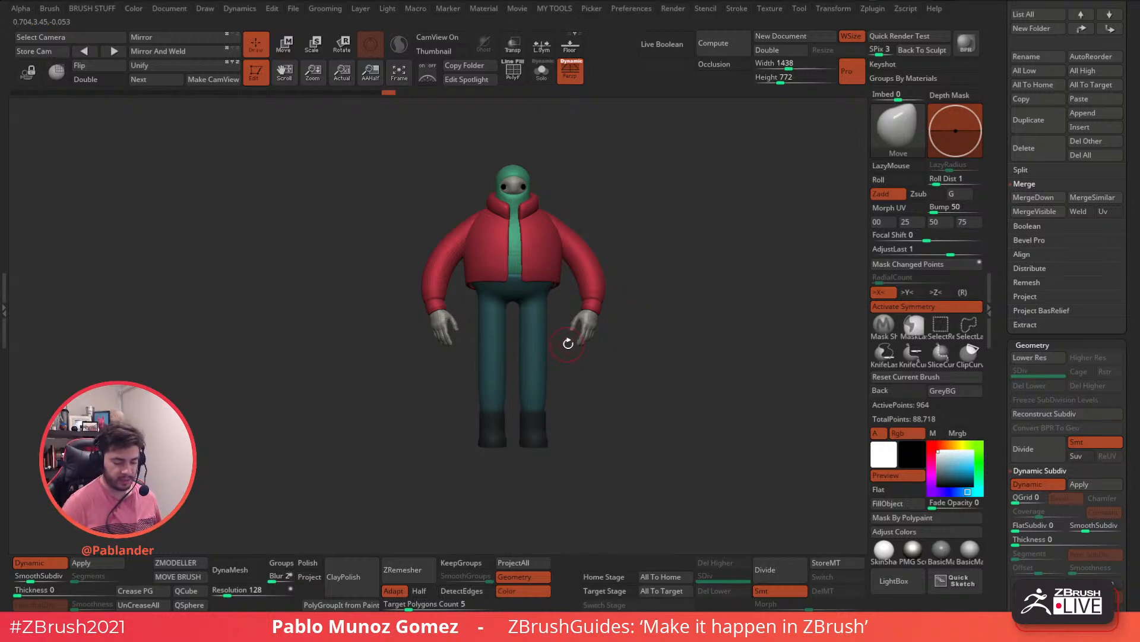
# Step: Select the face sphere inside the hood and check it alone in Solo mode before showing the full character again
pyautogui.keyDown('ctrl'); pyautogui.moveTo(516, 262); pyautogui.dragTo(532, 323, button='right'); pyautogui.keyUp('ctrl')
pyautogui.keyDown('alt'); pyautogui.moveTo(541, 209); pyautogui.dragTo(558, 394, button='right'); pyautogui.keyUp('alt')
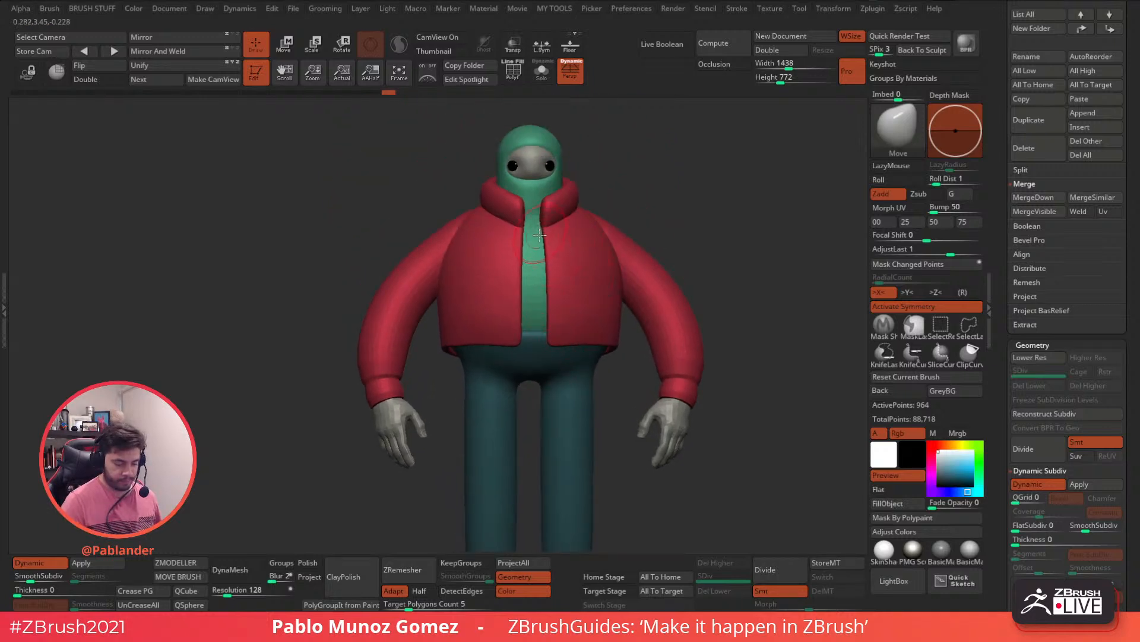
pyautogui.keyDown('alt'); pyautogui.click(535, 161); pyautogui.keyUp('alt')
pyautogui.keyDown('ctrl'); pyautogui.moveTo(536, 161); pyautogui.dragTo(547, 193, button='right'); pyautogui.keyUp('ctrl')
pyautogui.keyDown('alt'); pyautogui.moveTo(547, 193); pyautogui.dragTo(555, 327, button='right'); pyautogui.keyUp('alt')
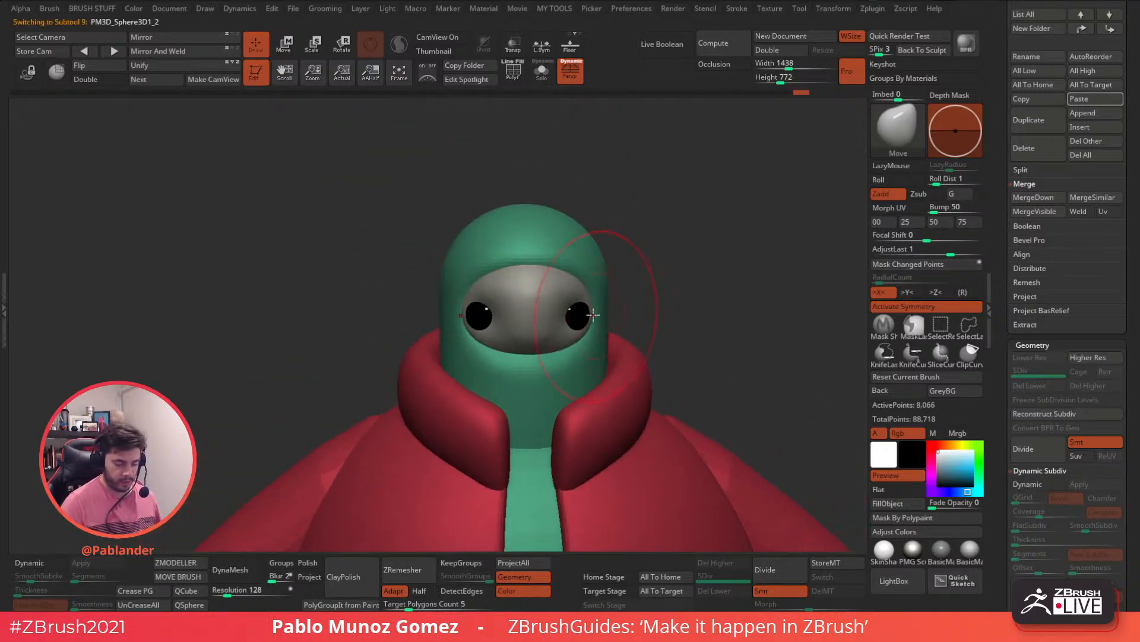
pyautogui.keyDown('ctrl'); pyautogui.moveTo(606, 283); pyautogui.dragTo(599, 327, button='right'); pyautogui.keyUp('ctrl')
pyautogui.press('space')
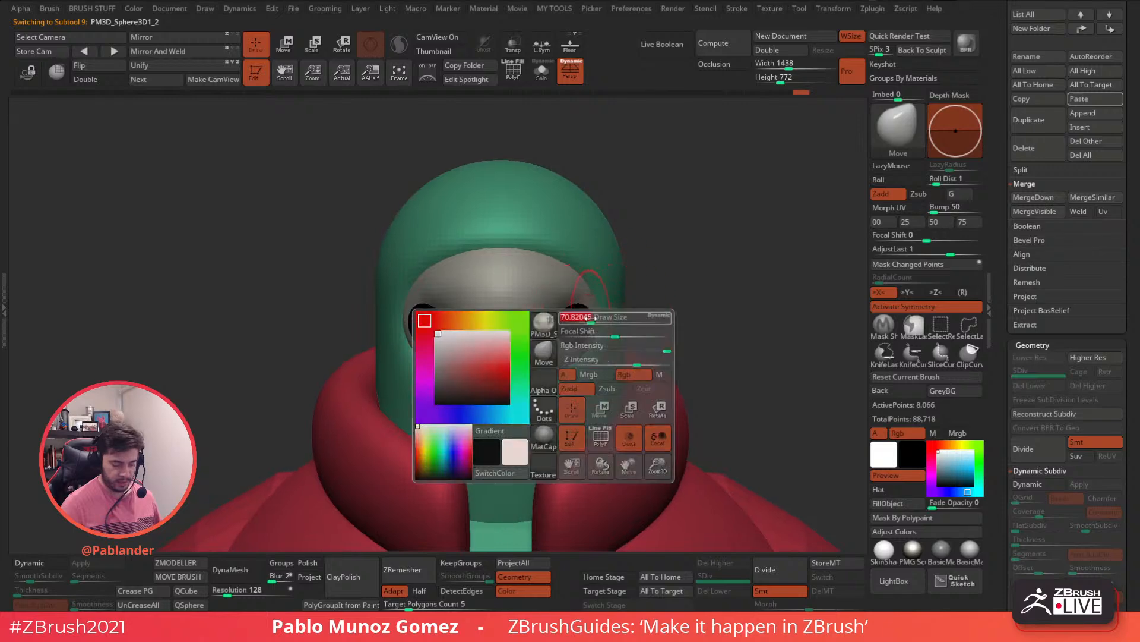
pyautogui.click(541, 74)
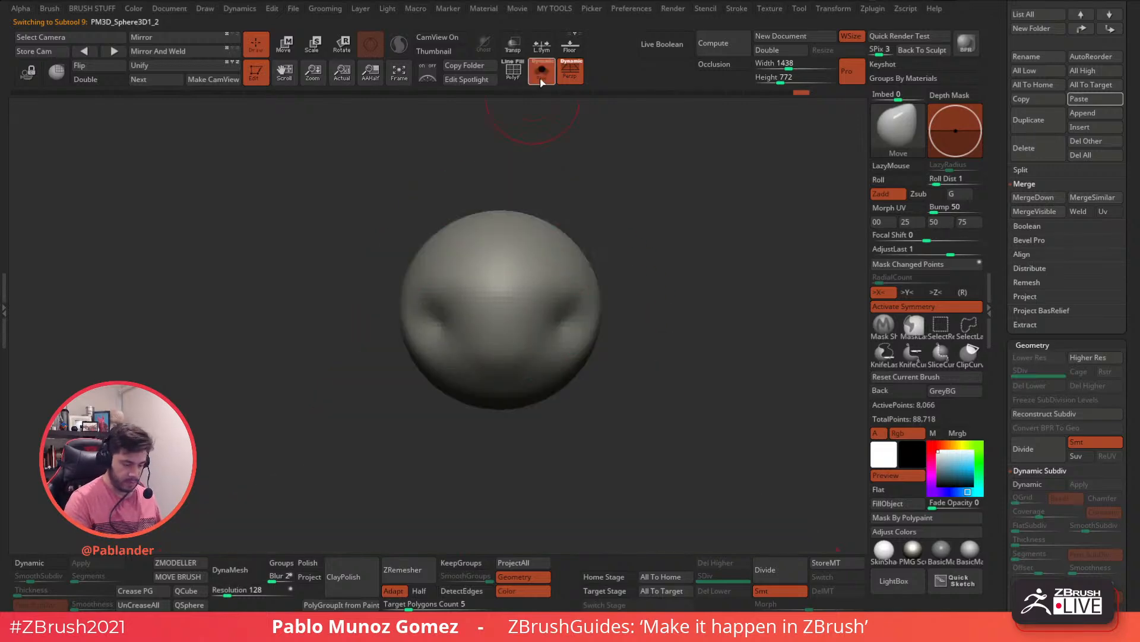
pyautogui.click(541, 76)
# Step: Set up visibility set V4 to show only the face sphere and the eyes
pyautogui.scroll(5, 999, 336)
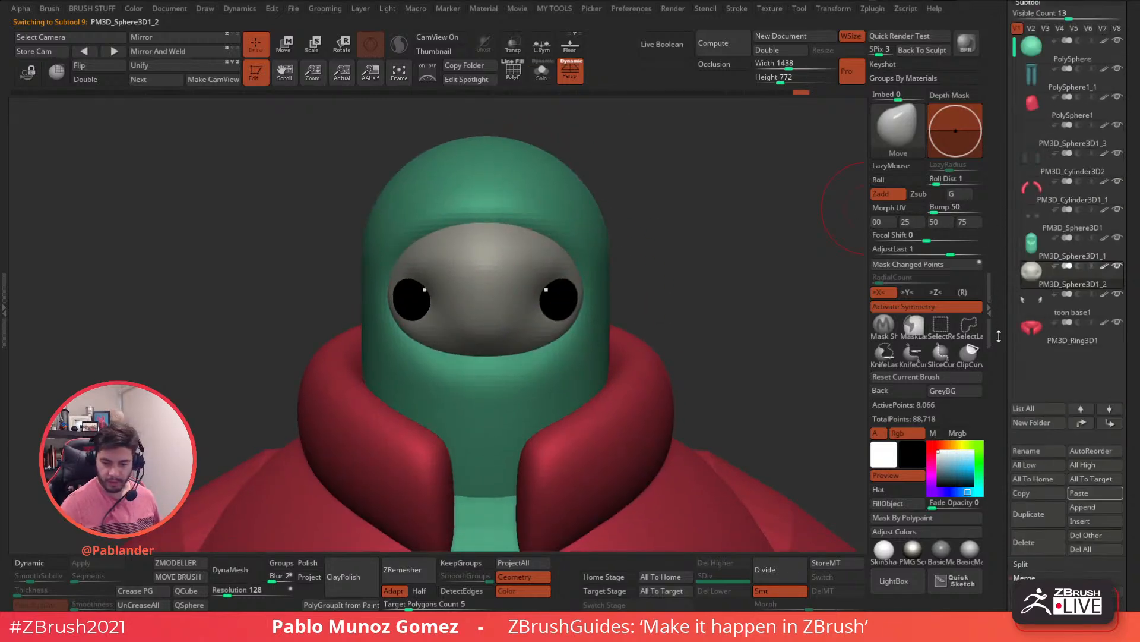
pyautogui.scroll(3, 999, 336)
pyautogui.click(1059, 108)
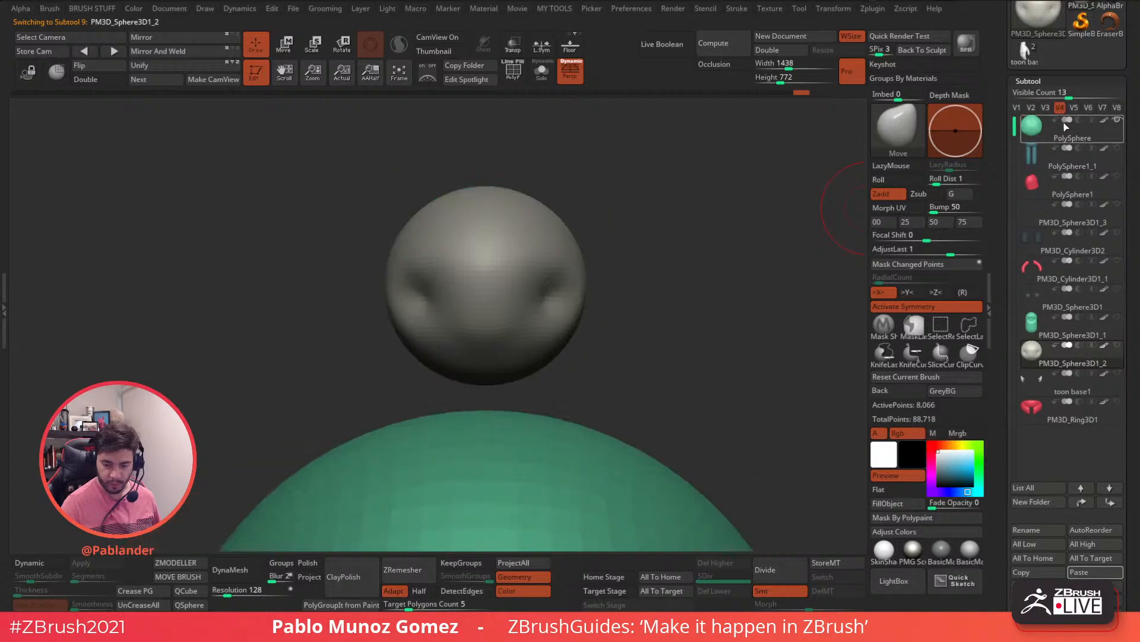
pyautogui.keyDown('shift'); pyautogui.click(1118, 347); pyautogui.keyUp('shift')
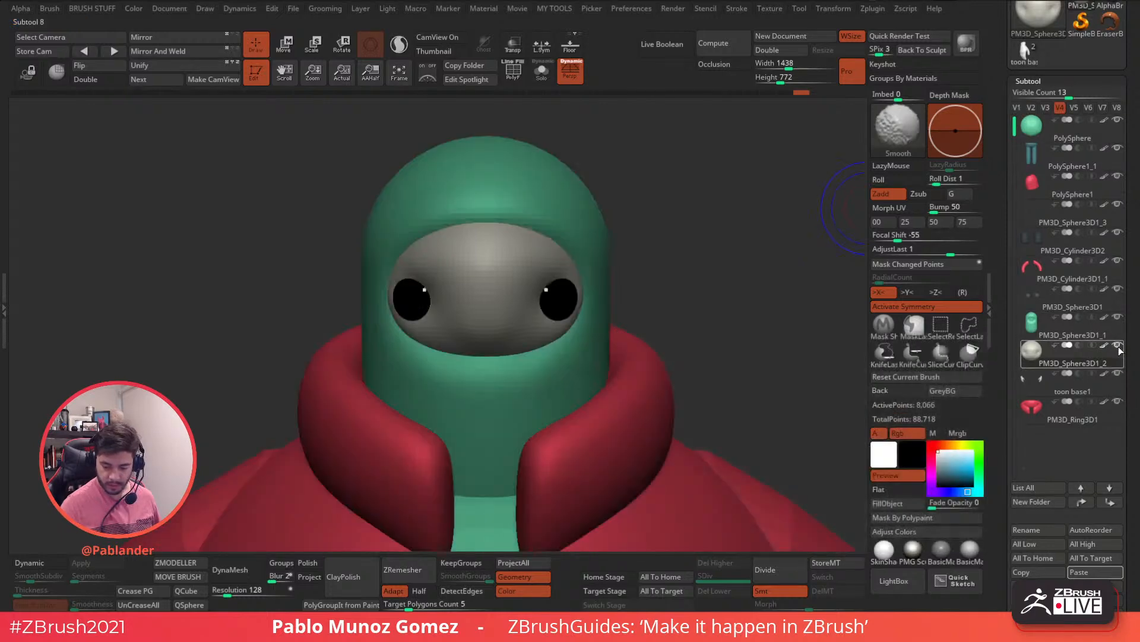
pyautogui.keyDown('shift'); pyautogui.click(1118, 347); pyautogui.keyUp('shift')
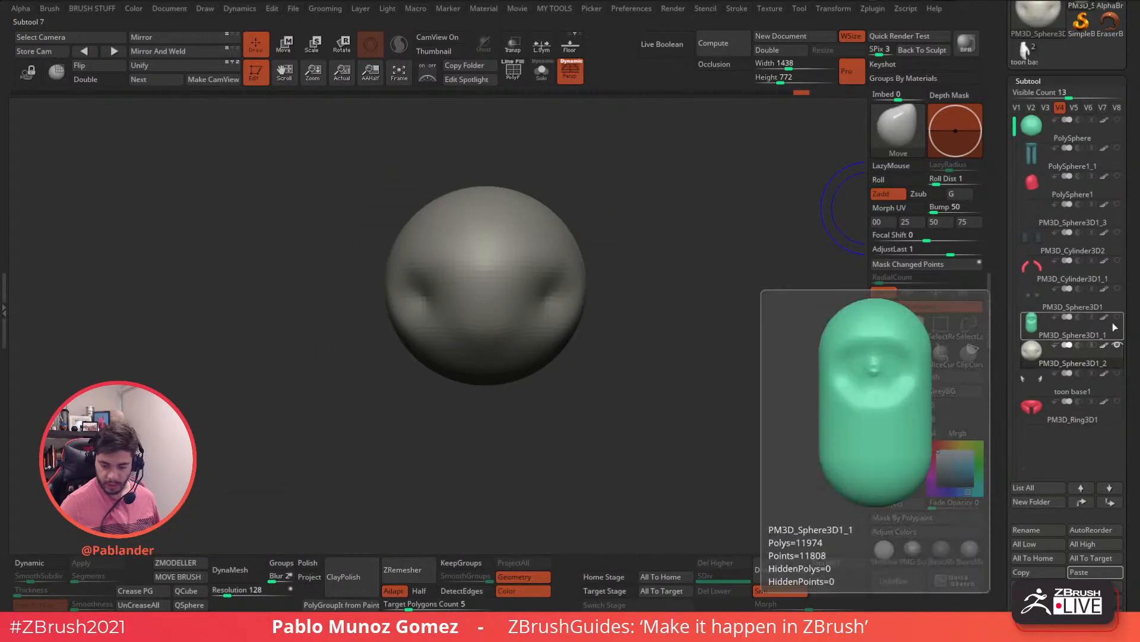
pyautogui.click(1117, 203)
pyautogui.moveTo(548, 387); pyautogui.dragTo(688, 402)
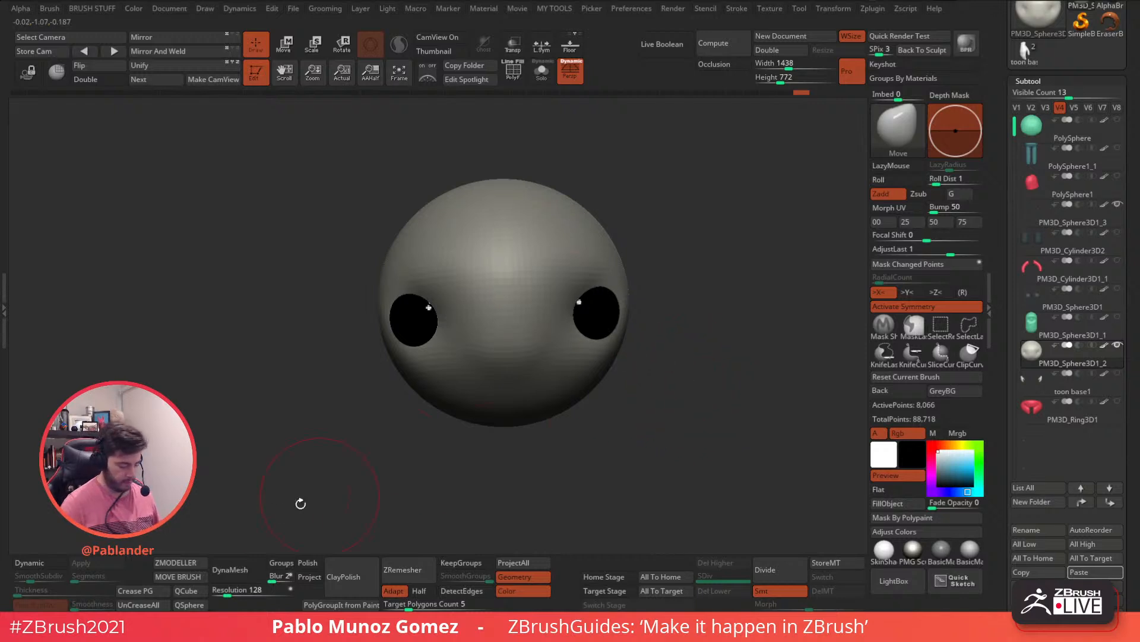
# Step: Convert the face sphere to DynaMesh and remesh it at resolution 224
pyautogui.click(230, 569)
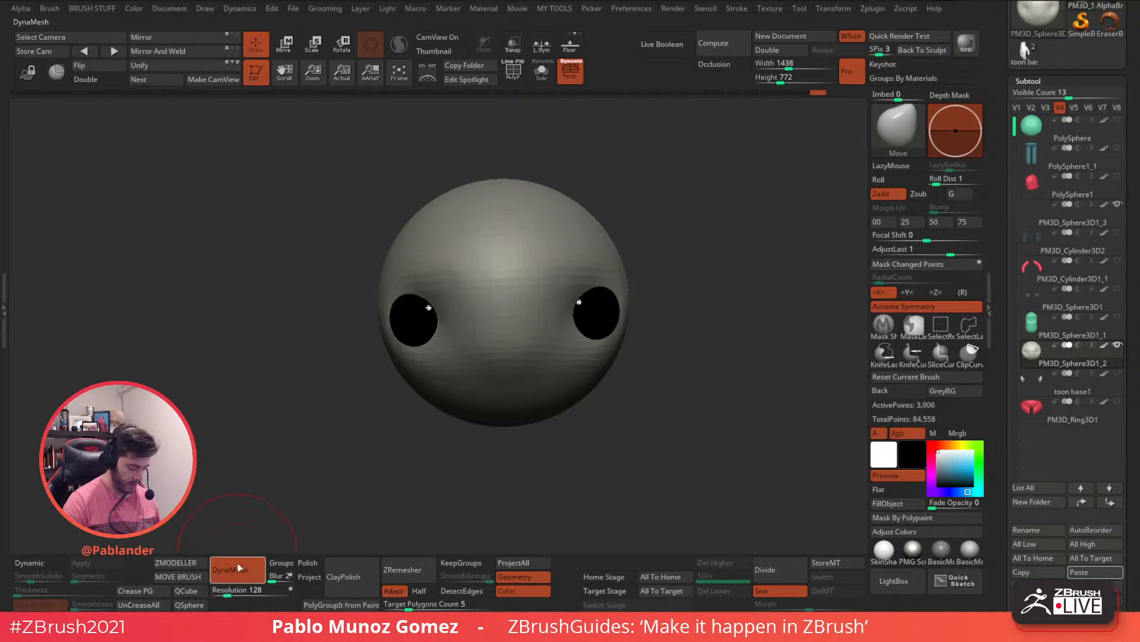
pyautogui.moveTo(229, 590); pyautogui.dragTo(232, 590)
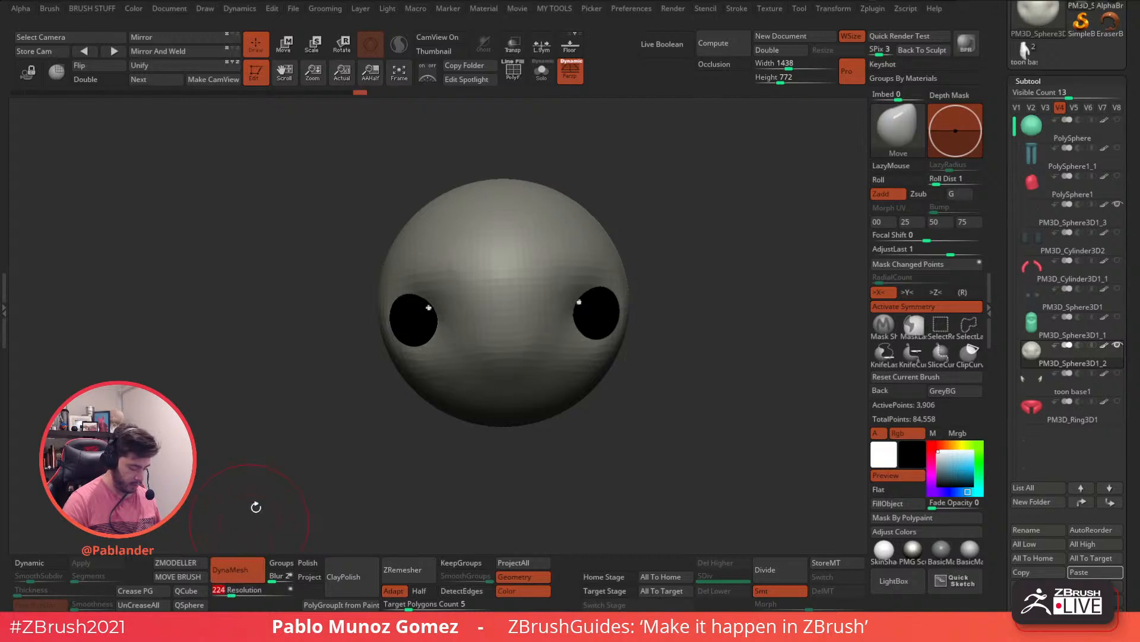
pyautogui.keyDown('ctrl'); pyautogui.moveTo(446, 465); pyautogui.dragTo(443, 469); pyautogui.keyUp('ctrl')
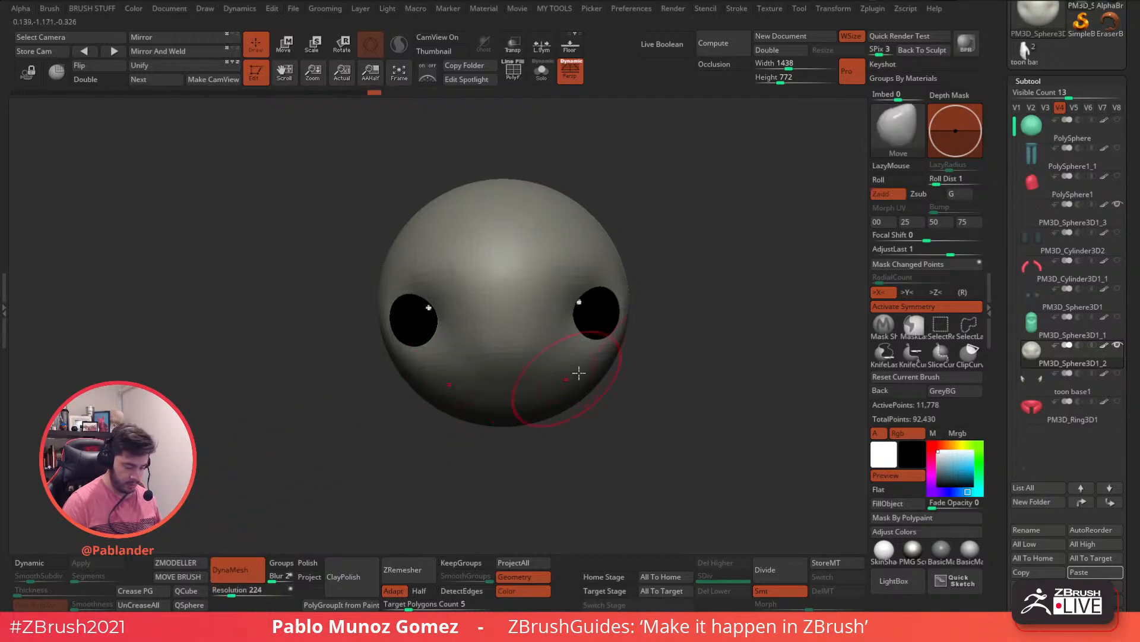
# Step: Build up rims around both eyes on the face sphere with the Clay brush and smooth the surrounding sockets
pyautogui.keyDown('shift'); pyautogui.moveTo(658, 355); pyautogui.dragTo(655, 351); pyautogui.keyUp('shift')
pyautogui.press('b')
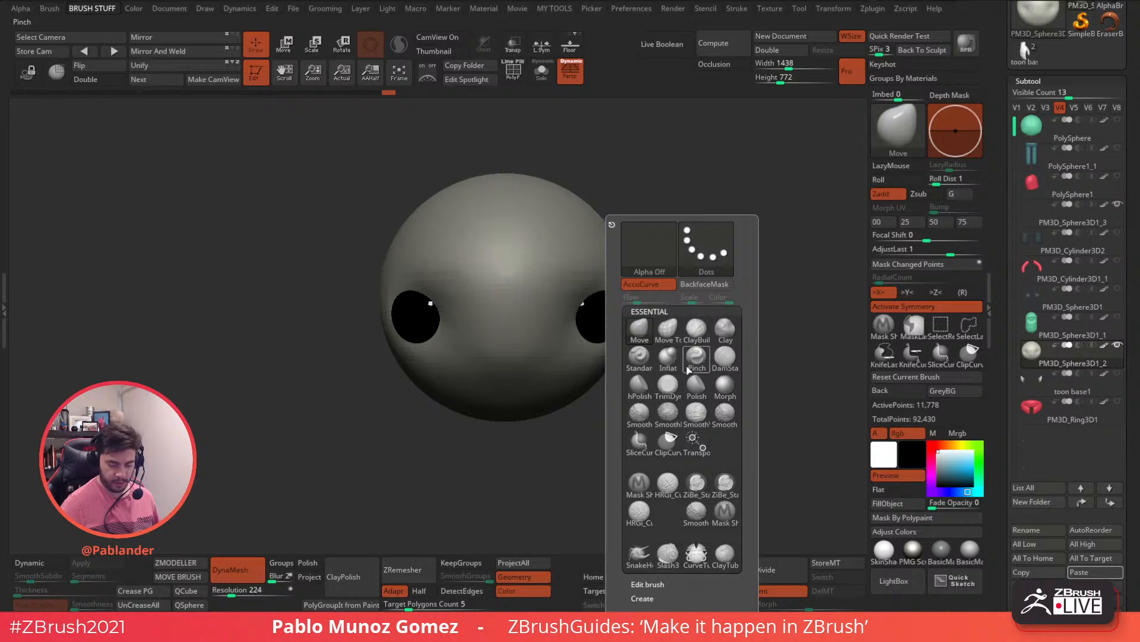
pyautogui.click(725, 329)
pyautogui.press('space')
pyautogui.moveTo(638, 299); pyautogui.dragTo(588, 287)
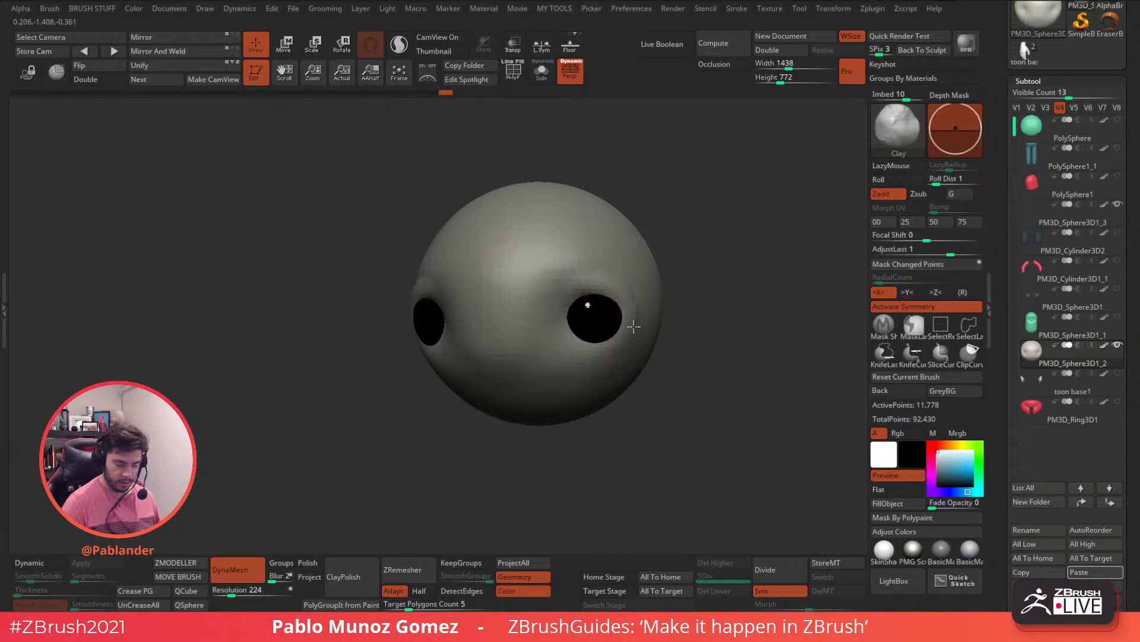
pyautogui.keyDown('shift'); pyautogui.moveTo(579, 290); pyautogui.dragTo(641, 289); pyautogui.keyUp('shift')
pyautogui.keyDown('shift'); pyautogui.moveTo(670, 294); pyautogui.dragTo(690, 298); pyautogui.keyUp('shift')
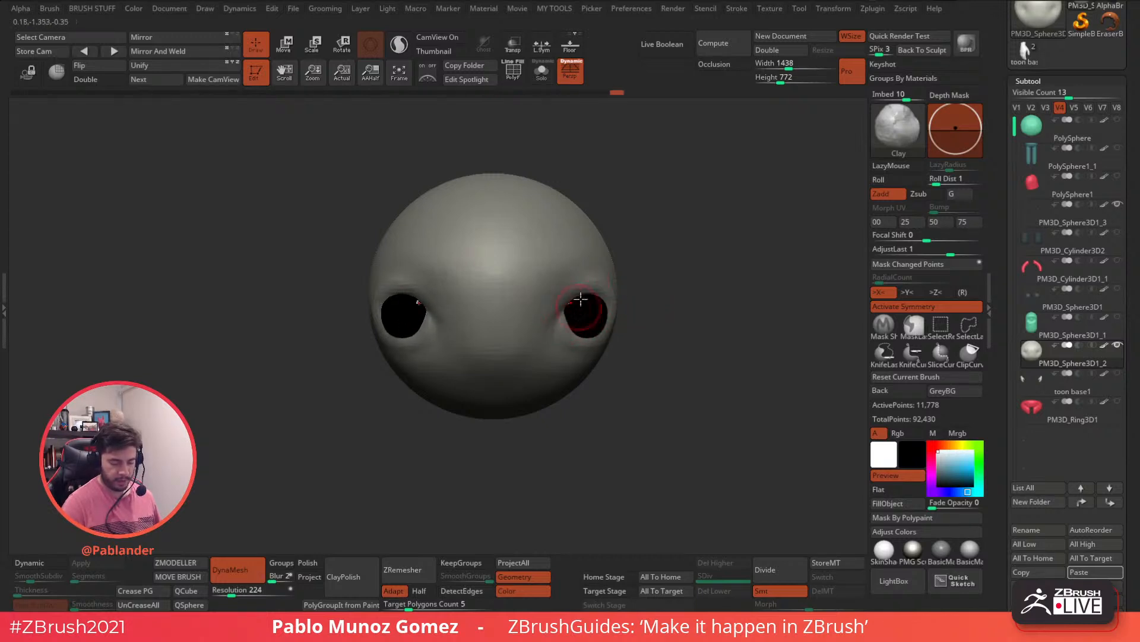
pyautogui.keyDown('shift'); pyautogui.moveTo(565, 317); pyautogui.dragTo(558, 289); pyautogui.keyUp('shift')
pyautogui.moveTo(683, 290); pyautogui.dragTo(649, 288)
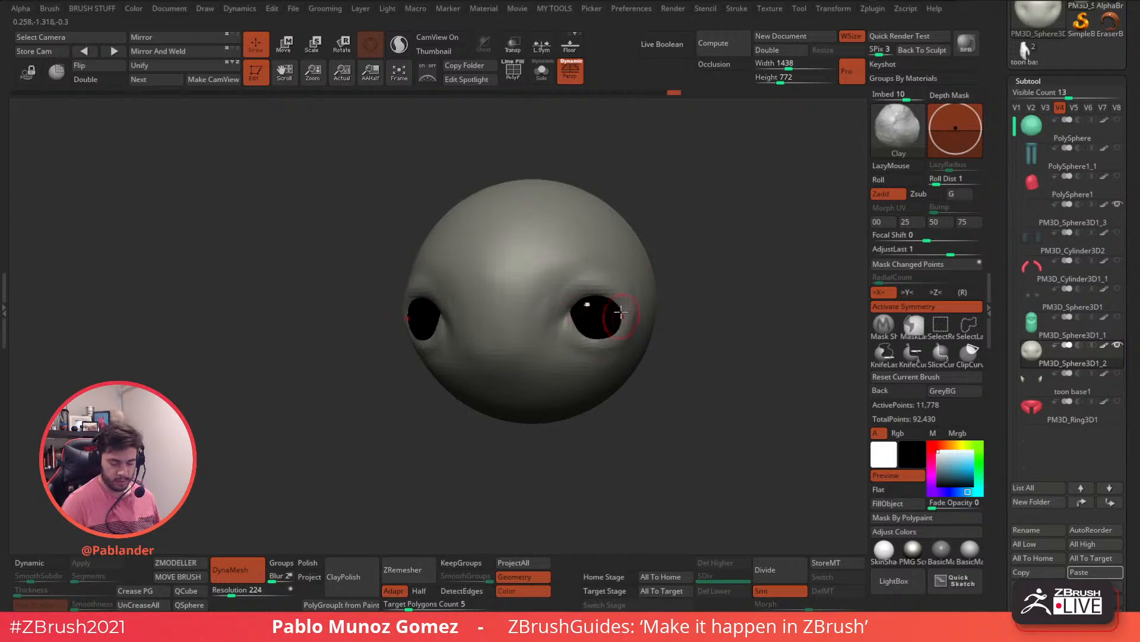
# Step: Smooth the forehead and the area between the eyes on the face sphere, and show the full character with visibility set V1
pyautogui.keyDown('shift'); pyautogui.moveTo(553, 355); pyautogui.dragTo(599, 352); pyautogui.keyUp('shift')
pyautogui.keyDown('shift'); pyautogui.moveTo(561, 304); pyautogui.dragTo(585, 257); pyautogui.keyUp('shift')
pyautogui.moveTo(522, 297)
pyautogui.keyDown('shift'); pyautogui.mouseDown()
pyautogui.moveTo(621, 237)
pyautogui.moveTo(633, 262)
pyautogui.mouseUp(); pyautogui.keyUp('shift')
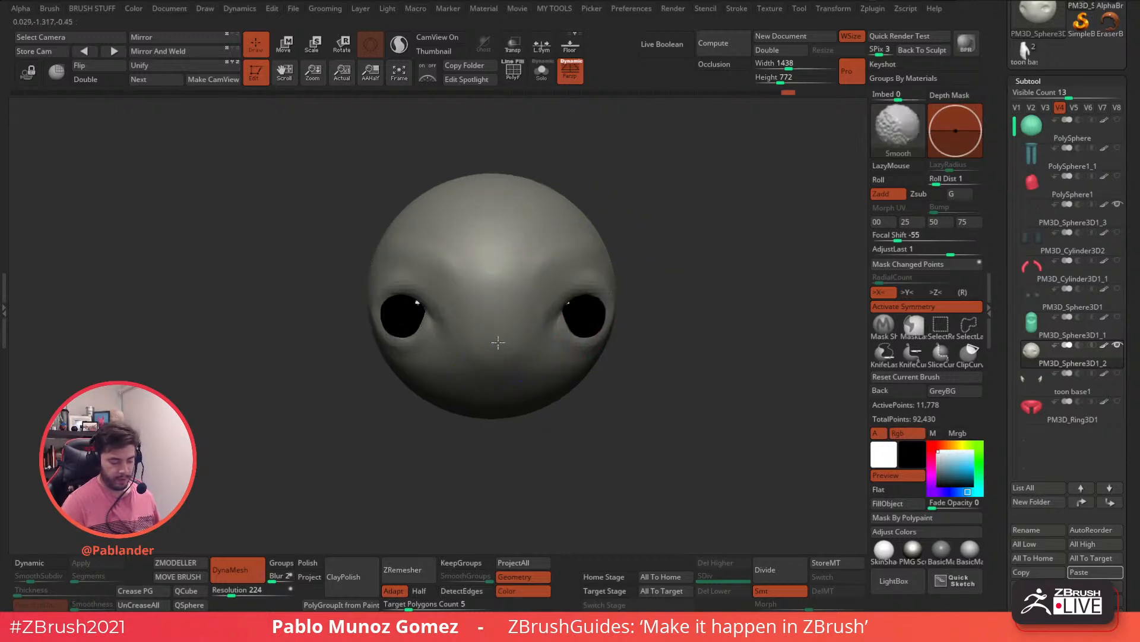
pyautogui.click(542, 71)
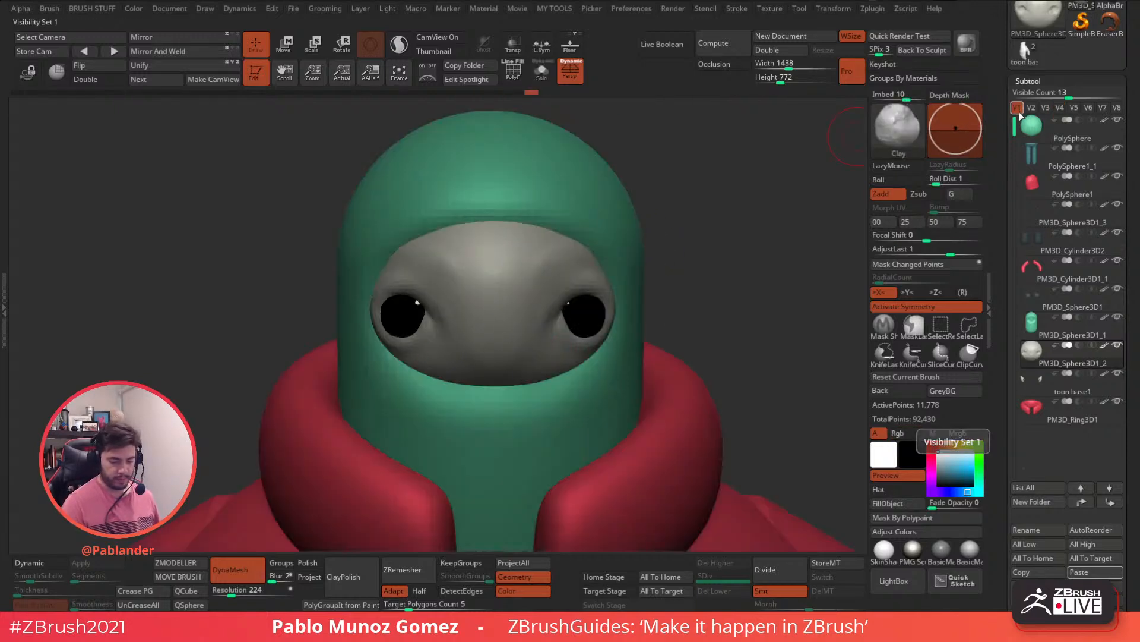
# Step: Build up the brow areas on the face with the Clay brush and smooth the surfaces between and below the eyes
pyautogui.moveTo(576, 263)
pyautogui.mouseDown()
pyautogui.moveTo(584, 273)
pyautogui.moveTo(577, 265)
pyautogui.moveTo(572, 276)
pyautogui.mouseUp()
pyautogui.keyDown('alt'); pyautogui.moveTo(527, 351); pyautogui.dragTo(547, 325, button='right'); pyautogui.keyUp('alt')
pyautogui.moveTo(532, 336)
pyautogui.keyDown('alt'); pyautogui.mouseDown()
pyautogui.moveTo(518, 342)
pyautogui.moveTo(540, 321)
pyautogui.mouseUp(); pyautogui.keyUp('alt')
pyautogui.moveTo(574, 243); pyautogui.dragTo(601, 234)
pyautogui.keyDown('shift'); pyautogui.moveTo(548, 325); pyautogui.dragTo(538, 338); pyautogui.keyUp('shift')
pyautogui.keyDown('shift'); pyautogui.moveTo(573, 229); pyautogui.dragTo(618, 254); pyautogui.keyUp('shift')
pyautogui.moveTo(647, 369)
pyautogui.keyDown('ctrl'); pyautogui.mouseDown(button='right')
pyautogui.moveTo(654, 289)
pyautogui.moveTo(602, 273)
pyautogui.moveTo(708, 276)
pyautogui.moveTo(645, 271)
pyautogui.moveTo(573, 324)
pyautogui.mouseUp(button='right'); pyautogui.keyUp('ctrl')
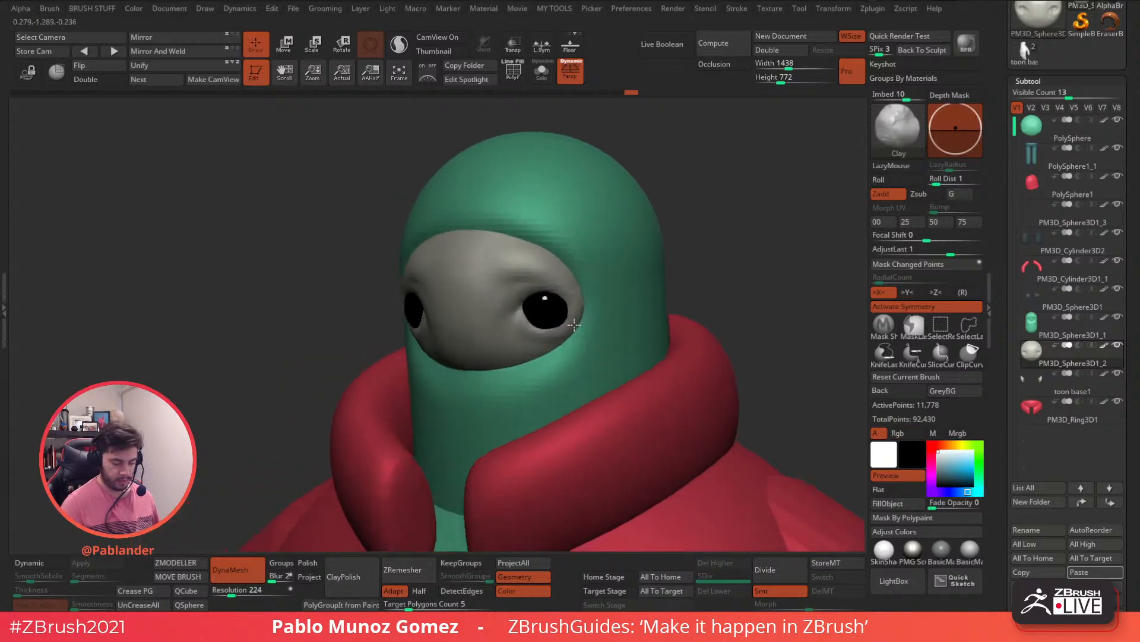
# Step: Reshape the face around the eyes and forehead with the Move brush, checking the side profile and smoothing the surface
pyautogui.press('space')
pyautogui.click(545, 331)
pyautogui.moveTo(690, 247); pyautogui.dragTo(639, 255, button='right')
pyautogui.moveTo(511, 311); pyautogui.dragTo(513, 311)
pyautogui.moveTo(505, 316); pyautogui.dragTo(487, 326, button='right')
pyautogui.press('space')
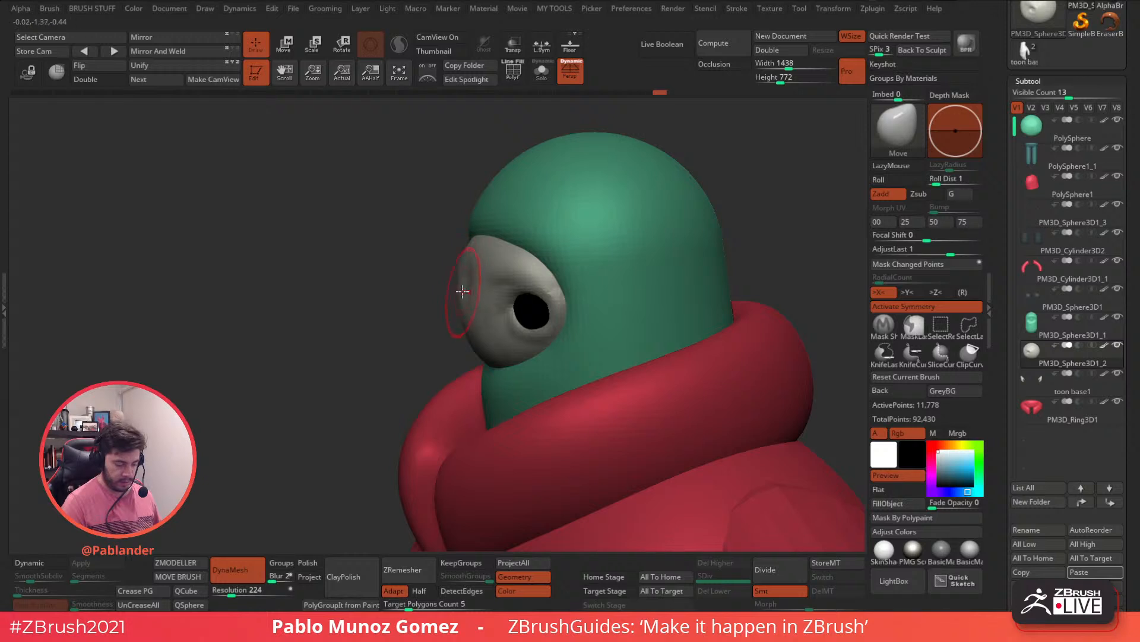
pyautogui.press('shift')
pyautogui.moveTo(495, 238); pyautogui.dragTo(488, 257, button='right')
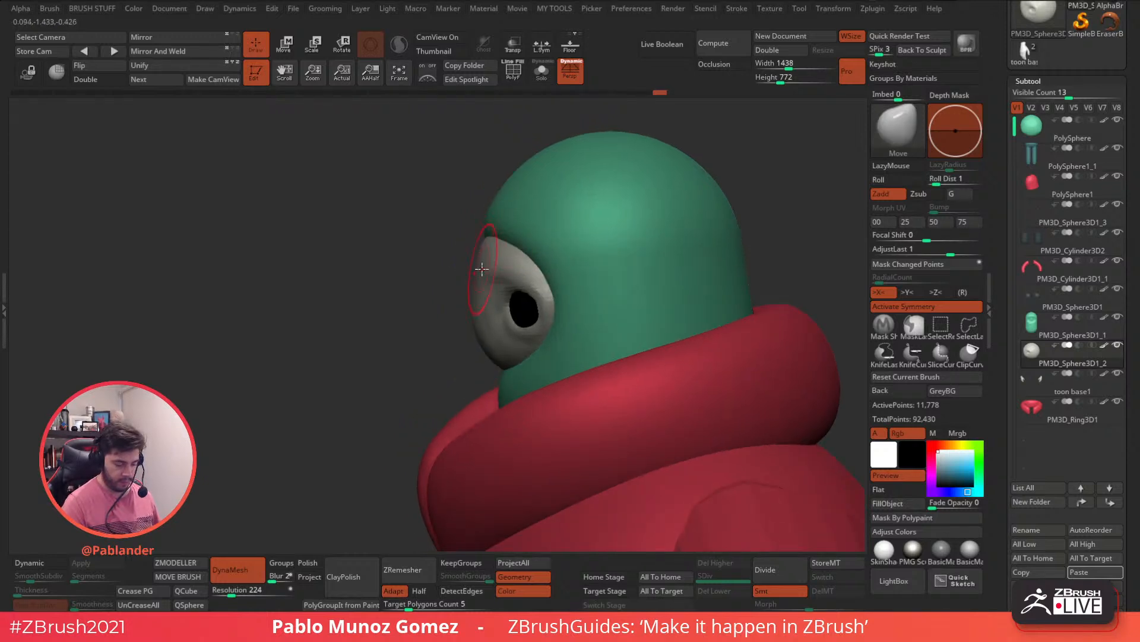
pyautogui.keyDown('shift'); pyautogui.moveTo(482, 254); pyautogui.dragTo(483, 262); pyautogui.keyUp('shift')
pyautogui.keyDown('shift'); pyautogui.moveTo(483, 262); pyautogui.dragTo(558, 275, button='right'); pyautogui.keyUp('shift')
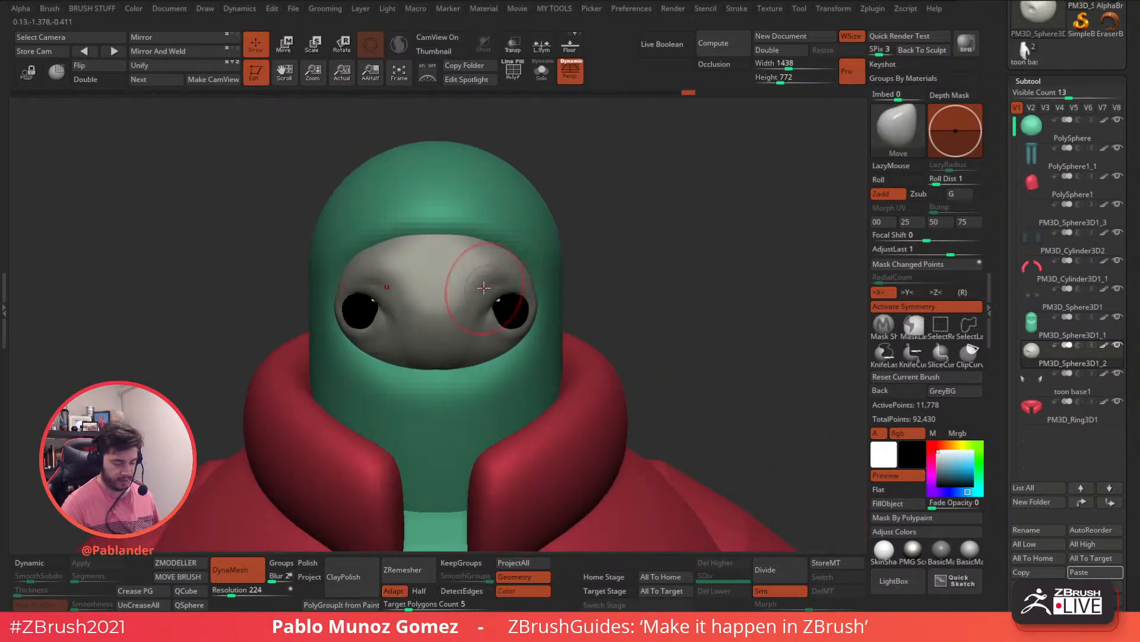
pyautogui.keyDown('shift'); pyautogui.moveTo(450, 315); pyautogui.dragTo(459, 302); pyautogui.keyUp('shift')
# Step: Isolate the face sphere in Solo mode and set ZRemesher to halve its polygon count
pyautogui.keyDown('alt'); pyautogui.moveTo(459, 302); pyautogui.dragTo(601, 291, button='right'); pyautogui.keyUp('alt')
pyautogui.moveTo(697, 287); pyautogui.dragTo(673, 220, button='right')
pyautogui.keyDown('ctrl'); pyautogui.moveTo(687, 313); pyautogui.dragTo(651, 300, button='right'); pyautogui.keyUp('ctrl')
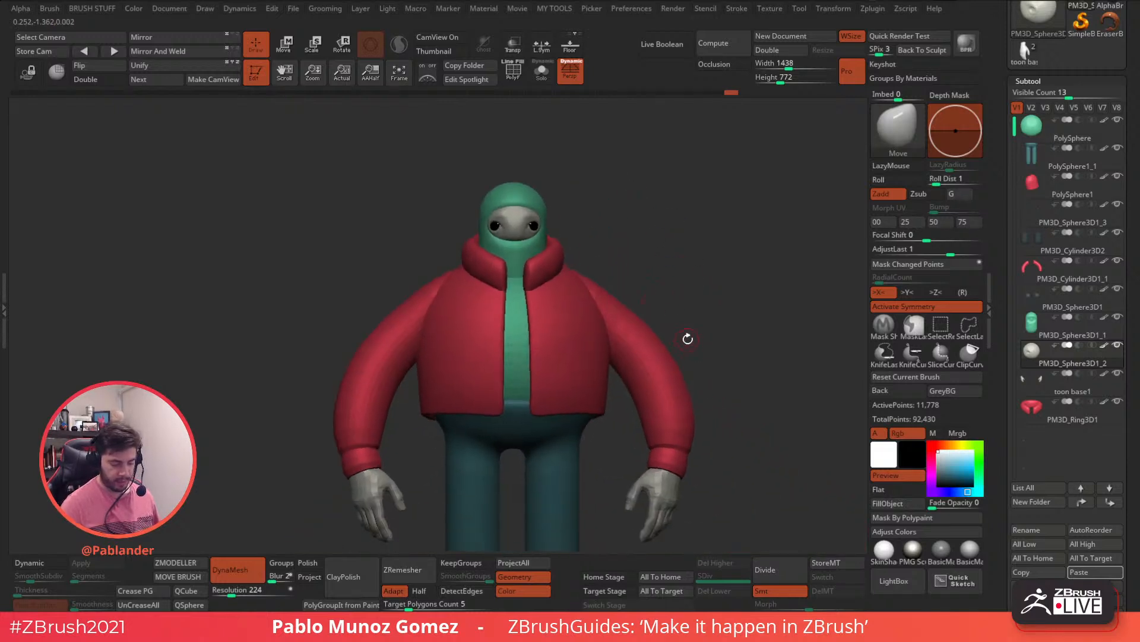
pyautogui.moveTo(518, 251)
pyautogui.keyDown('ctrl'); pyautogui.mouseDown(button='right')
pyautogui.moveTo(568, 494)
pyautogui.moveTo(588, 400)
pyautogui.moveTo(585, 447)
pyautogui.mouseUp(button='right'); pyautogui.keyUp('ctrl')
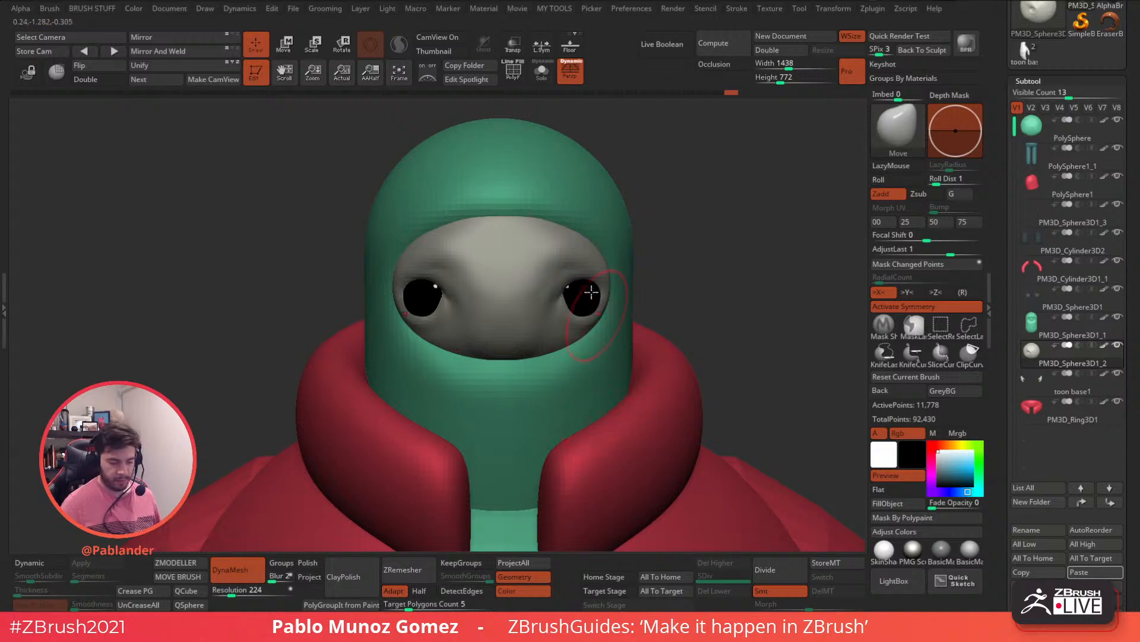
pyautogui.click(542, 74)
pyautogui.keyDown('alt'); pyautogui.moveTo(658, 341); pyautogui.dragTo(651, 355, button='right'); pyautogui.keyUp('alt')
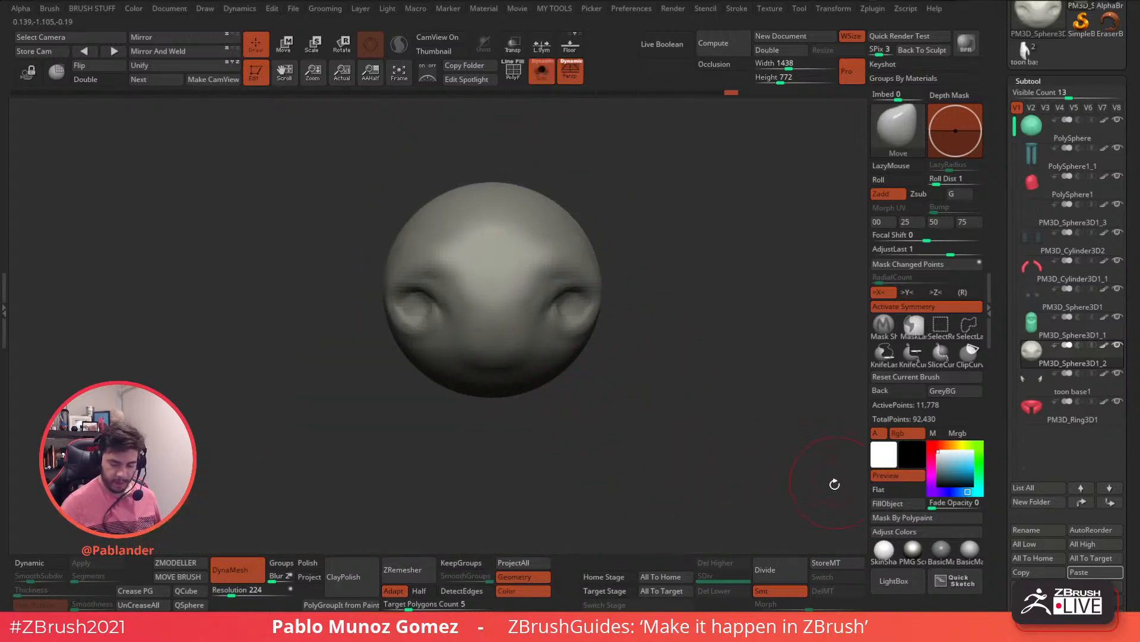
pyautogui.click(419, 590)
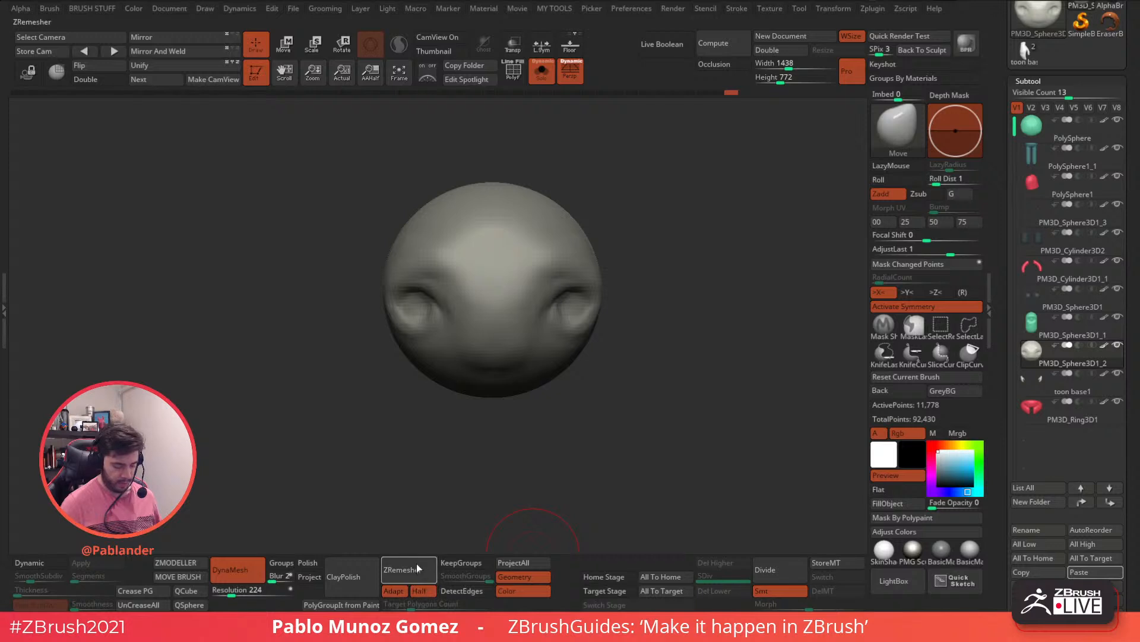
# Step: Try to ZRemesh the face sphere at half density, inspect its wireframe and undo the remesh
pyautogui.click(414, 569)
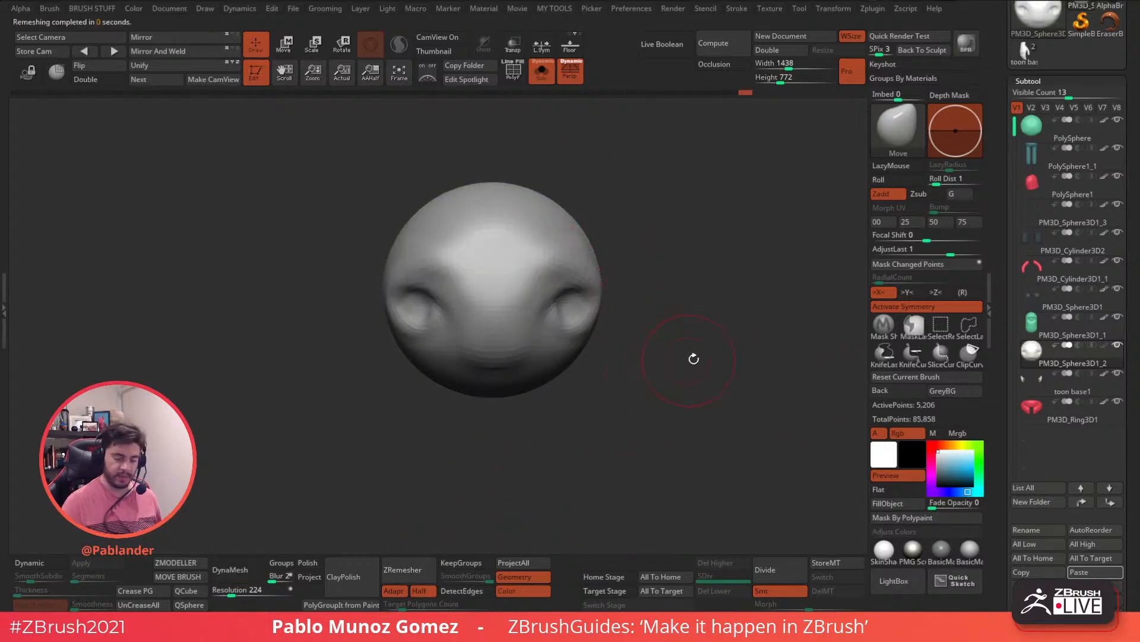
pyautogui.click(514, 71)
pyautogui.moveTo(591, 194)
pyautogui.mouseDown()
pyautogui.moveTo(630, 250)
pyautogui.moveTo(598, 261)
pyautogui.mouseUp()
pyautogui.click(515, 72)
pyautogui.hotkey('ctrl', 'z')
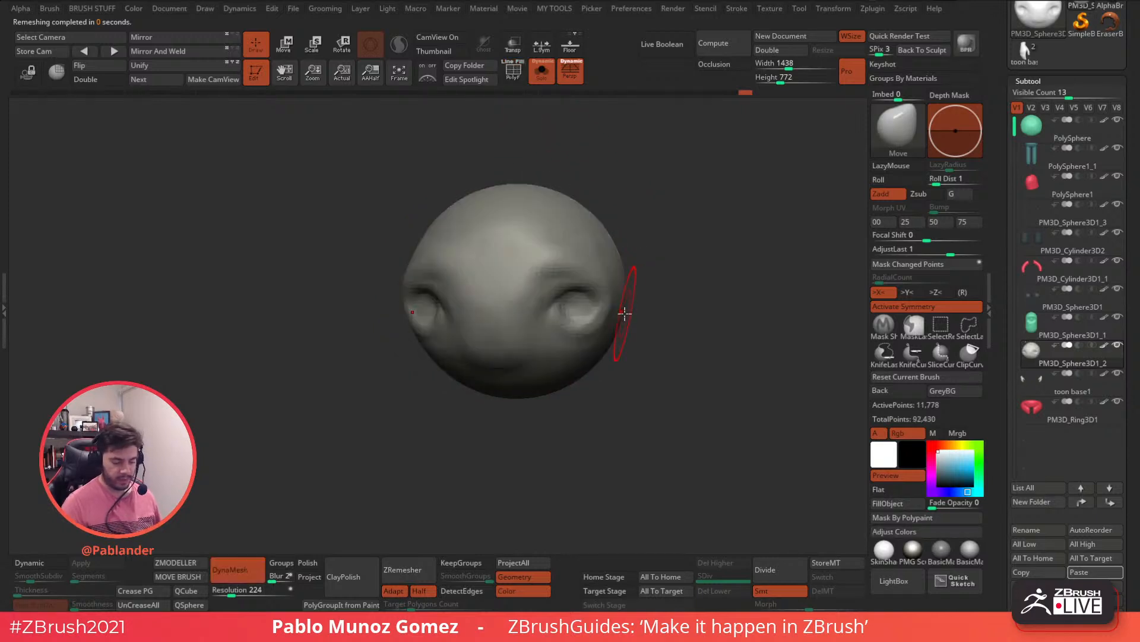
# Step: Try adjusting an eye socket and running ZRemesher twice at half density on the face sphere, viewing it with the full character
pyautogui.press('space')
pyautogui.moveTo(596, 307)
pyautogui.mouseDown()
pyautogui.moveTo(574, 305)
pyautogui.moveTo(606, 263)
pyautogui.mouseUp()
pyautogui.click(416, 568)
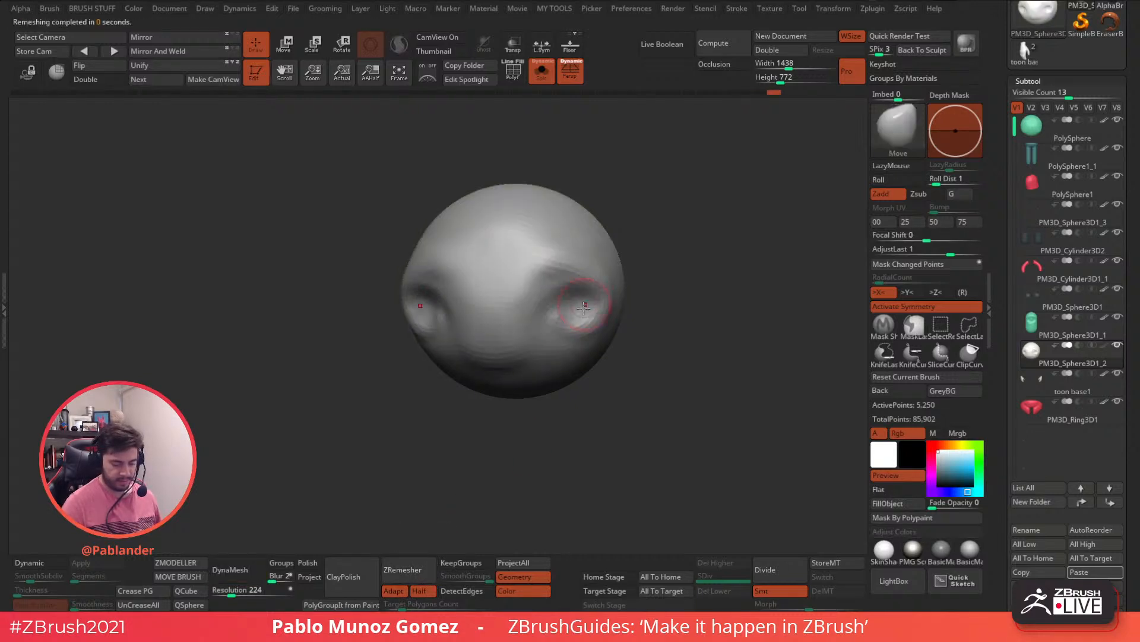
pyautogui.click(416, 568)
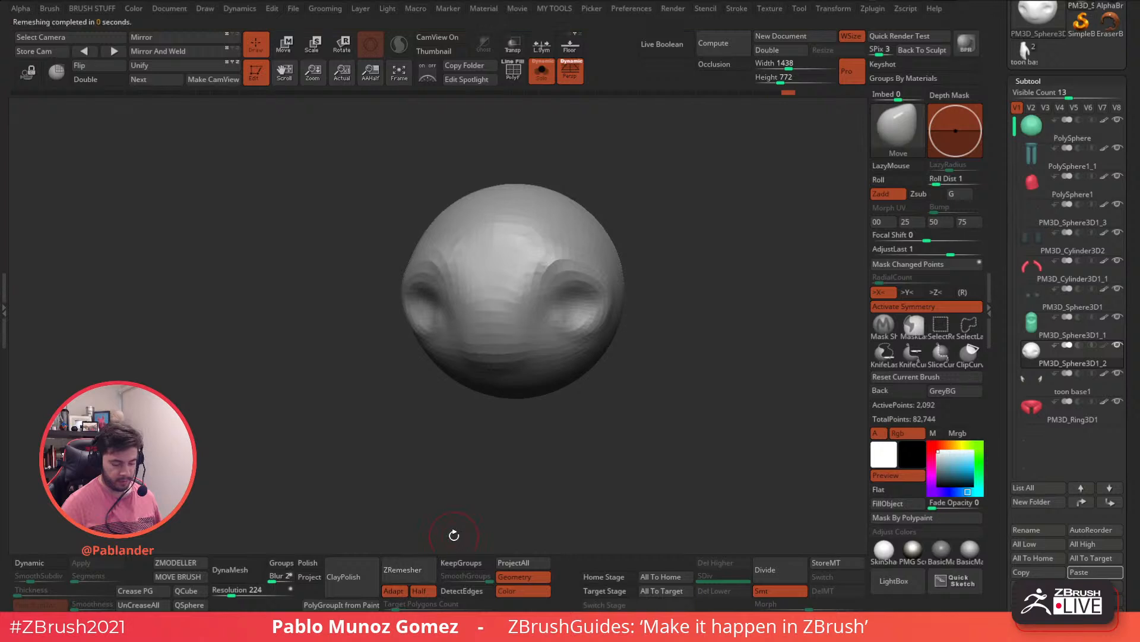
pyautogui.click(543, 76)
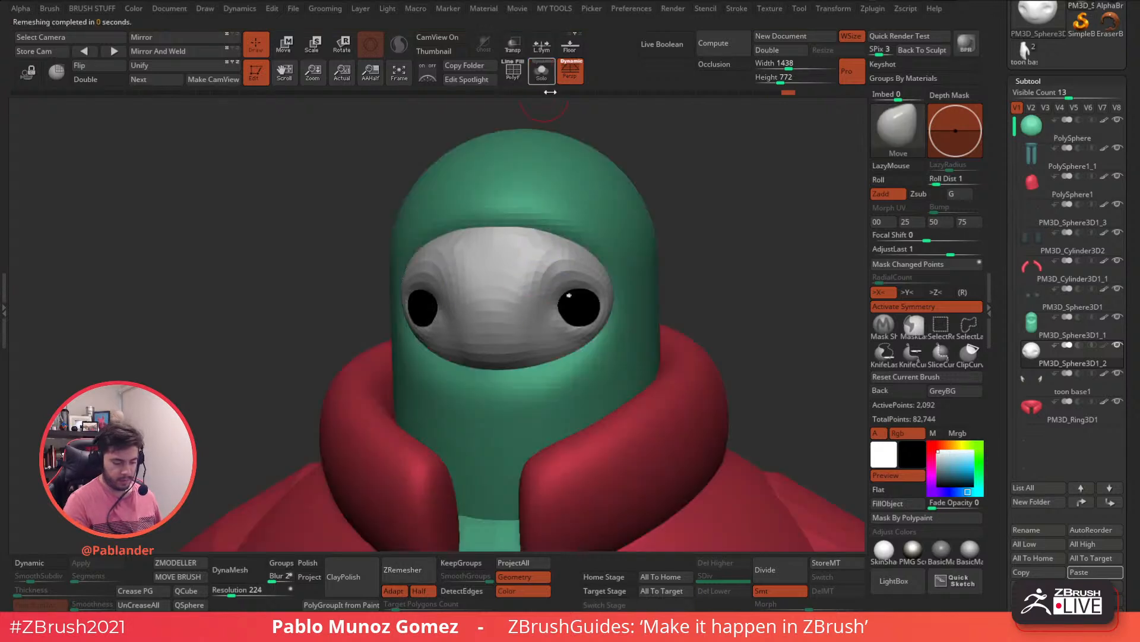
# Step: Try reshaping and smoothing the low-poly upper eyelids with the wireframe on, and revert the face to its DynaMesh state
pyautogui.moveTo(571, 327); pyautogui.dragTo(586, 330)
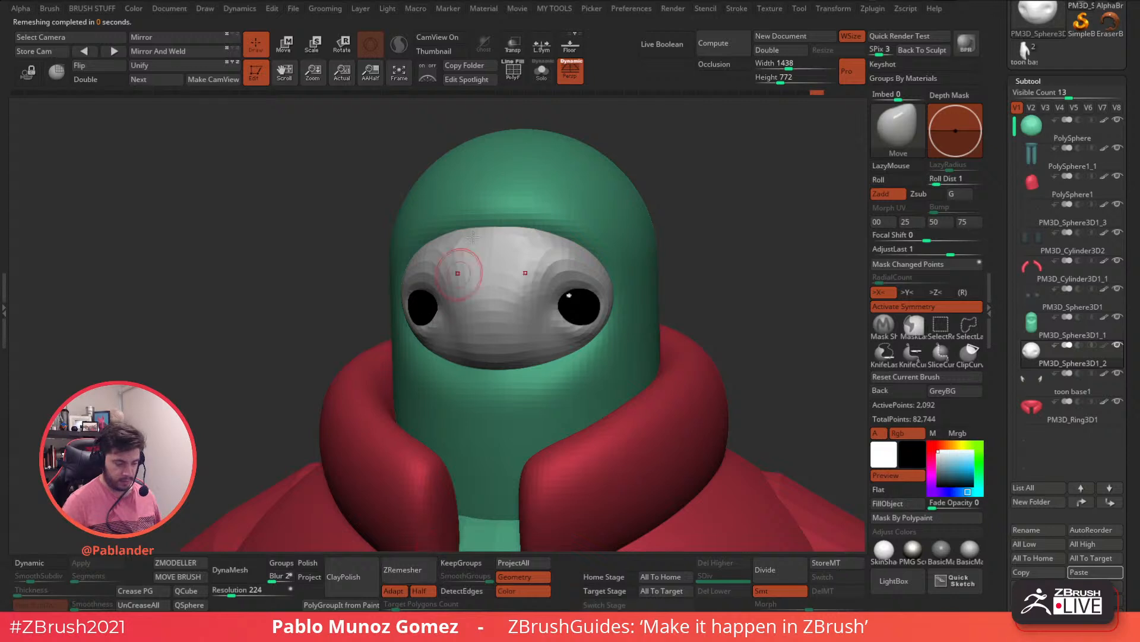
pyautogui.hotkey('shift', 'f')
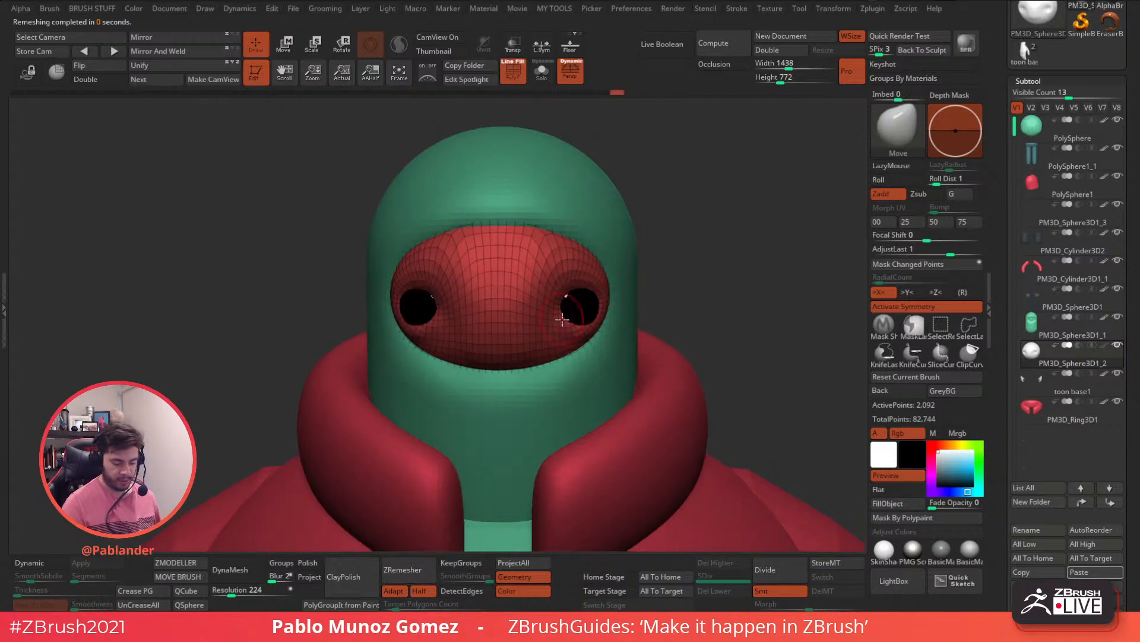
pyautogui.moveTo(571, 301); pyautogui.dragTo(575, 284)
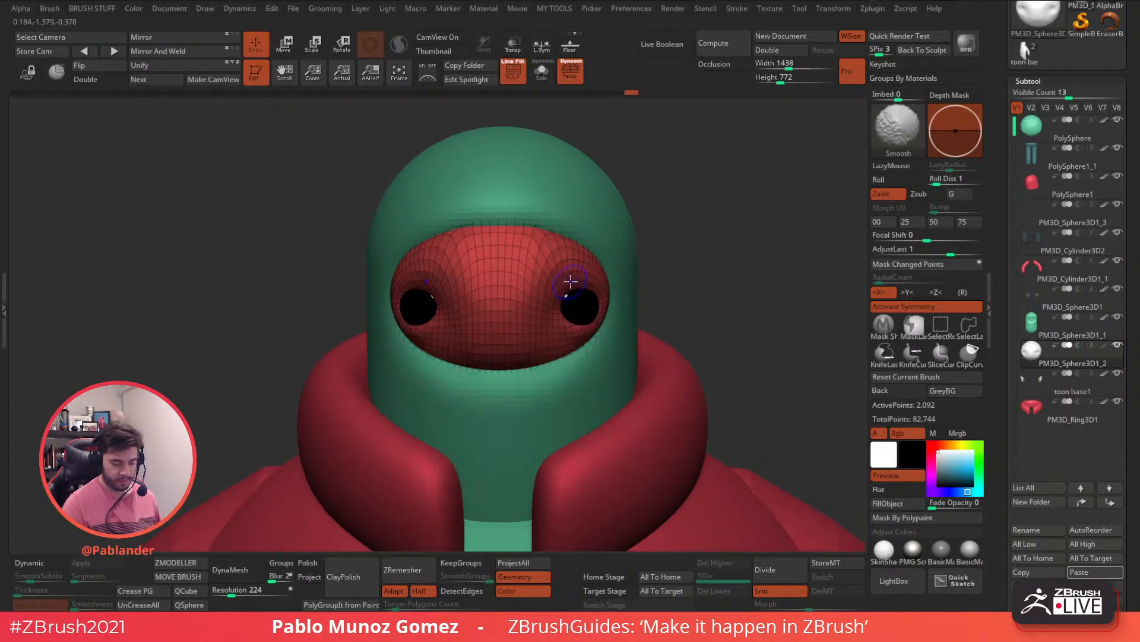
pyautogui.moveTo(571, 277); pyautogui.dragTo(582, 275)
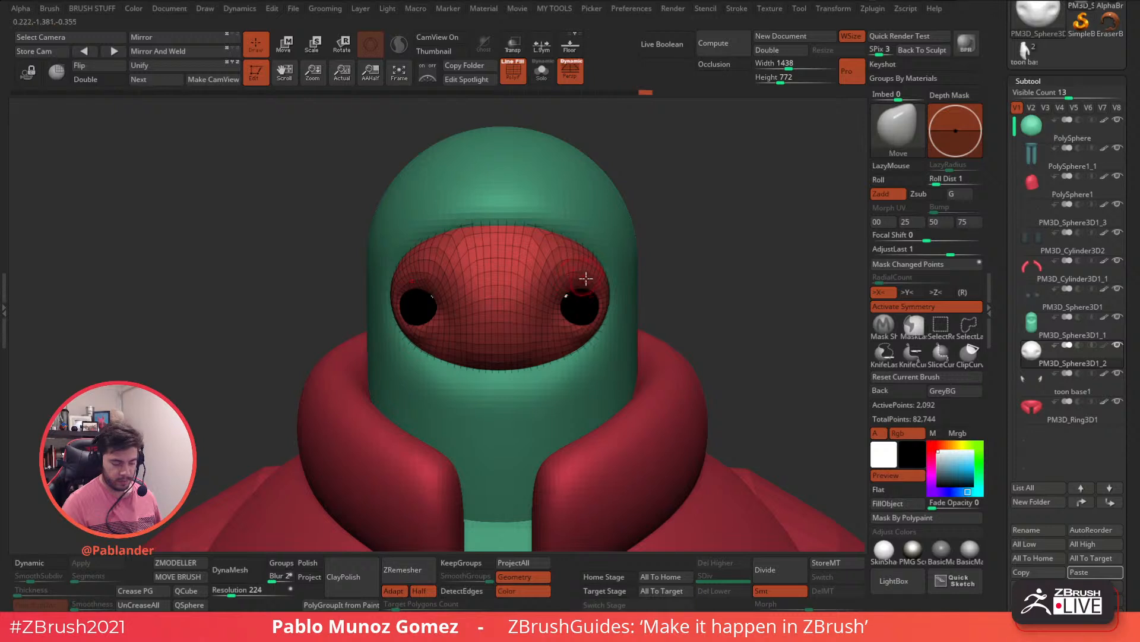
pyautogui.moveTo(599, 97); pyautogui.dragTo(572, 91)
pyautogui.click(520, 74)
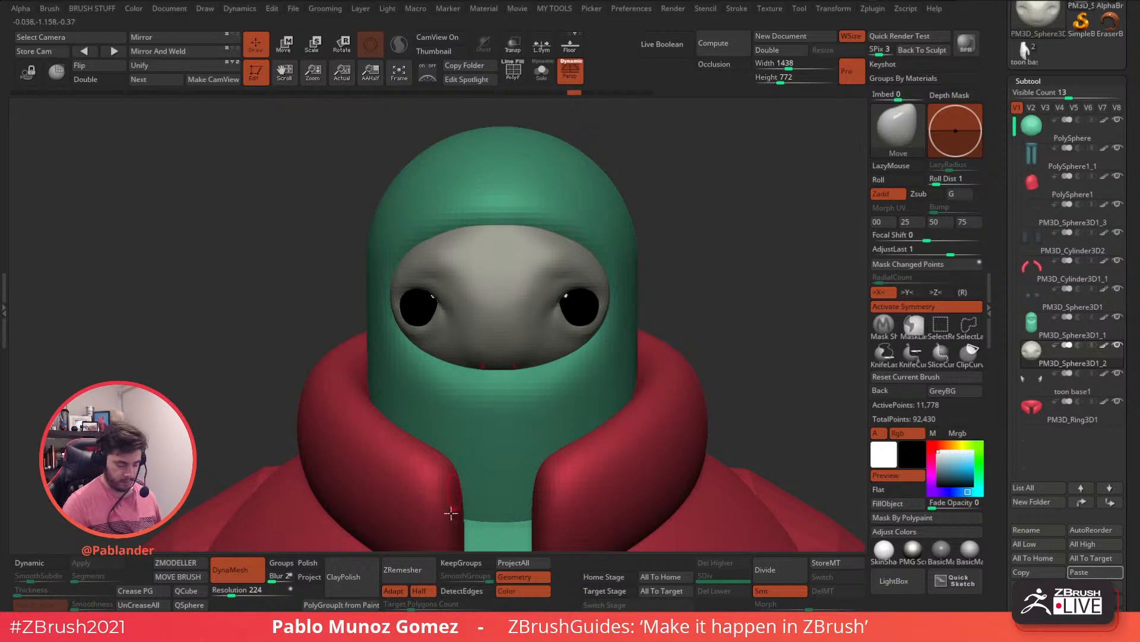
# Step: Isolate the face sphere with its wireframe shown and mask the inside of both eye sockets with the MaskPen brush
pyautogui.click(541, 72)
pyautogui.moveTo(578, 199); pyautogui.dragTo(663, 344)
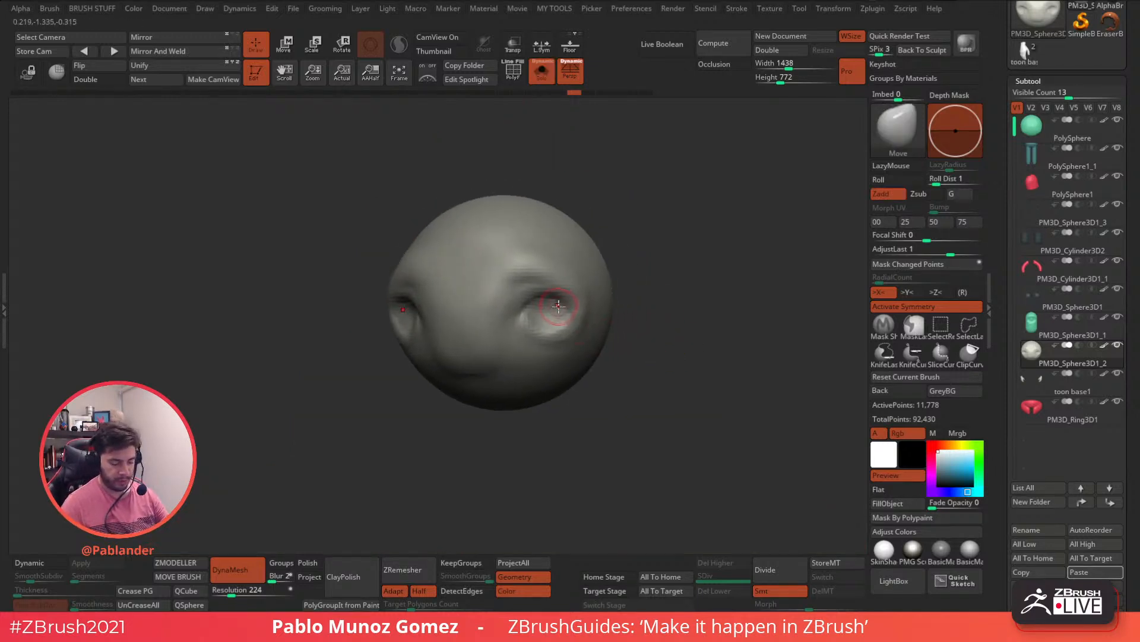
pyautogui.hotkey('shift', 'f')
pyautogui.moveTo(755, 404)
pyautogui.mouseDown()
pyautogui.moveTo(686, 424)
pyautogui.moveTo(625, 340)
pyautogui.mouseUp()
pyautogui.press('ctrl')
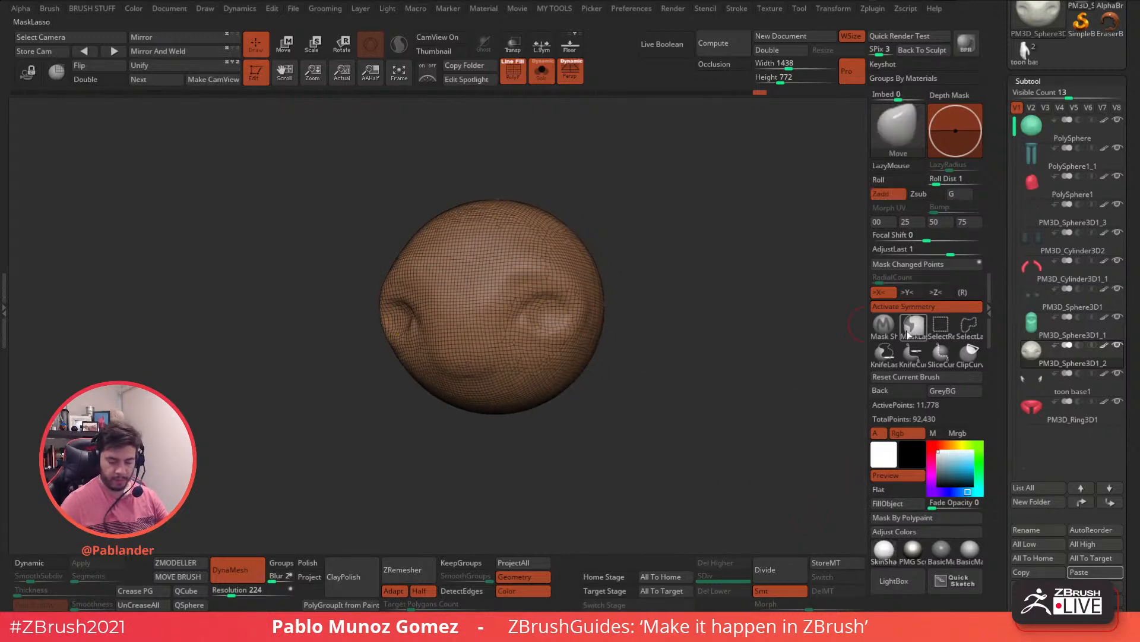
pyautogui.keyDown('ctrl'); pyautogui.moveTo(541, 313); pyautogui.dragTo(542, 313); pyautogui.keyUp('ctrl')
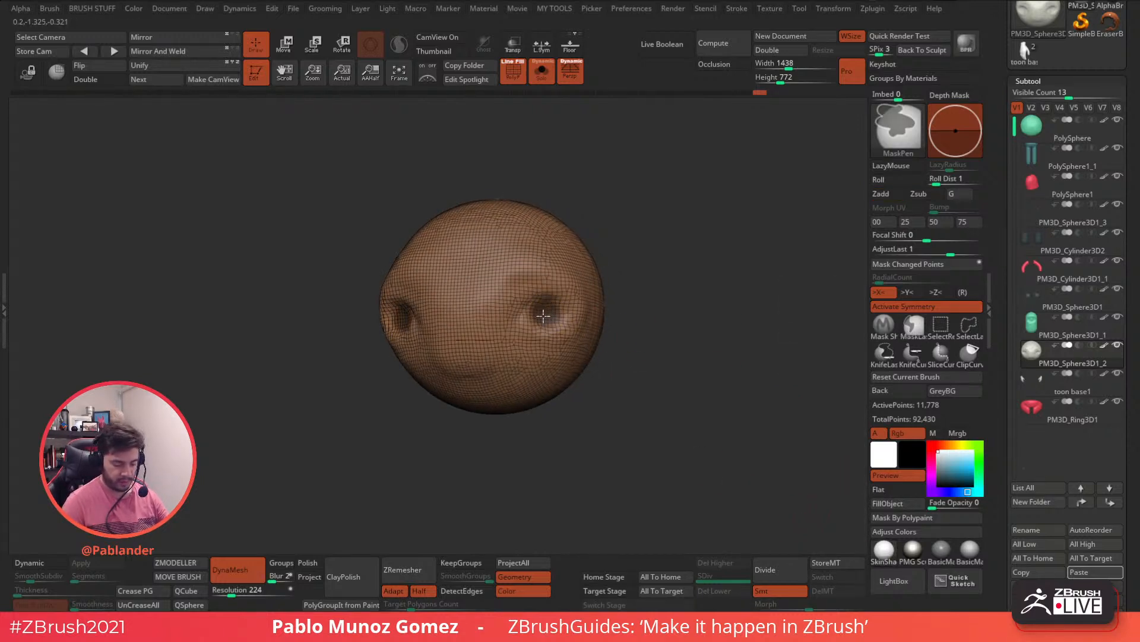
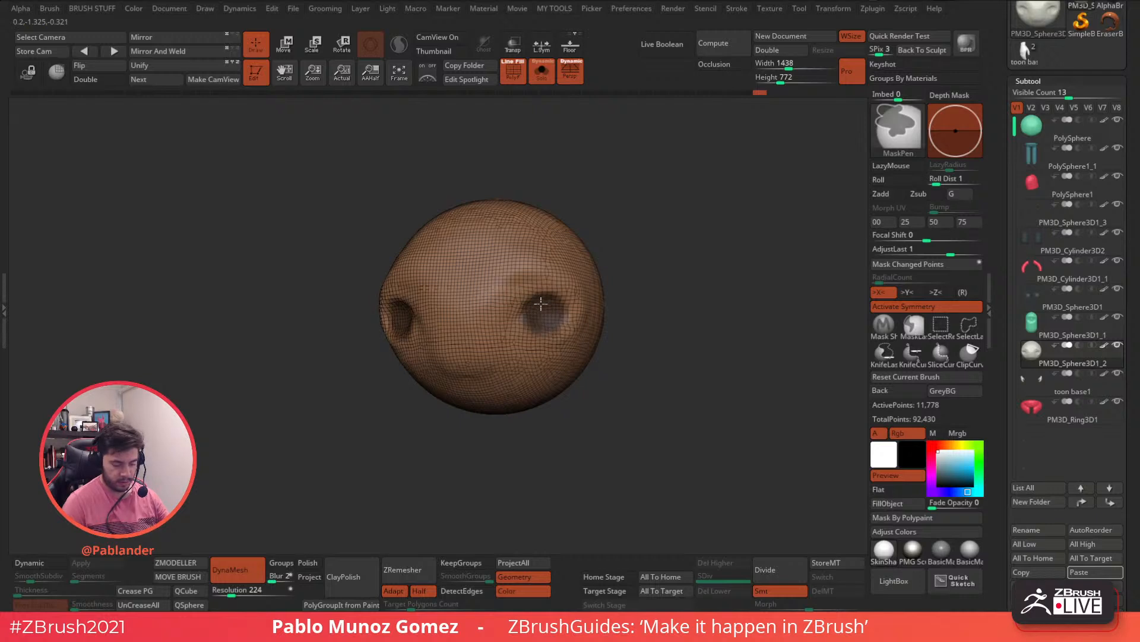
pyautogui.keyDown('ctrl'); pyautogui.moveTo(625, 291); pyautogui.dragTo(631, 296); pyautogui.keyUp('ctrl')
pyautogui.moveTo(552, 311)
pyautogui.keyDown('ctrl'); pyautogui.mouseDown()
pyautogui.moveTo(534, 313)
pyautogui.moveTo(553, 308)
pyautogui.mouseUp(); pyautogui.keyUp('ctrl')
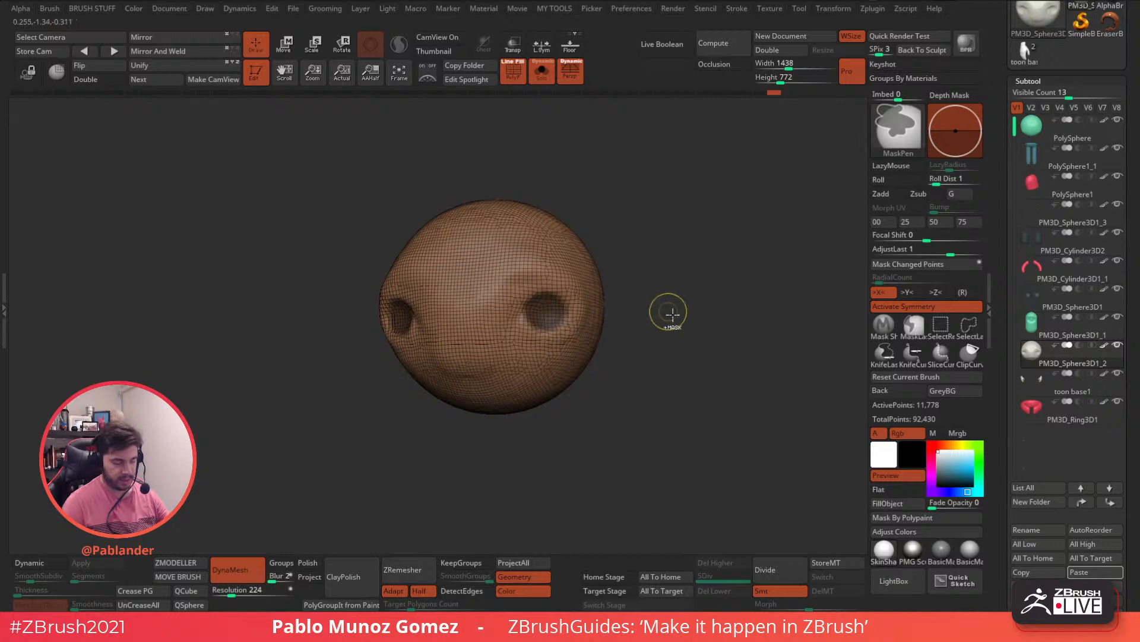
# Step: Turn the masked sockets into their own polygroup and ZRemesh the face at half density with KeepGroups, showing the full character again
pyautogui.hotkey('ctrl', 'w')
pyautogui.press('space')
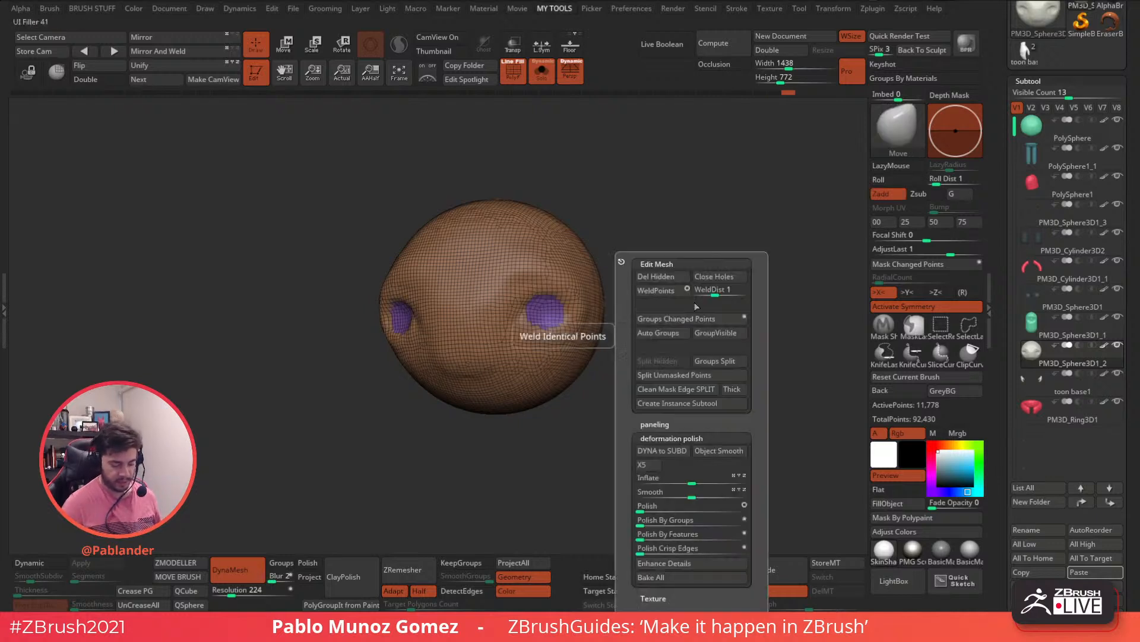
pyautogui.click(474, 563)
pyautogui.click(414, 569)
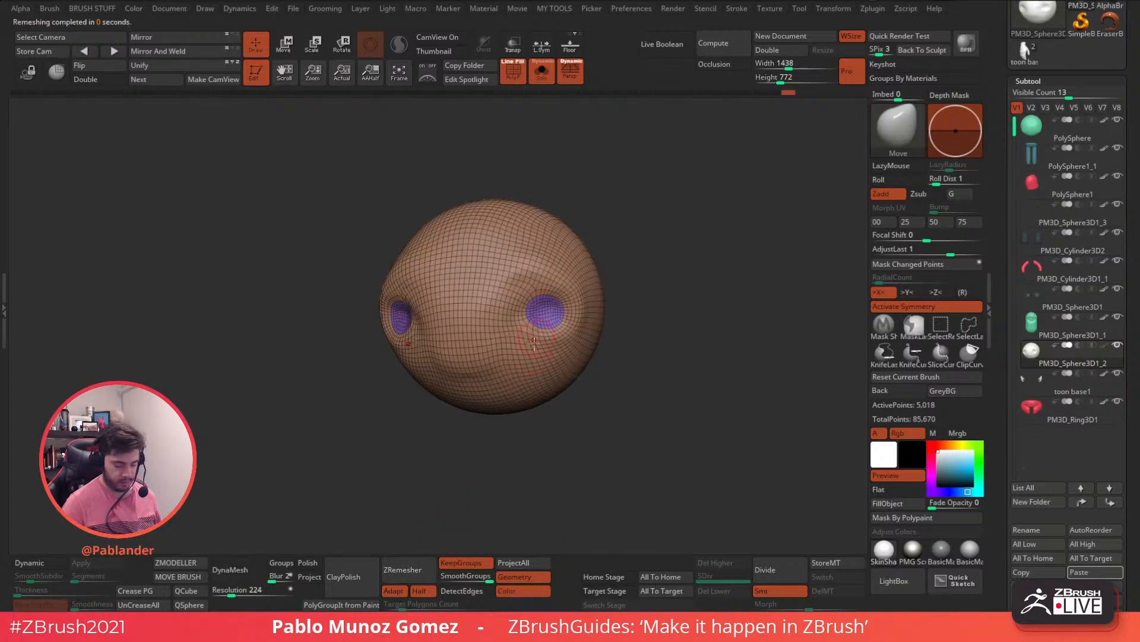
pyautogui.press('shift')
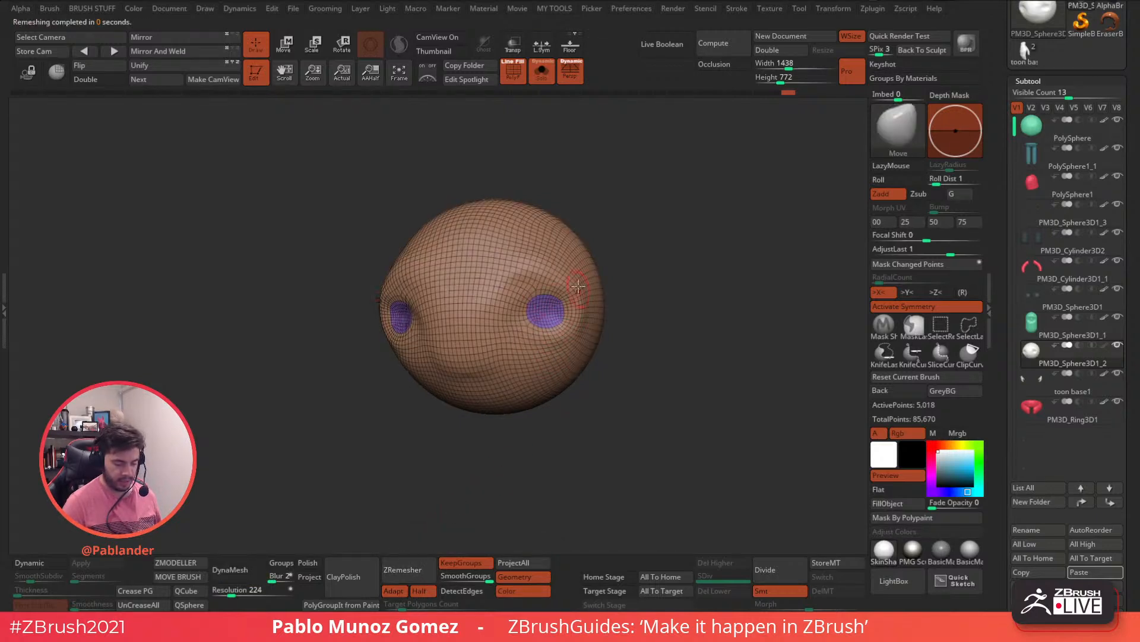
pyautogui.click(523, 75)
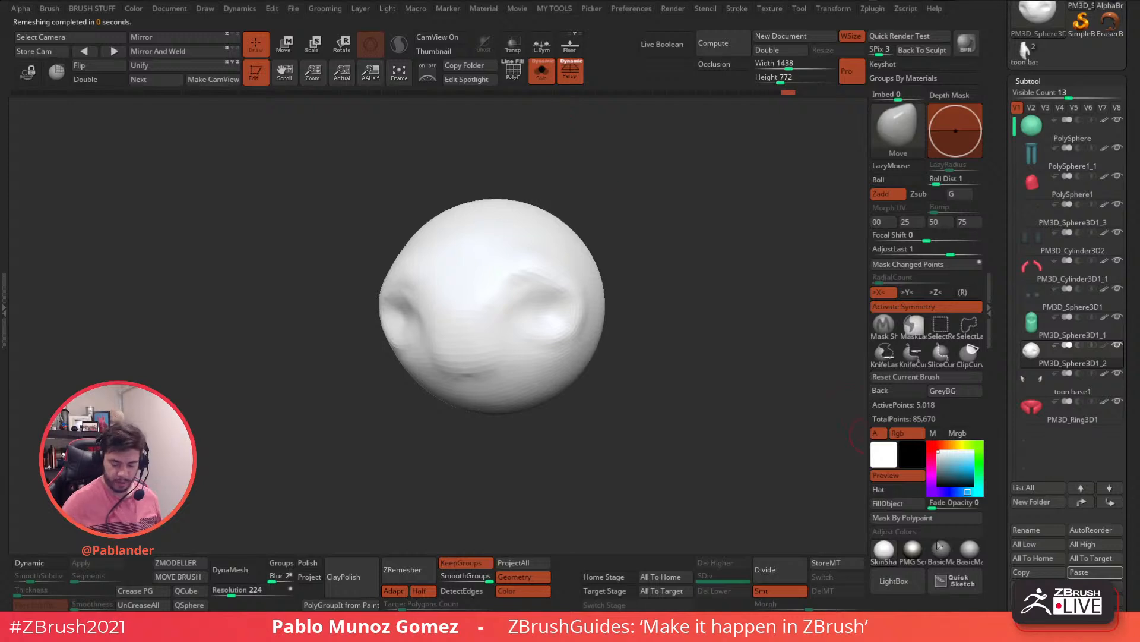
pyautogui.click(543, 73)
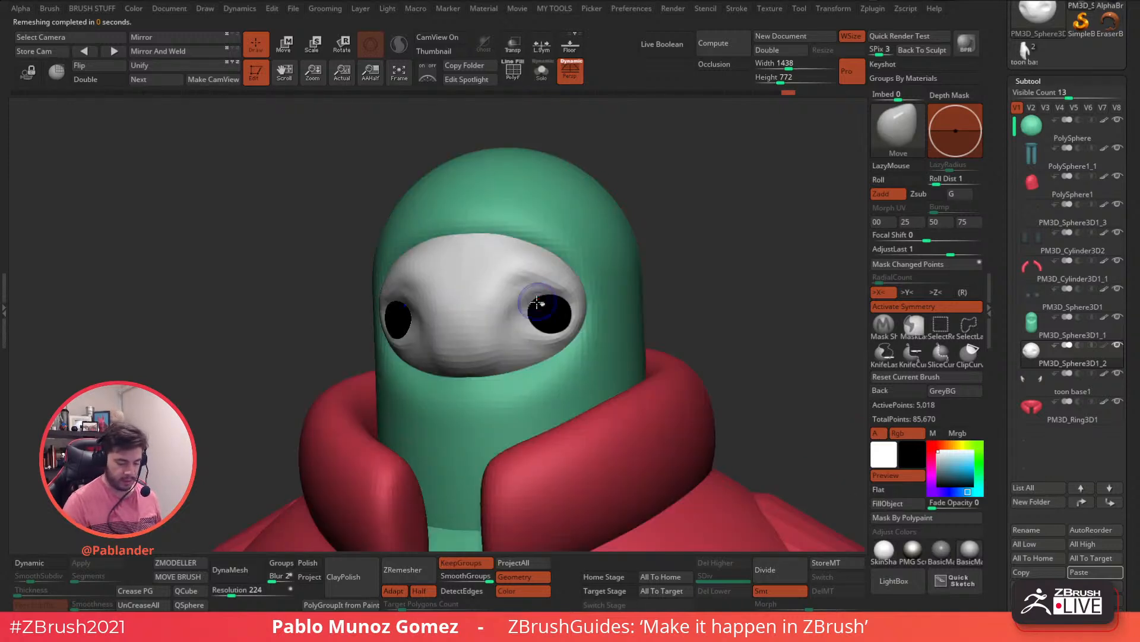
# Step: Build up the upper eyelids above both eyes on the remeshed face with the Clay brush
pyautogui.press('space')
pyautogui.click(595, 330)
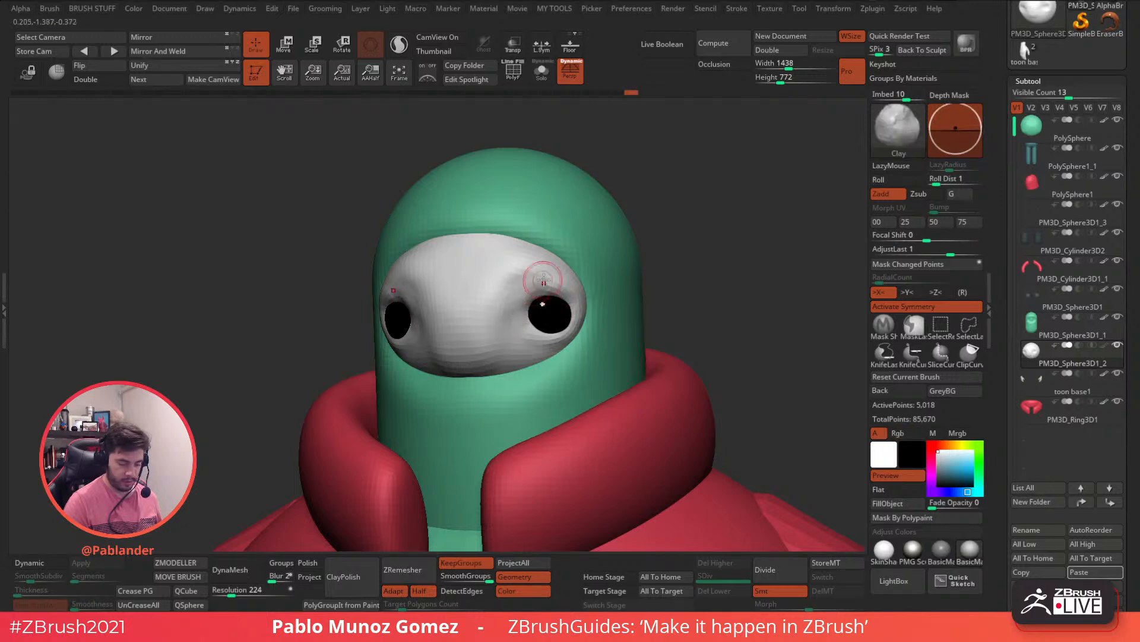
pyautogui.moveTo(548, 302); pyautogui.dragTo(567, 282, button='right')
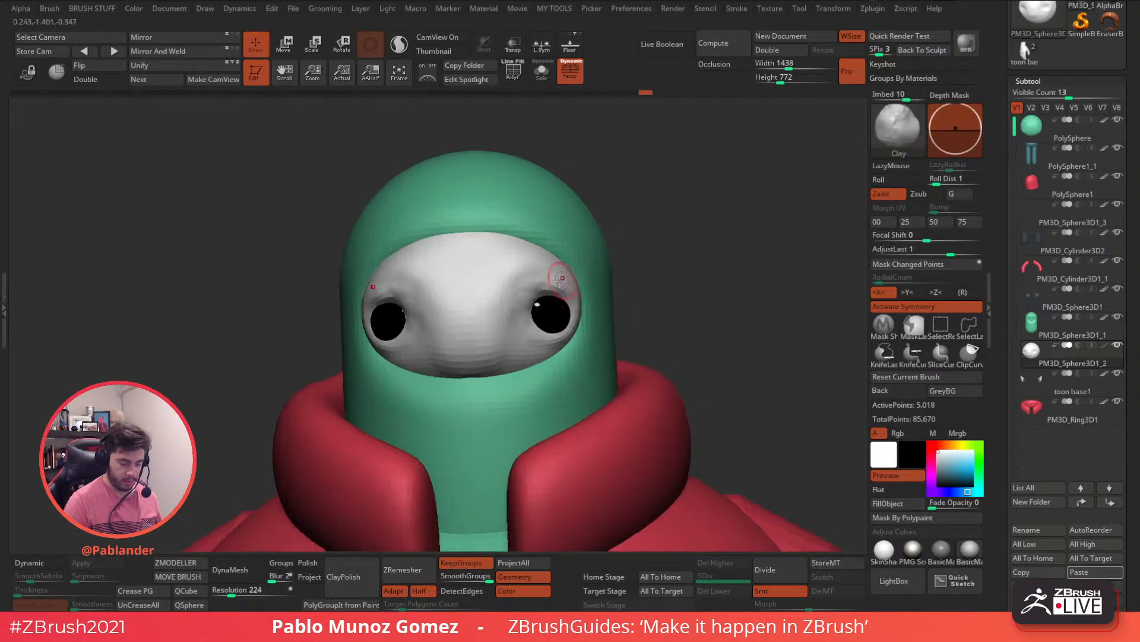
pyautogui.moveTo(532, 285); pyautogui.dragTo(561, 281)
pyautogui.moveTo(675, 316)
pyautogui.keyDown('ctrl'); pyautogui.mouseDown(button='right')
pyautogui.moveTo(659, 295)
pyautogui.moveTo(648, 300)
pyautogui.mouseUp(button='right'); pyautogui.keyUp('ctrl')
# Step: Turn on Dynamic Subdivision for the face and refine the eyelids and cheeks, smoothing above the eyes
pyautogui.click(54, 566)
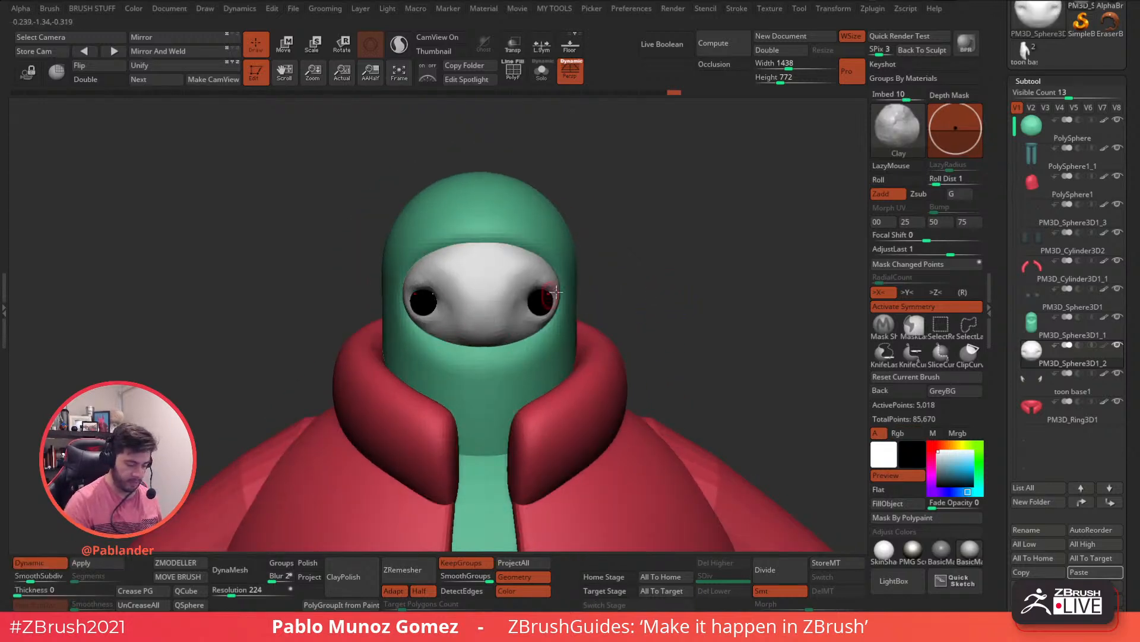
pyautogui.press('shift')
pyautogui.keyDown('shift'); pyautogui.moveTo(528, 284); pyautogui.dragTo(538, 282); pyautogui.keyUp('shift')
pyautogui.moveTo(537, 281); pyautogui.dragTo(484, 286, button='right')
pyautogui.keyDown('ctrl'); pyautogui.moveTo(484, 285); pyautogui.dragTo(490, 315, button='right'); pyautogui.keyUp('ctrl')
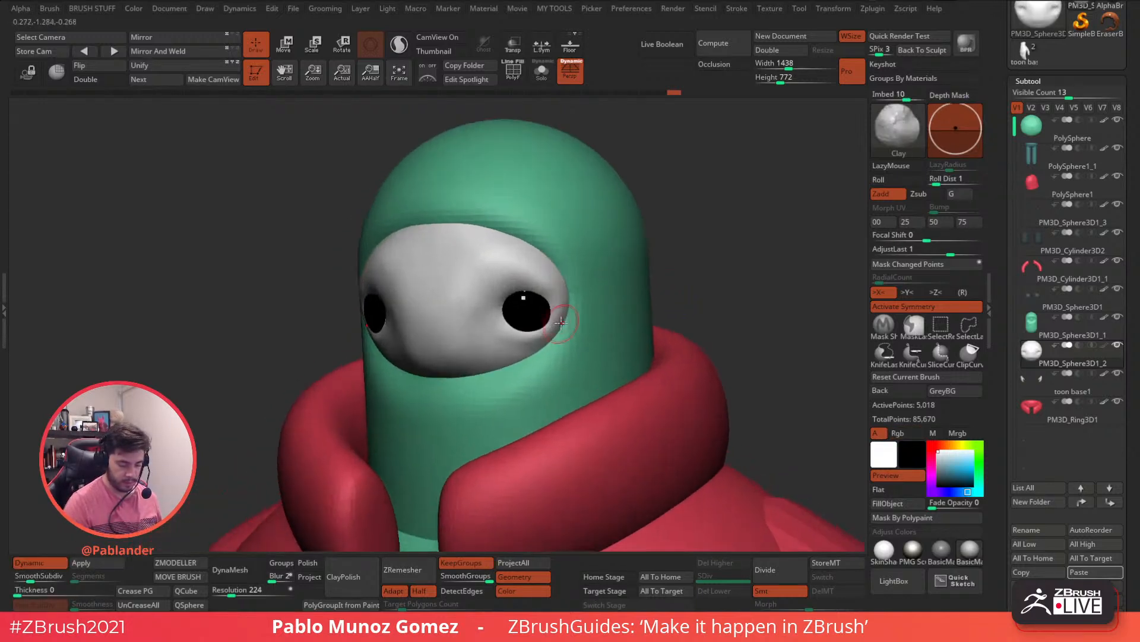
pyautogui.moveTo(504, 324)
pyautogui.mouseDown()
pyautogui.moveTo(548, 327)
pyautogui.moveTo(504, 329)
pyautogui.mouseUp()
# Step: Select the green hood around the face for editing
pyautogui.moveTo(597, 337)
pyautogui.keyDown('ctrl'); pyautogui.mouseDown(button='right')
pyautogui.moveTo(547, 262)
pyautogui.moveTo(654, 293)
pyautogui.mouseUp(button='right'); pyautogui.keyUp('ctrl')
pyautogui.keyDown('alt'); pyautogui.moveTo(654, 333); pyautogui.dragTo(648, 282, button='right'); pyautogui.keyUp('alt')
pyautogui.keyDown('alt'); pyautogui.click(561, 276); pyautogui.keyUp('alt')
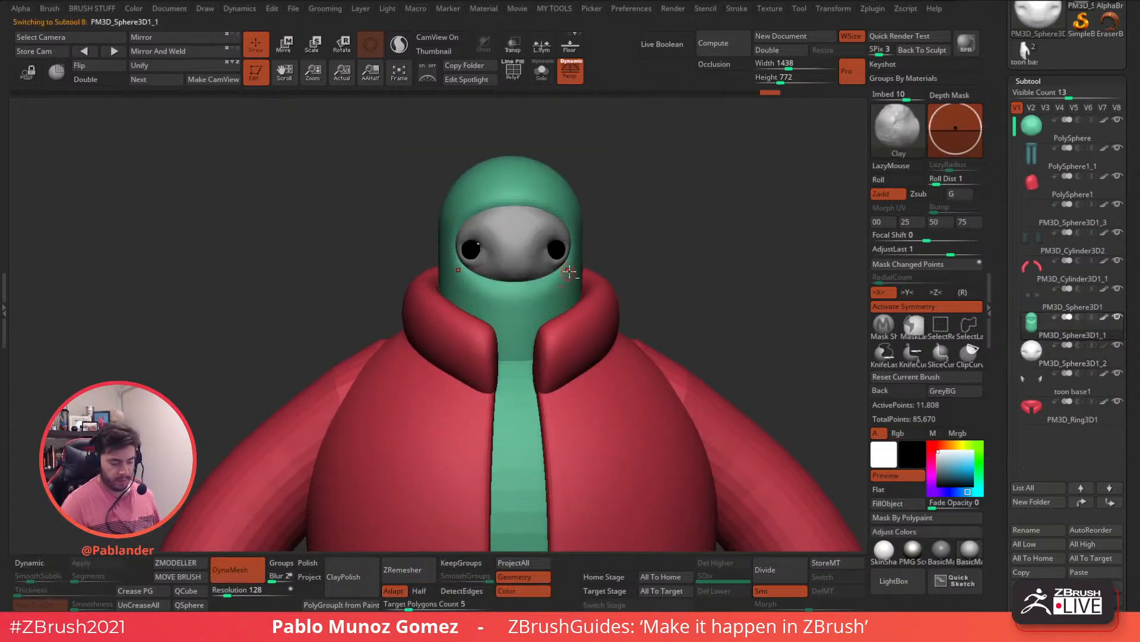
# Step: Examine the face and eyes from the front and at an angle, and view the green hood on its own
pyautogui.keyDown('ctrl'); pyautogui.moveTo(575, 267); pyautogui.dragTo(563, 300, button='right'); pyautogui.keyUp('ctrl')
pyautogui.keyDown('alt'); pyautogui.click(543, 233); pyautogui.keyUp('alt')
pyautogui.moveTo(560, 258); pyautogui.dragTo(541, 255, button='right')
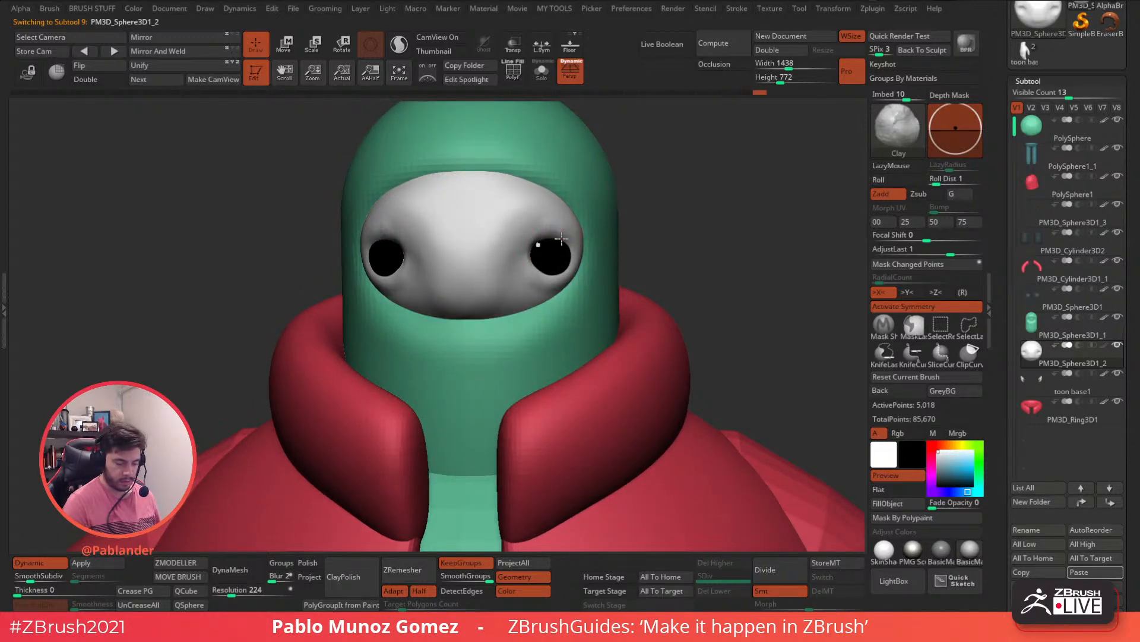
pyautogui.moveTo(548, 243); pyautogui.dragTo(526, 259, button='right')
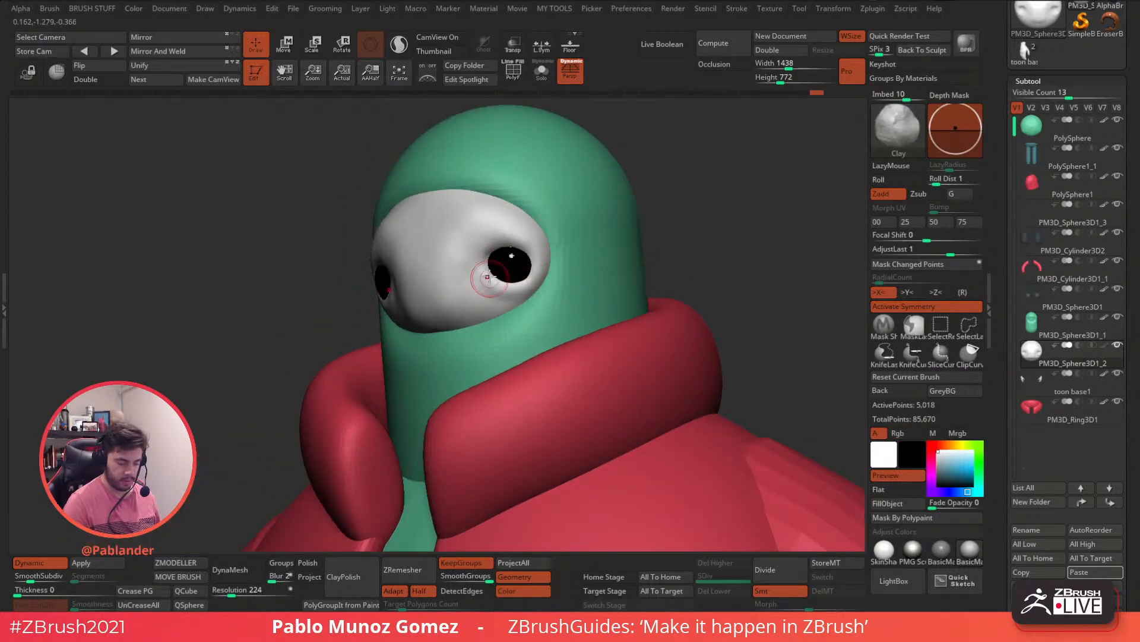
pyautogui.keyDown('shift'); pyautogui.moveTo(486, 256); pyautogui.dragTo(490, 259, button='right'); pyautogui.keyUp('shift')
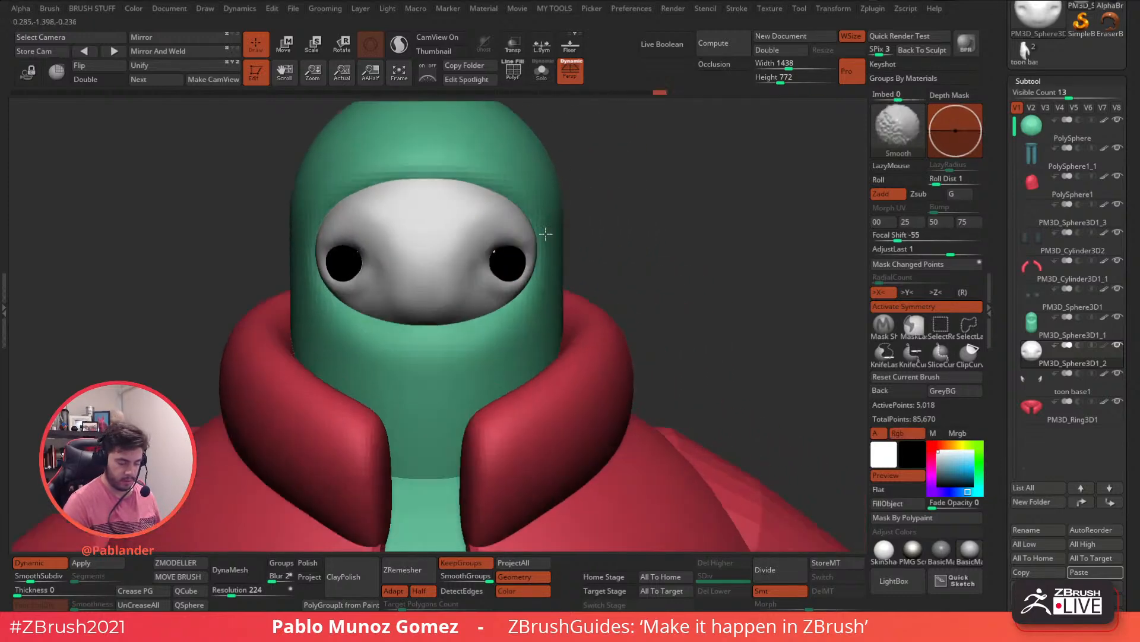
pyautogui.keyDown('ctrl'); pyautogui.moveTo(501, 255); pyautogui.dragTo(594, 277, button='right'); pyautogui.keyUp('ctrl')
pyautogui.keyDown('alt'); pyautogui.click(518, 221); pyautogui.keyUp('alt')
pyautogui.click(540, 73)
pyautogui.keyDown('shift'); pyautogui.moveTo(491, 257); pyautogui.dragTo(487, 259); pyautogui.keyUp('shift')
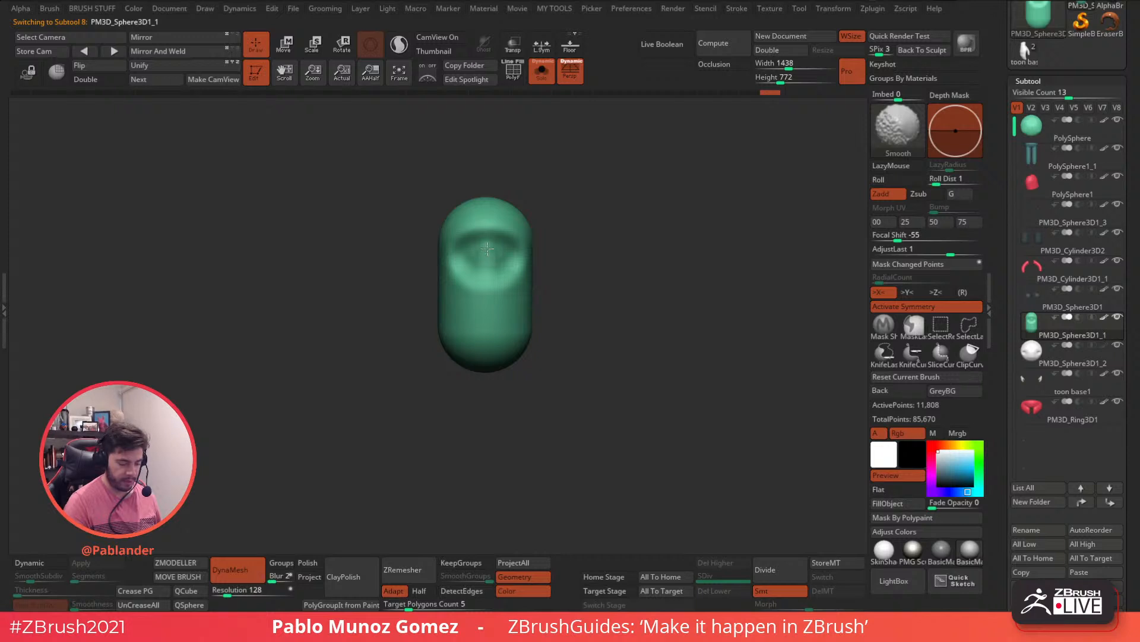
pyautogui.click(540, 76)
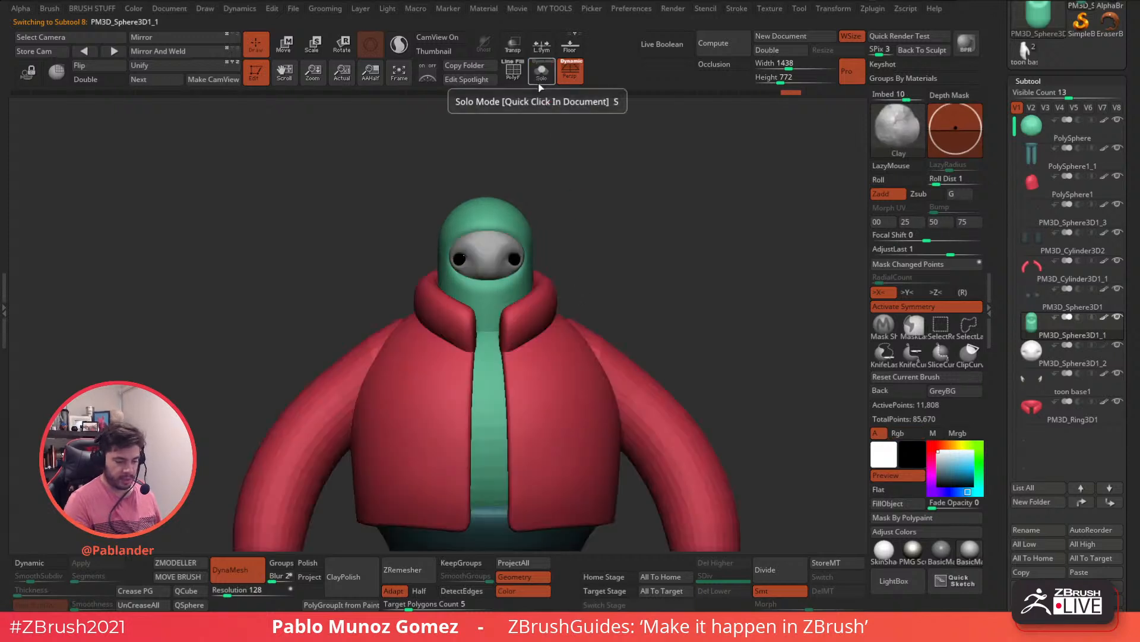
# Step: Isolate the green hood with its wireframe shown, mask the oval face opening, and bring back the full character
pyautogui.keyDown('ctrl'); pyautogui.moveTo(555, 211); pyautogui.dragTo(556, 261, button='right'); pyautogui.keyUp('ctrl')
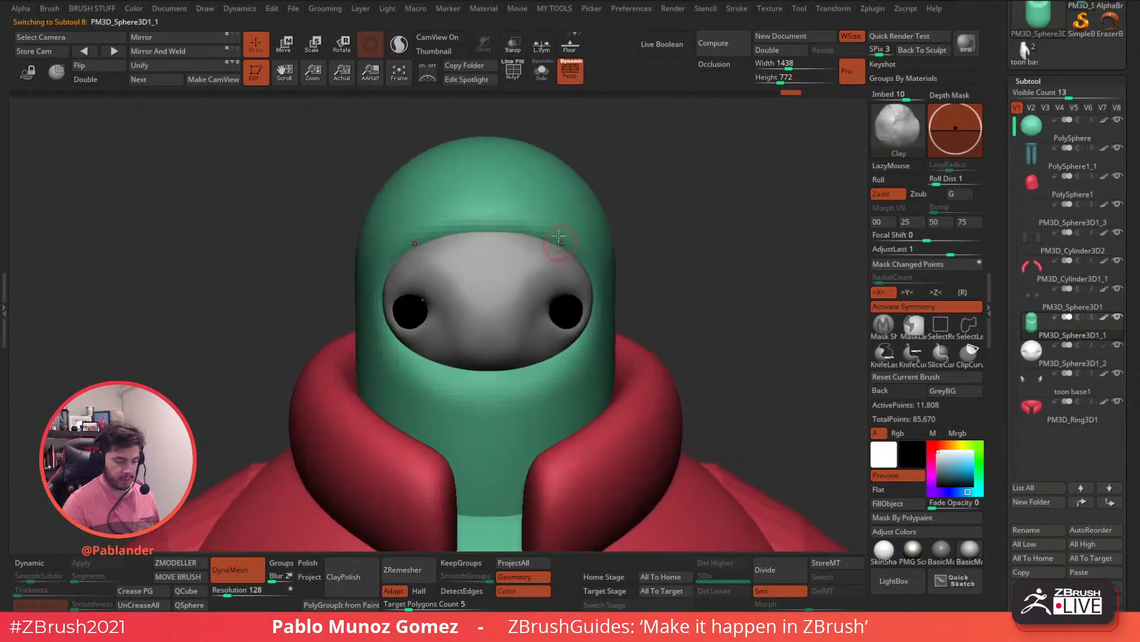
pyautogui.click(513, 73)
pyautogui.click(543, 82)
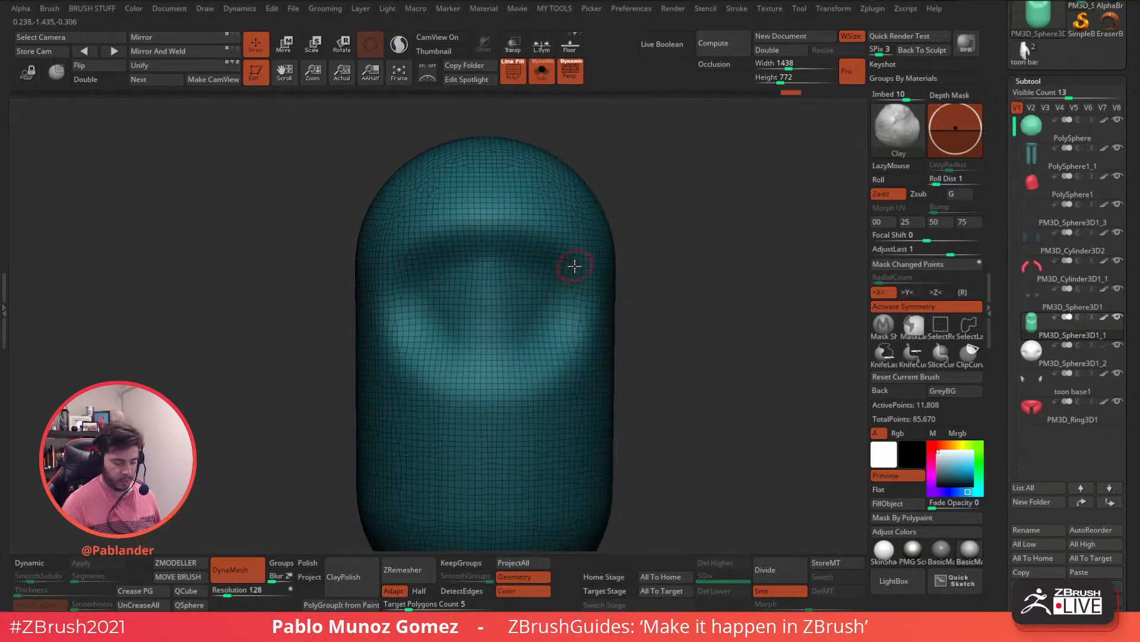
pyautogui.press('space')
pyautogui.moveTo(550, 283); pyautogui.dragTo(556, 281)
pyautogui.moveTo(558, 280)
pyautogui.mouseDown(button='right')
pyautogui.moveTo(641, 265)
pyautogui.moveTo(531, 296)
pyautogui.mouseUp(button='right')
pyautogui.moveTo(529, 298)
pyautogui.keyDown('ctrl'); pyautogui.mouseDown()
pyautogui.moveTo(522, 265)
pyautogui.moveTo(497, 247)
pyautogui.moveTo(448, 255)
pyautogui.moveTo(412, 291)
pyautogui.moveTo(428, 357)
pyautogui.moveTo(510, 295)
pyautogui.moveTo(560, 331)
pyautogui.moveTo(567, 281)
pyautogui.mouseUp(); pyautogui.keyUp('ctrl')
pyautogui.keyDown('ctrl'); pyautogui.moveTo(563, 332); pyautogui.dragTo(504, 359); pyautogui.keyUp('ctrl')
pyautogui.click(516, 77)
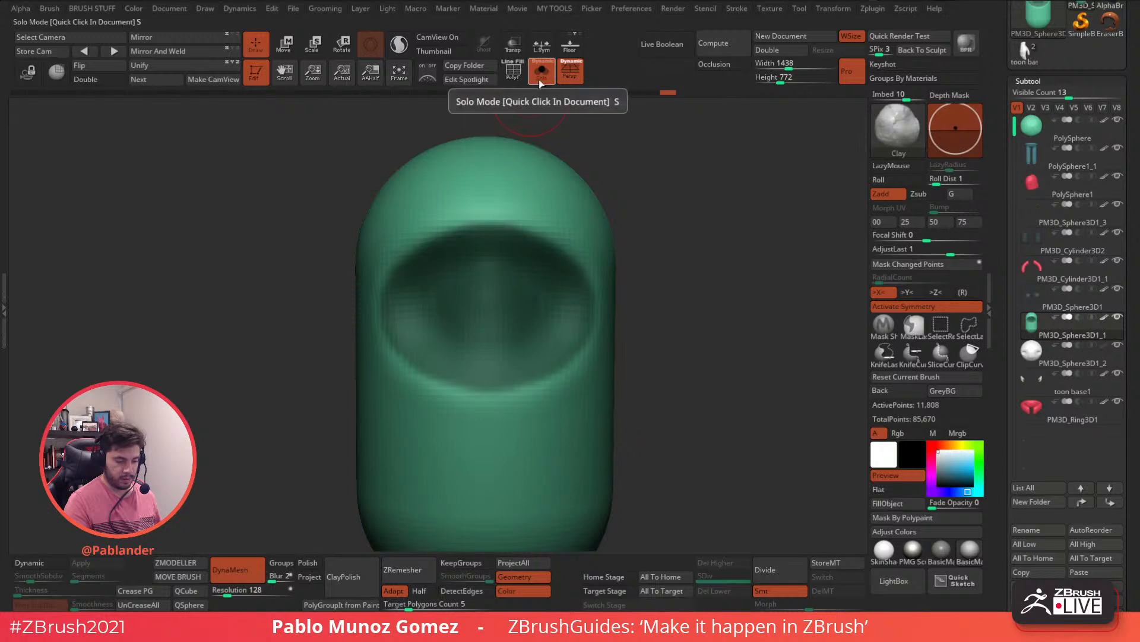
pyautogui.click(540, 80)
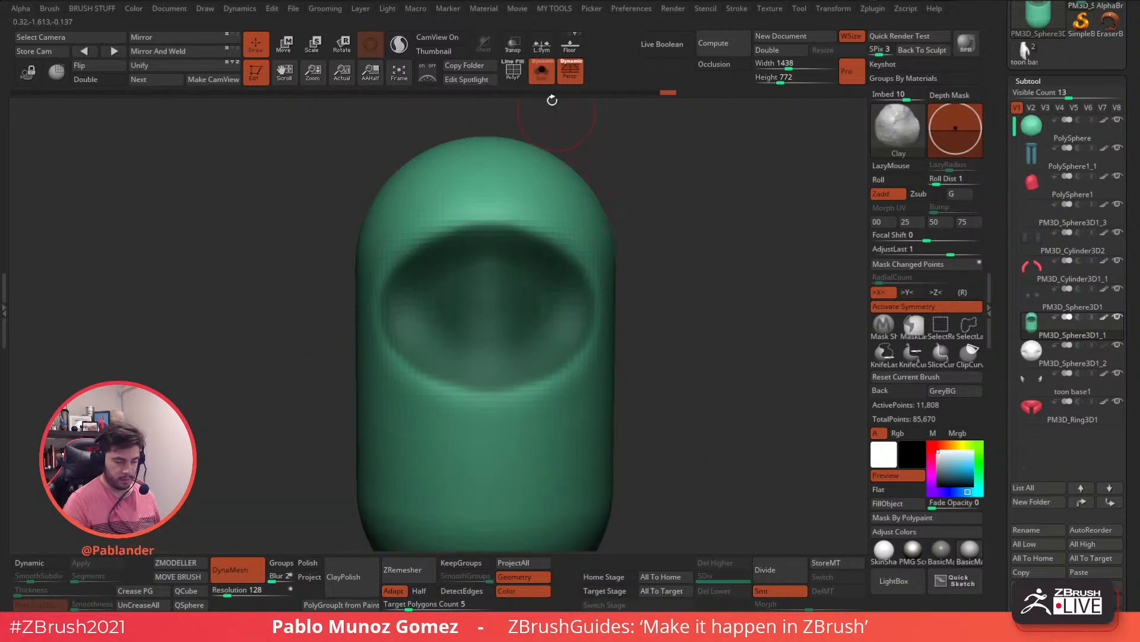
pyautogui.click(542, 71)
# Step: Refine the mask along the rim of the hood's face opening and turn the opening into its own polygroup
pyautogui.press('space')
pyautogui.moveTo(675, 256); pyautogui.dragTo(661, 256)
pyautogui.keyDown('ctrl'); pyautogui.moveTo(602, 327); pyautogui.dragTo(596, 341); pyautogui.keyUp('ctrl')
pyautogui.keyDown('ctrl'); pyautogui.click(629, 315); pyautogui.keyUp('ctrl')
pyautogui.hotkey('ctrl', 'z')
pyautogui.hotkey('ctrl', 'z')
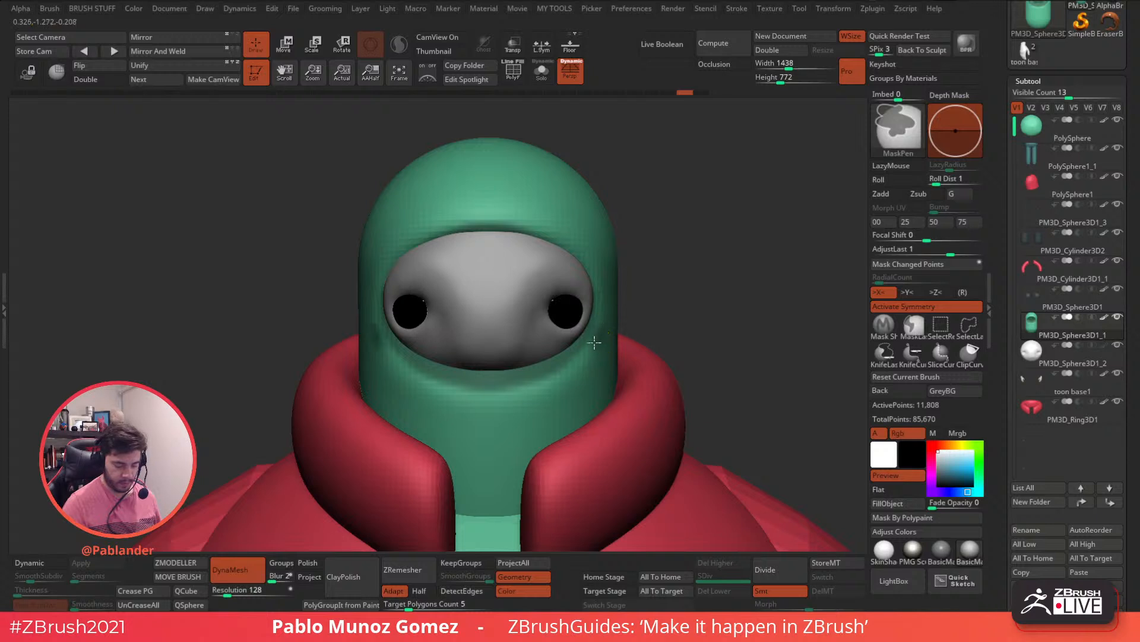
pyautogui.keyDown('ctrl'); pyautogui.click(644, 315); pyautogui.keyUp('ctrl')
pyautogui.hotkey('ctrl', 'z')
pyautogui.hotkey('ctrl', 'z')
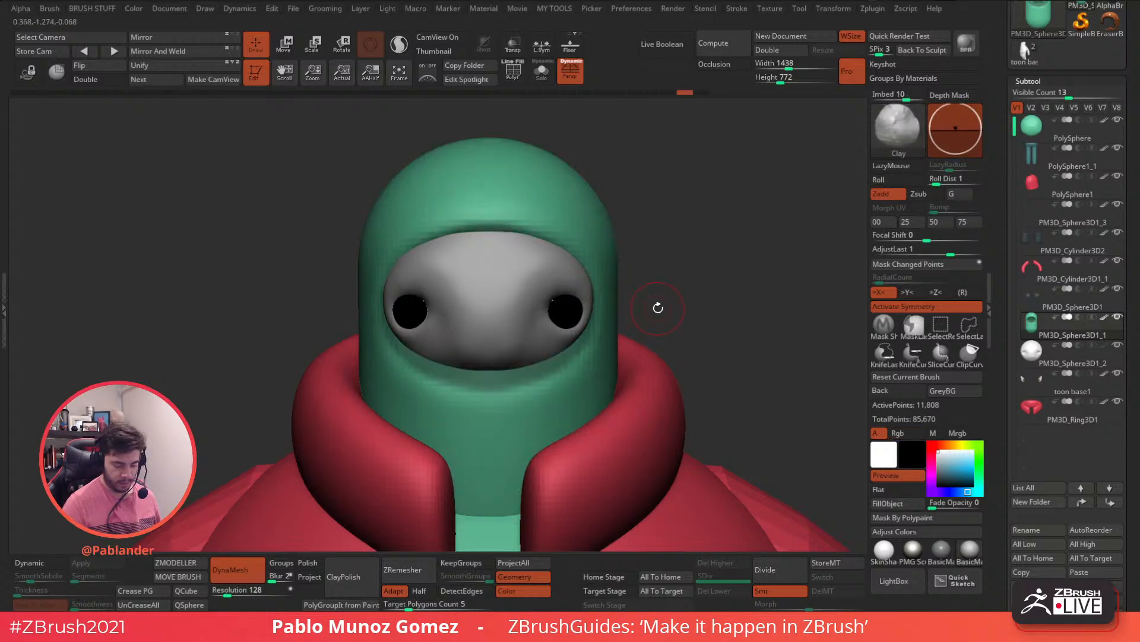
pyautogui.hotkey('ctrl', 'z')
pyautogui.moveTo(606, 323)
pyautogui.keyDown('ctrl'); pyautogui.mouseDown()
pyautogui.moveTo(542, 382)
pyautogui.moveTo(482, 392)
pyautogui.mouseUp(); pyautogui.keyUp('ctrl')
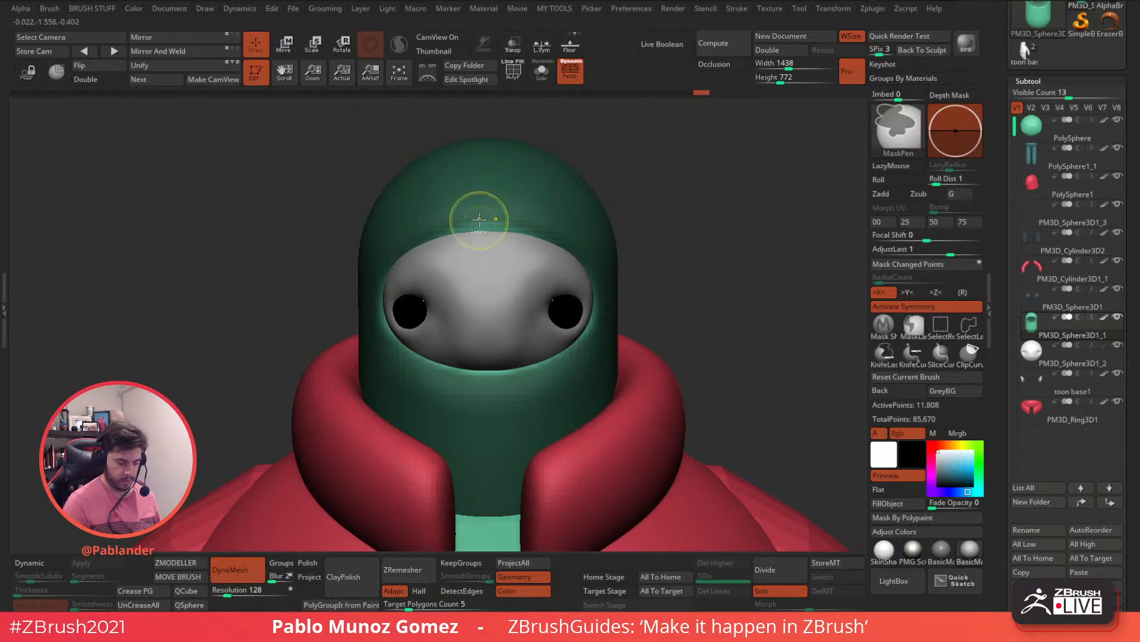
pyautogui.keyDown('ctrl'); pyautogui.click(698, 268); pyautogui.keyUp('ctrl')
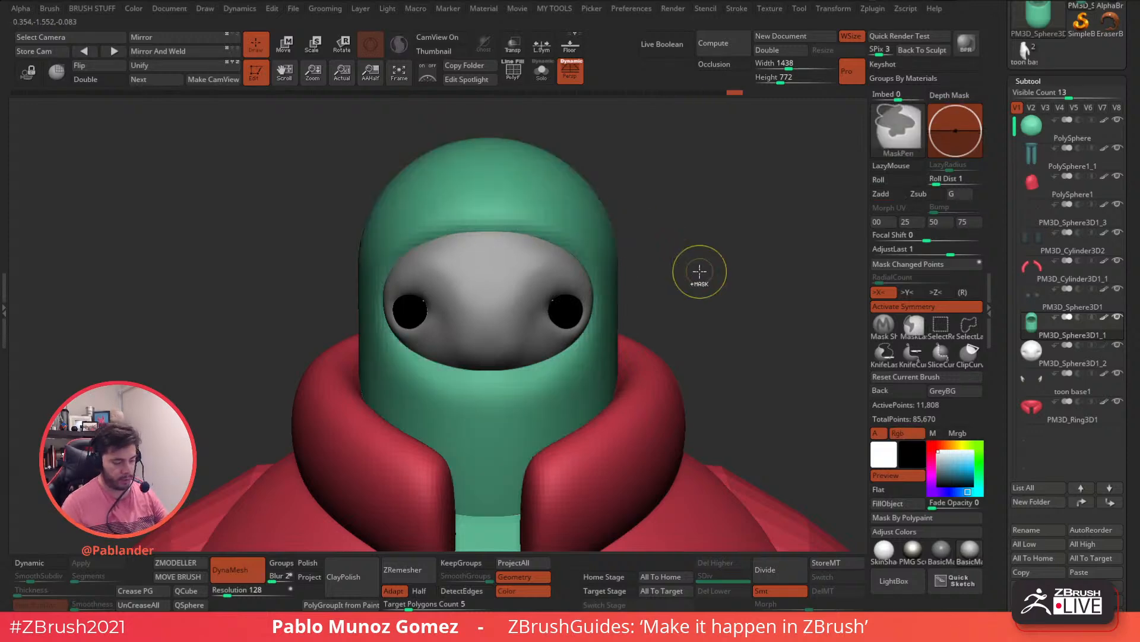
# Step: Isolate the hood with its wireframe shown and ZRemesh it at half density with KeepGroups on
pyautogui.click(519, 77)
pyautogui.click(542, 78)
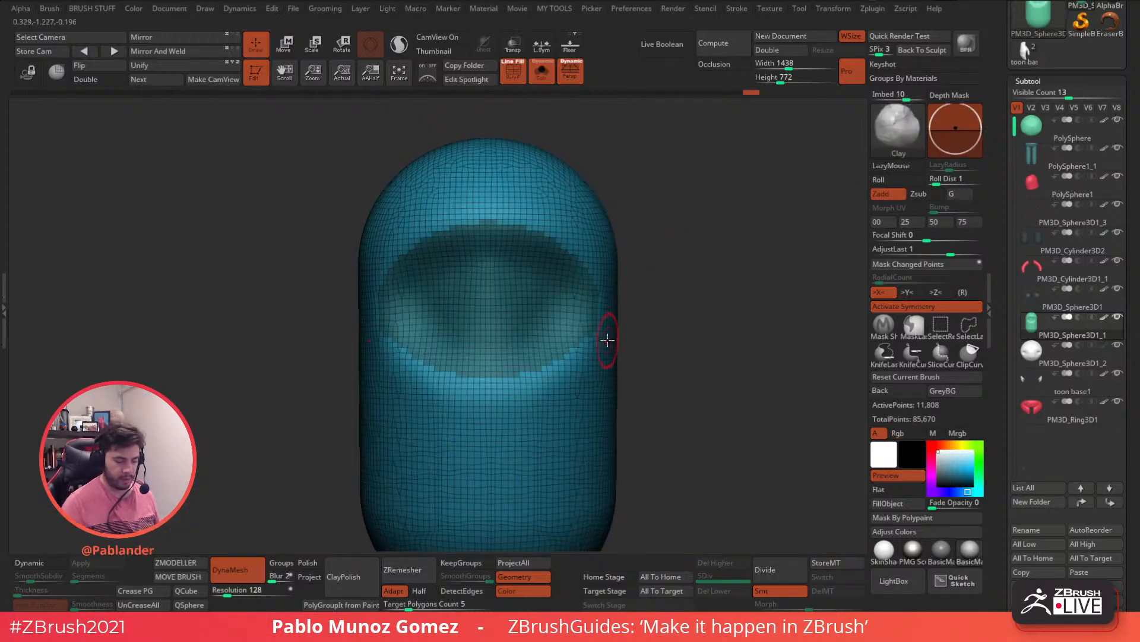
pyautogui.moveTo(612, 331); pyautogui.dragTo(631, 343)
pyautogui.moveTo(592, 240); pyautogui.dragTo(644, 298, button='right')
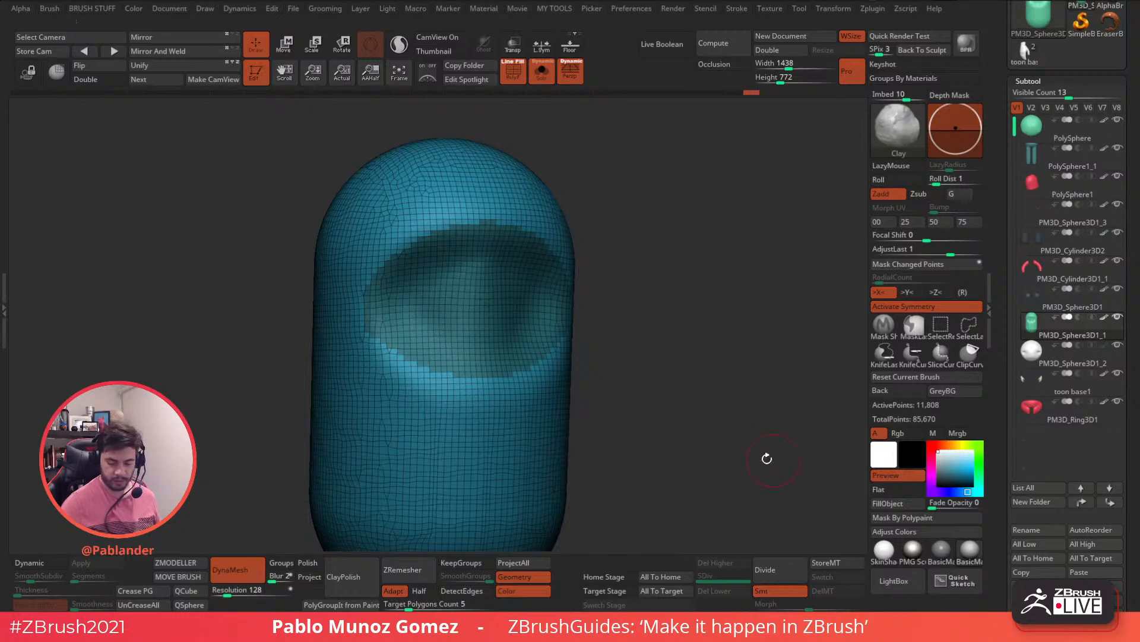
pyautogui.moveTo(816, 464); pyautogui.dragTo(743, 410, button='right')
pyautogui.click(420, 590)
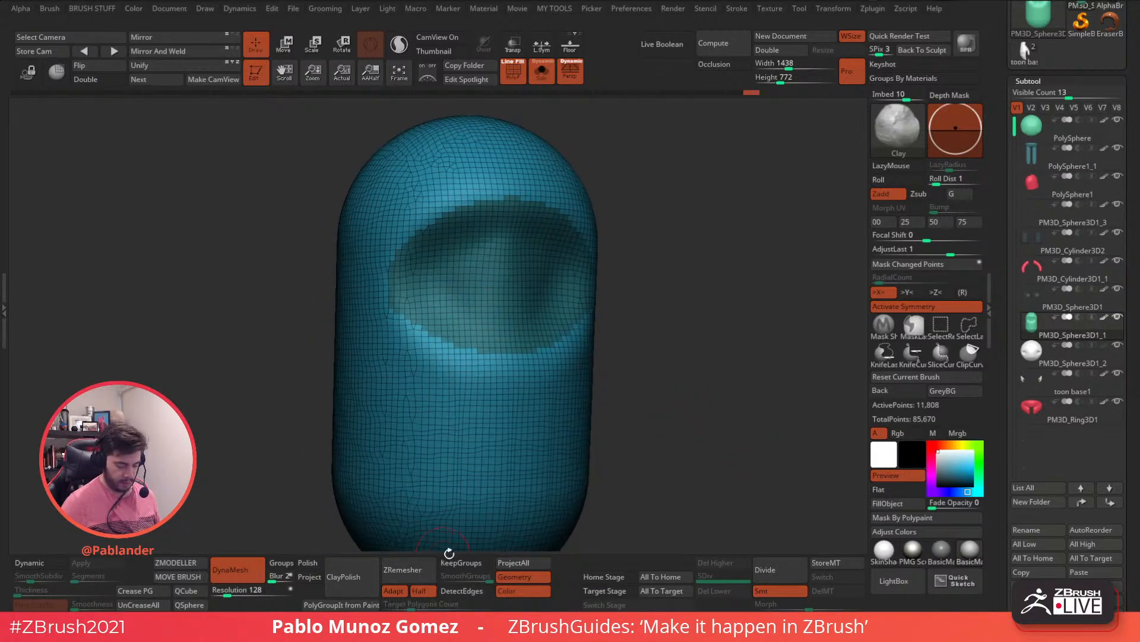
pyautogui.click(414, 569)
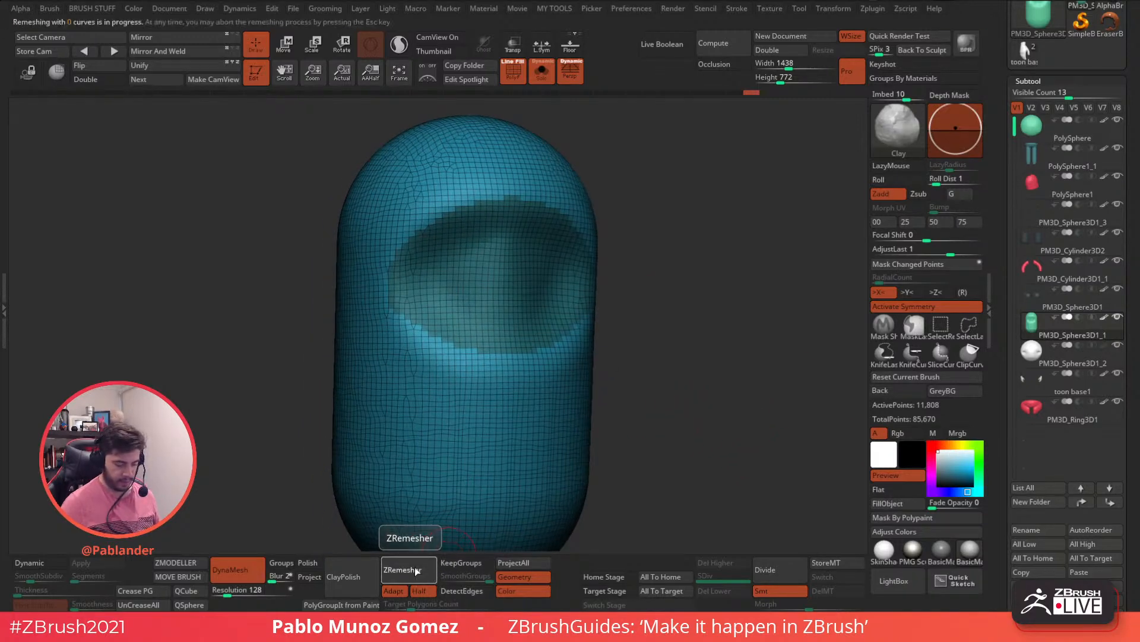
pyautogui.click(489, 559)
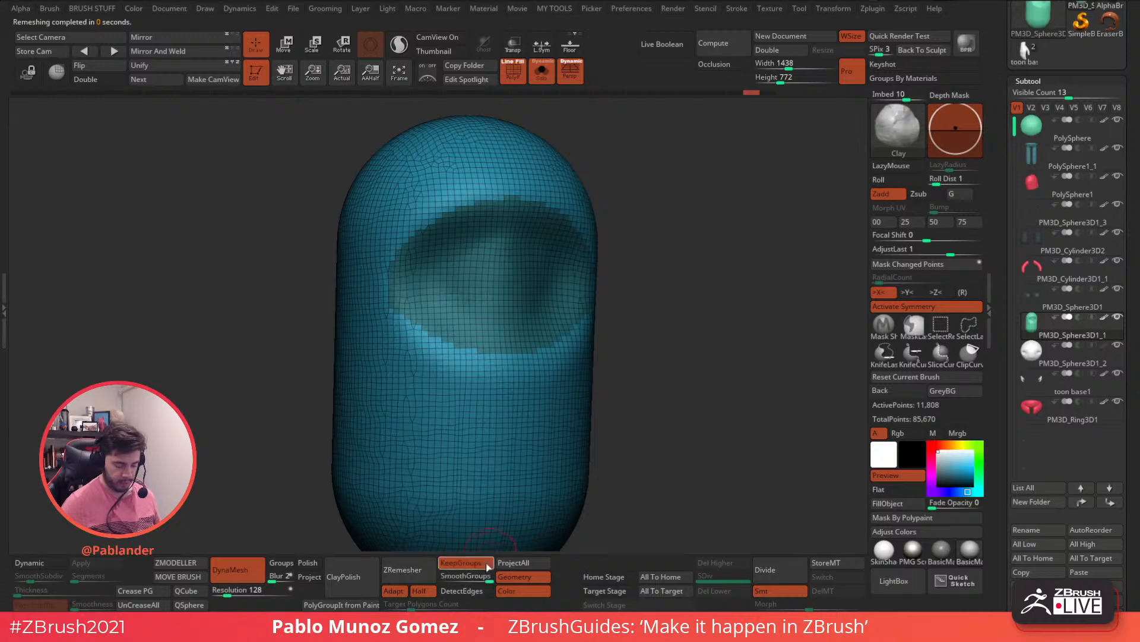
pyautogui.click(417, 571)
pyautogui.keyDown('shift'); pyautogui.moveTo(500, 466); pyautogui.dragTo(470, 478, button='right'); pyautogui.keyUp('shift')
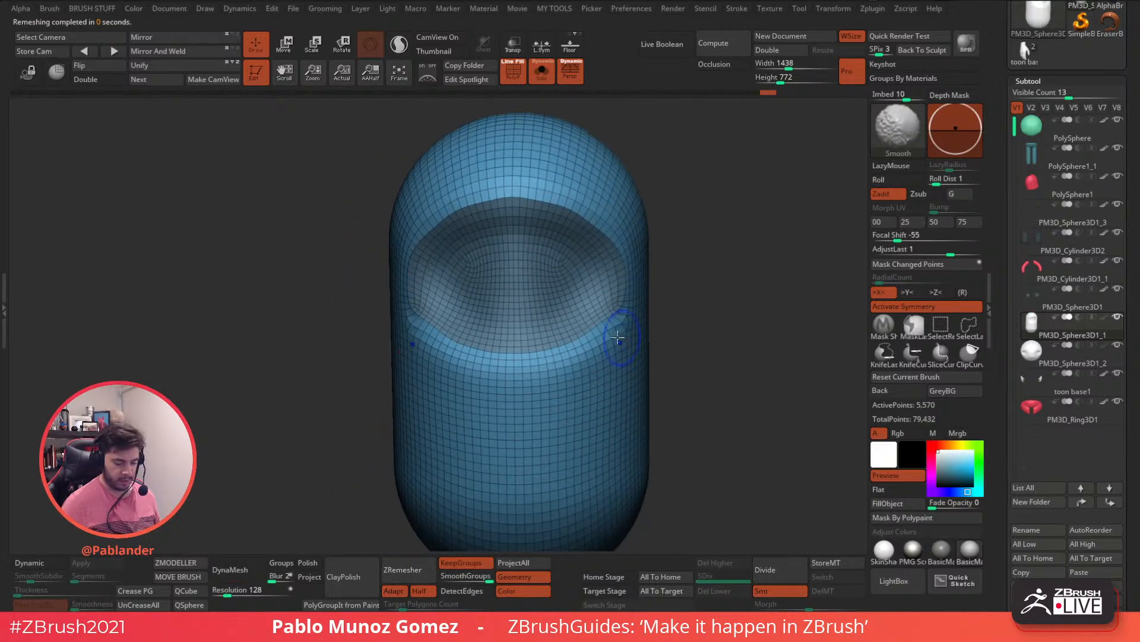
# Step: ZRemesh the hood at half density once more, applying Polish By Groups before and after the remesh
pyautogui.press('1')
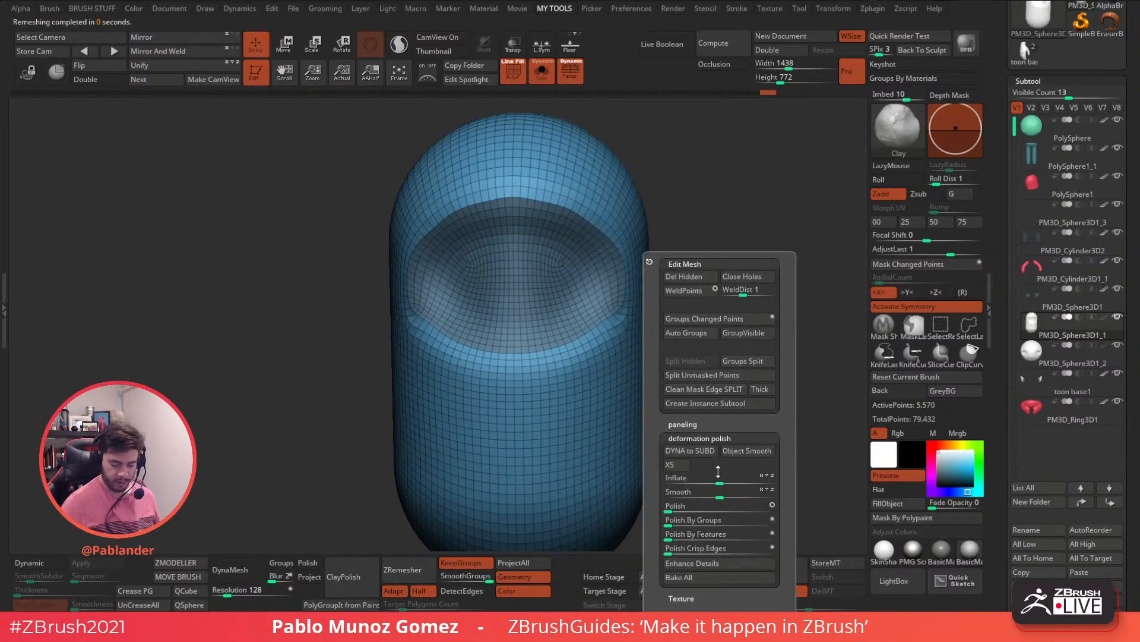
pyautogui.click(679, 521)
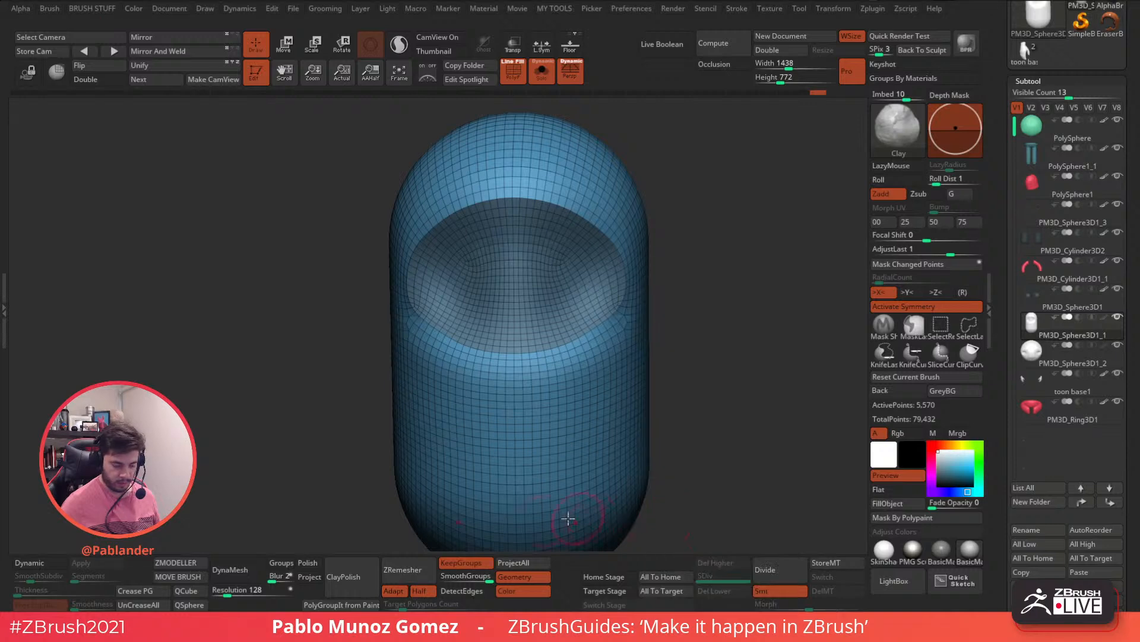
pyautogui.click(413, 569)
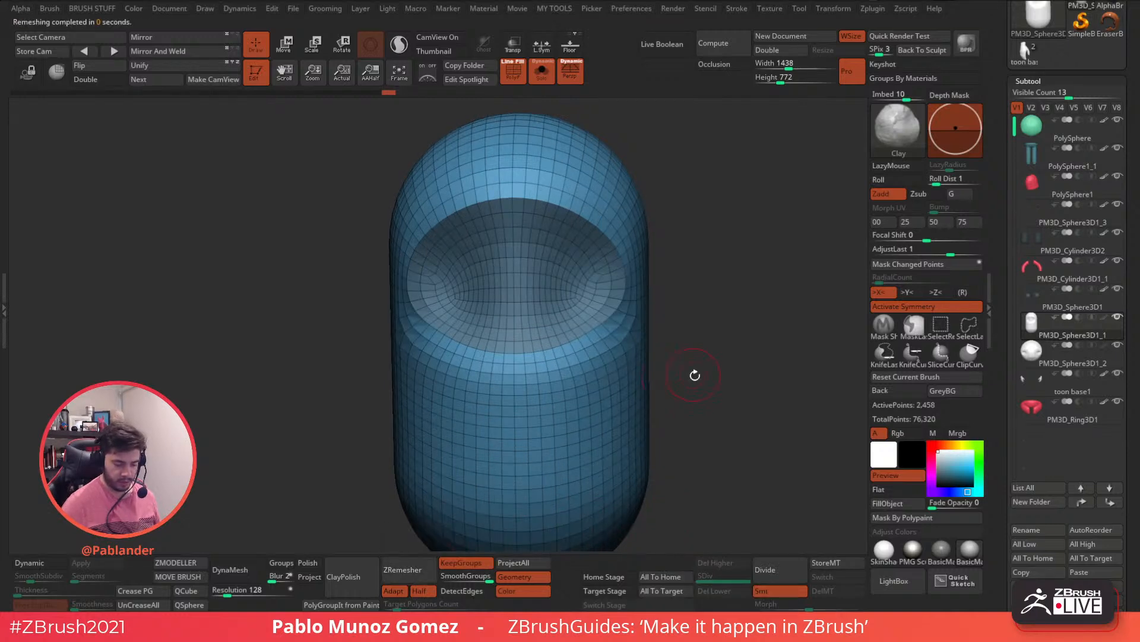
pyautogui.press('1')
pyautogui.click(655, 519)
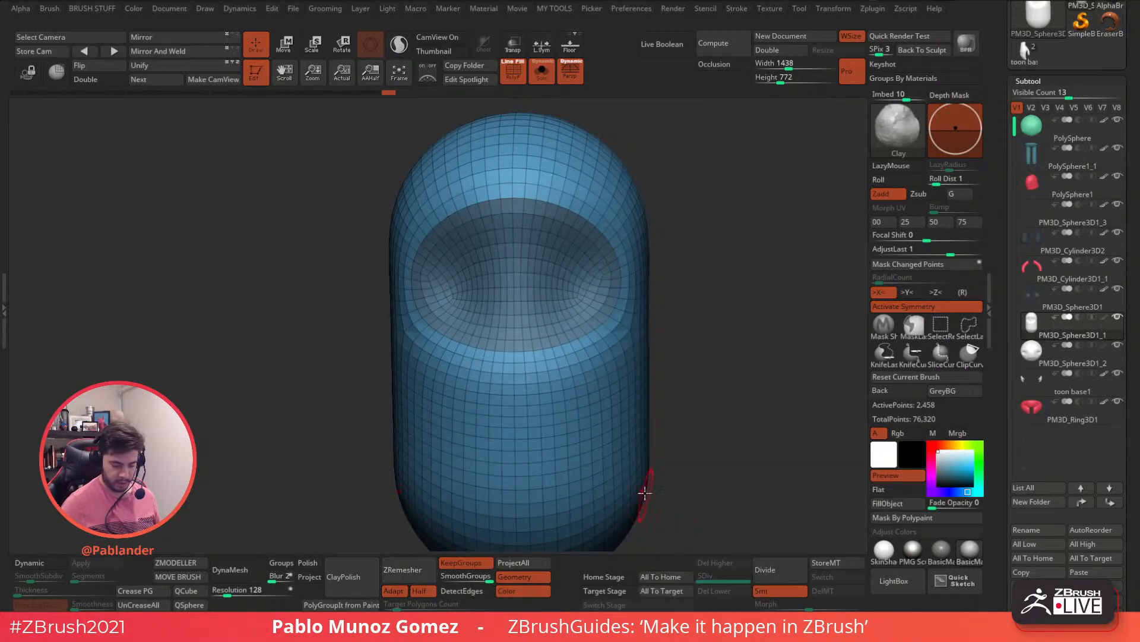
pyautogui.moveTo(679, 432); pyautogui.dragTo(690, 427)
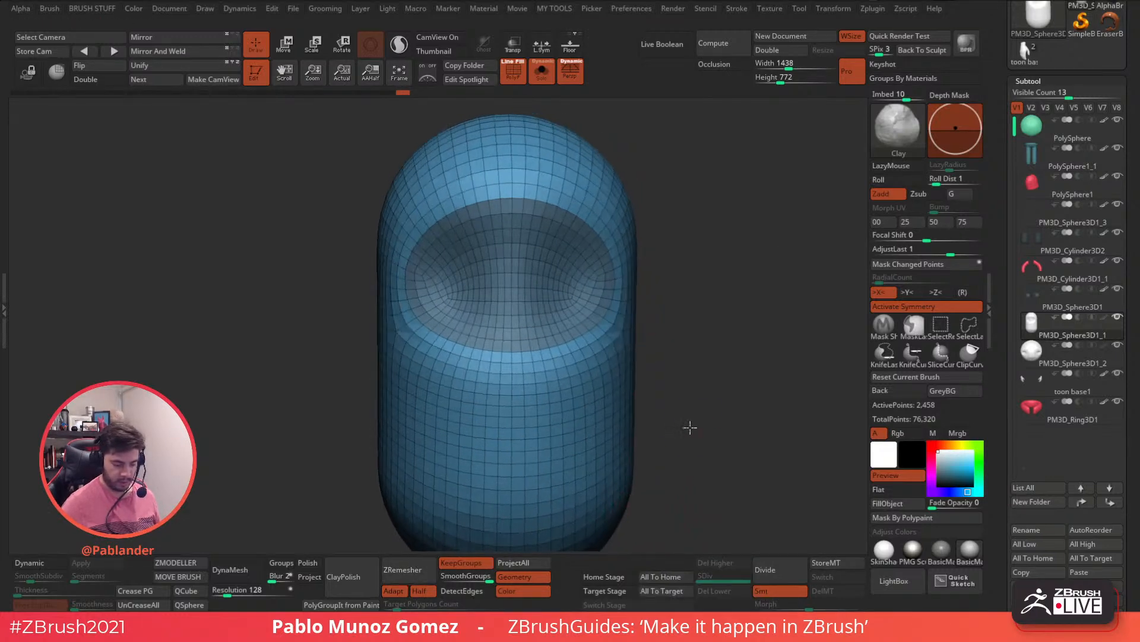
# Step: Show the full character and adjust the rim of the hood's face opening around the face with the Move brush
pyautogui.click(542, 74)
pyautogui.press('b')
pyautogui.press('m')
pyautogui.press('v')
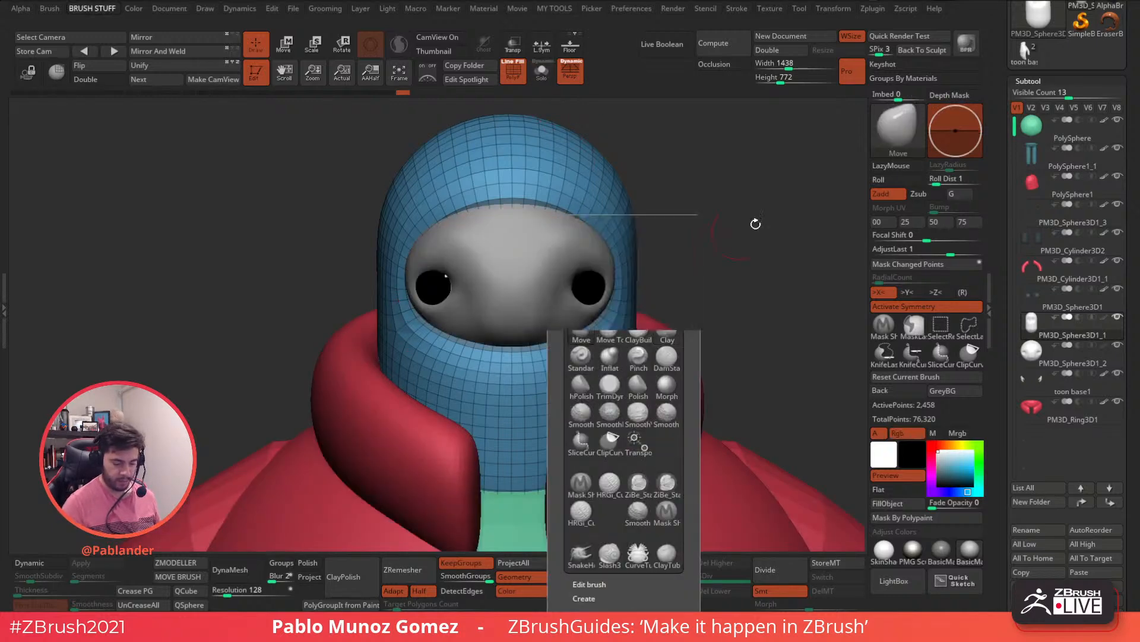
pyautogui.press('space')
pyautogui.rightClick(605, 241)
pyautogui.moveTo(604, 239)
pyautogui.mouseDown()
pyautogui.moveTo(614, 238)
pyautogui.moveTo(600, 244)
pyautogui.mouseUp()
pyautogui.rightClick(606, 245)
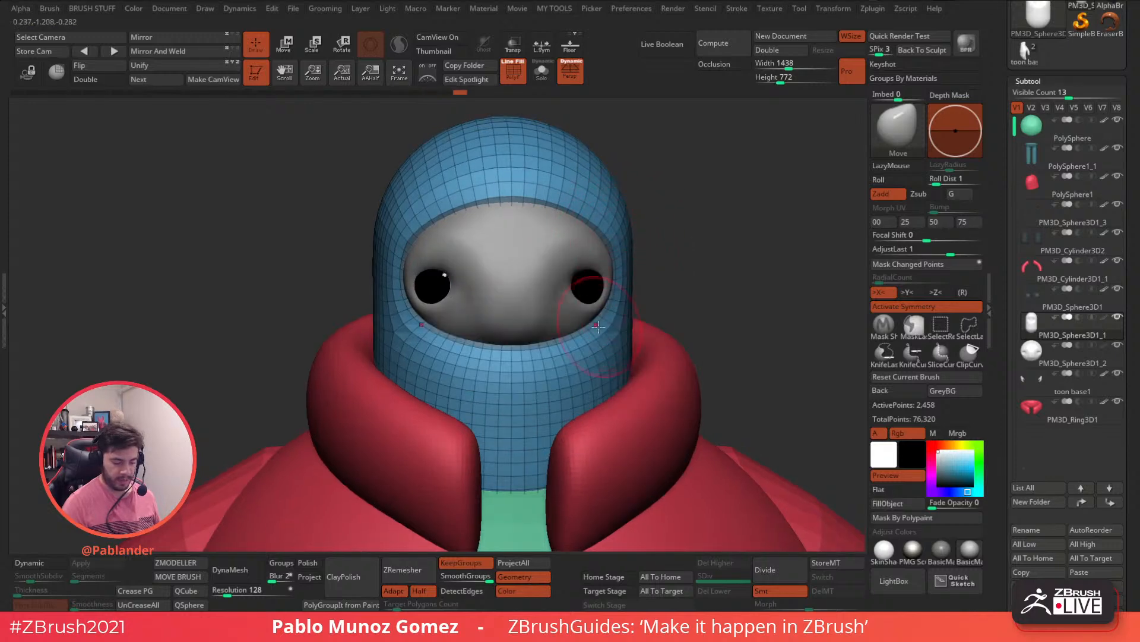
pyautogui.moveTo(409, 245); pyautogui.dragTo(400, 279)
pyautogui.moveTo(511, 202); pyautogui.dragTo(566, 203)
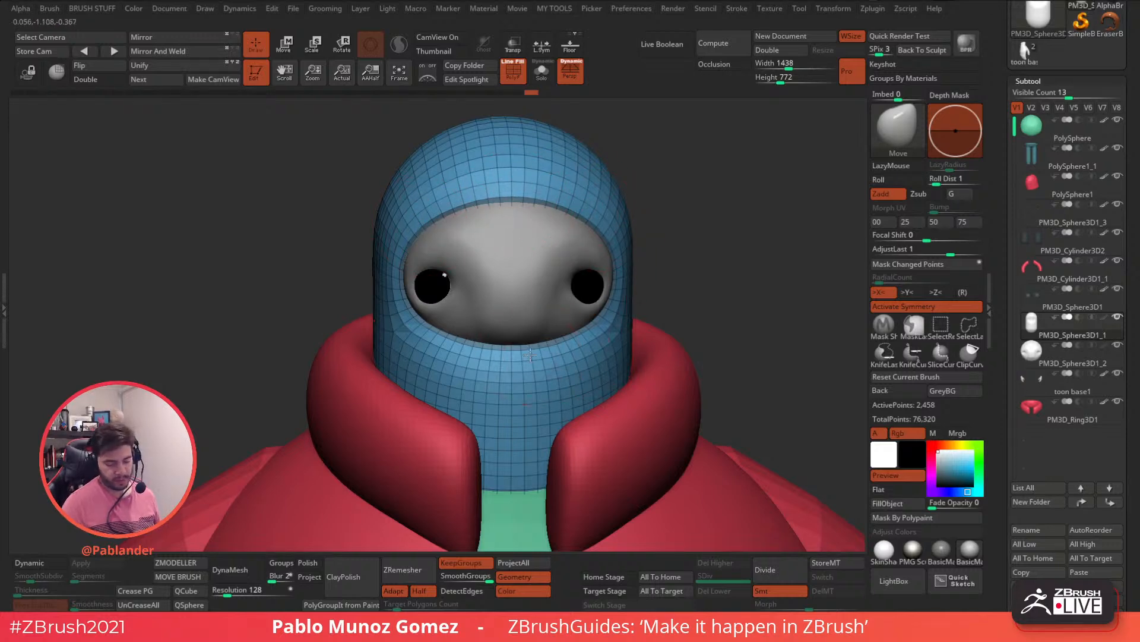
# Step: Hide the wireframe, turn on Dynamic Subdivision for the hood and fill it with the green sampled from the shirt
pyautogui.moveTo(682, 314); pyautogui.dragTo(646, 333)
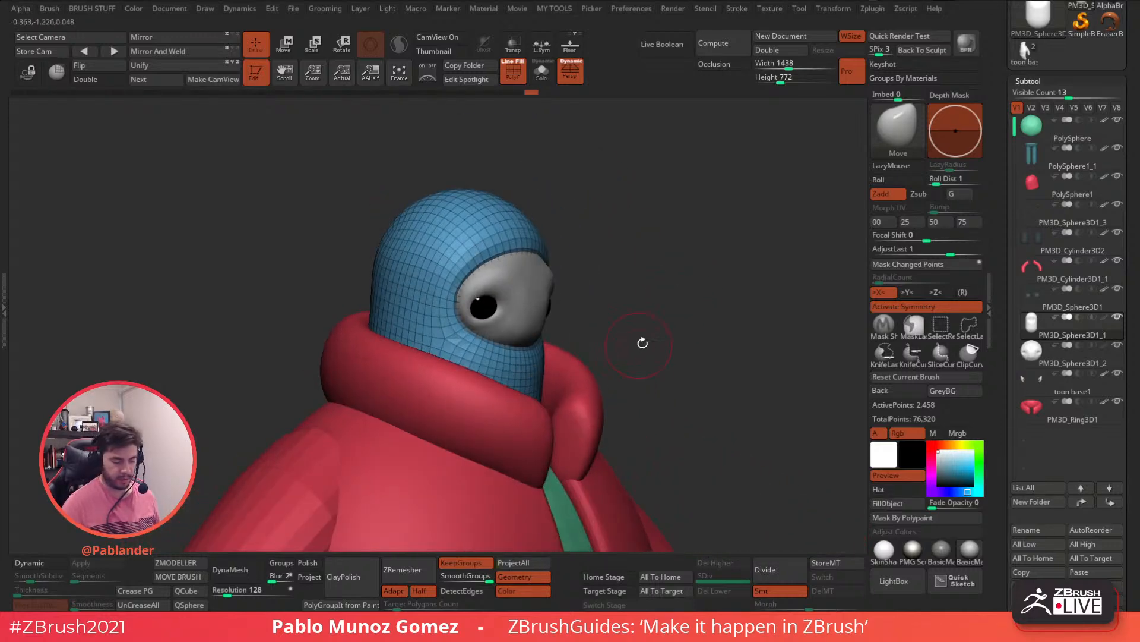
pyautogui.click(513, 71)
pyautogui.keyDown('alt'); pyautogui.moveTo(581, 255); pyautogui.dragTo(618, 328); pyautogui.keyUp('alt')
pyautogui.keyDown('alt'); pyautogui.moveTo(593, 400); pyautogui.dragTo(590, 340, button='right'); pyautogui.keyUp('alt')
pyautogui.click(37, 562)
pyautogui.moveTo(886, 457); pyautogui.dragTo(527, 335)
pyautogui.click(907, 504)
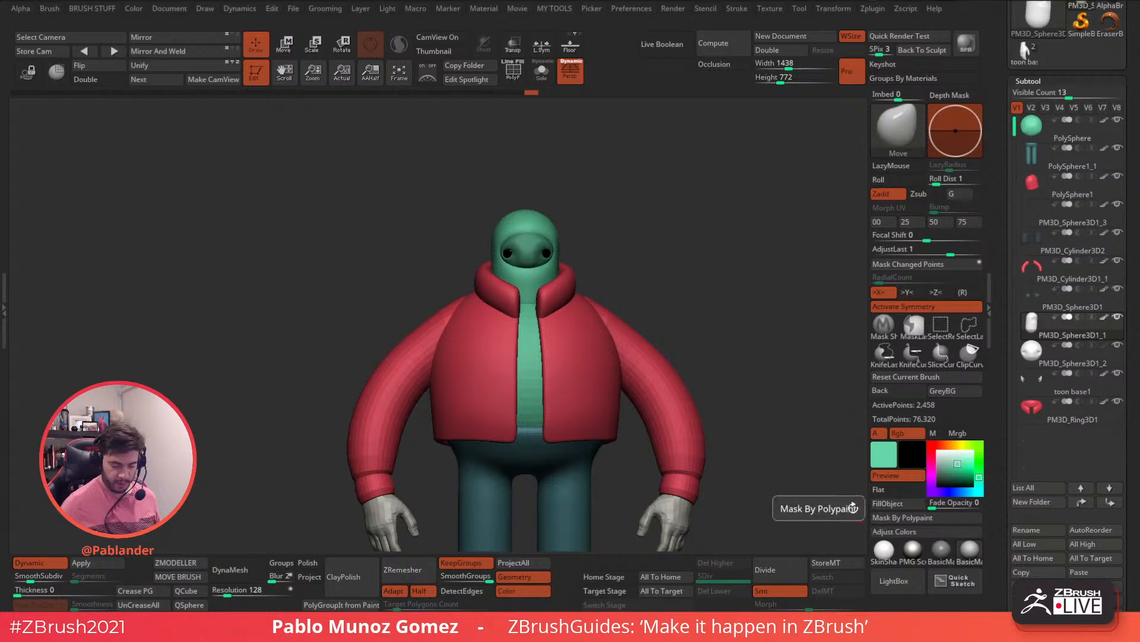
pyautogui.hotkey('ctrl', 'z')
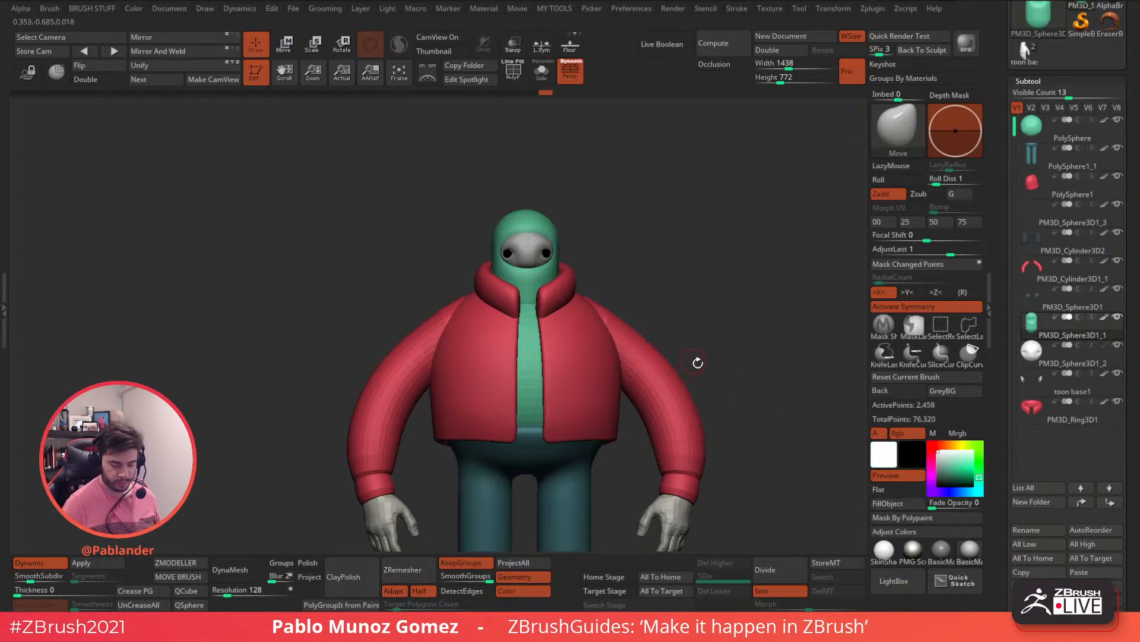
# Step: Select the face and fill it with the colour sampled from the character's hand
pyautogui.keyDown('alt'); pyautogui.click(527, 264); pyautogui.keyUp('alt')
pyautogui.moveTo(944, 459); pyautogui.dragTo(675, 519)
pyautogui.click(895, 503)
# Step: Select the green shirt, check its isolated mesh in wireframe, and turn on Dynamic Subdivision for it within the full character
pyautogui.keyDown('alt'); pyautogui.moveTo(712, 360); pyautogui.dragTo(681, 298); pyautogui.keyUp('alt')
pyautogui.click(541, 72)
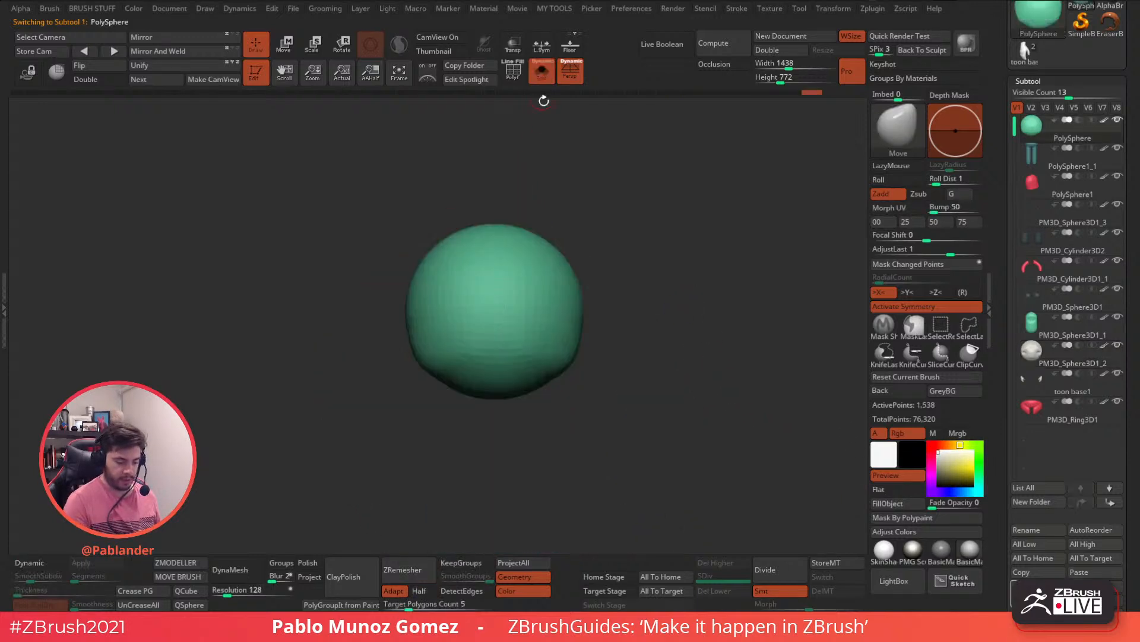
pyautogui.moveTo(558, 190)
pyautogui.mouseDown()
pyautogui.moveTo(606, 191)
pyautogui.moveTo(565, 119)
pyautogui.mouseUp()
pyautogui.click(515, 73)
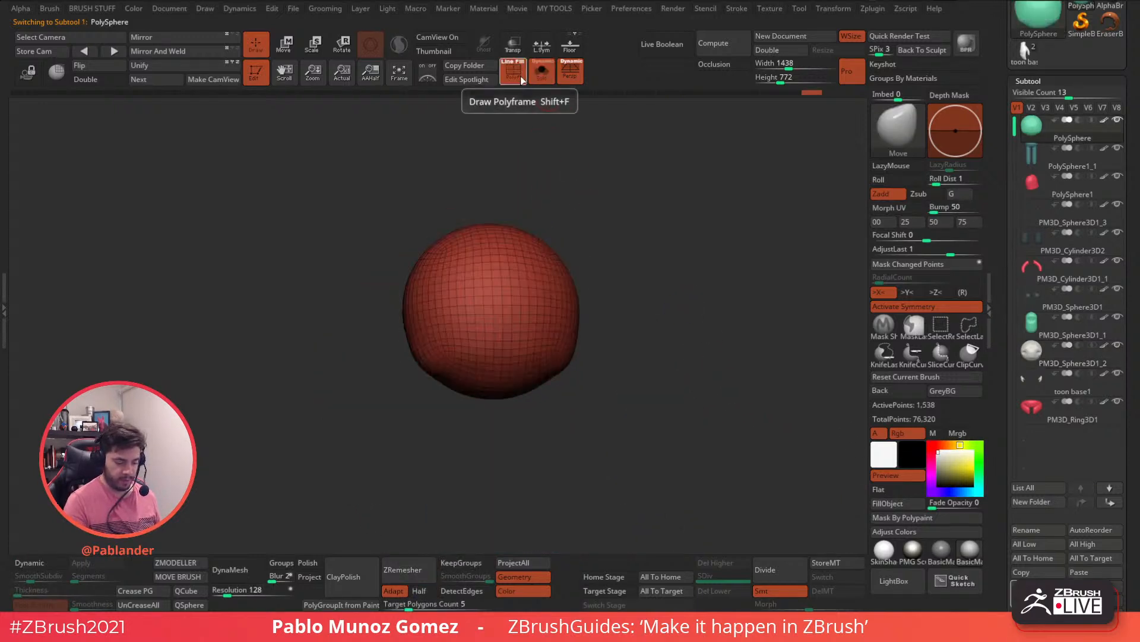
pyautogui.click(541, 72)
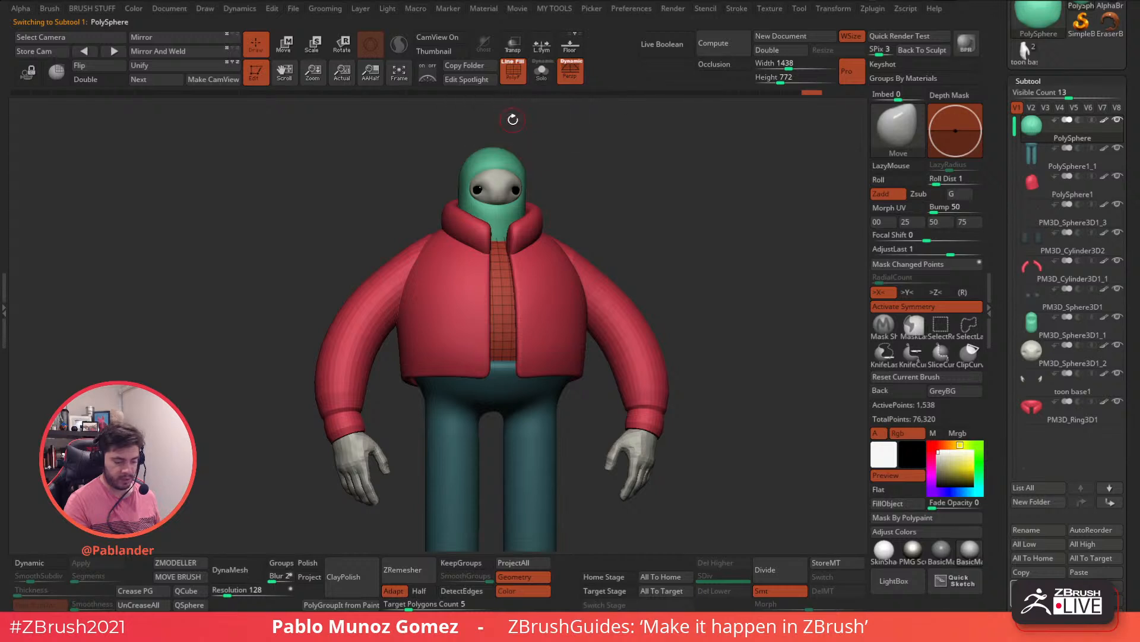
pyautogui.click(40, 563)
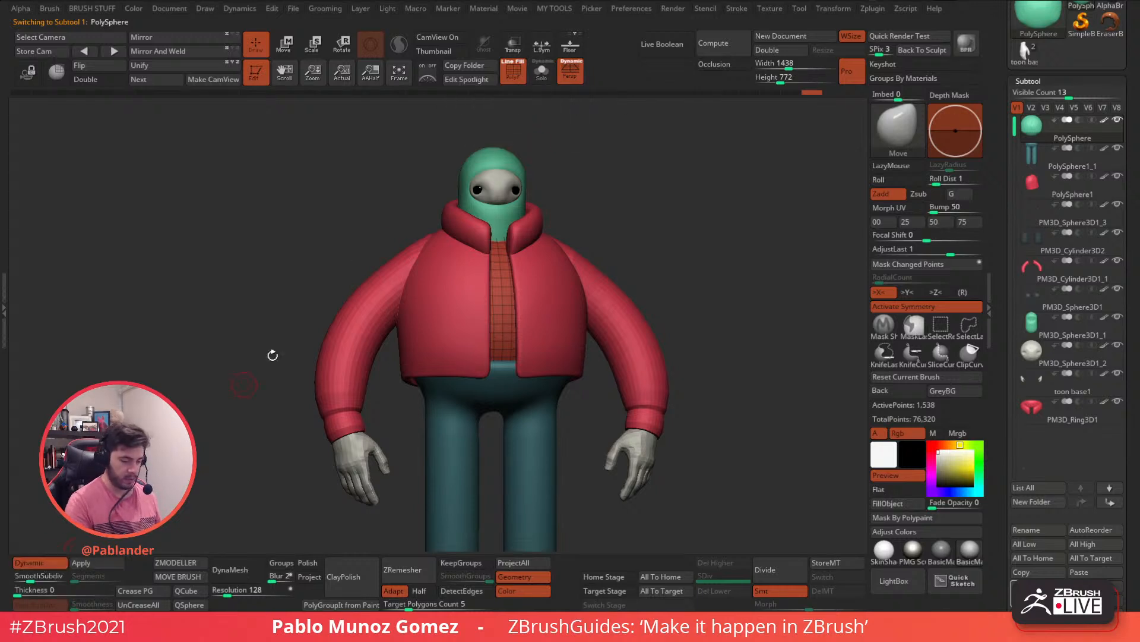
pyautogui.click(520, 77)
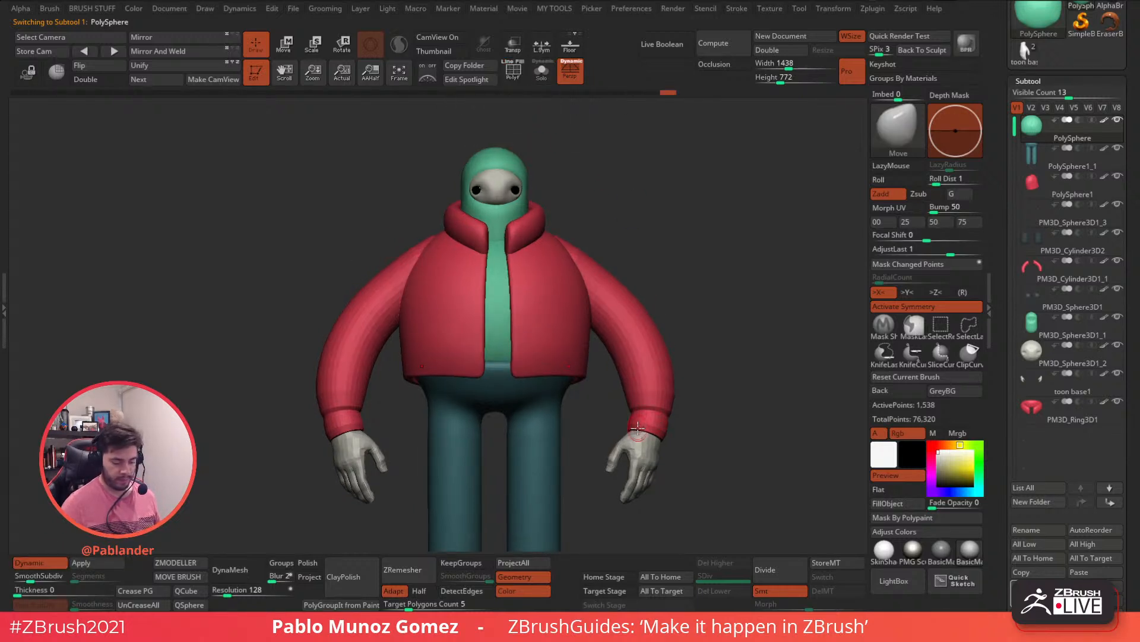
# Step: Select the jacket collar and isolate it with its wireframe shown
pyautogui.keyDown('alt'); pyautogui.click(607, 286); pyautogui.keyUp('alt')
pyautogui.moveTo(721, 324); pyautogui.dragTo(525, 282)
pyautogui.keyDown('alt'); pyautogui.click(528, 216); pyautogui.keyUp('alt')
pyautogui.click(515, 72)
pyautogui.keyDown('shift'); pyautogui.moveTo(570, 148); pyautogui.dragTo(593, 186); pyautogui.keyUp('shift')
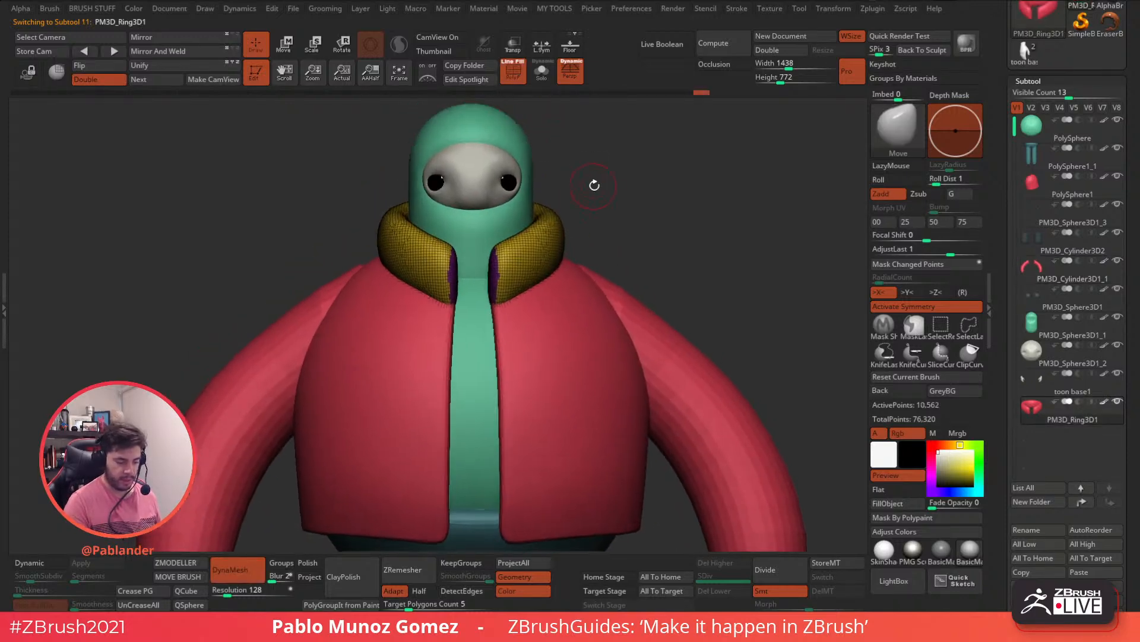
pyautogui.click(541, 70)
pyautogui.moveTo(540, 102); pyautogui.dragTo(572, 206)
pyautogui.moveTo(610, 281); pyautogui.dragTo(597, 336)
pyautogui.moveTo(688, 334); pyautogui.dragTo(642, 355)
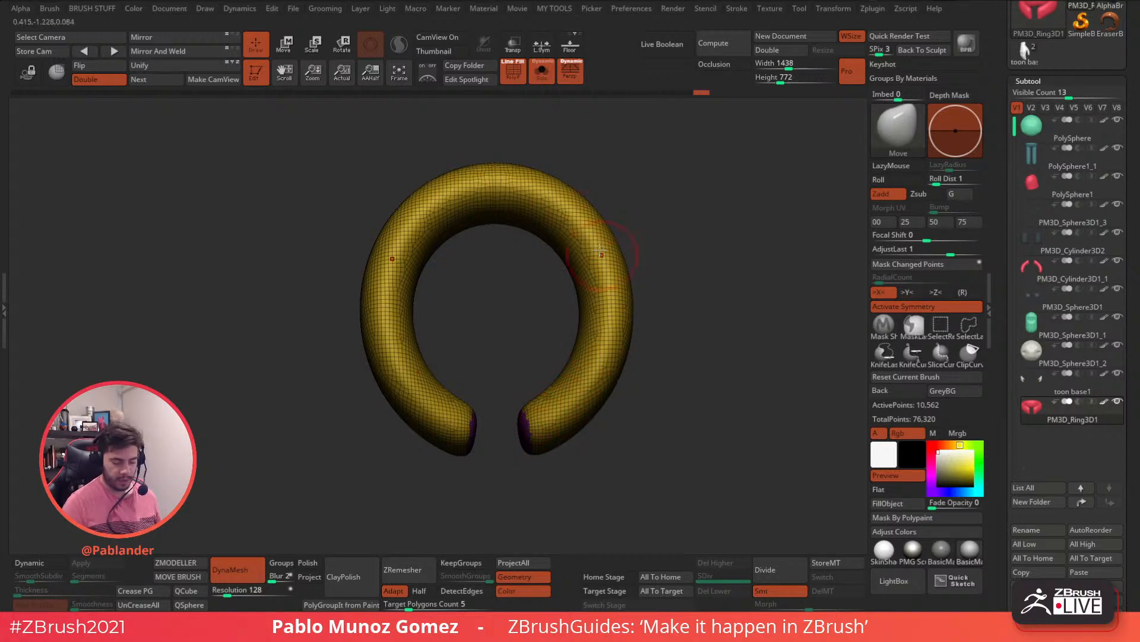
# Step: Hide the collar's inner surface with a lasso selection, give the outer surface its own polygroup, and show the whole collar
pyautogui.moveTo(660, 252); pyautogui.dragTo(597, 320)
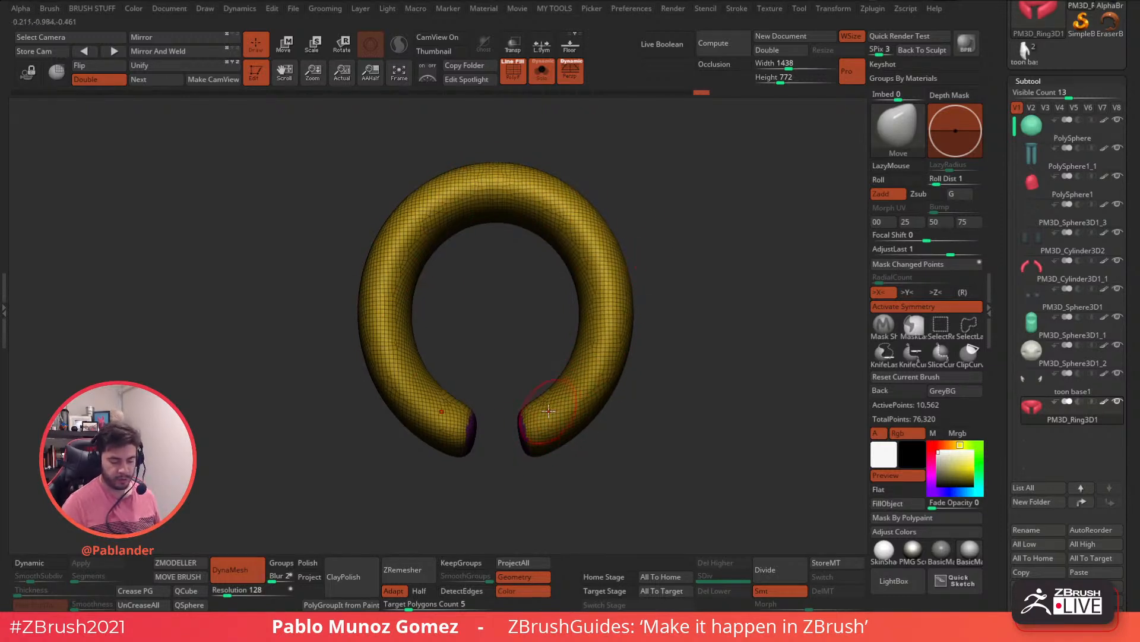
pyautogui.moveTo(641, 233); pyautogui.dragTo(654, 259)
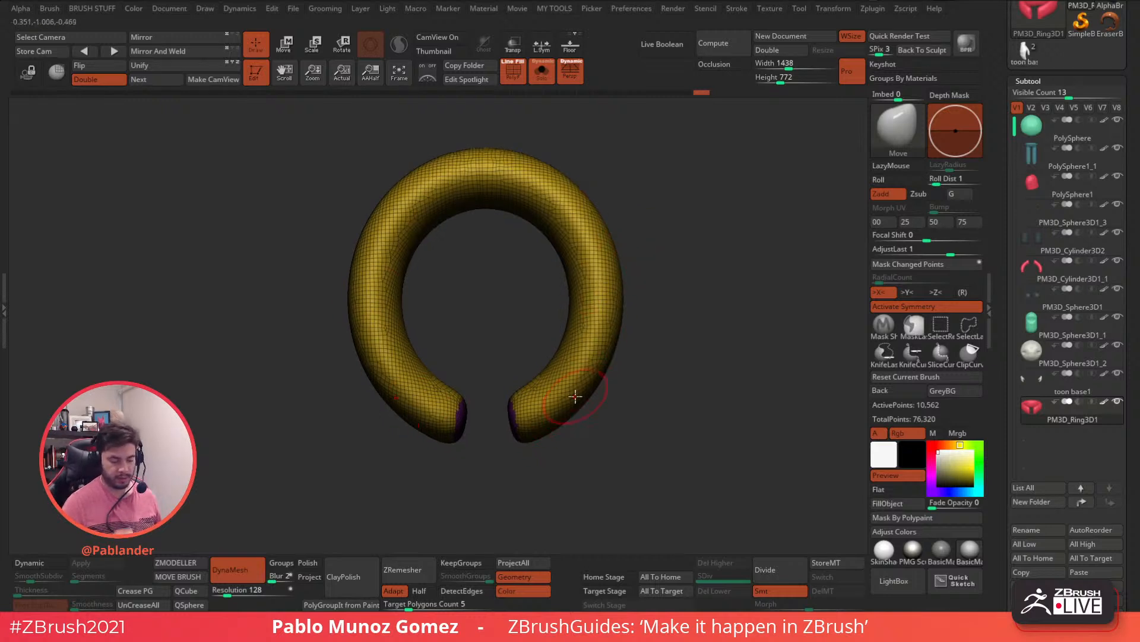
pyautogui.click(976, 326)
pyautogui.moveTo(473, 423)
pyautogui.keyDown('ctrl'); pyautogui.keyDown('shift'); pyautogui.mouseDown()
pyautogui.moveTo(395, 357)
pyautogui.moveTo(381, 232)
pyautogui.moveTo(478, 171)
pyautogui.moveTo(536, 205)
pyautogui.moveTo(513, 331)
pyautogui.mouseUp(); pyautogui.keyUp('shift'); pyautogui.keyUp('ctrl')
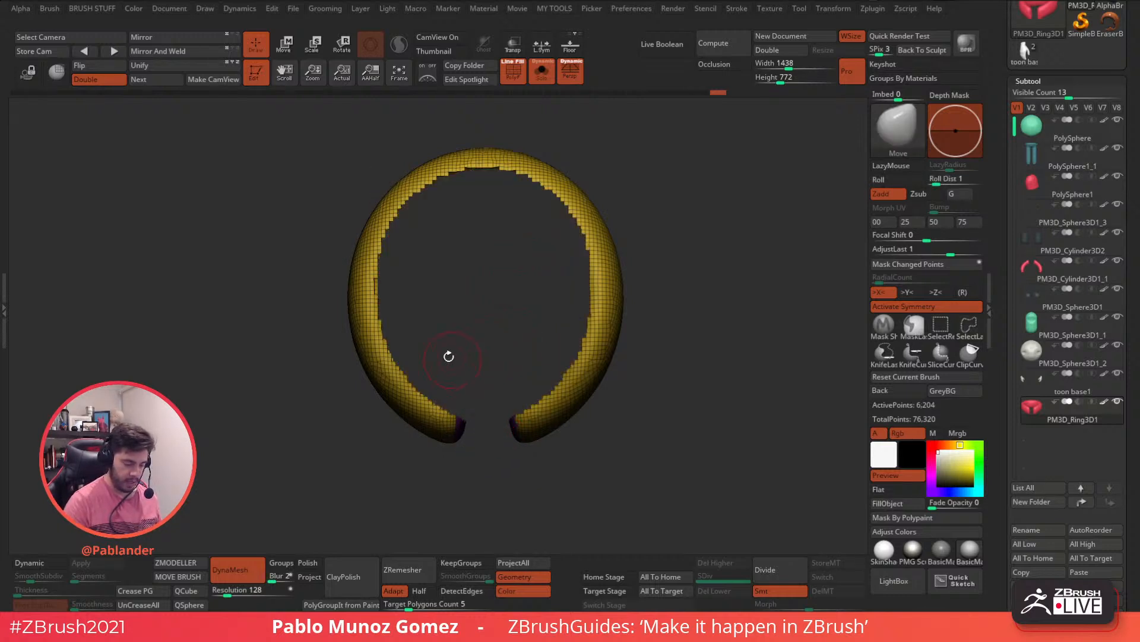
pyautogui.moveTo(382, 226)
pyautogui.keyDown('ctrl'); pyautogui.keyDown('shift'); pyautogui.mouseDown()
pyautogui.moveTo(390, 361)
pyautogui.moveTo(465, 423)
pyautogui.mouseUp(); pyautogui.keyUp('shift'); pyautogui.keyUp('ctrl')
pyautogui.click(944, 320)
pyautogui.keyDown('ctrl'); pyautogui.keyDown('shift'); pyautogui.click(516, 429); pyautogui.keyUp('shift'); pyautogui.keyUp('ctrl')
pyautogui.moveTo(621, 443); pyautogui.dragTo(719, 355)
pyautogui.keyDown('ctrl'); pyautogui.keyDown('shift'); pyautogui.click(683, 356); pyautogui.keyUp('shift'); pyautogui.keyUp('ctrl')
pyautogui.moveTo(609, 363); pyautogui.dragTo(662, 361)
pyautogui.moveTo(555, 483); pyautogui.dragTo(694, 352)
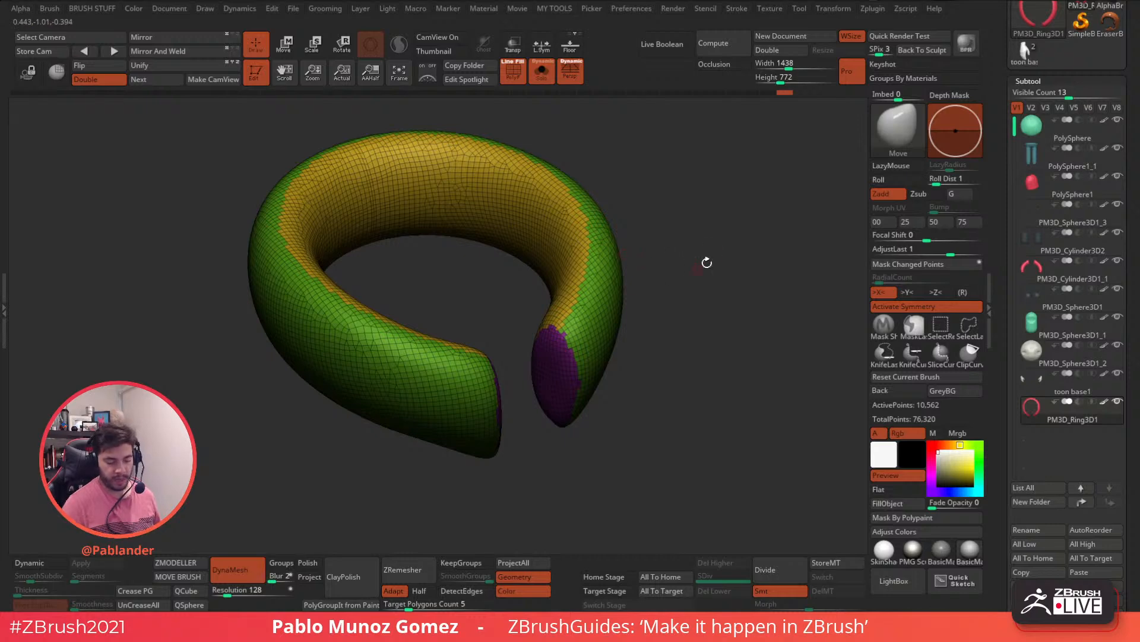
# Step: Smooth the borders between the collar's polygroups with Polish By Groups
pyautogui.press('m')
pyautogui.press('m')
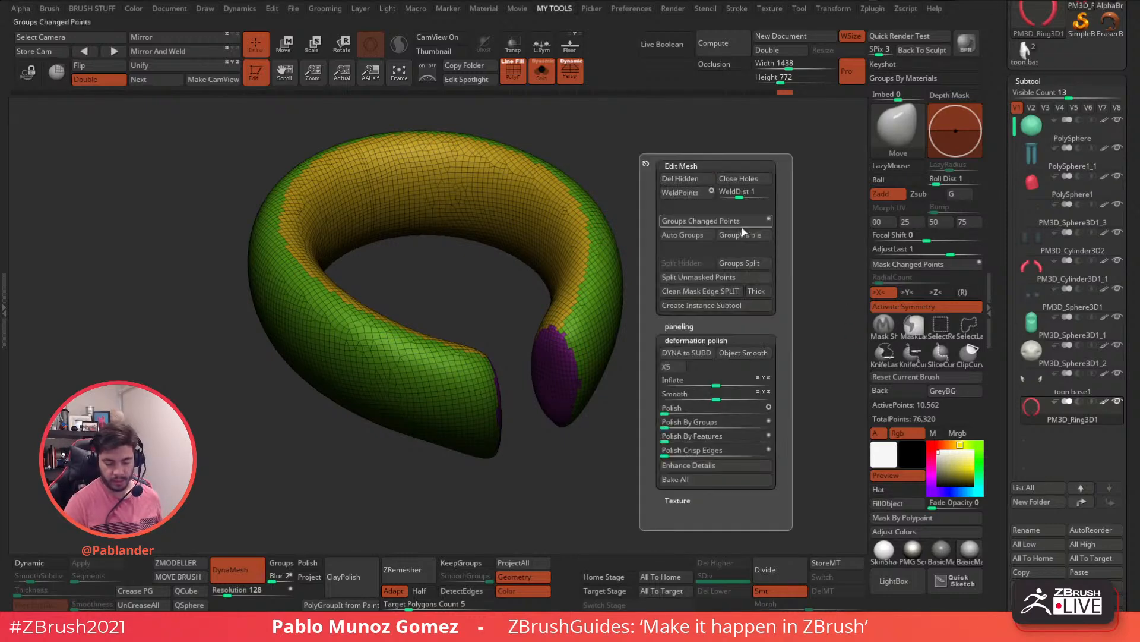
pyautogui.moveTo(716, 421); pyautogui.dragTo(667, 425)
pyautogui.moveTo(767, 425); pyautogui.dragTo(766, 423)
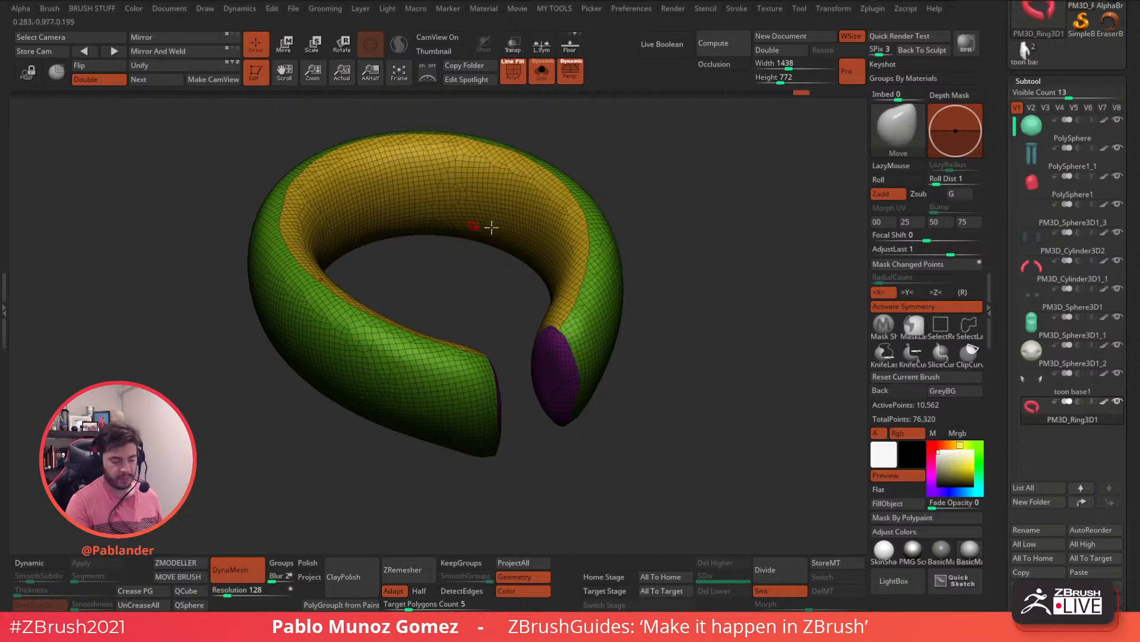
# Step: Remesh the collar with ZRemesher at half density, with KeepGroups turned on
pyautogui.click(462, 562)
pyautogui.click(421, 590)
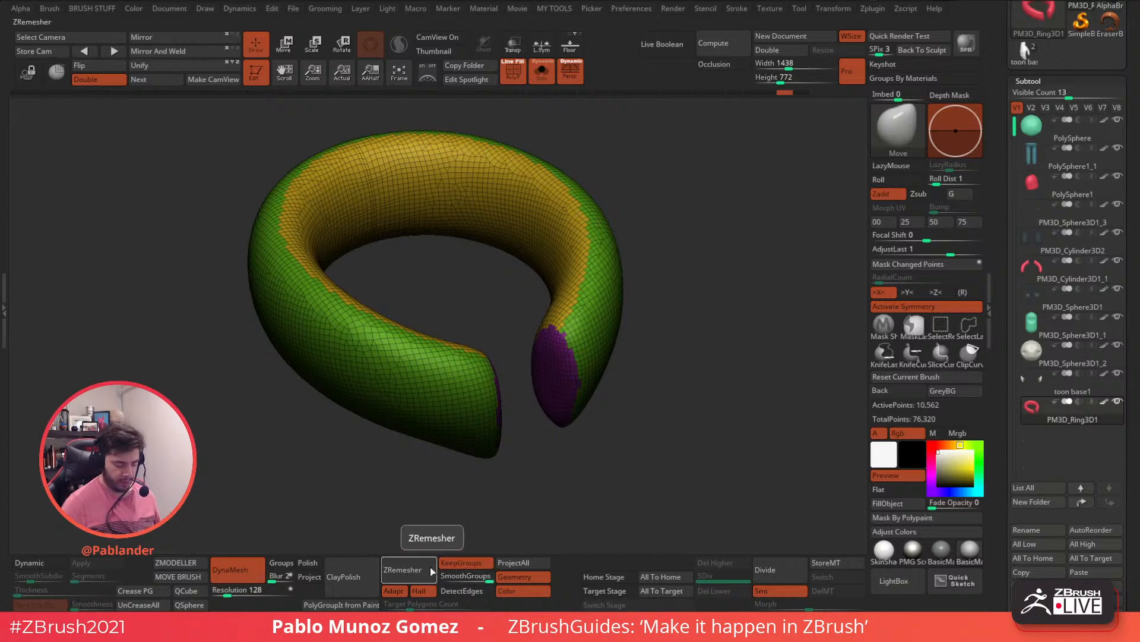
pyautogui.click(423, 568)
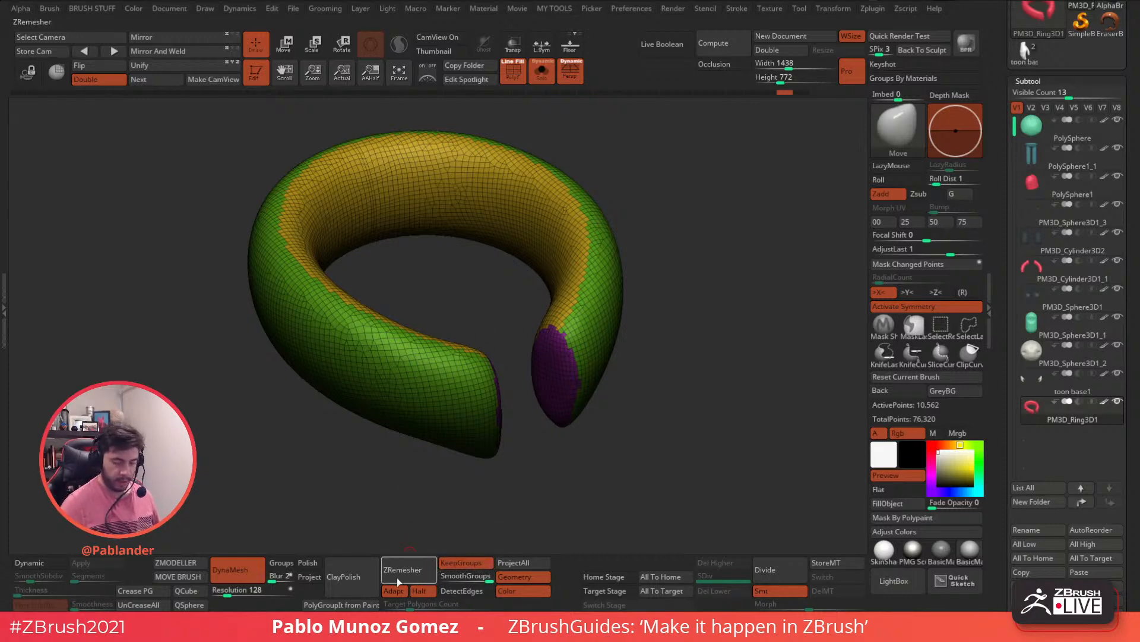
pyautogui.click(409, 570)
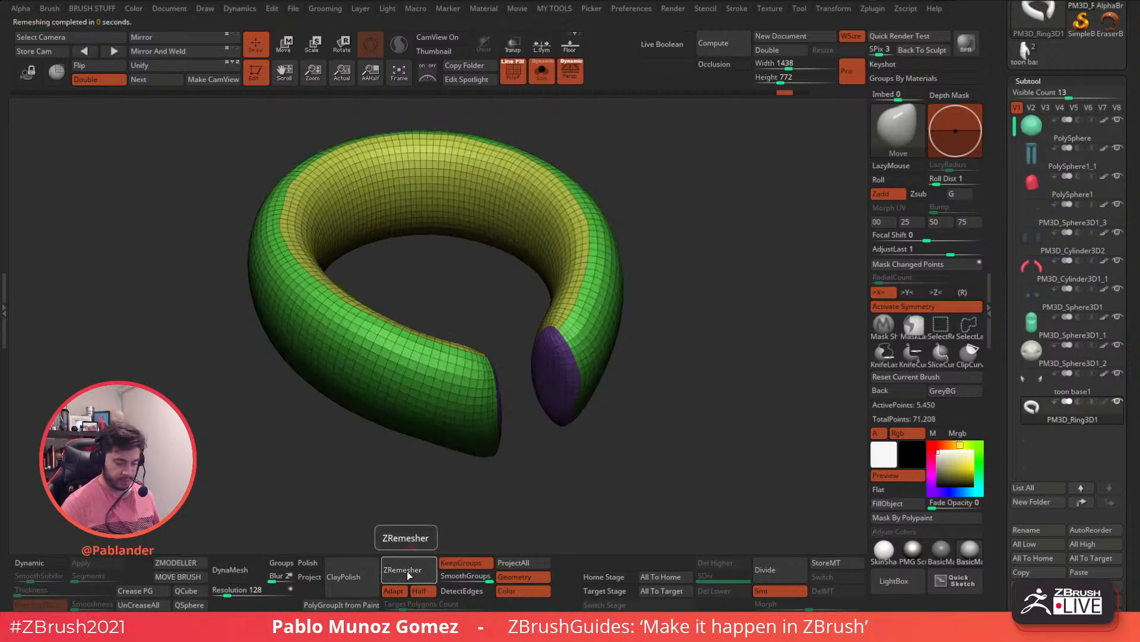
# Step: Polish the remeshed collar, try another half-density ZRemesher pass, and undo that pass
pyautogui.moveTo(639, 381); pyautogui.dragTo(706, 351)
pyautogui.press('2')
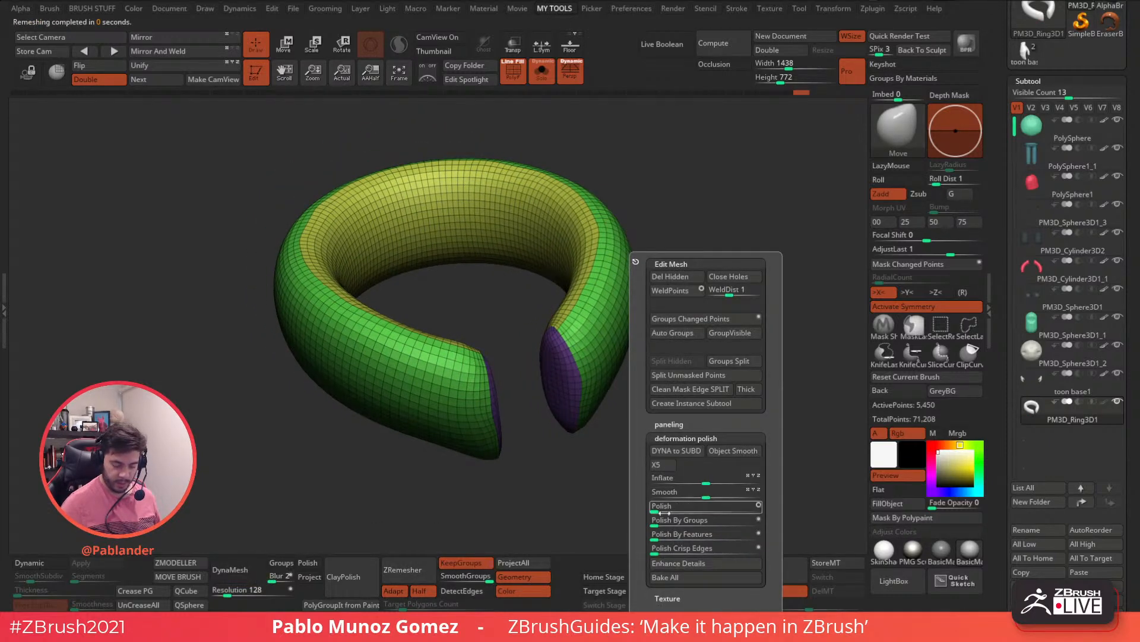
pyautogui.click(657, 523)
pyautogui.click(655, 509)
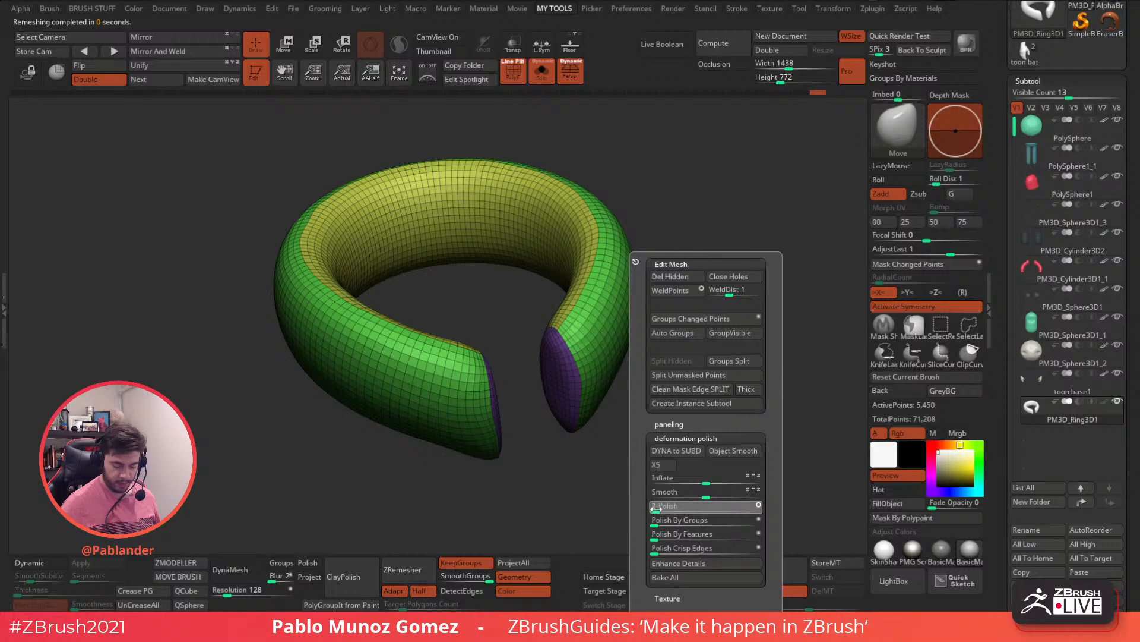
pyautogui.click(410, 570)
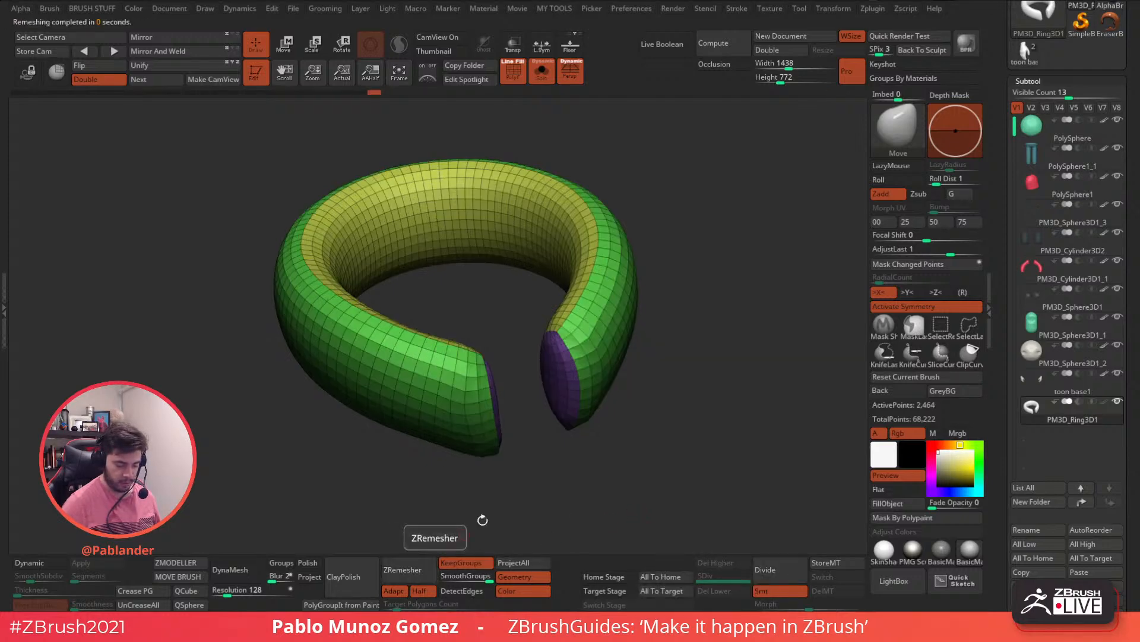
pyautogui.hotkey('ctrl', 'z')
# Step: Polish the collar again and remesh it at half density with KeepGroups on and SmoothGroups lowered
pyautogui.press('2')
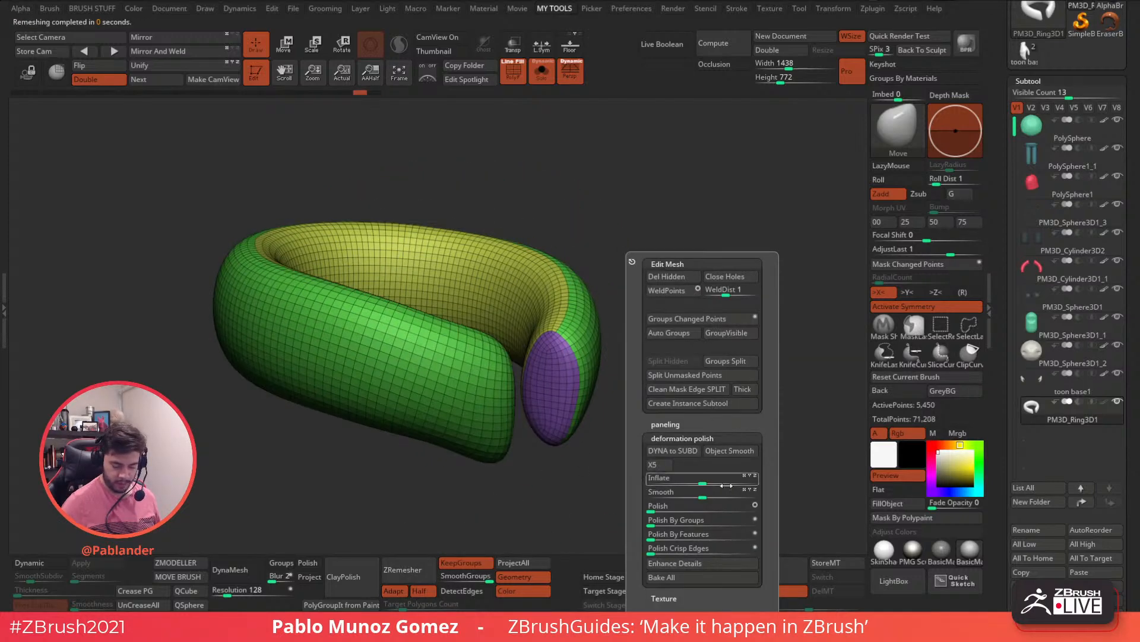
pyautogui.click(677, 534)
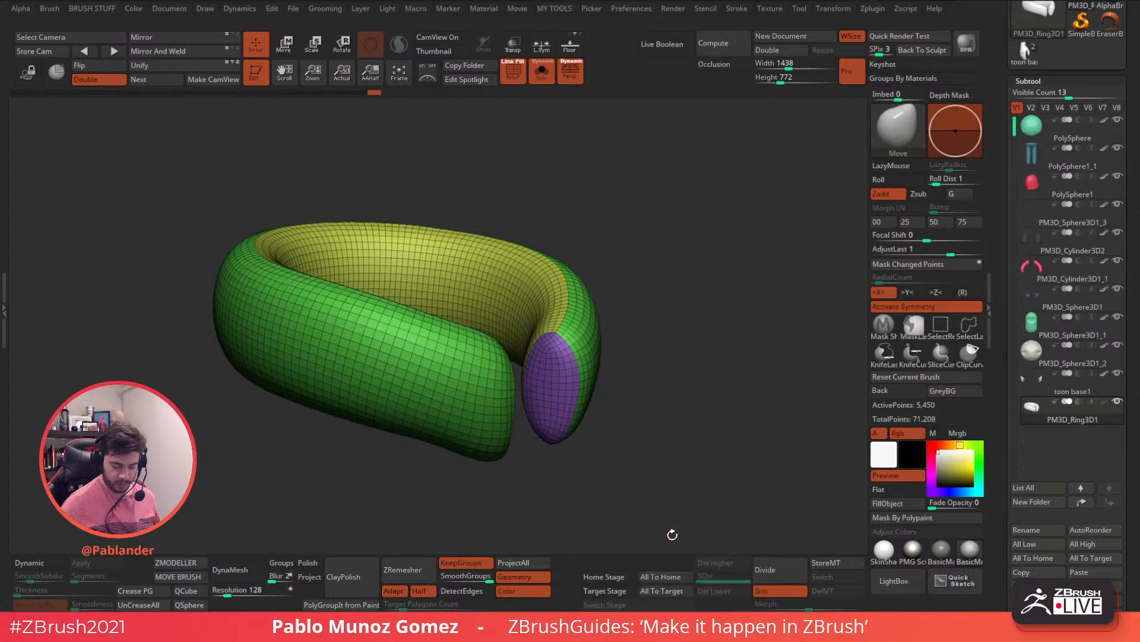
pyautogui.moveTo(672, 535); pyautogui.dragTo(527, 512)
pyautogui.click(426, 564)
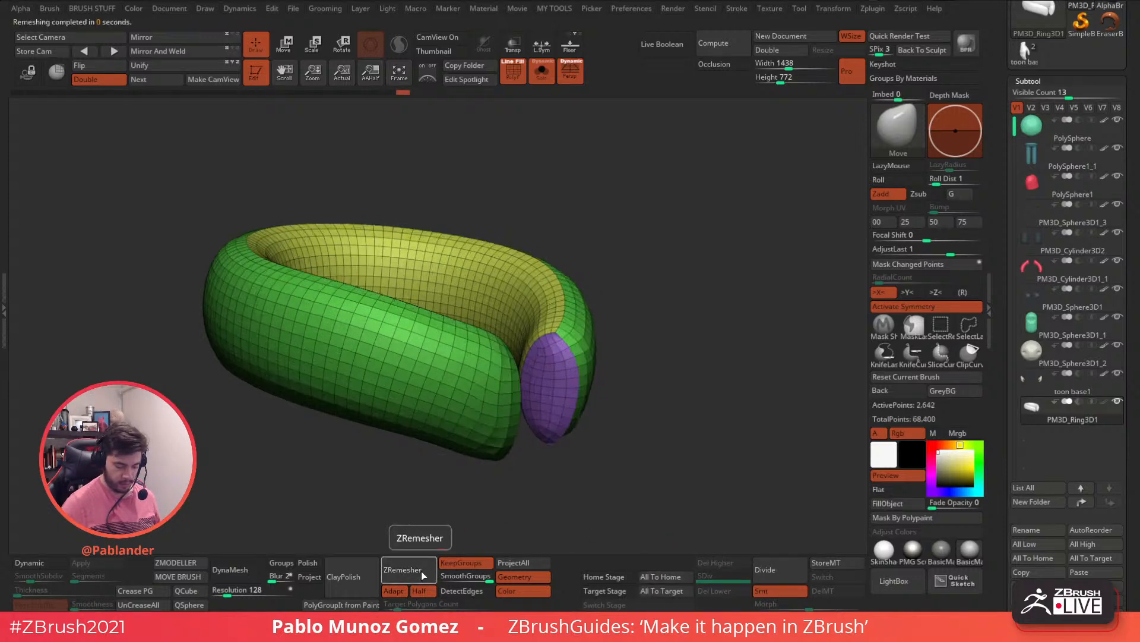
pyautogui.moveTo(475, 576); pyautogui.dragTo(450, 571)
pyautogui.click(414, 571)
# Step: Smooth the collar's end caps and adjust its two front ends with the Move brush
pyautogui.press('shift')
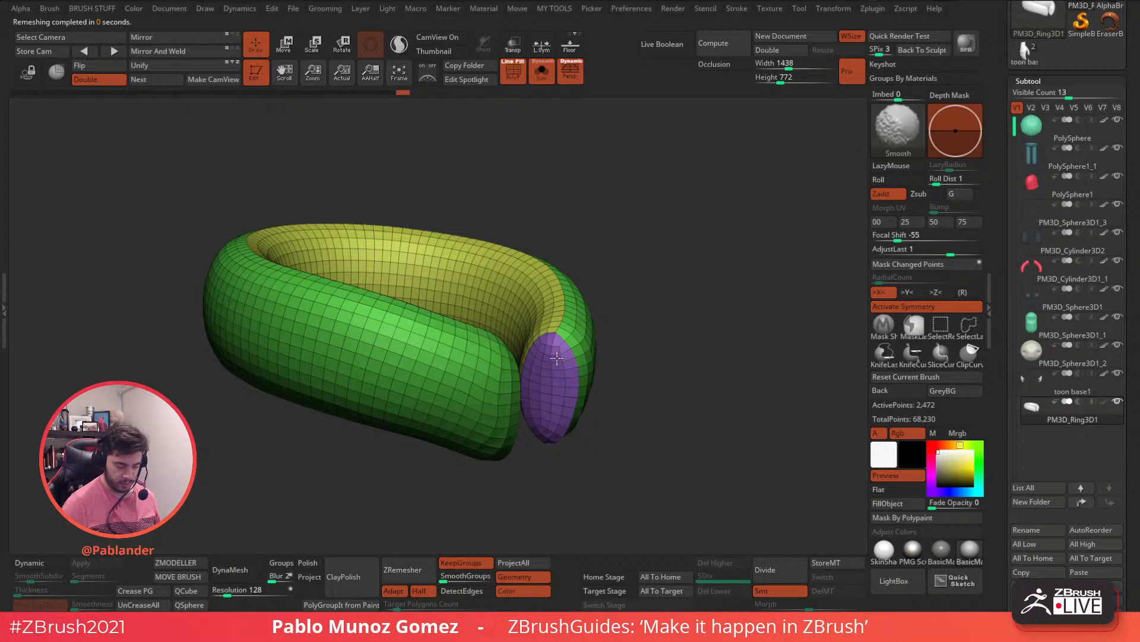
pyautogui.moveTo(556, 358); pyautogui.dragTo(556, 353, button='right')
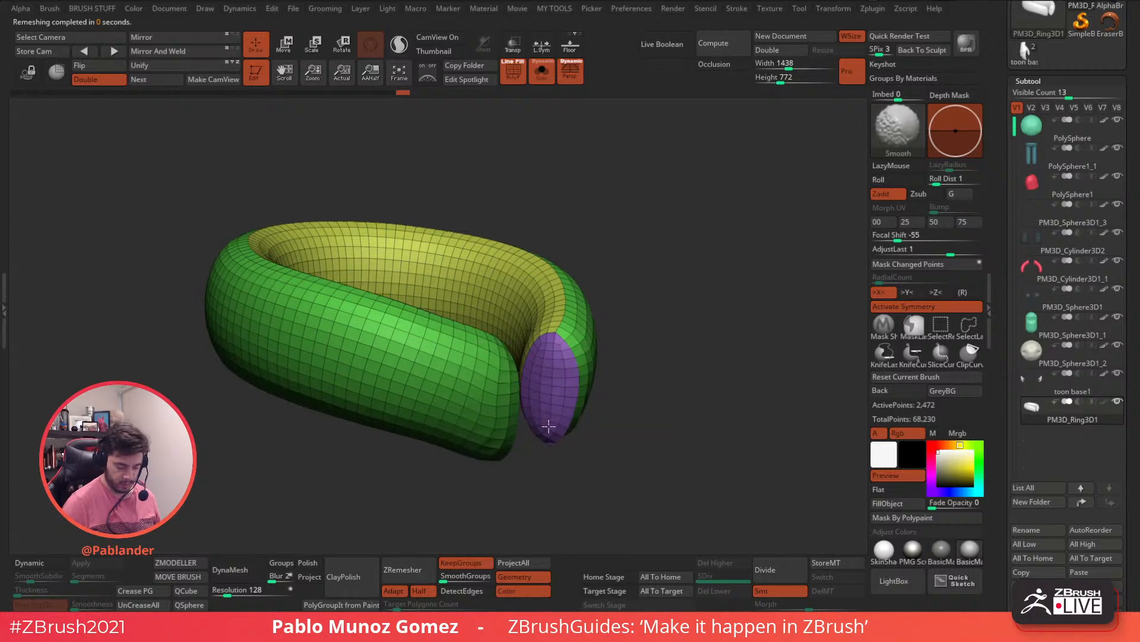
pyautogui.moveTo(560, 430)
pyautogui.keyDown('shift'); pyautogui.mouseDown(button='right')
pyautogui.moveTo(600, 410)
pyautogui.moveTo(639, 448)
pyautogui.moveTo(587, 432)
pyautogui.mouseUp(button='right'); pyautogui.keyUp('shift')
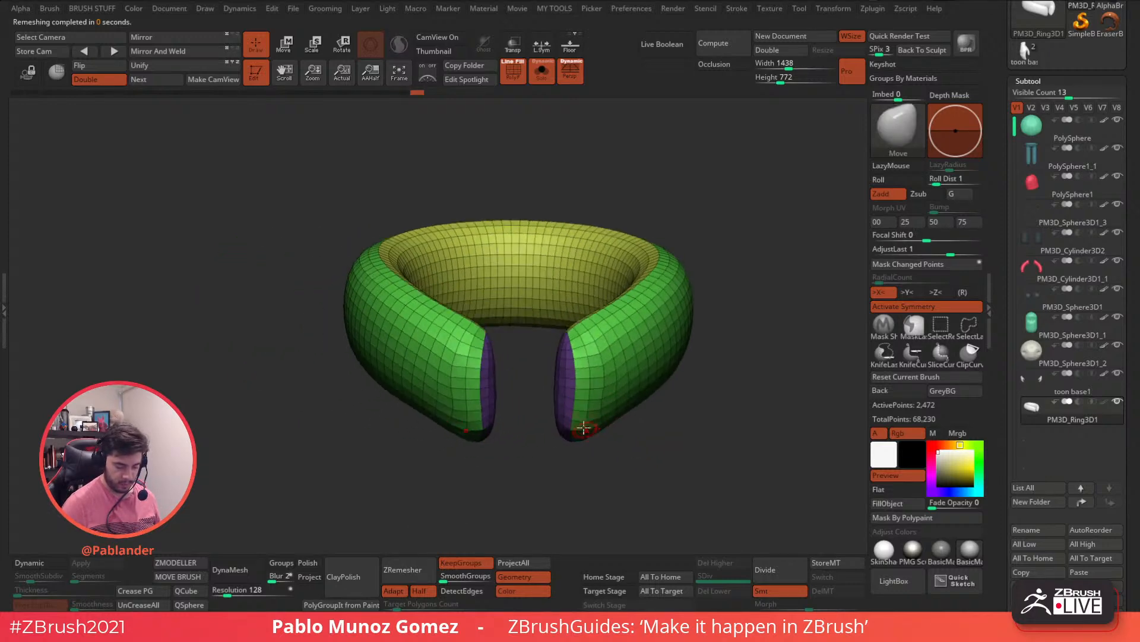
pyautogui.moveTo(596, 385)
pyautogui.mouseDown()
pyautogui.moveTo(575, 390)
pyautogui.moveTo(574, 356)
pyautogui.mouseUp()
# Step: Show the full character, turn on Dynamic Subdivision for the collar and hide its wireframe
pyautogui.keyDown('ctrl'); pyautogui.moveTo(652, 444); pyautogui.dragTo(651, 381, button='right'); pyautogui.keyUp('ctrl')
pyautogui.click(542, 79)
pyautogui.keyDown('alt'); pyautogui.moveTo(653, 291); pyautogui.dragTo(645, 224, button='right'); pyautogui.keyUp('alt')
pyautogui.press('d')
pyautogui.click(513, 71)
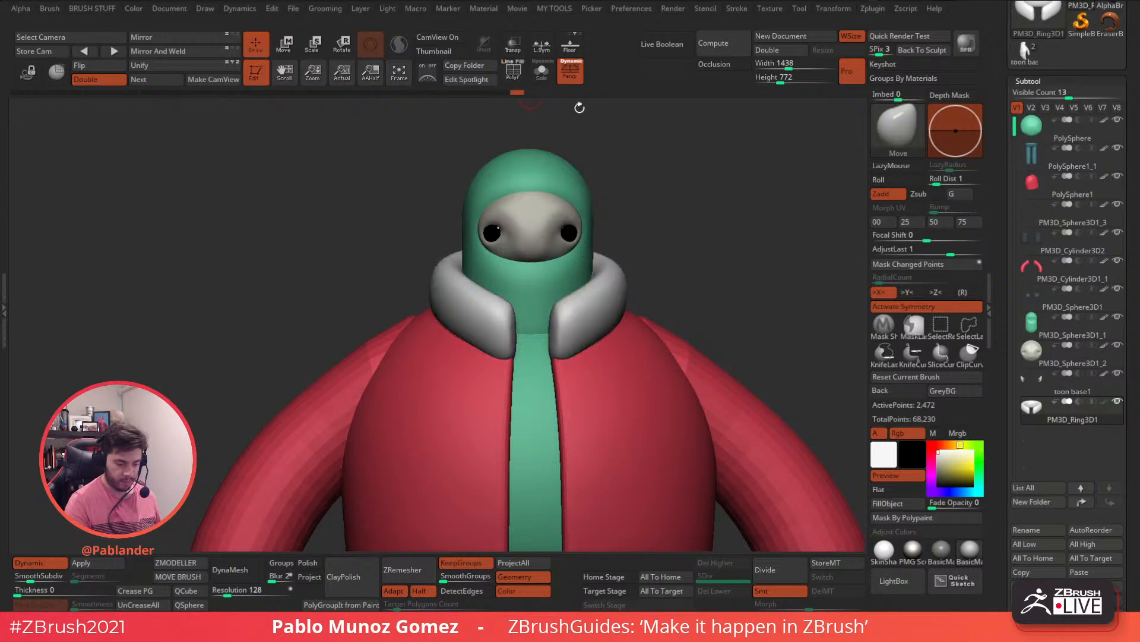
# Step: Fill the collar with the red sampled from the jacket, and set the current colour back to white
pyautogui.moveTo(949, 466); pyautogui.dragTo(684, 442)
pyautogui.click(914, 504)
pyautogui.click(938, 452)
pyautogui.keyDown('alt'); pyautogui.moveTo(688, 394); pyautogui.dragTo(605, 335, button='right'); pyautogui.keyUp('alt')
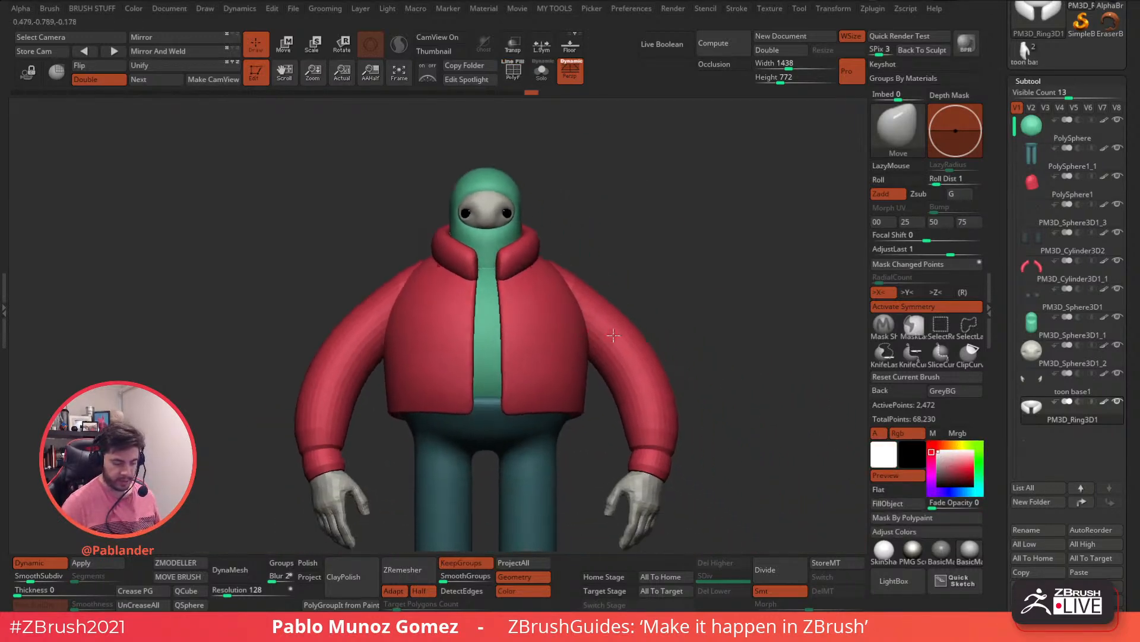
pyautogui.keyDown('alt'); pyautogui.moveTo(697, 342); pyautogui.dragTo(676, 288); pyautogui.keyUp('alt')
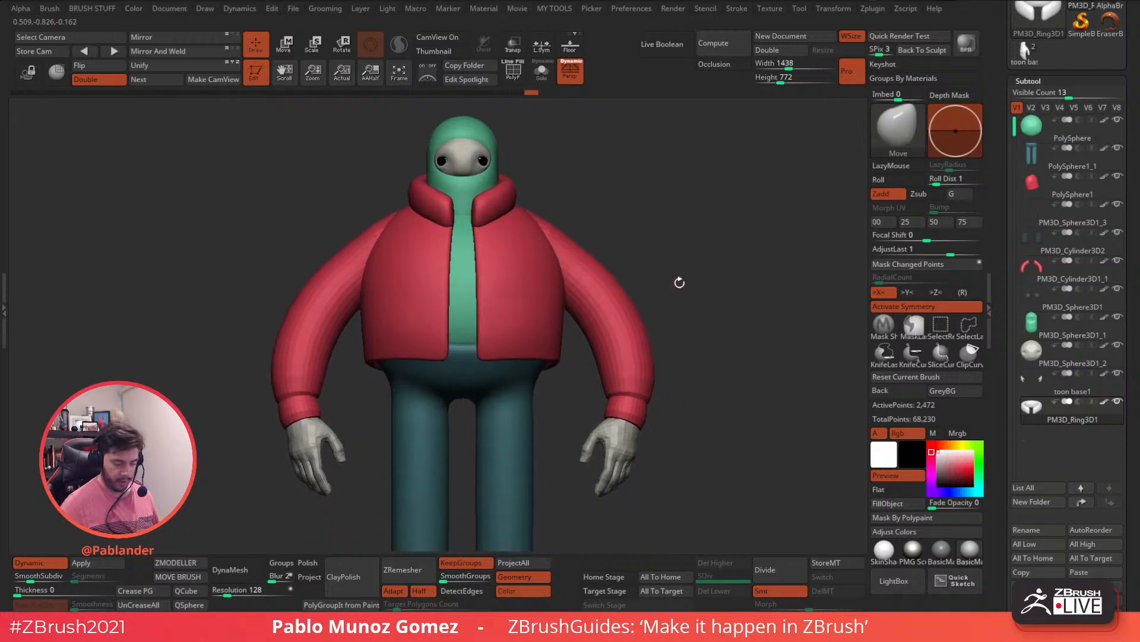
# Step: Select the jacket sleeves, check their isolated mesh in wireframe, and turn on Dynamic Subdivision for them within the full character
pyautogui.keyDown('alt'); pyautogui.click(635, 351); pyautogui.keyUp('alt')
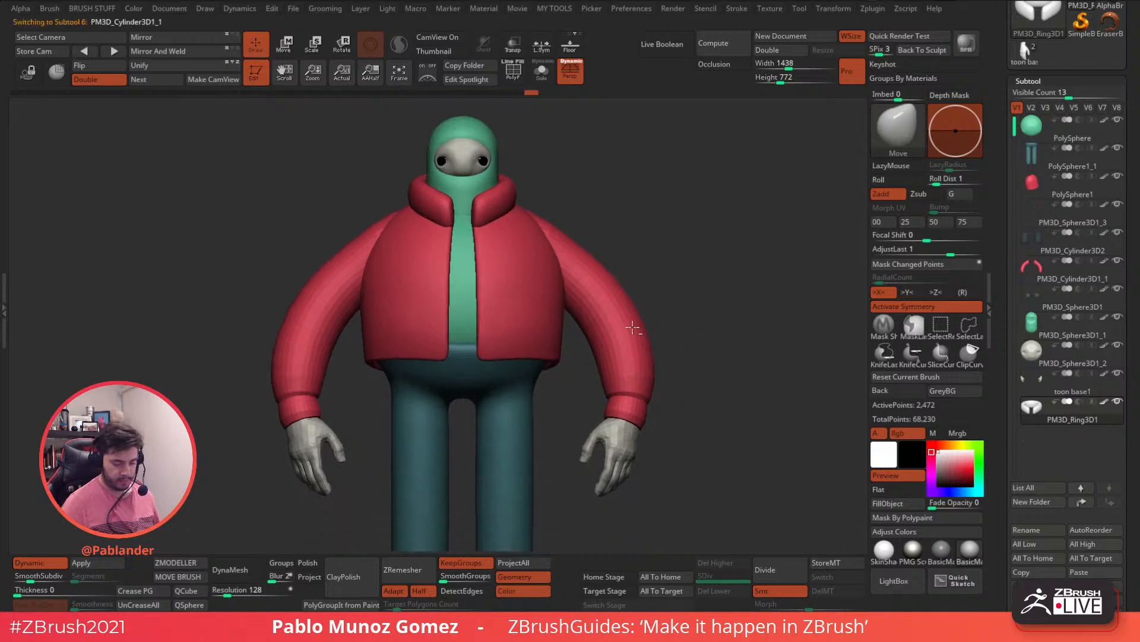
pyautogui.click(542, 72)
pyautogui.click(518, 76)
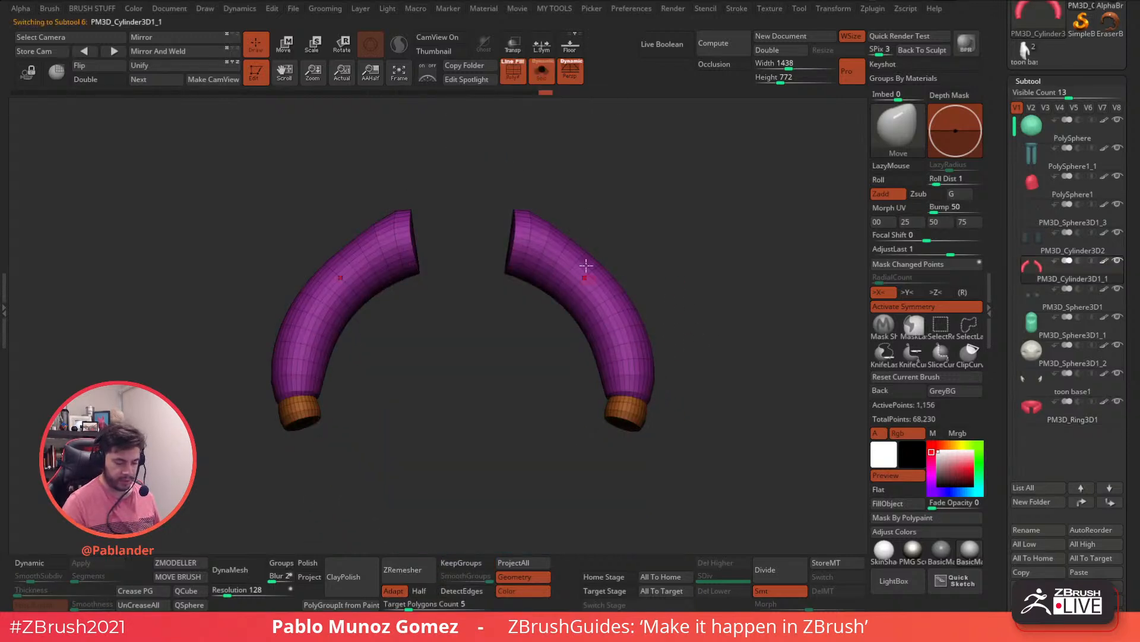
pyautogui.click(519, 77)
pyautogui.click(40, 563)
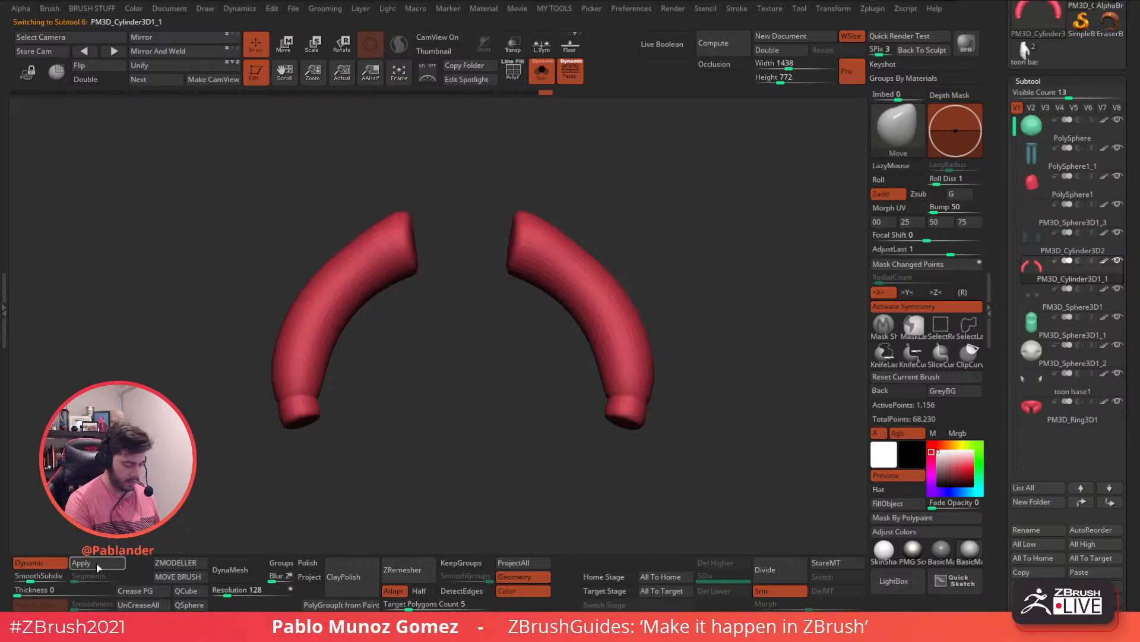
pyautogui.click(534, 75)
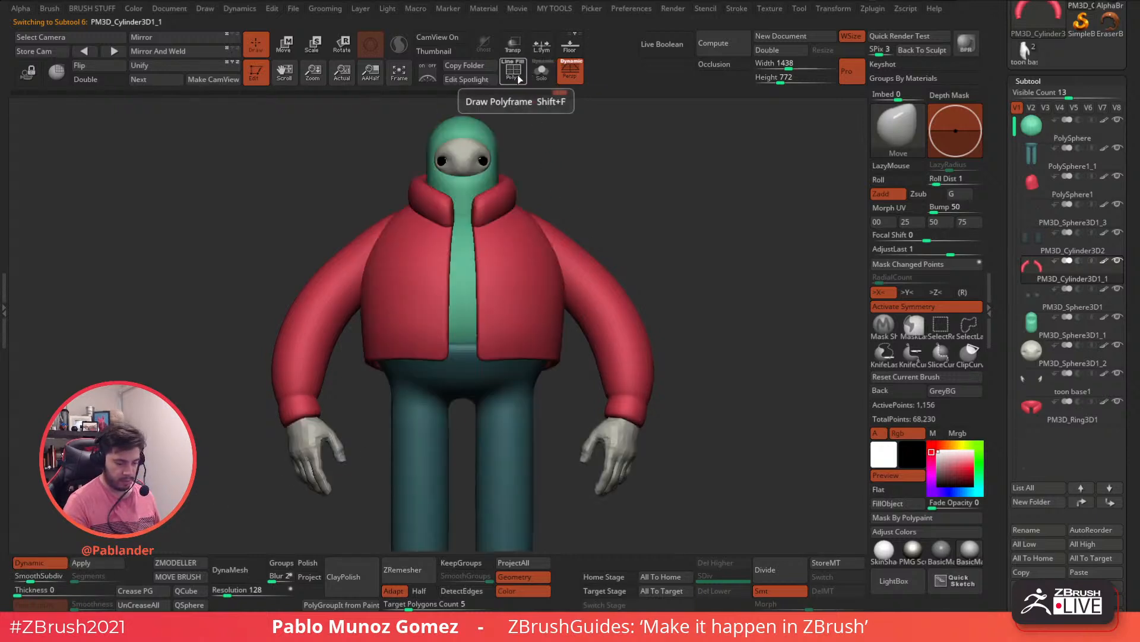
pyautogui.click(517, 75)
pyautogui.click(513, 77)
# Step: Crease the polygroup borders between the sleeves and cuffs, and set the sleeves' SmoothSubdiv to 3
pyautogui.moveTo(537, 142); pyautogui.dragTo(560, 207)
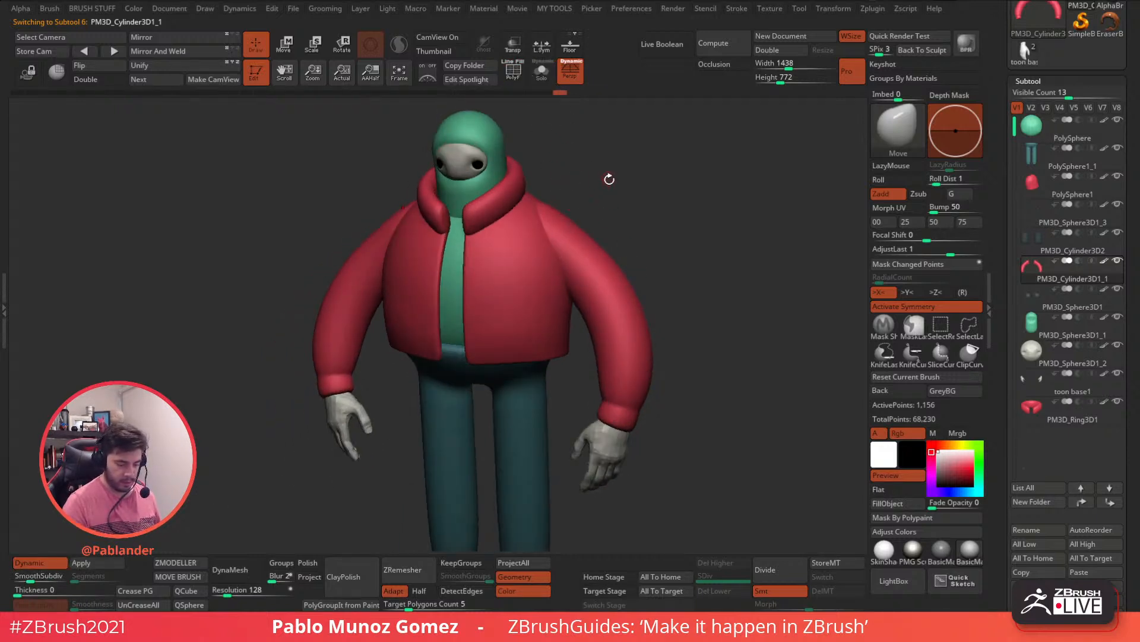
pyautogui.moveTo(607, 174); pyautogui.dragTo(678, 282)
pyautogui.moveTo(672, 370); pyautogui.dragTo(660, 384)
pyautogui.keyDown('alt'); pyautogui.moveTo(632, 431); pyautogui.dragTo(608, 349); pyautogui.keyUp('alt')
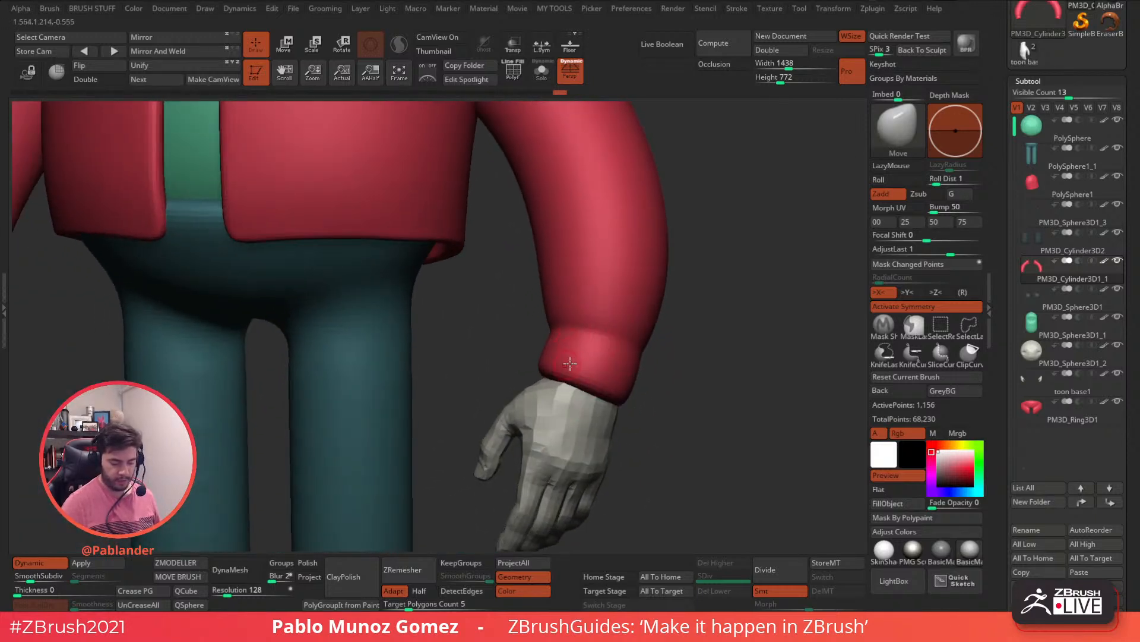
pyautogui.click(515, 72)
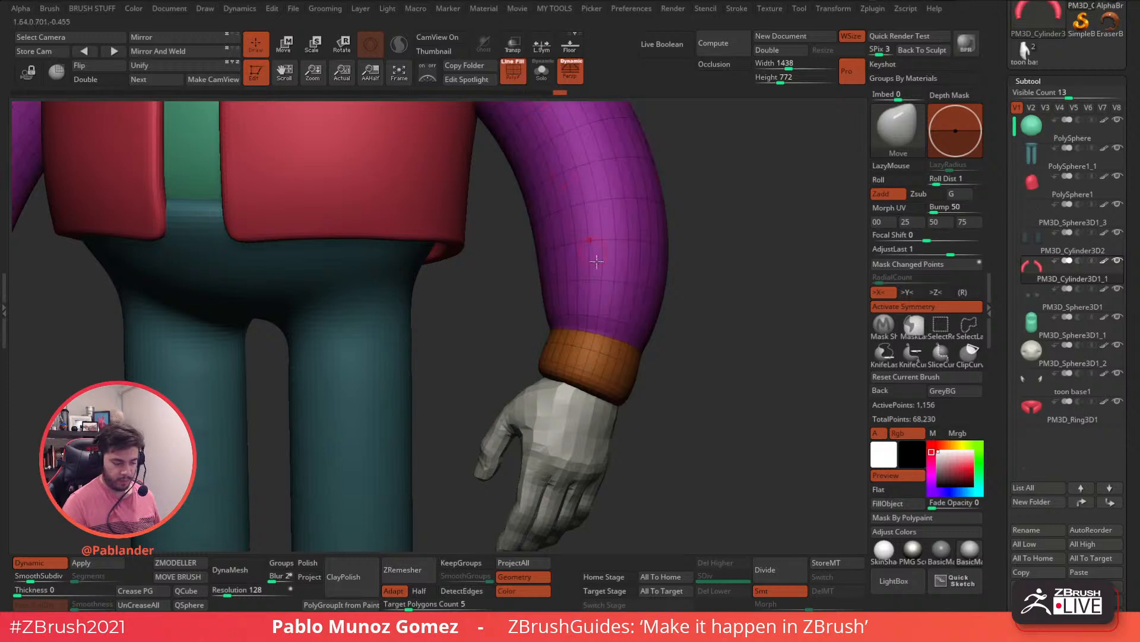
pyautogui.keyDown('alt'); pyautogui.moveTo(590, 246); pyautogui.dragTo(606, 377); pyautogui.keyUp('alt')
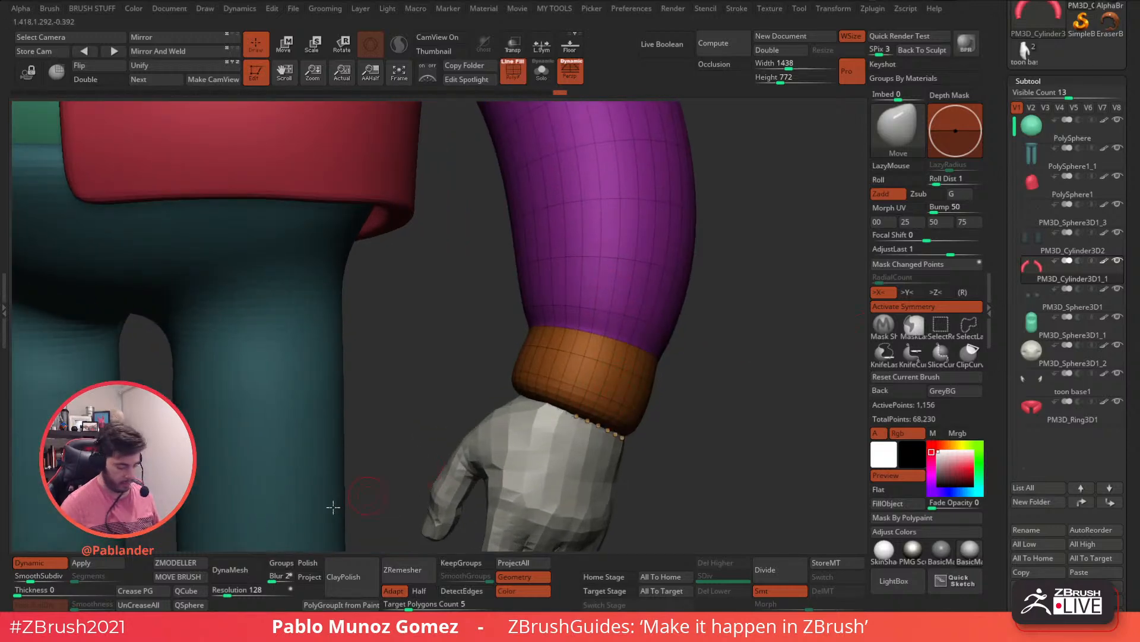
pyautogui.click(146, 595)
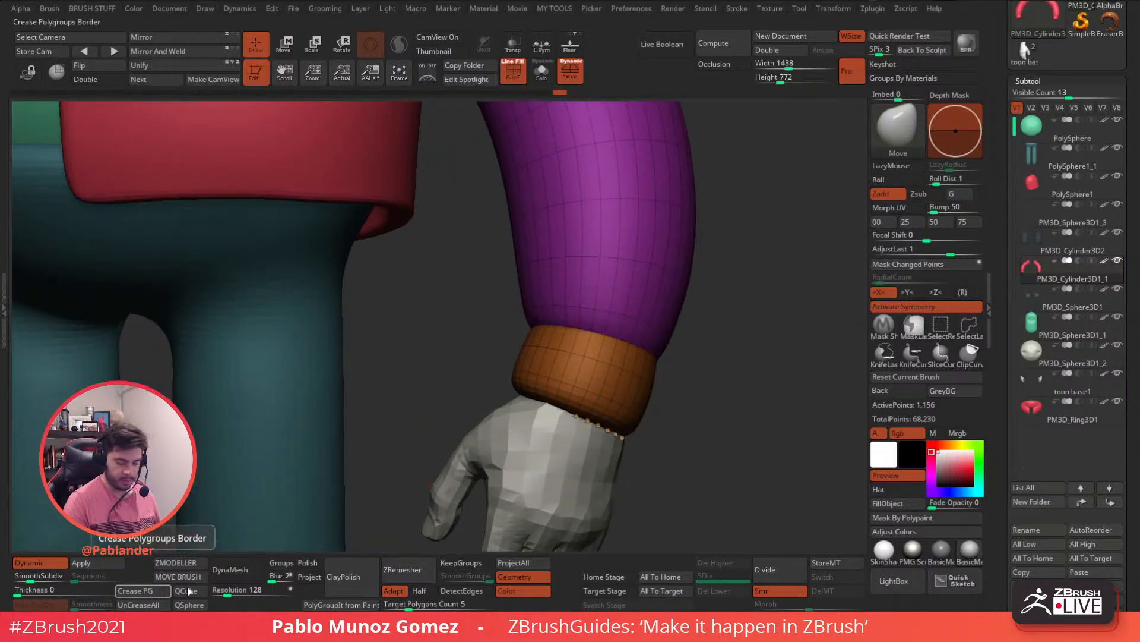
pyautogui.hotkey('shift', 'f')
pyautogui.keyDown('alt'); pyautogui.moveTo(603, 229); pyautogui.dragTo(586, 187, button='right'); pyautogui.keyUp('alt')
pyautogui.keyDown('shift'); pyautogui.moveTo(587, 187); pyautogui.dragTo(660, 369); pyautogui.keyUp('shift')
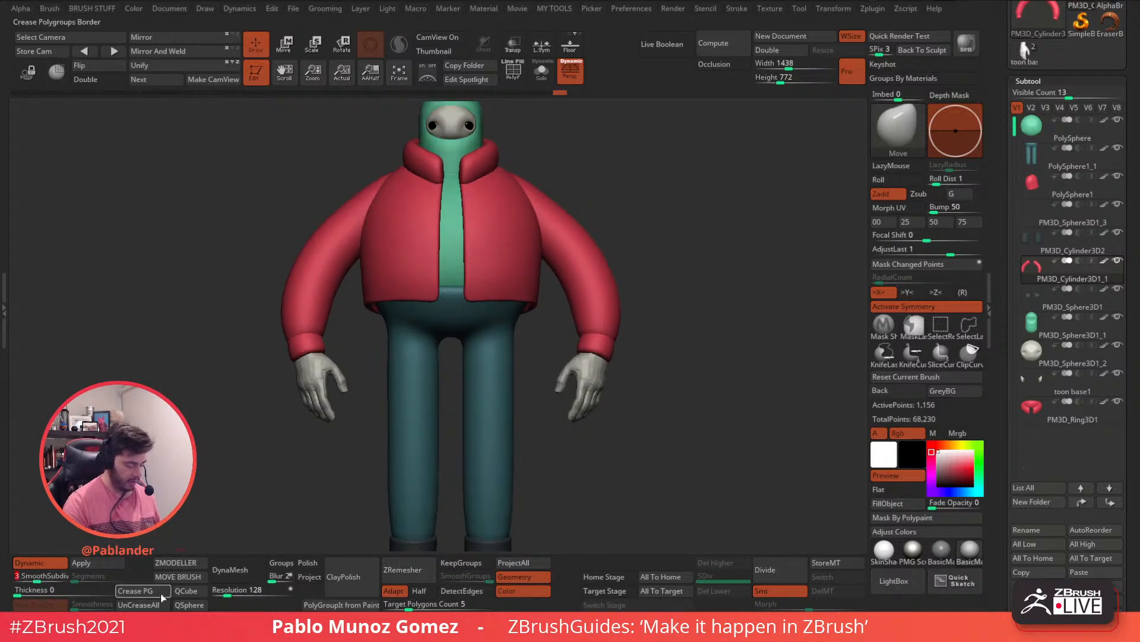
# Step: Open the Crease settings in the sleeves' geometry options and locate the polygroup crease command
pyautogui.moveTo(1001, 376); pyautogui.dragTo(1004, 205)
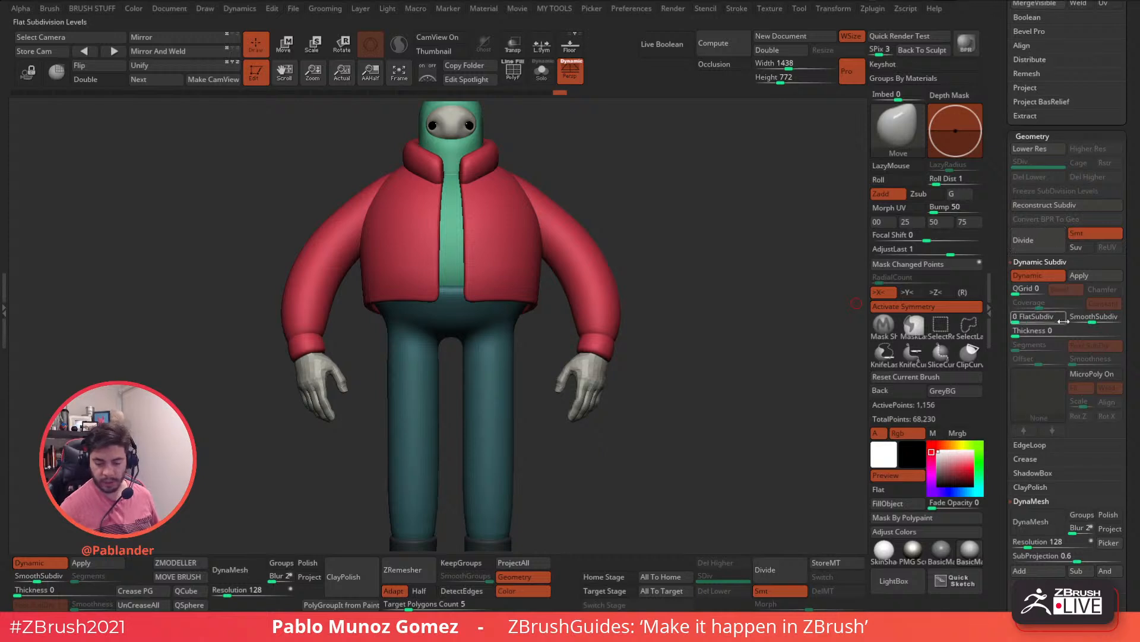
pyautogui.moveTo(1001, 241); pyautogui.dragTo(1003, 127)
pyautogui.click(1039, 345)
pyautogui.moveTo(1001, 366); pyautogui.dragTo(1004, 418)
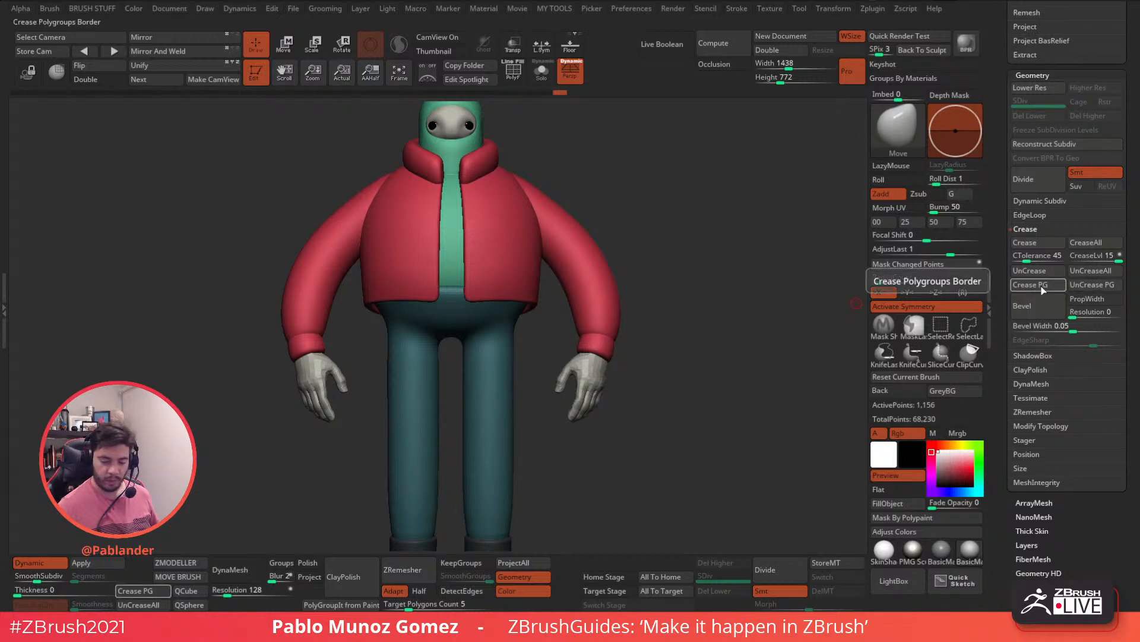
# Step: Select the hands and turn on Dynamic Subdivision for them
pyautogui.keyDown('ctrl'); pyautogui.moveTo(598, 336); pyautogui.dragTo(617, 366, button='right'); pyautogui.keyUp('ctrl')
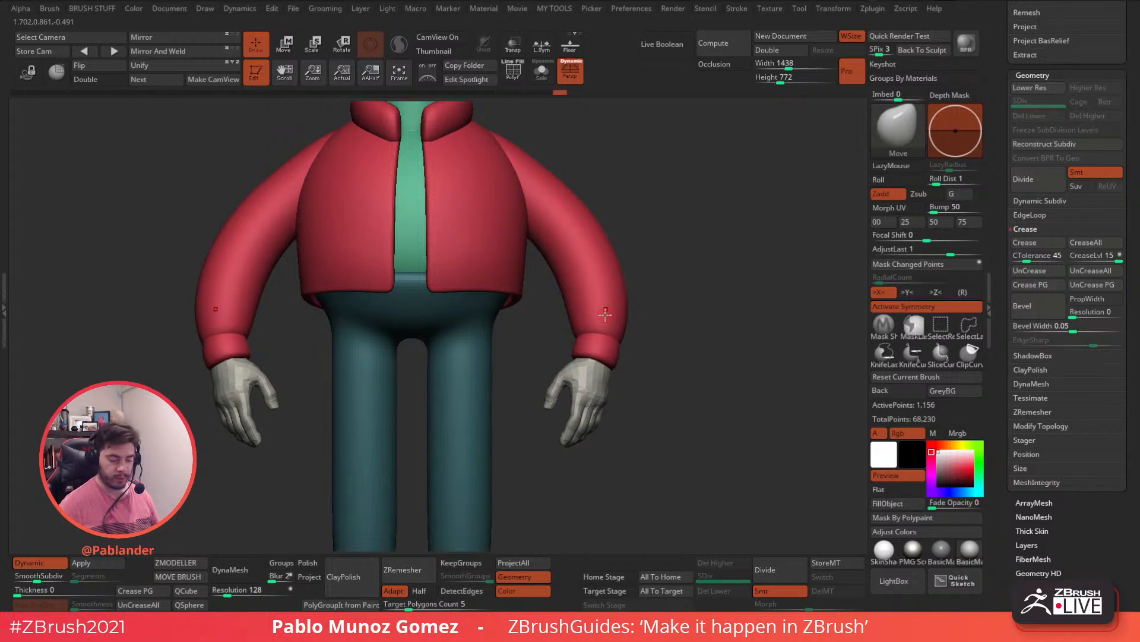
pyautogui.moveTo(653, 345); pyautogui.dragTo(660, 387, button='right')
pyautogui.keyDown('ctrl'); pyautogui.moveTo(564, 460); pyautogui.dragTo(548, 416, button='right'); pyautogui.keyUp('ctrl')
pyautogui.keyDown('alt'); pyautogui.moveTo(547, 415); pyautogui.dragTo(634, 343, button='right'); pyautogui.keyUp('alt')
pyautogui.keyDown('alt'); pyautogui.click(612, 355); pyautogui.keyUp('alt')
pyautogui.click(49, 564)
pyautogui.moveTo(687, 389)
pyautogui.mouseDown(button='right')
pyautogui.moveTo(662, 395)
pyautogui.moveTo(686, 400)
pyautogui.moveTo(695, 387)
pyautogui.mouseUp(button='right')
pyautogui.moveTo(640, 353); pyautogui.dragTo(659, 312, button='right')
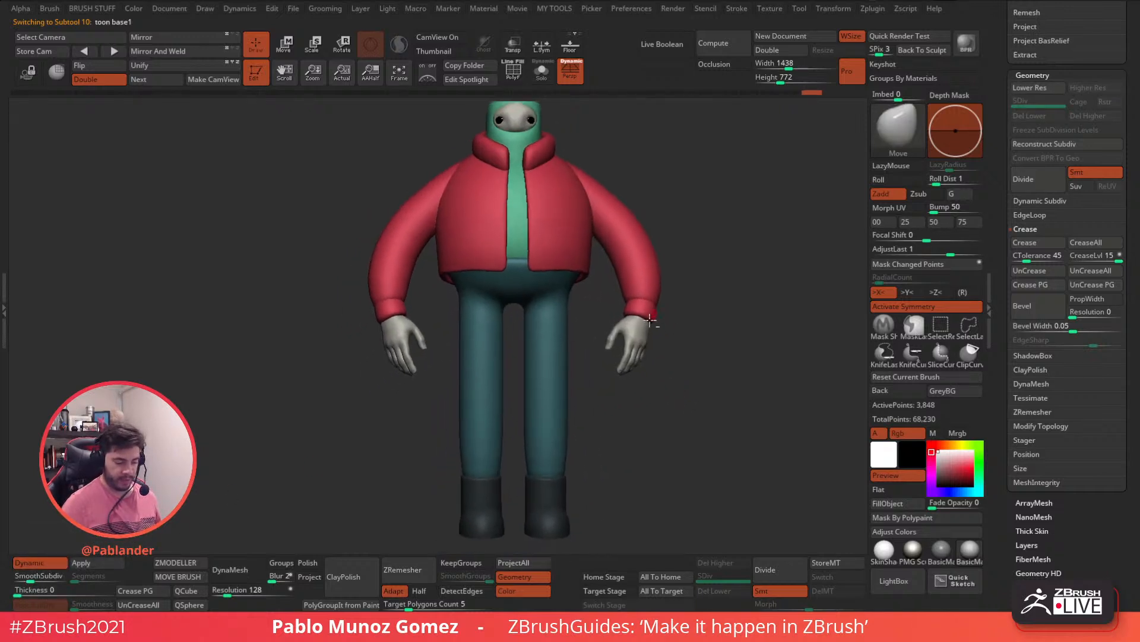
# Step: Select the trousers and examine their isolated mesh in wireframe
pyautogui.keyDown('alt'); pyautogui.click(556, 340); pyautogui.keyUp('alt')
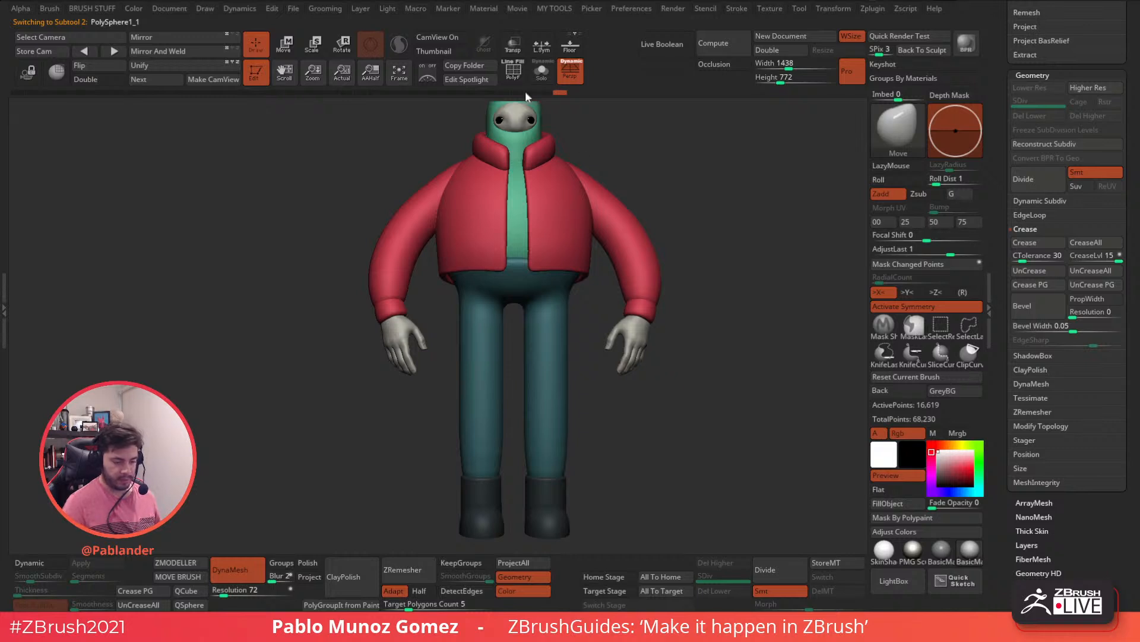
pyautogui.click(515, 75)
pyautogui.click(540, 75)
pyautogui.keyDown('ctrl'); pyautogui.moveTo(625, 306); pyautogui.dragTo(656, 385, button='right'); pyautogui.keyUp('ctrl')
pyautogui.keyDown('alt'); pyautogui.moveTo(656, 385); pyautogui.dragTo(648, 352, button='right'); pyautogui.keyUp('alt')
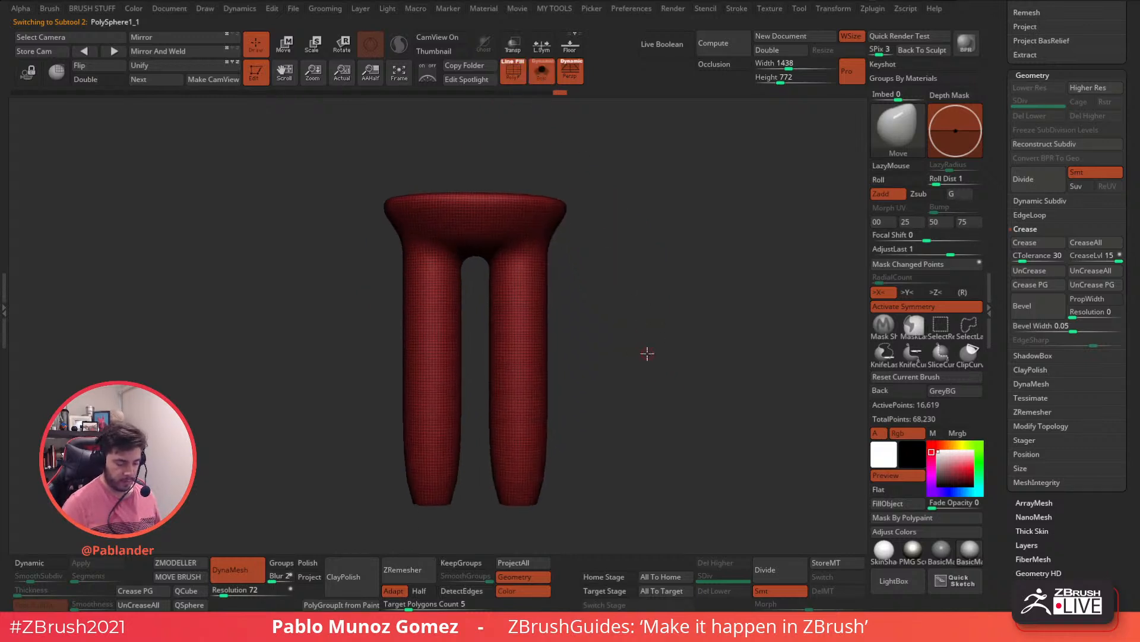
pyautogui.moveTo(631, 412); pyautogui.dragTo(601, 247, button='right')
# Step: Show the full character again and sample the trousers' teal as the current colour with the wireframe hidden
pyautogui.click(541, 71)
pyautogui.moveTo(934, 453)
pyautogui.mouseDown()
pyautogui.moveTo(594, 348)
pyautogui.moveTo(524, 306)
pyautogui.mouseUp()
pyautogui.click(514, 72)
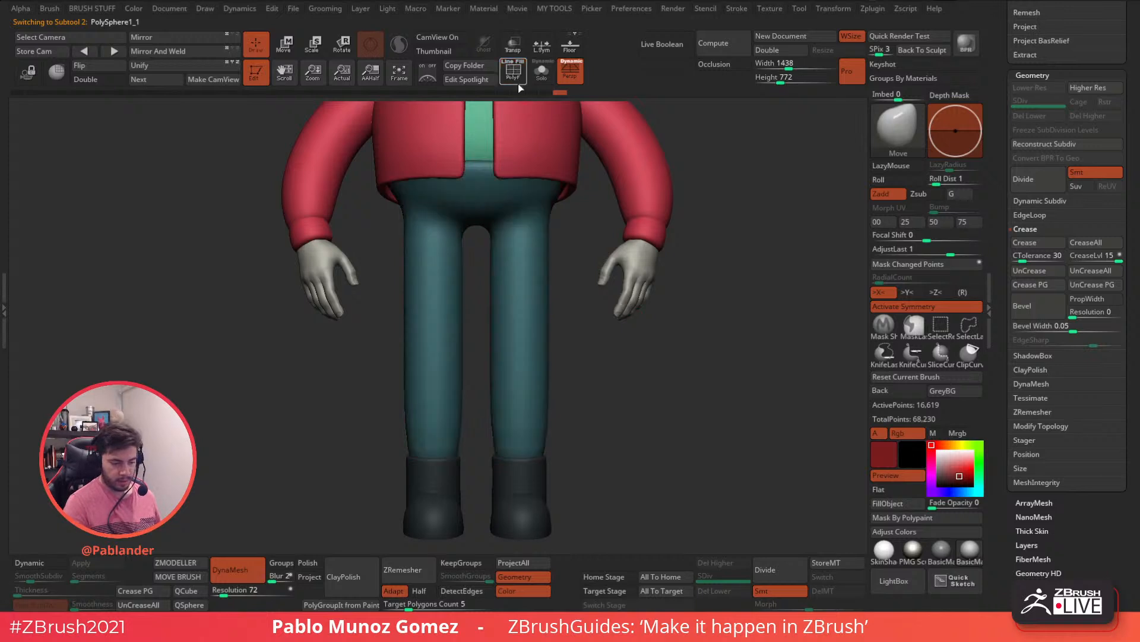
pyautogui.moveTo(944, 465); pyautogui.dragTo(524, 333)
pyautogui.click(513, 72)
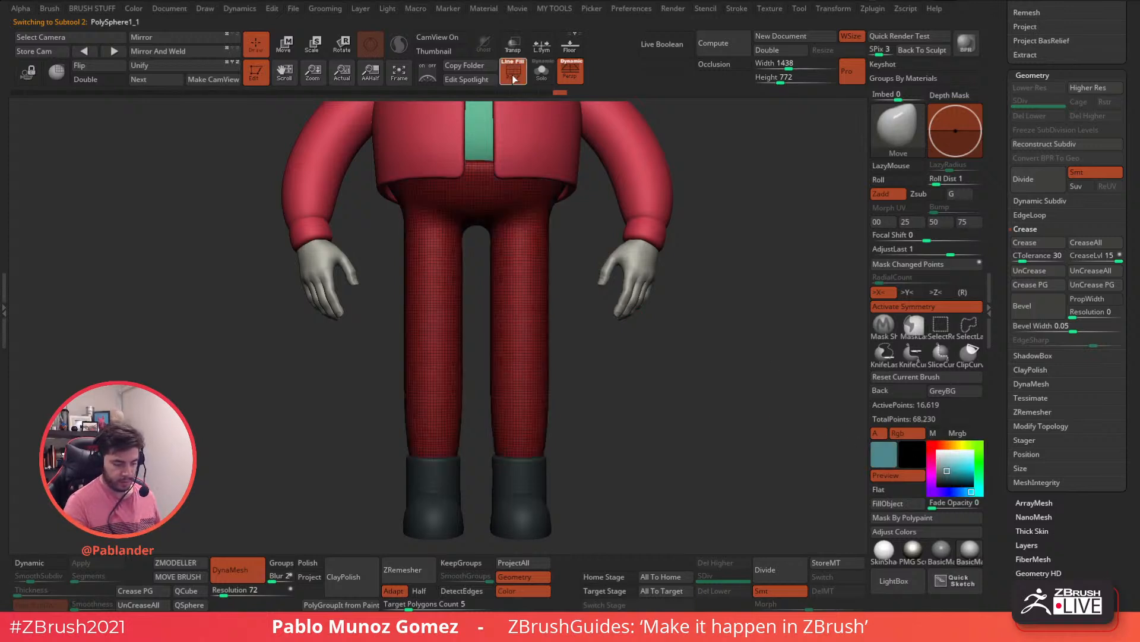
# Step: Isolate the trousers in wireframe and set ZRemesher to the Half polygon target
pyautogui.moveTo(572, 407); pyautogui.dragTo(582, 385)
pyautogui.click(543, 76)
pyautogui.moveTo(650, 412); pyautogui.dragTo(658, 425)
pyautogui.click(419, 591)
pyautogui.moveTo(612, 469); pyautogui.dragTo(559, 374)
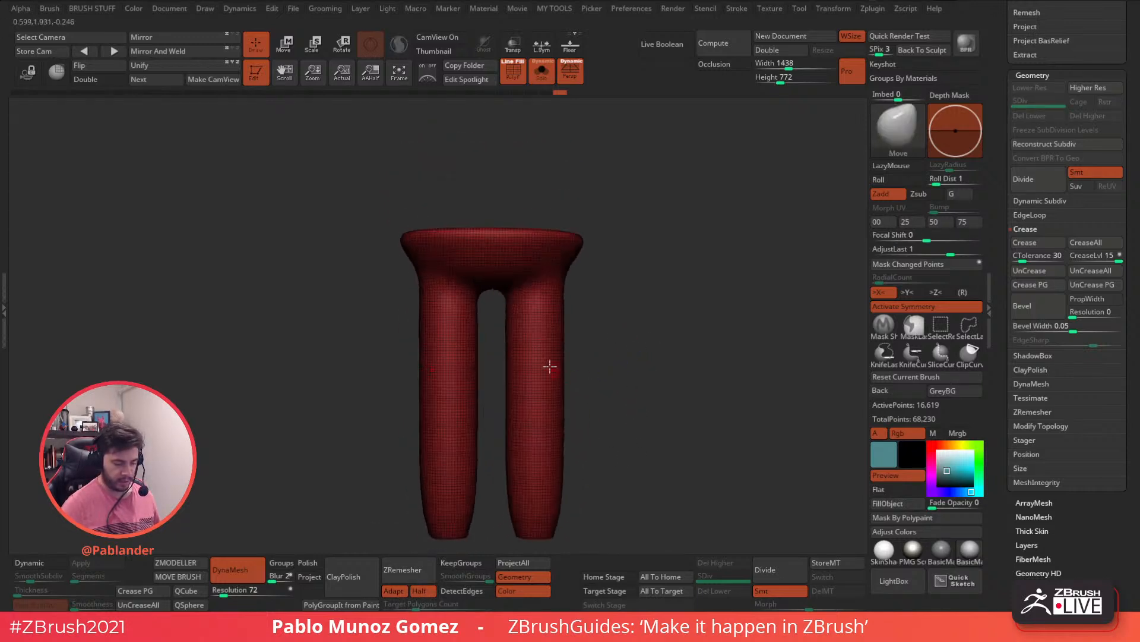
# Step: View the whole trousers mesh without perspective and apply Mirror And Weld to it
pyautogui.moveTo(644, 259); pyautogui.dragTo(588, 133)
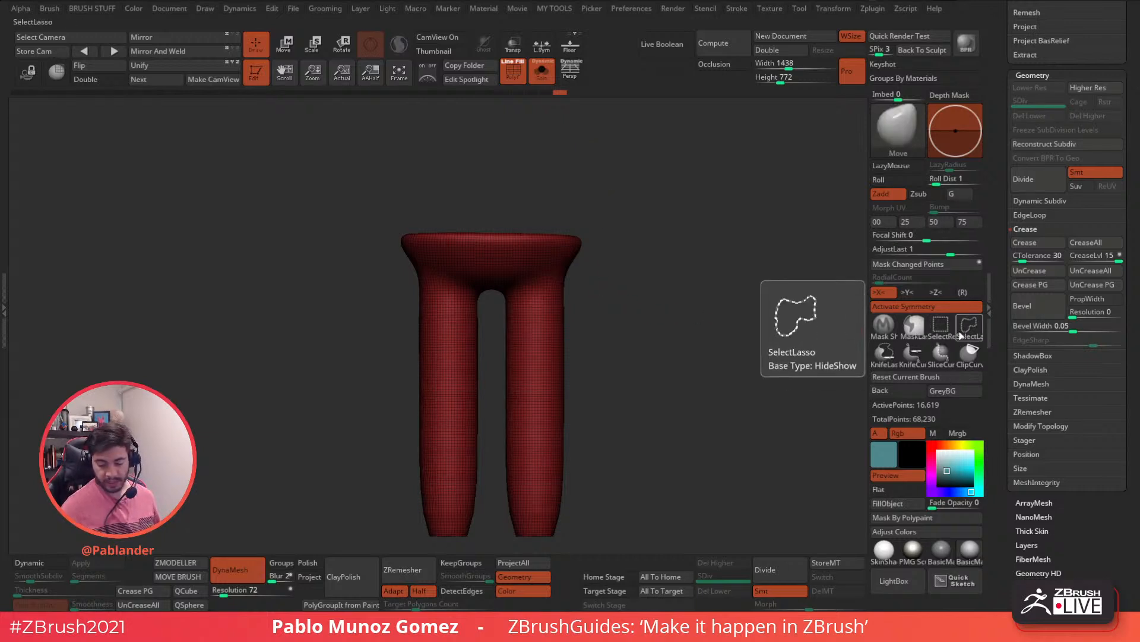
pyautogui.hotkey('ctrl', 'shift')
pyautogui.keyDown('ctrl'); pyautogui.keyDown('shift'); pyautogui.moveTo(366, 156); pyautogui.dragTo(641, 289); pyautogui.keyUp('shift'); pyautogui.keyUp('ctrl')
pyautogui.keyDown('ctrl'); pyautogui.keyDown('shift'); pyautogui.click(642, 245); pyautogui.keyUp('shift'); pyautogui.keyUp('ctrl')
pyautogui.moveTo(642, 245)
pyautogui.mouseDown()
pyautogui.moveTo(639, 275)
pyautogui.moveTo(640, 244)
pyautogui.mouseUp()
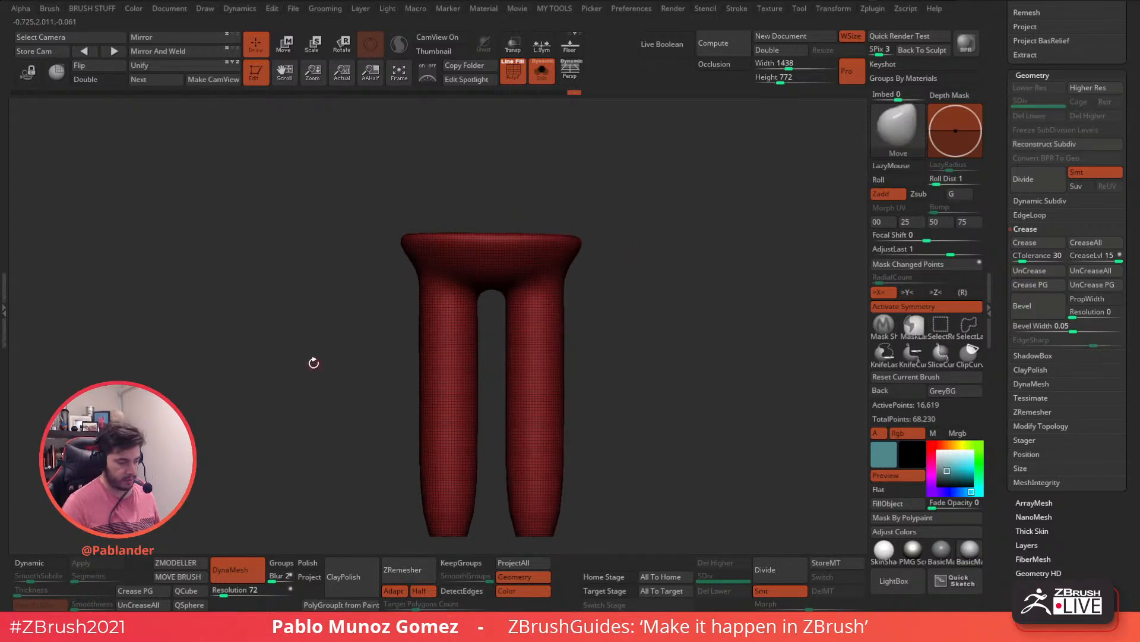
pyautogui.keyDown('alt'); pyautogui.moveTo(317, 367); pyautogui.dragTo(308, 333); pyautogui.keyUp('alt')
pyautogui.click(169, 54)
pyautogui.keyDown('ctrl'); pyautogui.keyDown('shift'); pyautogui.moveTo(352, 158); pyautogui.dragTo(603, 203); pyautogui.keyUp('shift'); pyautogui.keyUp('ctrl')
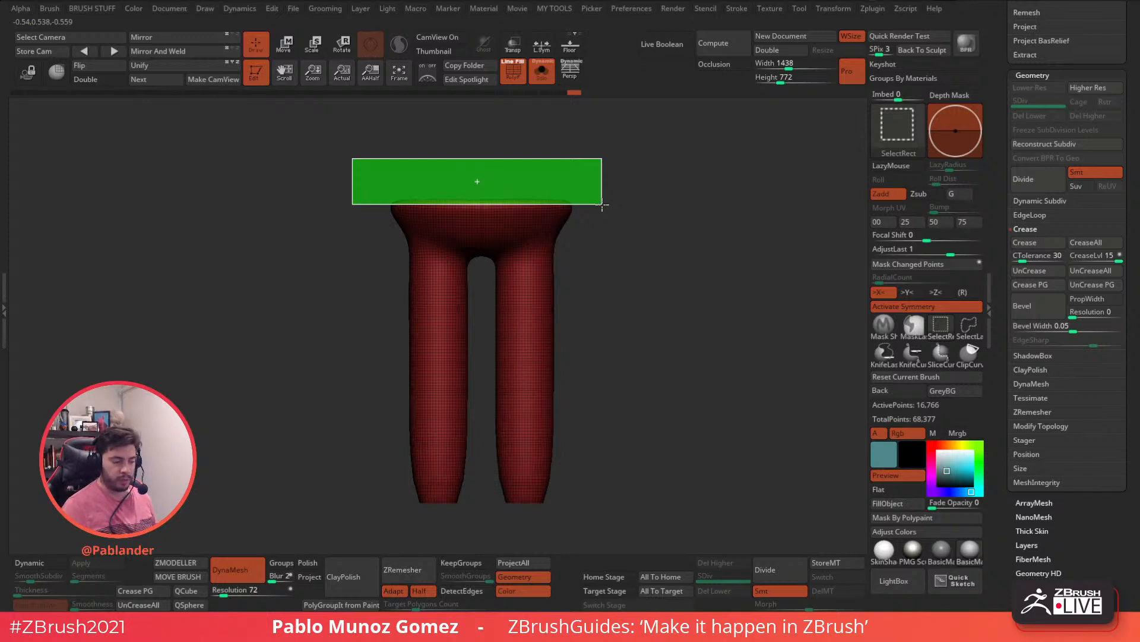
pyautogui.keyDown('ctrl'); pyautogui.keyDown('shift'); pyautogui.moveTo(602, 205); pyautogui.dragTo(600, 201); pyautogui.keyUp('shift'); pyautogui.keyUp('ctrl')
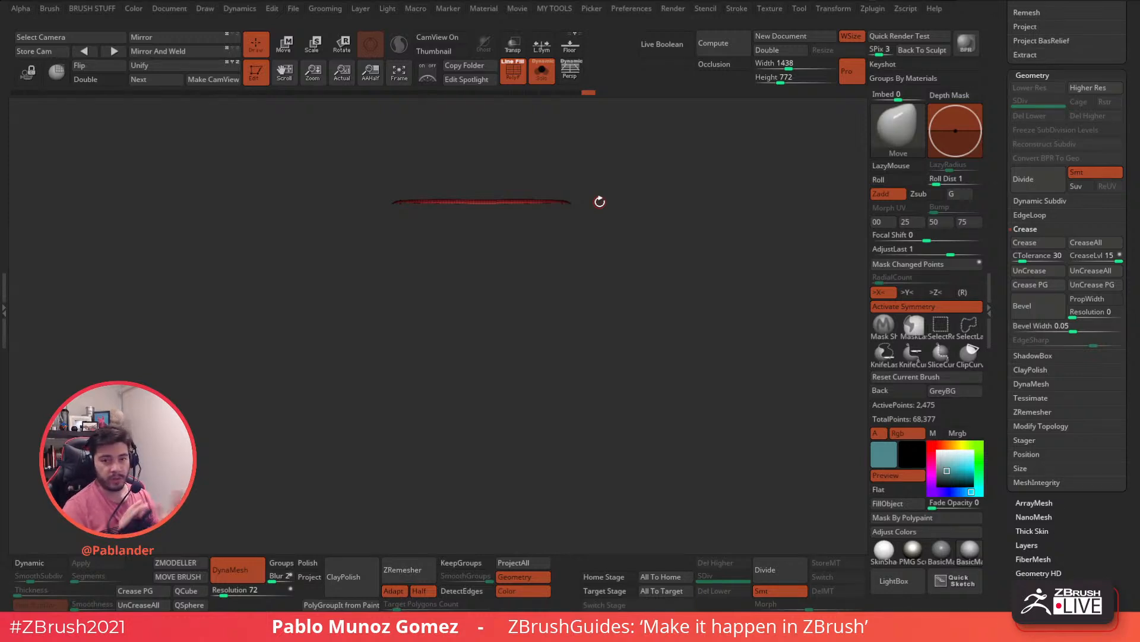
pyautogui.moveTo(584, 301); pyautogui.dragTo(612, 356)
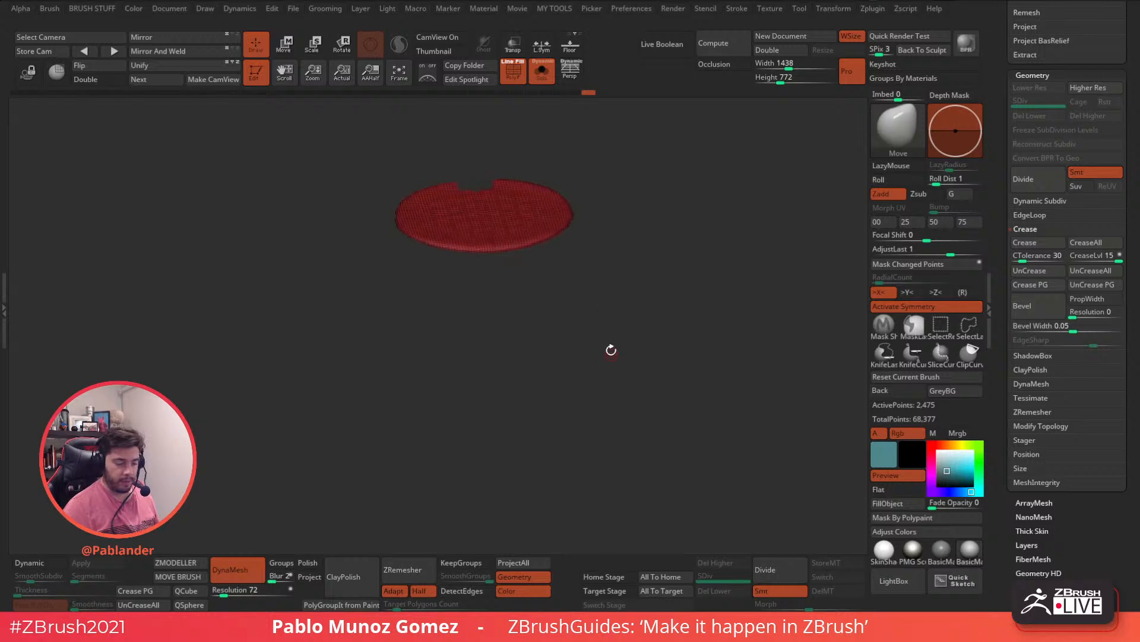
pyautogui.keyDown('ctrl'); pyautogui.keyDown('shift'); pyautogui.click(630, 280); pyautogui.keyUp('shift'); pyautogui.keyUp('ctrl')
pyautogui.keyDown('shift'); pyautogui.moveTo(636, 280); pyautogui.dragTo(634, 265); pyautogui.keyUp('shift')
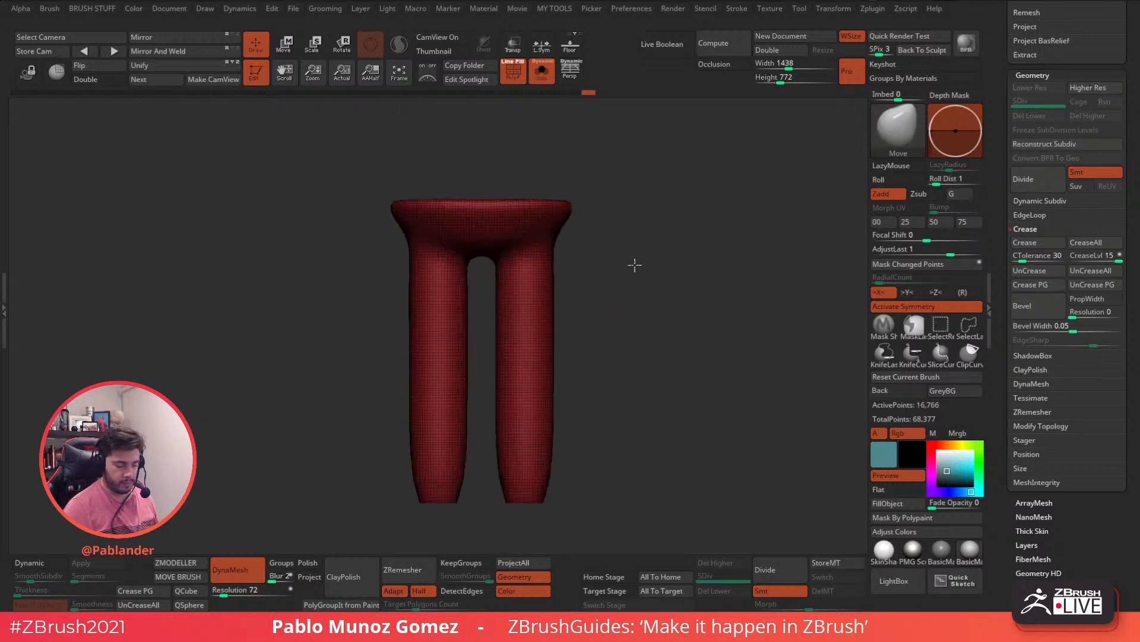
# Step: Isolate the trousers' waist cap and the caps at the leg ends, assigning each its own polygroup
pyautogui.moveTo(390, 182)
pyautogui.keyDown('ctrl'); pyautogui.keyDown('shift'); pyautogui.mouseDown()
pyautogui.moveTo(603, 205)
pyautogui.moveTo(618, 263)
pyautogui.moveTo(619, 223)
pyautogui.moveTo(625, 236)
pyautogui.moveTo(623, 284)
pyautogui.moveTo(626, 218)
pyautogui.mouseUp(); pyautogui.keyUp('shift'); pyautogui.keyUp('ctrl')
pyautogui.keyDown('ctrl'); pyautogui.keyDown('shift'); pyautogui.click(628, 235); pyautogui.keyUp('shift'); pyautogui.keyUp('ctrl')
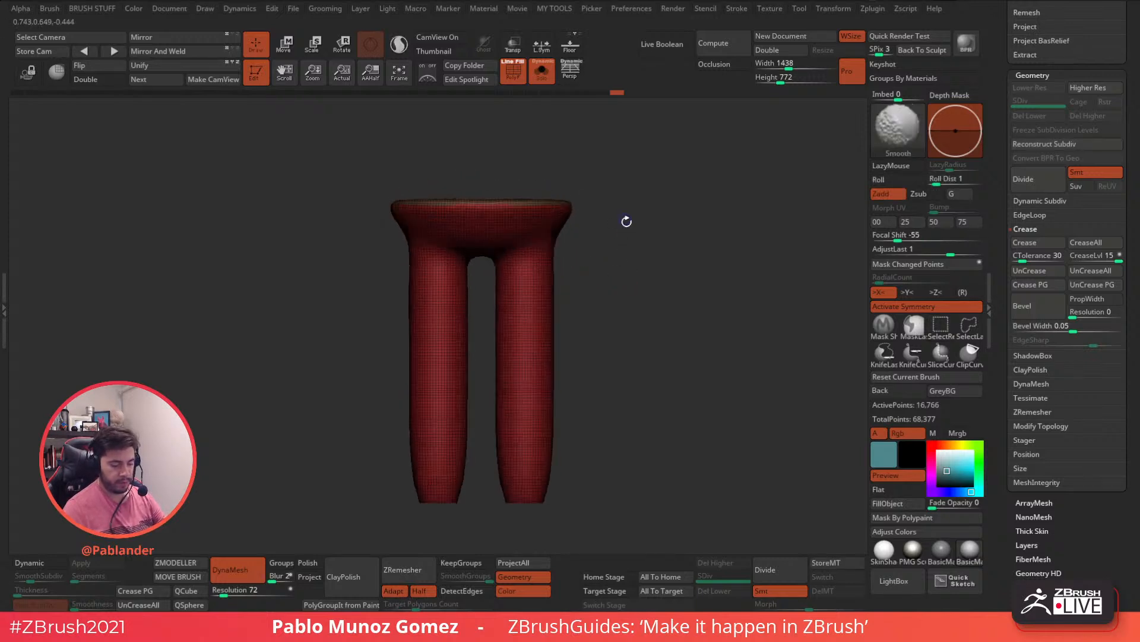
pyautogui.moveTo(395, 489)
pyautogui.keyDown('ctrl'); pyautogui.keyDown('shift'); pyautogui.mouseDown()
pyautogui.moveTo(446, 461)
pyautogui.moveTo(586, 424)
pyautogui.moveTo(619, 310)
pyautogui.moveTo(643, 323)
pyautogui.moveTo(642, 306)
pyautogui.mouseUp(); pyautogui.keyUp('shift'); pyautogui.keyUp('ctrl')
pyautogui.hotkey('ctrl', 'w')
pyautogui.keyDown('ctrl'); pyautogui.keyDown('shift'); pyautogui.click(621, 357); pyautogui.keyUp('shift'); pyautogui.keyUp('ctrl')
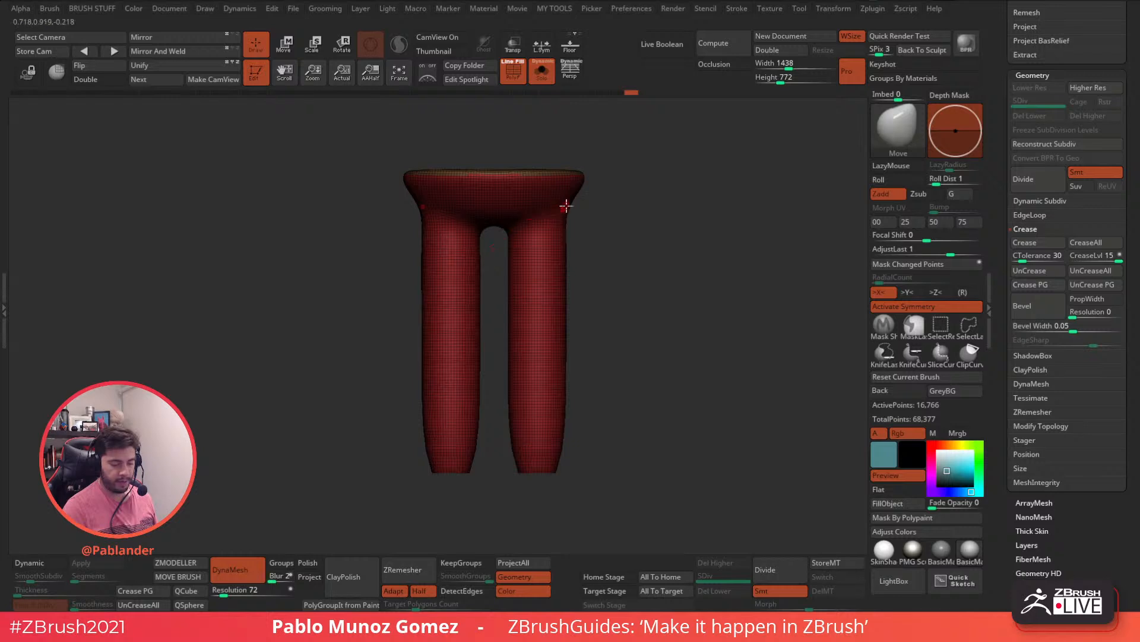
pyautogui.moveTo(509, 229)
pyautogui.mouseDown()
pyautogui.moveTo(604, 204)
pyautogui.moveTo(500, 246)
pyautogui.mouseUp()
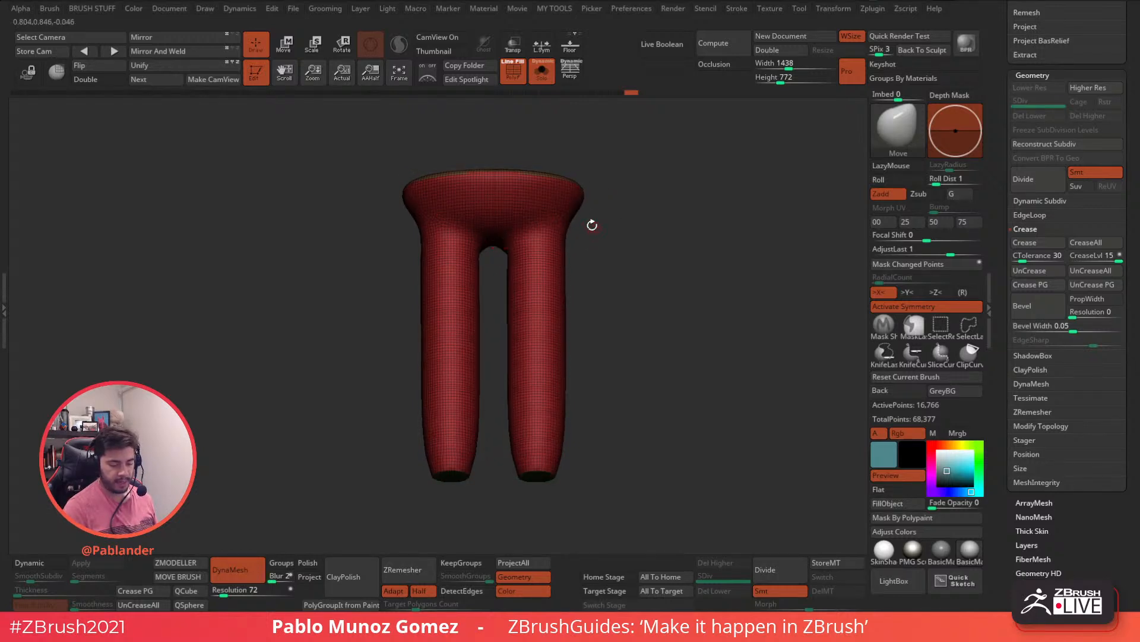
pyautogui.moveTo(605, 232); pyautogui.dragTo(598, 290)
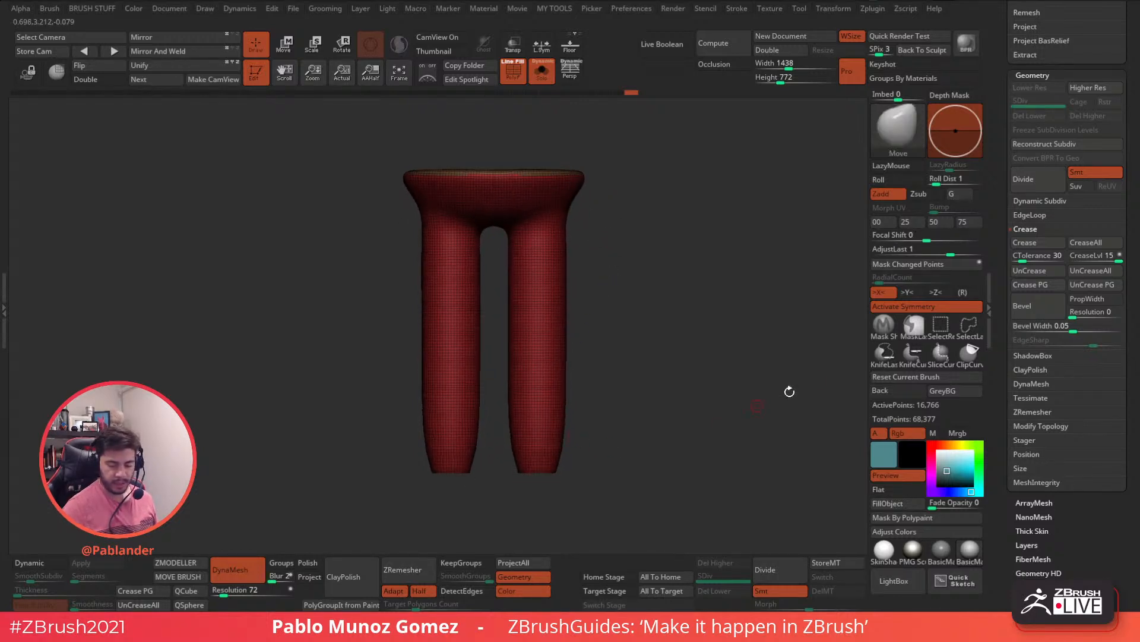
# Step: Isolate the two legs below the hips and assign them a polygroup separate from the hip section
pyautogui.keyDown('ctrl'); pyautogui.keyDown('shift'); pyautogui.click(539, 327); pyautogui.keyUp('shift'); pyautogui.keyUp('ctrl')
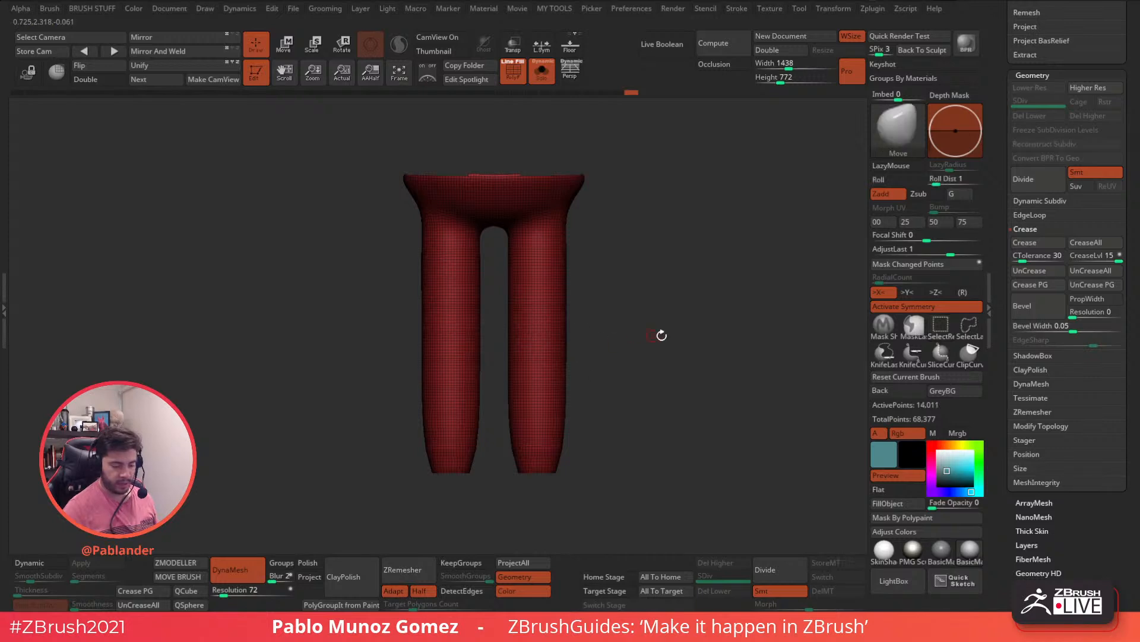
pyautogui.moveTo(500, 246)
pyautogui.keyDown('ctrl'); pyautogui.keyDown('shift'); pyautogui.mouseDown()
pyautogui.moveTo(555, 207)
pyautogui.moveTo(552, 126)
pyautogui.moveTo(480, 136)
pyautogui.mouseUp(); pyautogui.keyUp('shift'); pyautogui.keyUp('ctrl')
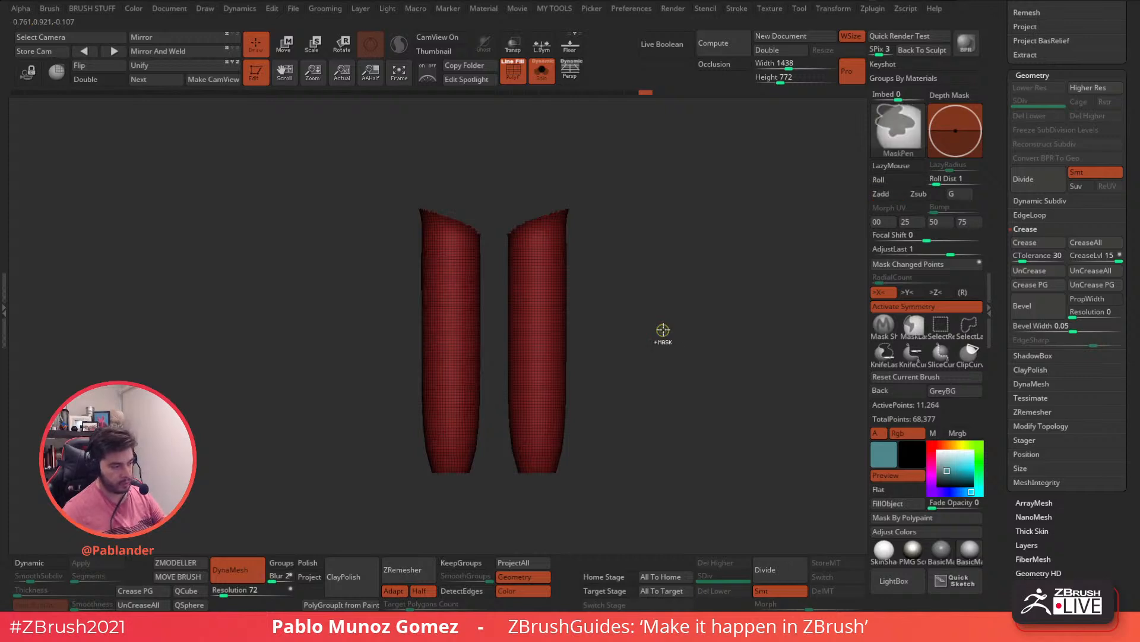
pyautogui.hotkey('ctrl', 'w')
pyautogui.keyDown('ctrl'); pyautogui.keyDown('shift'); pyautogui.click(594, 330); pyautogui.keyUp('shift'); pyautogui.keyUp('ctrl')
pyautogui.moveTo(670, 299); pyautogui.dragTo(715, 333)
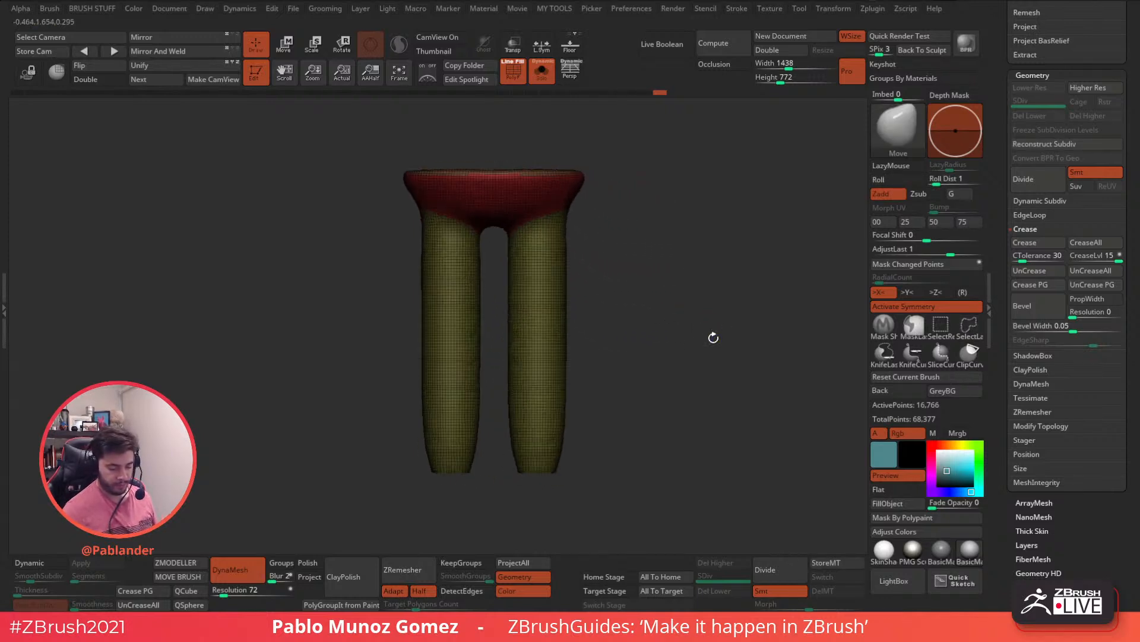
# Step: ZRemesh the trousers repeatedly at Half with KeepGroups on and SmoothGroups at about 0.27
pyautogui.click(474, 565)
pyautogui.click(404, 569)
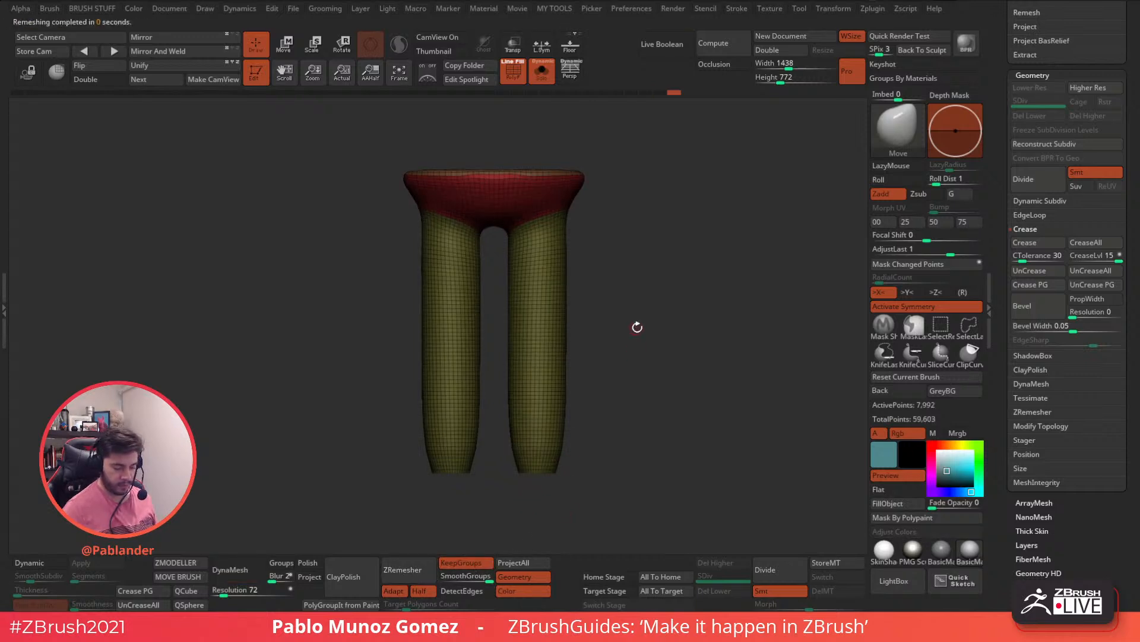
pyautogui.rightClick(637, 331)
pyautogui.click(408, 570)
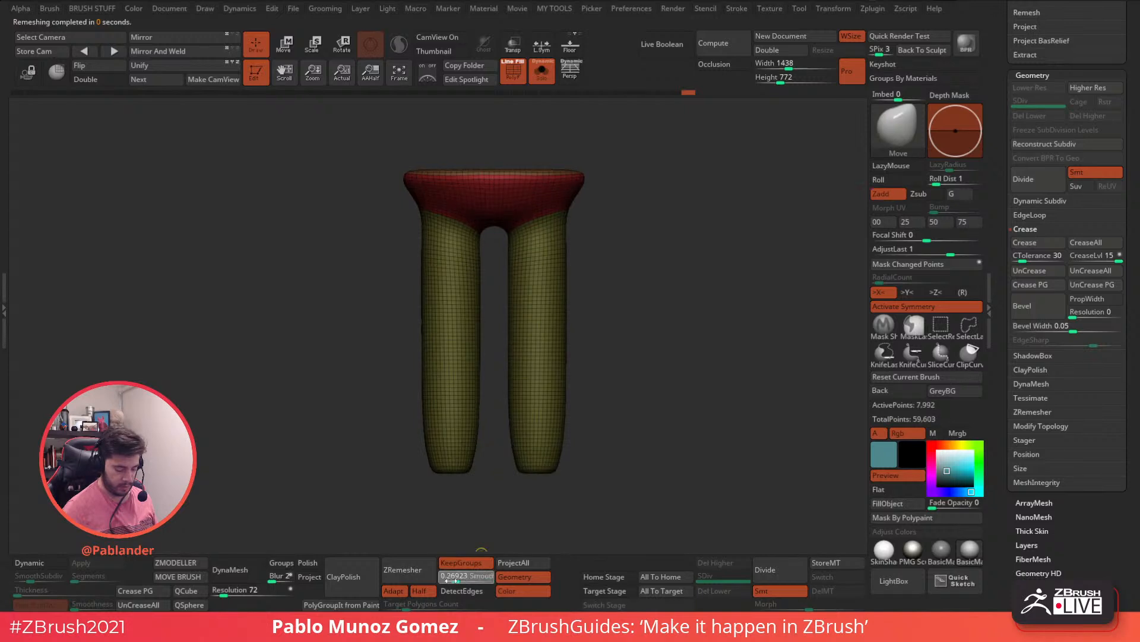
pyautogui.click(416, 571)
pyautogui.click(420, 570)
# Step: Enlarge the brush and nudge the outer sides of the trouser legs inward with the Move brush
pyautogui.press('space')
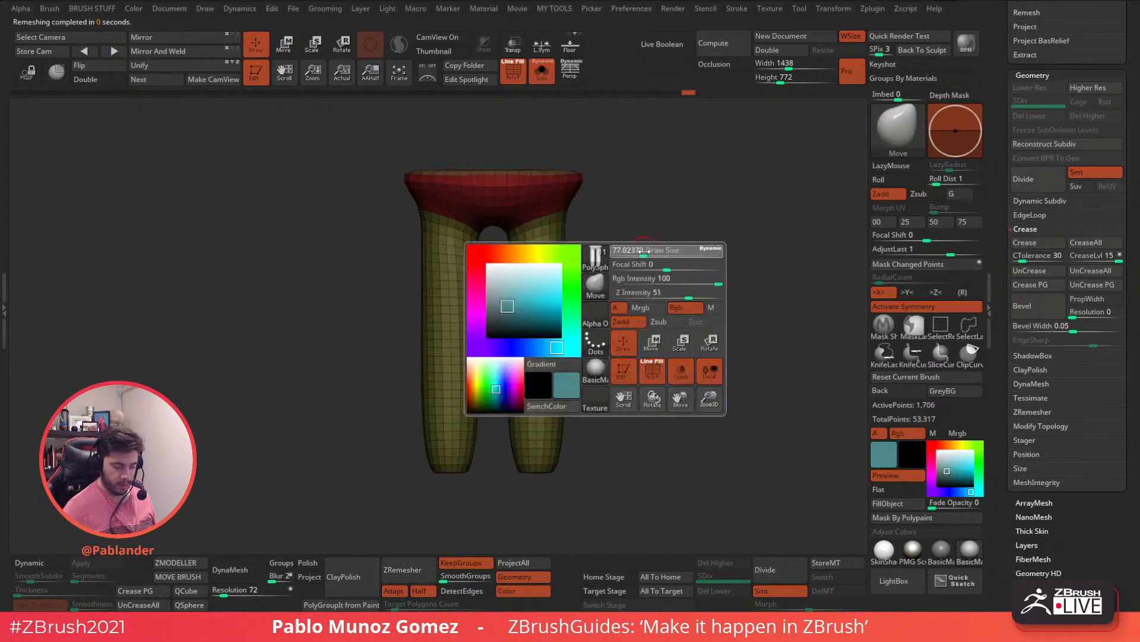
pyautogui.press('space')
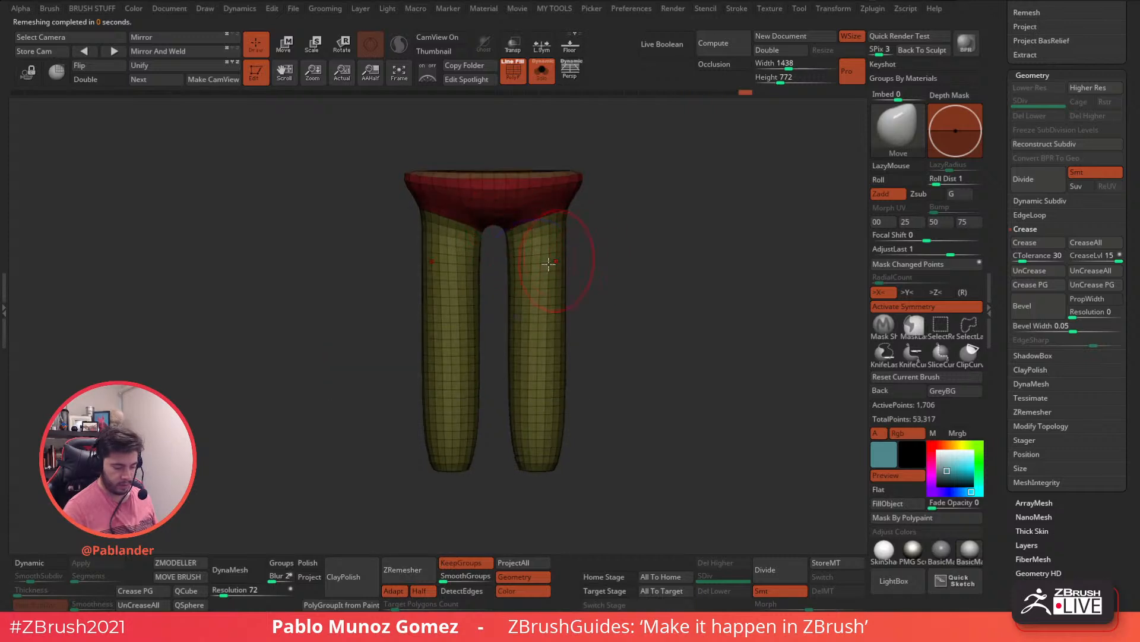
pyautogui.moveTo(569, 272)
pyautogui.mouseDown()
pyautogui.moveTo(618, 268)
pyautogui.moveTo(578, 254)
pyautogui.moveTo(549, 273)
pyautogui.mouseUp()
pyautogui.press('space')
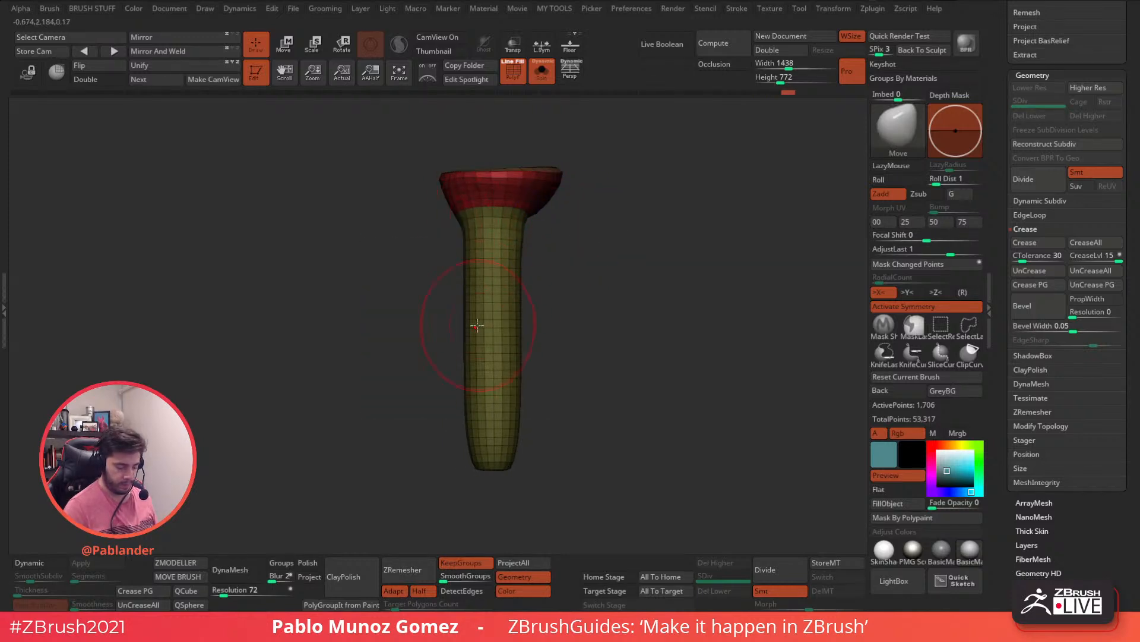
pyautogui.moveTo(577, 160); pyautogui.dragTo(597, 243)
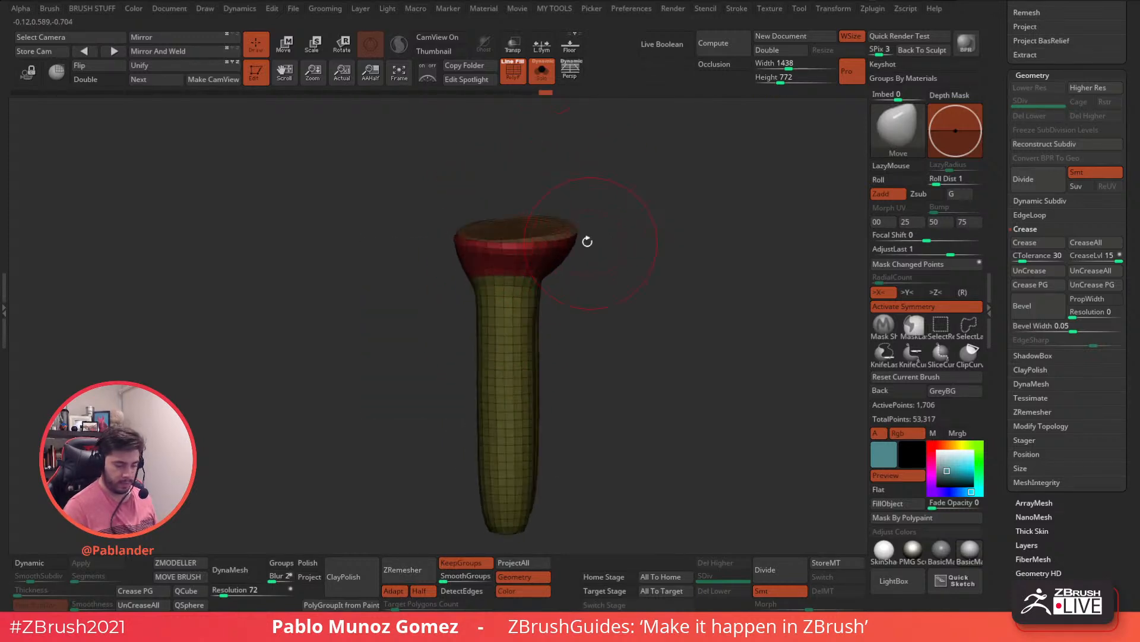
# Step: Bring back the full character, turn on Dynamic Subdivision for the trousers, and hide the wireframe
pyautogui.click(541, 70)
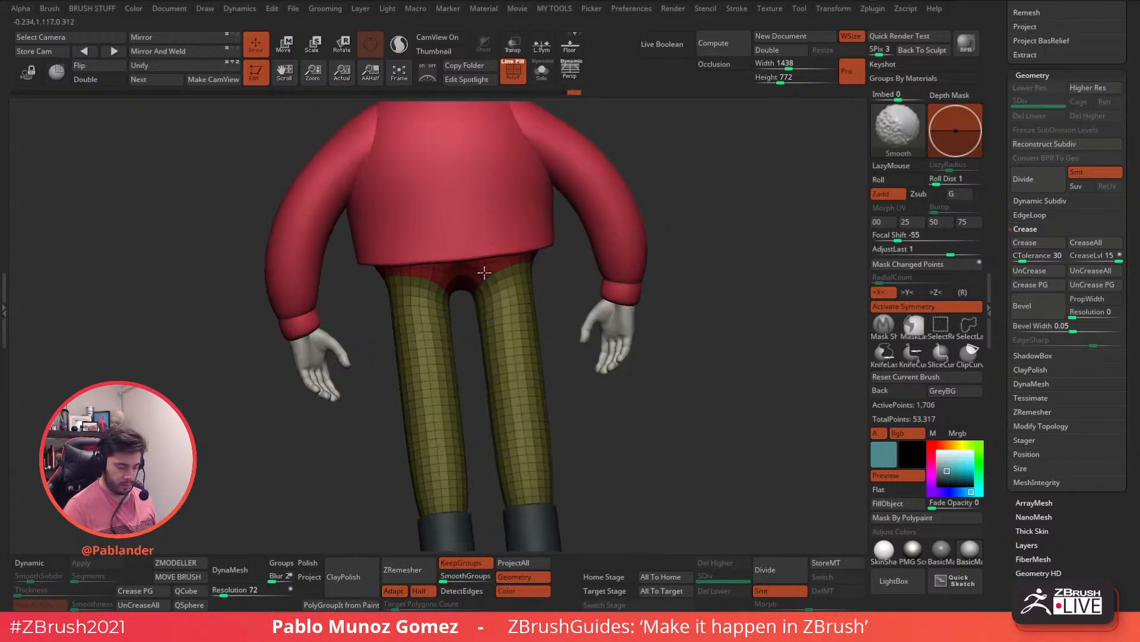
pyautogui.moveTo(585, 410)
pyautogui.keyDown('shift'); pyautogui.mouseDown()
pyautogui.moveTo(595, 453)
pyautogui.moveTo(594, 402)
pyautogui.mouseUp(); pyautogui.keyUp('shift')
pyautogui.click(51, 564)
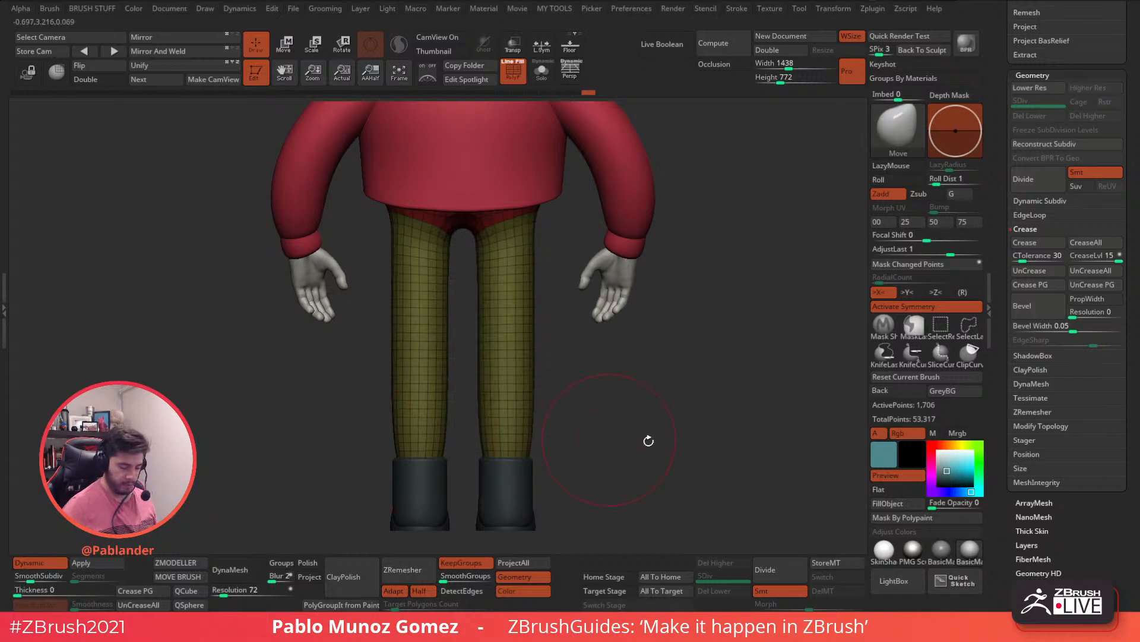
pyautogui.hotkey('shift', 'f')
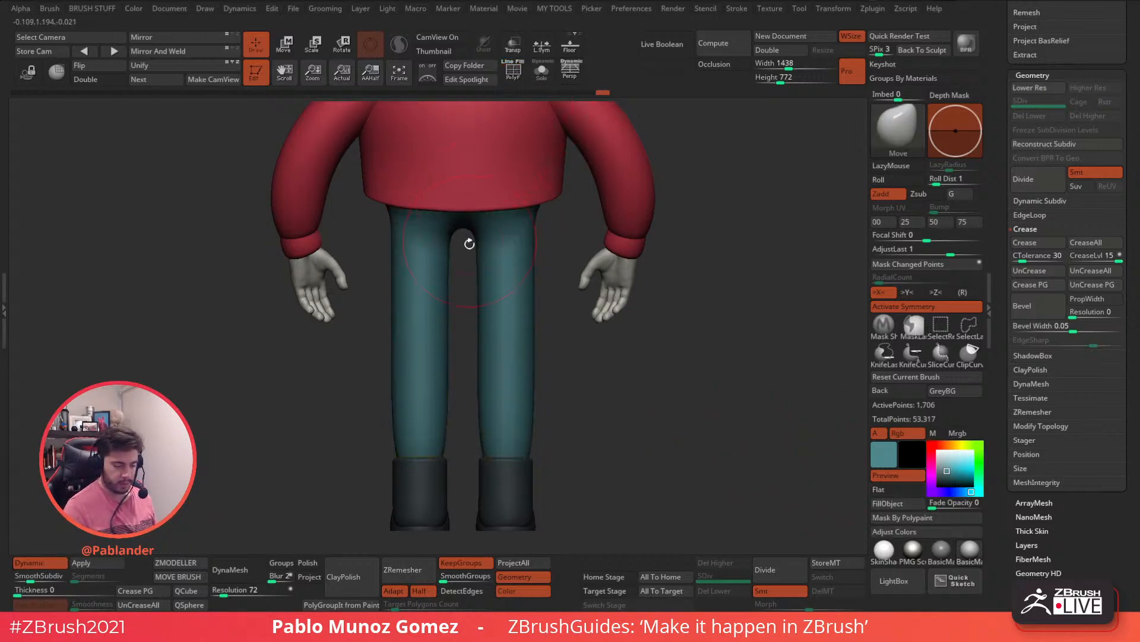
pyautogui.keyDown('shift'); pyautogui.moveTo(471, 234); pyautogui.dragTo(581, 244); pyautogui.keyUp('shift')
# Step: Select the boot shafts and examine their isolated mesh in wireframe
pyautogui.keyDown('alt'); pyautogui.moveTo(646, 430); pyautogui.dragTo(594, 404); pyautogui.keyUp('alt')
pyautogui.keyDown('alt'); pyautogui.click(529, 393); pyautogui.keyUp('alt')
pyautogui.click(545, 76)
pyautogui.click(513, 77)
pyautogui.moveTo(582, 414); pyautogui.dragTo(612, 312, button='right')
pyautogui.click(523, 77)
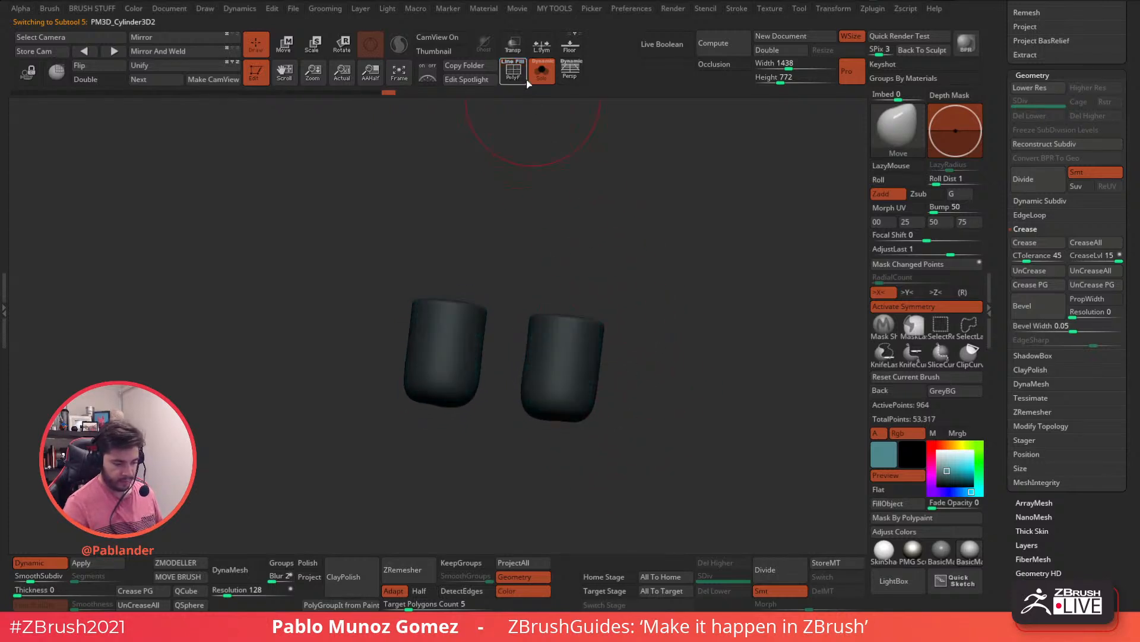
pyautogui.click(545, 79)
# Step: Select the rounded boot toes, isolate them in wireframe, and activate X symmetry
pyautogui.keyDown('alt'); pyautogui.click(578, 387); pyautogui.keyUp('alt')
pyautogui.click(507, 79)
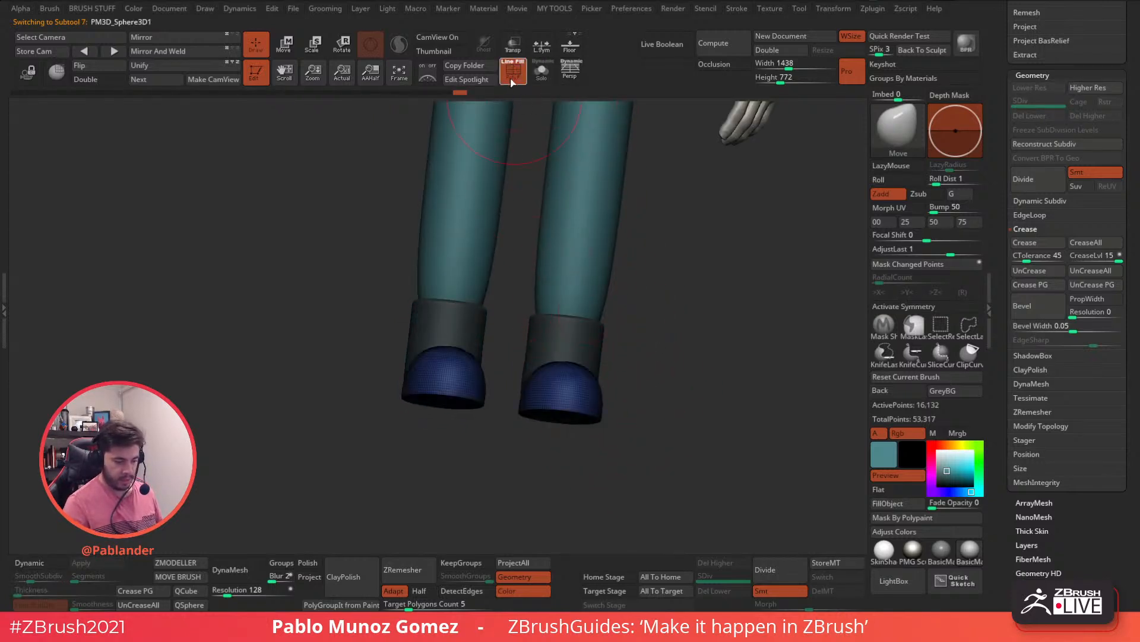
pyautogui.click(541, 73)
pyautogui.moveTo(618, 267)
pyautogui.mouseDown(button='right')
pyautogui.moveTo(604, 338)
pyautogui.moveTo(661, 237)
pyautogui.moveTo(631, 257)
pyautogui.moveTo(624, 387)
pyautogui.moveTo(790, 325)
pyautogui.moveTo(728, 389)
pyautogui.mouseUp(button='right')
pyautogui.press('x')
pyautogui.keyDown('alt'); pyautogui.moveTo(656, 448); pyautogui.dragTo(649, 404, button='right'); pyautogui.keyUp('alt')
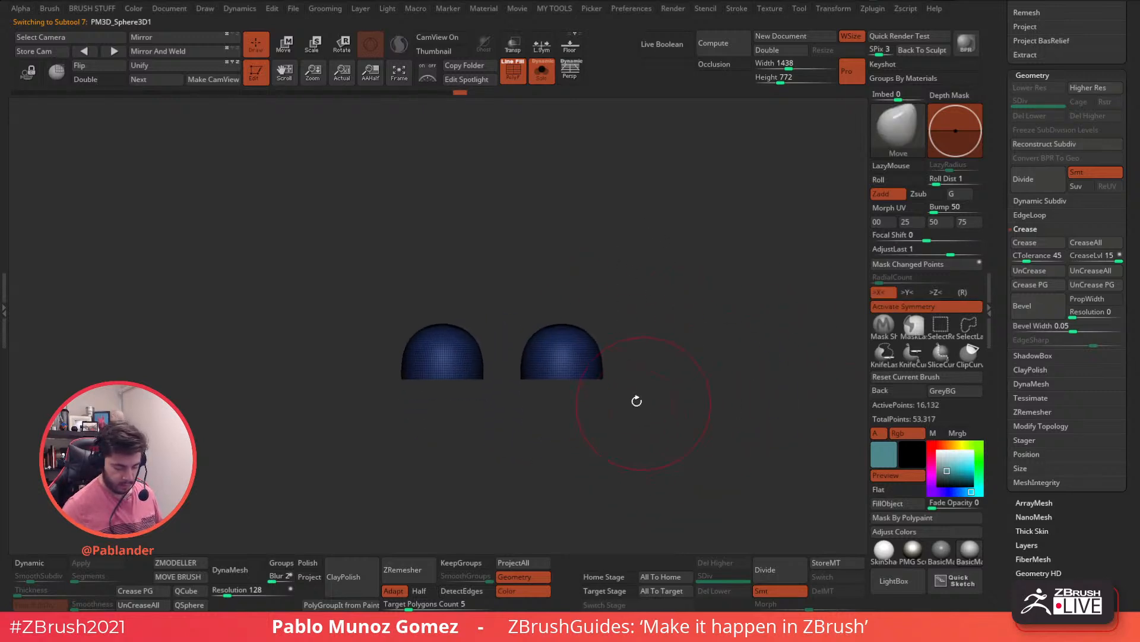
# Step: Isolate the flat bottoms of the boot toes with SelectRect and assign them their own polygroup
pyautogui.keyDown('ctrl'); pyautogui.moveTo(382, 433); pyautogui.dragTo(630, 382); pyautogui.keyUp('ctrl')
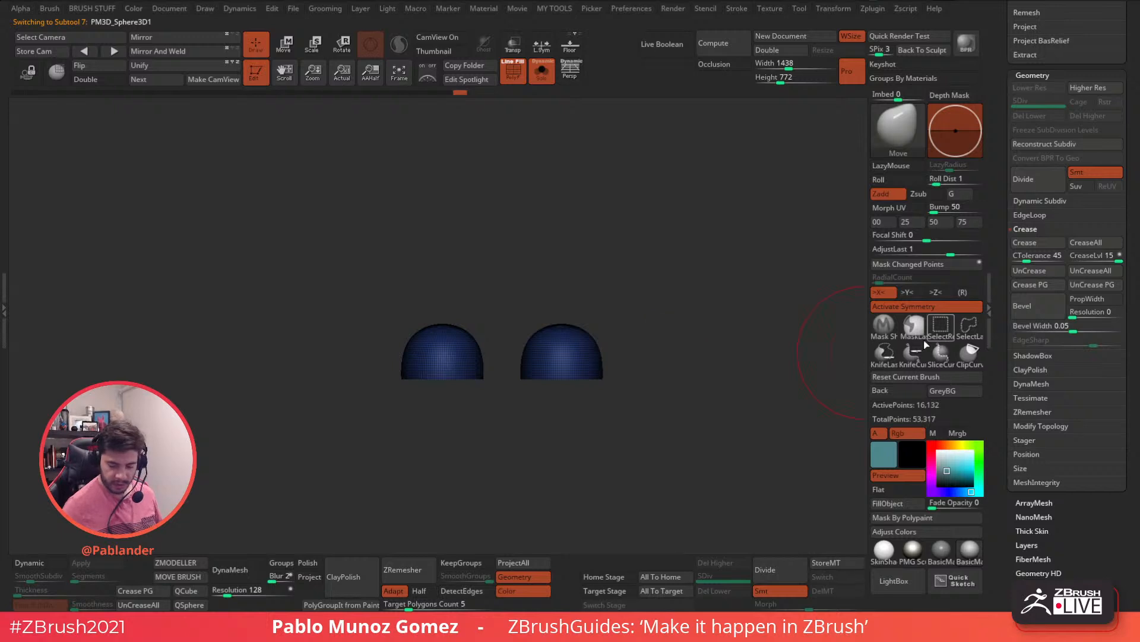
pyautogui.click(938, 338)
pyautogui.keyDown('ctrl'); pyautogui.keyDown('shift'); pyautogui.moveTo(367, 450); pyautogui.dragTo(629, 375); pyautogui.keyUp('shift'); pyautogui.keyUp('ctrl')
pyautogui.keyDown('ctrl'); pyautogui.keyDown('shift'); pyautogui.moveTo(660, 288); pyautogui.dragTo(643, 375); pyautogui.keyUp('shift'); pyautogui.keyUp('ctrl')
pyautogui.hotkey('ctrl', 'w')
pyautogui.keyDown('ctrl'); pyautogui.keyDown('shift'); pyautogui.click(664, 311); pyautogui.keyUp('shift'); pyautogui.keyUp('ctrl')
# Step: Isolate the outer half of each boot toe, assign these halves their own polygroup, and show the full toes again
pyautogui.moveTo(448, 382); pyautogui.dragTo(462, 450)
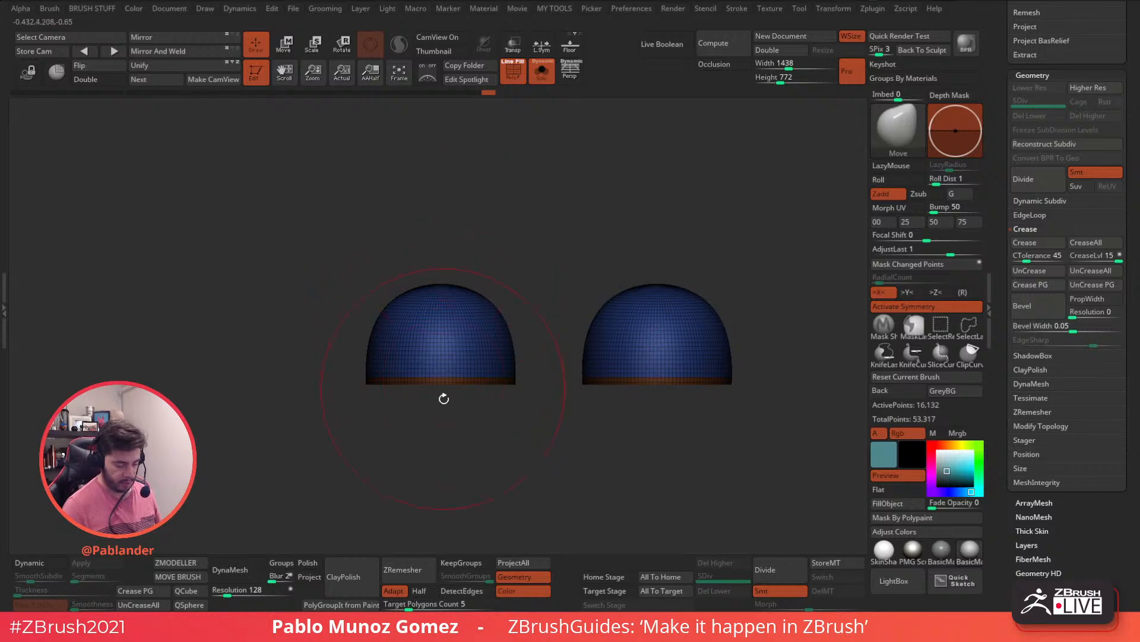
pyautogui.moveTo(439, 238)
pyautogui.keyDown('ctrl'); pyautogui.keyDown('shift'); pyautogui.mouseDown()
pyautogui.moveTo(474, 387)
pyautogui.moveTo(509, 433)
pyautogui.moveTo(533, 433)
pyautogui.mouseUp(); pyautogui.keyUp('shift'); pyautogui.keyUp('ctrl')
pyautogui.hotkey('ctrl', 'Delete')
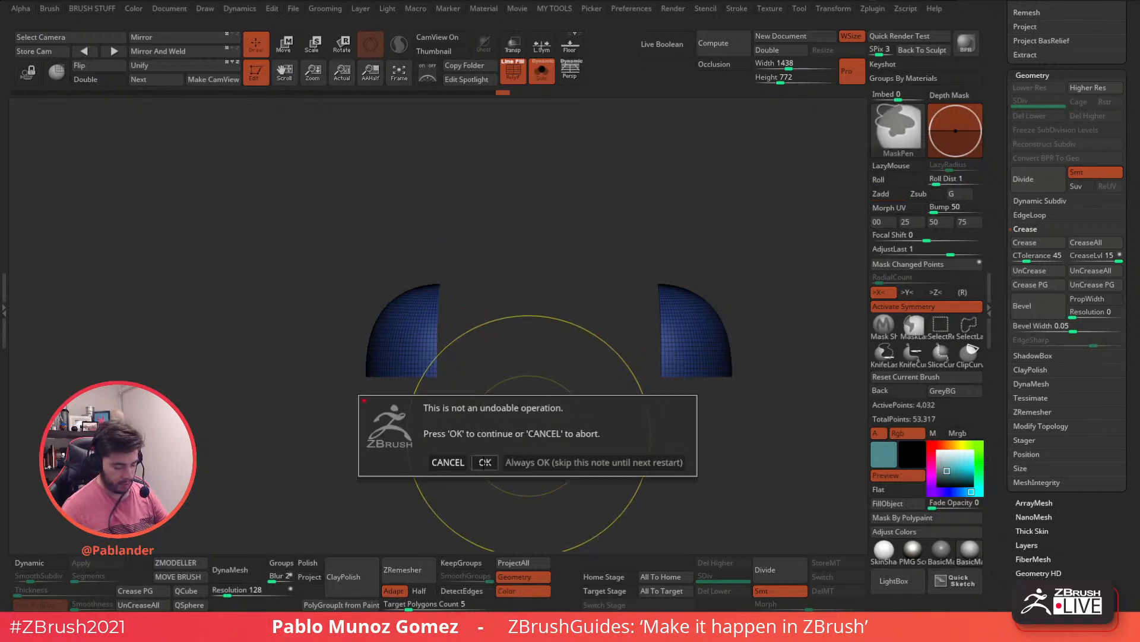
pyautogui.click(485, 461)
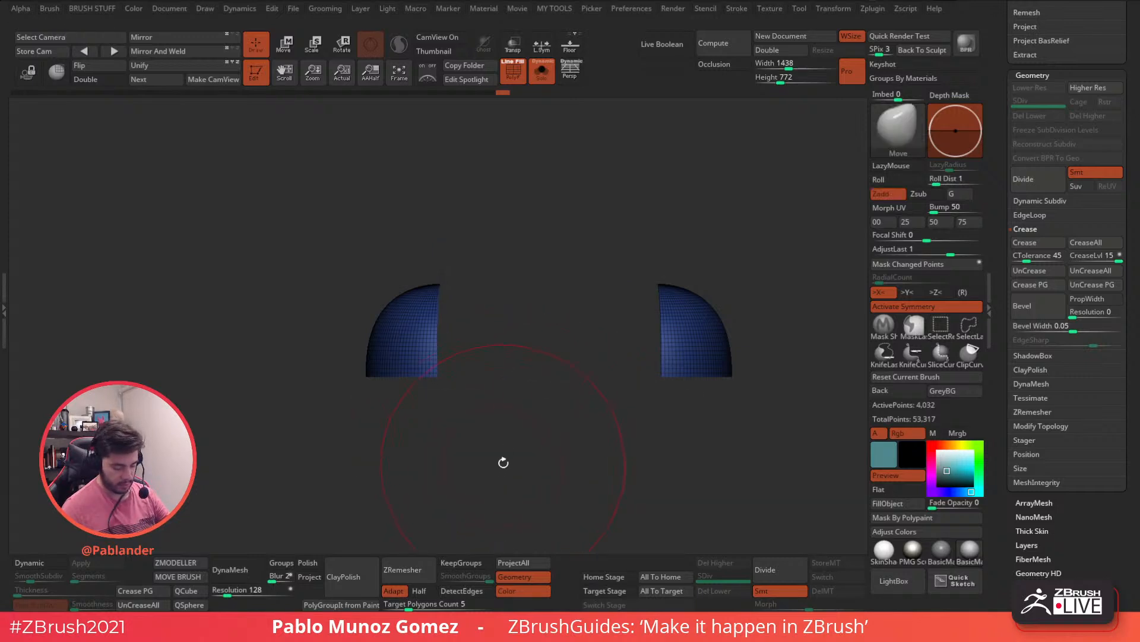
pyautogui.keyDown('ctrl'); pyautogui.keyDown('shift'); pyautogui.click(509, 454); pyautogui.keyUp('shift'); pyautogui.keyUp('ctrl')
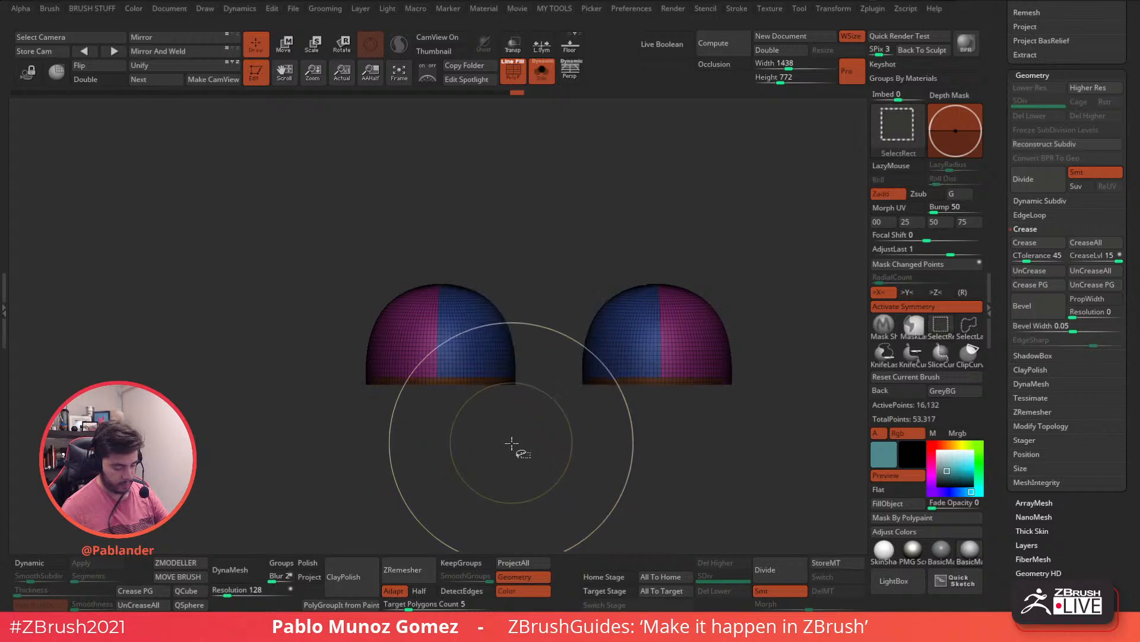
# Step: ZRemesh the boot toes with Half and KeepGroups enabled and SmoothGroups lowered to its minimum
pyautogui.moveTo(645, 334); pyautogui.dragTo(630, 403)
pyautogui.press('space')
pyautogui.click(420, 590)
pyautogui.click(462, 565)
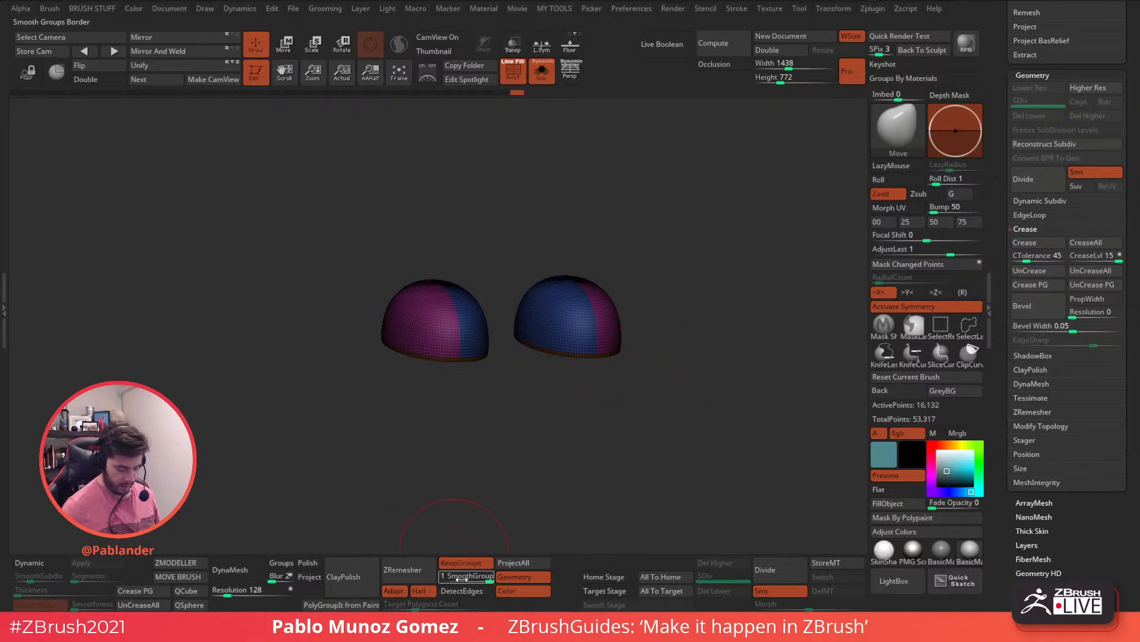
pyautogui.click(428, 568)
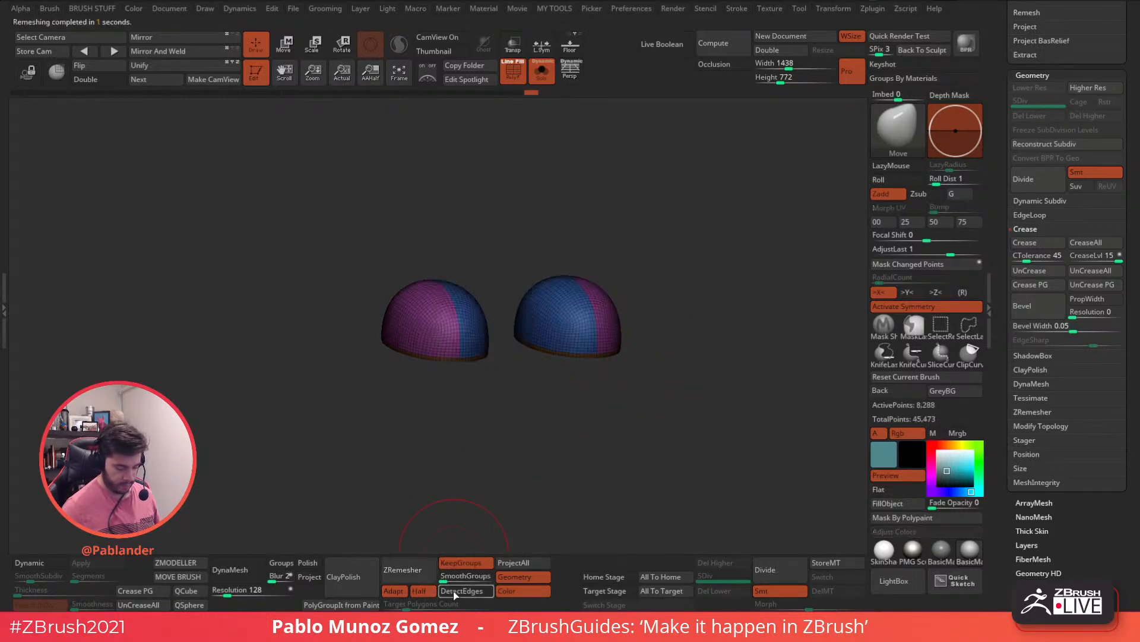
# Step: Try reducing the boot toes with further half-density ZRemesher passes and undo those passes
pyautogui.click(420, 576)
pyautogui.click(418, 574)
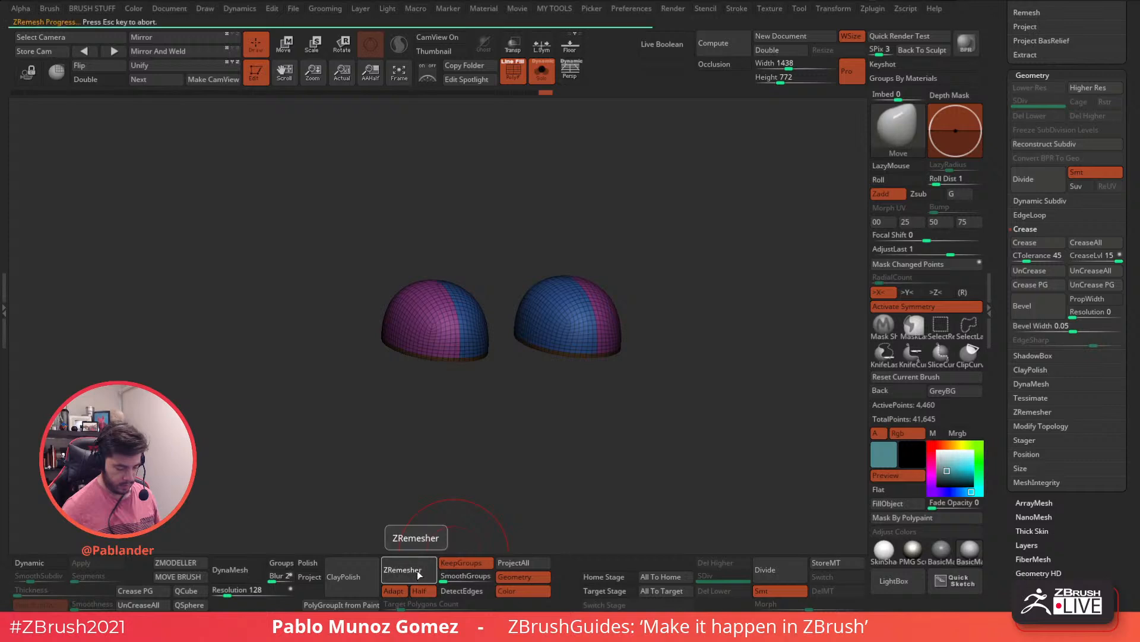
pyautogui.press('1')
pyautogui.moveTo(497, 509); pyautogui.dragTo(500, 509)
pyautogui.click(410, 572)
pyautogui.hotkey('ctrl', 'z')
pyautogui.hotkey('ctrl', 'z')
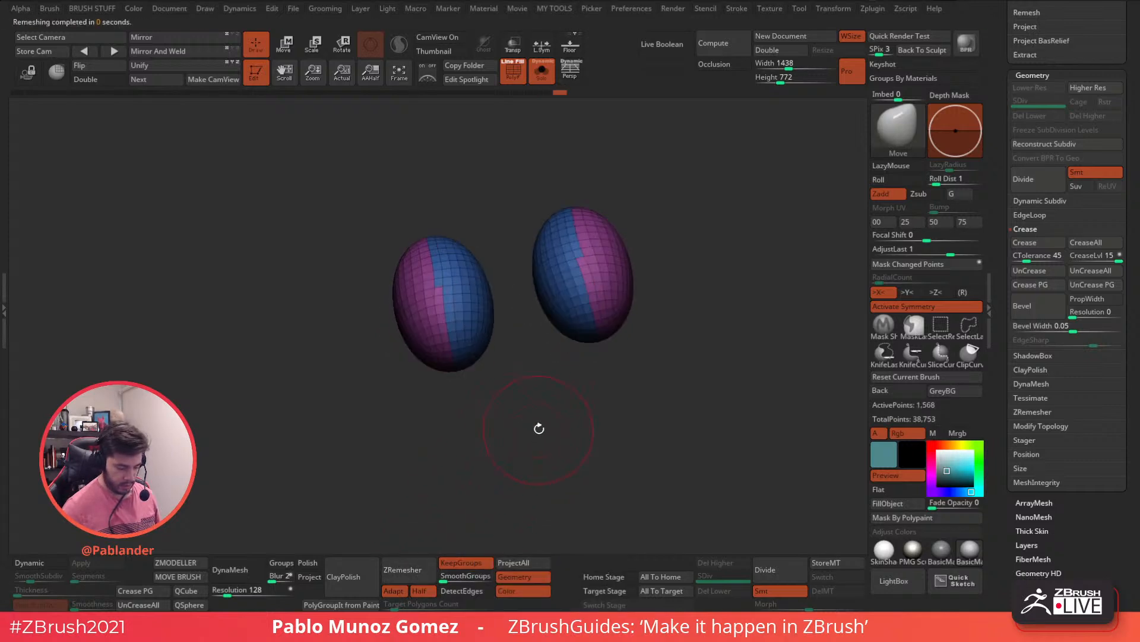
pyautogui.hotkey('ctrl', 'z')
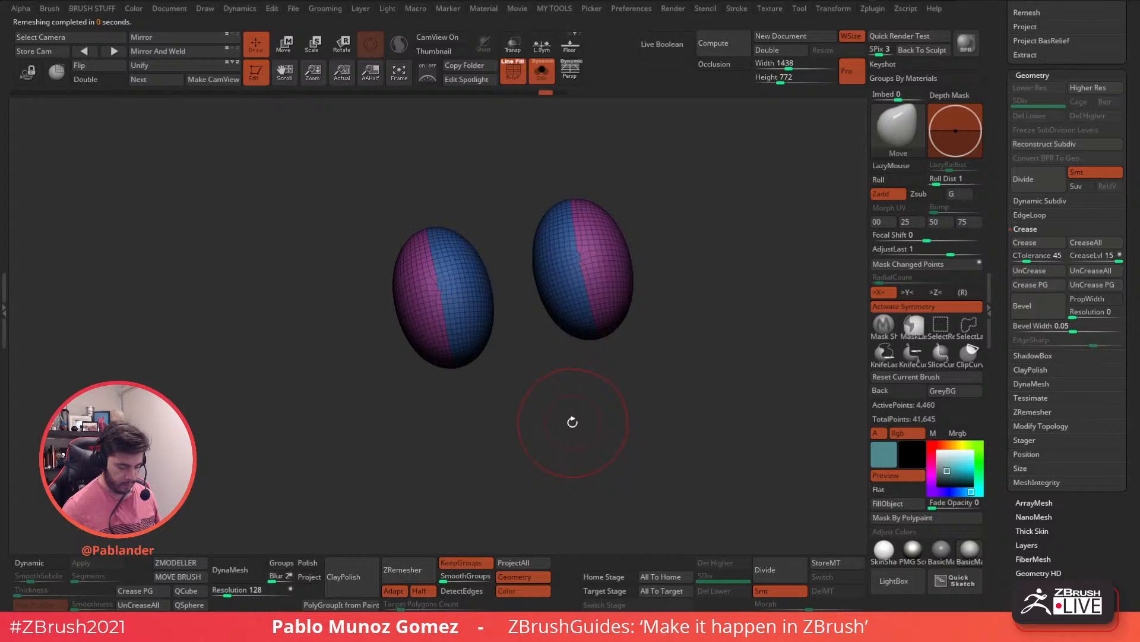
pyautogui.hotkey('ctrl', 'z')
# Step: Smooth the jagged polygroup borders on the boot toes and reduce the mesh with three half-density ZRemesher passes
pyautogui.keyDown('shift'); pyautogui.moveTo(582, 261); pyautogui.dragTo(594, 262); pyautogui.keyUp('shift')
pyautogui.press('m')
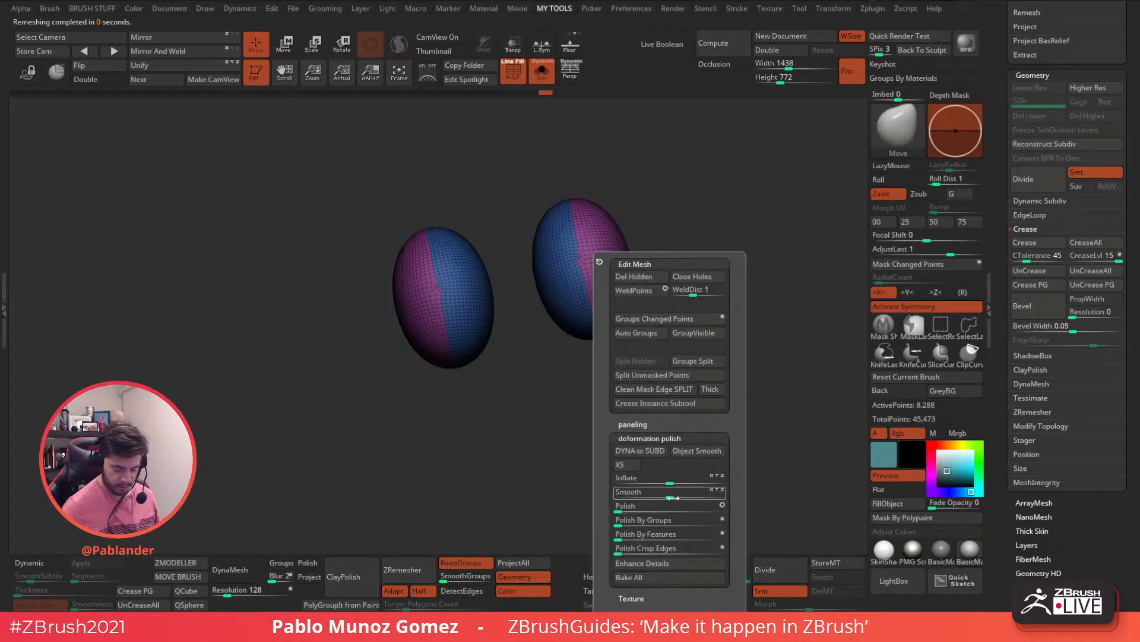
pyautogui.click(424, 563)
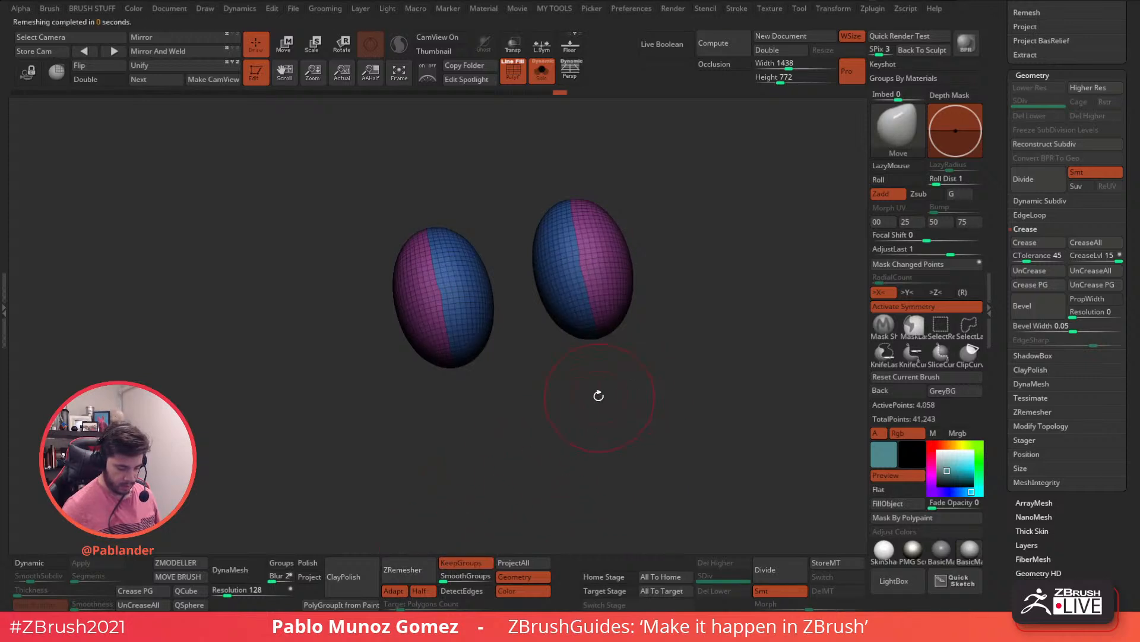
pyautogui.moveTo(684, 369); pyautogui.dragTo(676, 311)
pyautogui.click(404, 569)
pyautogui.rightClick(567, 414)
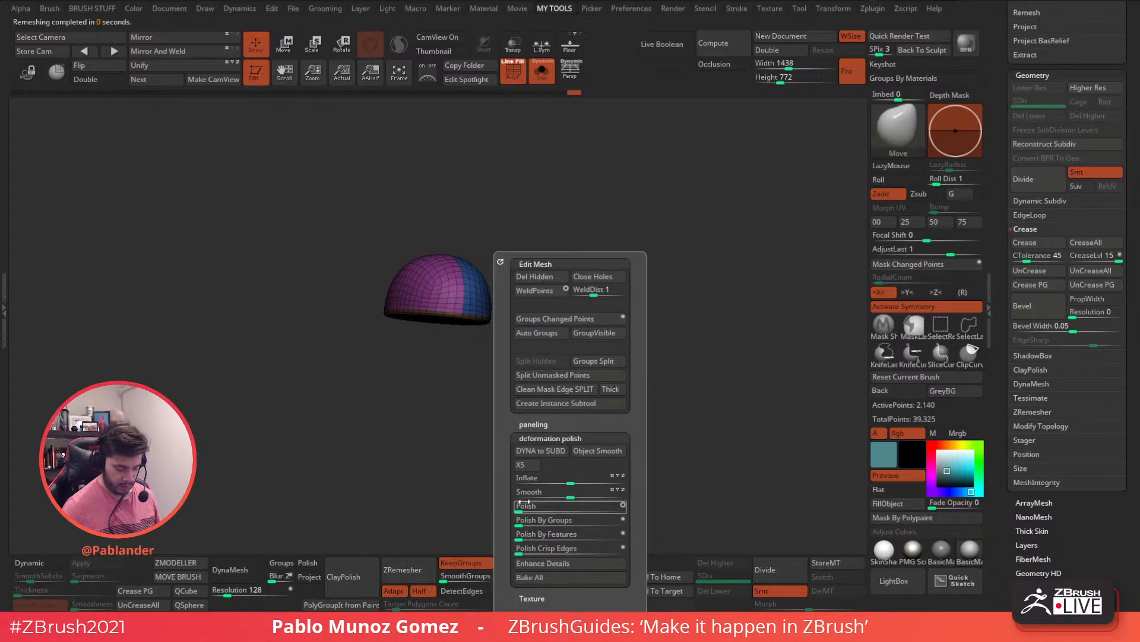
pyautogui.click(404, 569)
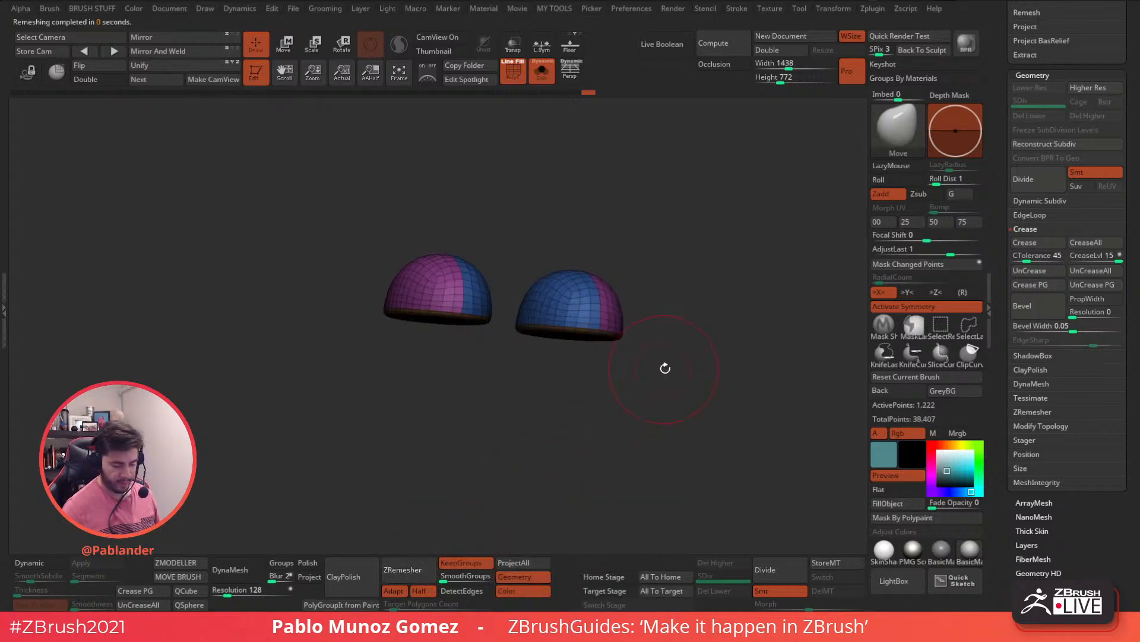
# Step: Hide the wireframe on the boot toes and bring back the rest of the character
pyautogui.keyDown('shift'); pyautogui.moveTo(639, 389); pyautogui.dragTo(629, 405); pyautogui.keyUp('shift')
pyautogui.moveTo(606, 301); pyautogui.dragTo(704, 302, button='right')
pyautogui.hotkey('shift', 'f')
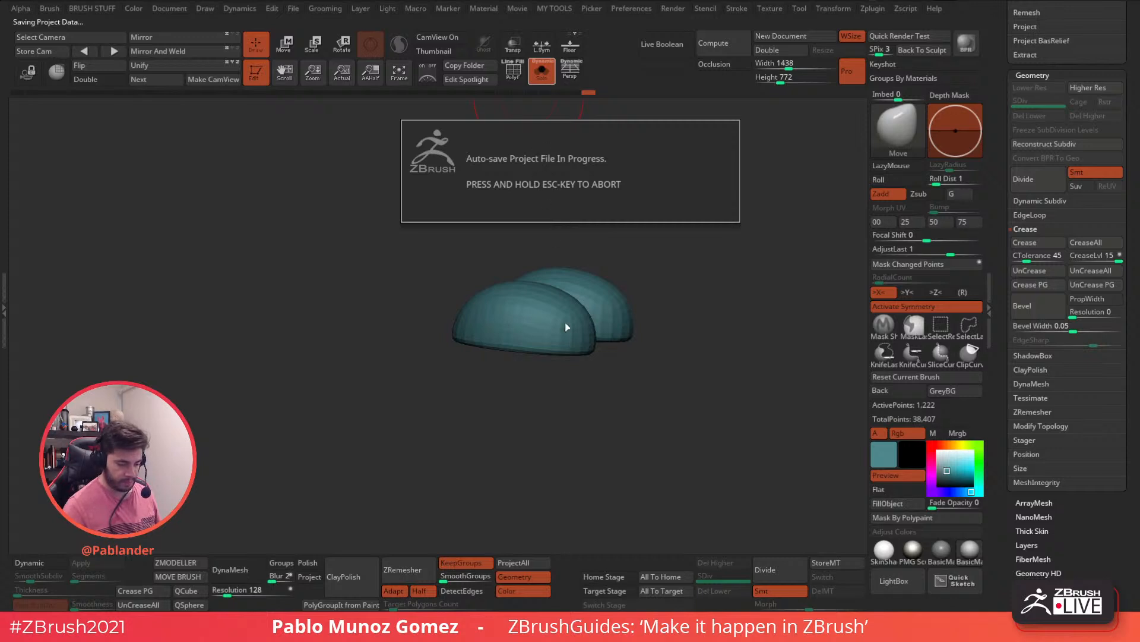
pyautogui.moveTo(629, 462); pyautogui.dragTo(611, 442)
# Step: Fill the boot toes with the shafts' dark grey, turn on Dynamic Subdivision for them, and quick-save the project
pyautogui.moveTo(887, 455); pyautogui.dragTo(548, 256)
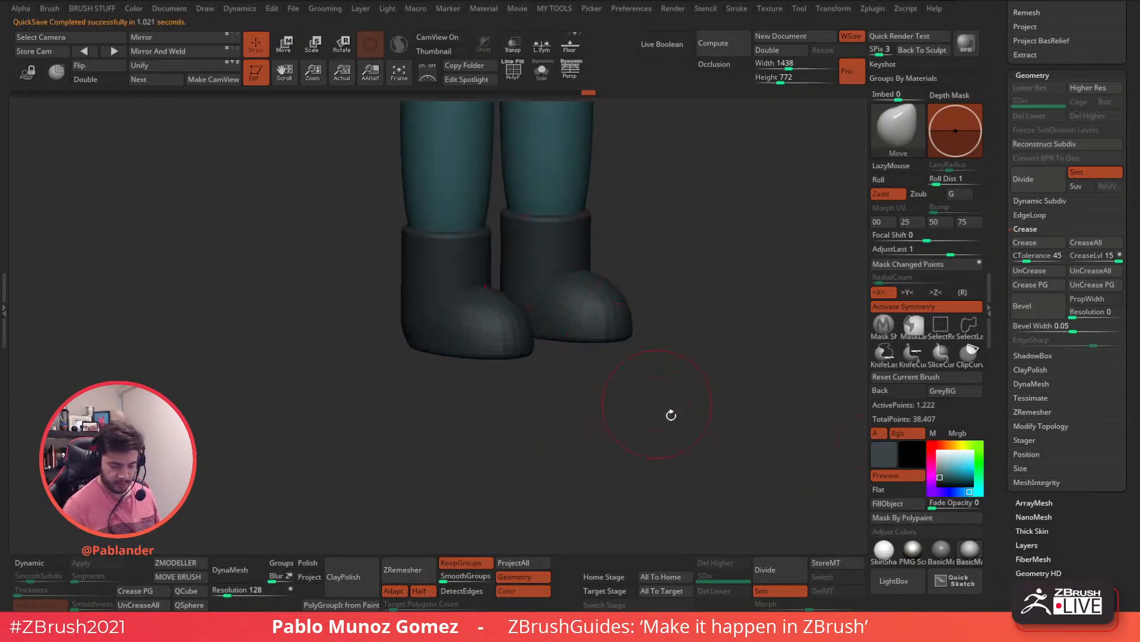
pyautogui.click(907, 504)
pyautogui.click(39, 564)
pyautogui.keyDown('ctrl'); pyautogui.moveTo(586, 293); pyautogui.dragTo(604, 358, button='right'); pyautogui.keyUp('ctrl')
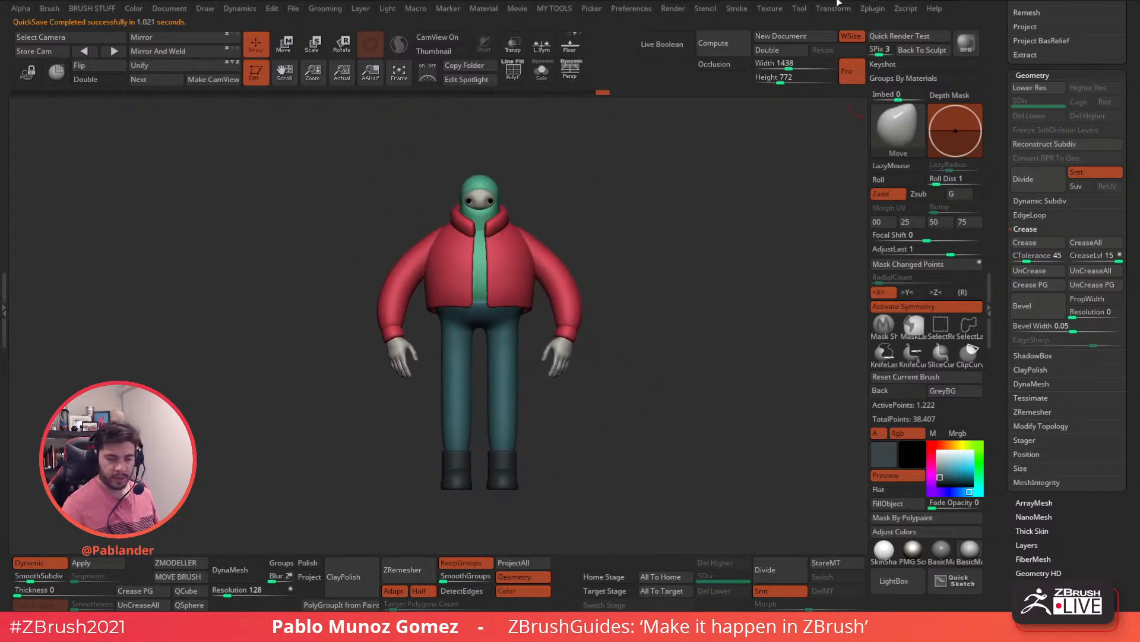
pyautogui.hotkey('ctrl', 's')
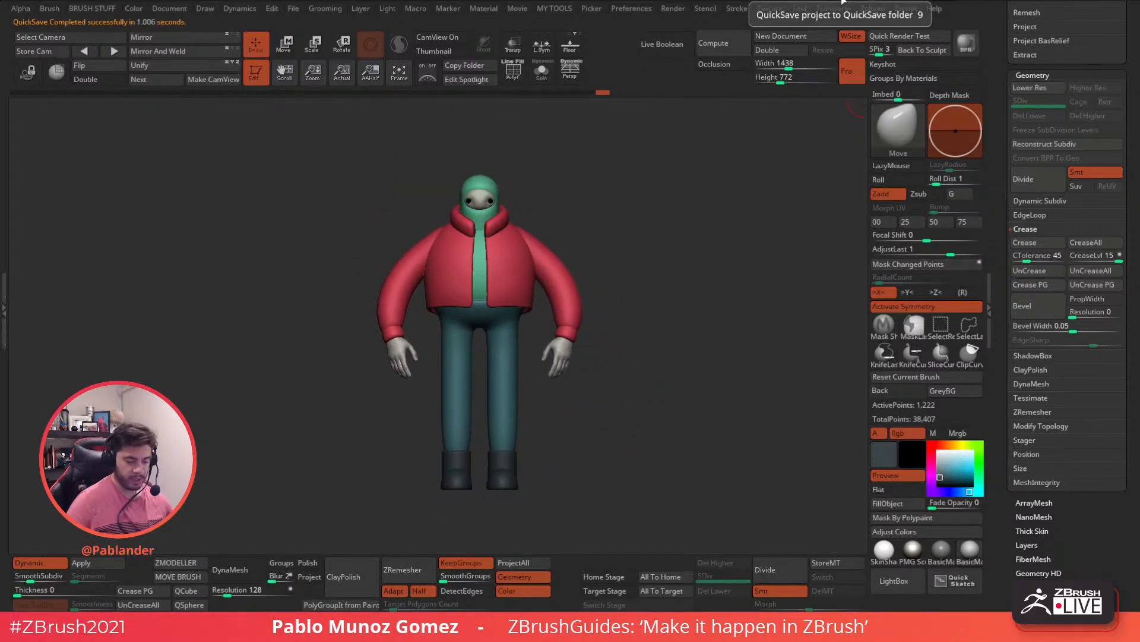
# Step: Place snapshots of the character's front, side and back views on the canvas, clear them, and reframe the character
pyautogui.moveTo(662, 310)
pyautogui.mouseDown(button='right')
pyautogui.moveTo(667, 326)
pyautogui.moveTo(683, 319)
pyautogui.mouseUp(button='right')
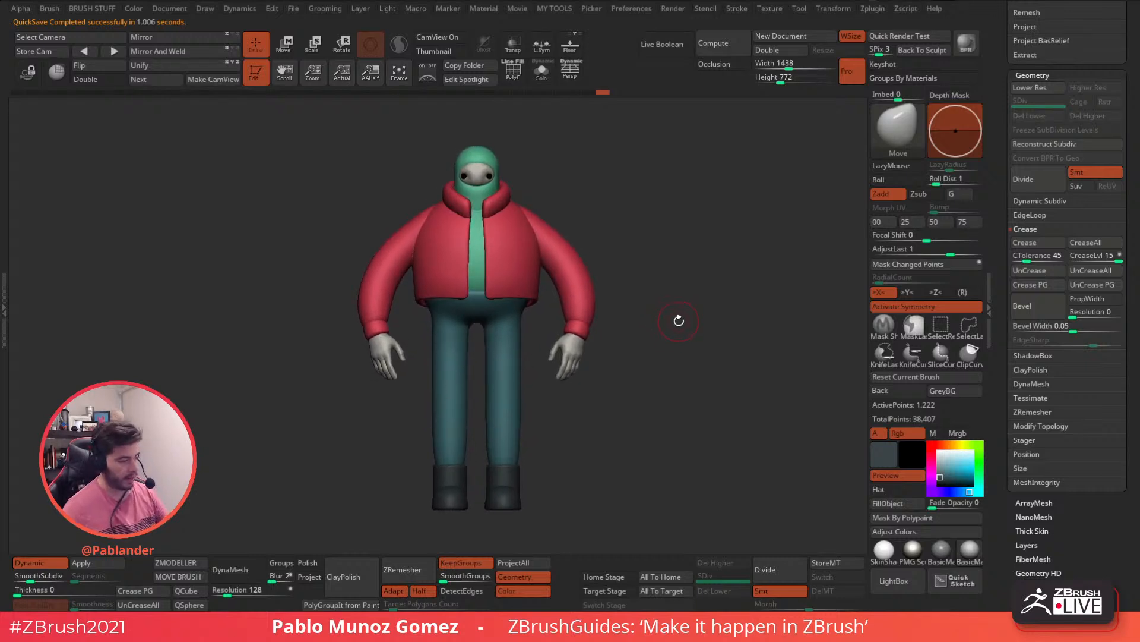
pyautogui.hotkey('shift', 's')
pyautogui.moveTo(710, 313)
pyautogui.mouseDown()
pyautogui.moveTo(663, 324)
pyautogui.moveTo(810, 374)
pyautogui.moveTo(740, 358)
pyautogui.moveTo(729, 390)
pyautogui.moveTo(340, 386)
pyautogui.mouseUp()
pyautogui.hotkey('shift', 's')
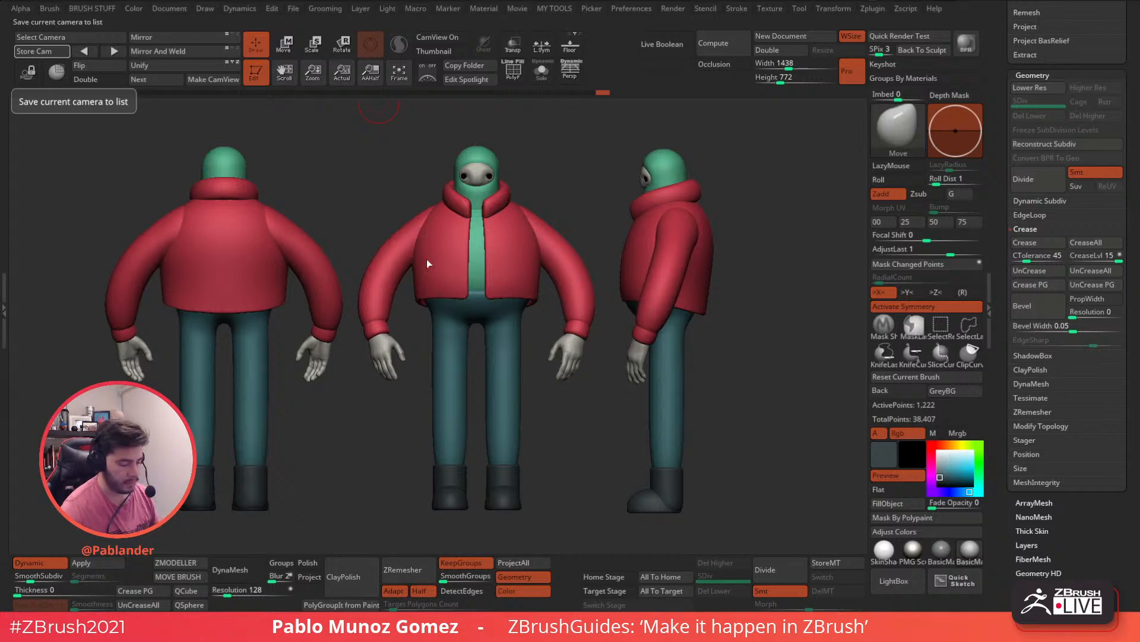
pyautogui.hotkey('ctrl', 'n')
pyautogui.moveTo(603, 202); pyautogui.dragTo(687, 311)
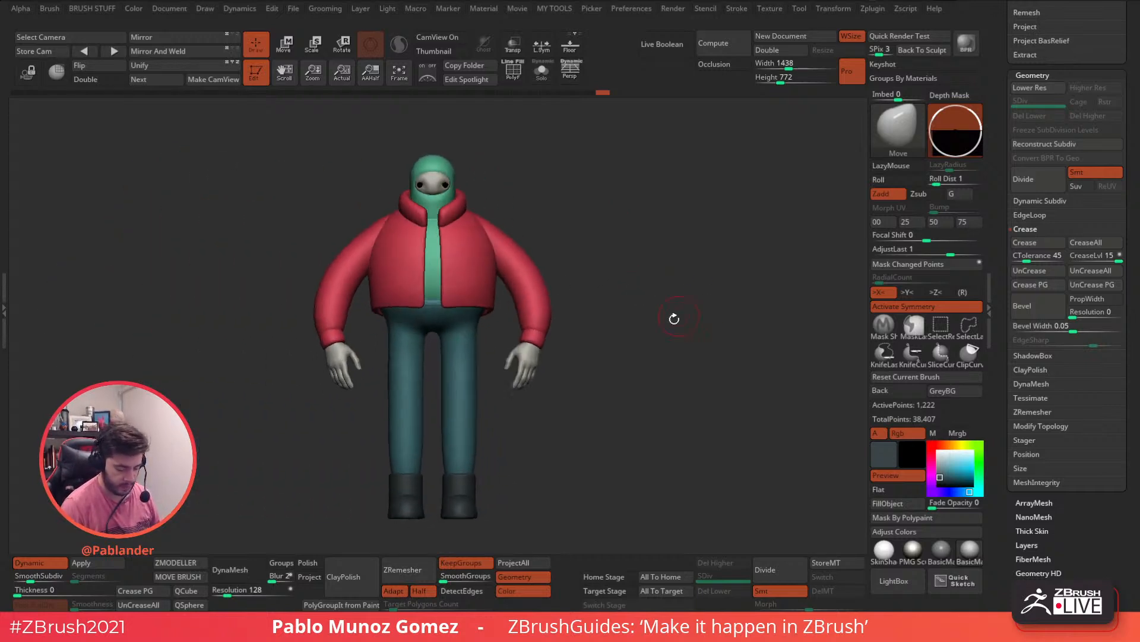
pyautogui.press('f')
pyautogui.keyDown('alt'); pyautogui.moveTo(638, 373); pyautogui.dragTo(636, 433); pyautogui.keyUp('alt')
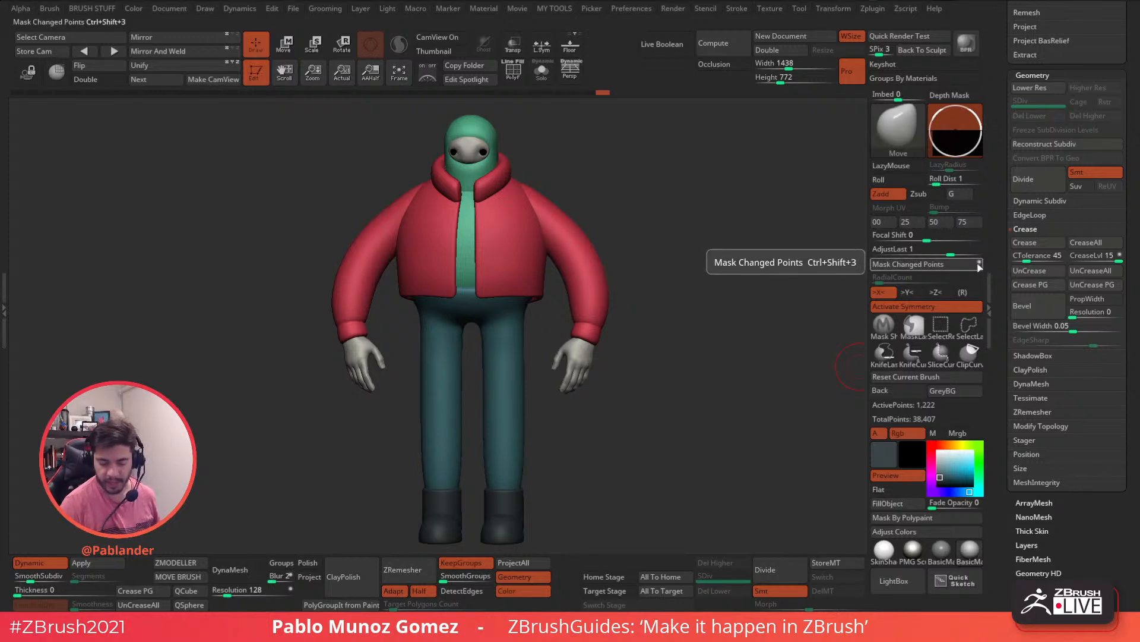
pyautogui.scroll(-5, 1073, 437)
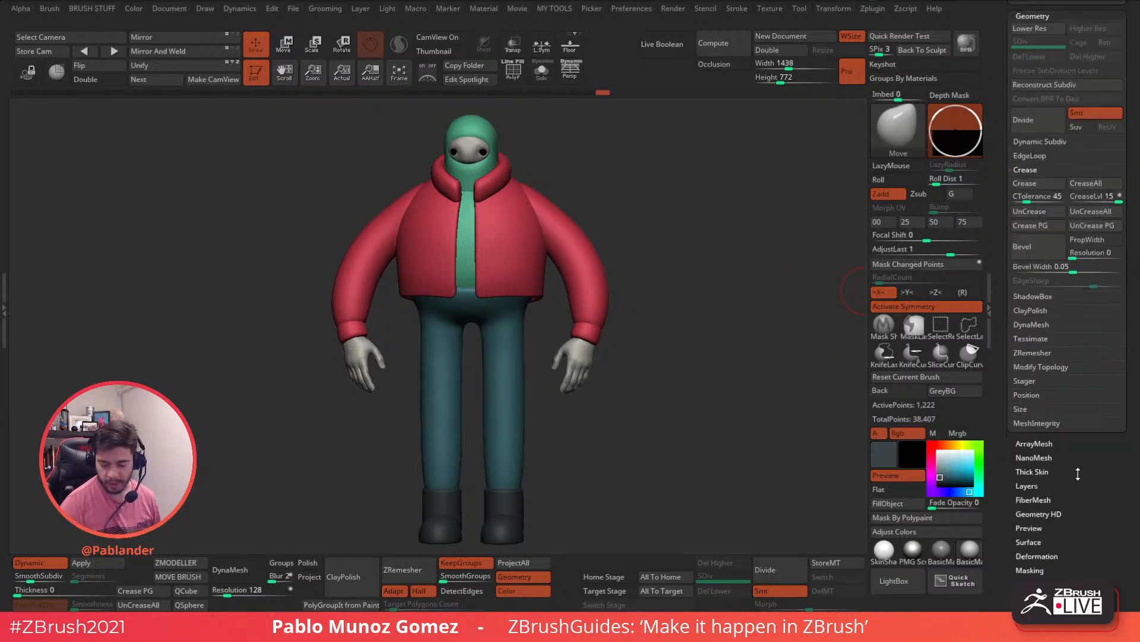
pyautogui.click(1065, 397)
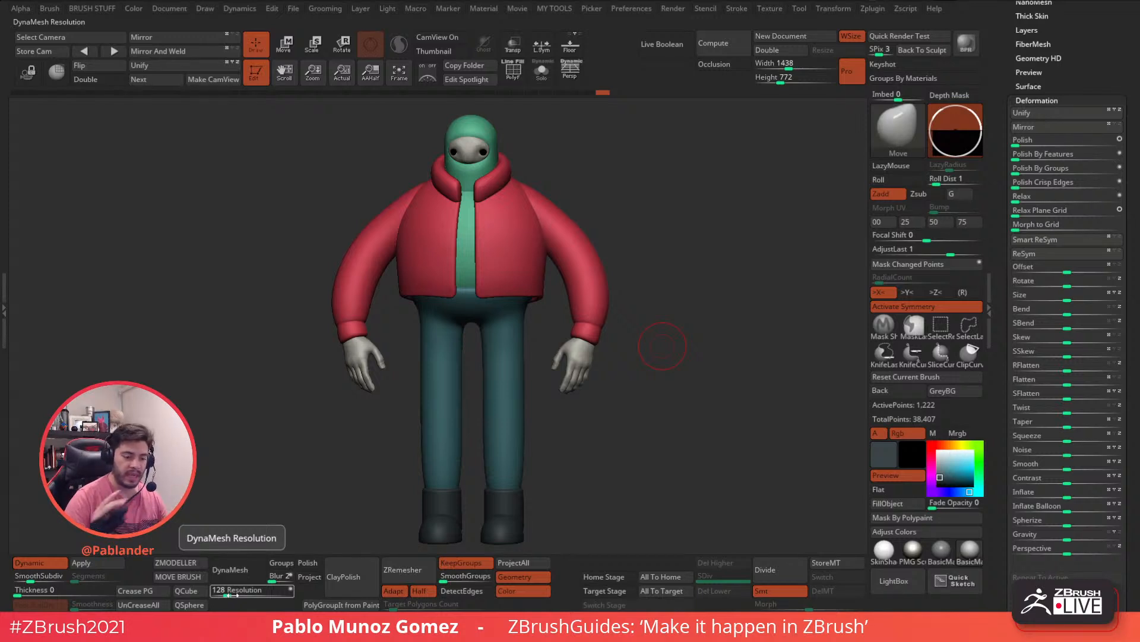
pyautogui.click(542, 71)
pyautogui.click(541, 71)
pyautogui.keyDown('alt'); pyautogui.moveTo(510, 151); pyautogui.dragTo(528, 155); pyautogui.keyUp('alt')
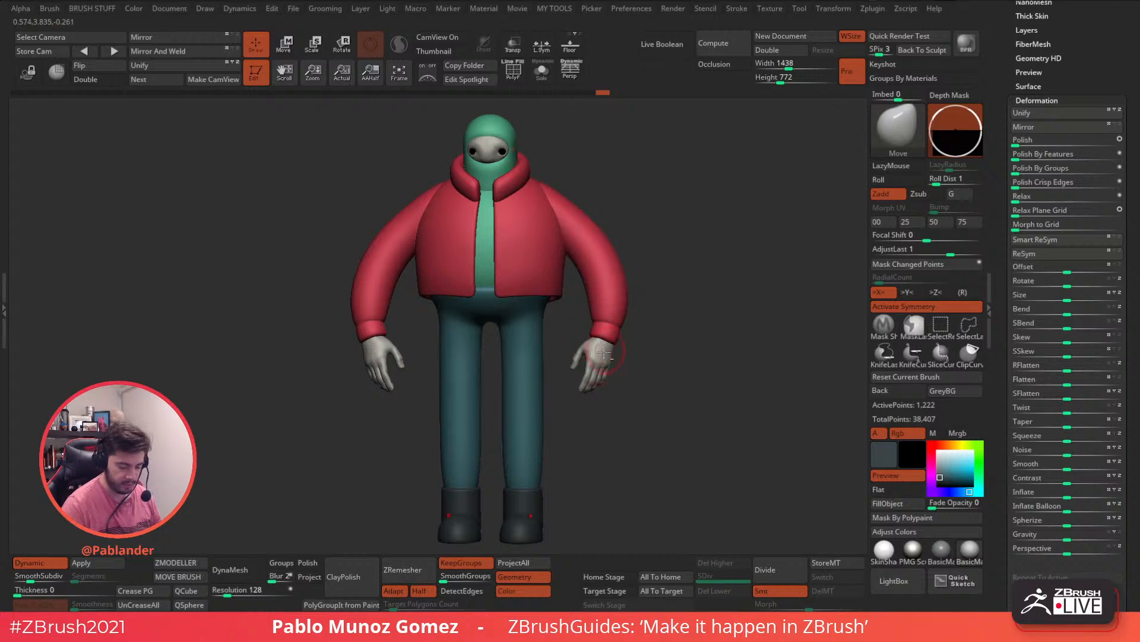
pyautogui.keyDown('alt'); pyautogui.moveTo(621, 360); pyautogui.dragTo(626, 336); pyautogui.keyUp('alt')
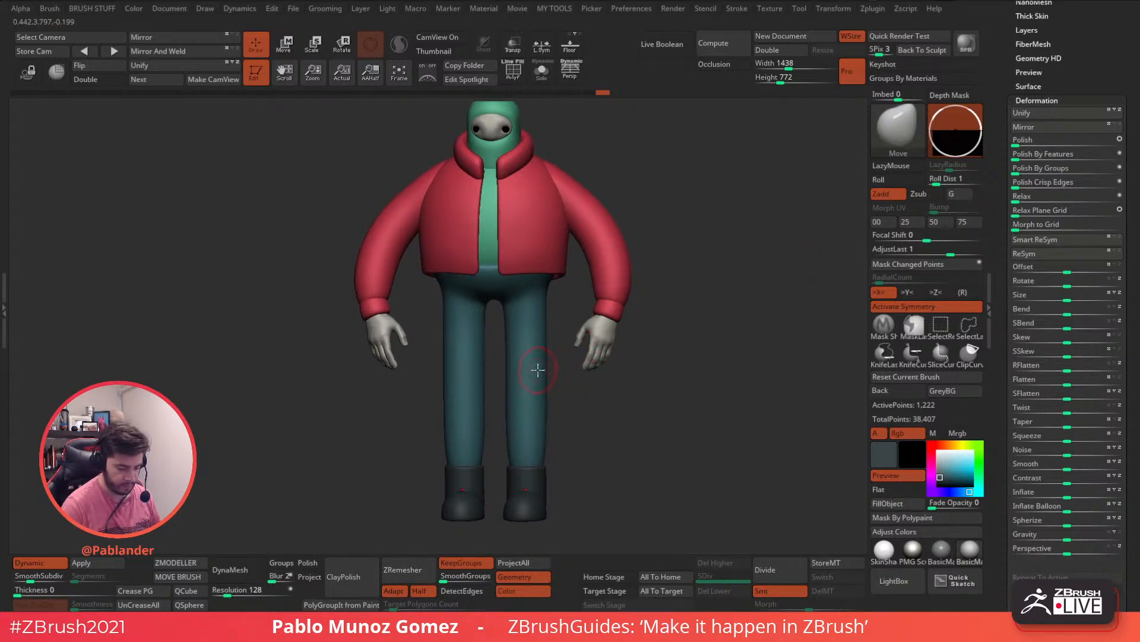
pyautogui.scroll(10, 996, 228)
pyautogui.scroll(1, 996, 228)
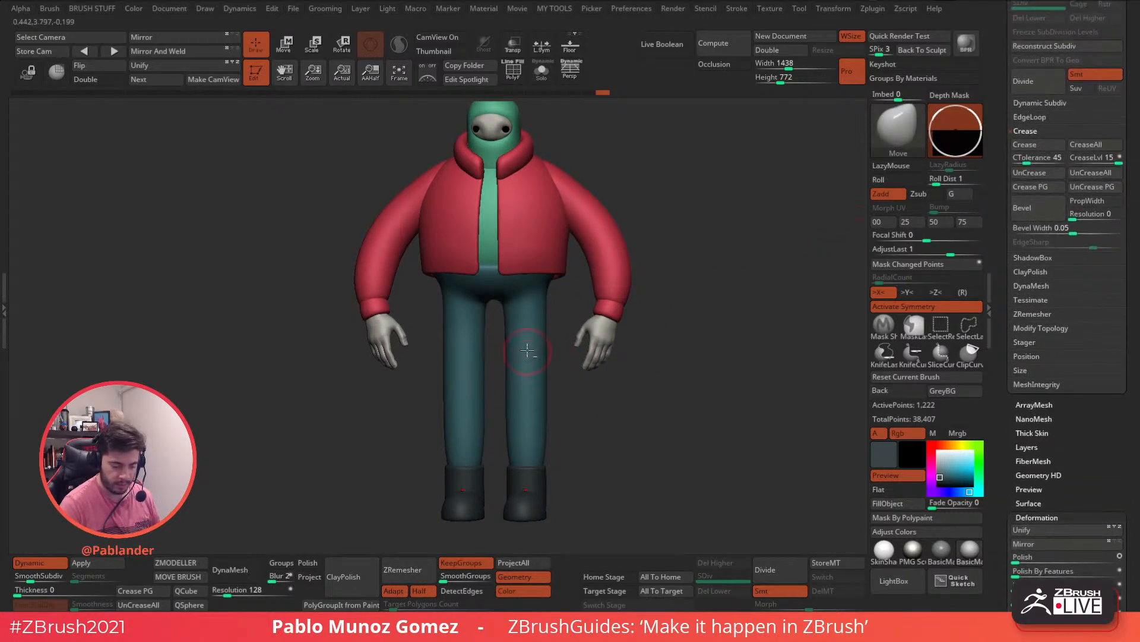
# Step: Select the jacket sleeves and switch to the tool that contains only the sleeves, PM3D_Cylinder3D1_1
pyautogui.keyDown('alt'); pyautogui.click(612, 302); pyautogui.keyUp('alt')
pyautogui.scroll(8, 1018, 193)
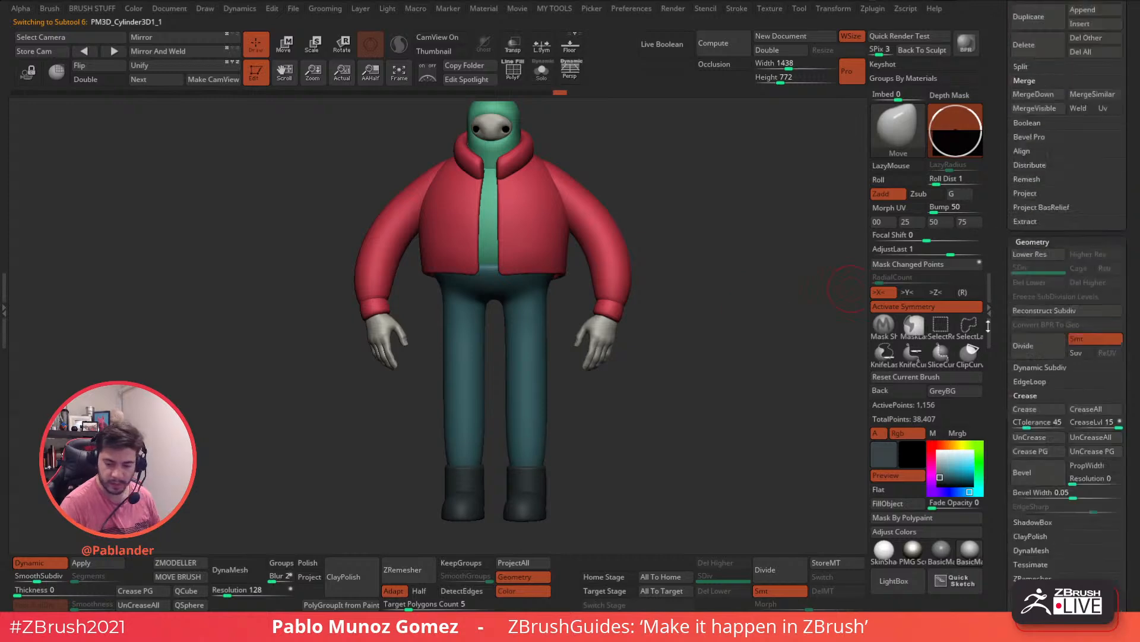
pyautogui.click(1023, 59)
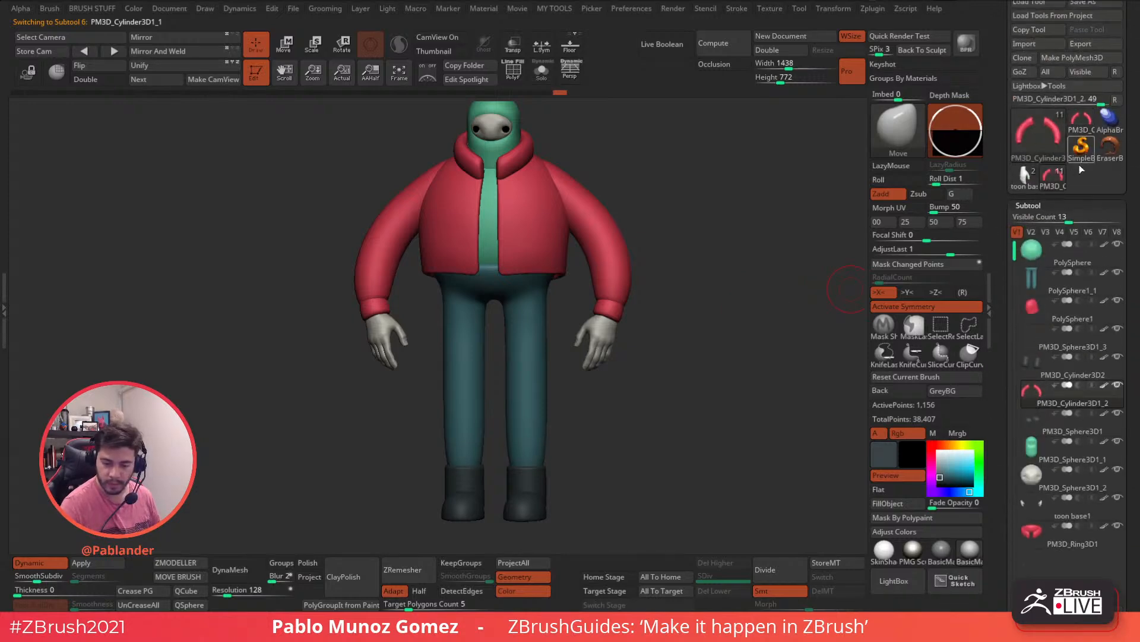
pyautogui.click(1081, 126)
# Step: Show the sleeves' wireframe and polygroups and turn off Dynamic Subdivision to expose the base mesh
pyautogui.keyDown('alt'); pyautogui.moveTo(644, 288); pyautogui.dragTo(632, 369); pyautogui.keyUp('alt')
pyautogui.click(511, 74)
pyautogui.moveTo(665, 195); pyautogui.dragTo(724, 250)
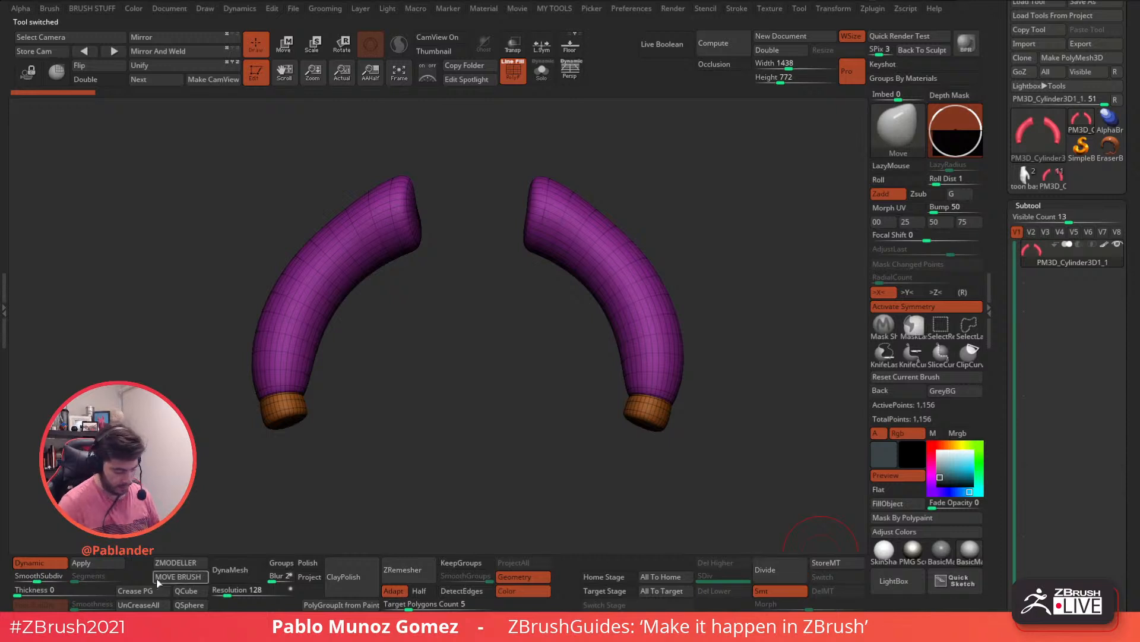
pyautogui.click(33, 561)
pyautogui.keyDown('alt'); pyautogui.moveTo(512, 433); pyautogui.dragTo(589, 384); pyautogui.keyUp('alt')
pyautogui.rightClick(512, 473)
pyautogui.keyDown('alt'); pyautogui.moveTo(592, 428); pyautogui.dragTo(594, 436); pyautogui.keyUp('alt')
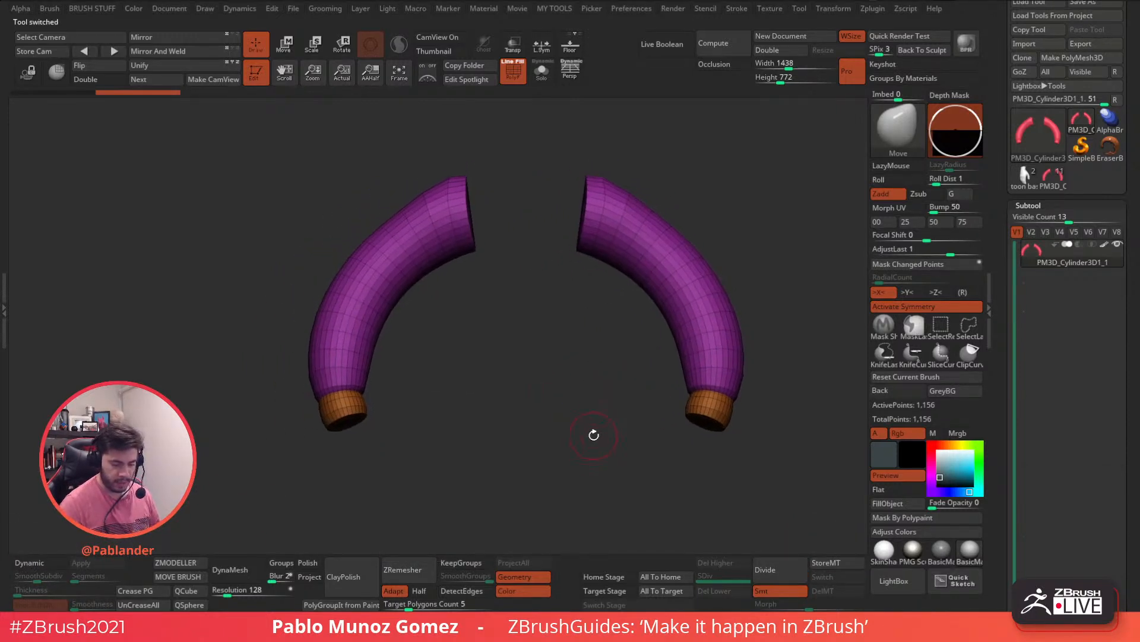
# Step: Use SelectLasso to hide one polygon loop across the middle of both sleeves and restore the full mesh
pyautogui.click(966, 329)
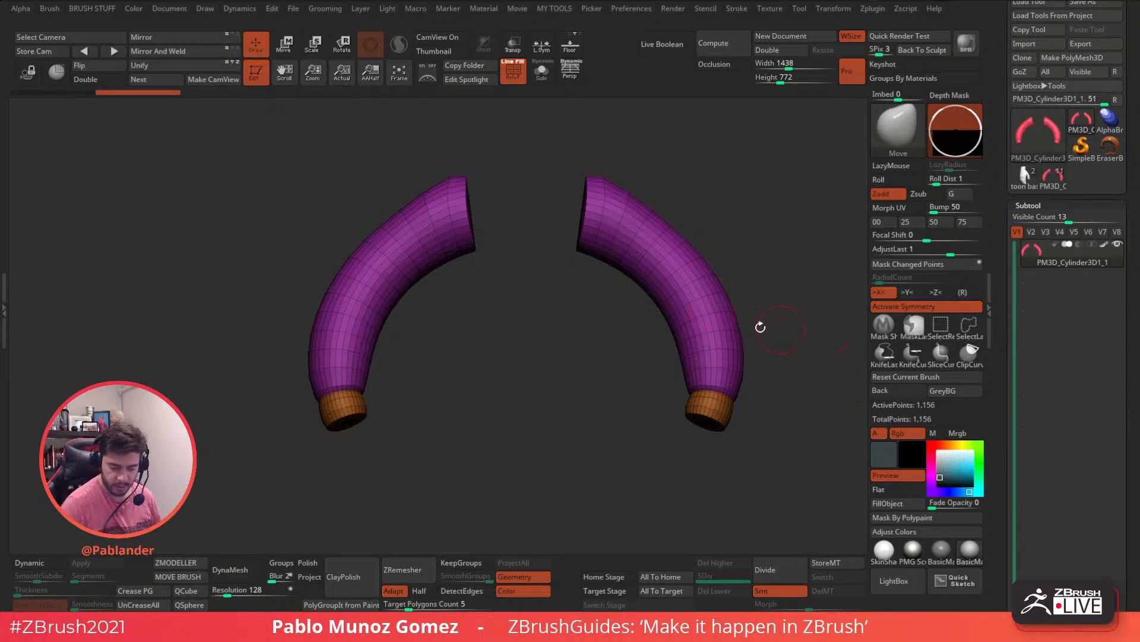
pyautogui.hotkey('ctrl', 'shift')
pyautogui.keyDown('ctrl'); pyautogui.keyDown('shift'); pyautogui.click(681, 258); pyautogui.keyUp('shift'); pyautogui.keyUp('ctrl')
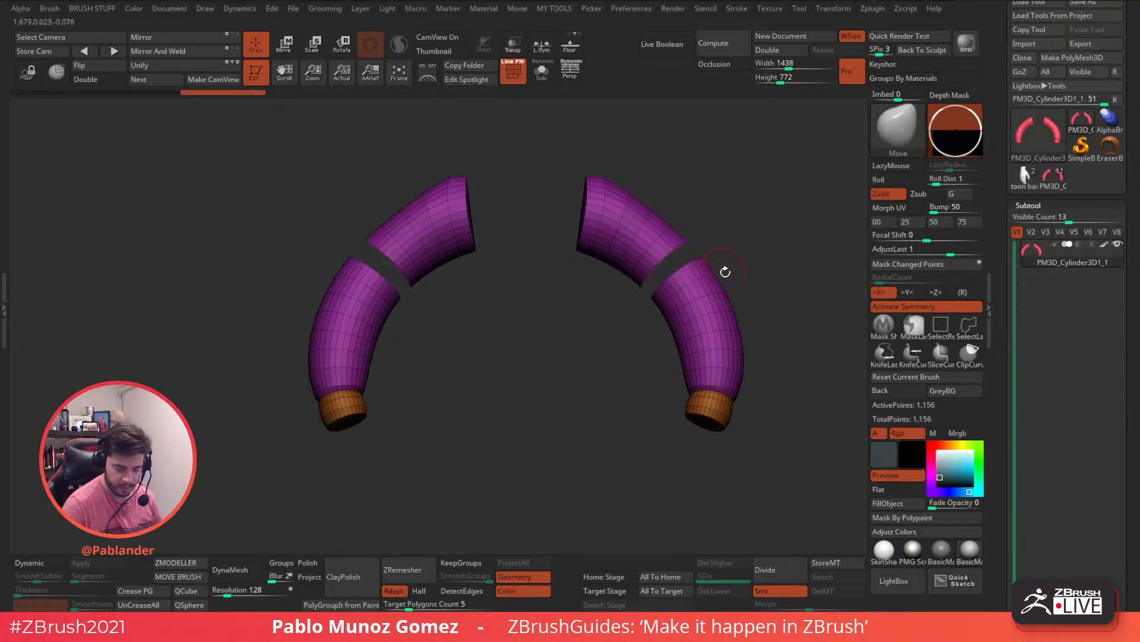
pyautogui.keyDown('ctrl'); pyautogui.keyDown('shift'); pyautogui.click(766, 287); pyautogui.keyUp('shift'); pyautogui.keyUp('ctrl')
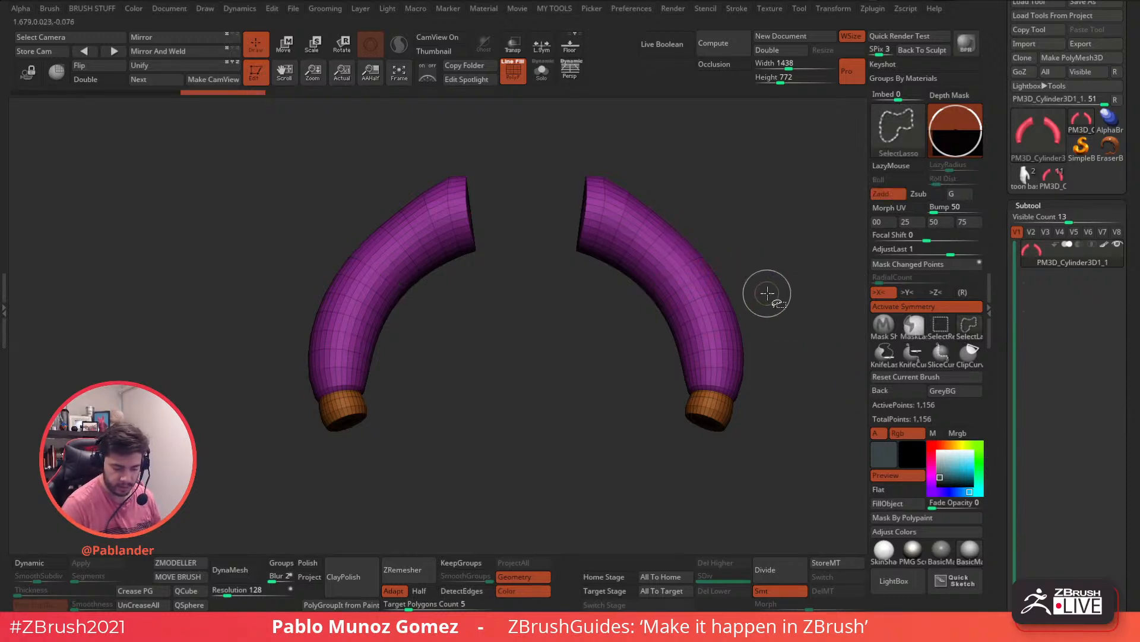
# Step: Isolate the polygon loop across the middle of both sleeves, assign it its own polygroup, and show the full sleeves
pyautogui.keyDown('ctrl'); pyautogui.keyDown('shift'); pyautogui.click(686, 261); pyautogui.keyUp('shift'); pyautogui.keyUp('ctrl')
pyautogui.keyDown('ctrl'); pyautogui.keyDown('shift'); pyautogui.moveTo(758, 256); pyautogui.dragTo(759, 257); pyautogui.keyUp('shift'); pyautogui.keyUp('ctrl')
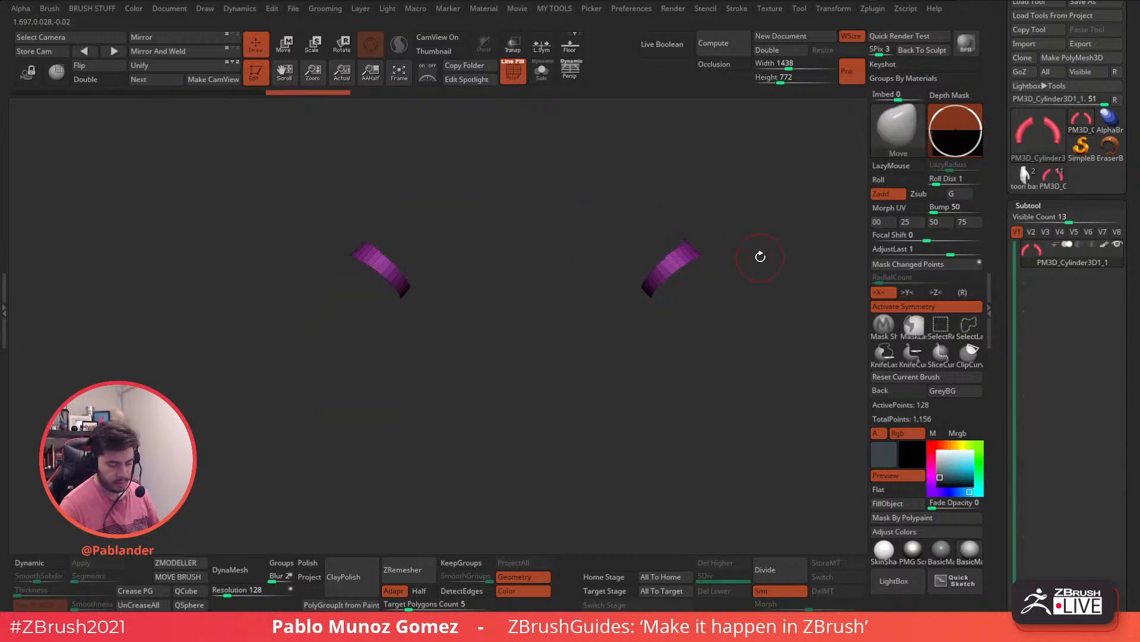
pyautogui.hotkey('ctrl', 'w')
pyautogui.keyDown('ctrl'); pyautogui.keyDown('shift'); pyautogui.click(759, 259); pyautogui.keyUp('shift'); pyautogui.keyUp('ctrl')
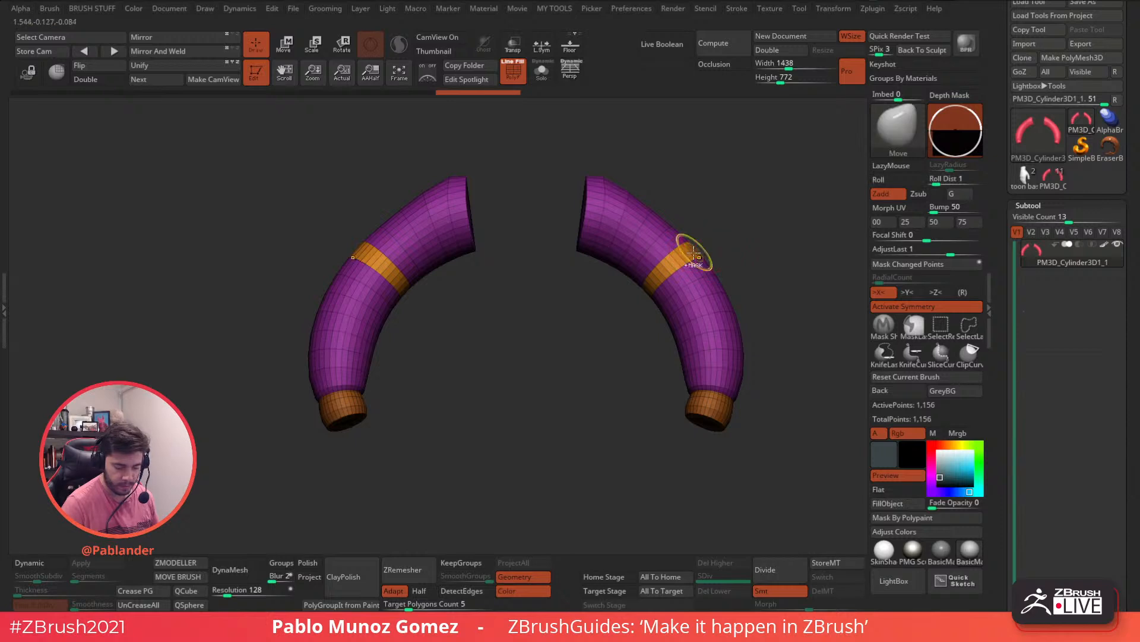
# Step: Extrude the middle polygroup band of both sleeves outward into a raised ring using ZModeler's QMesh polygon action, and return to the Move brush
pyautogui.keyDown('ctrl'); pyautogui.keyDown('shift'); pyautogui.click(696, 254); pyautogui.keyUp('shift'); pyautogui.keyUp('ctrl')
pyautogui.keyDown('ctrl'); pyautogui.keyDown('shift'); pyautogui.moveTo(743, 272); pyautogui.dragTo(750, 278); pyautogui.keyUp('shift'); pyautogui.keyUp('ctrl')
pyautogui.keyDown('ctrl'); pyautogui.keyDown('shift'); pyautogui.click(767, 341); pyautogui.keyUp('shift'); pyautogui.keyUp('ctrl')
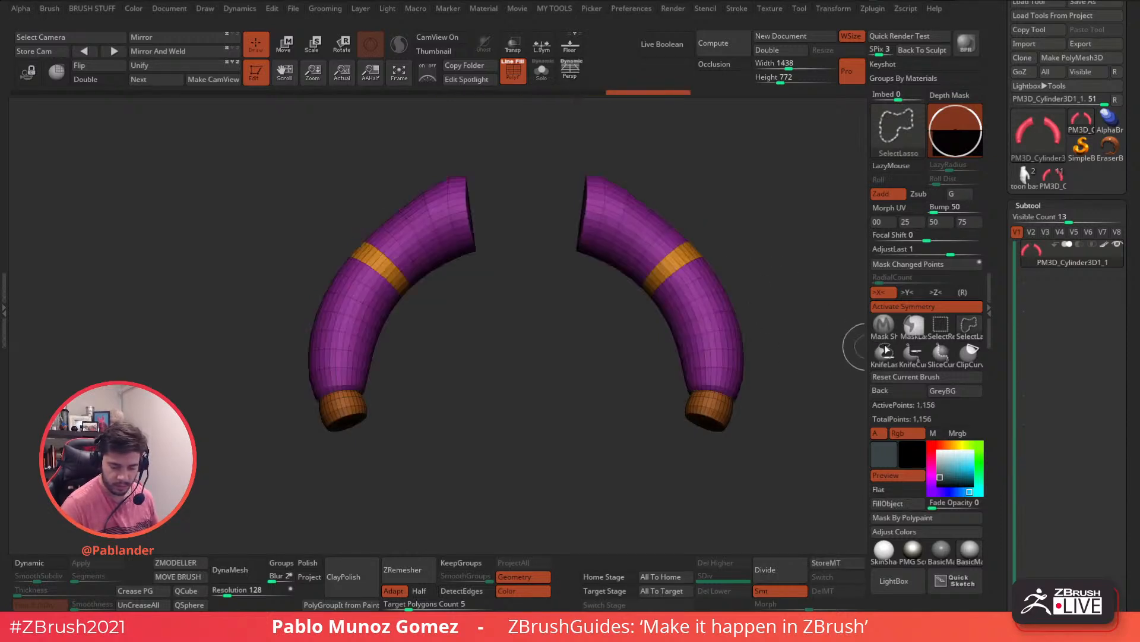
pyautogui.click(176, 562)
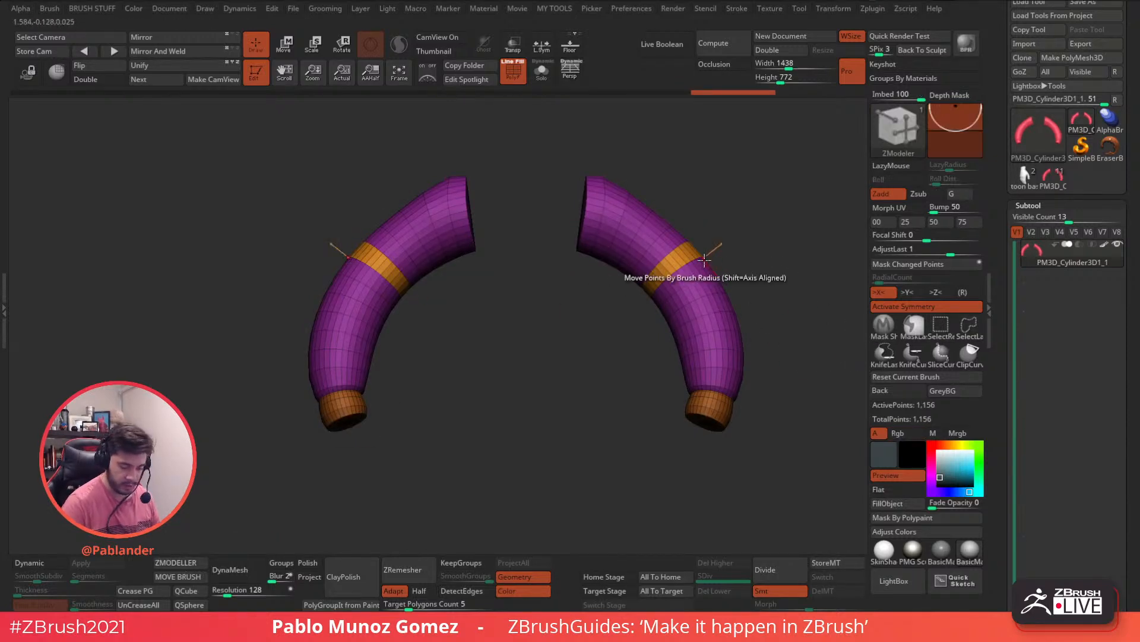
pyautogui.press('space')
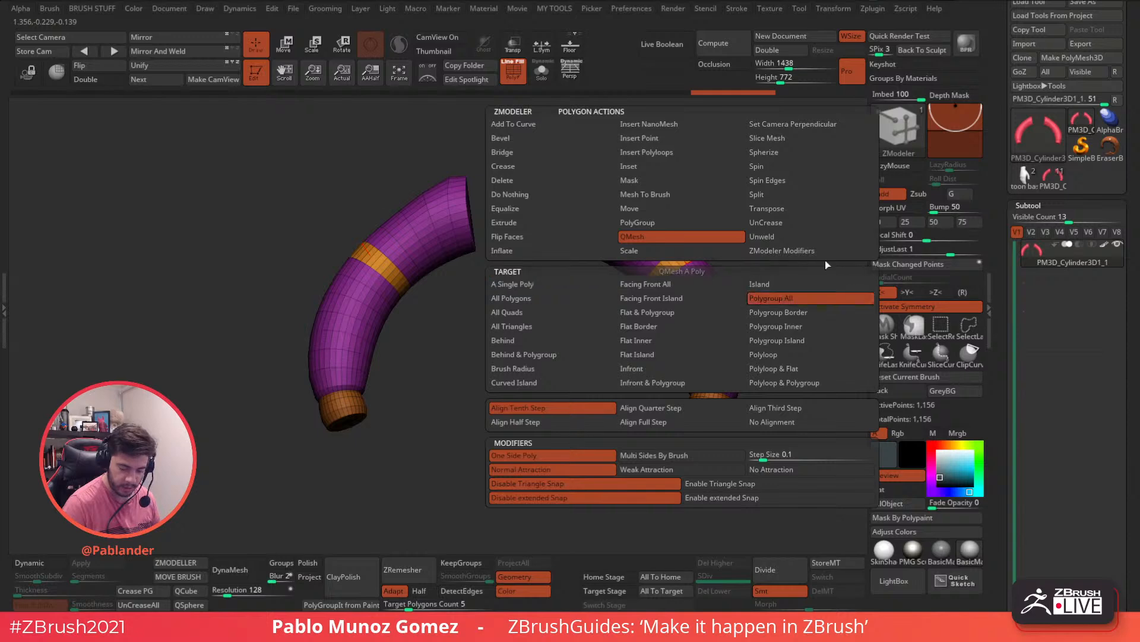
pyautogui.click(799, 281)
pyautogui.moveTo(688, 246); pyautogui.dragTo(706, 225)
pyautogui.moveTo(401, 435)
pyautogui.mouseDown()
pyautogui.moveTo(534, 387)
pyautogui.moveTo(522, 407)
pyautogui.moveTo(636, 458)
pyautogui.moveTo(759, 408)
pyautogui.moveTo(767, 269)
pyautogui.mouseUp()
pyautogui.press('b')
pyautogui.press('m')
pyautogui.press('v')
pyautogui.moveTo(601, 412)
pyautogui.mouseDown()
pyautogui.moveTo(579, 433)
pyautogui.moveTo(458, 480)
pyautogui.mouseUp()
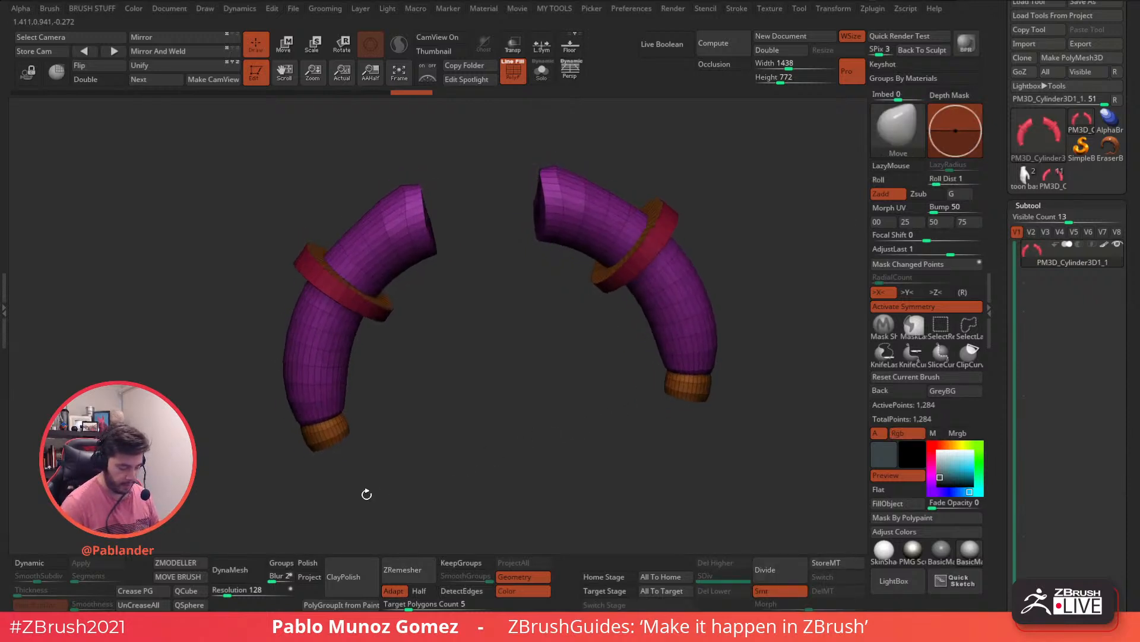
# Step: Try DynaMesh on the sleeves at resolution 128, undo it, and remesh them at resolution 40
pyautogui.click(229, 569)
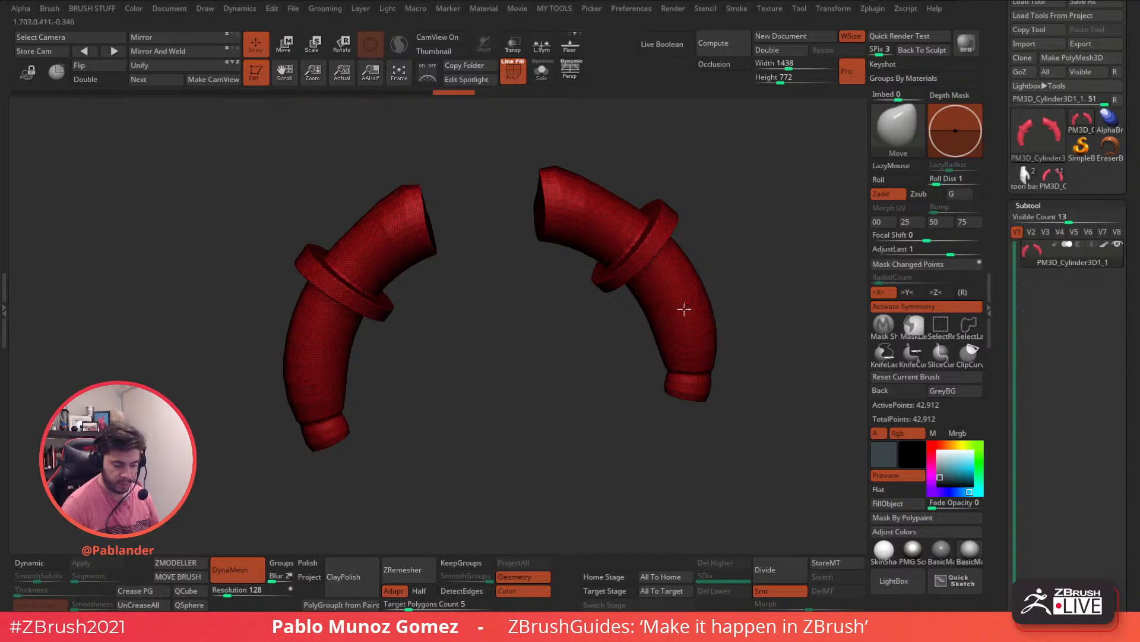
pyautogui.hotkey('ctrl', 'z')
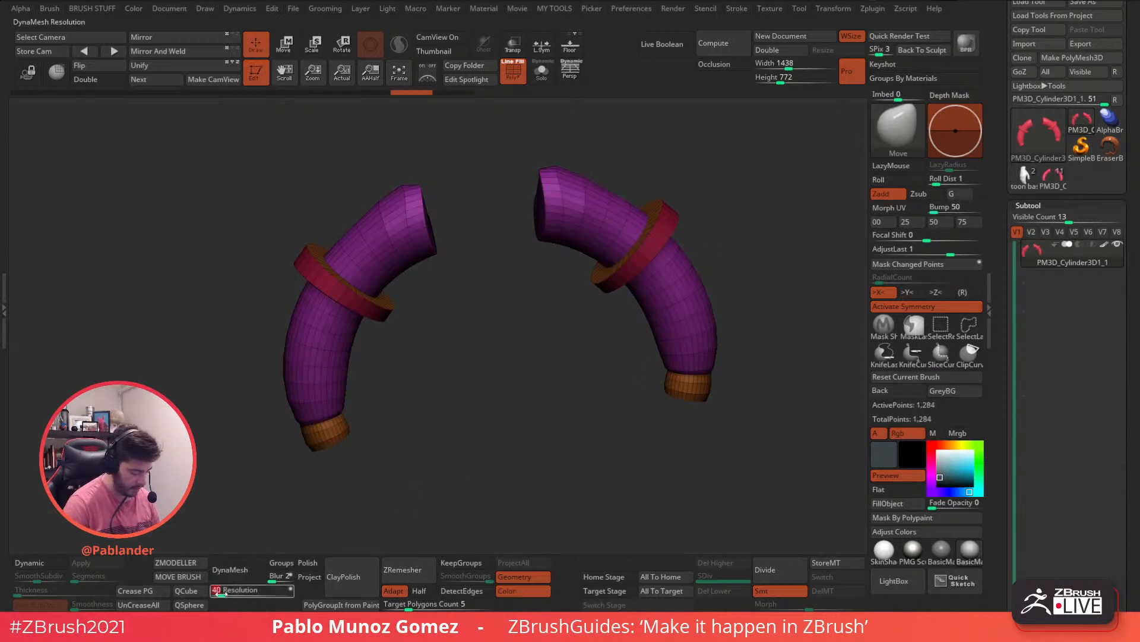
pyautogui.click(230, 569)
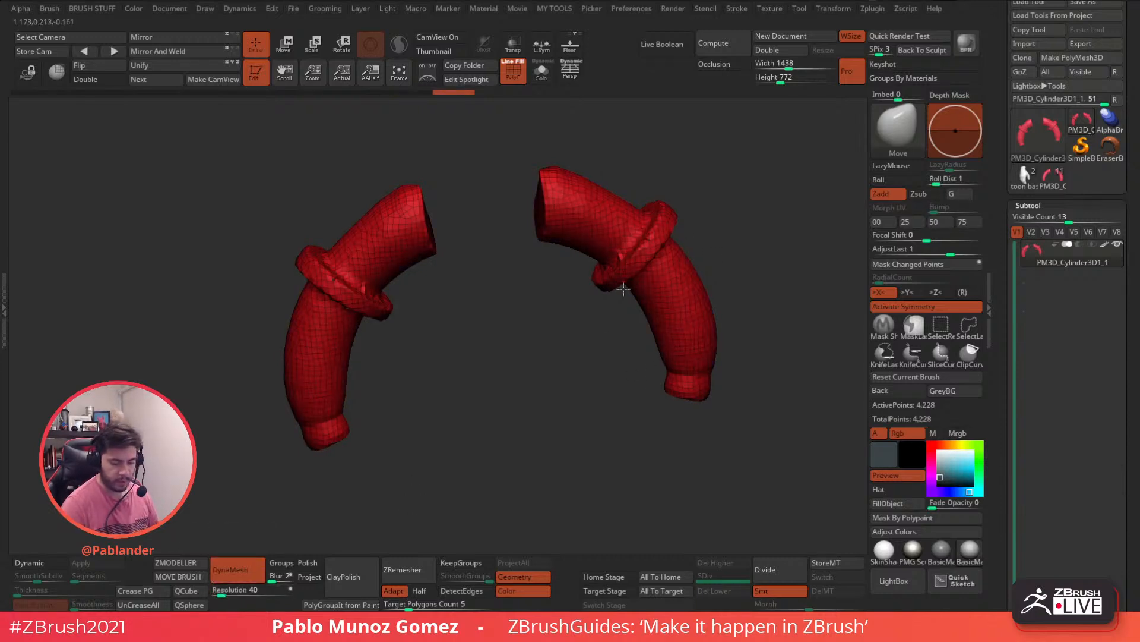
pyautogui.keyDown('shift'); pyautogui.moveTo(562, 394); pyautogui.dragTo(560, 412); pyautogui.keyUp('shift')
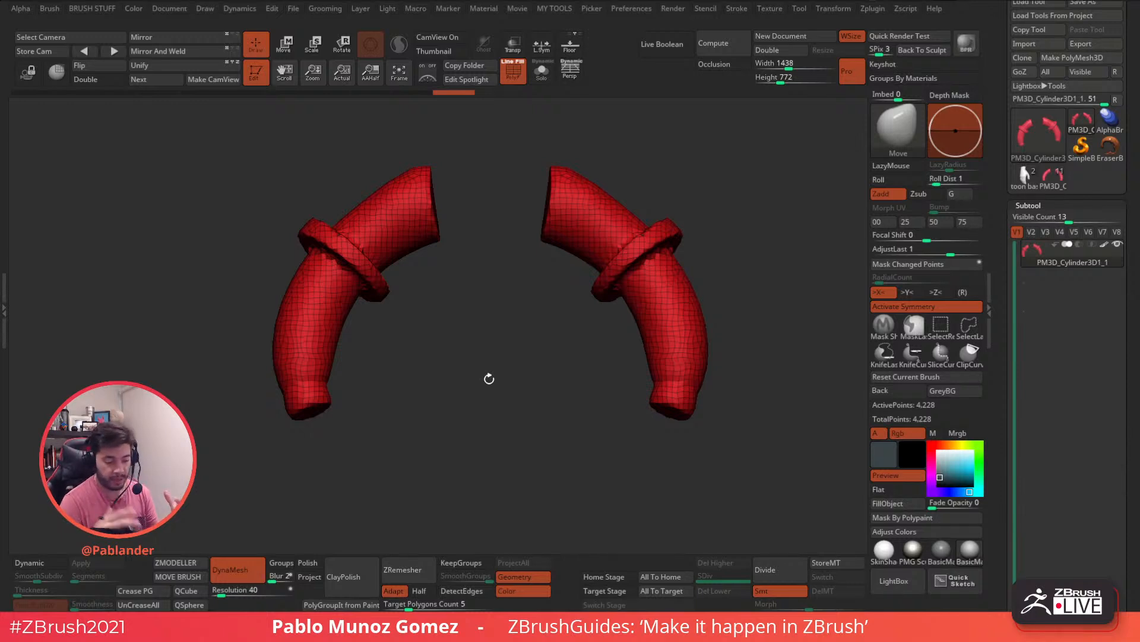
# Step: Try updating the sleeves' DynaMesh and undo back to the polygrouped base mesh with the extruded rings
pyautogui.click(222, 594)
pyautogui.keyDown('ctrl'); pyautogui.moveTo(513, 341); pyautogui.dragTo(419, 400); pyautogui.keyUp('ctrl')
pyautogui.keyDown('ctrl'); pyautogui.moveTo(490, 417); pyautogui.dragTo(475, 436); pyautogui.keyUp('ctrl')
pyautogui.hotkey('ctrl', 'z')
pyautogui.hotkey('ctrl', 'z')
pyautogui.hotkey('ctrl', 'z')
# Step: Set the DynaMesh resolution to 64, remesh the sleeves, and undo the remesh
pyautogui.click(224, 590)
pyautogui.write('32')
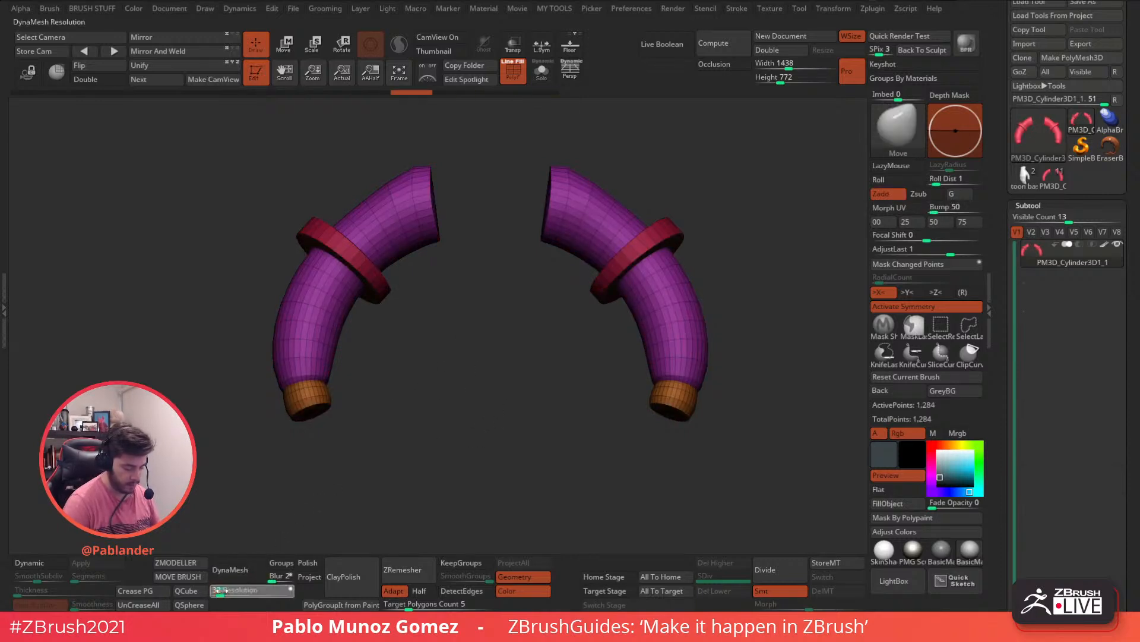
pyautogui.press('Return')
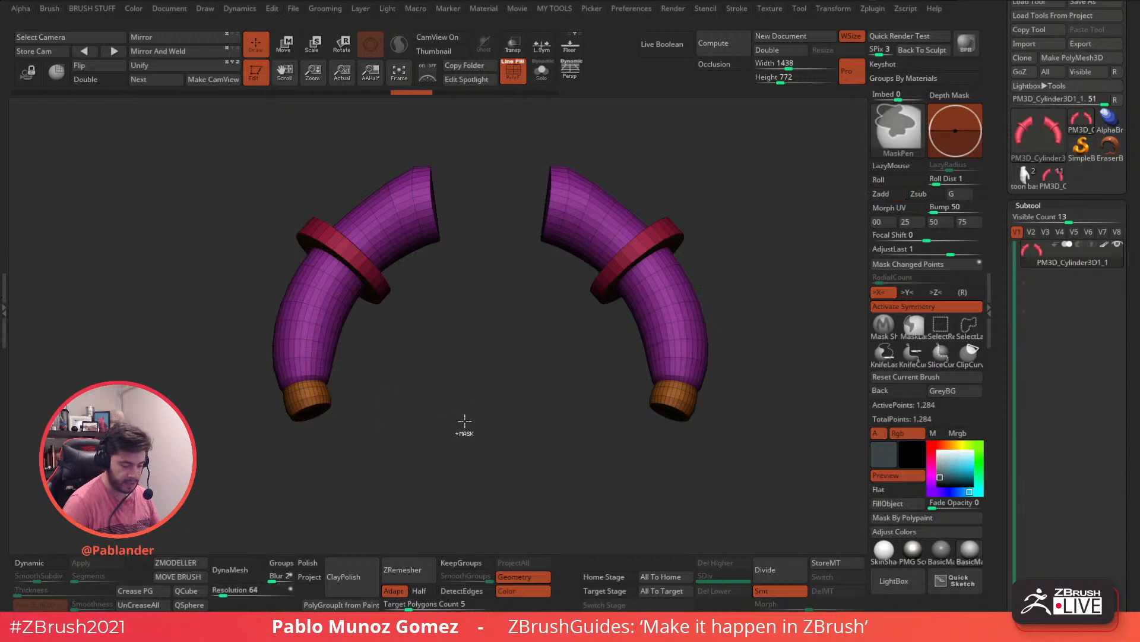
pyautogui.click(232, 570)
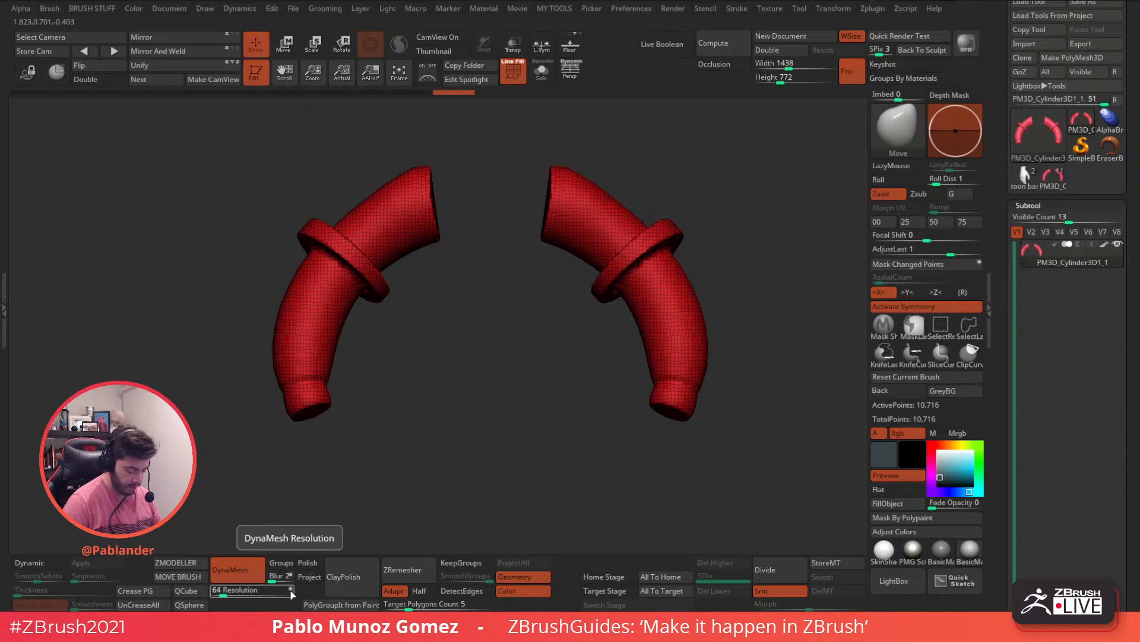
pyautogui.hotkey('ctrl', 'z')
# Step: DynaMesh the base sleeves at resolution 64, leave a canvas snapshot of the result, and place the live model beside it
pyautogui.click(228, 592)
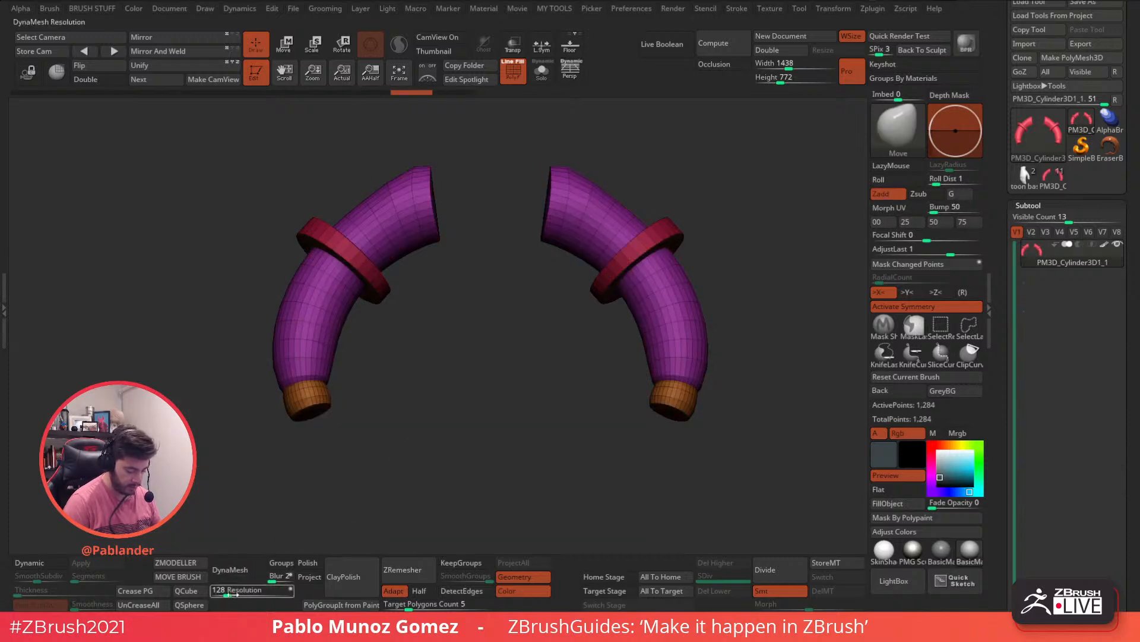
pyautogui.click(227, 594)
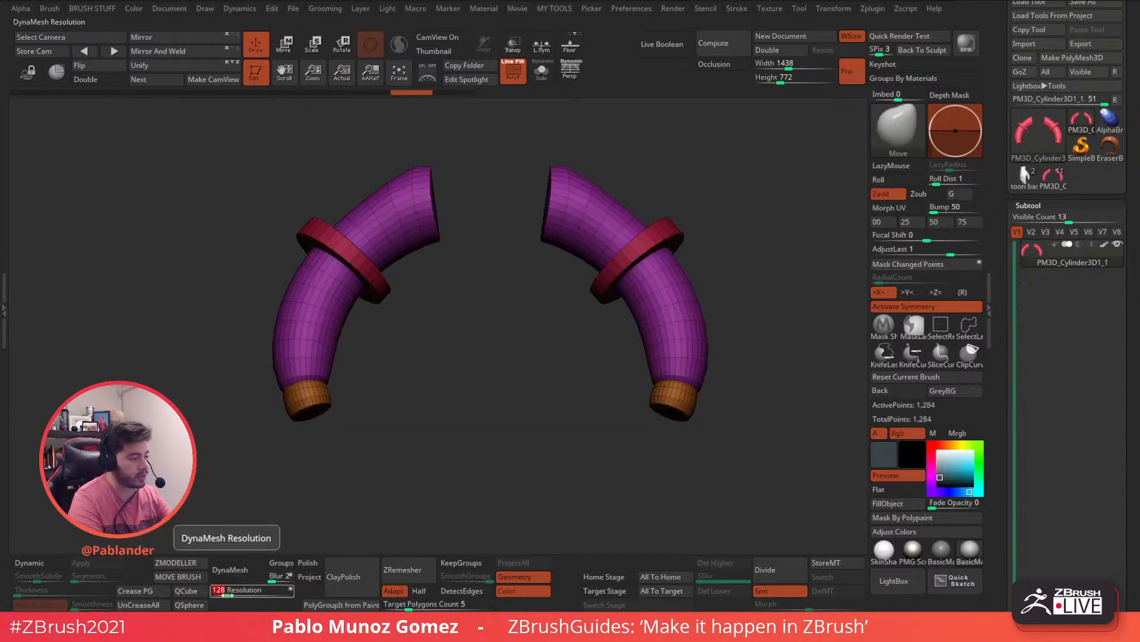
pyautogui.write('64')
pyautogui.press('Return')
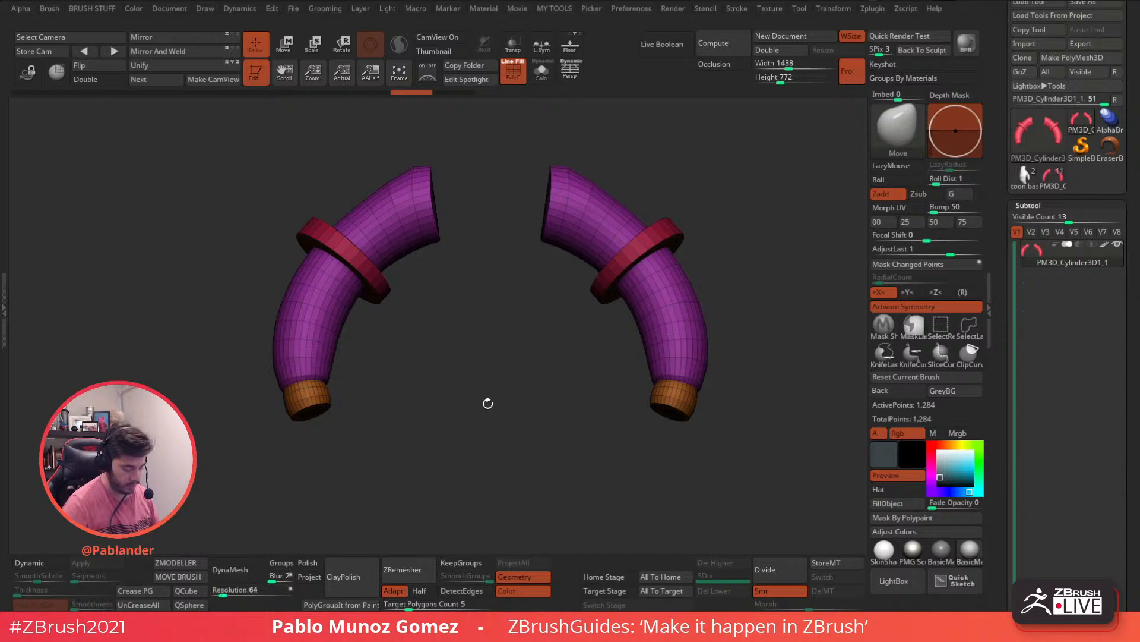
pyautogui.moveTo(494, 418); pyautogui.dragTo(276, 525)
pyautogui.click(232, 570)
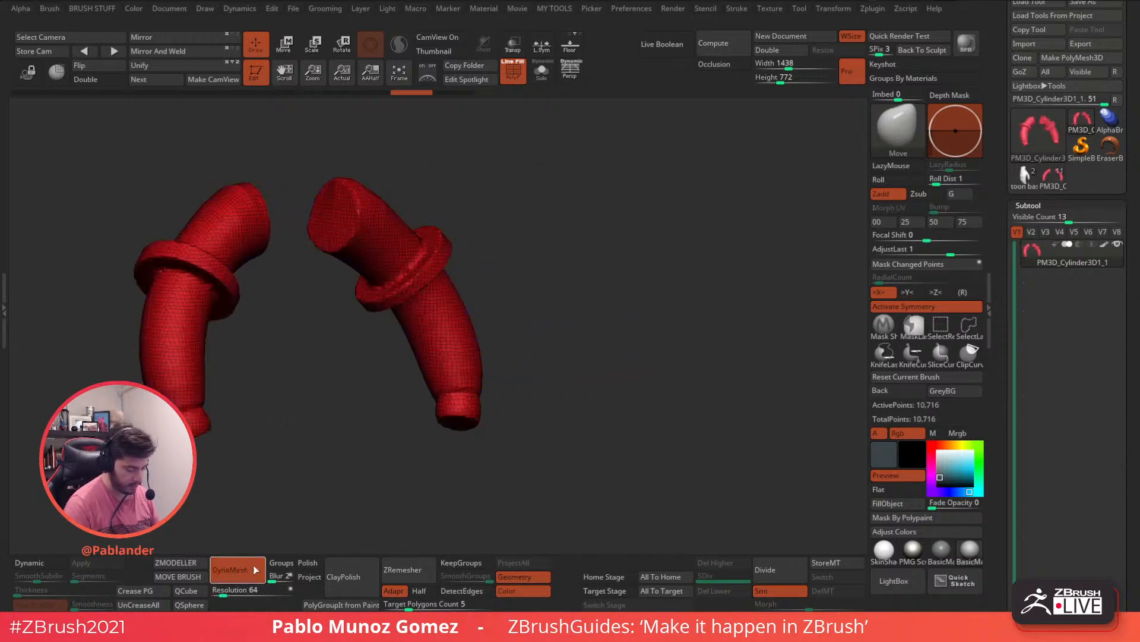
pyautogui.hotkey('shift', 's')
pyautogui.keyDown('alt'); pyautogui.moveTo(280, 449); pyautogui.dragTo(622, 459); pyautogui.keyUp('alt')
# Step: Undo the remesh on the live sleeves beside the snapshot and run DynaMesh again at resolution 64
pyautogui.hotkey('ctrl', 'z')
pyautogui.click(244, 589)
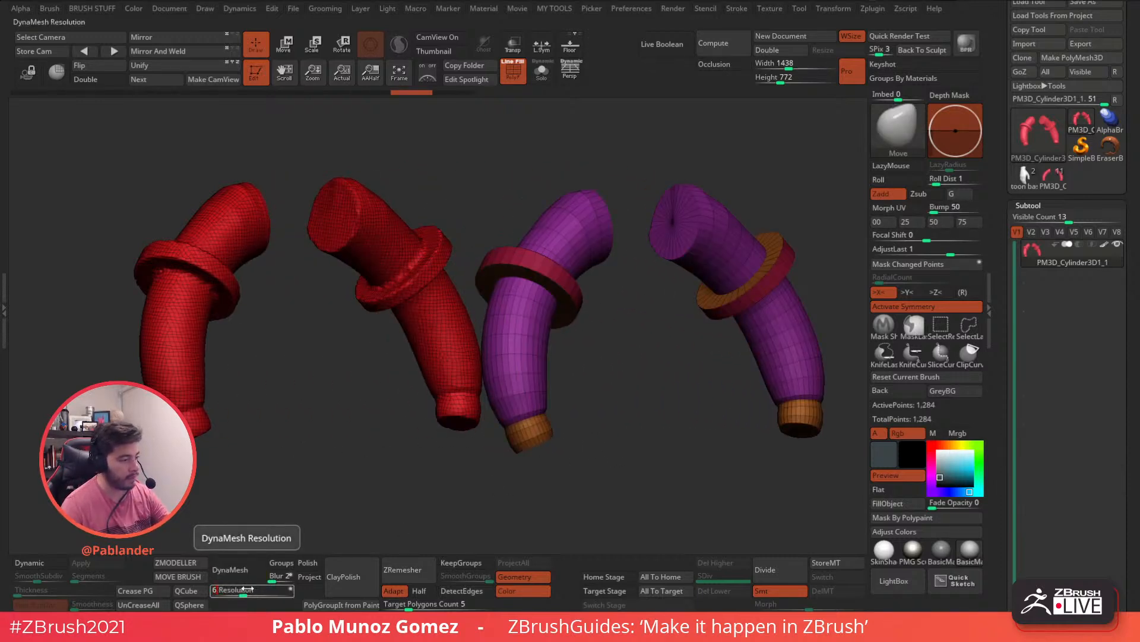
pyautogui.press('Return')
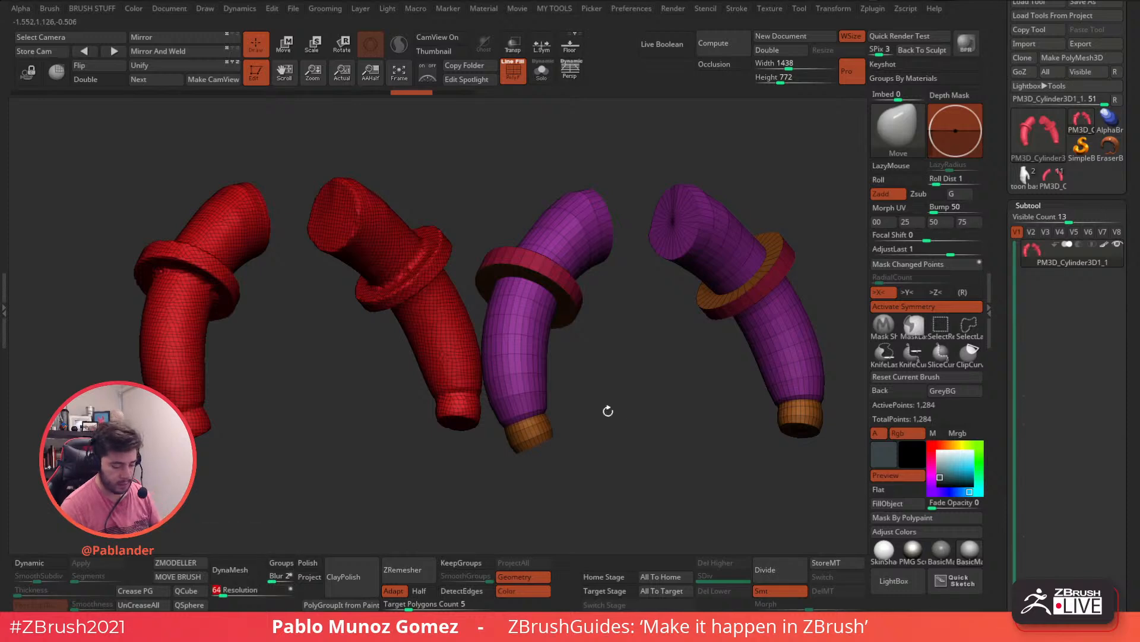
pyautogui.moveTo(619, 431)
pyautogui.mouseDown()
pyautogui.moveTo(634, 420)
pyautogui.moveTo(623, 424)
pyautogui.mouseUp()
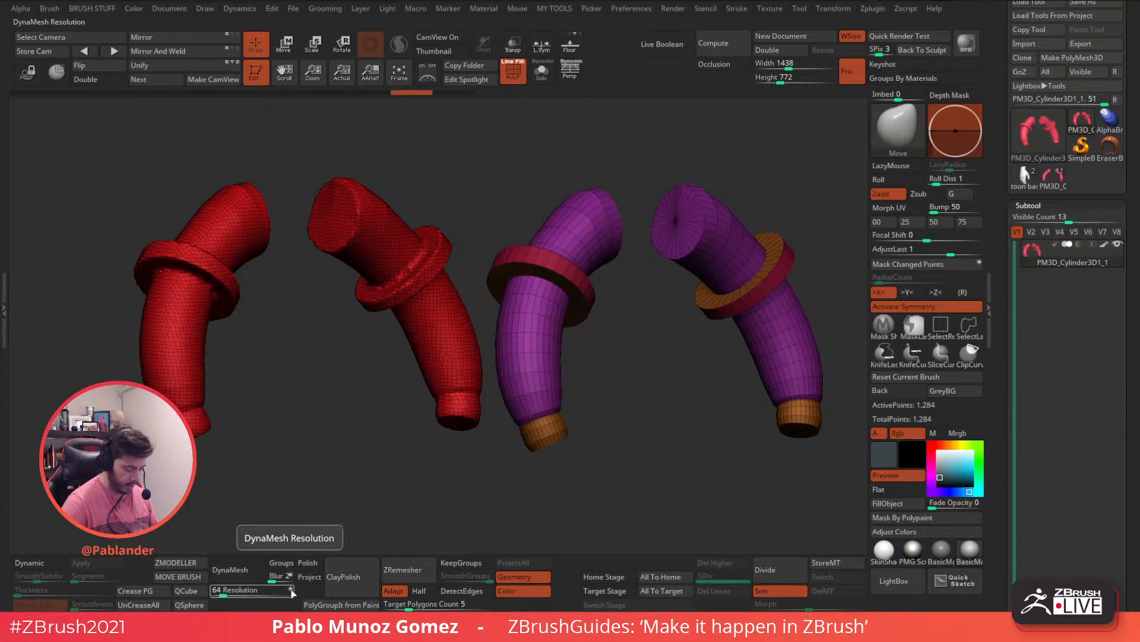
pyautogui.click(233, 571)
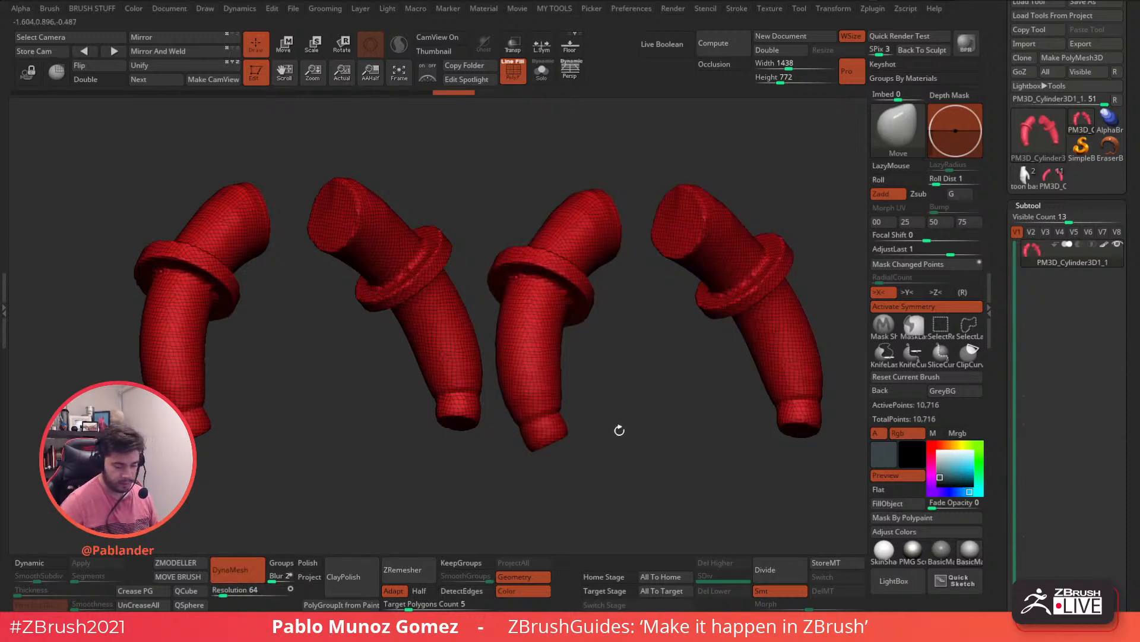
# Step: Scale the live sleeves up with the gizmo and update their DynaMesh at resolution 64 to compare density with the snapshot
pyautogui.click(533, 440)
pyautogui.keyDown('alt'); pyautogui.moveTo(610, 396); pyautogui.dragTo(578, 365); pyautogui.keyUp('alt')
pyautogui.press('w')
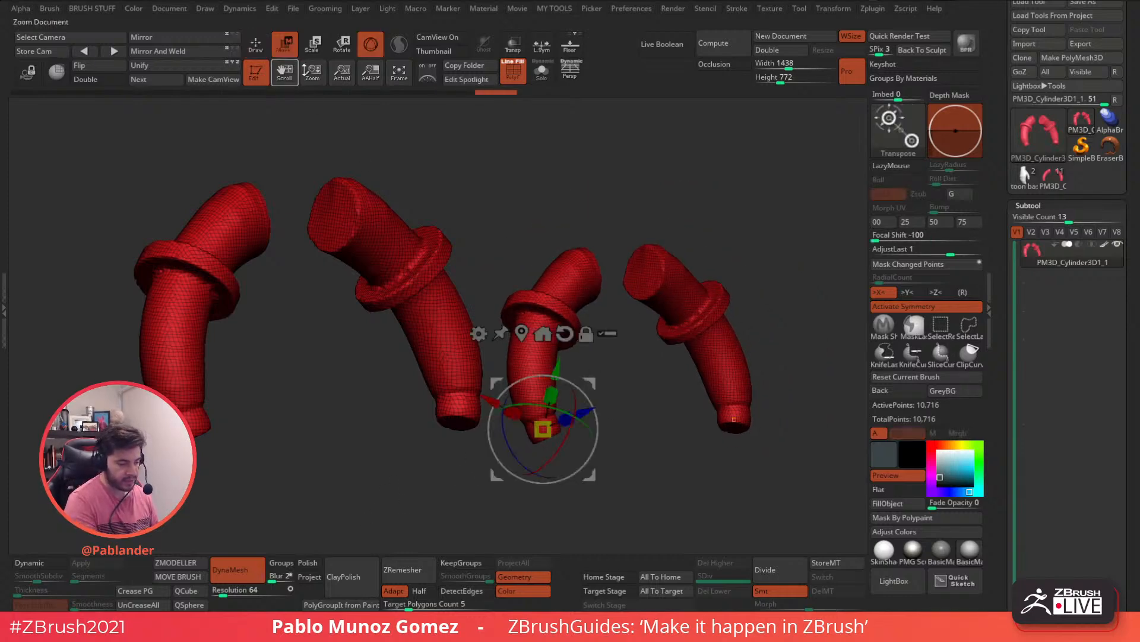
pyautogui.moveTo(543, 429); pyautogui.dragTo(575, 516)
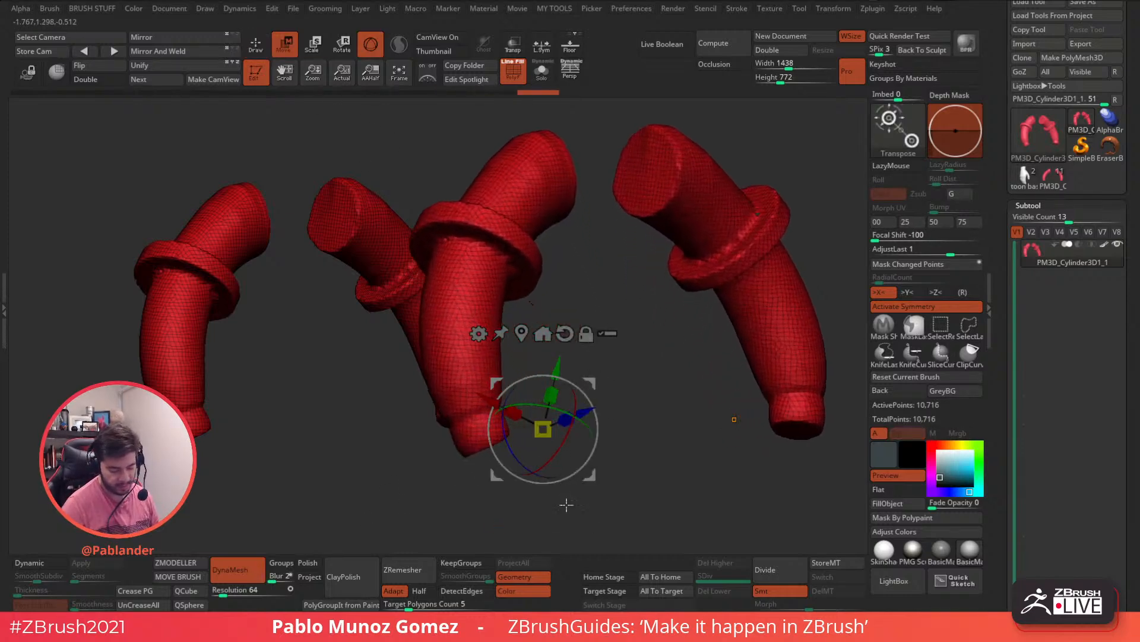
pyautogui.click(256, 46)
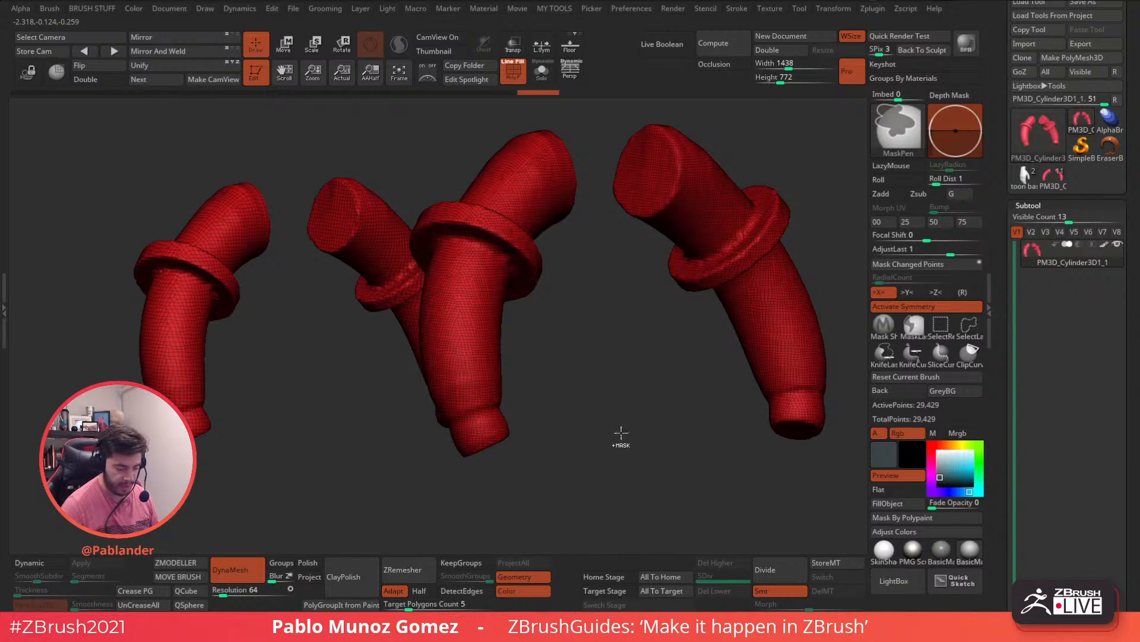
pyautogui.keyDown('alt'); pyautogui.moveTo(517, 395); pyautogui.dragTo(538, 414); pyautogui.keyUp('alt')
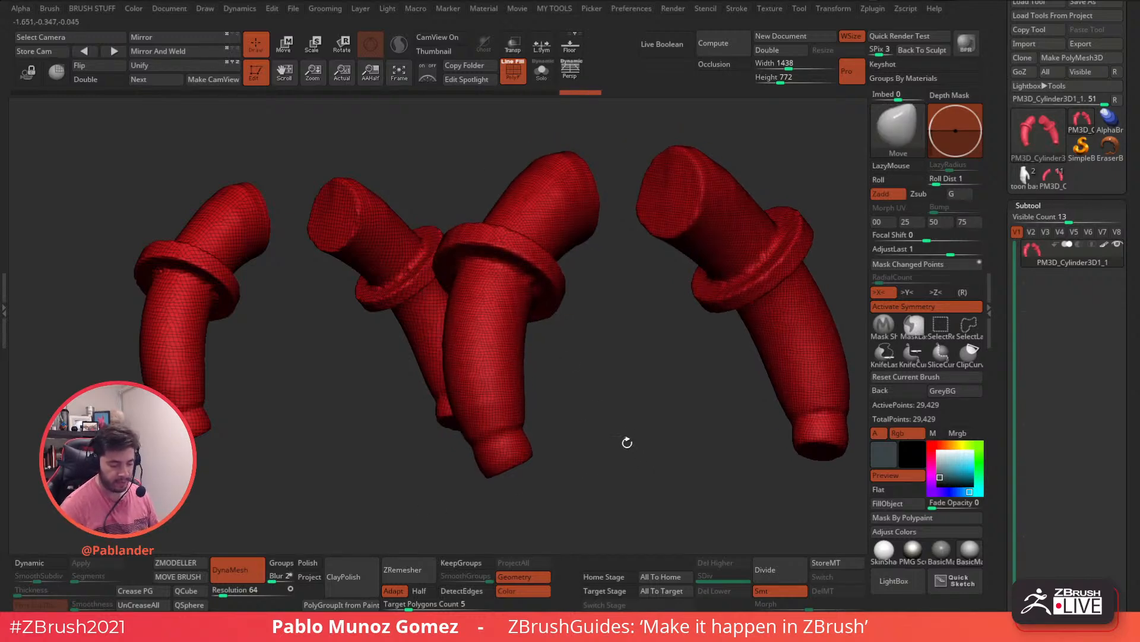
pyautogui.keyDown('alt'); pyautogui.moveTo(646, 423); pyautogui.dragTo(624, 412); pyautogui.keyUp('alt')
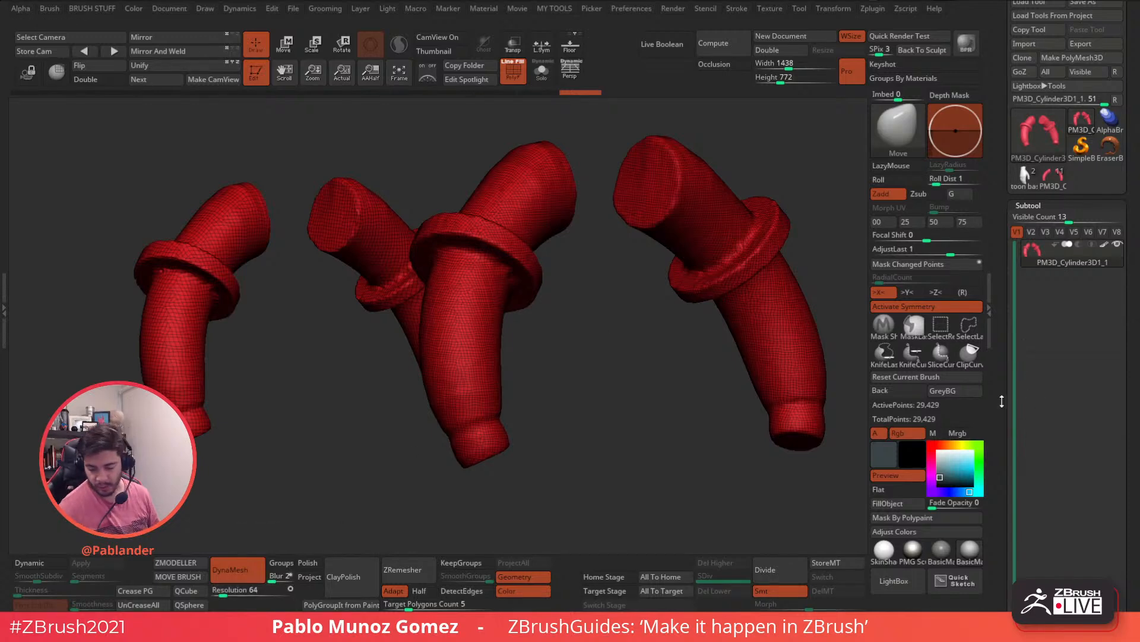
# Step: Set the subtool list's Visible Count to 9
pyautogui.moveTo(1004, 402); pyautogui.dragTo(999, 405)
pyautogui.click(1051, 221)
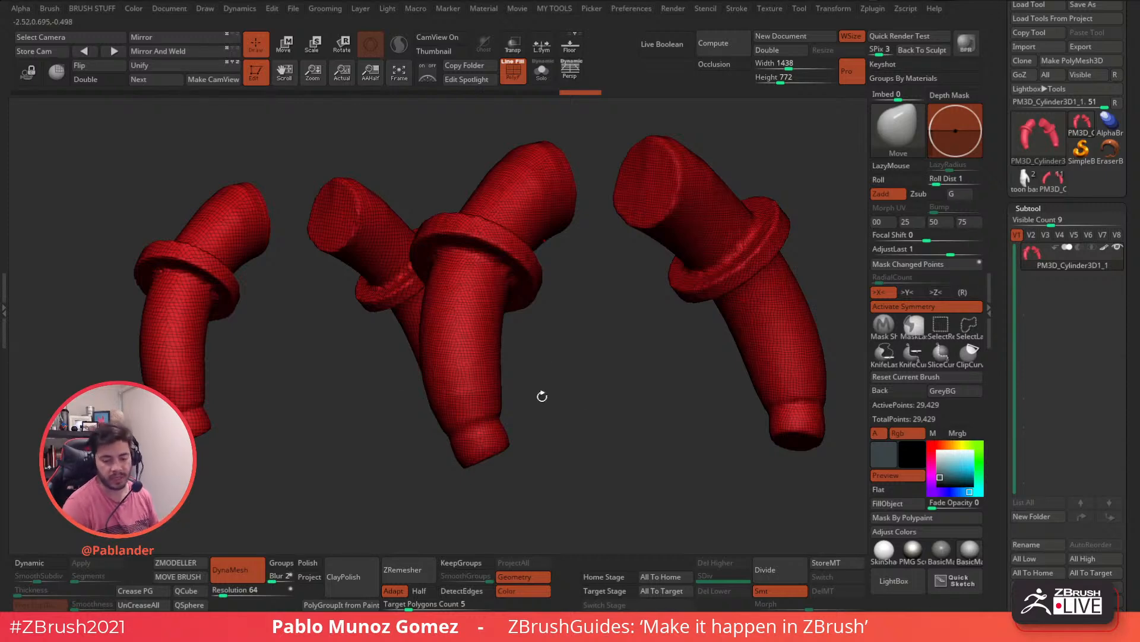
pyautogui.moveTo(710, 410); pyautogui.dragTo(661, 417)
pyautogui.keyDown('alt'); pyautogui.moveTo(697, 374); pyautogui.dragTo(581, 377); pyautogui.keyUp('alt')
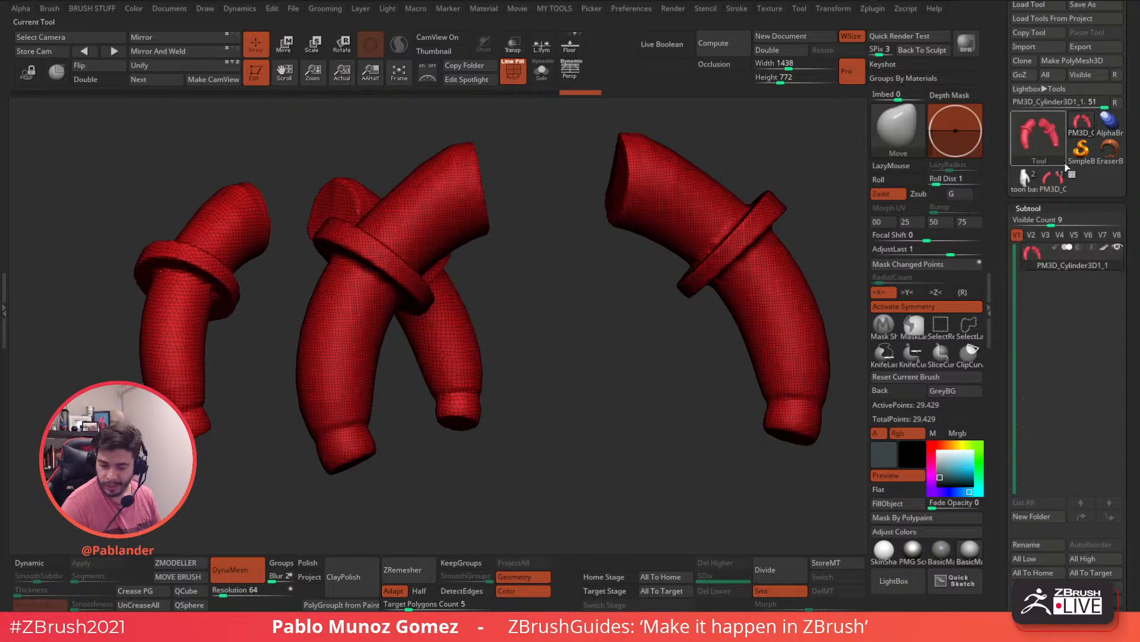
# Step: Undo the sleeve scaling and DynaMesh operations back to the polygrouped base mesh and clear the canvas snapshot
pyautogui.hotkey('ctrl', 'z')
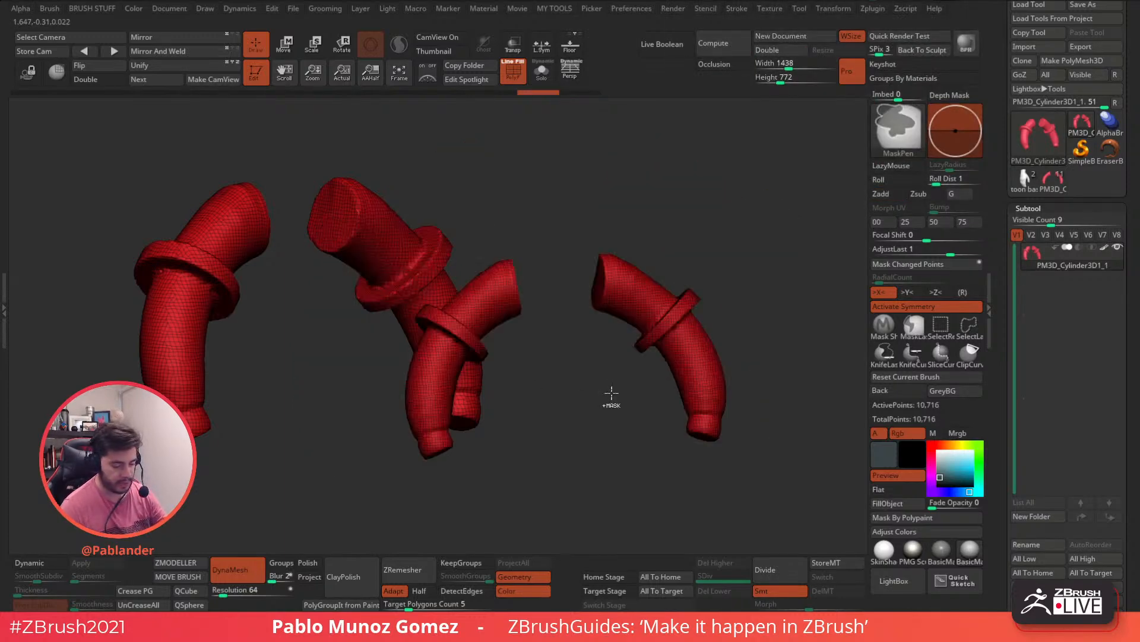
pyautogui.hotkey('ctrl', 'z')
pyautogui.hotkey('ctrl', 'z')
pyautogui.hotkey('ctrl', 'z')
pyautogui.hotkey('ctrl', 'z')
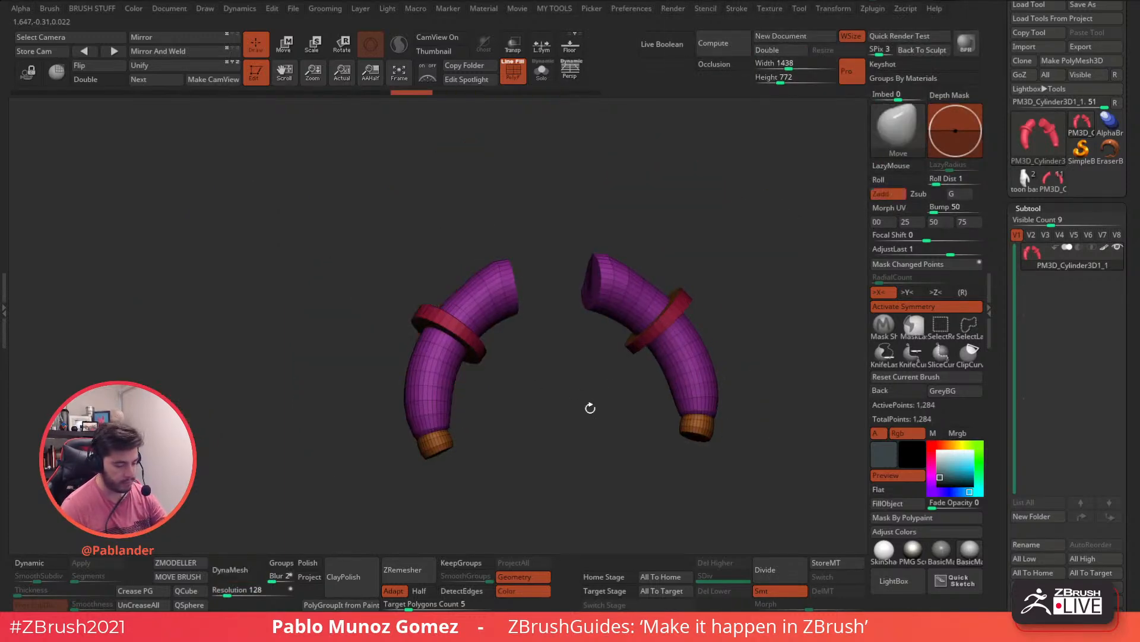
# Step: Open the Deformation settings, try Polish By Features at about 97 on the sleeves, and undo it
pyautogui.moveTo(582, 413); pyautogui.dragTo(600, 427)
pyautogui.moveTo(1064, 383); pyautogui.dragTo(1008, 242)
pyautogui.moveTo(1071, 426); pyautogui.dragTo(1008, 299)
pyautogui.moveTo(1009, 356); pyautogui.dragTo(1009, 347)
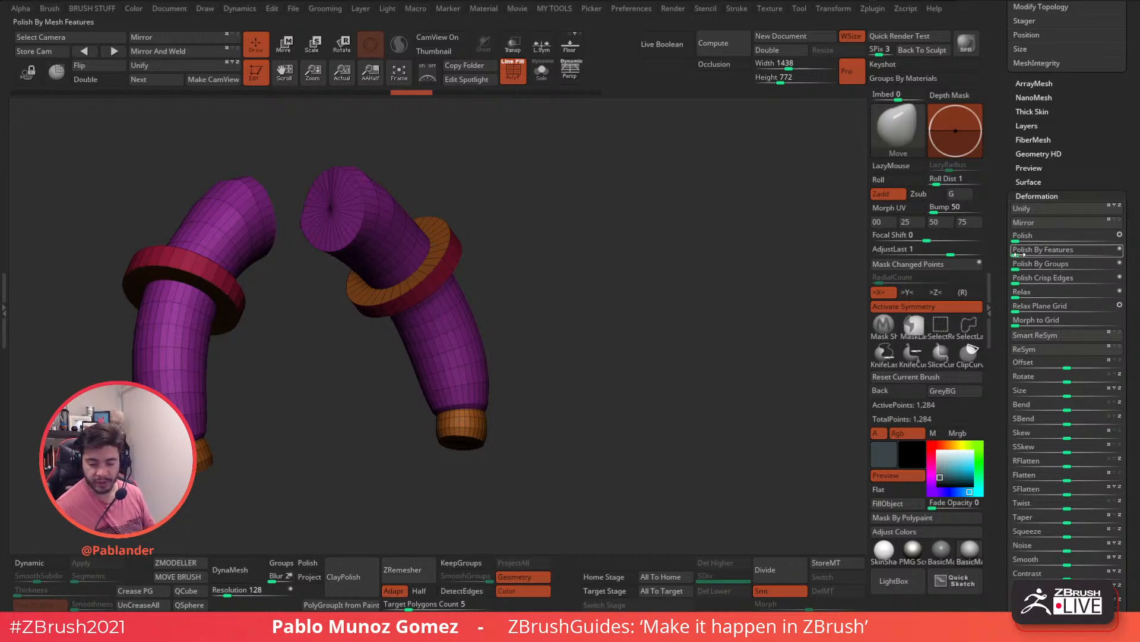
pyautogui.moveTo(1016, 251); pyautogui.dragTo(1040, 255)
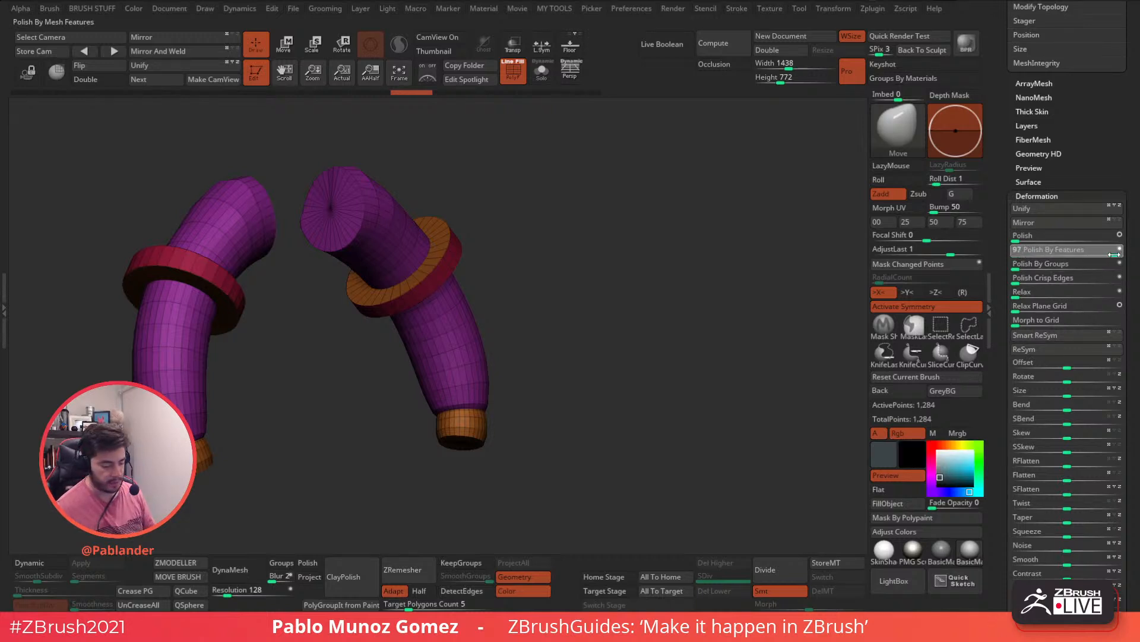
pyautogui.moveTo(1115, 254); pyautogui.dragTo(1117, 255)
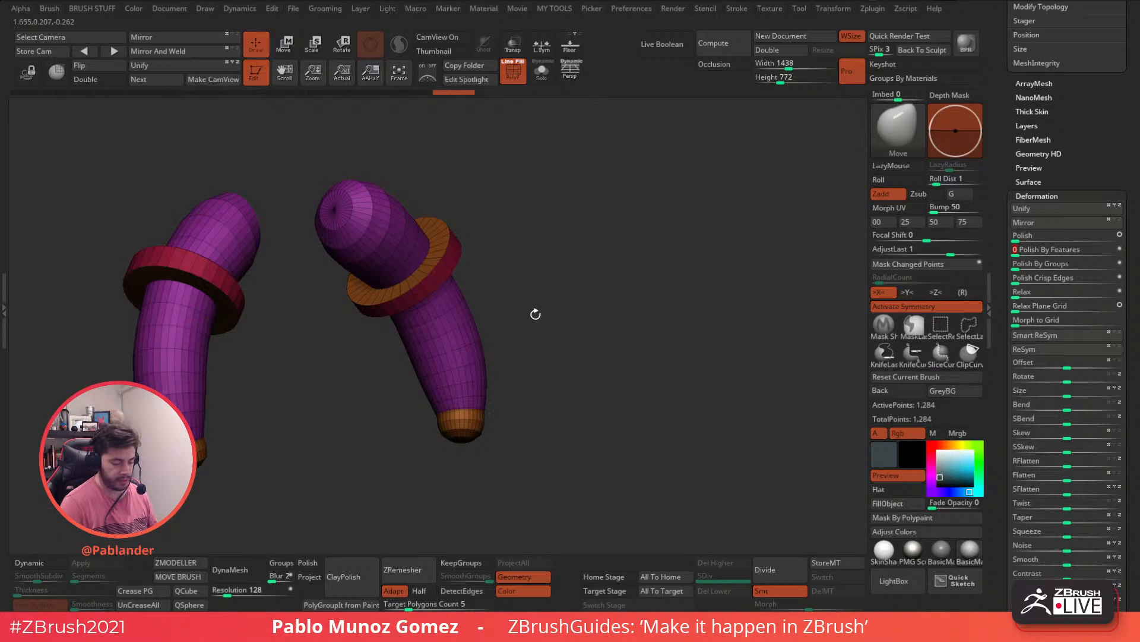
pyautogui.hotkey('ctrl', 'z')
# Step: Try Polish By Groups at high strength on the sleeves, inspect the ring close up, and undo each attempt
pyautogui.moveTo(1017, 266); pyautogui.dragTo(1113, 266)
pyautogui.hotkey('ctrl', 'z')
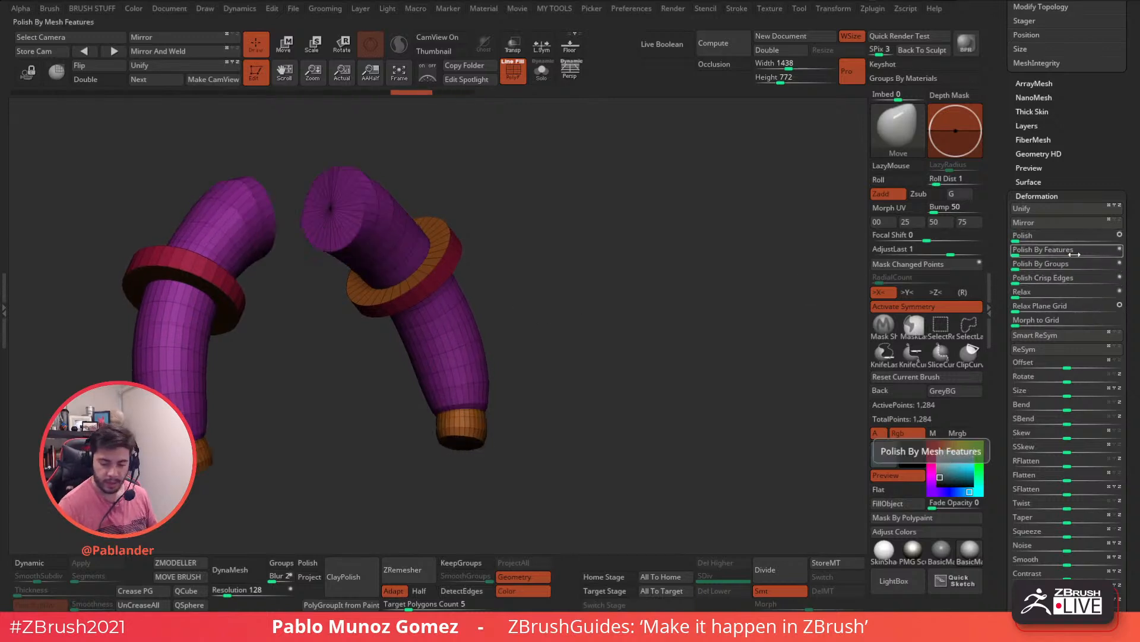
pyautogui.moveTo(415, 268)
pyautogui.keyDown('ctrl'); pyautogui.mouseDown(button='right')
pyautogui.moveTo(438, 358)
pyautogui.moveTo(494, 486)
pyautogui.moveTo(436, 363)
pyautogui.moveTo(537, 278)
pyautogui.mouseUp(button='right'); pyautogui.keyUp('ctrl')
pyautogui.moveTo(1023, 267); pyautogui.dragTo(1112, 267)
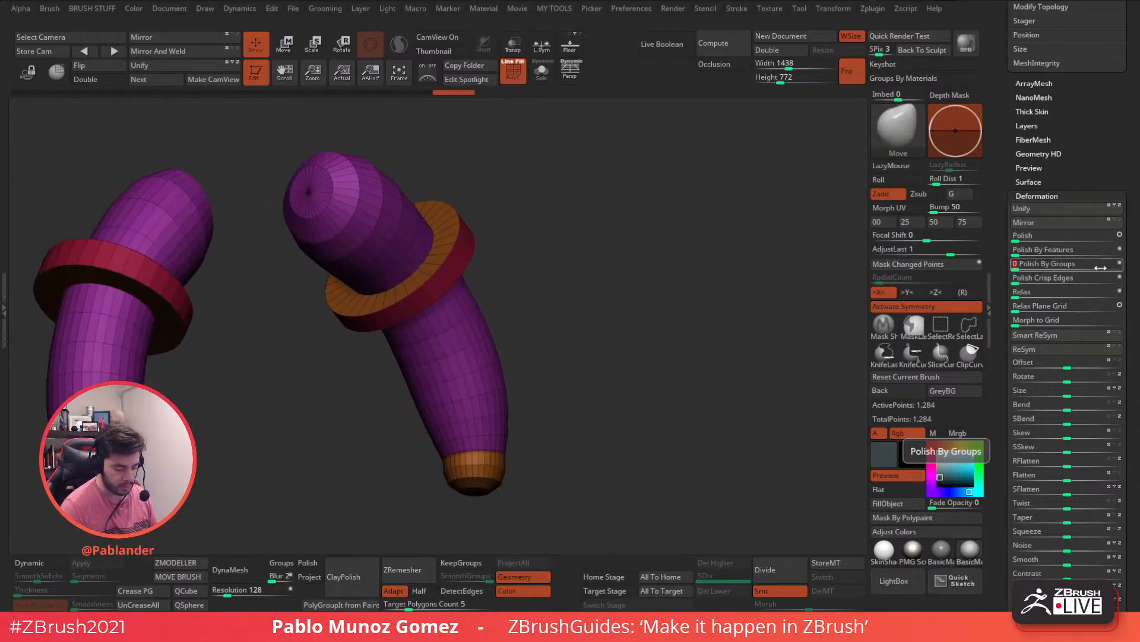
pyautogui.hotkey('ctrl', 'z')
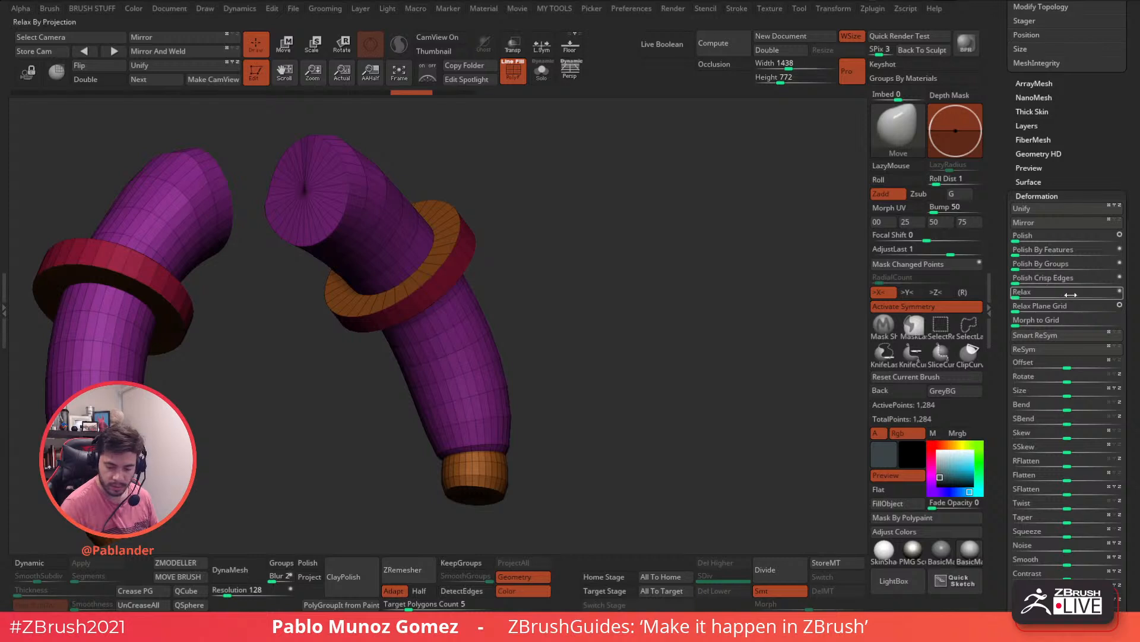
# Step: Apply Polish By Groups at high strength to the ringed sleeves
pyautogui.click(1034, 266)
pyautogui.moveTo(1110, 268); pyautogui.dragTo(1112, 268)
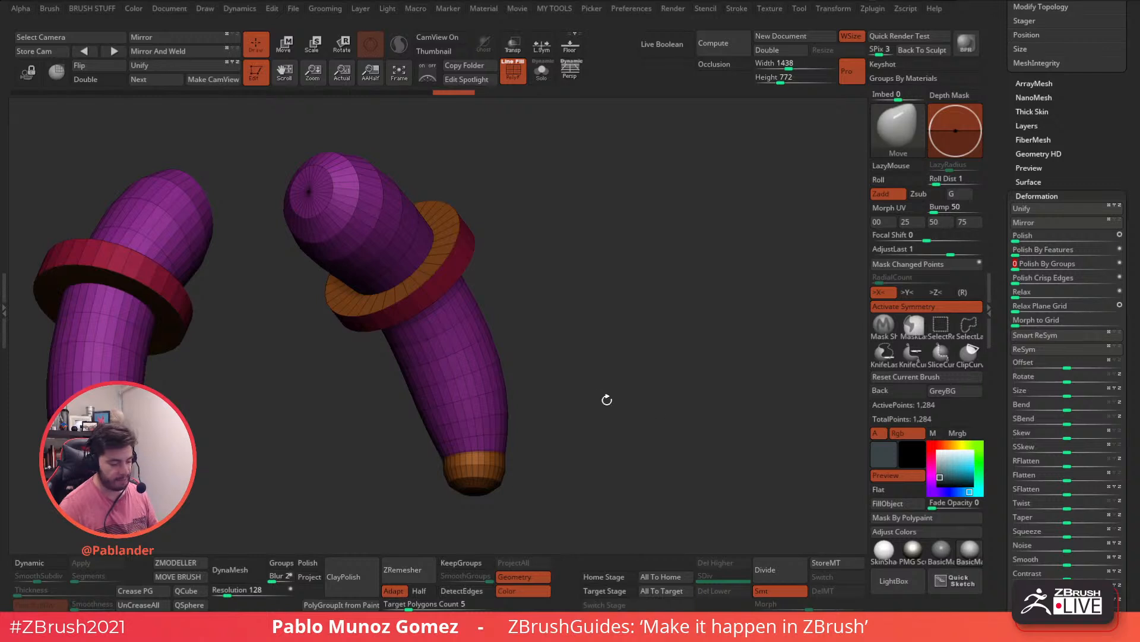
# Step: Undo Polish By Groups on the ringed sleeves, then try Polish By Features at about 75 percent strength and undo it
pyautogui.hotkey('ctrl', 'z')
pyautogui.moveTo(1085, 253); pyautogui.dragTo(1093, 253)
pyautogui.hotkey('ctrl', 'z')
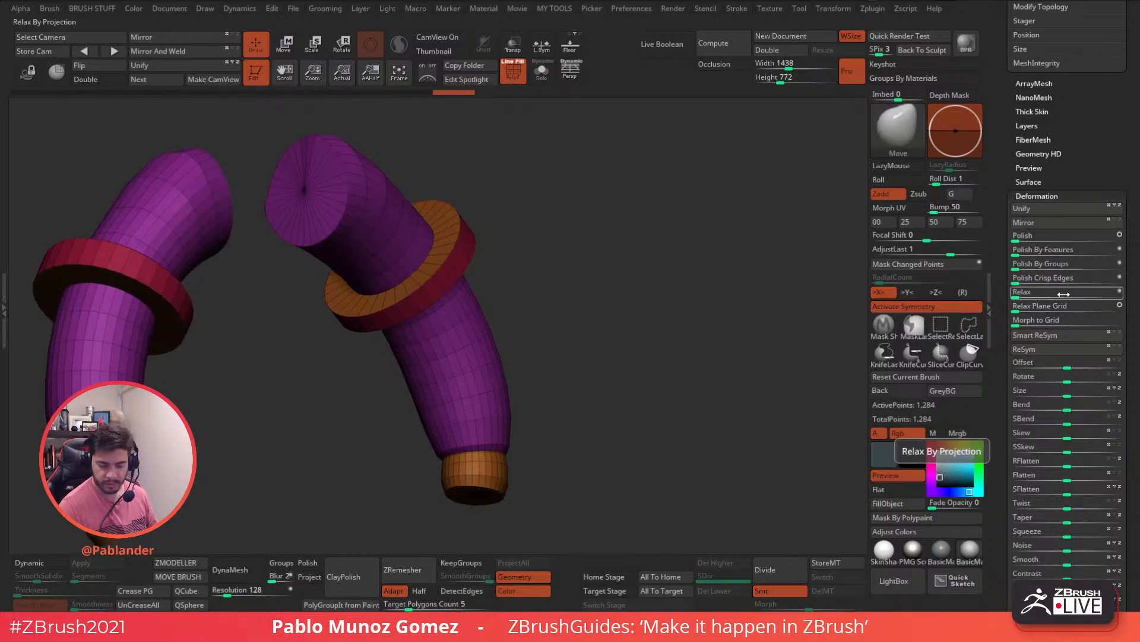
# Step: Apply Polish By Groups at full strength to the sleeves, snapshot the result on the canvas, and place the unpolished mesh beside it
pyautogui.rightClick(406, 354)
pyautogui.keyDown('shift'); pyautogui.moveTo(415, 261); pyautogui.dragTo(427, 262); pyautogui.keyUp('shift')
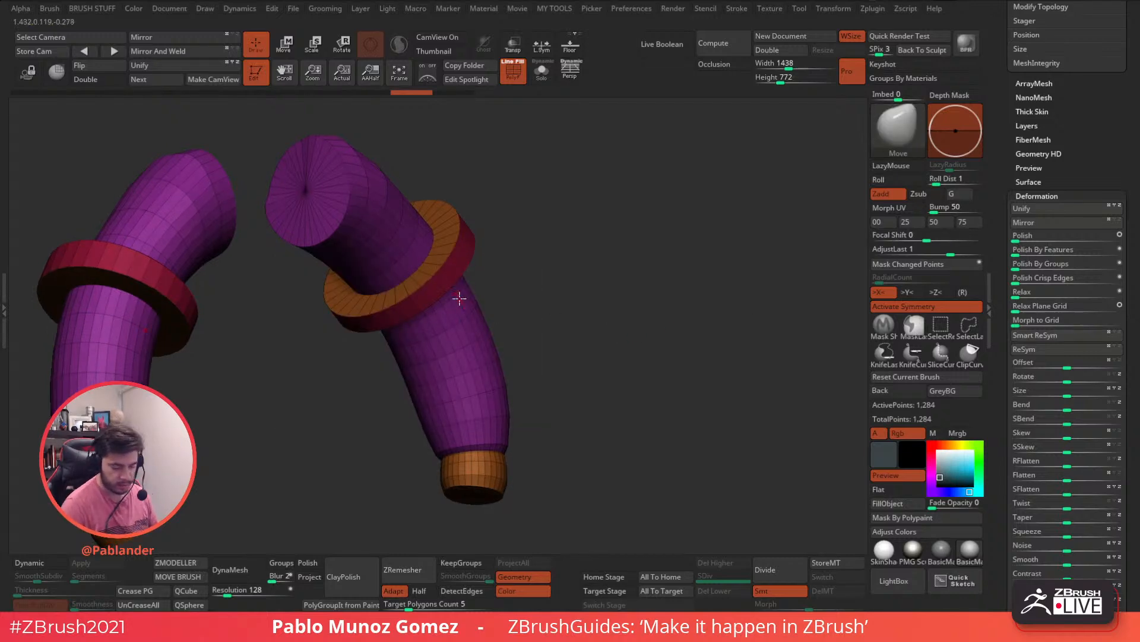
pyautogui.moveTo(532, 306); pyautogui.dragTo(464, 245)
pyautogui.moveTo(463, 244); pyautogui.dragTo(454, 269, button='right')
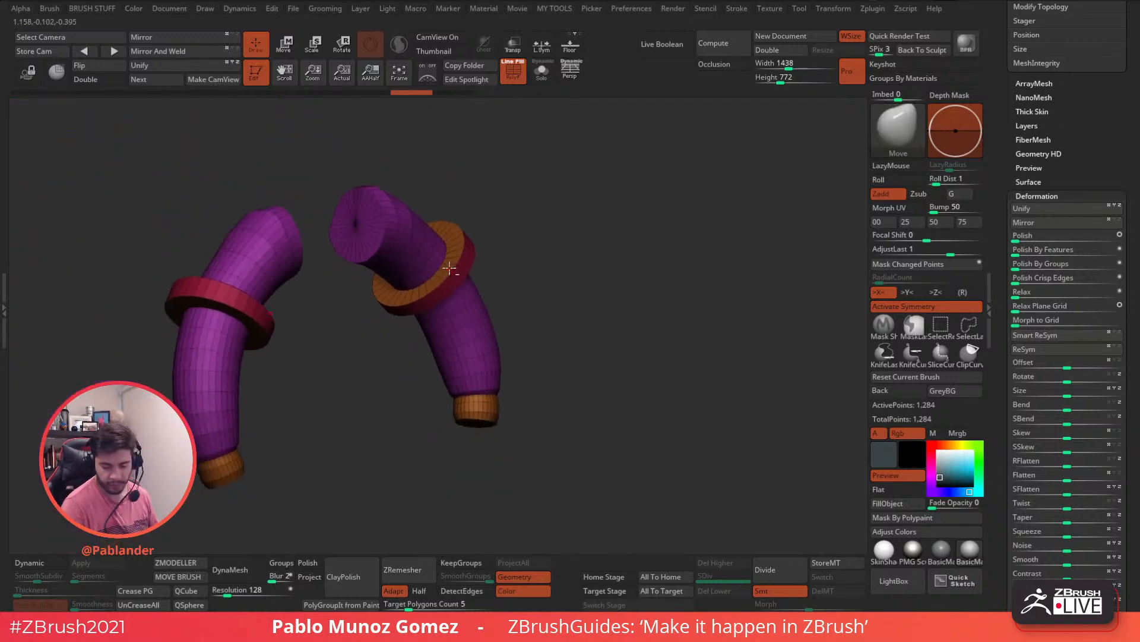
pyautogui.moveTo(665, 270); pyautogui.dragTo(687, 341, button='right')
pyautogui.moveTo(1037, 268); pyautogui.dragTo(1121, 268)
pyautogui.hotkey('shift', 's')
pyautogui.moveTo(523, 283)
pyautogui.keyDown('alt'); pyautogui.mouseDown()
pyautogui.moveTo(770, 293)
pyautogui.moveTo(667, 359)
pyautogui.moveTo(532, 293)
pyautogui.mouseUp(); pyautogui.keyUp('alt')
pyautogui.hotkey('ctrl', 'z')
pyautogui.keyDown('alt'); pyautogui.moveTo(464, 309); pyautogui.dragTo(736, 310); pyautogui.keyUp('alt')
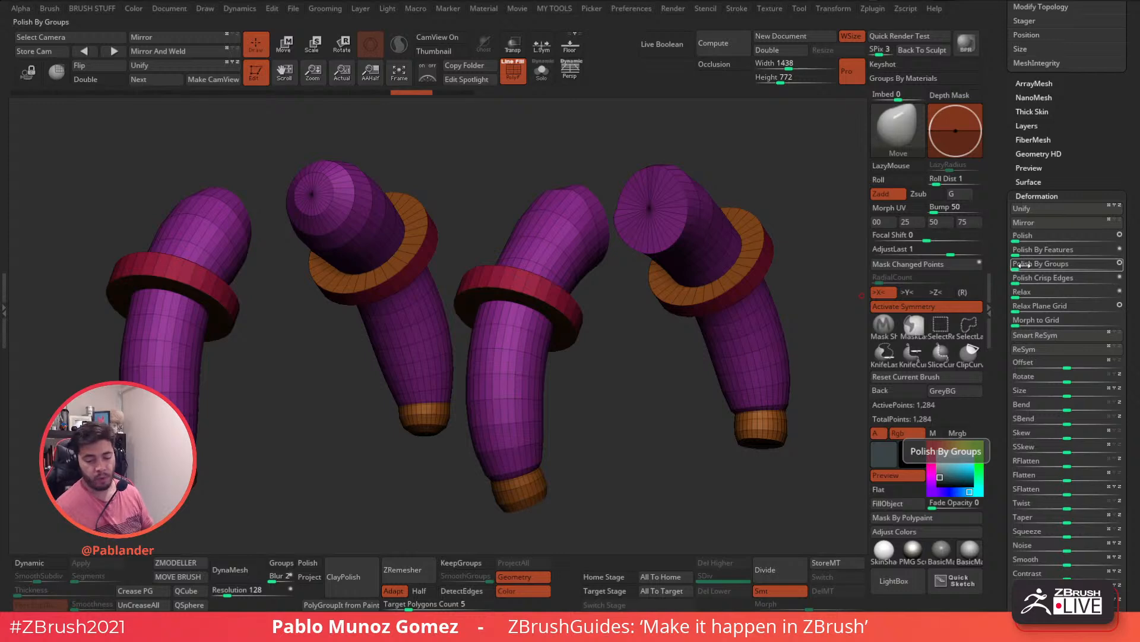
# Step: Try Polish By Groups in its open-circle mode at high strength on the sleeves beside the snapshot, and undo it
pyautogui.moveTo(1016, 267); pyautogui.dragTo(1112, 269)
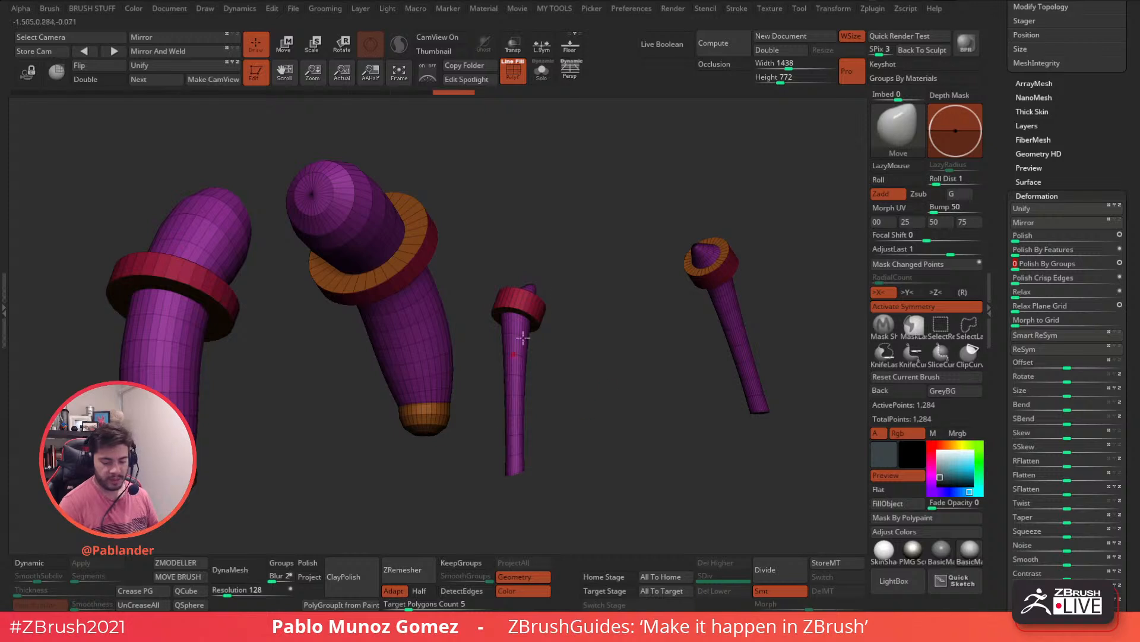
pyautogui.hotkey('ctrl', 'z')
pyautogui.keyDown('alt'); pyautogui.moveTo(652, 394); pyautogui.dragTo(638, 399); pyautogui.keyUp('alt')
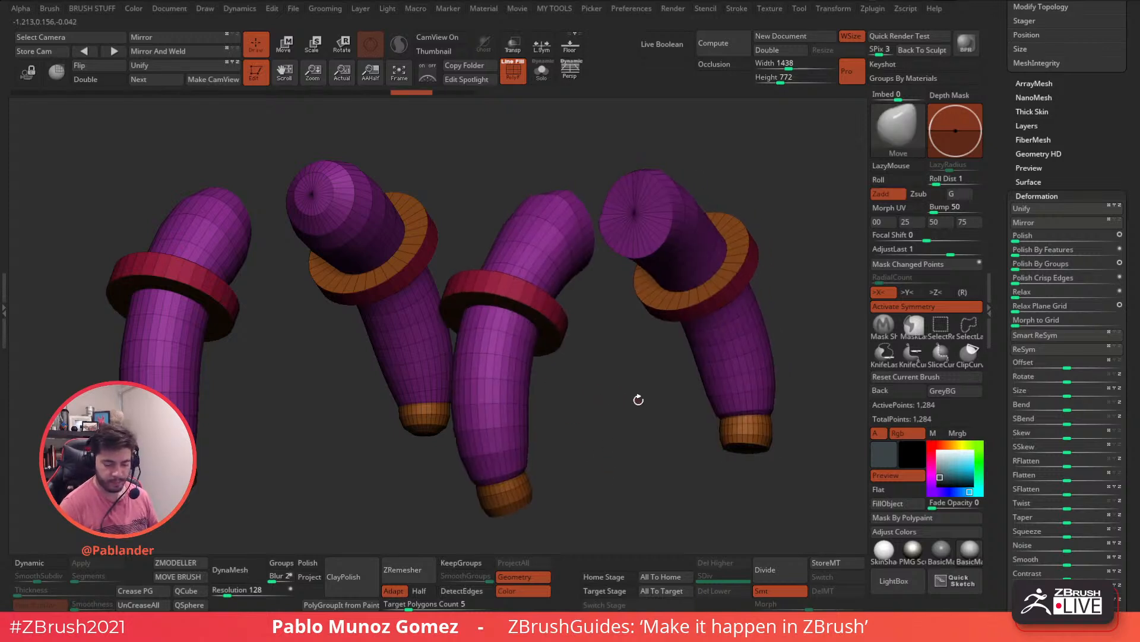
pyautogui.hotkey('ctrl', 'z')
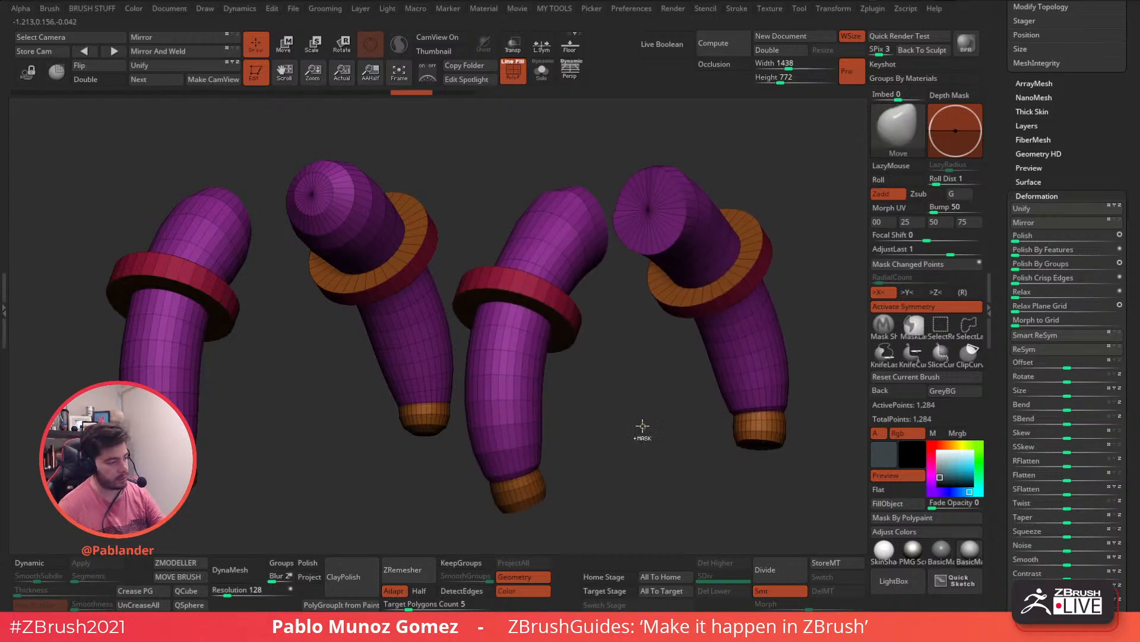
# Step: Assign a single polygroup to the whole sleeve mesh, then try Polish By Features on it and undo the polish
pyautogui.hotkey('ctrl', 'w')
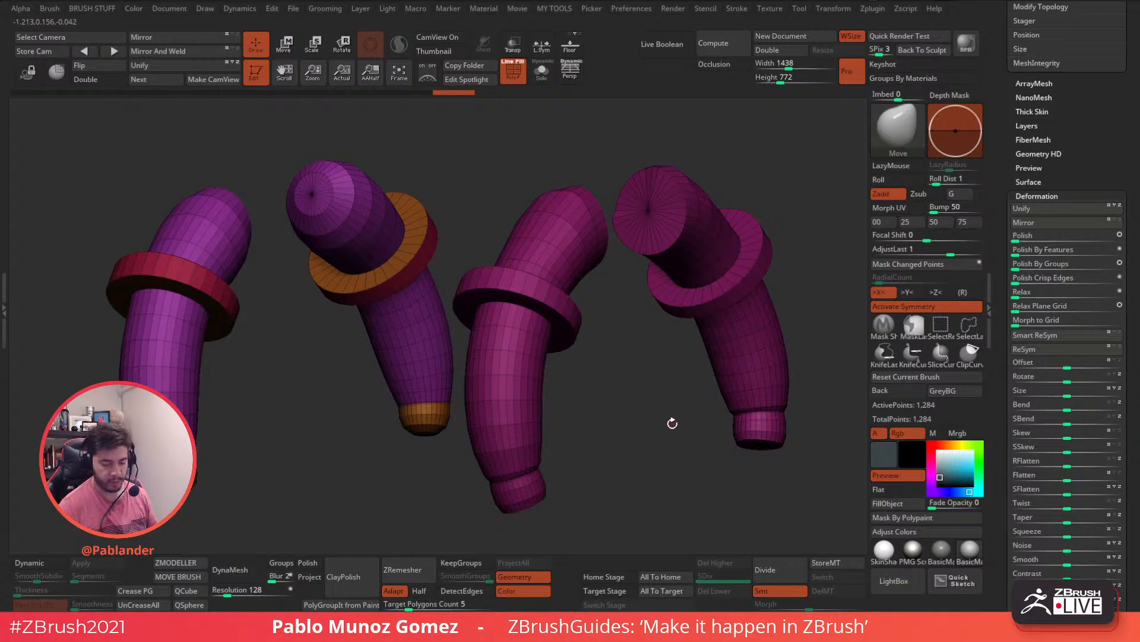
pyautogui.keyDown('ctrl'); pyautogui.keyDown('shift'); pyautogui.click(666, 432); pyautogui.keyUp('shift'); pyautogui.keyUp('ctrl')
pyautogui.moveTo(1018, 252); pyautogui.dragTo(1044, 251)
pyautogui.keyDown('alt'); pyautogui.moveTo(723, 364); pyautogui.dragTo(627, 359, button='right'); pyautogui.keyUp('alt')
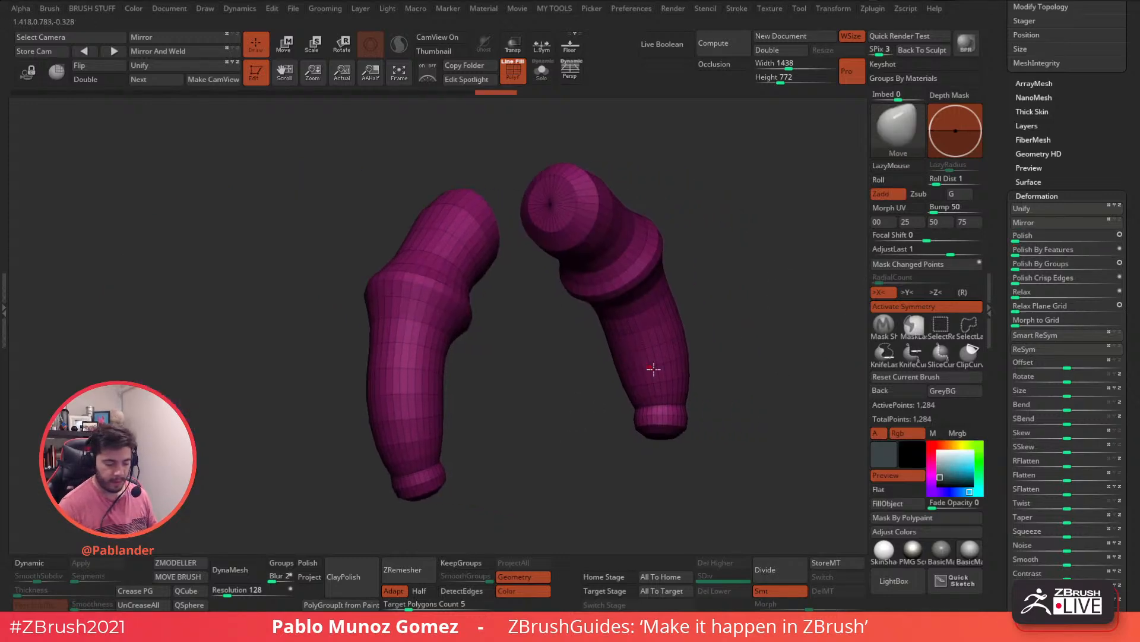
pyautogui.hotkey('ctrl', 'z')
# Step: Apply a light Polish By Features to the single-group sleeves, snapshot the result, and restore the unpolished mesh beside it
pyautogui.keyDown('alt'); pyautogui.moveTo(753, 340); pyautogui.dragTo(683, 341, button='right'); pyautogui.keyUp('alt')
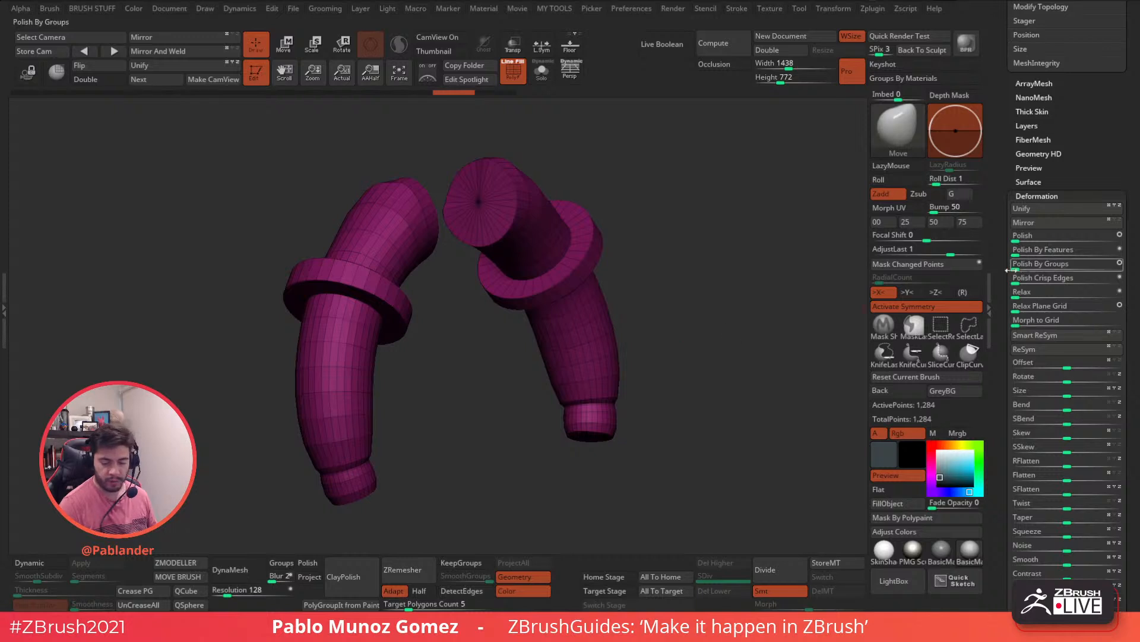
pyautogui.keyDown('alt'); pyautogui.moveTo(796, 349); pyautogui.dragTo(748, 347, button='right'); pyautogui.keyUp('alt')
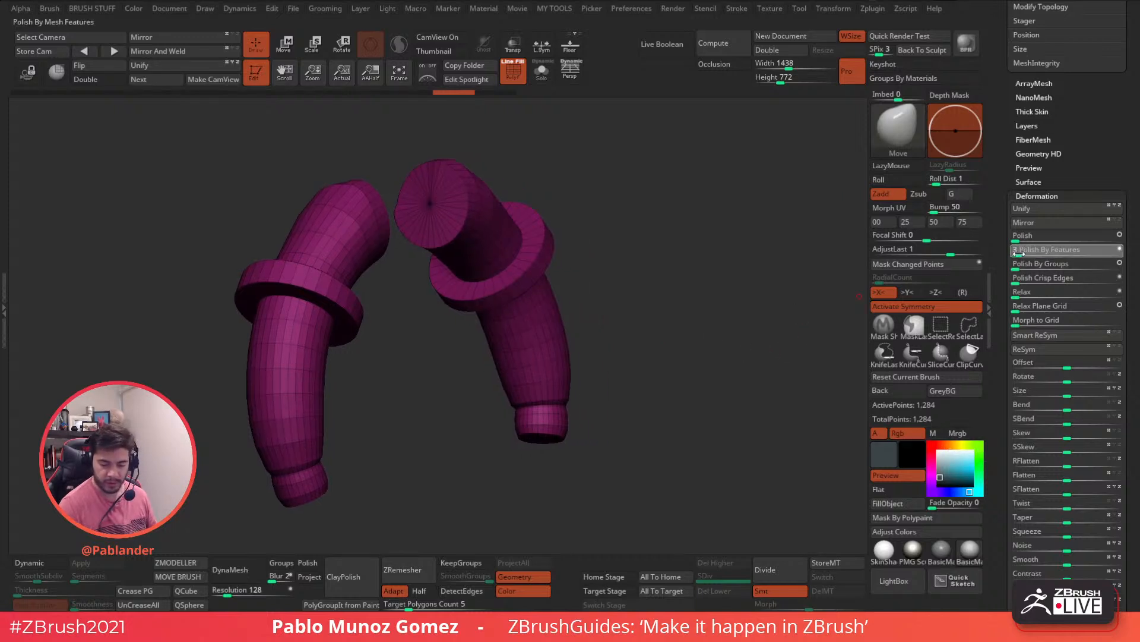
pyautogui.moveTo(1020, 253); pyautogui.dragTo(1022, 253)
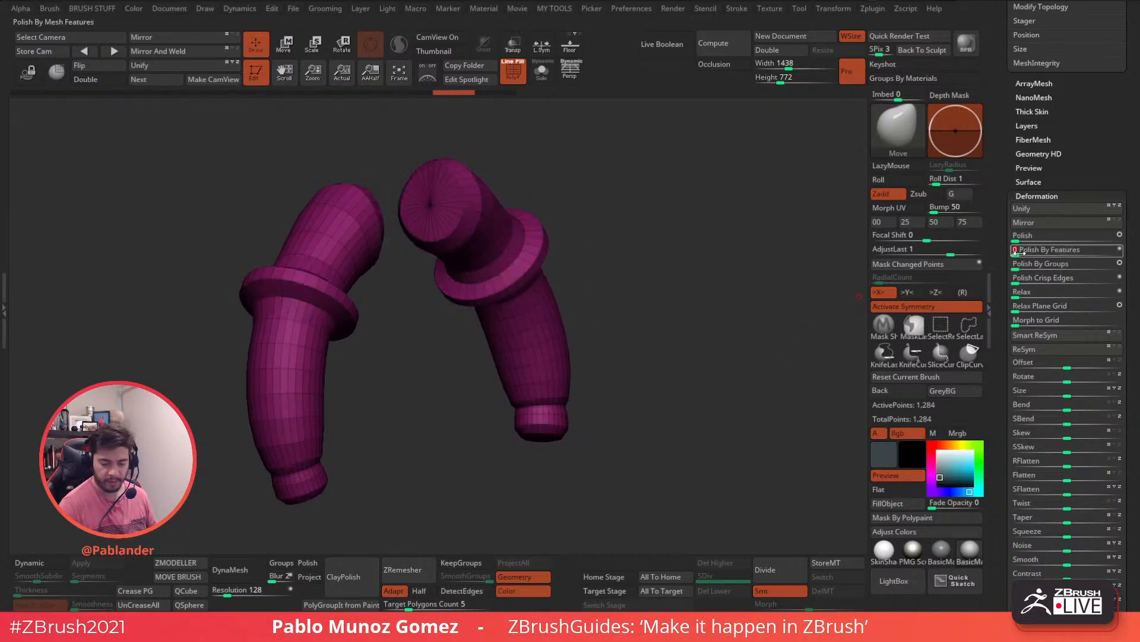
pyautogui.keyDown('alt'); pyautogui.moveTo(642, 325); pyautogui.dragTo(550, 326, button='right'); pyautogui.keyUp('alt')
pyautogui.hotkey('ctrl', 'z')
pyautogui.hotkey('shift', 's')
pyautogui.keyDown('alt'); pyautogui.moveTo(514, 281); pyautogui.dragTo(843, 273, button='right'); pyautogui.keyUp('alt')
pyautogui.hotkey('ctrl', 'z')
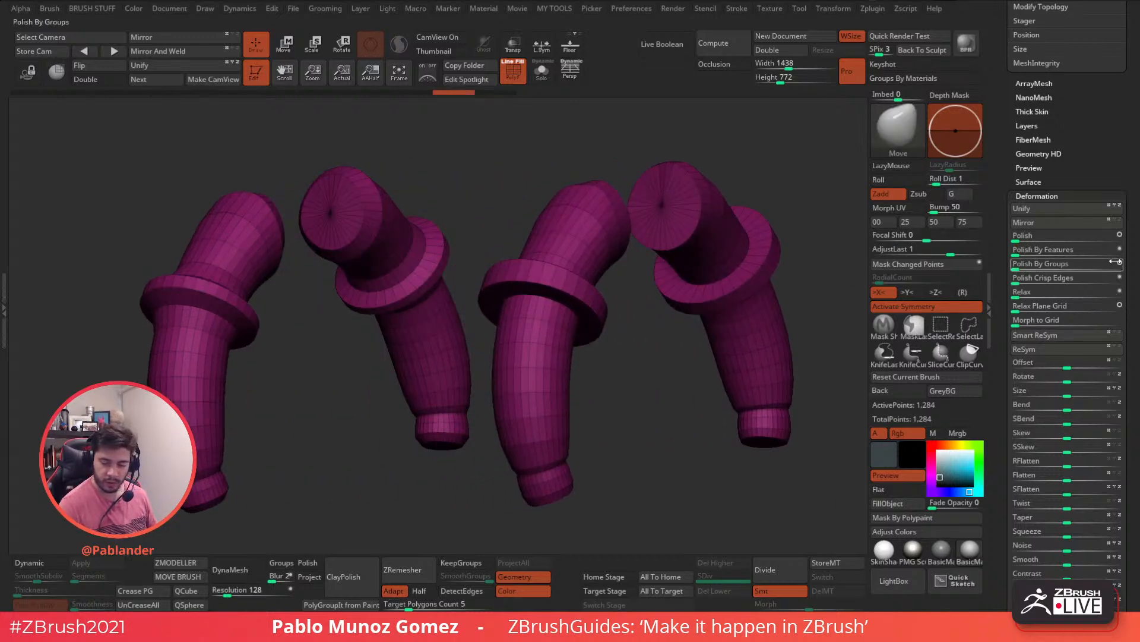
# Step: Polish the single-group sleeves by features until the rings melt into smooth tapered forms, and clear the canvas snapshot
pyautogui.moveTo(1117, 255); pyautogui.dragTo(1014, 252)
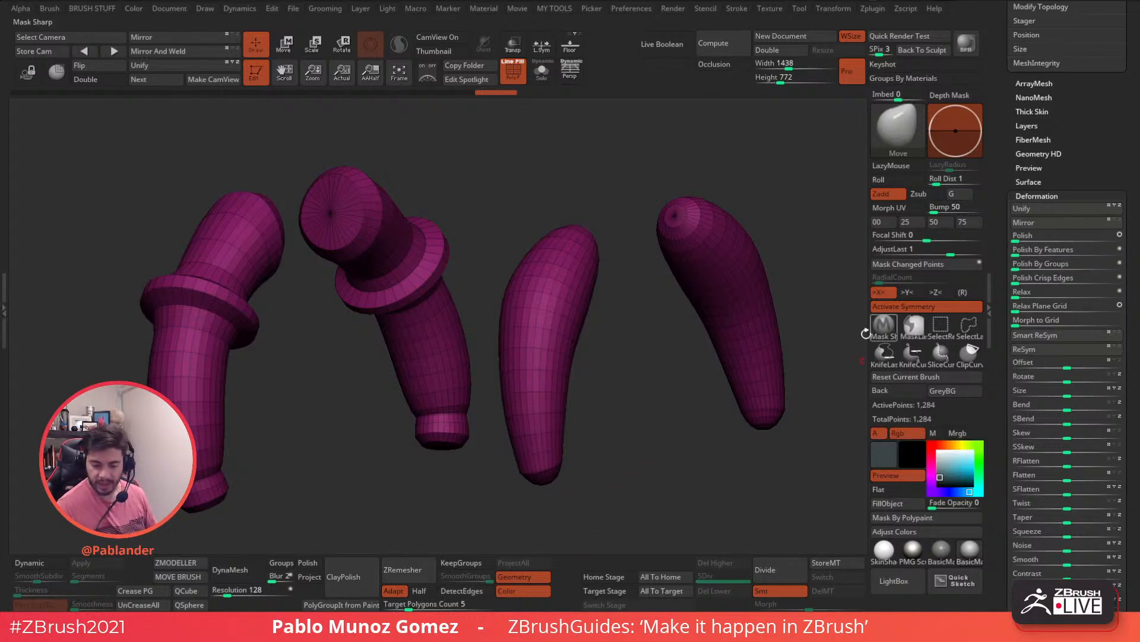
pyautogui.hotkey('ctrl', 'n')
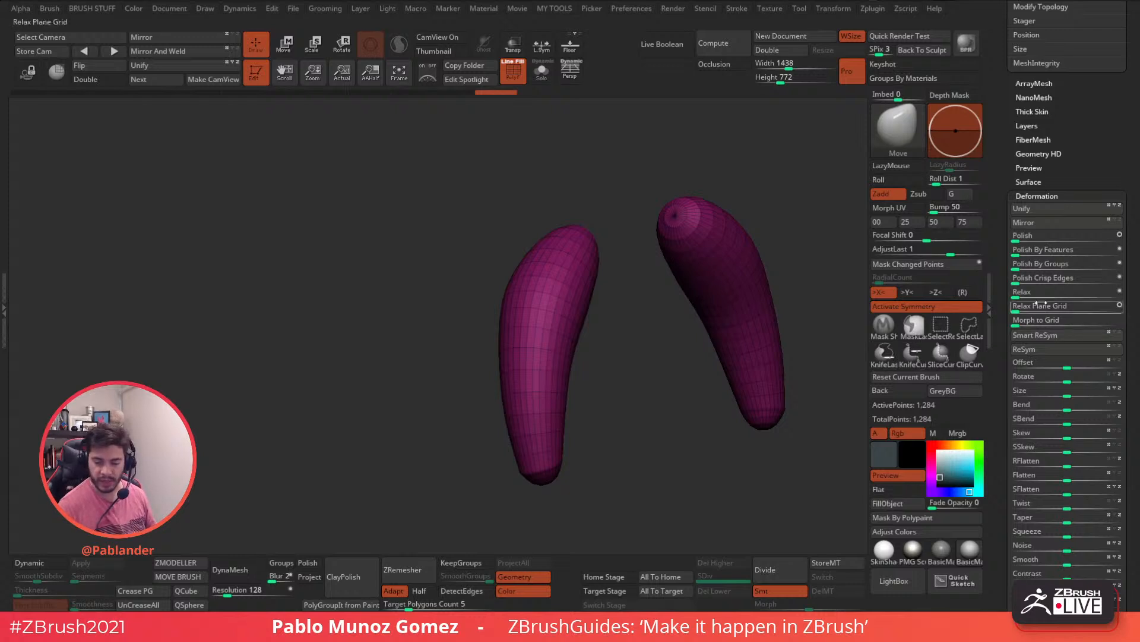
pyautogui.keyDown('alt'); pyautogui.moveTo(684, 444); pyautogui.dragTo(611, 428); pyautogui.keyUp('alt')
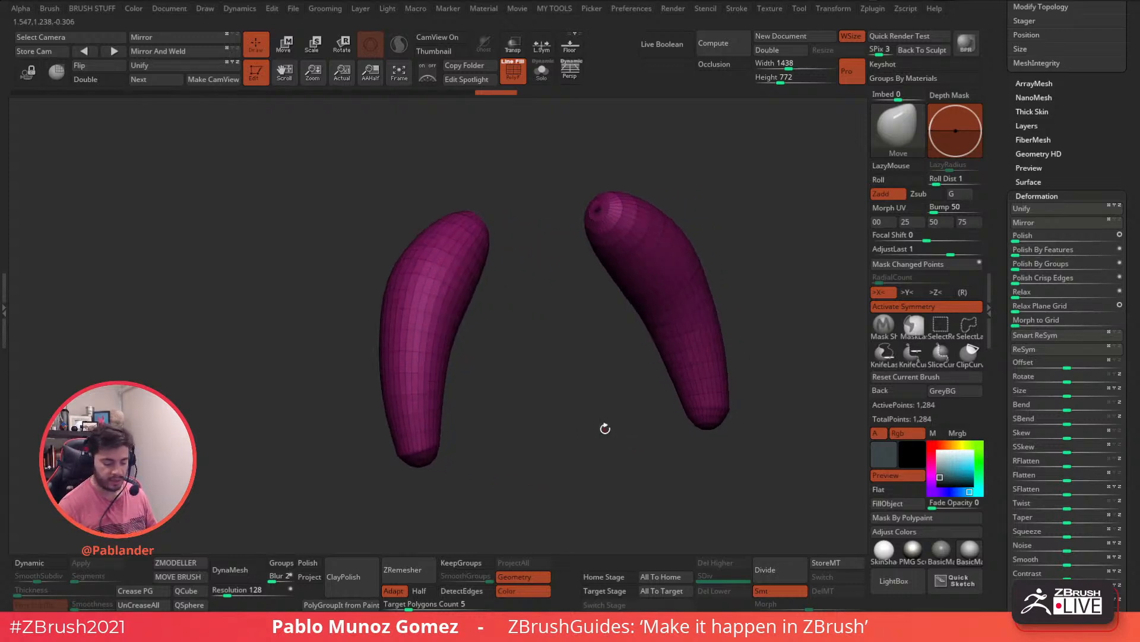
pyautogui.keyDown('shift'); pyautogui.moveTo(732, 399); pyautogui.dragTo(746, 399); pyautogui.keyUp('shift')
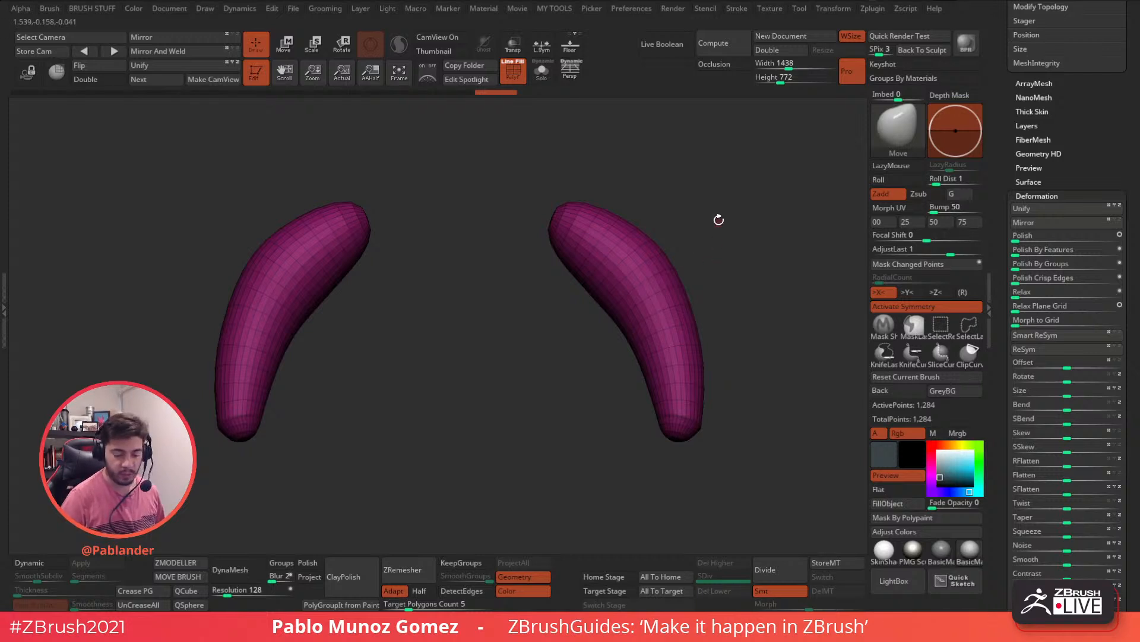
# Step: Try smoothing the lower end of the low-resolution sleeves and undo the stroke
pyautogui.press('space')
pyautogui.press('space')
pyautogui.moveTo(680, 410)
pyautogui.keyDown('shift'); pyautogui.mouseDown()
pyautogui.moveTo(677, 370)
pyautogui.moveTo(654, 326)
pyautogui.mouseUp(); pyautogui.keyUp('shift')
pyautogui.hotkey('ctrl', 'z')
# Step: Subdivide the smooth sleeves up to subdivision level 6
pyautogui.click(774, 567)
pyautogui.click(773, 567)
pyautogui.click(773, 567)
pyautogui.click(774, 567)
pyautogui.click(790, 563)
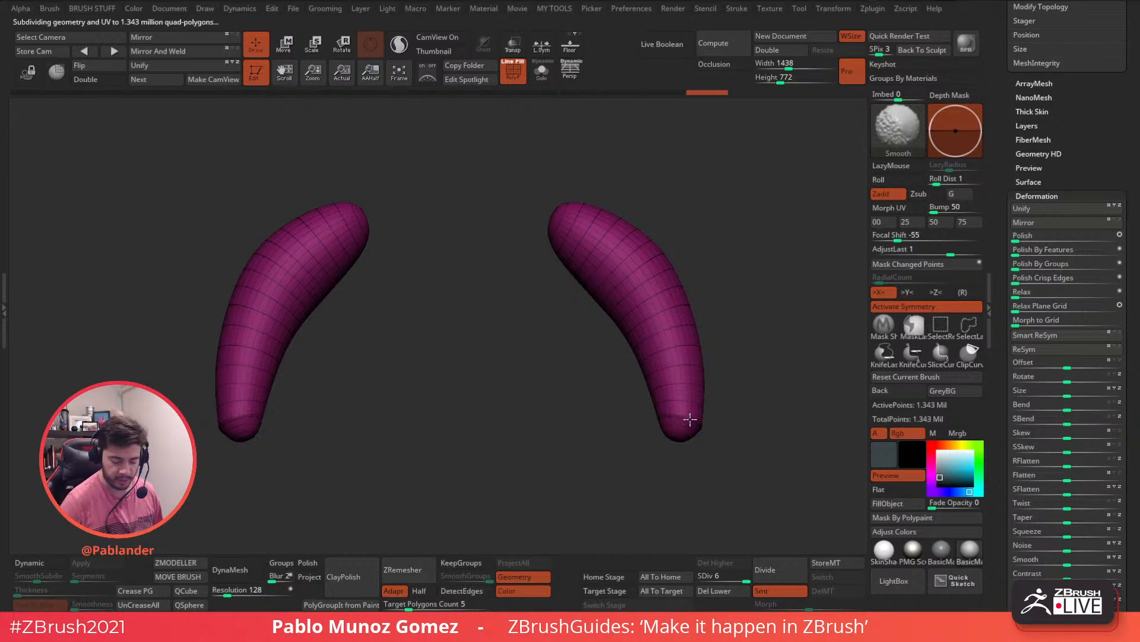
pyautogui.moveTo(751, 423)
pyautogui.keyDown('alt'); pyautogui.mouseDown()
pyautogui.moveTo(720, 389)
pyautogui.moveTo(672, 383)
pyautogui.mouseUp(); pyautogui.keyUp('alt')
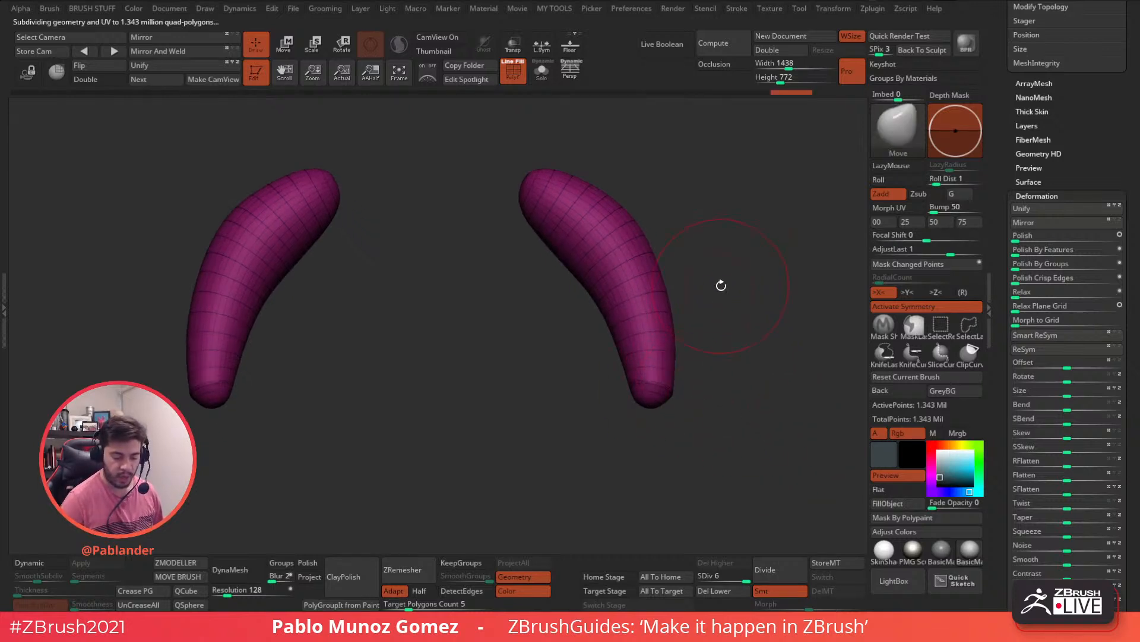
# Step: Choose the Smooth Stronger brush and smooth the lower end of the subdivided sleeves
pyautogui.press('2')
pyautogui.press('1')
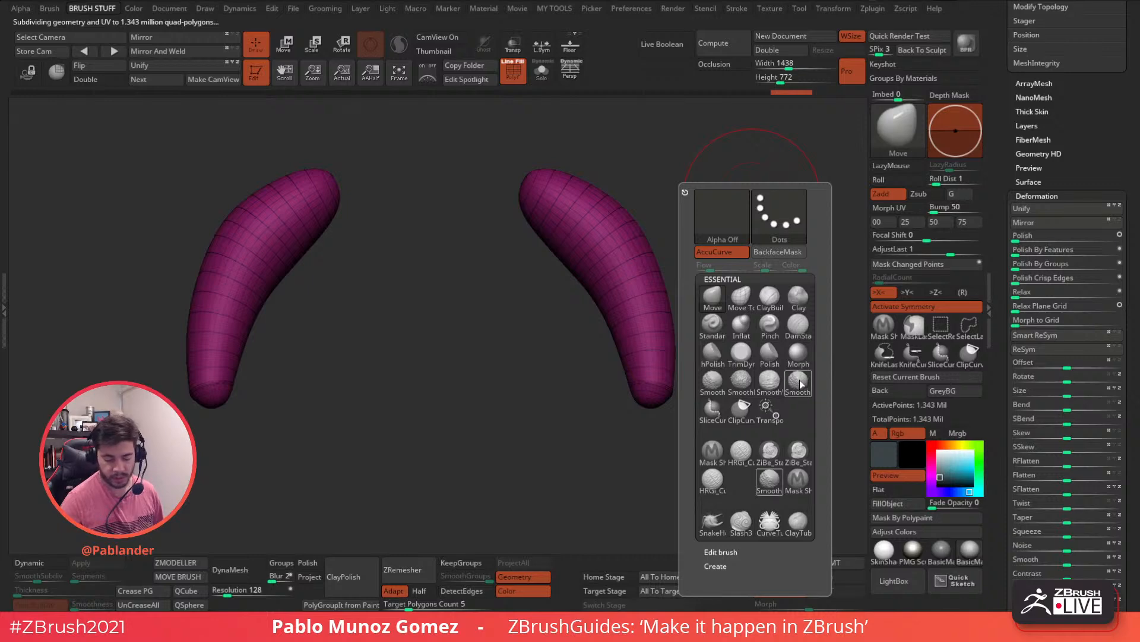
pyautogui.click(800, 383)
pyautogui.click(760, 409)
pyautogui.moveTo(647, 407)
pyautogui.mouseDown()
pyautogui.moveTo(659, 391)
pyautogui.moveTo(632, 362)
pyautogui.mouseUp()
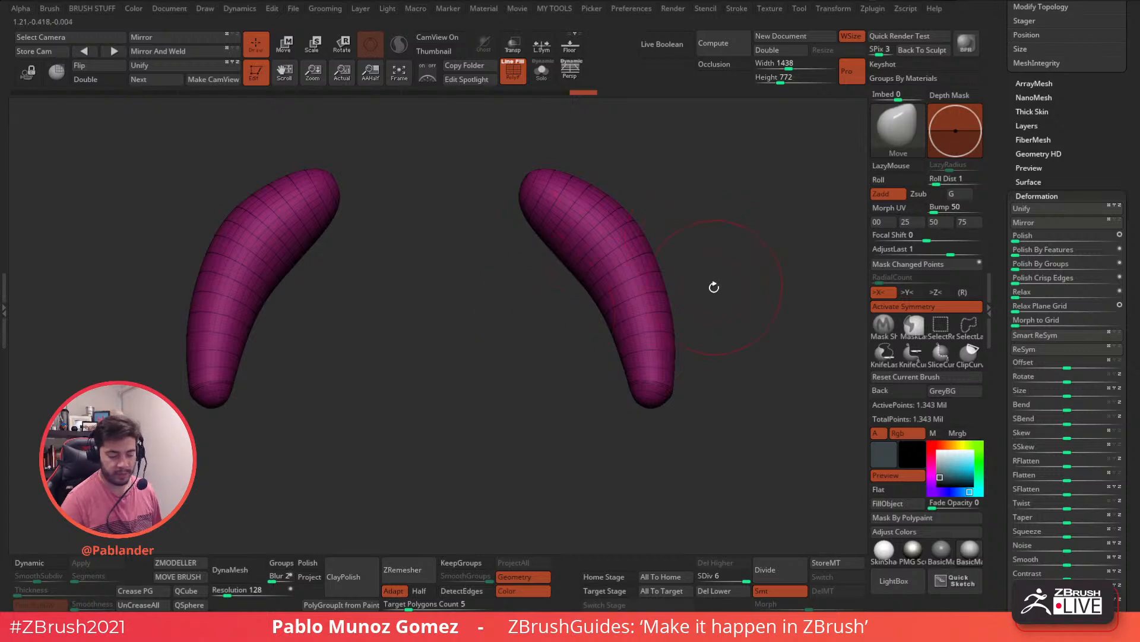
# Step: Smooth the sleeves' lower ends again with the polyframe hidden, and apply Polish By Features to the dense mesh
pyautogui.click(514, 70)
pyautogui.press('shift')
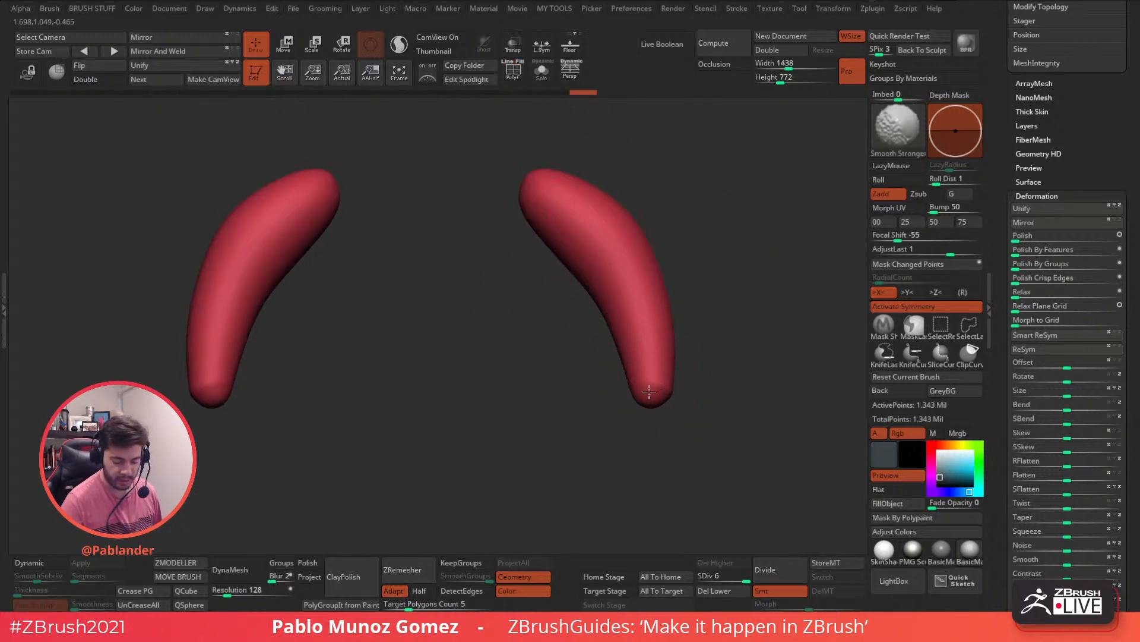
pyautogui.keyDown('shift'); pyautogui.moveTo(646, 394); pyautogui.dragTo(639, 453); pyautogui.keyUp('shift')
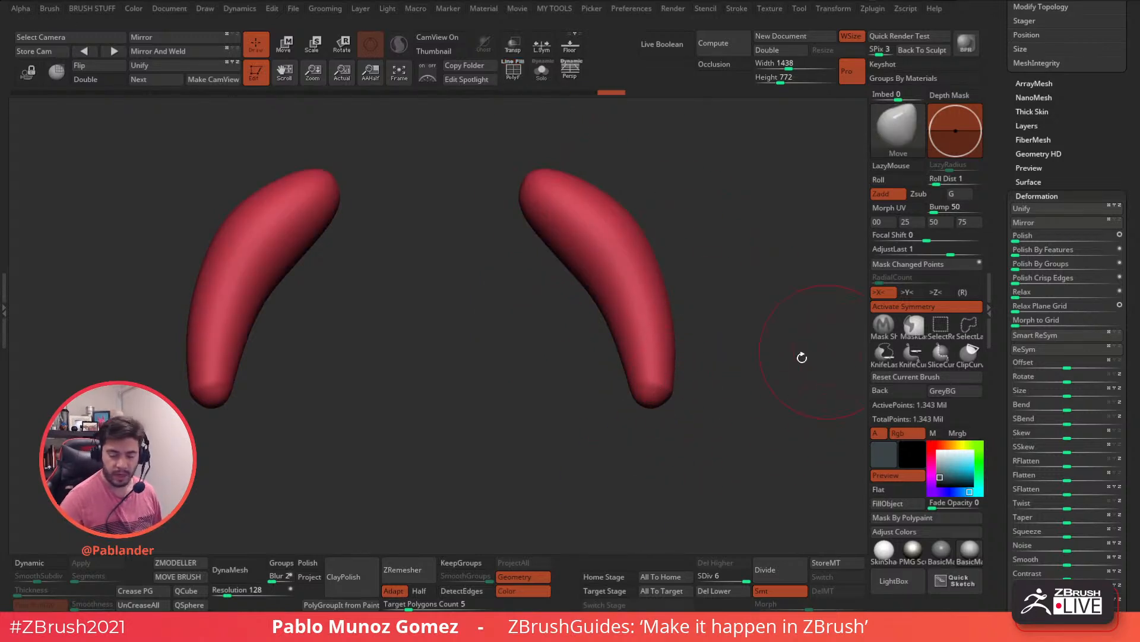
pyautogui.click(1120, 250)
pyautogui.click(1077, 253)
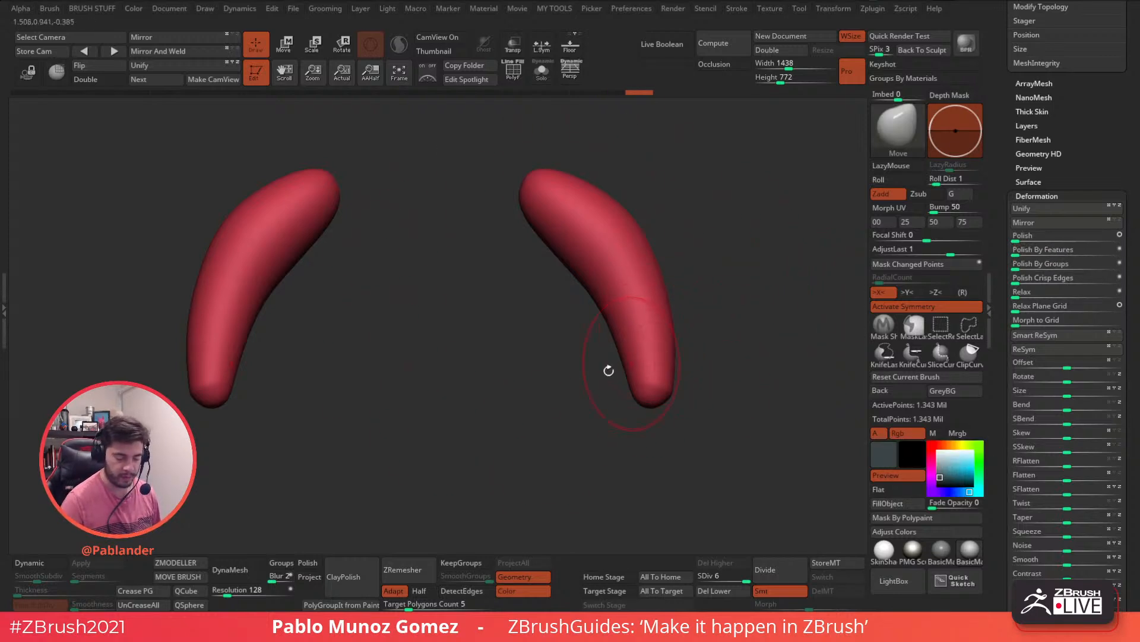
# Step: Switch back to the full cartoon character tool, frame the figure from the front, and select the trousers subtool
pyautogui.moveTo(1009, 137); pyautogui.dragTo(994, 411)
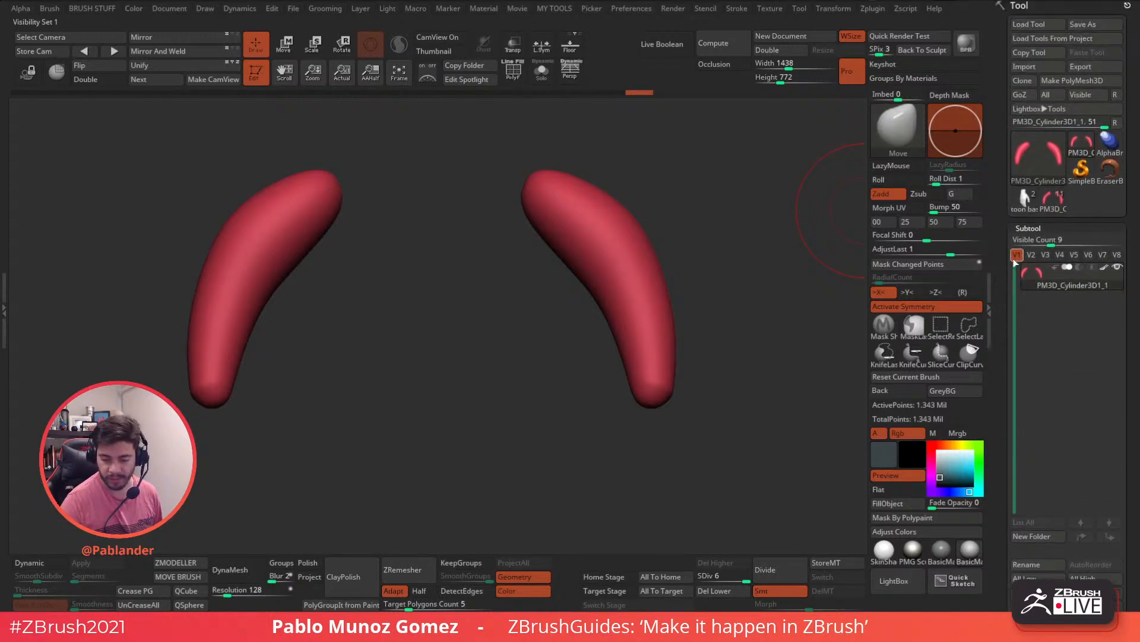
pyautogui.click(1028, 202)
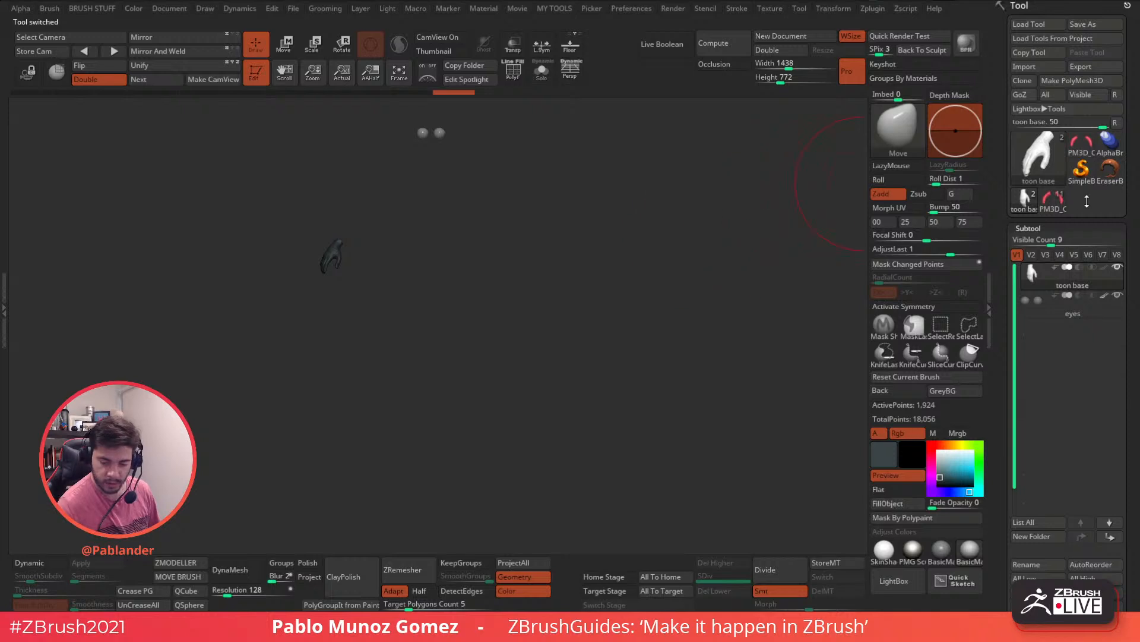
pyautogui.press('space')
pyautogui.moveTo(738, 248)
pyautogui.mouseDown()
pyautogui.moveTo(723, 249)
pyautogui.moveTo(723, 227)
pyautogui.mouseUp()
pyautogui.keyDown('alt'); pyautogui.moveTo(723, 309); pyautogui.dragTo(725, 238); pyautogui.keyUp('alt')
pyautogui.keyDown('alt'); pyautogui.moveTo(720, 285); pyautogui.dragTo(734, 226); pyautogui.keyUp('alt')
pyautogui.keyDown('alt'); pyautogui.click(511, 386); pyautogui.keyUp('alt')
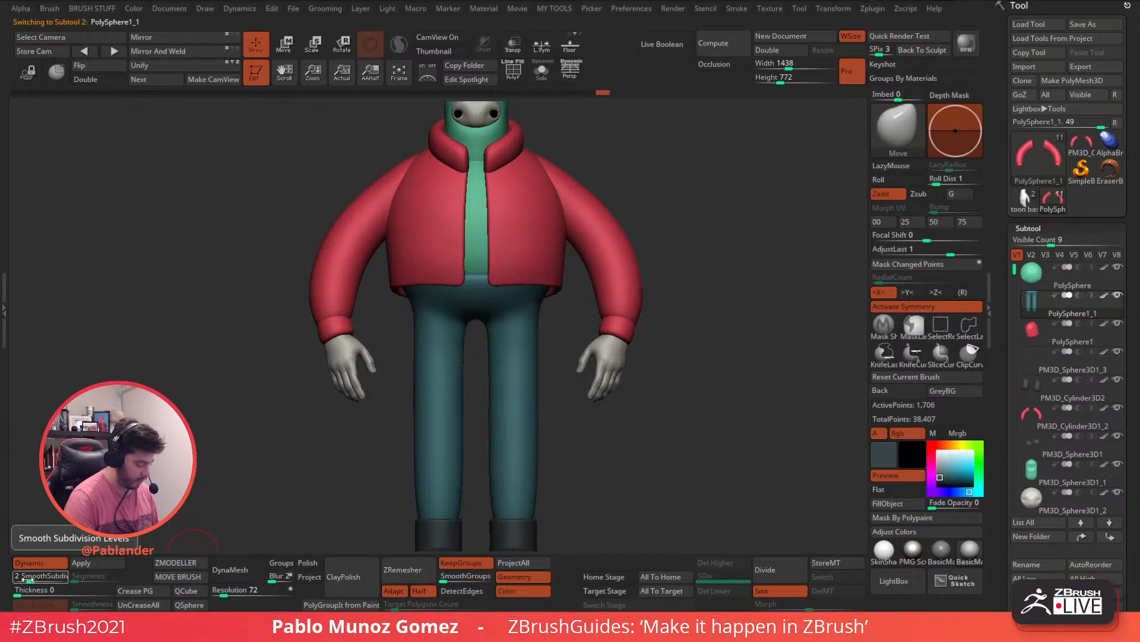
pyautogui.moveTo(717, 330); pyautogui.dragTo(713, 332)
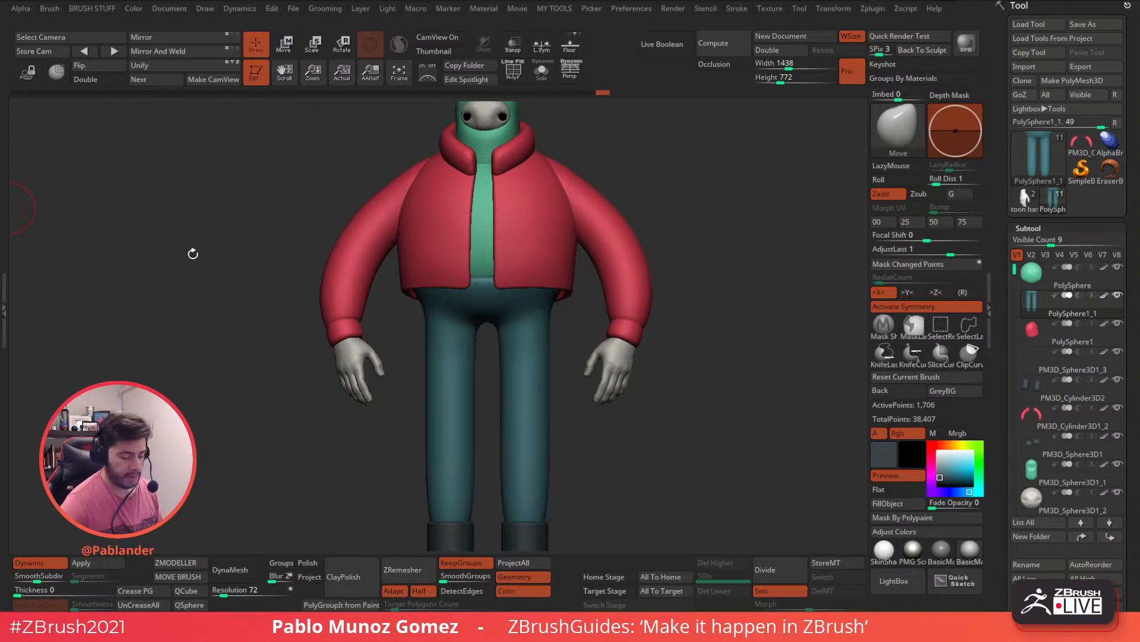
pyautogui.moveTo(696, 355); pyautogui.dragTo(702, 355)
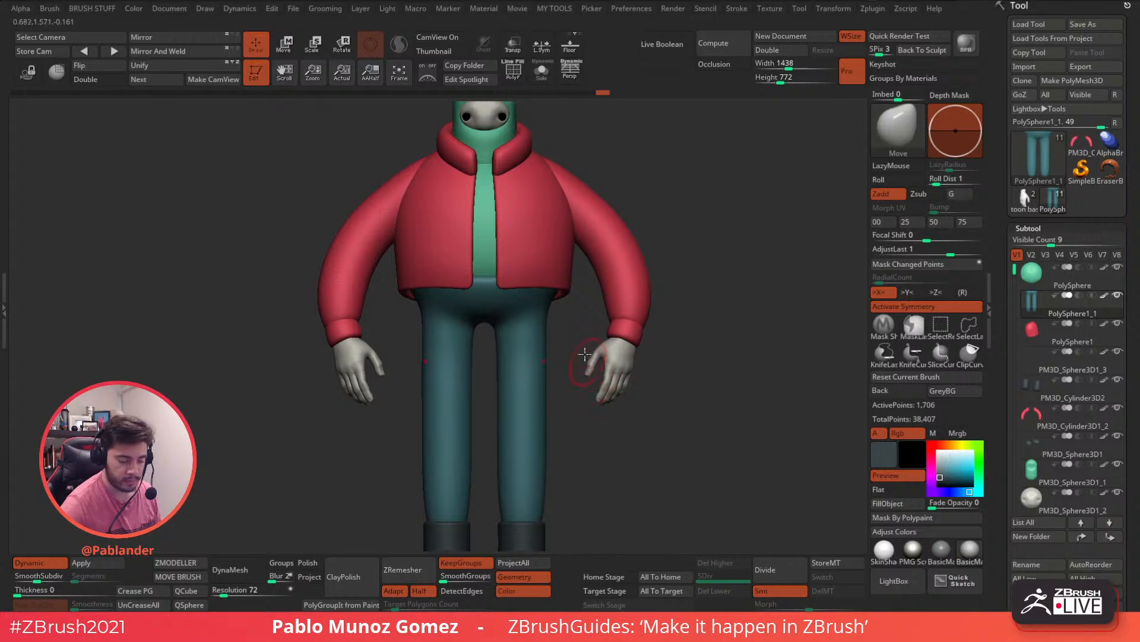
pyautogui.keyDown('ctrl'); pyautogui.moveTo(578, 269); pyautogui.dragTo(536, 262, button='right'); pyautogui.keyUp('ctrl')
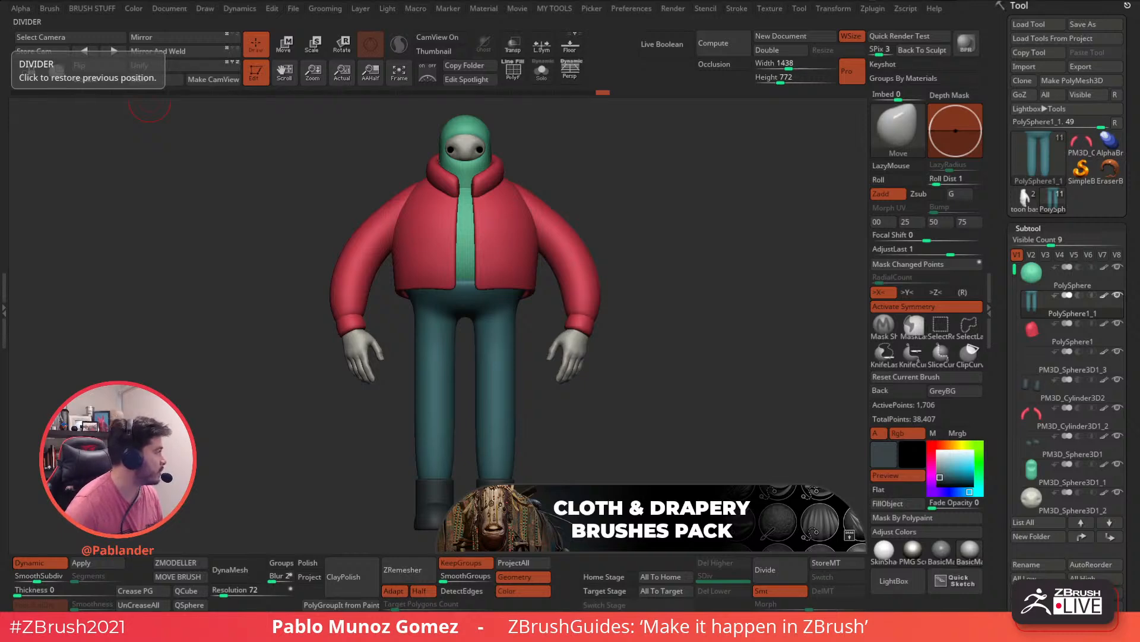
# Step: Switch to the web browser and look at the Cloth and Drapery brushes pack page and its address
pyautogui.moveTo(1, 160); pyautogui.dragTo(249, 1)
pyautogui.click(446, 22)
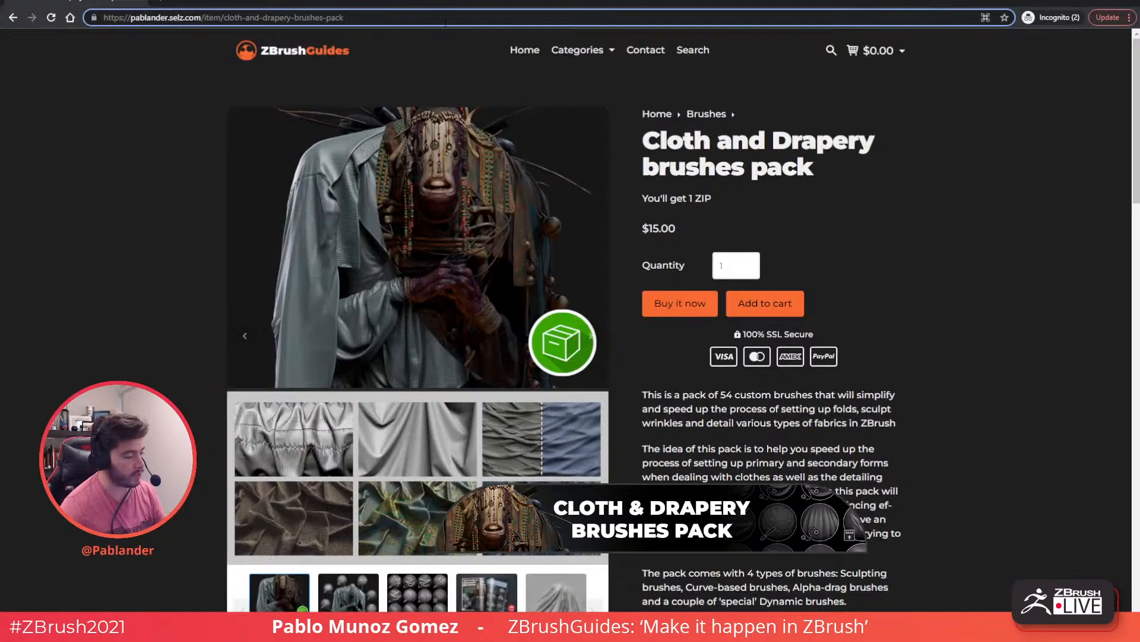
pyautogui.hotkey('ctrl', 'a')
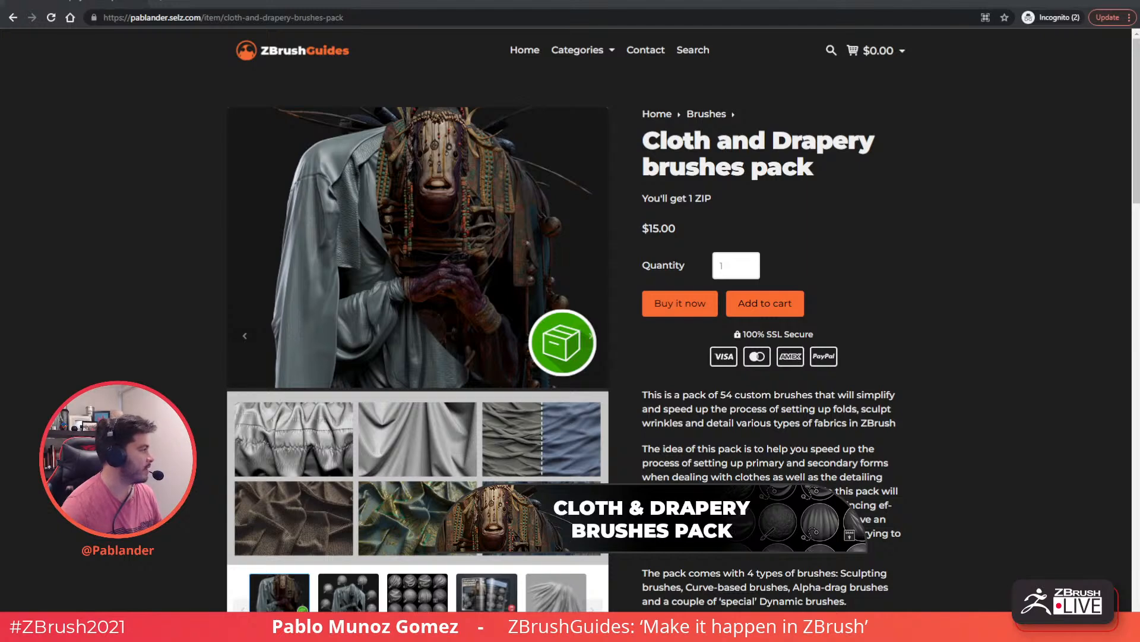
# Step: Open the Shaman Textures article at 3dsnippets.com/shaman-textures and look through its images
pyautogui.moveTo(0, 225); pyautogui.dragTo(420, 1)
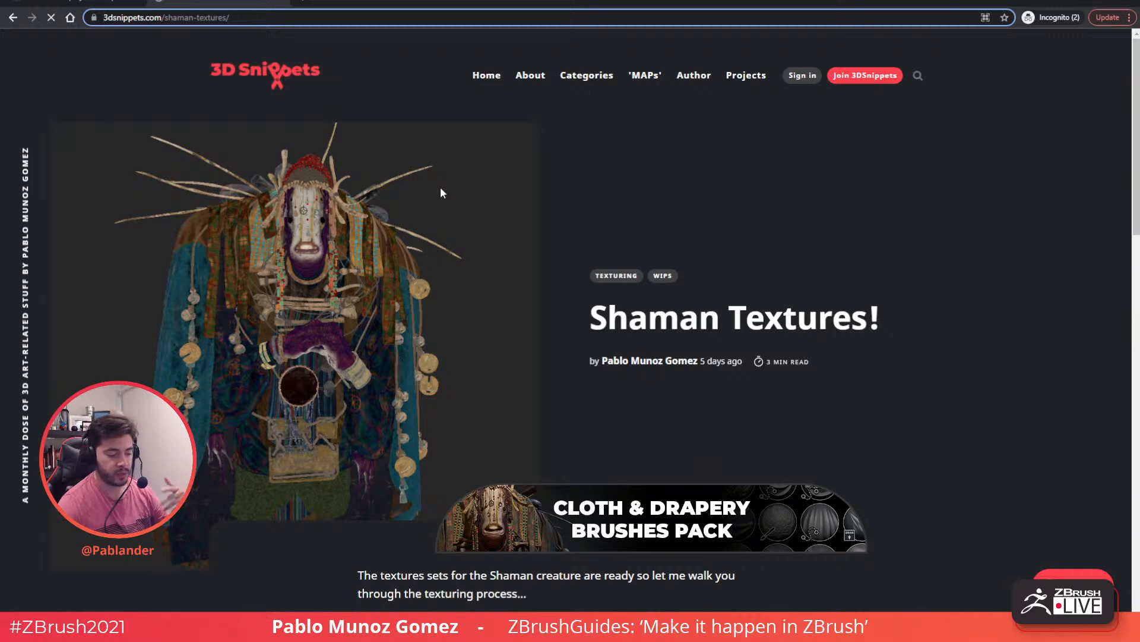
pyautogui.scroll(-8, 562, 215)
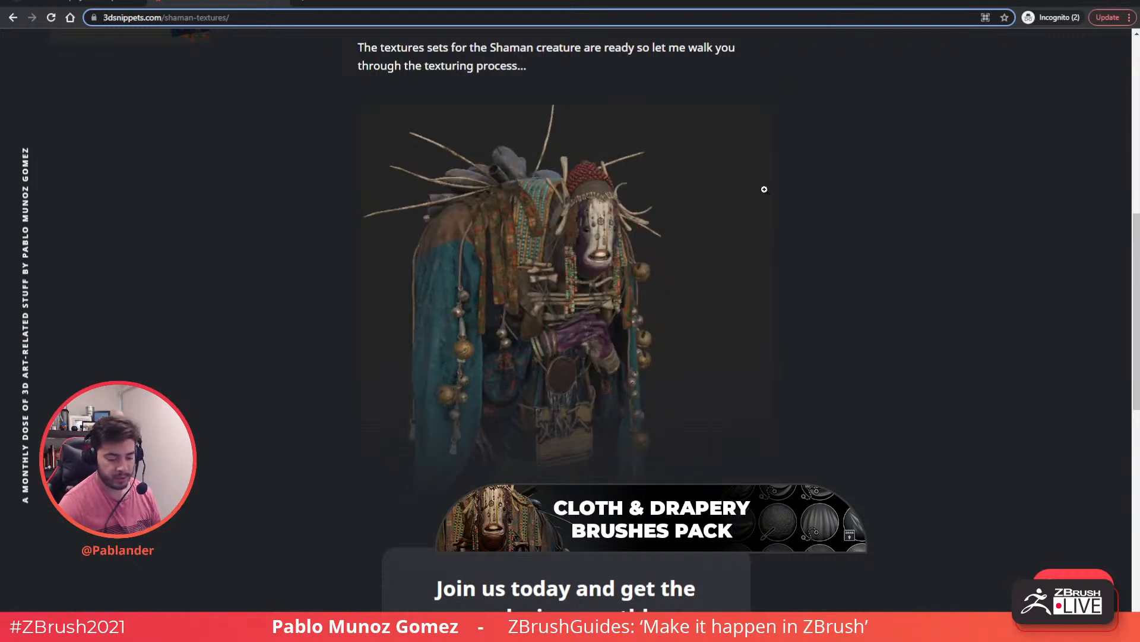
pyautogui.scroll(7, 226, 89)
pyautogui.scroll(2, 226, 89)
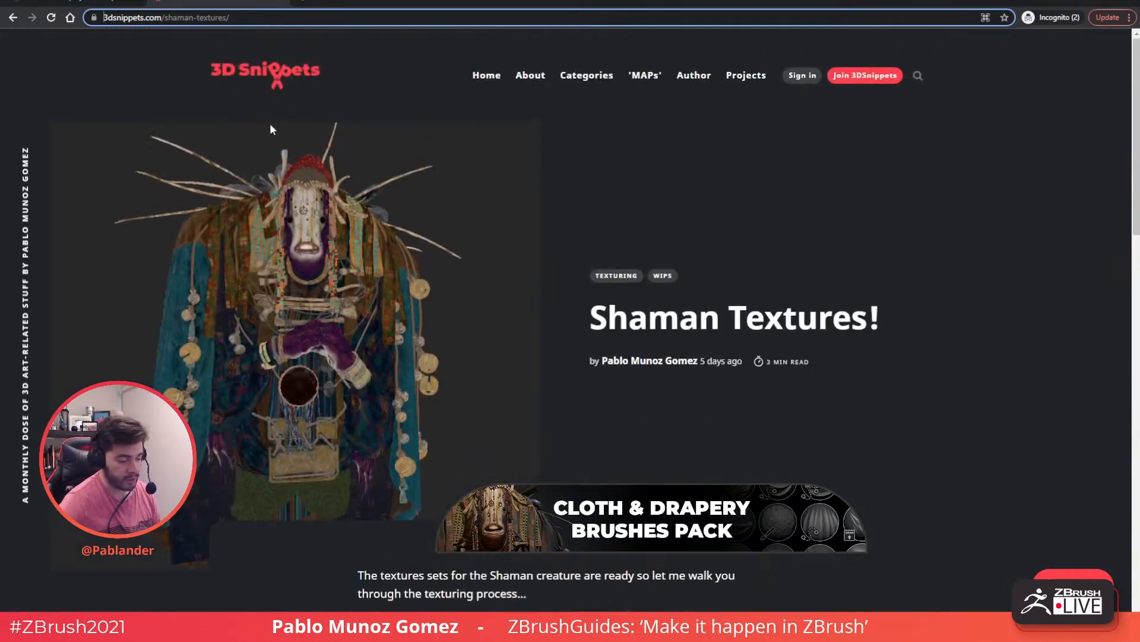
# Step: Open the 3dsnippets.com home page and look through its list of articles
pyautogui.click(266, 84)
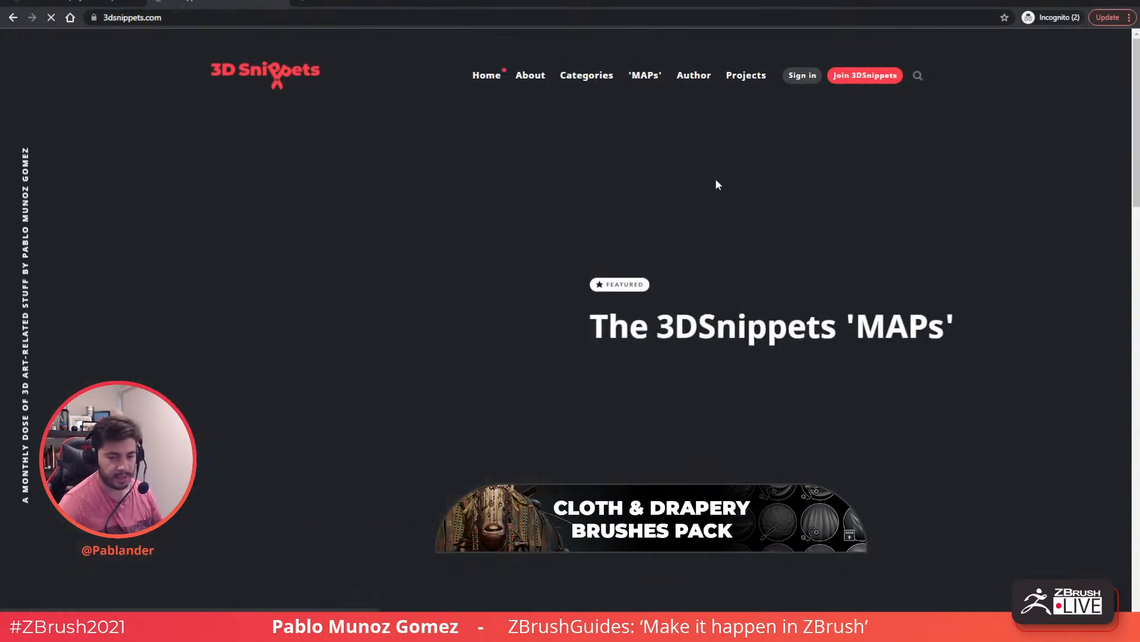
pyautogui.scroll(-4, 622, 174)
pyautogui.scroll(-18, 622, 174)
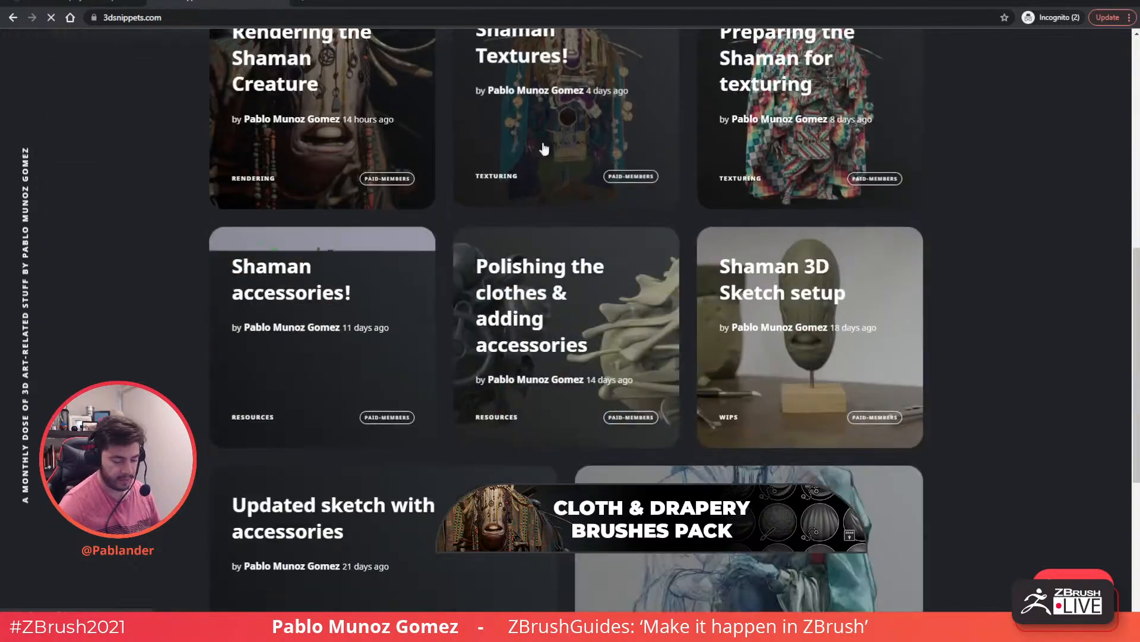
pyautogui.scroll(5, 456, 171)
pyautogui.hotkey('ctrl', 'l')
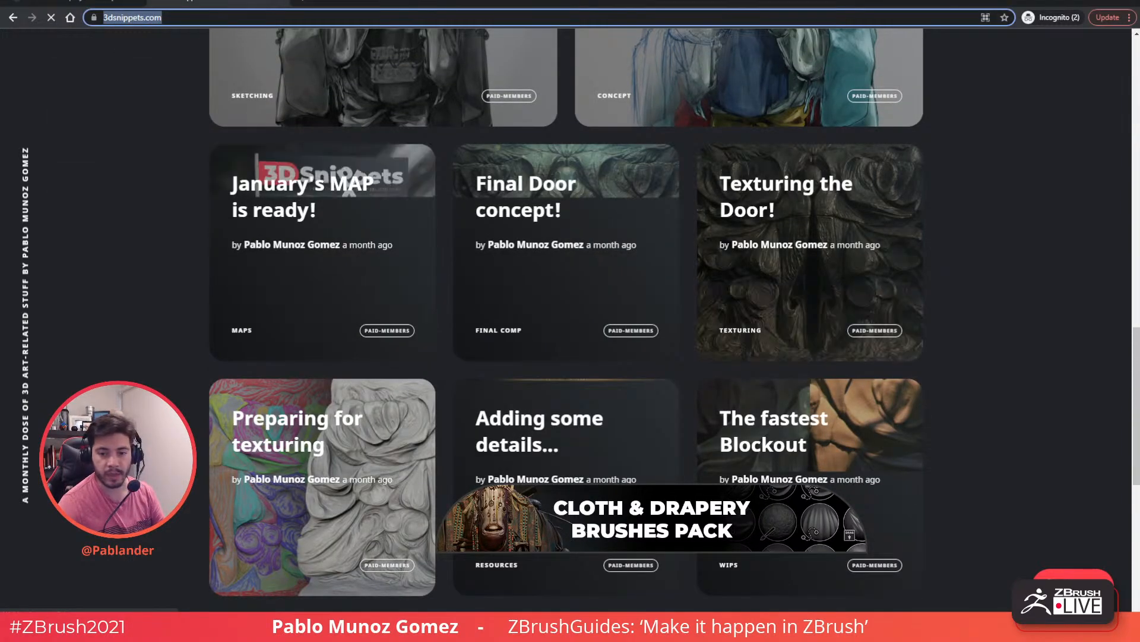
pyautogui.hotkey('alt', 'Tab')
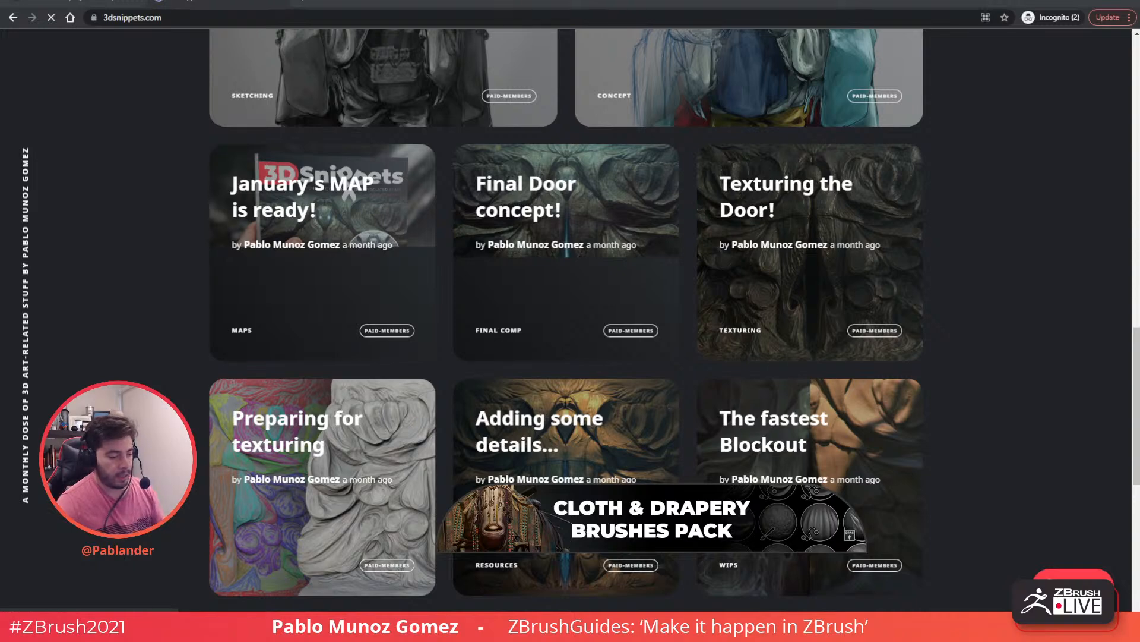
# Step: Return to the Cloth and Drapery brushes pack page and go through the brush previews in its image gallery
pyautogui.click(278, 1)
pyautogui.scroll(-1, 537, 181)
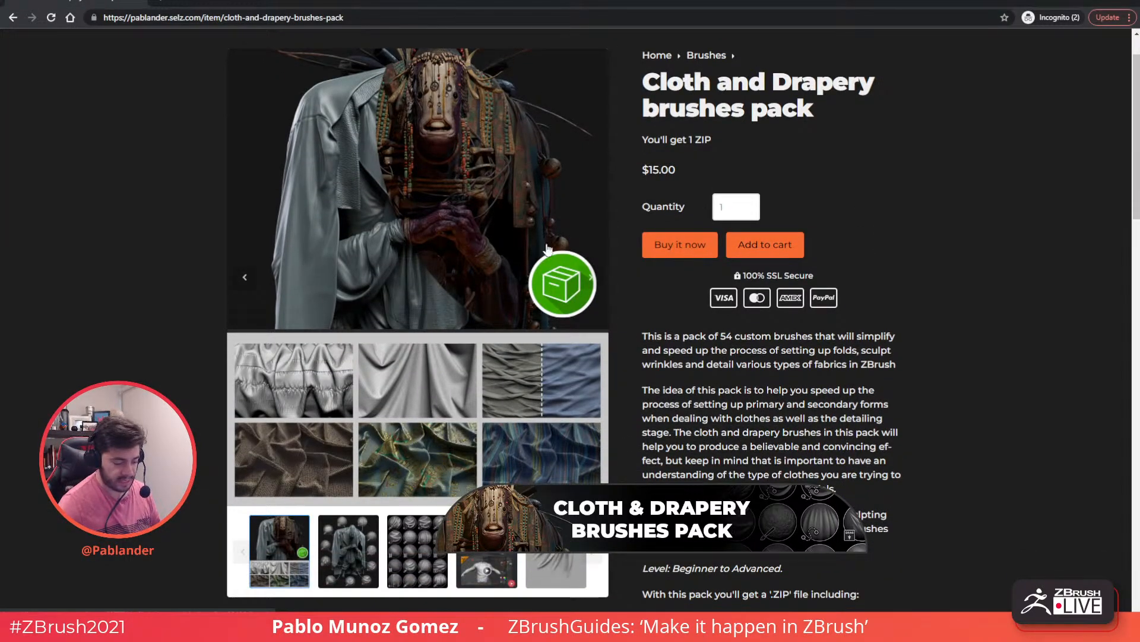
pyautogui.click(592, 278)
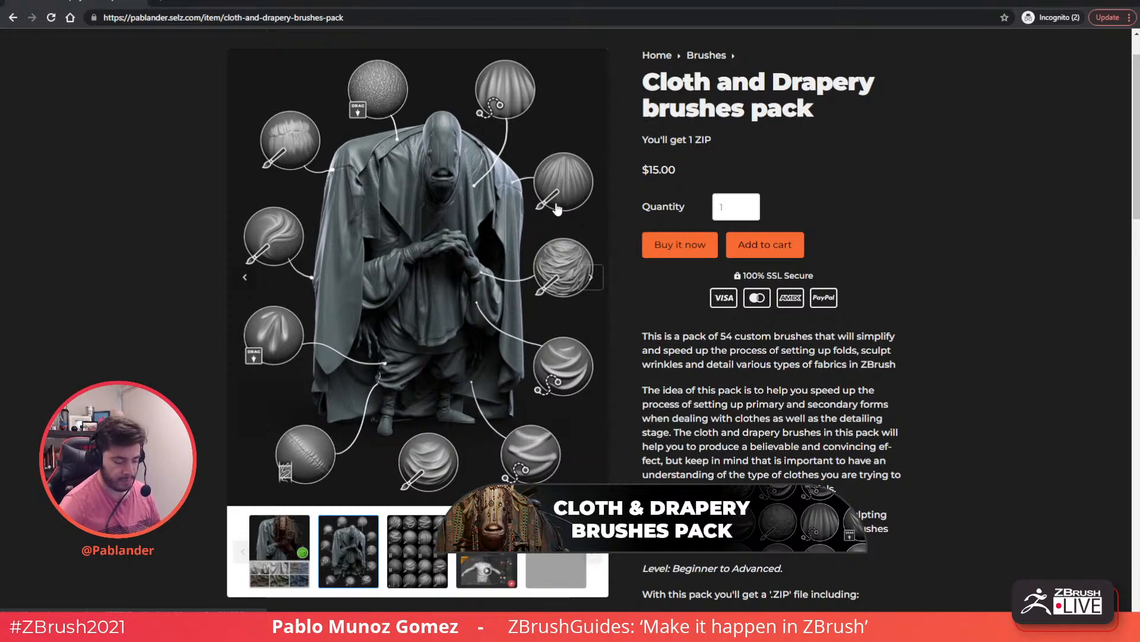
pyautogui.click(591, 278)
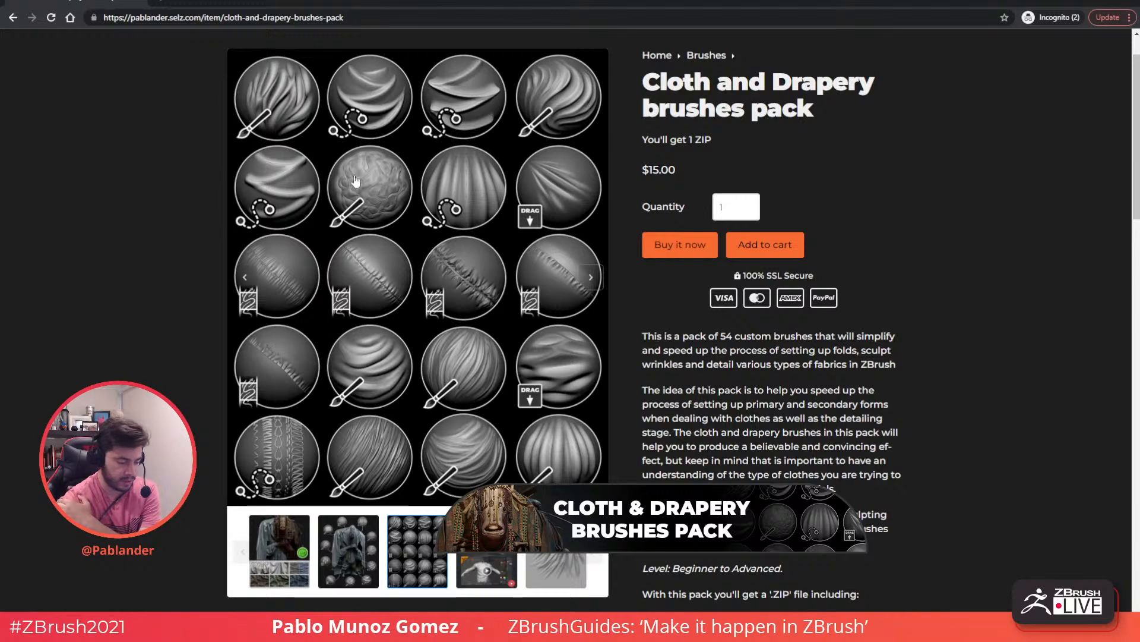
pyautogui.click(583, 283)
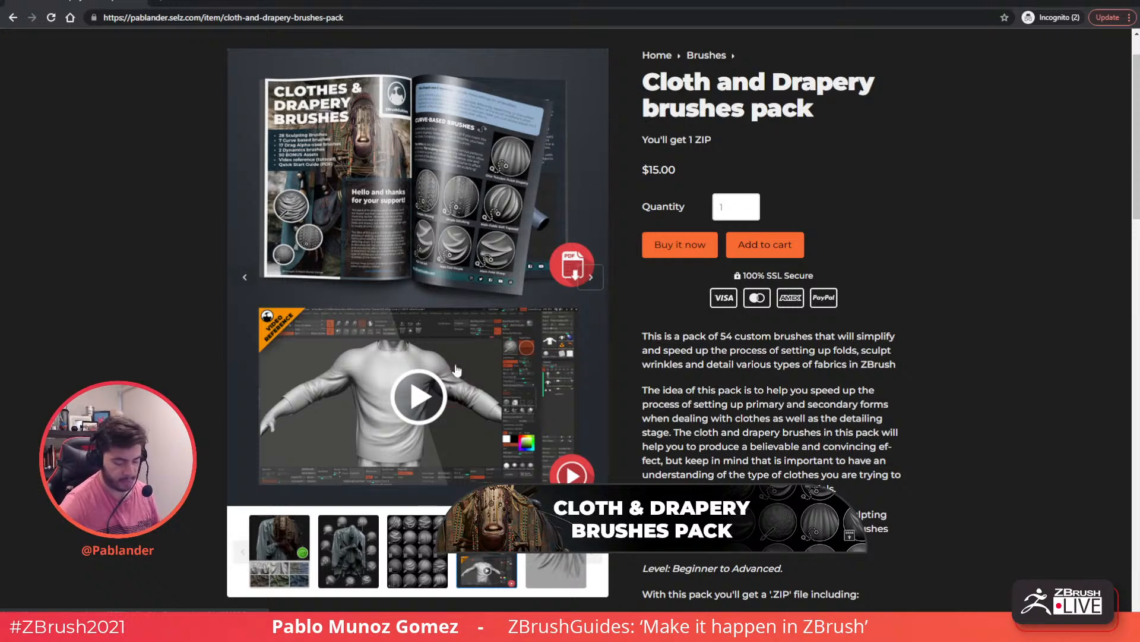
pyautogui.click(590, 278)
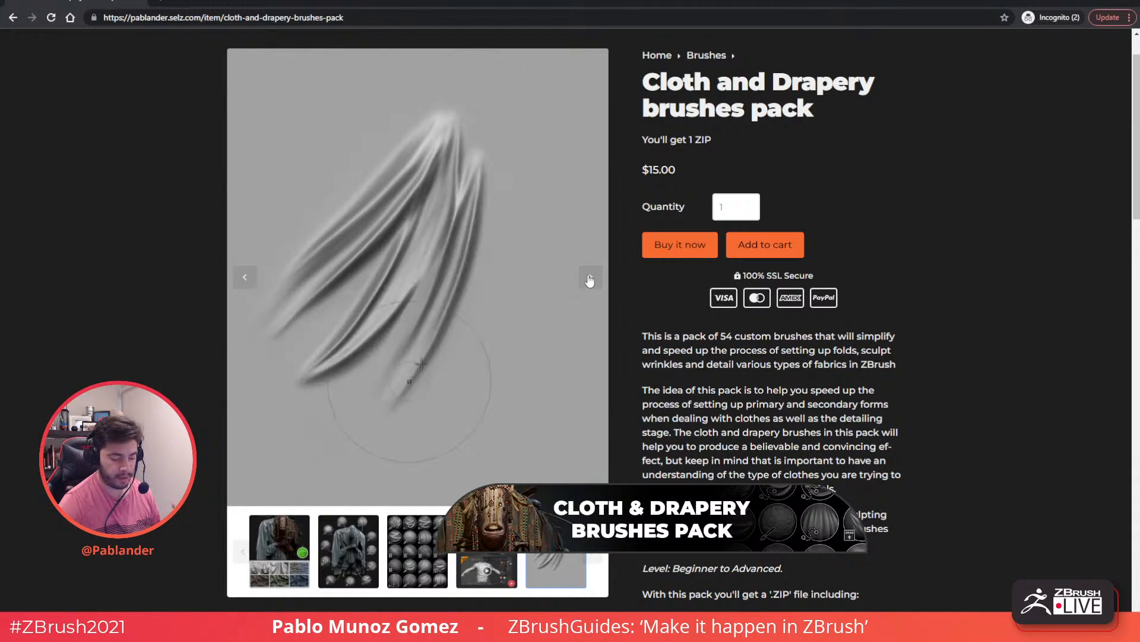
pyautogui.click(590, 279)
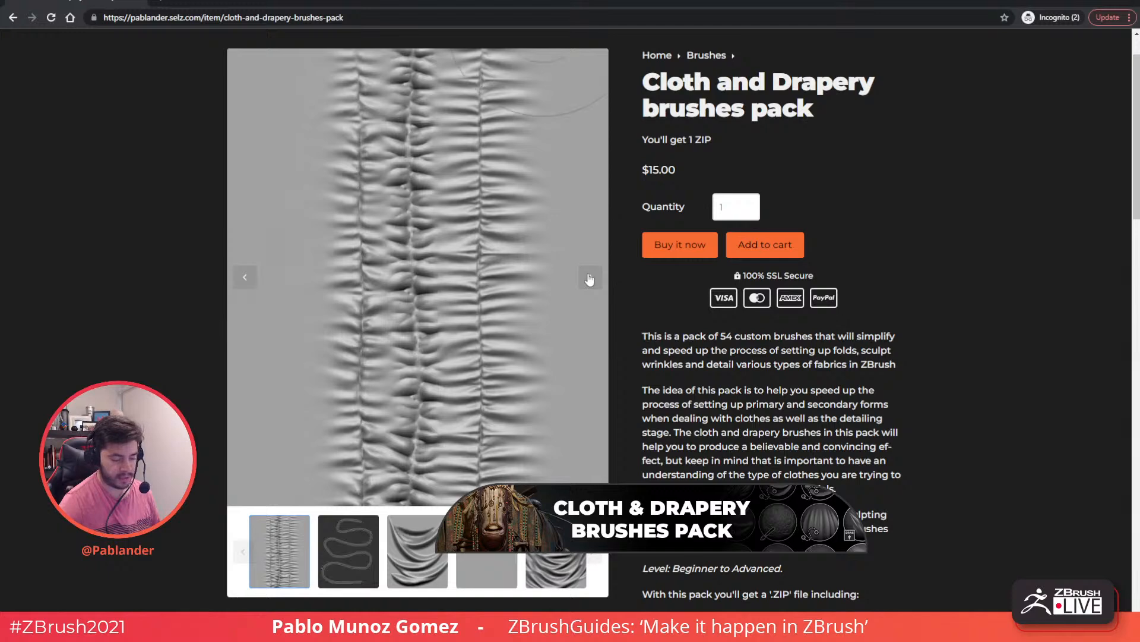
pyautogui.click(591, 277)
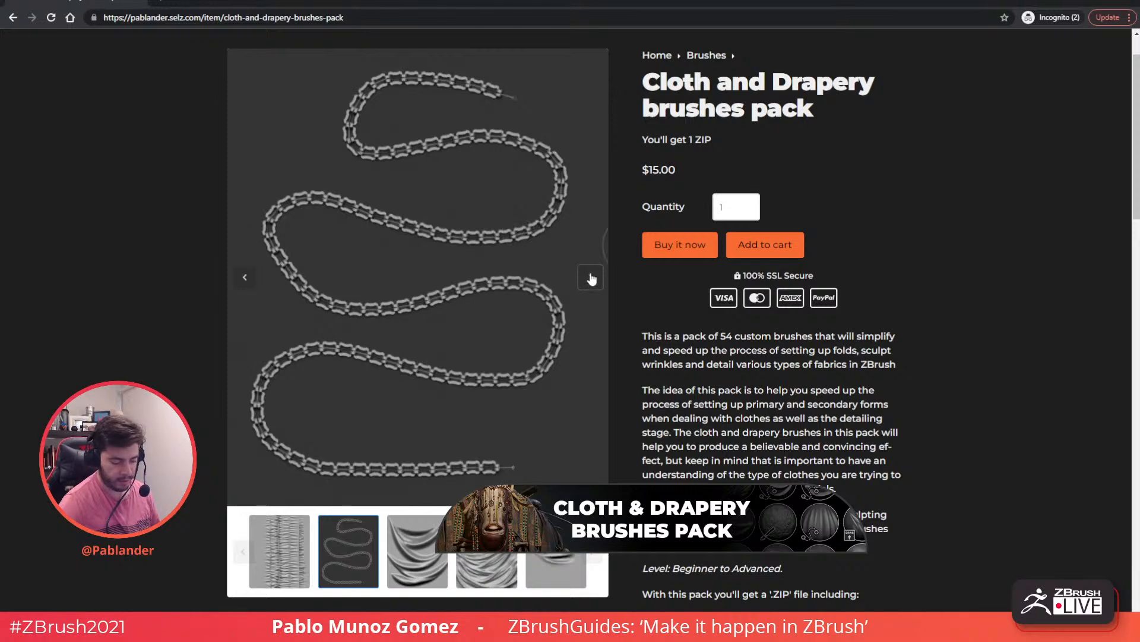
pyautogui.click(587, 284)
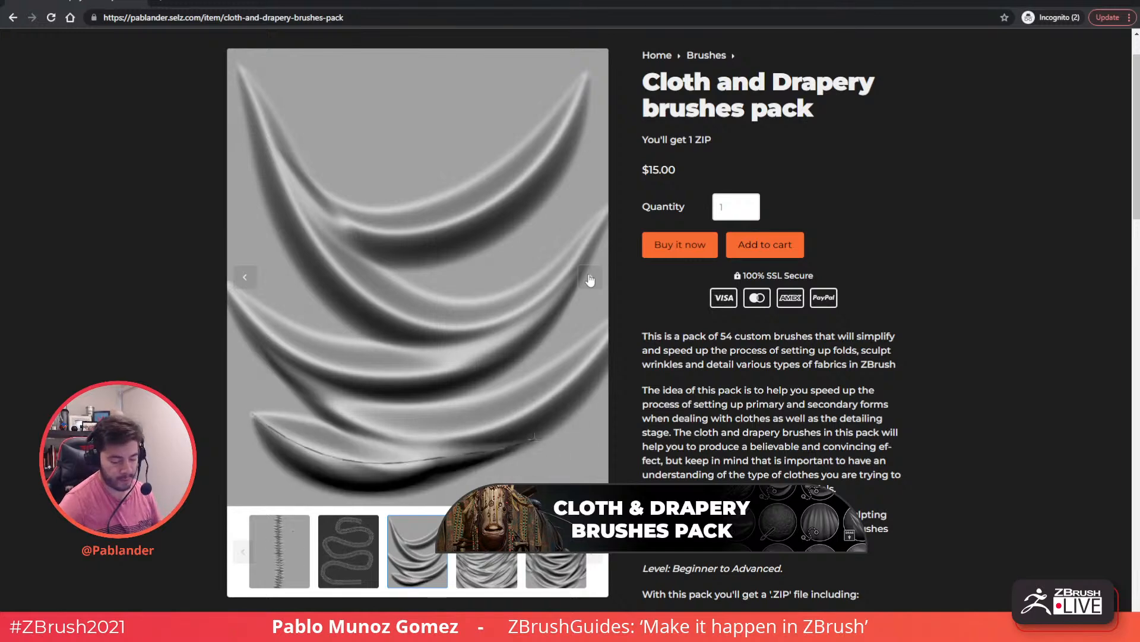
pyautogui.click(589, 287)
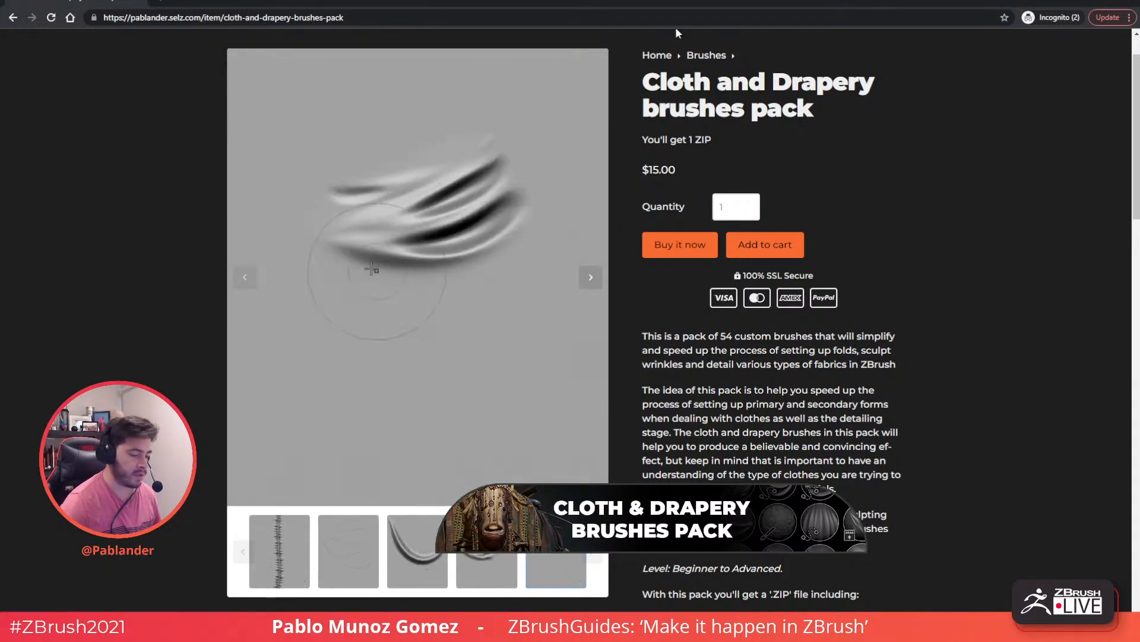
# Step: Move the browser window away to switch back to ZBrush, and frame the whole character including the boots
pyautogui.moveTo(671, 2); pyautogui.dragTo(519, 31)
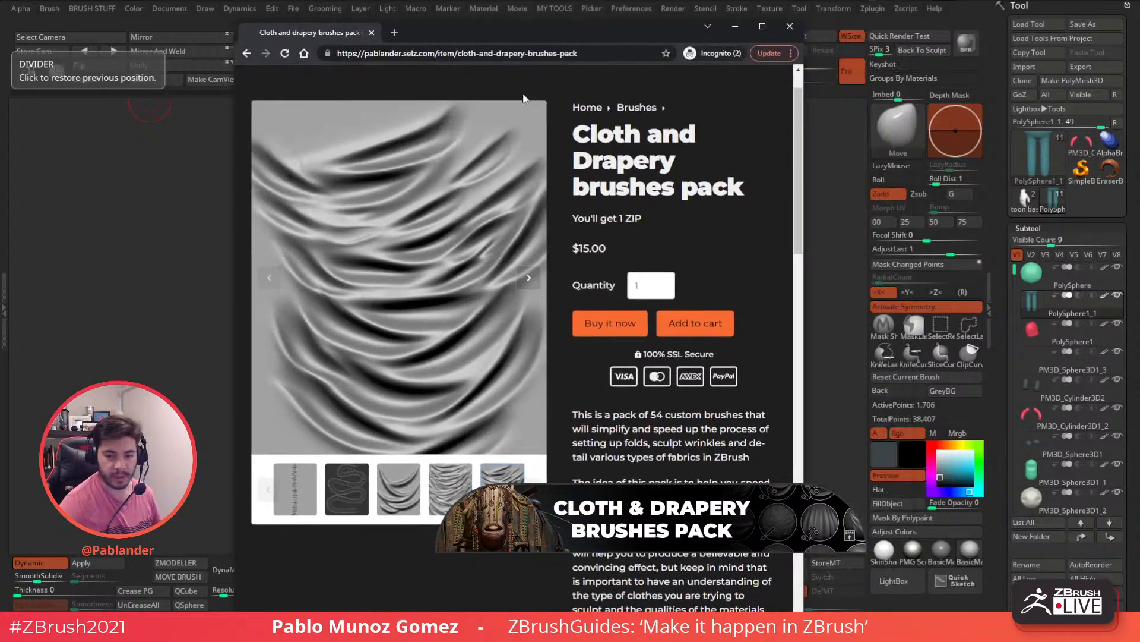
pyautogui.moveTo(595, 36); pyautogui.dragTo(0, 42)
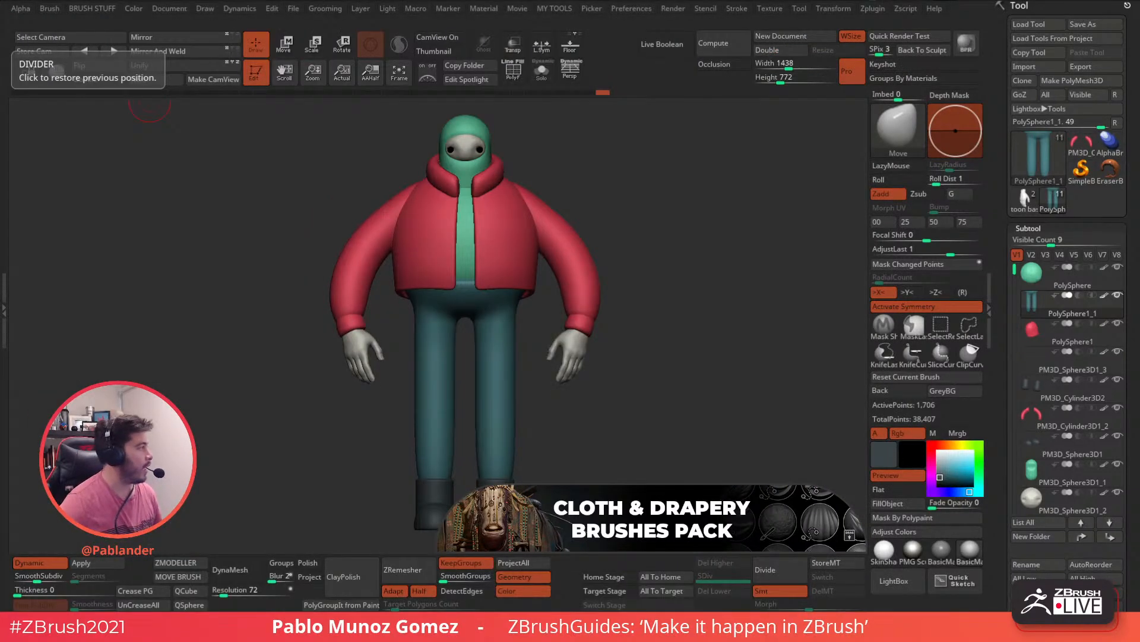
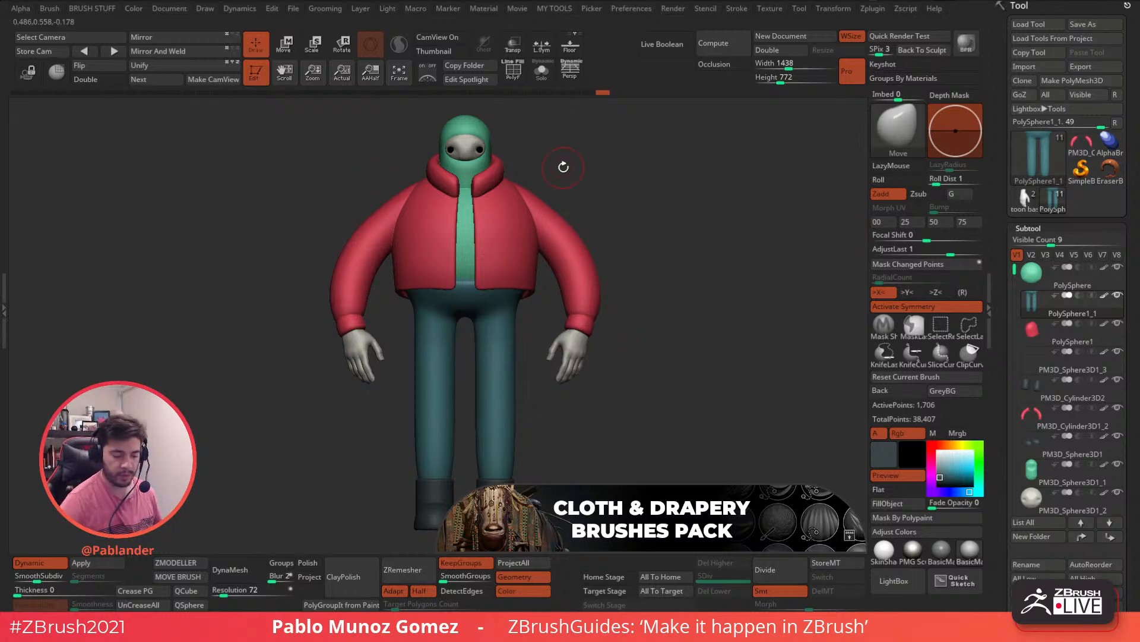
pyautogui.keyDown('alt'); pyautogui.moveTo(680, 298); pyautogui.dragTo(685, 306); pyautogui.keyUp('alt')
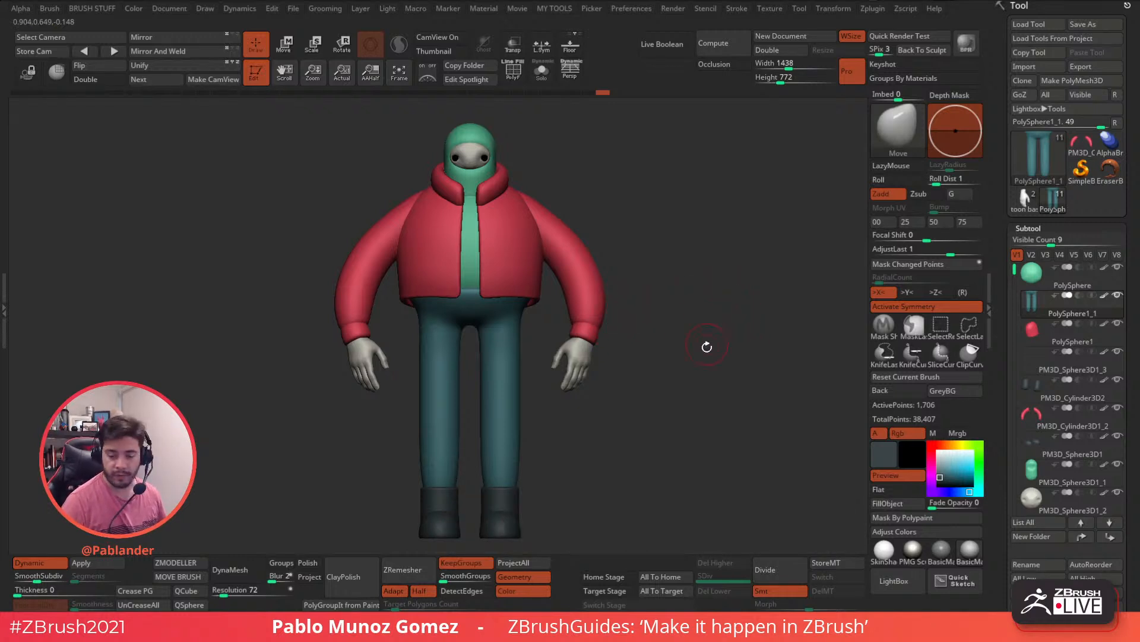
# Step: Open the brush library in LightBox and examine the custom brush folders, including Skin, the creature skin details and HRG_ZB
pyautogui.click(894, 581)
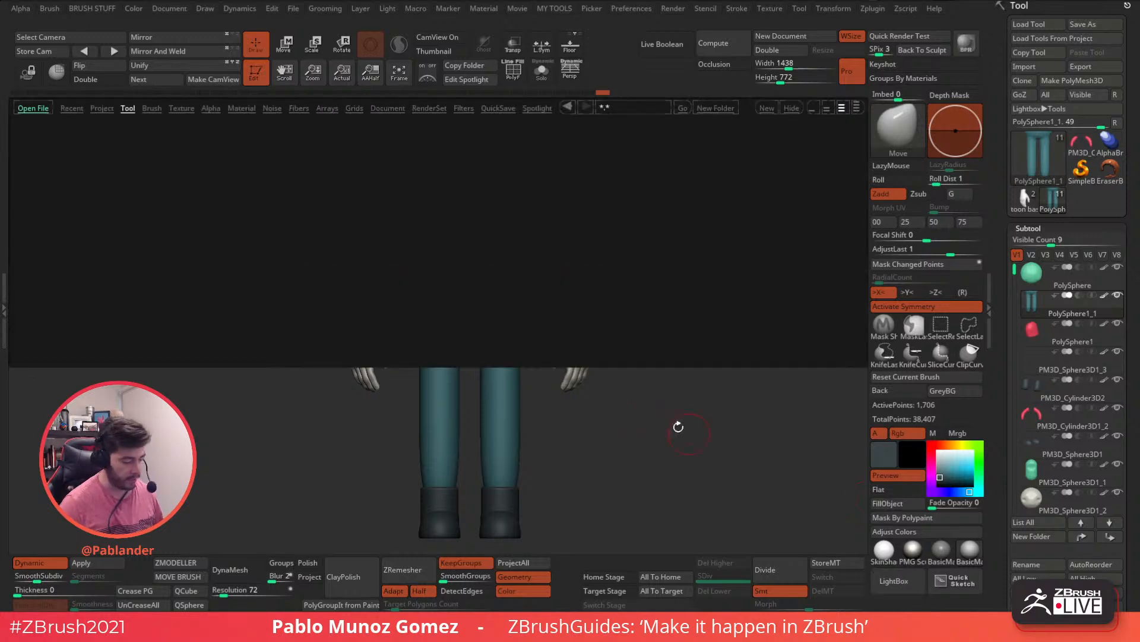
pyautogui.click(151, 109)
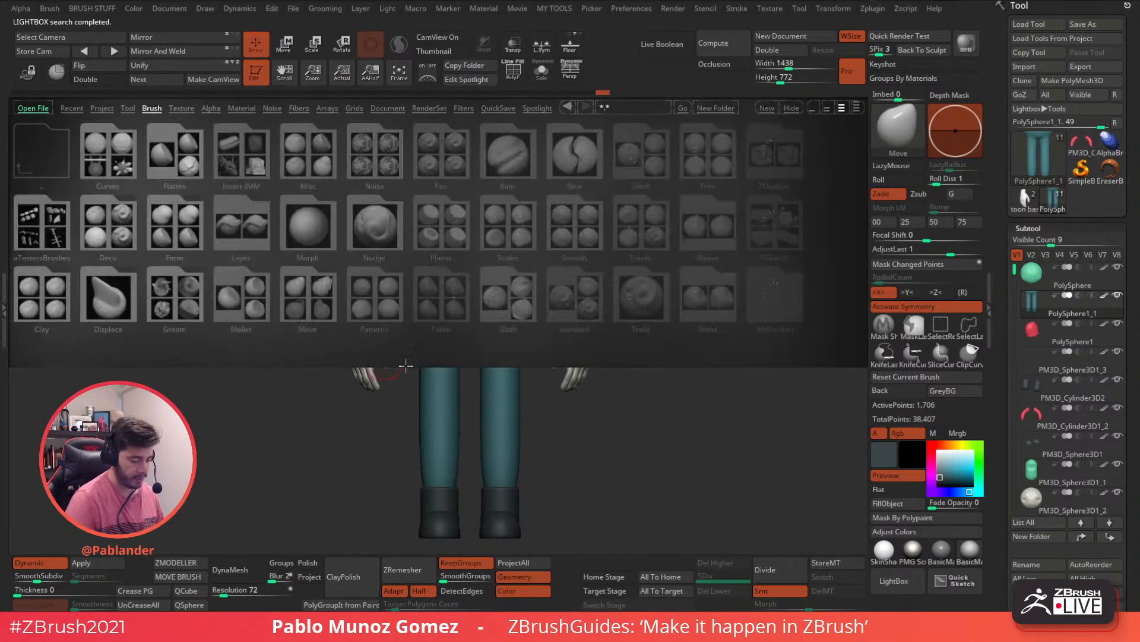
pyautogui.doubleClick(769, 295)
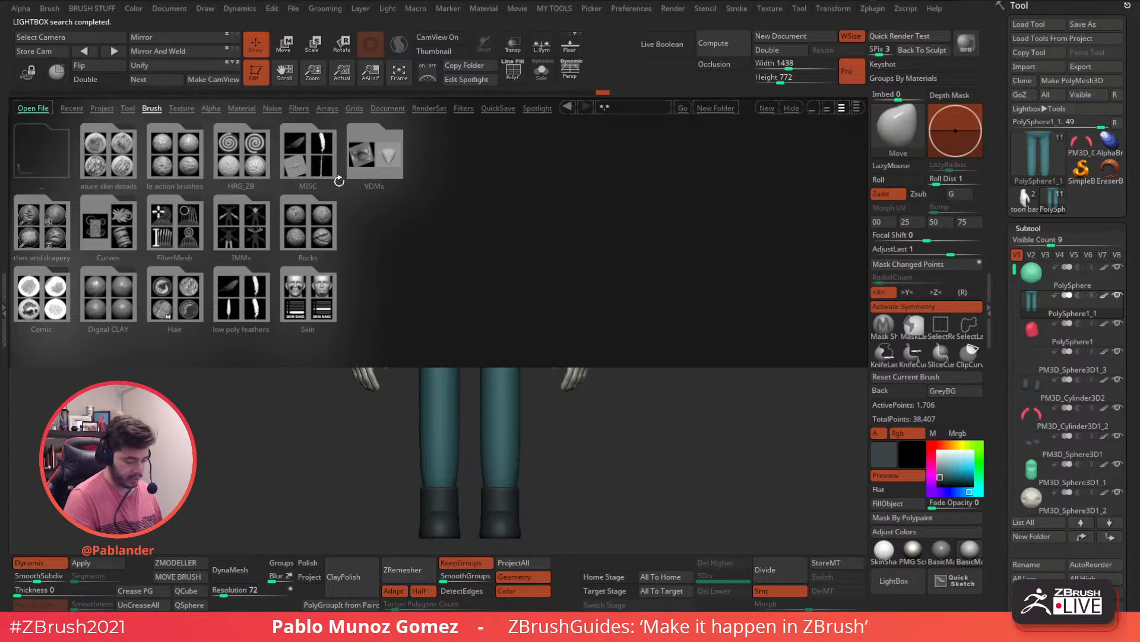
pyautogui.doubleClick(316, 300)
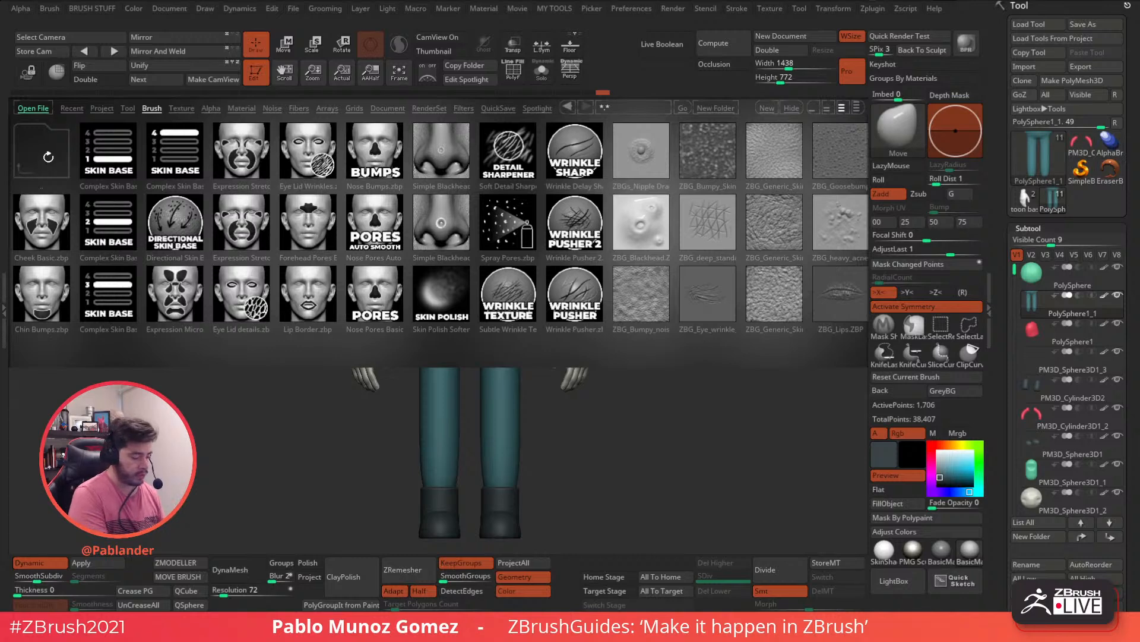
pyautogui.doubleClick(38, 154)
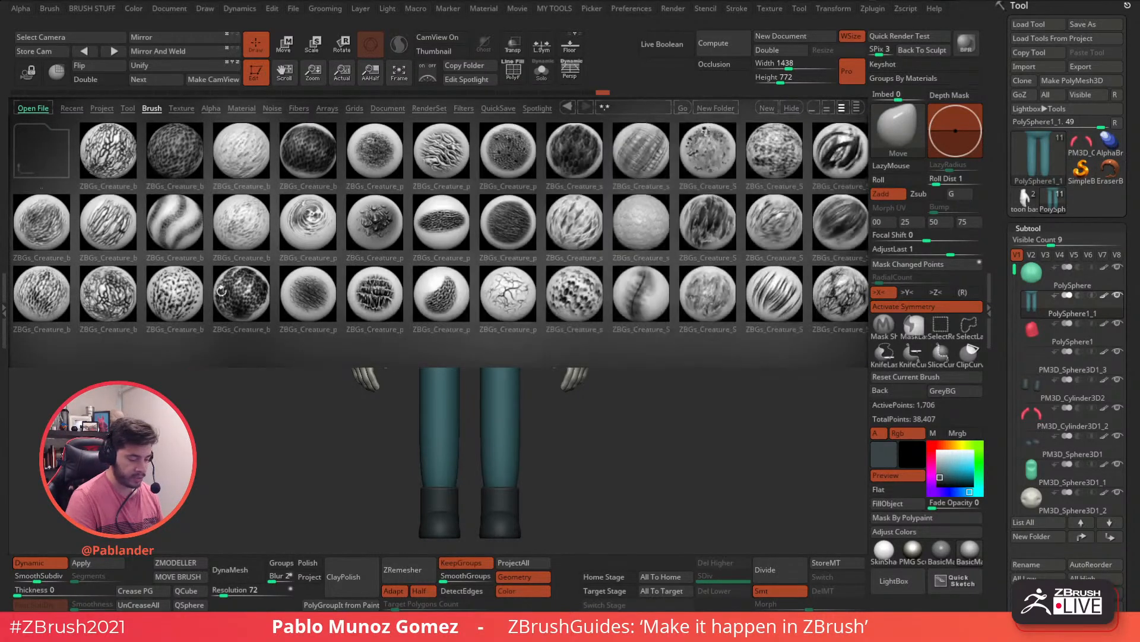
pyautogui.click(47, 156)
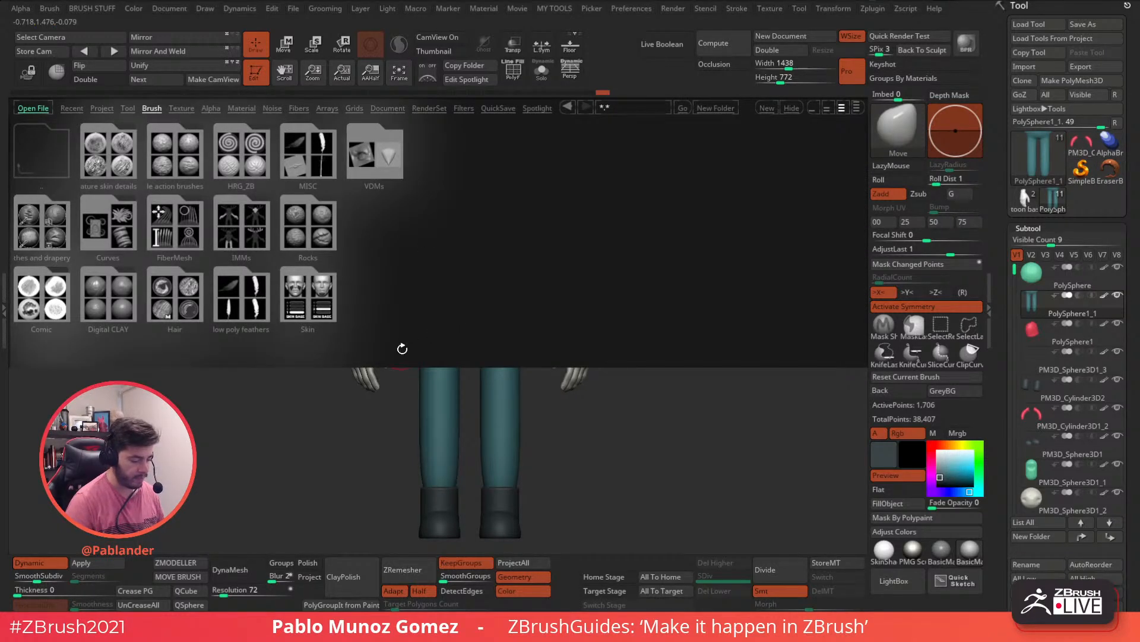
pyautogui.click(224, 208)
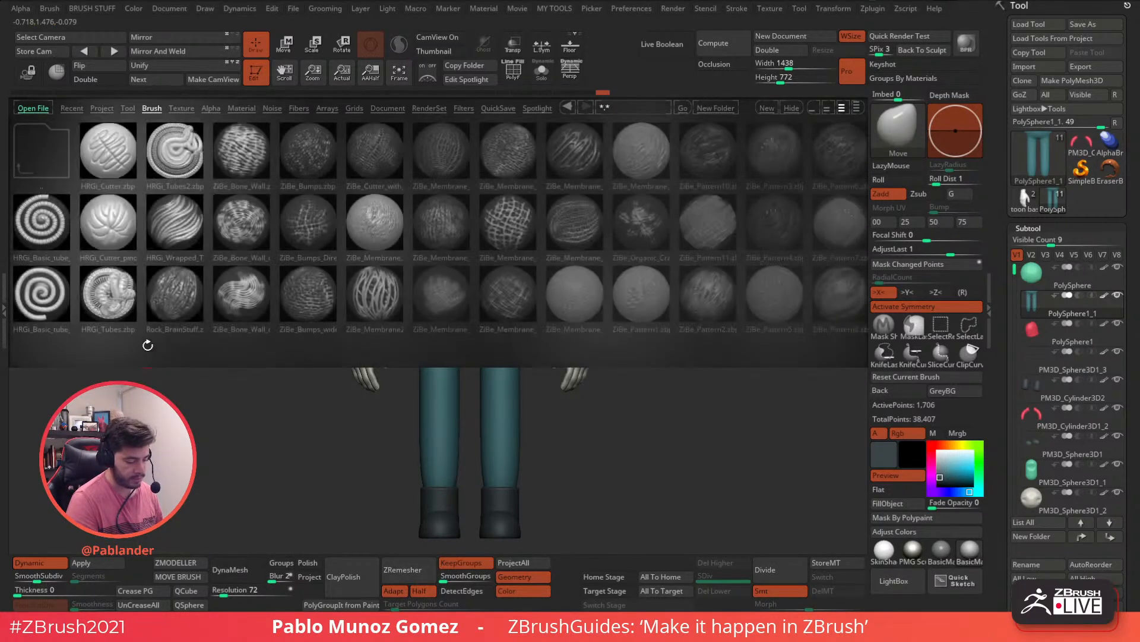
# Step: Open the Clothes and drapery brush folder and enlarge the brush thumbnails for easier viewing
pyautogui.click(49, 156)
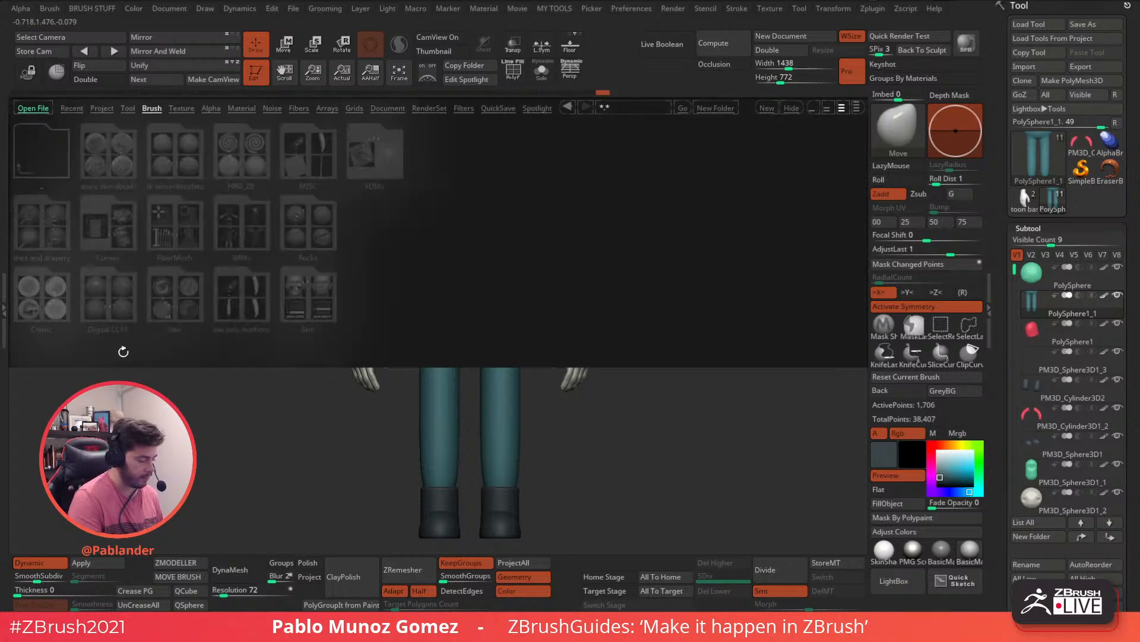
pyautogui.click(37, 226)
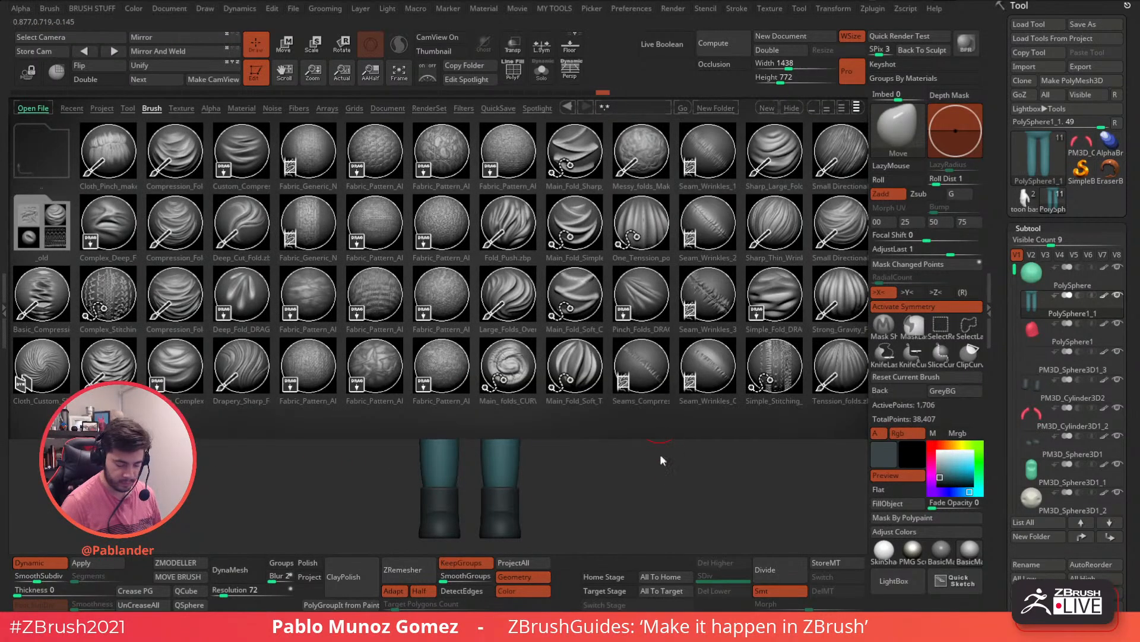
pyautogui.moveTo(659, 434); pyautogui.dragTo(661, 532)
pyautogui.moveTo(557, 389); pyautogui.dragTo(666, 404)
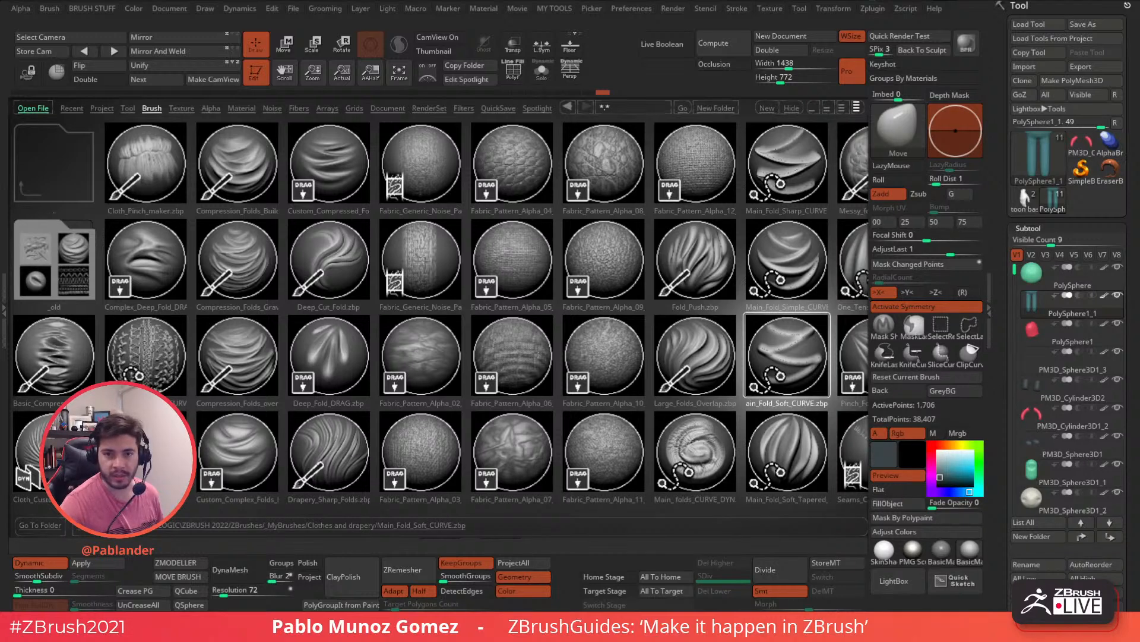
# Step: Circle the freehand brush icon on the Compression_Folds_Build thumbnail in yellow with the screen annotation pen
pyautogui.moveTo(931, 236); pyautogui.dragTo(849, 107)
pyautogui.moveTo(848, 171)
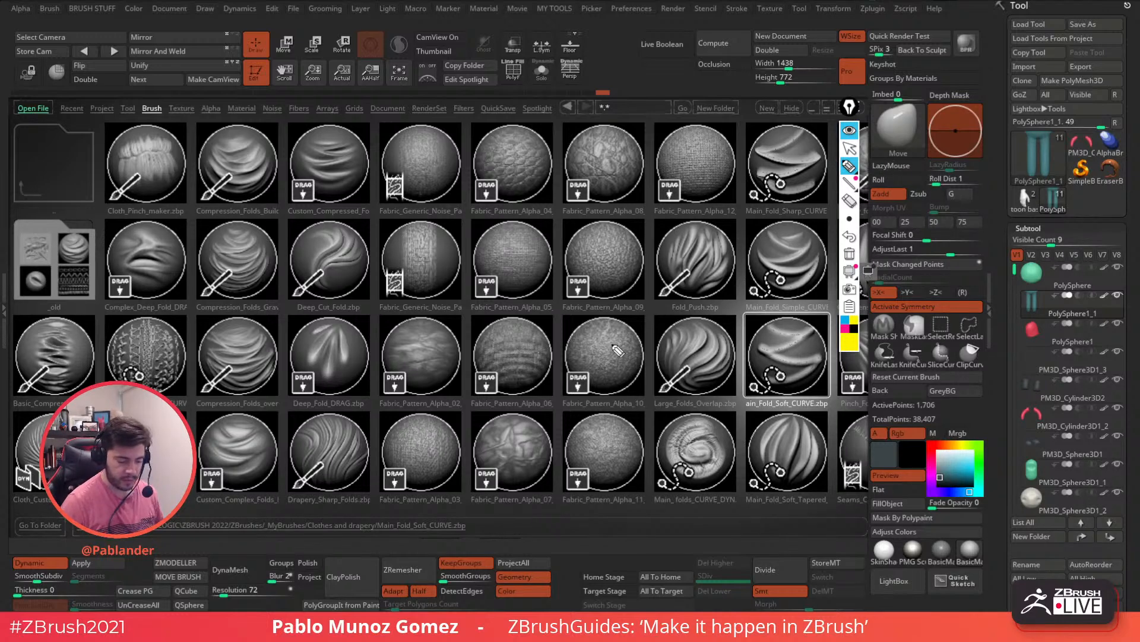
pyautogui.moveTo(219, 172); pyautogui.dragTo(237, 173)
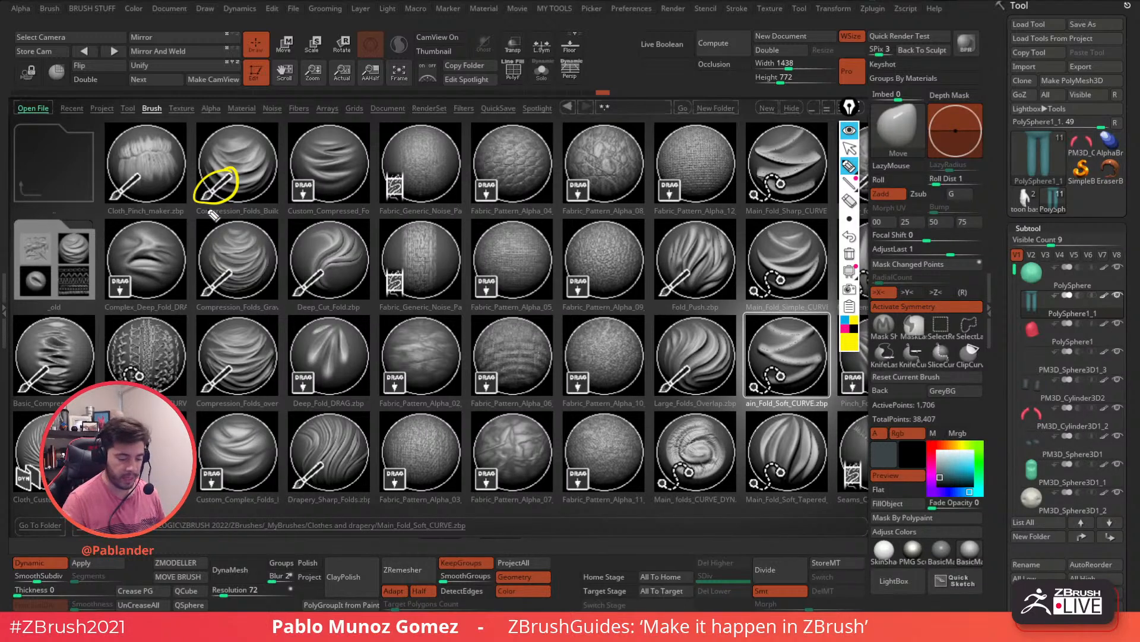
# Step: Circle the DRAG icons in magenta on the Custom_Compressed_Fold brush and Fabric_Pattern_Alpha brushes 04, 05, 08 and 09
pyautogui.click(847, 336)
pyautogui.moveTo(311, 185)
pyautogui.mouseDown()
pyautogui.moveTo(291, 192)
pyautogui.moveTo(312, 176)
pyautogui.mouseUp()
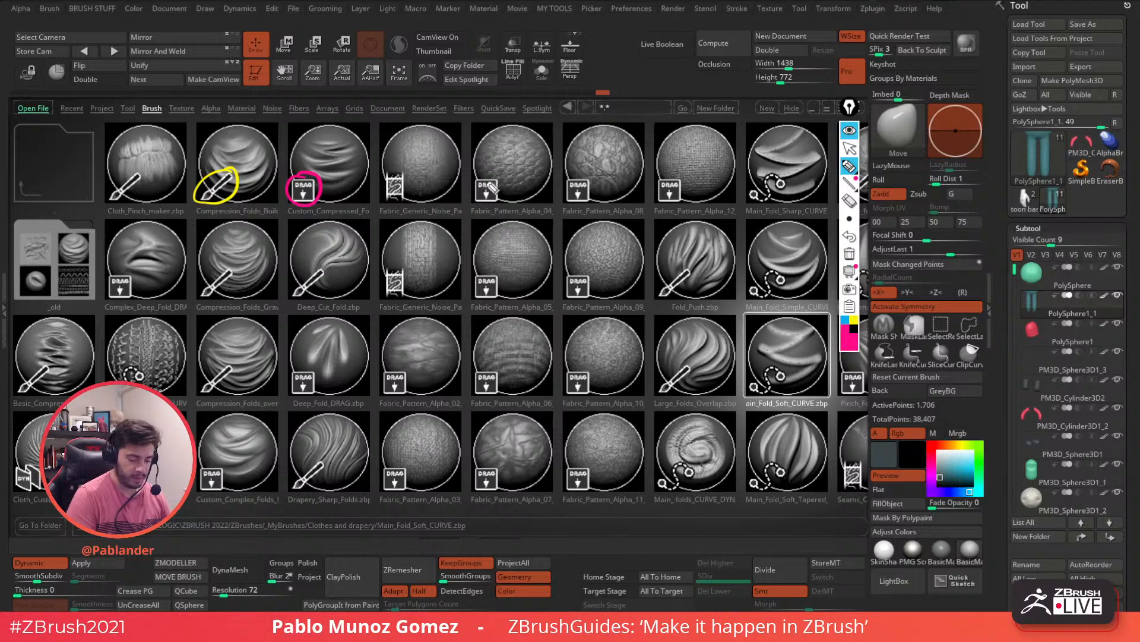
pyautogui.moveTo(484, 176); pyautogui.dragTo(486, 178)
pyautogui.moveTo(581, 176); pyautogui.dragTo(584, 189)
pyautogui.moveTo(588, 276); pyautogui.dragTo(590, 279)
pyautogui.moveTo(483, 277); pyautogui.dragTo(486, 287)
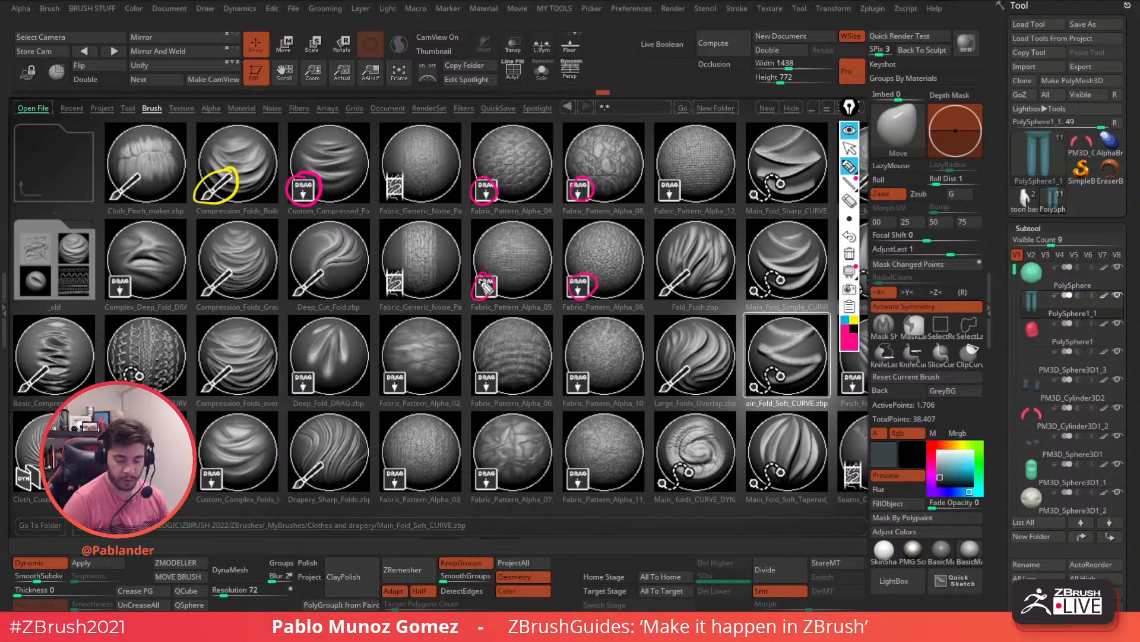
# Step: Circle the first Fabric_Generic_Noise brush's icon in blue, and the Main_Fold_Simple_CURVE thumbnail and its curve icon in green
pyautogui.click(845, 321)
pyautogui.moveTo(401, 172)
pyautogui.mouseDown()
pyautogui.moveTo(391, 171)
pyautogui.moveTo(407, 208)
pyautogui.moveTo(399, 172)
pyautogui.mouseUp()
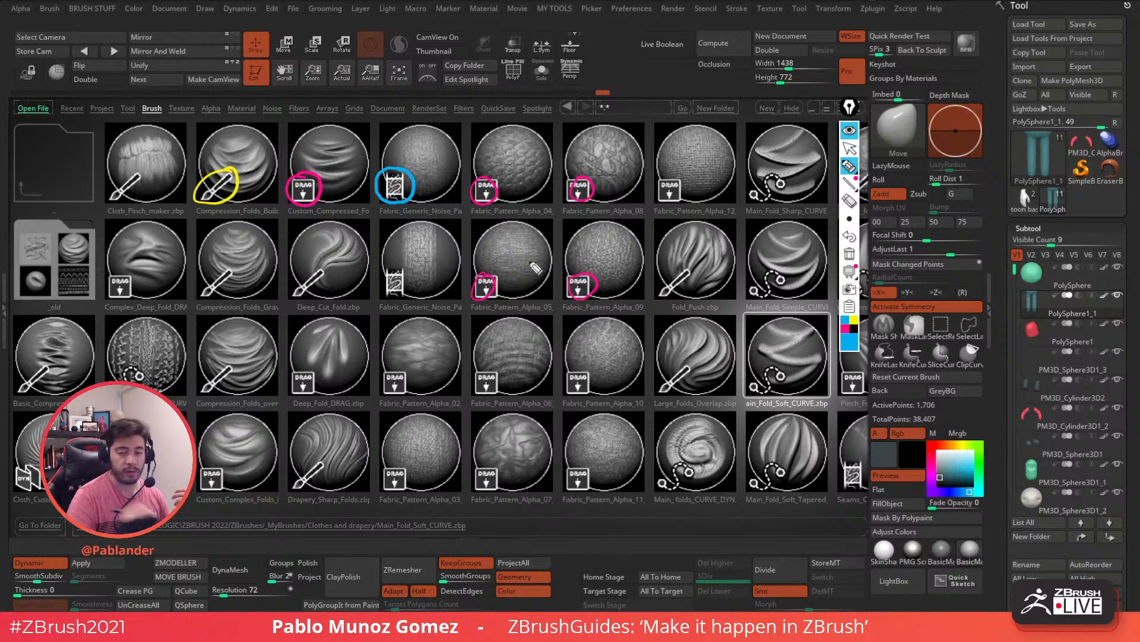
pyautogui.click(850, 354)
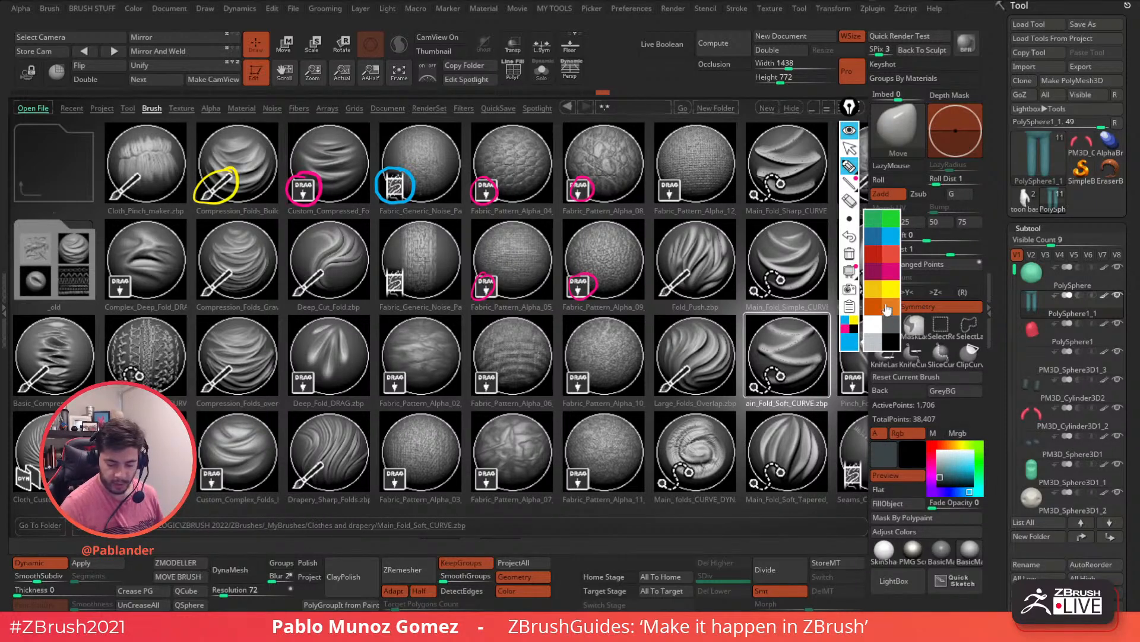
pyautogui.click(850, 339)
pyautogui.click(893, 225)
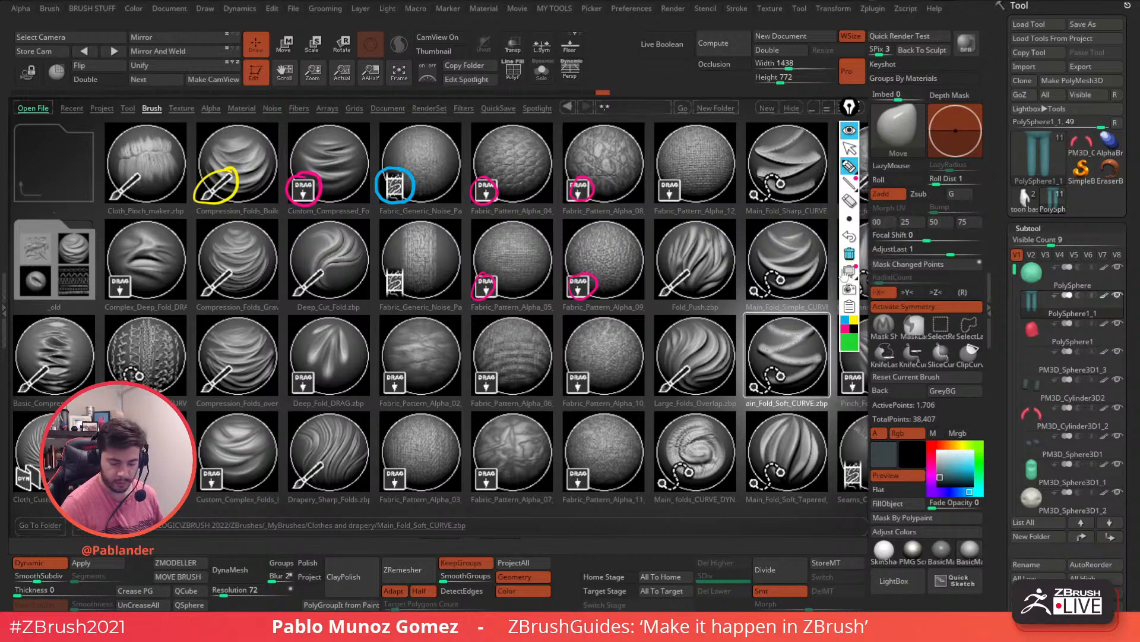
pyautogui.moveTo(783, 272)
pyautogui.mouseDown()
pyautogui.moveTo(745, 292)
pyautogui.moveTo(793, 294)
pyautogui.mouseUp()
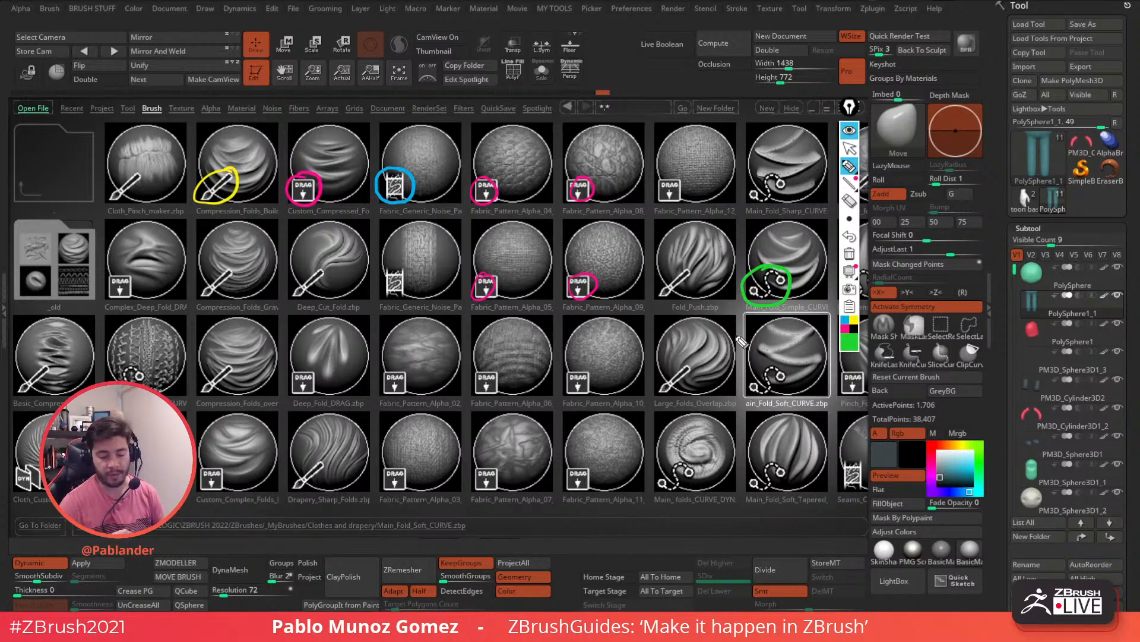
pyautogui.moveTo(811, 239)
pyautogui.mouseDown()
pyautogui.moveTo(829, 279)
pyautogui.moveTo(775, 221)
pyautogui.mouseUp()
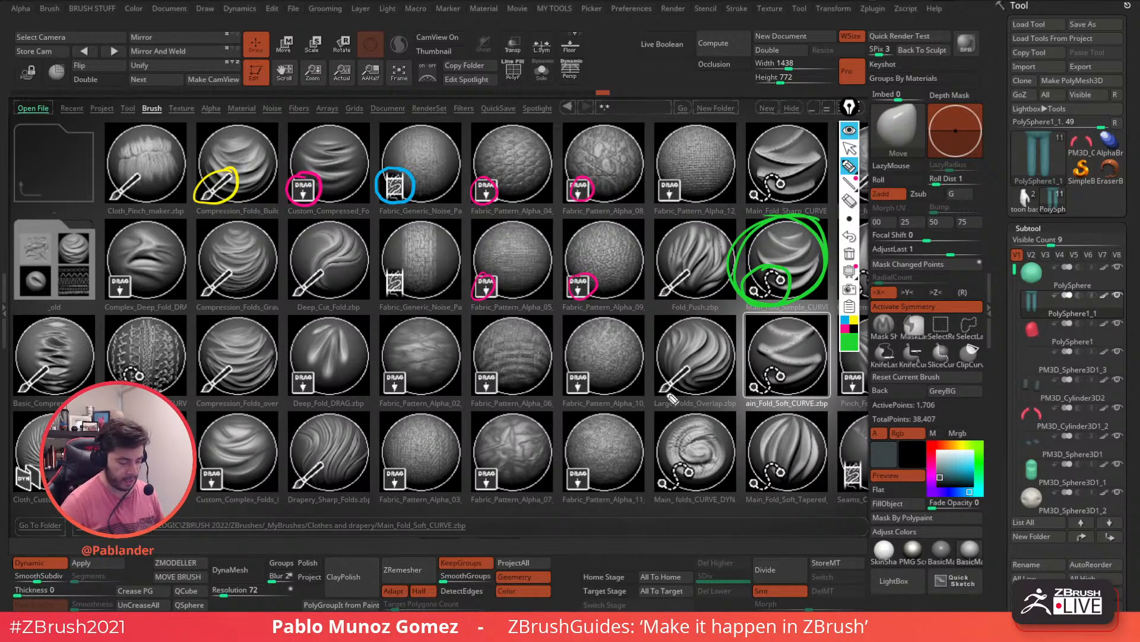
# Step: Mark the DYN icons and thumbnails of the Cloth_Custom and Main_folds_CURVE_DYN brushes in orange
pyautogui.click(851, 337)
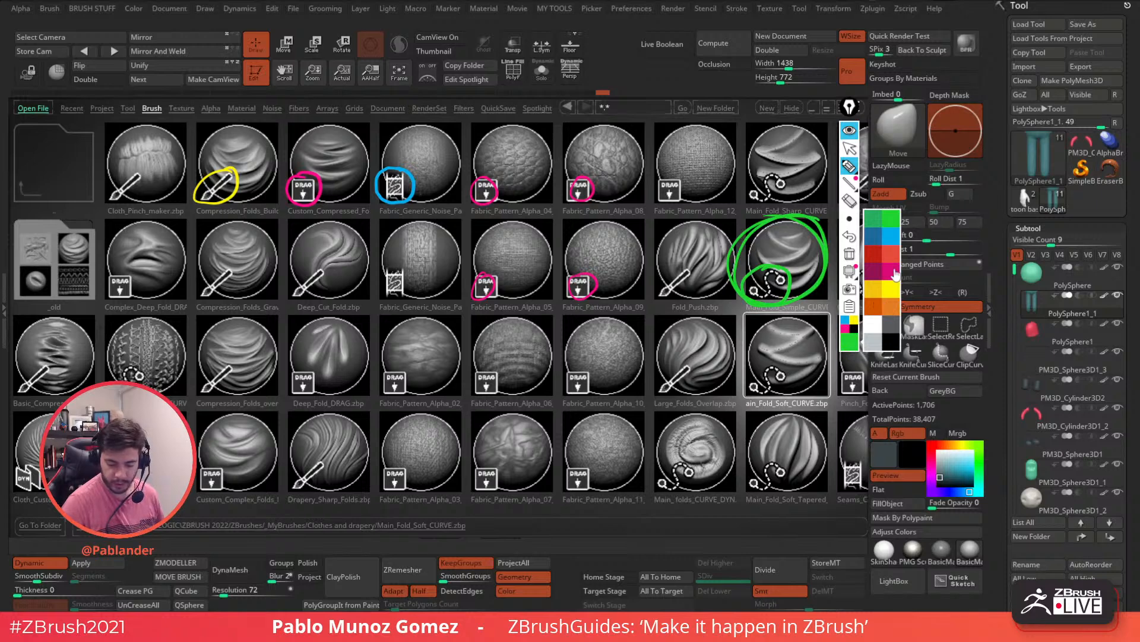
pyautogui.click(888, 239)
pyautogui.click(851, 343)
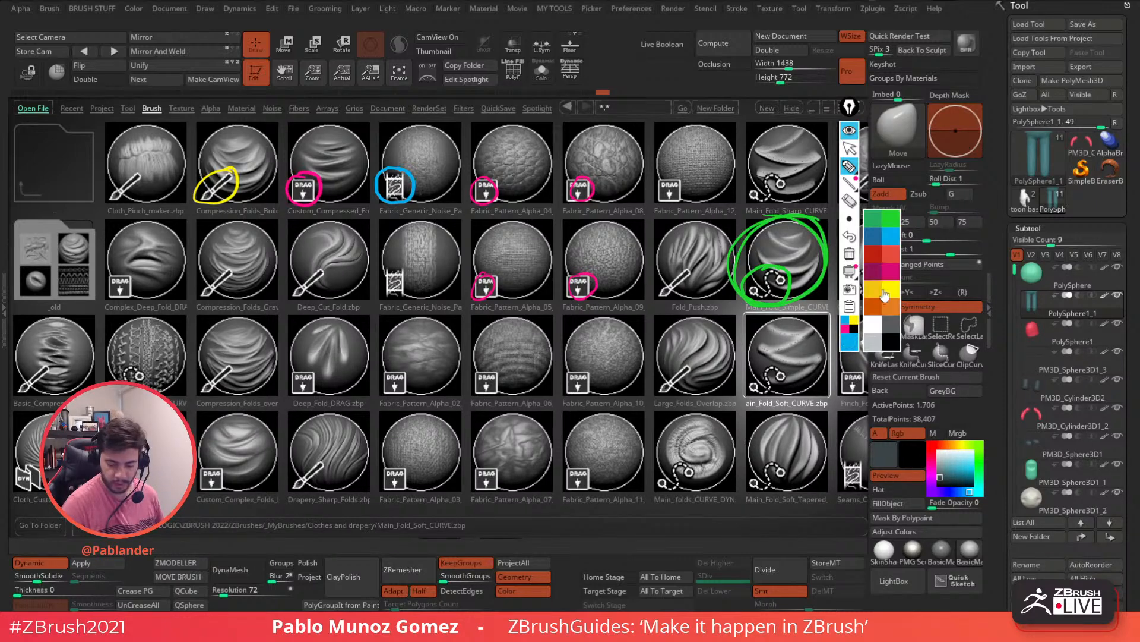
pyautogui.click(891, 307)
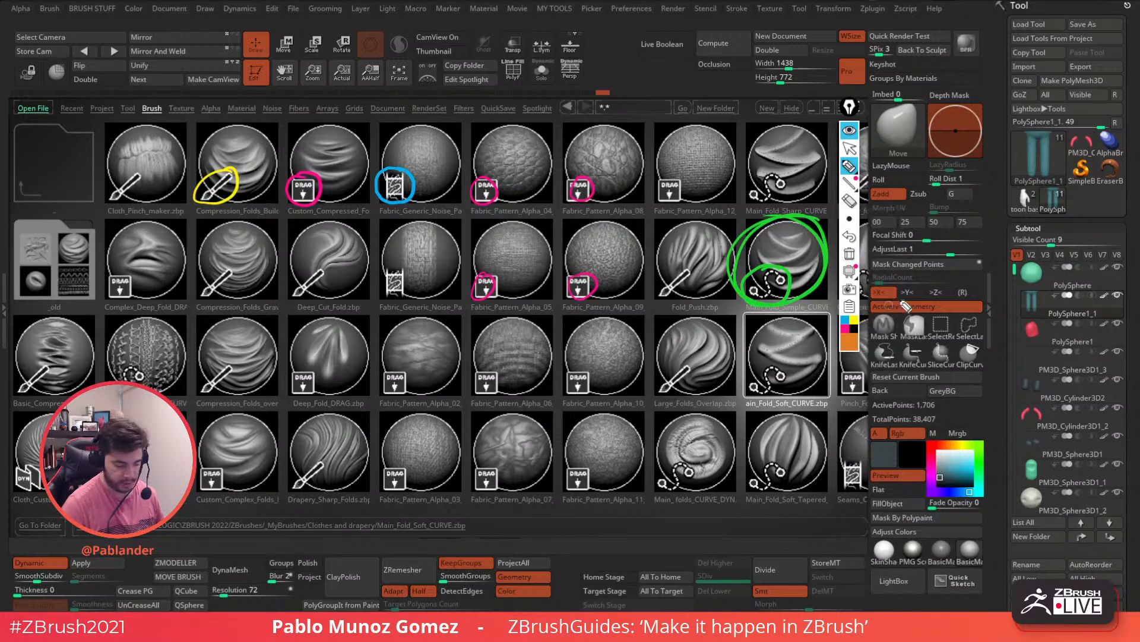
pyautogui.moveTo(26, 461)
pyautogui.mouseDown()
pyautogui.moveTo(12, 482)
pyautogui.moveTo(29, 497)
pyautogui.moveTo(30, 456)
pyautogui.mouseUp()
pyautogui.moveTo(689, 469)
pyautogui.mouseDown()
pyautogui.moveTo(675, 462)
pyautogui.moveTo(690, 478)
pyautogui.mouseUp()
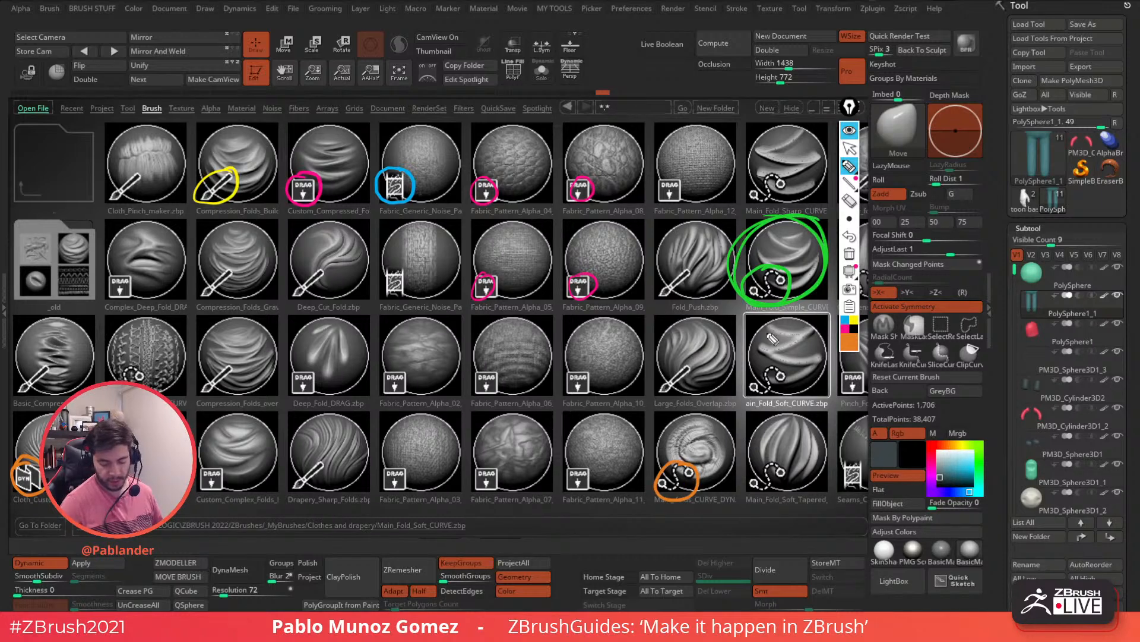
pyautogui.moveTo(734, 410)
pyautogui.mouseDown()
pyautogui.moveTo(672, 417)
pyautogui.moveTo(743, 494)
pyautogui.moveTo(737, 416)
pyautogui.mouseUp()
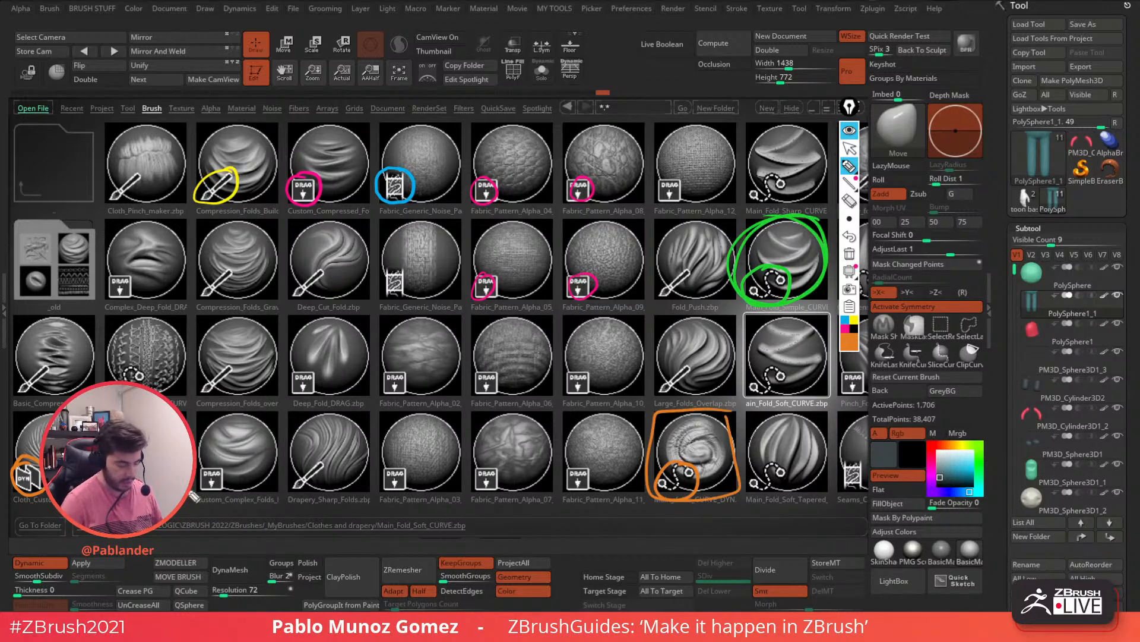
pyautogui.moveTo(58, 403); pyautogui.dragTo(15, 458)
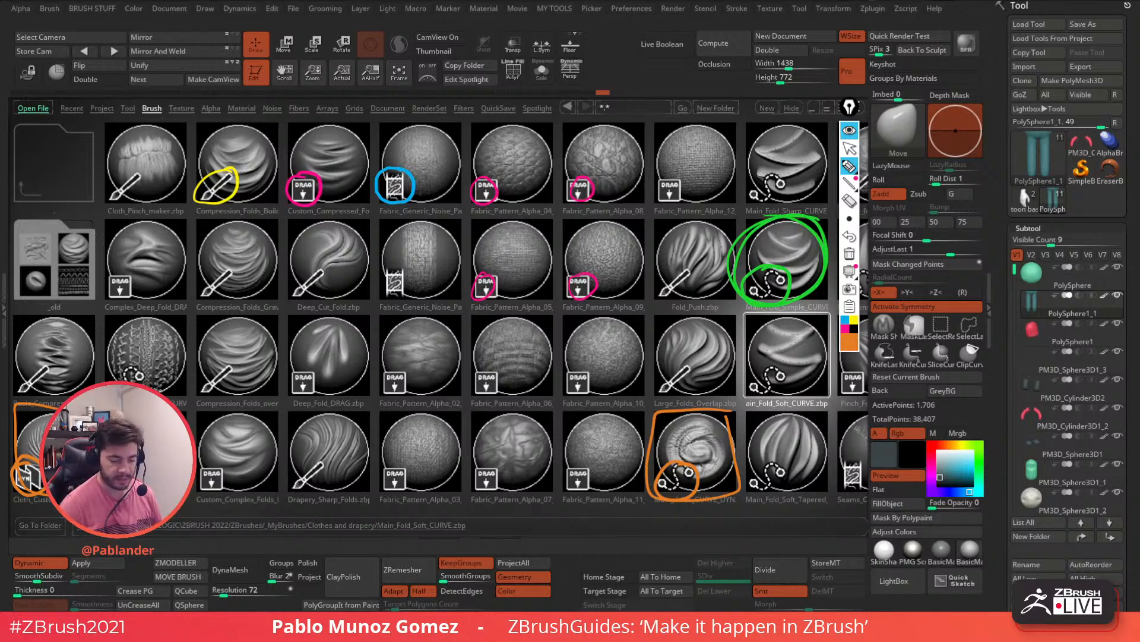
# Step: Clear all annotations from the screen and put the annotation pen away
pyautogui.click(849, 253)
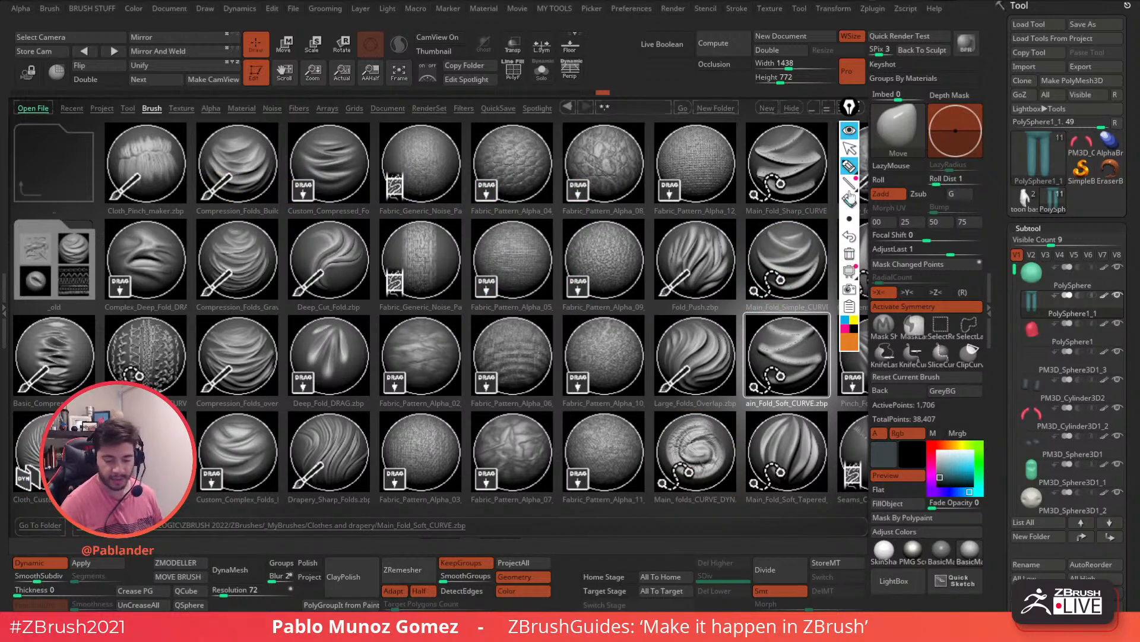
pyautogui.click(850, 148)
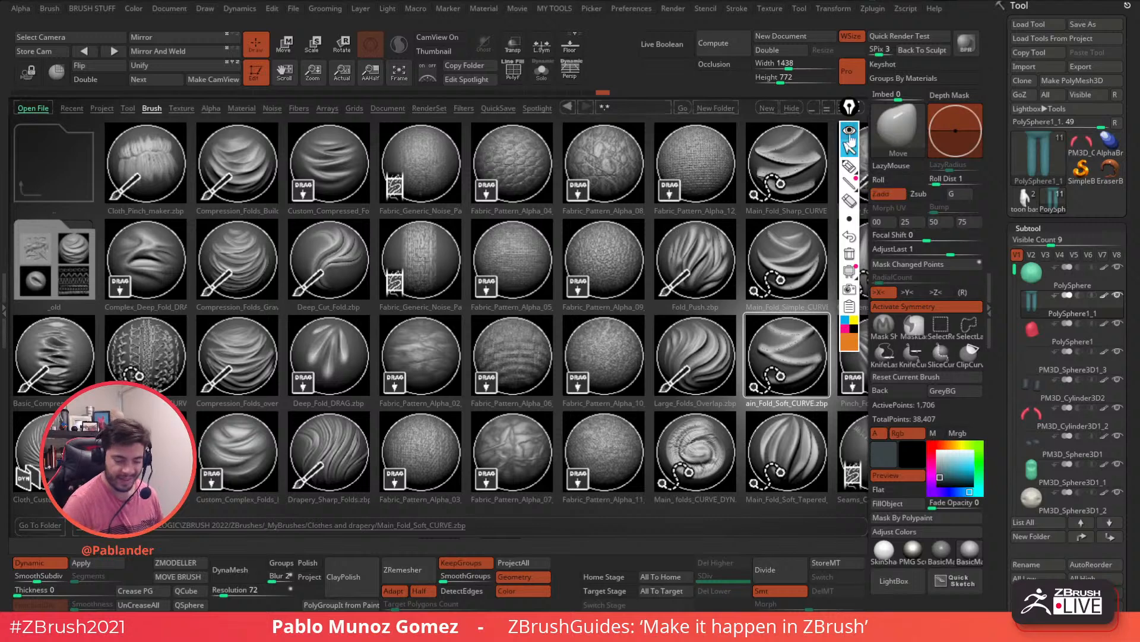
pyautogui.click(852, 110)
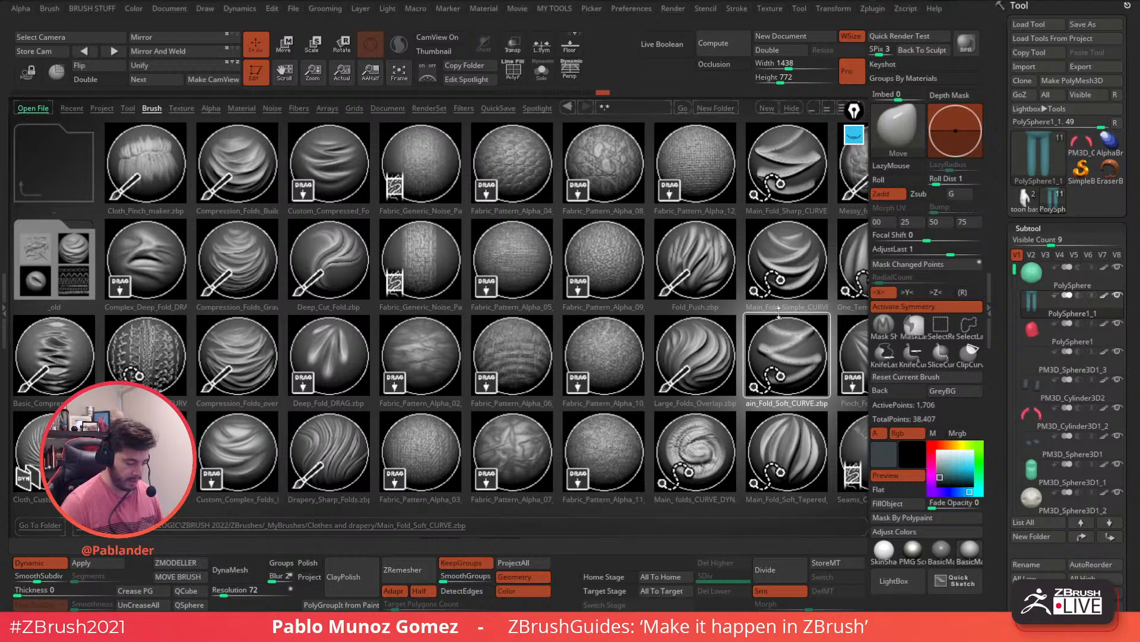
# Step: Load the Main_Fold_Simple_CURVE brush and make the red jacket the active subtool
pyautogui.click(788, 264)
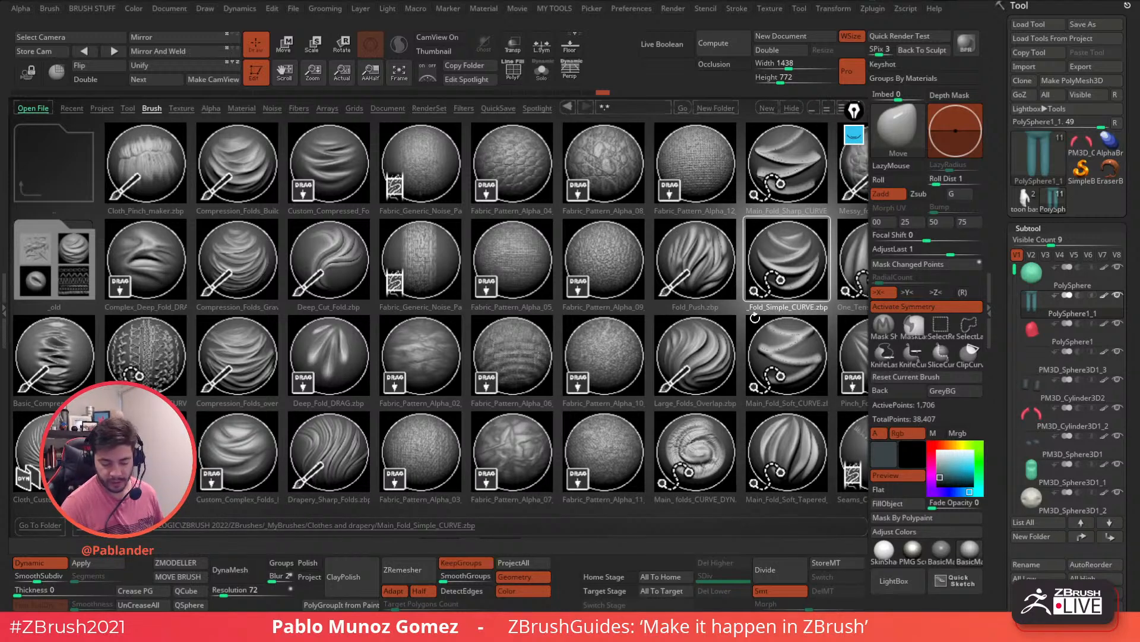
pyautogui.doubleClick(791, 264)
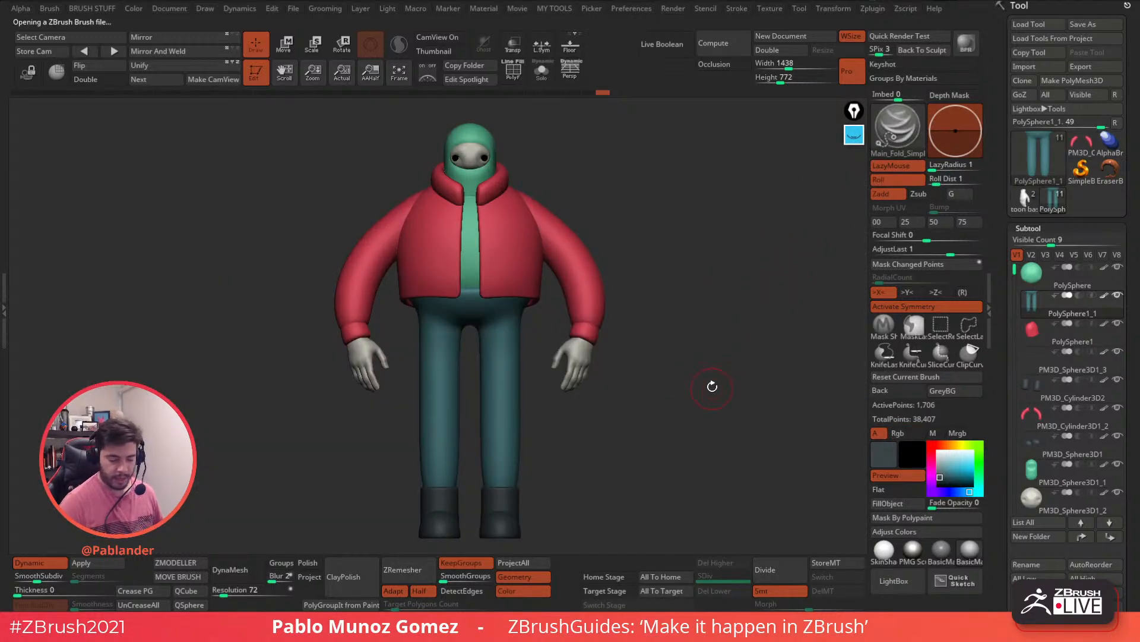
pyautogui.click(1038, 336)
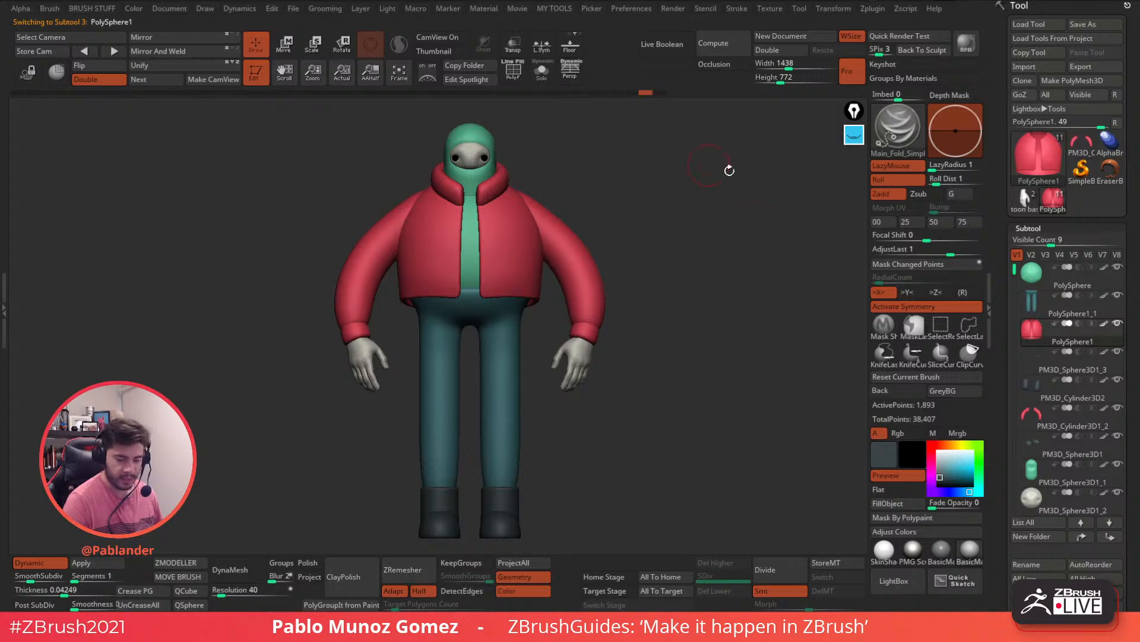
# Step: Save the character tool to disk as character01
pyautogui.moveTo(1008, 229); pyautogui.dragTo(1006, 257)
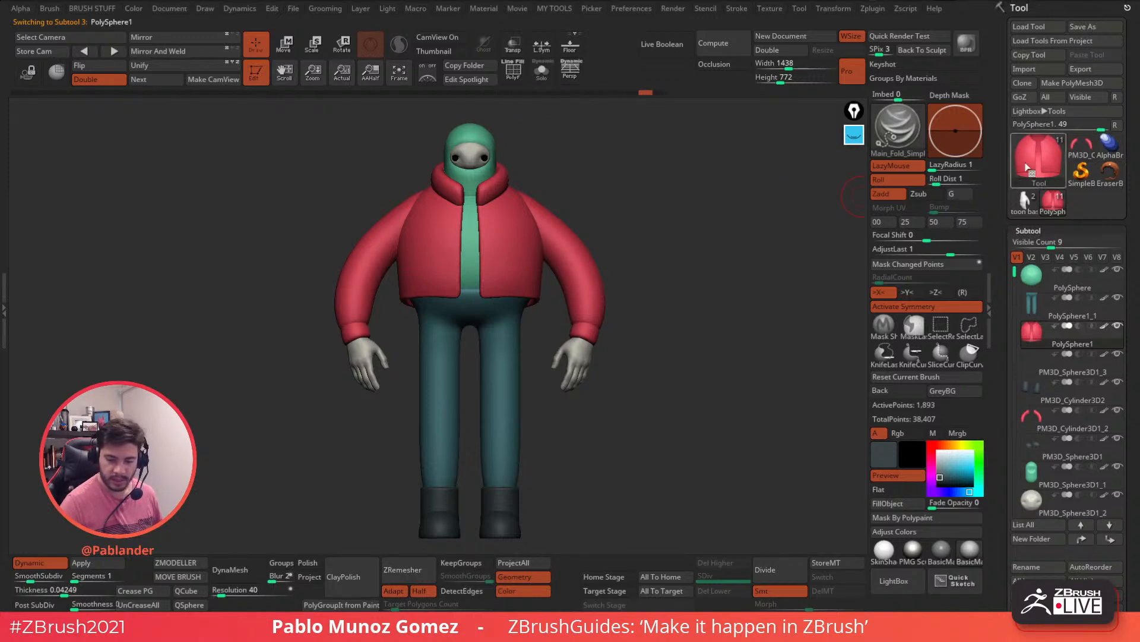
pyautogui.click(1085, 27)
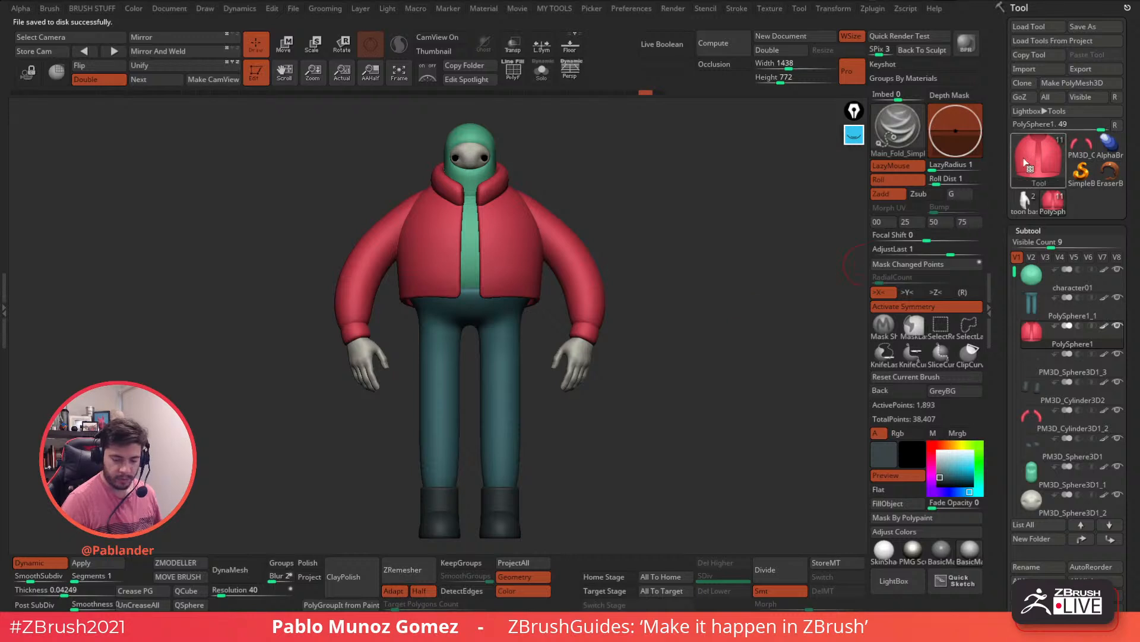
# Step: Apply the jacket's dynamic subdivision as real geometry and divide the mesh up to subdivision level 5
pyautogui.click(541, 70)
pyautogui.moveTo(621, 171)
pyautogui.mouseDown()
pyautogui.moveTo(687, 171)
pyautogui.moveTo(629, 164)
pyautogui.moveTo(596, 190)
pyautogui.moveTo(667, 204)
pyautogui.mouseUp()
pyautogui.click(540, 75)
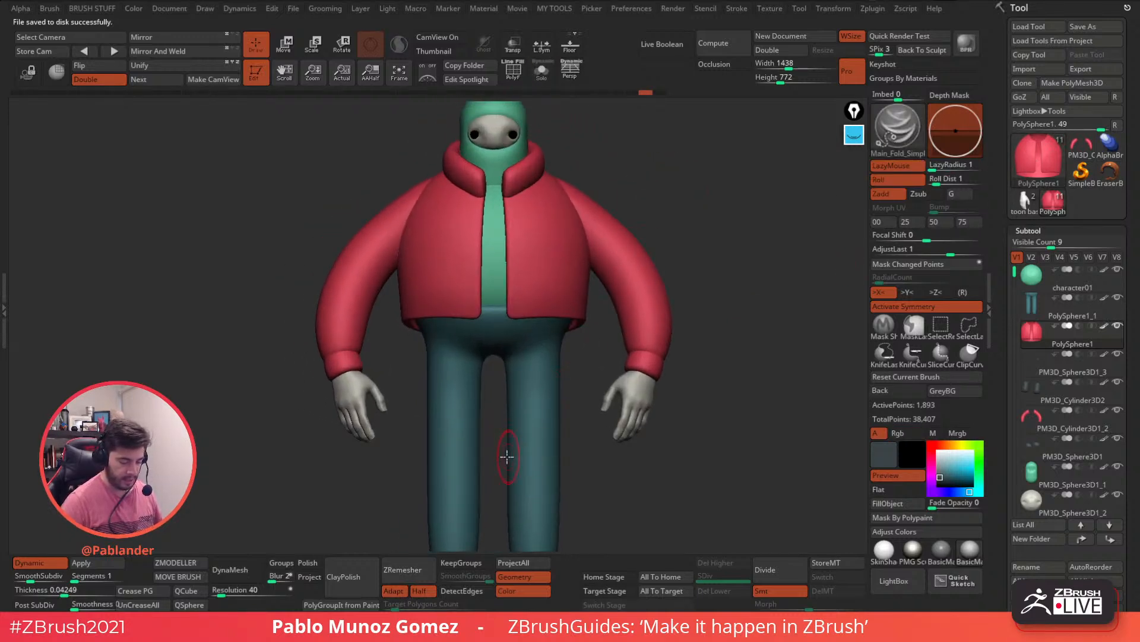
pyautogui.click(95, 564)
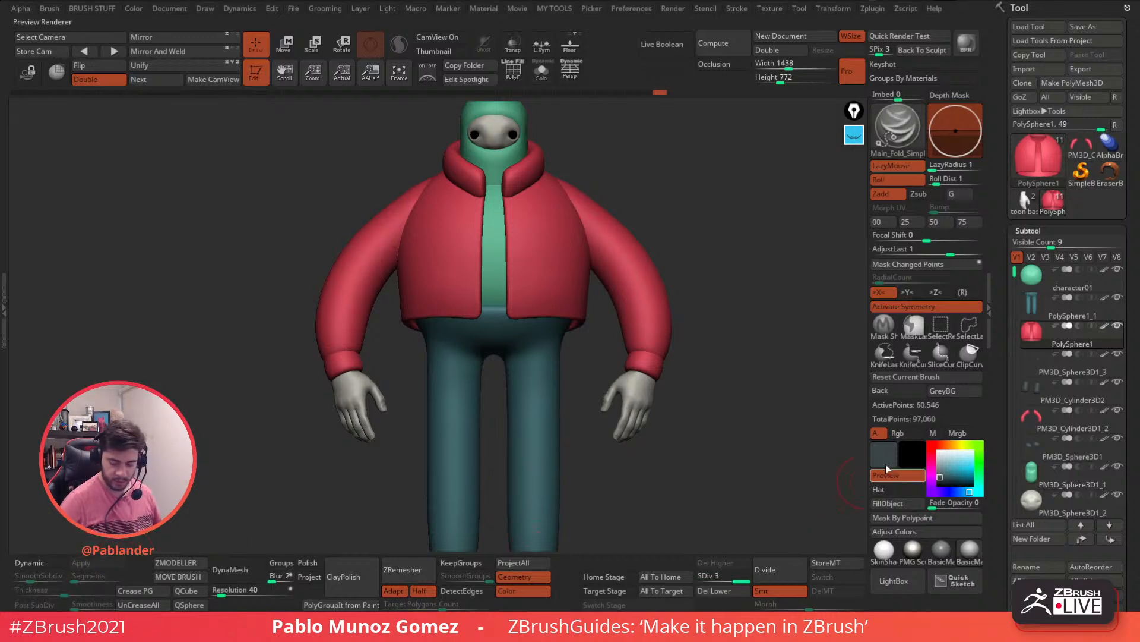
pyautogui.click(770, 569)
pyautogui.click(770, 568)
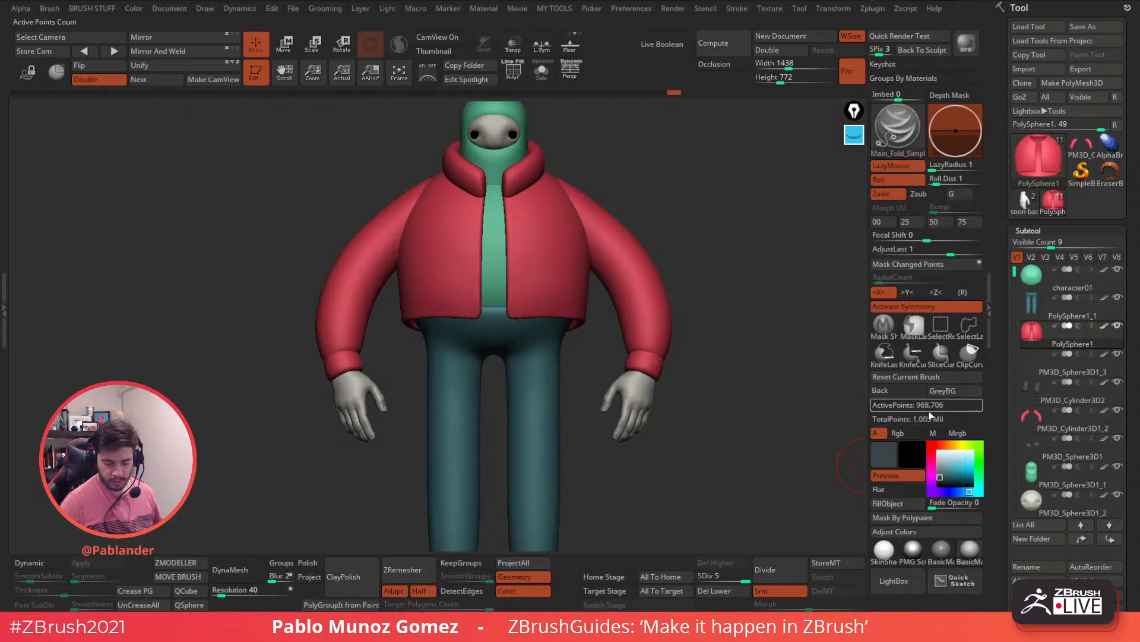
# Step: Solo the jacket with polyframe shown, isolate its inner shell, assign it a new polygroup, and unhide the rest
pyautogui.press('f')
pyautogui.click(540, 80)
pyautogui.moveTo(645, 216); pyautogui.dragTo(674, 249)
pyautogui.hotkey('shift', 'f')
pyautogui.keyDown('ctrl'); pyautogui.keyDown('shift'); pyautogui.click(555, 336); pyautogui.keyUp('shift'); pyautogui.keyUp('ctrl')
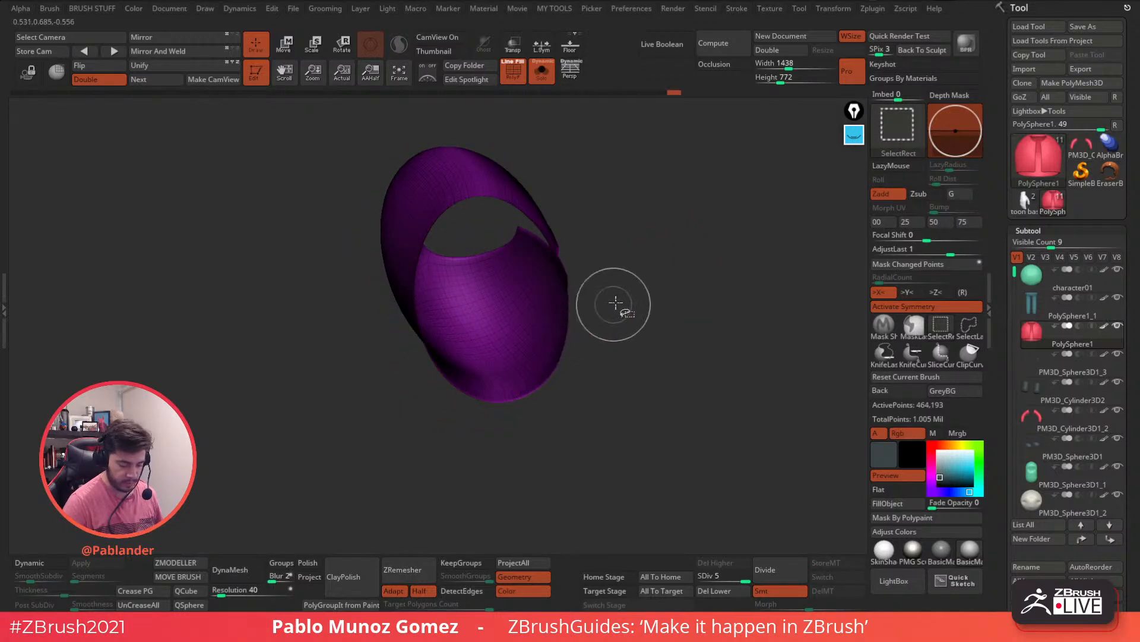
pyautogui.hotkey('ctrl', 'w')
pyautogui.hotkey('ctrl', 'w')
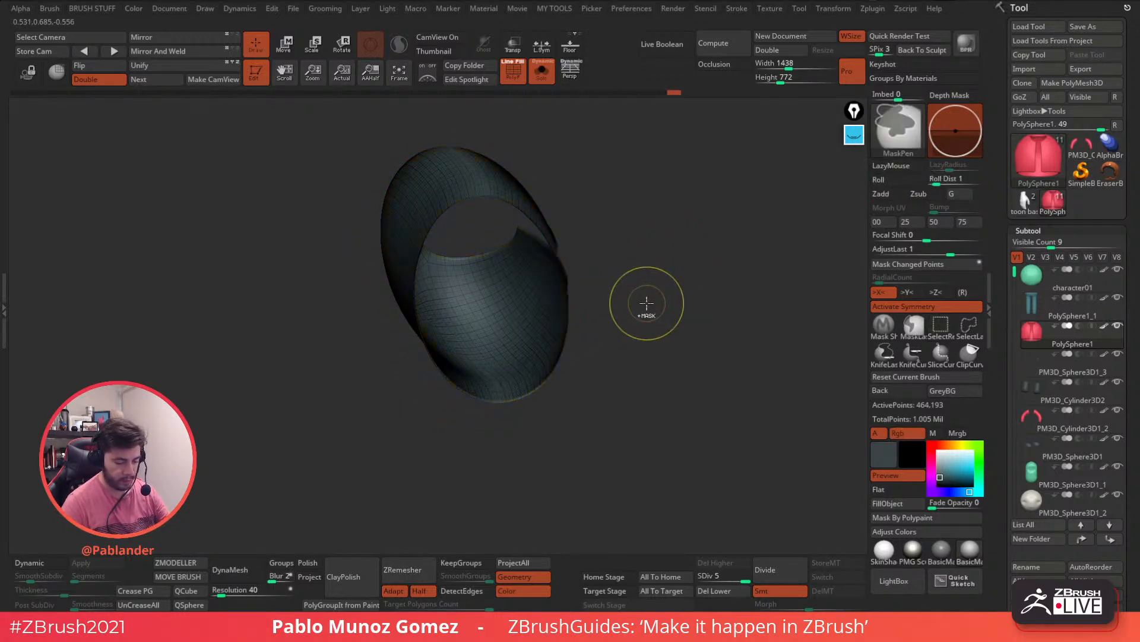
pyautogui.keyDown('ctrl'); pyautogui.keyDown('shift'); pyautogui.click(645, 304); pyautogui.keyUp('shift'); pyautogui.keyUp('ctrl')
pyautogui.moveTo(661, 310)
pyautogui.mouseDown()
pyautogui.moveTo(646, 354)
pyautogui.moveTo(619, 349)
pyautogui.mouseUp()
pyautogui.moveTo(704, 237); pyautogui.dragTo(675, 232)
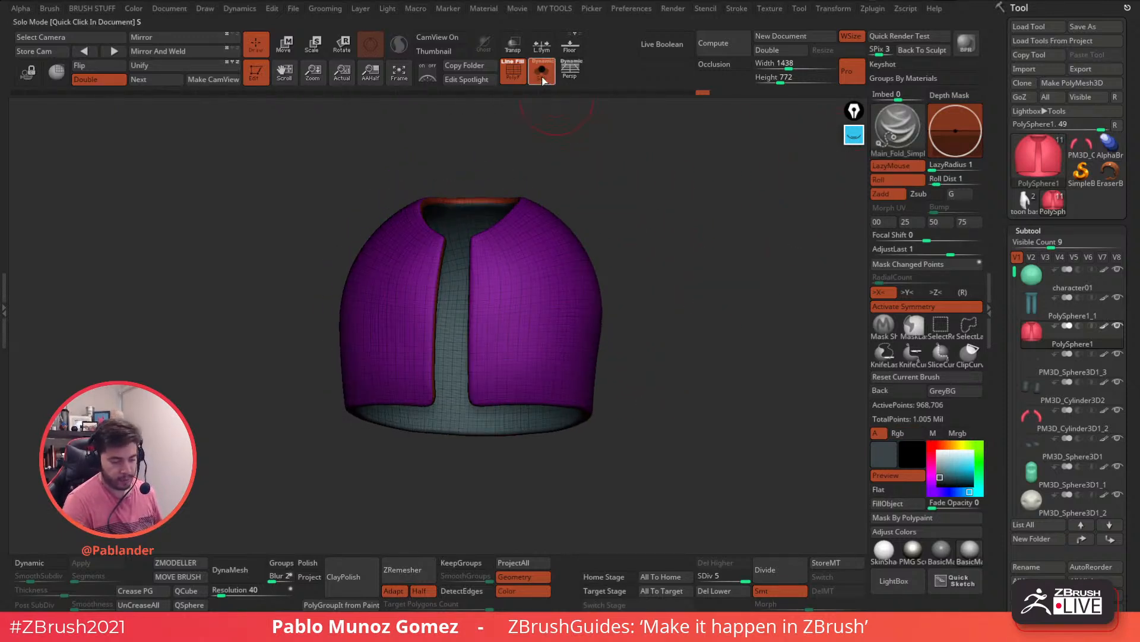
# Step: Turn off polyframe and sculpt test strokes on the jacket with the ClayBuildup brush to check how the inner surface reacts
pyautogui.hotkey('shift', 'f')
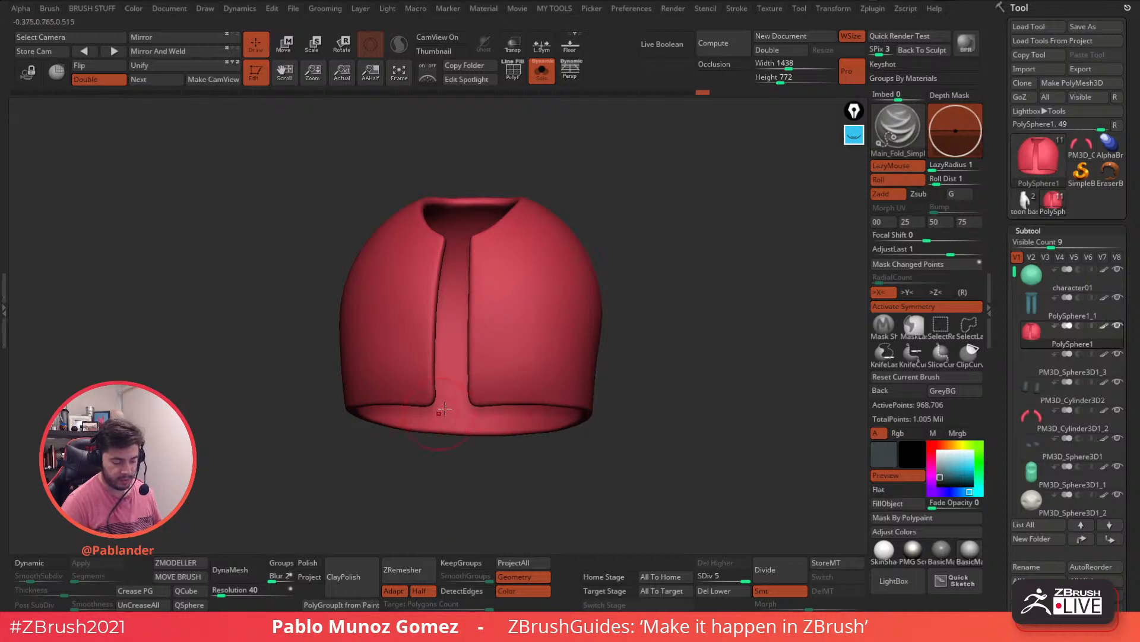
pyautogui.press('space')
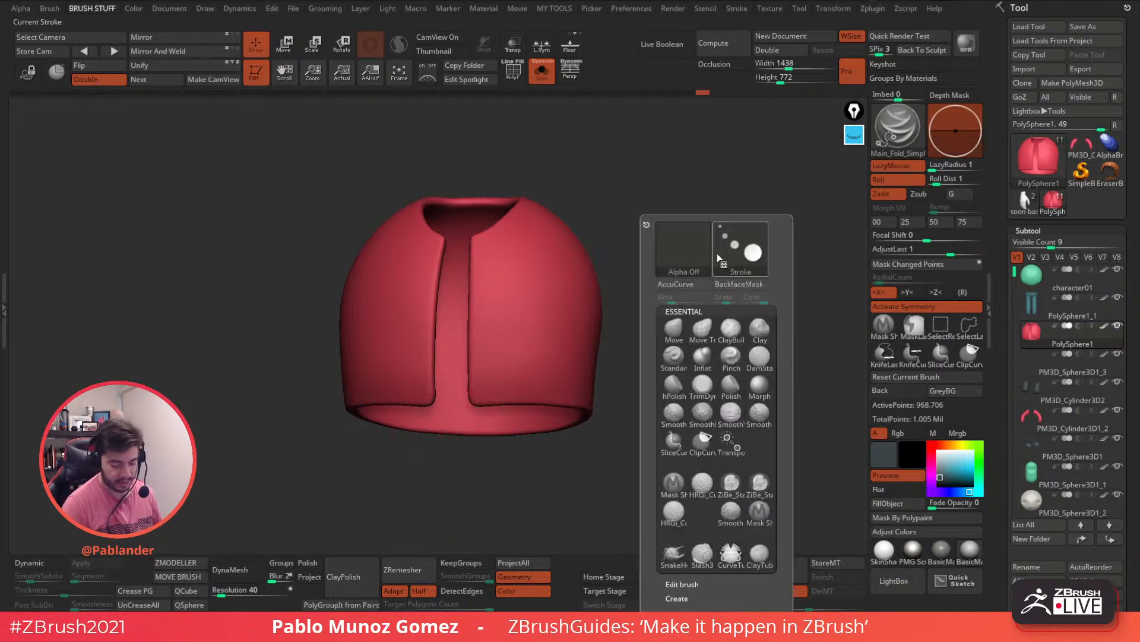
pyautogui.click(731, 334)
pyautogui.keyDown('alt'); pyautogui.moveTo(631, 327); pyautogui.dragTo(660, 333); pyautogui.keyUp('alt')
pyautogui.moveTo(471, 371)
pyautogui.mouseDown()
pyautogui.moveTo(517, 310)
pyautogui.moveTo(531, 340)
pyautogui.moveTo(558, 354)
pyautogui.moveTo(606, 349)
pyautogui.moveTo(514, 336)
pyautogui.moveTo(522, 284)
pyautogui.moveTo(500, 269)
pyautogui.mouseUp()
pyautogui.moveTo(649, 366)
pyautogui.mouseDown()
pyautogui.moveTo(687, 232)
pyautogui.moveTo(554, 351)
pyautogui.mouseUp()
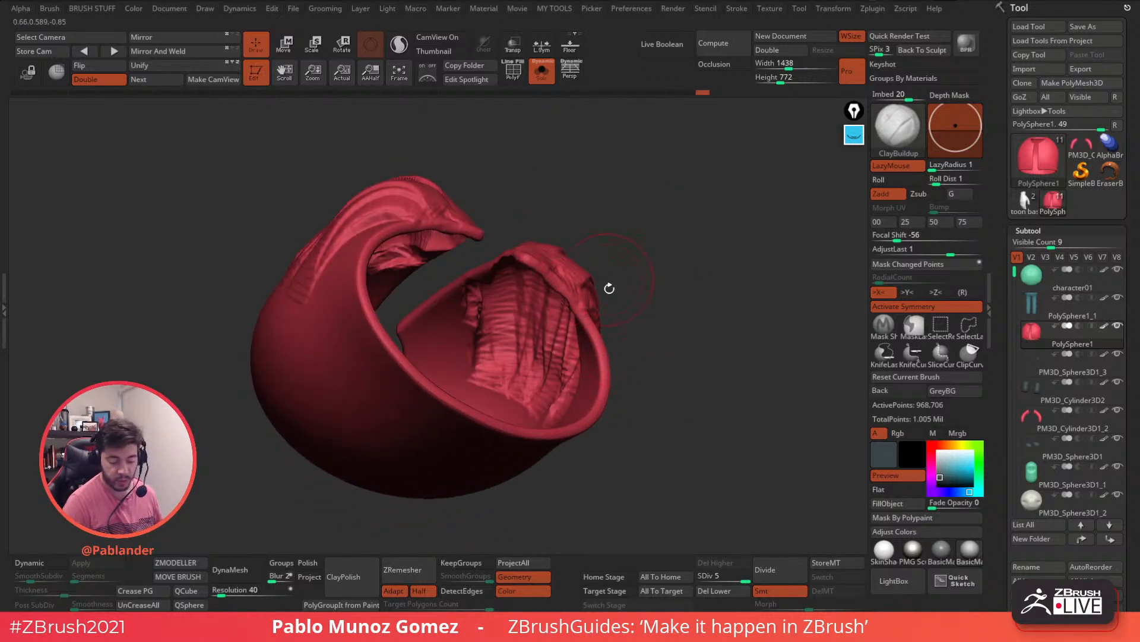
# Step: Inspect the test strokes inside the jacket and switch to the Main_Fold_Simple_CURVE brush
pyautogui.moveTo(651, 285); pyautogui.dragTo(492, 319)
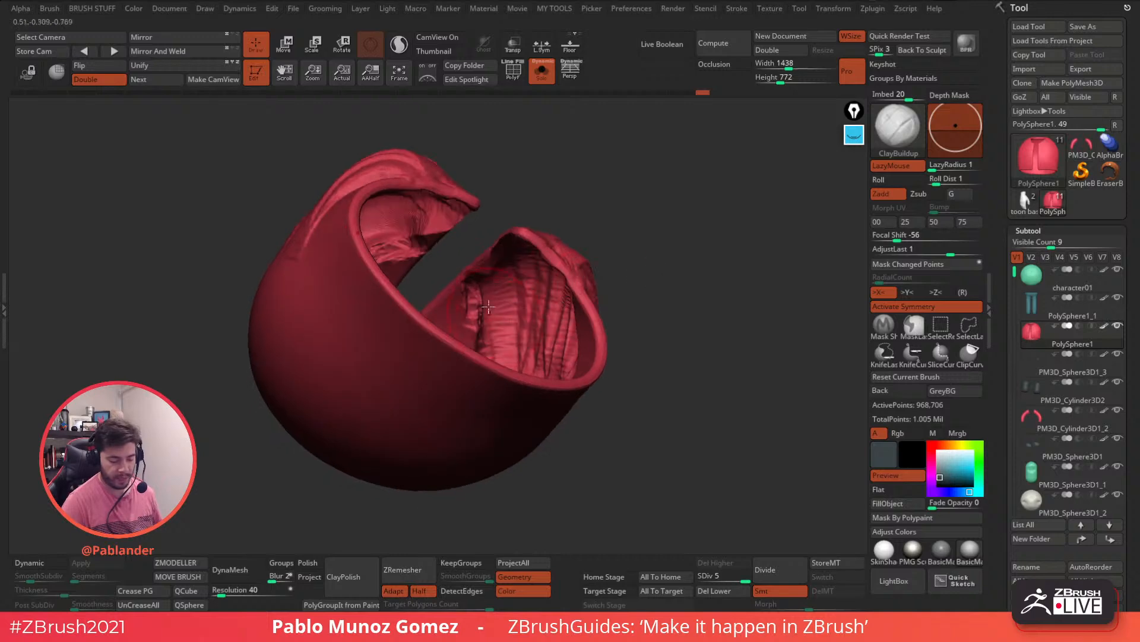
pyautogui.moveTo(673, 236)
pyautogui.mouseDown()
pyautogui.moveTo(649, 326)
pyautogui.moveTo(695, 273)
pyautogui.mouseUp()
pyautogui.press('b')
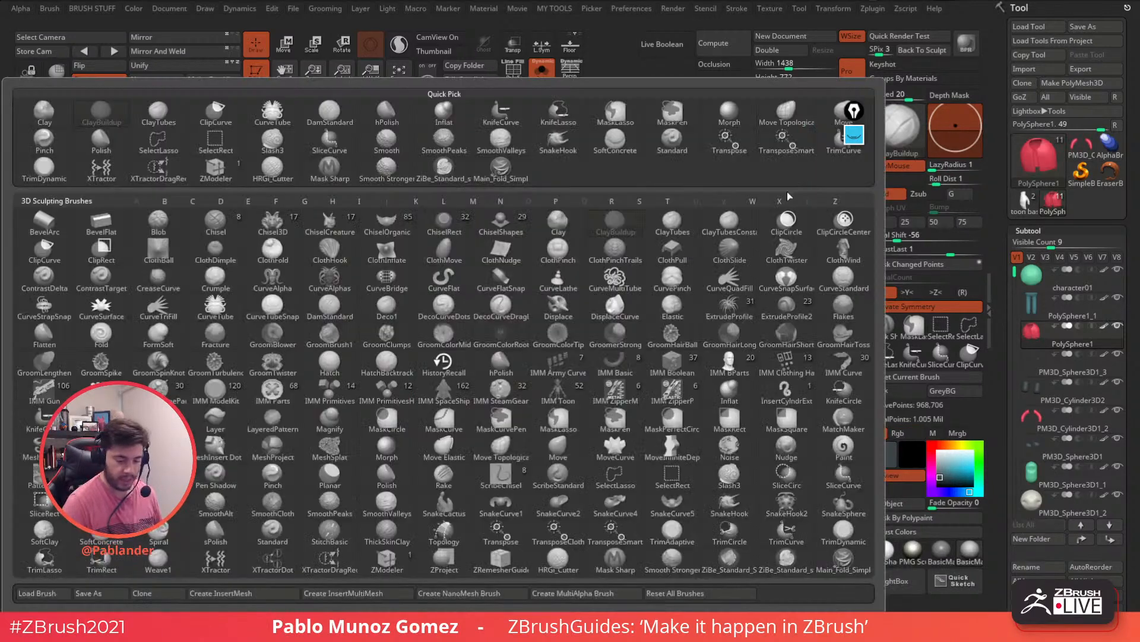
pyautogui.click(504, 178)
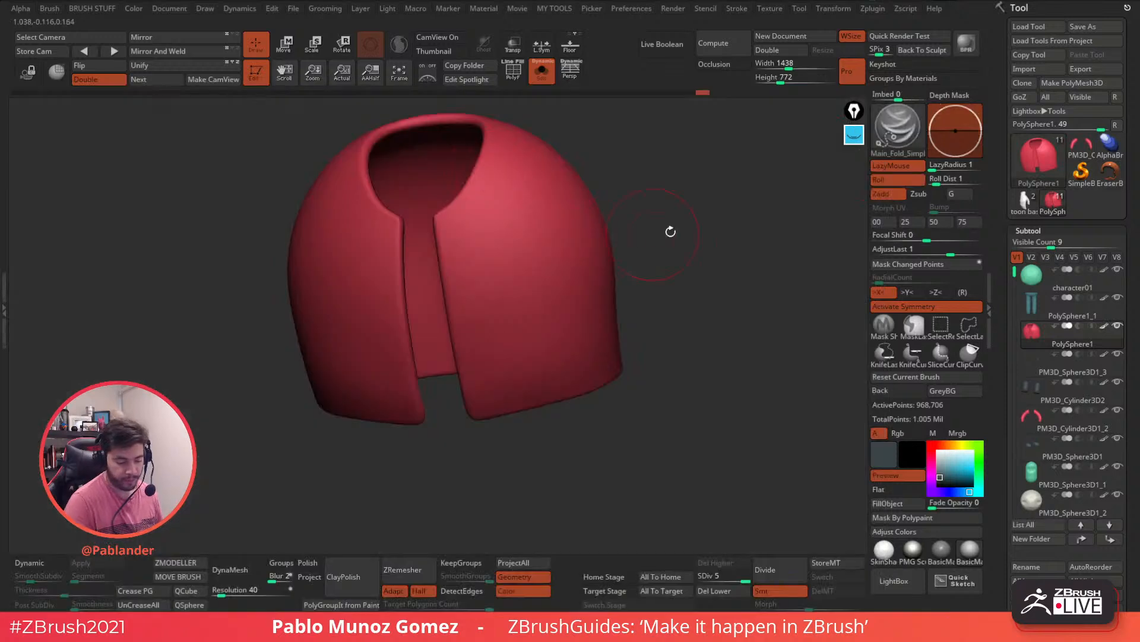
# Step: Enable BackfaceMask for the fold brush and check it in the brush's Auto Masking settings
pyautogui.moveTo(632, 234)
pyautogui.mouseDown()
pyautogui.moveTo(748, 254)
pyautogui.moveTo(733, 266)
pyautogui.mouseUp()
pyautogui.moveTo(711, 314)
pyautogui.mouseDown()
pyautogui.moveTo(725, 315)
pyautogui.moveTo(703, 323)
pyautogui.mouseUp()
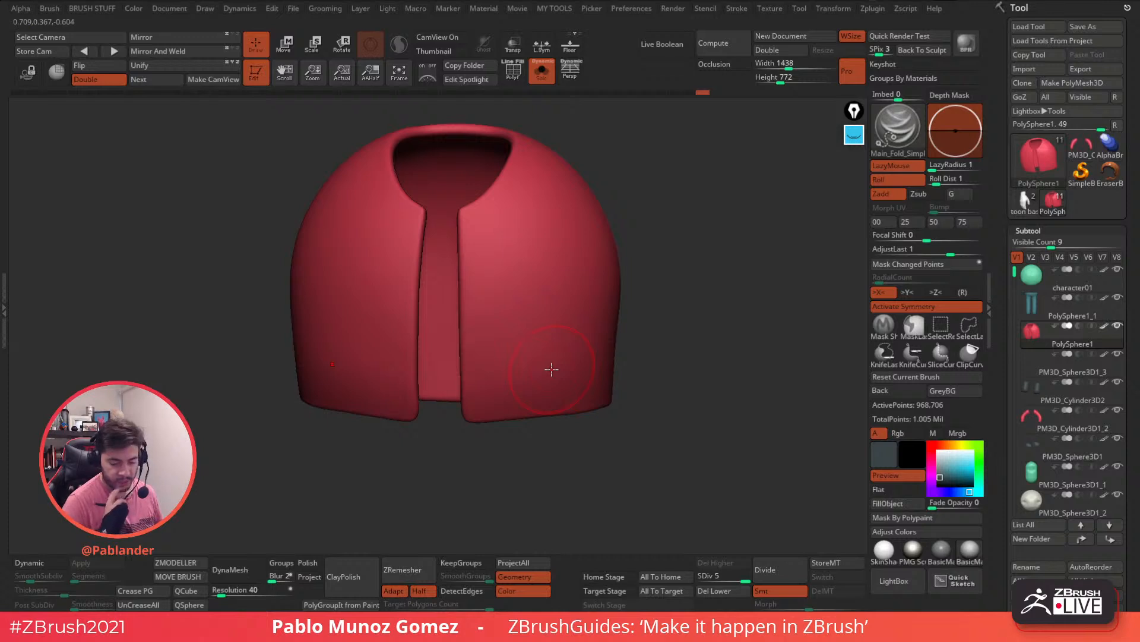
pyautogui.moveTo(523, 390); pyautogui.dragTo(653, 292, button='right')
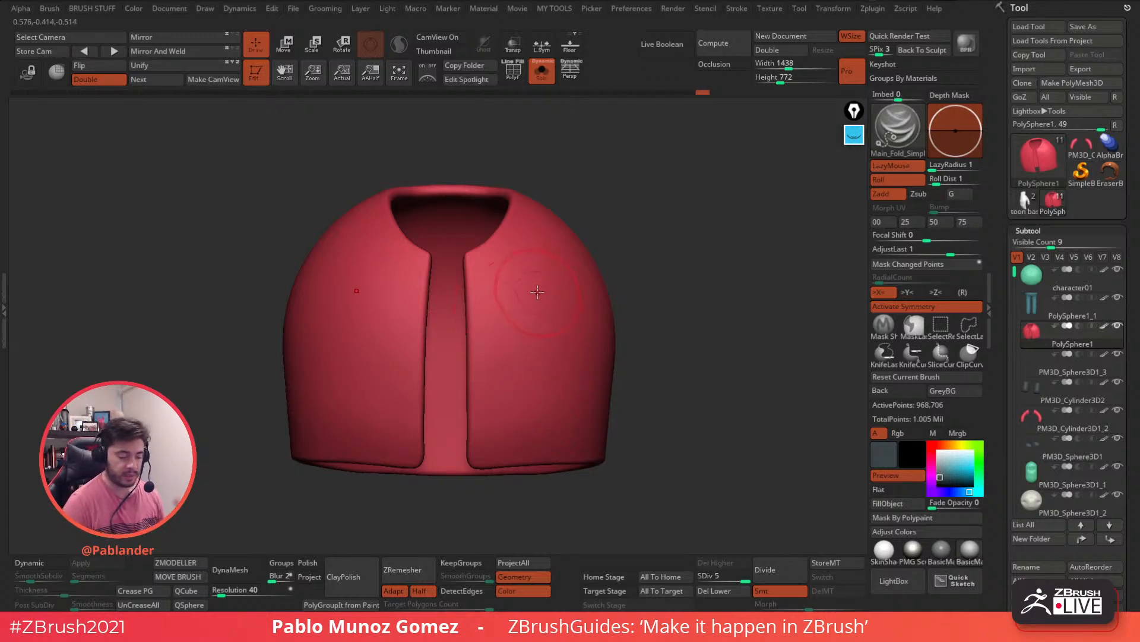
pyautogui.moveTo(654, 242); pyautogui.dragTo(643, 239)
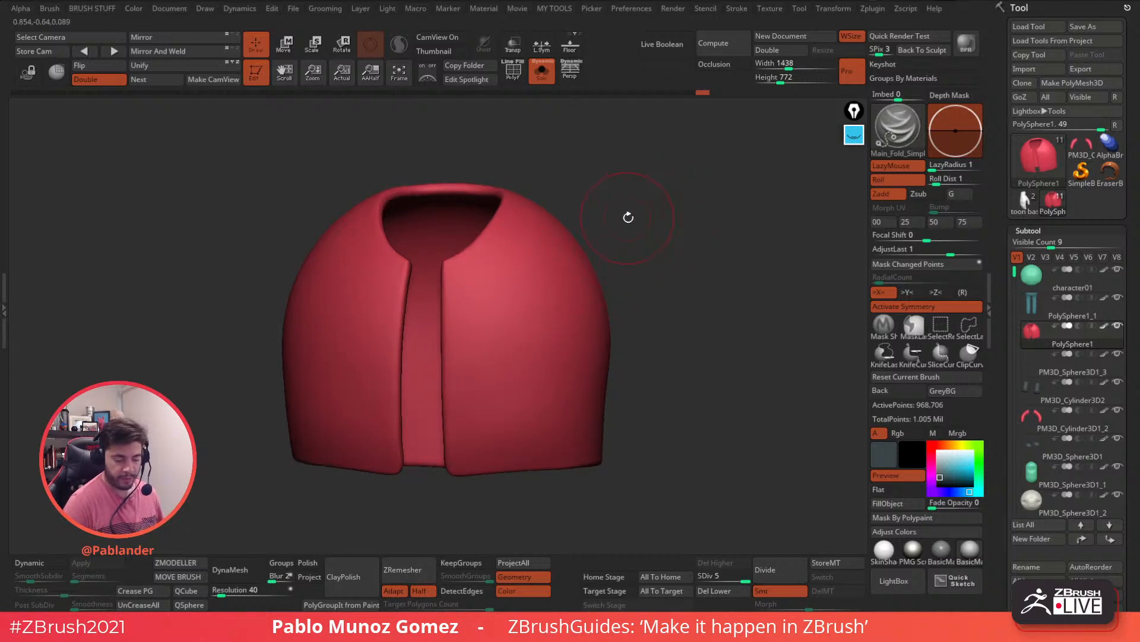
pyautogui.press('m')
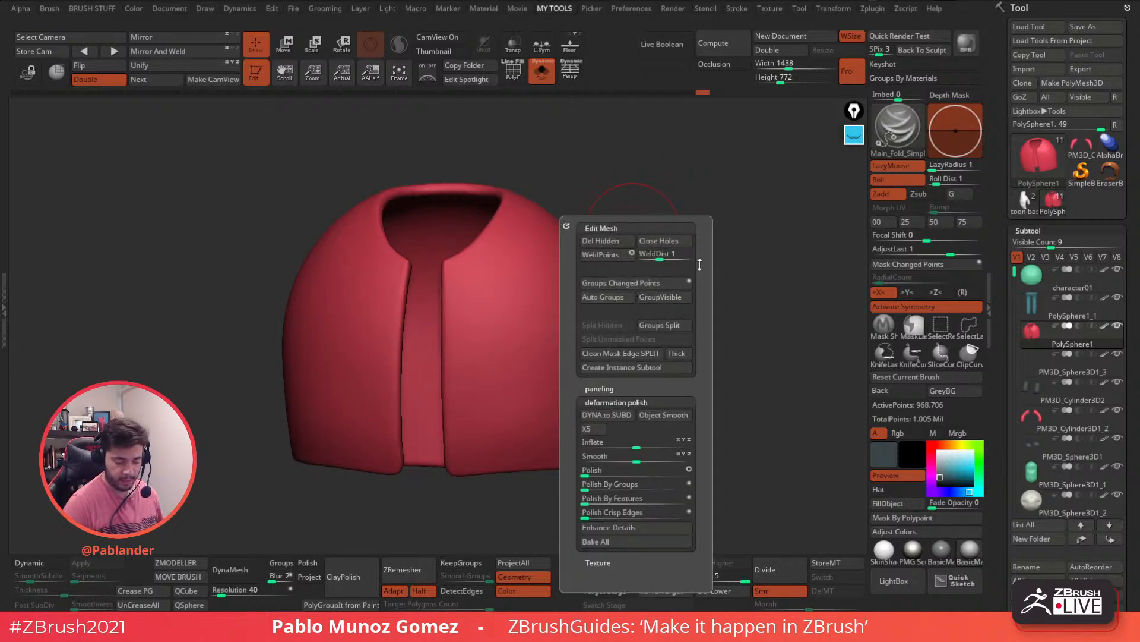
pyautogui.press('b')
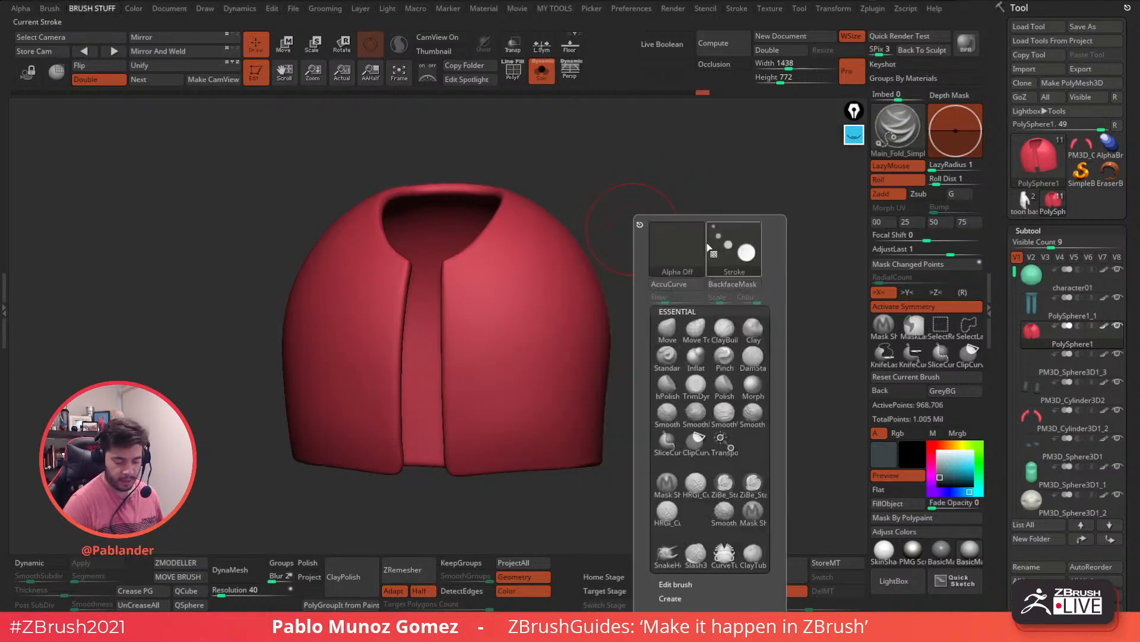
pyautogui.click(735, 284)
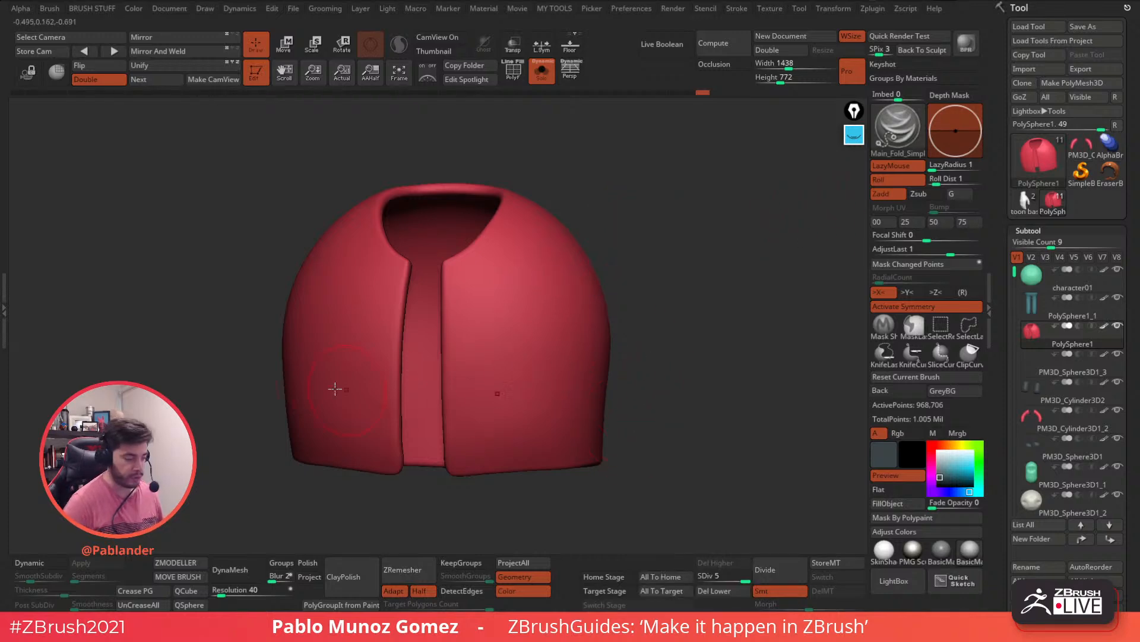
pyautogui.click(50, 8)
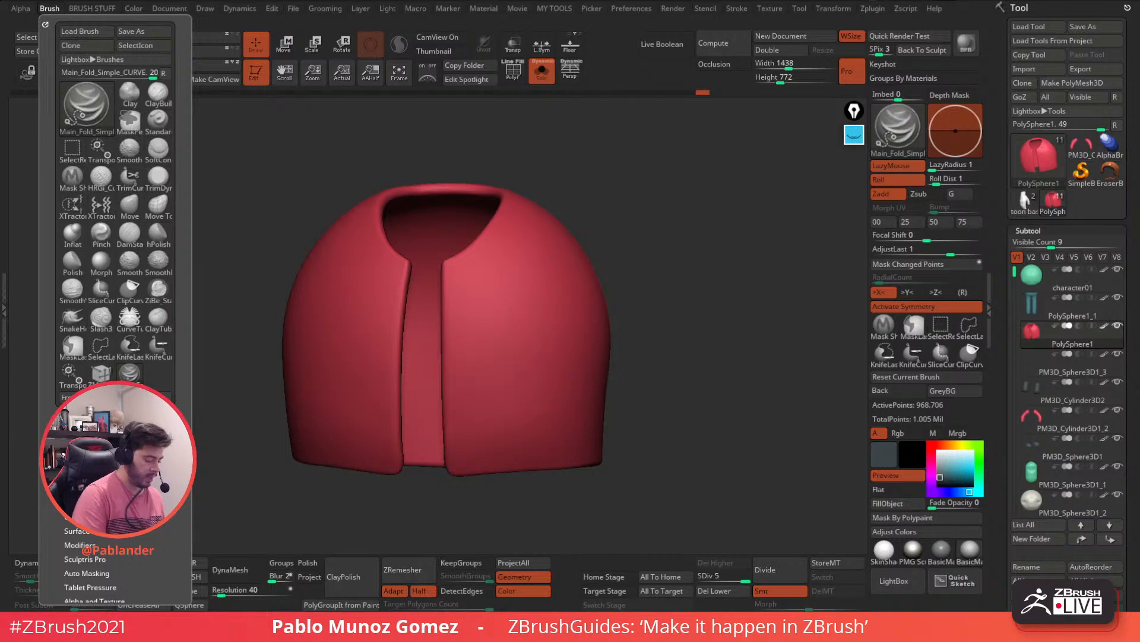
pyautogui.scroll(-5, 140, 369)
pyautogui.click(125, 337)
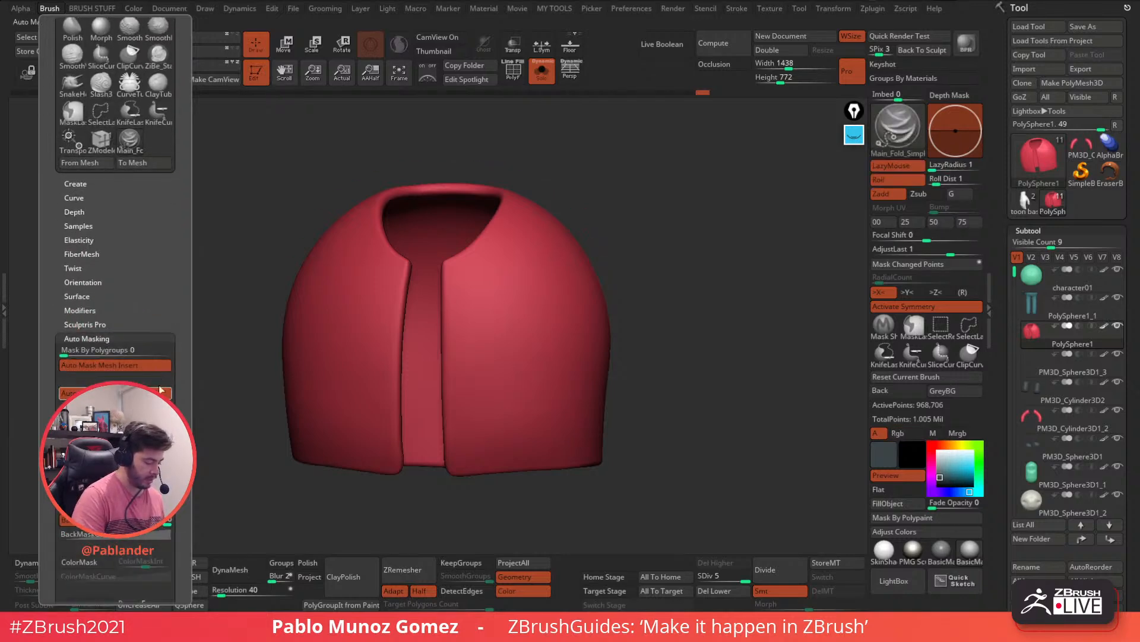
pyautogui.scroll(-5, 122, 345)
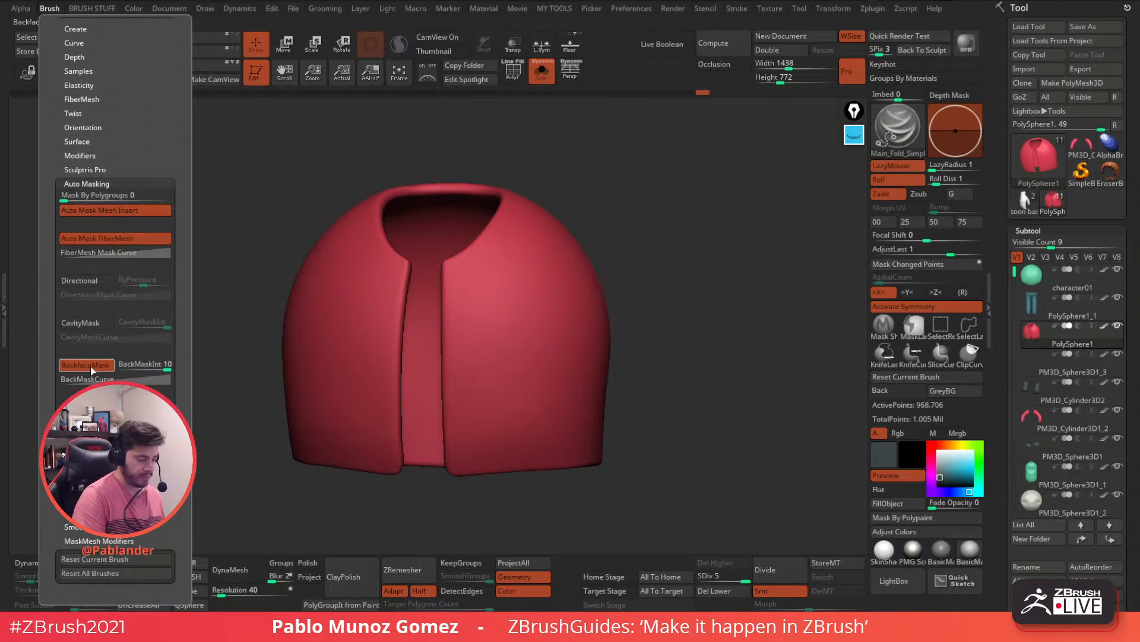
# Step: Deactivate X symmetry and turn off Solo to display the whole character around the jacket
pyautogui.moveTo(713, 213); pyautogui.dragTo(607, 257)
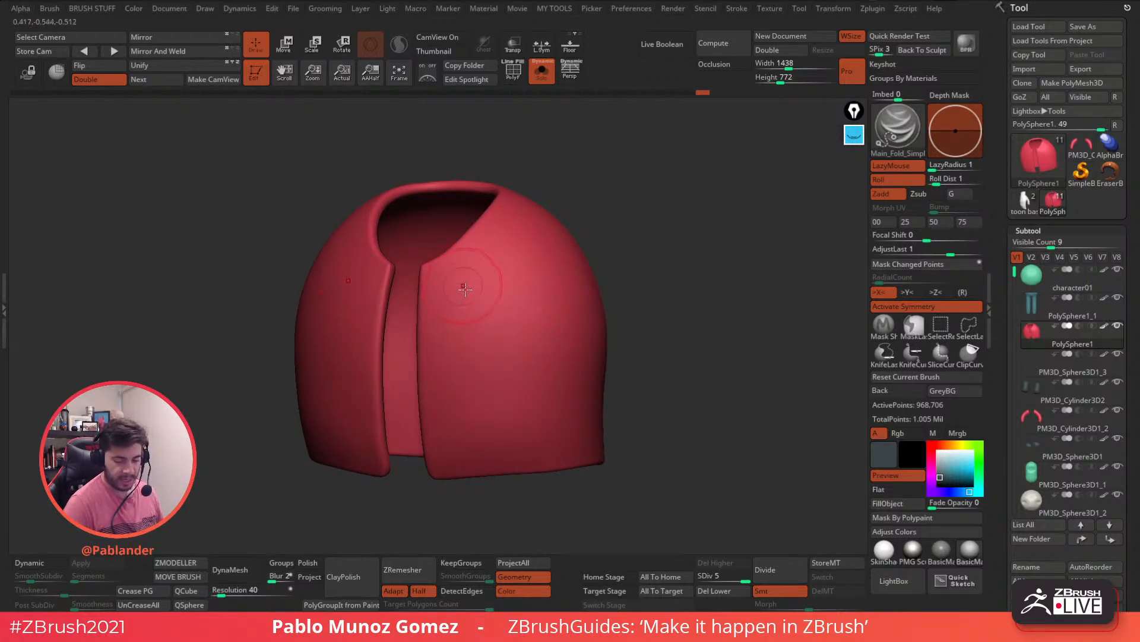
pyautogui.press('x')
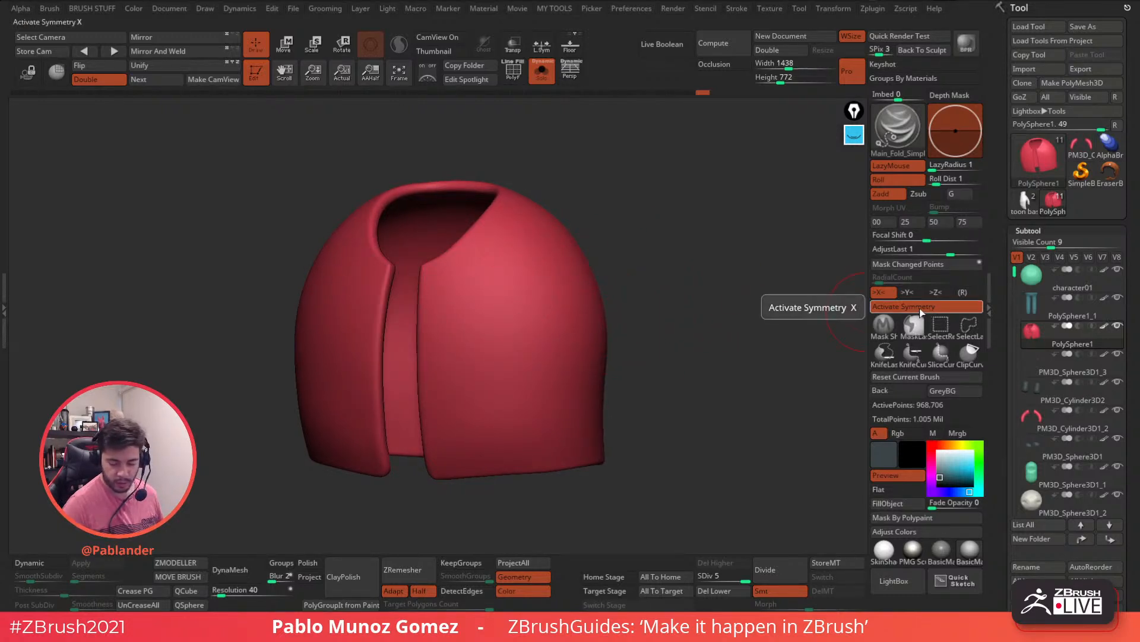
pyautogui.click(541, 73)
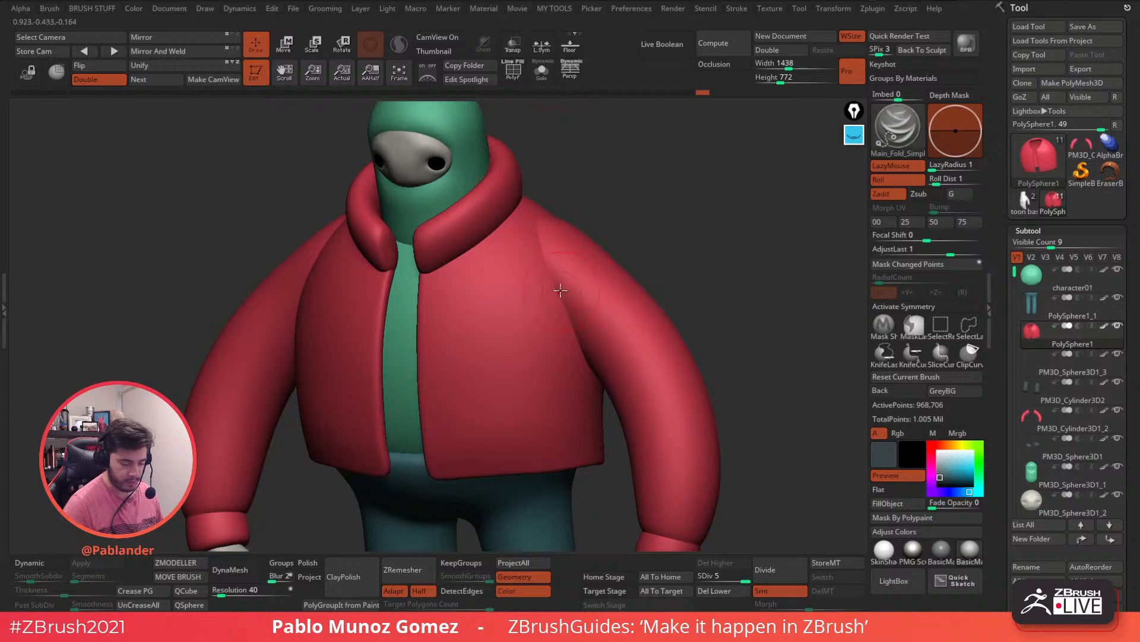
pyautogui.keyDown('alt'); pyautogui.moveTo(558, 296); pyautogui.dragTo(575, 260, button='right'); pyautogui.keyUp('alt')
pyautogui.press('space')
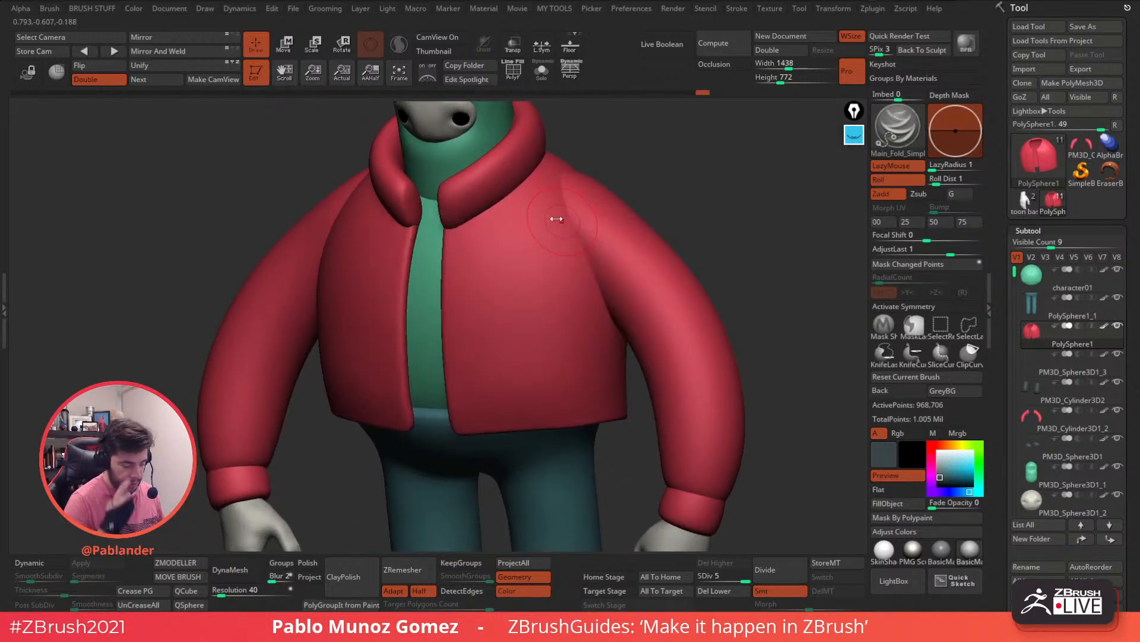
pyautogui.keyDown('alt'); pyautogui.moveTo(603, 266); pyautogui.dragTo(594, 270, button='right'); pyautogui.keyUp('alt')
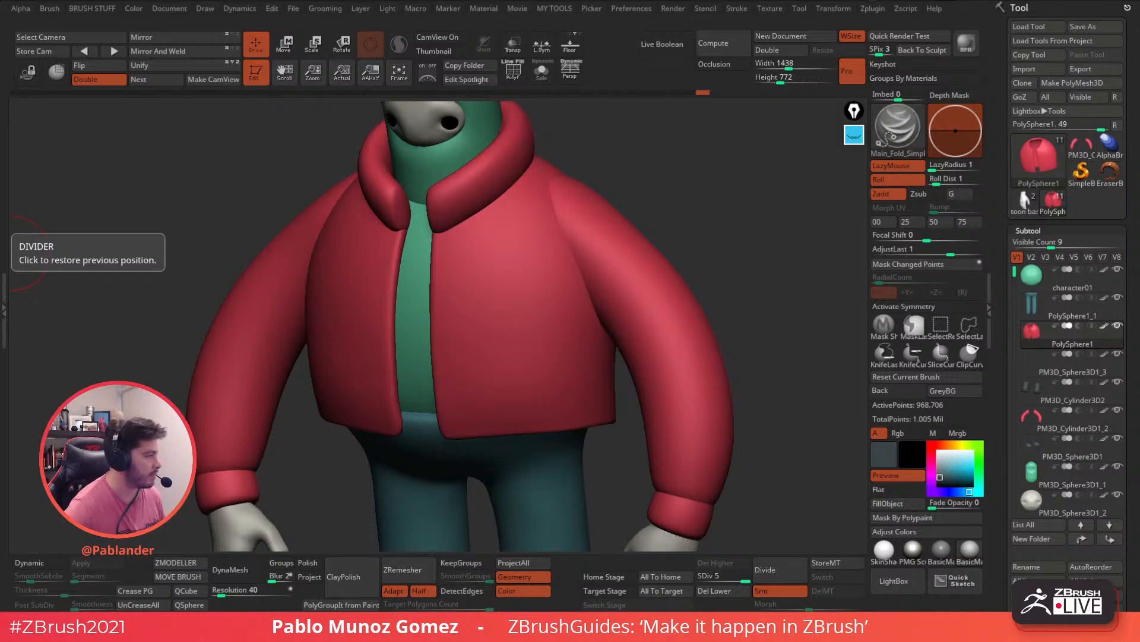
# Step: Create a diagonal fold on the jacket's front with a curve from the shoulder to the lower edge of the opening
pyautogui.rightClick(544, 194)
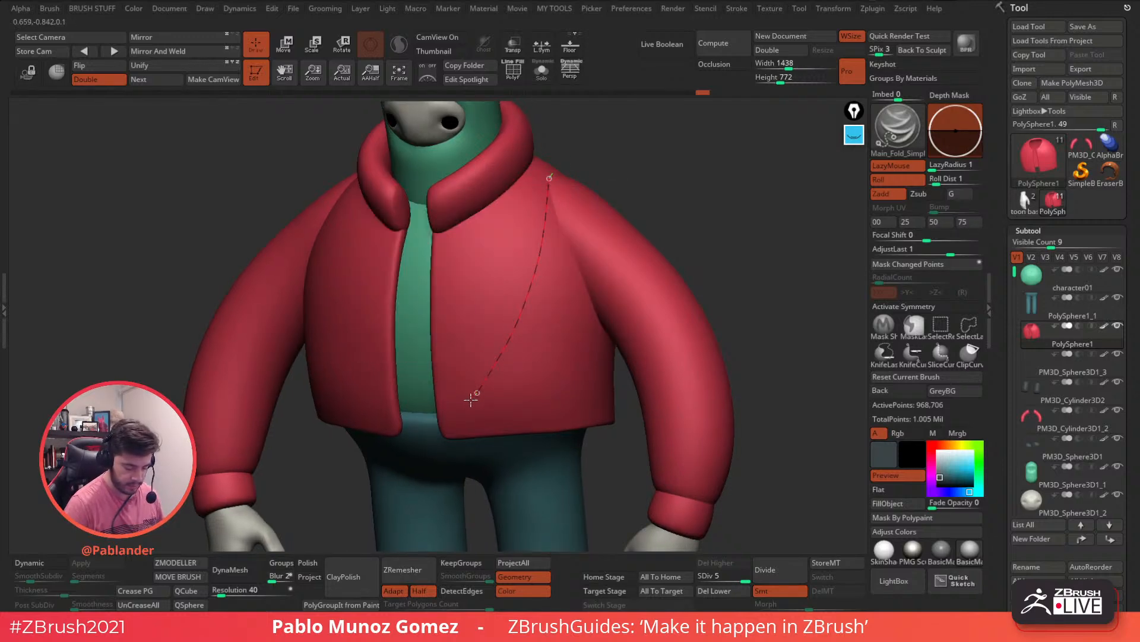
pyautogui.click(451, 417)
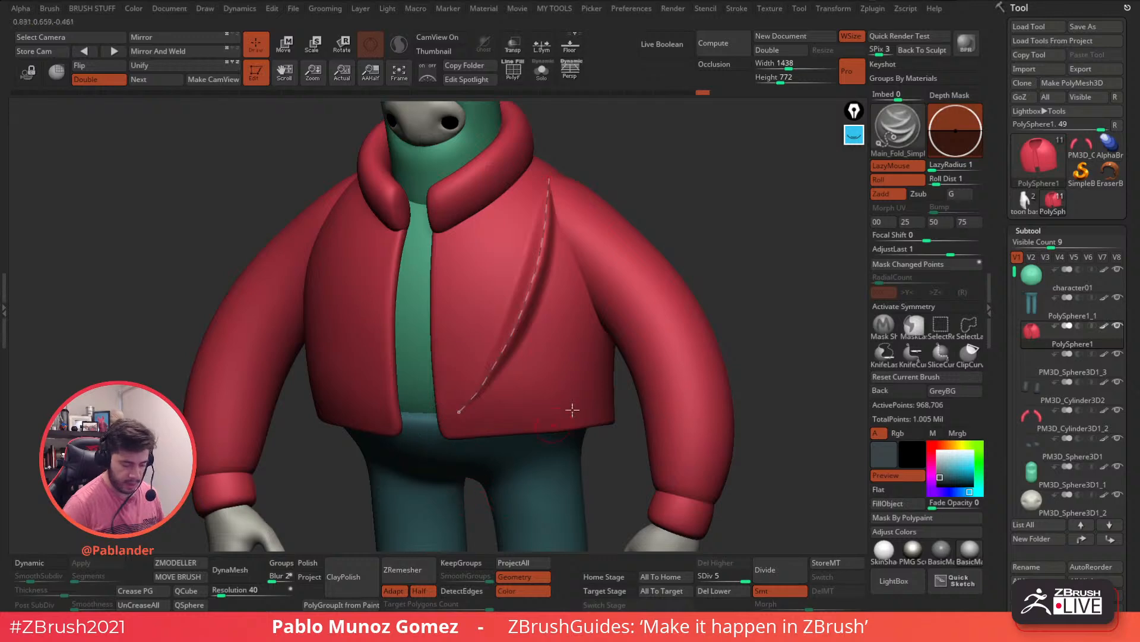
pyautogui.moveTo(756, 261); pyautogui.dragTo(815, 265)
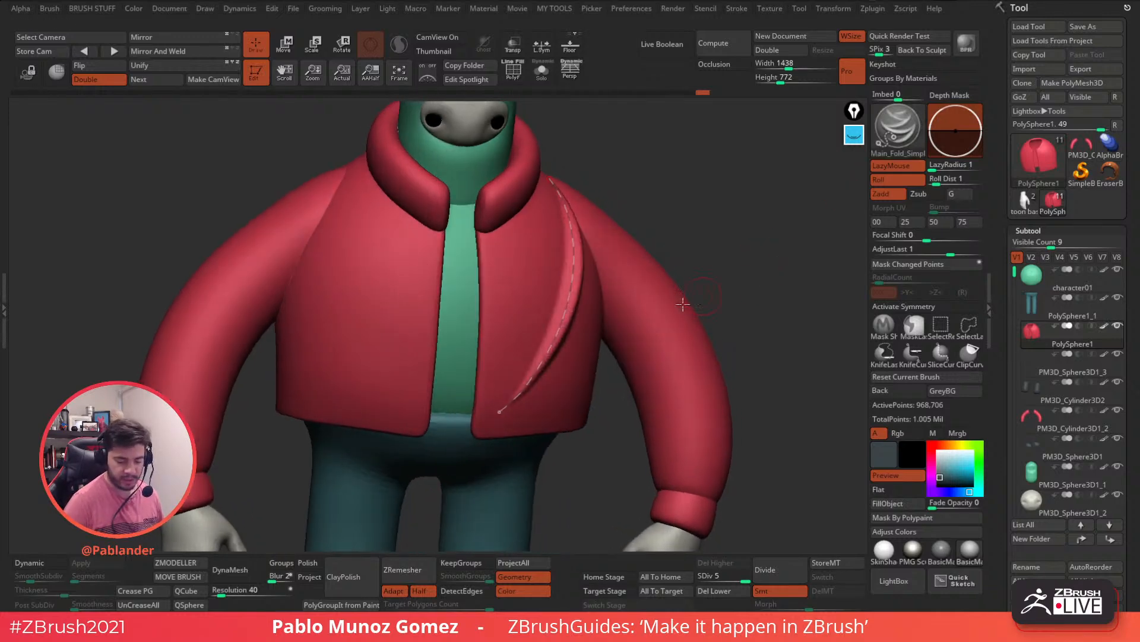
pyautogui.moveTo(764, 229); pyautogui.dragTo(657, 246)
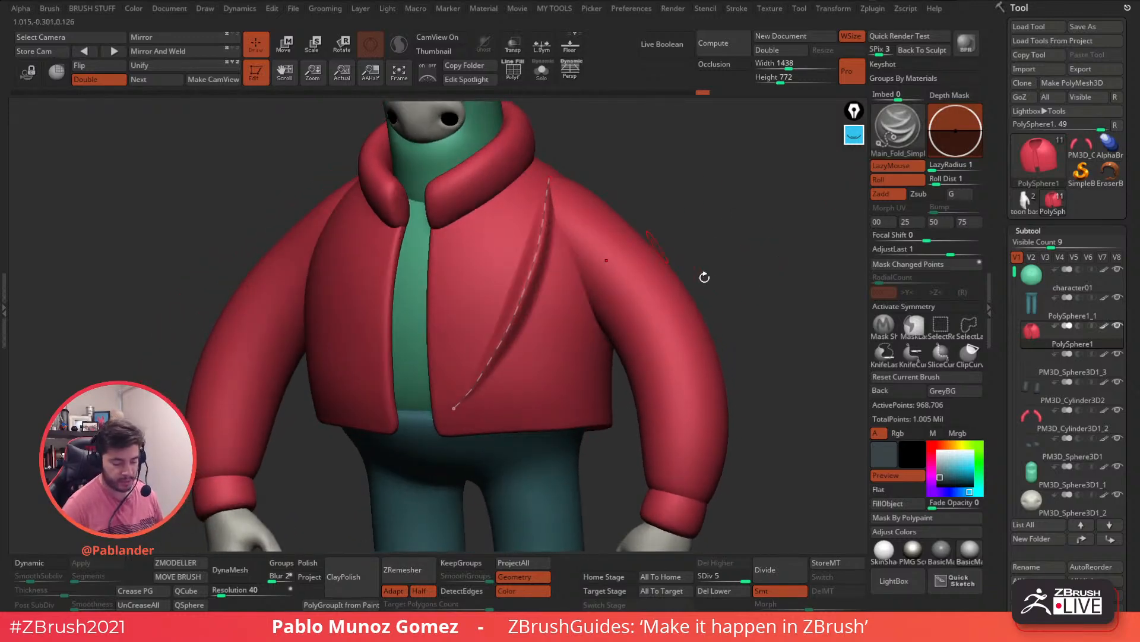
pyautogui.keyDown('alt'); pyautogui.moveTo(541, 318); pyautogui.dragTo(535, 337, button='right'); pyautogui.keyUp('alt')
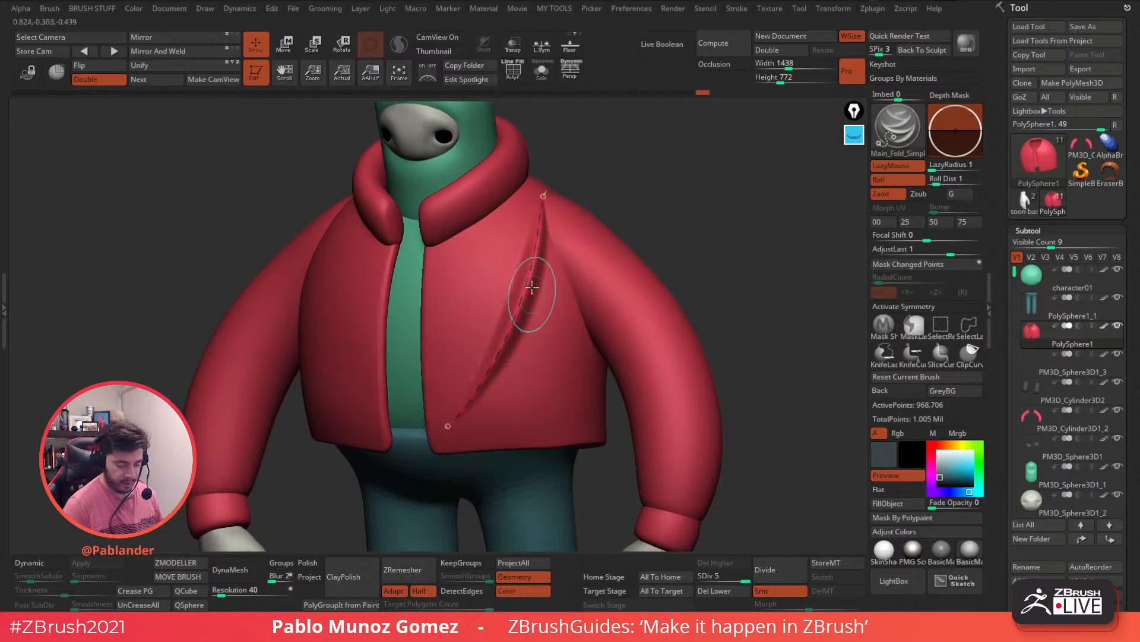
# Step: Pull the middle of the fold curve to try different bends, and undo the fold
pyautogui.moveTo(521, 309); pyautogui.dragTo(570, 362)
pyautogui.moveTo(653, 255); pyautogui.dragTo(735, 210)
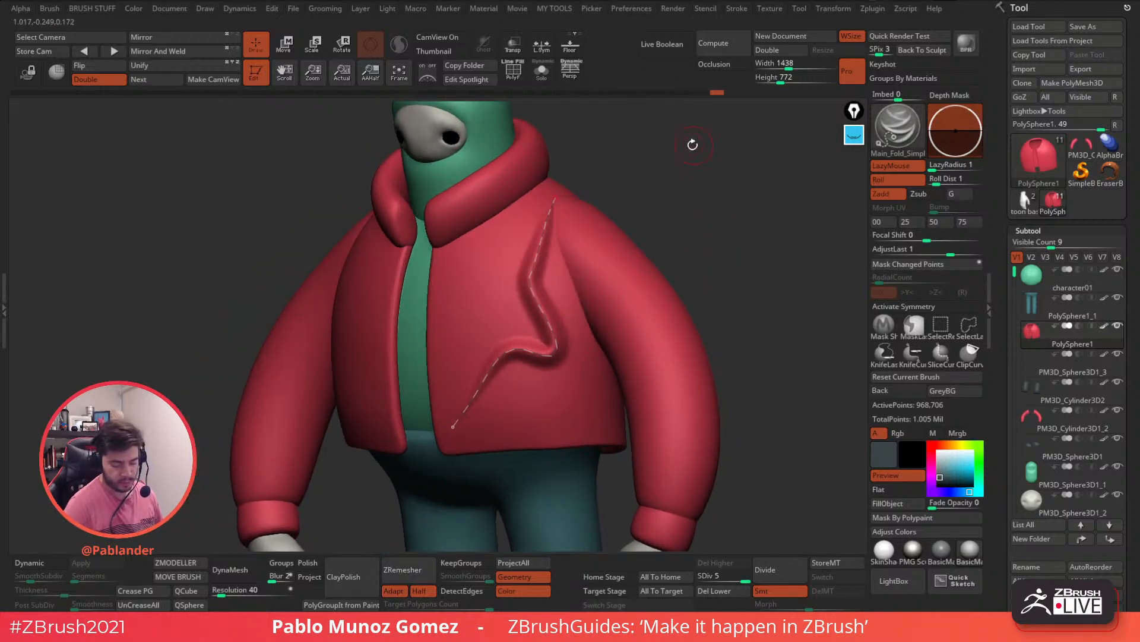
pyautogui.hotkey('ctrl', 'z')
pyautogui.moveTo(541, 261); pyautogui.dragTo(548, 276)
pyautogui.click(548, 270)
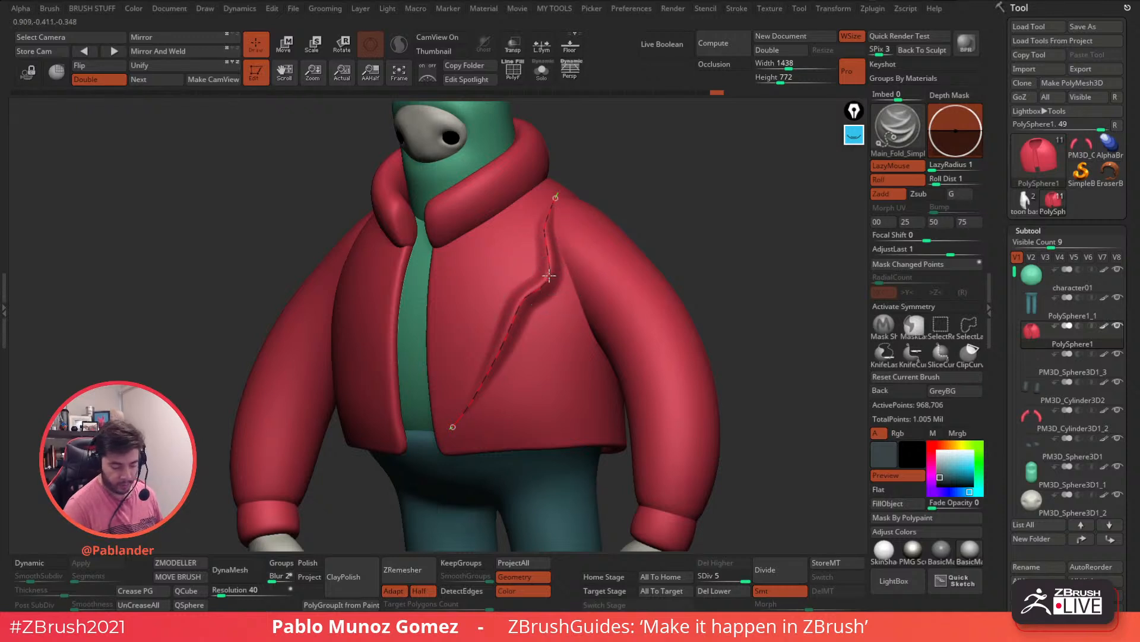
pyautogui.moveTo(549, 275); pyautogui.dragTo(549, 243)
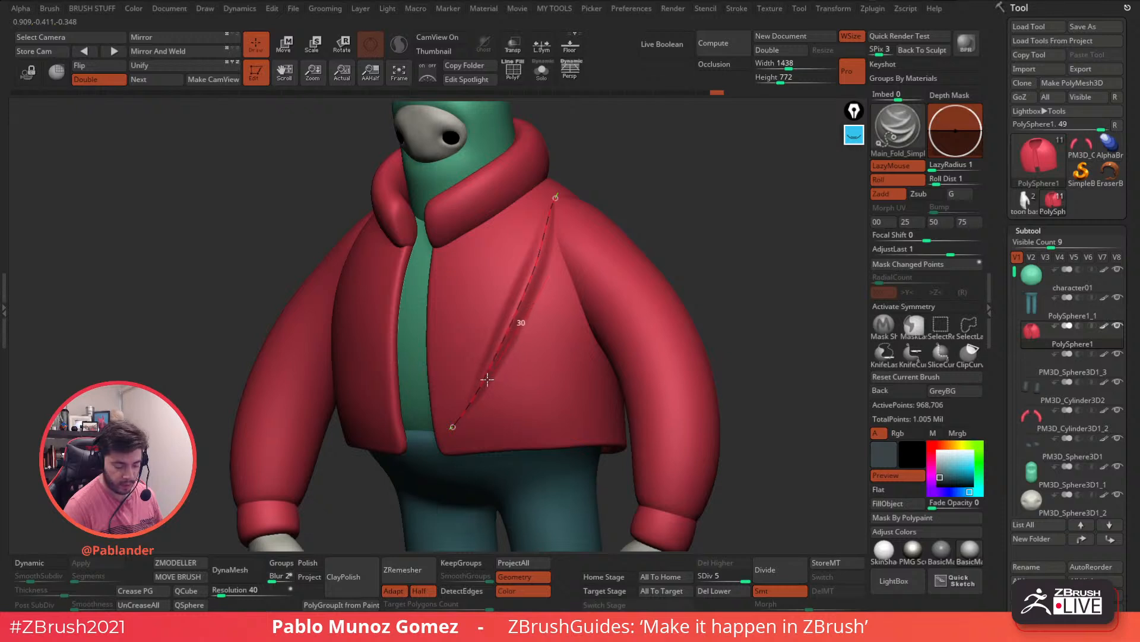
pyautogui.moveTo(677, 219); pyautogui.dragTo(700, 224)
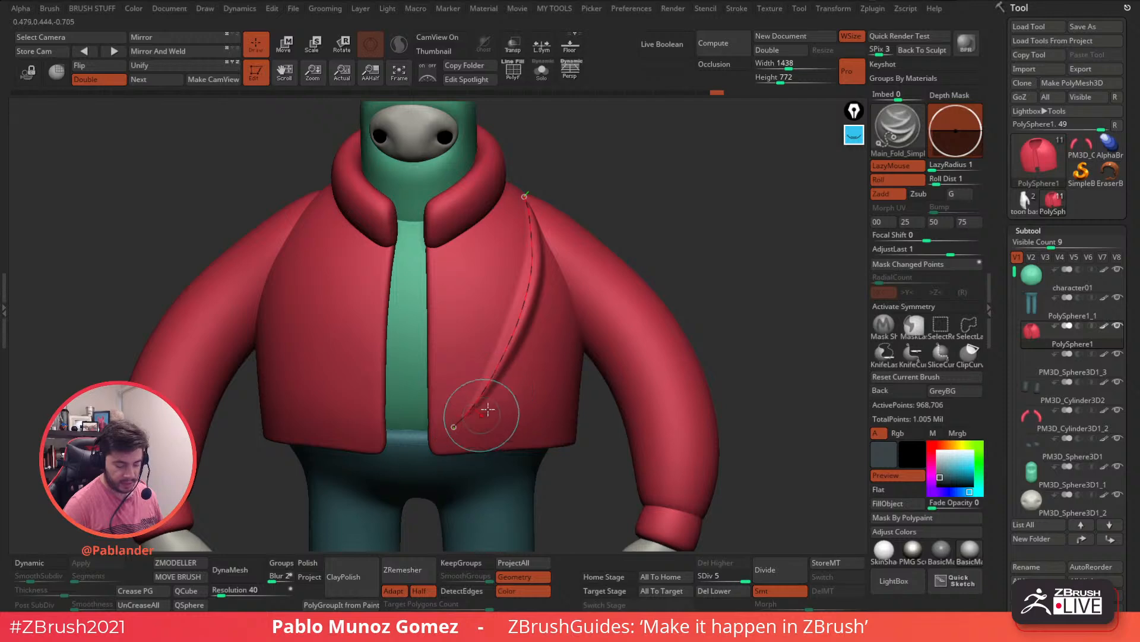
pyautogui.click(568, 338)
pyautogui.hotkey('ctrl', 'z')
# Step: Draw a short fold curve from the jacket's shoulder to the middle of the chest
pyautogui.moveTo(568, 336); pyautogui.dragTo(554, 272, button='right')
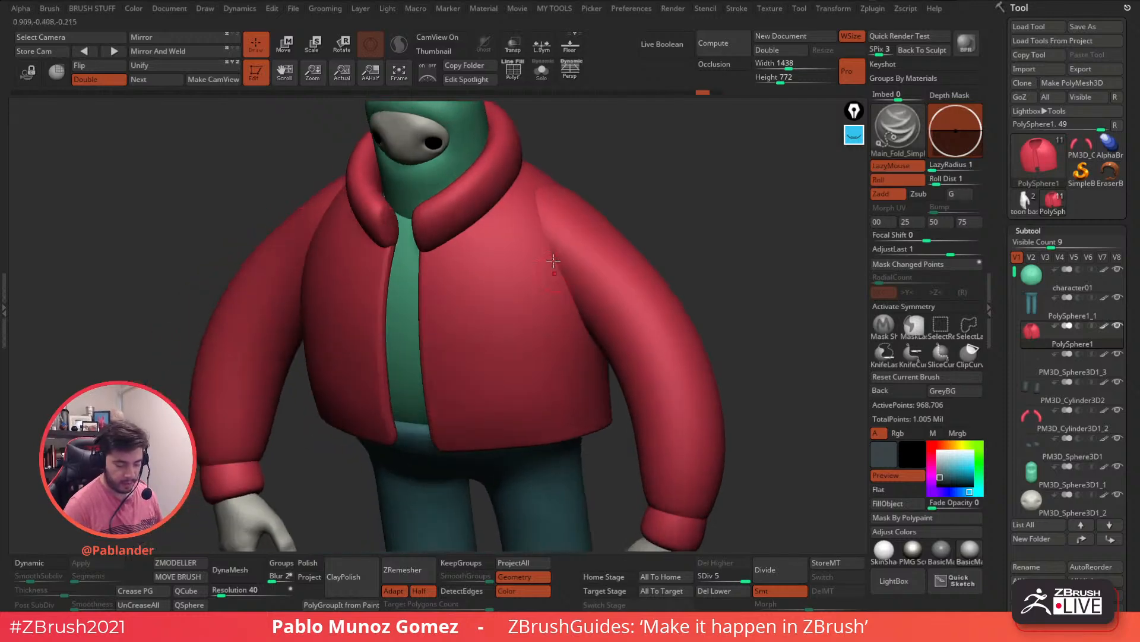
pyautogui.moveTo(527, 250)
pyautogui.mouseDown()
pyautogui.moveTo(509, 305)
pyautogui.moveTo(518, 318)
pyautogui.mouseUp()
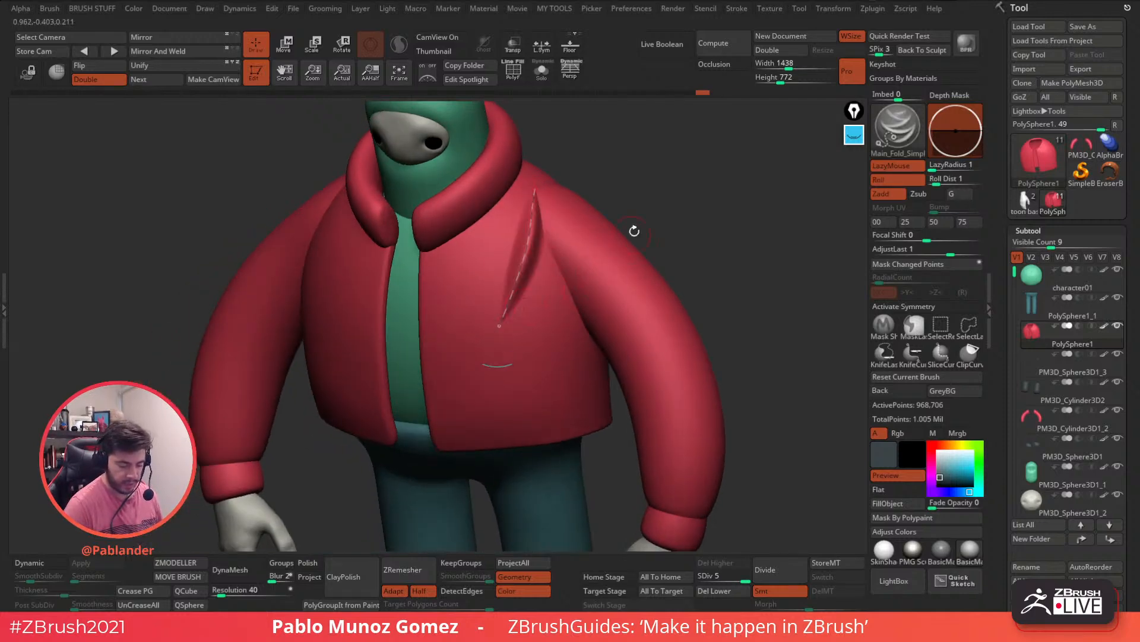
pyautogui.moveTo(624, 242); pyautogui.dragTo(636, 227, button='right')
pyautogui.moveTo(678, 227); pyautogui.dragTo(656, 191)
# Step: Try a larger Draw Size on the short chest fold by reapplying the brush along its curve
pyautogui.press('space')
pyautogui.click(512, 299)
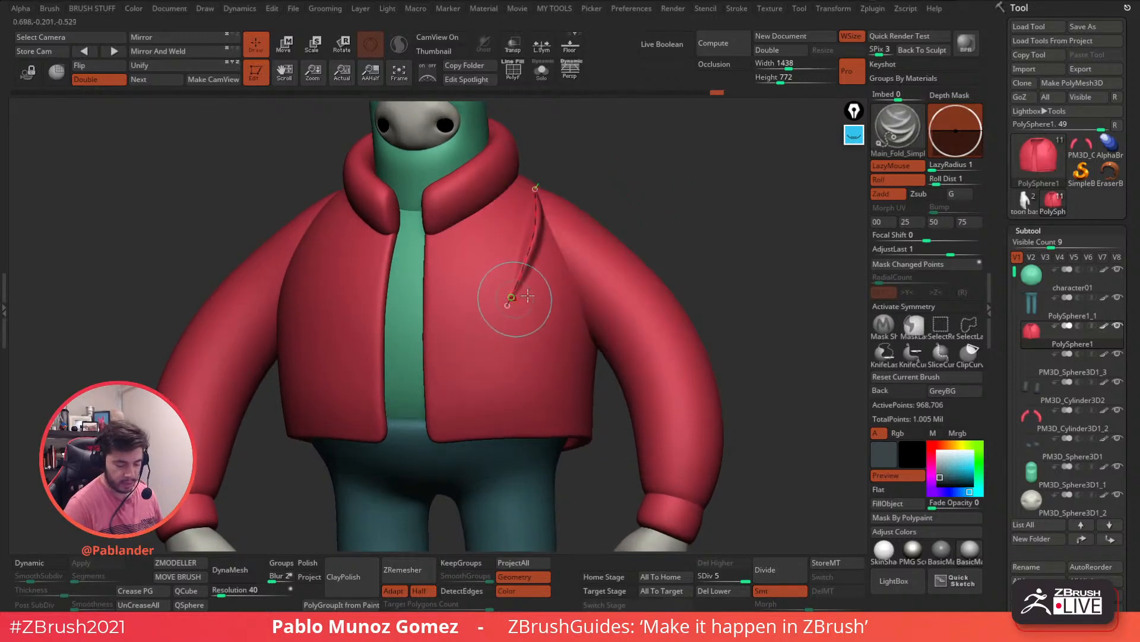
pyautogui.press('space')
pyautogui.moveTo(691, 229); pyautogui.dragTo(722, 243)
pyautogui.click(537, 237)
pyautogui.moveTo(727, 247); pyautogui.dragTo(712, 255)
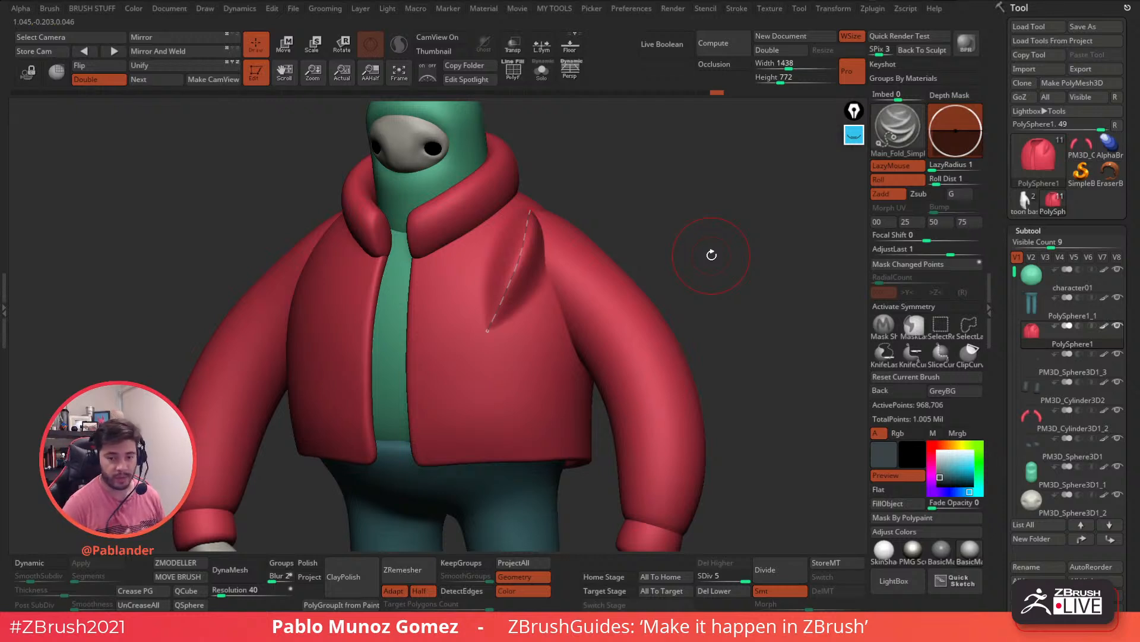
pyautogui.moveTo(534, 308); pyautogui.dragTo(567, 302, button='right')
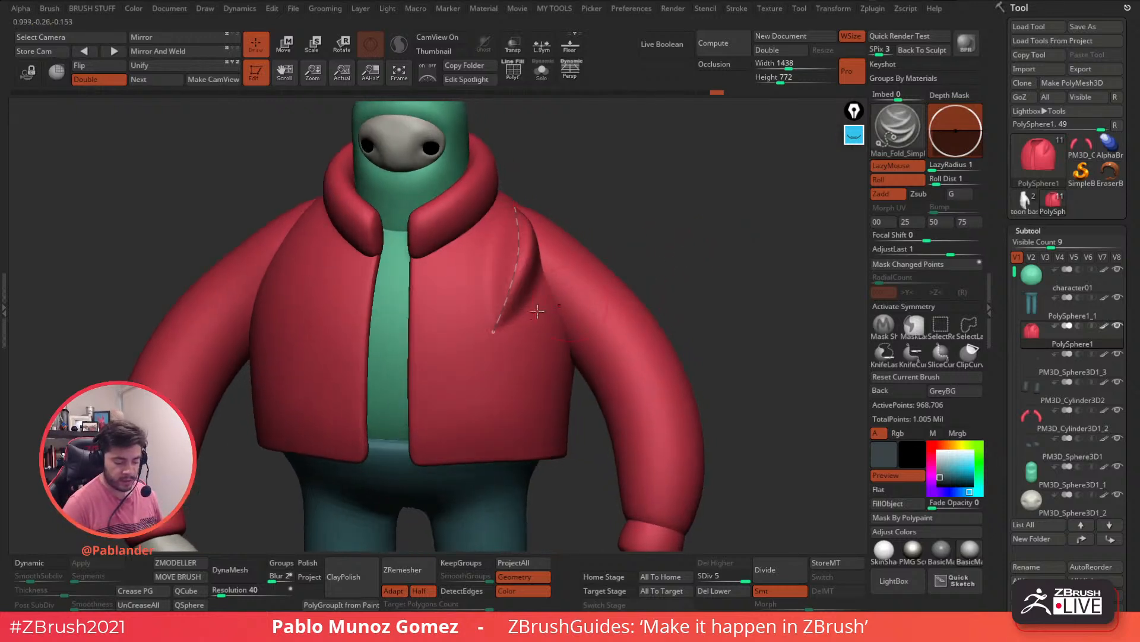
# Step: Reduce the Draw Size and reapply the brush along the curve for a narrower chest fold
pyautogui.press('space')
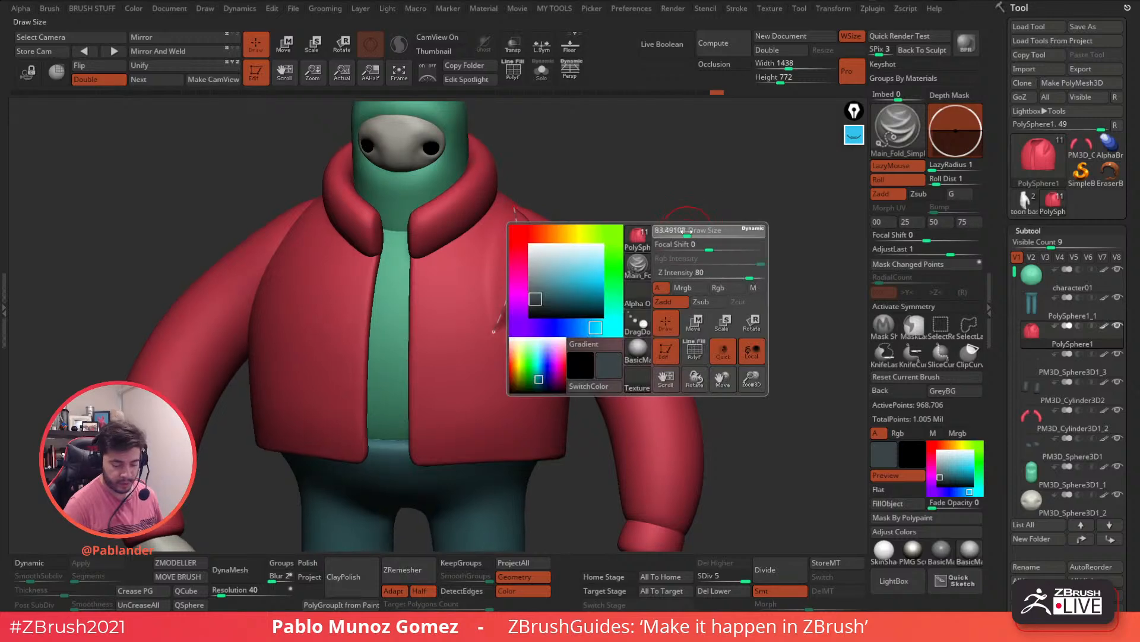
pyautogui.click(516, 269)
pyautogui.moveTo(663, 262); pyautogui.dragTo(679, 200, button='right')
pyautogui.press('space')
pyautogui.click(552, 247)
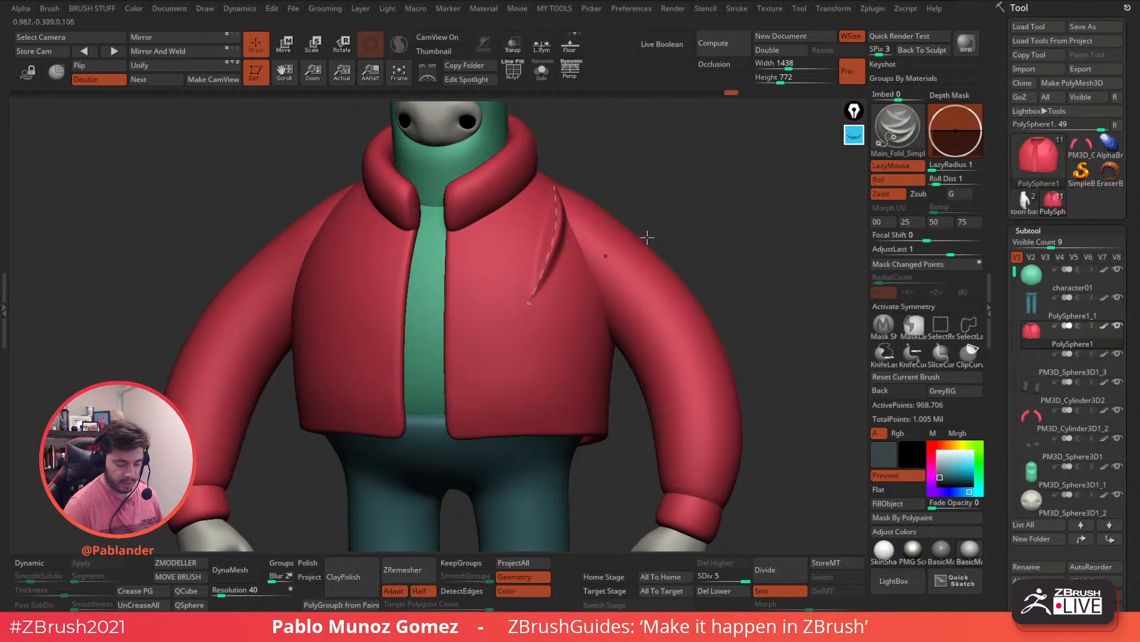
# Step: Extend the fold curve from the chest to the jacket's lower front edge and drop the curve, keeping the sculpted fold
pyautogui.moveTo(526, 310); pyautogui.dragTo(469, 417)
pyautogui.moveTo(722, 217); pyautogui.dragTo(705, 220)
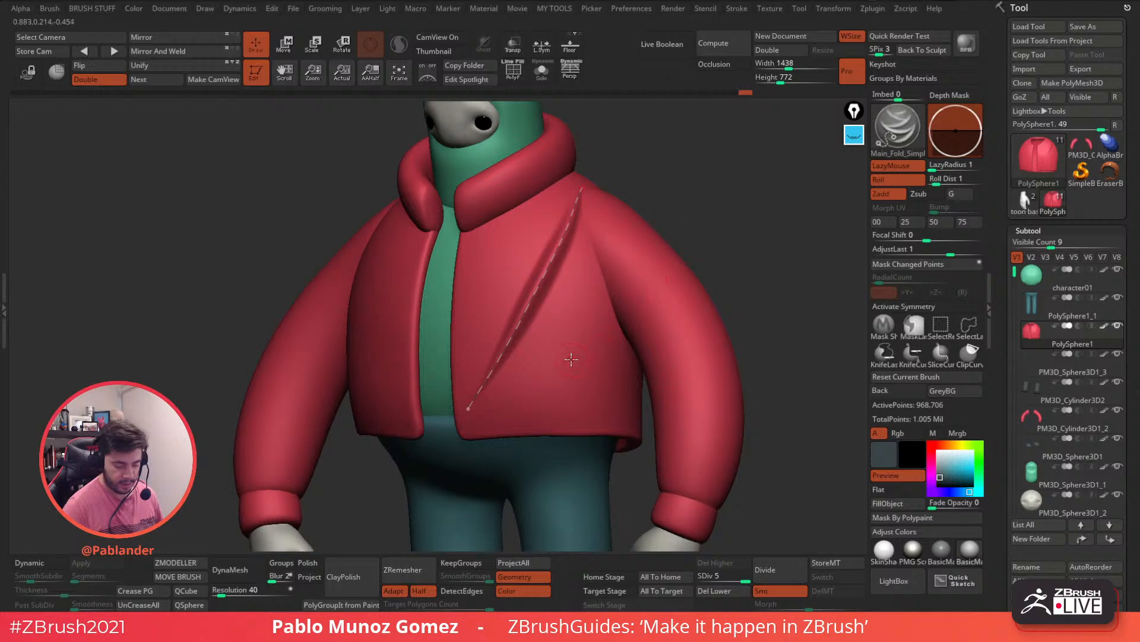
pyautogui.keyDown('shift'); pyautogui.moveTo(591, 388); pyautogui.dragTo(611, 394, button='right'); pyautogui.keyUp('shift')
pyautogui.click(579, 409)
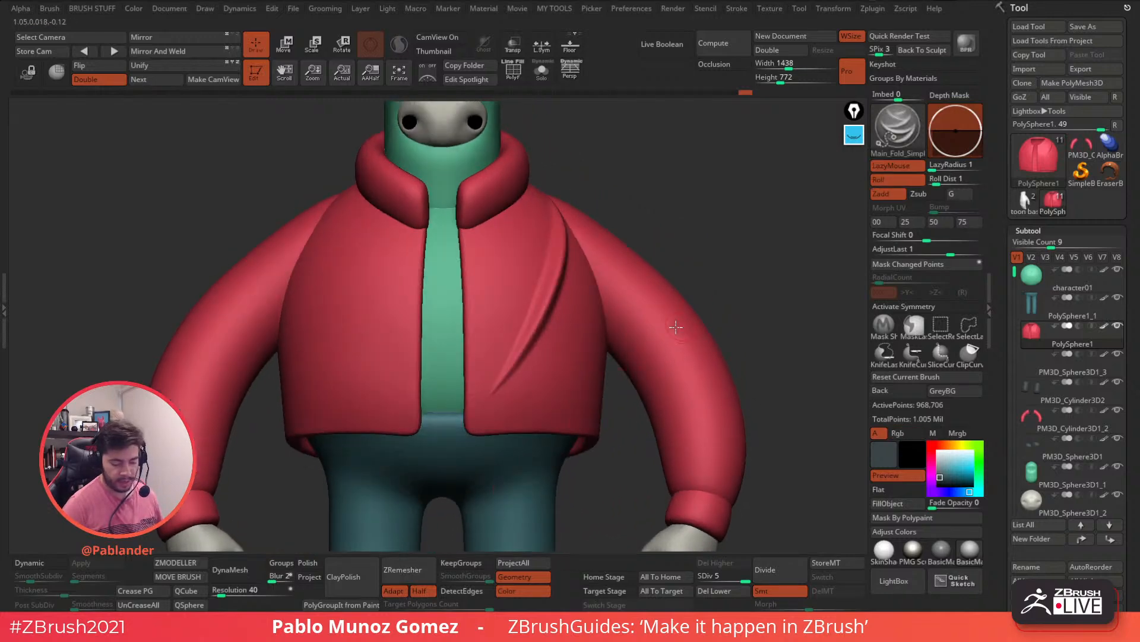
# Step: Draw a second fold curve from the shoulder down the side of the jacket's left front, extend it toward the hem, and apply the fold
pyautogui.moveTo(681, 326); pyautogui.dragTo(607, 359, button='right')
pyautogui.moveTo(579, 215); pyautogui.dragTo(561, 398)
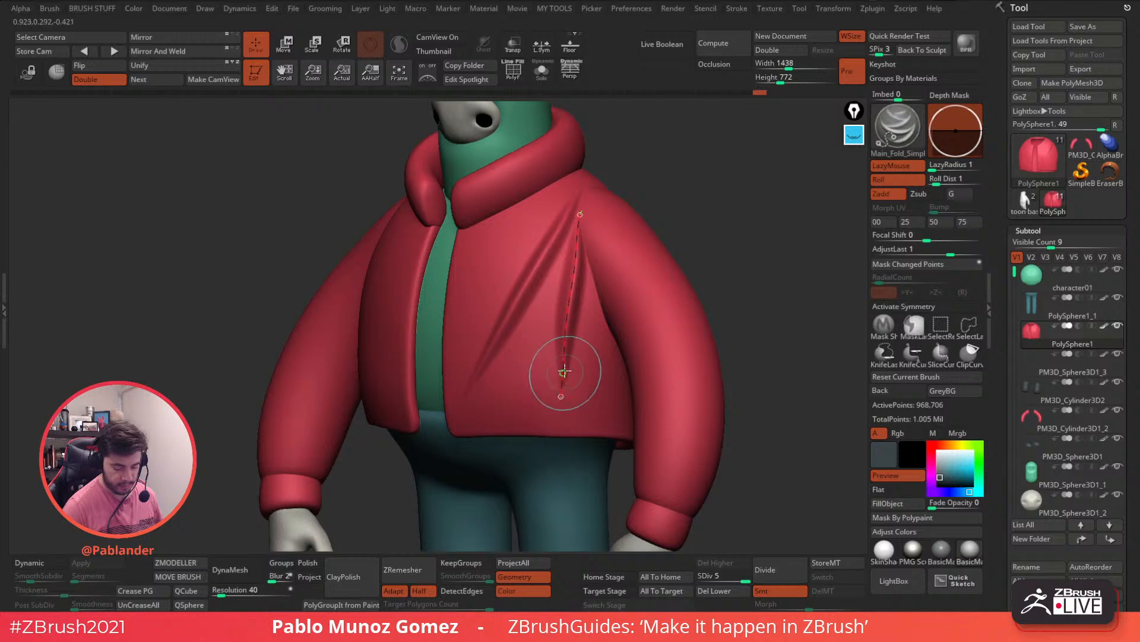
pyautogui.moveTo(663, 231); pyautogui.dragTo(726, 211, button='right')
pyautogui.moveTo(560, 395); pyautogui.dragTo(552, 423)
pyautogui.moveTo(647, 338); pyautogui.dragTo(616, 326, button='right')
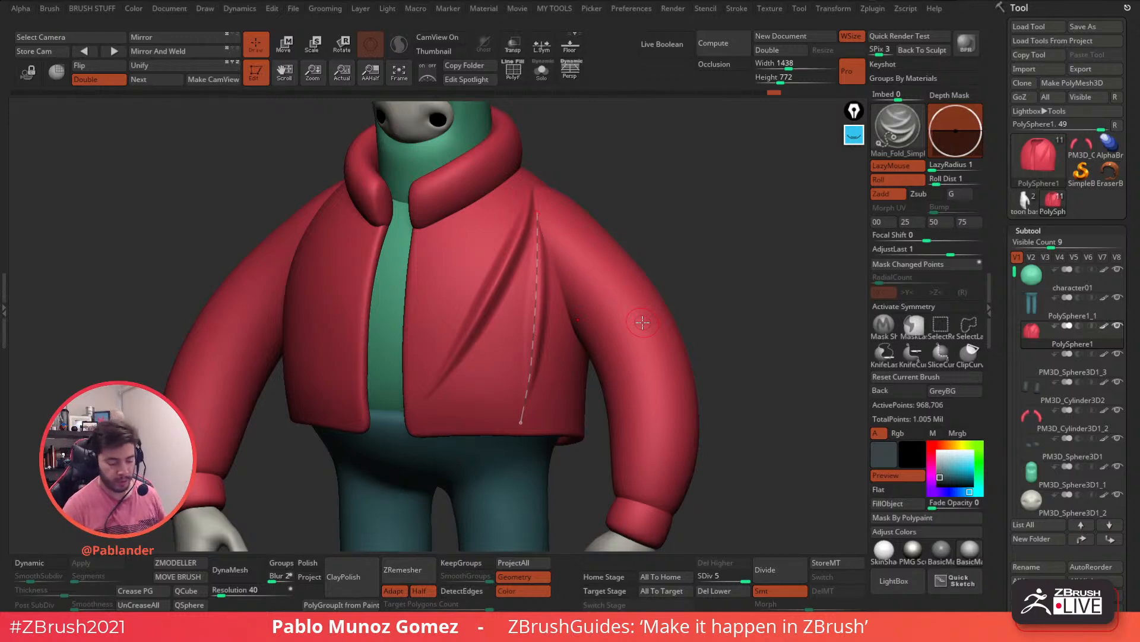
pyautogui.click(610, 288)
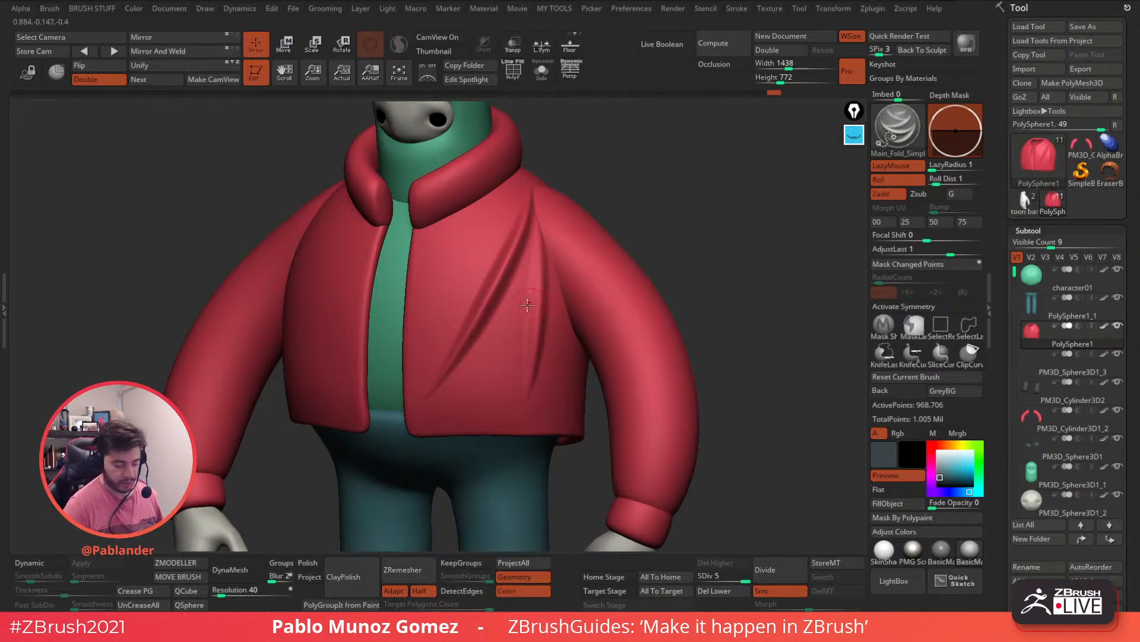
# Step: Draw a third fold curve from the shoulder between the two chest folds and bend it into a sagging arc
pyautogui.moveTo(531, 304); pyautogui.dragTo(527, 291, button='right')
pyautogui.moveTo(538, 216)
pyautogui.keyDown('ctrl'); pyautogui.mouseDown(button='right')
pyautogui.moveTo(530, 273)
pyautogui.moveTo(549, 246)
pyautogui.mouseUp(button='right'); pyautogui.keyUp('ctrl')
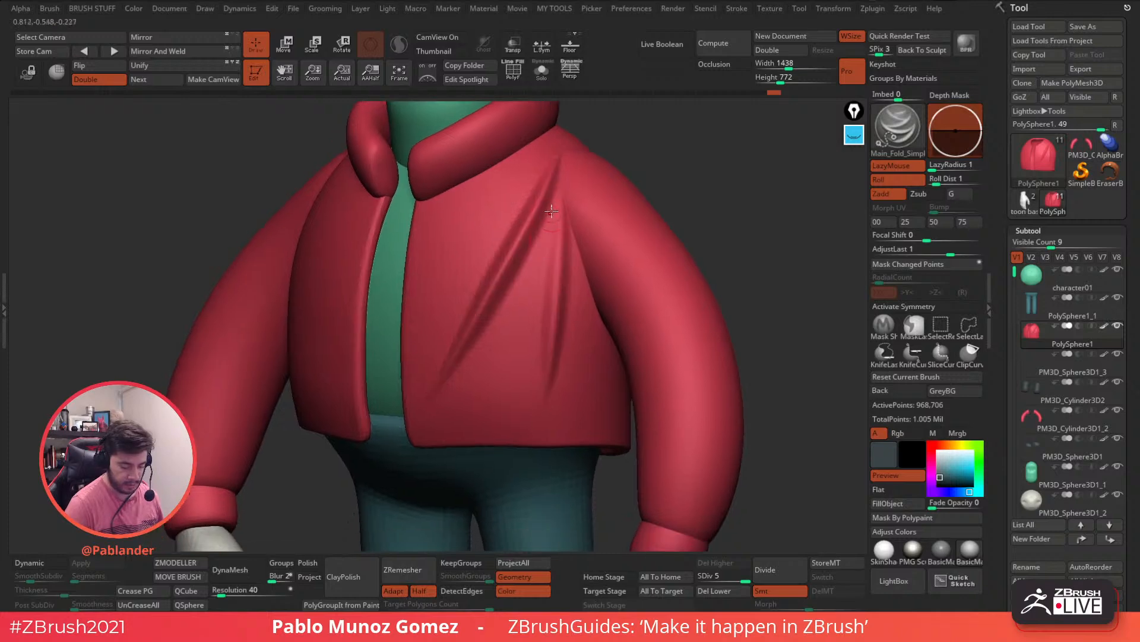
pyautogui.moveTo(555, 198)
pyautogui.mouseDown()
pyautogui.moveTo(533, 275)
pyautogui.moveTo(461, 372)
pyautogui.mouseUp()
pyautogui.moveTo(733, 256); pyautogui.dragTo(751, 258, button='right')
pyautogui.keyDown('ctrl'); pyautogui.moveTo(576, 268); pyautogui.dragTo(635, 300, button='right'); pyautogui.keyUp('ctrl')
pyautogui.moveTo(574, 320); pyautogui.dragTo(570, 326)
pyautogui.moveTo(593, 269); pyautogui.dragTo(576, 283)
pyautogui.moveTo(658, 319); pyautogui.dragTo(682, 253, button='right')
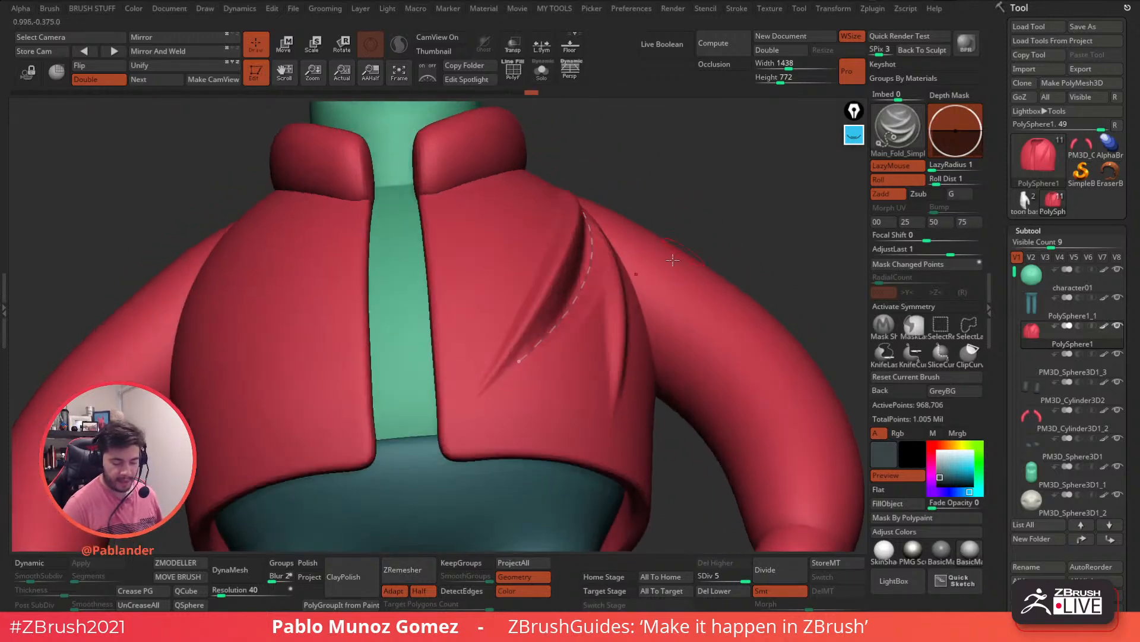
# Step: Adjust the Draw Size and reapply the brush along the curved middle fold
pyautogui.moveTo(681, 302); pyautogui.dragTo(617, 301, button='right')
pyautogui.moveTo(676, 251); pyautogui.dragTo(681, 264, button='right')
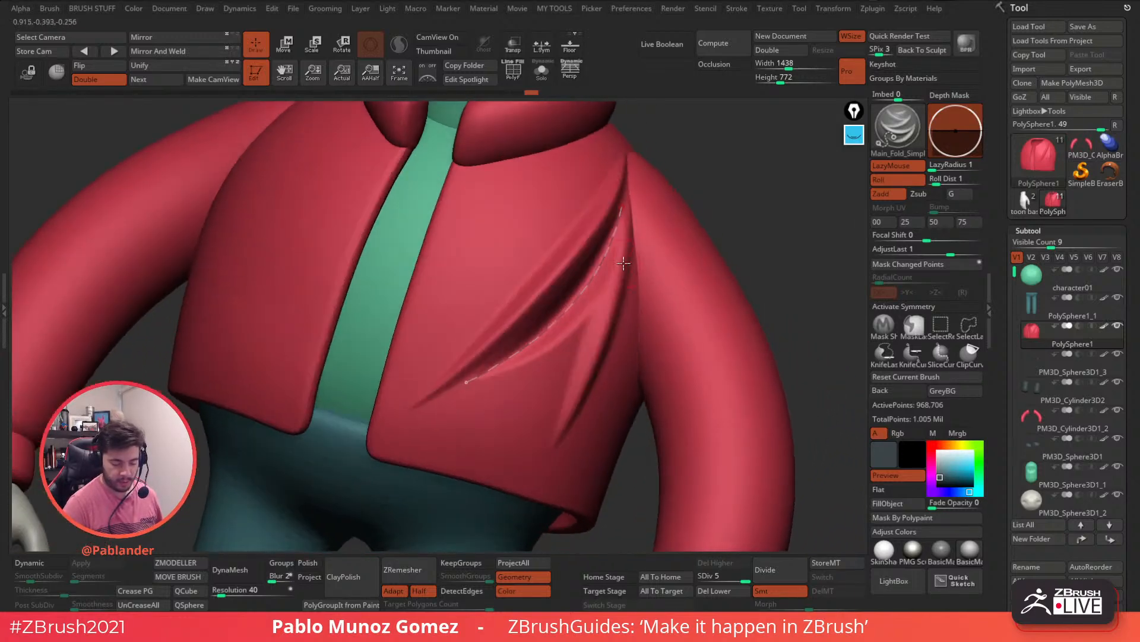
pyautogui.moveTo(767, 223); pyautogui.dragTo(679, 281, button='right')
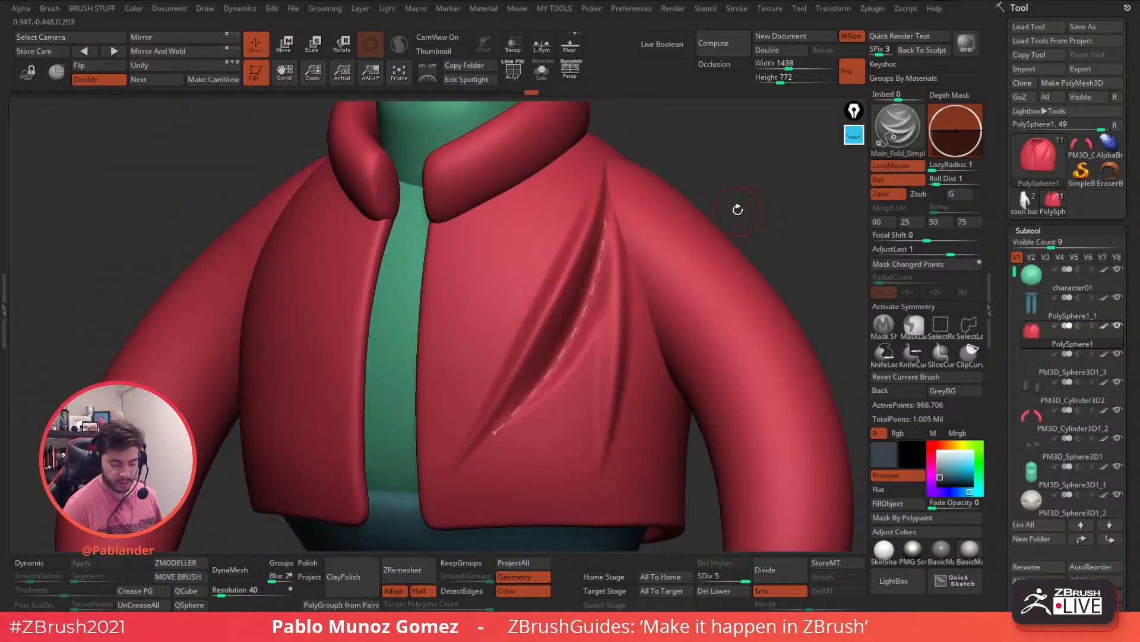
pyautogui.rightClick(738, 208)
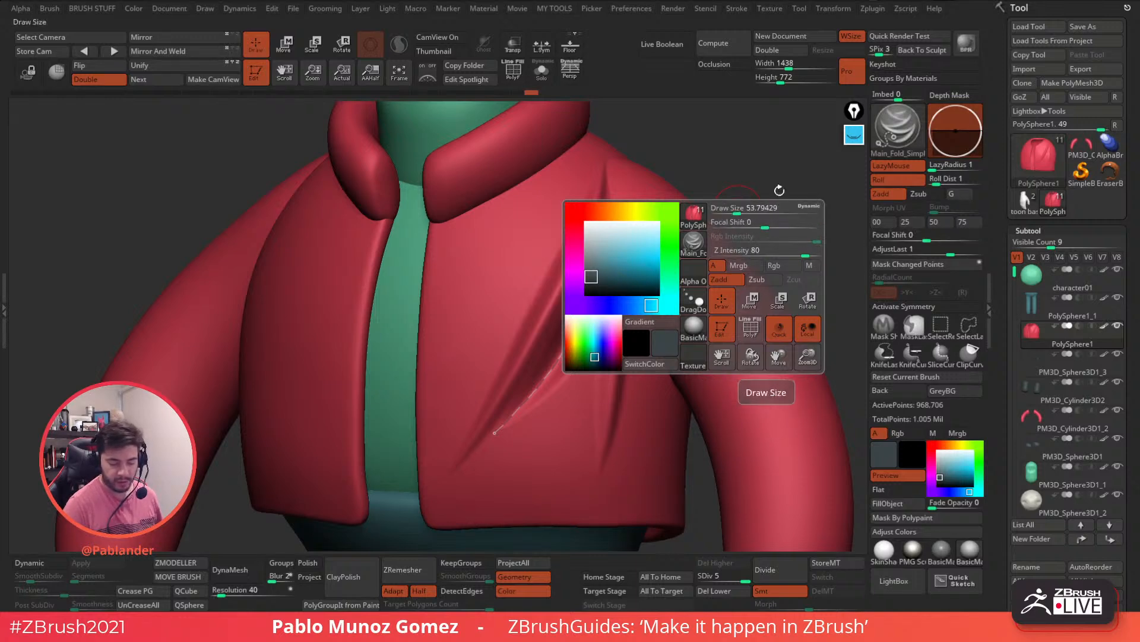
pyautogui.rightClick(767, 196)
pyautogui.moveTo(769, 200); pyautogui.dragTo(765, 200)
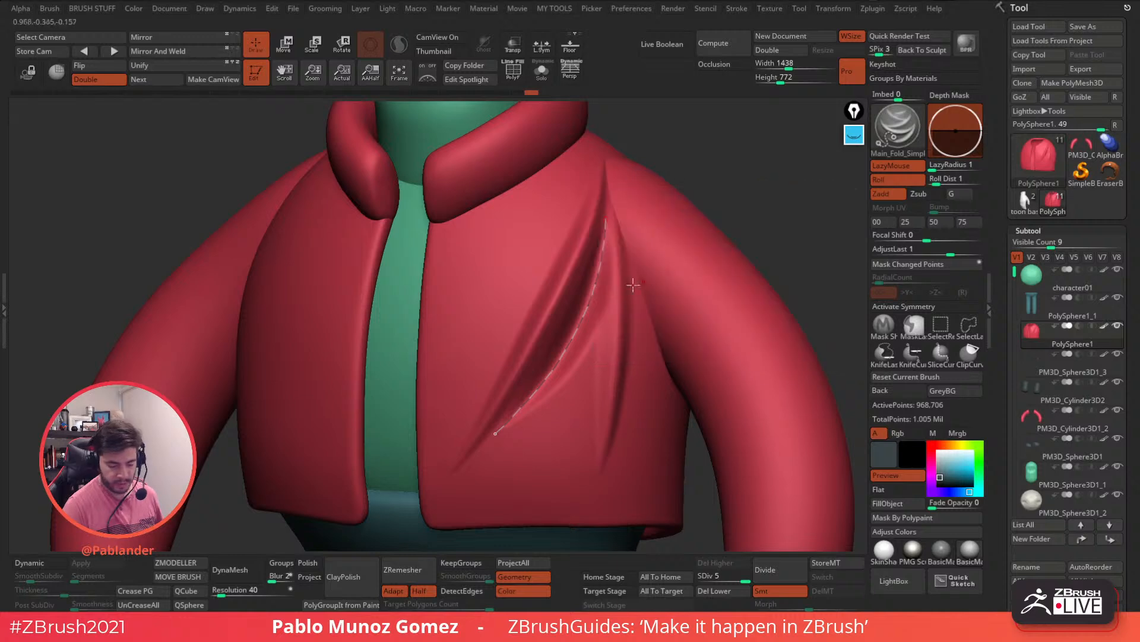
pyautogui.click(593, 292)
pyautogui.keyDown('alt'); pyautogui.click(594, 293); pyautogui.keyUp('alt')
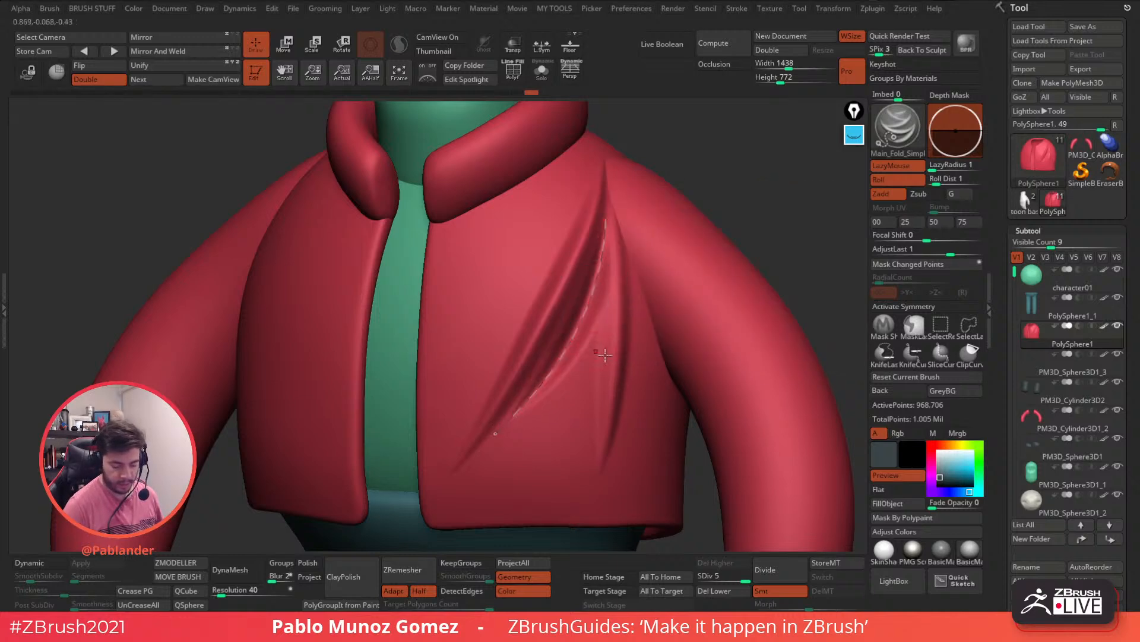
# Step: Try another Draw Size on the curved middle fold by updating the stroke along its curve
pyautogui.press('space')
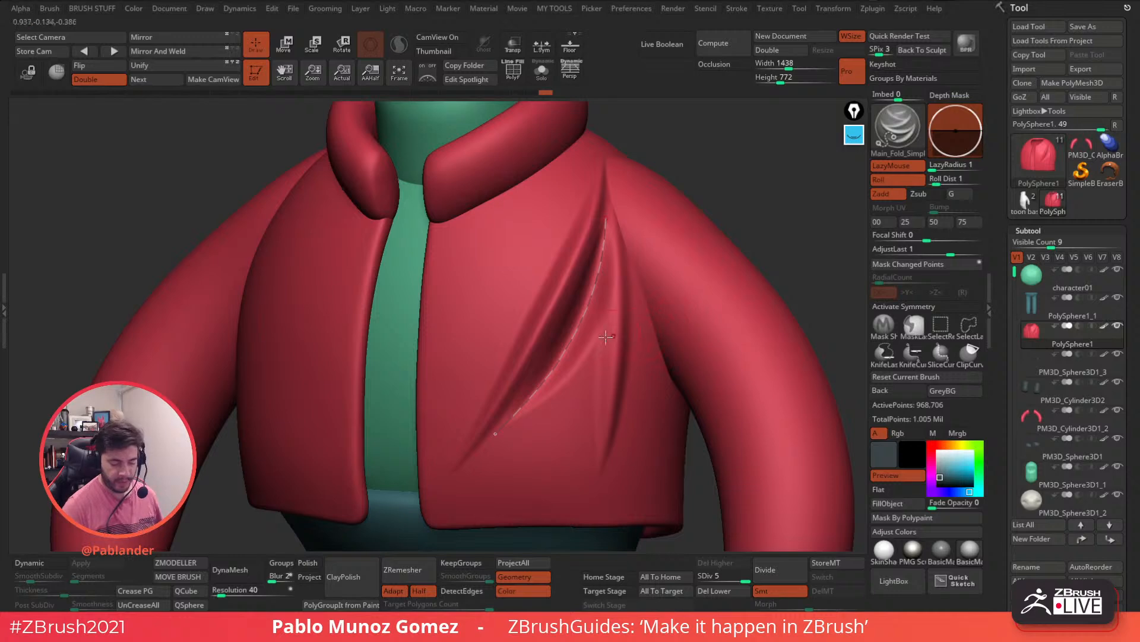
pyautogui.moveTo(647, 297); pyautogui.dragTo(626, 282, button='right')
pyautogui.click(596, 293)
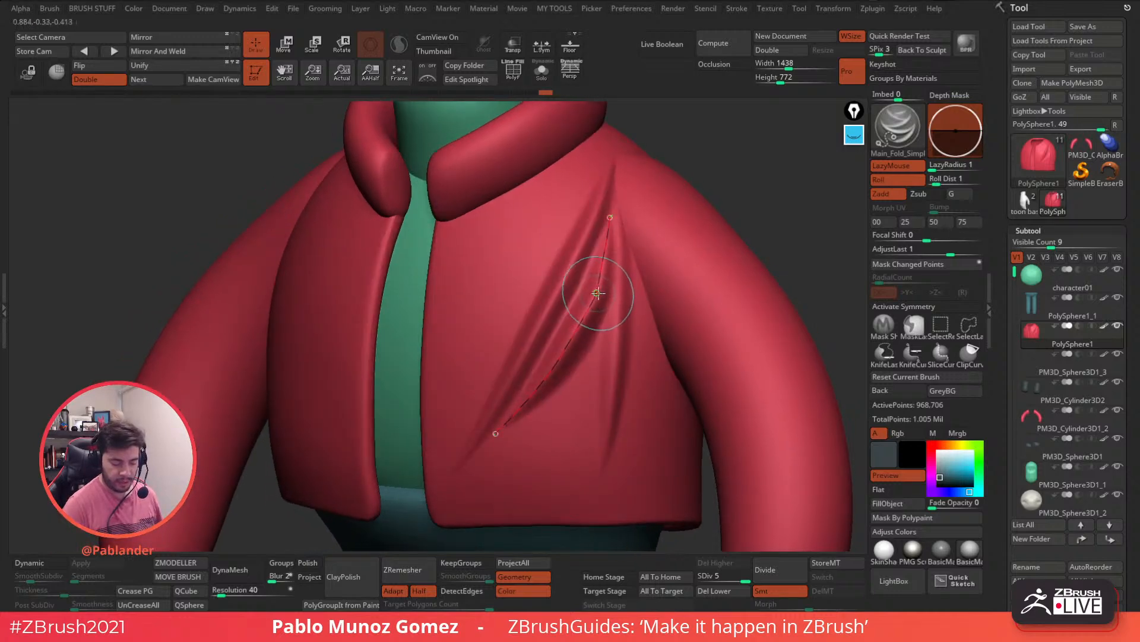
pyautogui.click(597, 296)
pyautogui.keyDown('alt'); pyautogui.moveTo(705, 268); pyautogui.dragTo(732, 226, button='right'); pyautogui.keyUp('alt')
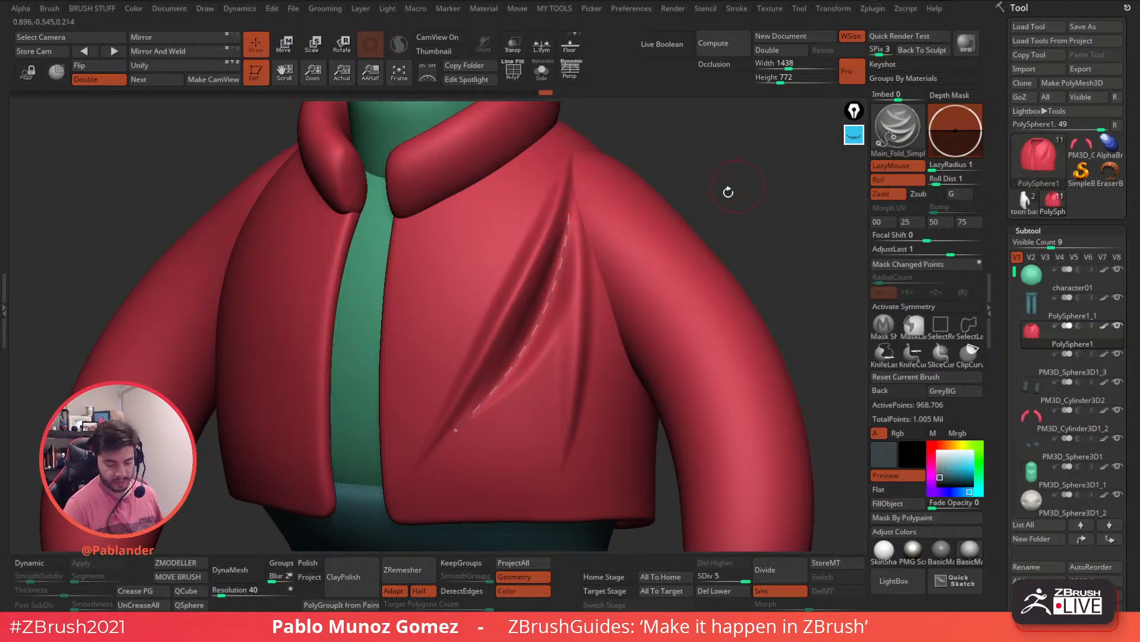
# Step: Extend the middle fold curve's upper end toward the shoulder and reapply the brush along it
pyautogui.moveTo(580, 201); pyautogui.dragTo(541, 221, button='right')
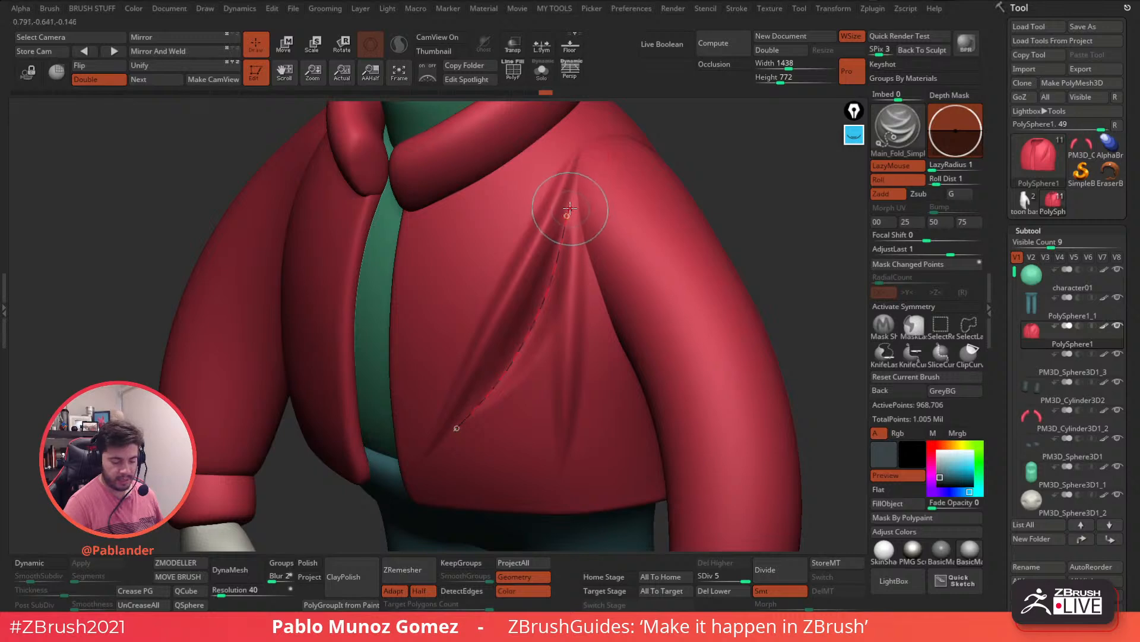
pyautogui.moveTo(572, 184); pyautogui.dragTo(574, 182)
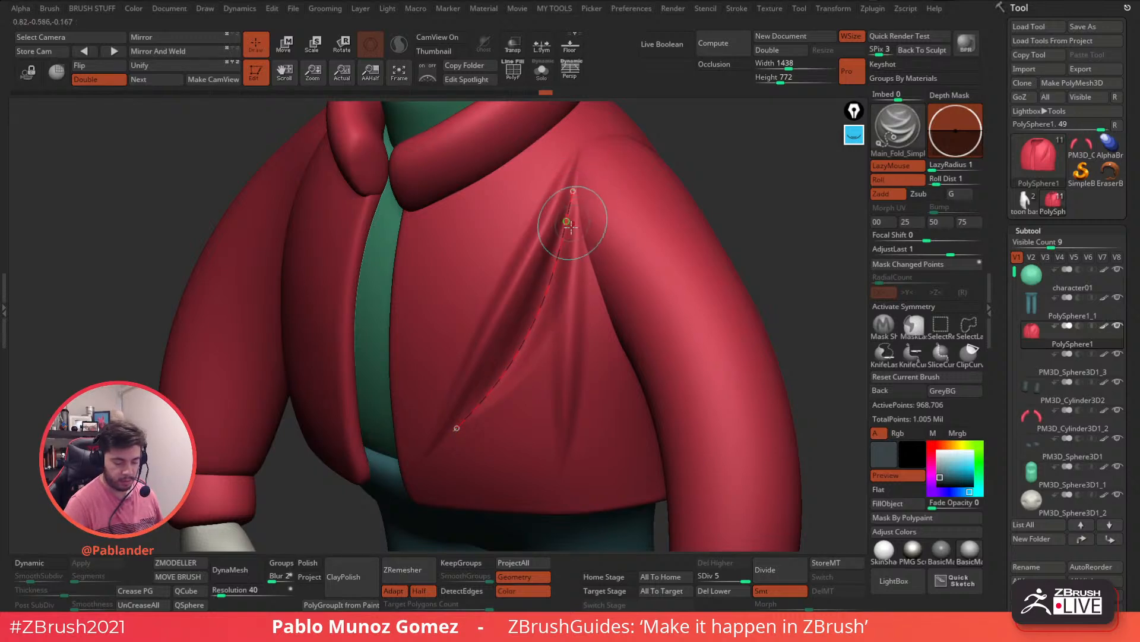
pyautogui.moveTo(578, 215); pyautogui.dragTo(586, 185, button='right')
pyautogui.moveTo(614, 324); pyautogui.dragTo(644, 323, button='right')
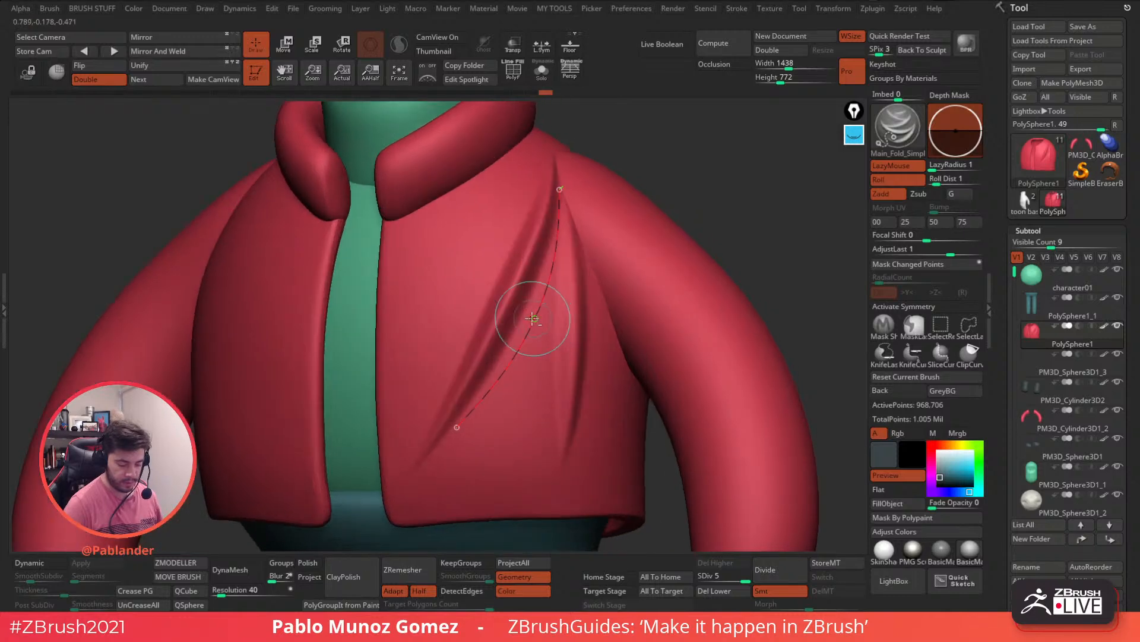
pyautogui.click(536, 319)
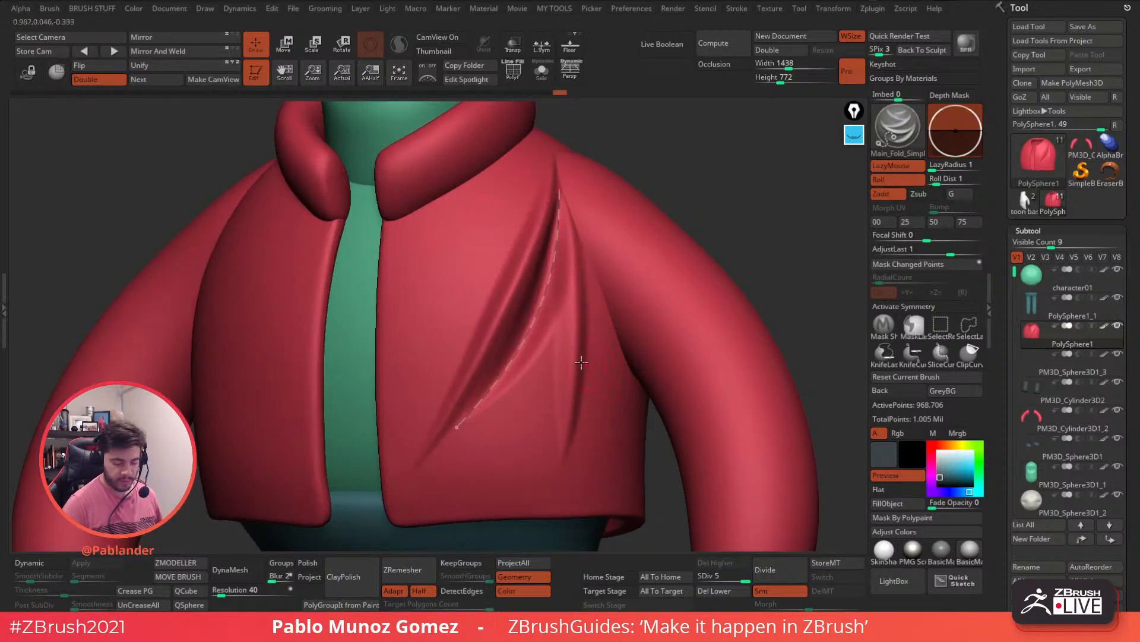
# Step: Refine the middle fold by reshaping and reapplying its curve, undoing an unwanted change, and dropping the curve
pyautogui.click(546, 285)
pyautogui.moveTo(546, 288)
pyautogui.mouseDown()
pyautogui.moveTo(549, 278)
pyautogui.moveTo(529, 318)
pyautogui.moveTo(549, 267)
pyautogui.mouseUp()
pyautogui.hotkey('ctrl', 'z')
pyautogui.click(540, 285)
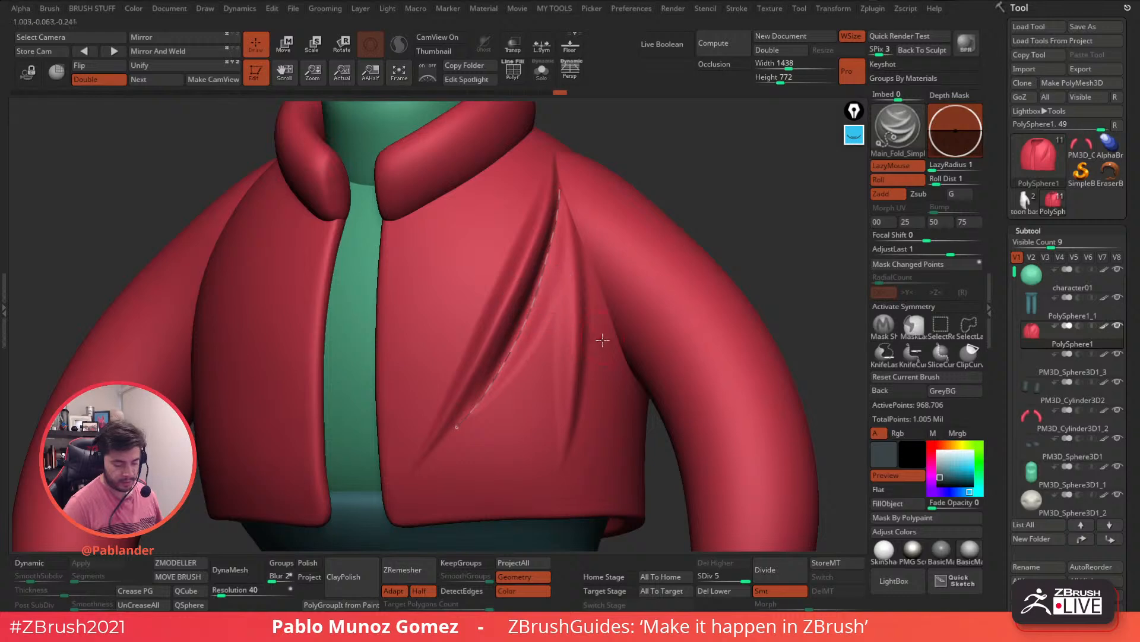
pyautogui.click(528, 304)
pyautogui.click(544, 310)
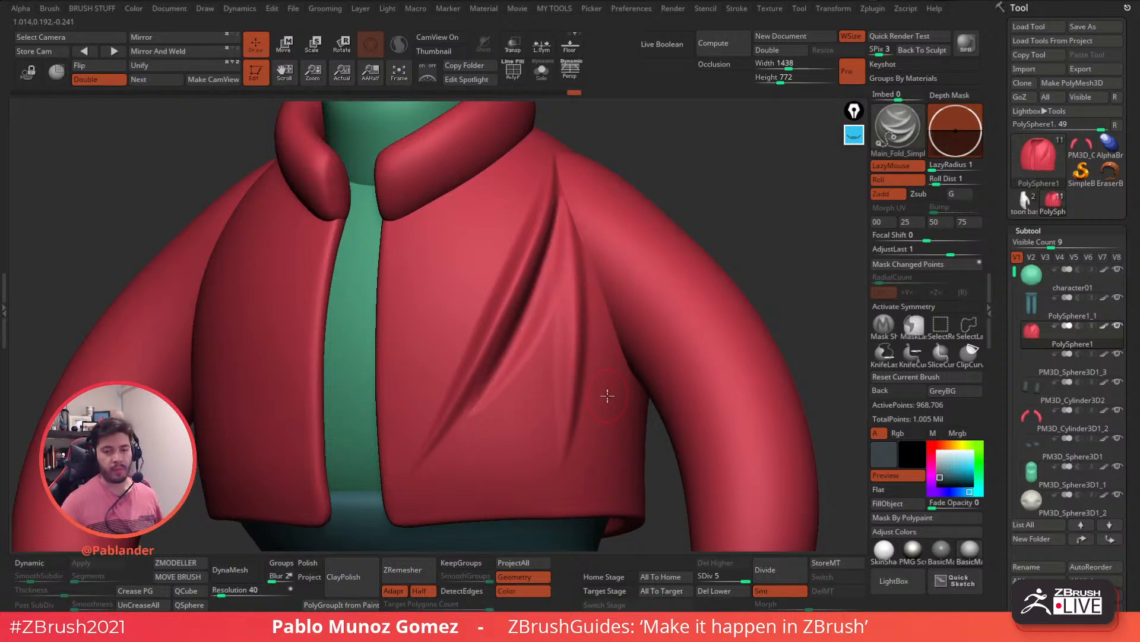
# Step: Draw a short fold curve in the gap between the middle fold and the side fold
pyautogui.moveTo(547, 324); pyautogui.dragTo(585, 346, button='right')
pyautogui.moveTo(585, 346)
pyautogui.keyDown('ctrl'); pyautogui.mouseDown(button='right')
pyautogui.moveTo(576, 349)
pyautogui.moveTo(611, 328)
pyautogui.moveTo(598, 358)
pyautogui.mouseUp(button='right'); pyautogui.keyUp('ctrl')
pyautogui.rightClick(610, 330)
pyautogui.moveTo(618, 272)
pyautogui.mouseDown()
pyautogui.moveTo(569, 365)
pyautogui.moveTo(551, 372)
pyautogui.mouseUp()
pyautogui.moveTo(551, 372); pyautogui.dragTo(710, 253, button='right')
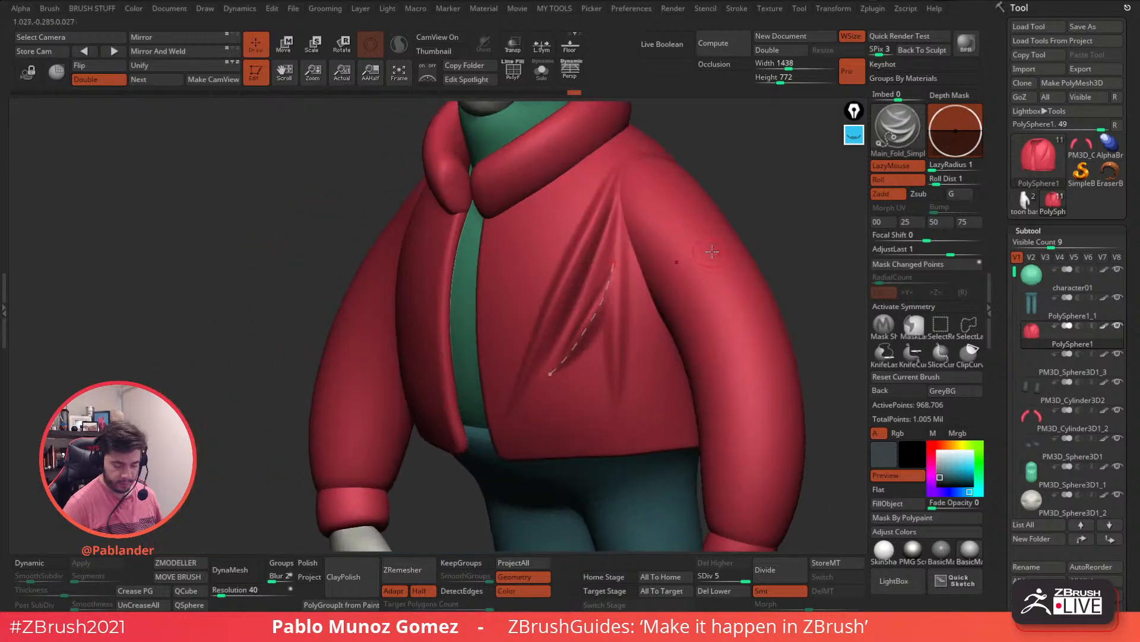
# Step: Extend both ends of the short fold curve toward the armpit and the lower front edge, then drop the curve
pyautogui.rightClick(671, 326)
pyautogui.keyDown('shift'); pyautogui.moveTo(671, 327); pyautogui.dragTo(667, 260, button='right'); pyautogui.keyUp('shift')
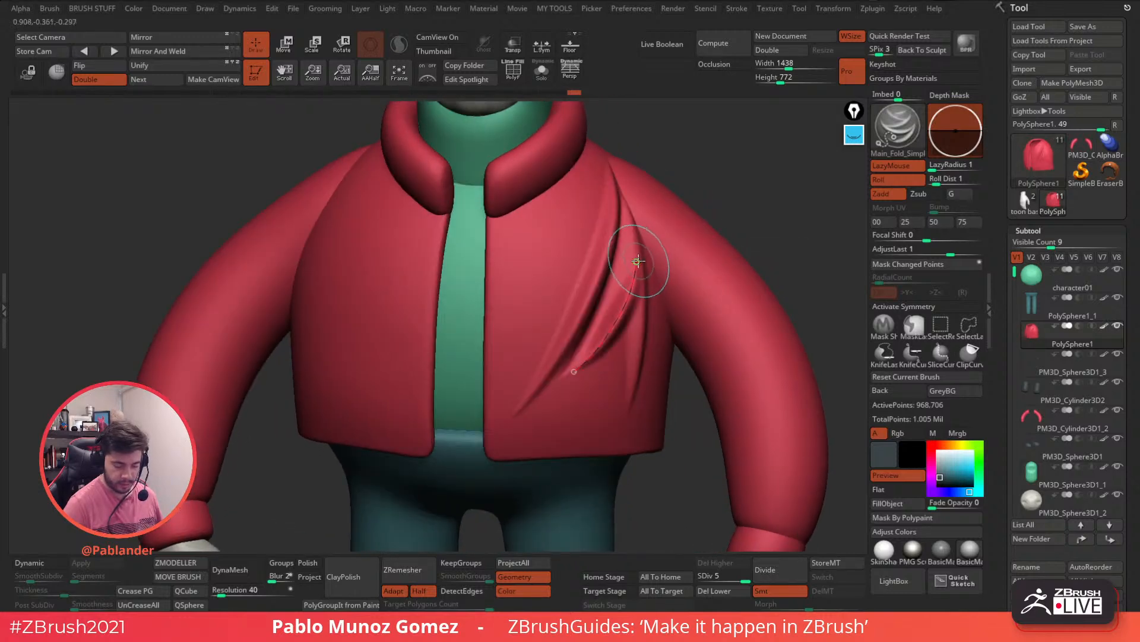
pyautogui.moveTo(640, 249); pyautogui.dragTo(639, 245)
pyautogui.moveTo(574, 371); pyautogui.dragTo(536, 403)
pyautogui.rightClick(684, 329)
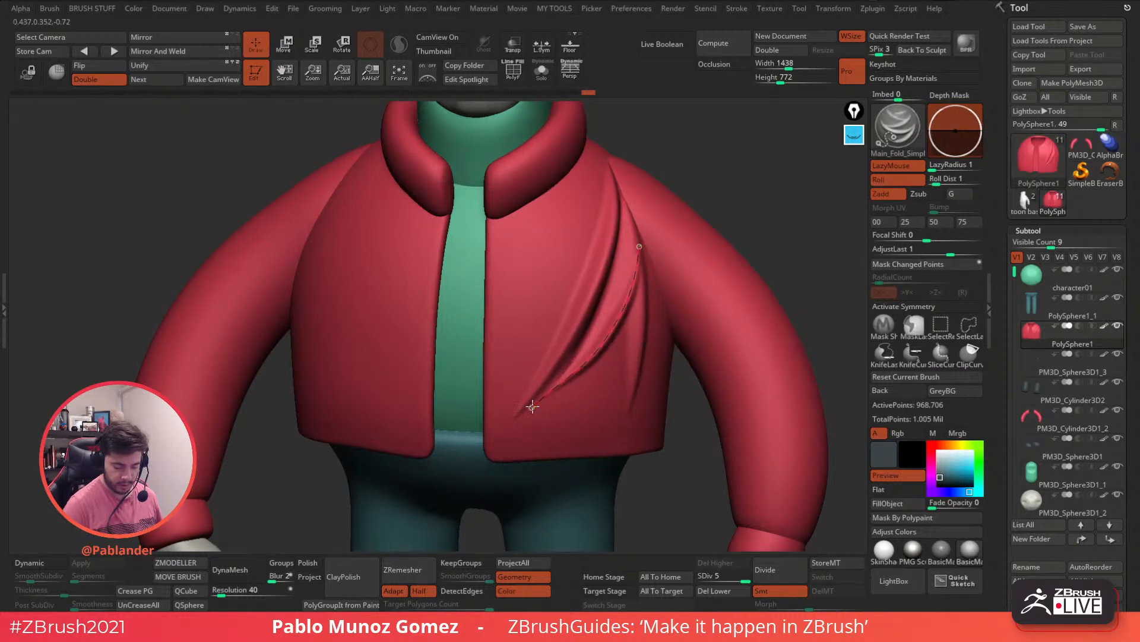
pyautogui.moveTo(661, 304)
pyautogui.mouseDown(button='right')
pyautogui.moveTo(637, 272)
pyautogui.moveTo(679, 297)
pyautogui.mouseUp(button='right')
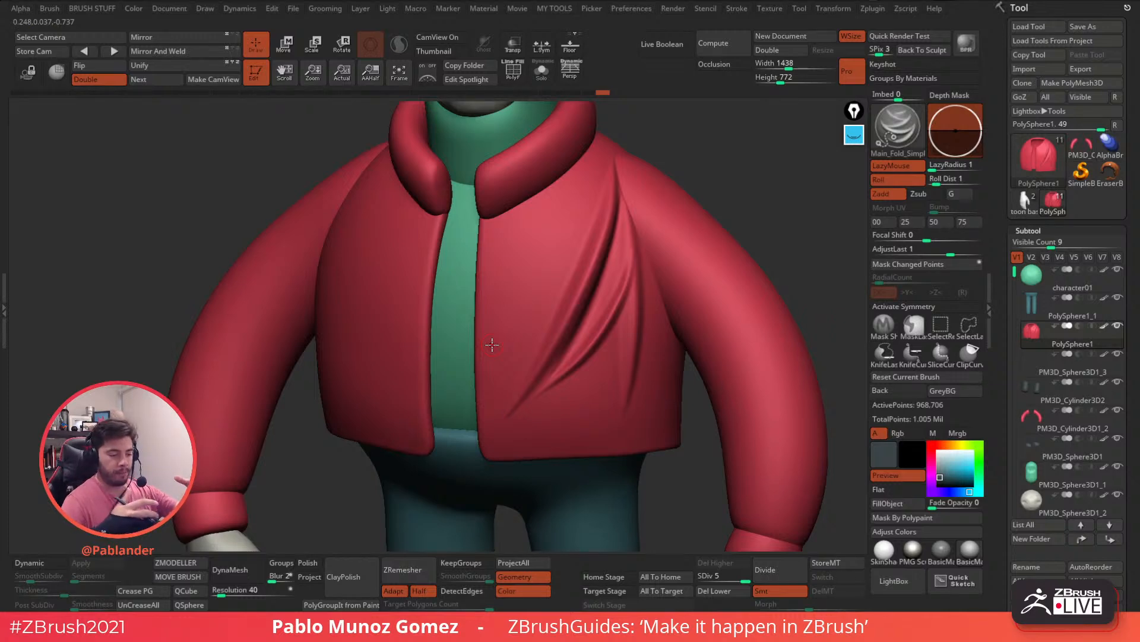
# Step: Smooth the lower ends and transitions of the chest folds so they fade into the jacket surface
pyautogui.rightClick(631, 267)
pyautogui.moveTo(633, 270)
pyautogui.keyDown('alt'); pyautogui.mouseDown(button='right')
pyautogui.moveTo(637, 286)
pyautogui.moveTo(629, 275)
pyautogui.moveTo(691, 237)
pyautogui.mouseUp(button='right'); pyautogui.keyUp('alt')
pyautogui.moveTo(615, 300)
pyautogui.mouseDown(button='right')
pyautogui.moveTo(645, 278)
pyautogui.moveTo(617, 300)
pyautogui.mouseUp(button='right')
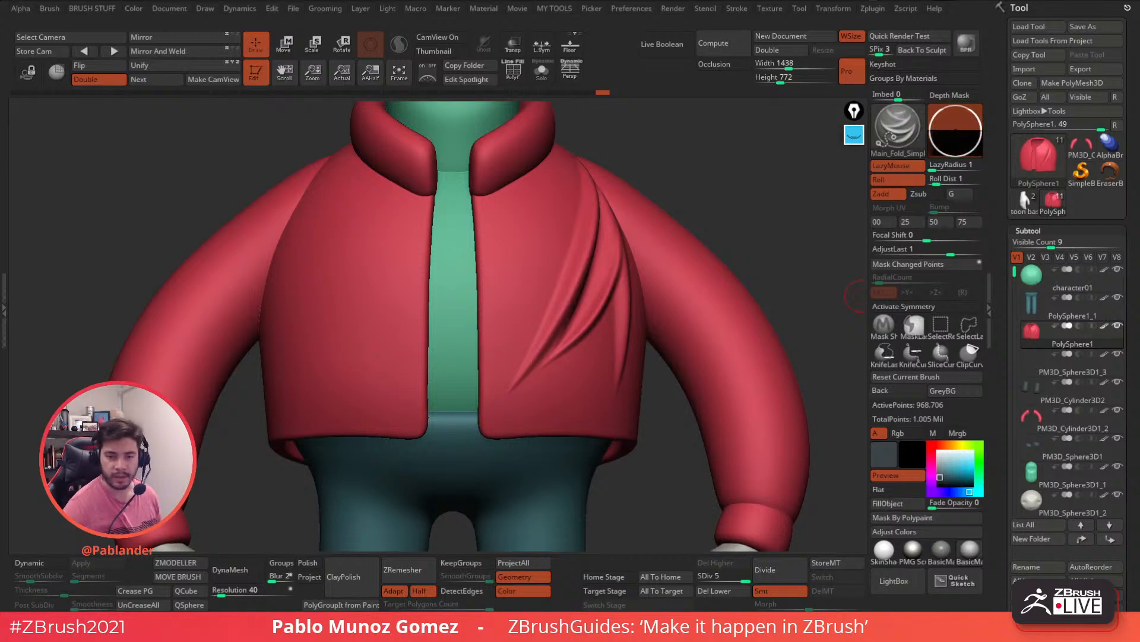
pyautogui.moveTo(680, 189)
pyautogui.mouseDown()
pyautogui.moveTo(679, 261)
pyautogui.moveTo(640, 274)
pyautogui.mouseUp()
pyautogui.press('space')
pyautogui.keyDown('shift'); pyautogui.moveTo(534, 382); pyautogui.dragTo(501, 448); pyautogui.keyUp('shift')
pyautogui.moveTo(549, 380)
pyautogui.mouseDown(button='right')
pyautogui.moveTo(553, 320)
pyautogui.moveTo(562, 316)
pyautogui.moveTo(563, 331)
pyautogui.mouseUp(button='right')
pyautogui.keyDown('shift'); pyautogui.moveTo(526, 348); pyautogui.dragTo(488, 366); pyautogui.keyUp('shift')
pyautogui.keyDown('shift'); pyautogui.moveTo(556, 296); pyautogui.dragTo(554, 313); pyautogui.keyUp('shift')
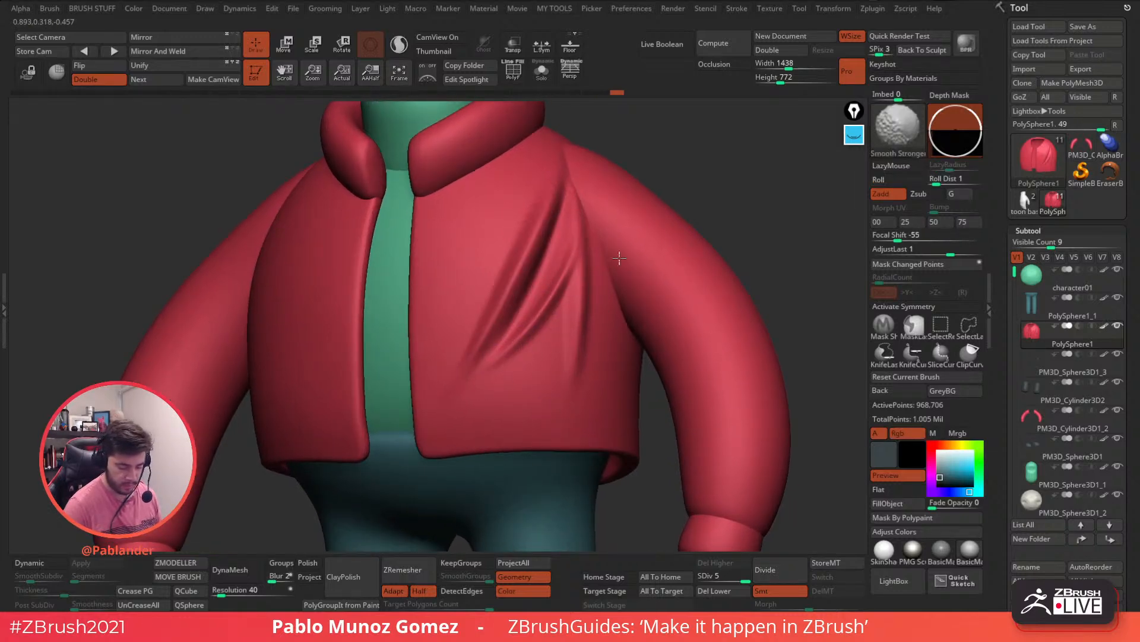
pyautogui.moveTo(591, 300); pyautogui.dragTo(621, 287, button='right')
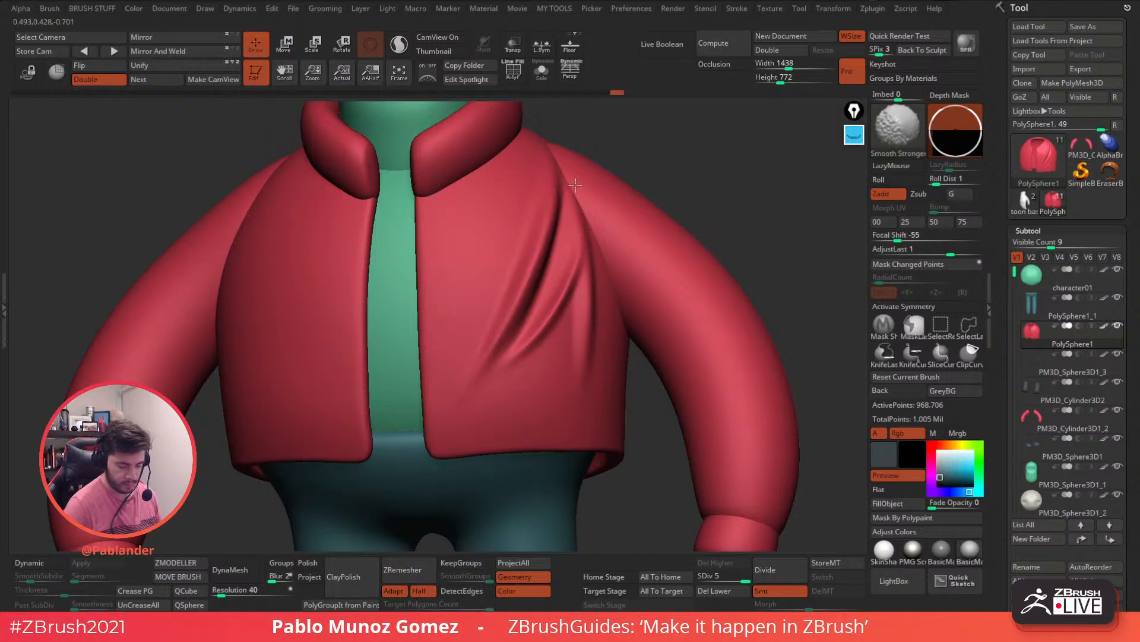
# Step: Step back through the undo history to the jacket's state before the chest folds were sculpted
pyautogui.keyDown('ctrl'); pyautogui.moveTo(590, 408); pyautogui.dragTo(528, 392, button='right'); pyautogui.keyUp('ctrl')
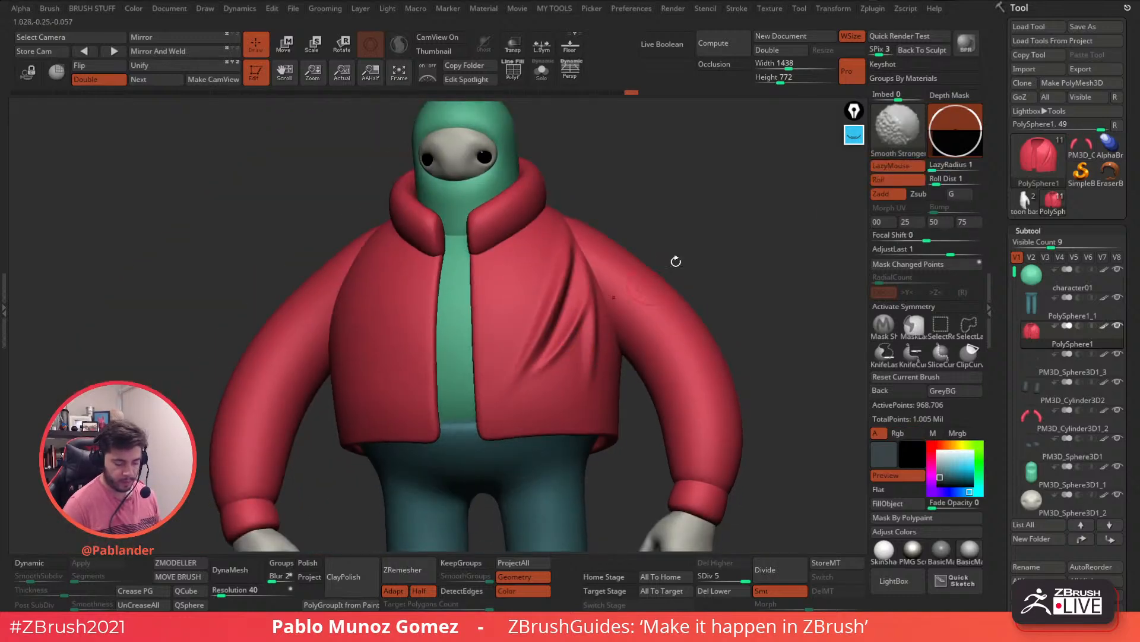
pyautogui.keyDown('shift'); pyautogui.moveTo(648, 287); pyautogui.dragTo(584, 392, button='right'); pyautogui.keyUp('shift')
pyautogui.keyDown('alt'); pyautogui.moveTo(610, 386); pyautogui.dragTo(633, 364); pyautogui.keyUp('alt')
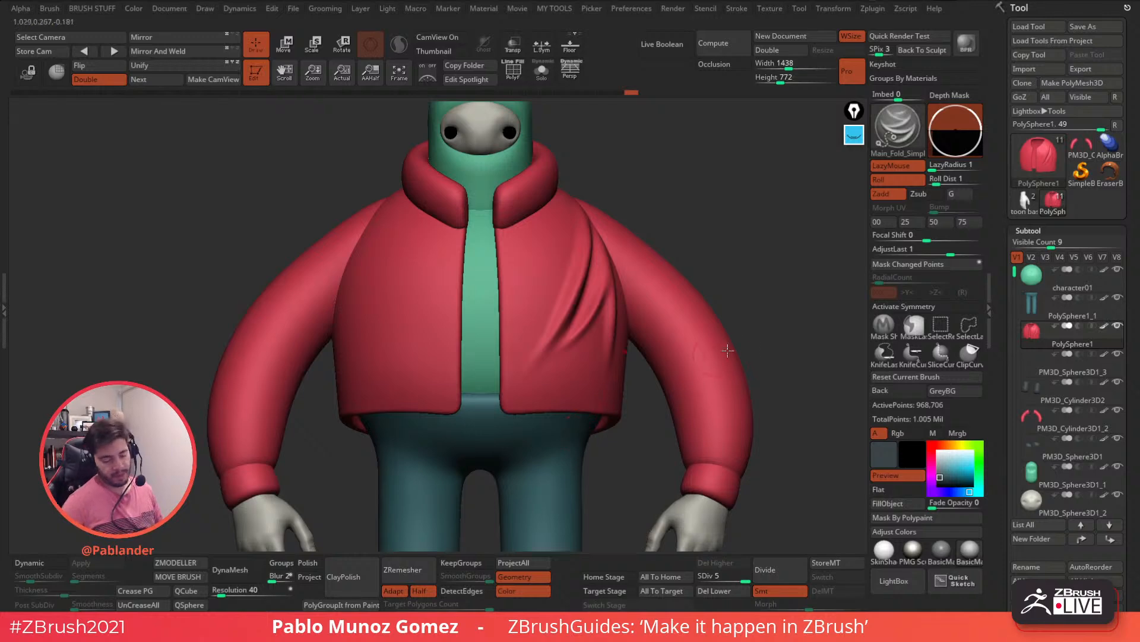
pyautogui.press('f')
pyautogui.moveTo(711, 293); pyautogui.dragTo(704, 354)
pyautogui.moveTo(578, 94)
pyautogui.mouseDown()
pyautogui.moveTo(458, 91)
pyautogui.moveTo(468, 94)
pyautogui.mouseUp()
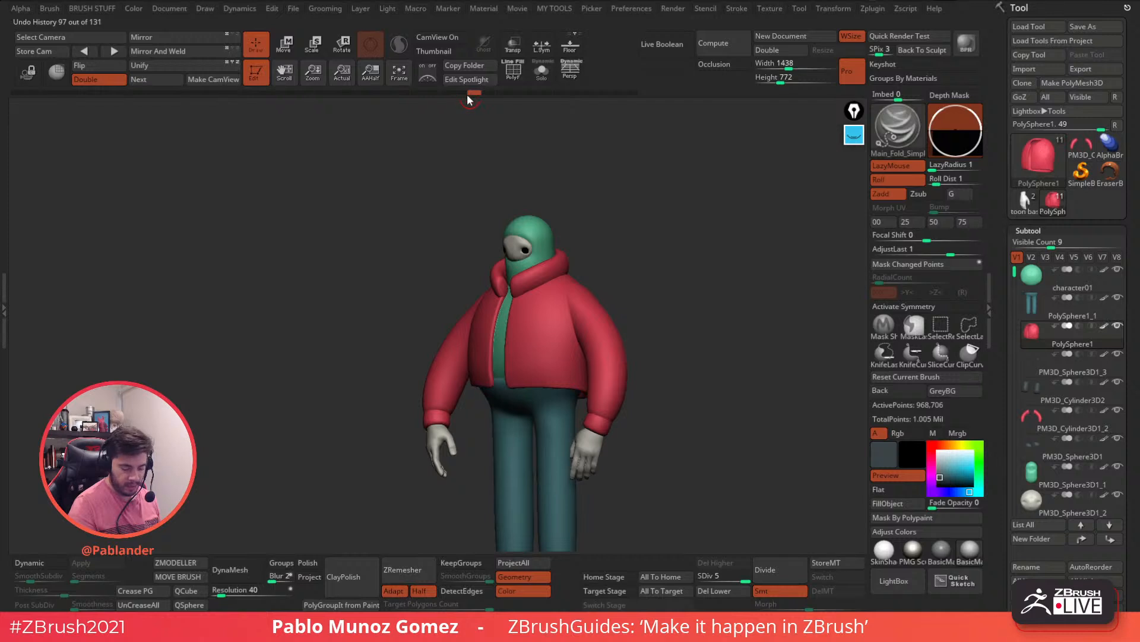
# Step: Draw a fold curve down the character's right jacket front and accept discarding the newer undo history entries
pyautogui.moveTo(653, 254); pyautogui.dragTo(673, 255)
pyautogui.keyDown('alt'); pyautogui.moveTo(683, 322); pyautogui.dragTo(689, 343); pyautogui.keyUp('alt')
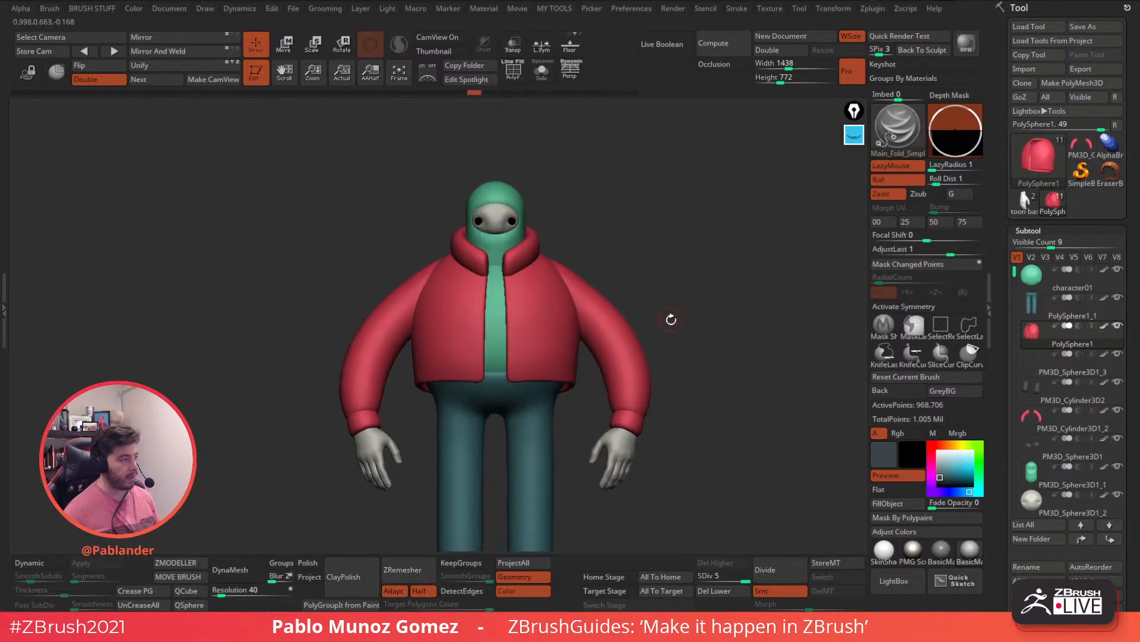
pyautogui.keyDown('alt'); pyautogui.moveTo(610, 351); pyautogui.dragTo(623, 326, button='right'); pyautogui.keyUp('alt')
pyautogui.moveTo(477, 308)
pyautogui.keyDown('alt'); pyautogui.mouseDown(button='right')
pyautogui.moveTo(480, 350)
pyautogui.moveTo(466, 315)
pyautogui.moveTo(447, 316)
pyautogui.mouseUp(button='right'); pyautogui.keyUp('alt')
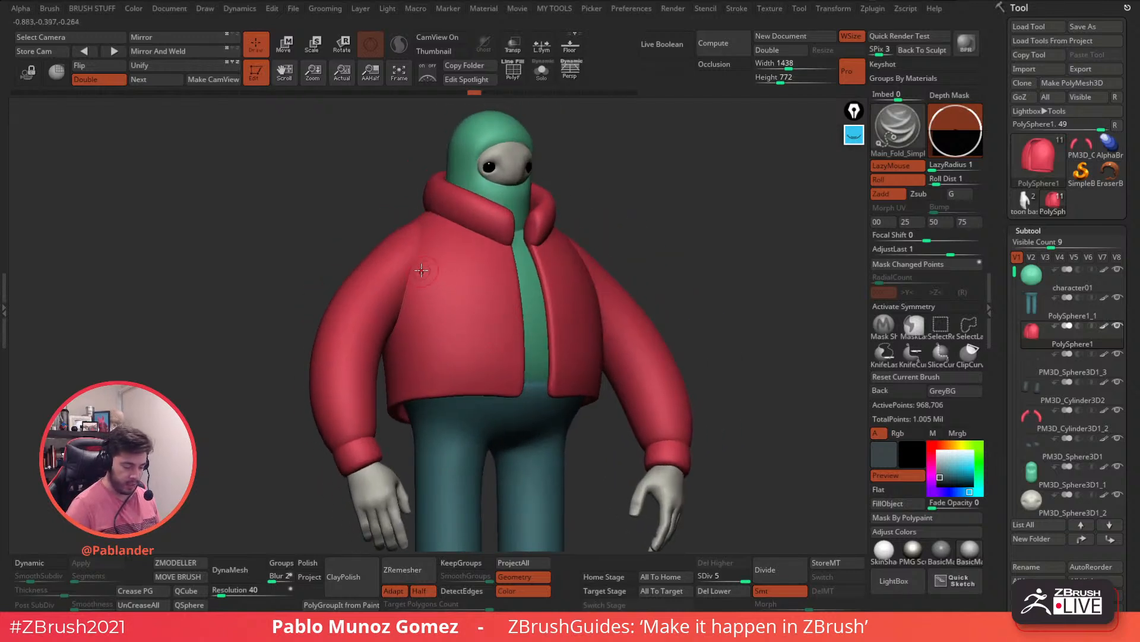
pyautogui.click(447, 329)
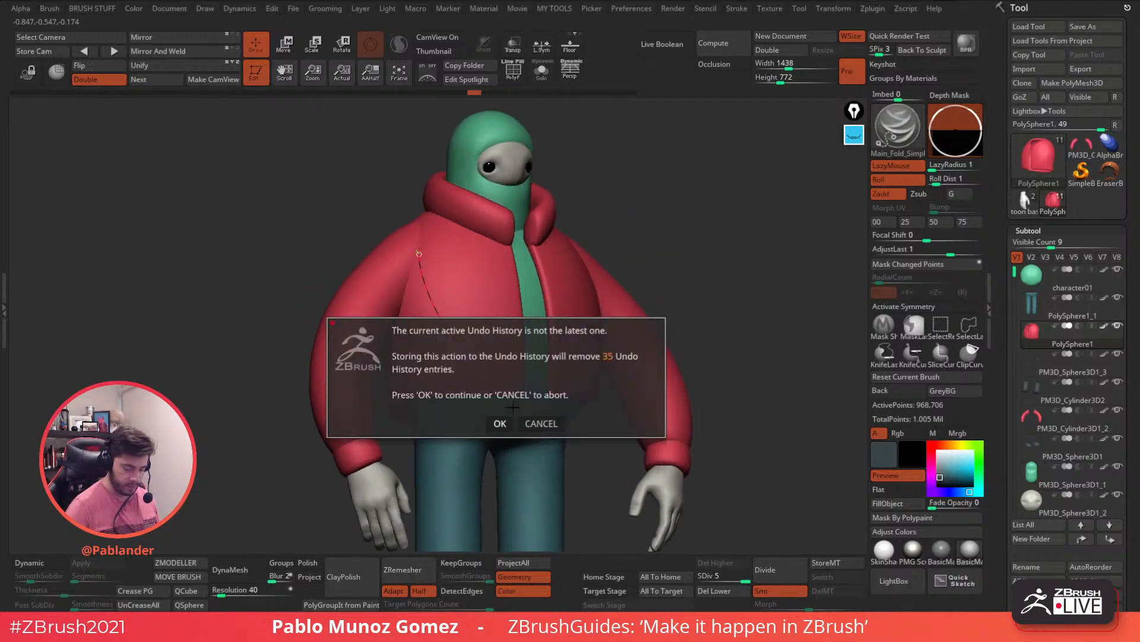
pyautogui.click(500, 422)
# Step: Adjust the Draw Size, reapply the brush along the right front's fold curve, and drop the curve
pyautogui.press('space')
pyautogui.click(484, 367)
pyautogui.moveTo(473, 331)
pyautogui.keyDown('shift'); pyautogui.mouseDown(button='right')
pyautogui.moveTo(501, 303)
pyautogui.moveTo(482, 337)
pyautogui.mouseUp(button='right'); pyautogui.keyUp('shift')
pyautogui.click(448, 362)
pyautogui.press('space')
pyautogui.click(452, 366)
pyautogui.click(457, 372)
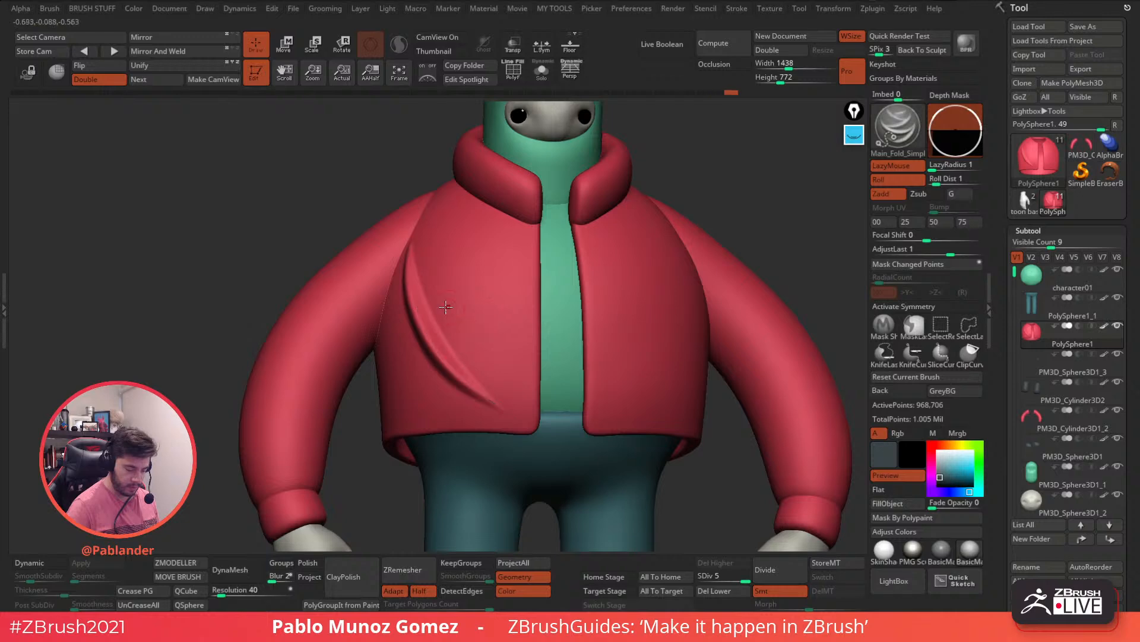
# Step: Set the Draw Size to about 46, lower the Z Intensity, and draw a second fold curve beside the first on the right front
pyautogui.moveTo(452, 306); pyautogui.dragTo(445, 294, button='right')
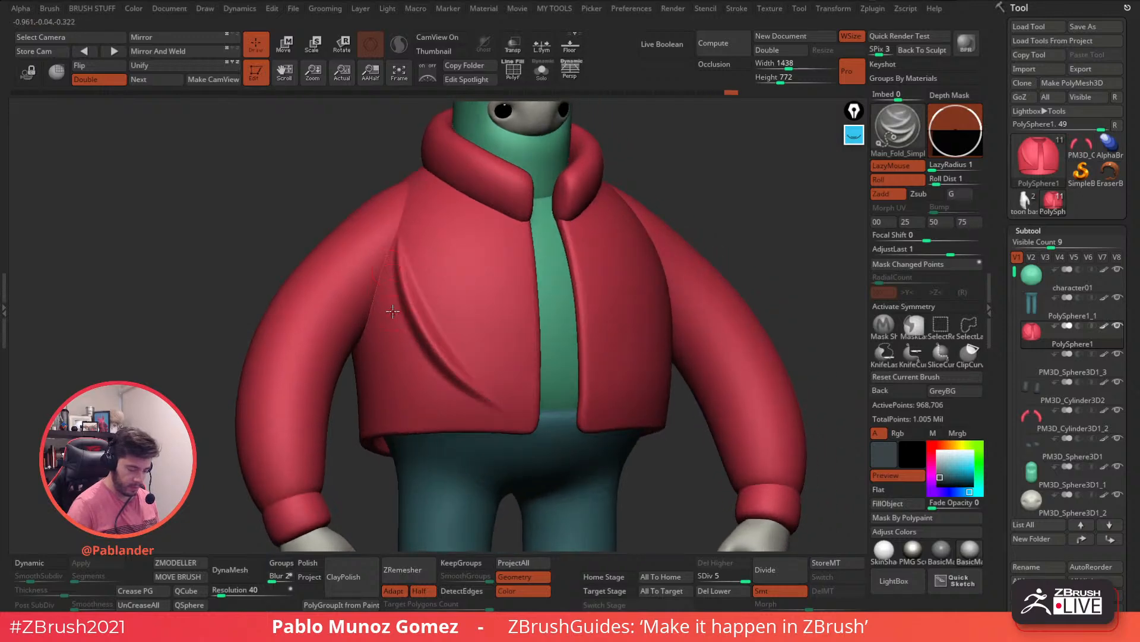
pyautogui.moveTo(387, 262); pyautogui.dragTo(425, 422)
pyautogui.press('space')
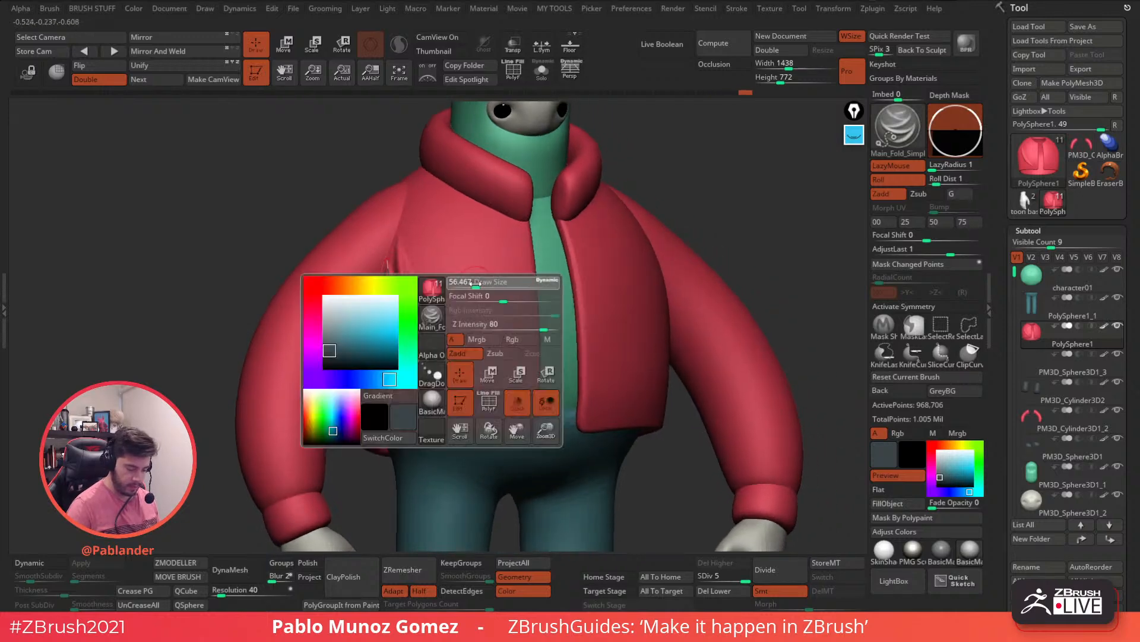
pyautogui.press('space')
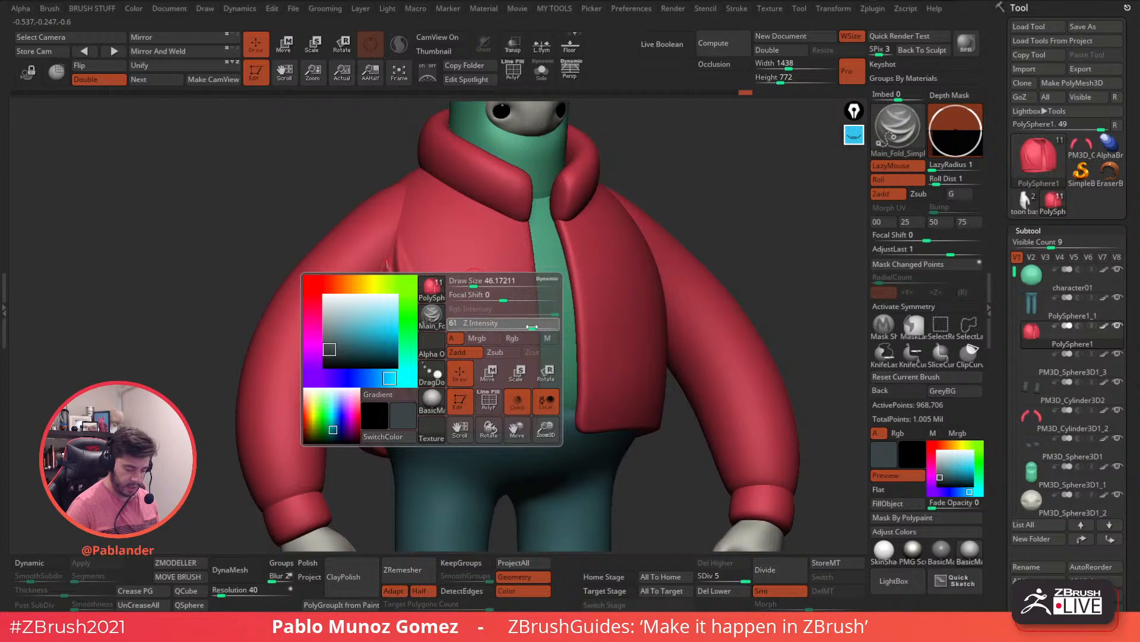
pyautogui.click(415, 378)
pyautogui.moveTo(423, 387); pyautogui.dragTo(433, 391, button='right')
pyautogui.moveTo(425, 423); pyautogui.dragTo(430, 435)
pyautogui.keyDown('shift'); pyautogui.moveTo(426, 411); pyautogui.dragTo(420, 402, button='right'); pyautogui.keyUp('shift')
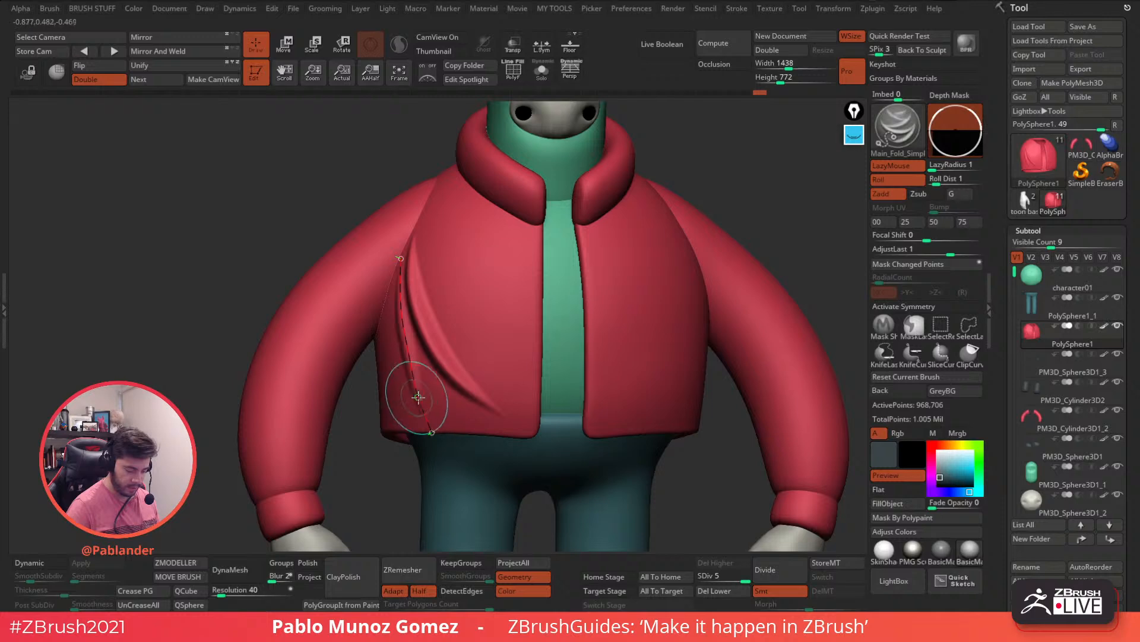
pyautogui.click(421, 409)
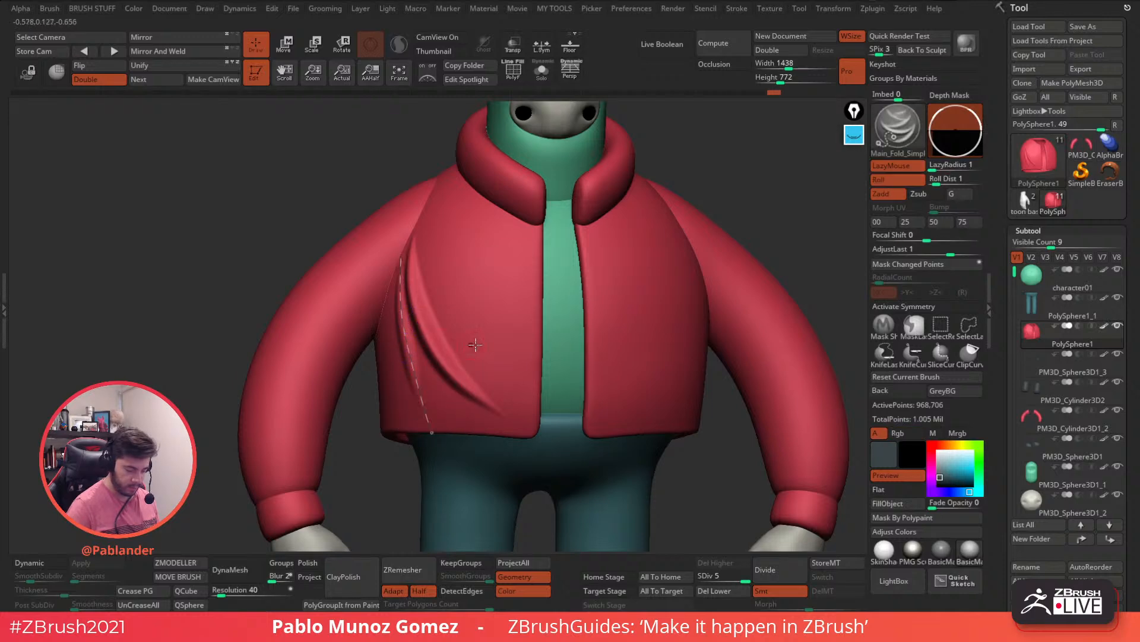
# Step: Drop the second fold's curve on the right front and smooth the fold's upper end into the jacket
pyautogui.moveTo(471, 364); pyautogui.dragTo(432, 379, button='right')
pyautogui.moveTo(415, 341)
pyautogui.mouseDown()
pyautogui.moveTo(484, 411)
pyautogui.moveTo(483, 426)
pyautogui.moveTo(501, 432)
pyautogui.moveTo(461, 410)
pyautogui.moveTo(429, 358)
pyautogui.moveTo(444, 381)
pyautogui.mouseUp()
pyautogui.click(485, 360)
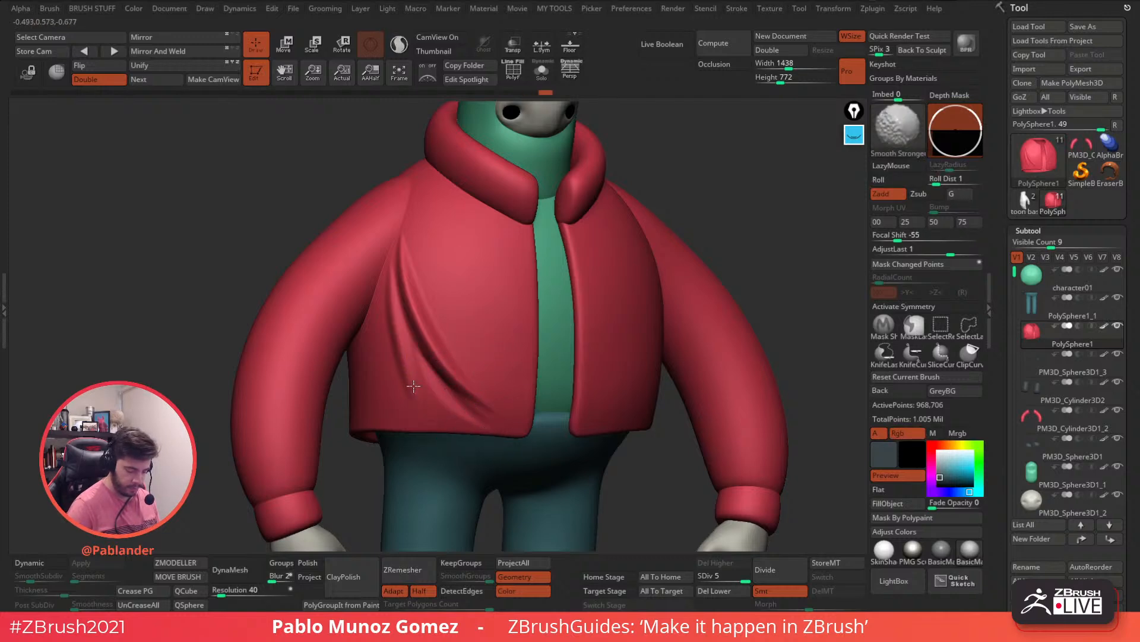
pyautogui.keyDown('shift'); pyautogui.moveTo(403, 232); pyautogui.dragTo(408, 271); pyautogui.keyUp('shift')
# Step: Draw a third fold curve from the right shoulder down the front, redo it once, drop the curve and smooth the fold
pyautogui.moveTo(410, 174); pyautogui.dragTo(430, 353)
pyautogui.hotkey('ctrl', 'z')
pyautogui.moveTo(411, 174); pyautogui.dragTo(437, 355)
pyautogui.moveTo(438, 325); pyautogui.dragTo(386, 314, button='right')
pyautogui.moveTo(426, 286); pyautogui.dragTo(424, 278)
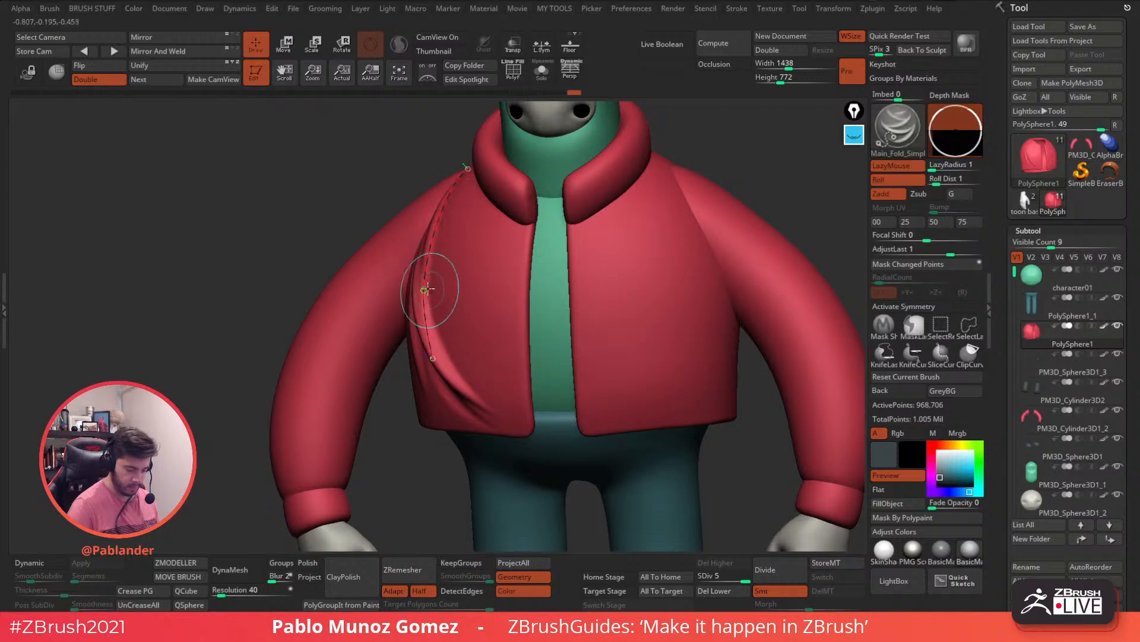
pyautogui.click(426, 273)
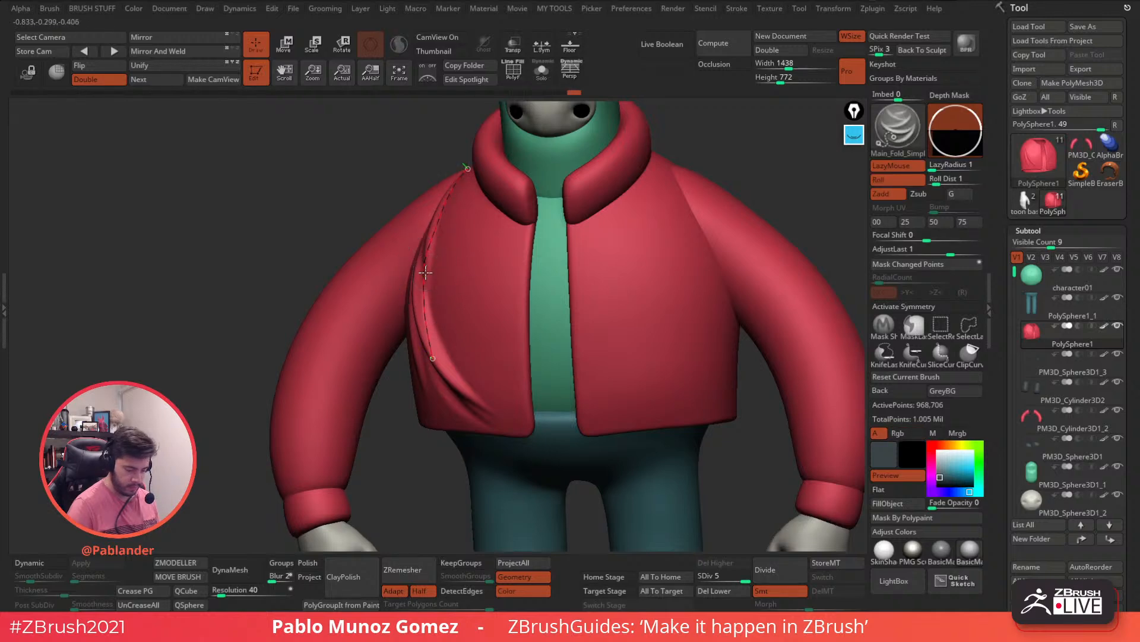
pyautogui.moveTo(437, 361); pyautogui.dragTo(479, 333, button='right')
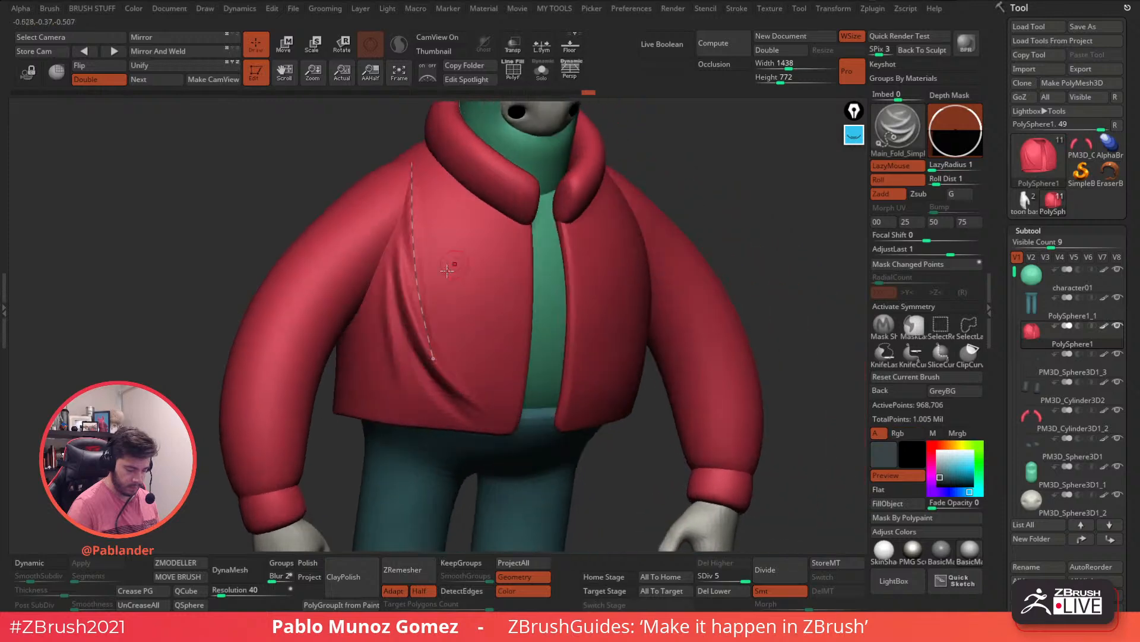
pyautogui.click(447, 214)
pyautogui.press('shift')
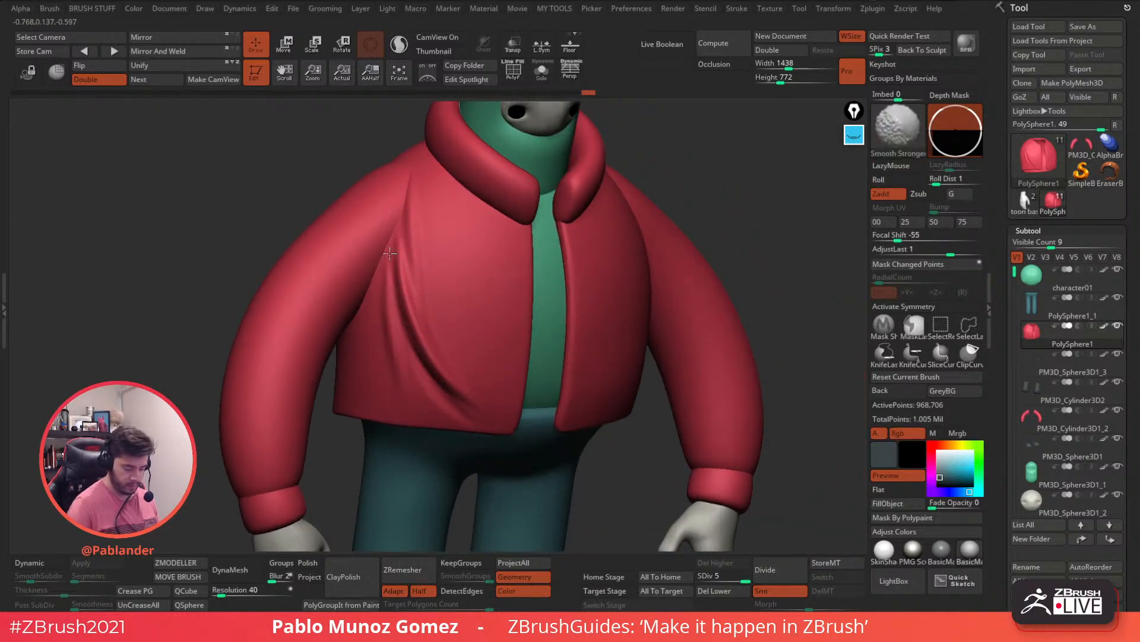
# Step: Isolate the jacket, sculpt a fold curve from under the shoulder to the hem on its right side, and smooth it
pyautogui.moveTo(438, 297); pyautogui.dragTo(511, 166, button='right')
pyautogui.click(543, 76)
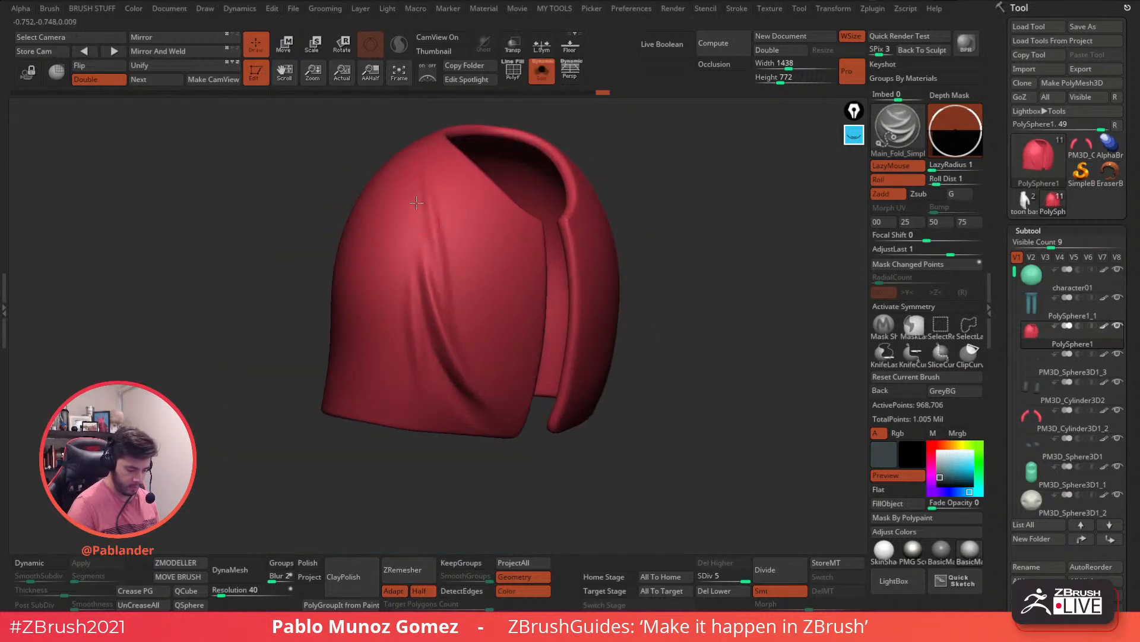
pyautogui.moveTo(364, 392); pyautogui.dragTo(421, 173)
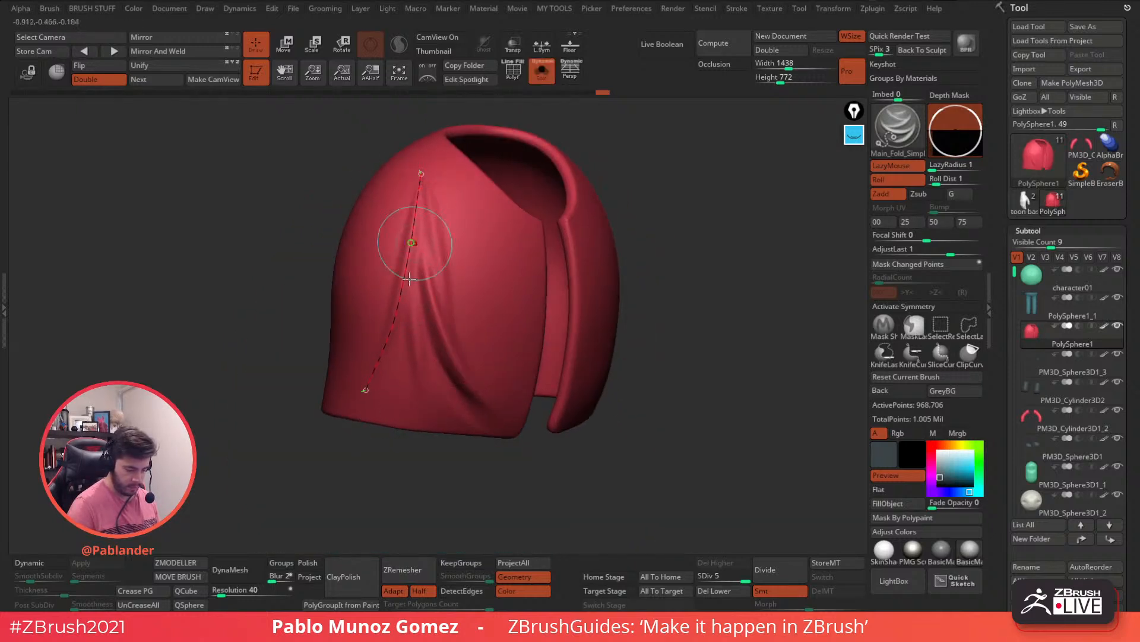
pyautogui.moveTo(365, 390); pyautogui.dragTo(362, 415)
pyautogui.moveTo(447, 324); pyautogui.dragTo(434, 302, button='right')
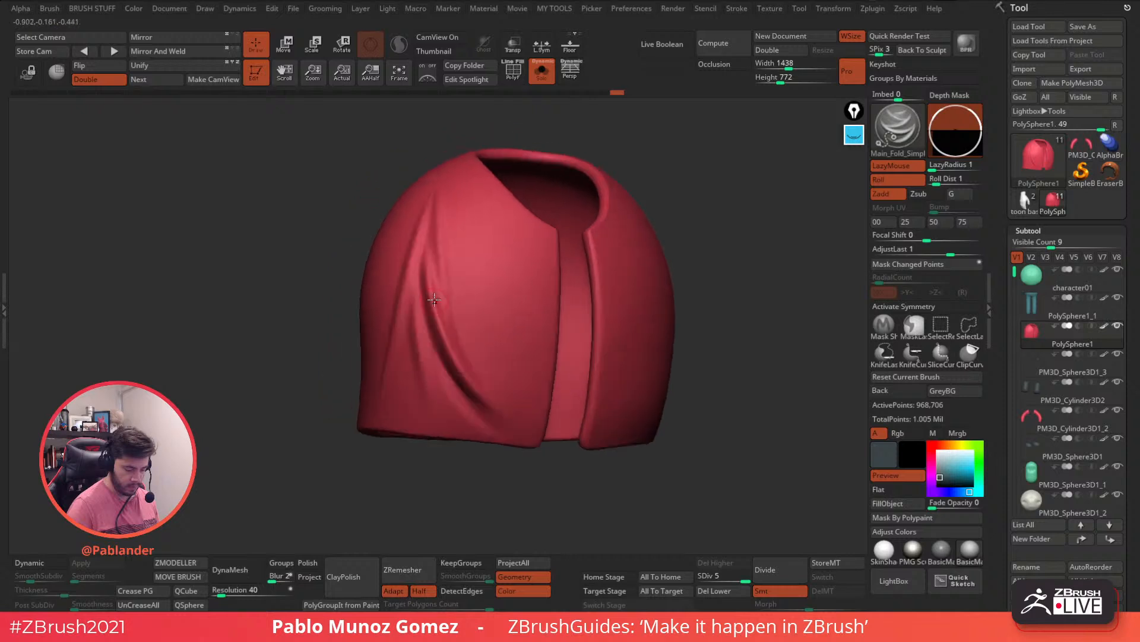
pyautogui.press('shift')
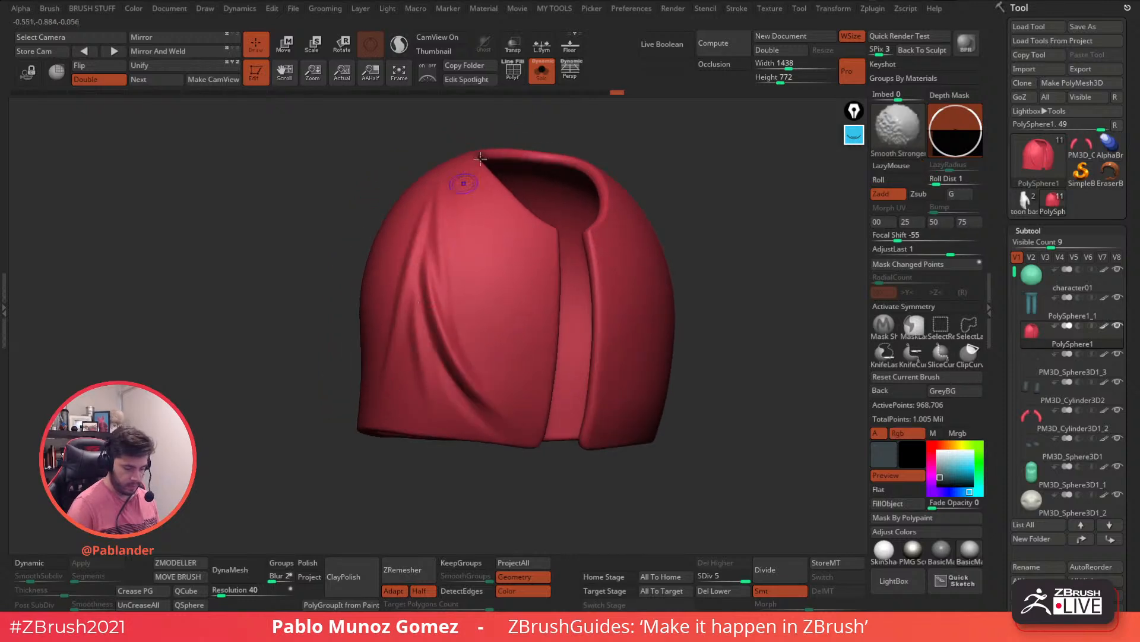
# Step: Show the whole character again and sculpt long folds on the left front, including one running down from the shoulder
pyautogui.hotkey('alt', 's')
pyautogui.moveTo(460, 321); pyautogui.dragTo(424, 320, button='right')
pyautogui.keyDown('alt'); pyautogui.moveTo(630, 310); pyautogui.dragTo(541, 312, button='right'); pyautogui.keyUp('alt')
pyautogui.moveTo(472, 405); pyautogui.dragTo(414, 448)
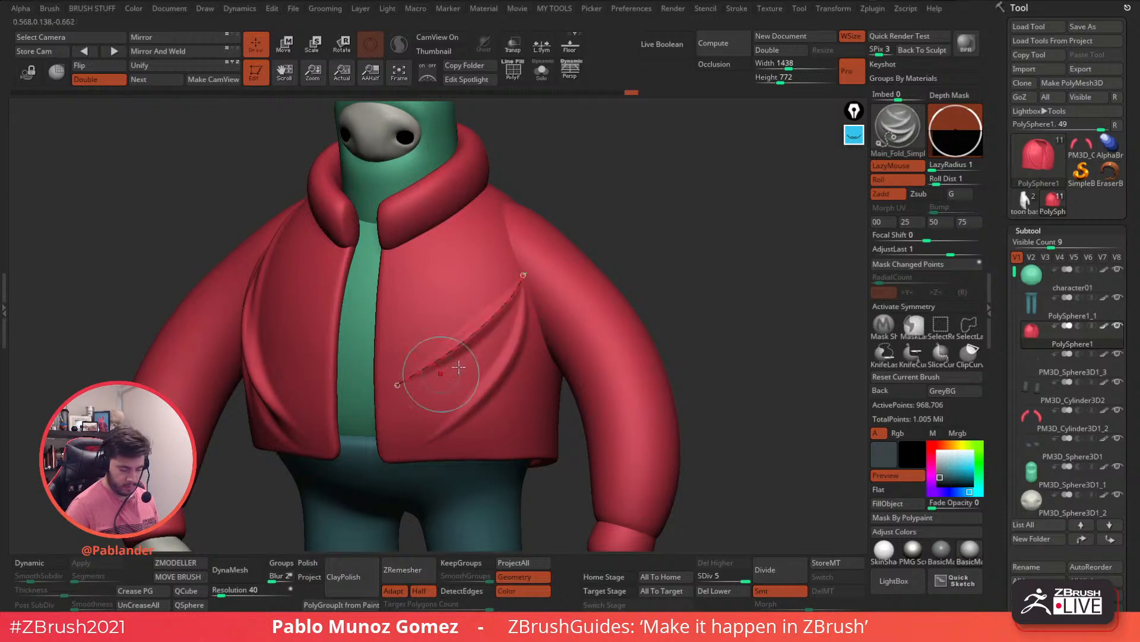
pyautogui.moveTo(504, 203); pyautogui.dragTo(454, 417)
pyautogui.moveTo(526, 314)
pyautogui.mouseDown(button='right')
pyautogui.moveTo(564, 312)
pyautogui.moveTo(542, 312)
pyautogui.mouseUp(button='right')
pyautogui.press('shift')
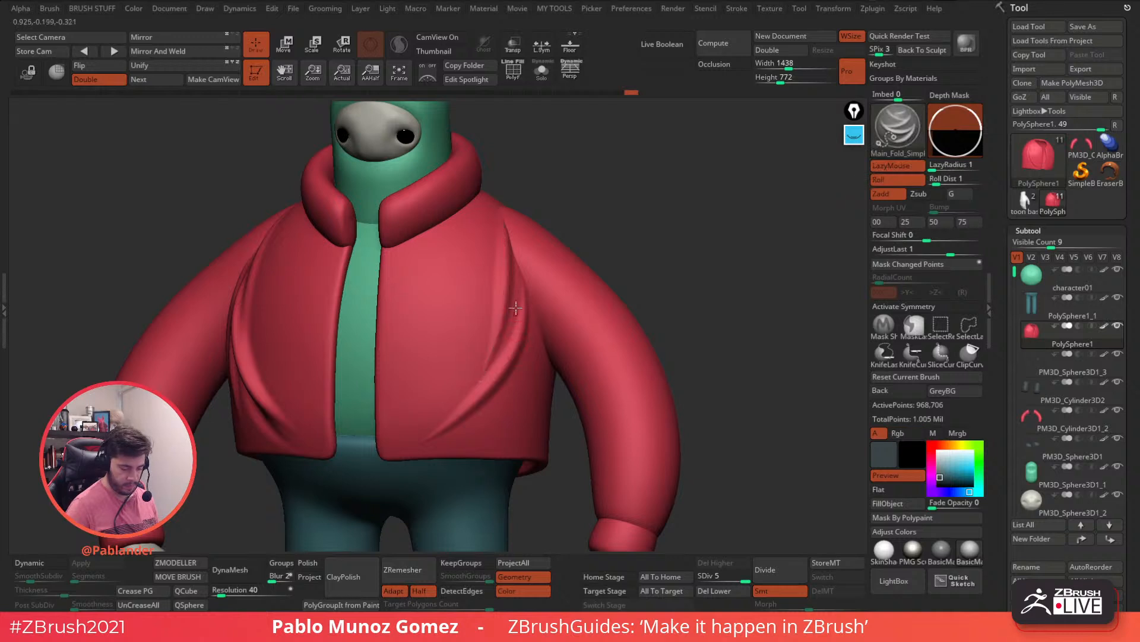
# Step: Add two more overlapping fold curves between the left front's main folds and smooth where they meet
pyautogui.moveTo(516, 258); pyautogui.dragTo(493, 371)
pyautogui.click(529, 357)
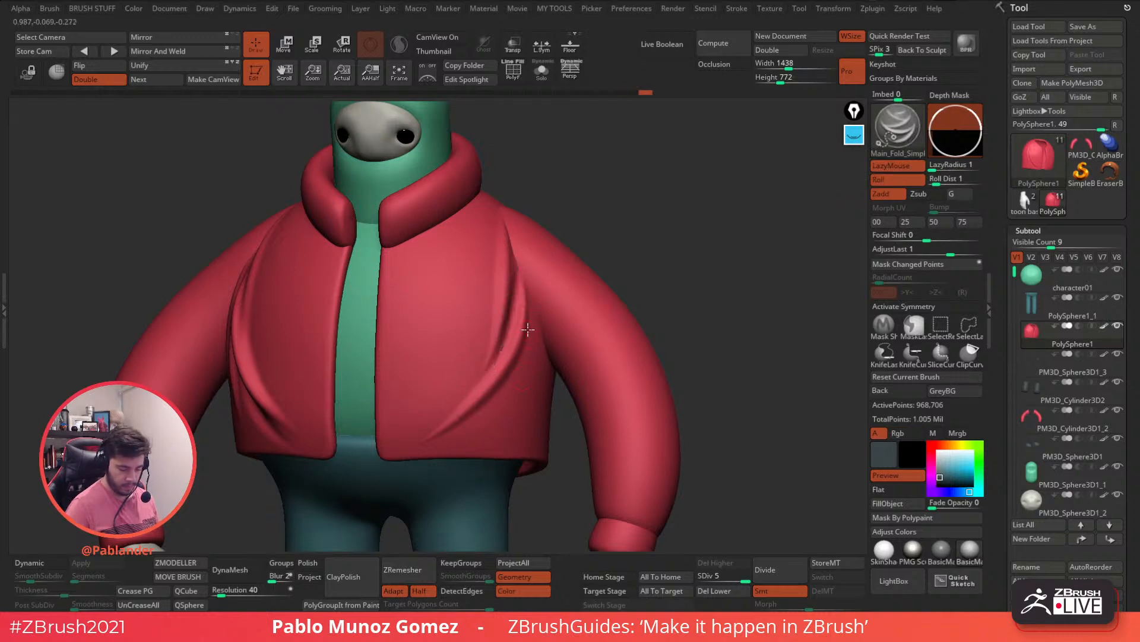
pyautogui.moveTo(495, 309); pyautogui.dragTo(413, 412)
pyautogui.press('shift')
pyautogui.click(457, 412)
pyautogui.keyDown('shift'); pyautogui.moveTo(487, 346); pyautogui.dragTo(458, 375); pyautogui.keyUp('shift')
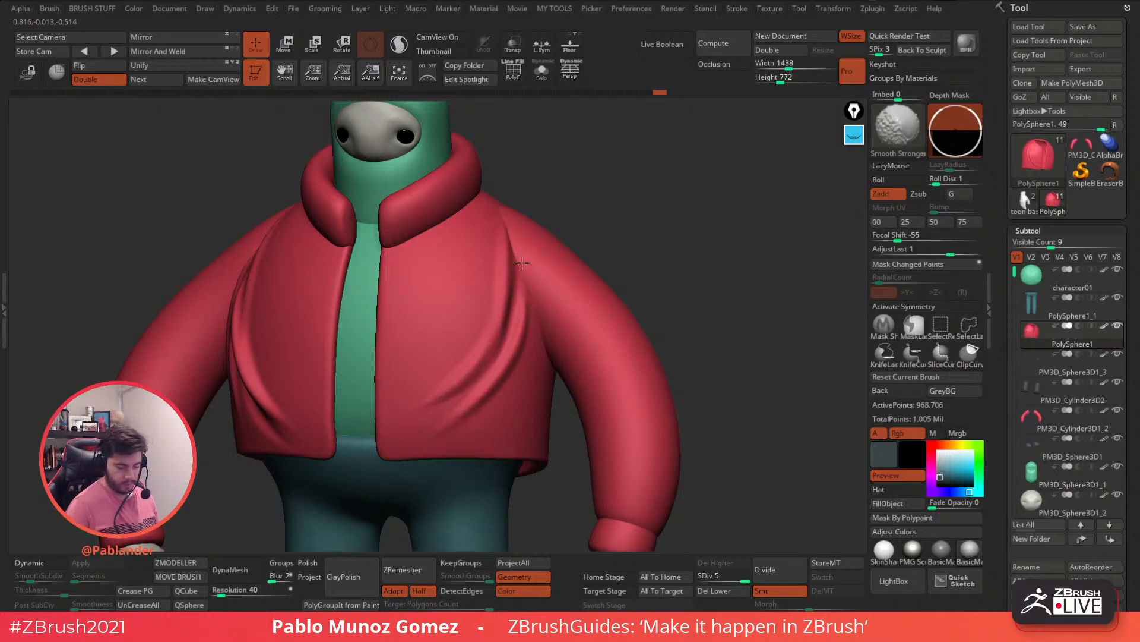
pyautogui.keyDown('shift'); pyautogui.moveTo(522, 279); pyautogui.dragTo(525, 298); pyautogui.keyUp('shift')
# Step: Sculpt two fold curves from below the left armpit toward the hem and smooth their ends into the jacket front
pyautogui.moveTo(554, 333); pyautogui.dragTo(525, 316, button='right')
pyautogui.moveTo(527, 335); pyautogui.dragTo(512, 435)
pyautogui.click(545, 402)
pyautogui.moveTo(518, 369)
pyautogui.mouseDown()
pyautogui.moveTo(518, 359)
pyautogui.moveTo(452, 464)
pyautogui.mouseUp()
pyautogui.click(545, 373)
pyautogui.keyDown('shift'); pyautogui.moveTo(515, 323); pyautogui.dragTo(516, 314); pyautogui.keyUp('shift')
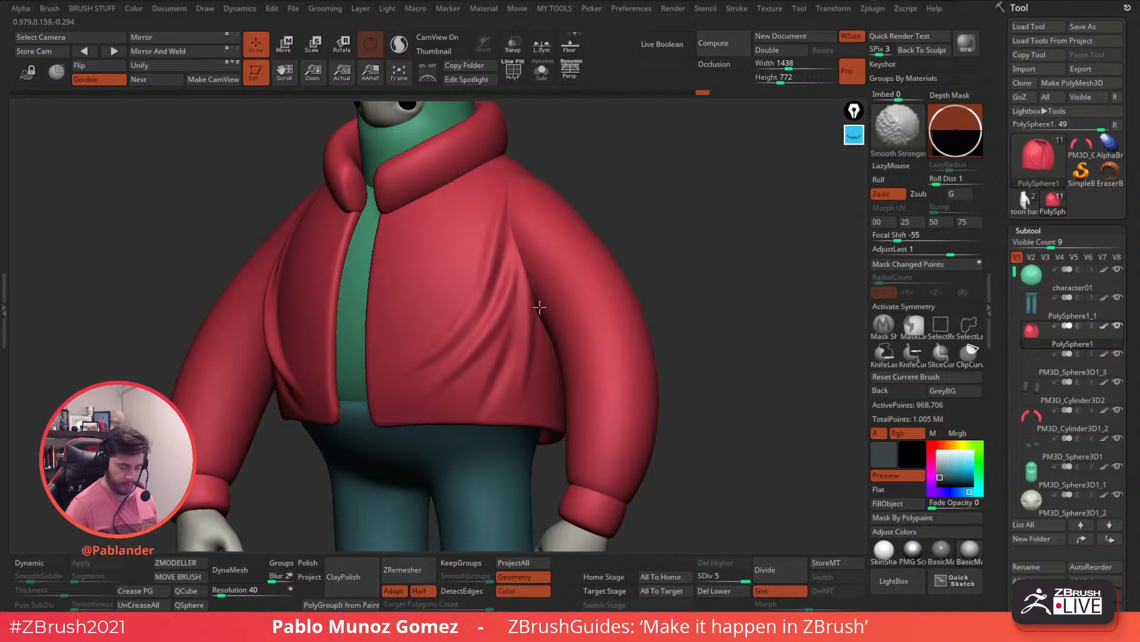
pyautogui.keyDown('shift'); pyautogui.moveTo(529, 284); pyautogui.dragTo(528, 279, button='right'); pyautogui.keyUp('shift')
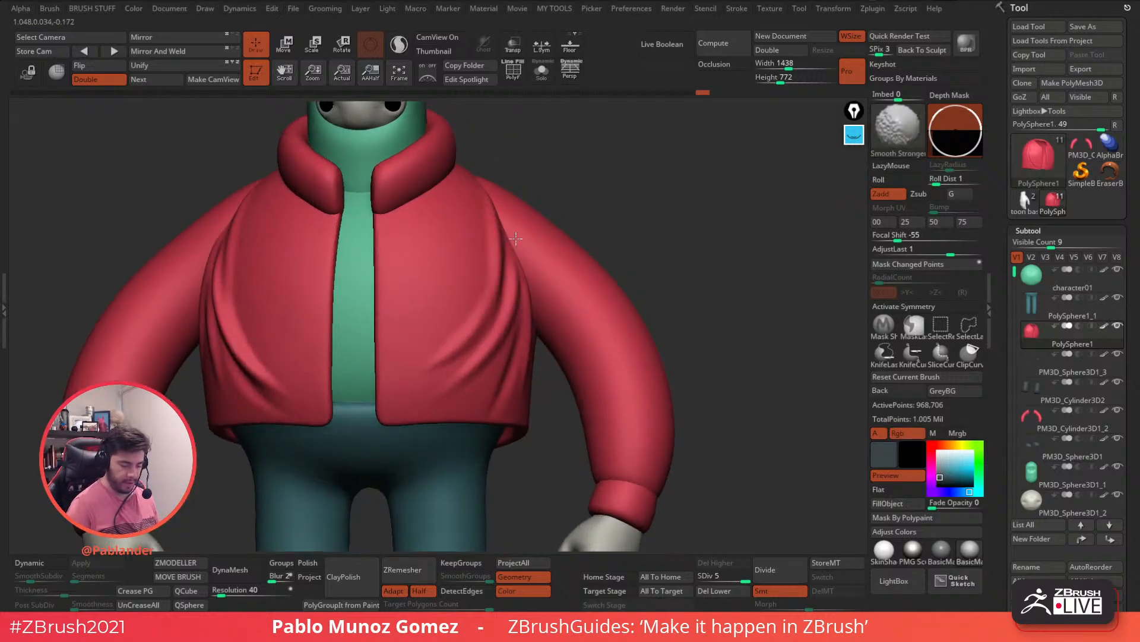
pyautogui.keyDown('shift'); pyautogui.moveTo(430, 373); pyautogui.dragTo(430, 367); pyautogui.keyUp('shift')
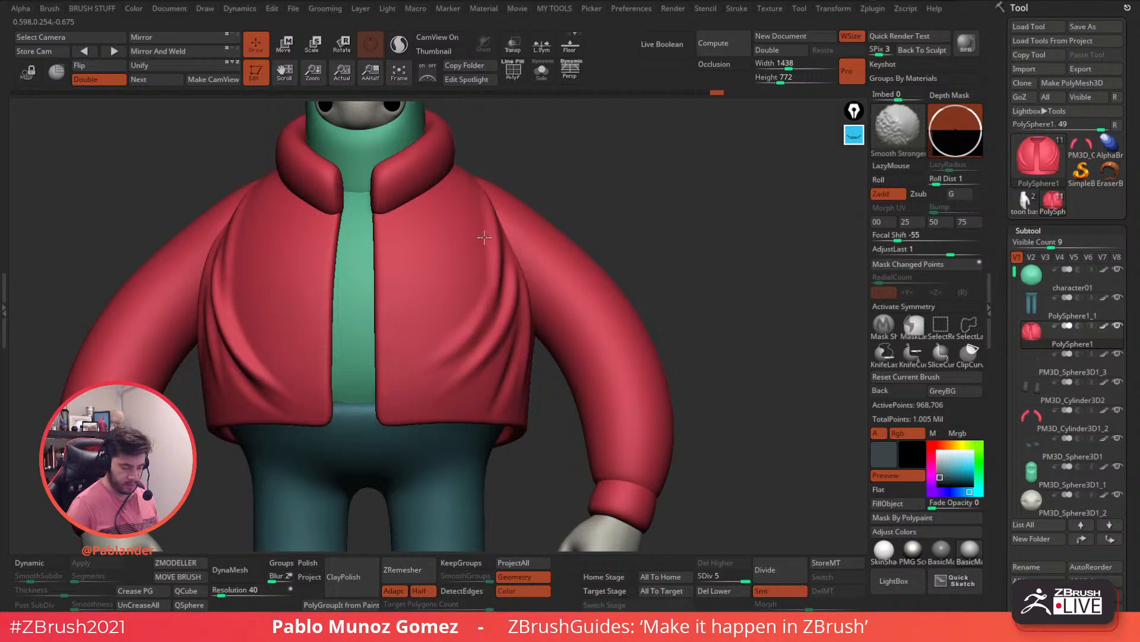
# Step: Isolate the jacket and load the One_Tenssion_point curve brush from the Clothes and drapery brush folder in LightBox
pyautogui.keyDown('ctrl'); pyautogui.moveTo(525, 305); pyautogui.dragTo(495, 275, button='right'); pyautogui.keyUp('ctrl')
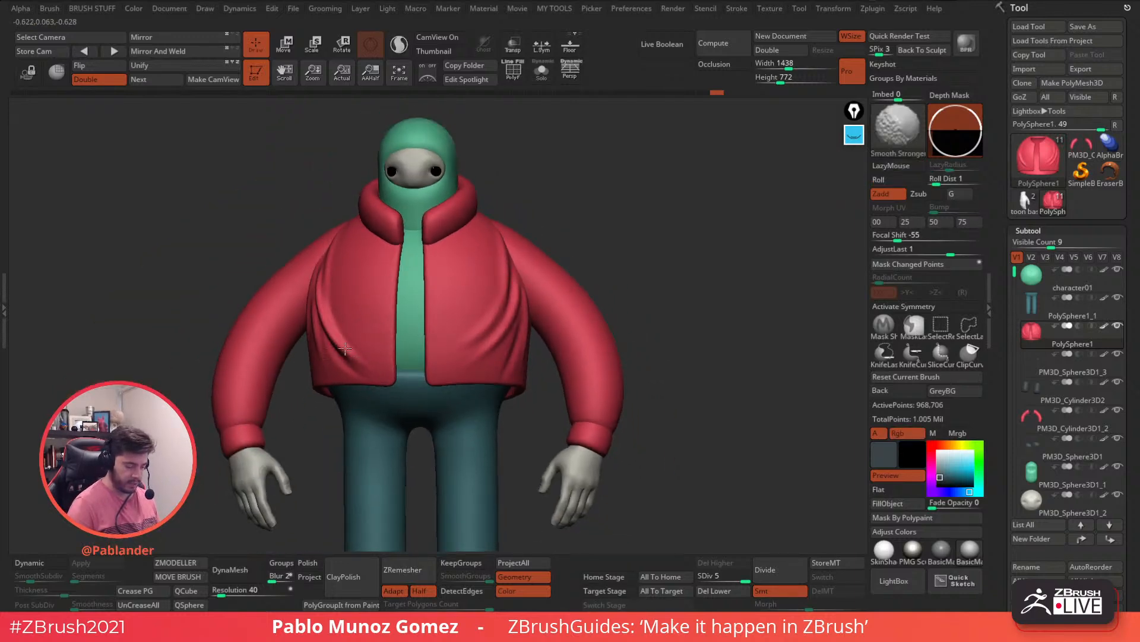
pyautogui.moveTo(606, 247)
pyautogui.mouseDown(button='right')
pyautogui.moveTo(606, 270)
pyautogui.moveTo(535, 303)
pyautogui.moveTo(596, 336)
pyautogui.moveTo(557, 355)
pyautogui.moveTo(541, 408)
pyautogui.mouseUp(button='right')
pyautogui.keyDown('ctrl'); pyautogui.moveTo(429, 290); pyautogui.dragTo(574, 353, button='right'); pyautogui.keyUp('ctrl')
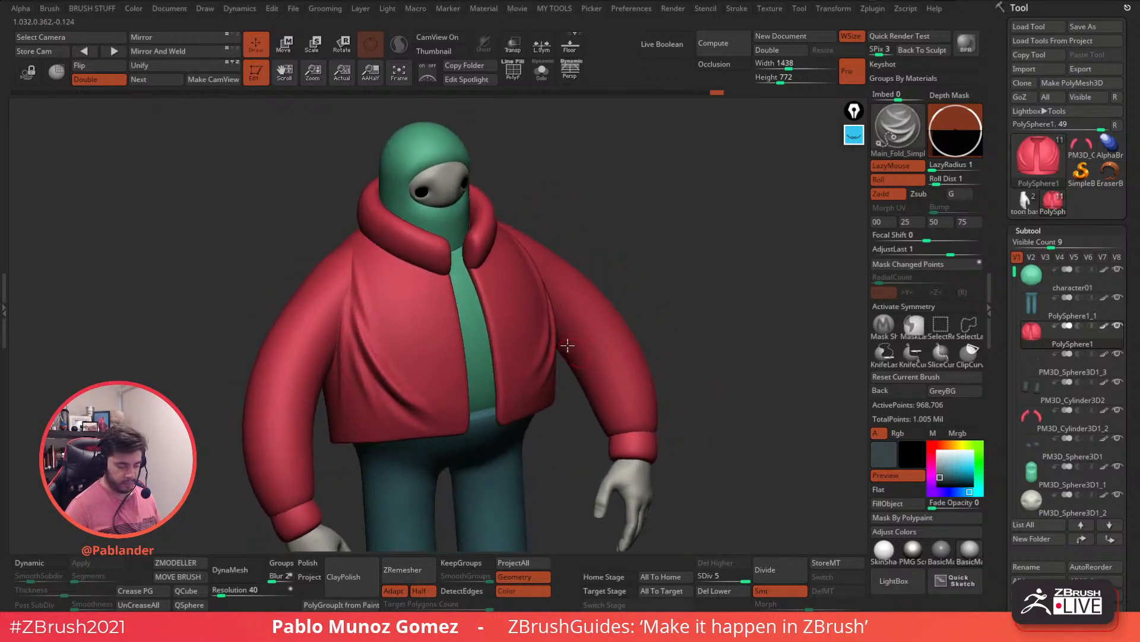
pyautogui.moveTo(358, 325); pyautogui.dragTo(371, 278, button='right')
pyautogui.moveTo(594, 265); pyautogui.dragTo(541, 283, button='right')
pyautogui.click(541, 71)
pyautogui.moveTo(558, 117); pyautogui.dragTo(660, 254, button='right')
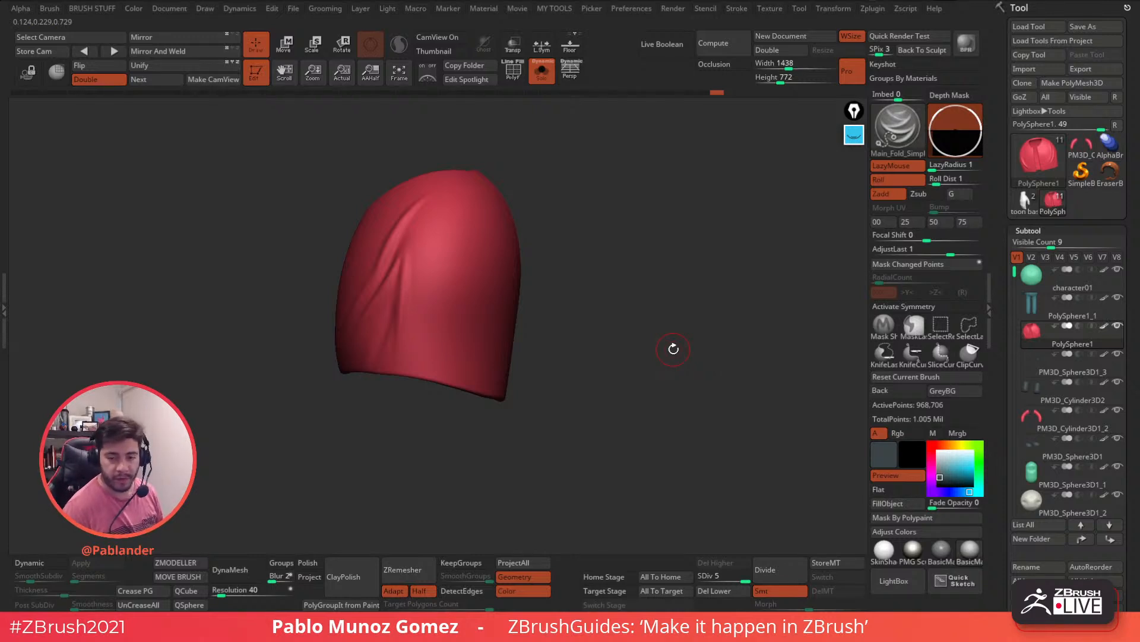
pyautogui.moveTo(640, 290); pyautogui.dragTo(765, 214, button='right')
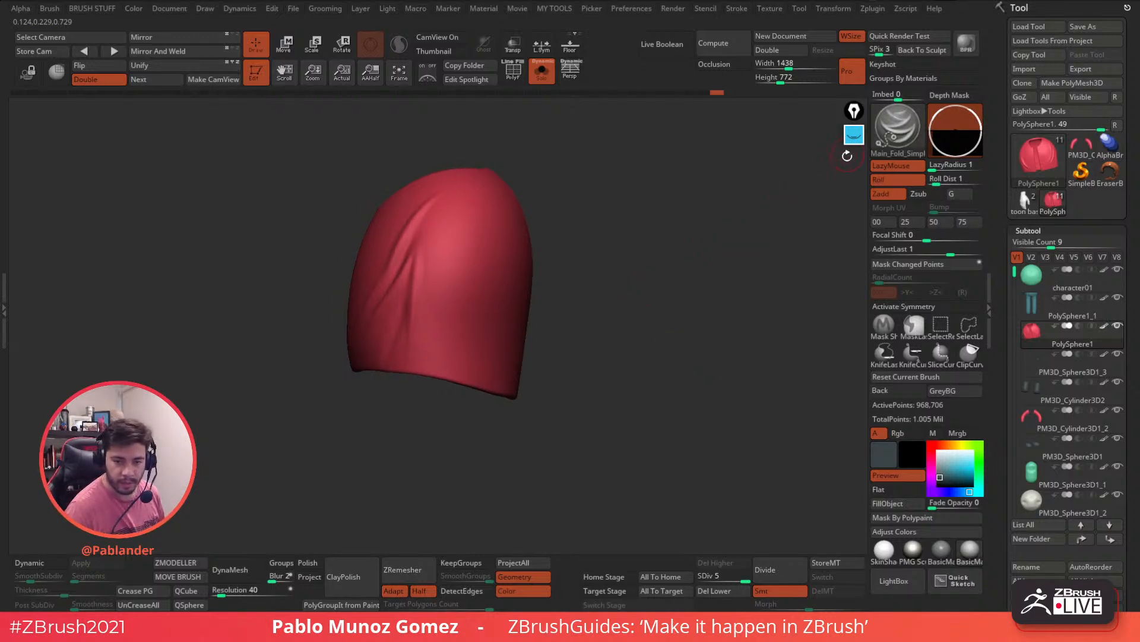
pyautogui.click(894, 130)
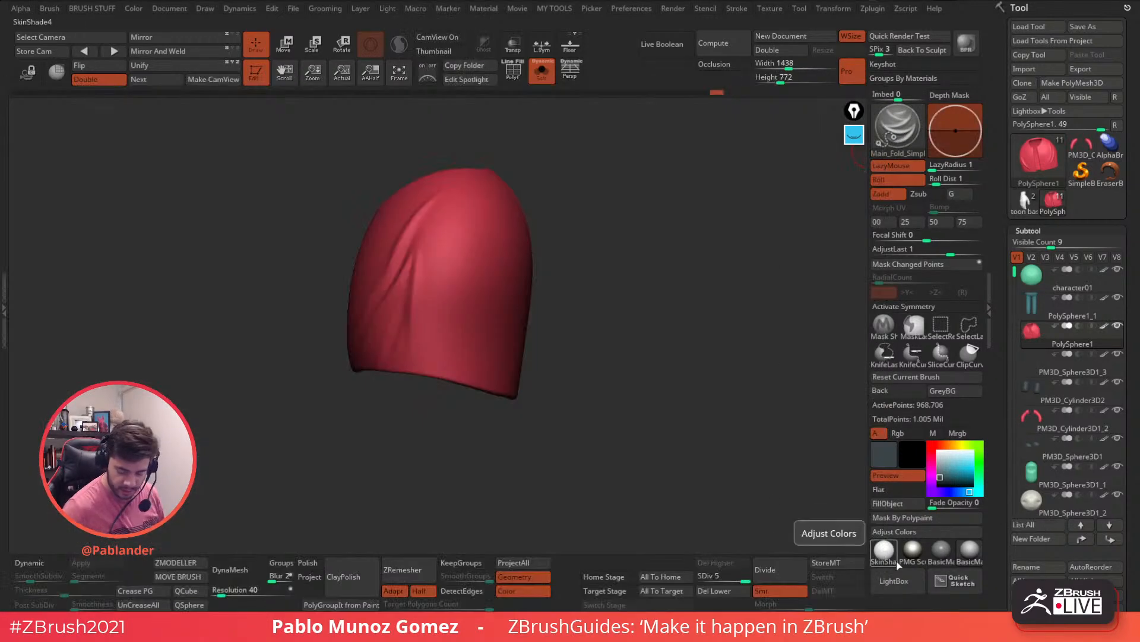
pyautogui.click(894, 579)
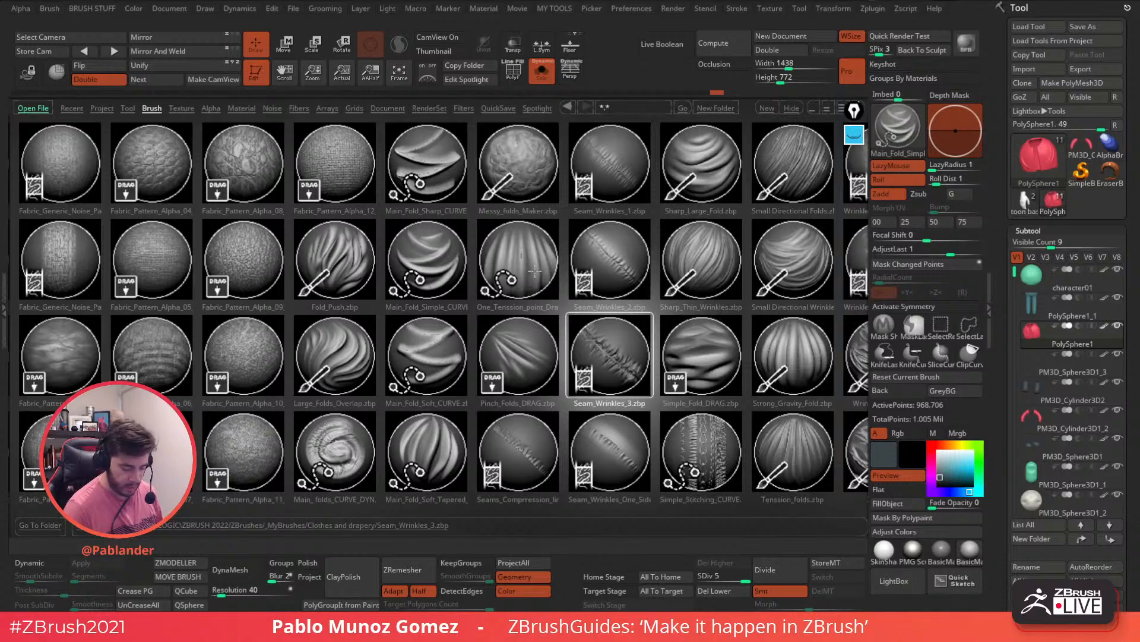
pyautogui.doubleClick(525, 266)
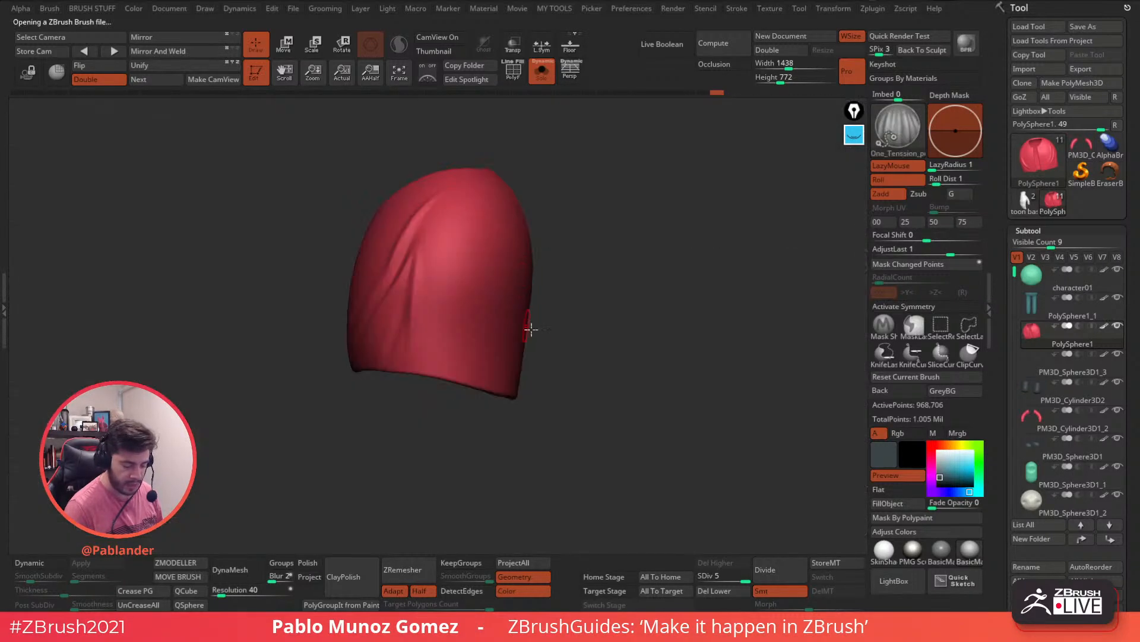
# Step: Draw tension-fold curves from the shoulder to the hem along one side of the jacket's back, dropping the first curve
pyautogui.press('b')
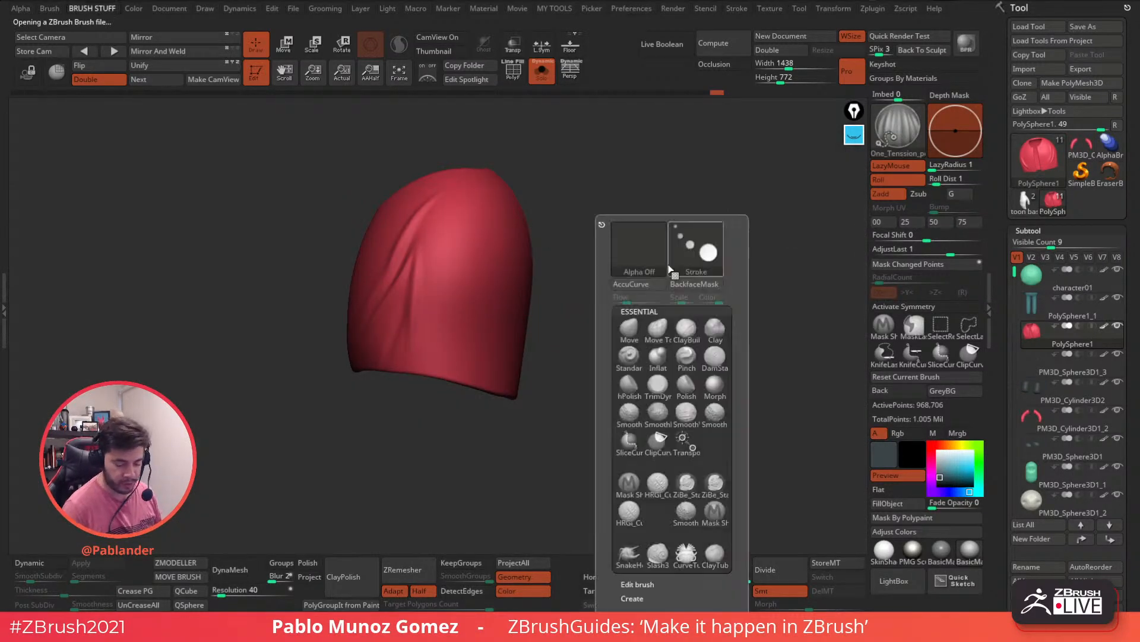
pyautogui.moveTo(744, 289); pyautogui.dragTo(715, 304)
pyautogui.moveTo(486, 202); pyautogui.dragTo(475, 366)
pyautogui.moveTo(518, 449)
pyautogui.mouseDown()
pyautogui.moveTo(497, 465)
pyautogui.moveTo(492, 446)
pyautogui.mouseUp()
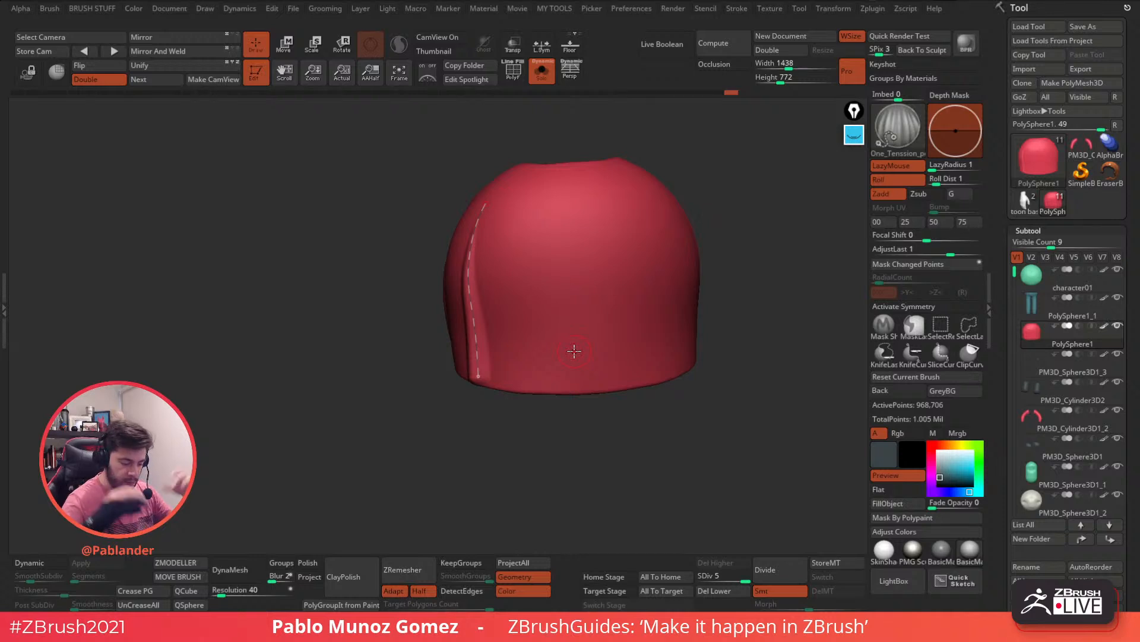
pyautogui.click(530, 362)
pyautogui.moveTo(518, 263); pyautogui.dragTo(537, 247, button='right')
pyautogui.moveTo(486, 212); pyautogui.dragTo(496, 433)
pyautogui.moveTo(499, 440)
pyautogui.mouseDown(button='right')
pyautogui.moveTo(591, 215)
pyautogui.moveTo(611, 333)
pyautogui.moveTo(683, 333)
pyautogui.moveTo(576, 316)
pyautogui.mouseUp(button='right')
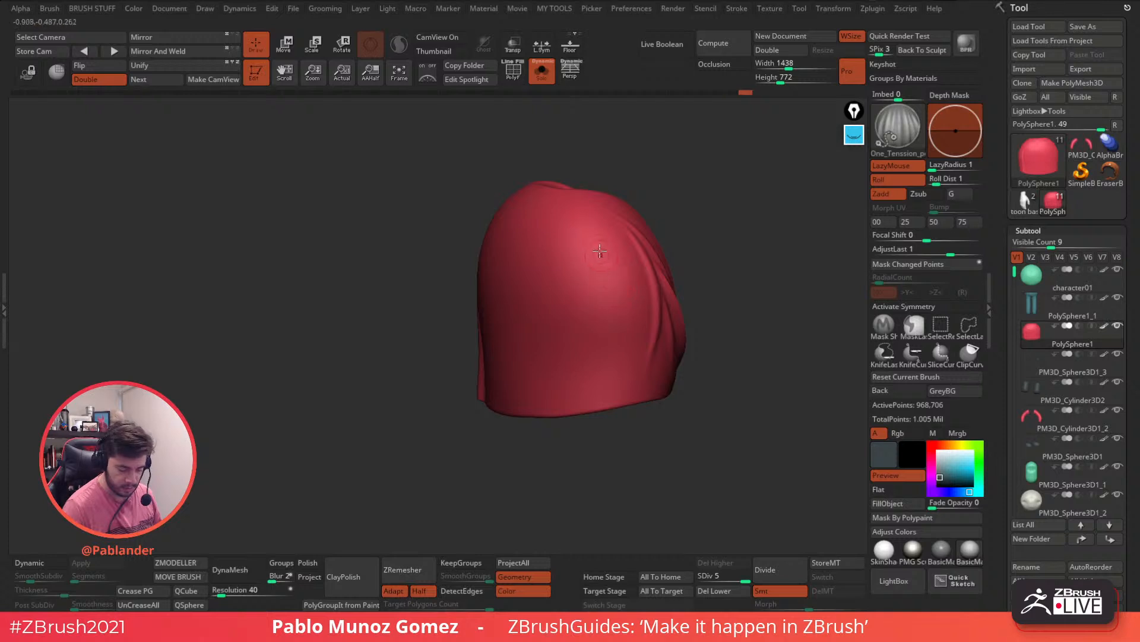
# Step: Sculpt more tension folds down the jacket's sides, extending their curves past the hem
pyautogui.moveTo(588, 465)
pyautogui.mouseDown()
pyautogui.moveTo(588, 425)
pyautogui.moveTo(550, 487)
pyautogui.mouseUp()
pyautogui.moveTo(600, 316); pyautogui.dragTo(581, 272, button='right')
pyautogui.moveTo(562, 475); pyautogui.dragTo(563, 478)
pyautogui.moveTo(613, 348)
pyautogui.mouseDown(button='right')
pyautogui.moveTo(611, 321)
pyautogui.moveTo(598, 314)
pyautogui.mouseUp(button='right')
pyautogui.moveTo(577, 310); pyautogui.dragTo(594, 348)
pyautogui.moveTo(594, 348); pyautogui.dragTo(542, 293, button='right')
# Step: Try drawing tension-fold curves down the middle of the jacket's back and undo them
pyautogui.moveTo(555, 440); pyautogui.dragTo(559, 462)
pyautogui.hotkey('ctrl', 'z')
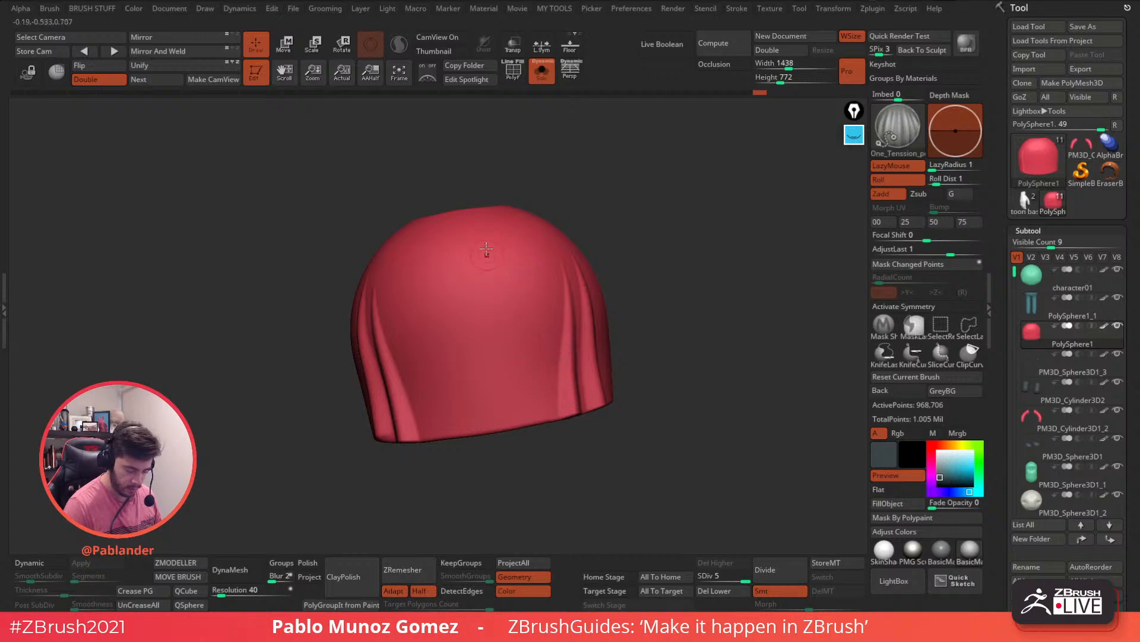
pyautogui.moveTo(488, 244); pyautogui.dragTo(532, 482)
pyautogui.hotkey('ctrl', 'z')
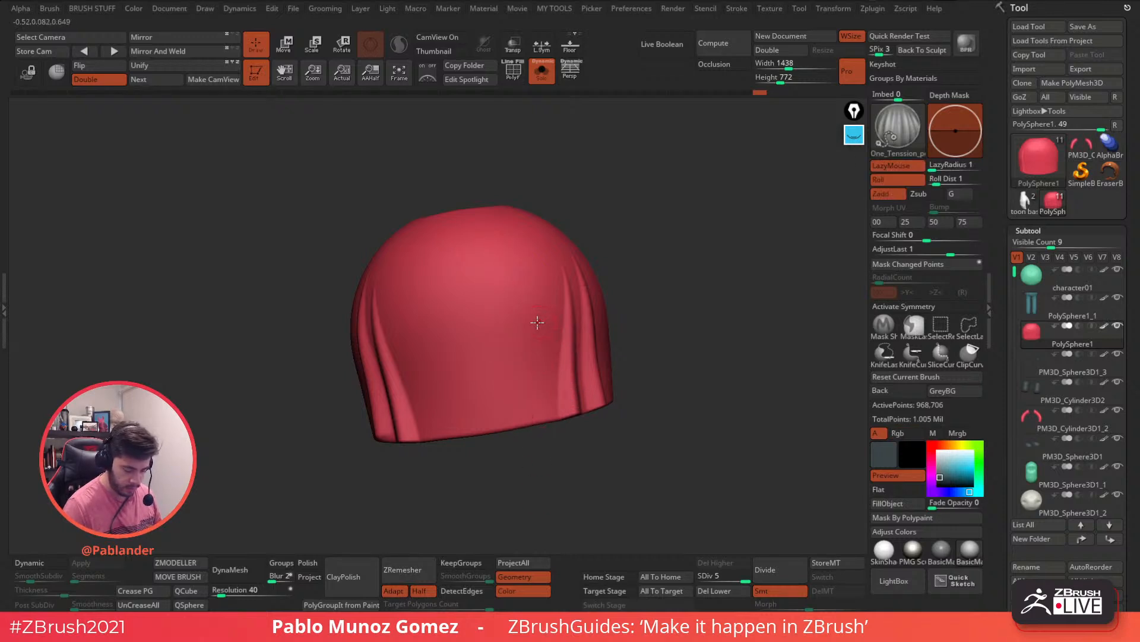
# Step: Smooth the upper ends of the tension folds on the jacket's back with the Smooth Stronger brush
pyautogui.moveTo(614, 295)
pyautogui.mouseDown()
pyautogui.moveTo(668, 293)
pyautogui.moveTo(626, 297)
pyautogui.moveTo(649, 289)
pyautogui.mouseUp()
pyautogui.press('space')
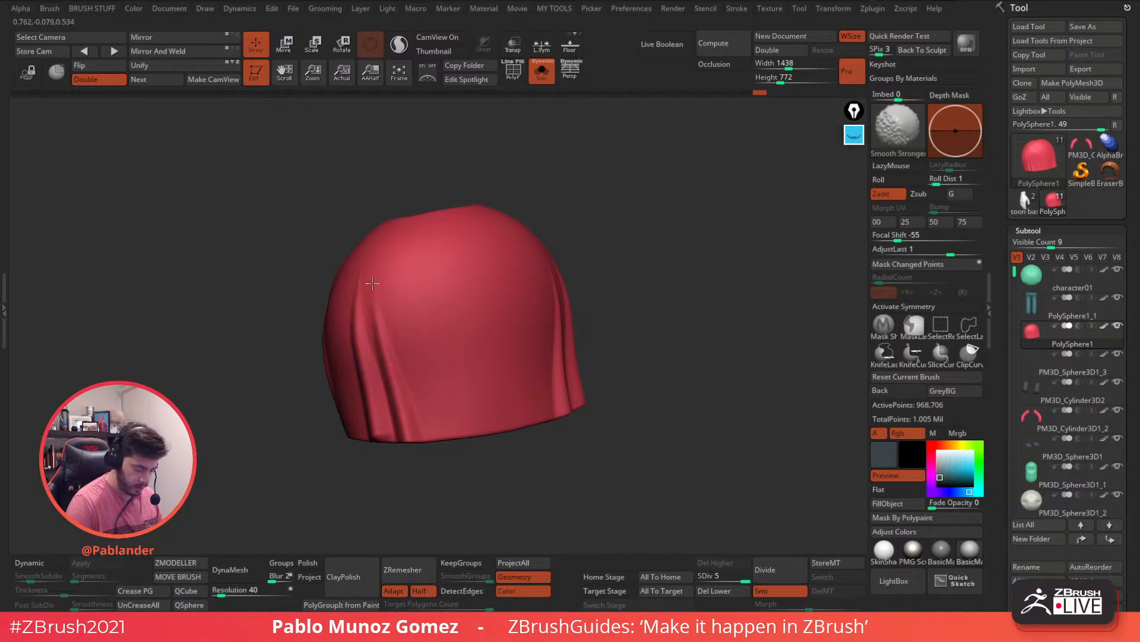
pyautogui.moveTo(521, 301); pyautogui.dragTo(564, 330, button='right')
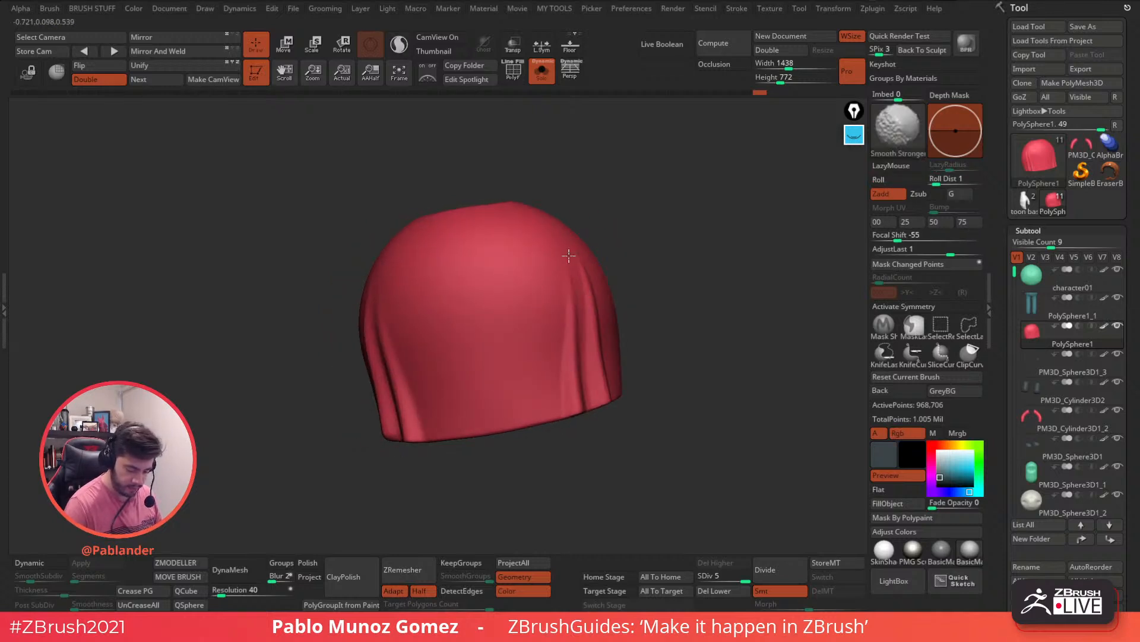
# Step: Switch to the Move brush and reshape the folds along the jacket's sides near the hem
pyautogui.press('b')
pyautogui.press('m')
pyautogui.press('v')
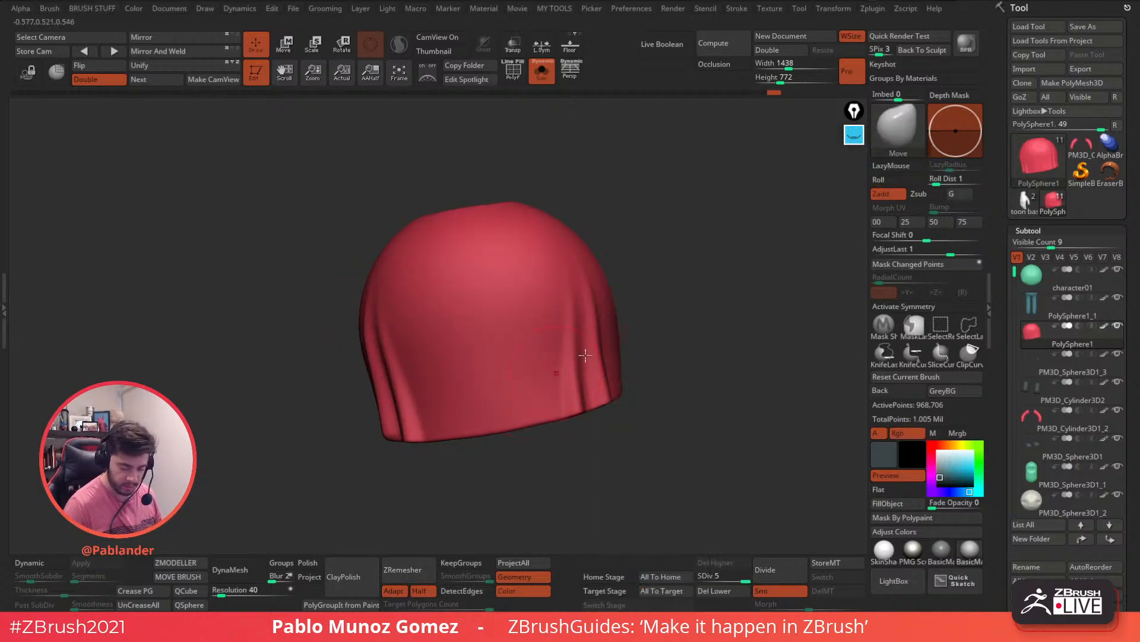
pyautogui.moveTo(547, 376); pyautogui.dragTo(646, 320, button='right')
pyautogui.press('space')
pyautogui.moveTo(617, 338); pyautogui.dragTo(628, 350)
pyautogui.moveTo(628, 350)
pyautogui.mouseDown()
pyautogui.moveTo(599, 357)
pyautogui.moveTo(625, 334)
pyautogui.moveTo(579, 369)
pyautogui.moveTo(558, 364)
pyautogui.moveTo(582, 387)
pyautogui.mouseUp()
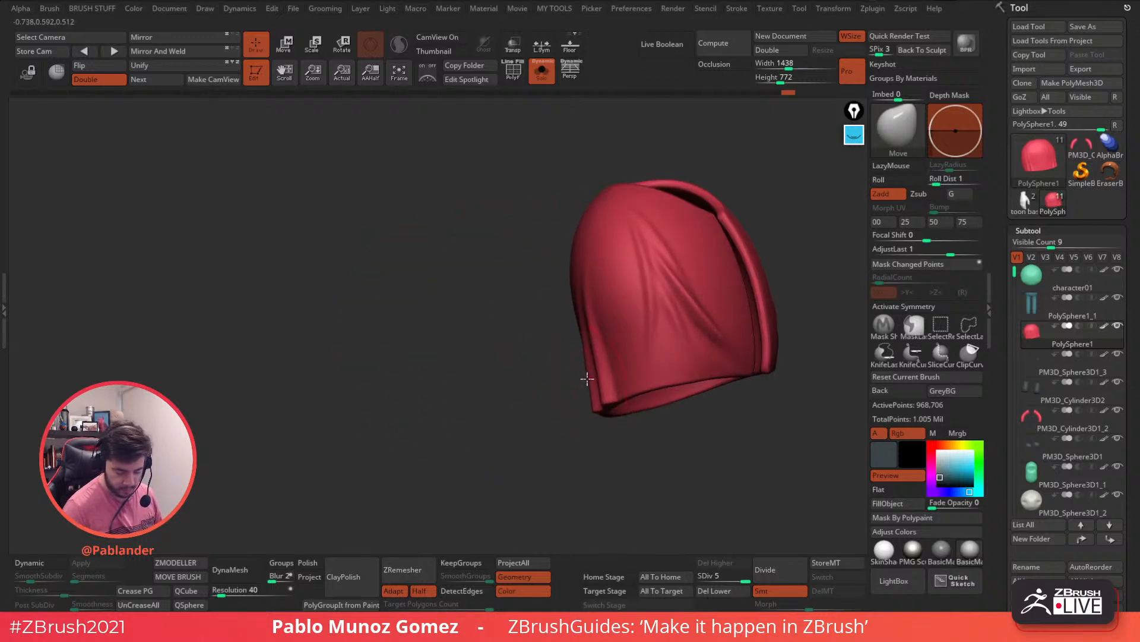
pyautogui.moveTo(584, 337); pyautogui.dragTo(725, 290)
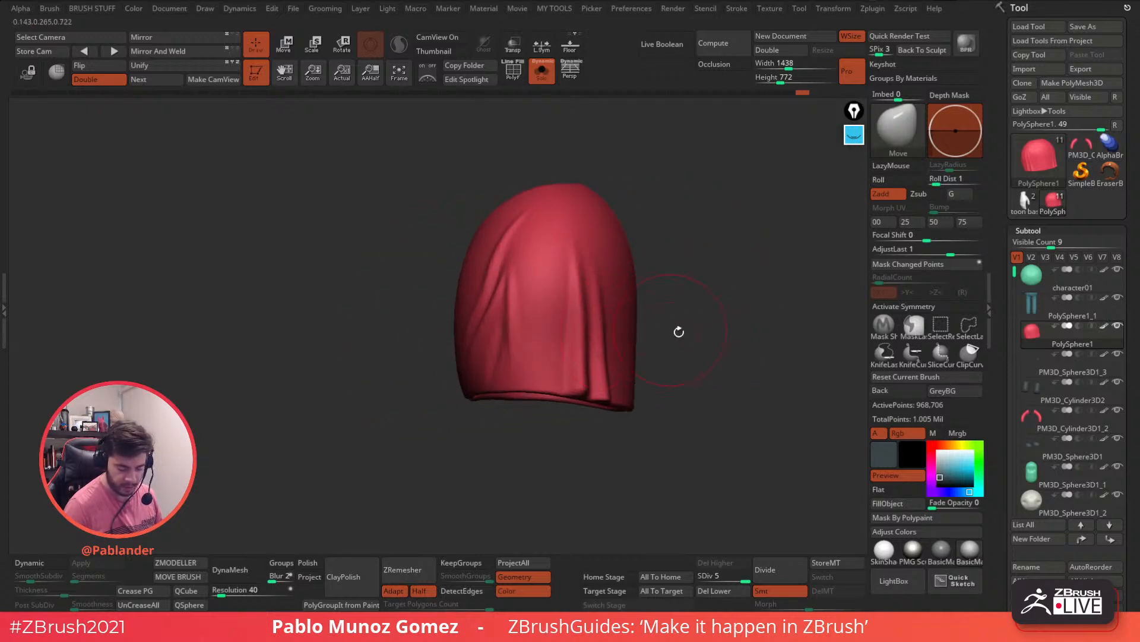
pyautogui.moveTo(668, 329); pyautogui.dragTo(608, 365)
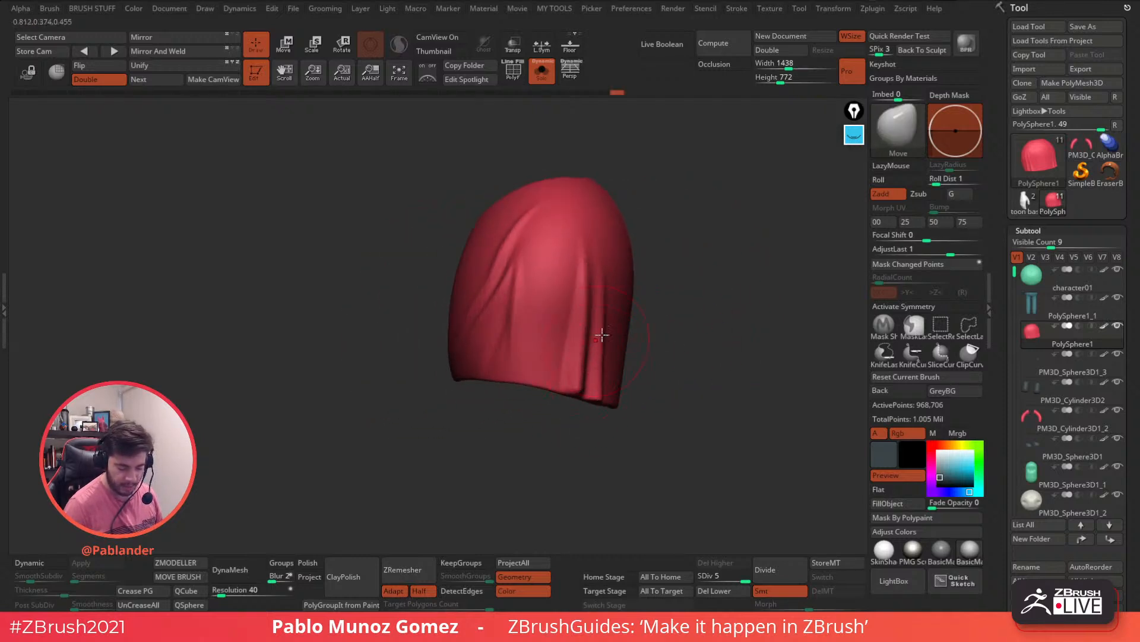
pyautogui.moveTo(672, 280); pyautogui.dragTo(691, 284)
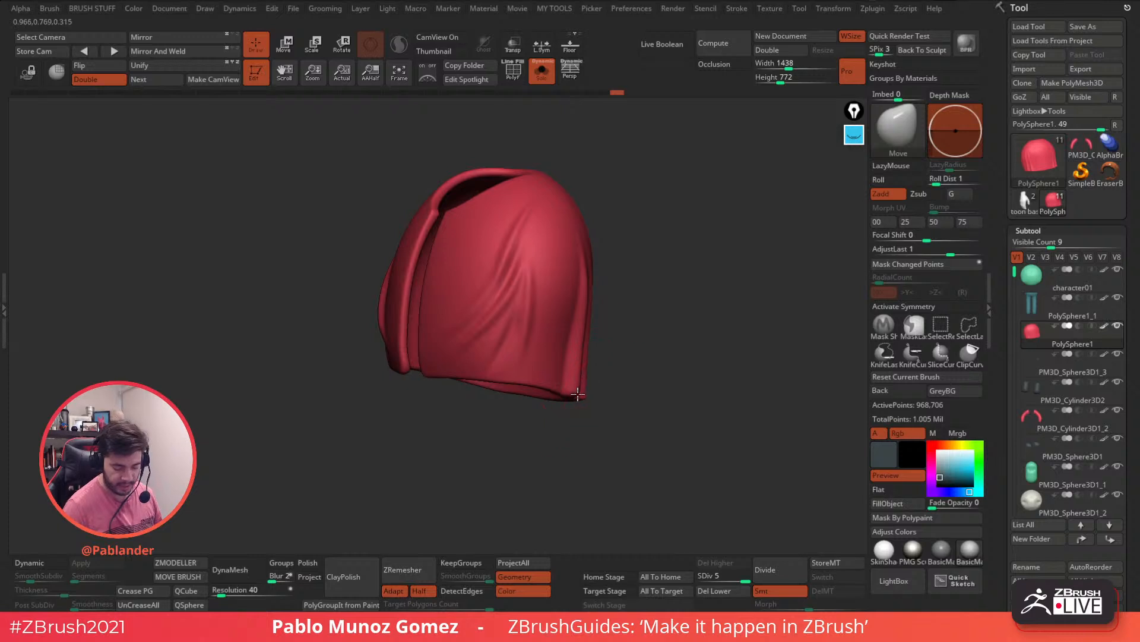
# Step: Push the hem edge in and out with the Move brush where the side folds meet it
pyautogui.moveTo(609, 371)
pyautogui.mouseDown()
pyautogui.moveTo(649, 341)
pyautogui.moveTo(591, 378)
pyautogui.moveTo(585, 267)
pyautogui.mouseUp()
pyautogui.press('space')
pyautogui.moveTo(580, 379); pyautogui.dragTo(581, 337)
pyautogui.press('space')
pyautogui.moveTo(544, 394); pyautogui.dragTo(553, 384)
pyautogui.press('space')
pyautogui.moveTo(599, 334); pyautogui.dragTo(574, 346)
pyautogui.moveTo(545, 389)
pyautogui.mouseDown()
pyautogui.moveTo(590, 341)
pyautogui.moveTo(568, 320)
pyautogui.moveTo(557, 354)
pyautogui.moveTo(600, 380)
pyautogui.moveTo(653, 377)
pyautogui.moveTo(596, 380)
pyautogui.moveTo(607, 361)
pyautogui.mouseUp()
# Step: Smooth the hem's rim and the lower ends of the side folds
pyautogui.press('shift')
pyautogui.moveTo(648, 316); pyautogui.dragTo(683, 325)
pyautogui.moveTo(612, 380)
pyautogui.keyDown('shift'); pyautogui.mouseDown()
pyautogui.moveTo(662, 348)
pyautogui.moveTo(639, 350)
pyautogui.mouseUp(); pyautogui.keyUp('shift')
pyautogui.press('shift')
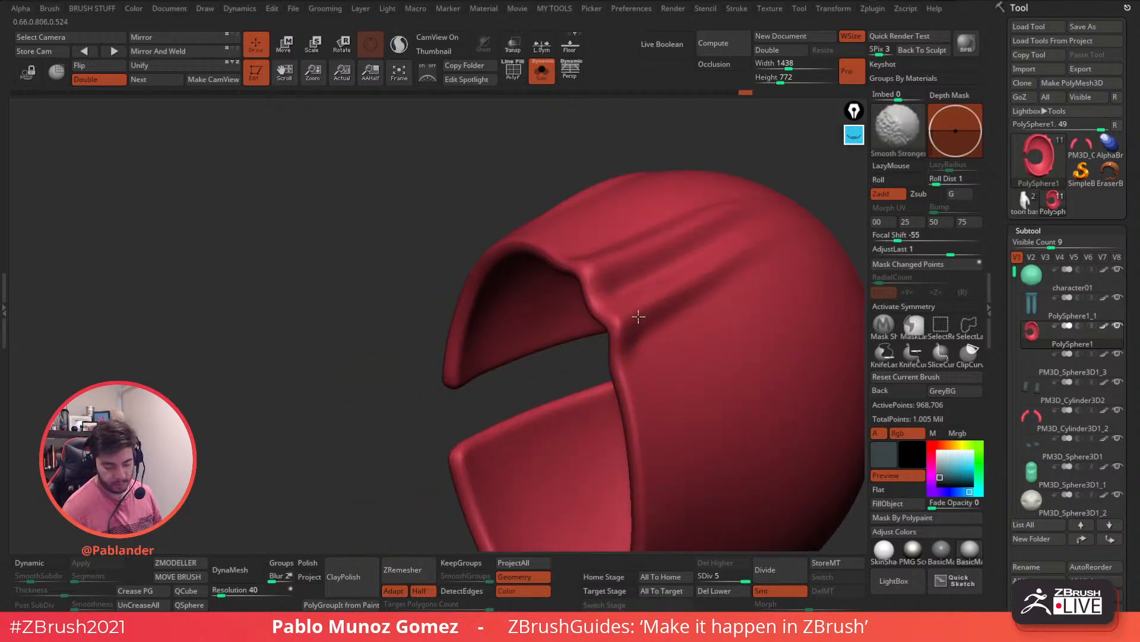
pyautogui.moveTo(649, 230)
pyautogui.mouseDown()
pyautogui.moveTo(625, 343)
pyautogui.moveTo(640, 402)
pyautogui.moveTo(606, 430)
pyautogui.moveTo(667, 306)
pyautogui.mouseUp()
pyautogui.press('shift')
pyautogui.press('shift')
# Step: Refine the wavy profile of the hem with the Move brush while viewing the jacket from underneath
pyautogui.moveTo(704, 238)
pyautogui.mouseDown()
pyautogui.moveTo(581, 316)
pyautogui.moveTo(647, 313)
pyautogui.moveTo(585, 312)
pyautogui.moveTo(566, 354)
pyautogui.moveTo(585, 356)
pyautogui.moveTo(614, 274)
pyautogui.moveTo(616, 303)
pyautogui.mouseUp()
pyautogui.moveTo(610, 351); pyautogui.dragTo(606, 344)
pyautogui.moveTo(653, 291)
pyautogui.mouseDown()
pyautogui.moveTo(652, 315)
pyautogui.moveTo(663, 292)
pyautogui.moveTo(612, 329)
pyautogui.moveTo(634, 344)
pyautogui.mouseUp()
pyautogui.press('space')
pyautogui.moveTo(616, 340)
pyautogui.mouseDown()
pyautogui.moveTo(622, 330)
pyautogui.moveTo(628, 344)
pyautogui.mouseUp()
pyautogui.moveTo(514, 336); pyautogui.dragTo(517, 318)
pyautogui.moveTo(517, 319); pyautogui.dragTo(529, 300, button='right')
pyautogui.moveTo(507, 316)
pyautogui.mouseDown()
pyautogui.moveTo(522, 323)
pyautogui.moveTo(523, 312)
pyautogui.mouseUp()
pyautogui.moveTo(523, 312)
pyautogui.mouseDown(button='right')
pyautogui.moveTo(557, 320)
pyautogui.moveTo(538, 331)
pyautogui.mouseUp(button='right')
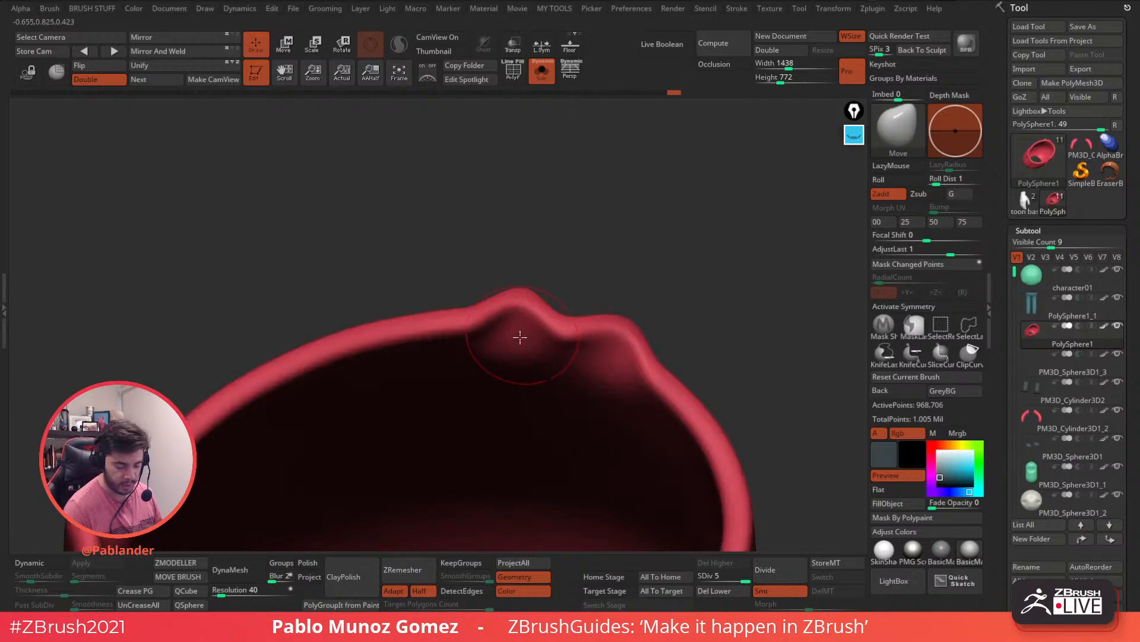
# Step: Smooth the jacket's inner surface behind the hem folds and adjust the bulges along the rim
pyautogui.keyDown('shift'); pyautogui.moveTo(521, 334); pyautogui.dragTo(483, 364); pyautogui.keyUp('shift')
pyautogui.moveTo(611, 353)
pyautogui.mouseDown(button='right')
pyautogui.moveTo(642, 353)
pyautogui.moveTo(623, 321)
pyautogui.moveTo(658, 358)
pyautogui.mouseUp(button='right')
pyautogui.rightClick(631, 316)
pyautogui.moveTo(599, 416)
pyautogui.mouseDown(button='right')
pyautogui.moveTo(618, 408)
pyautogui.moveTo(609, 422)
pyautogui.mouseUp(button='right')
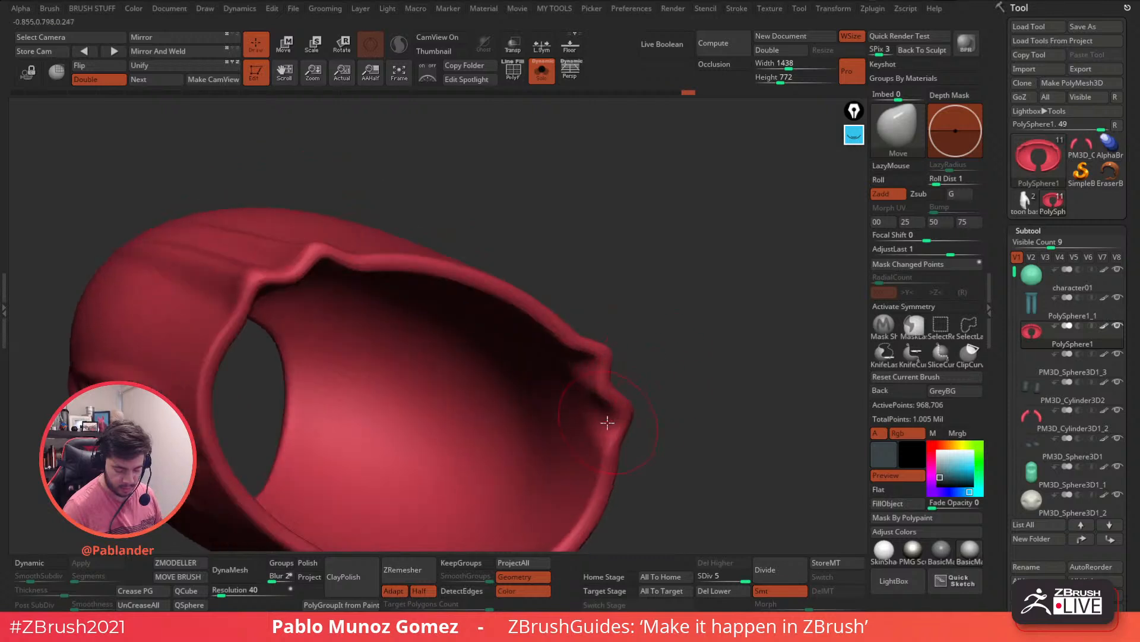
pyautogui.press('shift')
pyautogui.moveTo(560, 382)
pyautogui.mouseDown(button='right')
pyautogui.moveTo(649, 331)
pyautogui.moveTo(644, 438)
pyautogui.mouseUp(button='right')
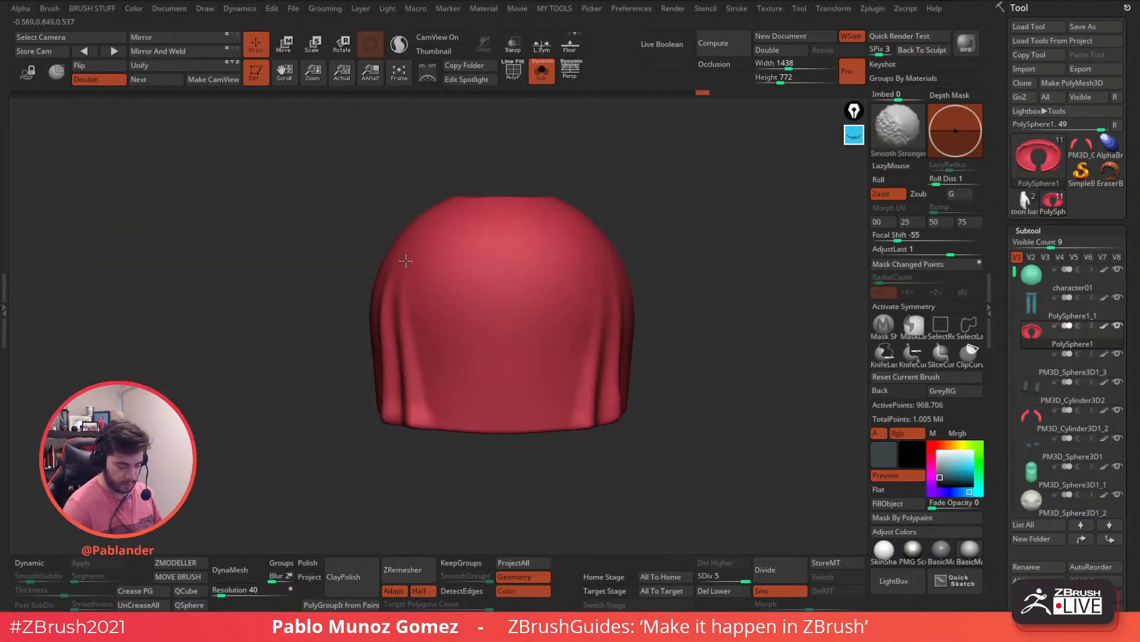
# Step: Turn off Solo to show the whole character, then adjust and smooth the folds at the jacket's back hem
pyautogui.click(541, 71)
pyautogui.press('space')
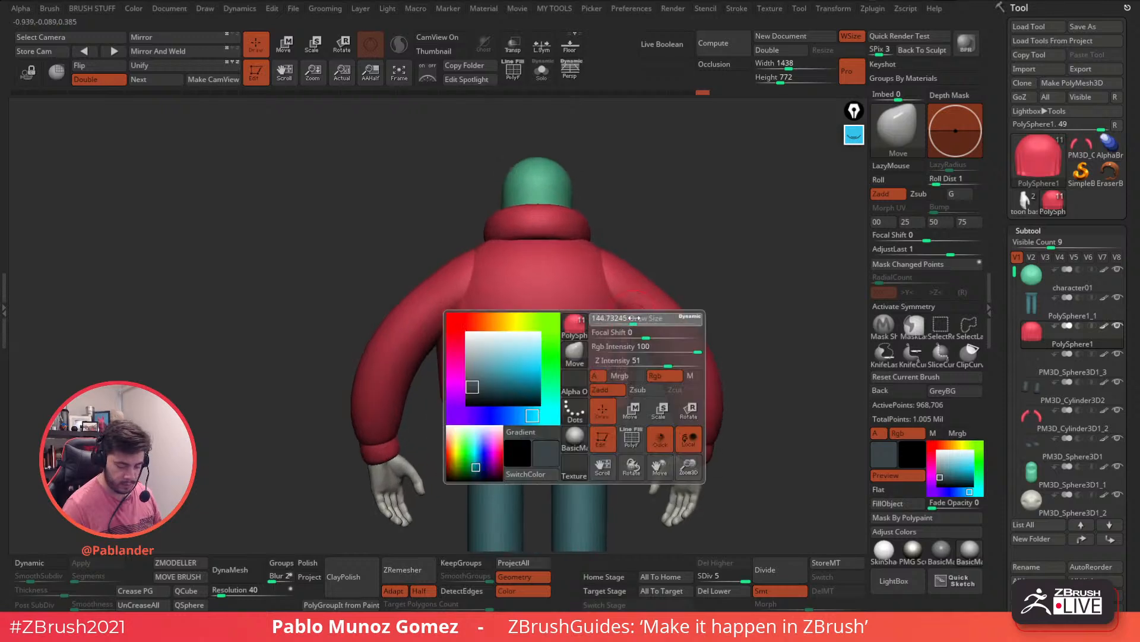
pyautogui.press('shift')
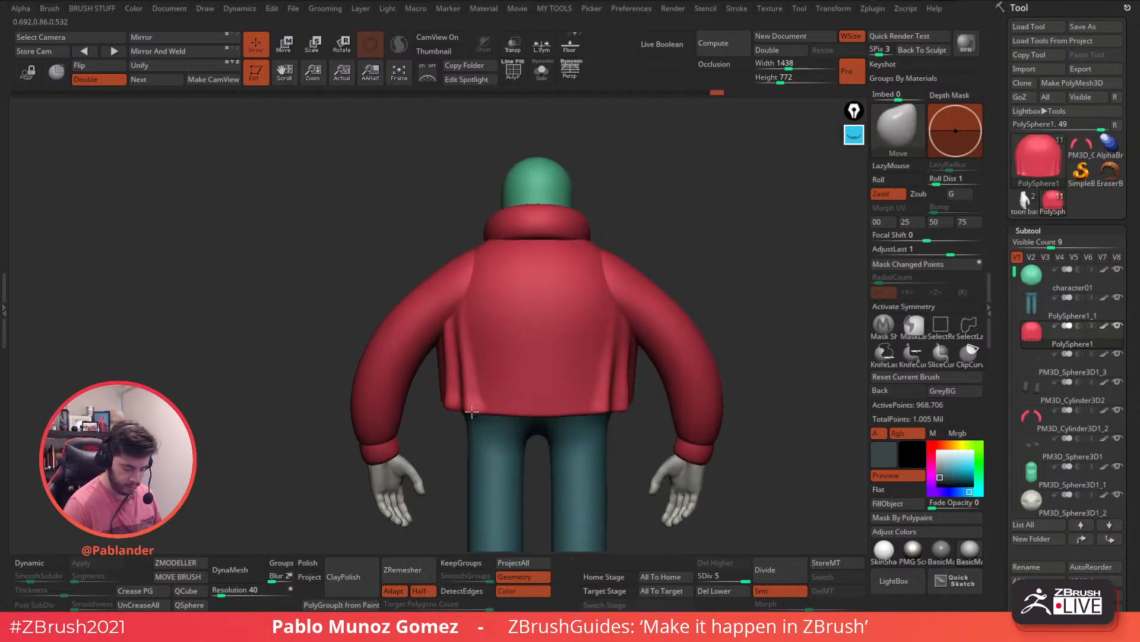
pyautogui.press('shift')
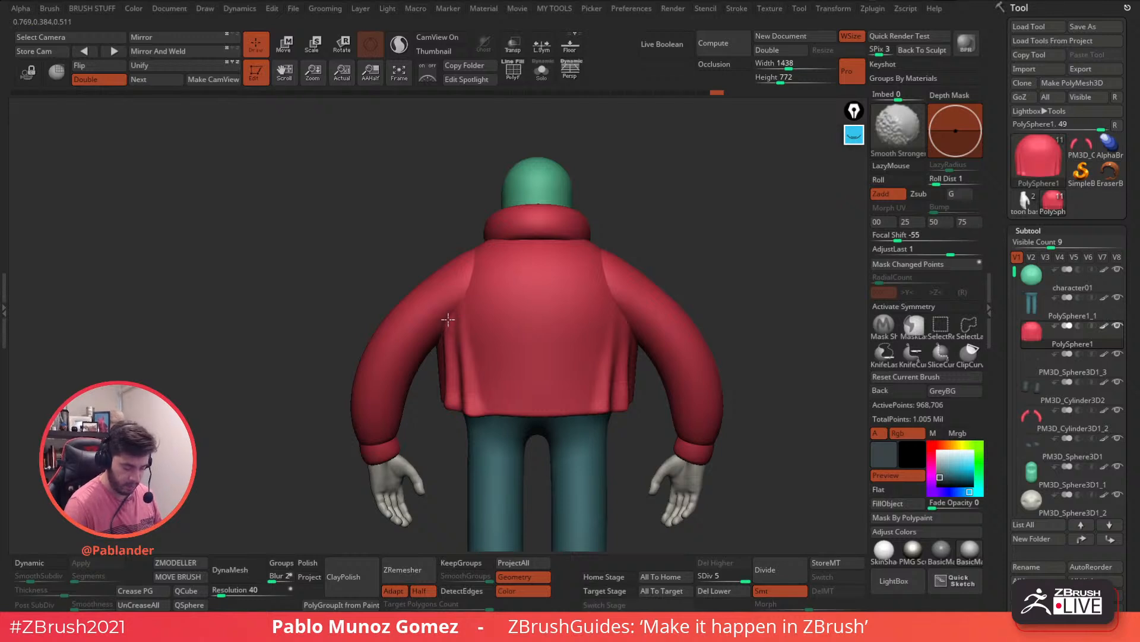
pyautogui.keyDown('shift'); pyautogui.moveTo(446, 384); pyautogui.dragTo(456, 385); pyautogui.keyUp('shift')
pyautogui.moveTo(642, 383)
pyautogui.keyDown('alt'); pyautogui.mouseDown()
pyautogui.moveTo(629, 343)
pyautogui.moveTo(683, 355)
pyautogui.moveTo(583, 351)
pyautogui.moveTo(588, 369)
pyautogui.moveTo(706, 380)
pyautogui.moveTo(689, 332)
pyautogui.mouseUp(); pyautogui.keyUp('alt')
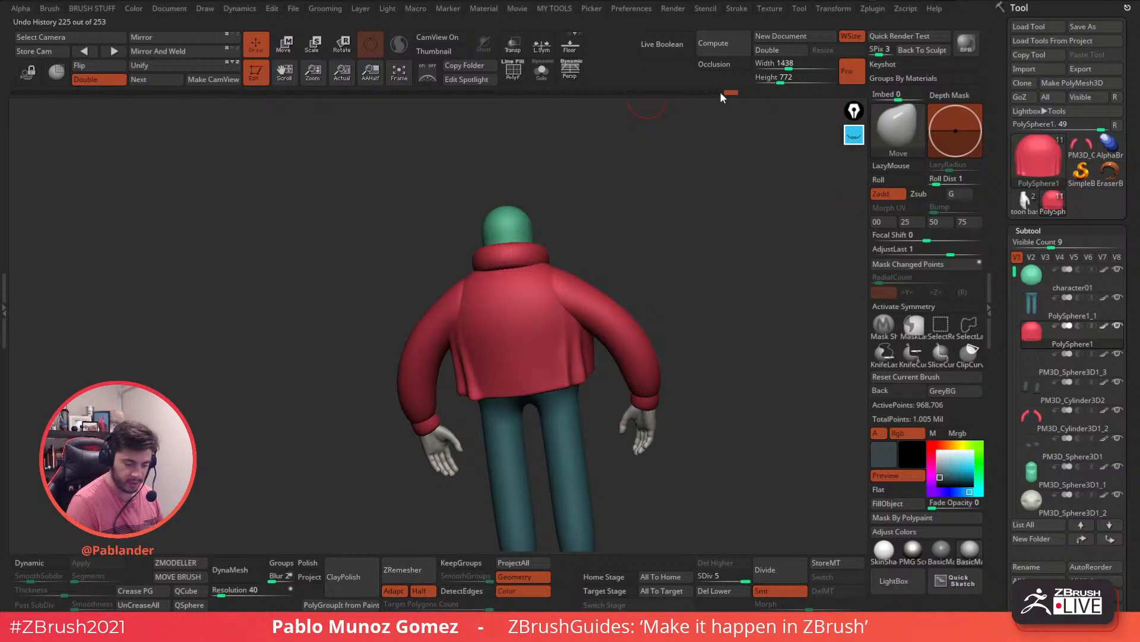
# Step: Roll the jacket back in its undo history to before the back folds and accept discarding the newer history entries
pyautogui.moveTo(449, 102)
pyautogui.mouseDown()
pyautogui.moveTo(408, 102)
pyautogui.moveTo(451, 103)
pyautogui.moveTo(438, 103)
pyautogui.mouseUp()
pyautogui.moveTo(654, 226)
pyautogui.mouseDown()
pyautogui.moveTo(731, 227)
pyautogui.moveTo(637, 283)
pyautogui.mouseUp()
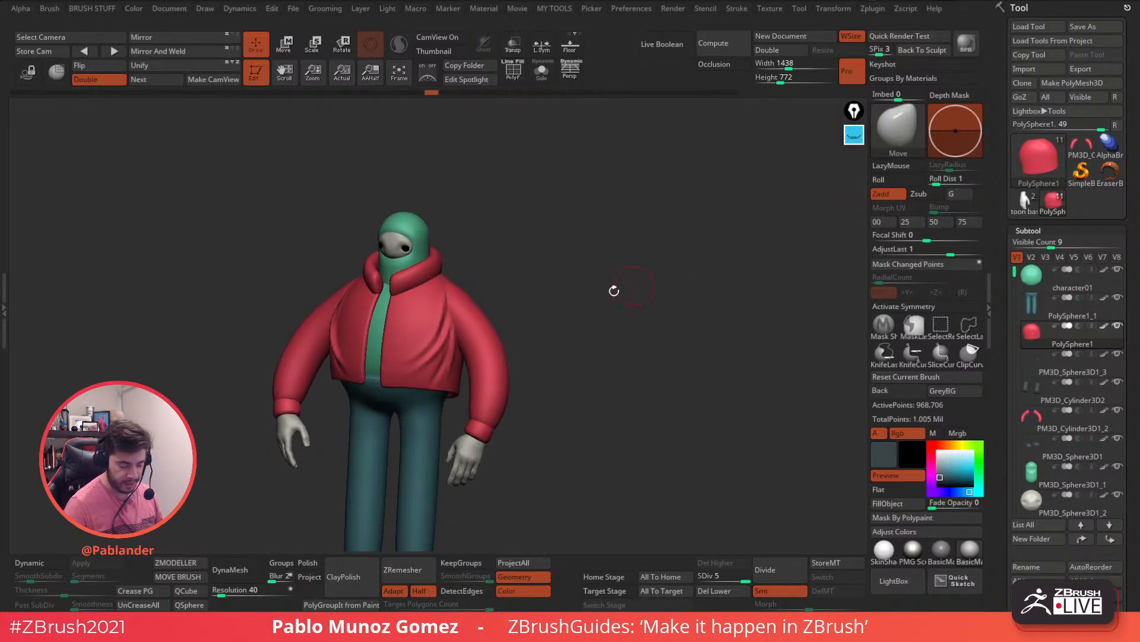
pyautogui.keyDown('shift'); pyautogui.click(440, 363); pyautogui.keyUp('shift')
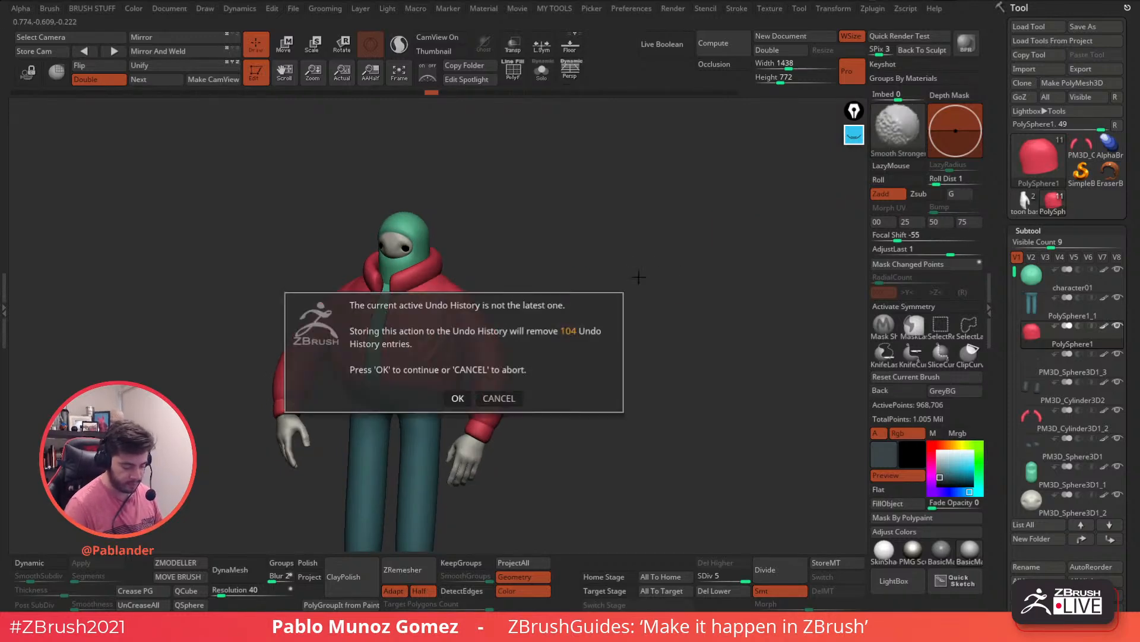
pyautogui.click(458, 398)
pyautogui.moveTo(567, 321)
pyautogui.mouseDown()
pyautogui.moveTo(581, 308)
pyautogui.moveTo(632, 316)
pyautogui.mouseUp()
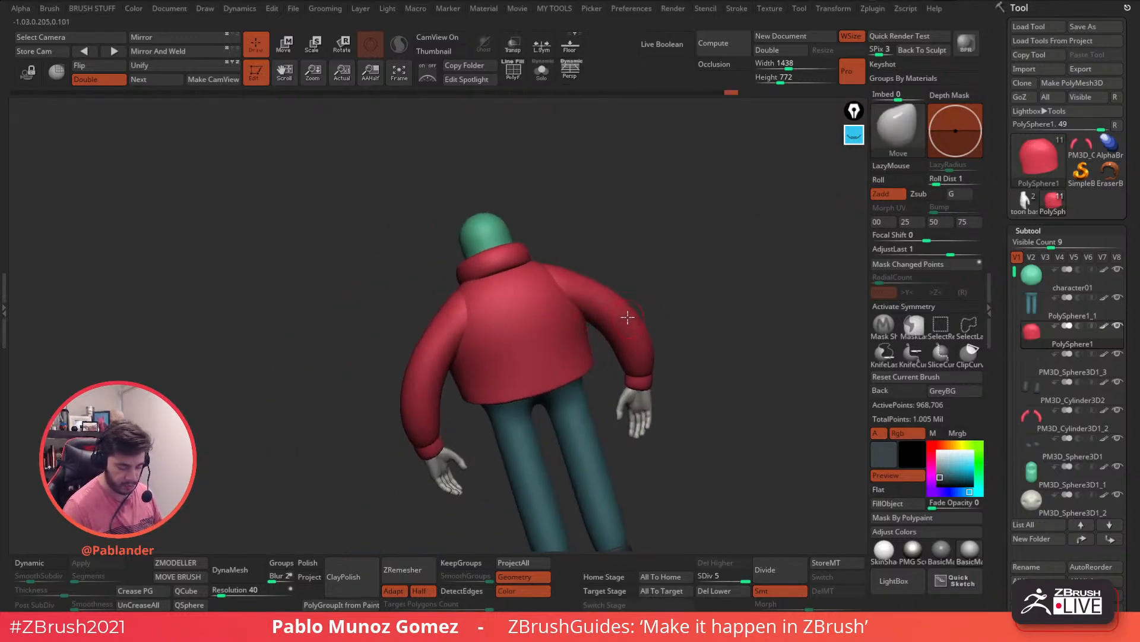
# Step: Load the Main_Fold_Soft_Tapered curve brush from the Clothes and drapery folder in LightBox
pyautogui.click(893, 134)
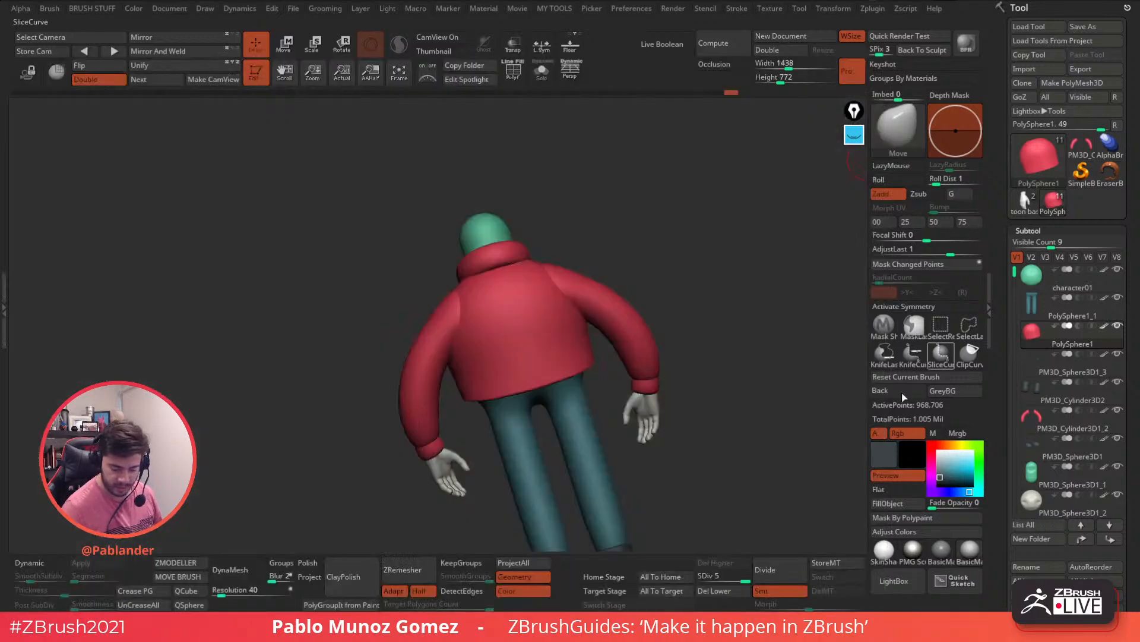
pyautogui.click(895, 580)
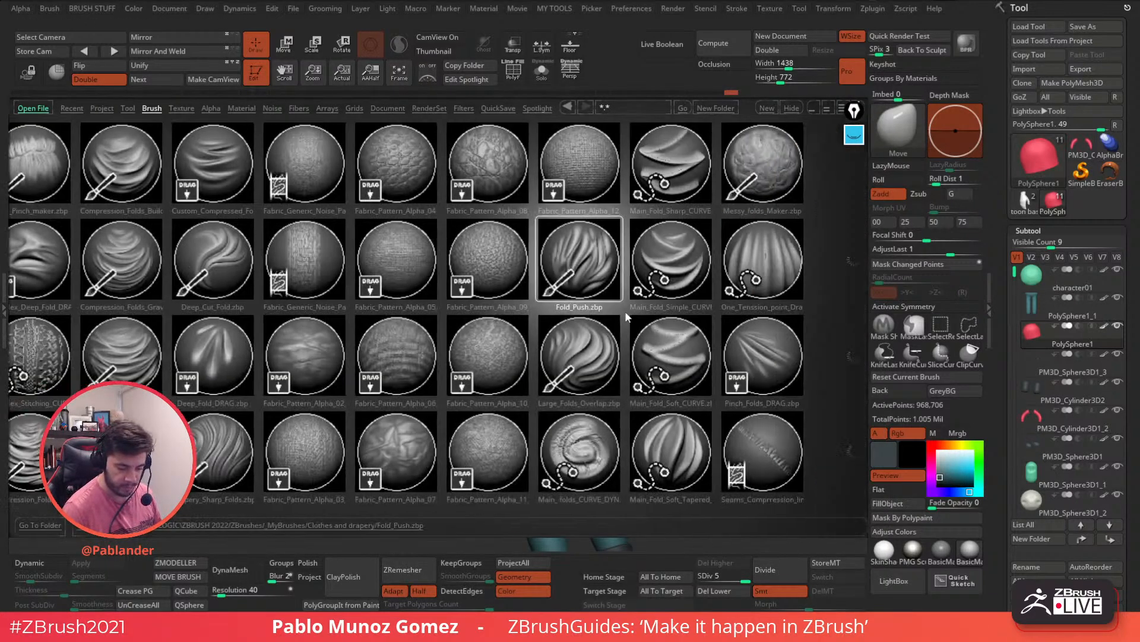
pyautogui.moveTo(701, 318); pyautogui.dragTo(639, 318)
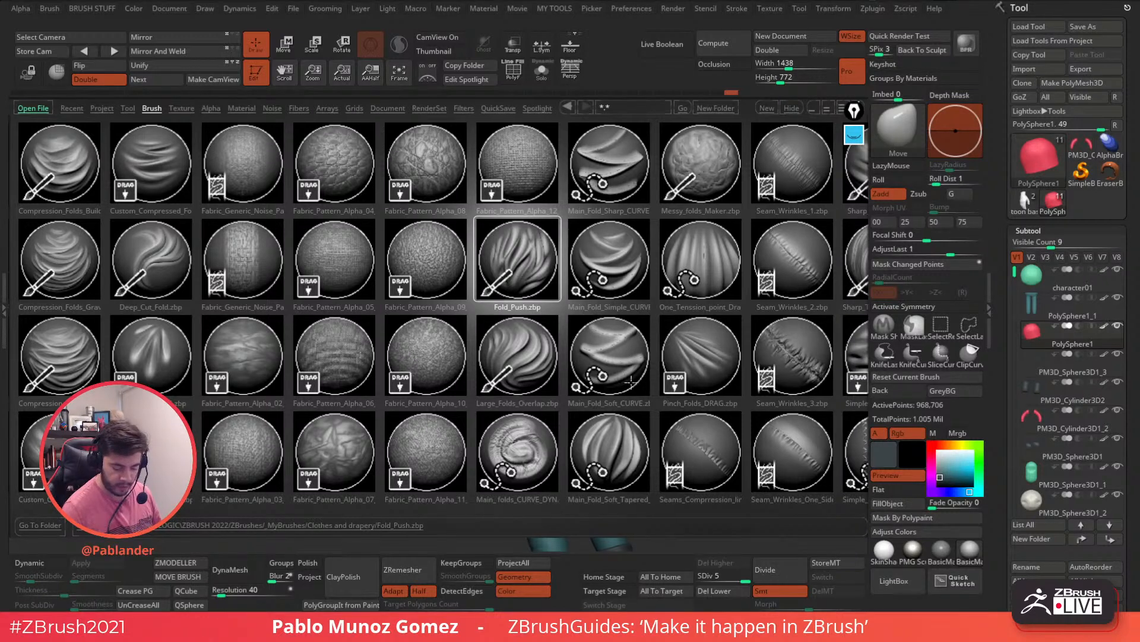
pyautogui.click(622, 455)
pyautogui.press('space')
# Step: Try drawing a sagging fold curve across the upper back between the armholes
pyautogui.moveTo(438, 280)
pyautogui.mouseDown()
pyautogui.moveTo(585, 287)
pyautogui.moveTo(598, 271)
pyautogui.mouseUp()
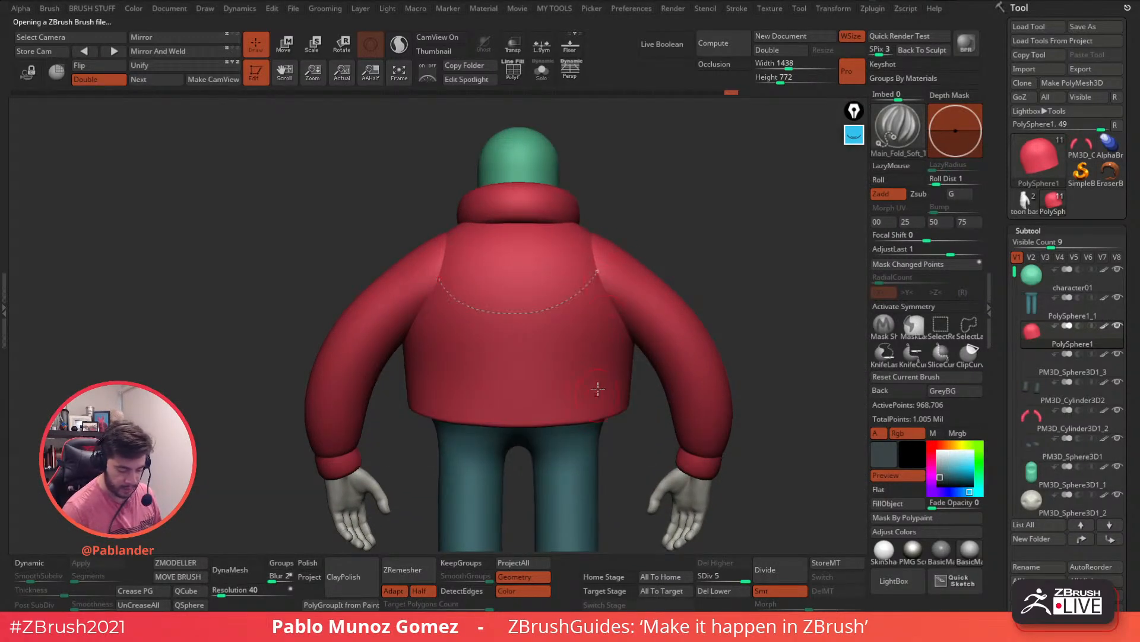
pyautogui.moveTo(567, 324); pyautogui.dragTo(650, 339, button='right')
pyautogui.click(570, 293)
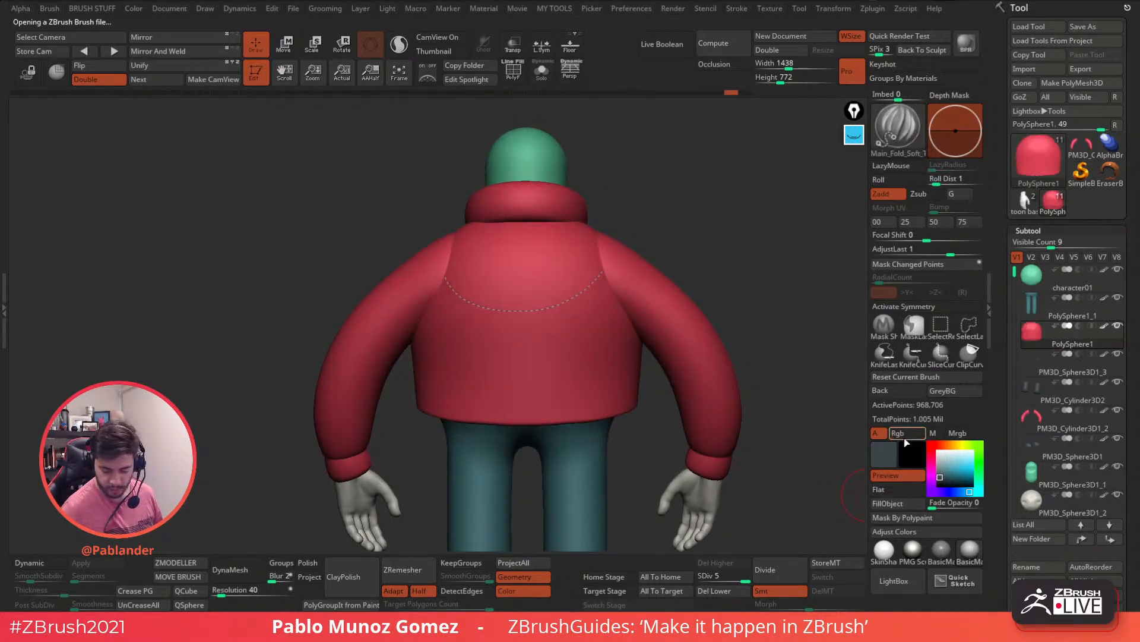
pyautogui.keyDown('alt'); pyautogui.moveTo(691, 257); pyautogui.dragTo(594, 368, button='right'); pyautogui.keyUp('alt')
# Step: Draw a sagging curve across the upper back from armhole to armhole and apply the soft tapered fold to it
pyautogui.press('space')
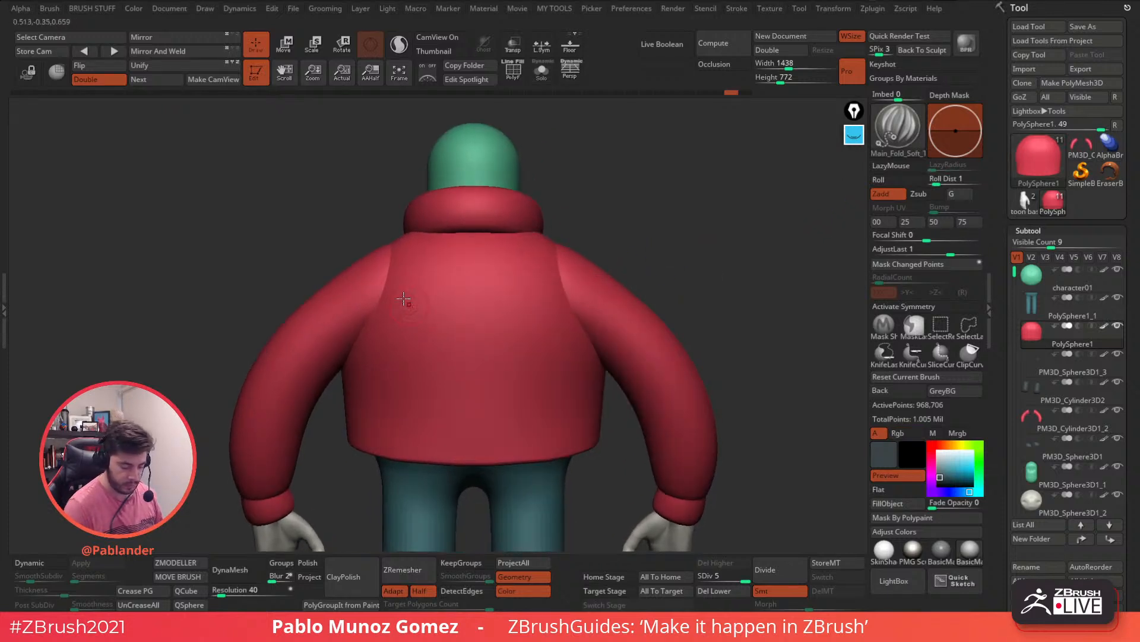
pyautogui.moveTo(390, 277)
pyautogui.mouseDown()
pyautogui.moveTo(458, 302)
pyautogui.moveTo(560, 263)
pyautogui.moveTo(553, 285)
pyautogui.moveTo(414, 312)
pyautogui.moveTo(380, 290)
pyautogui.mouseUp()
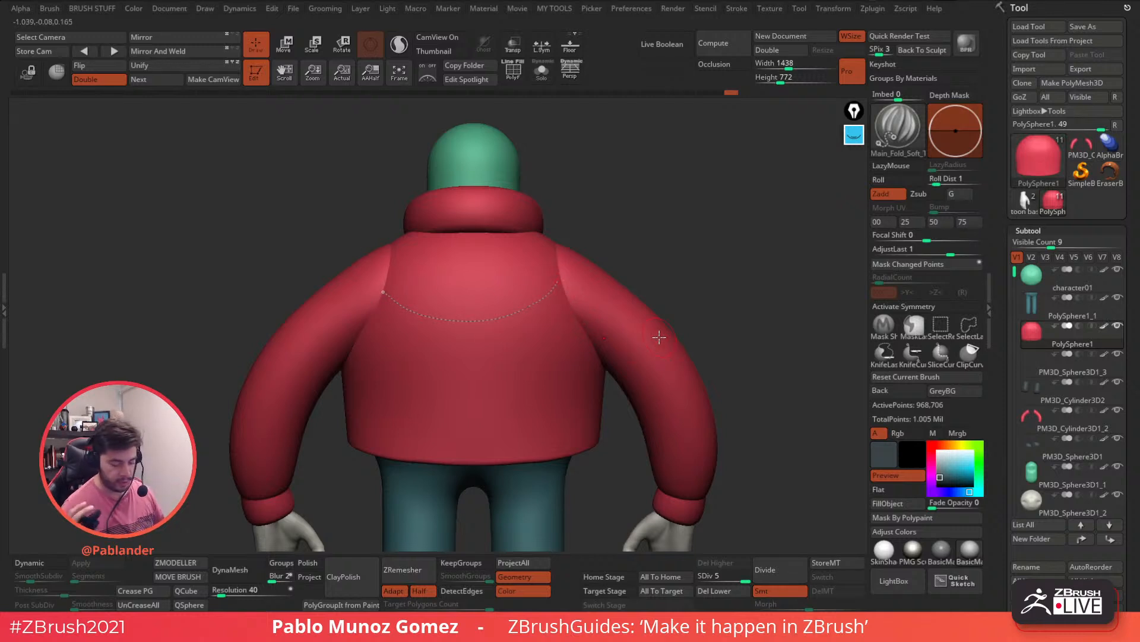
pyautogui.moveTo(586, 327); pyautogui.dragTo(601, 375, button='right')
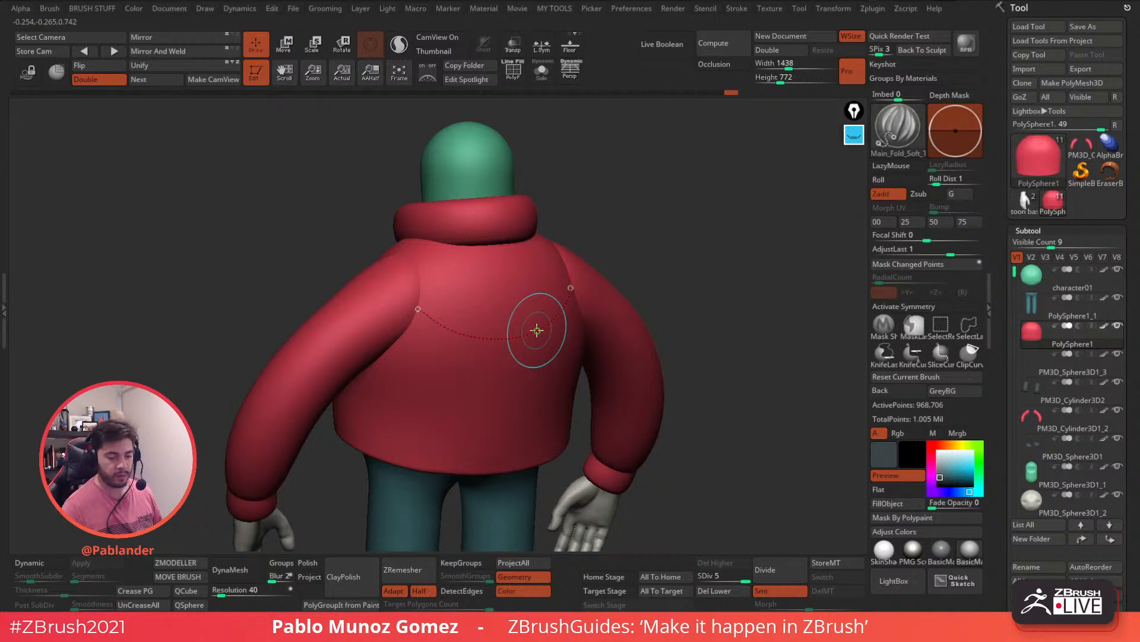
pyautogui.moveTo(537, 331)
pyautogui.mouseDown(button='right')
pyautogui.moveTo(688, 267)
pyautogui.moveTo(730, 275)
pyautogui.moveTo(702, 281)
pyautogui.mouseUp(button='right')
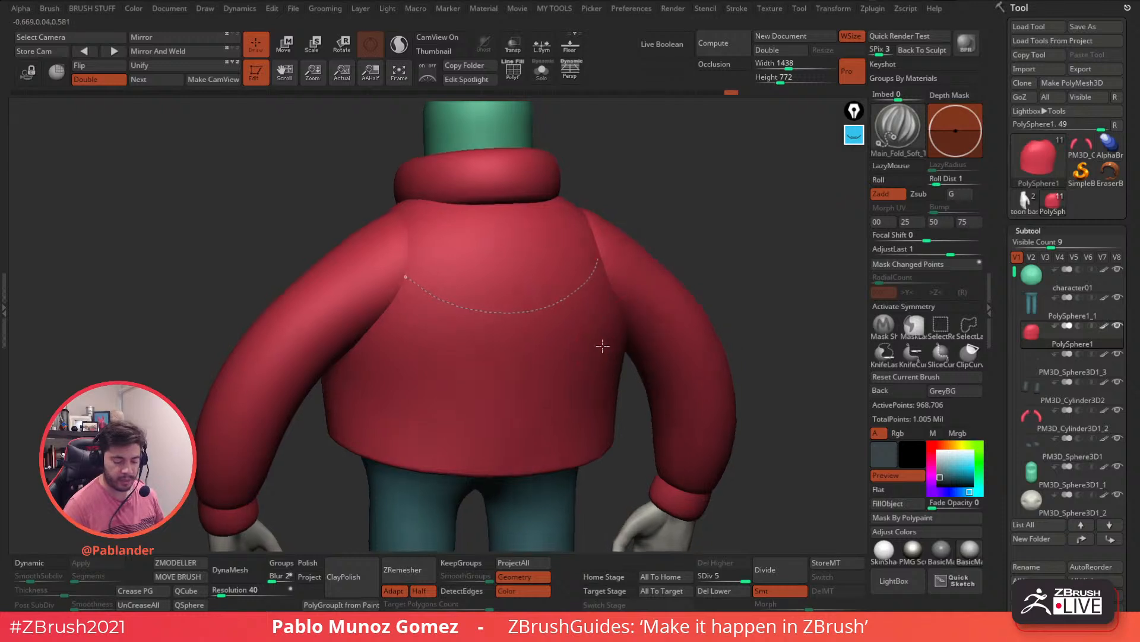
pyautogui.moveTo(601, 344); pyautogui.dragTo(509, 351, button='right')
pyautogui.click(556, 316)
pyautogui.moveTo(563, 302); pyautogui.dragTo(661, 325, button='right')
pyautogui.click(574, 441)
pyautogui.keyDown('shift'); pyautogui.moveTo(629, 392); pyautogui.dragTo(672, 370, button='right'); pyautogui.keyUp('shift')
pyautogui.keyDown('alt'); pyautogui.moveTo(579, 385); pyautogui.dragTo(623, 343, button='right'); pyautogui.keyUp('alt')
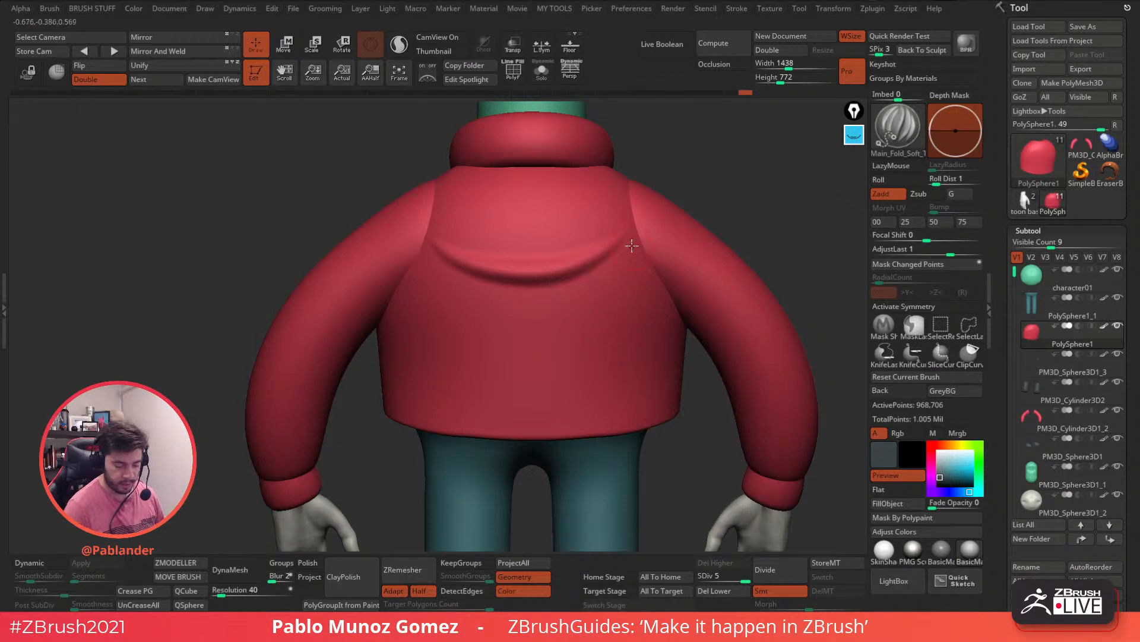
# Step: Sculpt two more curved folds below the first, one sweeping down from each armhole towards the opposite side of the back
pyautogui.moveTo(613, 280); pyautogui.dragTo(445, 339)
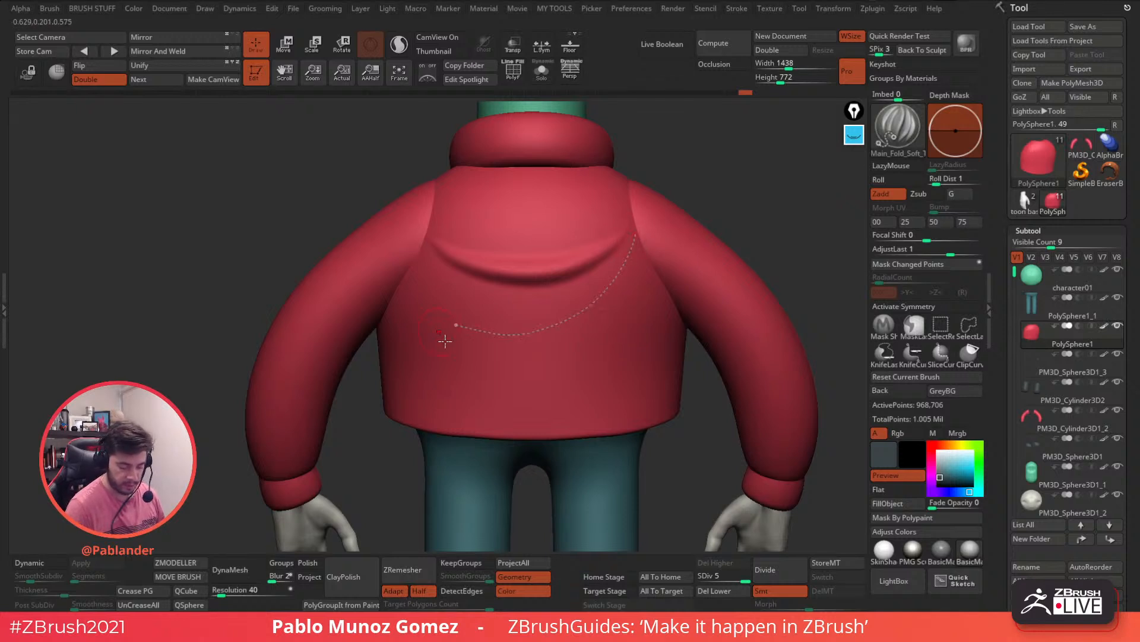
pyautogui.click(603, 298)
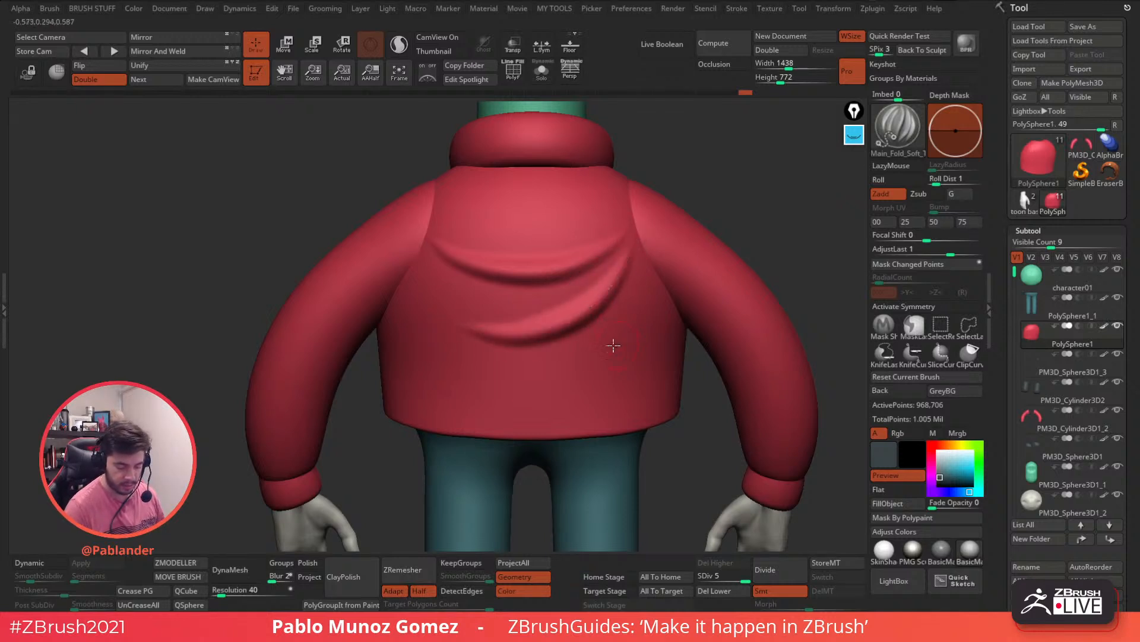
pyautogui.moveTo(424, 262); pyautogui.dragTo(432, 302)
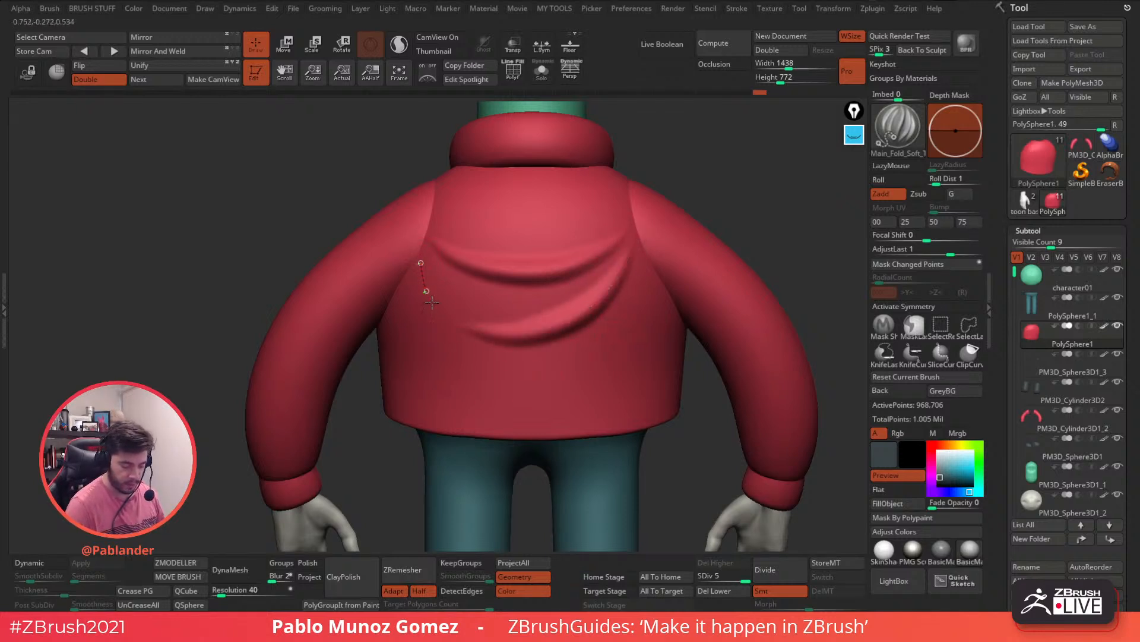
pyautogui.click(577, 376)
pyautogui.click(657, 350)
pyautogui.rightClick(661, 324)
pyautogui.moveTo(662, 324); pyautogui.dragTo(641, 341, button='right')
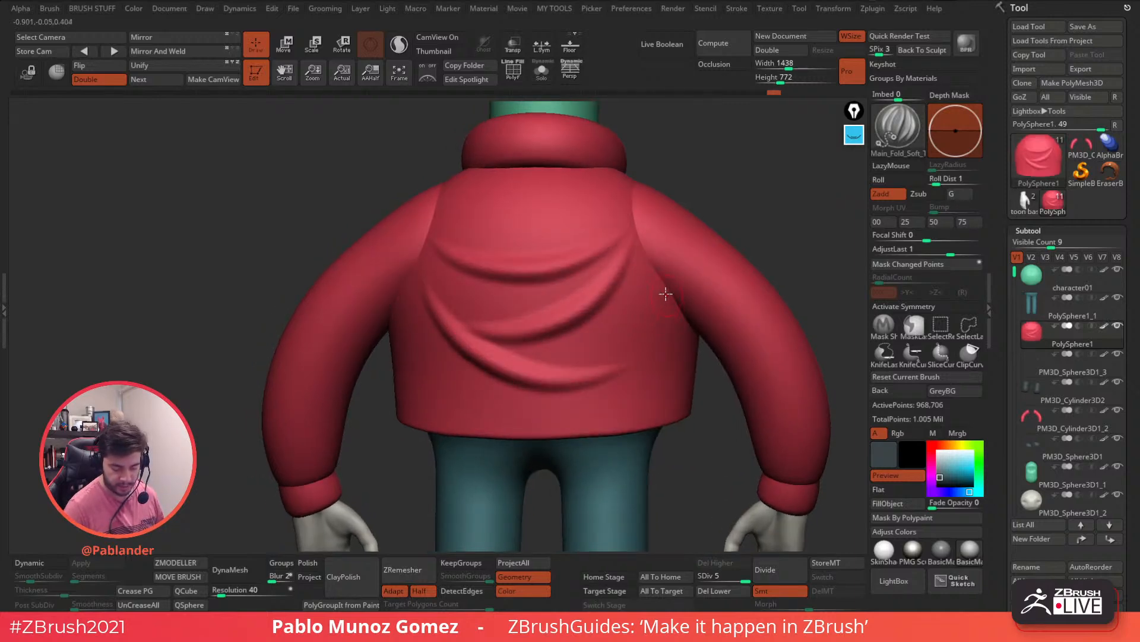
# Step: Add a curved fold below the right armhole and a diagonal fold from the left armhole down to the hem
pyautogui.moveTo(587, 367); pyautogui.dragTo(520, 367)
pyautogui.click(620, 341)
pyautogui.click(657, 331)
pyautogui.moveTo(578, 319); pyautogui.dragTo(406, 290, button='right')
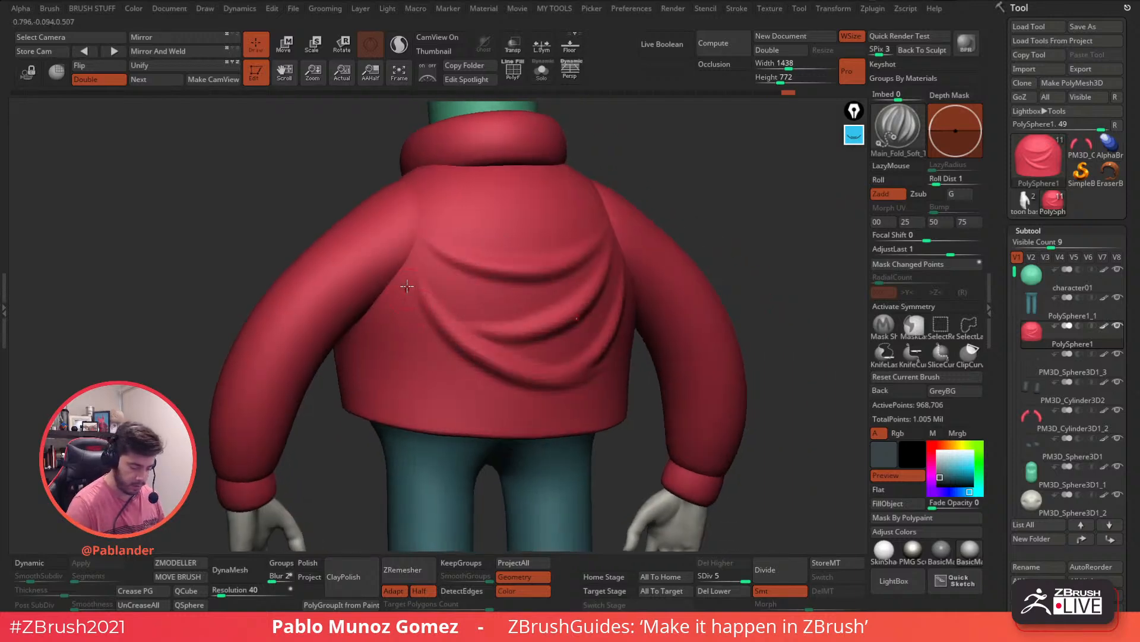
pyautogui.moveTo(428, 369); pyautogui.dragTo(489, 423)
pyautogui.click(486, 425)
pyautogui.click(486, 425)
pyautogui.click(519, 400)
# Step: Add a soft, nearly vertical fold below each armhole along the two sides of the back
pyautogui.moveTo(395, 282); pyautogui.dragTo(386, 408)
pyautogui.moveTo(558, 362); pyautogui.dragTo(601, 339, button='right')
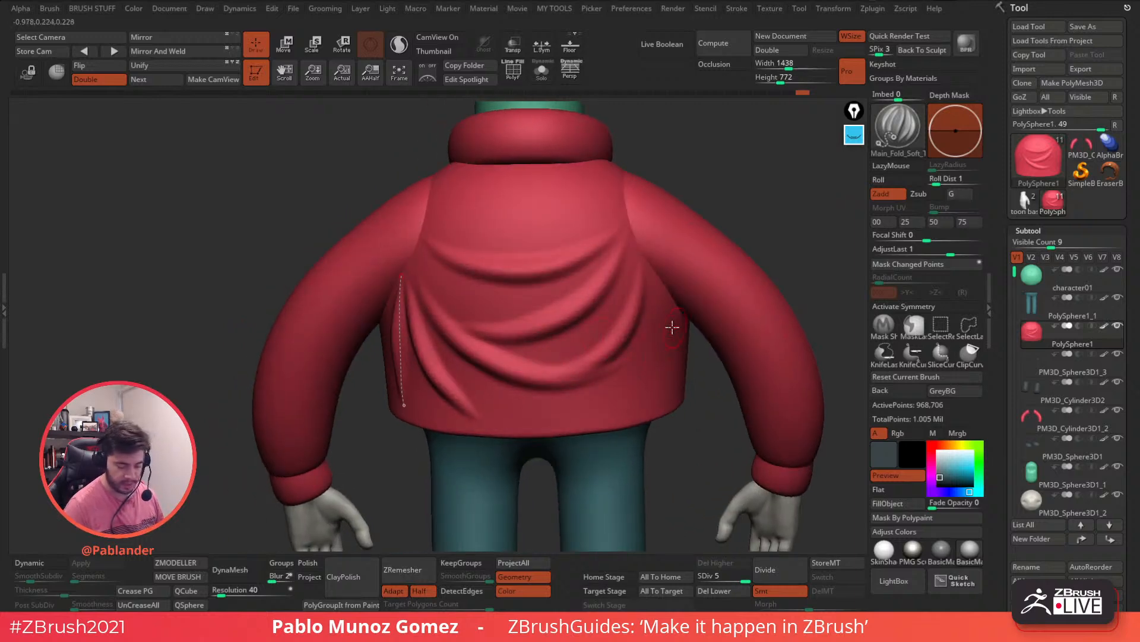
pyautogui.moveTo(656, 290); pyautogui.dragTo(643, 401)
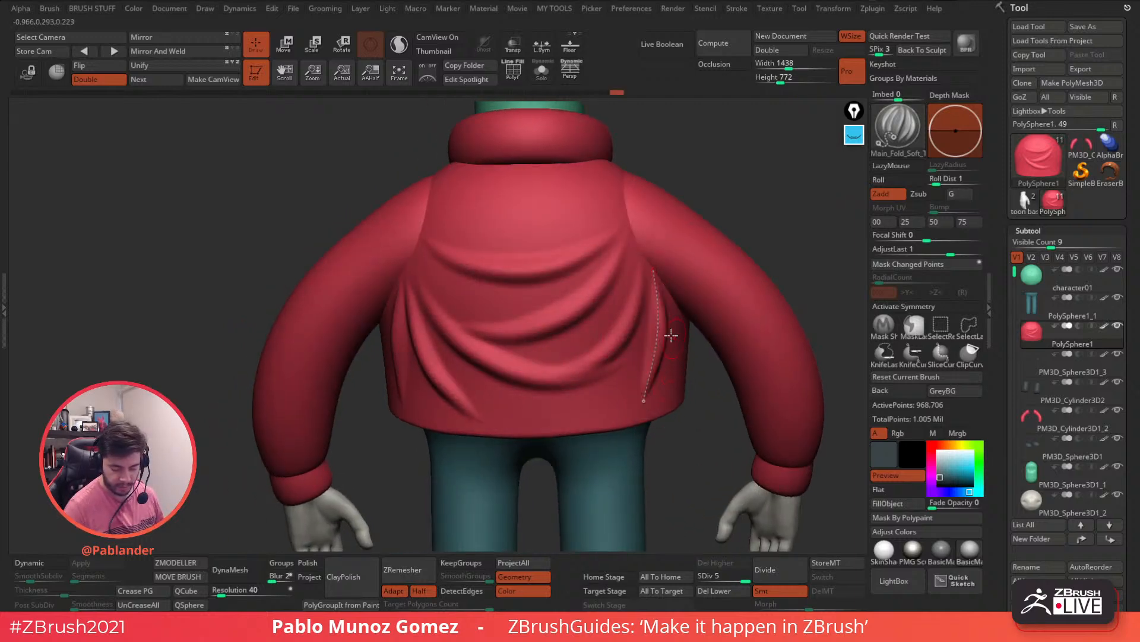
pyautogui.press('shift')
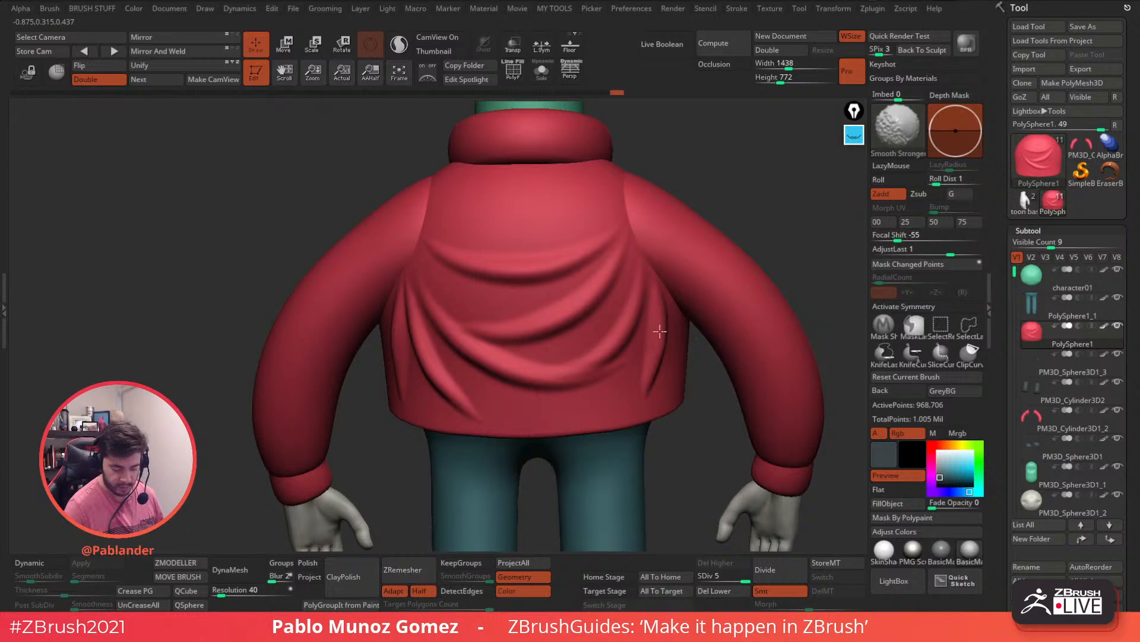
# Step: Isolate the jacket torso to examine its folds from inside and behind, and bring the full character back into view
pyautogui.moveTo(427, 367); pyautogui.dragTo(576, 140, button='right')
pyautogui.click(542, 71)
pyautogui.moveTo(565, 364)
pyautogui.mouseDown(button='right')
pyautogui.moveTo(587, 218)
pyautogui.moveTo(572, 211)
pyautogui.moveTo(543, 412)
pyautogui.moveTo(591, 334)
pyautogui.mouseUp(button='right')
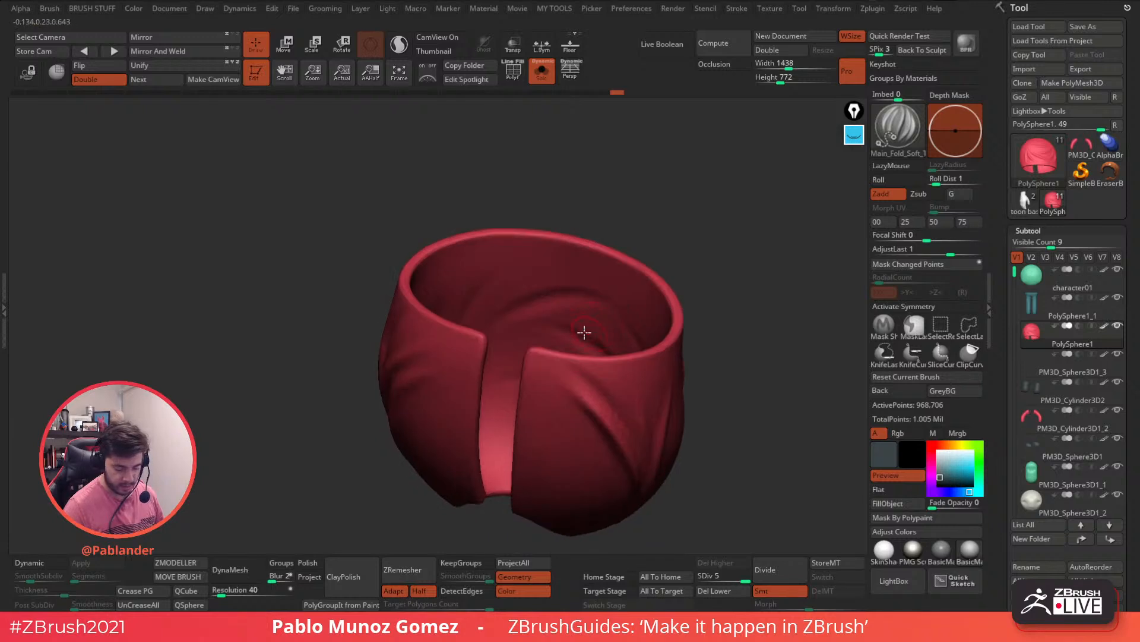
pyautogui.moveTo(538, 296)
pyautogui.mouseDown(button='right')
pyautogui.moveTo(593, 387)
pyautogui.moveTo(523, 386)
pyautogui.mouseUp(button='right')
pyautogui.press('shift')
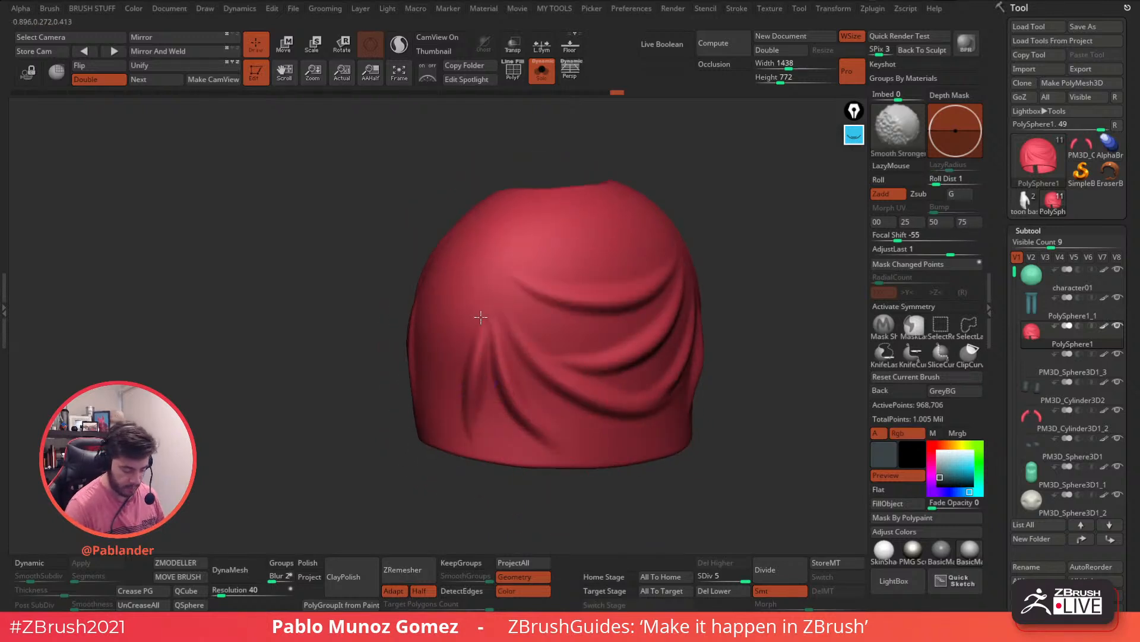
pyautogui.keyDown('shift'); pyautogui.moveTo(620, 325); pyautogui.dragTo(621, 287, button='right'); pyautogui.keyUp('shift')
pyautogui.click(541, 71)
# Step: Draw a sagging curve across the back just below the topmost fold, from armhole to armhole, and apply the soft tapered fold to it
pyautogui.press('b')
pyautogui.click(668, 322)
pyautogui.rightClick(484, 333)
pyautogui.moveTo(484, 336); pyautogui.dragTo(523, 338)
pyautogui.keyDown('alt'); pyautogui.moveTo(588, 323); pyautogui.dragTo(605, 321, button='right'); pyautogui.keyUp('alt')
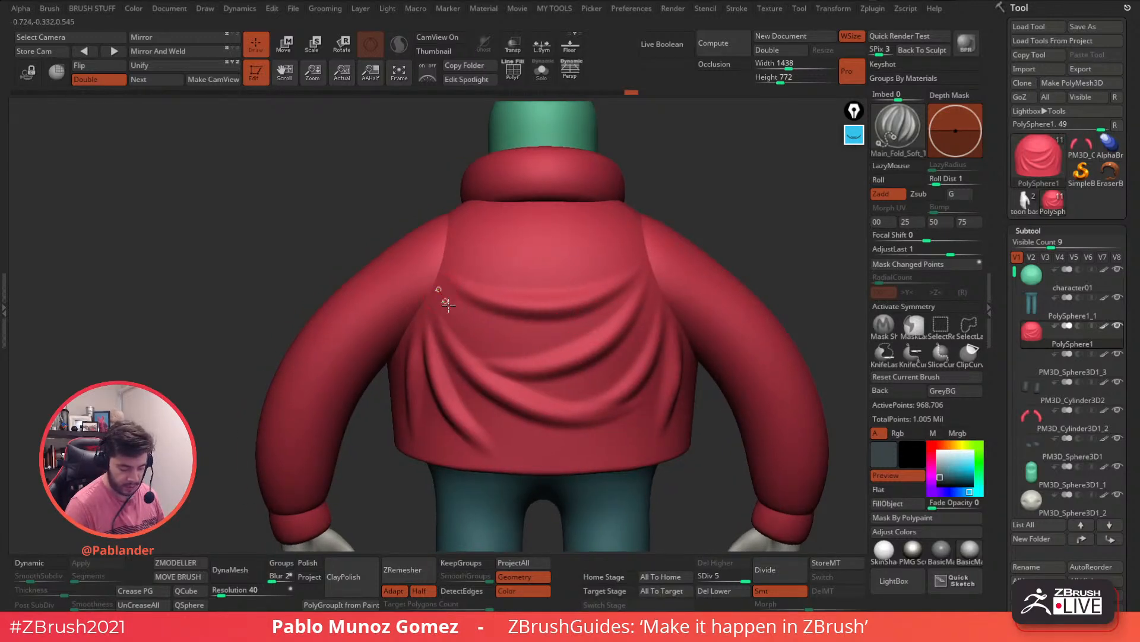
pyautogui.moveTo(629, 289); pyautogui.dragTo(630, 290)
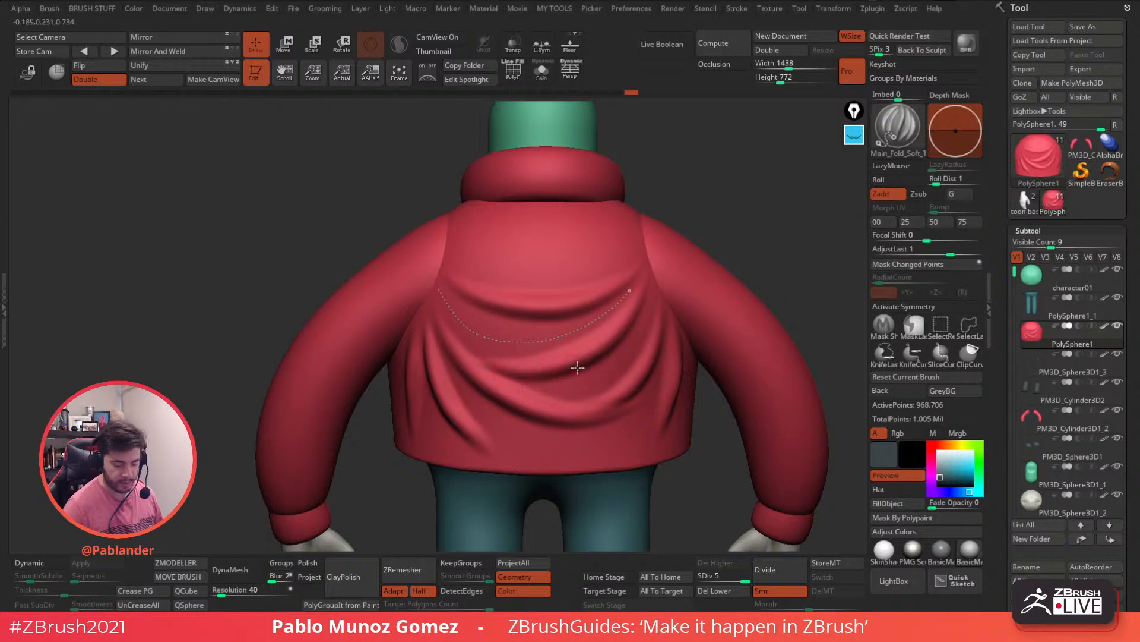
pyautogui.click(552, 341)
pyautogui.moveTo(365, 428)
pyautogui.mouseDown()
pyautogui.moveTo(333, 420)
pyautogui.moveTo(364, 426)
pyautogui.mouseUp()
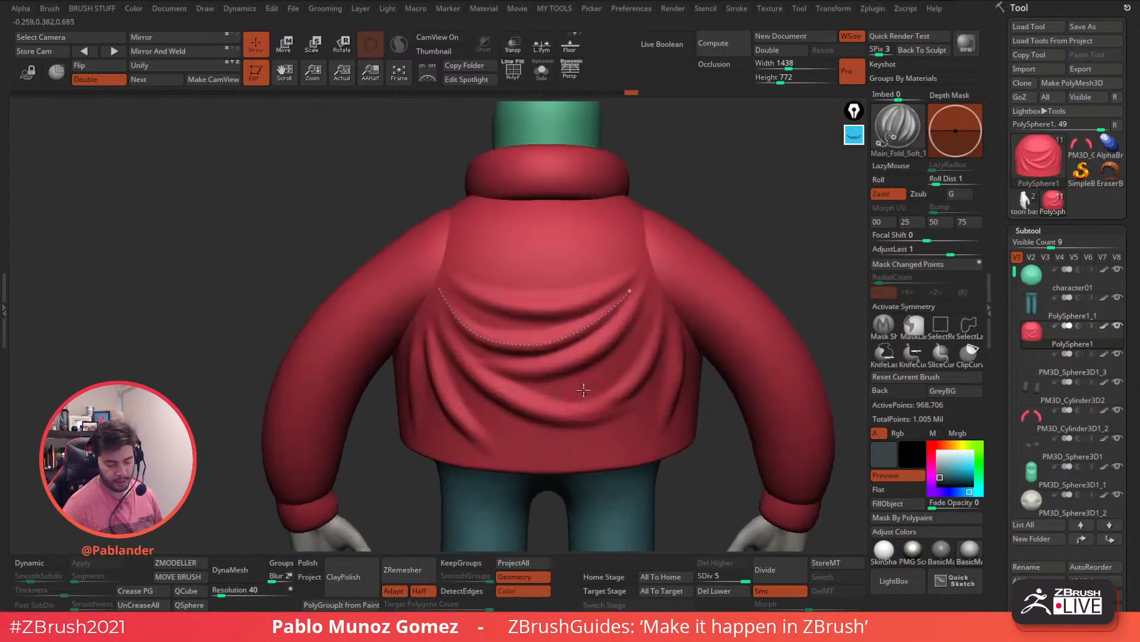
pyautogui.keyDown('ctrl'); pyautogui.moveTo(582, 379); pyautogui.dragTo(591, 411, button='right'); pyautogui.keyUp('ctrl')
pyautogui.hotkey('ctrl', 'z')
pyautogui.moveTo(585, 337); pyautogui.dragTo(565, 333, button='right')
pyautogui.click(557, 315)
pyautogui.click(644, 338)
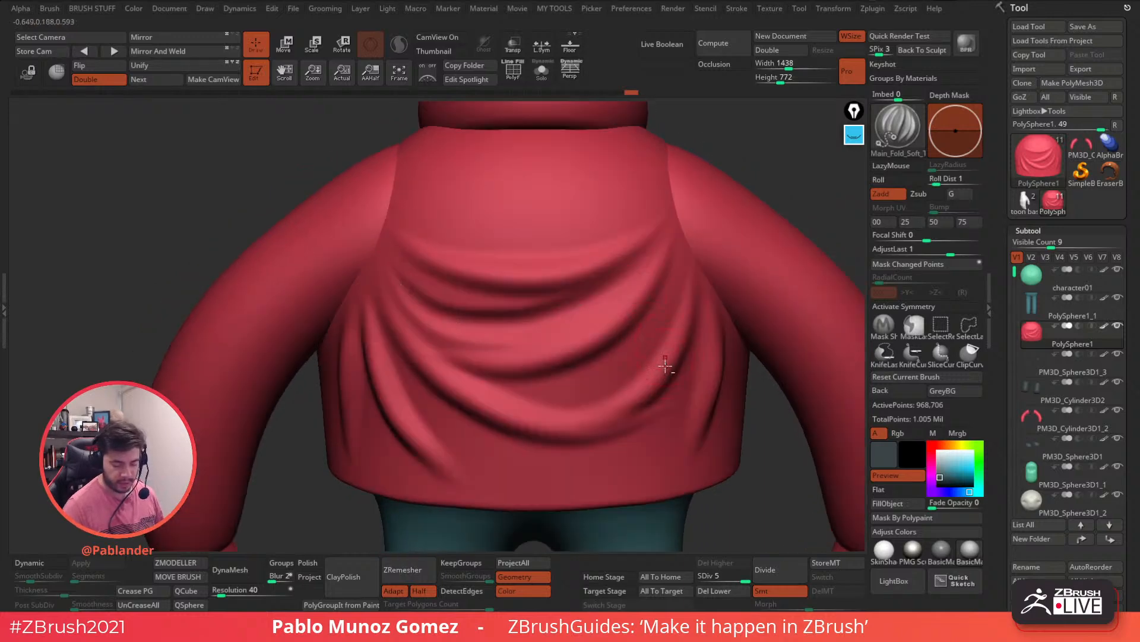
pyautogui.moveTo(666, 355); pyautogui.dragTo(629, 354, button='right')
pyautogui.keyDown('ctrl'); pyautogui.moveTo(606, 400); pyautogui.dragTo(619, 369, button='right'); pyautogui.keyUp('ctrl')
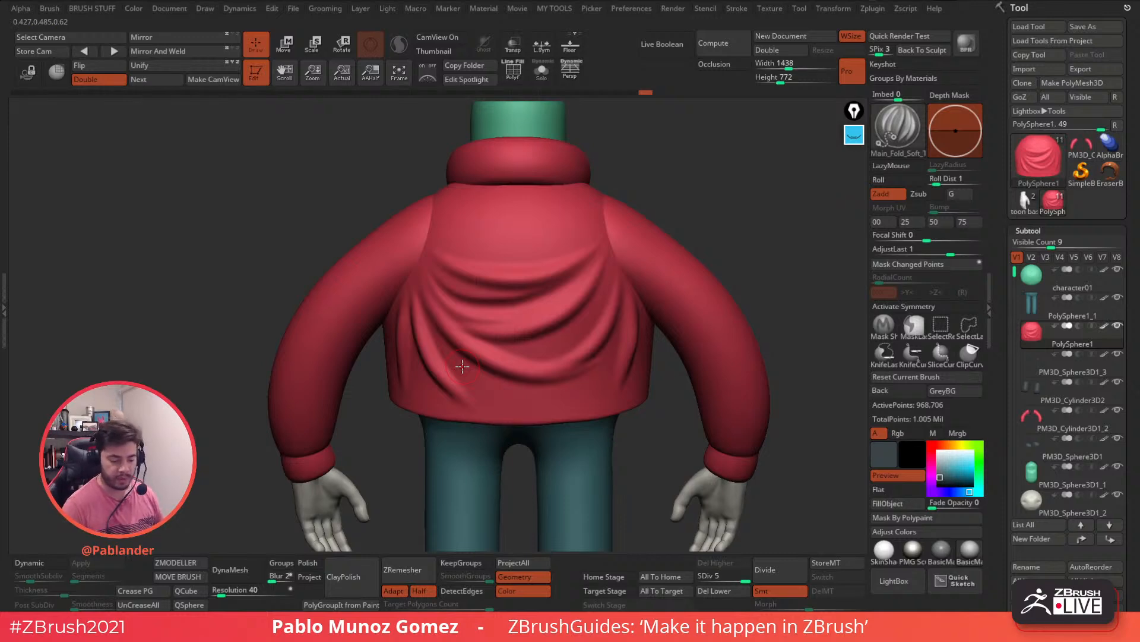
# Step: Draw a curve from the right armhole to the lower middle of the back and try the fold at a draw size of about 101
pyautogui.moveTo(537, 349); pyautogui.dragTo(489, 342)
pyautogui.click(595, 314)
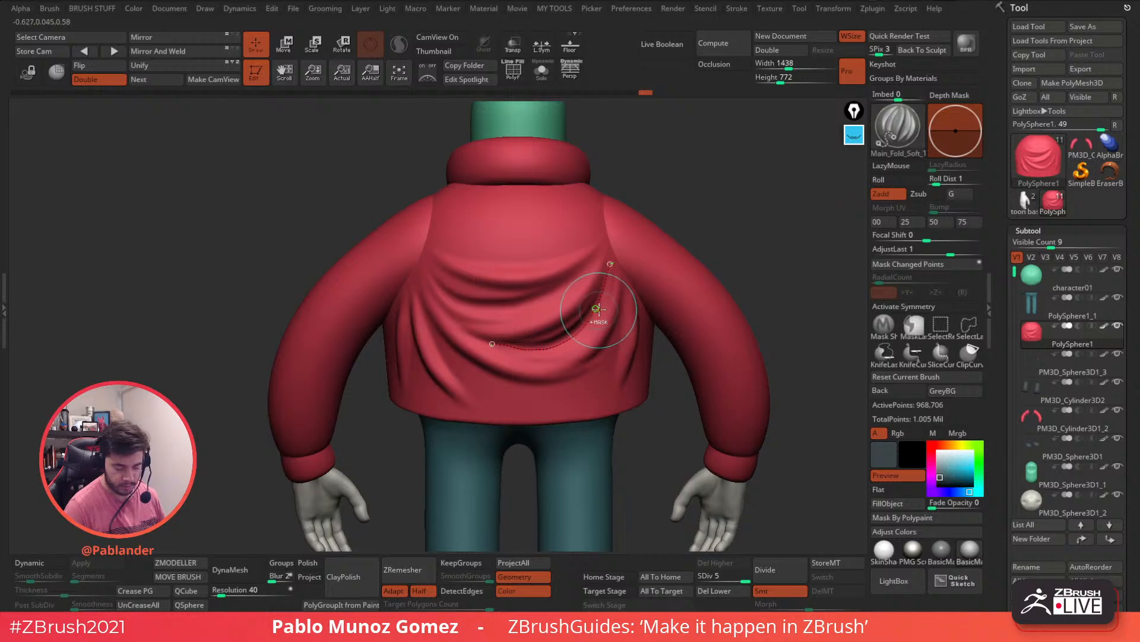
pyautogui.press('space')
pyautogui.moveTo(667, 274); pyautogui.dragTo(671, 274)
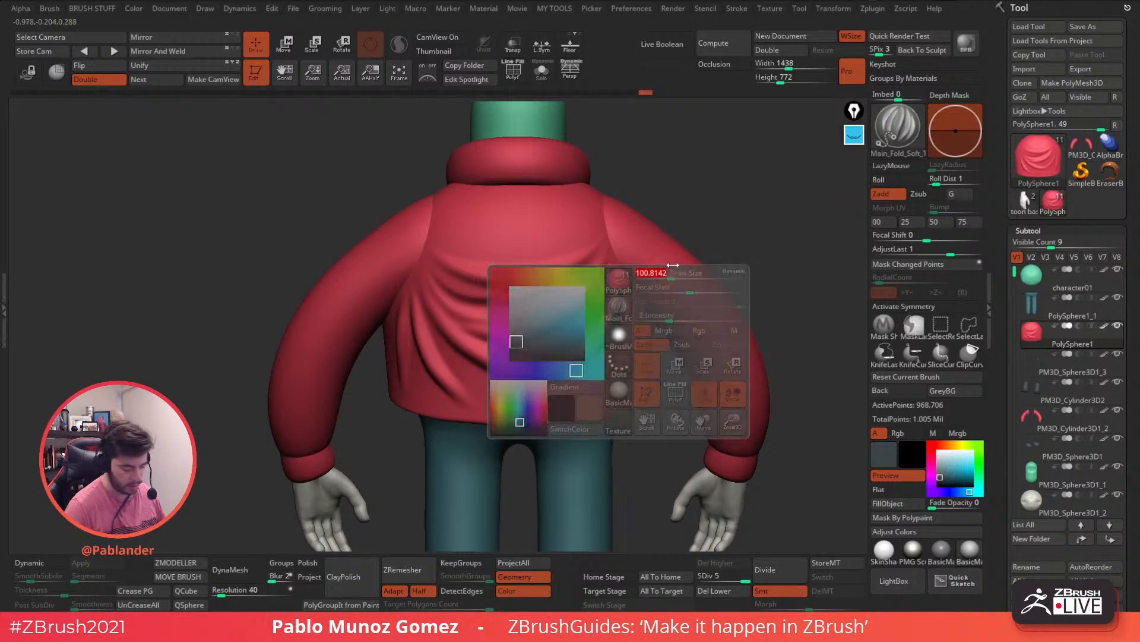
pyautogui.click(579, 331)
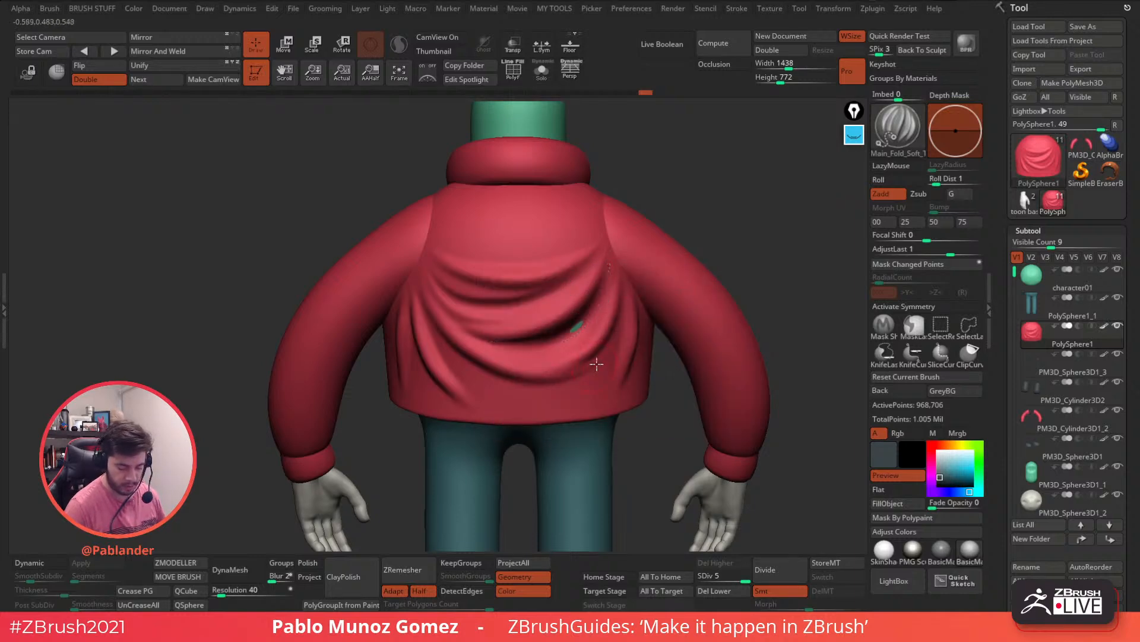
# Step: Reselect the Main_Fold_Soft_Tapered_CURVE brush, adjust its draw size and apply the fold to the curve from the right armhole
pyautogui.press('b')
pyautogui.press('m')
pyautogui.press('v')
pyautogui.press('space')
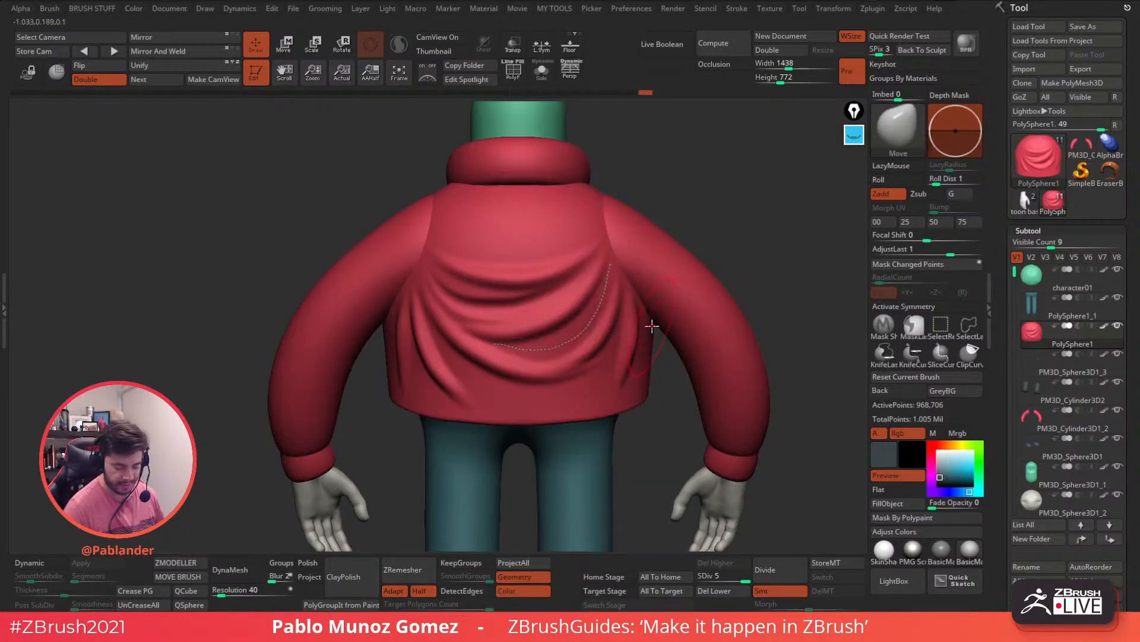
pyautogui.click(874, 146)
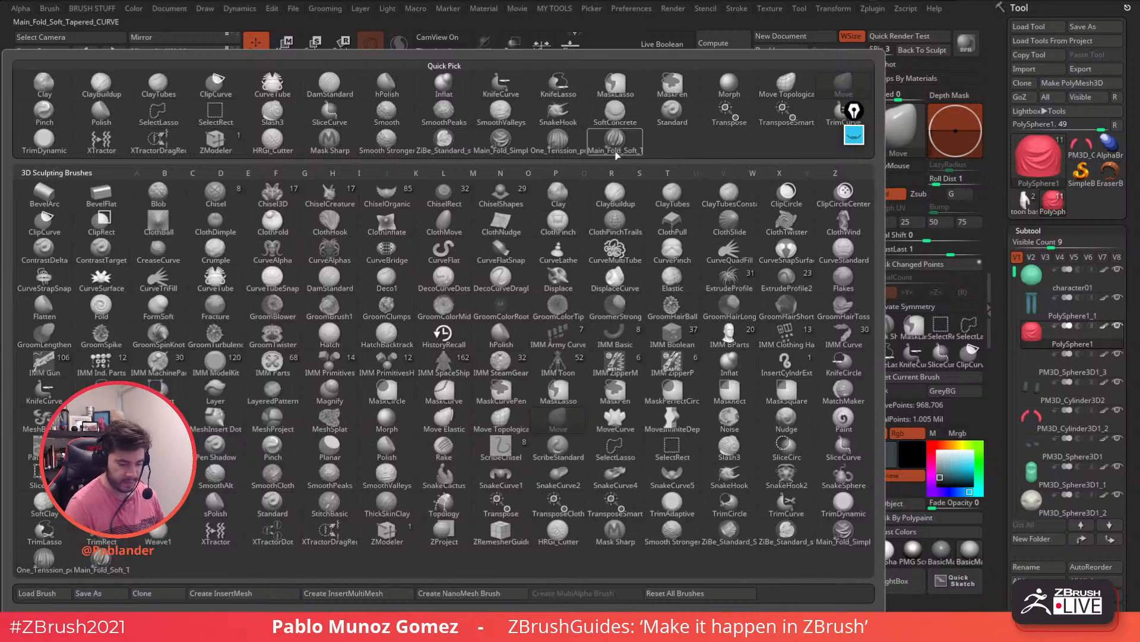
pyautogui.click(616, 151)
pyautogui.rightClick(679, 309)
pyautogui.moveTo(661, 353); pyautogui.dragTo(655, 353)
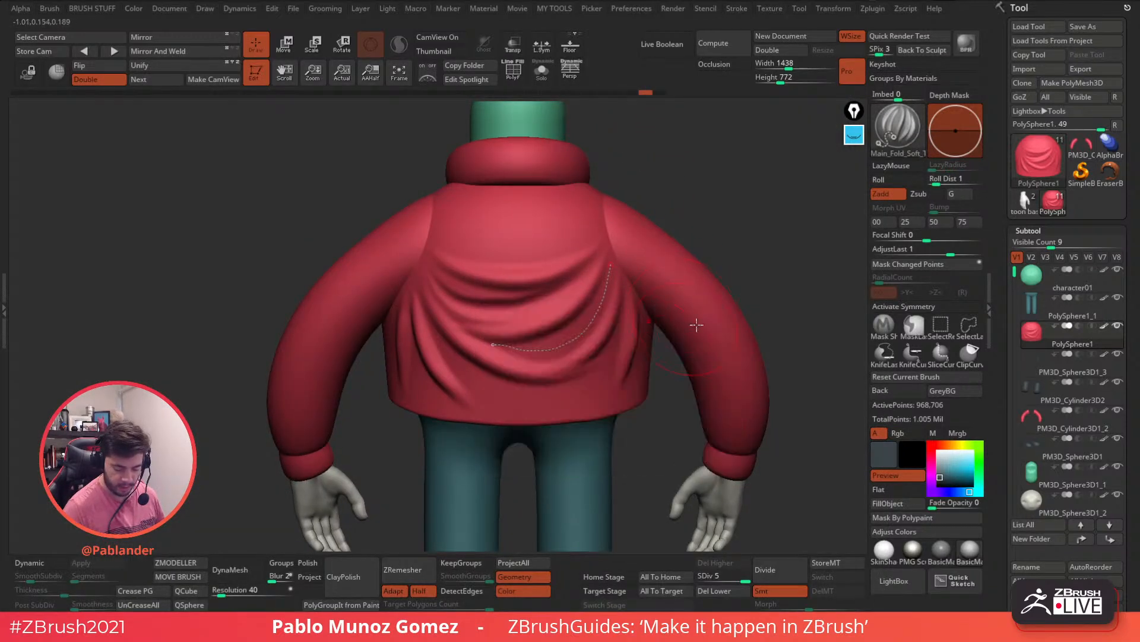
pyautogui.rightClick(707, 323)
pyautogui.moveTo(706, 323); pyautogui.dragTo(698, 323)
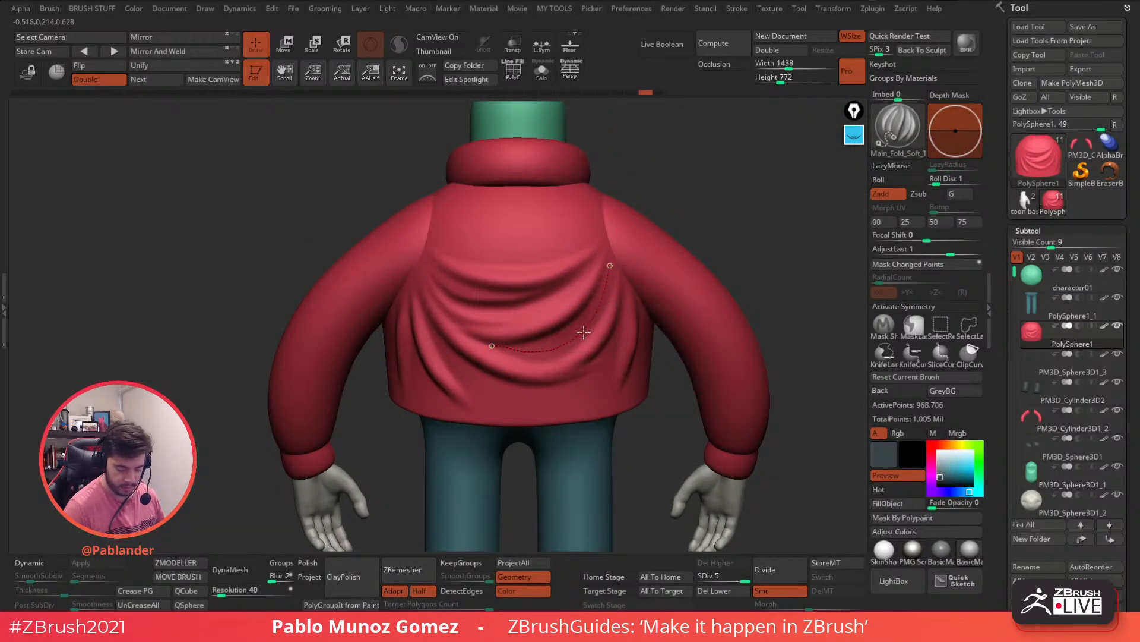
pyautogui.rightClick(628, 319)
pyautogui.moveTo(661, 326)
pyautogui.mouseDown(button='right')
pyautogui.moveTo(601, 390)
pyautogui.moveTo(597, 376)
pyautogui.mouseUp(button='right')
pyautogui.rightClick(597, 375)
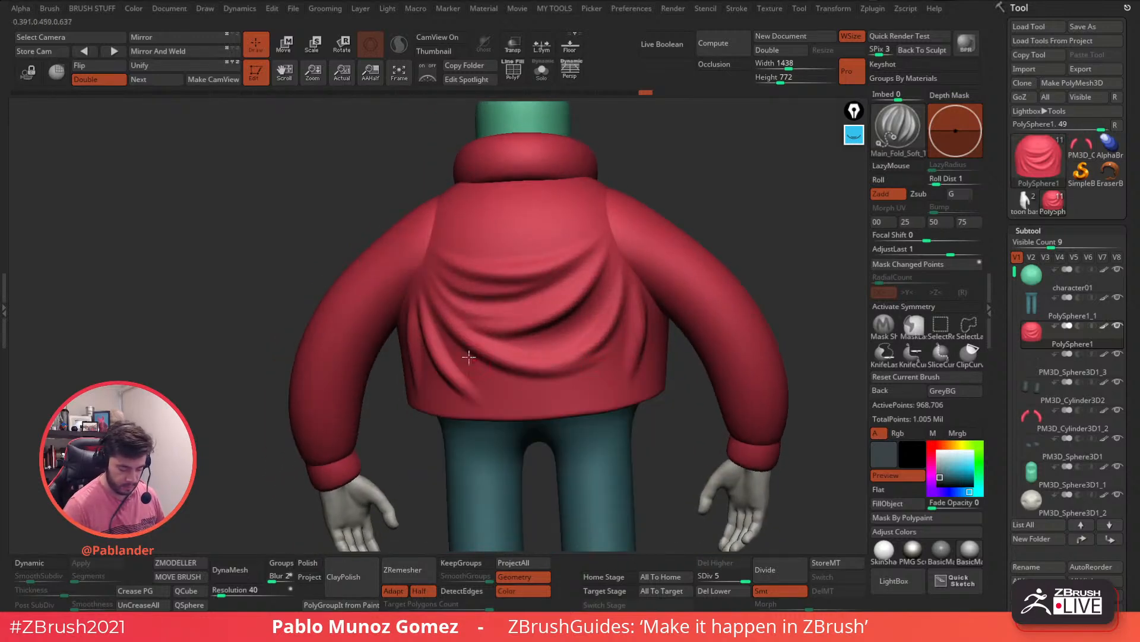
# Step: Add a curved soft fold across the lower back just above the hem
pyautogui.moveTo(595, 395); pyautogui.dragTo(631, 380)
pyautogui.click(645, 369)
pyautogui.press('shift')
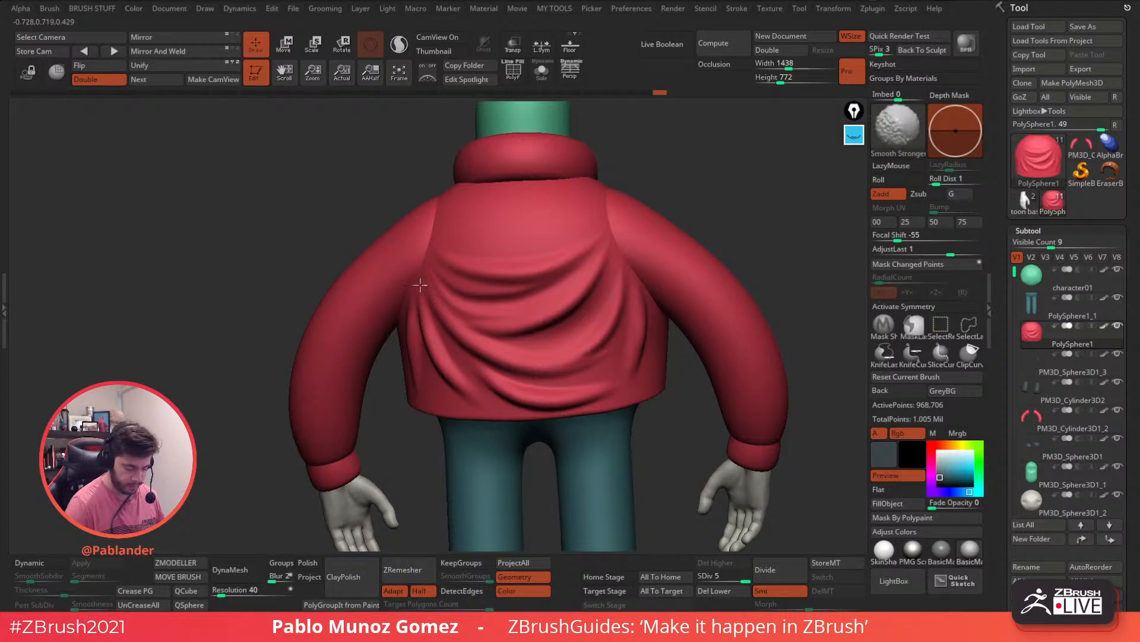
# Step: Add a fold sweeping down from the left shoulder seam into the middle of the upper back
pyautogui.moveTo(516, 258); pyautogui.dragTo(479, 247, button='right')
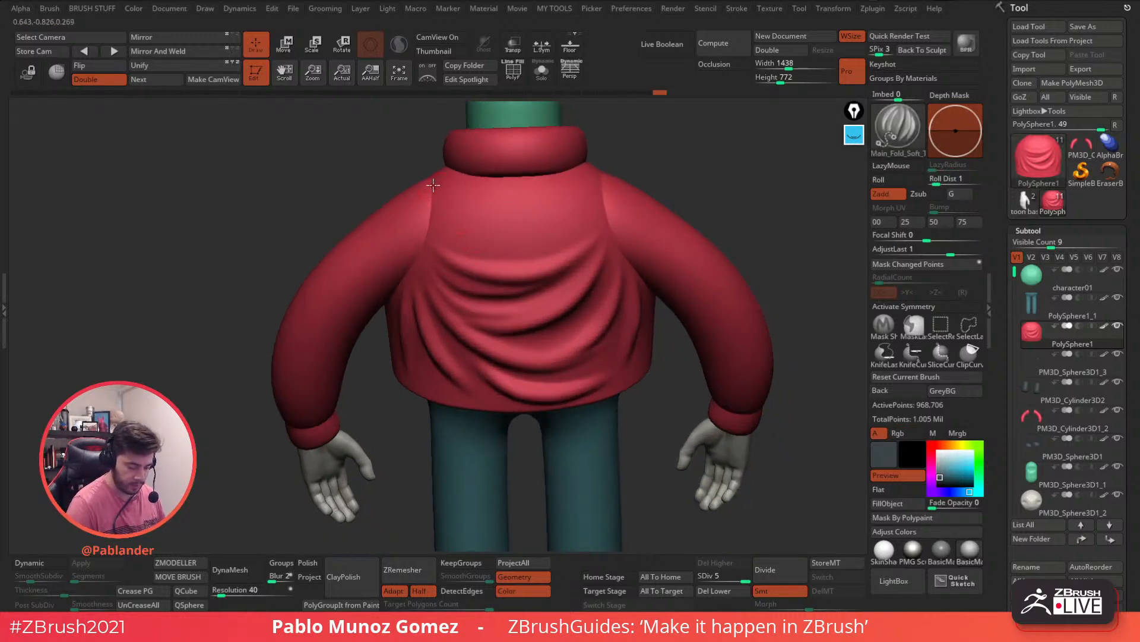
pyautogui.moveTo(530, 266); pyautogui.dragTo(534, 266)
pyautogui.click(533, 266)
pyautogui.click(521, 236)
pyautogui.press('shift')
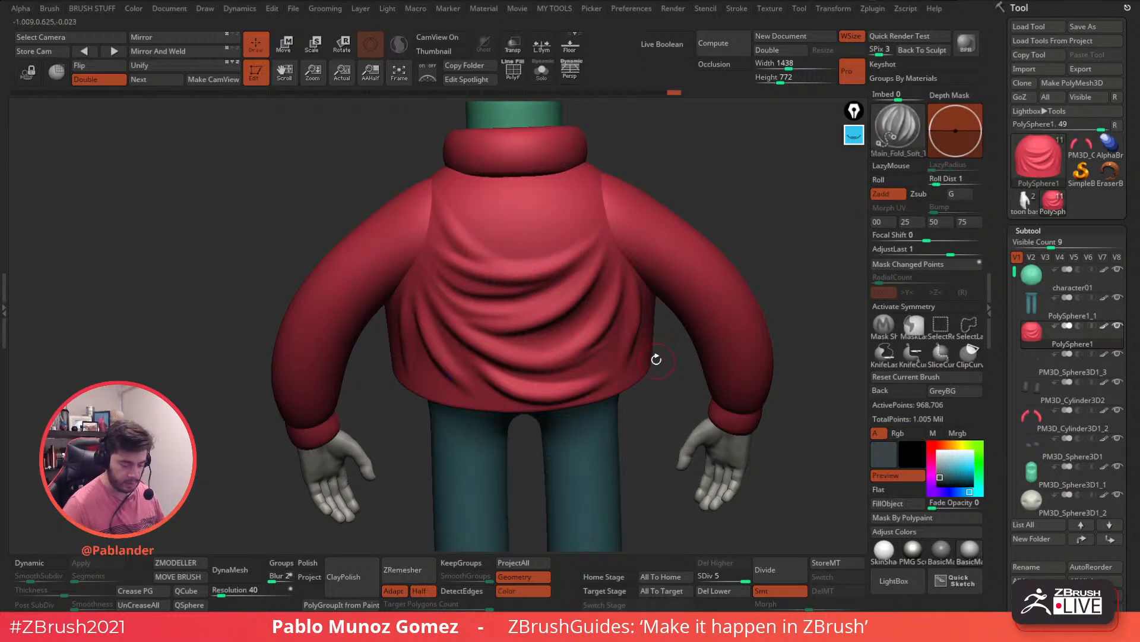
pyautogui.moveTo(658, 359); pyautogui.dragTo(650, 324, button='right')
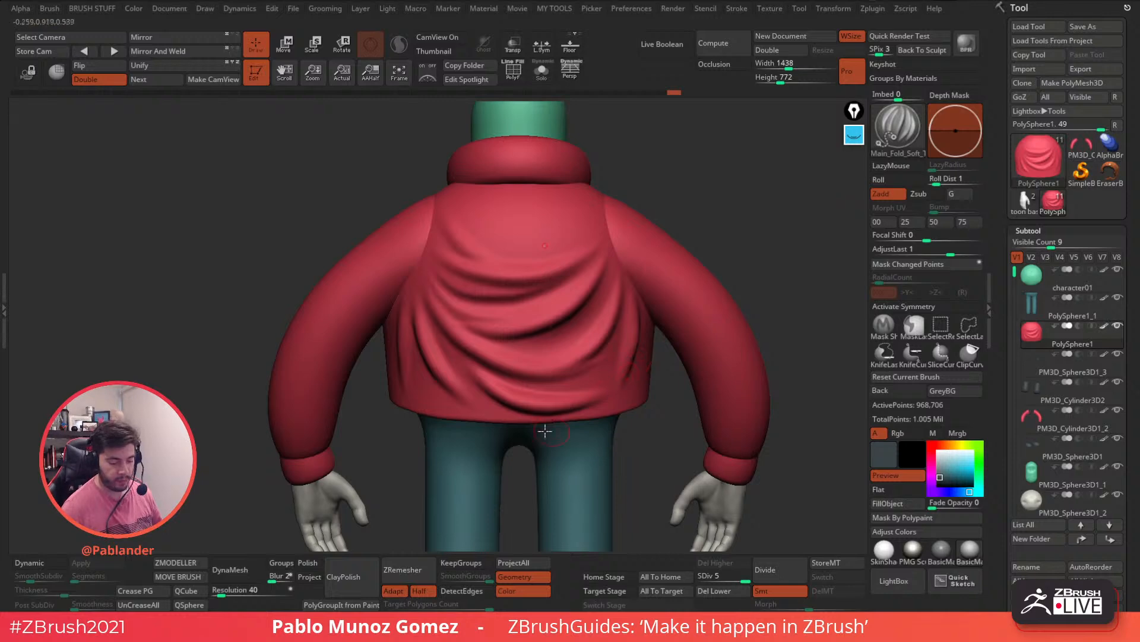
# Step: Switch to the Standard brush and smooth the upper back near the right armhole
pyautogui.press('b')
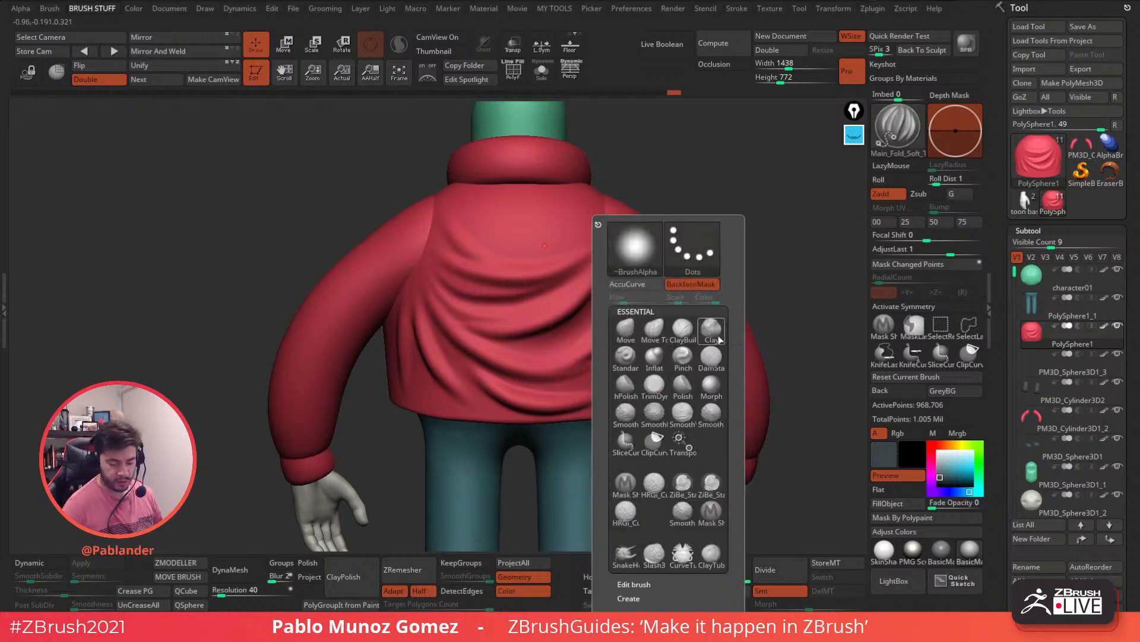
pyautogui.press('s')
pyautogui.press('t')
pyautogui.moveTo(558, 242)
pyautogui.keyDown('ctrl'); pyautogui.mouseDown(button='right')
pyautogui.moveTo(565, 262)
pyautogui.moveTo(604, 232)
pyautogui.moveTo(591, 262)
pyautogui.mouseUp(button='right'); pyautogui.keyUp('ctrl')
pyautogui.keyDown('shift'); pyautogui.moveTo(580, 248); pyautogui.dragTo(624, 224); pyautogui.keyUp('shift')
pyautogui.press('1')
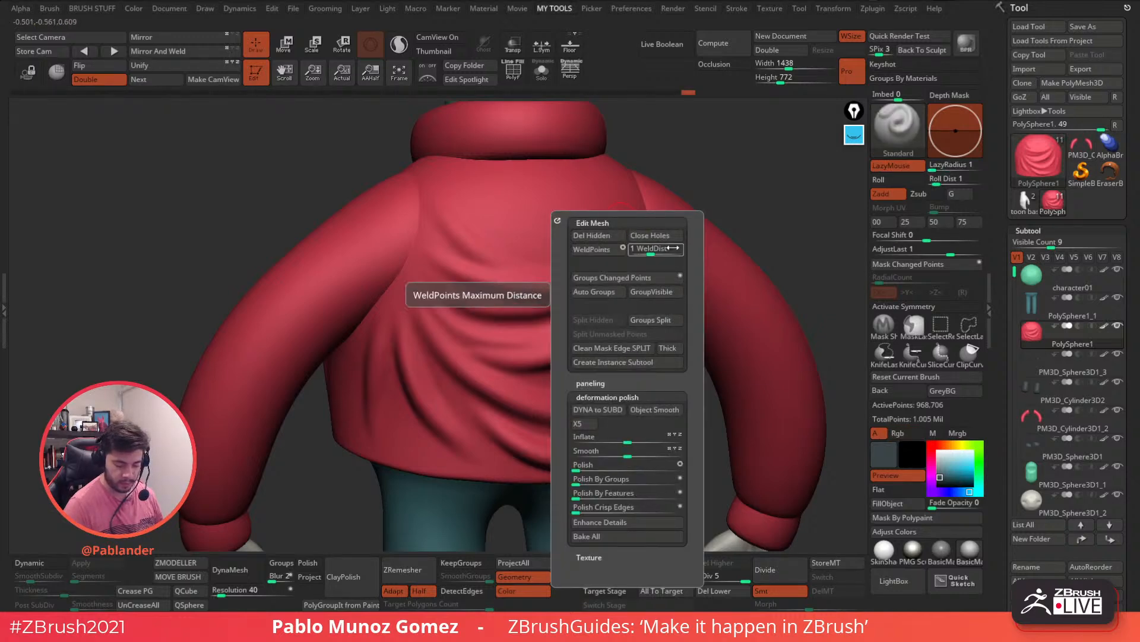
pyautogui.press('b')
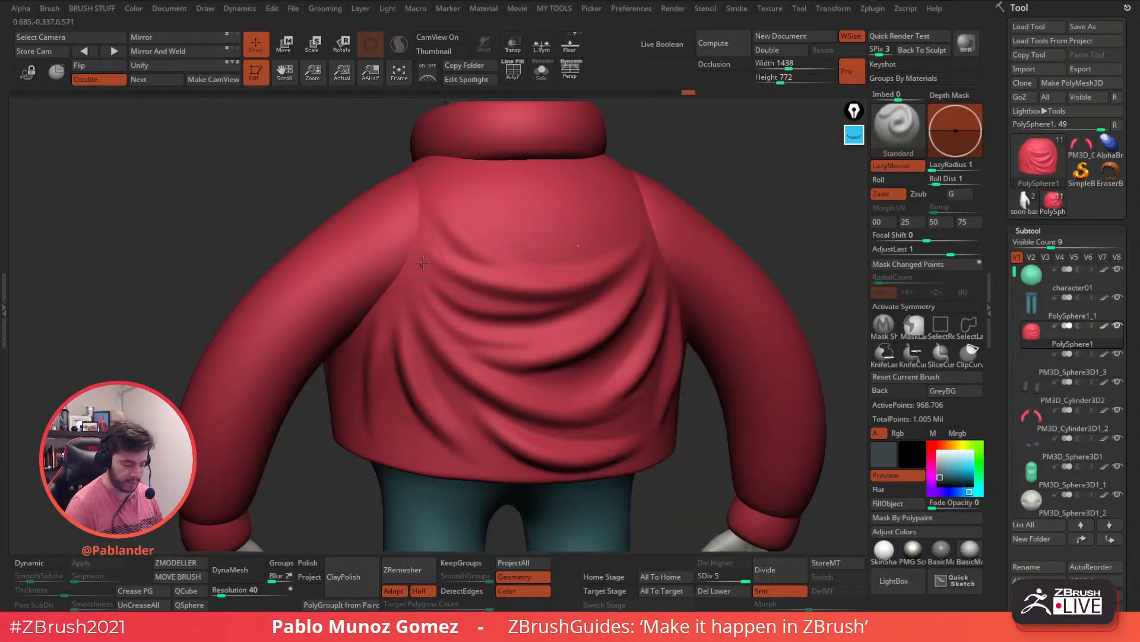
# Step: Smooth the fold ends along the left armhole and down the left side of the back
pyautogui.keyDown('shift'); pyautogui.moveTo(421, 243); pyautogui.dragTo(405, 303); pyautogui.keyUp('shift')
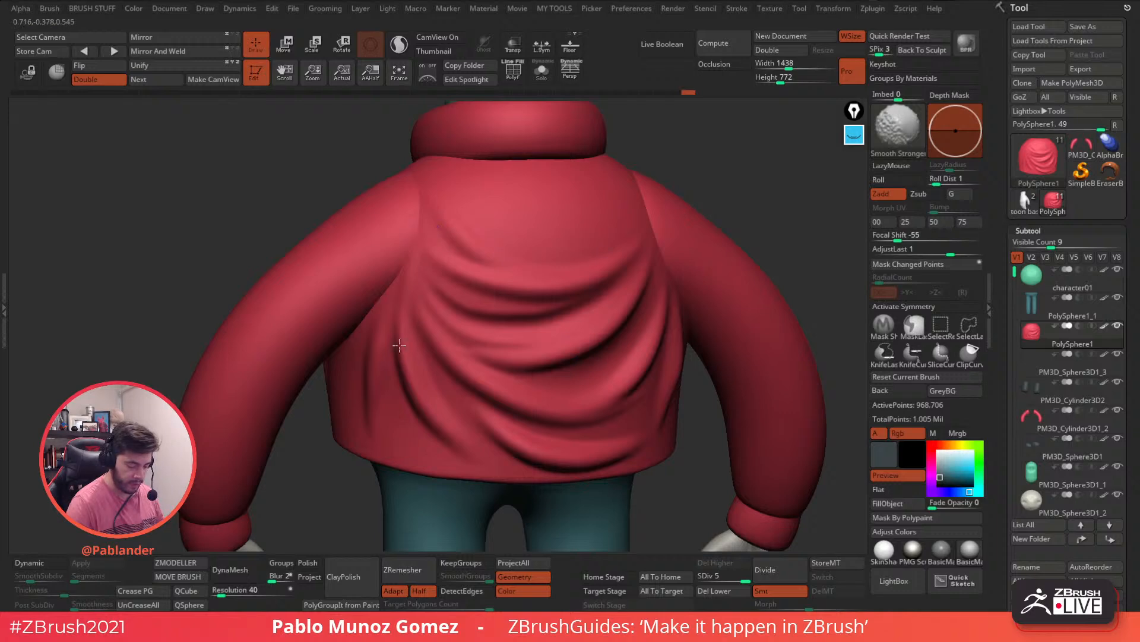
pyautogui.keyDown('shift'); pyautogui.moveTo(410, 255); pyautogui.dragTo(374, 354); pyautogui.keyUp('shift')
pyautogui.press('shift')
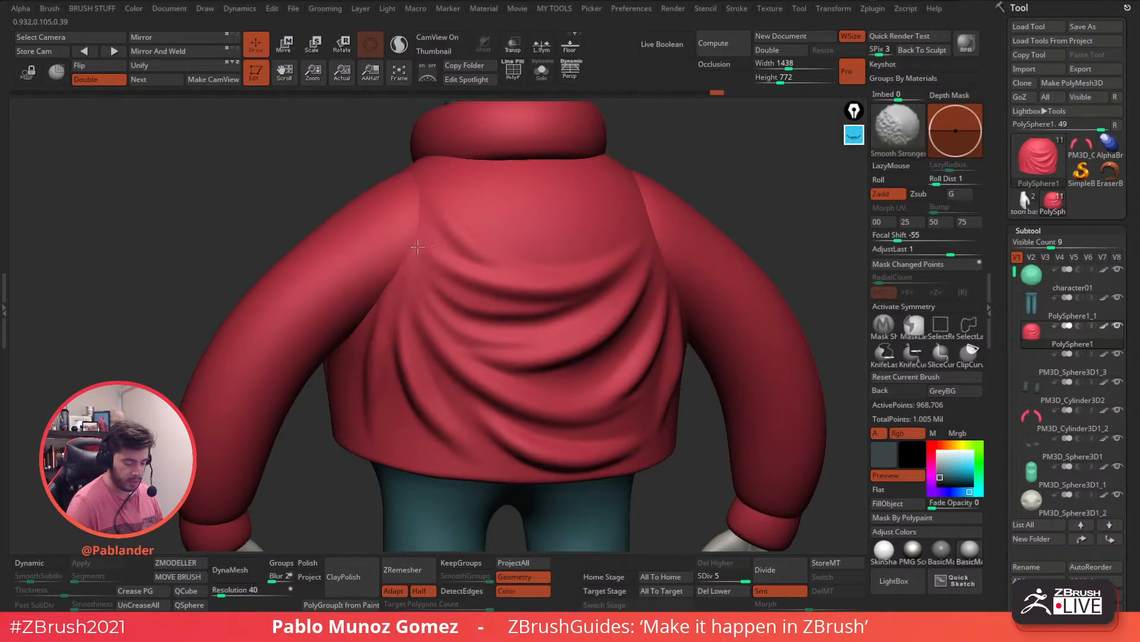
pyautogui.keyDown('shift'); pyautogui.moveTo(410, 263); pyautogui.dragTo(370, 367); pyautogui.keyUp('shift')
pyautogui.press('shift')
pyautogui.moveTo(438, 190)
pyautogui.keyDown('shift'); pyautogui.mouseDown()
pyautogui.moveTo(439, 268)
pyautogui.moveTo(421, 279)
pyautogui.mouseUp(); pyautogui.keyUp('shift')
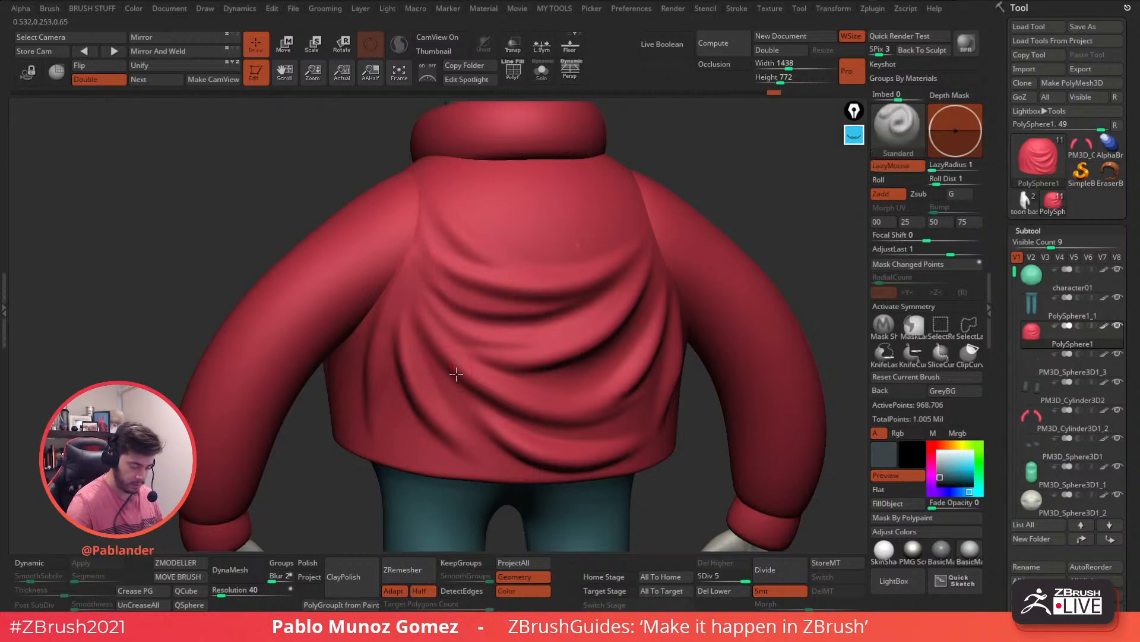
pyautogui.moveTo(428, 324)
pyautogui.keyDown('shift'); pyautogui.mouseDown()
pyautogui.moveTo(410, 300)
pyautogui.moveTo(412, 254)
pyautogui.moveTo(415, 320)
pyautogui.mouseUp(); pyautogui.keyUp('shift')
# Step: Isolate the jacket torso and examine its neckline edge and back folds up close and from above
pyautogui.moveTo(667, 237); pyautogui.dragTo(615, 250, button='right')
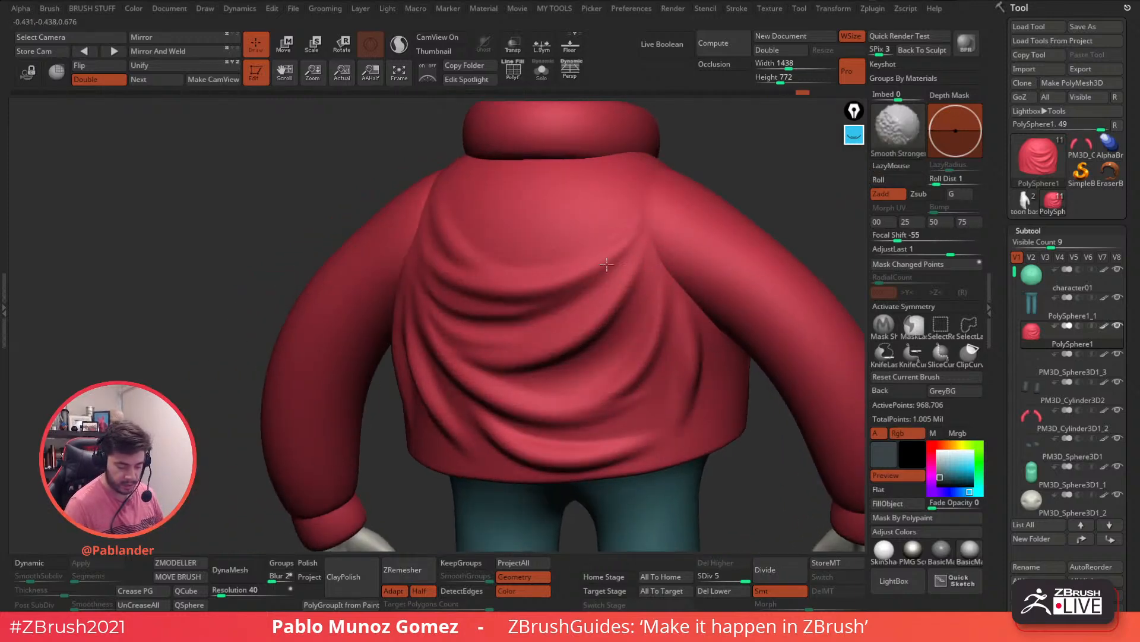
pyautogui.moveTo(657, 305); pyautogui.dragTo(557, 103, button='right')
pyautogui.click(542, 71)
pyautogui.keyDown('alt'); pyautogui.moveTo(558, 227); pyautogui.dragTo(581, 365, button='right'); pyautogui.keyUp('alt')
pyautogui.keyDown('shift'); pyautogui.moveTo(544, 224); pyautogui.dragTo(553, 315); pyautogui.keyUp('shift')
pyautogui.moveTo(552, 316)
pyautogui.keyDown('ctrl'); pyautogui.mouseDown(button='right')
pyautogui.moveTo(526, 220)
pyautogui.moveTo(580, 361)
pyautogui.moveTo(571, 386)
pyautogui.mouseUp(button='right'); pyautogui.keyUp('ctrl')
pyautogui.keyDown('ctrl'); pyautogui.moveTo(565, 271); pyautogui.dragTo(586, 363, button='right'); pyautogui.keyUp('ctrl')
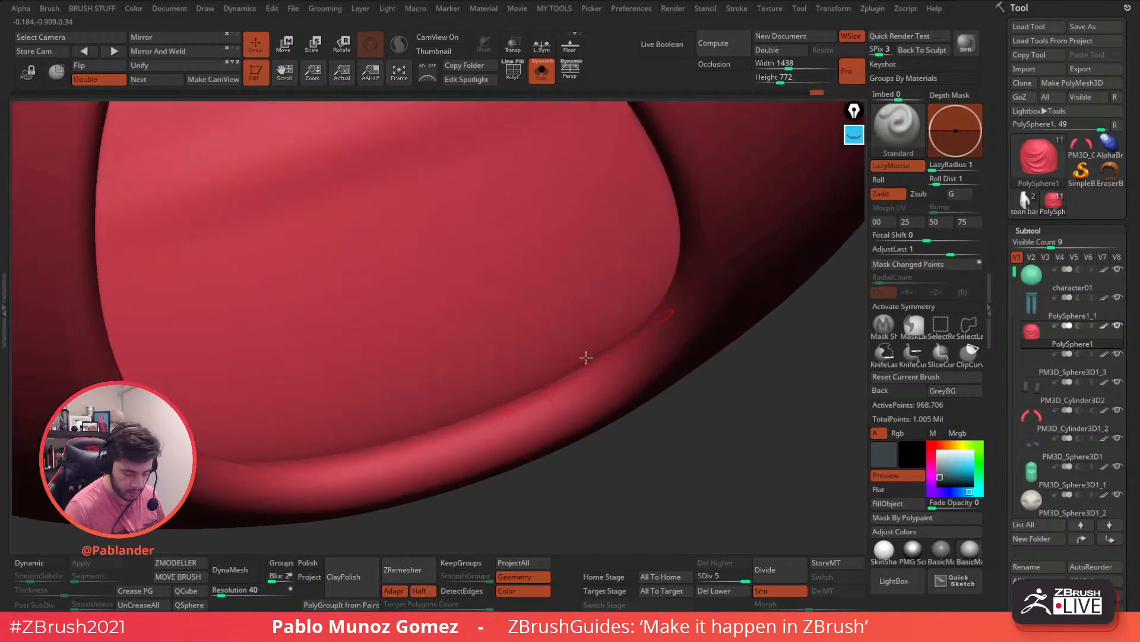
pyautogui.click(544, 80)
pyautogui.click(545, 79)
pyautogui.moveTo(583, 199); pyautogui.dragTo(642, 199, button='right')
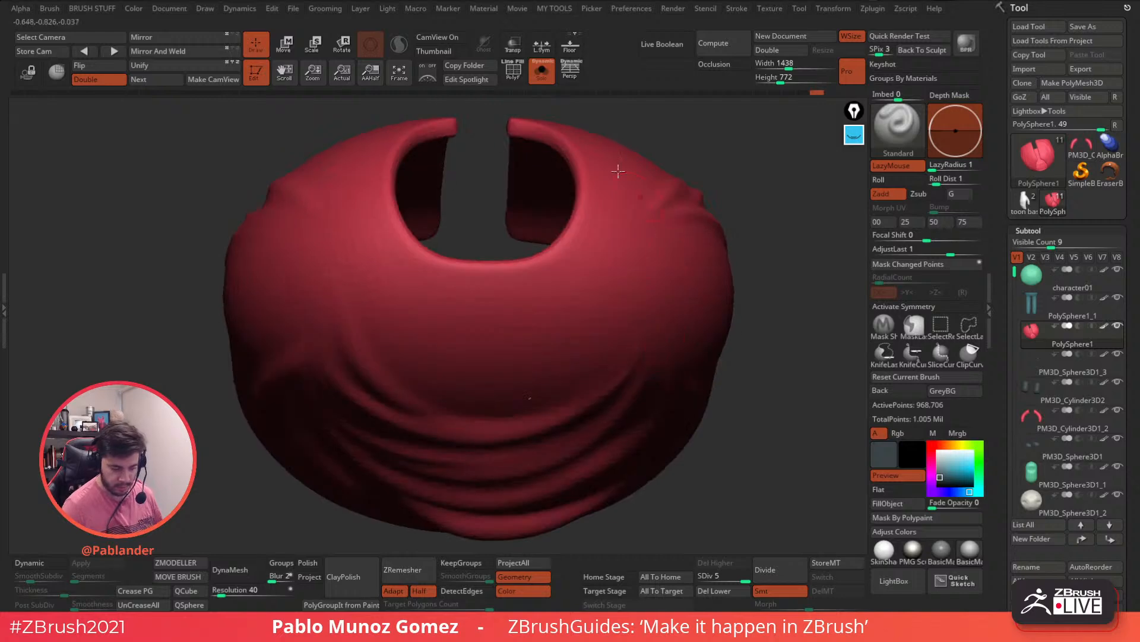
# Step: Show the wireframe on the isolated torso and examine the mesh density across the back folds
pyautogui.hotkey('shift', 'f')
pyautogui.moveTo(558, 469); pyautogui.dragTo(558, 349, button='right')
pyautogui.keyDown('alt'); pyautogui.moveTo(535, 389); pyautogui.dragTo(604, 529, button='right'); pyautogui.keyUp('alt')
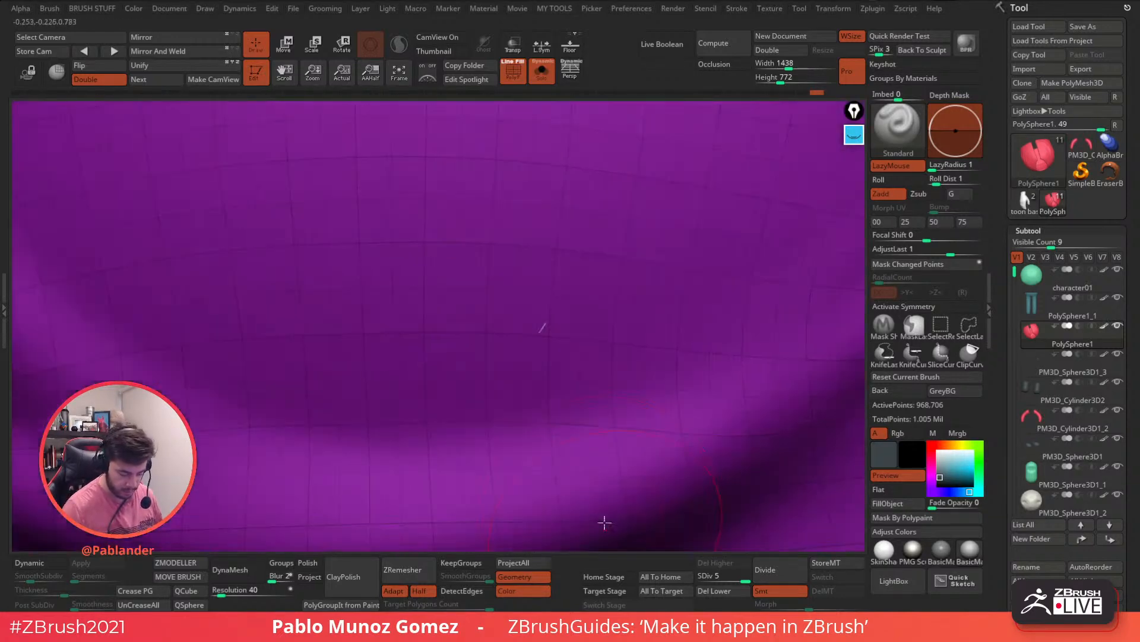
pyautogui.moveTo(595, 478); pyautogui.dragTo(561, 233, button='right')
pyautogui.keyDown('alt'); pyautogui.moveTo(667, 380); pyautogui.dragTo(572, 269, button='right'); pyautogui.keyUp('alt')
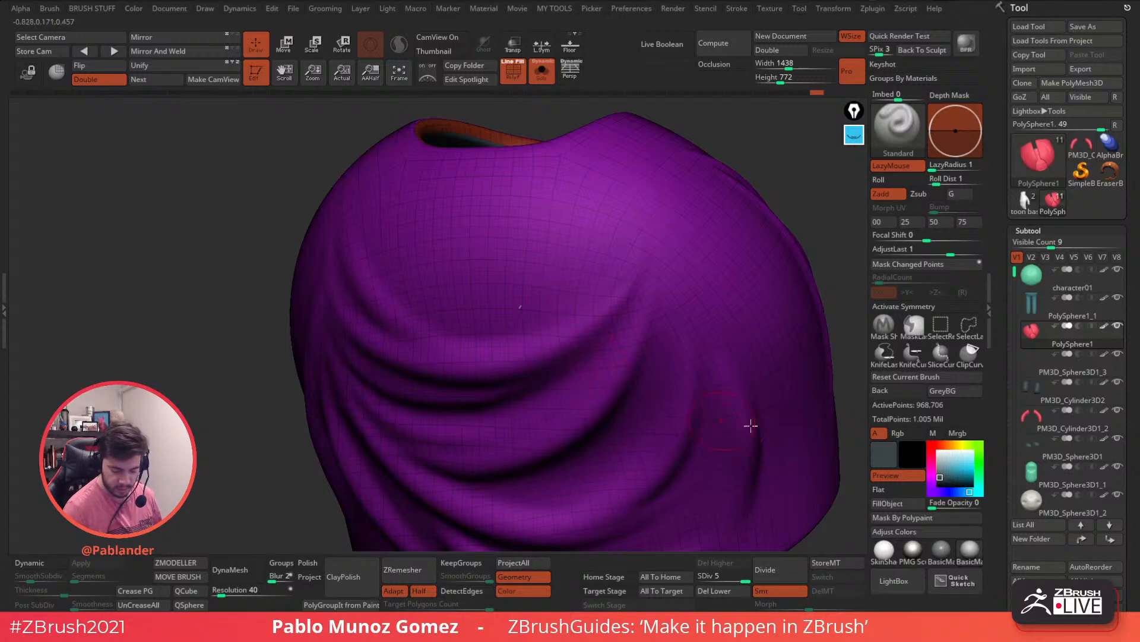
# Step: Try filling the torso with the current colour, and hide the wireframe
pyautogui.click(906, 504)
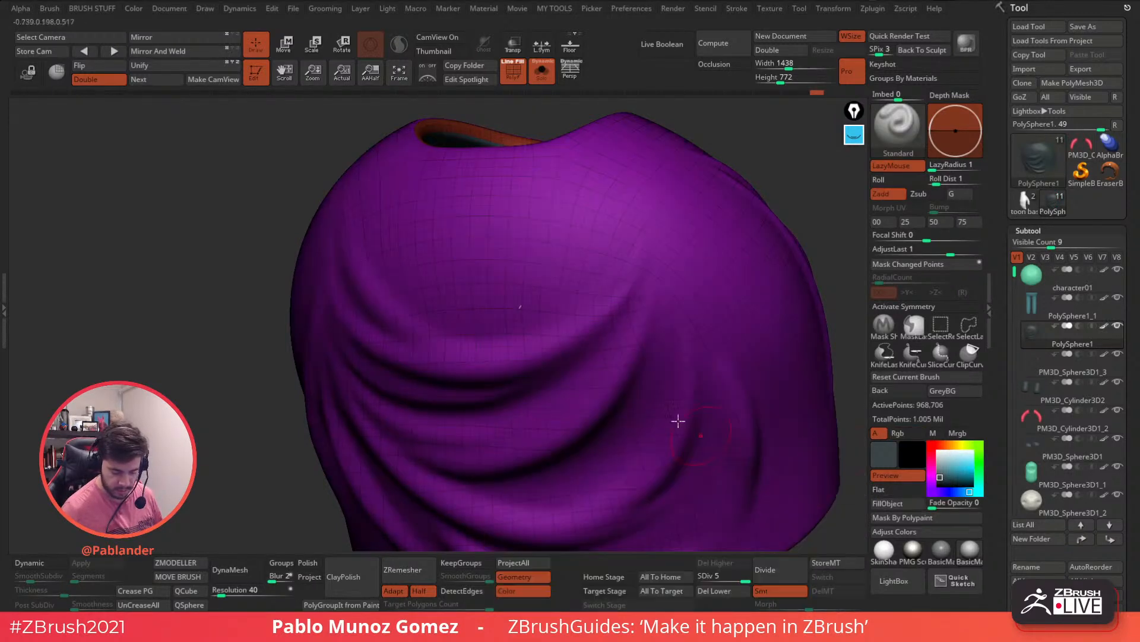
pyautogui.click(514, 82)
pyautogui.moveTo(627, 355); pyautogui.dragTo(577, 325, button='right')
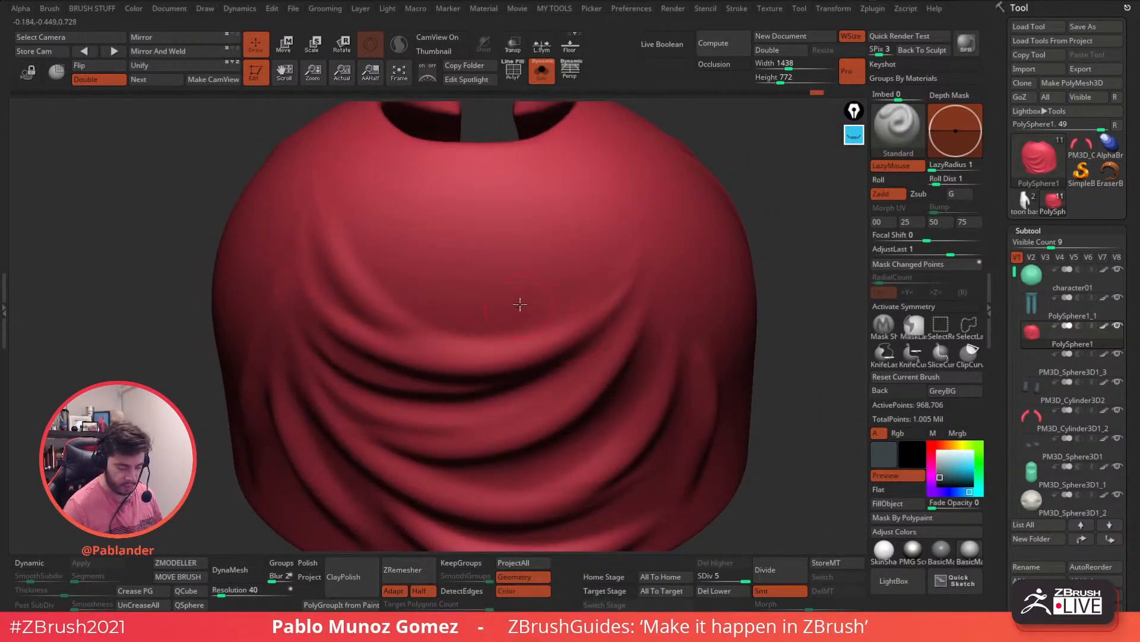
# Step: Smooth the surface at the centre of the upper back, just above the top drapery fold
pyautogui.press('shift')
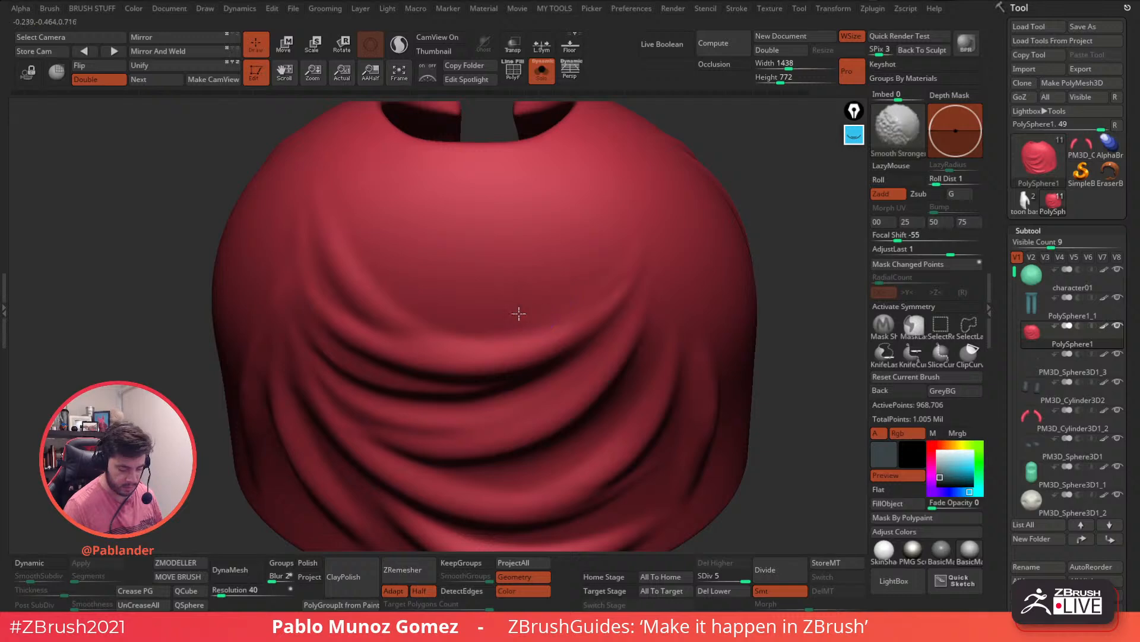
pyautogui.keyDown('ctrl'); pyautogui.moveTo(522, 306); pyautogui.dragTo(540, 425, button='right'); pyautogui.keyUp('ctrl')
pyautogui.press('shift')
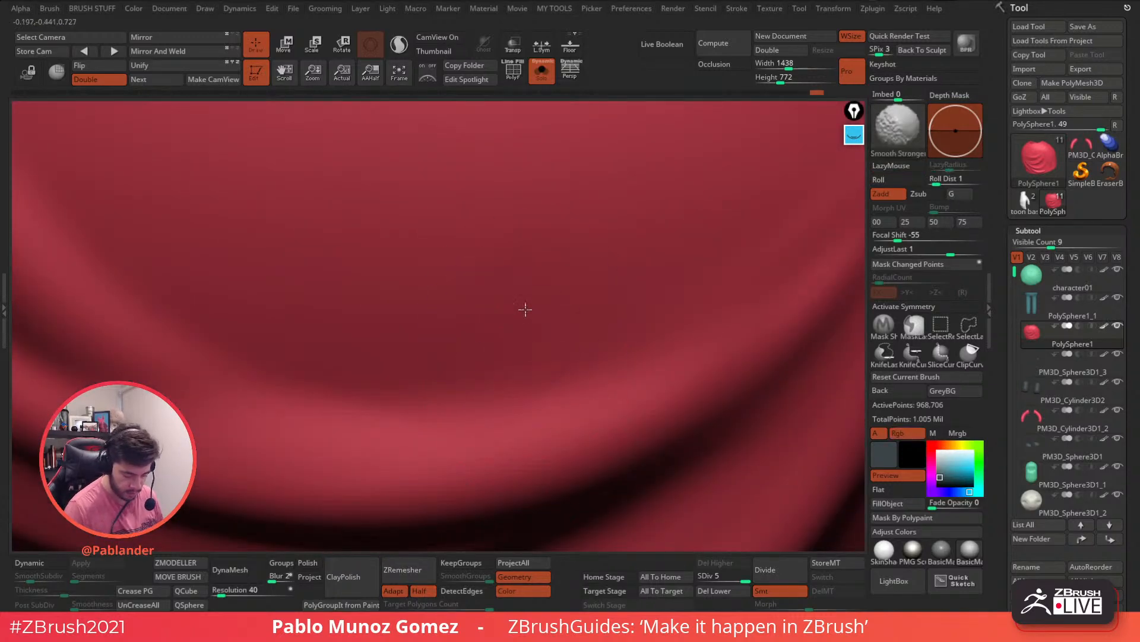
pyautogui.keyDown('shift'); pyautogui.moveTo(524, 310); pyautogui.dragTo(517, 328); pyautogui.keyUp('shift')
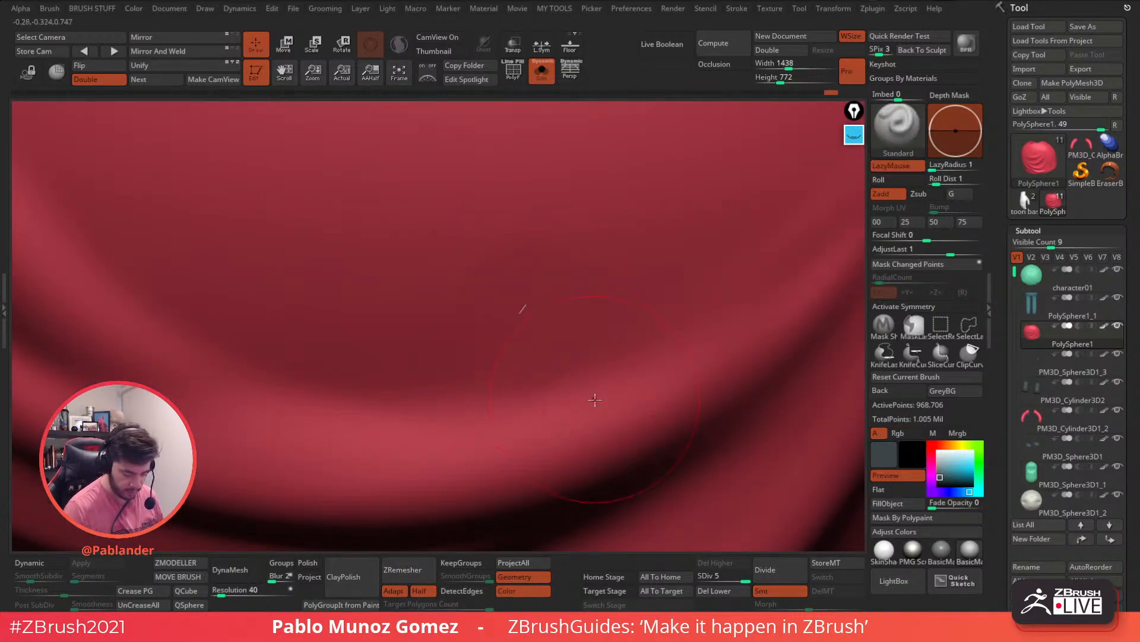
# Step: Isolate parts of the torso mesh by visibility and examine the jacket's rim and back folds
pyautogui.keyDown('ctrl'); pyautogui.keyDown('shift'); pyautogui.click(528, 308); pyautogui.keyUp('shift'); pyautogui.keyUp('ctrl')
pyautogui.keyDown('ctrl'); pyautogui.keyDown('shift'); pyautogui.click(527, 305); pyautogui.keyUp('shift'); pyautogui.keyUp('ctrl')
pyautogui.keyDown('ctrl'); pyautogui.keyDown('shift'); pyautogui.click(532, 323); pyautogui.keyUp('shift'); pyautogui.keyUp('ctrl')
pyautogui.keyDown('ctrl'); pyautogui.keyDown('shift'); pyautogui.click(540, 331); pyautogui.keyUp('shift'); pyautogui.keyUp('ctrl')
pyautogui.keyDown('ctrl'); pyautogui.keyDown('shift'); pyautogui.click(539, 327); pyautogui.keyUp('shift'); pyautogui.keyUp('ctrl')
pyautogui.keyDown('ctrl'); pyautogui.keyDown('shift'); pyautogui.click(570, 360); pyautogui.keyUp('shift'); pyautogui.keyUp('ctrl')
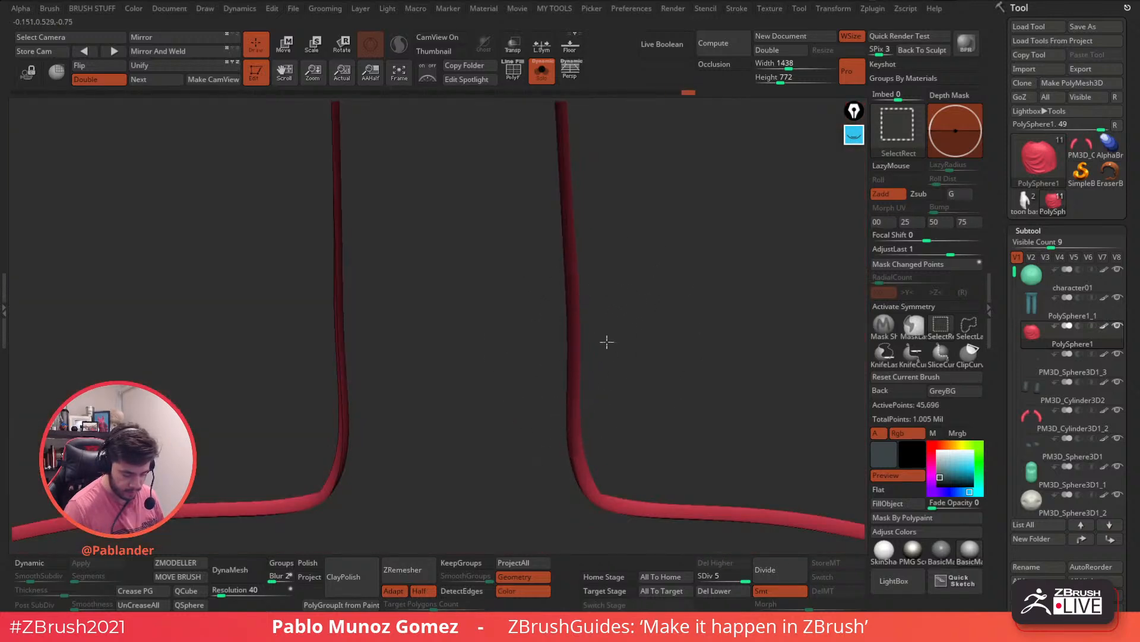
pyautogui.keyDown('ctrl'); pyautogui.keyDown('shift'); pyautogui.moveTo(606, 335); pyautogui.dragTo(604, 353); pyautogui.keyUp('shift'); pyautogui.keyUp('ctrl')
pyautogui.keyDown('ctrl'); pyautogui.moveTo(611, 390); pyautogui.dragTo(550, 215, button='right'); pyautogui.keyUp('ctrl')
pyautogui.keyDown('alt'); pyautogui.moveTo(658, 358); pyautogui.dragTo(563, 266, button='right'); pyautogui.keyUp('alt')
pyautogui.moveTo(775, 236); pyautogui.dragTo(719, 237, button='right')
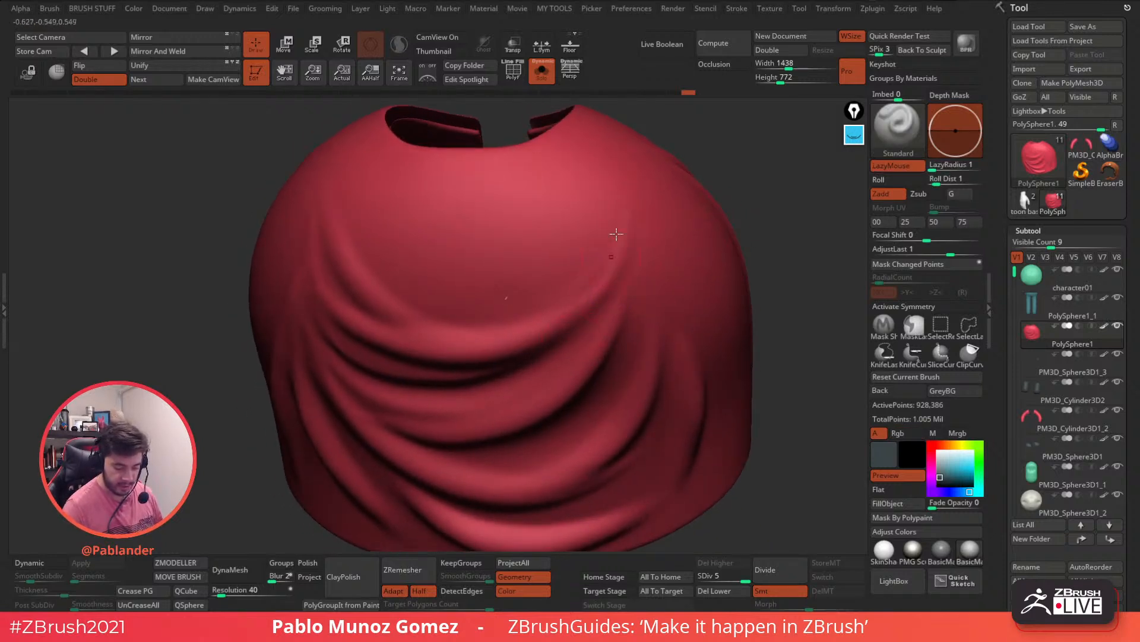
# Step: Show the whole character again and smooth the centre of the back around the upper folds
pyautogui.click(542, 71)
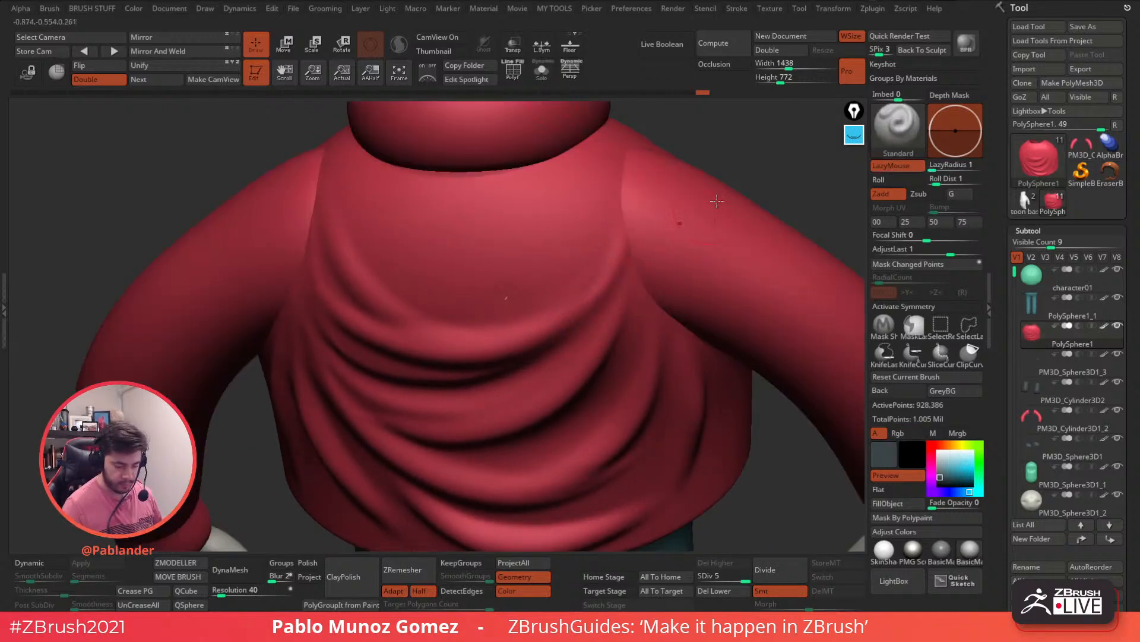
pyautogui.moveTo(630, 360)
pyautogui.keyDown('alt'); pyautogui.mouseDown(button='right')
pyautogui.moveTo(618, 265)
pyautogui.moveTo(637, 234)
pyautogui.moveTo(633, 299)
pyautogui.mouseUp(button='right'); pyautogui.keyUp('alt')
pyautogui.press('shift')
pyautogui.press('shift')
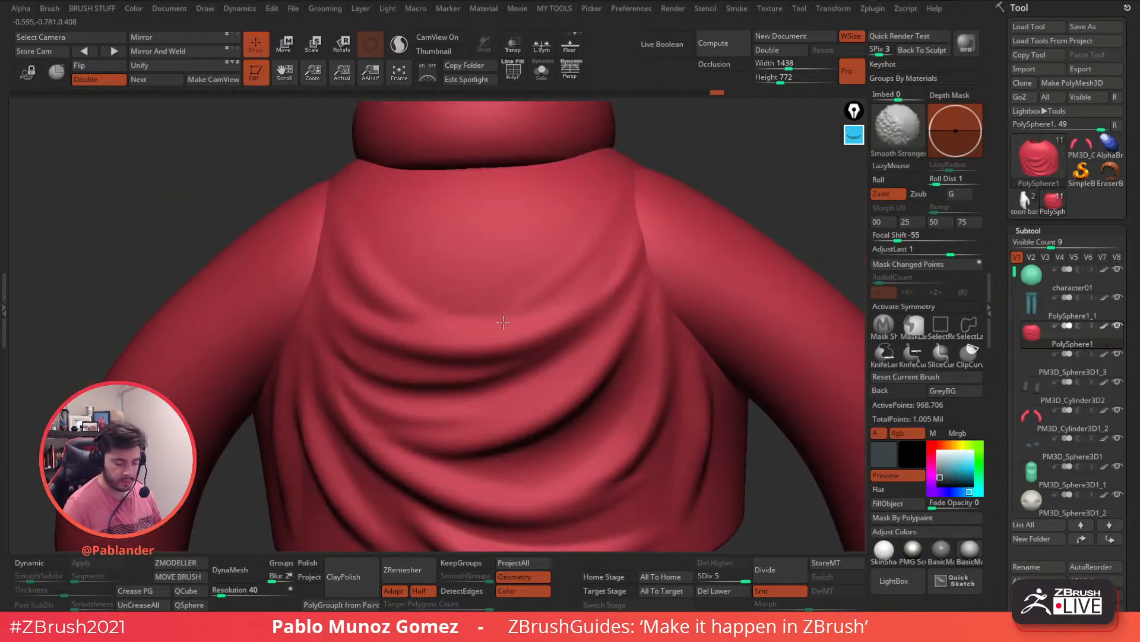
# Step: Set the brush size to about 108 and smooth the lower back folds near the jacket's hem
pyautogui.moveTo(632, 175)
pyautogui.keyDown('alt'); pyautogui.mouseDown(button='right')
pyautogui.moveTo(639, 361)
pyautogui.moveTo(608, 323)
pyautogui.mouseUp(button='right'); pyautogui.keyUp('alt')
pyautogui.press('space')
pyautogui.moveTo(619, 313); pyautogui.dragTo(617, 313)
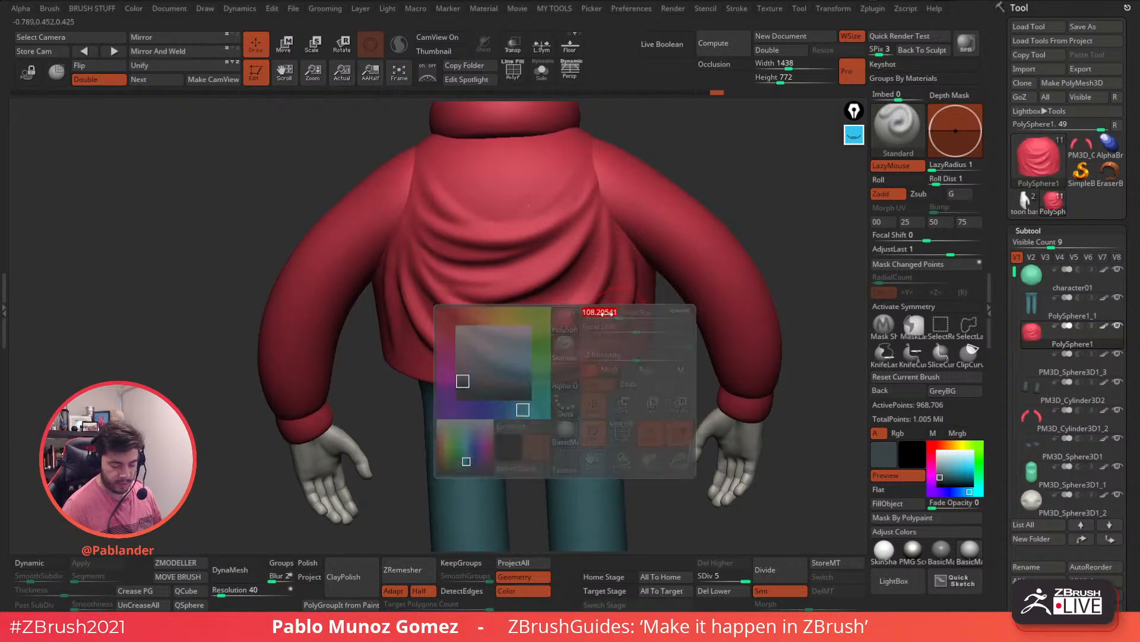
pyautogui.press('shift')
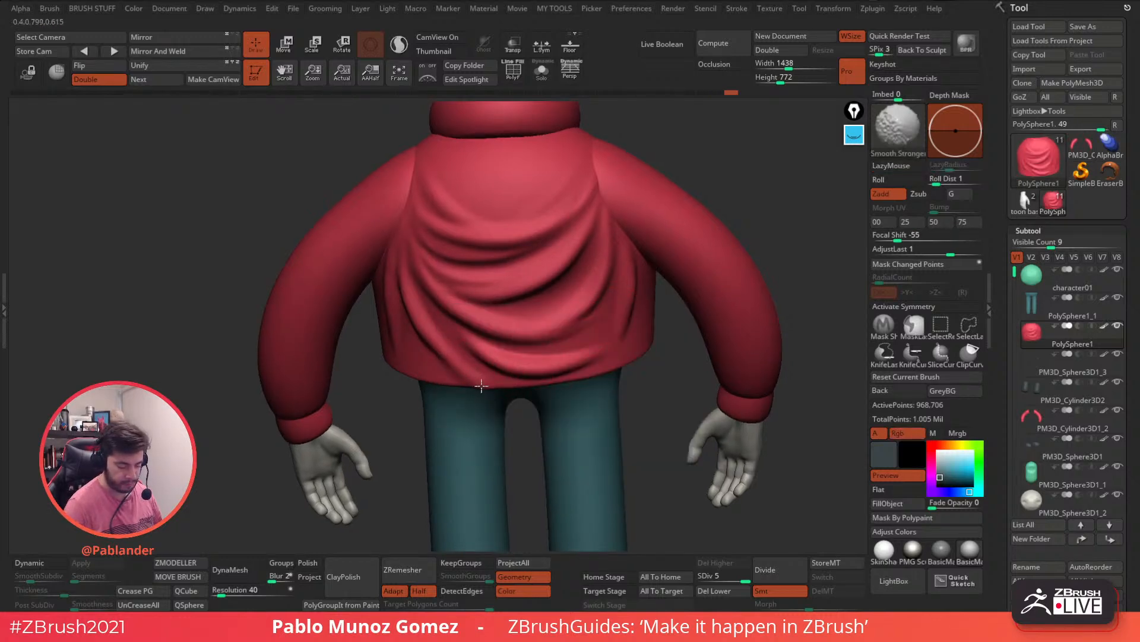
pyautogui.moveTo(600, 333)
pyautogui.mouseDown(button='right')
pyautogui.moveTo(626, 336)
pyautogui.moveTo(641, 259)
pyautogui.moveTo(682, 309)
pyautogui.moveTo(686, 376)
pyautogui.moveTo(644, 290)
pyautogui.moveTo(789, 349)
pyautogui.moveTo(670, 326)
pyautogui.moveTo(716, 334)
pyautogui.mouseUp(button='right')
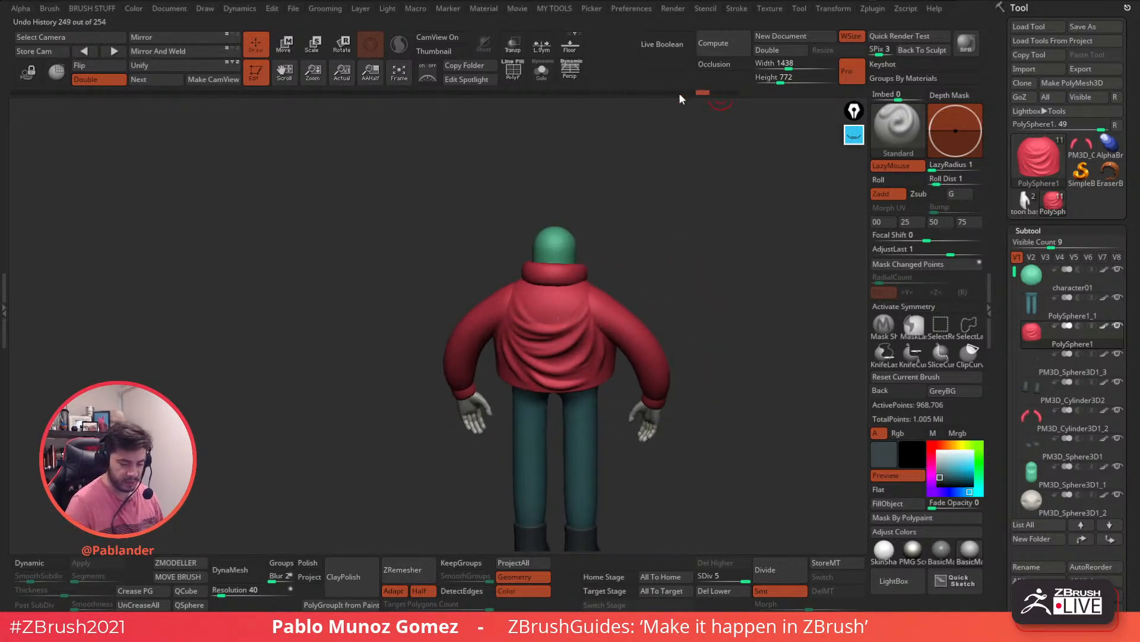
# Step: Step back through the jacket's undo history to compare its earlier state from the front
pyautogui.moveTo(505, 98)
pyautogui.mouseDown()
pyautogui.moveTo(433, 93)
pyautogui.moveTo(442, 93)
pyautogui.mouseUp()
pyautogui.moveTo(461, 113); pyautogui.dragTo(558, 262, button='right')
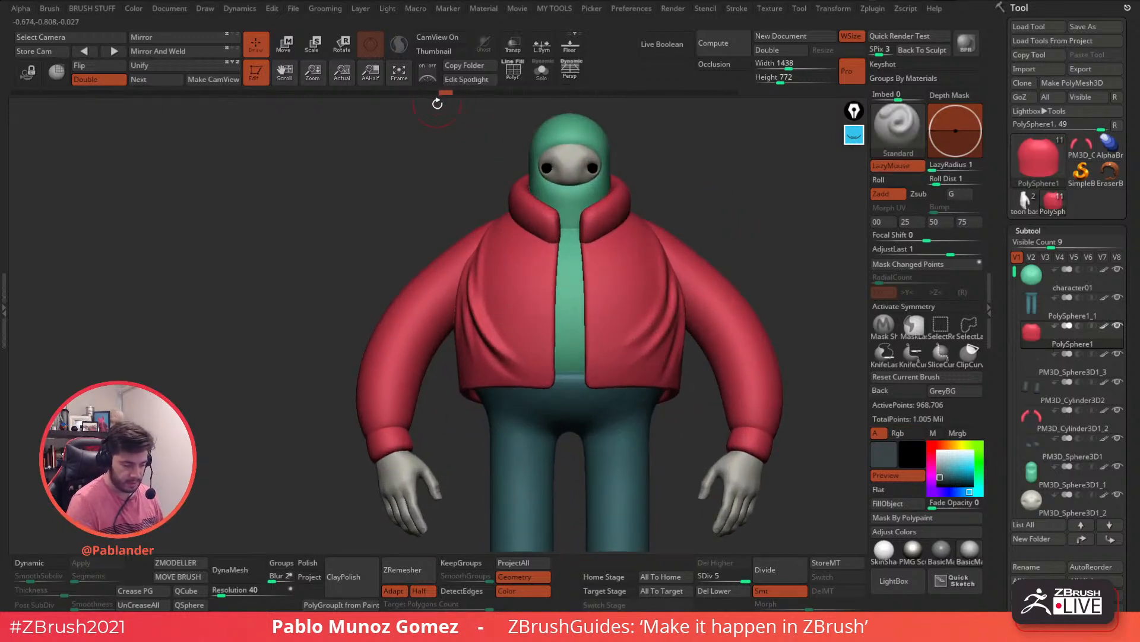
pyautogui.moveTo(701, 253)
pyautogui.mouseDown(button='right')
pyautogui.moveTo(626, 234)
pyautogui.moveTo(600, 256)
pyautogui.mouseUp(button='right')
# Step: Choose the Clay brush and smooth the folds on the character's left front jacket panel
pyautogui.press('b')
pyautogui.press('c')
pyautogui.press('l')
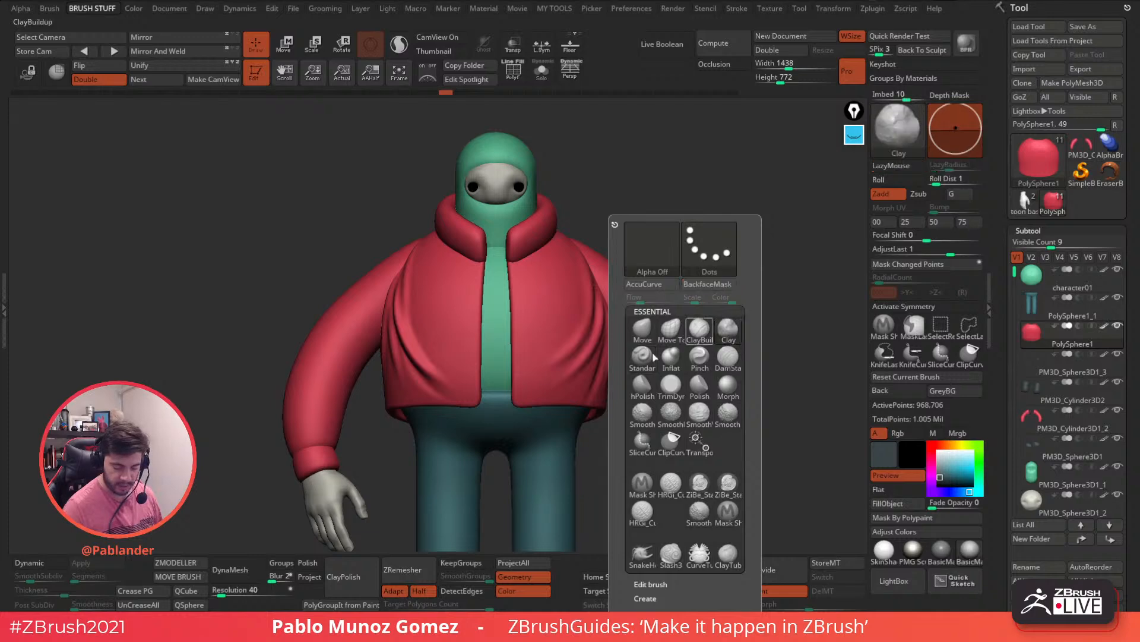
pyautogui.click(582, 298)
pyautogui.click(585, 344)
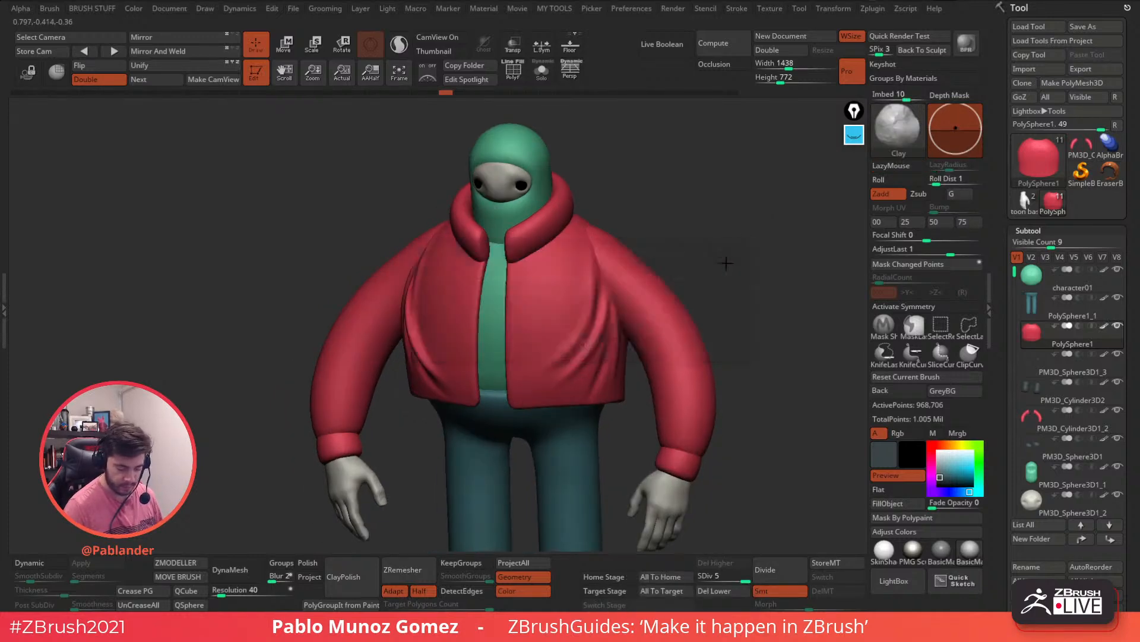
pyautogui.press('b')
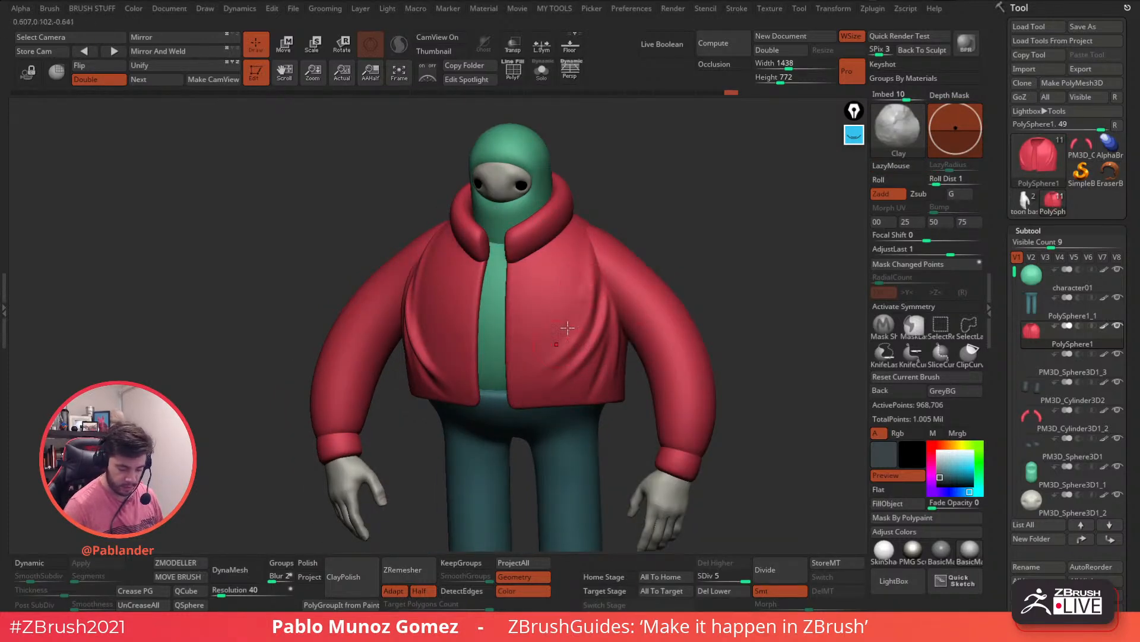
pyautogui.press('shift')
pyautogui.keyDown('shift'); pyautogui.moveTo(583, 253); pyautogui.dragTo(544, 338); pyautogui.keyUp('shift')
pyautogui.moveTo(544, 338)
pyautogui.mouseDown(button='right')
pyautogui.moveTo(457, 326)
pyautogui.moveTo(447, 313)
pyautogui.moveTo(498, 290)
pyautogui.mouseUp(button='right')
# Step: Build up clay along the curved fold on the character's right front panel, from chest to hem, and smooth it
pyautogui.moveTo(457, 233); pyautogui.dragTo(459, 310)
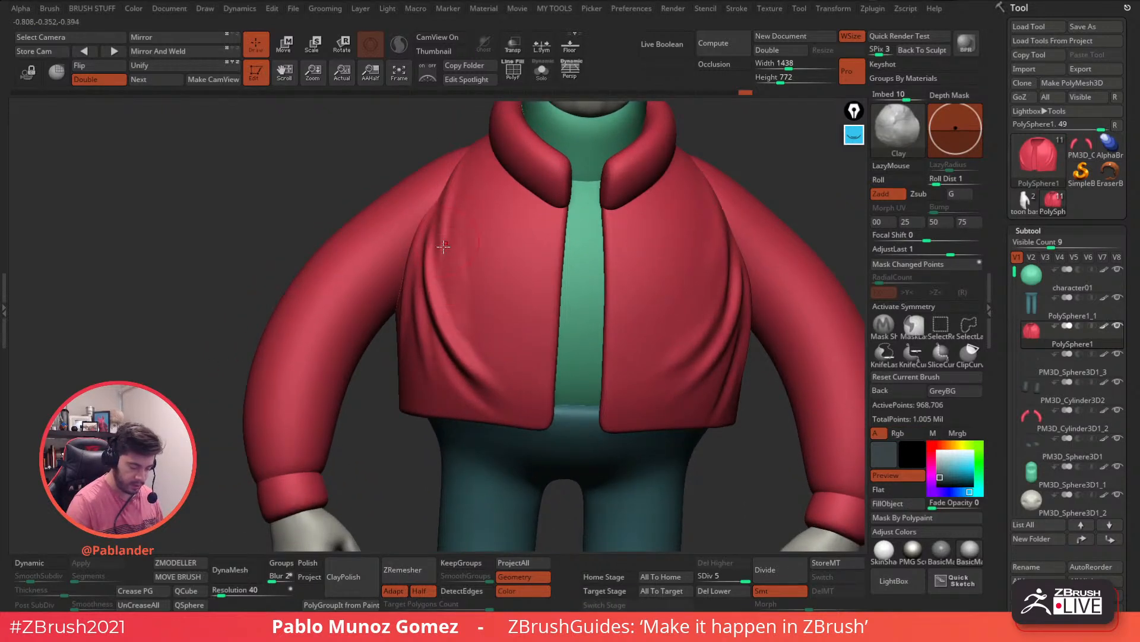
pyautogui.moveTo(442, 264); pyautogui.dragTo(485, 365)
pyautogui.moveTo(436, 276); pyautogui.dragTo(486, 371)
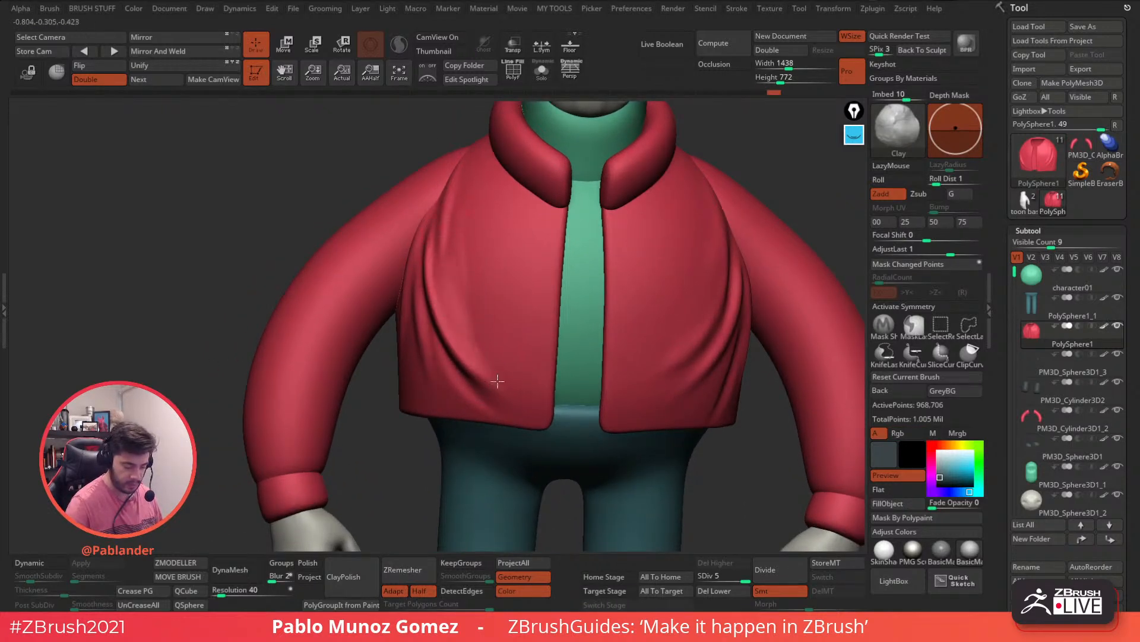
pyautogui.moveTo(476, 324); pyautogui.dragTo(489, 365)
pyautogui.keyDown('shift'); pyautogui.moveTo(440, 329); pyautogui.dragTo(436, 234); pyautogui.keyUp('shift')
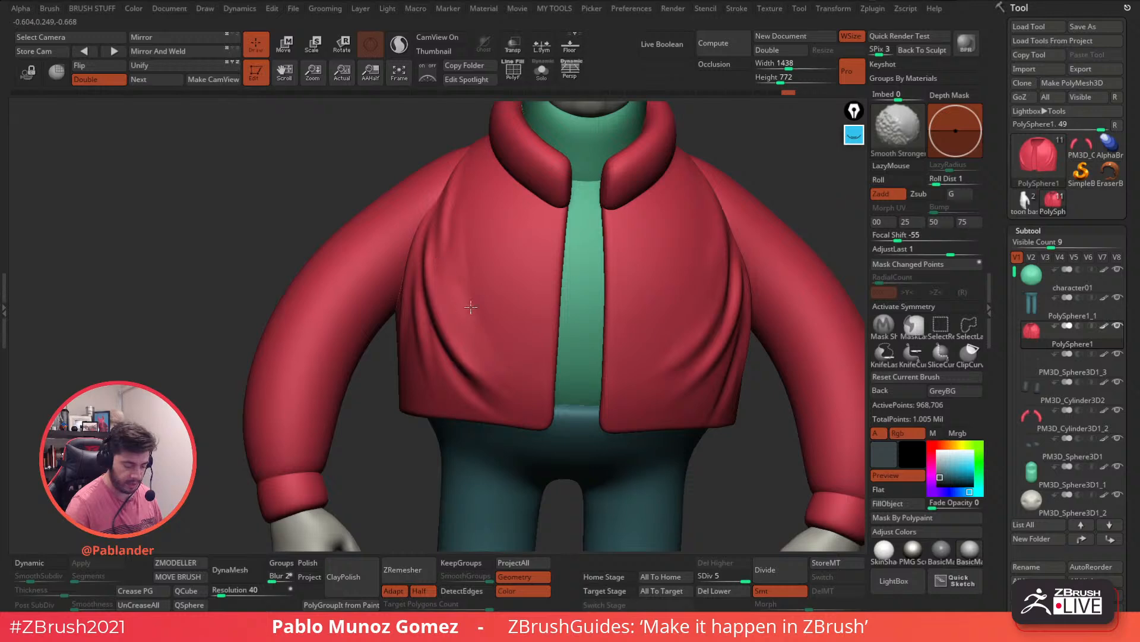
pyautogui.moveTo(467, 173)
pyautogui.mouseDown()
pyautogui.moveTo(455, 179)
pyautogui.moveTo(469, 202)
pyautogui.moveTo(451, 231)
pyautogui.mouseUp()
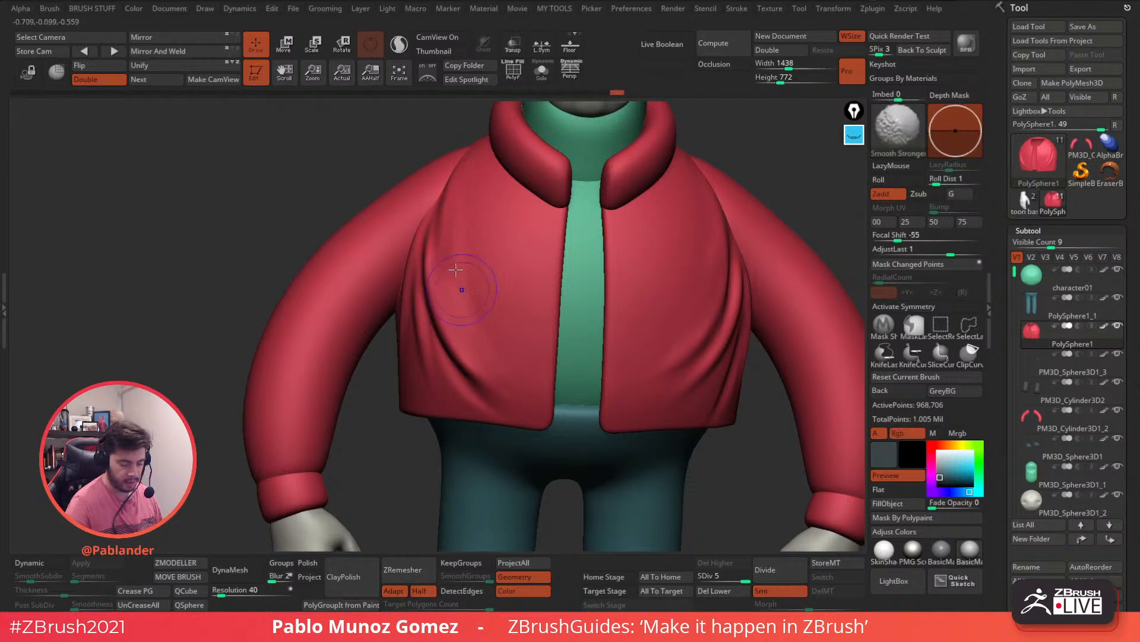
# Step: Build up and soften the lower fold ends near the hem and side of the character's right front panel
pyautogui.moveTo(386, 339)
pyautogui.mouseDown(button='right')
pyautogui.moveTo(505, 350)
pyautogui.moveTo(432, 340)
pyautogui.mouseUp(button='right')
pyautogui.moveTo(444, 398); pyautogui.dragTo(464, 419)
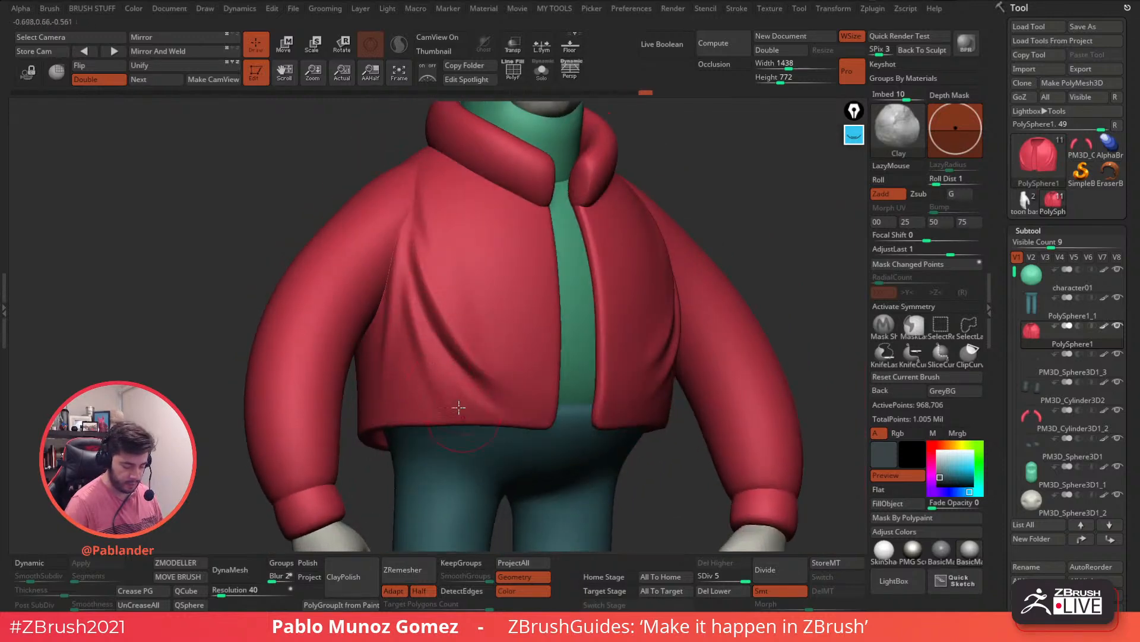
pyautogui.keyDown('shift'); pyautogui.moveTo(417, 335); pyautogui.dragTo(429, 365); pyautogui.keyUp('shift')
pyautogui.moveTo(396, 319)
pyautogui.mouseDown()
pyautogui.moveTo(389, 390)
pyautogui.moveTo(396, 356)
pyautogui.mouseUp()
# Step: Build up clay along the folds of the character's left front panel up to the shoulder and smooth them
pyautogui.moveTo(684, 206)
pyautogui.mouseDown()
pyautogui.moveTo(668, 219)
pyautogui.moveTo(666, 241)
pyautogui.moveTo(699, 279)
pyautogui.moveTo(662, 373)
pyautogui.mouseUp()
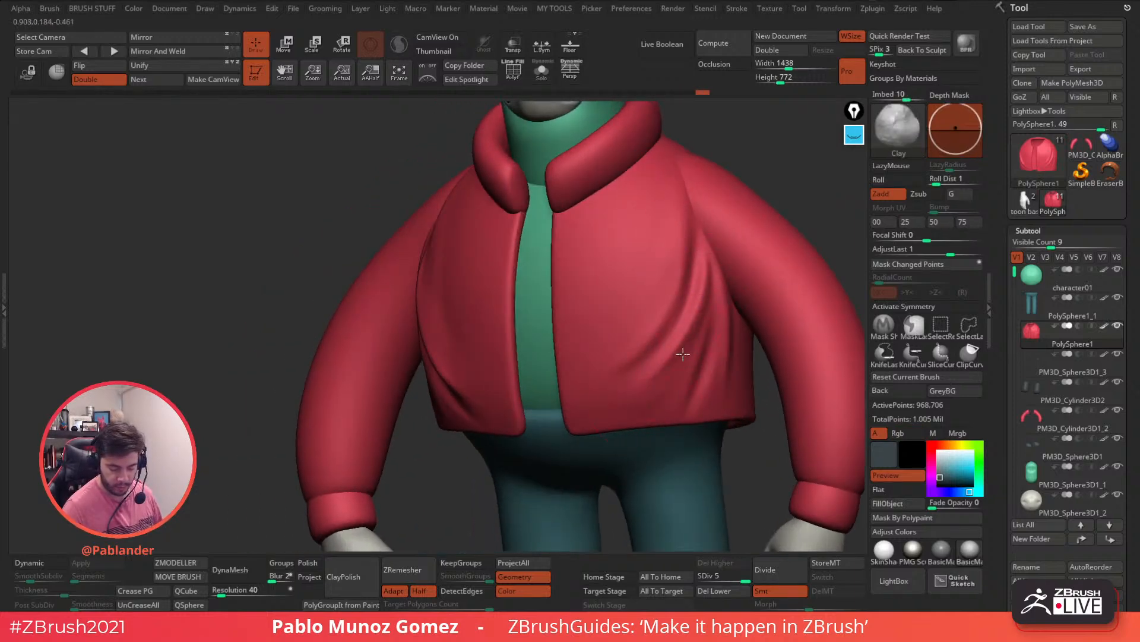
pyautogui.press('shift')
pyautogui.moveTo(703, 278); pyautogui.dragTo(682, 172)
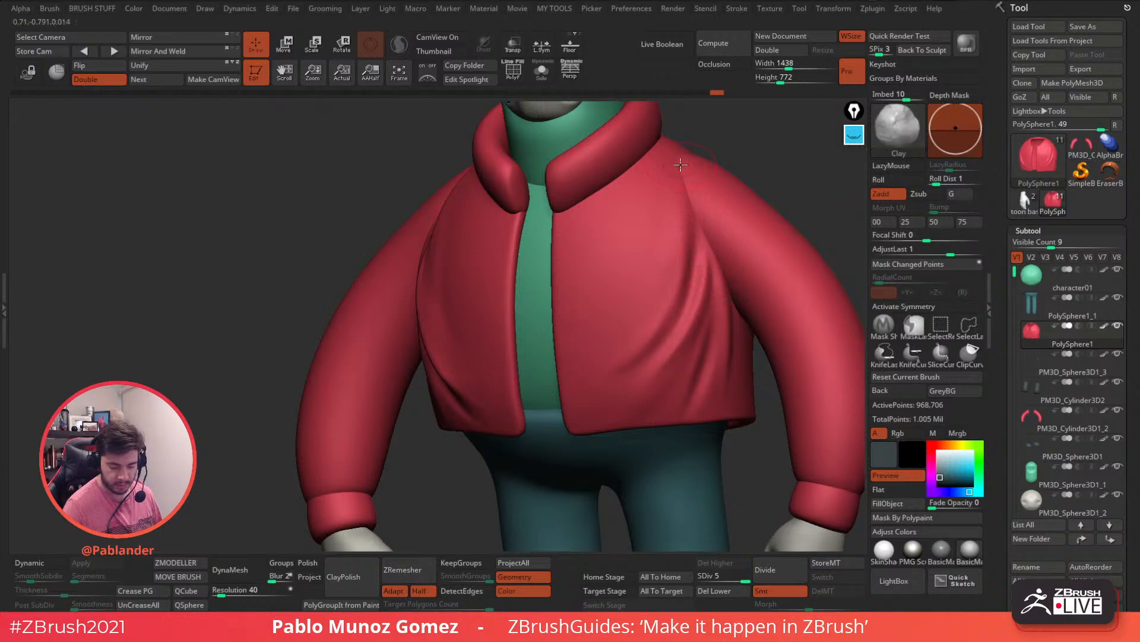
pyautogui.press('shift')
pyautogui.keyDown('shift'); pyautogui.moveTo(682, 284); pyautogui.dragTo(645, 347, button='right'); pyautogui.keyUp('shift')
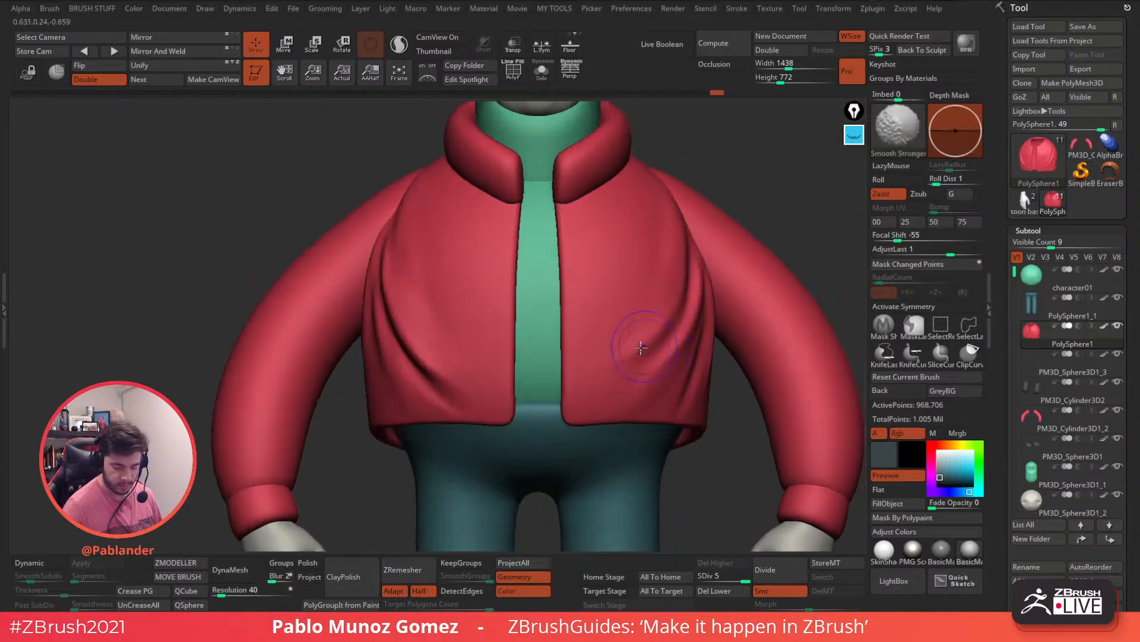
pyautogui.keyDown('shift'); pyautogui.moveTo(630, 395); pyautogui.dragTo(700, 363); pyautogui.keyUp('shift')
# Step: Load the Tenssion_folds brush from the Clothes and drapery brush folder
pyautogui.keyDown('ctrl'); pyautogui.moveTo(701, 379); pyautogui.dragTo(709, 372, button='right'); pyautogui.keyUp('ctrl')
pyautogui.keyDown('alt'); pyautogui.moveTo(709, 372); pyautogui.dragTo(644, 383, button='right'); pyautogui.keyUp('alt')
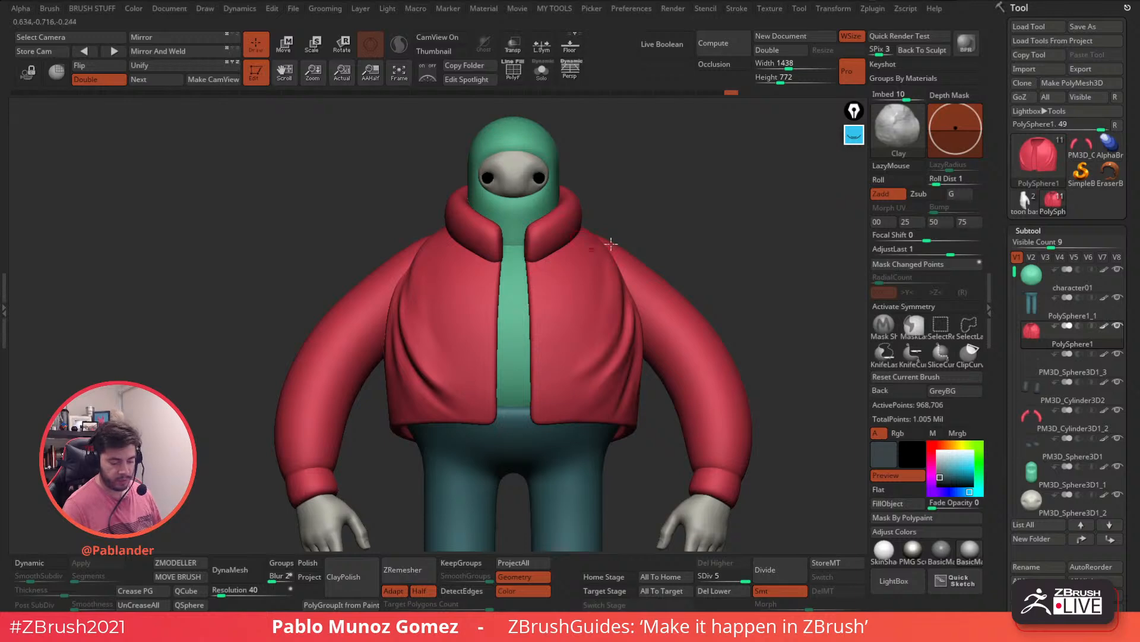
pyautogui.click(887, 585)
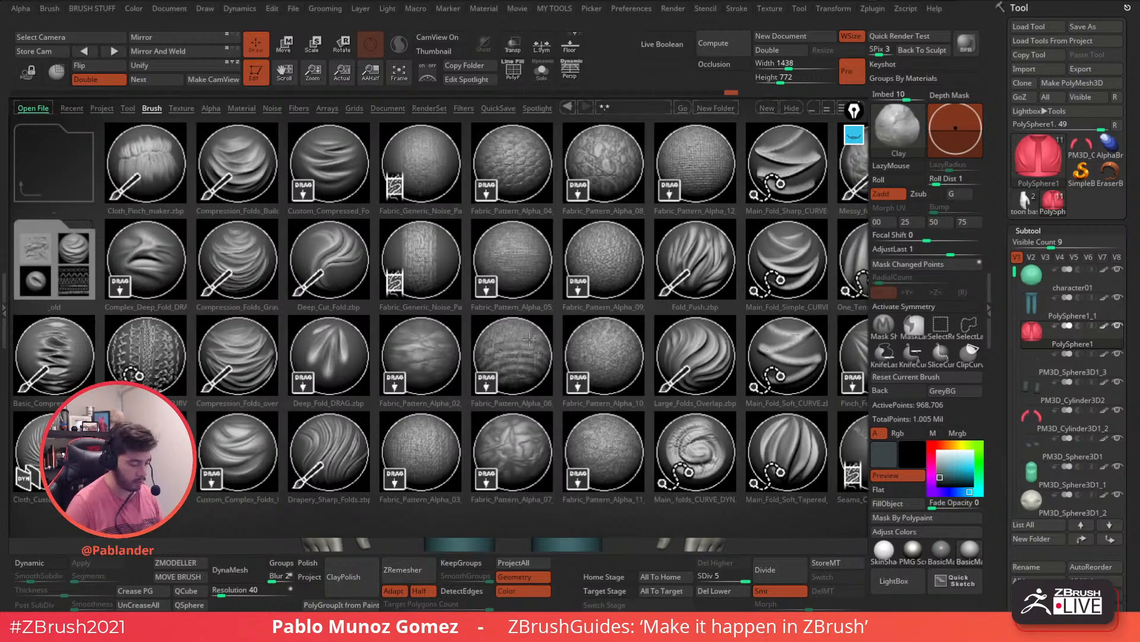
pyautogui.click(149, 179)
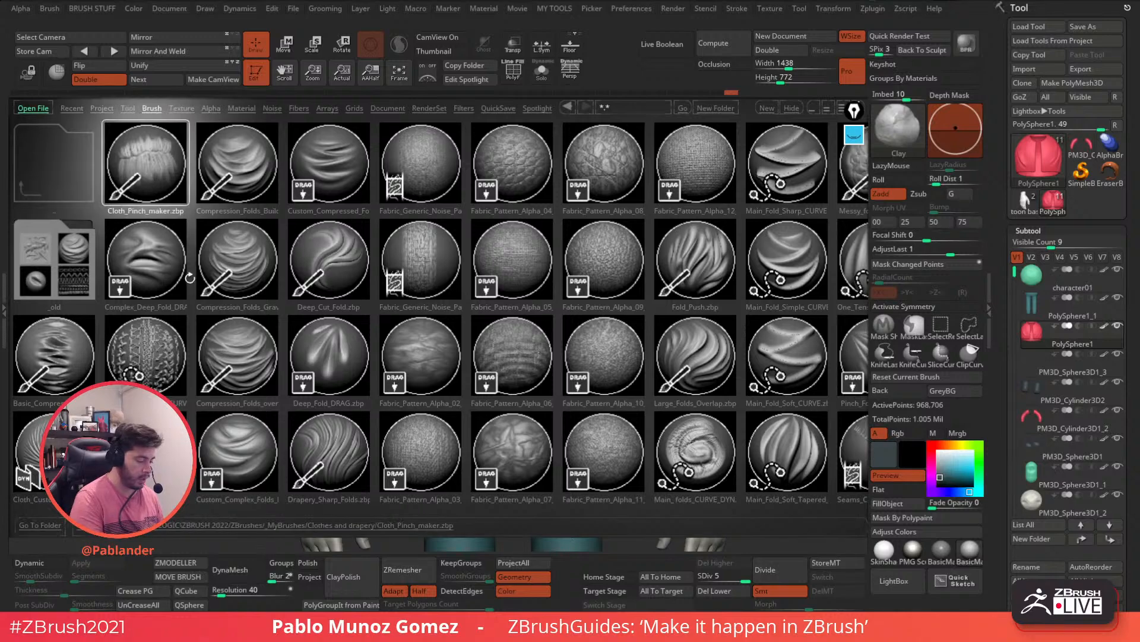
pyautogui.scroll(-6, 669, 398)
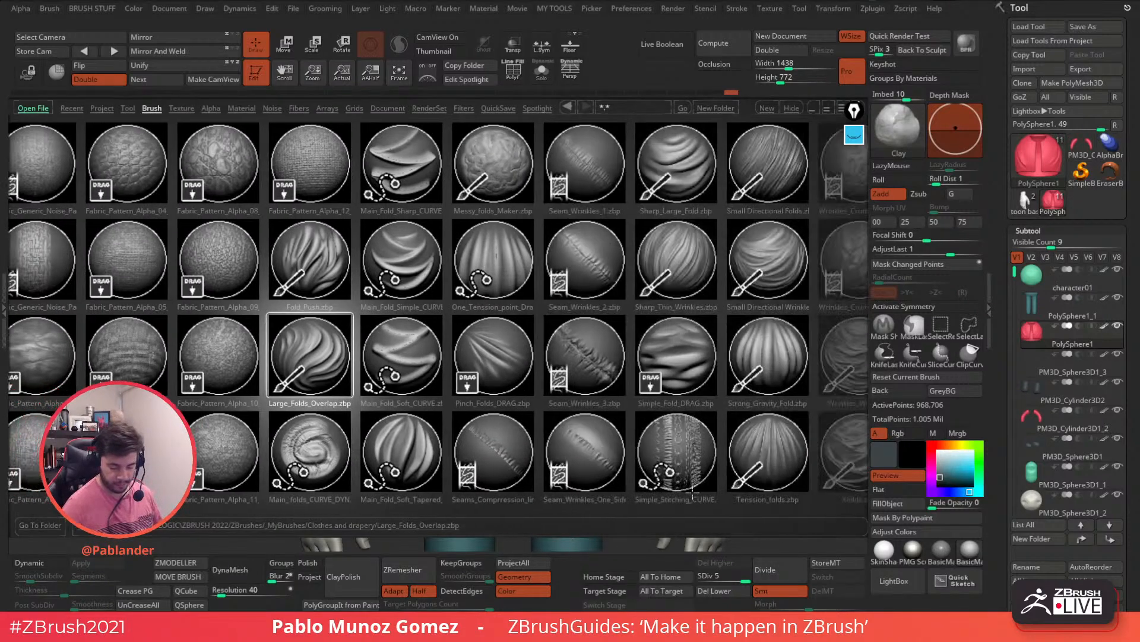
pyautogui.click(741, 481)
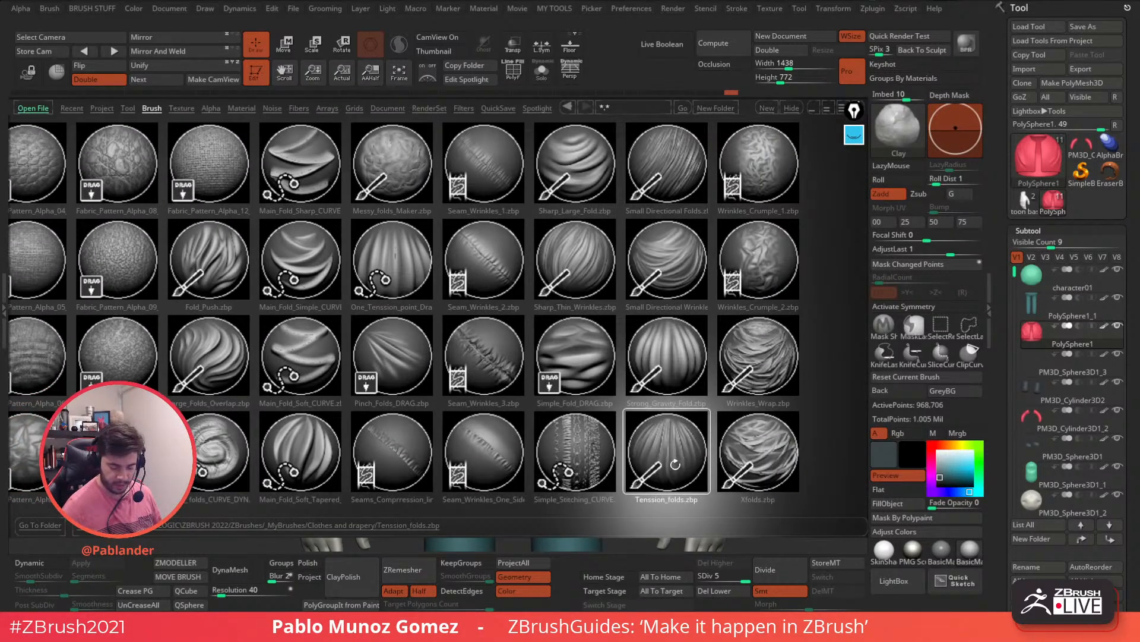
pyautogui.doubleClick(674, 462)
# Step: Try a tension fold stroke across the character's left front panel and undo it
pyautogui.keyDown('ctrl'); pyautogui.moveTo(558, 275); pyautogui.dragTo(555, 315, button='right'); pyautogui.keyUp('ctrl')
pyautogui.moveTo(517, 263); pyautogui.dragTo(606, 349)
pyautogui.moveTo(617, 354); pyautogui.dragTo(625, 358, button='right')
pyautogui.hotkey('ctrl', 'z')
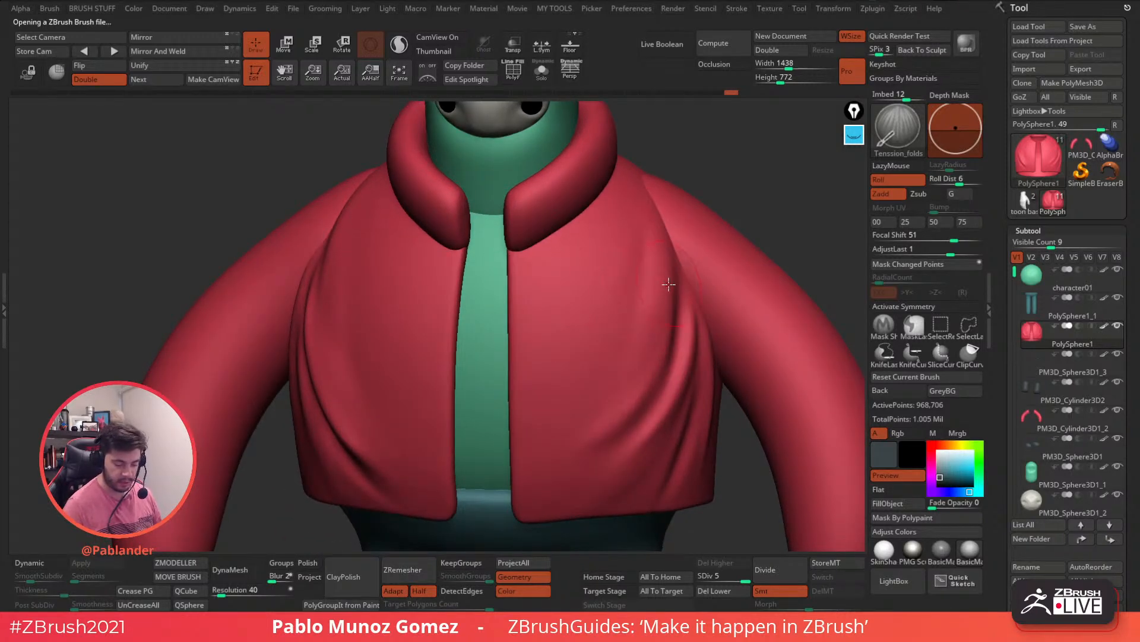
# Step: Add and smooth small tension folds radiating from the front opening just below the collar tips
pyautogui.press('1')
pyautogui.press('2')
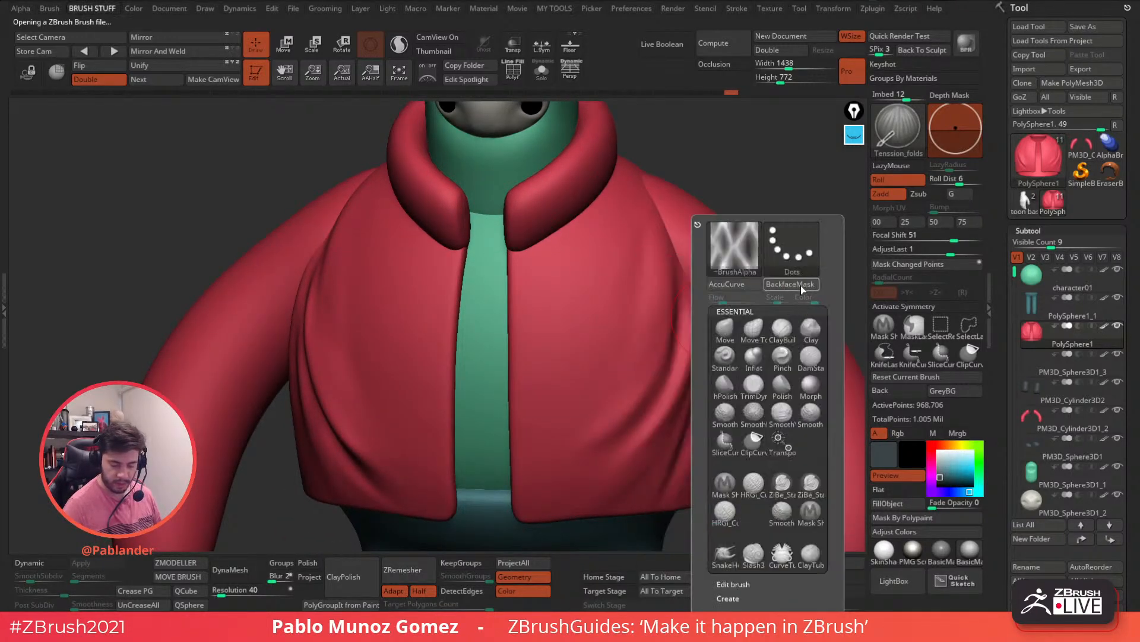
pyautogui.moveTo(631, 341)
pyautogui.mouseDown(button='right')
pyautogui.moveTo(603, 321)
pyautogui.moveTo(537, 309)
pyautogui.mouseUp(button='right')
pyautogui.moveTo(529, 339); pyautogui.dragTo(549, 313)
pyautogui.keyDown('shift'); pyautogui.moveTo(526, 362); pyautogui.dragTo(525, 336); pyautogui.keyUp('shift')
pyautogui.moveTo(620, 285)
pyautogui.mouseDown(button='right')
pyautogui.moveTo(585, 309)
pyautogui.moveTo(624, 344)
pyautogui.moveTo(558, 308)
pyautogui.mouseUp(button='right')
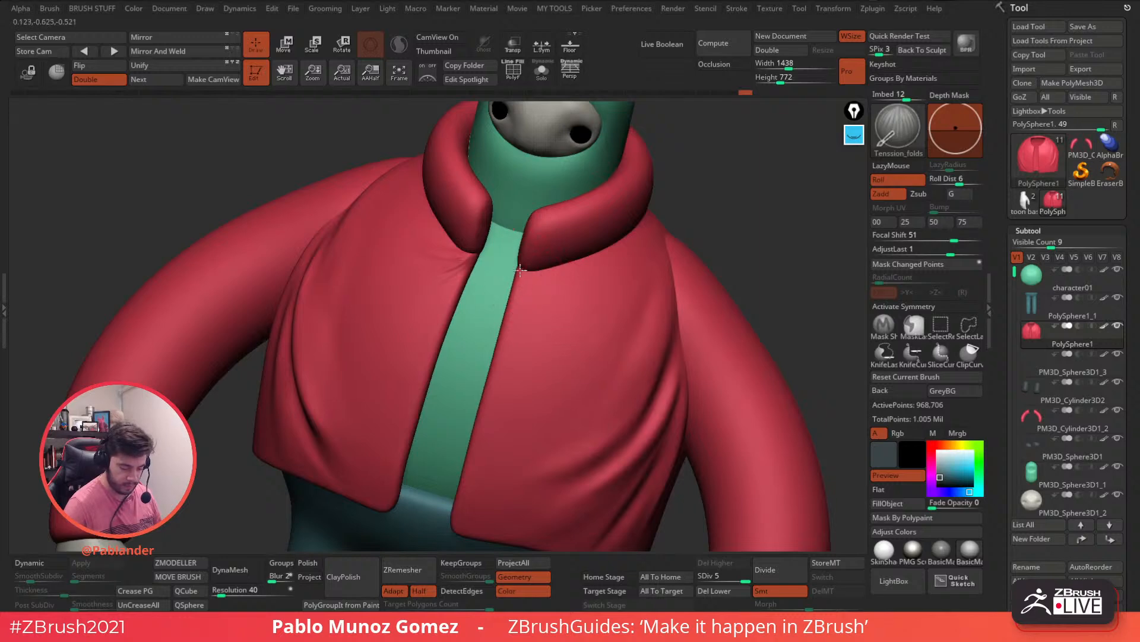
pyautogui.moveTo(523, 403); pyautogui.dragTo(565, 331, button='right')
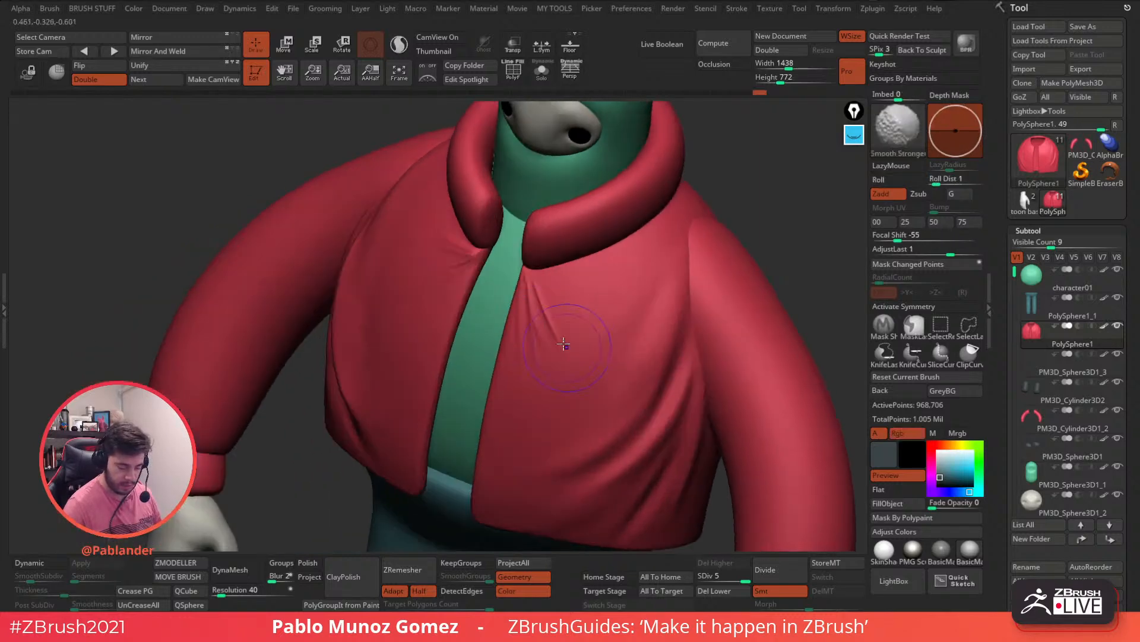
# Step: Add tension folds spreading outward across the chest below the collar tip on the character's left side
pyautogui.moveTo(535, 279); pyautogui.dragTo(629, 281)
pyautogui.moveTo(616, 274)
pyautogui.mouseDown(button='right')
pyautogui.moveTo(558, 333)
pyautogui.moveTo(570, 374)
pyautogui.moveTo(583, 288)
pyautogui.mouseUp(button='right')
pyautogui.keyDown('alt'); pyautogui.moveTo(390, 344); pyautogui.dragTo(524, 289, button='right'); pyautogui.keyUp('alt')
pyautogui.press('space')
pyautogui.press('shift')
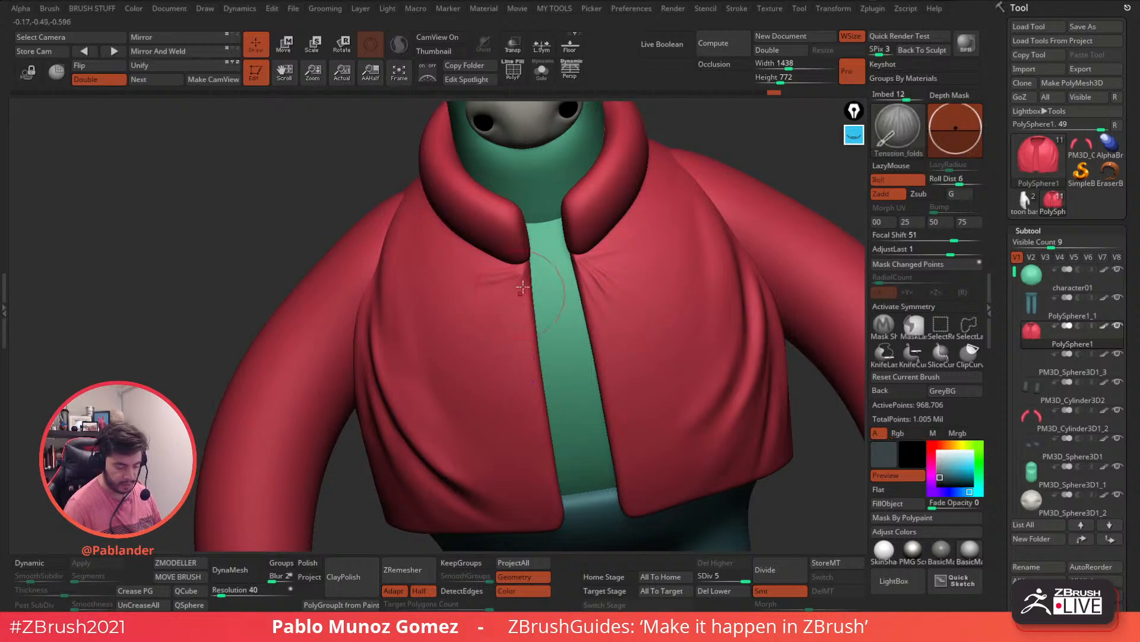
# Step: Draw longer tension folds from the collar tip down the character's right front panel and smooth their ends
pyautogui.keyDown('shift'); pyautogui.moveTo(522, 304); pyautogui.dragTo(515, 346); pyautogui.keyUp('shift')
pyautogui.moveTo(516, 342); pyautogui.dragTo(533, 336, button='right')
pyautogui.moveTo(522, 280); pyautogui.dragTo(370, 417)
pyautogui.keyDown('shift'); pyautogui.moveTo(500, 302); pyautogui.dragTo(429, 369); pyautogui.keyUp('shift')
# Step: Draw a tension fold from the left collar tip toward the shoulder, and undo the last stroke down the front panel
pyautogui.moveTo(579, 289); pyautogui.dragTo(432, 368, button='right')
pyautogui.moveTo(692, 300)
pyautogui.mouseDown(button='right')
pyautogui.moveTo(697, 290)
pyautogui.moveTo(621, 333)
pyautogui.moveTo(585, 369)
pyautogui.moveTo(578, 318)
pyautogui.mouseUp(button='right')
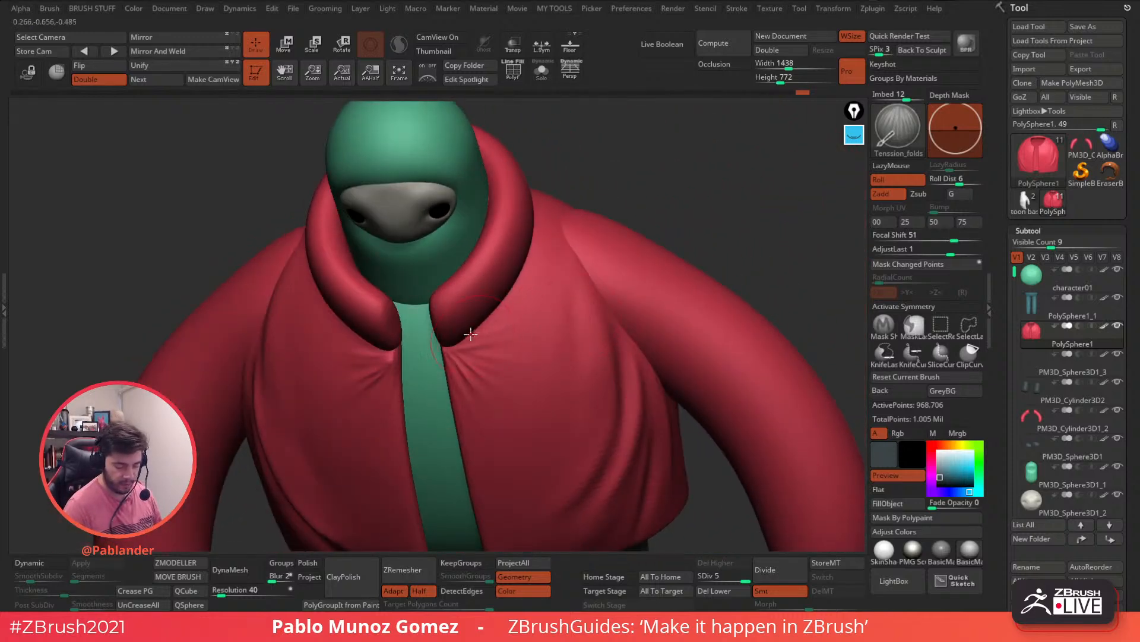
pyautogui.moveTo(500, 324)
pyautogui.mouseDown()
pyautogui.moveTo(554, 311)
pyautogui.moveTo(564, 221)
pyautogui.mouseUp()
pyautogui.moveTo(609, 389); pyautogui.dragTo(517, 341, button='right')
pyautogui.moveTo(517, 341)
pyautogui.mouseDown()
pyautogui.moveTo(559, 386)
pyautogui.moveTo(528, 507)
pyautogui.mouseUp()
pyautogui.hotkey('ctrl', 'z')
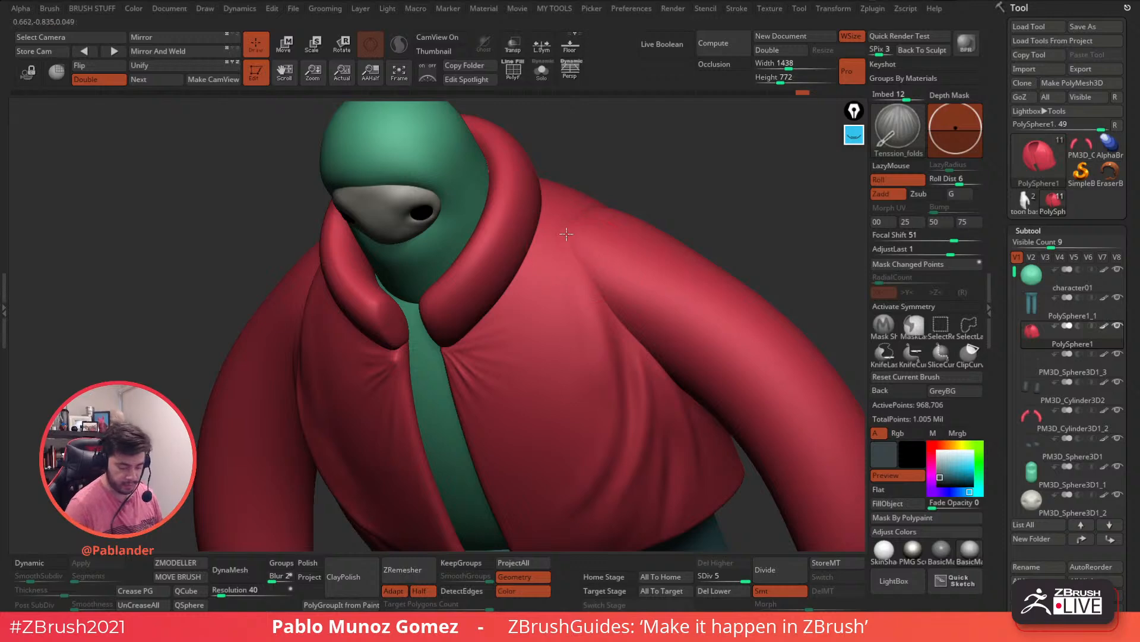
# Step: Isolate the torso and draw a tension fold from the character's left shoulder toward the neckline
pyautogui.click(550, 145)
pyautogui.moveTo(550, 145); pyautogui.dragTo(588, 232, button='right')
pyautogui.moveTo(592, 243); pyautogui.dragTo(545, 304)
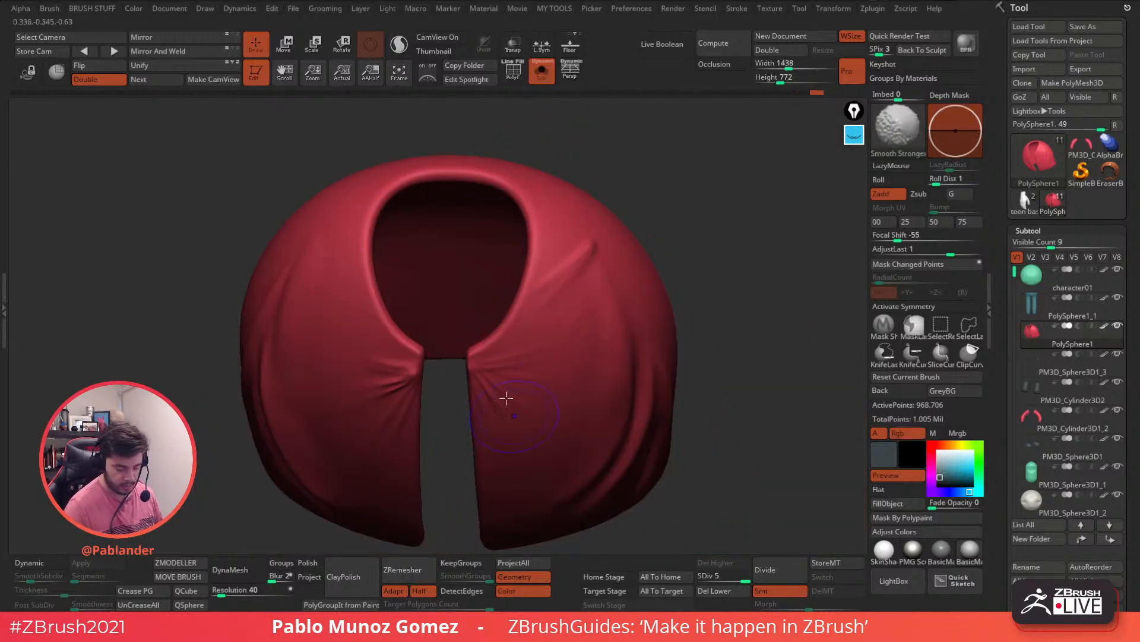
# Step: Undo the fold at the character's left shoulder and add a short tension fold at the right collar tip
pyautogui.moveTo(380, 319); pyautogui.dragTo(442, 252, button='right')
pyautogui.moveTo(616, 191); pyautogui.dragTo(447, 377, button='right')
pyautogui.rightClick(447, 377)
pyautogui.moveTo(525, 331)
pyautogui.mouseDown()
pyautogui.moveTo(477, 285)
pyautogui.moveTo(492, 305)
pyautogui.mouseUp()
pyautogui.hotkey('ctrl', 'z')
pyautogui.hotkey('ctrl', 'z')
pyautogui.moveTo(521, 325)
pyautogui.mouseDown(button='right')
pyautogui.moveTo(565, 293)
pyautogui.moveTo(743, 293)
pyautogui.moveTo(610, 350)
pyautogui.moveTo(683, 259)
pyautogui.mouseUp(button='right')
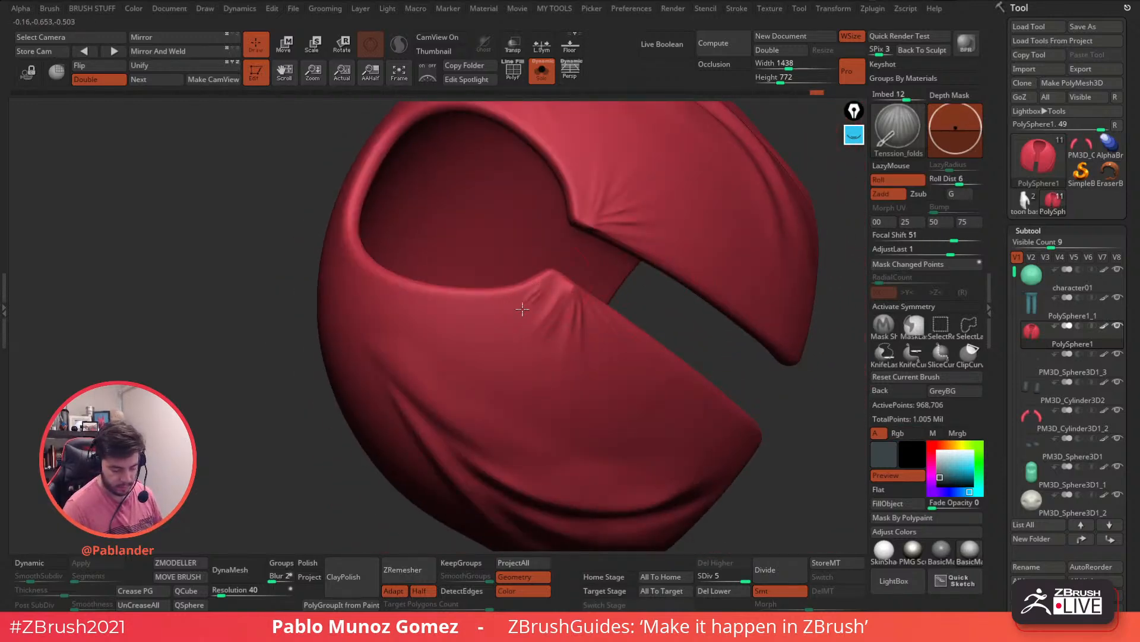
pyautogui.press('shift')
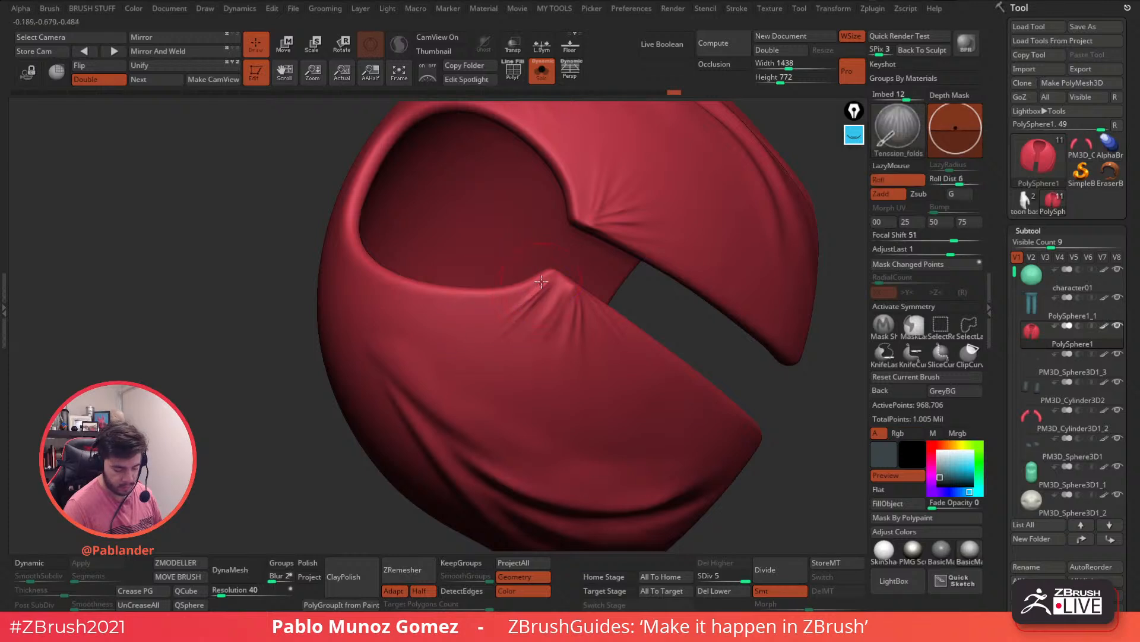
pyautogui.press('shift')
# Step: Leave solo mode to show the whole character and check the jacket folds from the front
pyautogui.moveTo(451, 331); pyautogui.dragTo(557, 142, button='right')
pyautogui.click(542, 71)
pyautogui.keyDown('shift'); pyautogui.moveTo(679, 260); pyautogui.dragTo(608, 314, button='right'); pyautogui.keyUp('shift')
pyautogui.moveTo(710, 383); pyautogui.dragTo(725, 349, button='right')
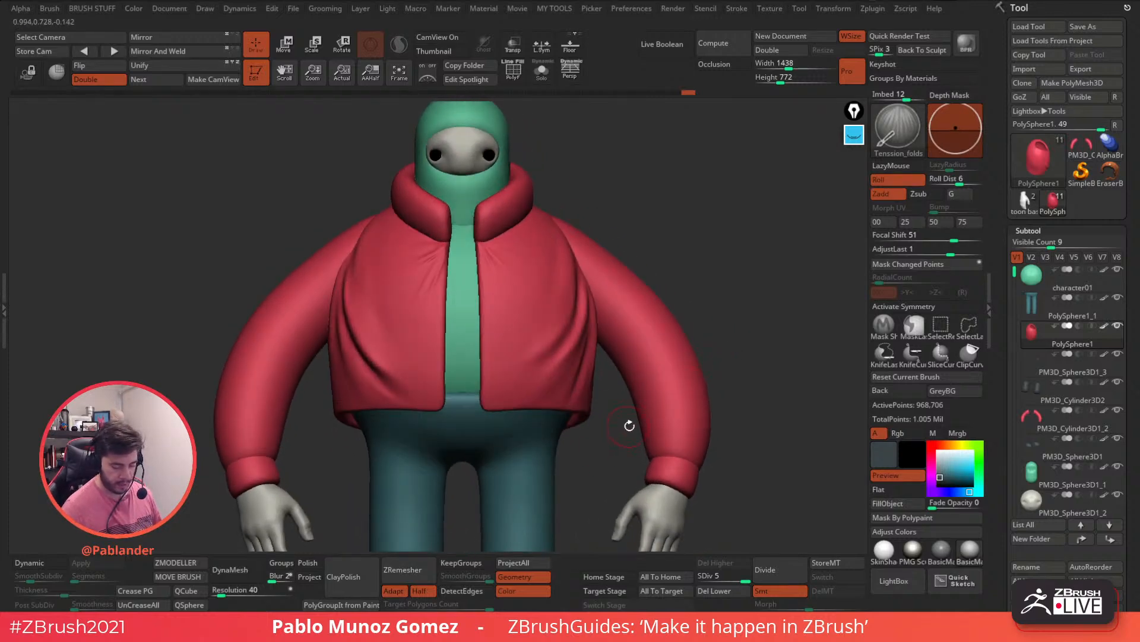
pyautogui.press('shift')
pyautogui.keyDown('ctrl'); pyautogui.moveTo(582, 433); pyautogui.dragTo(591, 363, button='right'); pyautogui.keyUp('ctrl')
# Step: Select the Clay brush and soften the fold beside the character's right shoulder on the jacket front
pyautogui.press('b')
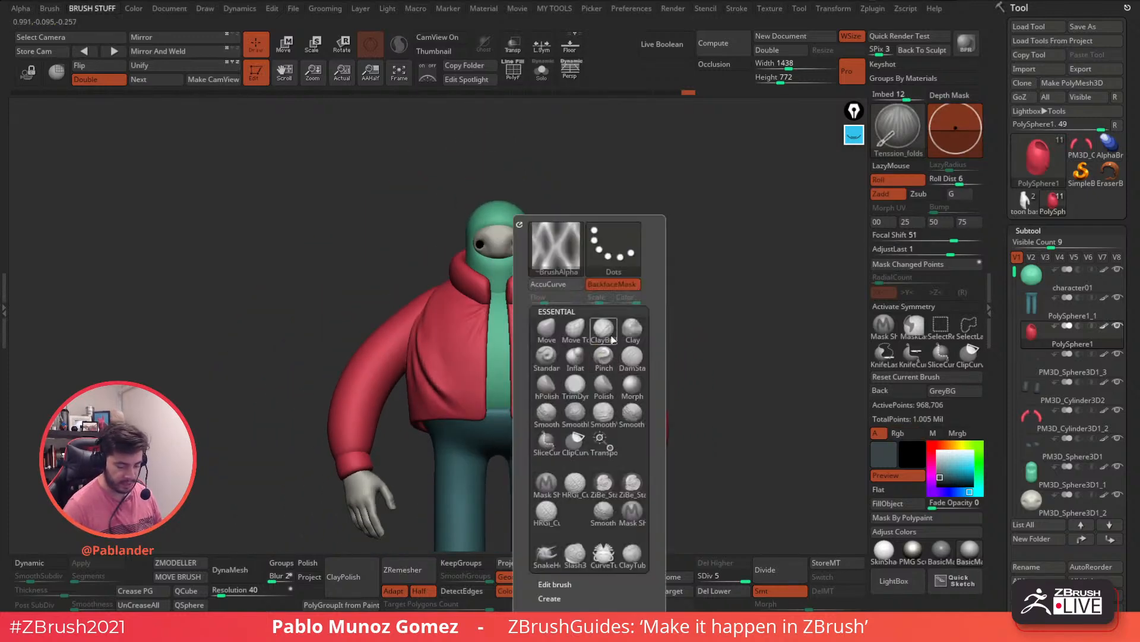
pyautogui.click(637, 335)
pyautogui.keyDown('ctrl'); pyautogui.moveTo(444, 286); pyautogui.dragTo(442, 351, button='right'); pyautogui.keyUp('ctrl')
pyautogui.moveTo(362, 330); pyautogui.dragTo(427, 327, button='right')
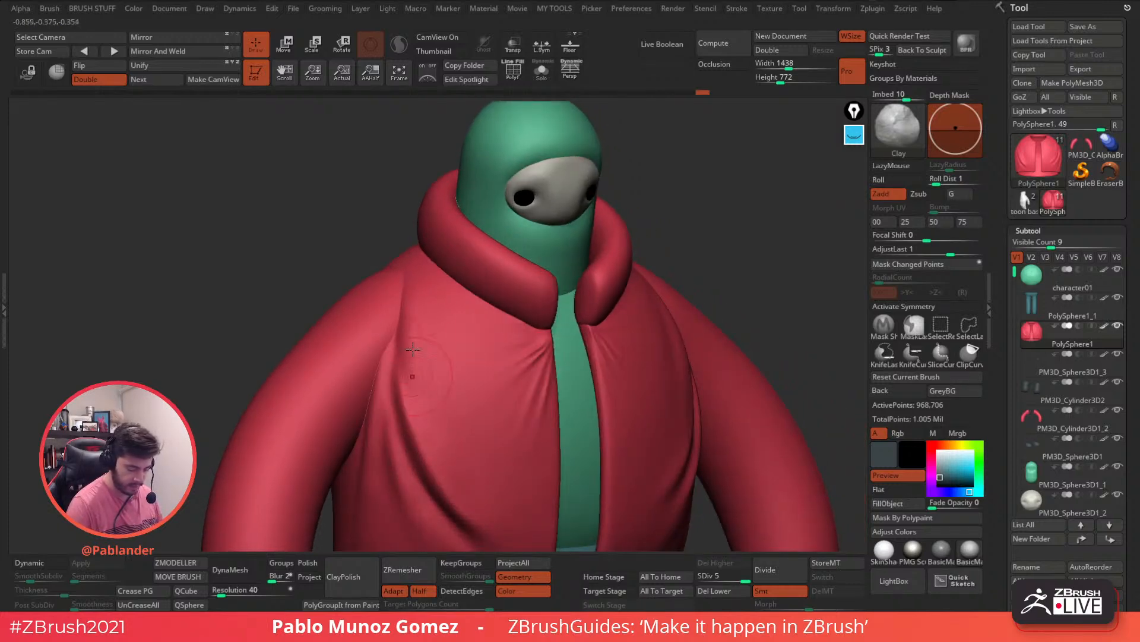
pyautogui.press('shift')
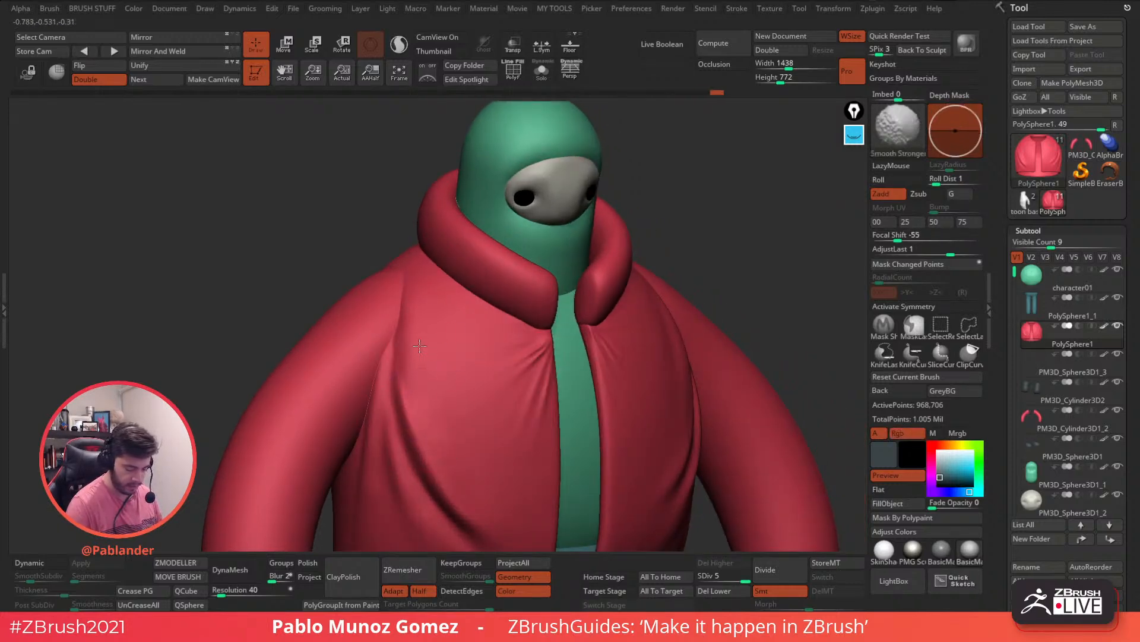
pyautogui.keyDown('shift'); pyautogui.moveTo(453, 346); pyautogui.dragTo(423, 397, button='right'); pyautogui.keyUp('shift')
pyautogui.press('shift')
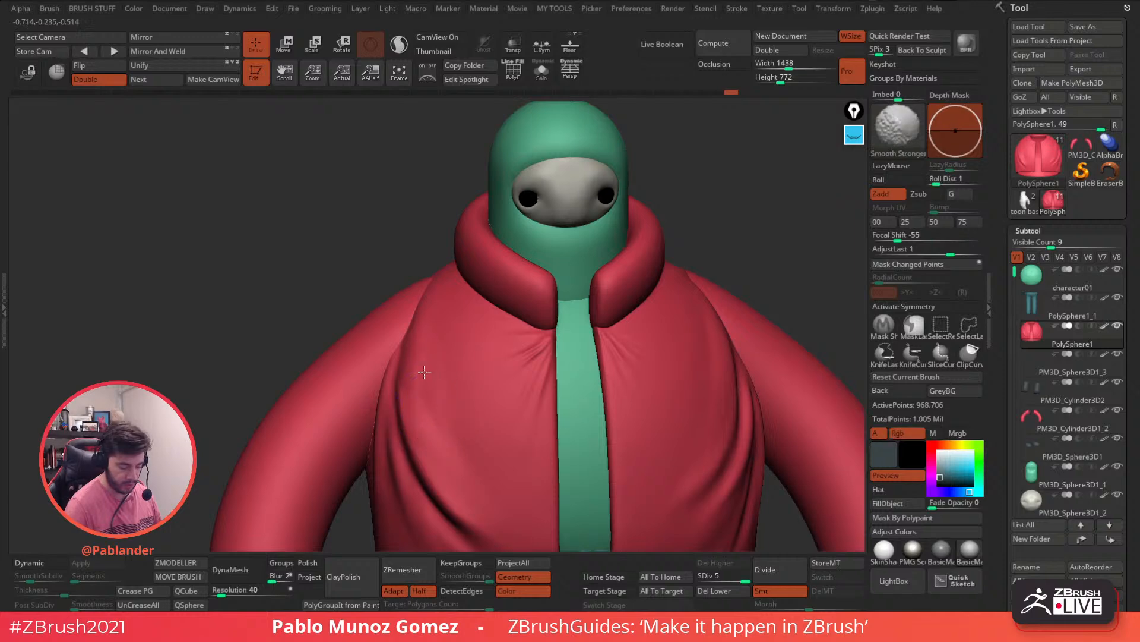
pyautogui.moveTo(742, 371)
pyautogui.mouseDown(button='right')
pyautogui.moveTo(700, 382)
pyautogui.moveTo(616, 287)
pyautogui.moveTo(588, 318)
pyautogui.mouseUp(button='right')
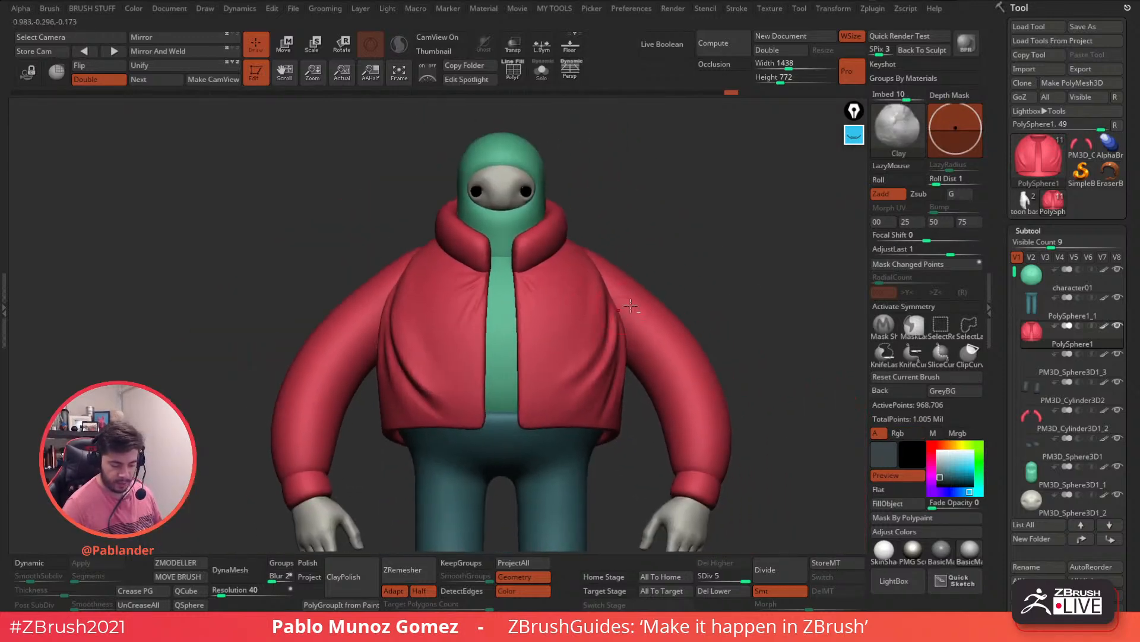
# Step: Load a Seam_Wrinkles brush from the Clothes and drapery brush folder
pyautogui.click(895, 585)
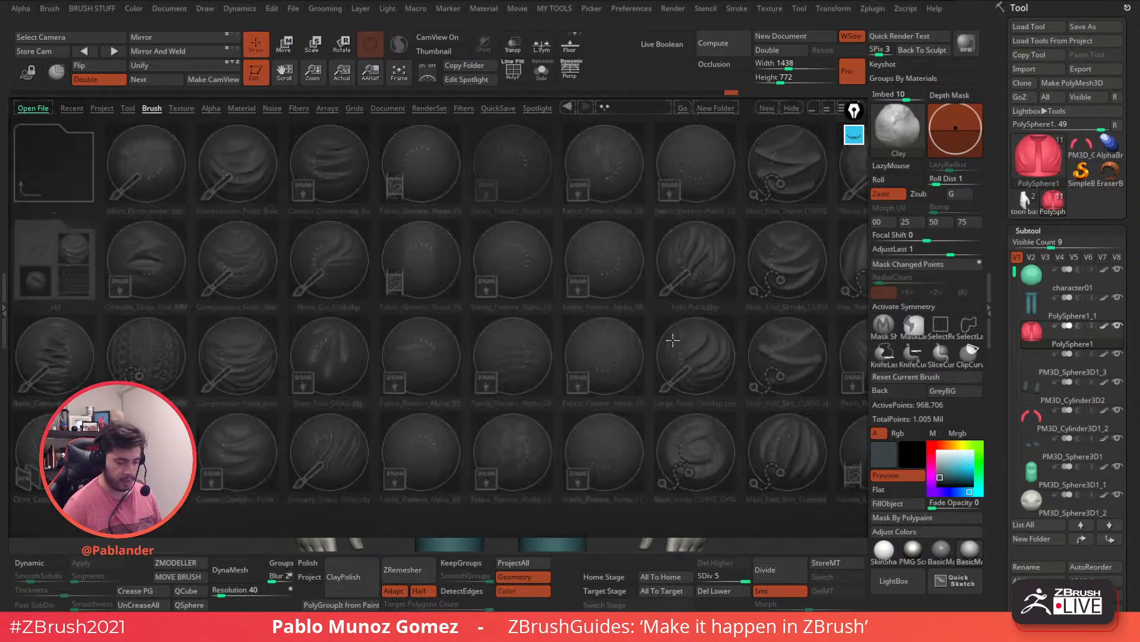
pyautogui.moveTo(675, 339); pyautogui.dragTo(607, 355)
pyautogui.moveTo(713, 356); pyautogui.dragTo(547, 388)
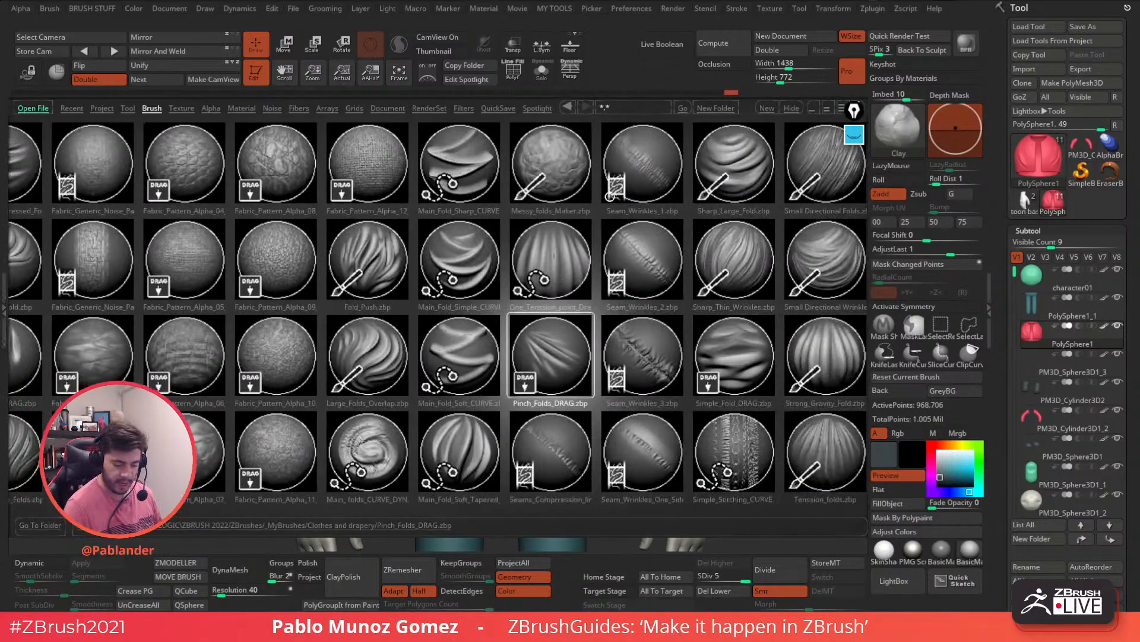
pyautogui.moveTo(668, 262); pyautogui.dragTo(574, 367)
pyautogui.doubleClick(568, 357)
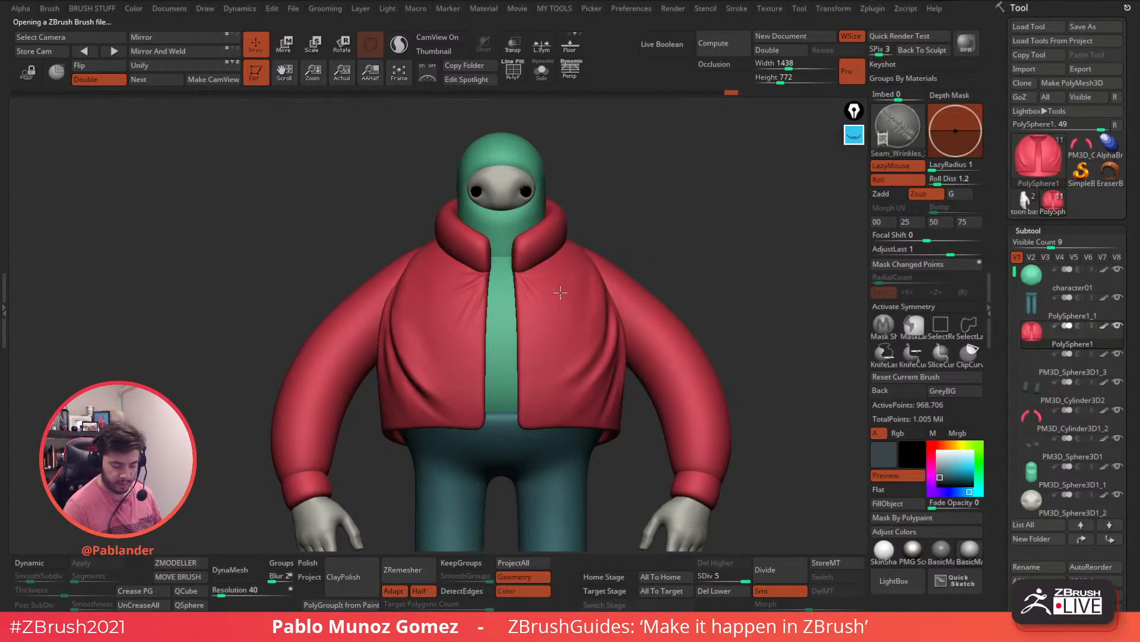
# Step: Try a seam-wrinkle stroke running diagonally down the character's left front panel and undo it
pyautogui.scroll(4, 577, 325)
pyautogui.moveTo(587, 237)
pyautogui.mouseDown()
pyautogui.moveTo(537, 310)
pyautogui.moveTo(525, 467)
pyautogui.mouseUp()
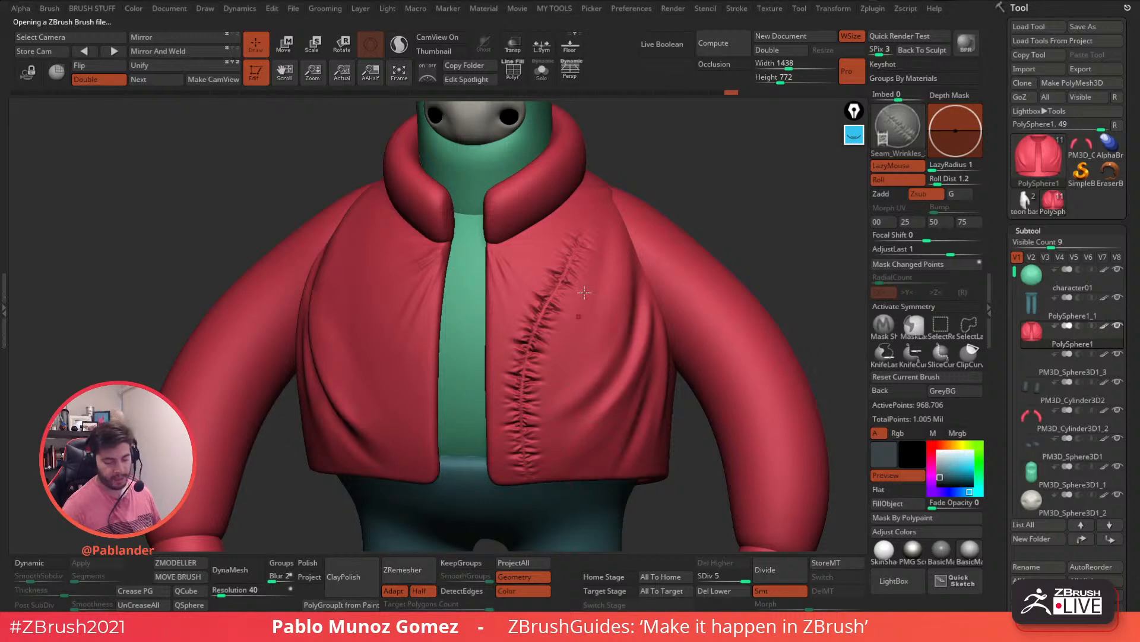
pyautogui.hotkey('ctrl', 'z')
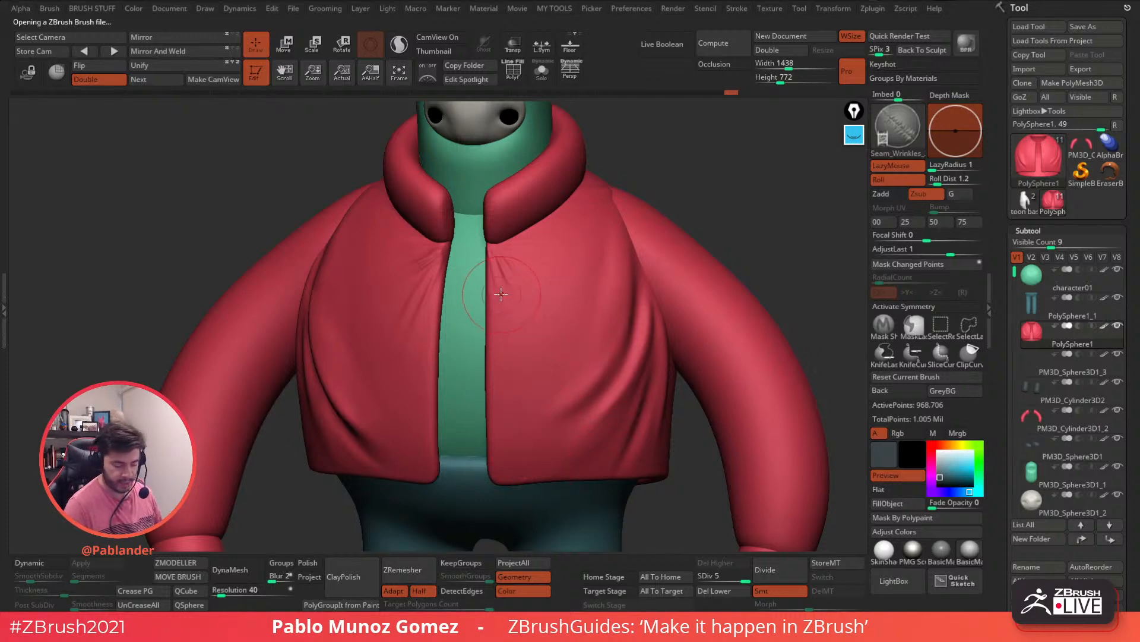
# Step: Try three horizontal rows of seam wrinkles across the character's left front panel and undo them
pyautogui.moveTo(488, 299); pyautogui.dragTo(657, 295)
pyautogui.moveTo(538, 369); pyautogui.dragTo(649, 372)
pyautogui.moveTo(491, 432); pyautogui.dragTo(674, 418)
pyautogui.keyDown('ctrl'); pyautogui.moveTo(674, 418); pyautogui.dragTo(678, 457, button='right'); pyautogui.keyUp('ctrl')
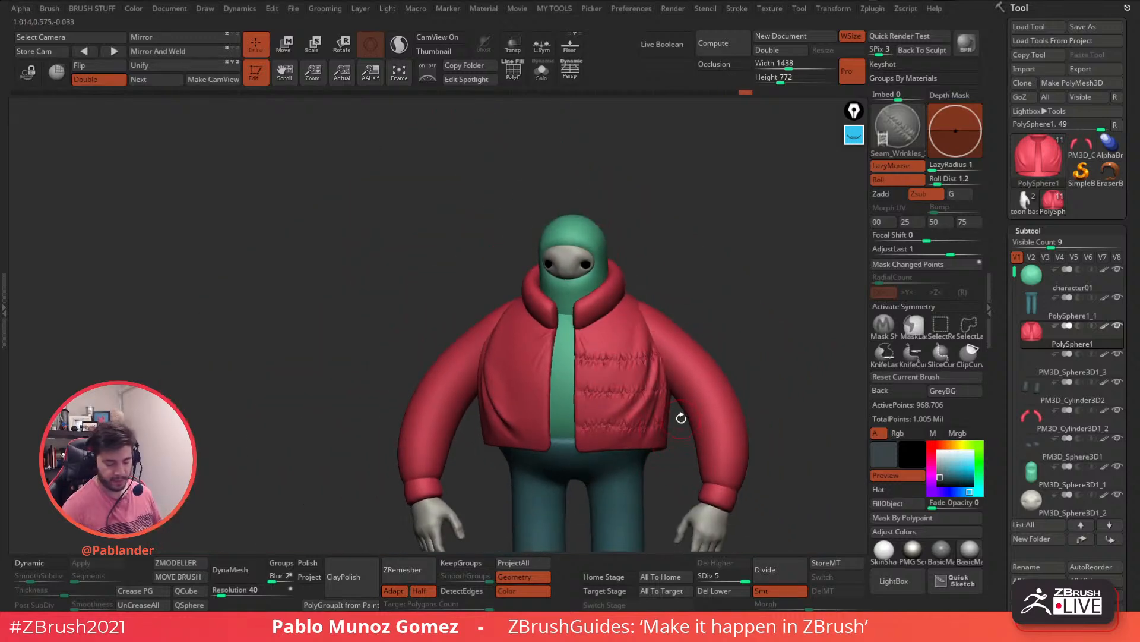
pyautogui.hotkey('ctrl', 'z')
pyautogui.hotkey('ctrl', 'z')
pyautogui.hotkey('ctrl', 'z')
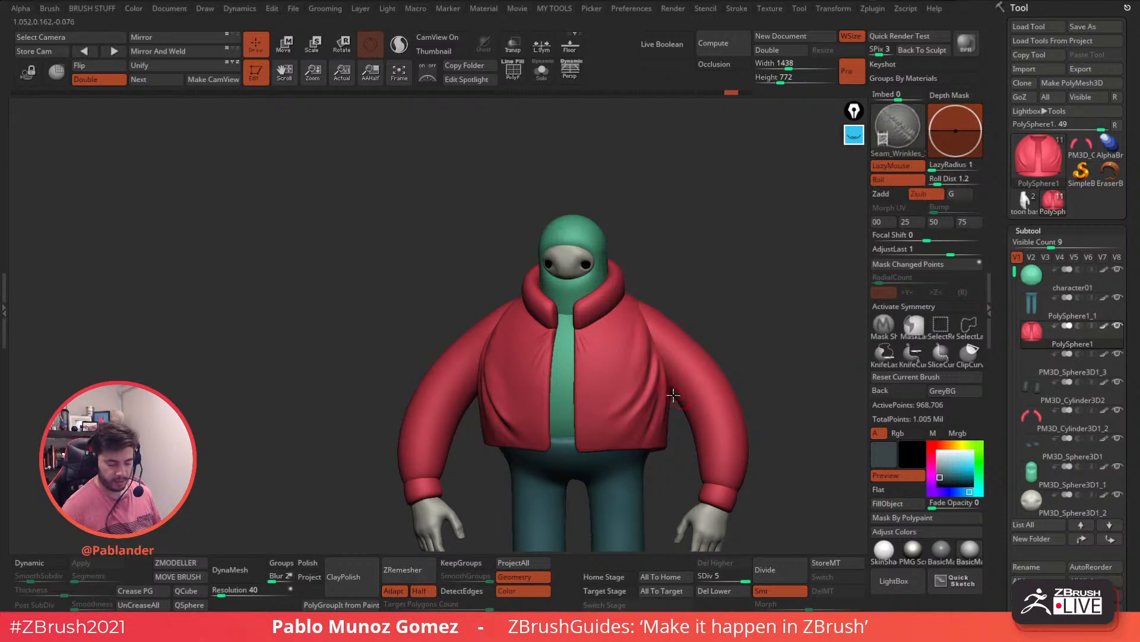
# Step: Isolate the jacket torso and display its polyframe
pyautogui.moveTo(689, 384); pyautogui.dragTo(698, 373, button='right')
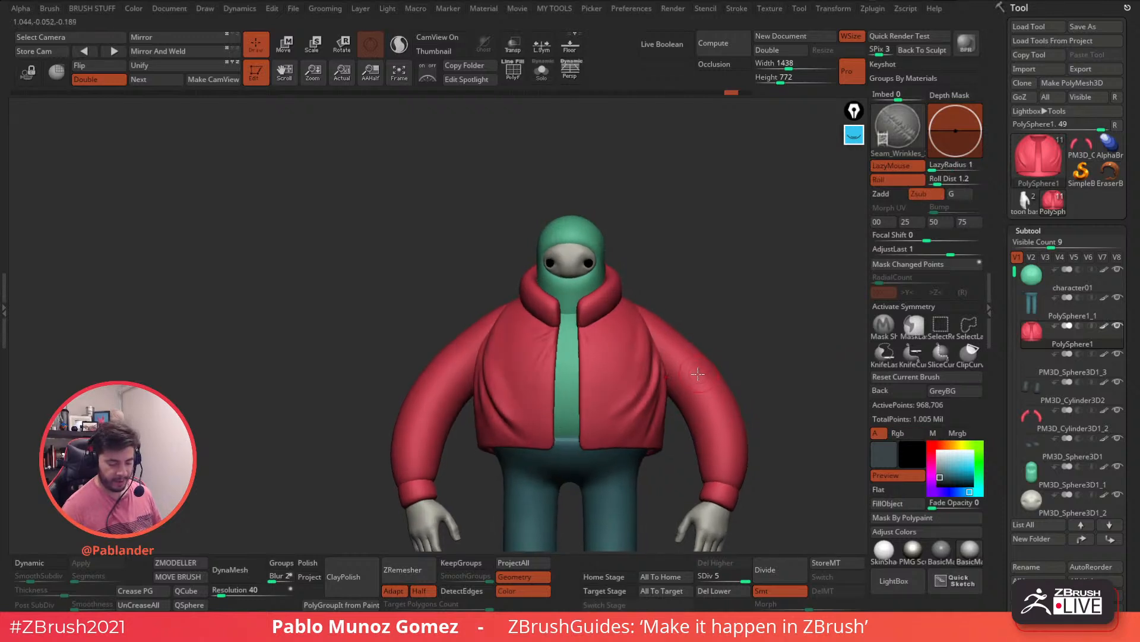
pyautogui.click(543, 72)
pyautogui.keyDown('alt'); pyautogui.moveTo(717, 317); pyautogui.dragTo(674, 291, button='right'); pyautogui.keyUp('alt')
pyautogui.keyDown('shift'); pyautogui.moveTo(674, 291); pyautogui.dragTo(695, 317, button='right'); pyautogui.keyUp('shift')
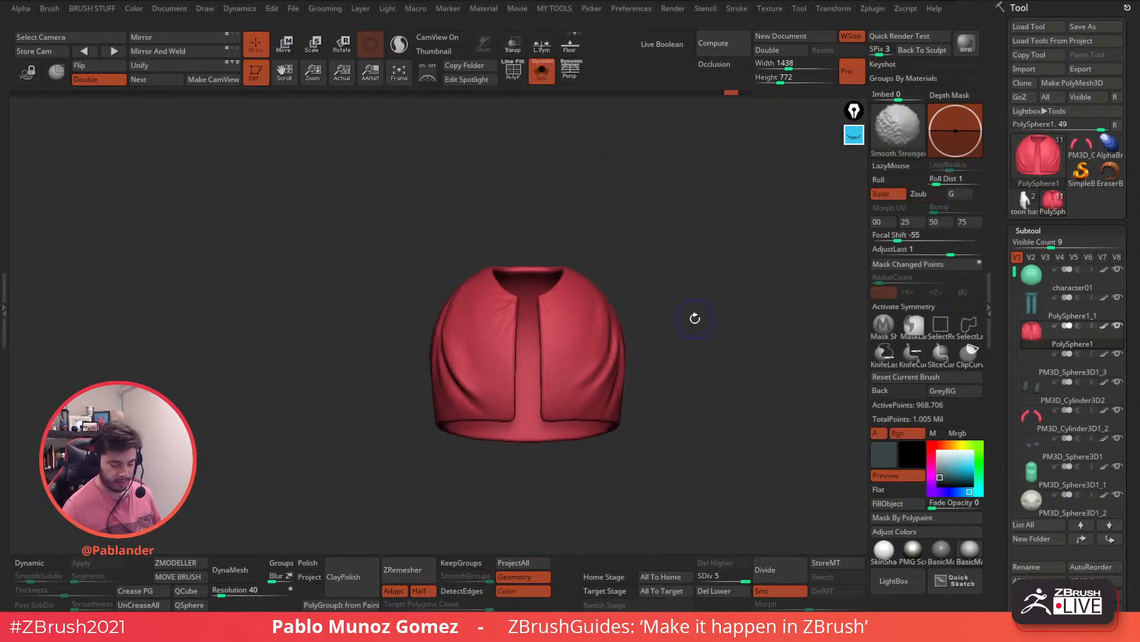
pyautogui.moveTo(678, 382); pyautogui.dragTo(692, 343, button='right')
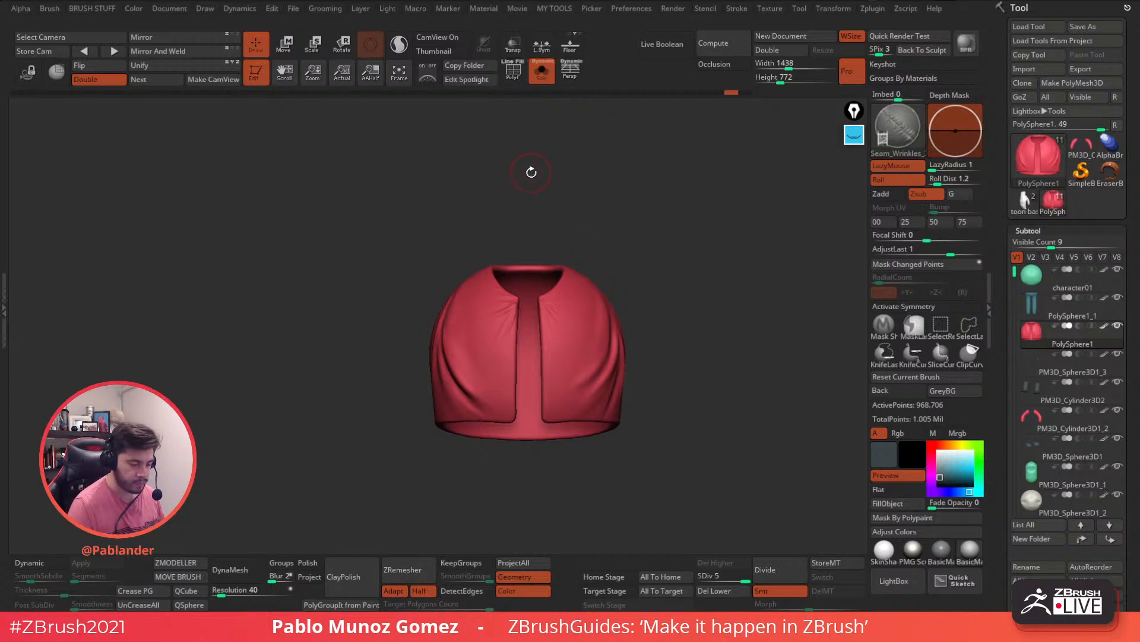
pyautogui.click(513, 71)
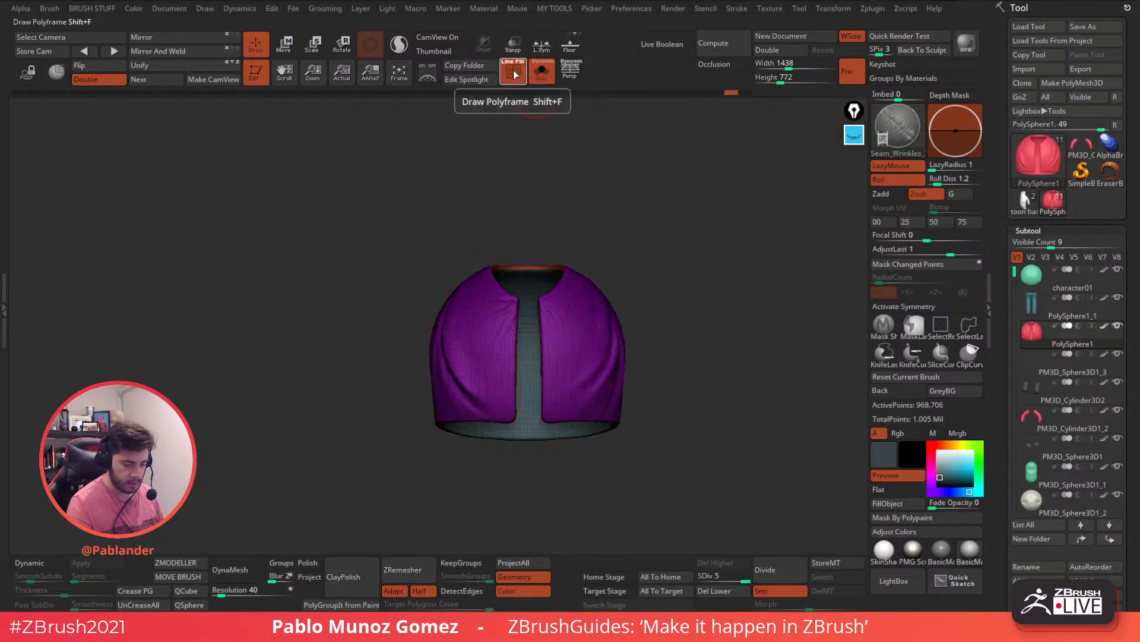
pyautogui.moveTo(644, 214); pyautogui.dragTo(669, 386)
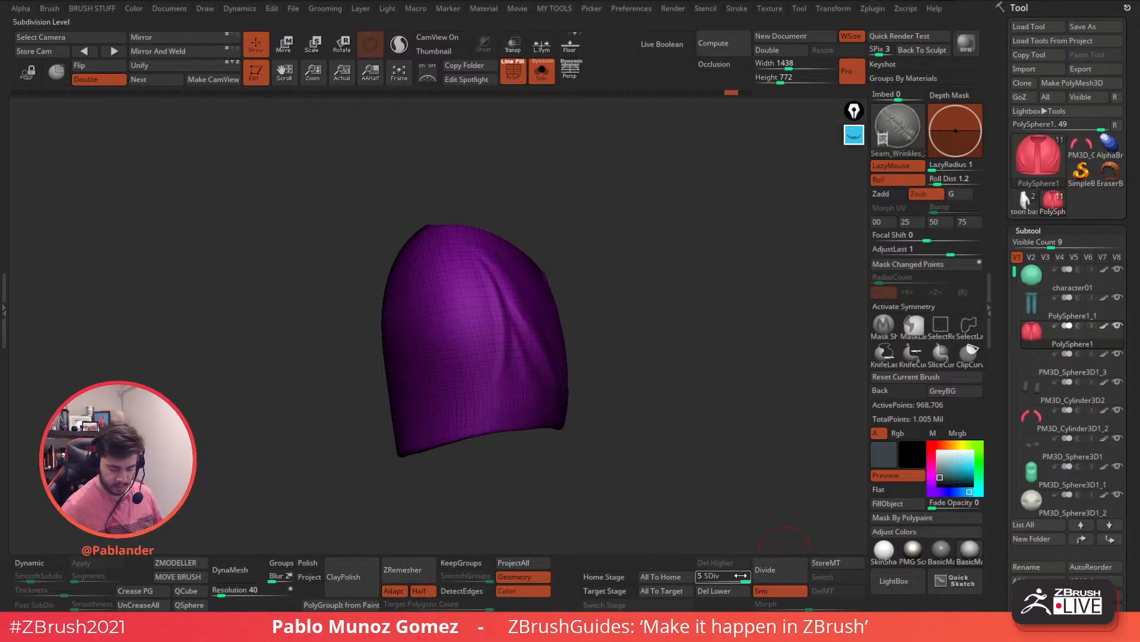
# Step: Lower the torso to subdivision level 1 and hide the bottom band of polygons along the hem
pyautogui.hotkey('shift', 'd')
pyautogui.keyDown('alt'); pyautogui.moveTo(659, 407); pyautogui.dragTo(669, 373); pyautogui.keyUp('alt')
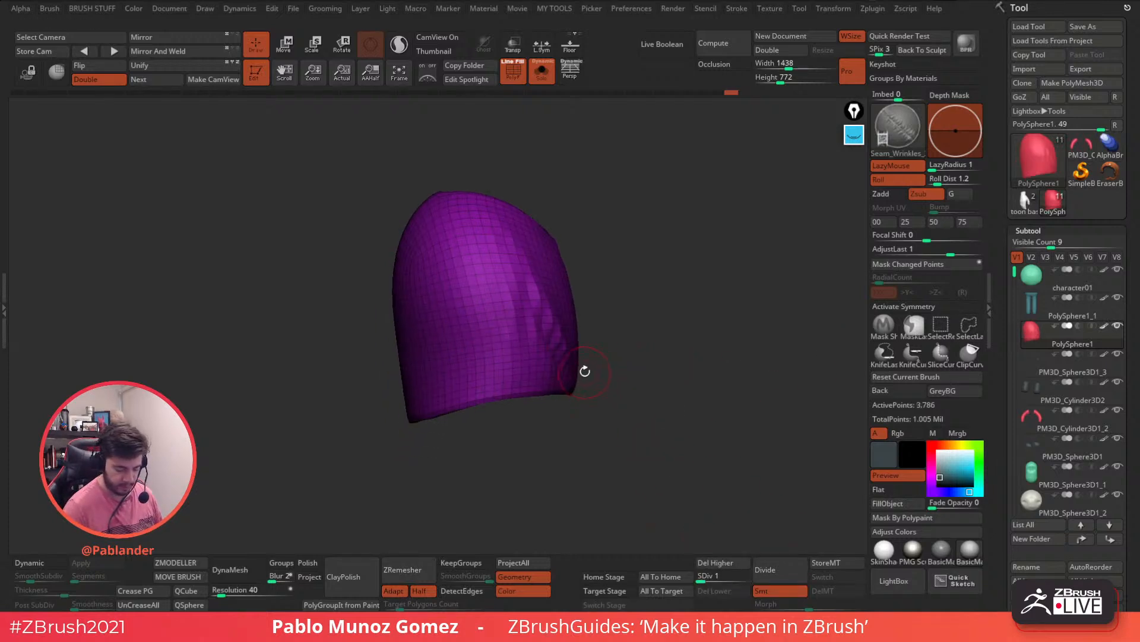
pyautogui.moveTo(588, 369)
pyautogui.keyDown('ctrl'); pyautogui.keyDown('shift'); pyautogui.mouseDown()
pyautogui.moveTo(416, 385)
pyautogui.moveTo(528, 485)
pyautogui.mouseUp(); pyautogui.keyUp('shift'); pyautogui.keyUp('ctrl')
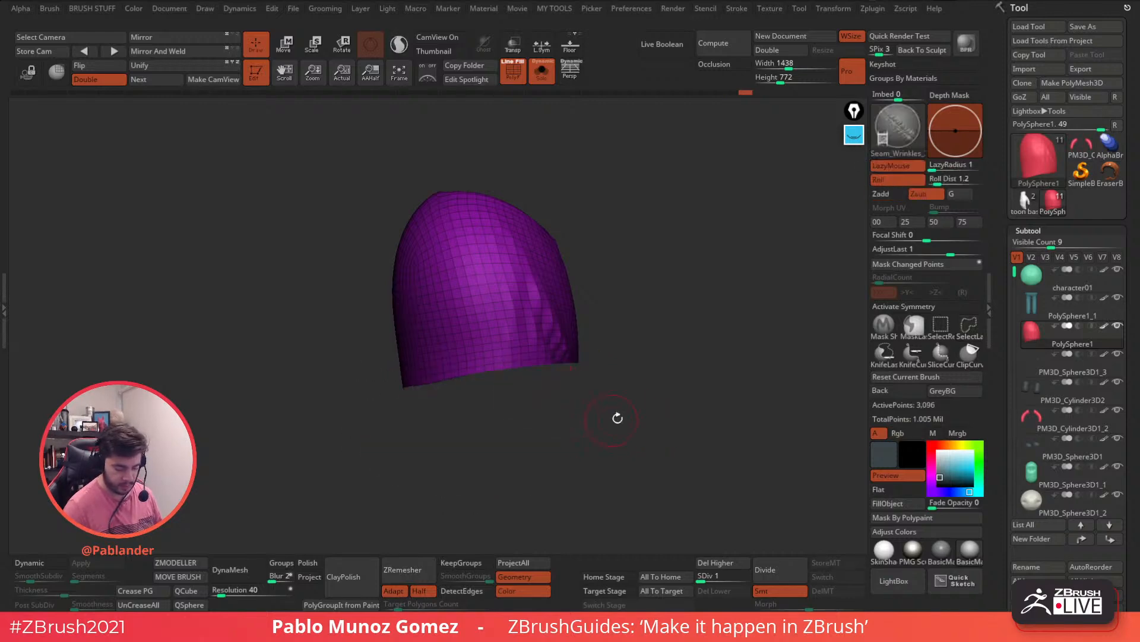
# Step: Regroup the remaining visible torso polygons into new polygroups with ReGroupVisible
pyautogui.moveTo(697, 363); pyautogui.dragTo(877, 347)
pyautogui.moveTo(998, 408); pyautogui.dragTo(1007, 112)
pyautogui.moveTo(1061, 360); pyautogui.dragTo(1060, 106)
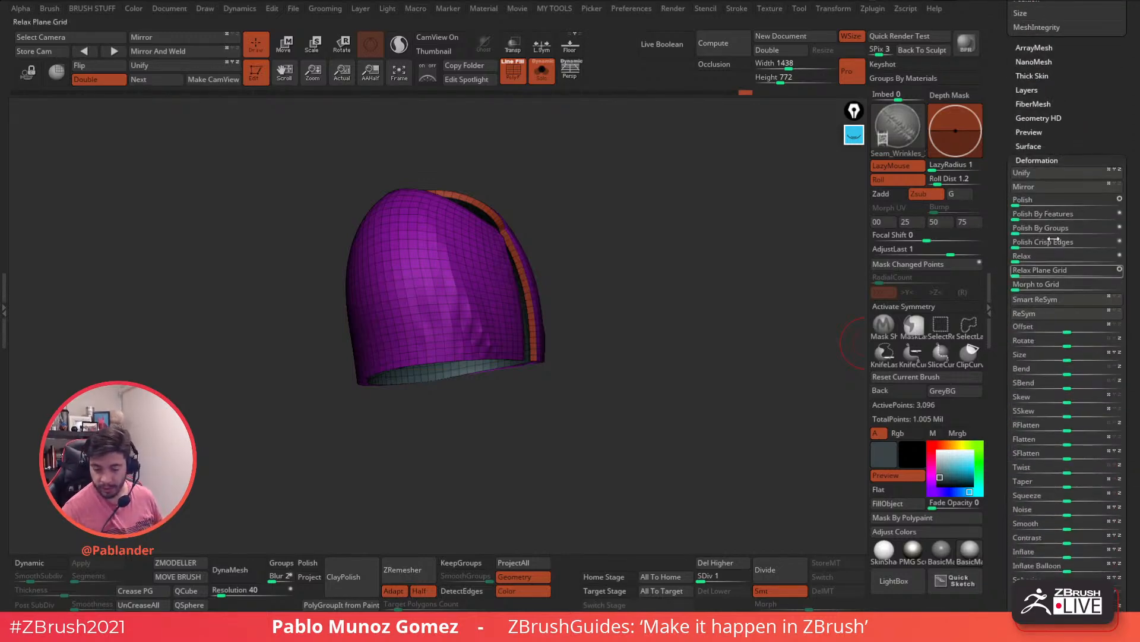
pyautogui.click(1045, 162)
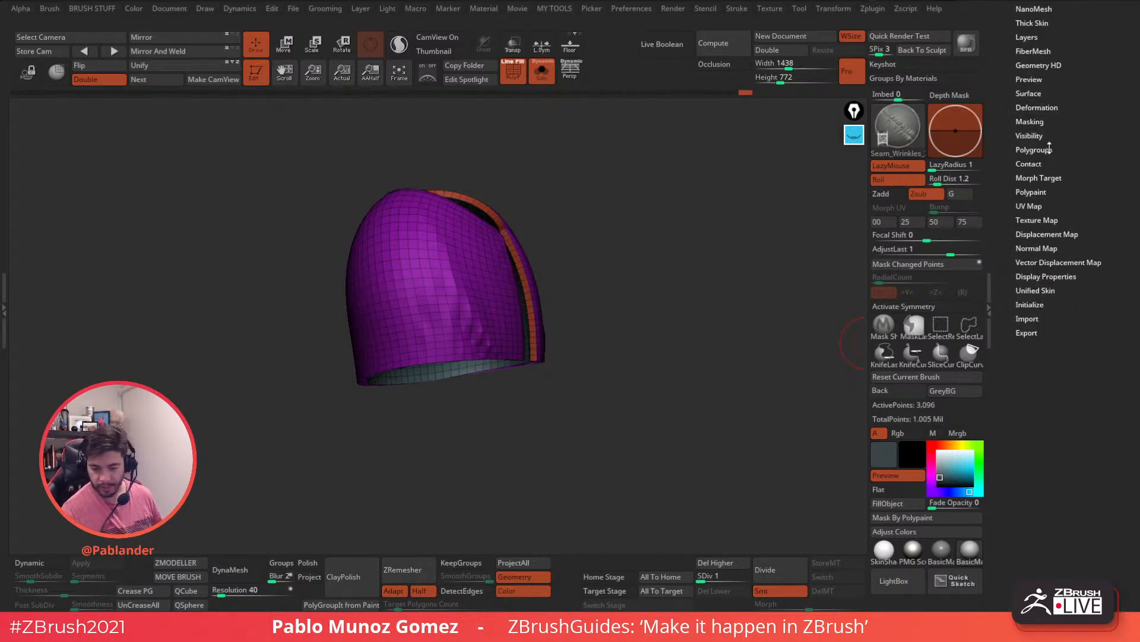
pyautogui.click(1050, 148)
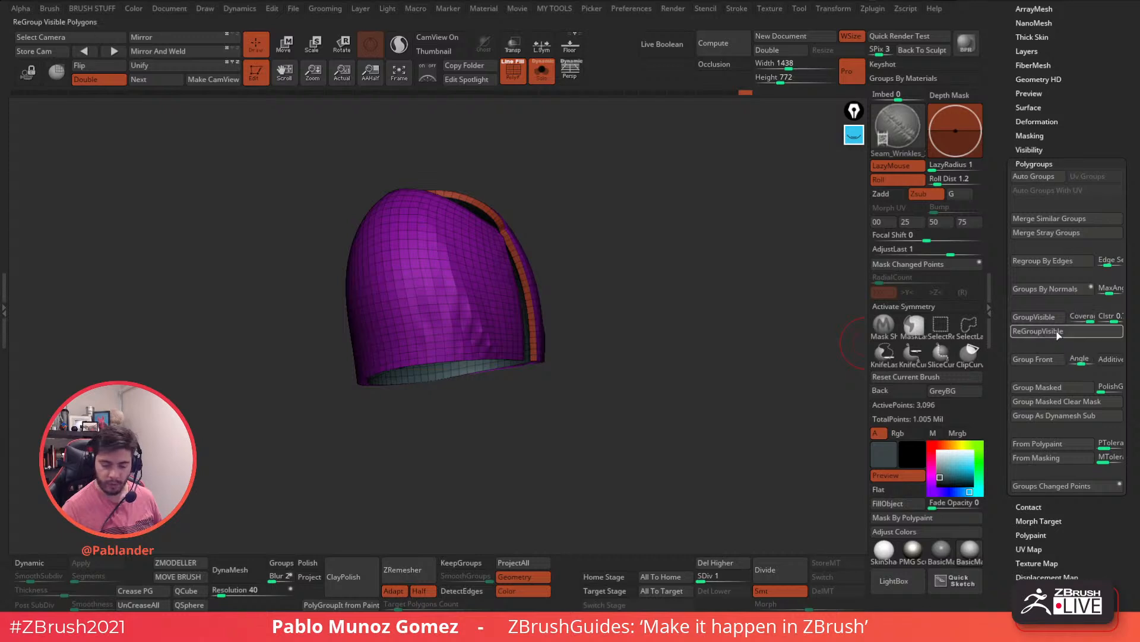
pyautogui.click(1053, 333)
# Step: Hide the next horizontal band of polygons above the hem band
pyautogui.moveTo(636, 359); pyautogui.dragTo(416, 432)
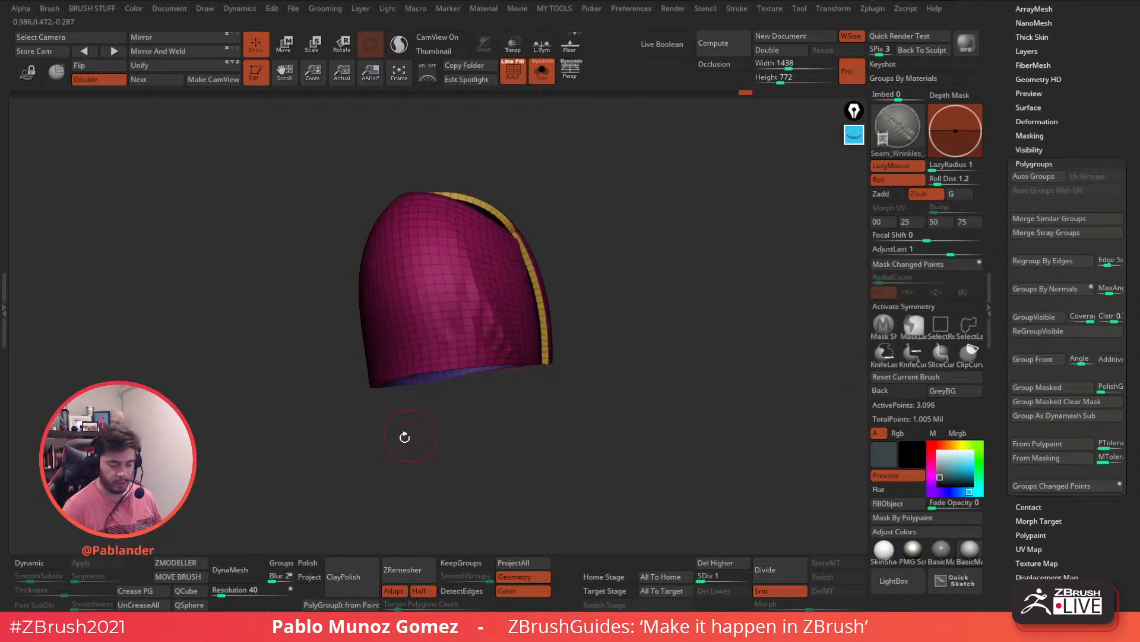
pyautogui.moveTo(642, 346)
pyautogui.mouseDown()
pyautogui.moveTo(555, 303)
pyautogui.moveTo(552, 333)
pyautogui.moveTo(618, 365)
pyautogui.moveTo(613, 285)
pyautogui.moveTo(611, 298)
pyautogui.moveTo(642, 295)
pyautogui.moveTo(667, 247)
pyautogui.moveTo(683, 256)
pyautogui.moveTo(654, 293)
pyautogui.moveTo(643, 347)
pyautogui.mouseUp()
pyautogui.hotkey('ctrl', 'z')
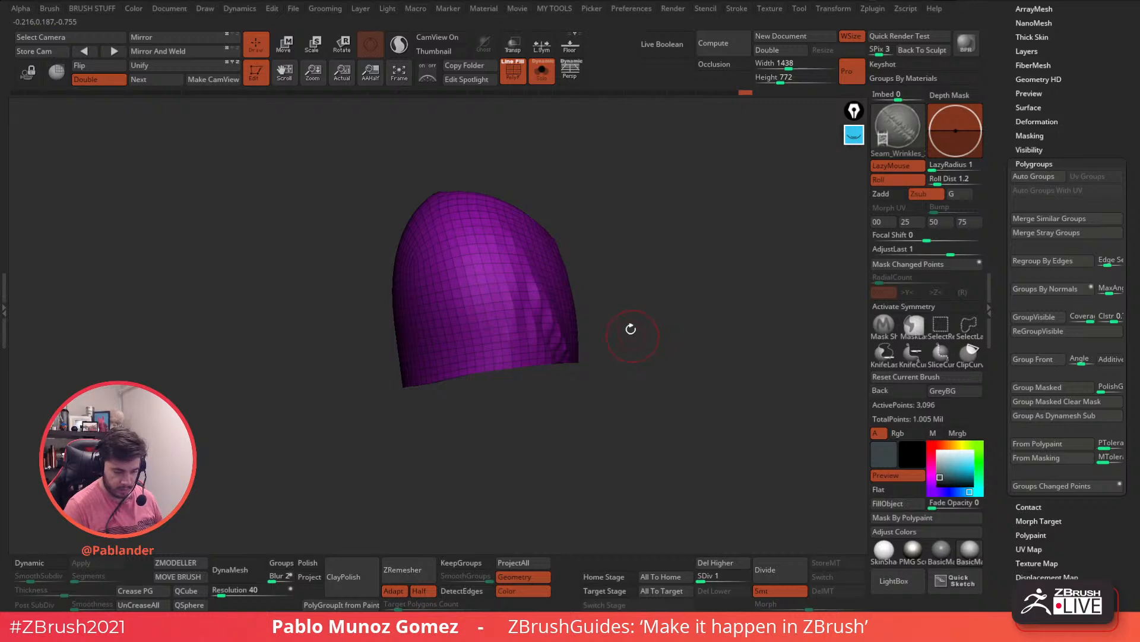
pyautogui.keyDown('ctrl'); pyautogui.keyDown('shift'); pyautogui.click(763, 94); pyautogui.keyUp('shift'); pyautogui.keyUp('ctrl')
pyautogui.moveTo(622, 347)
pyautogui.mouseDown()
pyautogui.moveTo(629, 317)
pyautogui.moveTo(628, 343)
pyautogui.moveTo(523, 330)
pyautogui.moveTo(396, 352)
pyautogui.moveTo(646, 444)
pyautogui.moveTo(687, 407)
pyautogui.mouseUp()
pyautogui.hotkey('ctrl', 'z')
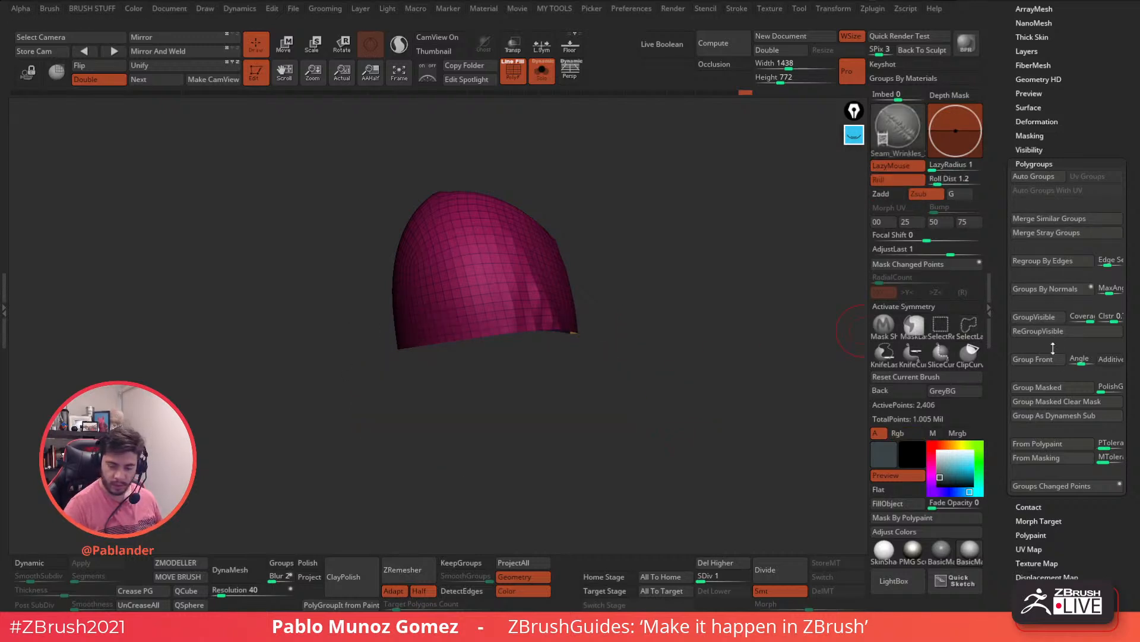
# Step: Regroup the visible upper torso into new polygroups and hide a third horizontal band
pyautogui.click(1045, 331)
pyautogui.moveTo(579, 304)
pyautogui.keyDown('ctrl'); pyautogui.keyDown('shift'); pyautogui.mouseDown()
pyautogui.moveTo(392, 315)
pyautogui.moveTo(634, 426)
pyautogui.moveTo(666, 419)
pyautogui.mouseUp(); pyautogui.keyUp('shift'); pyautogui.keyUp('ctrl')
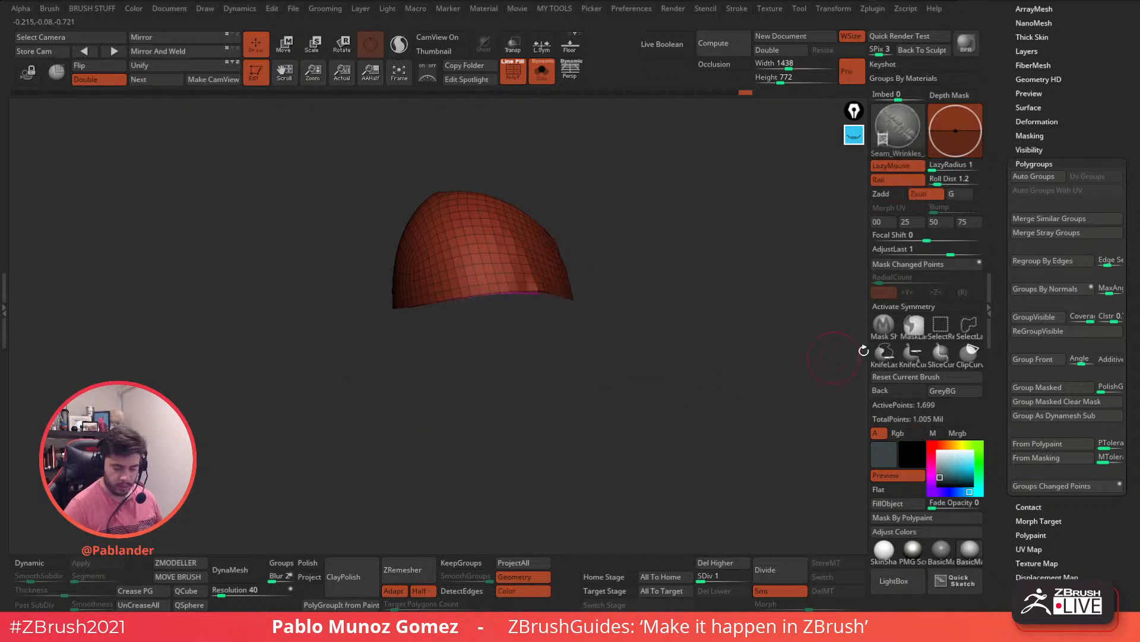
pyautogui.moveTo(820, 357)
pyautogui.mouseDown()
pyautogui.moveTo(707, 310)
pyautogui.moveTo(711, 336)
pyautogui.moveTo(678, 339)
pyautogui.mouseUp()
# Step: Show only the lower bands of the torso and regroup them into new polygroups
pyautogui.keyDown('ctrl'); pyautogui.keyDown('shift'); pyautogui.click(541, 289); pyautogui.keyUp('shift'); pyautogui.keyUp('ctrl')
pyautogui.moveTo(603, 341); pyautogui.dragTo(574, 314)
pyautogui.keyDown('ctrl'); pyautogui.keyDown('shift'); pyautogui.click(526, 267); pyautogui.keyUp('shift'); pyautogui.keyUp('ctrl')
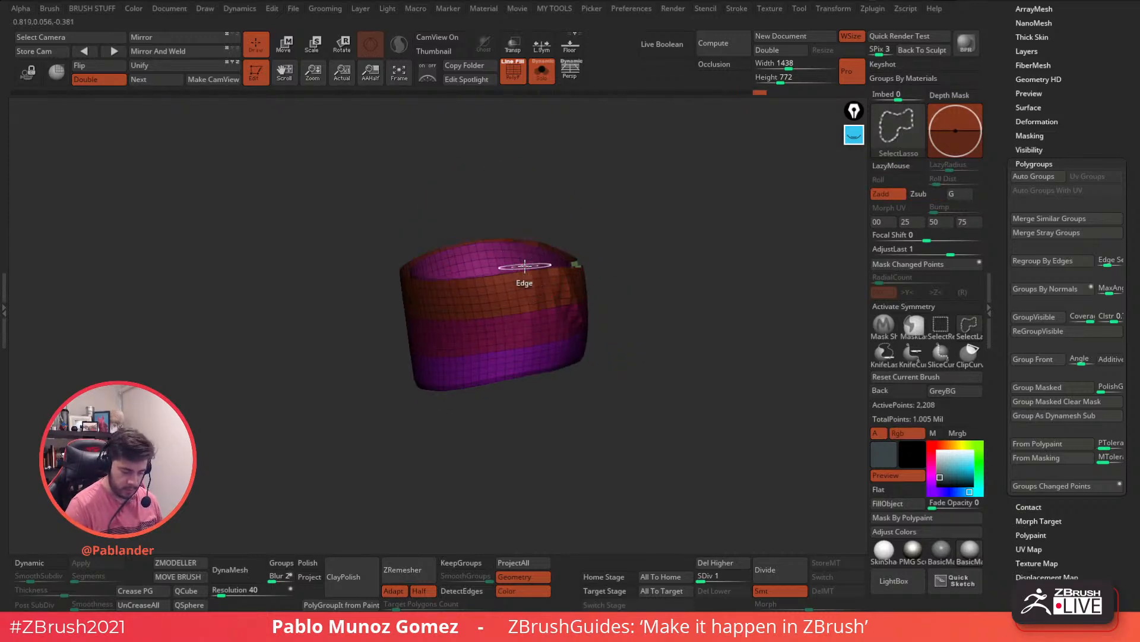
pyautogui.click(1069, 388)
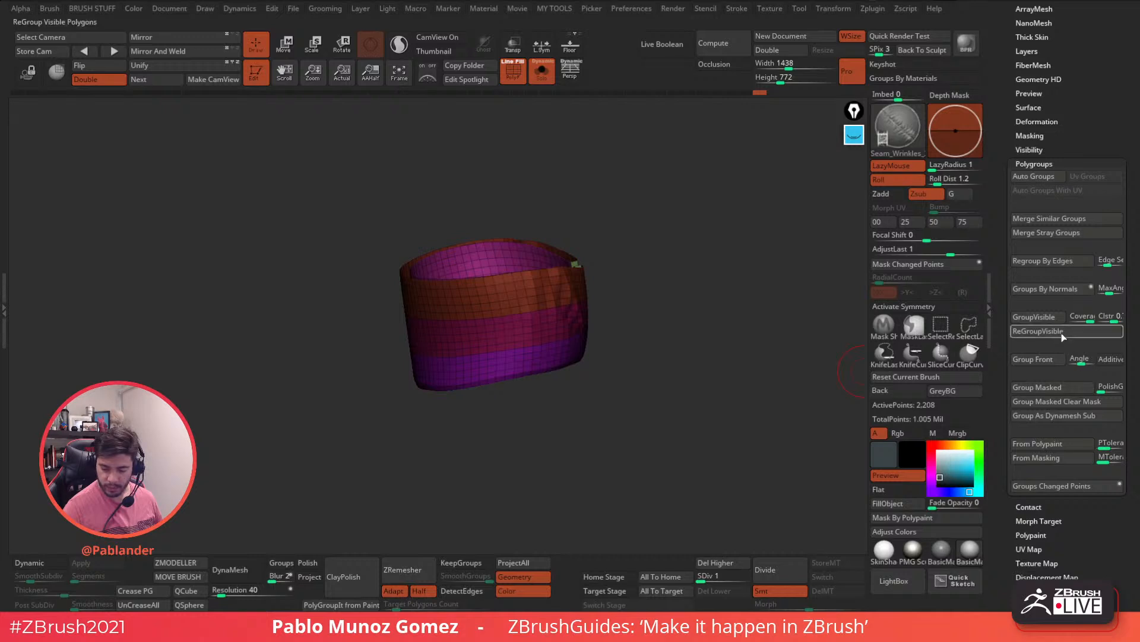
# Step: Unhide the whole torso, check the polygroup bands from the front, and turn off the polyframe
pyautogui.keyDown('ctrl'); pyautogui.keyDown('shift'); pyautogui.click(680, 372); pyautogui.keyUp('shift'); pyautogui.keyUp('ctrl')
pyautogui.moveTo(695, 354); pyautogui.dragTo(662, 360)
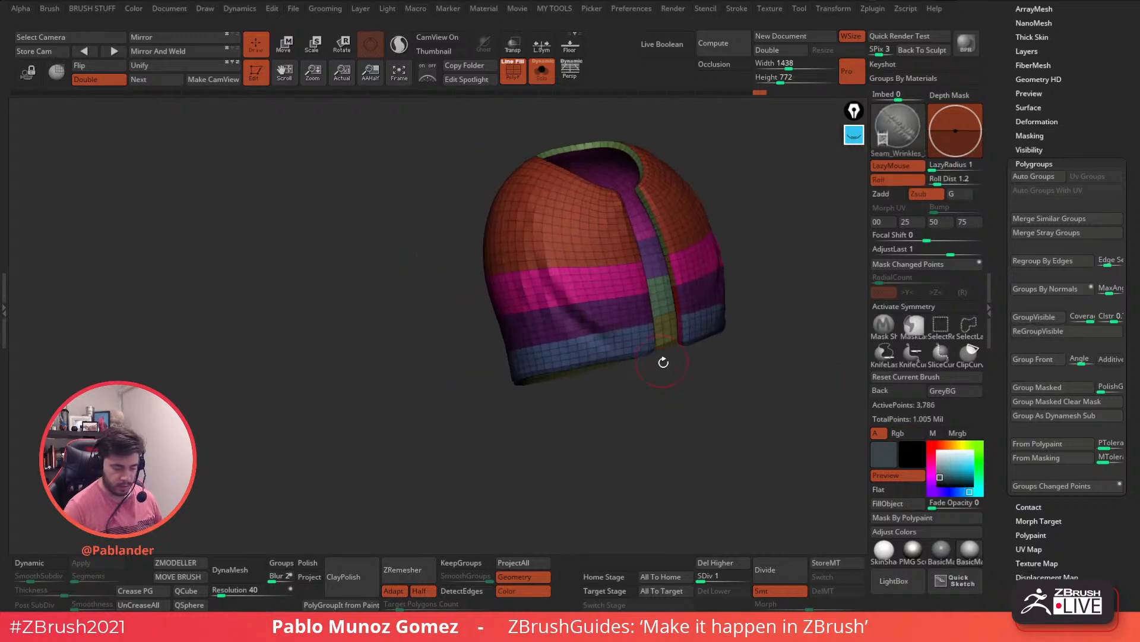
pyautogui.moveTo(671, 398)
pyautogui.mouseDown()
pyautogui.moveTo(692, 400)
pyautogui.moveTo(659, 409)
pyautogui.mouseUp()
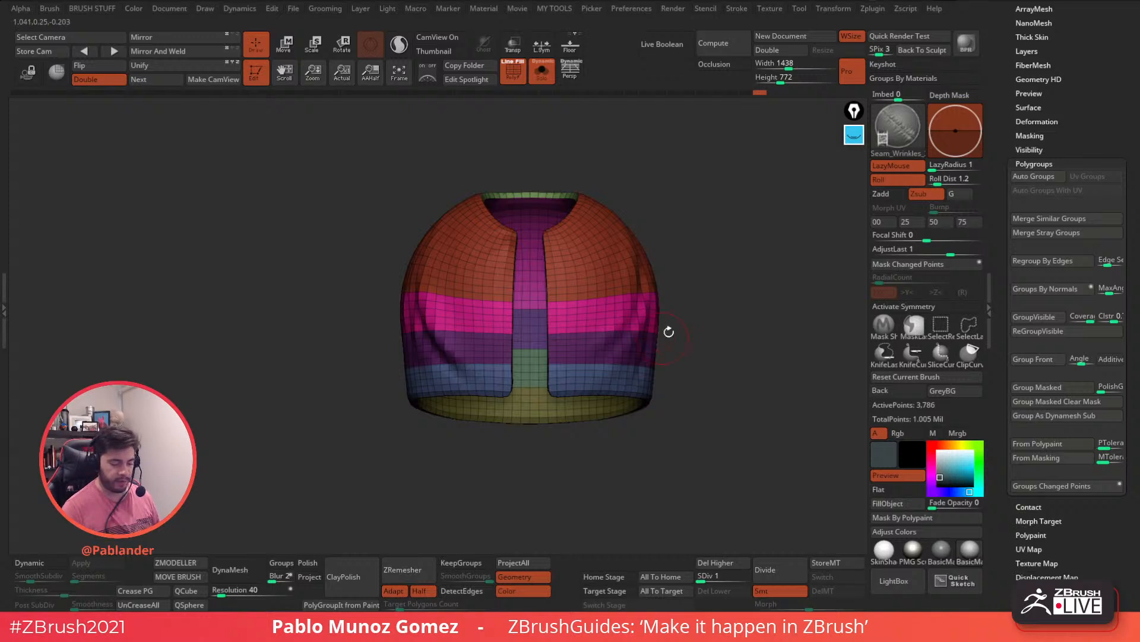
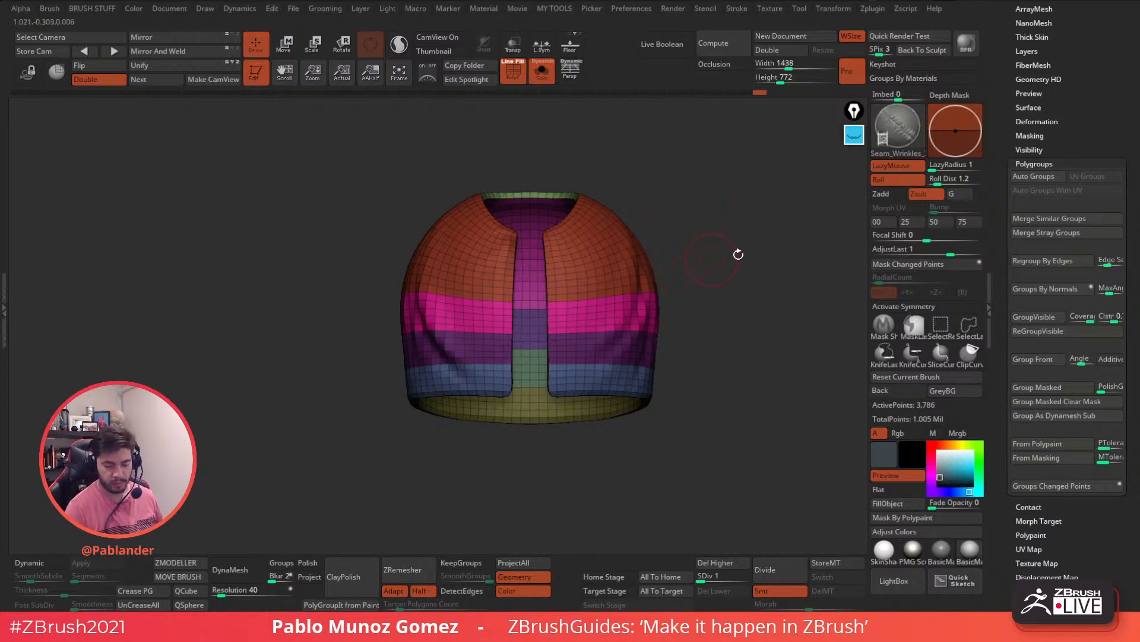
pyautogui.hotkey('shift', 'f')
pyautogui.scroll(5, 1004, 262)
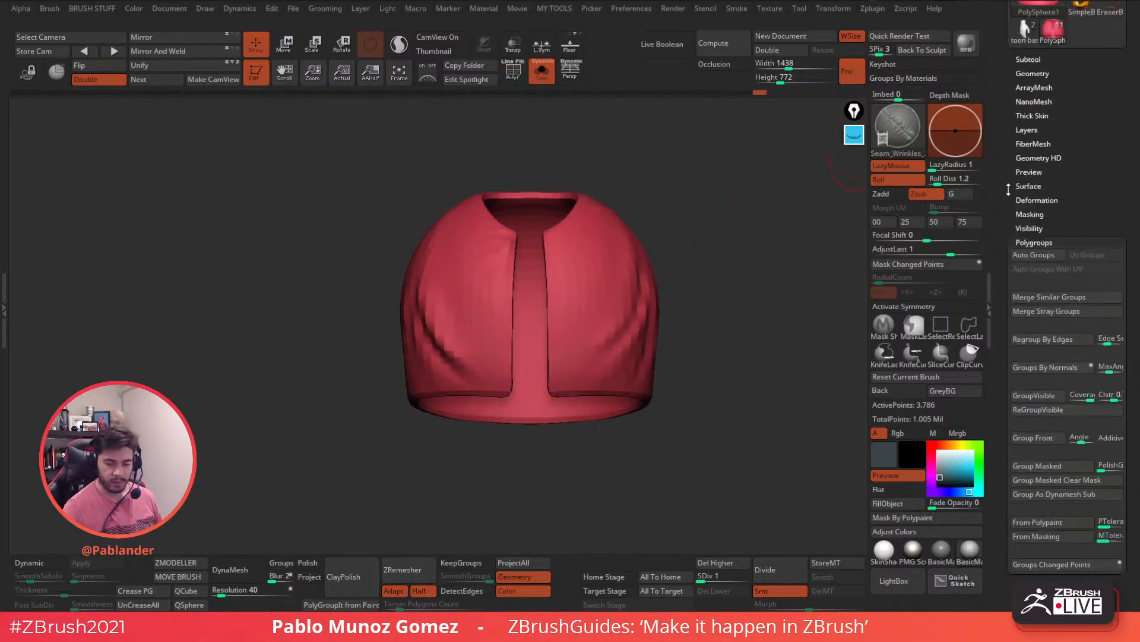
# Step: Set the torso to subdivision level 1, show its polyframe, and clone it as a separate tool
pyautogui.moveTo(715, 579)
pyautogui.mouseDown()
pyautogui.moveTo(733, 579)
pyautogui.moveTo(697, 577)
pyautogui.mouseUp()
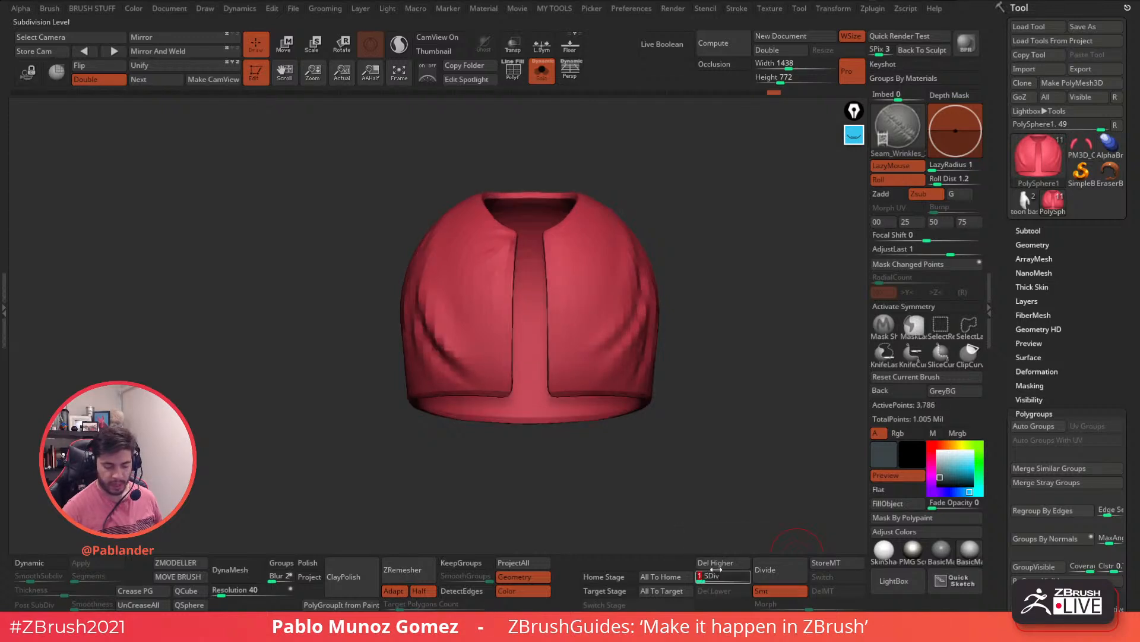
pyautogui.click(524, 79)
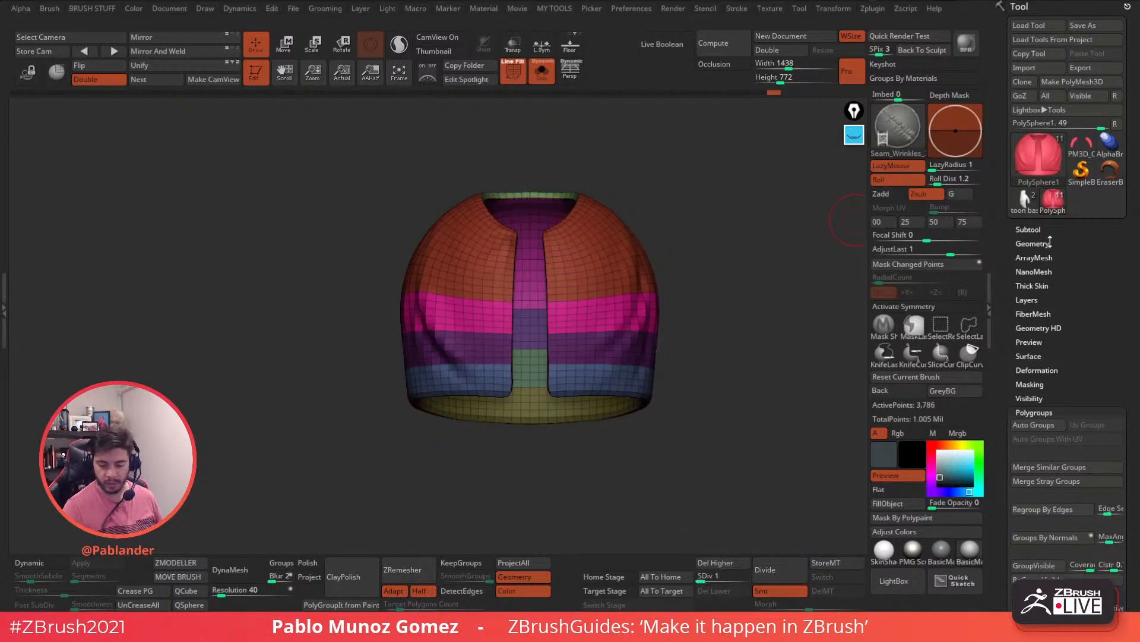
pyautogui.click(1051, 245)
pyautogui.moveTo(1050, 260); pyautogui.dragTo(1050, 380)
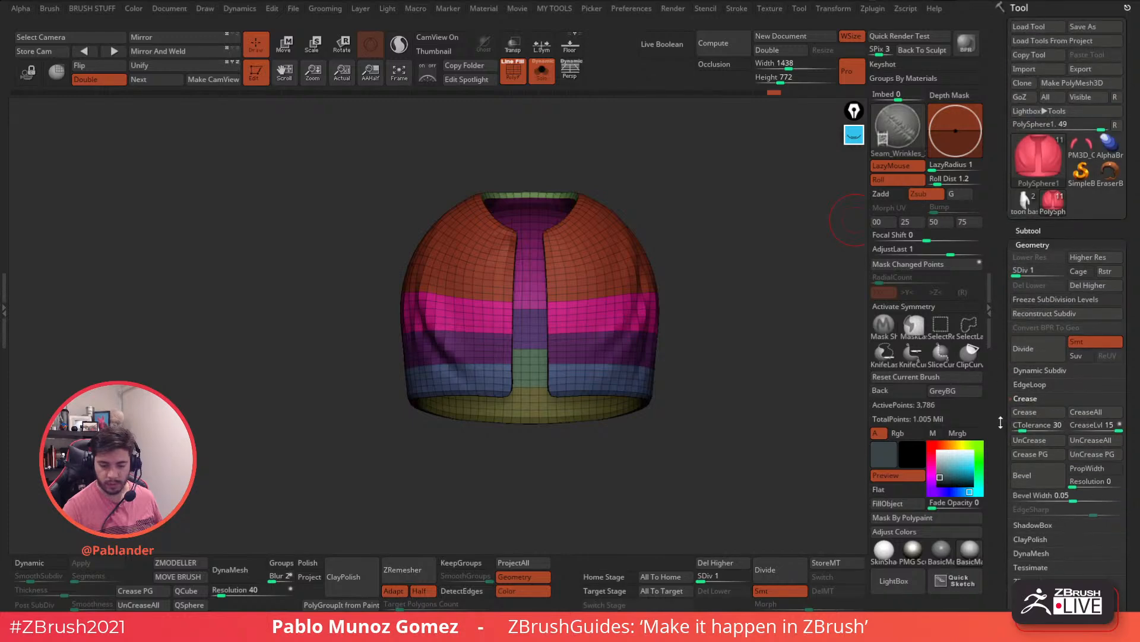
pyautogui.click(1024, 83)
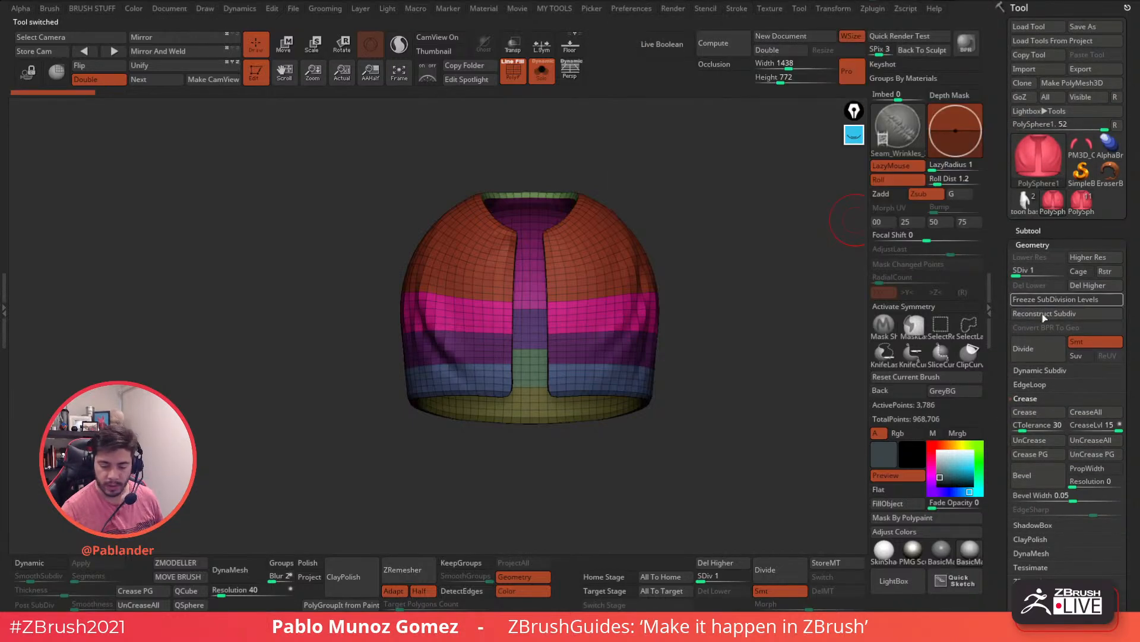
# Step: Delete the torso's higher subdivision levels so only the lowest level is left, and expand the EdgeLoop options
pyautogui.click(1106, 258)
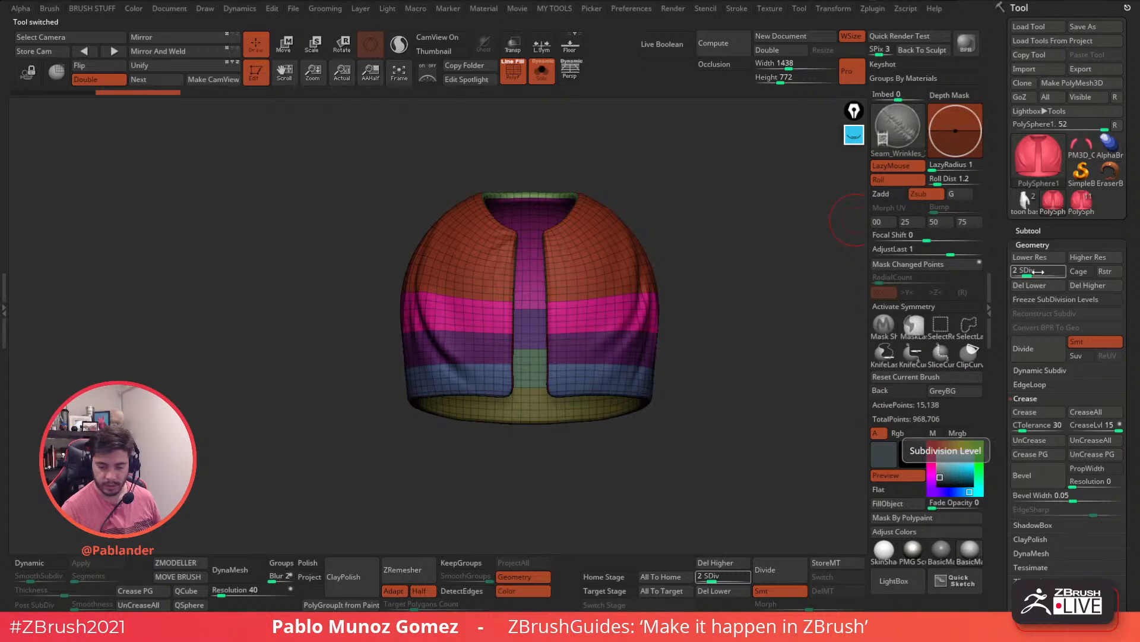
pyautogui.moveTo(1033, 270); pyautogui.dragTo(1015, 273)
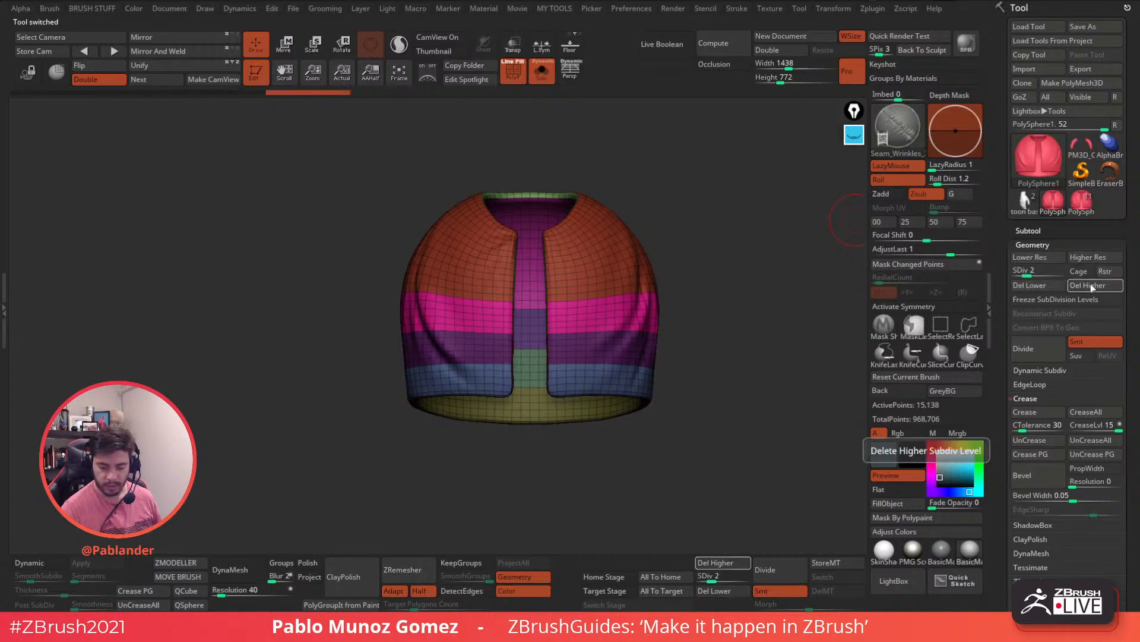
pyautogui.click(1083, 285)
pyautogui.moveTo(1001, 389); pyautogui.dragTo(1000, 258)
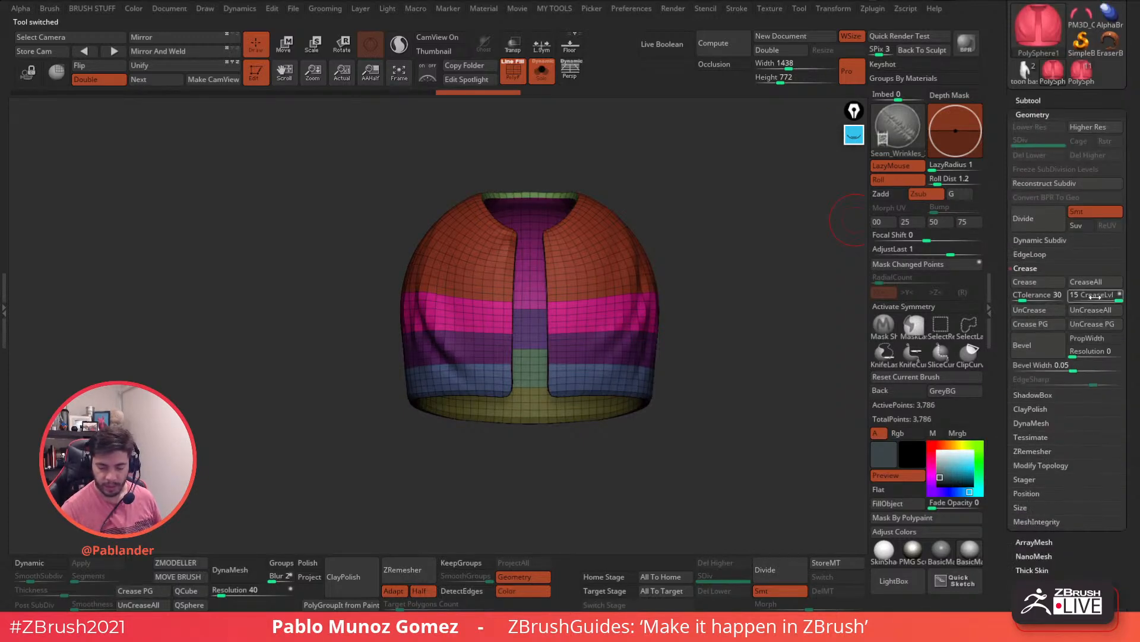
pyautogui.click(1030, 254)
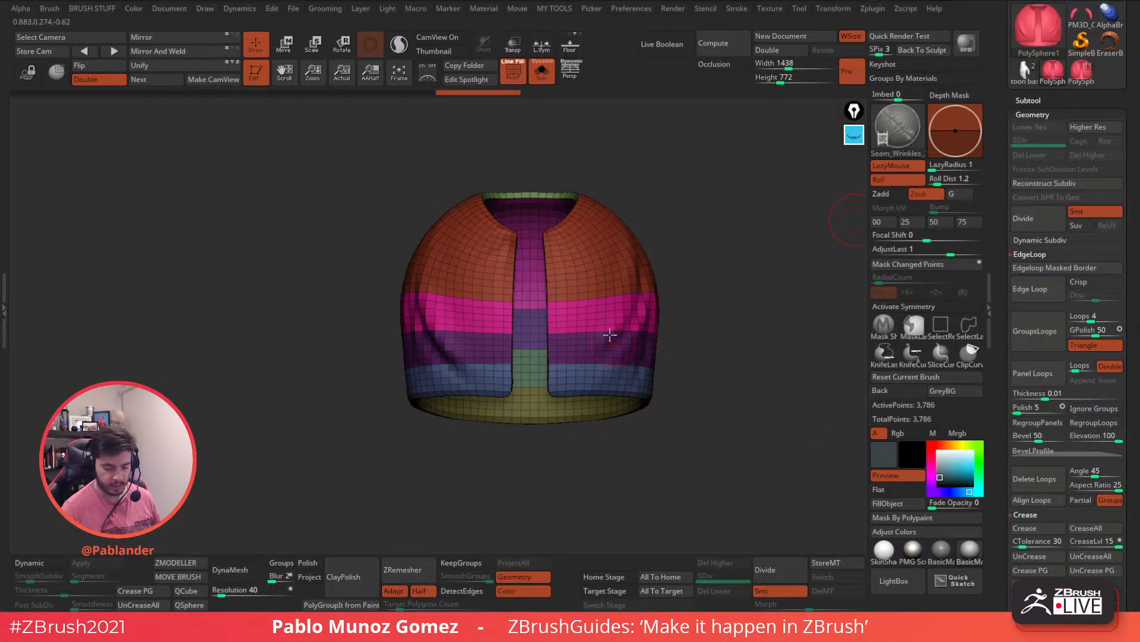
# Step: Hide the polygroups of the jacket's inner lining and thin edges, using rectangular selection and leaving only the outer bands visible
pyautogui.hotkey('ctrl', 'shift')
pyautogui.click(941, 326)
pyautogui.keyDown('ctrl'); pyautogui.keyDown('shift'); pyautogui.click(539, 197); pyautogui.keyUp('shift'); pyautogui.keyUp('ctrl')
pyautogui.keyDown('ctrl'); pyautogui.keyDown('shift'); pyautogui.click(601, 160); pyautogui.keyUp('shift'); pyautogui.keyUp('ctrl')
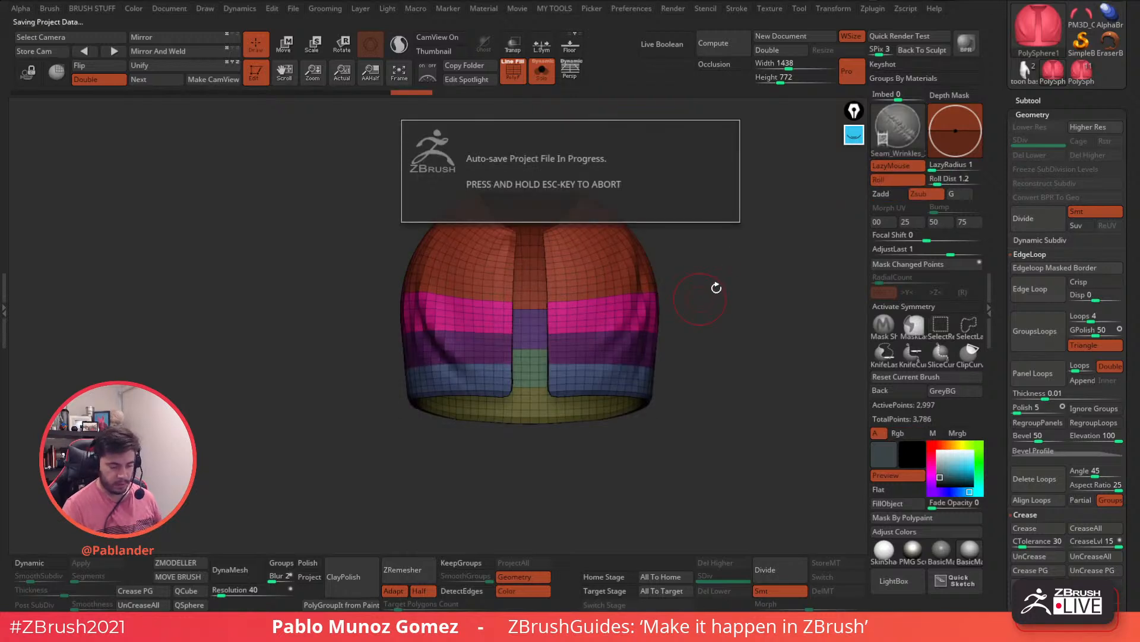
pyautogui.moveTo(716, 289); pyautogui.dragTo(726, 285)
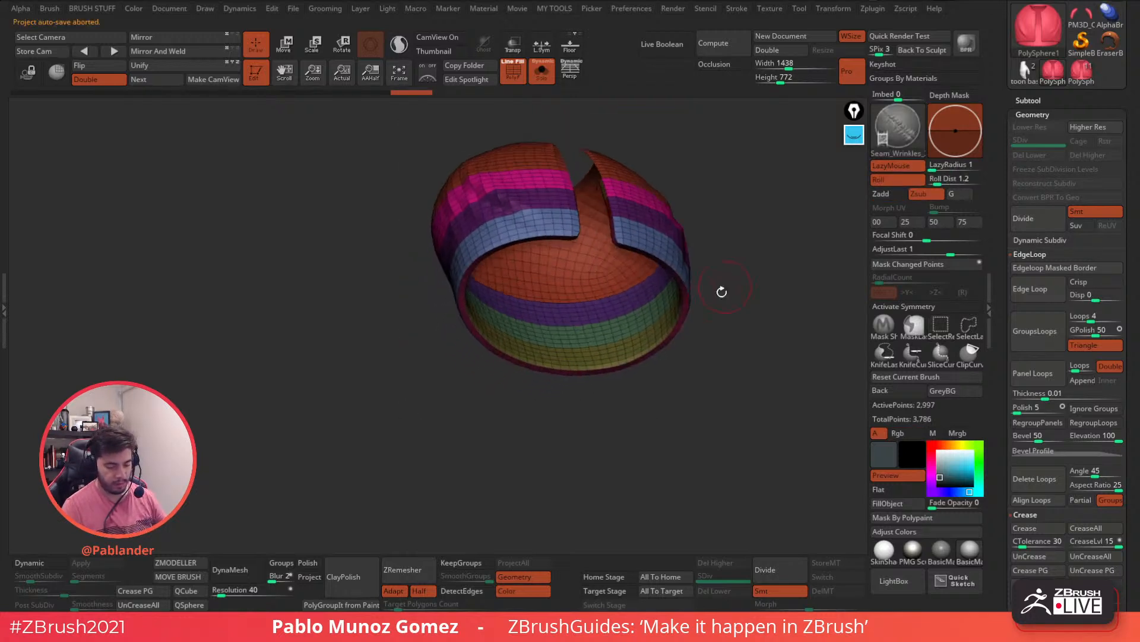
pyautogui.keyDown('ctrl'); pyautogui.keyDown('shift'); pyautogui.click(663, 326); pyautogui.keyUp('shift'); pyautogui.keyUp('ctrl')
pyautogui.keyDown('ctrl'); pyautogui.keyDown('shift'); pyautogui.click(656, 313); pyautogui.keyUp('shift'); pyautogui.keyUp('ctrl')
pyautogui.keyDown('ctrl'); pyautogui.keyDown('shift'); pyautogui.click(640, 301); pyautogui.keyUp('shift'); pyautogui.keyUp('ctrl')
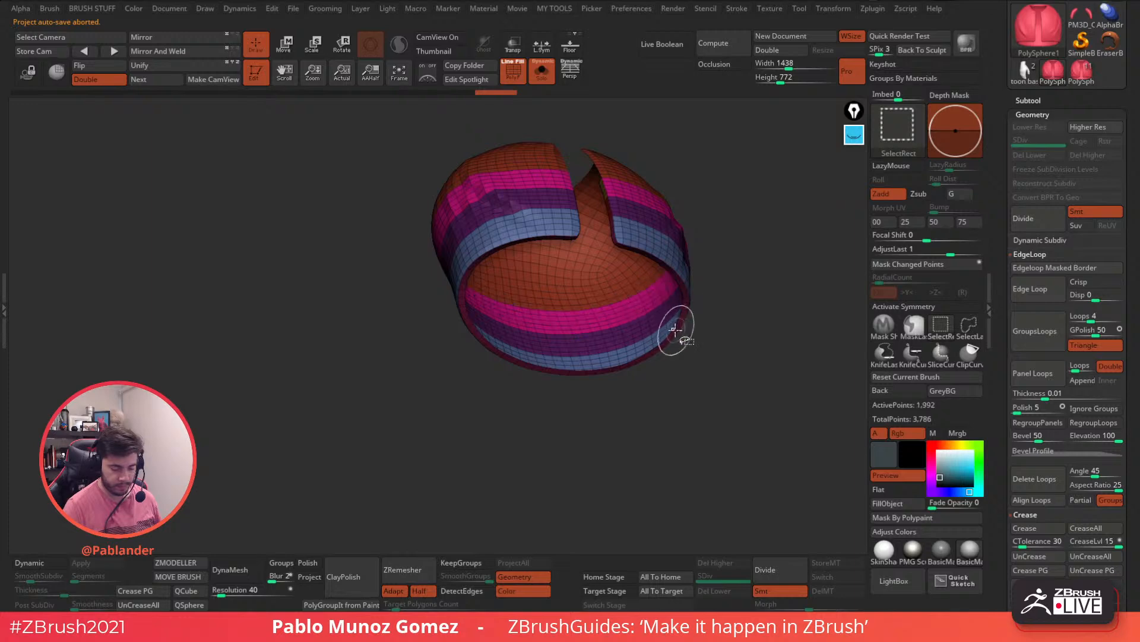
pyautogui.keyDown('ctrl'); pyautogui.keyDown('shift'); pyautogui.click(686, 326); pyautogui.keyUp('shift'); pyautogui.keyUp('ctrl')
pyautogui.keyDown('ctrl'); pyautogui.keyDown('shift'); pyautogui.click(614, 196); pyautogui.keyUp('shift'); pyautogui.keyUp('ctrl')
# Step: Invert the visibility, merge the lining and edges into a single polygroup, and unhide the whole jacket
pyautogui.keyDown('ctrl'); pyautogui.keyDown('shift'); pyautogui.moveTo(776, 273); pyautogui.dragTo(743, 321); pyautogui.keyUp('shift'); pyautogui.keyUp('ctrl')
pyautogui.hotkey('ctrl', 'w')
pyautogui.keyDown('ctrl'); pyautogui.keyDown('shift'); pyautogui.click(780, 284); pyautogui.keyUp('shift'); pyautogui.keyUp('ctrl')
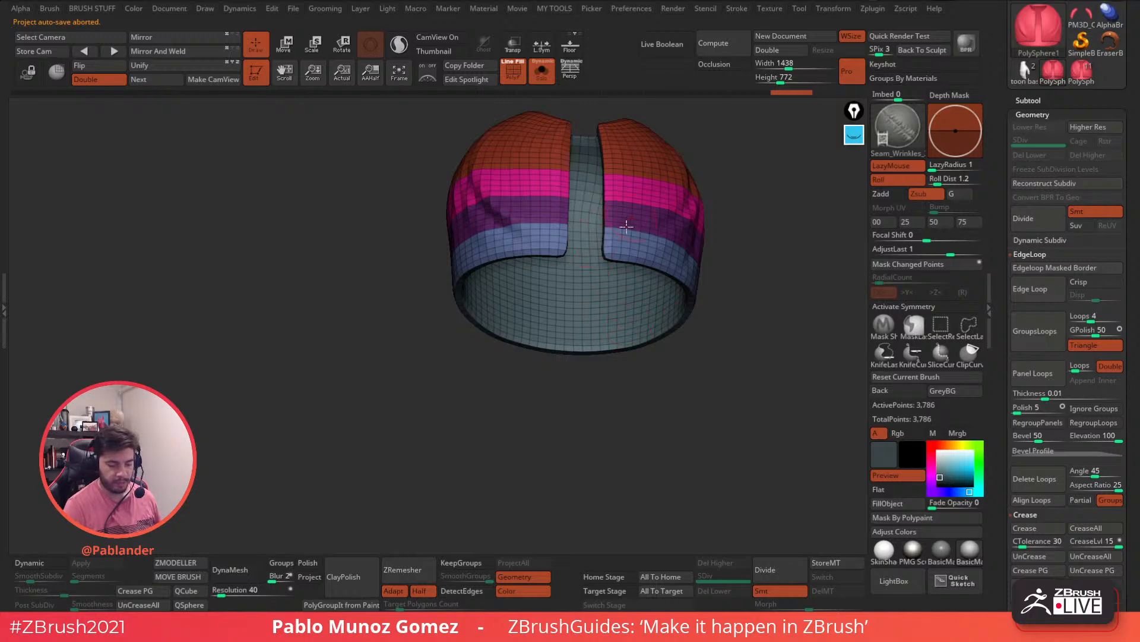
# Step: Insert panel loops around the jacket's polygroups with thickness 0.01, polish 5, bevel 50 and elevation 100
pyautogui.moveTo(633, 218); pyautogui.dragTo(606, 364, button='right')
pyautogui.keyDown('alt'); pyautogui.moveTo(601, 209); pyautogui.dragTo(593, 255, button='right'); pyautogui.keyUp('alt')
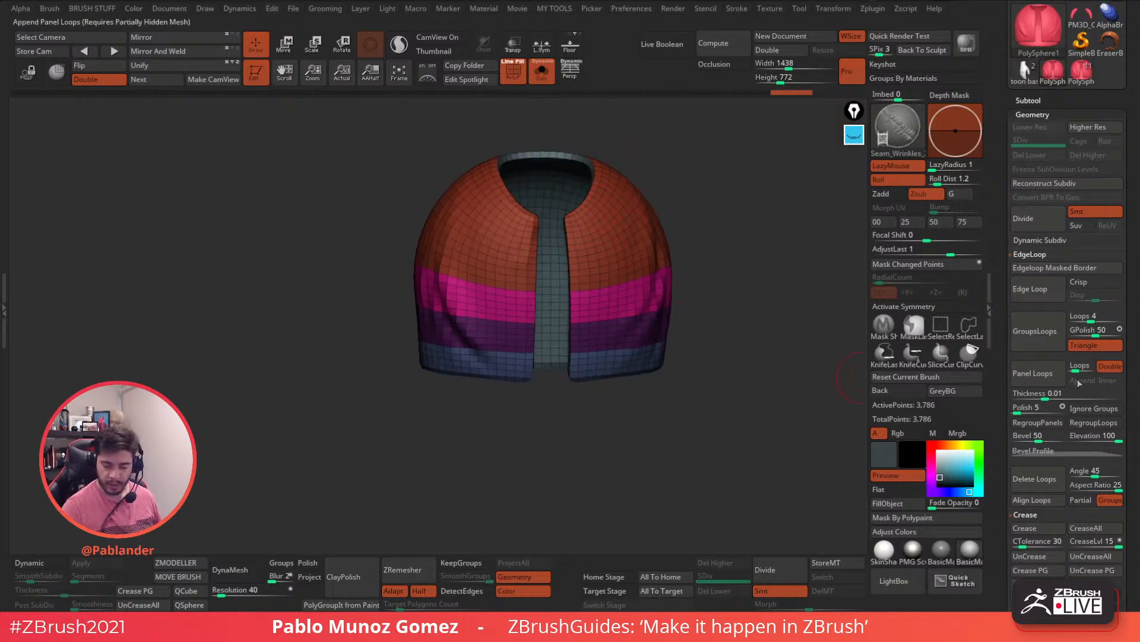
pyautogui.click(1035, 375)
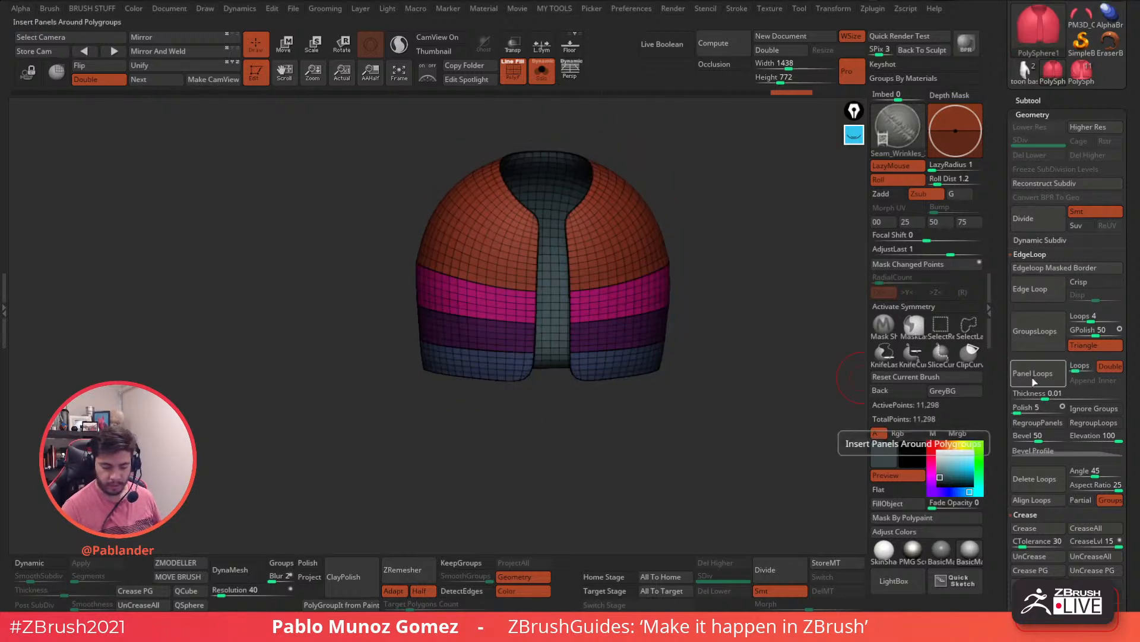
# Step: Inflate the paneled jacket repeatedly so the bands puff out, then turn off the polyframe
pyautogui.press('space')
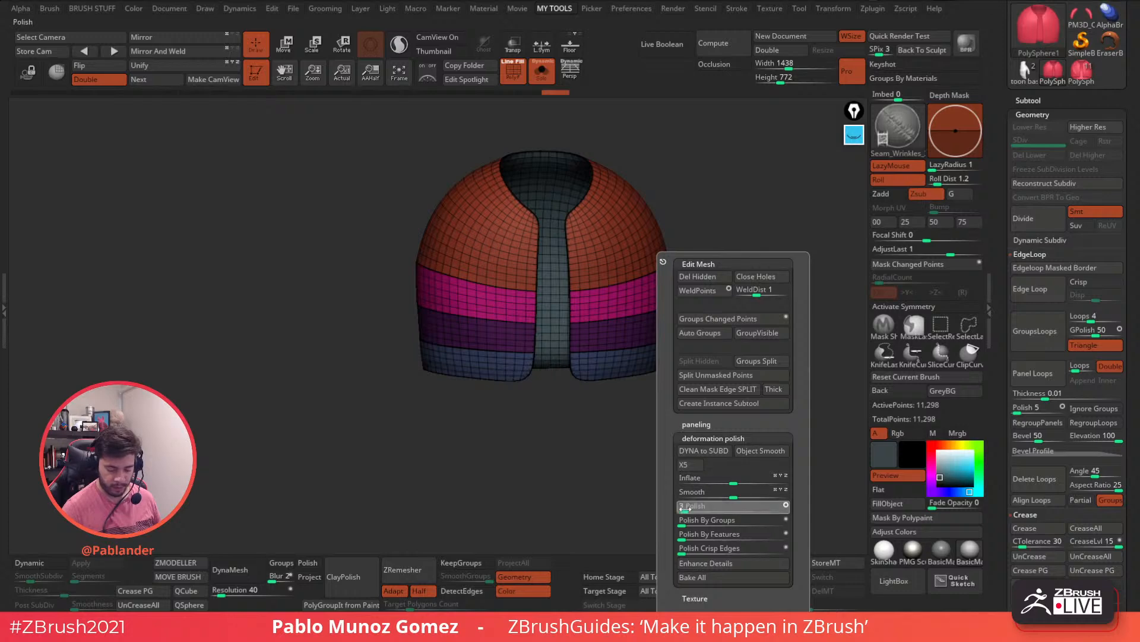
pyautogui.press('space')
pyautogui.moveTo(720, 480); pyautogui.dragTo(725, 482)
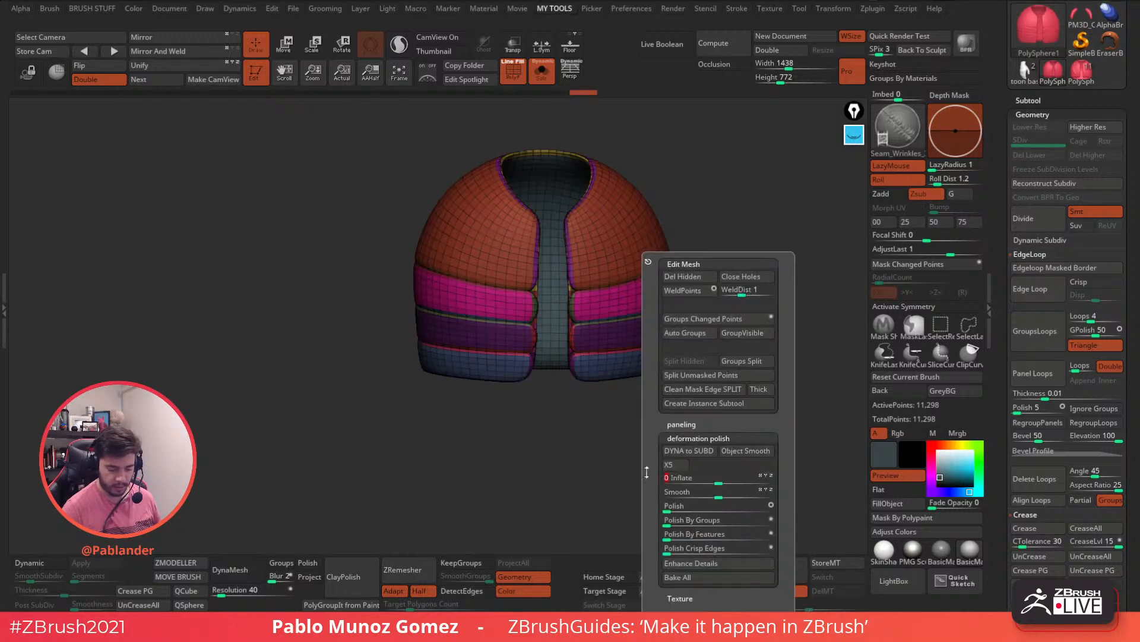
pyautogui.press('space')
pyautogui.click(635, 508)
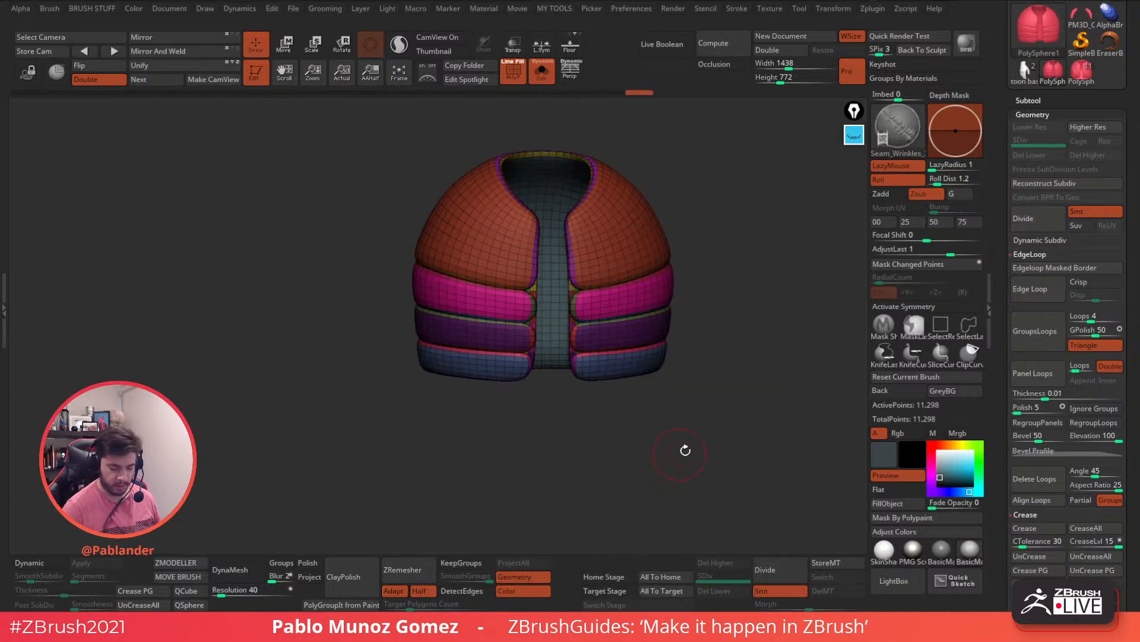
pyautogui.press('space')
pyautogui.moveTo(691, 481); pyautogui.dragTo(697, 481)
pyautogui.click(516, 72)
pyautogui.moveTo(722, 291)
pyautogui.mouseDown()
pyautogui.moveTo(725, 267)
pyautogui.moveTo(730, 310)
pyautogui.moveTo(682, 372)
pyautogui.mouseUp()
pyautogui.moveTo(548, 345); pyautogui.dragTo(571, 369, button='right')
pyautogui.moveTo(651, 353); pyautogui.dragTo(606, 366, button='right')
# Step: Try smoothing the panel seams along the jacket's front opening, and undo the stroke
pyautogui.moveTo(547, 369)
pyautogui.keyDown('shift'); pyautogui.mouseDown()
pyautogui.moveTo(545, 335)
pyautogui.moveTo(586, 340)
pyautogui.mouseUp(); pyautogui.keyUp('shift')
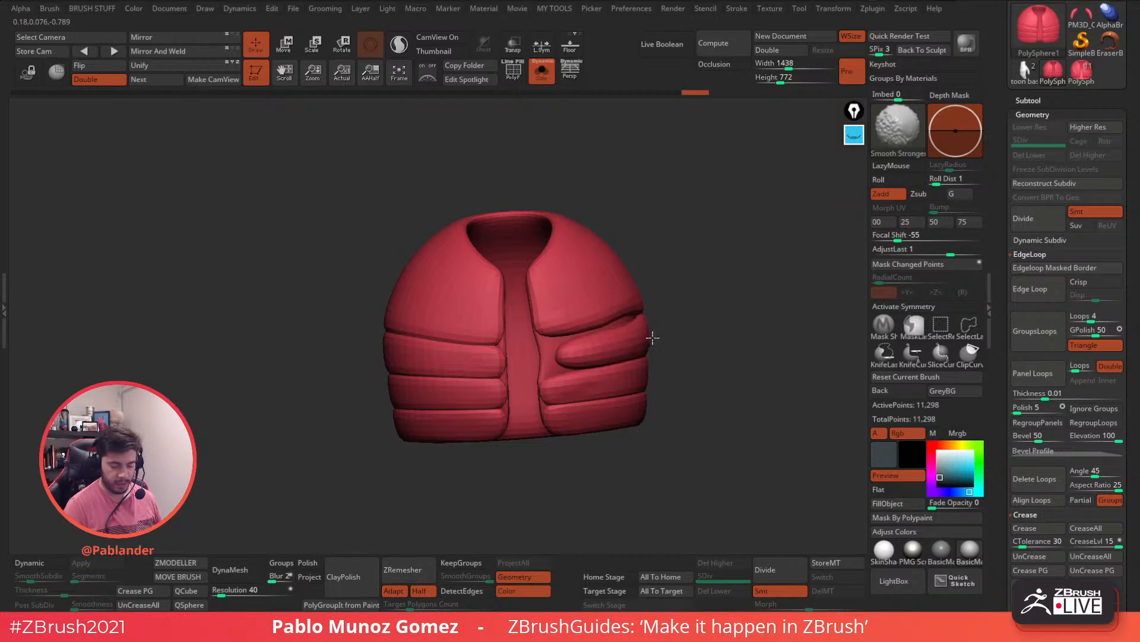
pyautogui.moveTo(675, 357); pyautogui.dragTo(703, 346, button='right')
pyautogui.hotkey('ctrl', 'z')
pyautogui.moveTo(596, 377); pyautogui.dragTo(559, 372, button='right')
pyautogui.moveTo(695, 429); pyautogui.dragTo(688, 429, button='right')
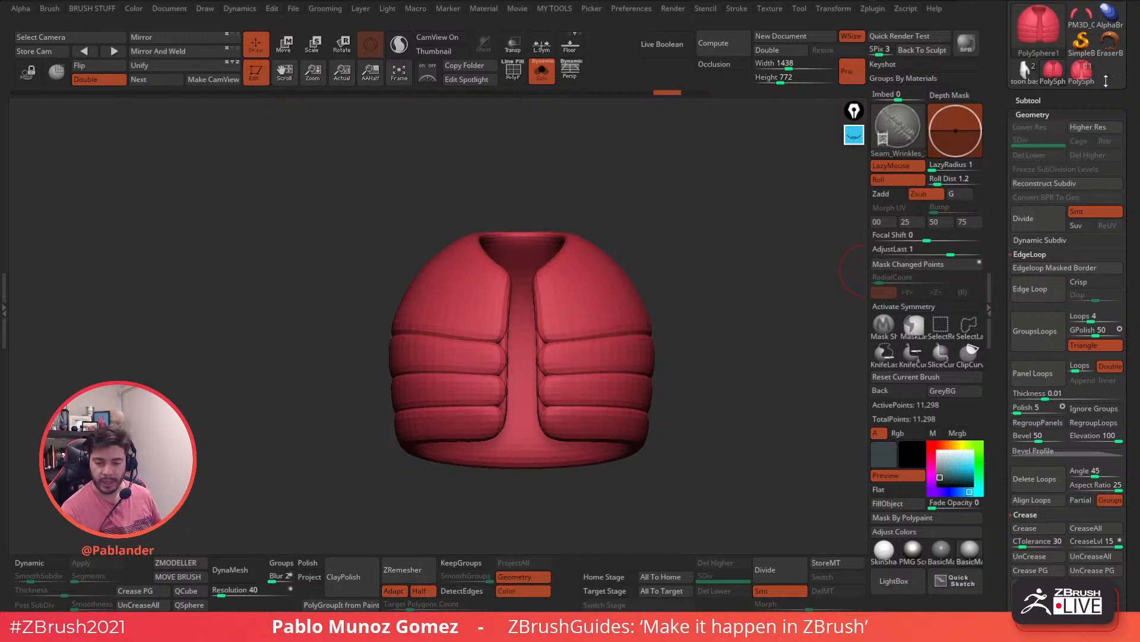
# Step: Switch back to the other torso tool that still has its subdivision levels and show its polyframe
pyautogui.click(1081, 70)
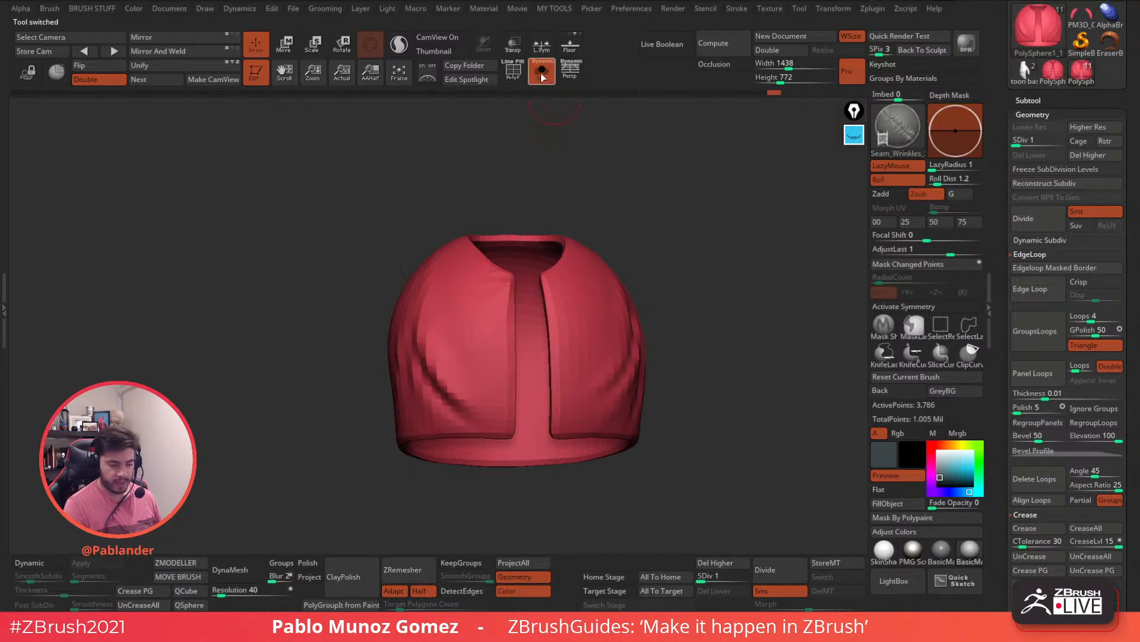
pyautogui.click(542, 78)
pyautogui.click(519, 76)
pyautogui.click(540, 80)
pyautogui.moveTo(699, 394); pyautogui.dragTo(754, 383)
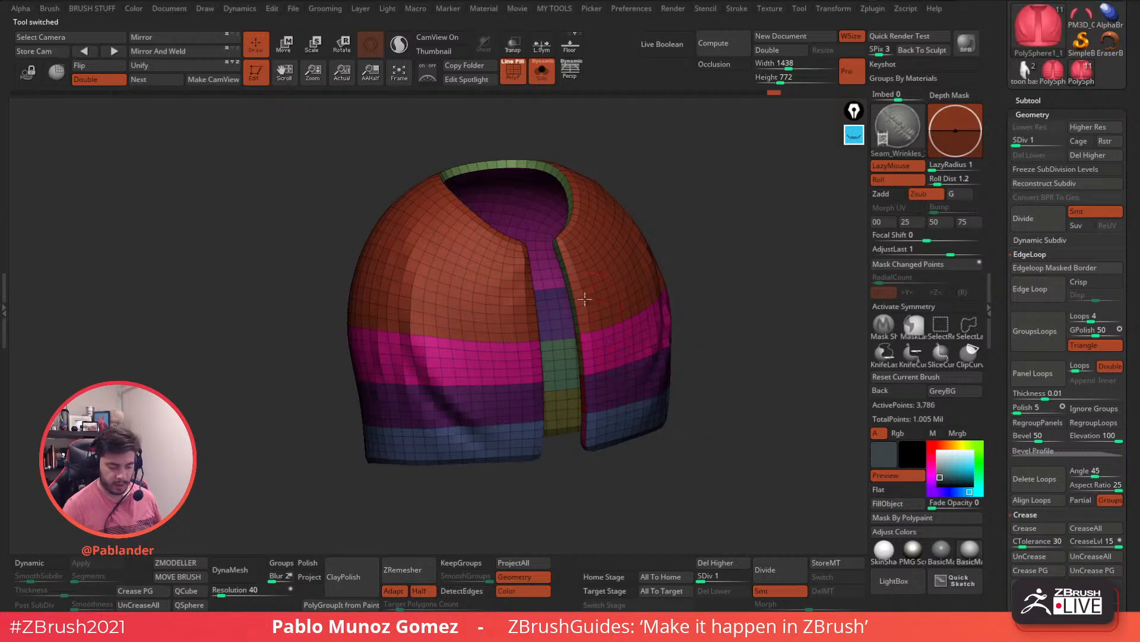
pyautogui.keyDown('ctrl'); pyautogui.keyDown('shift'); pyautogui.click(555, 262); pyautogui.keyUp('shift'); pyautogui.keyUp('ctrl')
pyautogui.keyDown('ctrl'); pyautogui.keyDown('shift'); pyautogui.click(696, 237); pyautogui.keyUp('shift'); pyautogui.keyUp('ctrl')
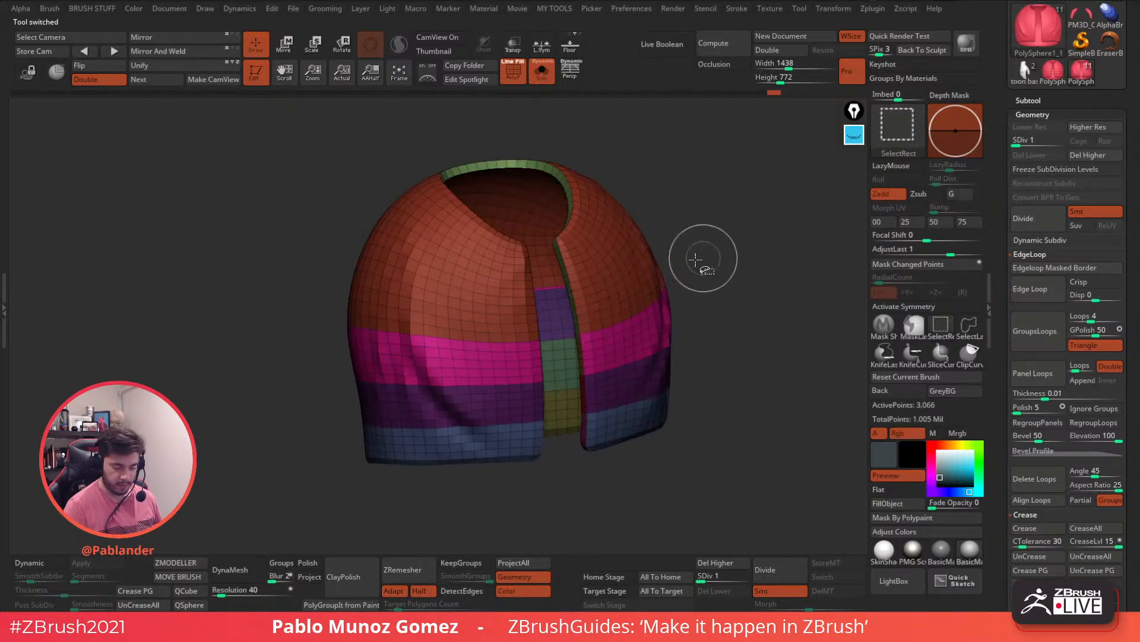
pyautogui.keyDown('ctrl'); pyautogui.keyDown('shift'); pyautogui.click(559, 300); pyautogui.keyUp('shift'); pyautogui.keyUp('ctrl')
pyautogui.keyDown('ctrl'); pyautogui.keyDown('shift'); pyautogui.click(567, 368); pyautogui.keyUp('shift'); pyautogui.keyUp('ctrl')
pyautogui.keyDown('ctrl'); pyautogui.keyDown('shift'); pyautogui.click(569, 421); pyautogui.keyUp('shift'); pyautogui.keyUp('ctrl')
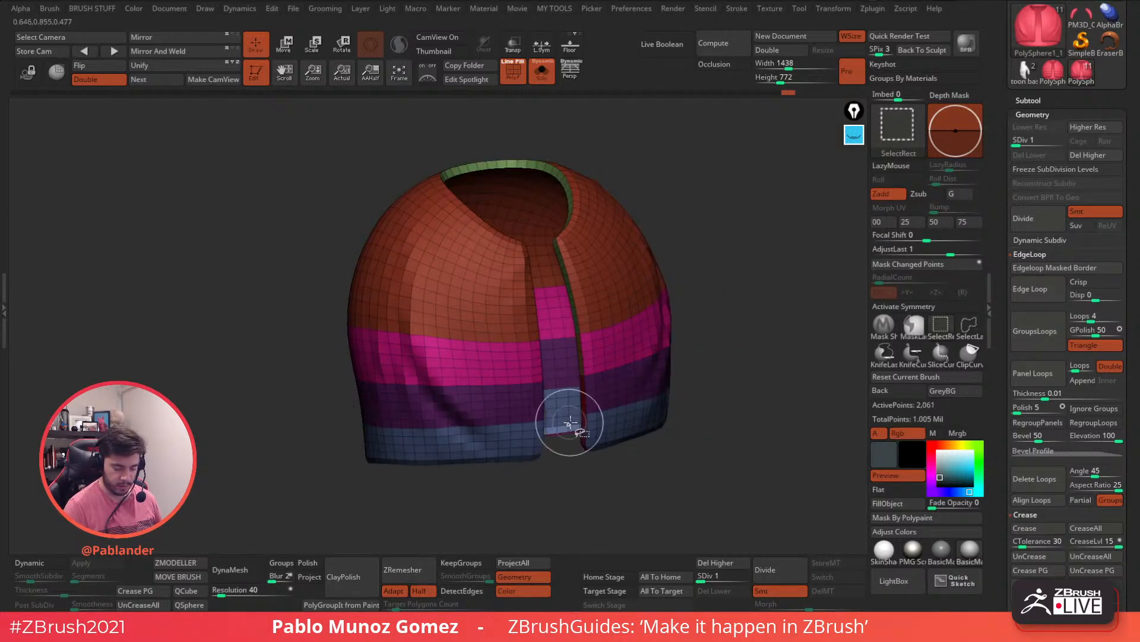
pyautogui.keyDown('ctrl'); pyautogui.keyDown('shift'); pyautogui.click(588, 383); pyautogui.keyUp('shift'); pyautogui.keyUp('ctrl')
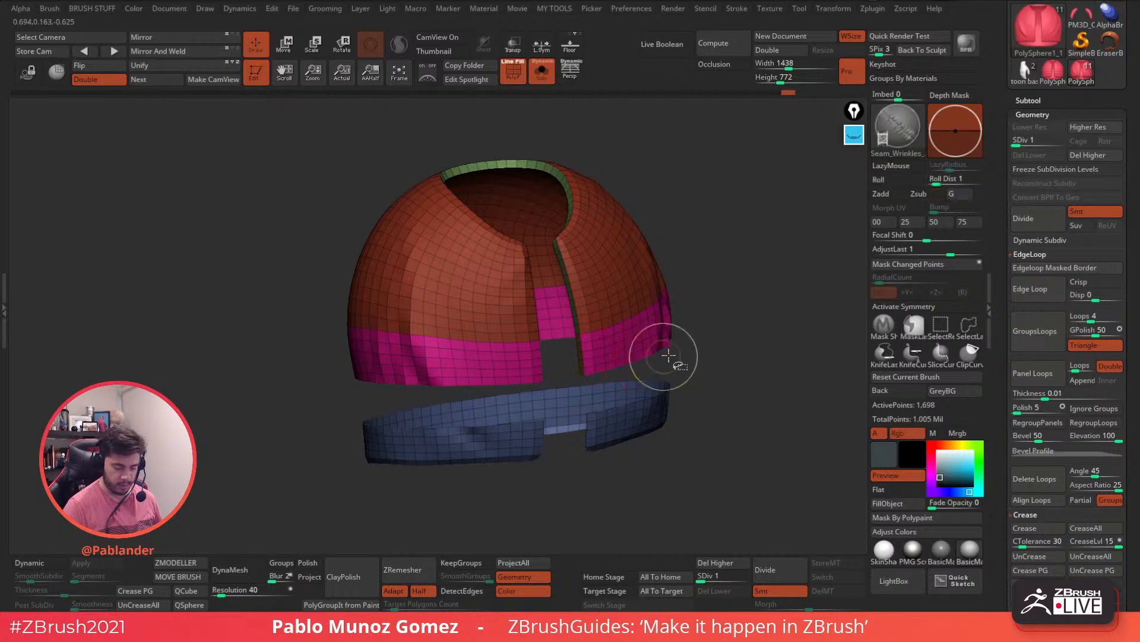
pyautogui.keyDown('ctrl'); pyautogui.keyDown('shift'); pyautogui.click(576, 309); pyautogui.keyUp('shift'); pyautogui.keyUp('ctrl')
pyautogui.keyDown('ctrl'); pyautogui.keyDown('shift'); pyautogui.click(712, 290); pyautogui.keyUp('shift'); pyautogui.keyUp('ctrl')
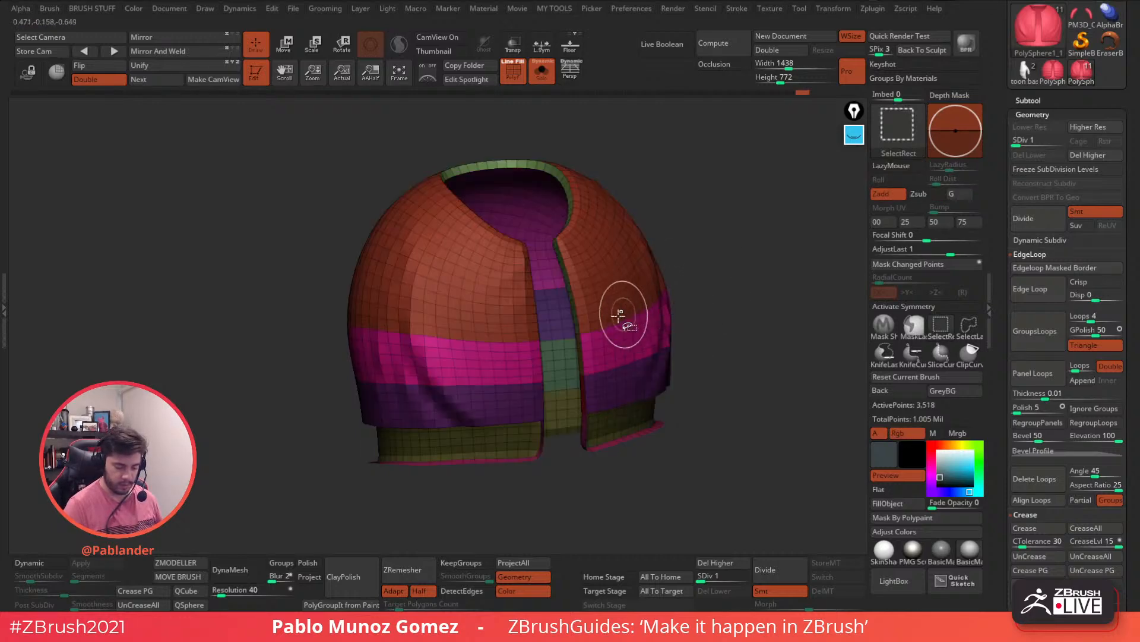
# Step: Hide the outer bands of the torso so only the inner lining and thin edges stay visible
pyautogui.moveTo(625, 313); pyautogui.dragTo(609, 295, button='right')
pyautogui.keyDown('ctrl'); pyautogui.keyDown('shift'); pyautogui.doubleClick(614, 384); pyautogui.keyUp('shift'); pyautogui.keyUp('ctrl')
pyautogui.keyDown('ctrl'); pyautogui.keyDown('shift'); pyautogui.click(619, 351); pyautogui.keyUp('shift'); pyautogui.keyUp('ctrl')
pyautogui.keyDown('ctrl'); pyautogui.keyDown('shift'); pyautogui.click(613, 300); pyautogui.keyUp('shift'); pyautogui.keyUp('ctrl')
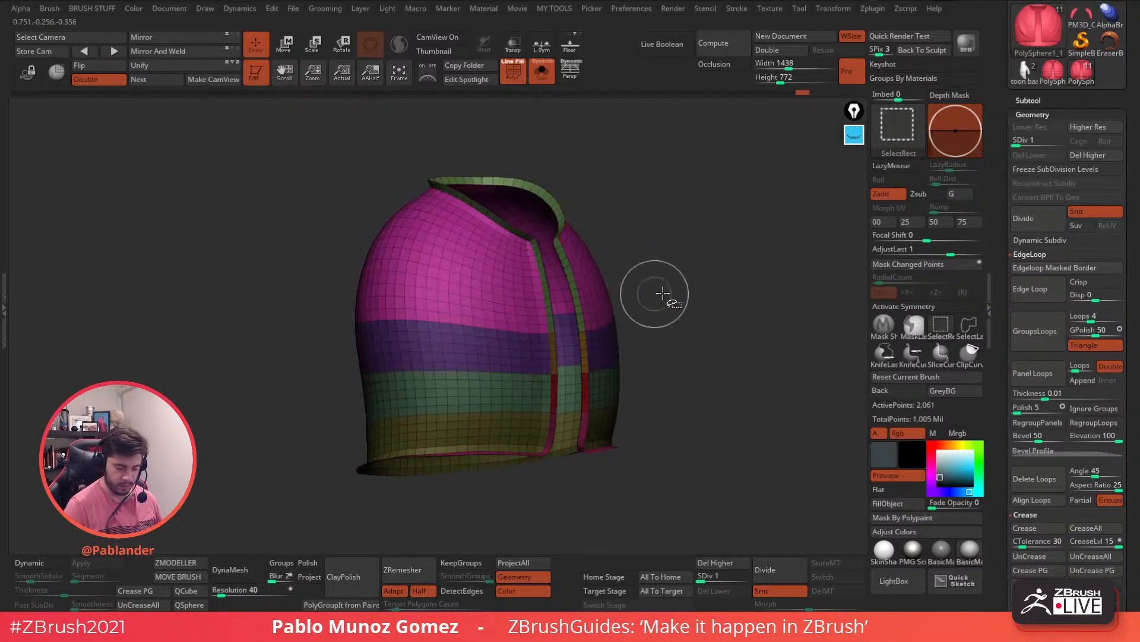
pyautogui.moveTo(703, 309); pyautogui.dragTo(723, 361)
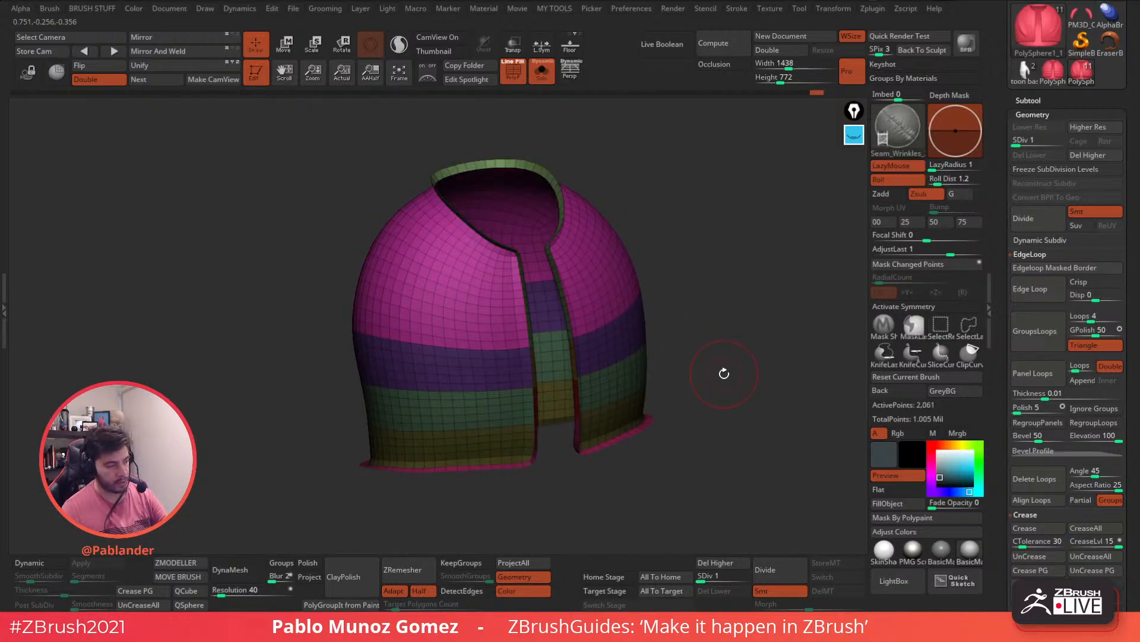
# Step: Merge the lining and edges into one polygroup with a color distinct from the outer bands, and unhide the whole torso
pyautogui.hotkey('shift', 'f')
pyautogui.keyDown('ctrl'); pyautogui.keyDown('shift'); pyautogui.click(728, 357); pyautogui.keyUp('shift'); pyautogui.keyUp('ctrl')
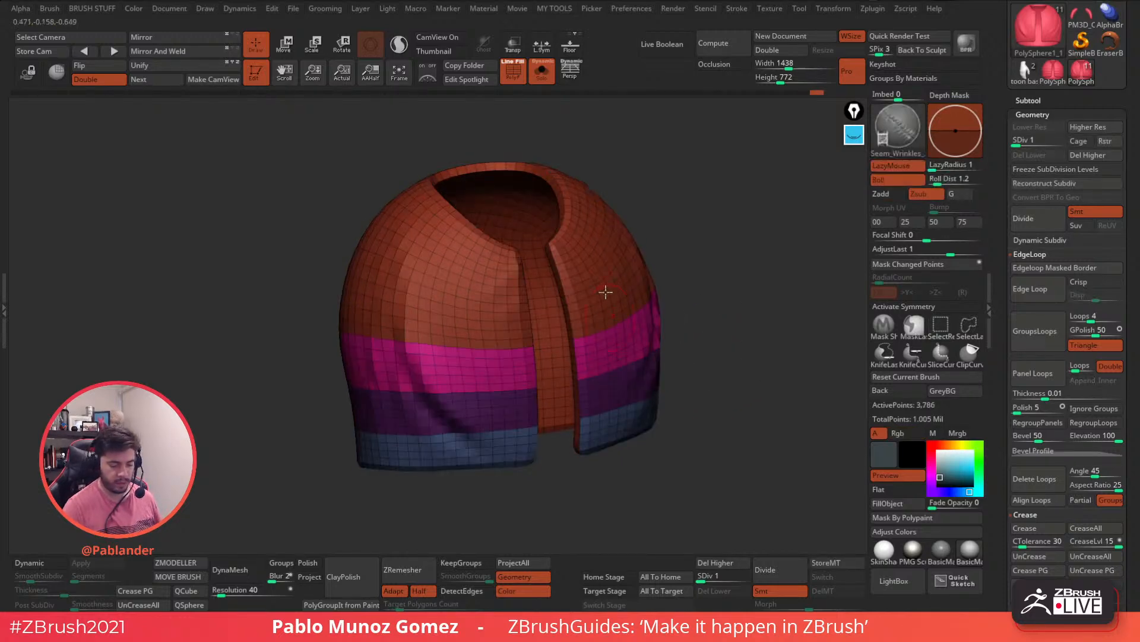
pyautogui.keyDown('ctrl'); pyautogui.keyDown('shift'); pyautogui.click(568, 344); pyautogui.keyUp('shift'); pyautogui.keyUp('ctrl')
pyautogui.hotkey('shift', 'f')
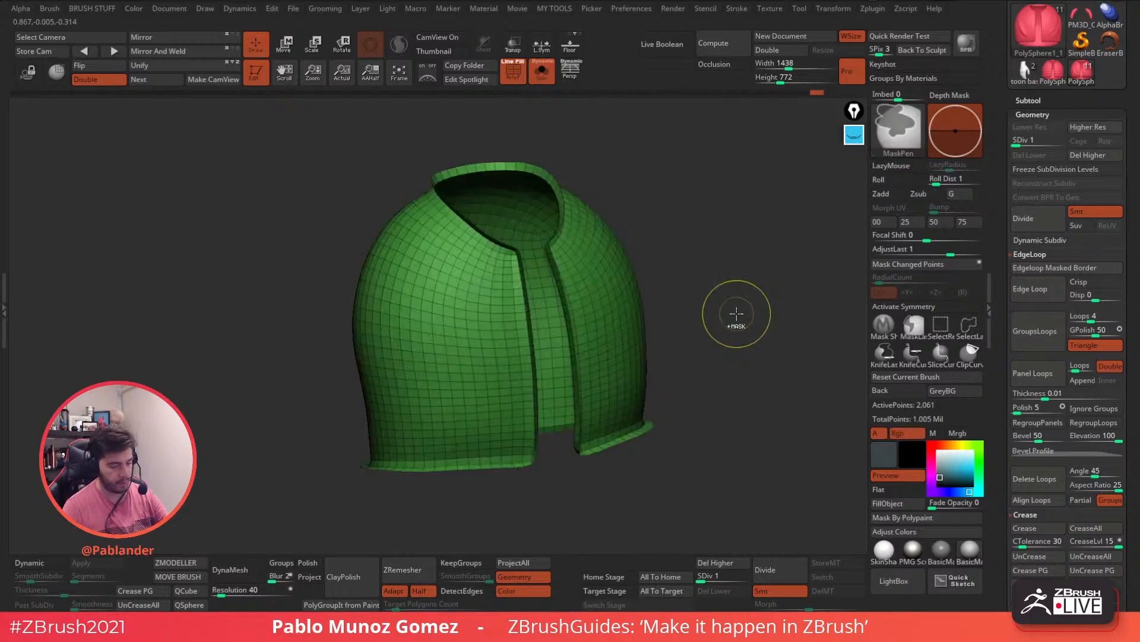
pyautogui.keyDown('ctrl'); pyautogui.keyDown('shift'); pyautogui.click(732, 318); pyautogui.keyUp('shift'); pyautogui.keyUp('ctrl')
# Step: Raise the torso to subdivision level 5 and expand the Masking options
pyautogui.moveTo(539, 267); pyautogui.dragTo(576, 391, button='right')
pyautogui.moveTo(531, 277); pyautogui.dragTo(621, 365, button='right')
pyautogui.moveTo(1010, 399); pyautogui.dragTo(1000, 233)
pyautogui.press('d')
pyautogui.press('d')
pyautogui.press('d')
pyautogui.press('d')
pyautogui.moveTo(1034, 367); pyautogui.dragTo(1041, 397)
pyautogui.click(1045, 231)
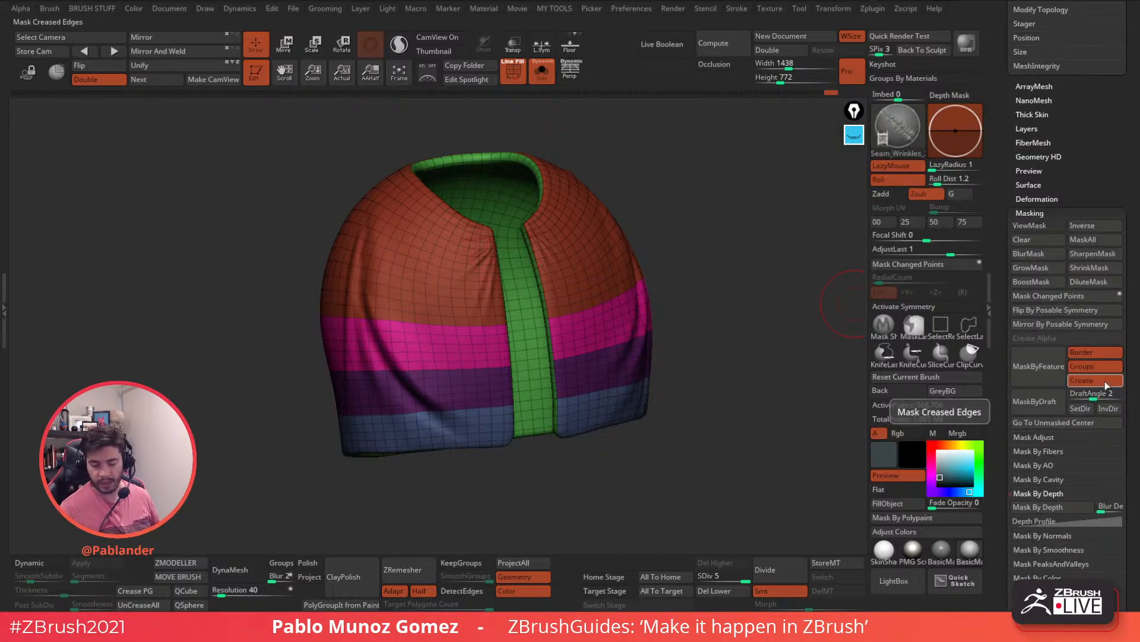
# Step: Mask the torso by feature along the polygroup borders, with Groups enabled and Border and Crease disabled
pyautogui.keyDown('ctrl'); pyautogui.moveTo(620, 354); pyautogui.dragTo(647, 349, button='right'); pyautogui.keyUp('ctrl')
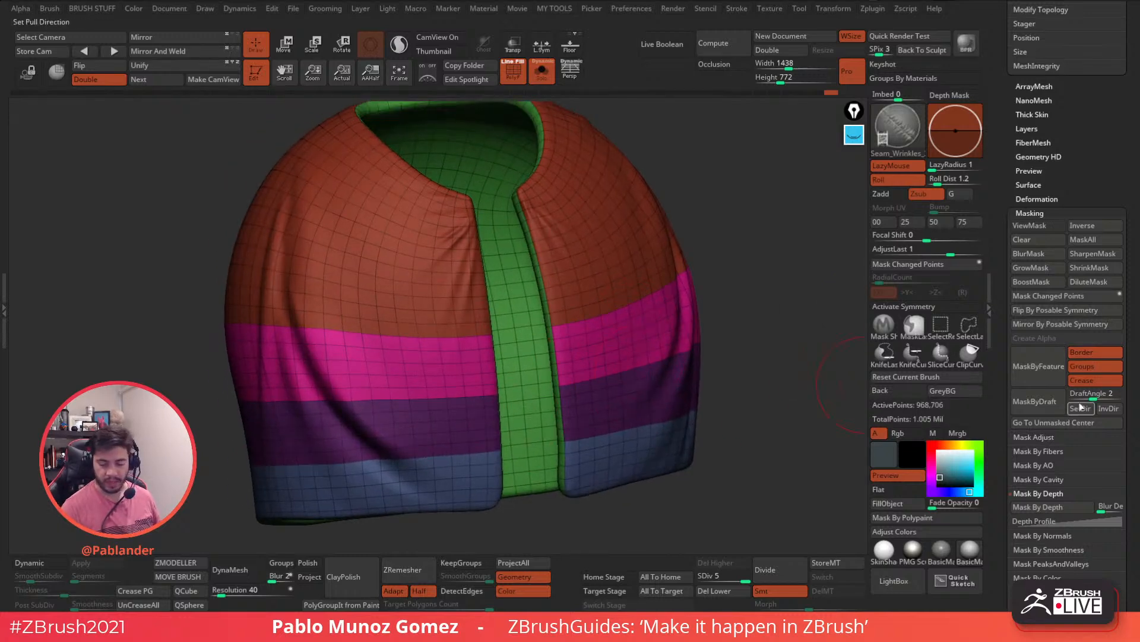
pyautogui.click(1090, 378)
pyautogui.click(1093, 364)
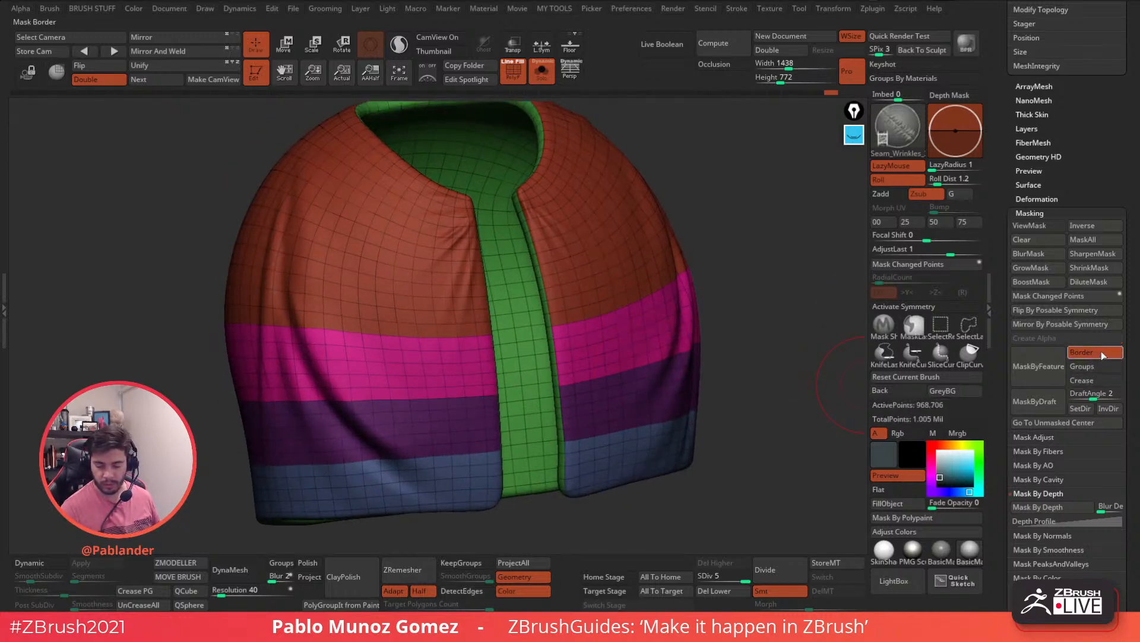
pyautogui.click(1093, 365)
pyautogui.click(1094, 352)
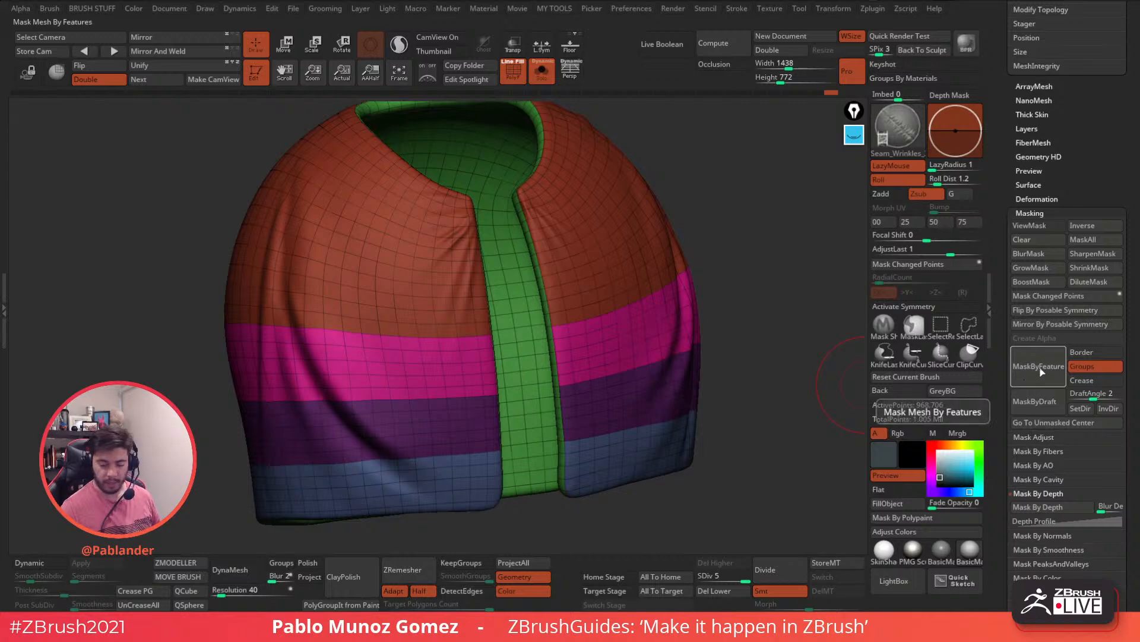
pyautogui.click(1044, 373)
# Step: Examine the mask line between the upper two bands up close and toggle the mask display
pyautogui.keyDown('ctrl'); pyautogui.moveTo(607, 312); pyautogui.dragTo(646, 417, button='right'); pyautogui.keyUp('ctrl')
pyautogui.keyDown('ctrl'); pyautogui.moveTo(609, 321); pyautogui.dragTo(611, 393, button='right'); pyautogui.keyUp('ctrl')
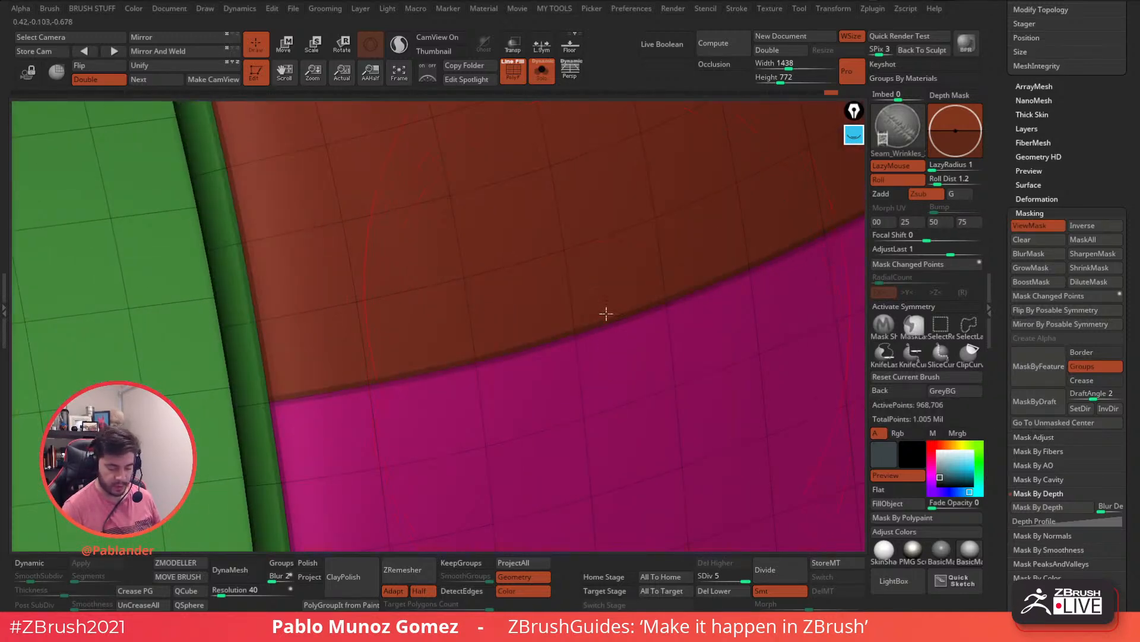
pyautogui.click(1037, 226)
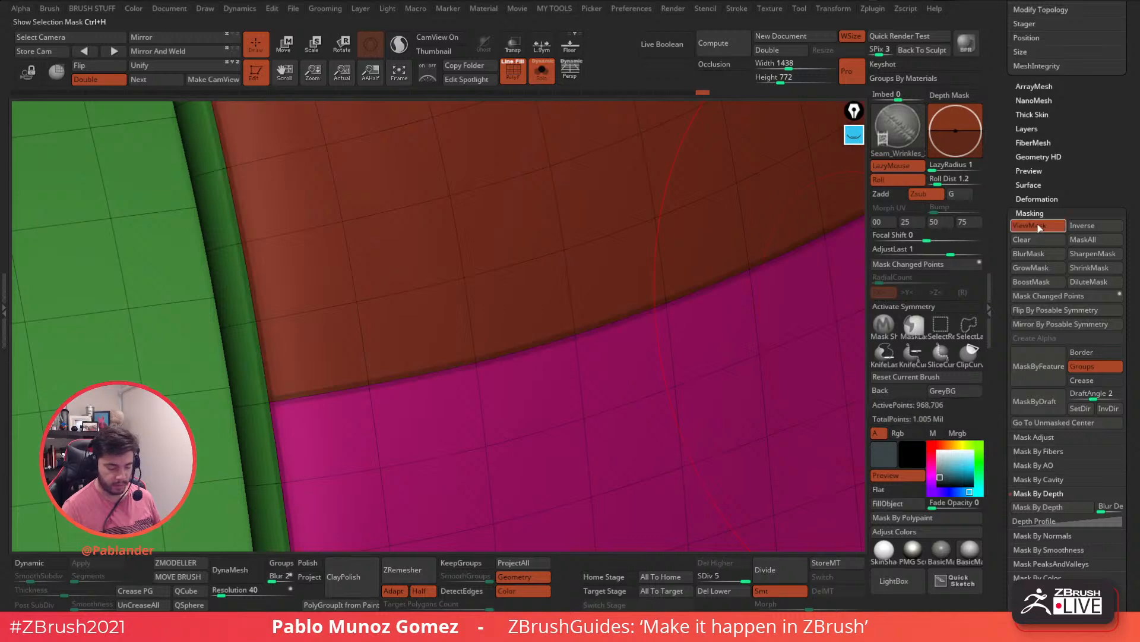
# Step: Grow the polygroup-border mask three times to widen the masked lines between the jacket bands
pyautogui.click(1037, 226)
pyautogui.moveTo(733, 351); pyautogui.dragTo(521, 381, button='right')
pyautogui.moveTo(526, 473); pyautogui.dragTo(650, 423, button='right')
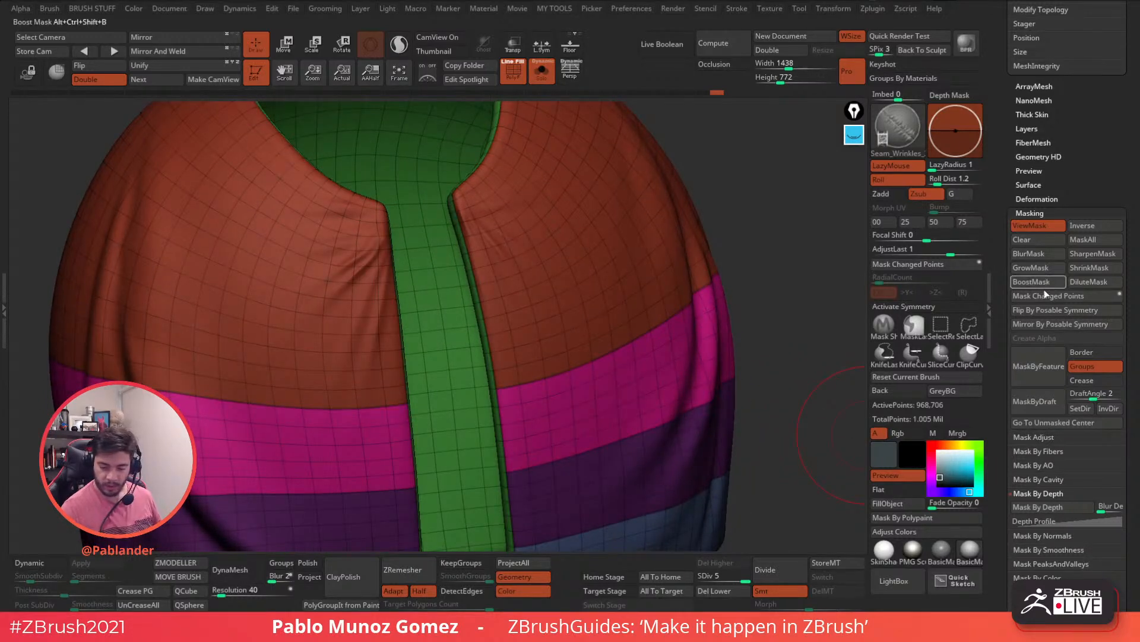
pyautogui.click(1046, 268)
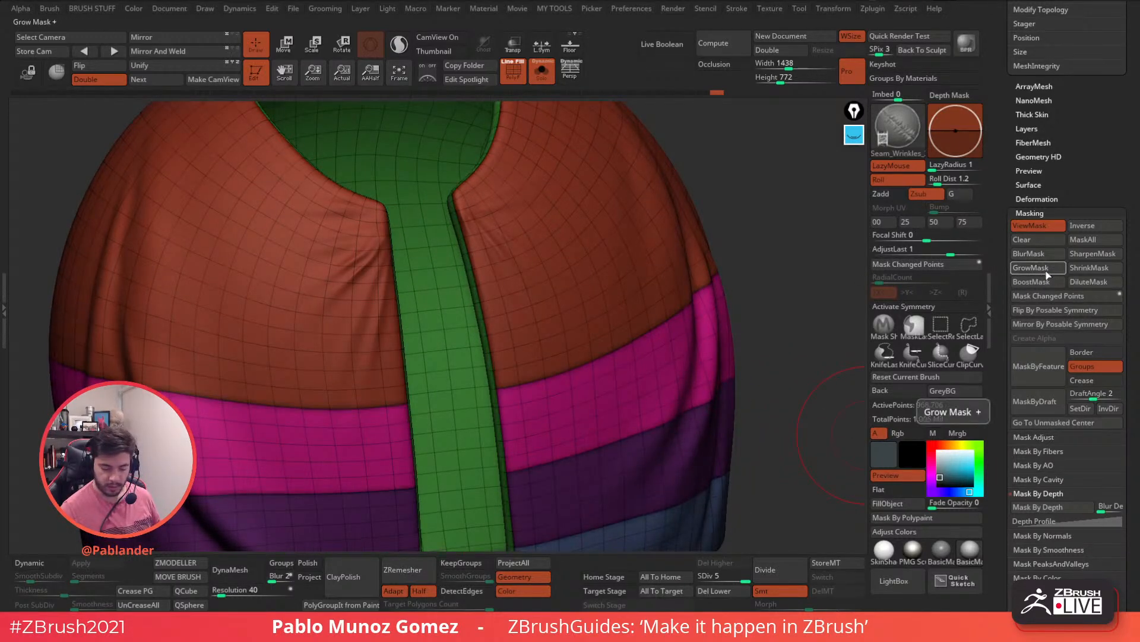
pyautogui.click(1047, 272)
pyautogui.click(1046, 272)
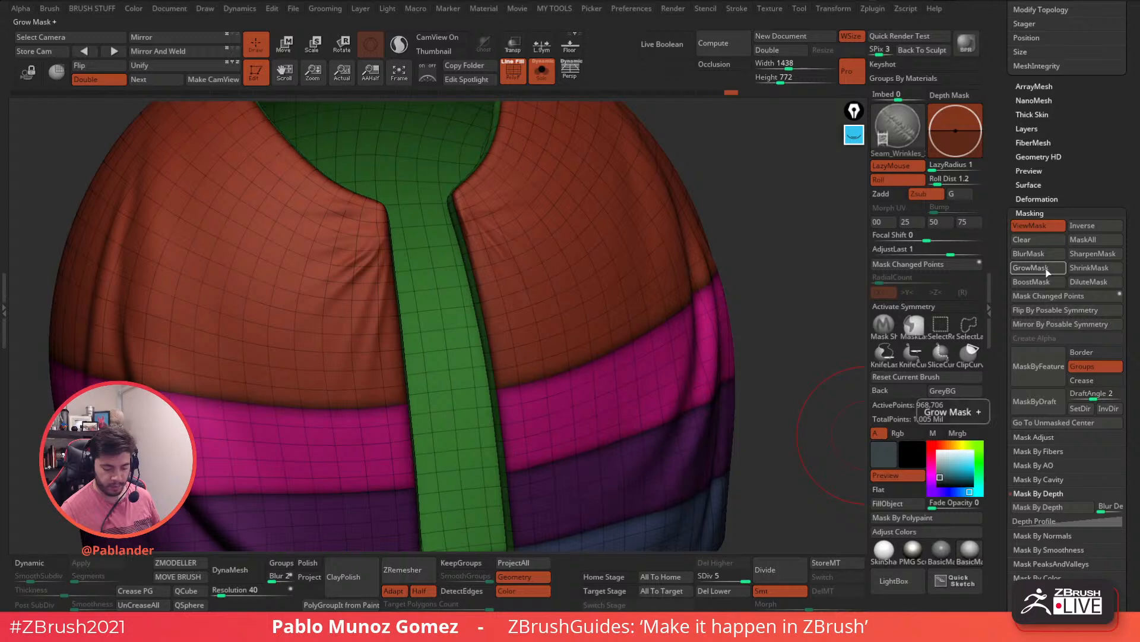
# Step: Turn off Solo and the polyframe display to show the masked jacket on the whole character
pyautogui.keyDown('ctrl'); pyautogui.moveTo(832, 342); pyautogui.dragTo(636, 370, button='right'); pyautogui.keyUp('ctrl')
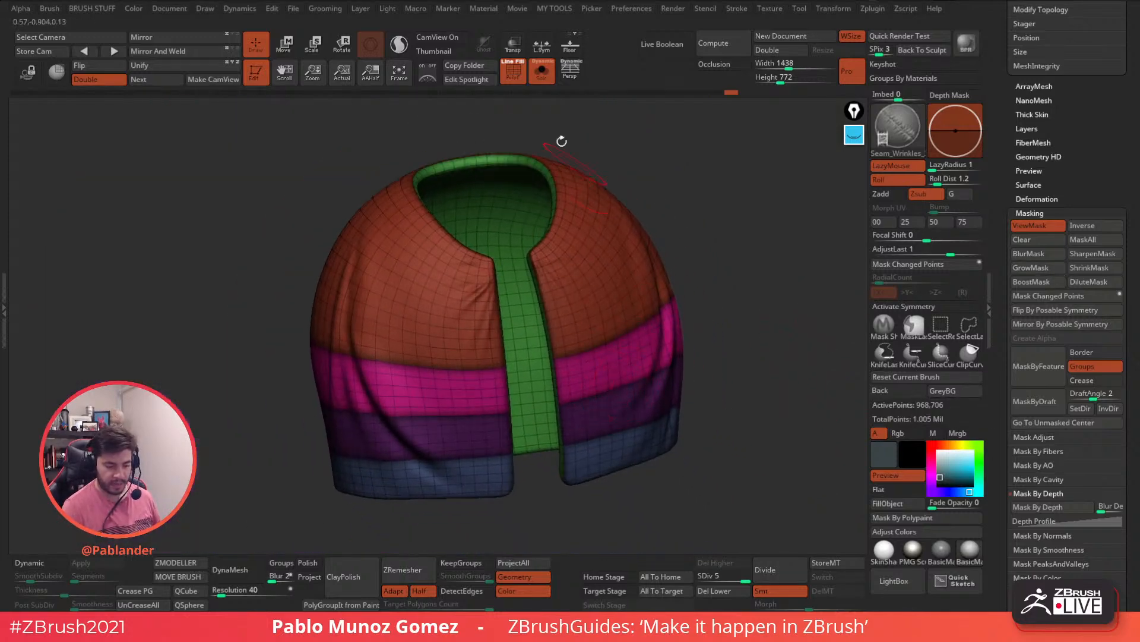
pyautogui.click(542, 73)
pyautogui.hotkey('shift', 'f')
pyautogui.moveTo(668, 282); pyautogui.dragTo(622, 346, button='right')
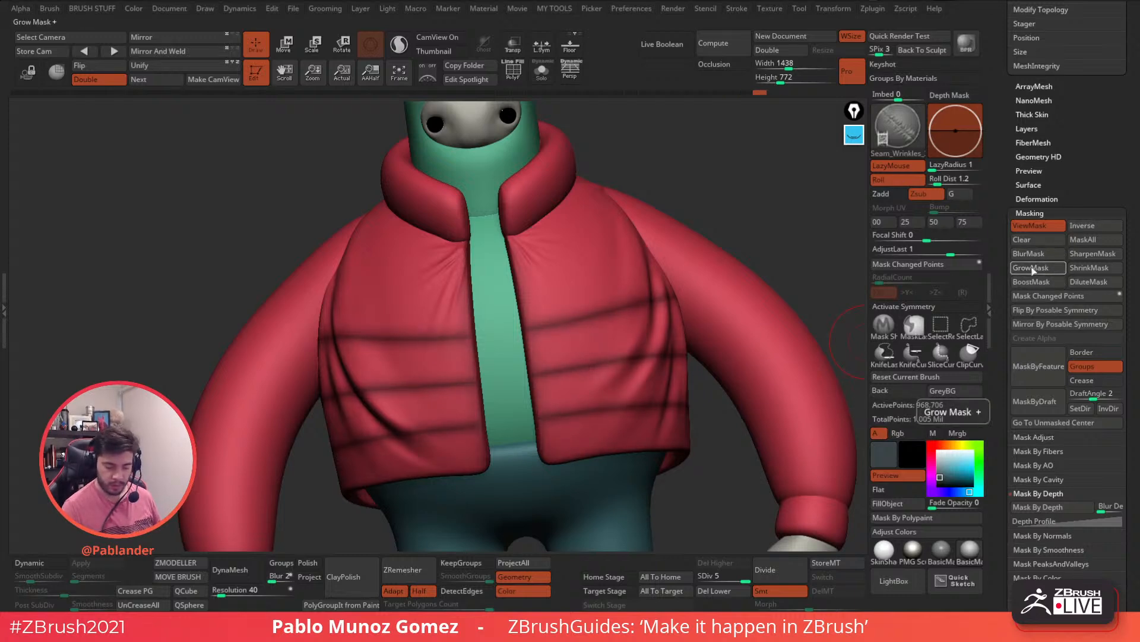
pyautogui.keyDown('alt'); pyautogui.moveTo(639, 404); pyautogui.dragTo(618, 421, button='right'); pyautogui.keyUp('alt')
# Step: Soften the border mask and inflate the unmasked jacket bands by 11
pyautogui.keyDown('ctrl'); pyautogui.click(629, 406); pyautogui.keyUp('ctrl')
pyautogui.press('space')
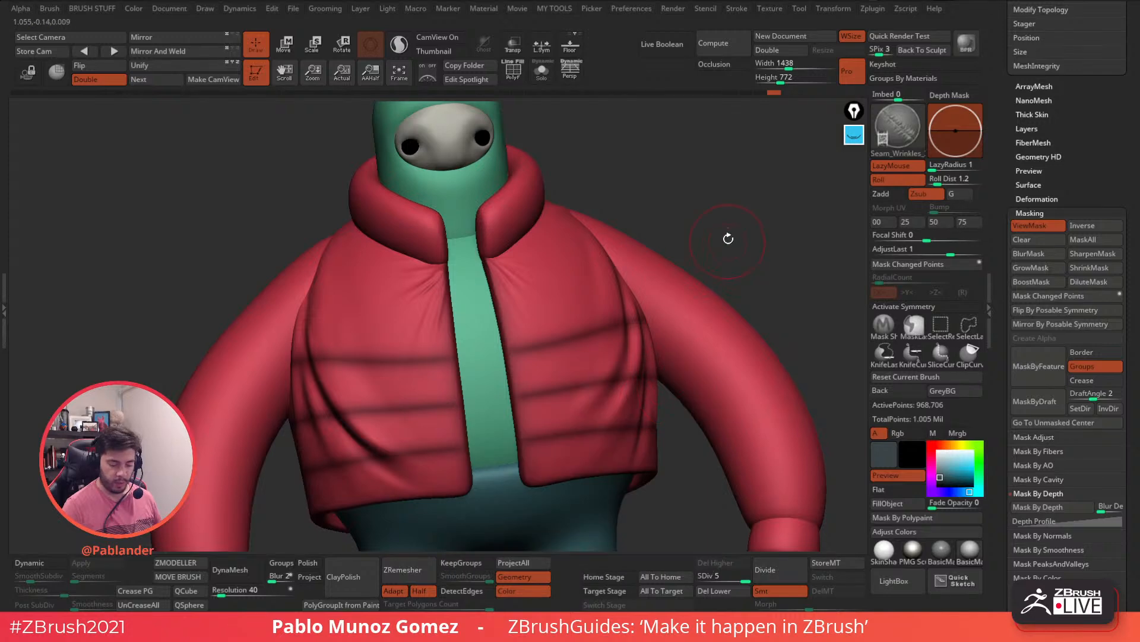
pyautogui.moveTo(728, 242); pyautogui.dragTo(739, 248)
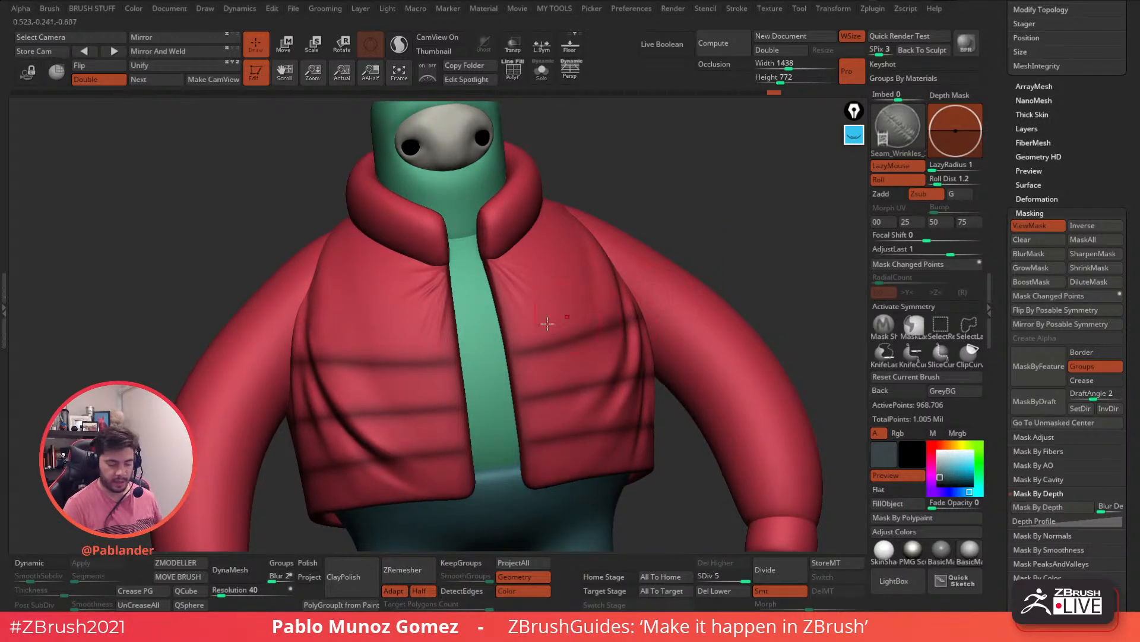
pyautogui.press('space')
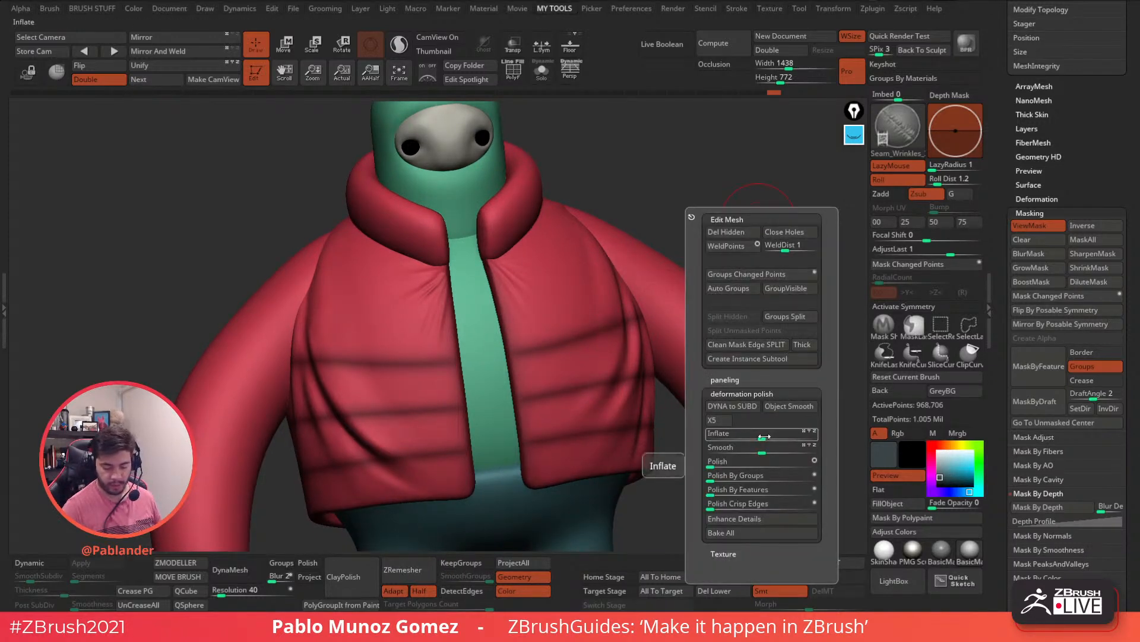
pyautogui.moveTo(767, 435); pyautogui.dragTo(766, 438)
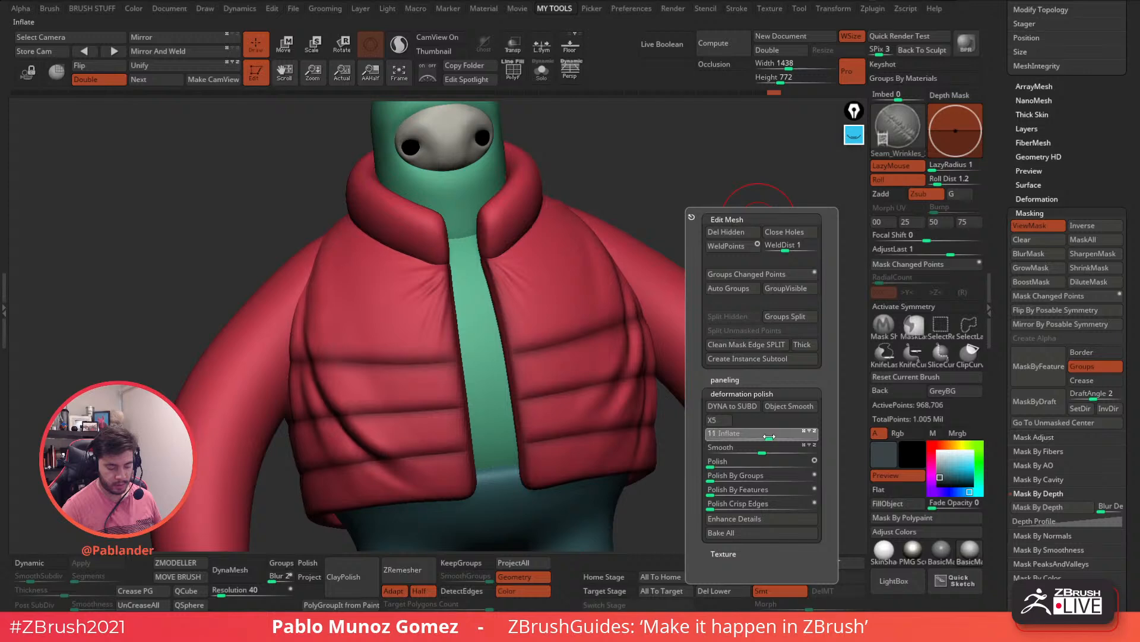
# Step: Hide the mask display and try gathered wrinkles along the uppermost seam with the Seam_Wrinkles brush
pyautogui.keyDown('alt'); pyautogui.moveTo(670, 475); pyautogui.dragTo(620, 386); pyautogui.keyUp('alt')
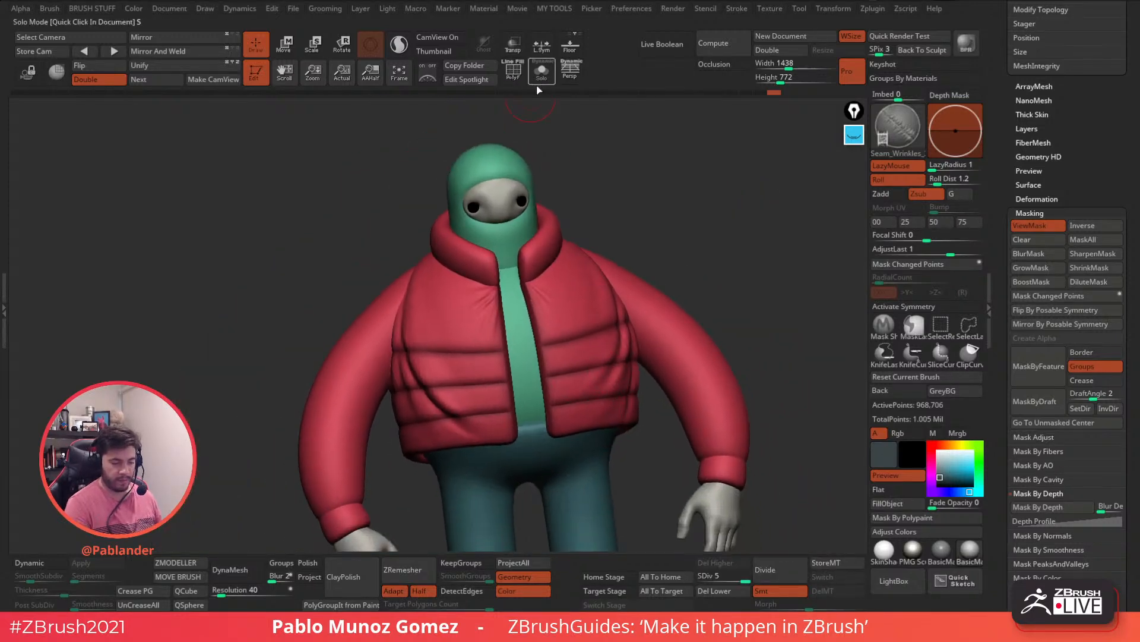
pyautogui.hotkey('ctrl', 'h')
pyautogui.moveTo(638, 443)
pyautogui.mouseDown()
pyautogui.moveTo(685, 412)
pyautogui.moveTo(632, 489)
pyautogui.moveTo(623, 451)
pyautogui.mouseUp()
pyautogui.keyDown('ctrl'); pyautogui.moveTo(777, 258); pyautogui.dragTo(653, 310, button='right'); pyautogui.keyUp('ctrl')
pyautogui.rightClick(618, 398)
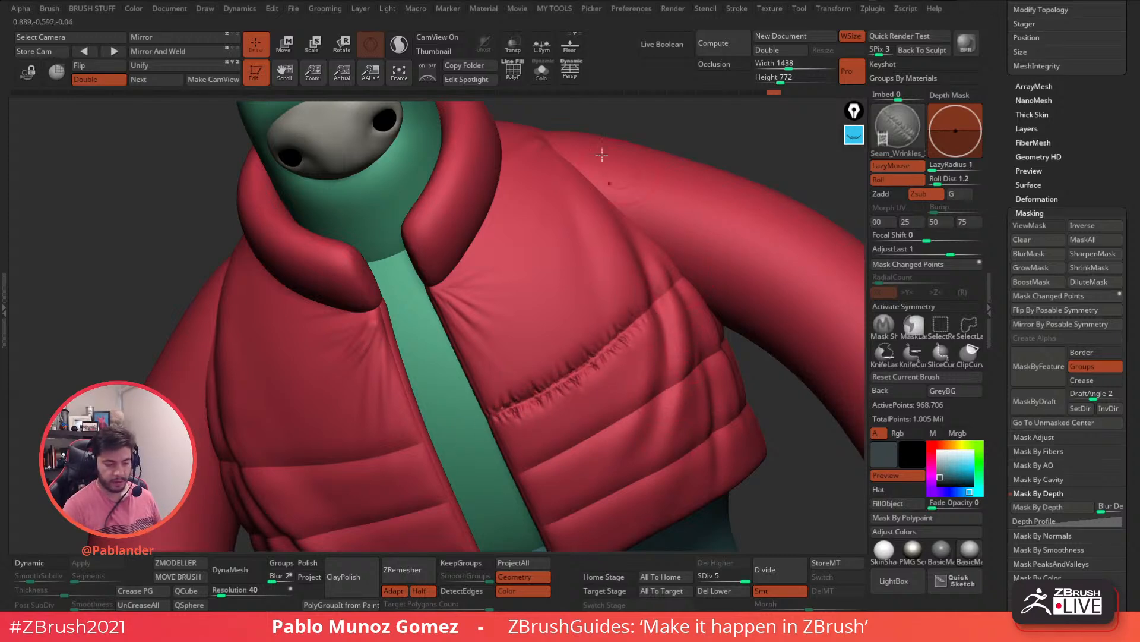
# Step: Undo the trial wrinkles with the torso soloed, and set the Seam_Wrinkles brush's draw size to about 136
pyautogui.hotkey('alt', 'shift', 's')
pyautogui.moveTo(685, 321); pyautogui.dragTo(650, 337, button='right')
pyautogui.hotkey('ctrl', 'z')
pyautogui.press('space')
pyautogui.moveTo(649, 325); pyautogui.dragTo(657, 324)
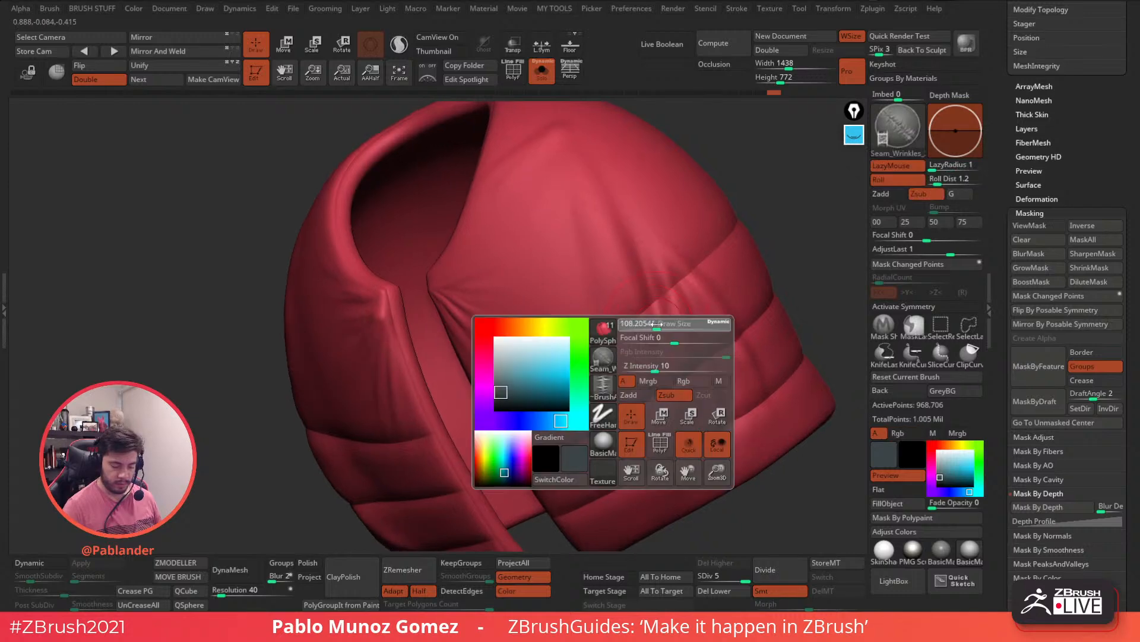
pyautogui.moveTo(656, 324); pyautogui.dragTo(686, 288, button='right')
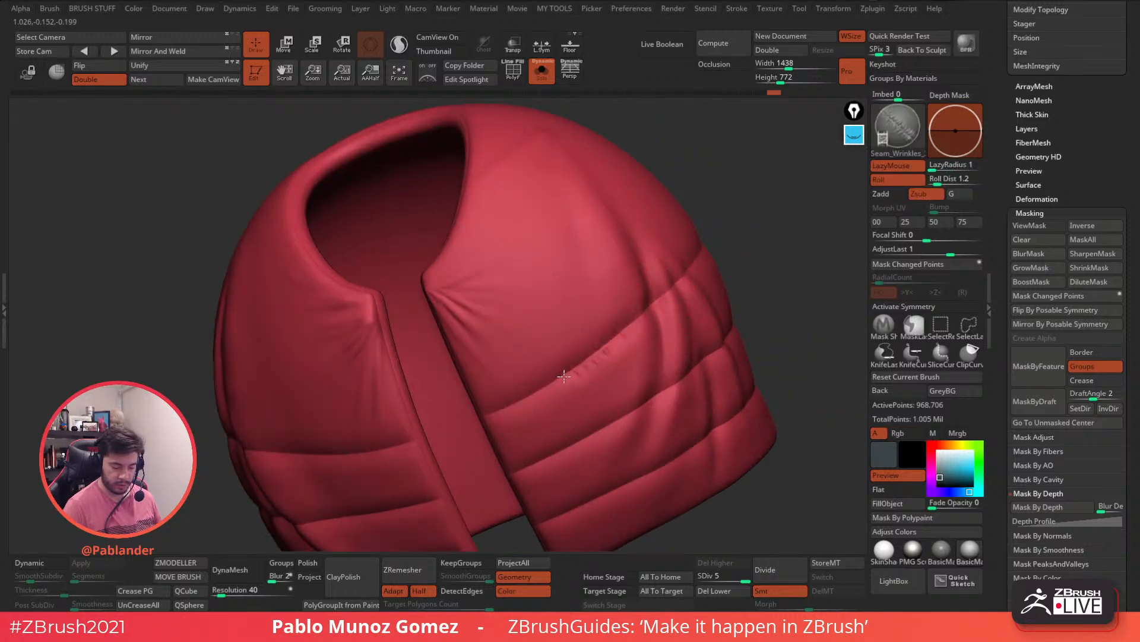
pyautogui.press('b')
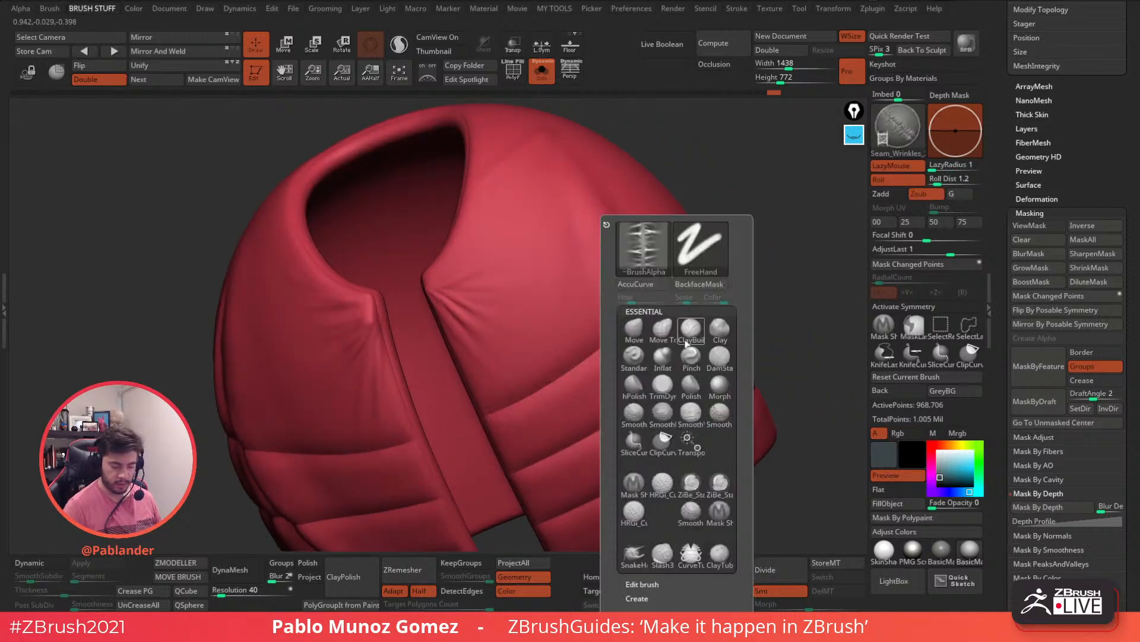
pyautogui.moveTo(633, 336); pyautogui.dragTo(621, 340, button='right')
pyautogui.press('space')
pyautogui.moveTo(632, 334); pyautogui.dragTo(621, 334)
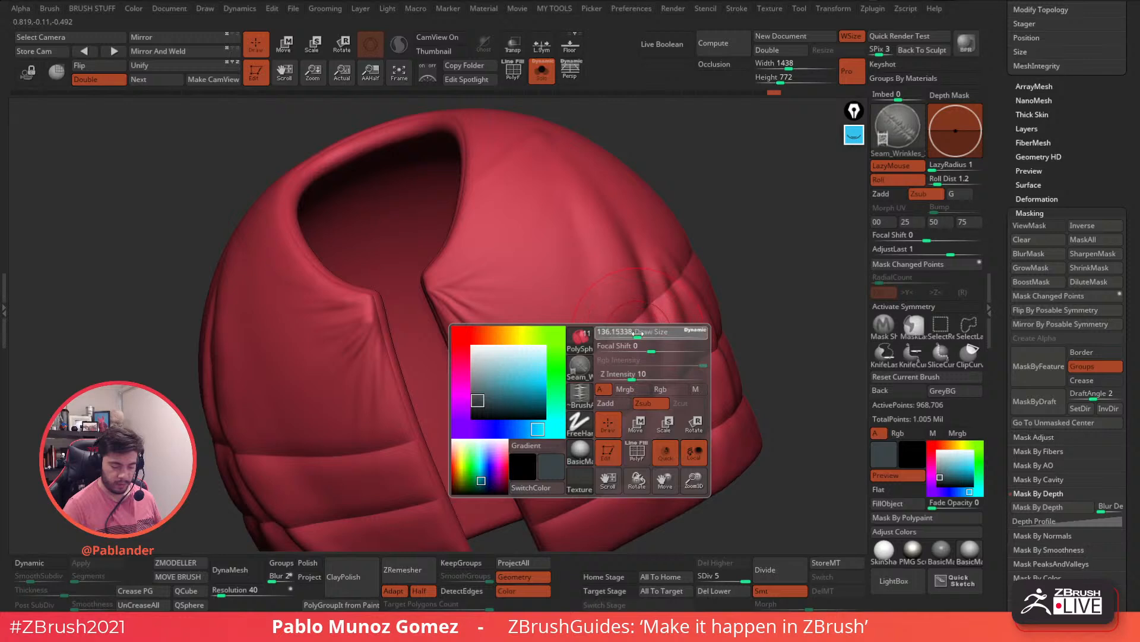
# Step: Try a larger seam-wrinkle stroke along the uppermost front seam, and undo it
pyautogui.moveTo(516, 402); pyautogui.dragTo(641, 321)
pyautogui.moveTo(691, 267); pyautogui.dragTo(579, 383, button='right')
pyautogui.moveTo(697, 278)
pyautogui.mouseDown(button='right')
pyautogui.moveTo(657, 343)
pyautogui.moveTo(493, 407)
pyautogui.mouseUp(button='right')
pyautogui.moveTo(459, 450); pyautogui.dragTo(612, 306)
pyautogui.moveTo(612, 306); pyautogui.dragTo(661, 304, button='right')
pyautogui.moveTo(687, 404)
pyautogui.mouseDown(button='right')
pyautogui.moveTo(496, 446)
pyautogui.moveTo(480, 467)
pyautogui.moveTo(548, 411)
pyautogui.mouseUp(button='right')
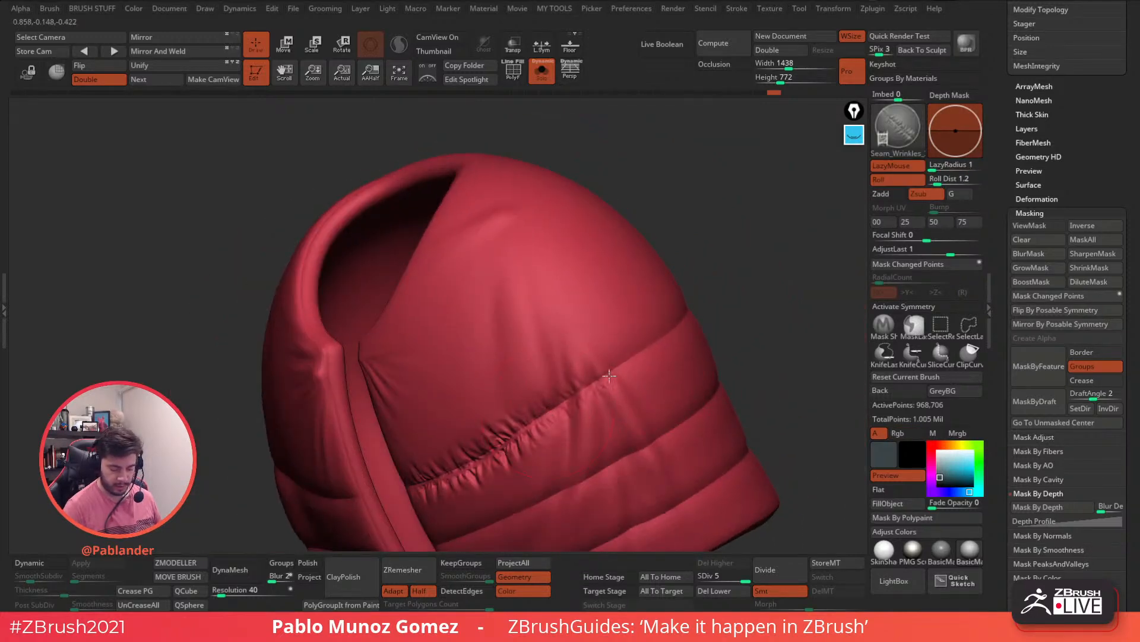
pyautogui.moveTo(680, 338); pyautogui.dragTo(675, 358, button='right')
pyautogui.hotkey('ctrl', 'z')
# Step: Brush gathered wrinkles along the front part of the jacket's uppermost horizontal seam
pyautogui.moveTo(534, 363)
pyautogui.mouseDown(button='right')
pyautogui.moveTo(639, 372)
pyautogui.moveTo(615, 356)
pyautogui.mouseUp(button='right')
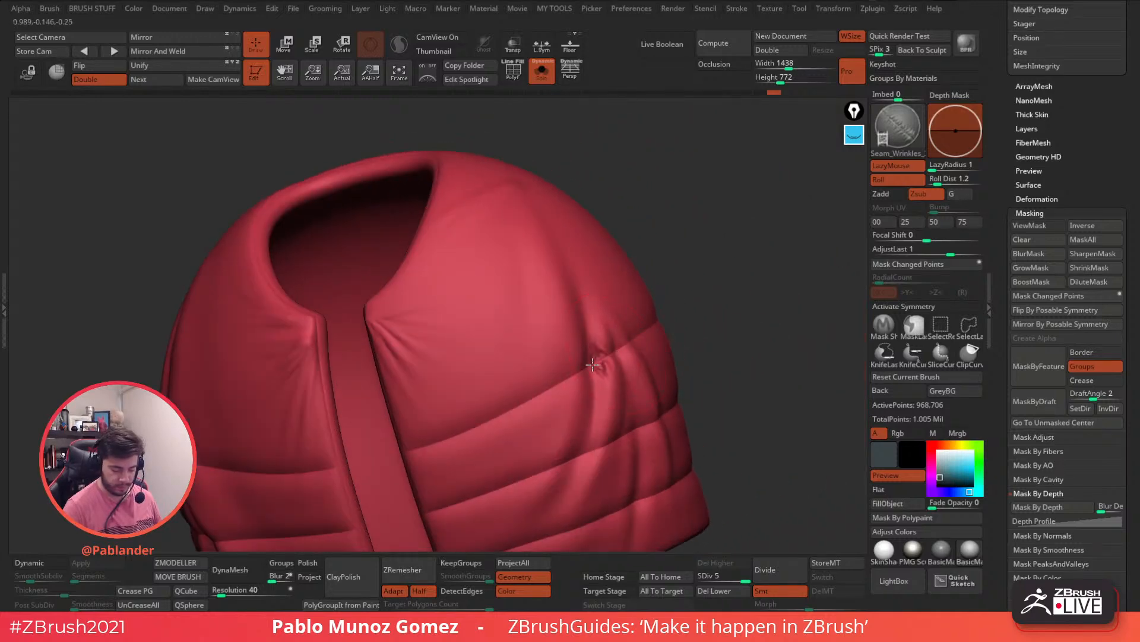
pyautogui.moveTo(528, 402); pyautogui.dragTo(404, 455)
pyautogui.moveTo(404, 455); pyautogui.dragTo(596, 385, button='right')
pyautogui.moveTo(705, 278); pyautogui.dragTo(479, 426, button='right')
# Step: Continue the gathered wrinkles along the uppermost seam around the jacket's sides and back
pyautogui.moveTo(593, 361); pyautogui.dragTo(739, 279)
pyautogui.moveTo(759, 275)
pyautogui.mouseDown(button='right')
pyautogui.moveTo(585, 358)
pyautogui.moveTo(569, 379)
pyautogui.mouseUp(button='right')
pyautogui.moveTo(626, 353); pyautogui.dragTo(572, 358, button='right')
pyautogui.moveTo(588, 342); pyautogui.dragTo(772, 229)
pyautogui.moveTo(766, 233)
pyautogui.mouseDown(button='right')
pyautogui.moveTo(590, 399)
pyautogui.moveTo(646, 323)
pyautogui.moveTo(544, 394)
pyautogui.mouseUp(button='right')
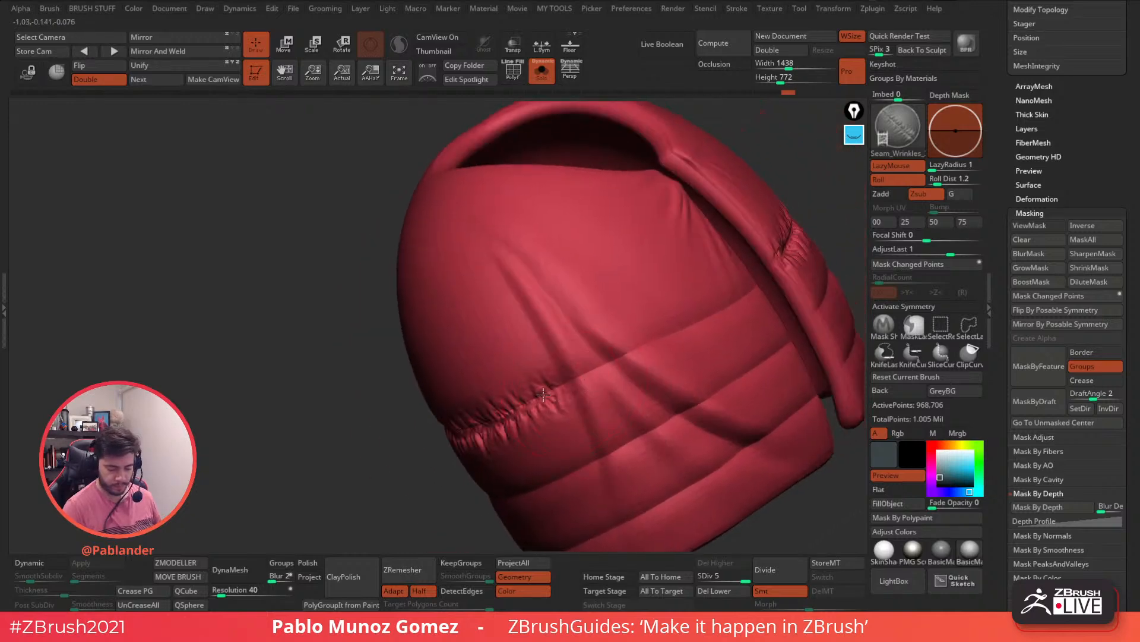
pyautogui.moveTo(629, 352); pyautogui.dragTo(640, 372, button='right')
pyautogui.moveTo(666, 337); pyautogui.dragTo(802, 258)
pyautogui.moveTo(802, 259)
pyautogui.mouseDown(button='right')
pyautogui.moveTo(743, 309)
pyautogui.moveTo(618, 377)
pyautogui.moveTo(670, 329)
pyautogui.mouseUp(button='right')
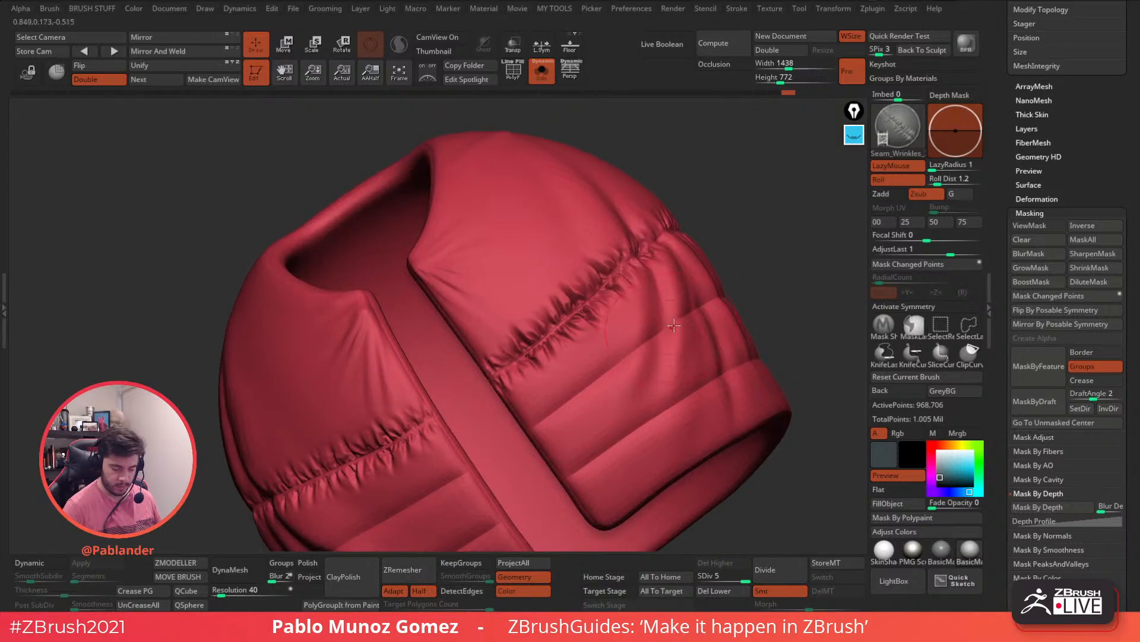
# Step: Brush gathered wrinkles along the middle horizontal seam on both front halves of the jacket
pyautogui.moveTo(592, 389); pyautogui.dragTo(527, 432)
pyautogui.moveTo(528, 431); pyautogui.dragTo(612, 357, button='right')
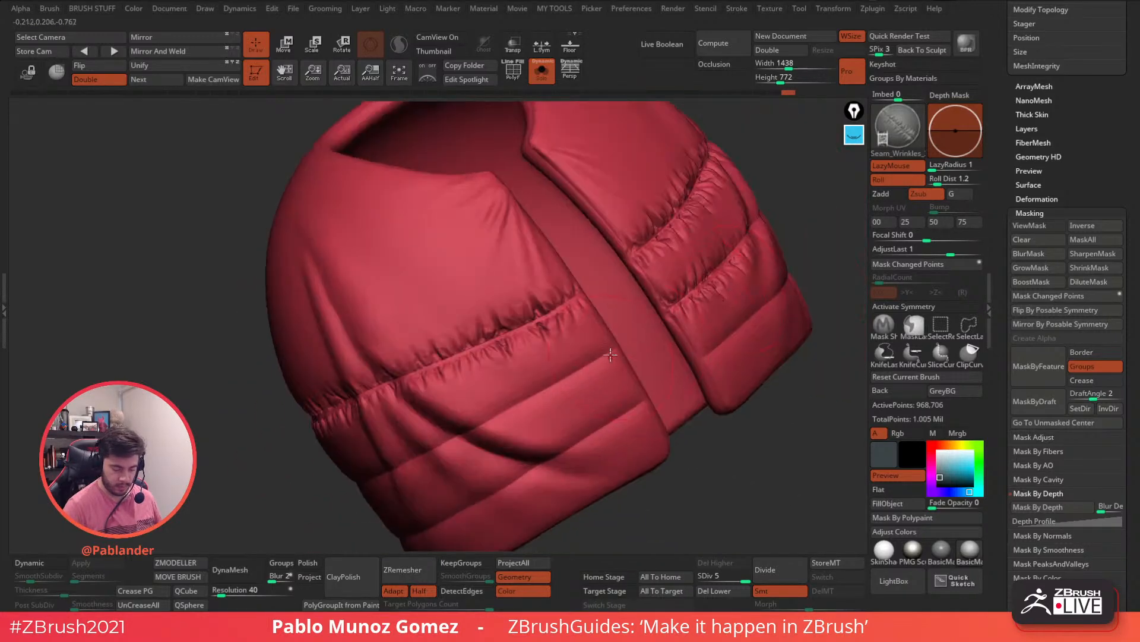
pyautogui.moveTo(577, 451); pyautogui.dragTo(666, 329, button='right')
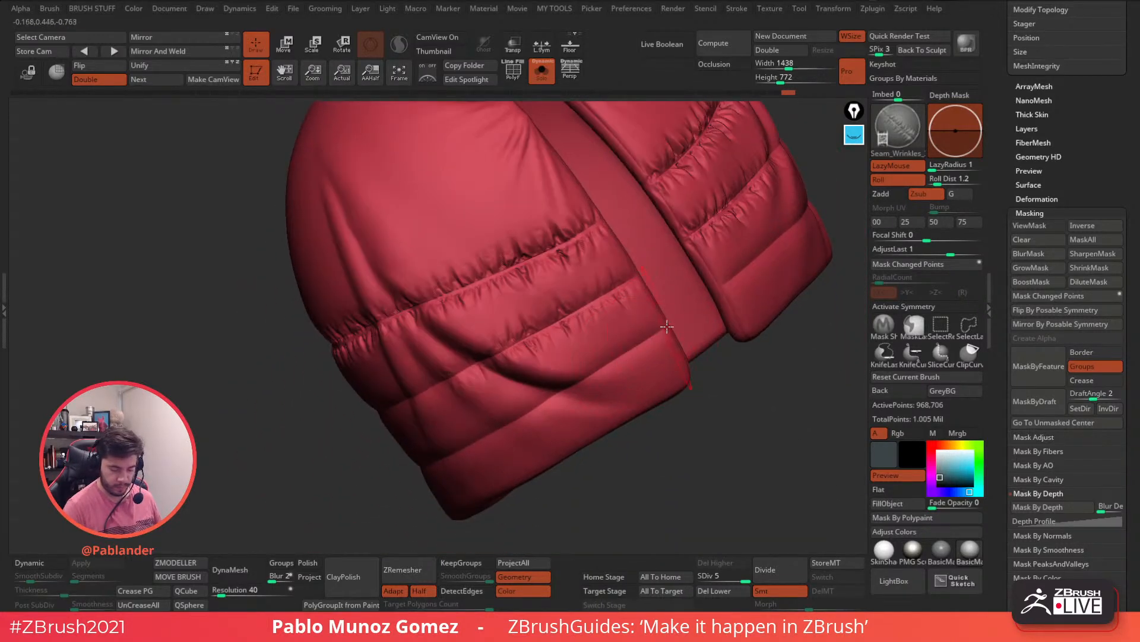
pyautogui.moveTo(517, 430); pyautogui.dragTo(683, 297, button='right')
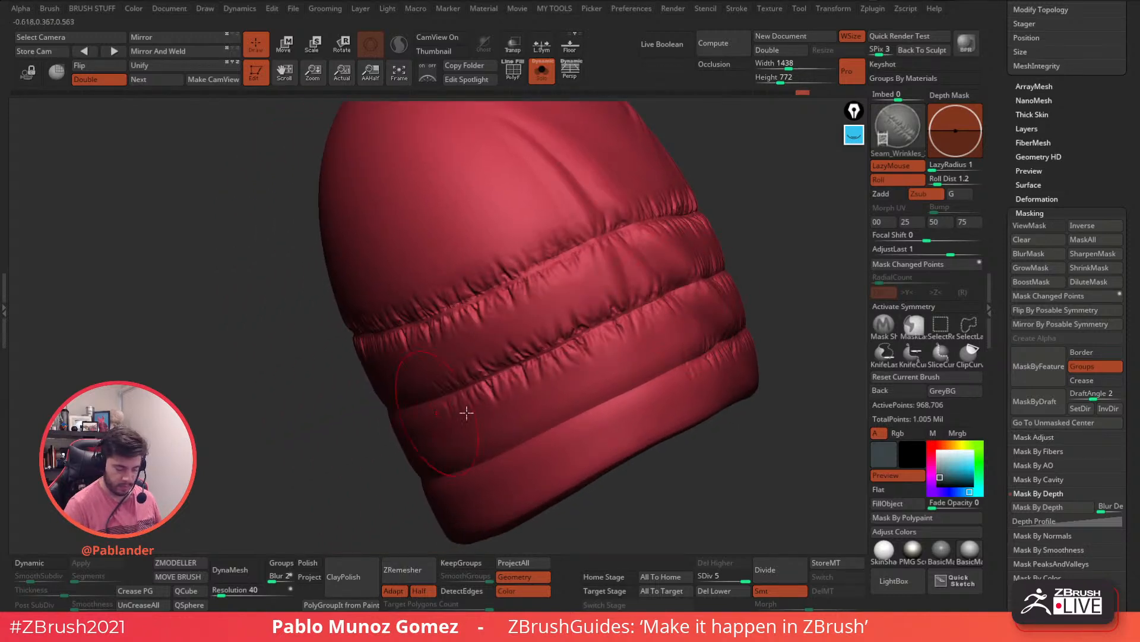
# Step: Brush gathered wrinkles along the middle and lowest seams across the jacket's back and sides
pyautogui.moveTo(704, 354); pyautogui.dragTo(461, 476)
pyautogui.moveTo(462, 476); pyautogui.dragTo(709, 324, button='right')
pyautogui.moveTo(625, 371); pyautogui.dragTo(329, 466)
pyautogui.moveTo(602, 297); pyautogui.dragTo(318, 380)
pyautogui.moveTo(318, 380)
pyautogui.mouseDown(button='right')
pyautogui.moveTo(590, 339)
pyautogui.moveTo(576, 416)
pyautogui.moveTo(615, 242)
pyautogui.mouseUp(button='right')
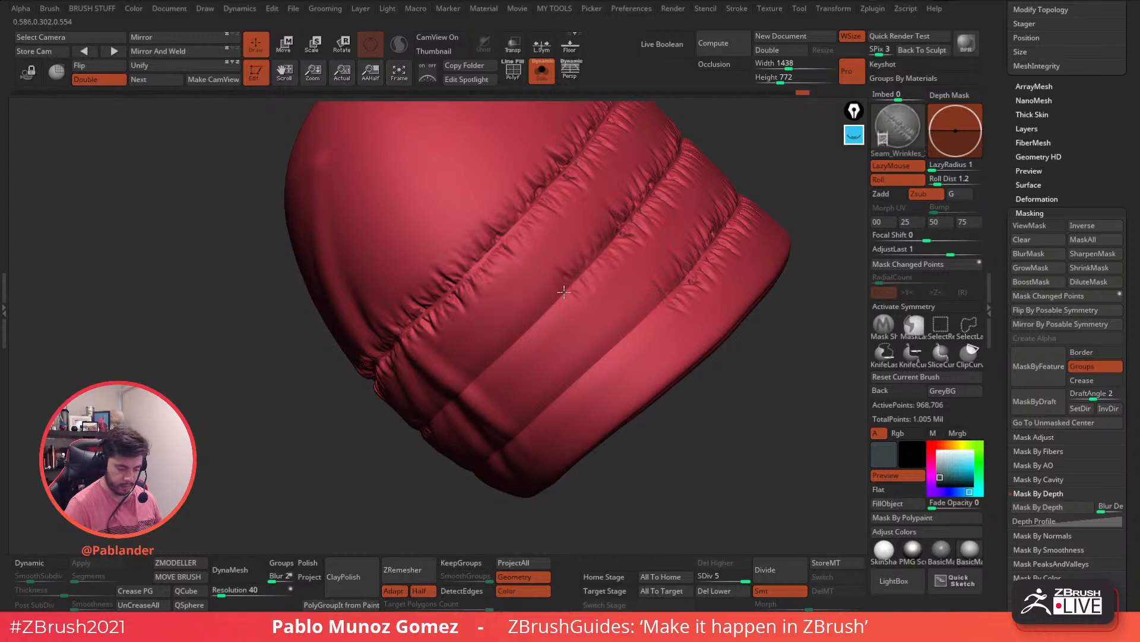
pyautogui.moveTo(471, 370)
pyautogui.mouseDown(button='right')
pyautogui.moveTo(517, 319)
pyautogui.moveTo(547, 334)
pyautogui.moveTo(561, 321)
pyautogui.mouseUp(button='right')
pyautogui.moveTo(569, 316); pyautogui.dragTo(437, 409)
pyautogui.moveTo(442, 409); pyautogui.dragTo(548, 345, button='right')
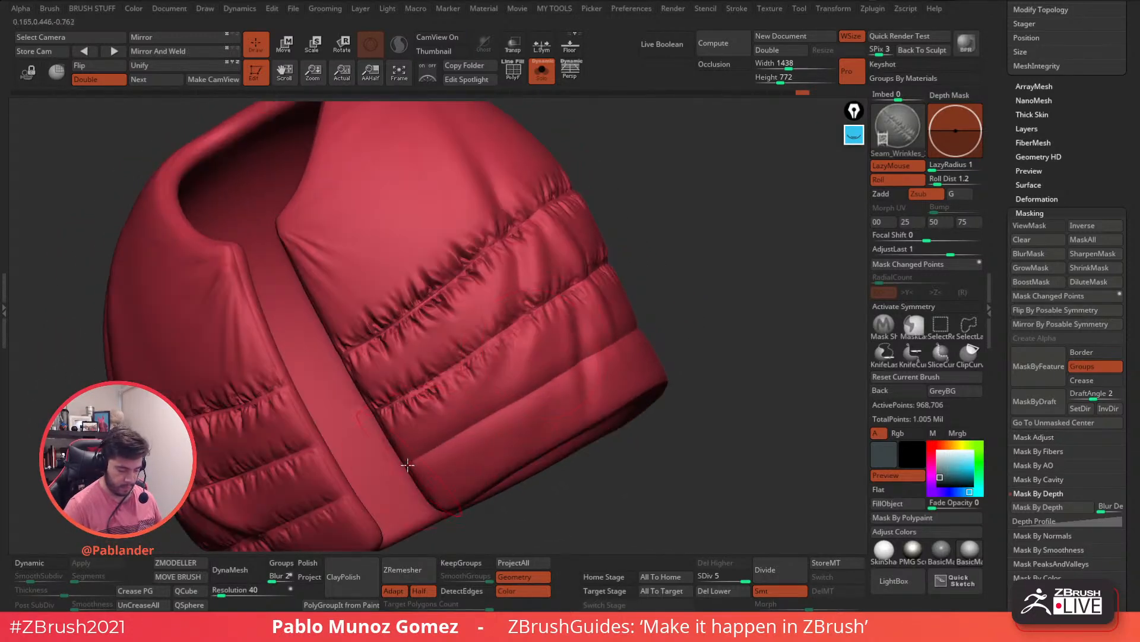
# Step: Undo the last stroke and brush gathered wrinkles along the lowest seam across the jacket's front
pyautogui.moveTo(683, 302); pyautogui.dragTo(662, 331, button='right')
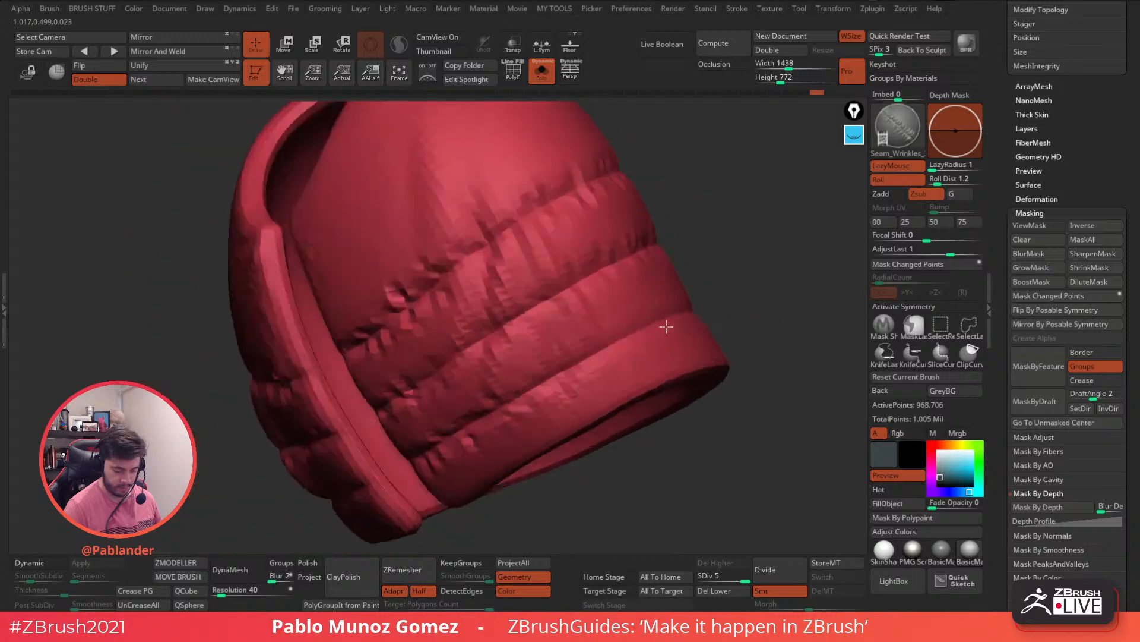
pyautogui.hotkey('ctrl', 'z')
pyautogui.moveTo(407, 462); pyautogui.dragTo(587, 352)
pyautogui.moveTo(734, 288)
pyautogui.mouseDown(button='right')
pyautogui.moveTo(650, 320)
pyautogui.moveTo(690, 323)
pyautogui.mouseUp(button='right')
pyautogui.moveTo(722, 288); pyautogui.dragTo(668, 364, button='right')
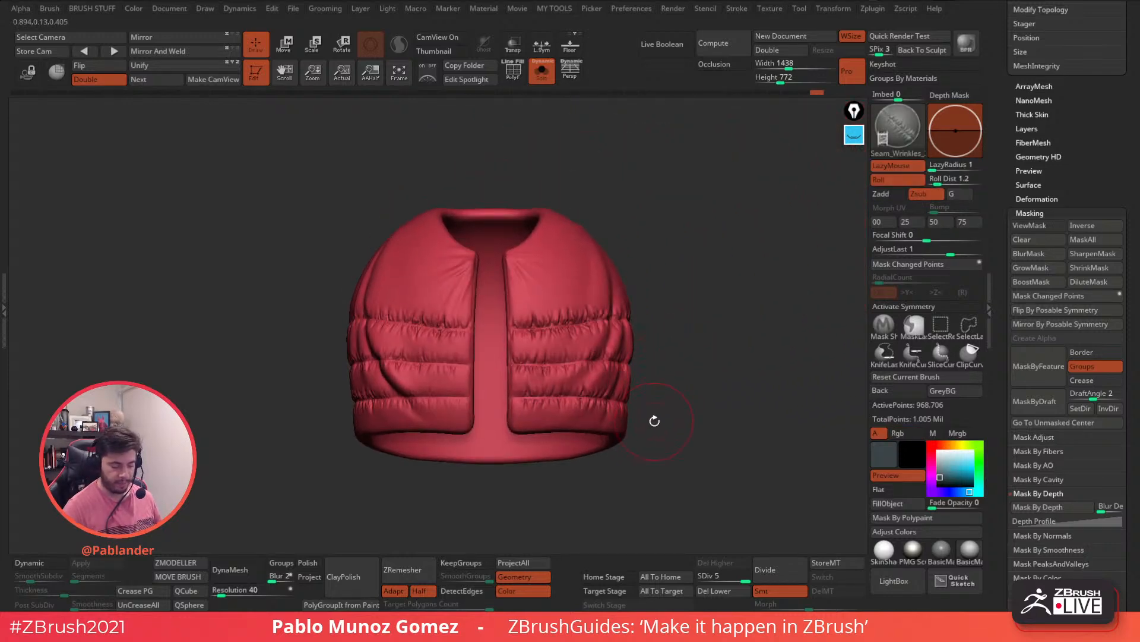
pyautogui.moveTo(601, 413); pyautogui.dragTo(630, 325, button='right')
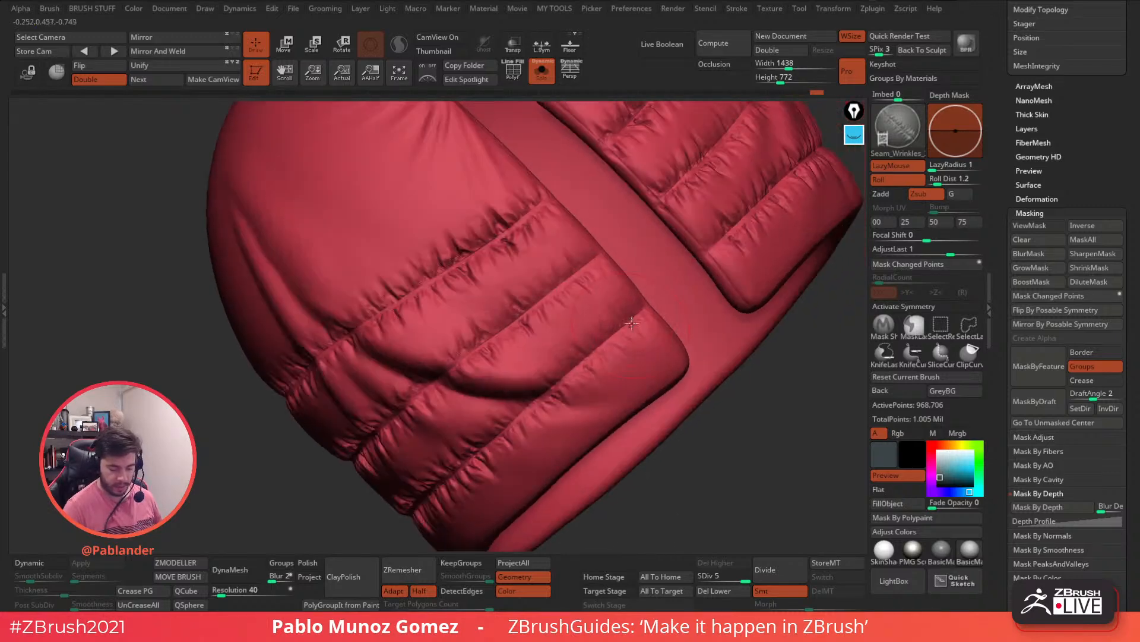
pyautogui.moveTo(591, 402)
pyautogui.mouseDown(button='right')
pyautogui.moveTo(603, 384)
pyautogui.moveTo(630, 390)
pyautogui.moveTo(647, 331)
pyautogui.moveTo(617, 313)
pyautogui.mouseUp(button='right')
pyautogui.keyDown('alt'); pyautogui.moveTo(855, 291); pyautogui.dragTo(576, 375, button='right'); pyautogui.keyUp('alt')
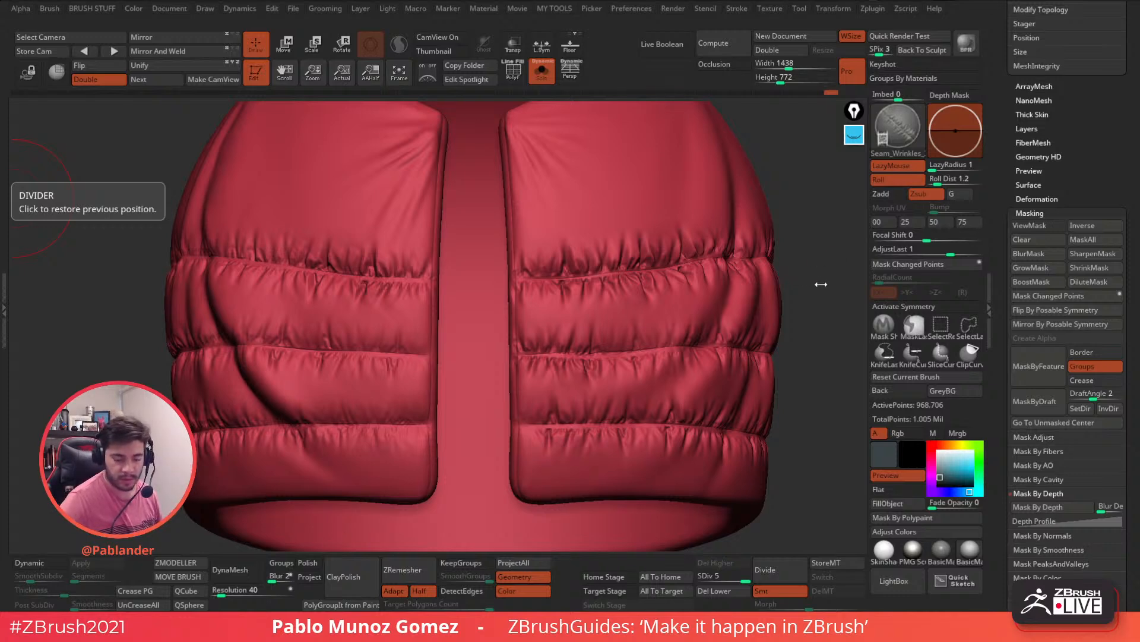
pyautogui.moveTo(814, 283); pyautogui.dragTo(823, 284)
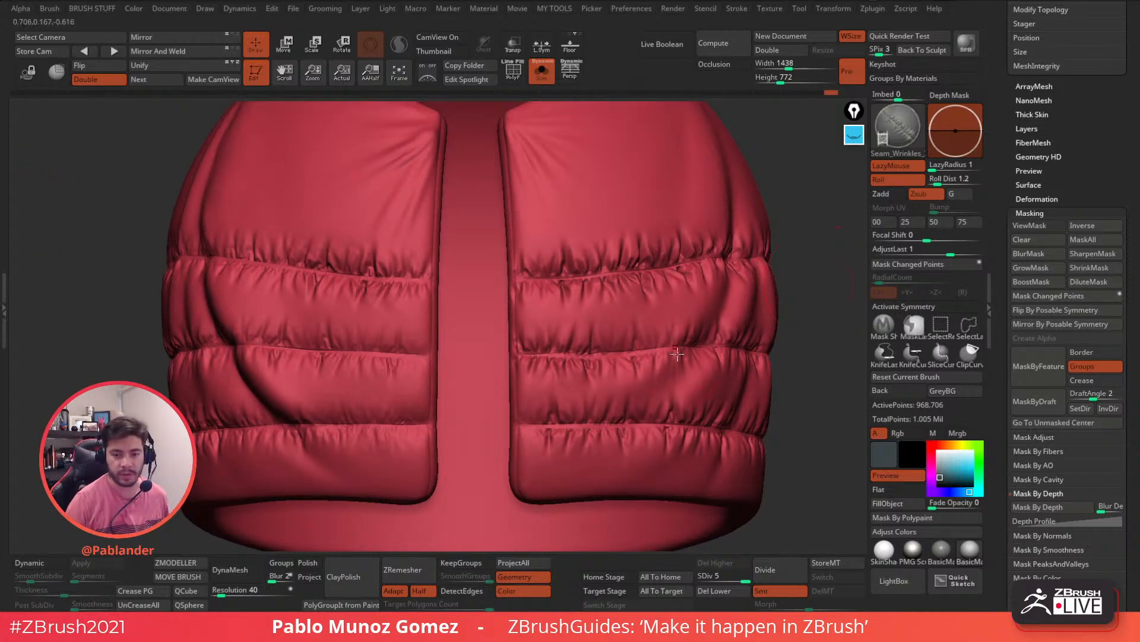
pyautogui.keyDown('ctrl'); pyautogui.moveTo(647, 349); pyautogui.dragTo(656, 305, button='right'); pyautogui.keyUp('ctrl')
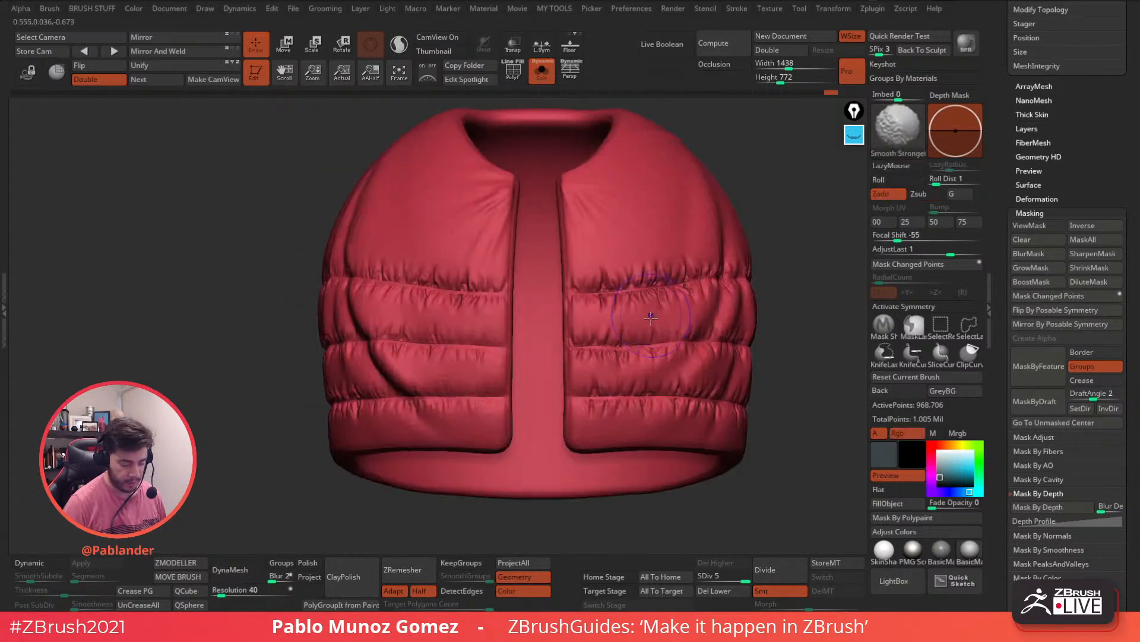
# Step: Load the Strong_Gravity_Fold brush from the Clothes and drapery brush library
pyautogui.click(894, 581)
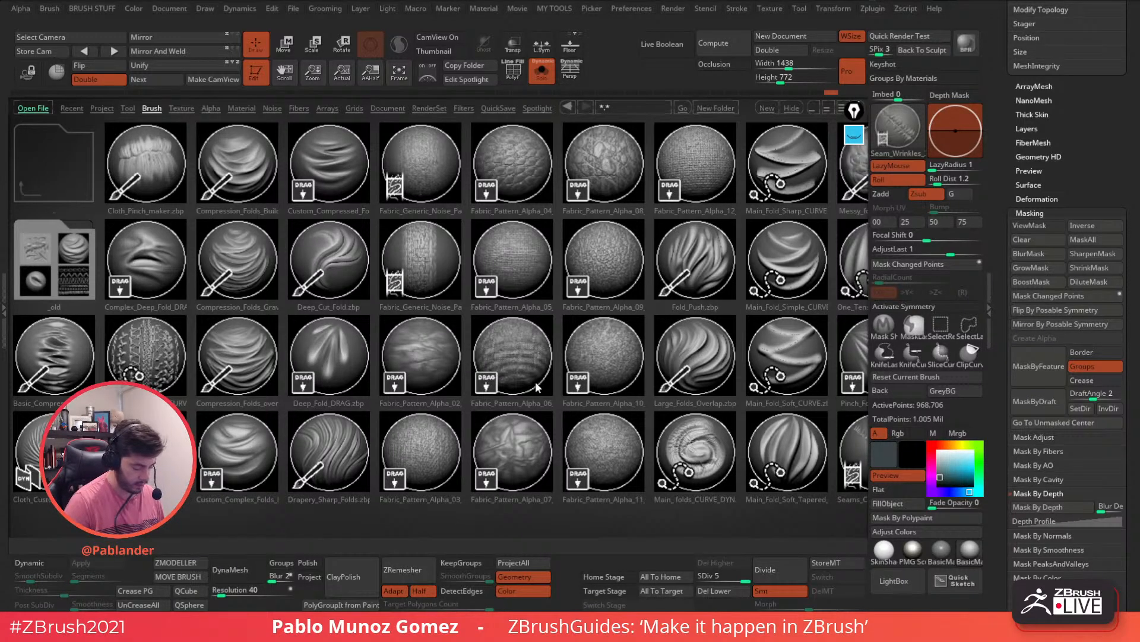
pyautogui.scroll(-4, 540, 392)
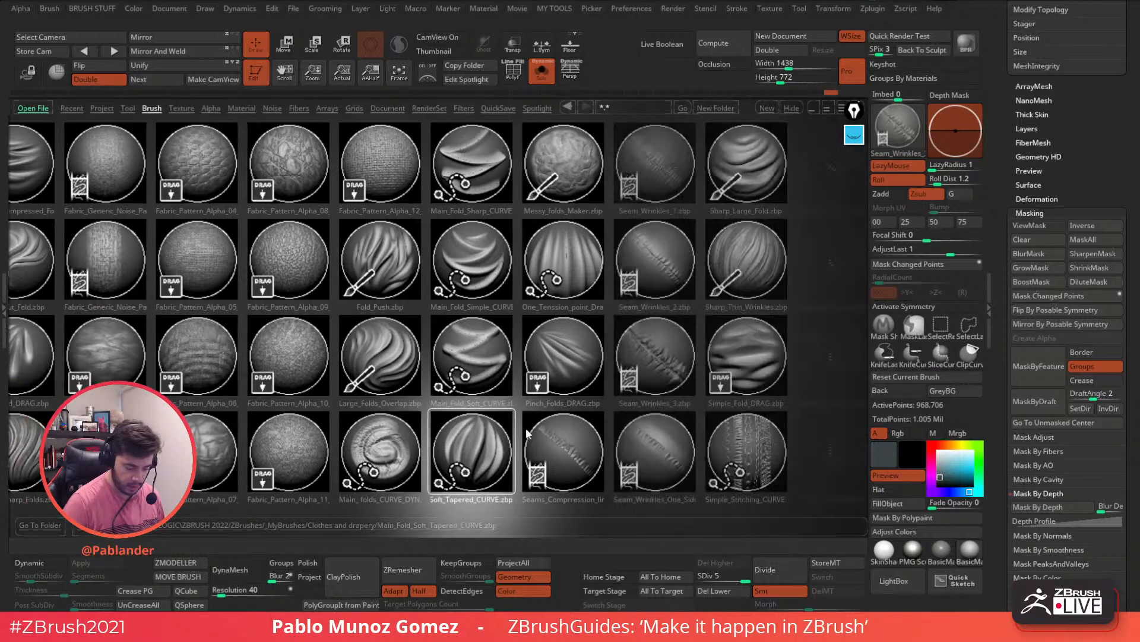
pyautogui.scroll(-3, 527, 434)
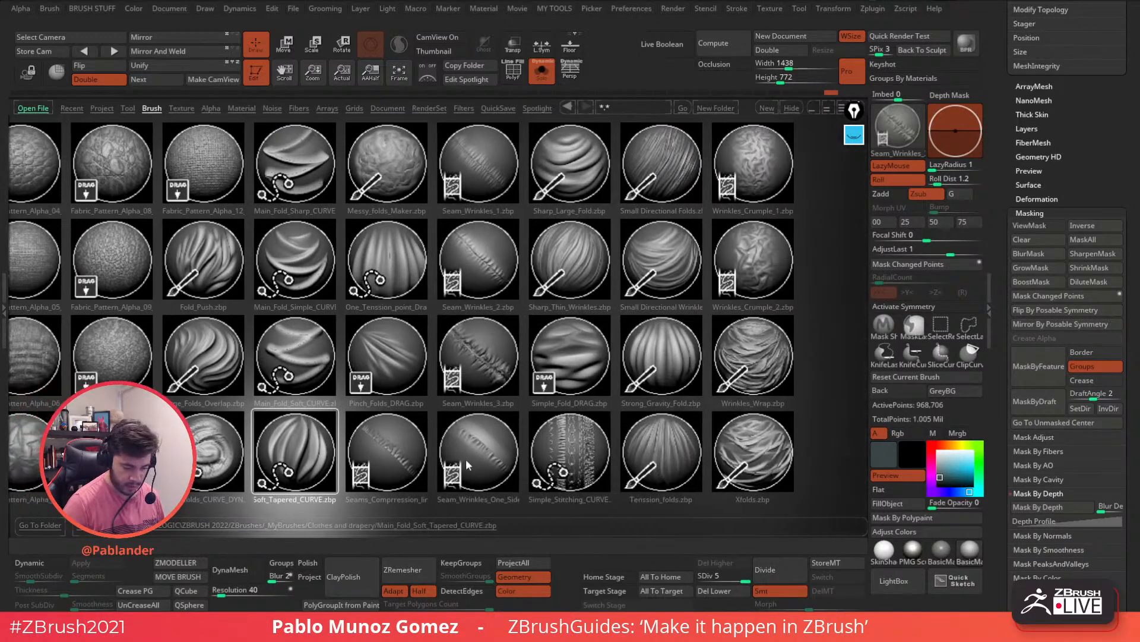
pyautogui.click(545, 445)
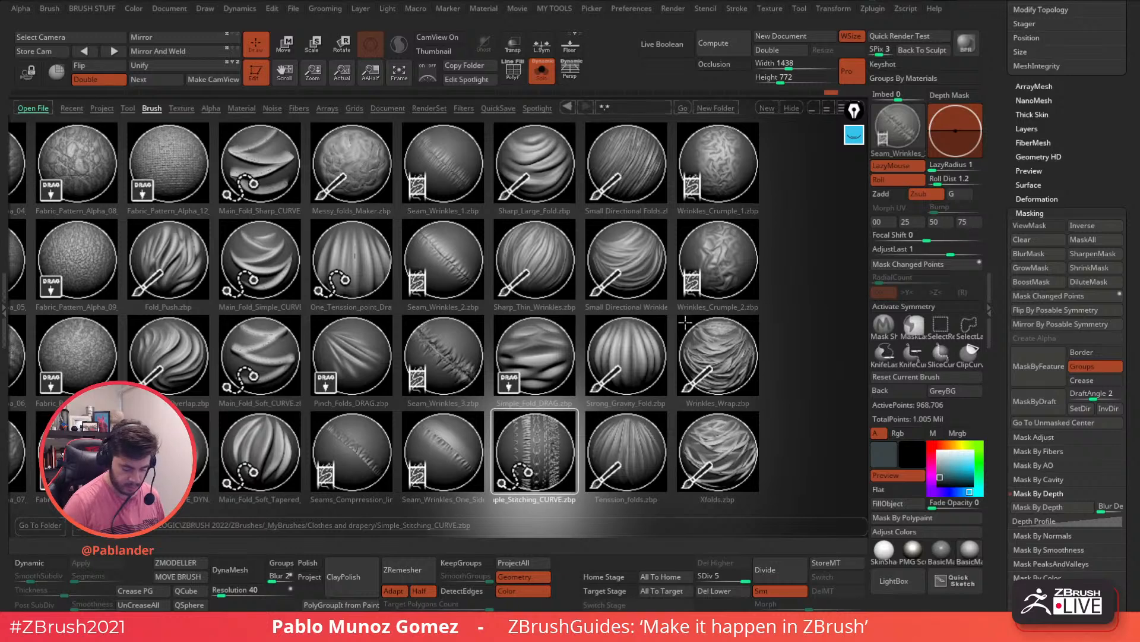
pyautogui.click(628, 367)
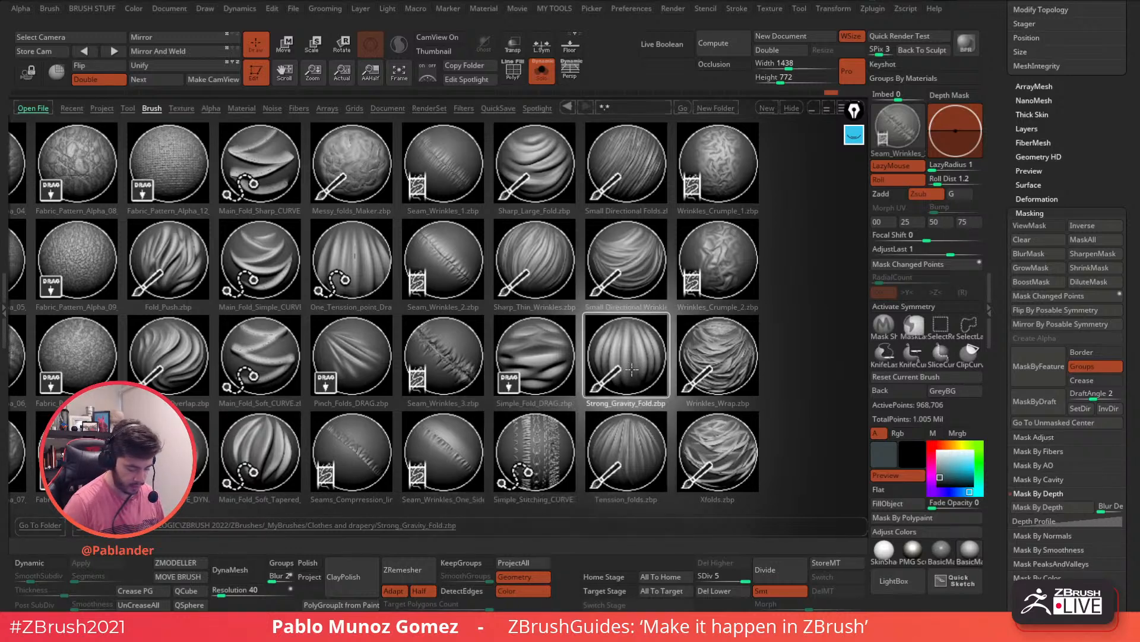
pyautogui.doubleClick(640, 364)
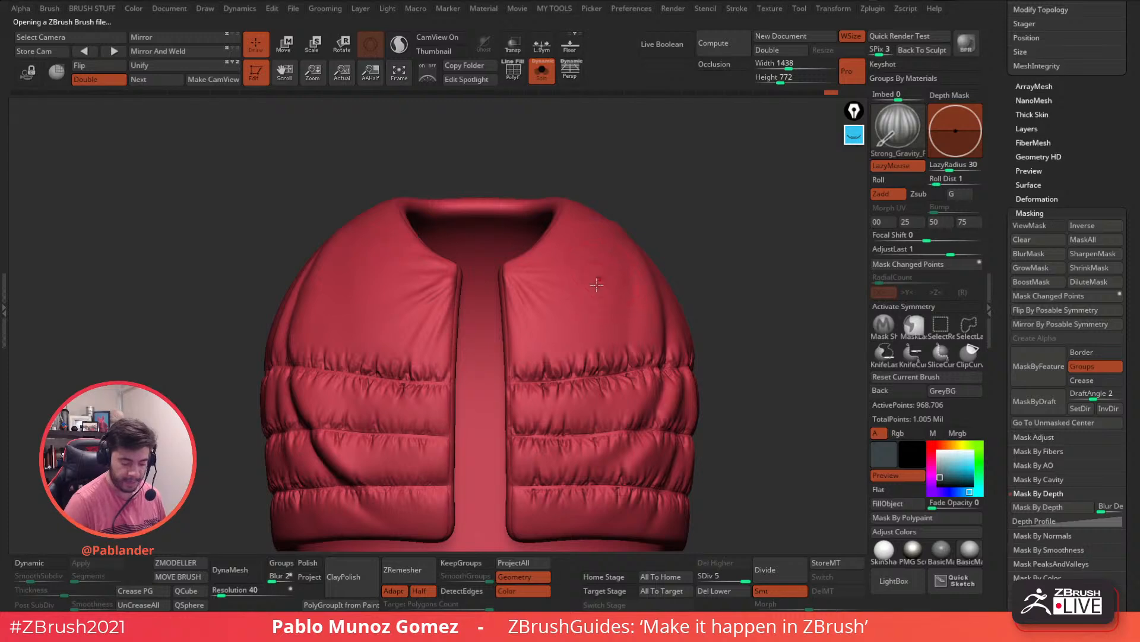
# Step: Adjust the brush size, try an S-shaped Strong_Gravity_Fold stroke on the plain chest area, and undo it
pyautogui.keyDown('ctrl'); pyautogui.moveTo(606, 286); pyautogui.dragTo(623, 283, button='right'); pyautogui.keyUp('ctrl')
pyautogui.press('space')
pyautogui.moveTo(584, 280); pyautogui.dragTo(568, 280)
pyautogui.moveTo(609, 269); pyautogui.dragTo(599, 315, button='right')
pyautogui.moveTo(606, 258)
pyautogui.mouseDown()
pyautogui.moveTo(582, 367)
pyautogui.moveTo(544, 419)
pyautogui.mouseUp()
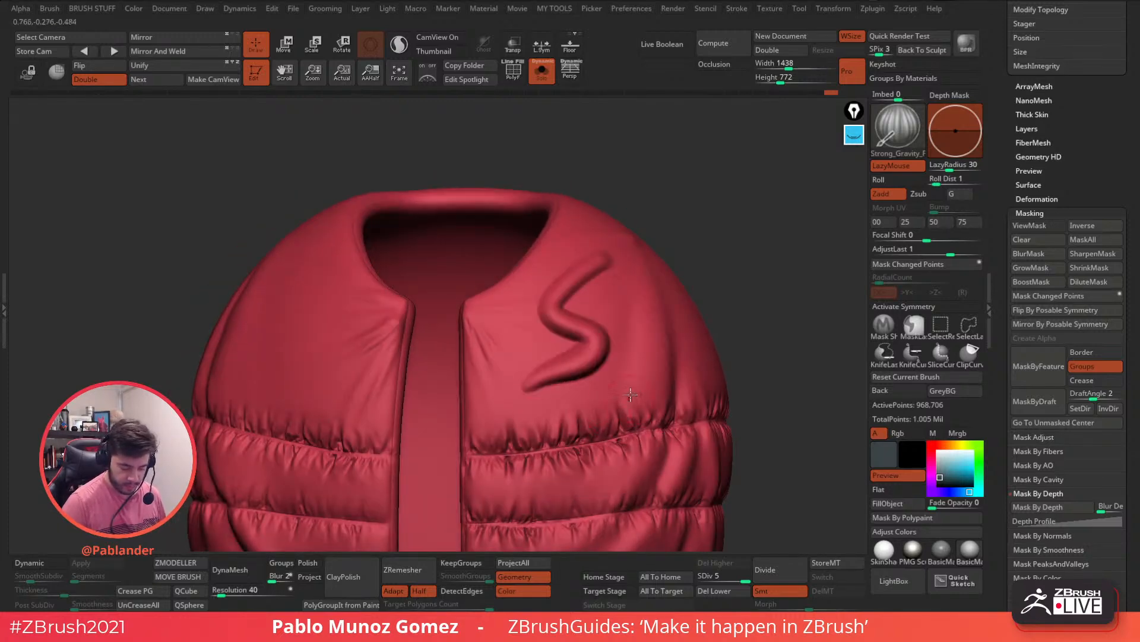
pyautogui.hotkey('ctrl', 'z')
# Step: Try long diagonal Strong_Gravity_Fold strokes across the jacket's upper back, checking their profile from the side, and undo them
pyautogui.moveTo(673, 329); pyautogui.dragTo(602, 306, button='right')
pyautogui.moveTo(424, 340)
pyautogui.mouseDown()
pyautogui.moveTo(591, 294)
pyautogui.moveTo(725, 236)
pyautogui.mouseUp()
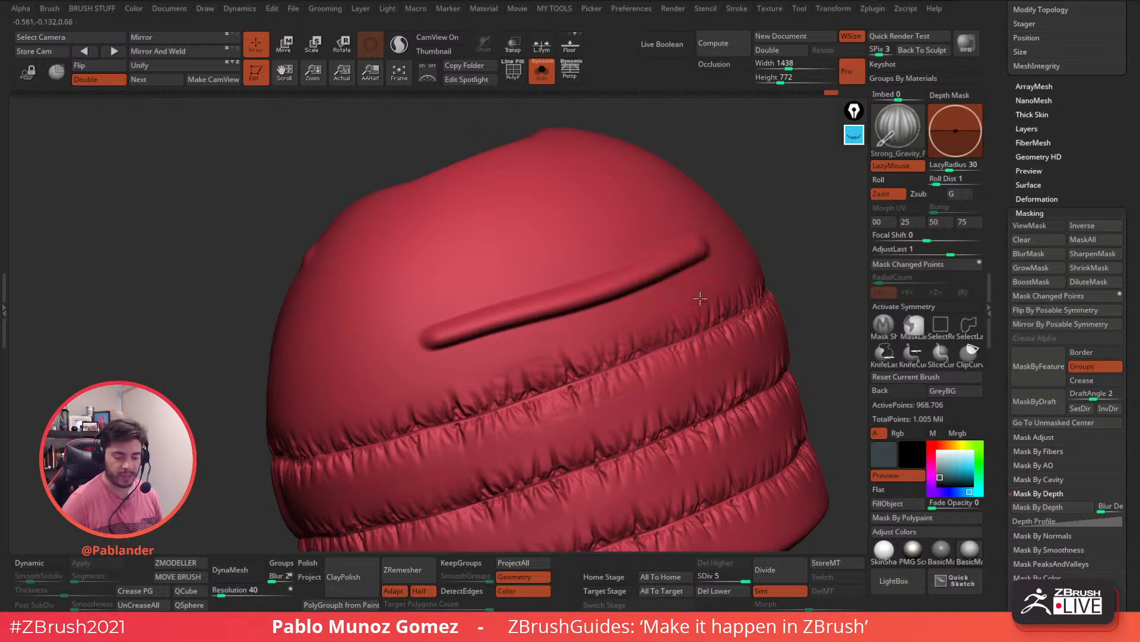
pyautogui.moveTo(703, 270)
pyautogui.mouseDown(button='right')
pyautogui.moveTo(766, 285)
pyautogui.moveTo(598, 380)
pyautogui.moveTo(695, 348)
pyautogui.moveTo(580, 359)
pyautogui.moveTo(656, 372)
pyautogui.mouseUp(button='right')
pyautogui.moveTo(622, 306); pyautogui.dragTo(670, 331, button='right')
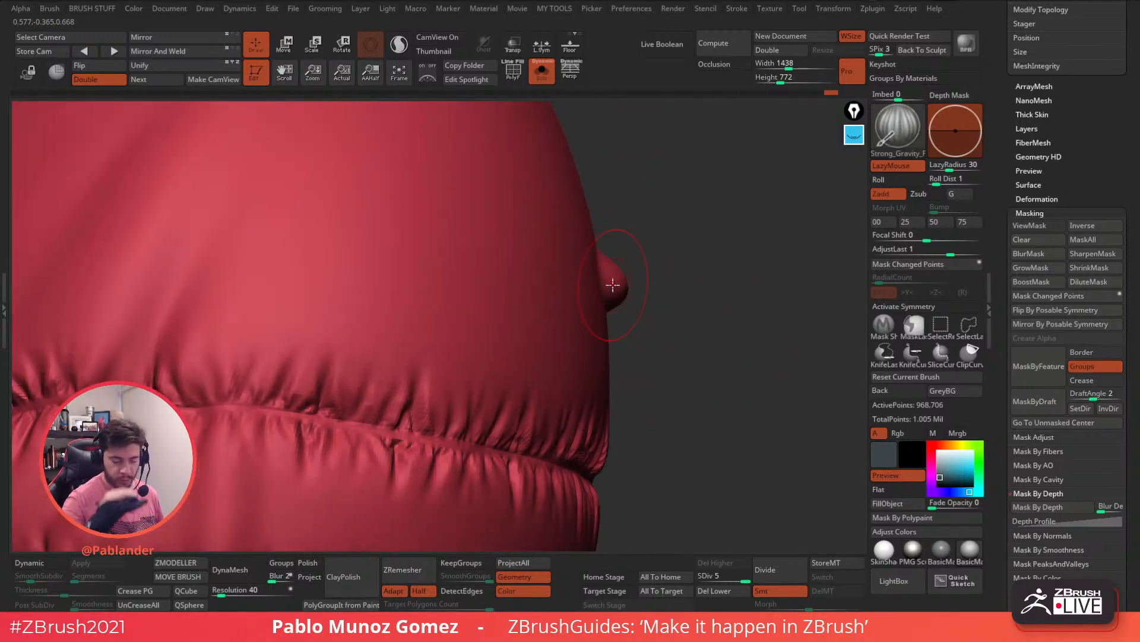
pyautogui.moveTo(688, 327); pyautogui.dragTo(656, 281, button='right')
pyautogui.moveTo(651, 257); pyautogui.dragTo(305, 415)
pyautogui.moveTo(305, 416); pyautogui.dragTo(634, 330, button='right')
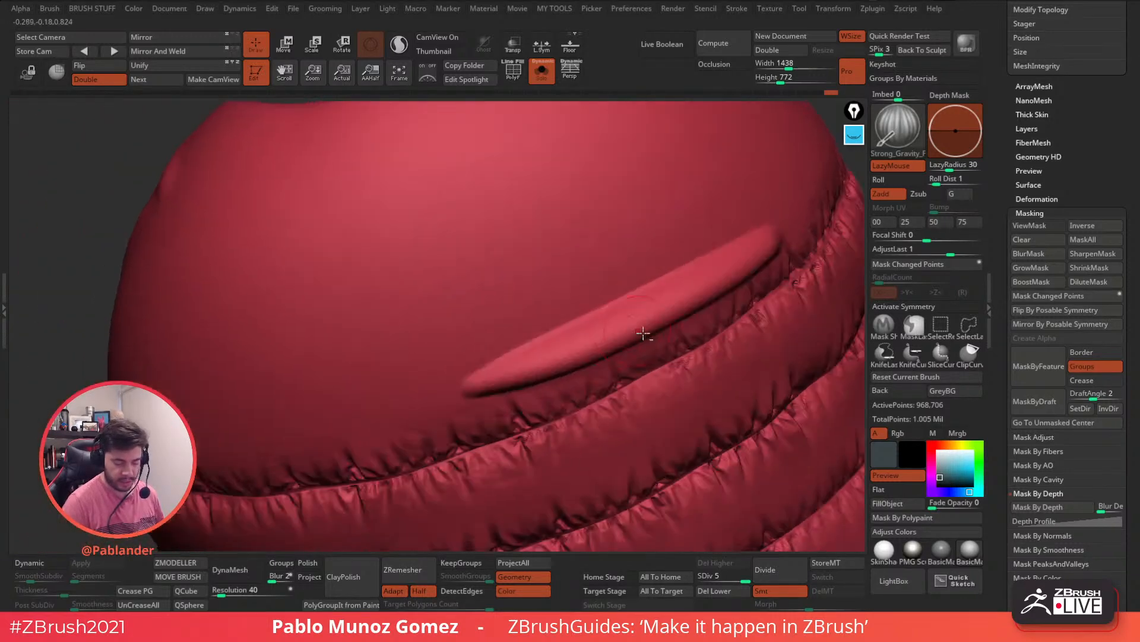
pyautogui.hotkey('ctrl', 'z')
pyautogui.moveTo(764, 237); pyautogui.dragTo(394, 407)
pyautogui.moveTo(394, 407)
pyautogui.mouseDown(button='right')
pyautogui.moveTo(667, 333)
pyautogui.moveTo(595, 354)
pyautogui.moveTo(658, 325)
pyautogui.moveTo(585, 331)
pyautogui.moveTo(542, 316)
pyautogui.mouseUp(button='right')
pyautogui.moveTo(317, 351)
pyautogui.mouseDown(button='right')
pyautogui.moveTo(553, 237)
pyautogui.moveTo(603, 237)
pyautogui.mouseUp(button='right')
pyautogui.hotkey('ctrl', 'z')
pyautogui.moveTo(677, 343)
pyautogui.keyDown('ctrl'); pyautogui.mouseDown(button='right')
pyautogui.moveTo(604, 358)
pyautogui.moveTo(652, 283)
pyautogui.mouseUp(button='right'); pyautogui.keyUp('ctrl')
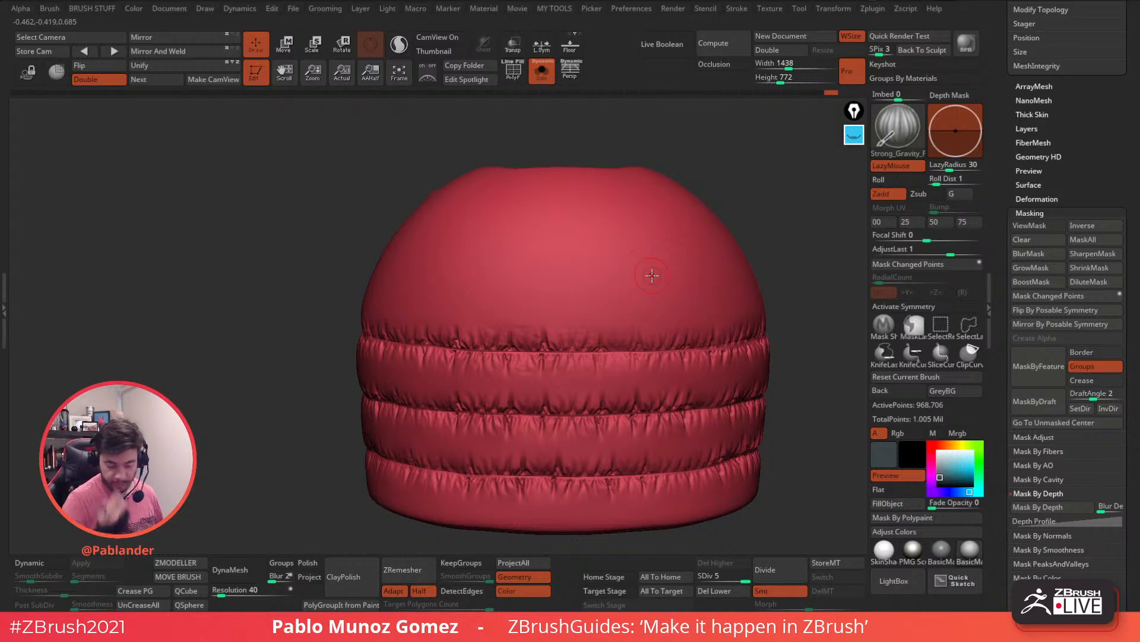
# Step: Brush short vertical folds up from the uppermost seam on the jacket's back and smooth their ends
pyautogui.moveTo(555, 334); pyautogui.dragTo(556, 332, button='right')
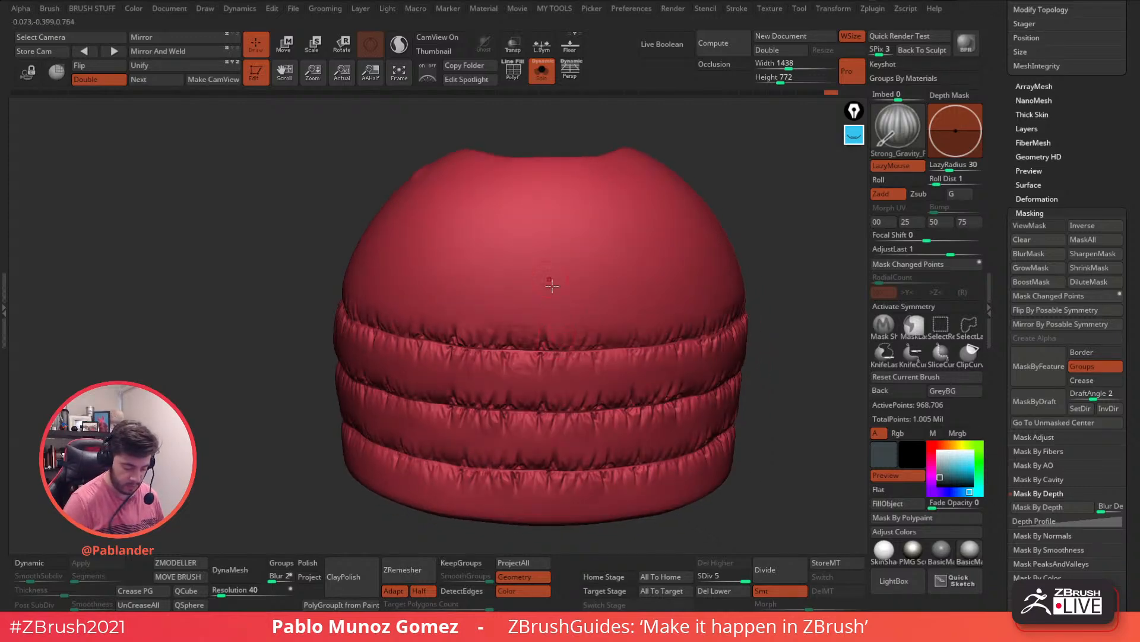
pyautogui.rightClick(524, 386)
pyautogui.keyDown('ctrl'); pyautogui.moveTo(528, 389); pyautogui.dragTo(571, 295, button='right'); pyautogui.keyUp('ctrl')
pyautogui.moveTo(560, 352)
pyautogui.mouseDown()
pyautogui.moveTo(559, 275)
pyautogui.moveTo(560, 325)
pyautogui.mouseUp()
pyautogui.keyDown('shift'); pyautogui.moveTo(512, 275); pyautogui.dragTo(504, 296); pyautogui.keyUp('shift')
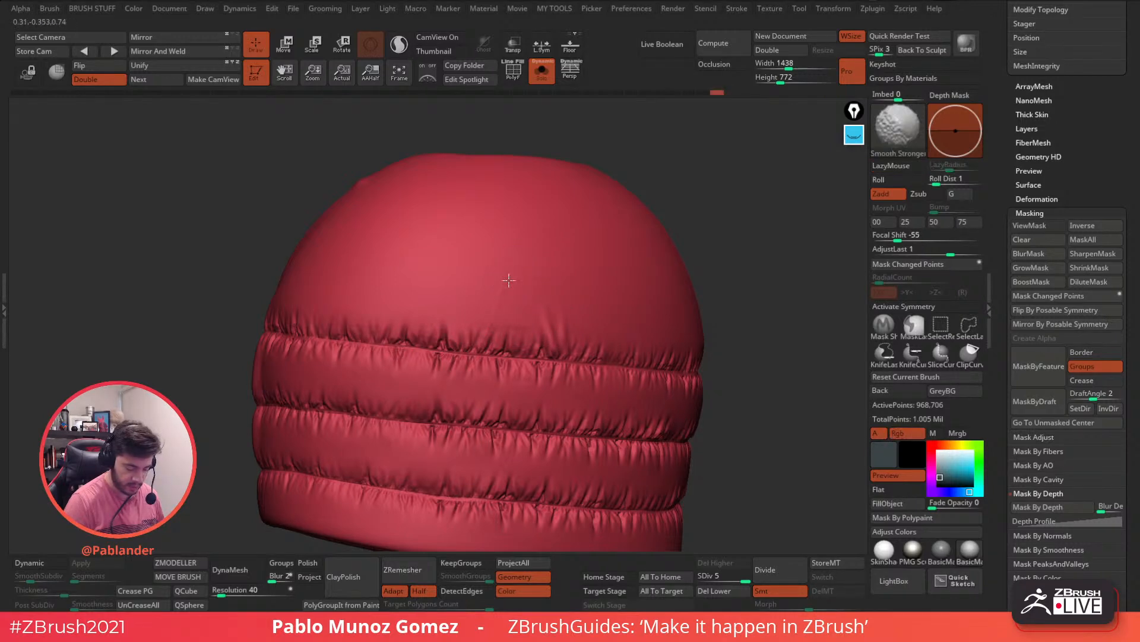
pyautogui.moveTo(502, 340)
pyautogui.mouseDown()
pyautogui.moveTo(515, 267)
pyautogui.moveTo(503, 319)
pyautogui.mouseUp()
# Step: Brush vertical folds up from the uppermost seam on the wearer's left front half, softening their ends into the chest
pyautogui.moveTo(542, 274)
pyautogui.mouseDown(button='right')
pyautogui.moveTo(639, 283)
pyautogui.moveTo(600, 348)
pyautogui.mouseUp(button='right')
pyautogui.moveTo(559, 364); pyautogui.dragTo(563, 240)
pyautogui.keyDown('shift'); pyautogui.moveTo(559, 323); pyautogui.dragTo(558, 277); pyautogui.keyUp('shift')
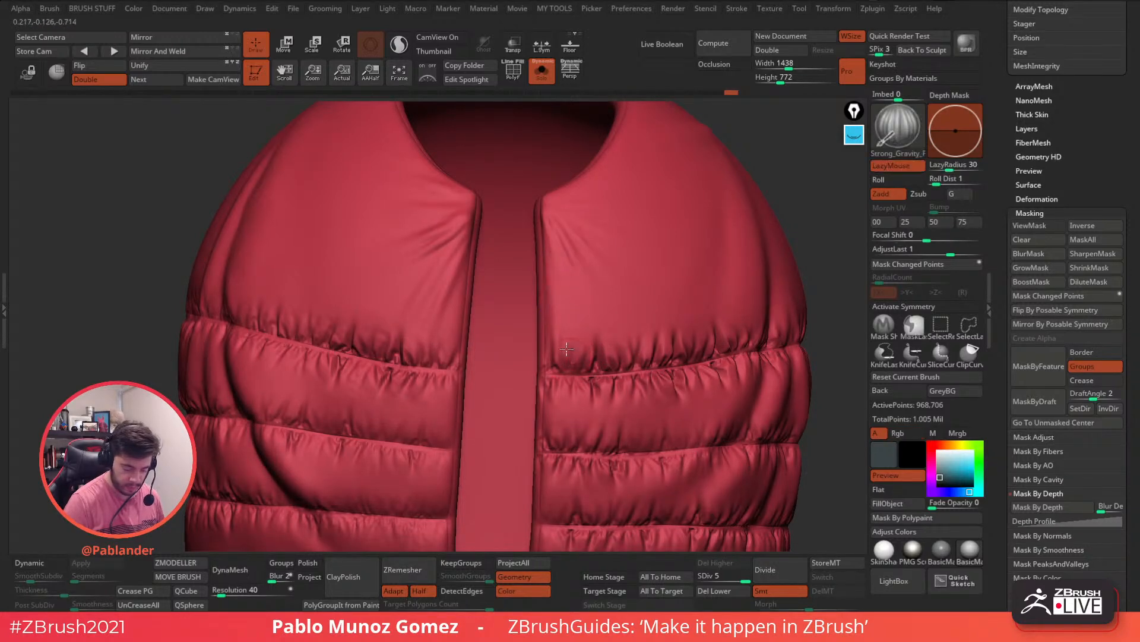
pyautogui.moveTo(588, 354)
pyautogui.mouseDown()
pyautogui.moveTo(585, 287)
pyautogui.moveTo(586, 321)
pyautogui.mouseUp()
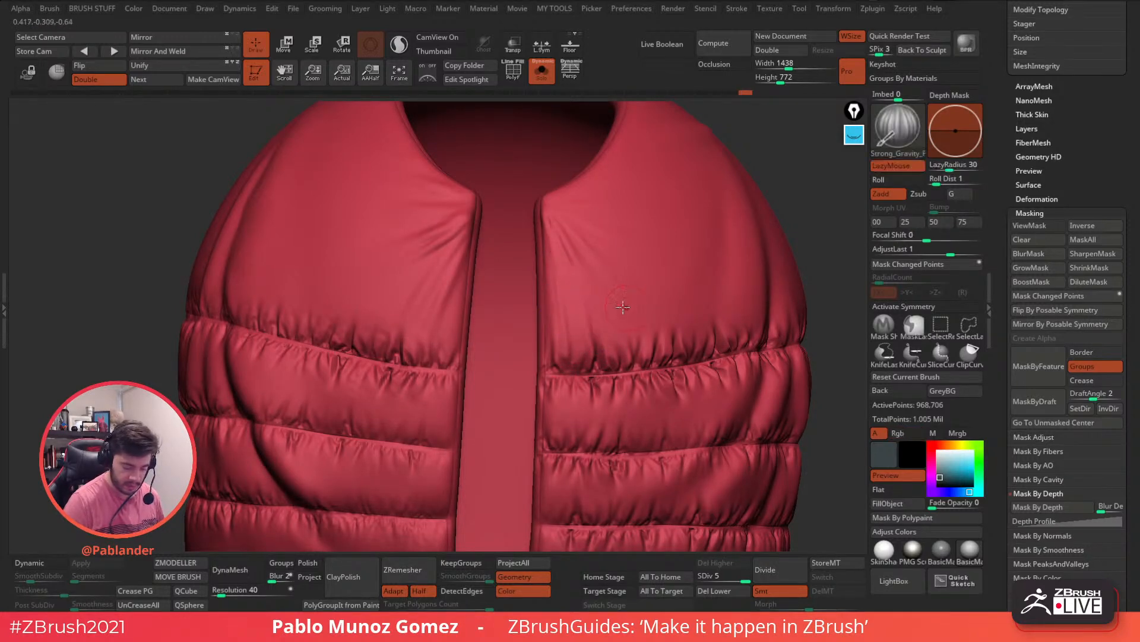
pyautogui.moveTo(628, 308); pyautogui.dragTo(611, 303, button='right')
pyautogui.moveTo(615, 352); pyautogui.dragTo(600, 224)
pyautogui.keyDown('shift'); pyautogui.moveTo(602, 267); pyautogui.dragTo(610, 308); pyautogui.keyUp('shift')
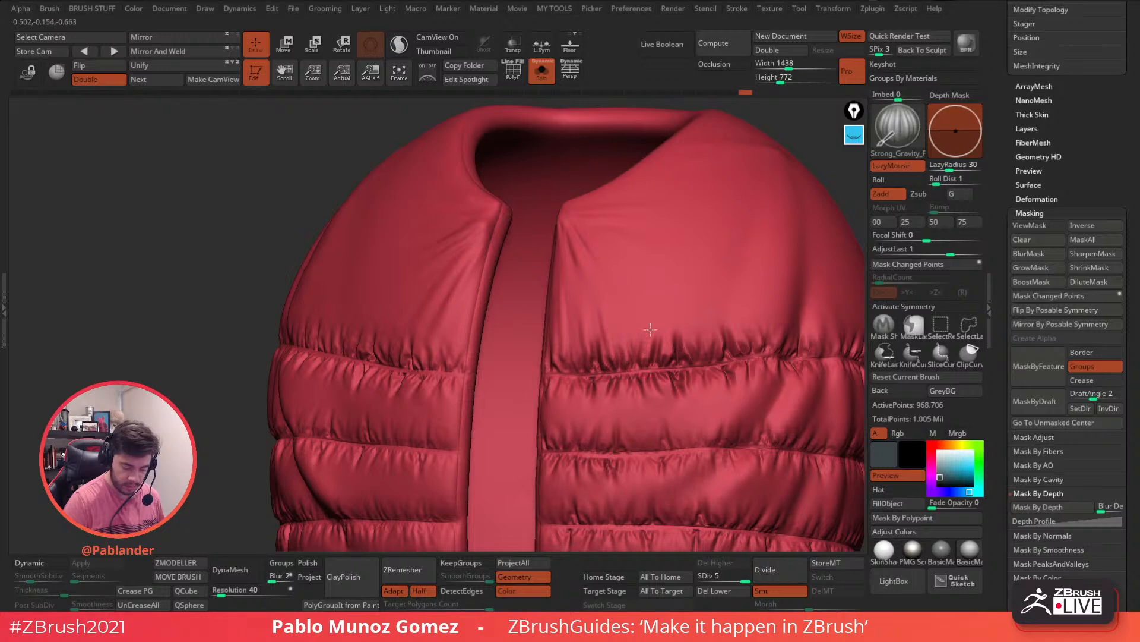
pyautogui.moveTo(648, 354); pyautogui.dragTo(679, 189)
pyautogui.keyDown('shift'); pyautogui.moveTo(660, 276); pyautogui.dragTo(662, 315); pyautogui.keyUp('shift')
pyautogui.moveTo(662, 316); pyautogui.dragTo(632, 294, button='right')
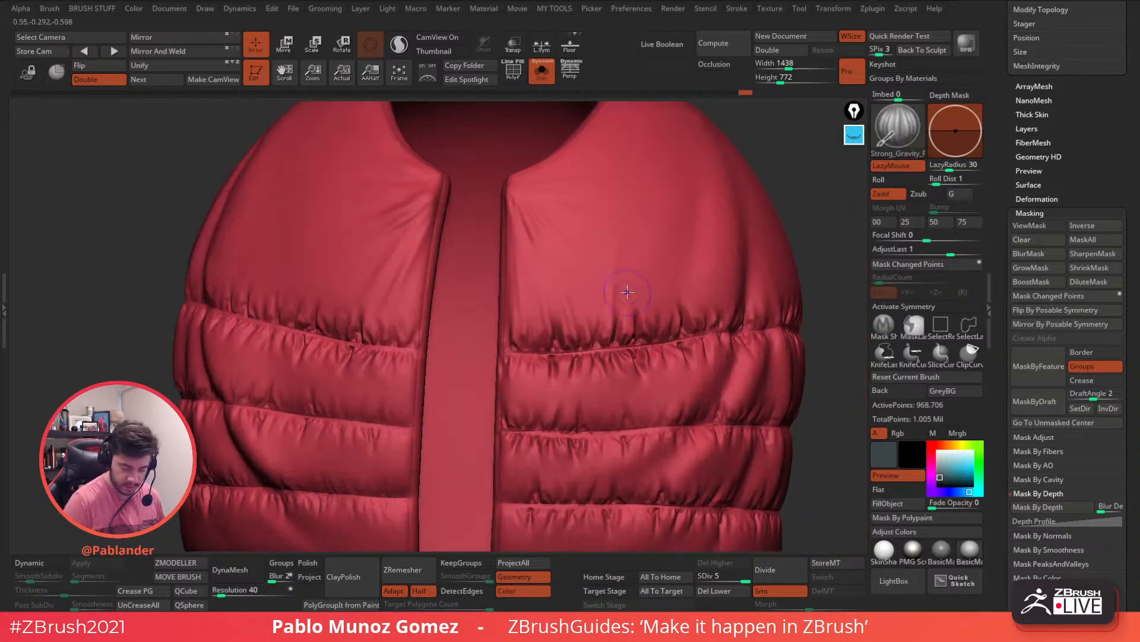
pyautogui.moveTo(591, 334)
pyautogui.mouseDown()
pyautogui.moveTo(583, 275)
pyautogui.moveTo(589, 313)
pyautogui.mouseUp()
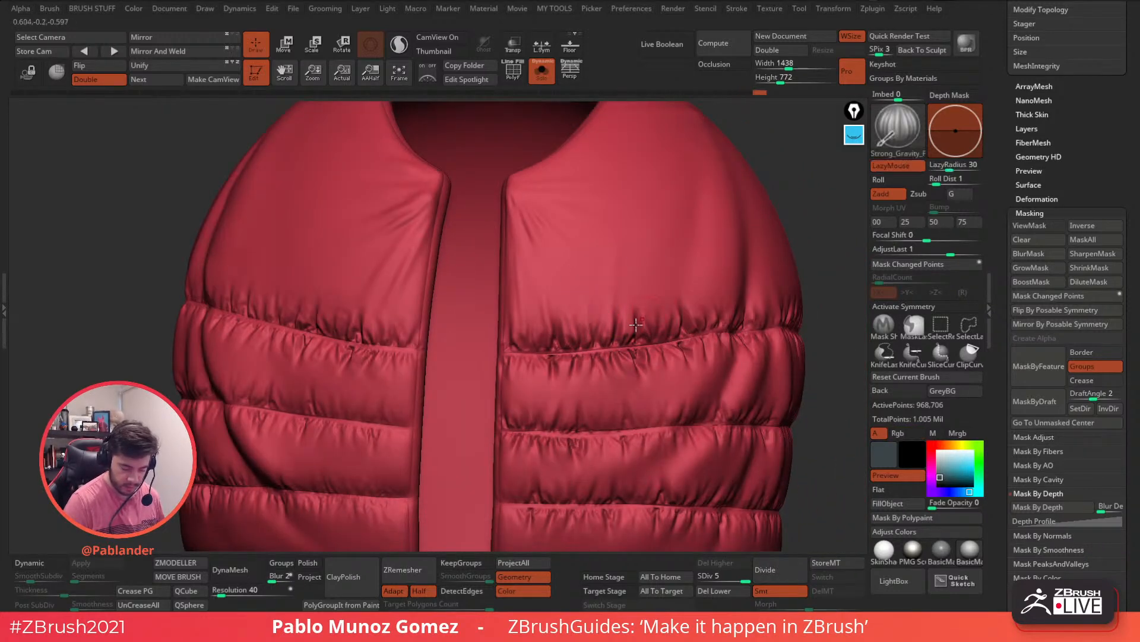
# Step: Soften the fold in the front band just below the uppermost seam and switch the smoothing brush to Smooth
pyautogui.moveTo(636, 302); pyautogui.dragTo(625, 357, button='right')
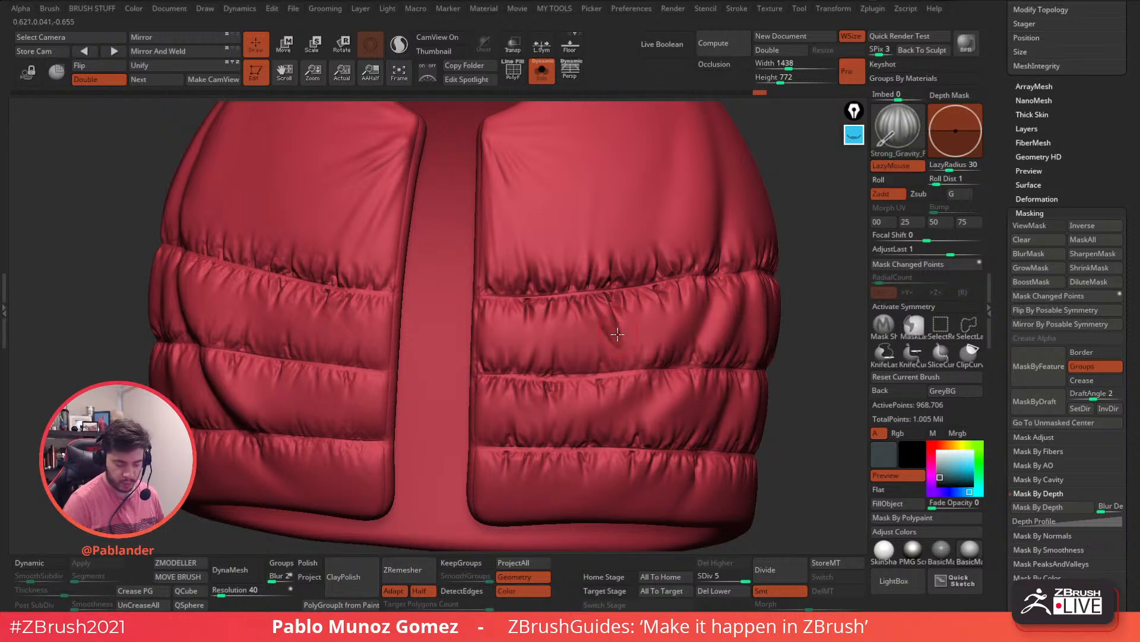
pyautogui.moveTo(615, 335)
pyautogui.keyDown('shift'); pyautogui.mouseDown()
pyautogui.moveTo(613, 319)
pyautogui.moveTo(645, 331)
pyautogui.mouseUp(); pyautogui.keyUp('shift')
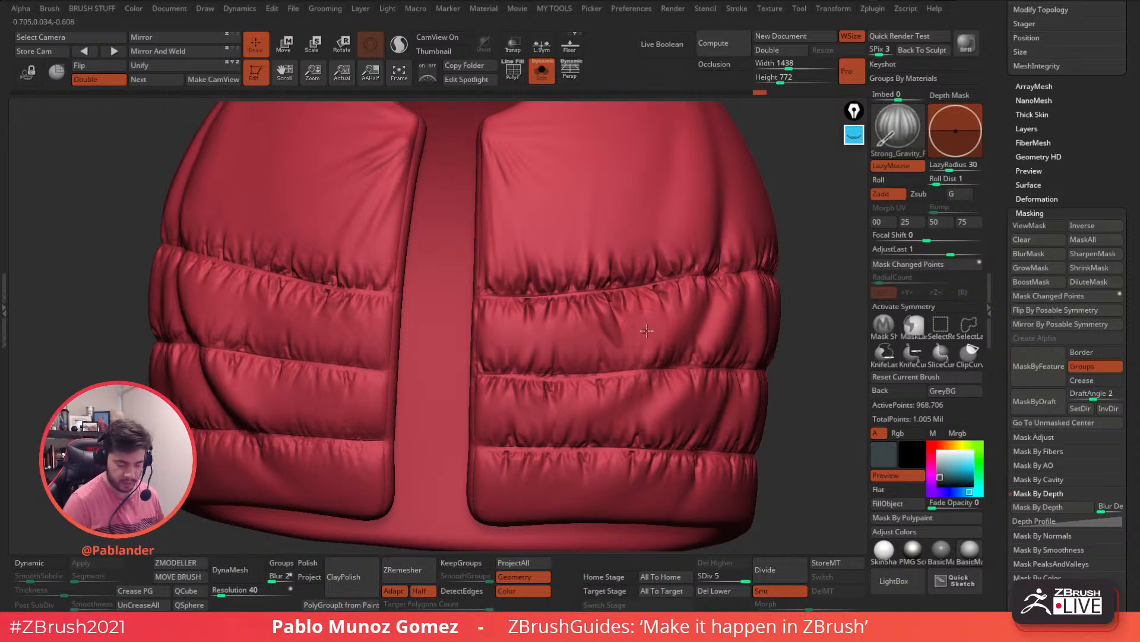
pyautogui.press('b')
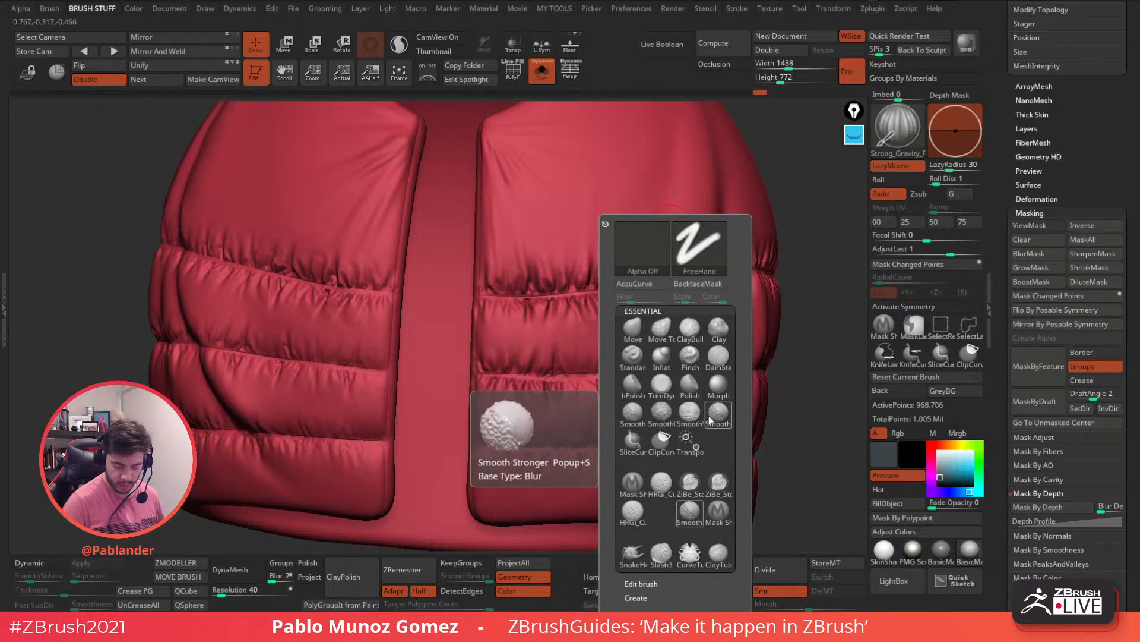
pyautogui.press('shift')
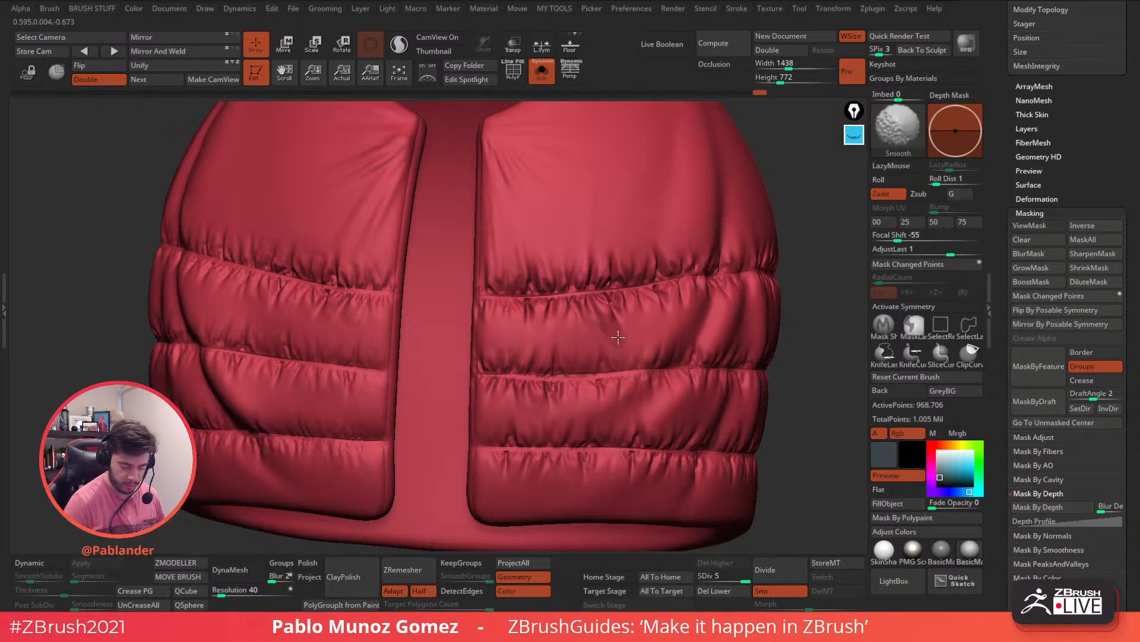
# Step: Brush and lightly smooth more vertical folds across the left front band just below the uppermost seam
pyautogui.moveTo(622, 309); pyautogui.dragTo(629, 327)
pyautogui.press('shift')
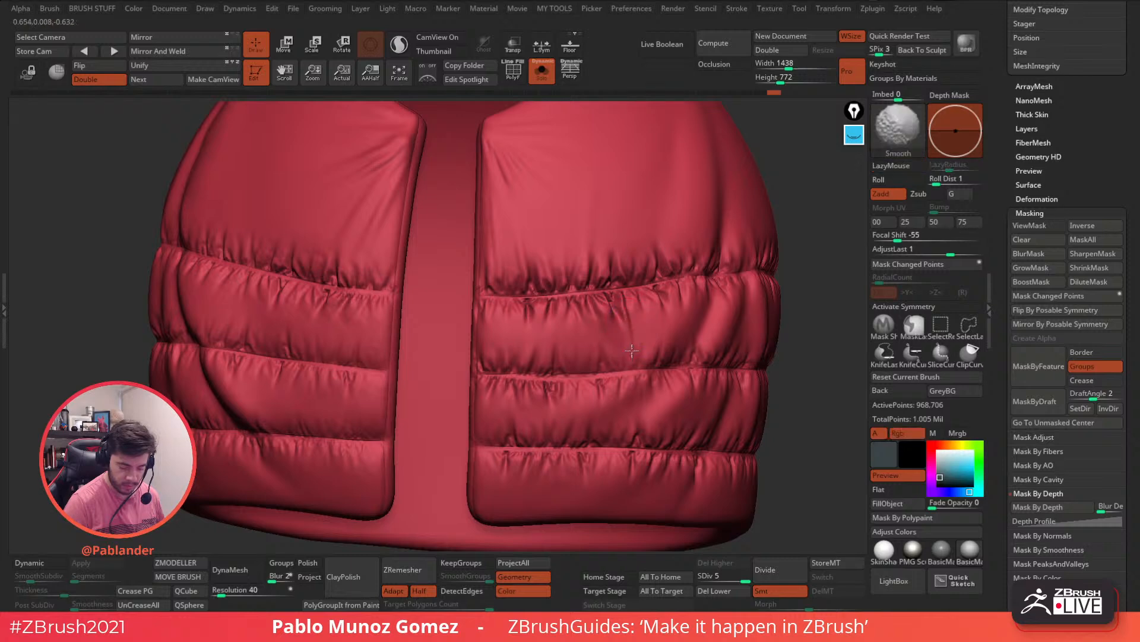
pyautogui.press('shift')
pyautogui.moveTo(694, 313); pyautogui.dragTo(693, 310, button='right')
pyautogui.moveTo(692, 310); pyautogui.dragTo(676, 301)
pyautogui.press('shift')
pyautogui.press('shift')
# Step: Brush and soften vertical folds in the two lower left front bands beside the jacket's opening
pyautogui.moveTo(521, 381); pyautogui.dragTo(532, 456)
pyautogui.press('shift')
pyautogui.press('shift')
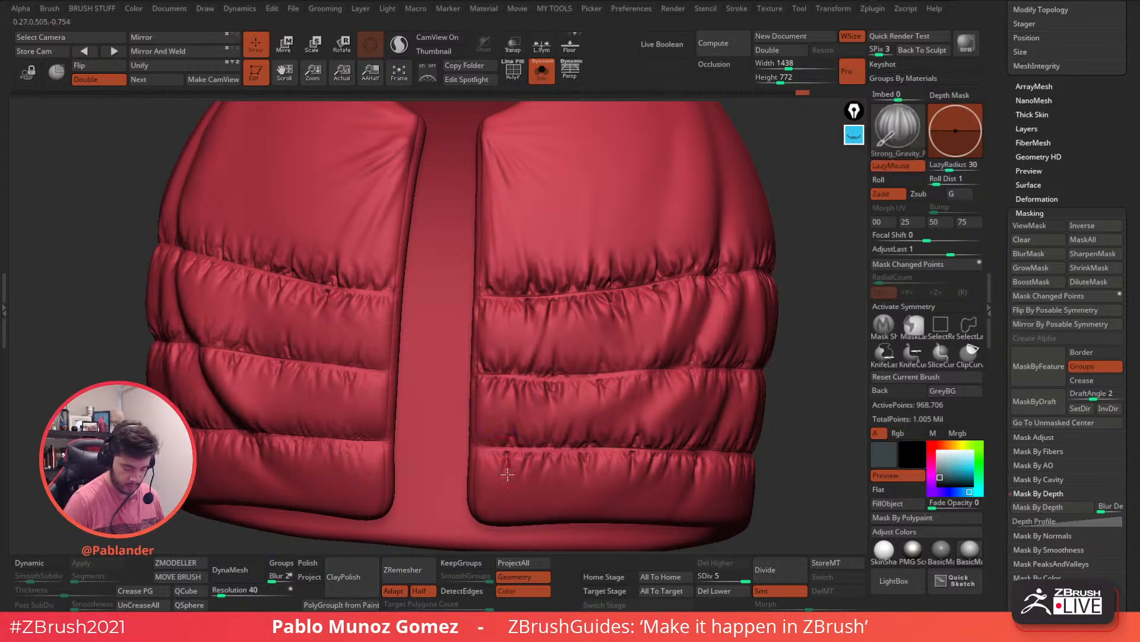
pyautogui.press('shift')
pyautogui.moveTo(509, 456); pyautogui.dragTo(518, 482)
pyautogui.moveTo(524, 466)
pyautogui.keyDown('alt'); pyautogui.mouseDown(button='right')
pyautogui.moveTo(534, 416)
pyautogui.moveTo(598, 429)
pyautogui.moveTo(601, 388)
pyautogui.mouseUp(button='right'); pyautogui.keyUp('alt')
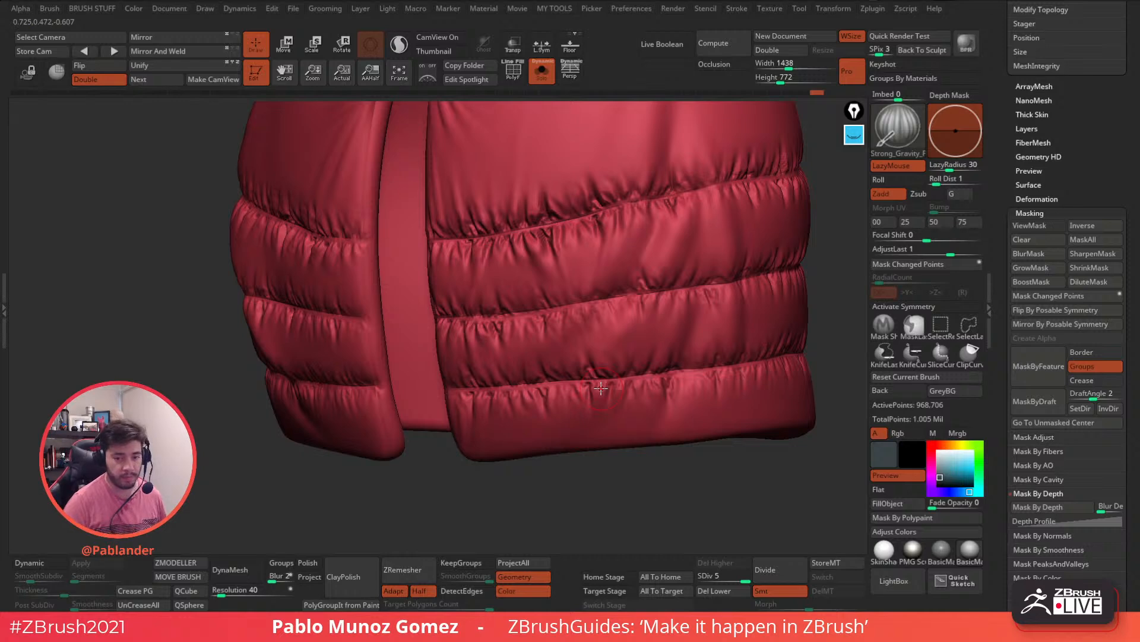
# Step: Brush vertical folds along the lowest seam of the left front half and smooth them into the hem band
pyautogui.moveTo(587, 401); pyautogui.dragTo(603, 373, button='right')
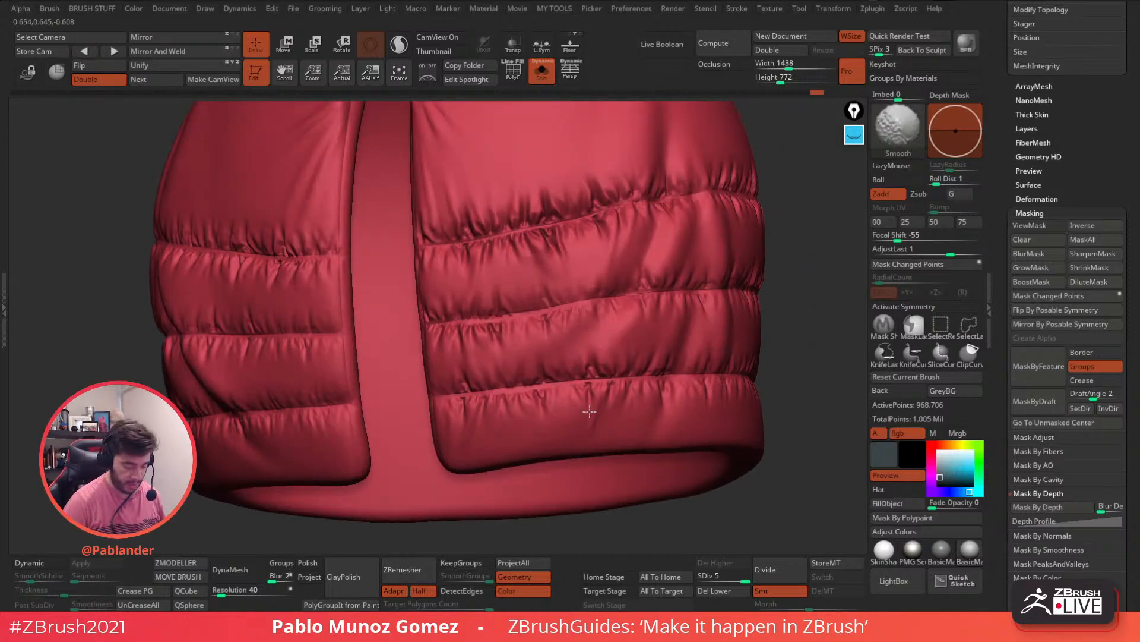
pyautogui.moveTo(492, 407); pyautogui.dragTo(461, 474)
pyautogui.moveTo(526, 418); pyautogui.dragTo(540, 454)
pyautogui.press('shift')
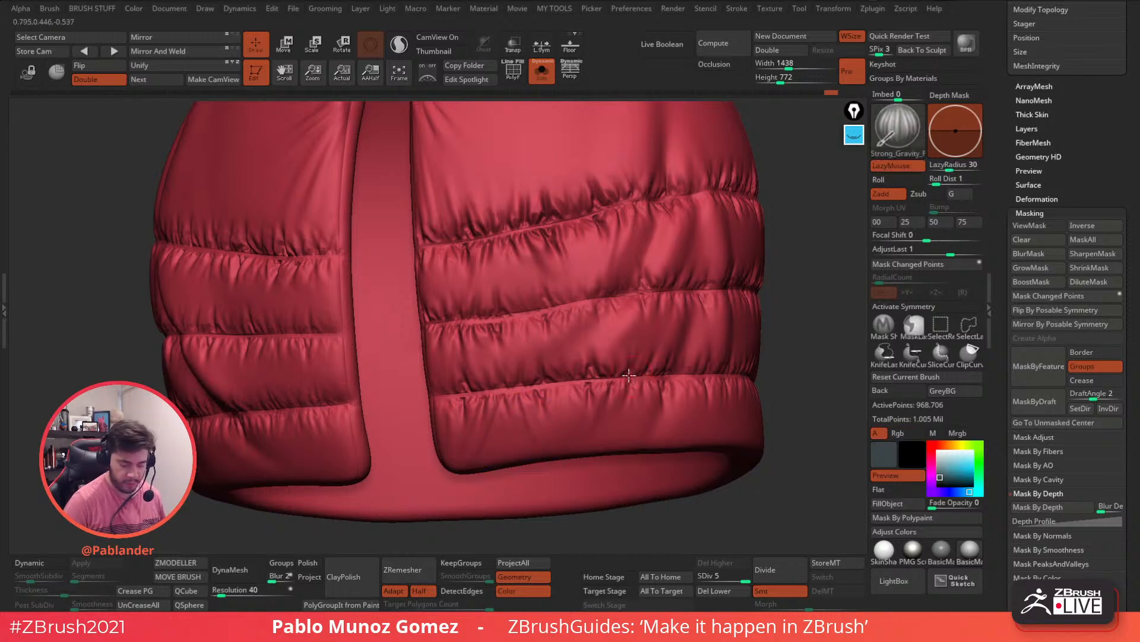
pyautogui.press('shift')
pyautogui.press('shift')
pyautogui.press('shift')
# Step: Brush and smooth folds in the two middle bands where the left front wraps around to the jacket's side
pyautogui.moveTo(724, 284)
pyautogui.keyDown('alt'); pyautogui.mouseDown(button='right')
pyautogui.moveTo(661, 332)
pyautogui.moveTo(646, 309)
pyautogui.mouseUp(button='right'); pyautogui.keyUp('alt')
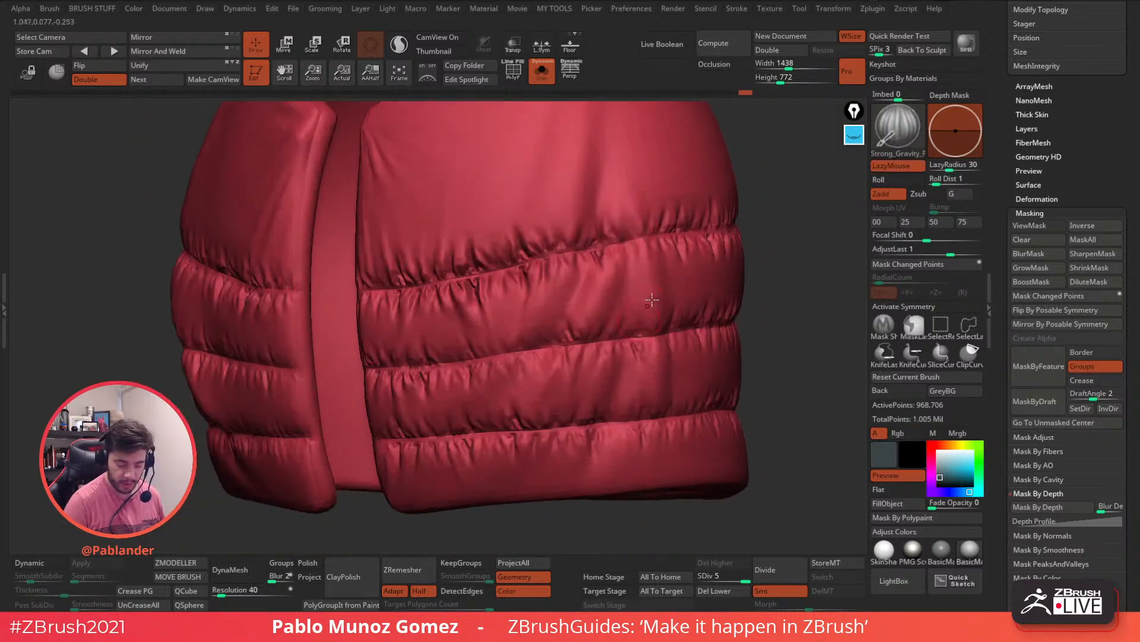
pyautogui.press('shift')
pyautogui.press('shift')
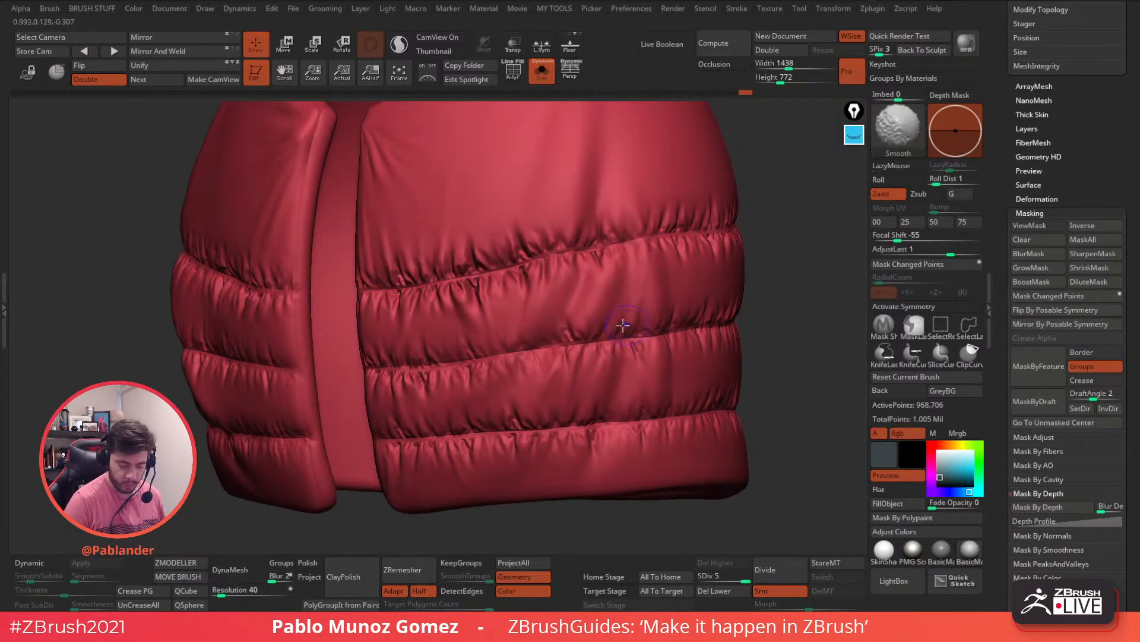
pyautogui.press('shift')
pyautogui.press('shift')
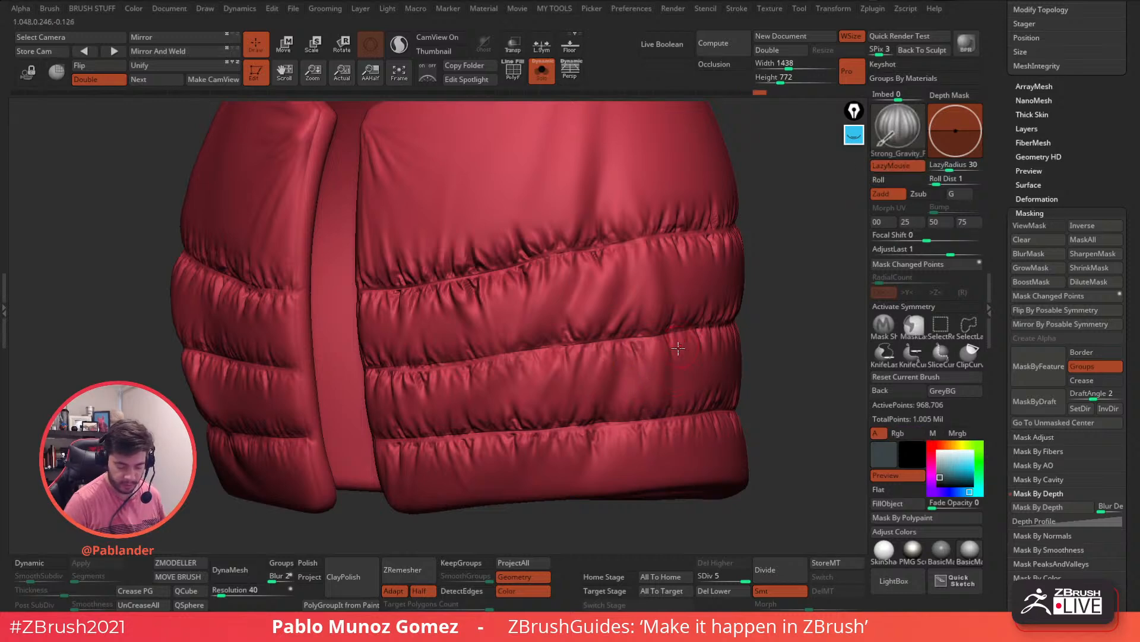
# Step: Sculpt gravity folds along the quilted seams on the wearer's left side of the vest and smooth the harsh wrinkles
pyautogui.moveTo(653, 389); pyautogui.dragTo(682, 371, button='right')
pyautogui.press('shift')
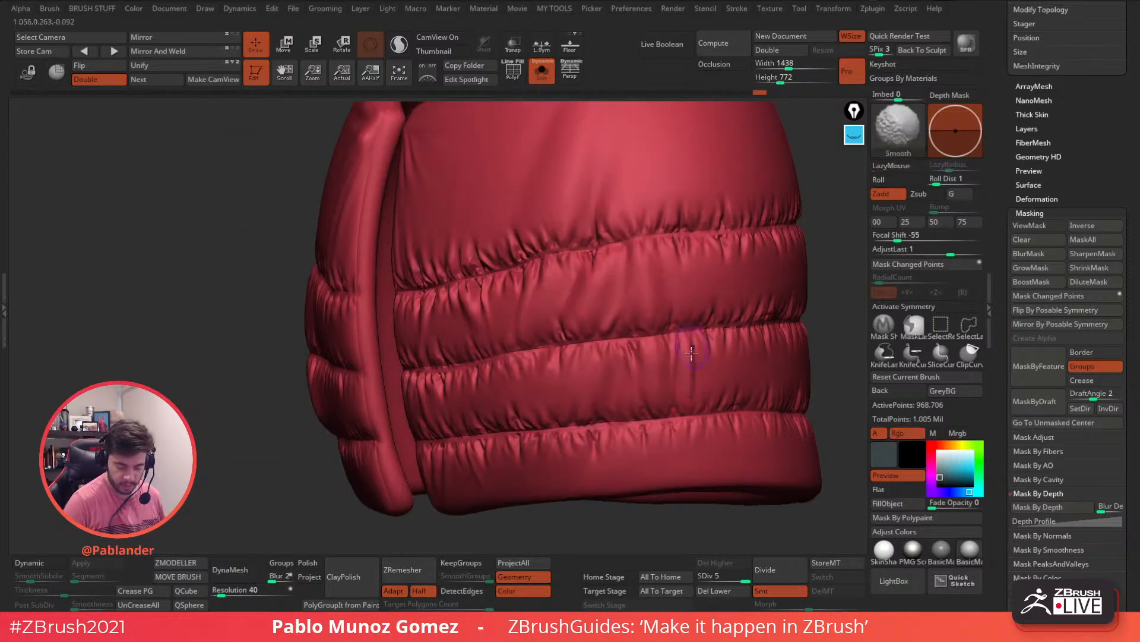
pyautogui.press('shift')
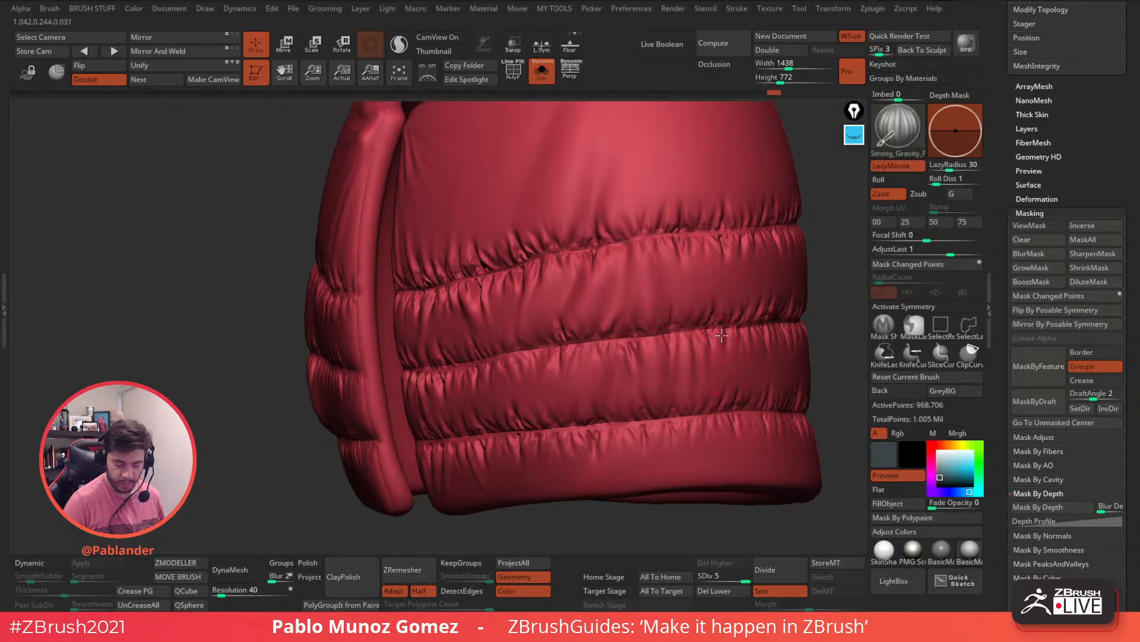
pyautogui.press('shift')
pyautogui.press('shift')
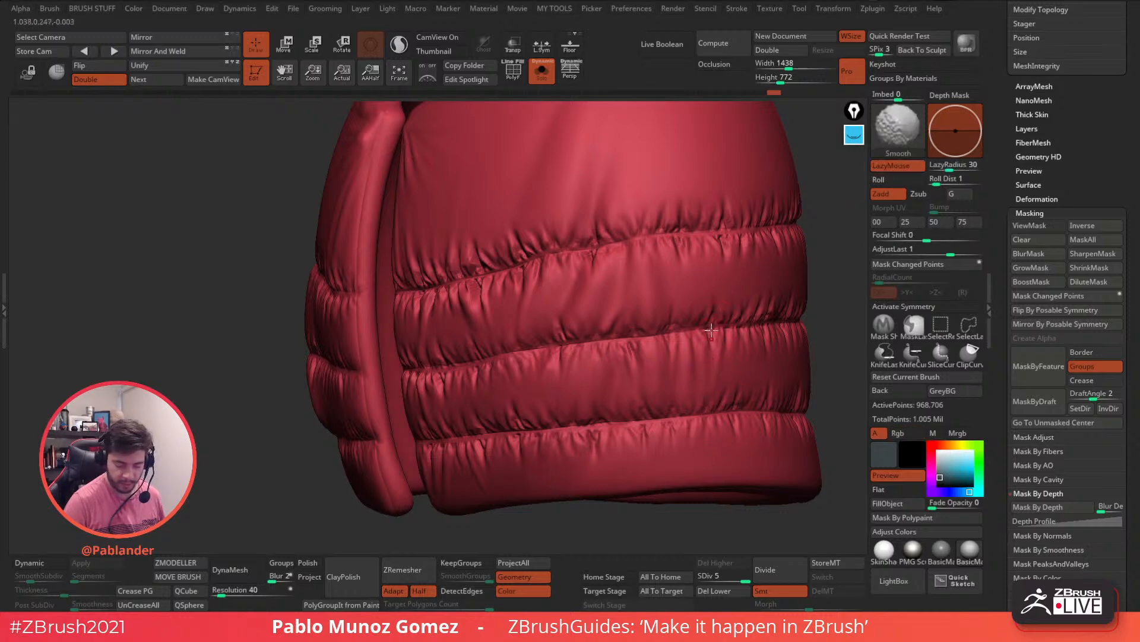
pyautogui.press('shift')
pyautogui.press('shift')
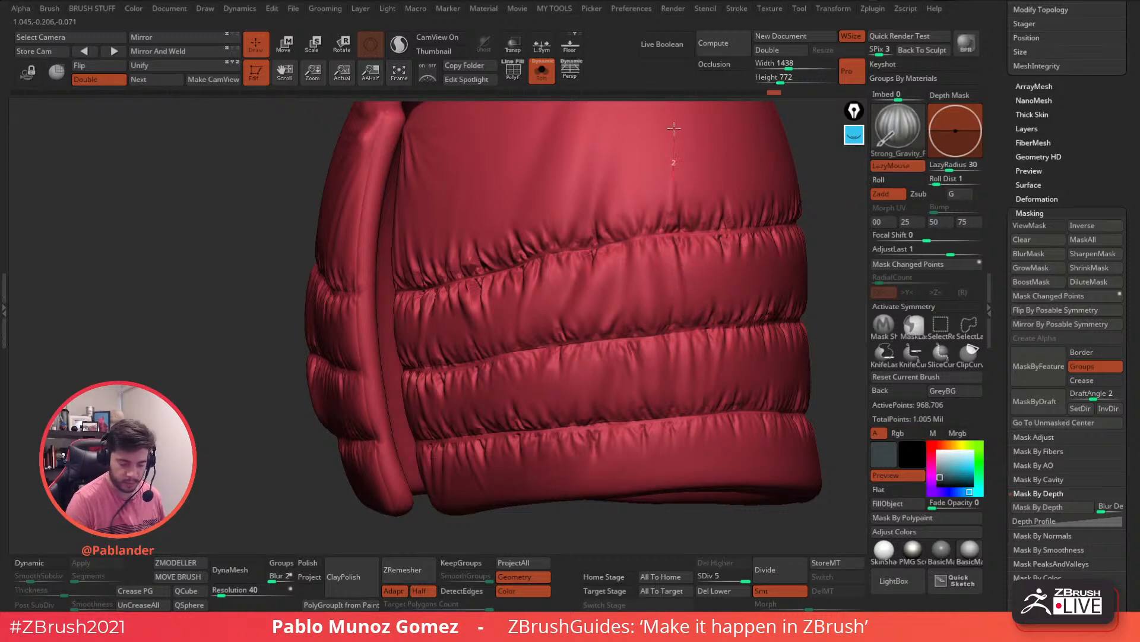
# Step: Add vertical gravity folds rising from the chest seam on the wearer's left upper panel and smooth them into the surface
pyautogui.keyDown('shift'); pyautogui.moveTo(674, 169); pyautogui.dragTo(665, 193); pyautogui.keyUp('shift')
pyautogui.moveTo(665, 189)
pyautogui.mouseDown(button='right')
pyautogui.moveTo(682, 193)
pyautogui.moveTo(662, 253)
pyautogui.mouseUp(button='right')
pyautogui.moveTo(647, 290); pyautogui.dragTo(638, 191)
pyautogui.press('shift')
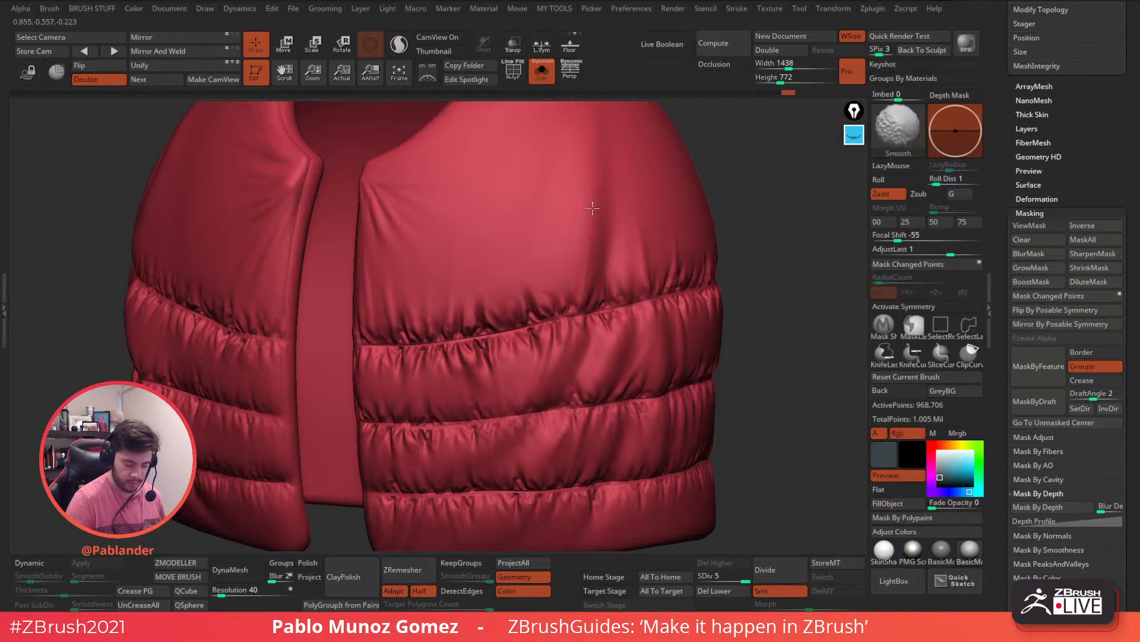
pyautogui.keyDown('alt'); pyautogui.moveTo(577, 280); pyautogui.dragTo(642, 286, button='right'); pyautogui.keyUp('alt')
pyautogui.press('shift')
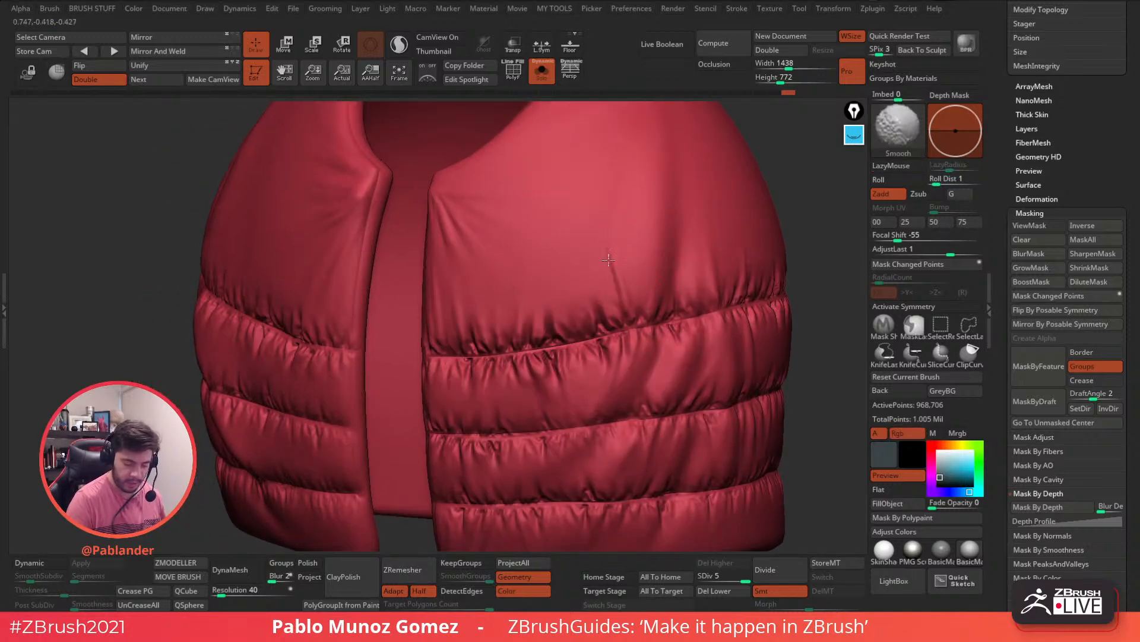
# Step: Soften the wrinkles on the lower quilted bands of the vest's wearer-left front
pyautogui.moveTo(644, 364)
pyautogui.keyDown('alt'); pyautogui.mouseDown(button='right')
pyautogui.moveTo(680, 288)
pyautogui.moveTo(670, 324)
pyautogui.mouseUp(button='right'); pyautogui.keyUp('alt')
pyautogui.keyDown('alt'); pyautogui.moveTo(665, 385); pyautogui.dragTo(702, 343, button='right'); pyautogui.keyUp('alt')
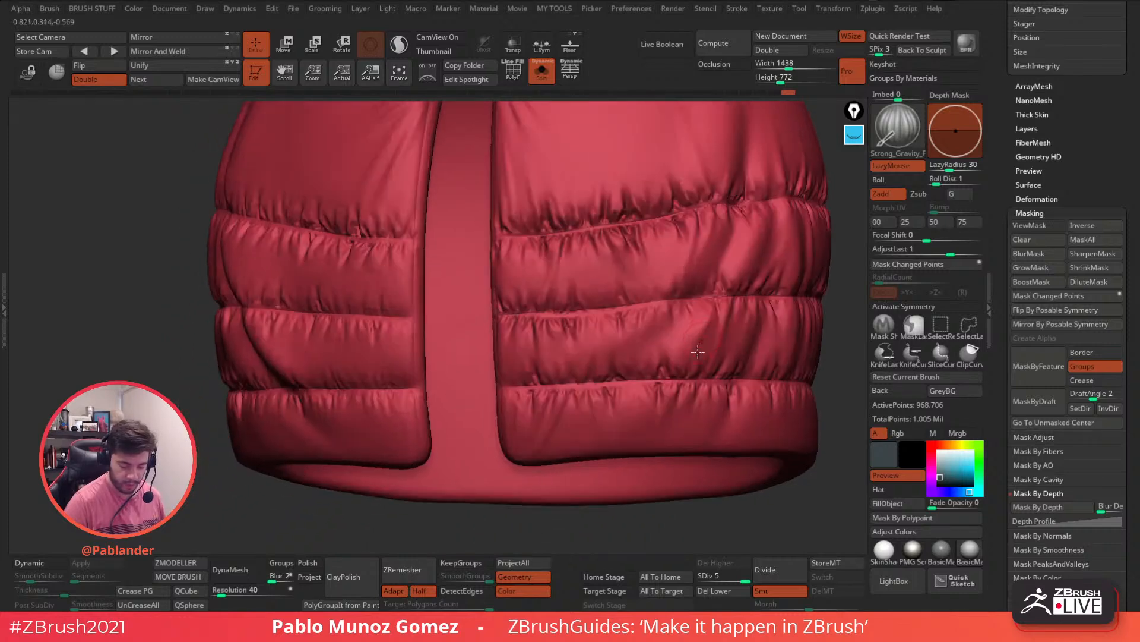
pyautogui.press('shift')
# Step: Sculpt and smooth short folds above the chest seam on the wearer's right panel, near the front opening
pyautogui.moveTo(606, 423)
pyautogui.keyDown('ctrl'); pyautogui.mouseDown(button='right')
pyautogui.moveTo(639, 374)
pyautogui.moveTo(605, 377)
pyautogui.mouseUp(button='right'); pyautogui.keyUp('ctrl')
pyautogui.keyDown('alt'); pyautogui.moveTo(604, 300); pyautogui.dragTo(505, 297, button='right'); pyautogui.keyUp('alt')
pyautogui.keyDown('alt'); pyautogui.moveTo(505, 297); pyautogui.dragTo(545, 356, button='right'); pyautogui.keyUp('alt')
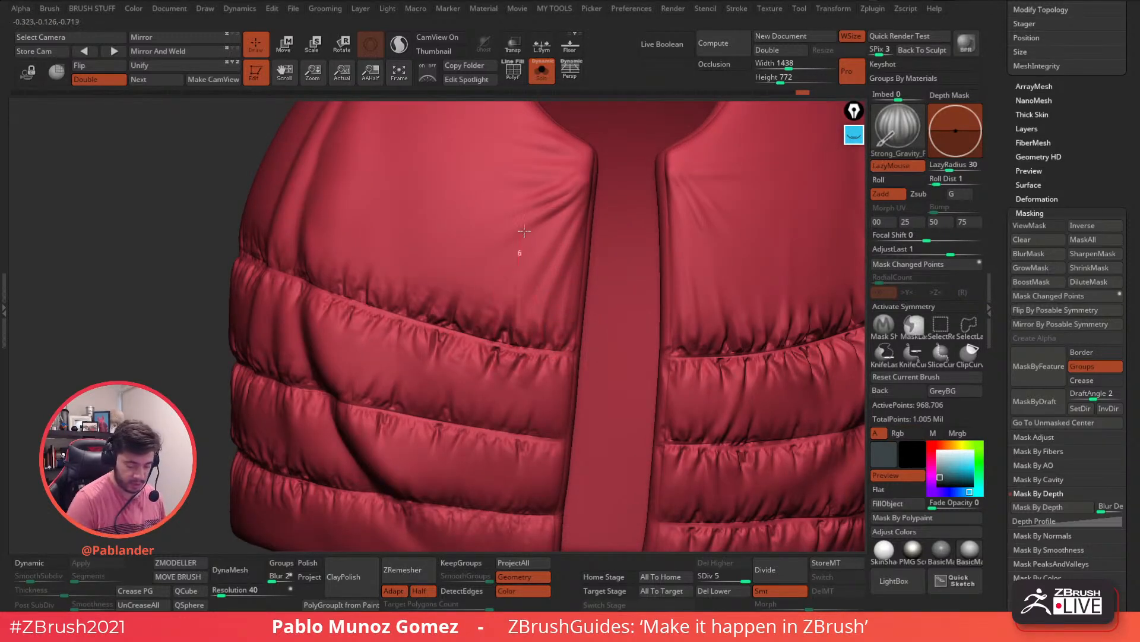
pyautogui.moveTo(517, 255); pyautogui.dragTo(484, 285, button='right')
pyautogui.press('shift')
pyautogui.moveTo(477, 280)
pyautogui.keyDown('shift'); pyautogui.mouseDown()
pyautogui.moveTo(499, 278)
pyautogui.moveTo(533, 205)
pyautogui.moveTo(503, 256)
pyautogui.moveTo(453, 279)
pyautogui.mouseUp(); pyautogui.keyUp('shift')
pyautogui.press('shift')
pyautogui.keyDown('shift'); pyautogui.moveTo(427, 202); pyautogui.dragTo(420, 250); pyautogui.keyUp('shift')
# Step: Extend vertical folds up the outer part of the wearer's right chest panel and blend their ends
pyautogui.moveTo(396, 291); pyautogui.dragTo(400, 167)
pyautogui.keyDown('shift'); pyautogui.moveTo(401, 206); pyautogui.dragTo(396, 202); pyautogui.keyUp('shift')
pyautogui.moveTo(376, 284)
pyautogui.mouseDown()
pyautogui.moveTo(389, 178)
pyautogui.moveTo(379, 271)
pyautogui.mouseUp()
pyautogui.moveTo(415, 218)
pyautogui.mouseDown(button='right')
pyautogui.moveTo(424, 256)
pyautogui.moveTo(410, 243)
pyautogui.mouseUp(button='right')
pyautogui.keyDown('shift'); pyautogui.moveTo(397, 241); pyautogui.dragTo(367, 231); pyautogui.keyUp('shift')
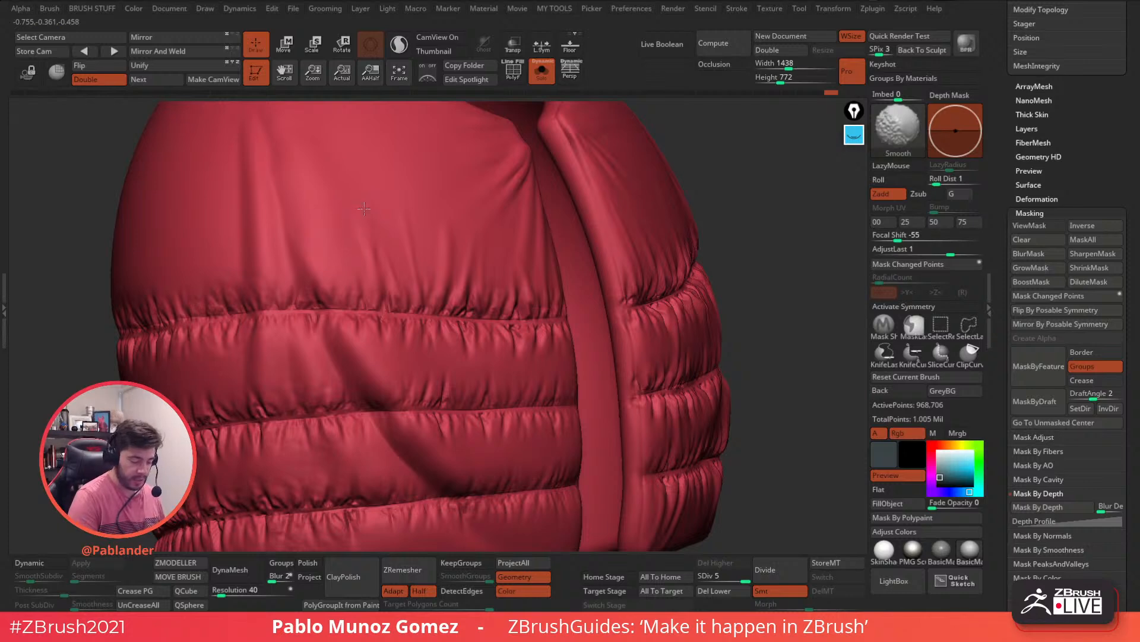
# Step: Deepen the long vertical folds on the wearer's right chest panel, smoothing between strokes
pyautogui.moveTo(456, 250); pyautogui.dragTo(468, 302, button='right')
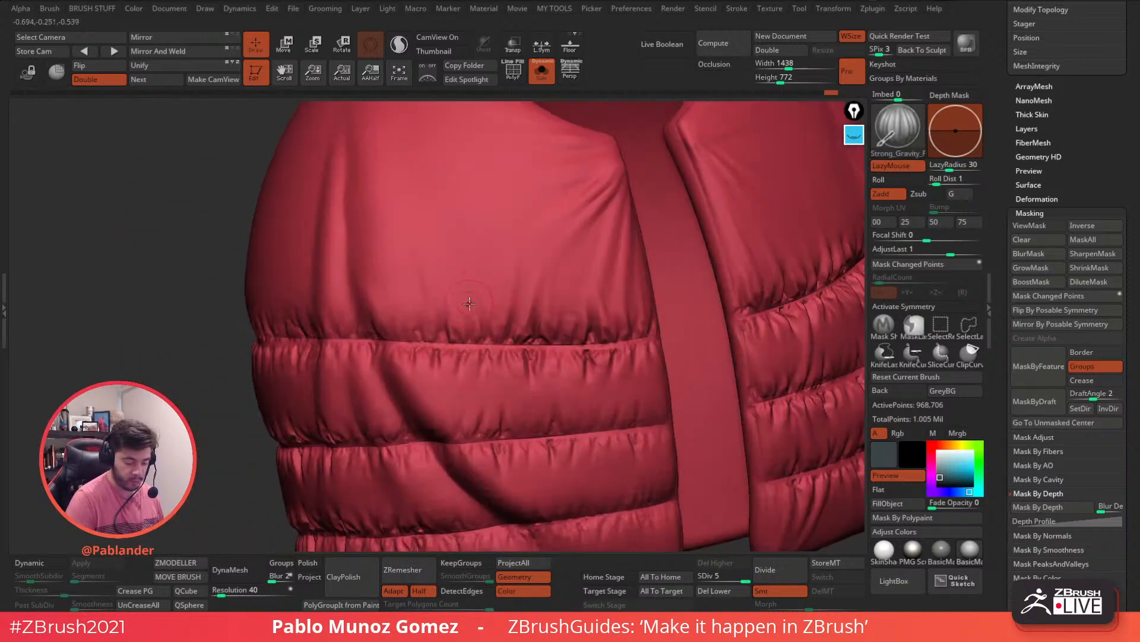
pyautogui.press('shift')
pyautogui.moveTo(407, 322); pyautogui.dragTo(391, 187)
pyautogui.press('shift')
pyautogui.moveTo(396, 333)
pyautogui.mouseDown()
pyautogui.moveTo(391, 239)
pyautogui.moveTo(397, 251)
pyautogui.mouseUp()
# Step: Add more folds around the wearer-right chest seam and soften the strokes running up the upper panel
pyautogui.keyDown('alt'); pyautogui.moveTo(544, 366); pyautogui.dragTo(547, 299, button='right'); pyautogui.keyUp('alt')
pyautogui.press('shift')
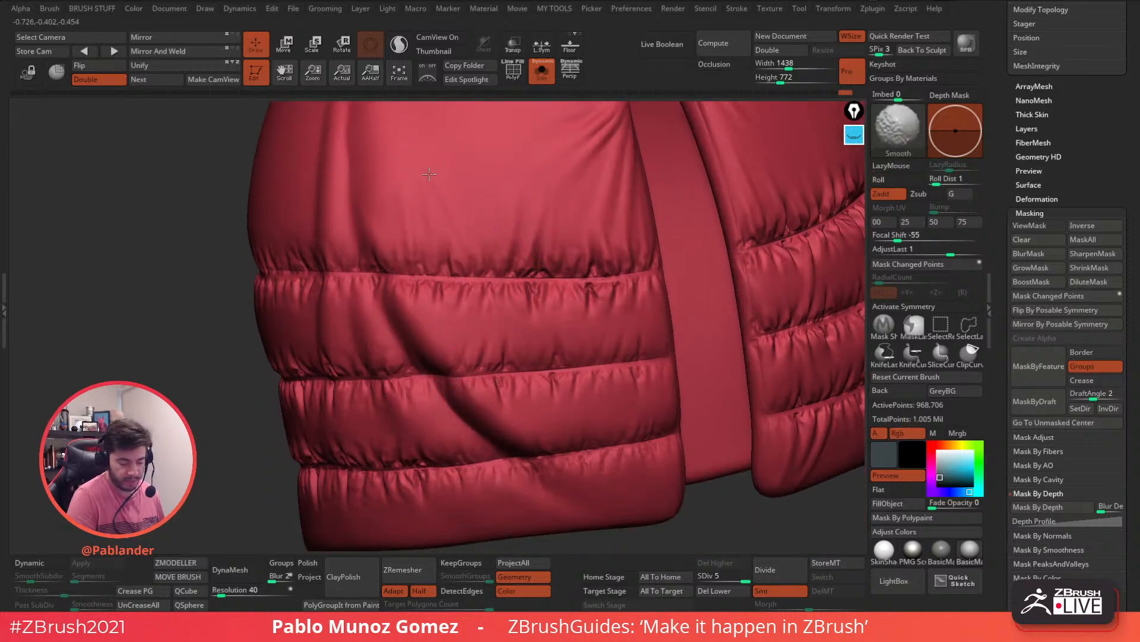
pyautogui.moveTo(591, 245); pyautogui.dragTo(591, 266)
pyautogui.keyDown('alt'); pyautogui.moveTo(615, 244); pyautogui.dragTo(587, 269, button='right'); pyautogui.keyUp('alt')
pyautogui.moveTo(526, 286); pyautogui.dragTo(565, 182)
pyautogui.keyDown('shift'); pyautogui.moveTo(545, 224); pyautogui.dragTo(547, 286); pyautogui.keyUp('shift')
# Step: Sculpt a row of downward folds across the first quilted band below the chest seam on the wearer's right side
pyautogui.moveTo(631, 341); pyautogui.dragTo(593, 335, button='right')
pyautogui.moveTo(547, 296)
pyautogui.mouseDown()
pyautogui.moveTo(532, 354)
pyautogui.moveTo(580, 348)
pyautogui.mouseUp()
pyautogui.moveTo(594, 302); pyautogui.dragTo(590, 358)
pyautogui.keyDown('shift'); pyautogui.moveTo(506, 304); pyautogui.dragTo(502, 363); pyautogui.keyUp('shift')
pyautogui.moveTo(454, 311)
pyautogui.mouseDown()
pyautogui.moveTo(471, 369)
pyautogui.moveTo(441, 369)
pyautogui.mouseUp()
pyautogui.moveTo(410, 309); pyautogui.dragTo(405, 358)
pyautogui.keyDown('shift'); pyautogui.moveTo(405, 345); pyautogui.dragTo(406, 360); pyautogui.keyUp('shift')
pyautogui.moveTo(380, 301); pyautogui.dragTo(382, 353)
# Step: Sculpt downward folds across the second quilted band on the wearer's right side and smooth the harsher ones
pyautogui.keyDown('alt'); pyautogui.moveTo(536, 422); pyautogui.dragTo(520, 365, button='right'); pyautogui.keyUp('alt')
pyautogui.moveTo(494, 341)
pyautogui.mouseDown()
pyautogui.moveTo(487, 370)
pyautogui.moveTo(506, 383)
pyautogui.mouseUp()
pyautogui.moveTo(533, 338); pyautogui.dragTo(533, 370)
pyautogui.moveTo(559, 334); pyautogui.dragTo(559, 370)
pyautogui.keyDown('shift'); pyautogui.moveTo(557, 358); pyautogui.dragTo(560, 371); pyautogui.keyUp('shift')
pyautogui.moveTo(421, 345); pyautogui.dragTo(434, 378)
pyautogui.keyDown('shift'); pyautogui.moveTo(421, 354); pyautogui.dragTo(434, 377); pyautogui.keyUp('shift')
# Step: Sculpt gravity folds down from the lowest seam into the bottom band on the wearer's right side
pyautogui.keyDown('alt'); pyautogui.moveTo(592, 355); pyautogui.dragTo(611, 310, button='right'); pyautogui.keyUp('alt')
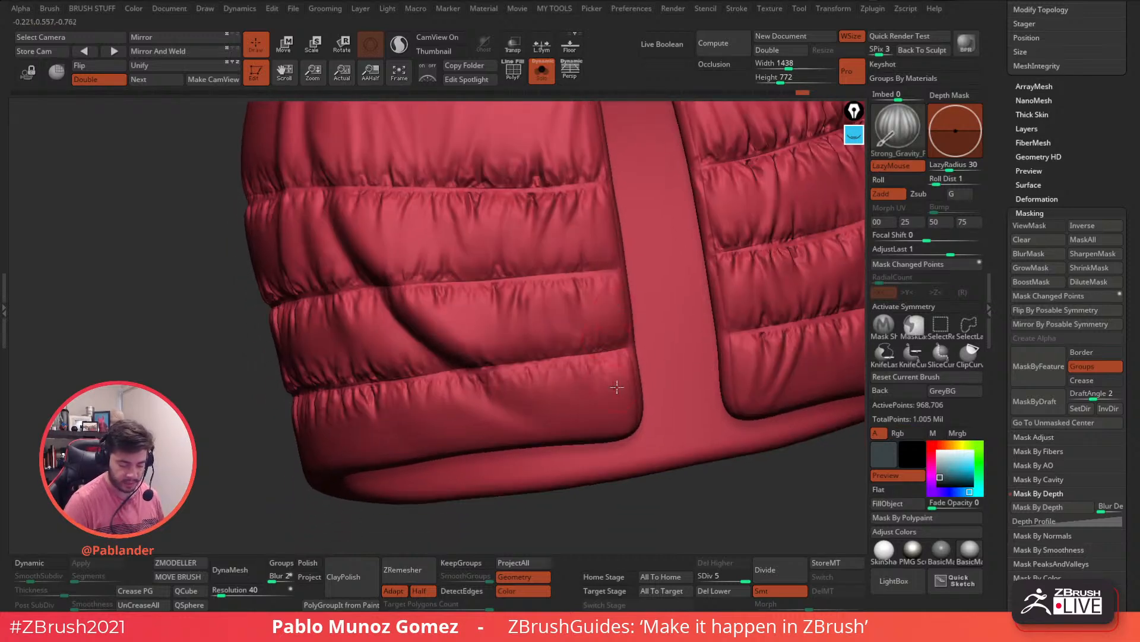
pyautogui.moveTo(577, 364); pyautogui.dragTo(603, 444)
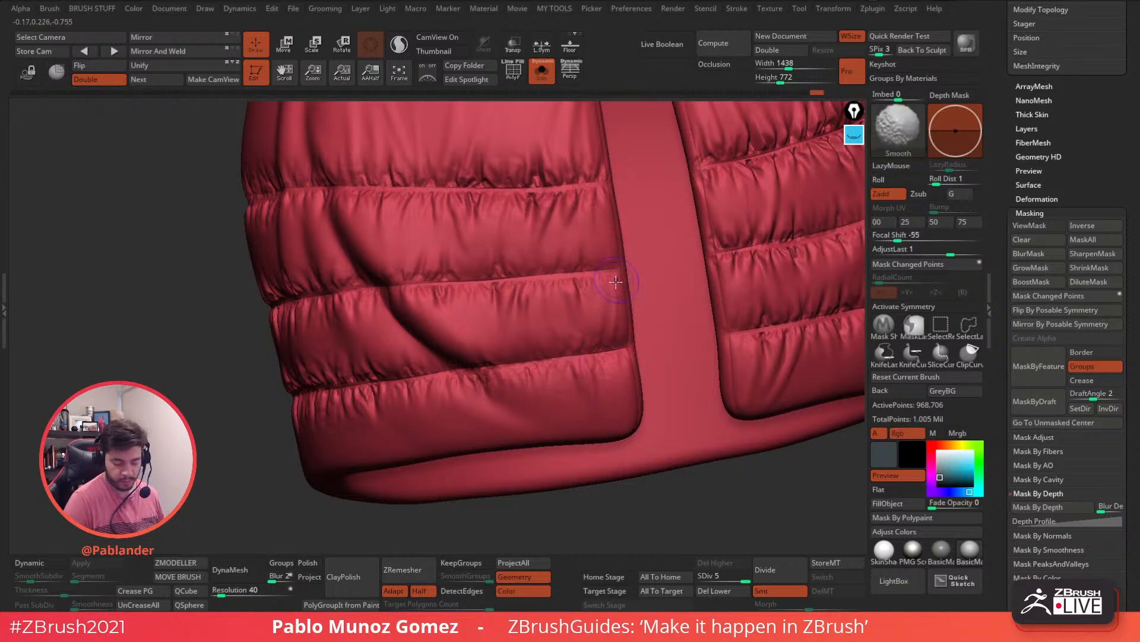
pyautogui.moveTo(537, 317); pyautogui.dragTo(571, 306, button='right')
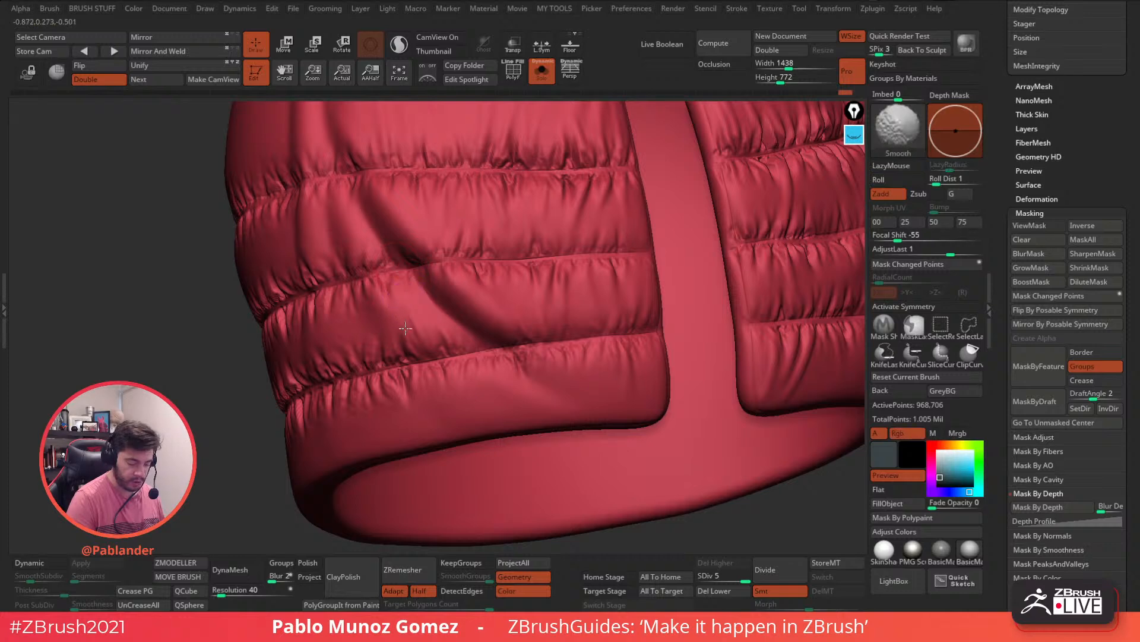
pyautogui.moveTo(666, 287); pyautogui.dragTo(659, 268, button='right')
pyautogui.press('b')
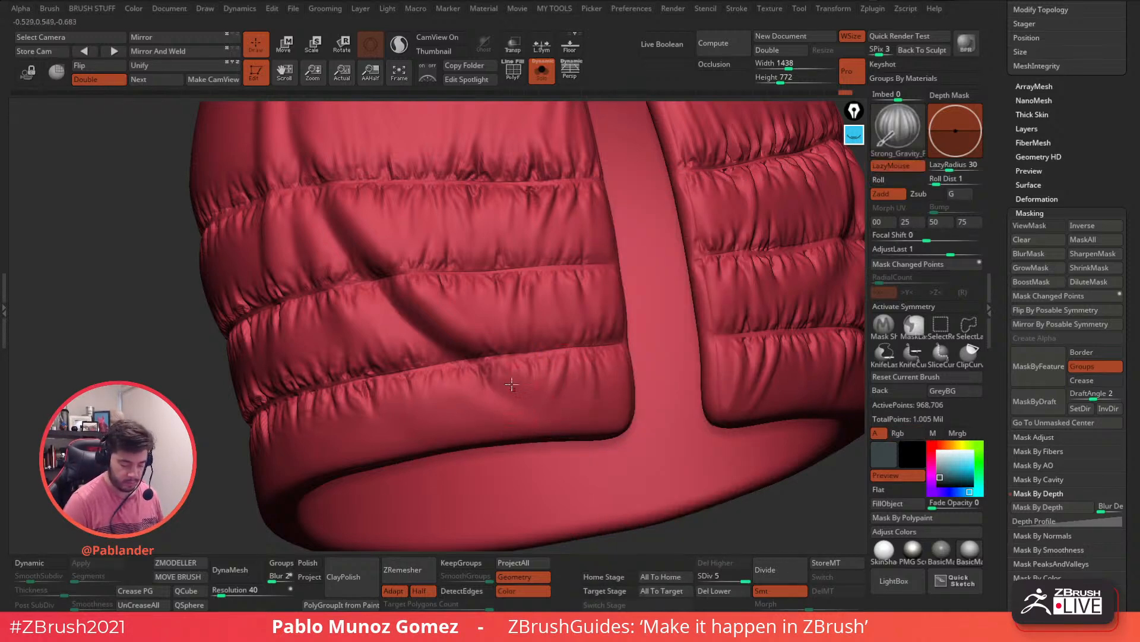
pyautogui.moveTo(521, 383); pyautogui.dragTo(511, 433)
pyautogui.moveTo(467, 370); pyautogui.dragTo(471, 428)
pyautogui.moveTo(365, 394); pyautogui.dragTo(366, 418)
# Step: Rework the vertical folds on the side of the wearer's right upper panel and smooth their upper ends
pyautogui.keyDown('alt'); pyautogui.moveTo(363, 256); pyautogui.dragTo(432, 345, button='right'); pyautogui.keyUp('alt')
pyautogui.moveTo(415, 274); pyautogui.dragTo(390, 247, button='right')
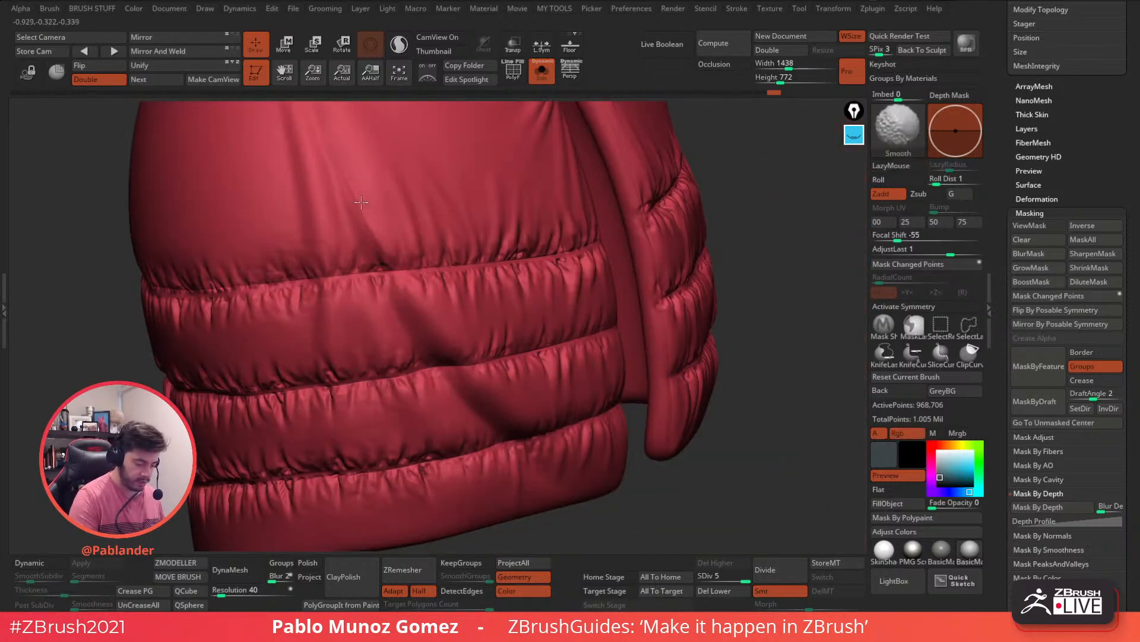
pyautogui.moveTo(349, 178); pyautogui.dragTo(340, 155)
pyautogui.keyDown('shift'); pyautogui.moveTo(352, 184); pyautogui.dragTo(373, 221); pyautogui.keyUp('shift')
pyautogui.moveTo(350, 244); pyautogui.dragTo(404, 237, button='right')
pyautogui.moveTo(382, 191); pyautogui.dragTo(387, 234)
pyautogui.keyDown('shift'); pyautogui.moveTo(356, 170); pyautogui.dragTo(374, 209); pyautogui.keyUp('shift')
# Step: Sculpt and smooth a fold beside the front opening on the wearer's left chest panel
pyautogui.moveTo(520, 283)
pyautogui.keyDown('shift'); pyautogui.mouseDown(button='right')
pyautogui.moveTo(484, 303)
pyautogui.moveTo(505, 264)
pyautogui.moveTo(493, 270)
pyautogui.mouseUp(button='right'); pyautogui.keyUp('shift')
pyautogui.keyDown('alt'); pyautogui.moveTo(730, 360); pyautogui.dragTo(667, 353, button='right'); pyautogui.keyUp('alt')
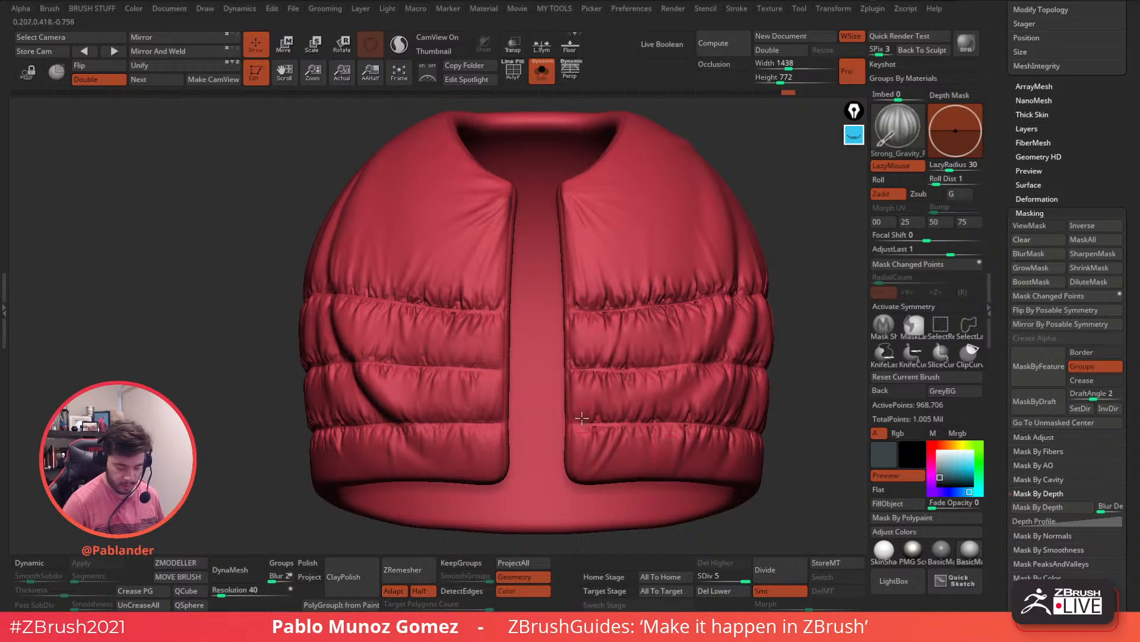
pyautogui.moveTo(588, 417)
pyautogui.keyDown('ctrl'); pyautogui.mouseDown(button='right')
pyautogui.moveTo(584, 444)
pyautogui.moveTo(597, 409)
pyautogui.mouseUp(button='right'); pyautogui.keyUp('ctrl')
pyautogui.keyDown('alt'); pyautogui.moveTo(692, 399); pyautogui.dragTo(638, 393, button='right'); pyautogui.keyUp('alt')
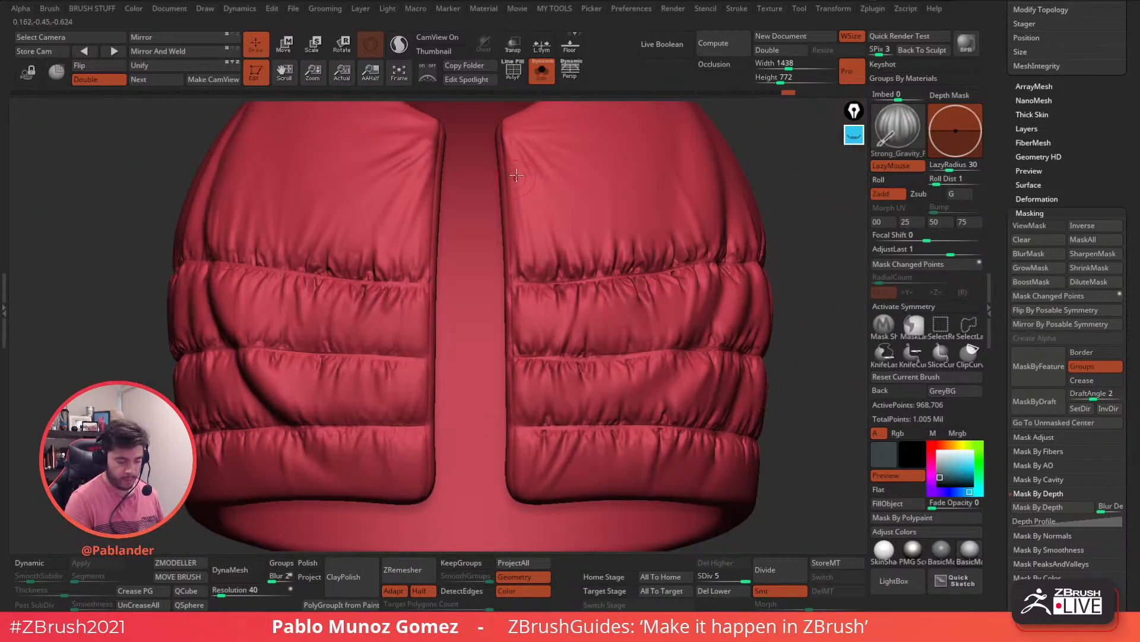
pyautogui.moveTo(516, 180); pyautogui.dragTo(547, 218, button='right')
pyautogui.moveTo(518, 233); pyautogui.dragTo(513, 183)
pyautogui.moveTo(499, 199); pyautogui.dragTo(521, 208, button='right')
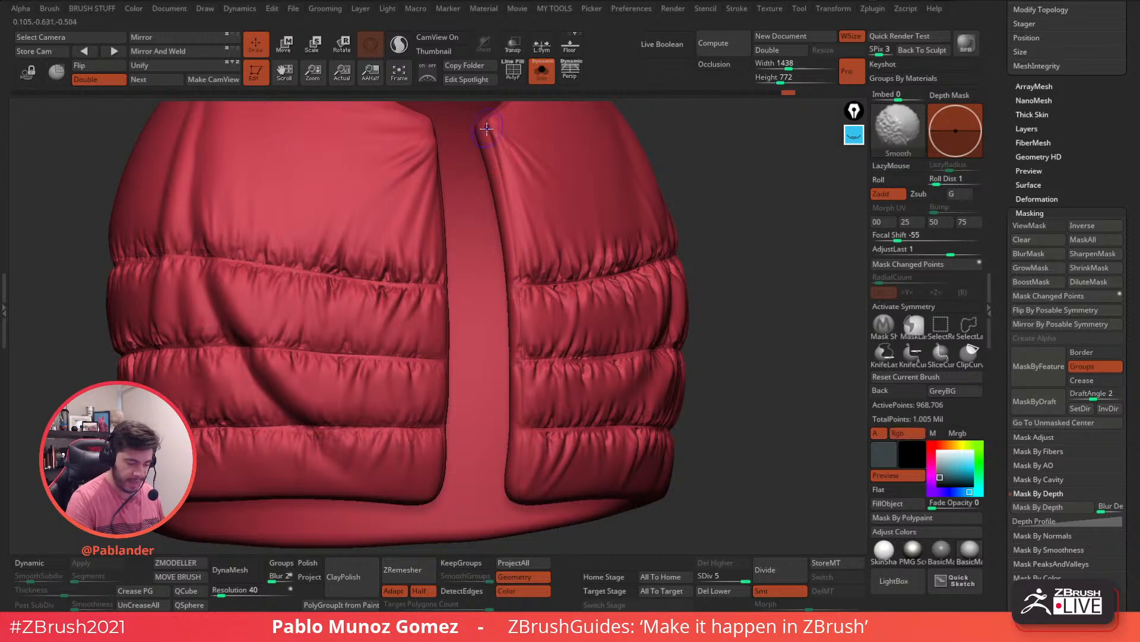
pyautogui.moveTo(508, 207)
pyautogui.keyDown('shift'); pyautogui.mouseDown()
pyautogui.moveTo(521, 403)
pyautogui.moveTo(529, 252)
pyautogui.mouseUp(); pyautogui.keyUp('shift')
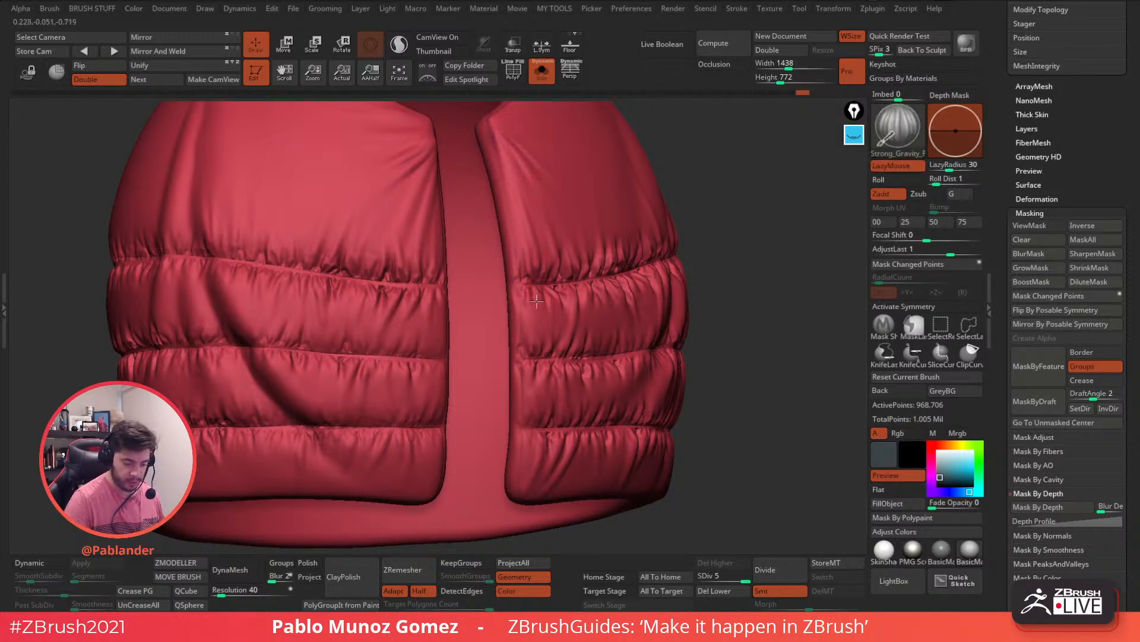
# Step: Smooth the wearer-right panel's edge along the vest's front opening
pyautogui.moveTo(472, 369); pyautogui.dragTo(442, 359, button='right')
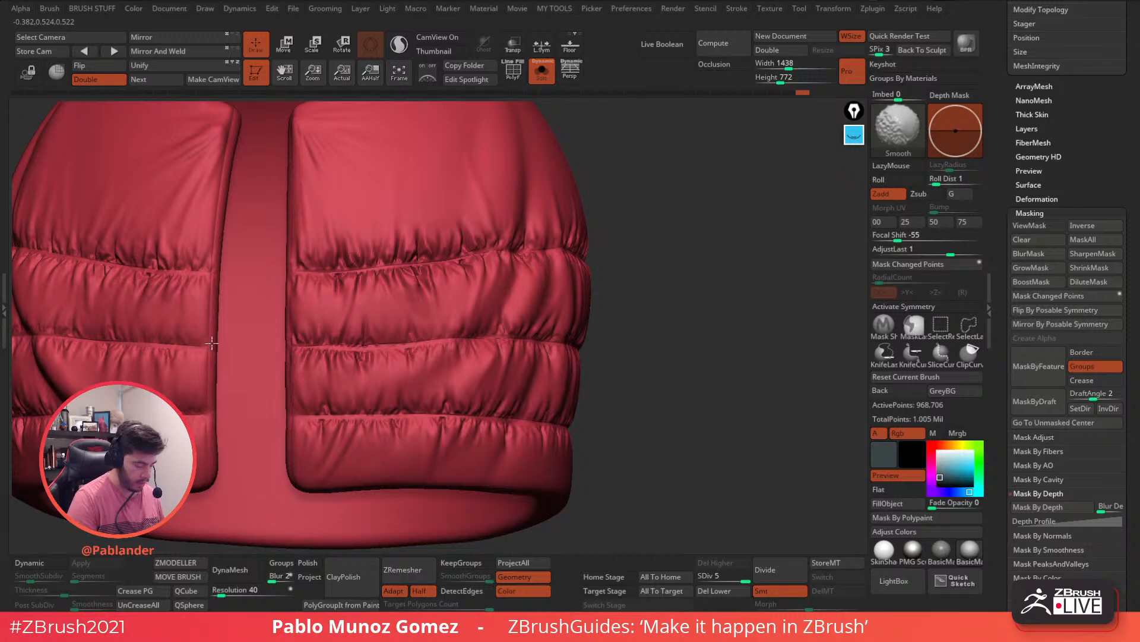
pyautogui.keyDown('shift'); pyautogui.moveTo(220, 195); pyautogui.dragTo(228, 218); pyautogui.keyUp('shift')
pyautogui.keyDown('alt'); pyautogui.moveTo(258, 248); pyautogui.dragTo(379, 270, button='right'); pyautogui.keyUp('alt')
pyautogui.keyDown('shift'); pyautogui.moveTo(349, 308); pyautogui.dragTo(352, 130); pyautogui.keyUp('shift')
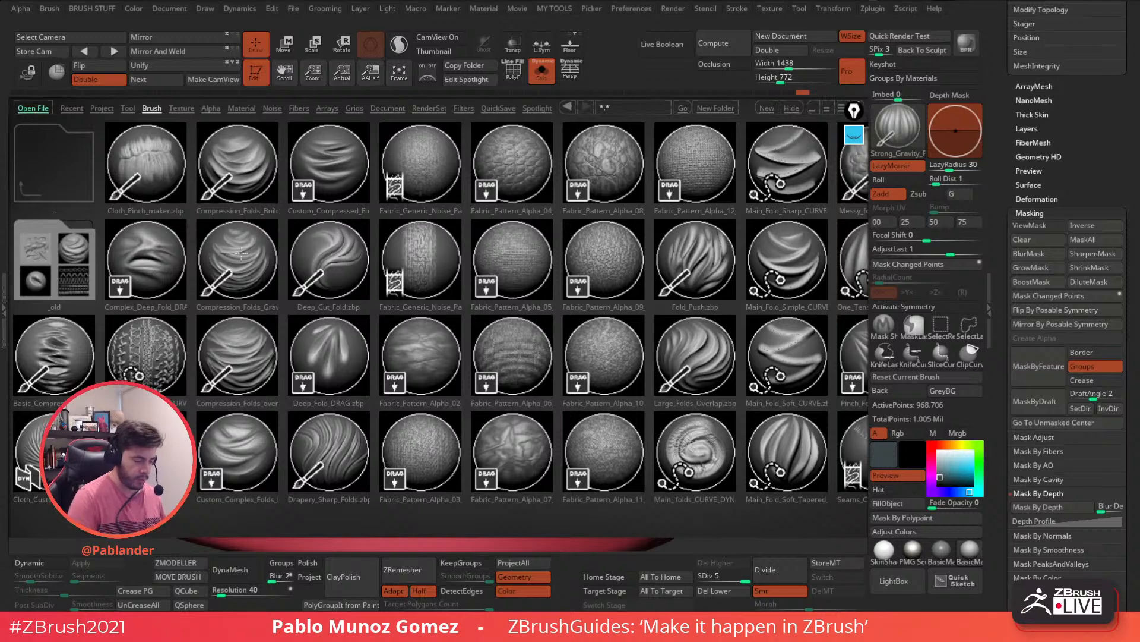
# Step: Load the Cloth_Pinch_maker brush, undo a trial stroke on the chest panel and turn off Rgb
pyautogui.doubleClick(149, 174)
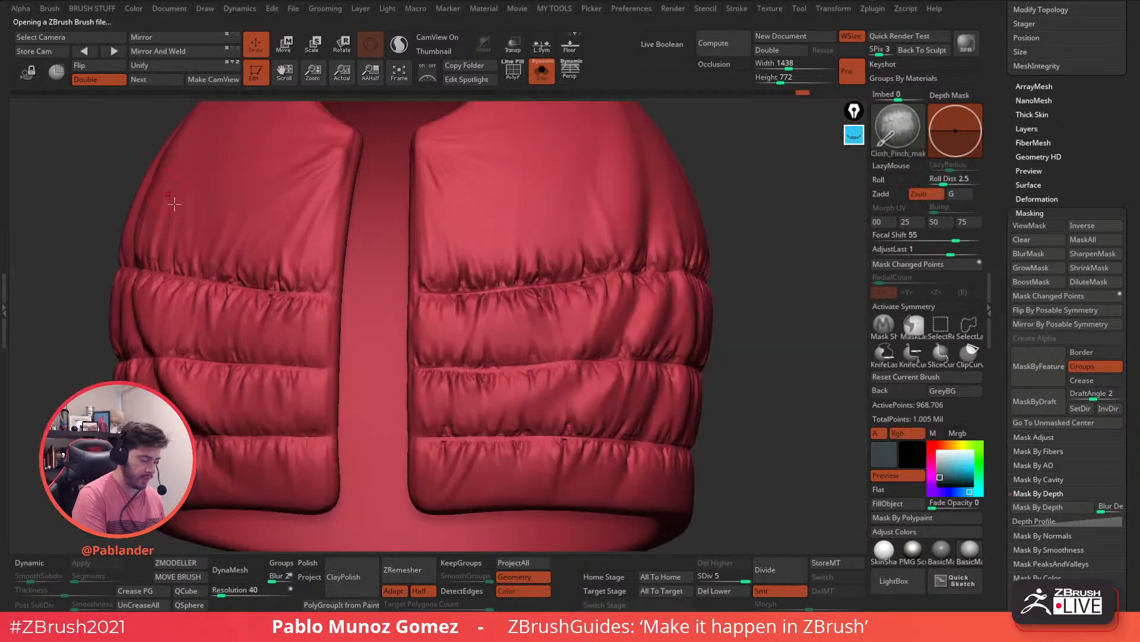
pyautogui.keyDown('alt'); pyautogui.moveTo(568, 297); pyautogui.dragTo(541, 333, button='right'); pyautogui.keyUp('alt')
pyautogui.keyDown('alt'); pyautogui.moveTo(556, 265); pyautogui.dragTo(479, 435, button='right'); pyautogui.keyUp('alt')
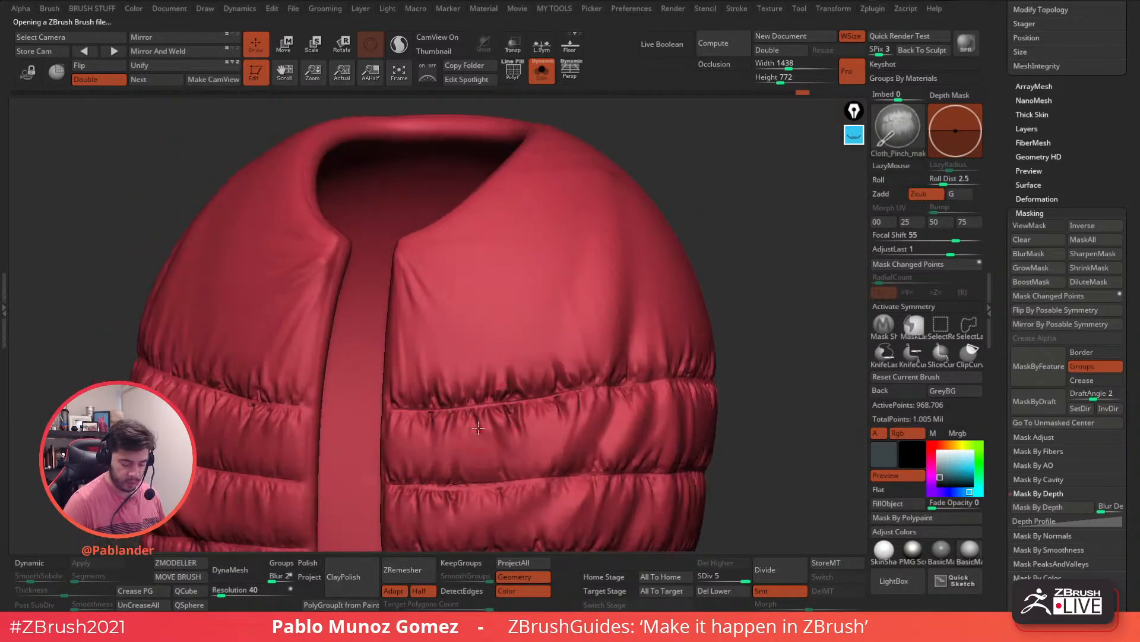
pyautogui.keyDown('ctrl'); pyautogui.moveTo(485, 285); pyautogui.dragTo(489, 340); pyautogui.keyUp('ctrl')
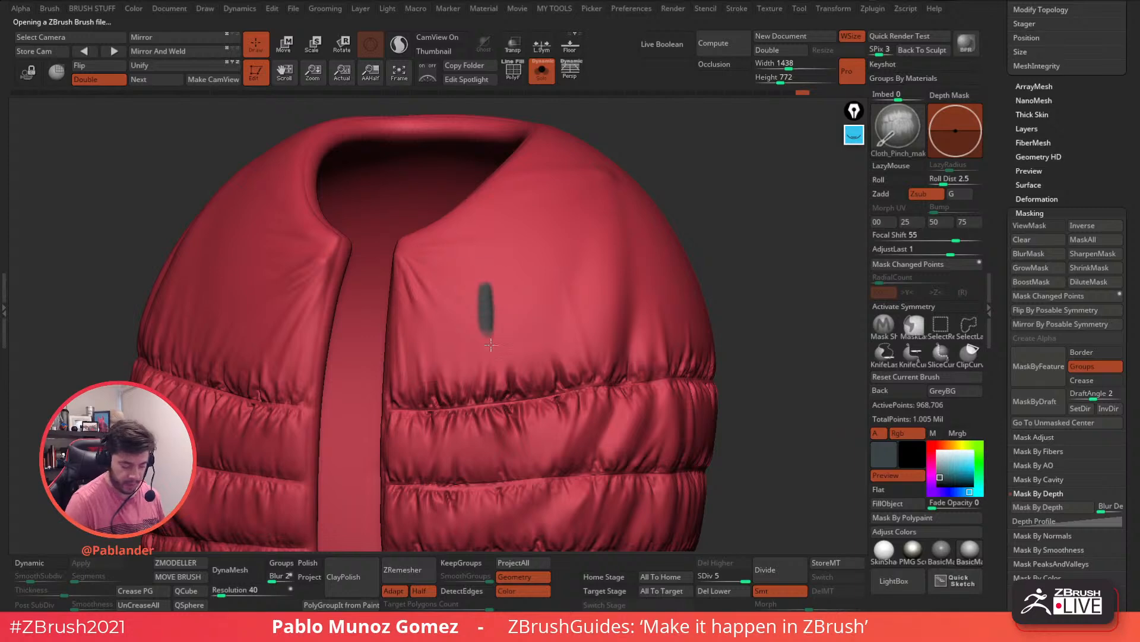
pyautogui.hotkey('ctrl', 'z')
pyautogui.click(905, 434)
# Step: Try pinched cloth wrinkles on the wearer's left chest panel, then undo the strokes
pyautogui.moveTo(471, 300)
pyautogui.mouseDown()
pyautogui.moveTo(479, 339)
pyautogui.moveTo(534, 315)
pyautogui.mouseUp()
pyautogui.moveTo(535, 267); pyautogui.dragTo(540, 301, button='right')
pyautogui.moveTo(503, 258); pyautogui.dragTo(501, 296)
pyautogui.moveTo(487, 263)
pyautogui.mouseDown()
pyautogui.moveTo(487, 295)
pyautogui.moveTo(511, 285)
pyautogui.moveTo(532, 310)
pyautogui.mouseUp()
pyautogui.hotkey('ctrl', 'z')
pyautogui.hotkey('ctrl', 'z')
pyautogui.hotkey('ctrl', 'z')
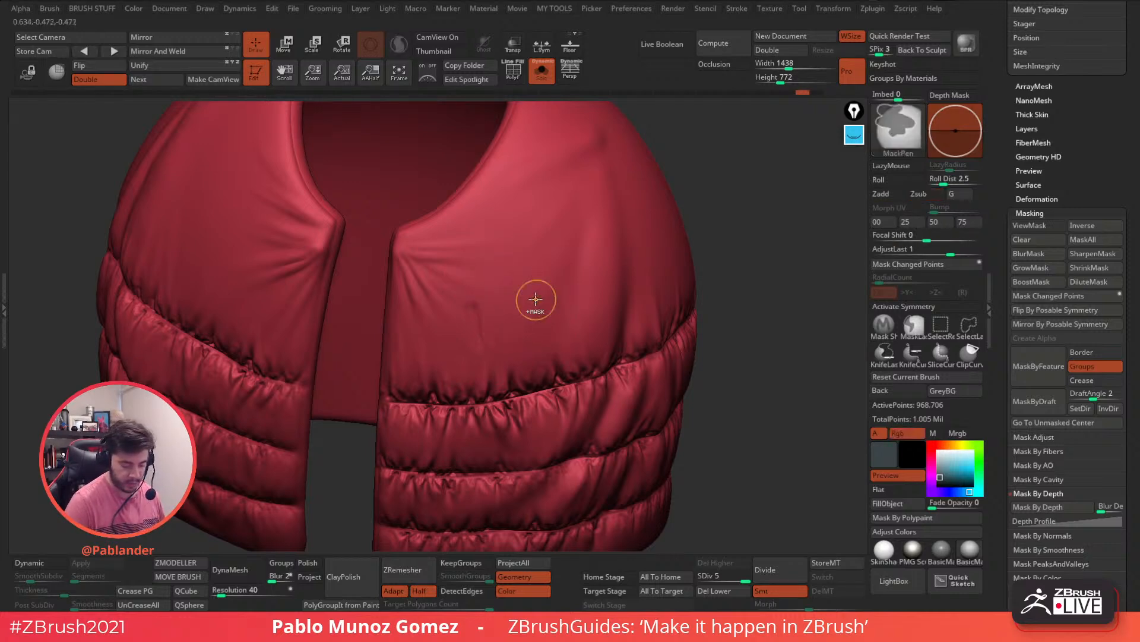
# Step: Adjust the brush size and try another pinch stroke on the wearer's left chest panel
pyautogui.moveTo(534, 294); pyautogui.dragTo(533, 301, button='right')
pyautogui.press('space')
pyautogui.moveTo(533, 298); pyautogui.dragTo(541, 299)
pyautogui.keyDown('alt'); pyautogui.moveTo(511, 339); pyautogui.dragTo(549, 311, button='right'); pyautogui.keyUp('alt')
pyautogui.moveTo(527, 291); pyautogui.dragTo(517, 326)
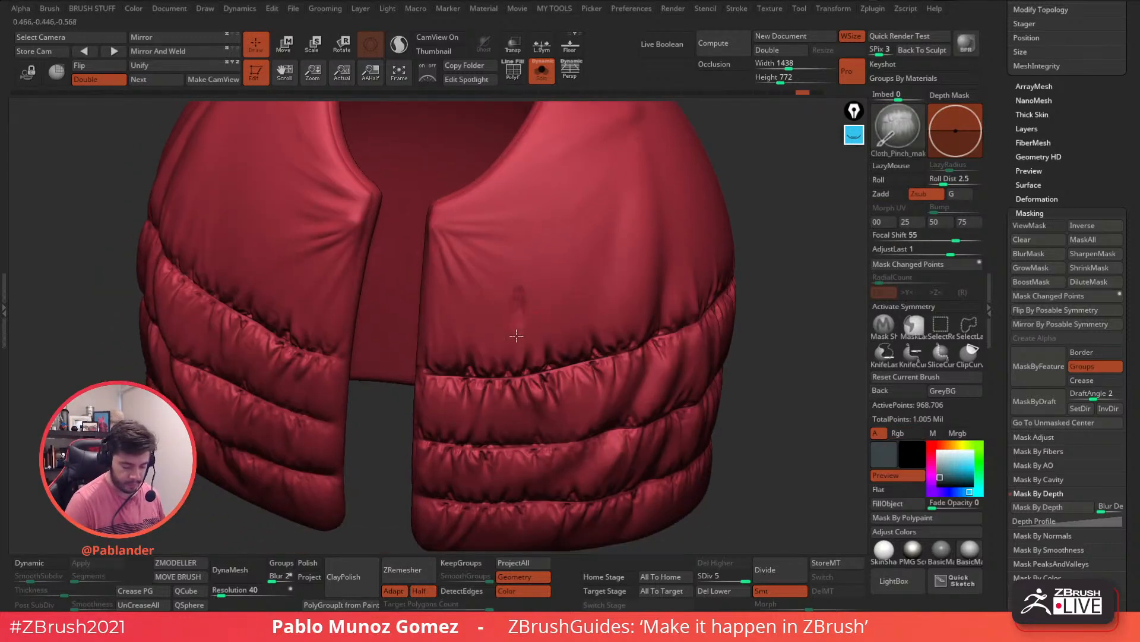
# Step: Inspect the vest's folds from several angles and turn off Solo mode to check them on the whole character
pyautogui.moveTo(583, 310); pyautogui.dragTo(561, 341, button='right')
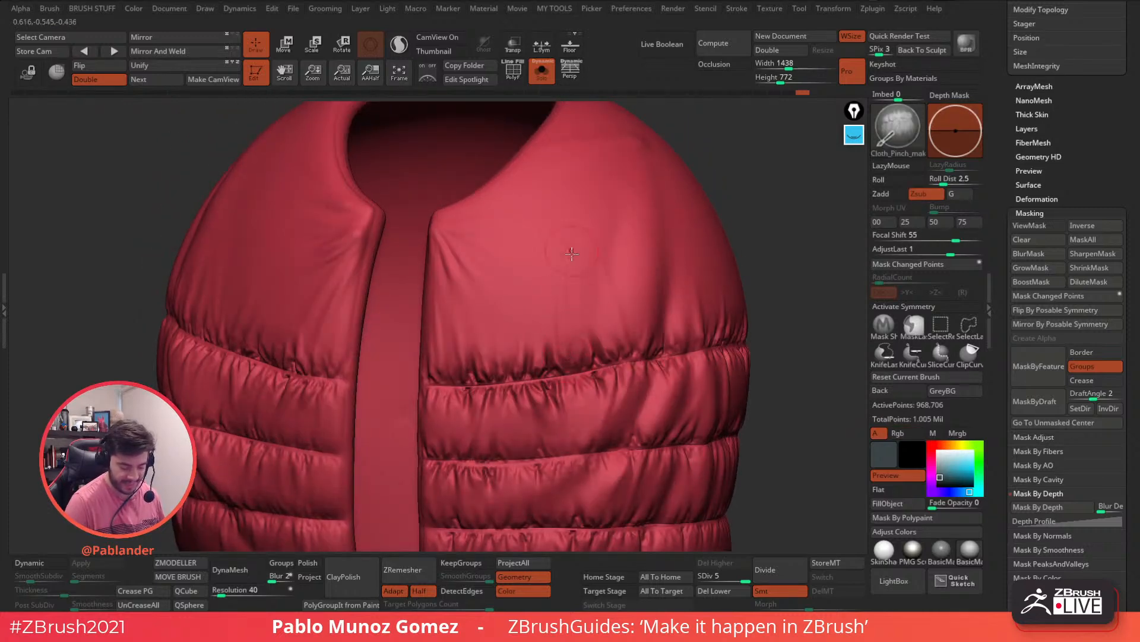
pyautogui.moveTo(555, 300)
pyautogui.mouseDown(button='right')
pyautogui.moveTo(553, 374)
pyautogui.moveTo(535, 377)
pyautogui.moveTo(573, 333)
pyautogui.moveTo(551, 397)
pyautogui.moveTo(524, 159)
pyautogui.moveTo(562, 268)
pyautogui.mouseUp(button='right')
pyautogui.moveTo(551, 228); pyautogui.dragTo(473, 282, button='right')
pyautogui.keyDown('alt'); pyautogui.moveTo(308, 370); pyautogui.dragTo(585, 295, button='right'); pyautogui.keyUp('alt')
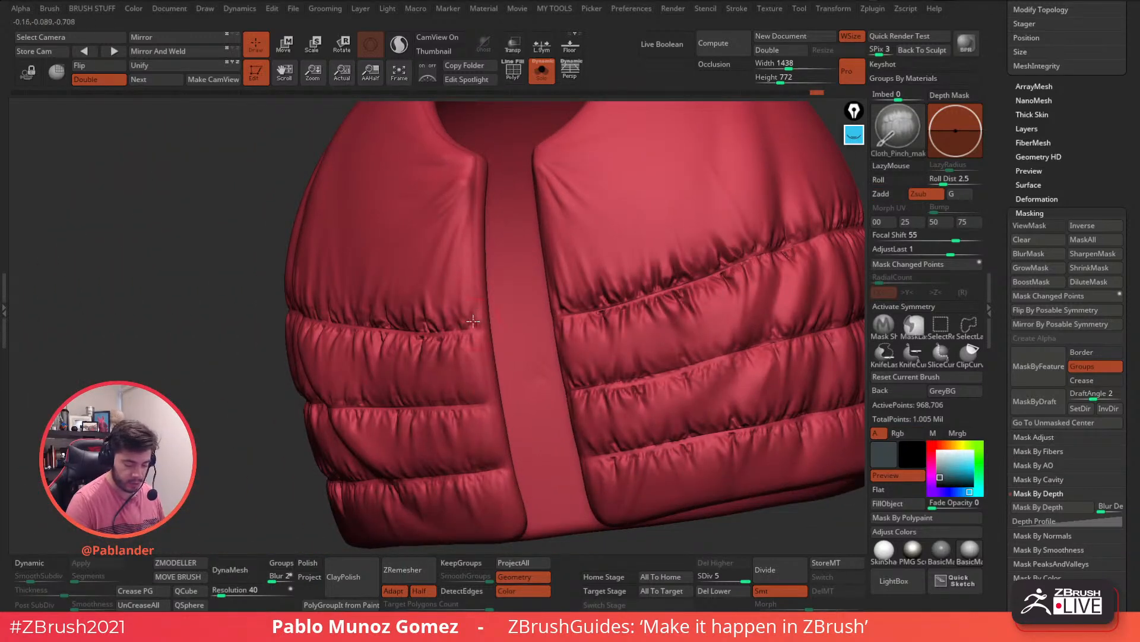
pyautogui.moveTo(737, 268); pyautogui.dragTo(680, 297, button='right')
pyautogui.keyDown('shift'); pyautogui.moveTo(636, 330); pyautogui.dragTo(578, 264, button='right'); pyautogui.keyUp('shift')
pyautogui.click(542, 73)
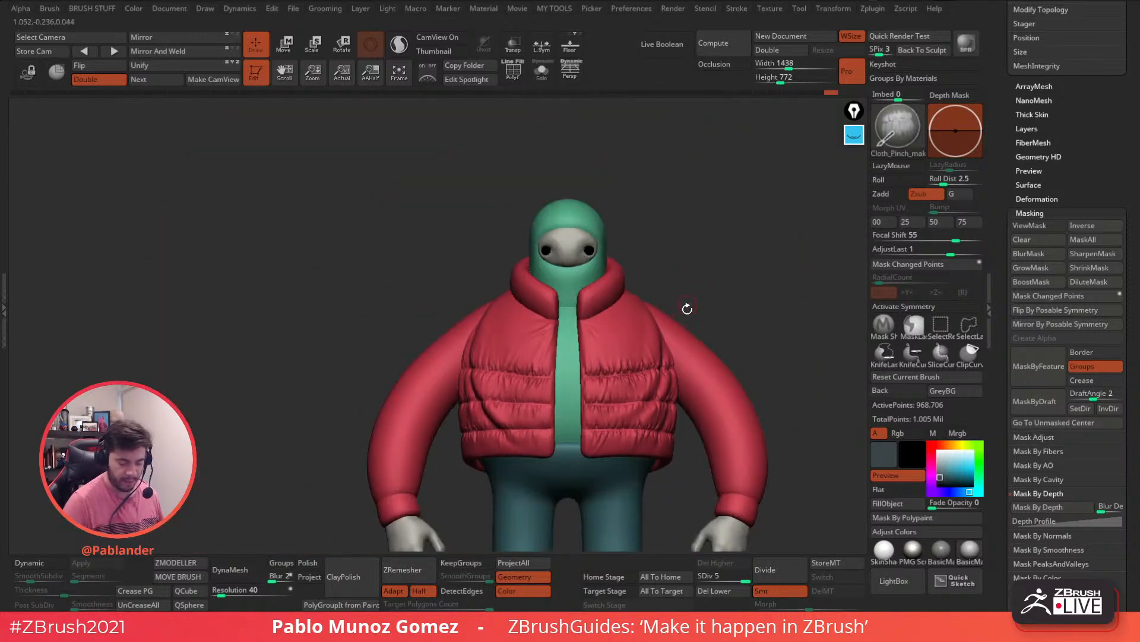
pyautogui.keyDown('alt'); pyautogui.moveTo(708, 385); pyautogui.dragTo(607, 413, button='right'); pyautogui.keyUp('alt')
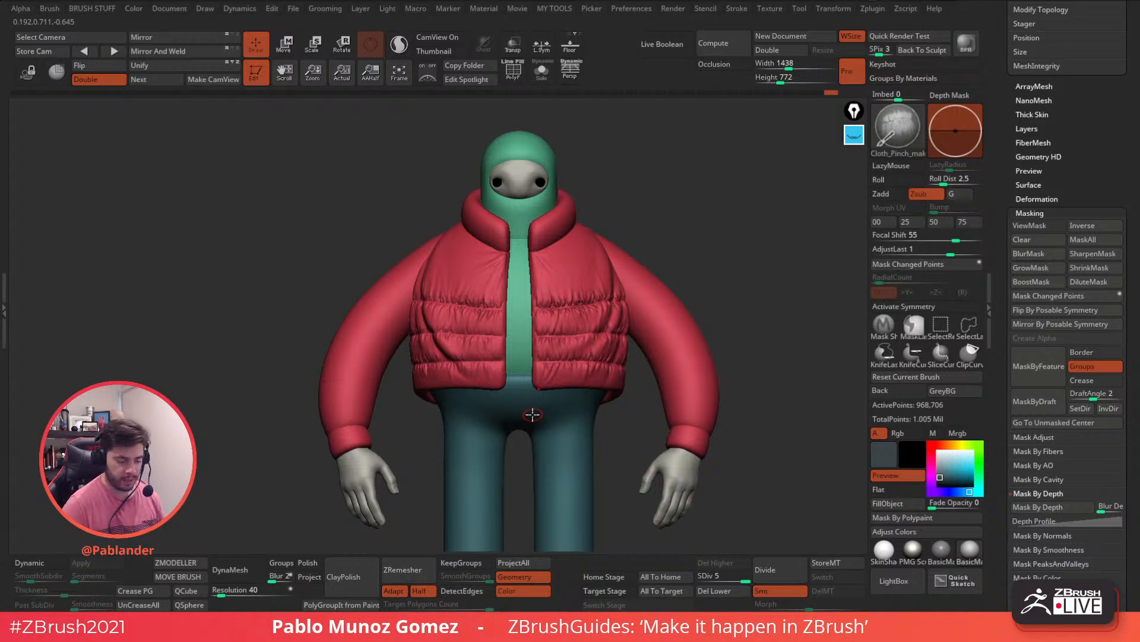
pyautogui.keyDown('ctrl'); pyautogui.moveTo(549, 257); pyautogui.dragTo(597, 276, button='right'); pyautogui.keyUp('ctrl')
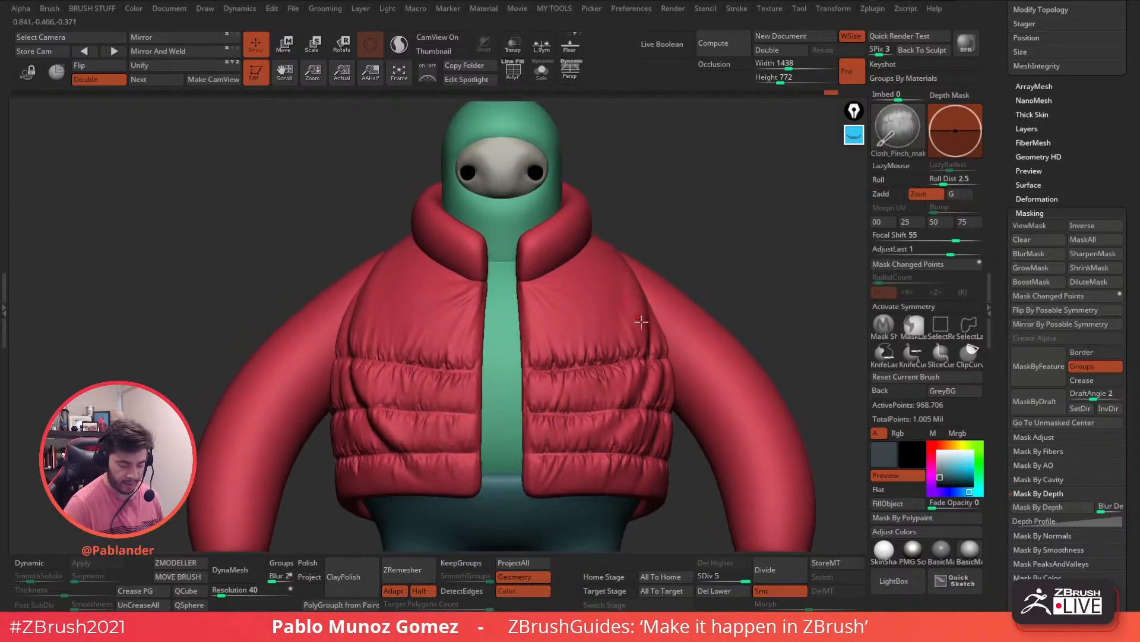
pyautogui.keyDown('alt'); pyautogui.moveTo(648, 364); pyautogui.dragTo(652, 326, button='right'); pyautogui.keyUp('alt')
# Step: Select the Inflat brush, adjust its size and inflate the wrinkles along the vest's front seams, undoing the last stroke
pyautogui.press('b')
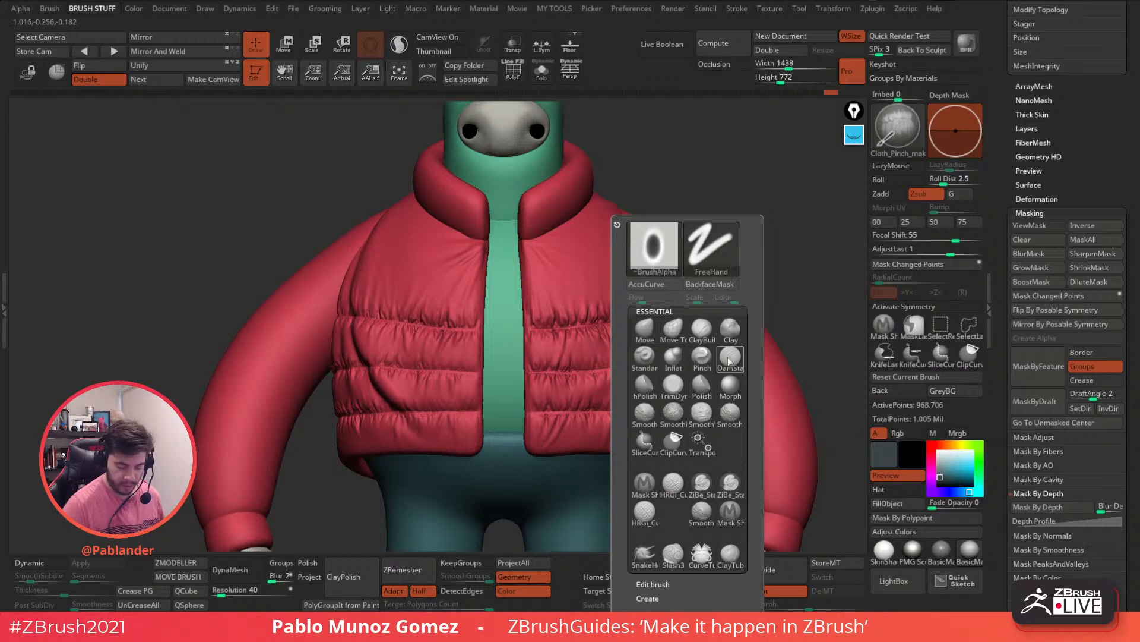
pyautogui.click(675, 359)
pyautogui.press('space')
pyautogui.moveTo(603, 334); pyautogui.dragTo(621, 334)
pyautogui.keyDown('ctrl'); pyautogui.moveTo(591, 332); pyautogui.dragTo(593, 389, button='right'); pyautogui.keyUp('ctrl')
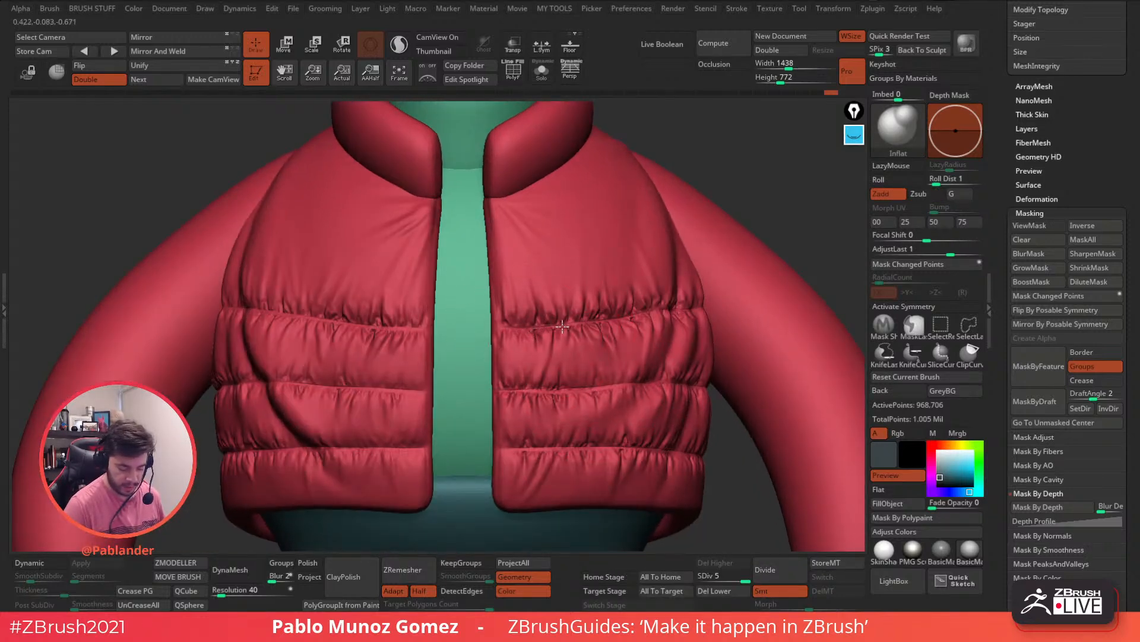
pyautogui.moveTo(615, 318); pyautogui.dragTo(652, 330, button='right')
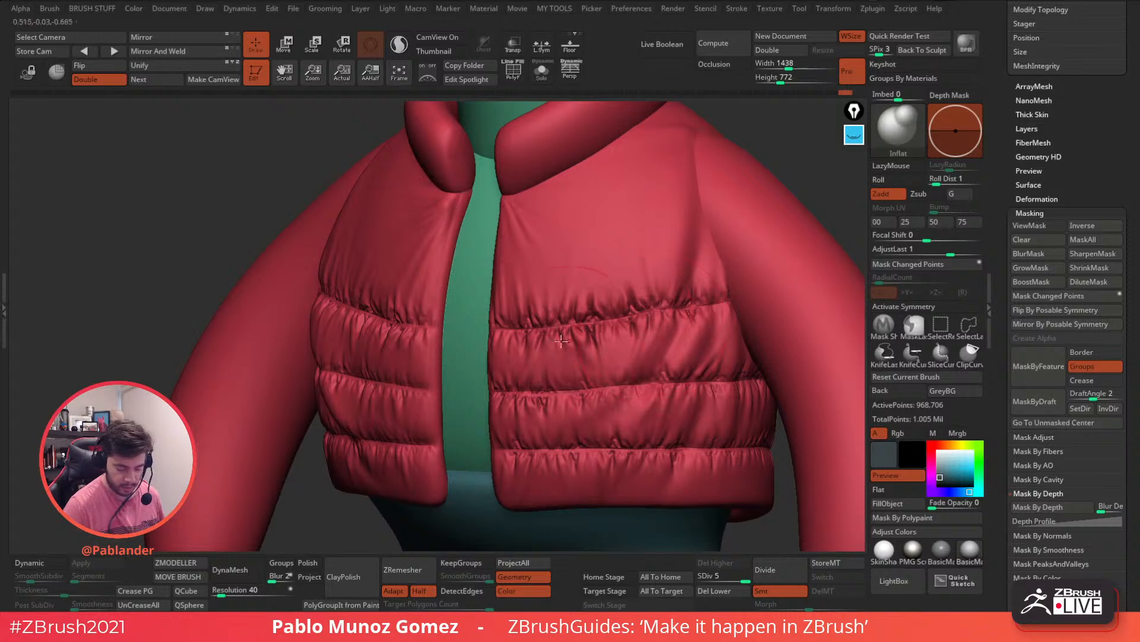
pyautogui.moveTo(579, 339); pyautogui.dragTo(551, 333, button='right')
pyautogui.press('space')
pyautogui.moveTo(550, 330); pyautogui.dragTo(522, 331)
pyautogui.hotkey('ctrl', 'z')
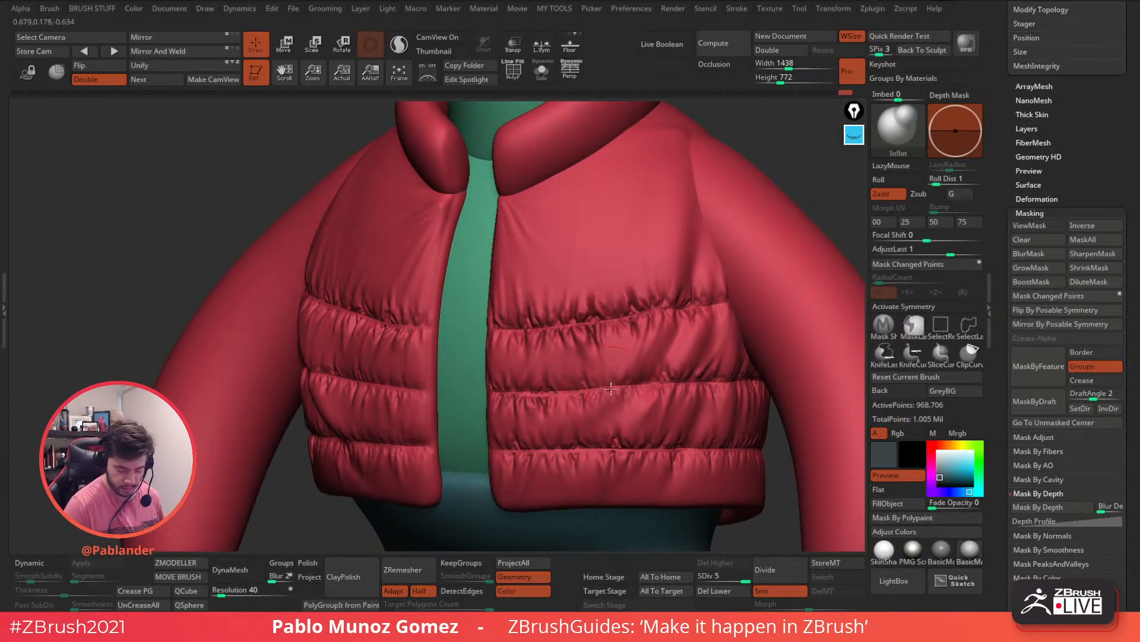
# Step: Examine the seam wrinkles and padding on both vest panels from several angles and on the whole character
pyautogui.keyDown('alt'); pyautogui.moveTo(747, 398); pyautogui.dragTo(745, 346, button='right'); pyautogui.keyUp('alt')
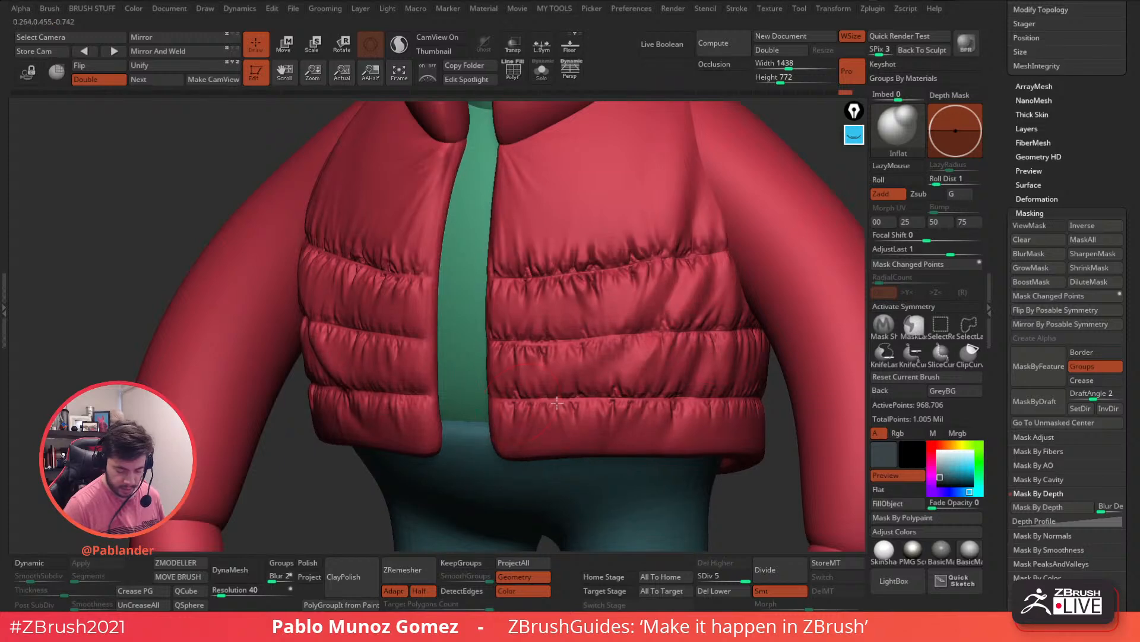
pyautogui.moveTo(705, 382); pyautogui.dragTo(520, 404, button='right')
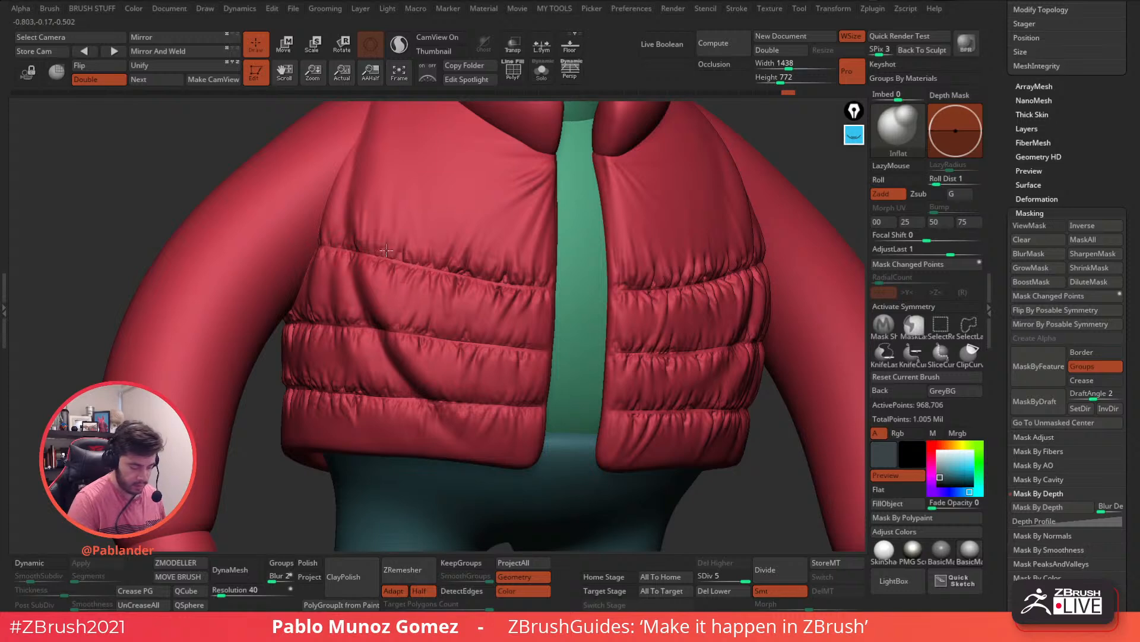
pyautogui.keyDown('ctrl'); pyautogui.moveTo(637, 327); pyautogui.dragTo(642, 280, button='right'); pyautogui.keyUp('ctrl')
pyautogui.keyDown('alt'); pyautogui.moveTo(720, 380); pyautogui.dragTo(629, 381, button='right'); pyautogui.keyUp('alt')
pyautogui.keyDown('ctrl'); pyautogui.moveTo(759, 326); pyautogui.dragTo(730, 310, button='right'); pyautogui.keyUp('ctrl')
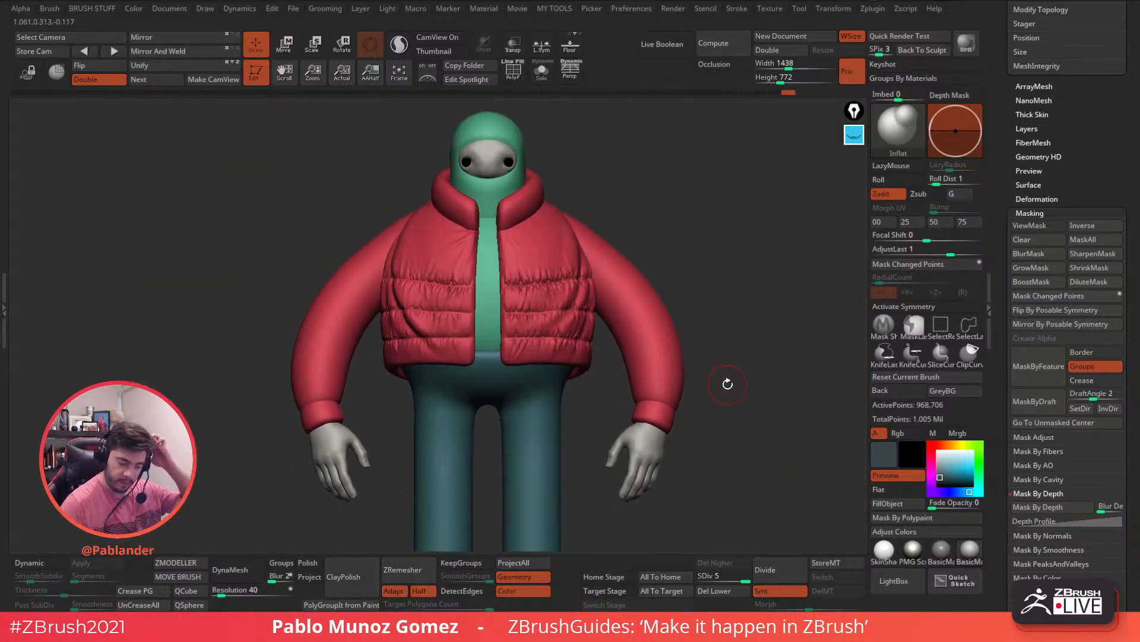
pyautogui.moveTo(722, 383); pyautogui.dragTo(724, 359, button='right')
# Step: Make the sleeves the active subtool and load the Fold_Push brush from the Clothes and drapery collection
pyautogui.keyDown('alt'); pyautogui.click(655, 321); pyautogui.keyUp('alt')
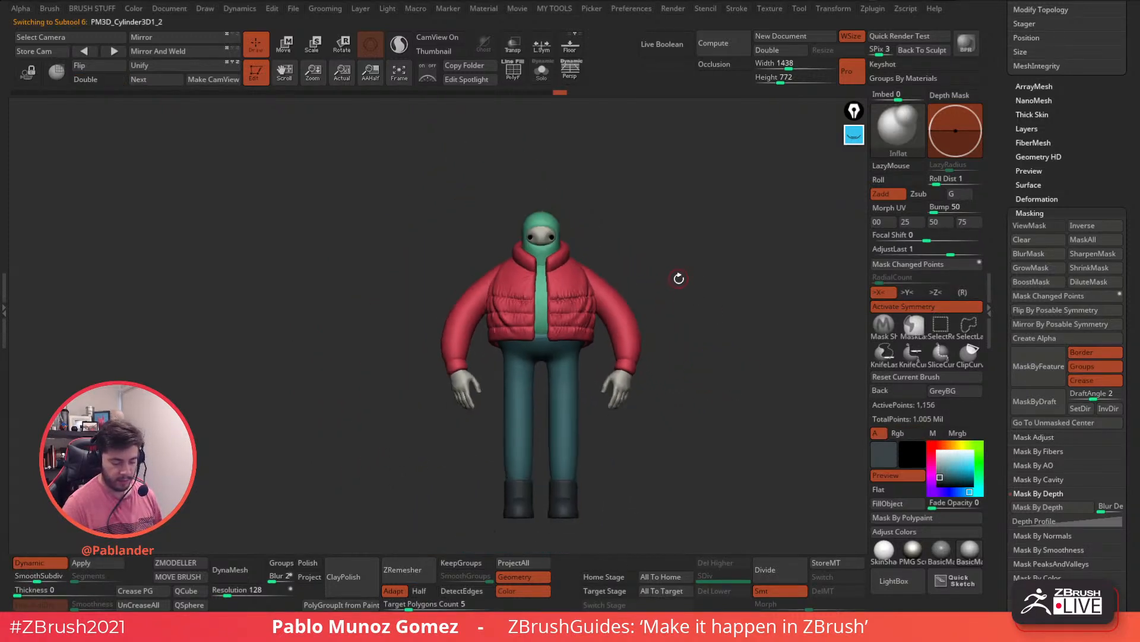
pyautogui.keyDown('ctrl'); pyautogui.moveTo(683, 323); pyautogui.dragTo(703, 366, button='right'); pyautogui.keyUp('ctrl')
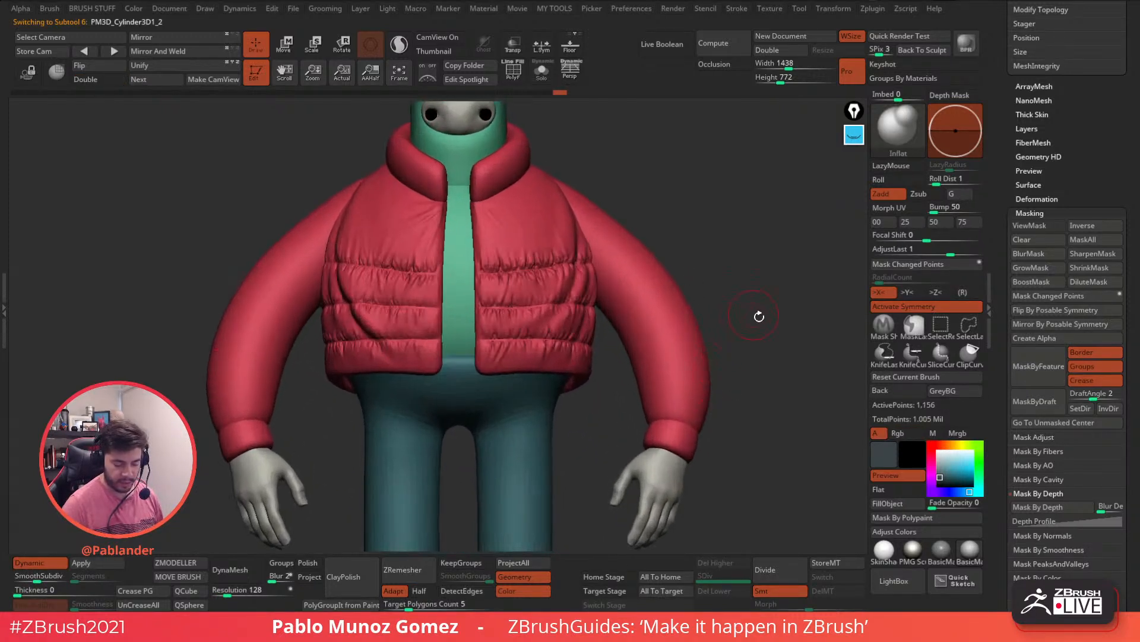
pyautogui.click(894, 581)
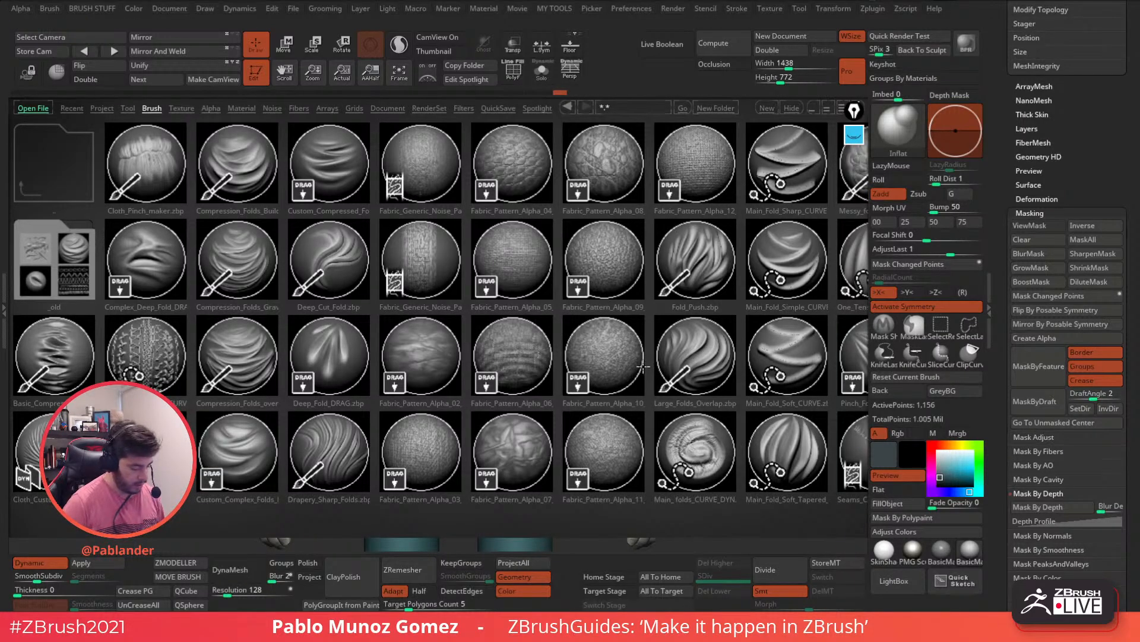
pyautogui.doubleClick(342, 359)
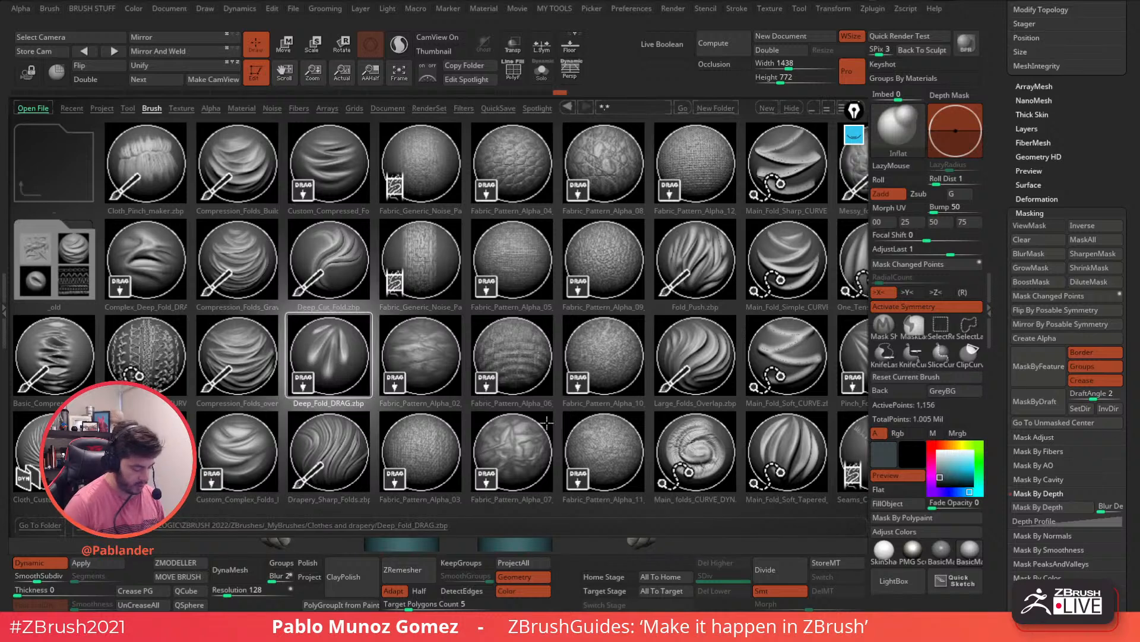
pyautogui.moveTo(710, 373)
pyautogui.mouseDown()
pyautogui.moveTo(647, 389)
pyautogui.moveTo(584, 386)
pyautogui.mouseUp()
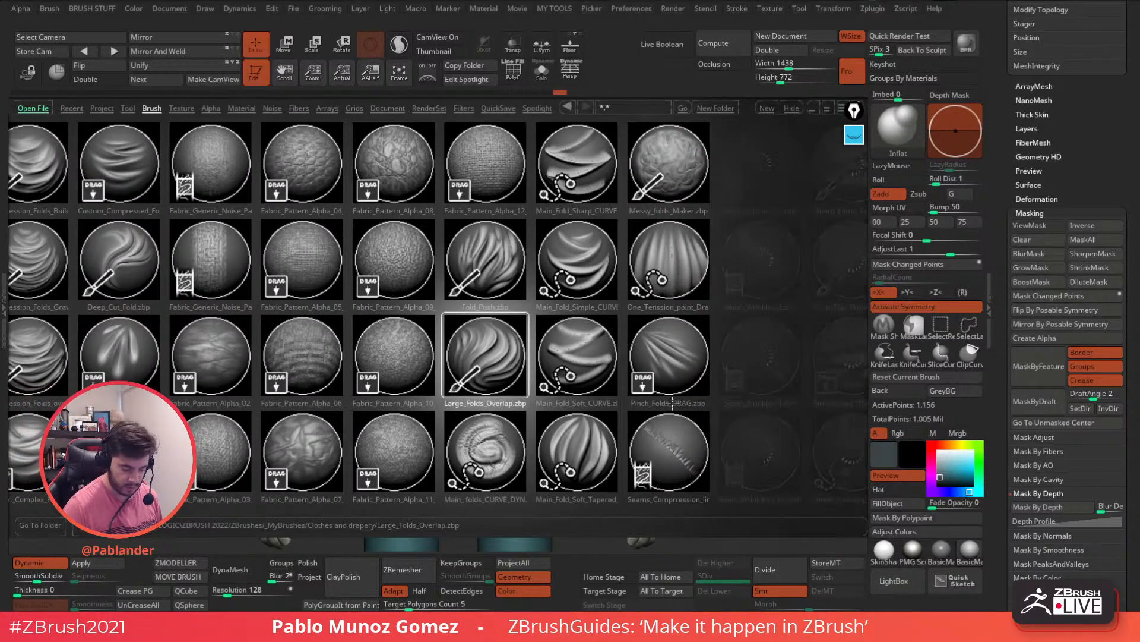
pyautogui.doubleClick(478, 236)
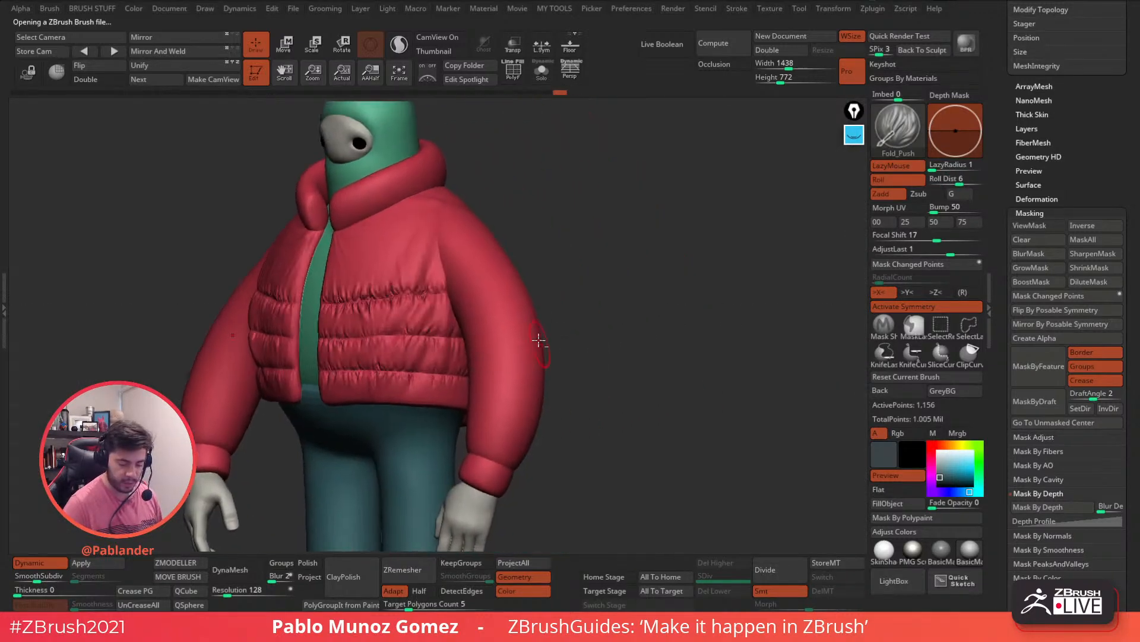
# Step: Isolate the sleeves, apply their dynamic subdivision and divide the mesh up to subdivision level 6
pyautogui.click(541, 71)
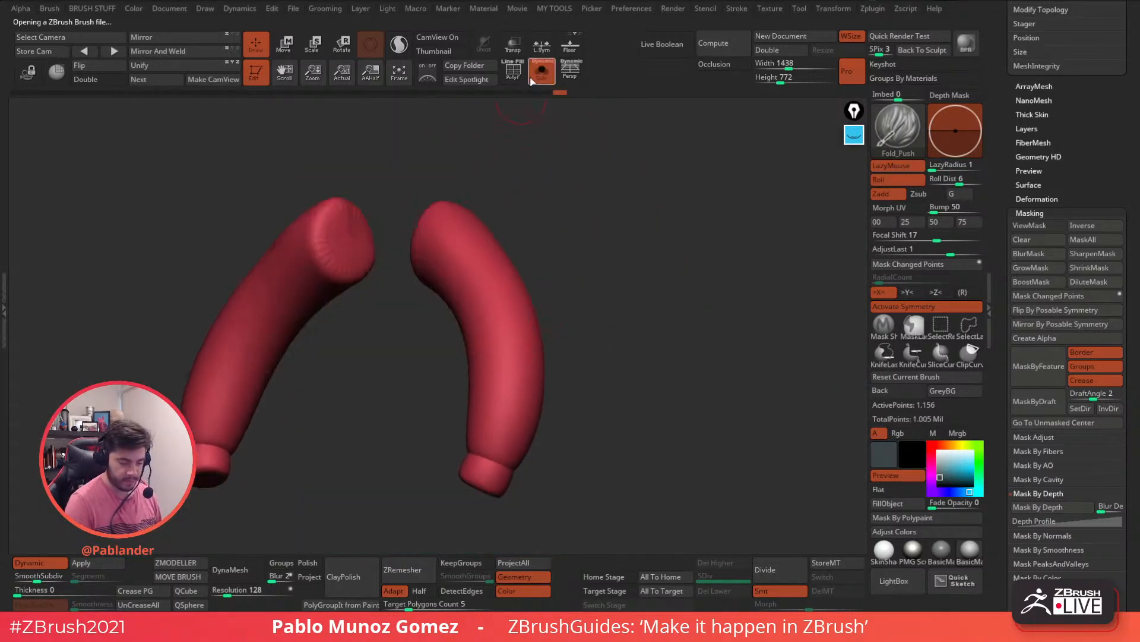
pyautogui.click(94, 562)
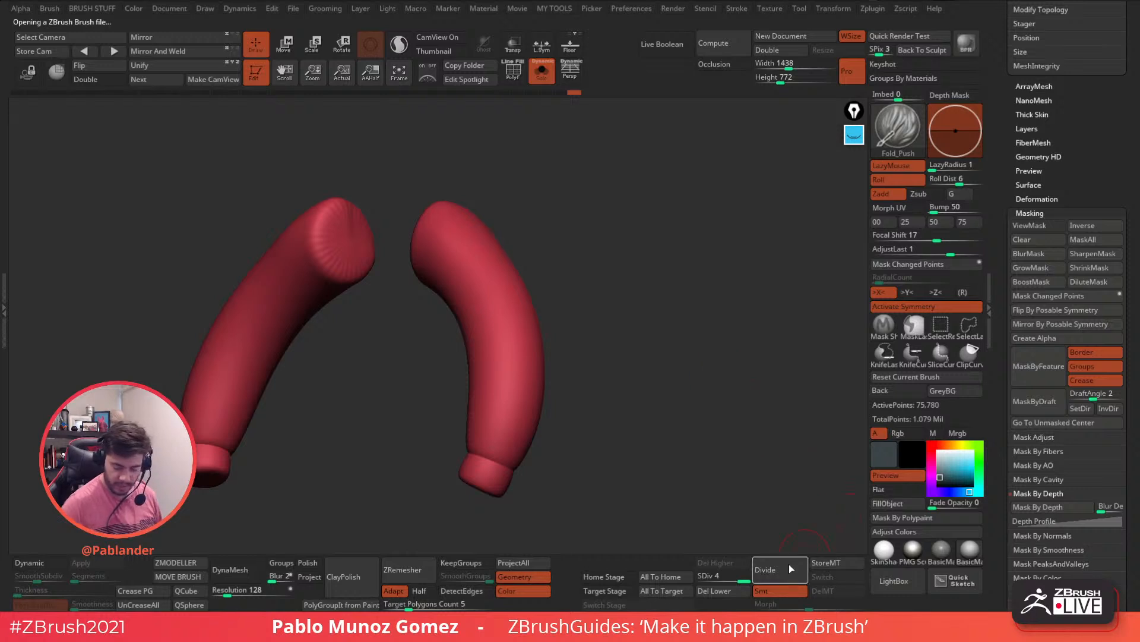
pyautogui.click(773, 569)
pyautogui.click(772, 569)
# Step: Try long Fold_Push strokes down the length of the wearer's left sleeve, then undo them
pyautogui.moveTo(621, 490); pyautogui.dragTo(553, 368)
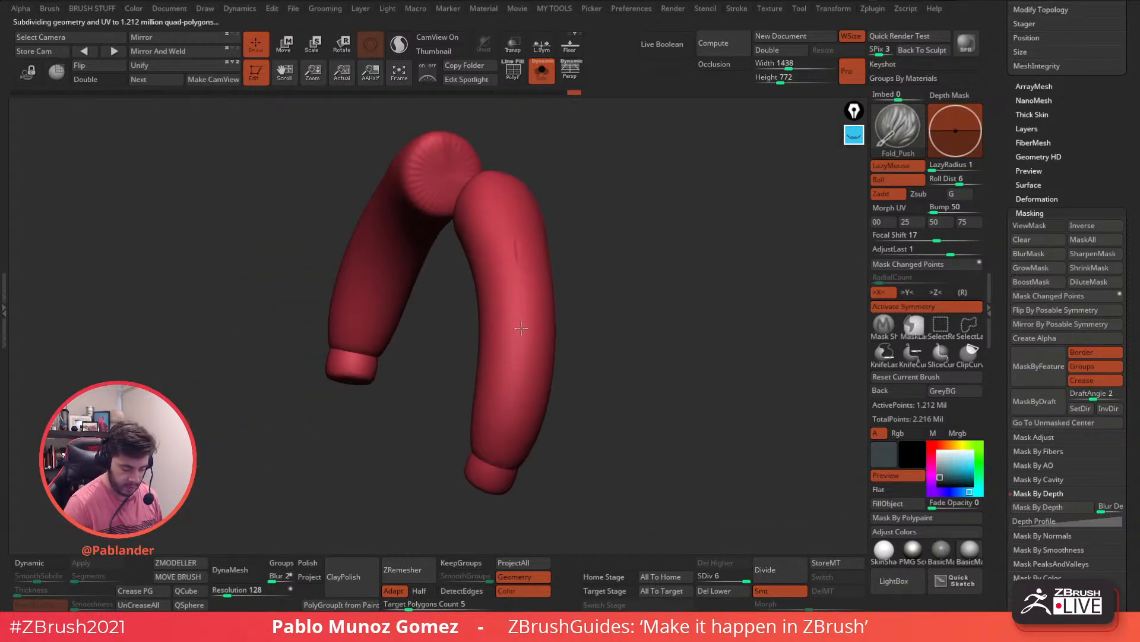
pyautogui.moveTo(515, 407); pyautogui.dragTo(489, 478)
pyautogui.moveTo(499, 469); pyautogui.dragTo(636, 393, button='right')
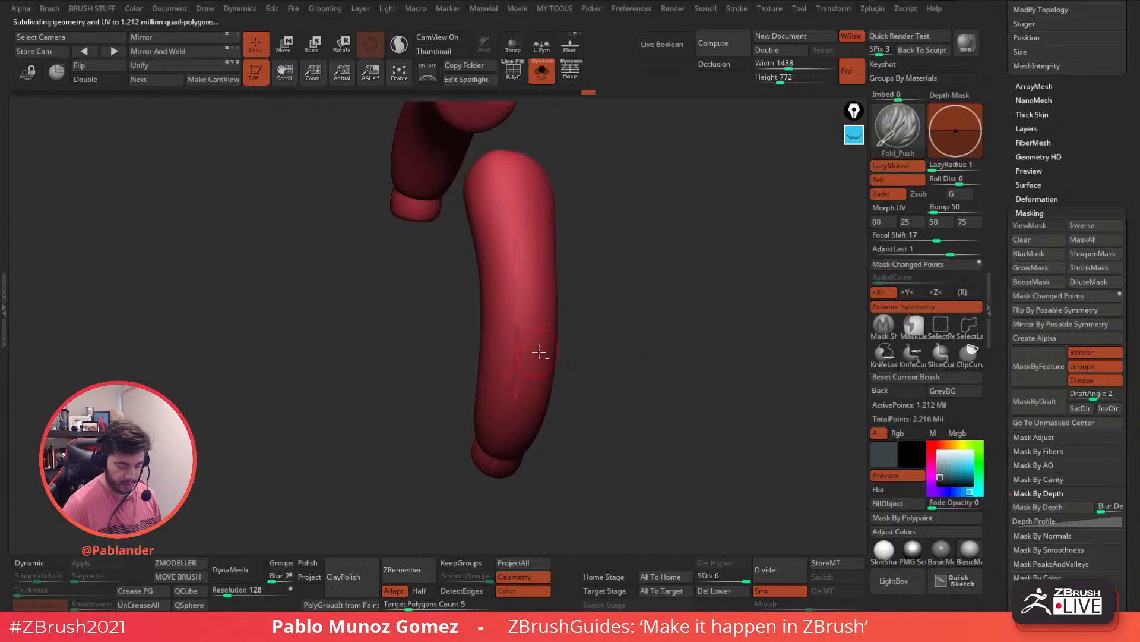
pyautogui.keyDown('ctrl'); pyautogui.moveTo(529, 374); pyautogui.dragTo(567, 350, button='right'); pyautogui.keyUp('ctrl')
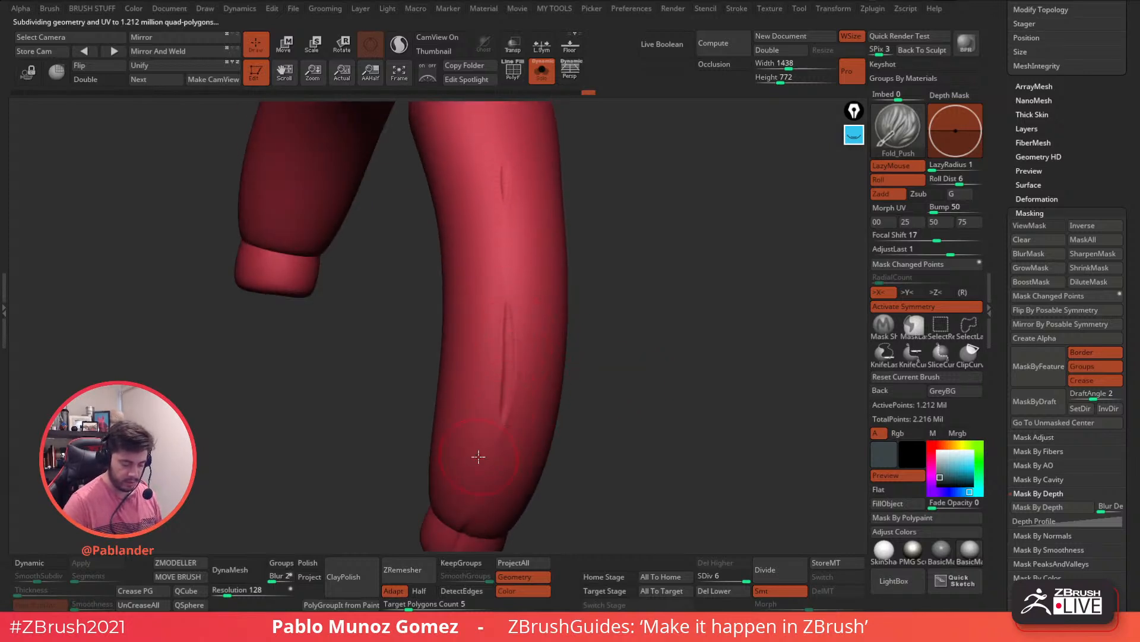
pyautogui.hotkey('ctrl', 'z')
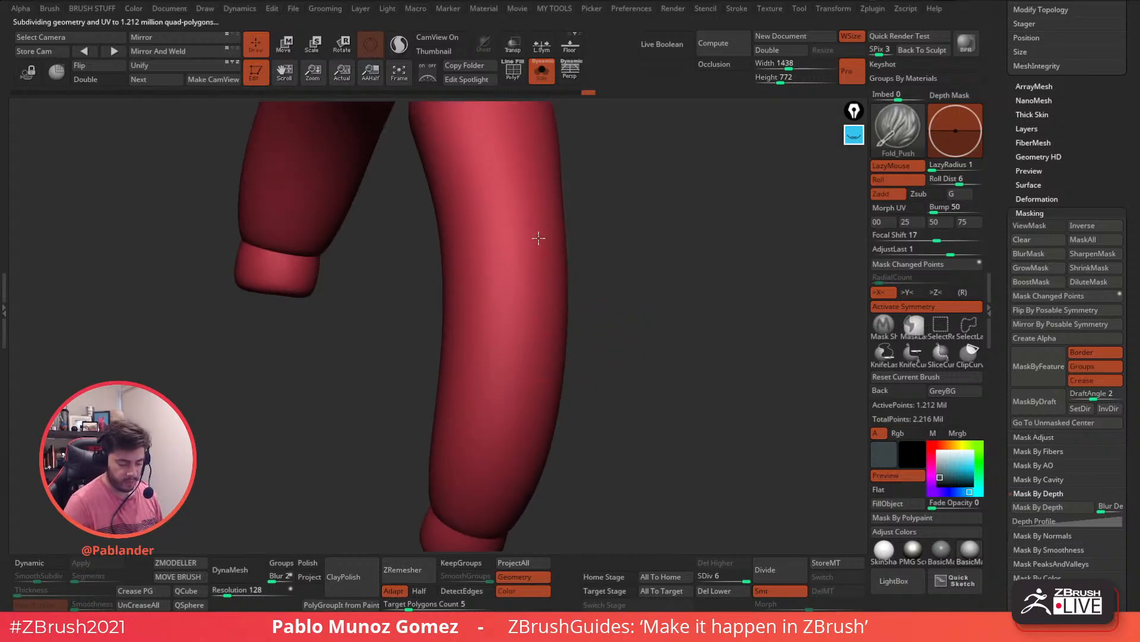
# Step: Try further lengthwise fold strokes from the upper sleeve down to the cuff, then undo them
pyautogui.moveTo(540, 235); pyautogui.dragTo(489, 347)
pyautogui.hotkey('ctrl', 'z')
pyautogui.moveTo(512, 134); pyautogui.dragTo(485, 229)
pyautogui.moveTo(498, 303); pyautogui.dragTo(468, 519)
pyautogui.moveTo(618, 381); pyautogui.dragTo(638, 366)
pyautogui.keyDown('alt'); pyautogui.moveTo(654, 315); pyautogui.dragTo(545, 404); pyautogui.keyUp('alt')
pyautogui.hotkey('ctrl', 'z')
# Step: Try folds across the sleeve's inner elbow, check them with the whole character shown, then isolate the sleeves and undo the strokes
pyautogui.moveTo(590, 270); pyautogui.dragTo(586, 297)
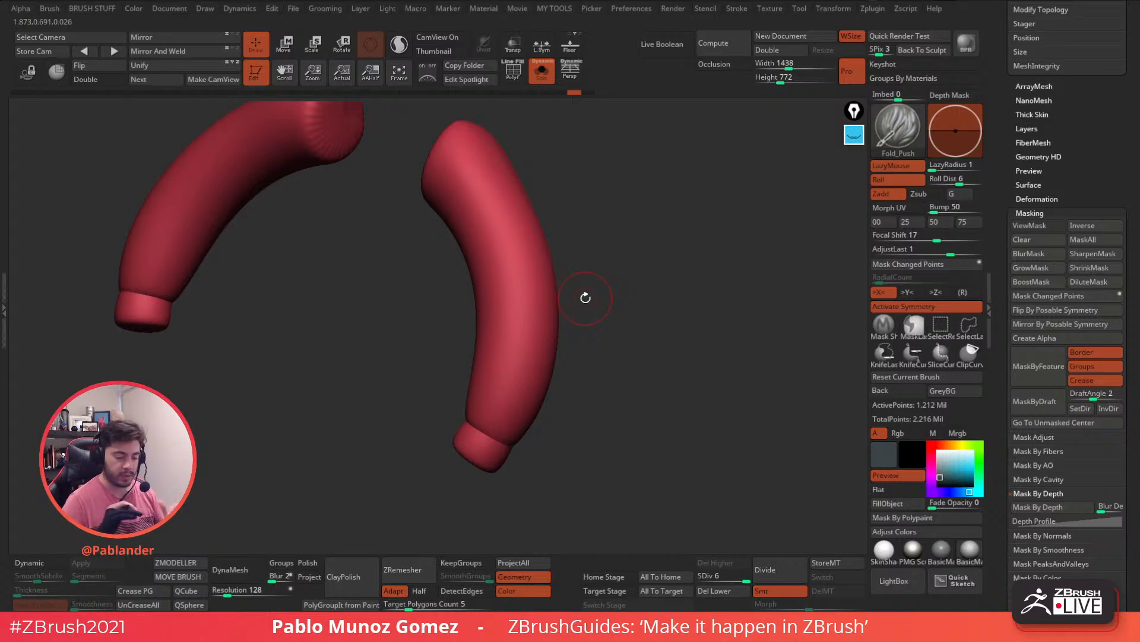
pyautogui.moveTo(581, 296)
pyautogui.mouseDown()
pyautogui.moveTo(601, 275)
pyautogui.moveTo(606, 231)
pyautogui.moveTo(550, 259)
pyautogui.mouseUp()
pyautogui.click(541, 71)
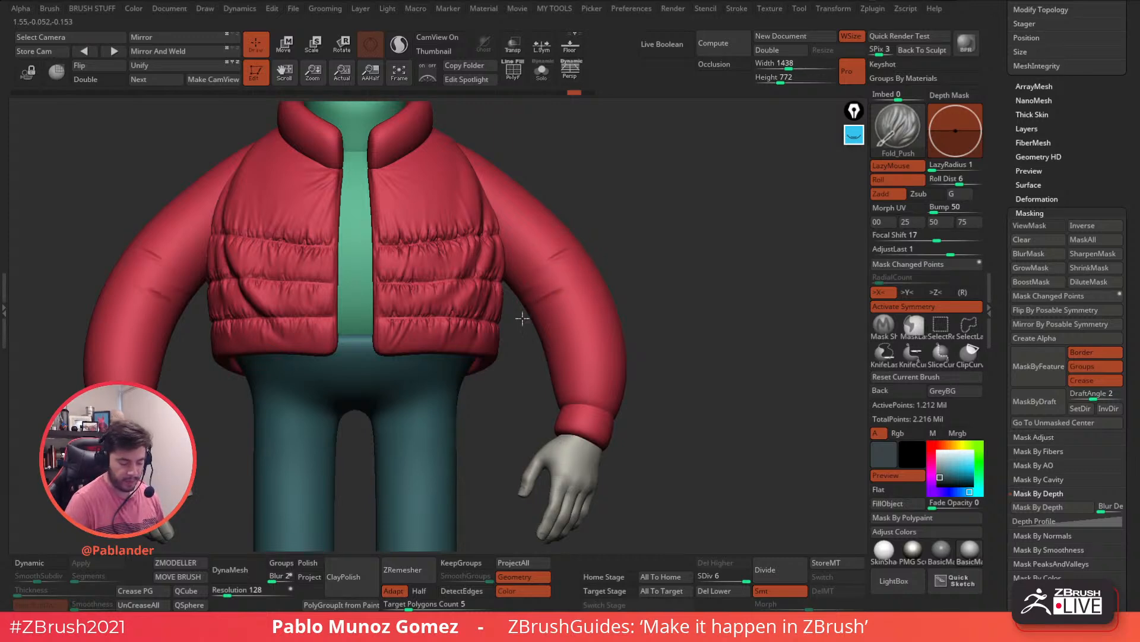
pyautogui.click(542, 71)
pyautogui.moveTo(599, 254)
pyautogui.keyDown('ctrl'); pyautogui.mouseDown(button='right')
pyautogui.moveTo(623, 337)
pyautogui.moveTo(686, 332)
pyautogui.mouseUp(button='right'); pyautogui.keyUp('ctrl')
pyautogui.hotkey('ctrl', 'z')
pyautogui.hotkey('ctrl', 'z')
# Step: Try diagonal compression folds across the inner elbow of the wearer's left sleeve, then undo the strokes
pyautogui.moveTo(616, 250); pyautogui.dragTo(532, 313)
pyautogui.moveTo(622, 309)
pyautogui.mouseDown(button='right')
pyautogui.moveTo(598, 324)
pyautogui.moveTo(638, 307)
pyautogui.mouseUp(button='right')
pyautogui.moveTo(658, 270); pyautogui.dragTo(563, 321)
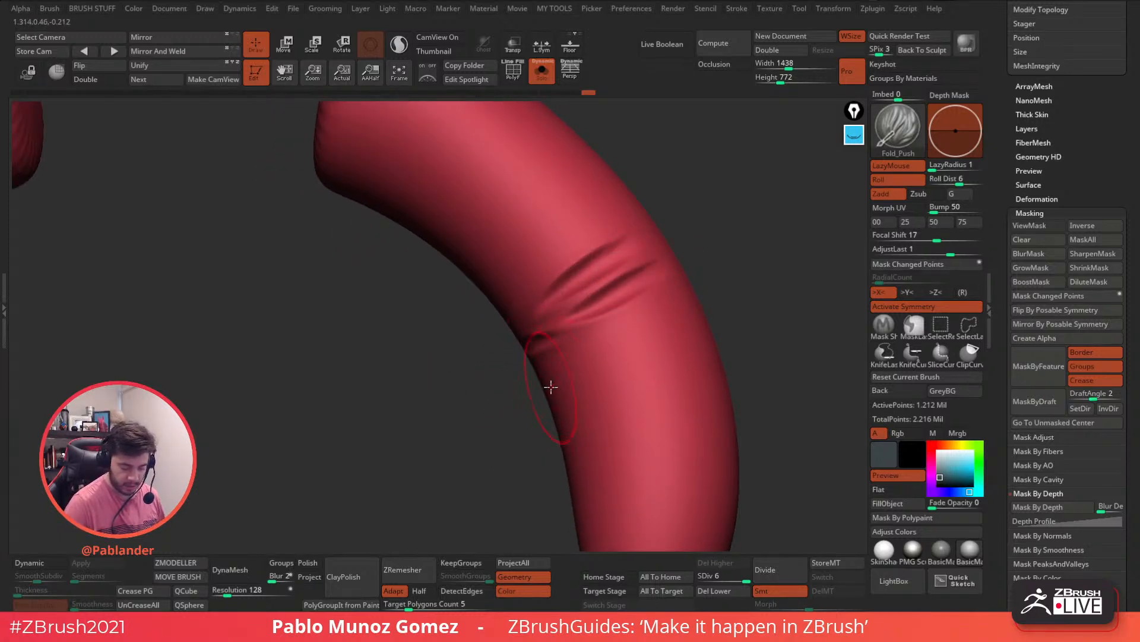
pyautogui.moveTo(550, 388); pyautogui.dragTo(635, 296, button='right')
pyautogui.moveTo(557, 367)
pyautogui.mouseDown(button='right')
pyautogui.moveTo(661, 318)
pyautogui.moveTo(656, 281)
pyautogui.mouseUp(button='right')
pyautogui.press('space')
pyautogui.hotkey('ctrl', 'z')
pyautogui.hotkey('ctrl', 'z')
# Step: Sculpt interlocking diagonal compression folds with Fold_Push across the elbow of the wearer's left sleeve
pyautogui.moveTo(595, 254); pyautogui.dragTo(516, 352)
pyautogui.moveTo(549, 366); pyautogui.dragTo(571, 336, button='right')
pyautogui.moveTo(476, 392)
pyautogui.mouseDown(button='right')
pyautogui.moveTo(461, 387)
pyautogui.moveTo(496, 389)
pyautogui.mouseUp(button='right')
pyautogui.moveTo(605, 309); pyautogui.dragTo(601, 327, button='right')
pyautogui.moveTo(463, 385)
pyautogui.mouseDown()
pyautogui.moveTo(522, 364)
pyautogui.moveTo(570, 313)
pyautogui.mouseUp()
pyautogui.moveTo(657, 262)
pyautogui.mouseDown(button='right')
pyautogui.moveTo(670, 282)
pyautogui.moveTo(647, 306)
pyautogui.mouseUp(button='right')
pyautogui.moveTo(612, 287); pyautogui.dragTo(557, 379)
pyautogui.moveTo(618, 349)
pyautogui.mouseDown(button='right')
pyautogui.moveTo(625, 304)
pyautogui.moveTo(544, 363)
pyautogui.mouseUp(button='right')
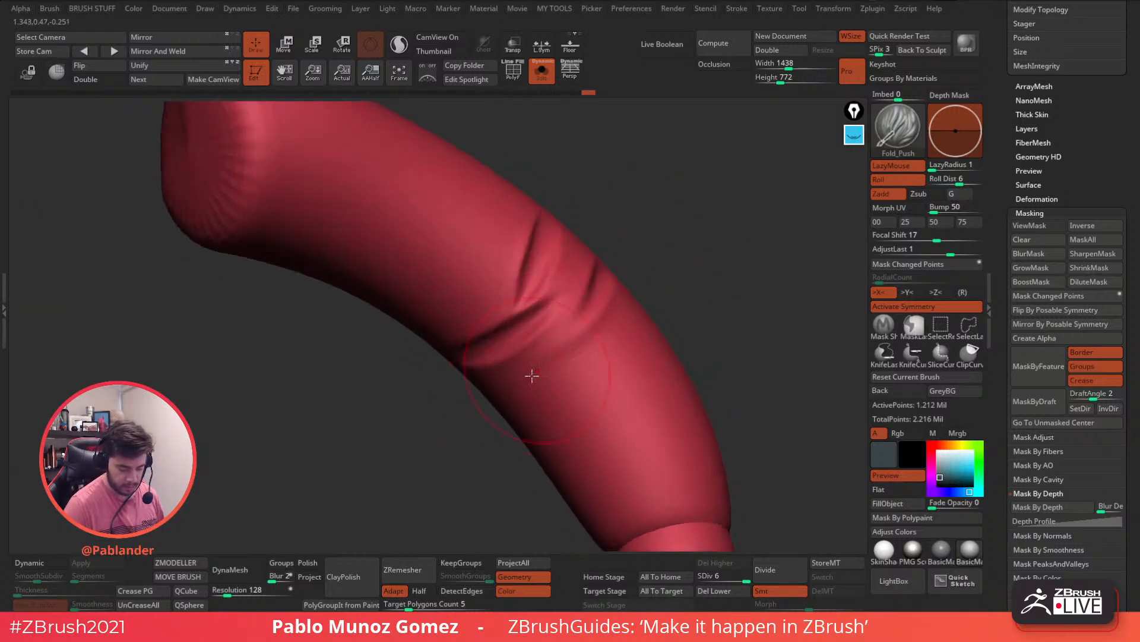
pyautogui.moveTo(530, 376); pyautogui.dragTo(600, 334)
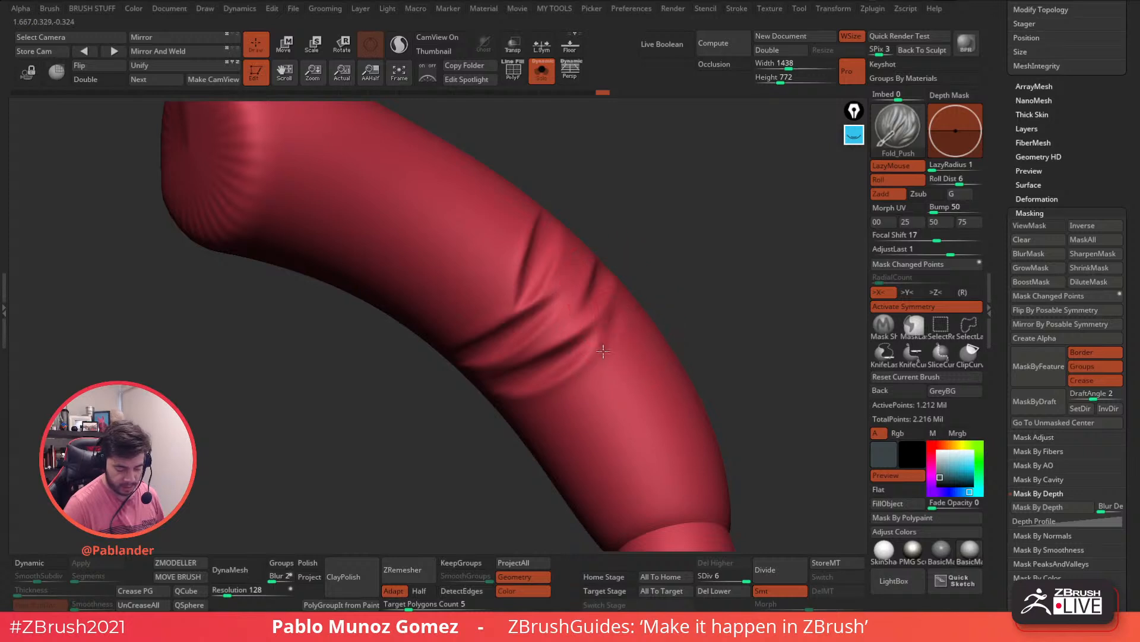
# Step: Extend the compression folds around the other side of the sleeve's elbow
pyautogui.moveTo(649, 318)
pyautogui.mouseDown(button='right')
pyautogui.moveTo(612, 309)
pyautogui.moveTo(612, 330)
pyautogui.moveTo(592, 298)
pyautogui.mouseUp(button='right')
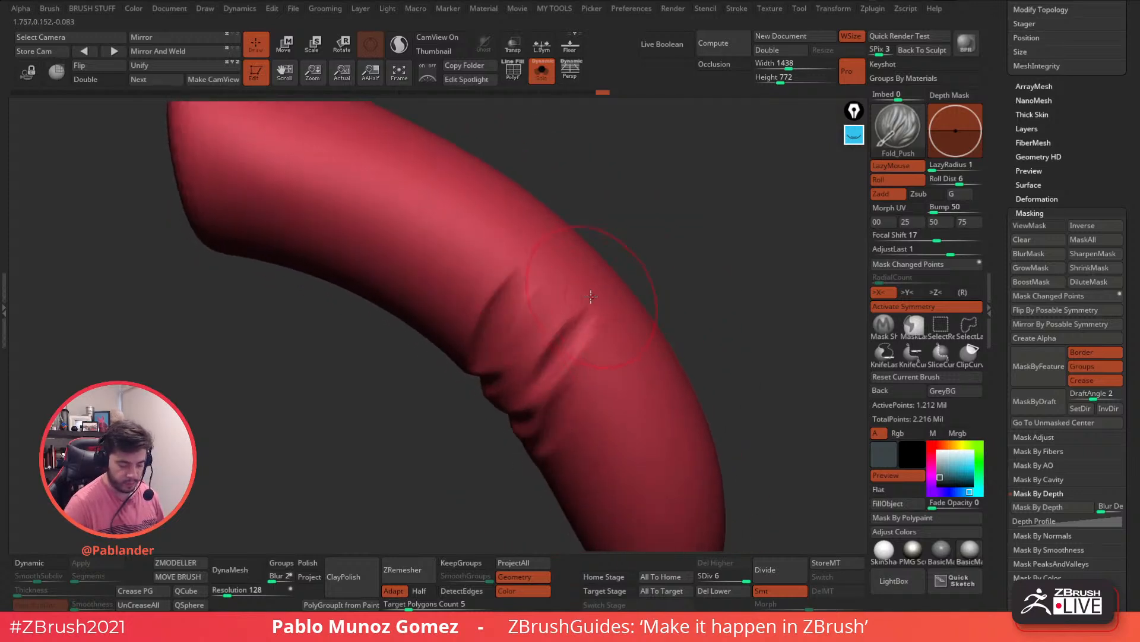
pyautogui.moveTo(562, 246); pyautogui.dragTo(571, 239)
pyautogui.moveTo(642, 325)
pyautogui.mouseDown(button='right')
pyautogui.moveTo(649, 244)
pyautogui.moveTo(570, 242)
pyautogui.mouseUp(button='right')
pyautogui.moveTo(505, 356)
pyautogui.mouseDown(button='right')
pyautogui.moveTo(675, 264)
pyautogui.moveTo(511, 324)
pyautogui.mouseUp(button='right')
# Step: Try two short cross folds on the elbow of the wearer's left sleeve, undoing each stroke
pyautogui.moveTo(564, 324)
pyautogui.mouseDown()
pyautogui.moveTo(563, 307)
pyautogui.moveTo(499, 303)
pyautogui.mouseUp()
pyautogui.hotkey('ctrl', 'z')
pyautogui.moveTo(569, 316); pyautogui.dragTo(505, 316)
pyautogui.hotkey('ctrl', 'z')
# Step: Add cross folds on the inner side of the elbow and soften their transitions with the Smooth brush
pyautogui.moveTo(575, 333)
pyautogui.mouseDown(button='right')
pyautogui.moveTo(593, 334)
pyautogui.moveTo(552, 313)
pyautogui.mouseUp(button='right')
pyautogui.moveTo(517, 306); pyautogui.dragTo(569, 305)
pyautogui.moveTo(682, 280); pyautogui.dragTo(660, 286)
pyautogui.keyDown('shift'); pyautogui.moveTo(581, 314); pyautogui.dragTo(560, 303); pyautogui.keyUp('shift')
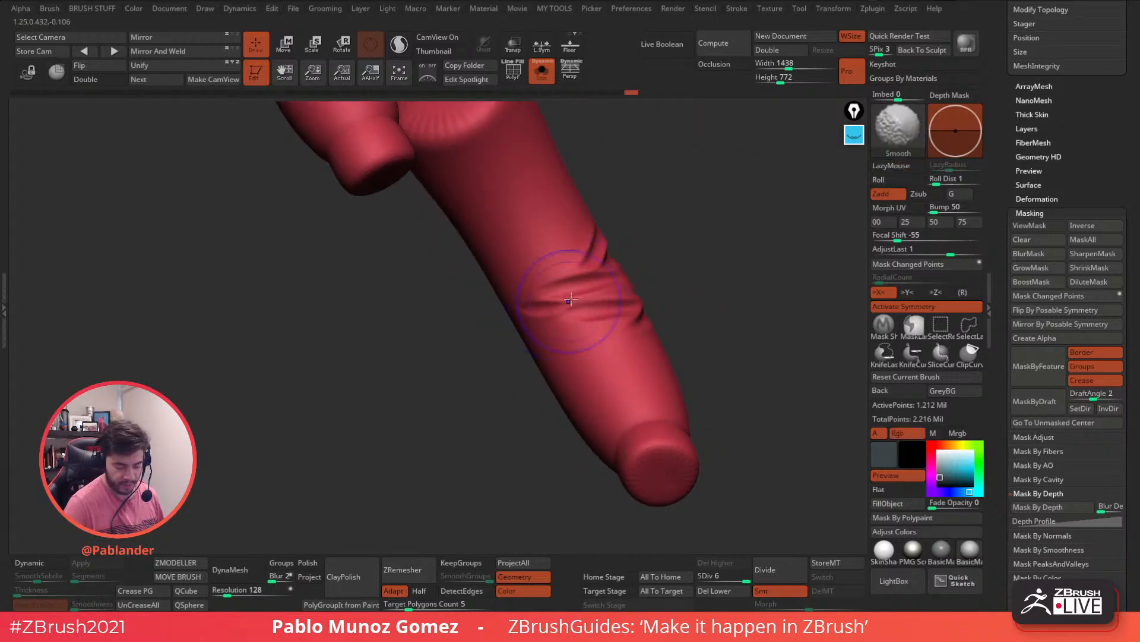
pyautogui.moveTo(572, 258); pyautogui.dragTo(505, 294)
pyautogui.press('shift')
pyautogui.moveTo(732, 296); pyautogui.dragTo(701, 322)
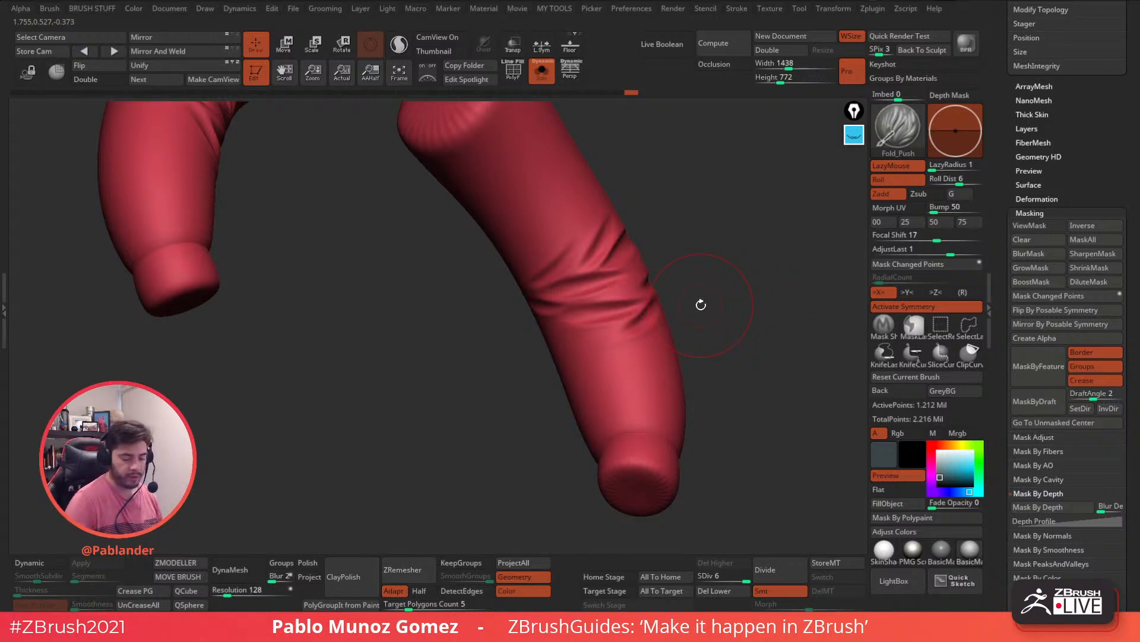
# Step: Sculpt slanted folds across the upper part of the wearer's left sleeve, just below the shoulder
pyautogui.moveTo(671, 280); pyautogui.dragTo(565, 284)
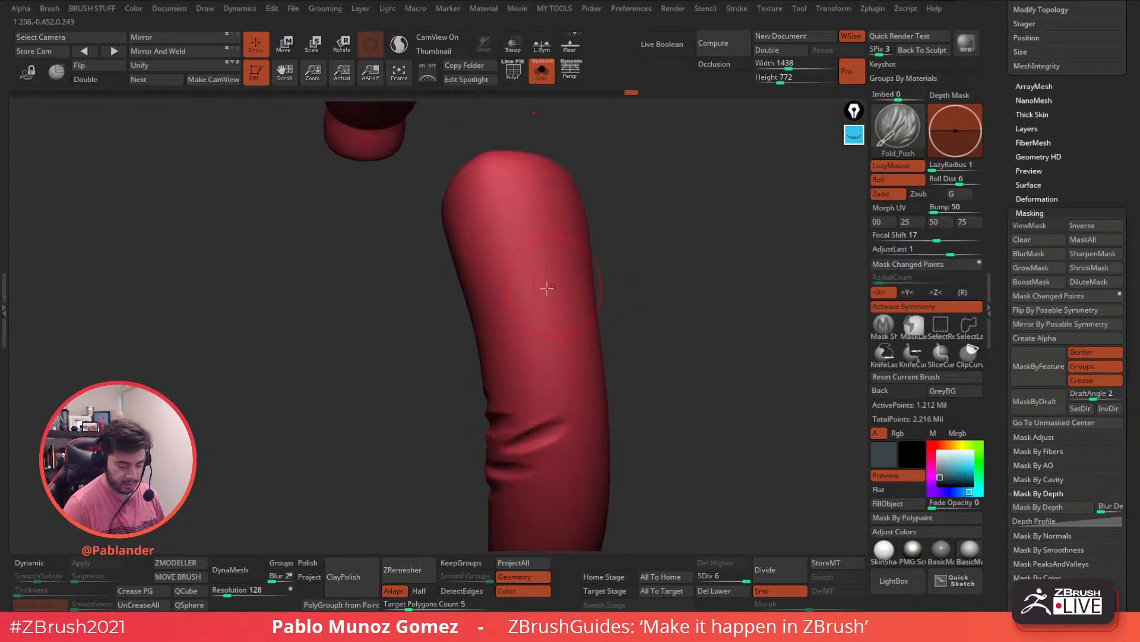
pyautogui.moveTo(562, 238); pyautogui.dragTo(473, 271)
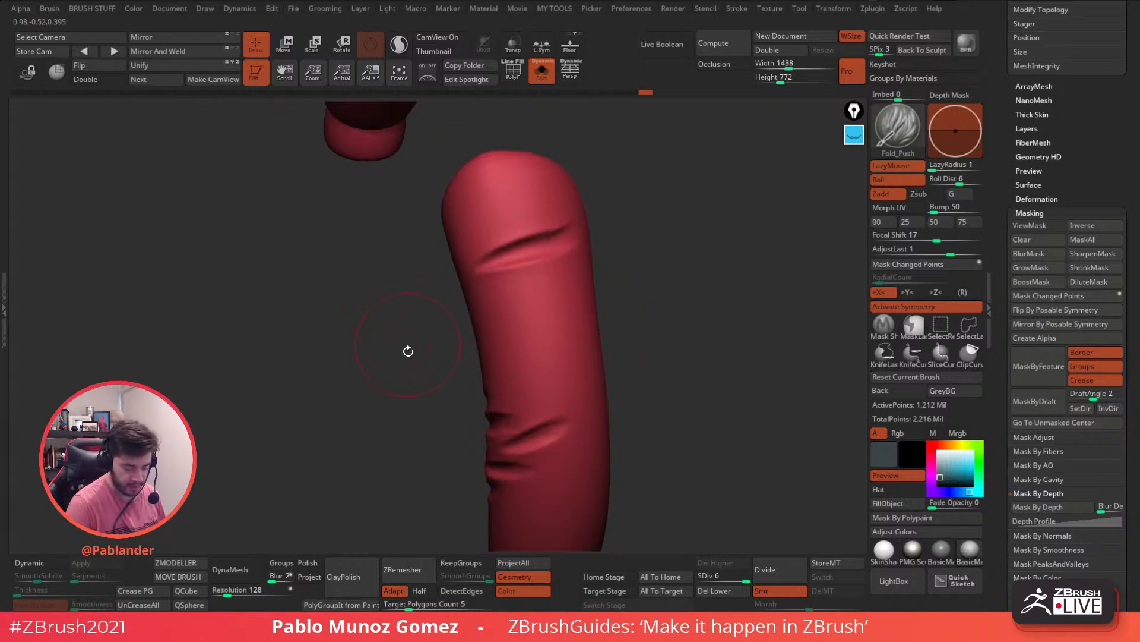
pyautogui.moveTo(526, 291); pyautogui.dragTo(563, 261, button='right')
pyautogui.moveTo(466, 274)
pyautogui.mouseDown(button='right')
pyautogui.moveTo(511, 281)
pyautogui.moveTo(488, 293)
pyautogui.mouseUp(button='right')
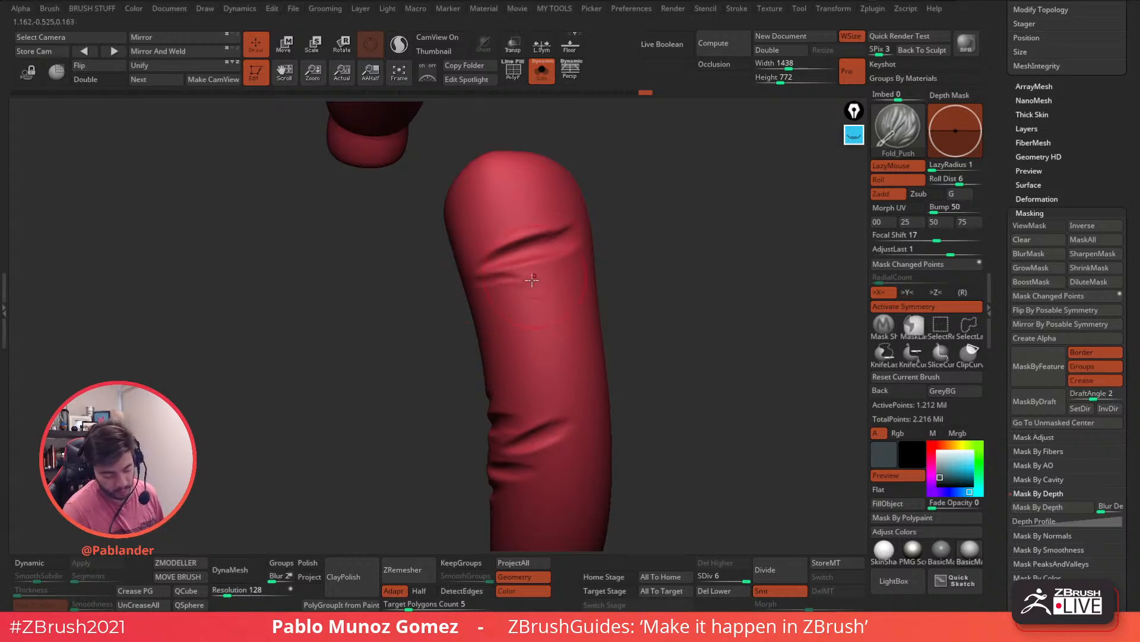
# Step: Examine the elbow folds from the front and compare them on the whole character before isolating the sleeves again
pyautogui.moveTo(554, 265); pyautogui.dragTo(682, 301, button='right')
pyautogui.moveTo(651, 377); pyautogui.dragTo(612, 327, button='right')
pyautogui.moveTo(691, 295); pyautogui.dragTo(668, 314, button='right')
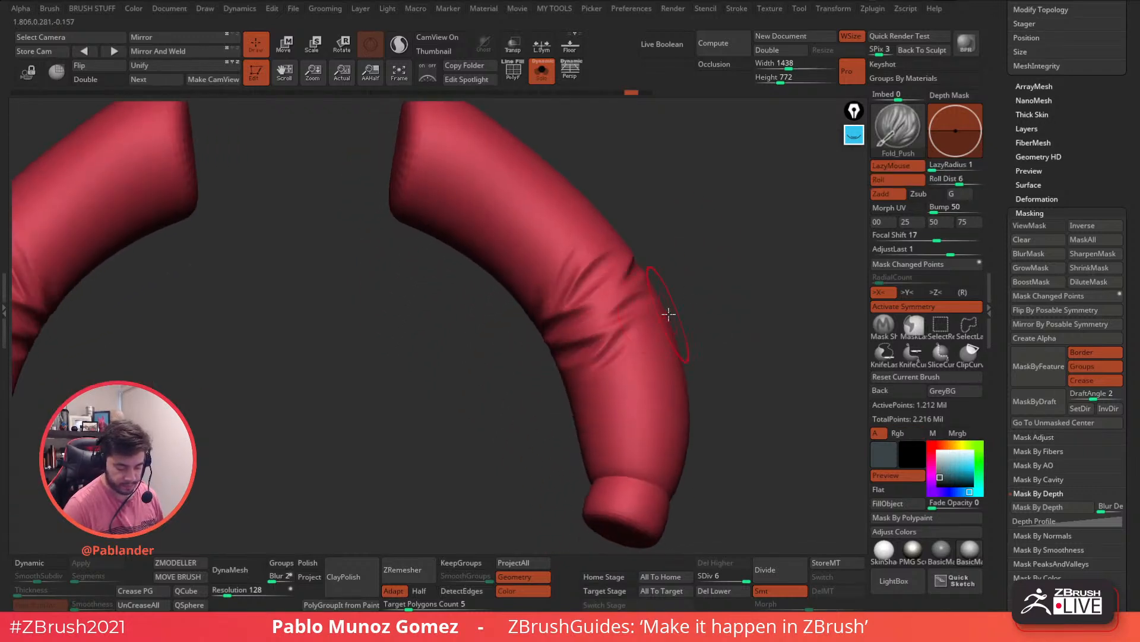
pyautogui.moveTo(601, 336)
pyautogui.keyDown('shift'); pyautogui.mouseDown(button='right')
pyautogui.moveTo(675, 338)
pyautogui.moveTo(664, 272)
pyautogui.moveTo(657, 372)
pyautogui.mouseUp(button='right'); pyautogui.keyUp('shift')
pyautogui.click(549, 79)
pyautogui.click(541, 75)
pyautogui.moveTo(713, 342); pyautogui.dragTo(711, 291, button='right')
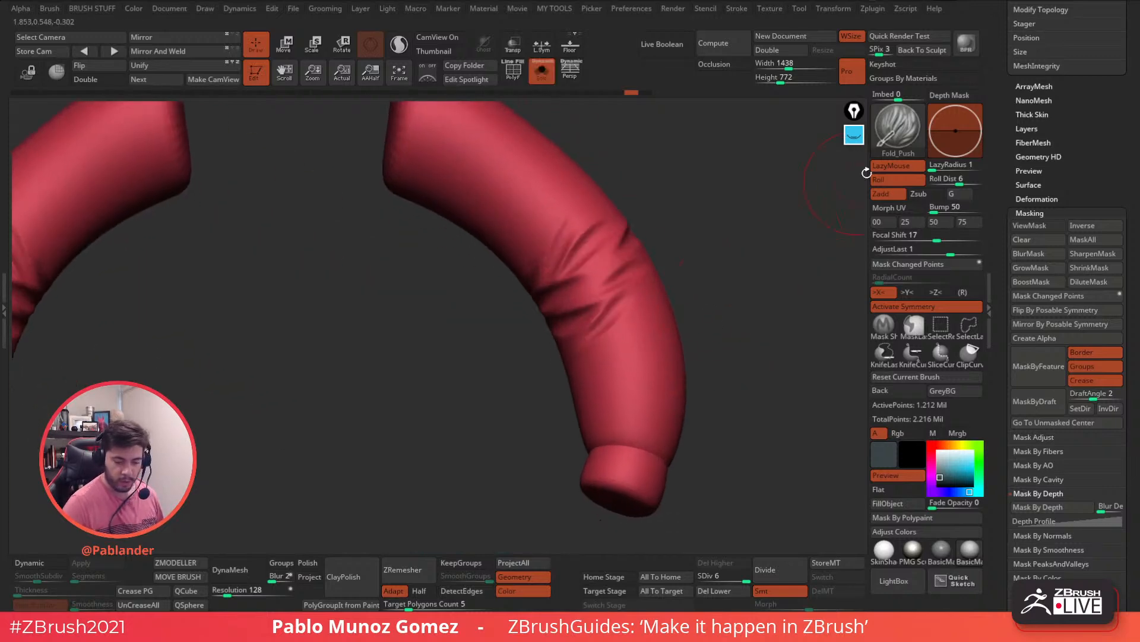
# Step: Load the Large_Folds_Overlap brush, try a long stroke down the upper sleeve and undo it
pyautogui.click(887, 577)
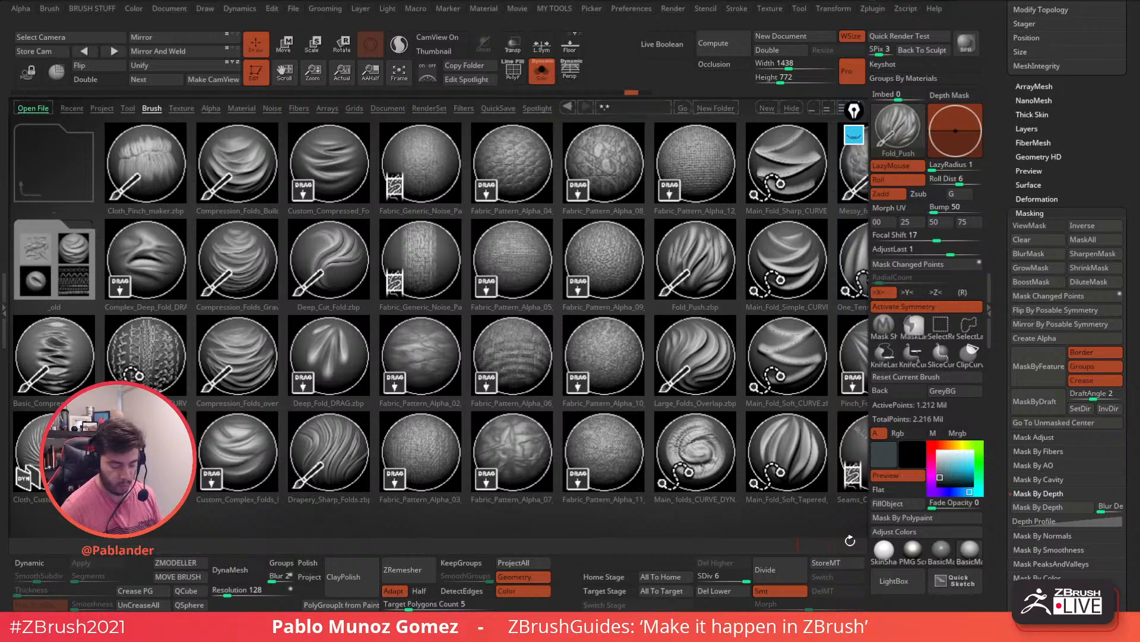
pyautogui.click(706, 337)
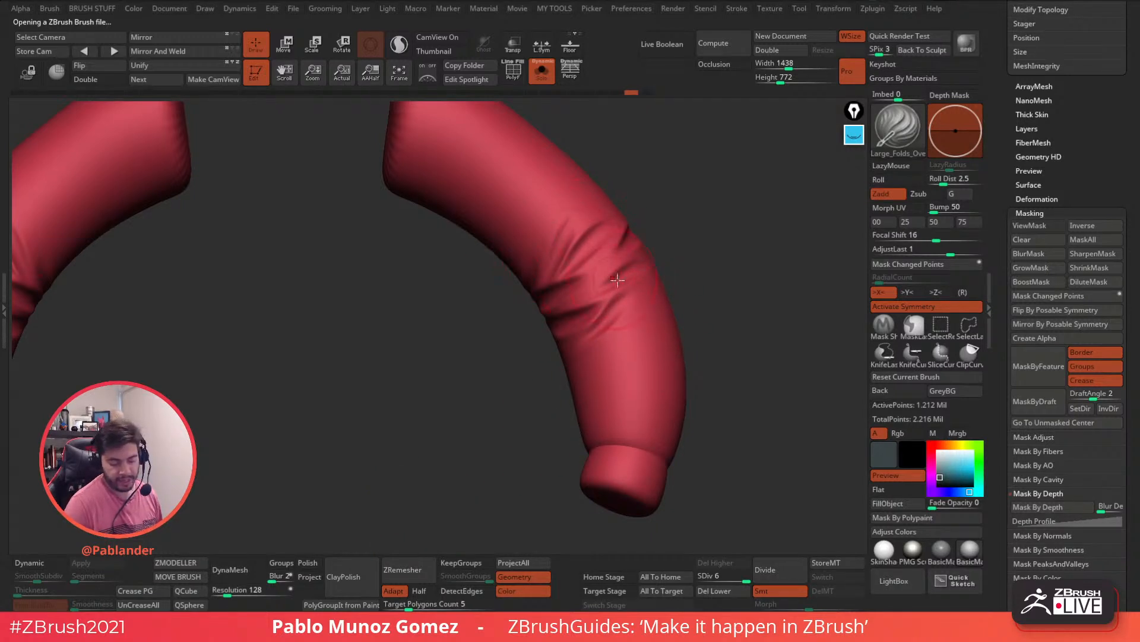
pyautogui.keyDown('alt'); pyautogui.moveTo(659, 291); pyautogui.dragTo(650, 392, button='right'); pyautogui.keyUp('alt')
pyautogui.moveTo(428, 187)
pyautogui.mouseDown()
pyautogui.moveTo(509, 326)
pyautogui.moveTo(521, 374)
pyautogui.mouseUp()
pyautogui.moveTo(580, 438); pyautogui.dragTo(698, 320, button='right')
pyautogui.hotkey('ctrl', 'z')
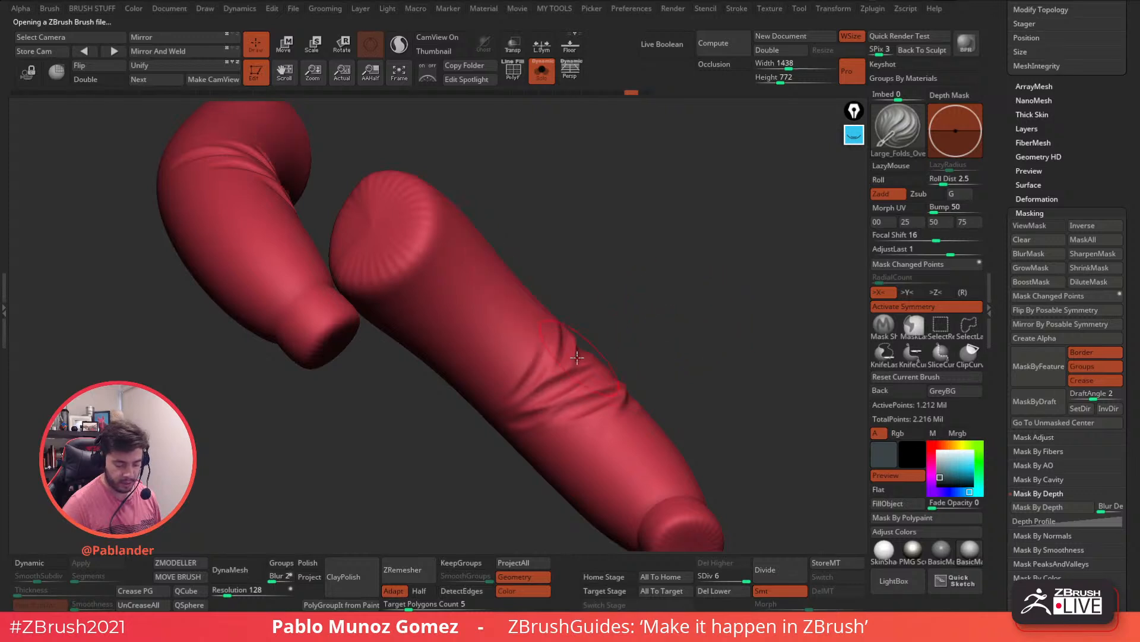
# Step: Add an overlapping fold across the sleeve just above the existing elbow folds and check it from several angles
pyautogui.moveTo(538, 333); pyautogui.dragTo(493, 405)
pyautogui.moveTo(535, 386); pyautogui.dragTo(683, 291, button='right')
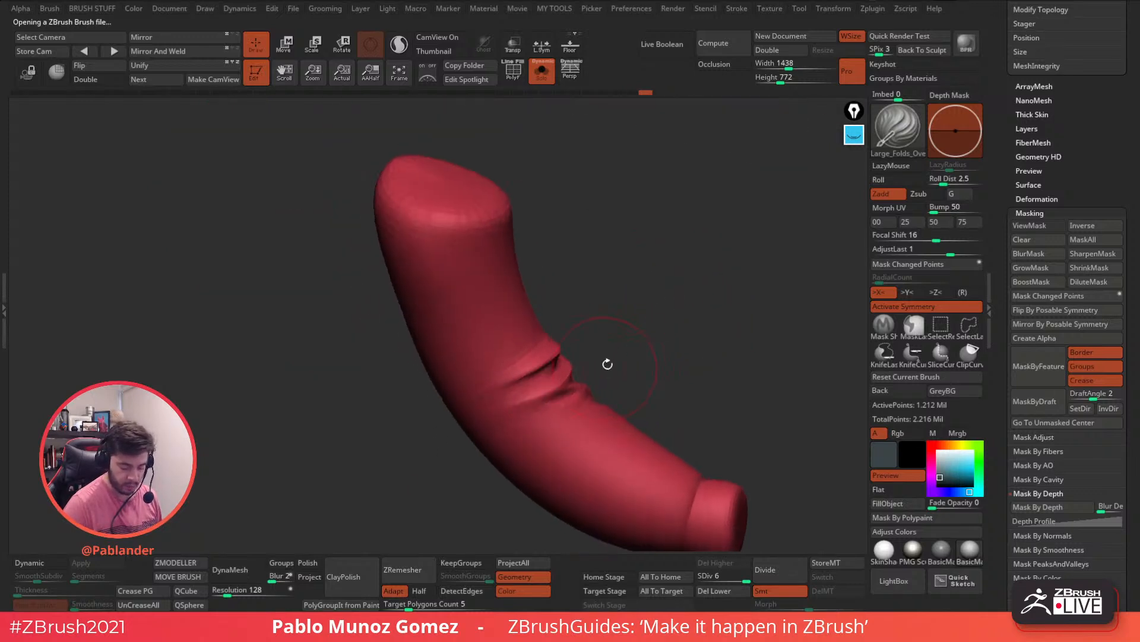
pyautogui.moveTo(604, 369); pyautogui.dragTo(624, 329, button='right')
pyautogui.moveTo(551, 348); pyautogui.dragTo(615, 364, button='right')
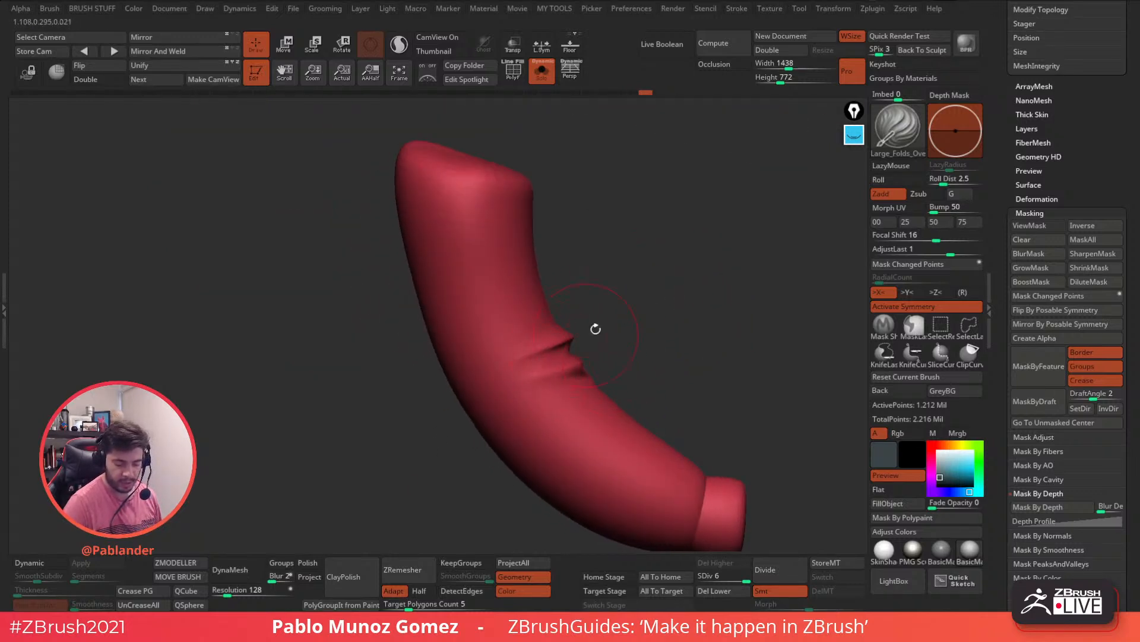
pyautogui.moveTo(648, 300)
pyautogui.mouseDown(button='right')
pyautogui.moveTo(606, 356)
pyautogui.moveTo(658, 317)
pyautogui.mouseUp(button='right')
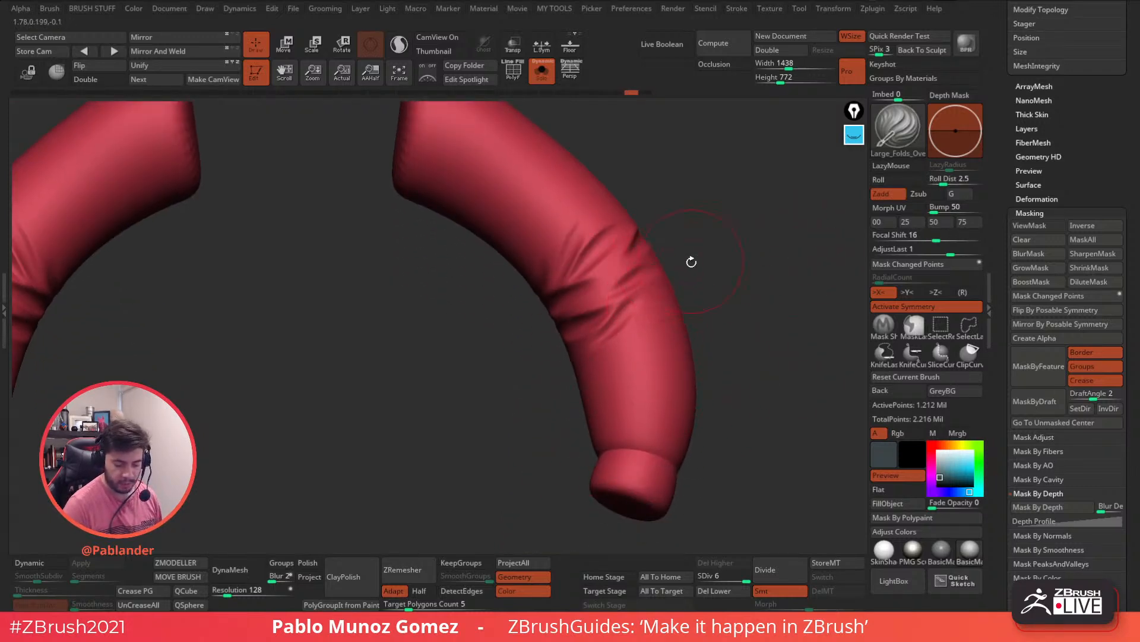
pyautogui.moveTo(688, 261); pyautogui.dragTo(670, 341, button='right')
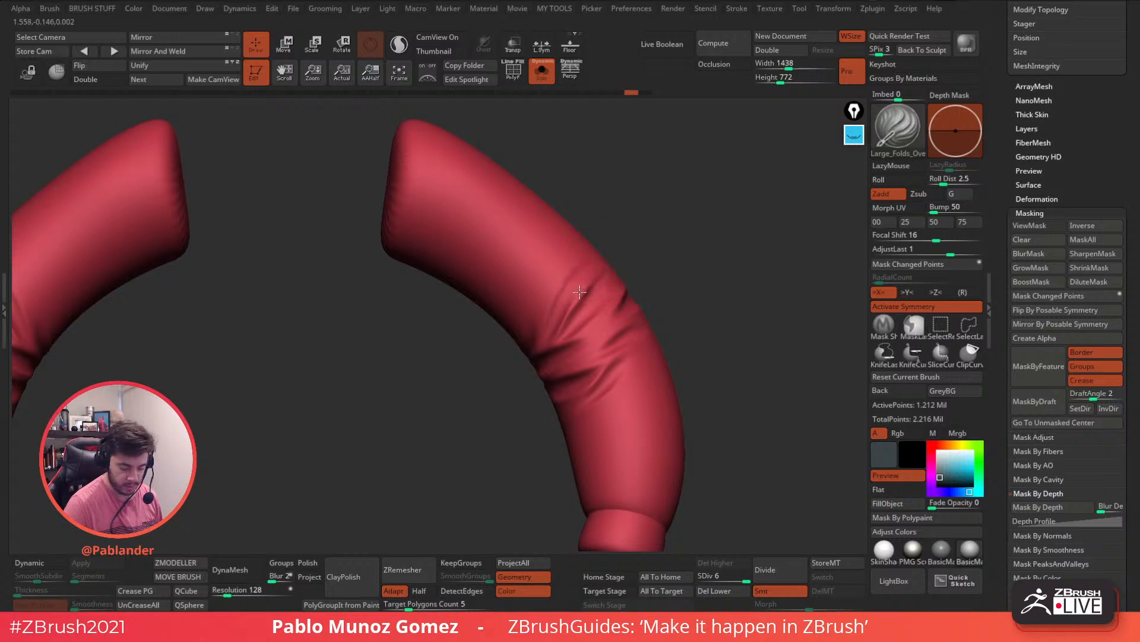
# Step: Deepen the slanted folds running from the outer side of the elbow toward its inner bend
pyautogui.moveTo(544, 400); pyautogui.dragTo(706, 309, button='right')
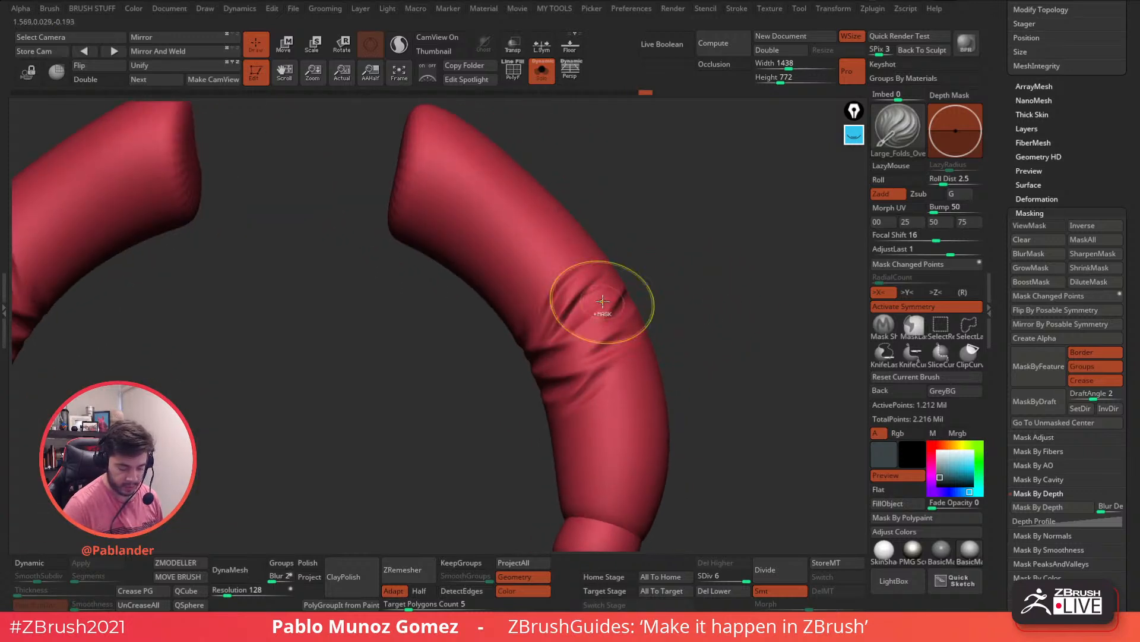
pyautogui.keyDown('ctrl'); pyautogui.moveTo(603, 301); pyautogui.dragTo(598, 283, button='right'); pyautogui.keyUp('ctrl')
pyautogui.moveTo(538, 345); pyautogui.dragTo(530, 355)
pyautogui.moveTo(610, 252); pyautogui.dragTo(529, 369)
pyautogui.moveTo(614, 256)
pyautogui.mouseDown(button='right')
pyautogui.moveTo(667, 295)
pyautogui.moveTo(682, 348)
pyautogui.moveTo(651, 420)
pyautogui.mouseUp(button='right')
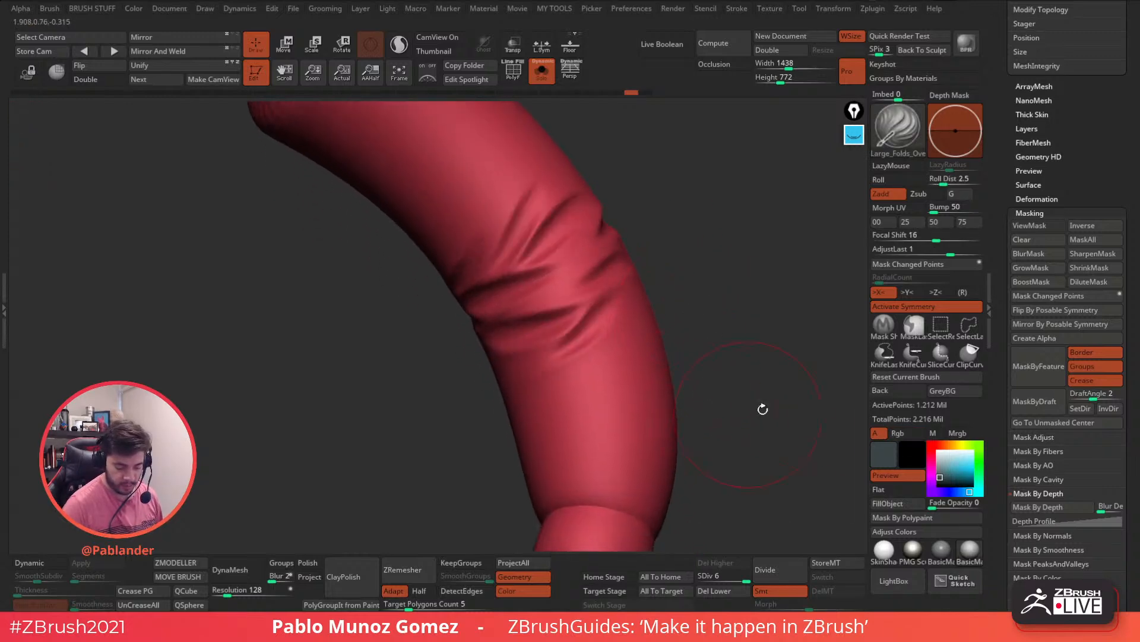
# Step: Load the Sharp_Large_Fold brush from the Clothes and drapery library and frame the sleeves
pyautogui.press(',')
pyautogui.moveTo(716, 386)
pyautogui.mouseDown()
pyautogui.moveTo(630, 411)
pyautogui.moveTo(604, 437)
pyautogui.mouseUp()
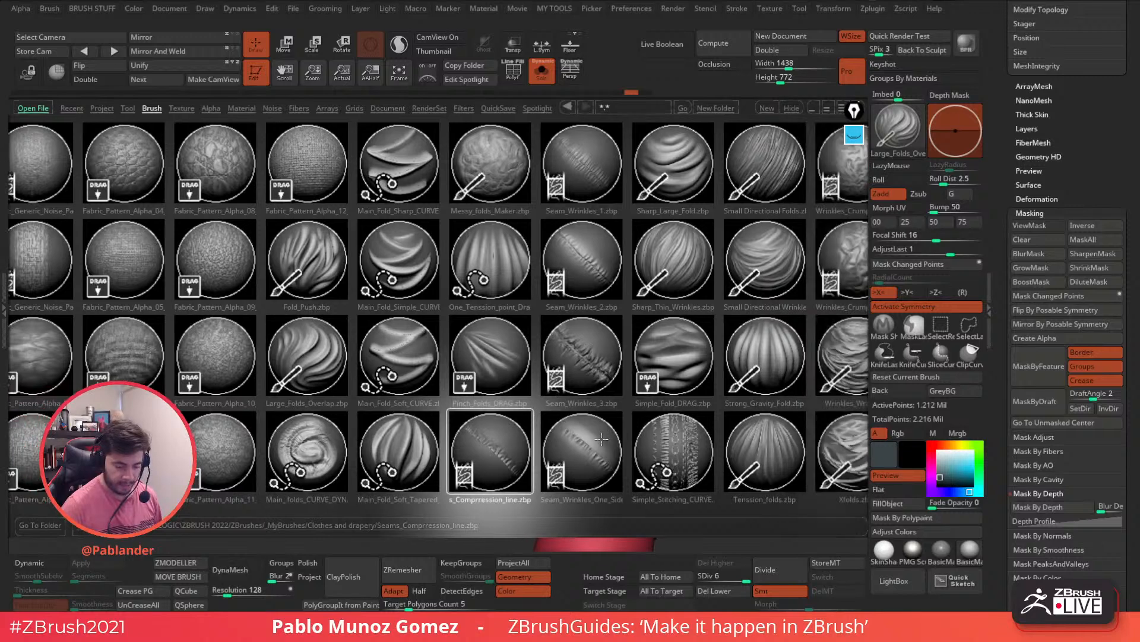
pyautogui.click(609, 439)
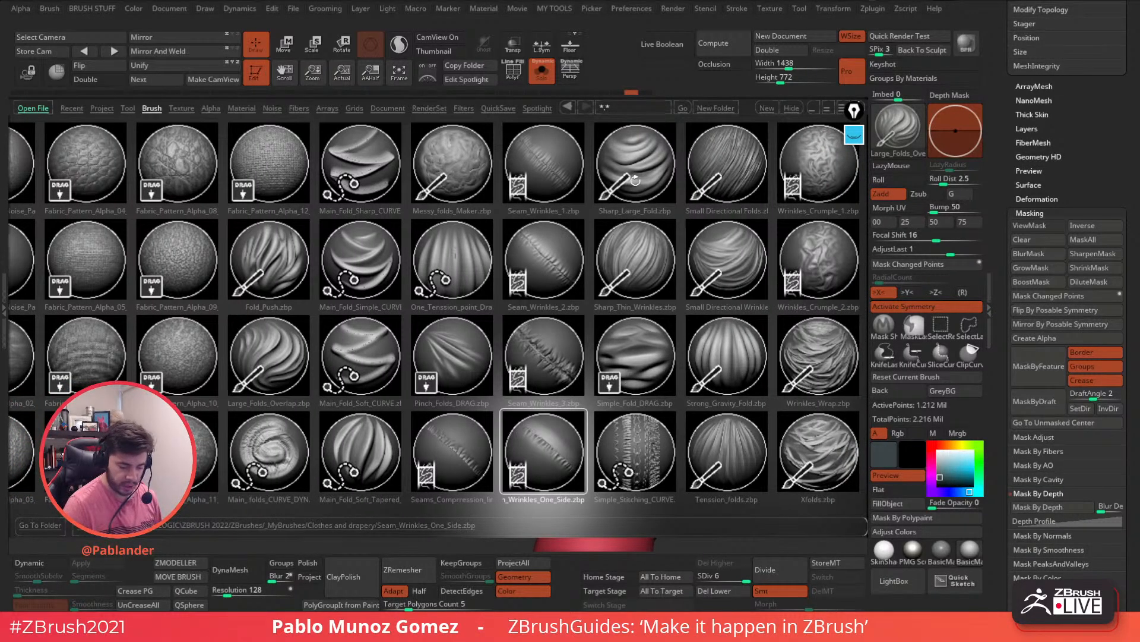
pyautogui.click(635, 181)
pyautogui.doubleClick(644, 174)
pyautogui.moveTo(607, 297)
pyautogui.mouseDown()
pyautogui.moveTo(598, 359)
pyautogui.moveTo(543, 489)
pyautogui.moveTo(639, 294)
pyautogui.moveTo(698, 321)
pyautogui.moveTo(693, 291)
pyautogui.moveTo(544, 311)
pyautogui.moveTo(567, 300)
pyautogui.mouseUp()
pyautogui.press('f')
# Step: Try long sharp folds along the back of the upper sleeve from the shoulder to the elbow, undoing each attempt
pyautogui.moveTo(603, 273); pyautogui.dragTo(469, 325)
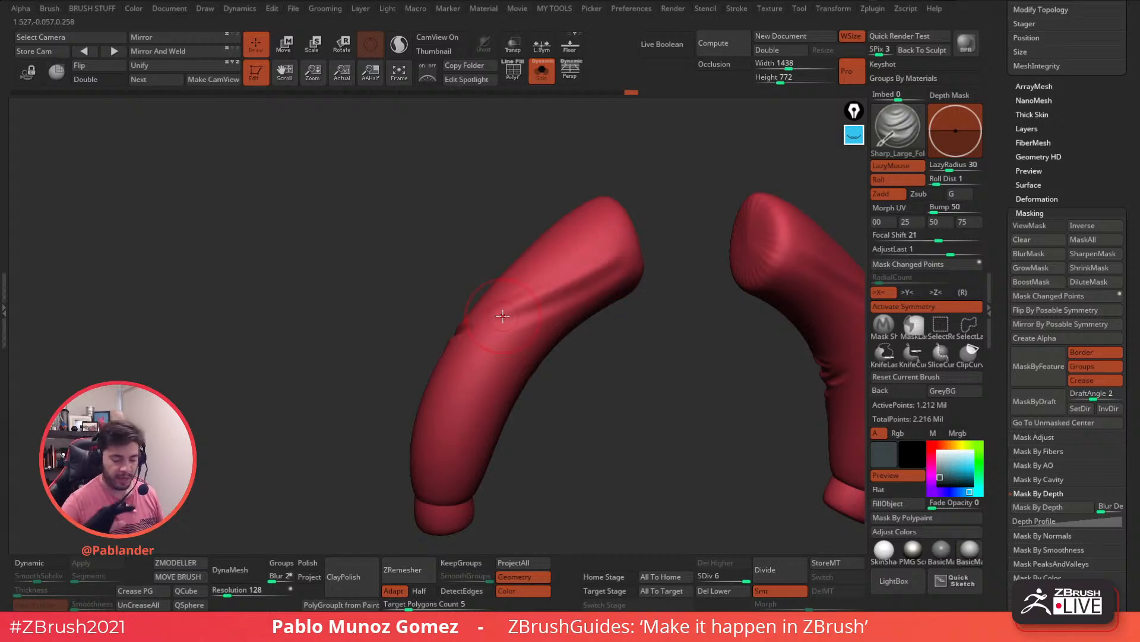
pyautogui.hotkey('ctrl', 'z')
pyautogui.moveTo(628, 261); pyautogui.dragTo(538, 297)
pyautogui.hotkey('ctrl', 'z')
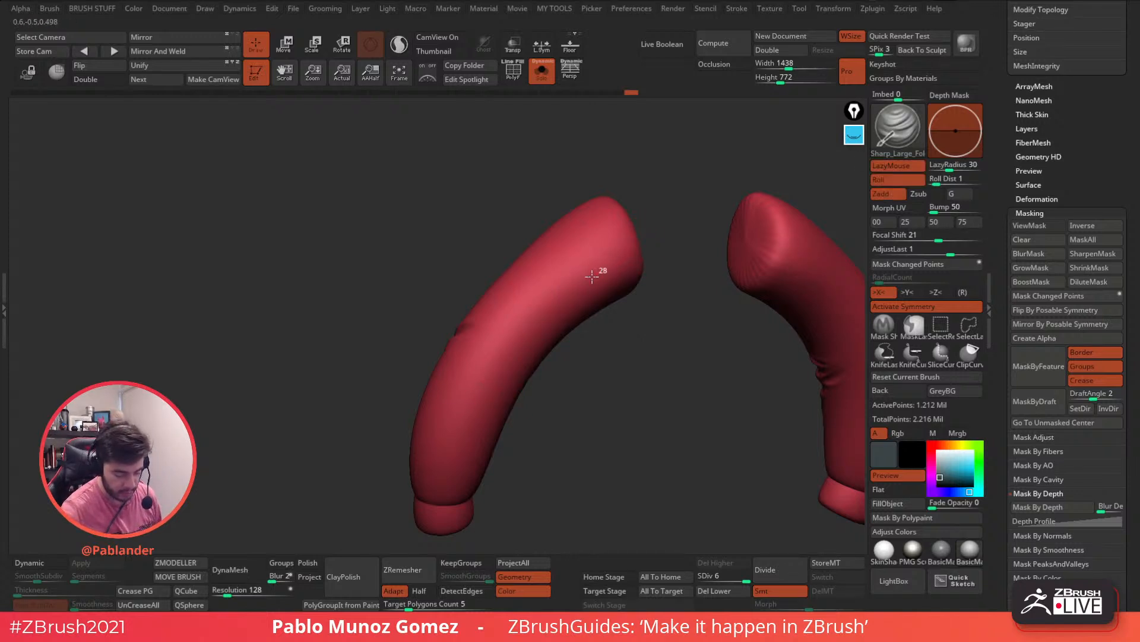
pyautogui.moveTo(623, 255); pyautogui.dragTo(471, 343)
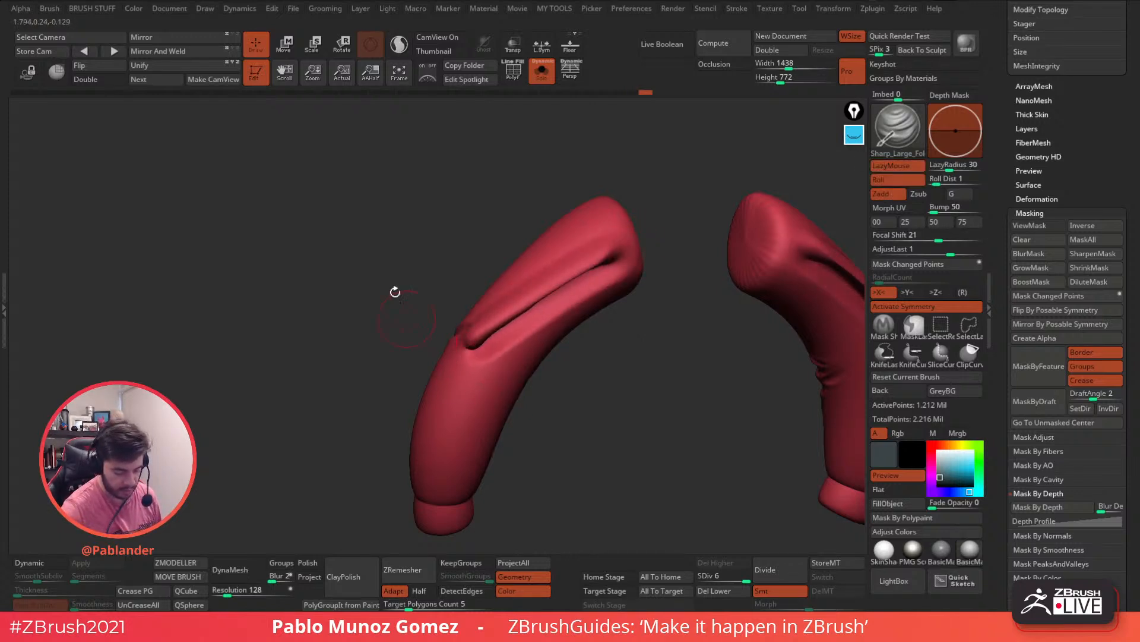
pyautogui.moveTo(389, 285); pyautogui.dragTo(646, 286)
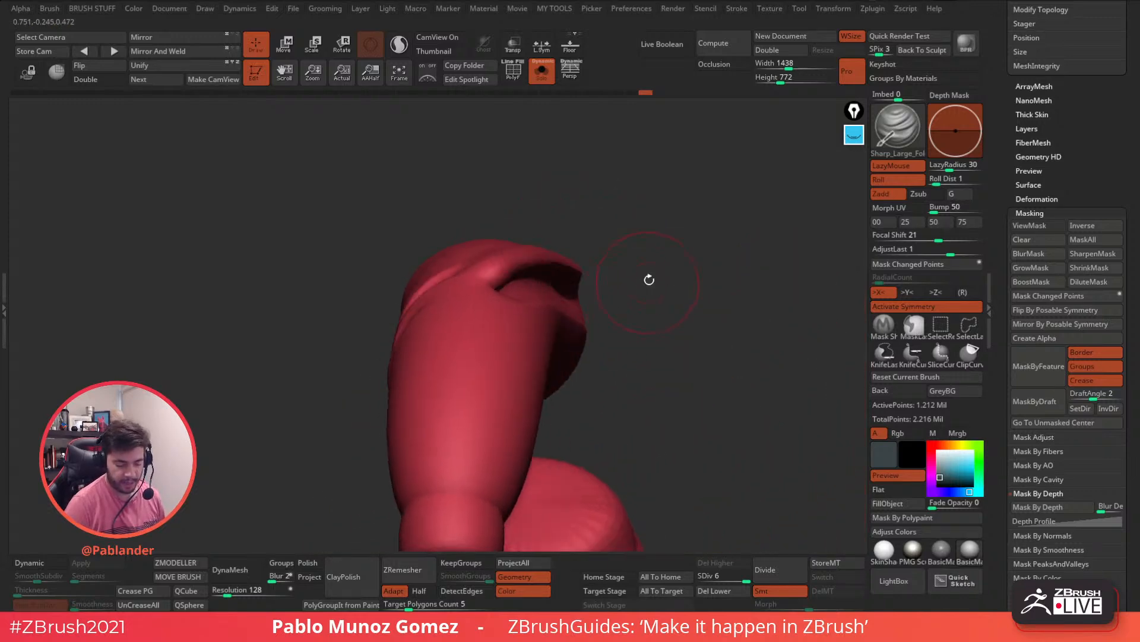
pyautogui.click(899, 143)
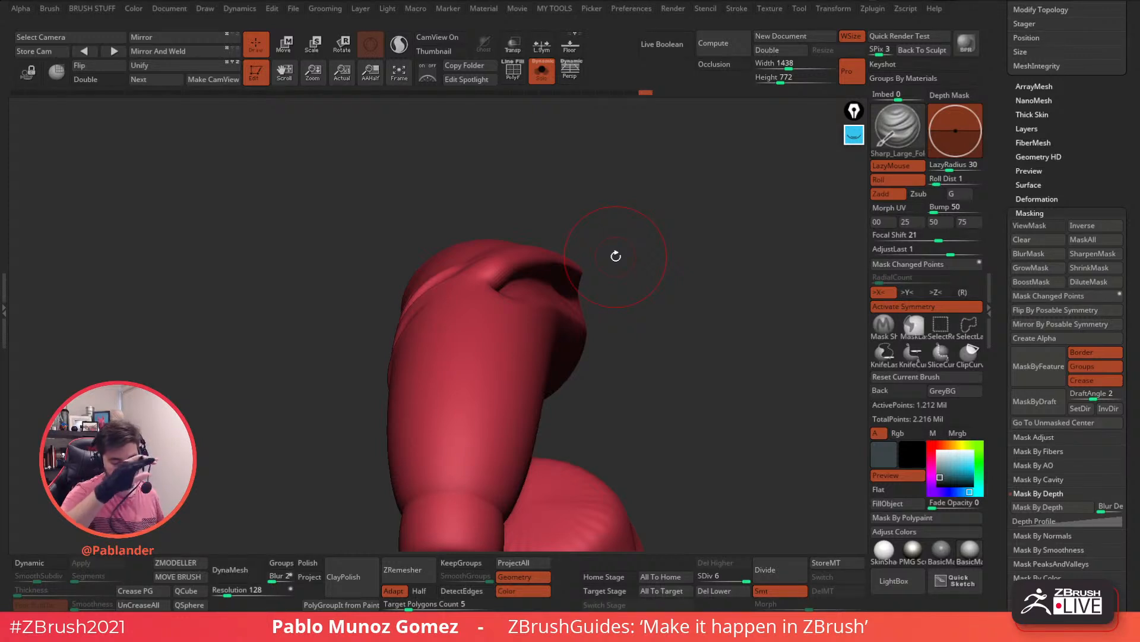
pyautogui.moveTo(616, 256); pyautogui.dragTo(701, 334)
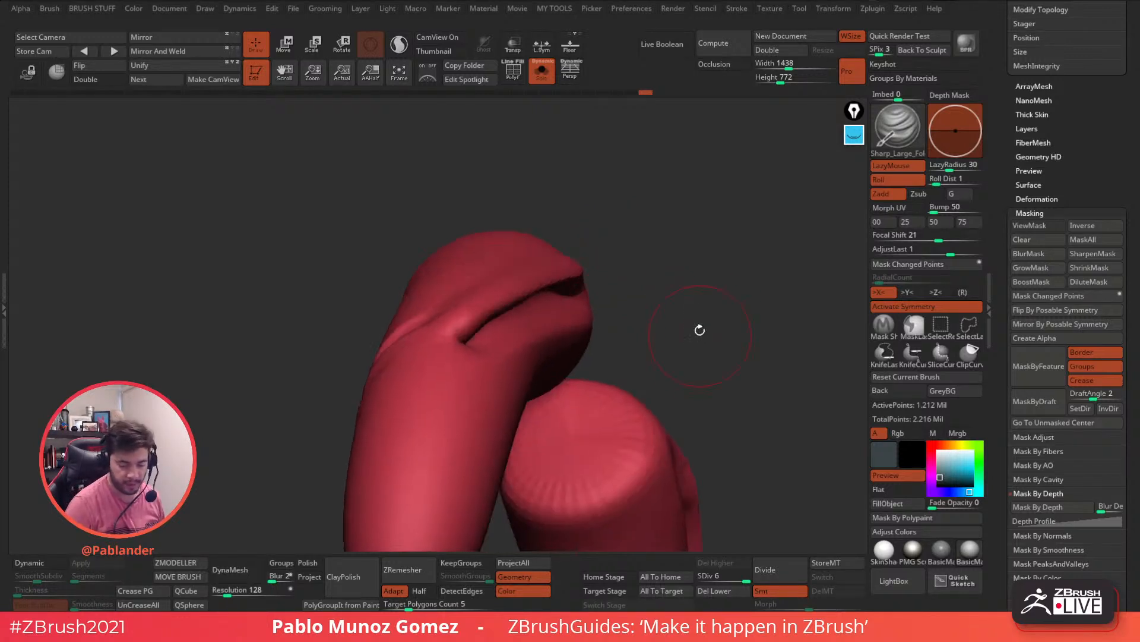
pyautogui.moveTo(629, 262)
pyautogui.mouseDown()
pyautogui.moveTo(604, 341)
pyautogui.moveTo(718, 318)
pyautogui.moveTo(725, 303)
pyautogui.moveTo(751, 313)
pyautogui.mouseUp()
pyautogui.press('ctrl')
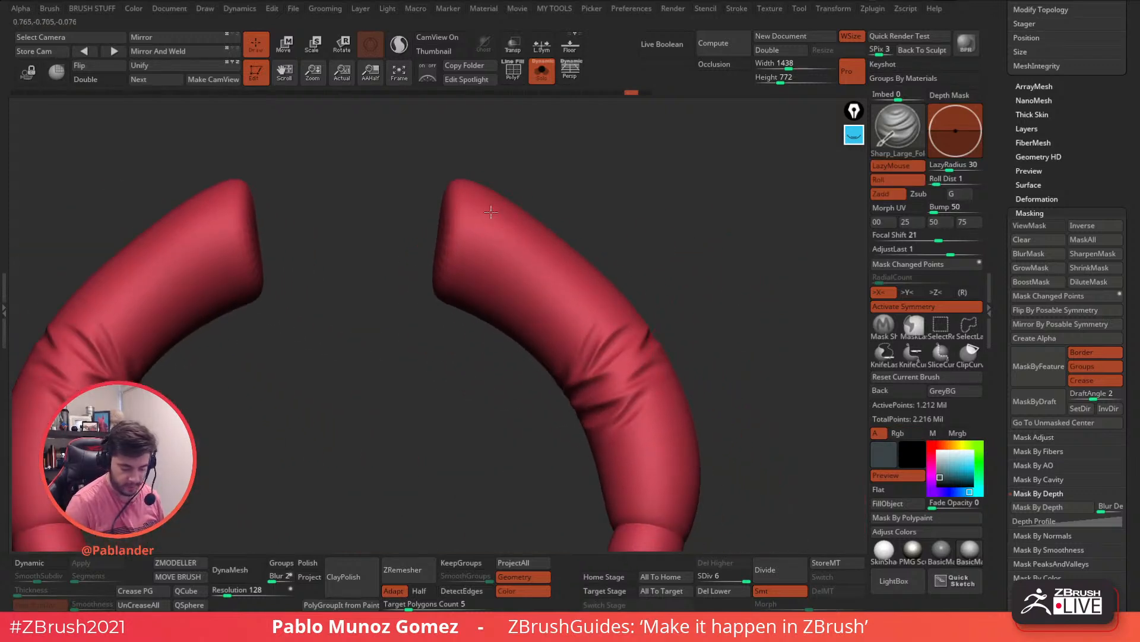
# Step: Load the Deep_Cut_Fold brush and inspect its base alpha in the brush's alpha and texture settings
pyautogui.click(895, 578)
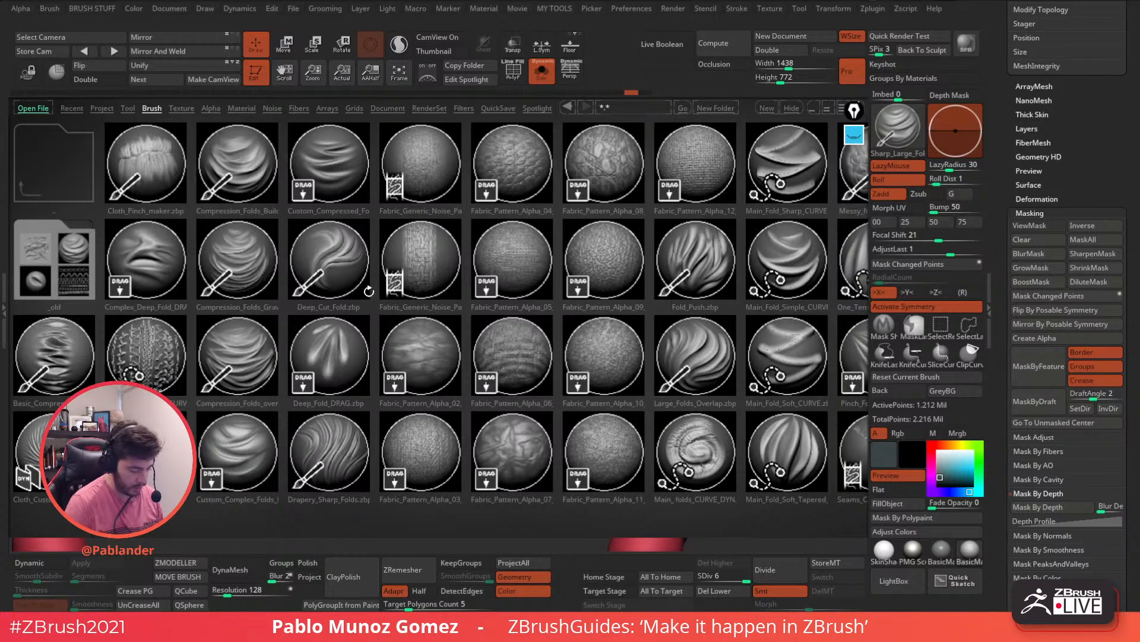
pyautogui.doubleClick(334, 255)
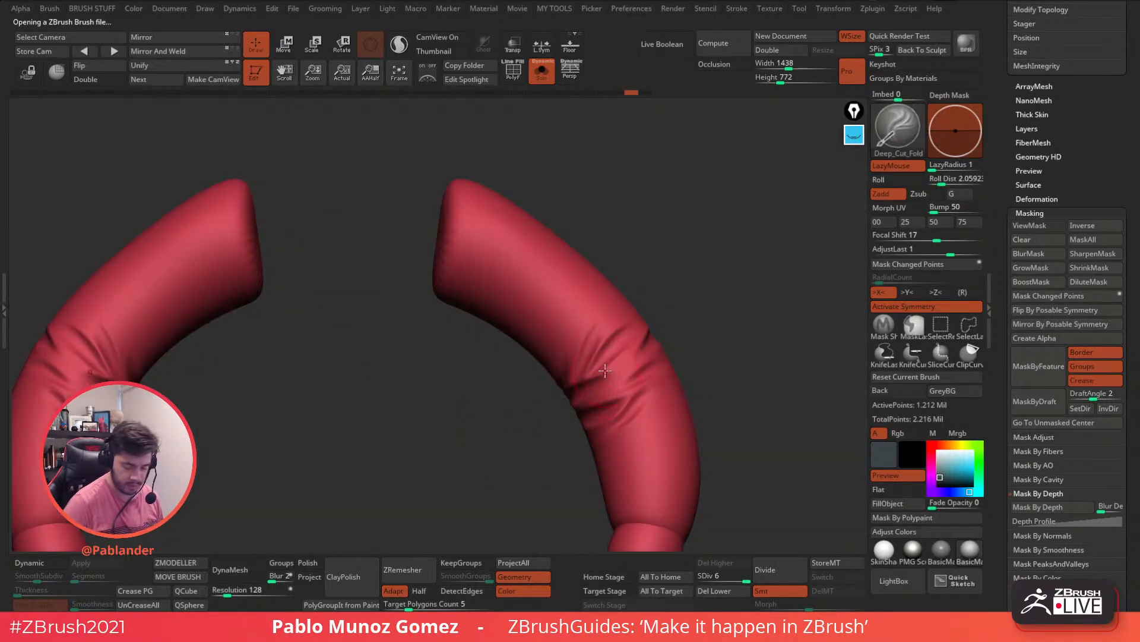
pyautogui.moveTo(515, 238); pyautogui.dragTo(577, 278, button='right')
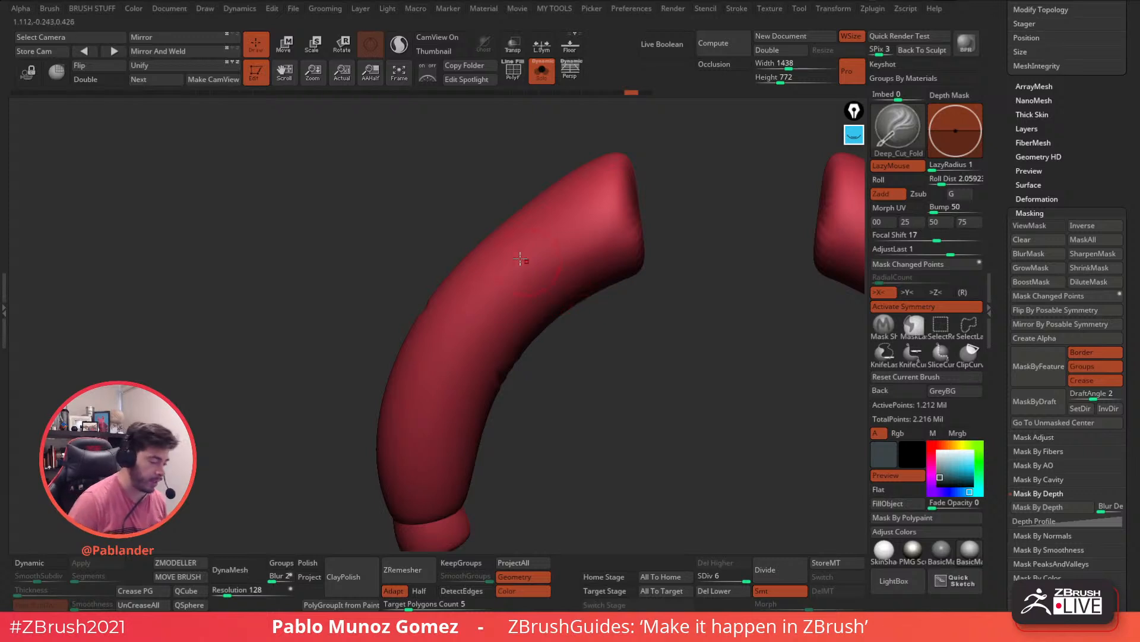
pyautogui.click(49, 8)
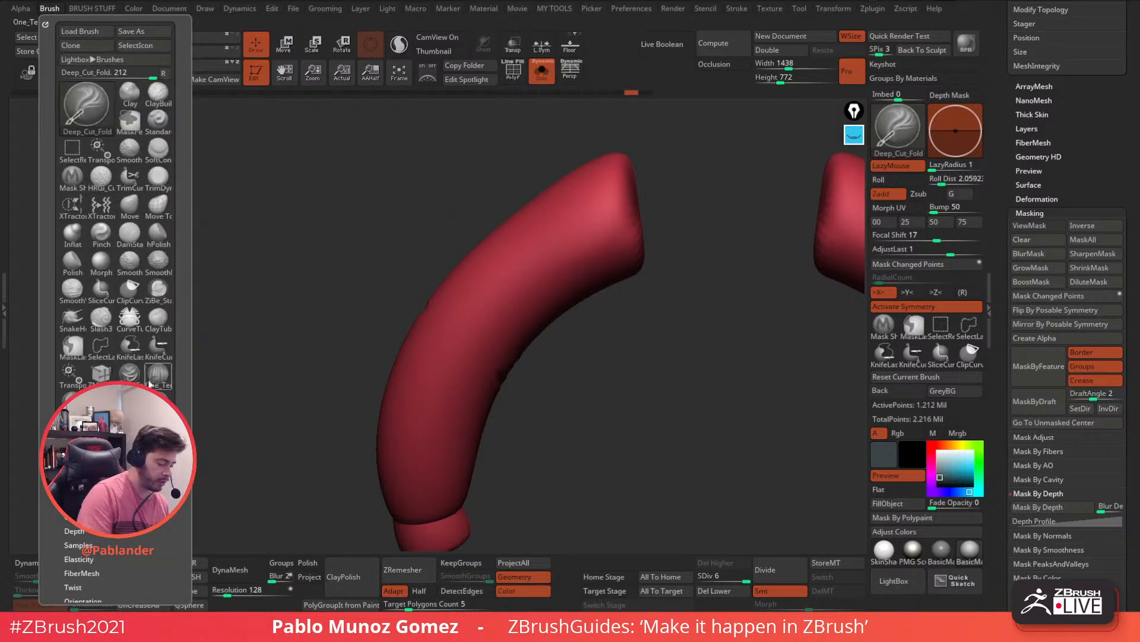
pyautogui.scroll(-5, 147, 329)
pyautogui.click(131, 354)
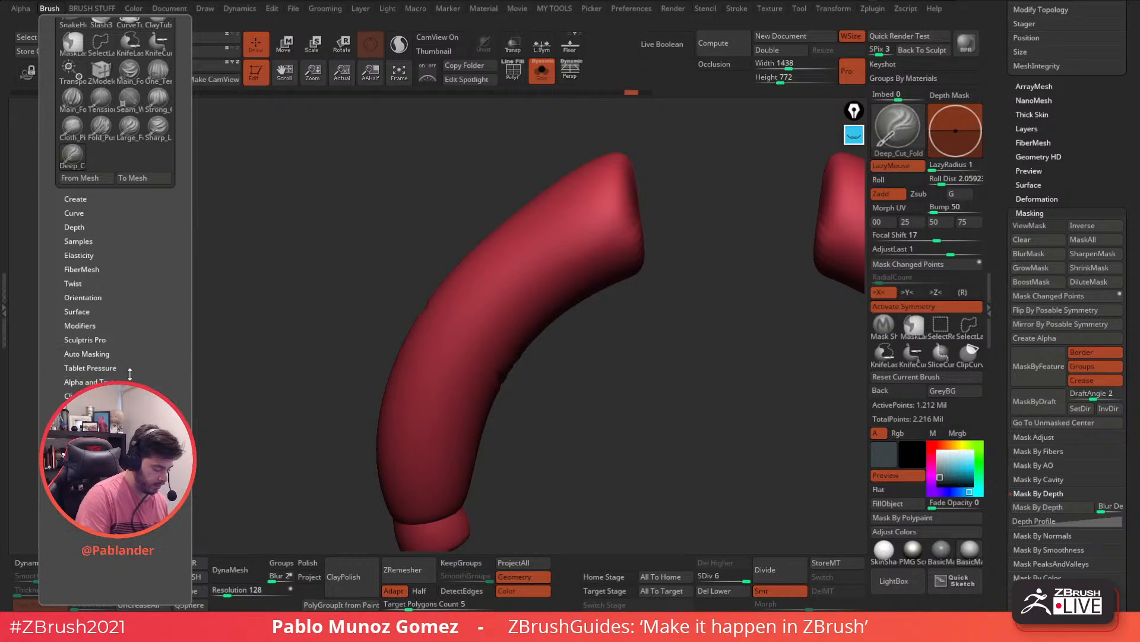
pyautogui.click(122, 382)
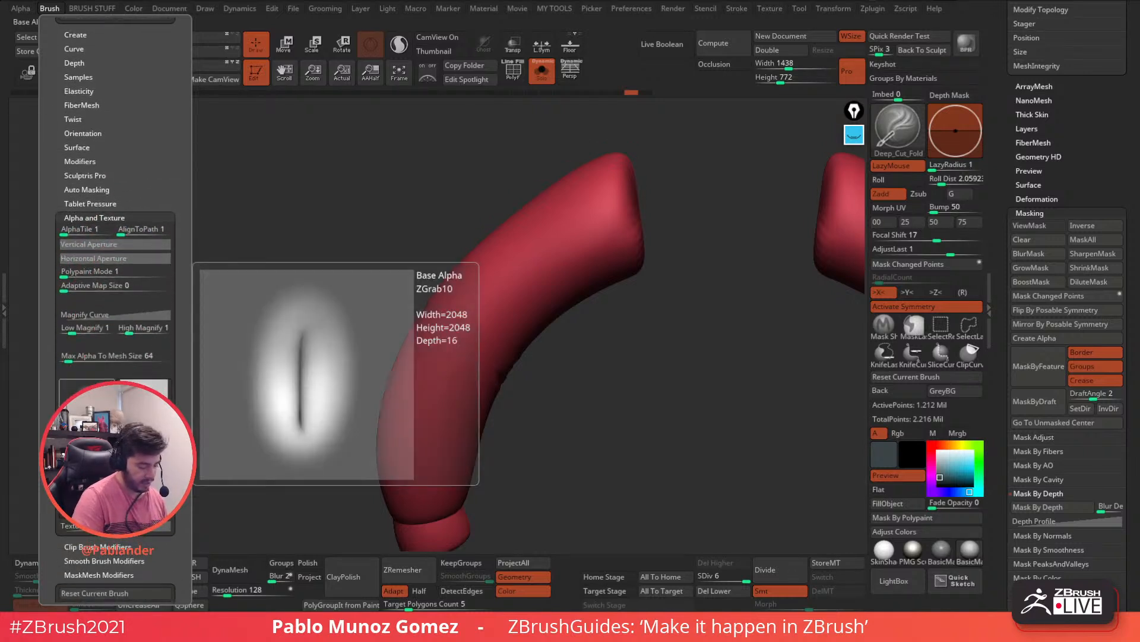
pyautogui.moveTo(144, 405)
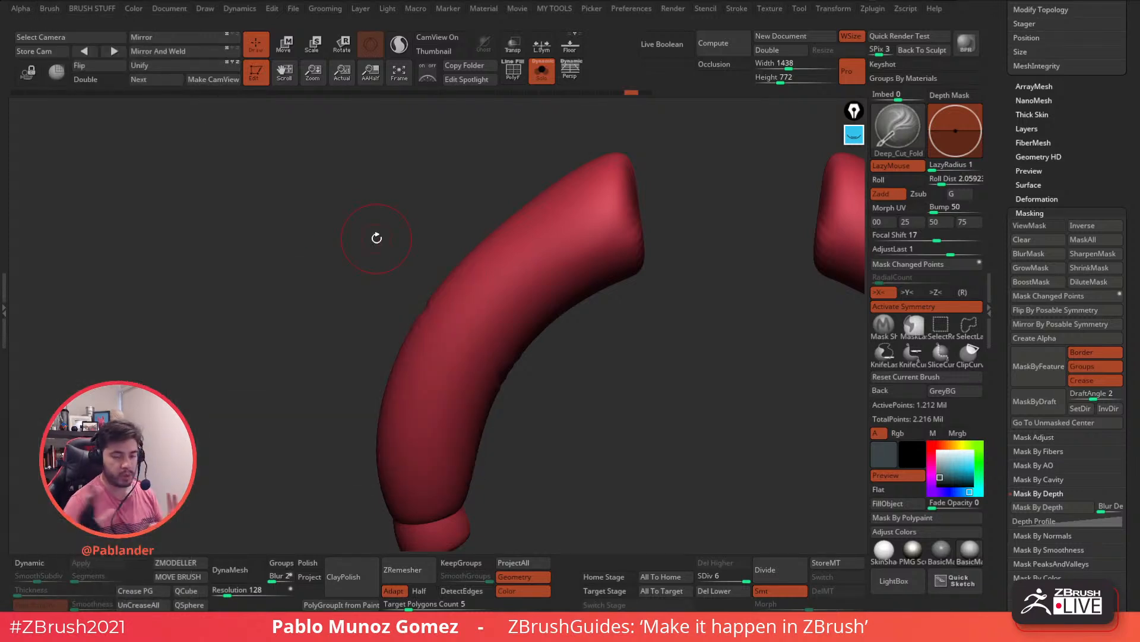
# Step: Try a diagonal deep-cut fold across the back of the upper sleeve and undo it
pyautogui.moveTo(560, 251); pyautogui.dragTo(572, 235, button='right')
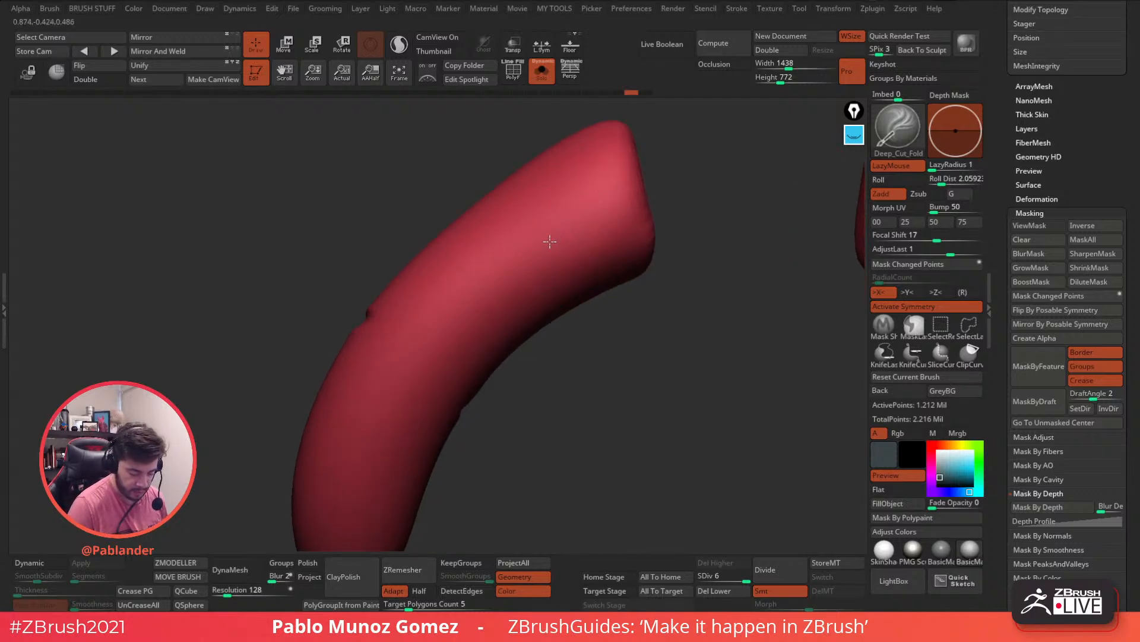
pyautogui.keyDown('alt'); pyautogui.moveTo(427, 348); pyautogui.dragTo(527, 316, button='right'); pyautogui.keyUp('alt')
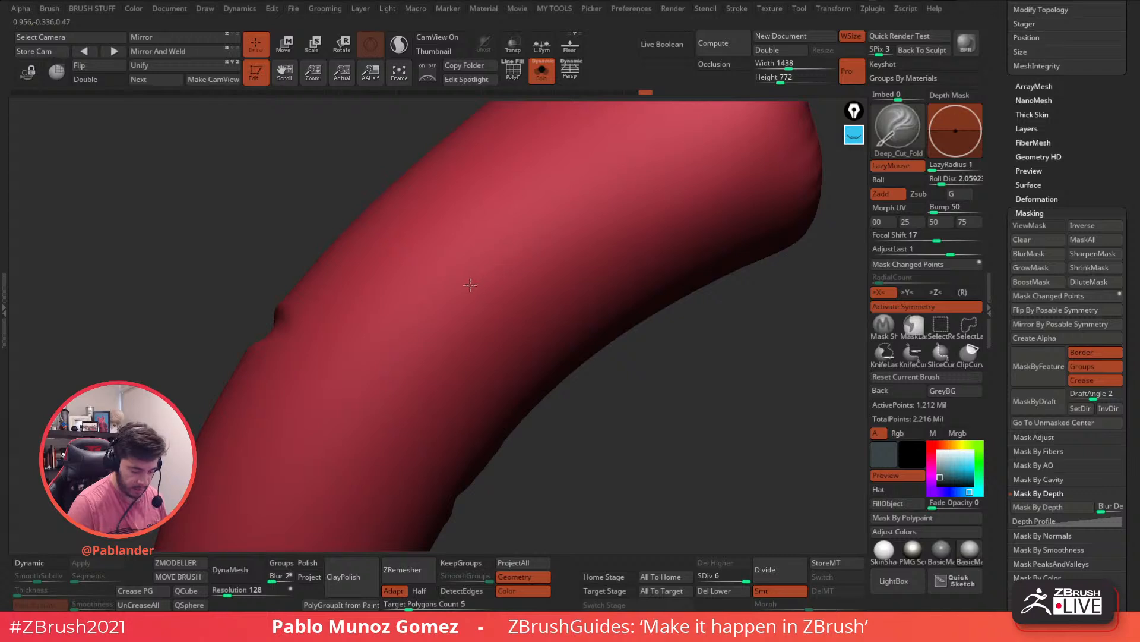
pyautogui.moveTo(408, 383); pyautogui.dragTo(483, 356, button='right')
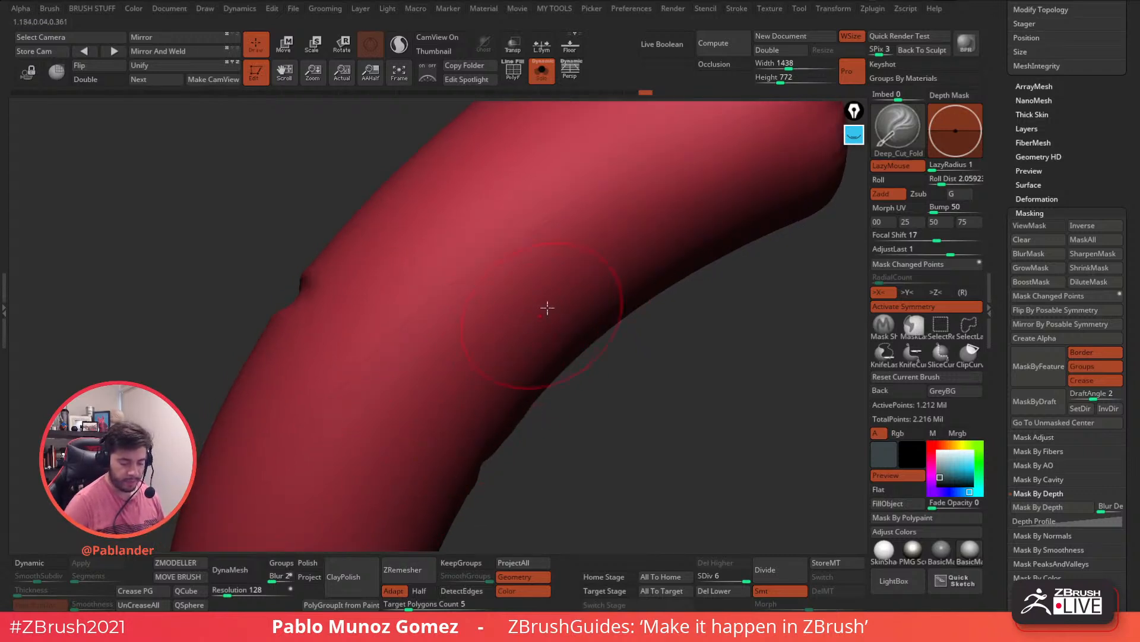
pyautogui.moveTo(653, 164)
pyautogui.mouseDown()
pyautogui.moveTo(510, 267)
pyautogui.moveTo(360, 424)
pyautogui.mouseUp()
pyautogui.moveTo(491, 339)
pyautogui.mouseDown(button='right')
pyautogui.moveTo(618, 255)
pyautogui.moveTo(643, 218)
pyautogui.mouseUp(button='right')
pyautogui.moveTo(615, 181); pyautogui.dragTo(666, 129, button='right')
pyautogui.moveTo(598, 180); pyautogui.dragTo(515, 285, button='right')
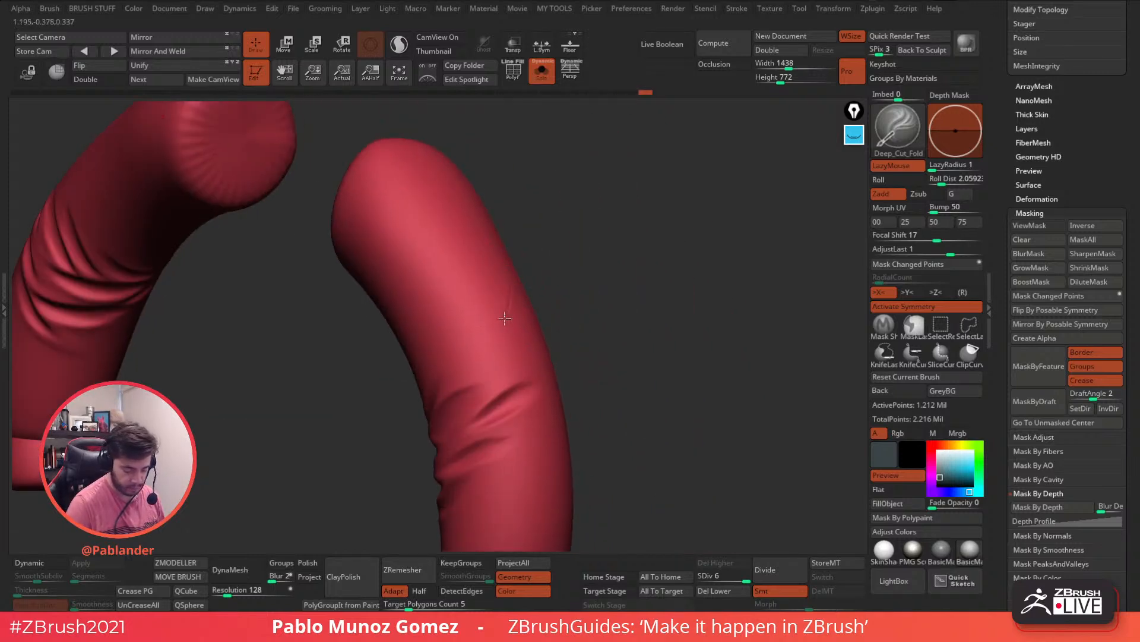
pyautogui.hotkey('ctrl', 'z')
# Step: Adjust the brush's draw size and try several deep-cut folds running down the upper sleeve from the shoulder
pyautogui.moveTo(560, 282); pyautogui.dragTo(647, 277)
pyautogui.press('space')
pyautogui.click(621, 269)
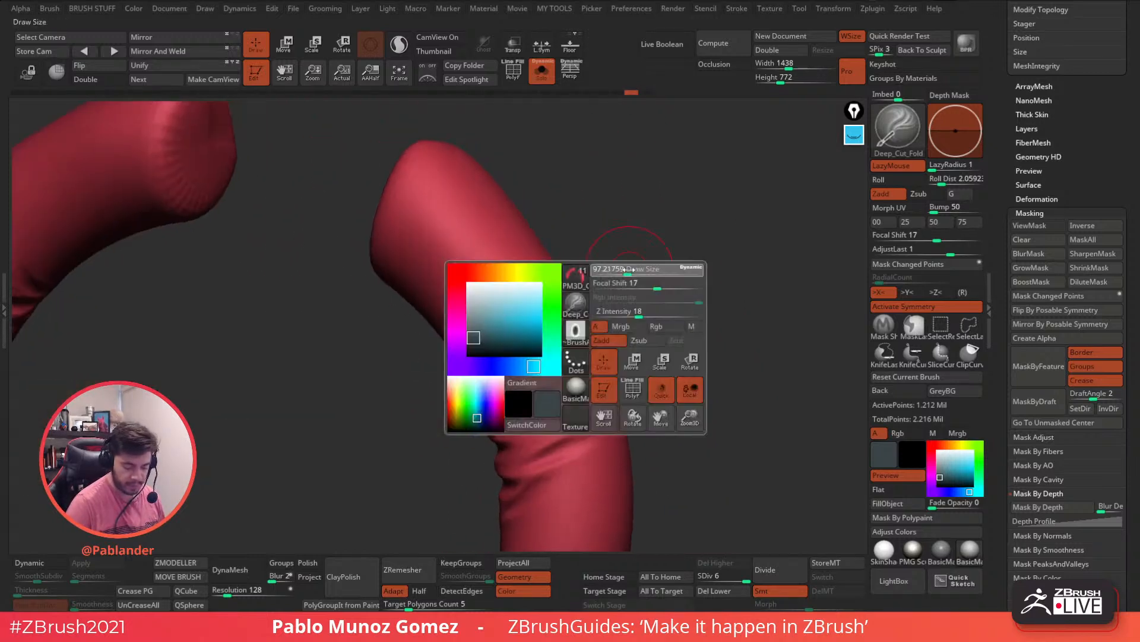
pyautogui.moveTo(394, 212); pyautogui.dragTo(502, 358)
pyautogui.moveTo(477, 208); pyautogui.dragTo(499, 362)
pyautogui.moveTo(515, 230); pyautogui.dragTo(491, 340)
pyautogui.moveTo(525, 283); pyautogui.dragTo(503, 334)
pyautogui.moveTo(643, 270)
pyautogui.mouseDown()
pyautogui.moveTo(625, 301)
pyautogui.moveTo(671, 298)
pyautogui.moveTo(655, 288)
pyautogui.moveTo(660, 299)
pyautogui.mouseUp()
# Step: Undo the trial folds on the upper sleeve
pyautogui.hotkey('ctrl', 'z')
pyautogui.hotkey('ctrl', 'z')
pyautogui.hotkey('ctrl', 'z')
pyautogui.hotkey('ctrl', 'z')
pyautogui.hotkey('ctrl', 'z')
pyautogui.hotkey('ctrl', 'z')
pyautogui.hotkey('ctrl', 'z')
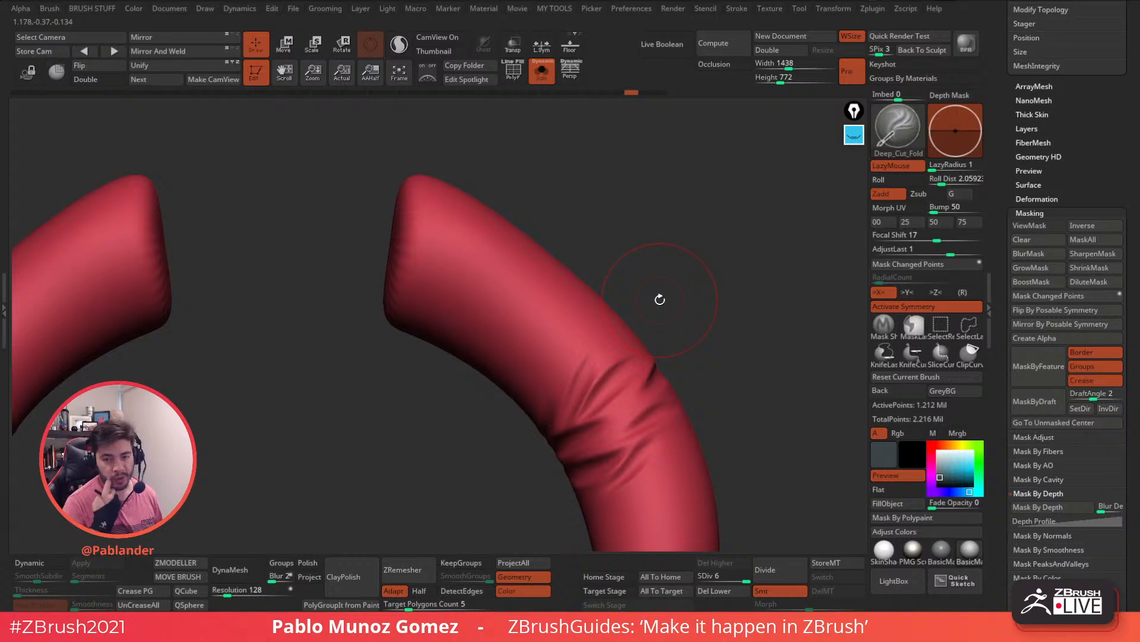
# Step: Try a row of near-parallel deep-cut folds running down the front of the upper sleeve below the shoulder
pyautogui.moveTo(579, 222); pyautogui.dragTo(566, 246)
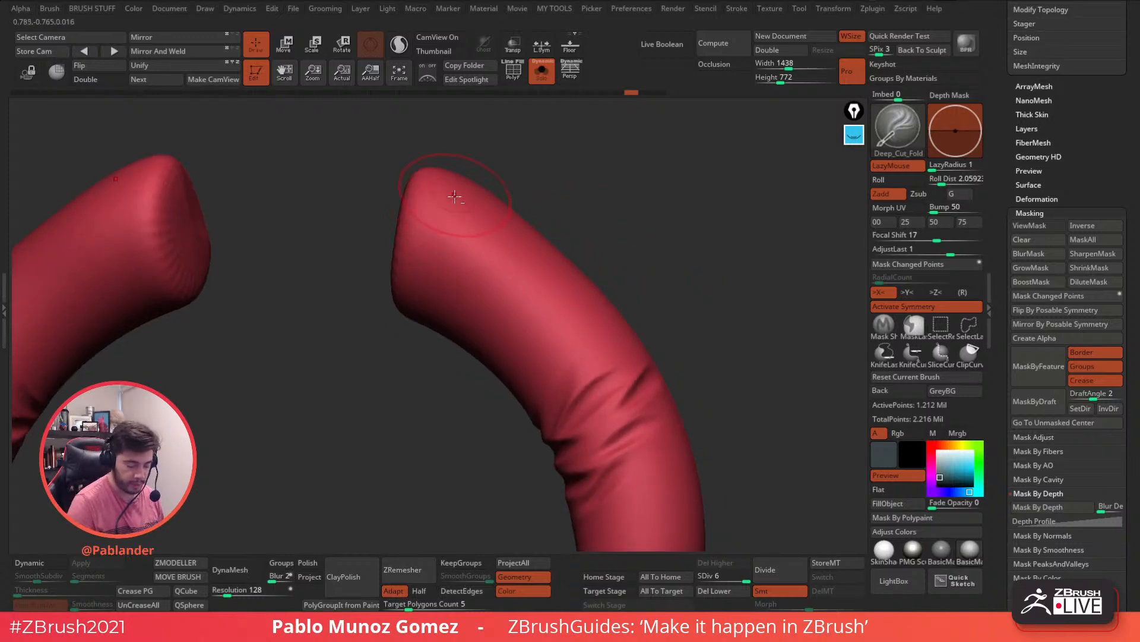
pyautogui.keyDown('alt'); pyautogui.moveTo(455, 195); pyautogui.dragTo(480, 264, button='right'); pyautogui.keyUp('alt')
pyautogui.moveTo(433, 208); pyautogui.dragTo(482, 325)
pyautogui.moveTo(469, 219); pyautogui.dragTo(507, 351)
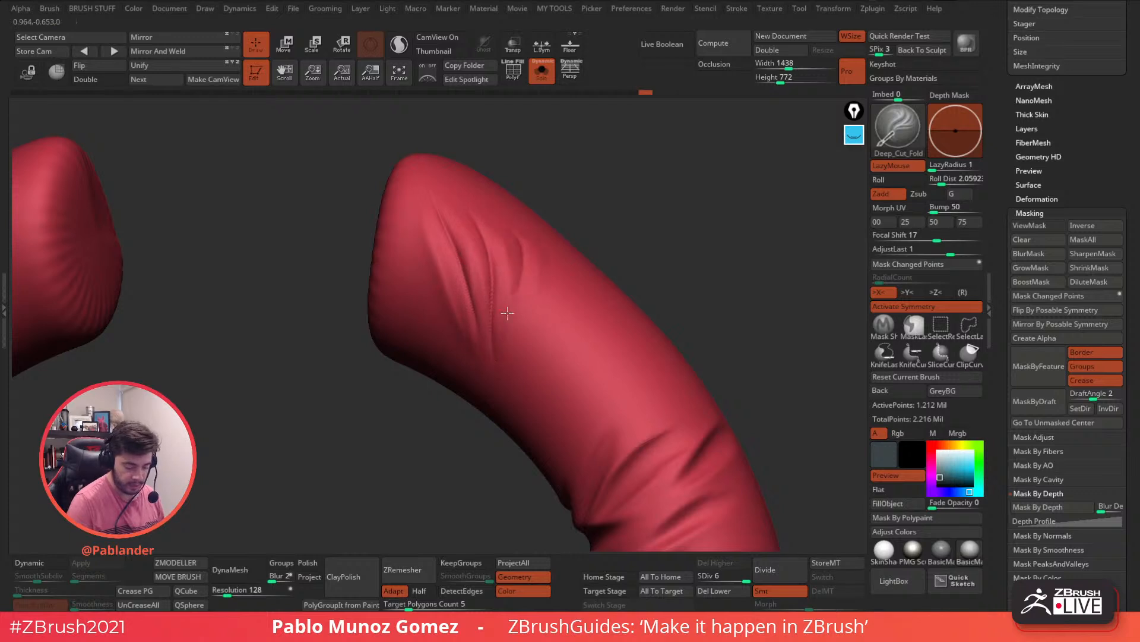
pyautogui.moveTo(510, 243); pyautogui.dragTo(525, 333)
pyautogui.moveTo(543, 264); pyautogui.dragTo(541, 375)
# Step: Try crossing the upper sleeve's folds with deep-cut strokes running from the shoulder opening toward the elbow
pyautogui.moveTo(416, 285)
pyautogui.mouseDown()
pyautogui.moveTo(538, 368)
pyautogui.moveTo(581, 381)
pyautogui.mouseUp()
pyautogui.moveTo(420, 282); pyautogui.dragTo(576, 343)
pyautogui.moveTo(423, 265)
pyautogui.mouseDown()
pyautogui.moveTo(586, 317)
pyautogui.moveTo(552, 280)
pyautogui.mouseUp()
pyautogui.moveTo(418, 238)
pyautogui.mouseDown()
pyautogui.moveTo(577, 263)
pyautogui.moveTo(504, 290)
pyautogui.mouseUp()
pyautogui.press('space')
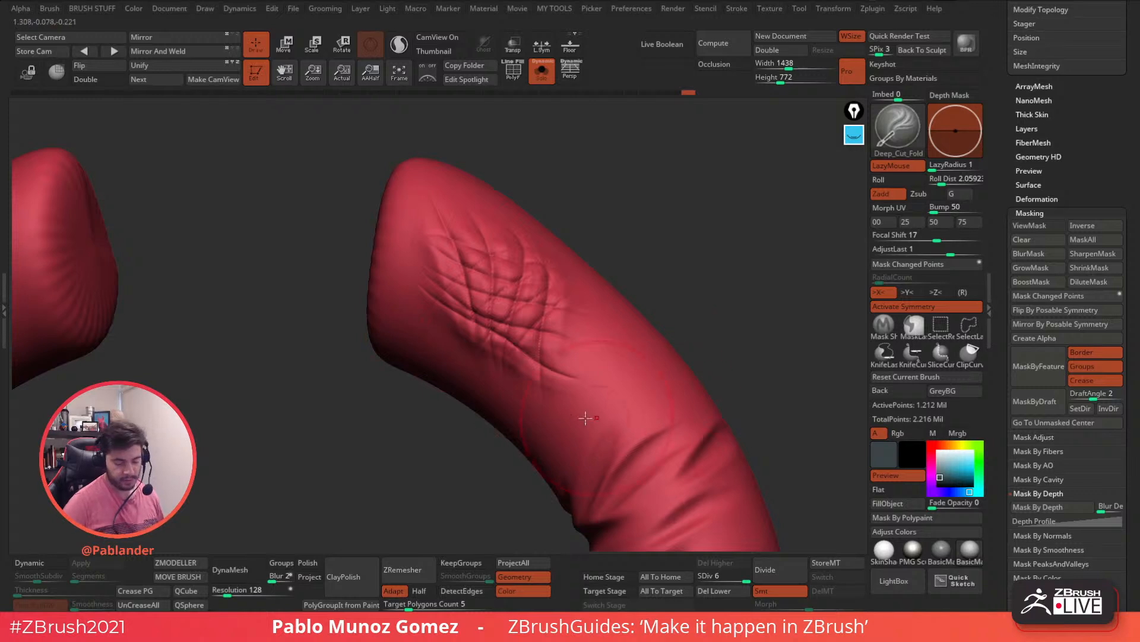
# Step: Undo the crisscross of deep-cut folds on the front of the upper sleeve
pyautogui.hotkey('ctrl', 'z')
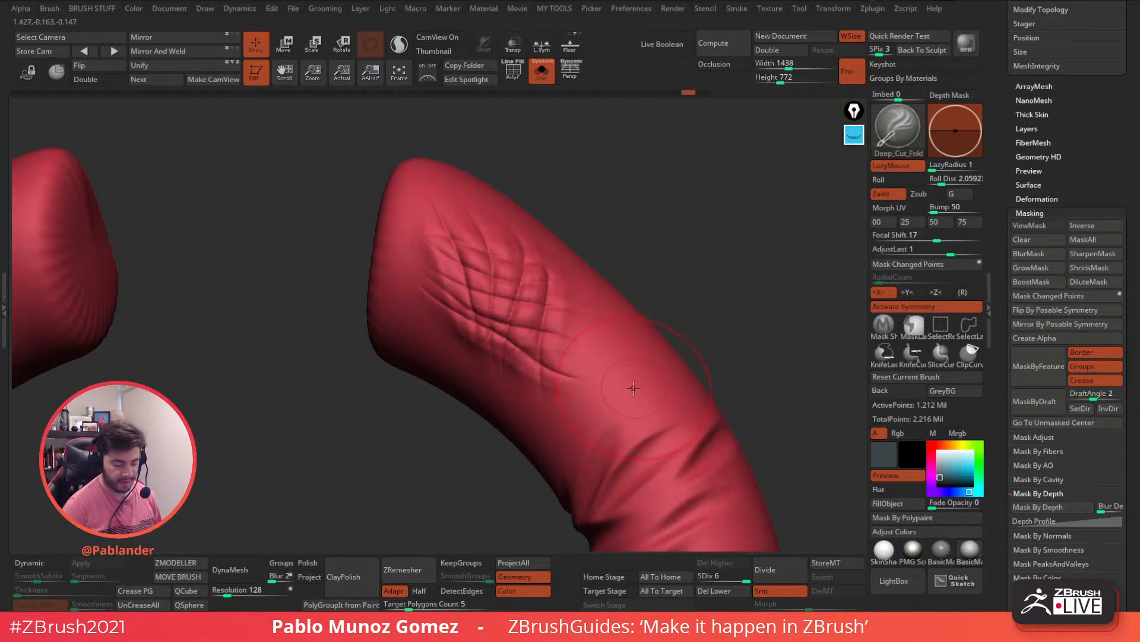
pyautogui.hotkey('ctrl', 'z')
pyautogui.hotkey('ctrl', 'z')
pyautogui.hotkey('ctrl', 'z')
pyautogui.hotkey('ctrl', 'z')
pyautogui.hotkey('ctrl', 'z')
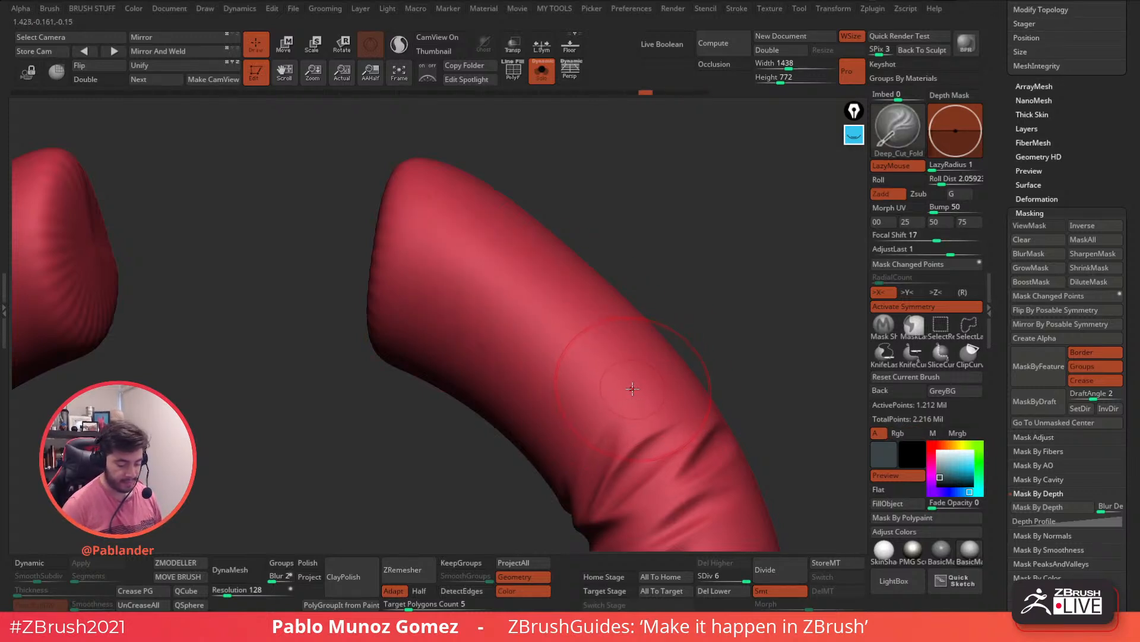
# Step: Load the Main_Fold_Soft_Tapered curve brush from the saved clothes and drapery brushes
pyautogui.press(',')
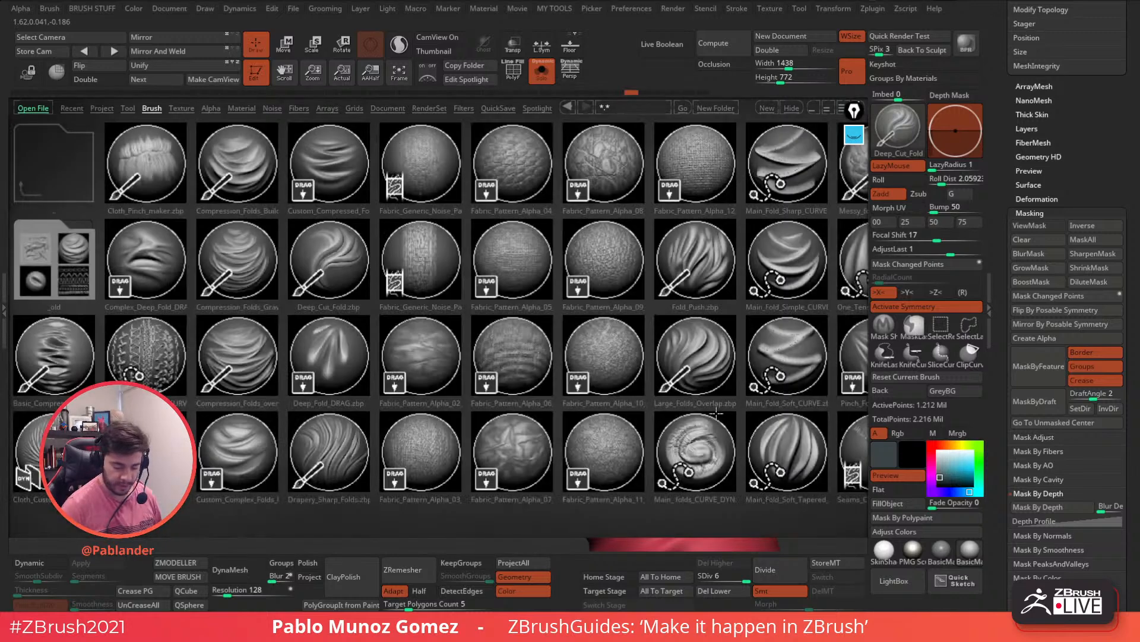
pyautogui.moveTo(690, 416); pyautogui.dragTo(522, 434)
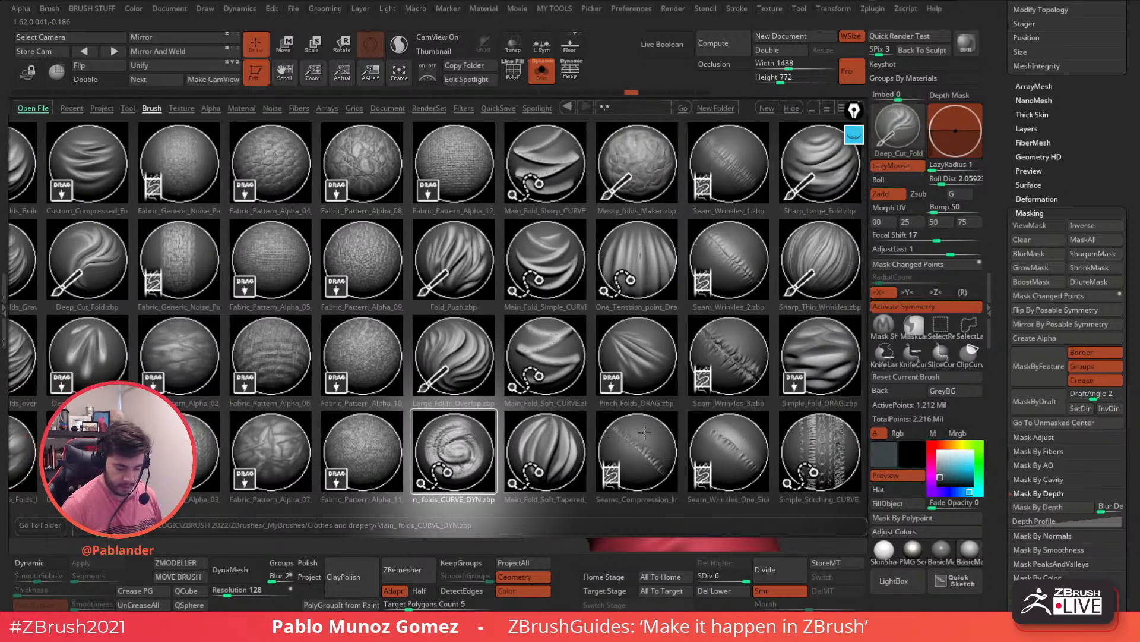
pyautogui.click(640, 434)
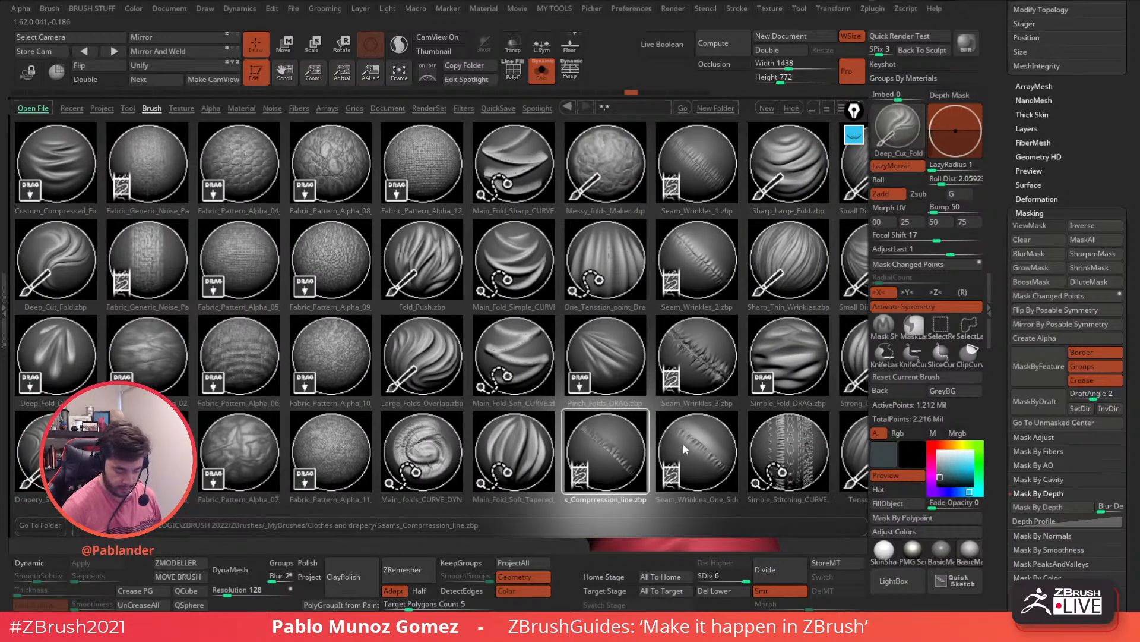
pyautogui.click(685, 435)
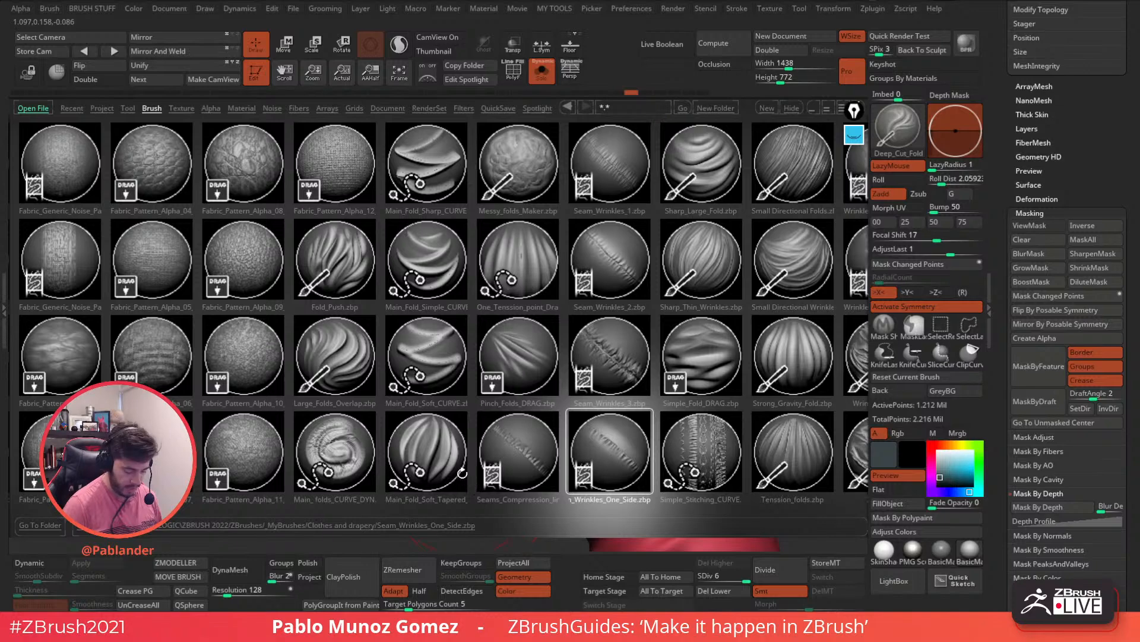
pyautogui.doubleClick(437, 450)
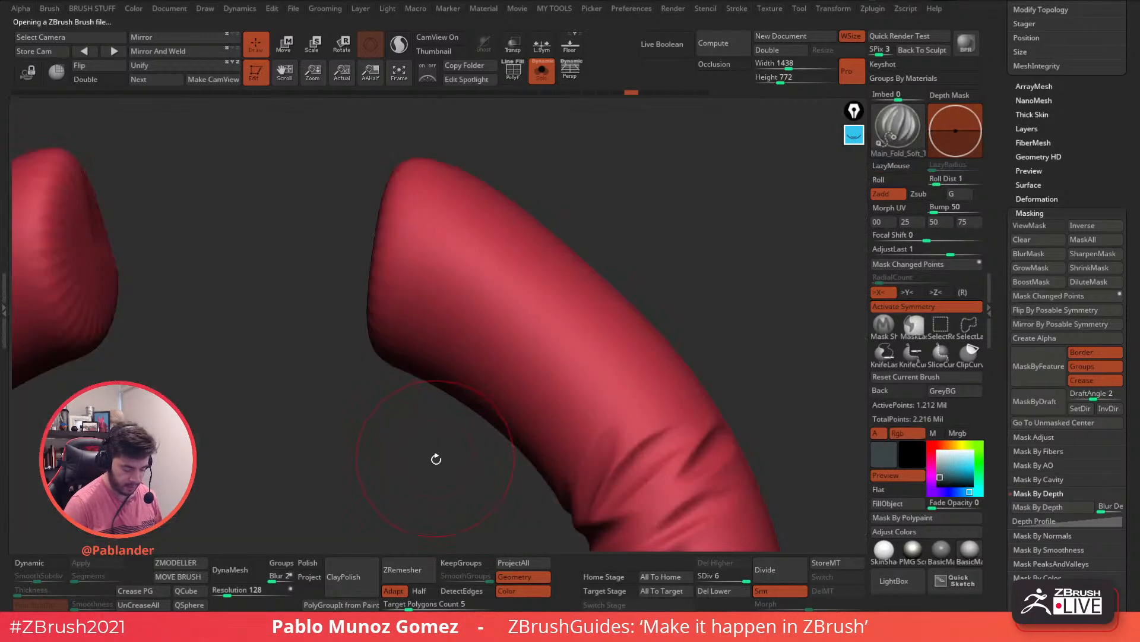
# Step: Show the full character, draw a soft tapered fold from the shoulder seam to the inner elbow, and turn off the brush's color
pyautogui.press('space')
pyautogui.click(541, 71)
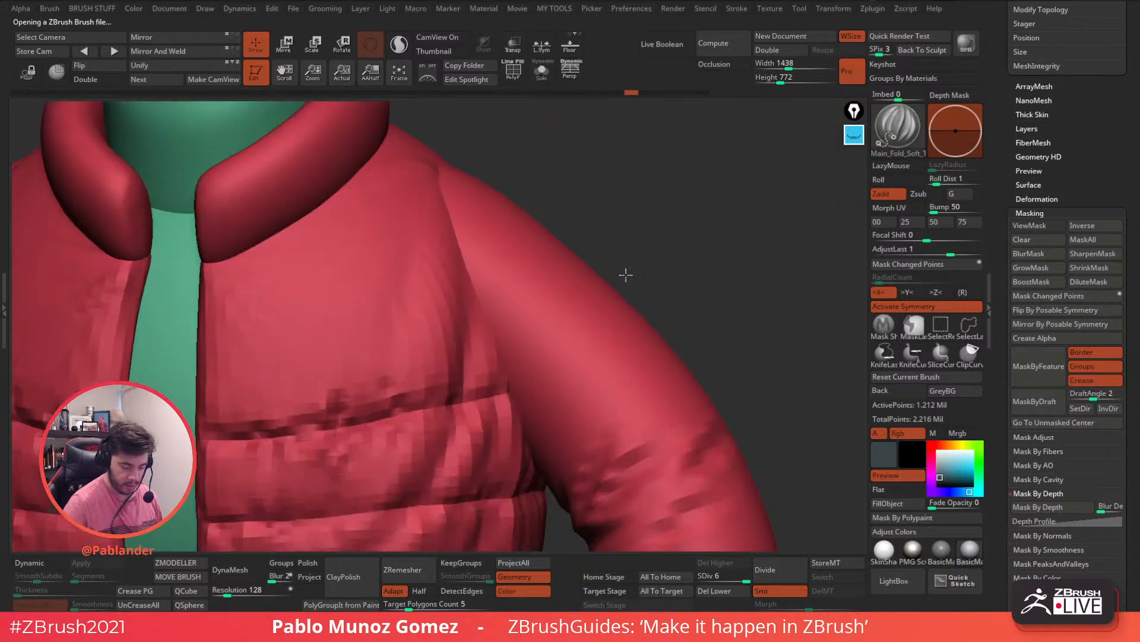
pyautogui.moveTo(490, 236); pyautogui.dragTo(528, 292)
pyautogui.moveTo(554, 376); pyautogui.dragTo(555, 408)
pyautogui.moveTo(590, 287)
pyautogui.mouseDown(button='right')
pyautogui.moveTo(550, 301)
pyautogui.moveTo(540, 326)
pyautogui.moveTo(603, 279)
pyautogui.mouseUp(button='right')
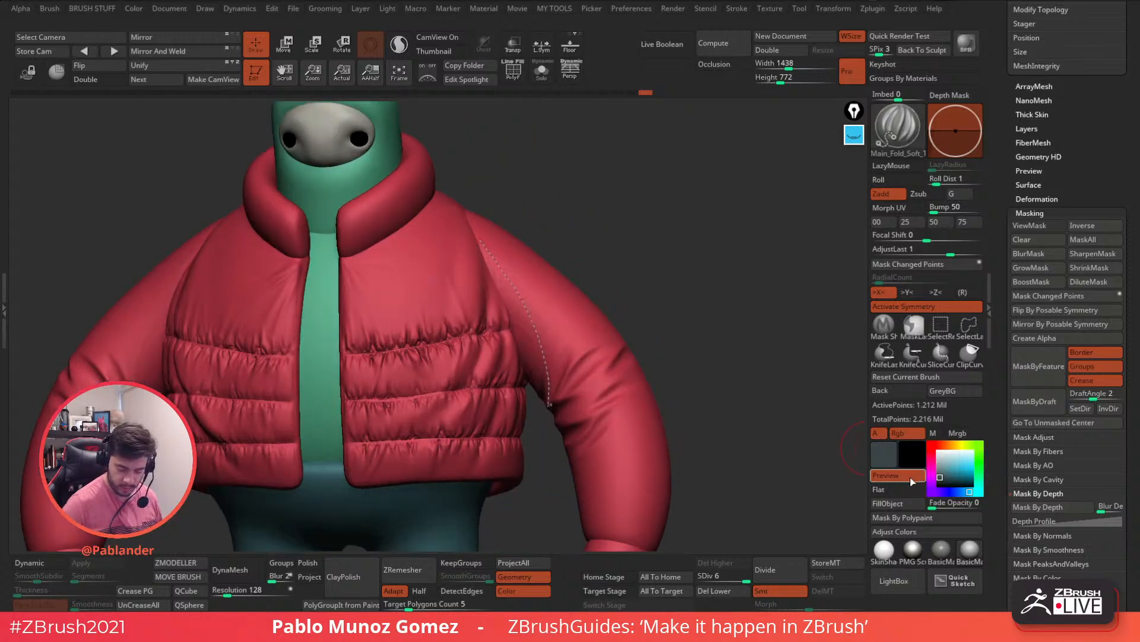
pyautogui.click(915, 438)
# Step: Reduce the brush size, isolate the sleeves and lay a tapered fold from the top of the shoulder to the inner elbow
pyautogui.moveTo(659, 383)
pyautogui.mouseDown(button='right')
pyautogui.moveTo(565, 376)
pyautogui.moveTo(551, 356)
pyautogui.moveTo(677, 268)
pyautogui.mouseUp(button='right')
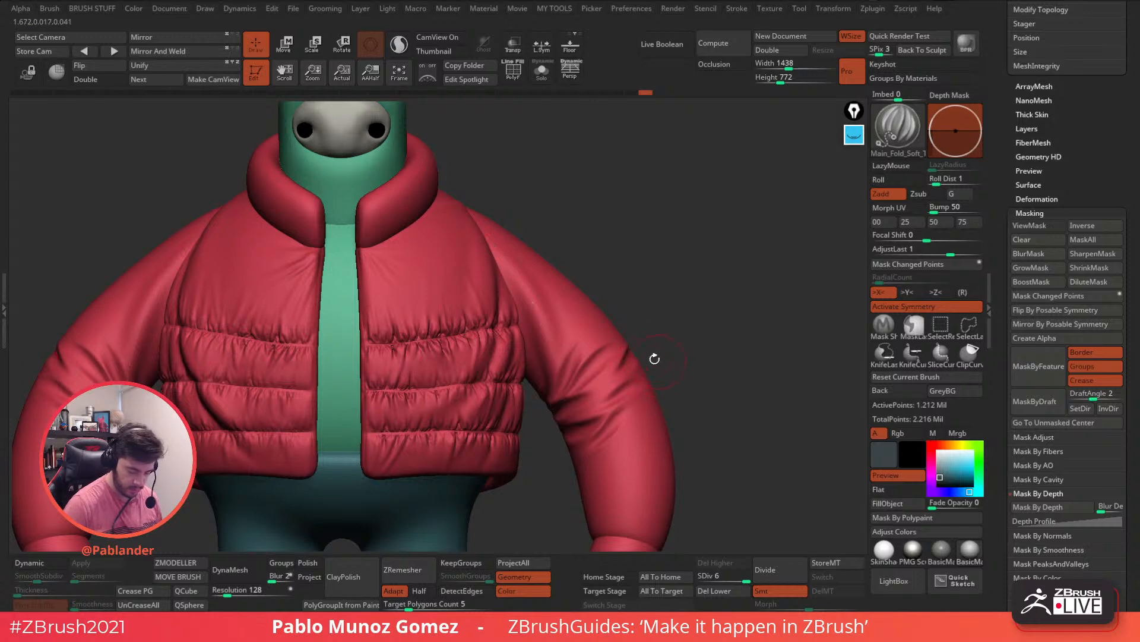
pyautogui.moveTo(661, 365); pyautogui.dragTo(684, 367, button='right')
pyautogui.press('space')
pyautogui.moveTo(611, 309); pyautogui.dragTo(603, 309)
pyautogui.click(573, 160)
pyautogui.moveTo(560, 240); pyautogui.dragTo(519, 248, button='right')
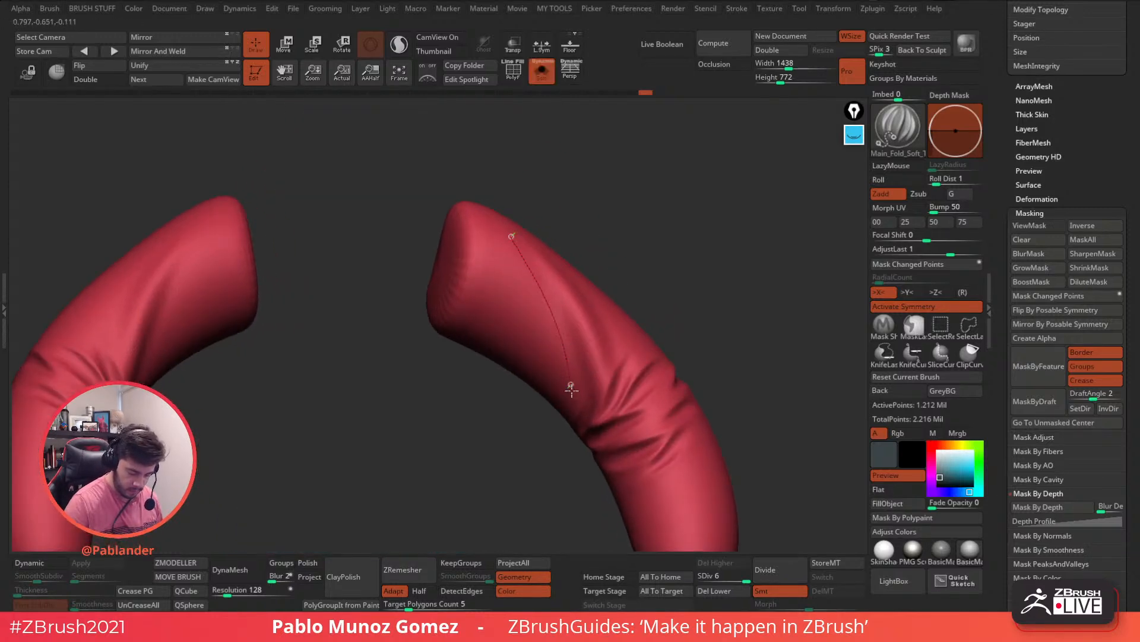
pyautogui.moveTo(580, 376); pyautogui.dragTo(585, 289, button='right')
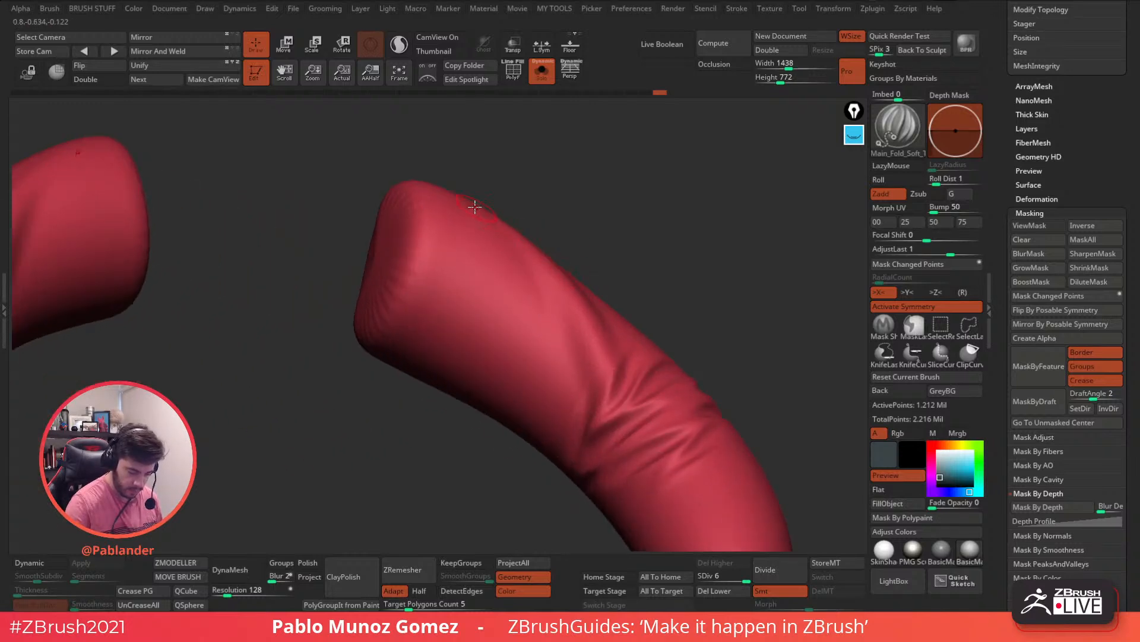
# Step: Add another tapered fold running down the inner side of the upper sleeve into the elbow crease
pyautogui.moveTo(587, 380); pyautogui.dragTo(627, 304, button='right')
pyautogui.click(568, 371)
pyautogui.moveTo(568, 371)
pyautogui.mouseDown(button='right')
pyautogui.moveTo(585, 344)
pyautogui.moveTo(600, 361)
pyautogui.mouseUp(button='right')
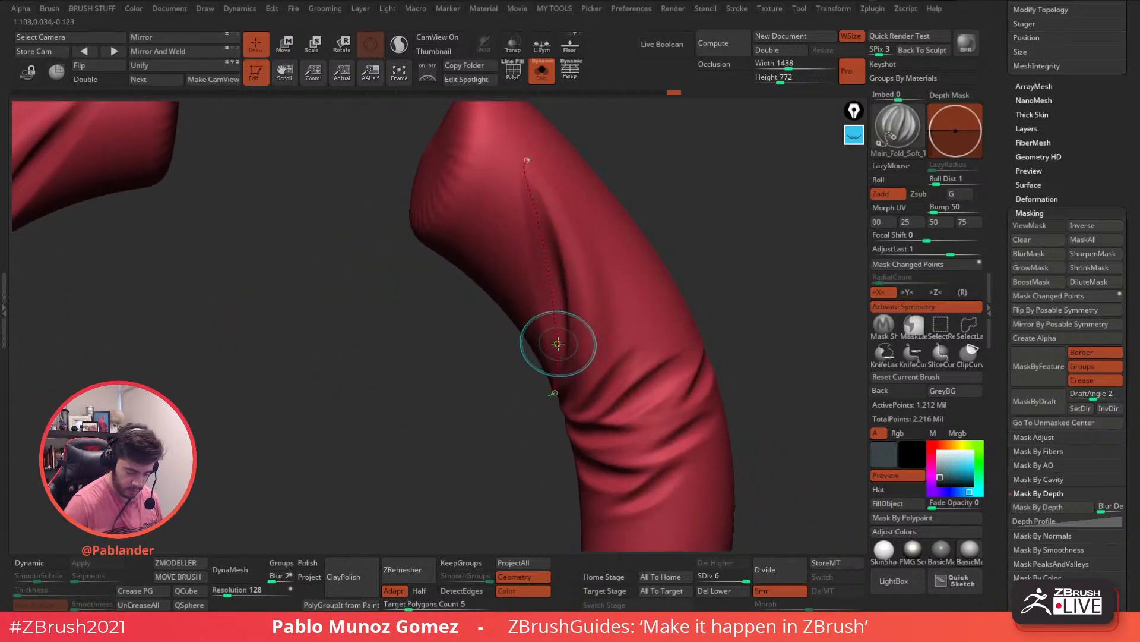
pyautogui.moveTo(555, 327); pyautogui.dragTo(598, 324, button='right')
pyautogui.moveTo(695, 322)
pyautogui.keyDown('ctrl'); pyautogui.mouseDown(button='right')
pyautogui.moveTo(667, 265)
pyautogui.moveTo(659, 273)
pyautogui.mouseUp(button='right'); pyautogui.keyUp('ctrl')
# Step: Smooth the long upper-sleeve folds and show the whole character again
pyautogui.keyDown('shift'); pyautogui.moveTo(531, 247); pyautogui.dragTo(537, 254); pyautogui.keyUp('shift')
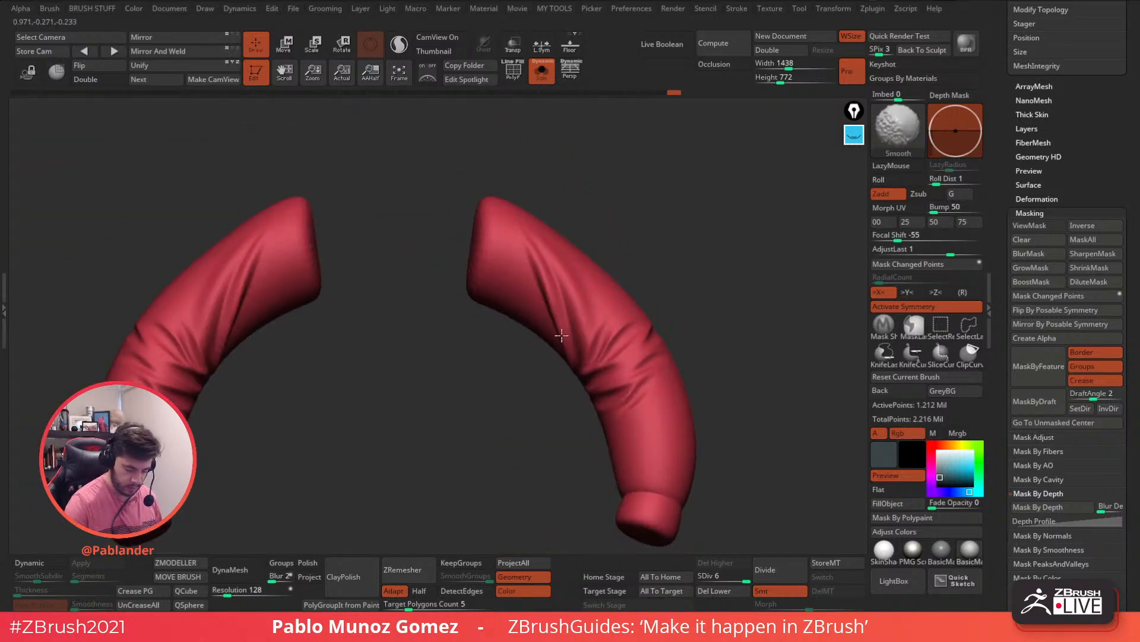
pyautogui.keyDown('shift'); pyautogui.moveTo(559, 315); pyautogui.dragTo(566, 336); pyautogui.keyUp('shift')
pyautogui.moveTo(696, 280)
pyautogui.mouseDown(button='right')
pyautogui.moveTo(674, 315)
pyautogui.moveTo(677, 216)
pyautogui.mouseUp(button='right')
pyautogui.click(542, 71)
pyautogui.keyDown('shift'); pyautogui.moveTo(572, 128); pyautogui.dragTo(646, 268, button='right'); pyautogui.keyUp('shift')
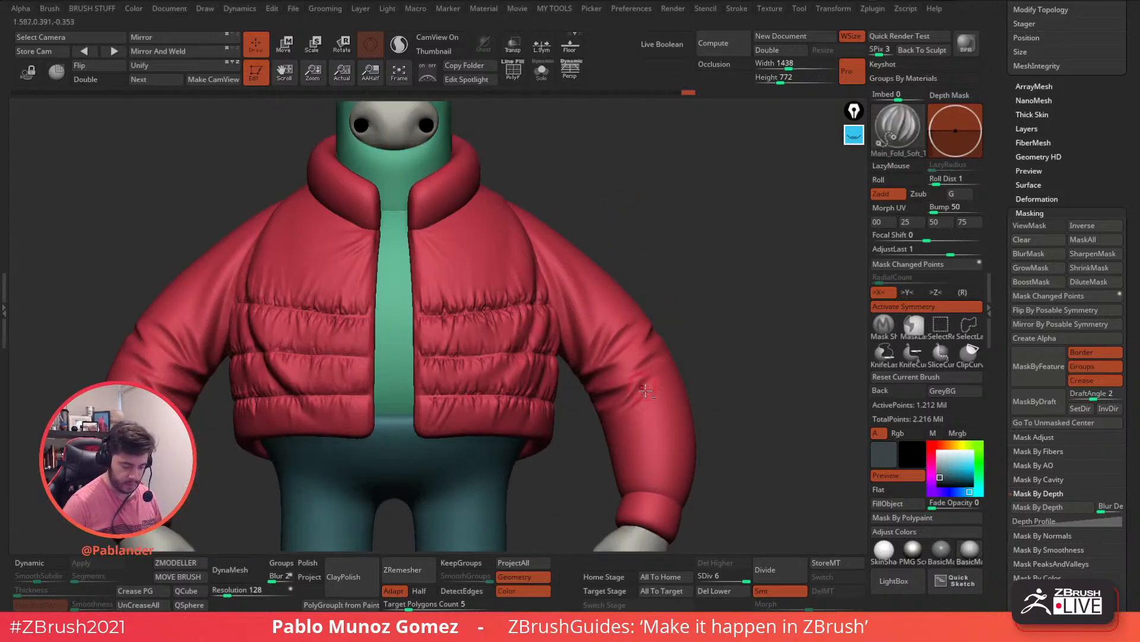
# Step: Draw a tapered fold diagonally across the forearm from the outer side below the elbow to the inner edge of the cuff
pyautogui.keyDown('ctrl'); pyautogui.moveTo(642, 388); pyautogui.dragTo(644, 376, button='right'); pyautogui.keyUp('ctrl')
pyautogui.keyDown('alt'); pyautogui.moveTo(672, 428); pyautogui.dragTo(674, 353, button='right'); pyautogui.keyUp('alt')
pyautogui.keyDown('alt'); pyautogui.moveTo(674, 353); pyautogui.dragTo(650, 327, button='right'); pyautogui.keyUp('alt')
pyautogui.moveTo(601, 274); pyautogui.dragTo(621, 278, button='right')
pyautogui.moveTo(600, 307); pyautogui.dragTo(574, 390)
pyautogui.moveTo(660, 305)
pyautogui.keyDown('ctrl'); pyautogui.mouseDown(button='right')
pyautogui.moveTo(662, 337)
pyautogui.moveTo(591, 358)
pyautogui.moveTo(587, 383)
pyautogui.moveTo(599, 345)
pyautogui.mouseUp(button='right'); pyautogui.keyUp('ctrl')
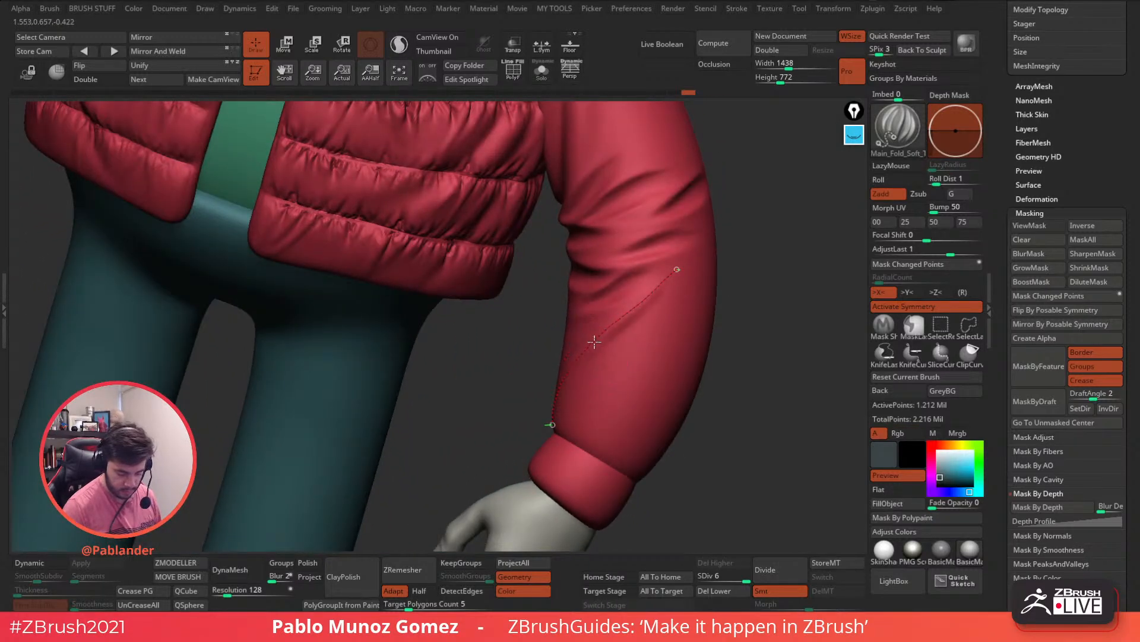
# Step: Add a tapered fold below the elbow creases that wraps around to the outer side of the sleeve
pyautogui.moveTo(675, 326)
pyautogui.mouseDown(button='right')
pyautogui.moveTo(683, 293)
pyautogui.moveTo(596, 333)
pyautogui.moveTo(601, 311)
pyautogui.moveTo(591, 327)
pyautogui.mouseUp(button='right')
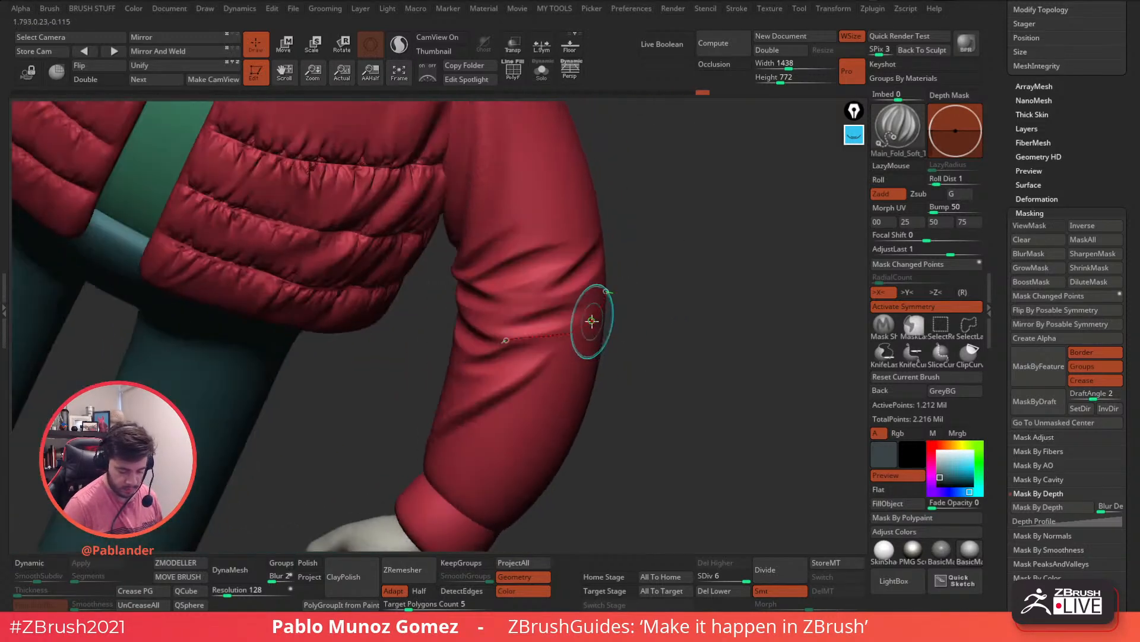
pyautogui.moveTo(573, 380)
pyautogui.mouseDown(button='right')
pyautogui.moveTo(614, 288)
pyautogui.moveTo(598, 289)
pyautogui.moveTo(682, 254)
pyautogui.moveTo(593, 353)
pyautogui.mouseUp(button='right')
pyautogui.press('shift')
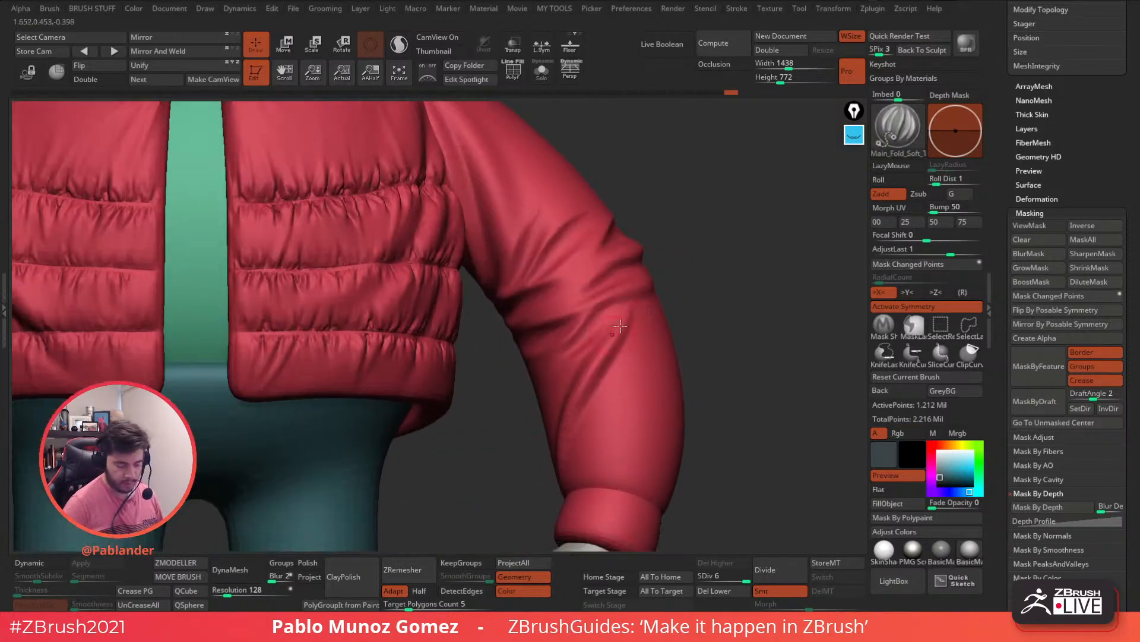
# Step: Draw a curved tapered fold from the middle of the upper sleeve's front down to the inner elbow
pyautogui.moveTo(602, 204); pyautogui.dragTo(630, 306, button='right')
pyautogui.moveTo(573, 246); pyautogui.dragTo(573, 255, button='right')
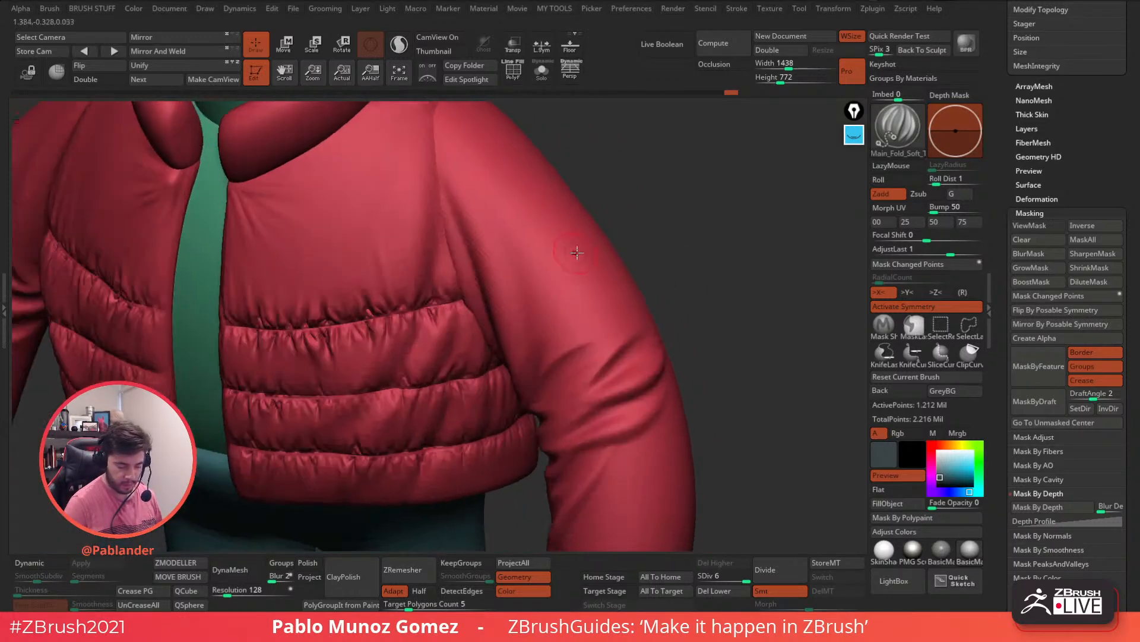
pyautogui.moveTo(557, 331); pyautogui.dragTo(559, 352)
pyautogui.moveTo(560, 351); pyautogui.dragTo(591, 302, button='right')
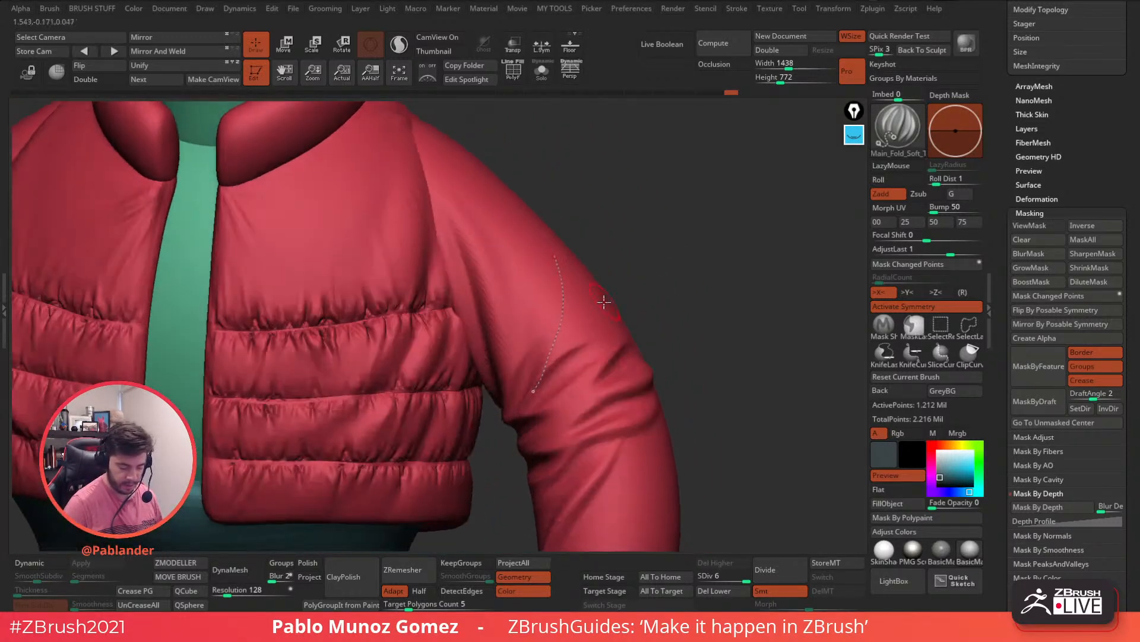
pyautogui.moveTo(563, 307); pyautogui.dragTo(525, 392)
pyautogui.moveTo(526, 390)
pyautogui.mouseDown(button='right')
pyautogui.moveTo(574, 303)
pyautogui.moveTo(565, 267)
pyautogui.moveTo(546, 257)
pyautogui.mouseUp(button='right')
pyautogui.moveTo(538, 351); pyautogui.dragTo(582, 288, button='right')
# Step: Reinforce the folds above the elbow and smooth the upper end of the curved front fold
pyautogui.click(554, 324)
pyautogui.moveTo(546, 373)
pyautogui.mouseDown(button='right')
pyautogui.moveTo(636, 331)
pyautogui.moveTo(552, 378)
pyautogui.mouseUp(button='right')
pyautogui.click(639, 319)
pyautogui.moveTo(639, 318); pyautogui.dragTo(582, 338, button='right')
pyautogui.keyDown('shift'); pyautogui.moveTo(567, 333); pyautogui.dragTo(556, 281); pyautogui.keyUp('shift')
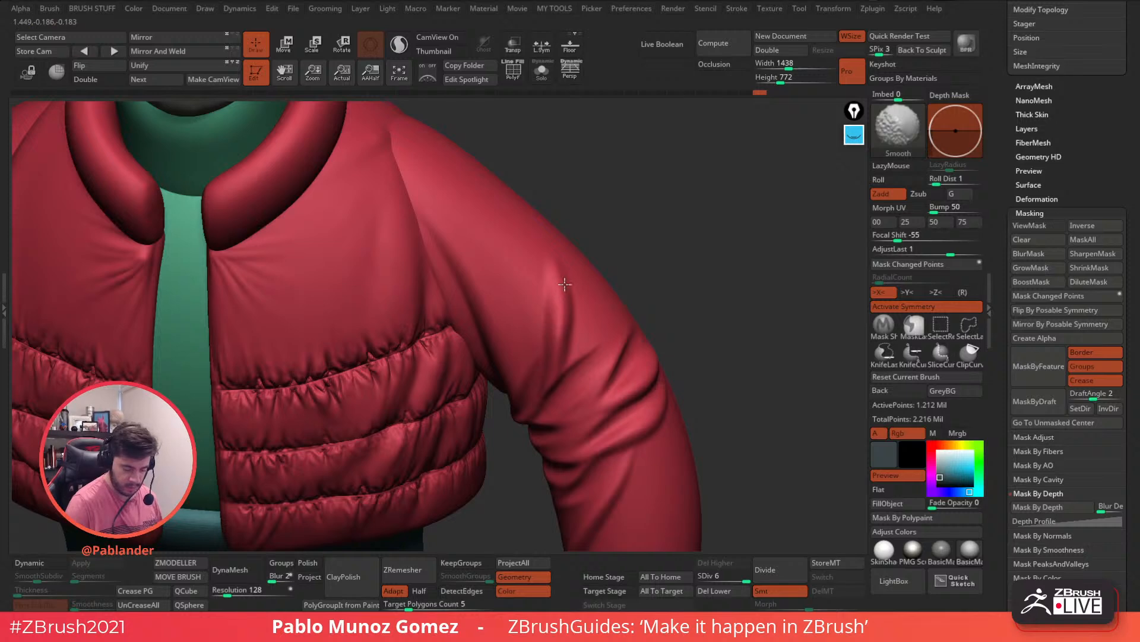
# Step: Undo the last change to the upper-sleeve folds
pyautogui.keyDown('ctrl'); pyautogui.moveTo(563, 353); pyautogui.dragTo(628, 213, button='right'); pyautogui.keyUp('ctrl')
pyautogui.hotkey('ctrl', 'z')
pyautogui.press('shift')
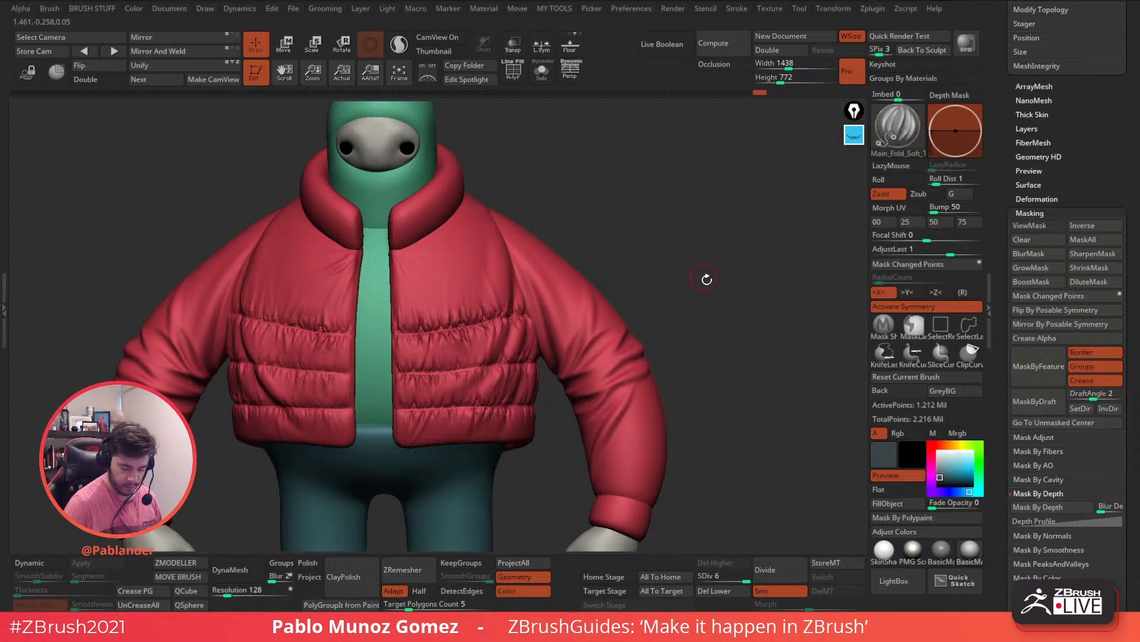
# Step: Adjust the brush and draw a tapered fold across the elbow creases from the front to the outer side
pyautogui.press('space')
pyautogui.click(783, 408)
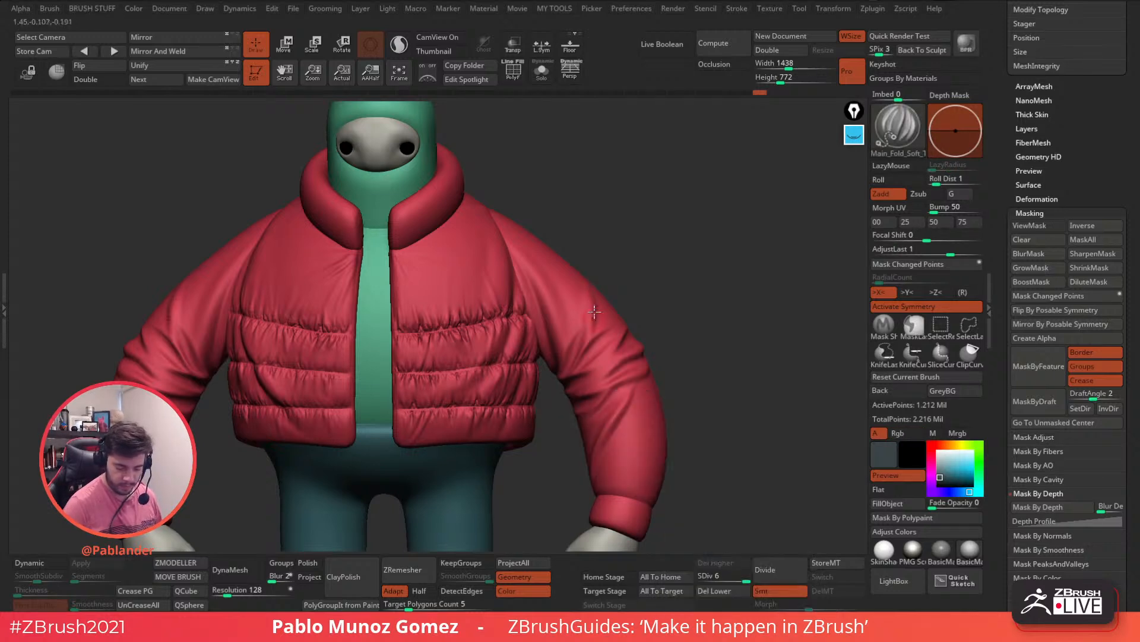
pyautogui.press('shift')
pyautogui.moveTo(703, 358)
pyautogui.keyDown('alt'); pyautogui.mouseDown()
pyautogui.moveTo(687, 321)
pyautogui.moveTo(629, 454)
pyautogui.mouseUp(); pyautogui.keyUp('alt')
pyautogui.moveTo(585, 357); pyautogui.dragTo(635, 338)
pyautogui.moveTo(615, 348); pyautogui.dragTo(606, 402, button='right')
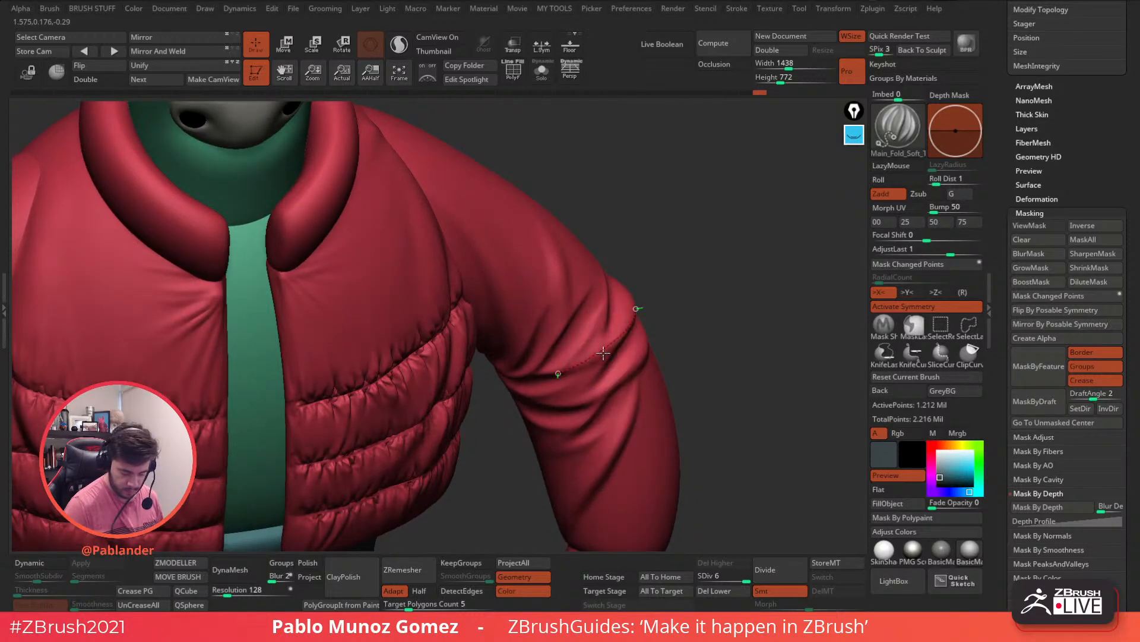
pyautogui.moveTo(603, 353); pyautogui.dragTo(606, 180, button='right')
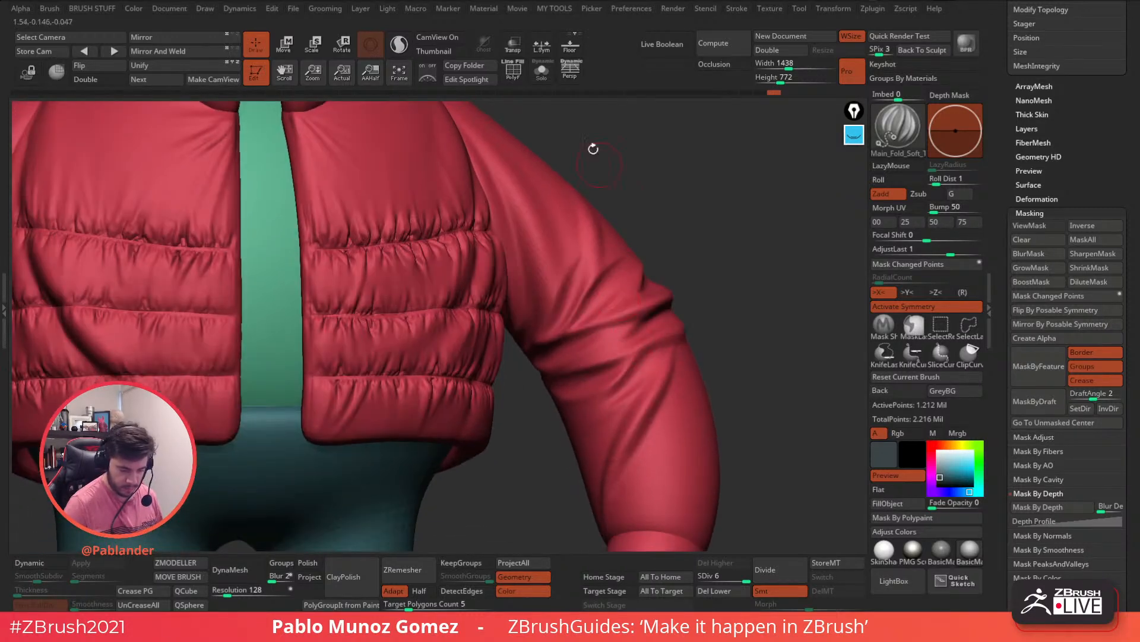
# Step: Isolate the sleeves and carve a short tapered fold across the underside of the elbow
pyautogui.click(542, 73)
pyautogui.moveTo(582, 332); pyautogui.dragTo(647, 348, button='right')
pyautogui.moveTo(648, 387)
pyautogui.mouseDown(button='right')
pyautogui.moveTo(683, 341)
pyautogui.moveTo(637, 329)
pyautogui.mouseUp(button='right')
pyautogui.moveTo(569, 326)
pyautogui.mouseDown(button='right')
pyautogui.moveTo(619, 331)
pyautogui.moveTo(599, 325)
pyautogui.mouseUp(button='right')
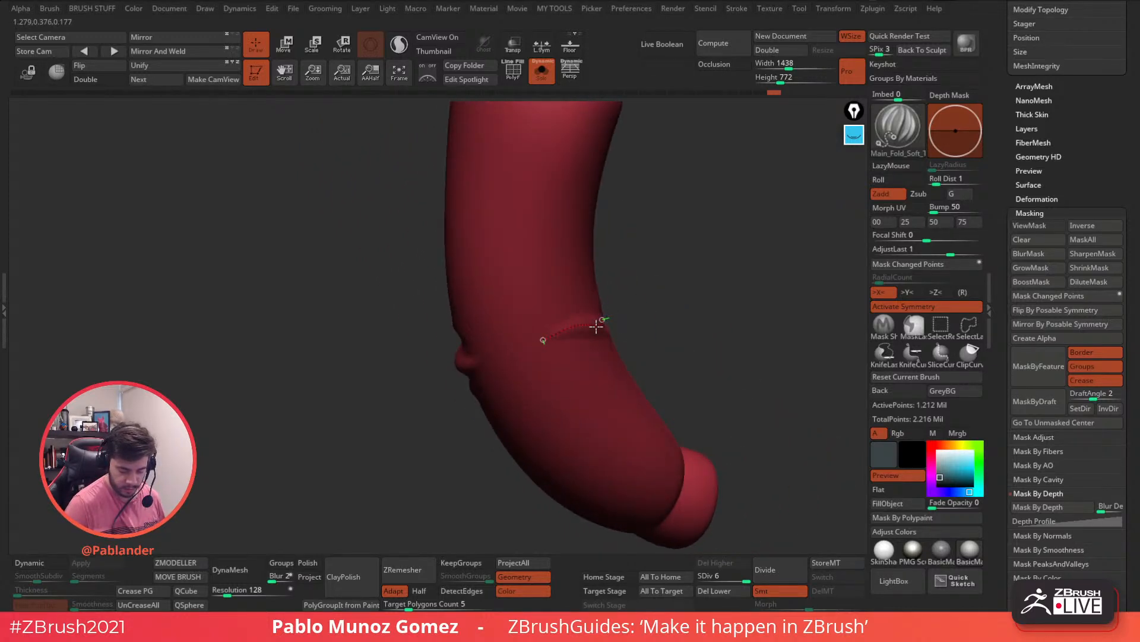
pyautogui.click(594, 326)
pyautogui.moveTo(672, 306); pyautogui.dragTo(607, 326, button='right')
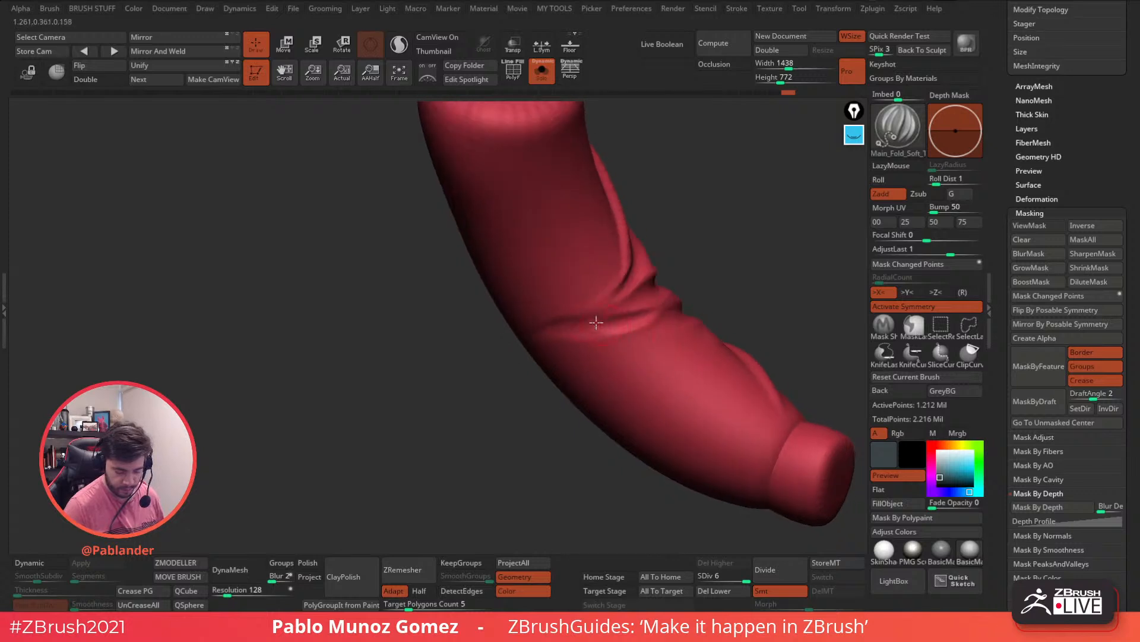
# Step: Extend the long upper-sleeve fold with a tapered curve wrapping around the underside of the elbow, and soften it
pyautogui.moveTo(544, 321); pyautogui.dragTo(613, 288)
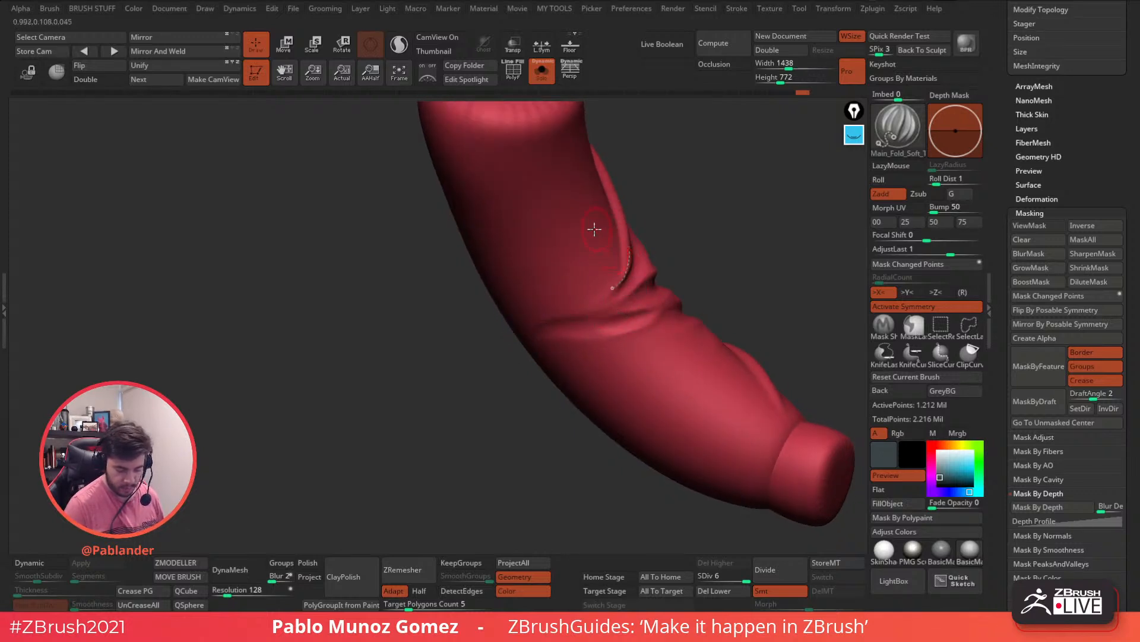
pyautogui.moveTo(554, 319); pyautogui.dragTo(546, 322)
pyautogui.moveTo(652, 284); pyautogui.dragTo(623, 279, button='right')
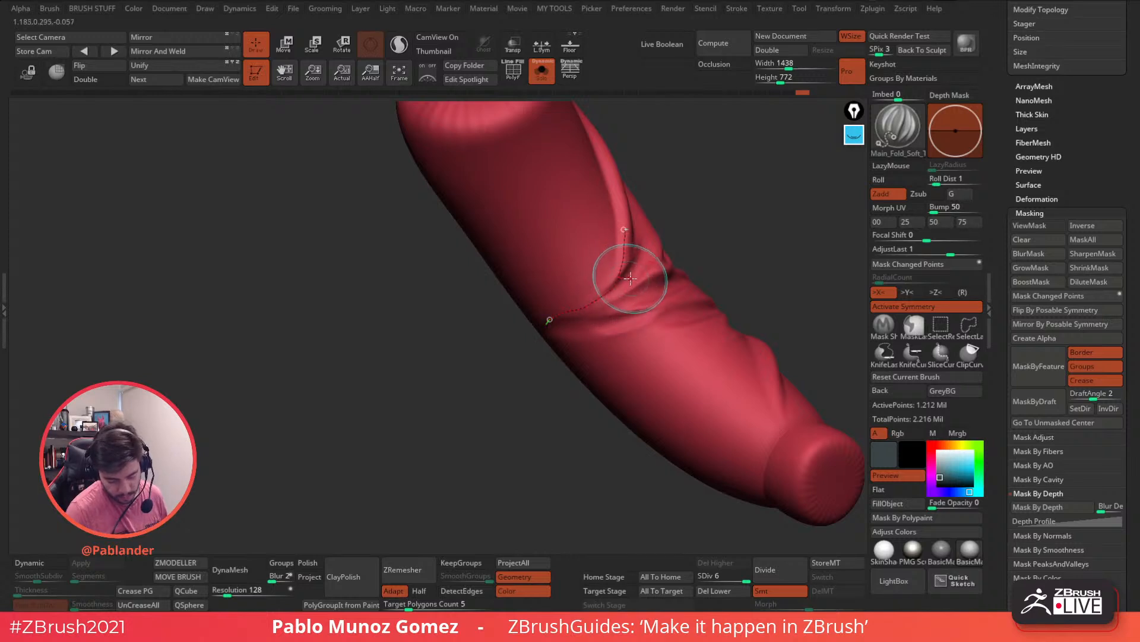
pyautogui.moveTo(616, 278); pyautogui.dragTo(544, 321)
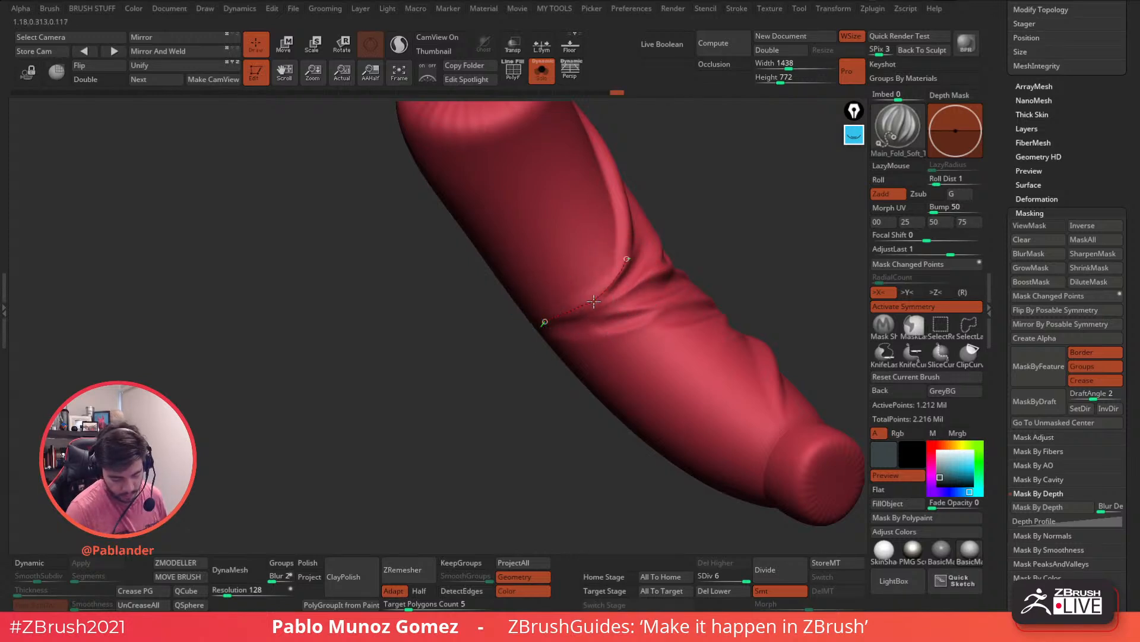
pyautogui.press('shift')
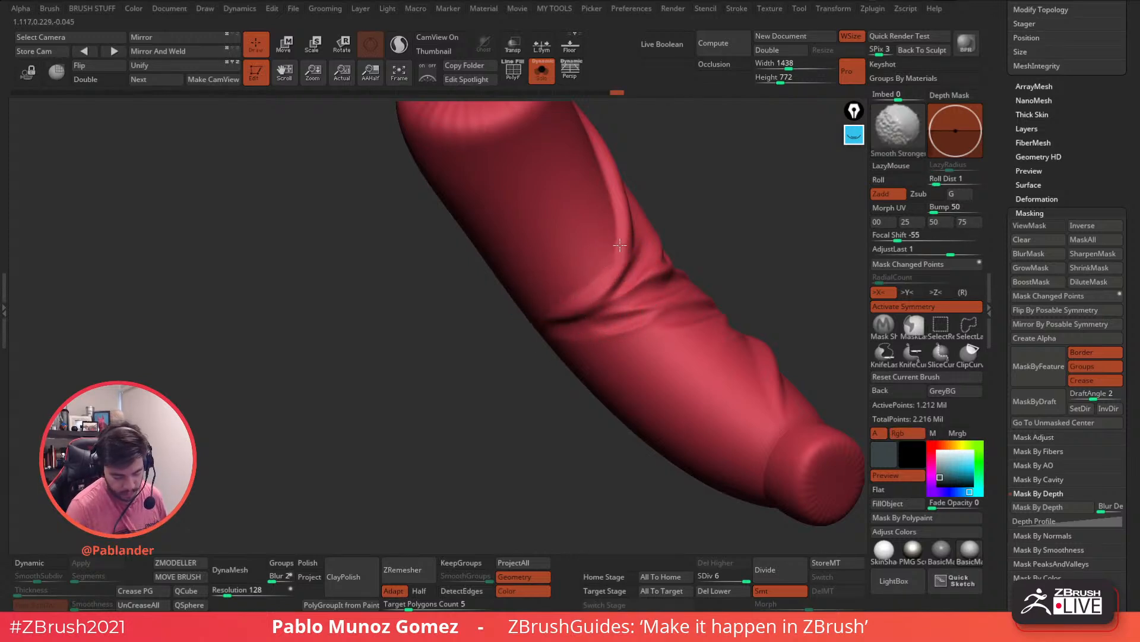
pyautogui.moveTo(583, 309); pyautogui.dragTo(675, 298, button='right')
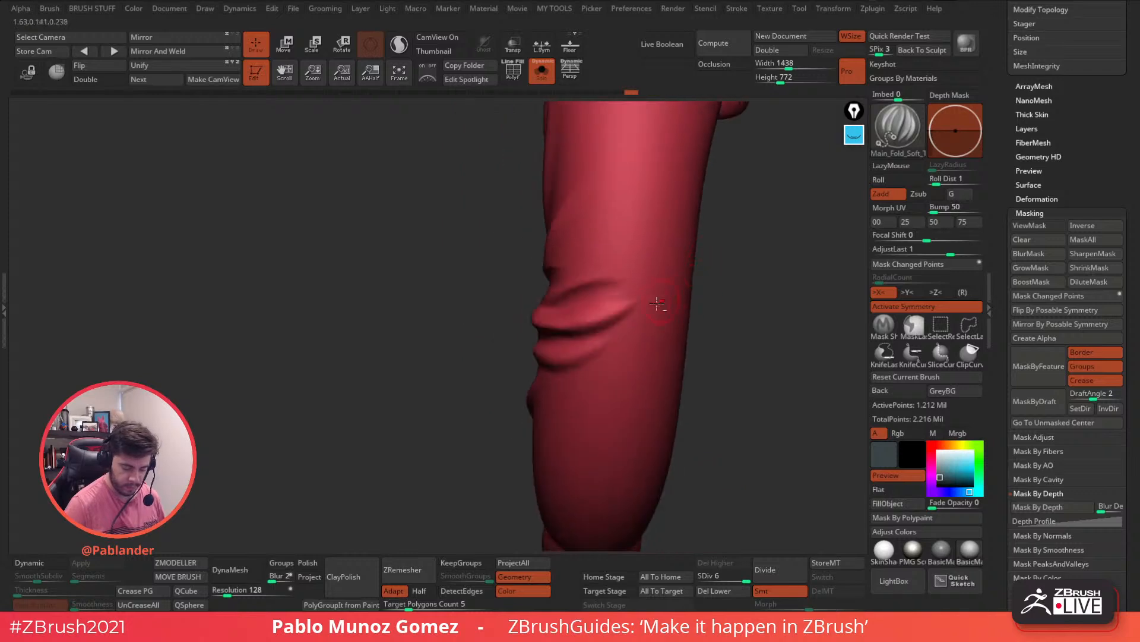
# Step: Draw a tapered fold from the back of the upper sleeve around to the outer elbow creases and smooth it
pyautogui.moveTo(604, 291); pyautogui.dragTo(650, 223, button='right')
pyautogui.moveTo(540, 338); pyautogui.dragTo(641, 224, button='right')
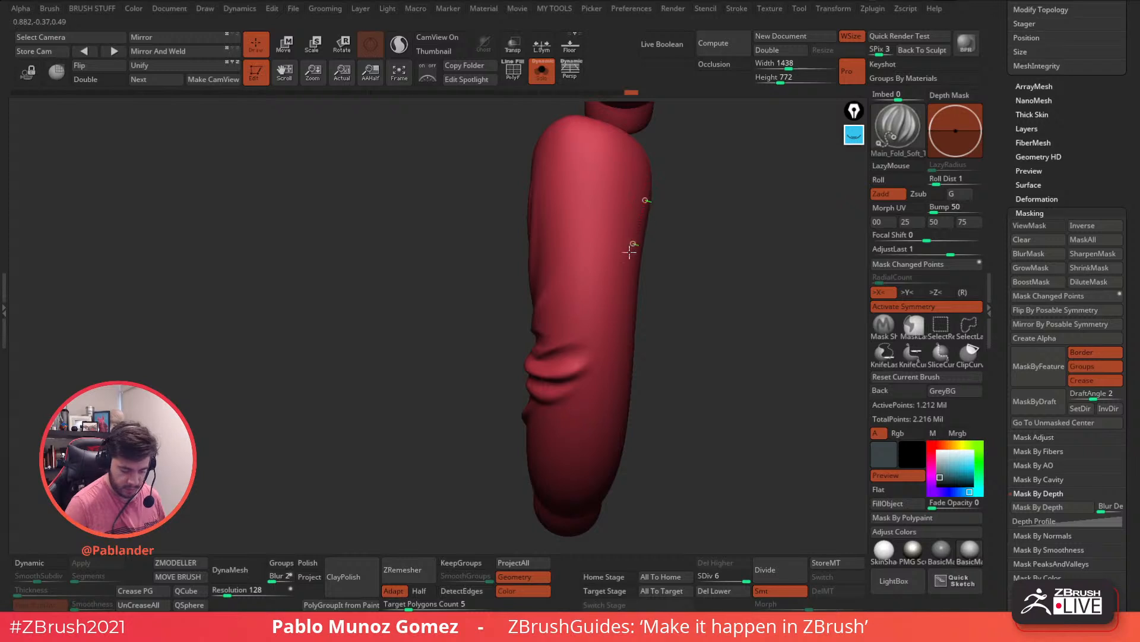
pyautogui.moveTo(576, 333); pyautogui.dragTo(540, 354)
pyautogui.moveTo(600, 321); pyautogui.dragTo(642, 309, button='right')
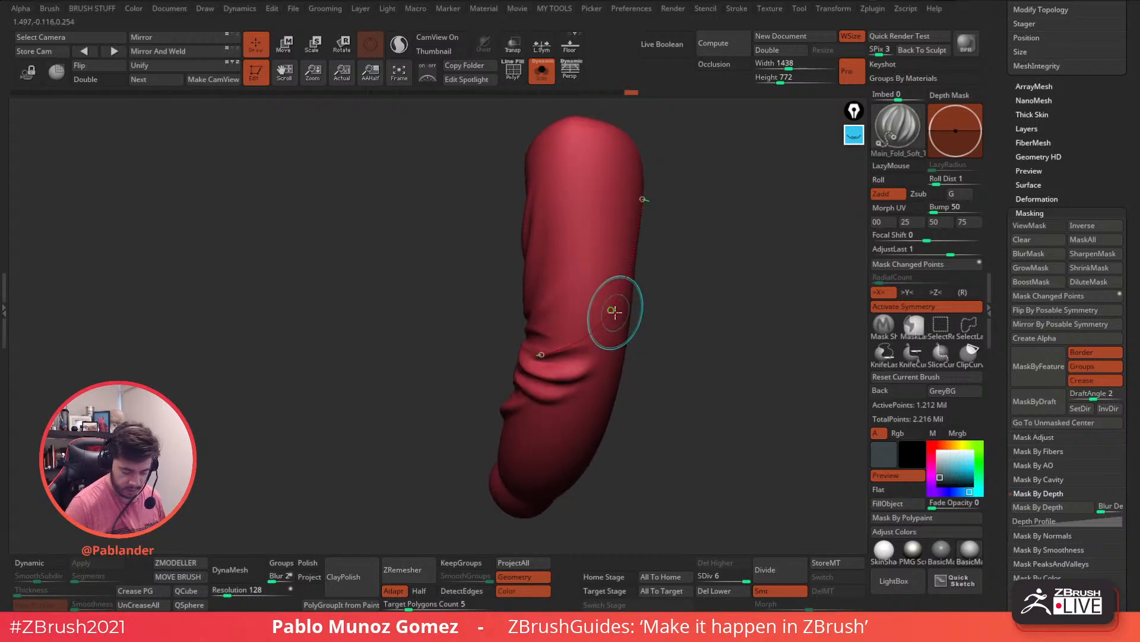
pyautogui.moveTo(606, 360)
pyautogui.mouseDown(button='right')
pyautogui.moveTo(672, 293)
pyautogui.moveTo(638, 322)
pyautogui.moveTo(675, 324)
pyautogui.moveTo(570, 347)
pyautogui.mouseUp(button='right')
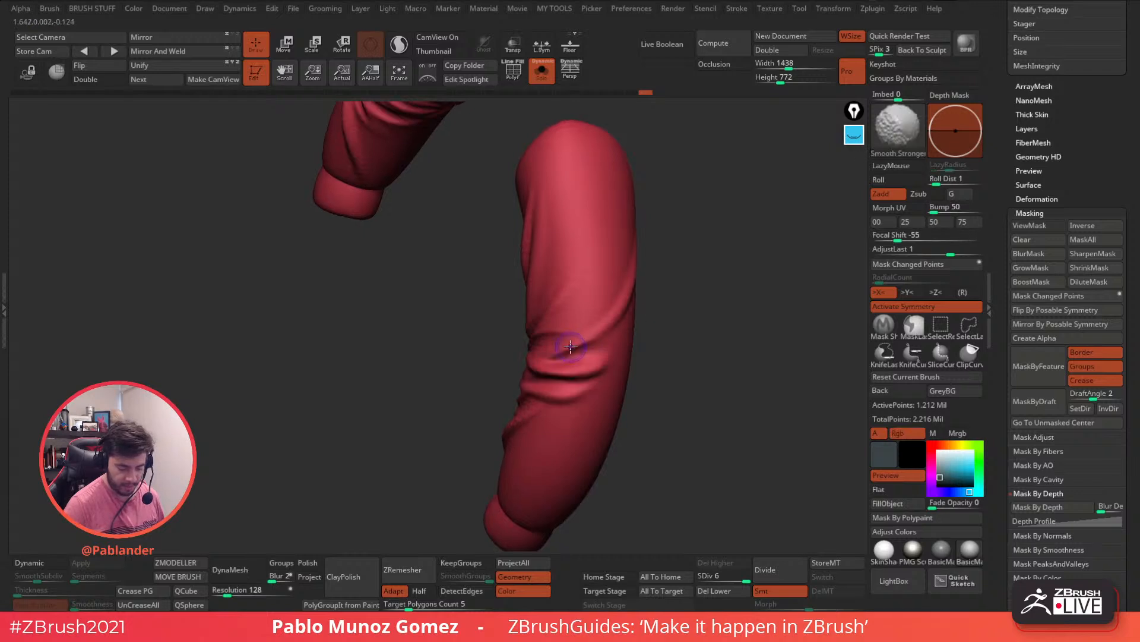
# Step: Show the full character and draw a tapered fold from the rear armhole diagonally down to the outer elbow
pyautogui.moveTo(653, 296); pyautogui.dragTo(602, 312, button='right')
pyautogui.click(542, 71)
pyautogui.moveTo(666, 269); pyautogui.dragTo(619, 244, button='right')
pyautogui.moveTo(603, 264); pyautogui.dragTo(532, 371)
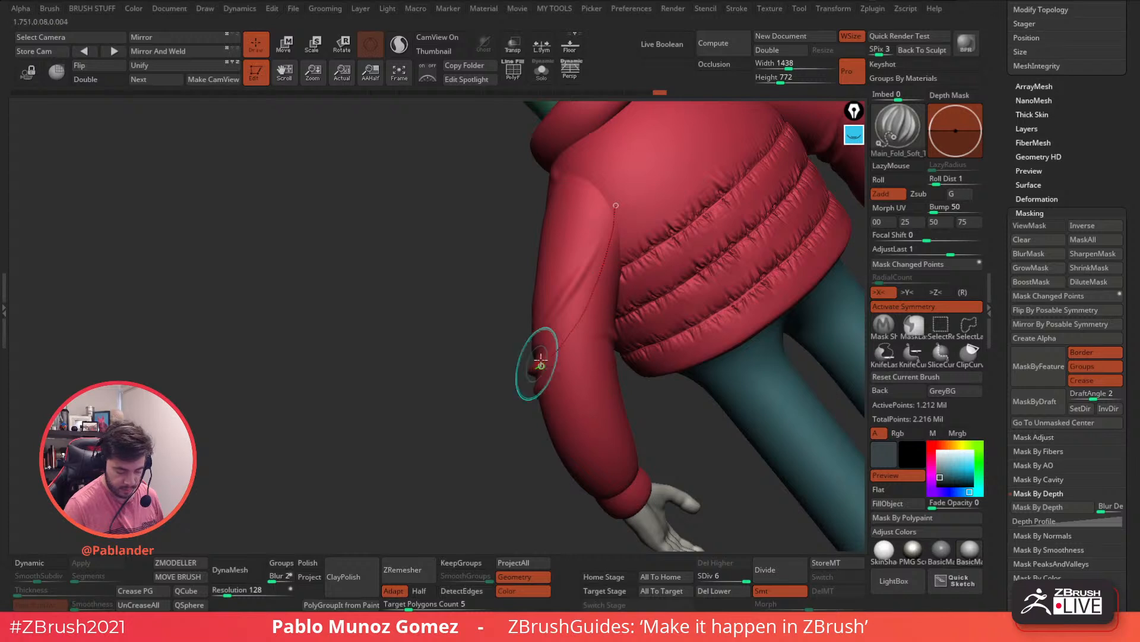
pyautogui.moveTo(596, 324)
pyautogui.mouseDown(button='right')
pyautogui.moveTo(600, 349)
pyautogui.moveTo(573, 338)
pyautogui.mouseUp(button='right')
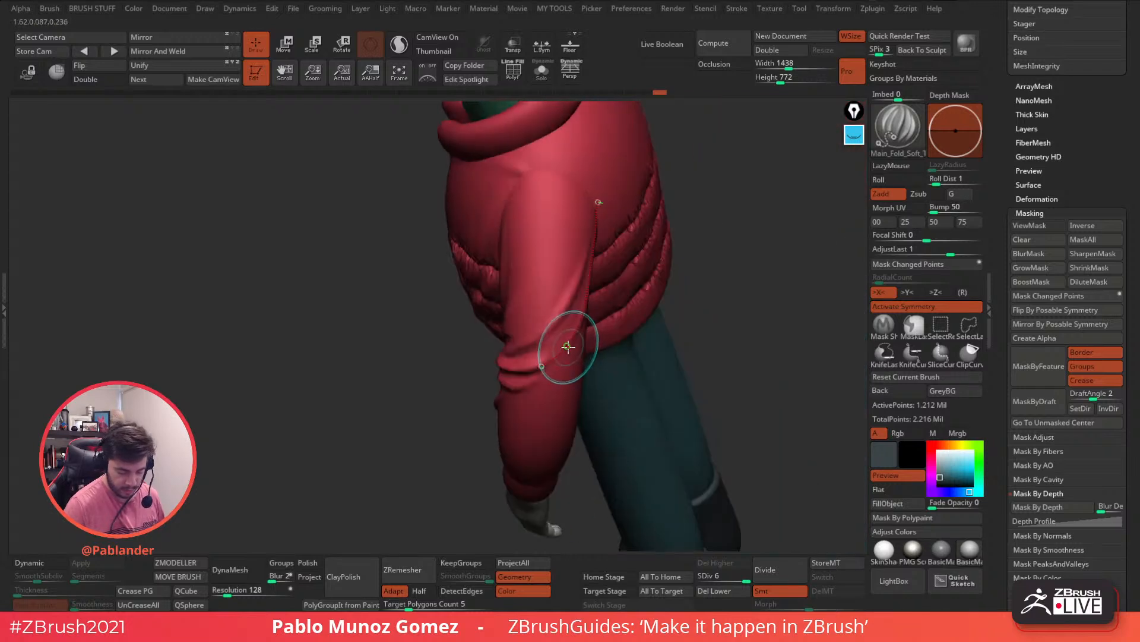
# Step: Soften the diagonal fold behind the elbow, add a short tapered fold at the back of the elbow, and smooth it
pyautogui.moveTo(560, 381); pyautogui.dragTo(558, 339, button='right')
pyautogui.keyDown('shift'); pyautogui.moveTo(581, 293); pyautogui.dragTo(539, 363); pyautogui.keyUp('shift')
pyautogui.moveTo(558, 333); pyautogui.dragTo(563, 334, button='right')
pyautogui.moveTo(582, 281); pyautogui.dragTo(574, 347)
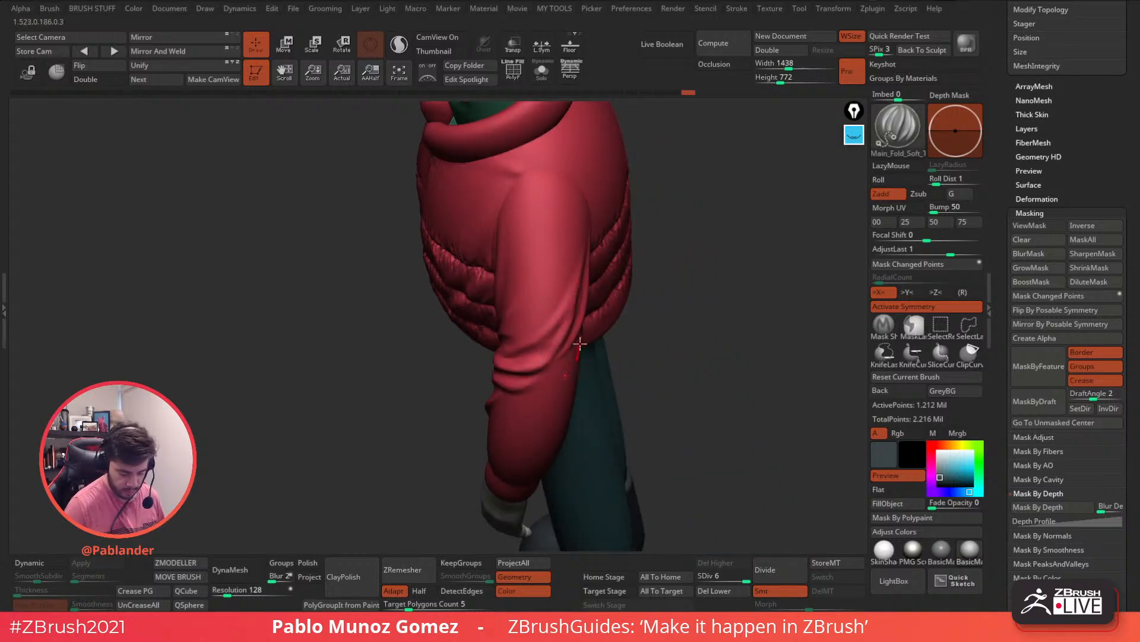
pyautogui.press('shift')
pyautogui.moveTo(569, 309); pyautogui.dragTo(587, 269, button='right')
pyautogui.keyDown('shift'); pyautogui.moveTo(587, 269); pyautogui.dragTo(547, 343); pyautogui.keyUp('shift')
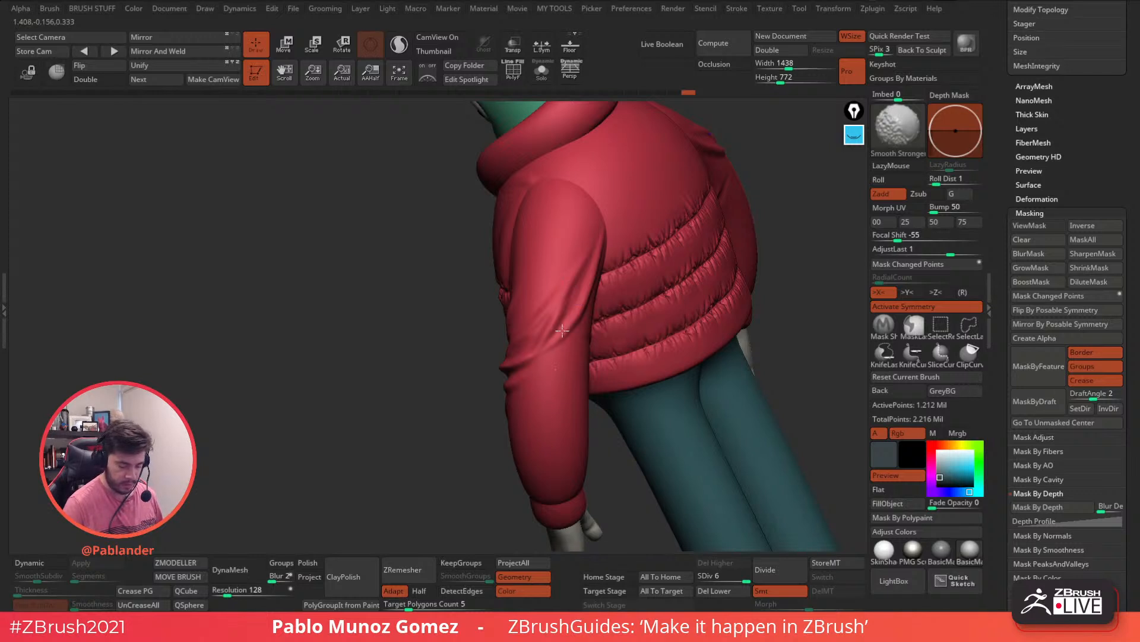
# Step: Undo the last change, draw a tapered fold along the back of the upper sleeve toward the rear armhole, and smooth its upper end
pyautogui.moveTo(611, 299)
pyautogui.mouseDown(button='right')
pyautogui.moveTo(657, 302)
pyautogui.moveTo(622, 312)
pyautogui.moveTo(570, 285)
pyautogui.mouseUp(button='right')
pyautogui.press('ctrl')
pyautogui.hotkey('ctrl', 'z')
pyautogui.moveTo(529, 311)
pyautogui.mouseDown()
pyautogui.moveTo(558, 267)
pyautogui.moveTo(553, 278)
pyautogui.mouseUp()
pyautogui.click(554, 275)
pyautogui.press('shift')
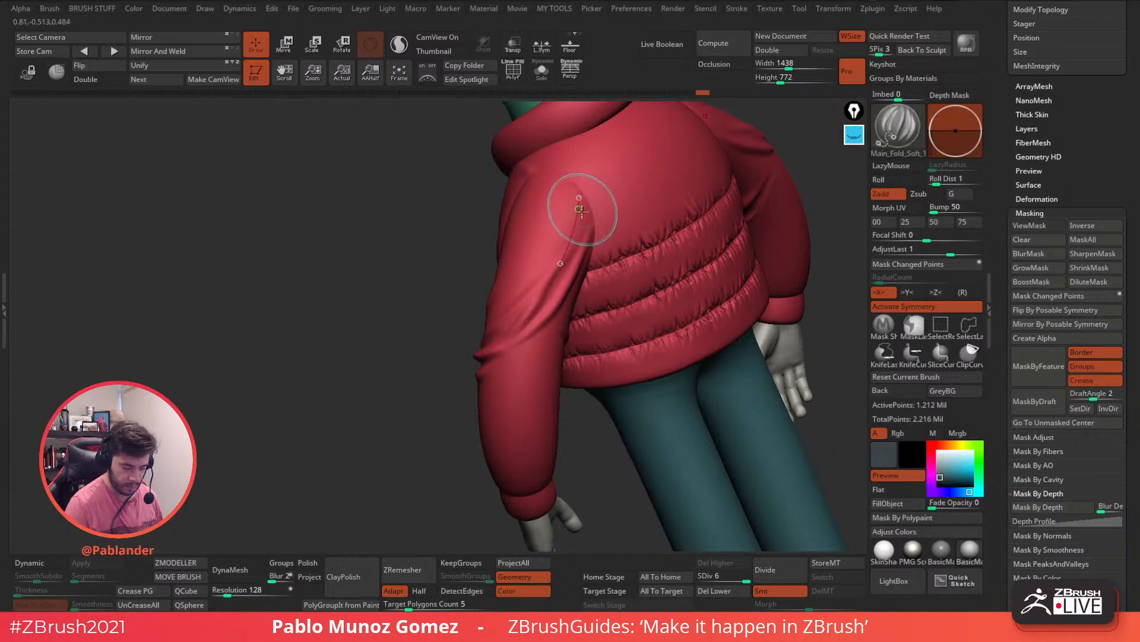
pyautogui.keyDown('shift'); pyautogui.moveTo(582, 211); pyautogui.dragTo(575, 224); pyautogui.keyUp('shift')
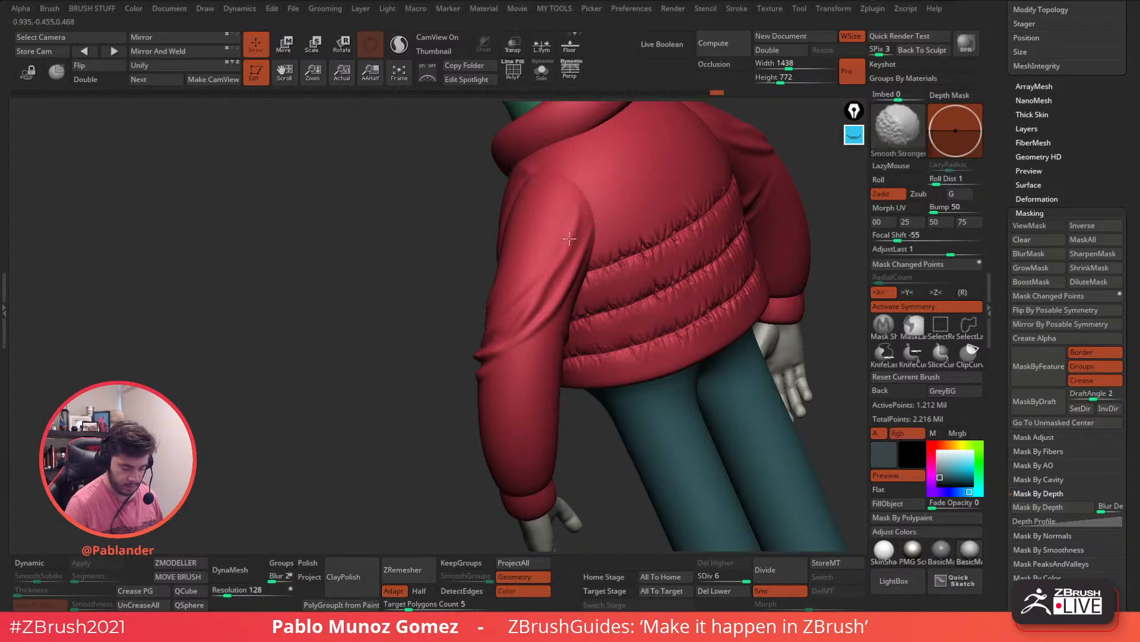
# Step: Build up soft volume on the front of the forearm above the cuff with the Clay brush and smooth it
pyautogui.moveTo(555, 385)
pyautogui.mouseDown(button='right')
pyautogui.moveTo(638, 350)
pyautogui.moveTo(629, 308)
pyautogui.mouseUp(button='right')
pyautogui.keyDown('alt'); pyautogui.moveTo(600, 401); pyautogui.dragTo(571, 316, button='right'); pyautogui.keyUp('alt')
pyautogui.keyDown('ctrl'); pyautogui.moveTo(570, 316); pyautogui.dragTo(627, 277, button='right'); pyautogui.keyUp('ctrl')
pyautogui.moveTo(589, 311)
pyautogui.mouseDown()
pyautogui.moveTo(586, 338)
pyautogui.moveTo(589, 286)
pyautogui.moveTo(608, 267)
pyautogui.moveTo(587, 346)
pyautogui.mouseUp()
pyautogui.moveTo(647, 294); pyautogui.dragTo(689, 288, button='right')
pyautogui.press('b')
pyautogui.click(739, 337)
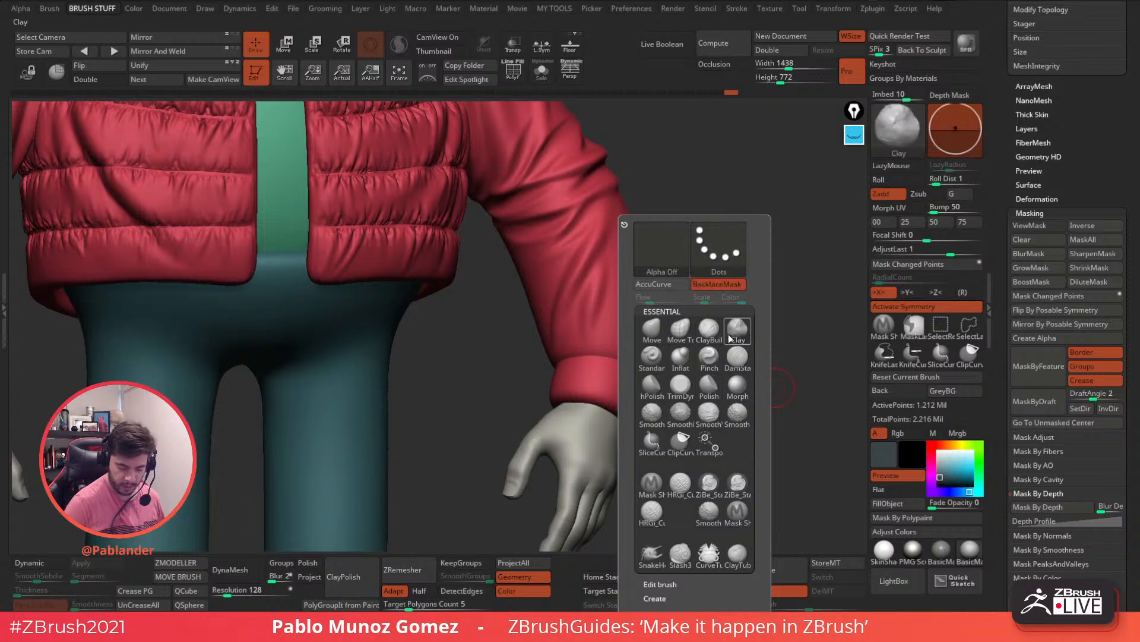
pyautogui.press('space')
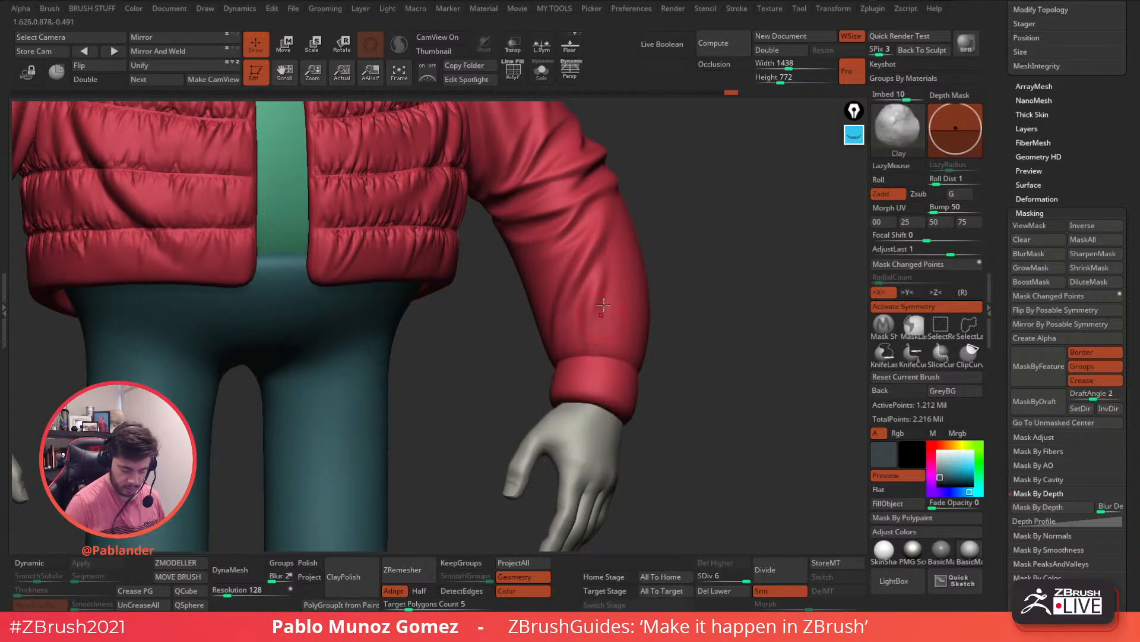
pyautogui.moveTo(598, 347); pyautogui.dragTo(606, 324)
pyautogui.moveTo(611, 277); pyautogui.dragTo(589, 339)
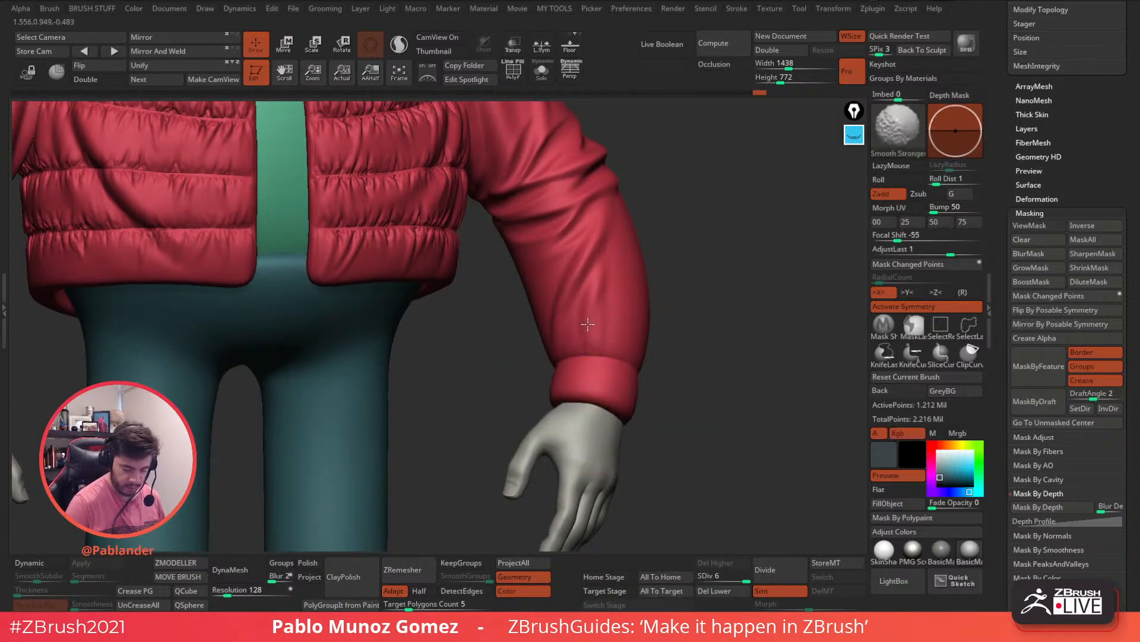
pyautogui.moveTo(572, 276); pyautogui.dragTo(570, 255, button='right')
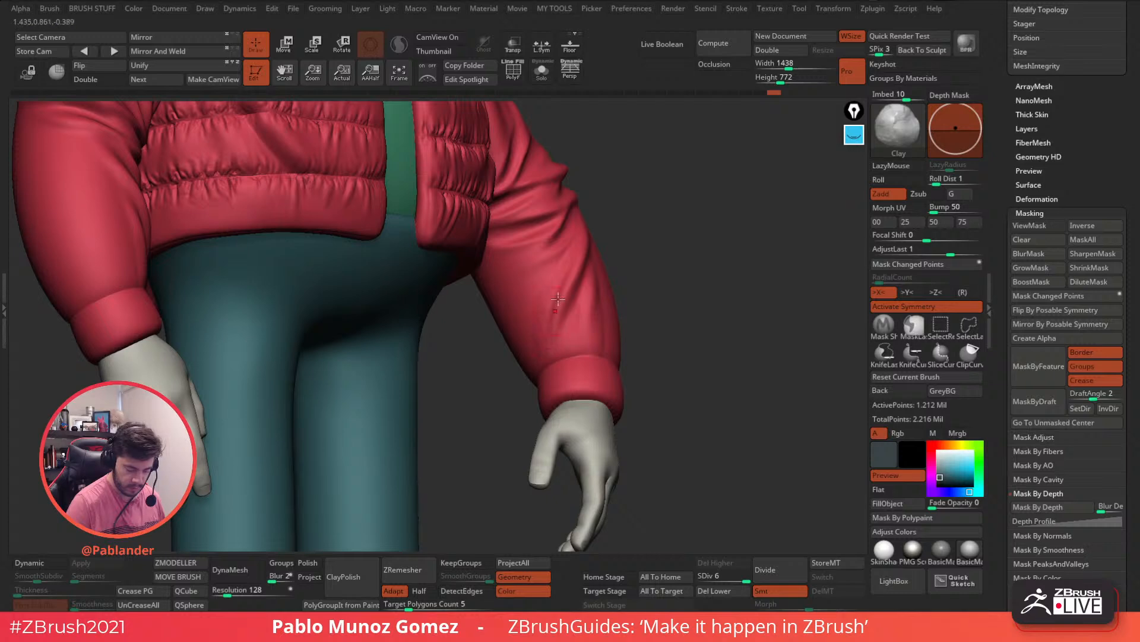
pyautogui.keyDown('shift'); pyautogui.moveTo(545, 342); pyautogui.dragTo(560, 278); pyautogui.keyUp('shift')
# Step: Smooth the creases on the front of the elbow and the upper sleeve above them
pyautogui.moveTo(556, 338); pyautogui.dragTo(566, 286, button='right')
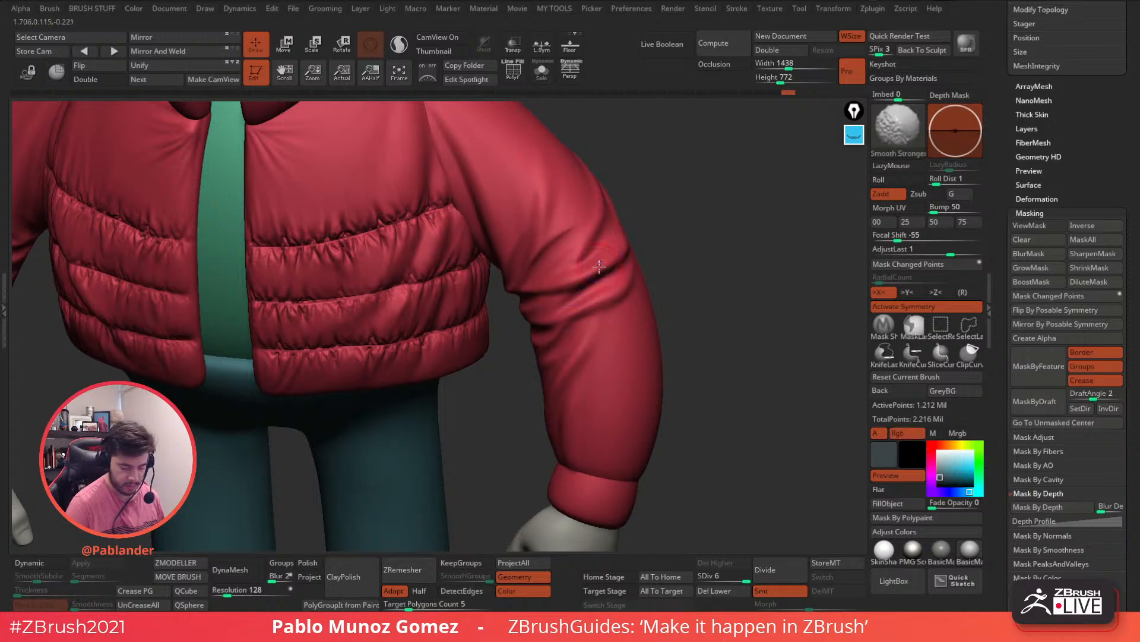
pyautogui.moveTo(591, 256); pyautogui.dragTo(568, 222, button='right')
pyautogui.keyDown('shift'); pyautogui.moveTo(557, 244); pyautogui.dragTo(537, 268); pyautogui.keyUp('shift')
# Step: Isolate the sleeves and load the Main_Fold_Sharp_CURVE brush from the clothes and drapery brush library
pyautogui.moveTo(640, 272)
pyautogui.keyDown('ctrl'); pyautogui.mouseDown(button='right')
pyautogui.moveTo(693, 371)
pyautogui.moveTo(702, 356)
pyautogui.moveTo(670, 318)
pyautogui.moveTo(603, 289)
pyautogui.moveTo(588, 238)
pyautogui.moveTo(631, 281)
pyautogui.moveTo(603, 347)
pyautogui.mouseUp(button='right'); pyautogui.keyUp('ctrl')
pyautogui.click(542, 72)
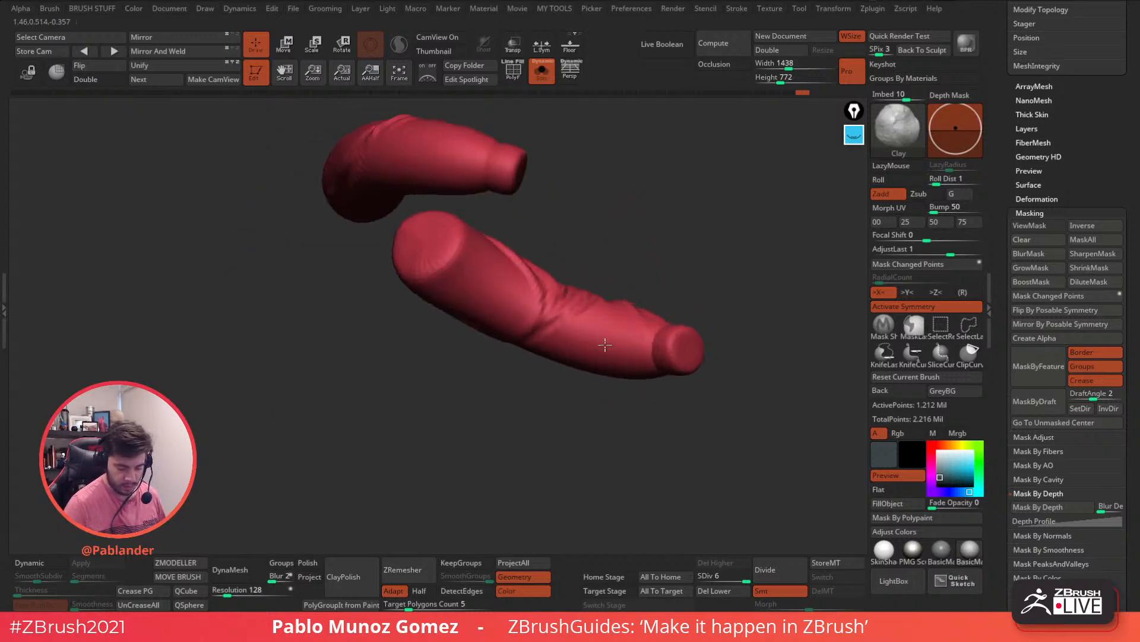
pyautogui.click(903, 578)
pyautogui.scroll(-5, 637, 370)
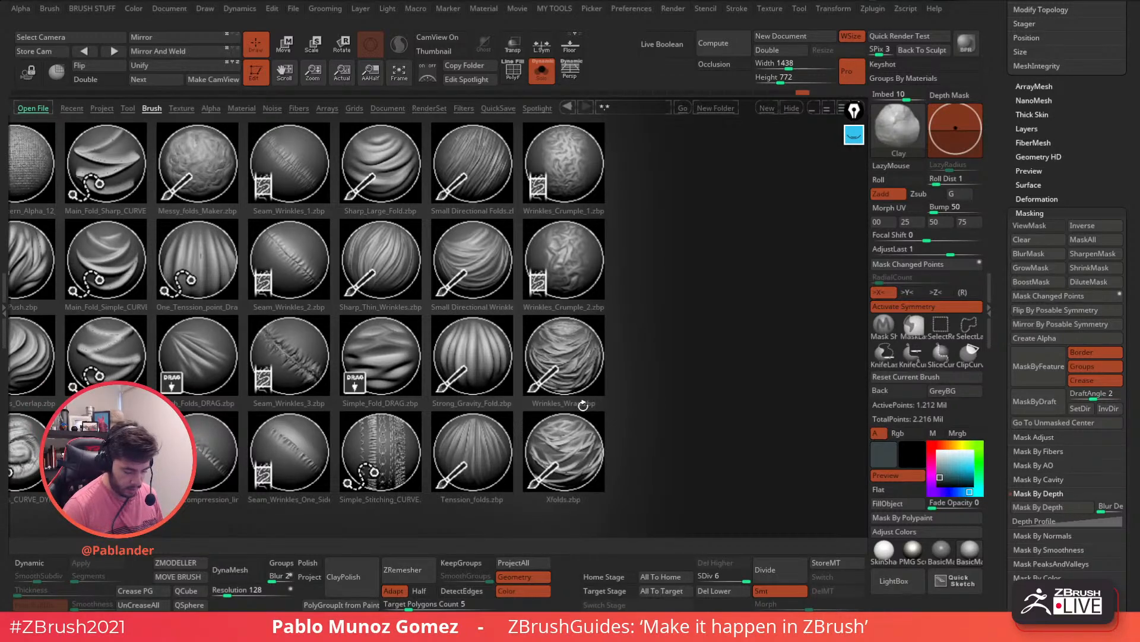
pyautogui.scroll(4, 594, 404)
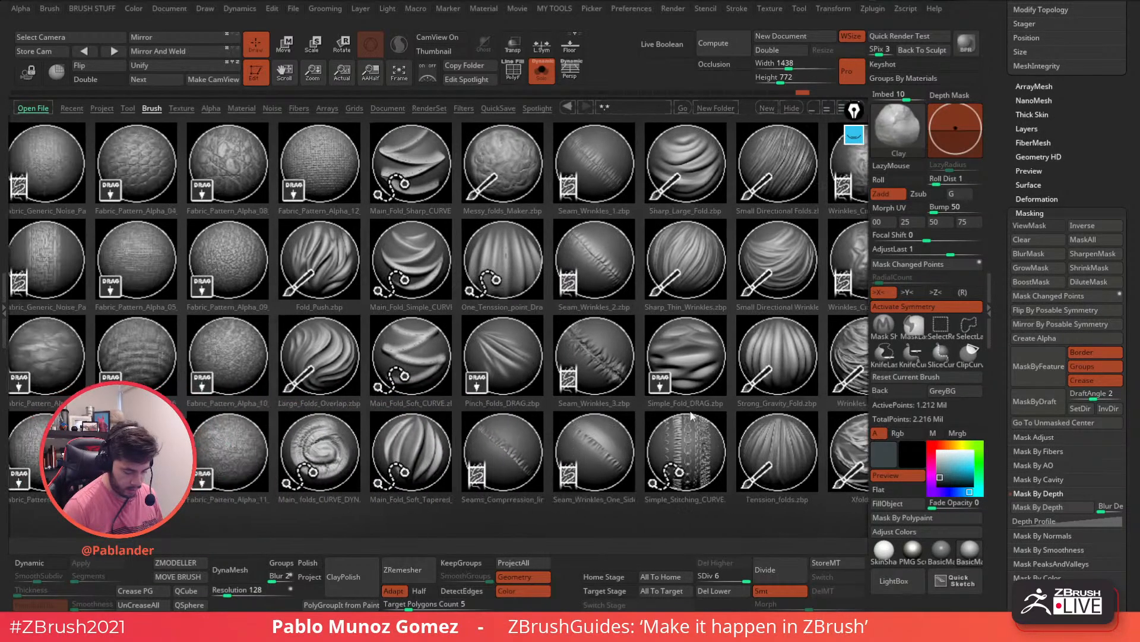
pyautogui.scroll(2, 746, 408)
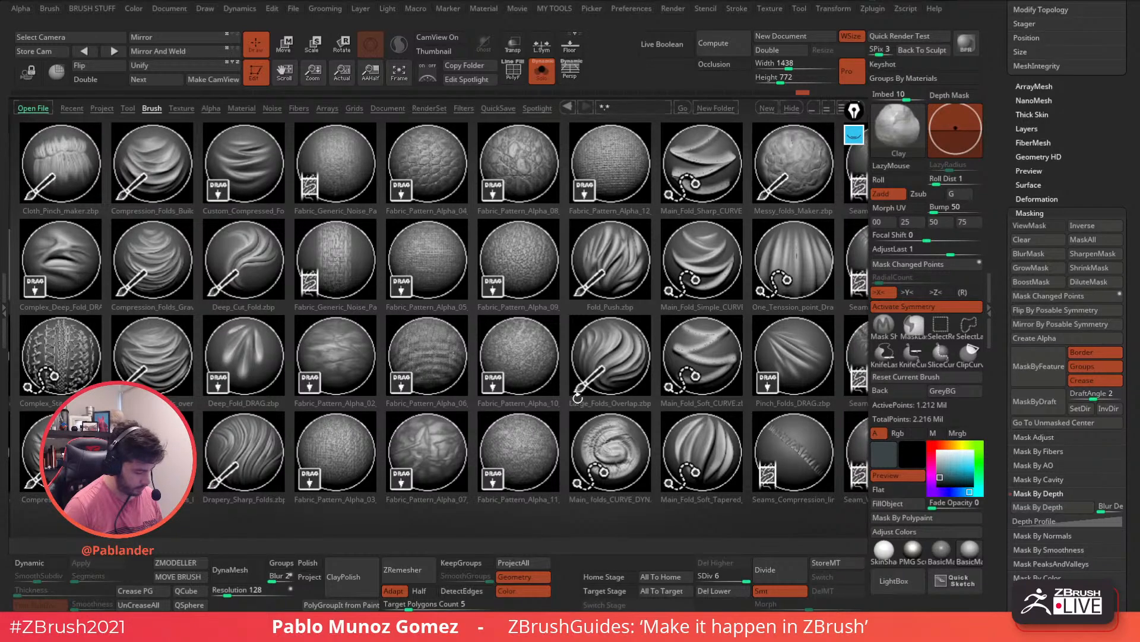
pyautogui.scroll(2, 573, 399)
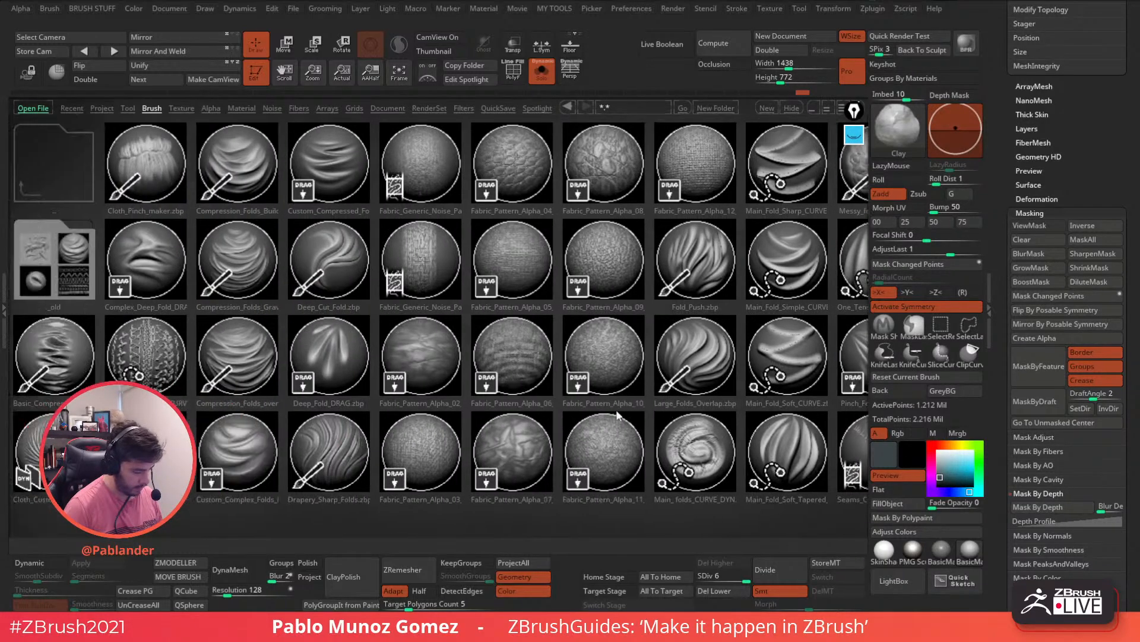
pyautogui.scroll(-5, 619, 398)
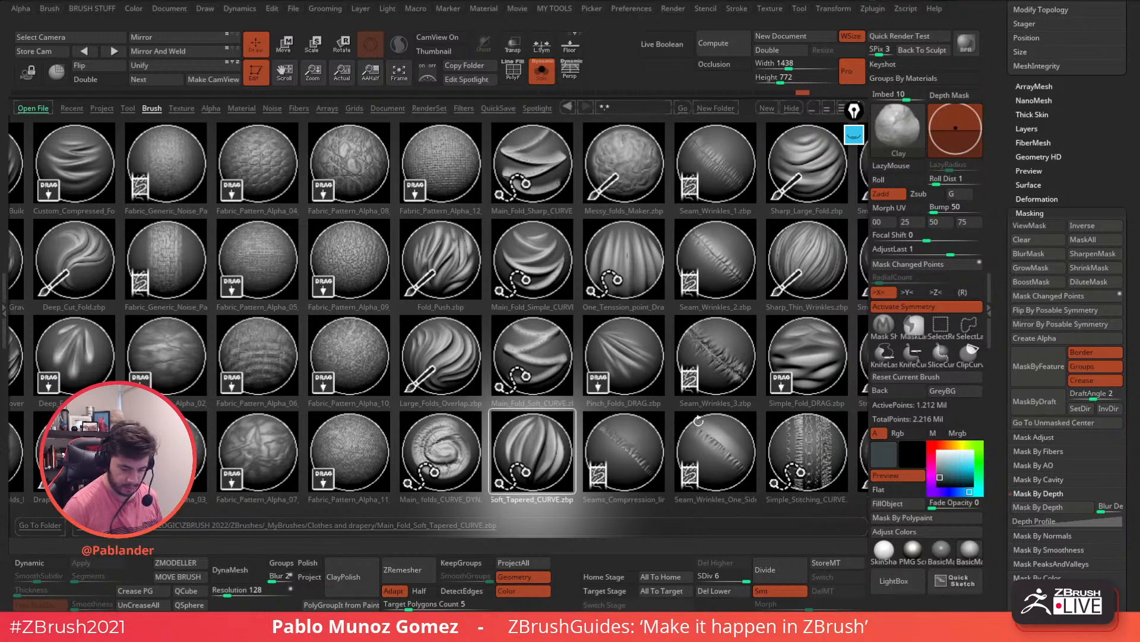
pyautogui.scroll(-3, 700, 417)
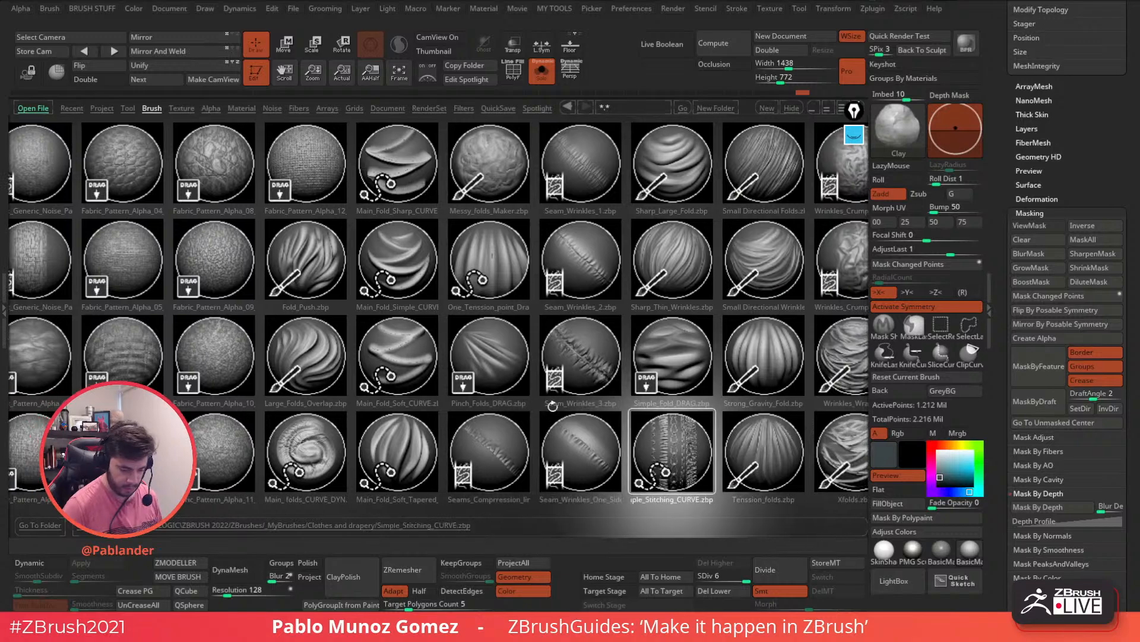
pyautogui.doubleClick(401, 156)
# Step: Try a sharp curved fold around the inner upper sleeve just above the elbow crease
pyautogui.moveTo(597, 334); pyautogui.dragTo(563, 339, button='right')
pyautogui.moveTo(516, 310); pyautogui.dragTo(451, 351)
pyautogui.moveTo(454, 346); pyautogui.dragTo(563, 240, button='right')
pyautogui.moveTo(572, 332); pyautogui.dragTo(532, 299, button='right')
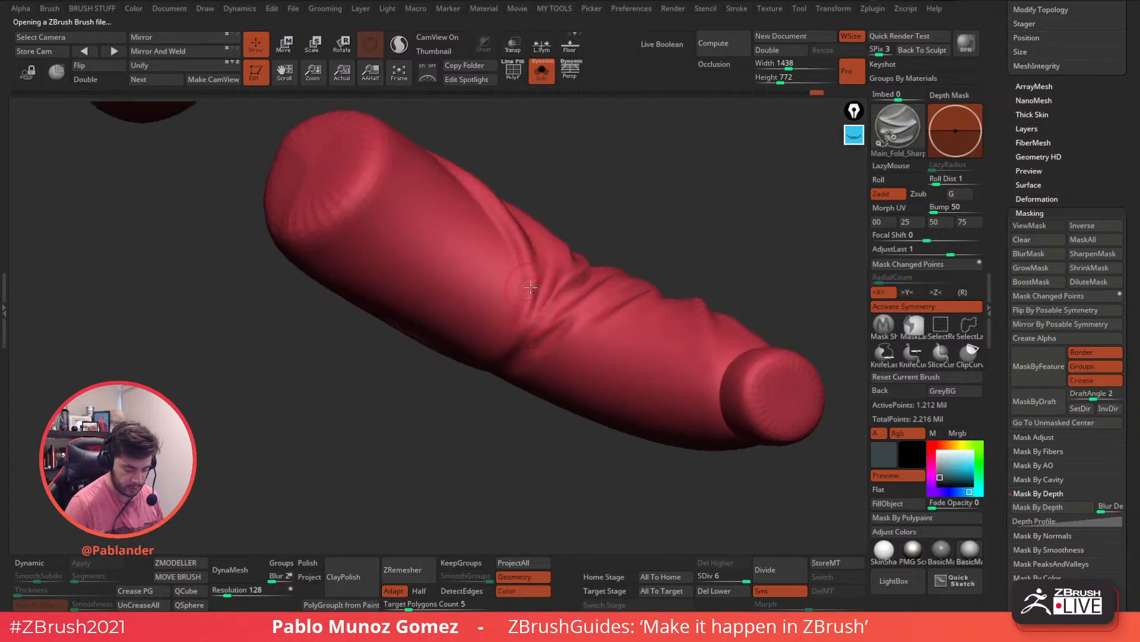
pyautogui.moveTo(505, 249); pyautogui.dragTo(472, 345)
pyautogui.moveTo(472, 345); pyautogui.dragTo(552, 270, button='right')
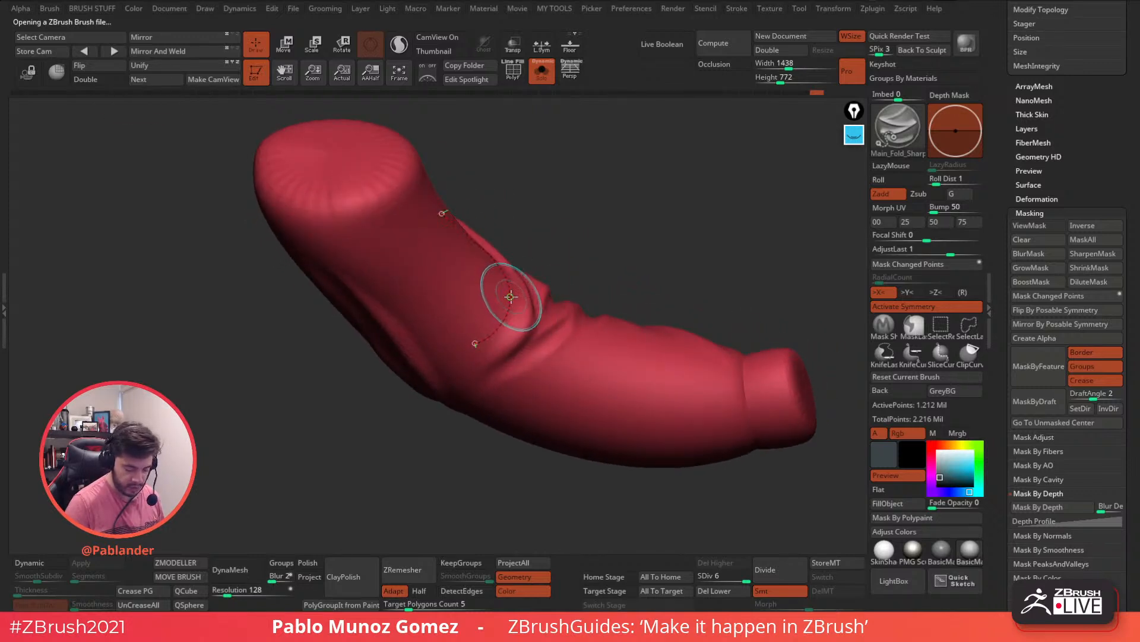
pyautogui.moveTo(475, 338); pyautogui.dragTo(532, 304, button='right')
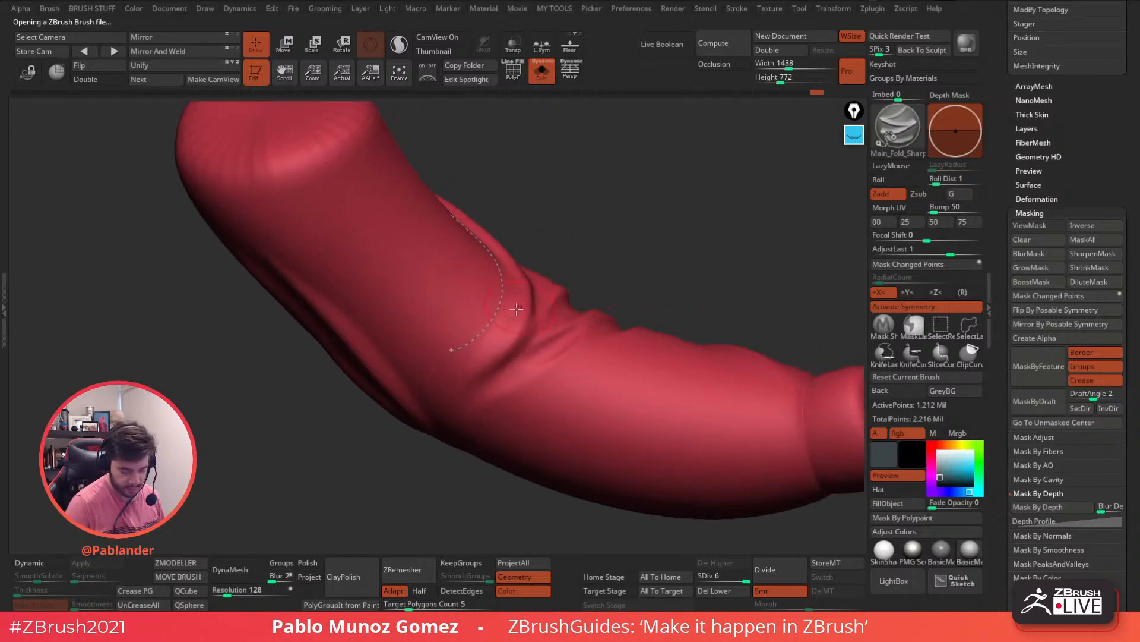
pyautogui.click(501, 298)
pyautogui.click(500, 300)
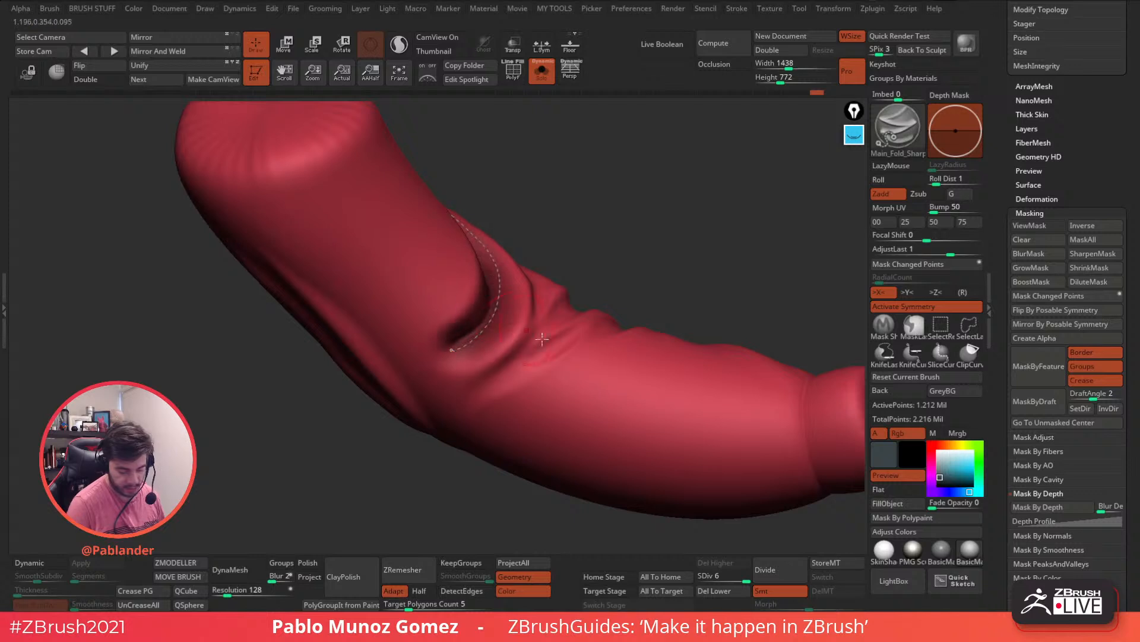
# Step: Undo and reapply the sharp fold above the elbow, inspect it on both sleeves, and undo it
pyautogui.hotkey('ctrl', 'z')
pyautogui.hotkey('ctrl', 'z')
pyautogui.click(499, 297)
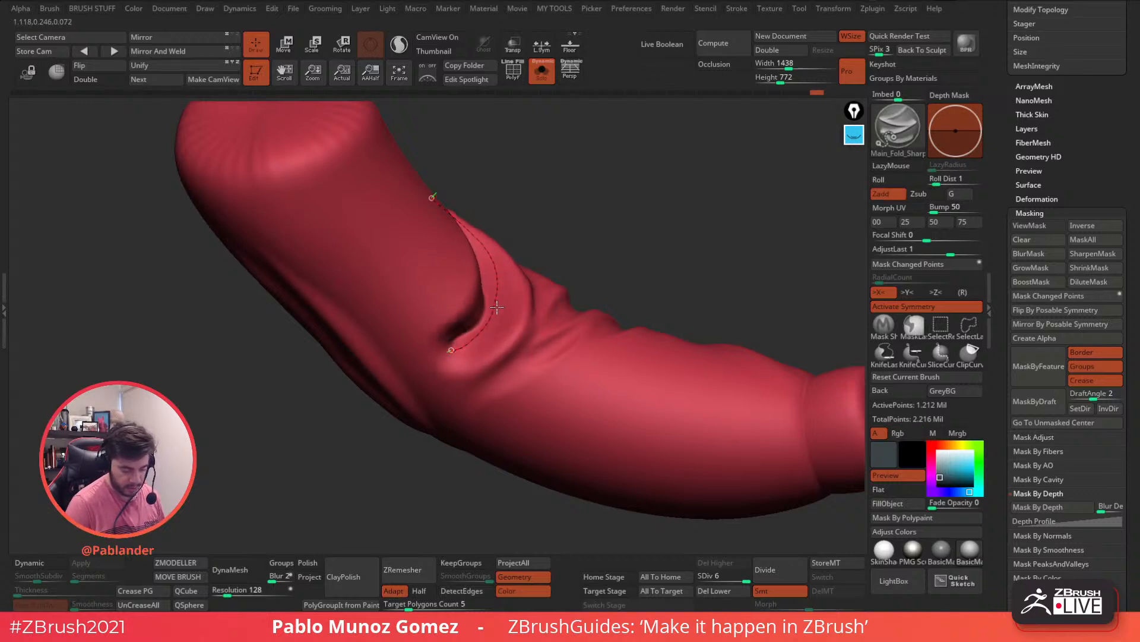
pyautogui.moveTo(551, 255); pyautogui.dragTo(496, 356, button='right')
pyautogui.keyDown('ctrl'); pyautogui.moveTo(599, 359); pyautogui.dragTo(588, 276, button='right'); pyautogui.keyUp('ctrl')
pyautogui.moveTo(707, 303); pyautogui.dragTo(714, 331, button='right')
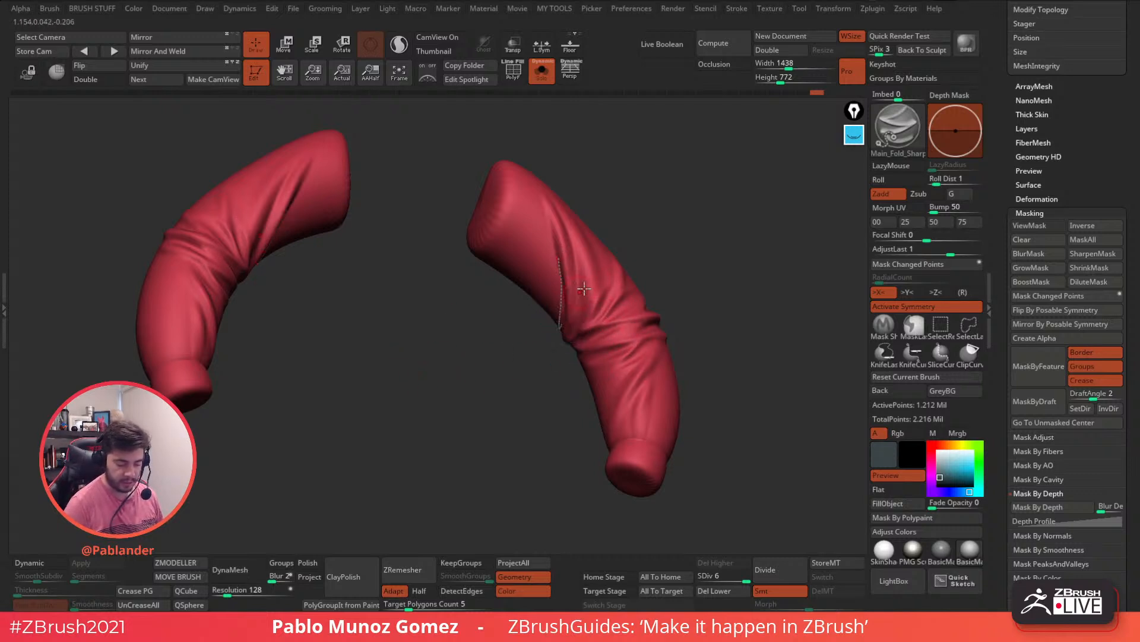
pyautogui.moveTo(624, 298); pyautogui.dragTo(539, 249, button='right')
pyautogui.moveTo(568, 306); pyautogui.dragTo(548, 353)
pyautogui.hotkey('ctrl', 'z')
# Step: Try a zigzag curve of sharp compression folds down the inner upper sleeve and undo it
pyautogui.moveTo(535, 197); pyautogui.dragTo(528, 216)
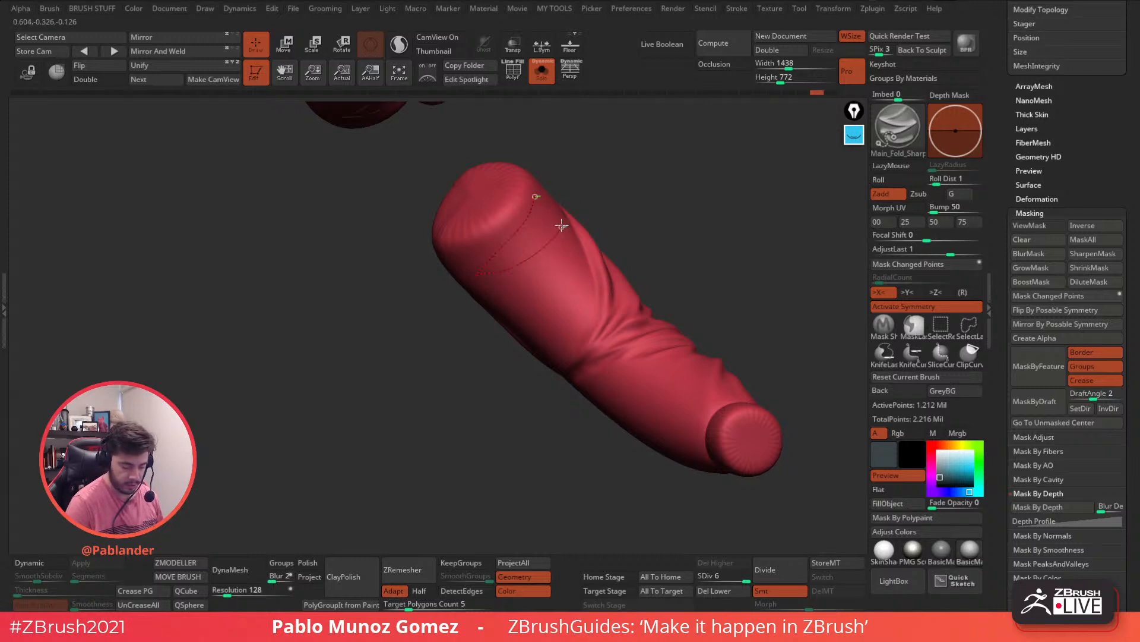
pyautogui.moveTo(577, 259); pyautogui.dragTo(553, 322)
pyautogui.moveTo(554, 314); pyautogui.dragTo(657, 350, button='right')
pyautogui.moveTo(548, 288); pyautogui.dragTo(607, 295, button='right')
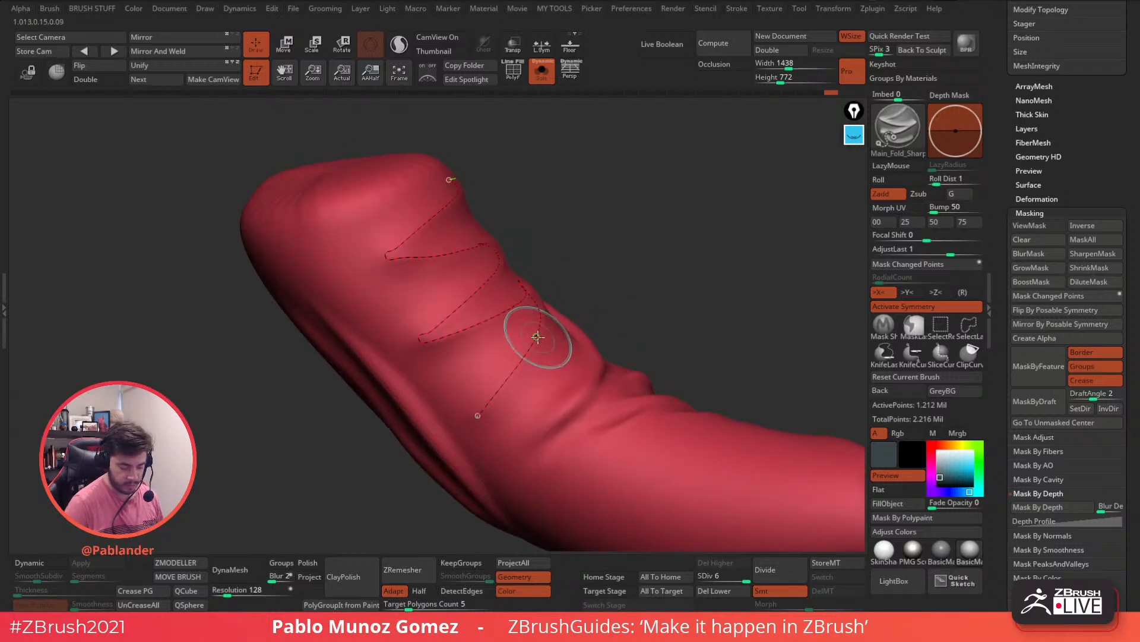
pyautogui.click(536, 336)
pyautogui.moveTo(537, 336); pyautogui.dragTo(647, 274, button='right')
pyautogui.click(557, 312)
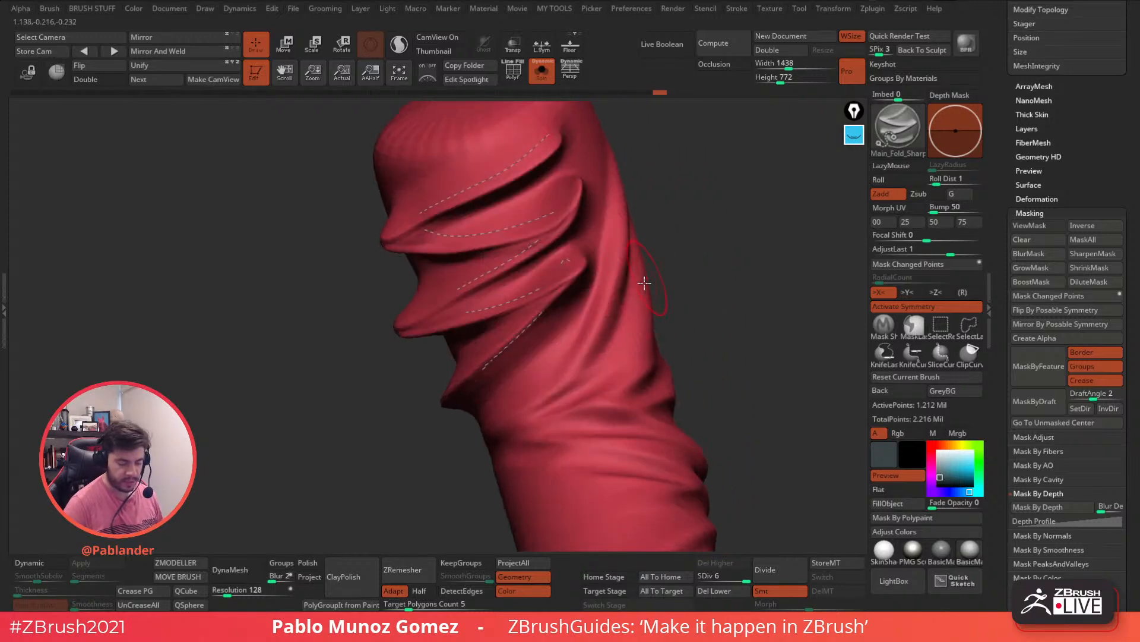
pyautogui.moveTo(602, 370)
pyautogui.keyDown('ctrl'); pyautogui.mouseDown(button='right')
pyautogui.moveTo(585, 321)
pyautogui.moveTo(646, 319)
pyautogui.moveTo(641, 303)
pyautogui.mouseUp(button='right'); pyautogui.keyUp('ctrl')
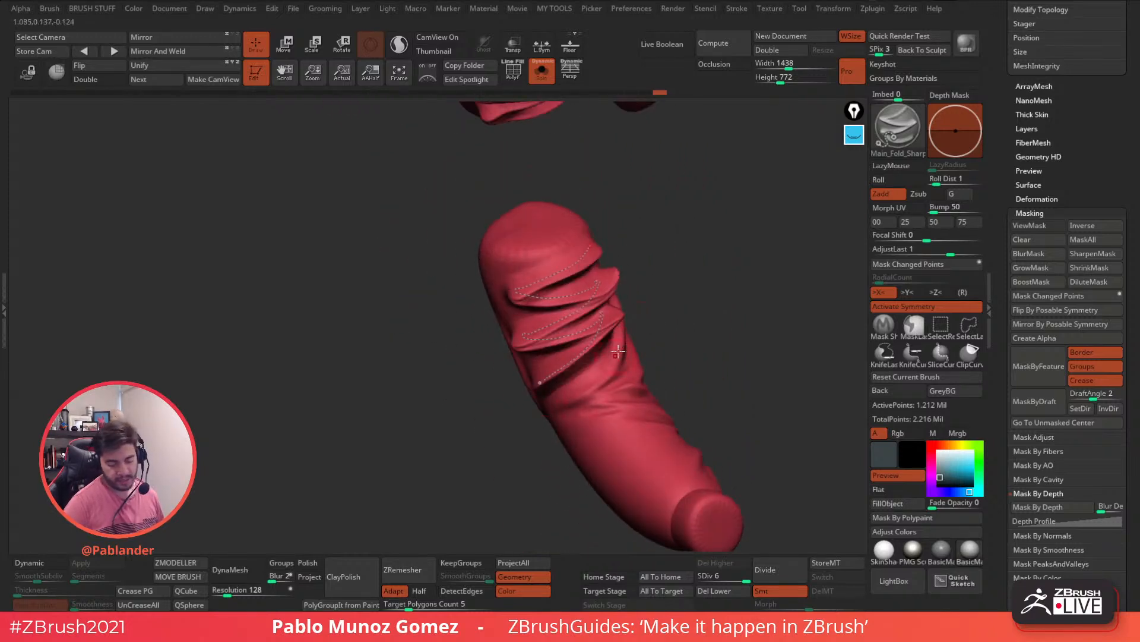
pyautogui.moveTo(663, 350); pyautogui.dragTo(625, 292, button='right')
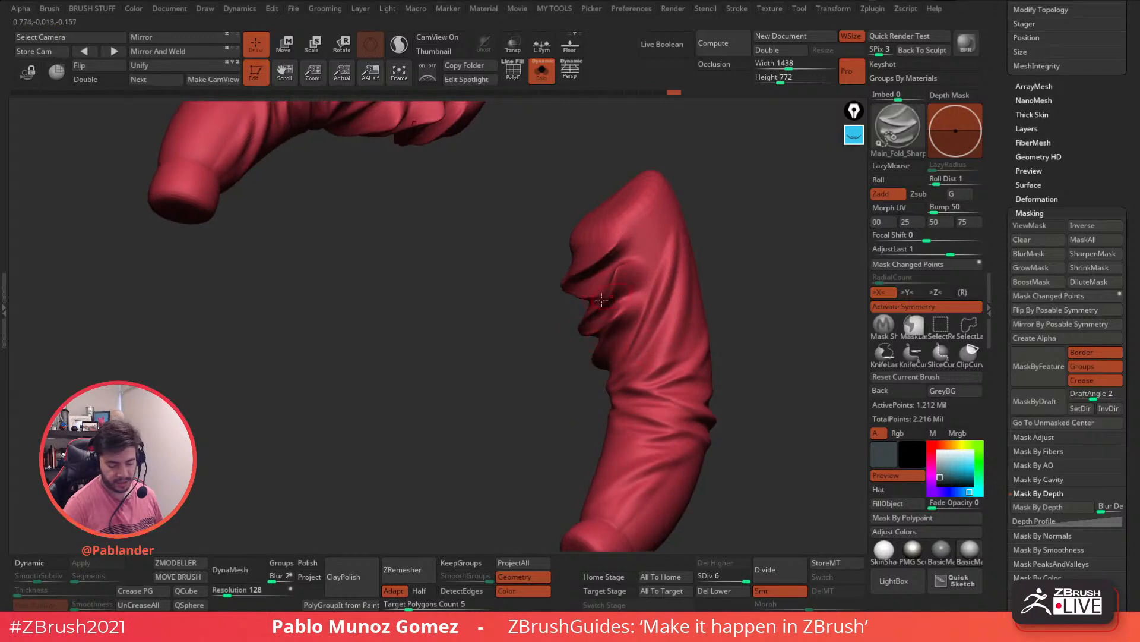
pyautogui.hotkey('ctrl', 'z')
# Step: Resize the brush, add a sharp fold along the diagonal upper-sleeve fold, and smooth its upper end
pyautogui.click(674, 284)
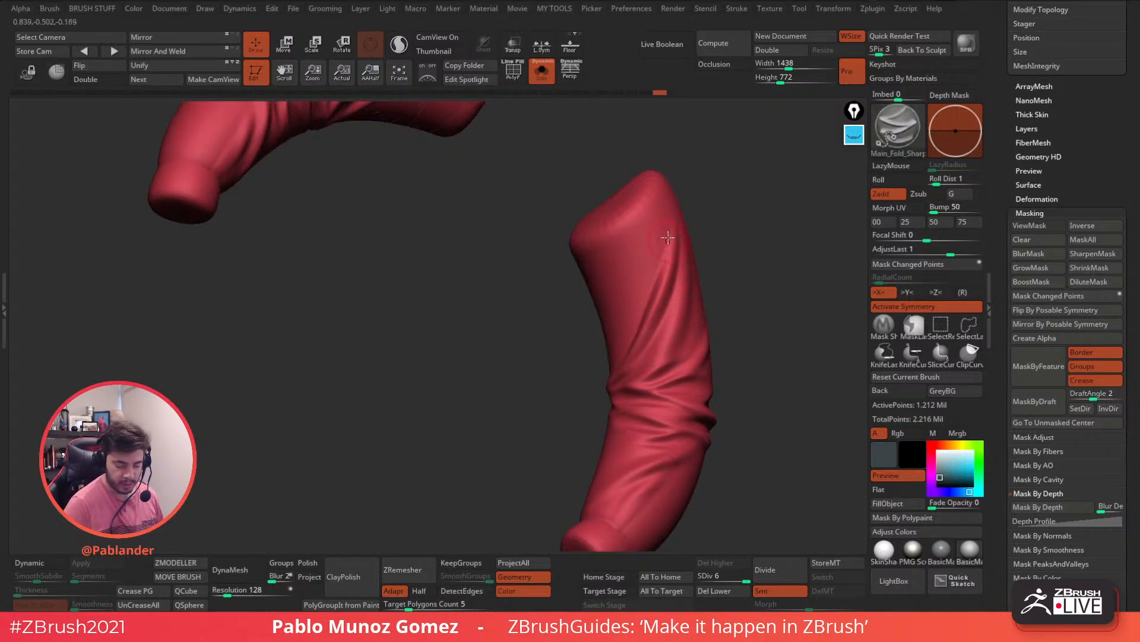
pyautogui.moveTo(668, 234); pyautogui.dragTo(678, 267, button='right')
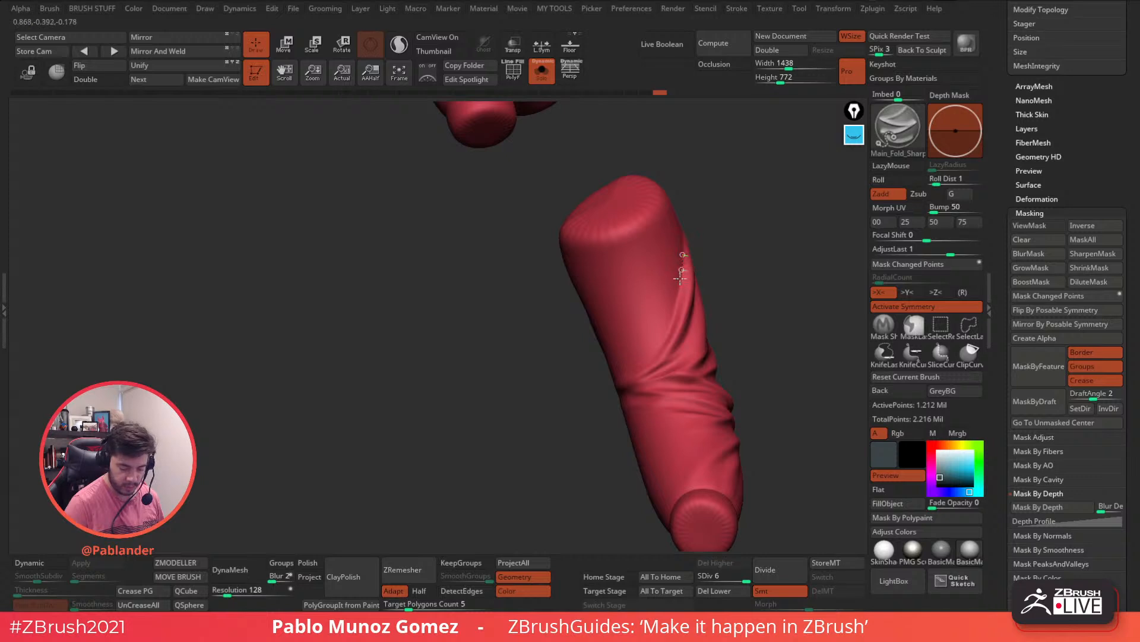
pyautogui.moveTo(668, 326); pyautogui.dragTo(713, 324, button='right')
pyautogui.press('space')
pyautogui.moveTo(722, 313); pyautogui.dragTo(726, 313)
pyautogui.moveTo(726, 298)
pyautogui.keyDown('ctrl'); pyautogui.mouseDown(button='right')
pyautogui.moveTo(711, 341)
pyautogui.moveTo(662, 353)
pyautogui.mouseUp(button='right'); pyautogui.keyUp('ctrl')
pyautogui.click(663, 349)
pyautogui.click(671, 369)
pyautogui.keyDown('shift'); pyautogui.click(692, 253); pyautogui.keyUp('shift')
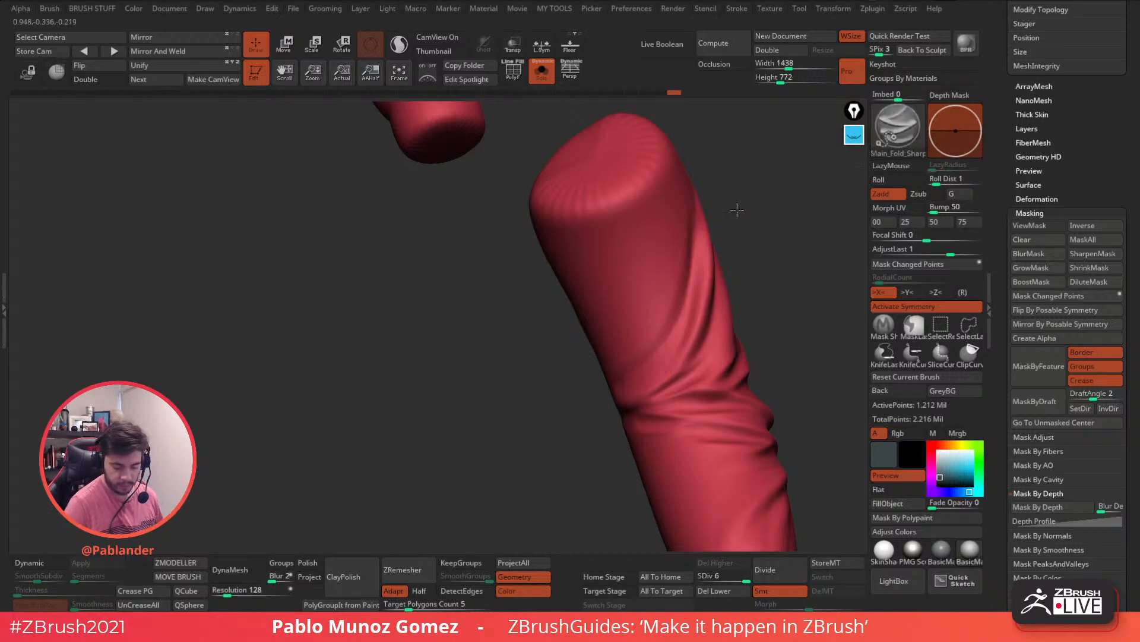
# Step: Draw a sharp fold down the inner side of the upper sleeve from the armhole to the elbow crease
pyautogui.moveTo(739, 206); pyautogui.dragTo(730, 278, button='right')
pyautogui.moveTo(724, 348); pyautogui.dragTo(689, 345, button='right')
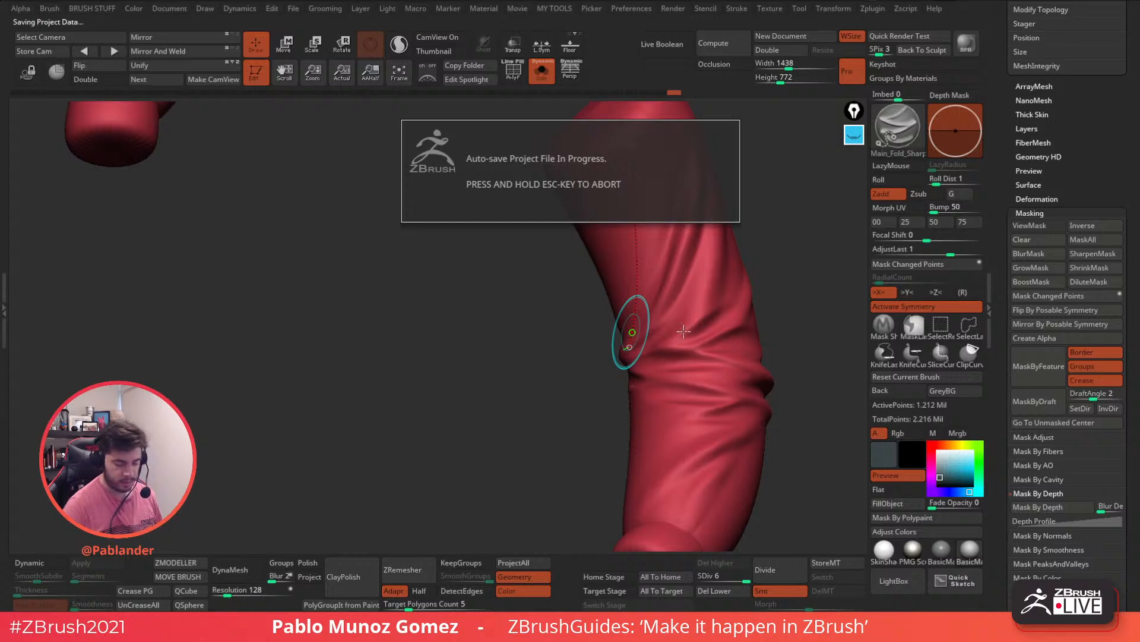
pyautogui.moveTo(683, 333); pyautogui.dragTo(694, 249, button='right')
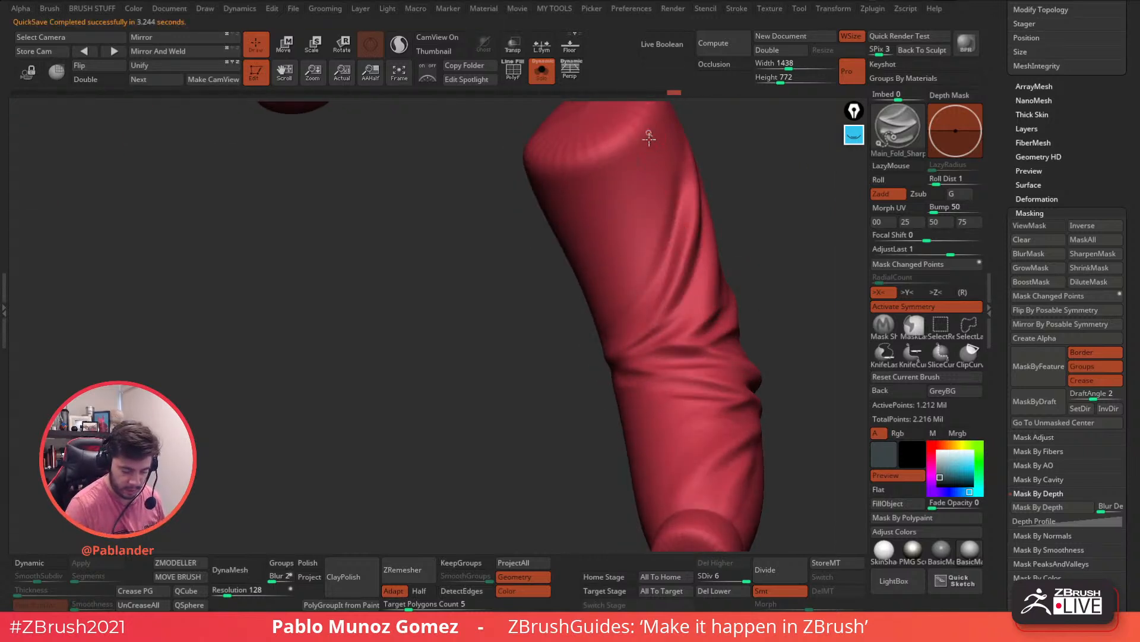
pyautogui.moveTo(616, 324); pyautogui.dragTo(629, 288, button='right')
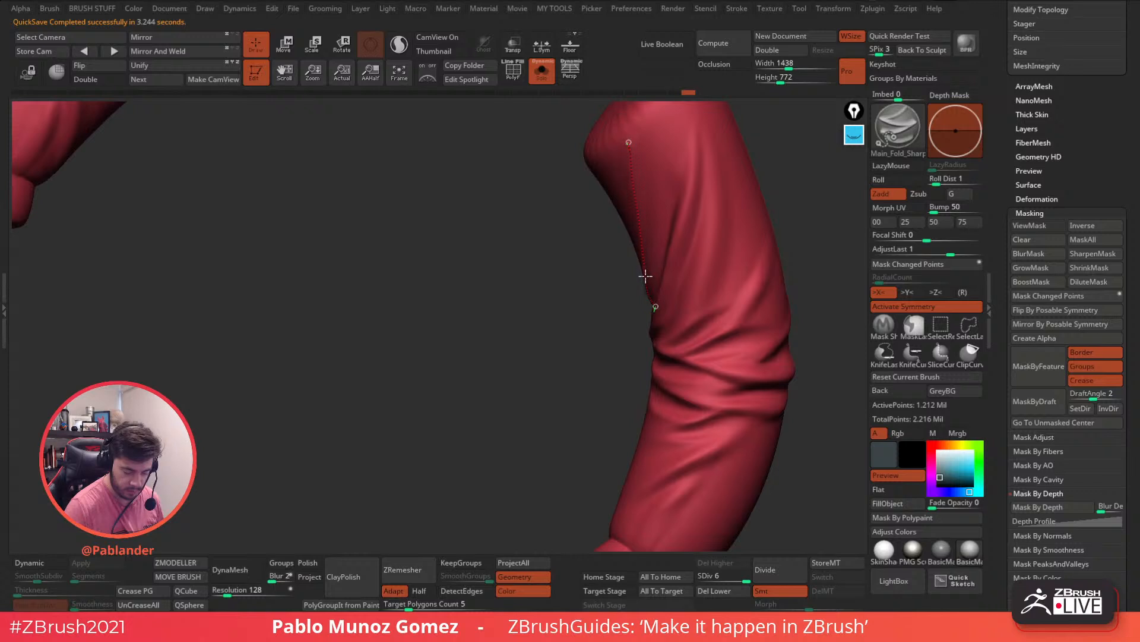
pyautogui.moveTo(644, 274); pyautogui.dragTo(644, 276)
# Step: Smooth the new fold on the inner upper sleeve and use the Clay brush to fill around it
pyautogui.press('shift')
pyautogui.moveTo(646, 278); pyautogui.dragTo(638, 269, button='right')
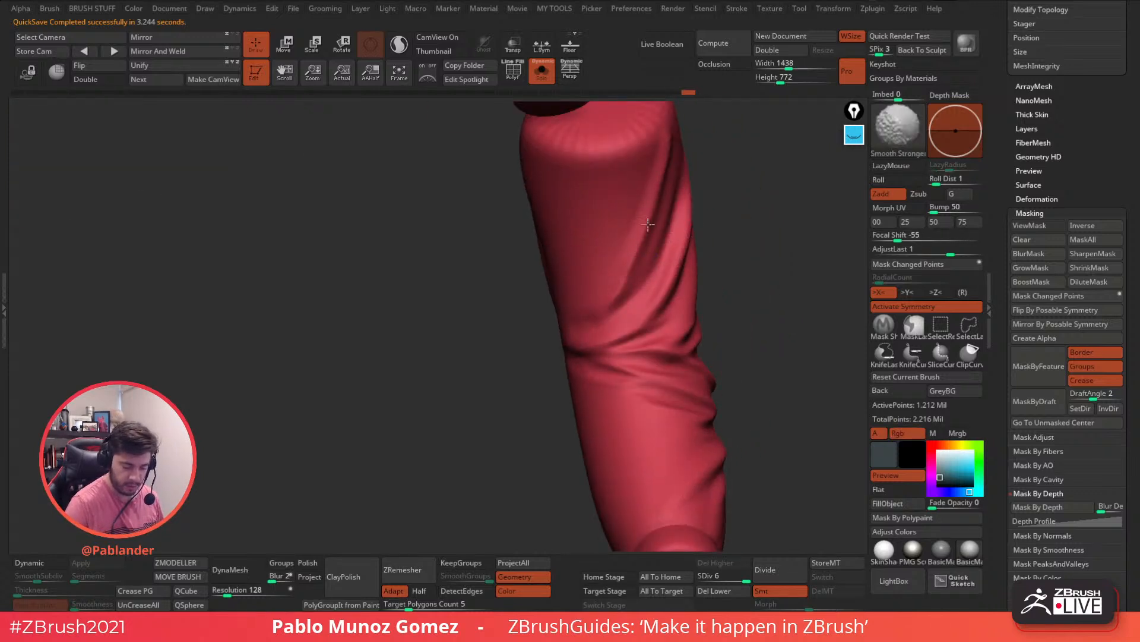
pyautogui.moveTo(677, 225)
pyautogui.mouseDown(button='right')
pyautogui.moveTo(741, 301)
pyautogui.moveTo(675, 354)
pyautogui.moveTo(612, 351)
pyautogui.mouseUp(button='right')
pyautogui.press('b')
pyautogui.click(792, 343)
pyautogui.press('shift')
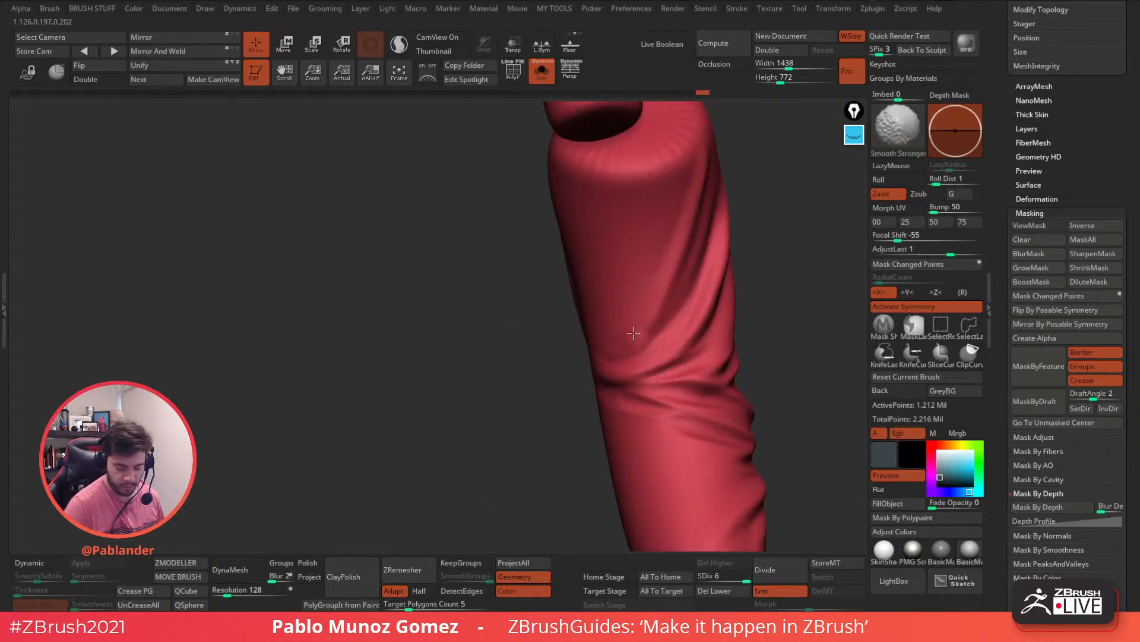
pyautogui.moveTo(693, 267)
pyautogui.keyDown('ctrl'); pyautogui.mouseDown(button='right')
pyautogui.moveTo(705, 244)
pyautogui.moveTo(662, 332)
pyautogui.moveTo(654, 417)
pyautogui.moveTo(611, 373)
pyautogui.mouseUp(button='right'); pyautogui.keyUp('ctrl')
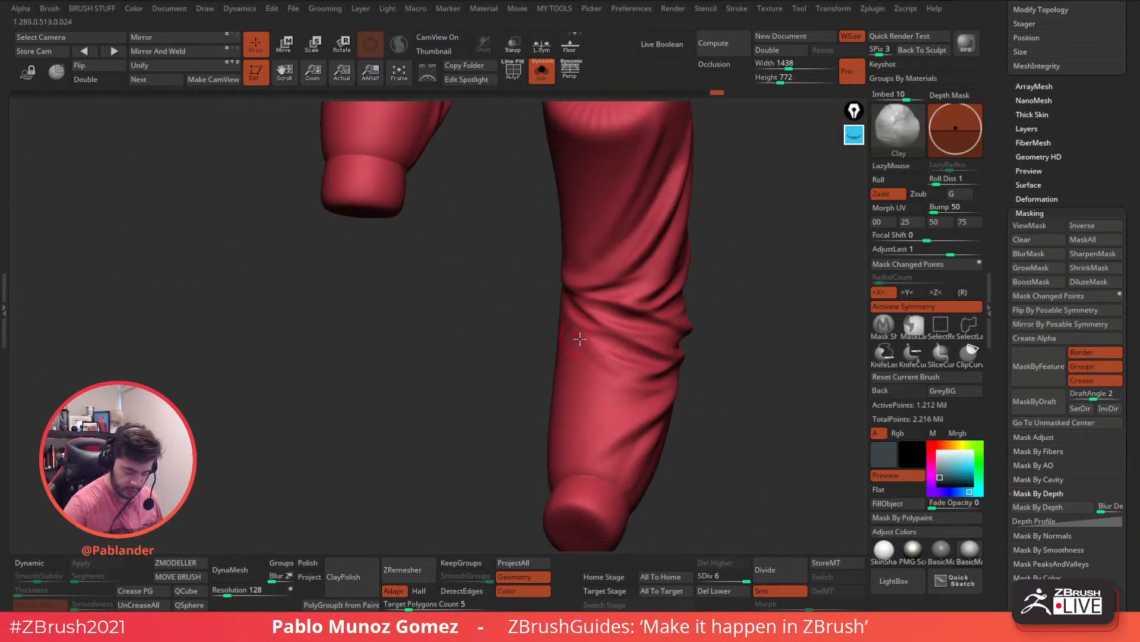
# Step: Build up Clay volume on the inner forearm below the elbow crease and smooth the strokes into the folds
pyautogui.press('shift')
pyautogui.press('shift')
pyautogui.moveTo(591, 380)
pyautogui.mouseDown(button='right')
pyautogui.moveTo(631, 308)
pyautogui.moveTo(629, 330)
pyautogui.moveTo(695, 319)
pyautogui.moveTo(683, 297)
pyautogui.mouseUp(button='right')
pyautogui.moveTo(630, 164); pyautogui.dragTo(613, 261, button='right')
pyautogui.press('shift')
pyautogui.moveTo(565, 336); pyautogui.dragTo(557, 374)
pyautogui.press('shift')
pyautogui.moveTo(590, 256)
pyautogui.mouseDown(button='right')
pyautogui.moveTo(588, 308)
pyautogui.moveTo(560, 267)
pyautogui.mouseUp(button='right')
pyautogui.moveTo(560, 250); pyautogui.dragTo(544, 370)
pyautogui.press('shift')
pyautogui.moveTo(581, 256); pyautogui.dragTo(595, 287, button='right')
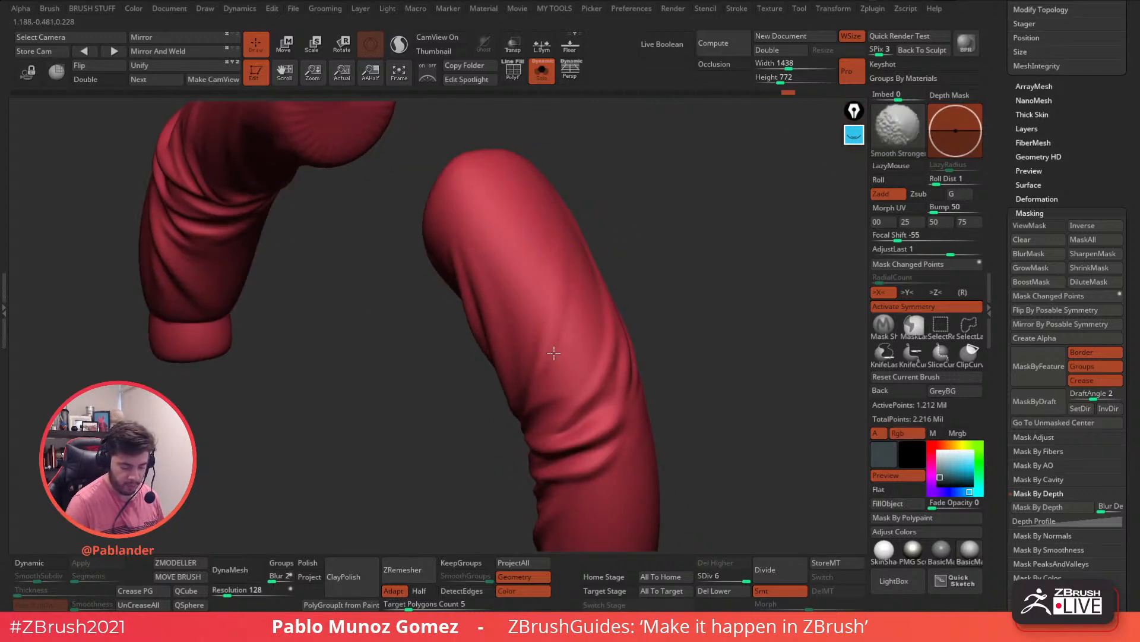
# Step: Refine the outer elbow and forearm folds with Clay strokes and smooth their transitions down to the cuff
pyautogui.moveTo(571, 353); pyautogui.dragTo(615, 261, button='right')
pyautogui.rightClick(600, 339)
pyautogui.moveTo(600, 321); pyautogui.dragTo(608, 336, button='right')
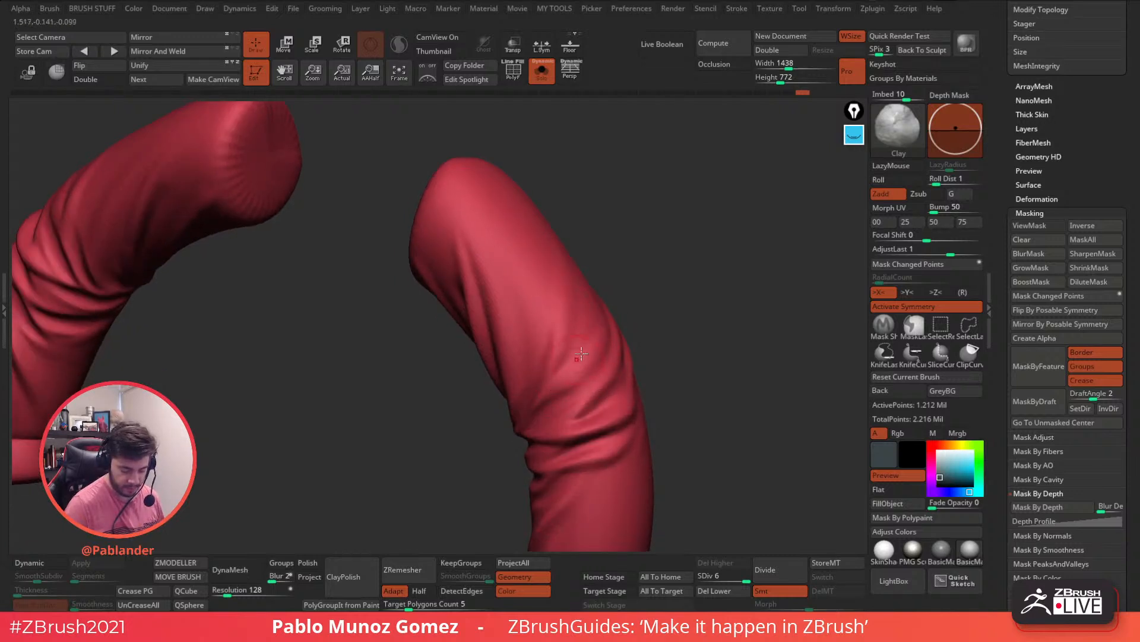
pyautogui.moveTo(680, 329); pyautogui.dragTo(645, 326, button='right')
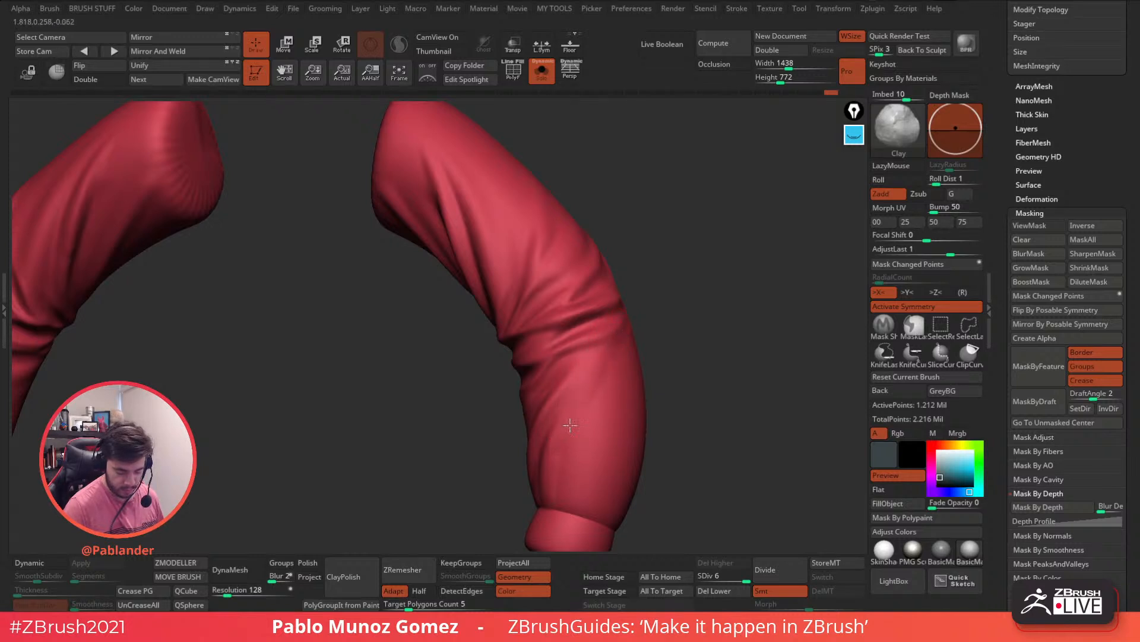
pyautogui.press('shift')
pyautogui.moveTo(560, 468)
pyautogui.mouseDown(button='right')
pyautogui.moveTo(683, 402)
pyautogui.moveTo(568, 479)
pyautogui.mouseUp(button='right')
pyautogui.moveTo(662, 390); pyautogui.dragTo(586, 420, button='right')
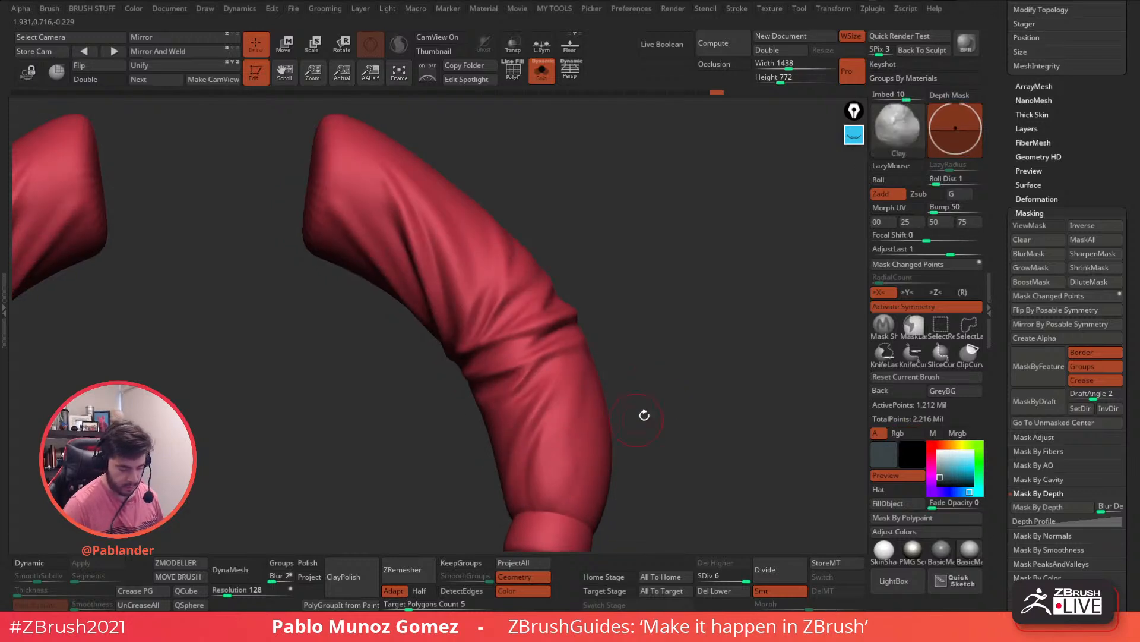
# Step: Show the whole character again, make the jacket collar the active subtool, and divide it to subdivision level 5
pyautogui.press('f')
pyautogui.click(541, 71)
pyautogui.moveTo(571, 331); pyautogui.dragTo(689, 432, button='right')
pyautogui.moveTo(545, 374)
pyautogui.keyDown('alt'); pyautogui.mouseDown(button='right')
pyautogui.moveTo(554, 341)
pyautogui.moveTo(520, 343)
pyautogui.moveTo(546, 271)
pyautogui.mouseUp(button='right'); pyautogui.keyUp('alt')
pyautogui.keyDown('alt'); pyautogui.click(541, 252); pyautogui.keyUp('alt')
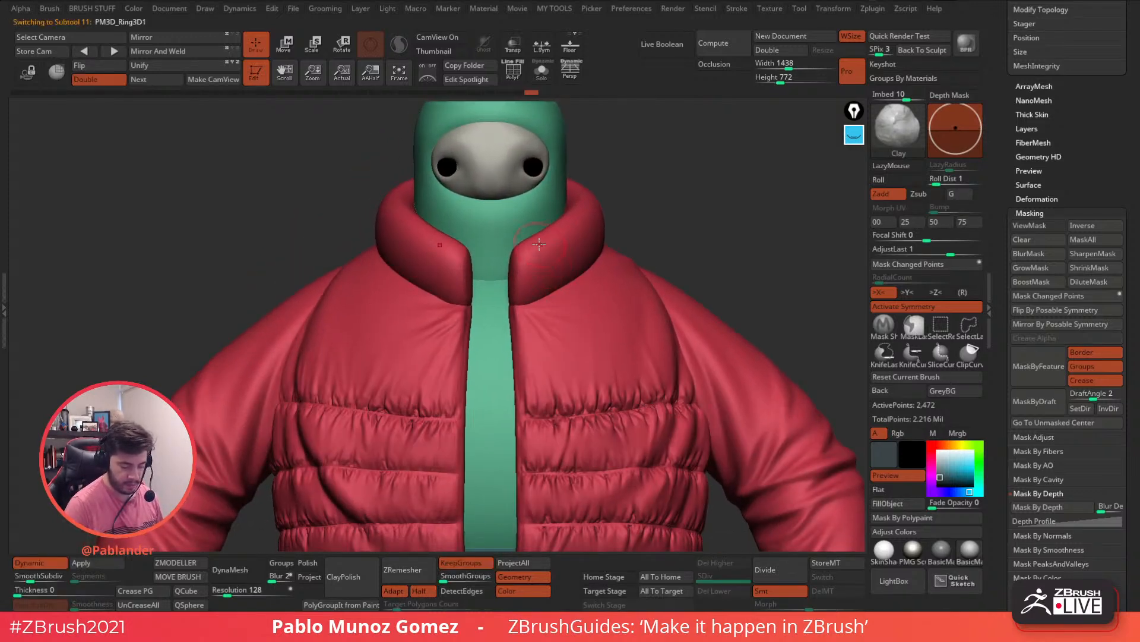
pyautogui.click(765, 569)
pyautogui.click(772, 570)
pyautogui.click(785, 568)
pyautogui.click(783, 569)
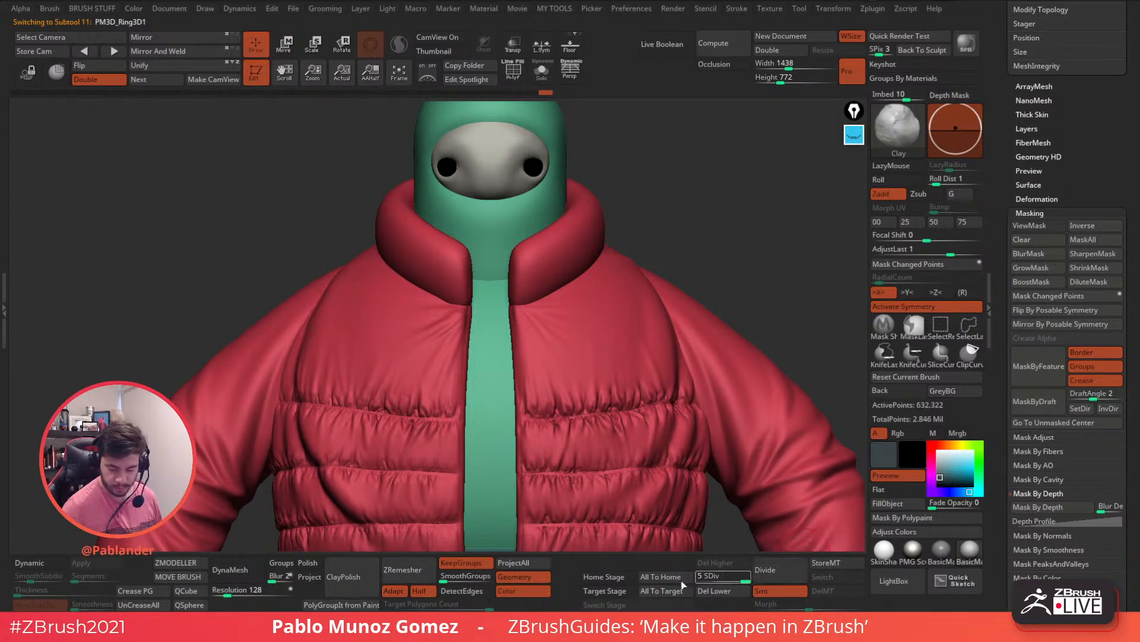
# Step: Load the Seams_Compression_line brush, try a stroke along the collar's lower edge, and undo it
pyautogui.moveTo(551, 289); pyautogui.dragTo(538, 252, button='right')
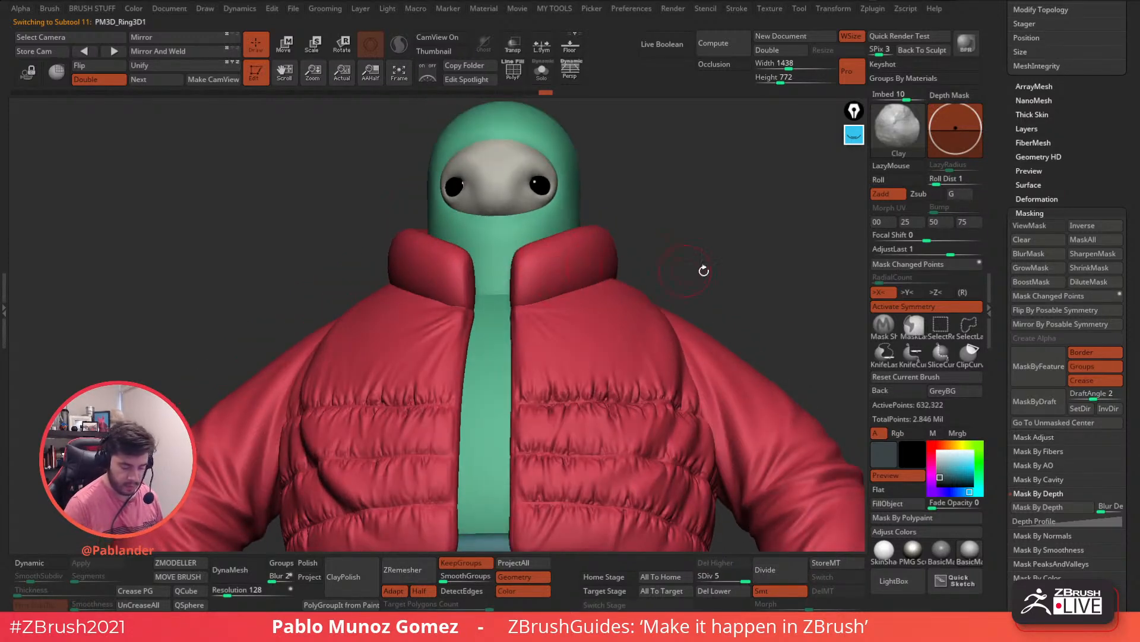
pyautogui.click(898, 575)
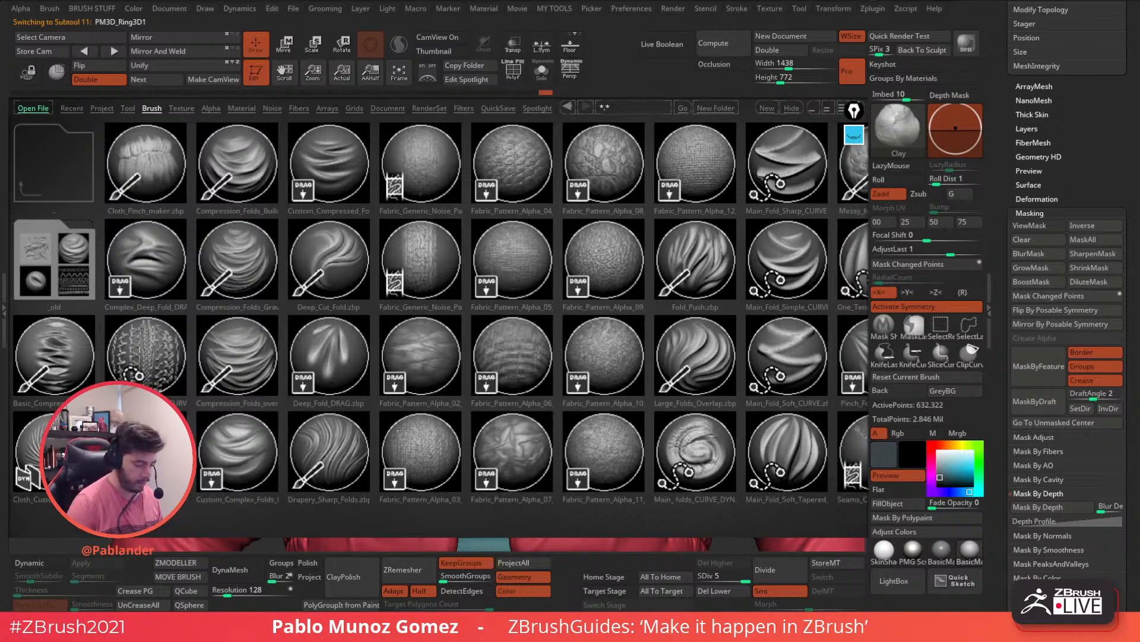
pyautogui.scroll(-4, 370, 430)
pyautogui.scroll(-3, 602, 428)
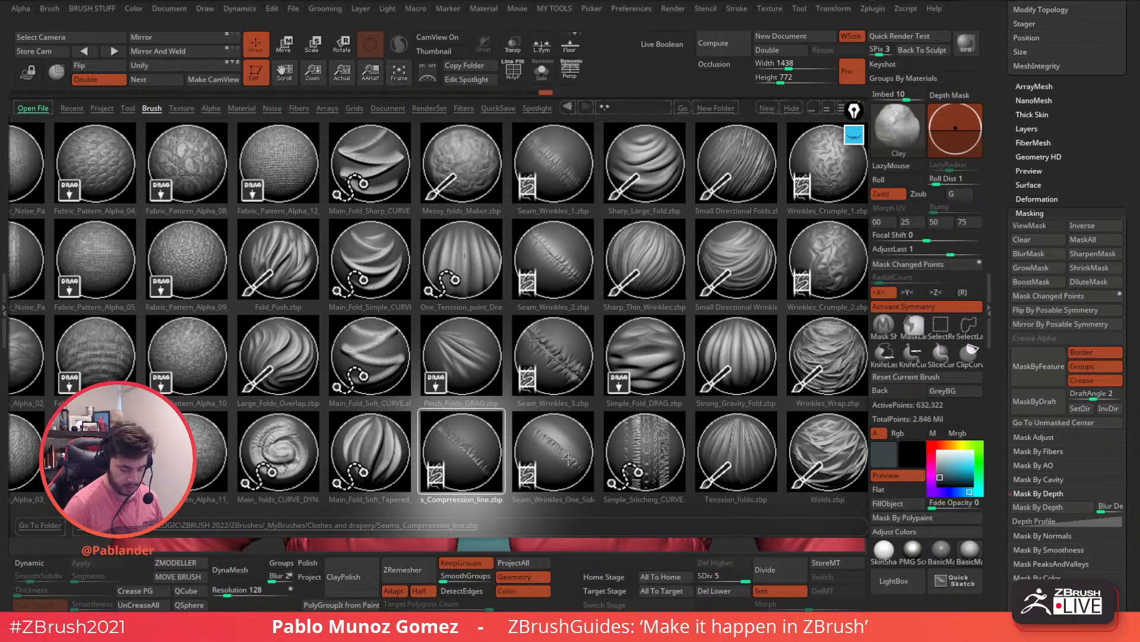
pyautogui.doubleClick(498, 459)
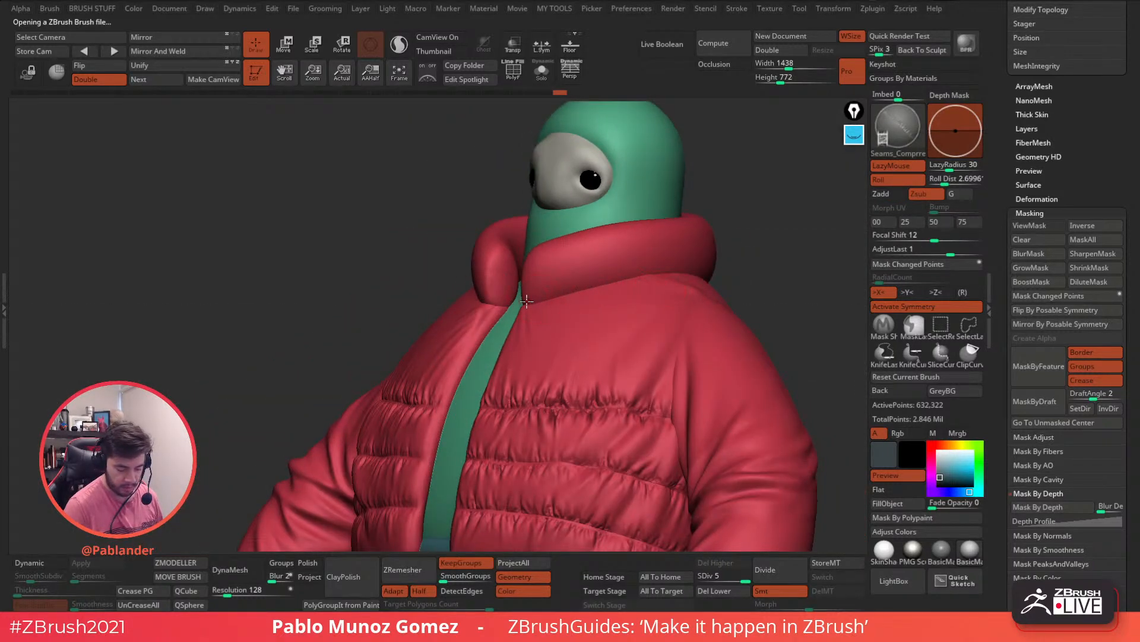
pyautogui.moveTo(629, 282); pyautogui.dragTo(618, 274, button='right')
pyautogui.moveTo(534, 299)
pyautogui.mouseDown()
pyautogui.moveTo(654, 274)
pyautogui.moveTo(815, 268)
pyautogui.mouseUp()
pyautogui.hotkey('ctrl', 'z')
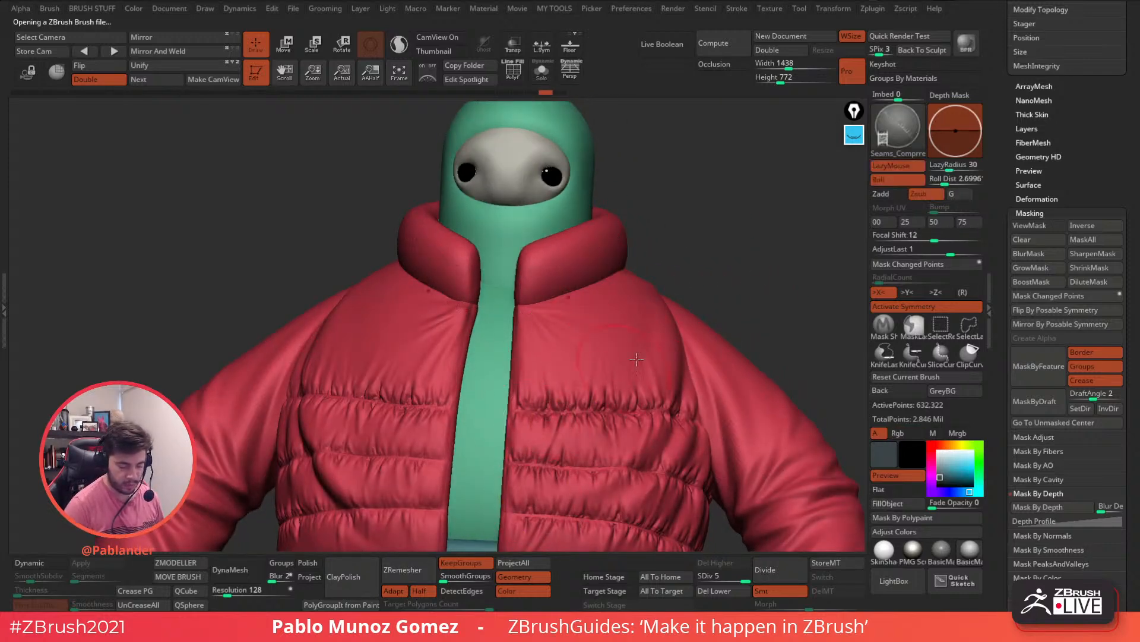
# Step: Load the Tension folds brush, adjust its size, and add folds near the front end of the collar
pyautogui.click(890, 570)
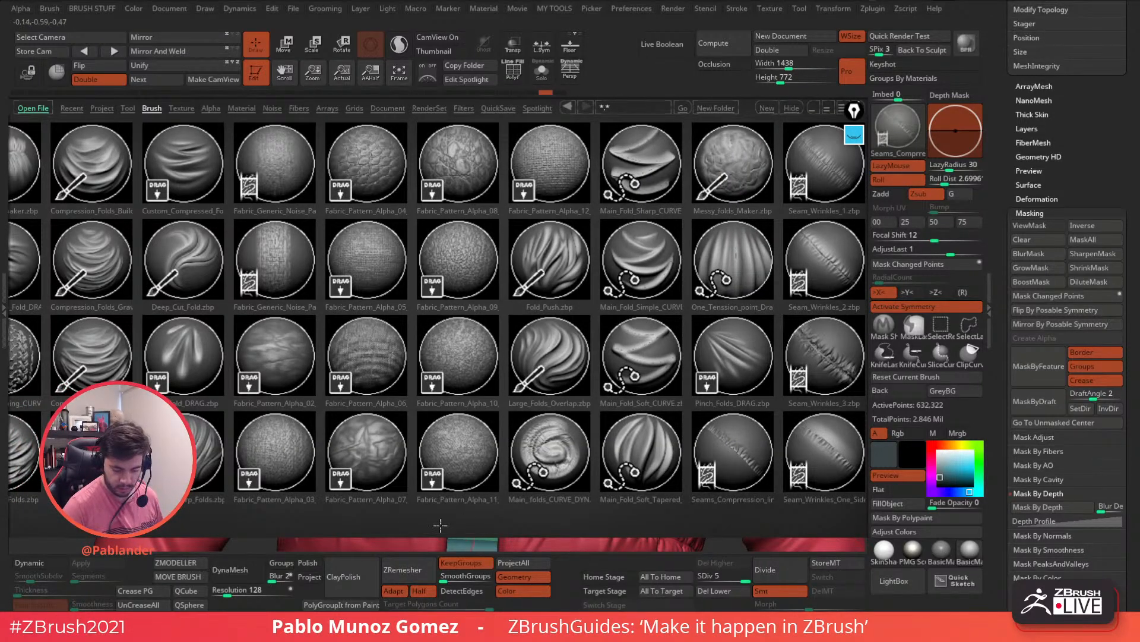
pyautogui.scroll(-3, 487, 493)
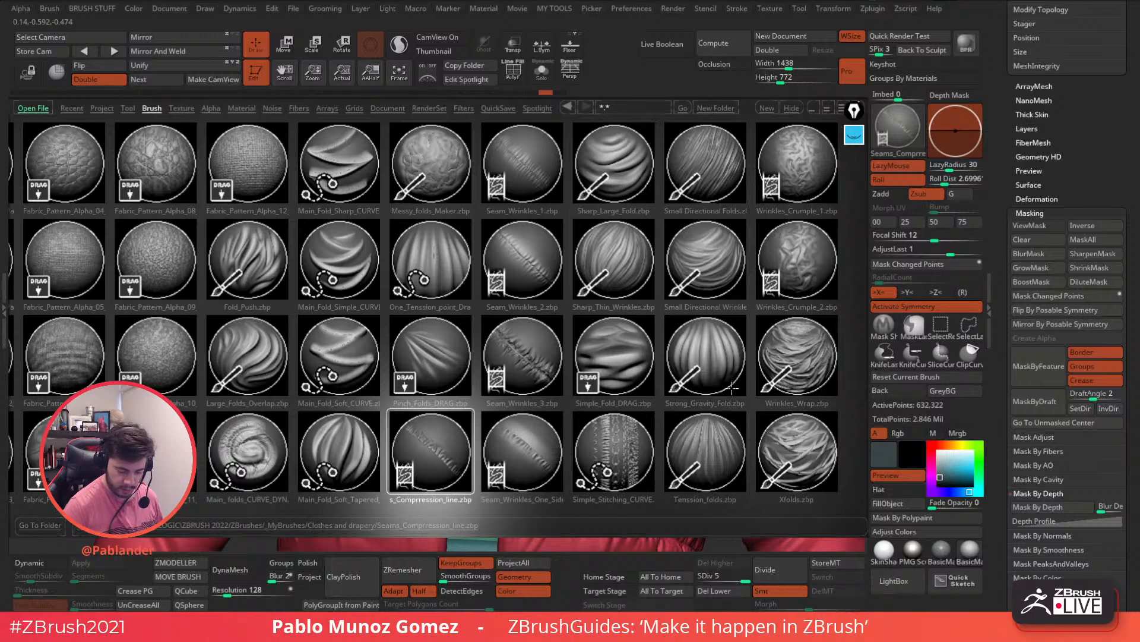
pyautogui.doubleClick(713, 444)
pyautogui.moveTo(617, 297)
pyautogui.mouseDown(button='right')
pyautogui.moveTo(560, 272)
pyautogui.moveTo(529, 276)
pyautogui.moveTo(557, 272)
pyautogui.mouseUp(button='right')
pyautogui.hotkey('ctrl', 'z')
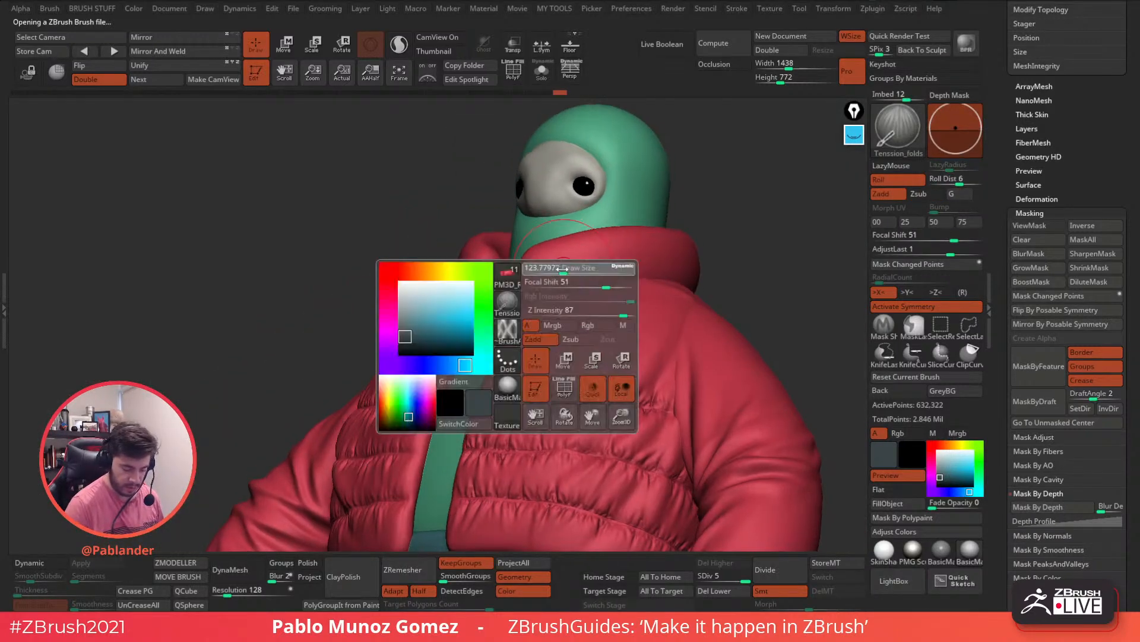
pyautogui.moveTo(544, 296); pyautogui.dragTo(551, 265)
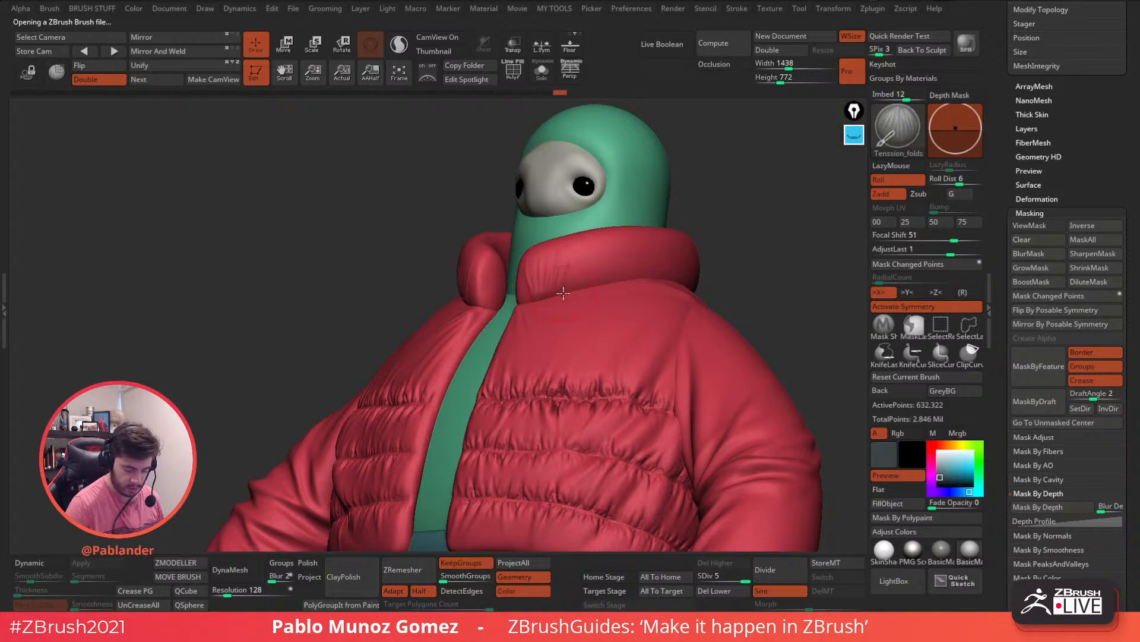
# Step: Isolate the collar, brush tension folds upward from its lower edge along the front and side, and smooth them
pyautogui.click(541, 70)
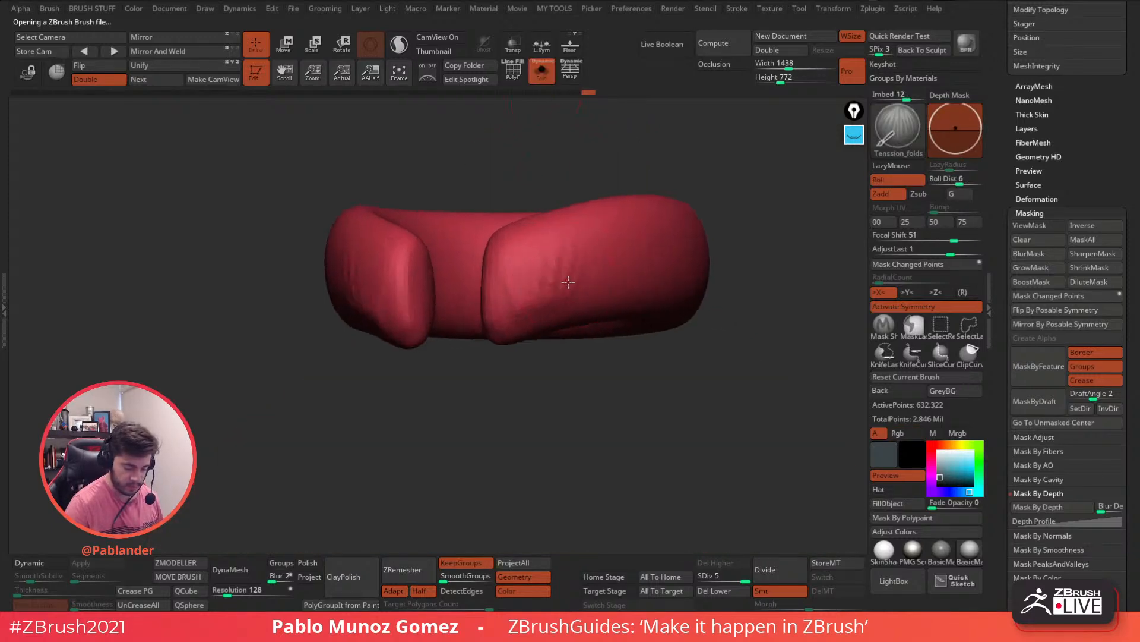
pyautogui.moveTo(568, 283); pyautogui.dragTo(566, 233, button='right')
pyautogui.moveTo(509, 326); pyautogui.dragTo(518, 272)
pyautogui.moveTo(549, 309)
pyautogui.mouseDown()
pyautogui.moveTo(562, 289)
pyautogui.moveTo(604, 278)
pyautogui.mouseUp()
pyautogui.moveTo(659, 266); pyautogui.dragTo(622, 262, button='right')
pyautogui.moveTo(579, 324)
pyautogui.mouseDown()
pyautogui.moveTo(576, 254)
pyautogui.moveTo(593, 274)
pyautogui.moveTo(609, 273)
pyautogui.moveTo(572, 309)
pyautogui.moveTo(648, 291)
pyautogui.mouseUp()
pyautogui.moveTo(751, 276); pyautogui.dragTo(707, 249)
pyautogui.moveTo(606, 324); pyautogui.dragTo(651, 292)
pyautogui.moveTo(652, 357); pyautogui.dragTo(686, 318)
pyautogui.keyDown('shift'); pyautogui.moveTo(659, 312); pyautogui.dragTo(649, 274); pyautogui.keyUp('shift')
# Step: Continue the tension folds around the side and back of the collar and smooth their upper ends
pyautogui.moveTo(701, 238); pyautogui.dragTo(743, 258)
pyautogui.moveTo(654, 365); pyautogui.dragTo(707, 302)
pyautogui.moveTo(742, 261)
pyautogui.keyDown('alt'); pyautogui.mouseDown()
pyautogui.moveTo(668, 224)
pyautogui.moveTo(665, 250)
pyautogui.mouseUp(); pyautogui.keyUp('alt')
pyautogui.moveTo(593, 340); pyautogui.dragTo(645, 314)
pyautogui.moveTo(628, 361); pyautogui.dragTo(663, 332)
pyautogui.keyDown('shift'); pyautogui.moveTo(623, 268); pyautogui.dragTo(655, 307); pyautogui.keyUp('shift')
pyautogui.moveTo(649, 398)
pyautogui.mouseDown()
pyautogui.moveTo(677, 373)
pyautogui.moveTo(612, 343)
pyautogui.mouseUp()
pyautogui.moveTo(727, 262)
pyautogui.mouseDown()
pyautogui.moveTo(736, 351)
pyautogui.moveTo(633, 341)
pyautogui.moveTo(594, 364)
pyautogui.mouseUp()
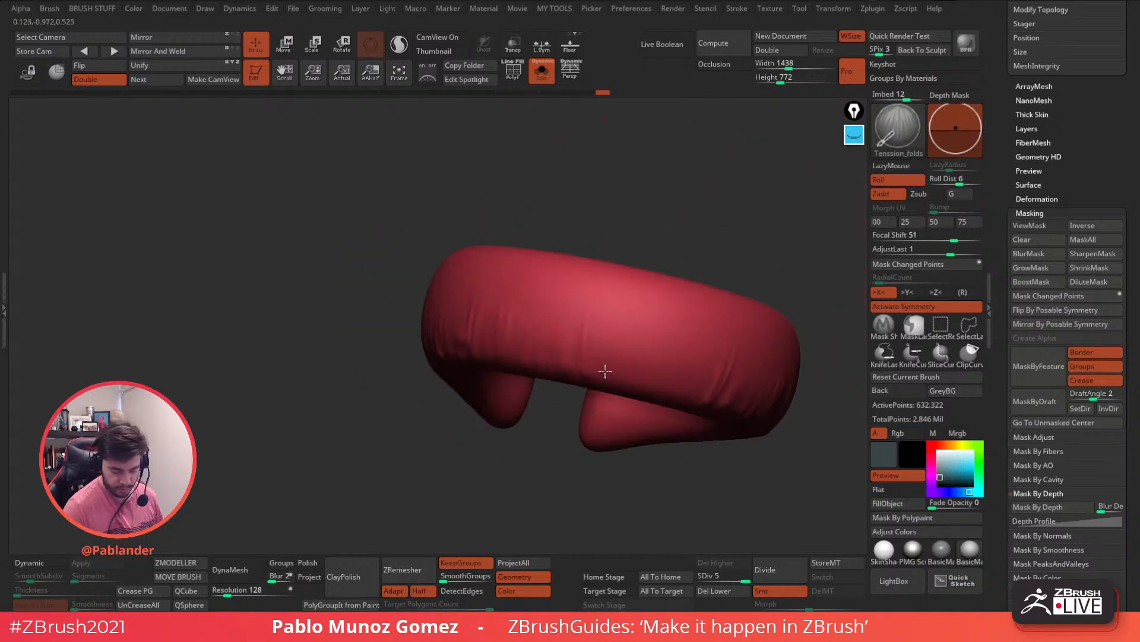
pyautogui.moveTo(673, 305)
pyautogui.mouseDown()
pyautogui.moveTo(645, 379)
pyautogui.moveTo(491, 273)
pyautogui.mouseUp()
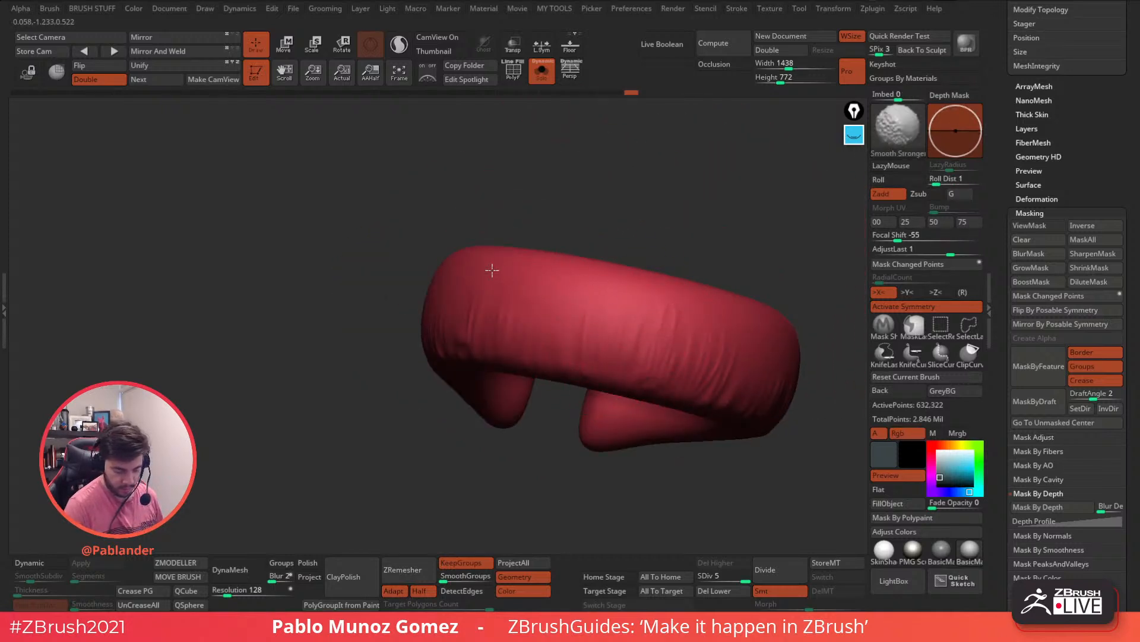
pyautogui.moveTo(380, 261); pyautogui.dragTo(555, 275)
pyautogui.moveTo(478, 280)
pyautogui.keyDown('shift'); pyautogui.mouseDown()
pyautogui.moveTo(489, 291)
pyautogui.moveTo(584, 293)
pyautogui.mouseUp(); pyautogui.keyUp('shift')
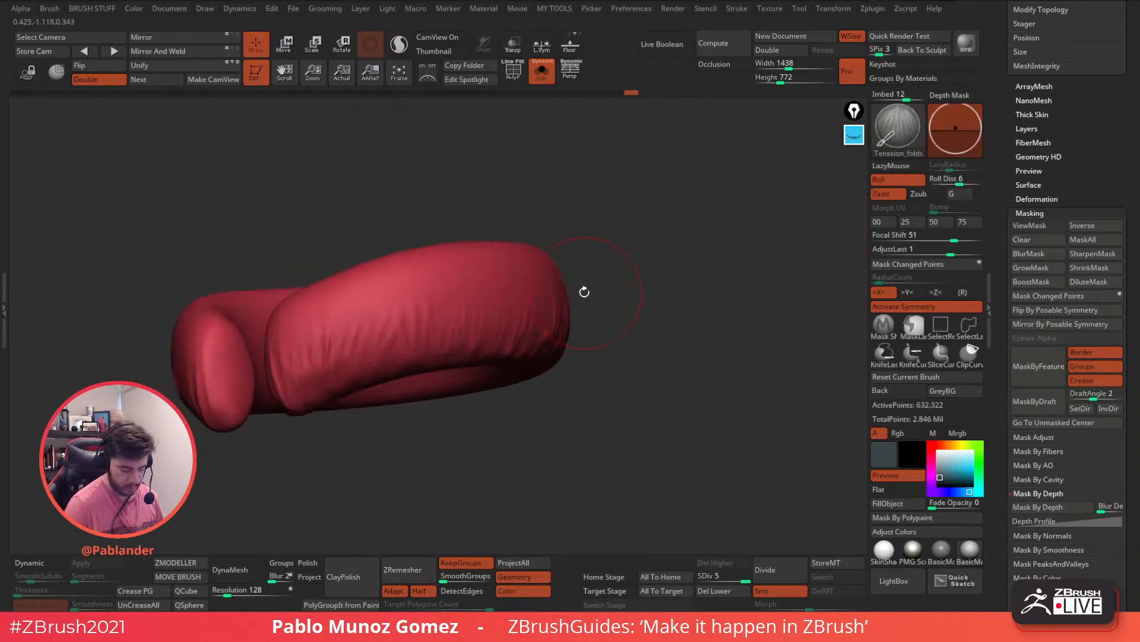
# Step: Show the full character and soften the collar's tension folds at the front and back
pyautogui.click(542, 71)
pyautogui.keyDown('shift'); pyautogui.moveTo(516, 307); pyautogui.dragTo(378, 382); pyautogui.keyUp('shift')
pyautogui.keyDown('shift'); pyautogui.moveTo(378, 381); pyautogui.dragTo(475, 339, button='right'); pyautogui.keyUp('shift')
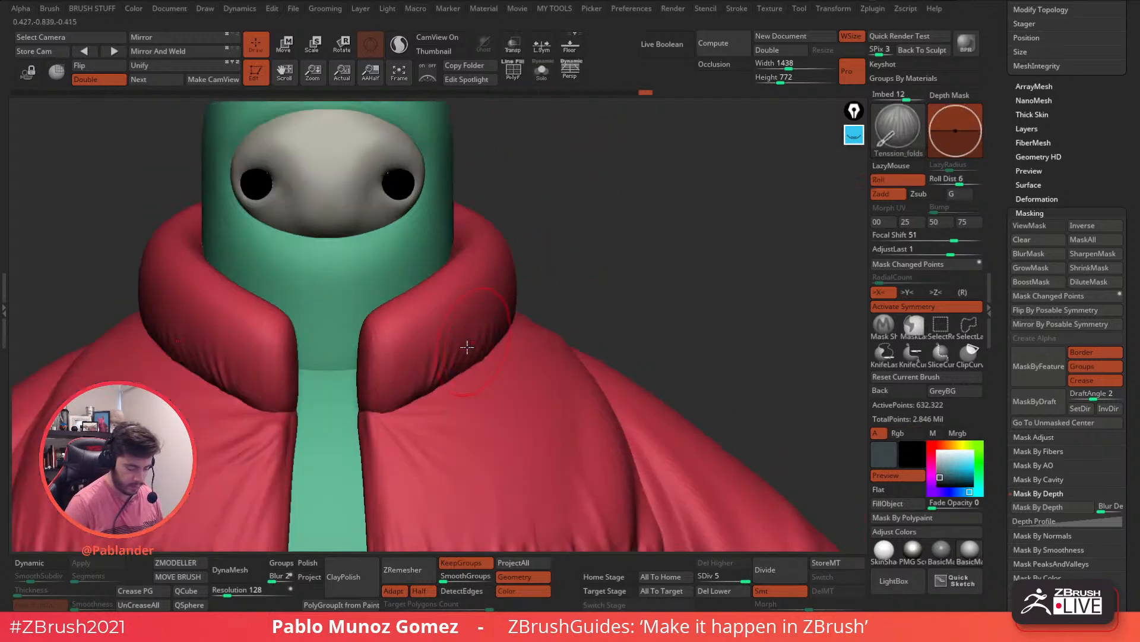
pyautogui.keyDown('alt'); pyautogui.moveTo(410, 357); pyautogui.dragTo(712, 308, button='right'); pyautogui.keyUp('alt')
pyautogui.moveTo(583, 293); pyautogui.dragTo(635, 474, button='right')
pyautogui.keyDown('shift'); pyautogui.moveTo(443, 291); pyautogui.dragTo(438, 269); pyautogui.keyUp('shift')
pyautogui.moveTo(437, 270); pyautogui.dragTo(493, 238, button='right')
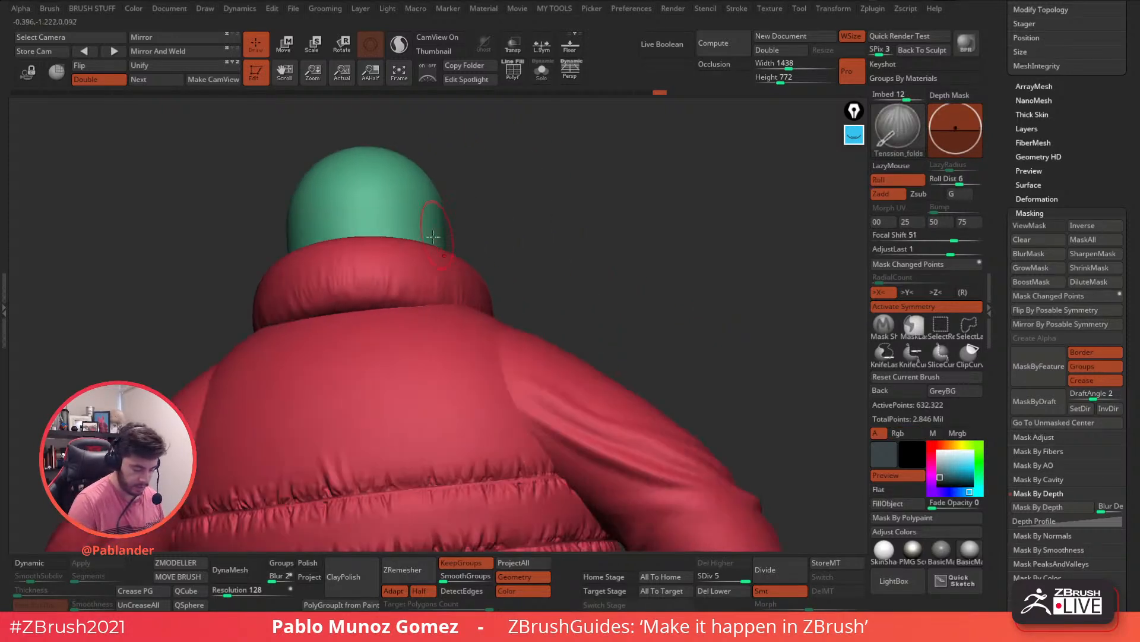
pyautogui.moveTo(368, 282)
pyautogui.keyDown('shift'); pyautogui.mouseDown()
pyautogui.moveTo(356, 298)
pyautogui.moveTo(363, 265)
pyautogui.mouseUp(); pyautogui.keyUp('shift')
# Step: Switch to the Move brush, resize it, and nudge the collar's back and lower edges into shape against the jacket
pyautogui.moveTo(560, 282)
pyautogui.keyDown('ctrl'); pyautogui.mouseDown(button='right')
pyautogui.moveTo(474, 269)
pyautogui.moveTo(613, 260)
pyautogui.mouseUp(button='right'); pyautogui.keyUp('ctrl')
pyautogui.press('b')
pyautogui.click(580, 325)
pyautogui.moveTo(514, 242); pyautogui.dragTo(491, 256, button='right')
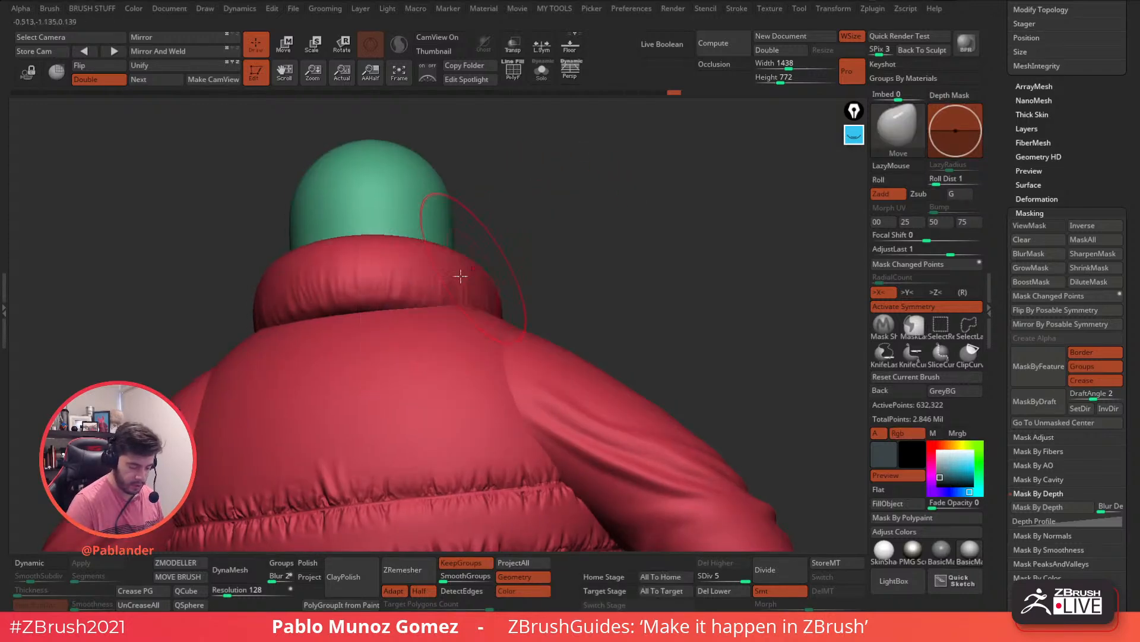
pyautogui.press('space')
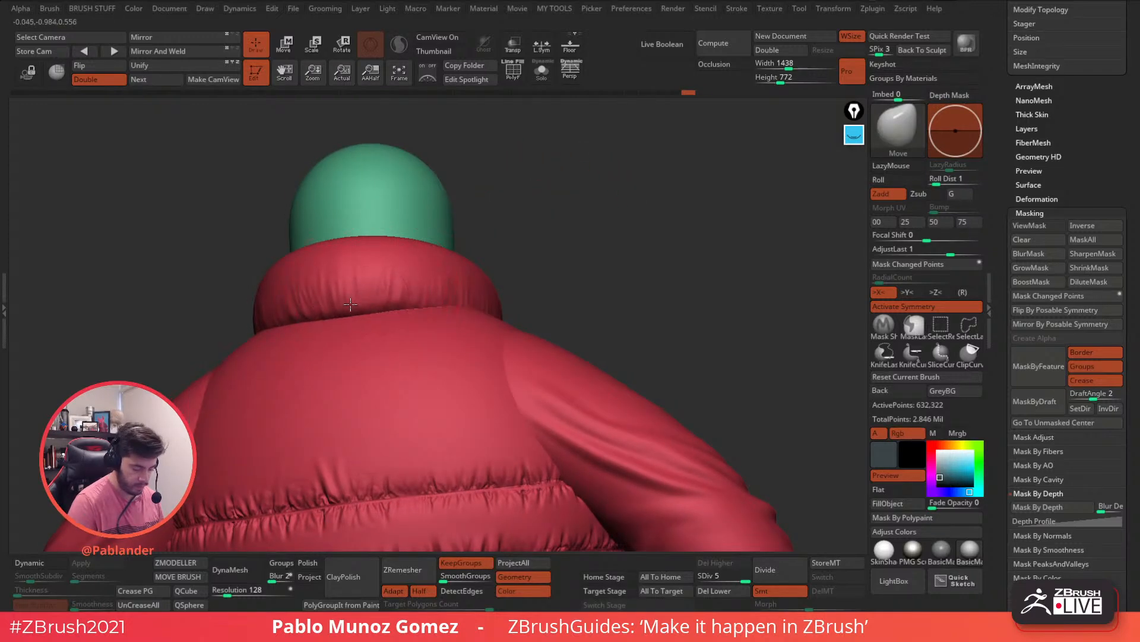
pyautogui.moveTo(350, 303); pyautogui.dragTo(355, 299)
pyautogui.moveTo(418, 275); pyautogui.dragTo(461, 290, button='right')
pyautogui.keyDown('shift'); pyautogui.moveTo(550, 262); pyautogui.dragTo(633, 253, button='right'); pyautogui.keyUp('shift')
pyautogui.moveTo(555, 350); pyautogui.dragTo(543, 359)
pyautogui.press('space')
pyautogui.moveTo(535, 291); pyautogui.dragTo(608, 330, button='right')
pyautogui.moveTo(566, 371); pyautogui.dragTo(564, 380)
# Step: Frame the whole character from the front and bring the tool's save options into view
pyautogui.moveTo(704, 285)
pyautogui.mouseDown(button='right')
pyautogui.moveTo(670, 275)
pyautogui.moveTo(648, 244)
pyautogui.moveTo(649, 272)
pyautogui.moveTo(743, 377)
pyautogui.moveTo(730, 400)
pyautogui.moveTo(674, 365)
pyautogui.moveTo(671, 402)
pyautogui.mouseUp(button='right')
pyautogui.keyDown('alt'); pyautogui.moveTo(684, 308); pyautogui.dragTo(680, 340, button='right'); pyautogui.keyUp('alt')
pyautogui.moveTo(1057, 154); pyautogui.dragTo(1061, 184)
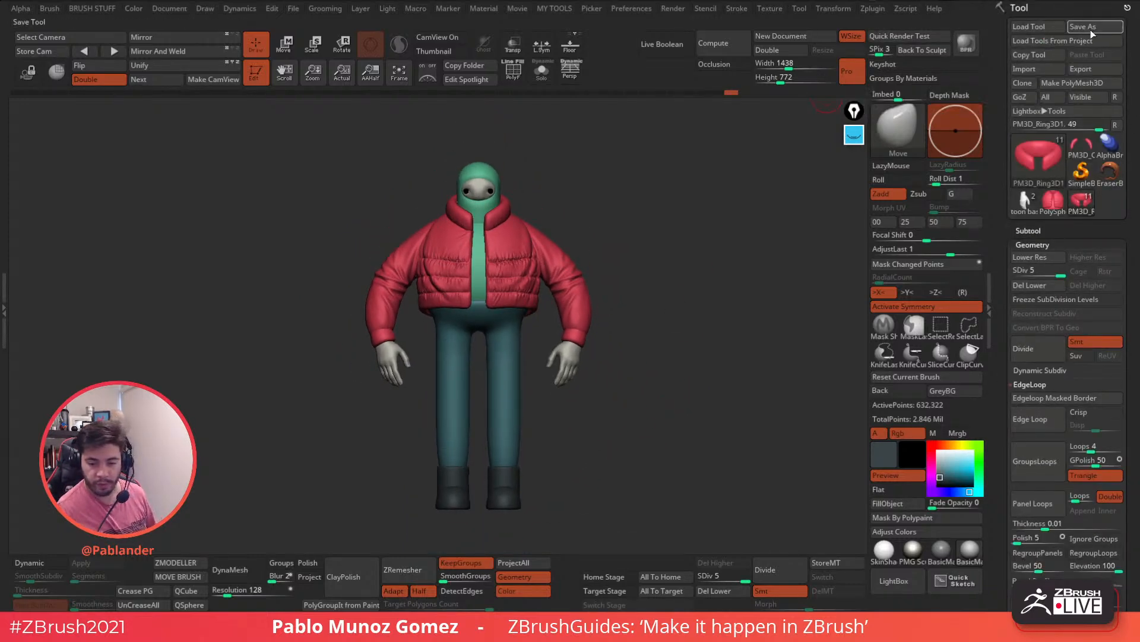
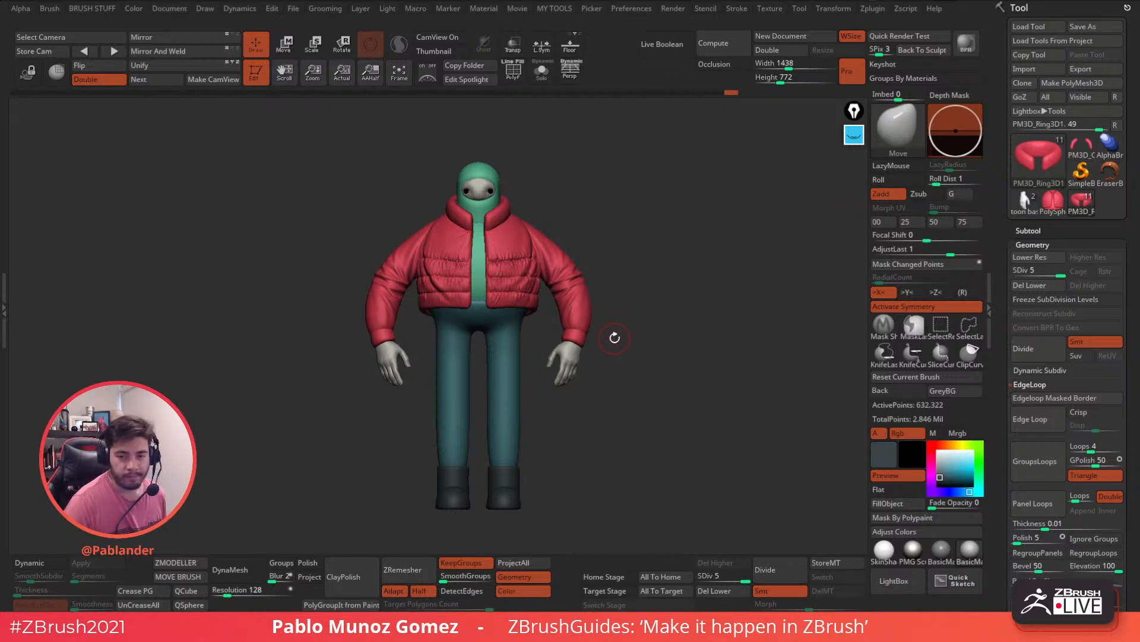
pyautogui.moveTo(631, 331); pyautogui.dragTo(636, 331)
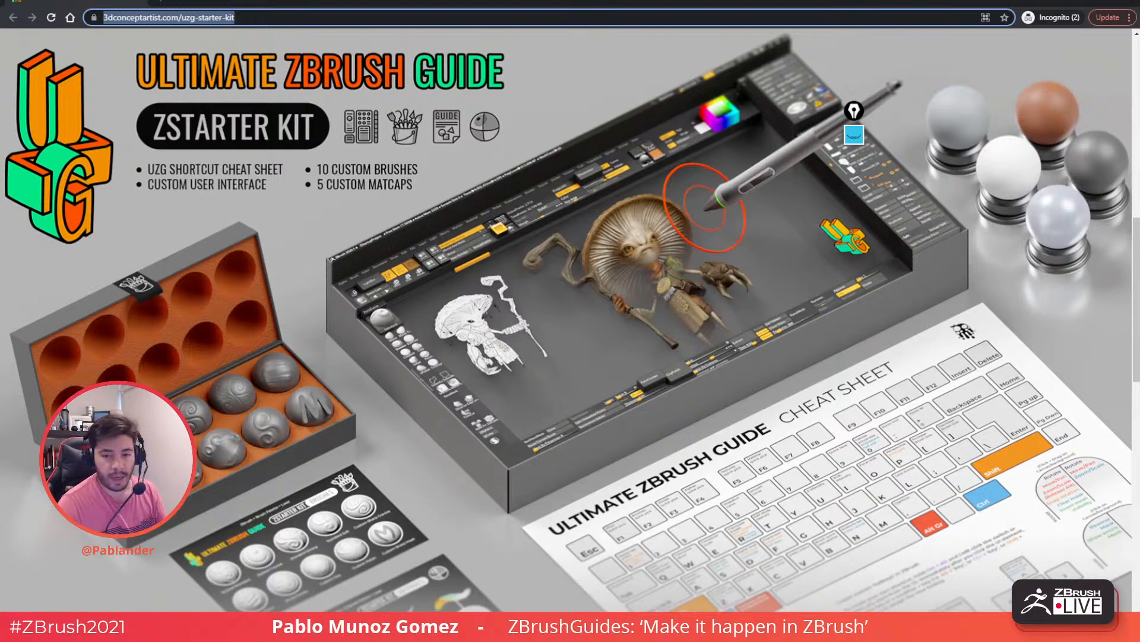
# Step: Switch to the browser and review the Ultimate ZBrush Guide ZStarter Kit page, including its contents and sign-up form
pyautogui.hotkey('alt', 'Tab')
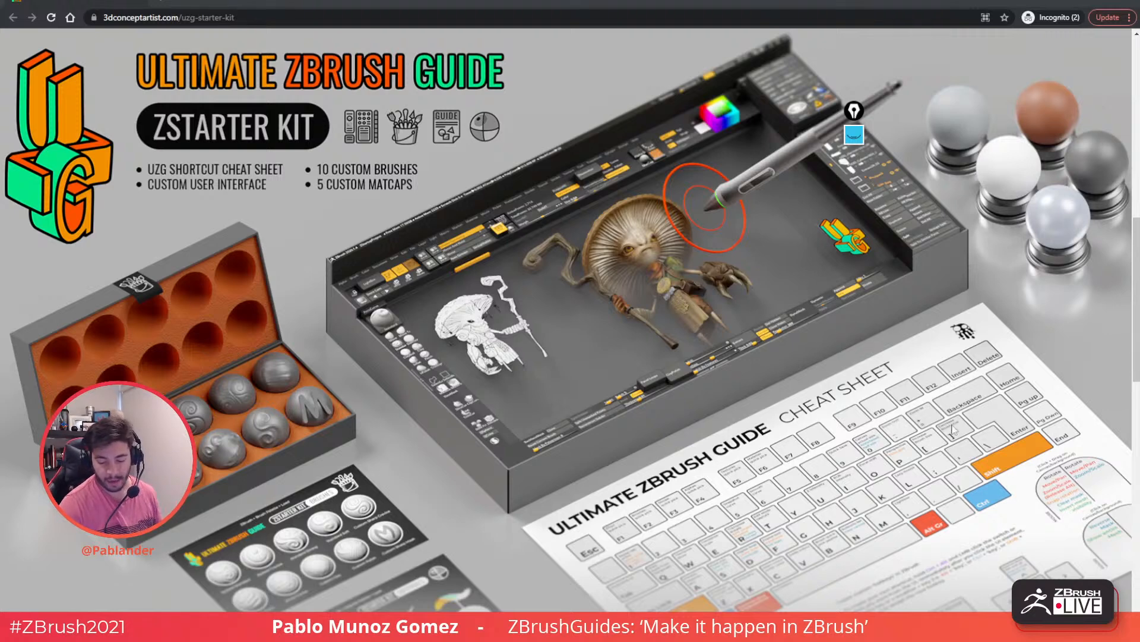
pyautogui.scroll(-10, 483, 383)
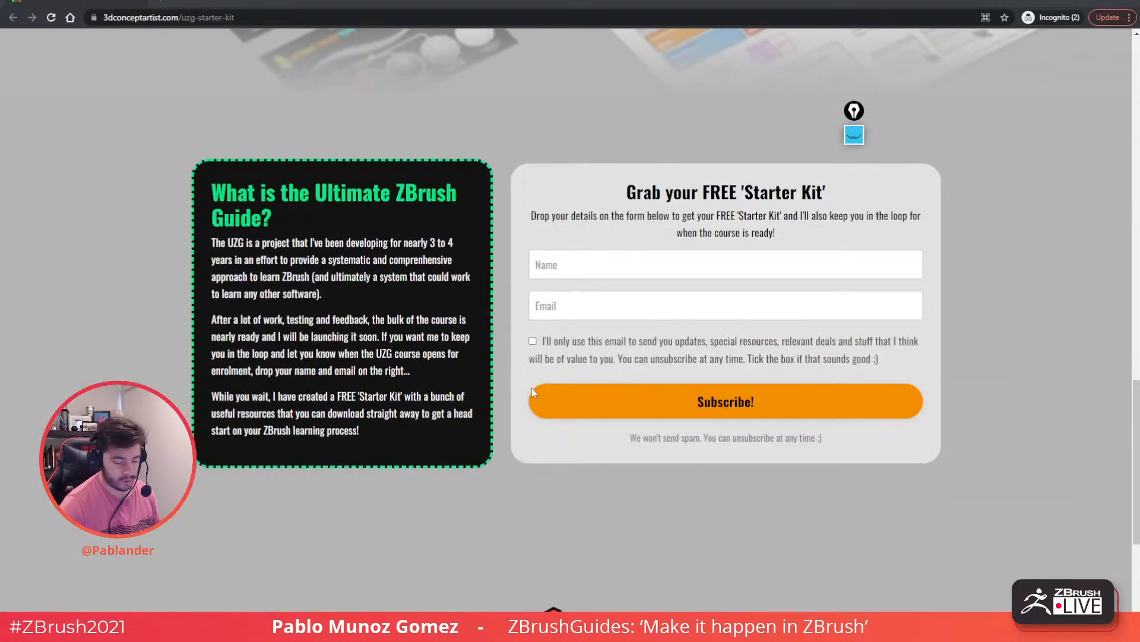
pyautogui.scroll(10, 464, 422)
pyautogui.scroll(3, 602, 339)
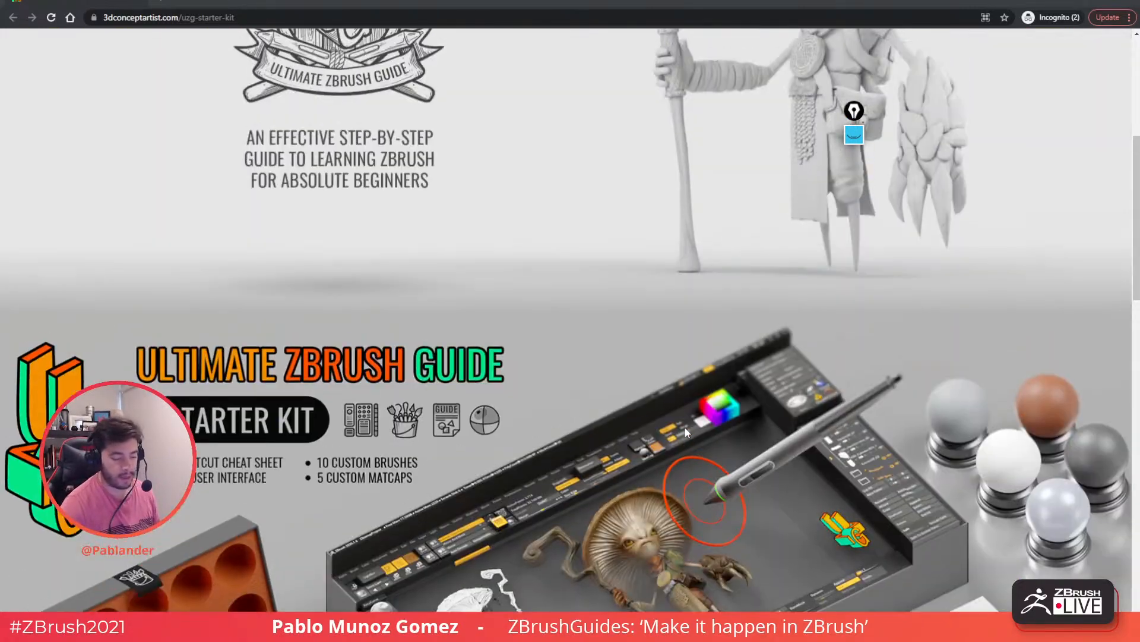
pyautogui.scroll(-6, 618, 427)
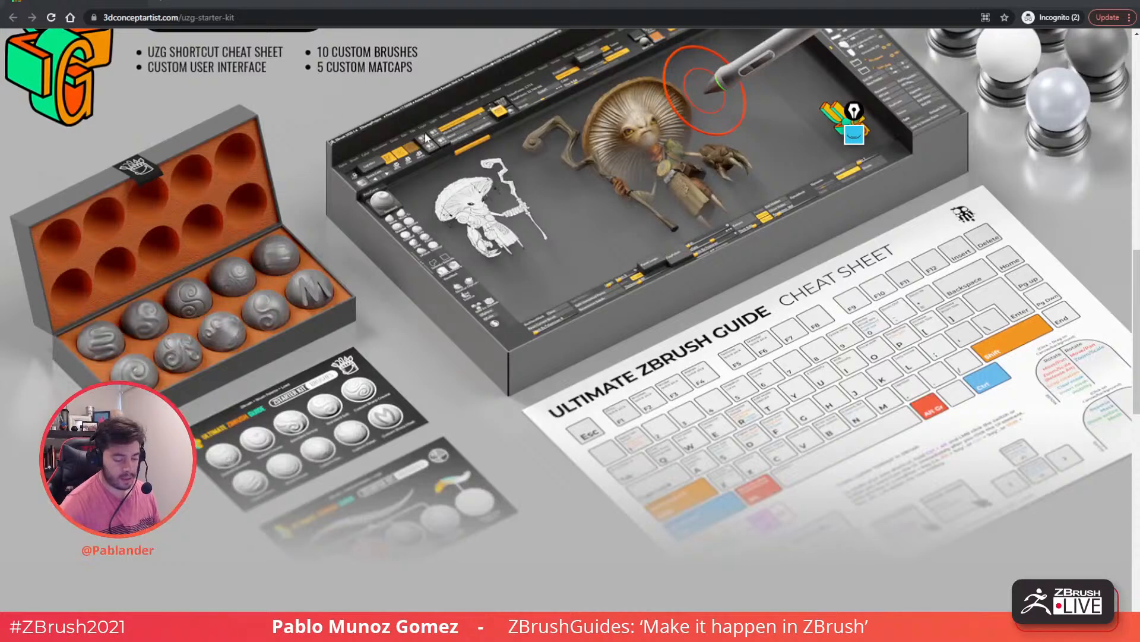
pyautogui.scroll(1, 529, 314)
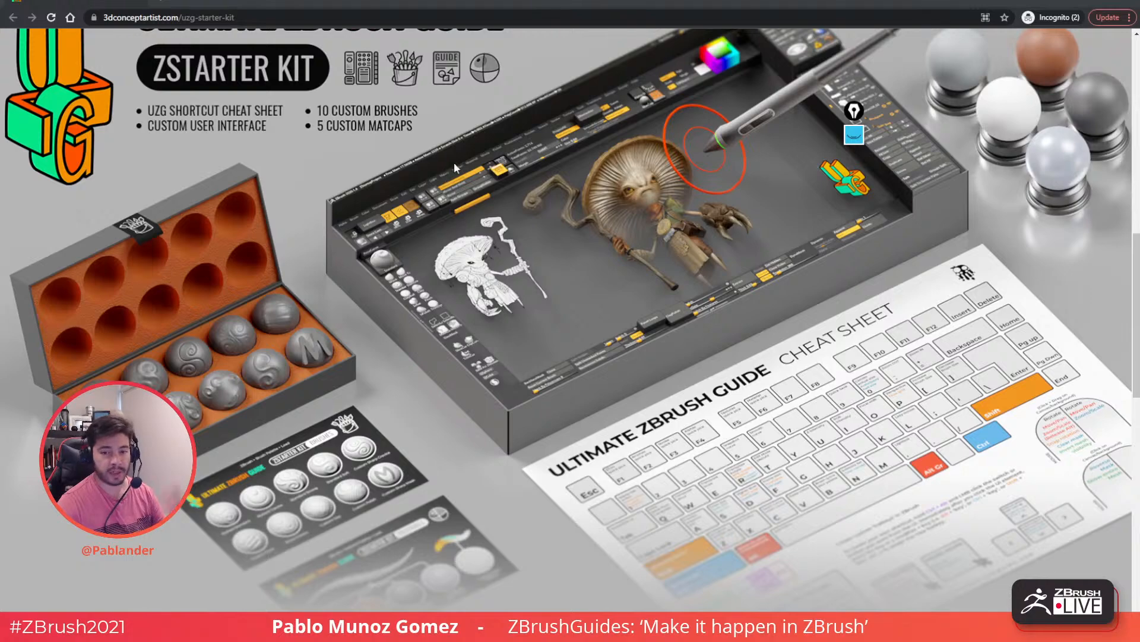
pyautogui.scroll(10, 382, 189)
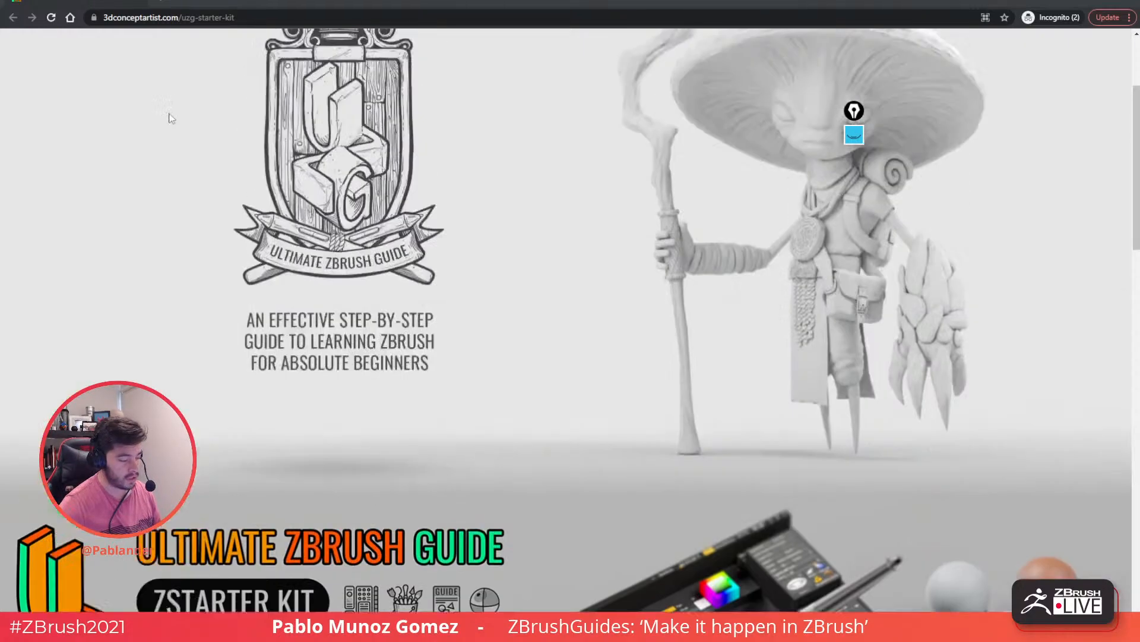
# Step: Load the 3dconceptartist.com home page and go down to its Featured Courses section
pyautogui.click(250, 17)
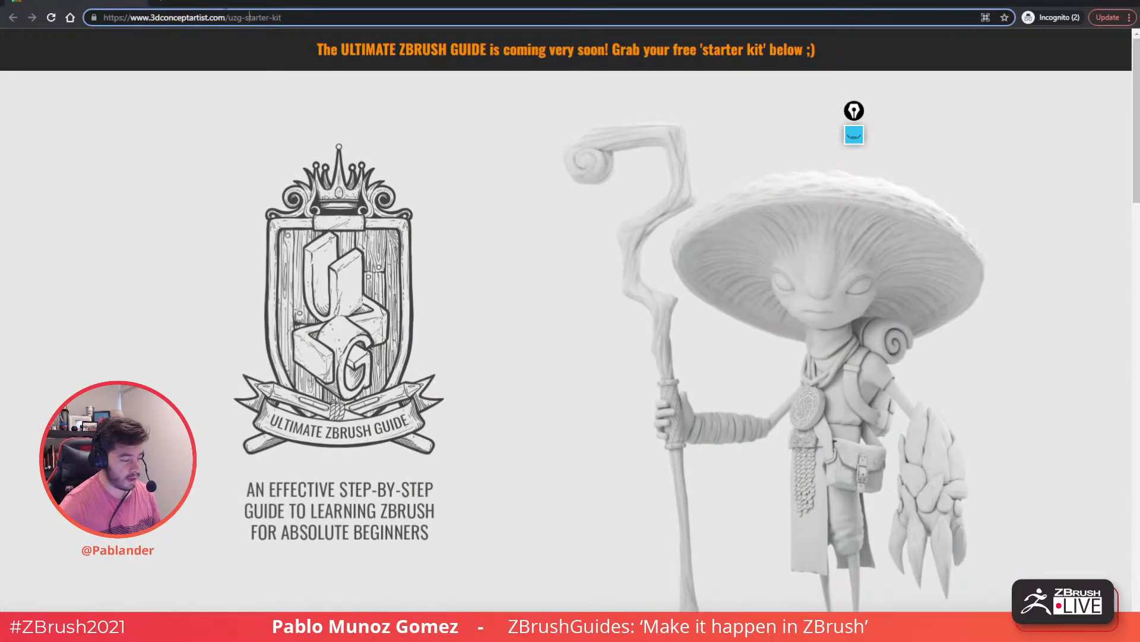
pyautogui.moveTo(228, 17); pyautogui.dragTo(324, 22)
pyautogui.press('BackSpace')
pyautogui.press('Return')
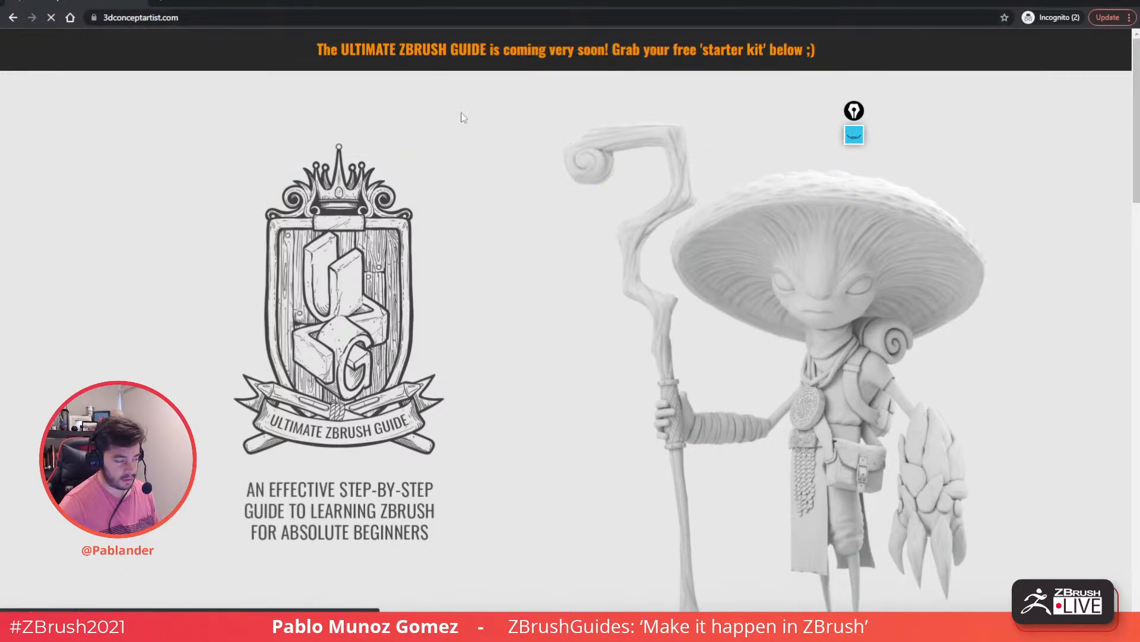
pyautogui.scroll(-8, 535, 137)
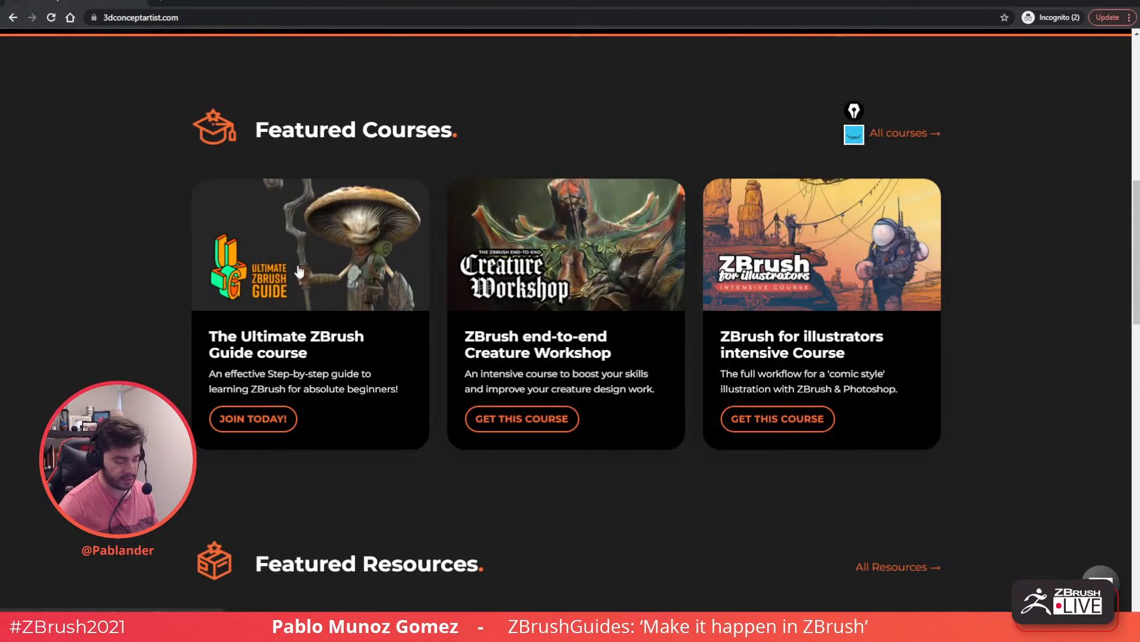
# Step: Open The Ultimate ZBrush Guide course page and review its instructor introduction, module list and suitability section
pyautogui.click(320, 228)
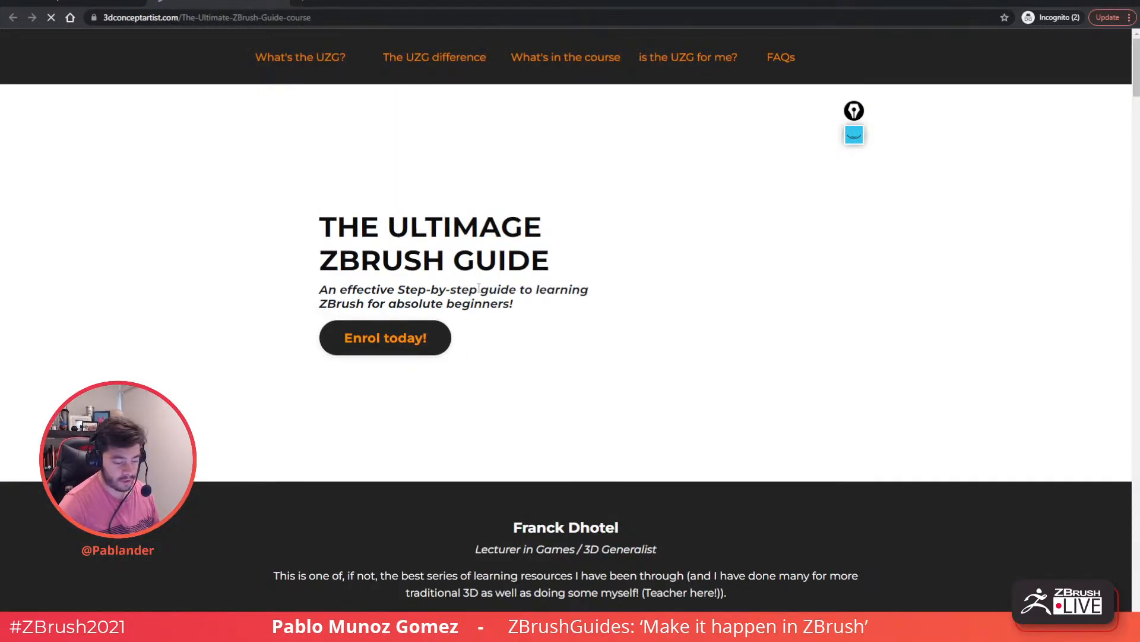
pyautogui.scroll(-20, 528, 280)
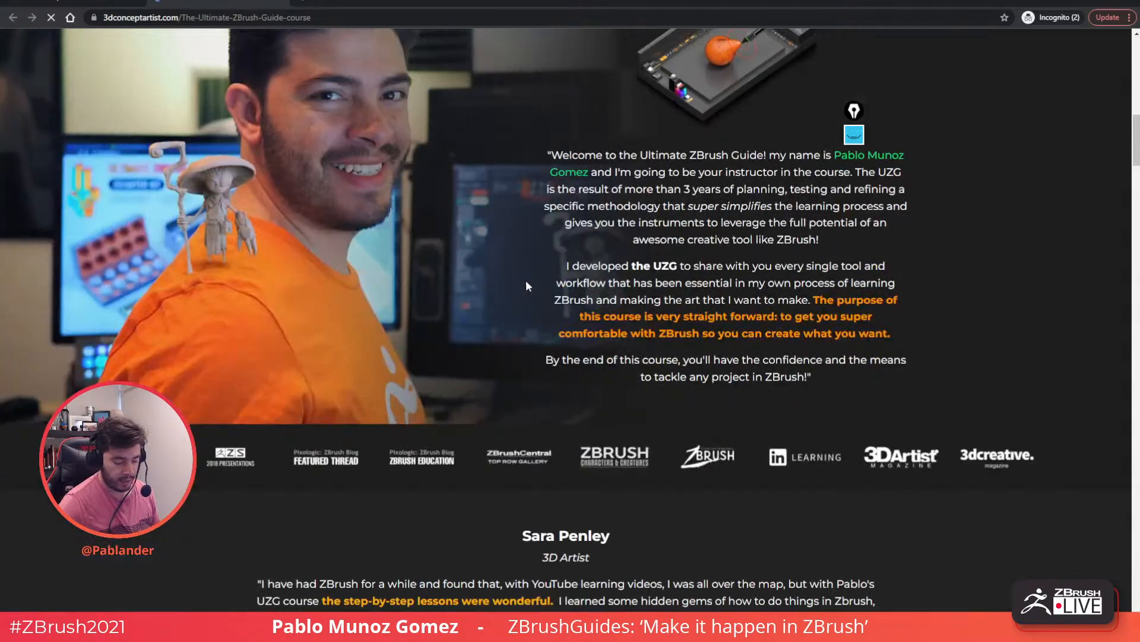
pyautogui.scroll(-20, 369, 182)
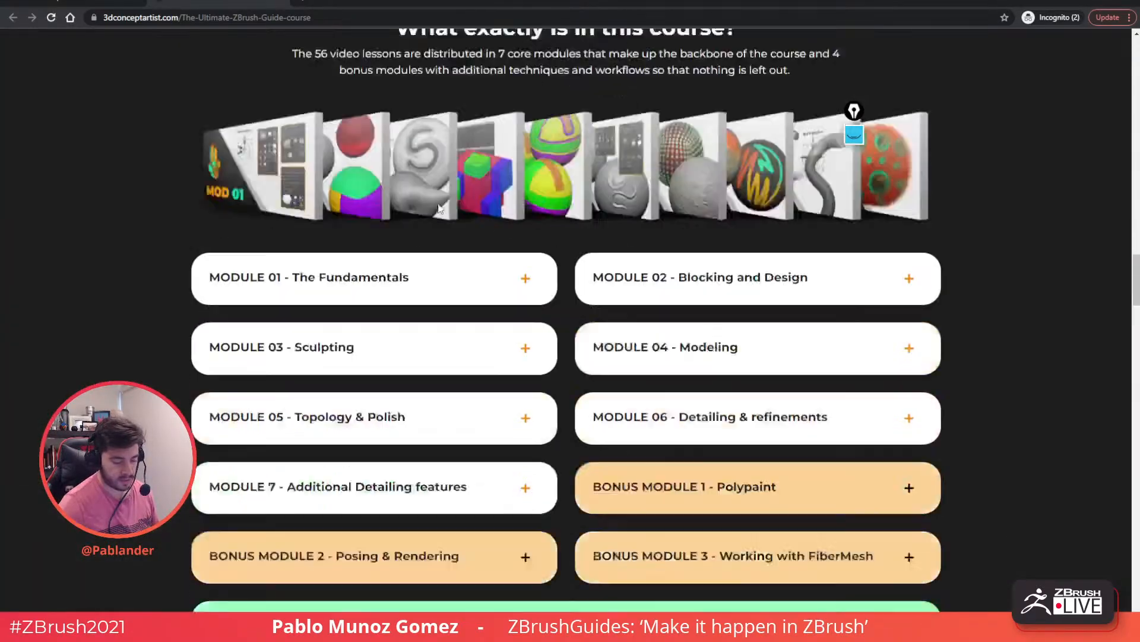
pyautogui.scroll(-15, 516, 212)
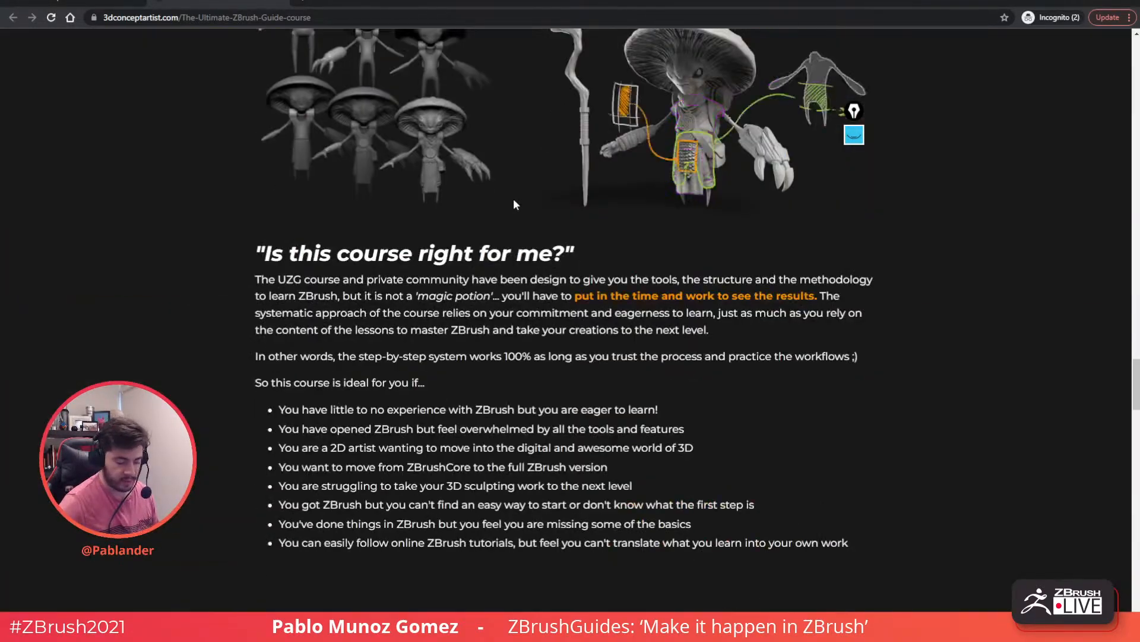
pyautogui.scroll(-8, 476, 205)
pyautogui.scroll(13, 459, 208)
pyautogui.scroll(12, 459, 211)
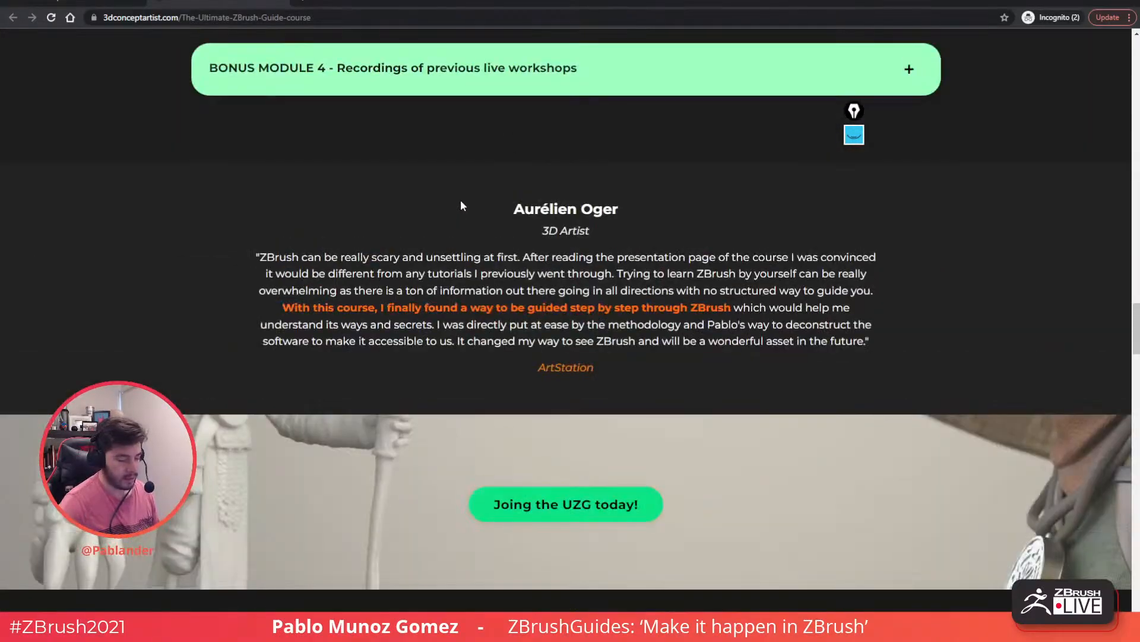
# Step: Return to the 3dconceptartist.com home page, find The Extra Mile course and open its waiting list page
pyautogui.click(108, 2)
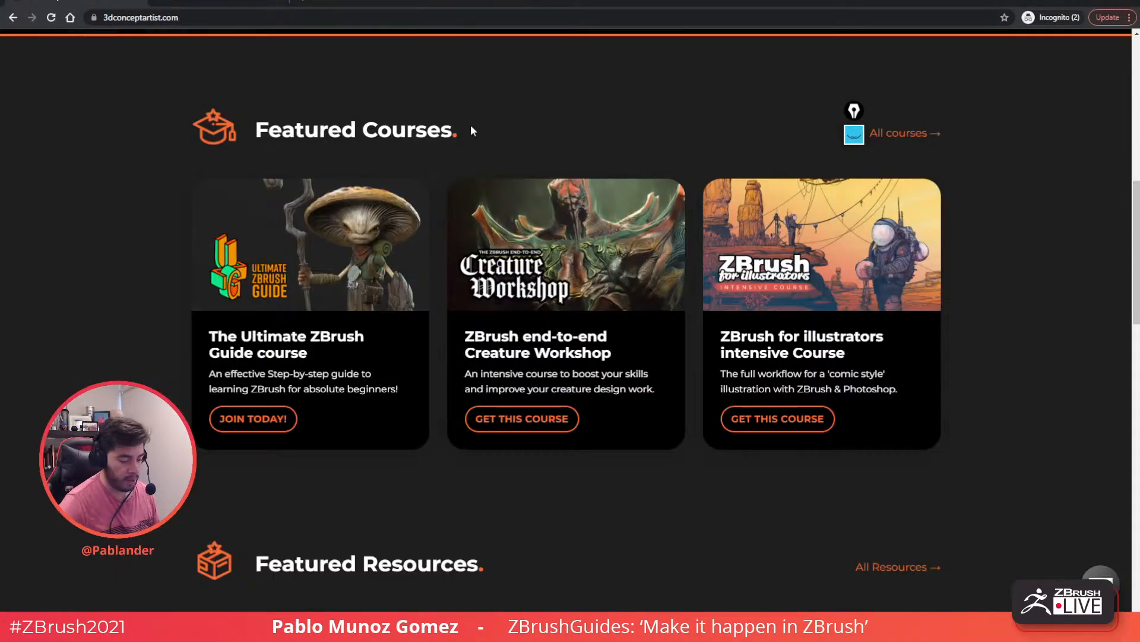
pyautogui.scroll(-12, 588, 150)
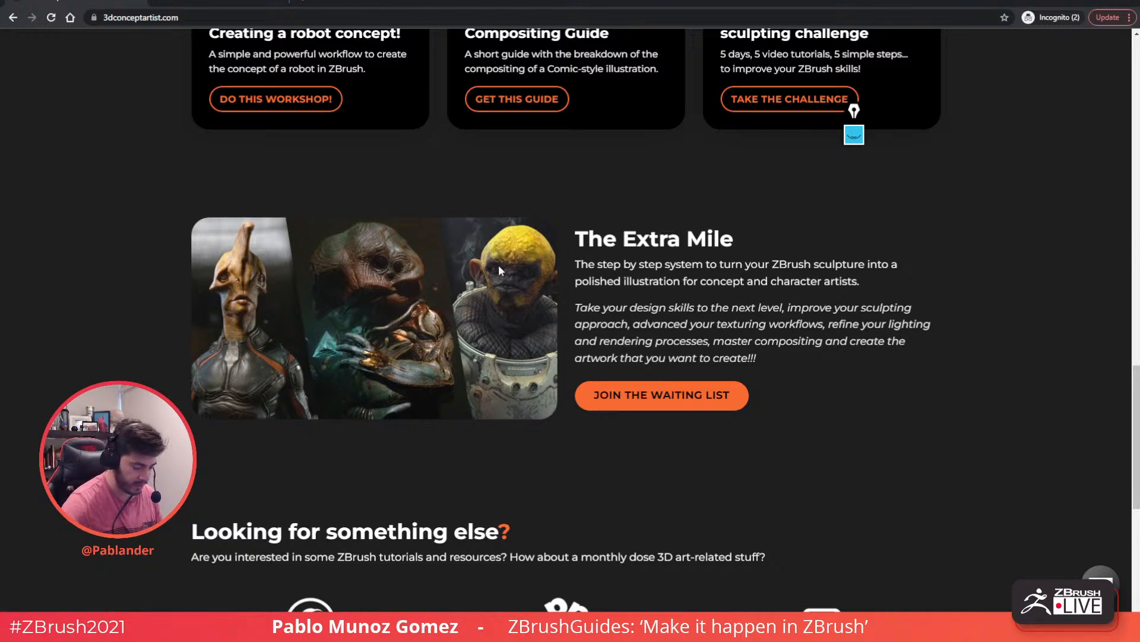
pyautogui.scroll(1, 605, 270)
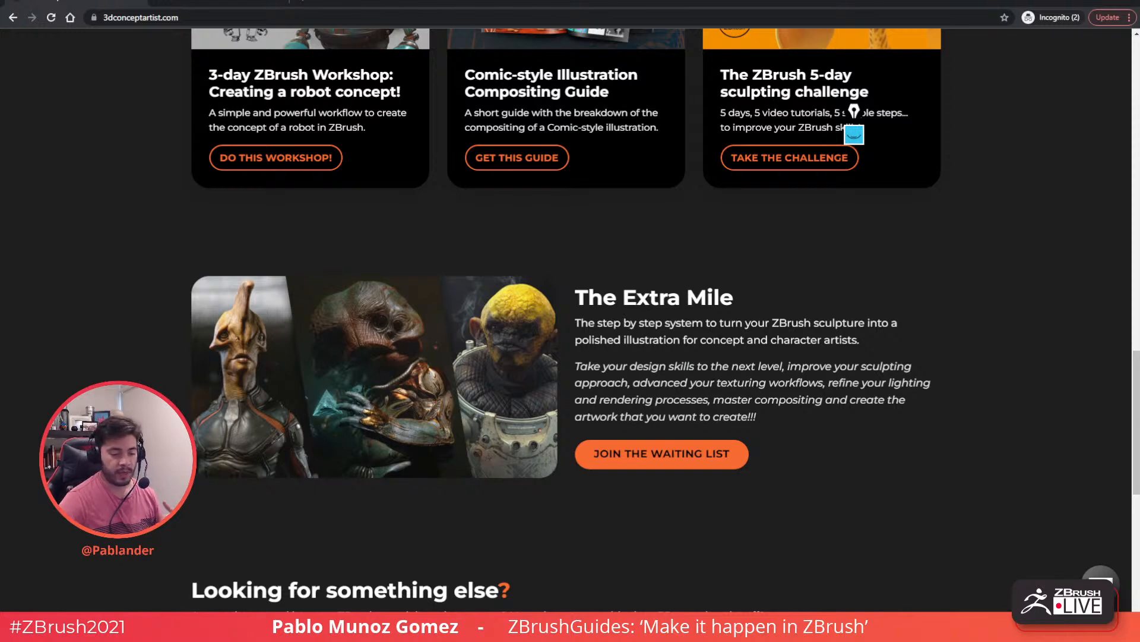
pyautogui.click(668, 456)
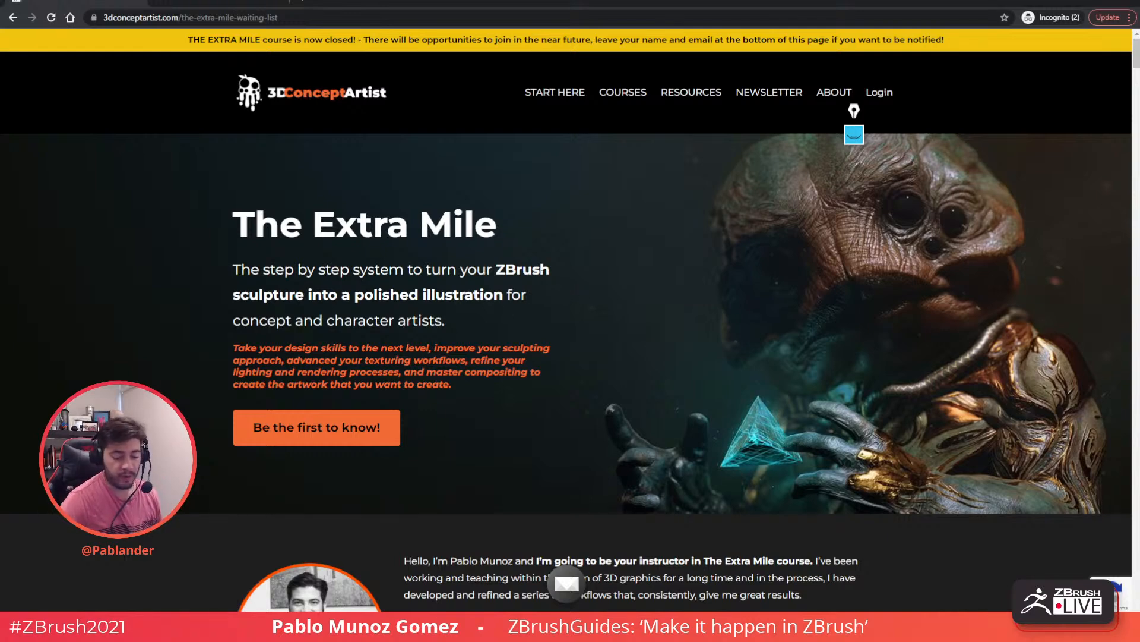
# Step: Open the site's newsletter subscription page and look over the sign-up form
pyautogui.click(767, 93)
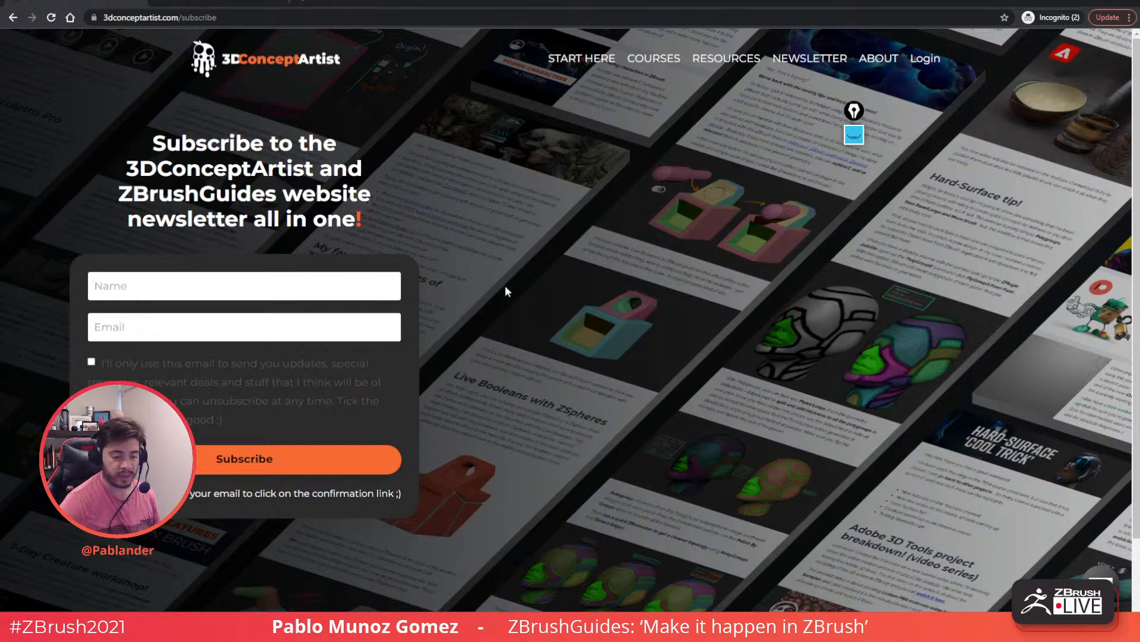
pyautogui.scroll(-2, 546, 318)
pyautogui.scroll(2, 547, 318)
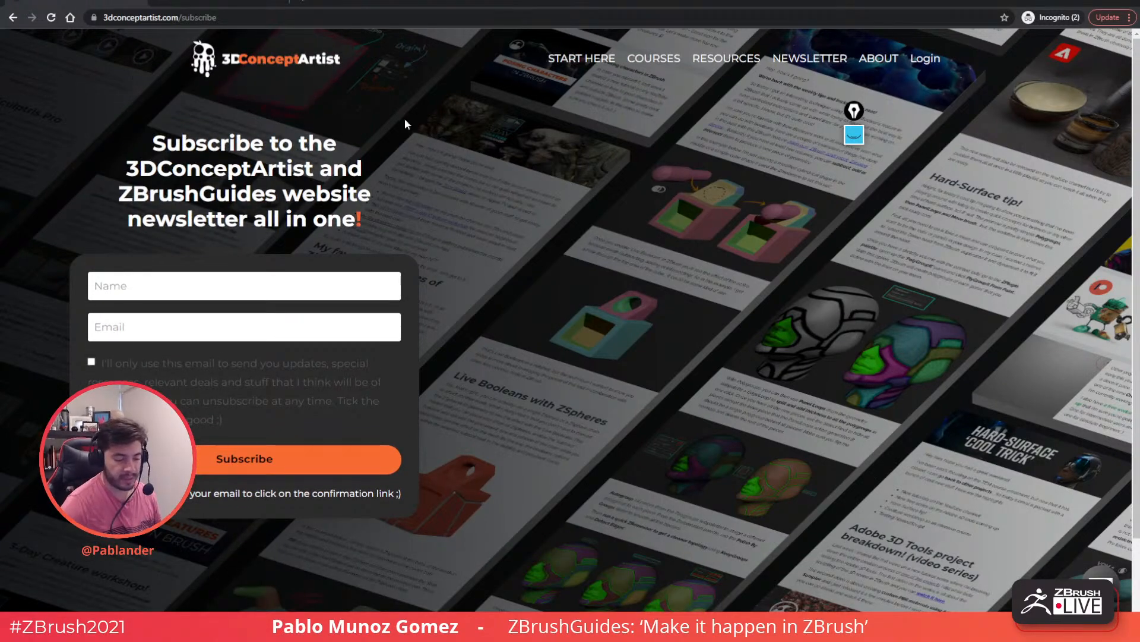
# Step: Switch back to ZBrush and load the Xfolds brush from the Clothes and drapery brush library
pyautogui.moveTo(632, 6); pyautogui.dragTo(0, 84)
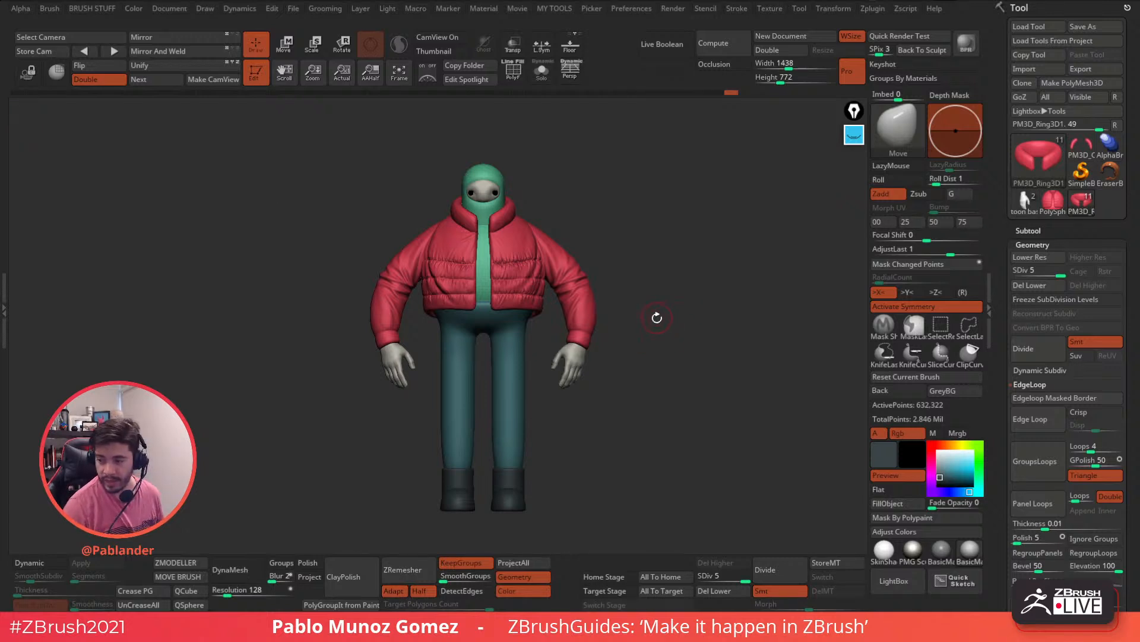
pyautogui.click(894, 580)
pyautogui.moveTo(566, 370); pyautogui.dragTo(679, 344)
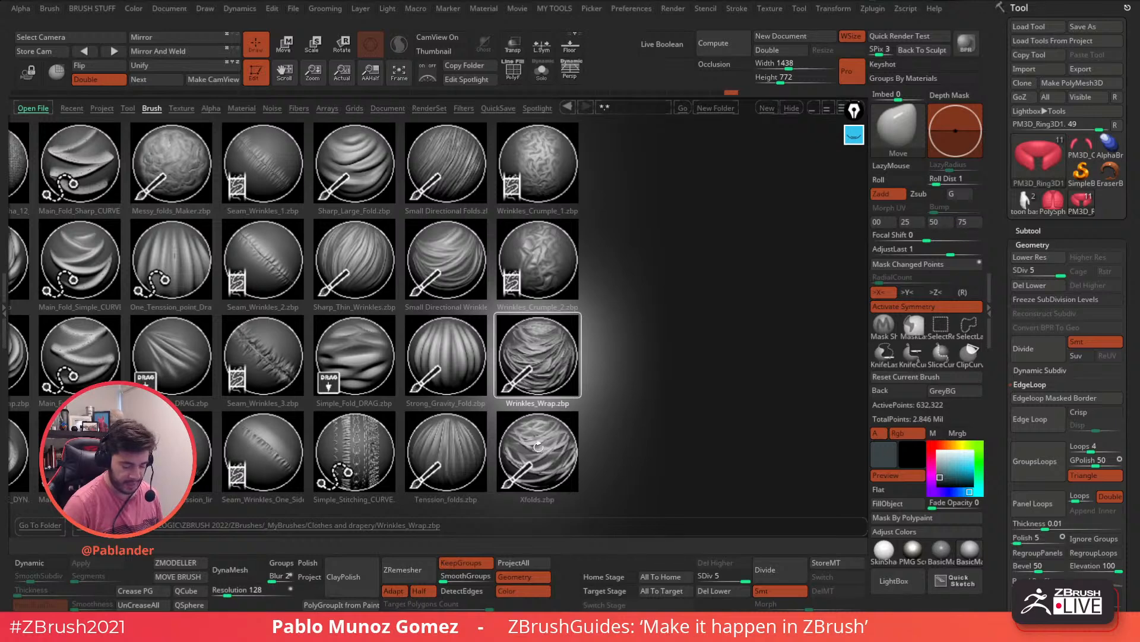
pyautogui.doubleClick(537, 453)
# Step: Make the blue trousers the active subtool and subdivide them twice, up to subdivision level 6
pyautogui.keyDown('alt'); pyautogui.moveTo(572, 396); pyautogui.dragTo(588, 330); pyautogui.keyUp('alt')
pyautogui.keyDown('alt'); pyautogui.click(540, 417); pyautogui.keyUp('alt')
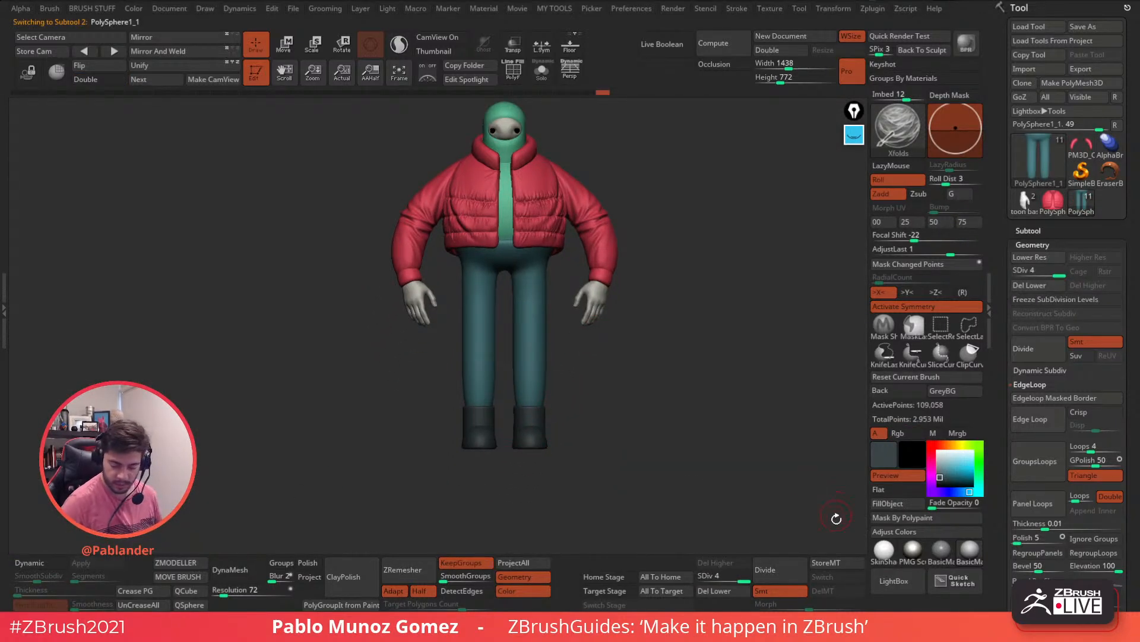
pyautogui.click(786, 568)
pyautogui.click(785, 568)
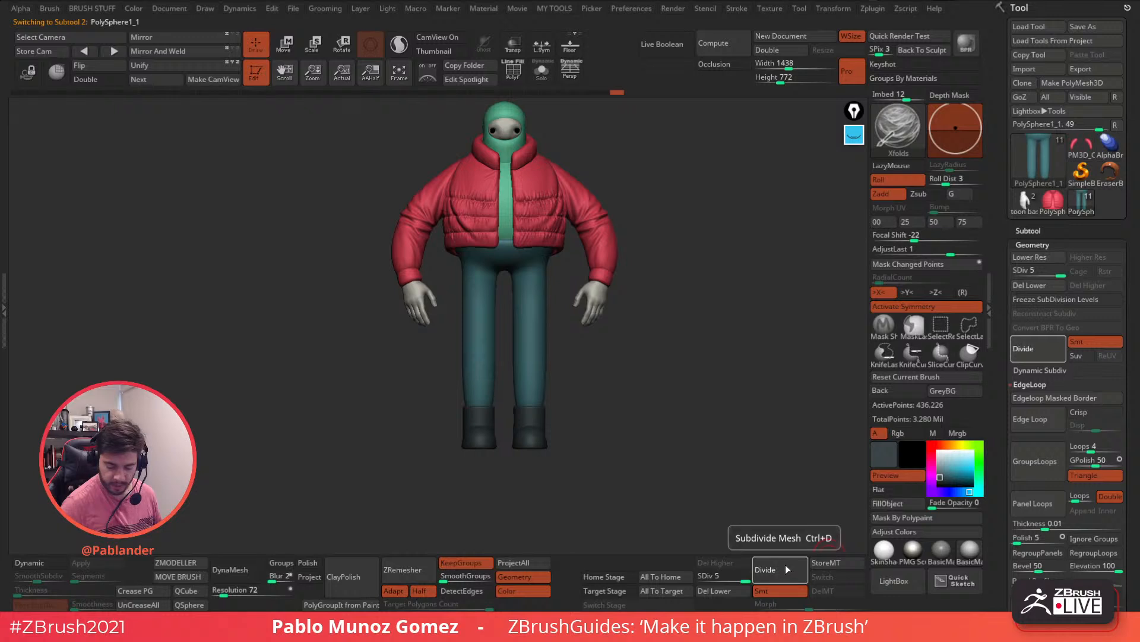
# Step: Isolate the trousers, enlarge the Xfolds brush and frame the lower legs
pyautogui.keyDown('alt'); pyautogui.moveTo(683, 449); pyautogui.dragTo(591, 313); pyautogui.keyUp('alt')
pyautogui.click(542, 71)
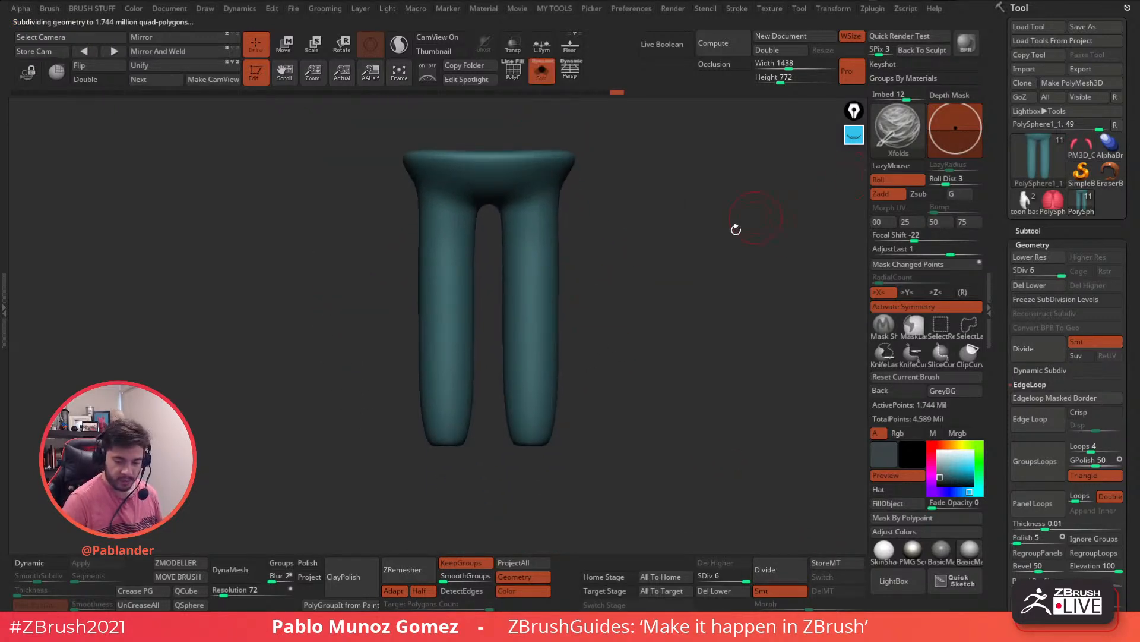
pyautogui.press('space')
pyautogui.moveTo(585, 304); pyautogui.dragTo(626, 311)
pyautogui.moveTo(632, 414); pyautogui.dragTo(622, 415)
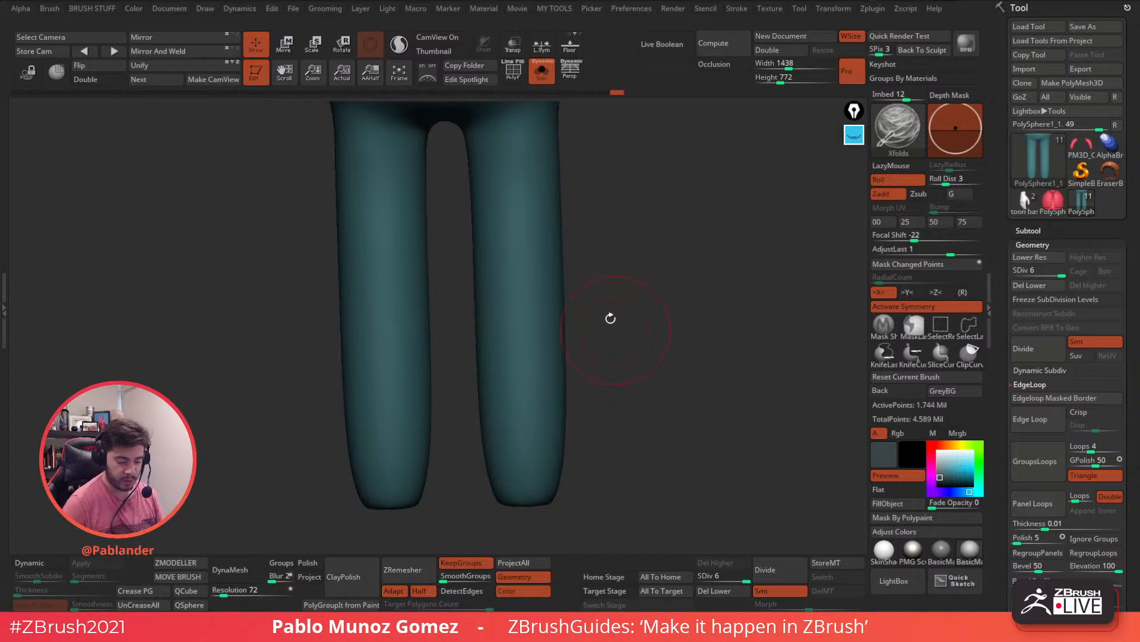
# Step: Try an Xfolds stroke across the lower trouser legs just above the boots, with the whole character shown
pyautogui.click(541, 72)
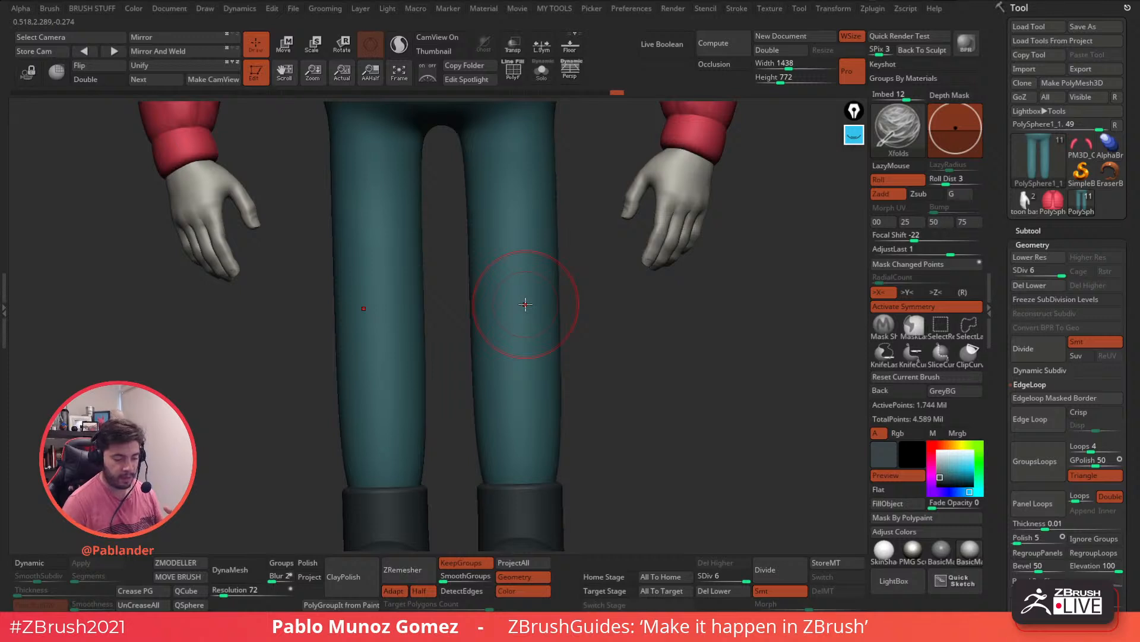
pyautogui.keyDown('alt'); pyautogui.moveTo(541, 415); pyautogui.dragTo(551, 346, button='right'); pyautogui.keyUp('alt')
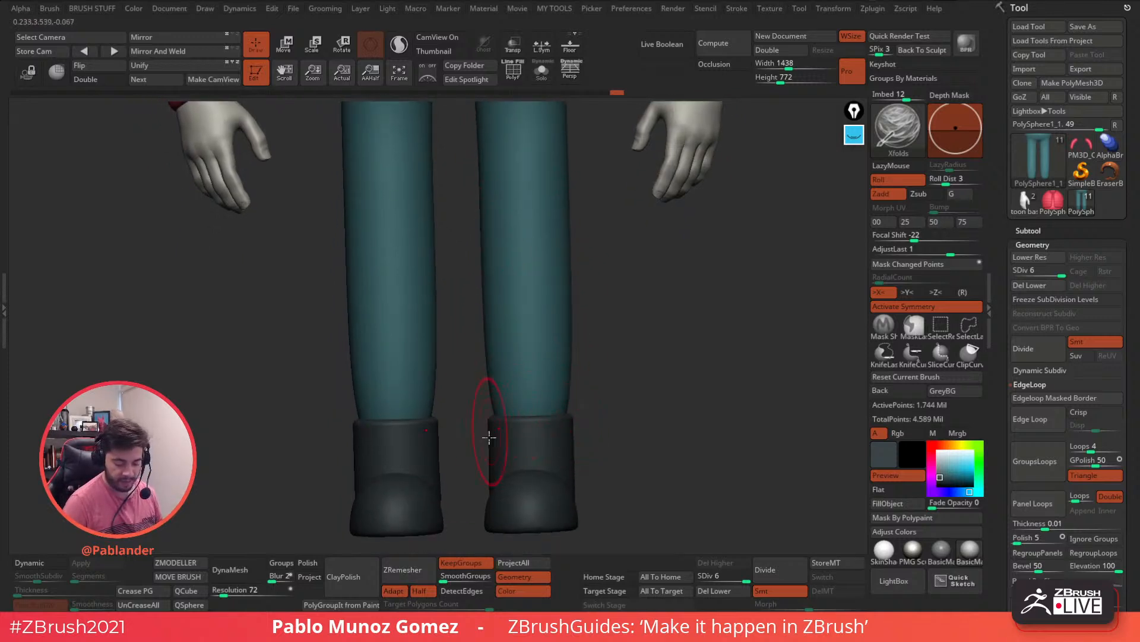
pyautogui.moveTo(585, 438); pyautogui.dragTo(612, 433)
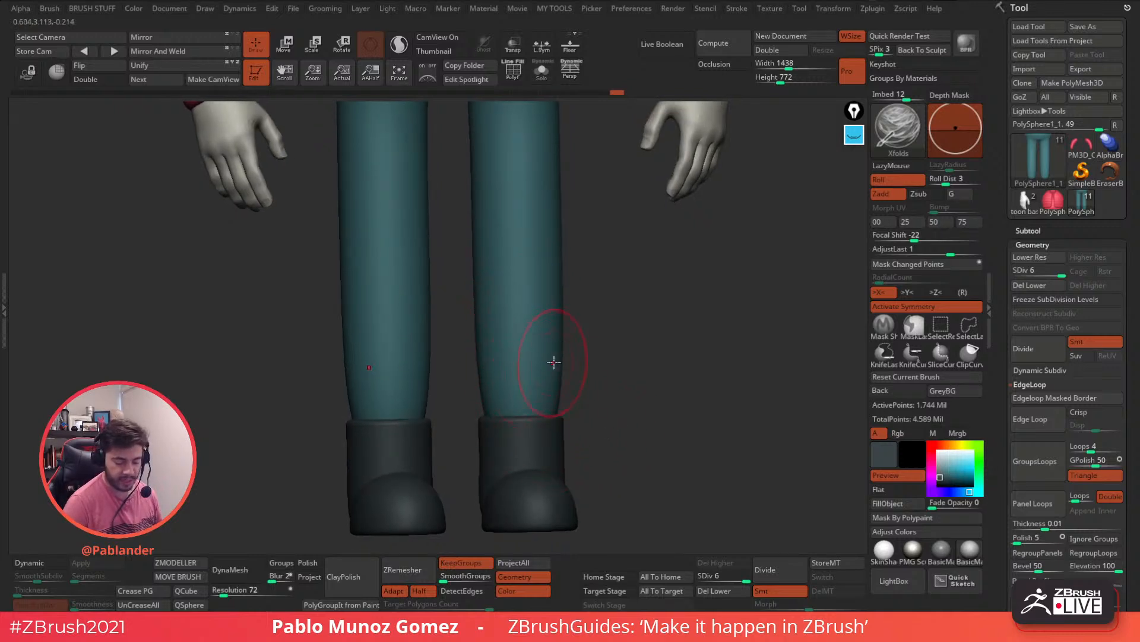
pyautogui.moveTo(561, 311)
pyautogui.mouseDown()
pyautogui.moveTo(490, 341)
pyautogui.moveTo(591, 347)
pyautogui.moveTo(498, 392)
pyautogui.mouseUp()
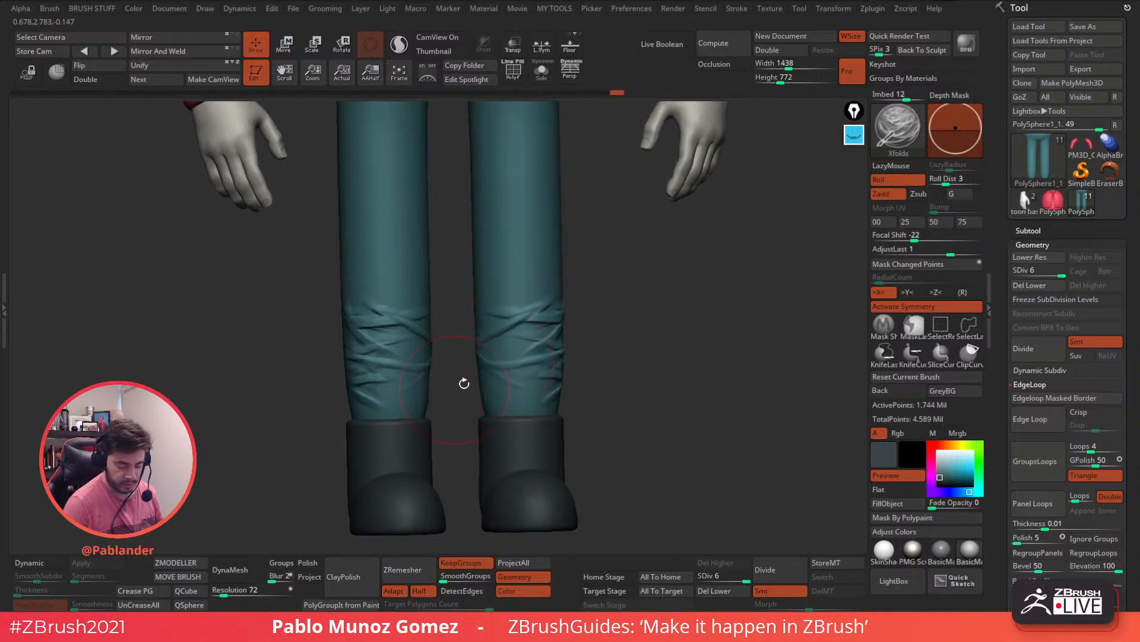
pyautogui.click(539, 76)
pyautogui.hotkey('ctrl', 'z')
# Step: Sculpt Xfolds wrinkles around the lower ends of the isolated trouser legs, covering the outer, back and inner sides
pyautogui.moveTo(620, 319); pyautogui.dragTo(616, 337)
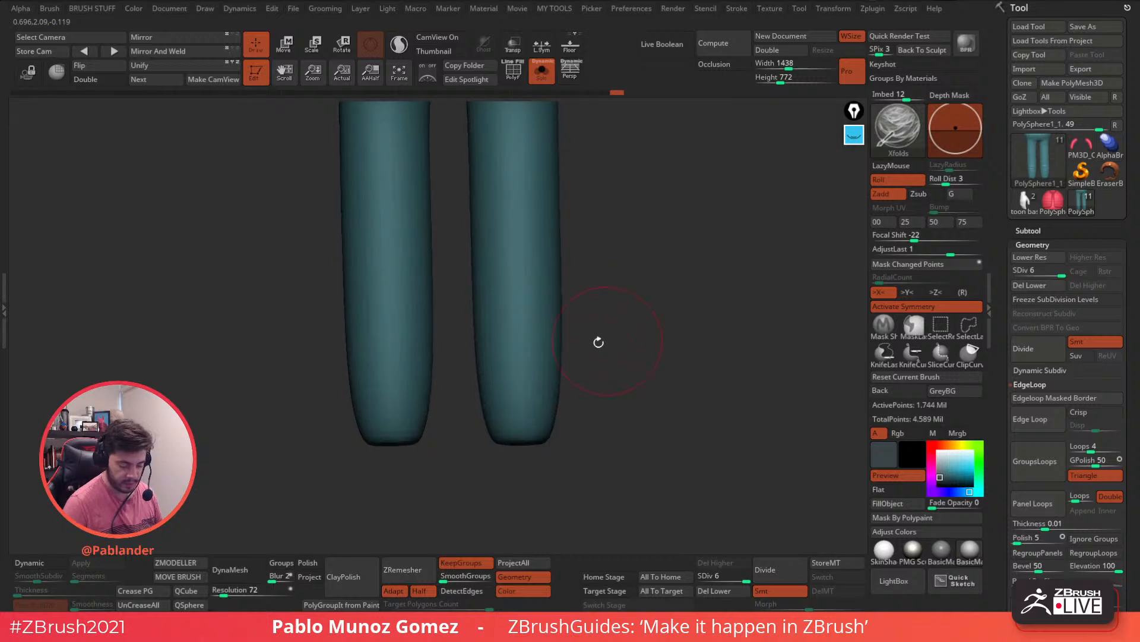
pyautogui.moveTo(480, 325)
pyautogui.mouseDown()
pyautogui.moveTo(511, 342)
pyautogui.moveTo(552, 330)
pyautogui.moveTo(550, 374)
pyautogui.moveTo(478, 395)
pyautogui.mouseUp()
pyautogui.moveTo(621, 380); pyautogui.dragTo(539, 375)
pyautogui.moveTo(609, 325); pyautogui.dragTo(521, 374)
pyautogui.moveTo(669, 349); pyautogui.dragTo(548, 407)
pyautogui.moveTo(644, 365); pyautogui.dragTo(535, 379, button='right')
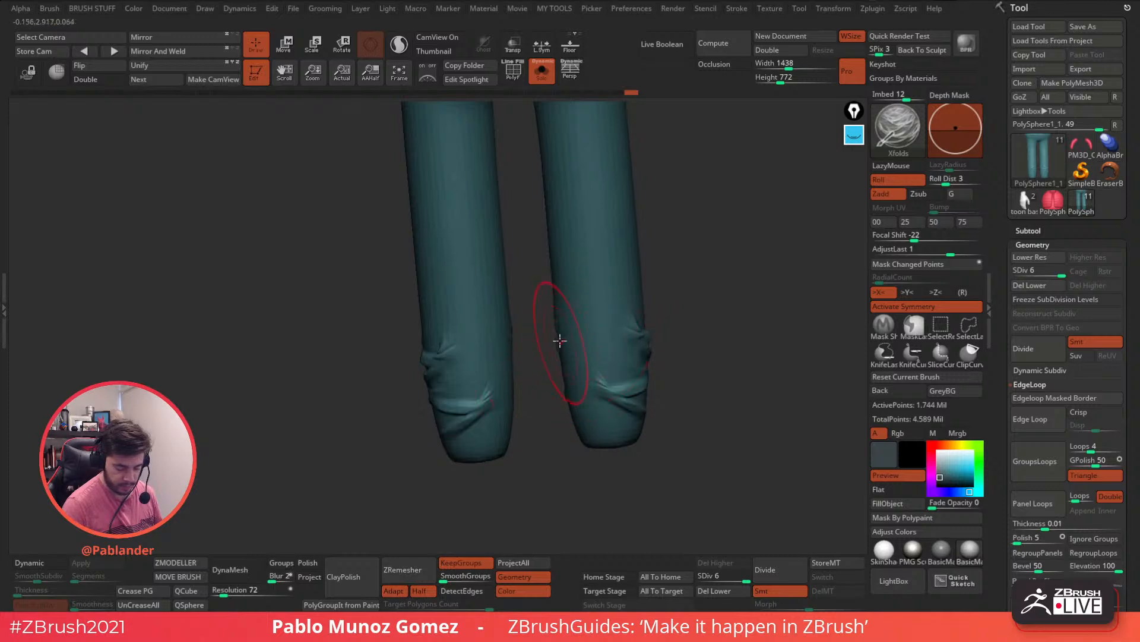
pyautogui.moveTo(562, 343); pyautogui.dragTo(653, 355)
pyautogui.moveTo(624, 407); pyautogui.dragTo(576, 382)
# Step: Extend the Xfolds wrinkles higher up the shins and fill in the front of the lower trouser legs
pyautogui.moveTo(507, 297)
pyautogui.mouseDown()
pyautogui.moveTo(461, 332)
pyautogui.moveTo(573, 323)
pyautogui.mouseUp()
pyautogui.moveTo(436, 296); pyautogui.dragTo(428, 289)
pyautogui.moveTo(504, 295); pyautogui.dragTo(512, 299)
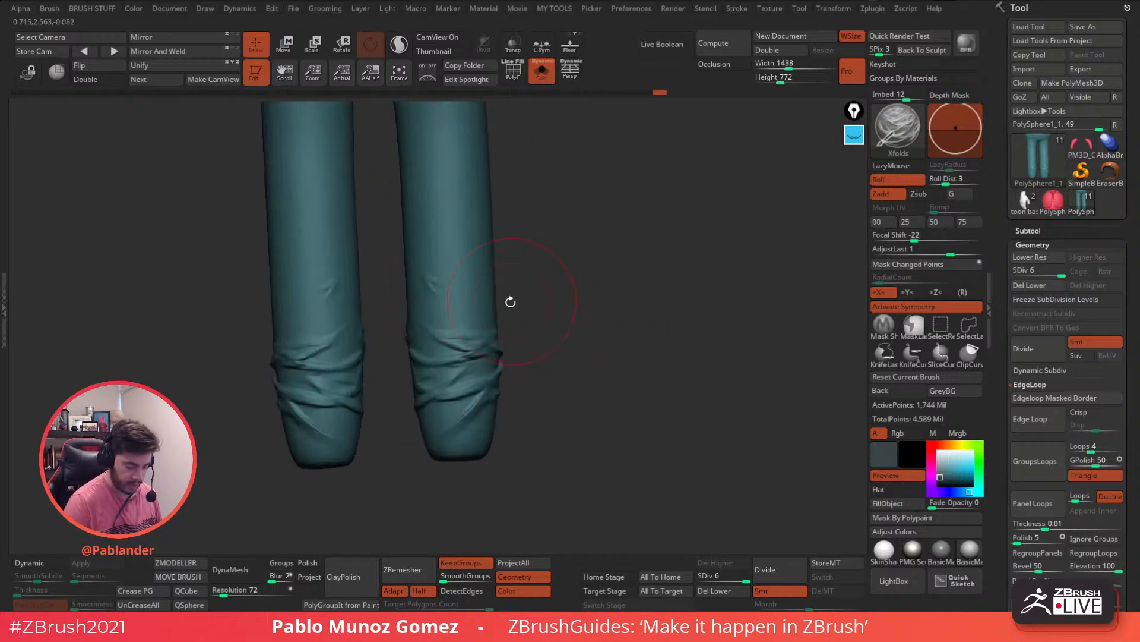
pyautogui.moveTo(410, 283); pyautogui.dragTo(501, 318)
pyautogui.moveTo(483, 331); pyautogui.dragTo(539, 374, button='right')
pyautogui.moveTo(539, 374); pyautogui.dragTo(450, 423)
pyautogui.moveTo(480, 408); pyautogui.dragTo(501, 395, button='right')
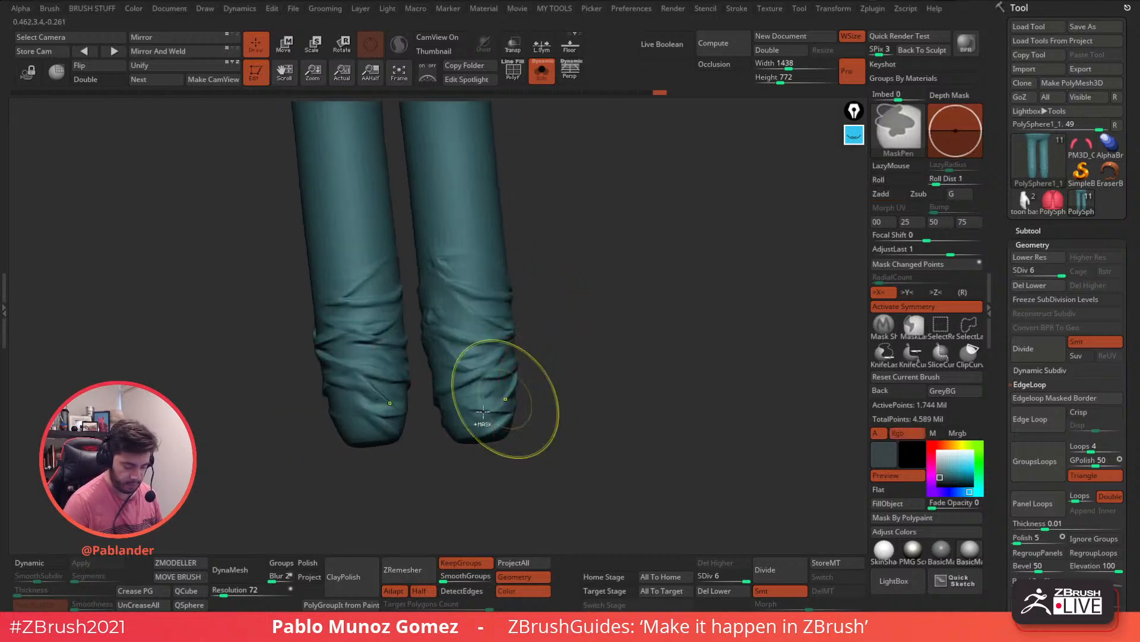
# Step: Smooth the trouser folds around the lower legs and fade their upper edge into the plain cloth
pyautogui.moveTo(600, 380); pyautogui.dragTo(552, 331, button='right')
pyautogui.moveTo(520, 279); pyautogui.dragTo(463, 318)
pyautogui.moveTo(554, 298); pyautogui.dragTo(499, 270)
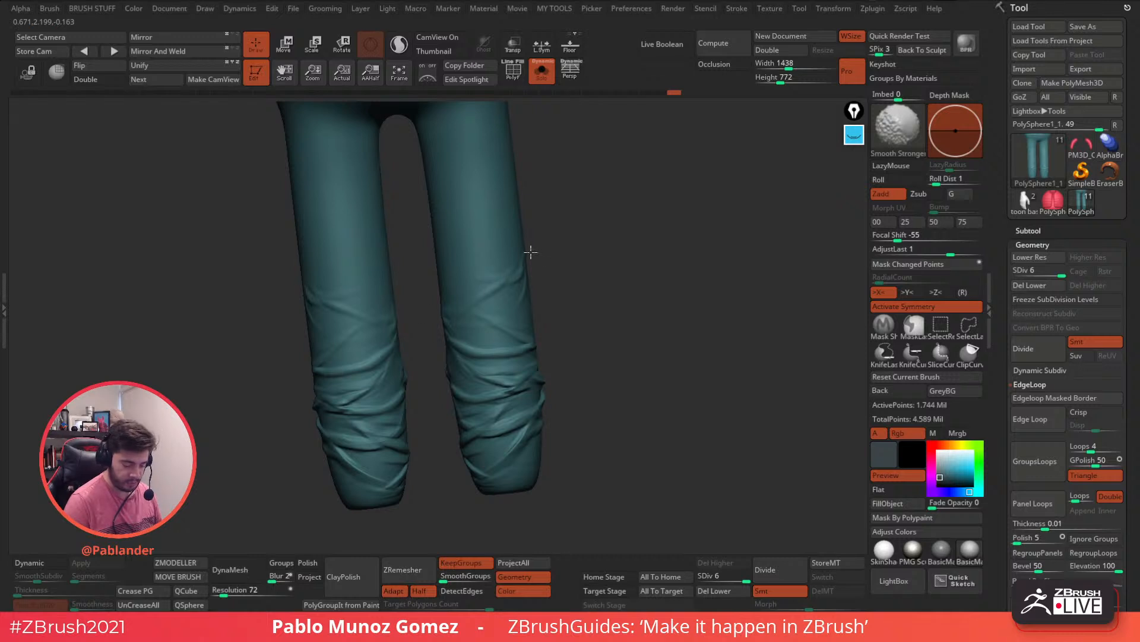
pyautogui.keyDown('shift'); pyautogui.moveTo(626, 382); pyautogui.dragTo(563, 410); pyautogui.keyUp('shift')
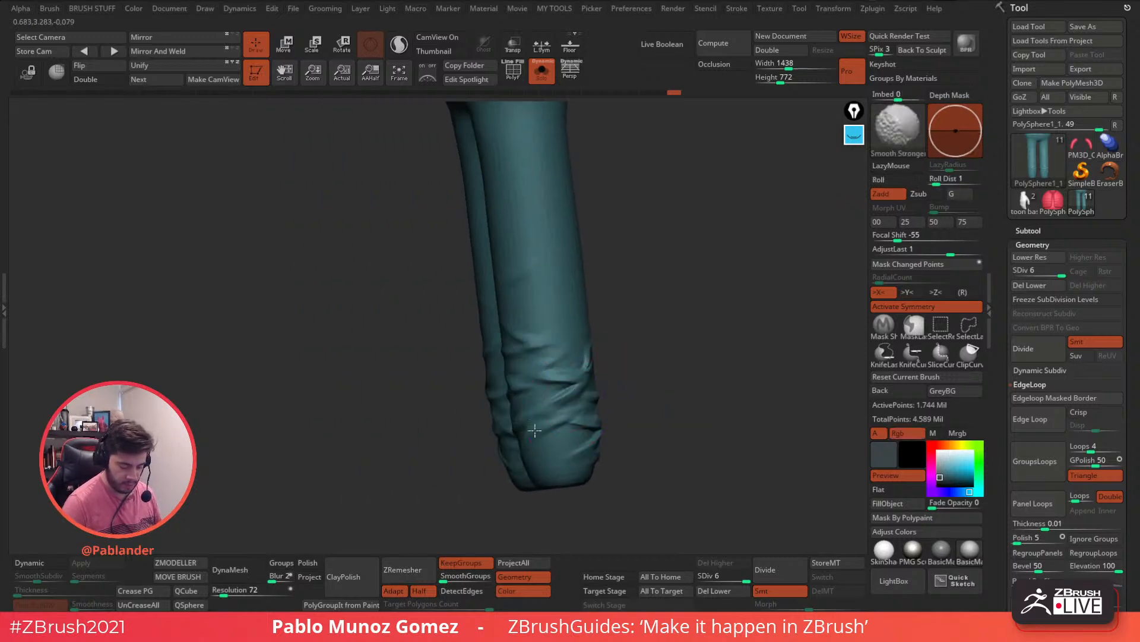
pyautogui.keyDown('shift'); pyautogui.moveTo(594, 333); pyautogui.dragTo(517, 386); pyautogui.keyUp('shift')
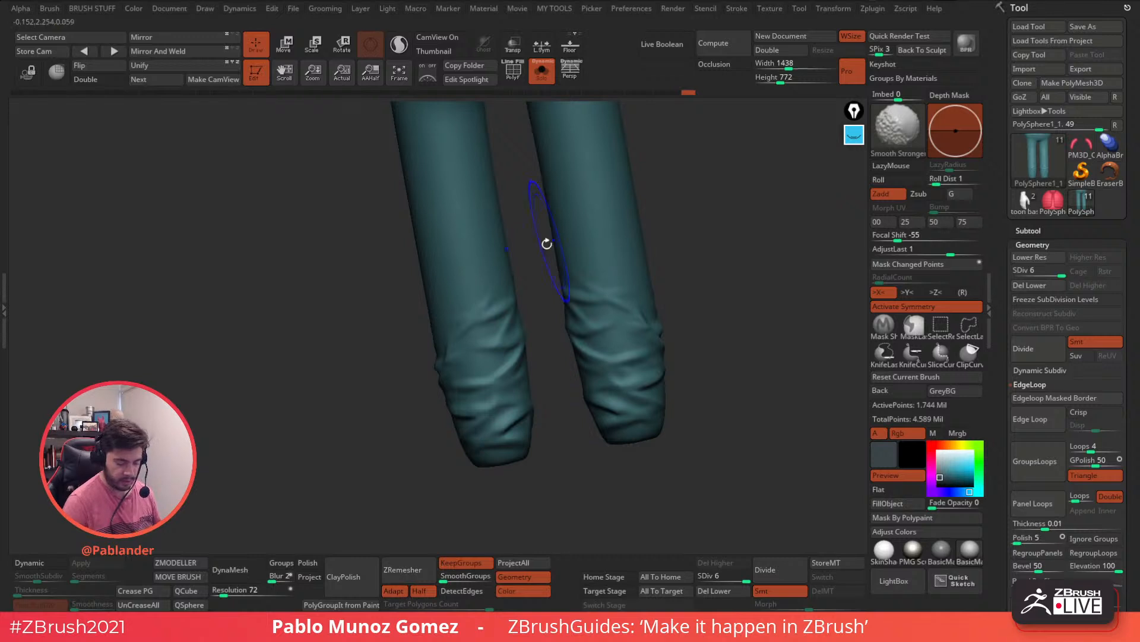
pyautogui.keyDown('shift'); pyautogui.moveTo(553, 234); pyautogui.dragTo(644, 303); pyautogui.keyUp('shift')
pyautogui.keyDown('shift'); pyautogui.moveTo(590, 245); pyautogui.dragTo(576, 170); pyautogui.keyUp('shift')
# Step: Show the whole character again and frame the trouser folds from the front where they meet the boots
pyautogui.click(542, 75)
pyautogui.keyDown('alt'); pyautogui.moveTo(619, 316); pyautogui.dragTo(570, 413); pyautogui.keyUp('alt')
pyautogui.keyDown('alt'); pyautogui.moveTo(540, 369); pyautogui.dragTo(576, 512); pyautogui.keyUp('alt')
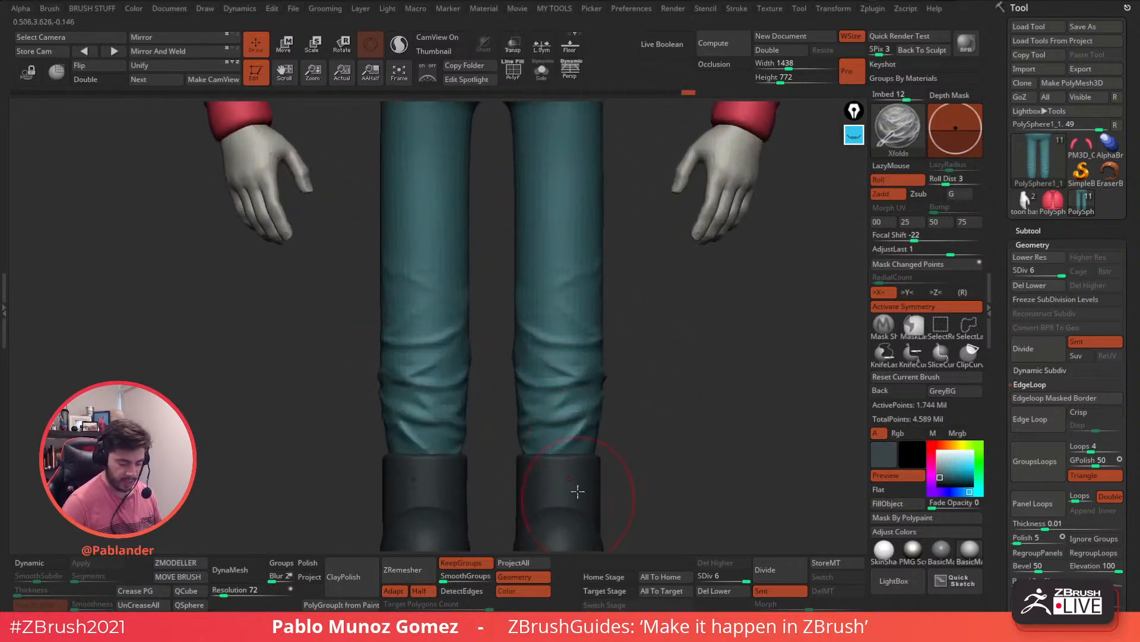
pyautogui.keyDown('alt'); pyautogui.moveTo(615, 372); pyautogui.dragTo(596, 339); pyautogui.keyUp('alt')
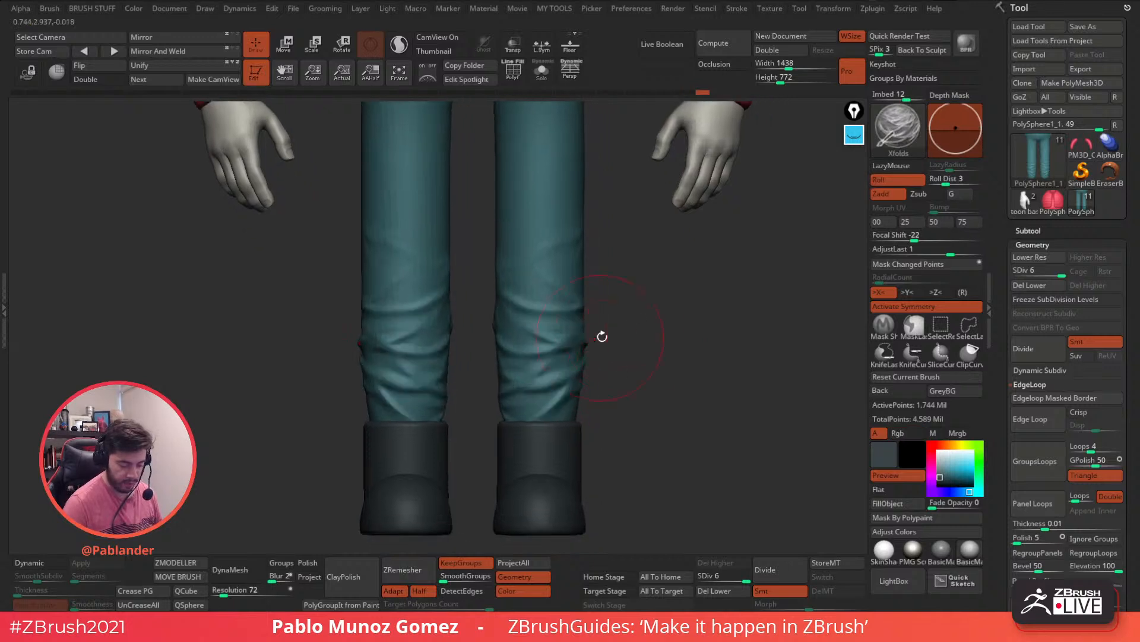
# Step: Switch to the Standard brush, adjust its size and build up fold ridges on the outer back of the lower trouser legs
pyautogui.press('b')
pyautogui.click(602, 356)
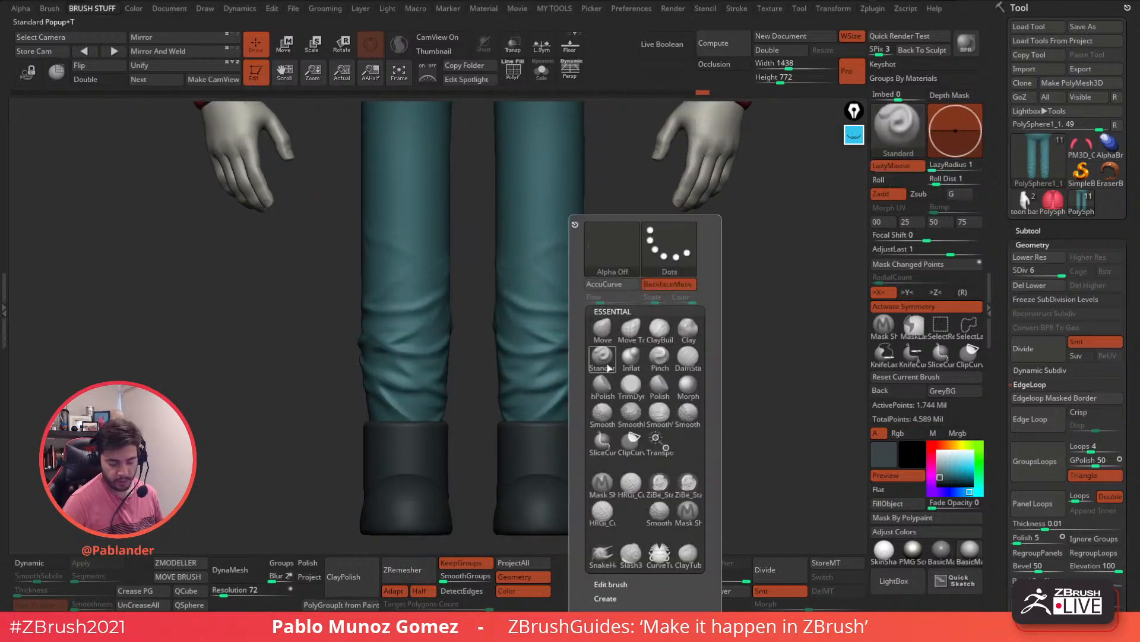
pyautogui.moveTo(571, 306); pyautogui.dragTo(505, 380, button='right')
pyautogui.rightClick(503, 383)
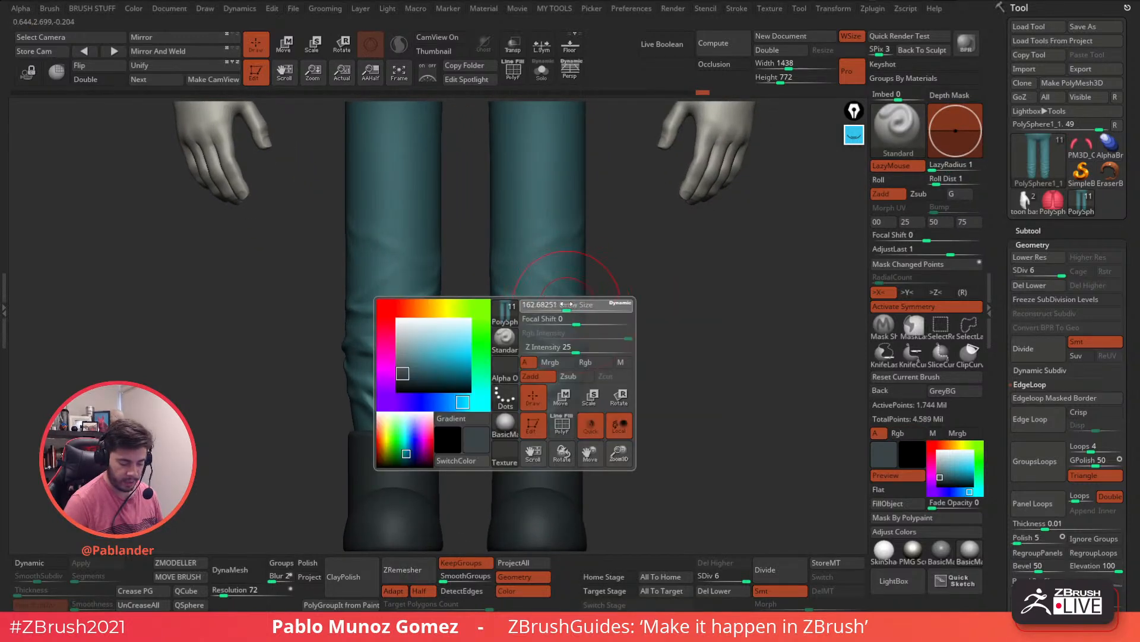
pyautogui.moveTo(606, 297); pyautogui.dragTo(578, 288, button='right')
pyautogui.rightClick(630, 305)
pyautogui.moveTo(644, 297)
pyautogui.mouseDown(button='right')
pyautogui.moveTo(586, 338)
pyautogui.moveTo(568, 294)
pyautogui.moveTo(536, 322)
pyautogui.mouseUp(button='right')
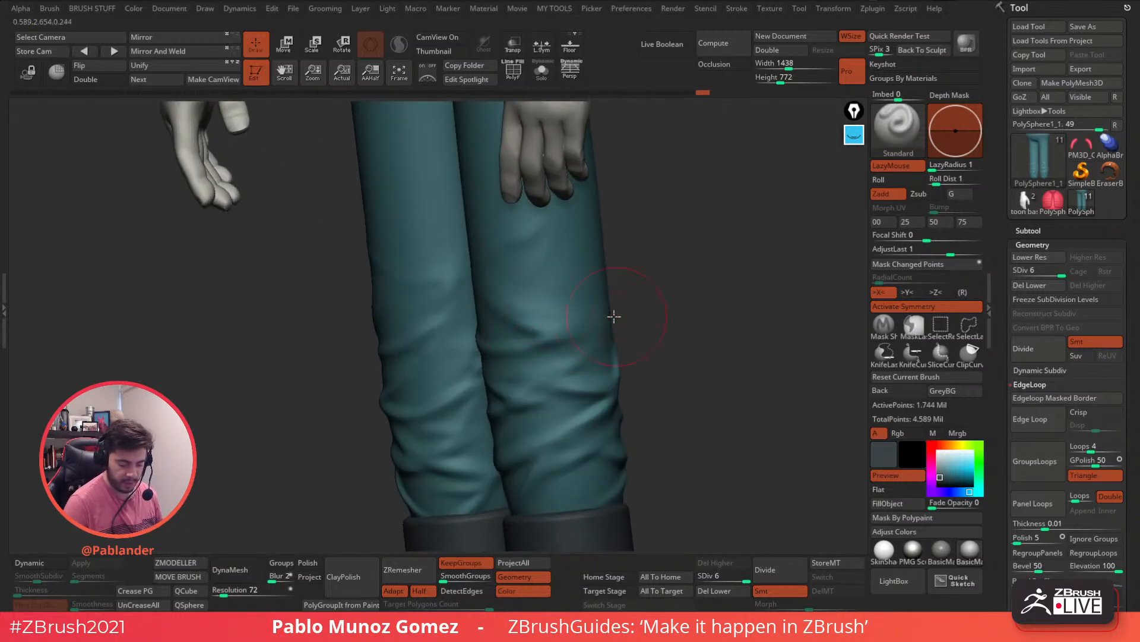
pyautogui.moveTo(668, 291); pyautogui.dragTo(631, 299, button='right')
pyautogui.moveTo(579, 333); pyautogui.dragTo(607, 337)
pyautogui.moveTo(627, 306); pyautogui.dragTo(643, 287, button='right')
pyautogui.moveTo(606, 324)
pyautogui.mouseDown(button='right')
pyautogui.moveTo(584, 323)
pyautogui.moveTo(589, 304)
pyautogui.mouseUp(button='right')
pyautogui.moveTo(560, 311); pyautogui.dragTo(585, 309)
# Step: Reinforce the folds around the calves and outer sides of the lower trouser legs, softening the harsh transitions
pyautogui.moveTo(585, 308)
pyautogui.mouseDown(button='right')
pyautogui.moveTo(543, 324)
pyautogui.moveTo(612, 335)
pyautogui.mouseUp(button='right')
pyautogui.moveTo(537, 337)
pyautogui.mouseDown()
pyautogui.moveTo(565, 340)
pyautogui.moveTo(552, 313)
pyautogui.moveTo(500, 305)
pyautogui.moveTo(534, 316)
pyautogui.mouseUp()
pyautogui.moveTo(579, 337); pyautogui.dragTo(560, 333, button='right')
pyautogui.moveTo(501, 328)
pyautogui.mouseDown()
pyautogui.moveTo(575, 350)
pyautogui.moveTo(576, 333)
pyautogui.mouseUp()
pyautogui.moveTo(489, 302)
pyautogui.mouseDown()
pyautogui.moveTo(533, 330)
pyautogui.moveTo(474, 300)
pyautogui.moveTo(491, 285)
pyautogui.mouseUp()
pyautogui.moveTo(615, 317)
pyautogui.mouseDown(button='right')
pyautogui.moveTo(626, 335)
pyautogui.moveTo(616, 322)
pyautogui.mouseUp(button='right')
pyautogui.moveTo(612, 320)
pyautogui.keyDown('shift'); pyautogui.mouseDown()
pyautogui.moveTo(563, 305)
pyautogui.moveTo(605, 312)
pyautogui.moveTo(551, 335)
pyautogui.moveTo(580, 345)
pyautogui.mouseUp(); pyautogui.keyUp('shift')
pyautogui.moveTo(647, 303); pyautogui.dragTo(629, 319, button='right')
pyautogui.moveTo(628, 321); pyautogui.dragTo(582, 347)
pyautogui.moveTo(716, 274); pyautogui.dragTo(676, 279, button='right')
pyautogui.moveTo(670, 269); pyautogui.dragTo(654, 275)
pyautogui.moveTo(703, 236)
pyautogui.mouseDown()
pyautogui.moveTo(663, 269)
pyautogui.moveTo(653, 260)
pyautogui.mouseUp()
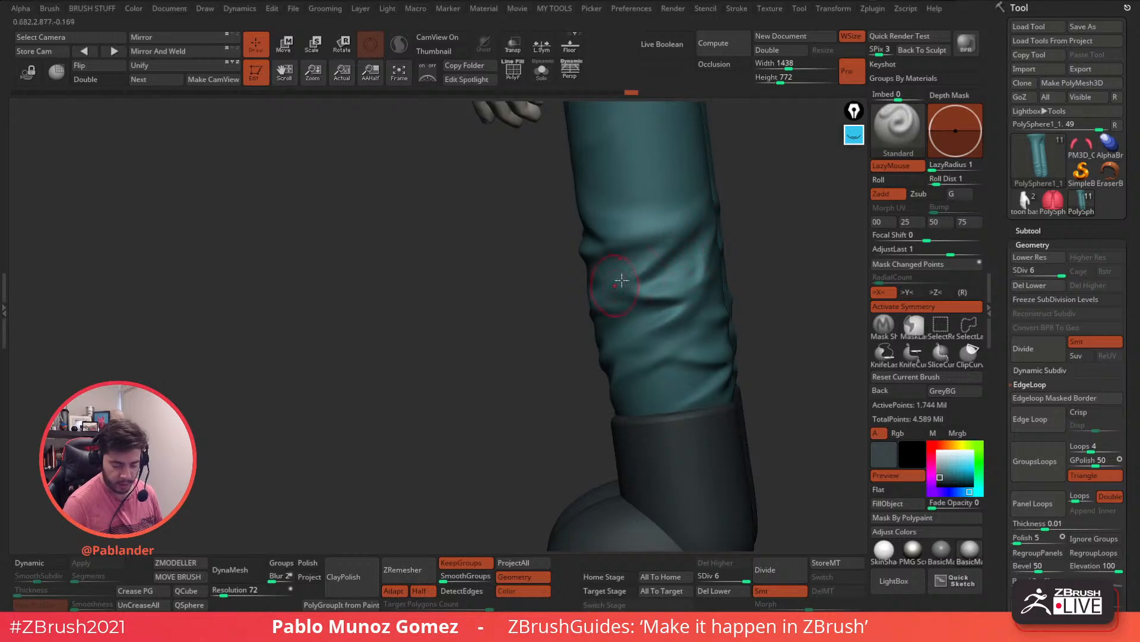
# Step: Add volume to the folds on the outer sides of the trouser legs down to the boot tops and smooth between them
pyautogui.press('shift')
pyautogui.moveTo(682, 226); pyautogui.dragTo(658, 277, button='right')
pyautogui.moveTo(623, 297)
pyautogui.mouseDown()
pyautogui.moveTo(660, 285)
pyautogui.moveTo(588, 341)
pyautogui.moveTo(638, 351)
pyautogui.mouseUp()
pyautogui.press('shift')
pyautogui.moveTo(639, 352); pyautogui.dragTo(690, 303, button='right')
pyautogui.moveTo(623, 381); pyautogui.dragTo(580, 400)
pyautogui.moveTo(584, 396); pyautogui.dragTo(649, 308, button='right')
pyautogui.moveTo(657, 173); pyautogui.dragTo(671, 336, button='right')
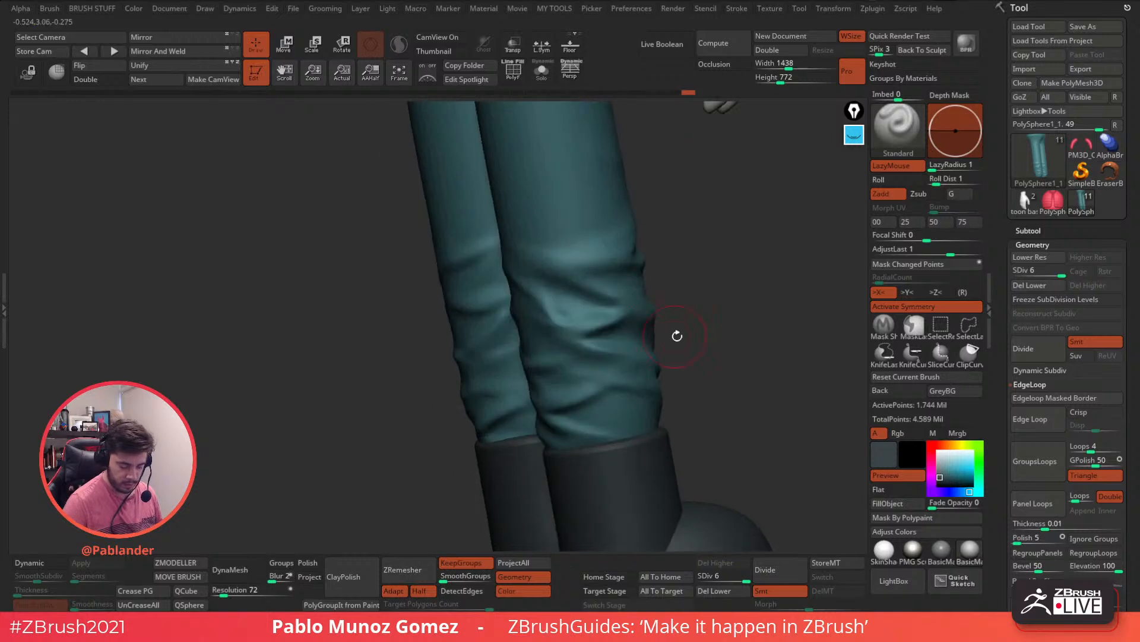
pyautogui.moveTo(612, 410); pyautogui.dragTo(675, 339, button='right')
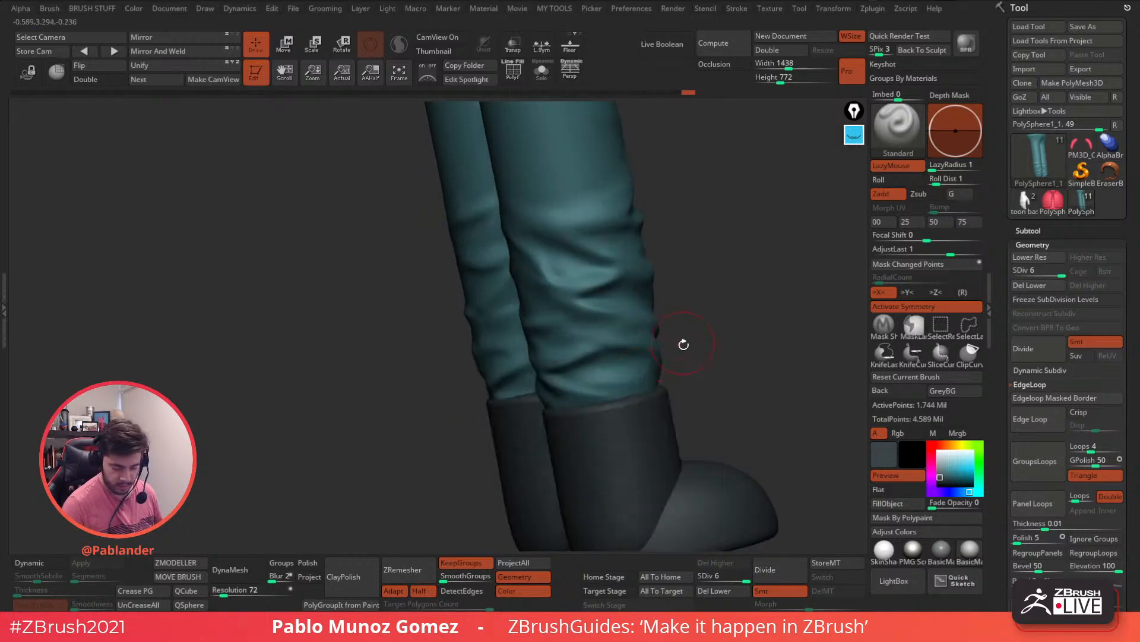
pyautogui.moveTo(656, 375); pyautogui.dragTo(573, 393)
pyautogui.moveTo(657, 382); pyautogui.dragTo(693, 325, button='right')
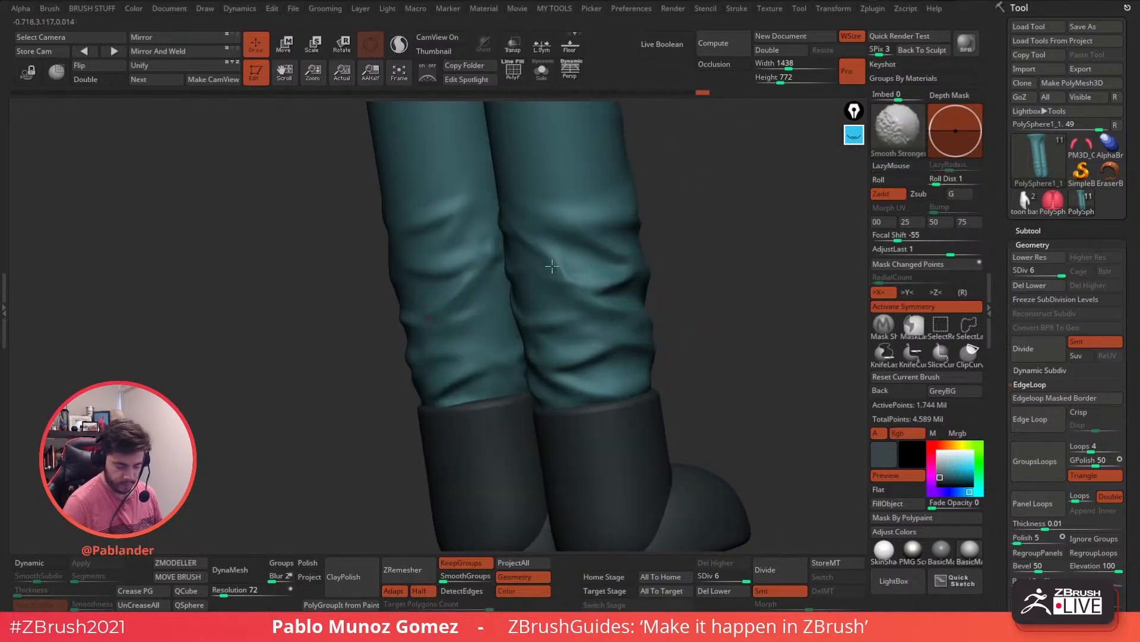
# Step: Strengthen the upper trouser folds across the outer and back sides of the shins and blend them into the cloth
pyautogui.moveTo(614, 309); pyautogui.dragTo(648, 302, button='right')
pyautogui.moveTo(555, 269); pyautogui.dragTo(637, 266)
pyautogui.moveTo(554, 232); pyautogui.dragTo(625, 245)
pyautogui.moveTo(626, 245); pyautogui.dragTo(528, 235, button='right')
pyautogui.press('shift')
pyautogui.moveTo(540, 239)
pyautogui.mouseDown()
pyautogui.moveTo(618, 288)
pyautogui.moveTo(546, 240)
pyautogui.mouseUp()
pyautogui.moveTo(572, 251)
pyautogui.mouseDown(button='right')
pyautogui.moveTo(717, 244)
pyautogui.moveTo(644, 331)
pyautogui.mouseUp(button='right')
# Step: Carve the creases between the folds on the front of the lower trouser legs and soften their inner edges
pyautogui.press('shift')
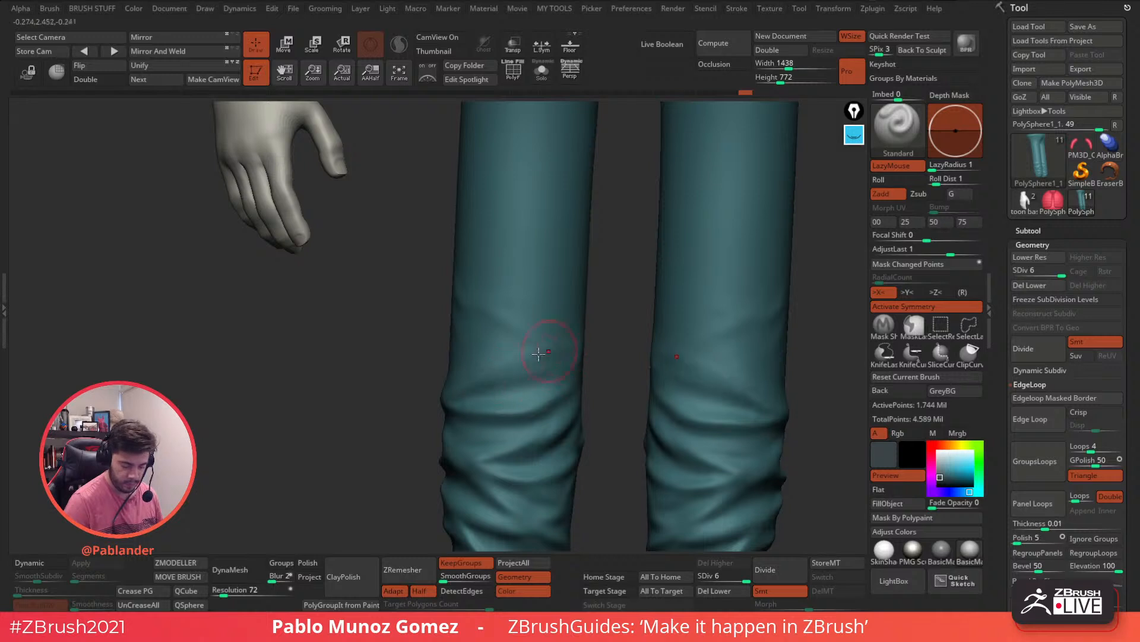
pyautogui.press('shift')
pyautogui.moveTo(575, 404)
pyautogui.keyDown('alt'); pyautogui.mouseDown(button='right')
pyautogui.moveTo(582, 300)
pyautogui.moveTo(580, 333)
pyautogui.mouseUp(button='right'); pyautogui.keyUp('alt')
pyautogui.keyDown('alt'); pyautogui.moveTo(439, 338); pyautogui.dragTo(497, 340); pyautogui.keyUp('alt')
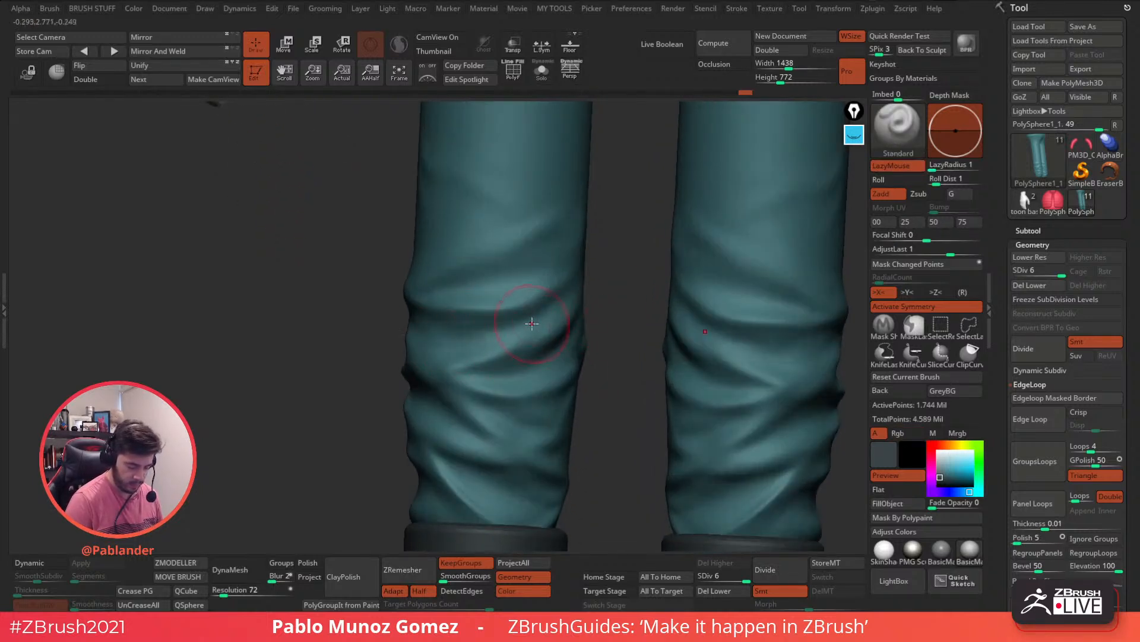
pyautogui.keyDown('alt'); pyautogui.moveTo(586, 273); pyautogui.dragTo(569, 325, button='right'); pyautogui.keyUp('alt')
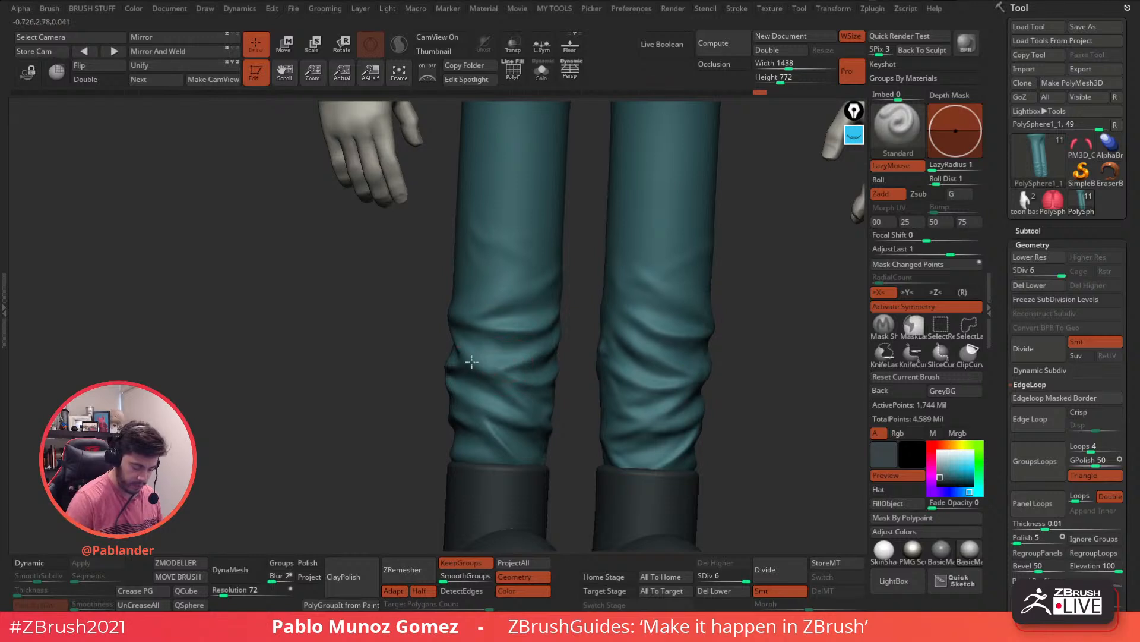
pyautogui.moveTo(616, 417)
pyautogui.keyDown('alt'); pyautogui.mouseDown(button='right')
pyautogui.moveTo(606, 354)
pyautogui.moveTo(613, 364)
pyautogui.moveTo(597, 360)
pyautogui.mouseUp(button='right'); pyautogui.keyUp('alt')
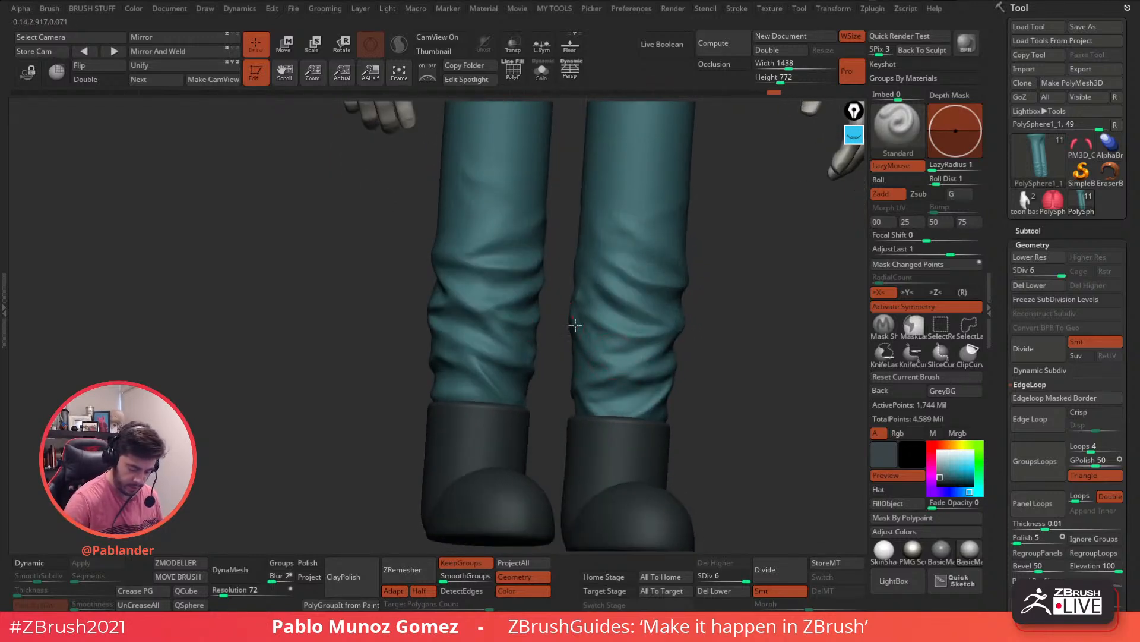
pyautogui.press('shift')
pyautogui.moveTo(581, 302)
pyautogui.keyDown('shift'); pyautogui.mouseDown()
pyautogui.moveTo(631, 338)
pyautogui.moveTo(605, 347)
pyautogui.mouseUp(); pyautogui.keyUp('shift')
# Step: Refine the folds just above the boots on the back and inner sides of the trouser legs, carving and smoothing them
pyautogui.moveTo(601, 369); pyautogui.dragTo(671, 356, button='right')
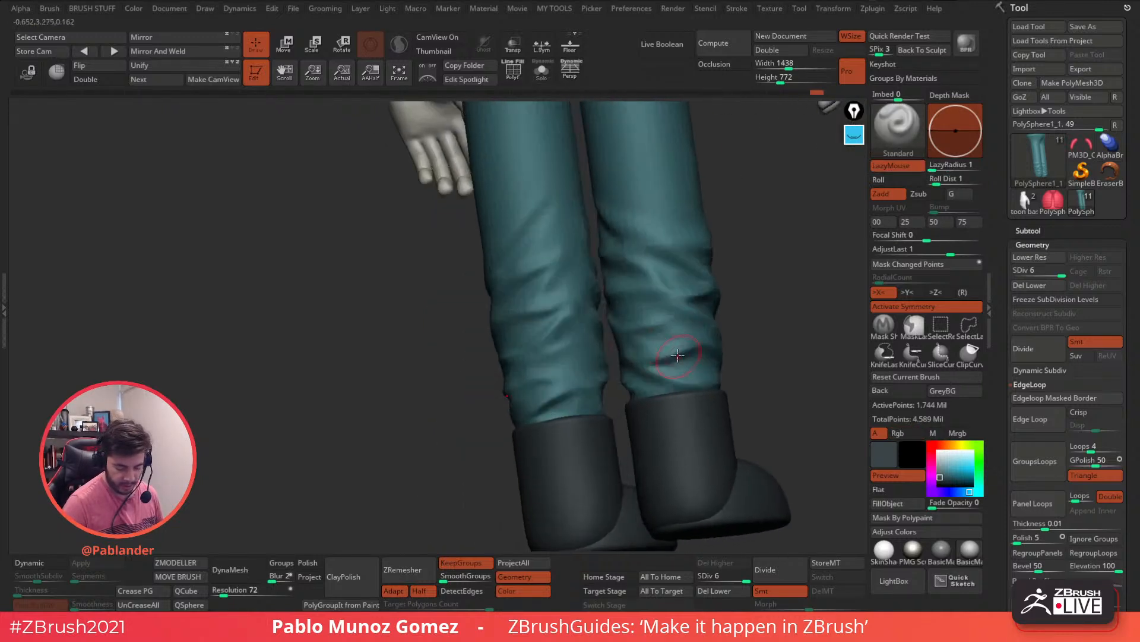
pyautogui.moveTo(599, 371)
pyautogui.keyDown('alt'); pyautogui.mouseDown()
pyautogui.moveTo(527, 375)
pyautogui.moveTo(573, 354)
pyautogui.mouseUp(); pyautogui.keyUp('alt')
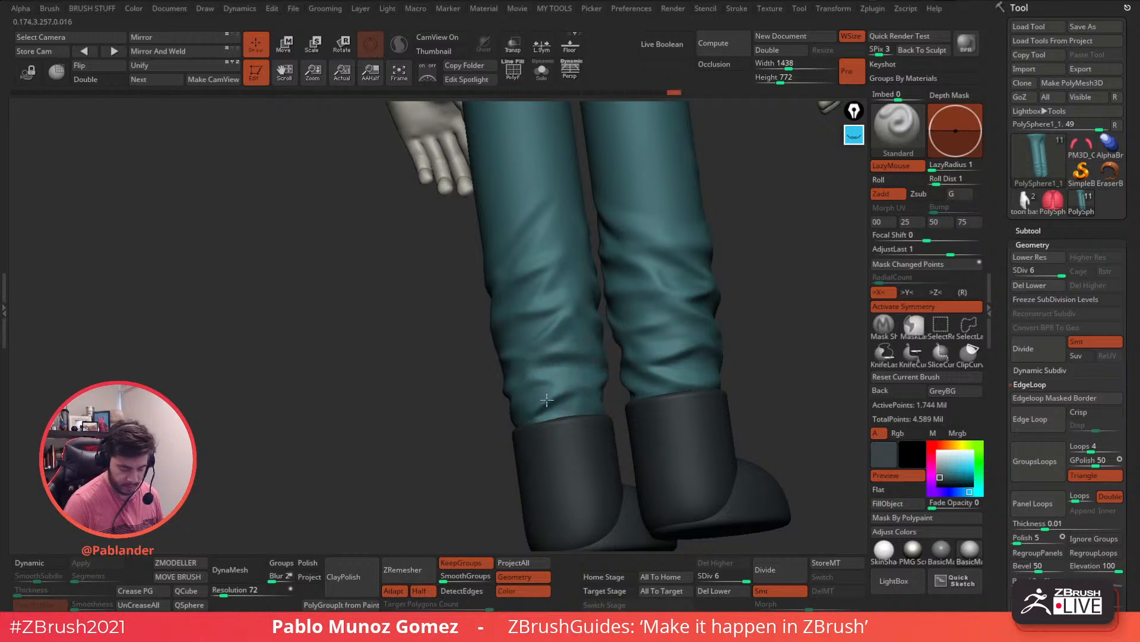
pyautogui.moveTo(557, 416); pyautogui.dragTo(565, 414)
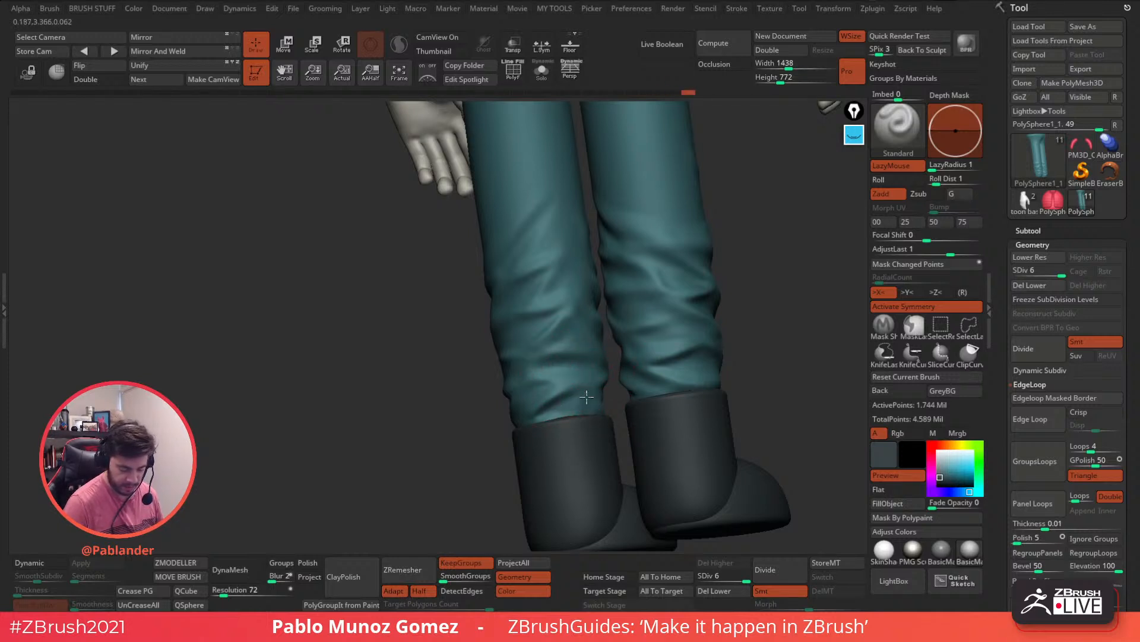
pyautogui.moveTo(556, 402); pyautogui.dragTo(625, 392, button='right')
pyautogui.keyDown('shift'); pyautogui.moveTo(554, 390); pyautogui.dragTo(542, 394); pyautogui.keyUp('shift')
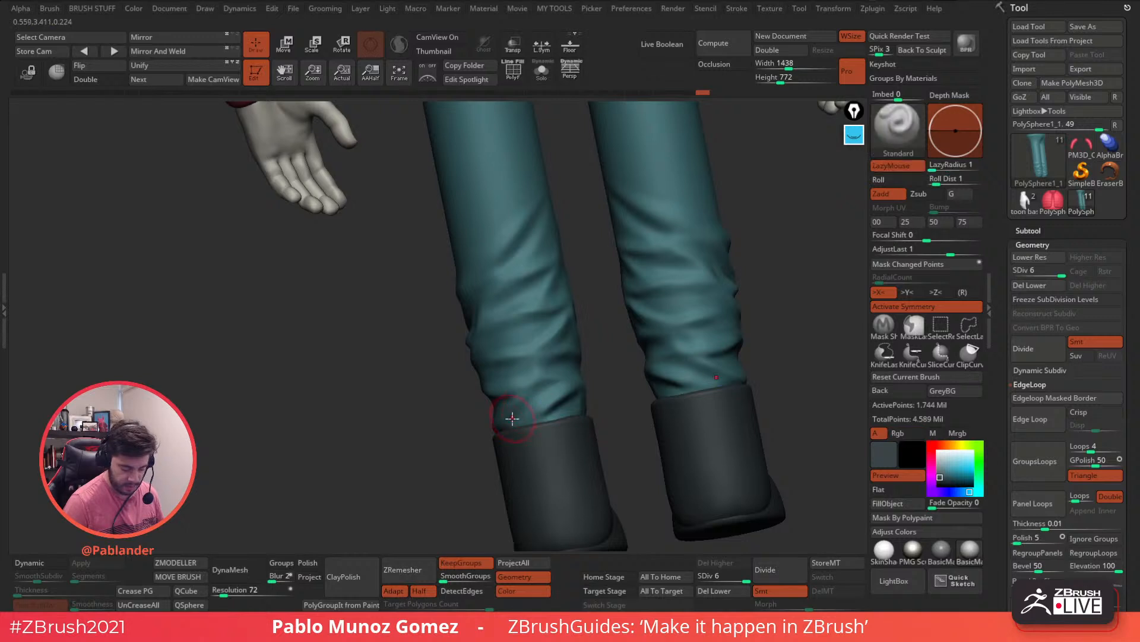
pyautogui.moveTo(559, 378); pyautogui.dragTo(597, 350, button='right')
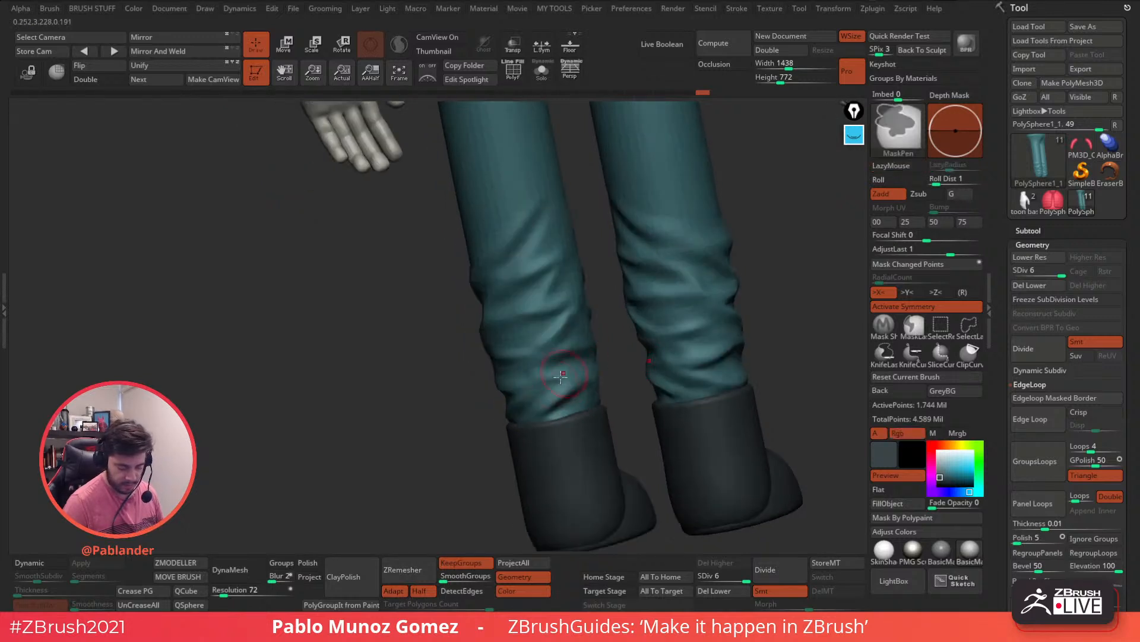
pyautogui.moveTo(549, 225)
pyautogui.keyDown('alt'); pyautogui.mouseDown(button='right')
pyautogui.moveTo(537, 290)
pyautogui.moveTo(531, 263)
pyautogui.mouseUp(button='right'); pyautogui.keyUp('alt')
pyautogui.keyDown('shift'); pyautogui.moveTo(523, 299); pyautogui.dragTo(518, 330); pyautogui.keyUp('shift')
pyautogui.moveTo(518, 331)
pyautogui.keyDown('ctrl'); pyautogui.mouseDown(button='right')
pyautogui.moveTo(529, 308)
pyautogui.moveTo(525, 247)
pyautogui.moveTo(567, 245)
pyautogui.mouseUp(button='right'); pyautogui.keyUp('ctrl')
# Step: Choose the Main_Fold_Soft_Tapered curve brush and create a long fold from the crotch down the inner leg to the back of the calf
pyautogui.click(897, 129)
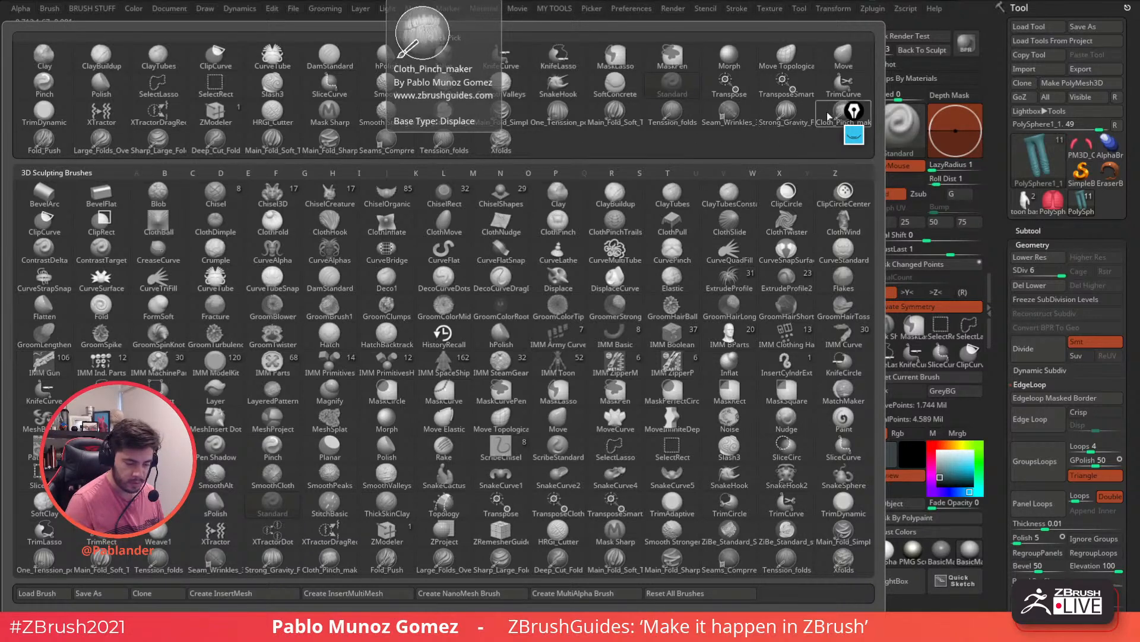
pyautogui.click(619, 117)
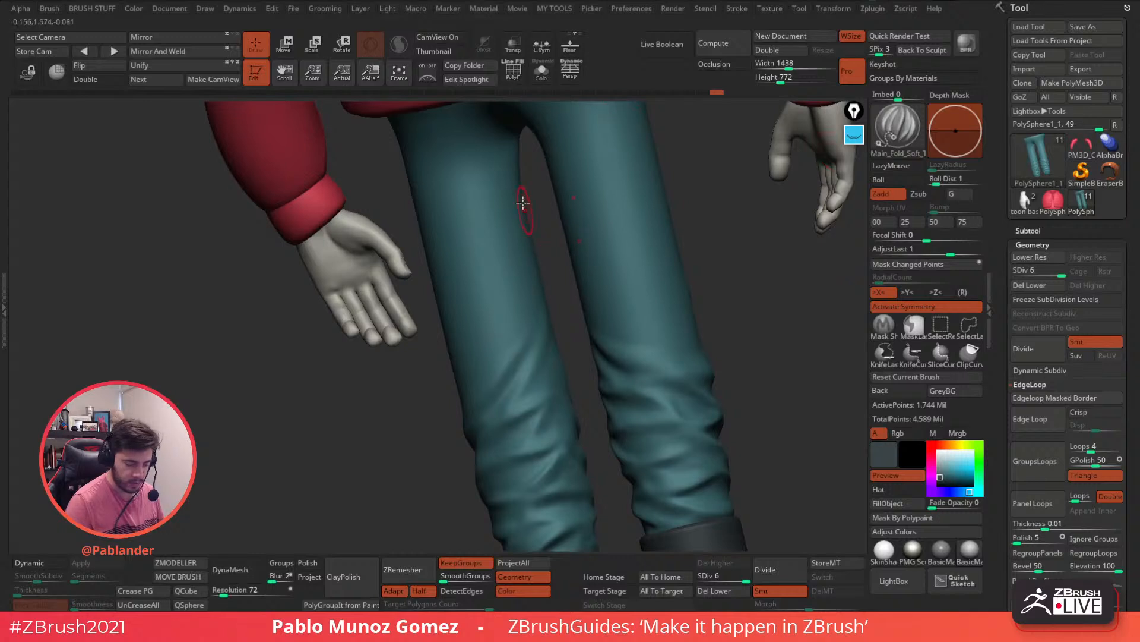
pyautogui.moveTo(518, 295); pyautogui.dragTo(479, 398)
pyautogui.click(519, 319)
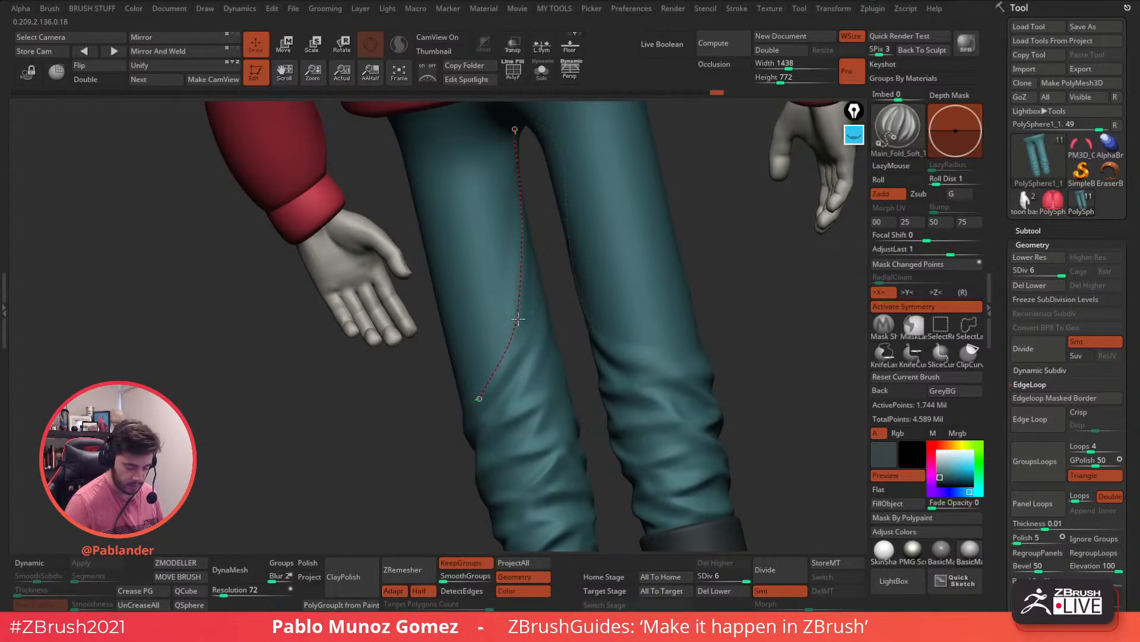
pyautogui.click(501, 363)
pyautogui.click(504, 379)
# Step: Add another long soft fold curve on the trouser thigh and smooth the fold along the inner thigh
pyautogui.moveTo(565, 299)
pyautogui.mouseDown()
pyautogui.moveTo(562, 308)
pyautogui.moveTo(557, 297)
pyautogui.mouseUp()
pyautogui.moveTo(473, 284); pyautogui.dragTo(456, 341)
pyautogui.click(495, 250)
pyautogui.moveTo(583, 254)
pyautogui.mouseDown(button='right')
pyautogui.moveTo(703, 254)
pyautogui.moveTo(571, 260)
pyautogui.mouseUp(button='right')
pyautogui.keyDown('shift'); pyautogui.moveTo(531, 208); pyautogui.dragTo(522, 188); pyautogui.keyUp('shift')
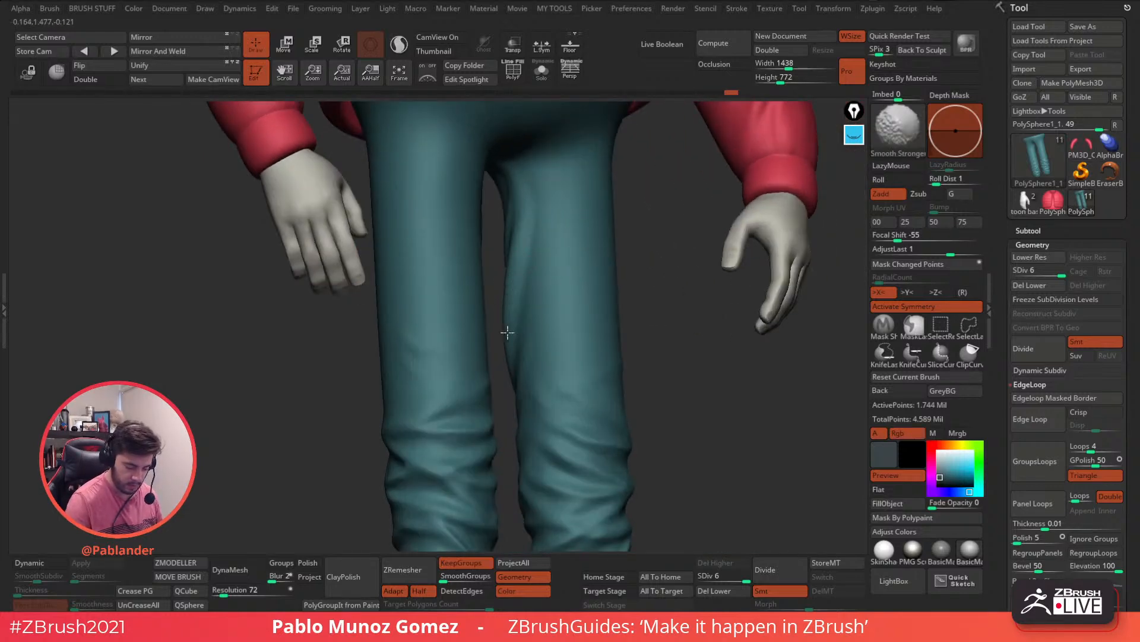
# Step: Try a long soft fold curve from the crotch down the front of the trouser leg to the shin
pyautogui.moveTo(529, 239); pyautogui.dragTo(566, 376)
pyautogui.moveTo(591, 323); pyautogui.dragTo(563, 291, button='right')
pyautogui.hotkey('ctrl', 'z')
pyautogui.moveTo(550, 158); pyautogui.dragTo(590, 403)
pyautogui.click(563, 343)
pyautogui.click(565, 356)
pyautogui.keyDown('alt'); pyautogui.moveTo(574, 370); pyautogui.dragTo(591, 329, button='right'); pyautogui.keyUp('alt')
pyautogui.press('ctrl')
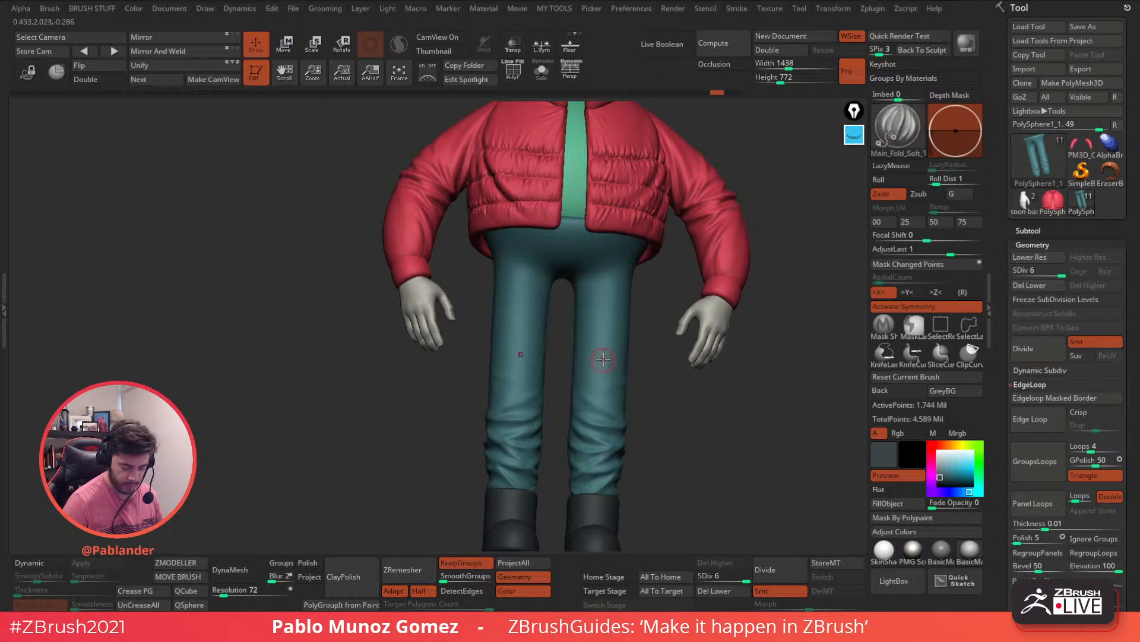
# Step: Try a diagonal soft fold curve across the front of the thigh towards the outer knee
pyautogui.click(596, 385)
pyautogui.moveTo(618, 353); pyautogui.dragTo(603, 317, button='right')
pyautogui.moveTo(596, 351); pyautogui.dragTo(616, 391)
pyautogui.click(615, 390)
pyautogui.moveTo(621, 286); pyautogui.dragTo(622, 297)
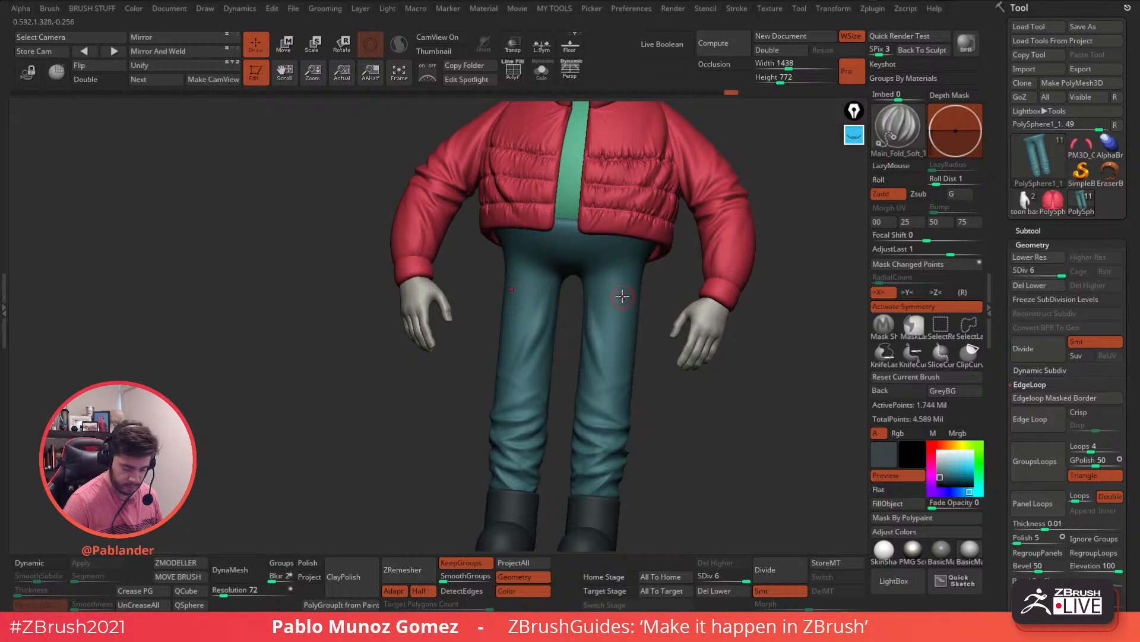
pyautogui.moveTo(622, 297); pyautogui.dragTo(609, 290, button='right')
pyautogui.hotkey('ctrl', 'z')
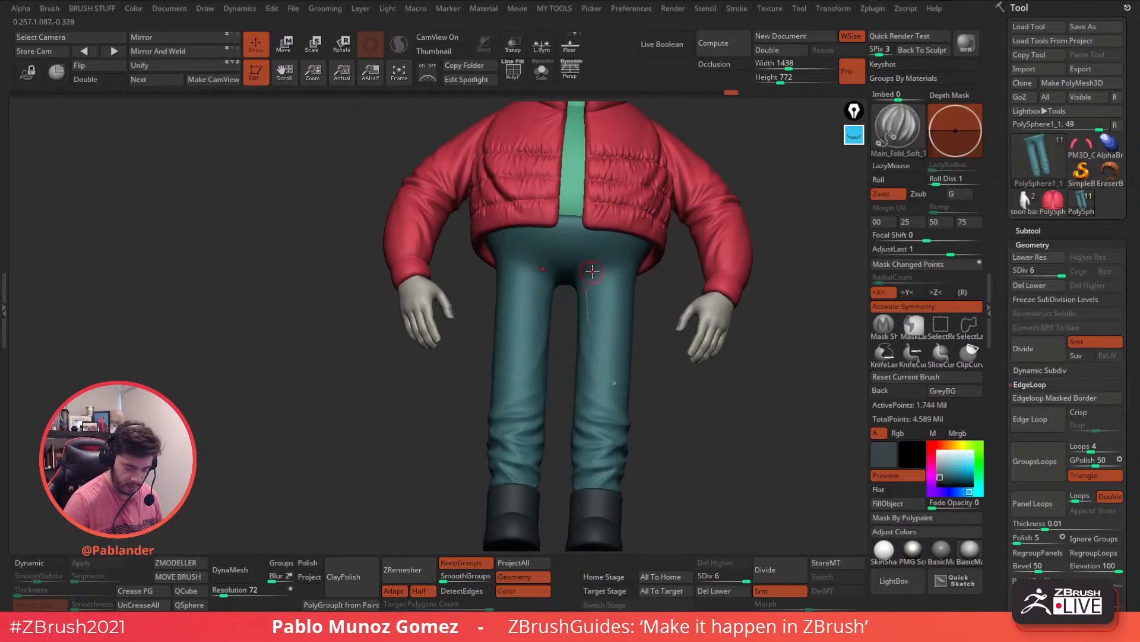
# Step: Create a soft fold curve from the crotch diagonally down to the outer knee and smooth its upper part
pyautogui.moveTo(595, 344); pyautogui.dragTo(621, 401)
pyautogui.press('shift')
pyautogui.moveTo(623, 404)
pyautogui.mouseDown(button='right')
pyautogui.moveTo(631, 411)
pyautogui.moveTo(624, 344)
pyautogui.mouseUp(button='right')
pyautogui.keyDown('shift'); pyautogui.moveTo(584, 286); pyautogui.dragTo(602, 311); pyautogui.keyUp('shift')
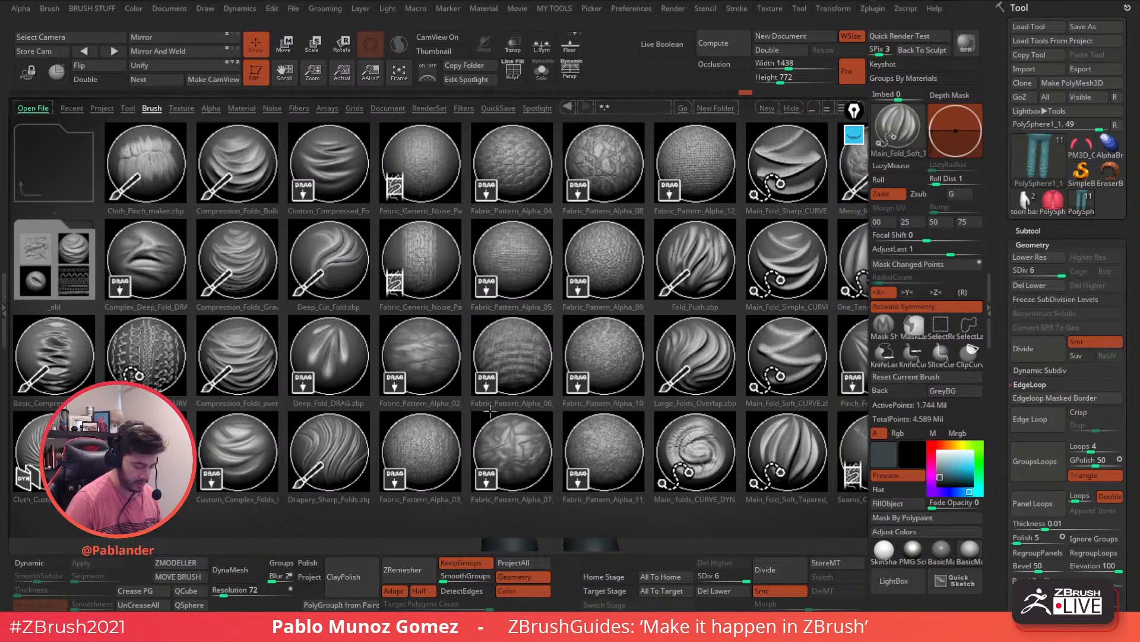
# Step: Load the Deep_Fold_DRAG brush from the brush library and test a deep fold on the outer thigh
pyautogui.doubleClick(333, 359)
pyautogui.moveTo(558, 430)
pyautogui.keyDown('alt'); pyautogui.mouseDown(button='right')
pyautogui.moveTo(539, 364)
pyautogui.moveTo(522, 415)
pyautogui.mouseUp(button='right'); pyautogui.keyUp('alt')
pyautogui.moveTo(652, 277)
pyautogui.keyDown('alt'); pyautogui.mouseDown(button='right')
pyautogui.moveTo(559, 304)
pyautogui.moveTo(619, 272)
pyautogui.mouseUp(button='right'); pyautogui.keyUp('alt')
pyautogui.moveTo(568, 263)
pyautogui.mouseDown()
pyautogui.moveTo(551, 306)
pyautogui.moveTo(520, 307)
pyautogui.mouseUp()
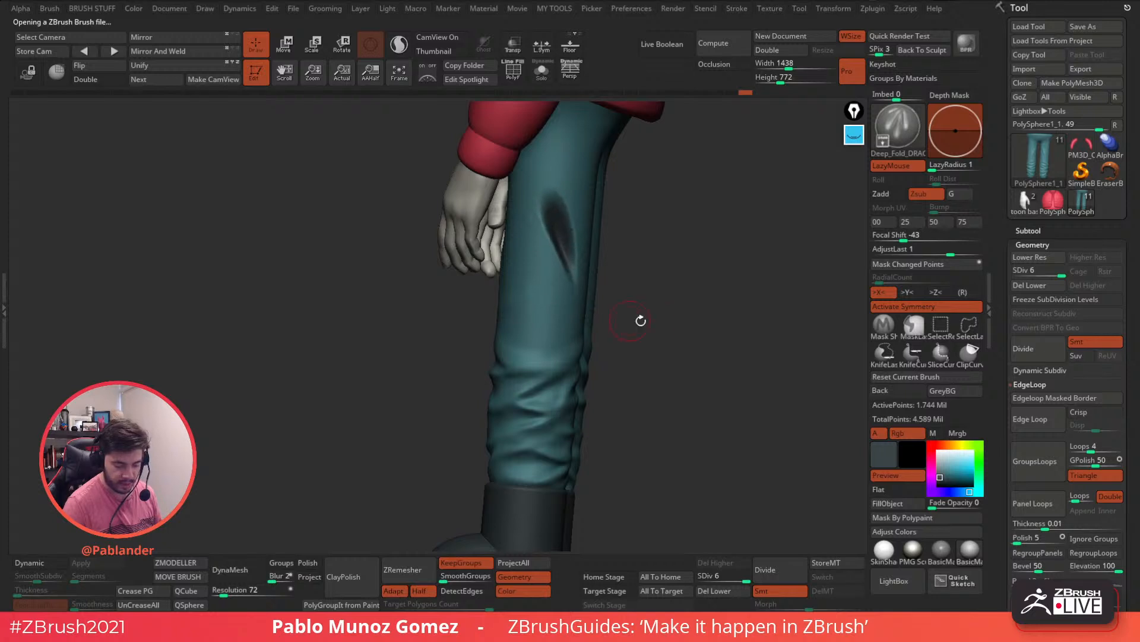
pyautogui.moveTo(751, 429); pyautogui.dragTo(707, 446, button='right')
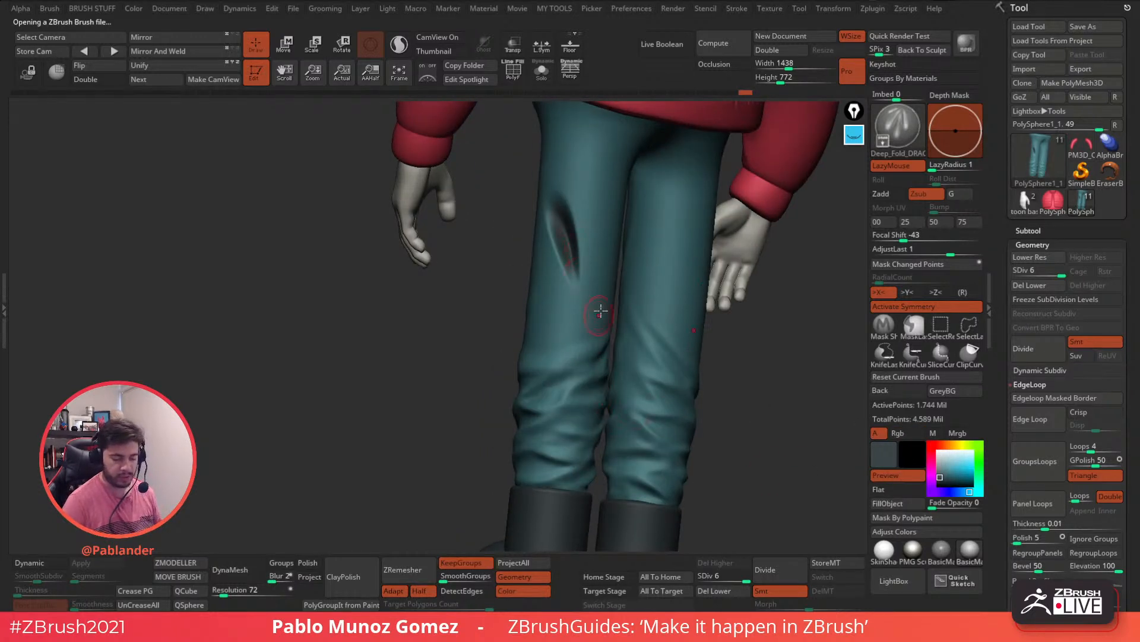
pyautogui.moveTo(582, 329); pyautogui.dragTo(536, 330, button='right')
# Step: Stamp deep folds on the outer front of the lower trouser legs without colour and soften their sharp creases
pyautogui.moveTo(474, 331); pyautogui.dragTo(440, 288)
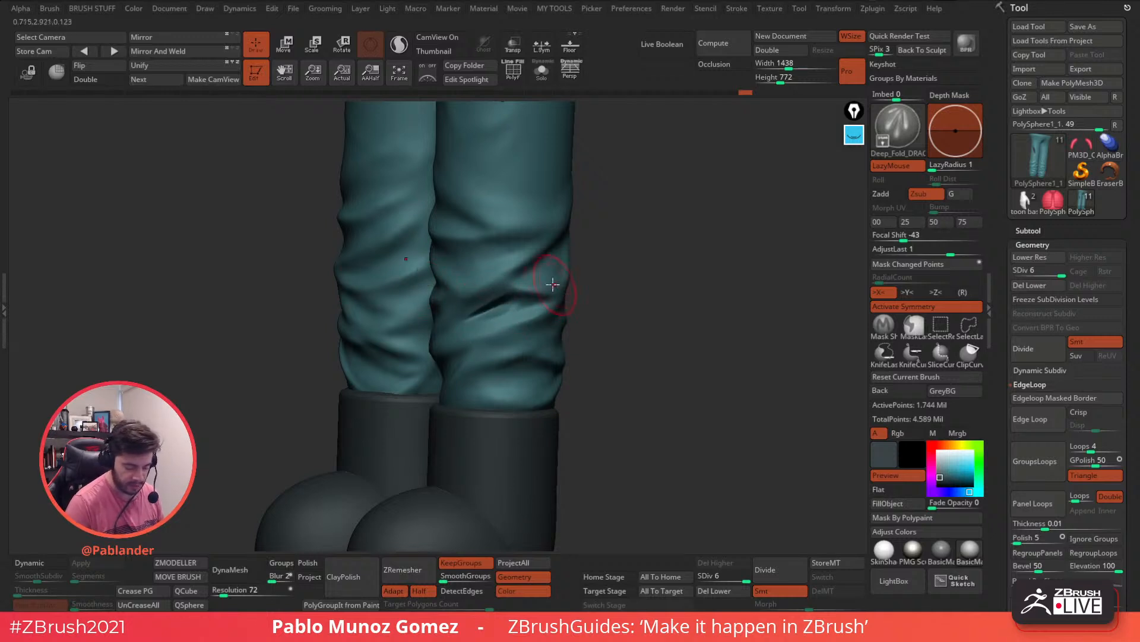
pyautogui.moveTo(558, 286); pyautogui.dragTo(555, 267, button='right')
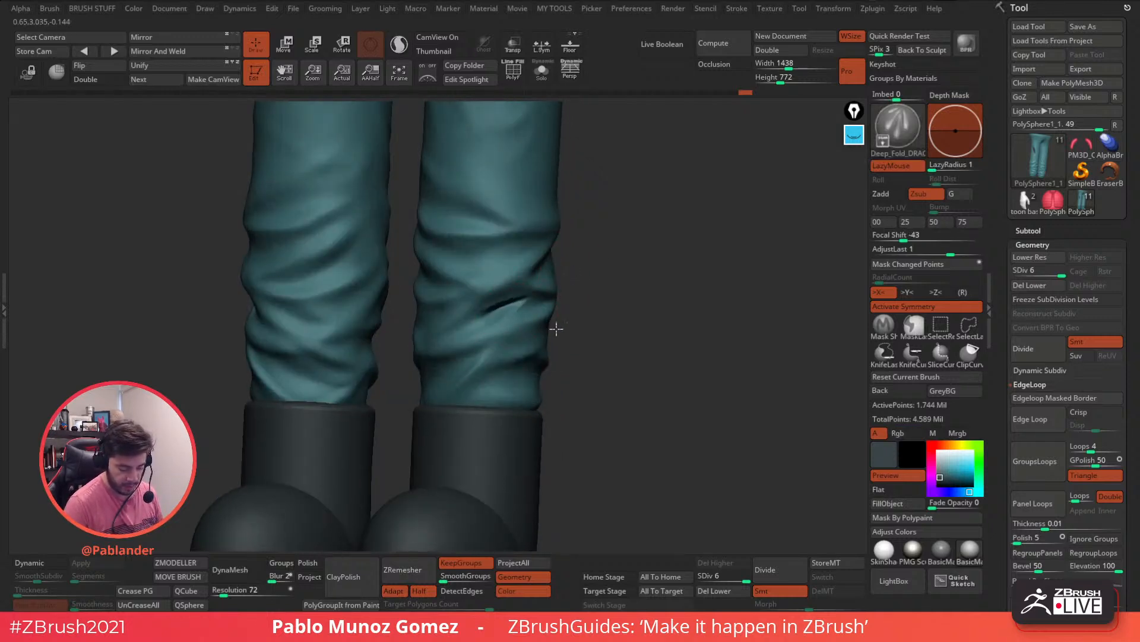
pyautogui.moveTo(464, 268); pyautogui.dragTo(529, 229, button='right')
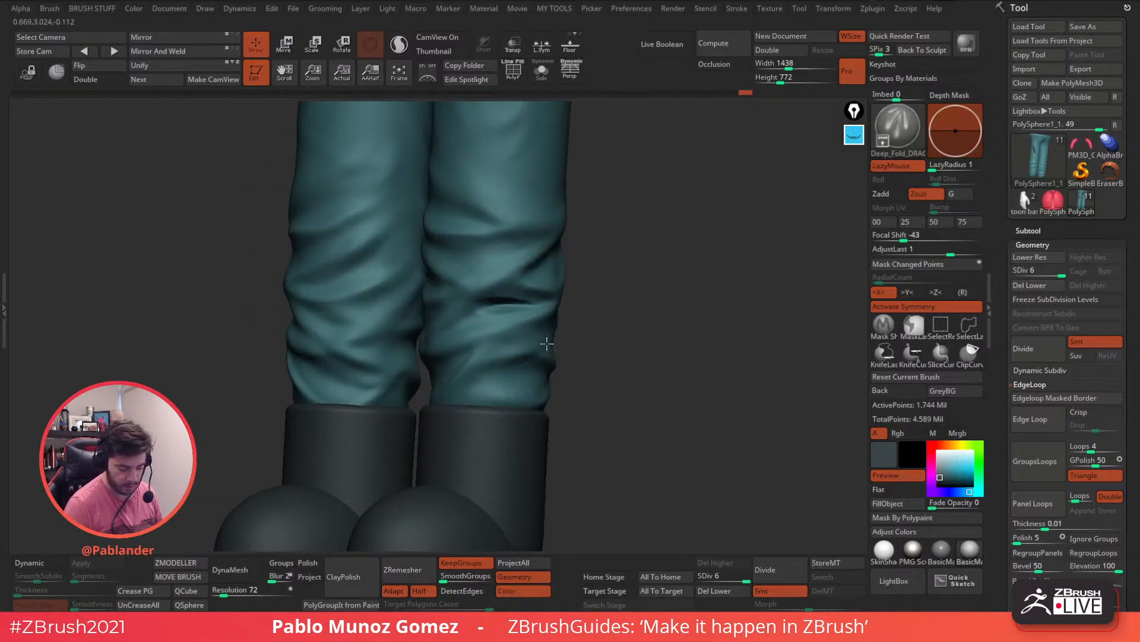
pyautogui.press('shift')
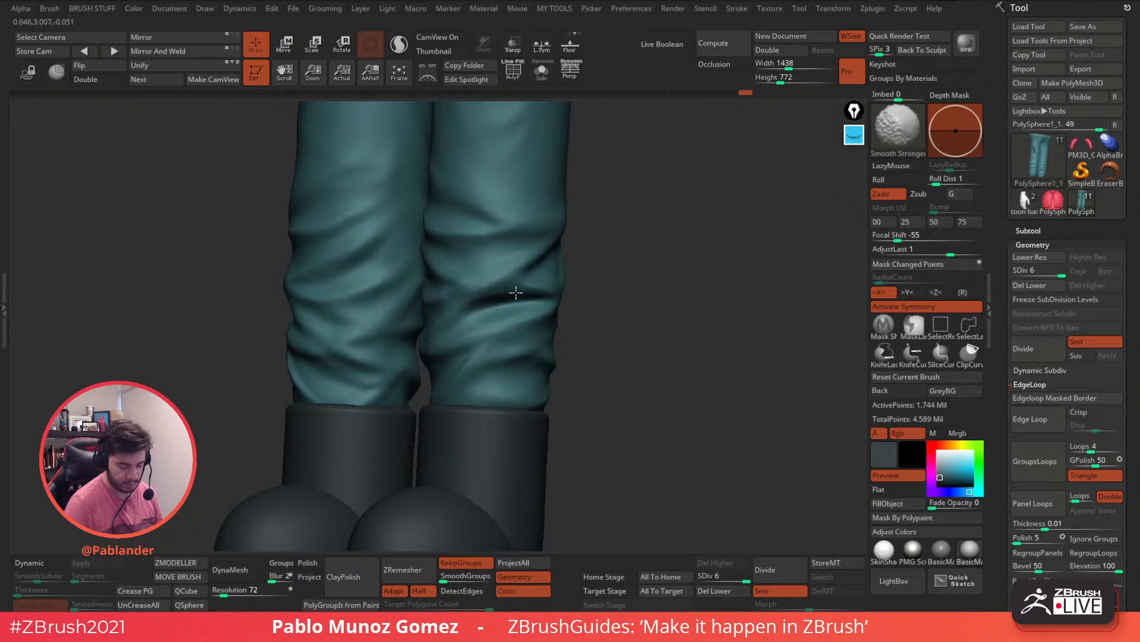
pyautogui.moveTo(600, 323); pyautogui.dragTo(546, 326)
pyautogui.moveTo(531, 370)
pyautogui.mouseDown()
pyautogui.moveTo(529, 403)
pyautogui.moveTo(584, 430)
pyautogui.mouseUp()
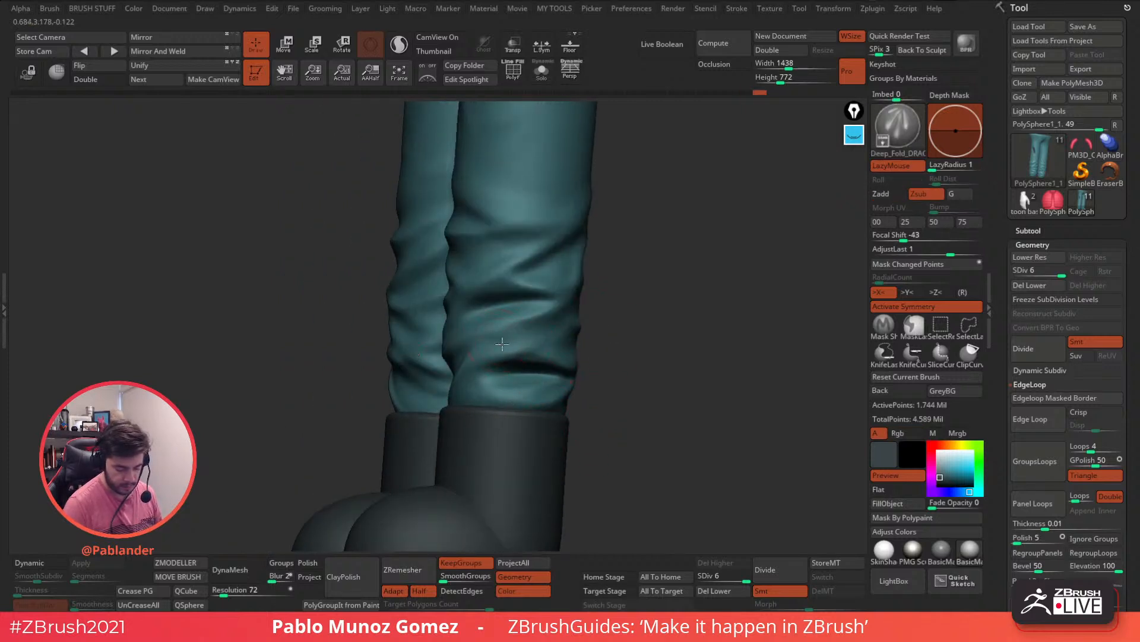
# Step: Place deep folds across the front of the lower shins, undoing the misplaced one and smoothing the result
pyautogui.press('shift')
pyautogui.moveTo(594, 336)
pyautogui.mouseDown()
pyautogui.moveTo(631, 346)
pyautogui.moveTo(625, 330)
pyautogui.mouseUp()
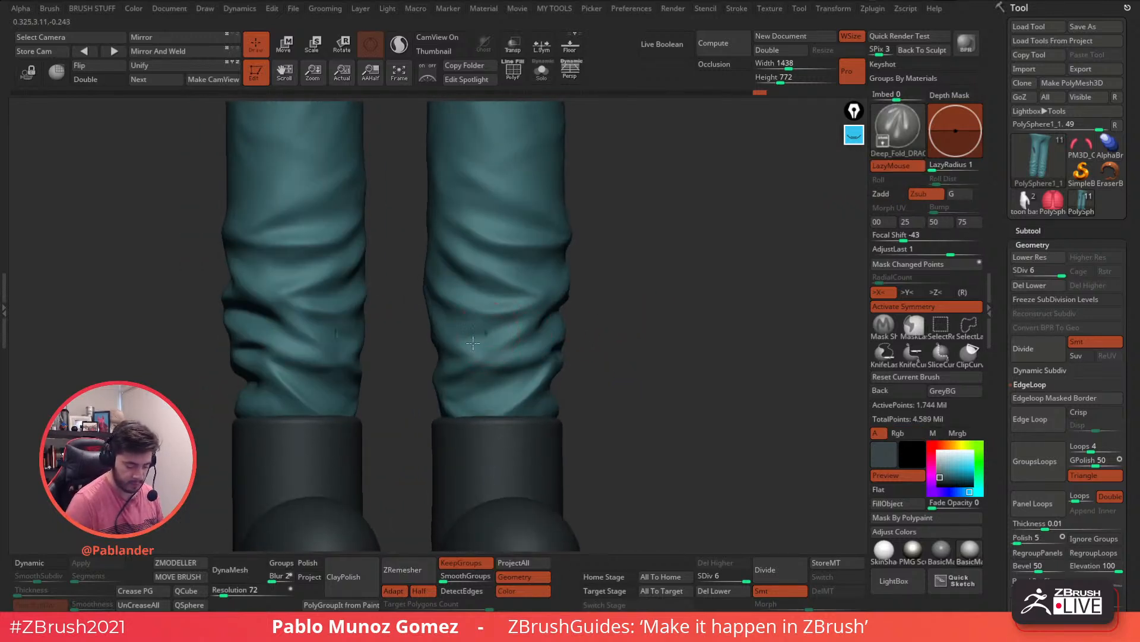
pyautogui.press('ctrl')
pyautogui.hotkey('ctrl', 'z')
pyautogui.moveTo(501, 330); pyautogui.dragTo(546, 350)
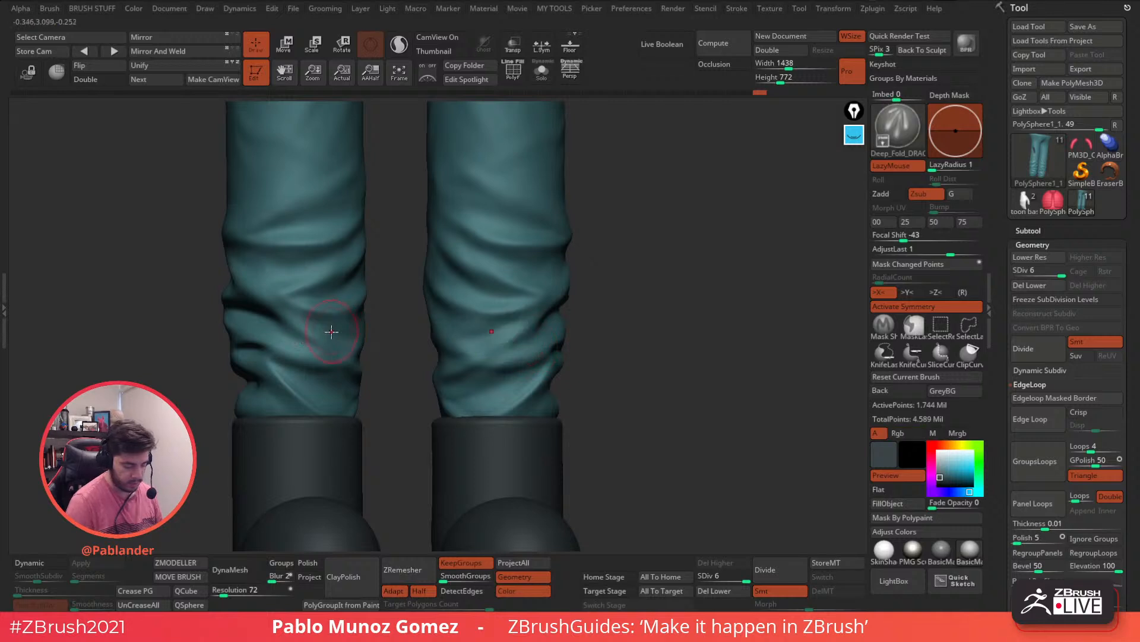
pyautogui.moveTo(315, 352)
pyautogui.mouseDown()
pyautogui.moveTo(354, 373)
pyautogui.moveTo(350, 382)
pyautogui.mouseUp()
pyautogui.keyDown('shift'); pyautogui.moveTo(344, 340); pyautogui.dragTo(337, 341); pyautogui.keyUp('shift')
# Step: Stamp crossing deep folds over the middle of the shin wrinkles, replacing the previous attempt
pyautogui.keyDown('alt'); pyautogui.moveTo(523, 298); pyautogui.dragTo(536, 331, button='right'); pyautogui.keyUp('alt')
pyautogui.moveTo(343, 365); pyautogui.dragTo(326, 368, button='right')
pyautogui.hotkey('ctrl', 'z')
pyautogui.moveTo(336, 366)
pyautogui.mouseDown()
pyautogui.moveTo(310, 310)
pyautogui.moveTo(301, 360)
pyautogui.mouseUp()
pyautogui.moveTo(353, 324)
pyautogui.mouseDown()
pyautogui.moveTo(323, 292)
pyautogui.moveTo(290, 295)
pyautogui.mouseUp()
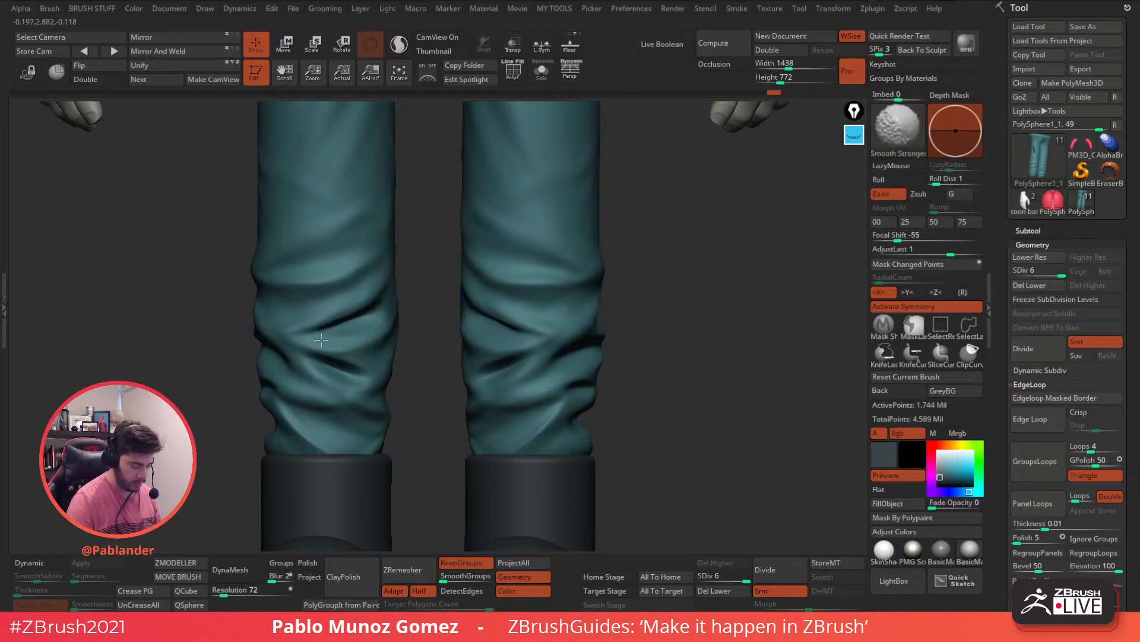
# Step: Undo the misplaced stamps and add a deep fold near the upper edge of the wrinkles on the front of the trouser legs
pyautogui.keyDown('ctrl'); pyautogui.moveTo(625, 335); pyautogui.dragTo(636, 329, button='right'); pyautogui.keyUp('ctrl')
pyautogui.hotkey('ctrl', 'z')
pyautogui.moveTo(463, 287); pyautogui.dragTo(491, 323)
pyautogui.hotkey('ctrl', 'z')
pyautogui.moveTo(357, 302)
pyautogui.mouseDown()
pyautogui.moveTo(328, 308)
pyautogui.moveTo(300, 285)
pyautogui.moveTo(313, 265)
pyautogui.moveTo(302, 267)
pyautogui.mouseUp()
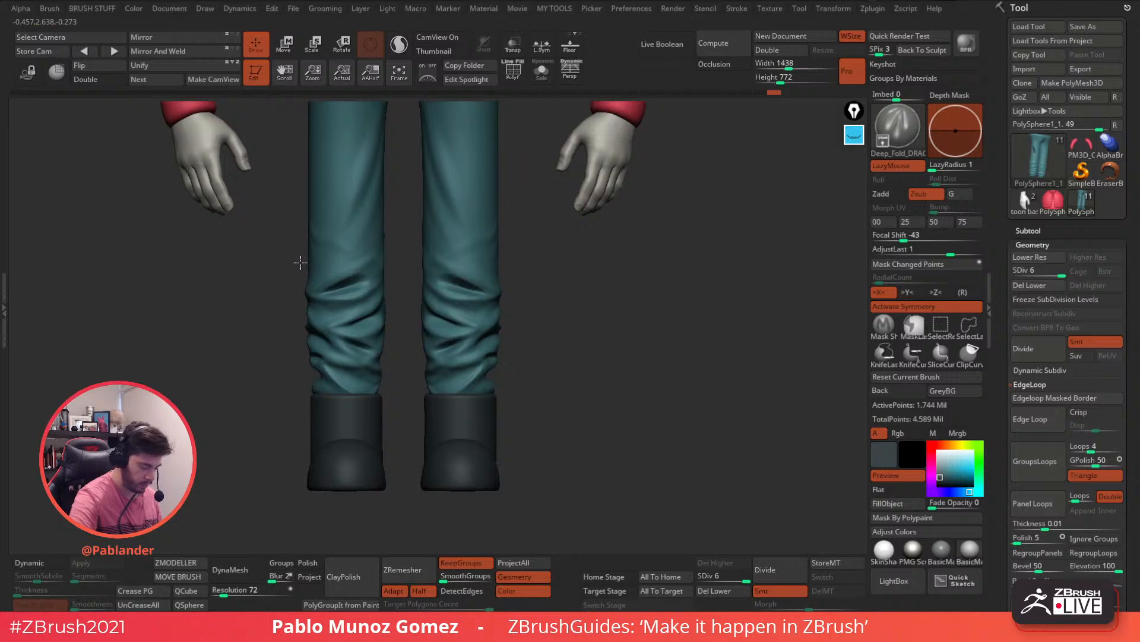
# Step: Try the Simple_Fold_DRAG brush on the back of the trouser legs around the knees, then undo the stamps
pyautogui.press('shift')
pyautogui.moveTo(575, 344); pyautogui.dragTo(624, 347)
pyautogui.moveTo(497, 361)
pyautogui.mouseDown()
pyautogui.moveTo(528, 350)
pyautogui.moveTo(517, 331)
pyautogui.moveTo(614, 387)
pyautogui.moveTo(576, 400)
pyautogui.mouseUp()
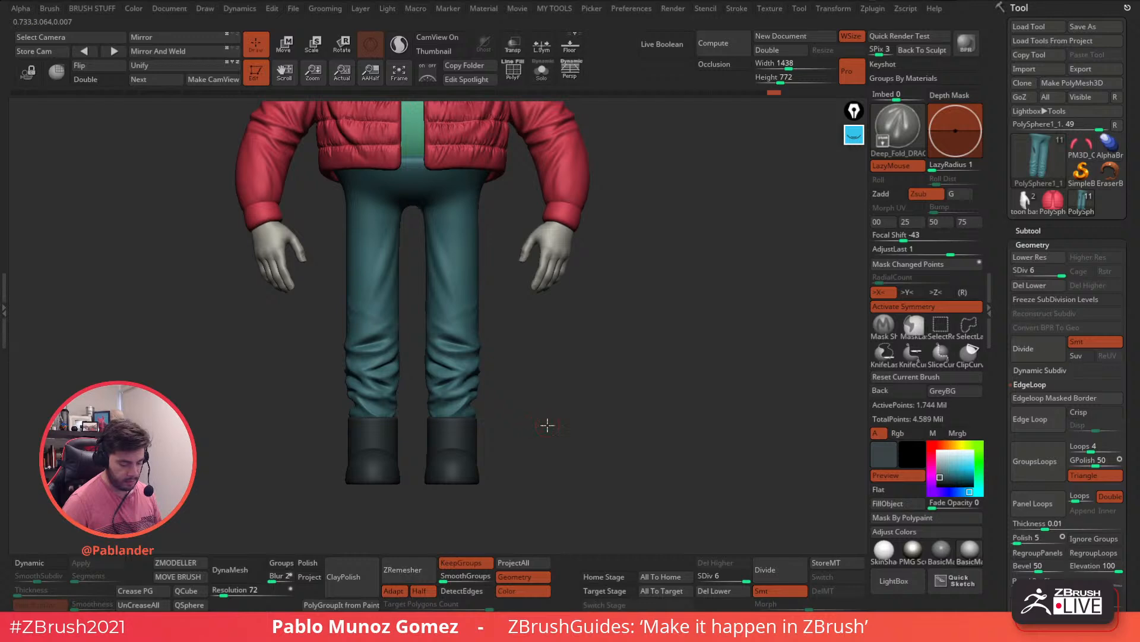
pyautogui.press('f')
pyautogui.press(',')
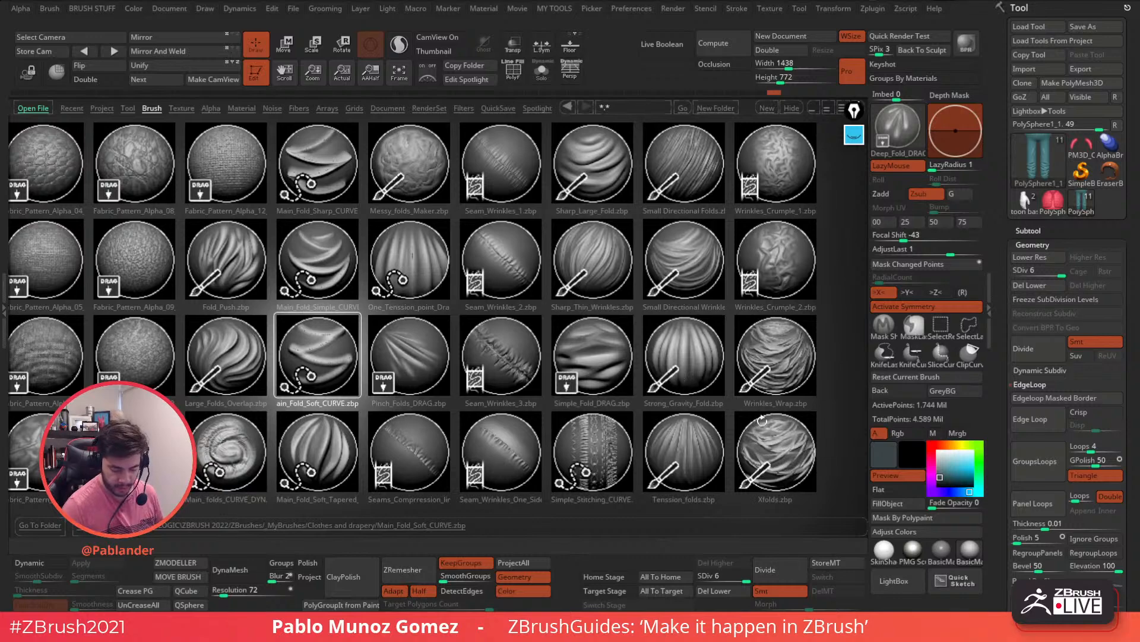
pyautogui.doubleClick(599, 360)
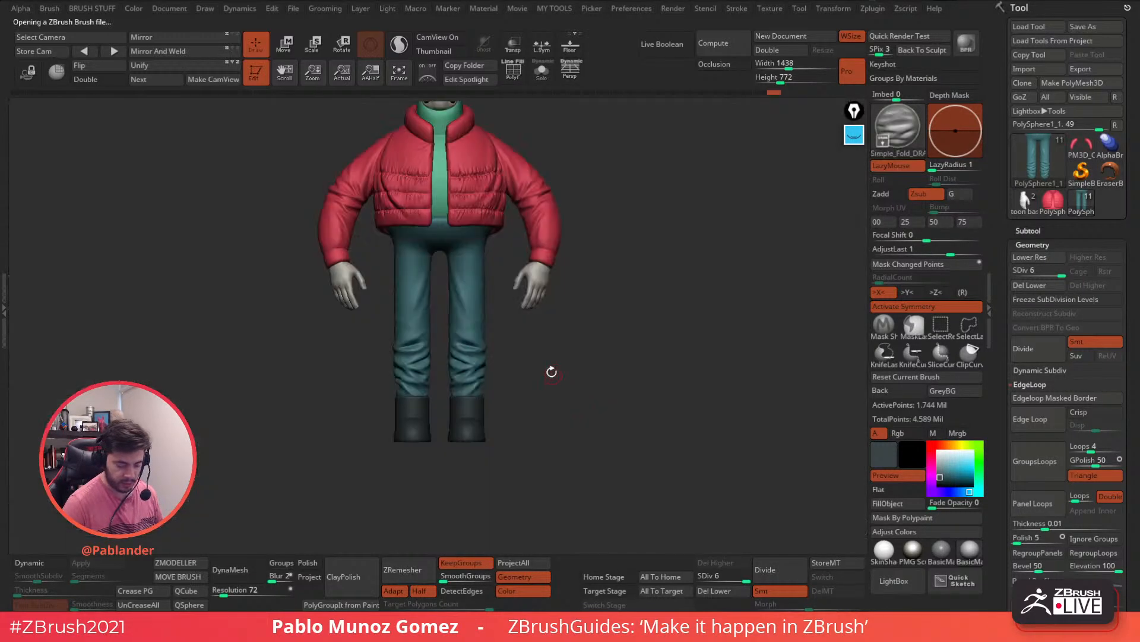
pyautogui.moveTo(491, 336)
pyautogui.keyDown('alt'); pyautogui.mouseDown()
pyautogui.moveTo(603, 319)
pyautogui.moveTo(585, 314)
pyautogui.mouseUp(); pyautogui.keyUp('alt')
pyautogui.moveTo(471, 312)
pyautogui.mouseDown()
pyautogui.moveTo(451, 311)
pyautogui.moveTo(492, 326)
pyautogui.moveTo(422, 320)
pyautogui.moveTo(435, 341)
pyautogui.moveTo(491, 358)
pyautogui.moveTo(470, 367)
pyautogui.mouseUp()
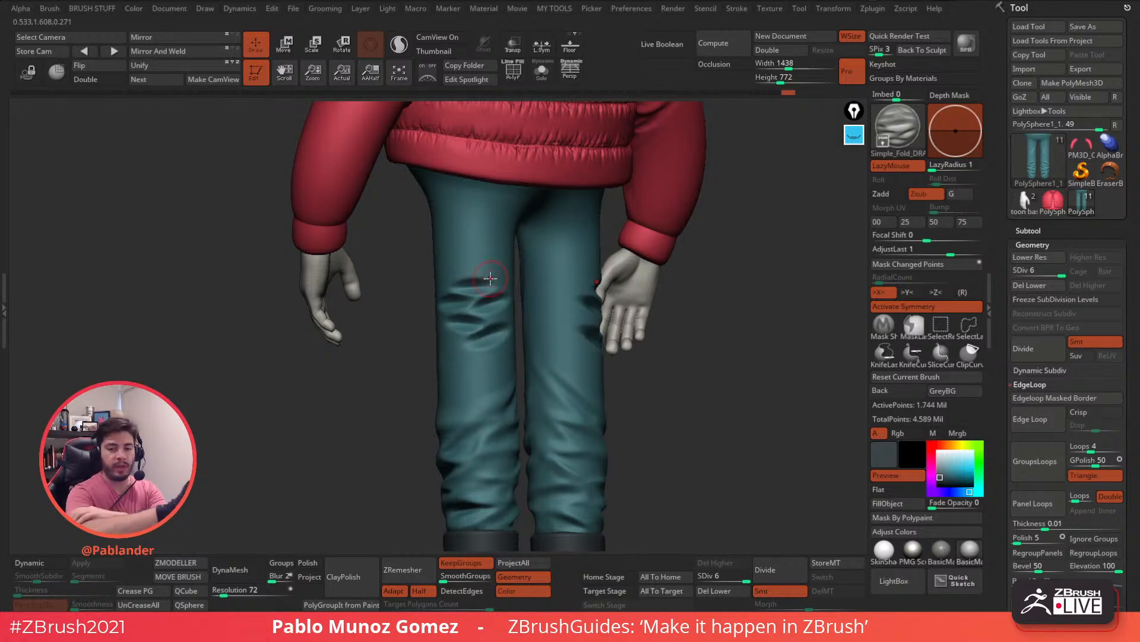
pyautogui.hotkey('ctrl', 'z')
pyautogui.hotkey('ctrl', 'z')
pyautogui.hotkey('ctrl', 'z')
pyautogui.hotkey('ctrl', 'z')
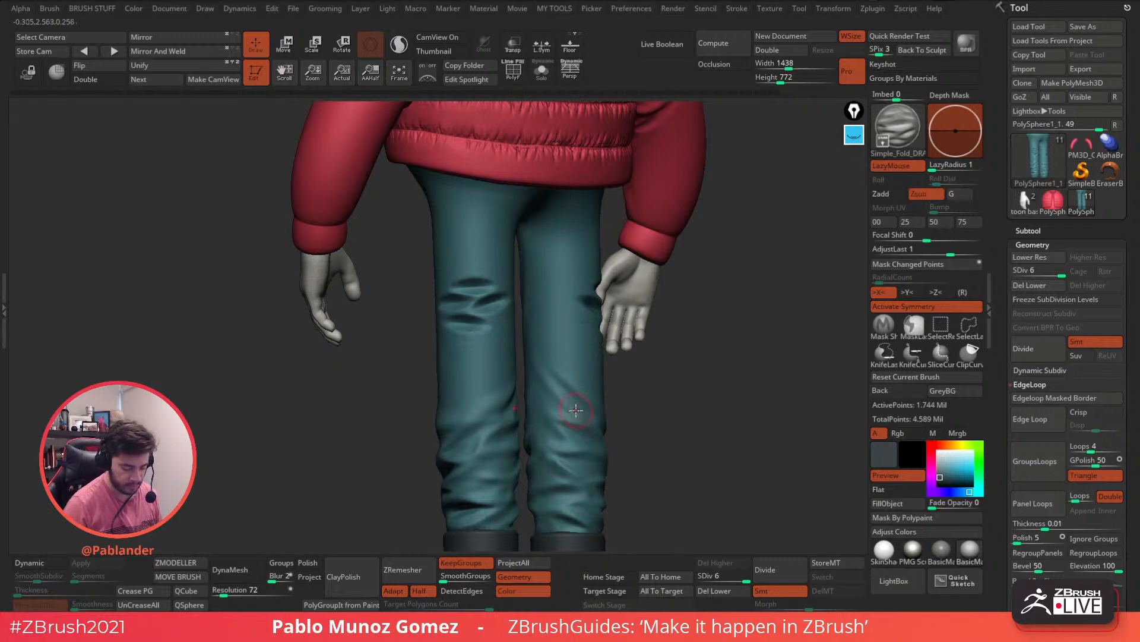
# Step: Load the Pinch_Folds_DRAG brush and stamp pinched folds fanning out from the crotch across the front of the trousers, replacing the misplaced stamp
pyautogui.click(772, 569)
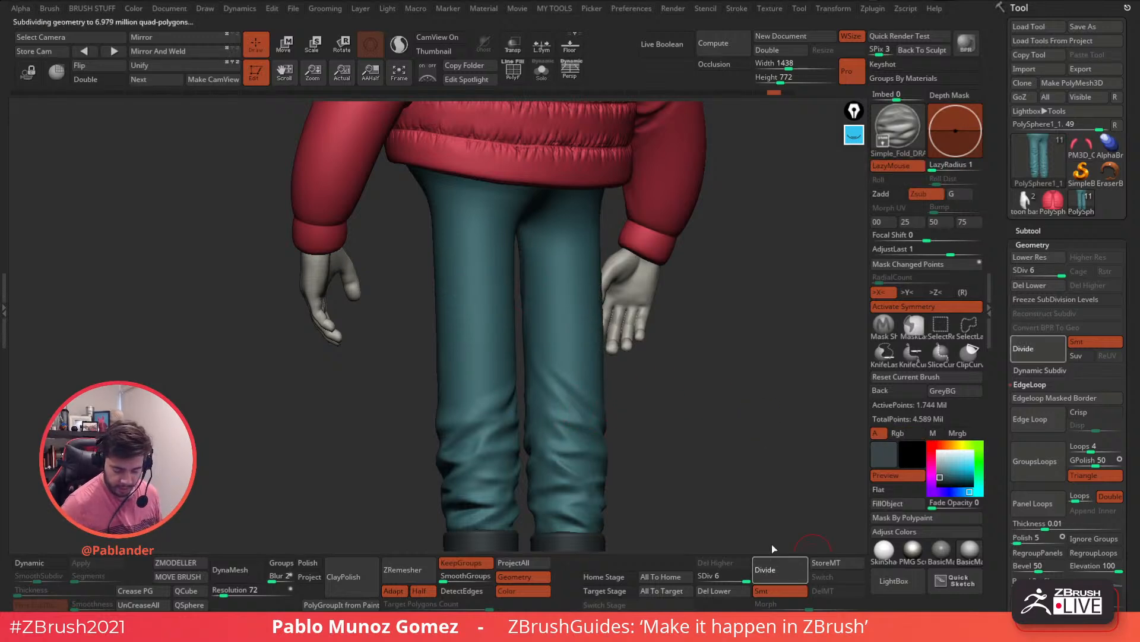
pyautogui.click(873, 582)
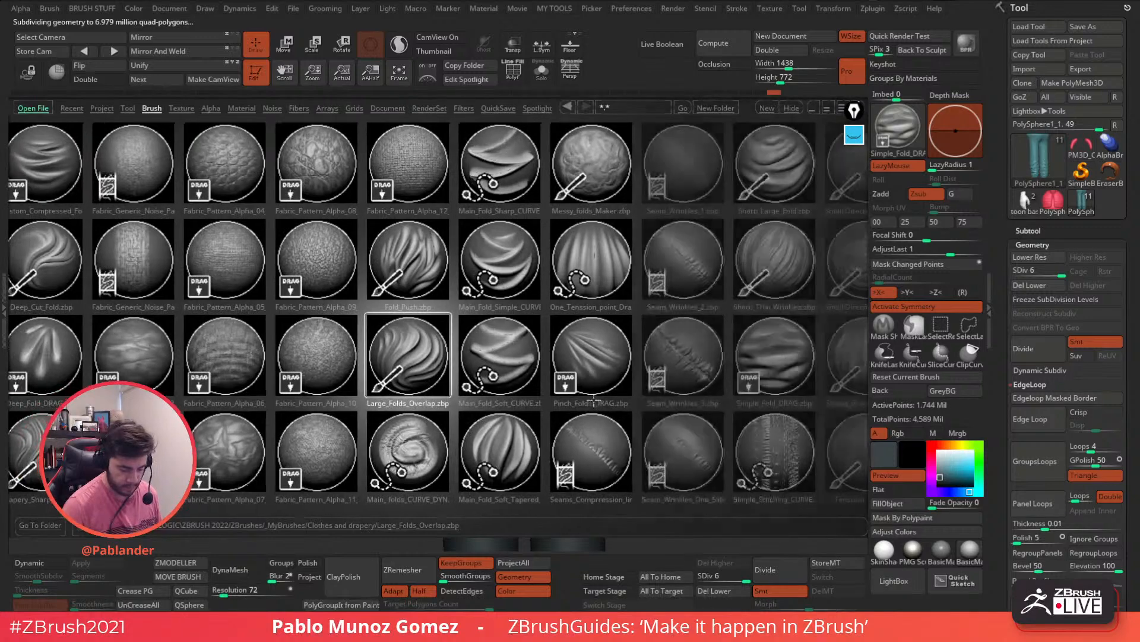
pyautogui.doubleClick(598, 355)
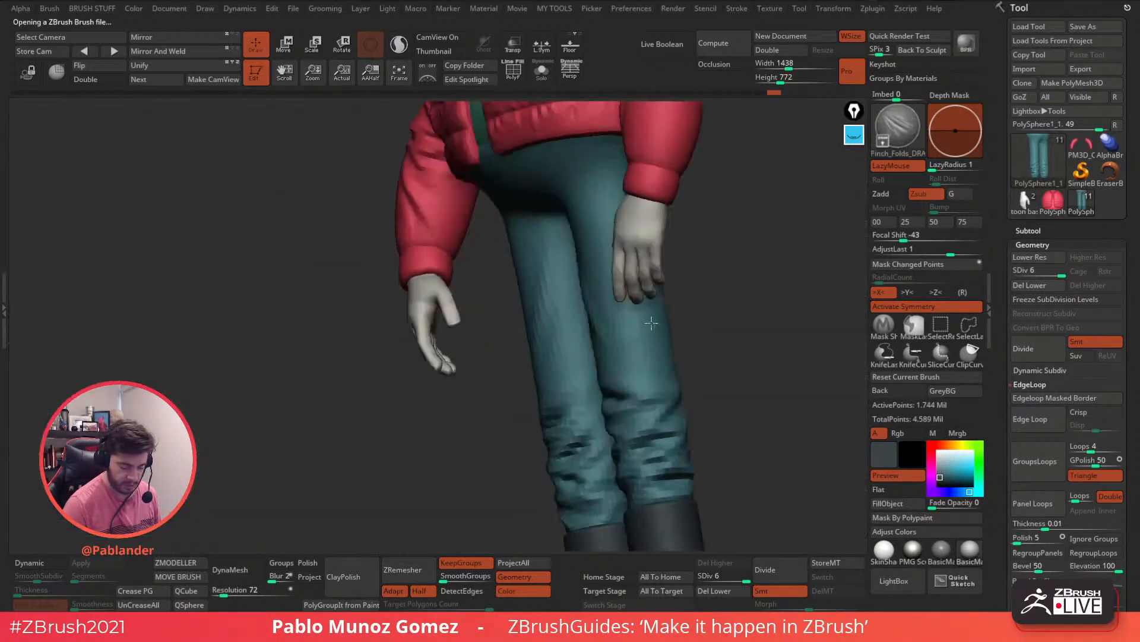
pyautogui.moveTo(612, 314); pyautogui.dragTo(576, 286, button='right')
pyautogui.moveTo(582, 297); pyautogui.dragTo(587, 258)
pyautogui.moveTo(636, 270); pyautogui.dragTo(623, 251, button='right')
pyautogui.hotkey('ctrl', 'z')
pyautogui.moveTo(562, 272); pyautogui.dragTo(620, 257)
# Step: Smooth the pinched folds around the crotch and down the inner thighs
pyautogui.press('shift')
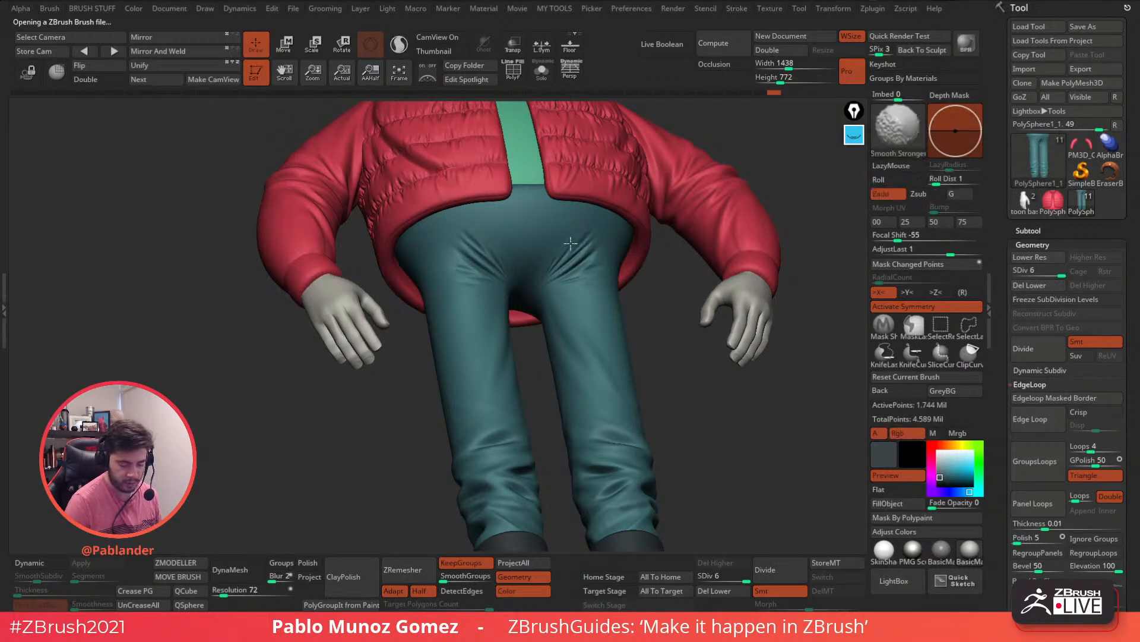
pyautogui.moveTo(554, 287)
pyautogui.keyDown('shift'); pyautogui.mouseDown()
pyautogui.moveTo(607, 332)
pyautogui.moveTo(585, 352)
pyautogui.moveTo(595, 340)
pyautogui.mouseUp(); pyautogui.keyUp('shift')
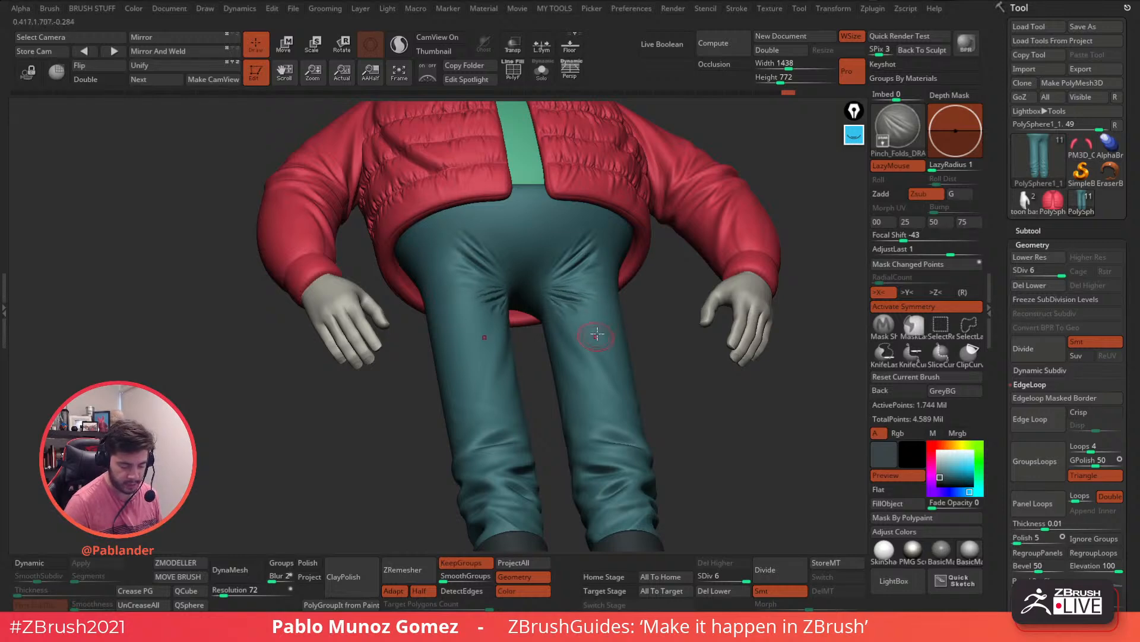
pyautogui.moveTo(594, 340); pyautogui.dragTo(575, 344, button='right')
pyautogui.press('shift')
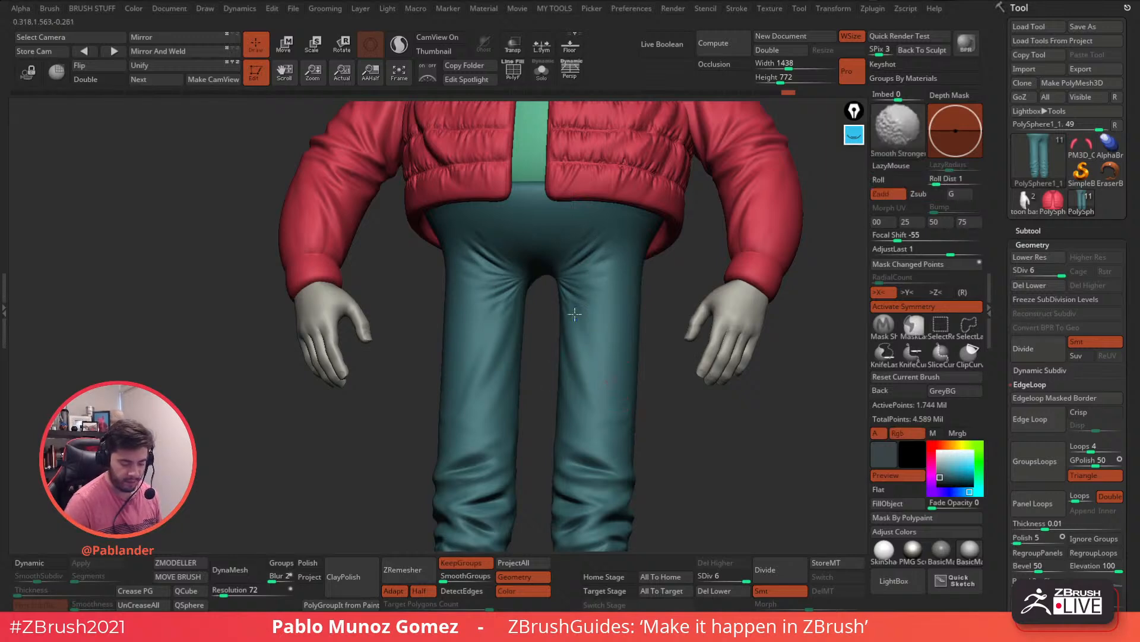
# Step: Build up soft folds with the Standard brush from the crotch towards the outer hips and thighs, and blend them by smoothing
pyautogui.moveTo(648, 451)
pyautogui.keyDown('alt'); pyautogui.mouseDown()
pyautogui.moveTo(621, 394)
pyautogui.moveTo(582, 379)
pyautogui.moveTo(608, 395)
pyautogui.moveTo(618, 422)
pyautogui.mouseUp(); pyautogui.keyUp('alt')
pyautogui.press('space')
pyautogui.click(532, 364)
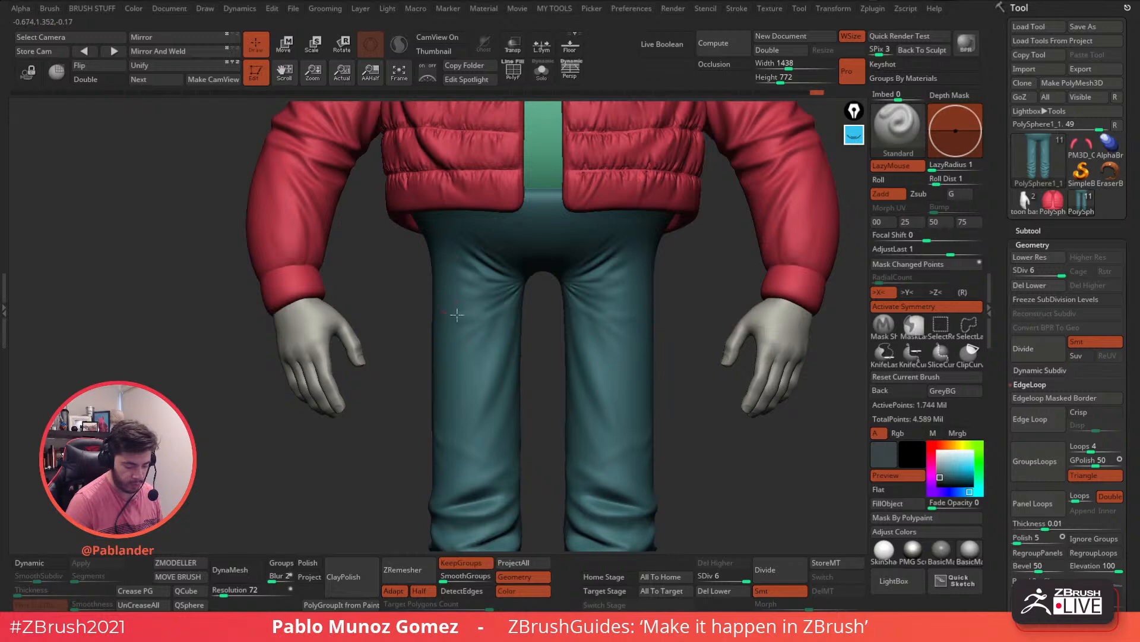
pyautogui.moveTo(588, 306); pyautogui.dragTo(653, 250, button='right')
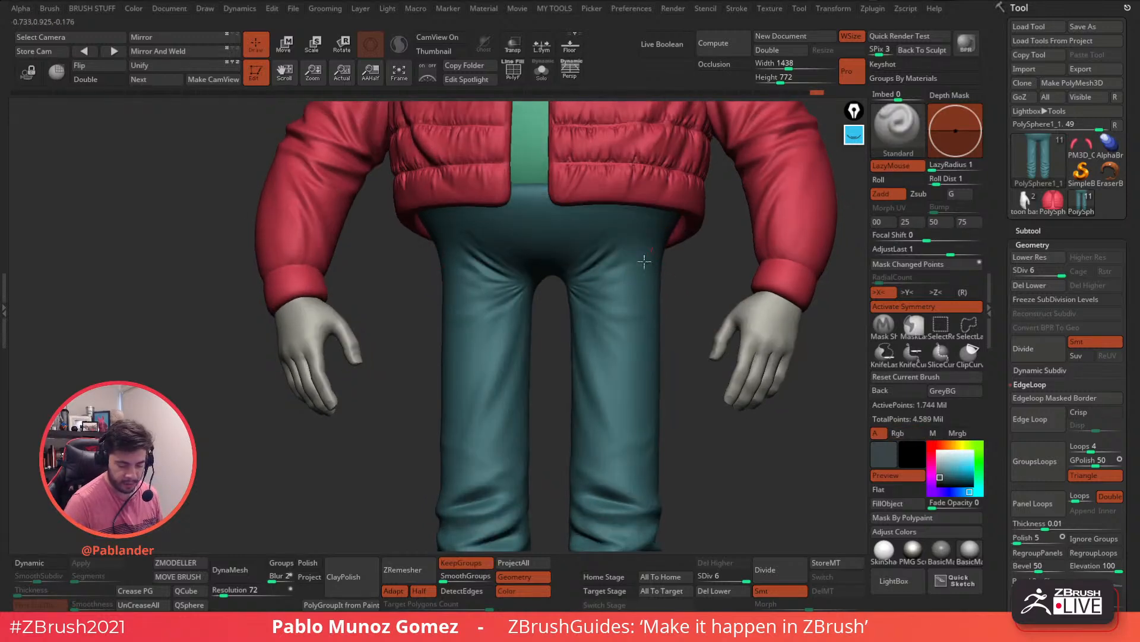
pyautogui.moveTo(612, 285)
pyautogui.mouseDown()
pyautogui.moveTo(656, 246)
pyautogui.moveTo(636, 290)
pyautogui.moveTo(653, 265)
pyautogui.mouseUp()
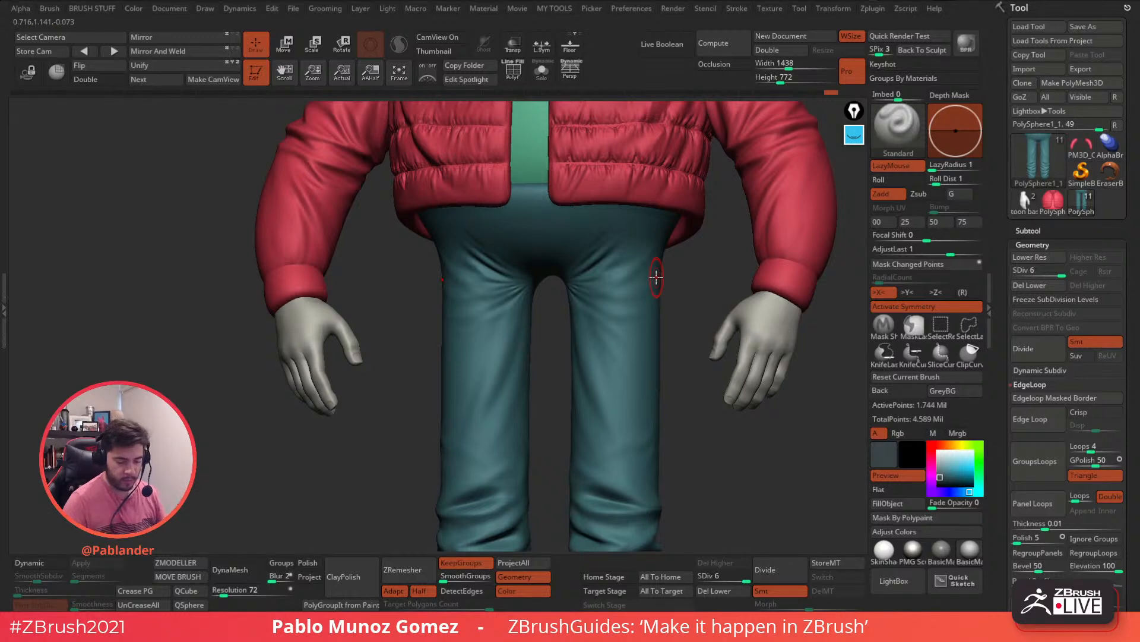
pyautogui.moveTo(606, 270); pyautogui.dragTo(639, 232)
pyautogui.press('shift')
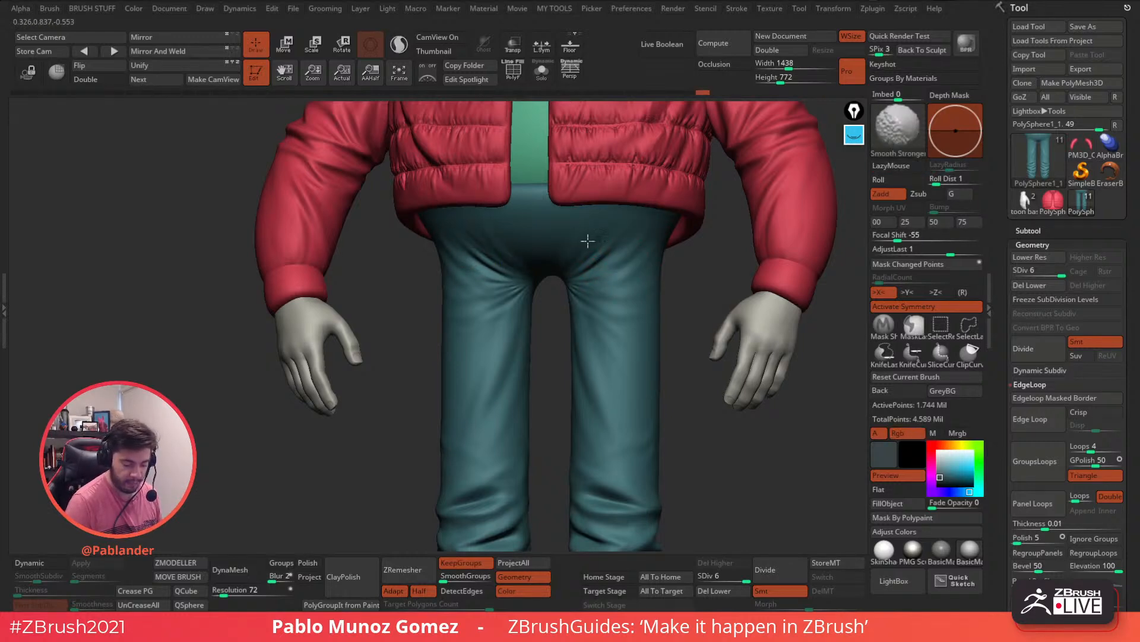
# Step: Smooth the surface on the back of the trouser legs around the knees and thighs
pyautogui.moveTo(631, 342)
pyautogui.keyDown('ctrl'); pyautogui.mouseDown(button='right')
pyautogui.moveTo(631, 439)
pyautogui.moveTo(608, 375)
pyautogui.moveTo(583, 369)
pyautogui.moveTo(611, 356)
pyautogui.moveTo(592, 284)
pyautogui.moveTo(608, 318)
pyautogui.mouseUp(button='right'); pyautogui.keyUp('ctrl')
pyautogui.press('shift')
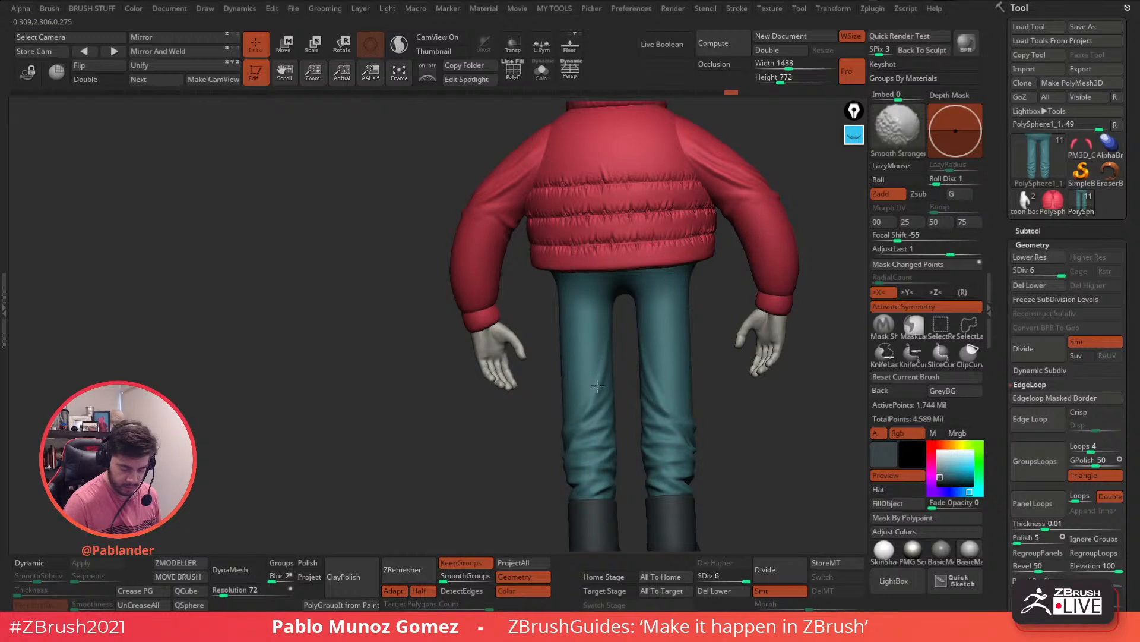
pyautogui.keyDown('shift'); pyautogui.moveTo(588, 407); pyautogui.dragTo(601, 408); pyautogui.keyUp('shift')
pyautogui.moveTo(667, 374)
pyautogui.keyDown('alt'); pyautogui.mouseDown(button='right')
pyautogui.moveTo(578, 337)
pyautogui.moveTo(612, 330)
pyautogui.mouseUp(button='right'); pyautogui.keyUp('alt')
pyautogui.press('shift')
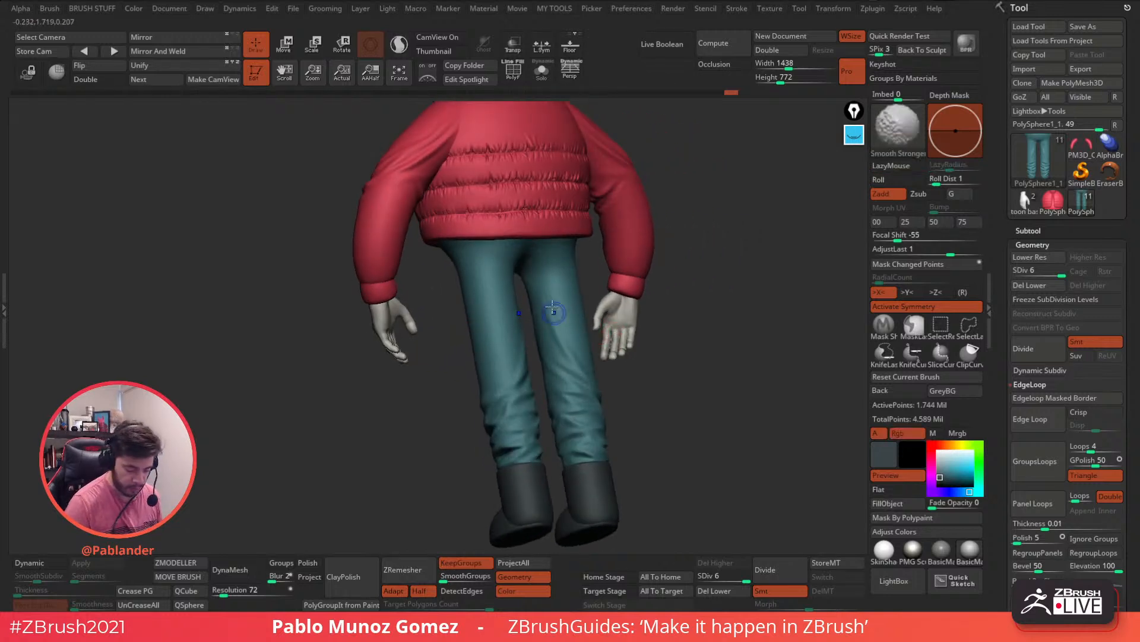
pyautogui.keyDown('shift'); pyautogui.moveTo(551, 332); pyautogui.dragTo(543, 325); pyautogui.keyUp('shift')
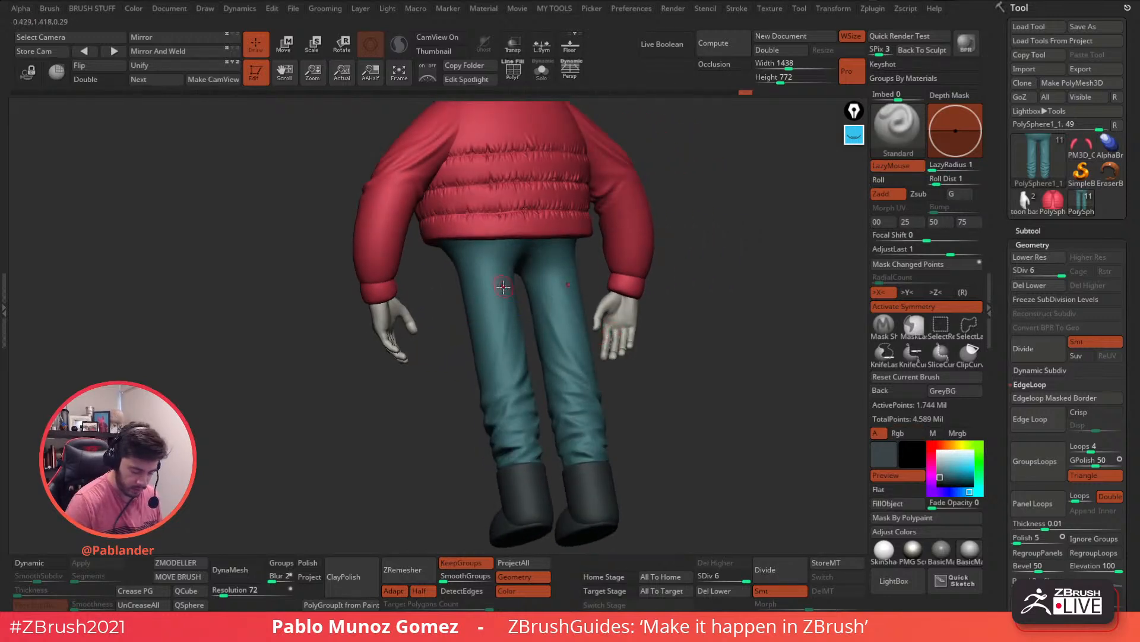
pyautogui.press('shift')
# Step: Examine the trouser folds on the whole character from the front and at an angle
pyautogui.moveTo(507, 306); pyautogui.dragTo(632, 280, button='right')
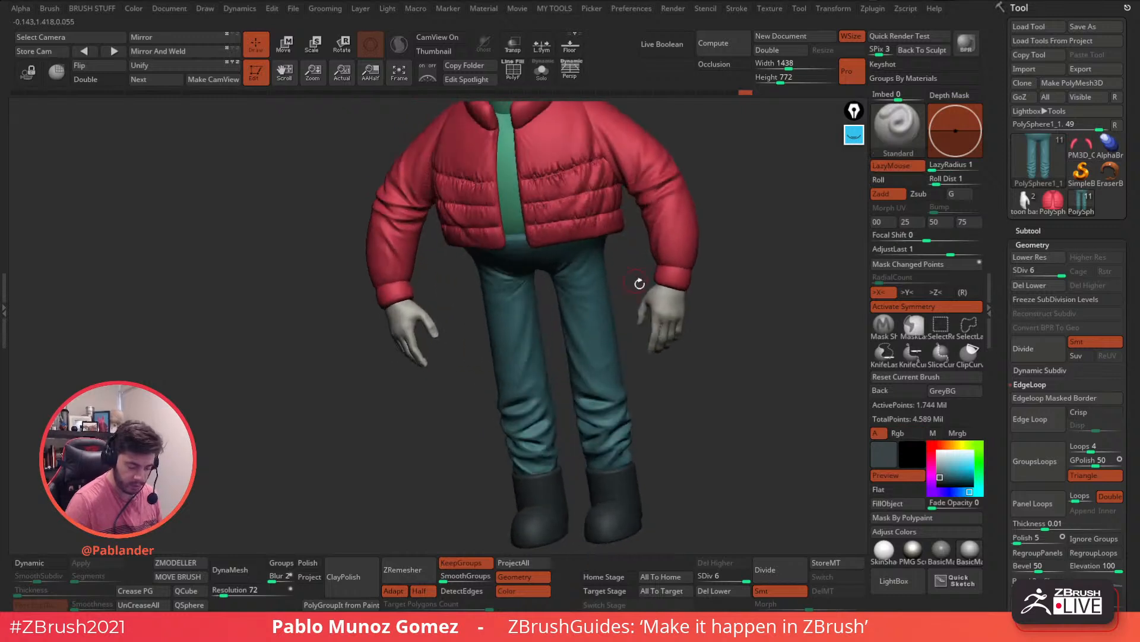
pyautogui.press('shift')
pyautogui.moveTo(660, 380)
pyautogui.mouseDown(button='right')
pyautogui.moveTo(594, 386)
pyautogui.moveTo(598, 342)
pyautogui.moveTo(630, 339)
pyautogui.mouseUp(button='right')
pyautogui.press('shift')
pyautogui.press('shift')
pyautogui.moveTo(649, 412)
pyautogui.keyDown('ctrl'); pyautogui.mouseDown(button='right')
pyautogui.moveTo(672, 359)
pyautogui.moveTo(650, 399)
pyautogui.mouseUp(button='right'); pyautogui.keyUp('ctrl')
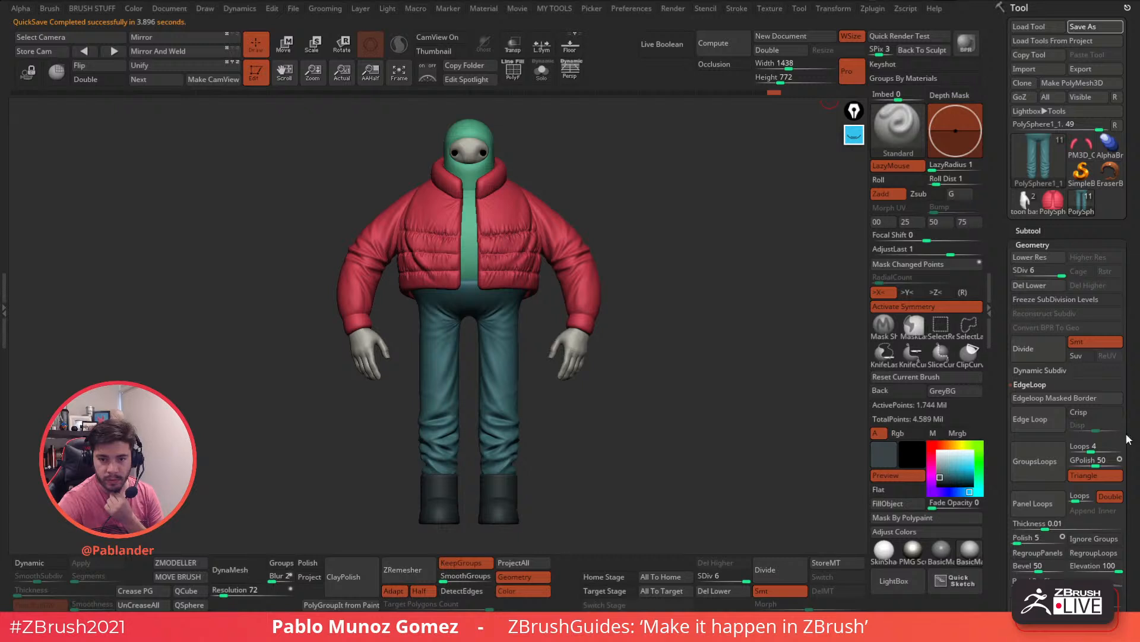
pyautogui.moveTo(675, 351); pyautogui.dragTo(682, 305)
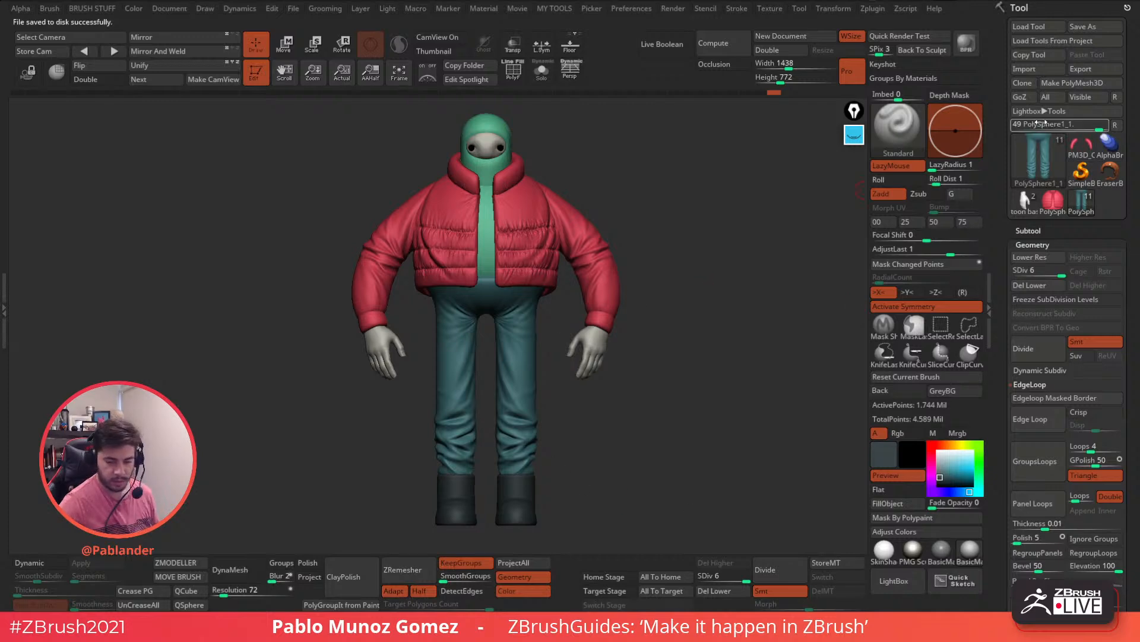
# Step: Switch to a Plane3D tool, convert it to a PolyMesh3D and set its colour to white
pyautogui.click(1039, 158)
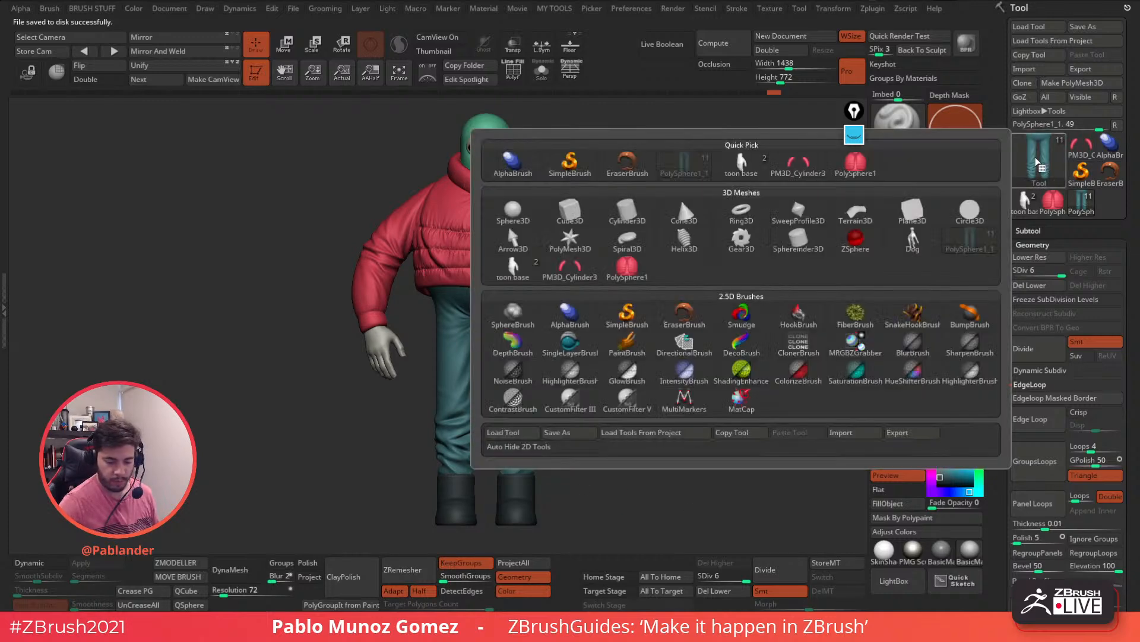
pyautogui.click(901, 215)
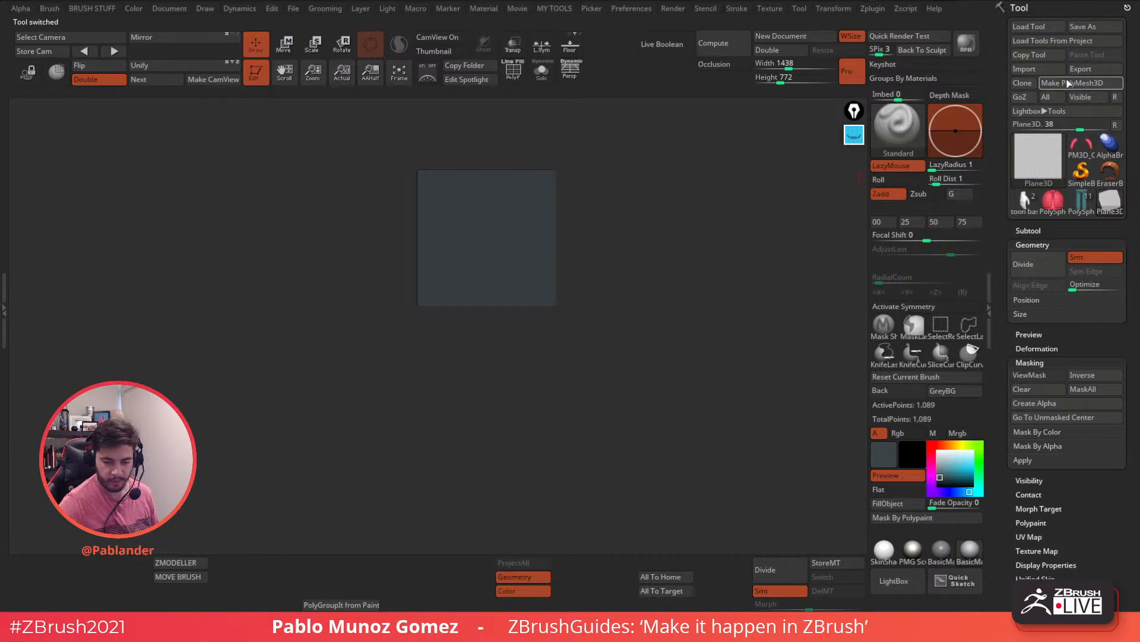
pyautogui.click(1085, 83)
pyautogui.click(937, 450)
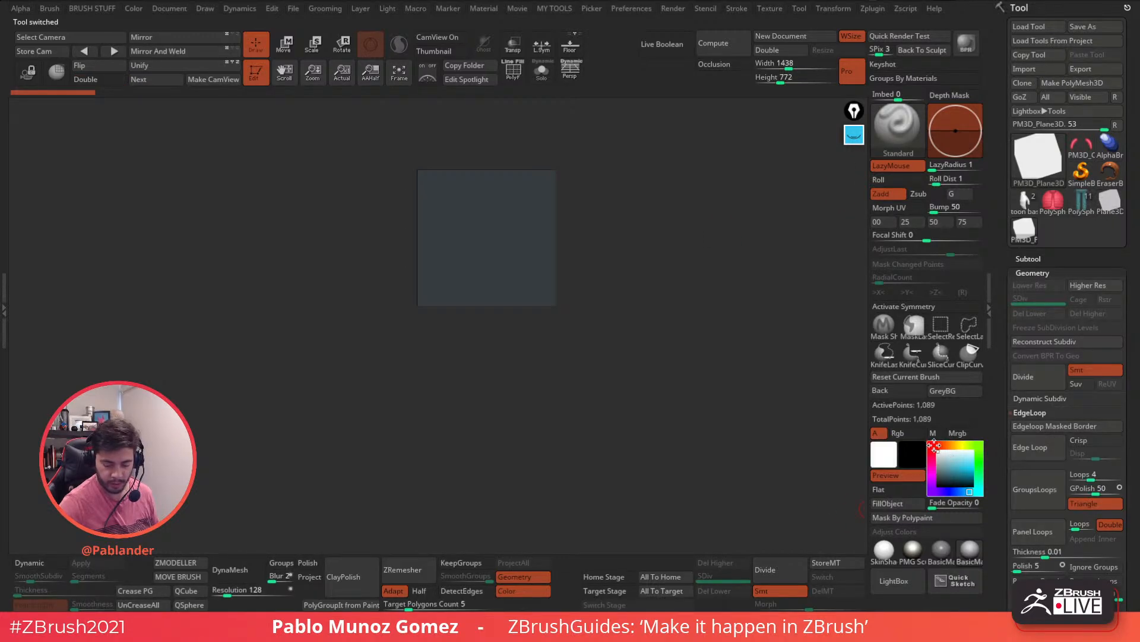
pyautogui.press('f')
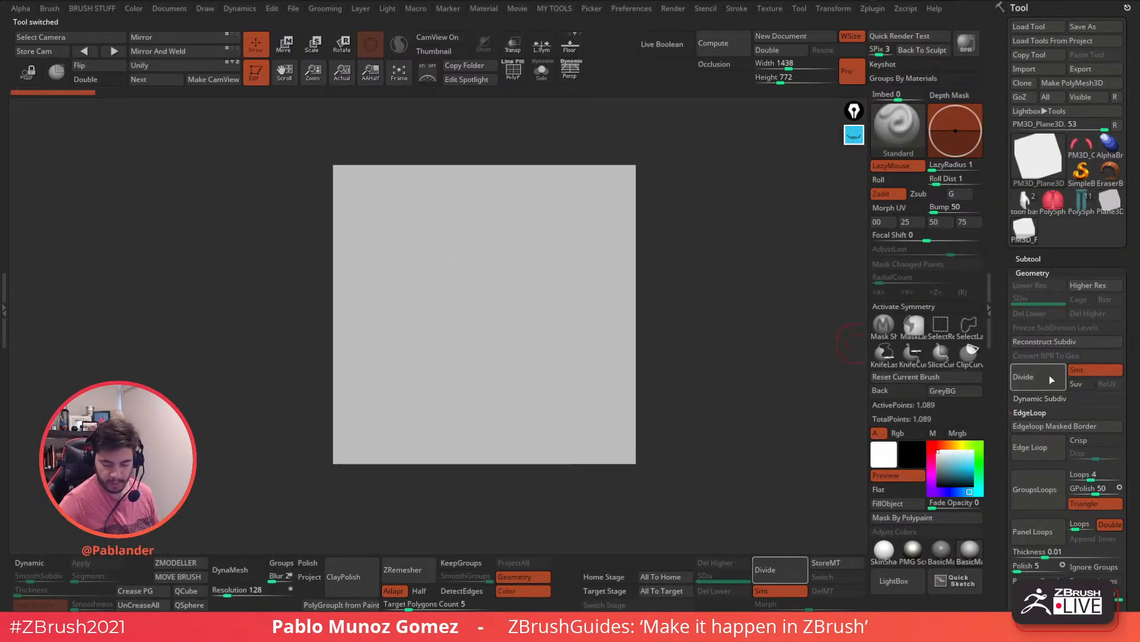
# Step: Subdivide the plane to level 6 with subdivision smoothing off, and turn smoothing back on
pyautogui.click(1101, 372)
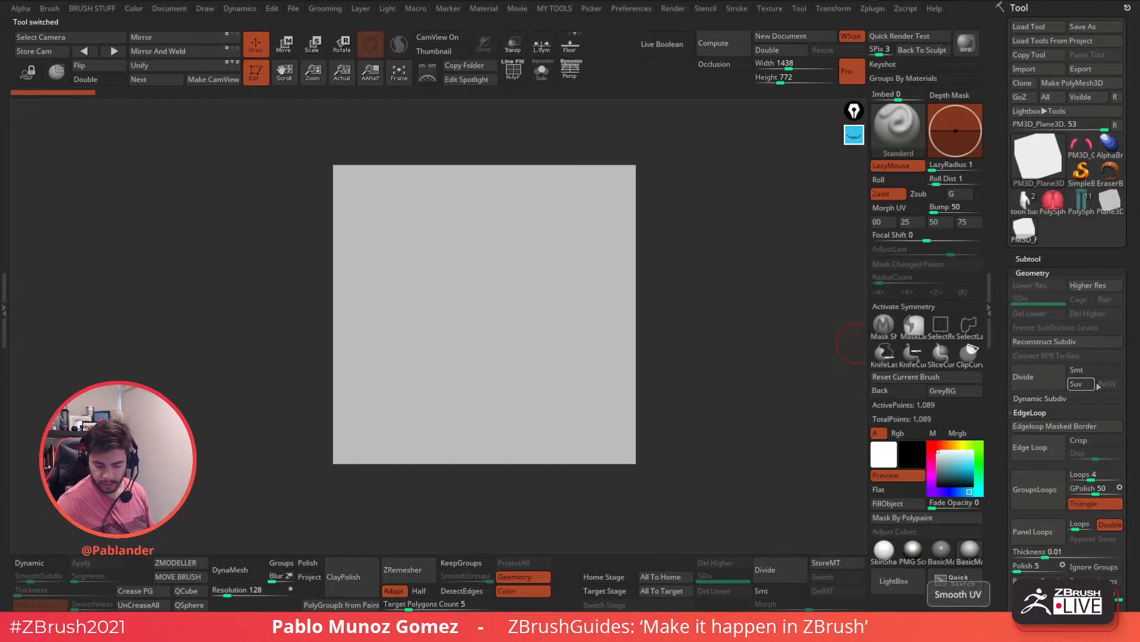
pyautogui.click(1043, 380)
pyautogui.click(1042, 380)
pyautogui.click(1042, 381)
pyautogui.click(1040, 381)
pyautogui.click(1044, 382)
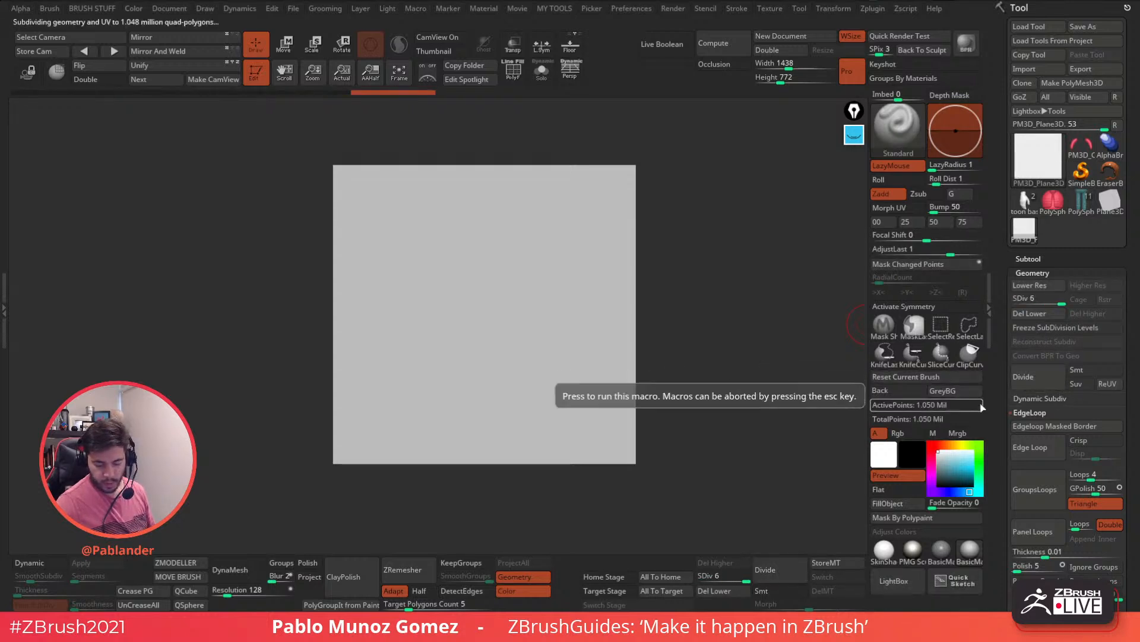
pyautogui.click(1096, 369)
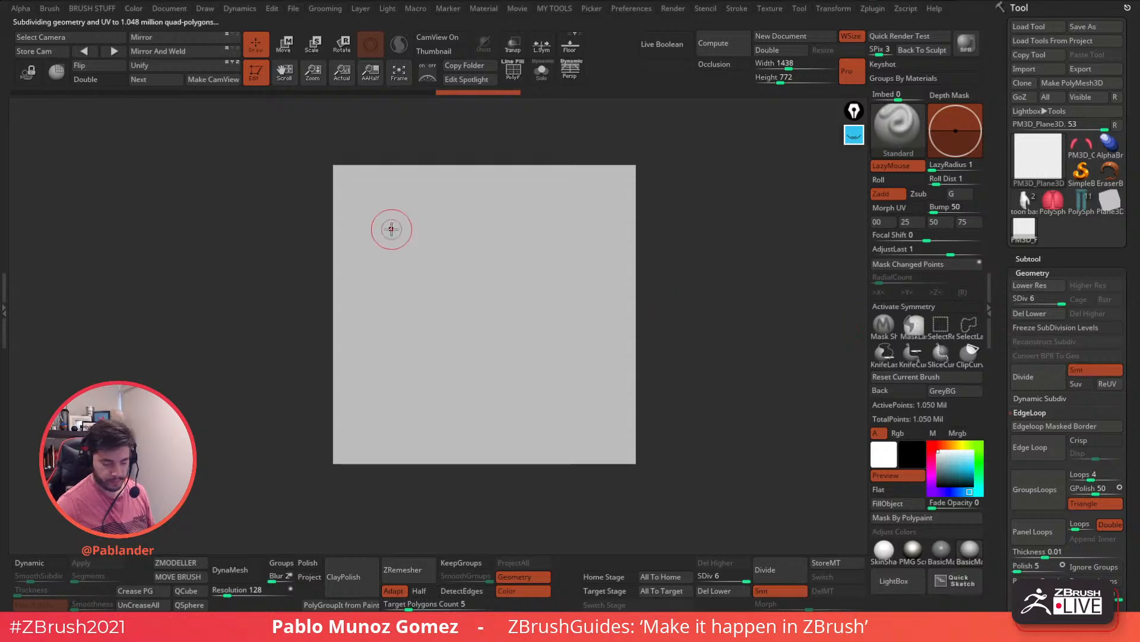
# Step: Load the Main_Fold_Simple_CURVE brush, draw a diagonal fold across the plane and adjust its curve
pyautogui.click(892, 580)
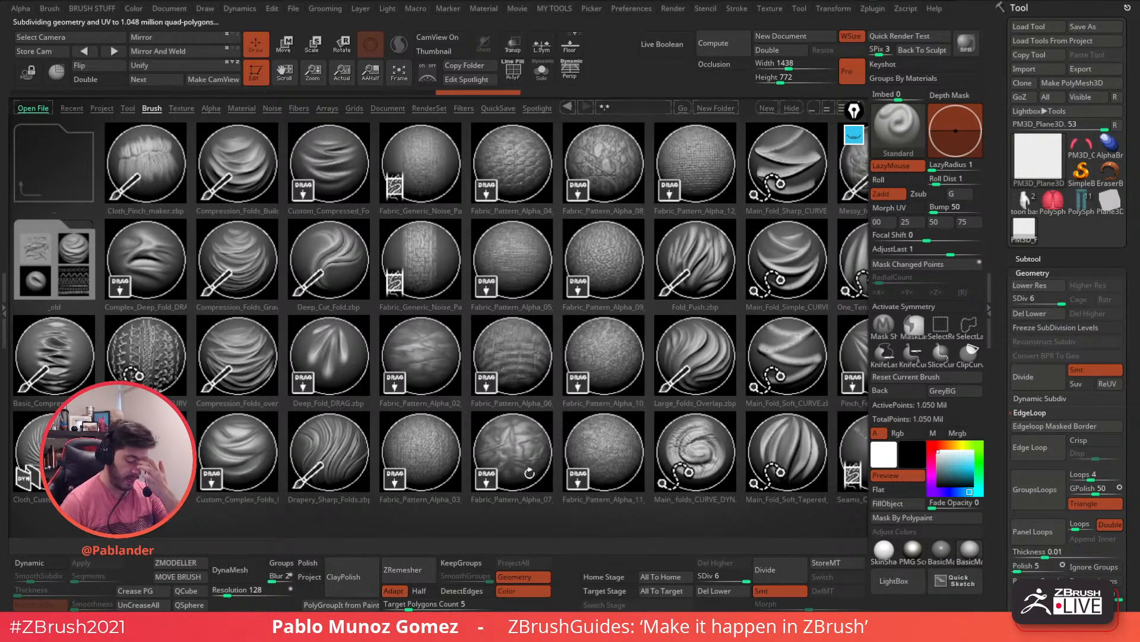
pyautogui.moveTo(817, 278); pyautogui.dragTo(708, 224)
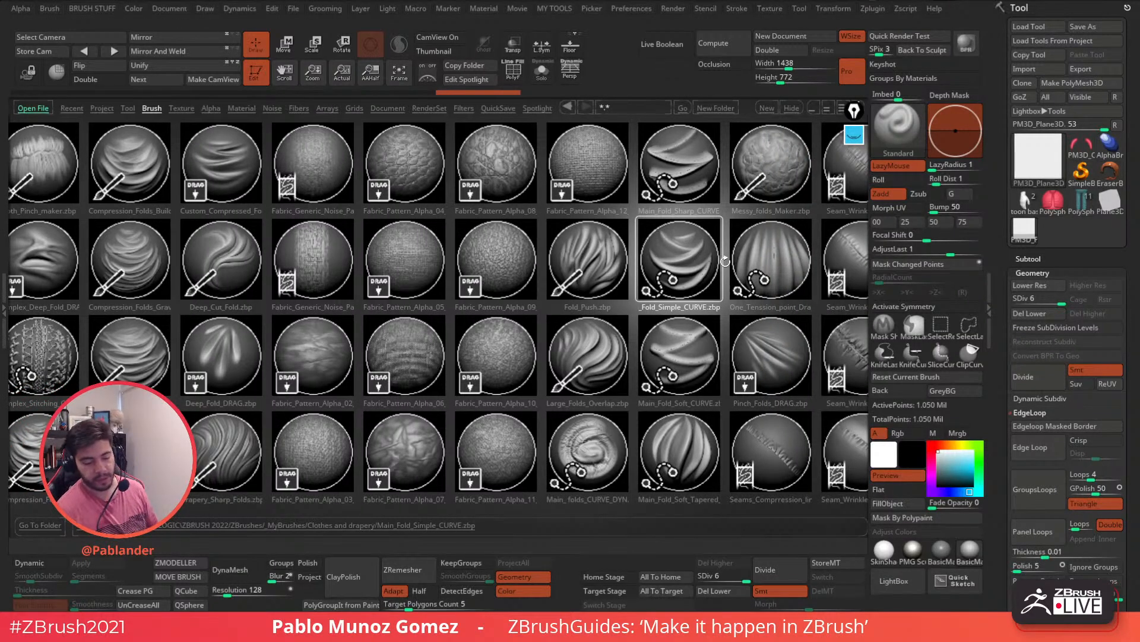
pyautogui.doubleClick(696, 262)
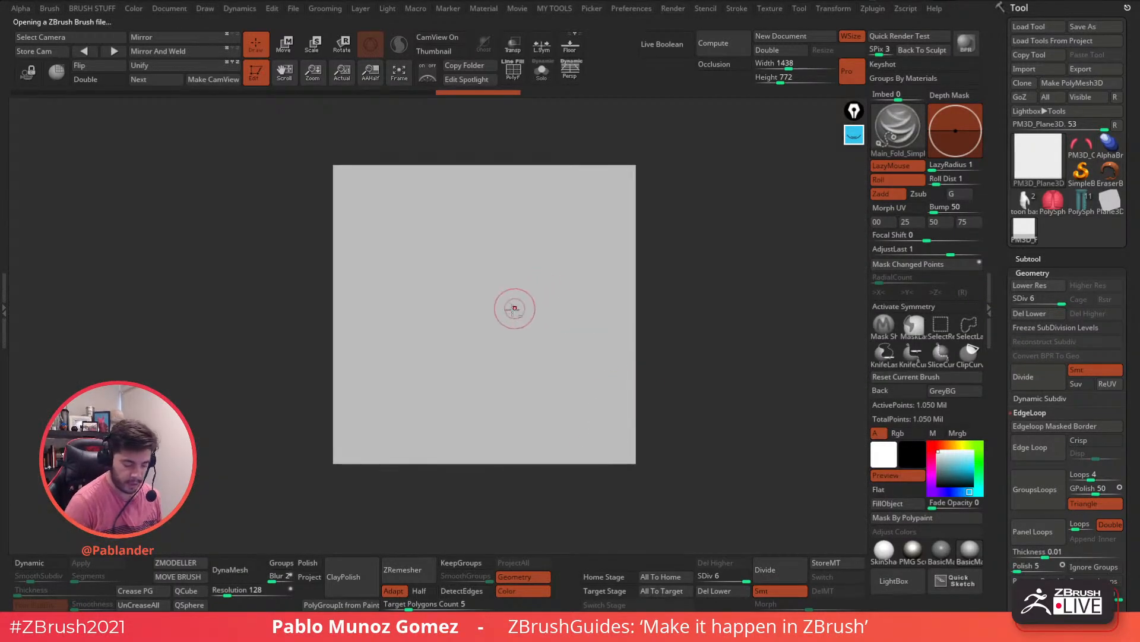
pyautogui.moveTo(592, 209); pyautogui.dragTo(519, 290)
pyautogui.moveTo(342, 432); pyautogui.dragTo(317, 468)
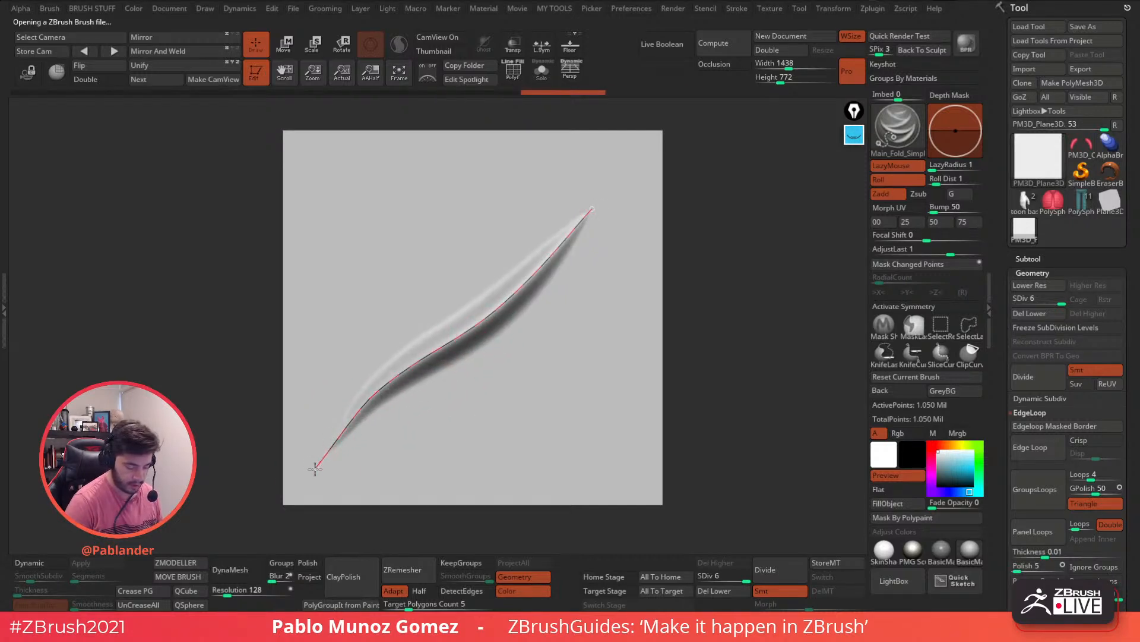
pyautogui.moveTo(480, 321); pyautogui.dragTo(412, 366)
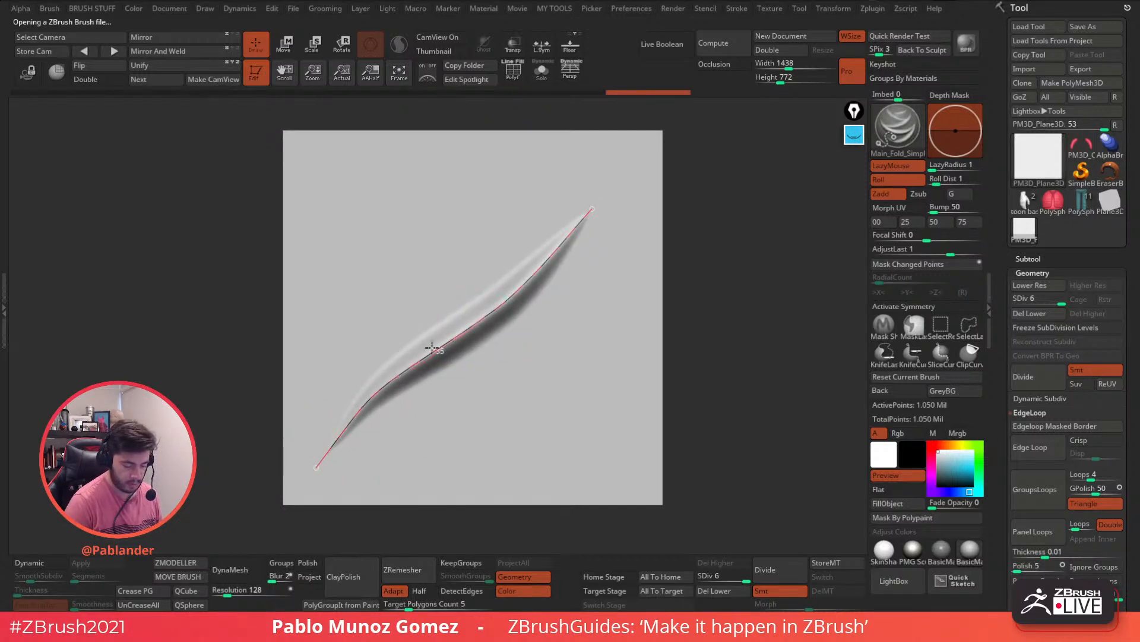
pyautogui.moveTo(371, 411); pyautogui.dragTo(383, 404)
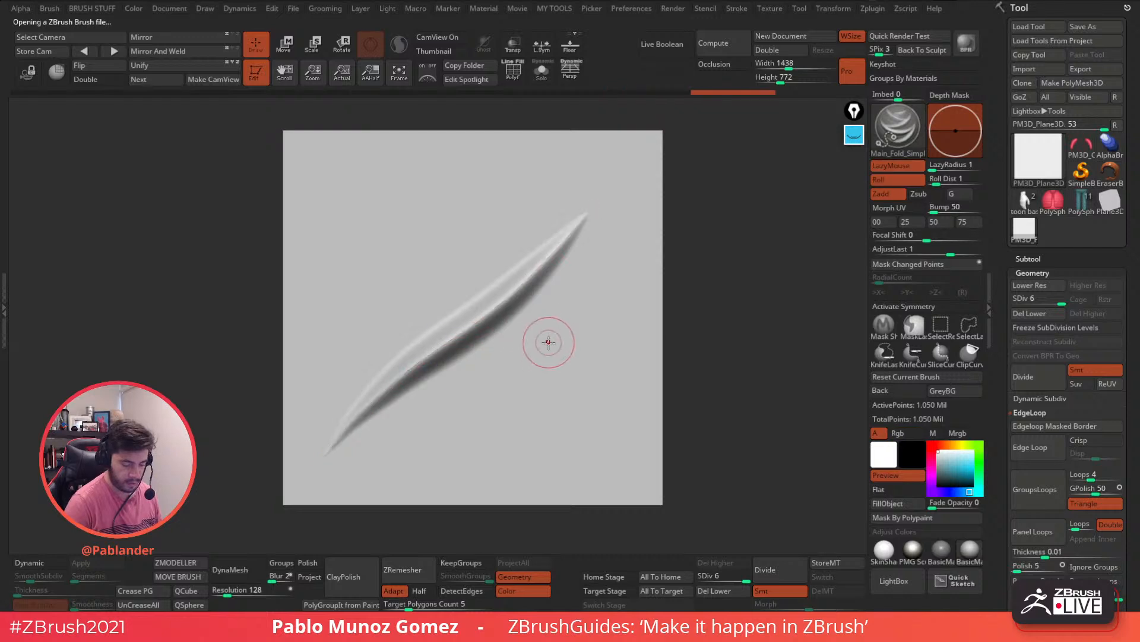
# Step: Draw several more curved folds on the plane, fanning out from the upper end of the first diagonal fold
pyautogui.click(593, 233)
pyautogui.moveTo(611, 196); pyautogui.dragTo(572, 290)
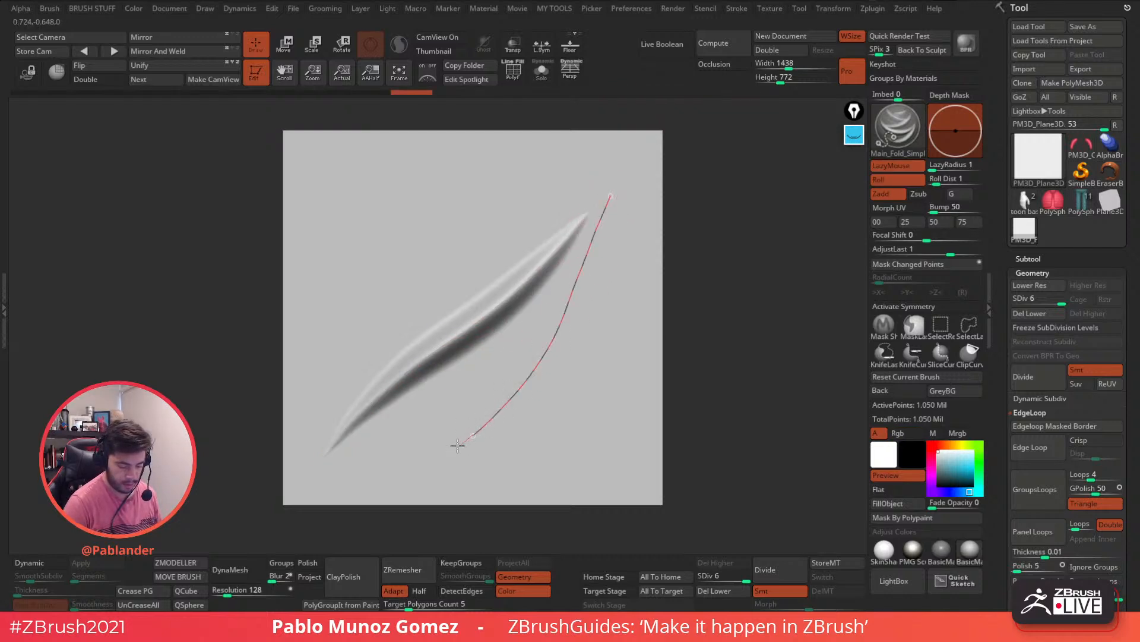
pyautogui.moveTo(458, 447); pyautogui.dragTo(470, 441)
pyautogui.moveTo(605, 178); pyautogui.dragTo(345, 347)
pyautogui.moveTo(557, 200)
pyautogui.mouseDown()
pyautogui.moveTo(373, 257)
pyautogui.moveTo(596, 186)
pyautogui.mouseUp()
# Step: Add a near-vertical fold at the right edge of the fan and extend its curve up to the convergence point
pyautogui.moveTo(580, 453); pyautogui.dragTo(600, 355)
pyautogui.hotkey('ctrl', 'z')
pyautogui.moveTo(585, 444); pyautogui.dragTo(586, 446)
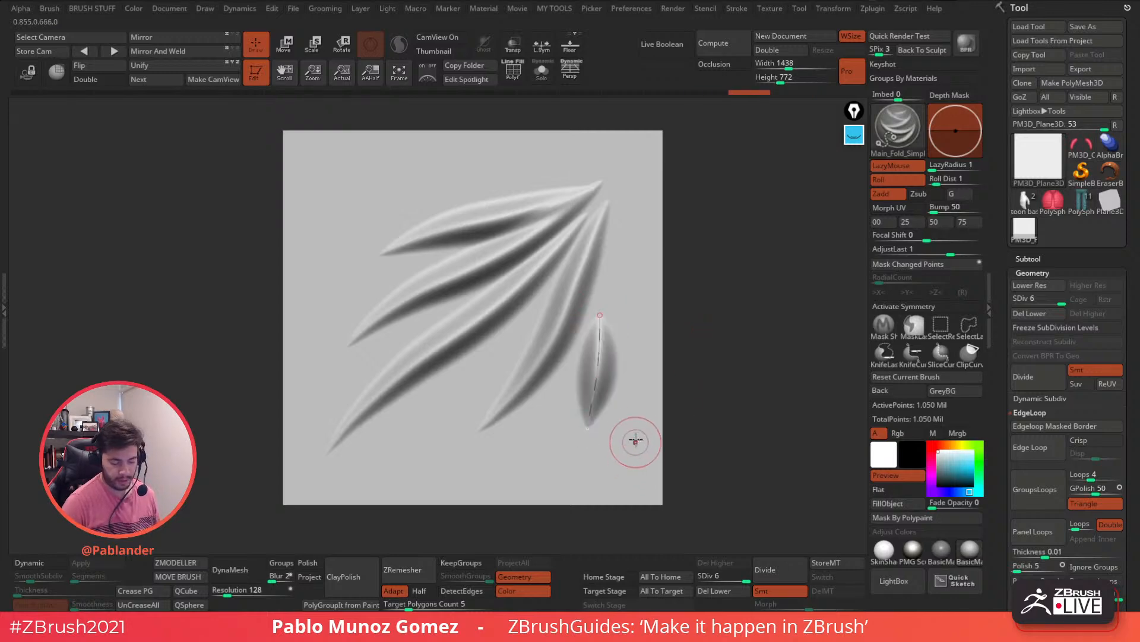
pyautogui.moveTo(601, 313); pyautogui.dragTo(609, 215)
pyautogui.moveTo(609, 215)
pyautogui.mouseDown(button='right')
pyautogui.moveTo(707, 148)
pyautogui.moveTo(681, 245)
pyautogui.mouseUp(button='right')
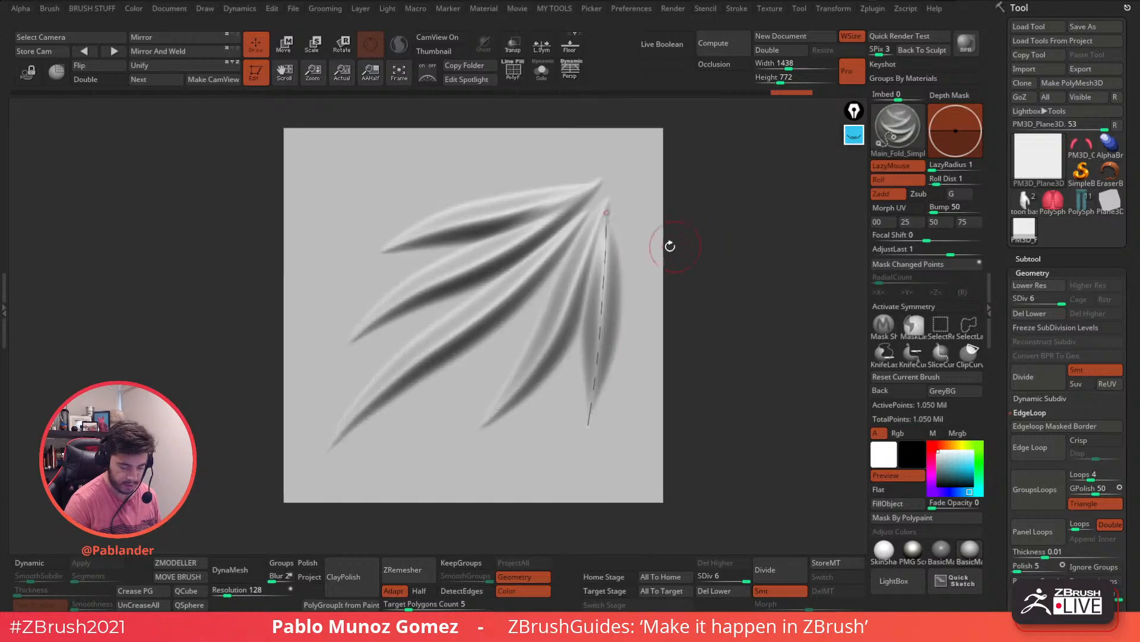
pyautogui.moveTo(607, 213); pyautogui.dragTo(608, 204)
# Step: Draw an additional deep, narrow fold in the gap between the lower folds of the fan
pyautogui.click(537, 443)
pyautogui.moveTo(554, 271); pyautogui.dragTo(401, 444)
pyautogui.keyDown('alt'); pyautogui.click(479, 377); pyautogui.keyUp('alt')
pyautogui.click(569, 338)
pyautogui.moveTo(524, 292); pyautogui.dragTo(379, 464)
pyautogui.click(530, 302)
# Step: Fill the gaps beside the fan's middle and upper folds with two shorter fold curves
pyautogui.moveTo(527, 293)
pyautogui.keyDown('shift'); pyautogui.mouseDown()
pyautogui.moveTo(552, 276)
pyautogui.moveTo(347, 378)
pyautogui.mouseUp(); pyautogui.keyUp('shift')
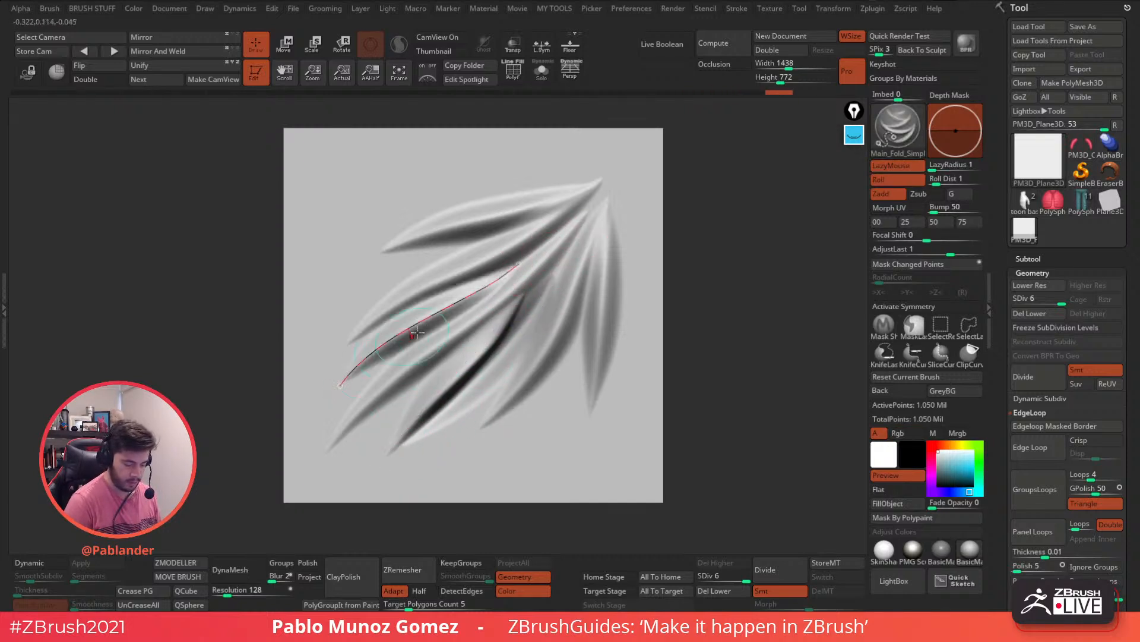
pyautogui.click(412, 325)
pyautogui.click(539, 380)
pyautogui.moveTo(345, 268); pyautogui.dragTo(457, 245)
pyautogui.click(412, 265)
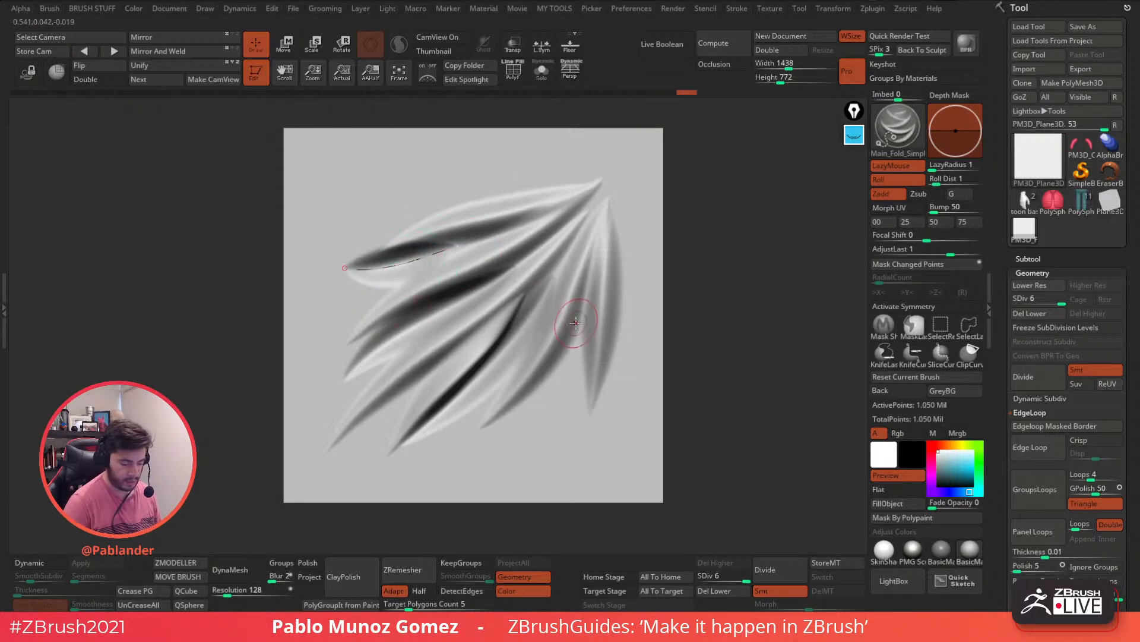
# Step: Smooth the fold ends at the convergence point and along the left side of the fan
pyautogui.press('shift')
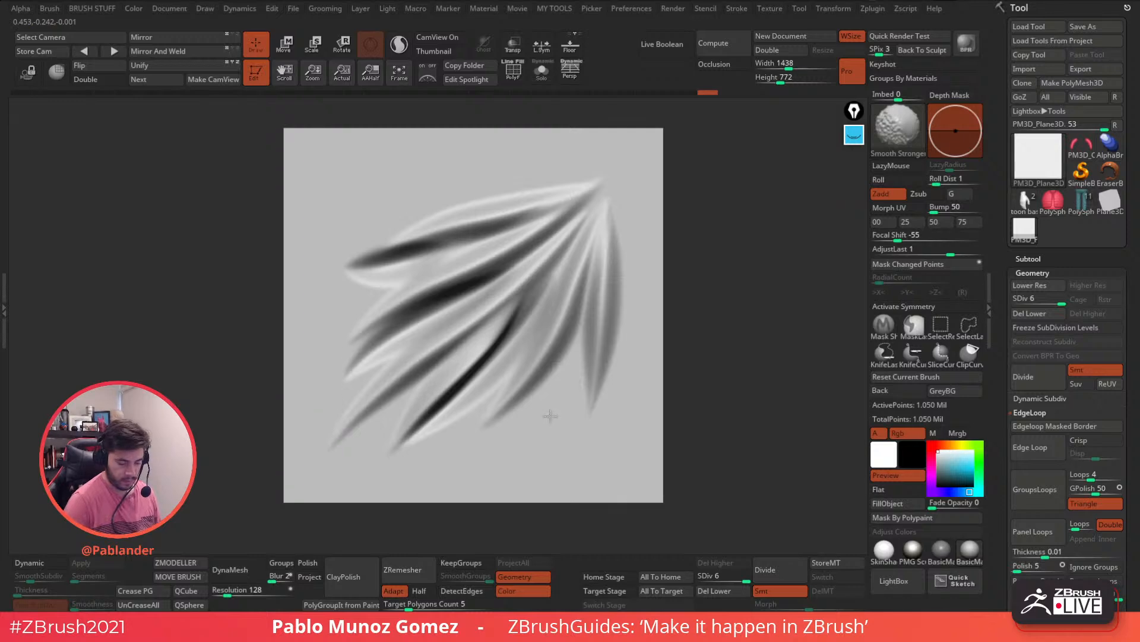
pyautogui.keyDown('shift'); pyautogui.moveTo(600, 199); pyautogui.dragTo(604, 209); pyautogui.keyUp('shift')
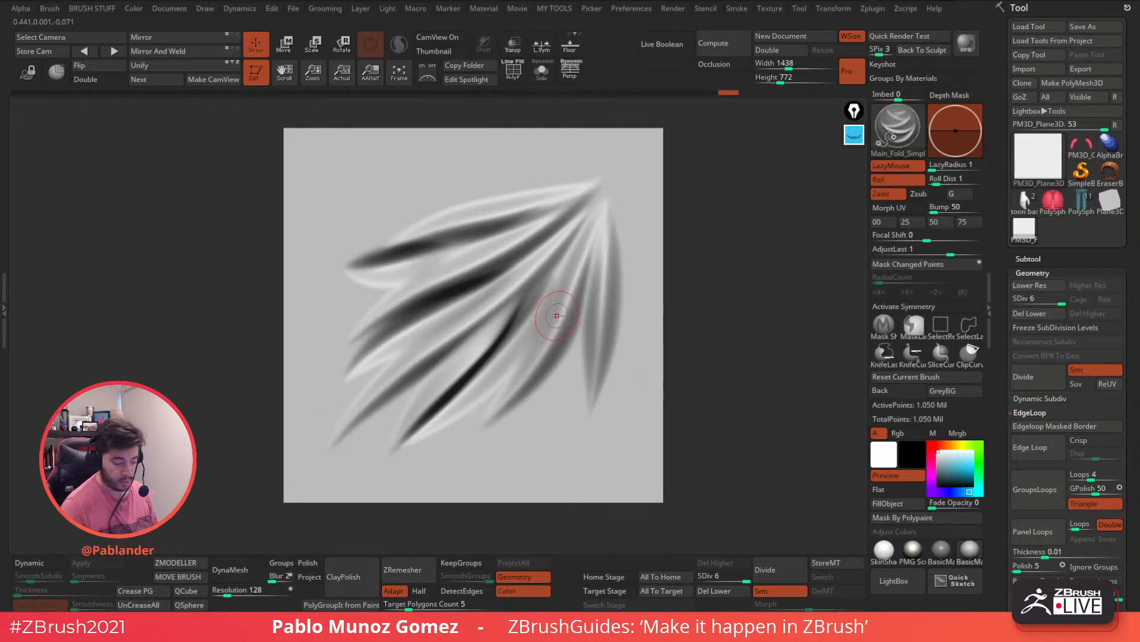
pyautogui.moveTo(398, 287)
pyautogui.keyDown('shift'); pyautogui.mouseDown()
pyautogui.moveTo(358, 276)
pyautogui.moveTo(373, 297)
pyautogui.mouseUp(); pyautogui.keyUp('shift')
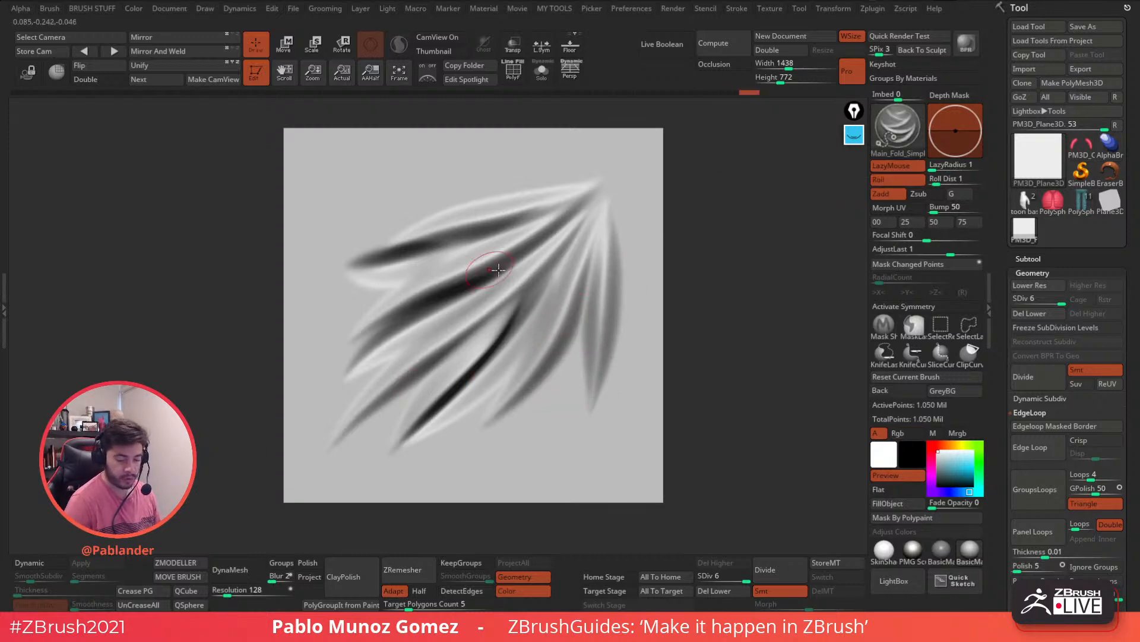
pyautogui.press('shift')
# Step: Select the Standard brush and clone it as a base for a custom fold brush
pyautogui.moveTo(719, 296); pyautogui.dragTo(733, 332)
pyautogui.click(898, 140)
pyautogui.press('b')
pyautogui.press('s')
pyautogui.press('t')
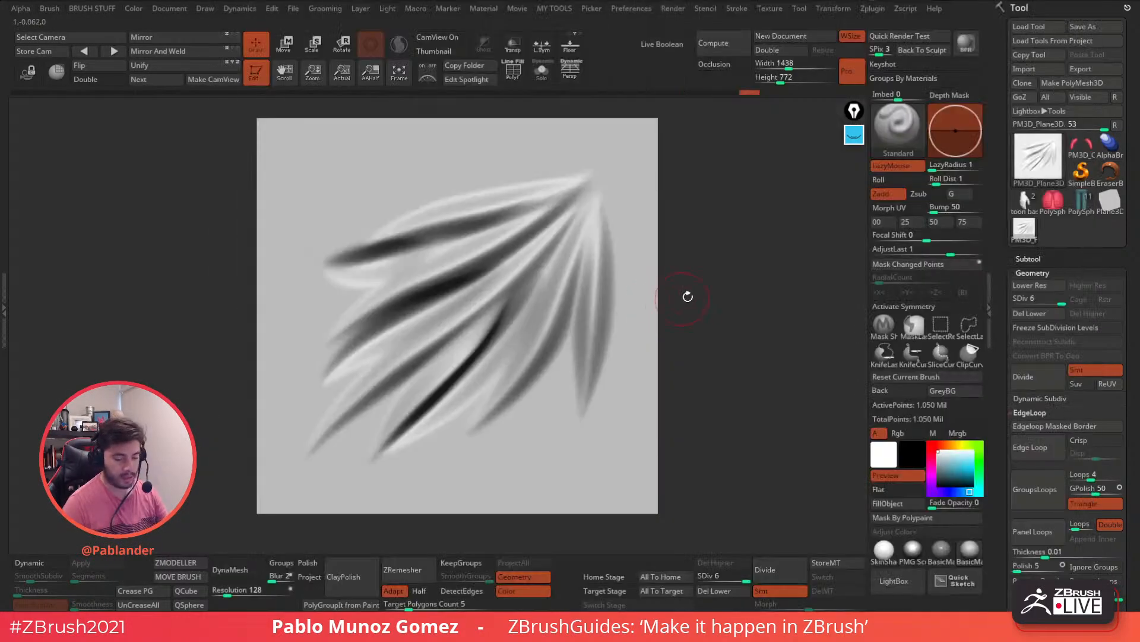
pyautogui.moveTo(45, 8)
pyautogui.click(77, 44)
# Step: Create a 3D alpha from the sculpted plane mesh with its resolution set to 1024
pyautogui.click(22, 10)
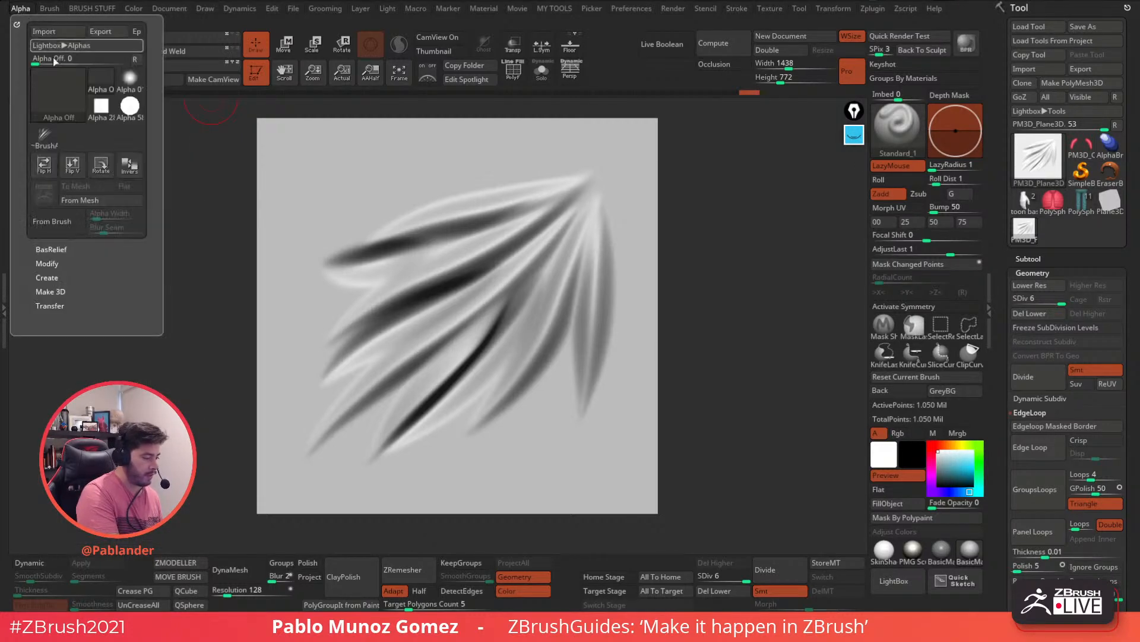
pyautogui.click(102, 201)
pyautogui.moveTo(393, 375); pyautogui.dragTo(402, 379)
pyautogui.click(192, 547)
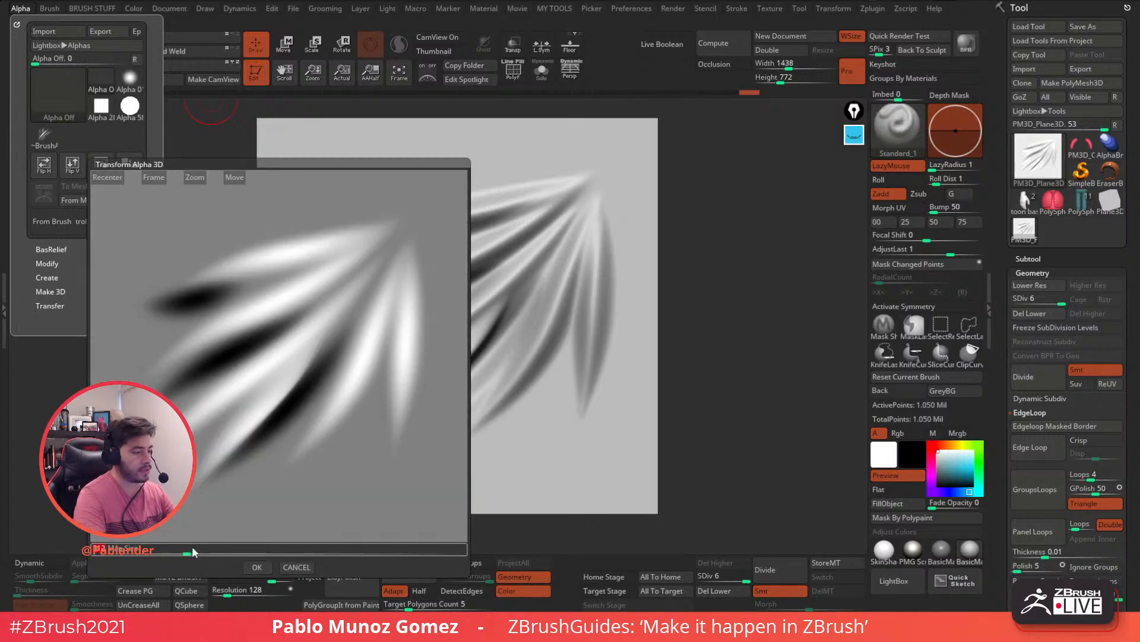
pyautogui.write('1024')
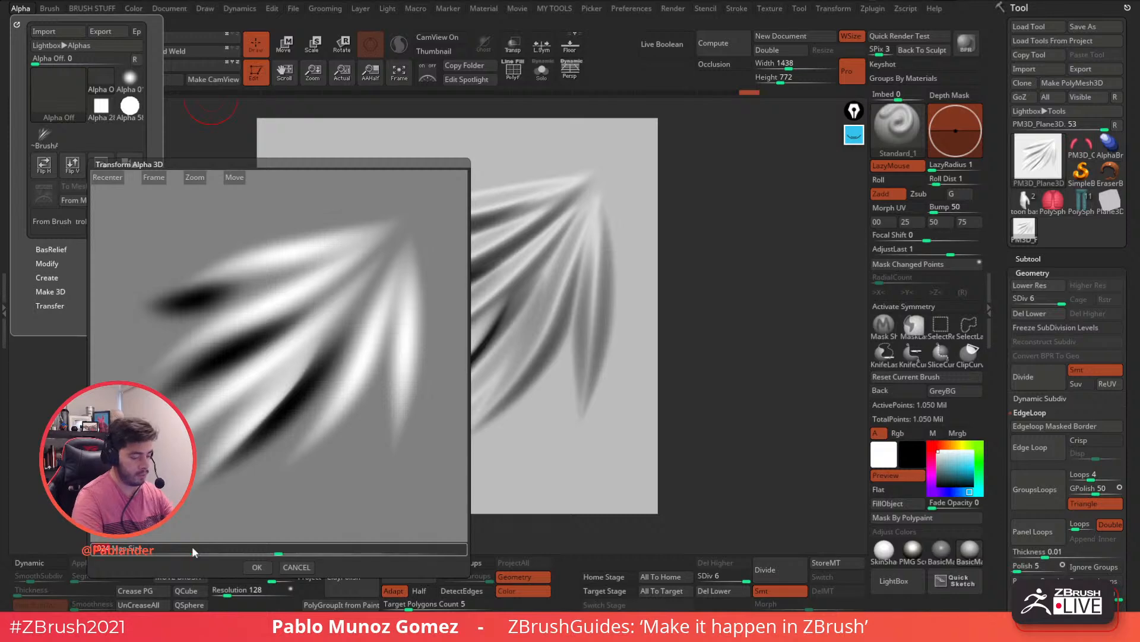
pyautogui.press('Return')
pyautogui.click(257, 568)
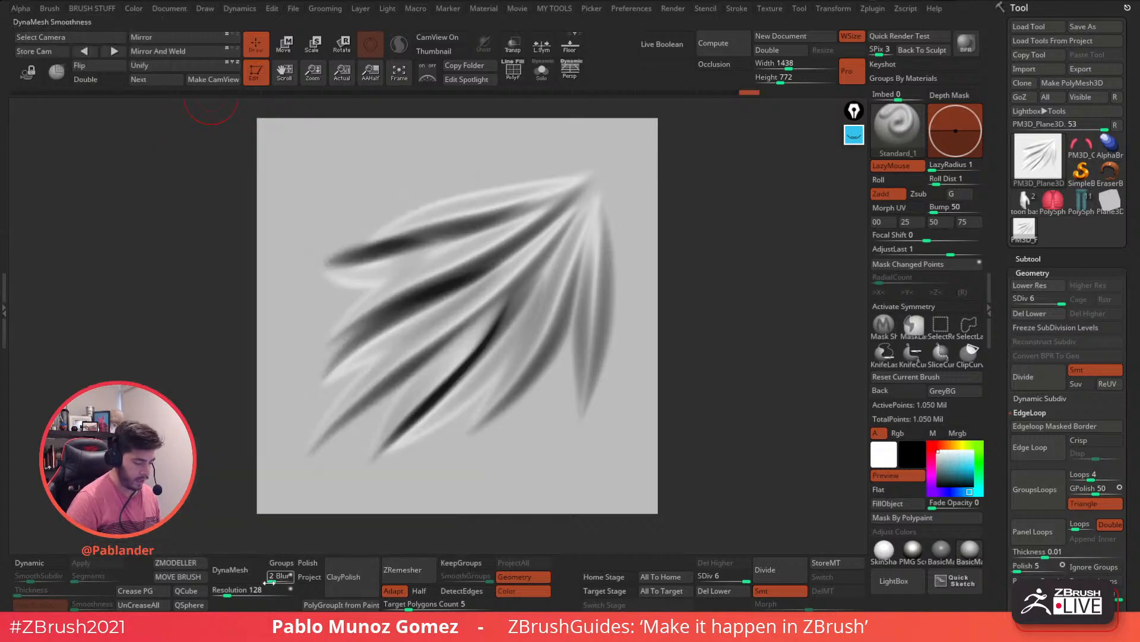
# Step: Set the cloned brush's stroke to DragRect, check its Z Intensity and open the alpha's Modify settings
pyautogui.press('b')
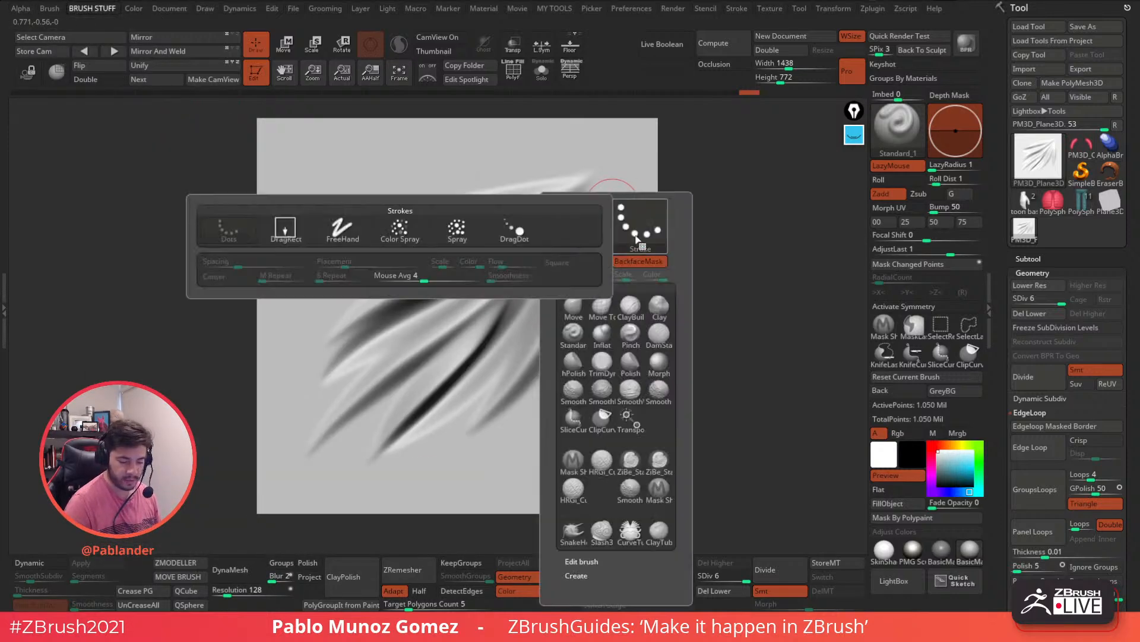
pyautogui.click(630, 235)
pyautogui.click(286, 230)
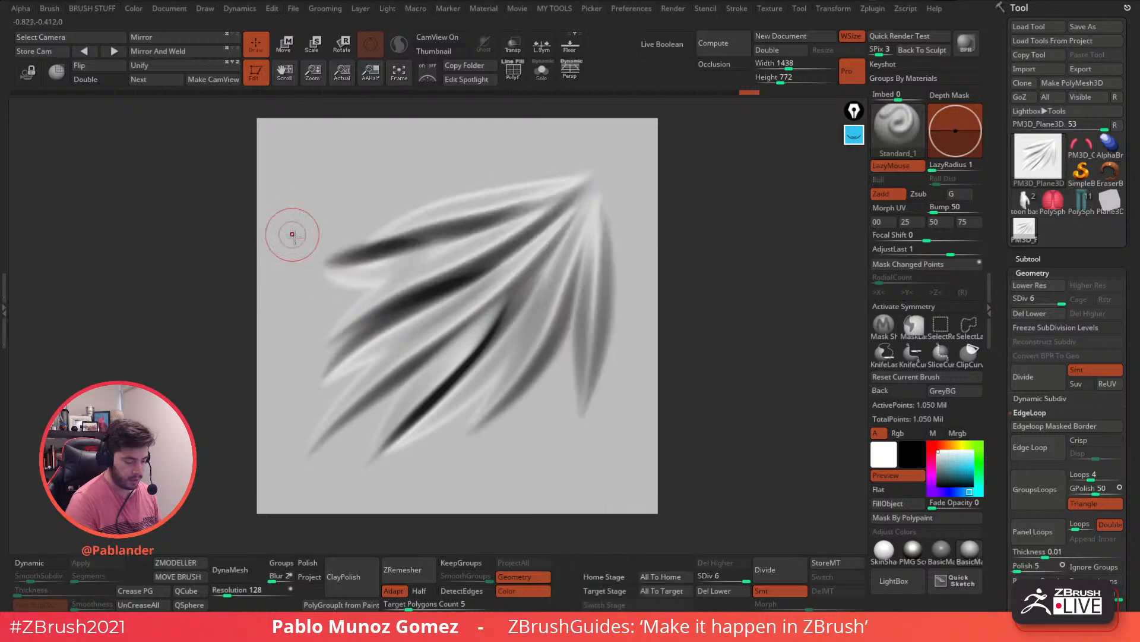
pyautogui.press('b')
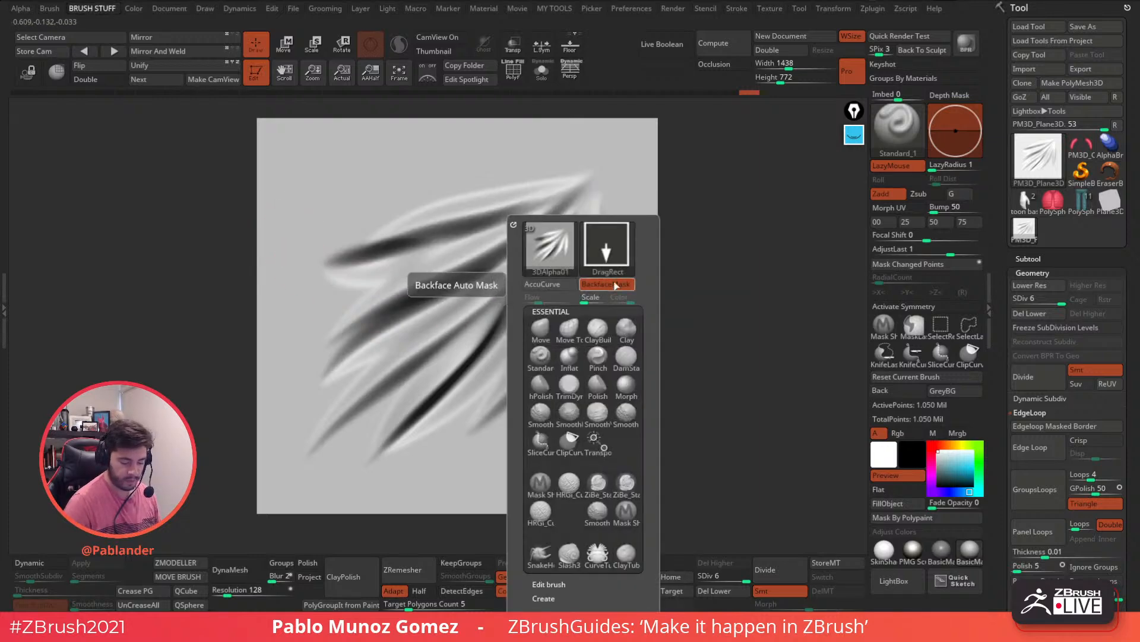
pyautogui.press('space')
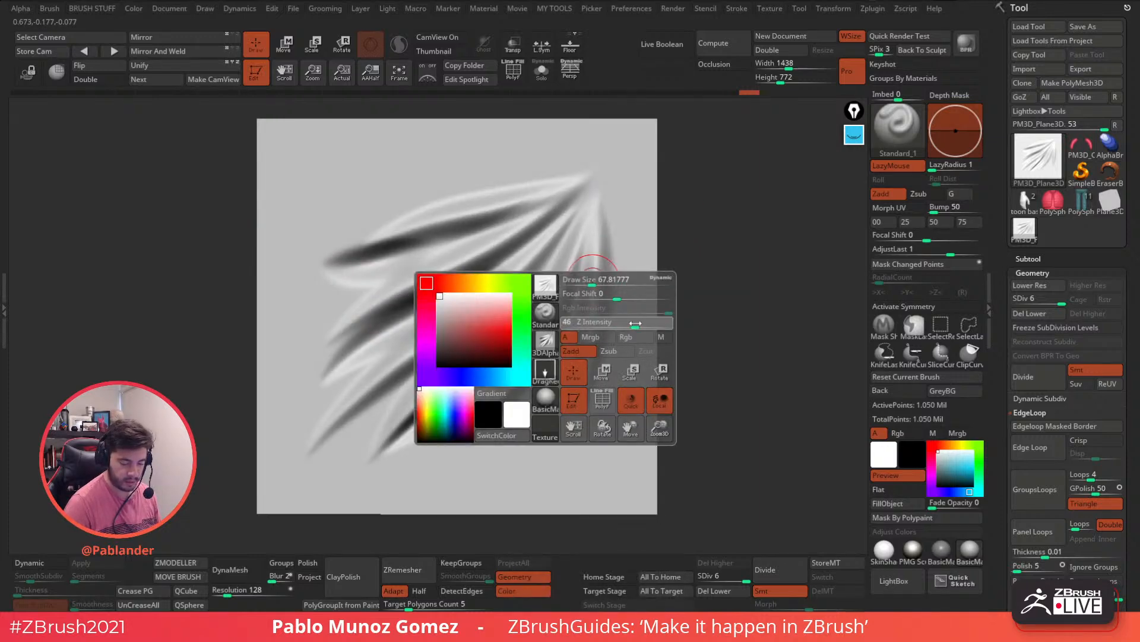
pyautogui.click(21, 9)
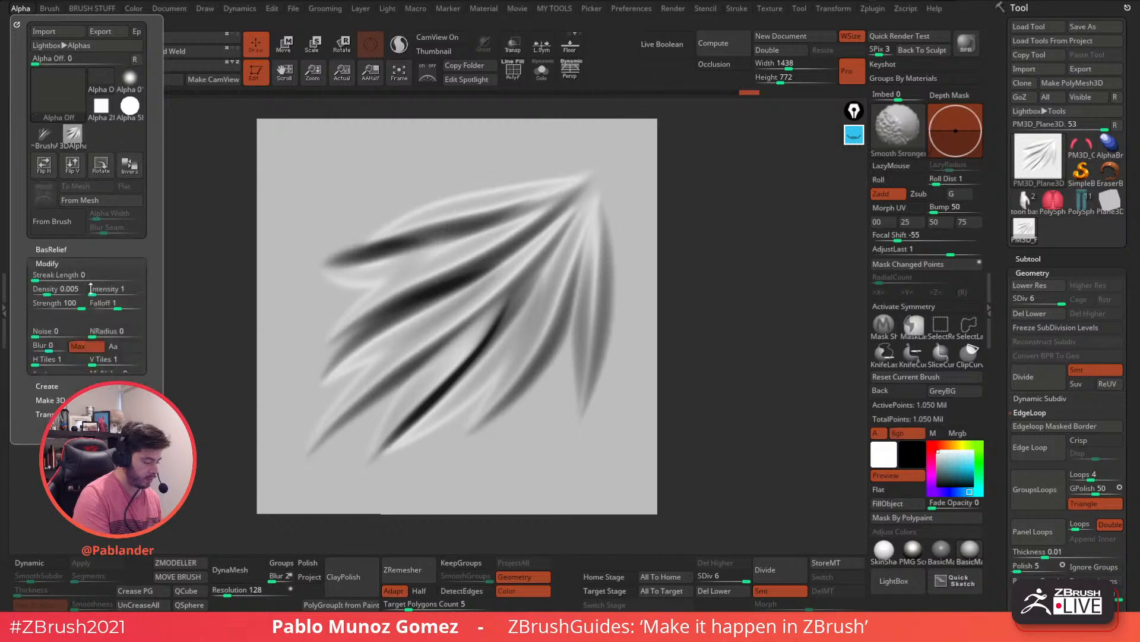
# Step: Switch back to the character tool, select the jacket body and activate X symmetry
pyautogui.click(1040, 208)
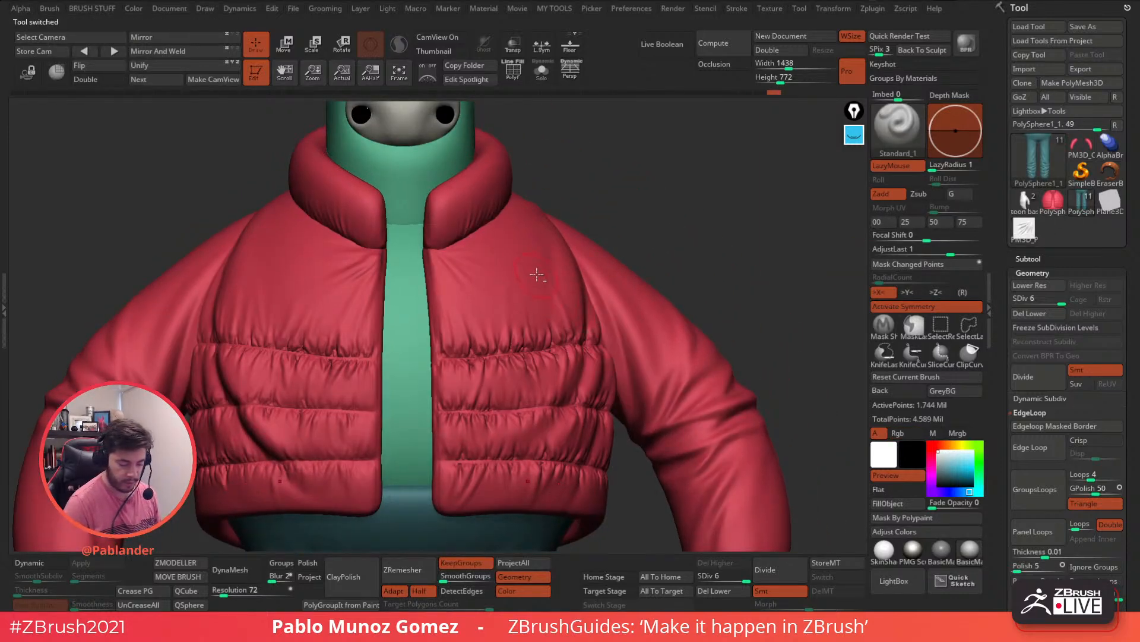
pyautogui.keyDown('alt'); pyautogui.click(536, 274); pyautogui.keyUp('alt')
pyautogui.moveTo(554, 294); pyautogui.dragTo(574, 317)
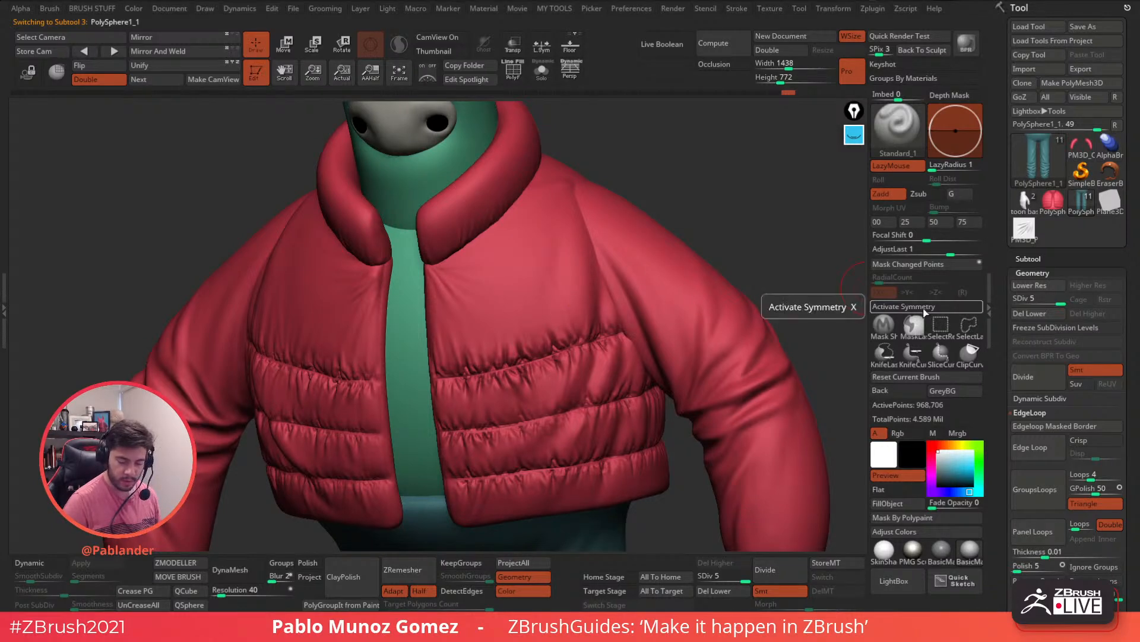
pyautogui.click(901, 306)
# Step: Stamp the fold alpha on the jacket's upper chest near the shoulder seam and smooth its edges
pyautogui.moveTo(607, 271); pyautogui.dragTo(652, 236)
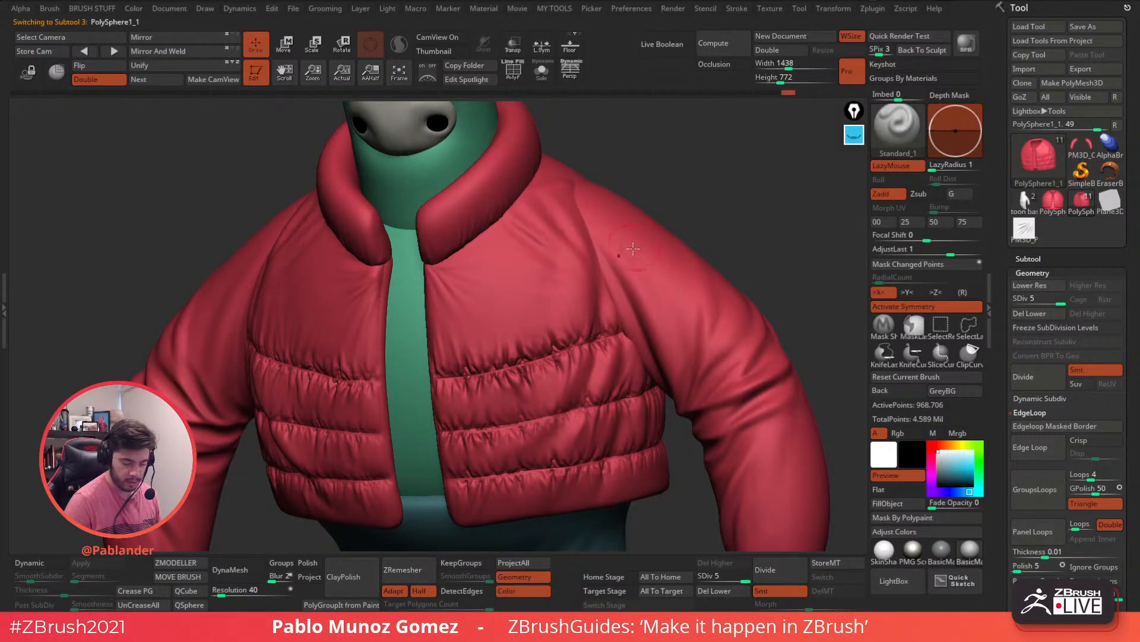
pyautogui.moveTo(635, 244); pyautogui.dragTo(656, 221, button='right')
pyautogui.keyDown('shift'); pyautogui.moveTo(629, 303); pyautogui.dragTo(617, 291, button='right'); pyautogui.keyUp('shift')
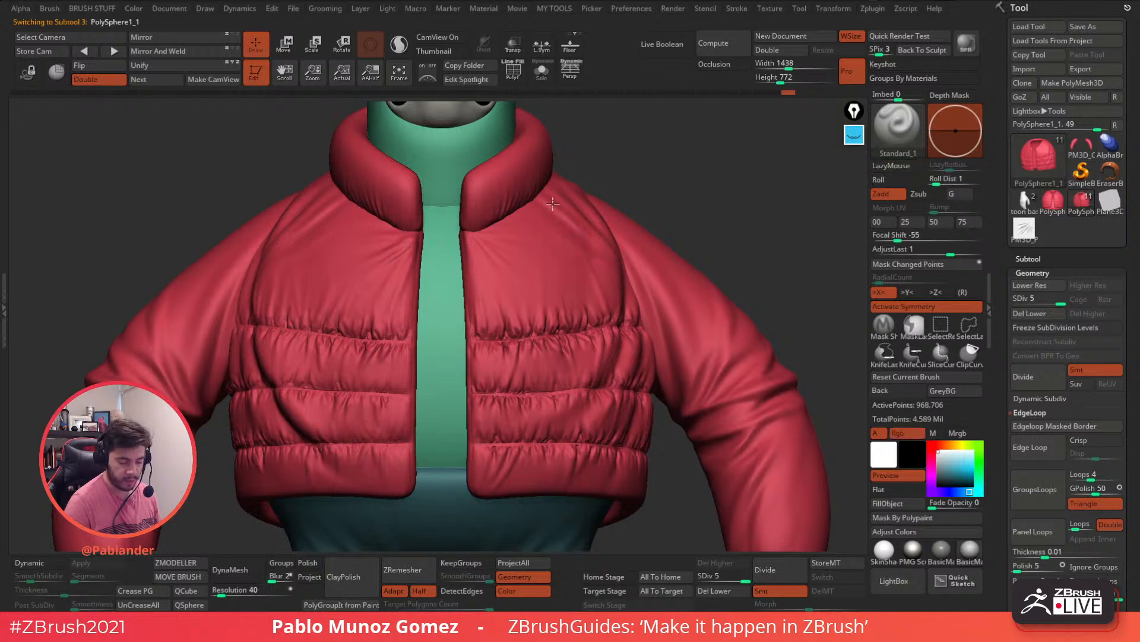
pyautogui.keyDown('shift'); pyautogui.moveTo(614, 235); pyautogui.dragTo(622, 276); pyautogui.keyUp('shift')
# Step: Stamp further folds beside the collar on the jacket's chest and shoulders, and smooth them into the surface
pyautogui.keyDown('ctrl'); pyautogui.moveTo(639, 319); pyautogui.dragTo(618, 294, button='right'); pyautogui.keyUp('ctrl')
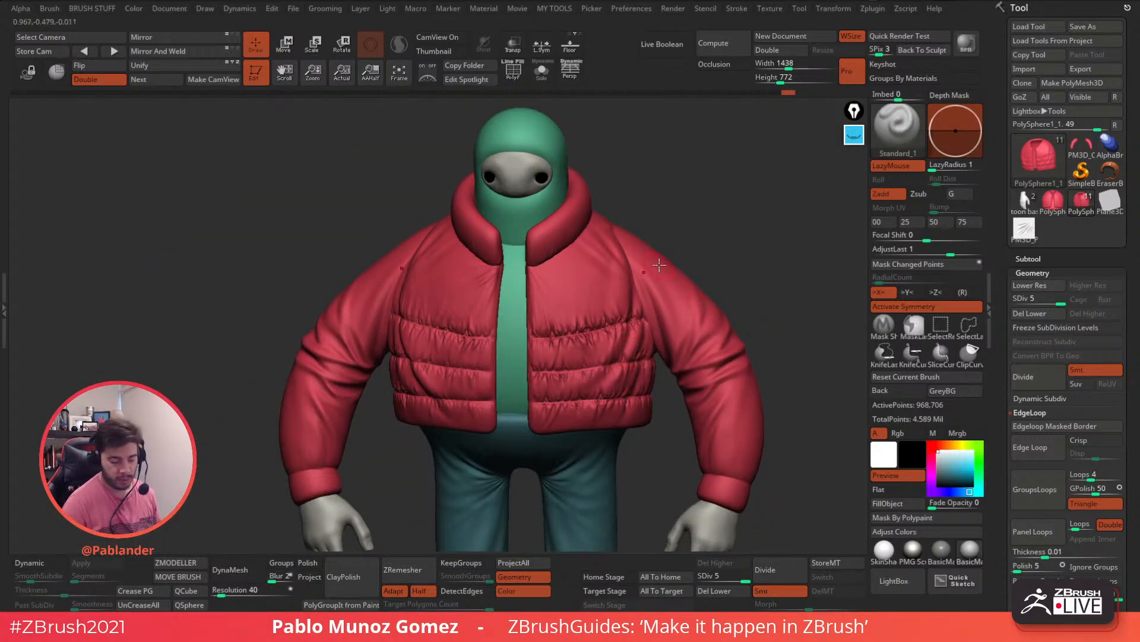
pyautogui.moveTo(647, 234); pyautogui.dragTo(617, 227, button='right')
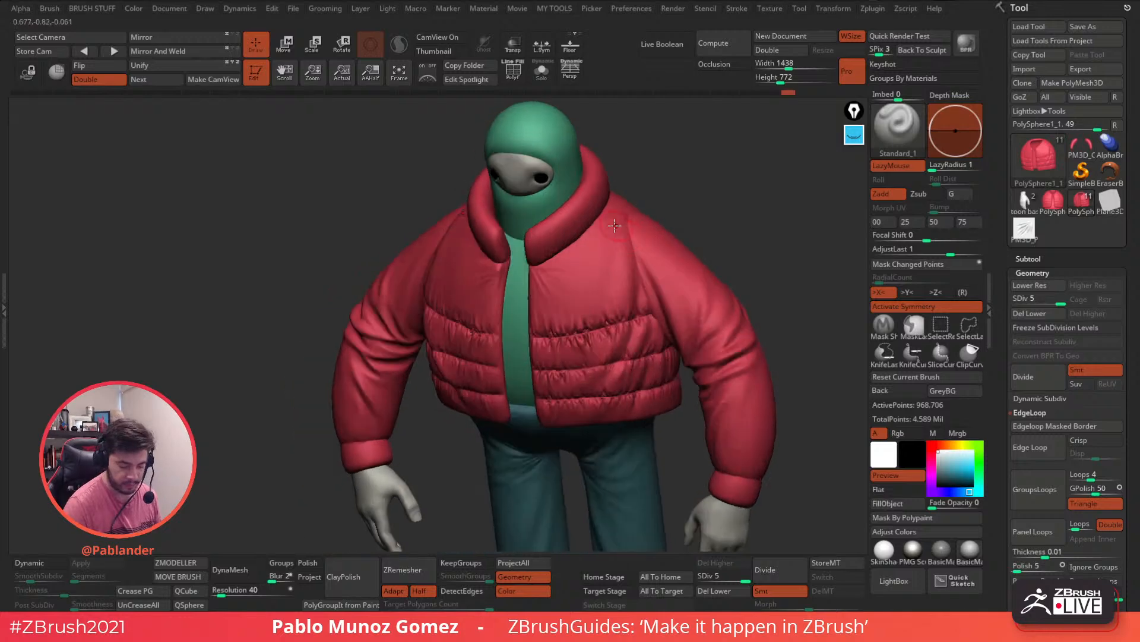
pyautogui.moveTo(667, 175); pyautogui.dragTo(621, 222, button='right')
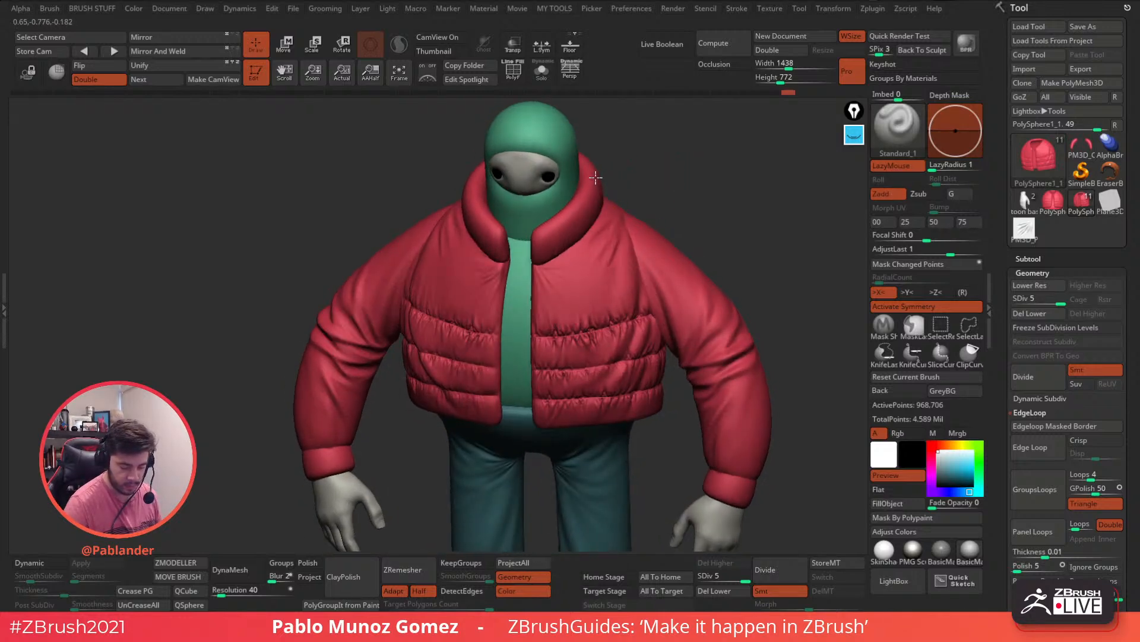
pyautogui.press('shift')
pyautogui.moveTo(630, 218); pyautogui.dragTo(637, 185, button='right')
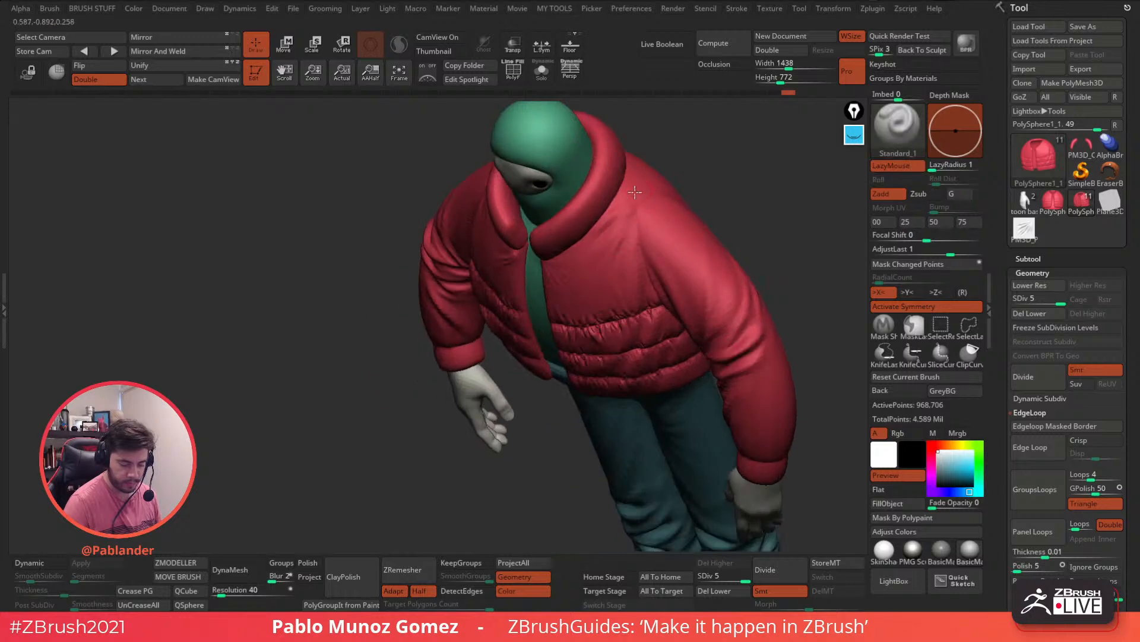
pyautogui.press('shift')
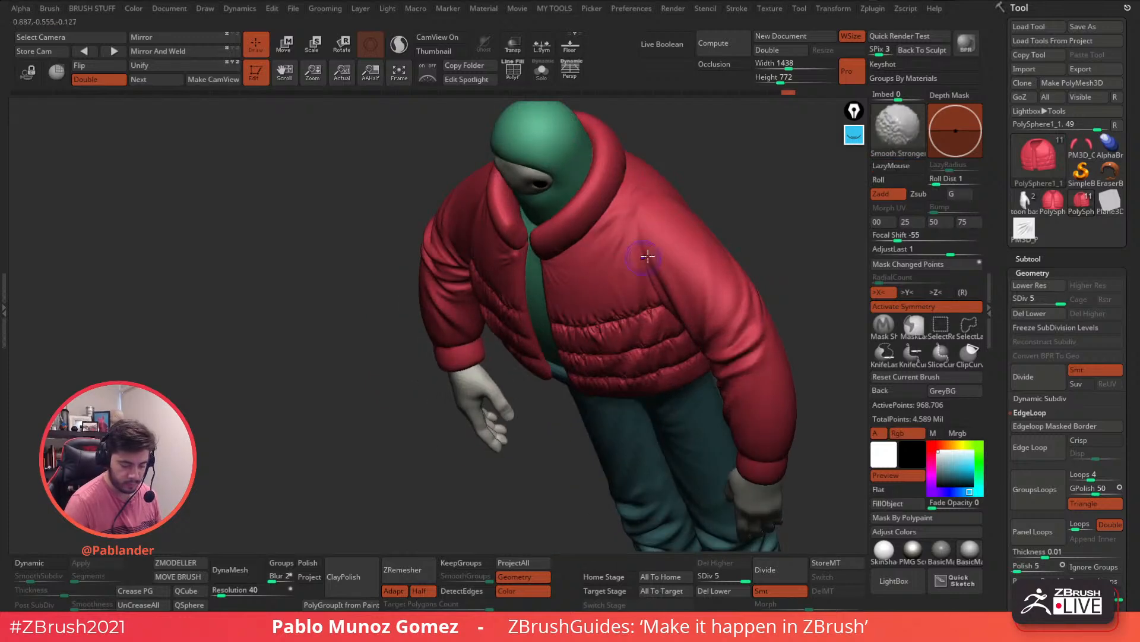
pyautogui.keyDown('shift'); pyautogui.moveTo(637, 256); pyautogui.dragTo(662, 240, button='right'); pyautogui.keyUp('shift')
pyautogui.keyDown('alt'); pyautogui.click(669, 237); pyautogui.keyUp('alt')
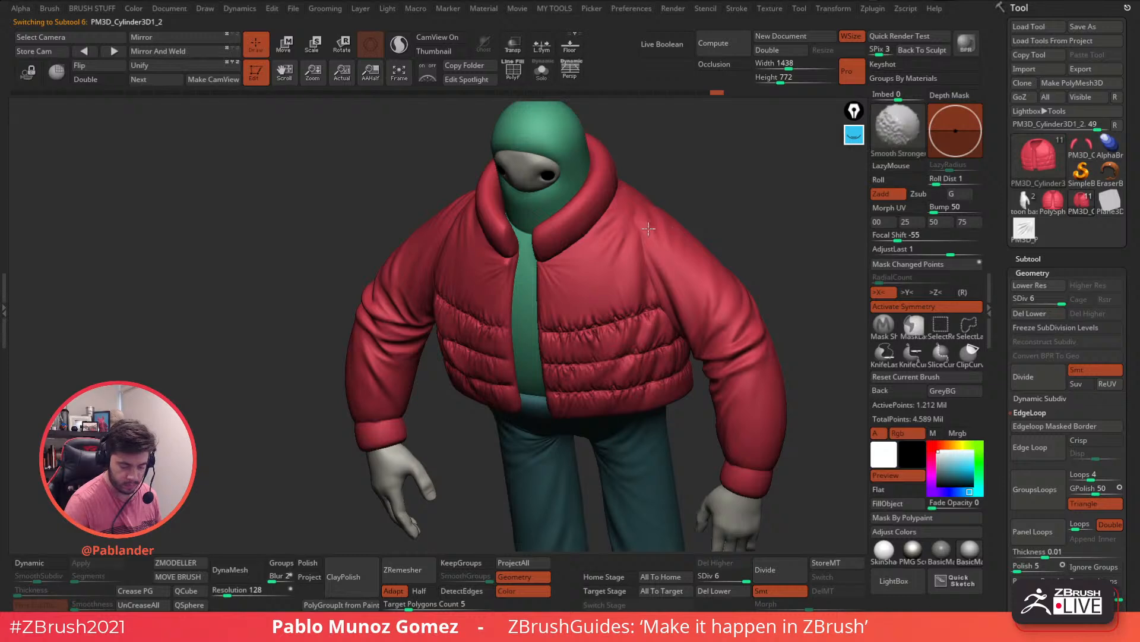
pyautogui.keyDown('shift'); pyautogui.moveTo(696, 262); pyautogui.dragTo(722, 280, button='right'); pyautogui.keyUp('shift')
# Step: Select the trousers and stamp the fold alpha symmetrically around the front of the crotch
pyautogui.keyDown('alt'); pyautogui.moveTo(663, 437); pyautogui.dragTo(660, 259, button='right'); pyautogui.keyUp('alt')
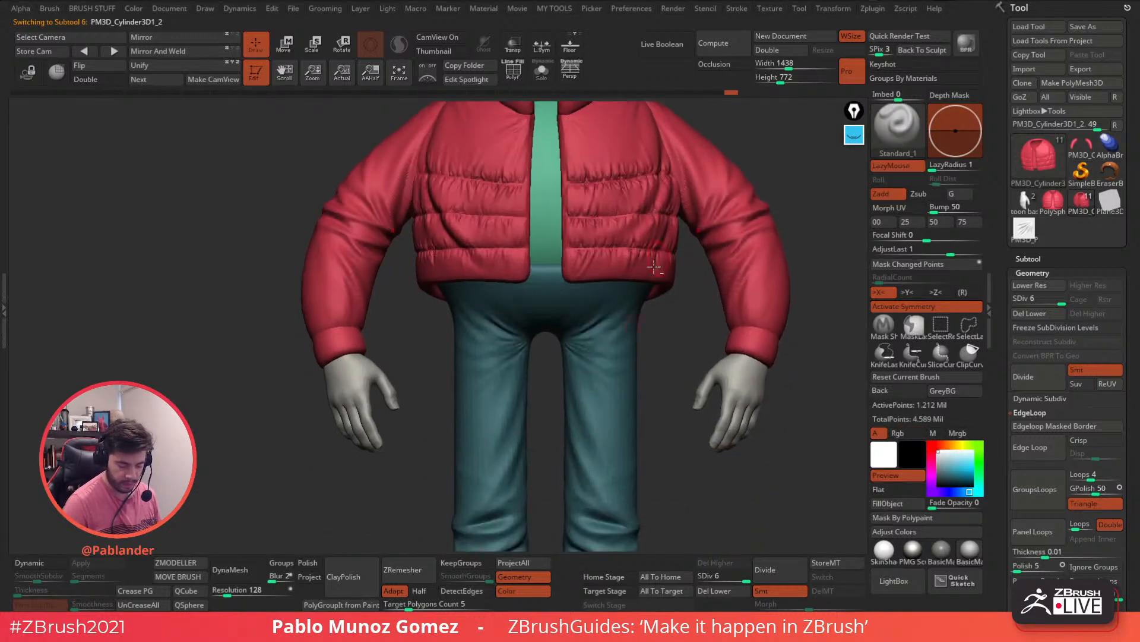
pyautogui.keyDown('alt'); pyautogui.click(612, 399); pyautogui.keyUp('alt')
pyautogui.keyDown('alt'); pyautogui.moveTo(611, 347); pyautogui.dragTo(607, 259, button='right'); pyautogui.keyUp('alt')
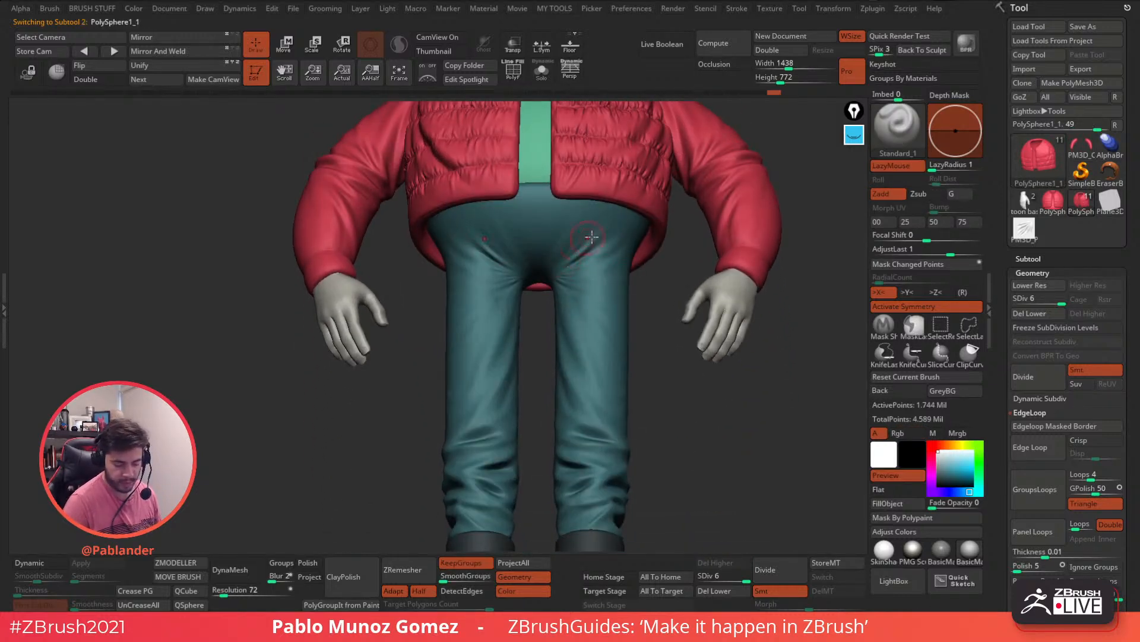
pyautogui.press('shift')
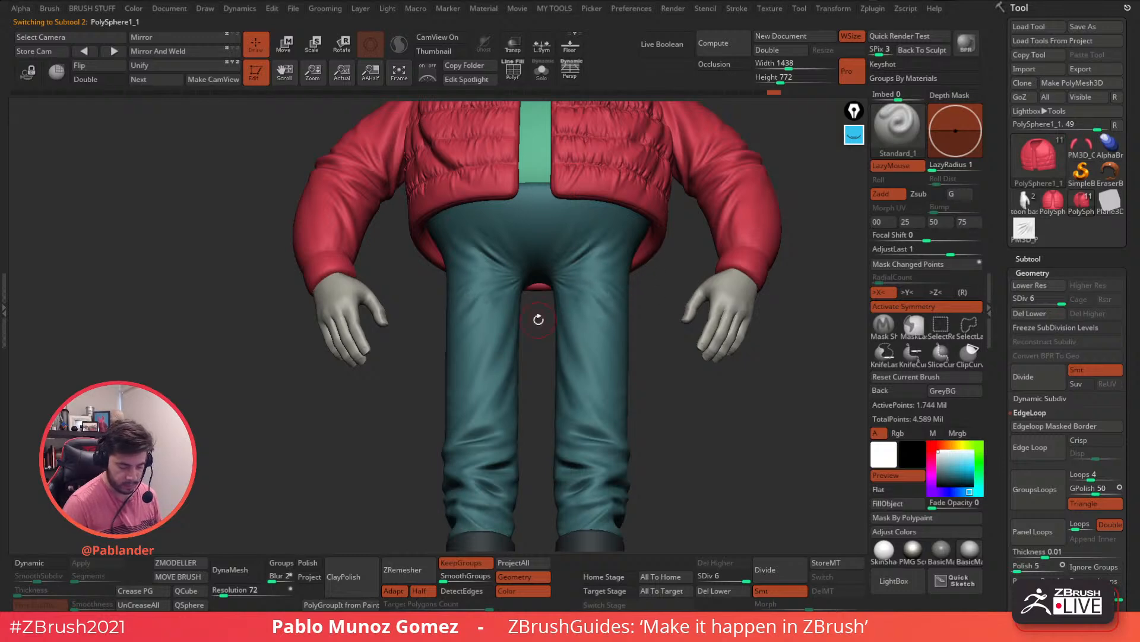
# Step: Isolate the trousers with Solo, stamp folds around the back of the crotch and soften them by smoothing
pyautogui.moveTo(537, 319); pyautogui.dragTo(645, 294, button='right')
pyautogui.click(542, 75)
pyautogui.moveTo(597, 238); pyautogui.dragTo(575, 295, button='right')
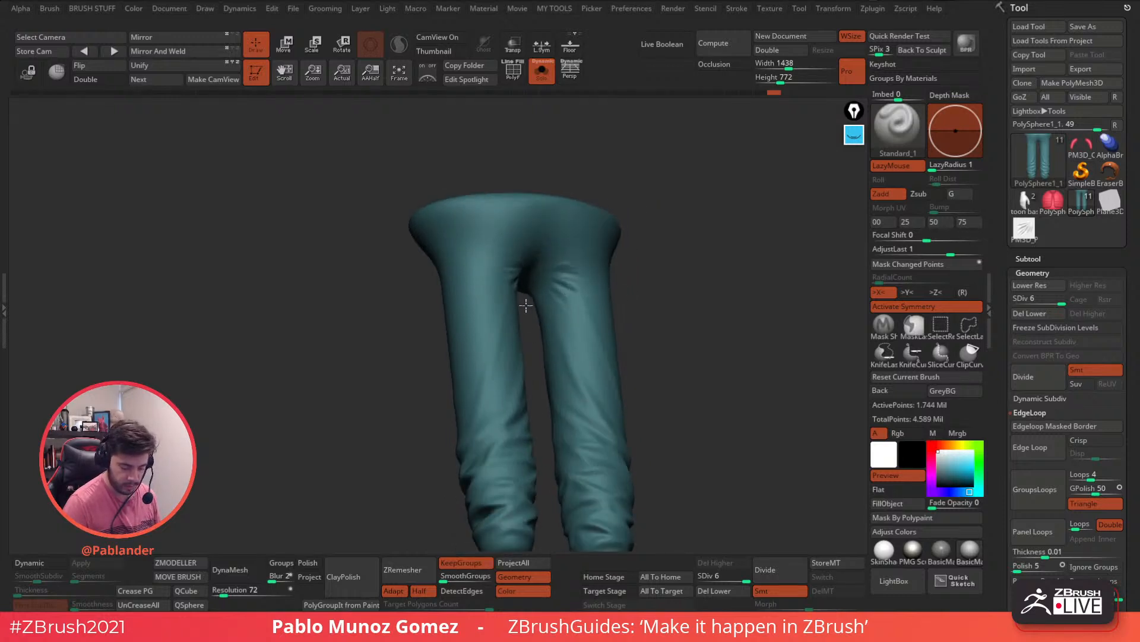
pyautogui.moveTo(616, 305); pyautogui.dragTo(581, 305, button='right')
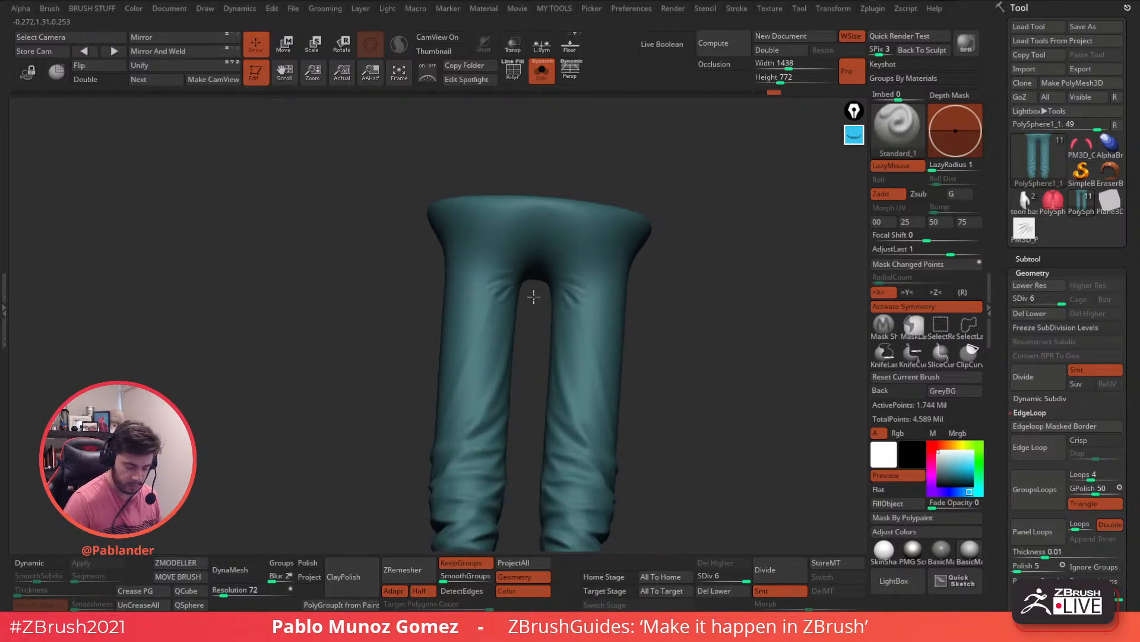
pyautogui.press('shift')
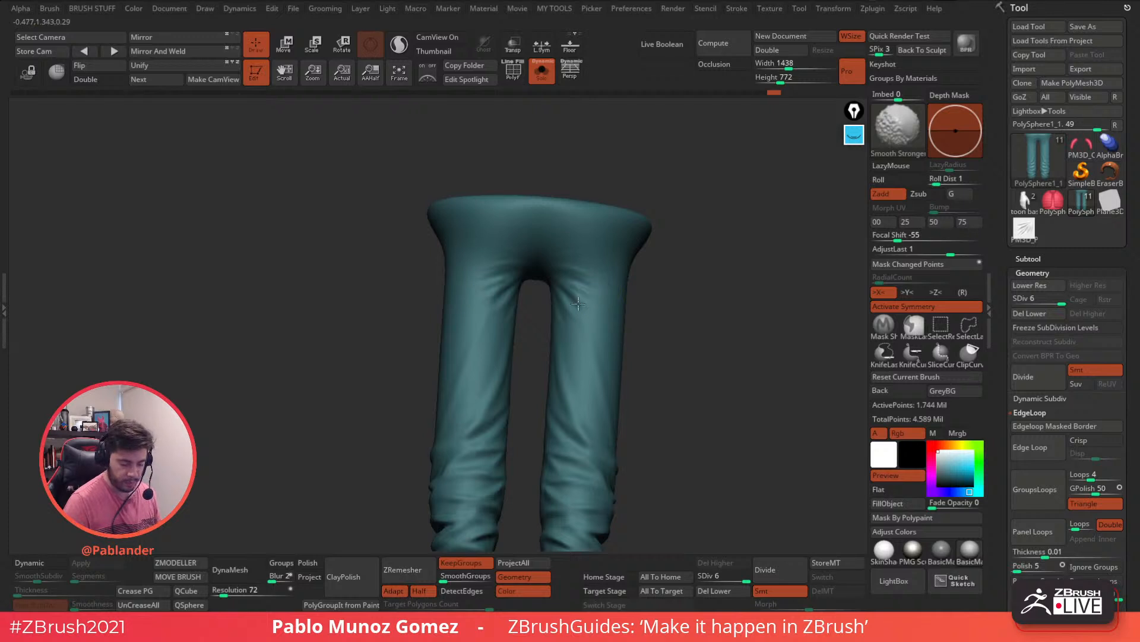
pyautogui.press('shift')
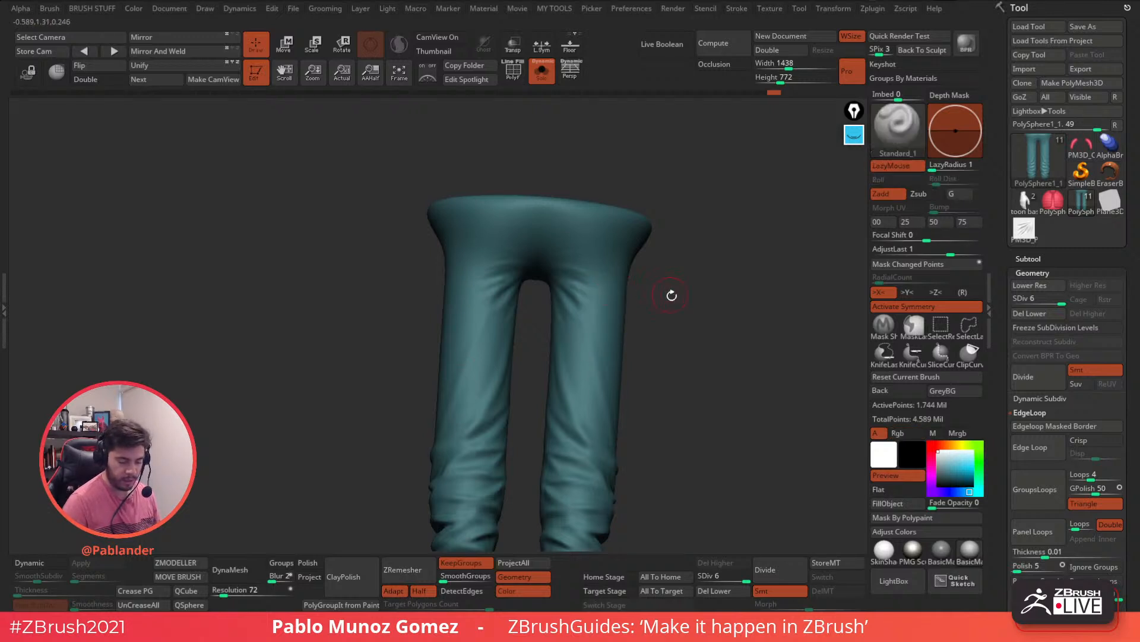
# Step: With the Standard brush, refine the folds on the trouser legs below the crotch and soften them by smoothing
pyautogui.press('b')
pyautogui.click(632, 360)
pyautogui.moveTo(589, 326)
pyautogui.mouseDown(button='right')
pyautogui.moveTo(562, 284)
pyautogui.moveTo(575, 303)
pyautogui.mouseUp(button='right')
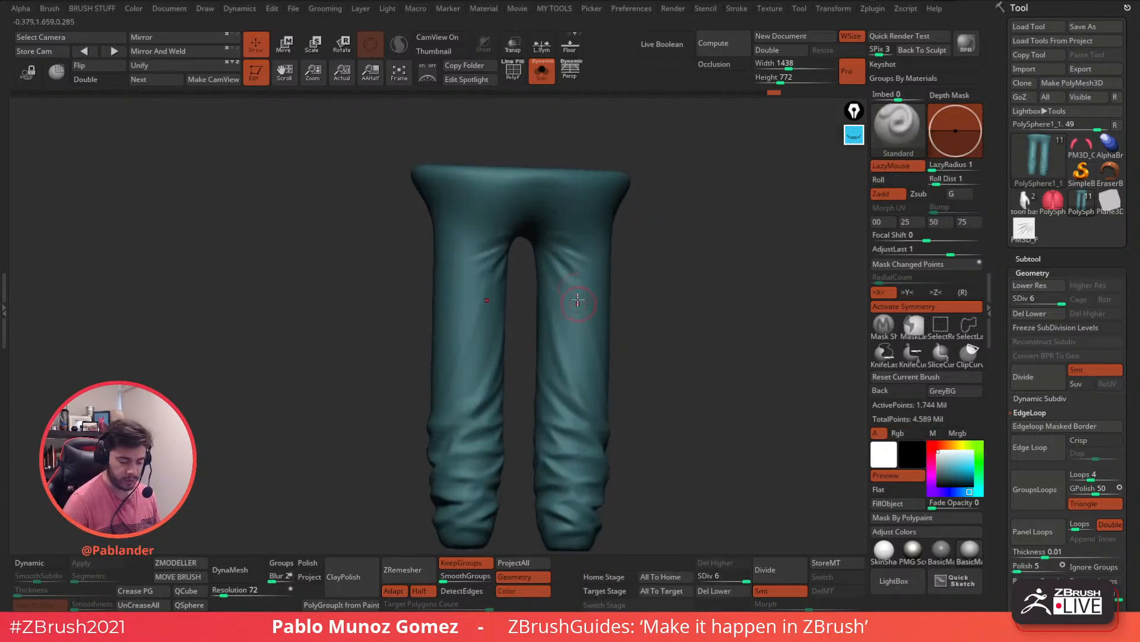
pyautogui.press('shift')
pyautogui.press('shift')
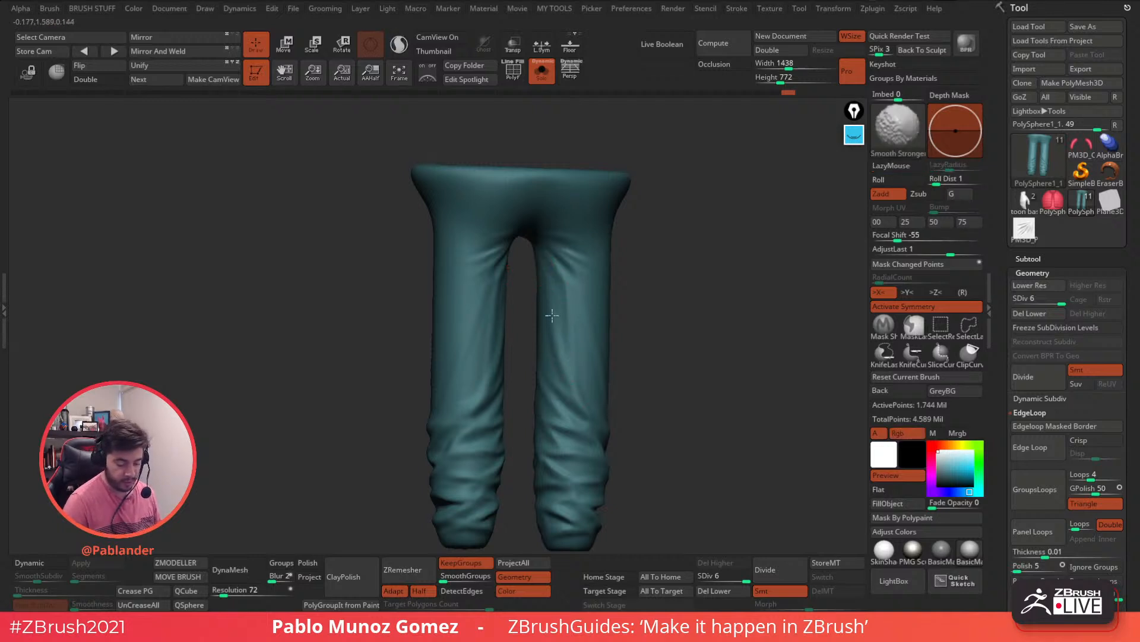
pyautogui.moveTo(538, 370)
pyautogui.mouseDown()
pyautogui.moveTo(558, 378)
pyautogui.moveTo(545, 343)
pyautogui.mouseUp()
pyautogui.moveTo(596, 275); pyautogui.dragTo(582, 273, button='right')
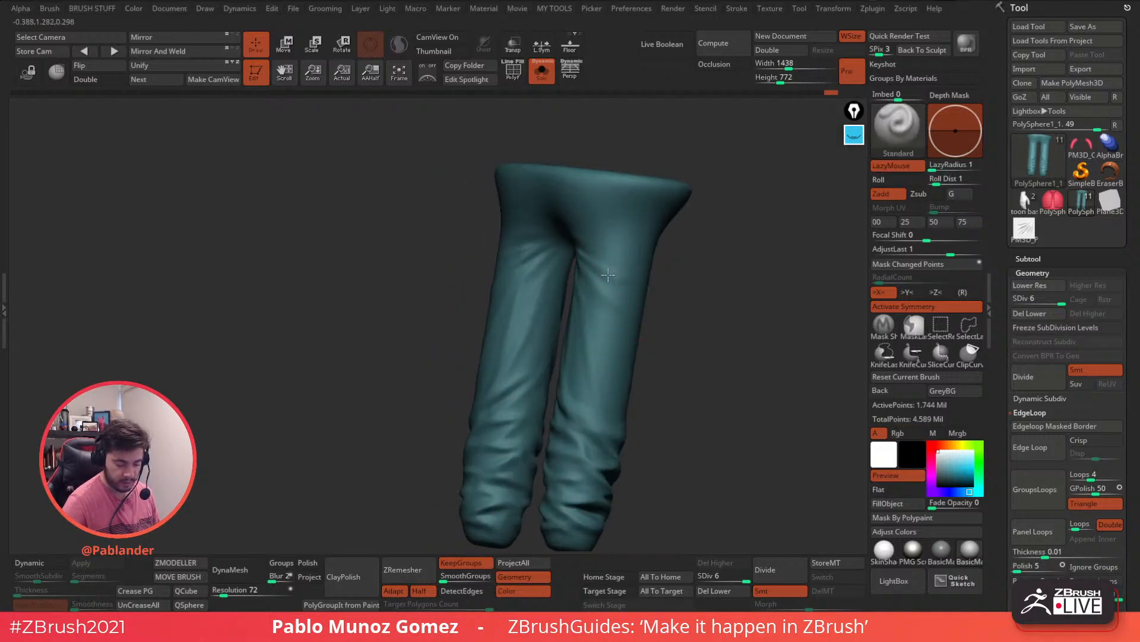
pyautogui.keyDown('shift'); pyautogui.moveTo(611, 272); pyautogui.dragTo(611, 277); pyautogui.keyUp('shift')
pyautogui.moveTo(647, 310); pyautogui.dragTo(720, 330, button='right')
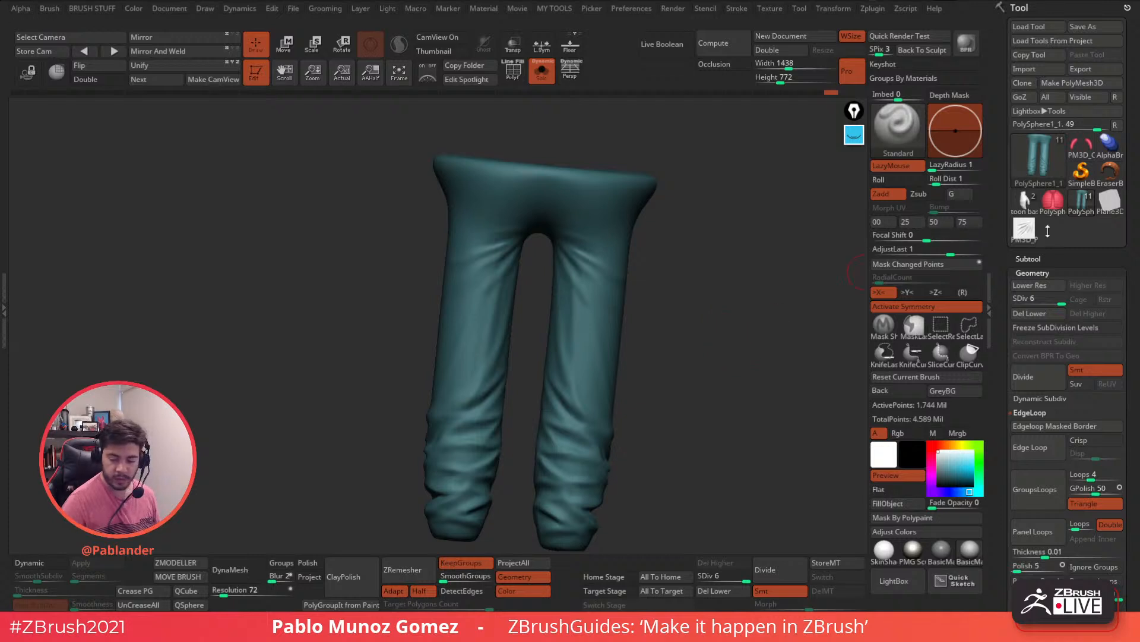
# Step: Switch to the fold plane, return its undo history to the blank state, and load the third Compression Folds brush
pyautogui.click(1026, 230)
pyautogui.moveTo(788, 291)
pyautogui.mouseDown()
pyautogui.moveTo(835, 288)
pyautogui.moveTo(665, 271)
pyautogui.moveTo(683, 326)
pyautogui.moveTo(706, 254)
pyautogui.mouseUp()
pyautogui.moveTo(709, 95)
pyautogui.mouseDown()
pyautogui.moveTo(304, 97)
pyautogui.moveTo(116, 112)
pyautogui.mouseUp()
pyautogui.click(886, 575)
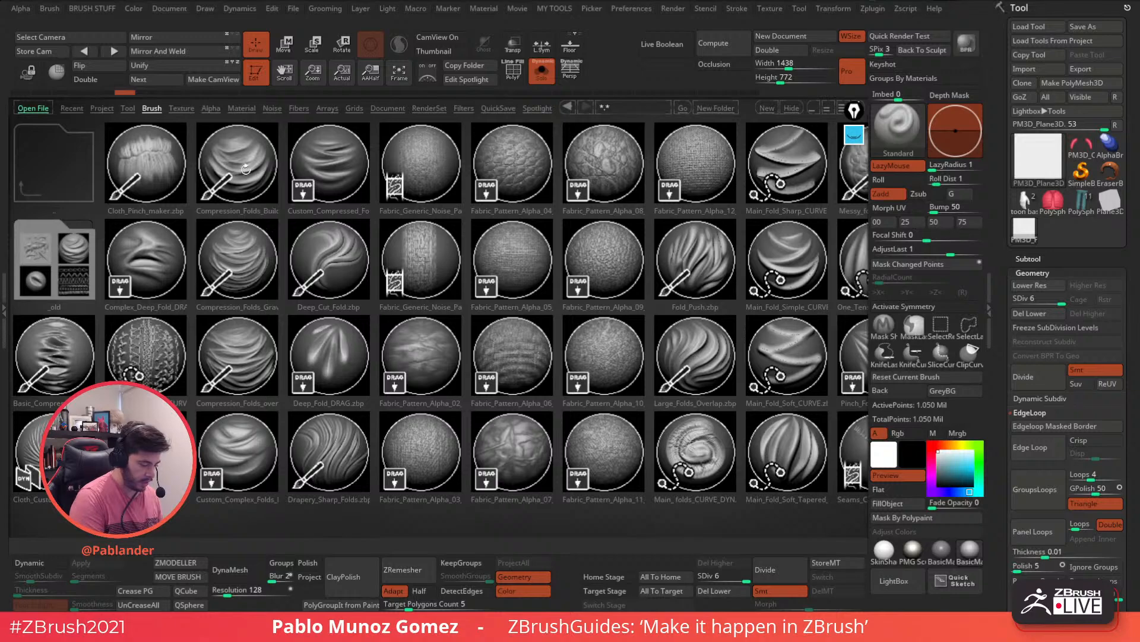
pyautogui.doubleClick(243, 353)
pyautogui.press('space')
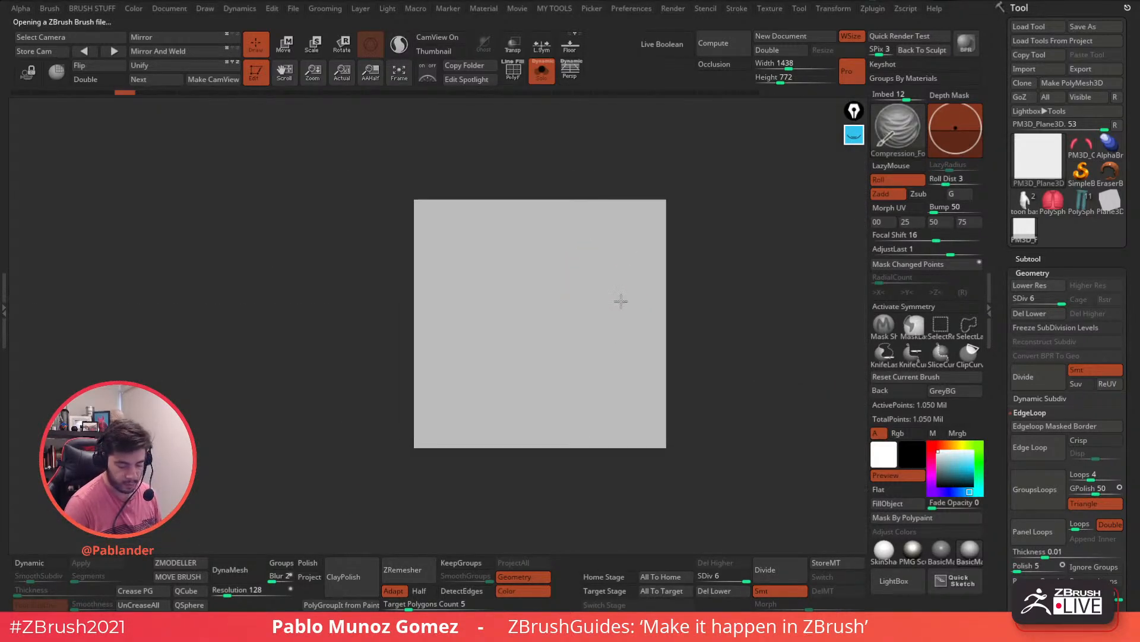
pyautogui.moveTo(617, 220)
pyautogui.mouseDown()
pyautogui.moveTo(461, 268)
pyautogui.moveTo(605, 247)
pyautogui.moveTo(441, 302)
pyautogui.mouseUp()
pyautogui.press('Return')
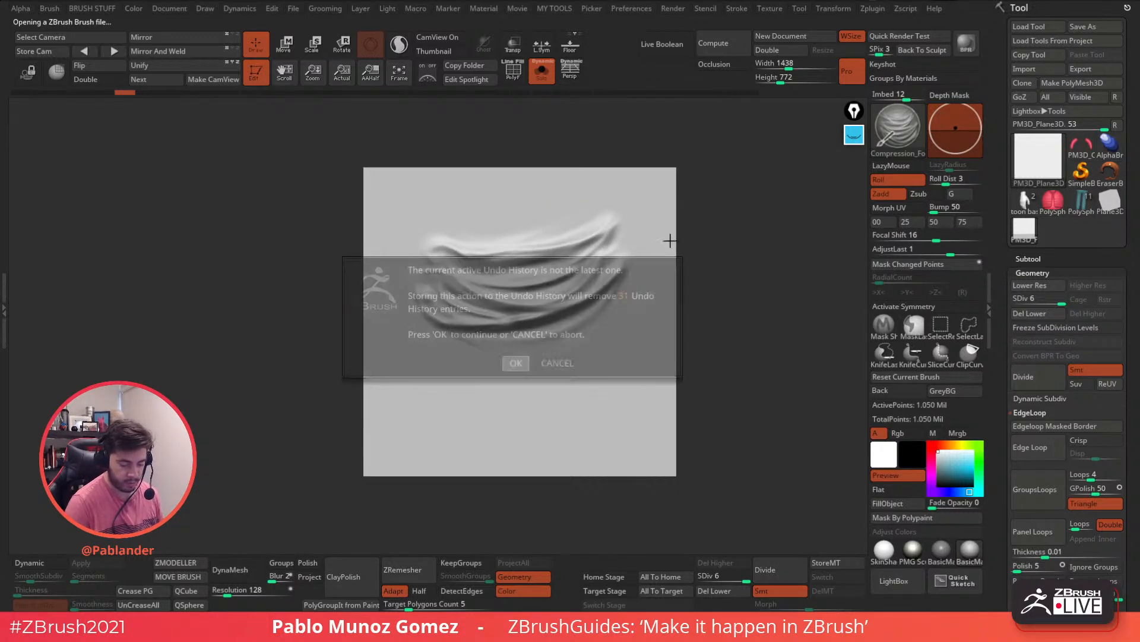
pyautogui.moveTo(653, 174)
pyautogui.mouseDown()
pyautogui.moveTo(451, 258)
pyautogui.moveTo(618, 269)
pyautogui.moveTo(416, 318)
pyautogui.mouseUp()
pyautogui.hotkey('ctrl', 'z')
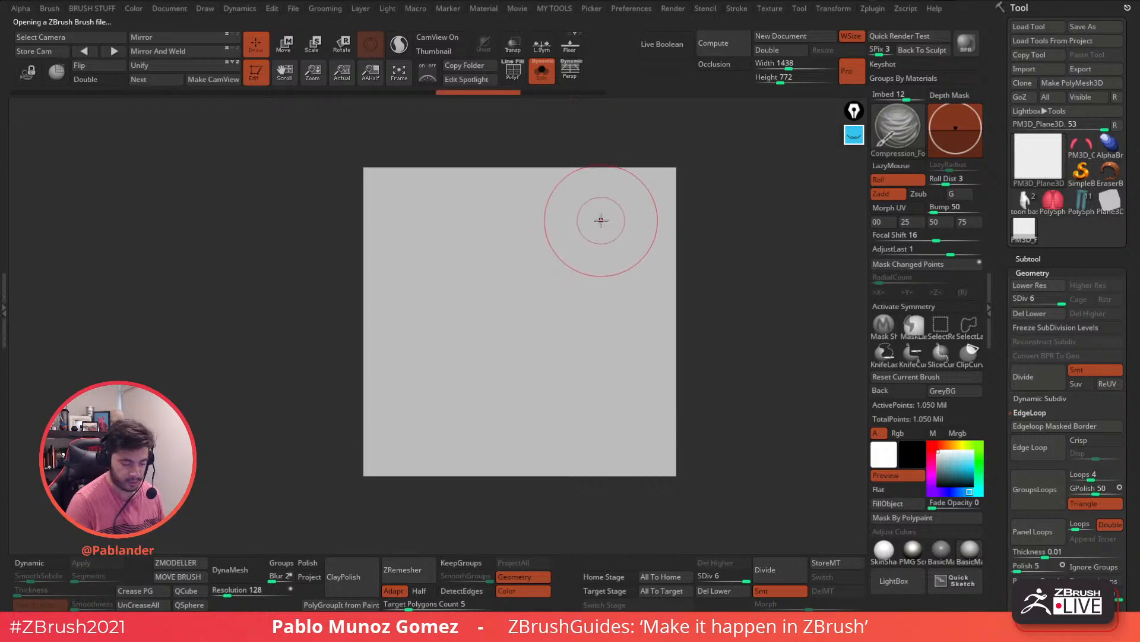
pyautogui.moveTo(395, 204)
pyautogui.mouseDown()
pyautogui.moveTo(571, 223)
pyautogui.moveTo(511, 275)
pyautogui.moveTo(377, 305)
pyautogui.moveTo(616, 315)
pyautogui.mouseUp()
pyautogui.hotkey('ctrl', 'z')
pyautogui.press('space')
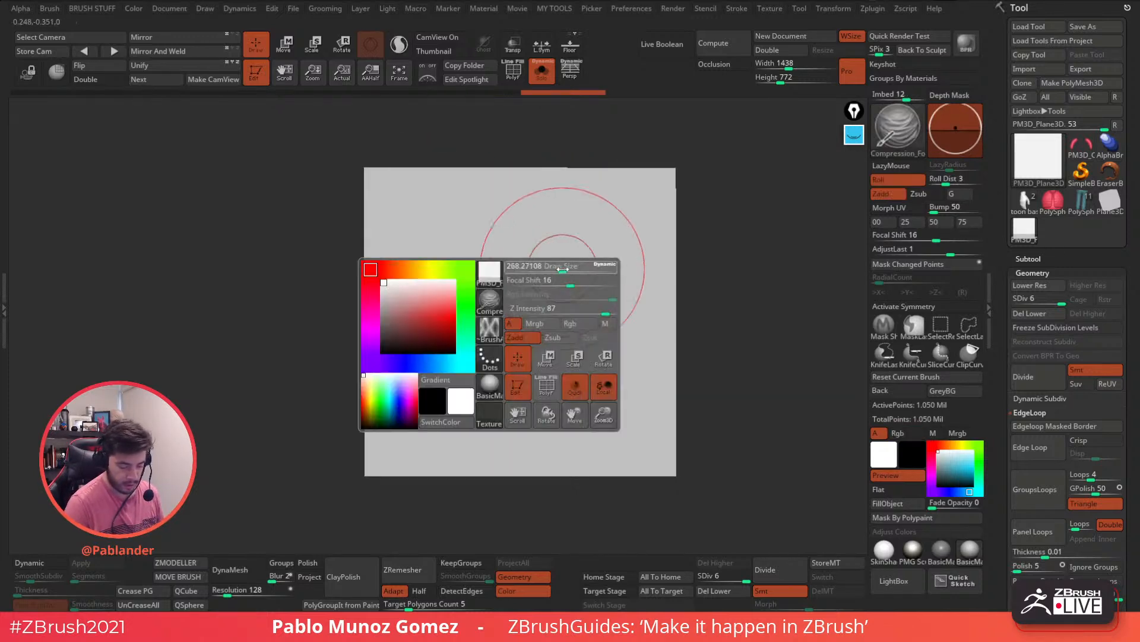
pyautogui.moveTo(395, 224)
pyautogui.mouseDown()
pyautogui.moveTo(657, 210)
pyautogui.moveTo(392, 280)
pyautogui.moveTo(624, 321)
pyautogui.moveTo(395, 359)
pyautogui.moveTo(621, 395)
pyautogui.mouseUp()
pyautogui.hotkey('ctrl', 'z')
pyautogui.press('space')
pyautogui.moveTo(413, 227)
pyautogui.mouseDown()
pyautogui.moveTo(455, 243)
pyautogui.moveTo(486, 281)
pyautogui.mouseUp()
pyautogui.moveTo(624, 275)
pyautogui.mouseDown()
pyautogui.moveTo(409, 362)
pyautogui.moveTo(629, 380)
pyautogui.moveTo(416, 433)
pyautogui.moveTo(634, 352)
pyautogui.mouseUp()
pyautogui.hotkey('ctrl', 'z')
pyautogui.moveTo(423, 207)
pyautogui.mouseDown()
pyautogui.moveTo(442, 244)
pyautogui.moveTo(411, 288)
pyautogui.moveTo(614, 287)
pyautogui.mouseUp()
pyautogui.hotkey('ctrl', 'z')
pyautogui.moveTo(438, 229)
pyautogui.mouseDown()
pyautogui.moveTo(422, 270)
pyautogui.moveTo(617, 280)
pyautogui.moveTo(610, 295)
pyautogui.moveTo(415, 386)
pyautogui.moveTo(653, 350)
pyautogui.moveTo(392, 451)
pyautogui.moveTo(726, 367)
pyautogui.mouseUp()
pyautogui.hotkey('ctrl', 'z')
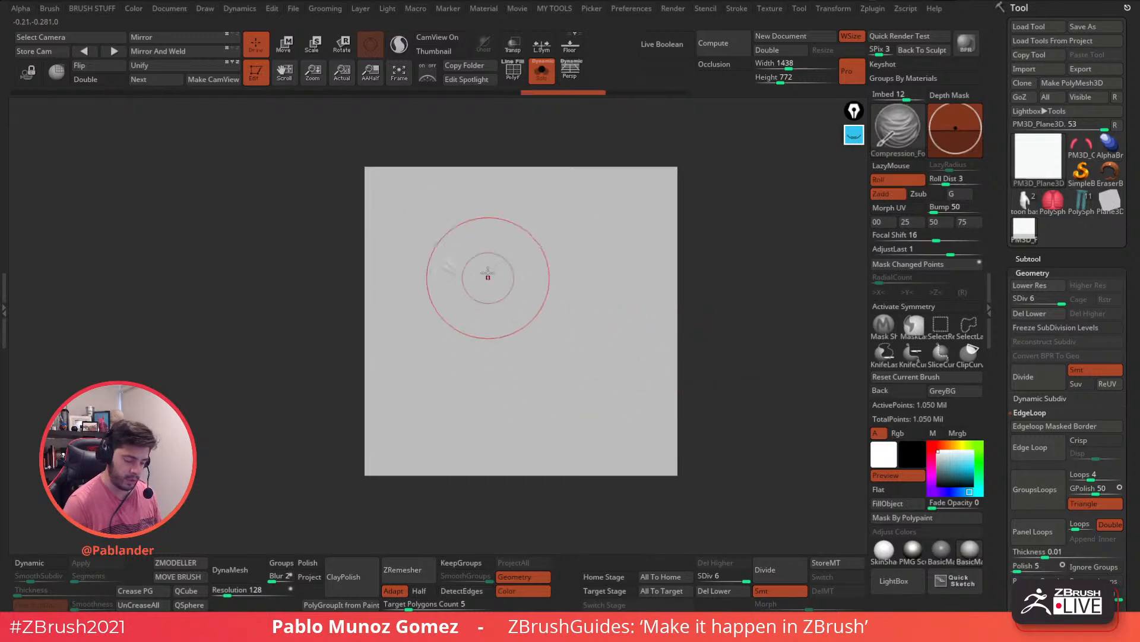
# Step: Sculpt overlapping compression folds across the upper half of the plane, undoing stray strokes
pyautogui.moveTo(451, 217)
pyautogui.mouseDown()
pyautogui.moveTo(626, 234)
pyautogui.moveTo(603, 266)
pyautogui.moveTo(436, 309)
pyautogui.moveTo(408, 255)
pyautogui.moveTo(519, 339)
pyautogui.mouseUp()
pyautogui.moveTo(412, 312); pyautogui.dragTo(506, 334)
pyautogui.moveTo(629, 309)
pyautogui.mouseDown()
pyautogui.moveTo(581, 332)
pyautogui.moveTo(463, 350)
pyautogui.moveTo(640, 305)
pyautogui.moveTo(471, 334)
pyautogui.mouseUp()
pyautogui.hotkey('ctrl', 'z')
pyautogui.hotkey('ctrl', 'z')
pyautogui.hotkey('ctrl', 'z')
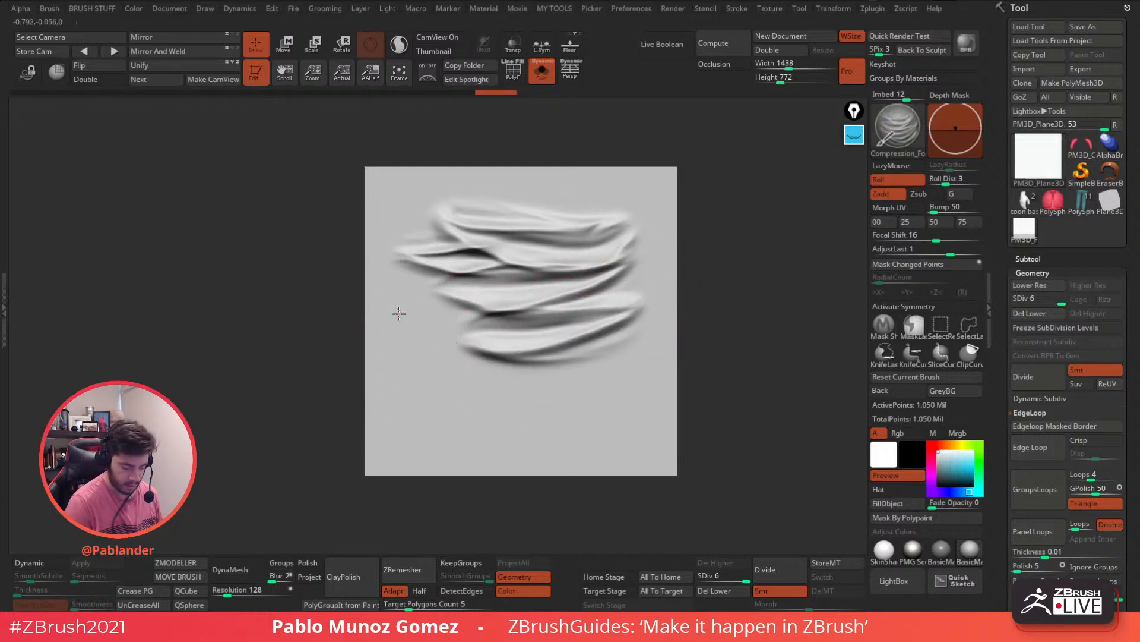
# Step: Continue the compression folds down the lower half of the plane with strokes from both sides
pyautogui.moveTo(397, 313); pyautogui.dragTo(475, 322)
pyautogui.moveTo(411, 353); pyautogui.dragTo(542, 370)
pyautogui.moveTo(639, 349); pyautogui.dragTo(473, 414)
pyautogui.moveTo(410, 382); pyautogui.dragTo(470, 404)
pyautogui.moveTo(530, 431); pyautogui.dragTo(650, 400)
pyautogui.moveTo(622, 363); pyautogui.dragTo(572, 365)
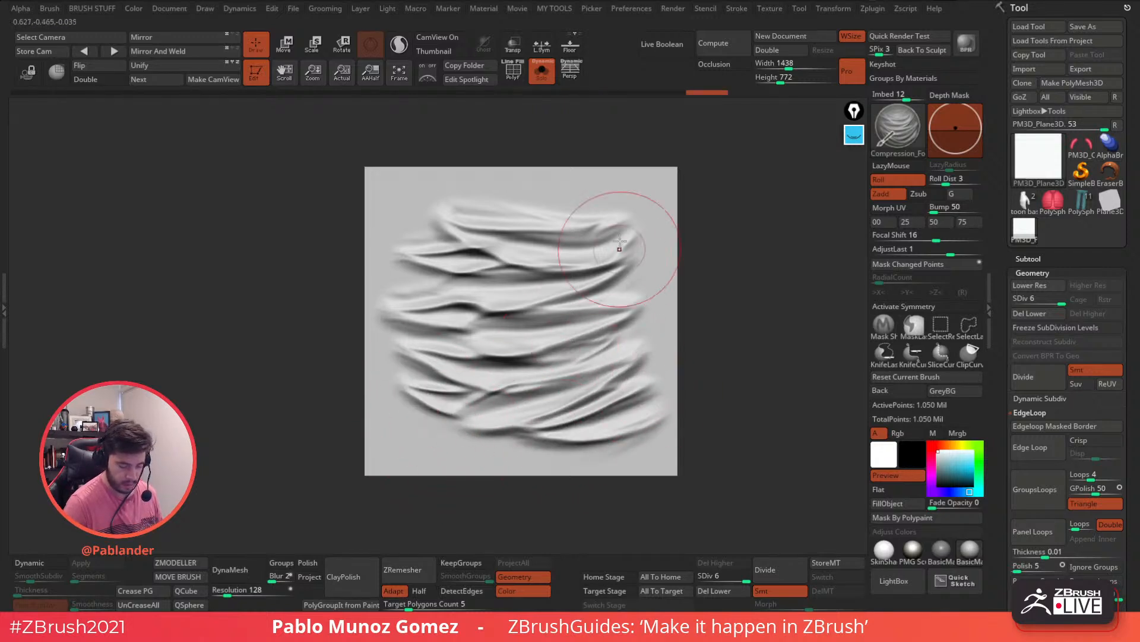
# Step: Layer extra compression folds over the gaps across the whole plane and smooth the ends along one side
pyautogui.moveTo(622, 207); pyautogui.dragTo(513, 221)
pyautogui.moveTo(646, 291); pyautogui.dragTo(542, 317)
pyautogui.moveTo(619, 240); pyautogui.dragTo(526, 239)
pyautogui.moveTo(409, 294); pyautogui.dragTo(529, 275)
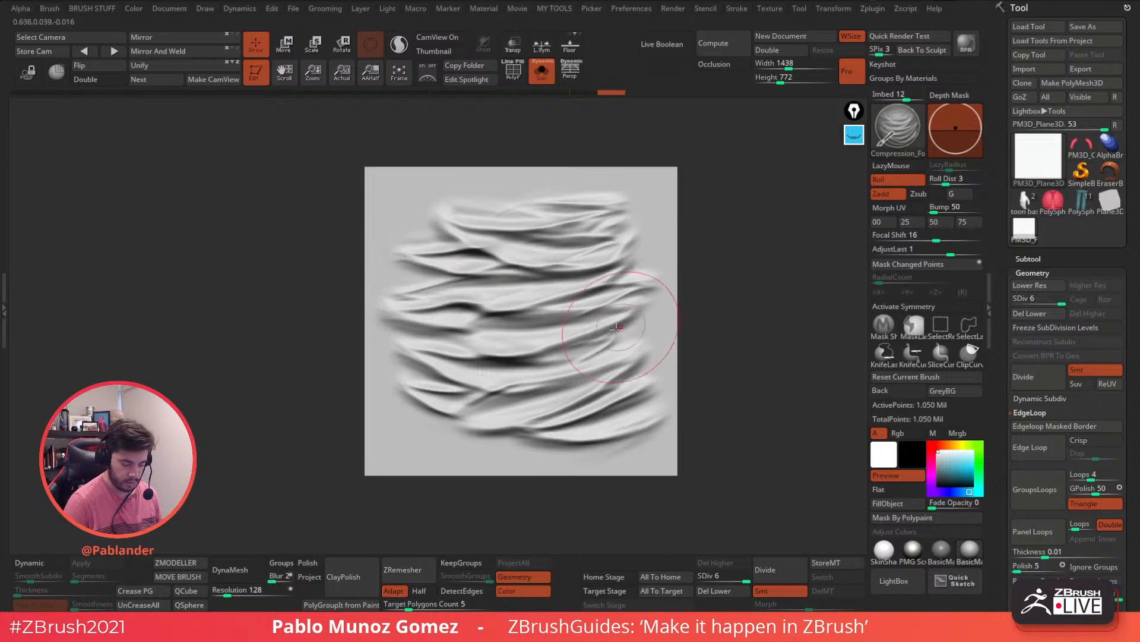
pyautogui.moveTo(479, 333); pyautogui.dragTo(618, 316)
pyautogui.moveTo(484, 364); pyautogui.dragTo(594, 352)
pyautogui.moveTo(484, 297); pyautogui.dragTo(631, 305)
pyautogui.moveTo(508, 410); pyautogui.dragTo(565, 400)
pyautogui.moveTo(455, 421); pyautogui.dragTo(621, 350)
pyautogui.keyDown('shift'); pyautogui.moveTo(622, 238); pyautogui.dragTo(639, 270); pyautogui.keyUp('shift')
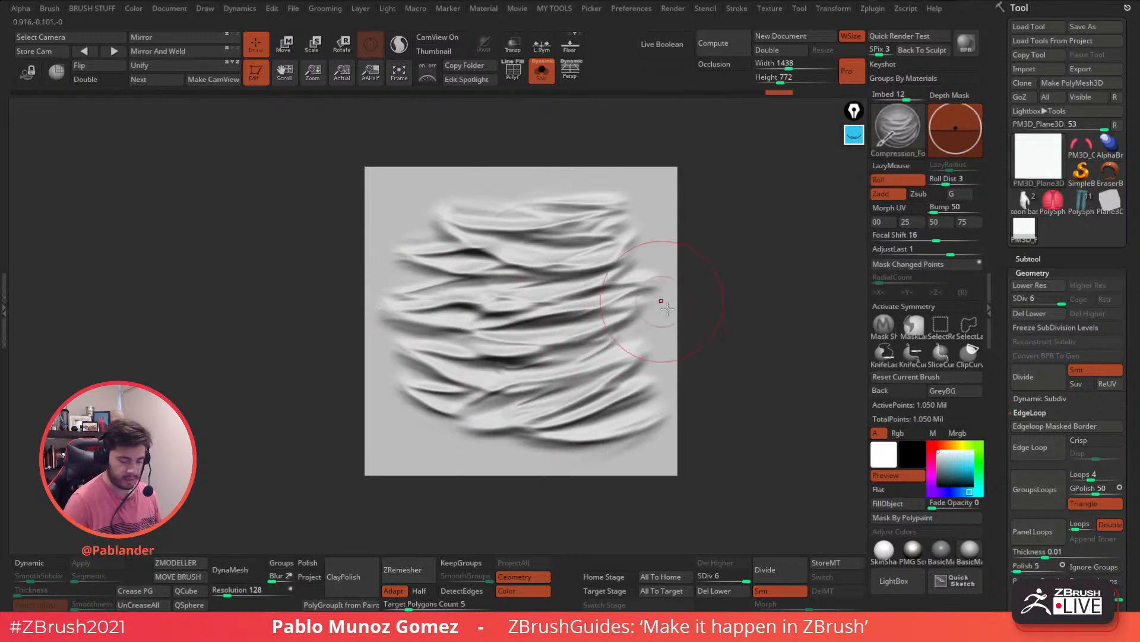
# Step: Generate a 3D alpha from the sculpted plane for the Standard_1 brush, and switch back to the trousers
pyautogui.click(890, 145)
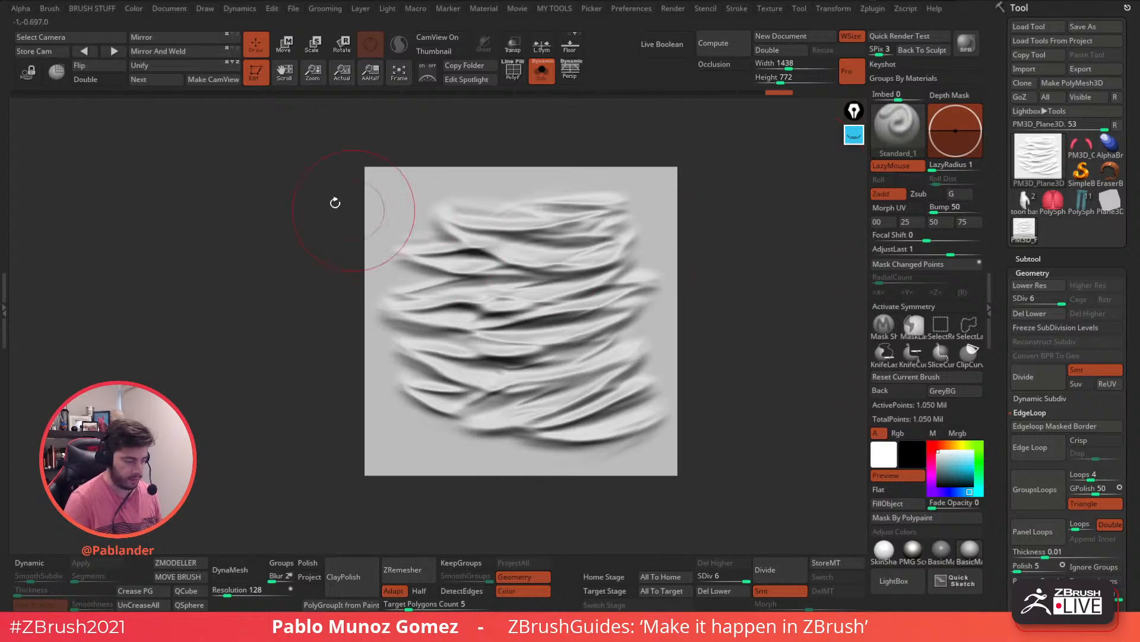
pyautogui.click(20, 9)
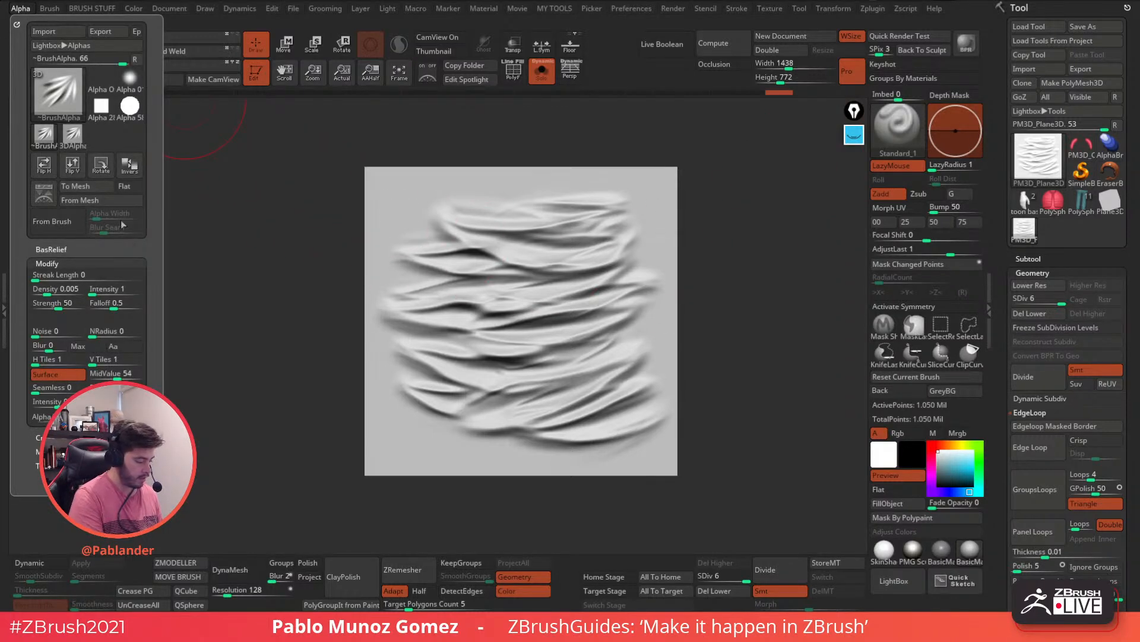
pyautogui.click(103, 200)
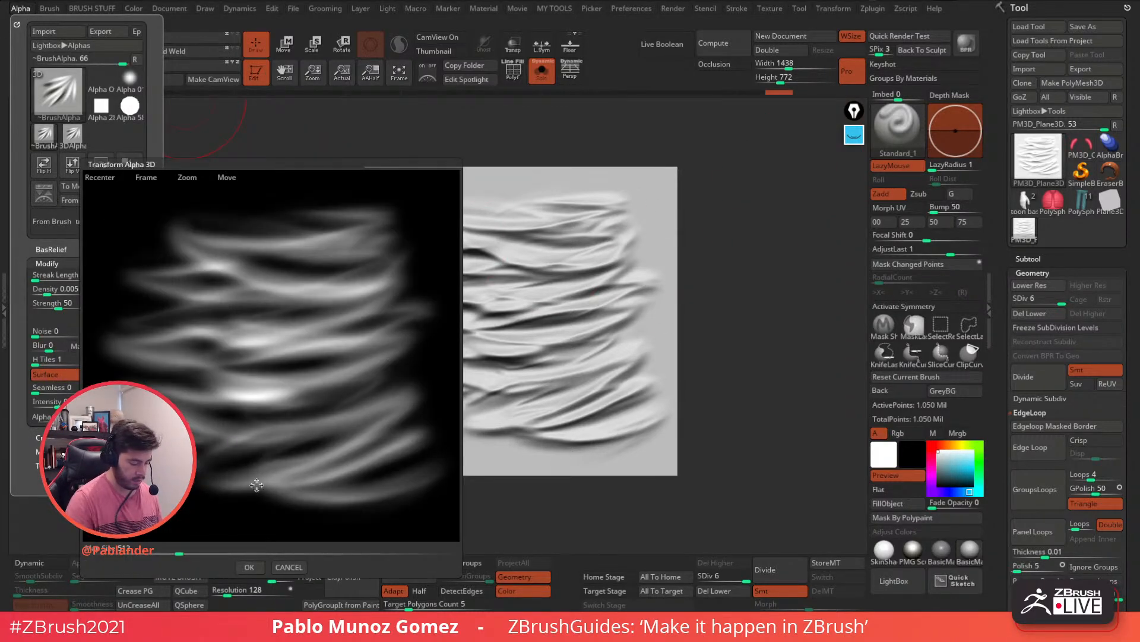
pyautogui.moveTo(179, 553); pyautogui.dragTo(170, 554)
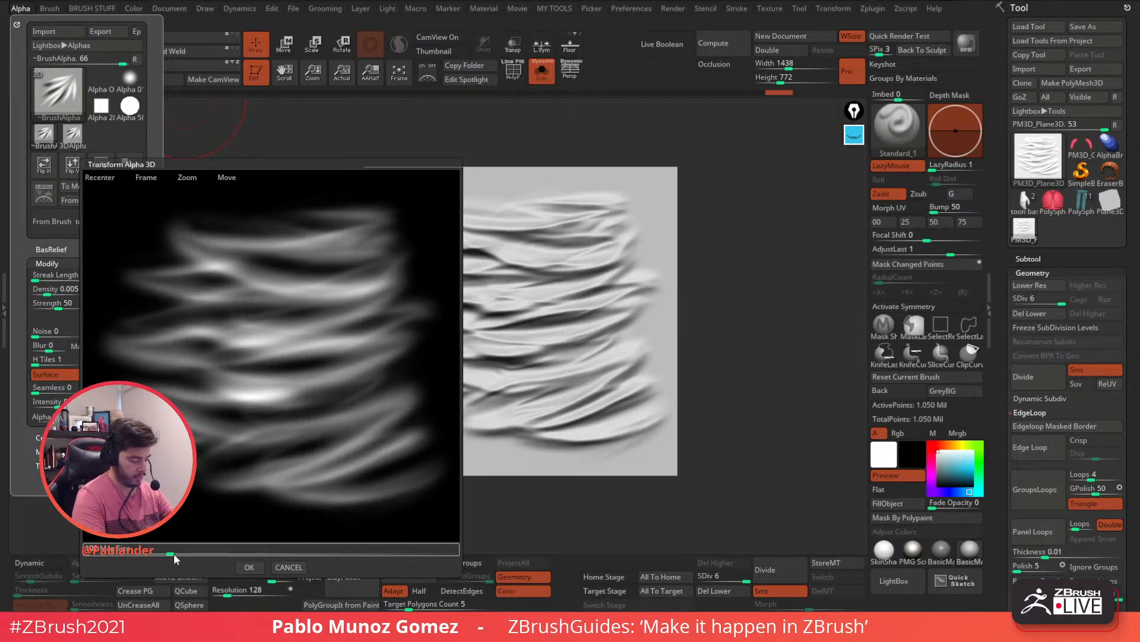
pyautogui.moveTo(174, 554); pyautogui.dragTo(270, 554)
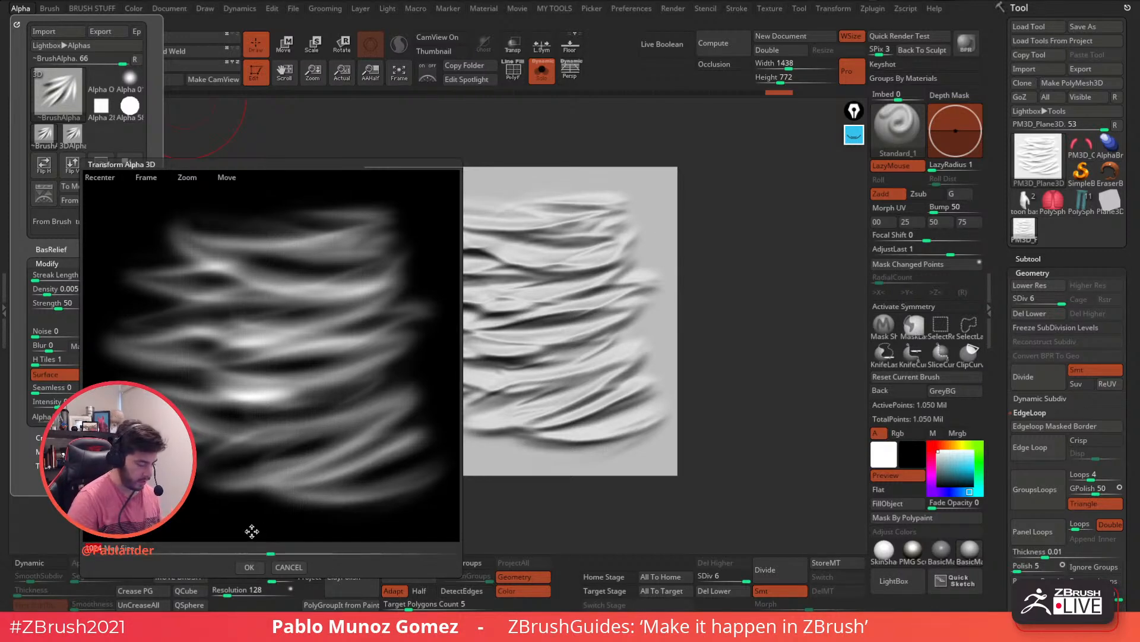
pyautogui.click(249, 567)
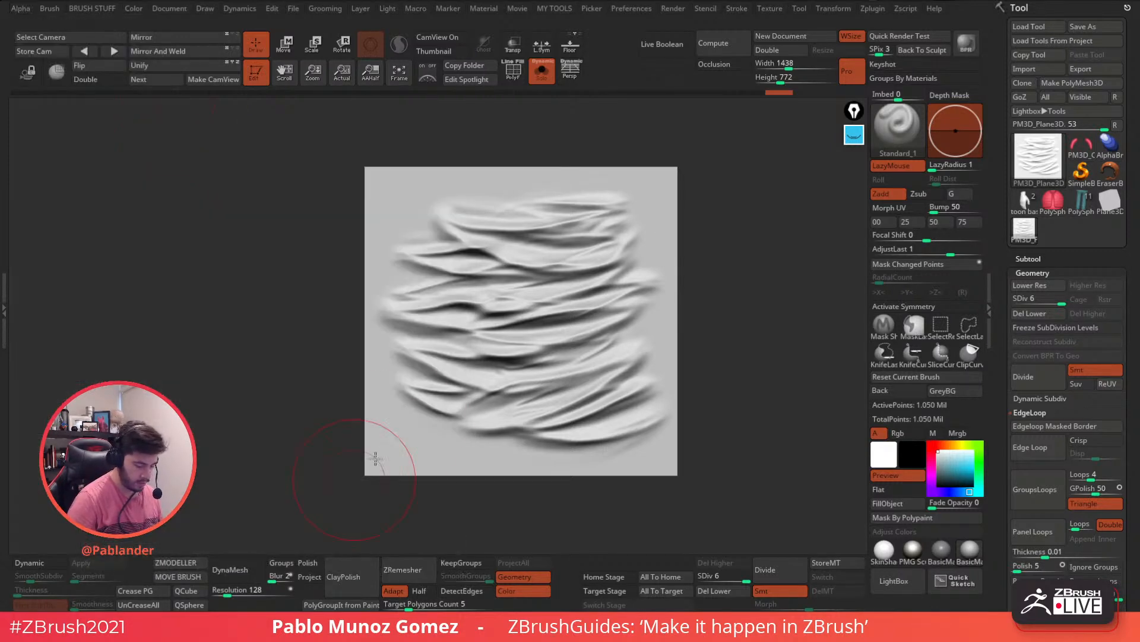
pyautogui.click(1076, 203)
# Step: Try stamping the new compression-fold alpha over both trouser legs, and undo the stamps
pyautogui.moveTo(531, 379); pyautogui.dragTo(547, 425)
pyautogui.moveTo(609, 395)
pyautogui.mouseDown()
pyautogui.moveTo(616, 344)
pyautogui.moveTo(579, 278)
pyautogui.moveTo(545, 262)
pyautogui.moveTo(556, 251)
pyautogui.moveTo(527, 144)
pyautogui.mouseUp()
pyautogui.keyDown('shift'); pyautogui.moveTo(614, 179); pyautogui.dragTo(611, 199); pyautogui.keyUp('shift')
pyautogui.moveTo(516, 350); pyautogui.dragTo(492, 132)
pyautogui.keyDown('alt'); pyautogui.moveTo(613, 342); pyautogui.dragTo(647, 357); pyautogui.keyUp('alt')
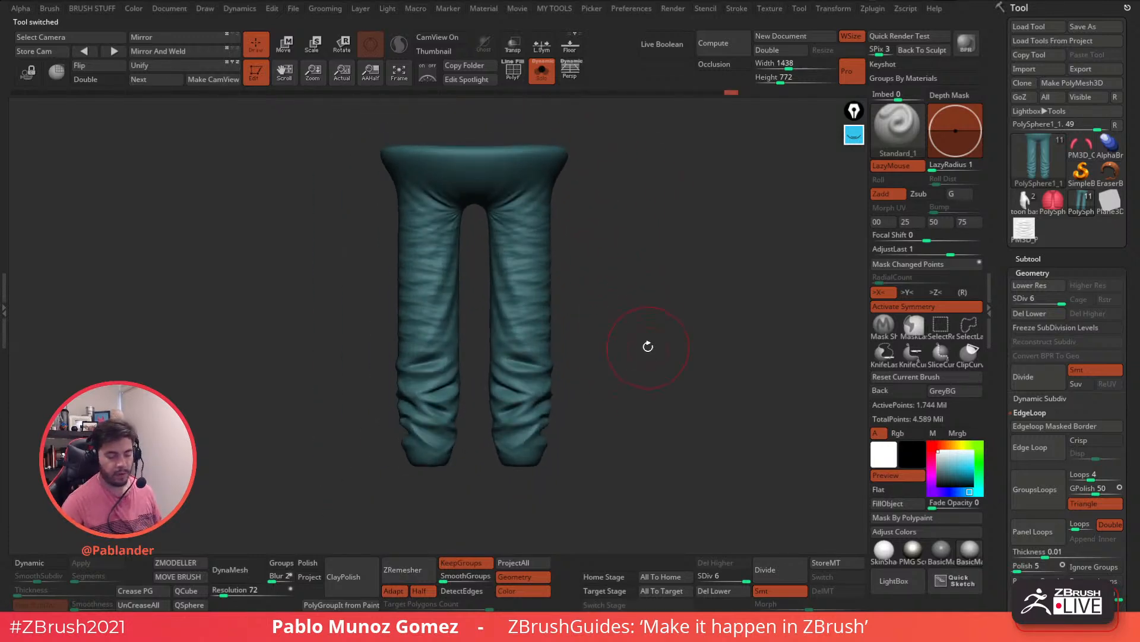
pyautogui.hotkey('ctrl', 'z')
pyautogui.hotkey('ctrl', 'z')
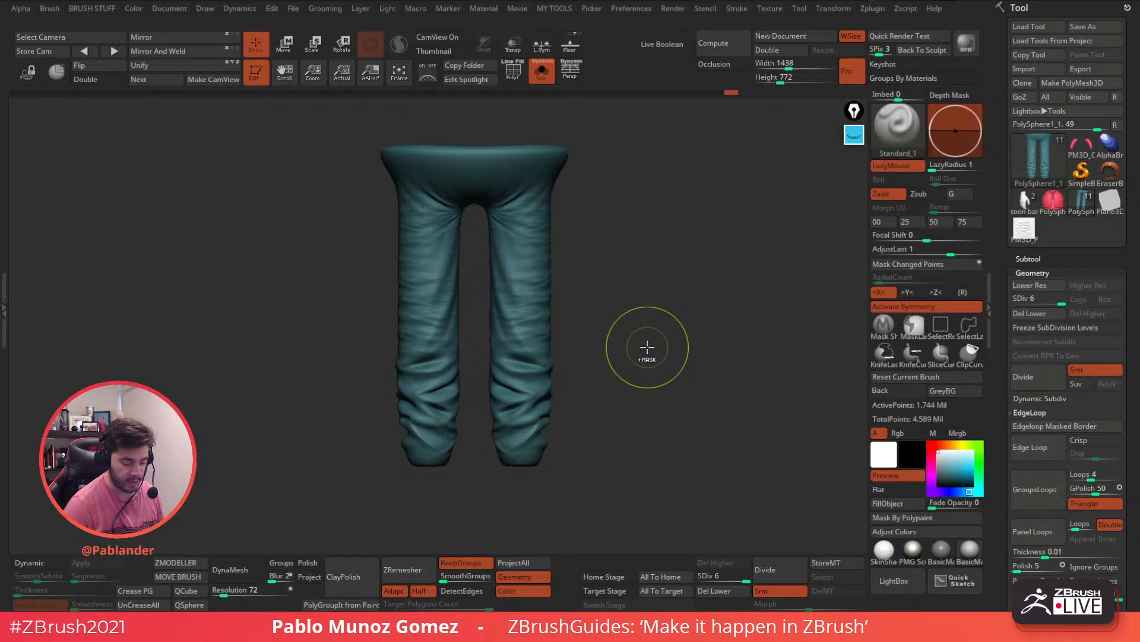
pyautogui.hotkey('ctrl', 'z')
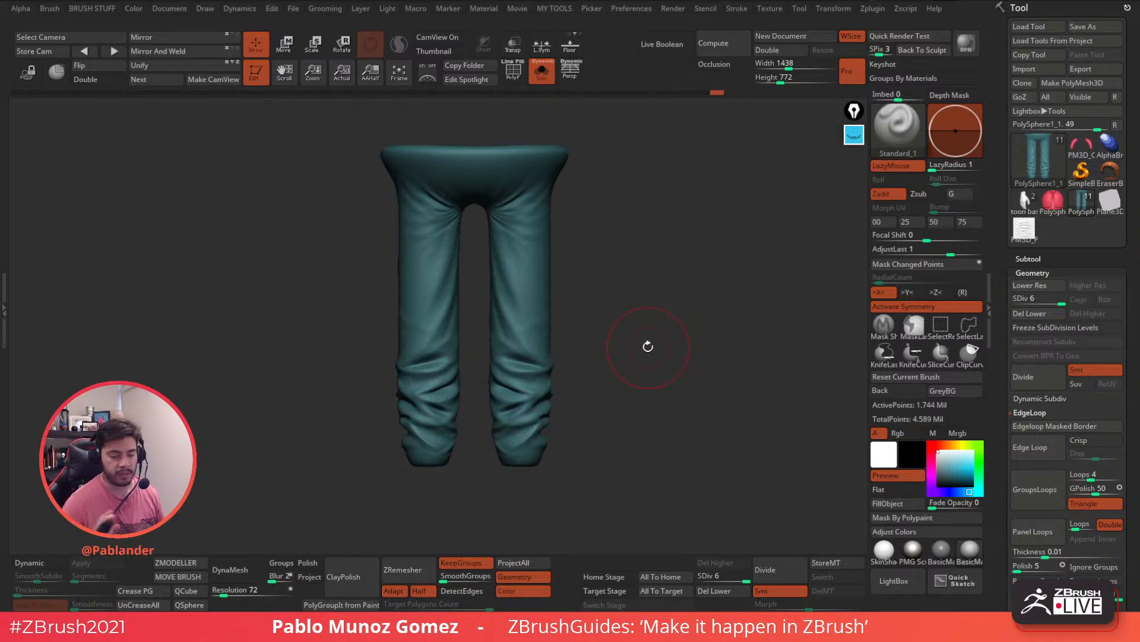
# Step: With a smaller Standard brush, sculpt subtle folds on the trouser legs above the knees and smooth them
pyautogui.press('space')
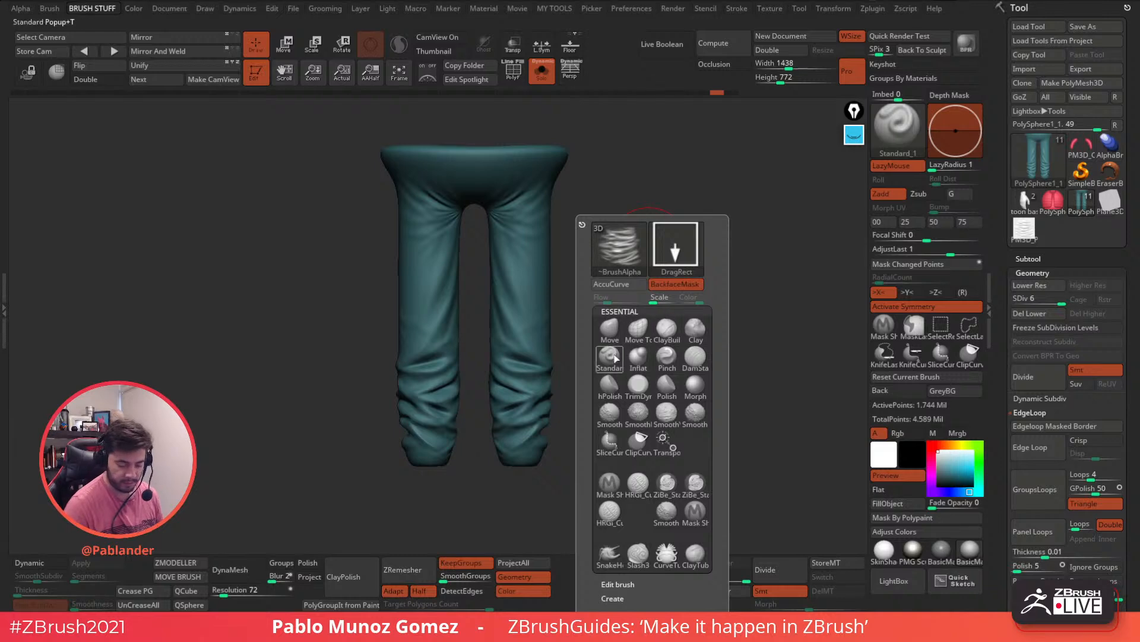
pyautogui.click(610, 331)
pyautogui.press('space')
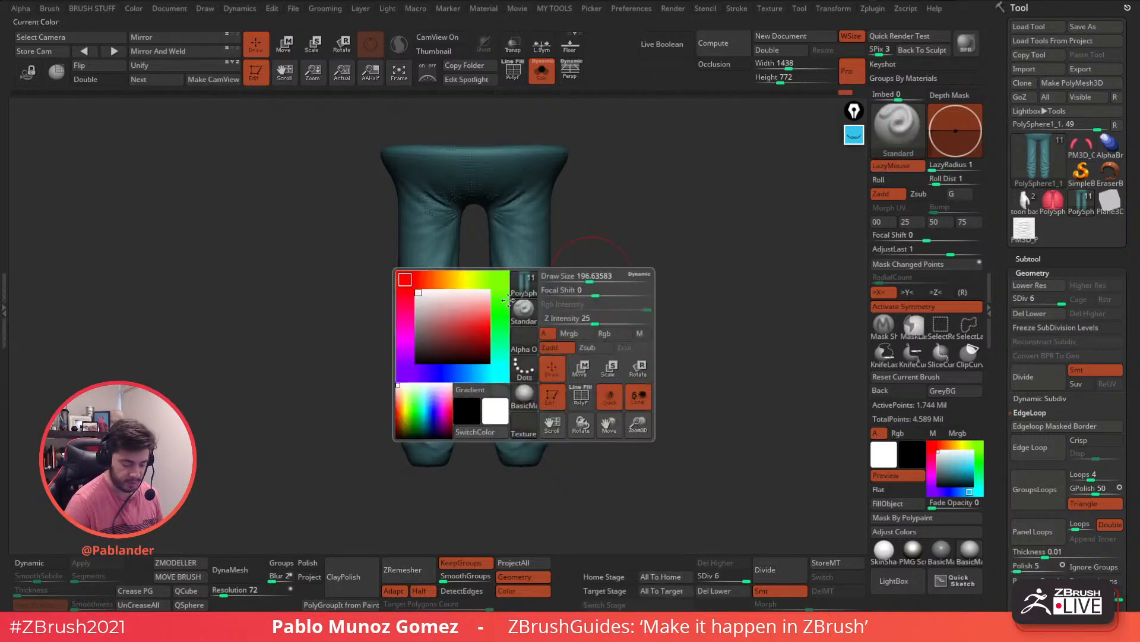
pyautogui.moveTo(639, 182)
pyautogui.mouseDown()
pyautogui.moveTo(615, 233)
pyautogui.moveTo(611, 280)
pyautogui.mouseUp()
pyautogui.moveTo(507, 326); pyautogui.dragTo(546, 358)
pyautogui.moveTo(633, 308)
pyautogui.mouseDown()
pyautogui.moveTo(618, 300)
pyautogui.moveTo(589, 338)
pyautogui.mouseUp()
pyautogui.press('space')
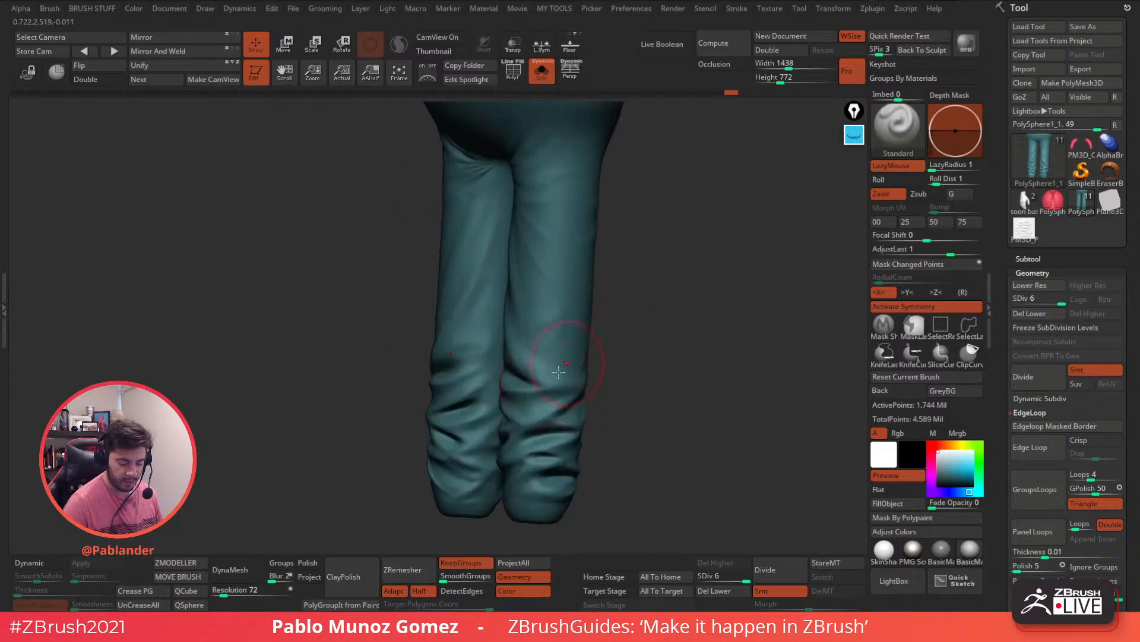
pyautogui.moveTo(528, 350); pyautogui.dragTo(518, 389, button='right')
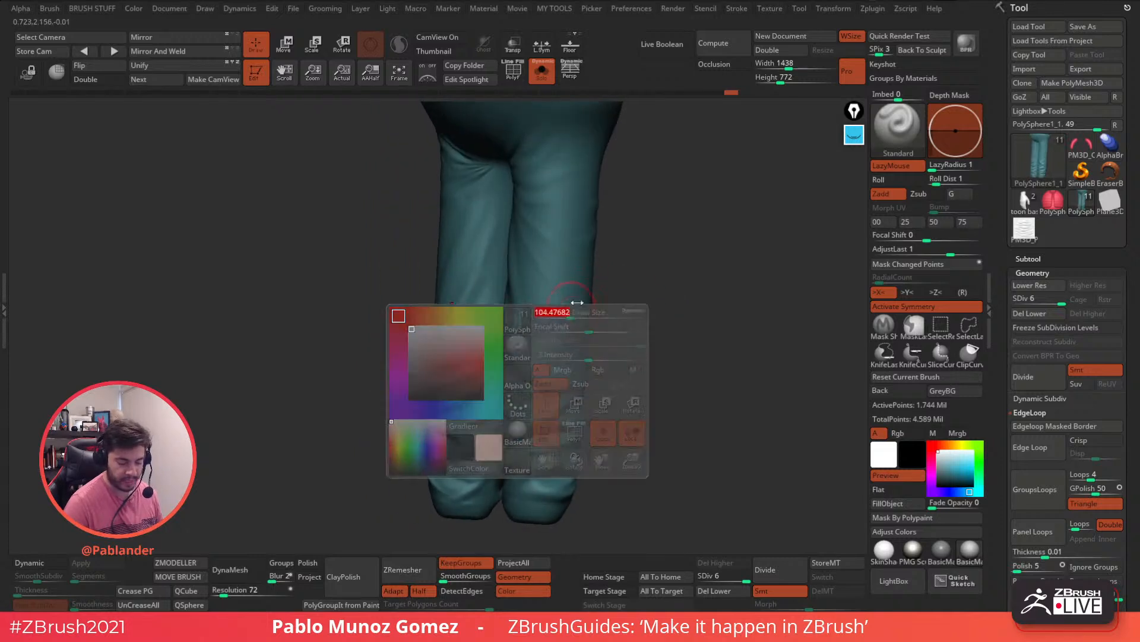
pyautogui.keyDown('shift'); pyautogui.moveTo(543, 265); pyautogui.dragTo(554, 275); pyautogui.keyUp('shift')
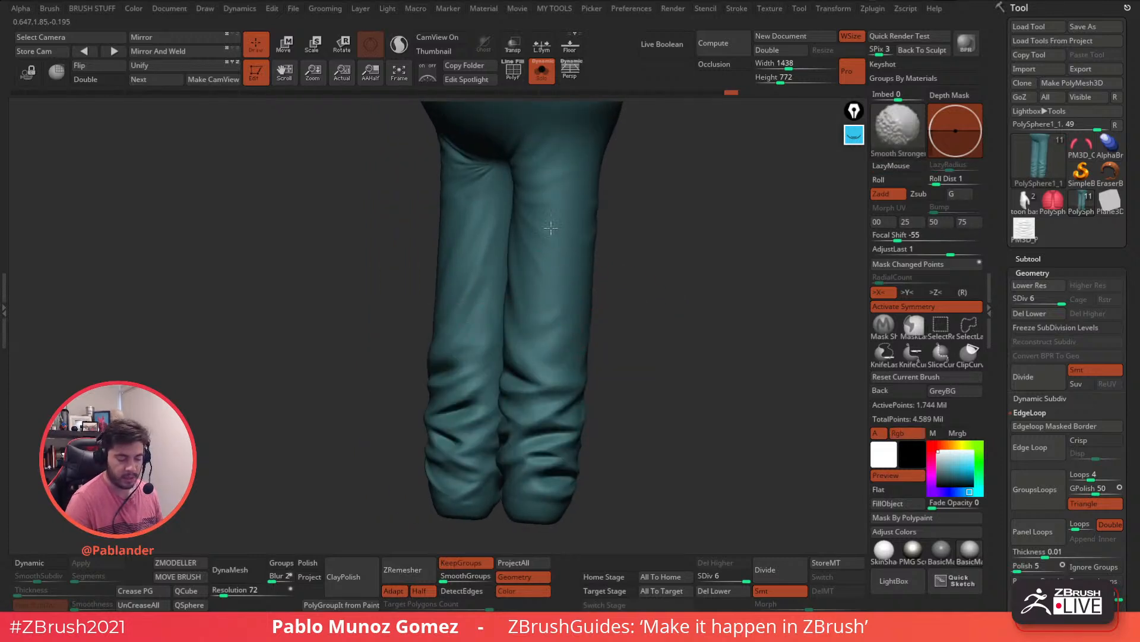
# Step: Turn off Solo to show the whole character and view it from the front
pyautogui.moveTo(535, 242); pyautogui.dragTo(754, 190, button='right')
pyautogui.press('shift')
pyautogui.click(541, 71)
pyautogui.keyDown('ctrl'); pyautogui.moveTo(631, 244); pyautogui.dragTo(600, 196, button='right'); pyautogui.keyUp('ctrl')
pyautogui.moveTo(600, 196); pyautogui.dragTo(693, 331, button='right')
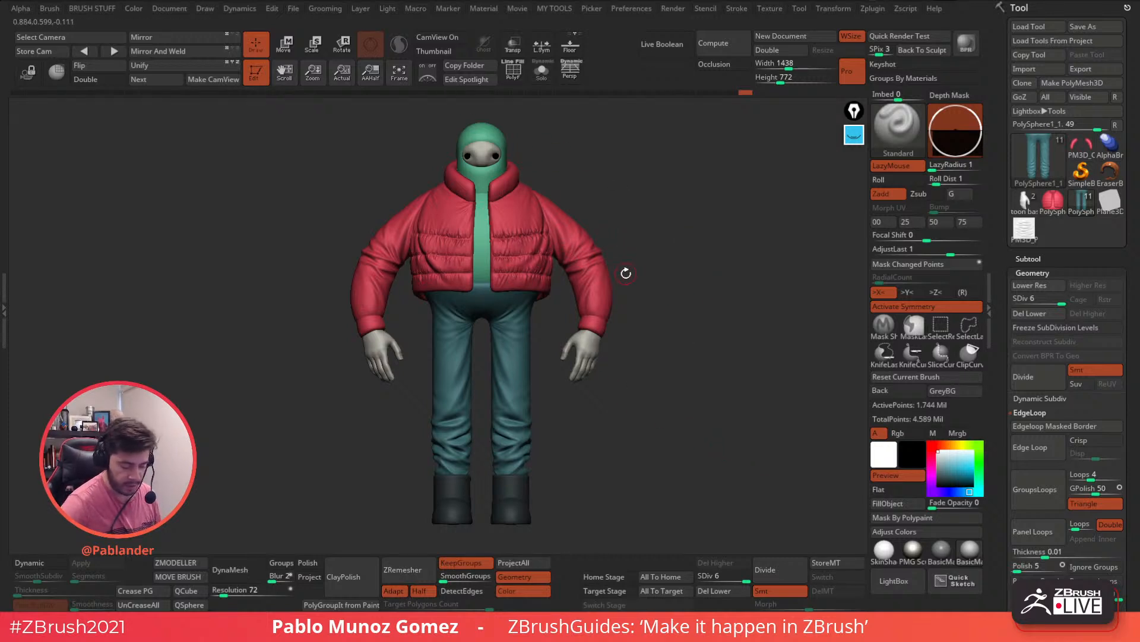
pyautogui.moveTo(731, 306)
pyautogui.mouseDown()
pyautogui.moveTo(654, 293)
pyautogui.moveTo(739, 300)
pyautogui.moveTo(639, 303)
pyautogui.mouseUp()
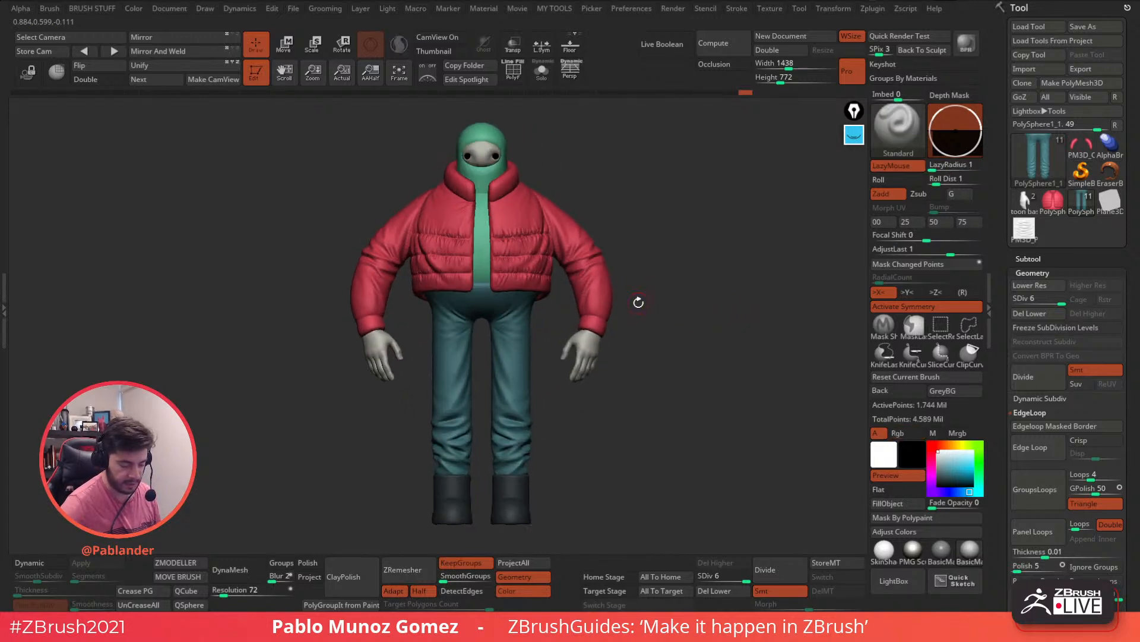